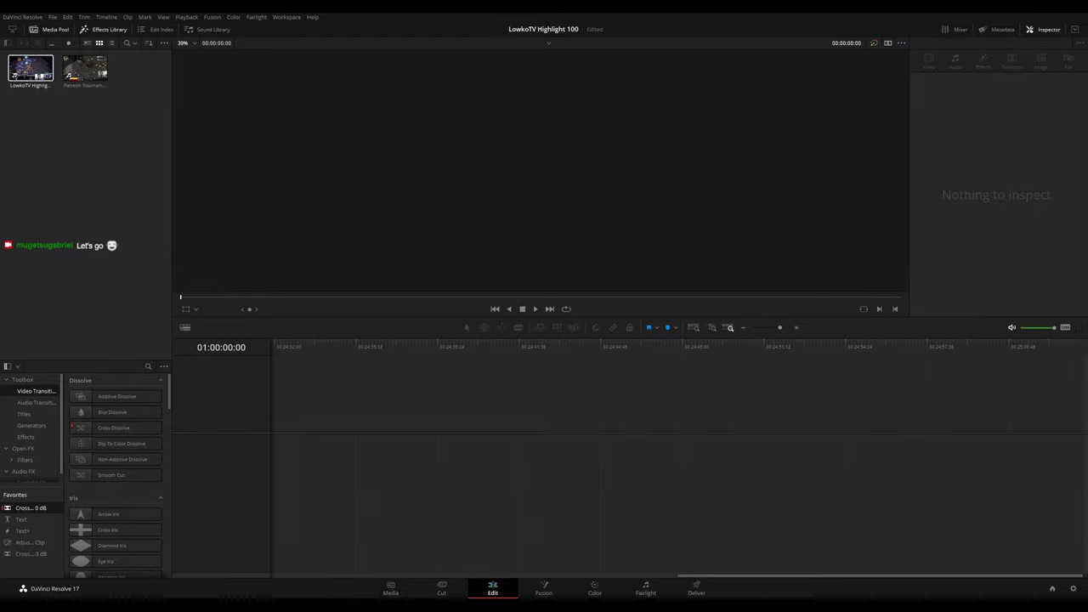
# Place the LowkoTV Highlight 100 clip at the start of a new timeline, and make its audio track taller and video track shorter
pyautogui.moveTo(27, 68); pyautogui.dragTo(274, 422)
pyautogui.scroll(-15, 400, 424)
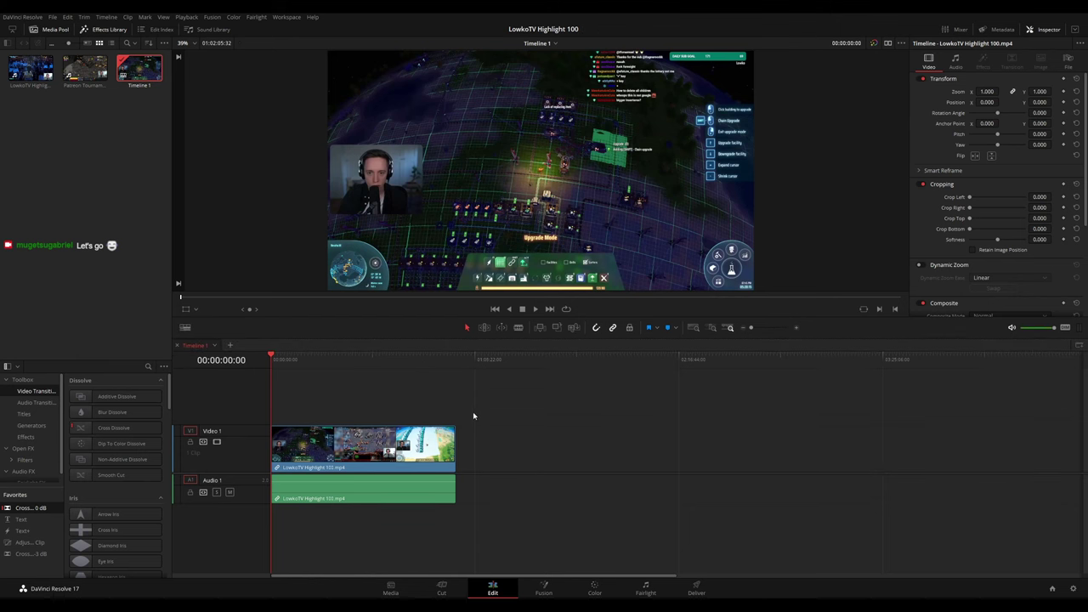
pyautogui.scroll(10, 475, 415)
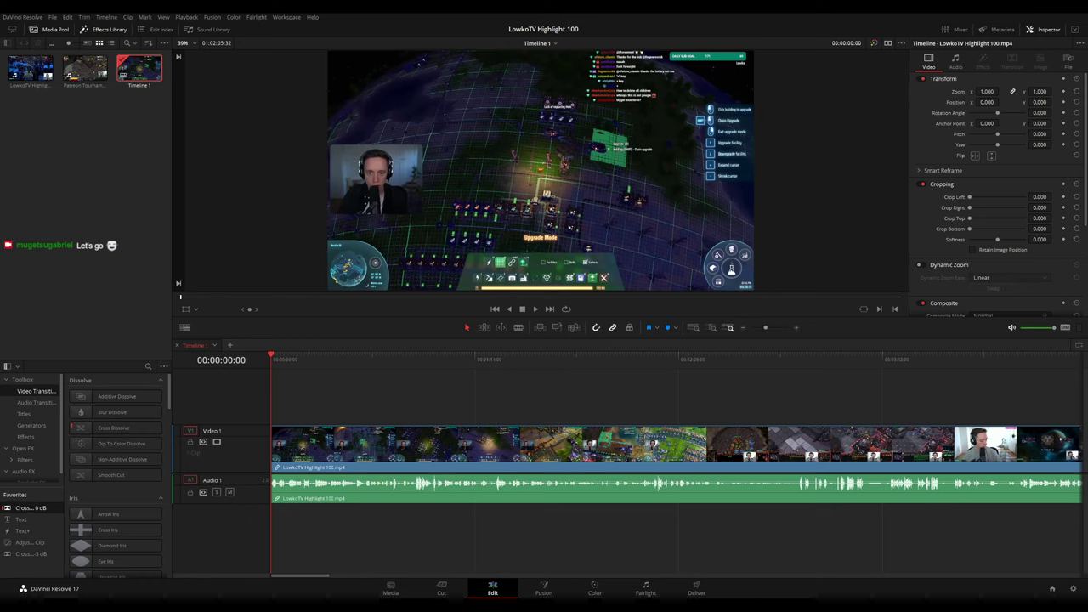
pyautogui.hotkey('ctrl', '=')
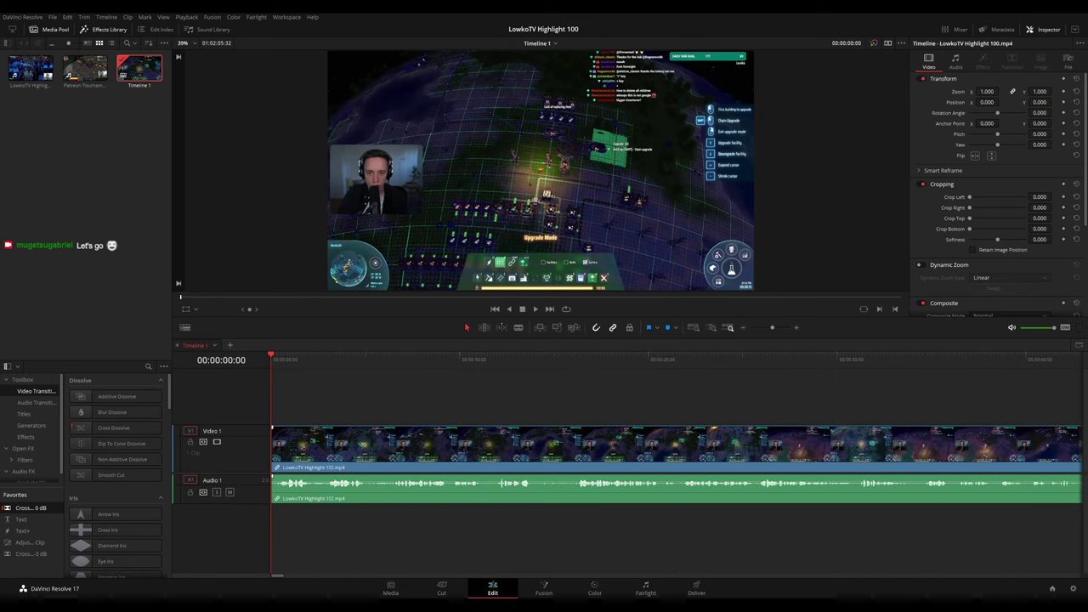
pyautogui.moveTo(242, 503); pyautogui.dragTo(244, 519)
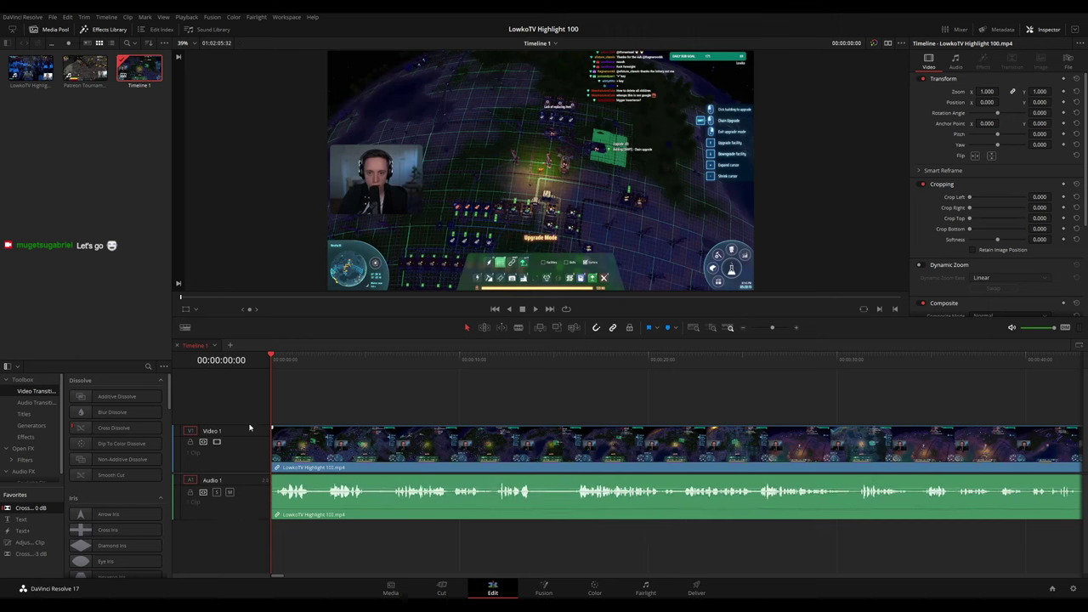
pyautogui.moveTo(249, 427); pyautogui.dragTo(249, 437)
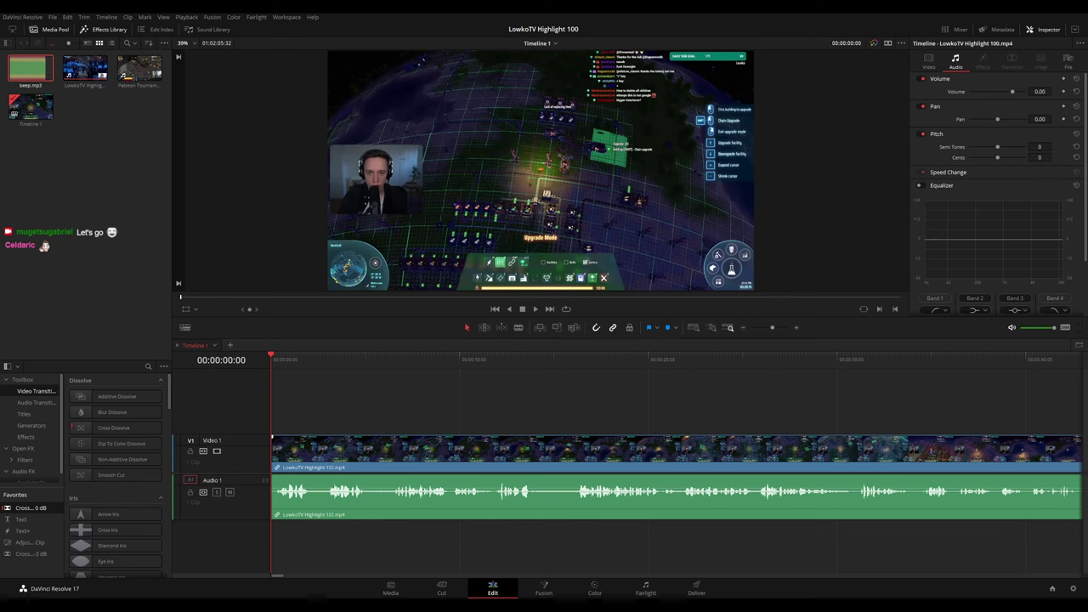
# Add a fade-in of about half a second to the beginning of the clip's audio on Audio 1
pyautogui.hotkey('ctrl', '=')
pyautogui.hotkey('ctrl', '=')
pyautogui.hotkey('ctrl', '=')
pyautogui.hotkey('ctrl', '=')
pyautogui.hotkey('ctrl', '=')
pyautogui.hotkey('ctrl', '=')
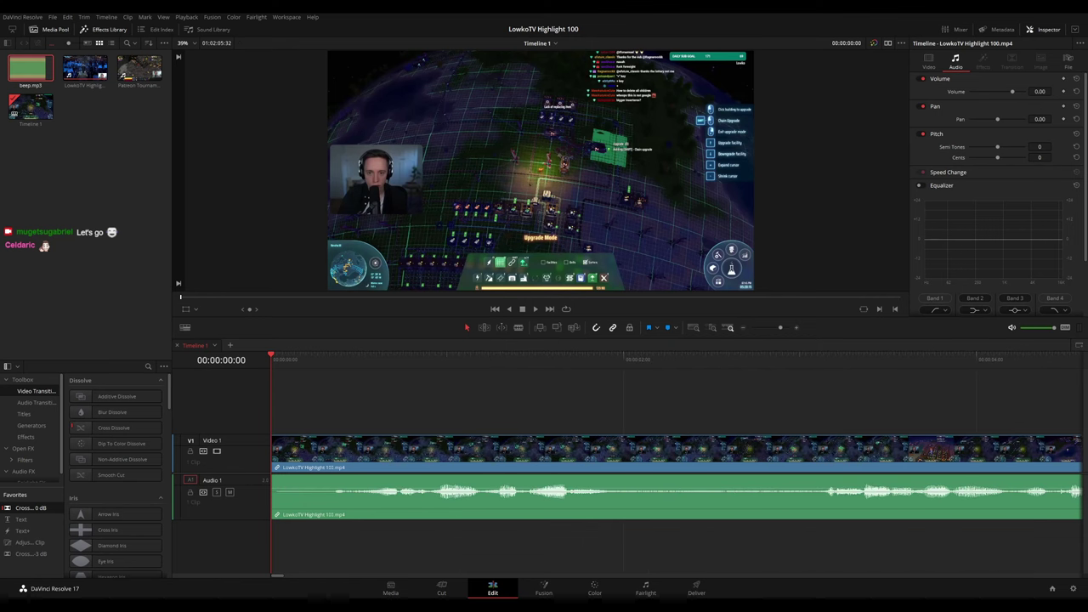
pyautogui.moveTo(274, 477); pyautogui.dragTo(362, 481)
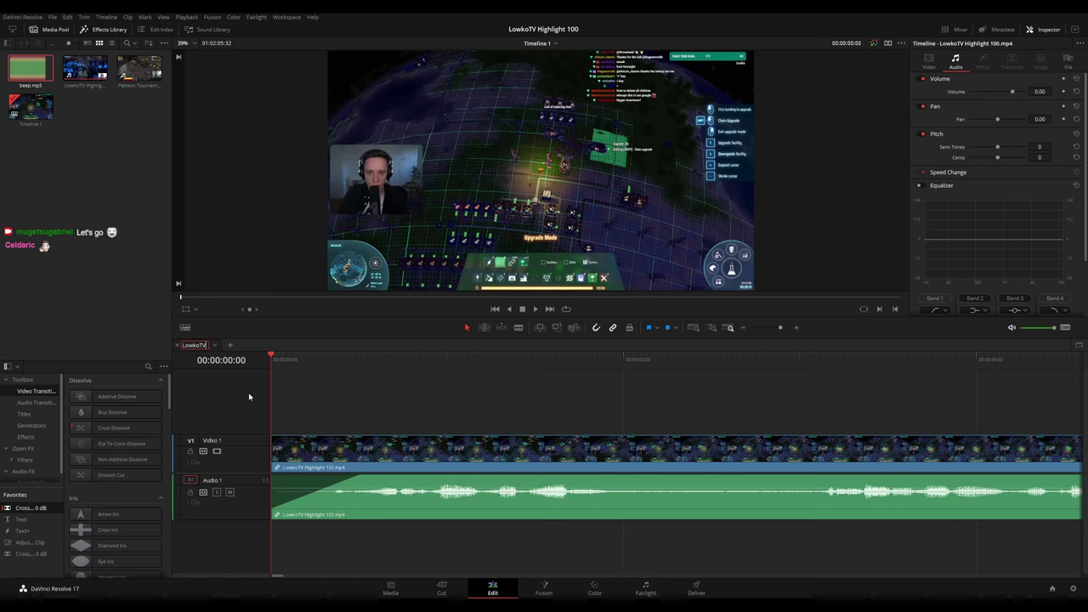
# Rename the timeline as LowkoTV Highligh 100
pyautogui.write('0')
pyautogui.press('Return')
# Play the timeline from its beginning to check for pauses, and enlarge the viewer area above the timeline
pyautogui.press('space')
pyautogui.scroll(-3, 462, 420)
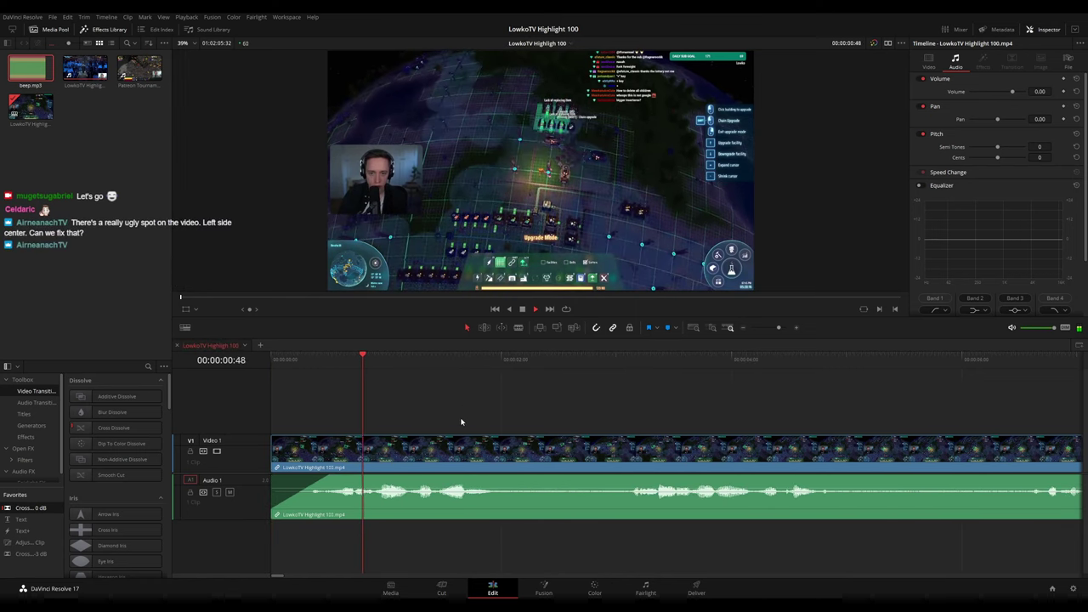
pyautogui.scroll(-1, 466, 417)
pyautogui.scroll(2, 477, 426)
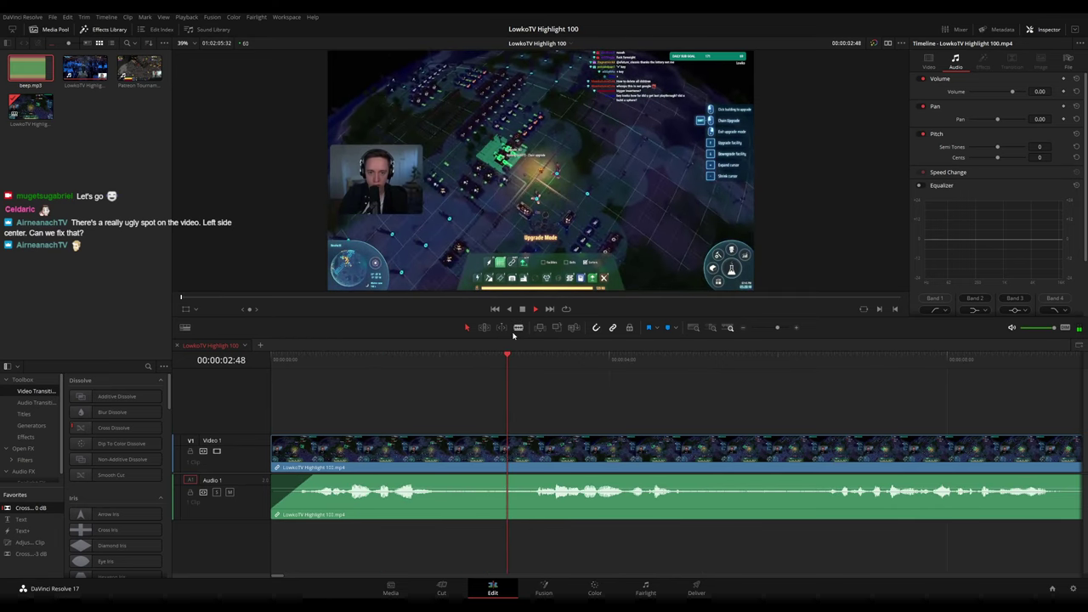
pyautogui.moveTo(508, 318); pyautogui.dragTo(463, 369)
pyautogui.scroll(-2, 417, 432)
pyautogui.hscroll(2, 459, 413)
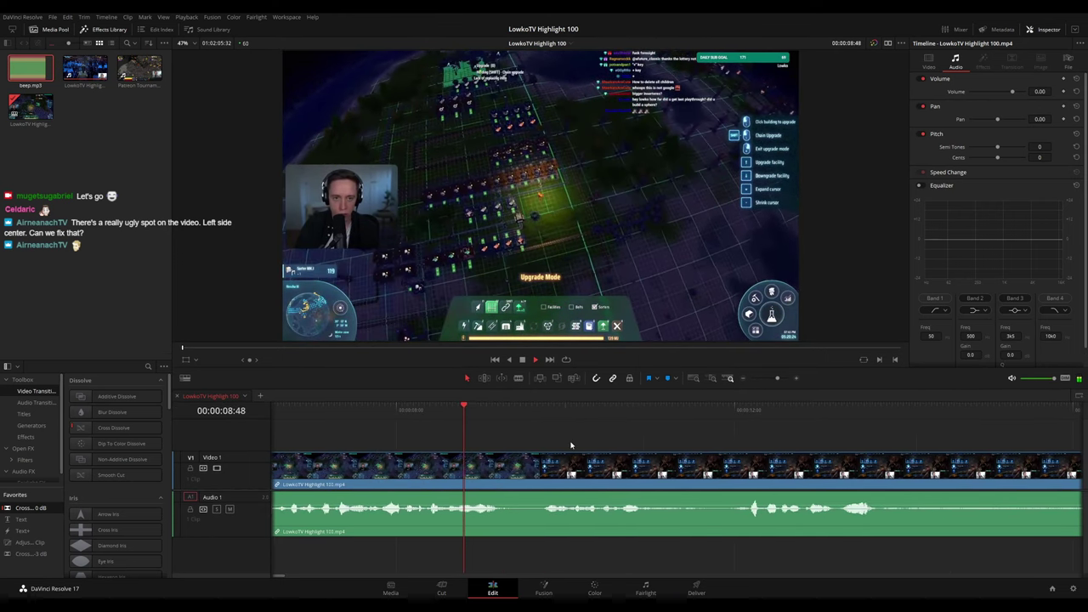
pyautogui.hscroll(2, 427, 424)
pyautogui.scroll(-2, 553, 457)
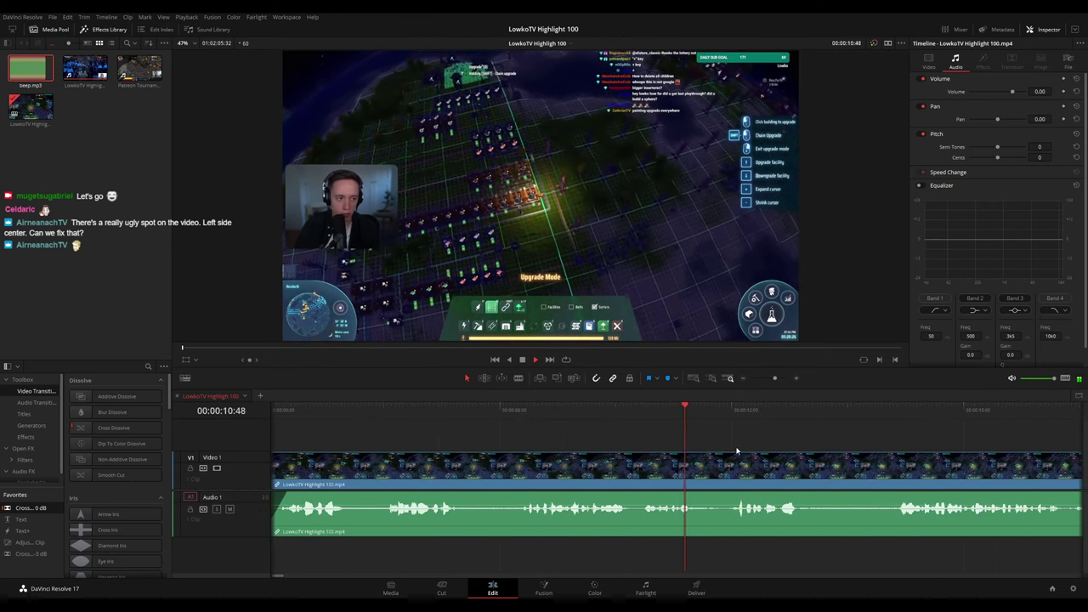
pyautogui.moveTo(741, 448); pyautogui.dragTo(408, 416)
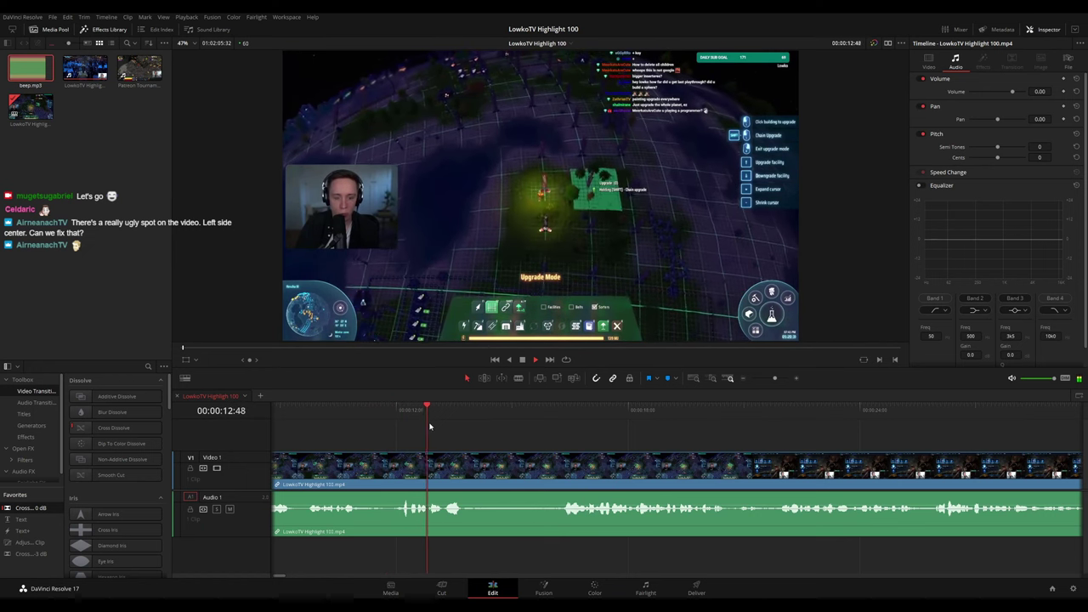
# Split the clip at 00:00:14:07 and 00:00:16:02, and ripple-delete the quiet section between the two cuts
pyautogui.click(533, 410)
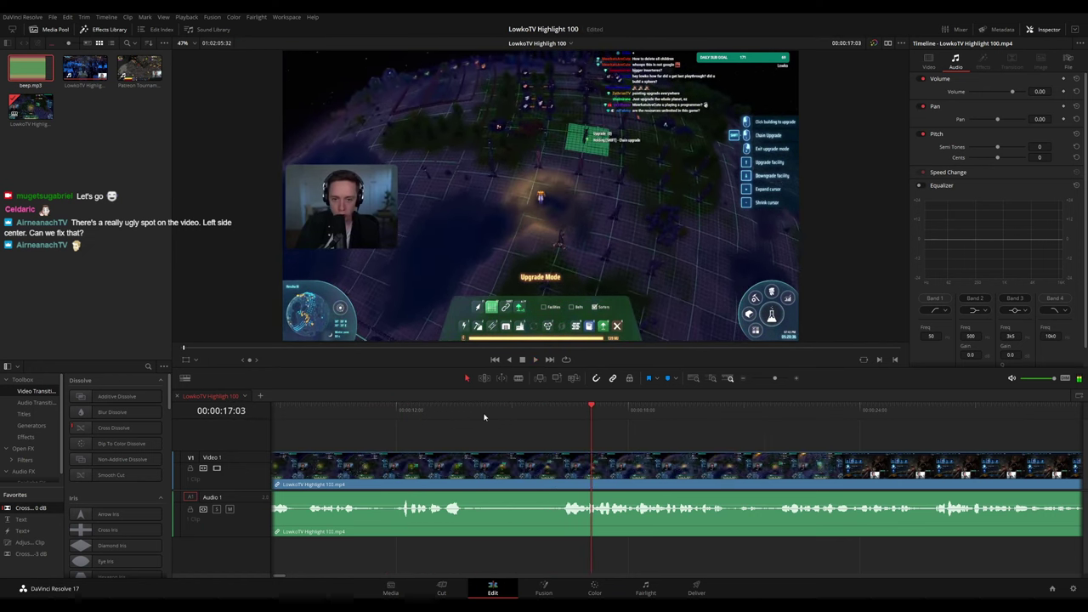
pyautogui.click(434, 412)
pyautogui.press('space')
pyautogui.press('b')
pyautogui.click(479, 476)
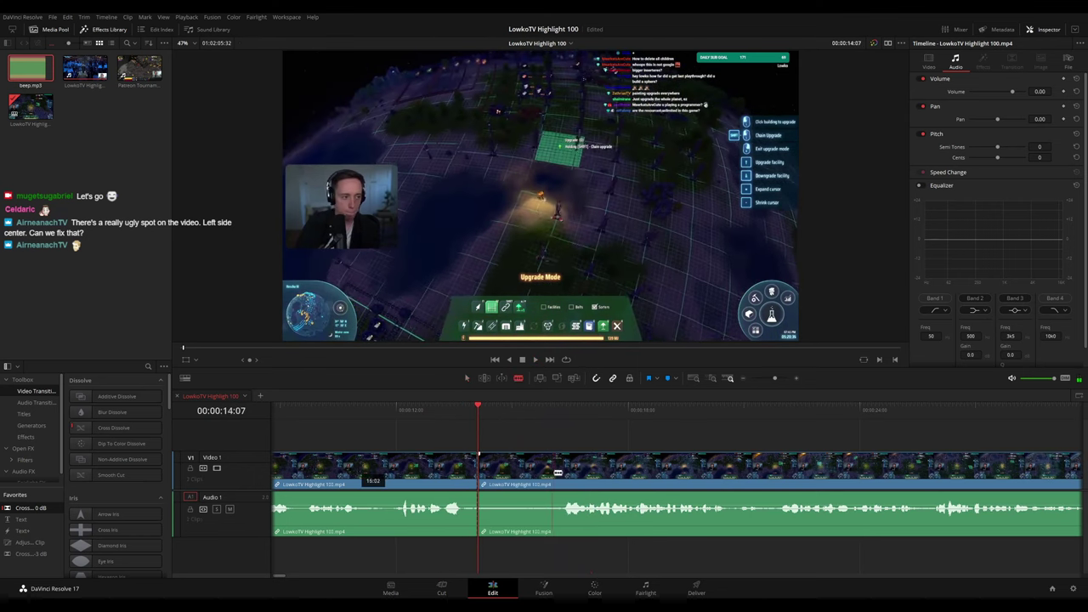
pyautogui.click(552, 474)
pyautogui.press('a')
pyautogui.click(525, 476)
pyautogui.press('Delete')
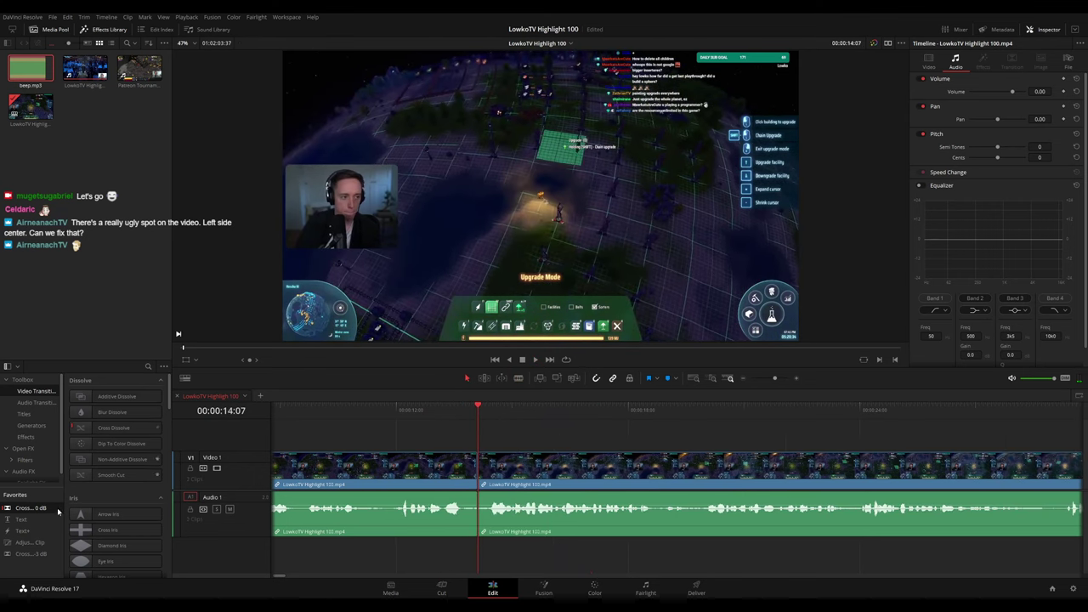
# Add a Cross Fade 0 dB audio transition over the cut at 00:00:14:07 and play the section back
pyautogui.moveTo(56, 509); pyautogui.dragTo(491, 513)
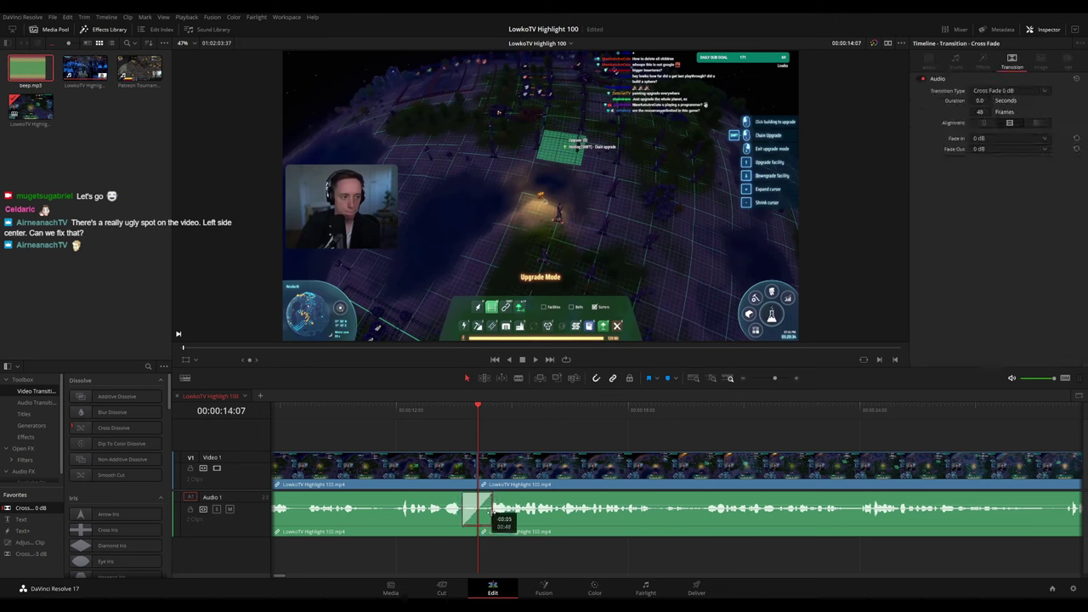
pyautogui.click(425, 417)
pyautogui.press('space')
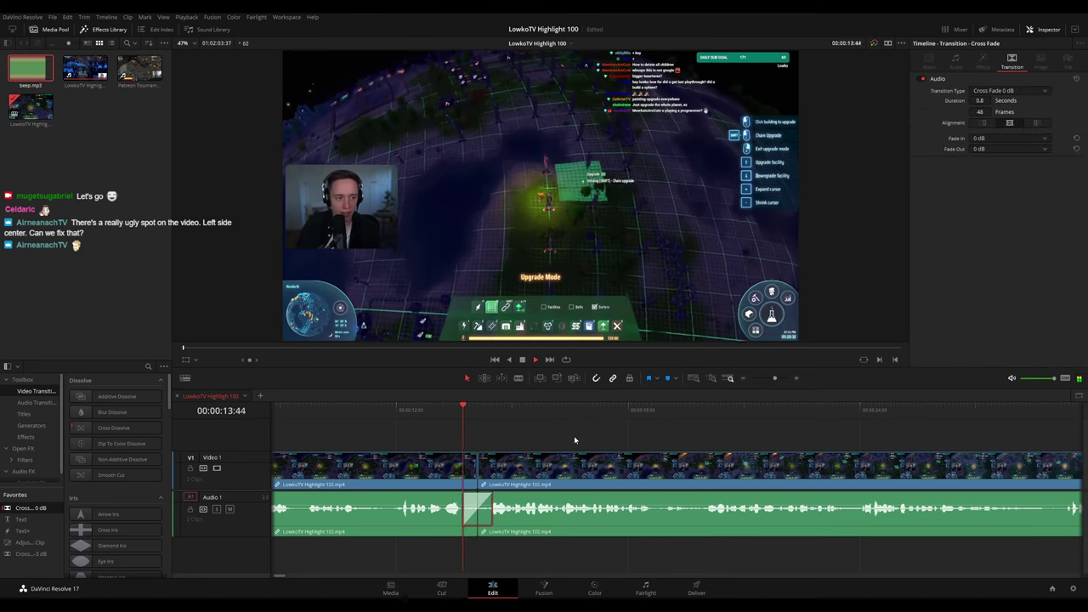
# Change the clip color of the segment before the 00:00:14:07 cut to teal
pyautogui.click(421, 466)
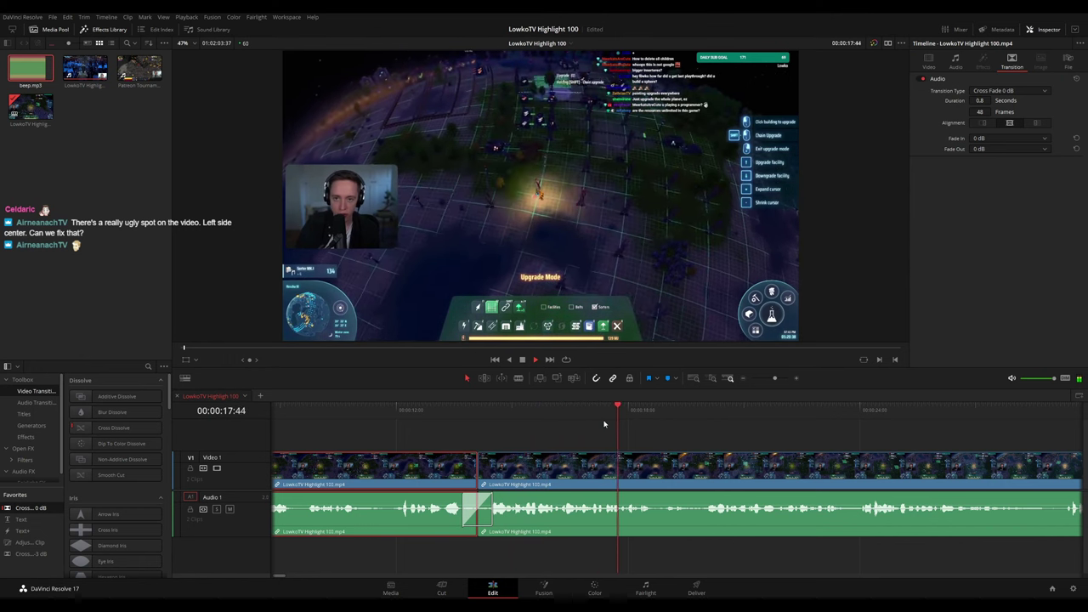
pyautogui.press('F5')
pyautogui.scroll(-5, 706, 437)
pyautogui.scroll(6, 518, 445)
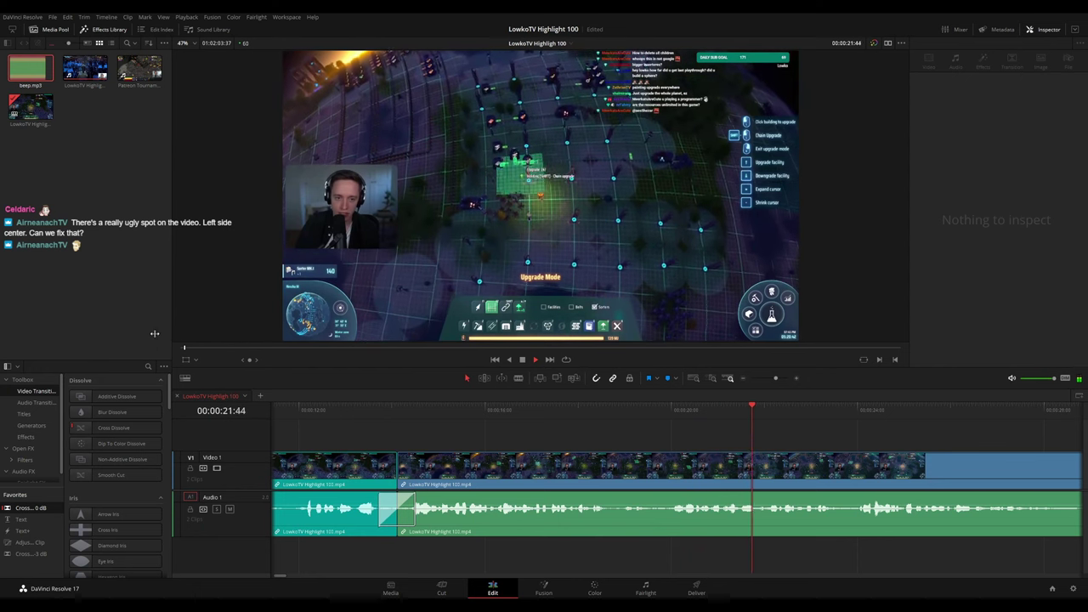
# Play the footage on to about 00:00:36 and examine it for a moment to emphasize with a zoom
pyautogui.hscroll(10, 902, 440)
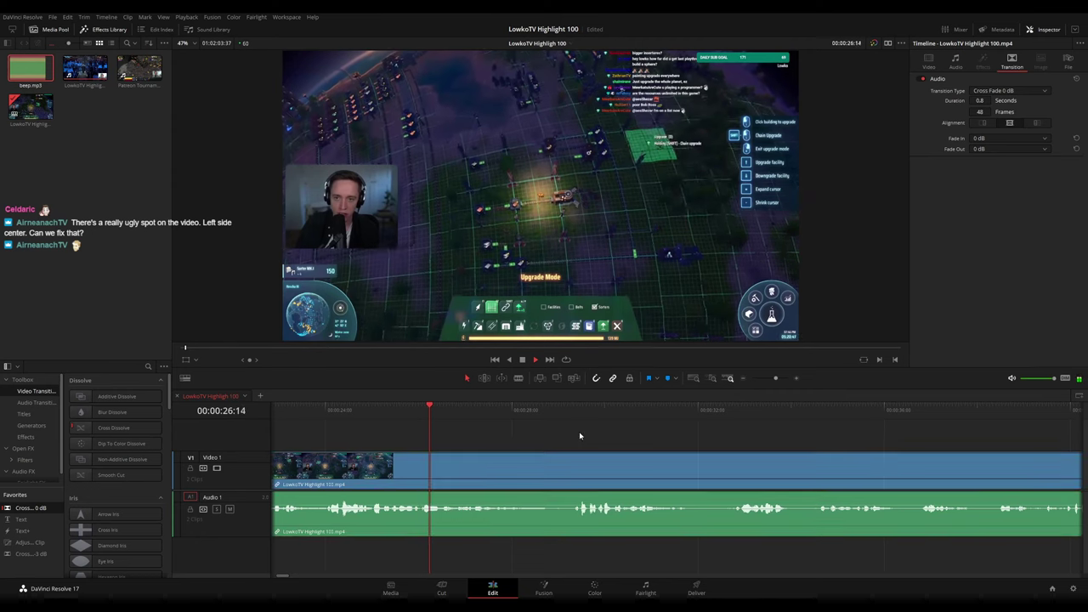
pyautogui.hscroll(3, 571, 433)
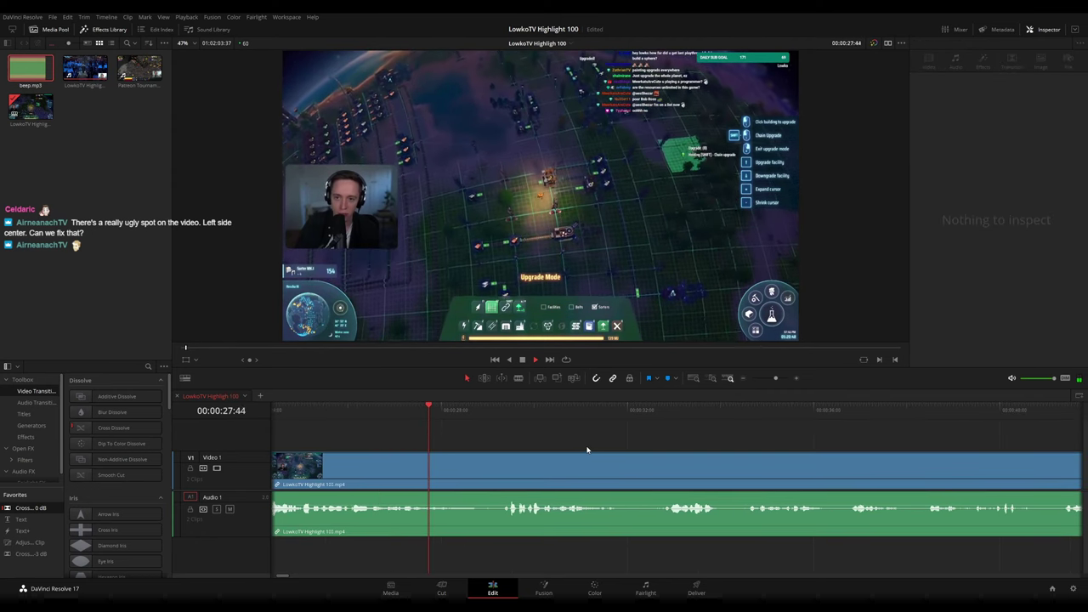
pyautogui.hscroll(6, 539, 440)
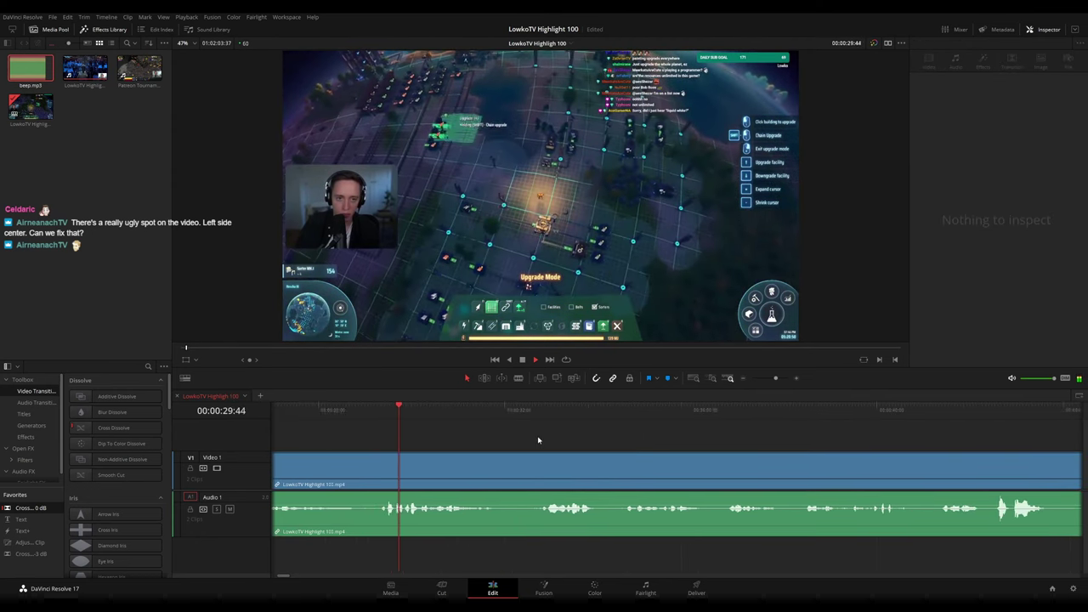
pyautogui.hscroll(4, 511, 444)
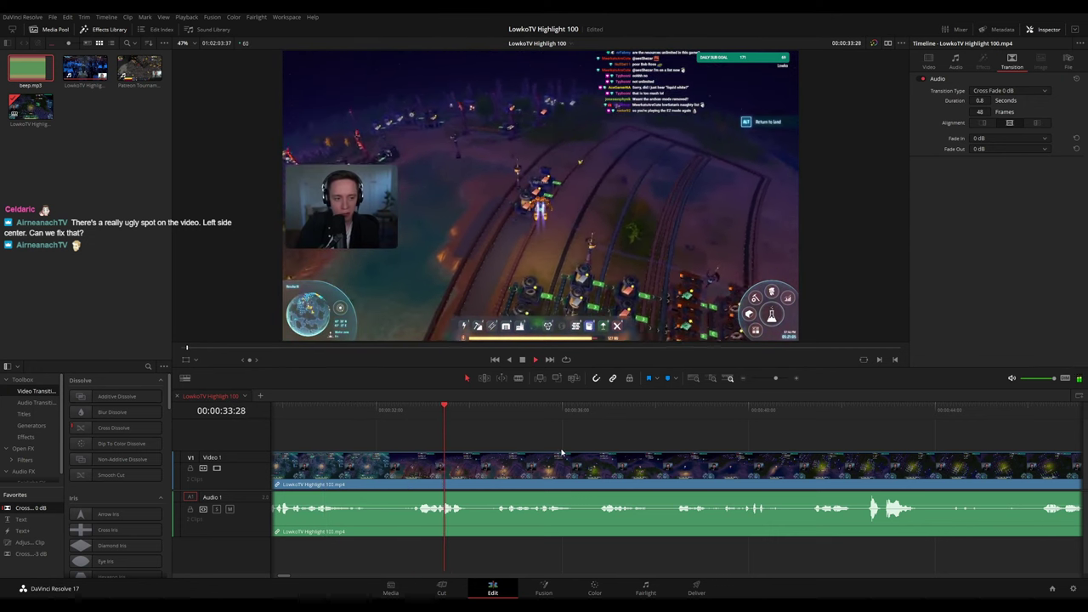
pyautogui.hscroll(6, 551, 452)
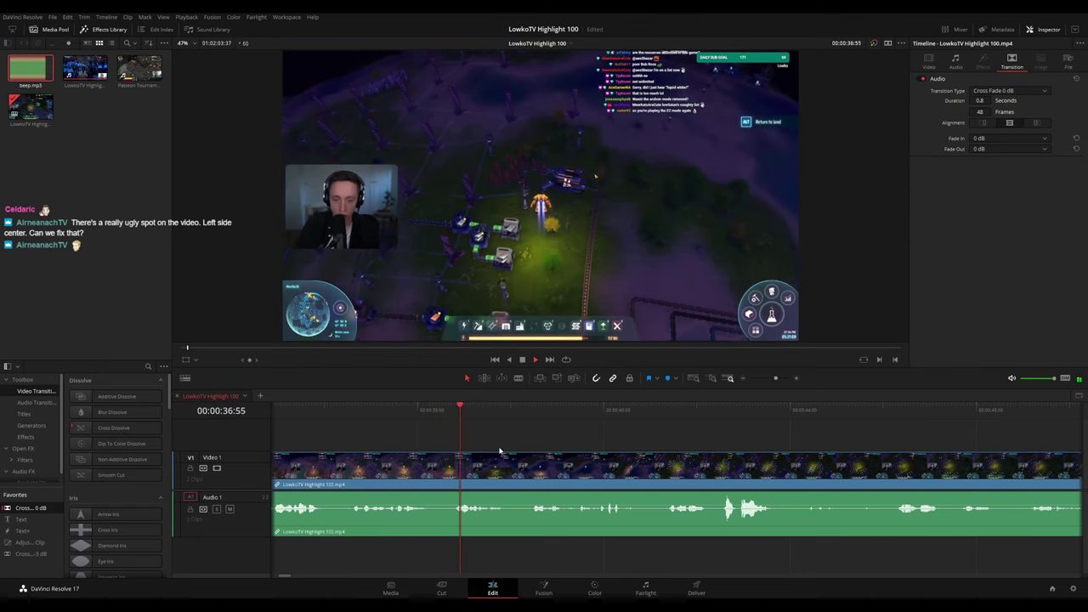
pyautogui.click(399, 411)
pyautogui.press('space')
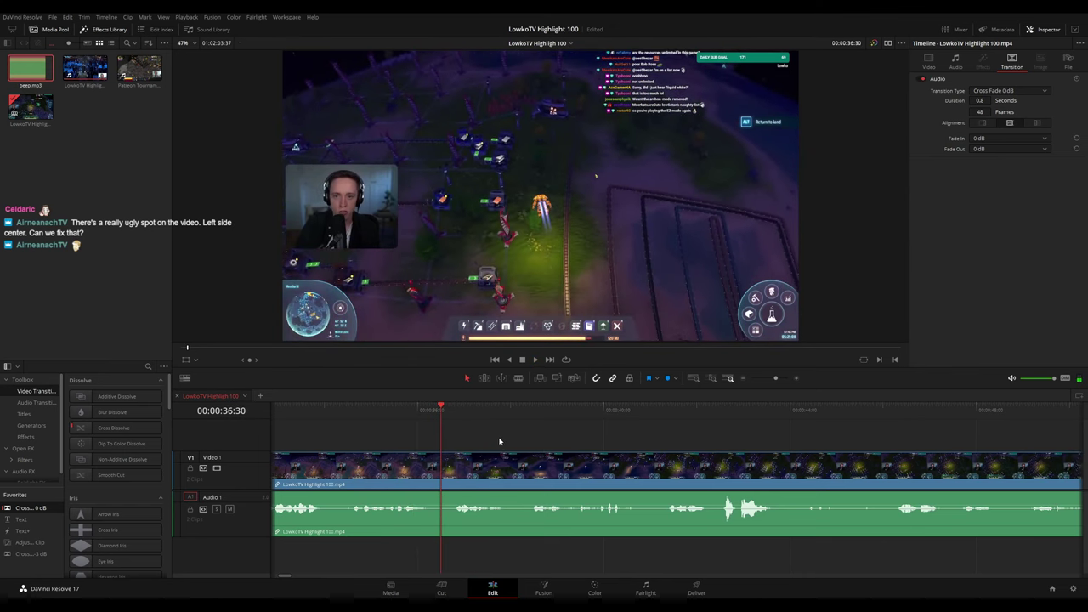
# Place an adjustment clip on a new video track above Video 1, starting at 00:00:36:36
pyautogui.scroll(3, 578, 451)
pyautogui.scroll(1, 578, 450)
pyautogui.moveTo(733, 450); pyautogui.dragTo(517, 435)
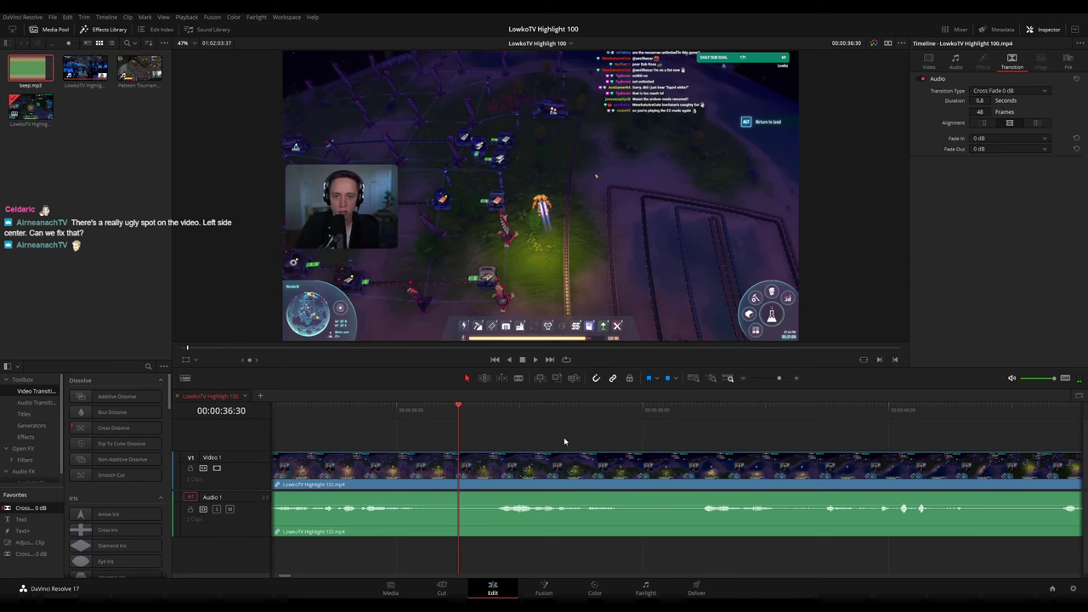
pyautogui.press('Right')
pyautogui.press('Right')
pyautogui.press('Right')
pyautogui.press('Right')
pyautogui.press('Right')
pyautogui.press('Right')
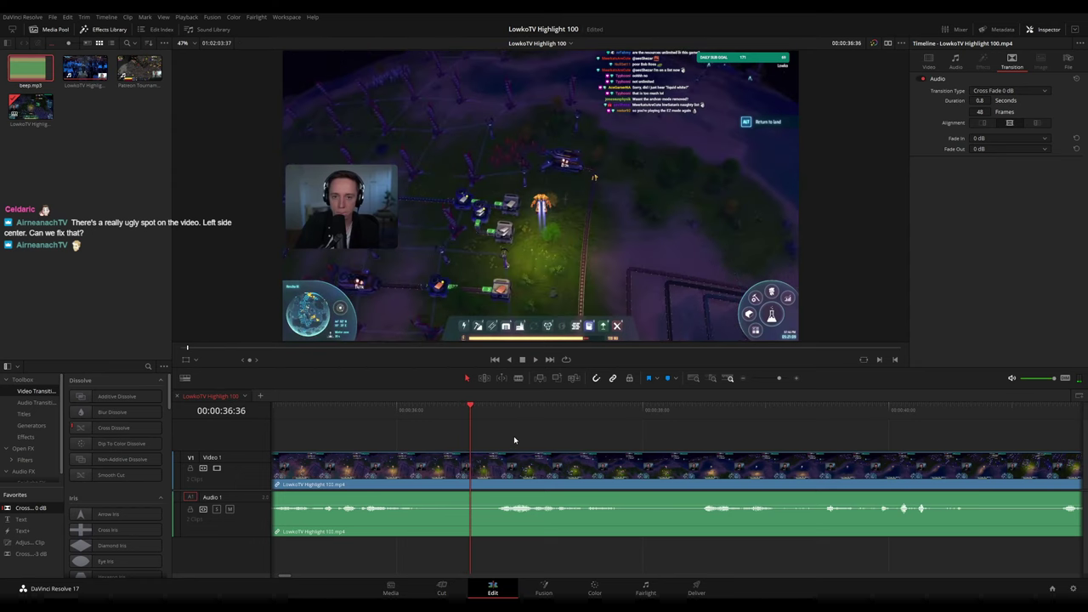
pyautogui.moveTo(30, 542); pyautogui.dragTo(472, 446)
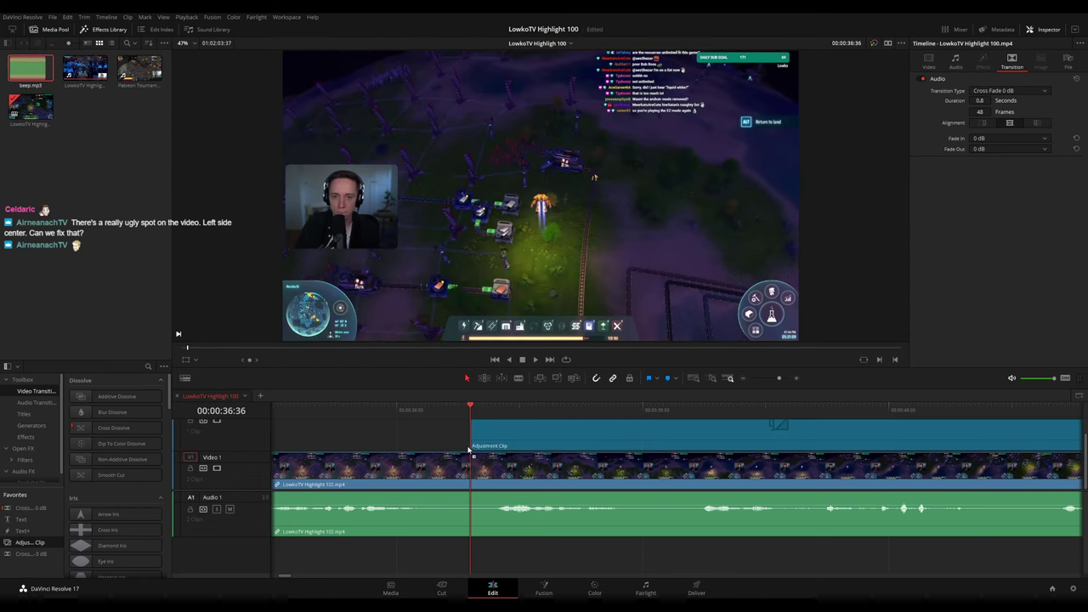
# Set the adjustment clip's zoom to 1.590 and its X position to 730 to enlarge the webcam, and play the result
pyautogui.click(473, 448)
pyautogui.moveTo(987, 91)
pyautogui.mouseDown()
pyautogui.moveTo(1001, 91)
pyautogui.moveTo(1001, 102)
pyautogui.mouseUp()
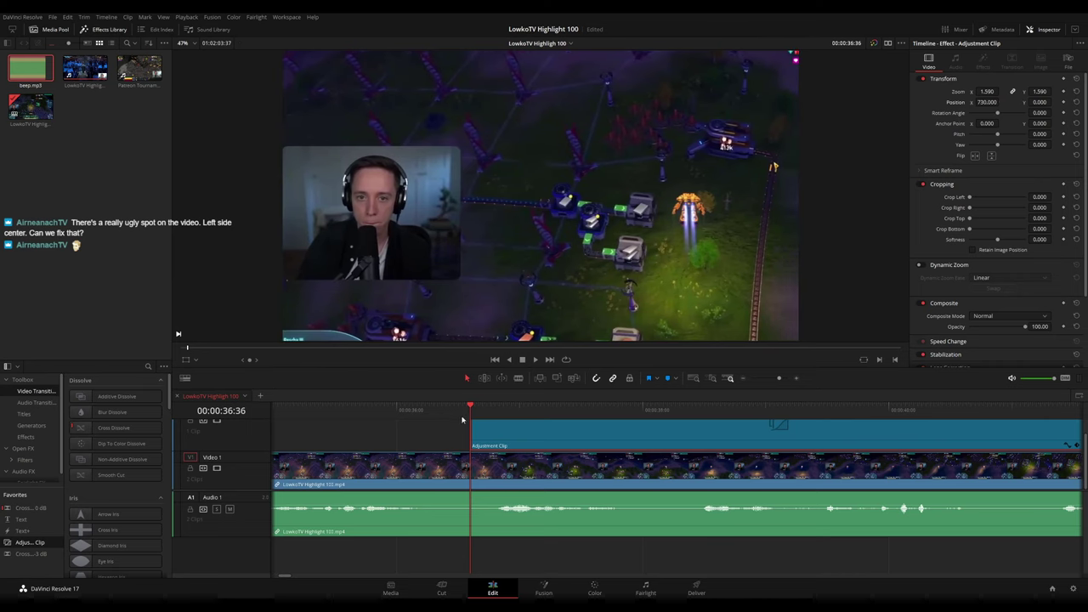
pyautogui.press('space')
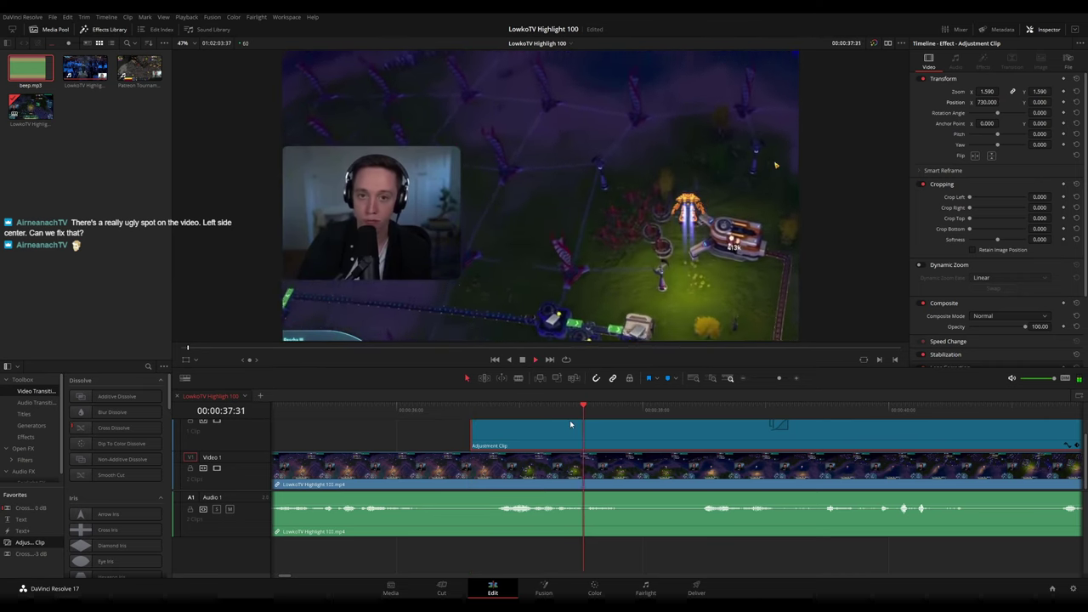
# Shorten the end of the adjustment clip so it stops just before the next spoken passage, near 00:00:41
pyautogui.scroll(-1, 597, 418)
pyautogui.scroll(-1, 720, 439)
pyautogui.moveTo(789, 435); pyautogui.dragTo(572, 425)
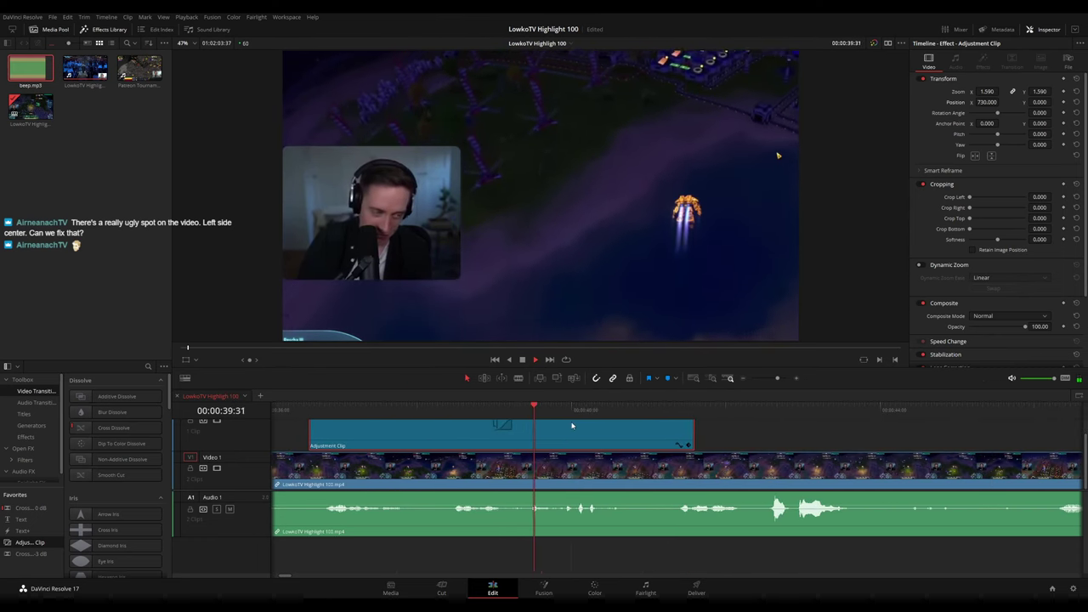
pyautogui.moveTo(692, 435); pyautogui.dragTo(656, 437)
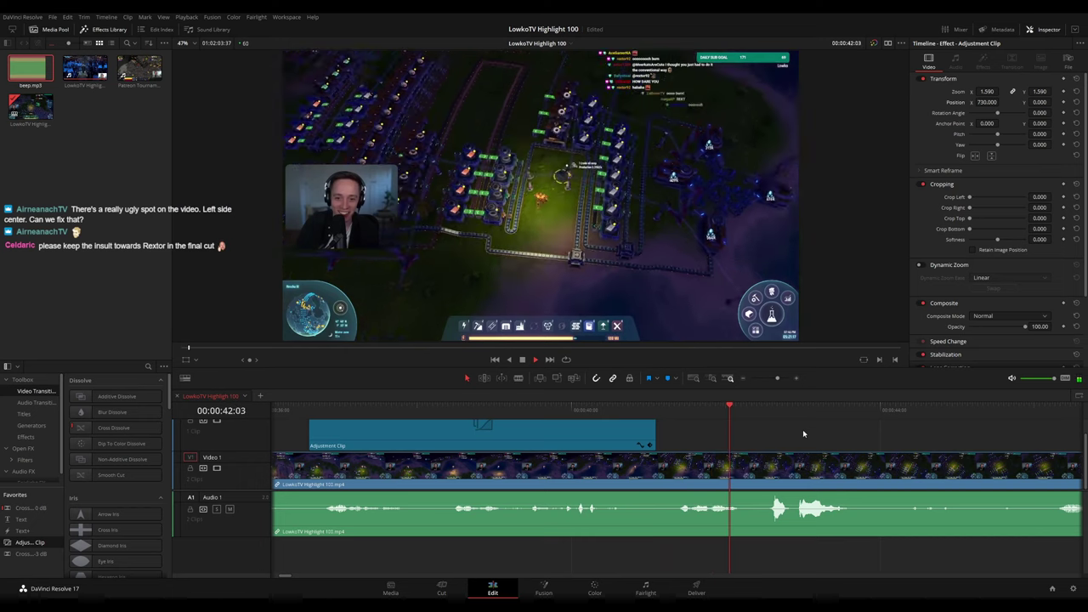
# Play the footage on past the adjustment clip to 00:00:58:50 and examine it for pauses or moments to edit
pyautogui.scroll(-3, 791, 432)
pyautogui.hscroll(3, 596, 423)
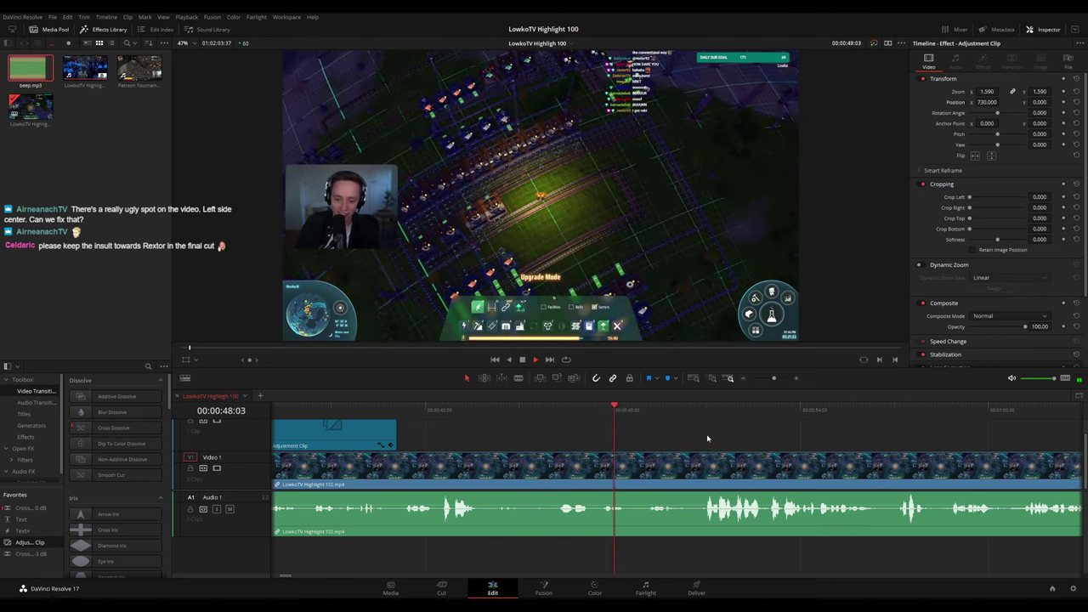
pyautogui.hscroll(2, 595, 429)
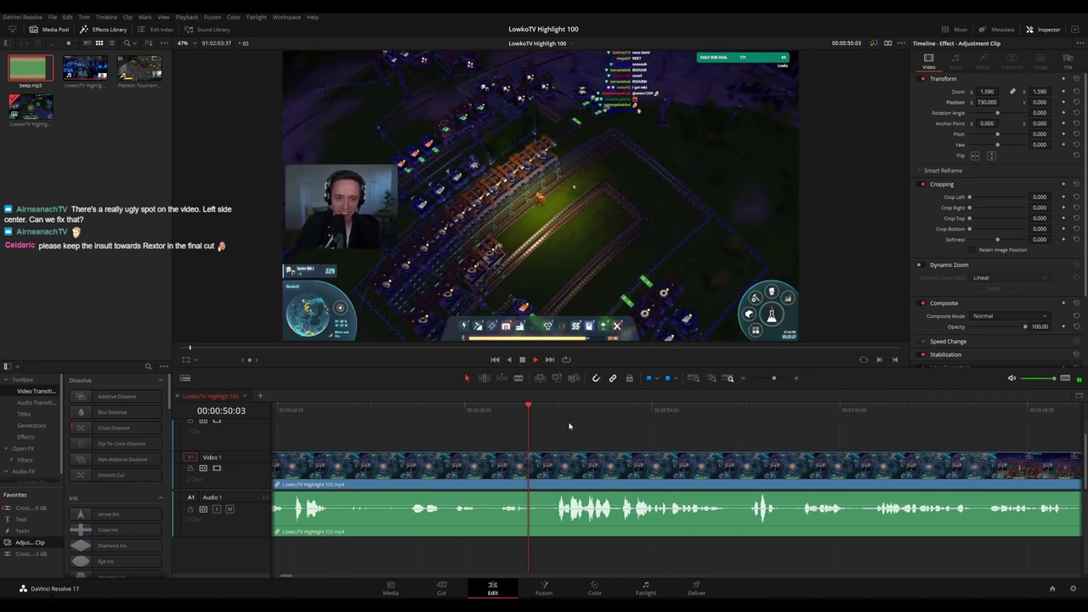
pyautogui.hscroll(2, 646, 436)
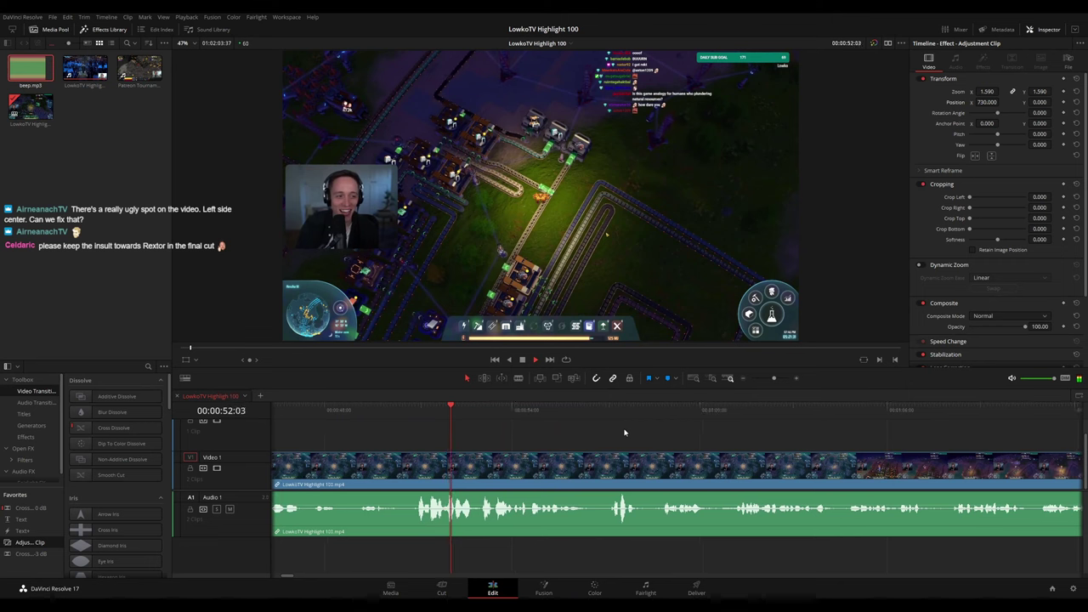
pyautogui.hscroll(2, 595, 430)
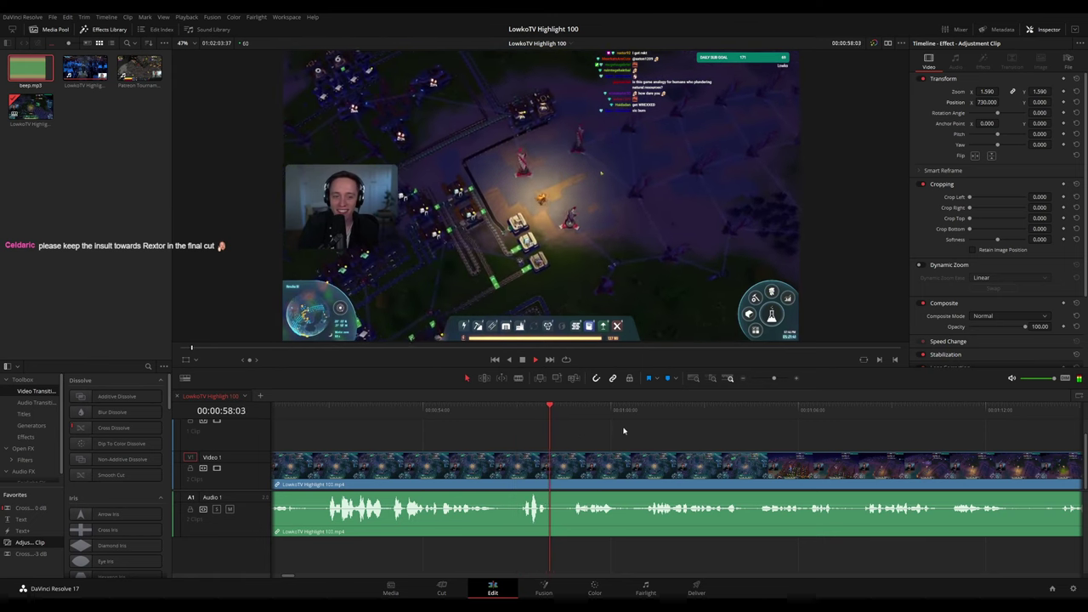
pyautogui.press('space')
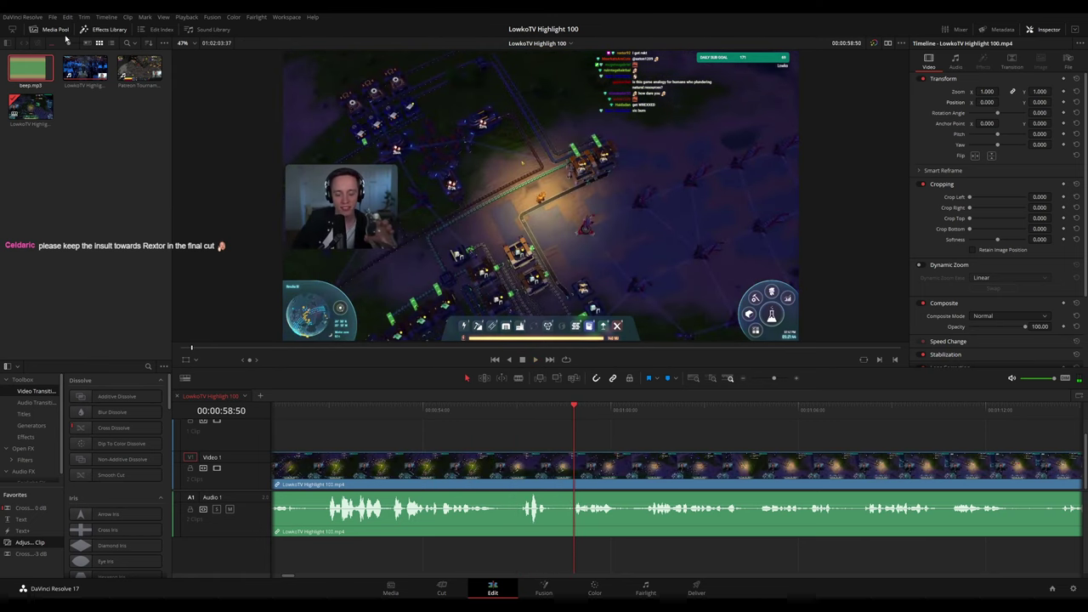
pyautogui.click(147, 133)
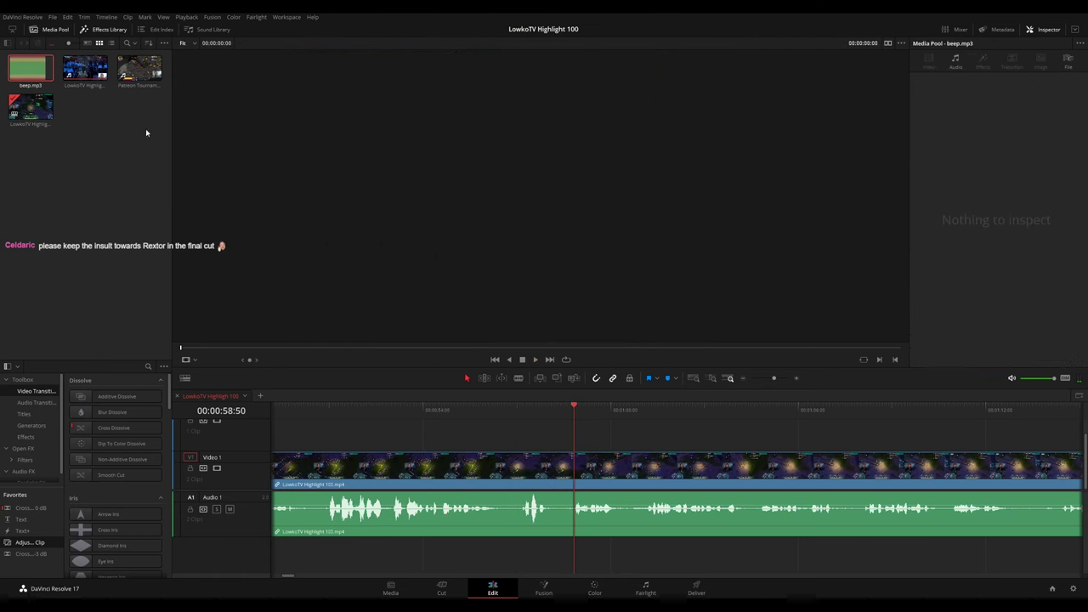
pyautogui.click(99, 34)
pyautogui.click(99, 34)
pyautogui.click(51, 34)
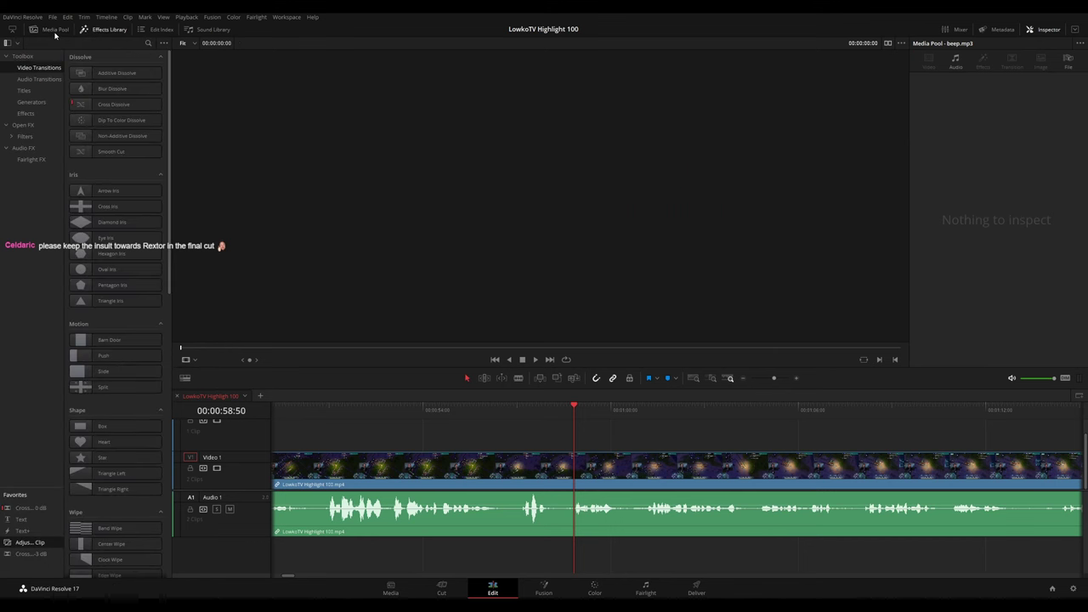
pyautogui.click(55, 34)
# Cut the footage at 00:01:12:53 and again just before the next spoken passage, and ripple-delete the pause between the cuts
pyautogui.click(618, 436)
pyautogui.press('space')
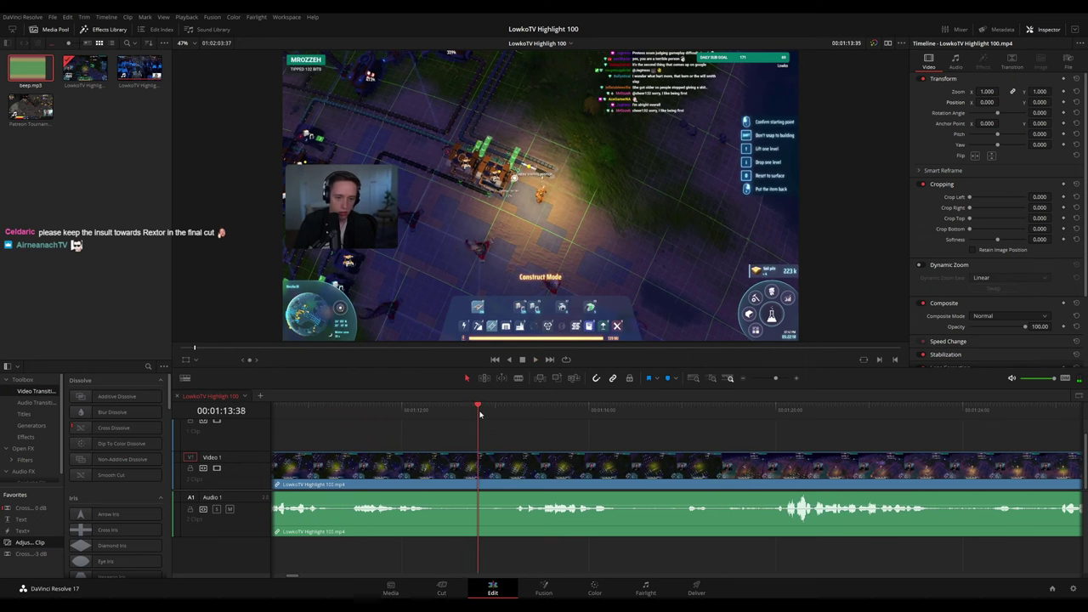
pyautogui.click(378, 409)
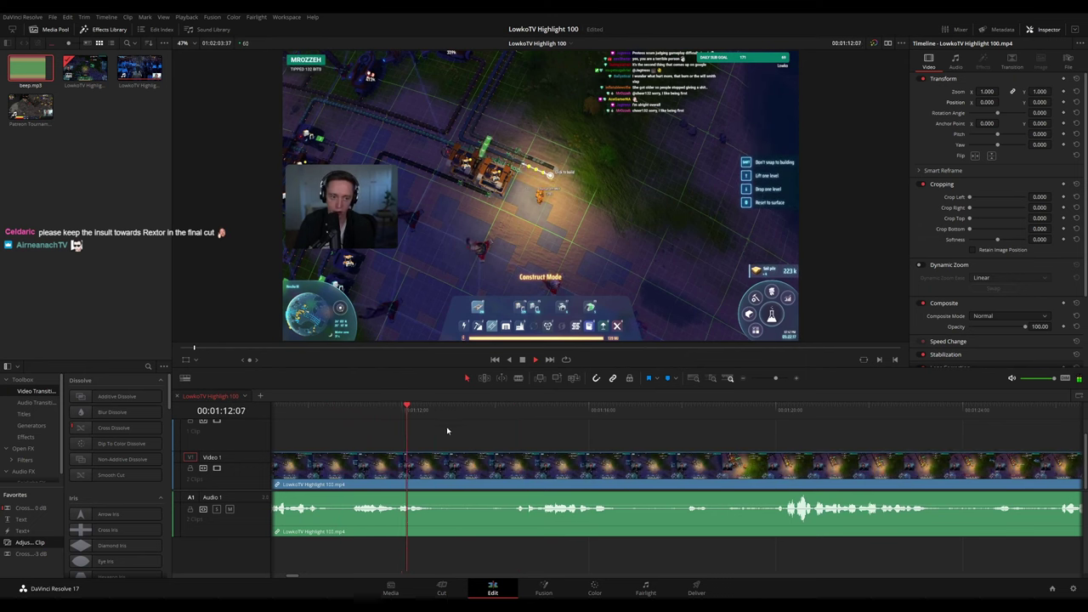
pyautogui.press('space')
pyautogui.press('b')
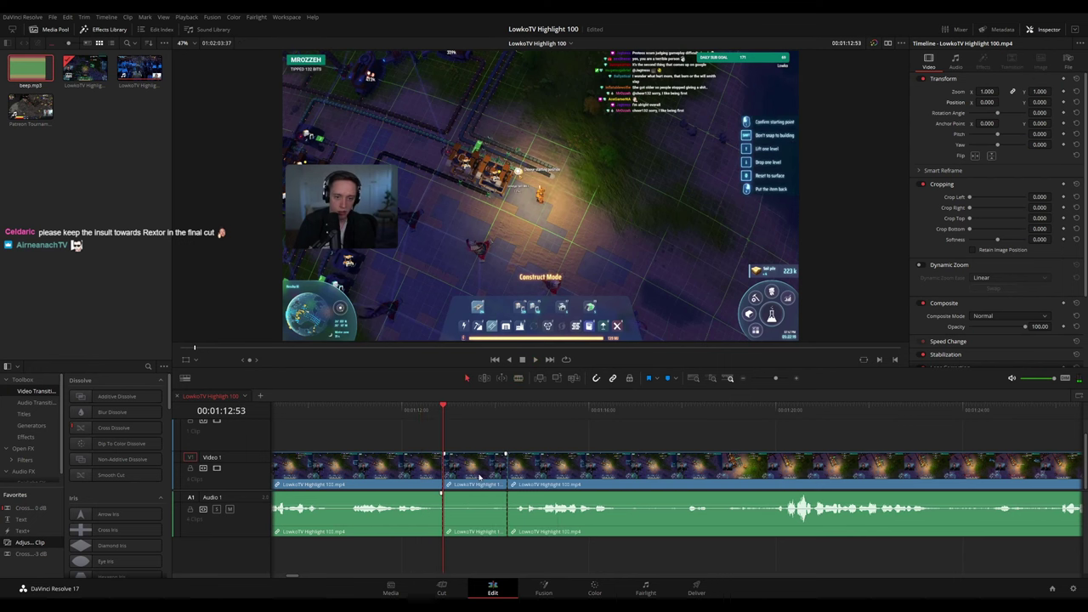
pyautogui.press('Delete')
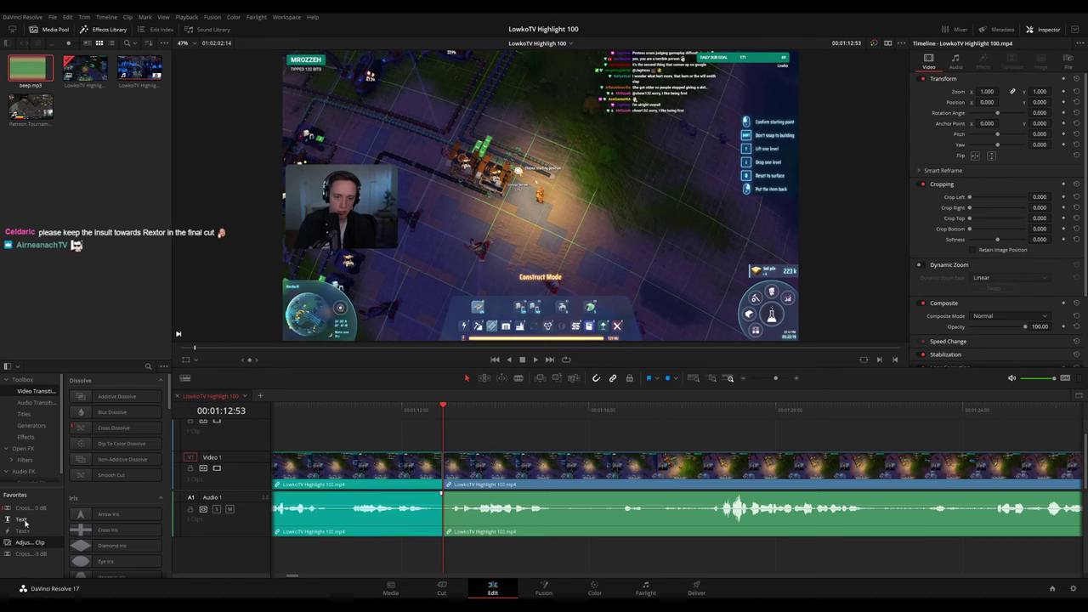
# Add a Cross Fade 0 dB to the audio cut at 00:01:12:53, shorten it to 32 frames, and play the result
pyautogui.click(463, 514)
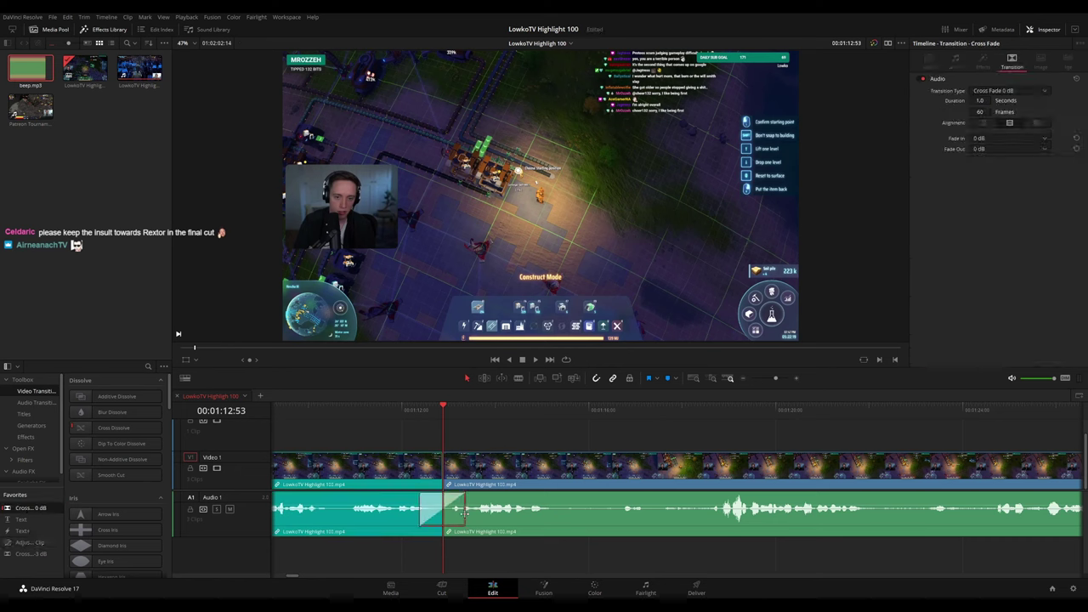
pyautogui.click(397, 411)
pyautogui.press('space')
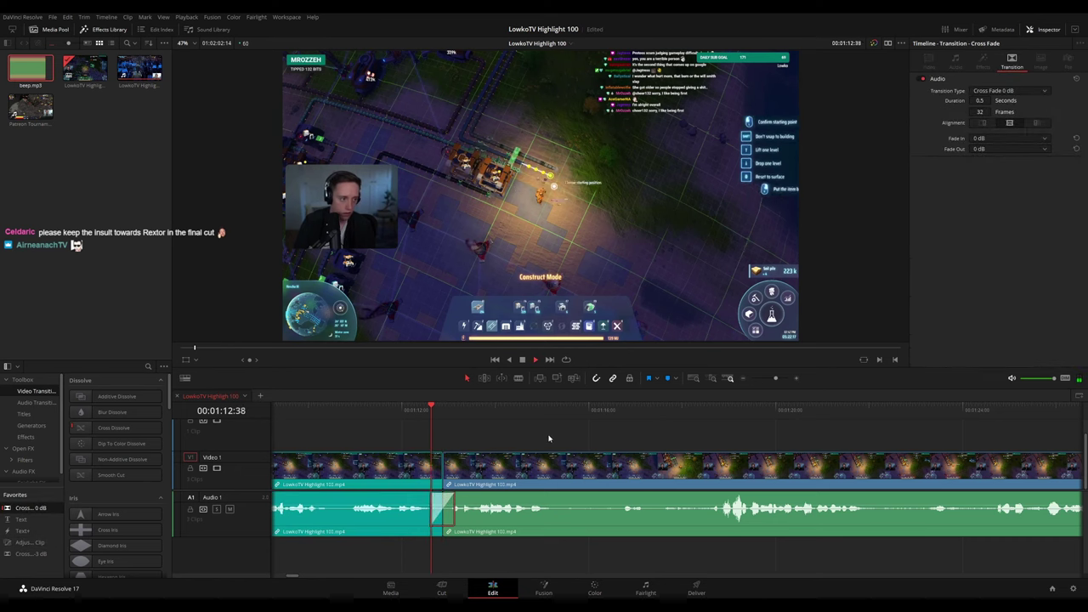
# Play the footage on from the crossfade to about 00:01:44 and examine it for further pauses to remove
pyautogui.moveTo(665, 447); pyautogui.dragTo(460, 429)
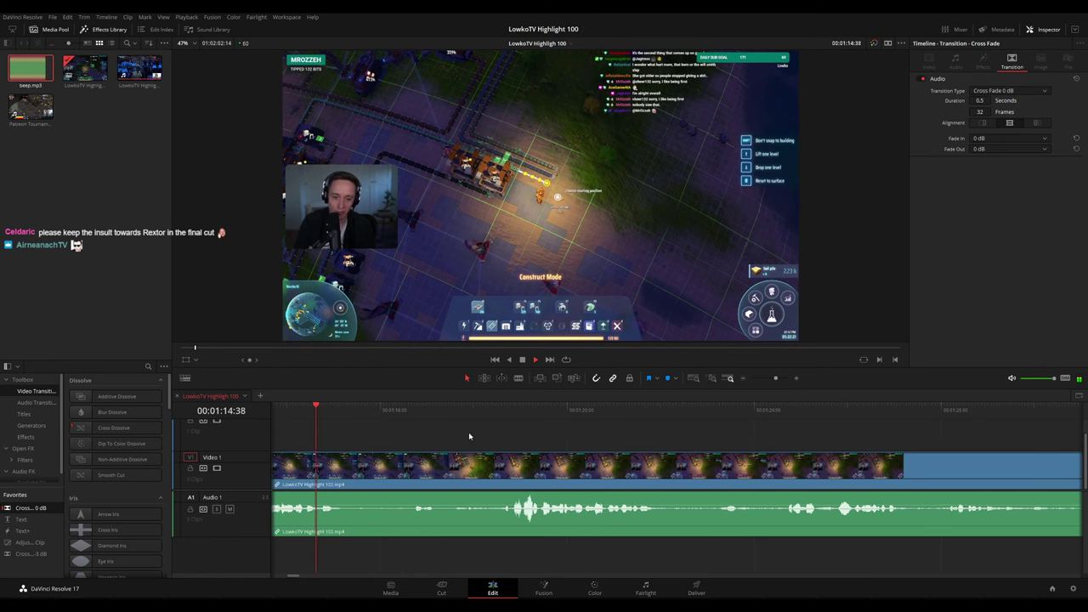
pyautogui.click(370, 412)
pyautogui.press('space')
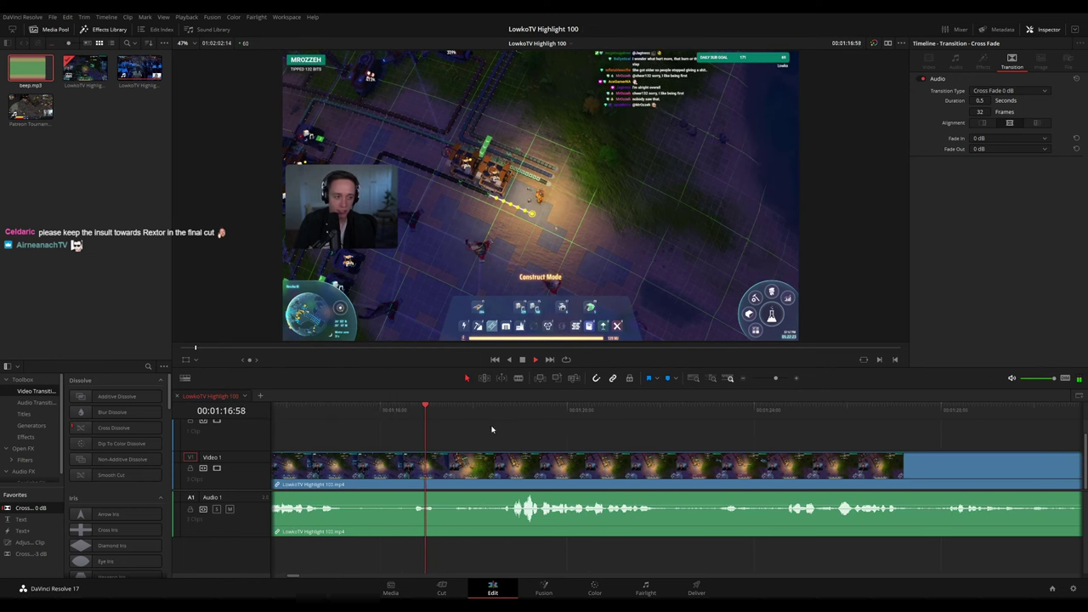
pyautogui.hscroll(3, 604, 433)
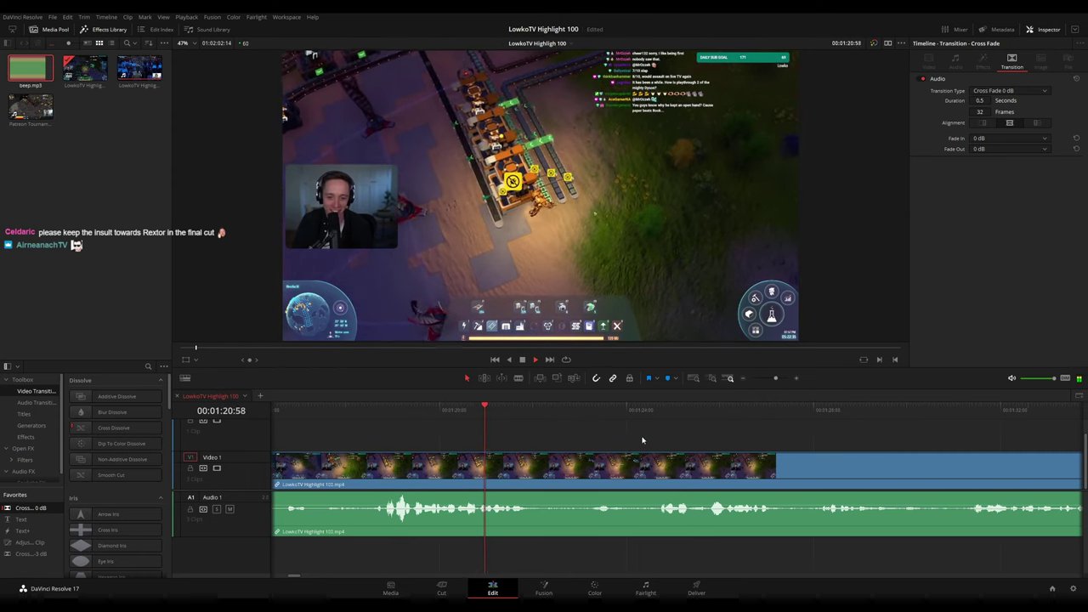
pyautogui.hscroll(2, 664, 438)
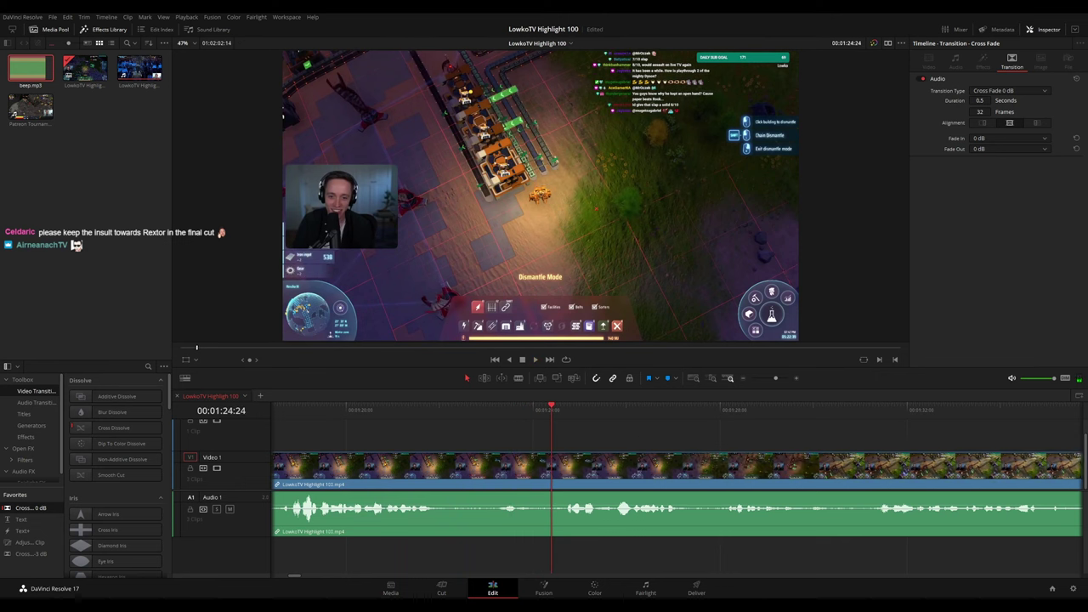
pyautogui.hscroll(3, 519, 426)
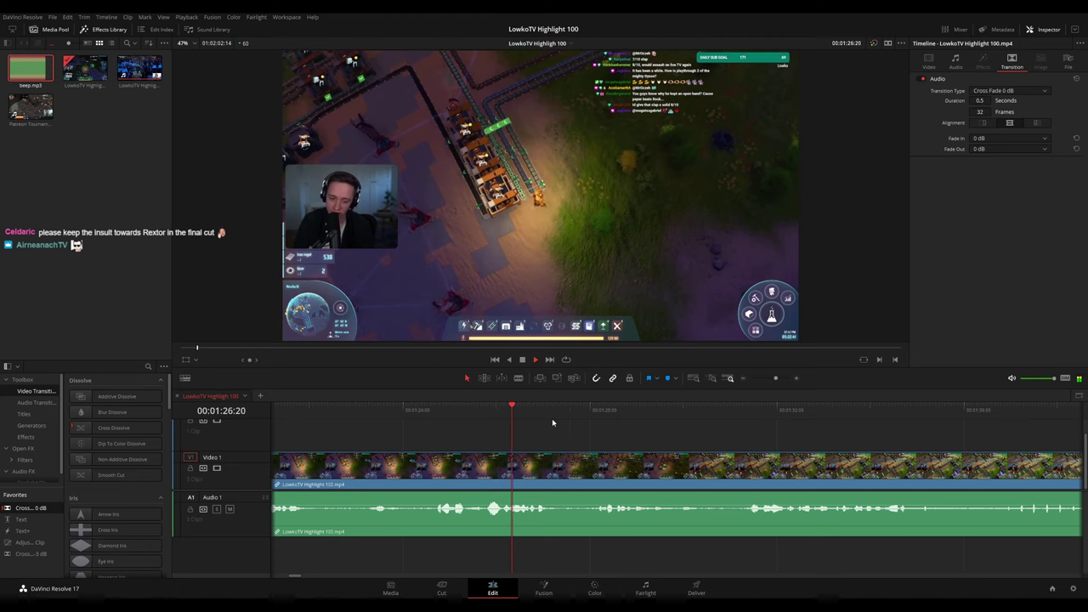
pyautogui.hscroll(4, 510, 428)
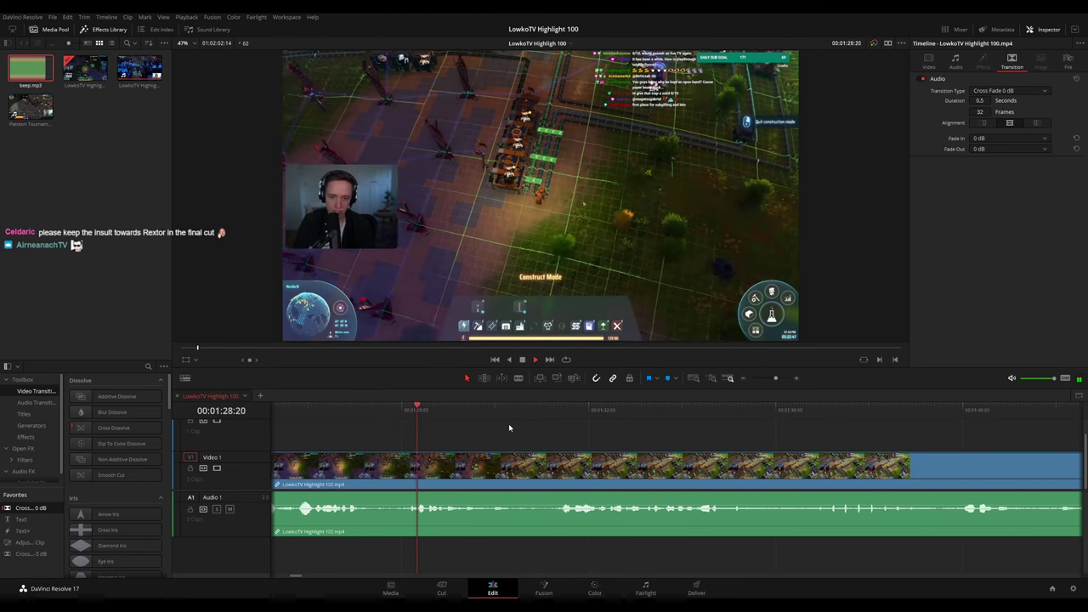
pyautogui.hscroll(2, 512, 428)
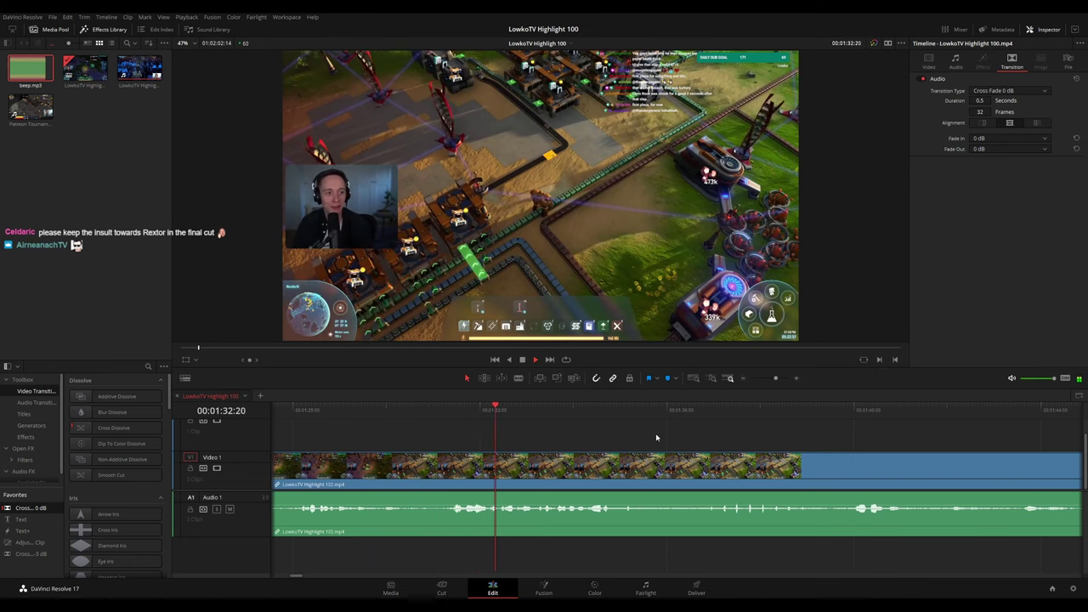
pyautogui.hscroll(2, 526, 434)
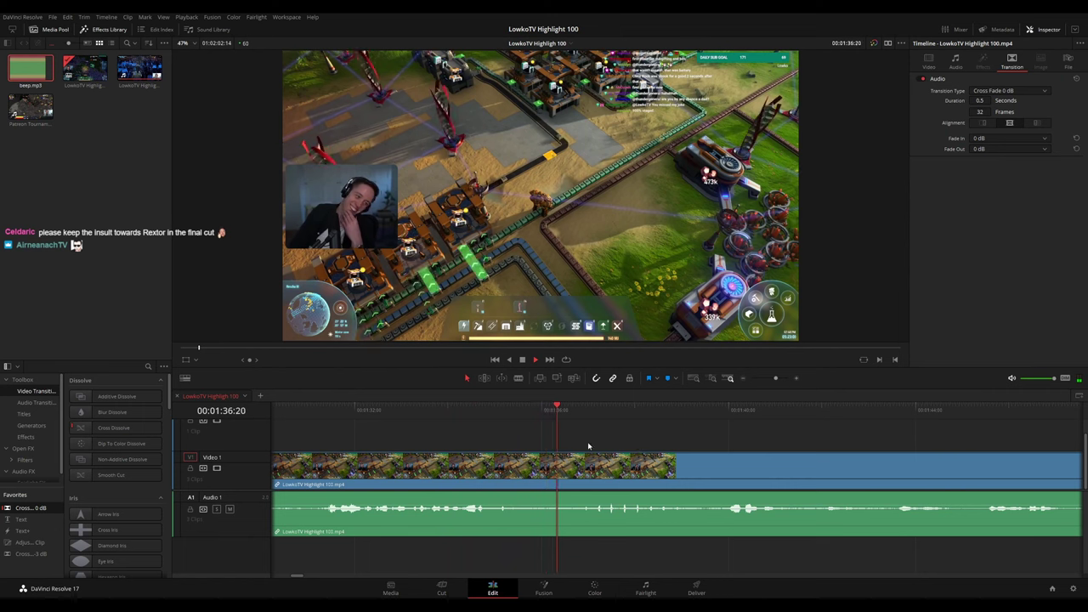
pyautogui.press('space')
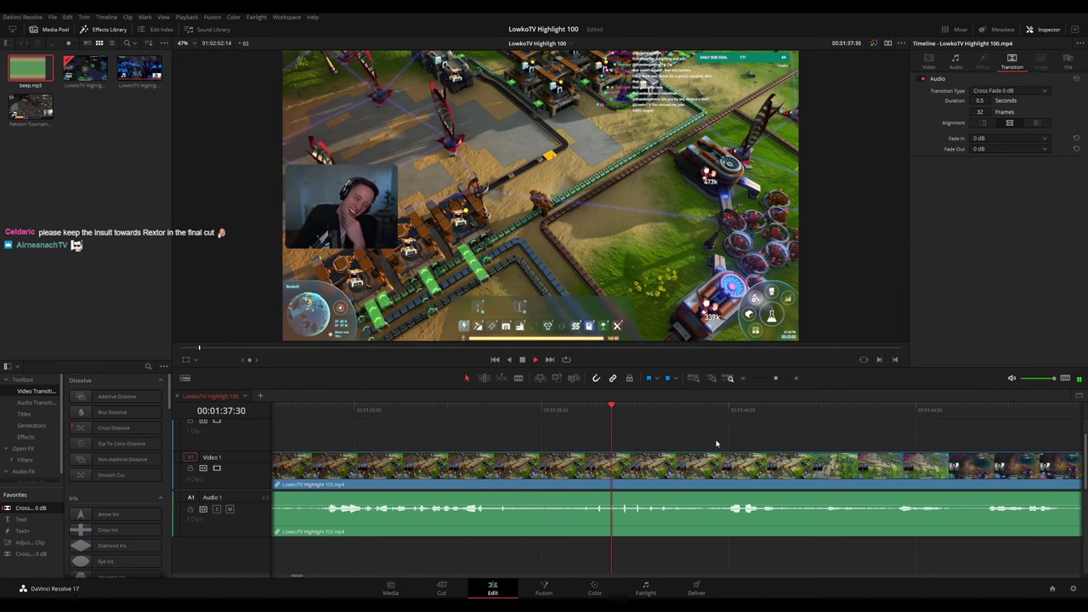
pyautogui.hscroll(2, 580, 433)
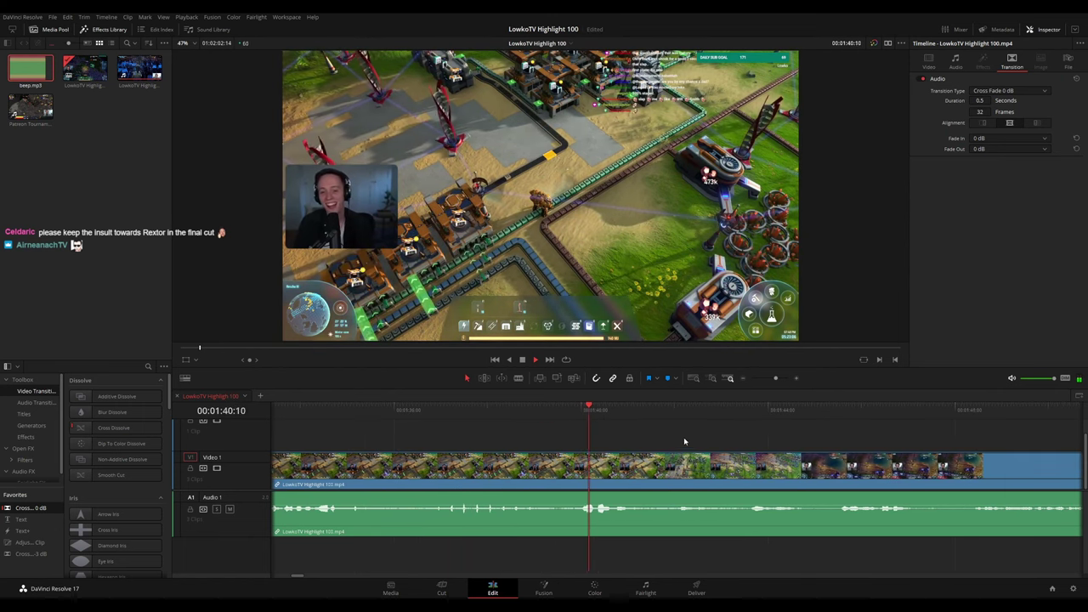
pyautogui.hscroll(2, 564, 429)
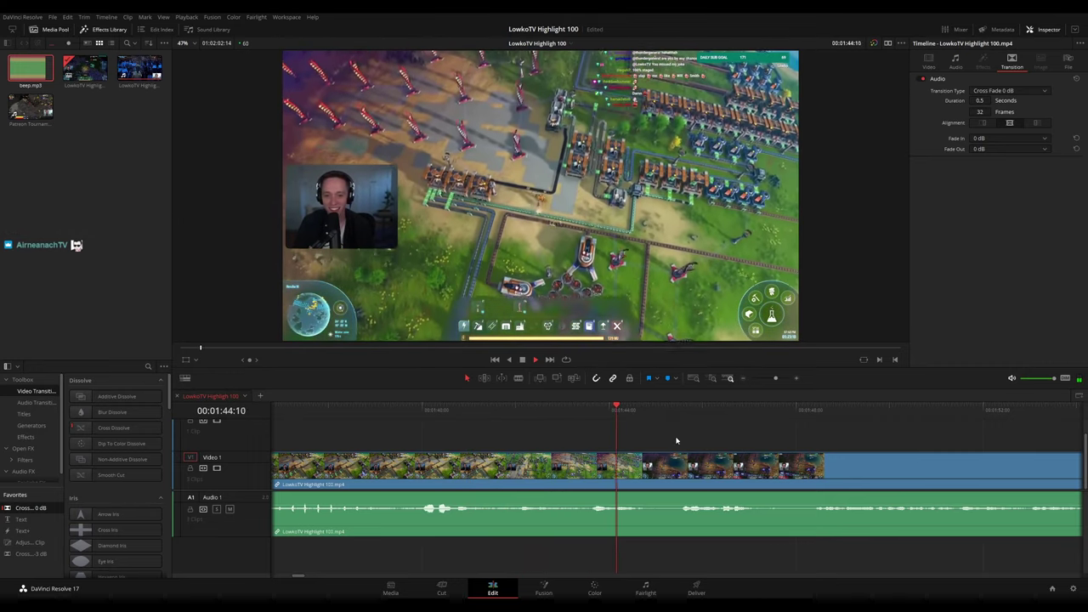
# Cut the footage at 00:01:44:56, ripple-delete the short piece up to the scene change, and play across the cut
pyautogui.press('space')
pyautogui.scroll(3, 696, 454)
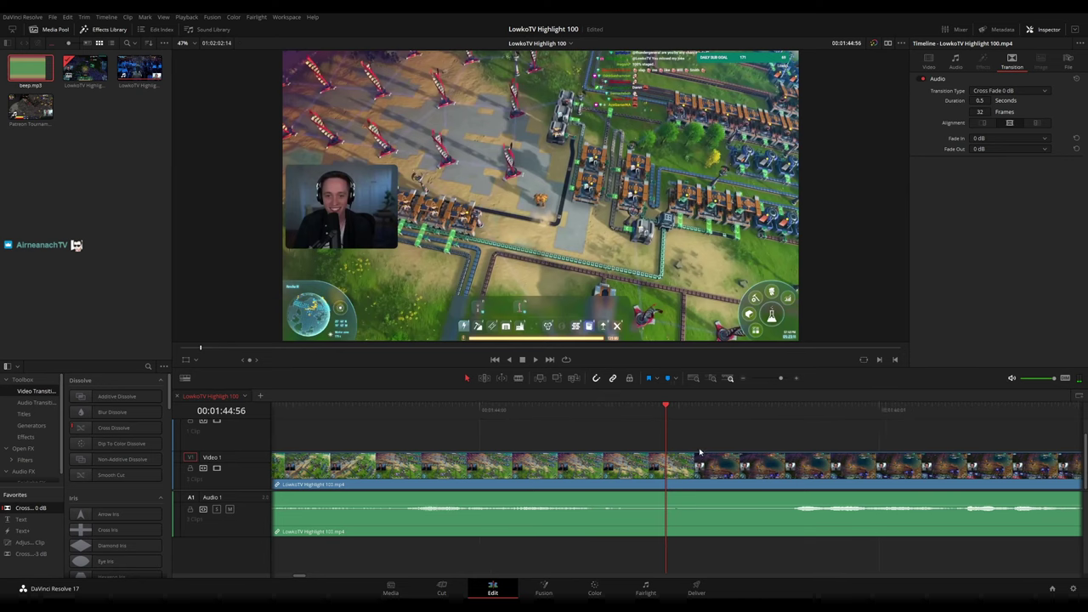
pyautogui.hscroll(2, 700, 452)
pyautogui.press('b')
pyautogui.click(516, 467)
pyautogui.click(526, 477)
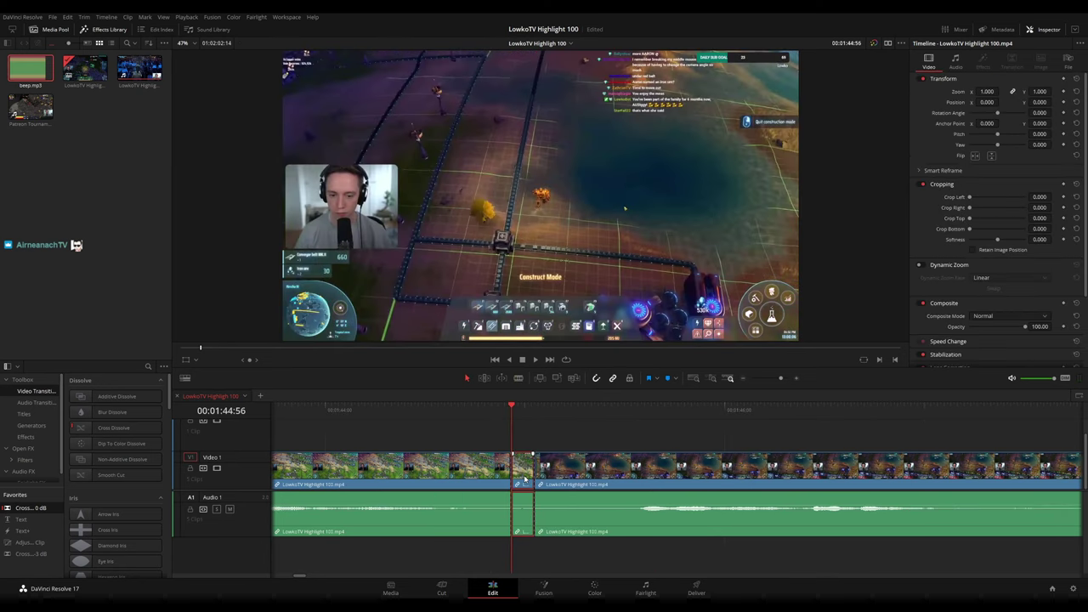
pyautogui.press('Delete')
pyautogui.press('space')
pyautogui.click(445, 476)
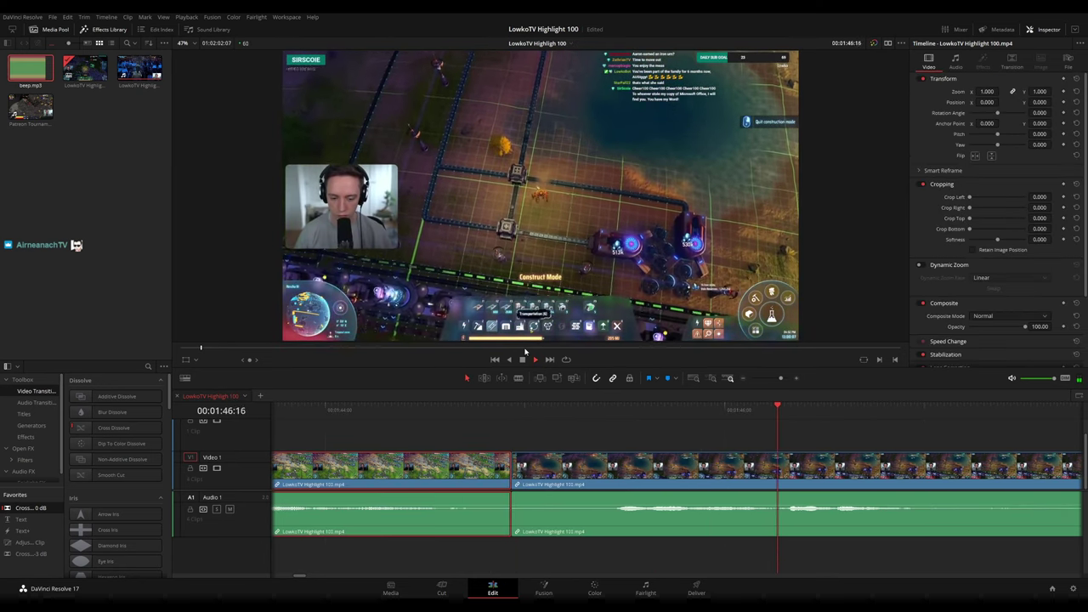
pyautogui.click(628, 431)
# Play the footage on to about 00:02:04, skipping ahead over a quiet stretch, and examine it for the next cut
pyautogui.scroll(-1, 796, 443)
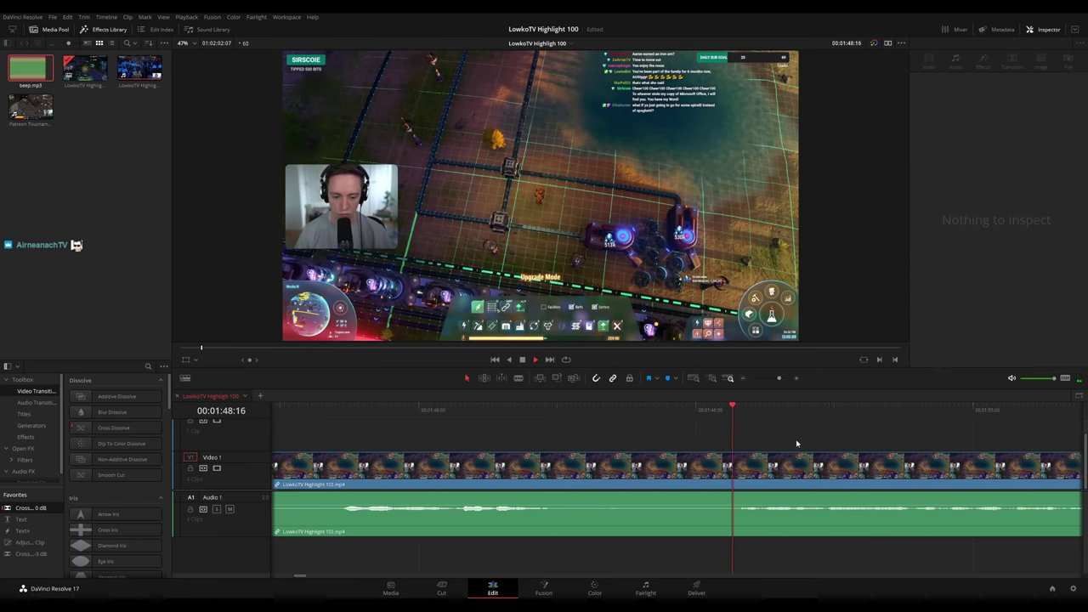
pyautogui.scroll(-2, 801, 443)
pyautogui.scroll(-2, 522, 441)
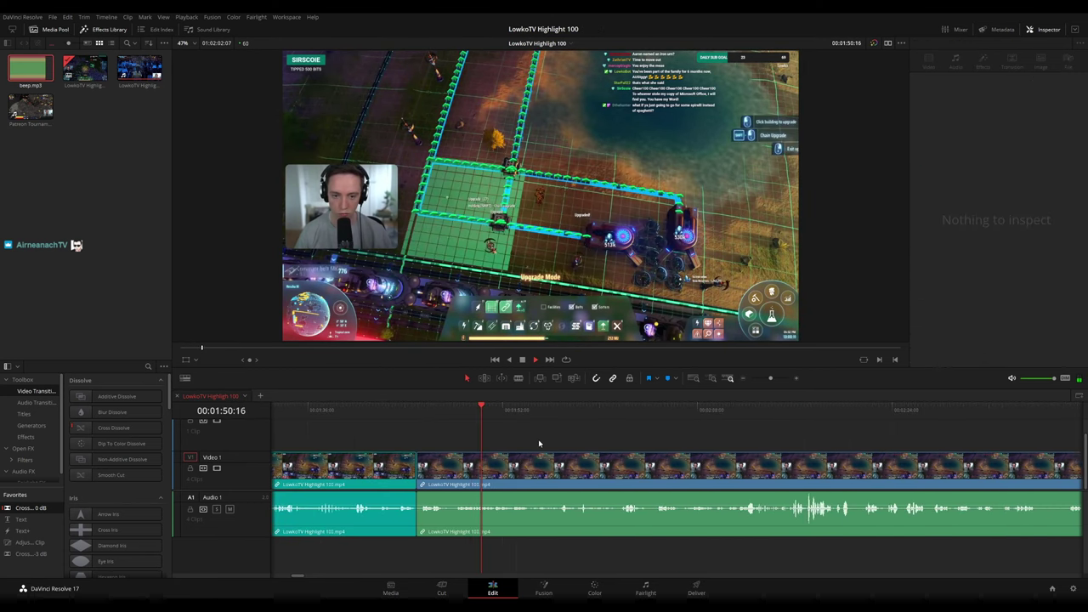
pyautogui.scroll(4, 522, 438)
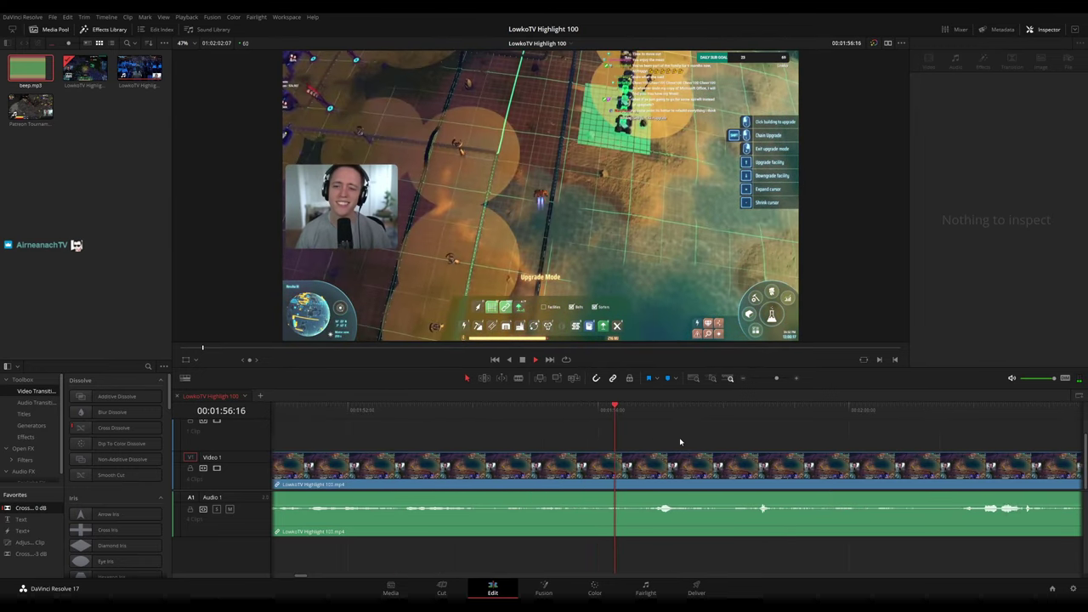
pyautogui.moveTo(723, 438); pyautogui.dragTo(567, 428)
pyautogui.hscroll(2, 595, 435)
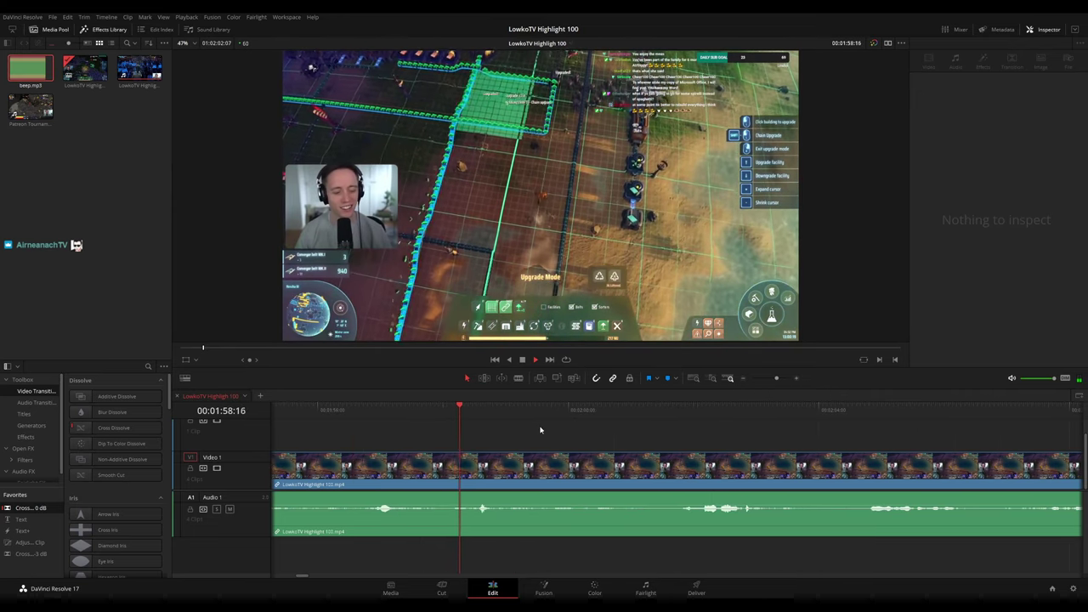
pyautogui.hscroll(3, 646, 438)
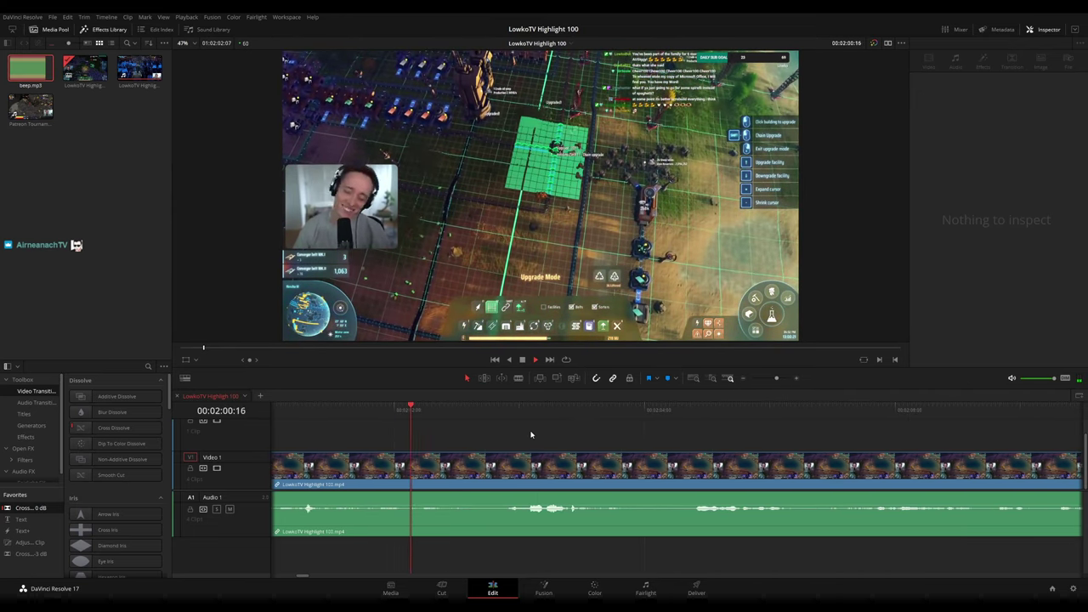
pyautogui.click(490, 411)
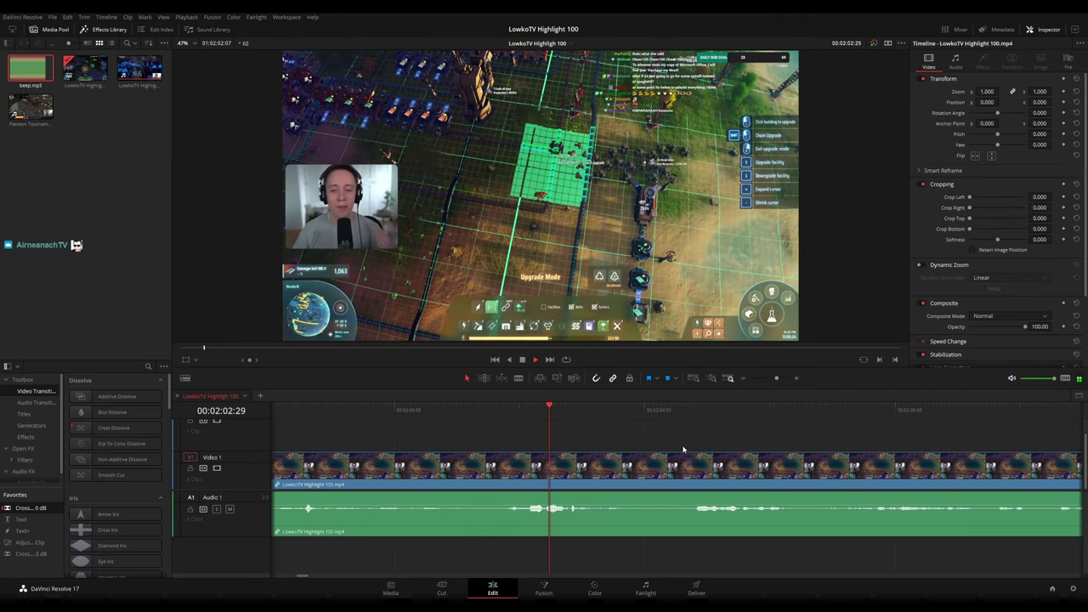
pyautogui.hscroll(3, 571, 440)
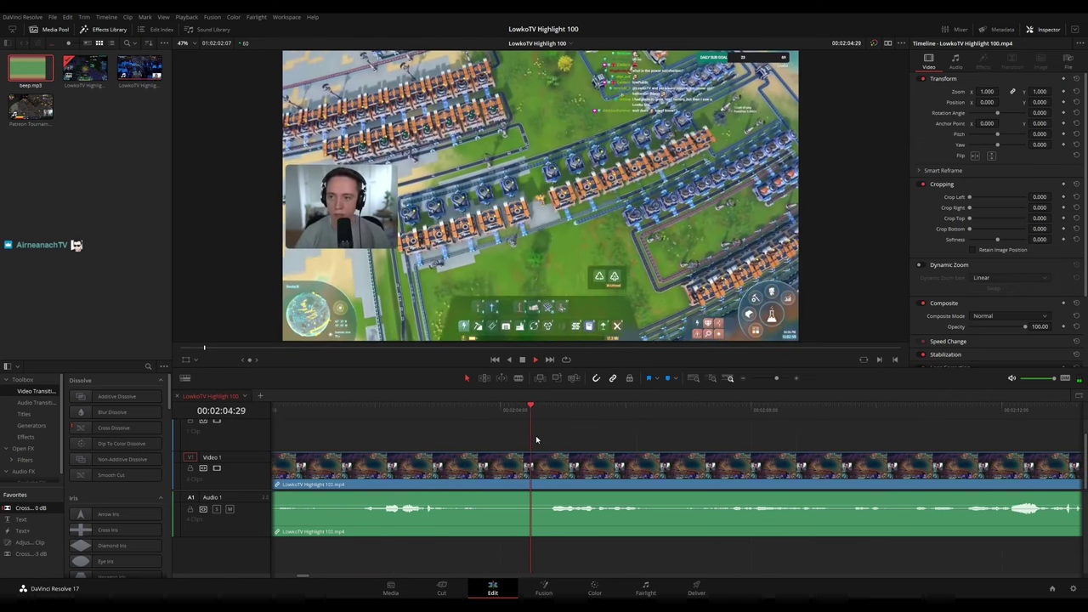
# Cut the footage at 00:02:04:03, ripple-delete the short piece up to the scene change, and play across the cut
pyautogui.press('space')
pyautogui.moveTo(518, 414); pyautogui.dragTo(508, 417)
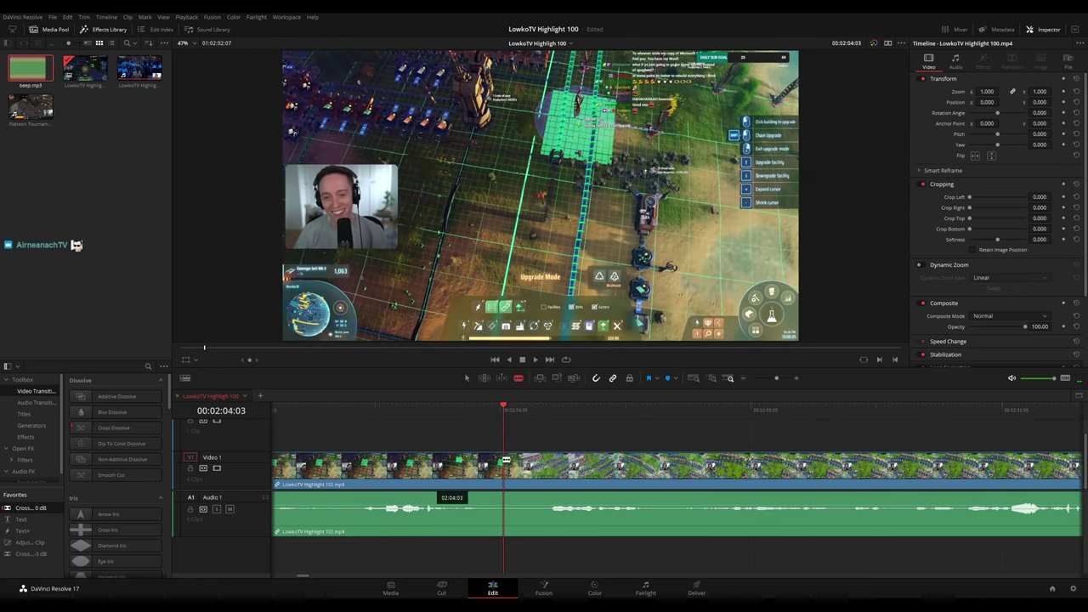
pyautogui.click(506, 464)
pyautogui.press('Delete')
pyautogui.press('space')
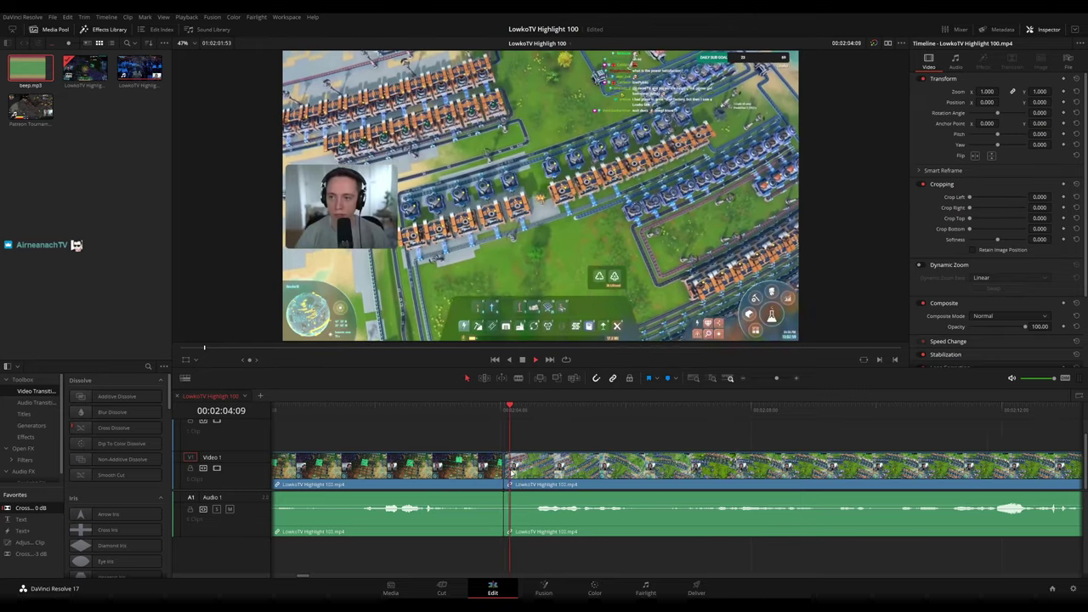
pyautogui.click(494, 470)
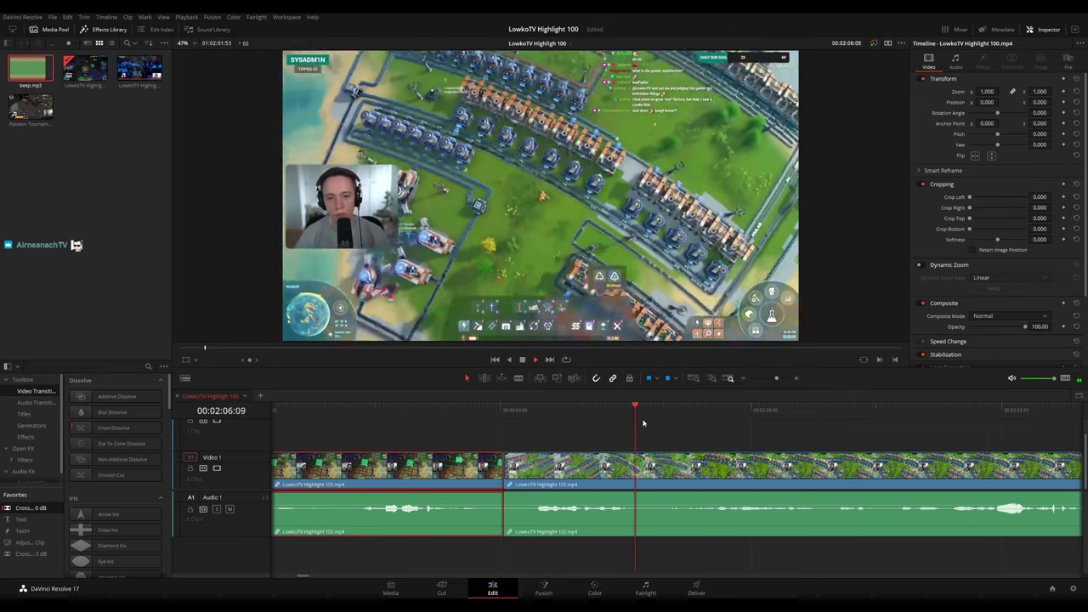
# Cut out the silent pause of about one second starting at 00:02:20:33 and ripple-delete it
pyautogui.click(648, 434)
pyautogui.moveTo(797, 429); pyautogui.dragTo(570, 428)
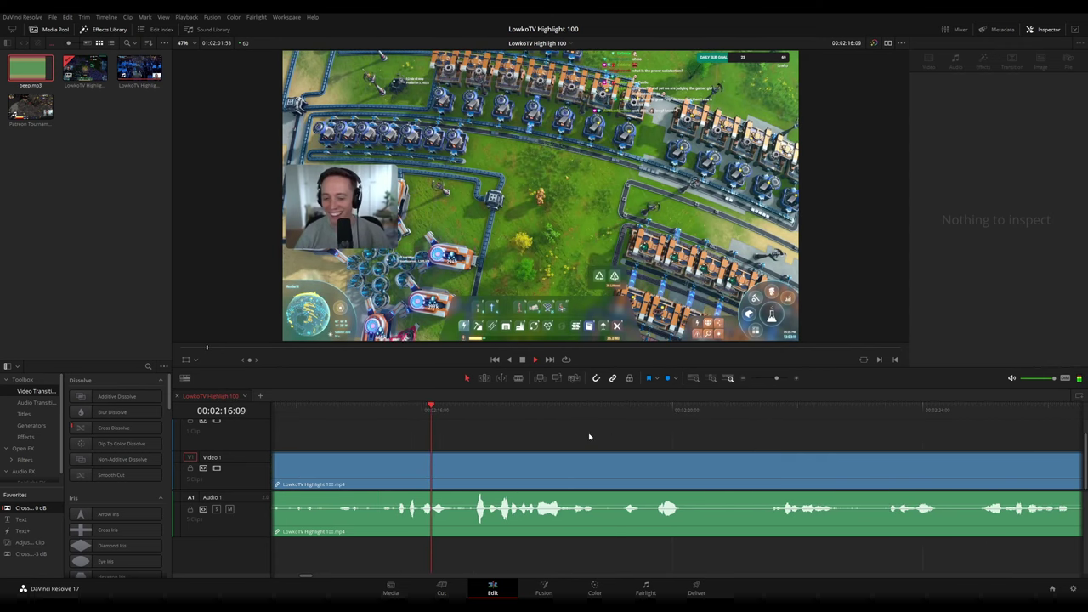
pyautogui.moveTo(700, 445); pyautogui.dragTo(607, 437)
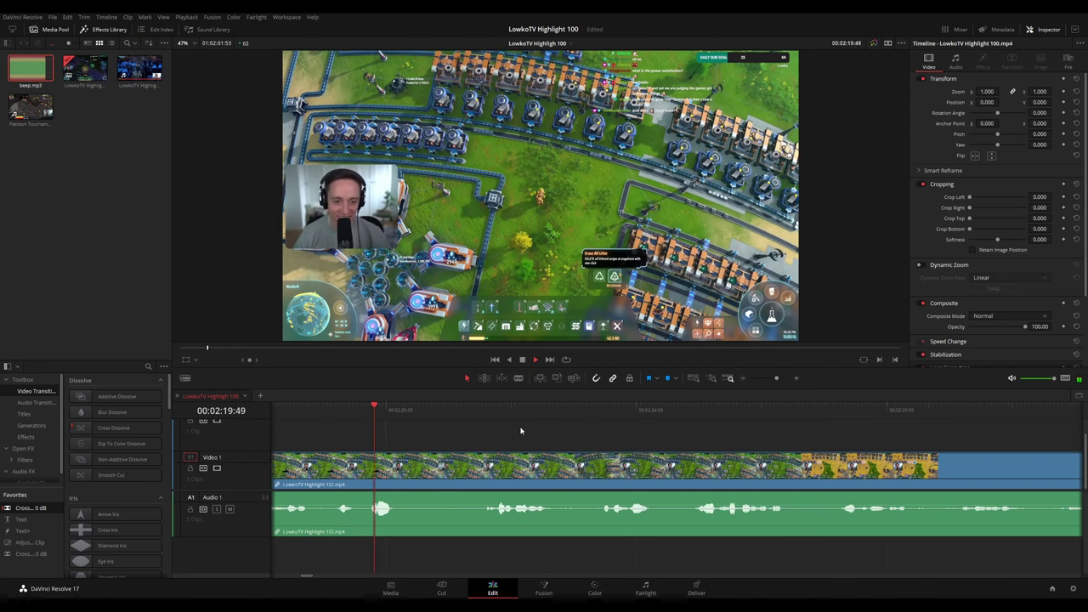
pyautogui.press('space')
pyautogui.press('b')
pyautogui.click(424, 483)
pyautogui.click(482, 481)
pyautogui.press('a')
pyautogui.click(456, 477)
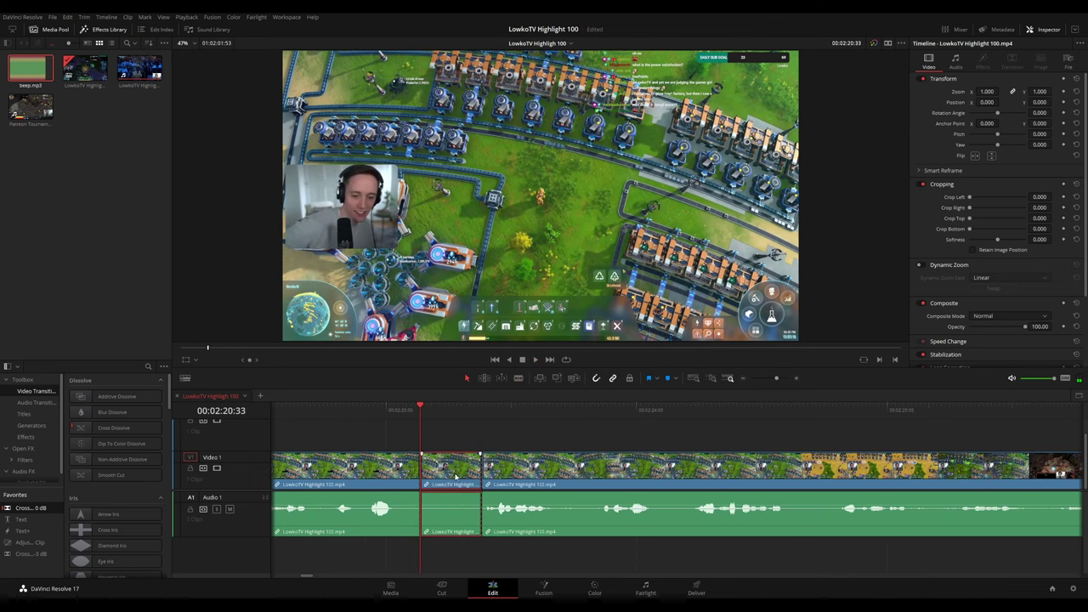
pyautogui.press('Delete')
pyautogui.press('space')
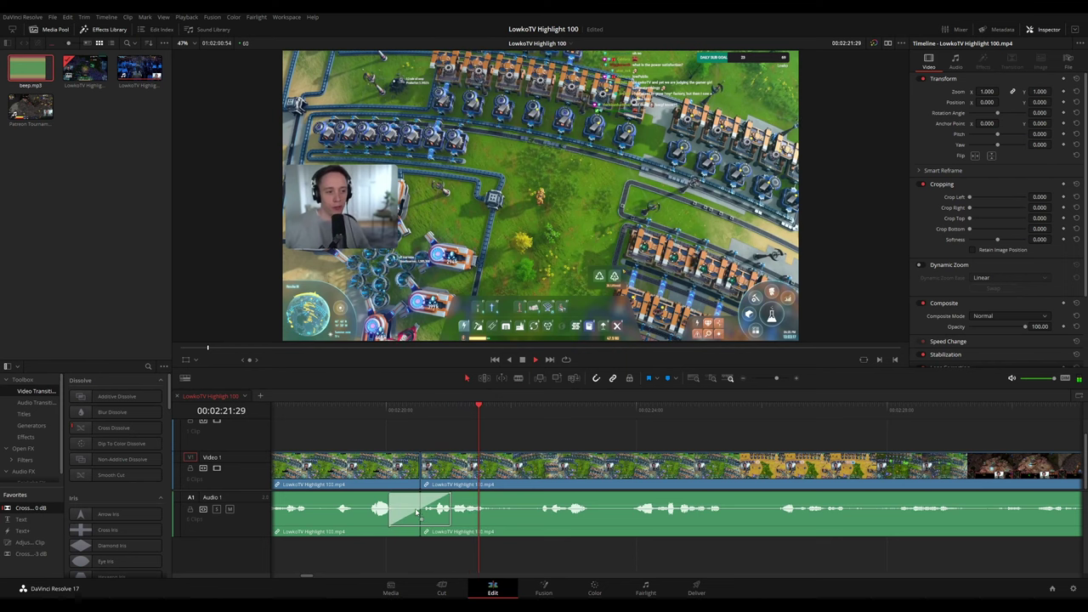
# Add a Cross Fade 0 dB to the audio cut at 00:02:20:33 and play the result
pyautogui.moveTo(417, 513); pyautogui.dragTo(418, 513)
pyautogui.click(379, 412)
pyautogui.click(360, 477)
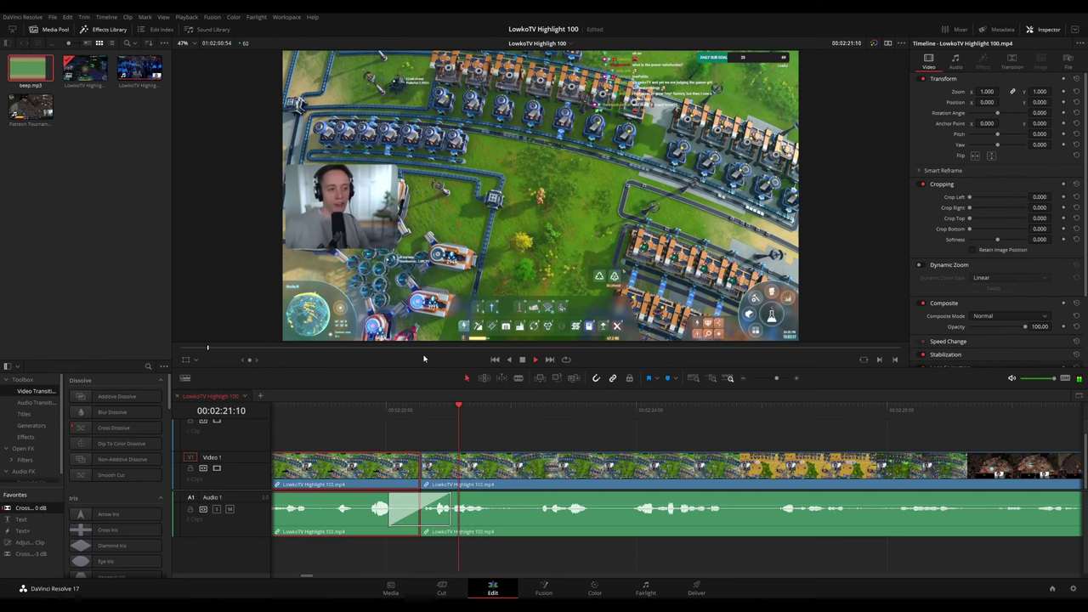
pyautogui.click(544, 428)
# Cut the footage at 00:02:29:28, ripple-delete the short piece up to the StarCraft scene, and play across the cut
pyautogui.hscroll(2, 626, 430)
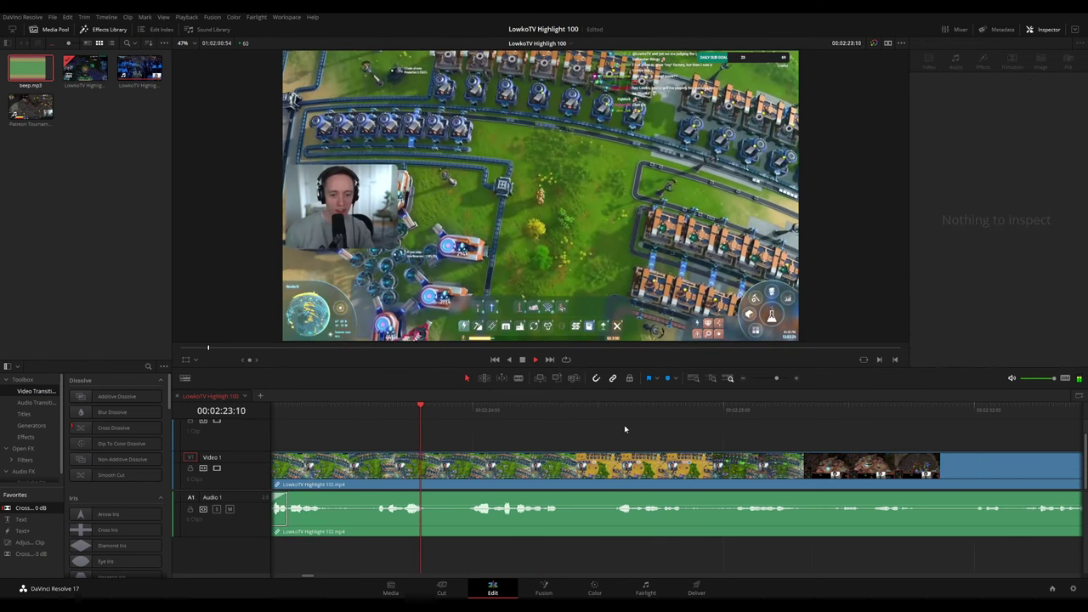
pyautogui.hscroll(3, 586, 425)
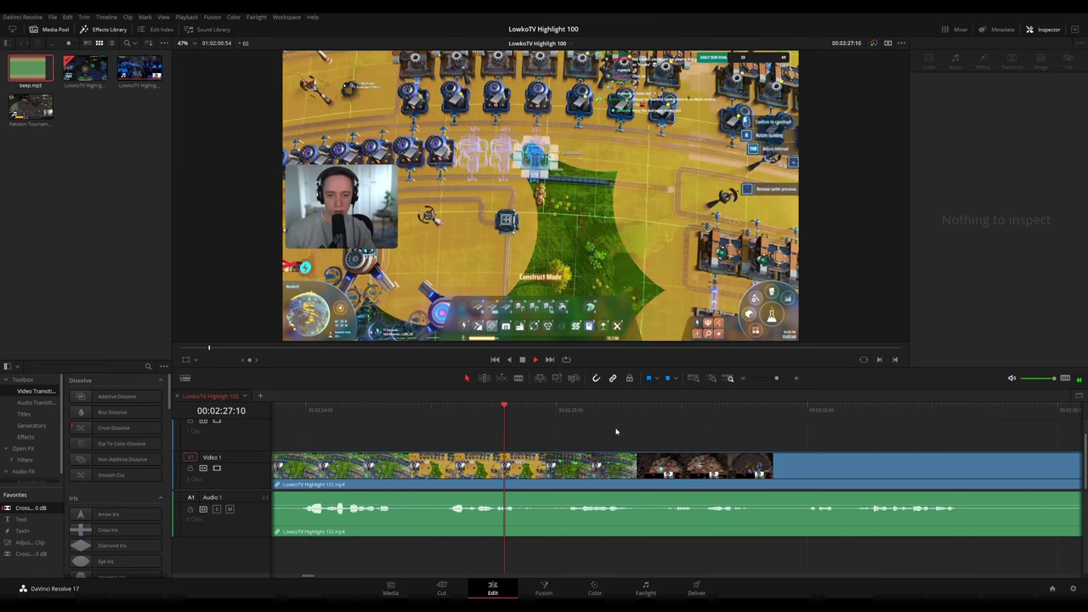
pyautogui.hscroll(2, 557, 427)
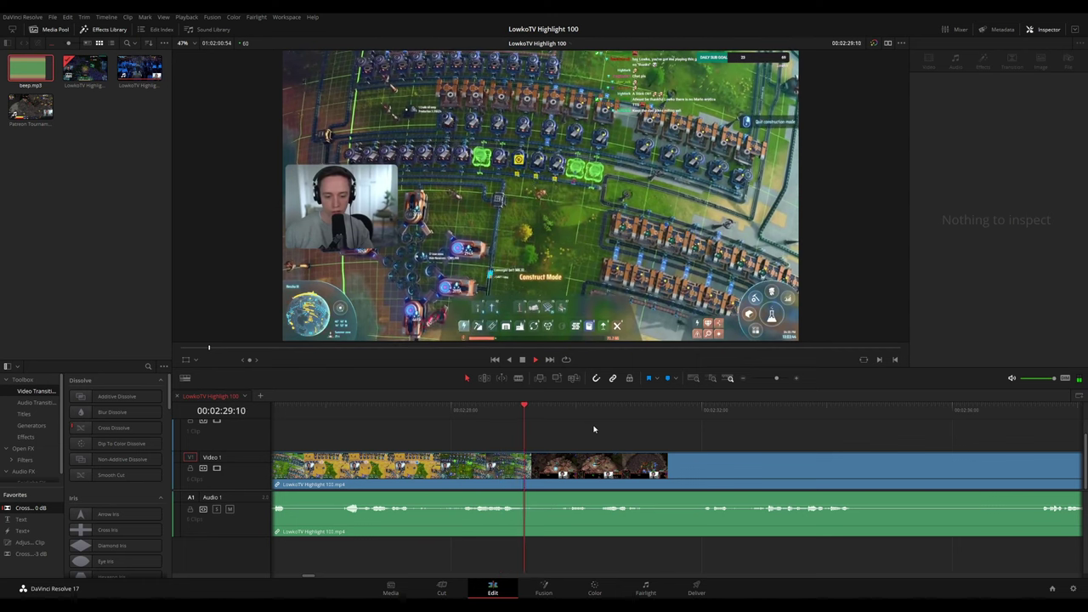
pyautogui.press('space')
pyautogui.click(543, 415)
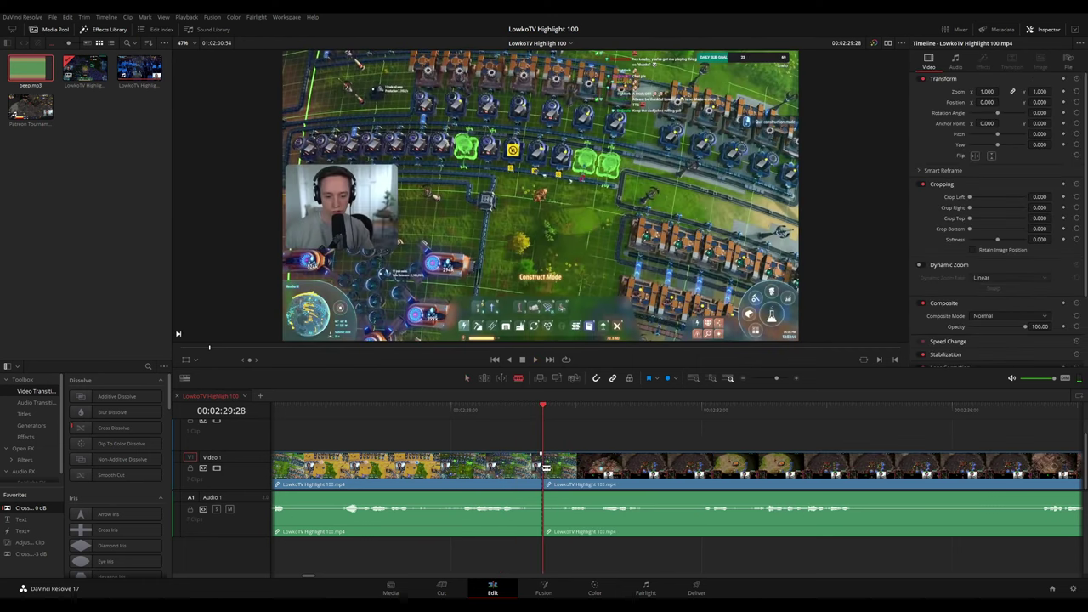
pyautogui.moveTo(546, 467); pyautogui.dragTo(555, 466)
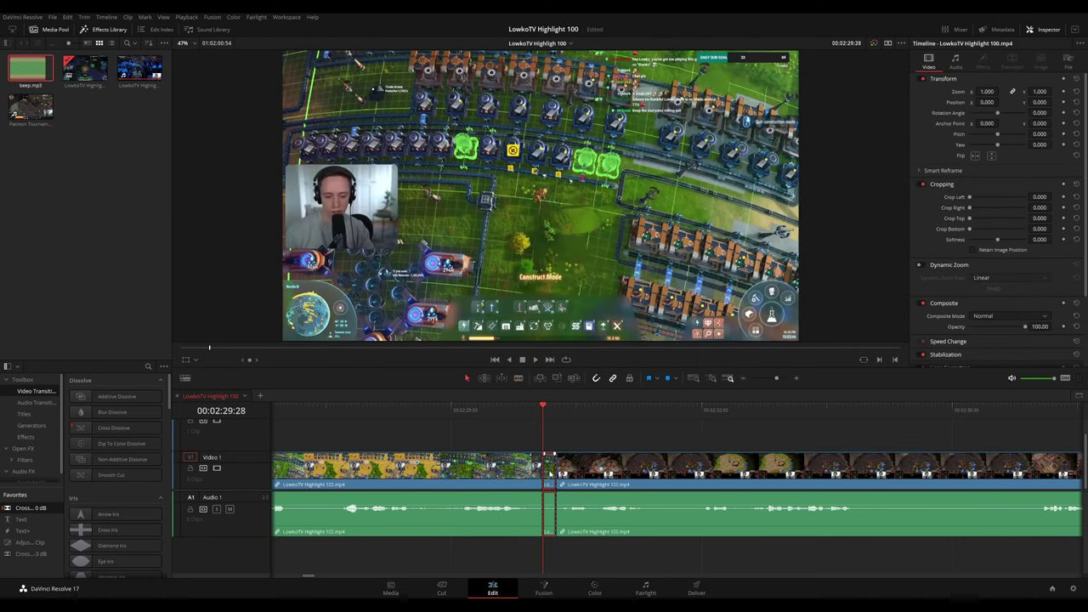
pyautogui.press('Delete')
pyautogui.press('space')
pyautogui.click(535, 470)
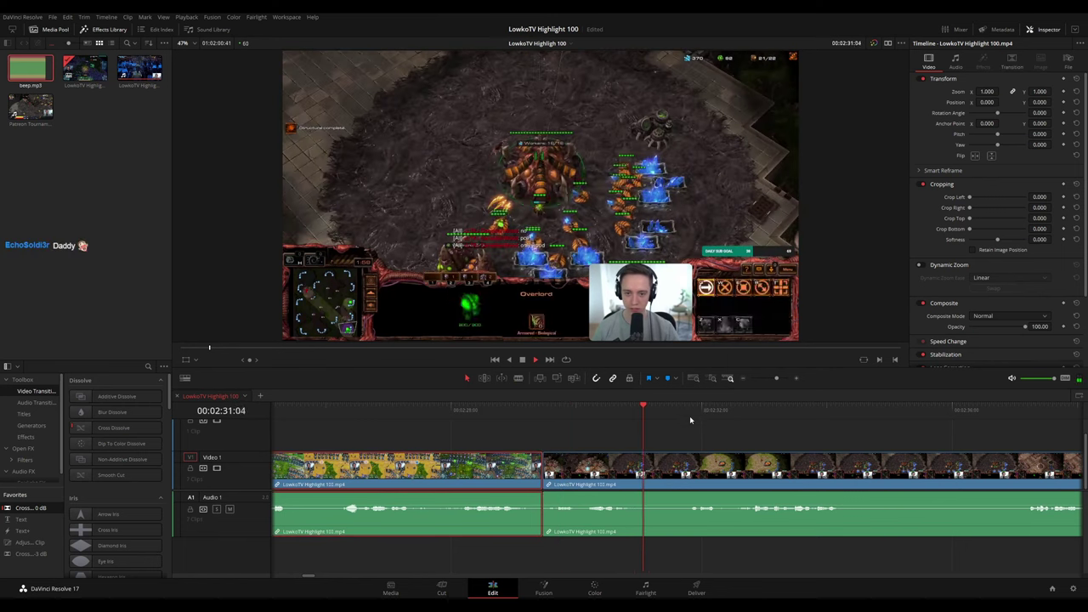
# Play the StarCraft footage on to about 00:03:01 and examine its picture and audio waveform for pauses to remove
pyautogui.moveTo(779, 435); pyautogui.dragTo(564, 424)
pyautogui.moveTo(711, 438); pyautogui.dragTo(668, 437)
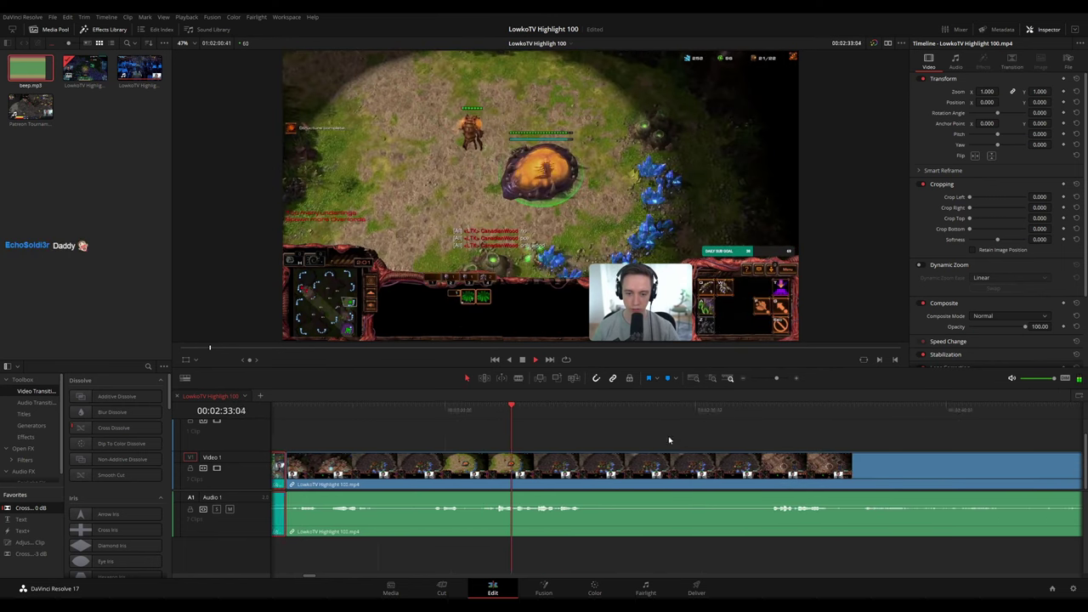
pyautogui.hscroll(1, 669, 441)
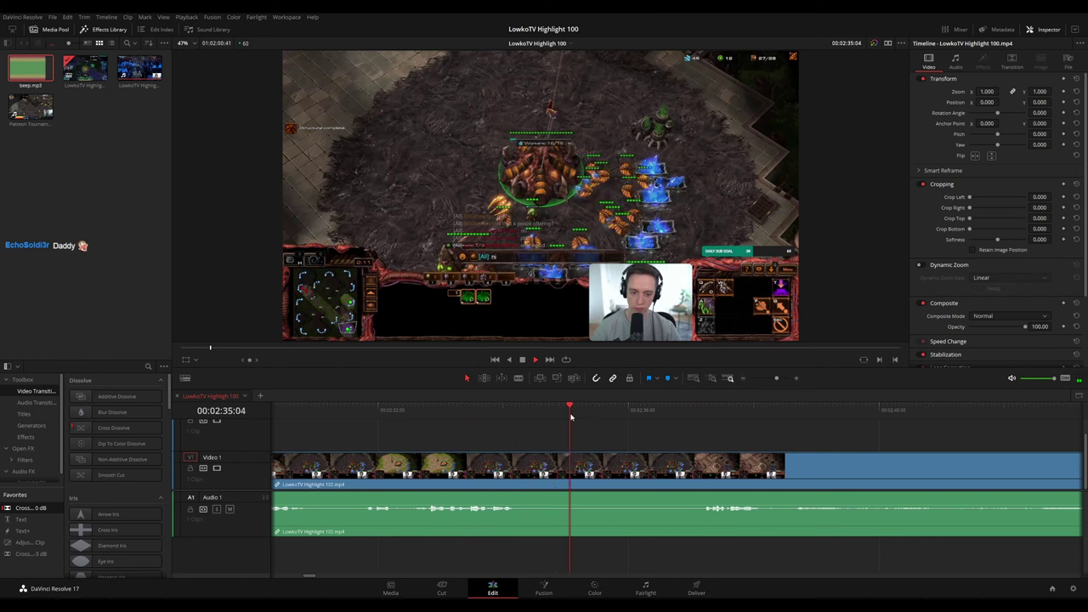
pyautogui.hscroll(3, 565, 419)
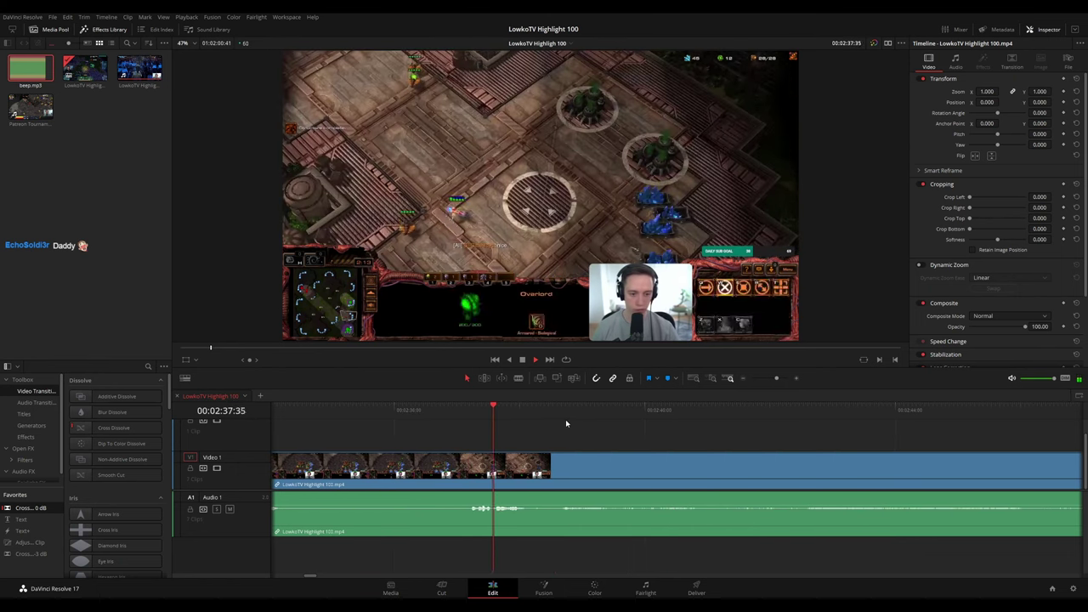
pyautogui.hscroll(2, 595, 434)
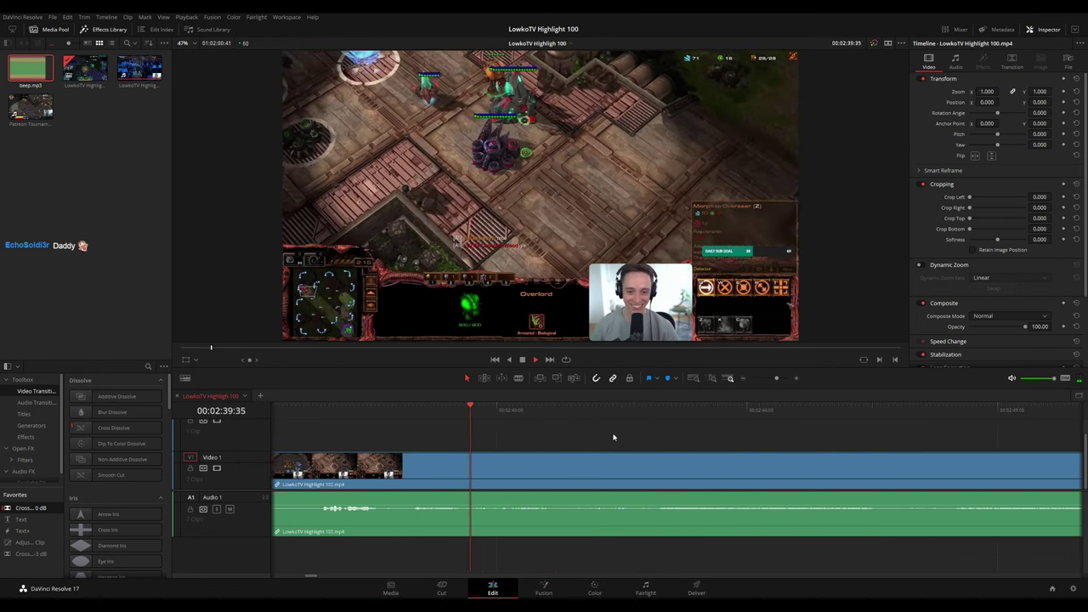
pyautogui.hscroll(2, 576, 430)
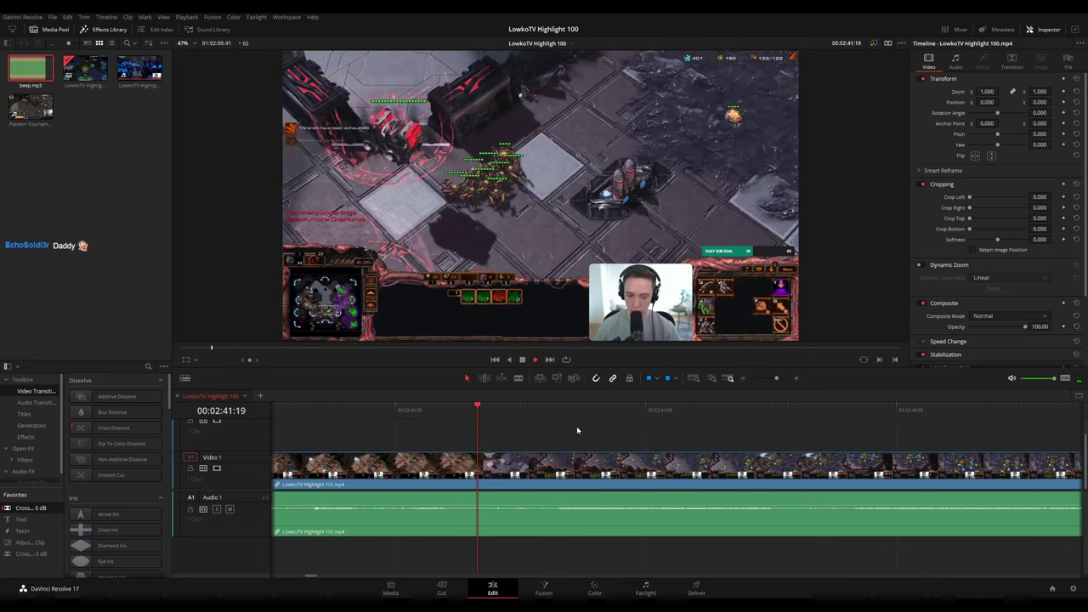
pyautogui.hscroll(1, 753, 434)
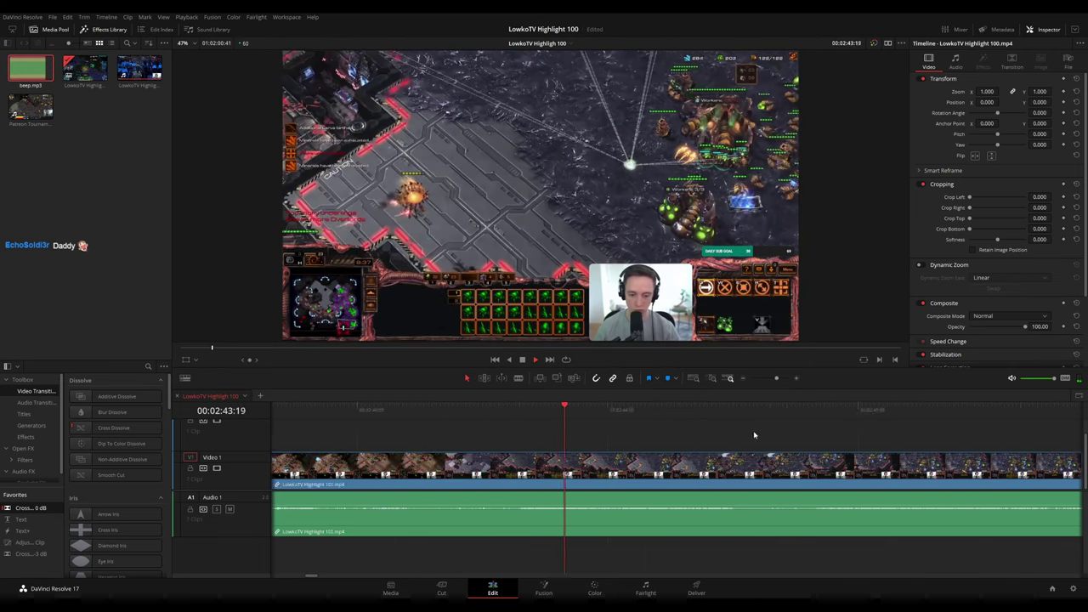
pyautogui.hscroll(2, 612, 425)
pyautogui.hscroll(2, 571, 436)
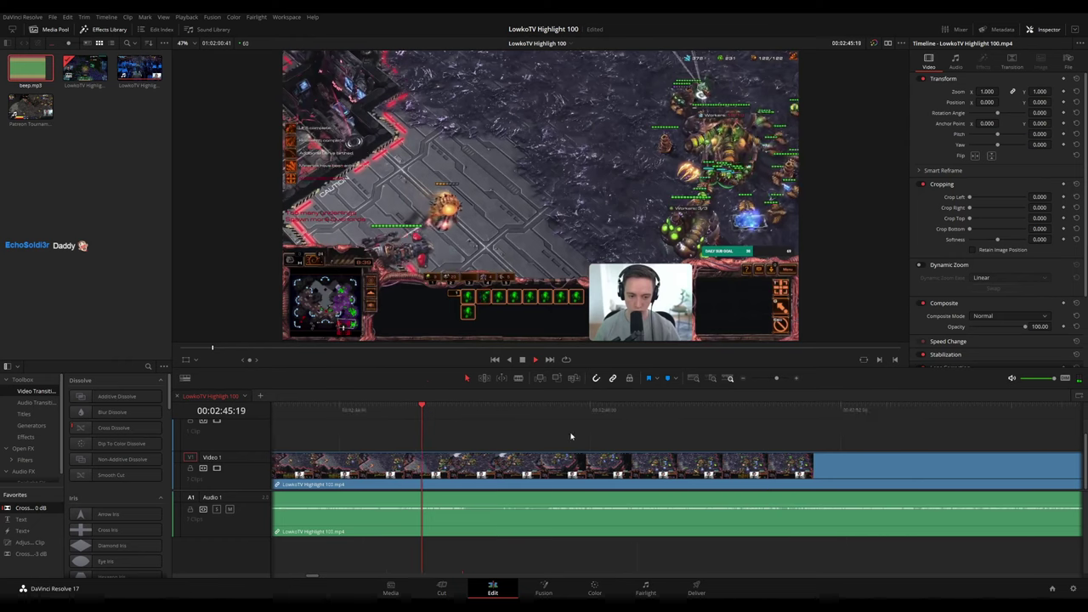
pyautogui.moveTo(571, 436); pyautogui.dragTo(553, 430)
pyautogui.moveTo(753, 447); pyautogui.dragTo(576, 437)
pyautogui.scroll(-2, 722, 456)
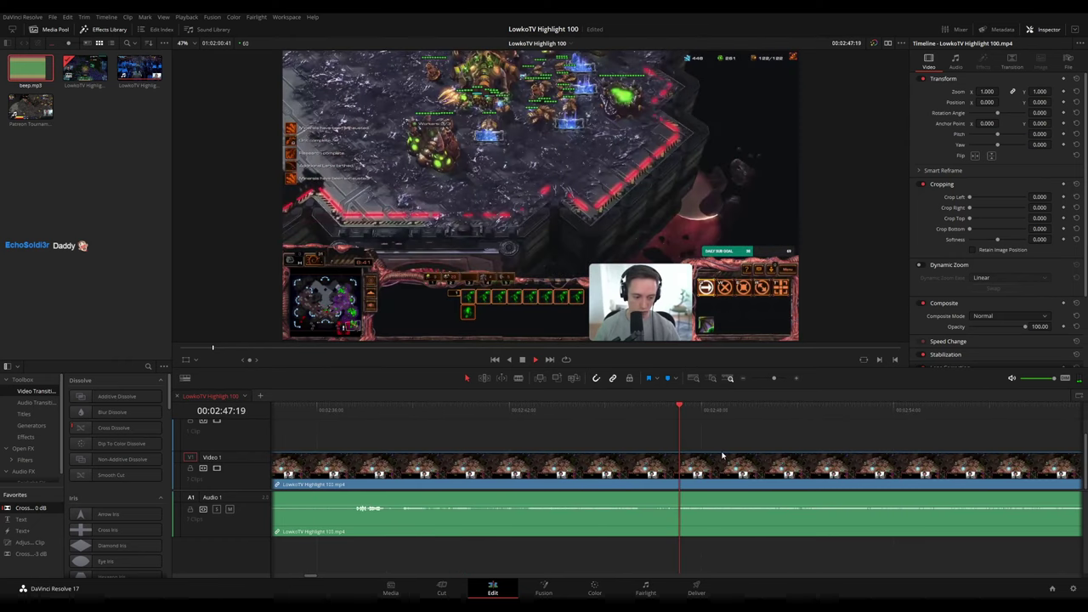
pyautogui.scroll(-3, 723, 456)
pyautogui.moveTo(772, 449); pyautogui.dragTo(552, 440)
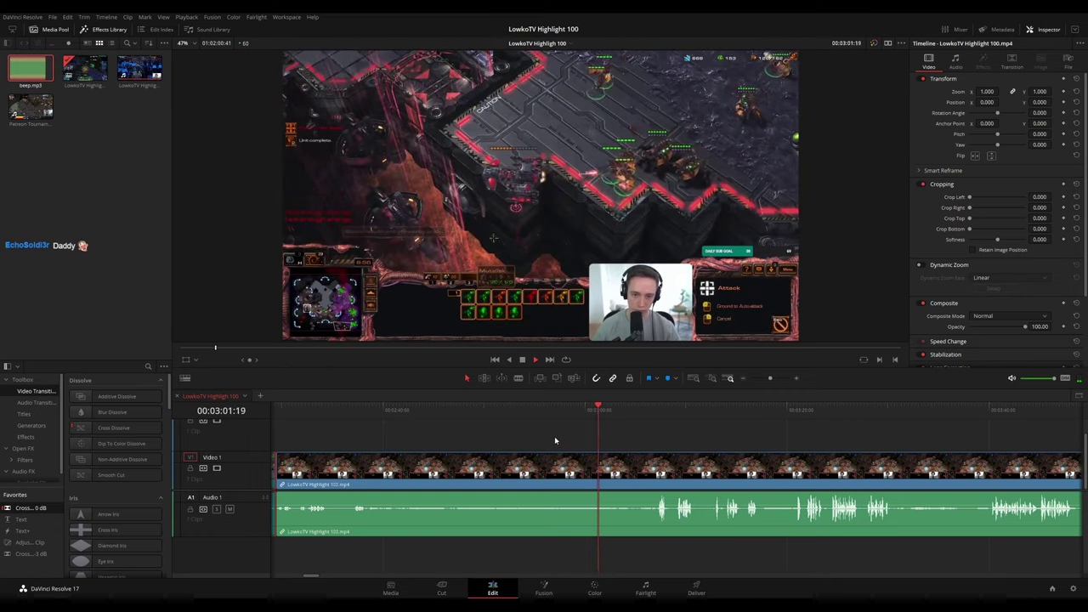
# Play the footage on to about 00:03:31 and examine the commentary over the battle for further cuts
pyautogui.moveTo(661, 438); pyautogui.dragTo(570, 433)
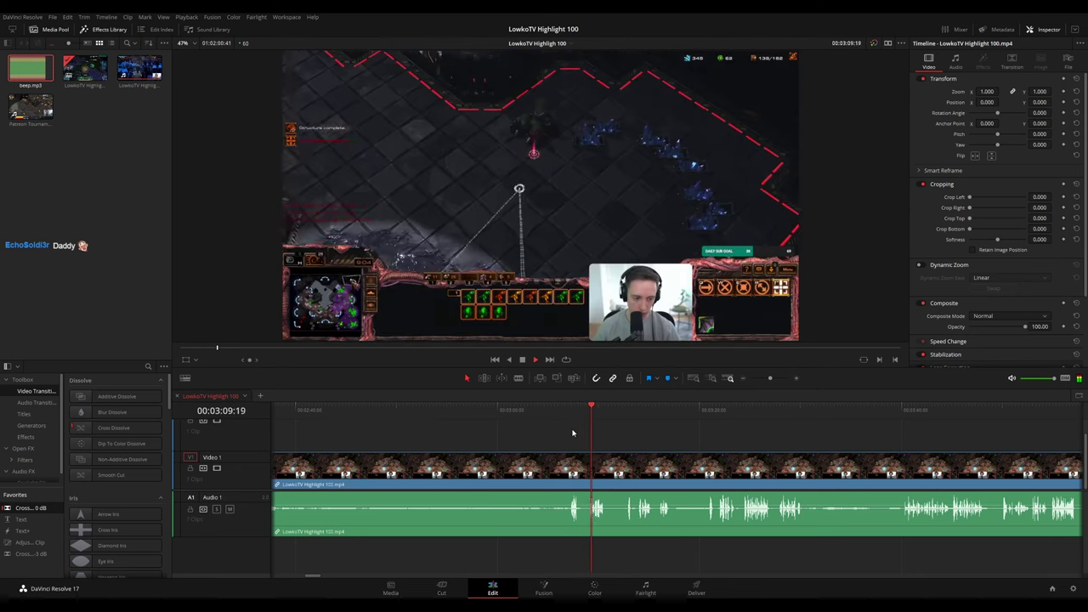
pyautogui.moveTo(685, 437); pyautogui.dragTo(559, 428)
pyautogui.scroll(1, 667, 448)
pyautogui.scroll(1, 666, 448)
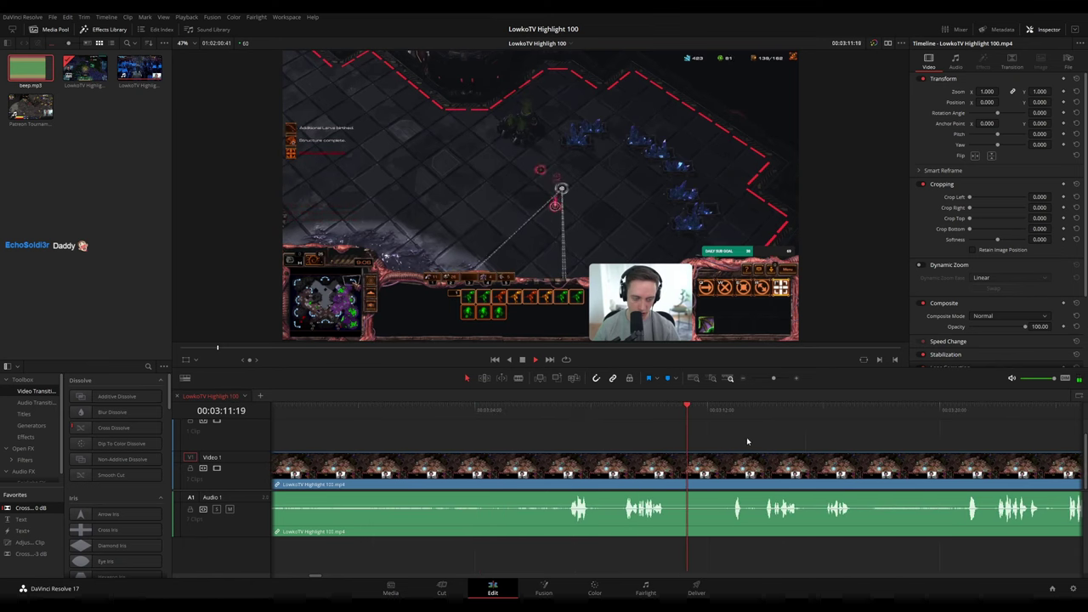
pyautogui.moveTo(747, 437); pyautogui.dragTo(462, 417)
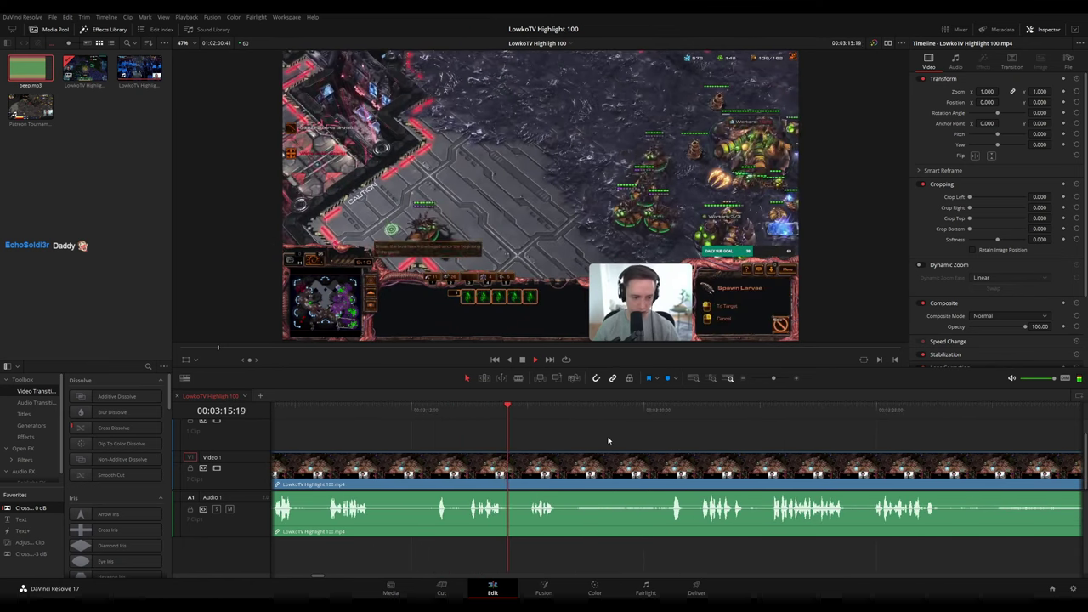
pyautogui.hscroll(1, 539, 433)
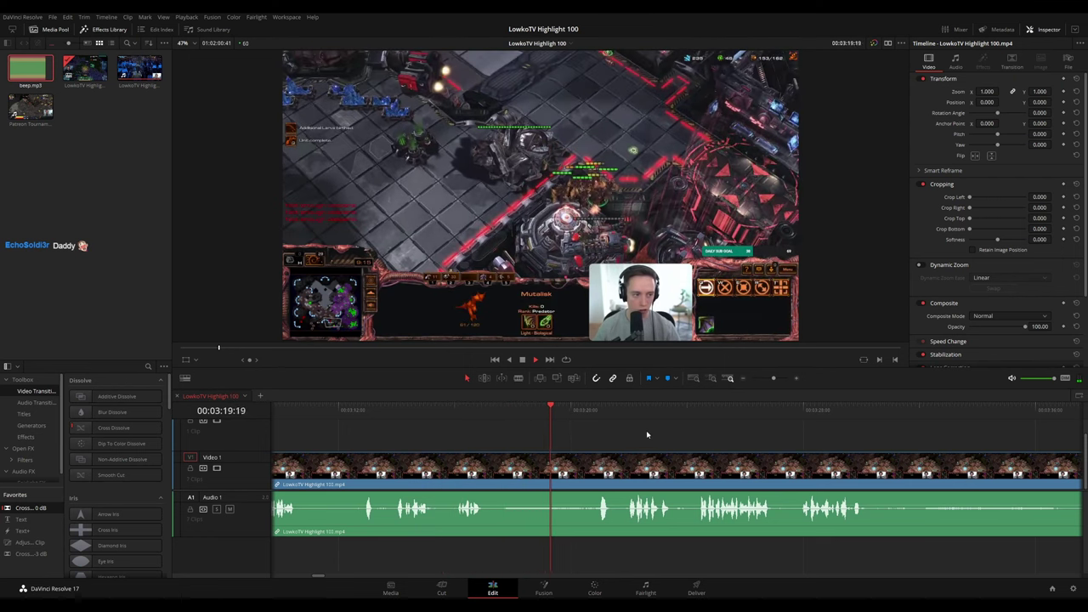
pyautogui.hscroll(1, 595, 434)
pyautogui.hscroll(1, 587, 435)
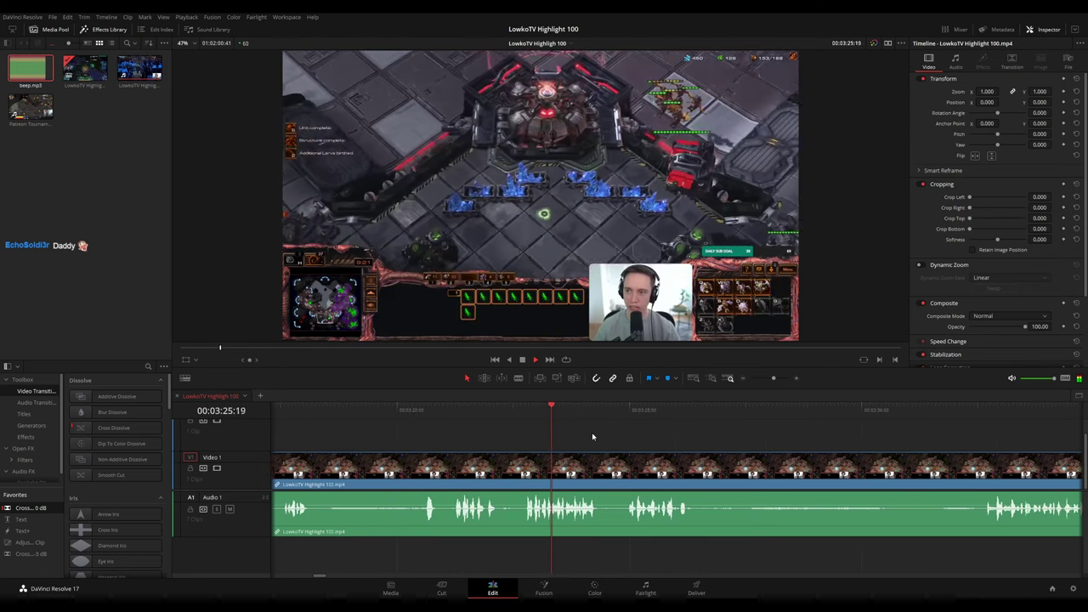
pyautogui.hscroll(2, 668, 438)
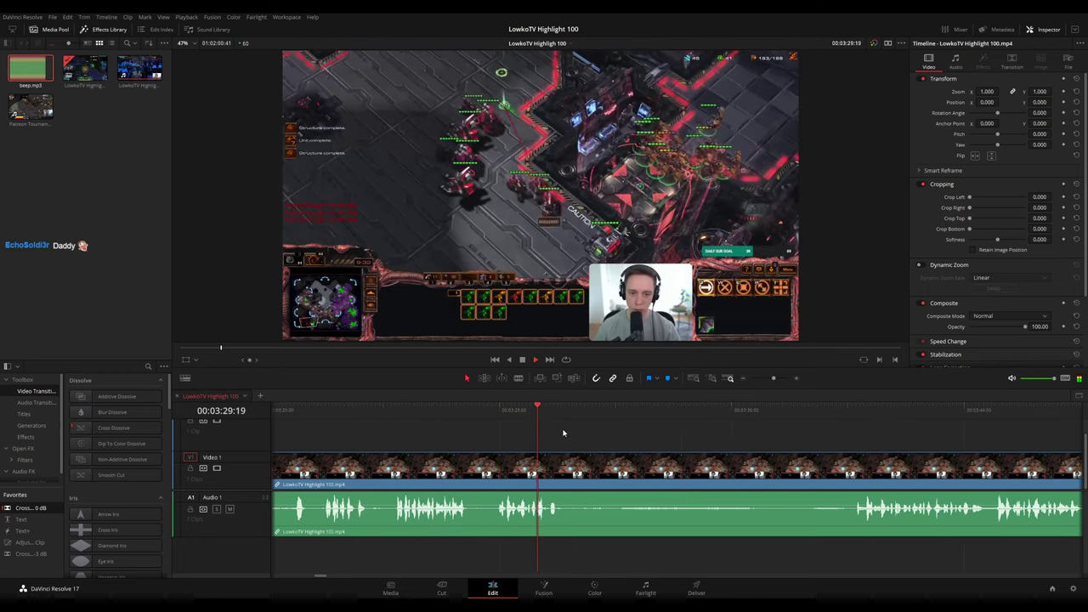
pyautogui.hscroll(3, 563, 434)
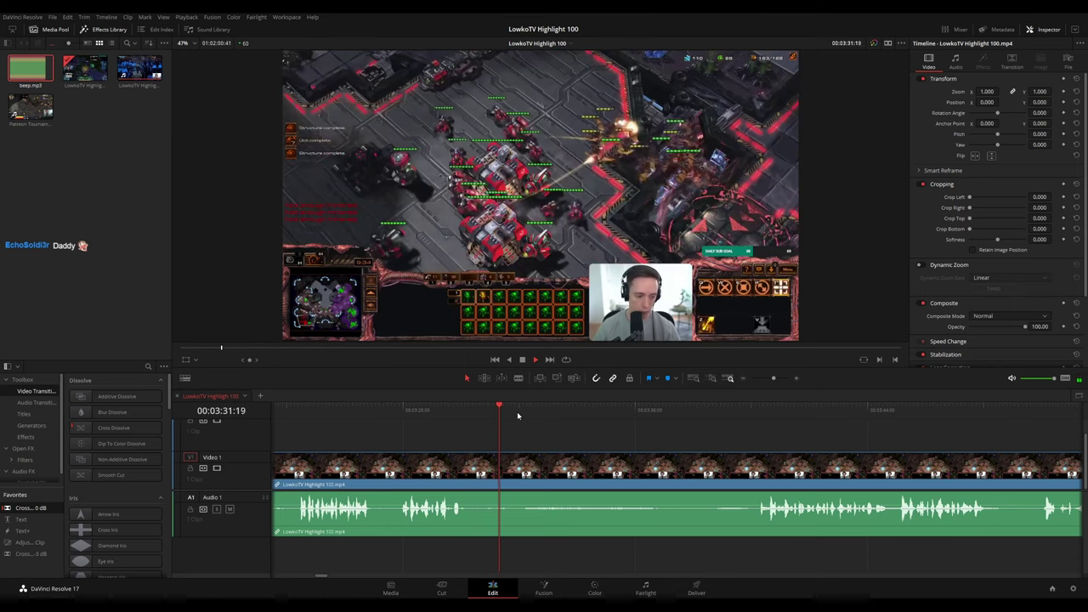
# Skip ahead over the quiet stretch after 00:03:31 and examine the footage on to the loading screen at about 00:04:13
pyautogui.click(519, 414)
pyautogui.click(707, 416)
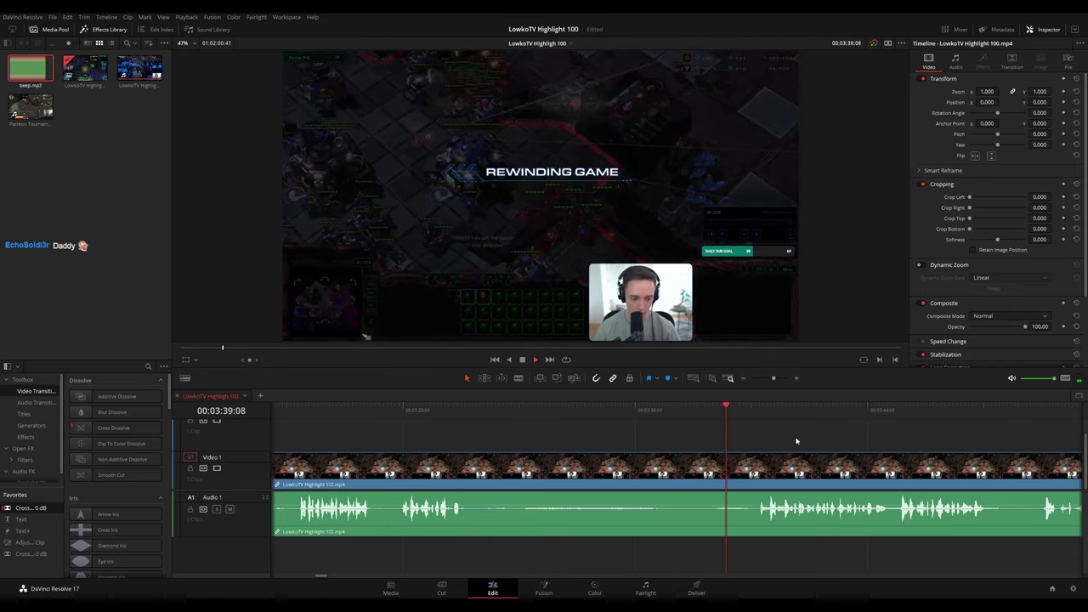
pyautogui.hscroll(6, 796, 440)
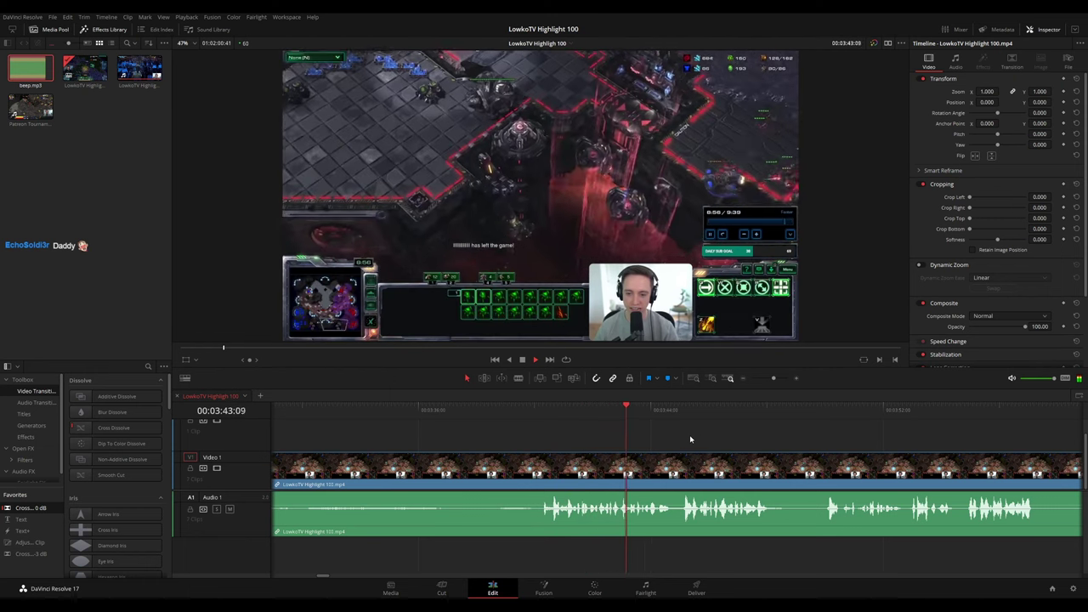
pyautogui.hscroll(6, 738, 433)
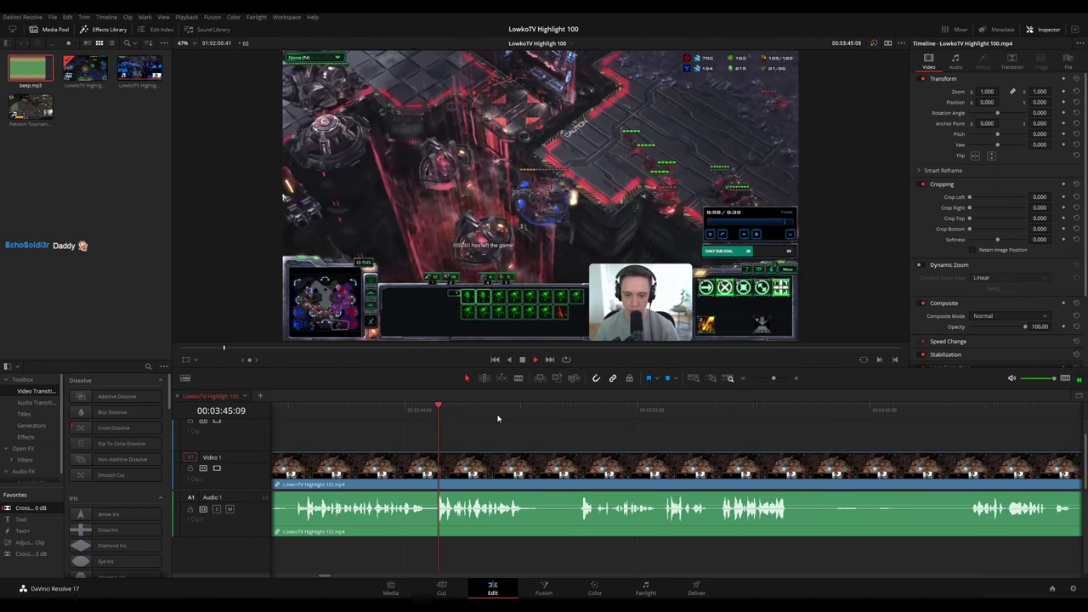
pyautogui.hscroll(4, 651, 440)
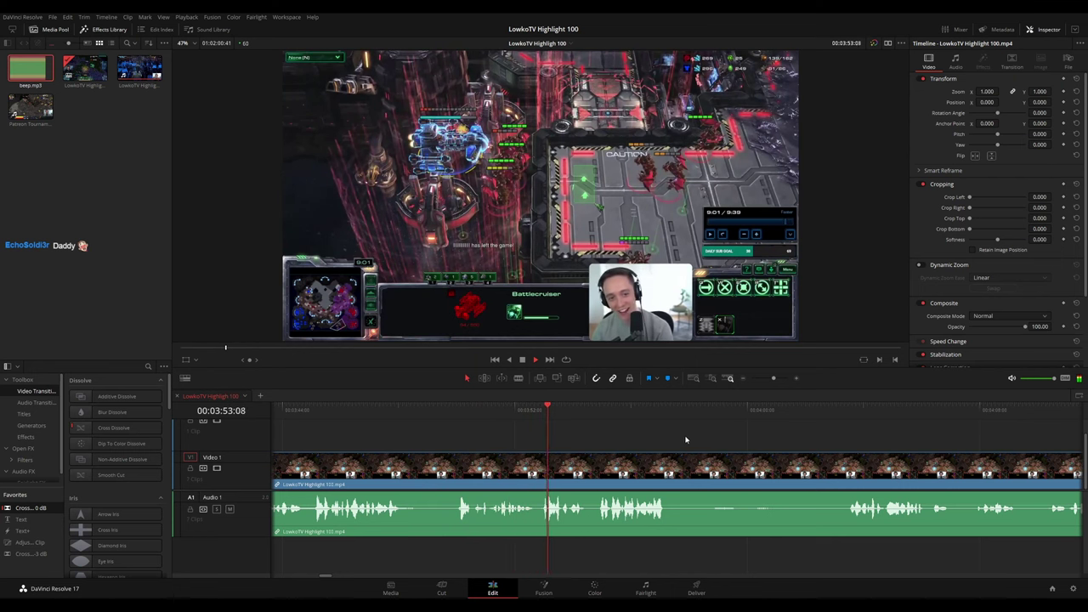
pyautogui.hscroll(5, 605, 426)
pyautogui.hscroll(1, 605, 428)
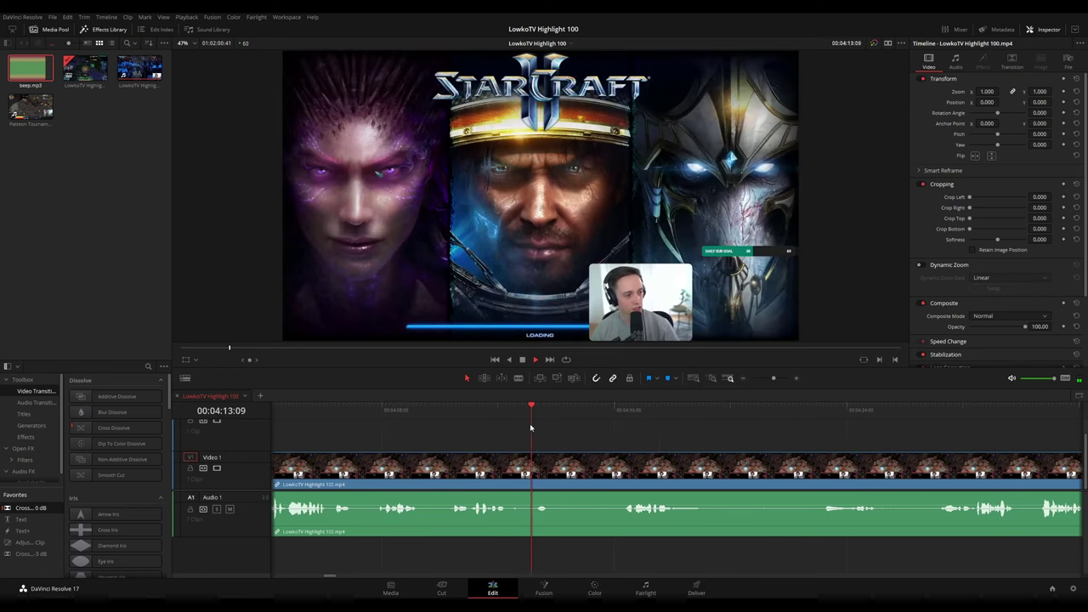
# Cut the footage at 00:04:14:06 and 00:04:16:05, ripple-delete the piece between the cuts, and play across the join
pyautogui.press('space')
pyautogui.press('b')
pyautogui.click(560, 467)
pyautogui.click(617, 473)
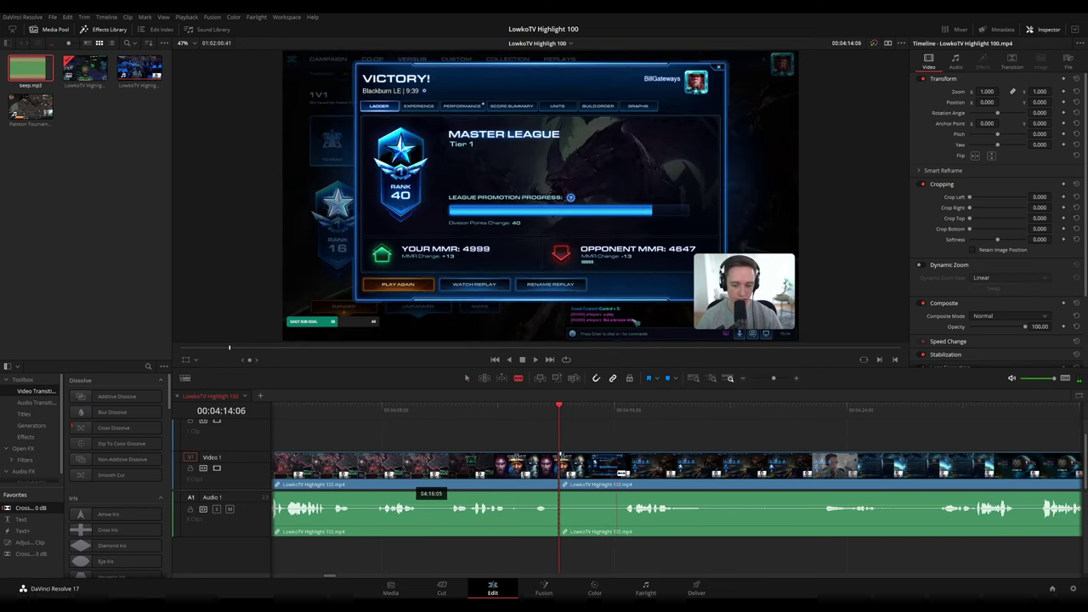
pyautogui.press('Delete')
pyautogui.press('space')
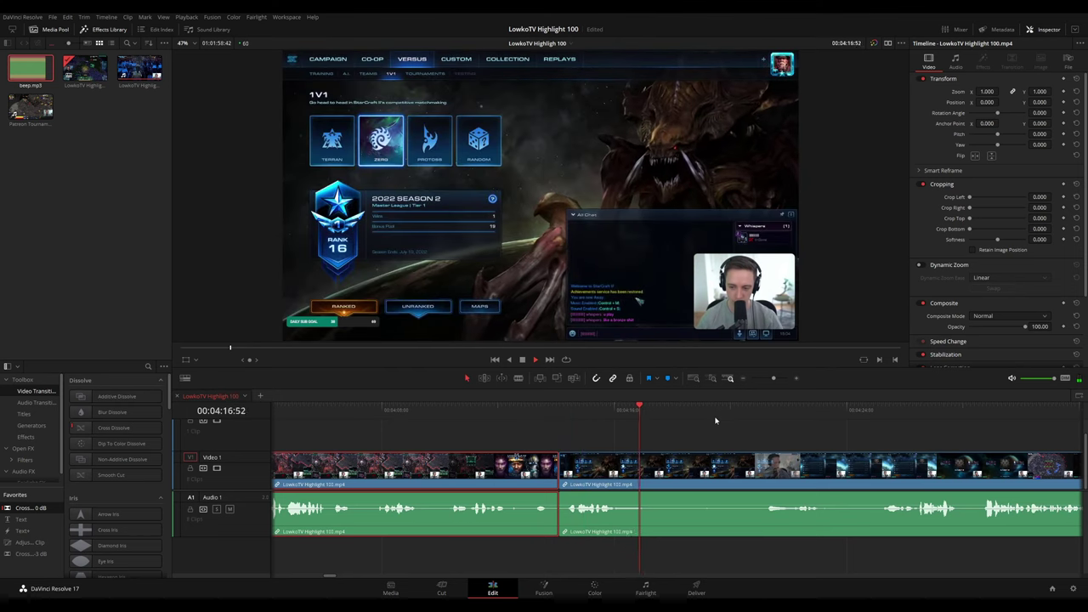
# Add the favourite 0 dB audio crossfade to the cut at 00:04:14:06 and replay the footage across it
pyautogui.click(526, 412)
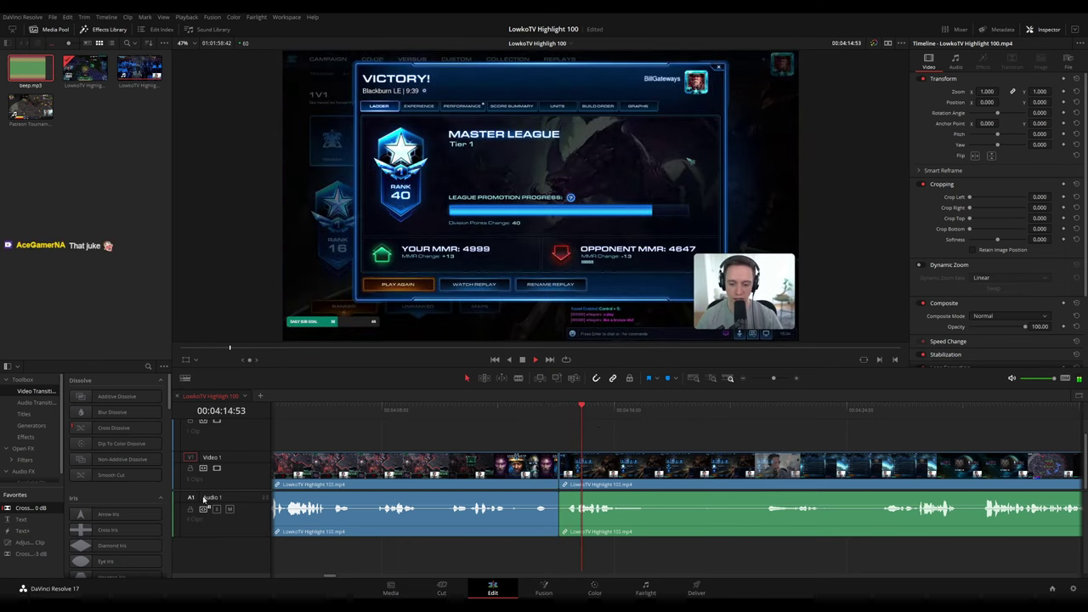
pyautogui.moveTo(204, 500); pyautogui.dragTo(593, 515)
pyautogui.click(570, 412)
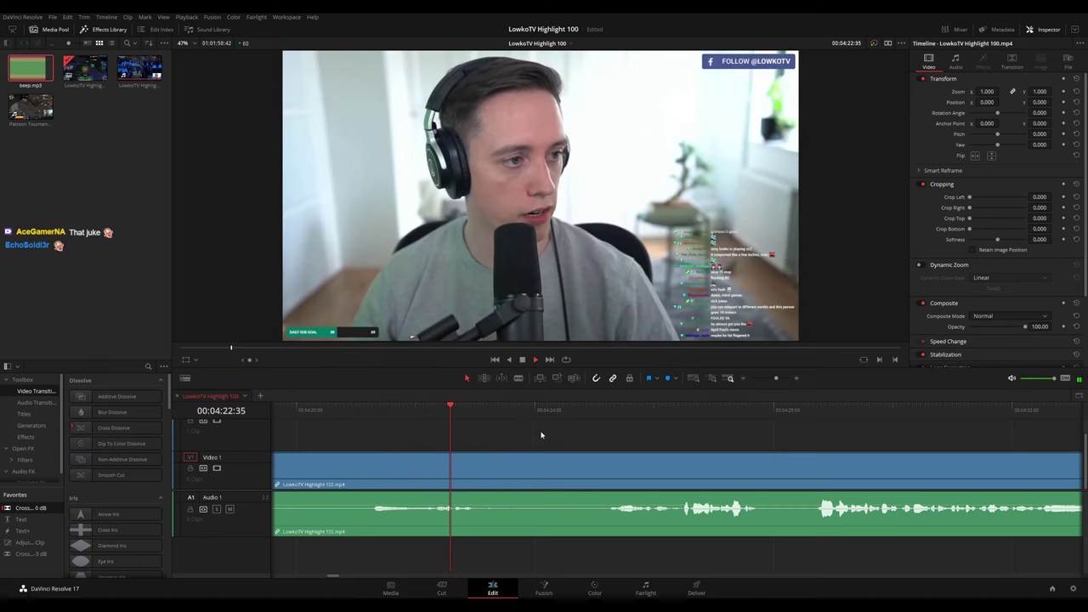
# Cut the footage at 00:04:23:25 and just after the webcam shot, ripple-delete the short piece between, and play across the cut
pyautogui.press('b')
pyautogui.click(500, 463)
pyautogui.click(522, 471)
pyautogui.press('a')
pyautogui.click(509, 472)
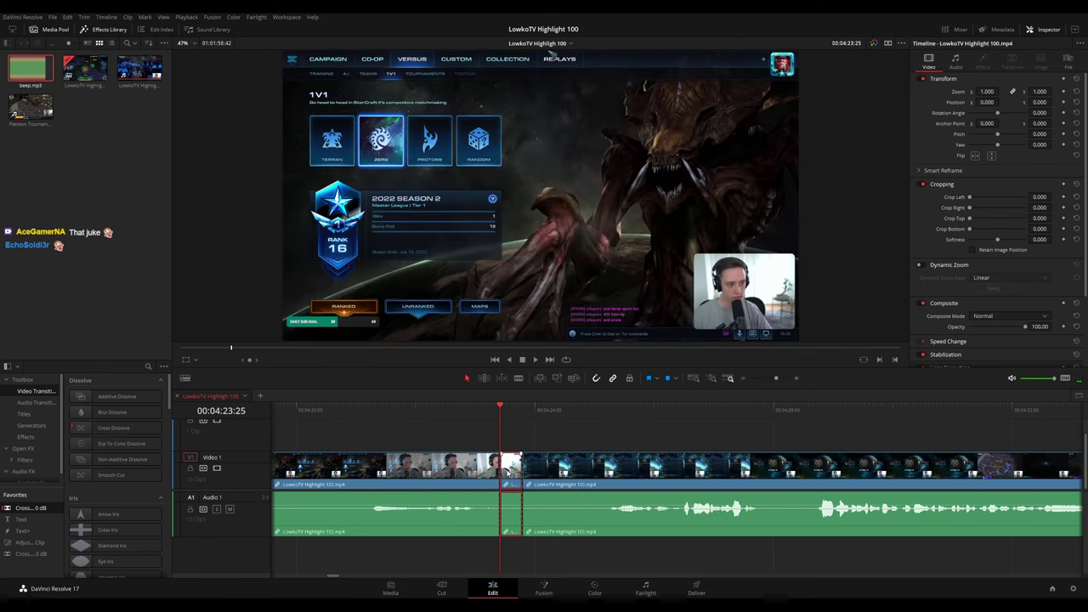
pyautogui.press('Delete')
pyautogui.press('space')
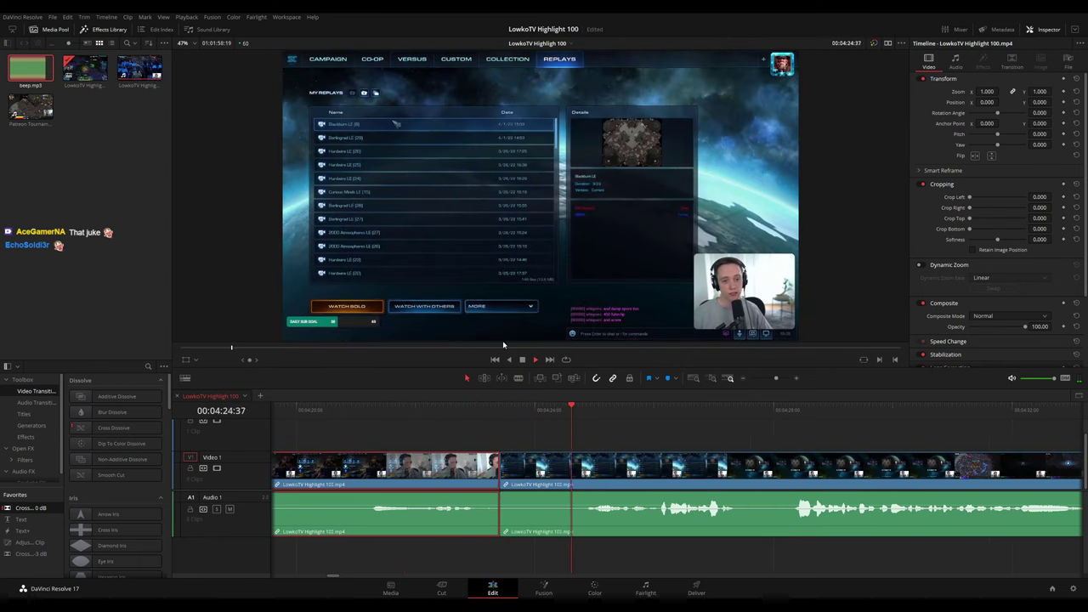
pyautogui.press('c')
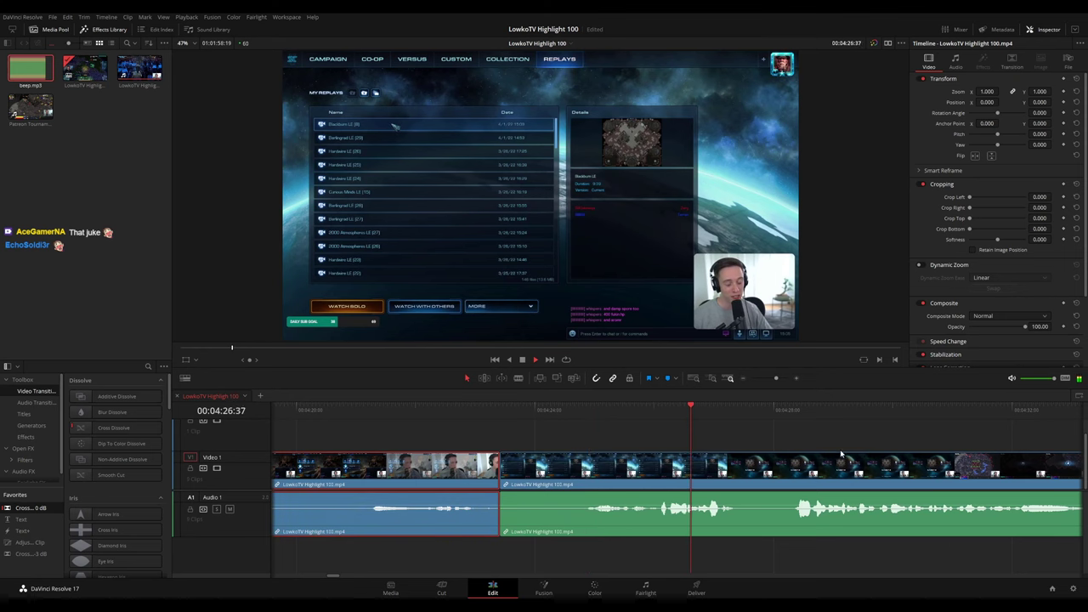
# Play the Blackburn LE replay on to about 00:04:48 and examine its commentary and audio waveform for pauses to remove
pyautogui.moveTo(841, 454); pyautogui.dragTo(585, 451)
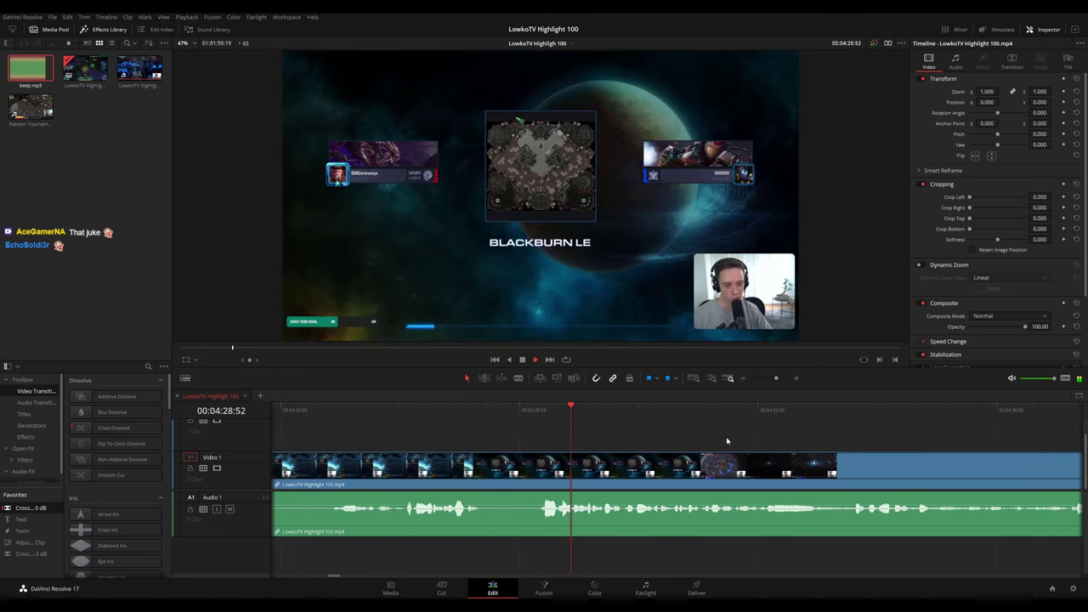
pyautogui.hscroll(5, 727, 440)
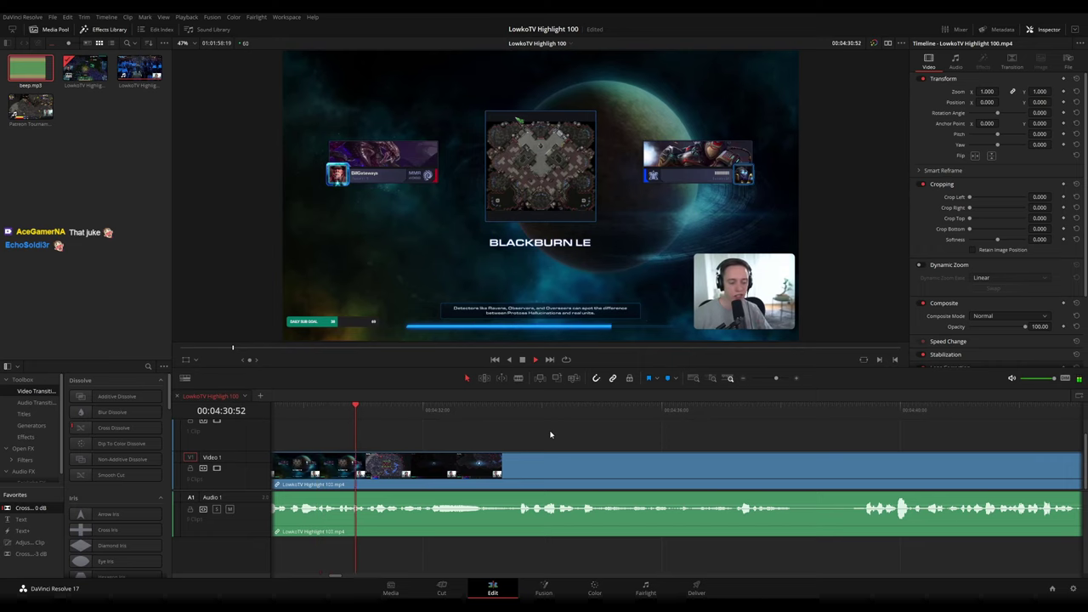
pyautogui.scroll(-5, 678, 455)
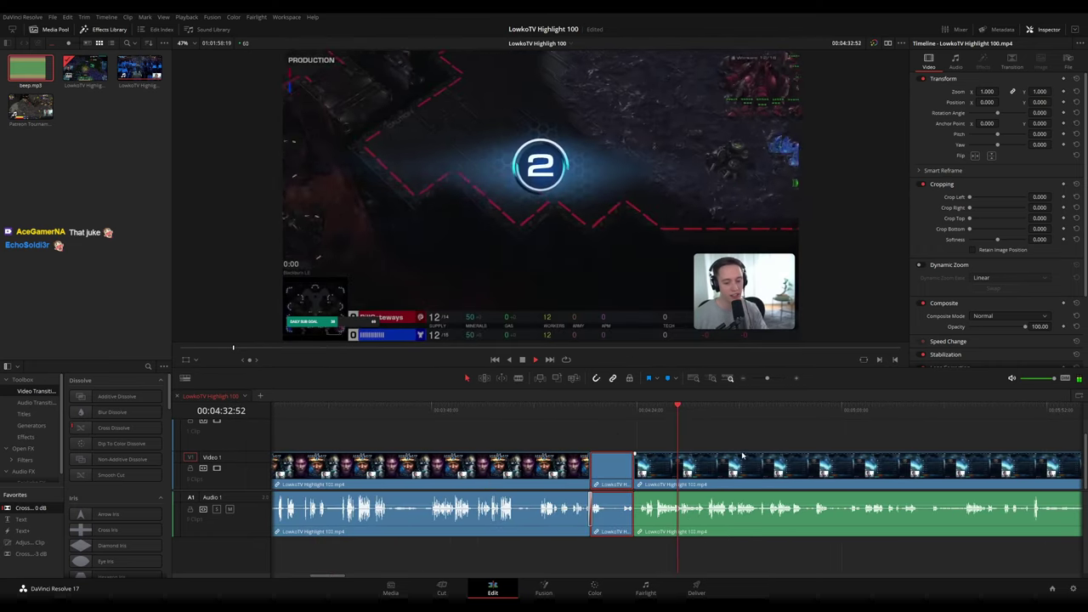
pyautogui.scroll(-10, 742, 456)
pyautogui.scroll(10, 627, 451)
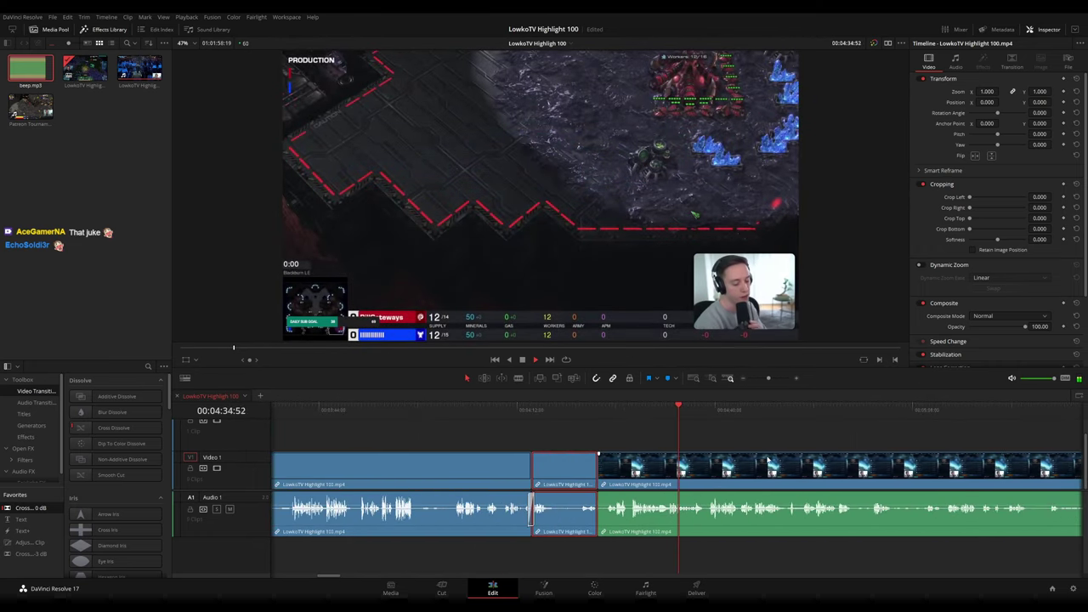
pyautogui.scroll(3, 768, 460)
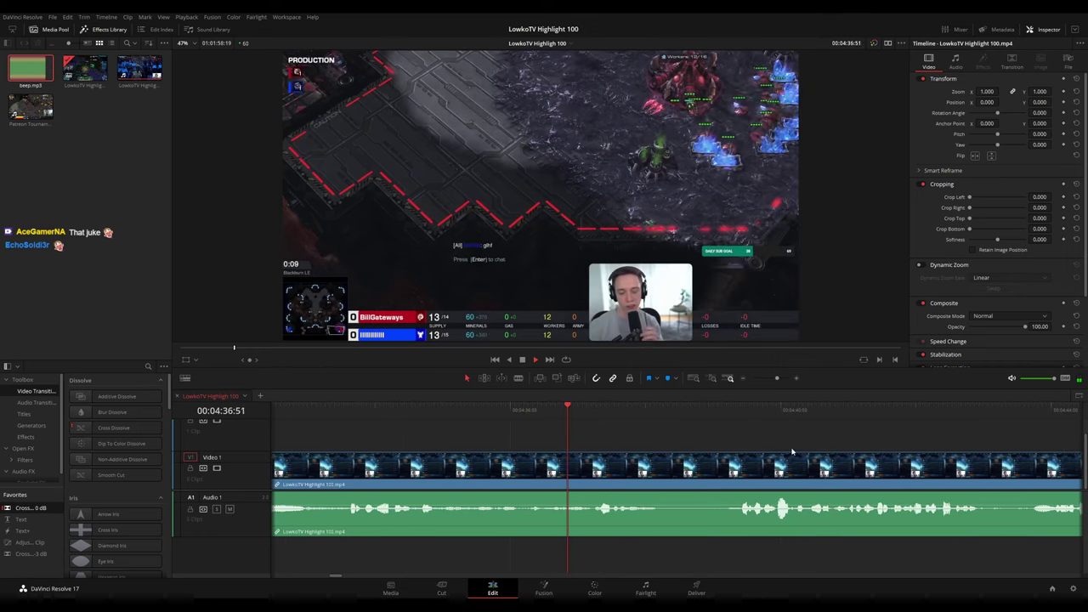
pyautogui.moveTo(813, 450); pyautogui.dragTo(575, 437)
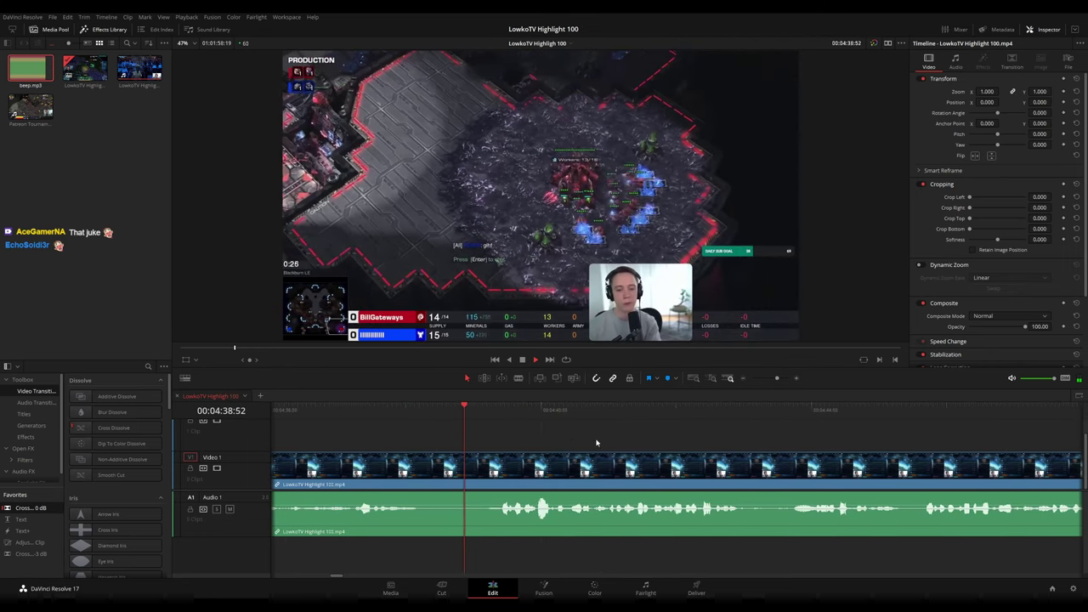
pyautogui.moveTo(748, 451); pyautogui.dragTo(494, 434)
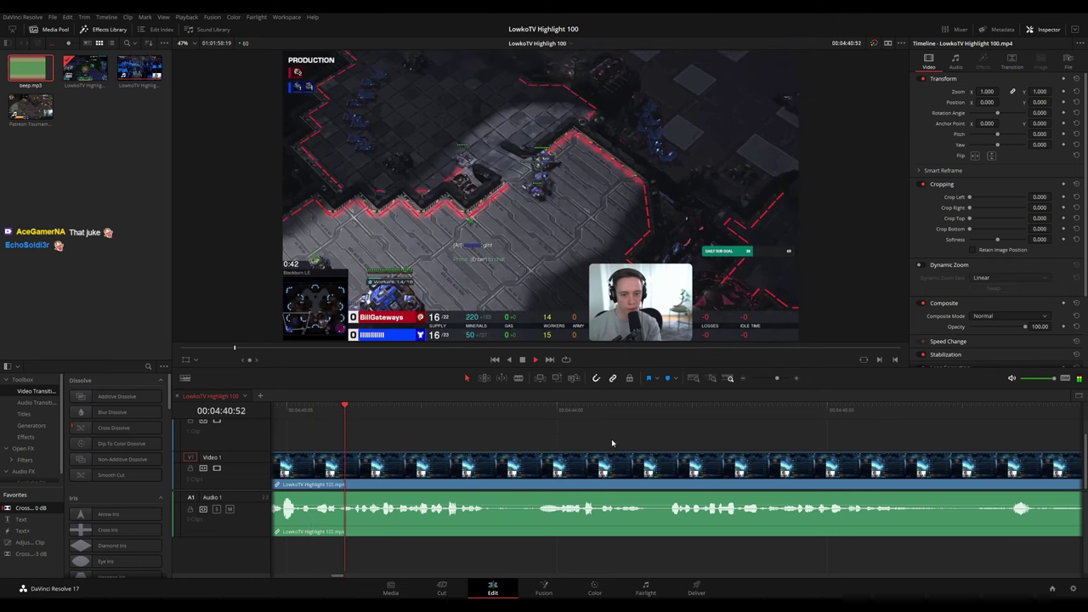
pyautogui.hscroll(1, 657, 444)
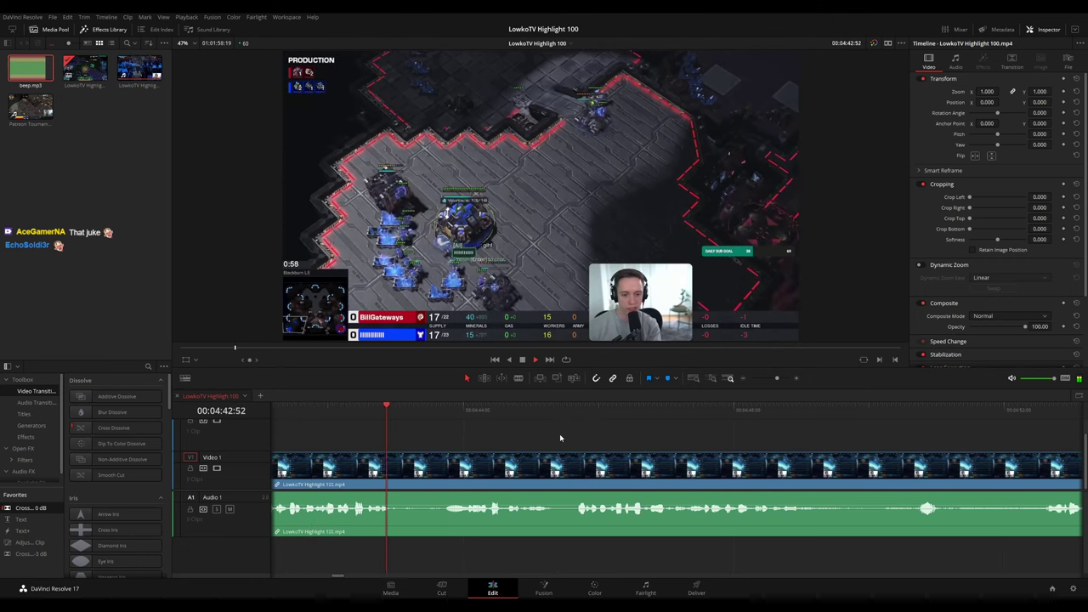
pyautogui.hscroll(2, 561, 438)
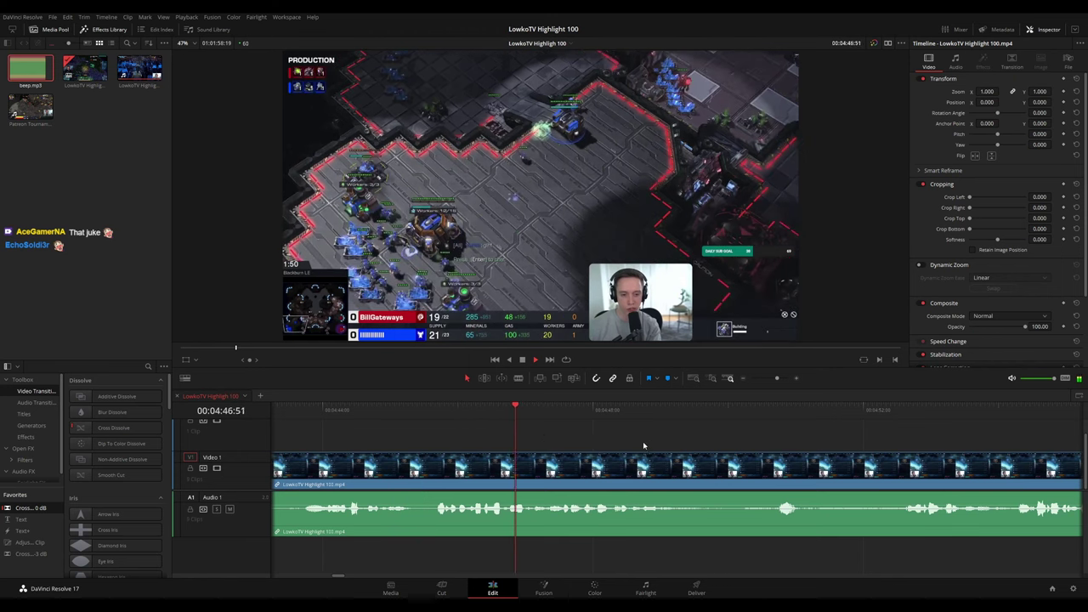
pyautogui.hscroll(1, 612, 446)
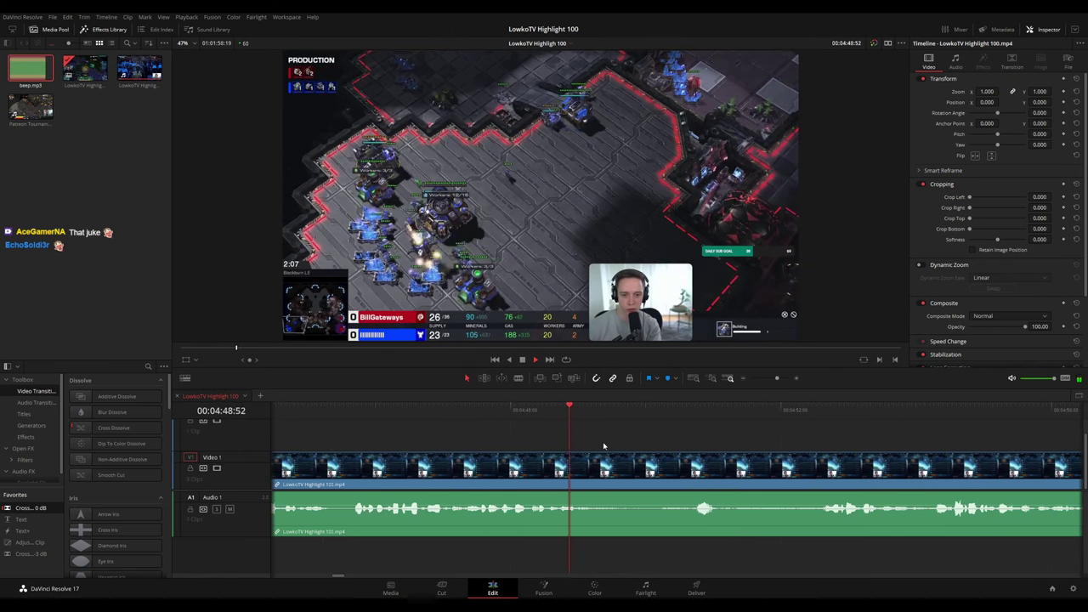
# Play the footage on to the Curious Minds LE loading screen at about 00:05:27 and examine it for further cuts
pyautogui.hscroll(5, 703, 449)
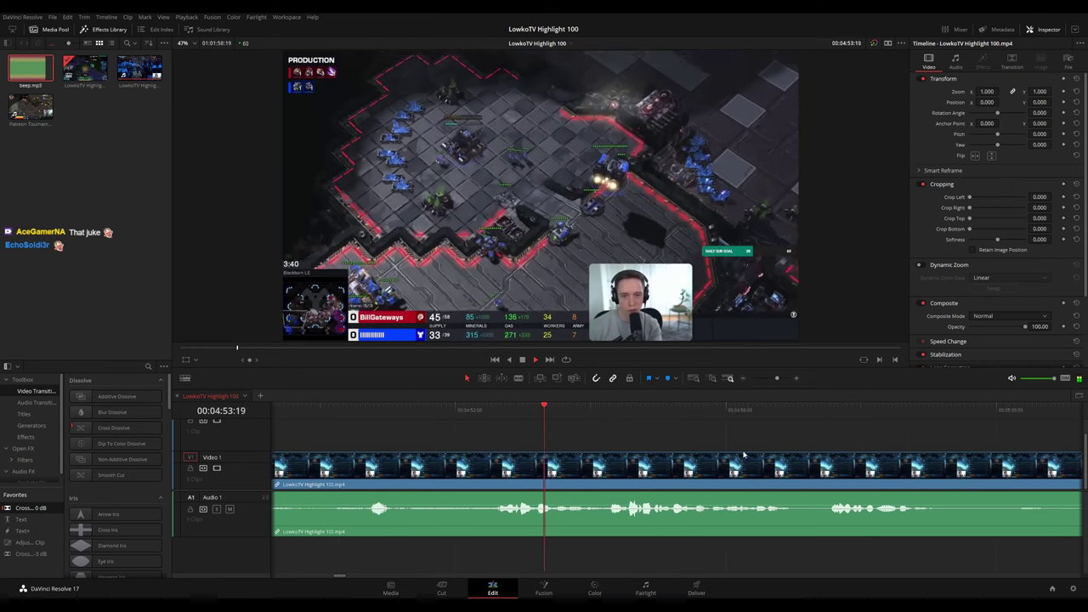
pyautogui.hscroll(3, 588, 455)
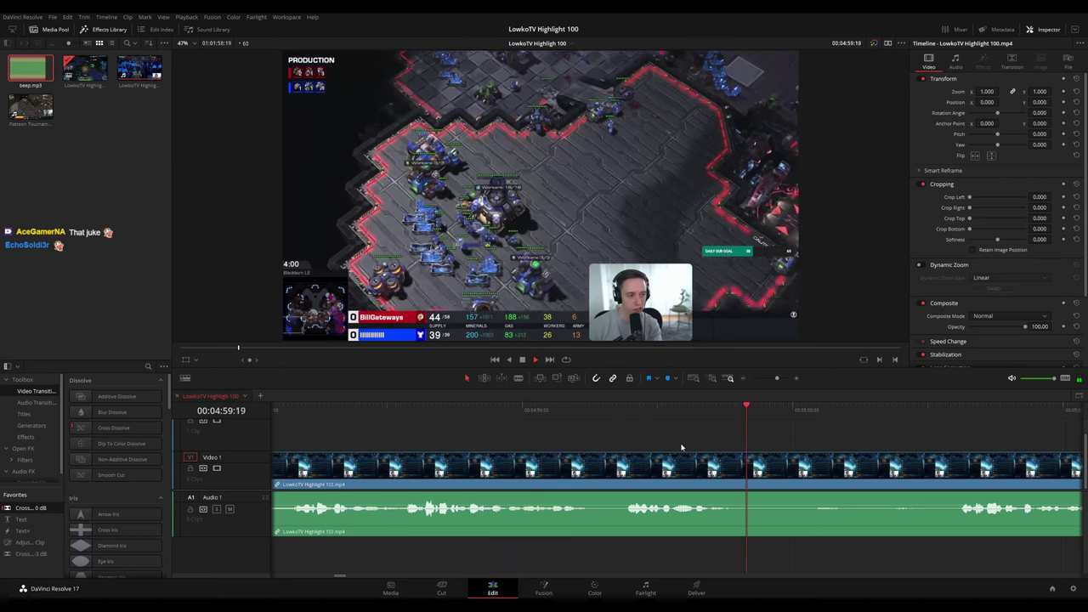
pyautogui.moveTo(830, 444); pyautogui.dragTo(681, 436)
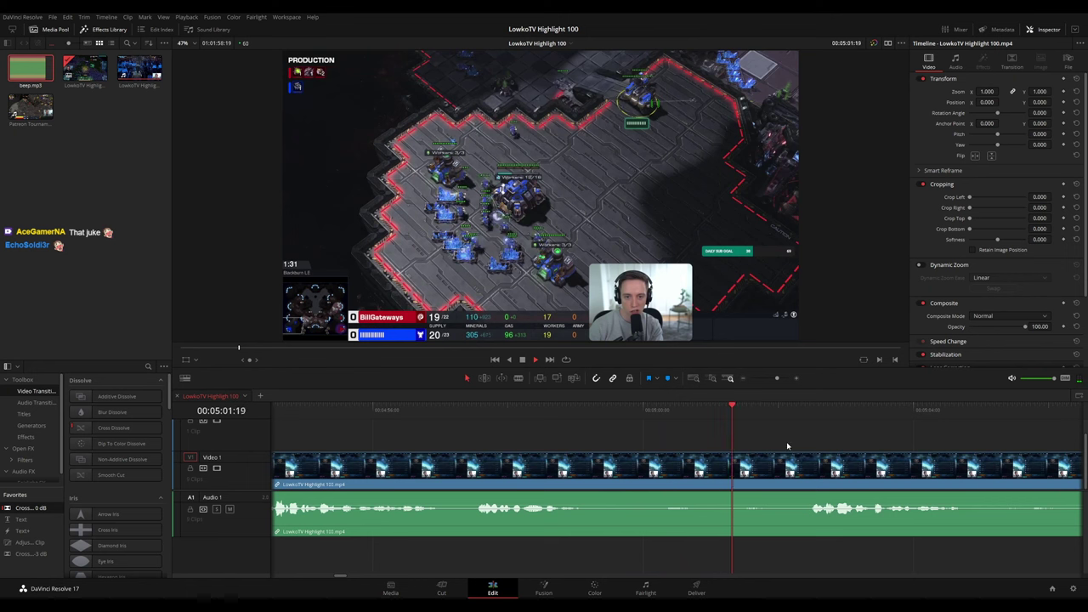
pyautogui.hscroll(3, 811, 444)
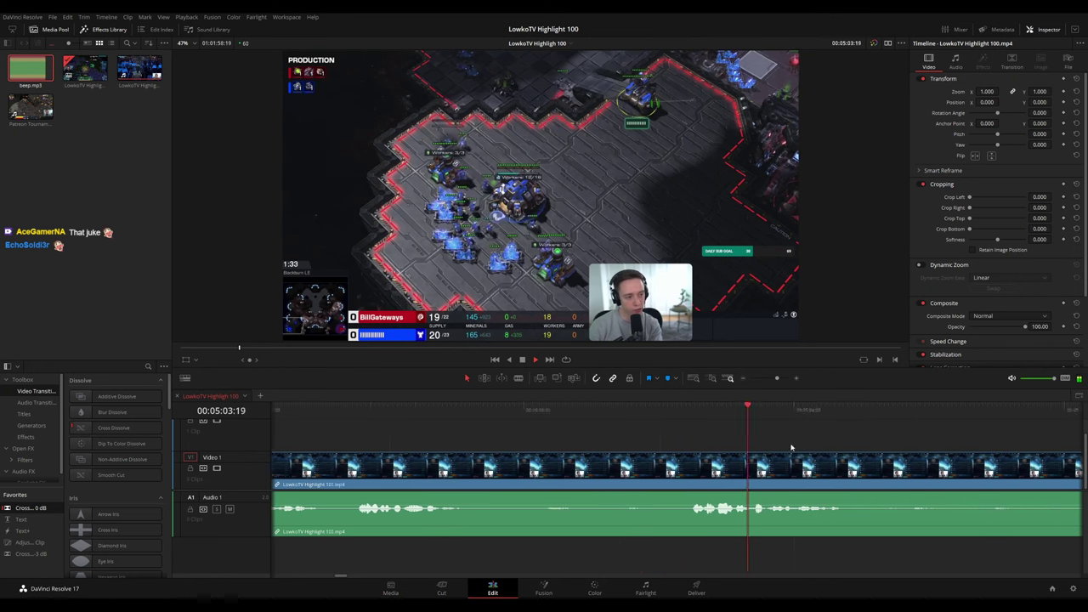
pyautogui.hscroll(2, 614, 444)
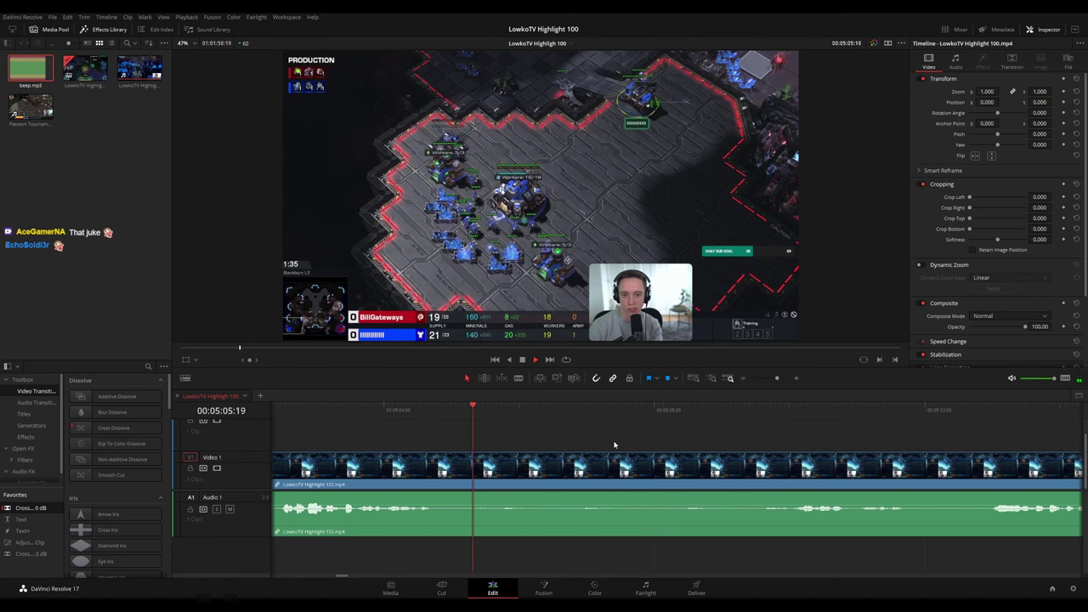
pyautogui.hscroll(2, 680, 442)
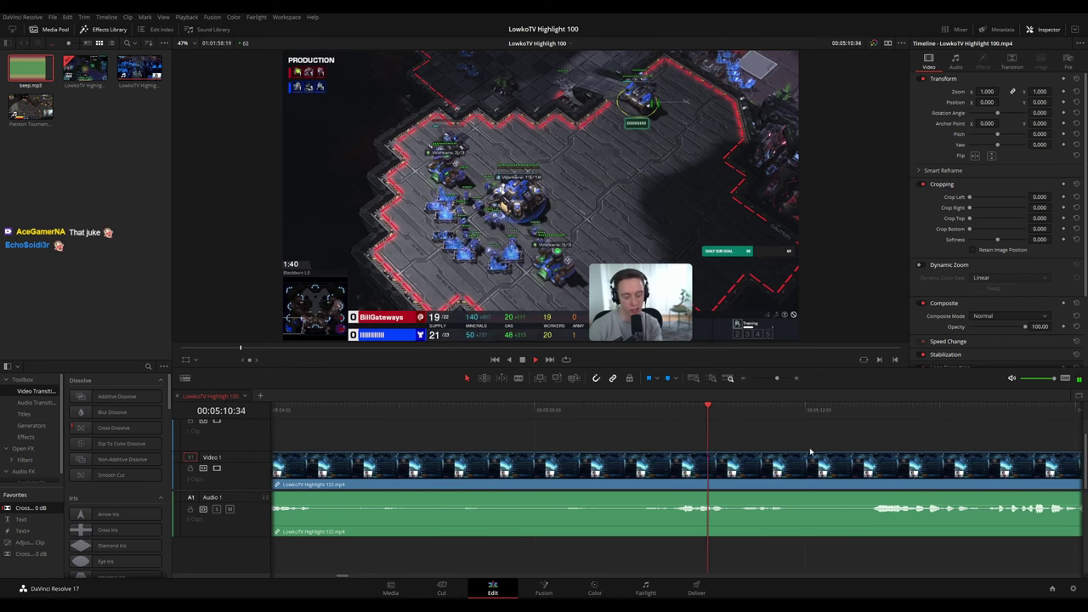
pyautogui.hscroll(2, 765, 447)
pyautogui.hscroll(5, 710, 443)
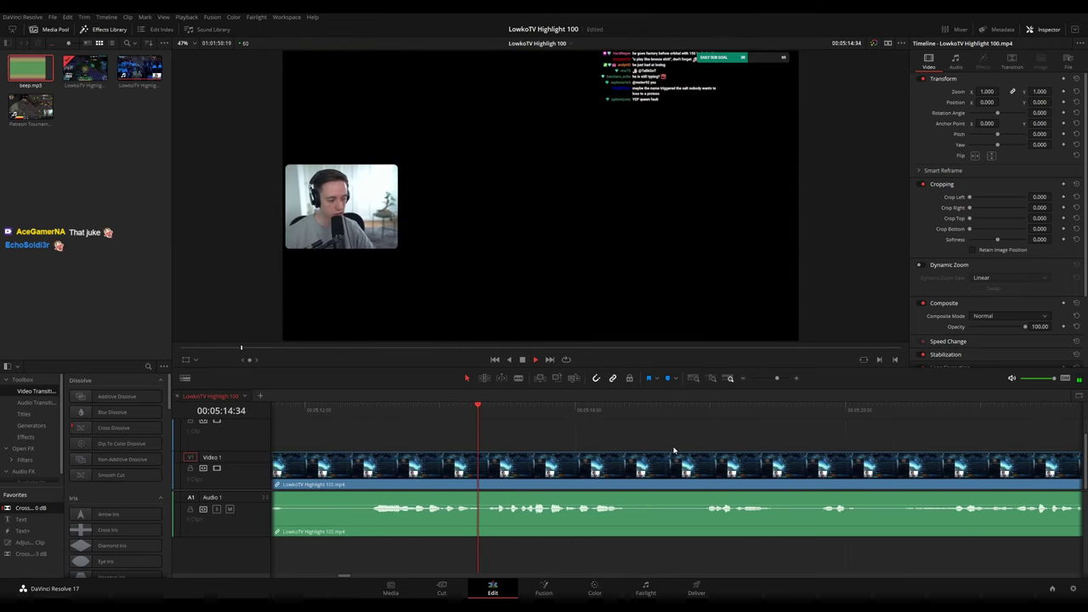
pyautogui.hscroll(3, 673, 451)
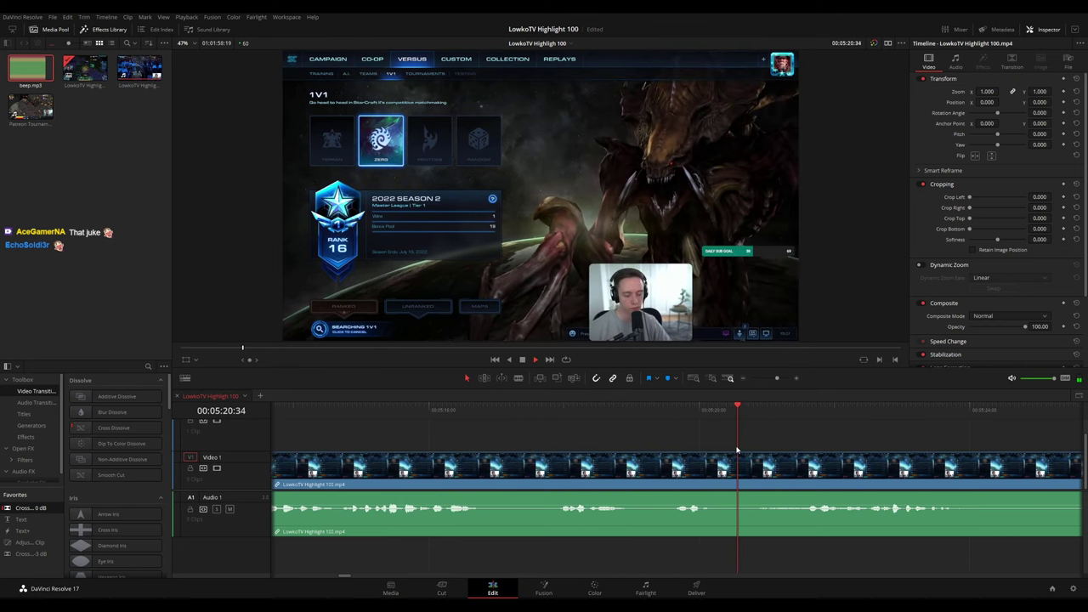
pyautogui.hscroll(6, 739, 451)
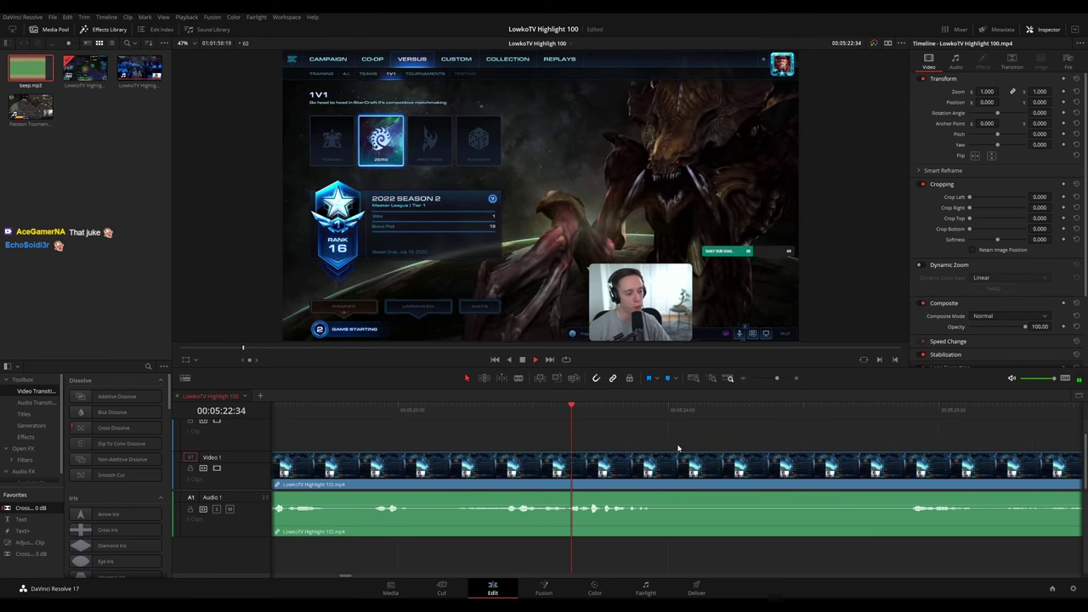
pyautogui.hscroll(3, 724, 451)
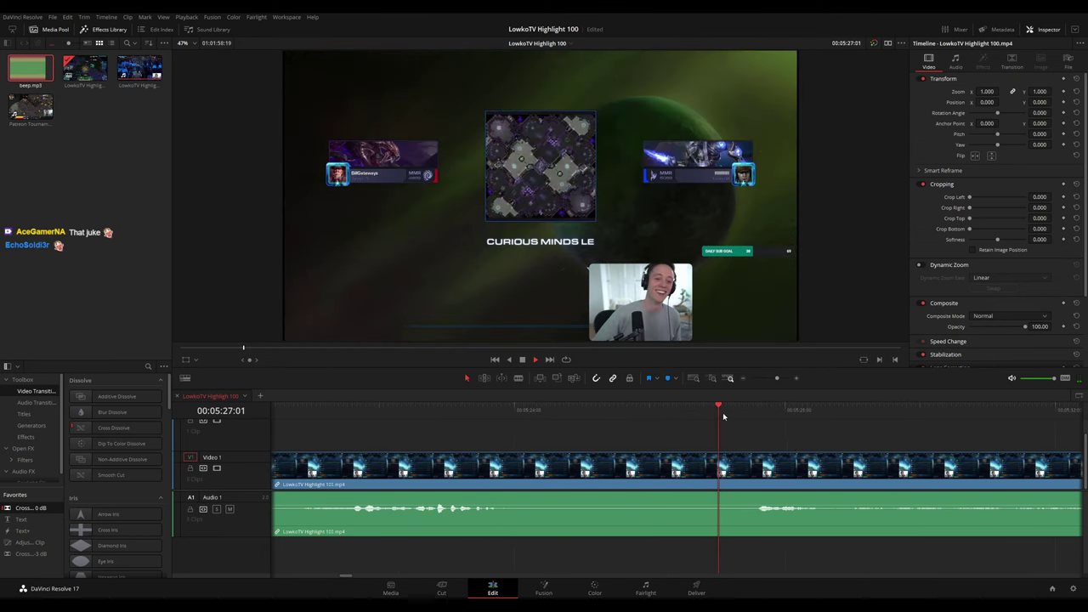
# Cut the footage at 00:05:28:39, ripple-delete the short piece up to the gameplay scene, and play across the cut
pyautogui.hscroll(6, 655, 432)
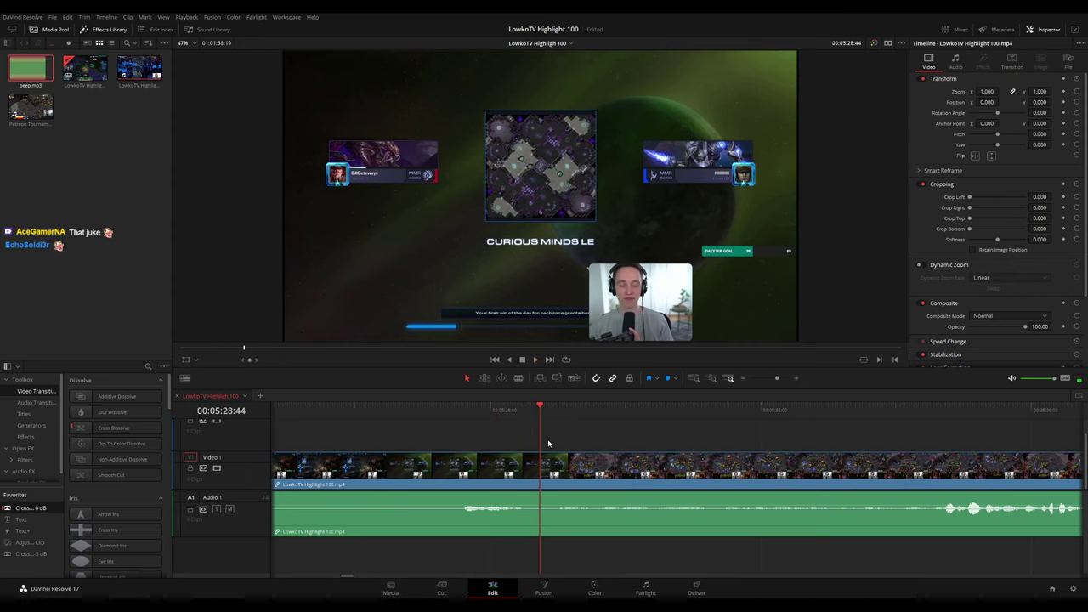
pyautogui.click(539, 461)
pyautogui.click(547, 464)
pyautogui.press('a')
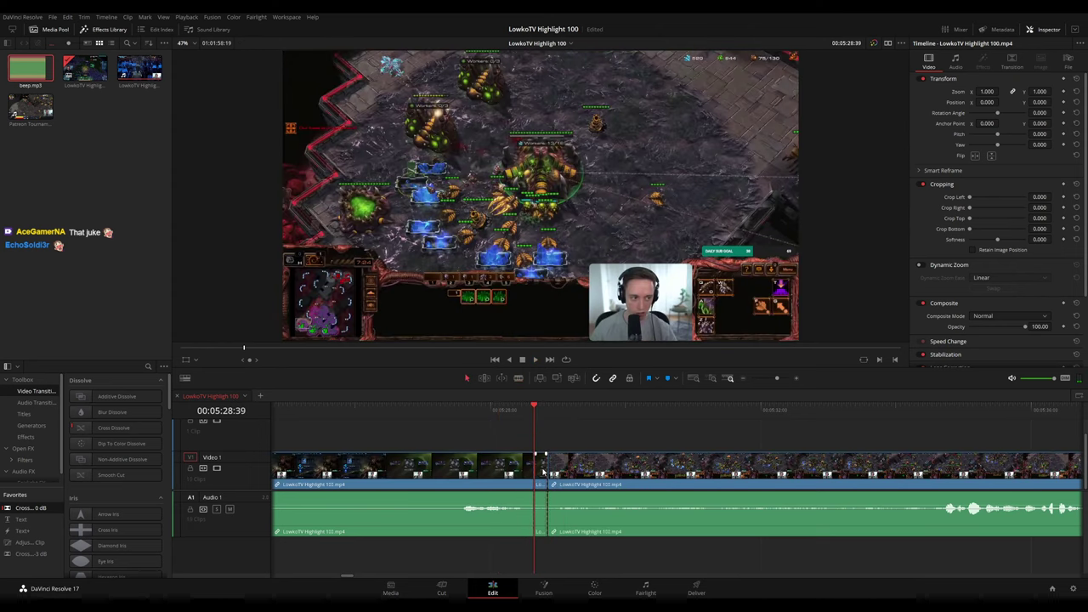
pyautogui.press('Delete')
pyautogui.press('space')
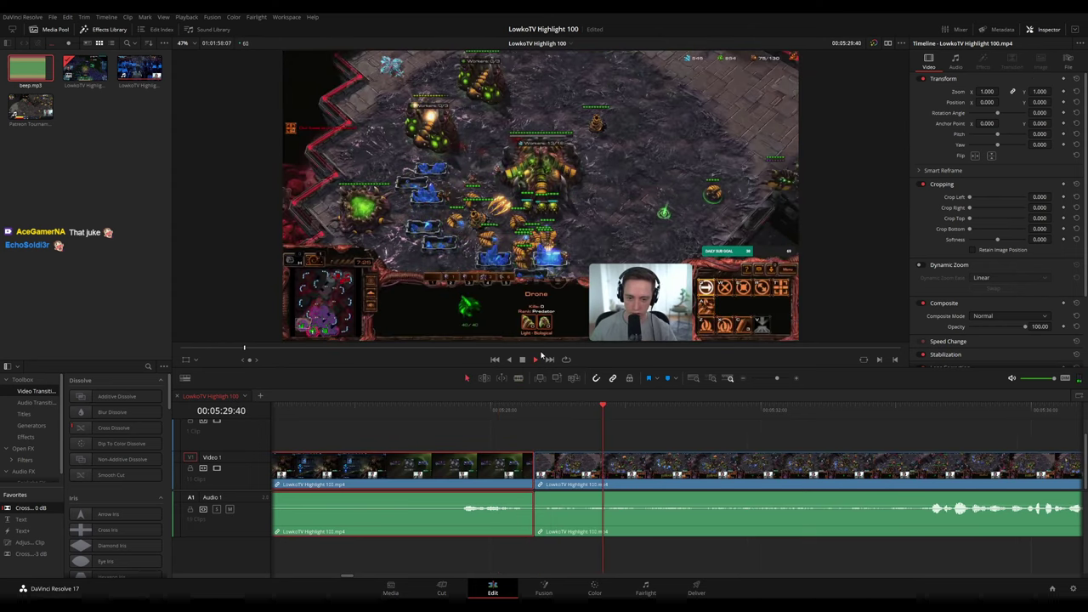
# Add the favourite 0 dB audio crossfade to the cut at 00:05:28:39, replay it, and play on to about 00:05:39
pyautogui.moveTo(31, 507); pyautogui.dragTo(562, 523)
pyautogui.click(536, 409)
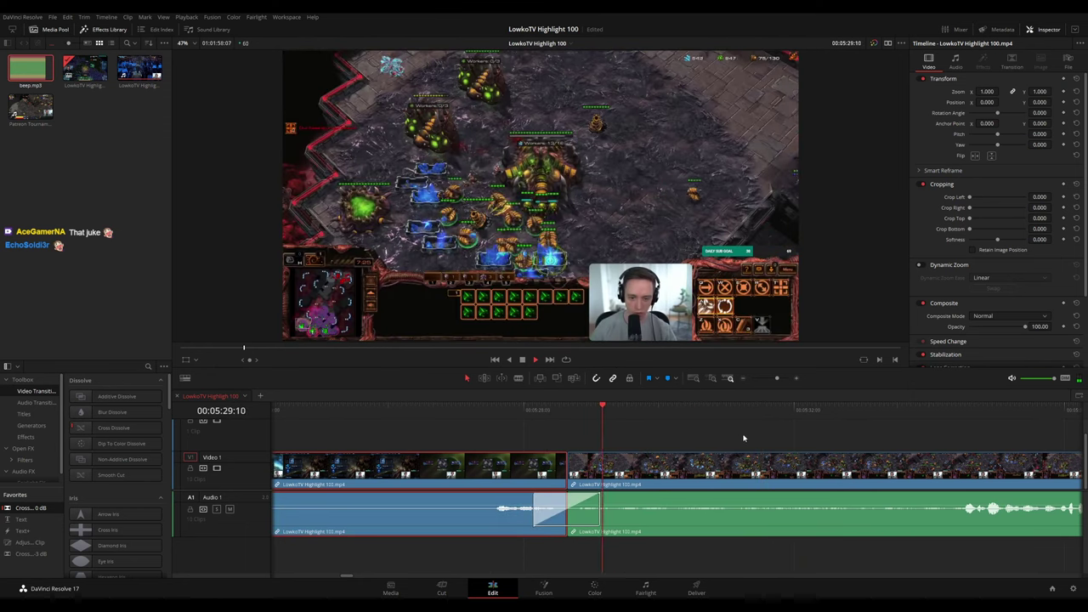
pyautogui.moveTo(817, 435); pyautogui.dragTo(553, 428)
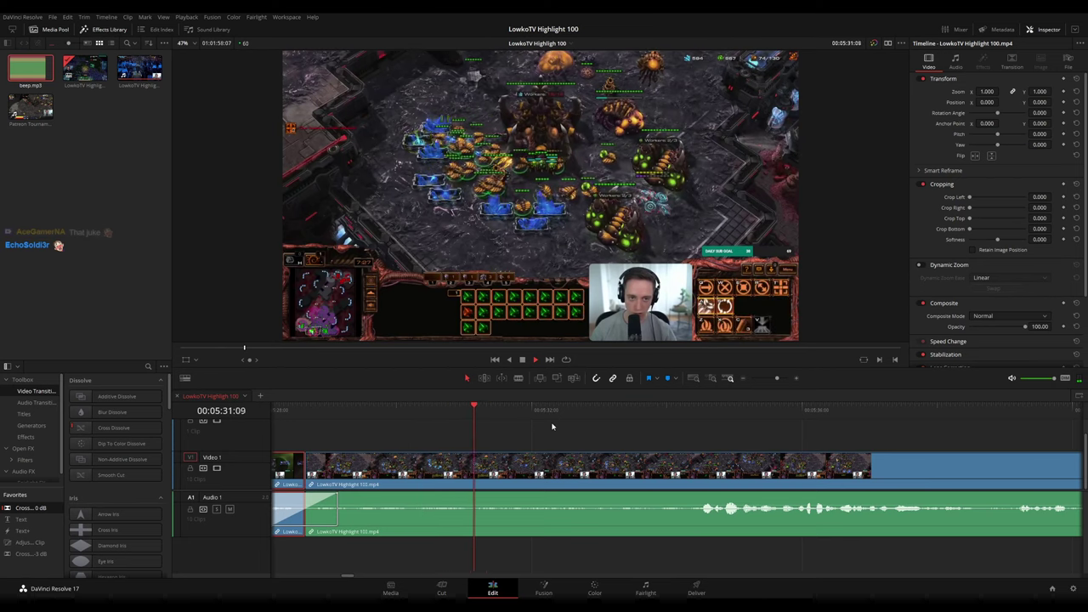
pyautogui.hscroll(4, 595, 435)
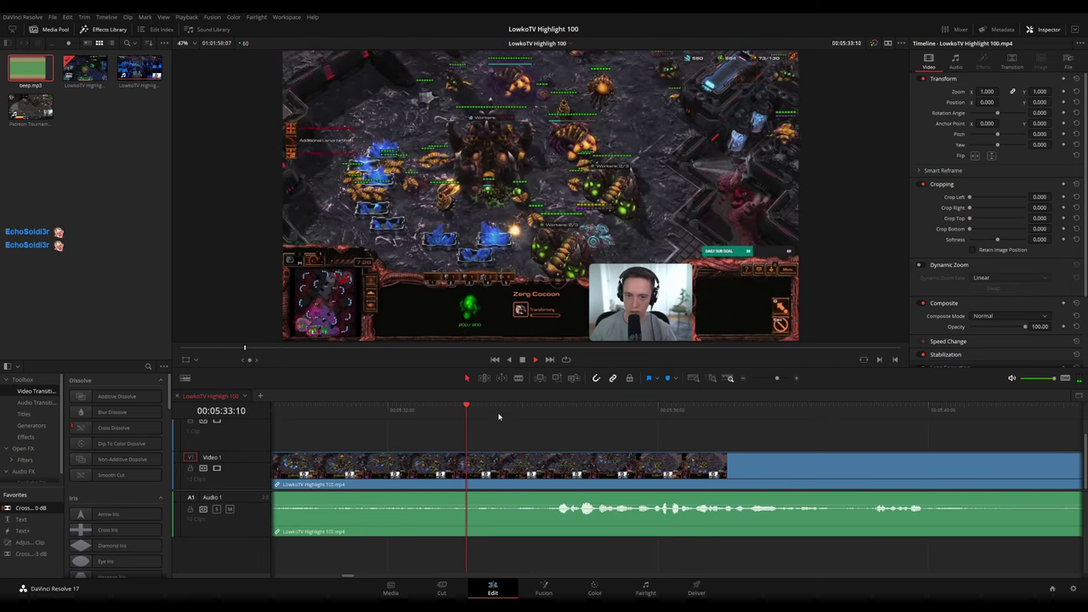
pyautogui.hscroll(8, 573, 432)
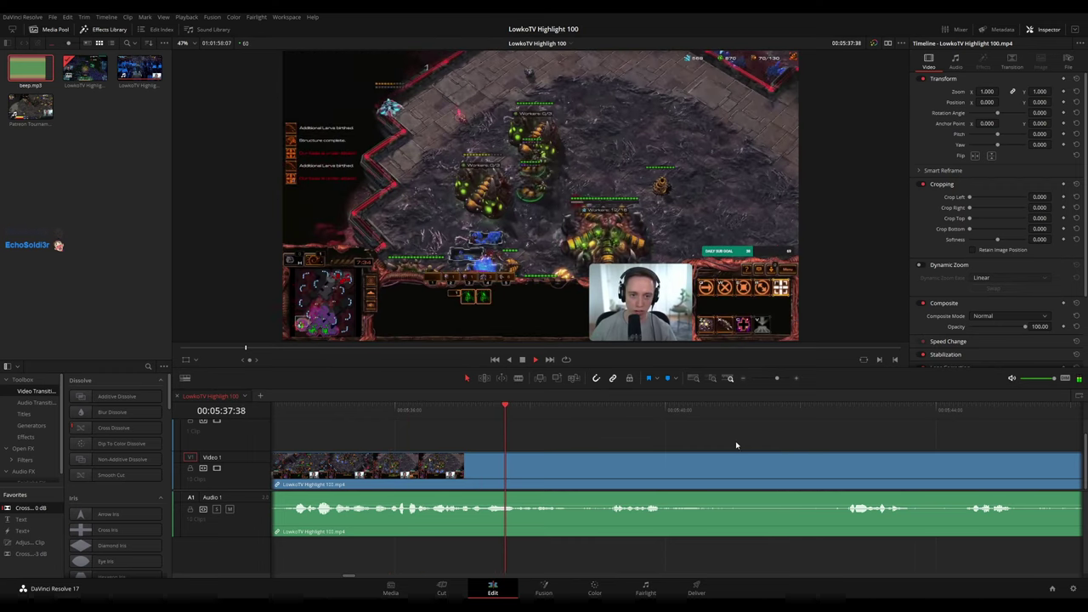
pyautogui.hscroll(4, 736, 444)
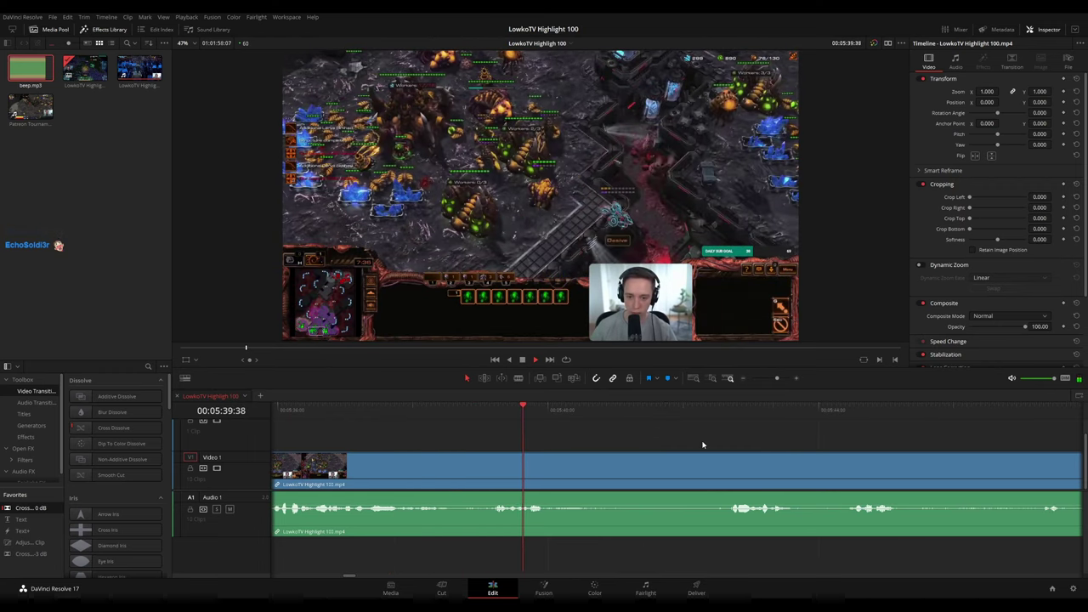
# Skim the gameplay from about 00:05:39 to the Victory screen at about 00:06:21 and examine its waveform for pauses to remove
pyautogui.hscroll(5, 596, 438)
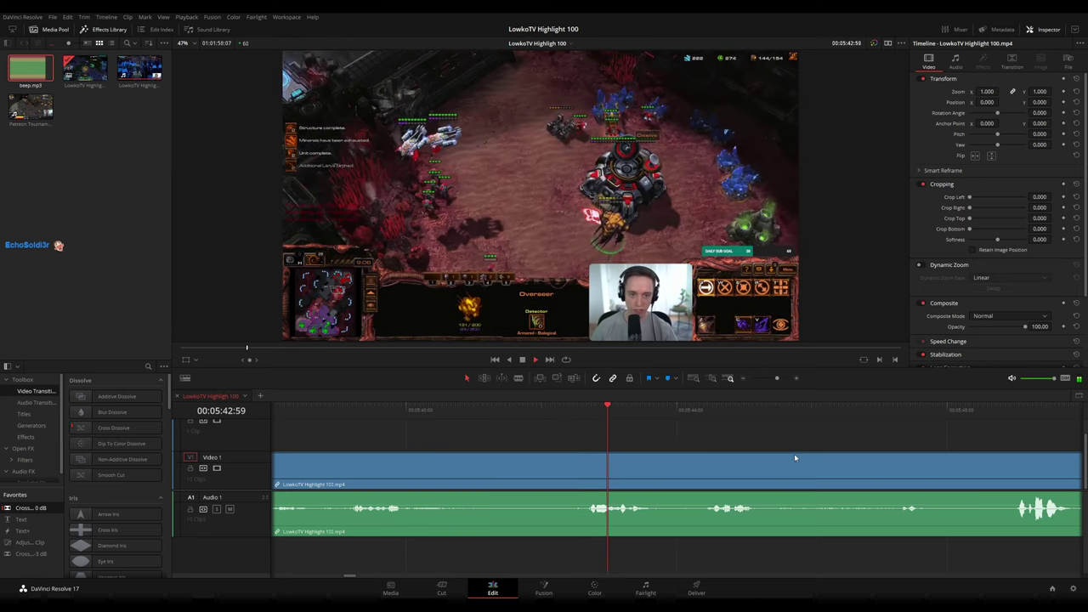
pyautogui.hscroll(6, 654, 440)
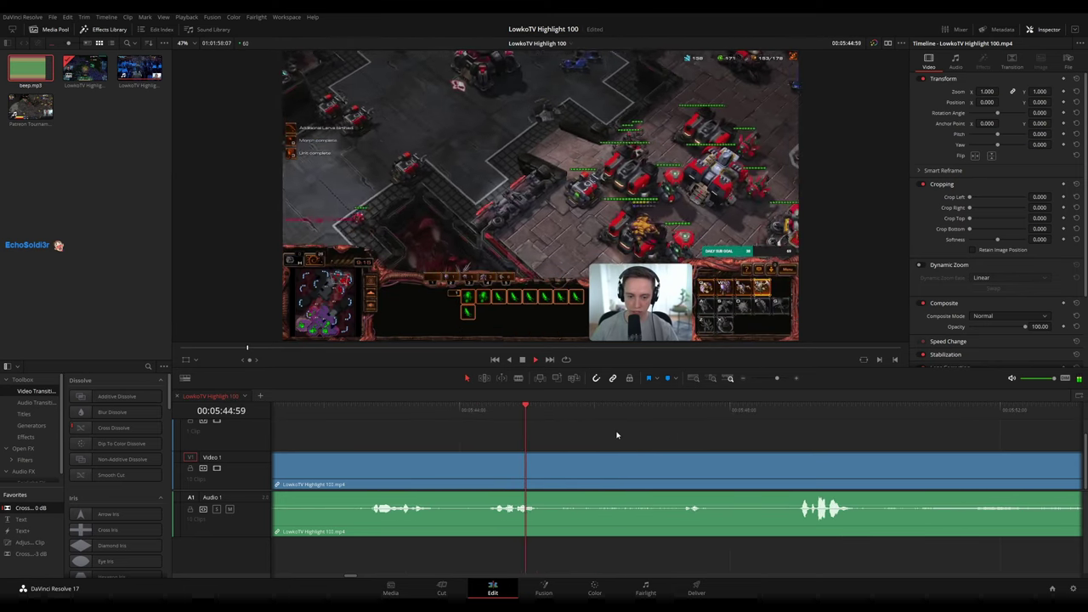
pyautogui.click(670, 411)
pyautogui.hscroll(7, 788, 444)
pyautogui.click(525, 411)
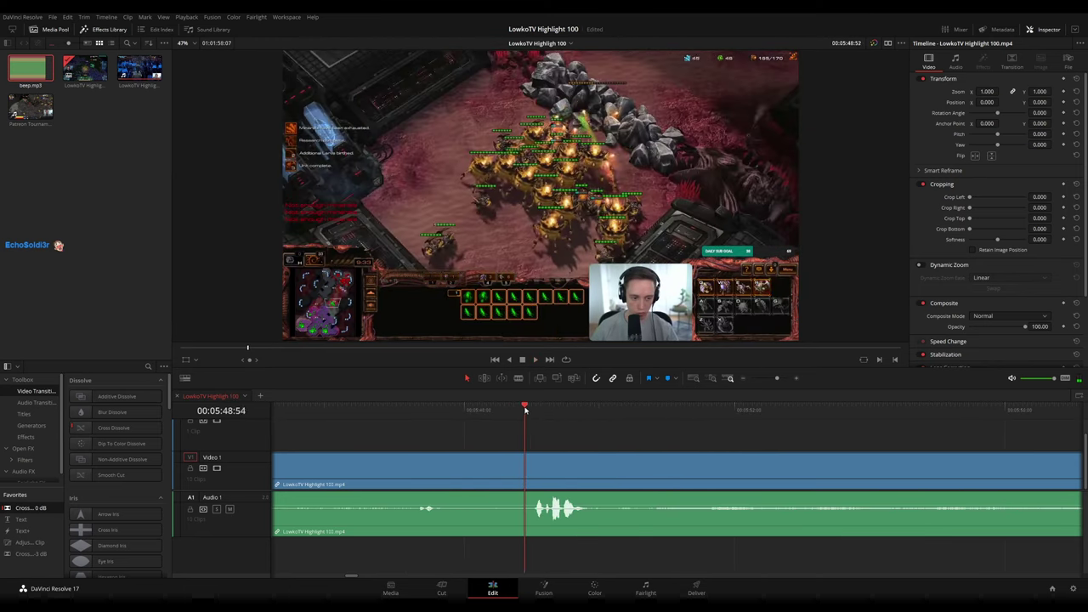
pyautogui.click(519, 411)
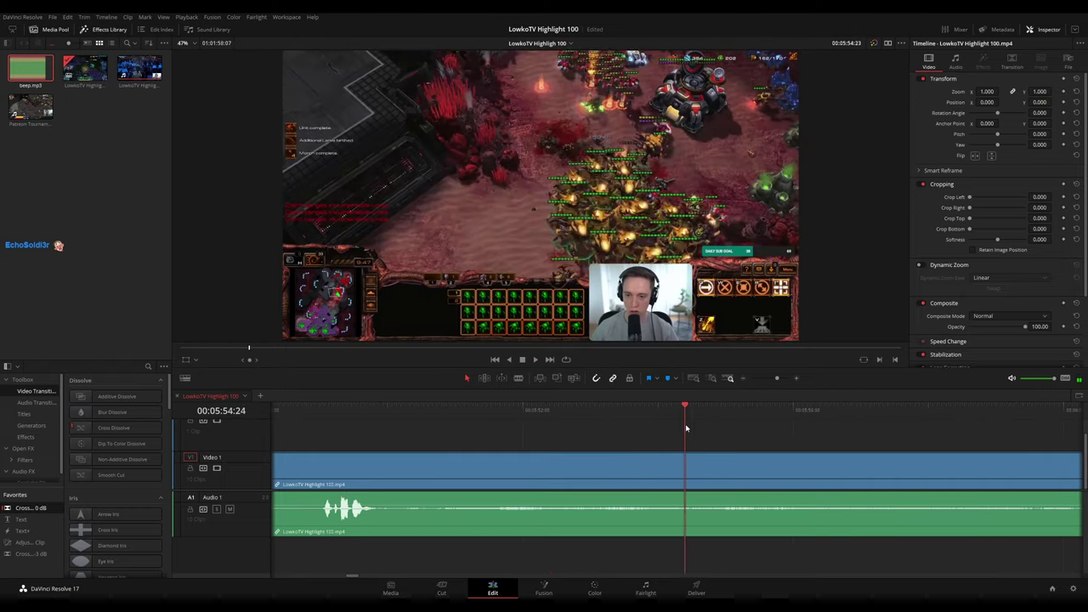
pyautogui.scroll(-5, 764, 440)
pyautogui.moveTo(772, 442); pyautogui.dragTo(559, 429)
pyautogui.moveTo(483, 417); pyautogui.dragTo(669, 416)
pyautogui.press('space')
pyautogui.scroll(5, 758, 437)
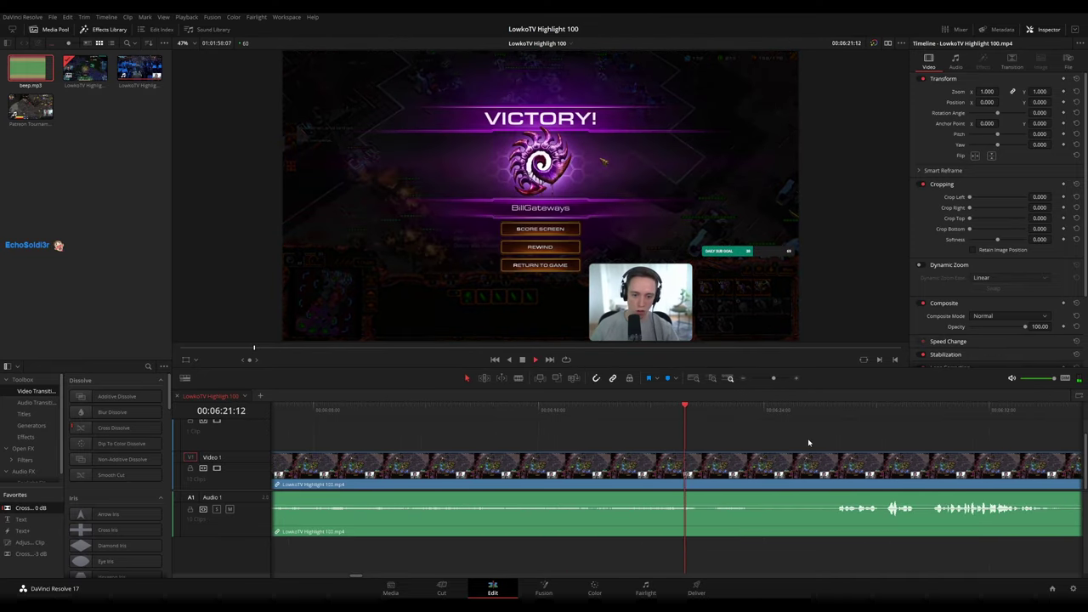
# Cut the footage at 00:06:23:57 and at about 00:06:26 in the full-screen webcam scene, then ripple-delete the piece between the cuts
pyautogui.moveTo(809, 442); pyautogui.dragTo(561, 436)
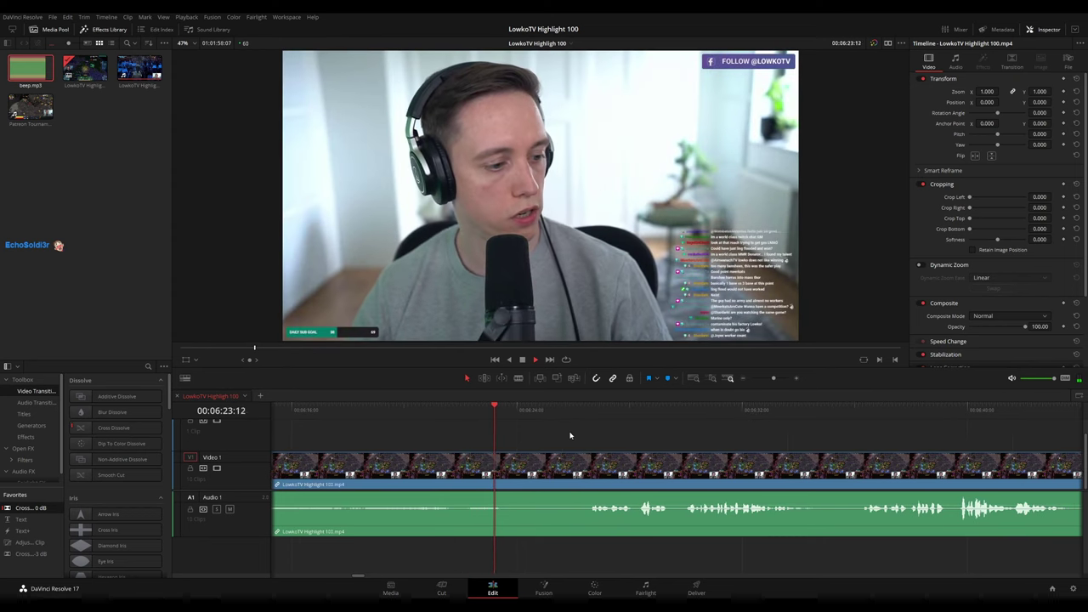
pyautogui.press('space')
pyautogui.press('b')
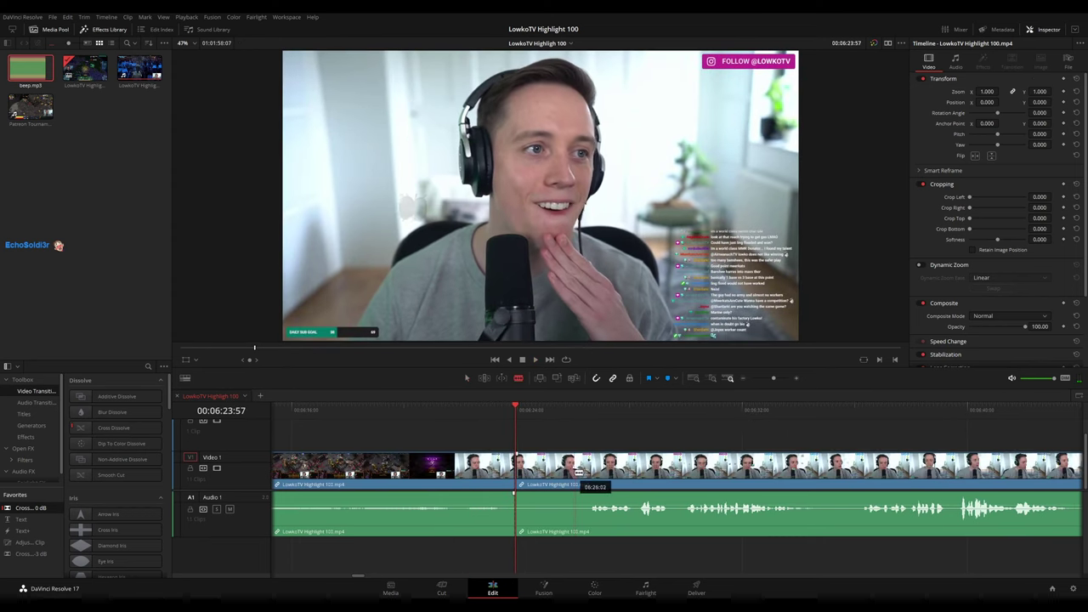
pyautogui.click(585, 473)
pyautogui.press('a')
pyautogui.click(557, 472)
pyautogui.press('Delete')
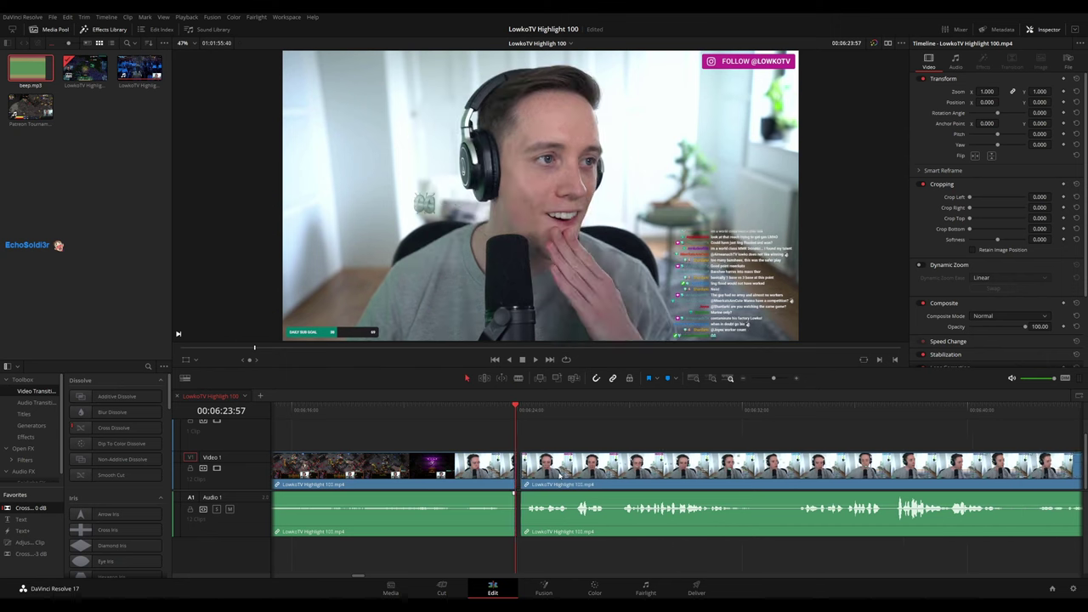
# Add the favourite 0 dB audio crossfade to the cut at 00:06:23:57 and play across it to about 00:06:31
pyautogui.click(453, 466)
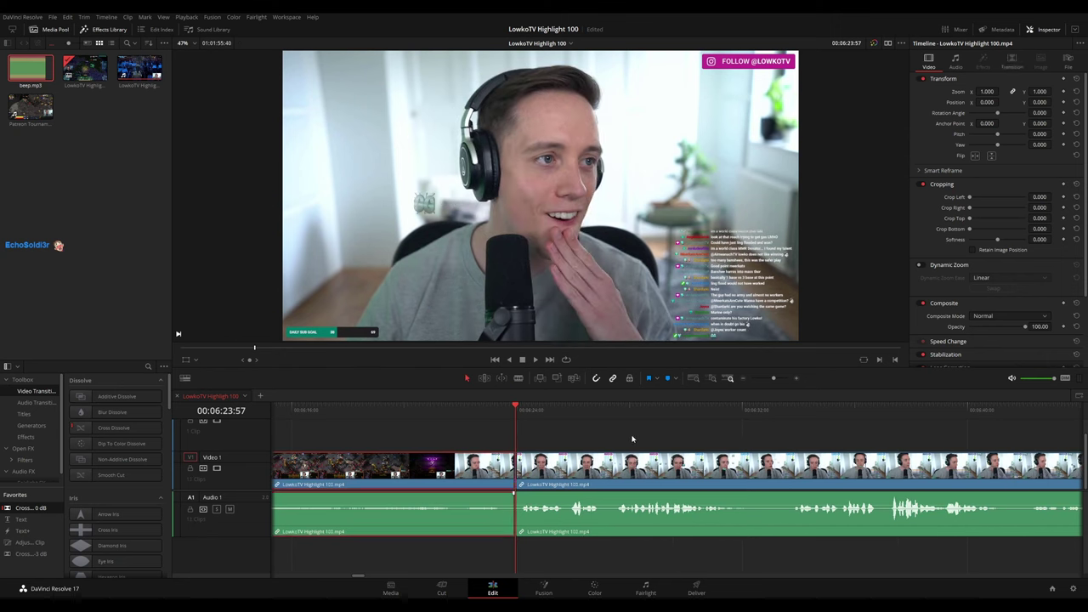
pyautogui.click(499, 509)
pyautogui.hscroll(-2, 499, 508)
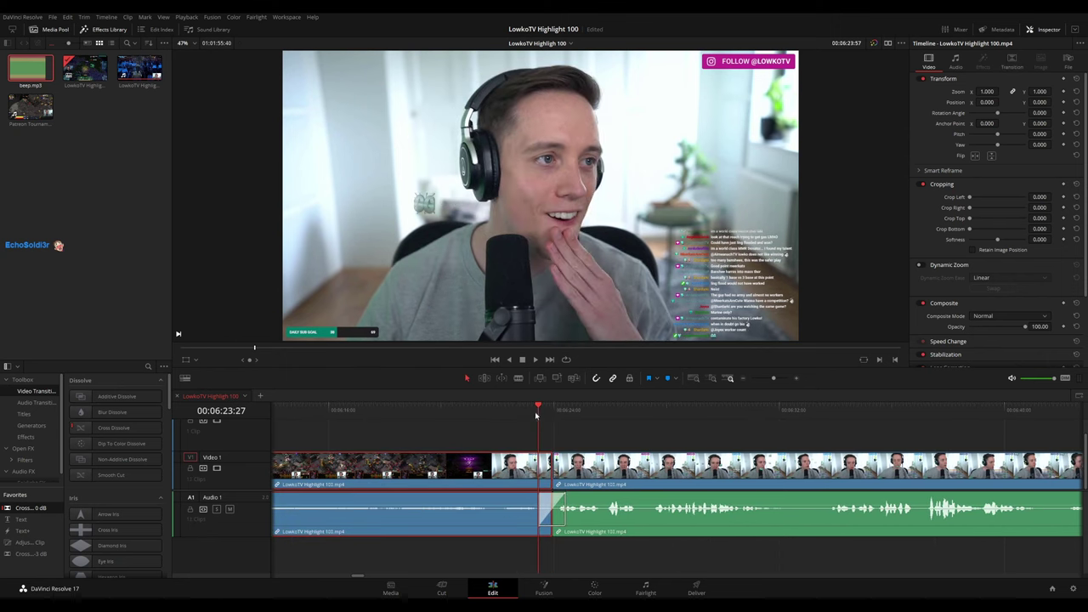
pyautogui.press('space')
pyautogui.hscroll(8, 609, 430)
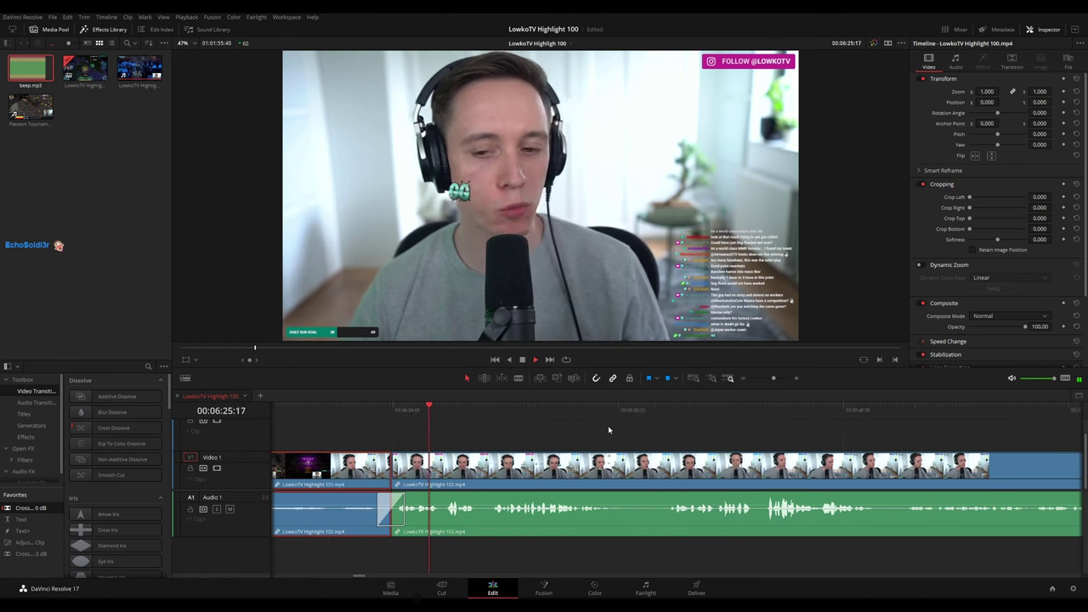
pyautogui.hscroll(2, 608, 431)
pyautogui.hscroll(1, 594, 439)
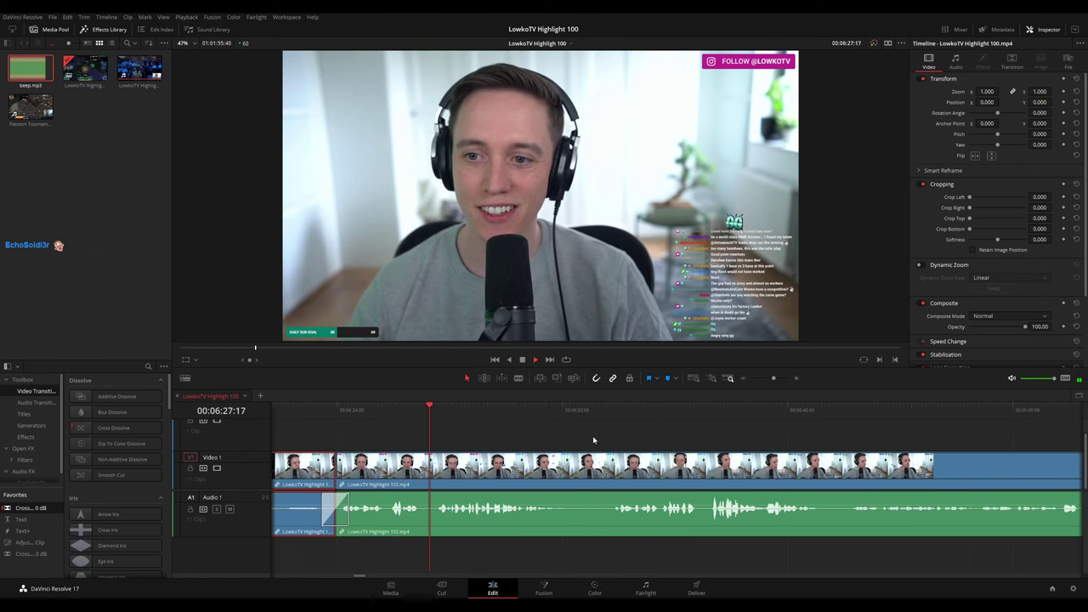
pyautogui.hscroll(2, 557, 439)
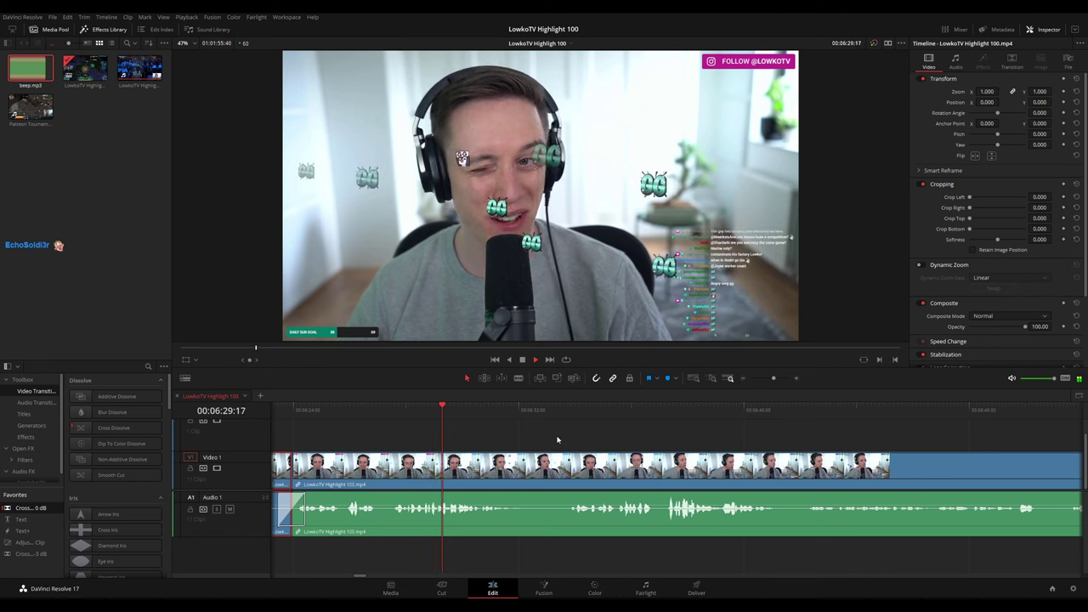
pyautogui.hscroll(3, 540, 440)
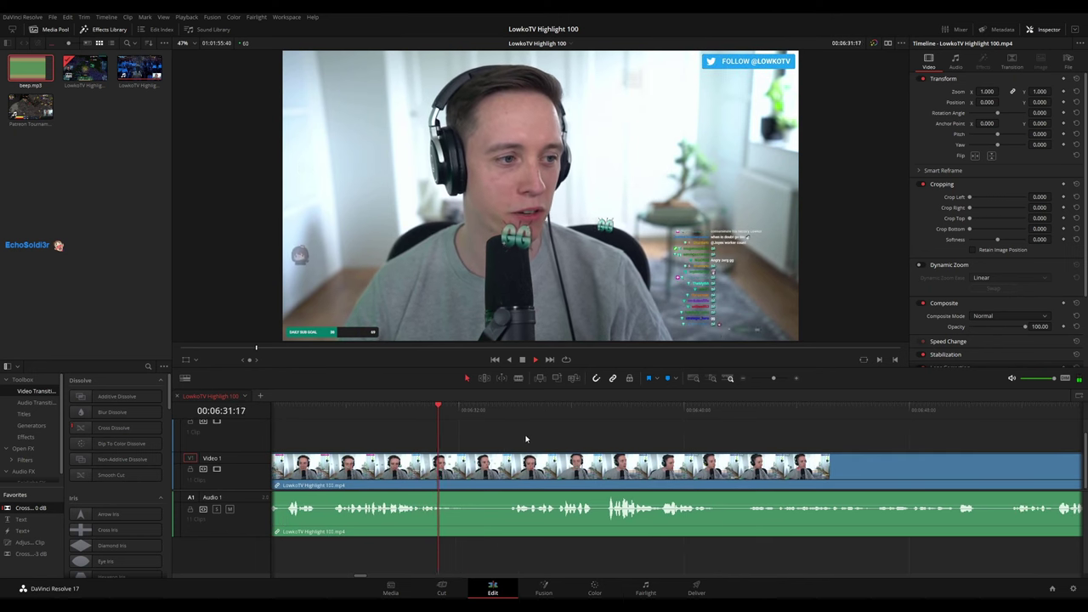
# Cut the footage at 00:06:32:25, ripple-delete the silent piece of about one second after it, and play across the cut
pyautogui.press('space')
pyautogui.press('b')
pyautogui.click(470, 468)
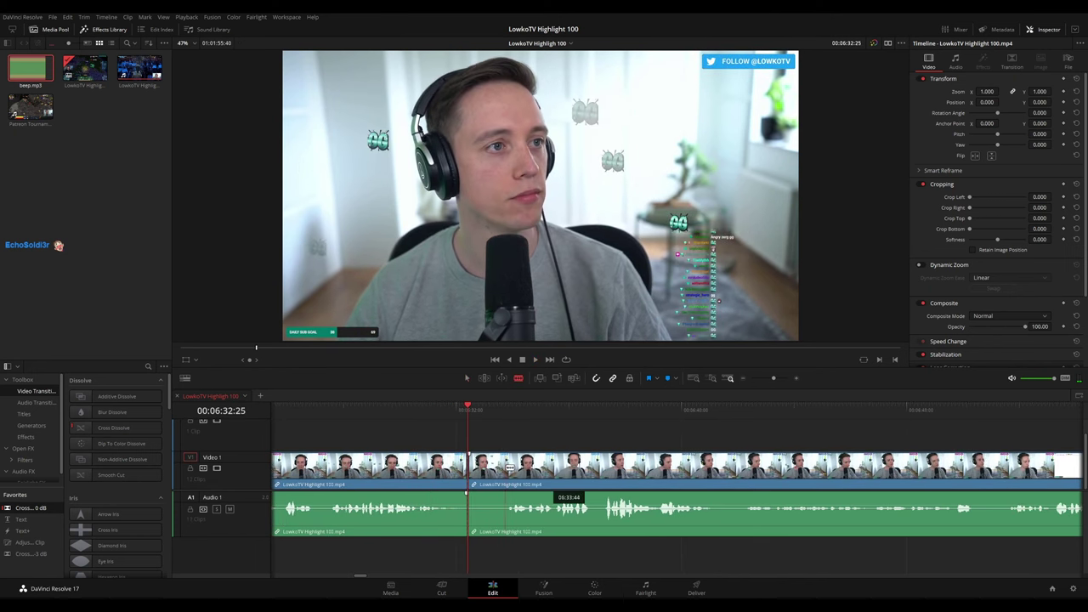
pyautogui.click(504, 467)
pyautogui.press('a')
pyautogui.click(488, 468)
pyautogui.press('Delete')
pyautogui.press('space')
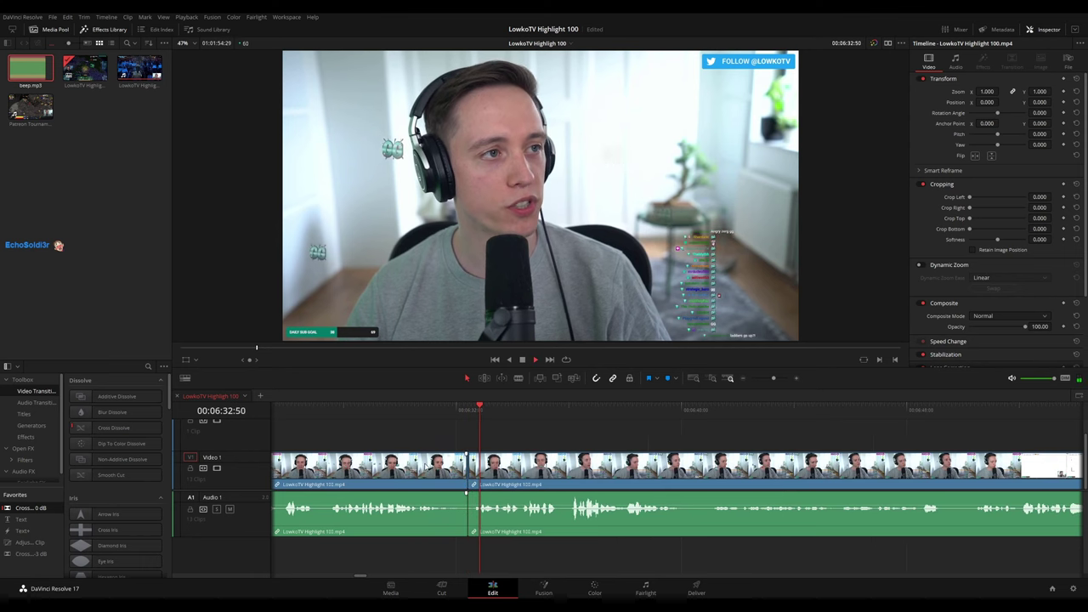
# Add the favourite 0 dB audio crossfade to the cut at 00:06:32:25 and play on to about 00:06:38
pyautogui.click(427, 466)
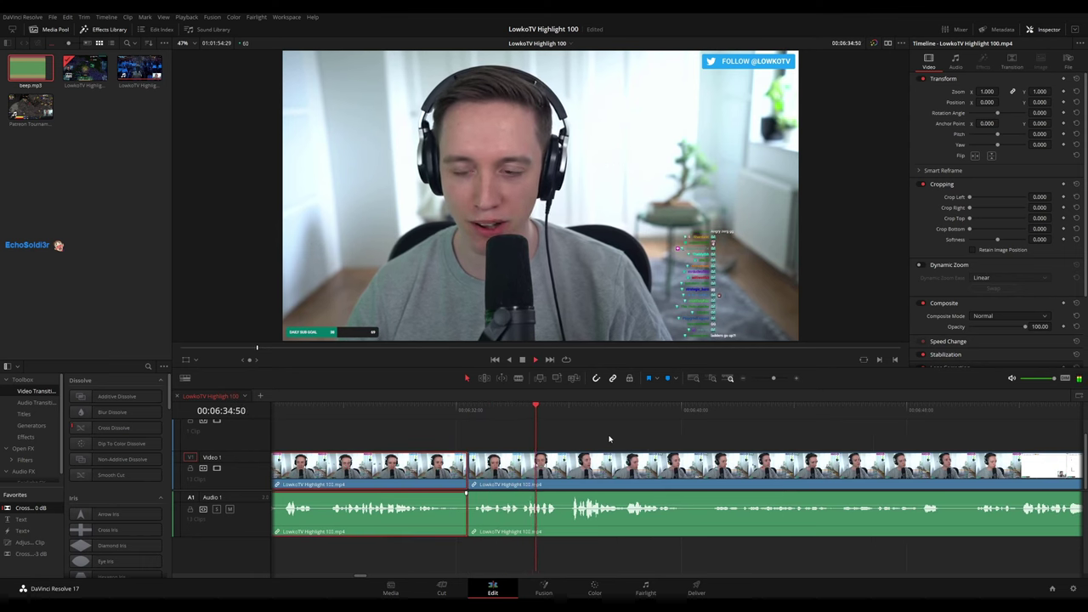
pyautogui.press('c')
pyautogui.moveTo(67, 514); pyautogui.dragTo(418, 522)
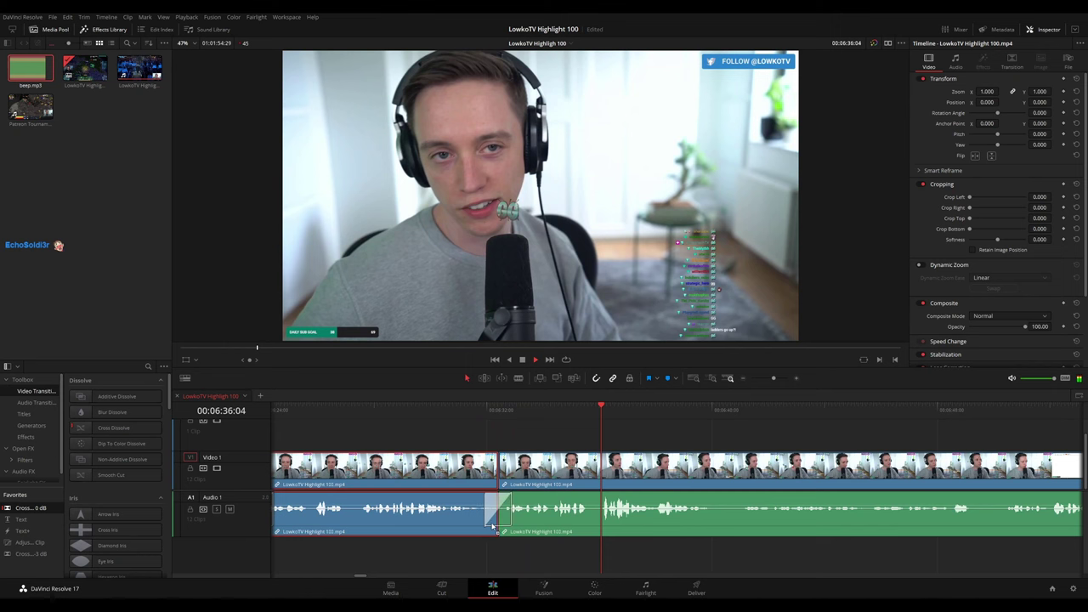
pyautogui.moveTo(492, 526); pyautogui.dragTo(495, 525)
pyautogui.click(754, 437)
pyautogui.hscroll(2, 748, 438)
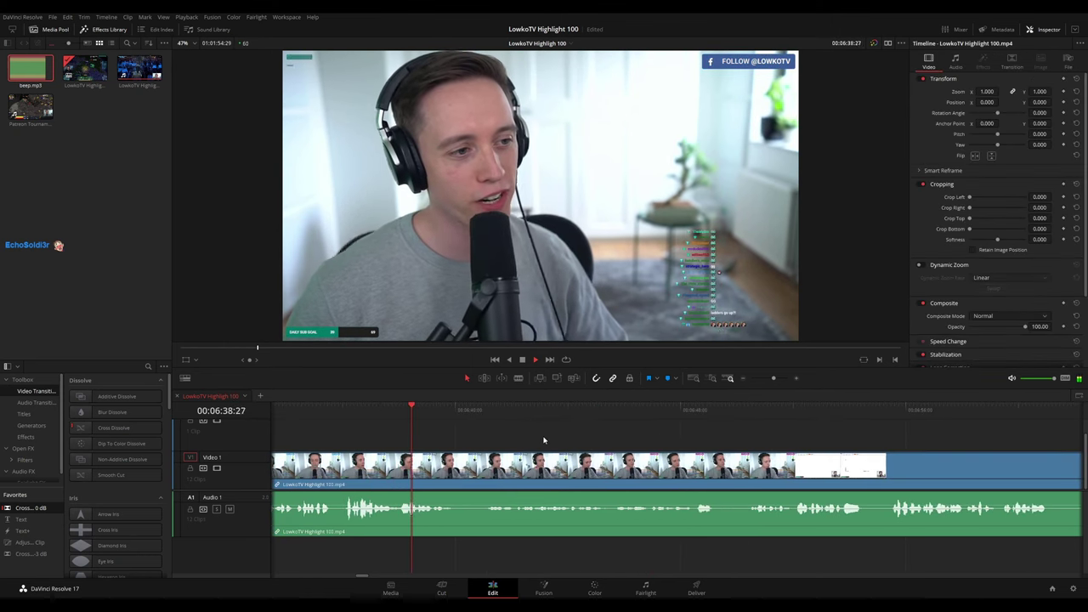
# Cut the footage at 00:06:40:08, ripple-delete the short pause right after it, and play across the cut
pyautogui.press('space')
pyautogui.press('b')
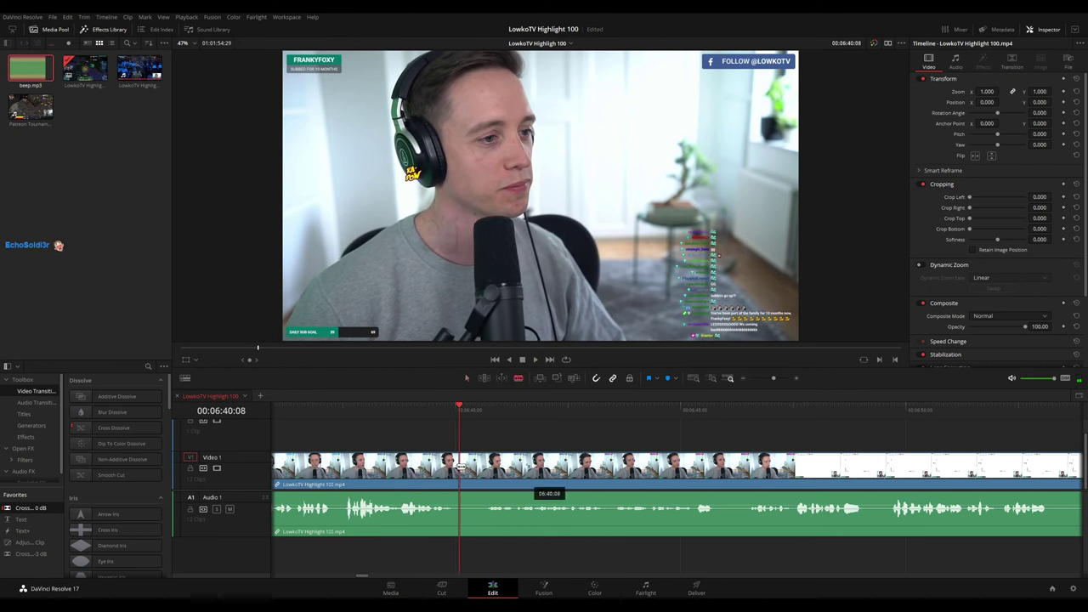
pyautogui.click(460, 468)
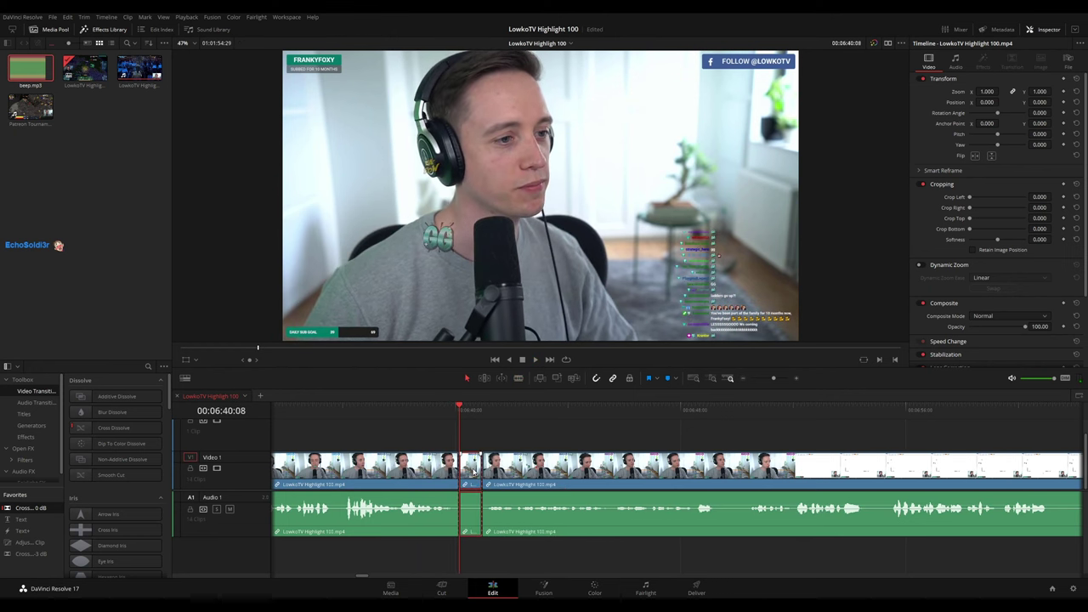
pyautogui.press('Delete')
pyautogui.press('space')
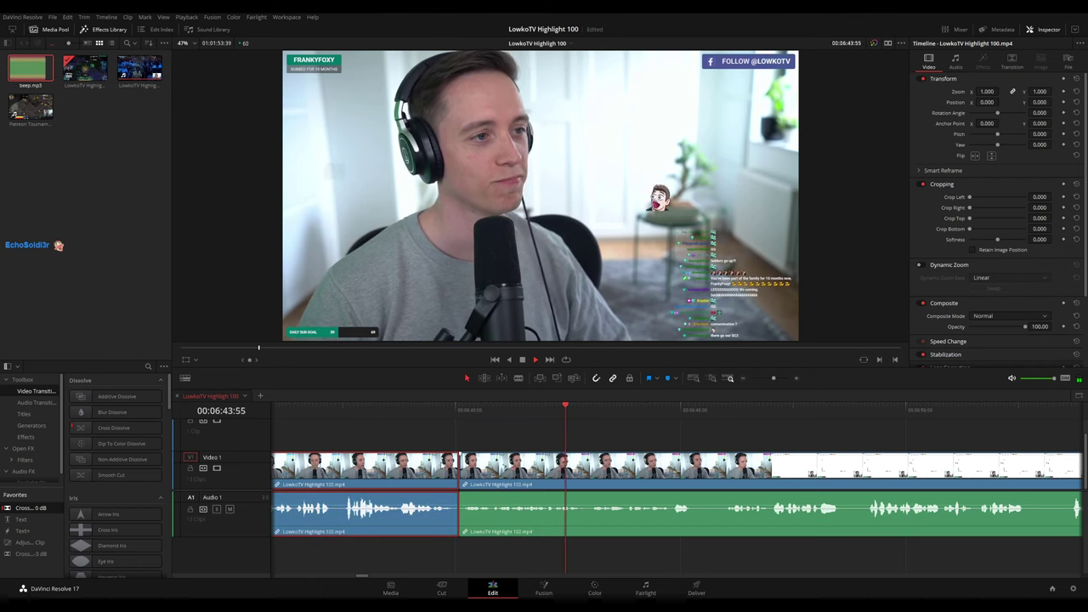
# Add the favourite 0 dB audio crossfade to the cut at 00:06:40:08 and play on to about 00:06:50
pyautogui.moveTo(47, 510); pyautogui.dragTo(448, 521)
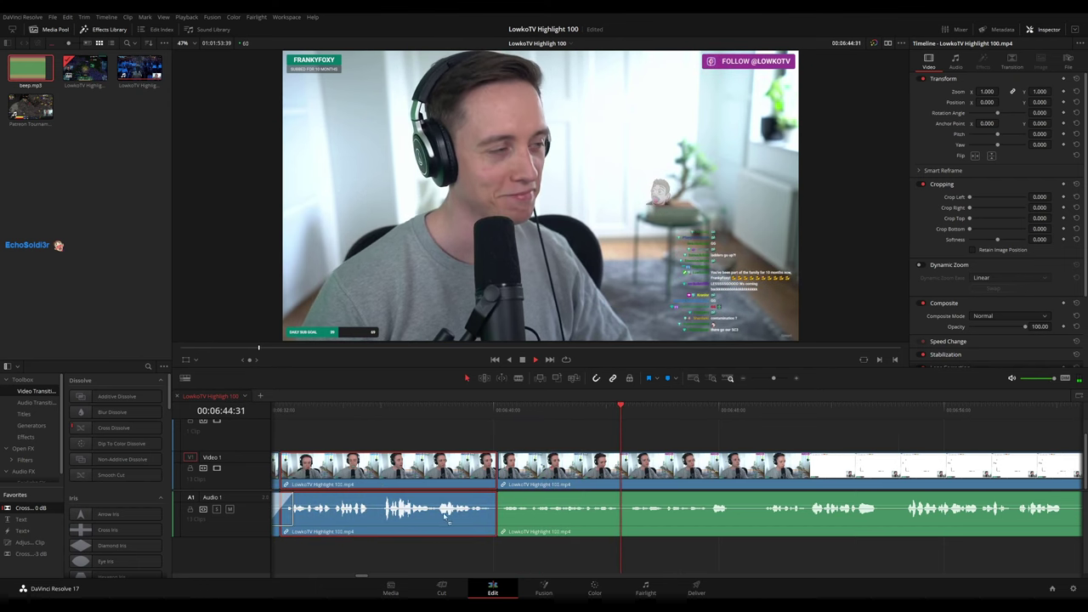
pyautogui.click(764, 439)
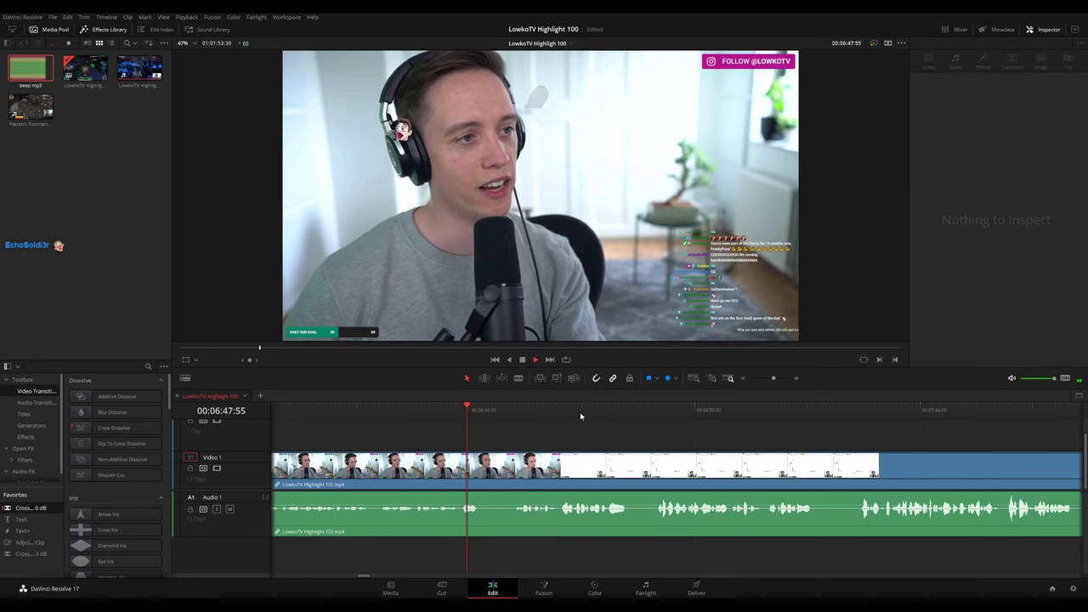
pyautogui.click(607, 430)
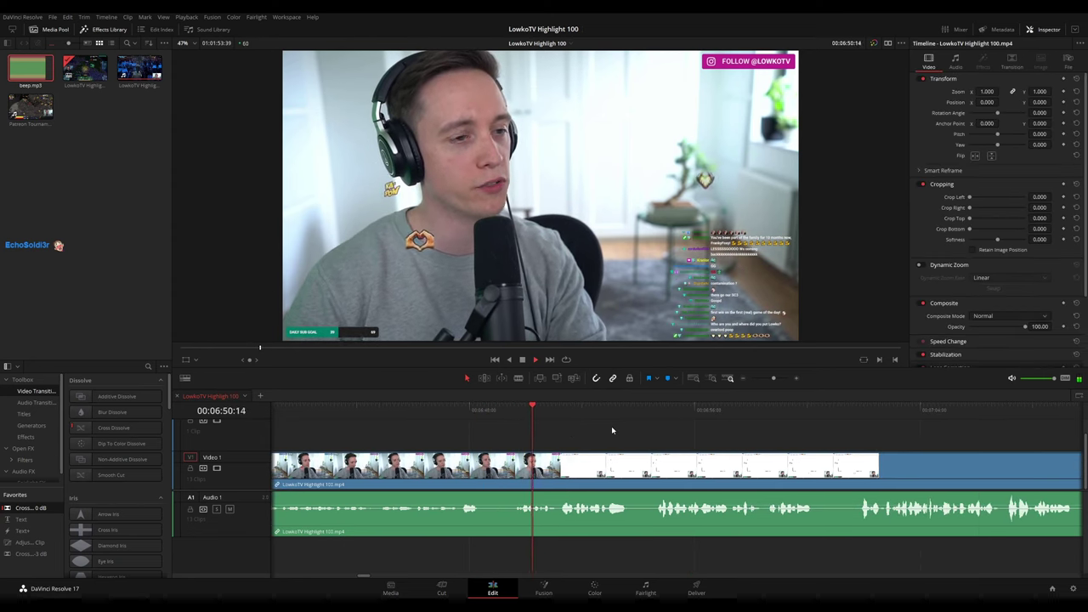
# Play the mental-over-time graph drawing scene on to about 00:07:29 and examine it for pauses and moments worth a webcam zoom
pyautogui.moveTo(796, 441); pyautogui.dragTo(567, 430)
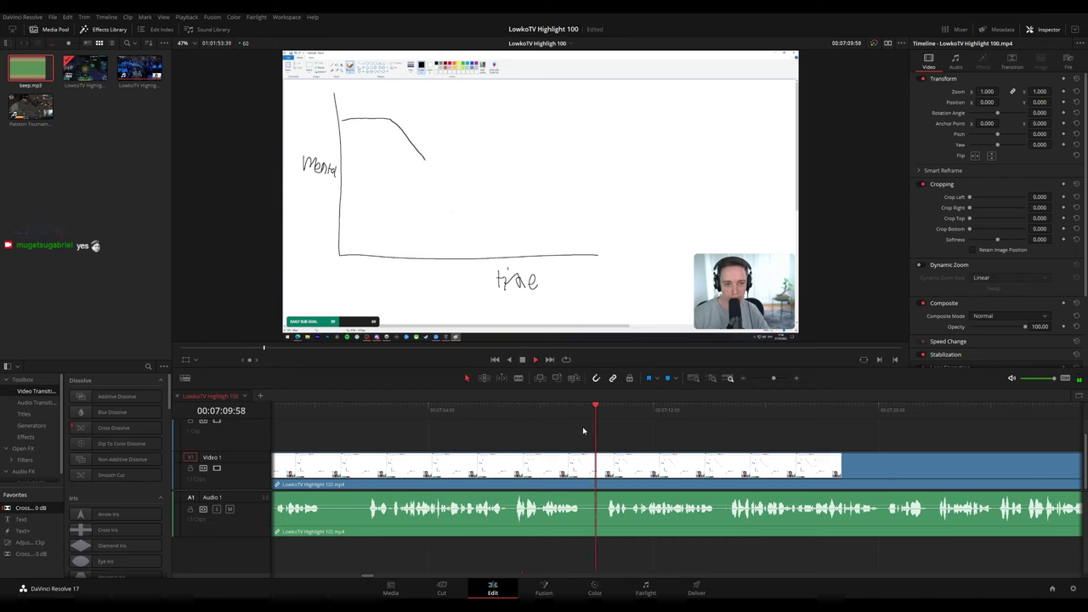
pyautogui.moveTo(742, 436); pyautogui.dragTo(615, 432)
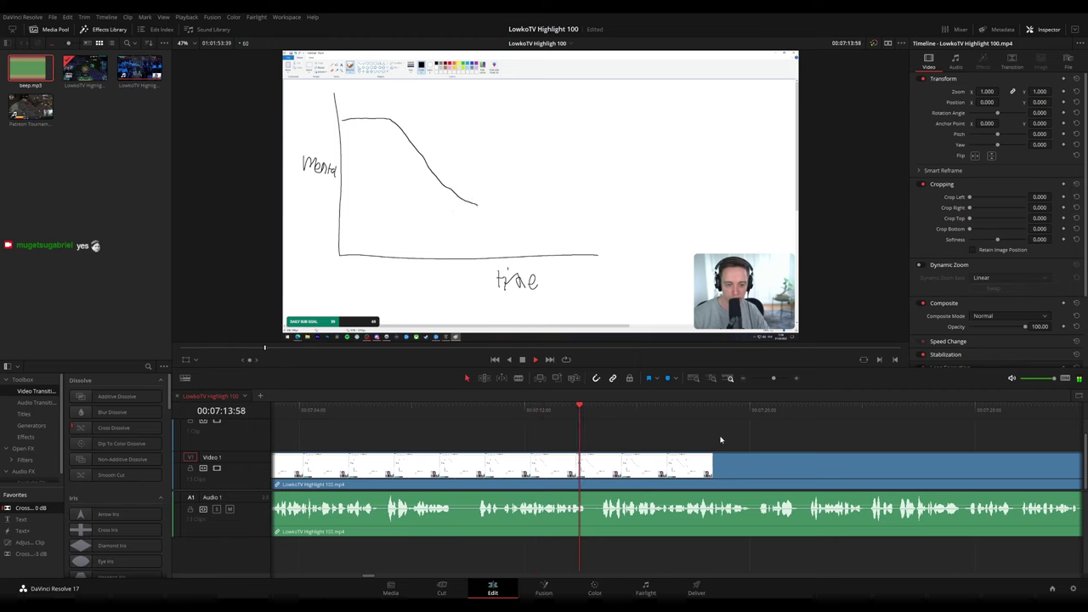
pyautogui.hscroll(4, 721, 440)
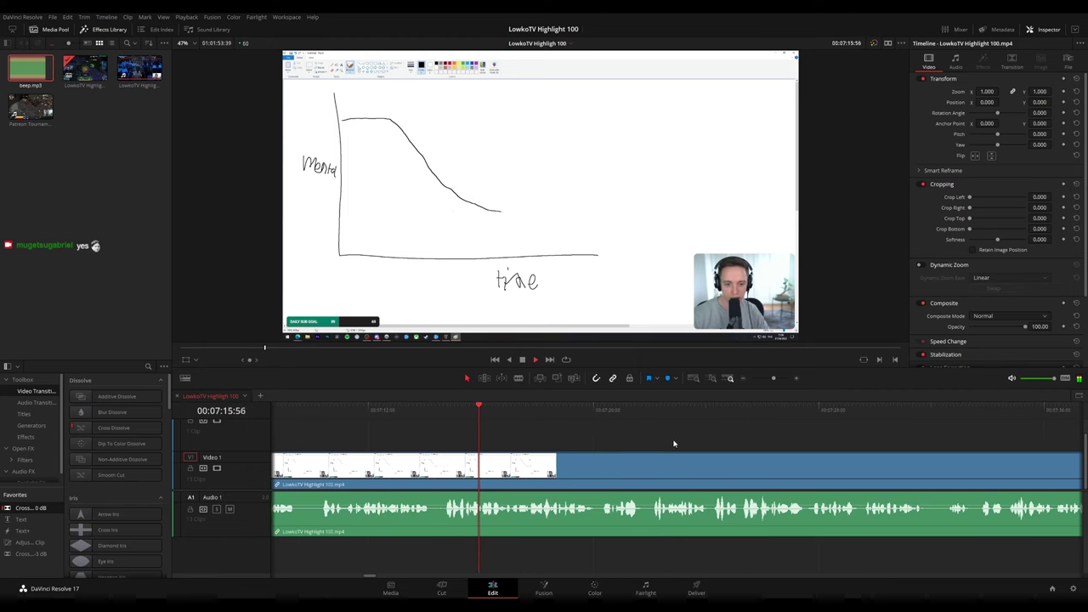
pyautogui.hscroll(3, 582, 442)
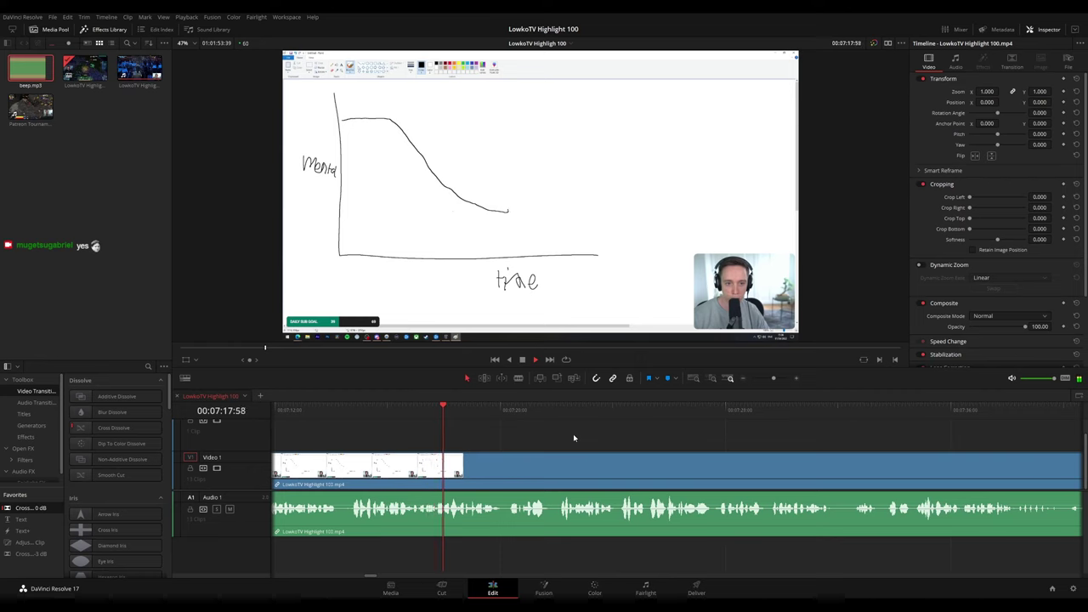
pyautogui.hscroll(3, 605, 439)
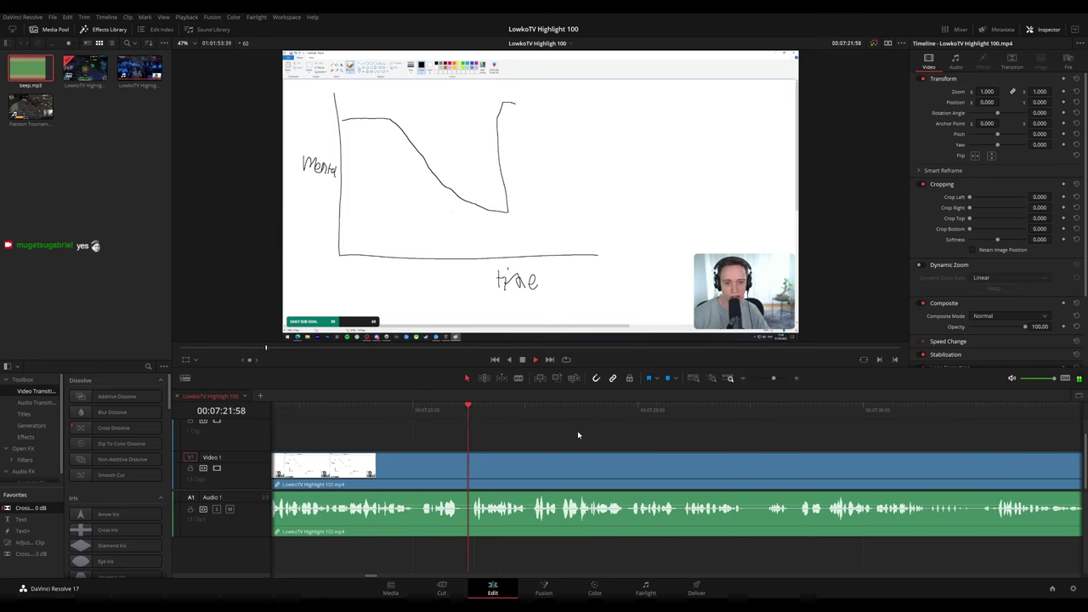
pyautogui.hscroll(3, 585, 434)
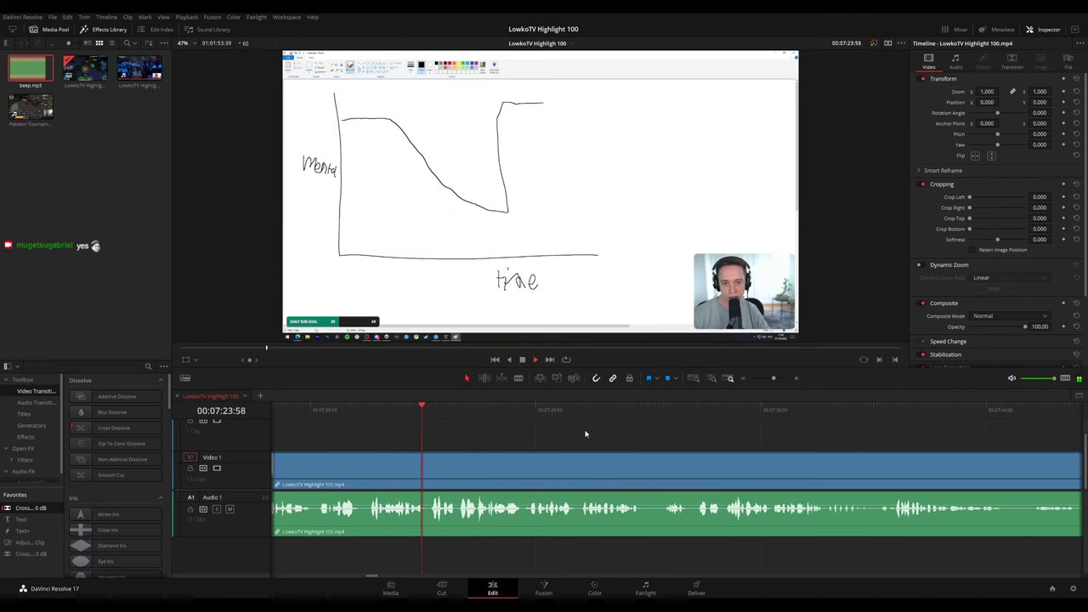
pyautogui.hscroll(3, 596, 438)
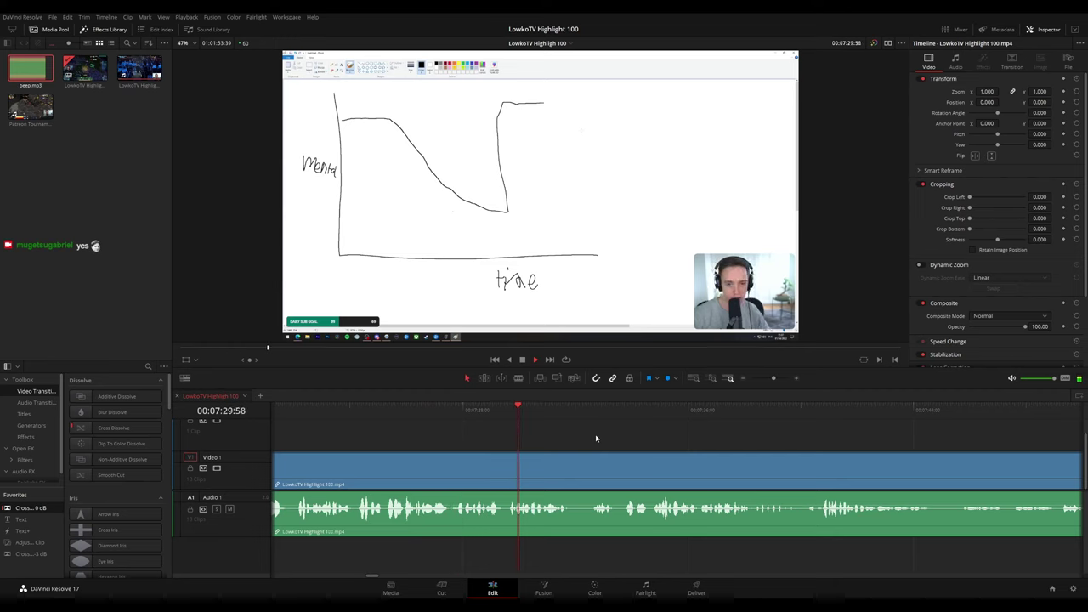
# Place an adjustment clip above the footage at 00:07:27:31 and frame the webcam with zoom 1.690, position X -870 and Y 430
pyautogui.click(406, 411)
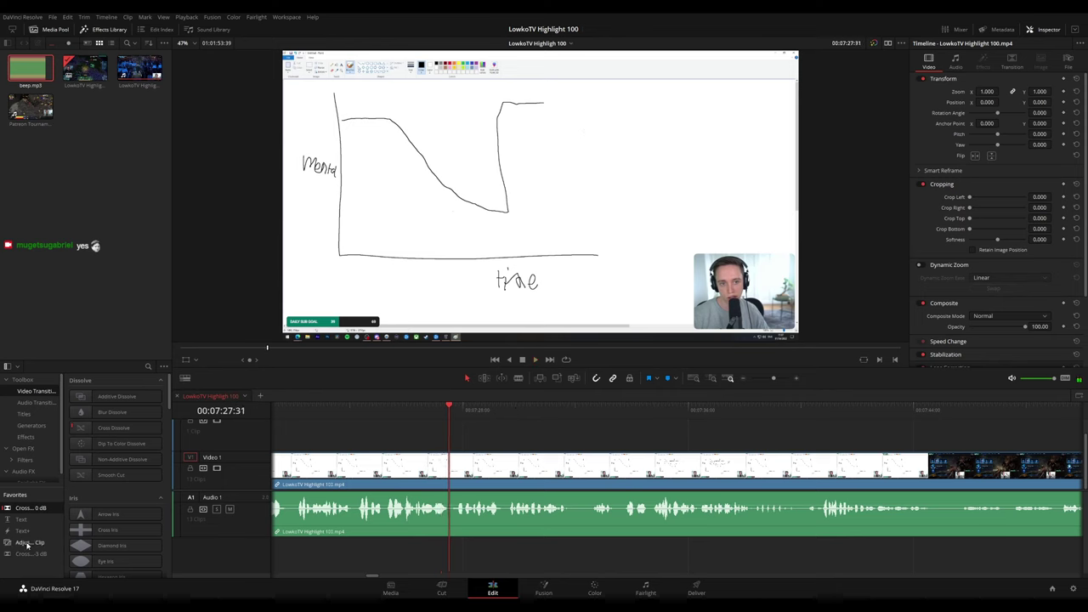
pyautogui.moveTo(27, 545); pyautogui.dragTo(454, 443)
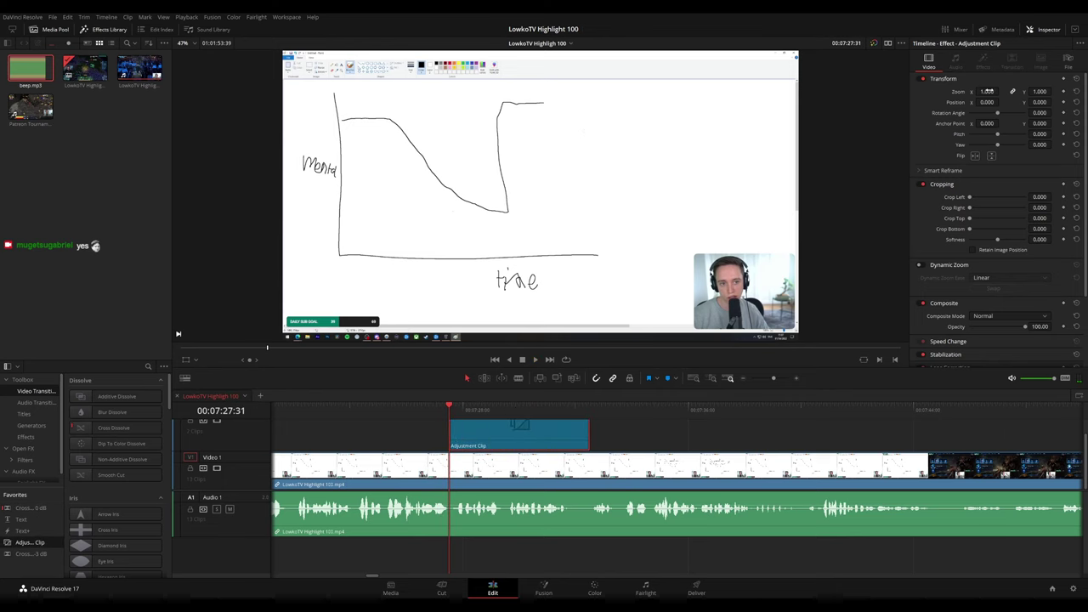
pyautogui.moveTo(989, 90); pyautogui.dragTo(952, 102)
pyautogui.moveTo(1031, 100)
pyautogui.mouseDown()
pyautogui.moveTo(1073, 102)
pyautogui.moveTo(1052, 102)
pyautogui.mouseUp()
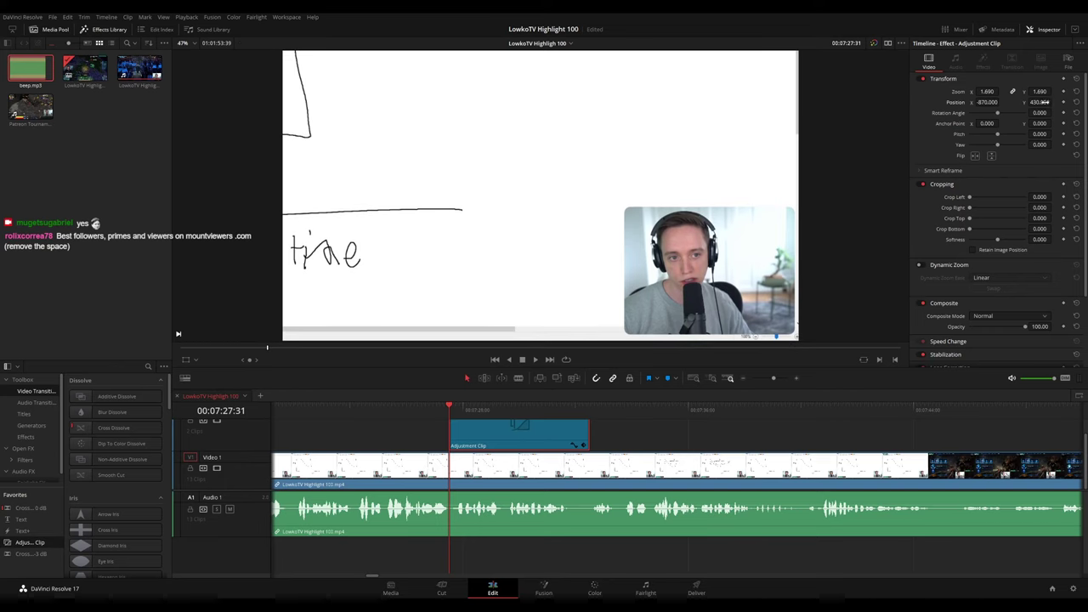
# Play across the webcam zoom and through the graph explanation to about 00:08:10, examining the footage for pauses
pyautogui.moveTo(445, 422)
pyautogui.mouseDown()
pyautogui.moveTo(434, 422)
pyautogui.moveTo(449, 423)
pyautogui.mouseUp()
pyautogui.press('space')
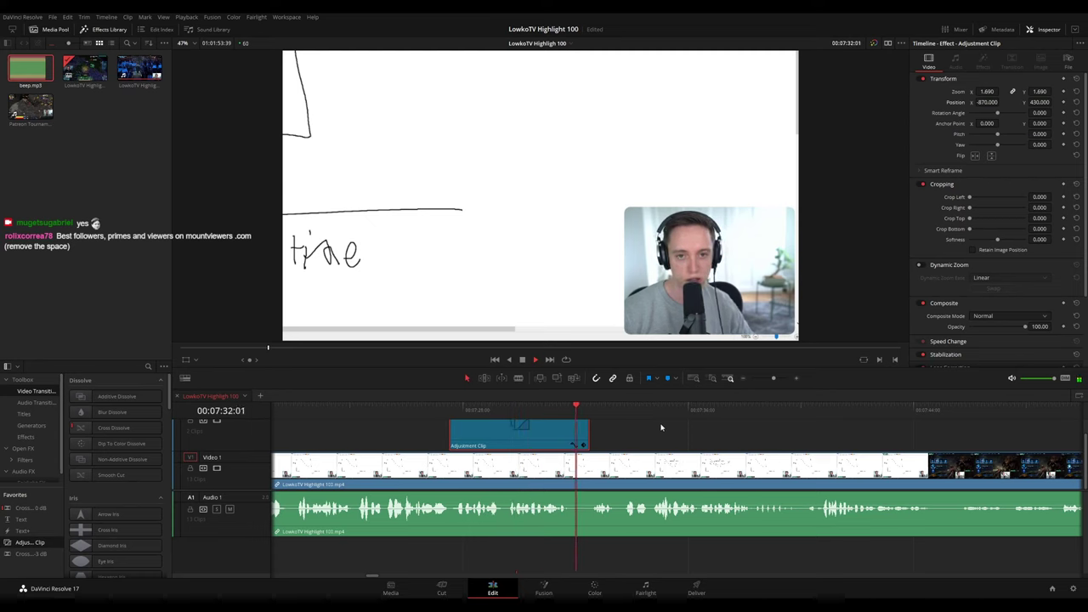
pyautogui.click(693, 438)
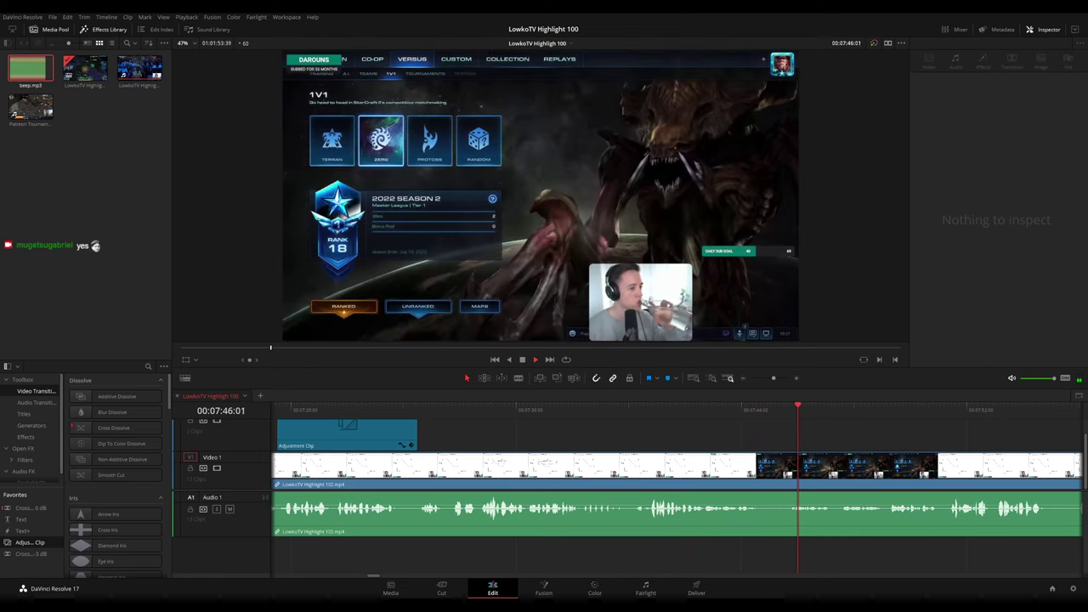
pyautogui.hscroll(6, 923, 433)
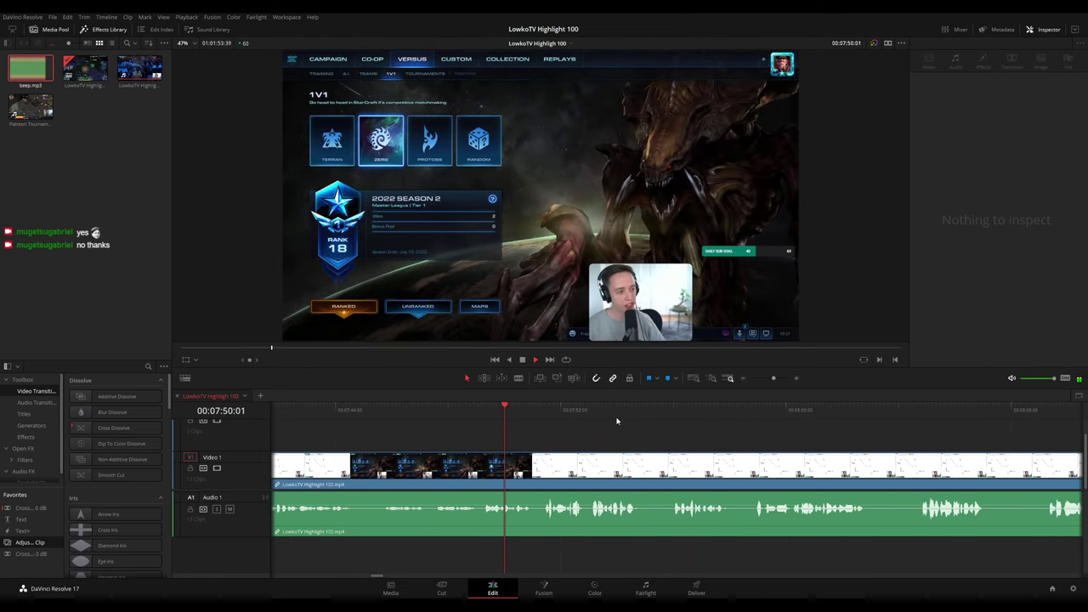
pyautogui.moveTo(681, 439); pyautogui.dragTo(618, 437)
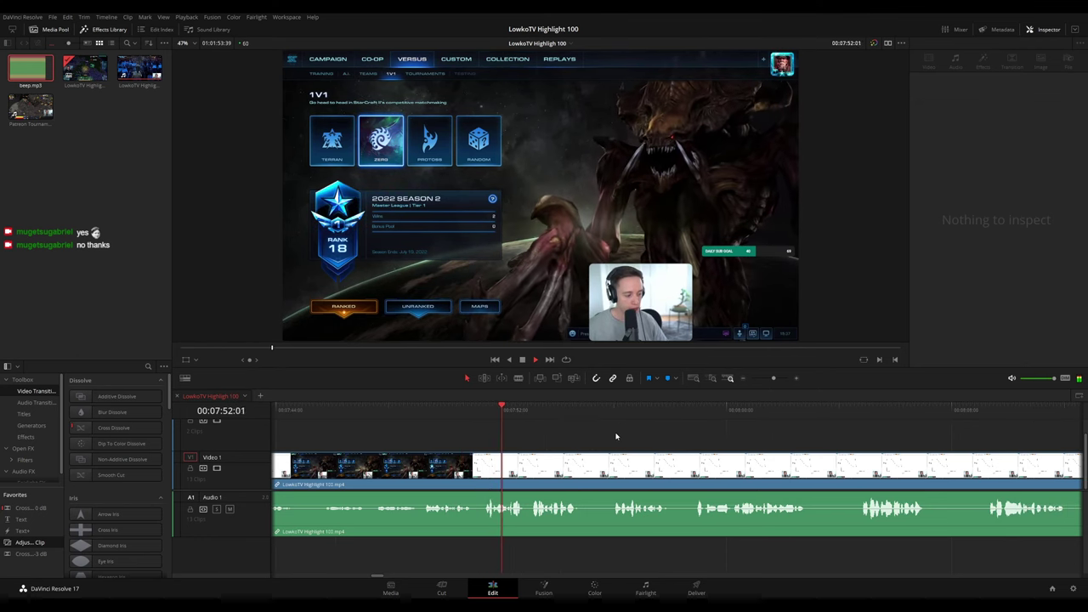
pyautogui.hscroll(1, 595, 437)
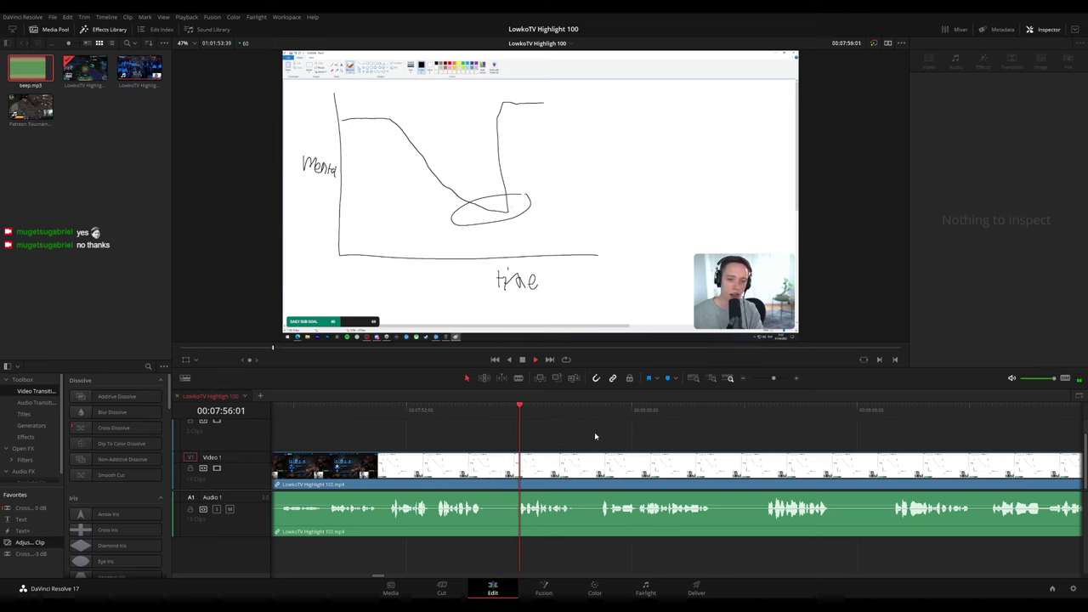
pyautogui.hscroll(1, 632, 442)
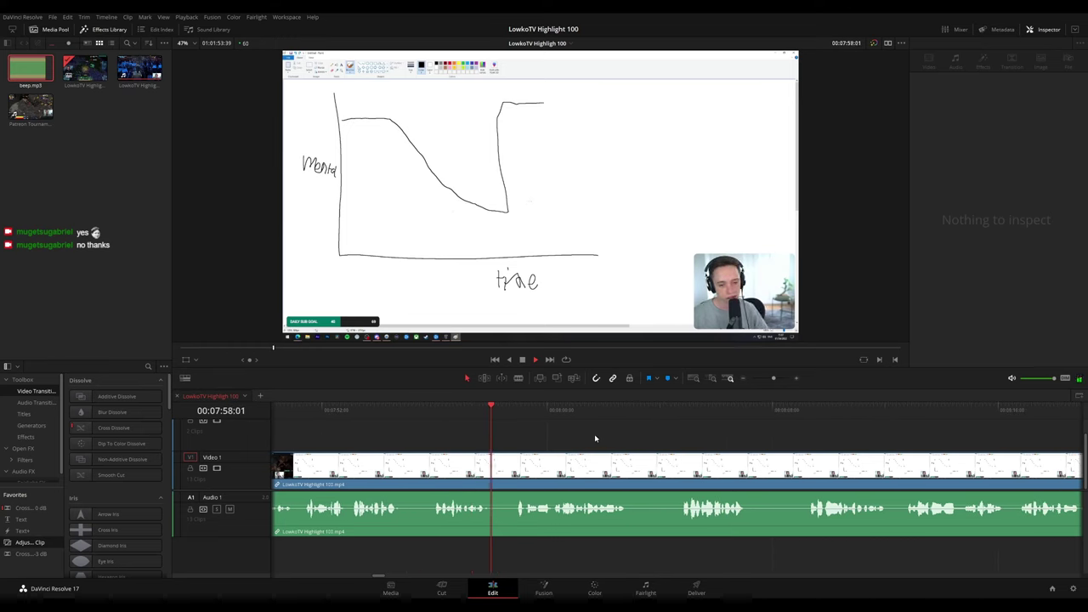
pyautogui.hscroll(1, 638, 448)
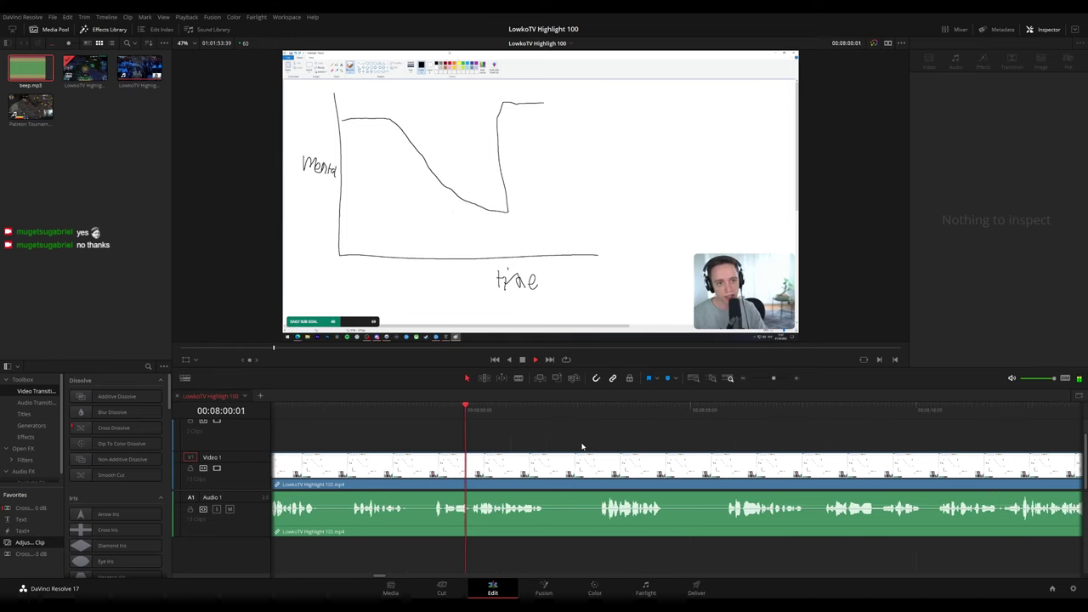
pyautogui.moveTo(640, 444); pyautogui.dragTo(539, 435)
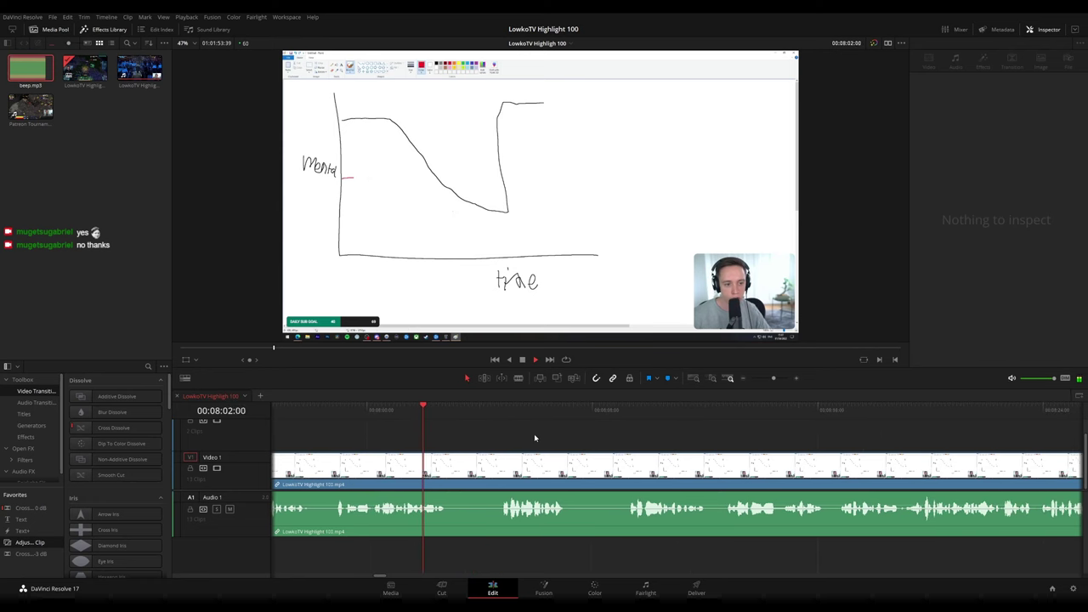
pyautogui.moveTo(477, 413); pyautogui.dragTo(496, 417)
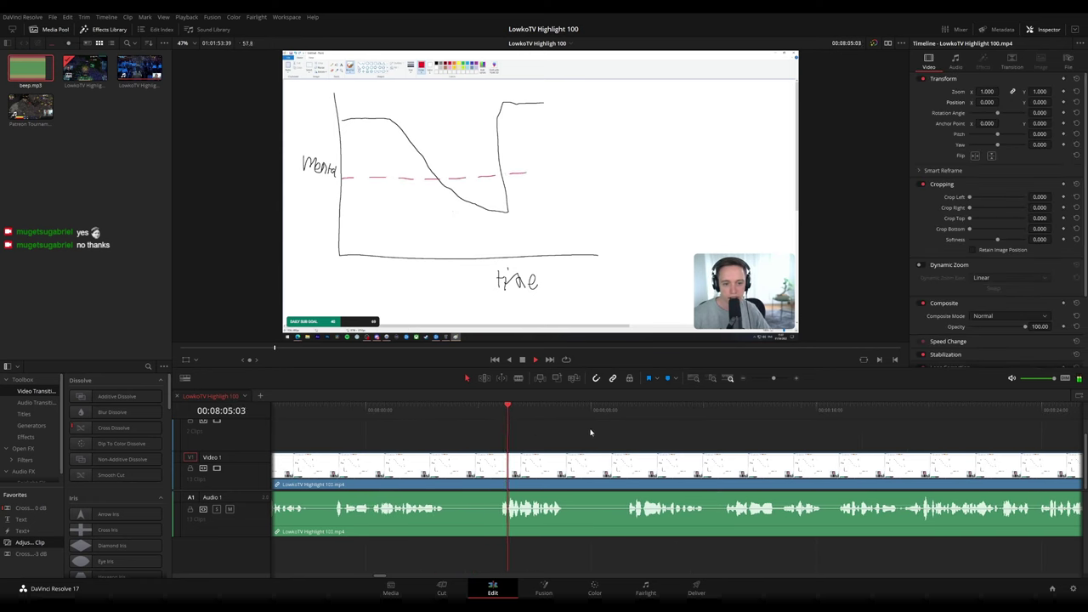
pyautogui.hscroll(2, 587, 441)
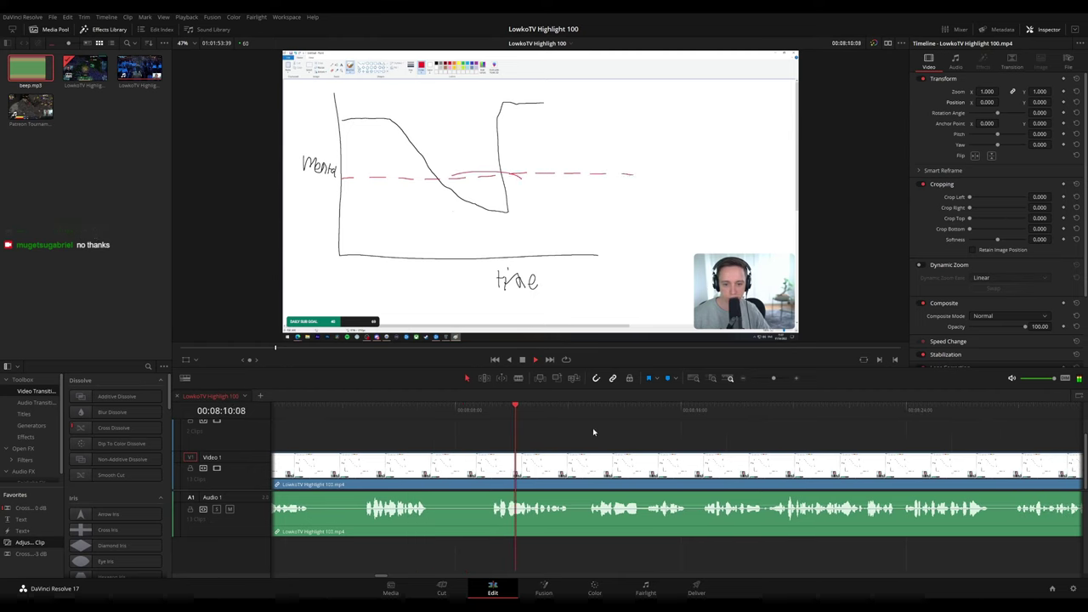
pyautogui.hscroll(1, 432, 420)
# Cut the footage at 00:08:07:23 and just before the speech resumes, and ripple-delete the short pause between the cuts
pyautogui.moveTo(432, 420); pyautogui.dragTo(402, 420)
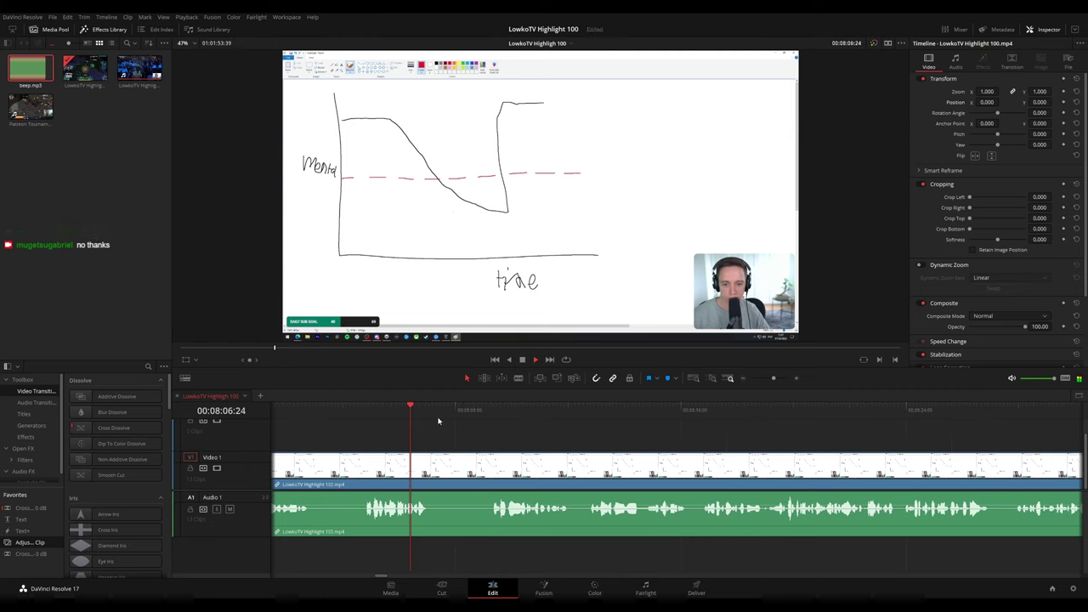
pyautogui.press('b')
pyautogui.click(438, 466)
pyautogui.click(483, 472)
pyautogui.press('a')
pyautogui.click(460, 477)
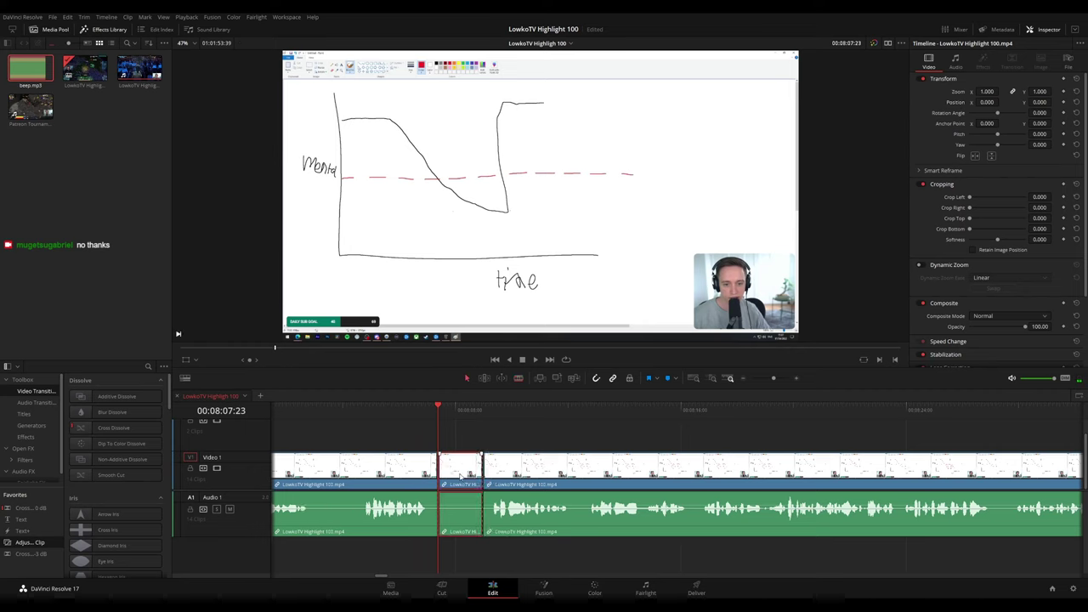
pyautogui.press('Delete')
# Colour the clip before the 00:08:07:23 cut blue and add the favourite 0 dB audio crossfade to that cut
pyautogui.click(406, 474)
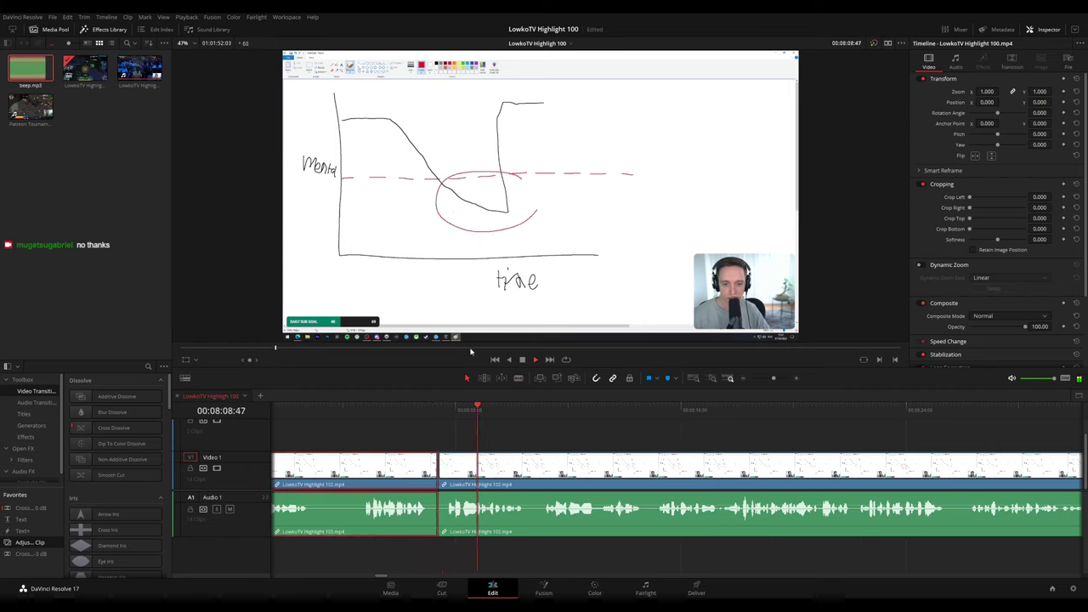
pyautogui.press('c')
pyautogui.scroll(-10, 609, 446)
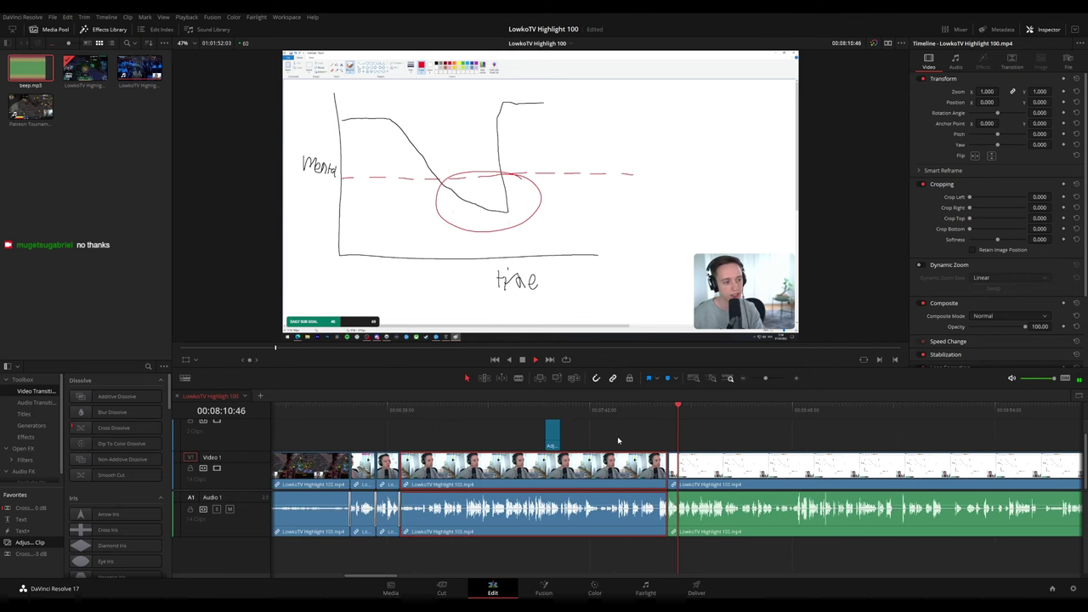
pyautogui.scroll(8, 644, 447)
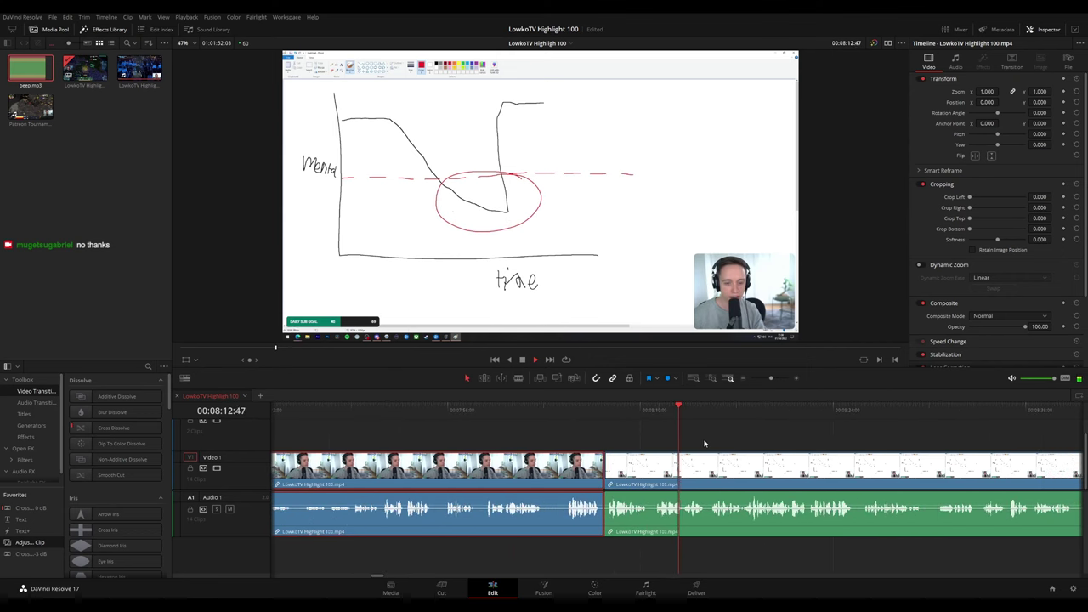
pyautogui.moveTo(25, 508); pyautogui.dragTo(598, 510)
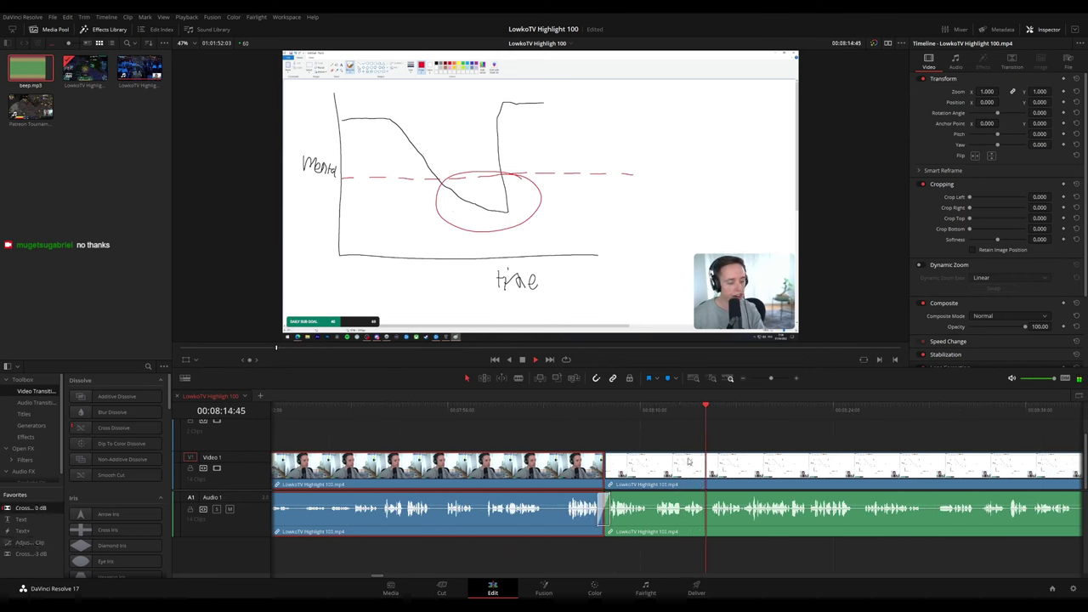
# Place an adjustment clip above the footage at 00:08:16:41 and set starting keyframes for its zoom and position there
pyautogui.moveTo(813, 441); pyautogui.dragTo(533, 426)
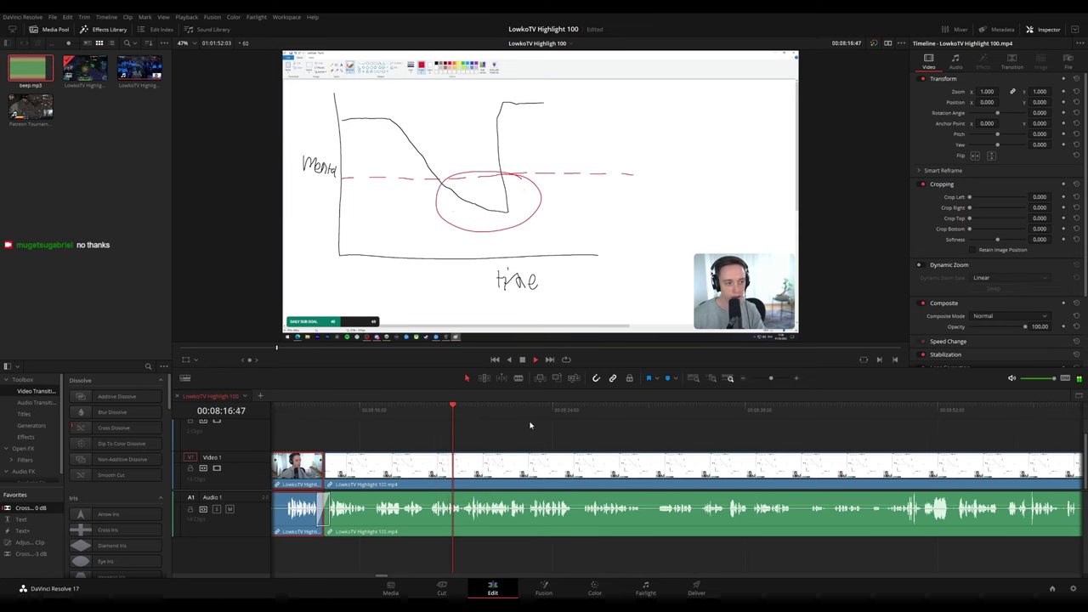
pyautogui.press('space')
pyautogui.scroll(5, 532, 426)
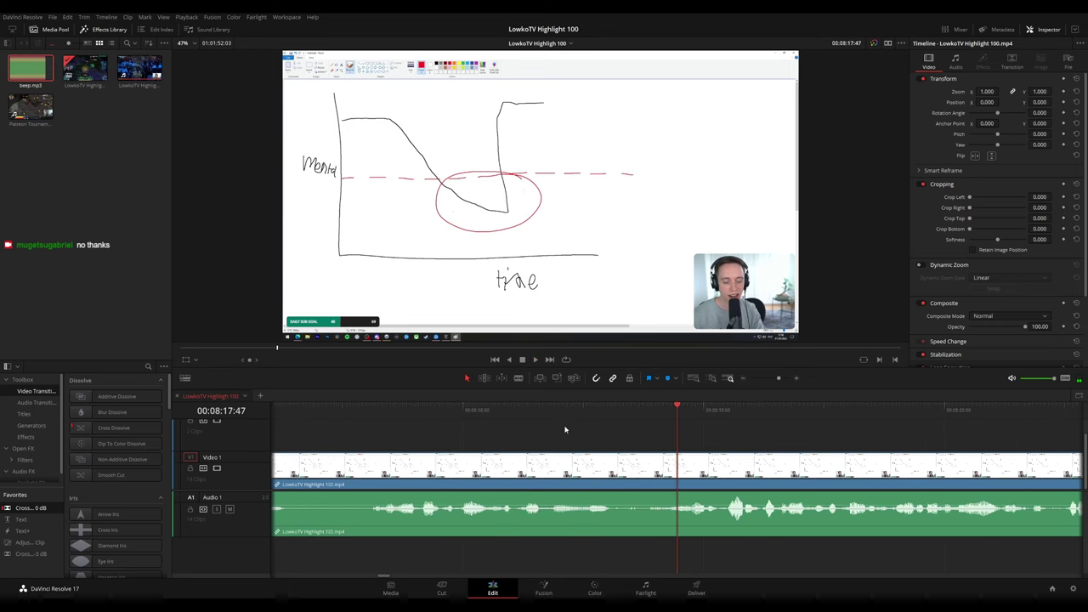
pyautogui.moveTo(532, 406)
pyautogui.mouseDown()
pyautogui.moveTo(425, 405)
pyautogui.moveTo(538, 401)
pyautogui.mouseUp()
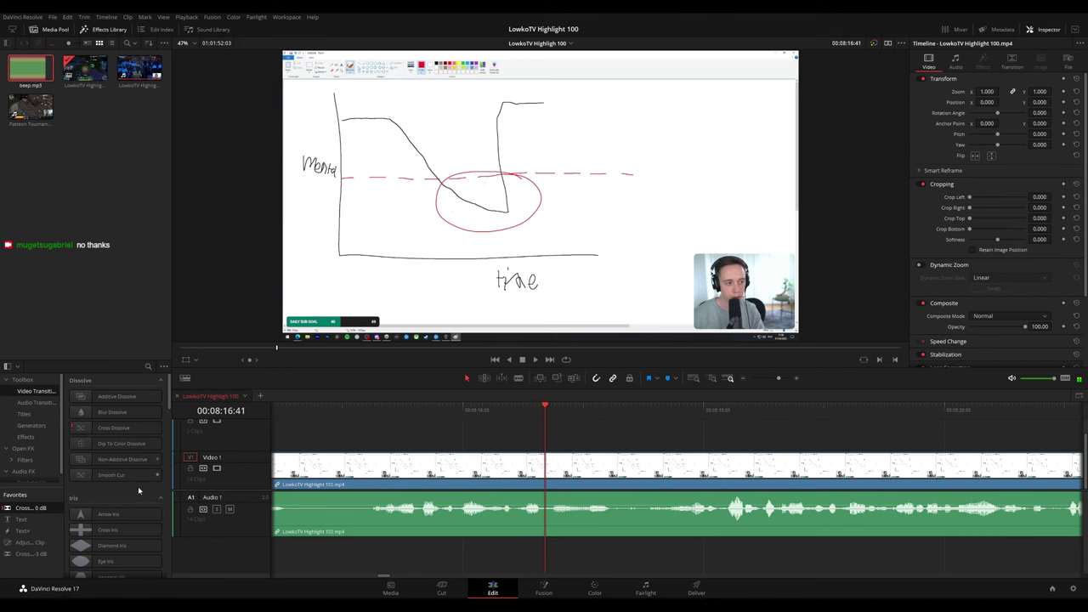
pyautogui.moveTo(29, 543); pyautogui.dragTo(572, 441)
pyautogui.moveTo(777, 437); pyautogui.dragTo(552, 440)
pyautogui.scroll(1, 254, 443)
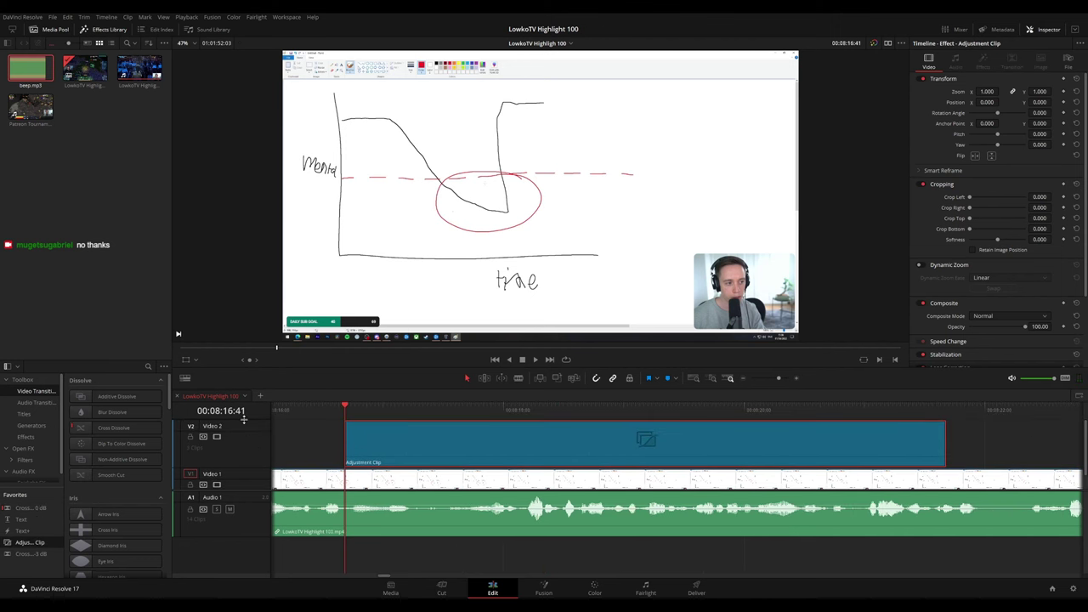
pyautogui.moveTo(243, 418); pyautogui.dragTo(241, 448)
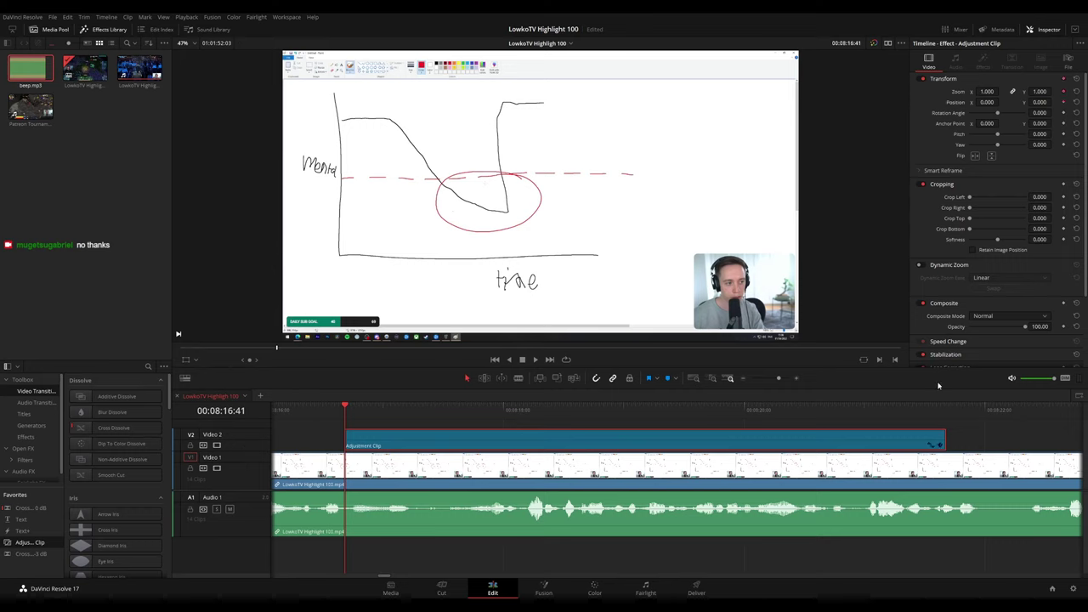
# At 00:08:16:45, keyframe the adjustment clip's webcam framing with zoom 1.680, position X -848 and Y 422
pyautogui.click(938, 446)
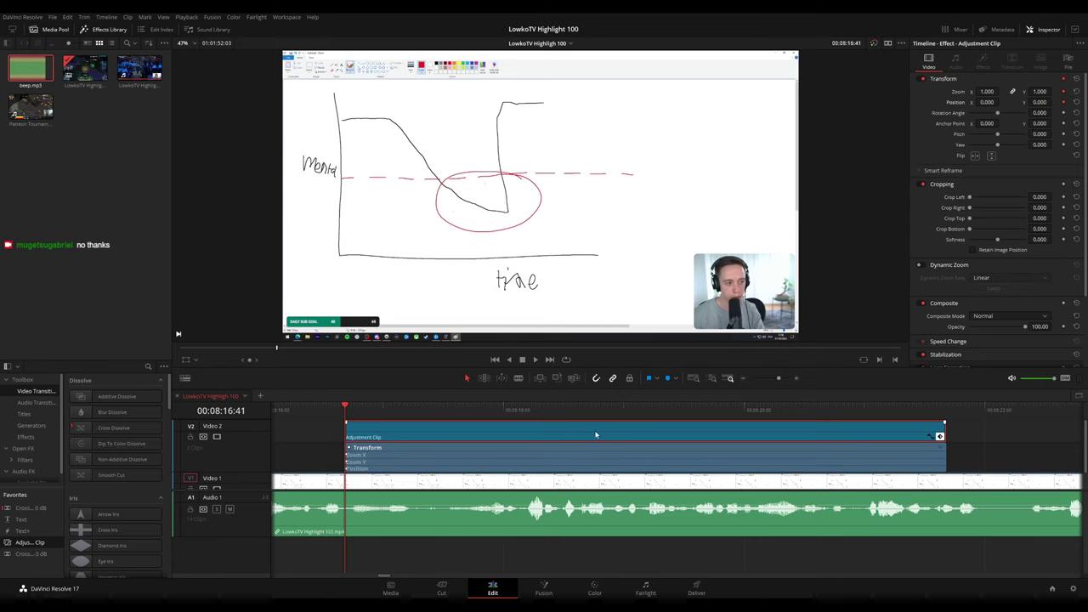
pyautogui.press('Right')
pyautogui.press('Right')
pyautogui.press('Right')
pyautogui.write('1.75')
pyautogui.press('Return')
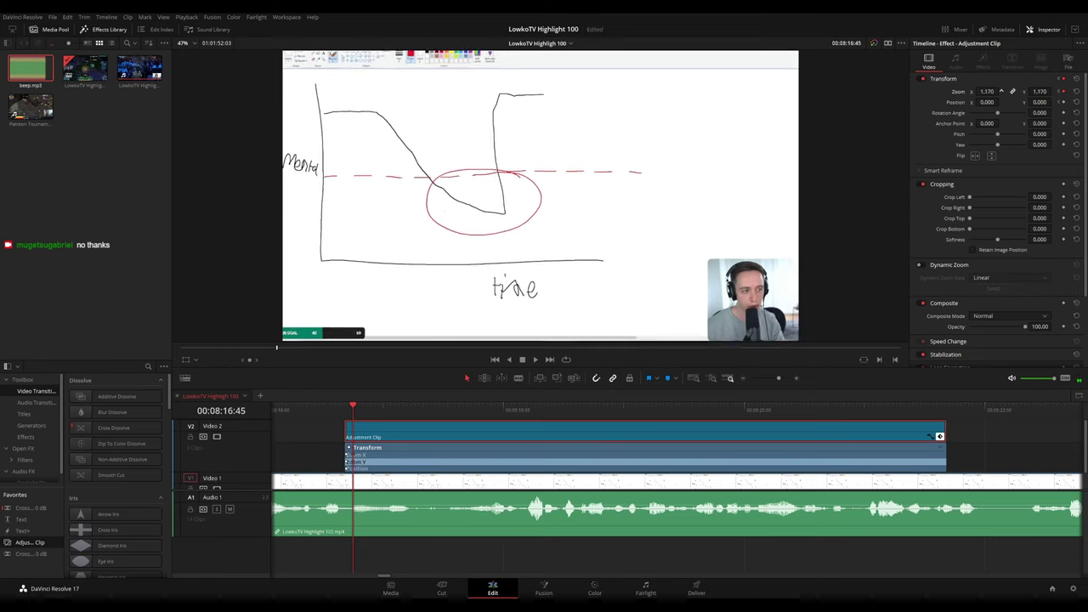
pyautogui.moveTo(990, 102); pyautogui.dragTo(915, 102)
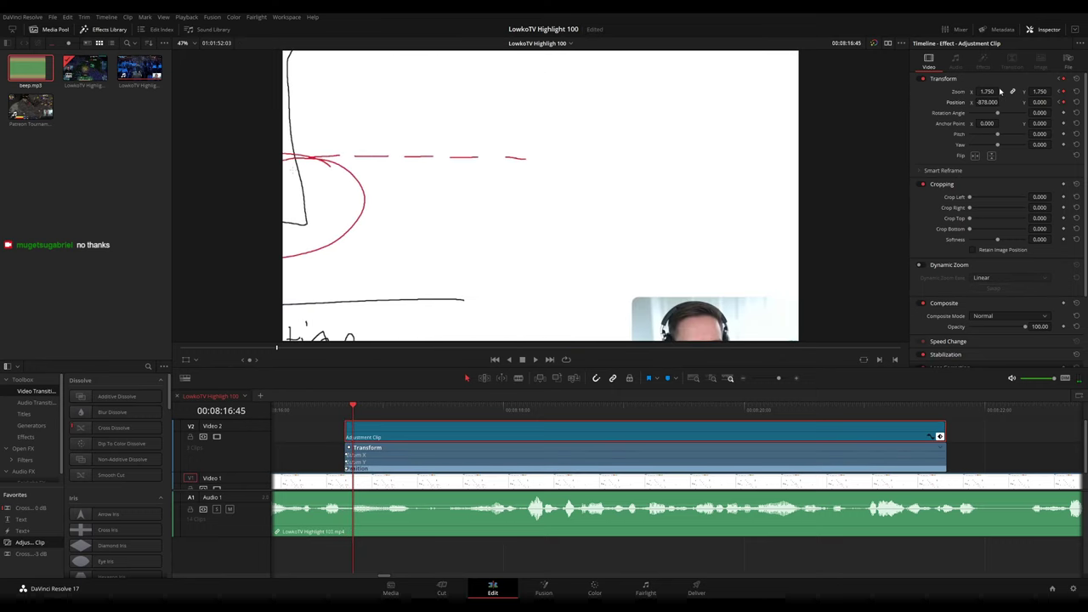
pyautogui.moveTo(990, 91); pyautogui.dragTo(1055, 102)
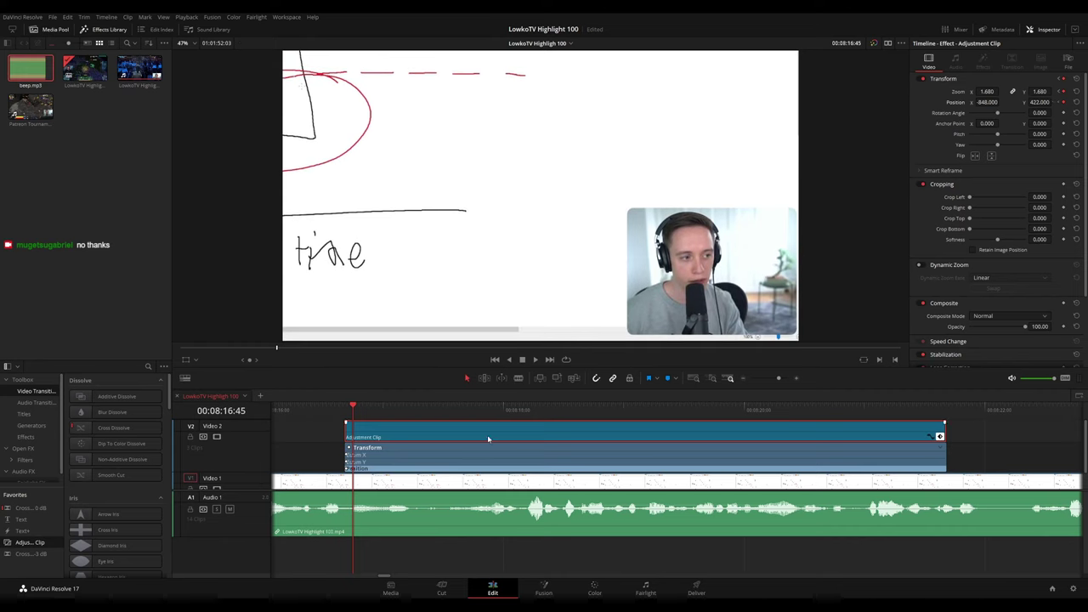
# Move the ending zoom and position keyframes slightly later to slow the webcam zoom-in, playing it back to check the timing
pyautogui.click(345, 413)
pyautogui.press('space')
pyautogui.press('space')
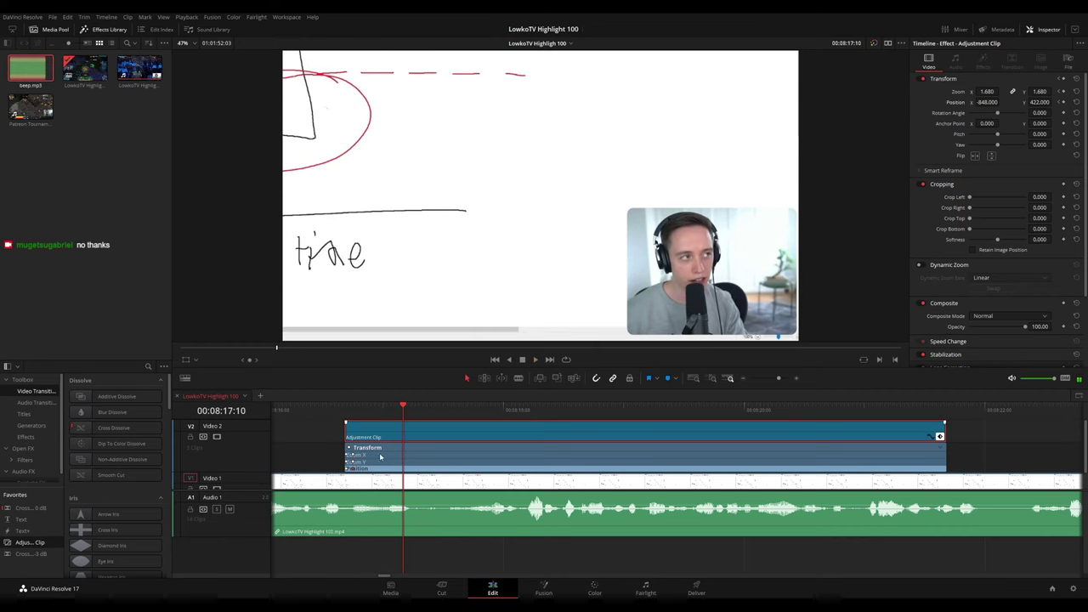
pyautogui.moveTo(353, 474); pyautogui.dragTo(375, 456)
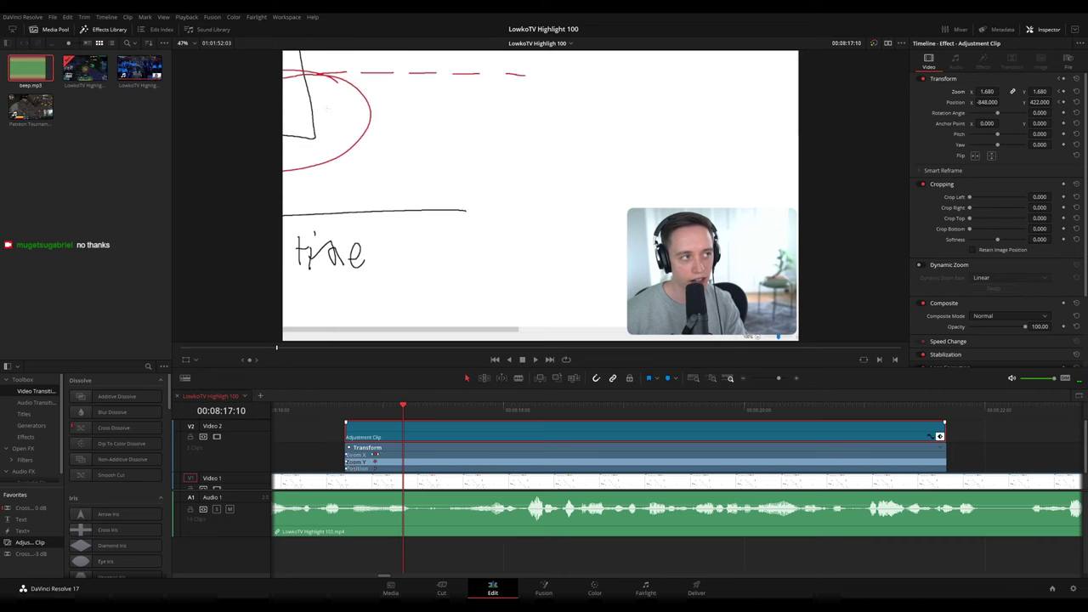
pyautogui.click(345, 410)
pyautogui.press('space')
pyautogui.press('space')
pyautogui.click(385, 455)
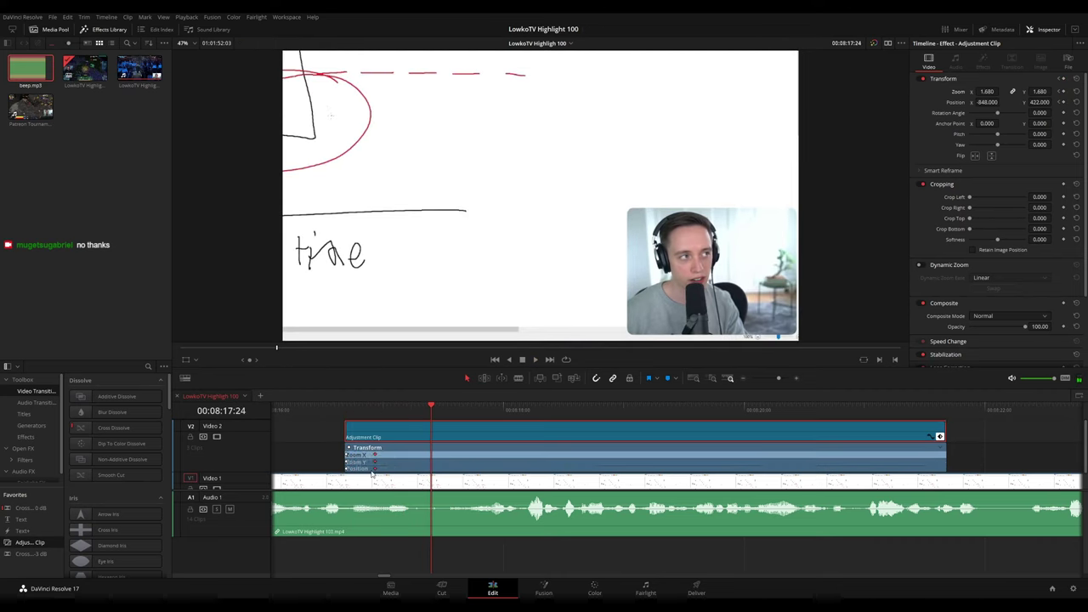
pyautogui.click(343, 414)
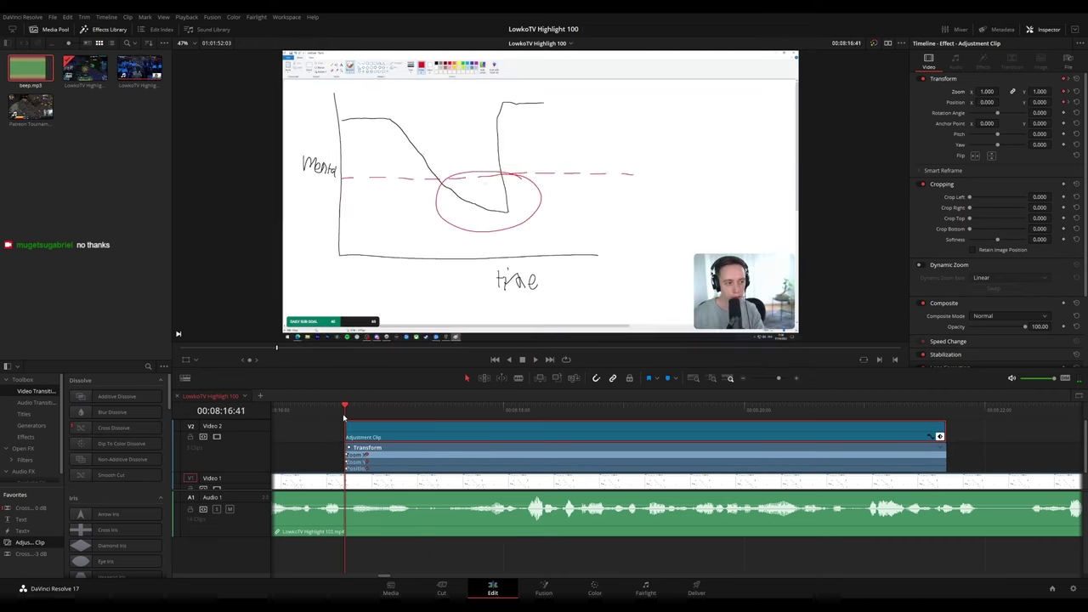
pyautogui.press('space')
pyautogui.press('space')
pyautogui.click(345, 418)
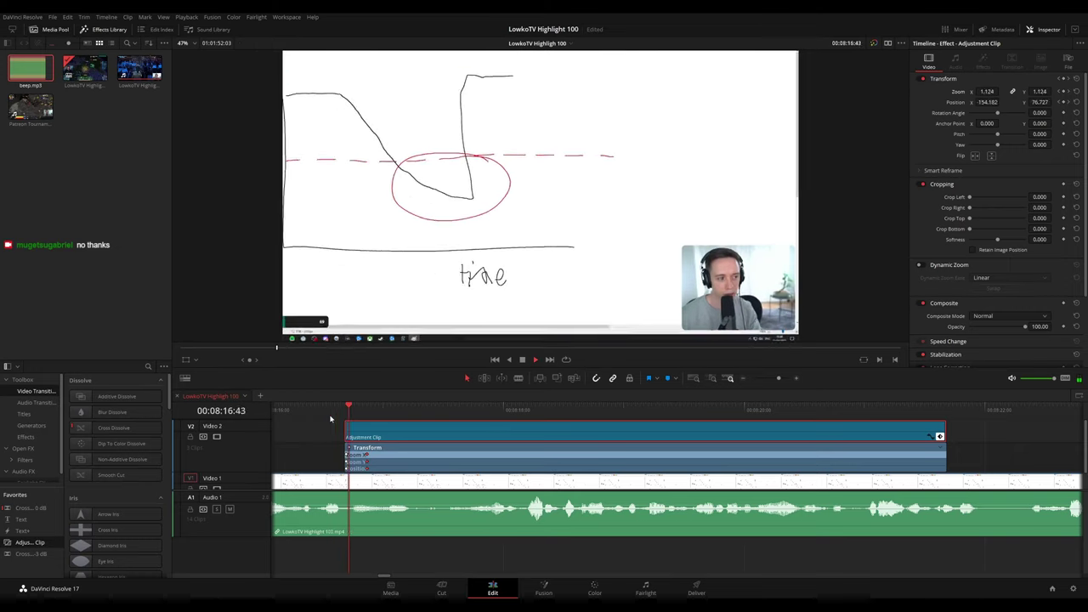
# Shift the adjustment clip slightly later along the timeline, play the zoom-in again and collapse the clip's keyframe lanes
pyautogui.moveTo(376, 433); pyautogui.dragTo(398, 434)
pyautogui.click(347, 414)
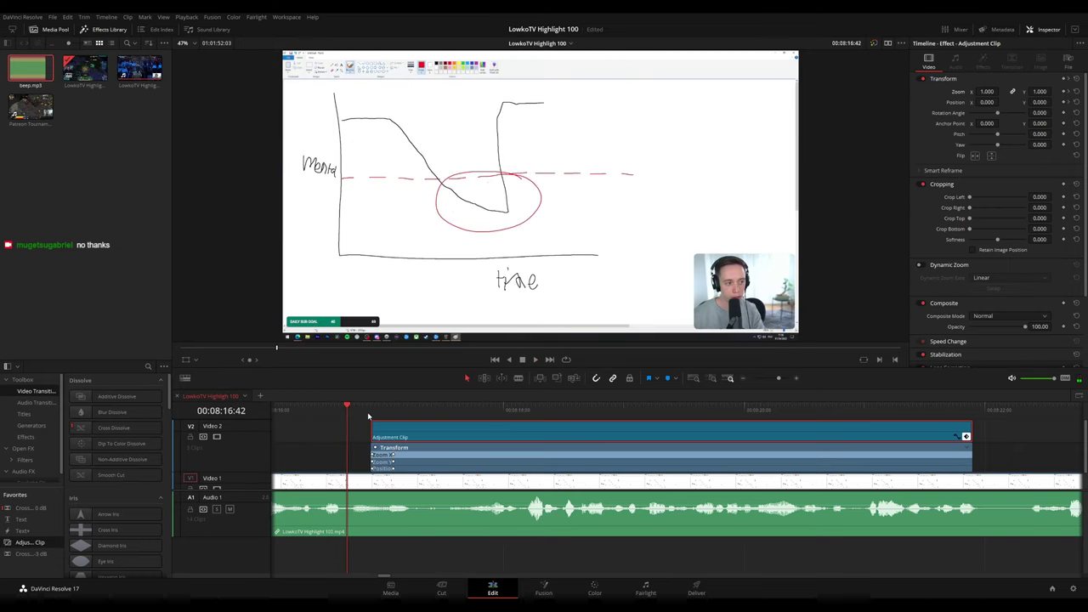
pyautogui.press('space')
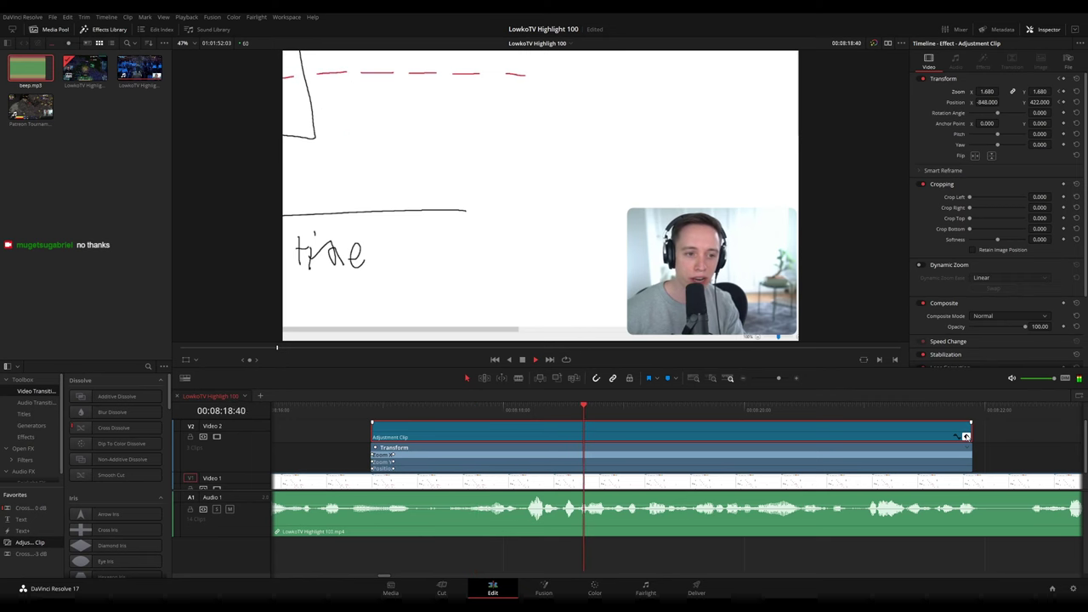
pyautogui.click(967, 437)
pyautogui.click(1024, 443)
pyautogui.hscroll(1, 774, 431)
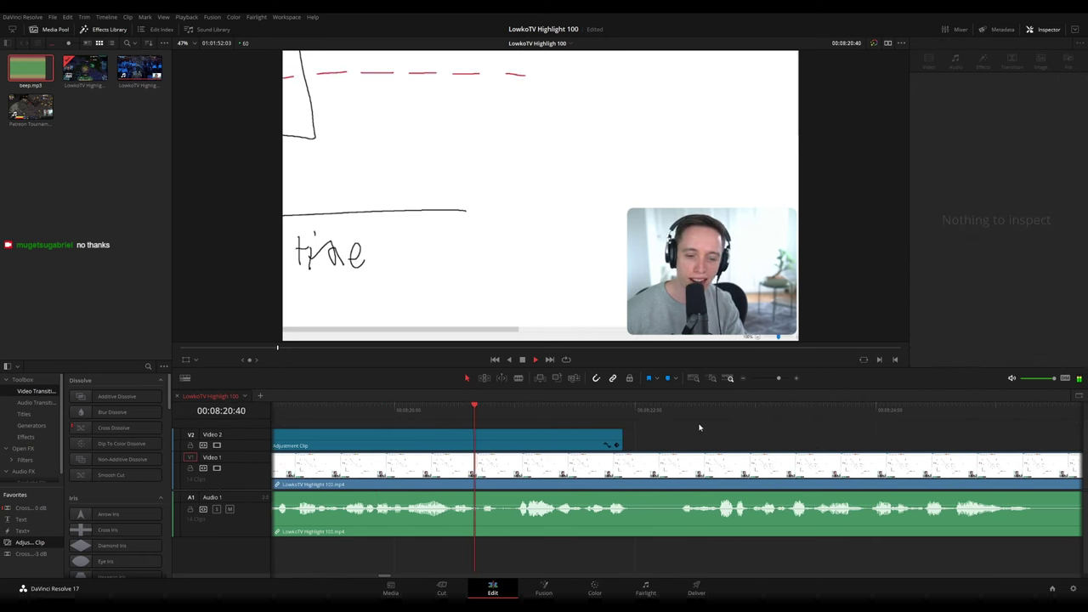
# Extend the end of the adjustment clip to 00:08:22:08 and play on to about 00:08:26
pyautogui.press('space')
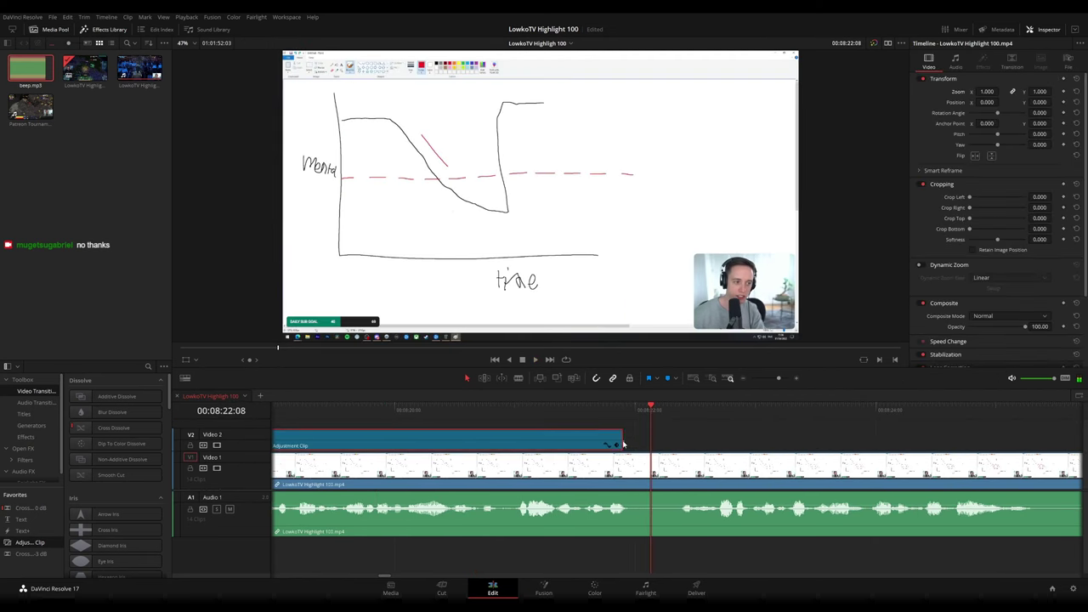
pyautogui.moveTo(623, 440); pyautogui.dragTo(652, 440)
pyautogui.press('space')
pyautogui.scroll(-5, 722, 441)
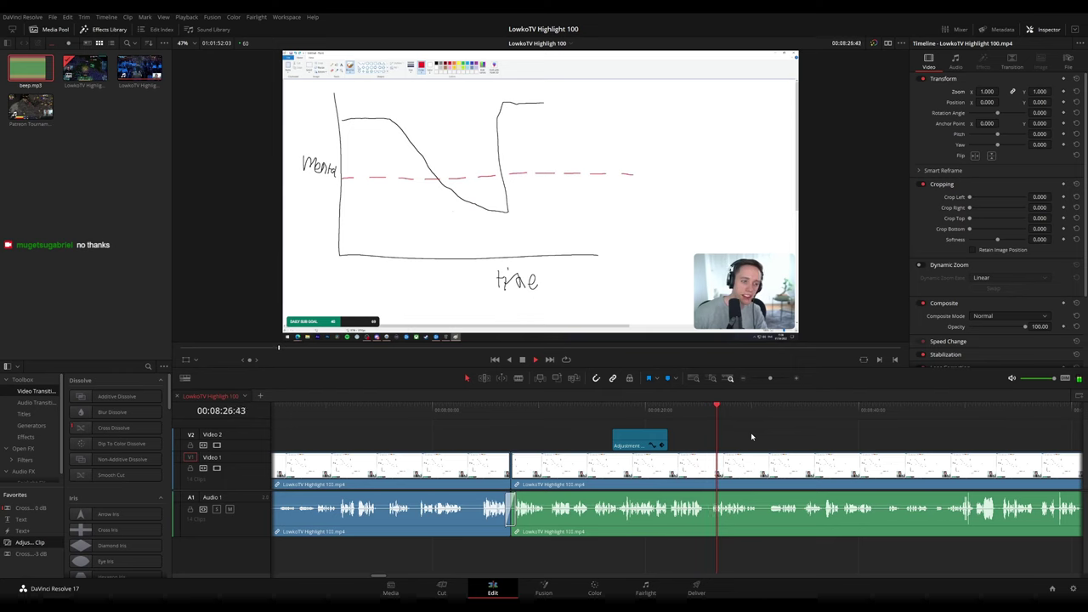
# Play the footage on from about 00:08:26 to 00:08:48, looking for the next pause to cut
pyautogui.moveTo(797, 433); pyautogui.dragTo(733, 438)
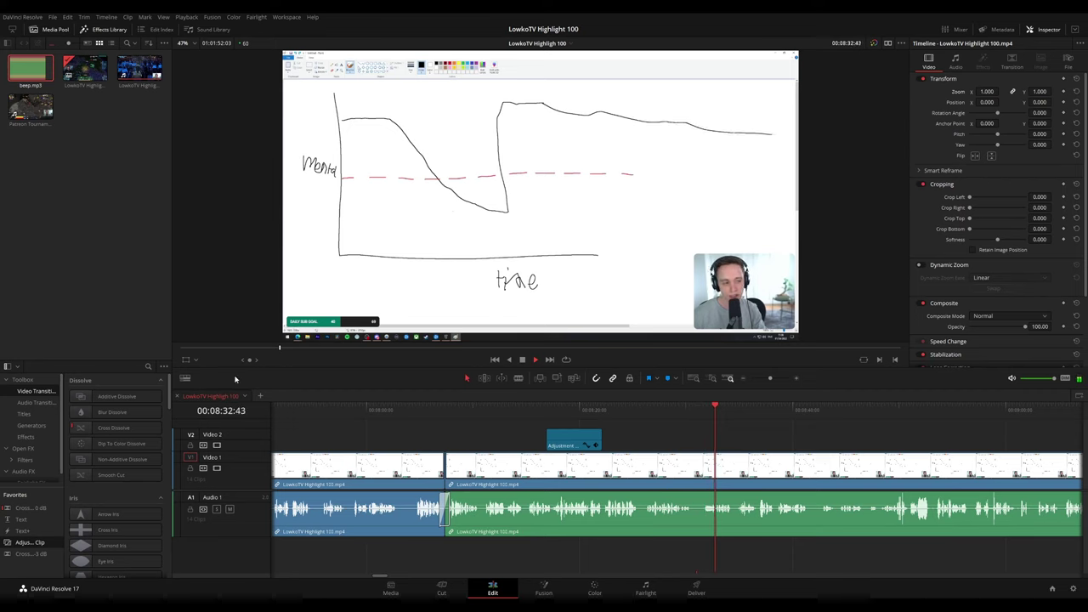
pyautogui.scroll(3, 759, 445)
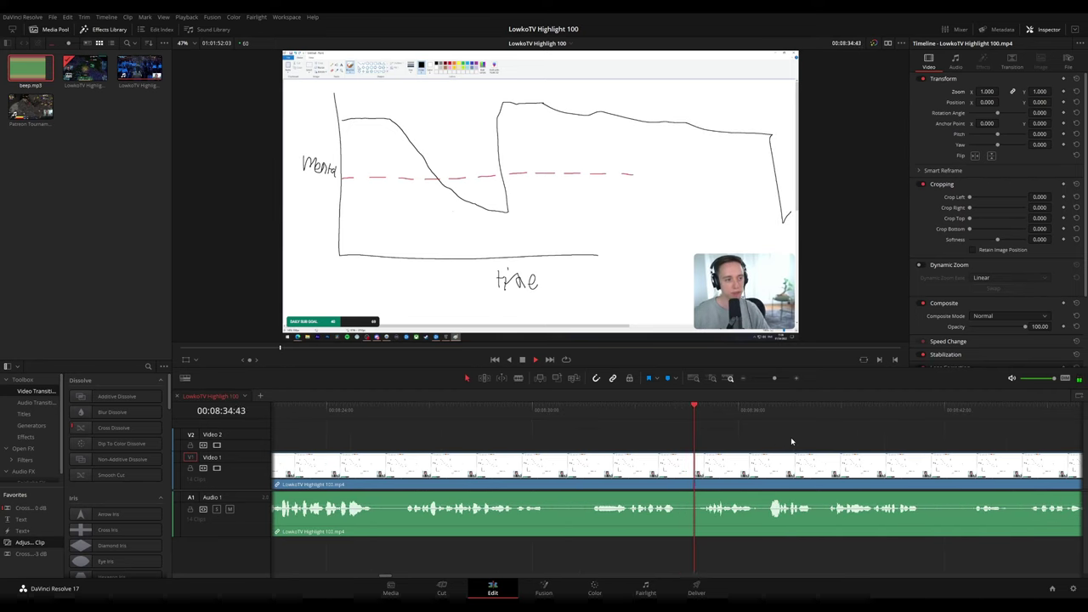
pyautogui.moveTo(792, 440); pyautogui.dragTo(534, 423)
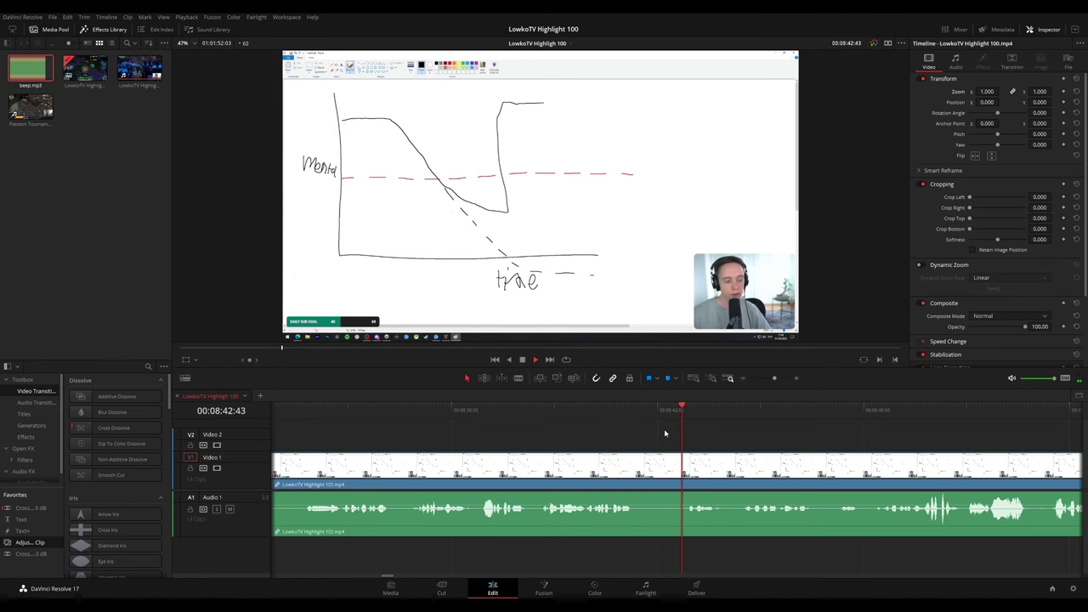
pyautogui.moveTo(805, 444); pyautogui.dragTo(651, 433)
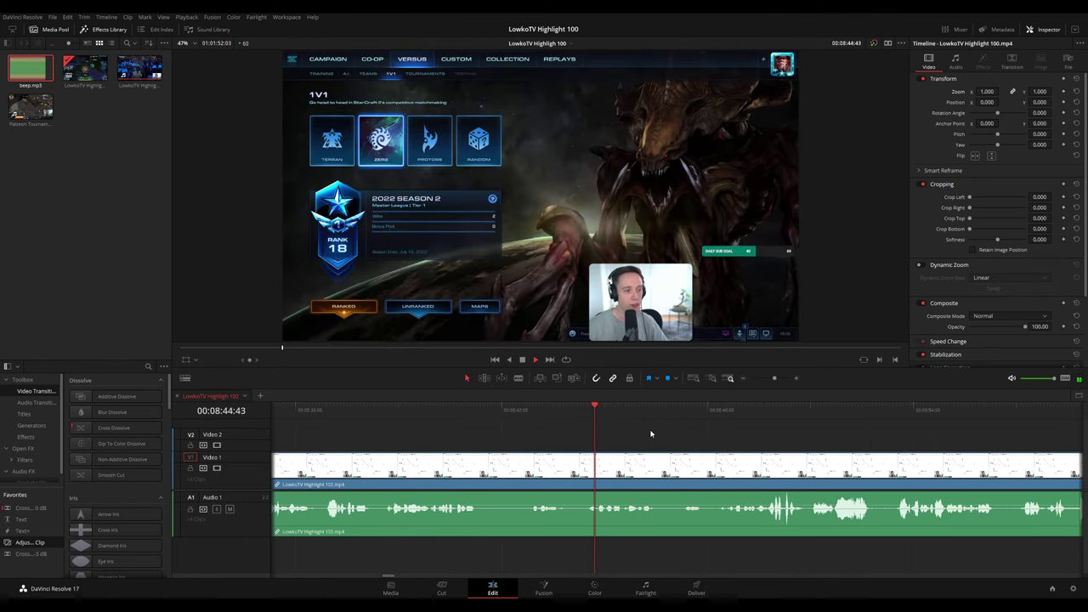
pyautogui.hscroll(2, 700, 439)
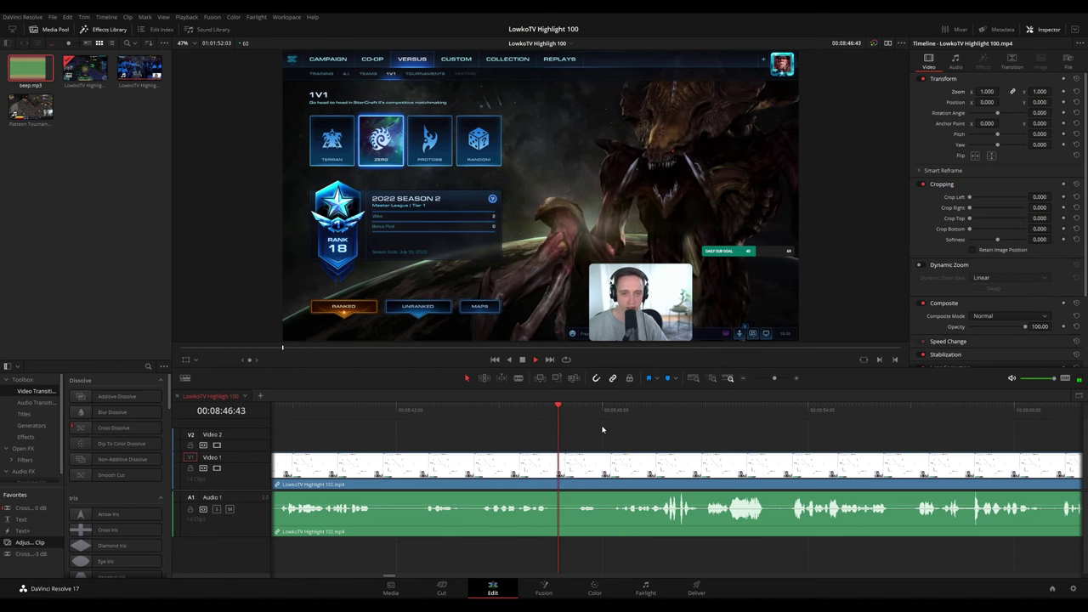
pyautogui.press('space')
# Try splitting the footage at 00:08:48:05, play past the split and undo it
pyautogui.scroll(3, 684, 458)
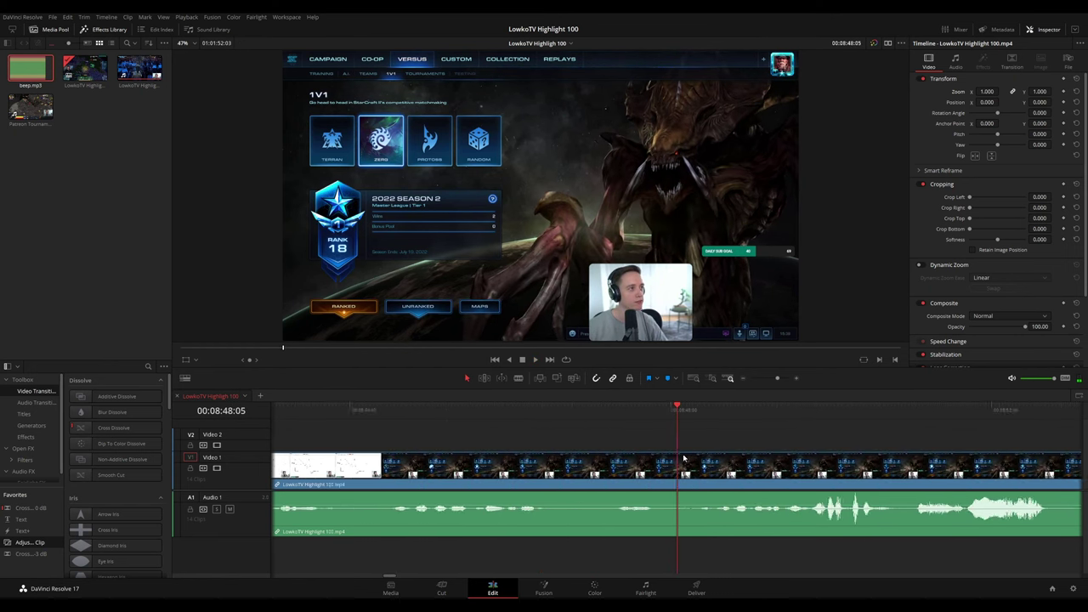
pyautogui.scroll(-1, 683, 459)
pyautogui.press('b')
pyautogui.click(679, 459)
pyautogui.press('space')
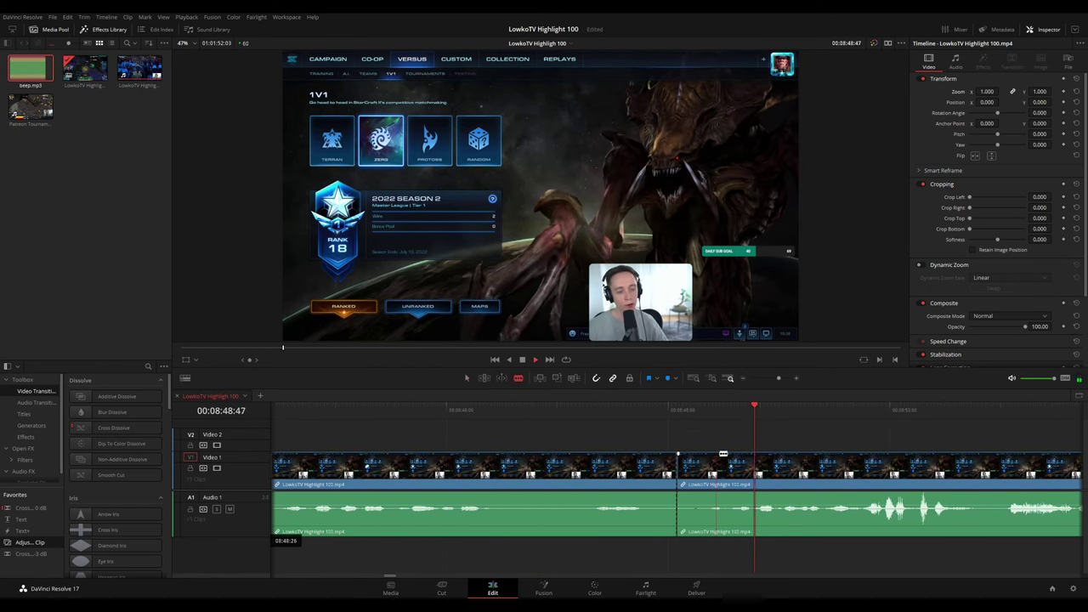
pyautogui.press('space')
pyautogui.hotkey('ctrl', 'z')
# Play the footage on from 00:08:49 to about 00:09:05, checking the speech for pauses
pyautogui.scroll(-1, 808, 438)
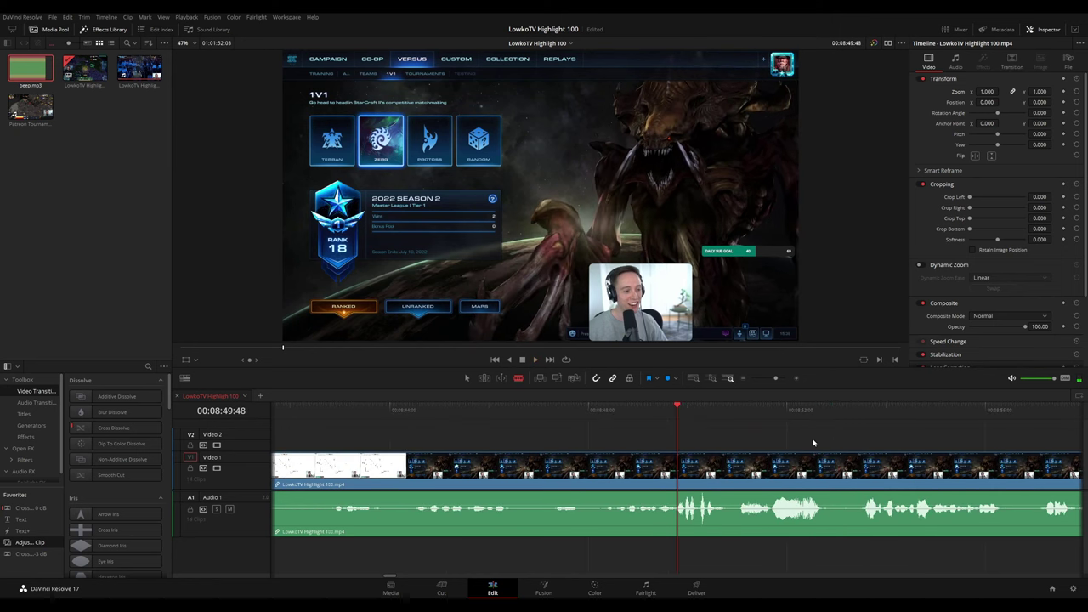
pyautogui.press('space')
pyautogui.scroll(-1, 809, 442)
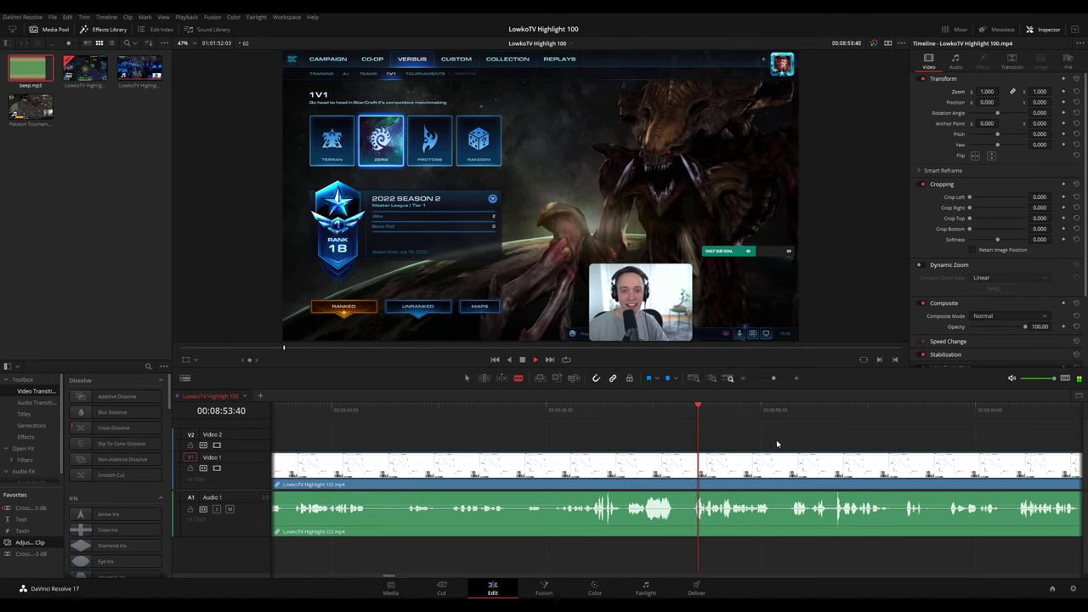
pyautogui.moveTo(777, 443); pyautogui.dragTo(591, 433)
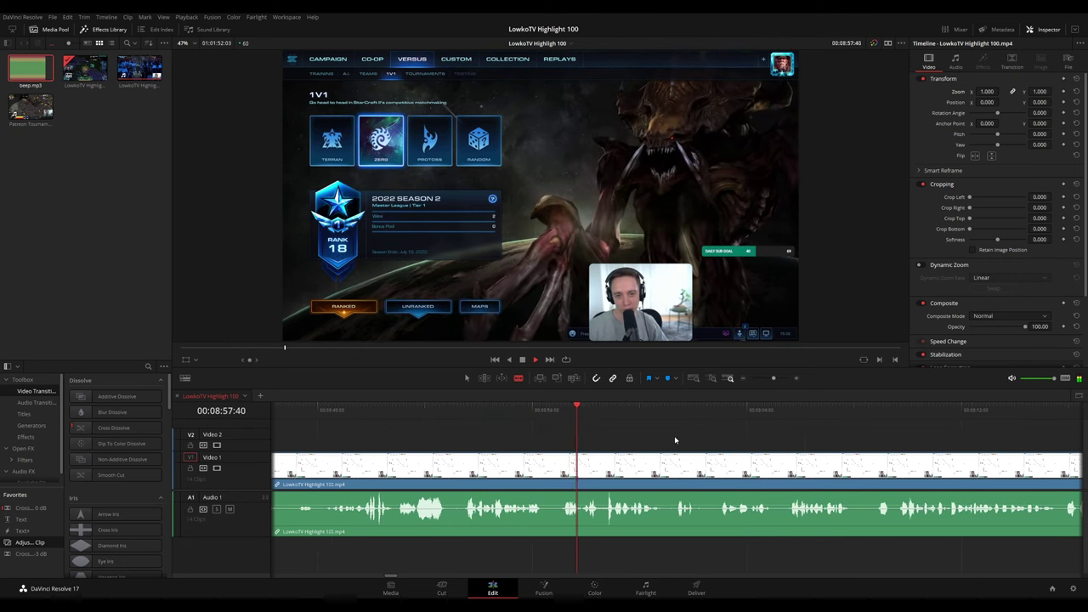
pyautogui.moveTo(762, 447); pyautogui.dragTo(612, 438)
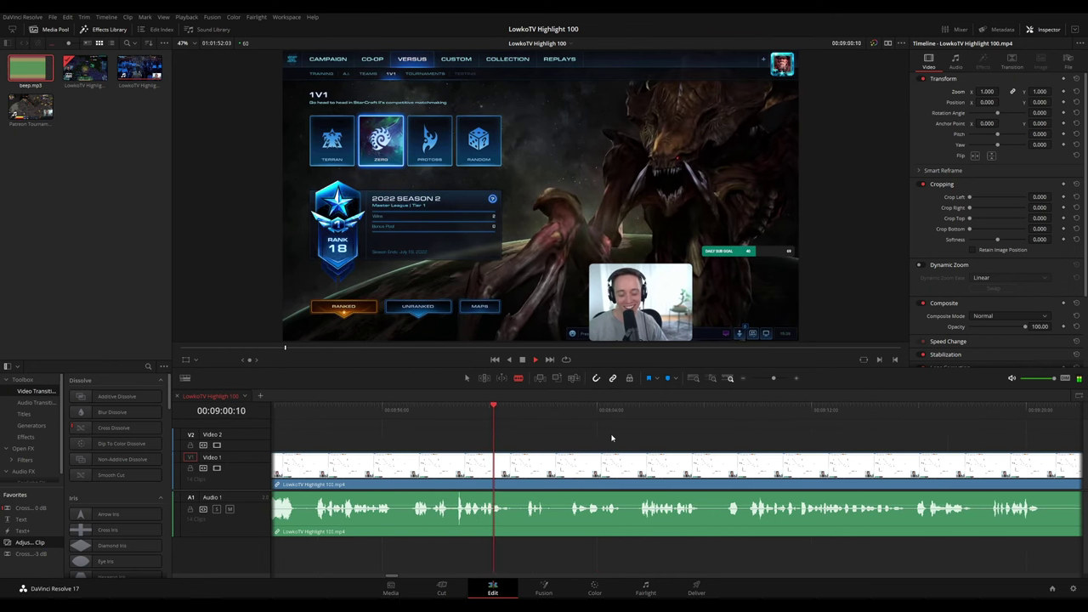
pyautogui.press('space')
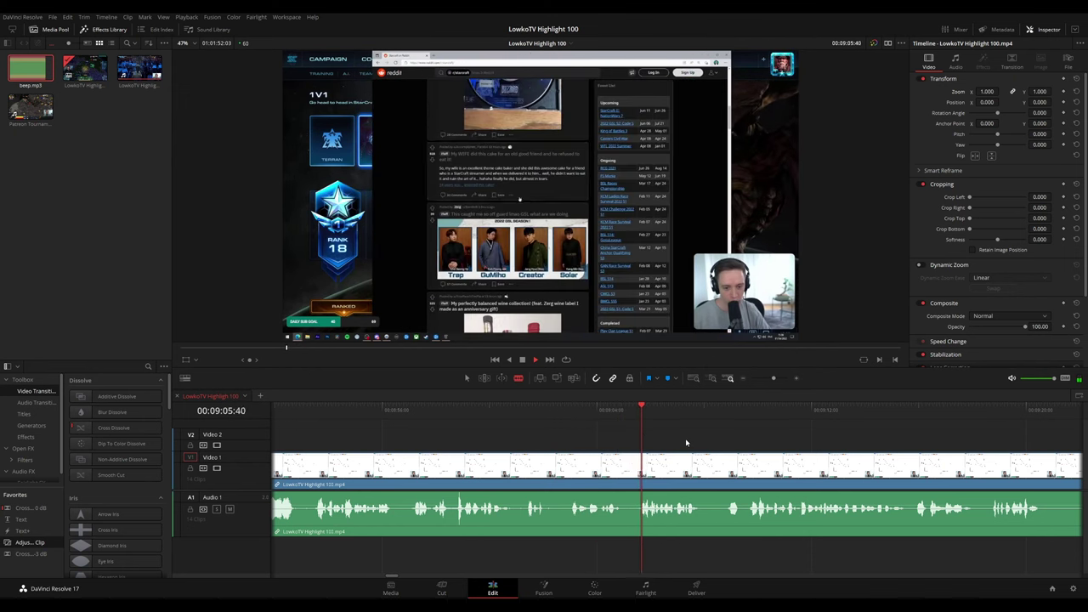
# Split the footage at 00:09:05:10 and 00:09:05:34, delete the pause between and close the gap
pyautogui.scroll(2, 704, 442)
pyautogui.click(542, 410)
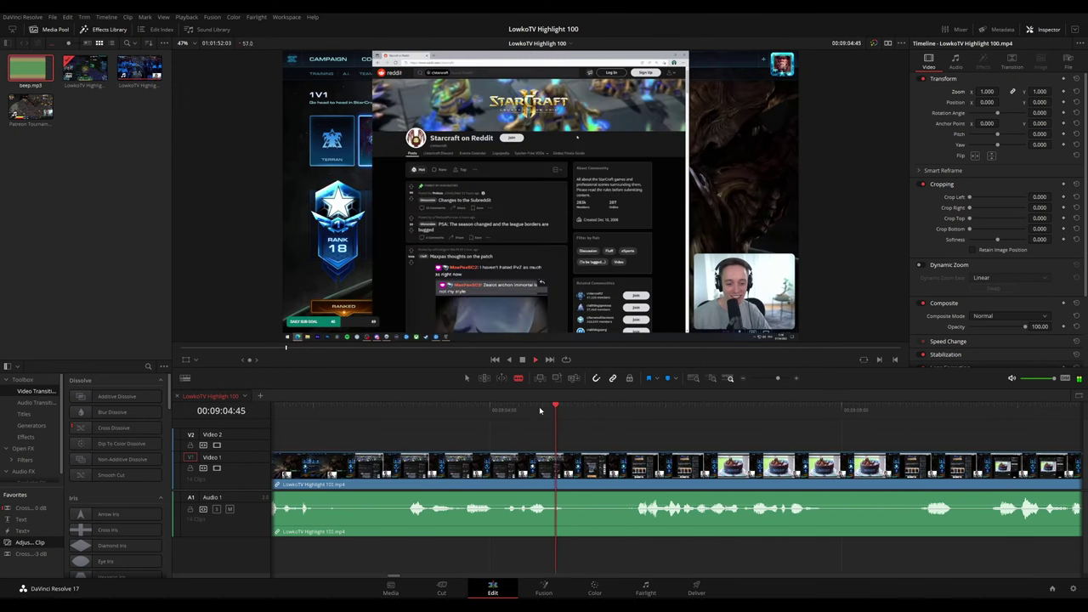
pyautogui.press('space')
pyautogui.click(594, 466)
pyautogui.click(626, 466)
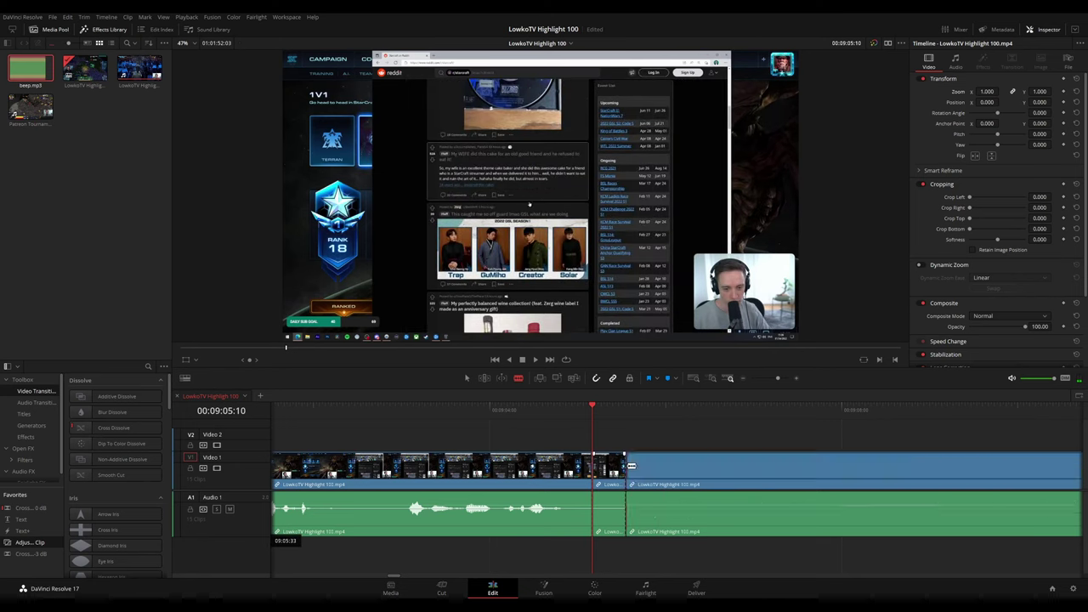
pyautogui.press('a')
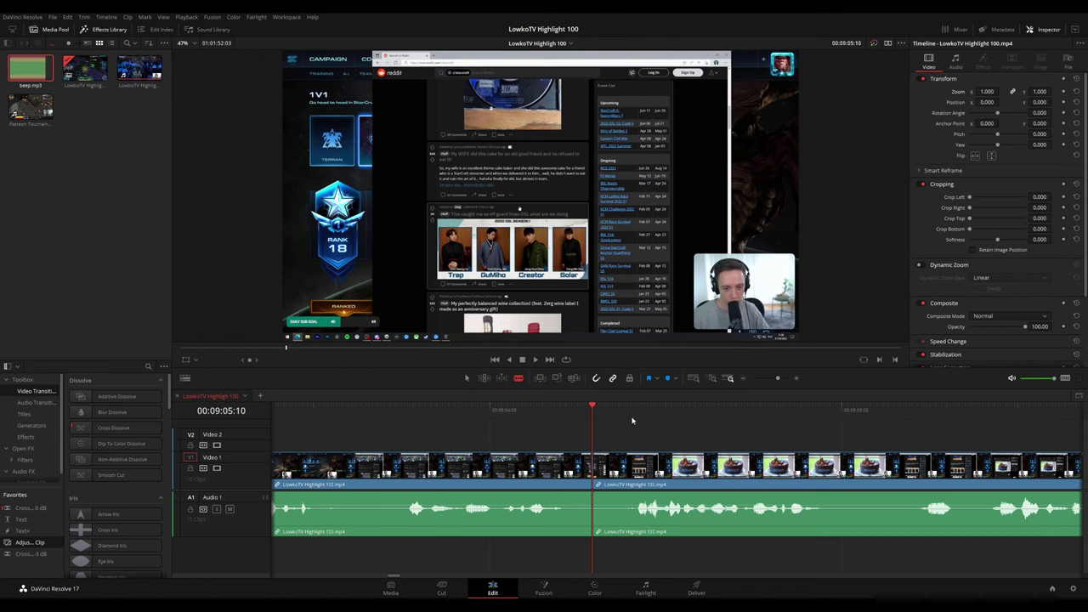
pyautogui.moveTo(632, 420); pyautogui.dragTo(629, 464)
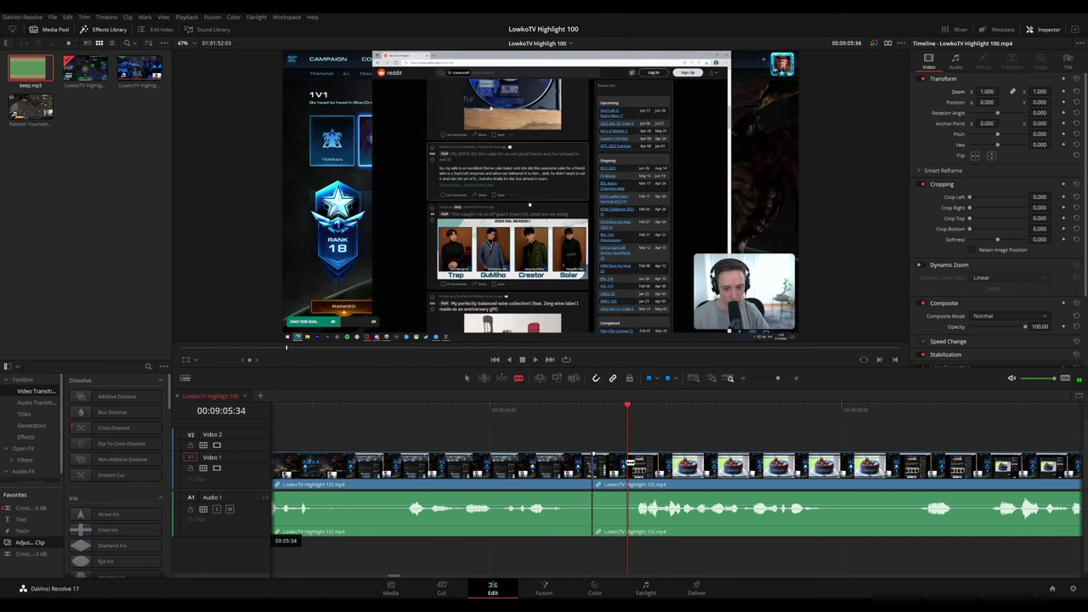
pyautogui.click(630, 464)
pyautogui.press('a')
pyautogui.click(610, 466)
pyautogui.press('Delete')
pyautogui.press('space')
# Colour the clip before the 00:09:05:10 cut blue and add a 0 dB crossfade at its audio cut
pyautogui.click(582, 471)
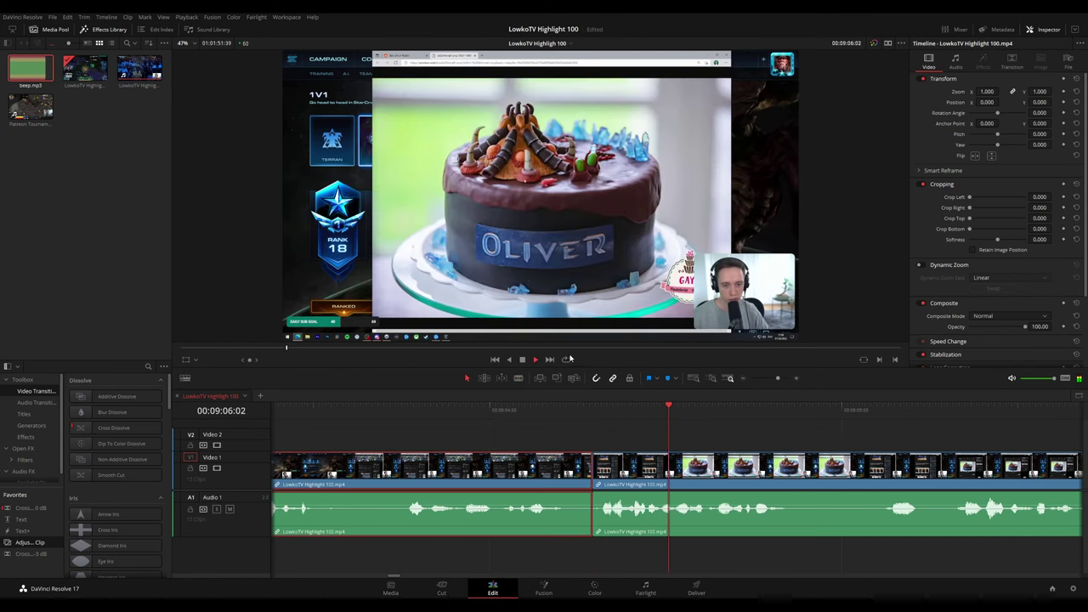
pyautogui.press('F1')
pyautogui.click(710, 442)
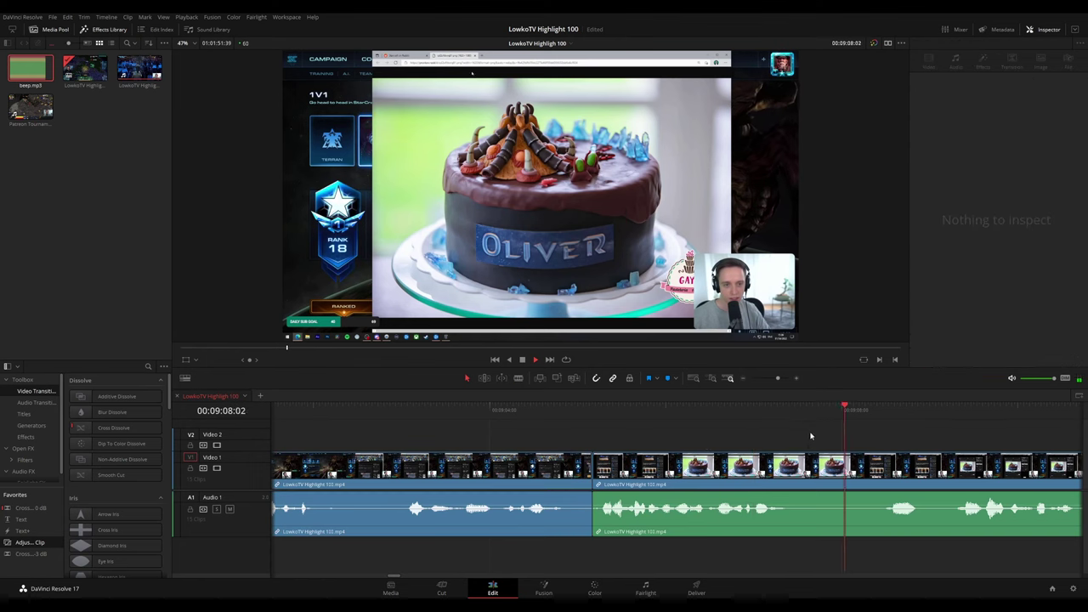
pyautogui.scroll(-2, 799, 439)
pyautogui.hscroll(1, 761, 440)
pyautogui.moveTo(31, 509); pyautogui.dragTo(546, 514)
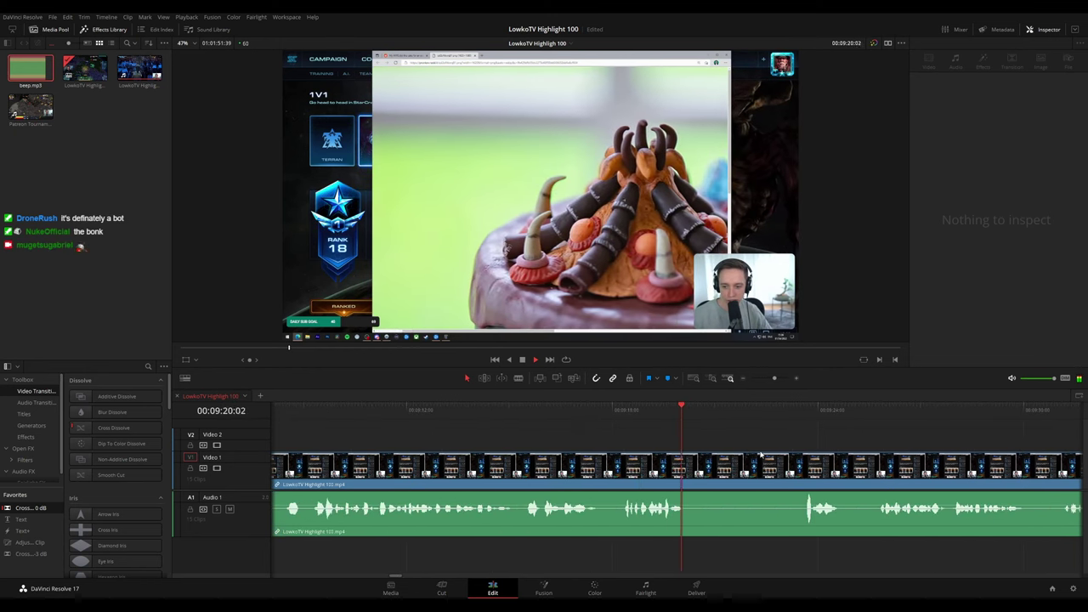
# Play the footage on to about 00:09:36, then return to the silent stretch near 00:09:30
pyautogui.moveTo(661, 440); pyautogui.dragTo(565, 429)
pyautogui.click(519, 415)
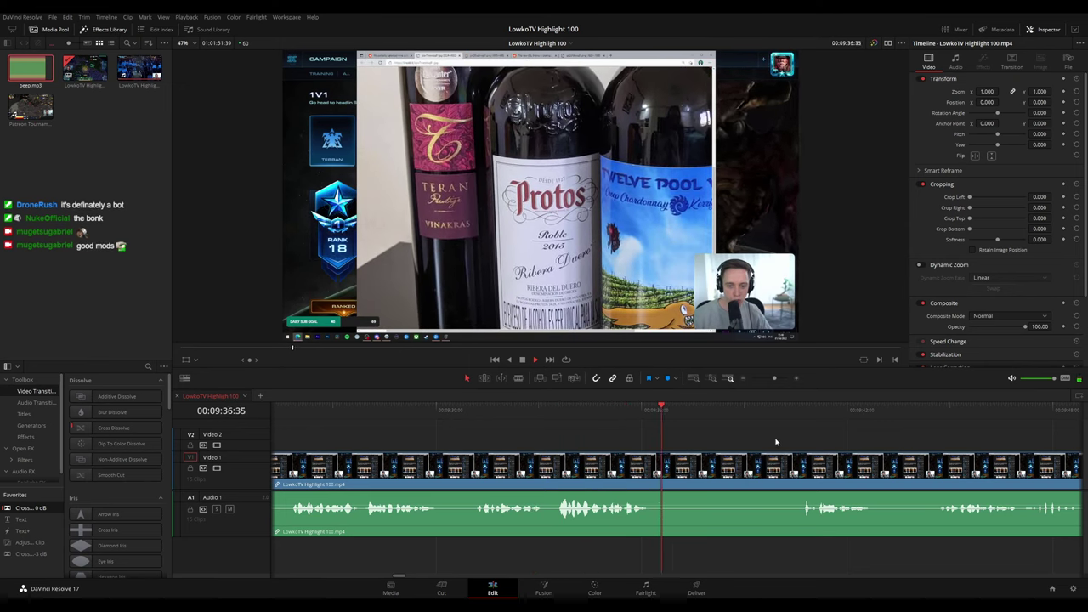
pyautogui.moveTo(777, 442); pyautogui.dragTo(612, 434)
pyautogui.click(289, 415)
pyautogui.moveTo(336, 425); pyautogui.dragTo(657, 441)
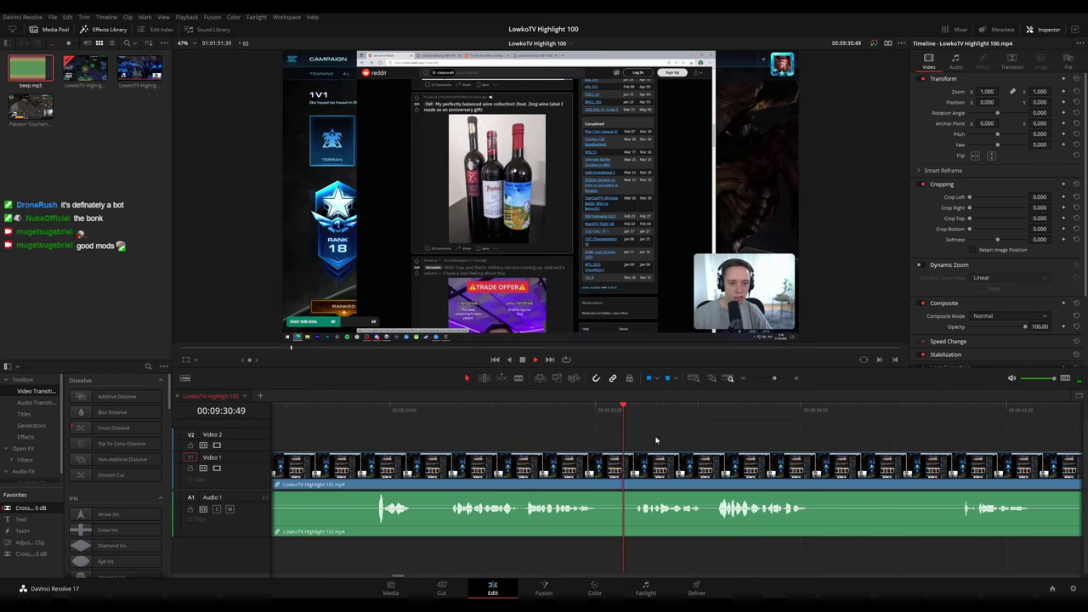
# Cut out the silent pause starting at 00:09:30:19 and add a 0 dB crossfade at the audio cut
pyautogui.scroll(2, 652, 448)
pyautogui.click(522, 413)
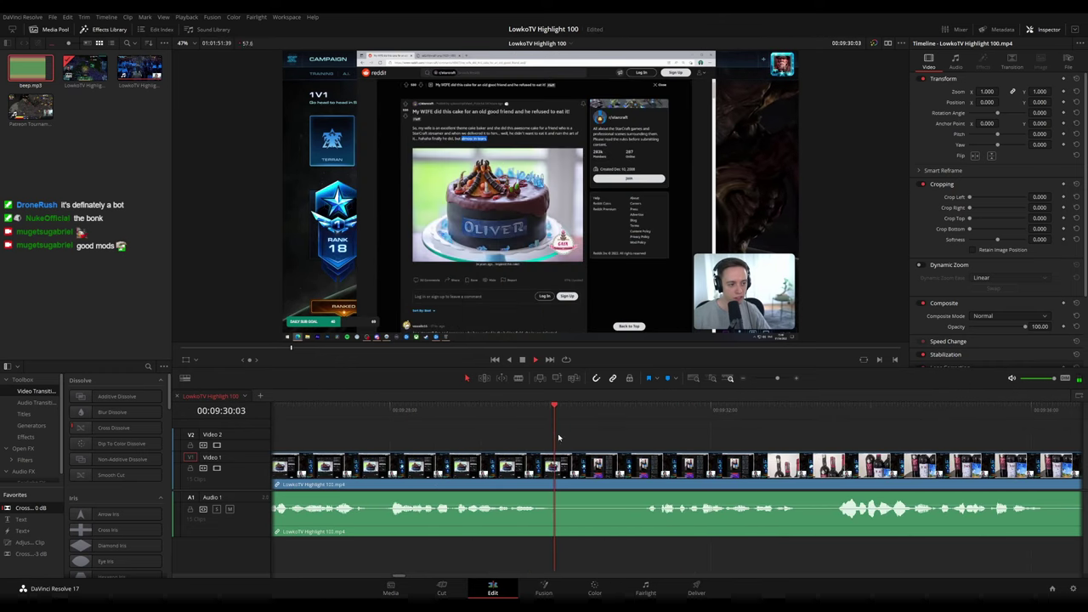
pyautogui.click(585, 467)
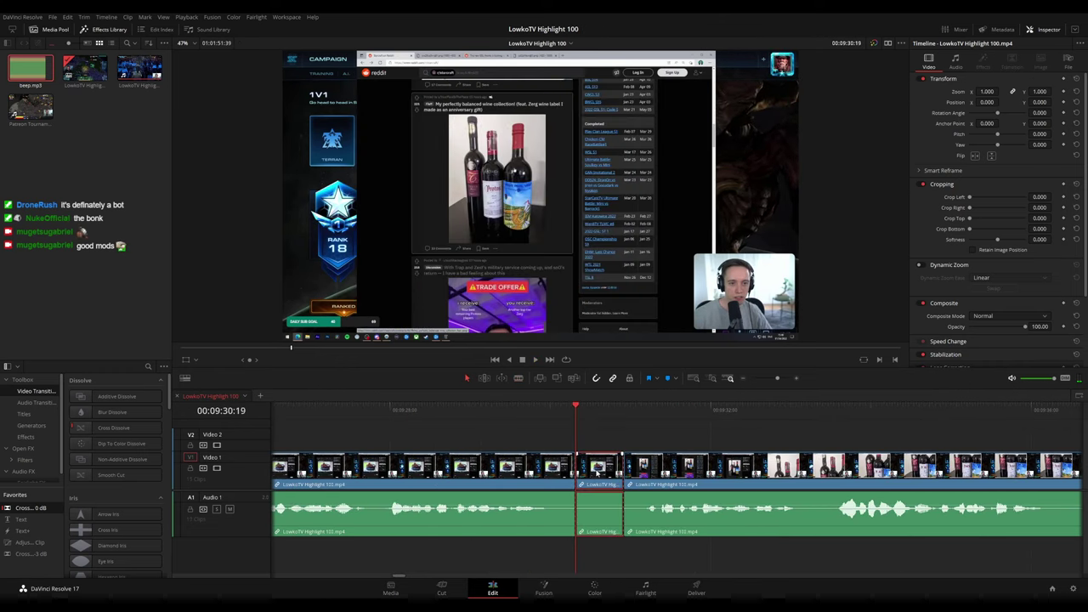
pyautogui.press('Delete')
pyautogui.press('space')
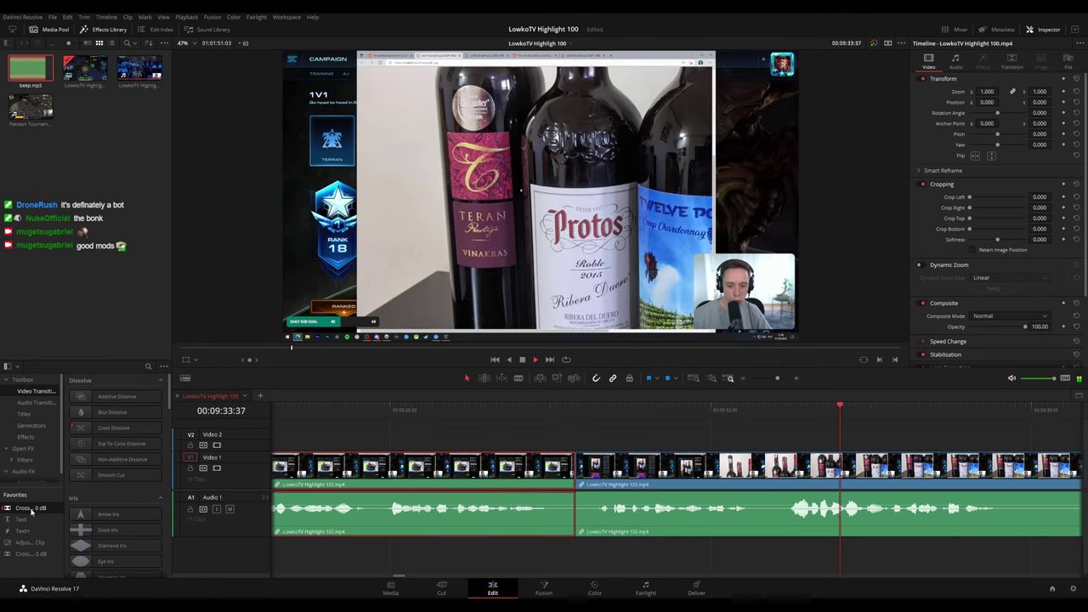
pyautogui.moveTo(596, 517); pyautogui.dragTo(580, 515)
pyautogui.scroll(-2, 885, 442)
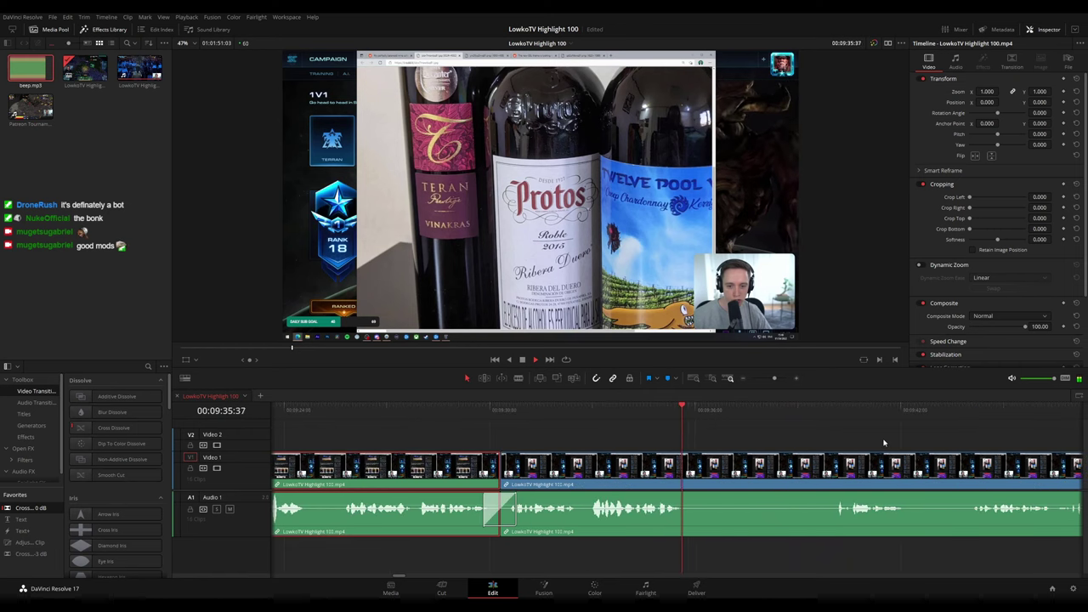
# Skip ahead to 00:09:40 and play the wine bottle scene on to about 00:09:52
pyautogui.hscroll(1, 656, 429)
pyautogui.hscroll(1, 655, 429)
pyautogui.moveTo(606, 413); pyautogui.dragTo(681, 413)
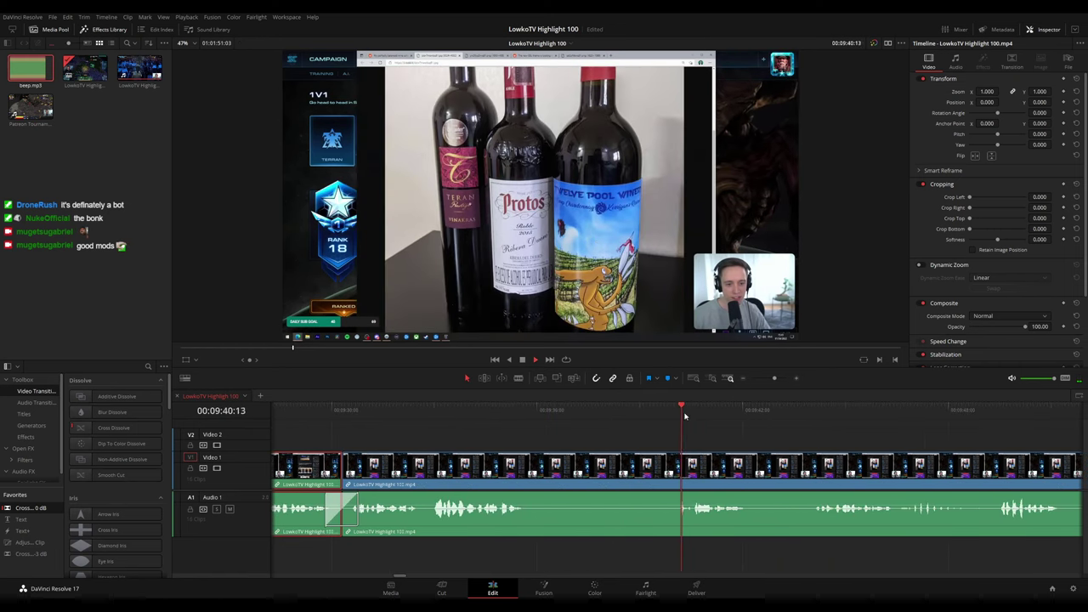
pyautogui.click(832, 437)
pyautogui.moveTo(832, 437); pyautogui.dragTo(672, 431)
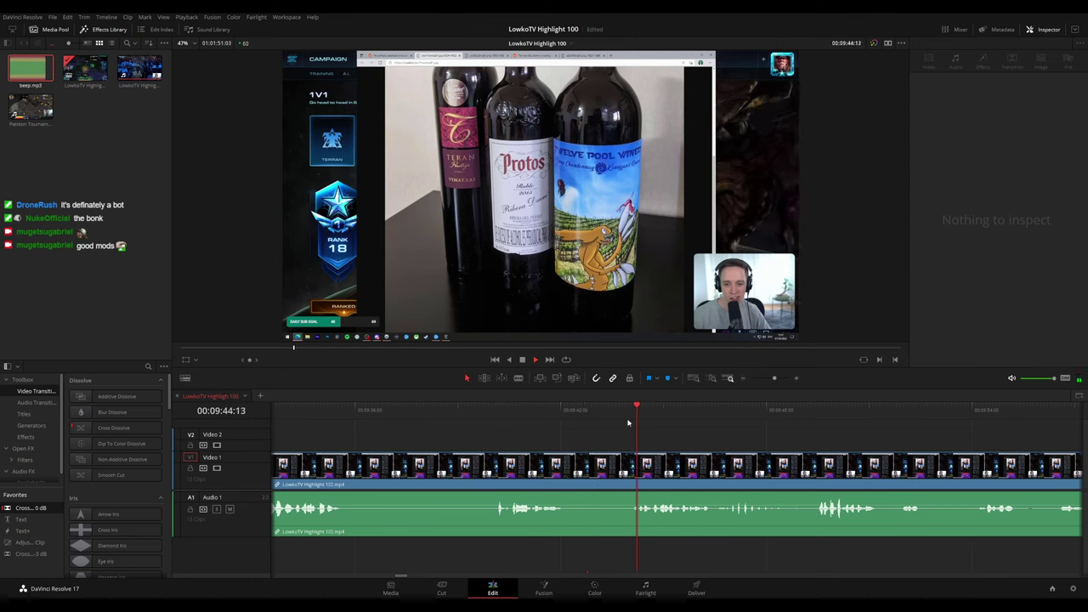
pyautogui.hscroll(1, 652, 439)
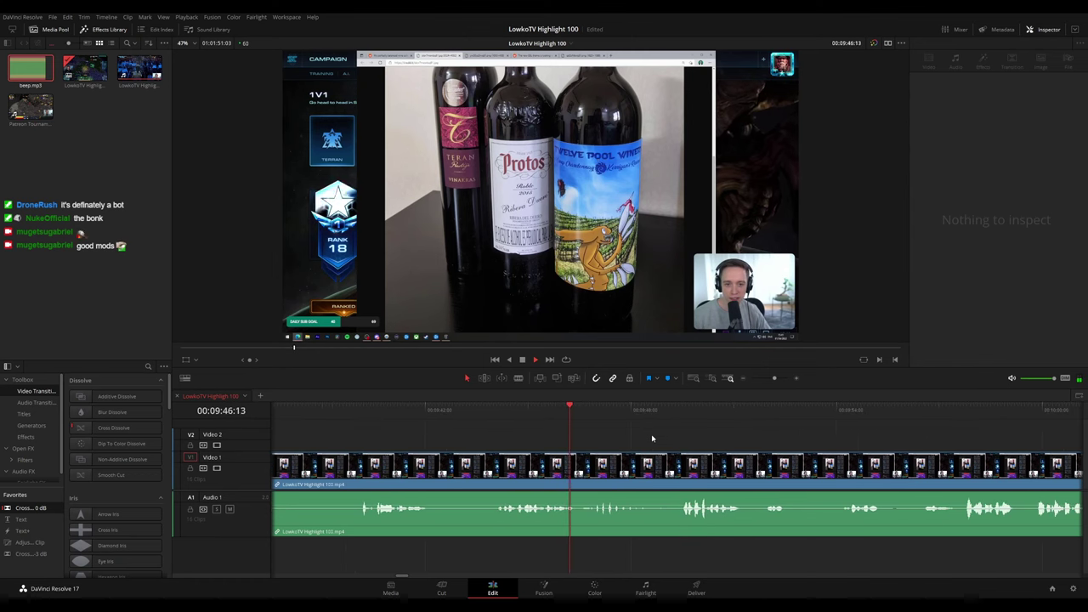
pyautogui.hscroll(2, 672, 437)
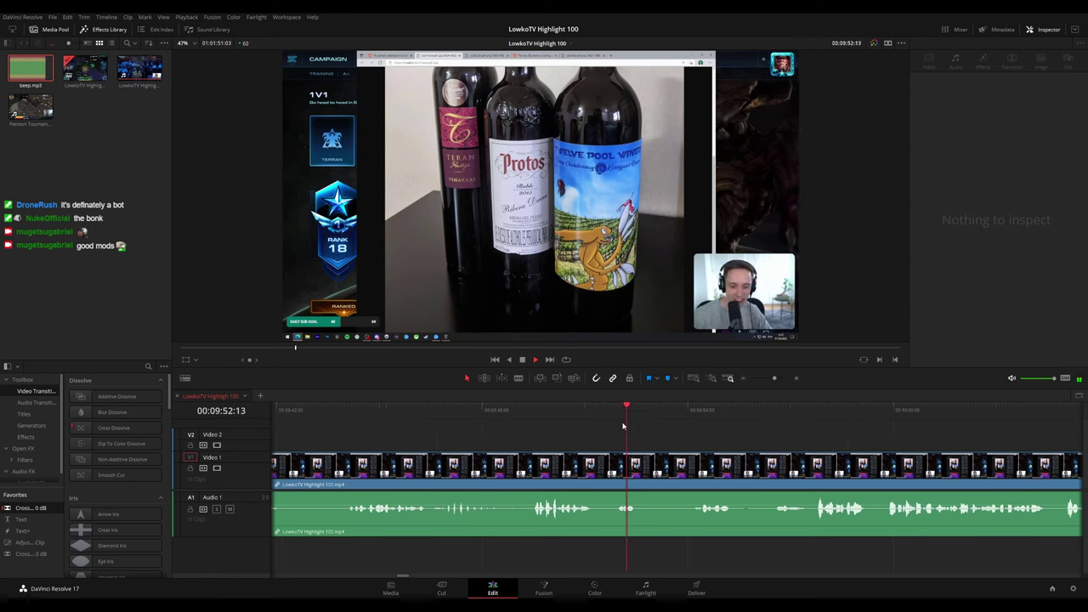
# Cut out the pause from 00:09:52:56 to about 00:09:54 and add a 0 dB crossfade at the audio cut
pyautogui.press('space')
pyautogui.press('b')
pyautogui.click(652, 464)
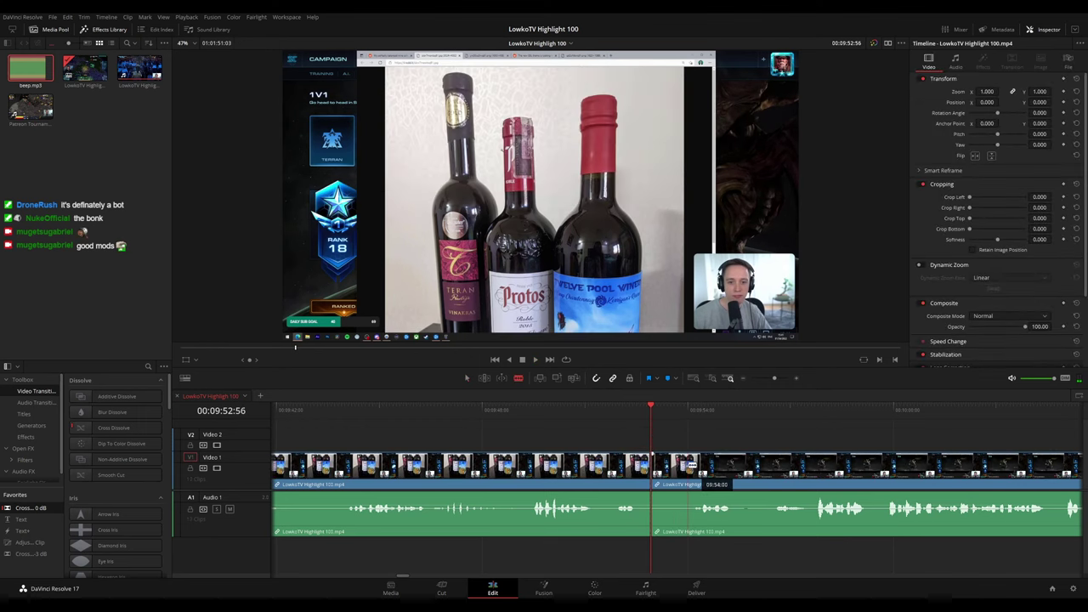
pyautogui.click(691, 465)
pyautogui.press('a')
pyautogui.click(675, 468)
pyautogui.press('BackSpace')
pyautogui.click(673, 469)
pyautogui.press('BackSpace')
pyautogui.press('space')
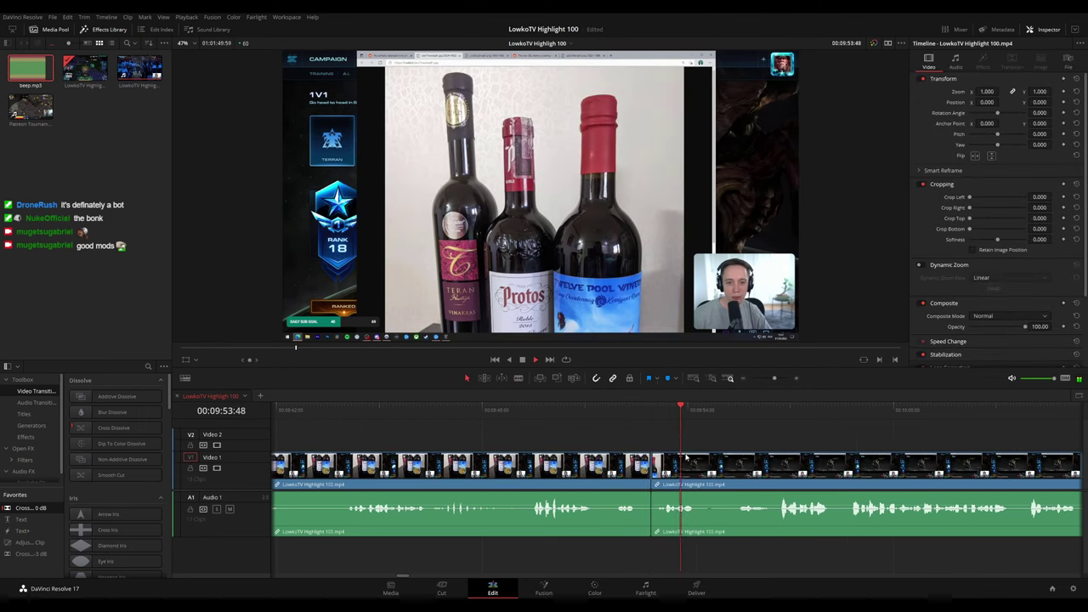
pyautogui.click(604, 466)
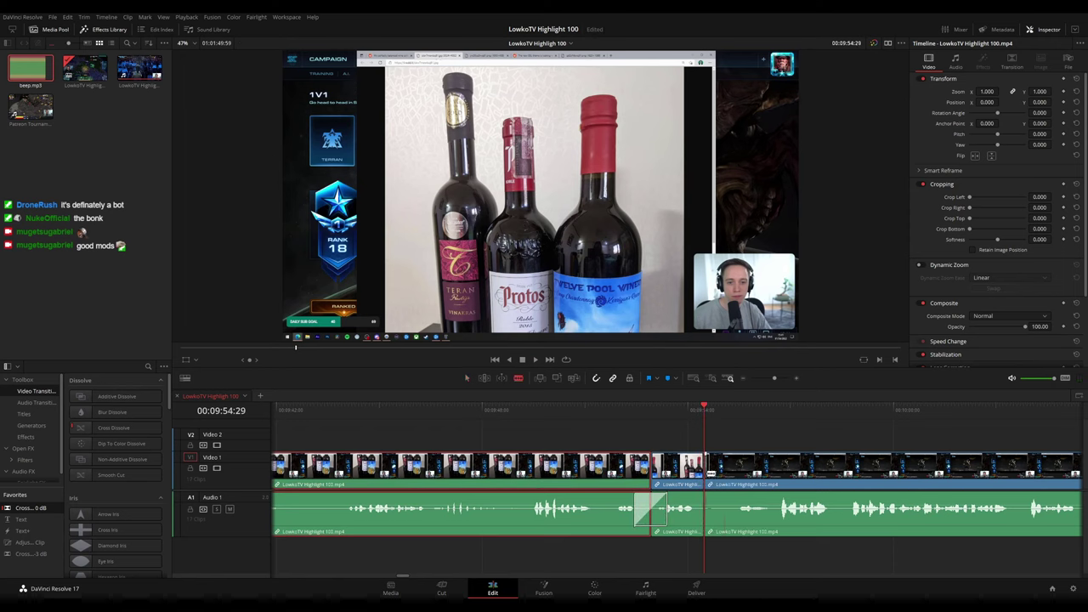
# Cut out the short section starting at 00:09:54:29, close the gap and play on to about 00:09:58
pyautogui.click(728, 477)
pyautogui.press('a')
pyautogui.click(716, 480)
pyautogui.press('BackSpace')
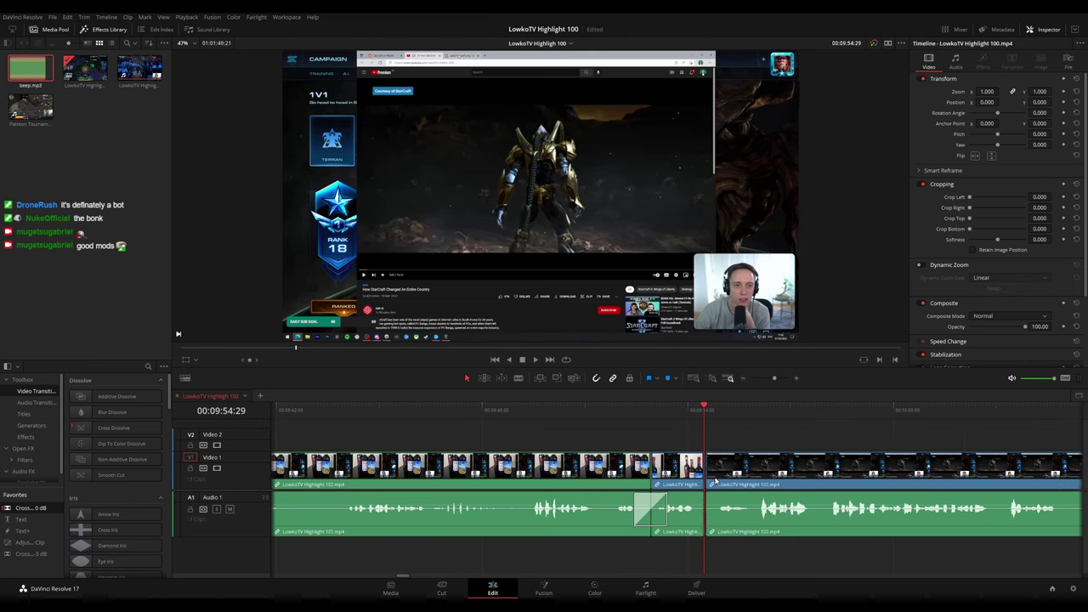
pyautogui.press('space')
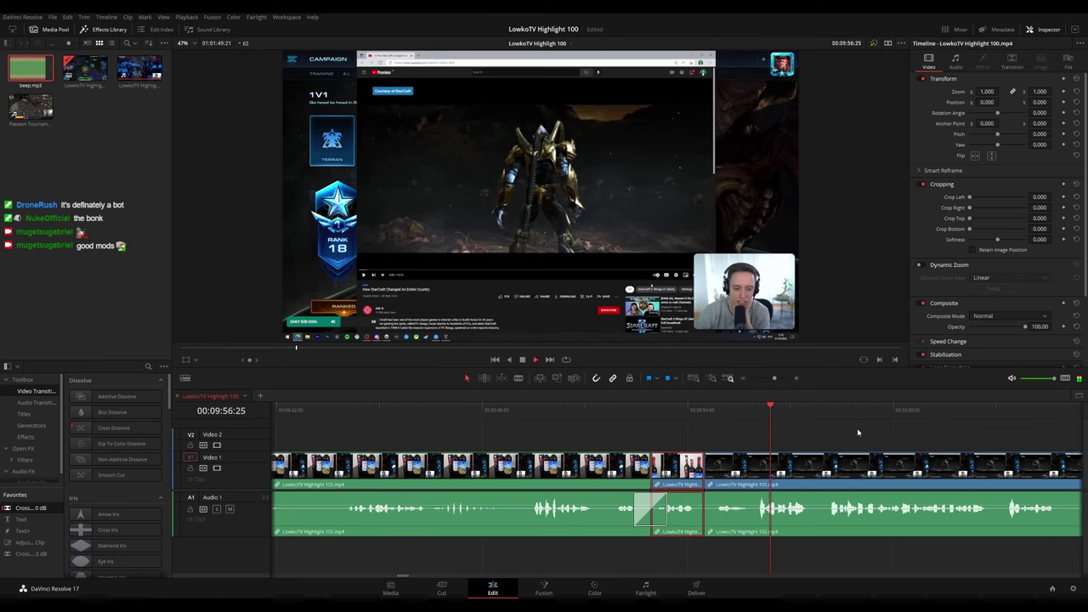
pyautogui.click(911, 446)
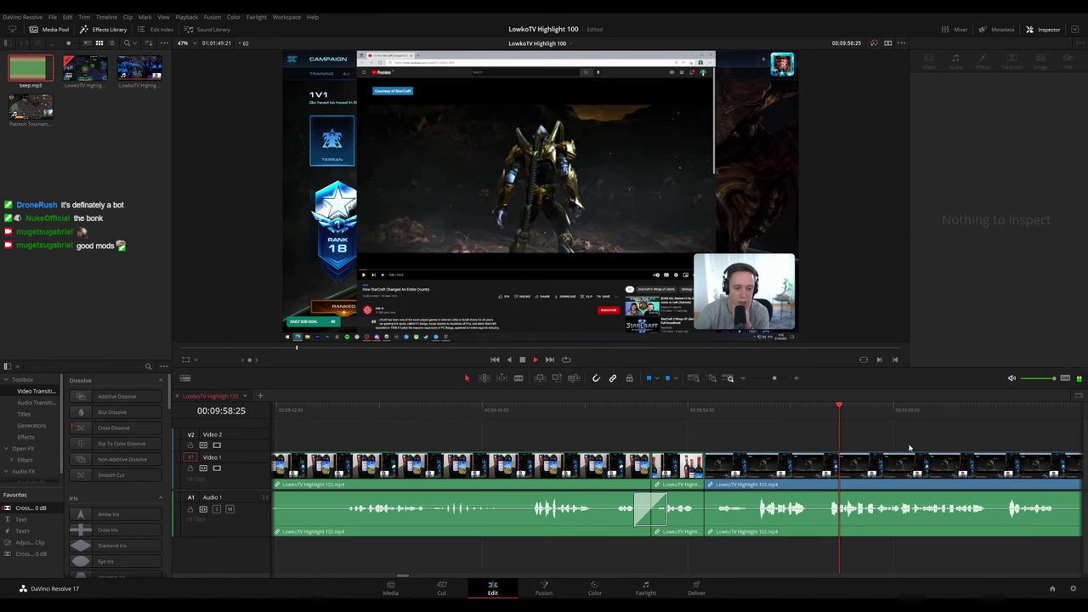
# Skim the StarCraft video section from 00:09:58 ahead to about 00:34:41 to look for where it ends
pyautogui.scroll(-10, 838, 442)
pyautogui.scroll(4, 796, 445)
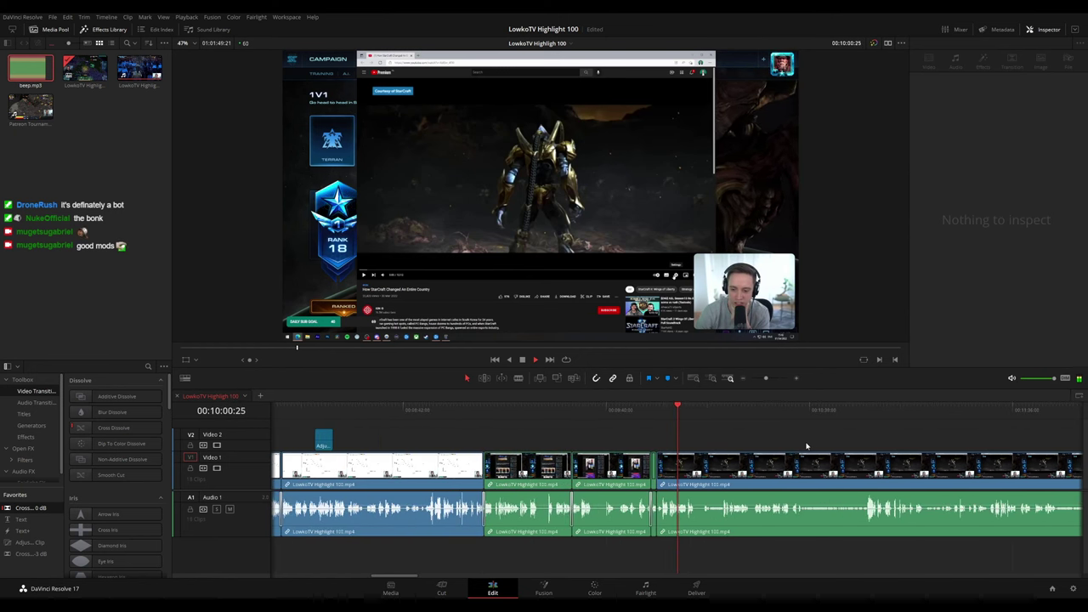
pyautogui.moveTo(830, 442); pyautogui.dragTo(619, 429)
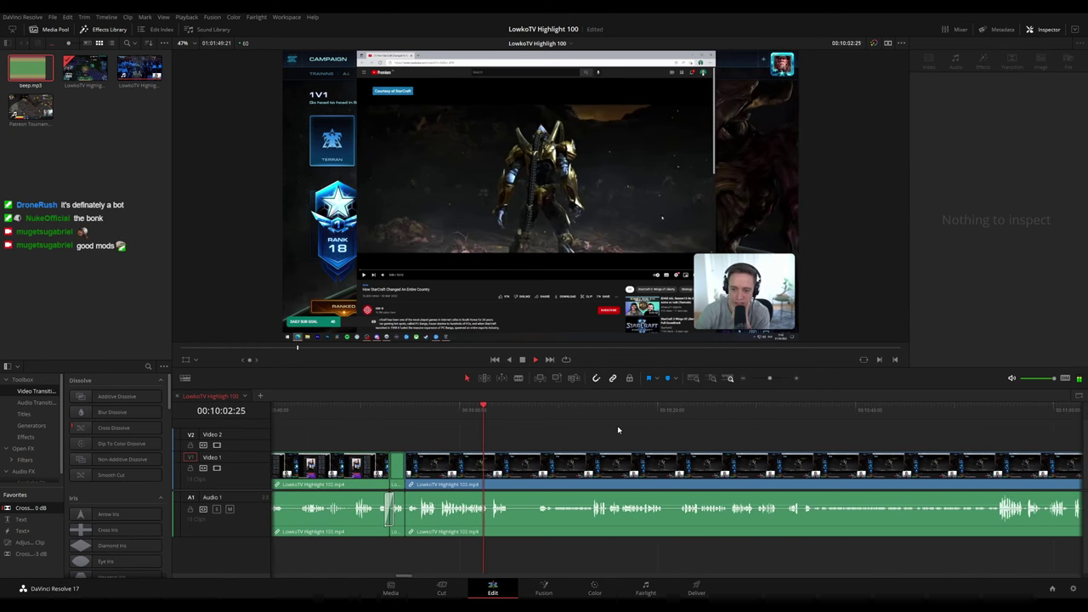
pyautogui.scroll(3, 661, 447)
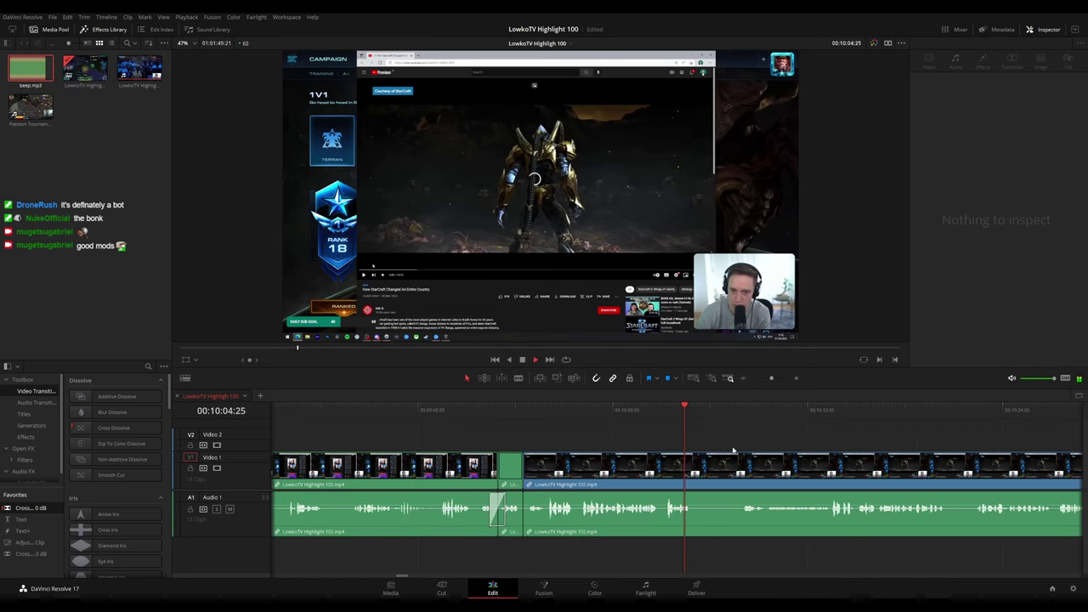
pyautogui.scroll(-5, 736, 450)
pyautogui.moveTo(801, 442); pyautogui.dragTo(693, 413)
pyautogui.scroll(-5, 850, 431)
pyautogui.press('space')
pyautogui.scroll(3, 727, 441)
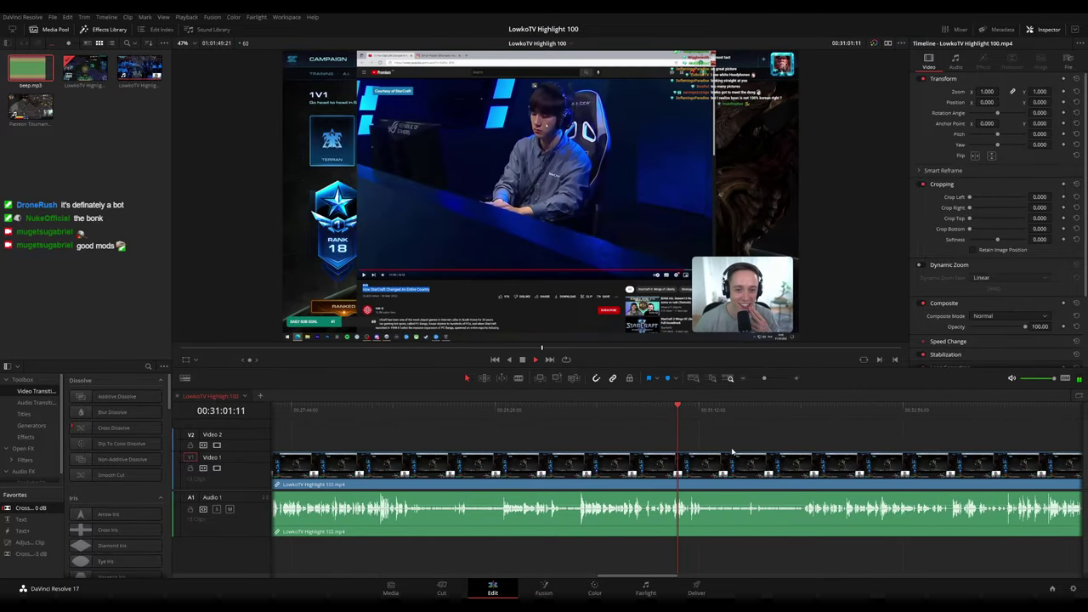
pyautogui.moveTo(423, 417); pyautogui.dragTo(584, 434)
pyautogui.moveTo(656, 418); pyautogui.dragTo(512, 412)
pyautogui.press('space')
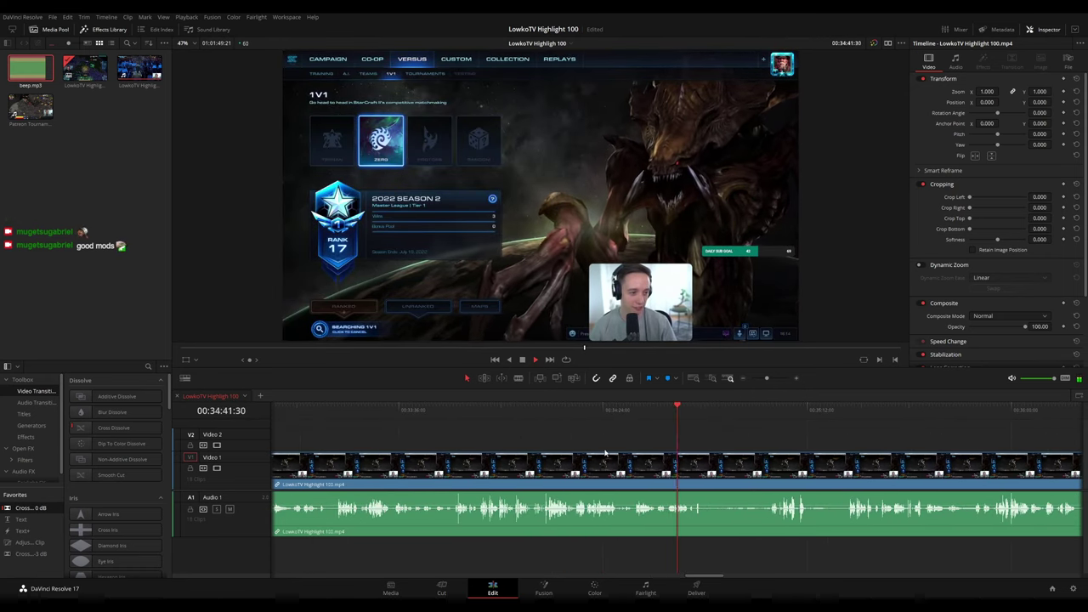
# Search backwards from 00:34:41 to about 00:32:50, then play ahead to locate the start of the full-screen webcam scene after the StarCraft video
pyautogui.click(536, 417)
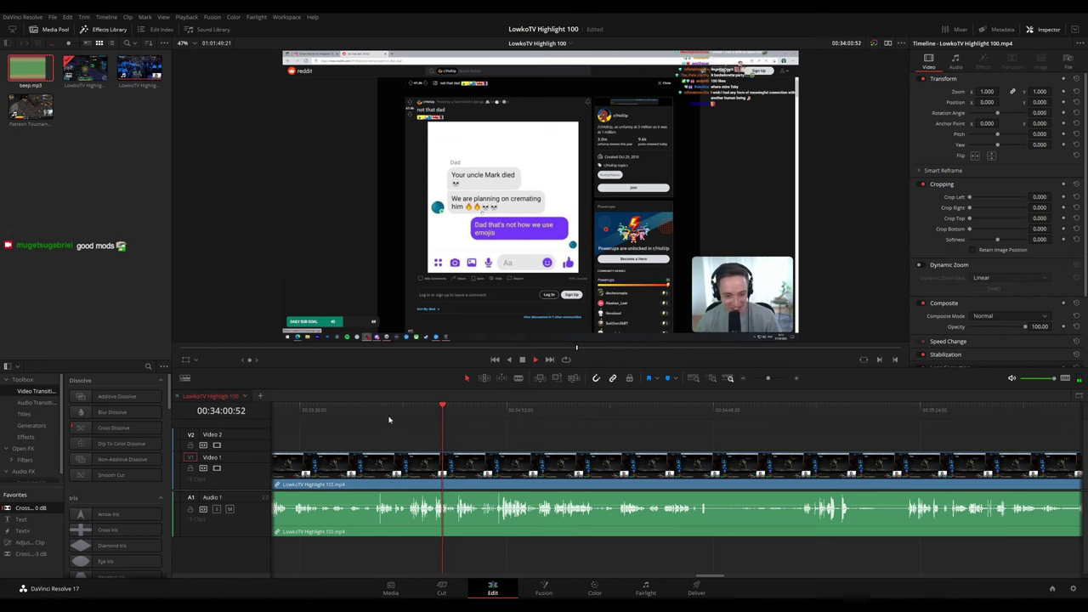
pyautogui.click(355, 414)
pyautogui.moveTo(418, 435); pyautogui.dragTo(617, 437)
pyautogui.click(431, 417)
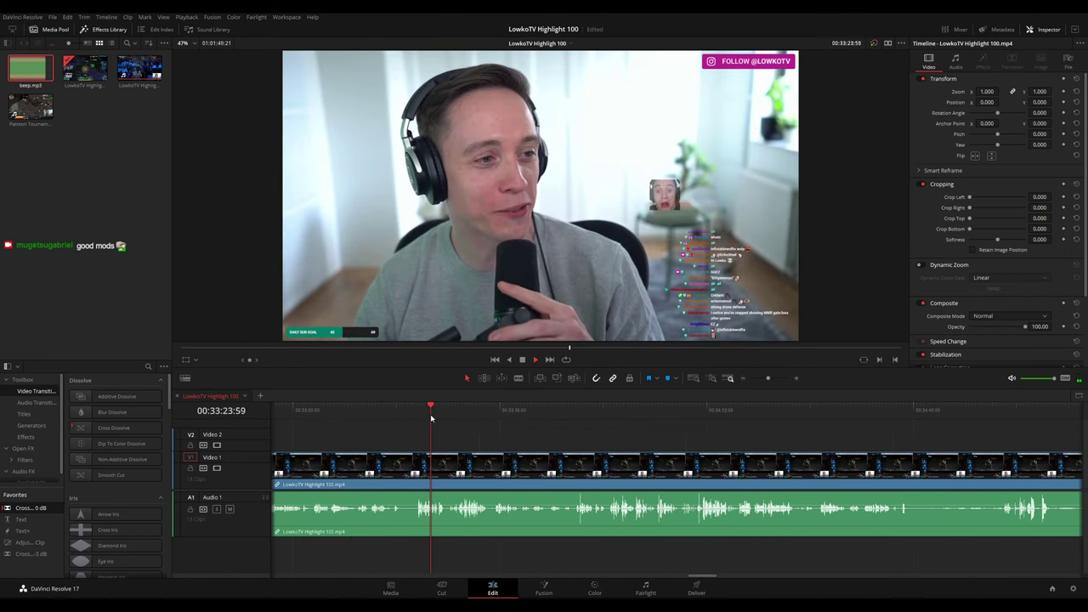
pyautogui.click(391, 415)
pyautogui.moveTo(394, 431); pyautogui.dragTo(630, 433)
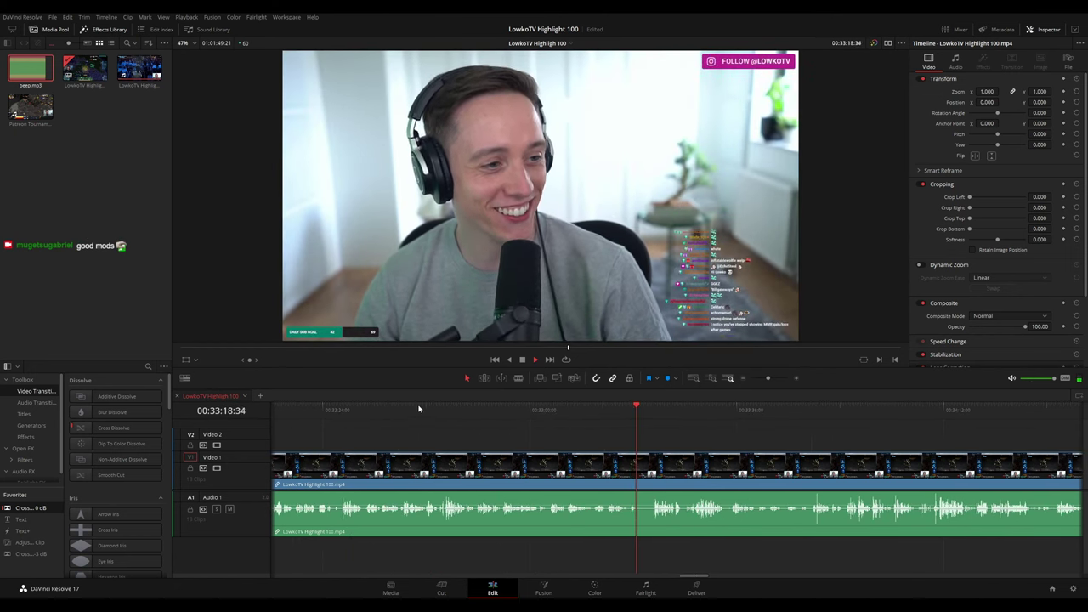
pyautogui.moveTo(418, 409); pyautogui.dragTo(473, 403)
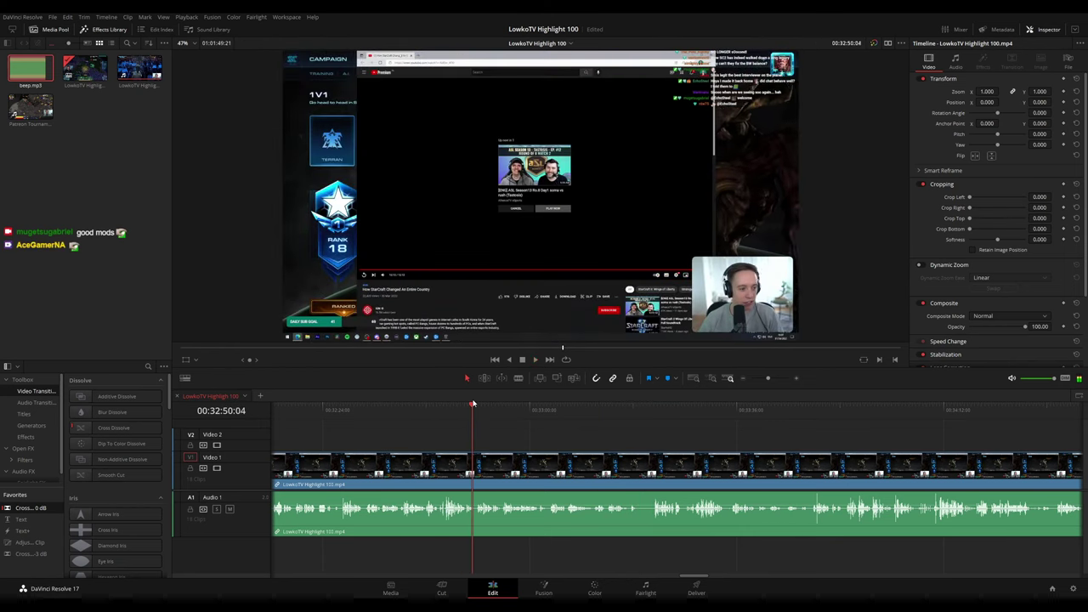
pyautogui.scroll(2, 607, 444)
pyautogui.moveTo(723, 441); pyautogui.dragTo(521, 428)
pyautogui.click(523, 409)
pyautogui.click(596, 410)
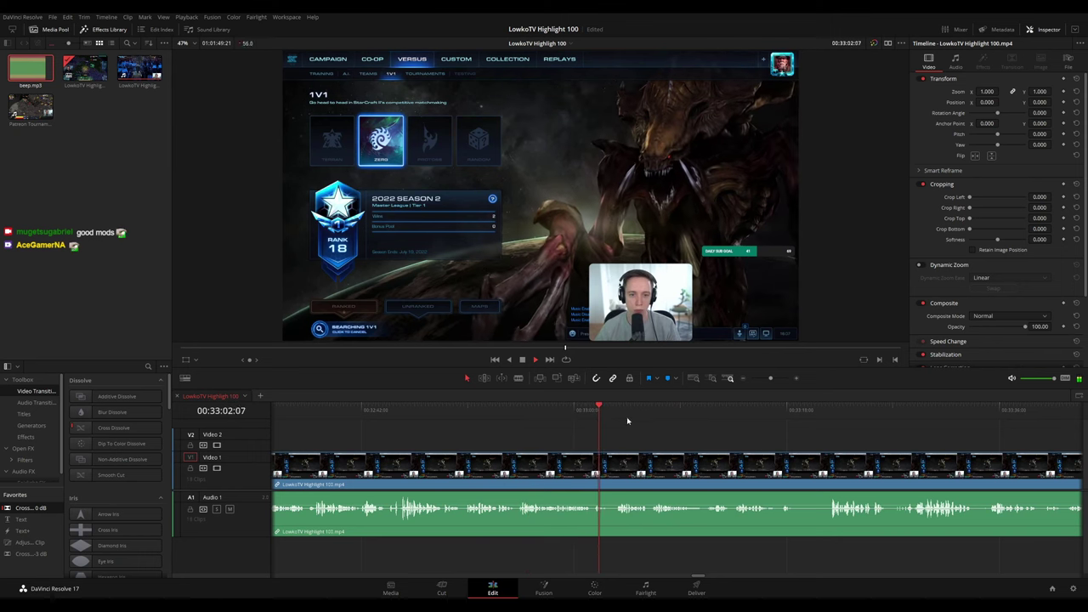
pyautogui.click(708, 411)
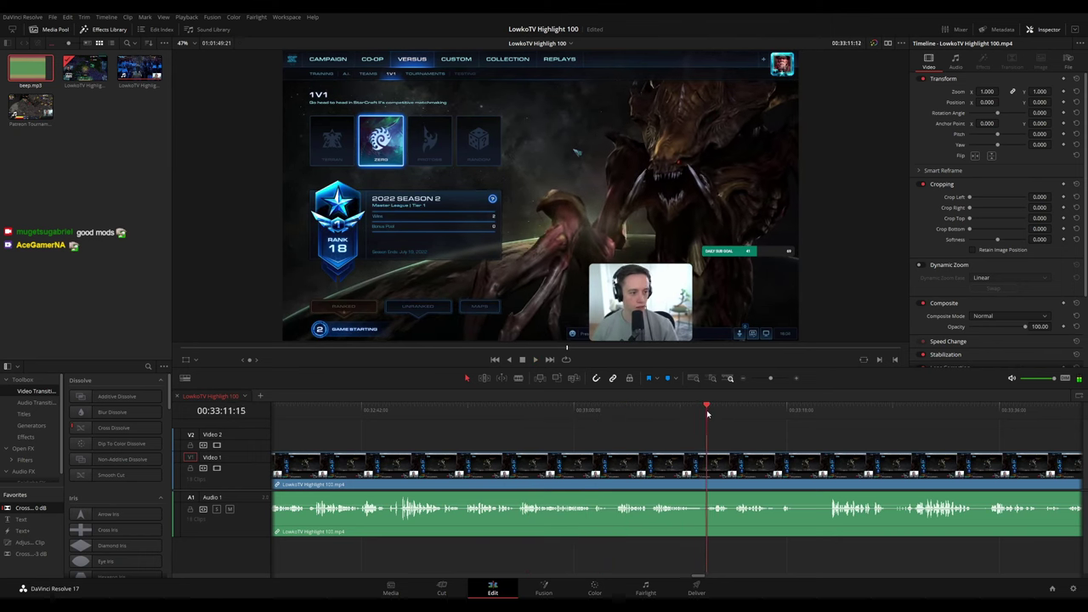
pyautogui.press('space')
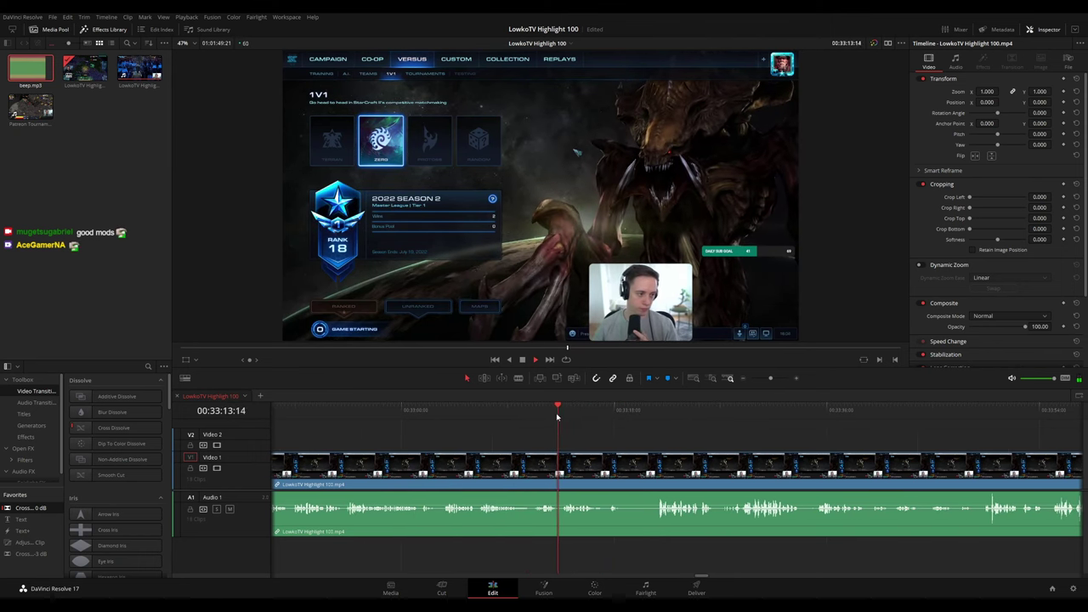
# Cut out the short section starting at 00:33:13:15, where the full-screen webcam scene begins, and close the gap
pyautogui.scroll(4, 673, 451)
pyautogui.click(481, 414)
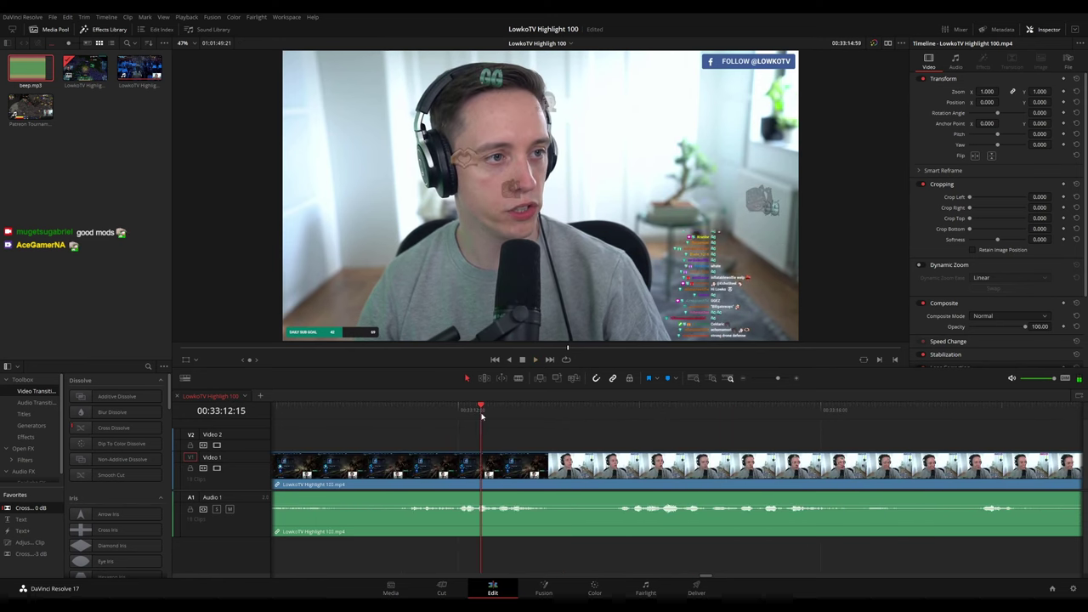
pyautogui.press('space')
pyautogui.press('b')
pyautogui.click(572, 470)
pyautogui.click(593, 472)
pyautogui.press('a')
pyautogui.click(582, 477)
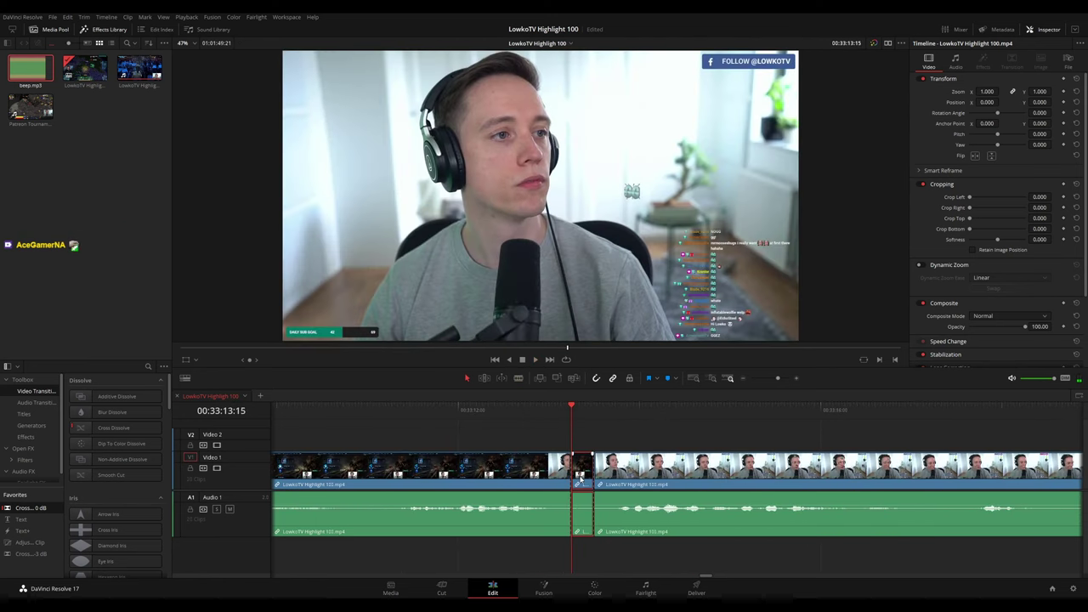
pyautogui.press('Delete')
# Move the long StarCraft section far down the timeline and shift the following webcam footage back to start at 00:09:54:29
pyautogui.click(461, 469)
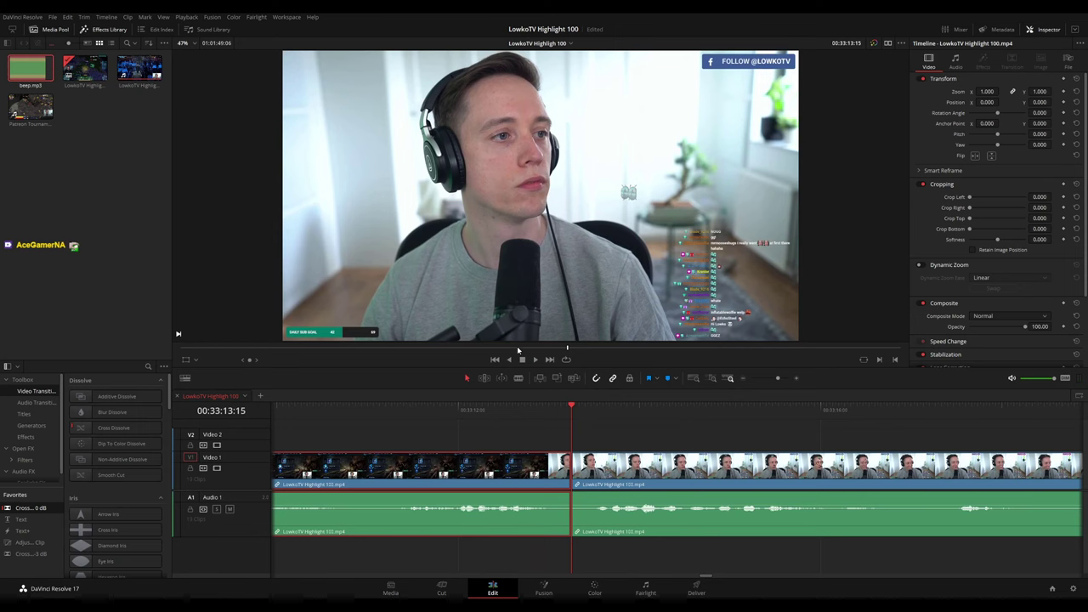
pyautogui.scroll(-5, 663, 450)
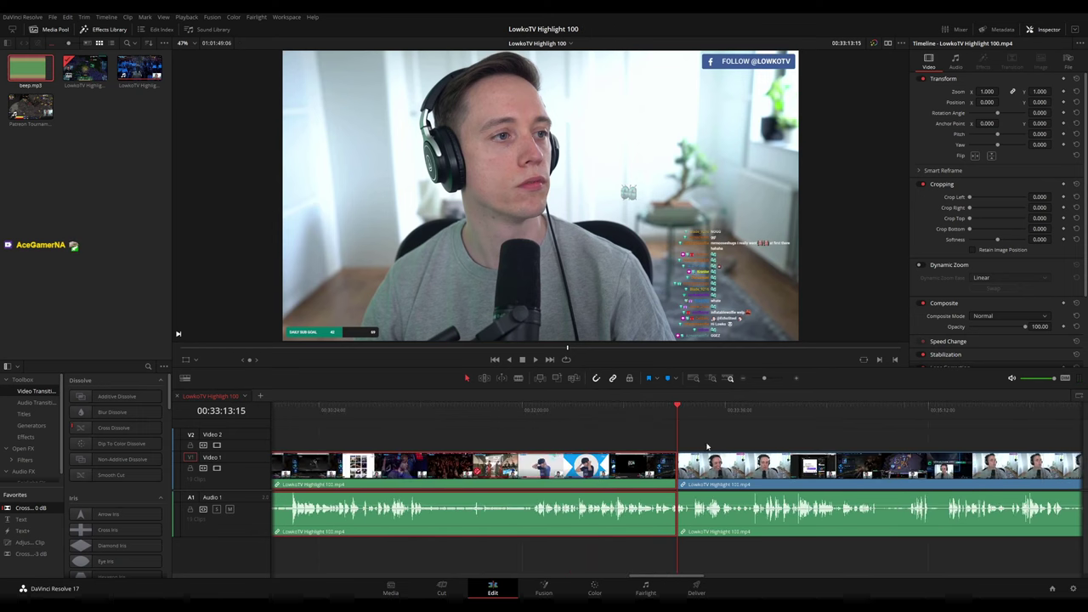
pyautogui.scroll(-3, 711, 445)
pyautogui.moveTo(334, 470); pyautogui.dragTo(685, 470)
pyautogui.moveTo(417, 472); pyautogui.dragTo(347, 474)
pyautogui.click(302, 413)
pyautogui.scroll(6, 702, 446)
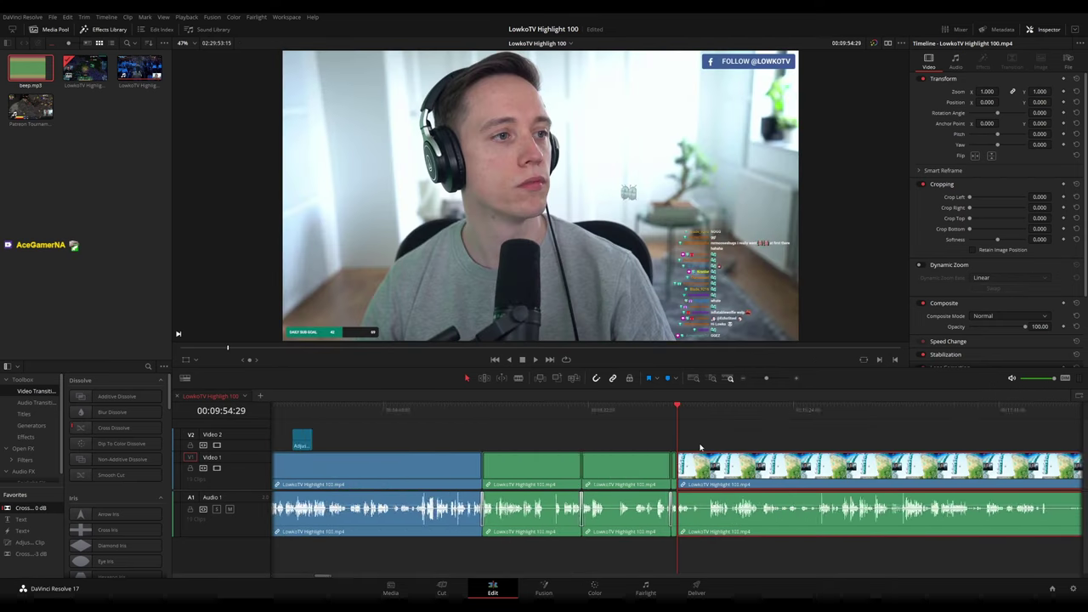
# Add a 0 dB crossfade at the 00:09:54:29 audio cut and play across it
pyautogui.scroll(5, 733, 449)
pyautogui.moveTo(748, 448); pyautogui.dragTo(488, 427)
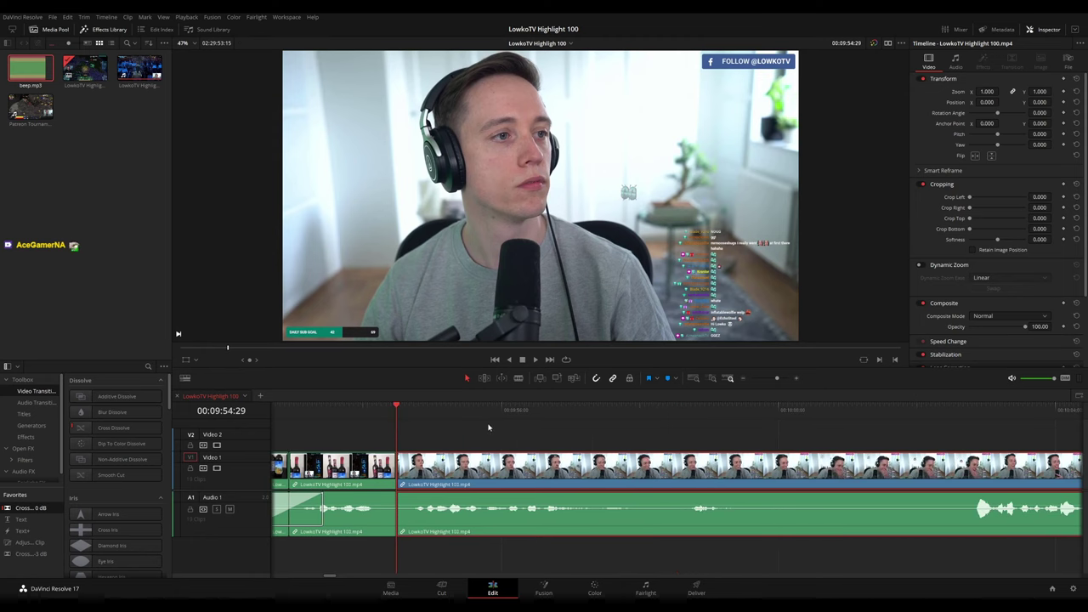
pyautogui.press('space')
pyautogui.moveTo(39, 509); pyautogui.dragTo(433, 520)
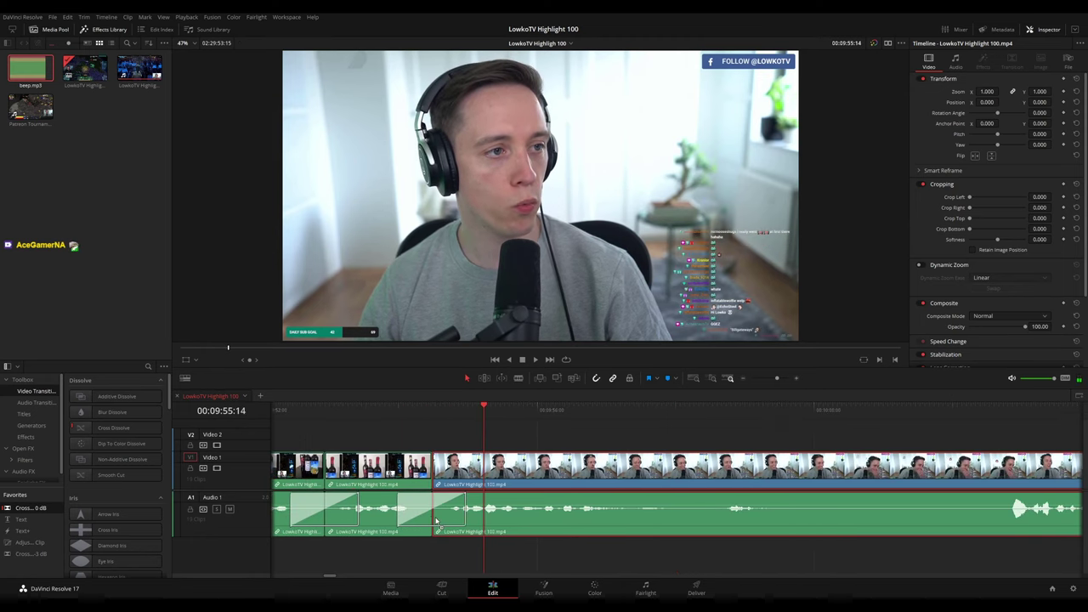
pyautogui.click(399, 412)
pyautogui.click(588, 447)
pyautogui.press('space')
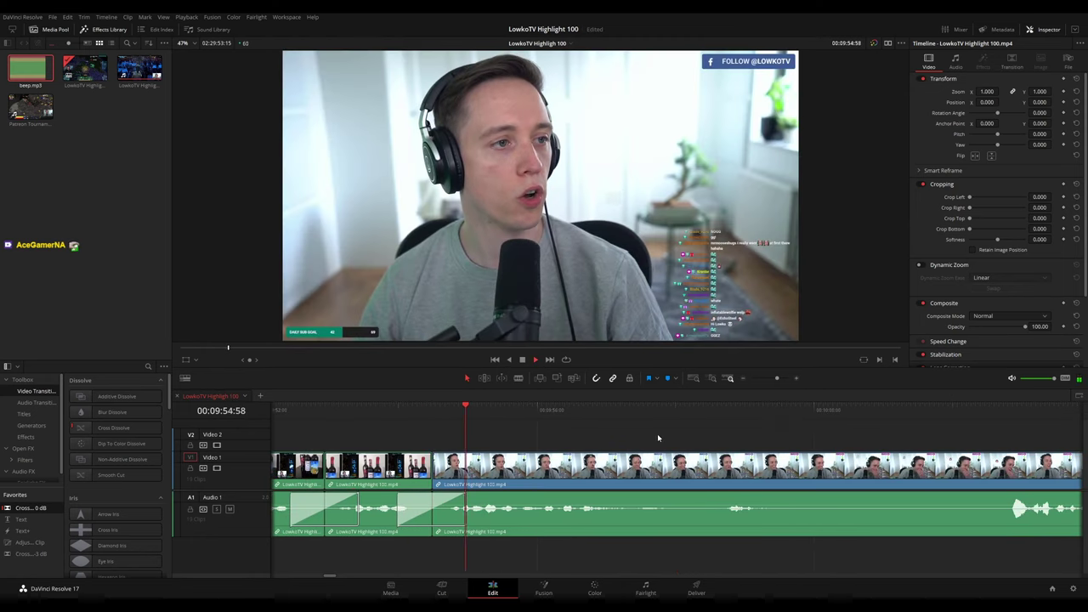
# Play the webcam scene from about 00:09:55 on to 00:10:28, listening for pauses to cut
pyautogui.scroll(-3, 637, 437)
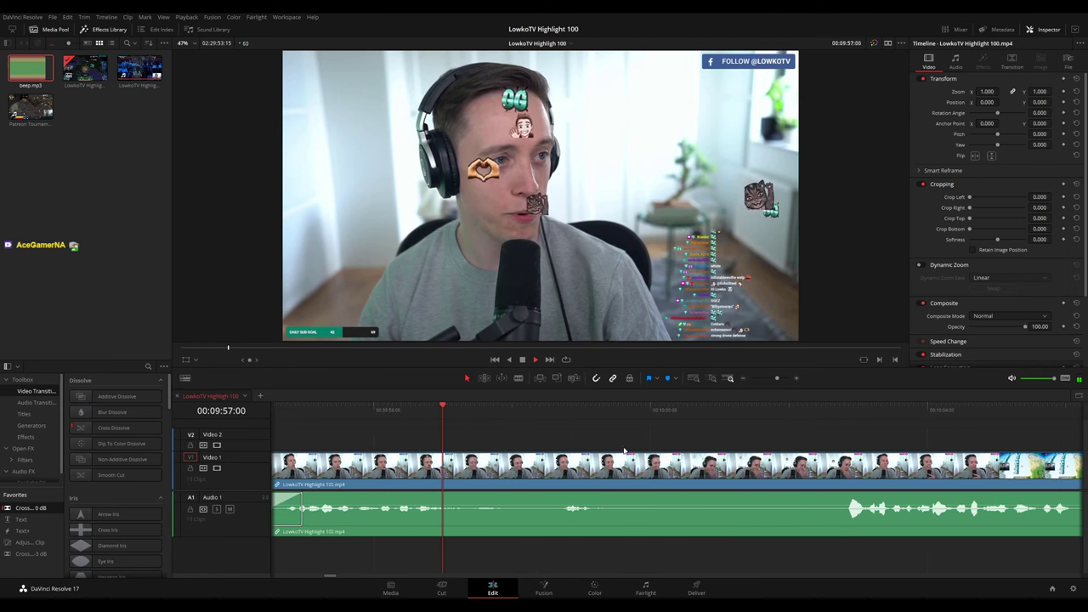
pyautogui.moveTo(838, 451); pyautogui.dragTo(570, 428)
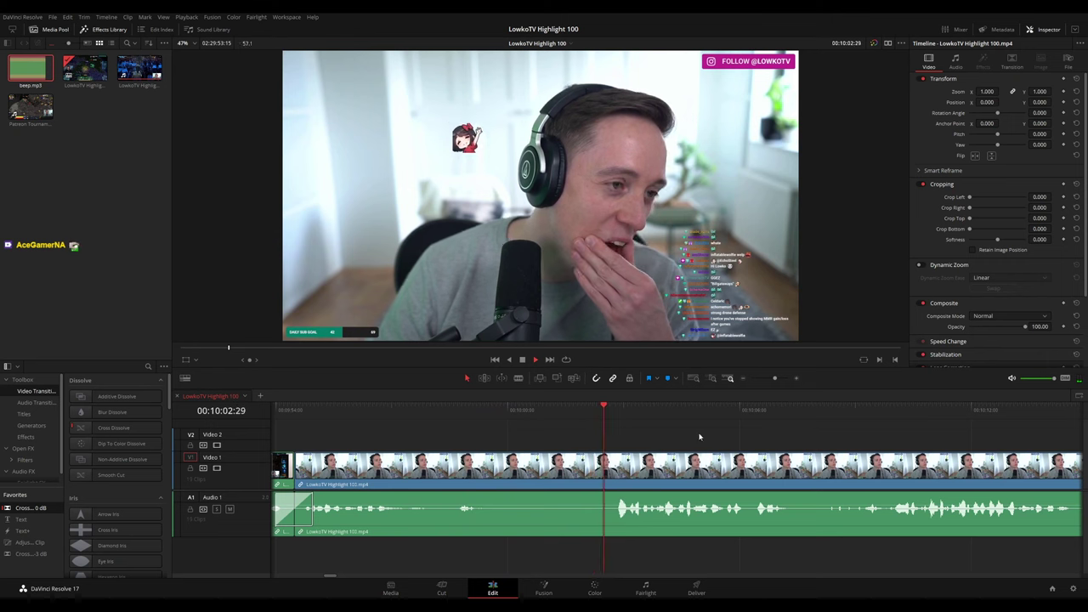
pyautogui.hscroll(2, 651, 440)
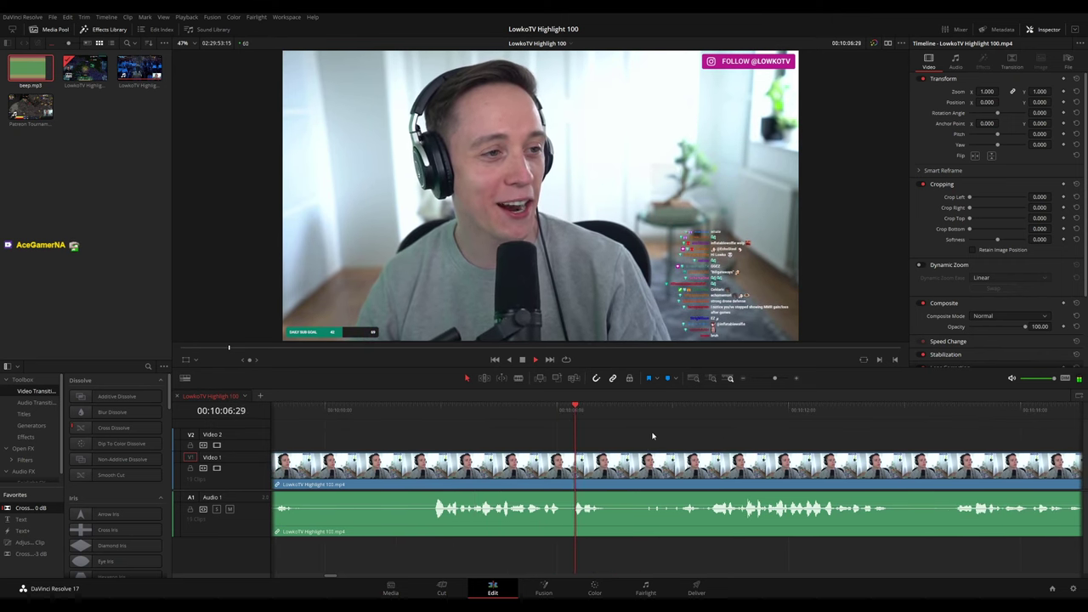
pyautogui.moveTo(805, 436); pyautogui.dragTo(646, 429)
pyautogui.press('space')
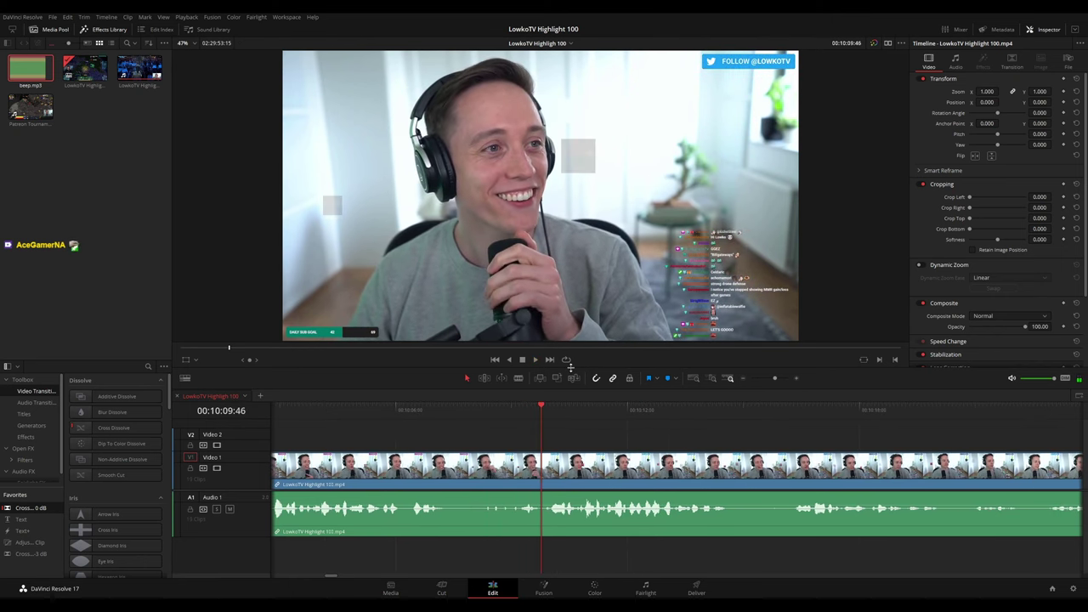
pyautogui.moveTo(569, 367); pyautogui.dragTo(570, 373)
pyautogui.hscroll(2, 554, 430)
pyautogui.press('space')
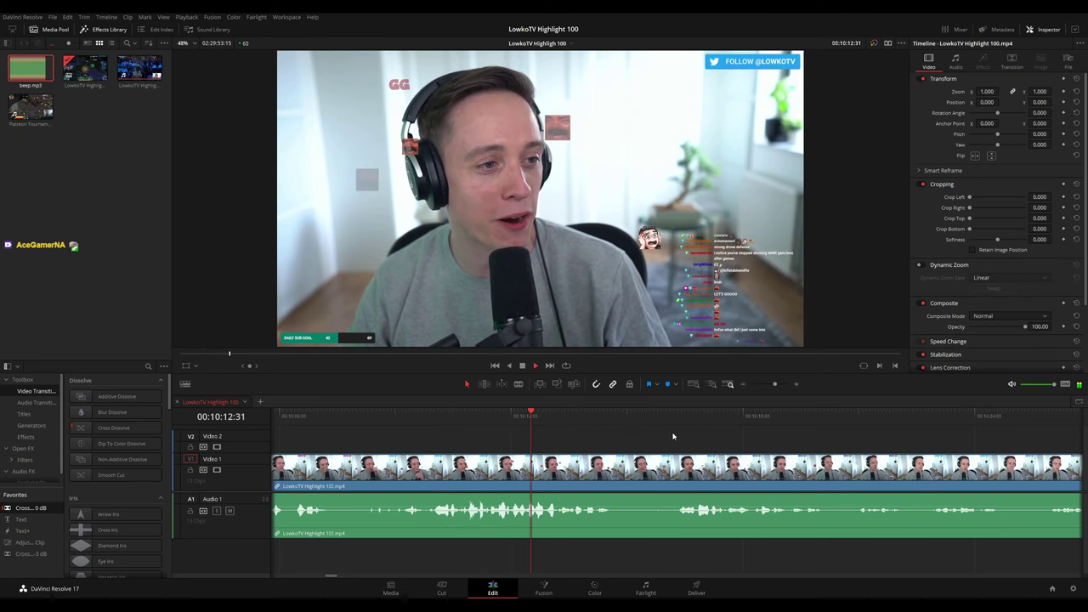
pyautogui.hscroll(3, 575, 430)
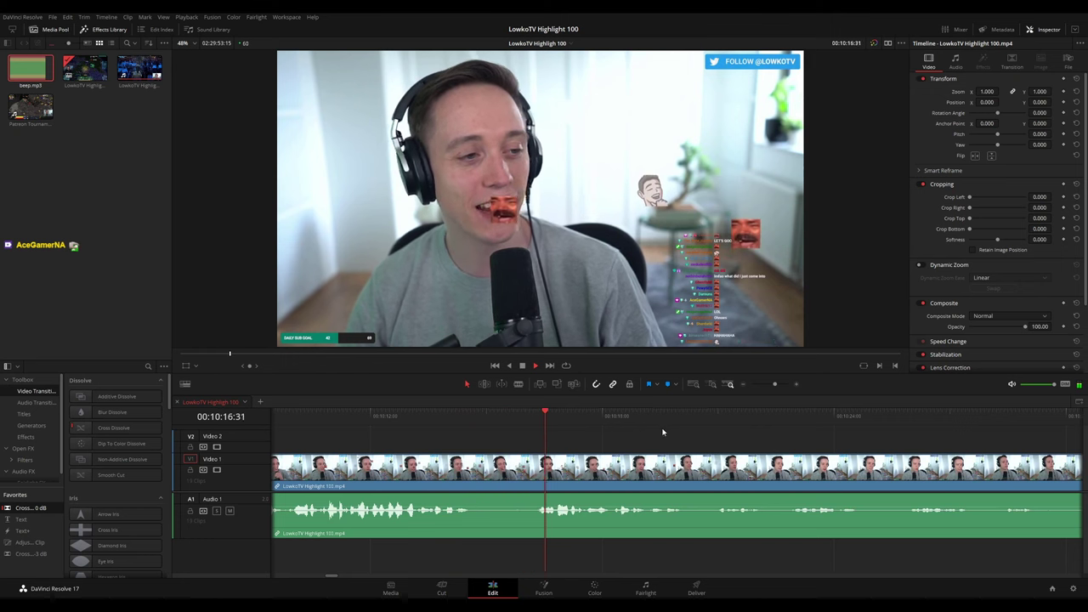
pyautogui.hscroll(1, 733, 436)
pyautogui.hscroll(3, 732, 437)
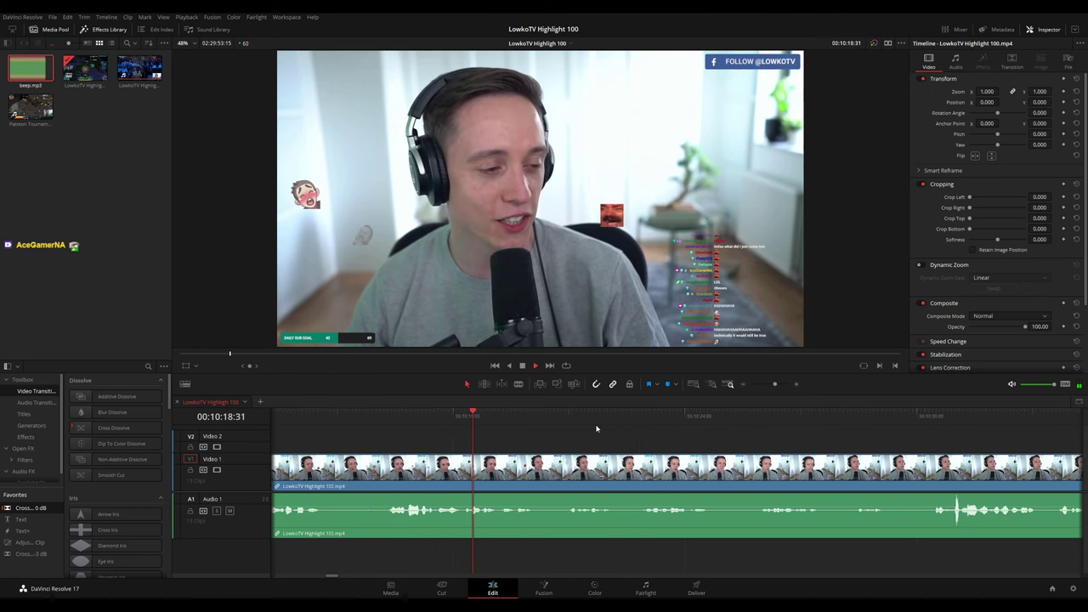
pyautogui.hscroll(2, 634, 432)
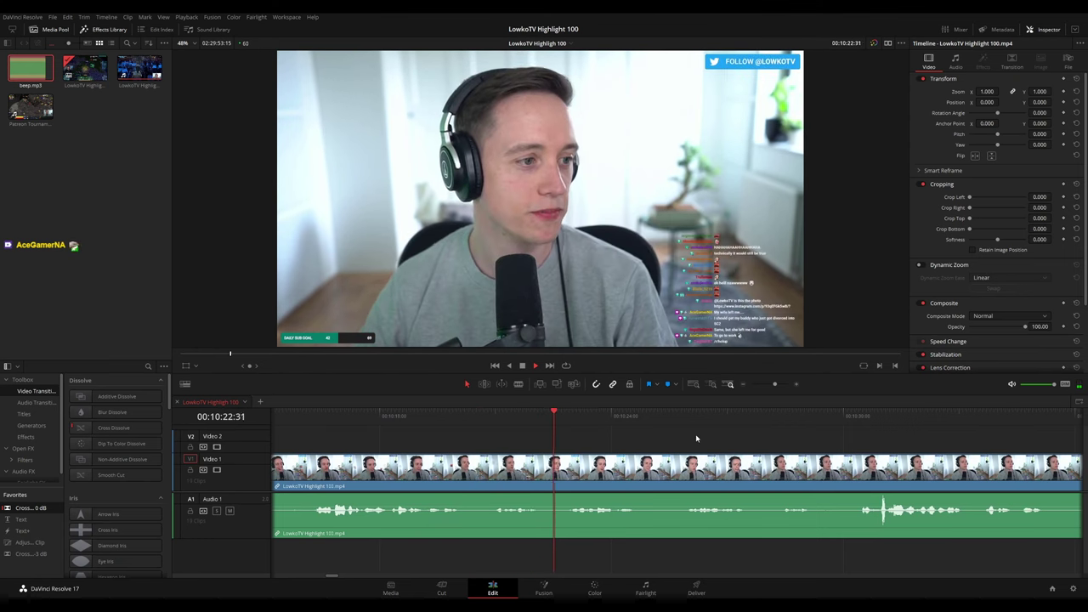
pyautogui.hscroll(3, 775, 440)
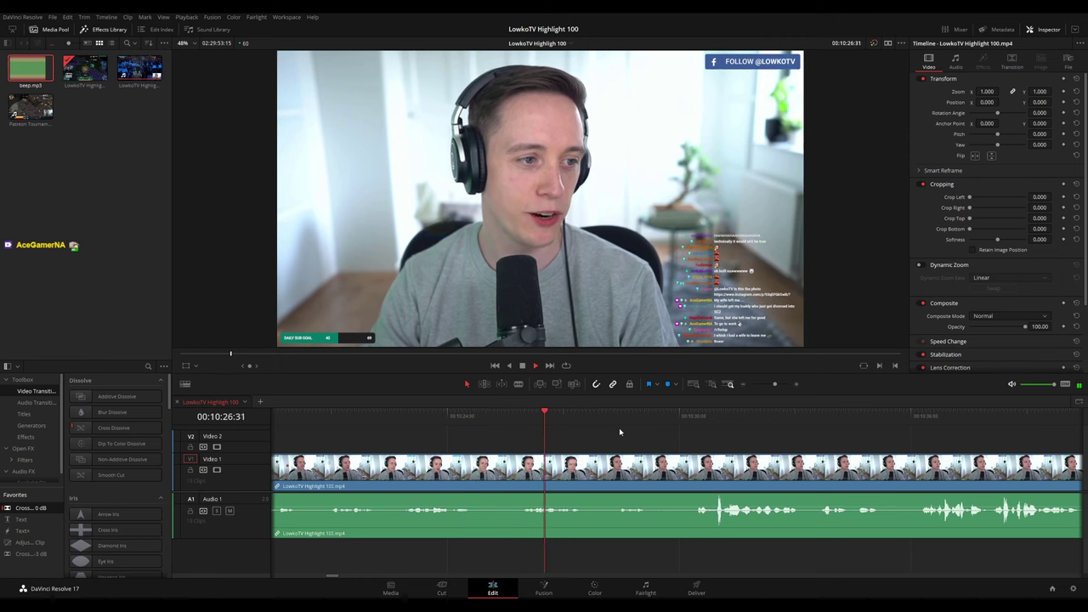
pyautogui.hscroll(1, 653, 435)
pyautogui.hscroll(1, 658, 435)
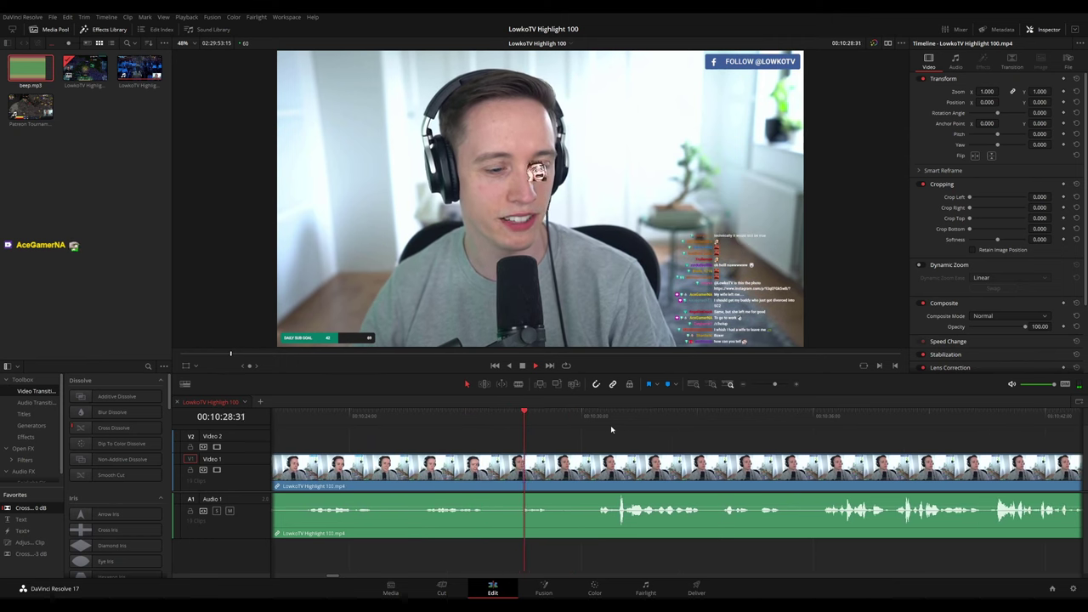
# Cut out the short pause from 00:10:29:29 to about 00:10:29:56, close the gap and resume playback
pyautogui.press('b')
pyautogui.click(560, 495)
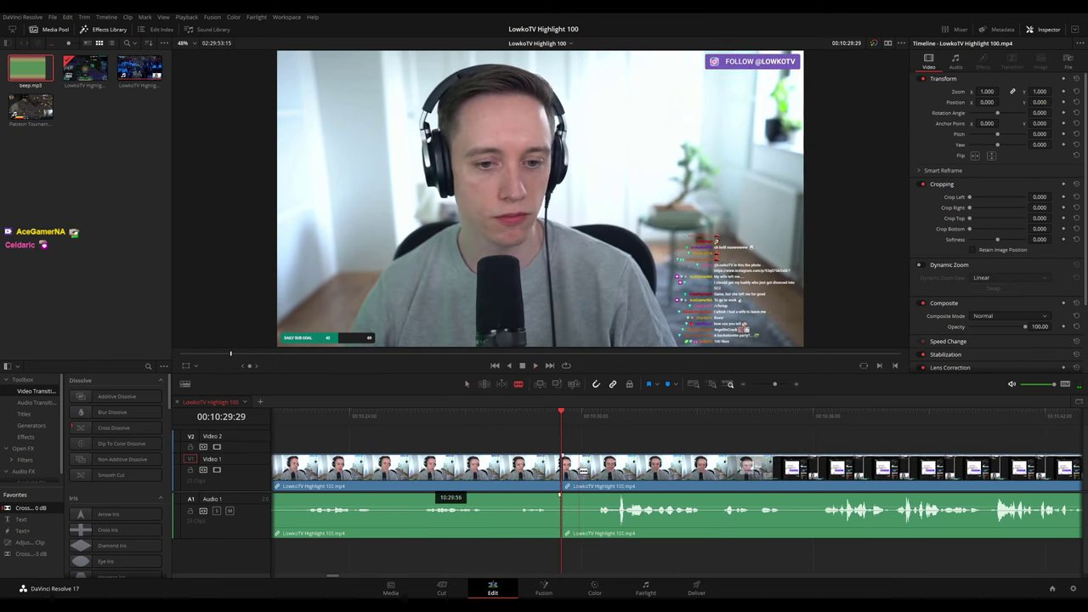
pyautogui.press('Delete')
pyautogui.press('space')
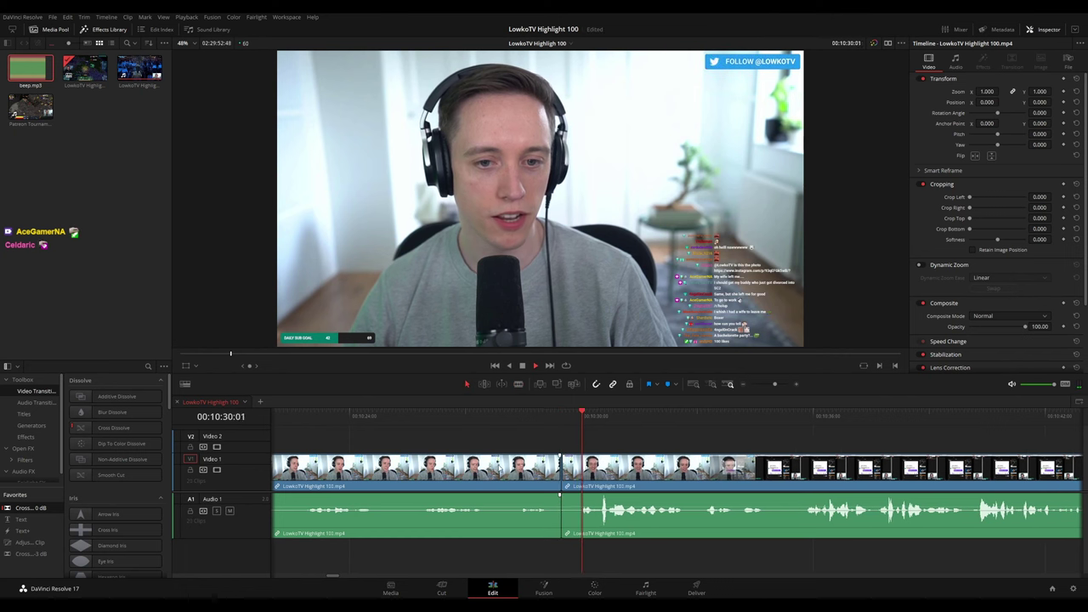
# Play on from 00:10:30 into the Reddit post scene to about 00:10:38
pyautogui.click(728, 435)
pyautogui.moveTo(806, 445); pyautogui.dragTo(641, 440)
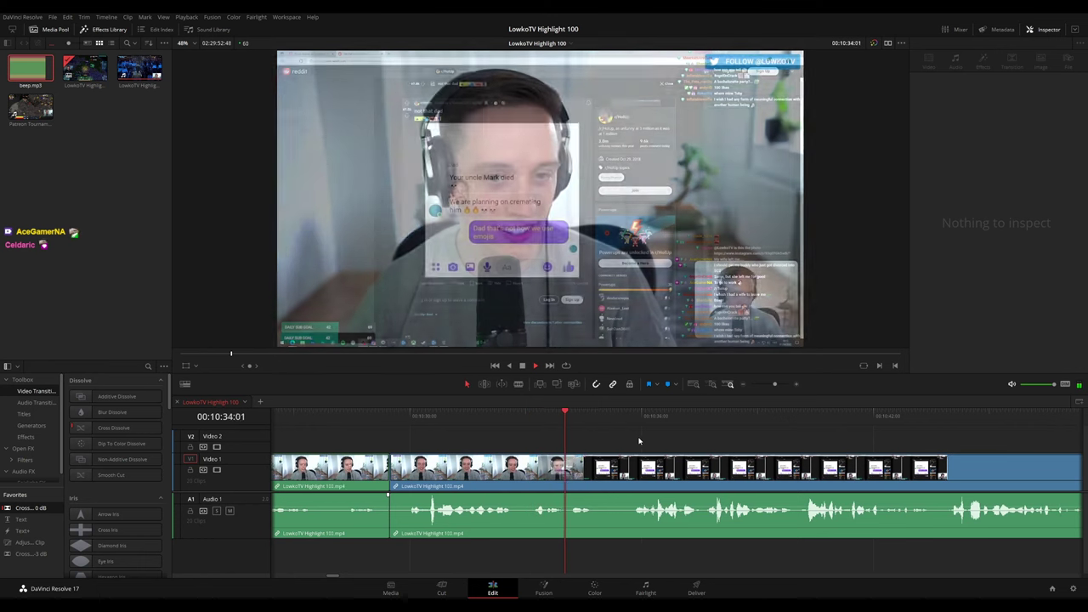
pyautogui.moveTo(777, 450); pyautogui.dragTo(599, 443)
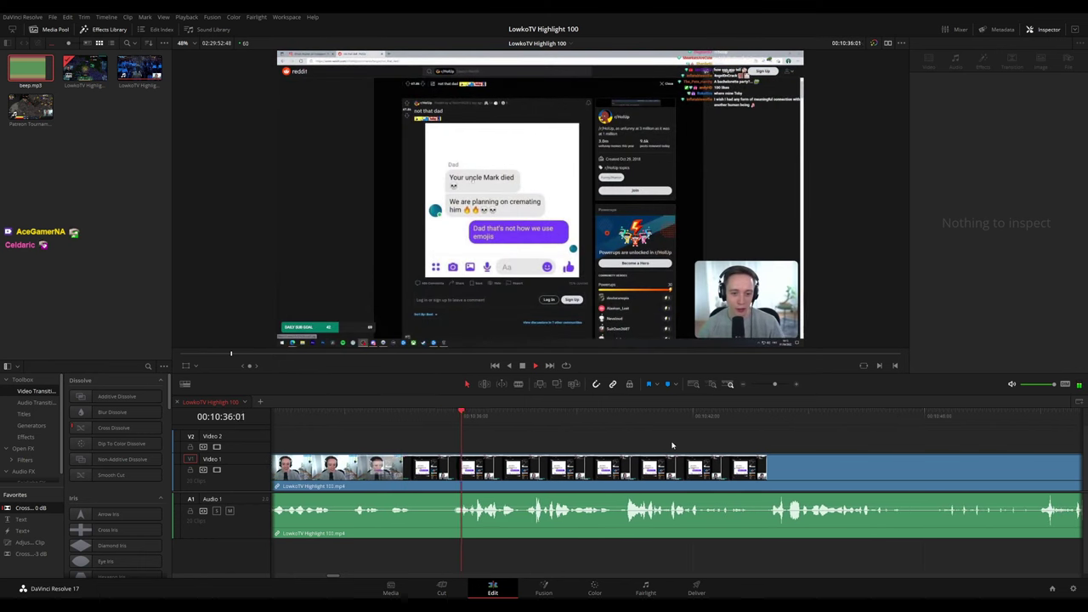
pyautogui.hscroll(3, 638, 443)
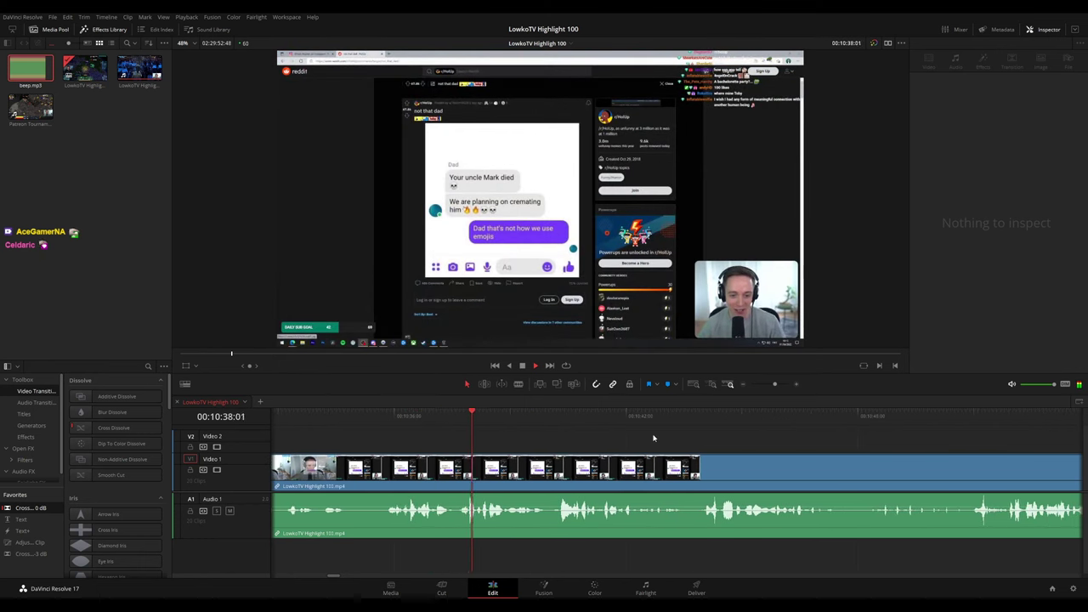
# Play the Reddit post scene on from 00:10:38 to about 00:11:01, listening for pauses to cut
pyautogui.hscroll(2, 653, 438)
pyautogui.hscroll(4, 692, 438)
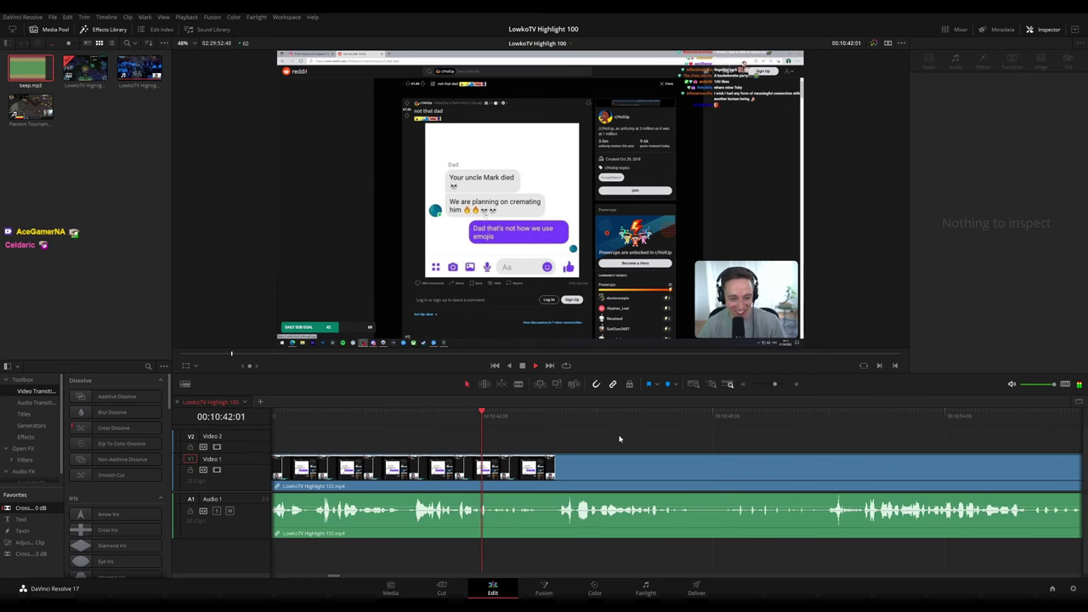
pyautogui.hscroll(3, 665, 440)
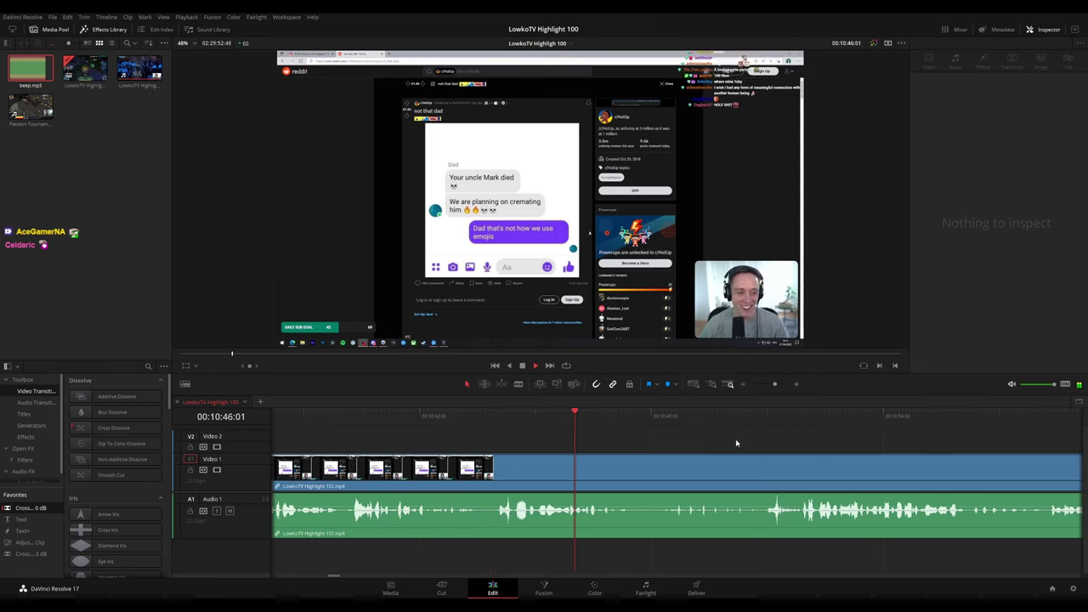
pyautogui.hscroll(8, 729, 442)
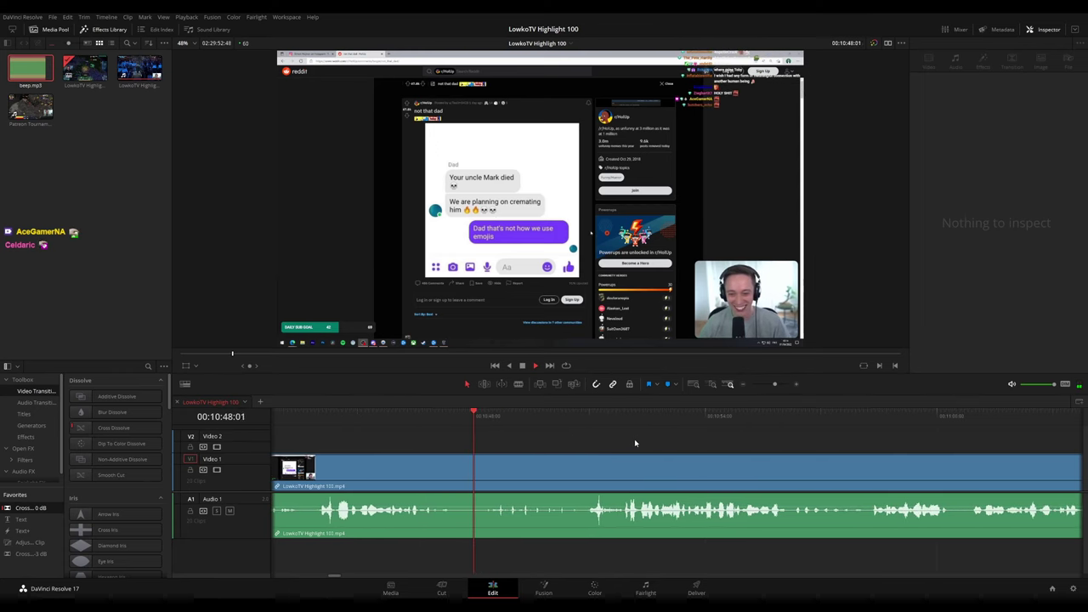
pyautogui.hscroll(3, 601, 439)
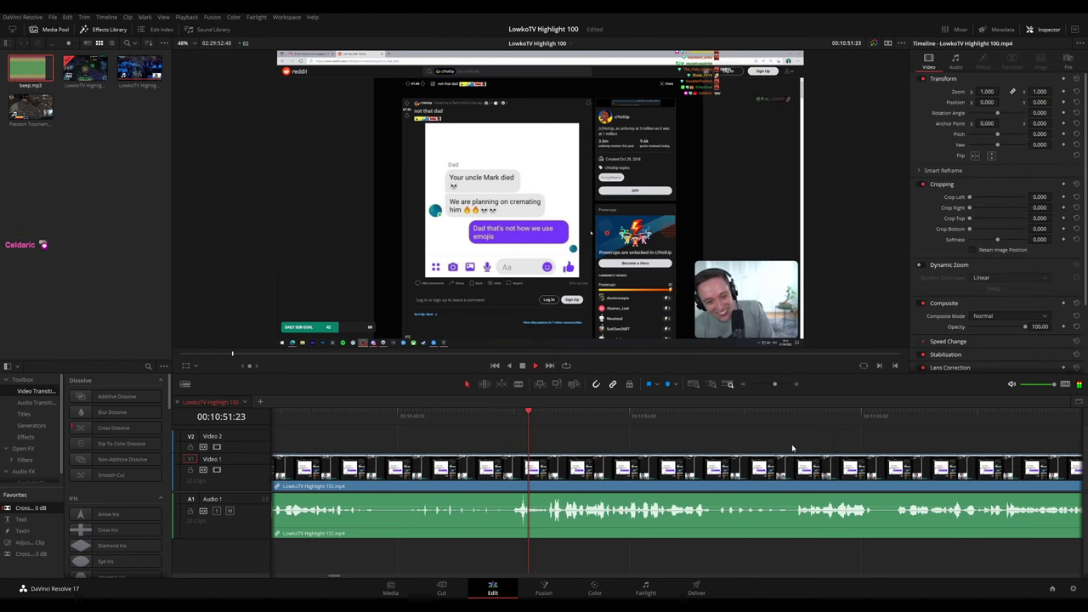
pyautogui.hscroll(8, 651, 440)
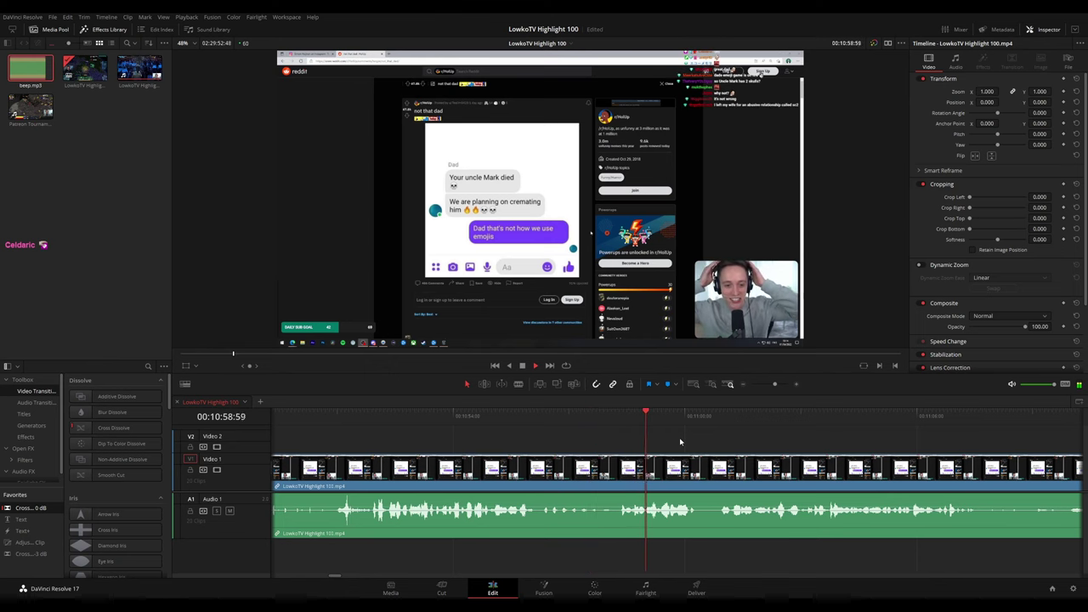
pyautogui.moveTo(857, 438); pyautogui.dragTo(581, 423)
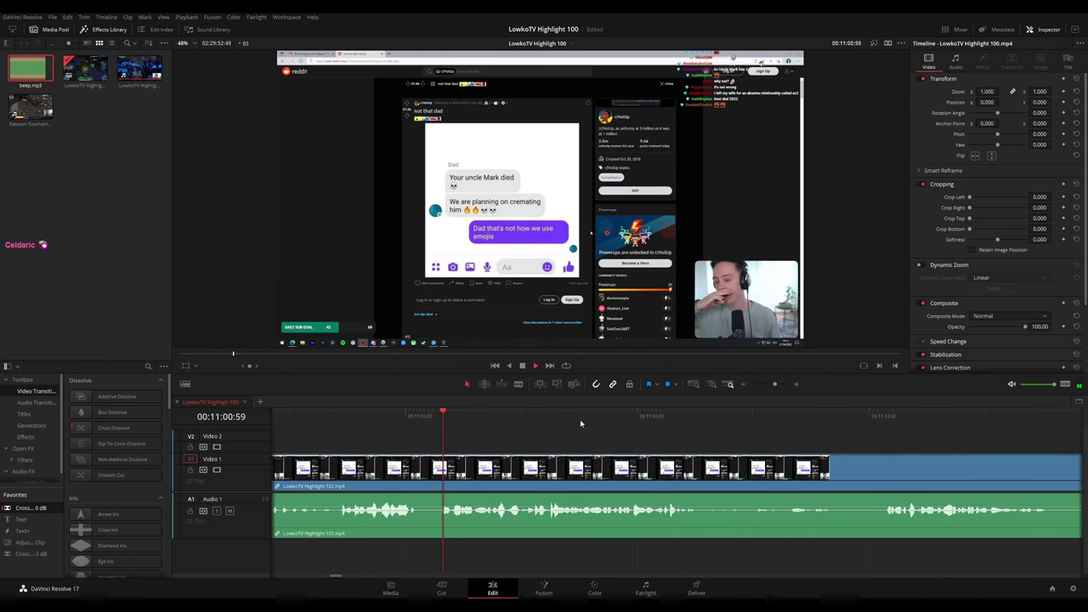
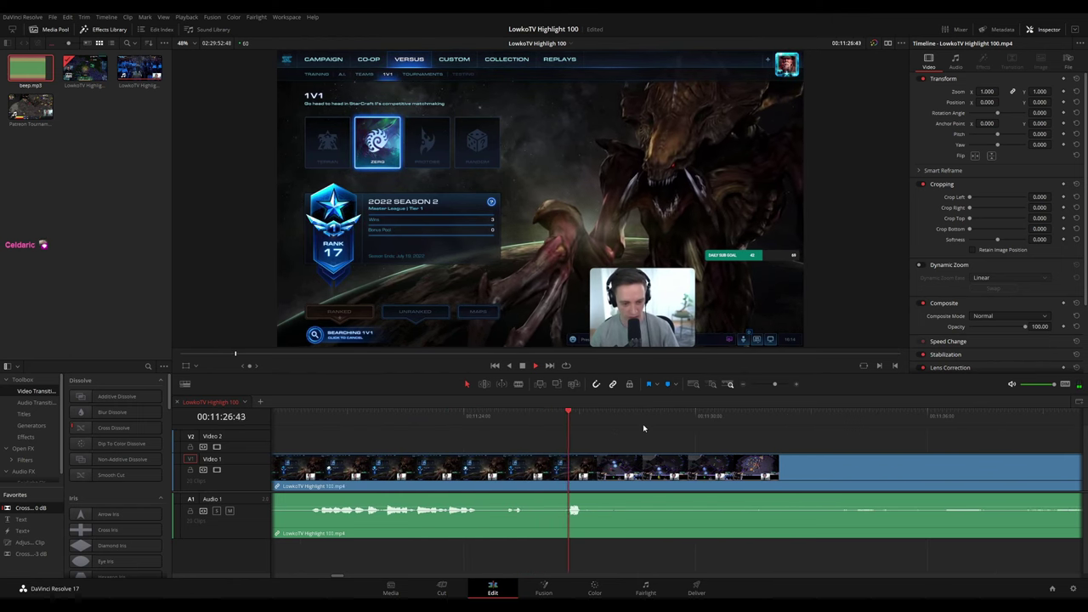
# Cut out the short section at 00:11:27:31 where the match begins, close the gap and resume playback
pyautogui.press('space')
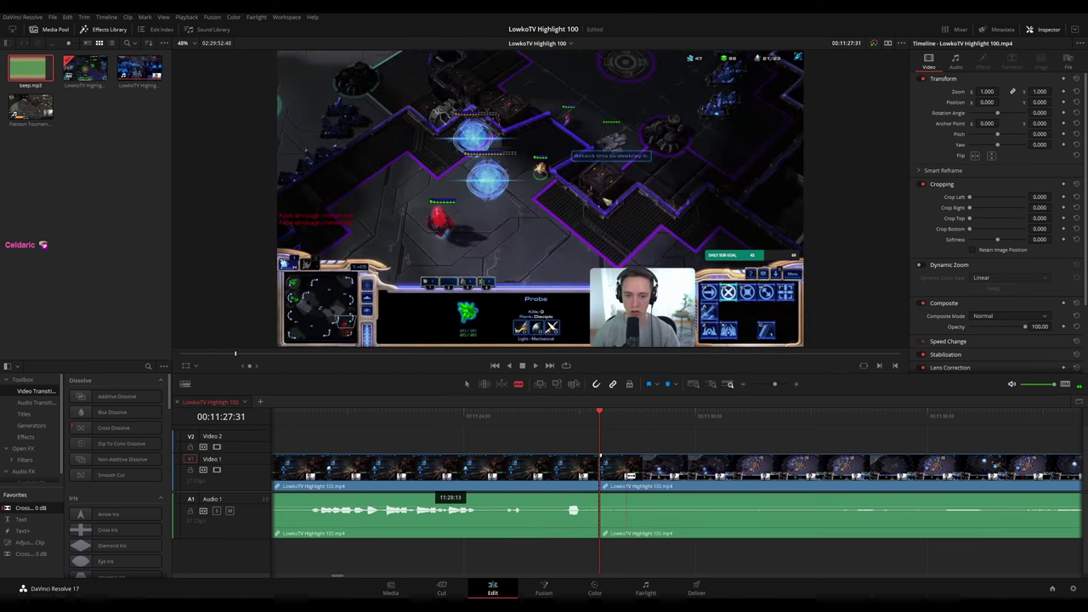
pyautogui.press('Delete')
pyautogui.press('space')
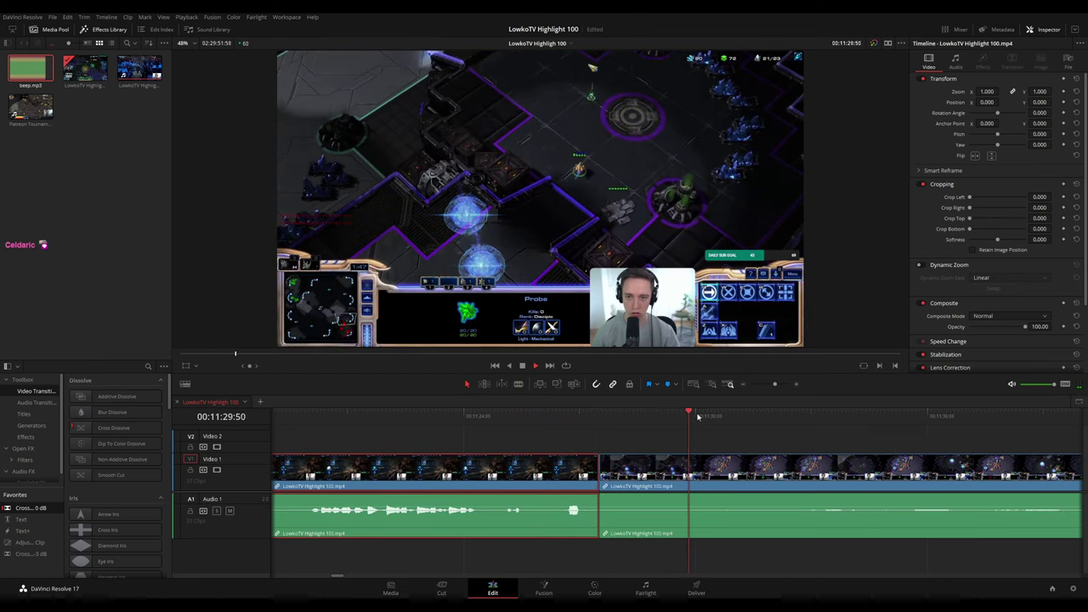
# Add a 0 dB crossfade at the 00:11:27:31 audio cut
pyautogui.click(777, 444)
pyautogui.moveTo(870, 441); pyautogui.dragTo(613, 428)
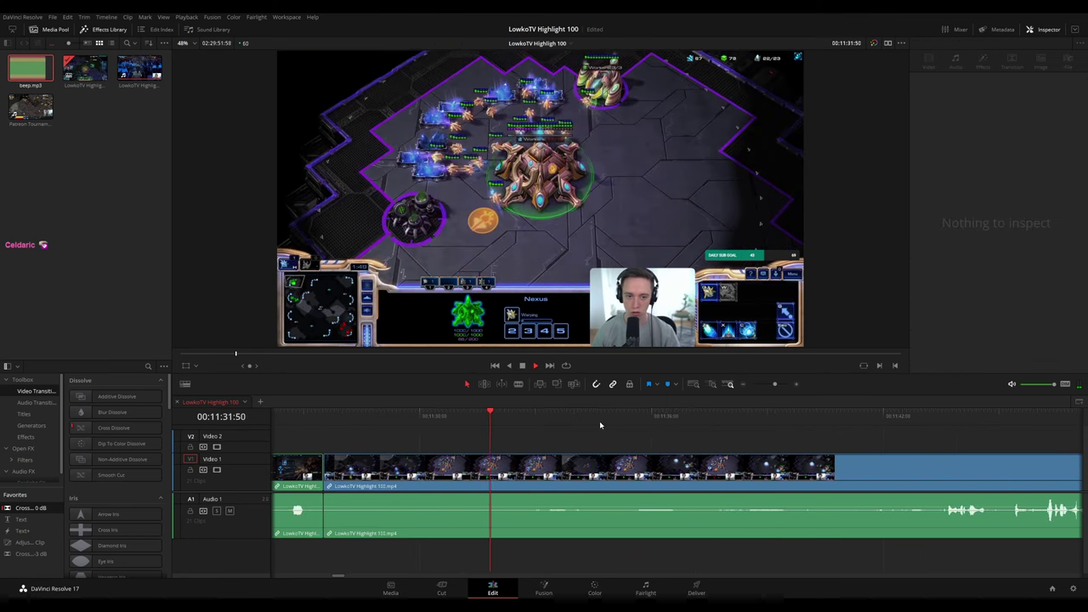
pyautogui.moveTo(42, 509); pyautogui.dragTo(364, 521)
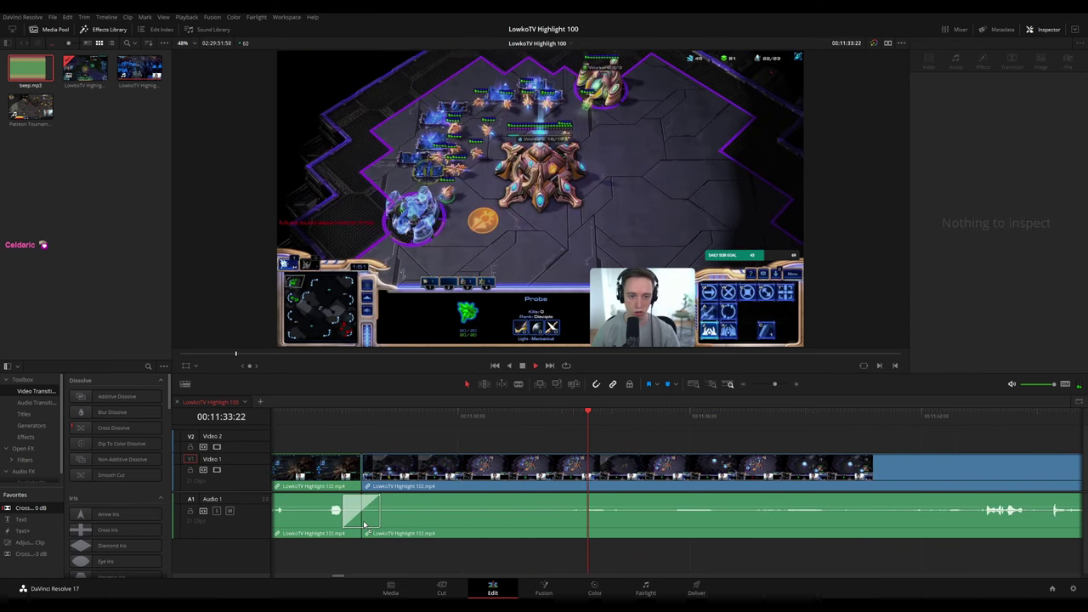
# Play the match scene on from about 00:11:33 into the zoomed webcam scene at about 00:12:02
pyautogui.hscroll(3, 572, 429)
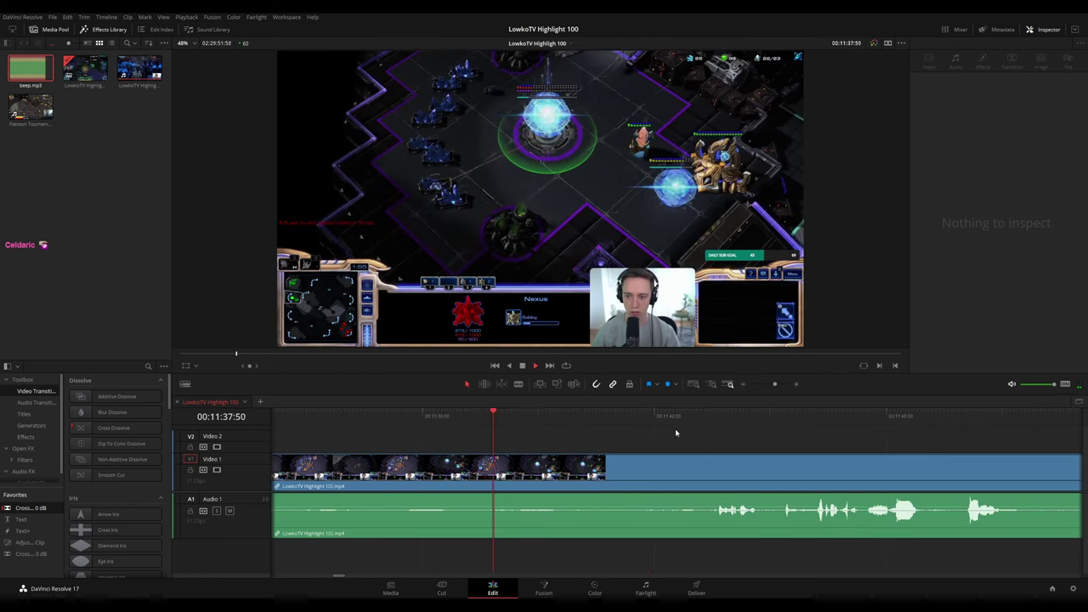
pyautogui.hscroll(1, 675, 429)
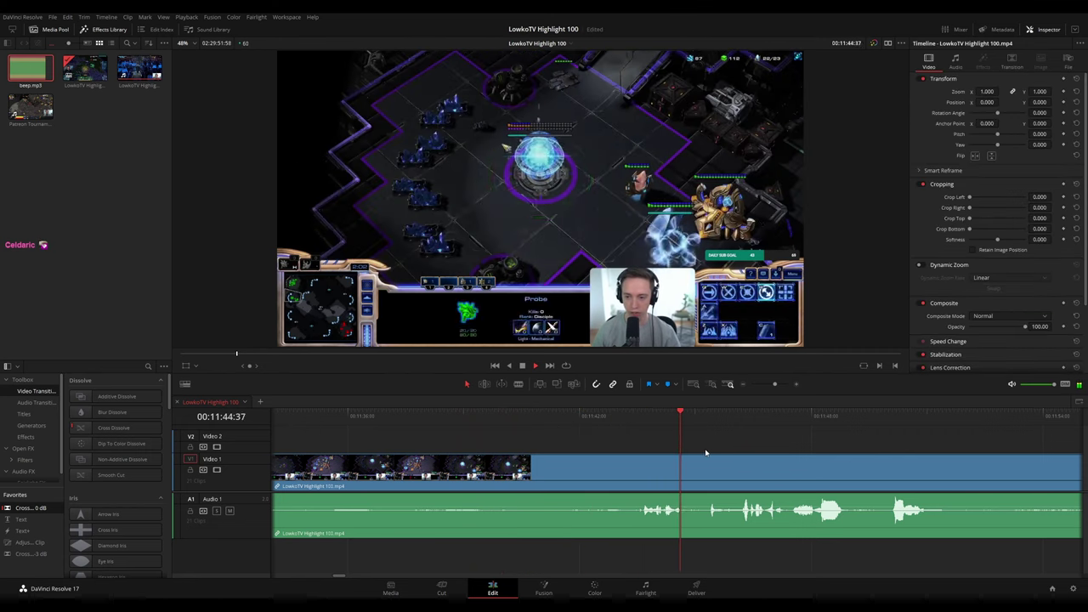
pyautogui.moveTo(858, 448); pyautogui.dragTo(547, 432)
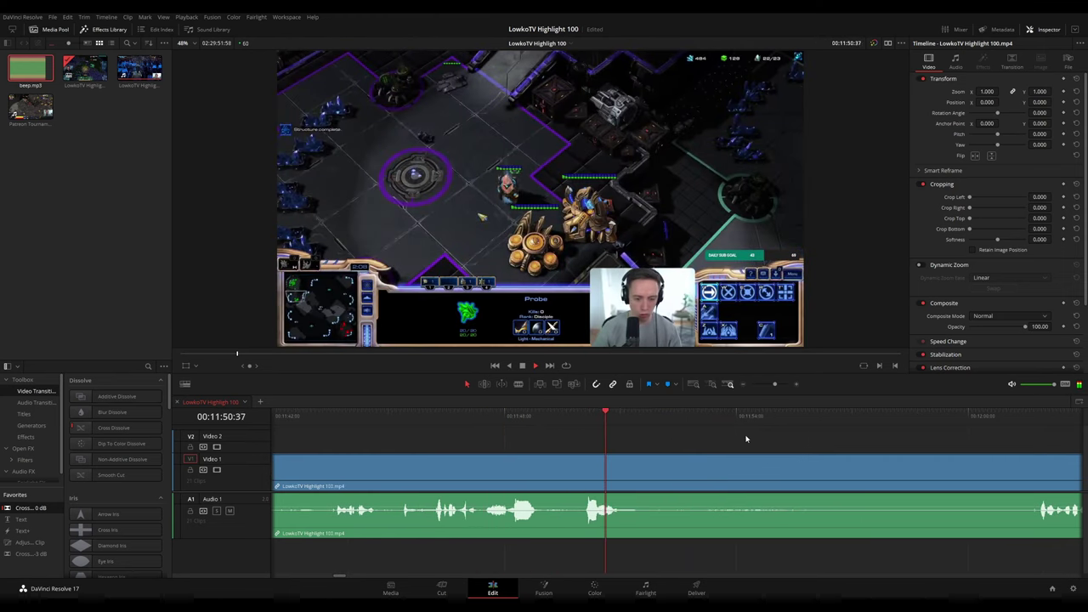
pyautogui.hscroll(3, 692, 437)
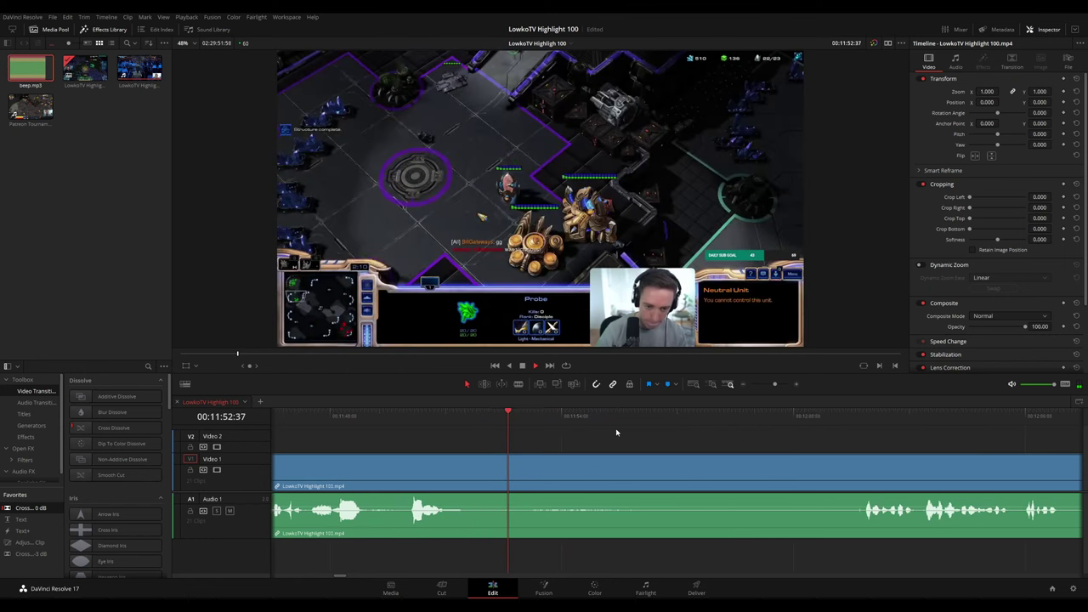
pyautogui.hscroll(3, 625, 437)
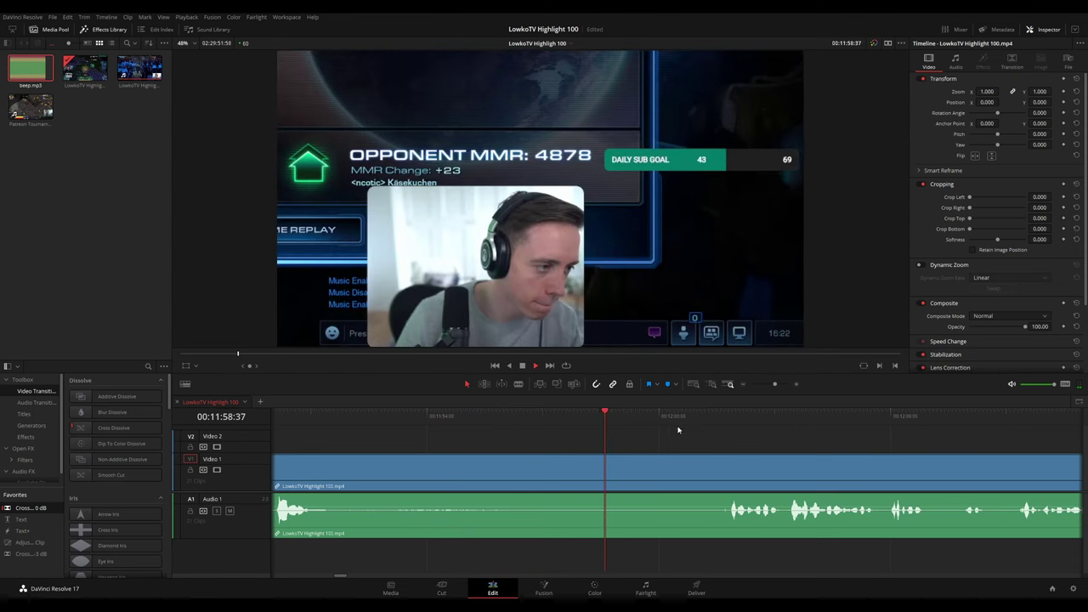
pyautogui.hscroll(5, 678, 429)
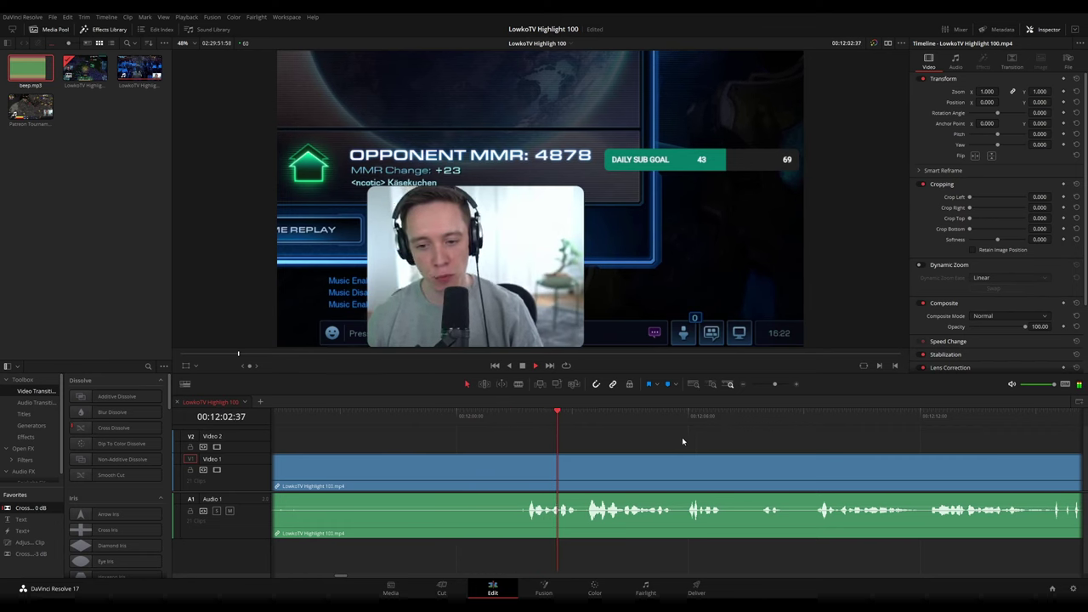
# Cut out the tiny noise from 00:12:01:41 to about 00:12:01:44 before the speech, close the gap and resume playback
pyautogui.press('space')
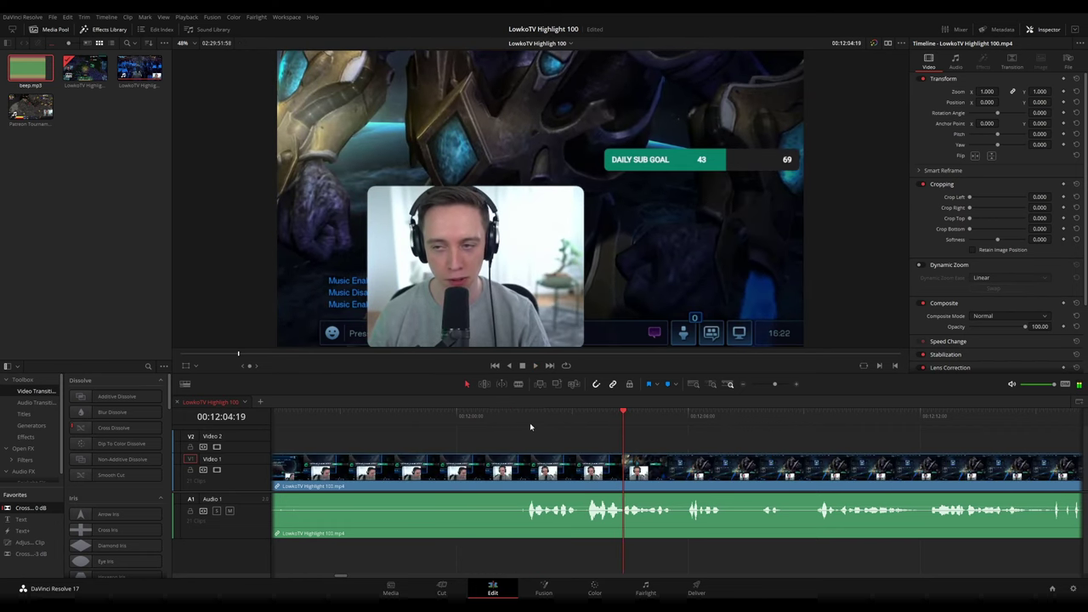
pyautogui.moveTo(510, 418); pyautogui.dragTo(521, 418)
pyautogui.scroll(4, 755, 457)
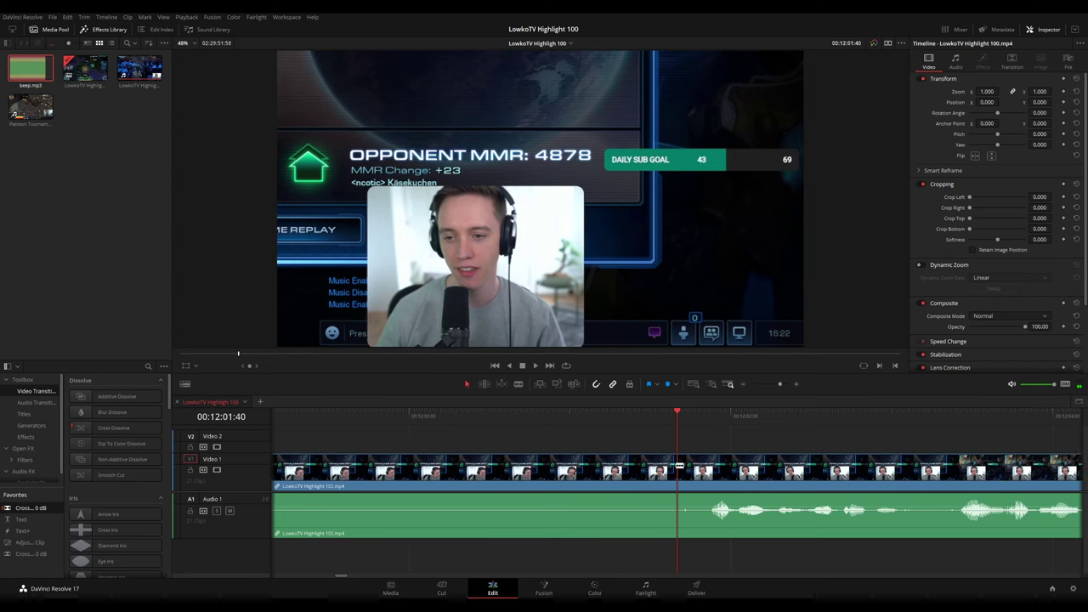
pyautogui.hotkey('ctrl', 'z')
pyautogui.scroll(3, 716, 455)
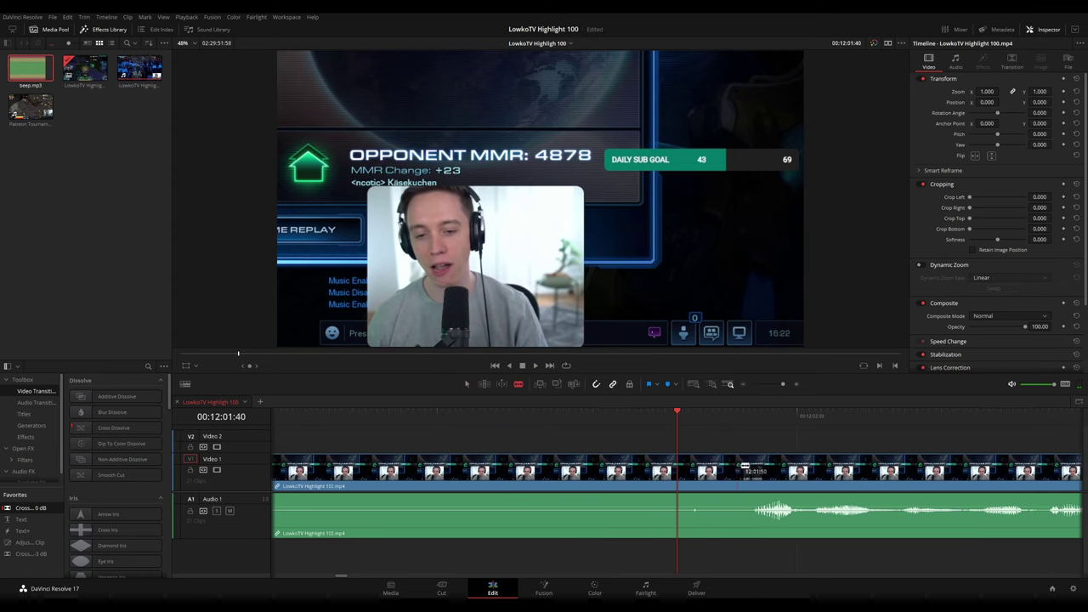
pyautogui.click(683, 422)
pyautogui.click(693, 467)
pyautogui.click(707, 471)
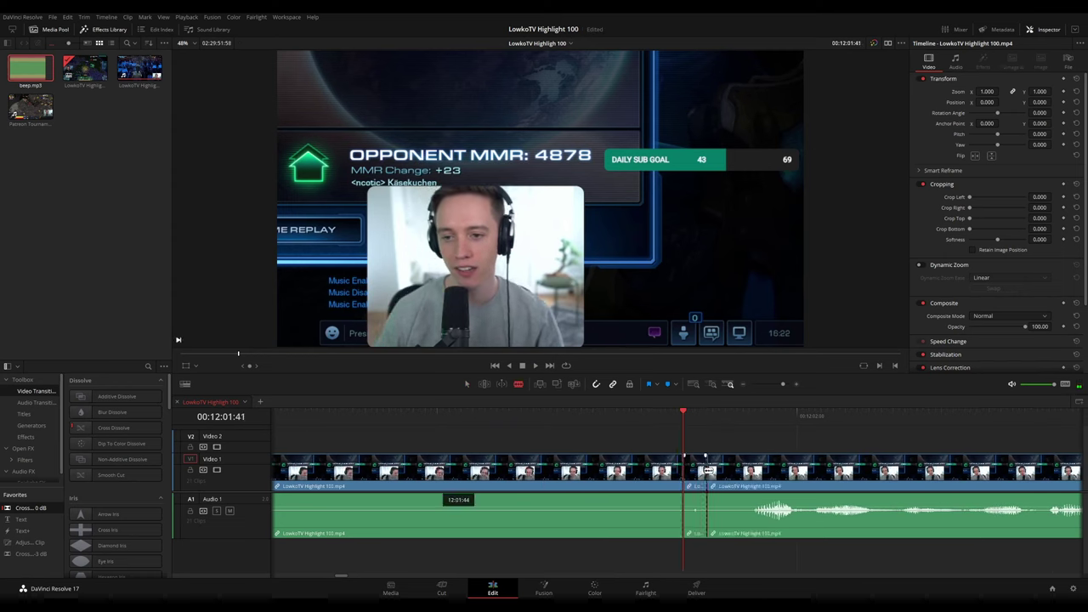
pyautogui.press('Delete')
pyautogui.press('space')
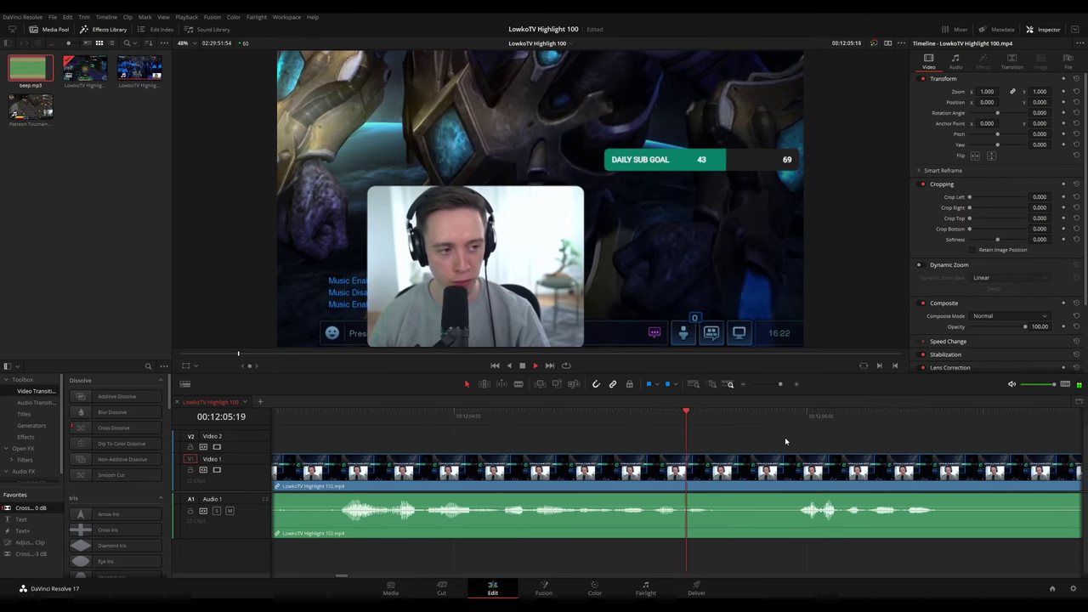
# Play on from about 00:12:05 through the matchmaking screen to about 00:12:19, checking for sections to cut
pyautogui.click(786, 441)
pyautogui.scroll(-3, 798, 443)
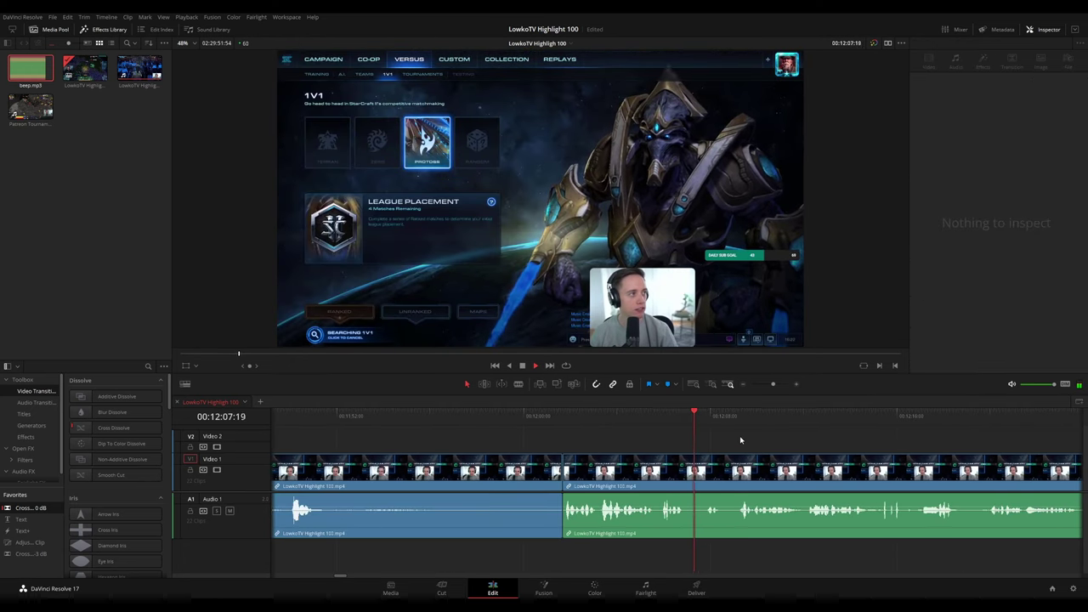
pyautogui.moveTo(775, 443); pyautogui.dragTo(567, 436)
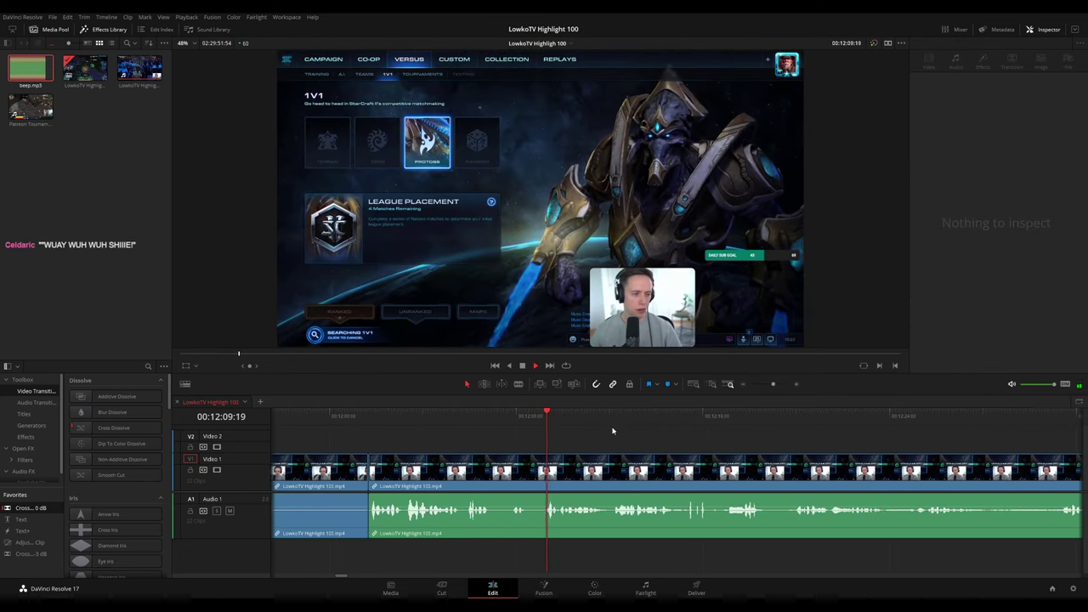
pyautogui.scroll(1, 674, 443)
pyautogui.moveTo(778, 444); pyautogui.dragTo(541, 435)
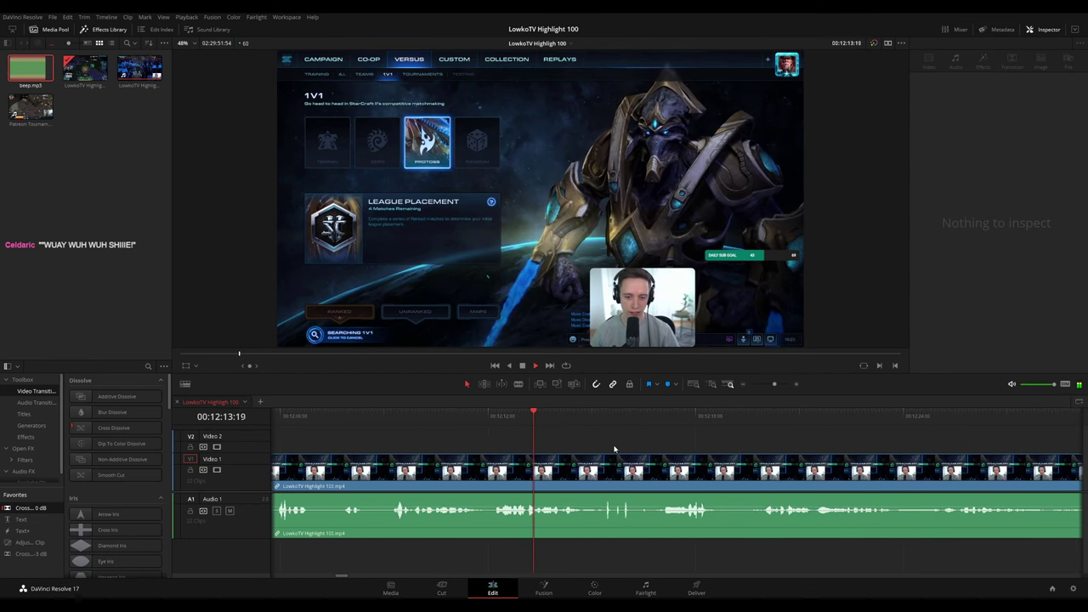
pyautogui.moveTo(707, 454); pyautogui.dragTo(542, 447)
pyautogui.scroll(-3, 639, 457)
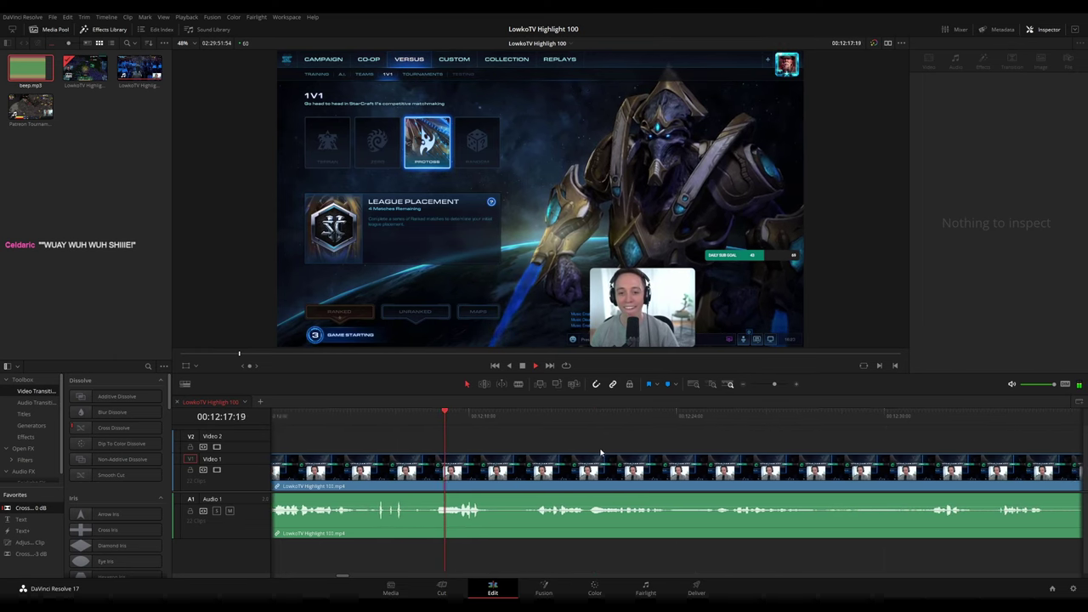
pyautogui.scroll(-2, 575, 460)
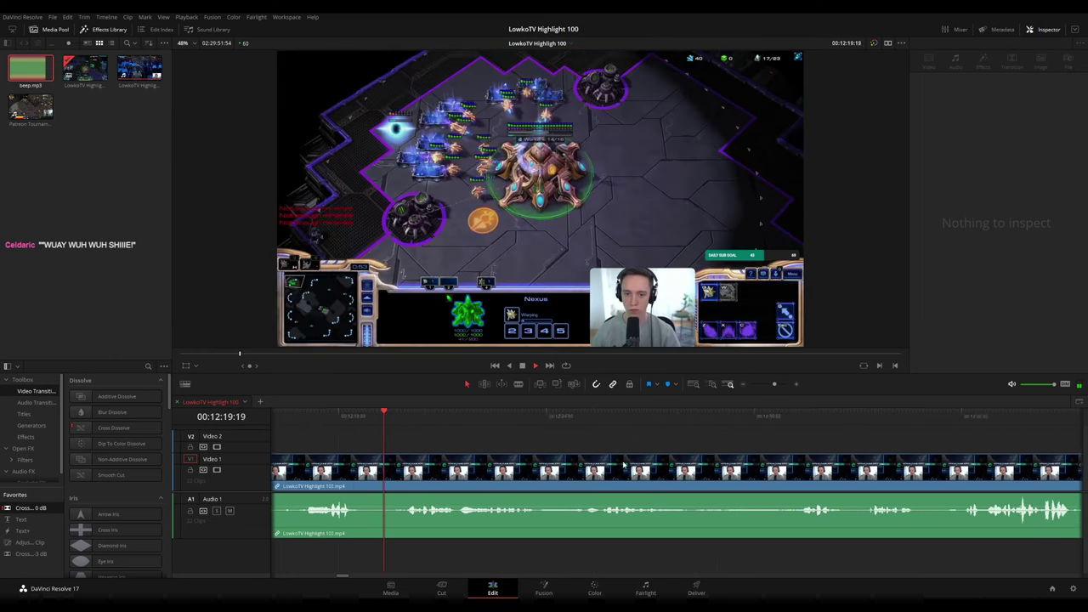
# Cut out the short section starting at 00:12:19:01 before the new match, close the gap and resume playback
pyautogui.scroll(3, 508, 447)
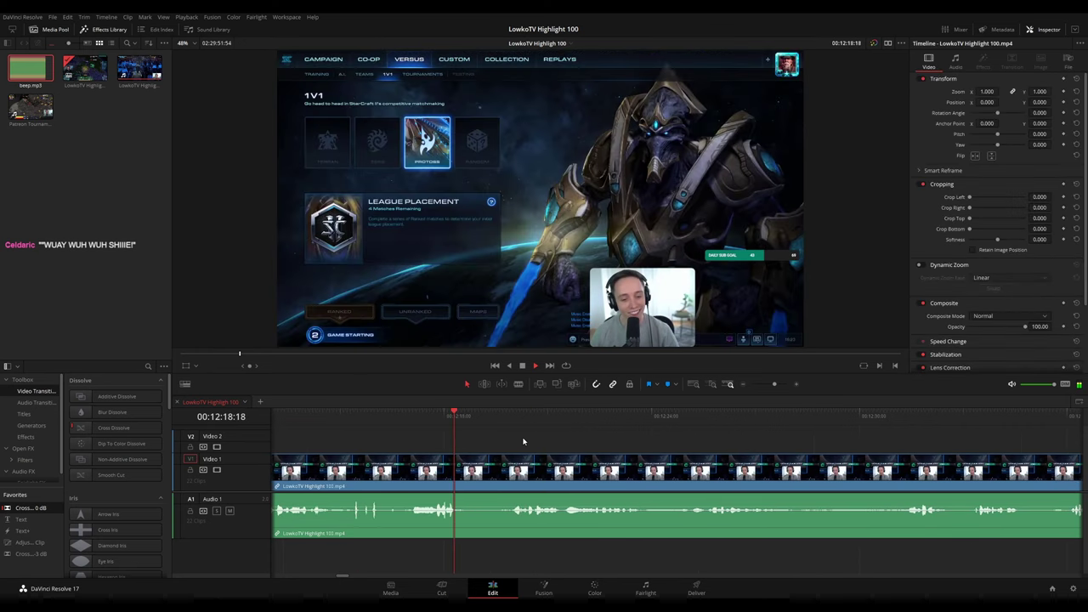
pyautogui.click(717, 472)
pyautogui.click(755, 476)
pyautogui.press('a')
pyautogui.click(741, 475)
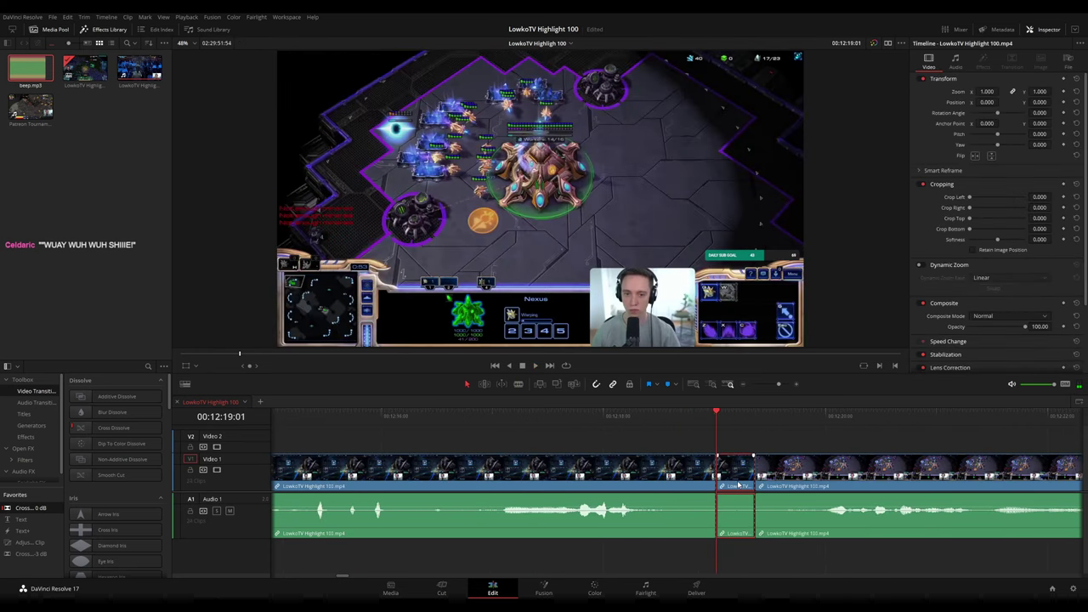
pyautogui.press('Delete')
pyautogui.press('space')
# Add a 0 dB crossfade at the 00:12:19:01 audio cut
pyautogui.click(702, 469)
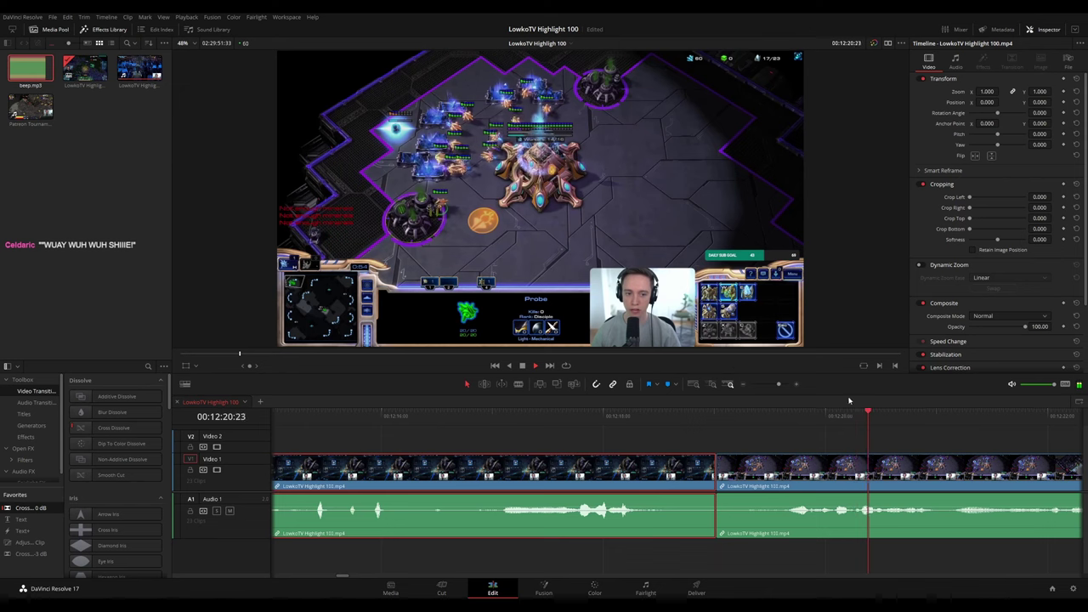
pyautogui.press('F1')
pyautogui.scroll(-7, 724, 457)
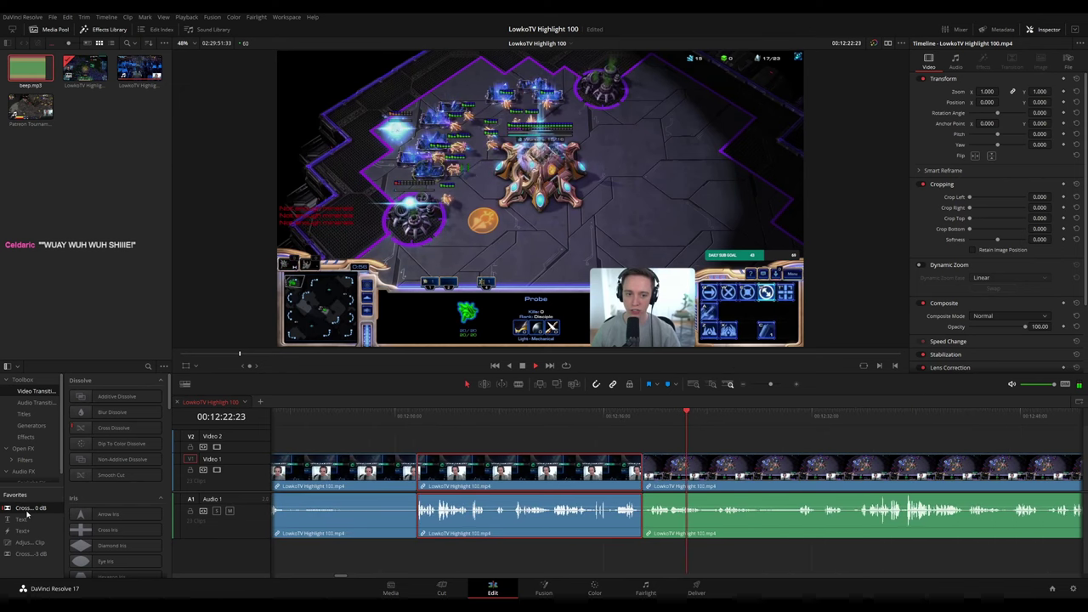
pyautogui.click(794, 438)
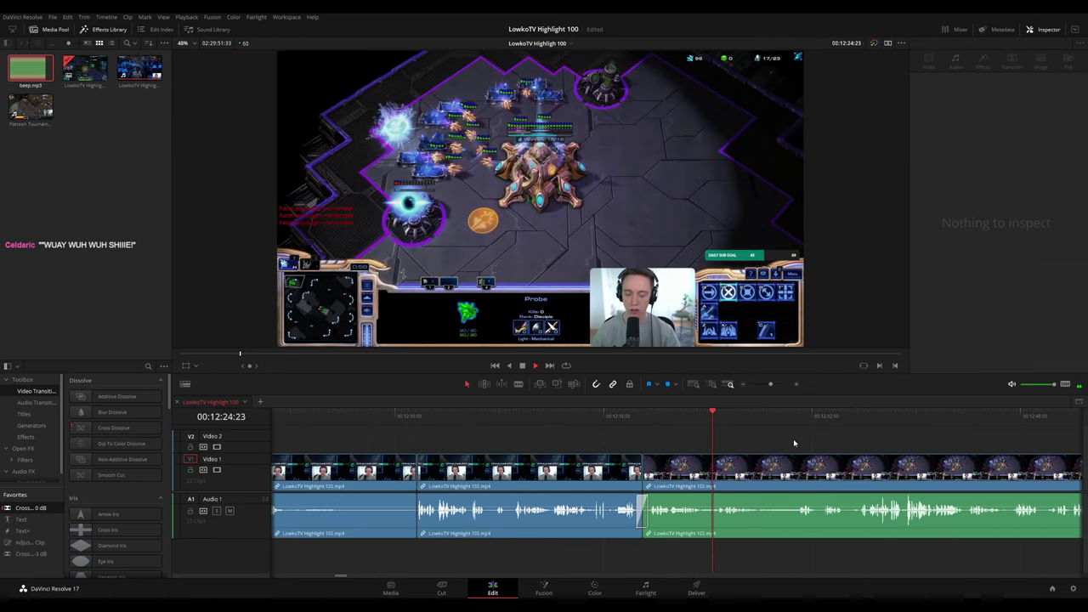
# Play the new match scene on from about 00:12:24, skipping ahead to around 00:12:31 and reviewing up to 00:12:43
pyautogui.moveTo(799, 441); pyautogui.dragTo(549, 423)
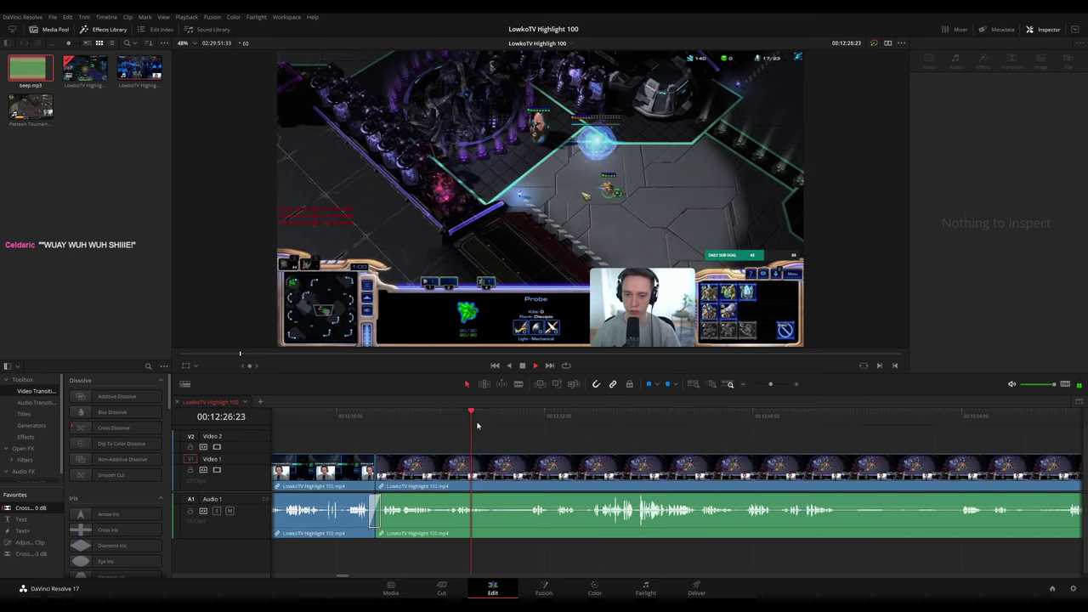
pyautogui.click(503, 416)
pyautogui.click(521, 424)
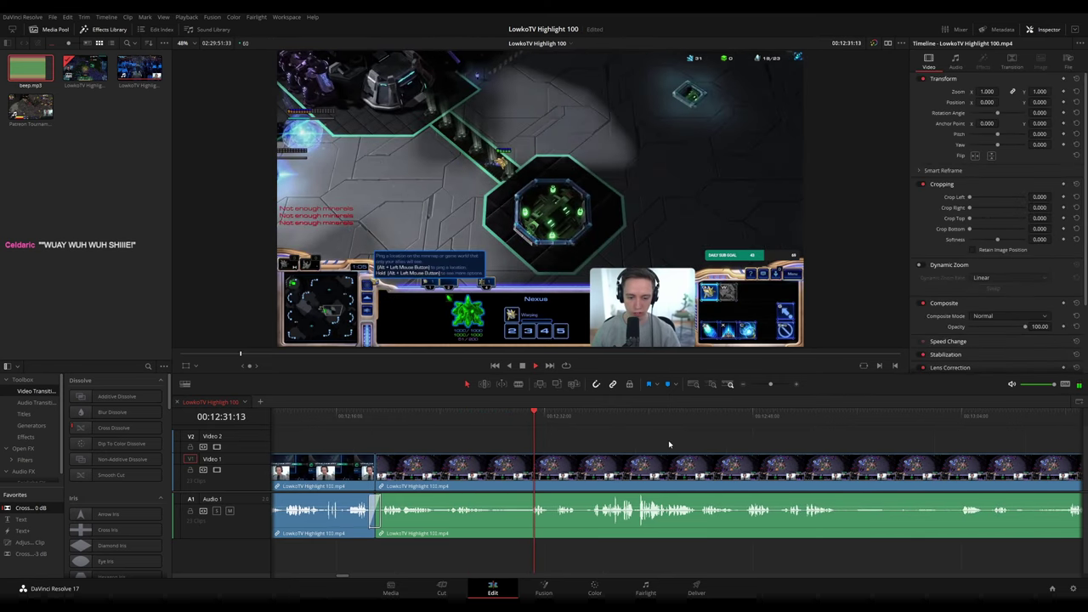
pyautogui.moveTo(683, 446); pyautogui.dragTo(551, 442)
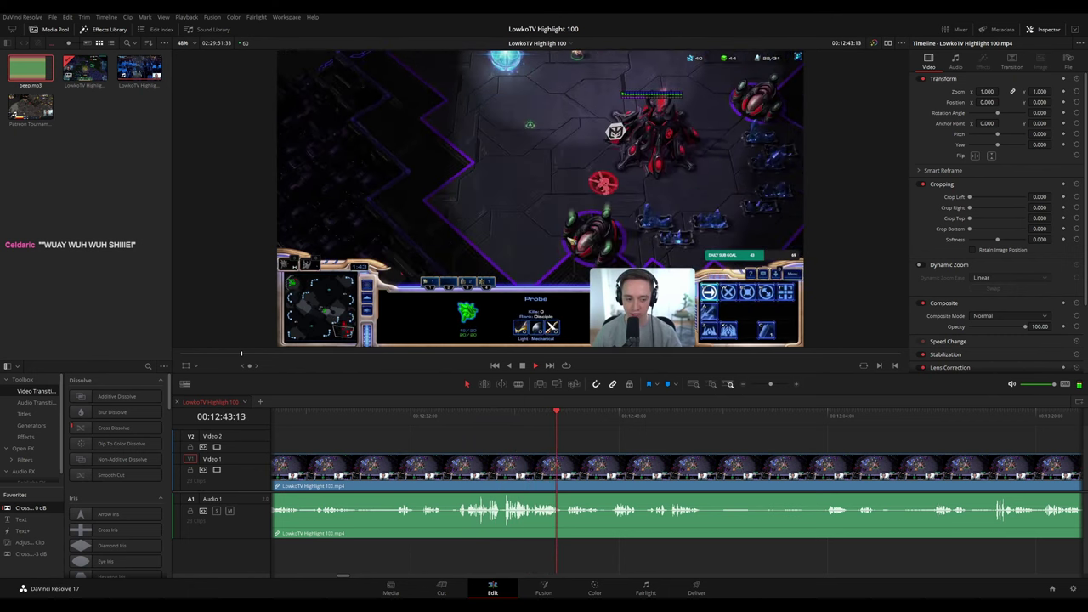
# Review the match footage from about 00:12:43 to about 00:12:57, checking for sections to cut
pyautogui.hotkey('ctrl', '=')
pyautogui.hotkey('ctrl', '=')
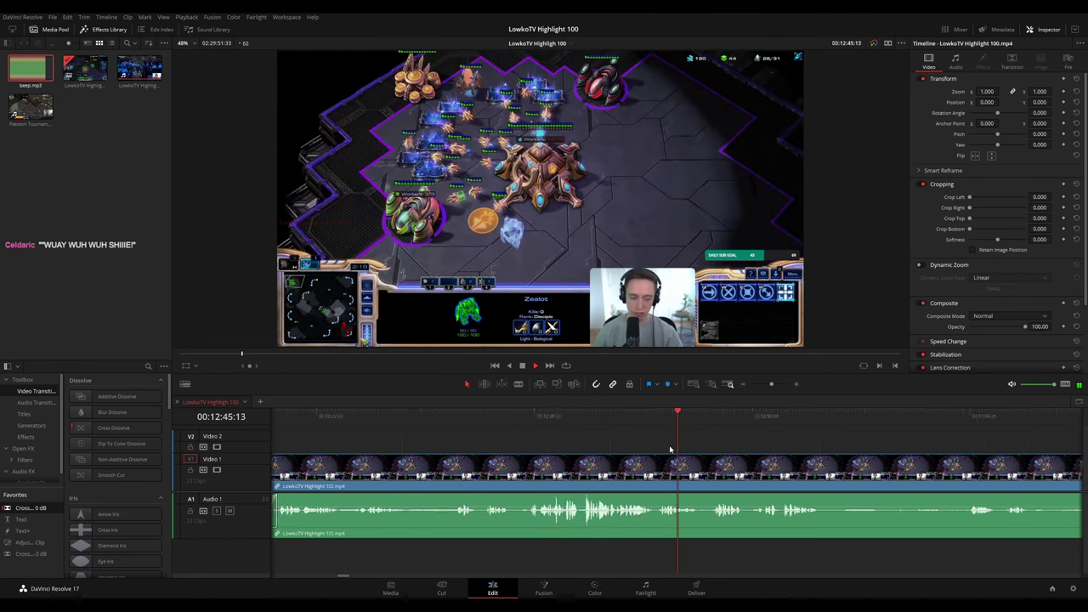
pyautogui.moveTo(748, 457); pyautogui.dragTo(579, 448)
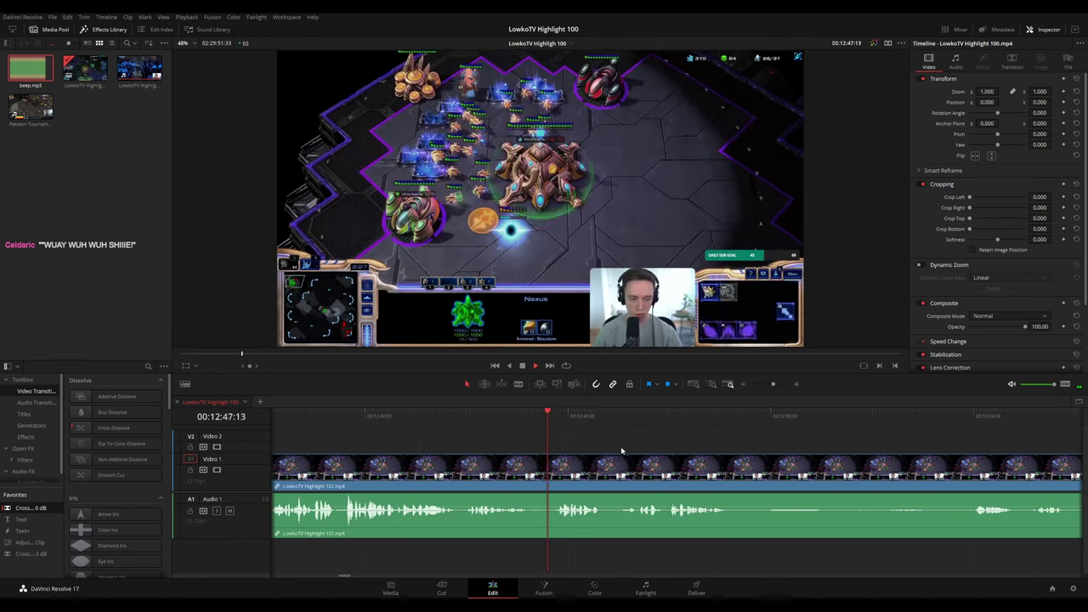
pyautogui.hscroll(3, 535, 438)
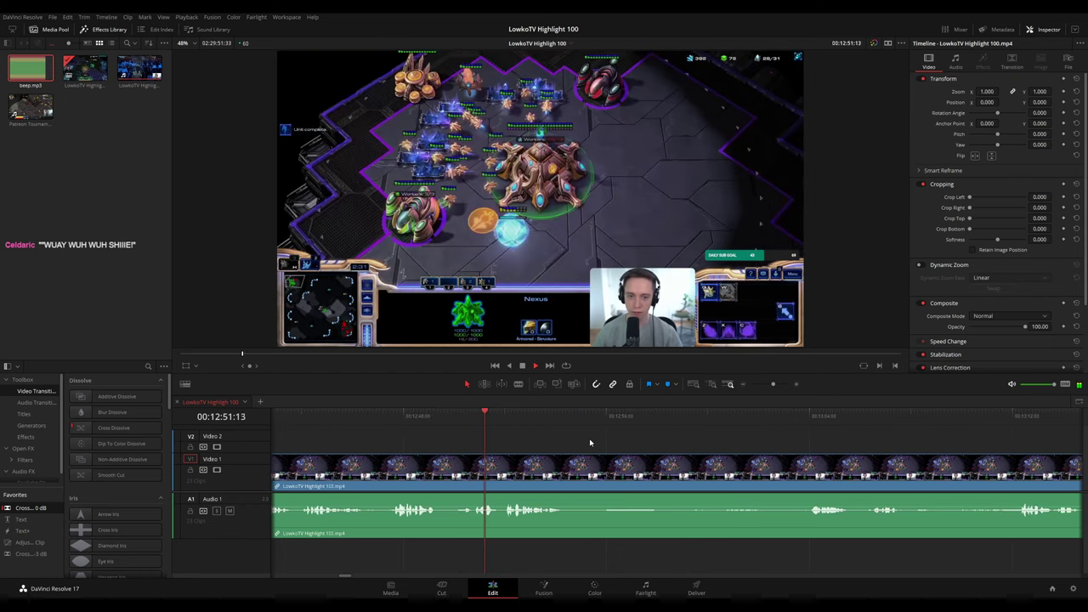
pyautogui.hscroll(3, 545, 438)
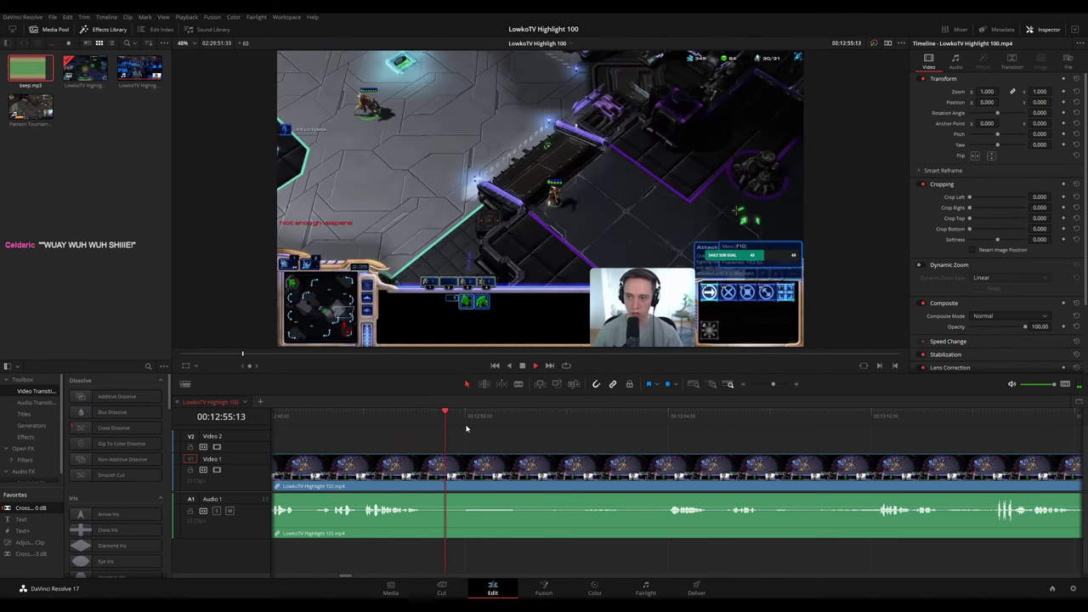
pyautogui.hscroll(2, 493, 434)
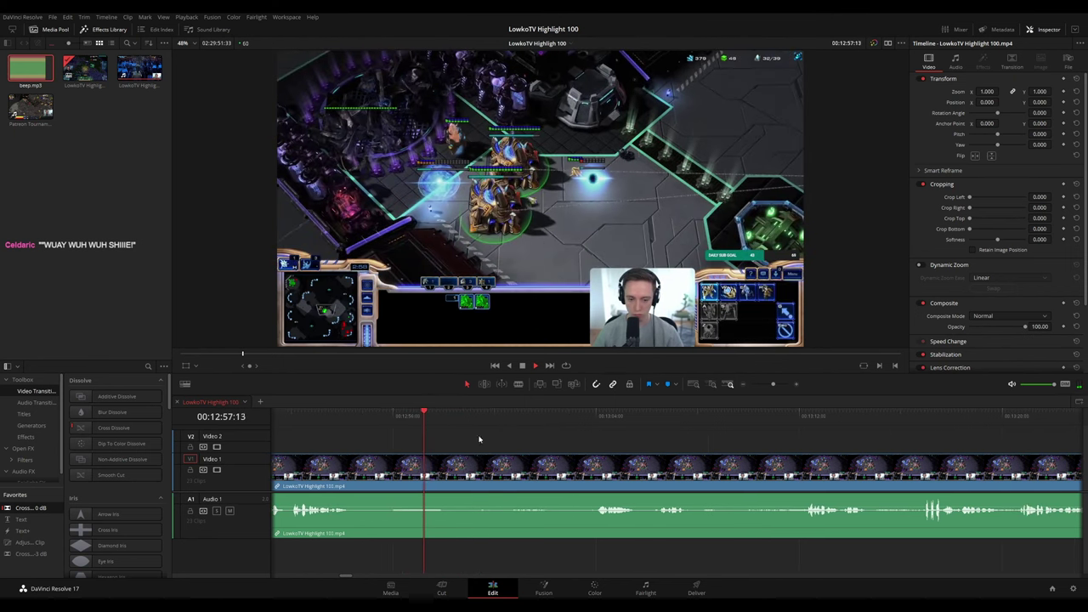
# Skip ahead past 00:12:57, recheck the part around 00:13:09 and play on to about 00:13:43
pyautogui.click(475, 421)
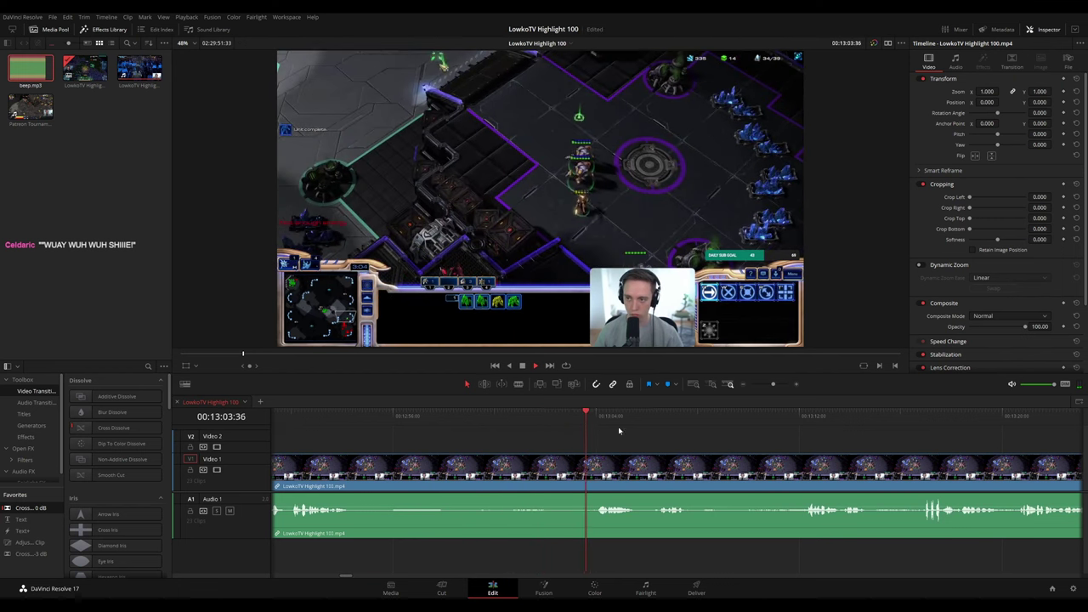
pyautogui.hscroll(4, 594, 435)
pyautogui.moveTo(594, 435); pyautogui.dragTo(554, 431)
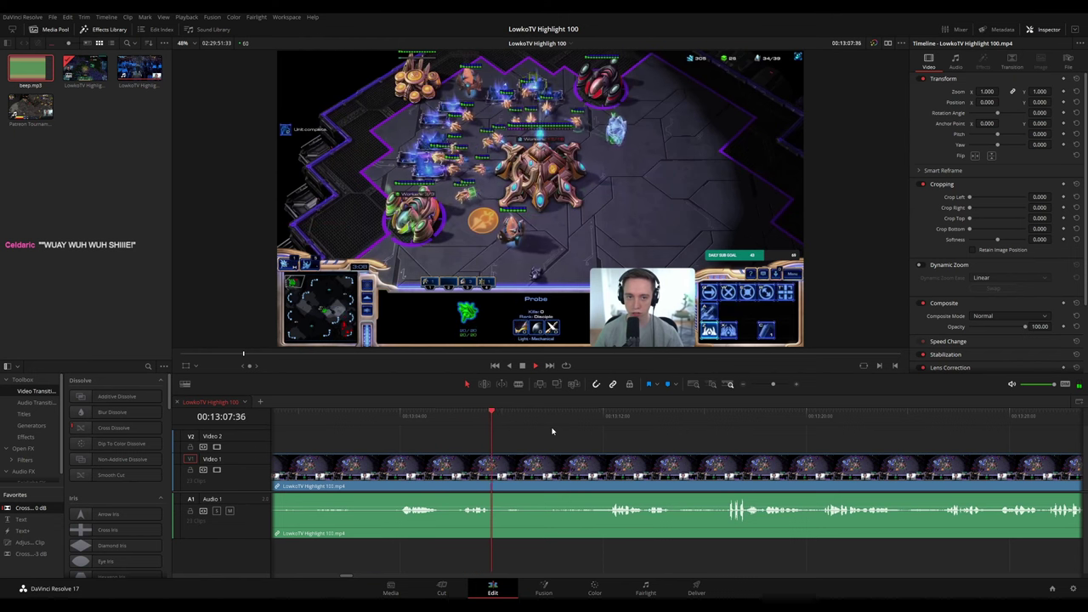
pyautogui.click(530, 423)
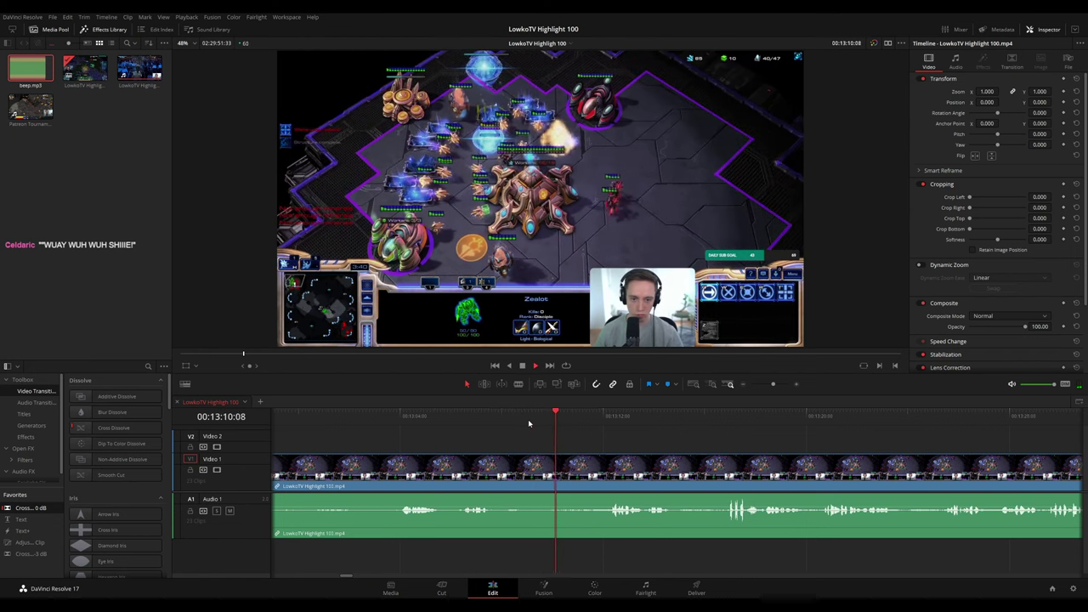
pyautogui.click(501, 419)
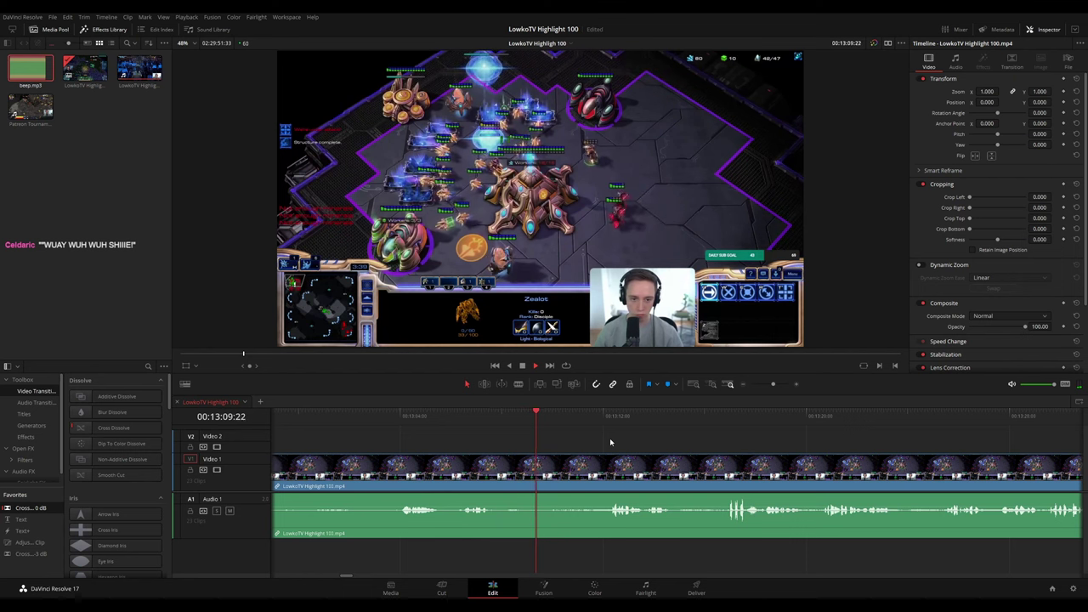
pyautogui.moveTo(747, 454); pyautogui.dragTo(556, 432)
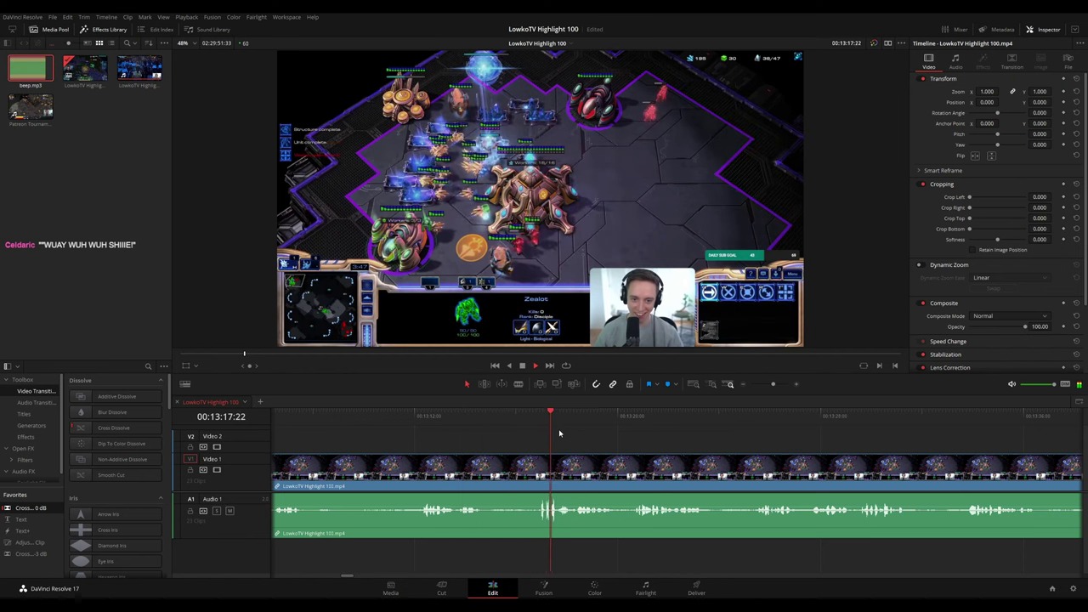
pyautogui.hscroll(4, 658, 442)
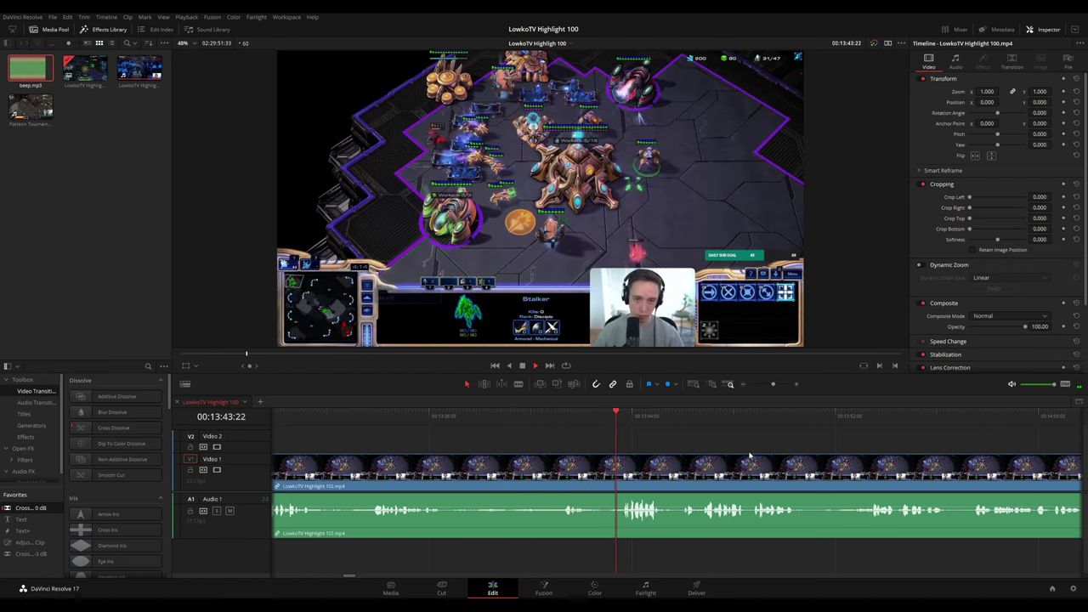
# Split off the short section from 00:13:43:54 to about 00:13:44:04 and silence its audio
pyautogui.press('space')
pyautogui.scroll(4, 646, 457)
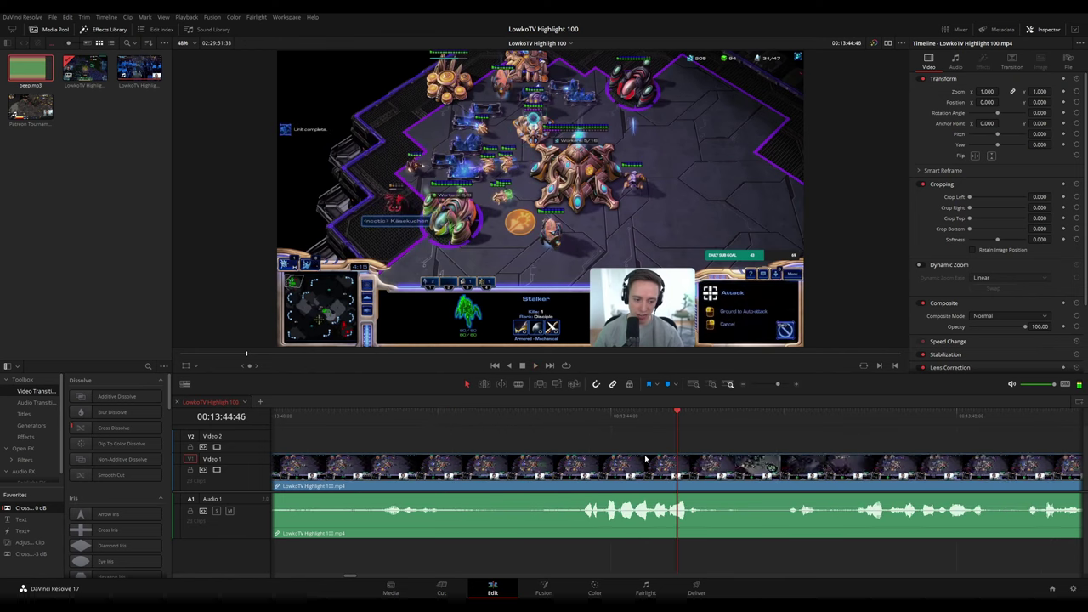
pyautogui.moveTo(468, 416); pyautogui.dragTo(451, 417)
pyautogui.press('space')
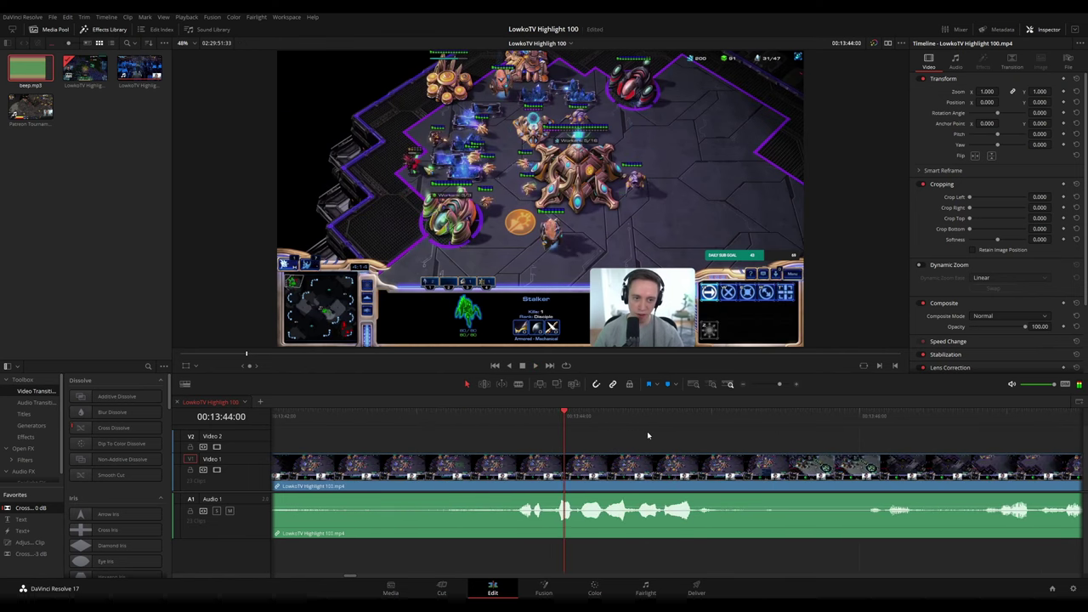
pyautogui.click(515, 418)
pyautogui.press('space')
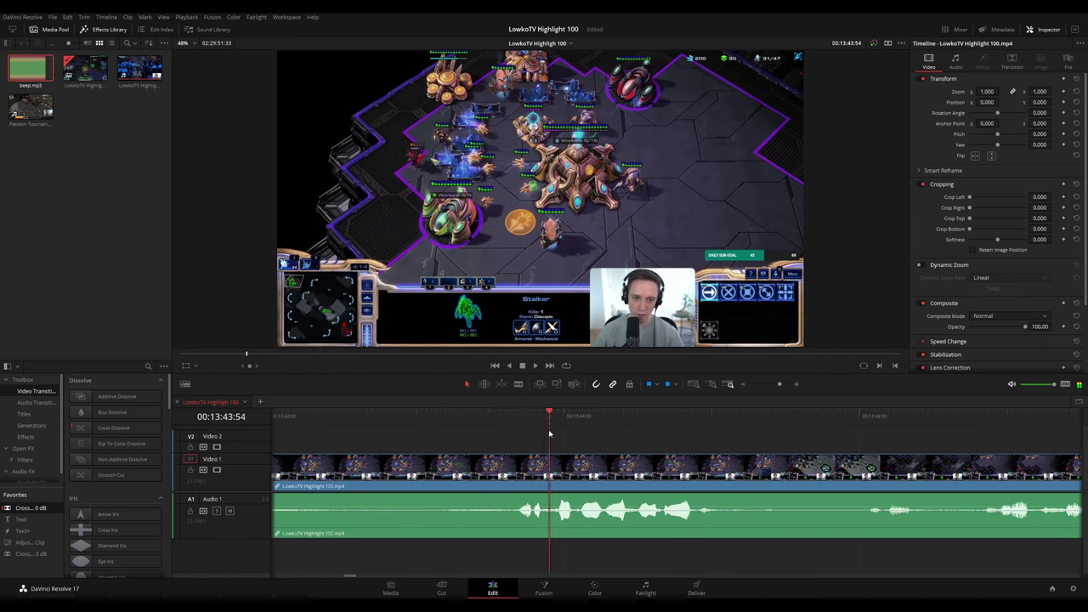
pyautogui.press('b')
pyautogui.click(549, 468)
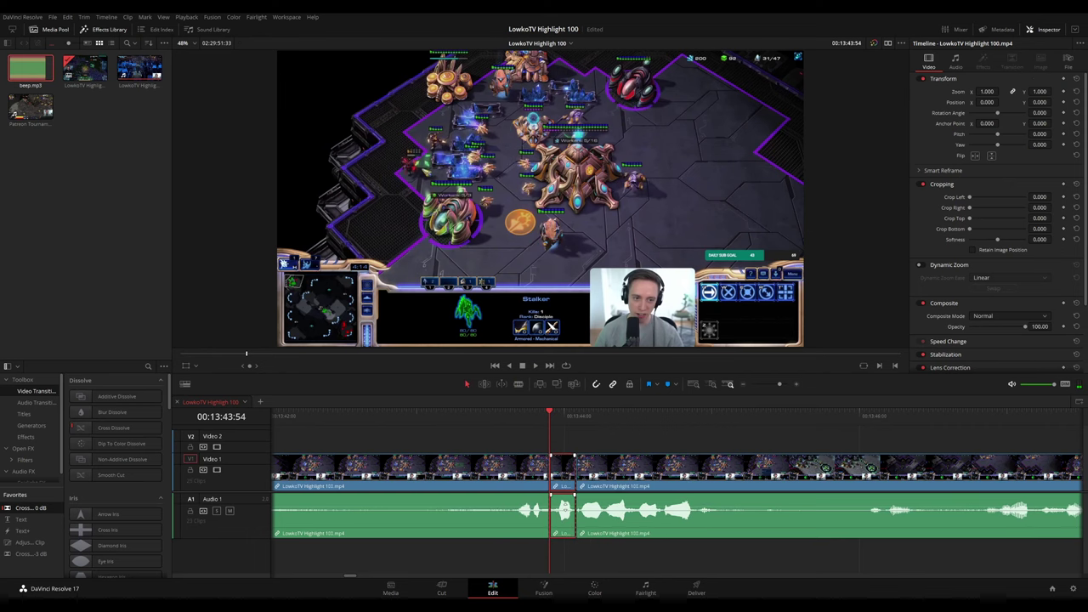
pyautogui.click(569, 534)
# Place beep.mp3 on a second audio track under the silenced section, trimmed to its length with lowered volume, and play it back
pyautogui.moveTo(33, 70); pyautogui.dragTo(600, 551)
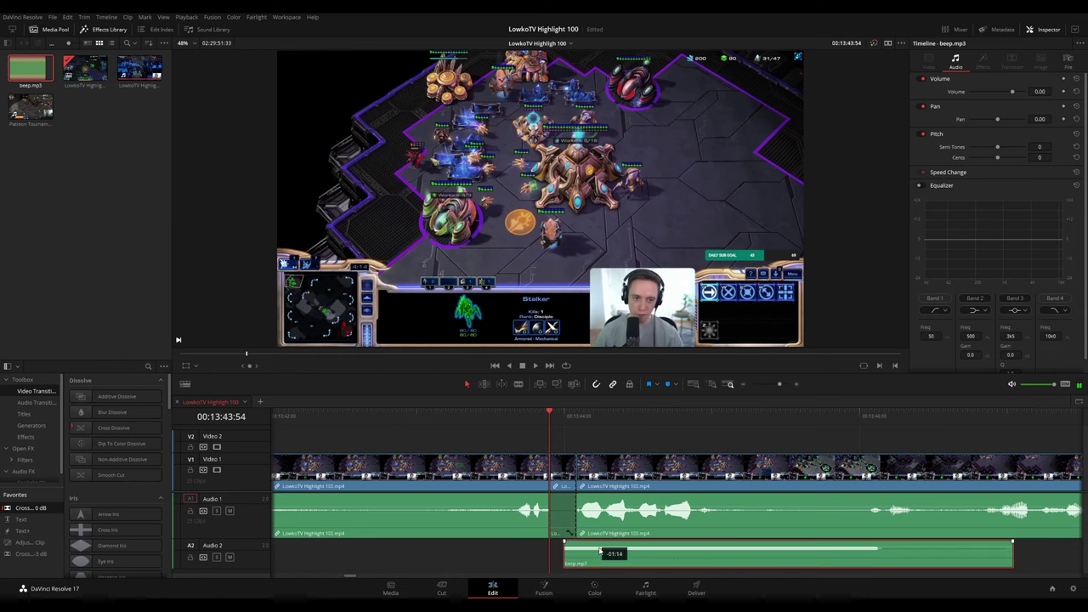
pyautogui.moveTo(998, 553); pyautogui.dragTo(575, 552)
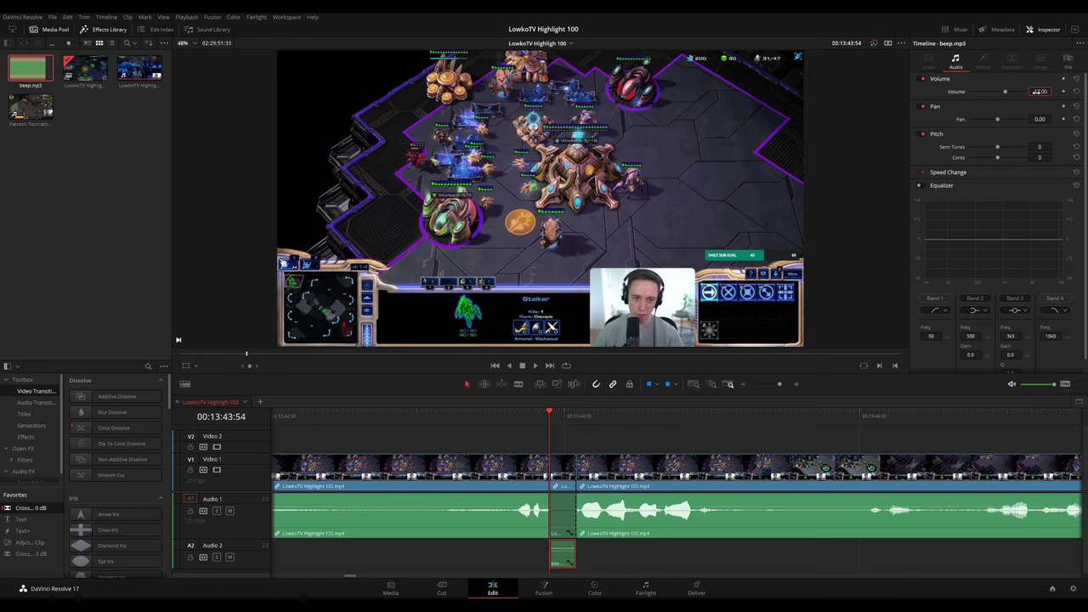
pyautogui.click(482, 433)
pyautogui.click(470, 417)
pyautogui.press('space')
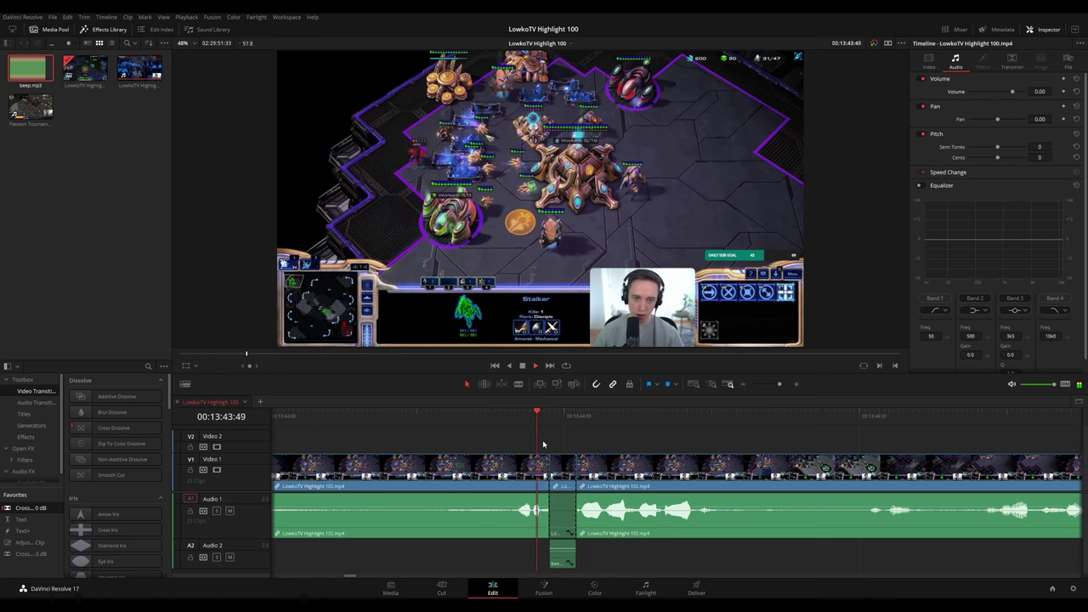
pyautogui.press('space')
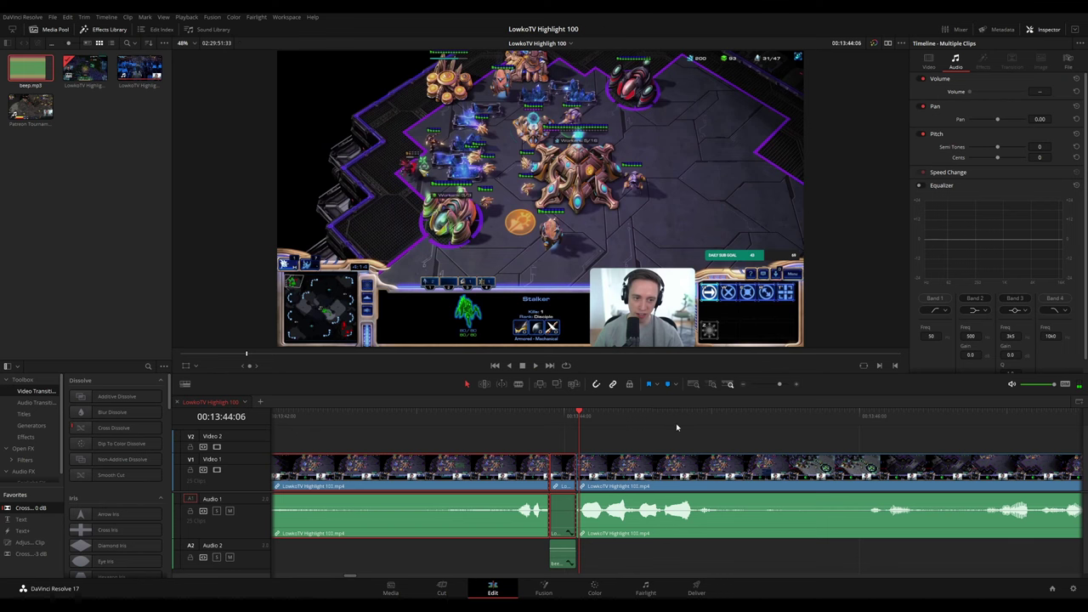
# Color the finished clips up to about 00:13:44 blue, then play on from about 00:13:43 to 00:13:50
pyautogui.press('F2')
pyautogui.click(481, 416)
pyautogui.press('space')
pyautogui.click(686, 442)
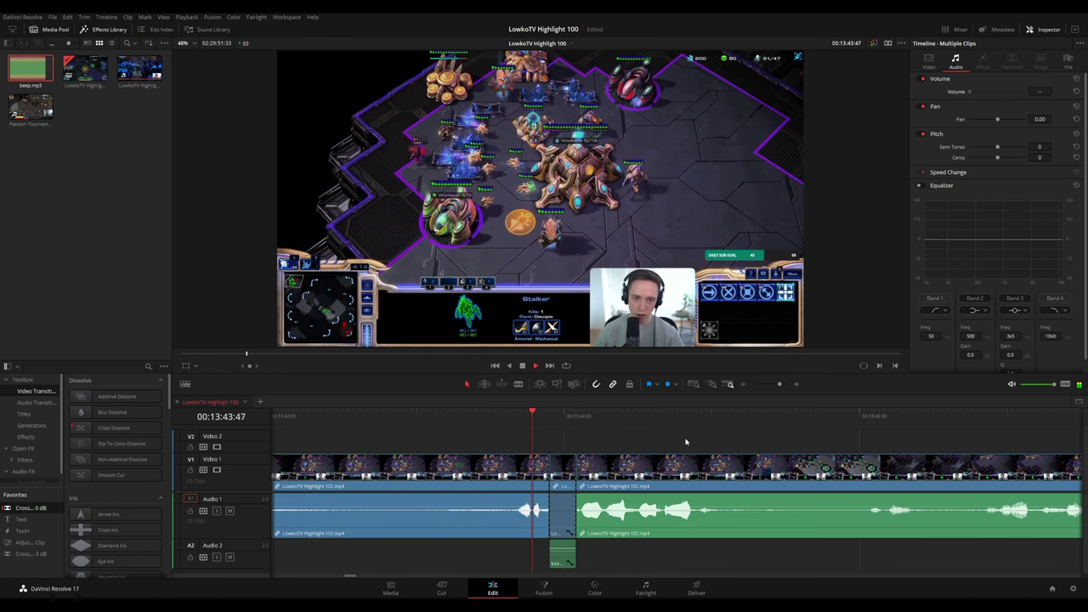
pyautogui.scroll(-1, 784, 440)
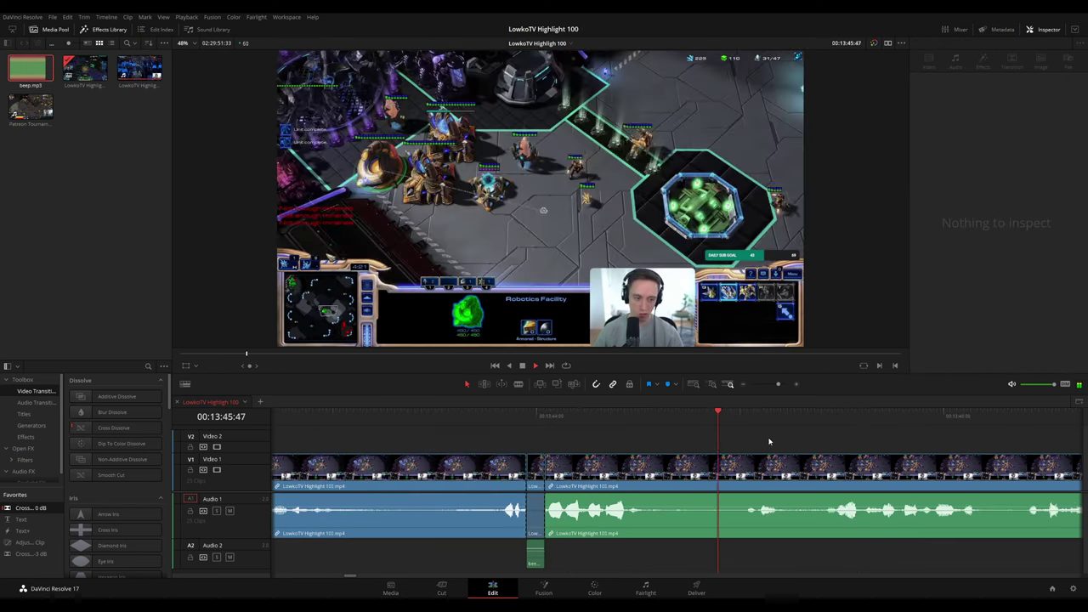
pyautogui.scroll(-2, 833, 452)
pyautogui.moveTo(758, 449); pyautogui.dragTo(636, 443)
pyautogui.hscroll(2, 630, 443)
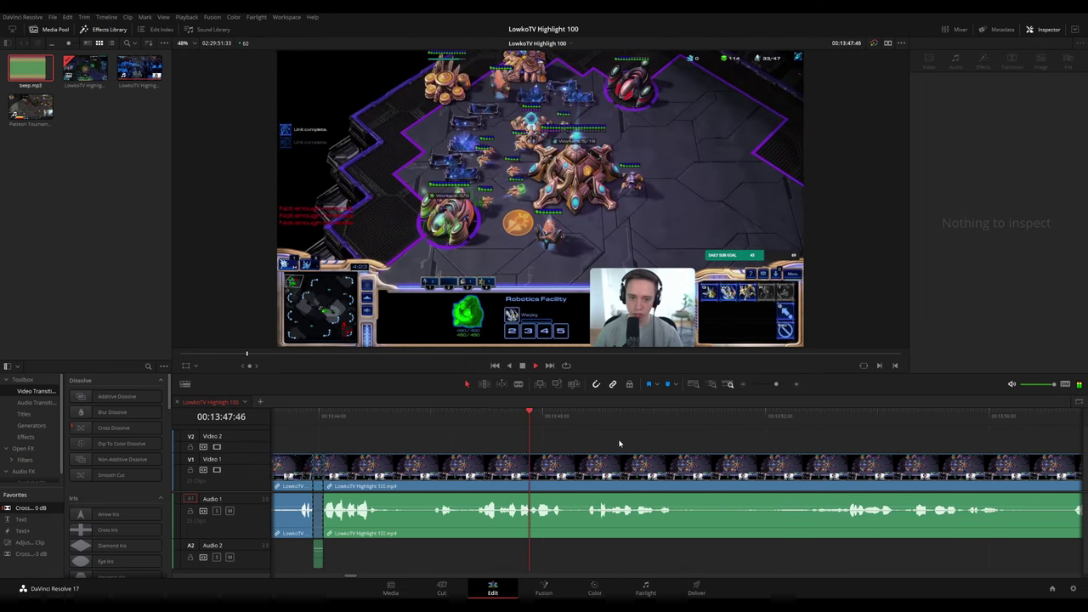
pyautogui.hscroll(2, 637, 440)
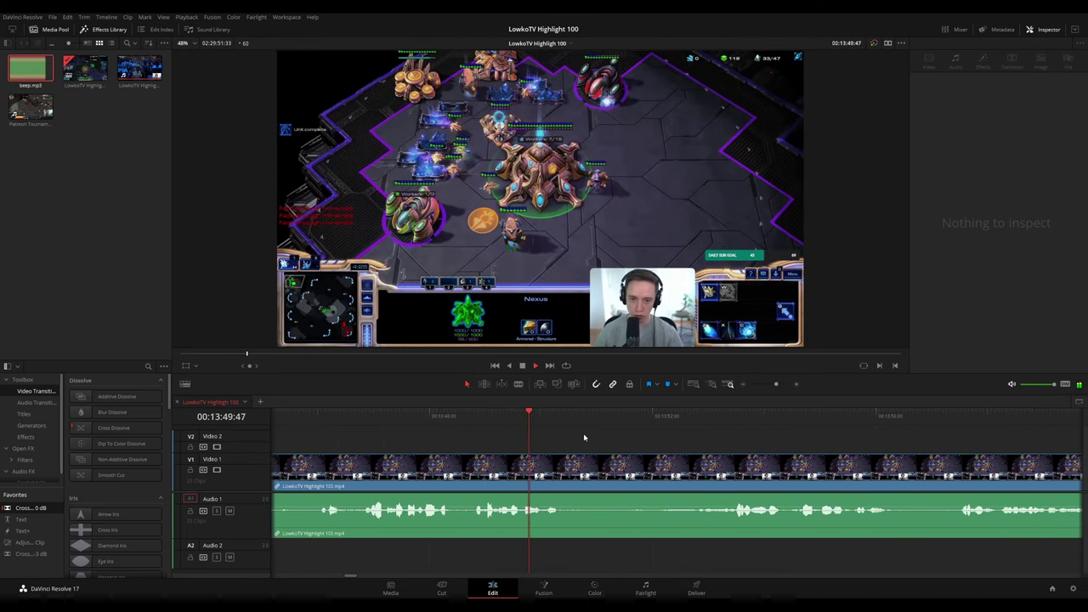
# Cut out the pause from 00:13:50:34 to 00:13:52:33, close the gap and resume playback
pyautogui.press('space')
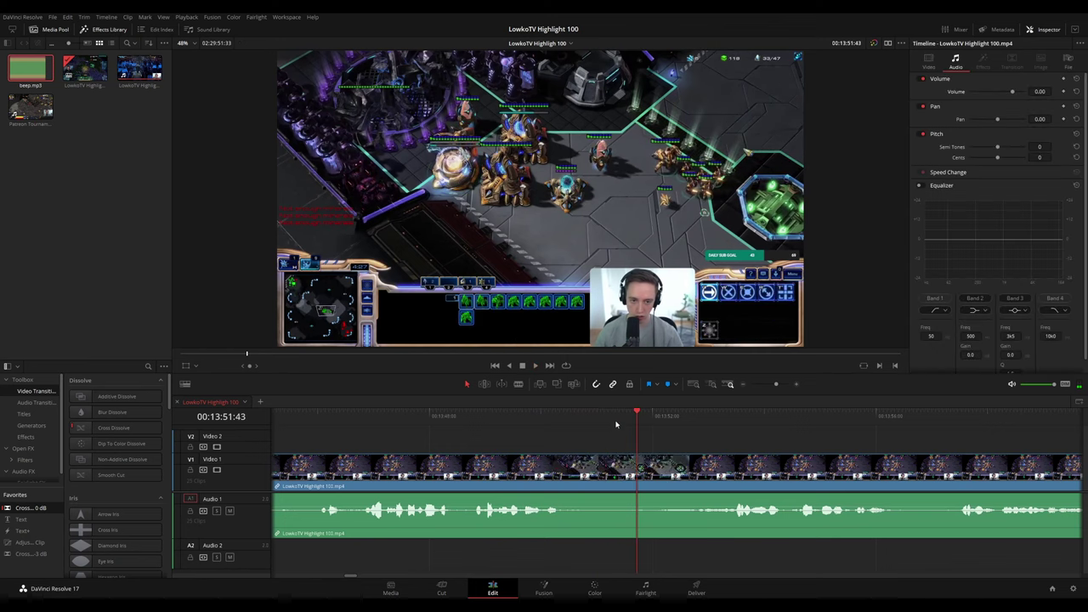
pyautogui.click(573, 414)
pyautogui.press('b')
pyautogui.click(574, 467)
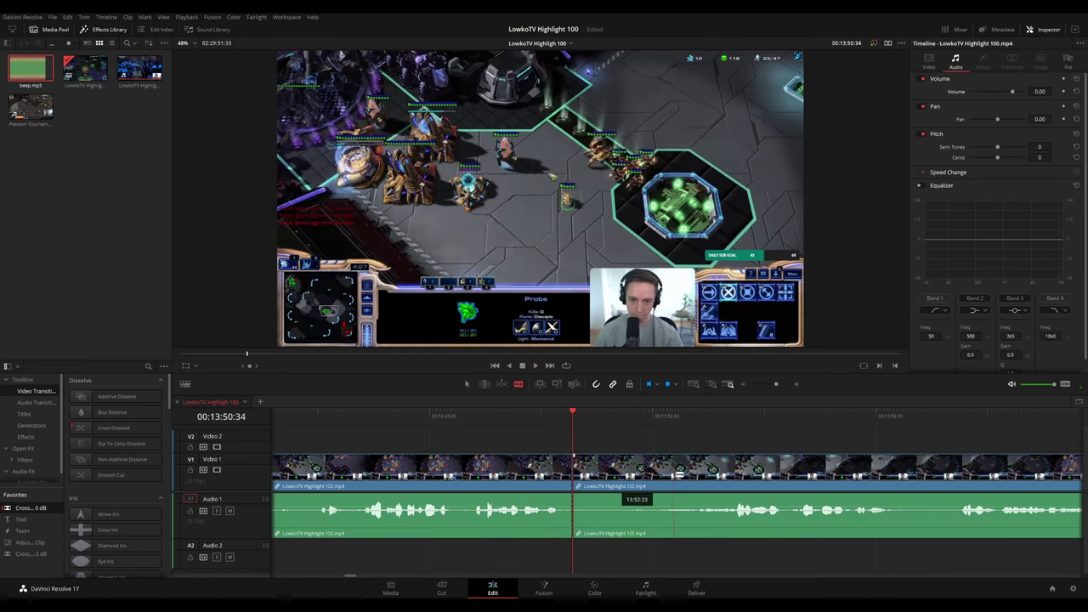
pyautogui.click(683, 474)
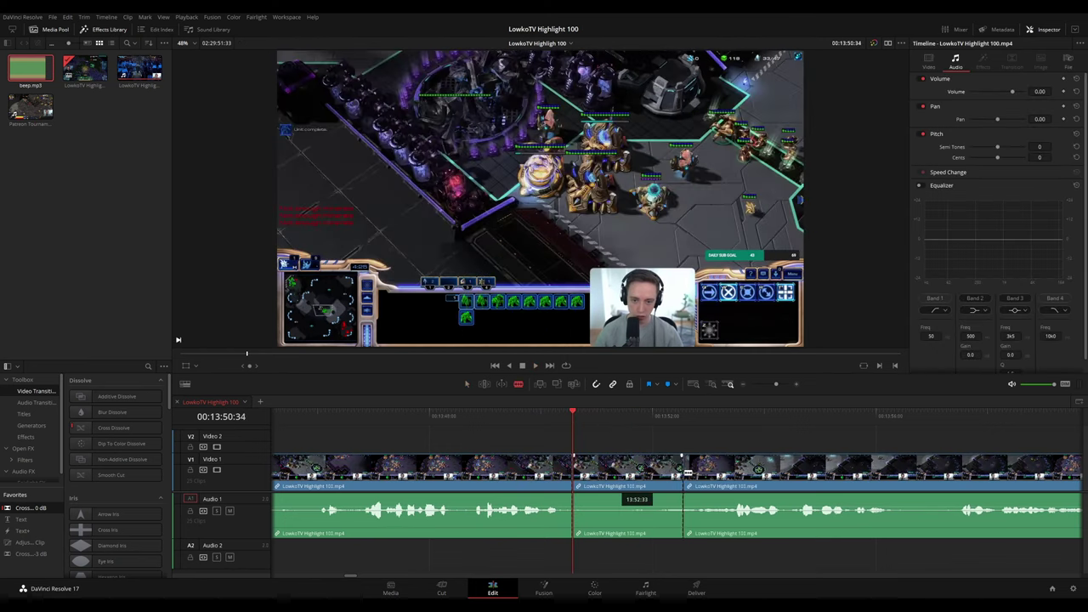
pyautogui.press('a')
pyautogui.click(654, 478)
pyautogui.press('Delete')
pyautogui.press('space')
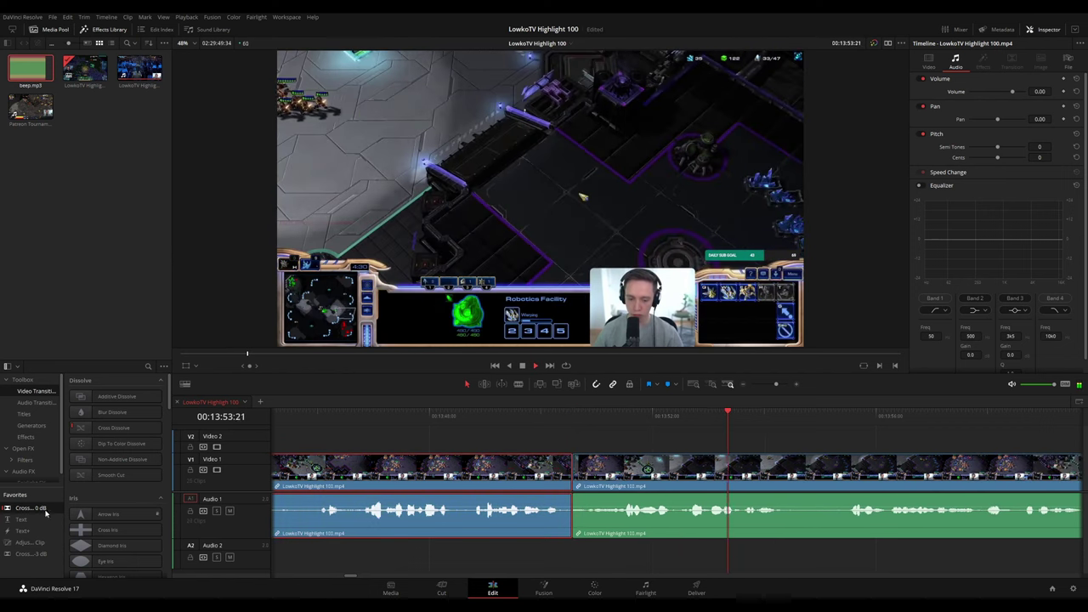
# Add a 0 dB crossfade at the 00:13:50:34 audio cut and clear the clip selection
pyautogui.moveTo(41, 508); pyautogui.dragTo(575, 514)
pyautogui.scroll(-5, 721, 454)
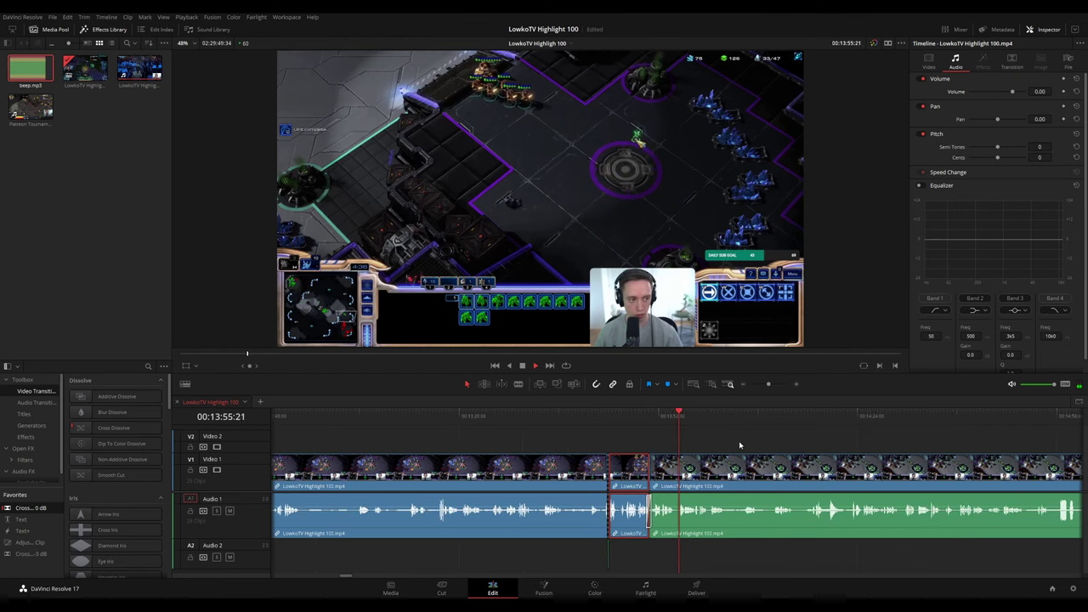
pyautogui.click(742, 442)
# Play the match footage on from about 00:13:55 to about 00:14:01, checking for further pauses
pyautogui.scroll(1, 754, 435)
pyautogui.scroll(2, 754, 436)
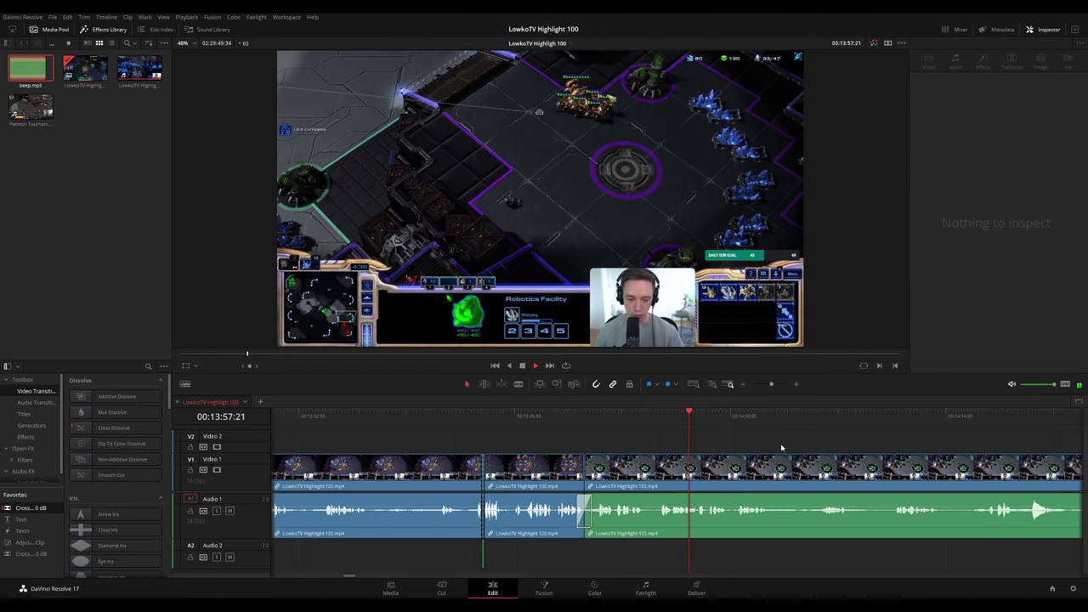
pyautogui.moveTo(790, 445); pyautogui.dragTo(620, 437)
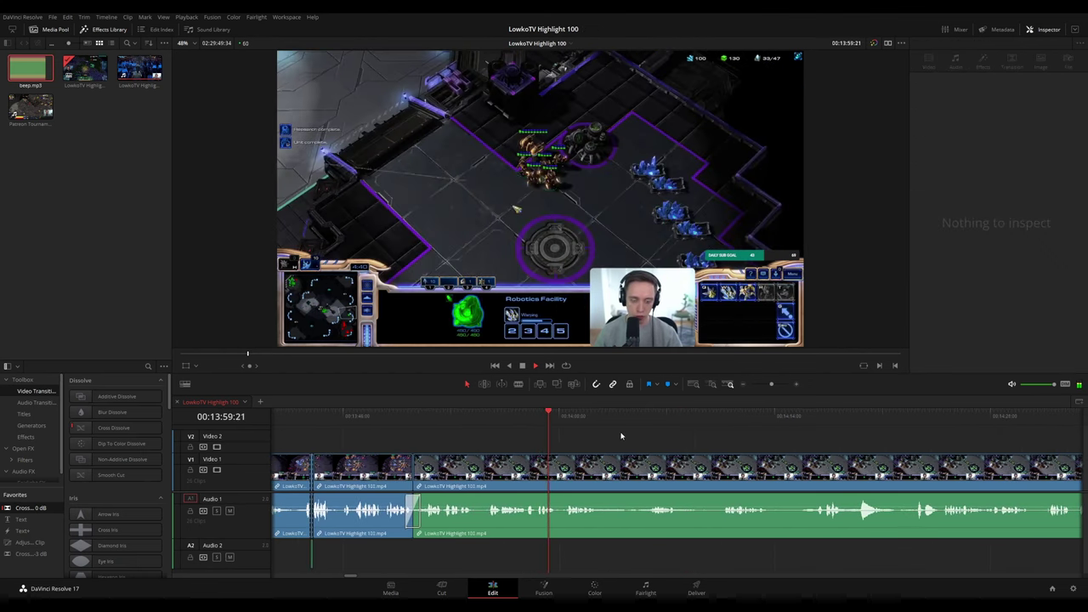
pyautogui.scroll(1, 659, 440)
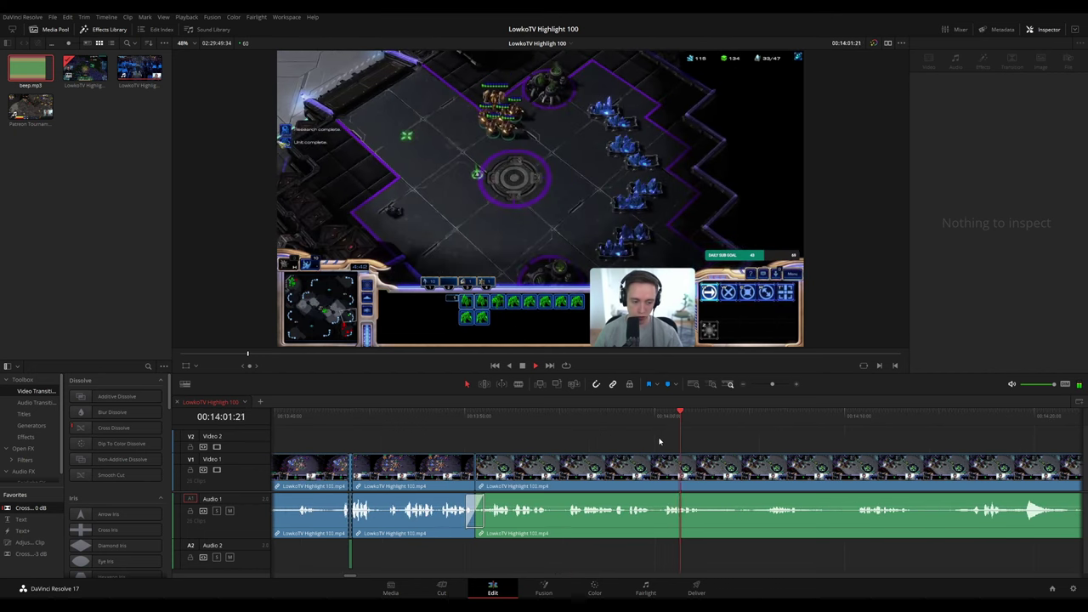
# Review the highlight footage from about 00:14:01 to 00:14:29, skipping ahead through quiet stretches to look for pauses to cut
pyautogui.scroll(1, 753, 444)
pyautogui.moveTo(753, 444); pyautogui.dragTo(604, 432)
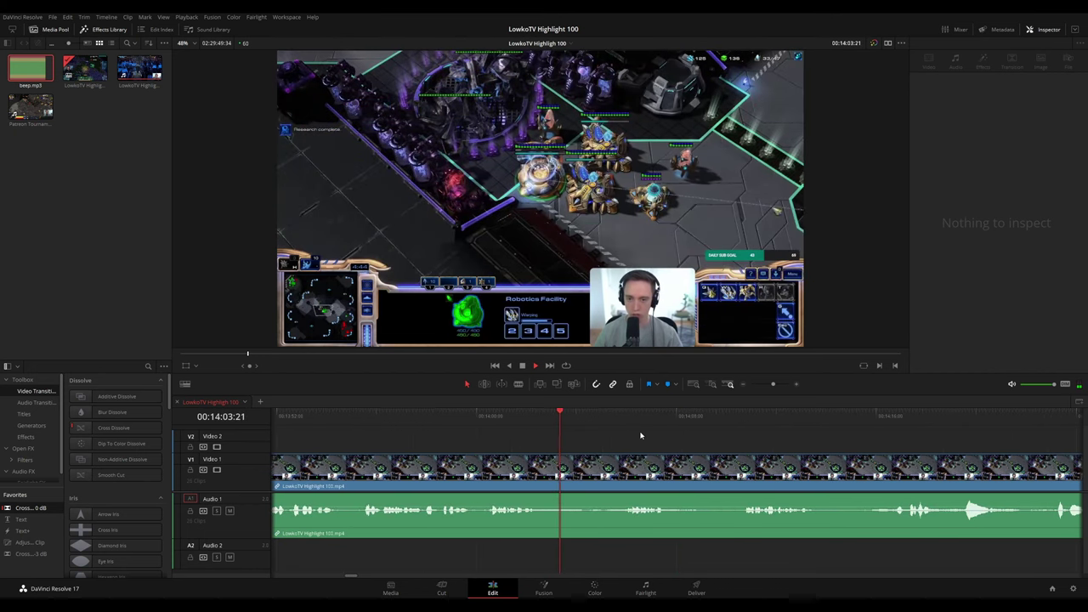
pyautogui.moveTo(689, 438); pyautogui.dragTo(573, 434)
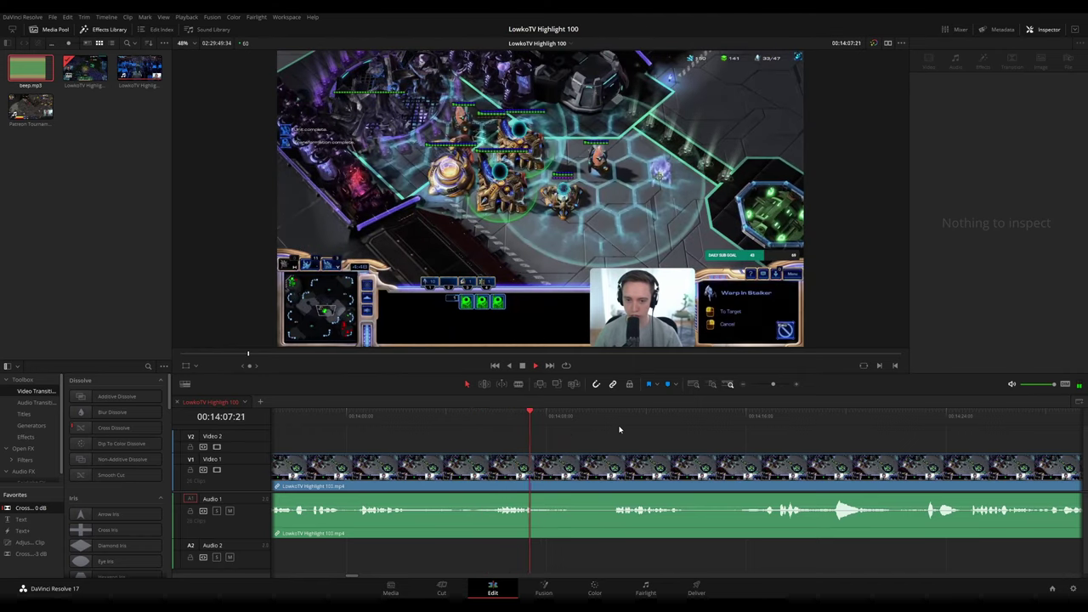
pyautogui.click(601, 416)
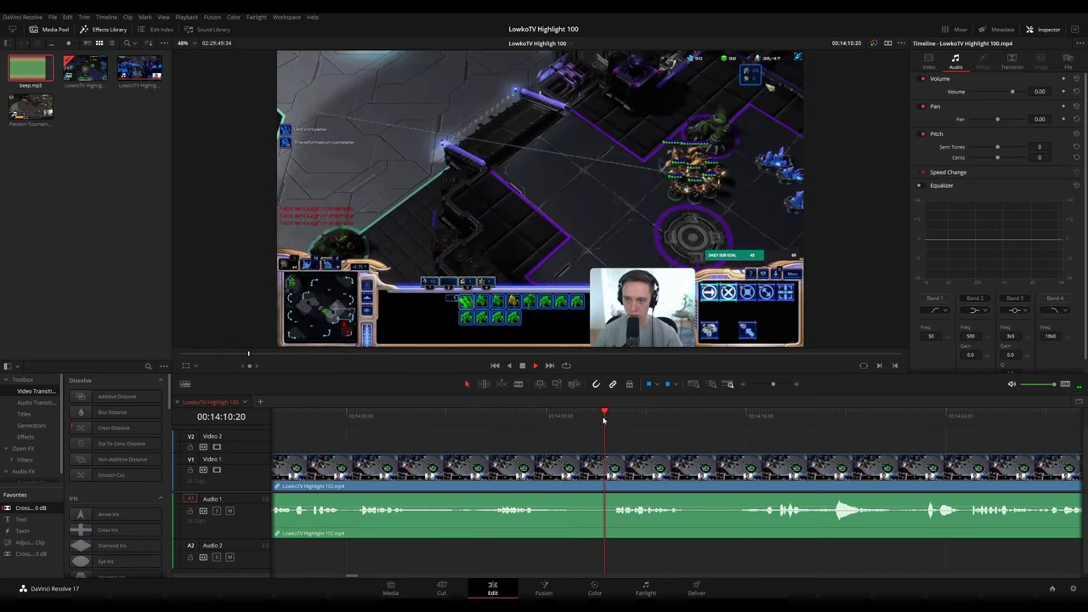
pyautogui.moveTo(810, 446); pyautogui.dragTo(621, 432)
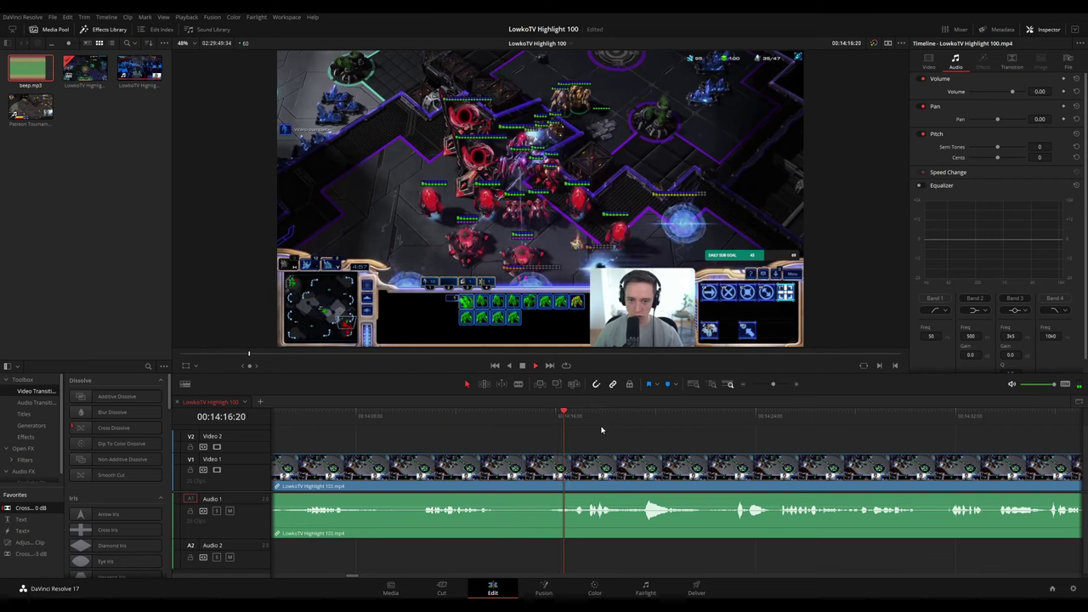
pyautogui.hscroll(3, 599, 430)
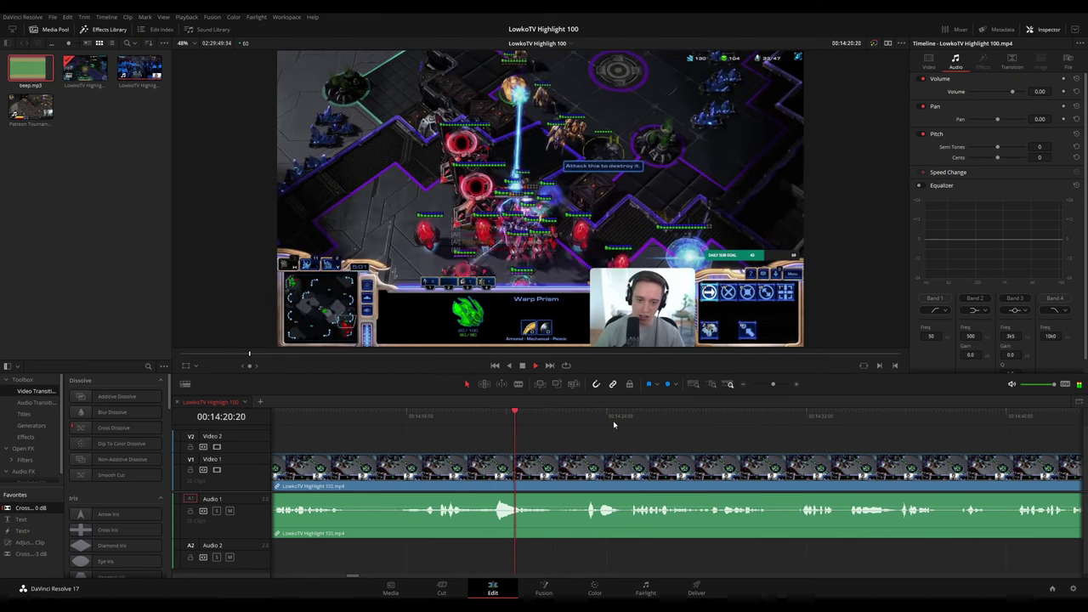
pyautogui.click(570, 417)
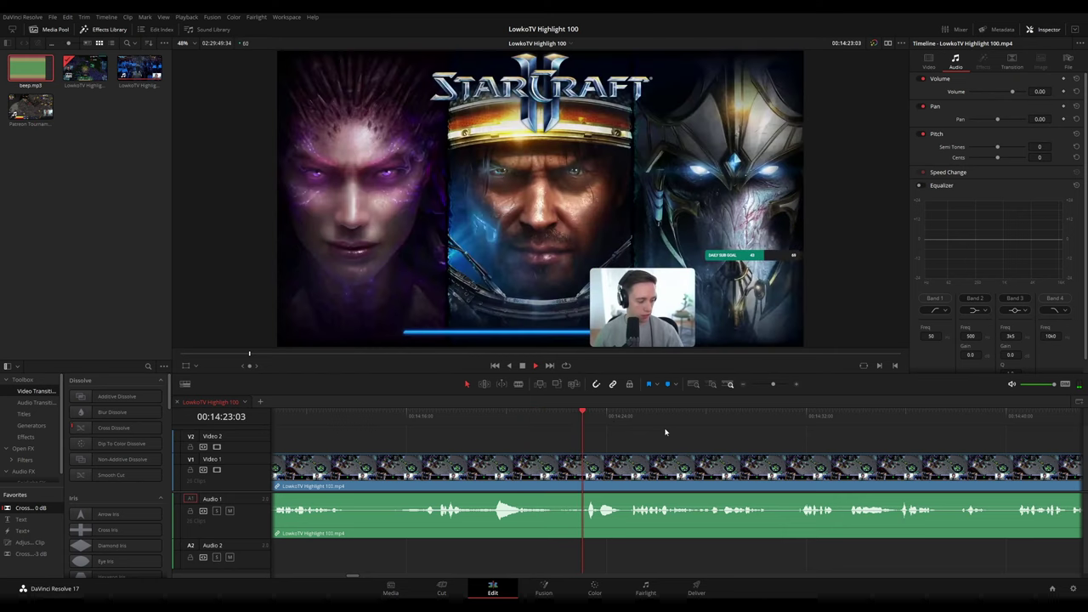
pyautogui.hscroll(5, 624, 438)
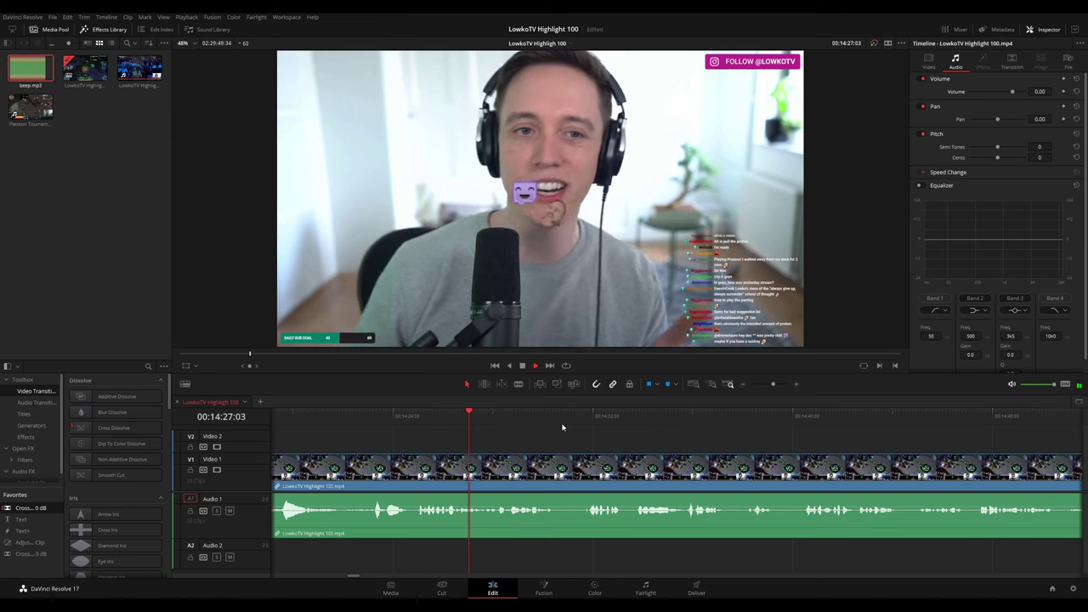
pyautogui.scroll(2, 731, 449)
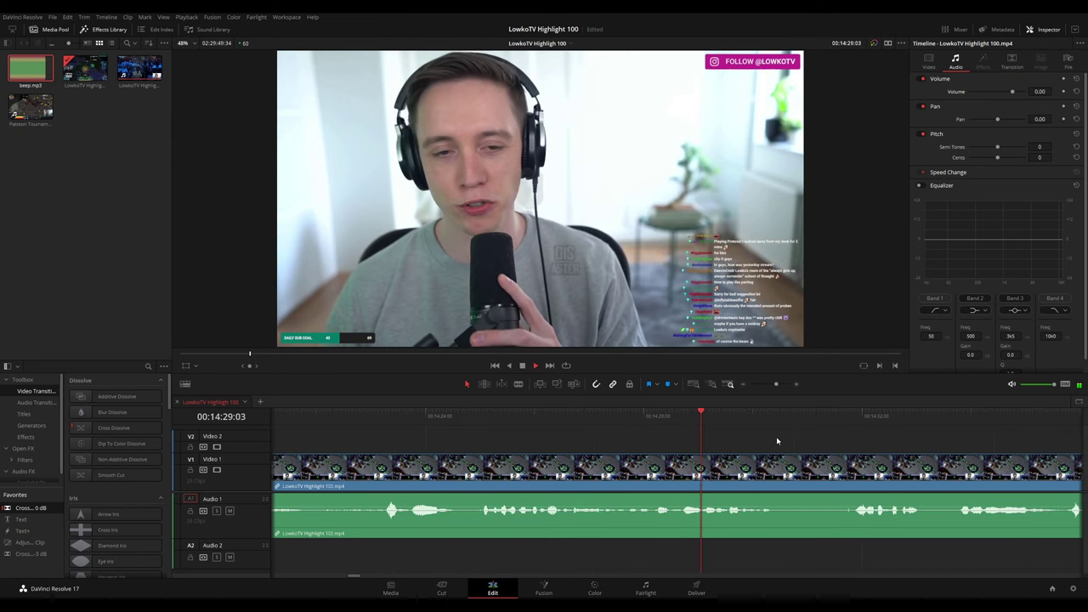
# Split the clip at 00:14:30:52 and just before speech resumes, and ripple-delete the silent piece of about one second between the cuts
pyautogui.moveTo(780, 439); pyautogui.dragTo(503, 418)
pyautogui.press('space')
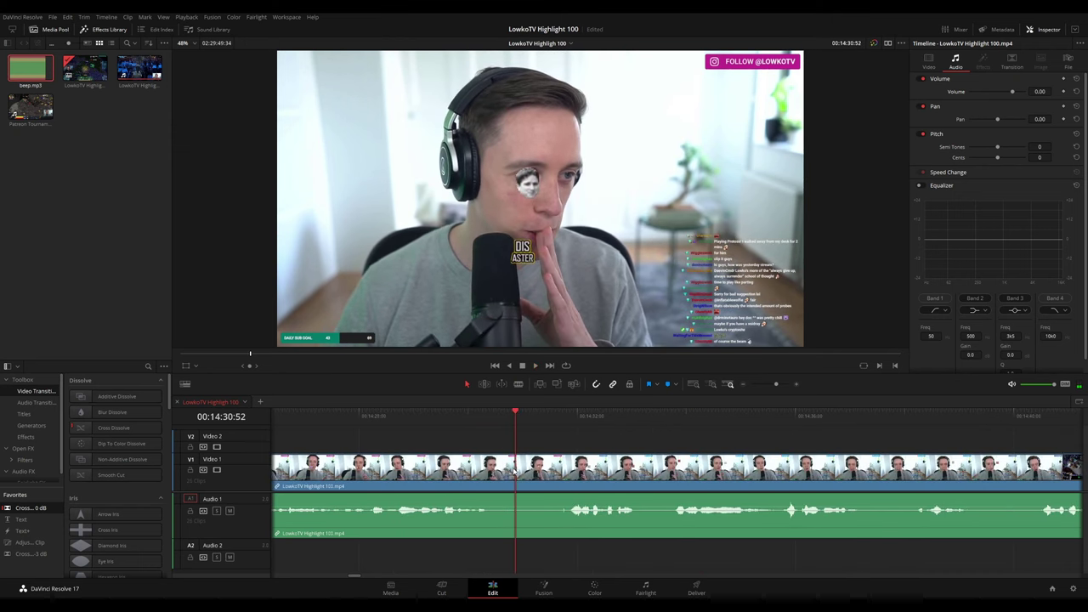
pyautogui.press('b')
pyautogui.click(515, 473)
pyautogui.click(566, 475)
pyautogui.press('a')
pyautogui.click(543, 477)
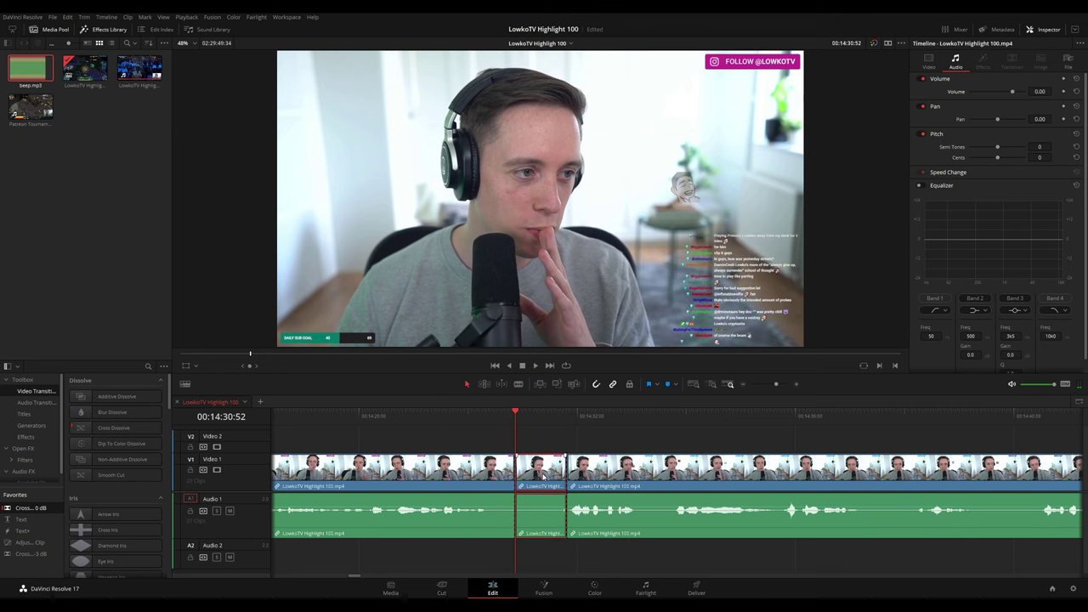
pyautogui.press('Delete')
# Color the clip before the cut blue and add a 0 dB cross fade over the audio cut at 00:14:30:52
pyautogui.press('space')
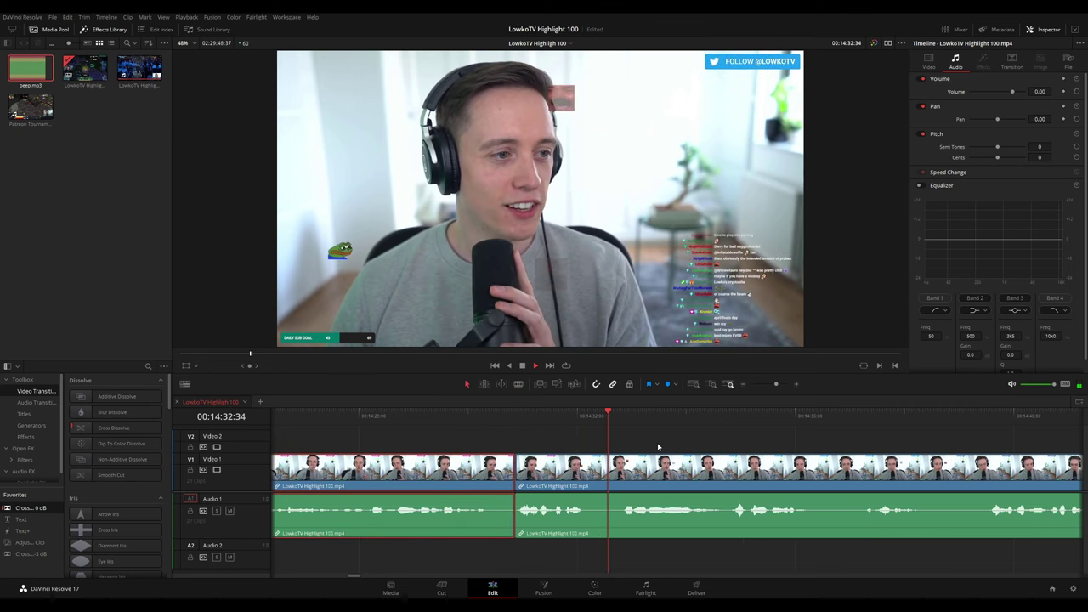
pyautogui.moveTo(123, 506); pyautogui.dragTo(540, 526)
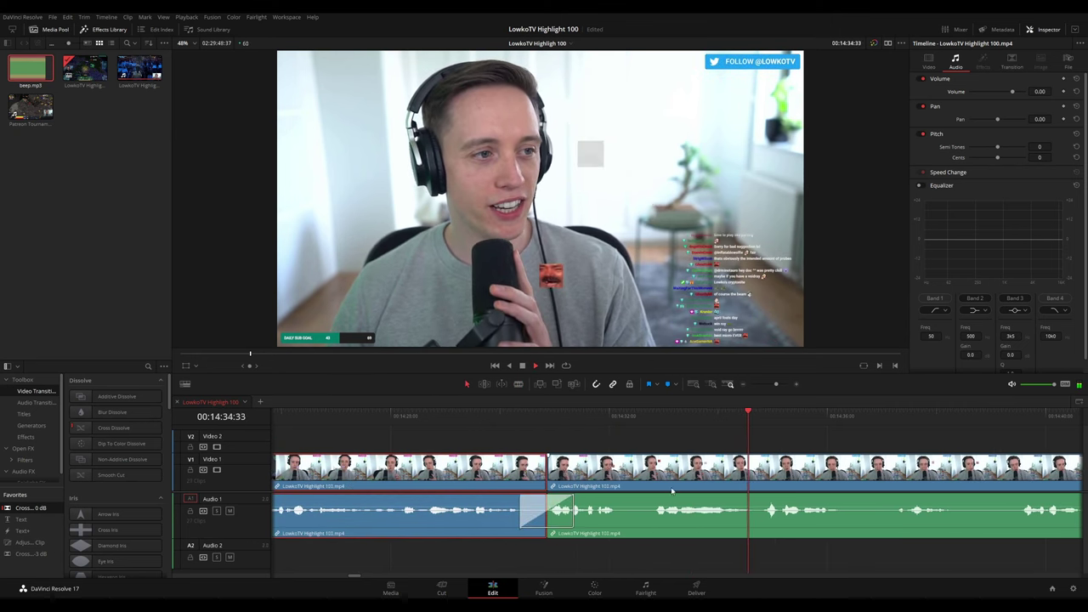
pyautogui.scroll(-1, 871, 445)
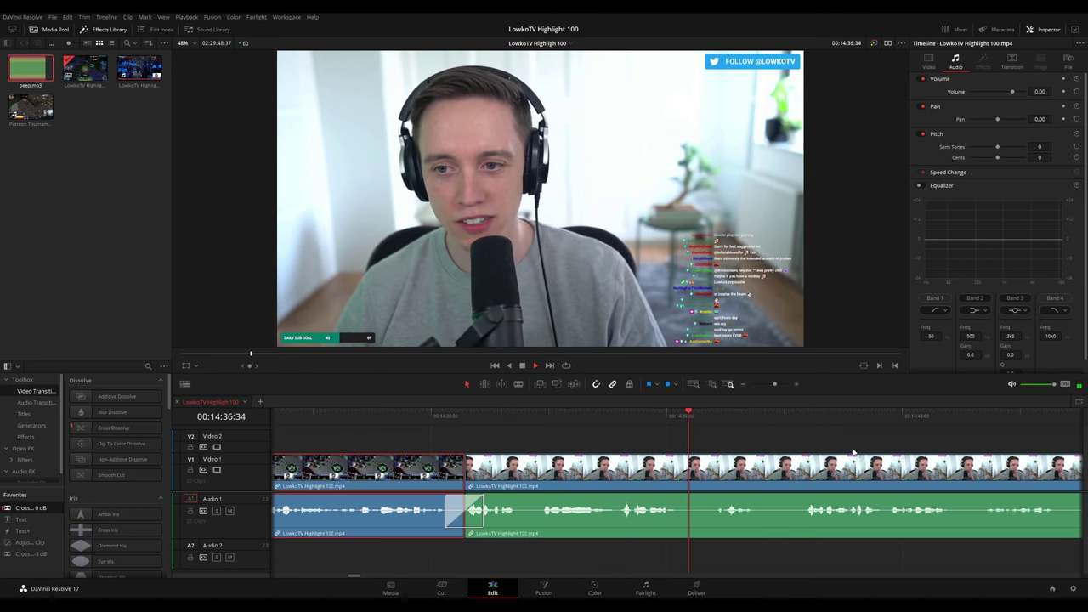
# Review the footage from about 00:14:36 to 00:14:49 for the next spot to trim
pyautogui.moveTo(775, 452); pyautogui.dragTo(625, 440)
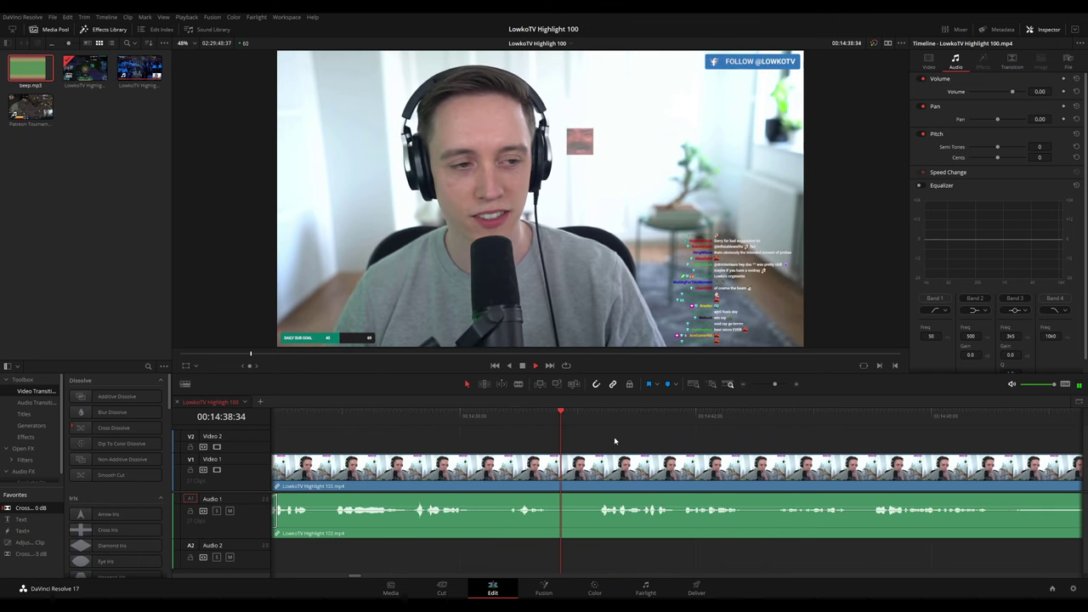
pyautogui.scroll(-1, 701, 448)
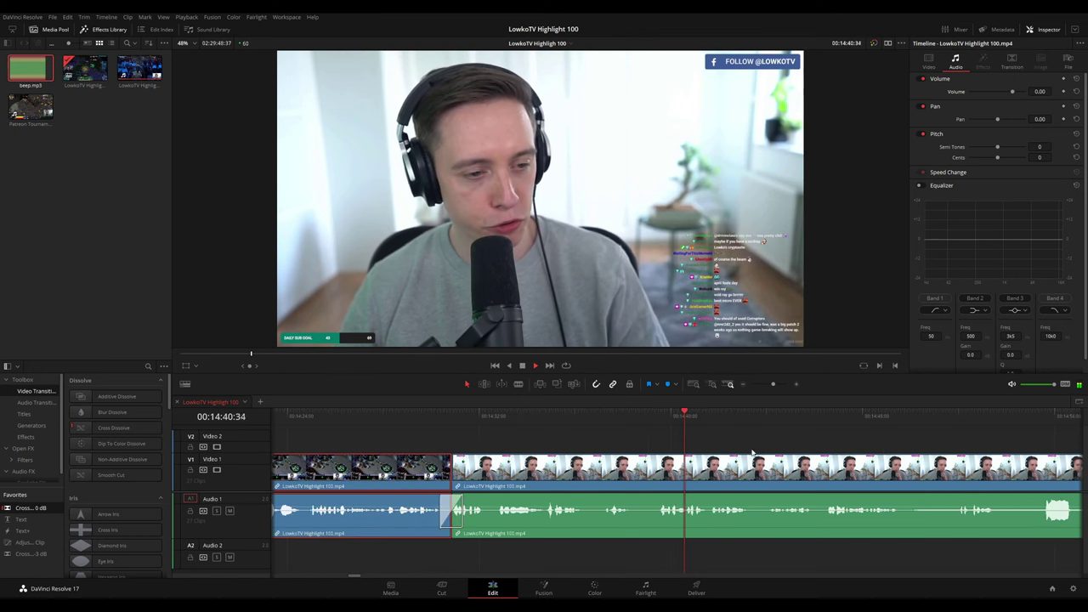
pyautogui.click(773, 447)
pyautogui.moveTo(819, 447); pyautogui.dragTo(668, 439)
pyautogui.hscroll(1, 667, 439)
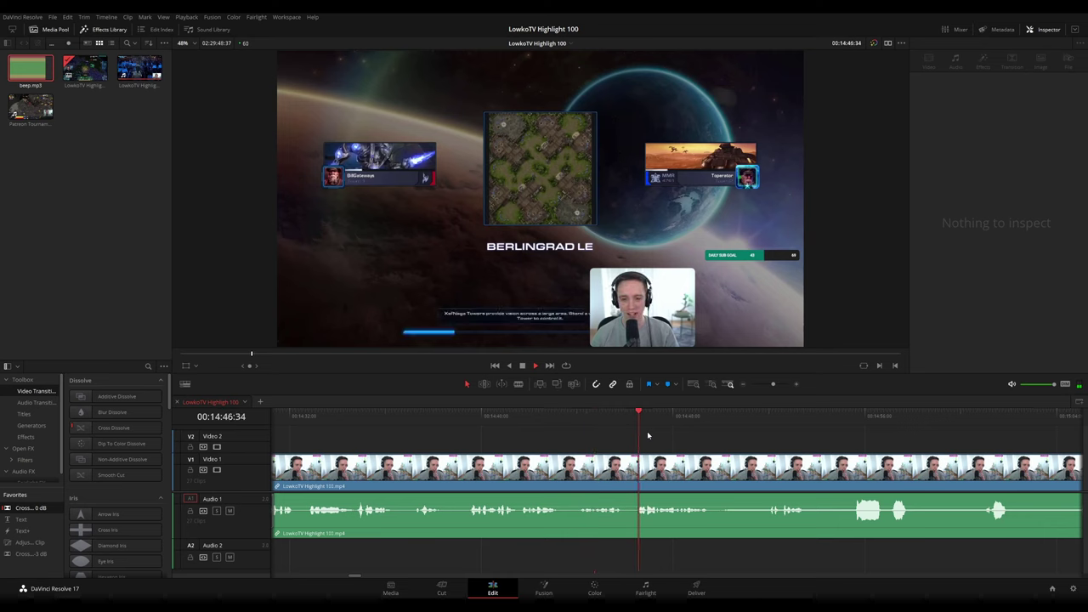
pyautogui.hscroll(3, 687, 437)
pyautogui.scroll(3, 638, 437)
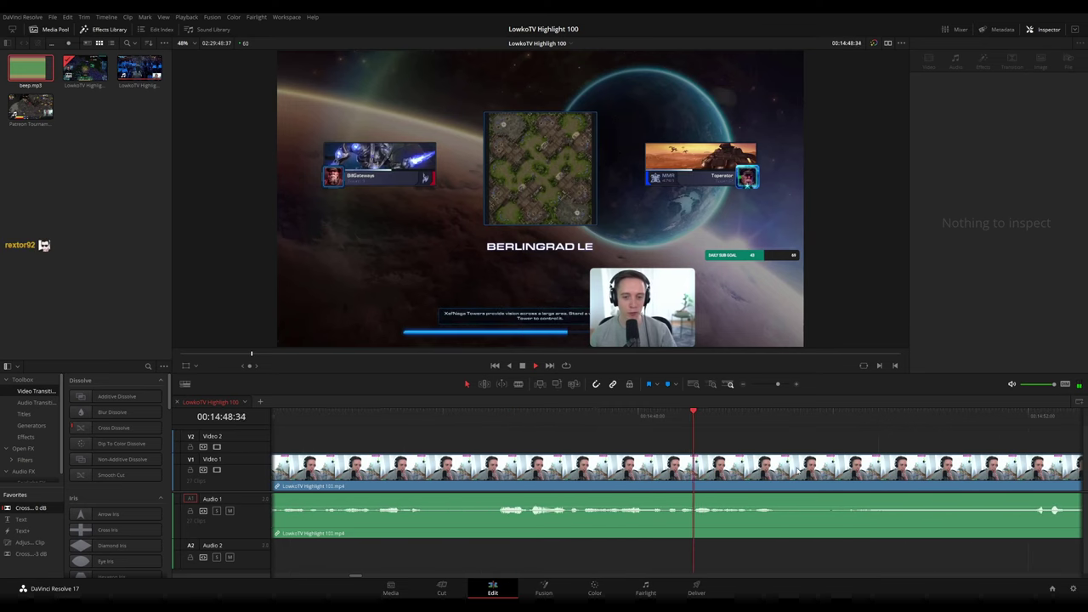
pyautogui.hscroll(3, 598, 437)
# Split the clip at 00:14:49:54 and about 11 frames further on, and ripple-delete the short piece between the cuts
pyautogui.press('space')
pyautogui.press('b')
pyautogui.click(620, 467)
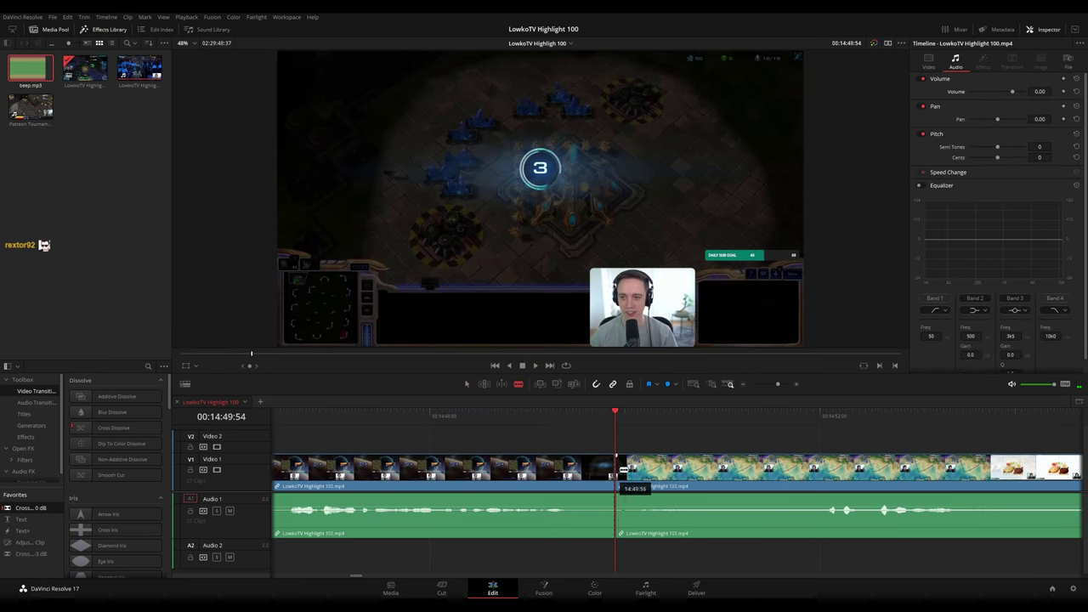
pyautogui.click(629, 470)
pyautogui.press('a')
pyautogui.click(627, 473)
pyautogui.press('Delete')
pyautogui.press('space')
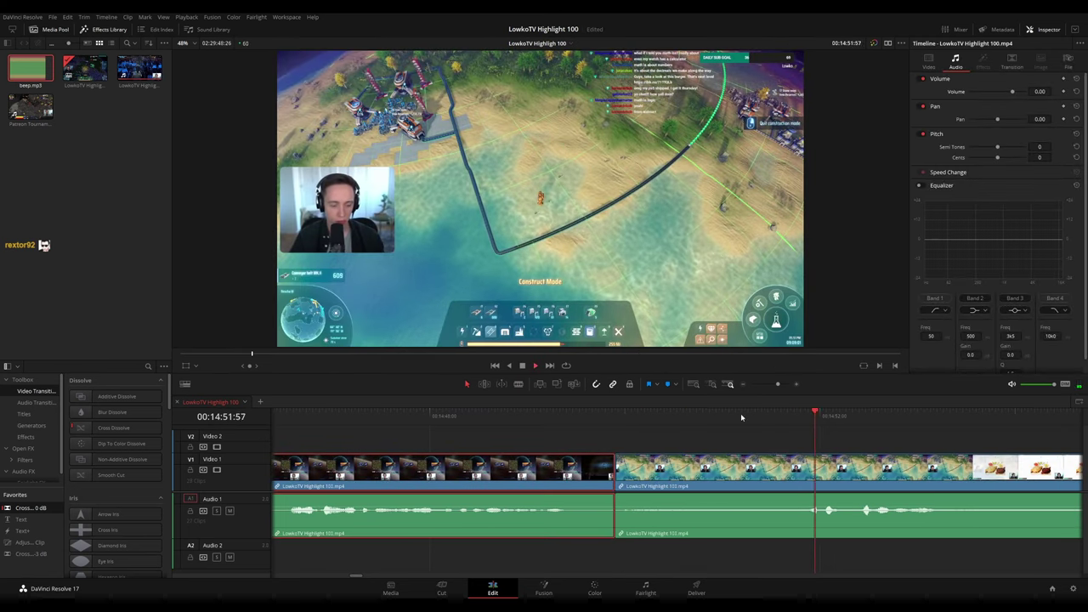
# Color the clip before the 00:14:49:54 cut blue, and add a 0 dB cross fade over that audio cut
pyautogui.hotkey('ctrl', '-')
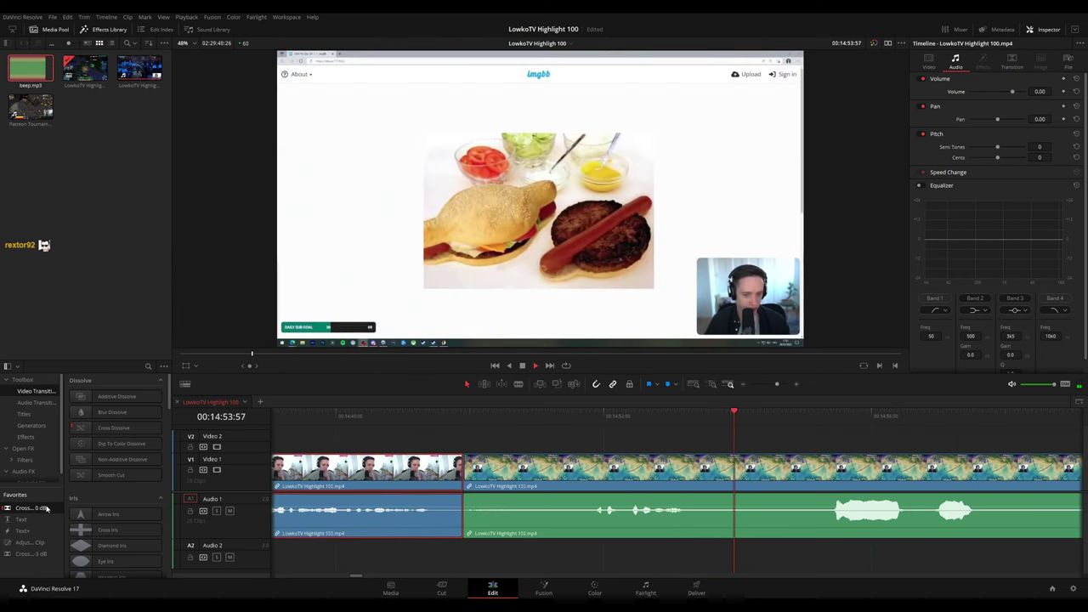
pyautogui.moveTo(43, 509); pyautogui.dragTo(463, 515)
pyautogui.click(474, 419)
pyautogui.click(641, 439)
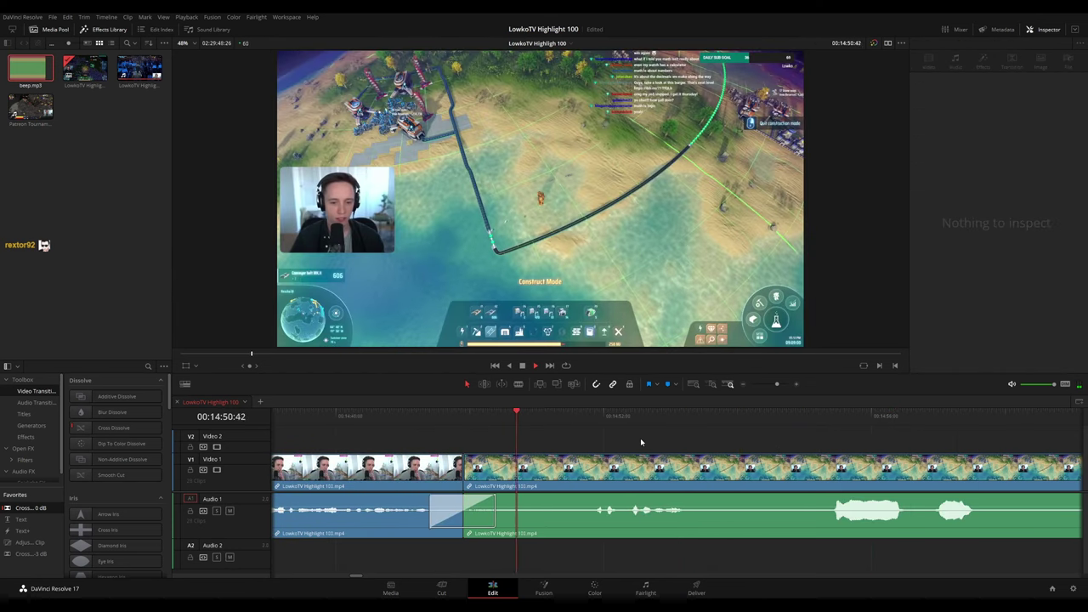
# Review the footage from about 00:14:50 to 00:15:25, skipping over silent gaps in the waveform, to find where the scene changes
pyautogui.hotkey('ctrl', '-')
pyautogui.hscroll(2, 622, 446)
pyautogui.hscroll(2, 621, 446)
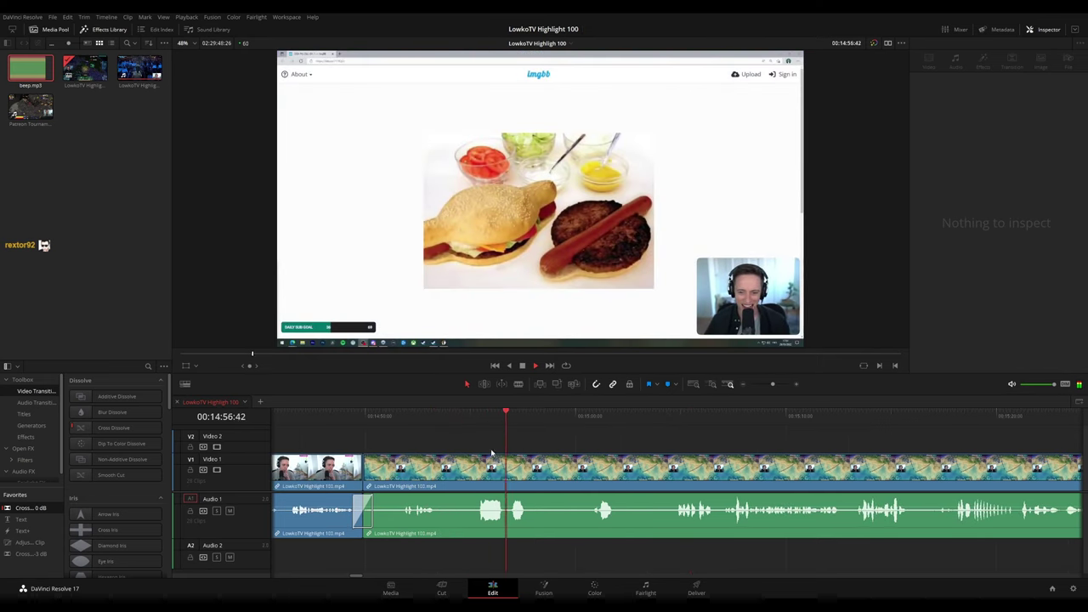
pyautogui.hscroll(2, 621, 448)
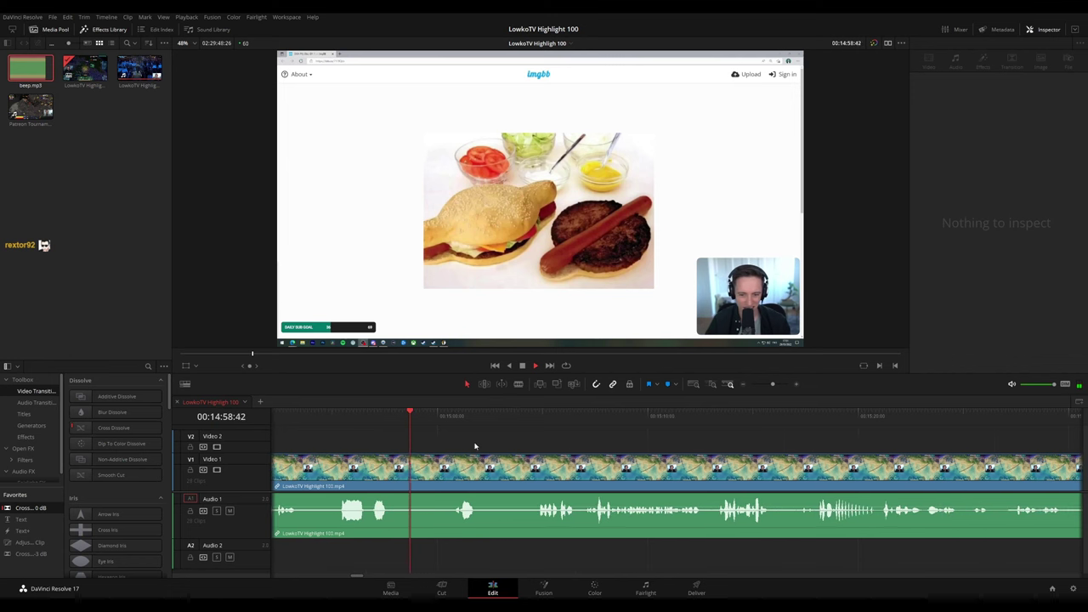
pyautogui.click(427, 423)
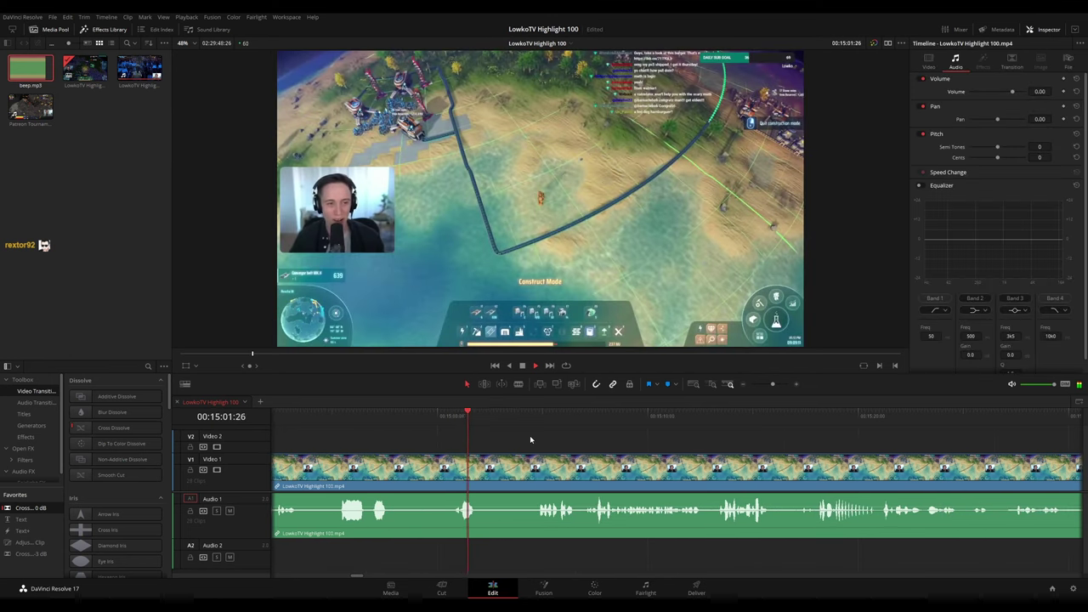
pyautogui.click(516, 422)
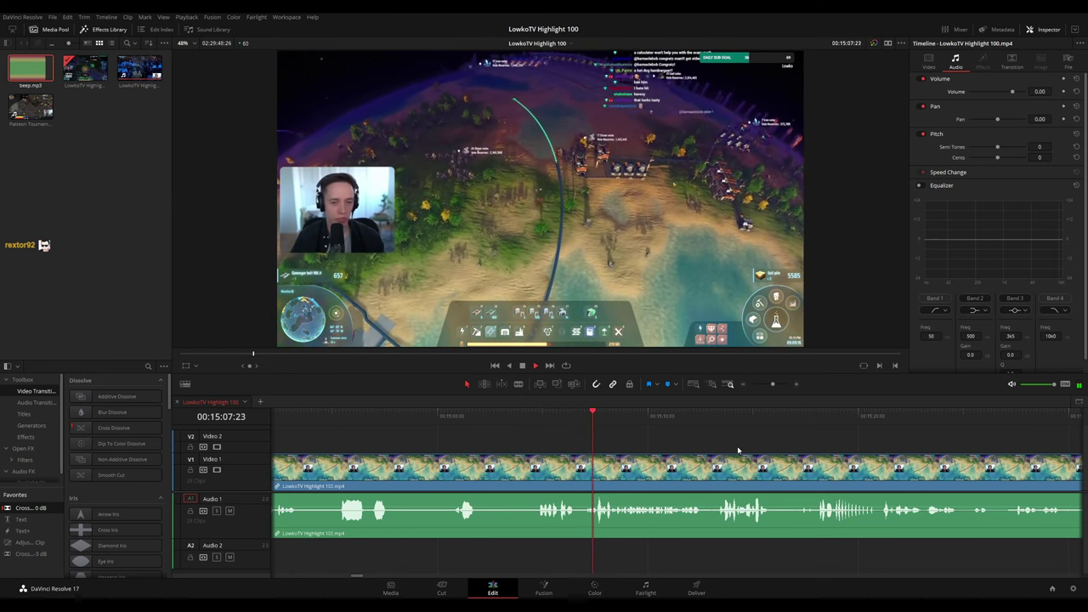
pyautogui.hscroll(3, 664, 447)
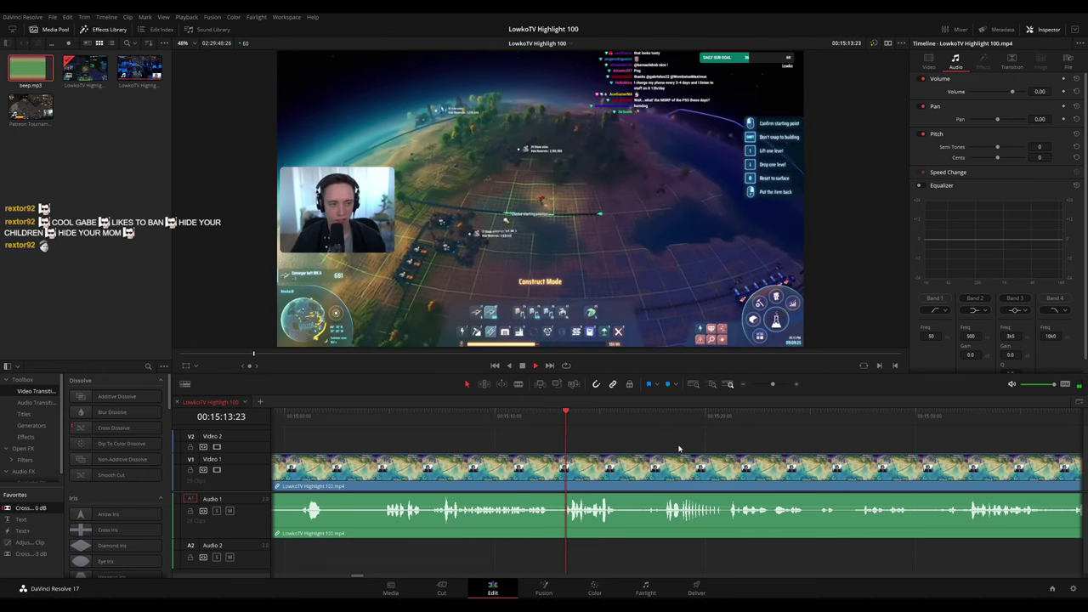
pyautogui.hscroll(3, 575, 437)
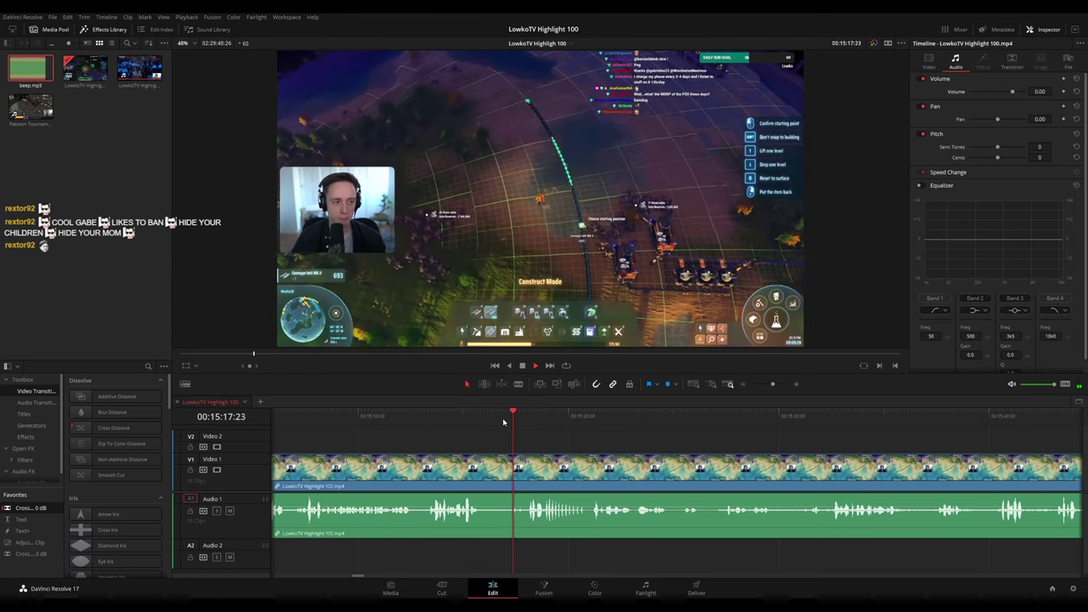
pyautogui.scroll(-5, 719, 447)
pyautogui.scroll(7, 795, 450)
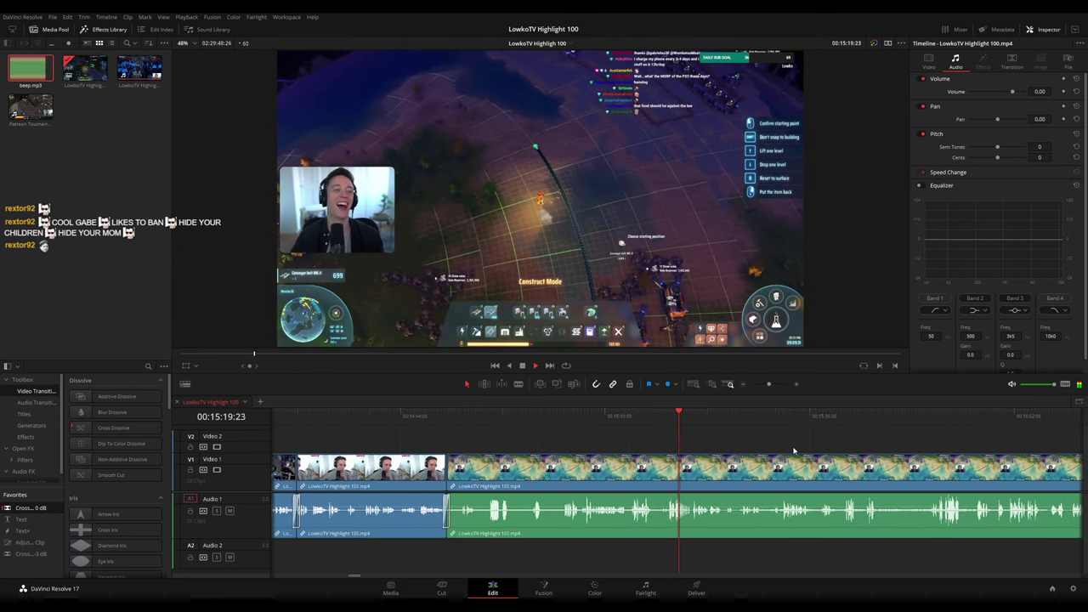
pyautogui.hscroll(3, 573, 423)
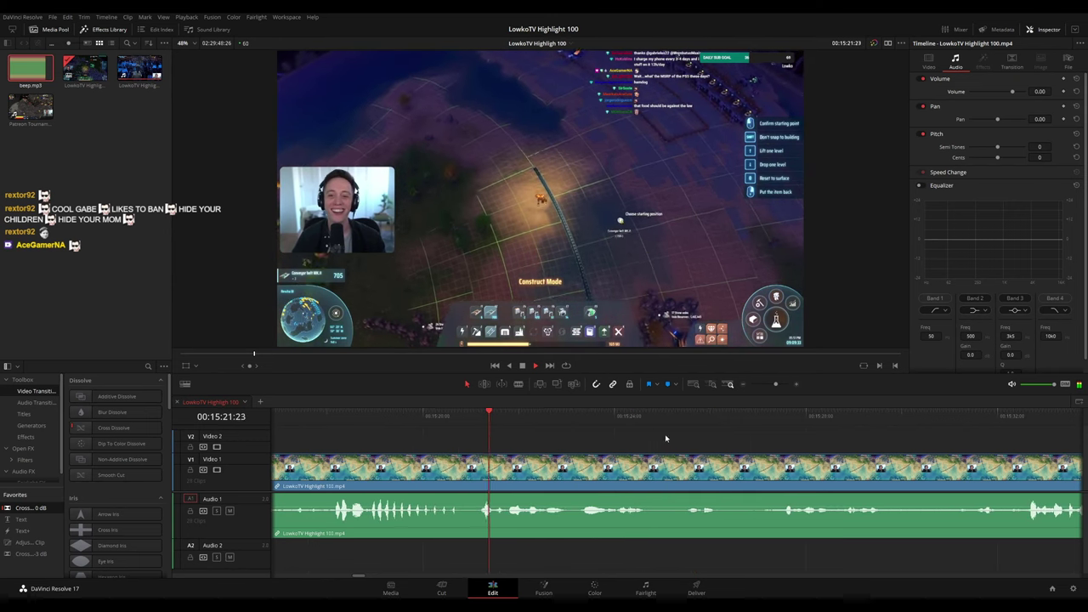
pyautogui.hscroll(3, 671, 441)
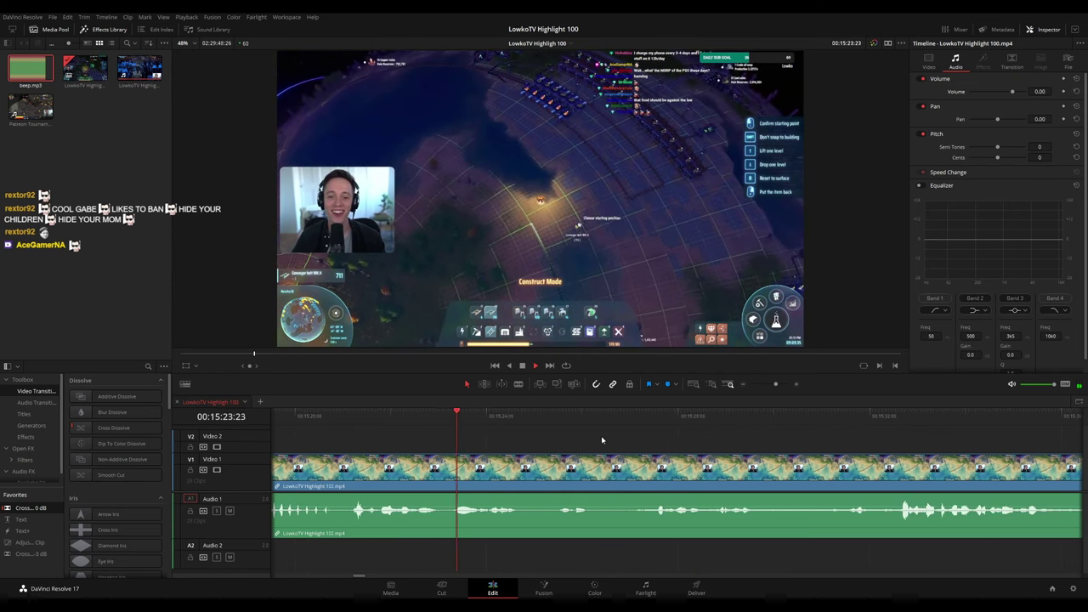
pyautogui.hscroll(2, 595, 436)
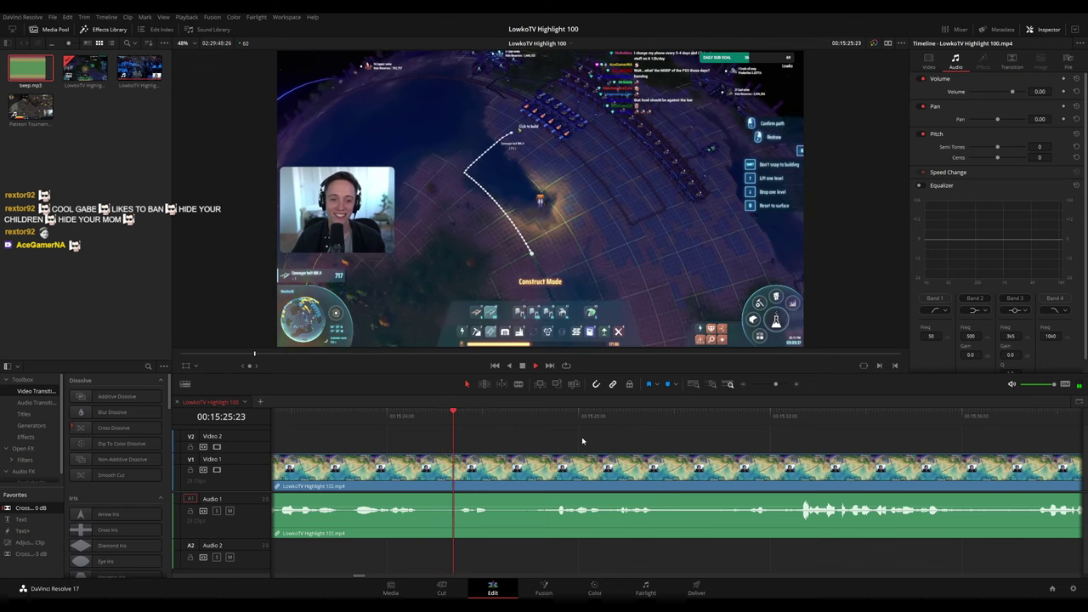
# Split the clip at 00:15:26:40 and about 20 frames further on, and ripple-delete the short piece between the cuts
pyautogui.press('space')
pyautogui.press('b')
pyautogui.click(515, 466)
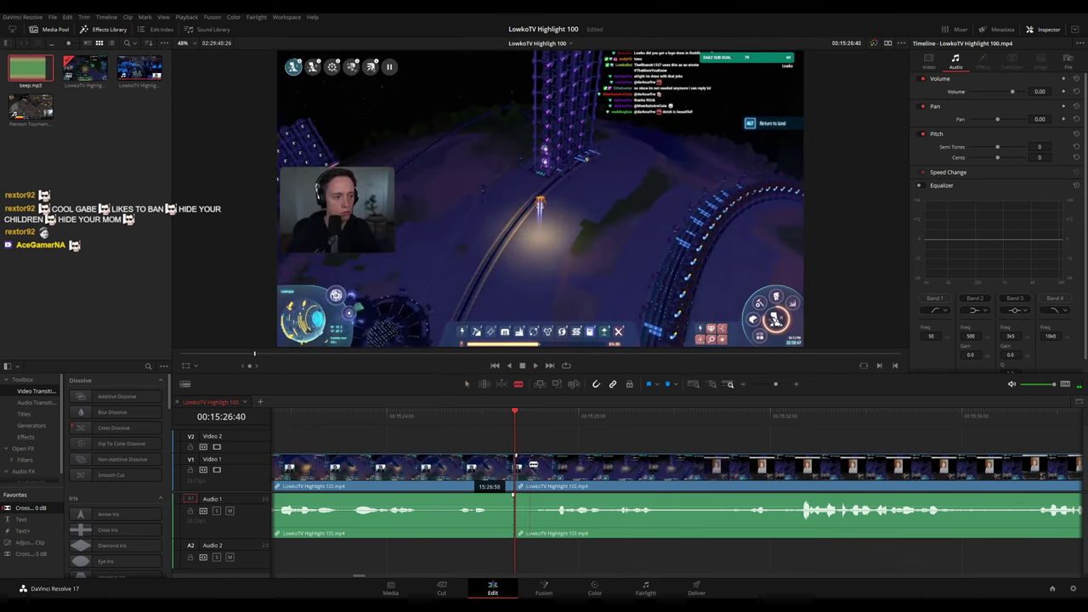
pyautogui.click(532, 465)
pyautogui.press('a')
pyautogui.click(523, 468)
pyautogui.press('Delete')
pyautogui.press('space')
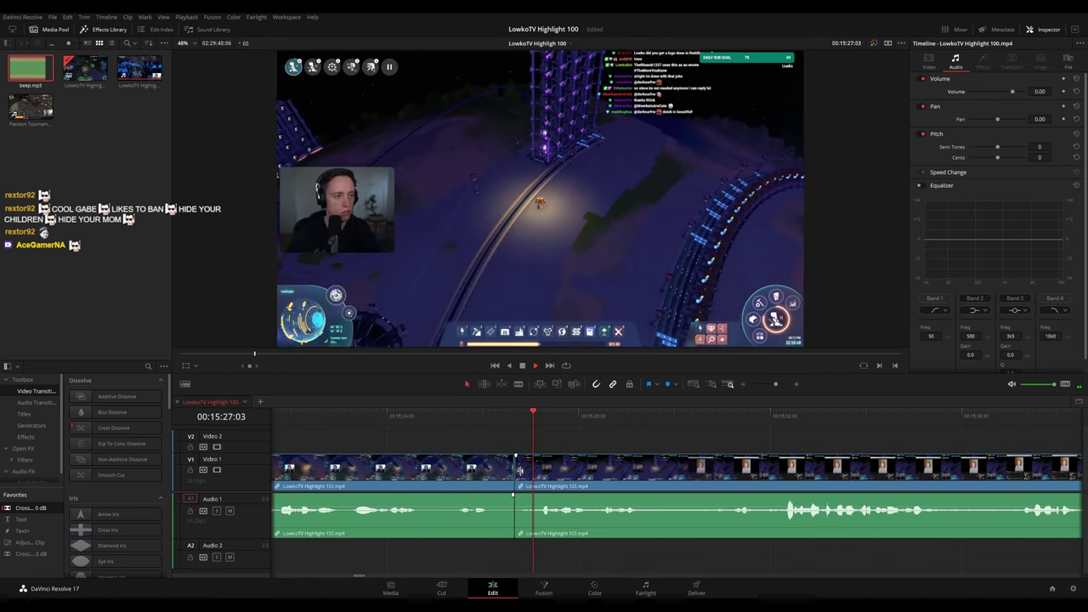
# Color the clip before the 00:15:26:40 cut green, and continue reviewing the footage from about 00:15:31
pyautogui.click(457, 468)
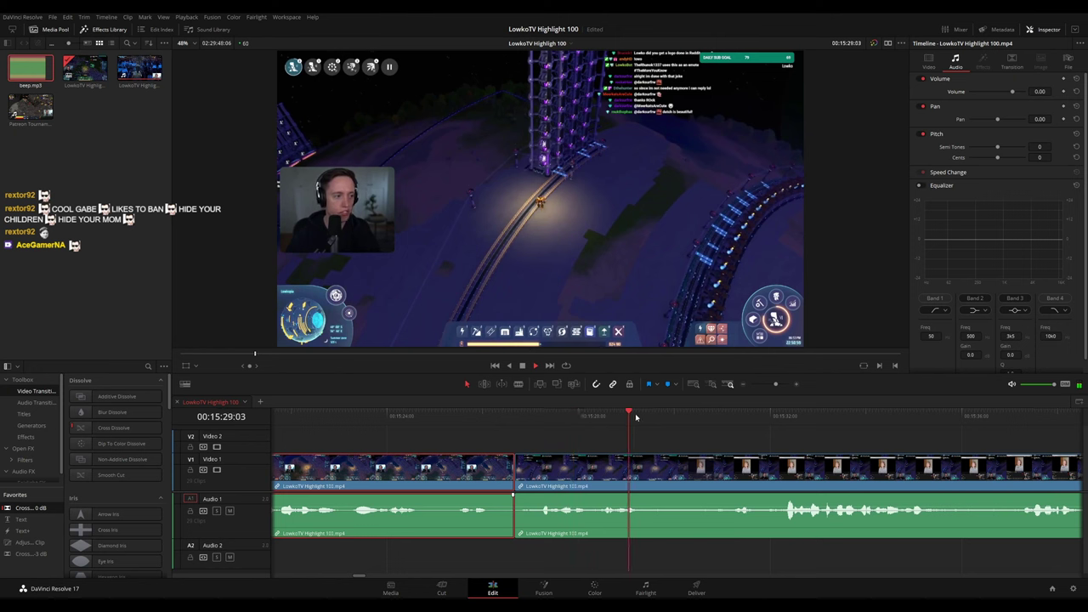
pyautogui.press('g')
pyautogui.click(714, 439)
pyautogui.moveTo(724, 421); pyautogui.dragTo(549, 431)
pyautogui.scroll(-6, 801, 447)
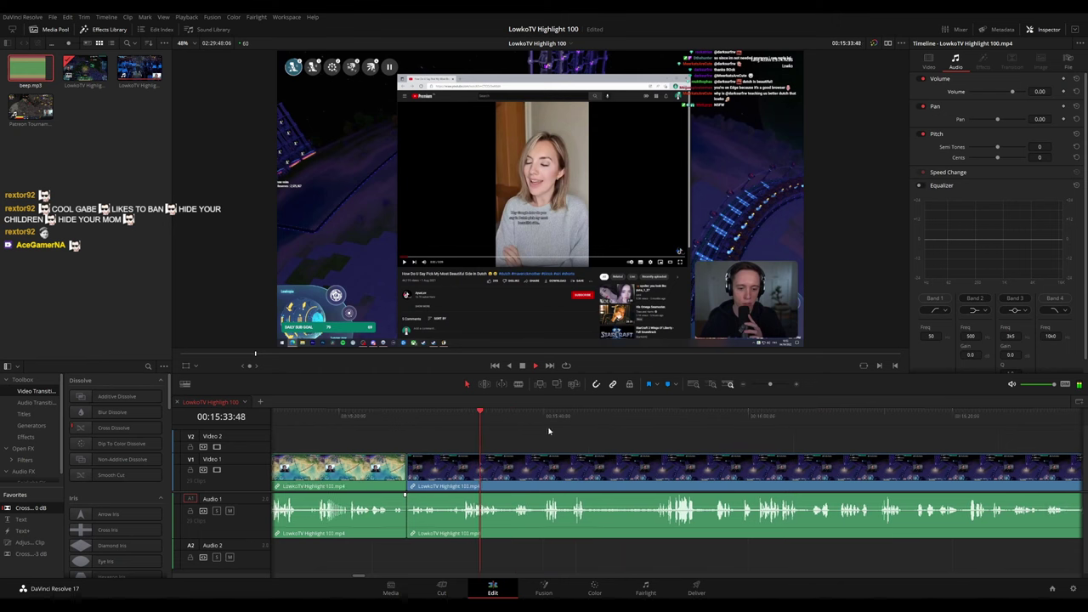
# Add a Text title on Video 2 at about 00:15:39 and set its text to #OUTOFCONTEXT
pyautogui.scroll(2, 578, 435)
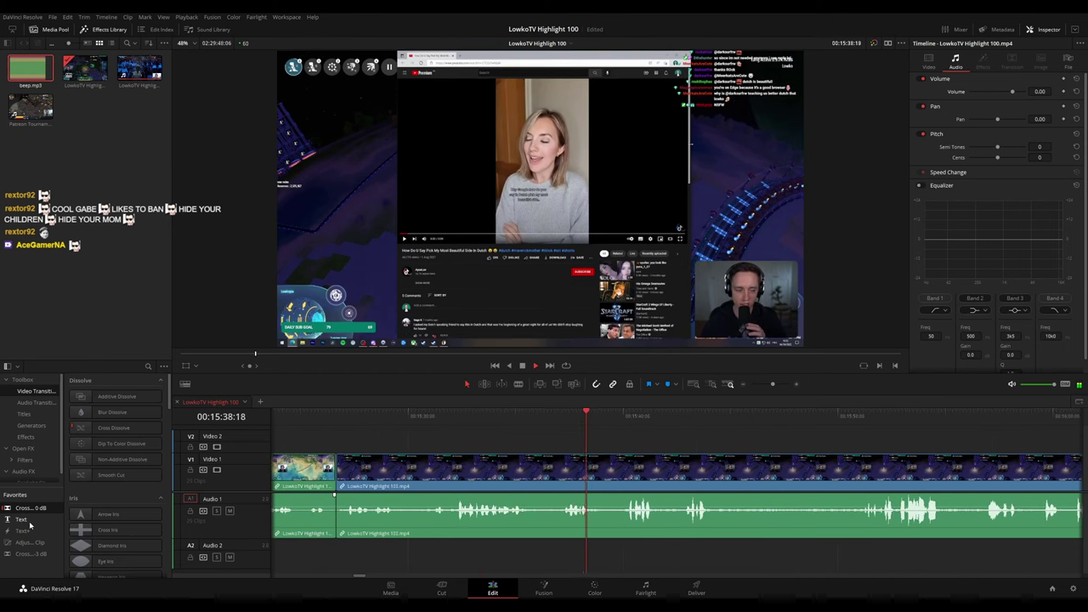
pyautogui.moveTo(22, 520); pyautogui.dragTo(640, 446)
pyautogui.click(640, 447)
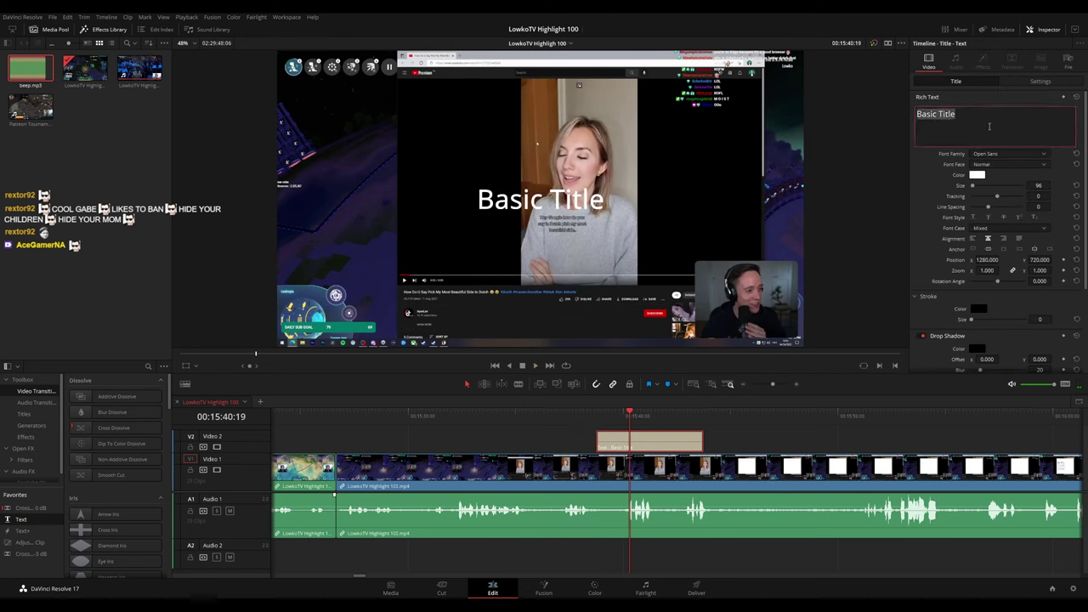
pyautogui.press('BackSpace')
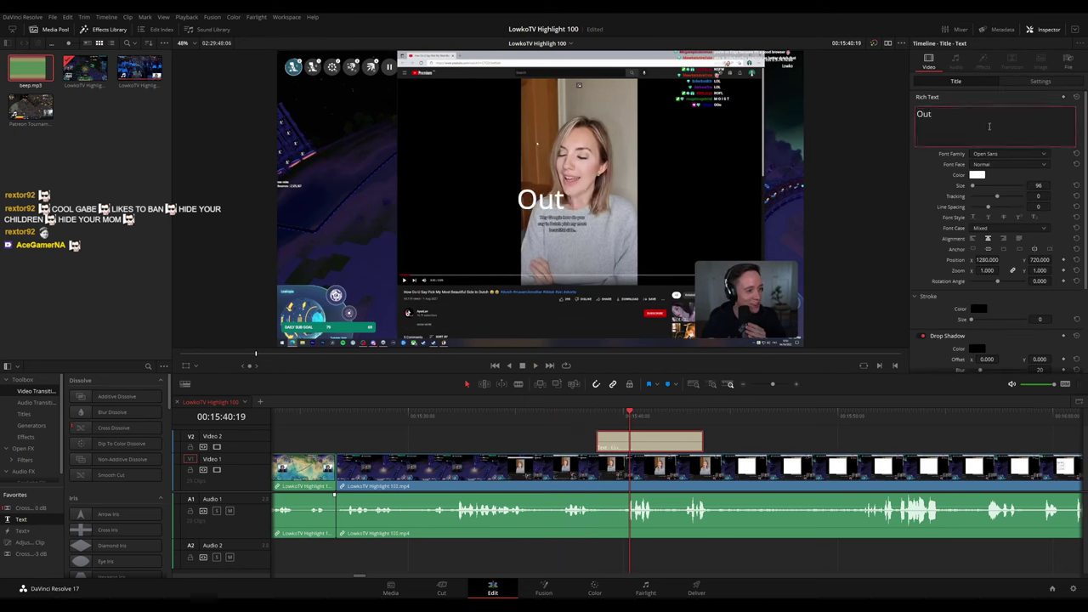
pyautogui.write('OUTOF')
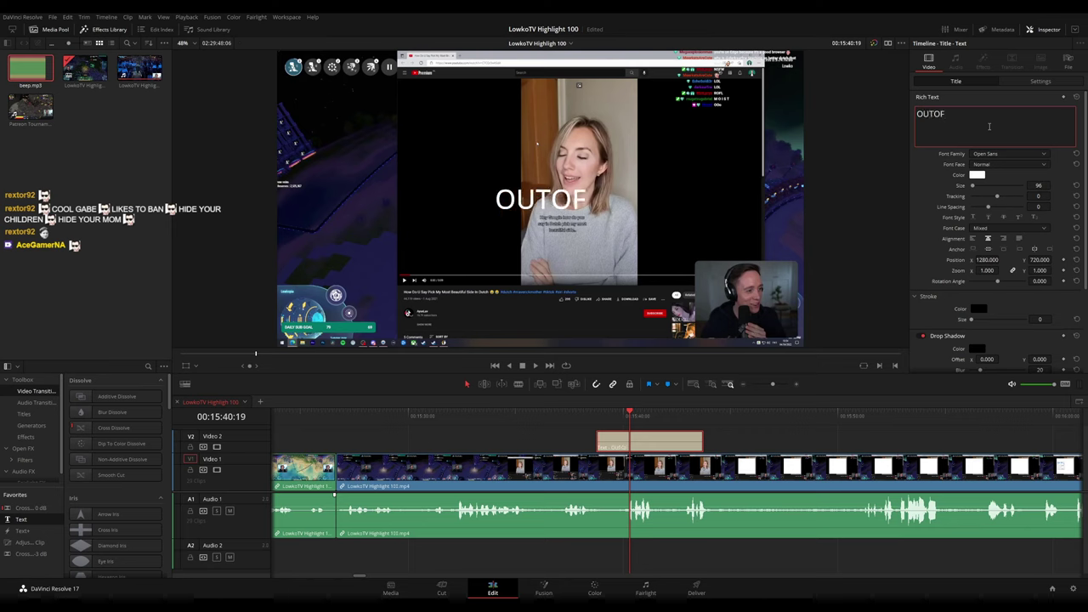
pyautogui.press('BackSpace')
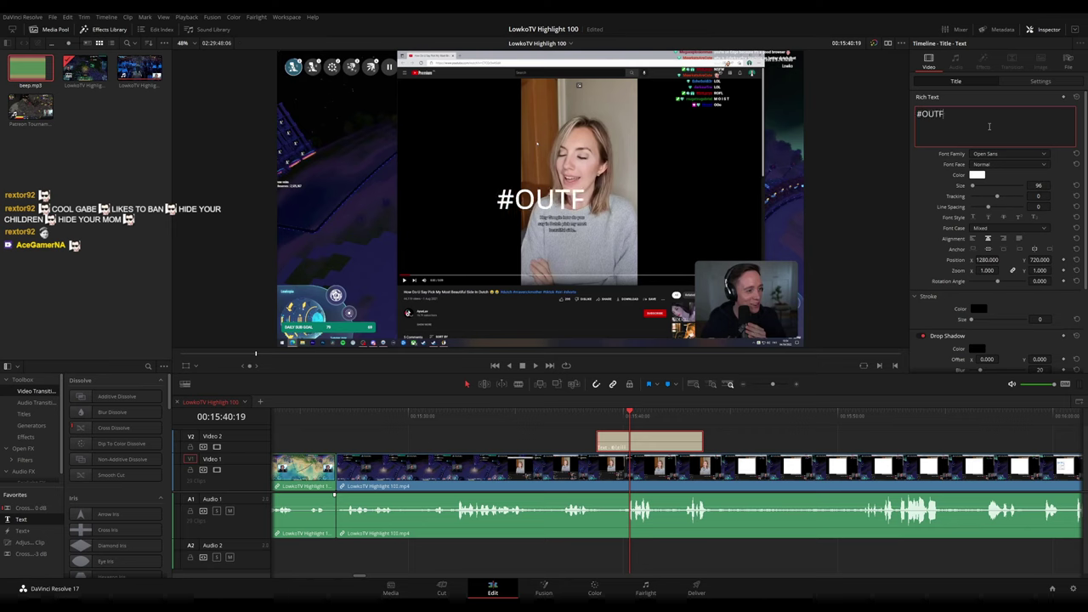
pyautogui.press('BackSpace')
pyautogui.write('OFCONTEXT')
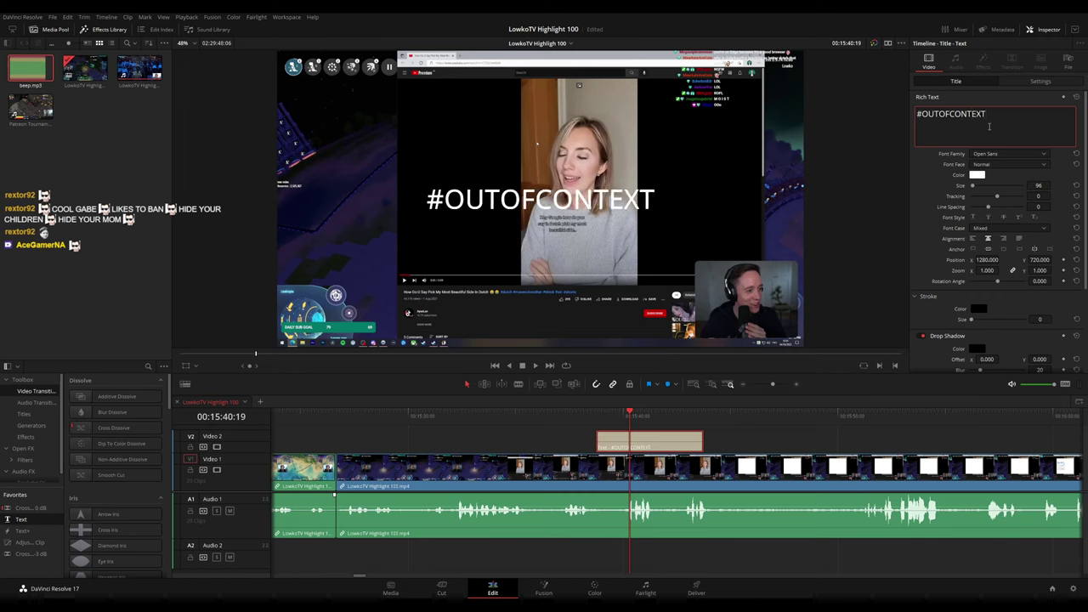
# Style the #OUTOFCONTEXT title in Roboto Medium at size 69 with a stroke of 4, positioned at X 382, Y 1252
pyautogui.click(1010, 157)
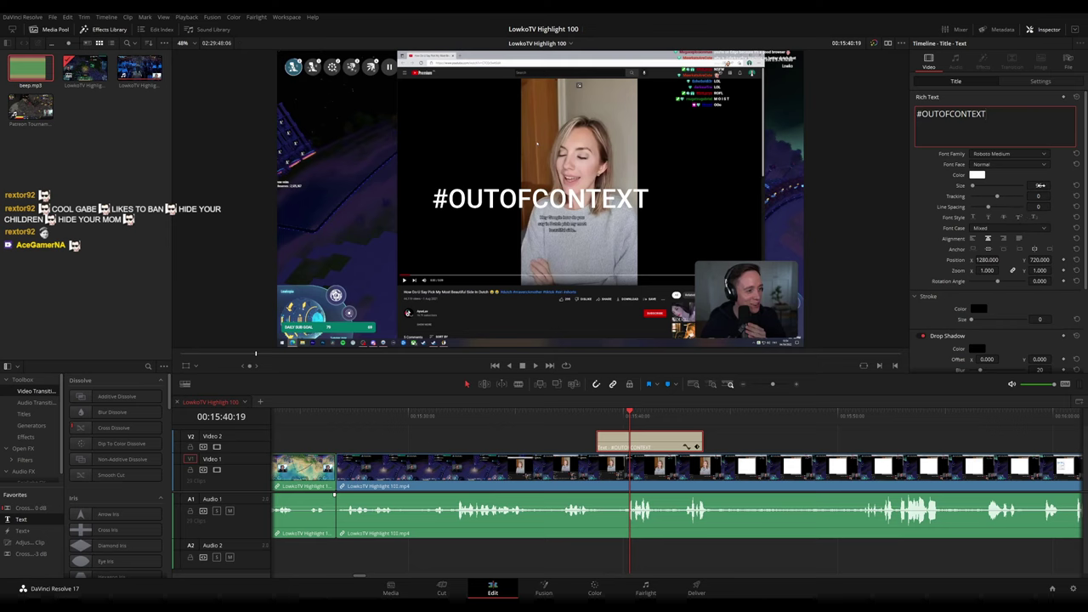
pyautogui.moveTo(992, 261); pyautogui.dragTo(677, 261)
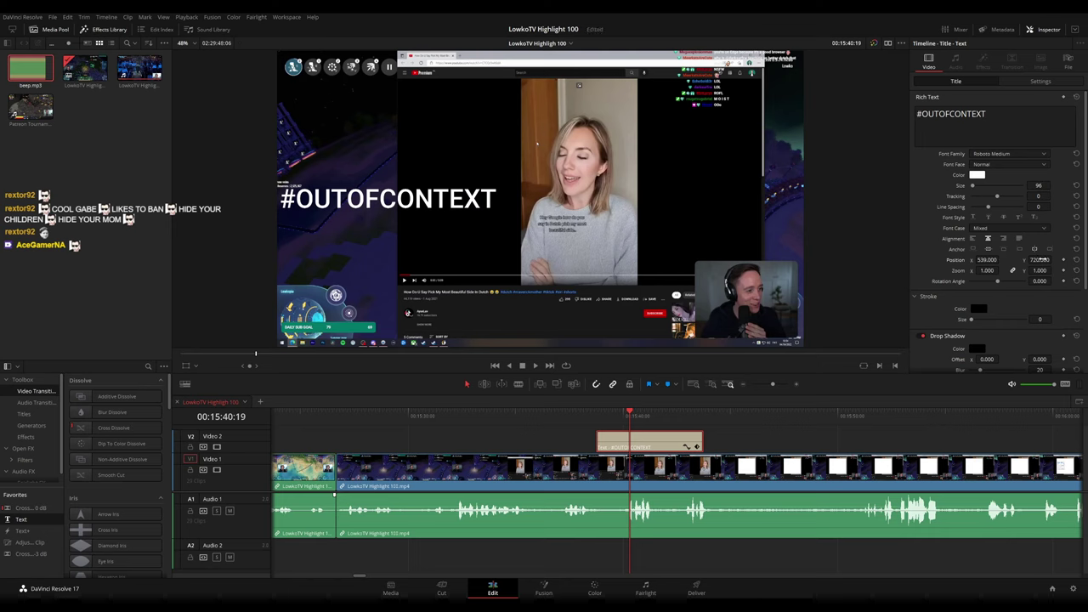
pyautogui.moveTo(1039, 259); pyautogui.dragTo(1067, 259)
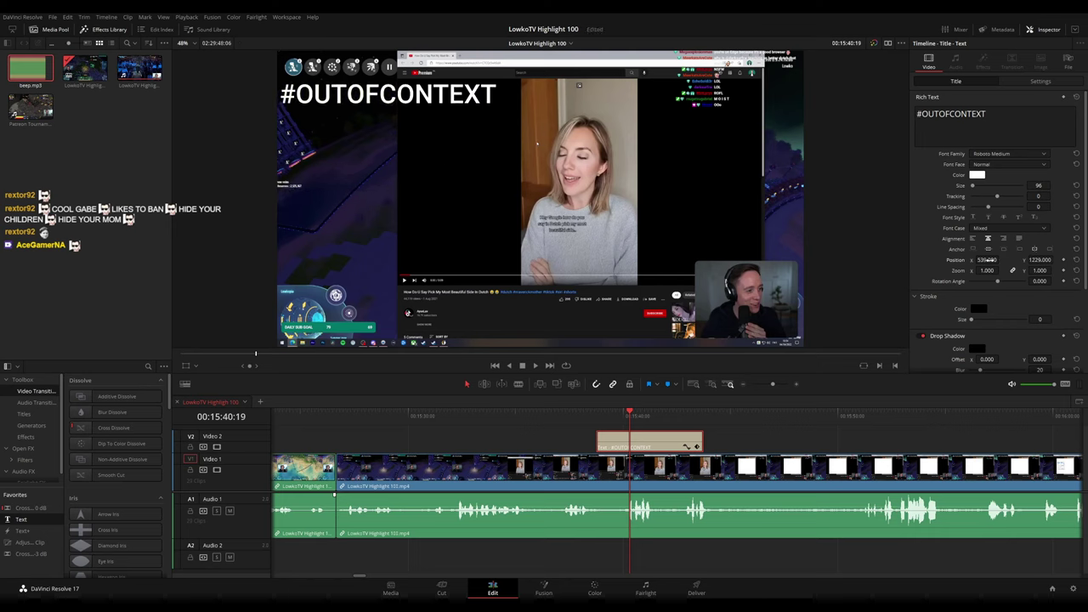
pyautogui.moveTo(986, 260); pyautogui.dragTo(1002, 260)
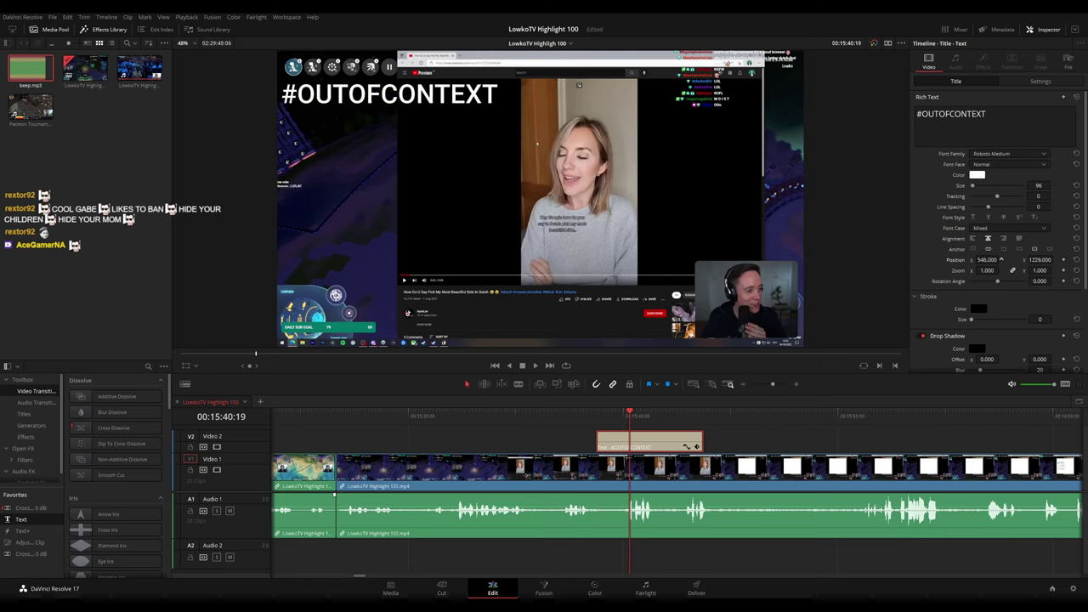
pyautogui.moveTo(1041, 187)
pyautogui.mouseDown()
pyautogui.moveTo(1031, 187)
pyautogui.moveTo(1041, 187)
pyautogui.mouseUp()
pyautogui.moveTo(994, 260); pyautogui.dragTo(1054, 259)
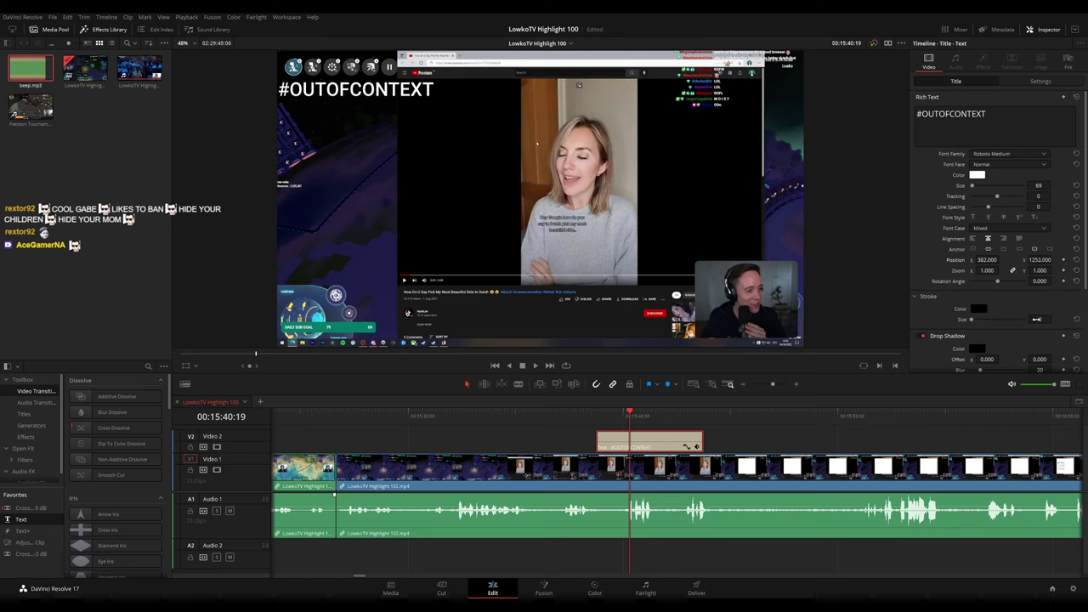
pyautogui.moveTo(1036, 319); pyautogui.dragTo(1054, 319)
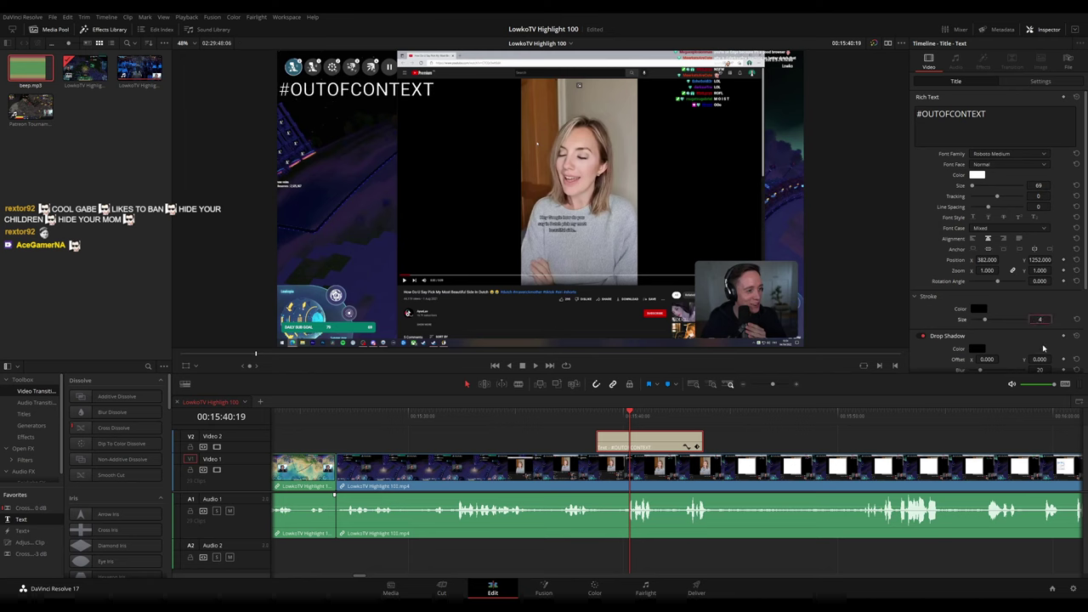
# Give the #OUTOFCONTEXT title a fade-in of about 31 frames and play back its start
pyautogui.click(593, 424)
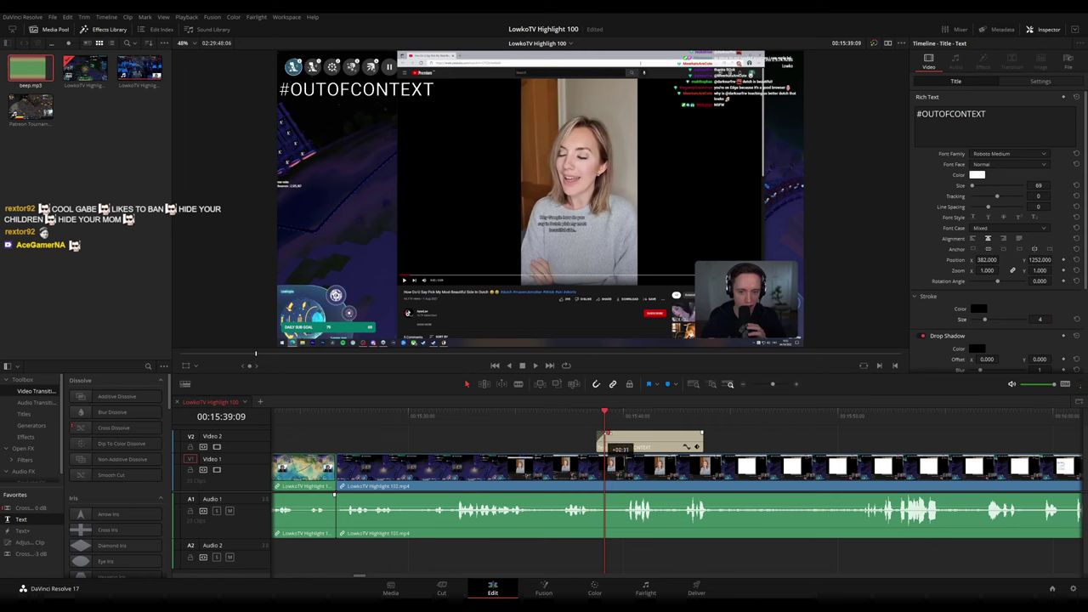
pyautogui.scroll(5, 607, 433)
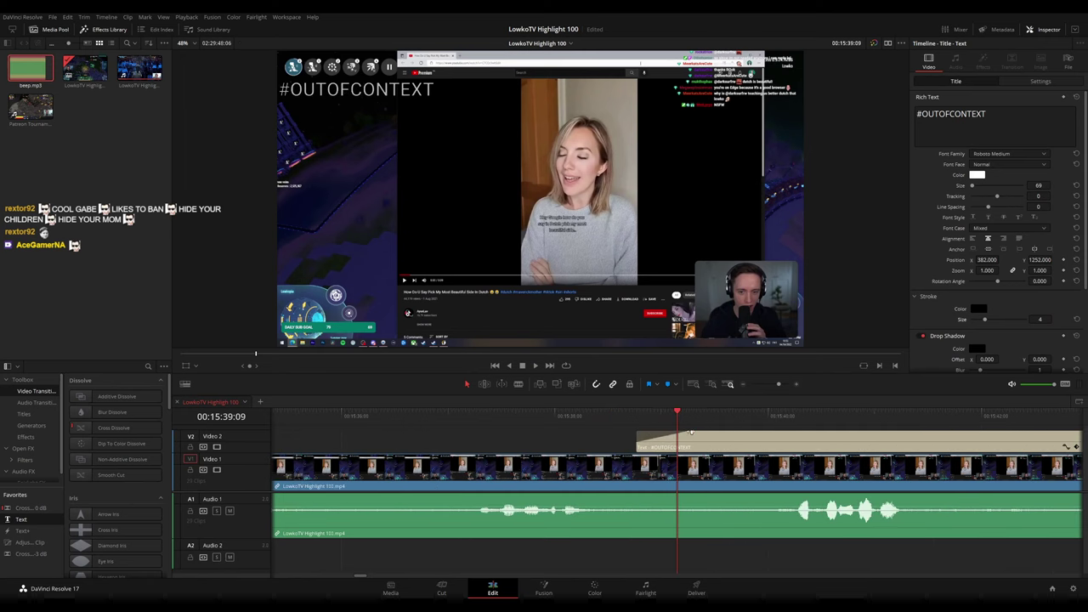
pyautogui.click(639, 425)
pyautogui.press('space')
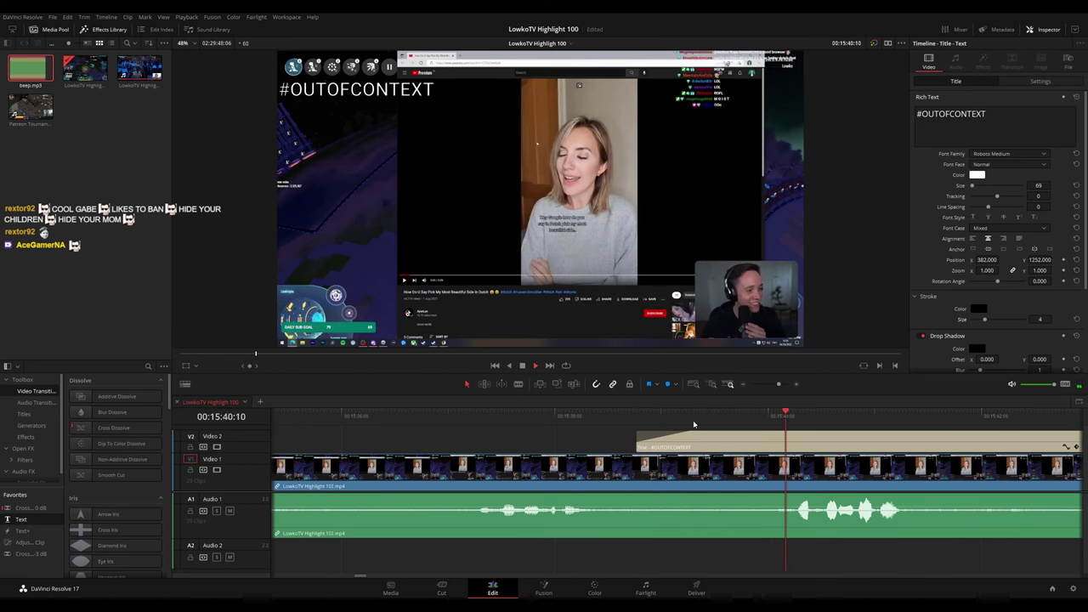
# Extend the end of the #OUTOFCONTEXT title to about 00:15:52 and give it a fade-out of about 31 frames
pyautogui.scroll(-1, 773, 429)
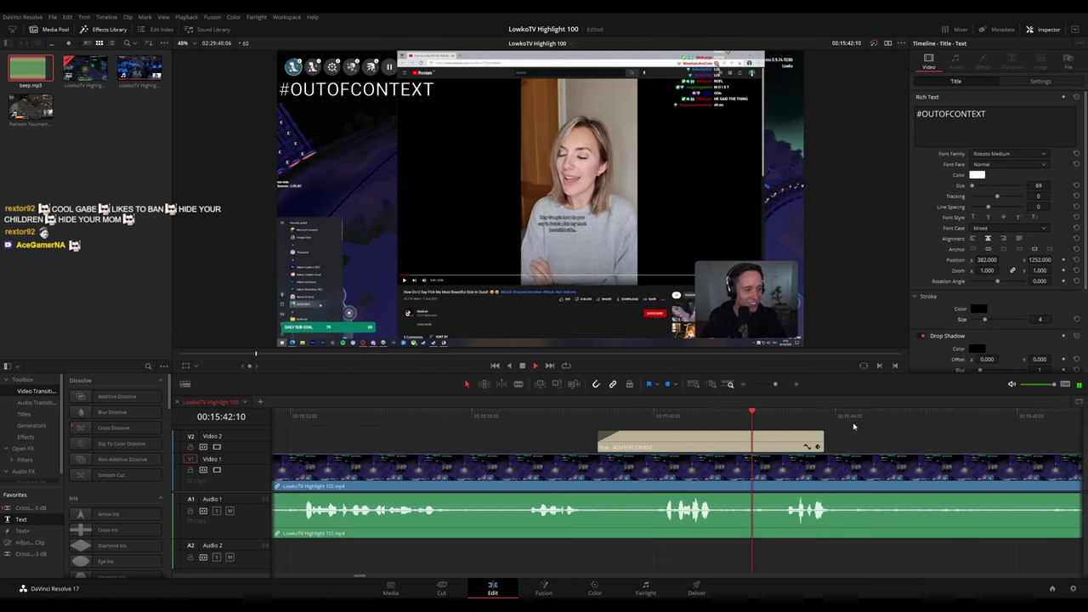
pyautogui.scroll(-3, 777, 438)
pyautogui.hscroll(2, 761, 442)
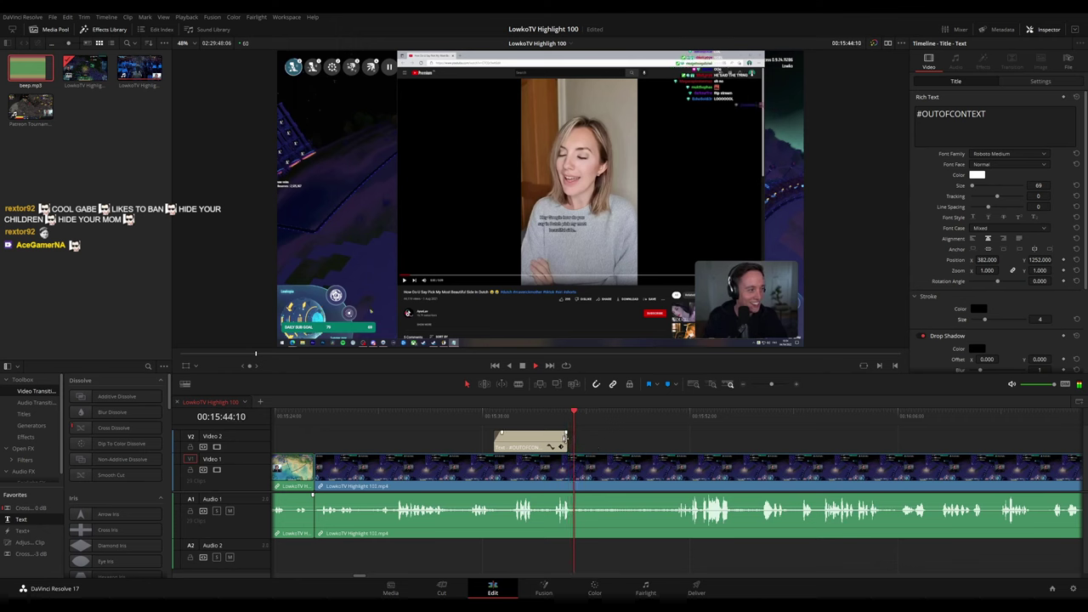
pyautogui.moveTo(564, 442); pyautogui.dragTo(683, 441)
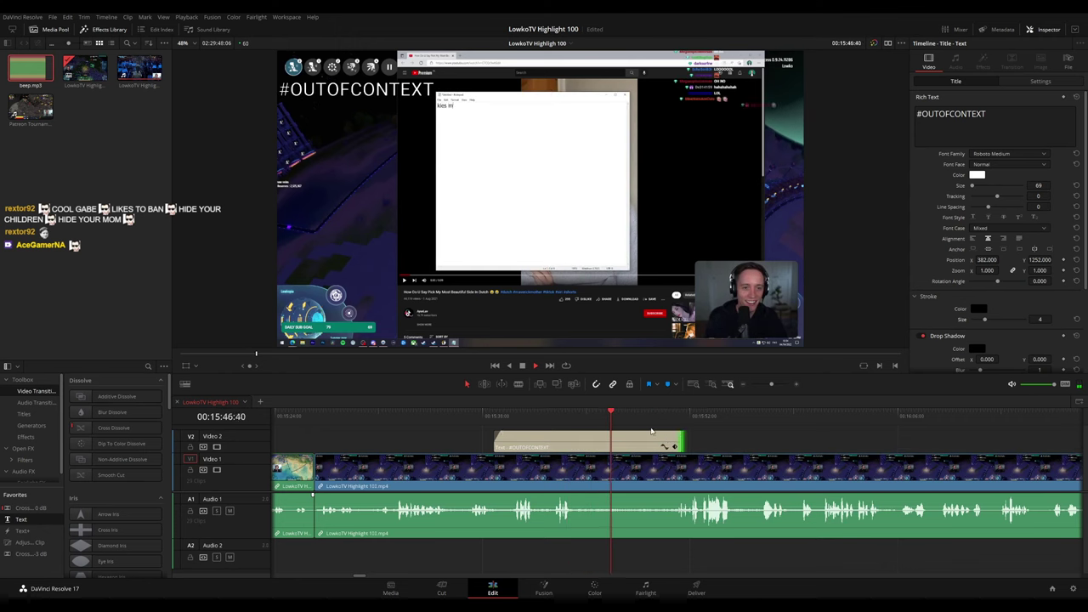
pyautogui.click(657, 423)
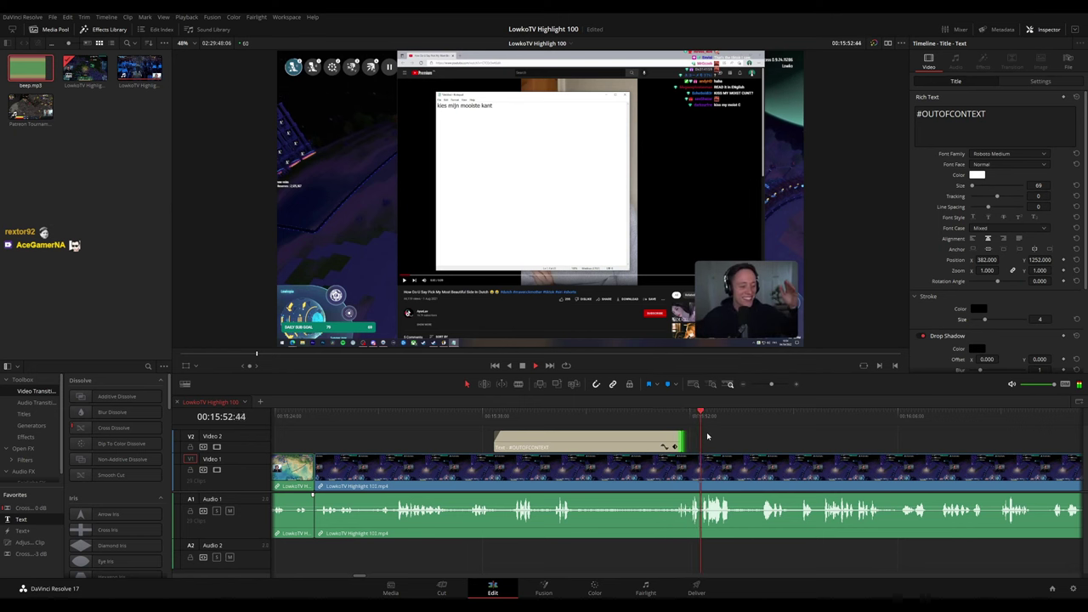
pyautogui.press('space')
pyautogui.moveTo(684, 442)
pyautogui.mouseDown()
pyautogui.moveTo(711, 442)
pyautogui.moveTo(696, 444)
pyautogui.mouseUp()
pyautogui.click(691, 415)
pyautogui.press('space')
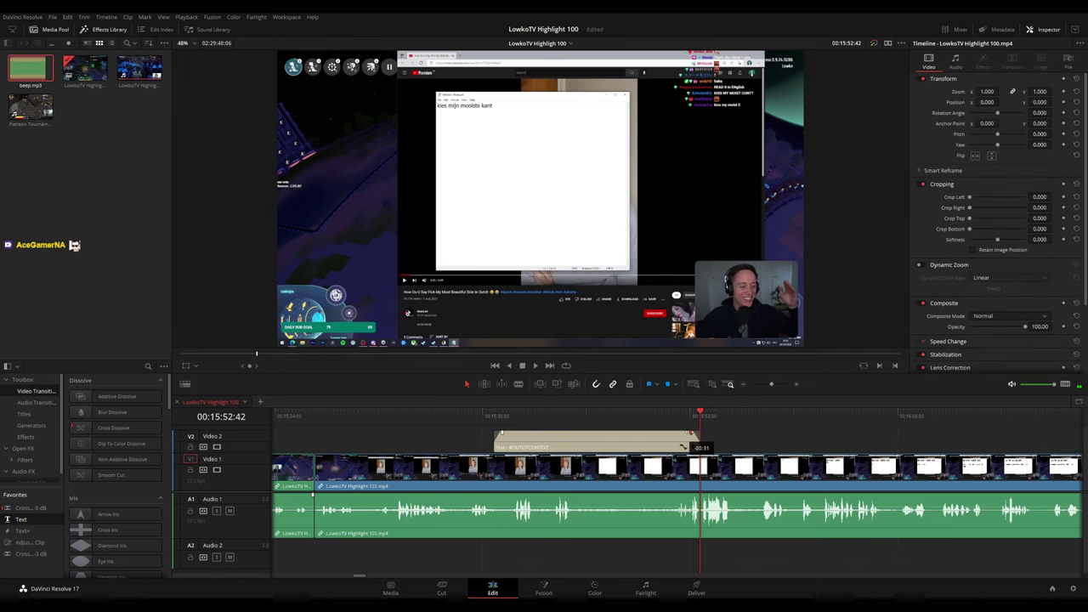
pyautogui.click(679, 416)
pyautogui.press('space')
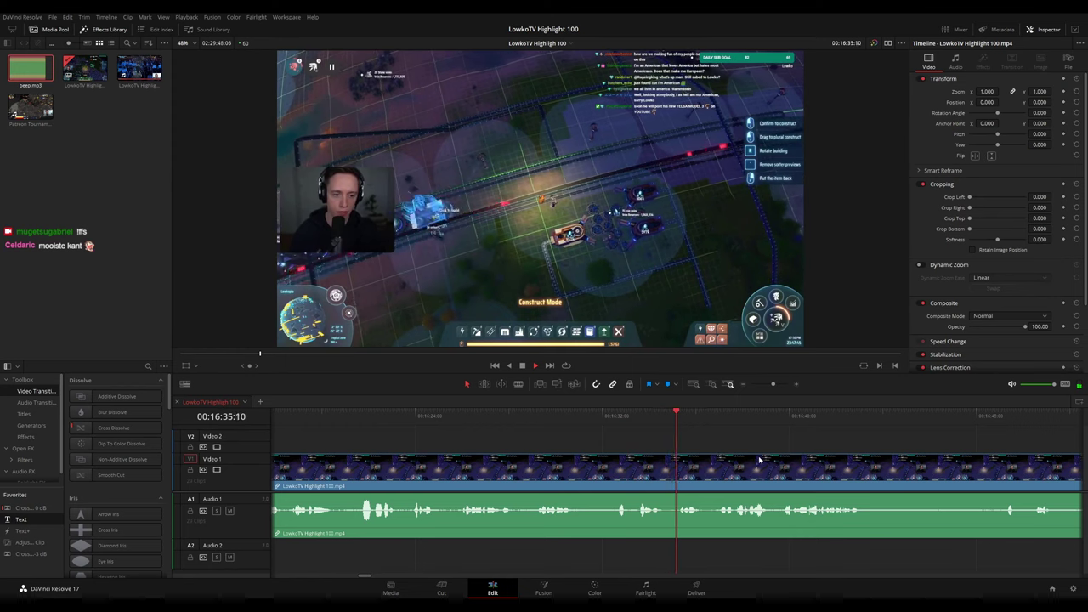
# Split the clip at 00:16:36:30 and about 14 frames further on, and ripple-delete the short piece between the cuts
pyautogui.moveTo(812, 460); pyautogui.dragTo(674, 445)
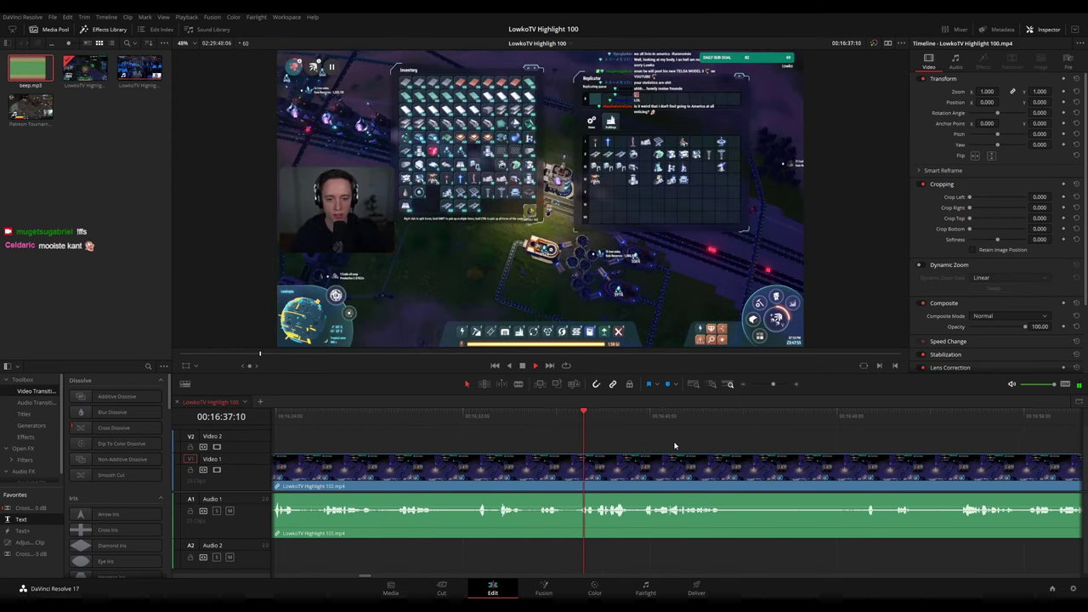
pyautogui.scroll(3, 693, 462)
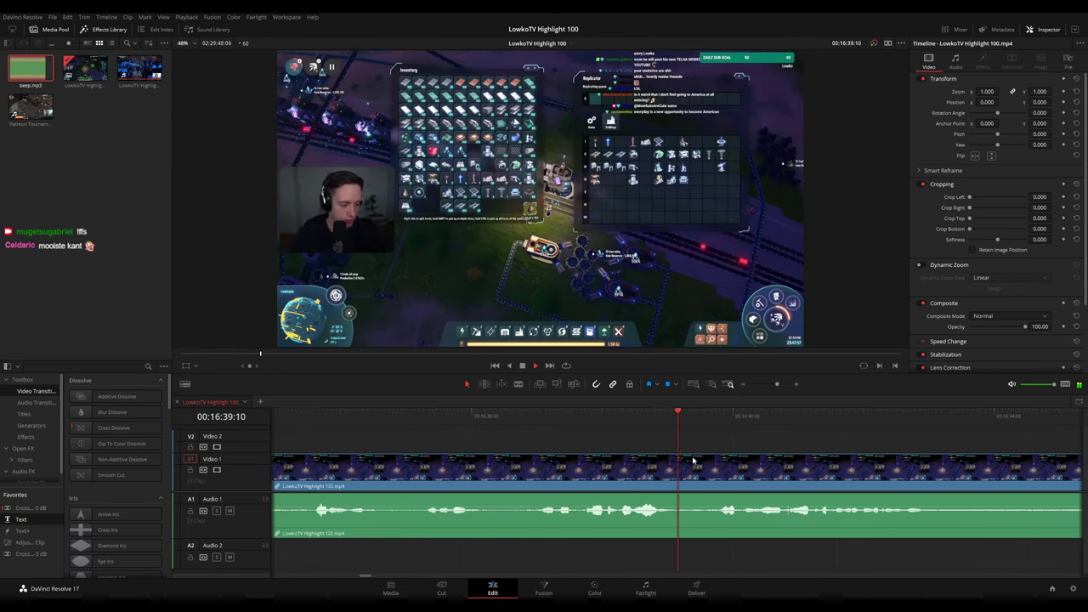
pyautogui.scroll(-5, 685, 462)
pyautogui.click(608, 417)
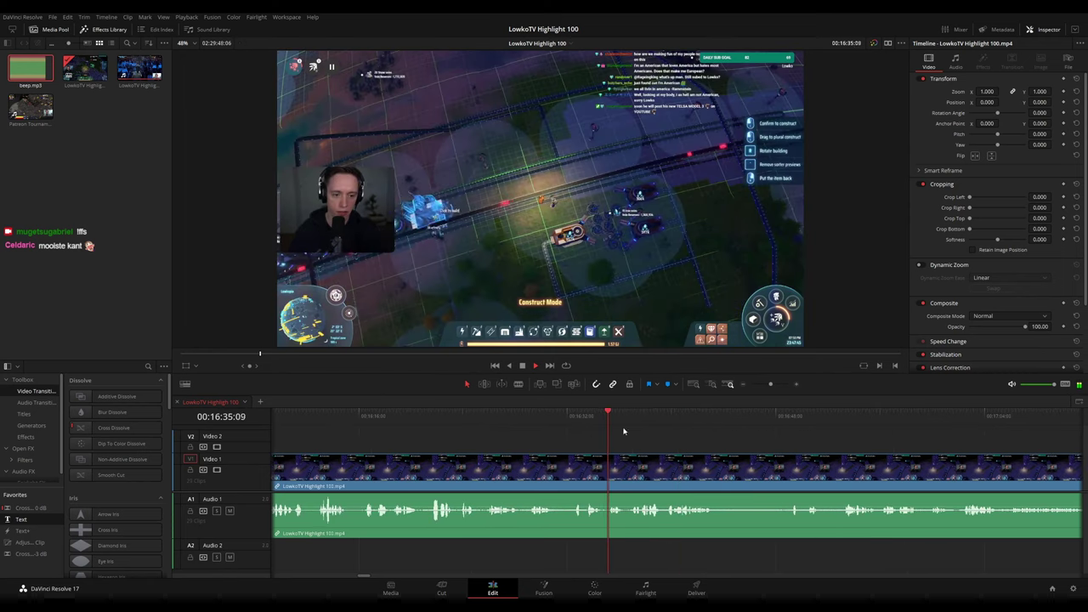
pyautogui.scroll(5, 742, 463)
pyautogui.moveTo(775, 460); pyautogui.dragTo(621, 494)
pyautogui.press('space')
pyautogui.press('b')
pyautogui.click(603, 485)
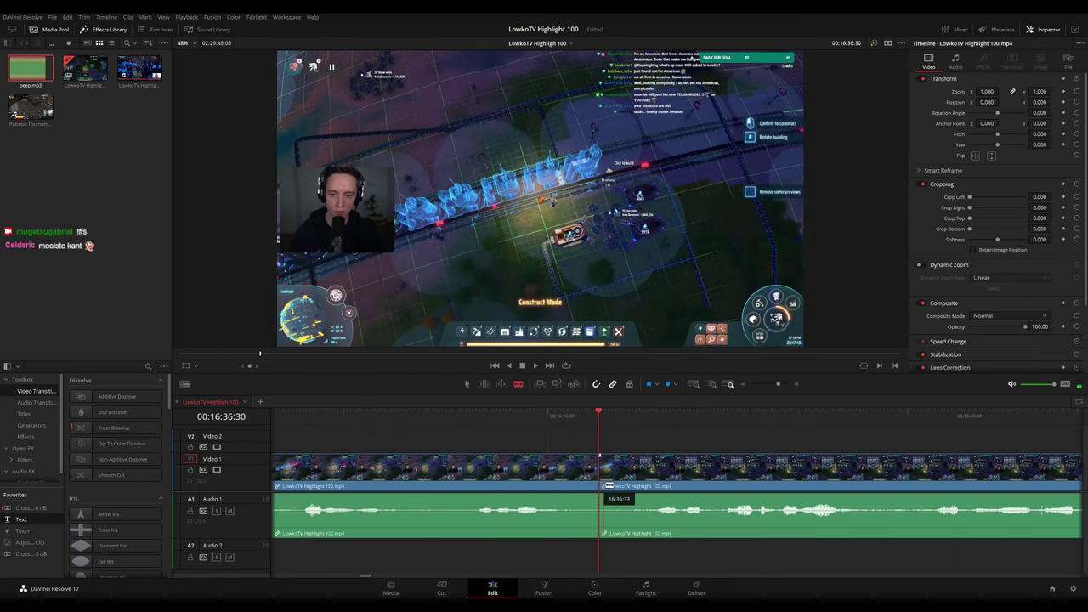
pyautogui.click(620, 481)
pyautogui.press('a')
pyautogui.press('Delete')
# Color the clip before the 00:16:36:30 cut green, and add a 0 dB cross fade over that audio cut
pyautogui.press('space')
pyautogui.click(556, 483)
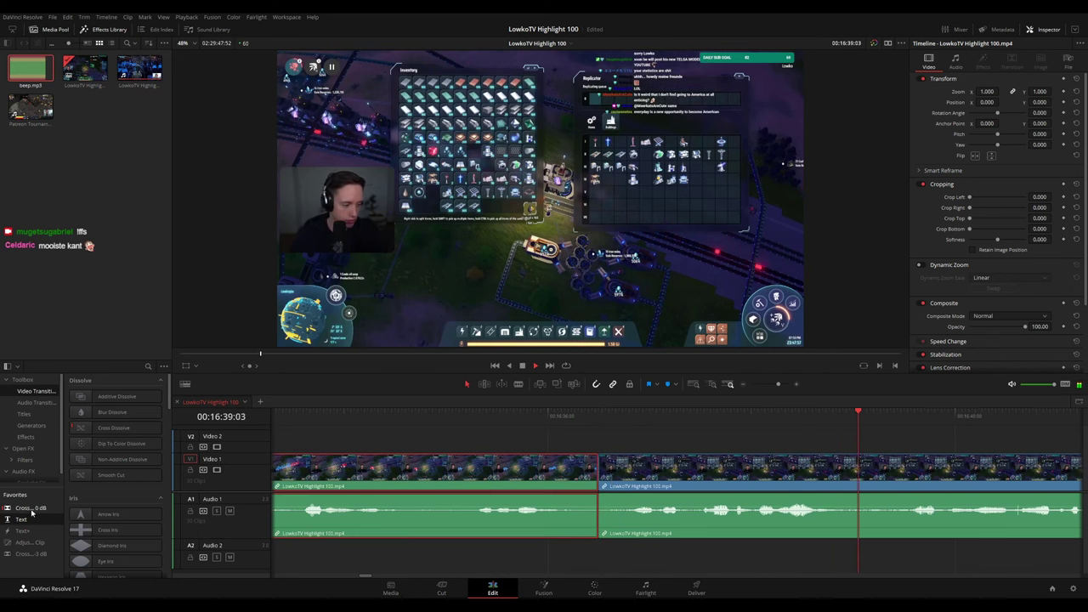
pyautogui.moveTo(31, 512); pyautogui.dragTo(596, 512)
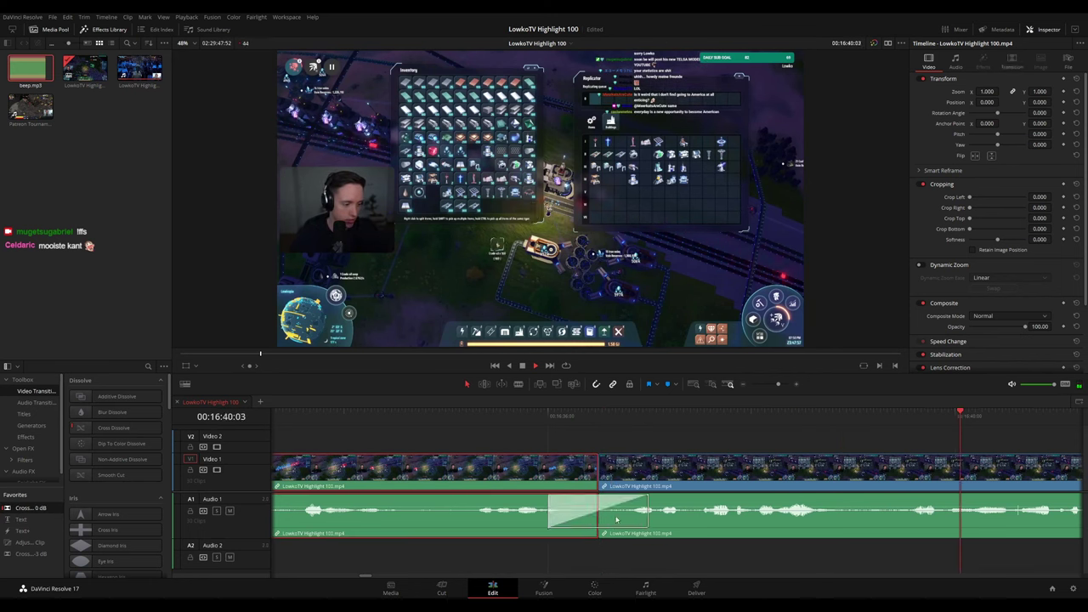
pyautogui.click(772, 459)
pyautogui.click(792, 440)
# Review the footage from about 00:16:43 to 00:17:00, skipping over silent gaps in the waveform, to find the next scene change
pyautogui.scroll(-2, 840, 439)
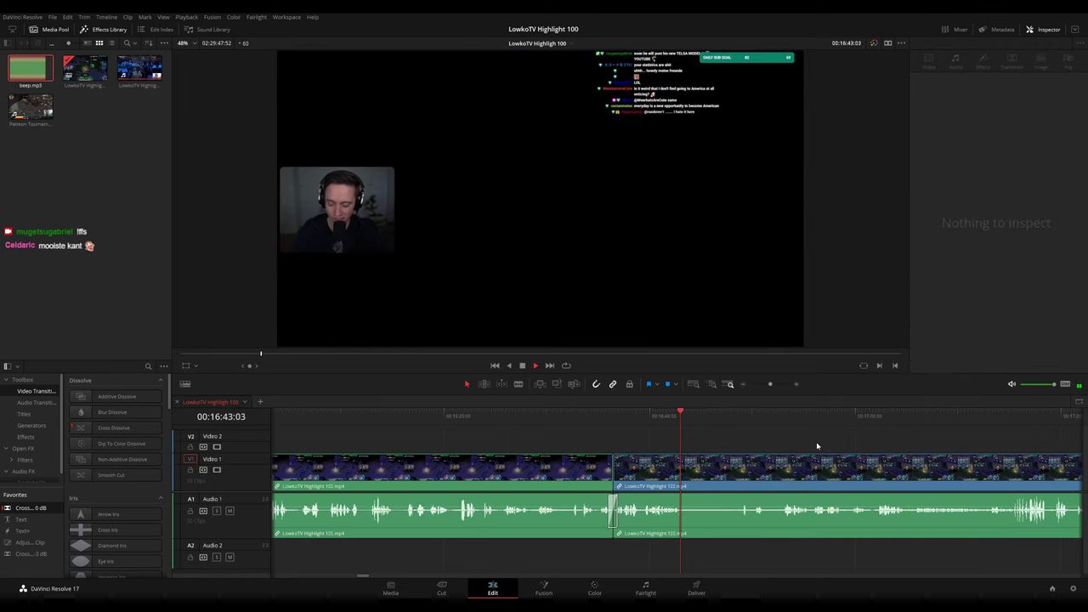
pyautogui.hscroll(2, 817, 446)
pyautogui.moveTo(519, 417); pyautogui.dragTo(530, 418)
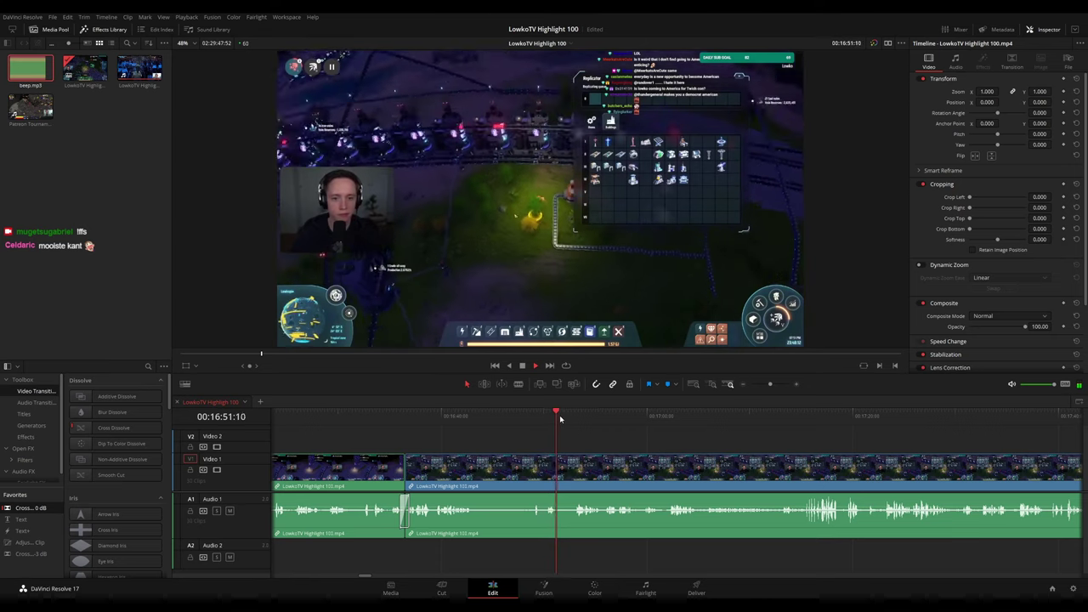
pyautogui.moveTo(562, 418); pyautogui.dragTo(573, 418)
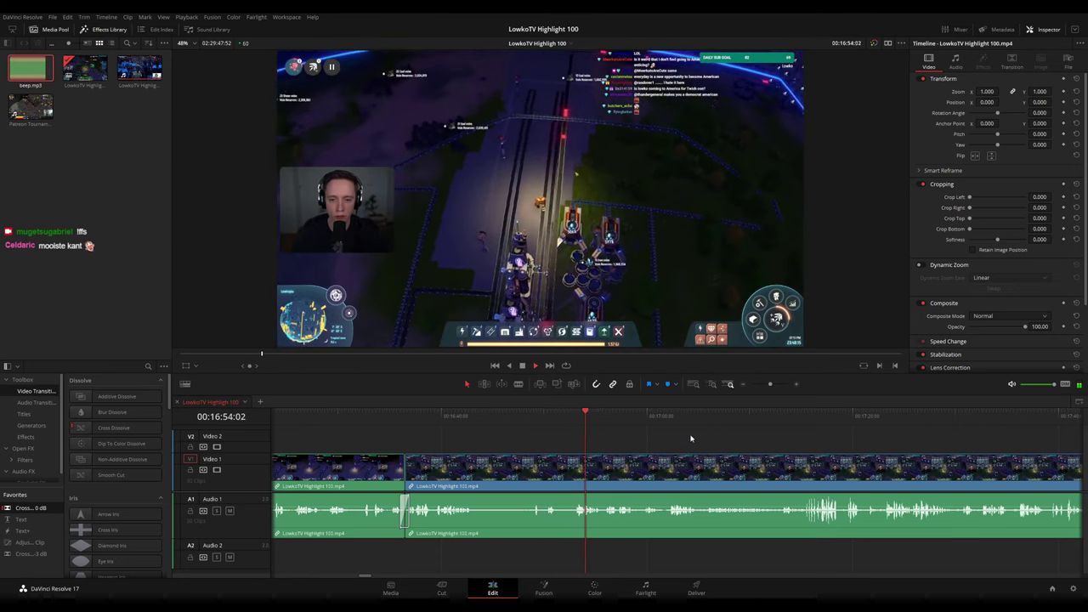
pyautogui.scroll(1, 716, 444)
pyautogui.moveTo(774, 447); pyautogui.dragTo(624, 435)
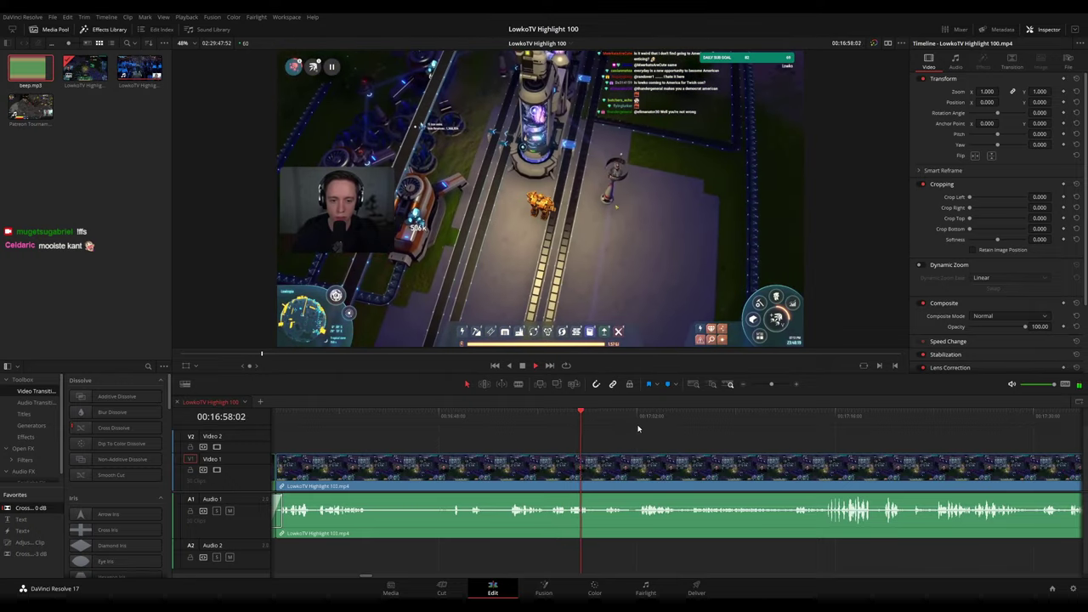
pyautogui.scroll(1, 701, 450)
pyautogui.moveTo(772, 448); pyautogui.dragTo(612, 438)
# Split the clip at 00:17:01:32 and about 13 frames further on, and ripple-delete the short piece between the cuts
pyautogui.scroll(2, 638, 446)
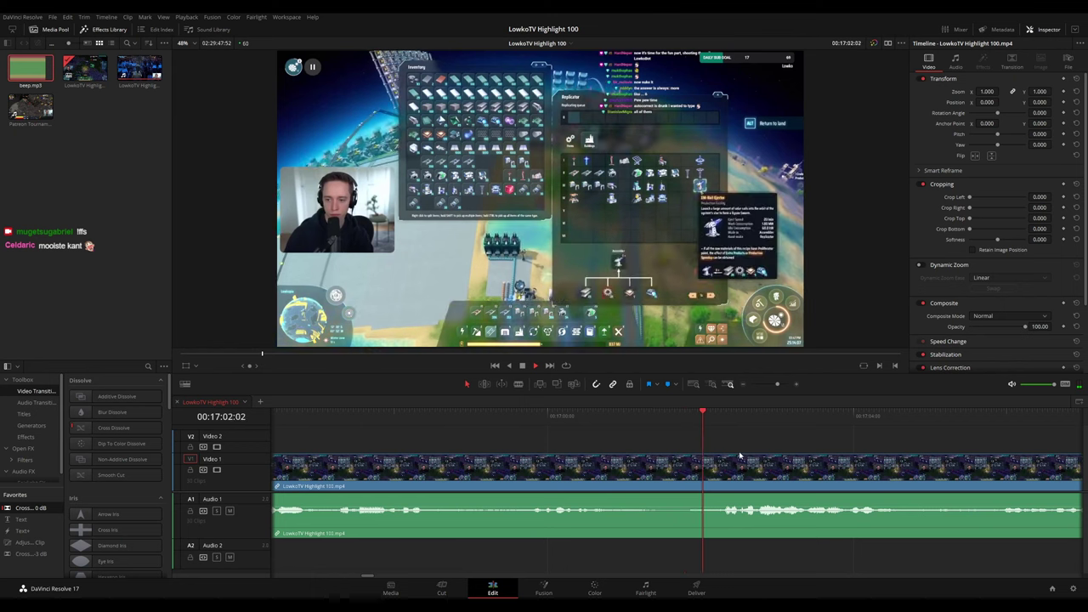
pyautogui.click(621, 419)
pyautogui.press('b')
pyautogui.click(667, 470)
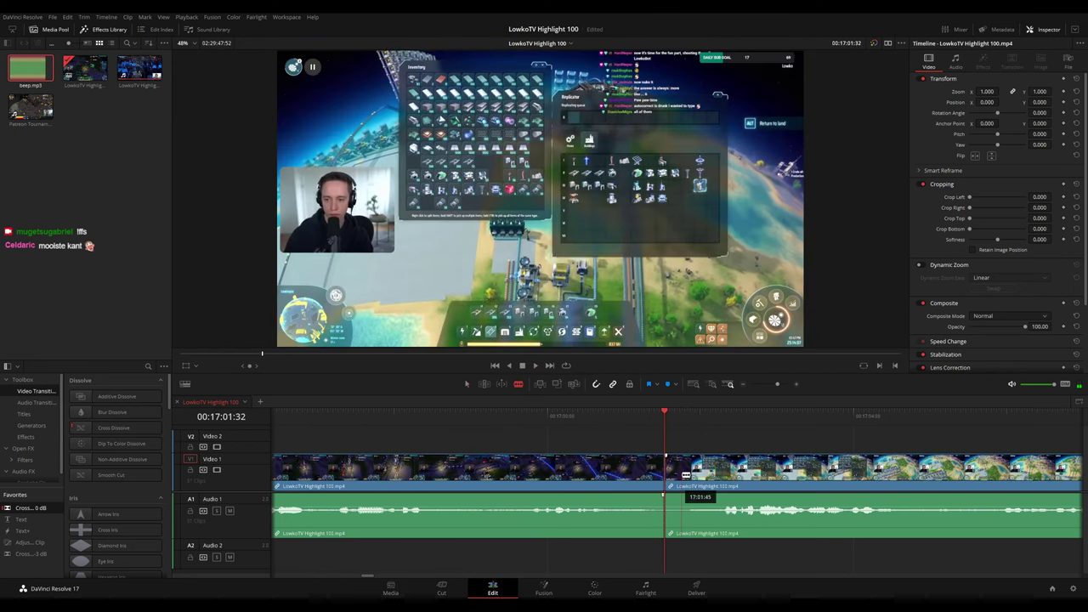
pyautogui.press('Delete')
# Color the clip before the 00:17:01:32 cut teal, and add a 0 dB cross fade over that audio cut
pyautogui.press('space')
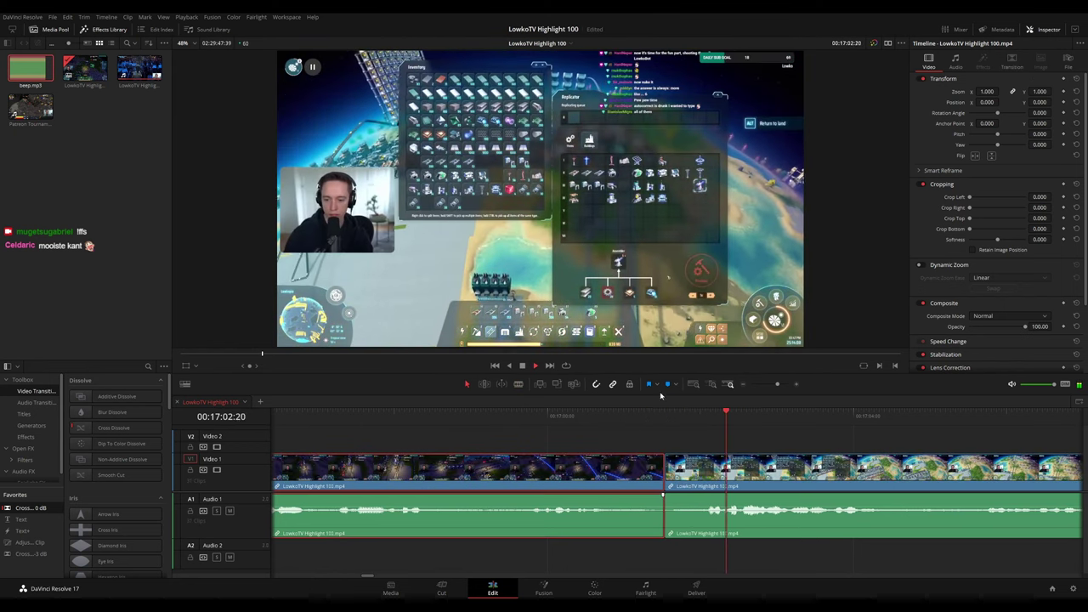
pyautogui.press('F2')
pyautogui.scroll(-8, 796, 422)
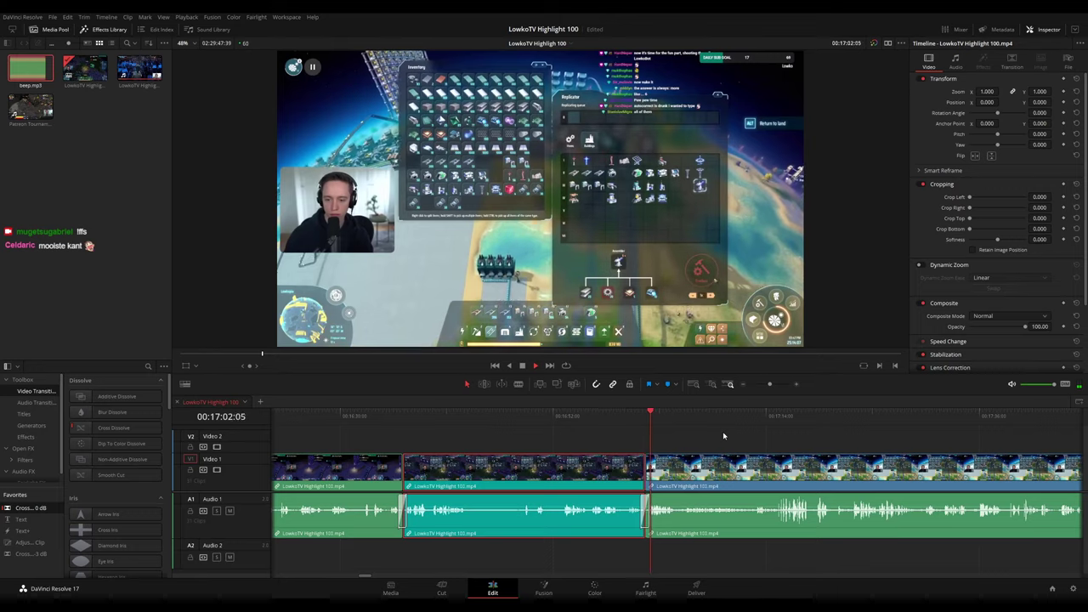
# Review the footage from 00:17:02 to about 00:17:44 to find a moment that needs a title
pyautogui.moveTo(726, 437); pyautogui.dragTo(555, 426)
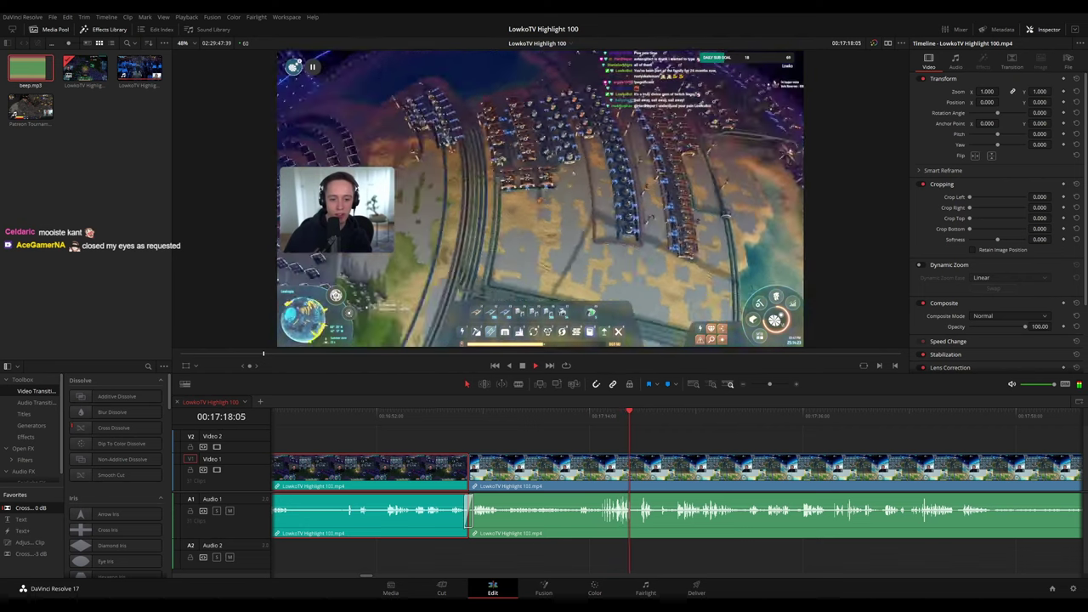
pyautogui.click(681, 442)
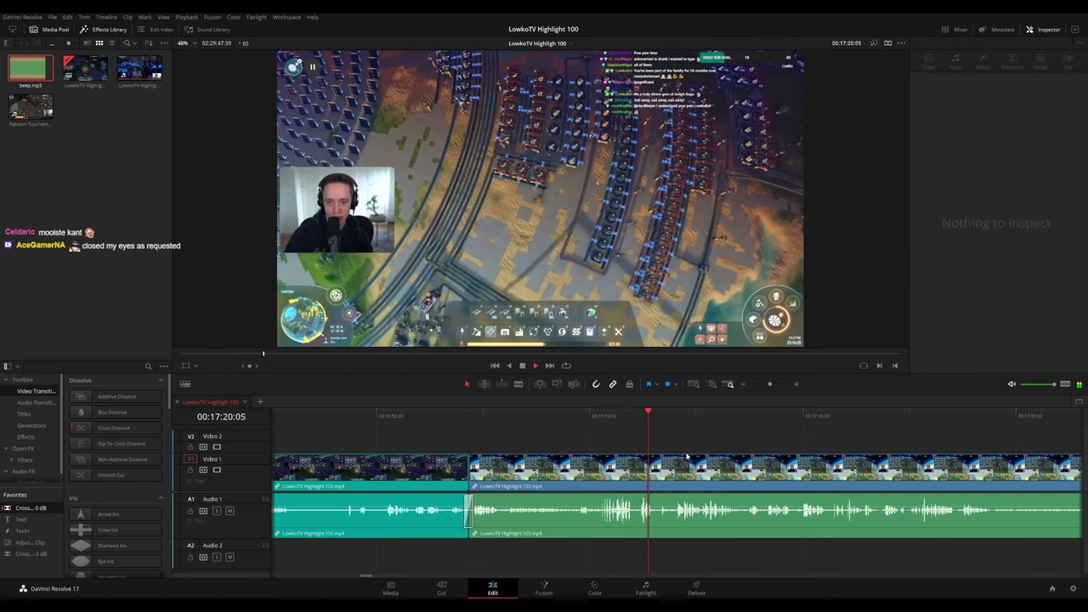
pyautogui.hscroll(3, 606, 436)
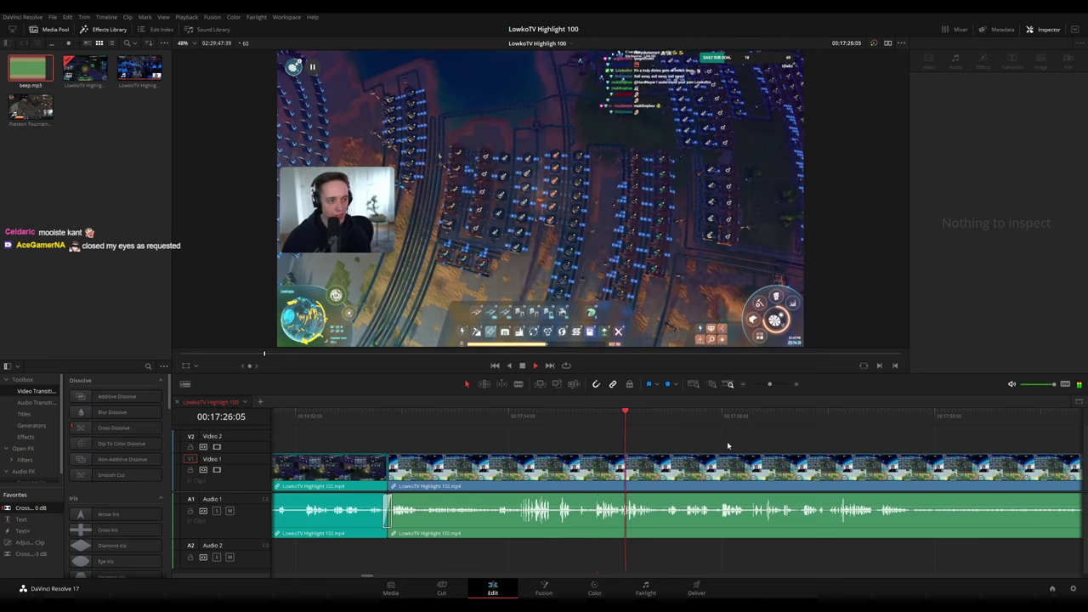
pyautogui.scroll(2, 688, 459)
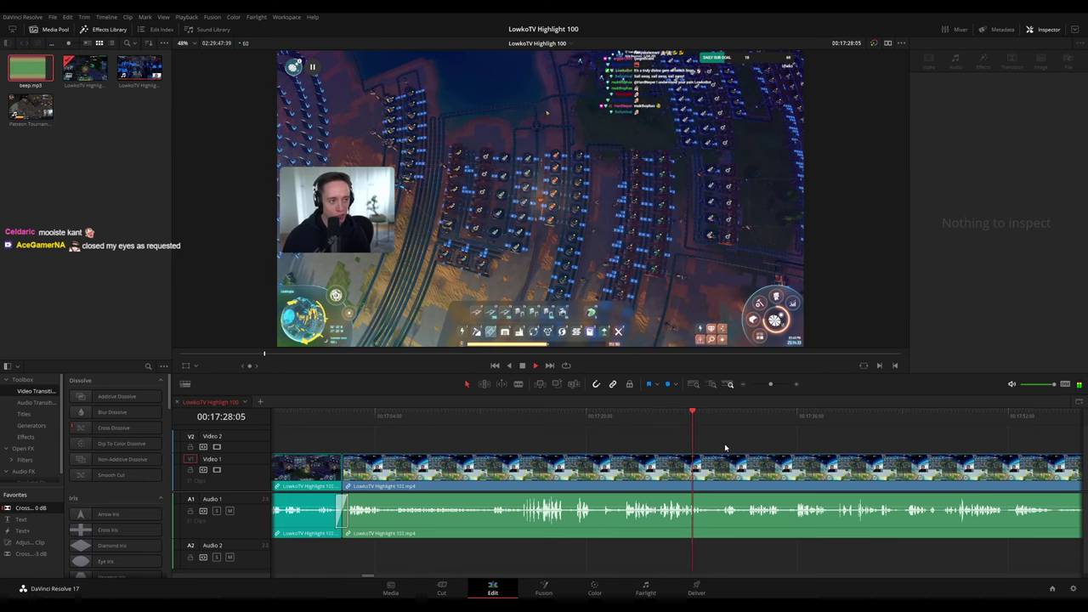
pyautogui.hscroll(8, 698, 446)
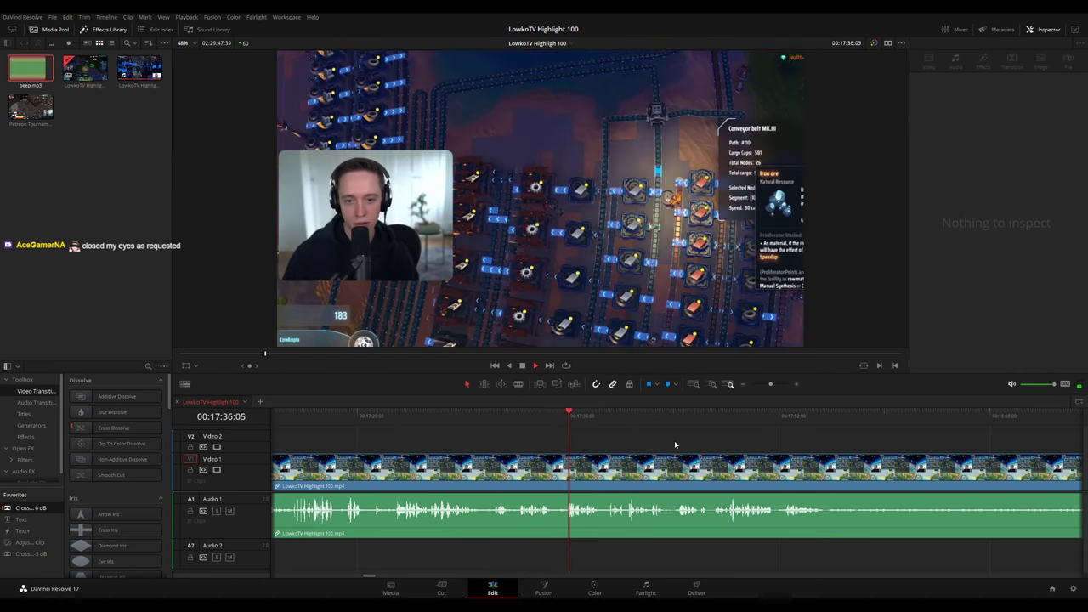
pyautogui.scroll(2, 717, 449)
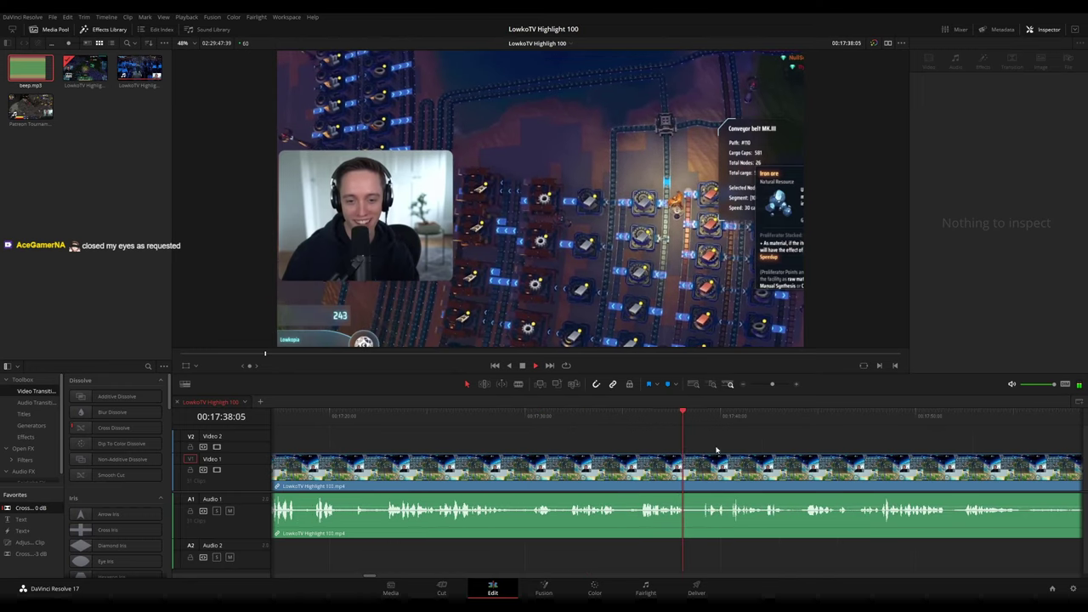
pyautogui.hscroll(2, 717, 450)
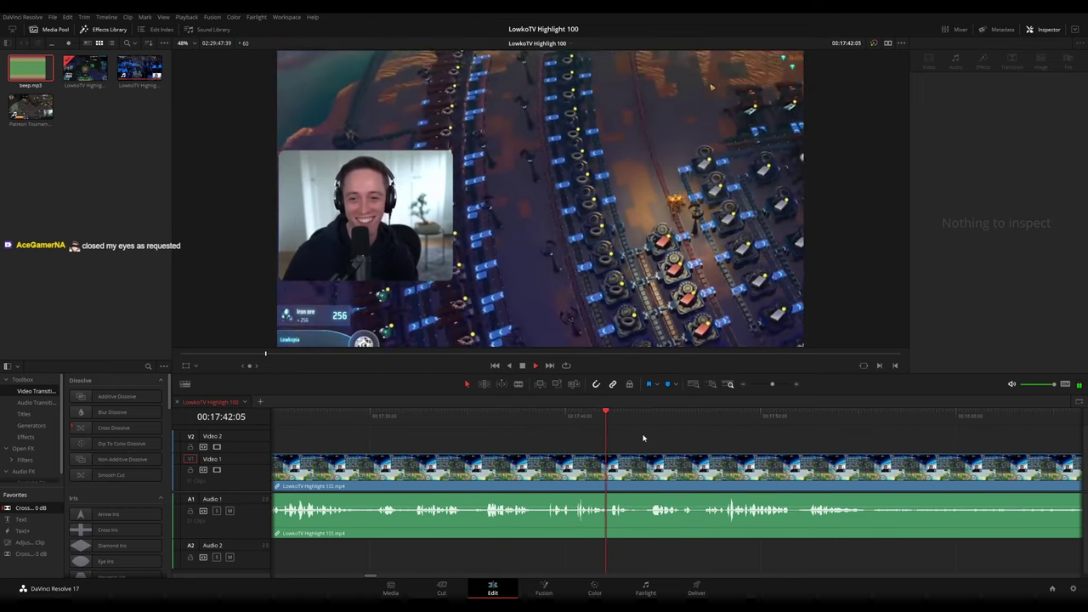
pyautogui.scroll(-5, 644, 439)
# Duplicate the earlier #OUTOFCONTEXT title and place the copy on Video 2 at 00:17:44:05
pyautogui.press('space')
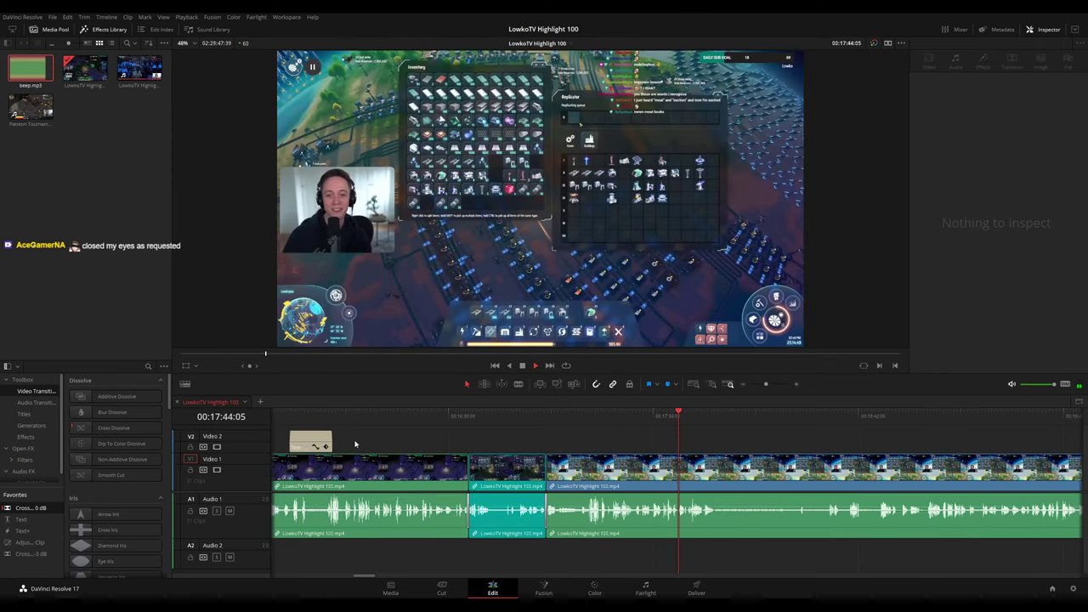
pyautogui.click(310, 440)
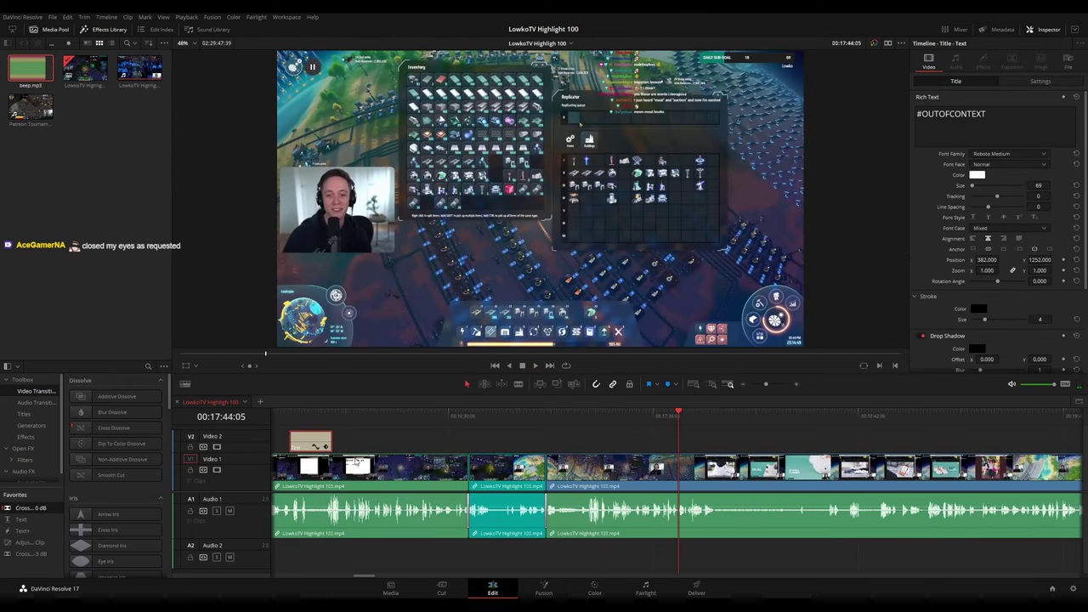
pyautogui.click(441, 450)
pyautogui.hotkey('ctrl', 'v')
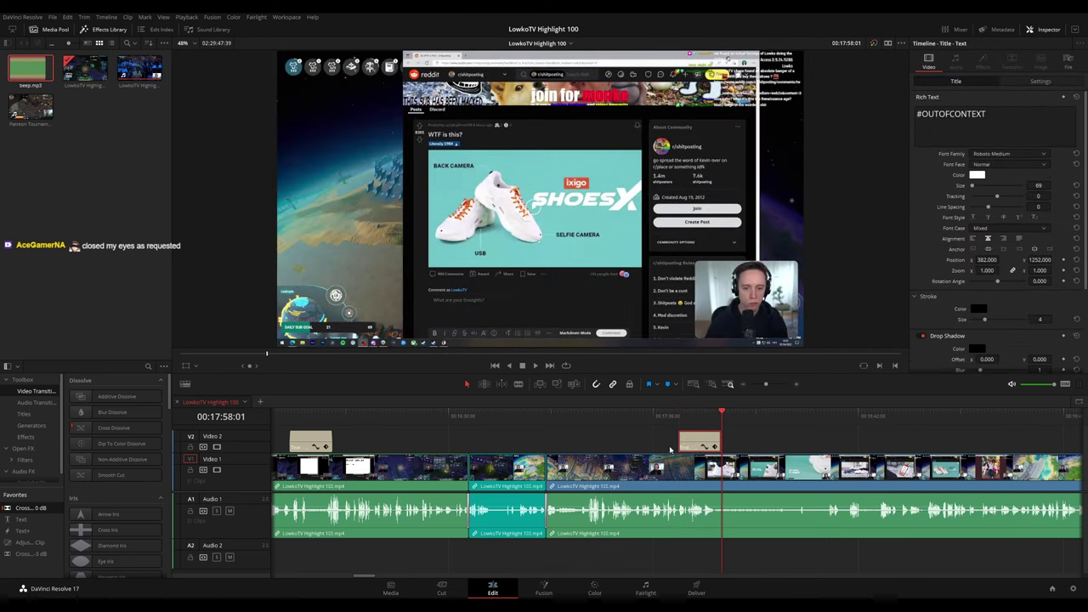
# Replay the footage around 00:17:27 and move the copied #OUTOFCONTEXT title so it starts at about 00:17:24
pyautogui.click(625, 417)
pyautogui.press('space')
pyautogui.scroll(5, 680, 438)
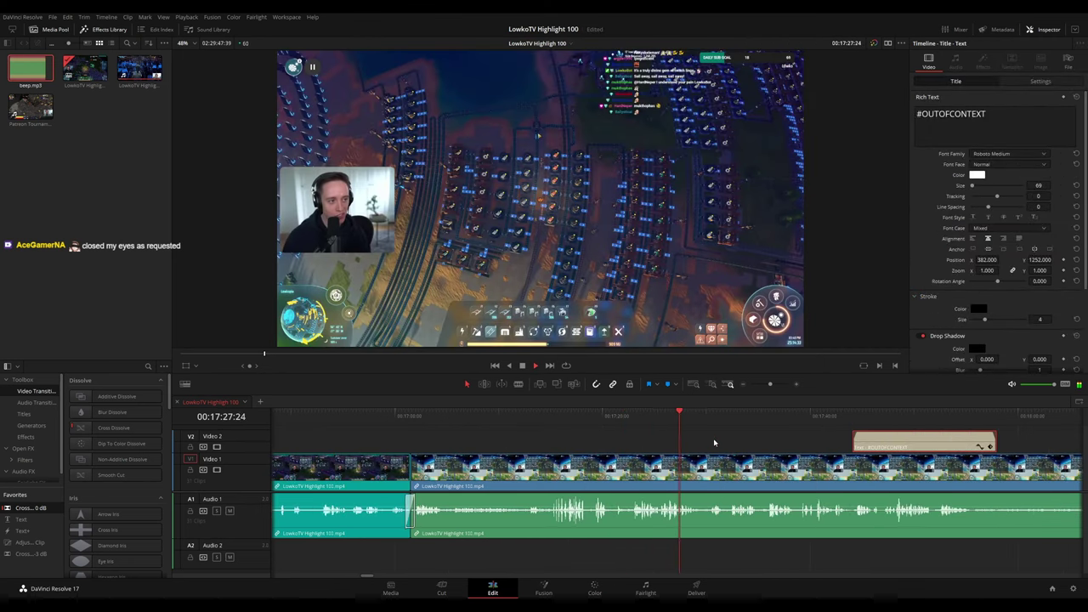
pyautogui.moveTo(749, 433); pyautogui.dragTo(567, 420)
pyautogui.moveTo(715, 444); pyautogui.dragTo(504, 444)
pyautogui.click(444, 416)
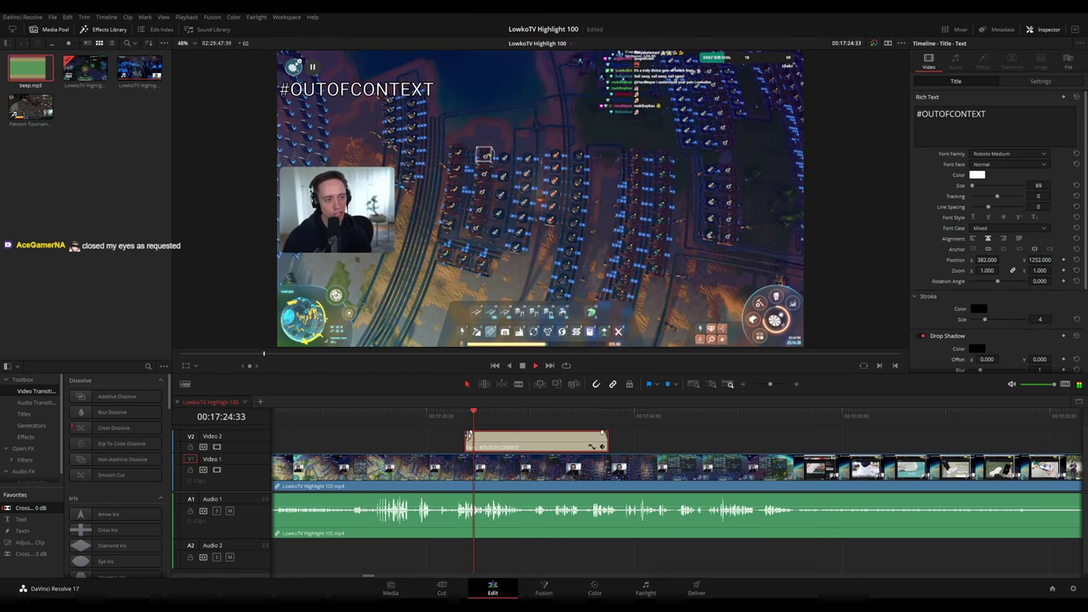
# Extend the copied #OUTOFCONTEXT title's start back to about 00:17:22 and its end to about 00:17:40
pyautogui.moveTo(464, 443); pyautogui.dragTo(452, 443)
pyautogui.click(582, 416)
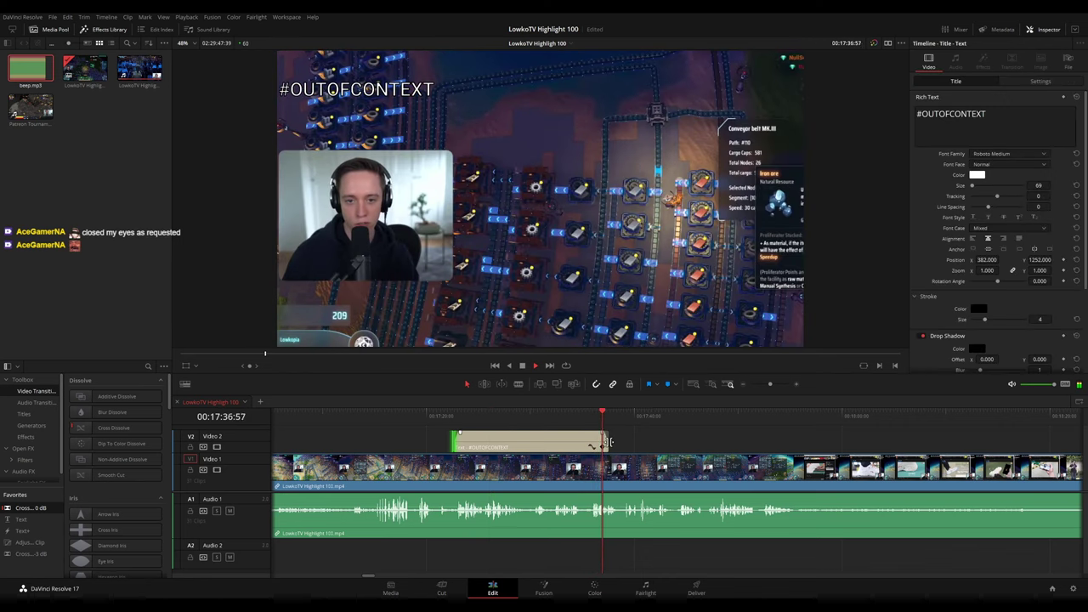
pyautogui.moveTo(607, 442); pyautogui.dragTo(626, 442)
pyautogui.scroll(3, 723, 447)
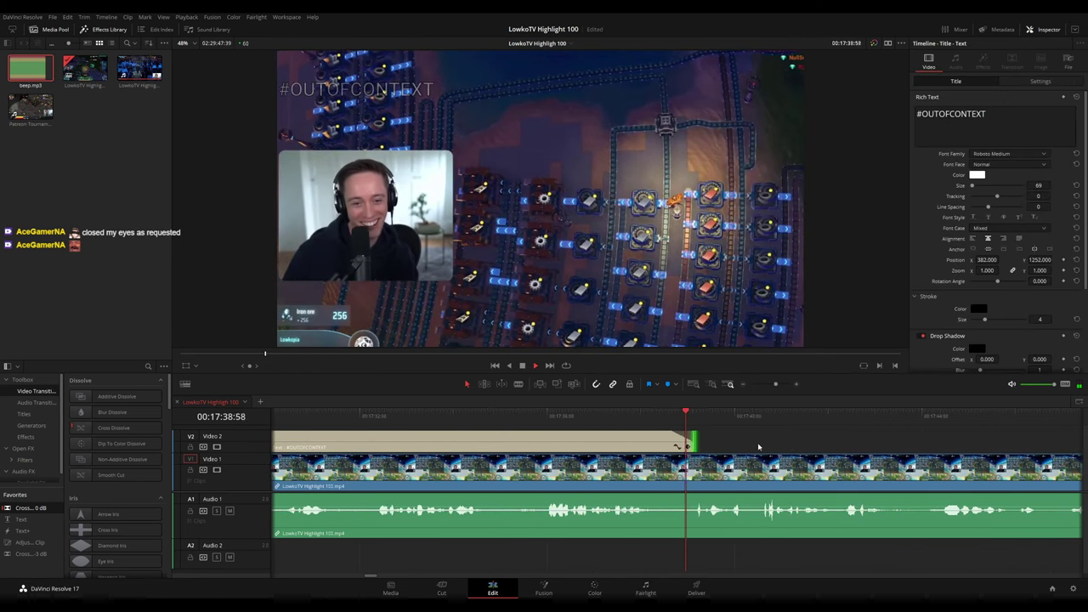
pyautogui.moveTo(749, 443); pyautogui.dragTo(587, 443)
pyautogui.press('space')
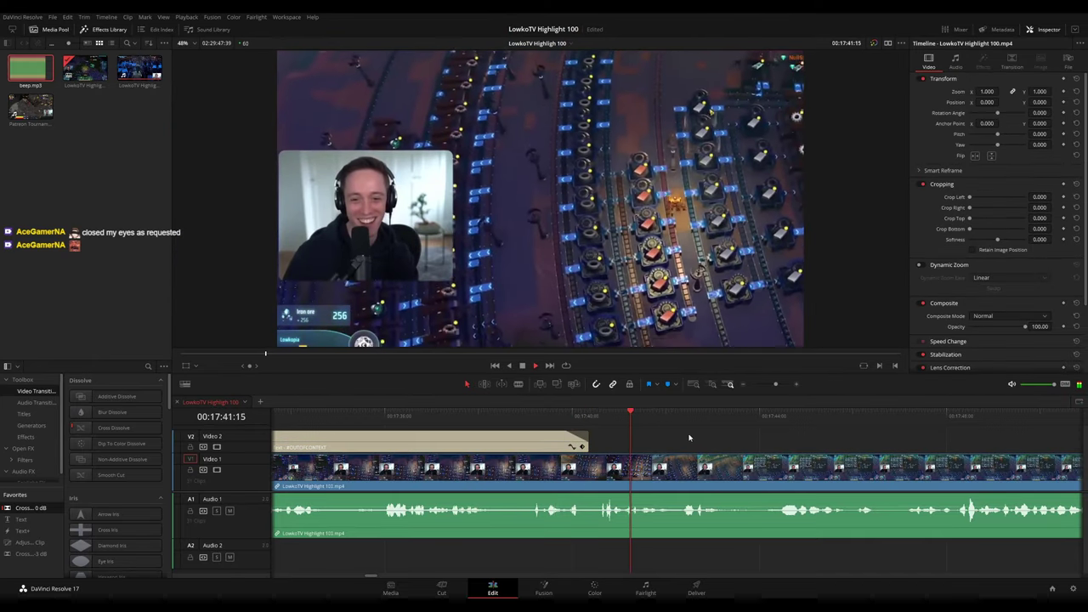
# Review the footage from about 00:17:41 to 00:17:55 to find the next scene change
pyautogui.scroll(-3, 695, 438)
pyautogui.moveTo(742, 436); pyautogui.dragTo(591, 426)
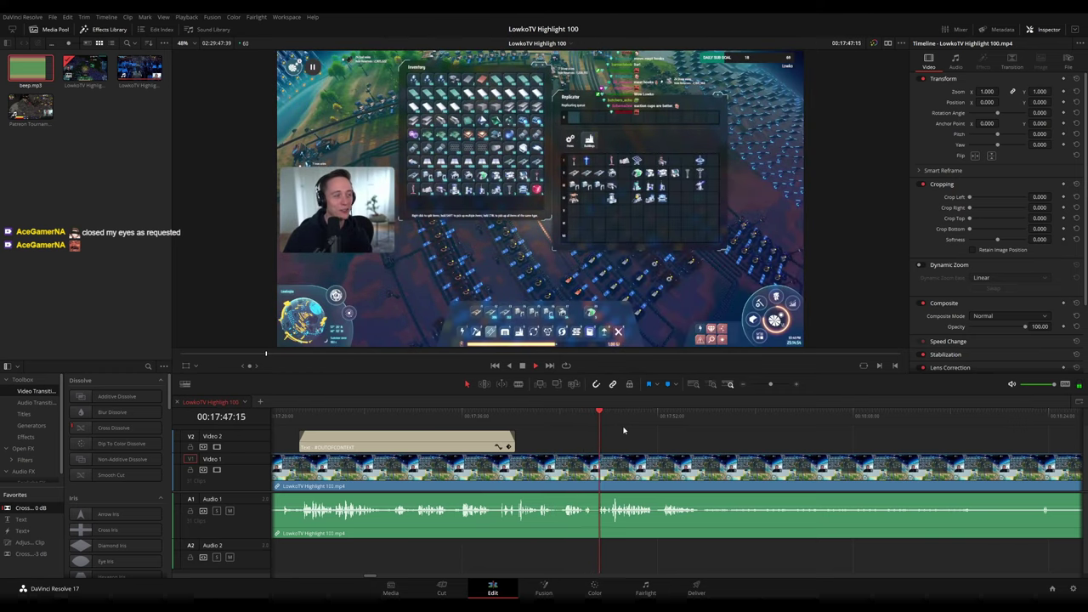
pyautogui.scroll(2, 671, 443)
pyautogui.hscroll(3, 710, 439)
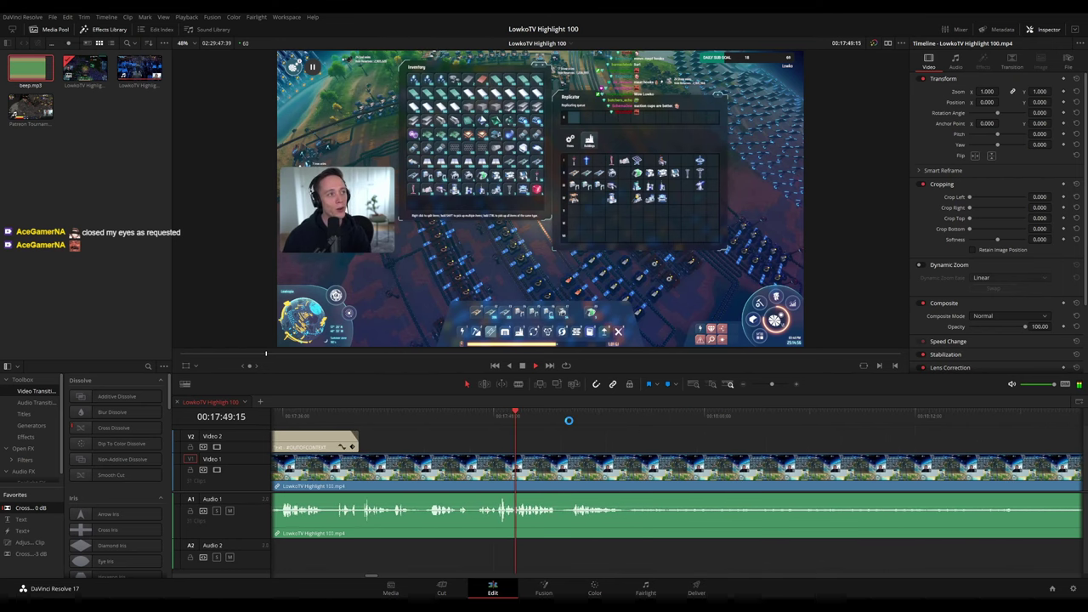
pyautogui.scroll(3, 677, 455)
pyautogui.hscroll(5, 685, 443)
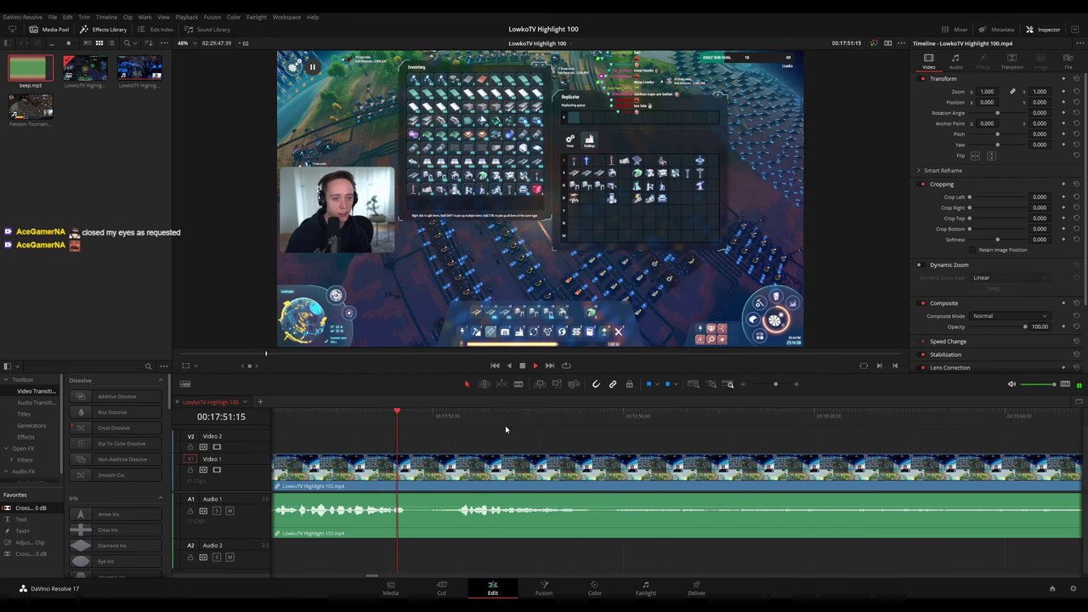
pyautogui.hscroll(4, 625, 439)
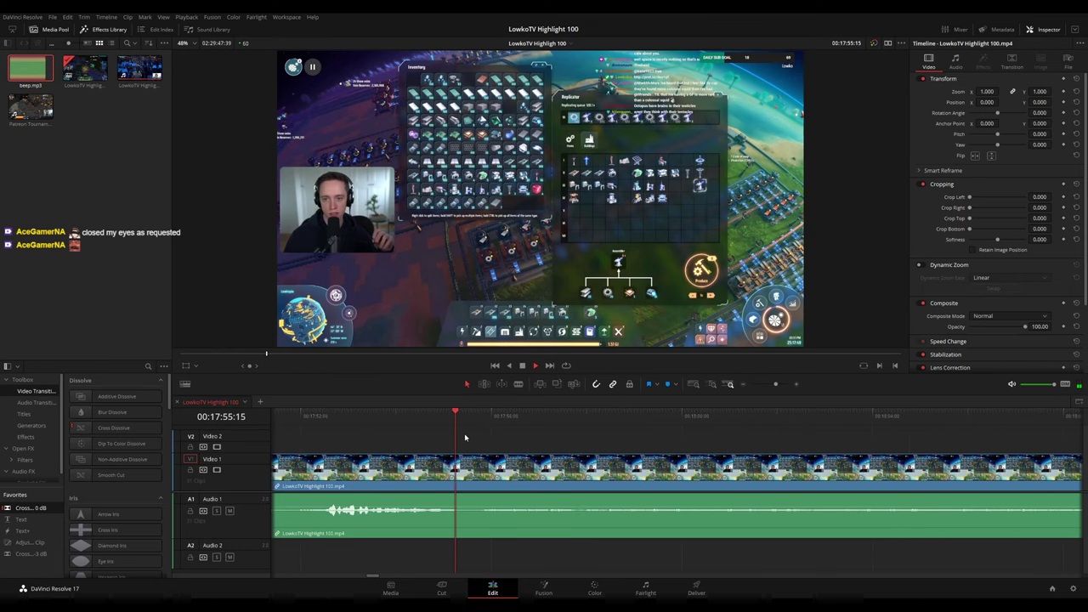
# Split the clip at 00:17:55:27 and about 9 frames further on, and ripple-delete the short piece between the cuts
pyautogui.press('space')
pyautogui.press('b')
pyautogui.click(471, 469)
pyautogui.press('a')
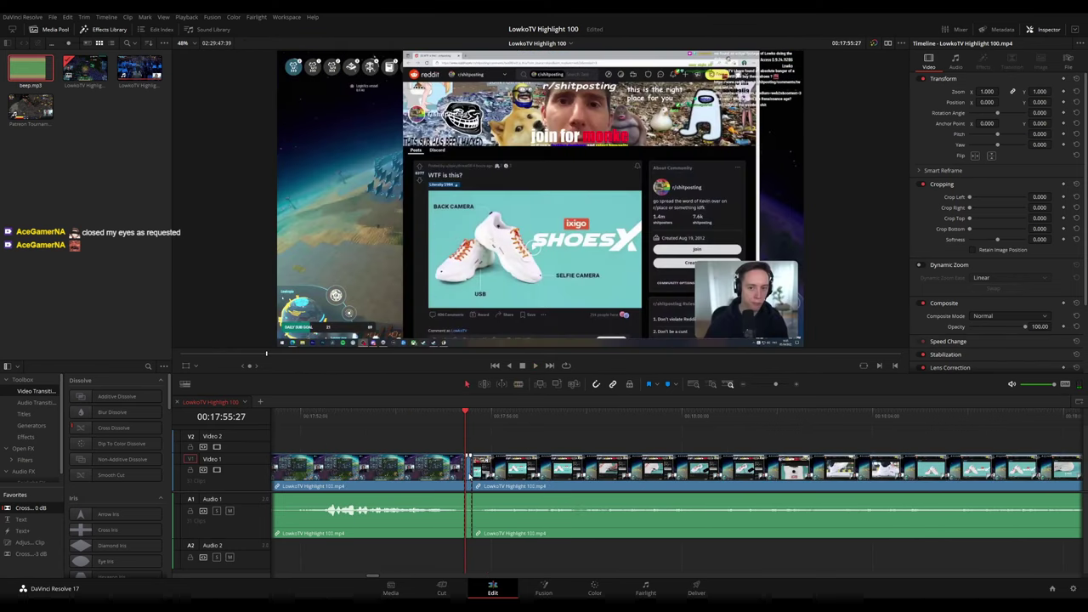
pyautogui.click(469, 477)
pyautogui.press('Delete')
pyautogui.press('space')
# Color the clip before the 00:17:55:27 cut green
pyautogui.click(460, 470)
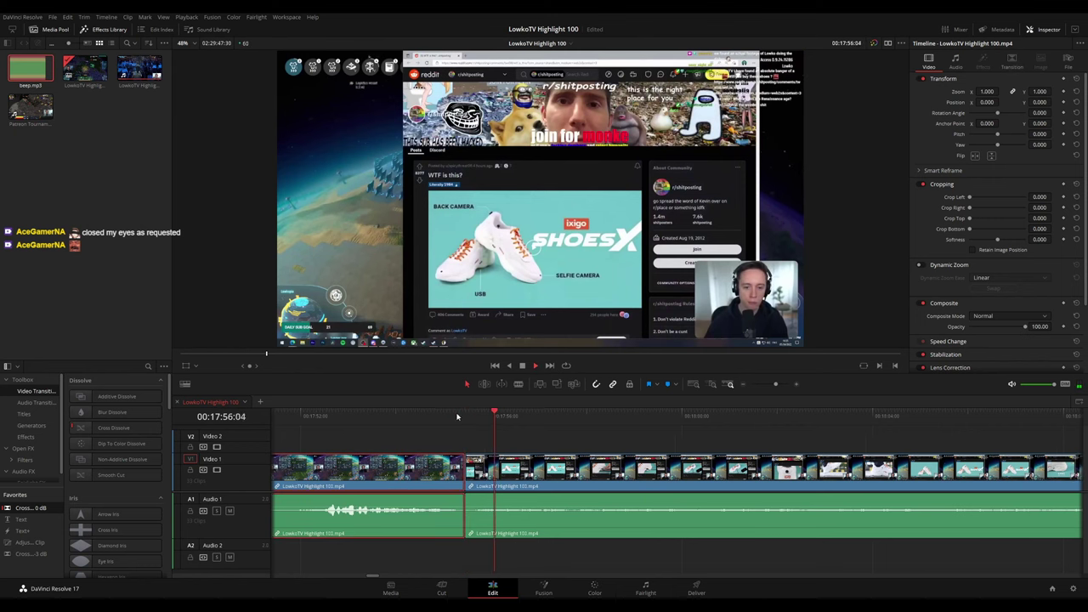
pyautogui.press('g')
pyautogui.click(662, 431)
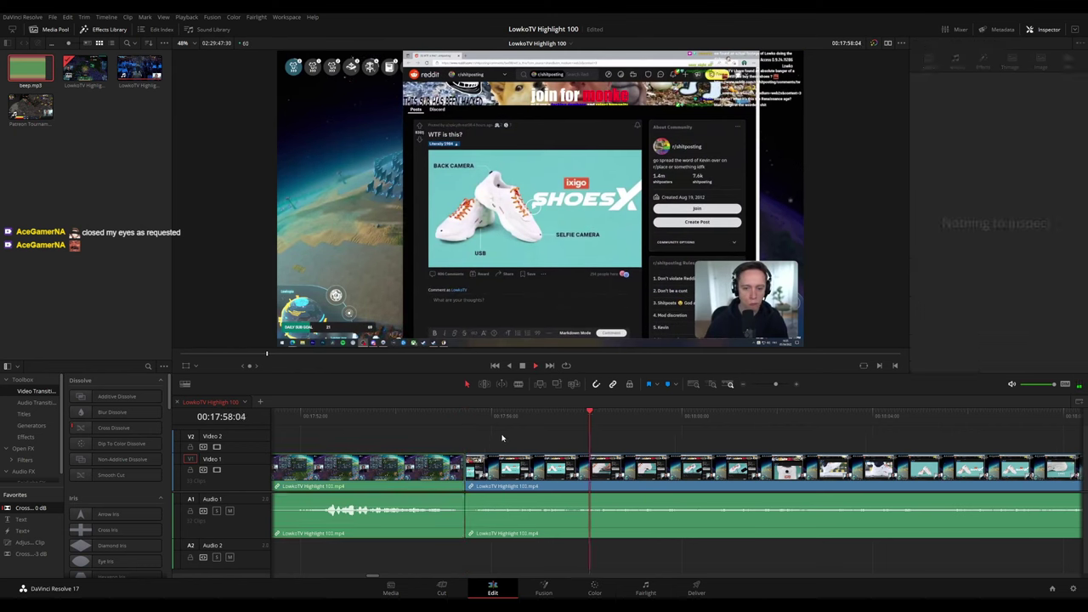
# Look over the edited part of the timeline and the remaining footage after the 00:17:55:27 cut
pyautogui.scroll(-4, 575, 432)
pyautogui.scroll(-1, 609, 438)
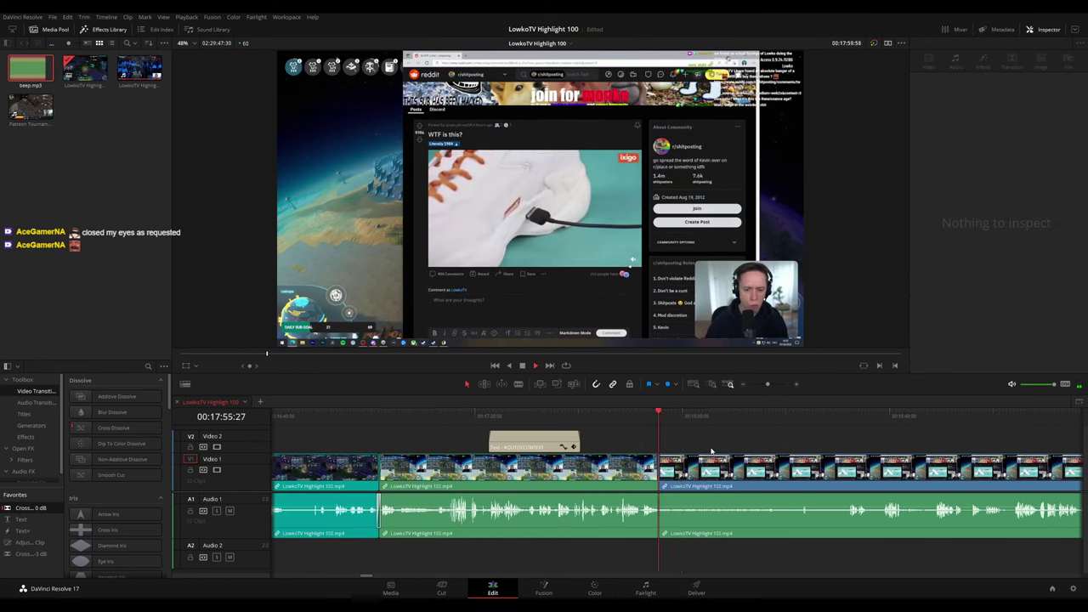
pyautogui.scroll(-3, 716, 445)
pyautogui.scroll(-8, 716, 442)
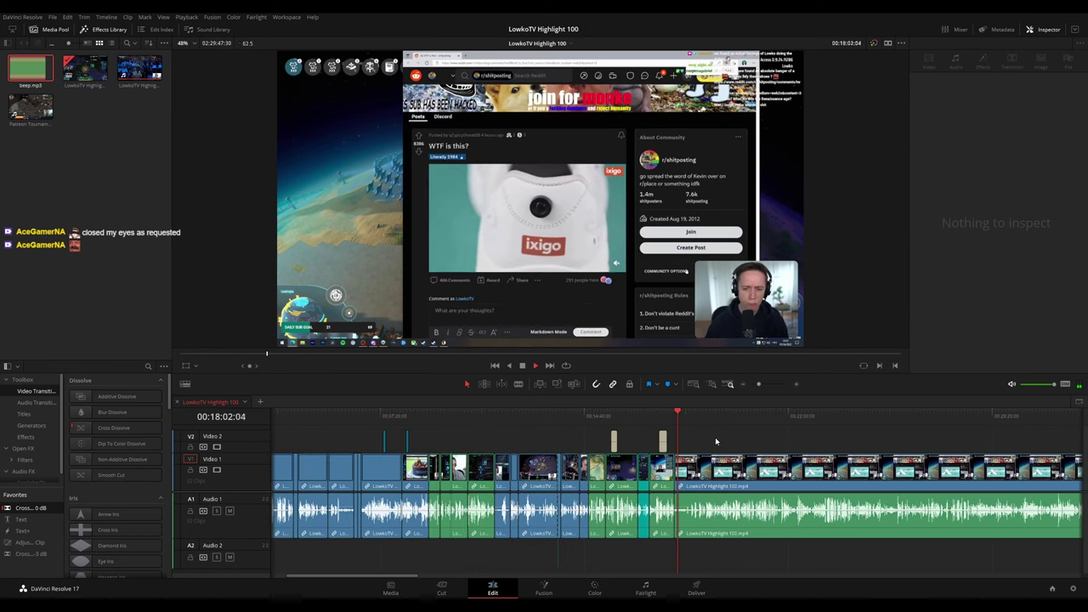
pyautogui.scroll(8, 716, 449)
pyautogui.scroll(2, 749, 455)
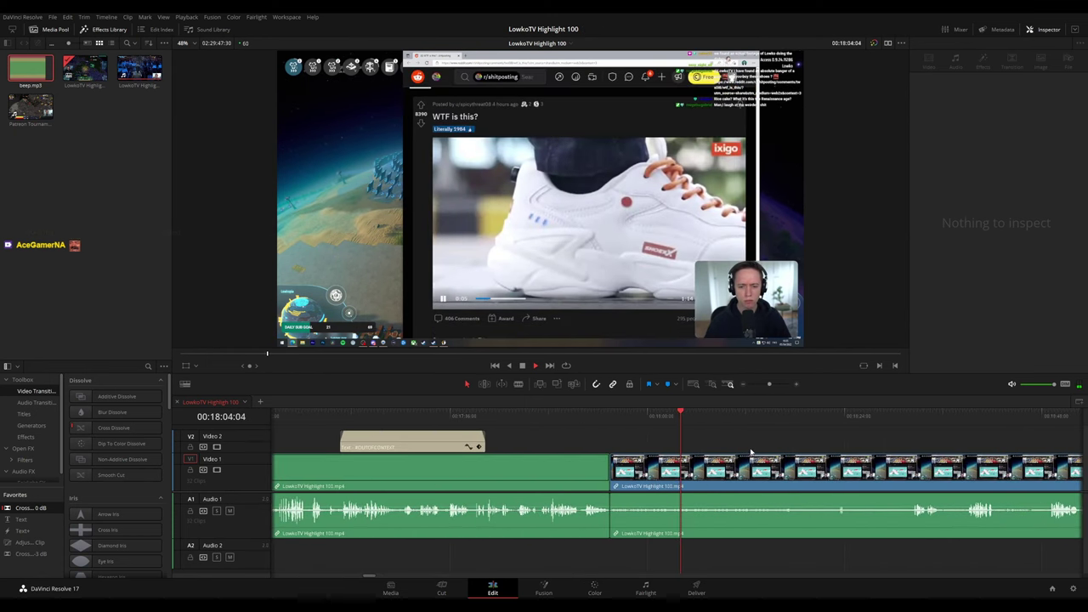
# Skim the quiet shoe-advert footage up to about 00:18:33 and replay the spot where the waveform picks up
pyautogui.moveTo(749, 455); pyautogui.dragTo(491, 421)
pyautogui.moveTo(402, 421); pyautogui.dragTo(534, 427)
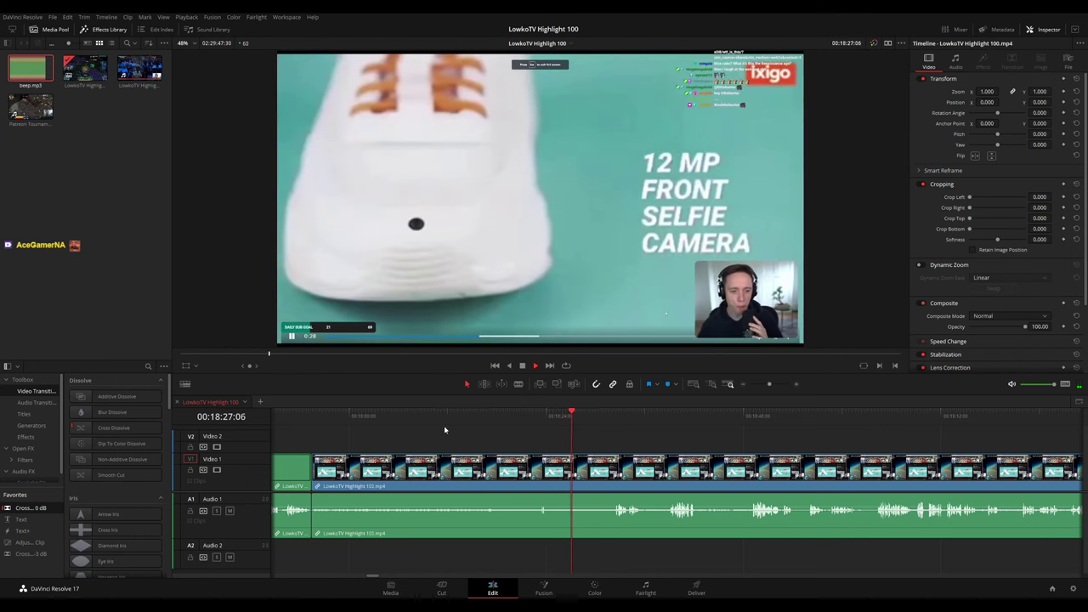
pyautogui.click(360, 417)
pyautogui.moveTo(363, 421); pyautogui.dragTo(621, 422)
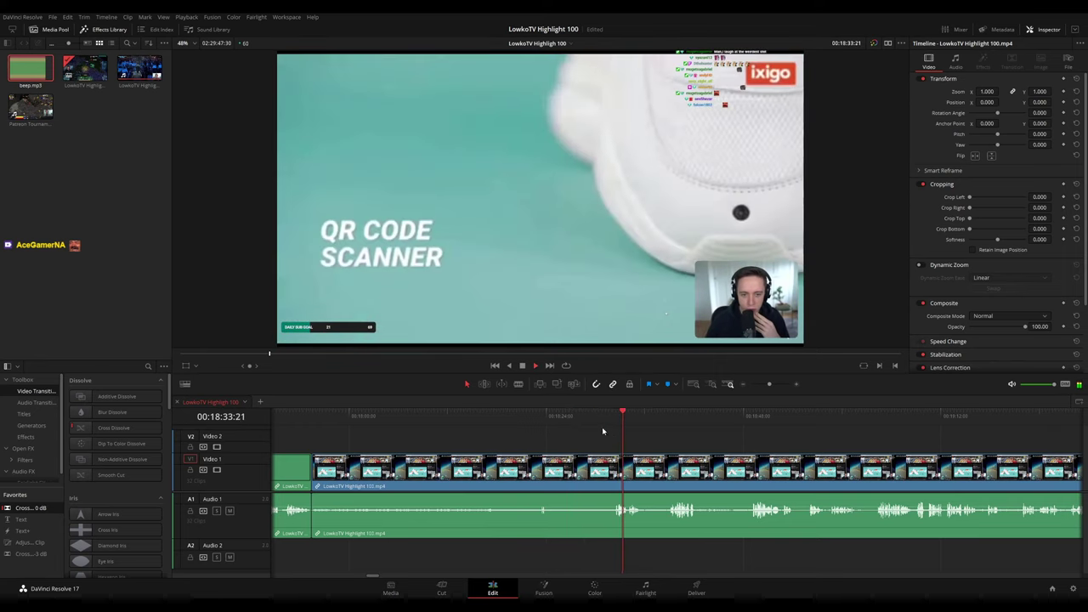
pyautogui.moveTo(553, 422); pyautogui.dragTo(613, 421)
pyautogui.press('space')
pyautogui.scroll(1, 708, 455)
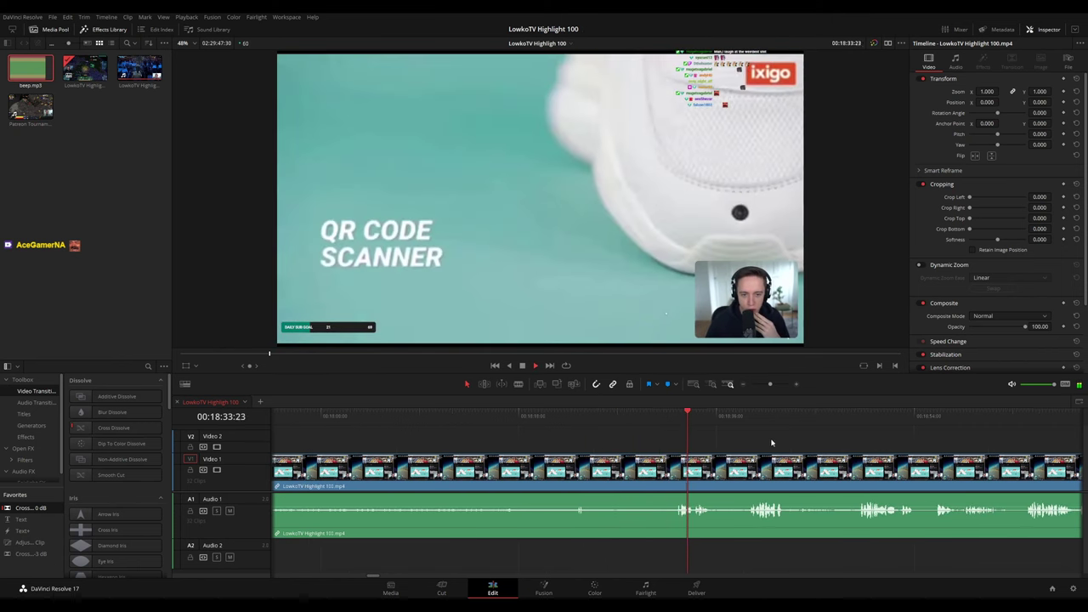
# Skim the rest of the shoe-advert footage from about 00:18:33 to 00:19:21 for the next place to cut
pyautogui.moveTo(773, 443); pyautogui.dragTo(499, 422)
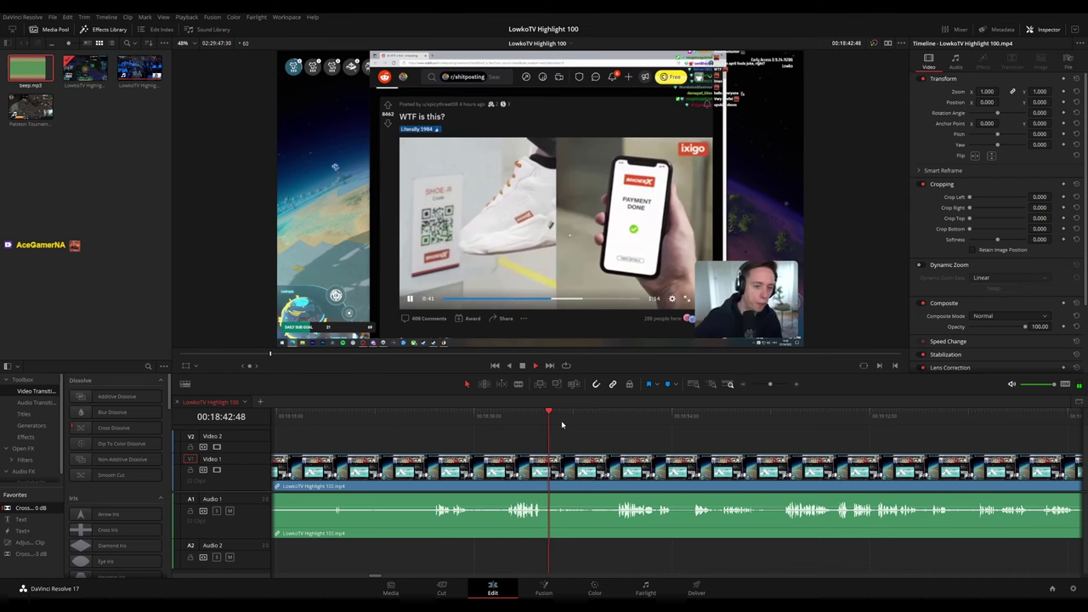
pyautogui.moveTo(594, 420); pyautogui.dragTo(613, 420)
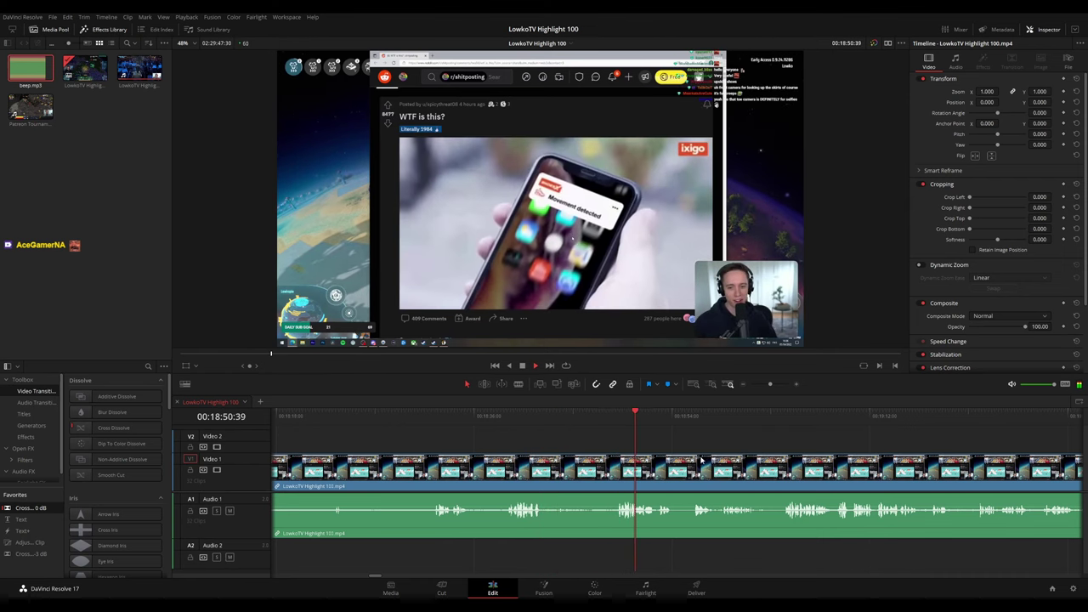
pyautogui.scroll(3, 701, 460)
pyautogui.moveTo(756, 459); pyautogui.dragTo(559, 442)
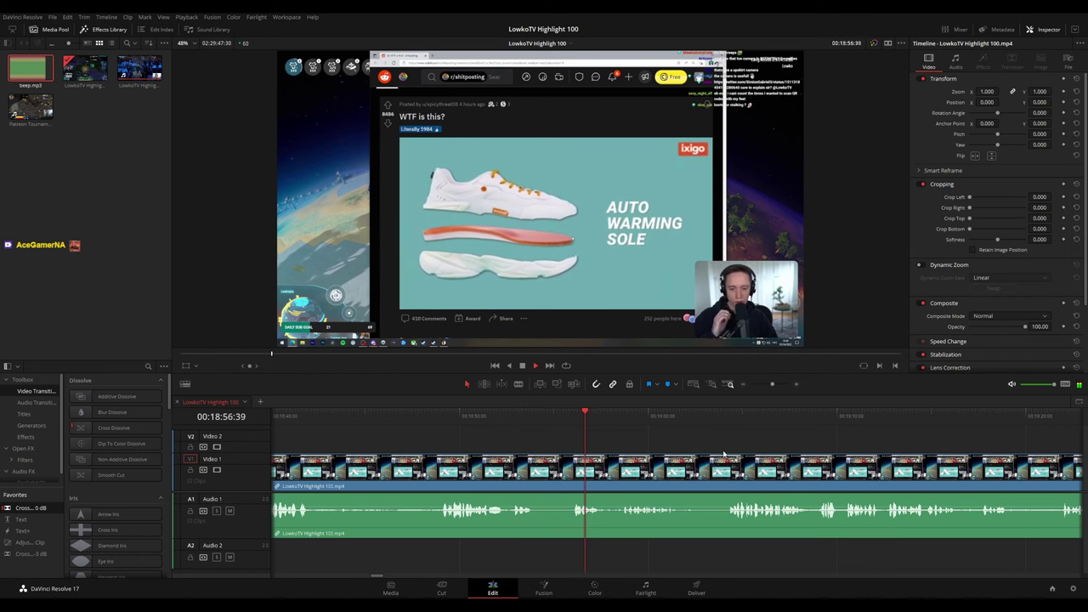
pyautogui.hscroll(5, 629, 449)
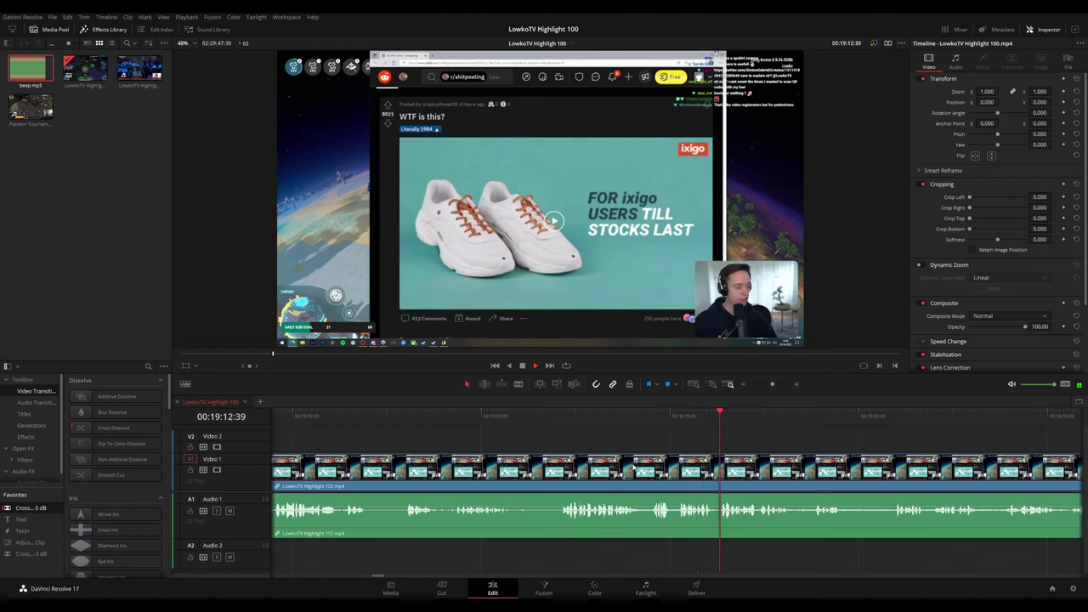
pyautogui.scroll(3, 801, 430)
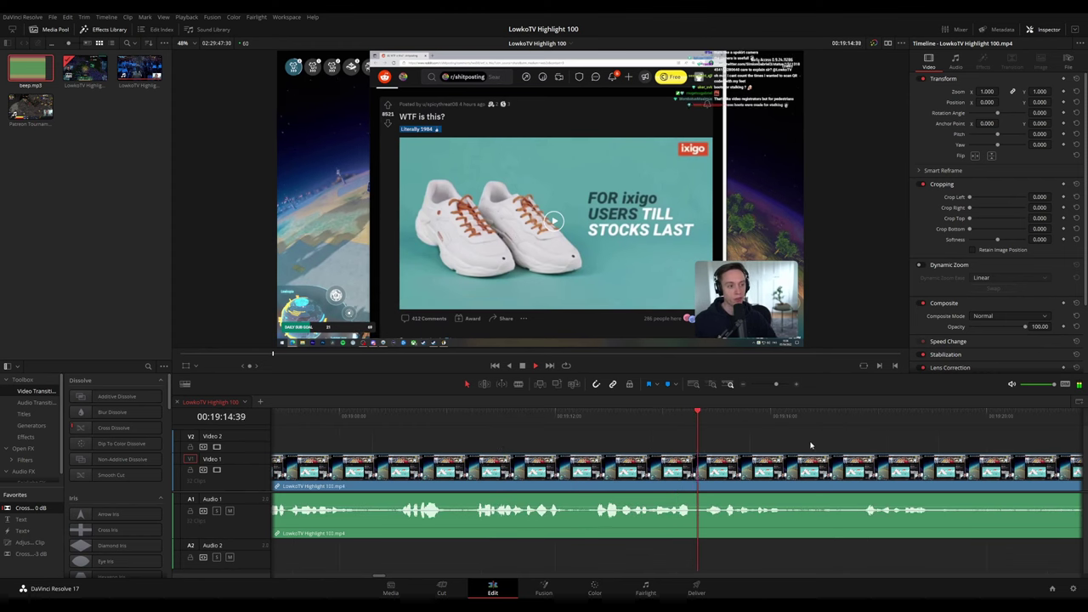
pyautogui.moveTo(811, 444); pyautogui.dragTo(549, 424)
pyautogui.scroll(-1, 549, 422)
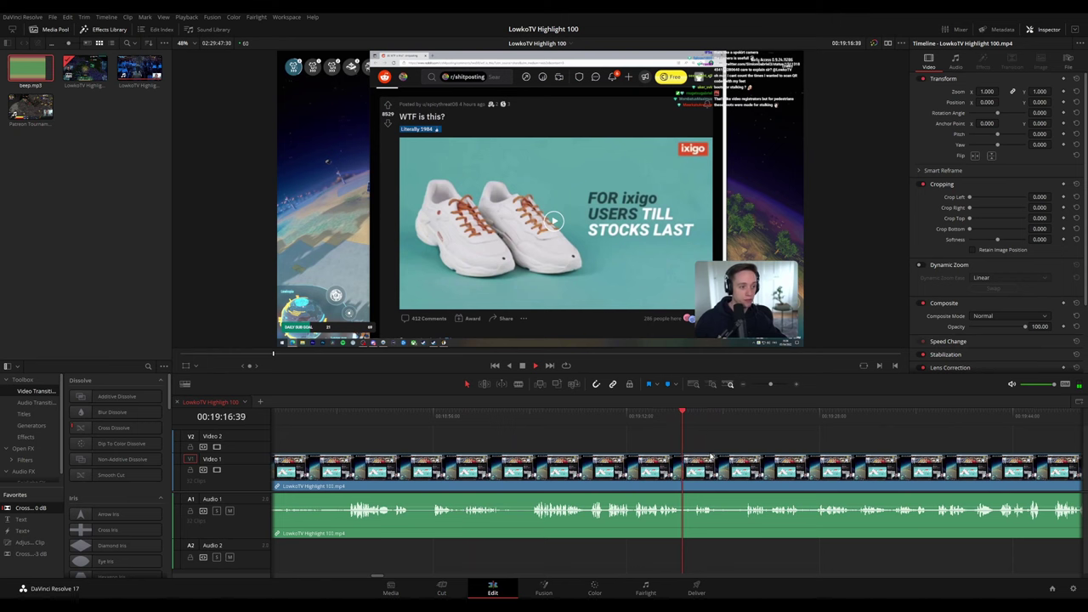
pyautogui.hscroll(1, 681, 442)
pyautogui.scroll(1, 724, 458)
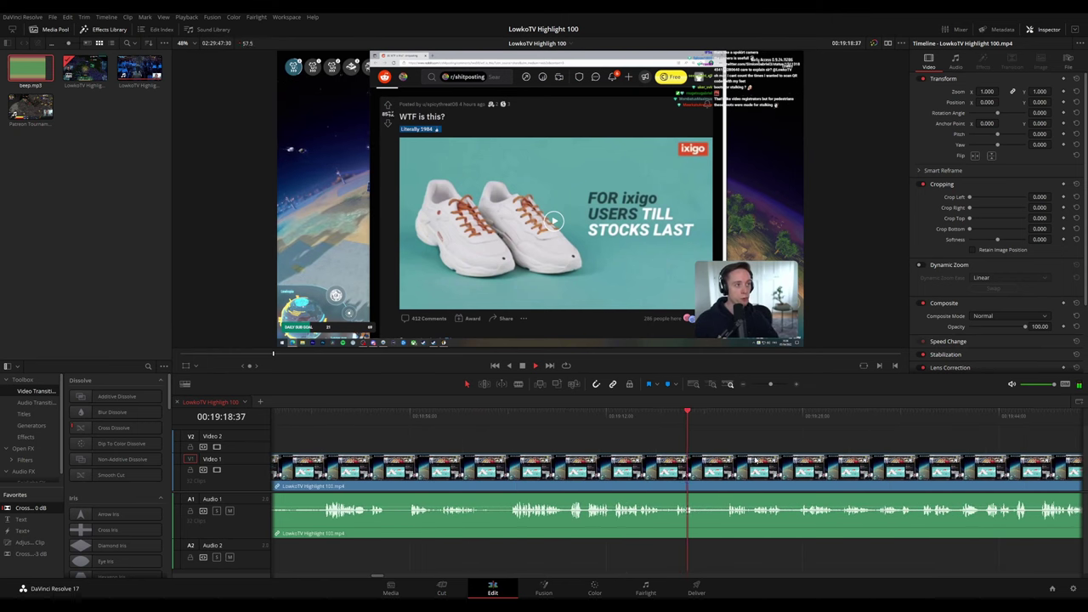
pyautogui.scroll(1, 755, 460)
pyautogui.moveTo(751, 457); pyautogui.dragTo(515, 435)
# Split the clip at 00:19:19:23 and about 2 seconds further on, around the switch to the tweet, and ripple-delete the piece between the cuts
pyautogui.click(489, 422)
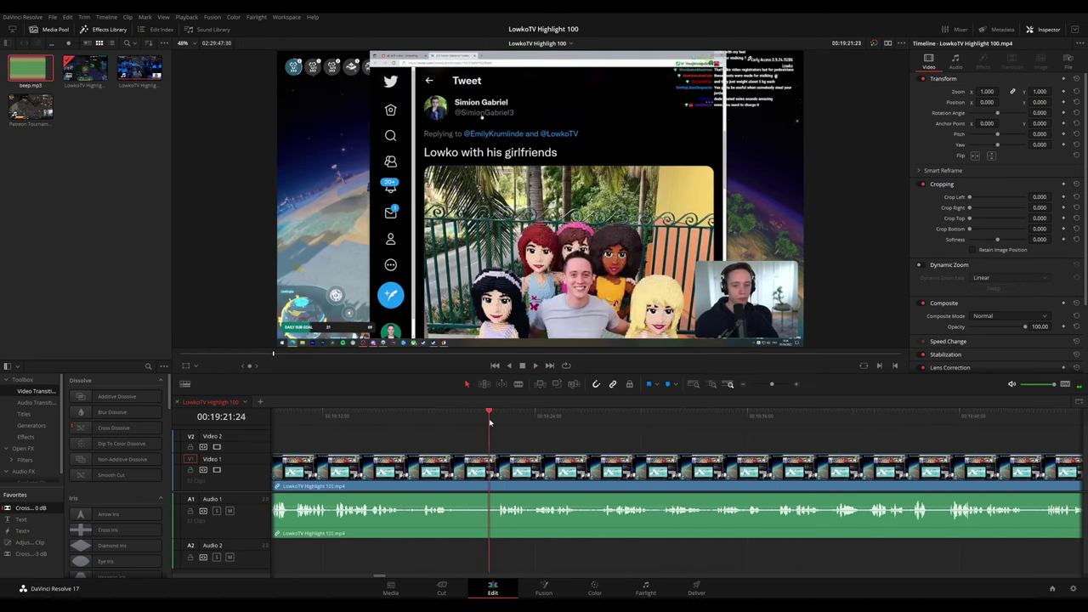
pyautogui.scroll(3, 490, 423)
pyautogui.click(490, 421)
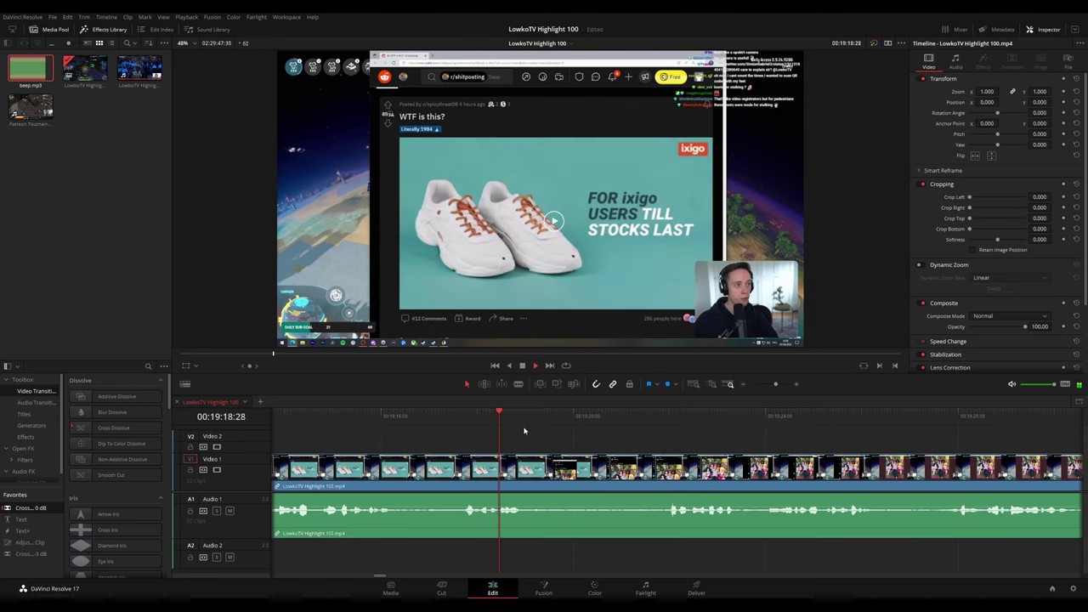
pyautogui.press('space')
pyautogui.press('b')
pyautogui.click(545, 469)
pyautogui.click(649, 473)
pyautogui.press('a')
pyautogui.click(602, 478)
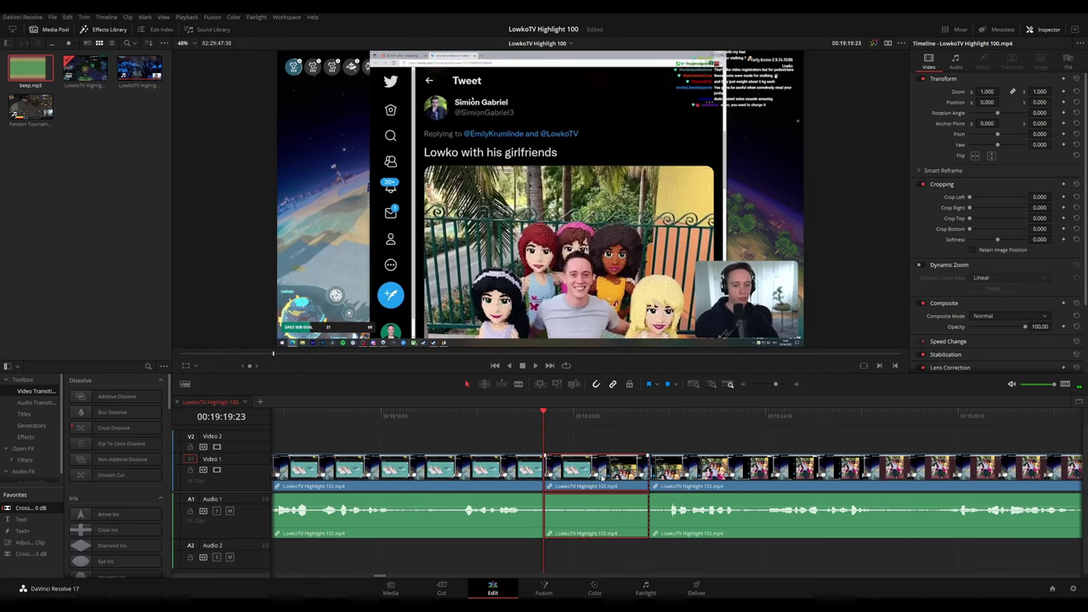
pyautogui.hotkey('ctrl', 'z')
# Add the favorite 0 dB audio cross fade at the 00:19:19:23 cut and color the clip before it green
pyautogui.press('space')
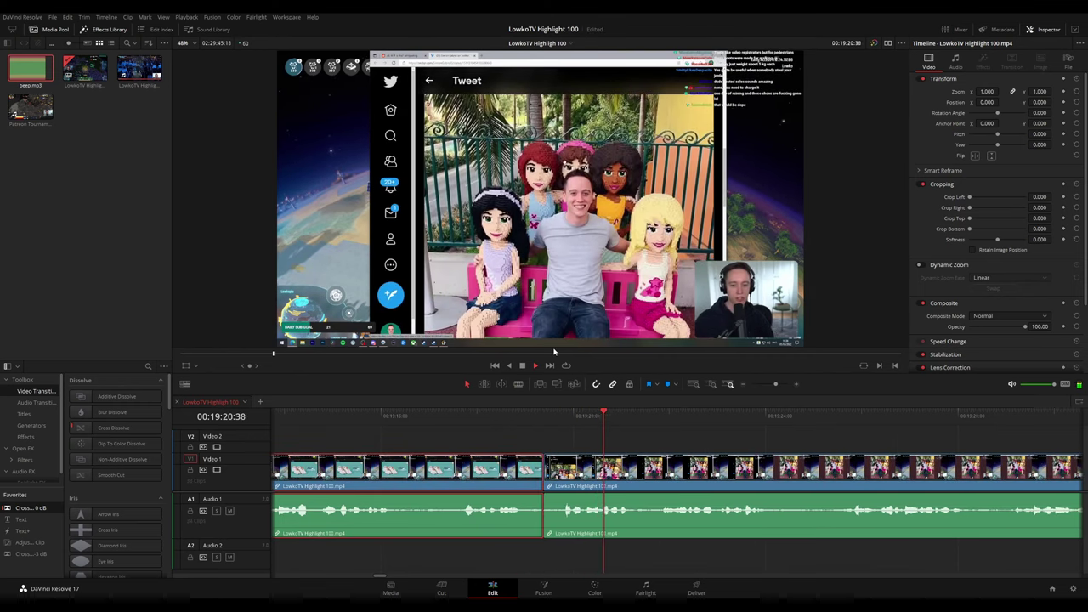
pyautogui.moveTo(40, 509); pyautogui.dragTo(549, 513)
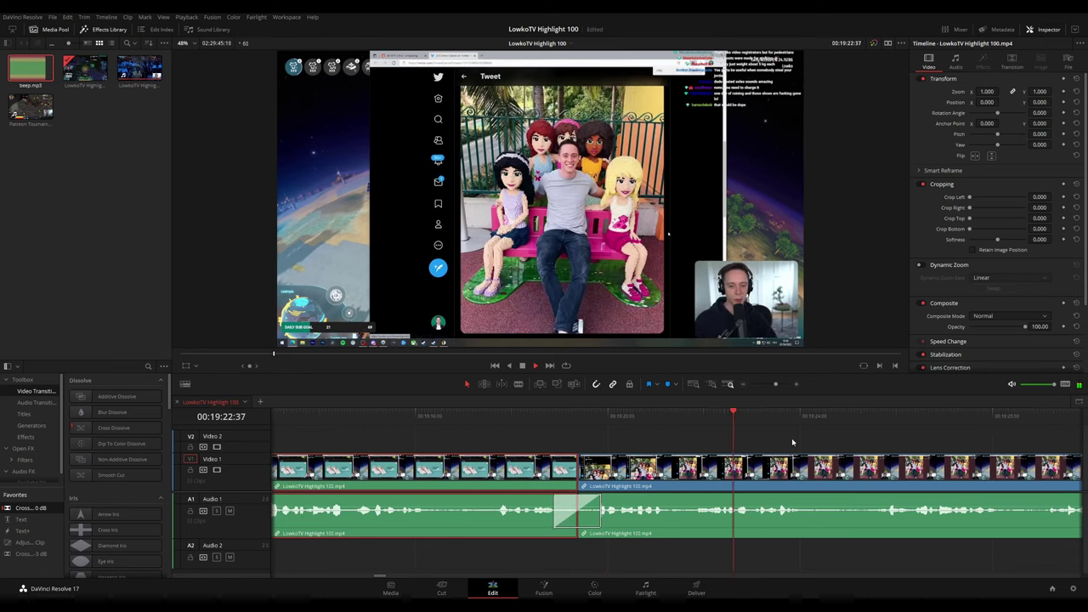
pyautogui.moveTo(793, 442); pyautogui.dragTo(584, 435)
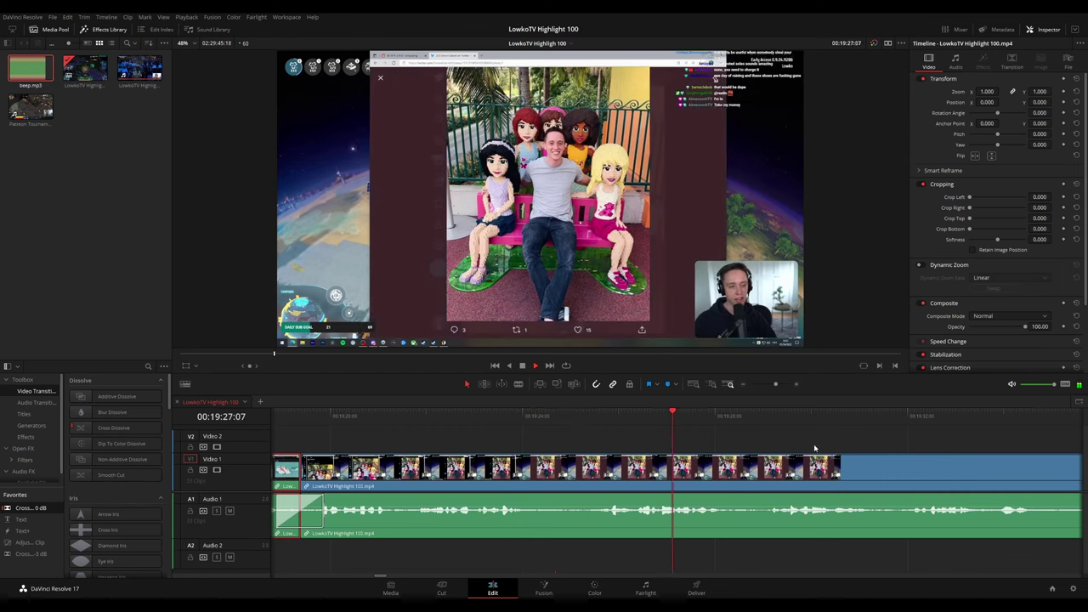
# Skim the footage from the tweet photo into the gameplay, up to about 00:19:48, and examine the waveform there
pyautogui.hscroll(5, 825, 449)
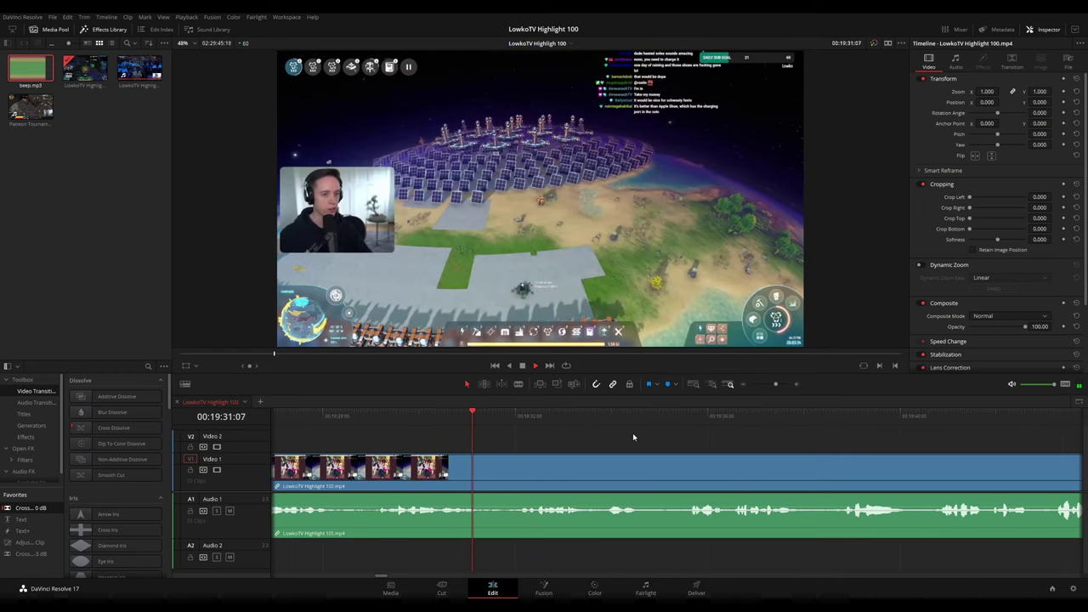
pyautogui.moveTo(741, 443); pyautogui.dragTo(625, 439)
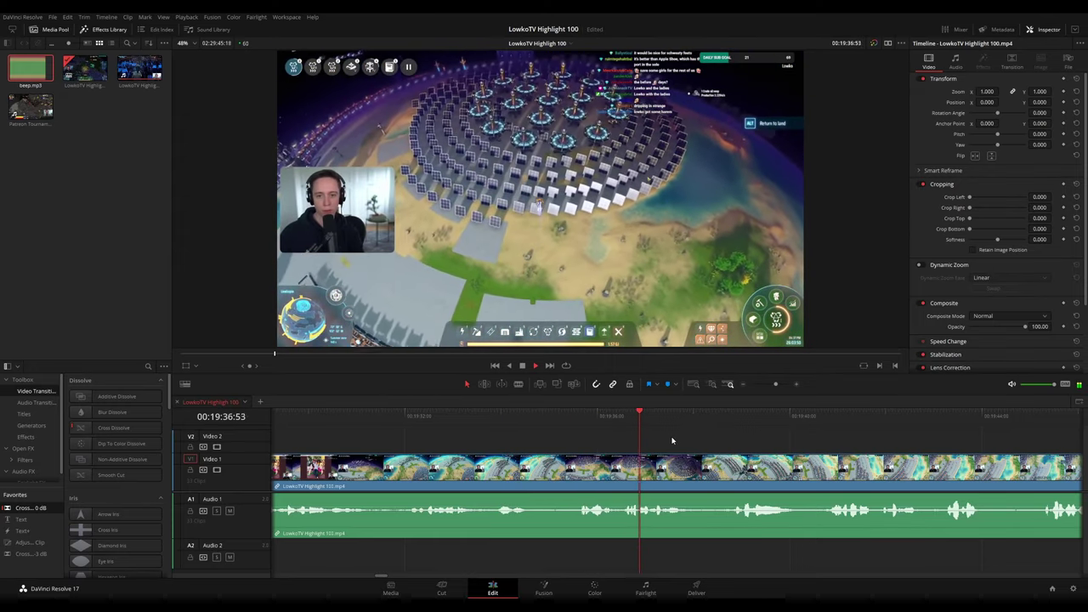
pyautogui.scroll(-5, 783, 438)
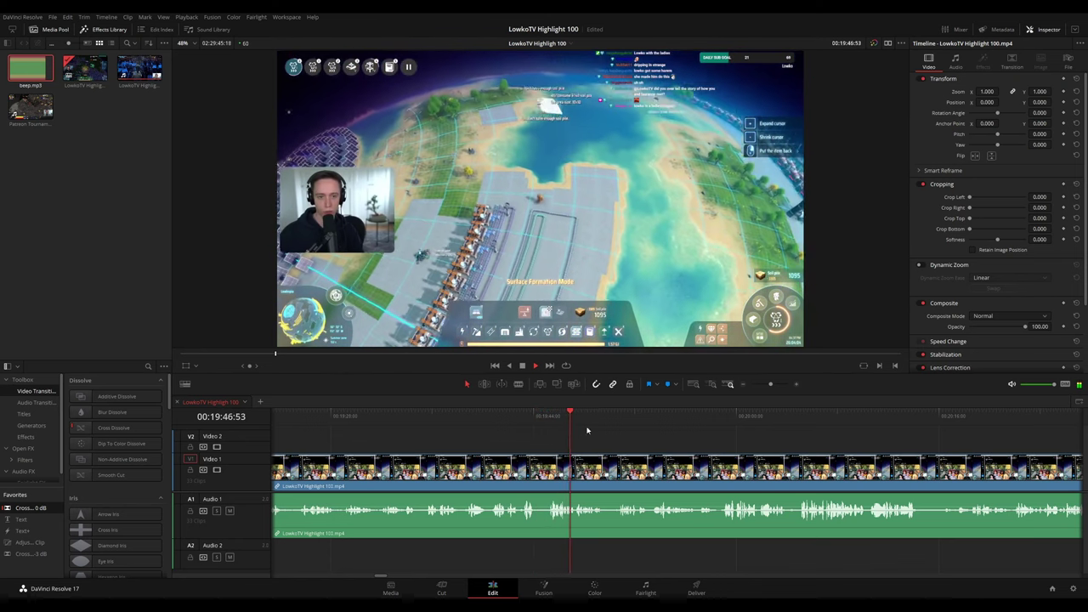
pyautogui.scroll(2, 664, 461)
pyautogui.moveTo(770, 456); pyautogui.dragTo(594, 437)
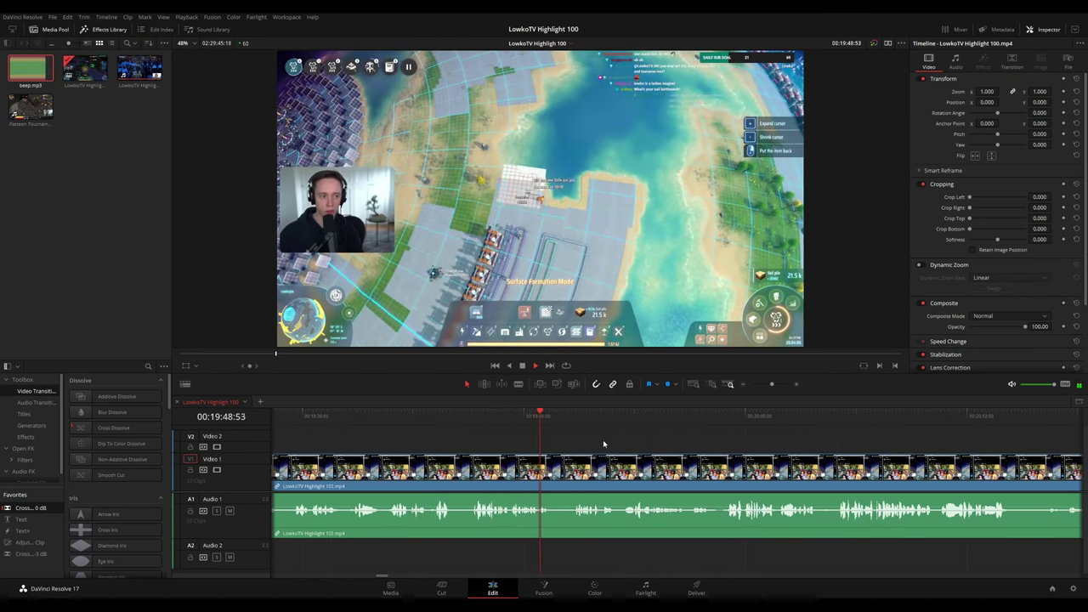
pyautogui.scroll(5, 624, 447)
pyautogui.click(473, 417)
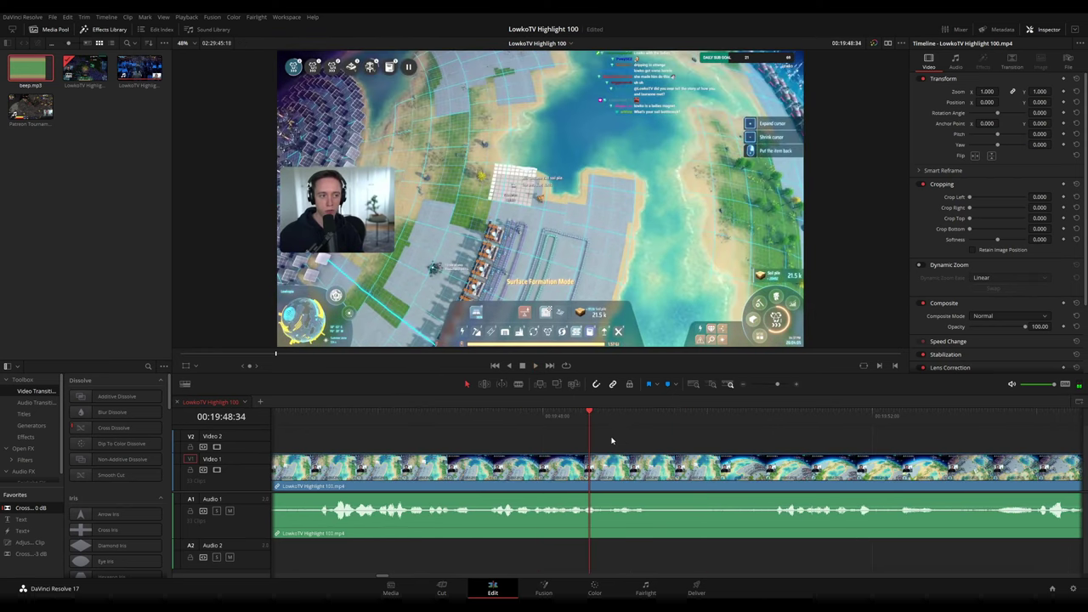
# Try a split at about 00:19:48:34 in the gameplay footage and undo it
pyautogui.moveTo(604, 422)
pyautogui.mouseDown()
pyautogui.moveTo(553, 424)
pyautogui.moveTo(592, 425)
pyautogui.mouseUp()
pyautogui.press('b')
pyautogui.click(593, 465)
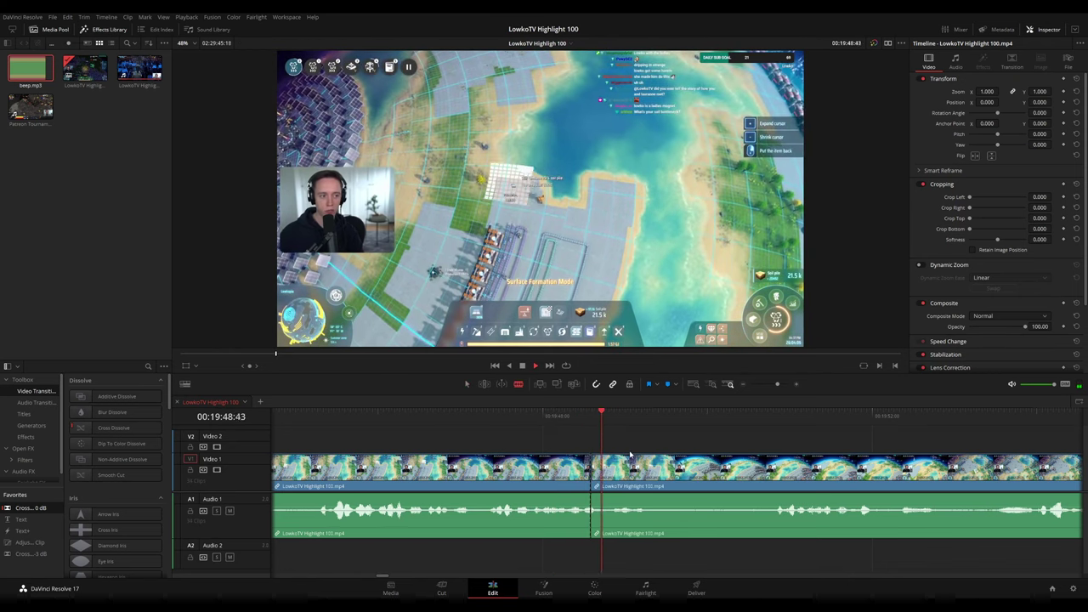
pyautogui.click(581, 422)
pyautogui.press('space')
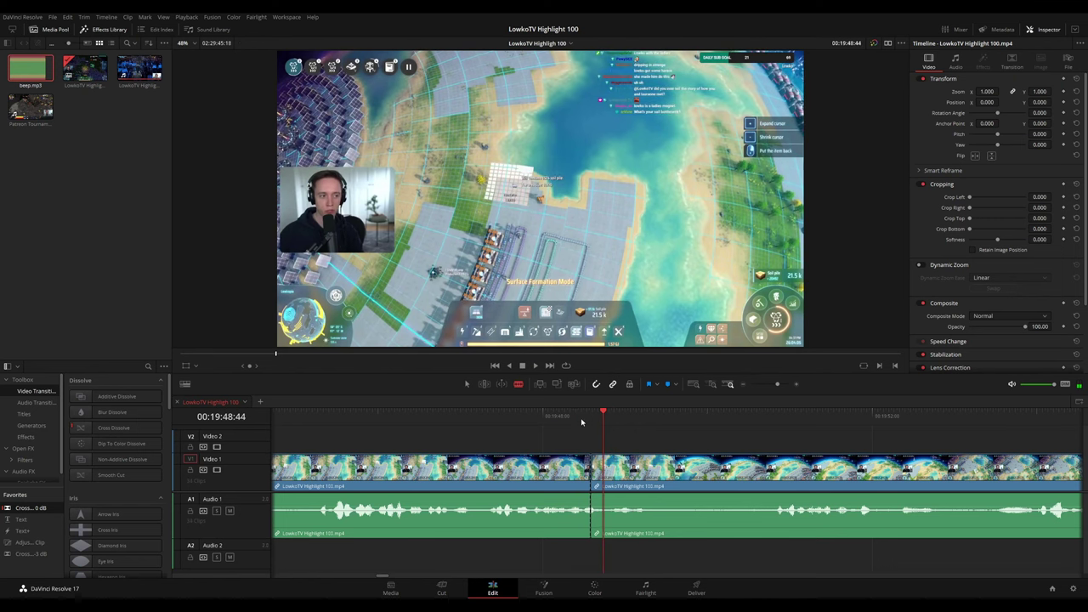
pyautogui.hotkey('ctrl', 'z')
pyautogui.press('space')
# Split the gameplay clip at 00:19:58:35, where the scene changes
pyautogui.scroll(-3, 723, 436)
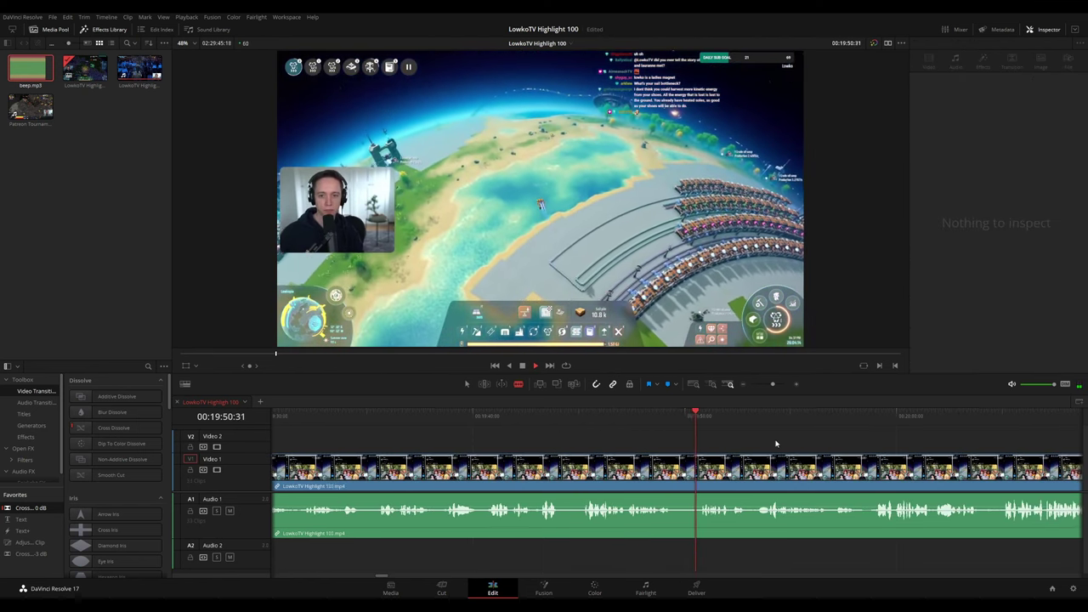
pyautogui.moveTo(777, 443); pyautogui.dragTo(513, 423)
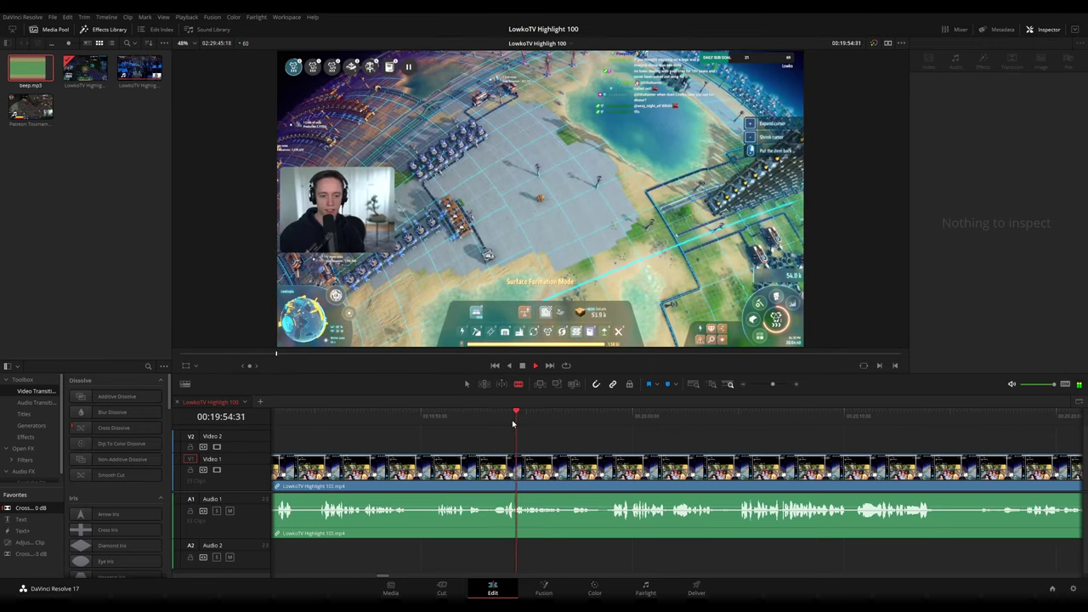
pyautogui.scroll(2, 646, 449)
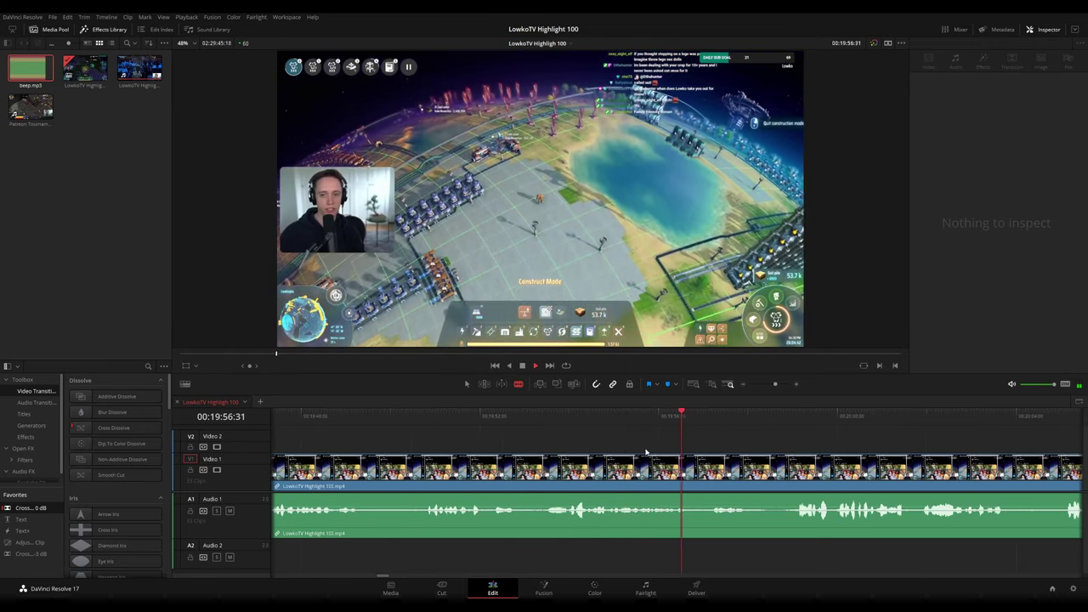
pyautogui.moveTo(715, 447); pyautogui.dragTo(482, 422)
pyautogui.press('space')
pyautogui.click(482, 470)
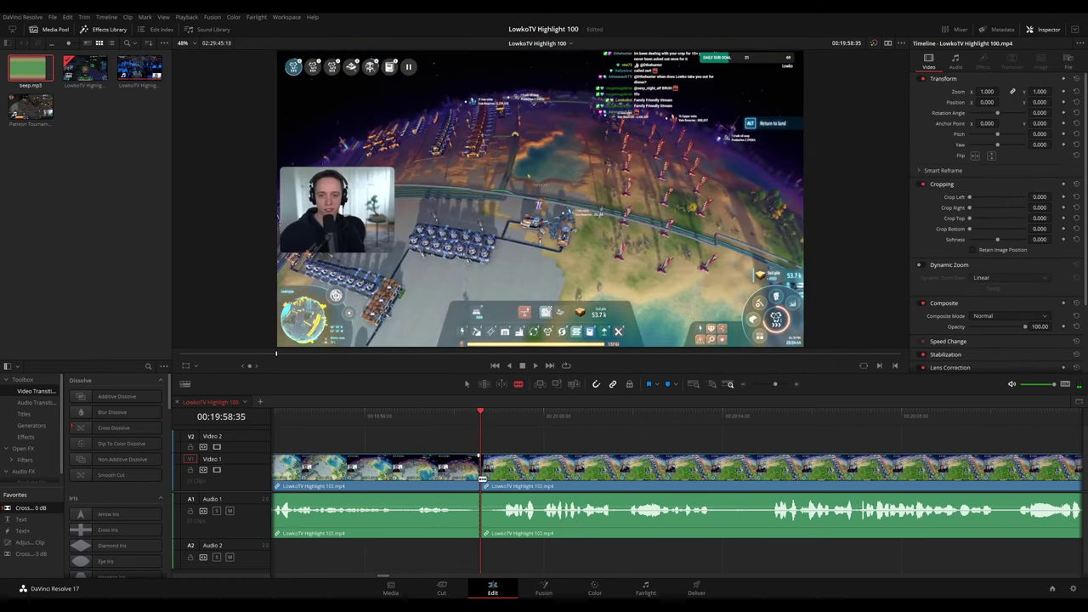
# Ripple-trim about 11 frames off the start of the clip after the 00:19:58:35 cut and play it back
pyautogui.press('t')
pyautogui.moveTo(484, 473); pyautogui.dragTo(493, 476)
pyautogui.press('a')
pyautogui.press('space')
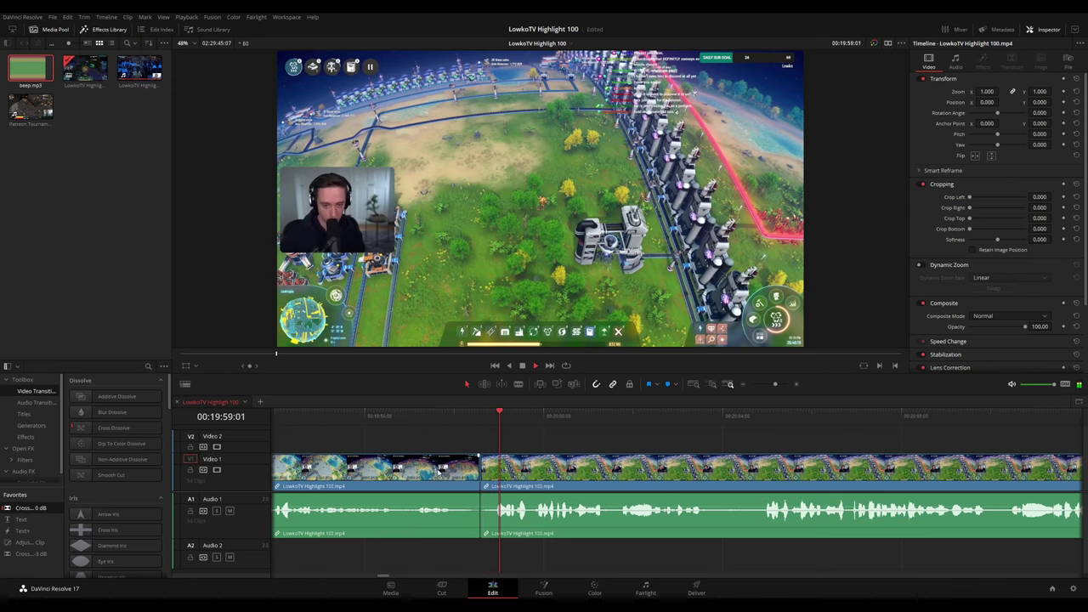
# Color the clip before the 00:19:58:35 cut green and continue playback
pyautogui.click(477, 490)
pyautogui.press('g')
pyautogui.press('space')
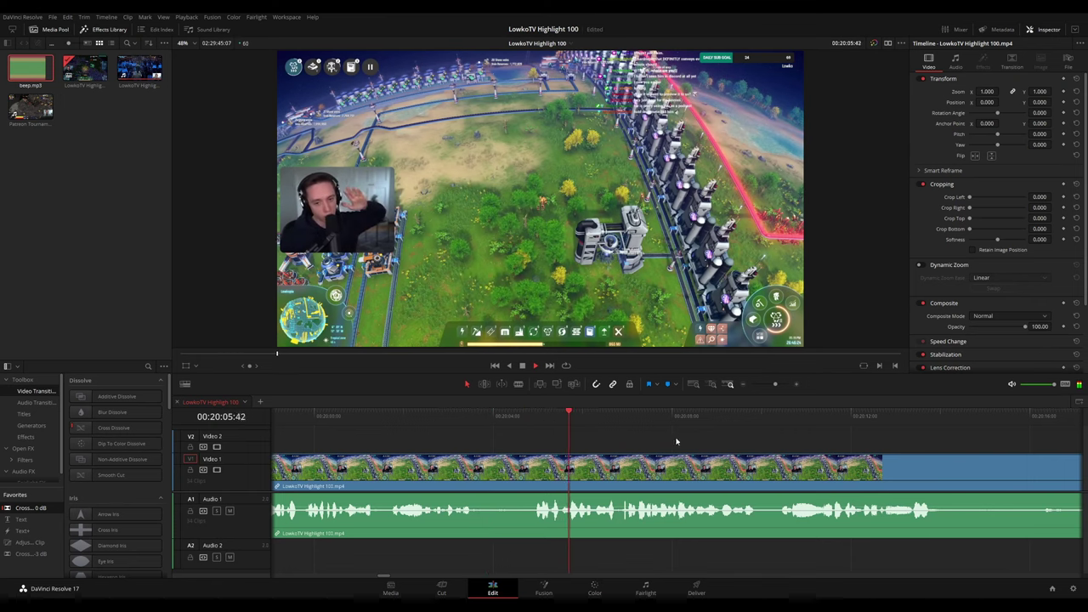
# Skim the footage after the 00:19:58:35 cut through the gameplay and into the Twitch emote section, up to about 00:20:25
pyautogui.scroll(-3, 677, 441)
pyautogui.click(748, 444)
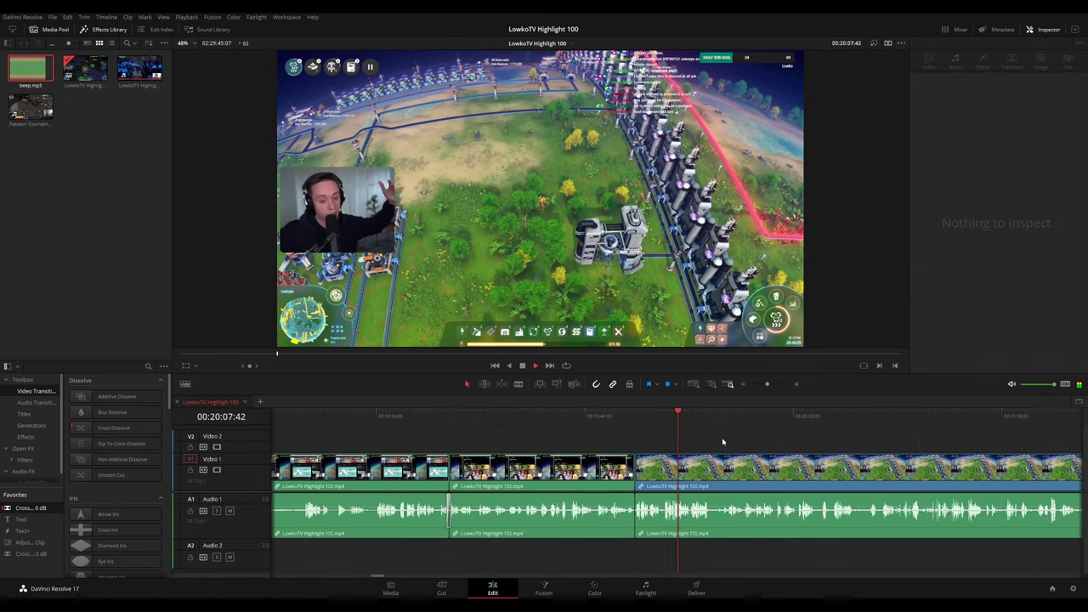
pyautogui.hotkey('ctrl', '-')
pyautogui.hotkey('ctrl', '=')
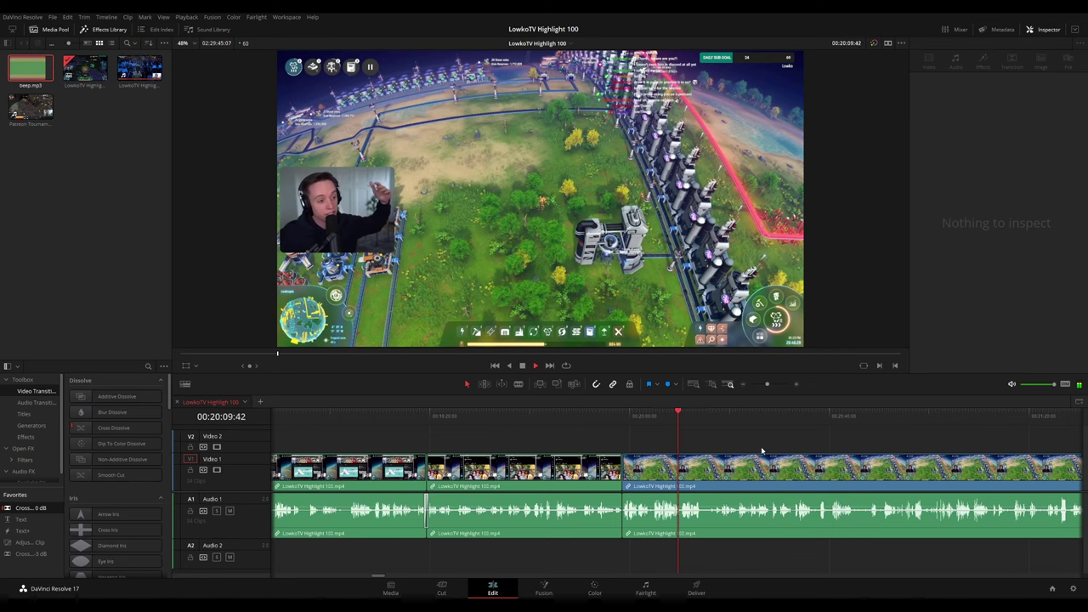
pyautogui.moveTo(800, 451); pyautogui.dragTo(511, 438)
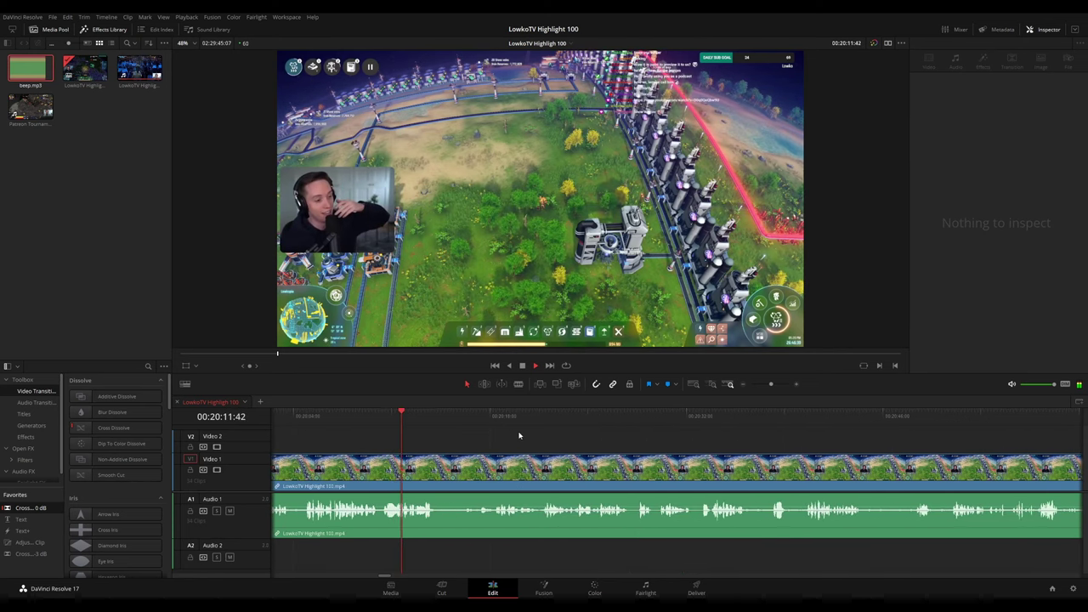
pyautogui.scroll(3, 596, 441)
pyautogui.moveTo(756, 444); pyautogui.dragTo(456, 420)
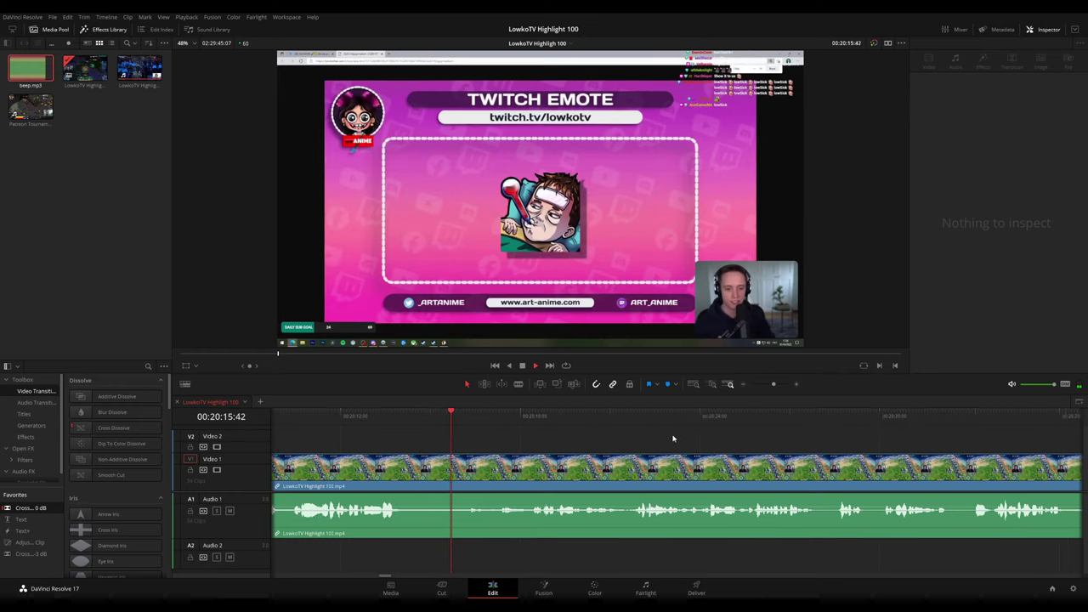
pyautogui.hscroll(2, 673, 440)
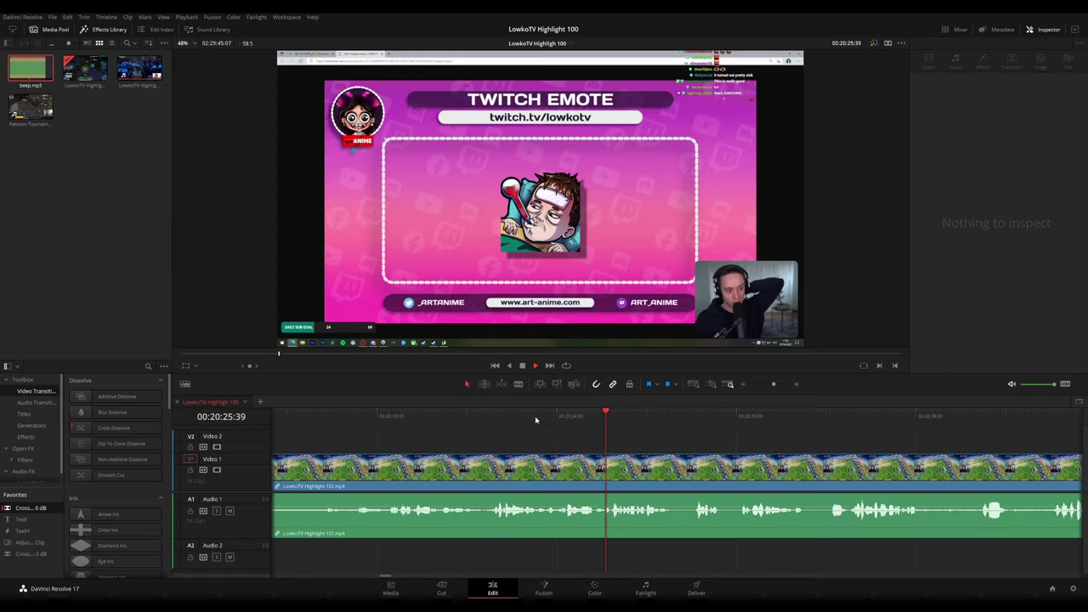
# Replay the Twitch emote section from about 00:20:17 to check where the talking starts
pyautogui.click(473, 416)
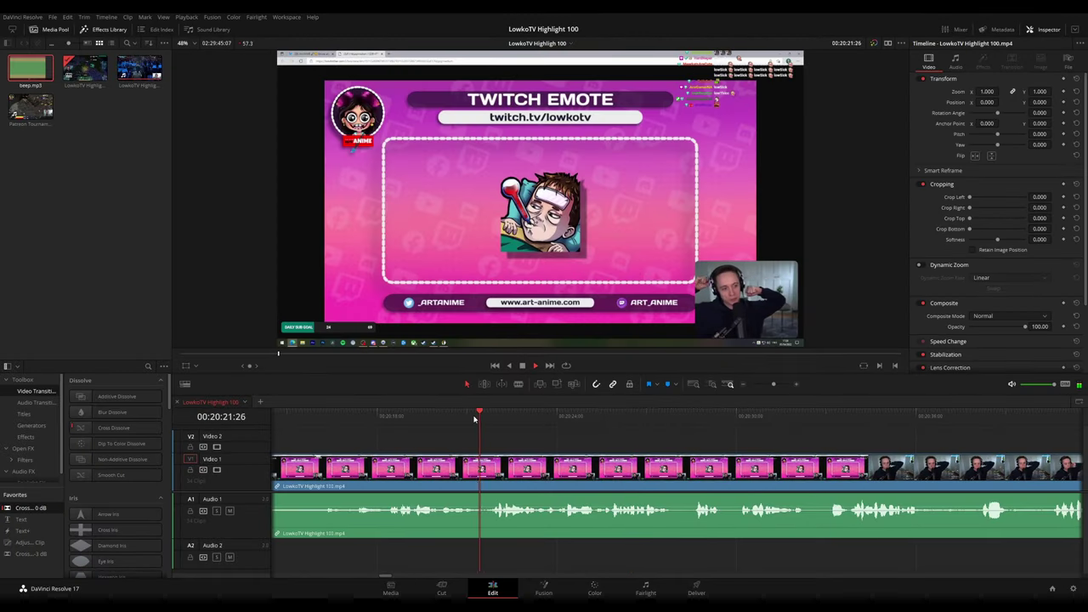
pyautogui.moveTo(475, 416); pyautogui.dragTo(380, 416)
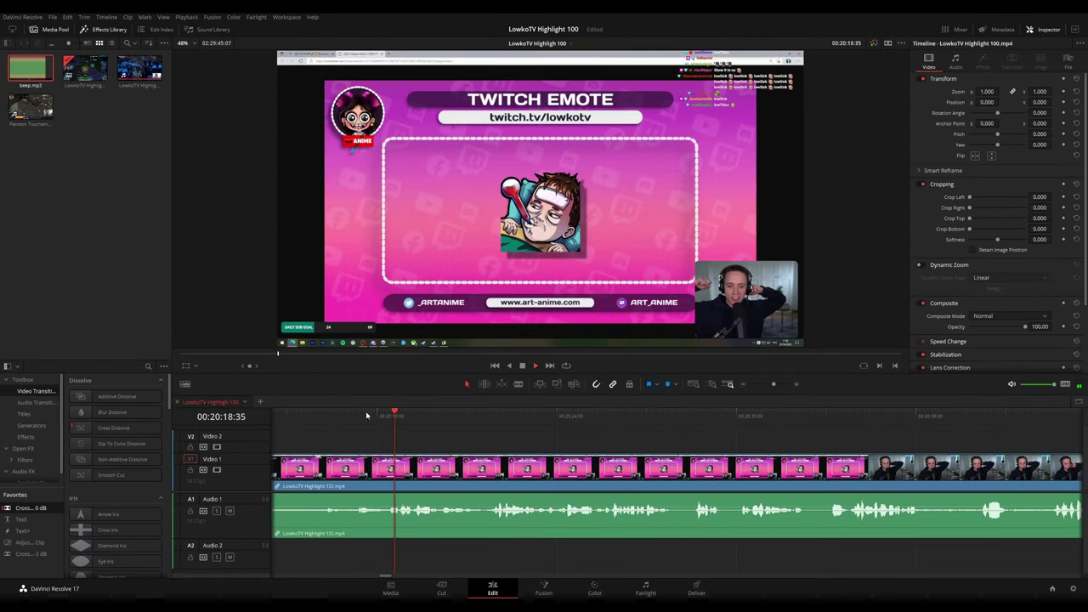
pyautogui.click(333, 417)
pyautogui.press('space')
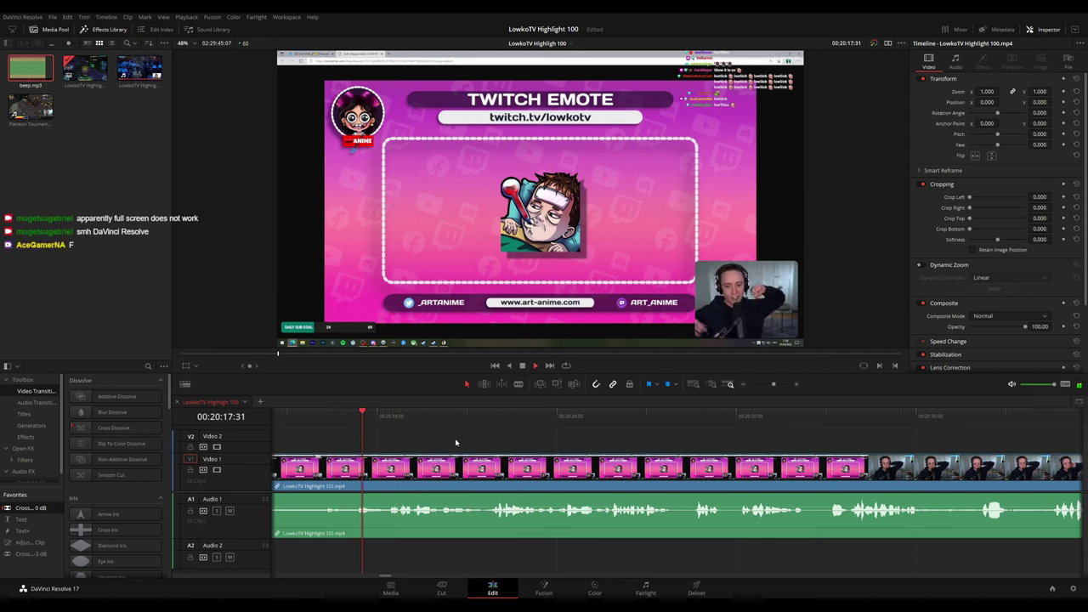
pyautogui.moveTo(489, 457); pyautogui.dragTo(537, 454)
pyautogui.click(410, 418)
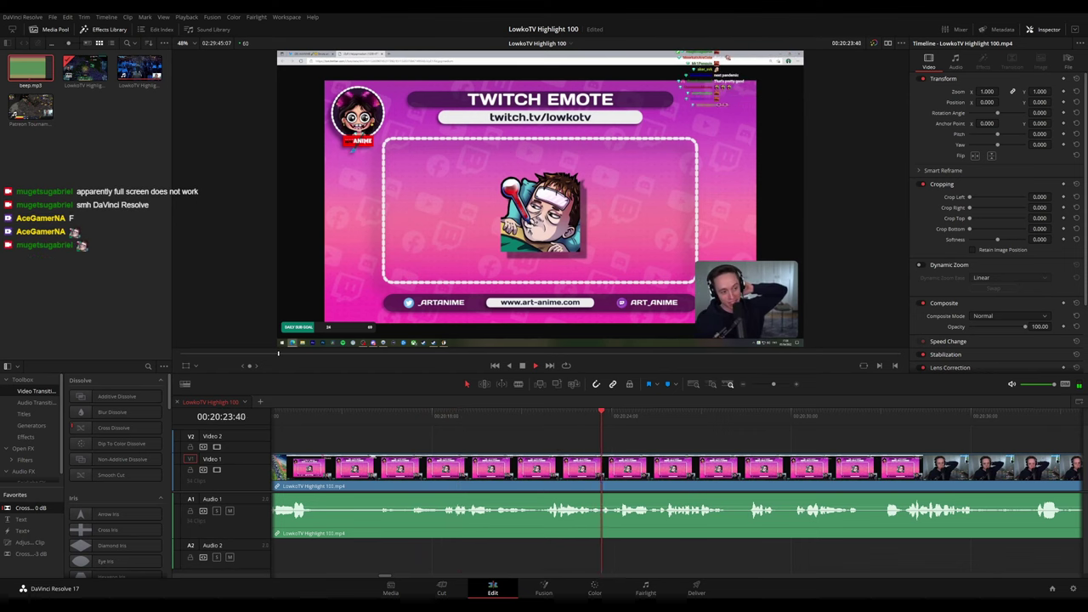
# Ripple-delete the pause of about 1.7 seconds after 00:20:36:18 and put a 0 dB audio cross fade over the cut
pyautogui.hscroll(3, 548, 425)
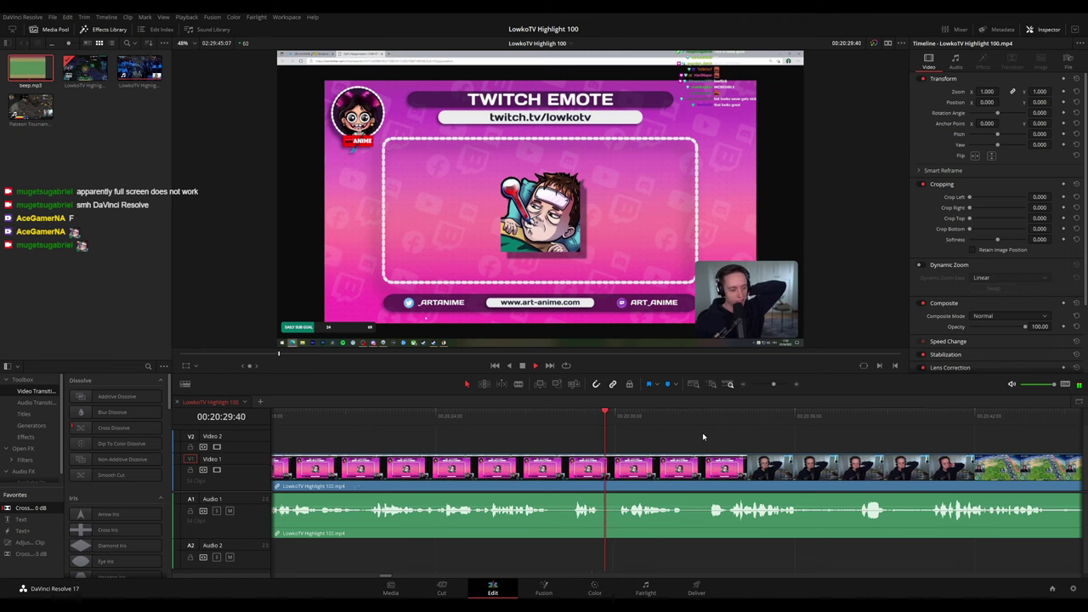
pyautogui.hscroll(2, 597, 429)
pyautogui.hscroll(3, 612, 429)
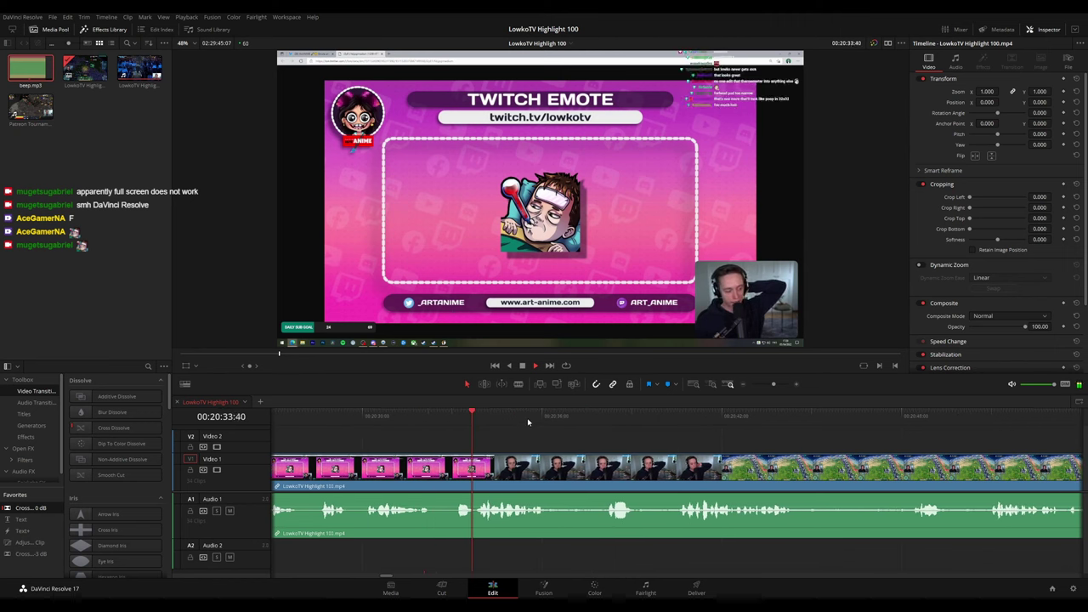
pyautogui.hscroll(2, 581, 426)
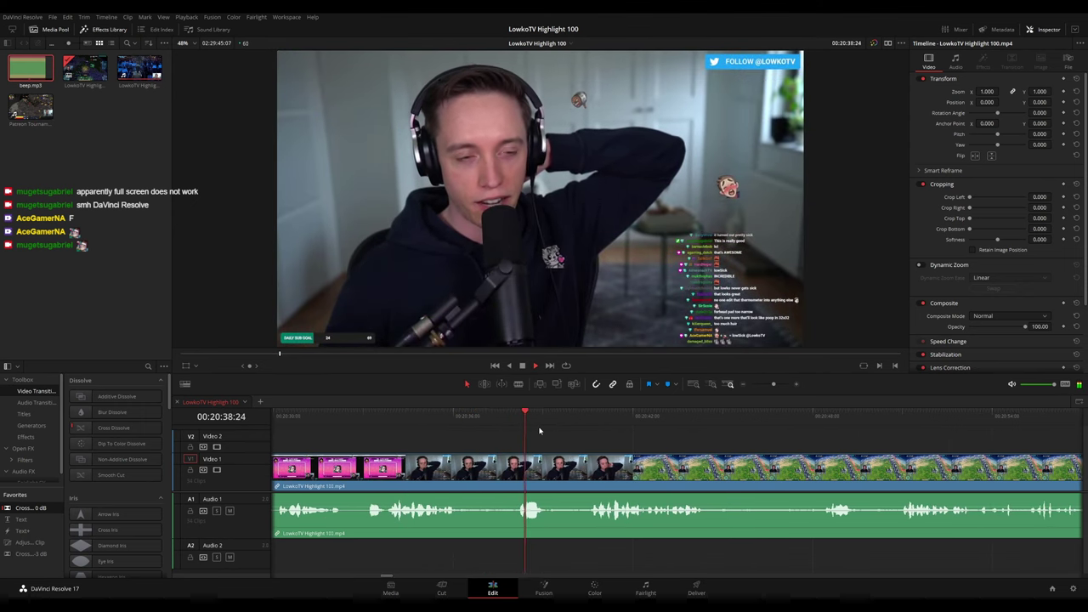
pyautogui.click(438, 417)
pyautogui.press('b')
pyautogui.click(462, 473)
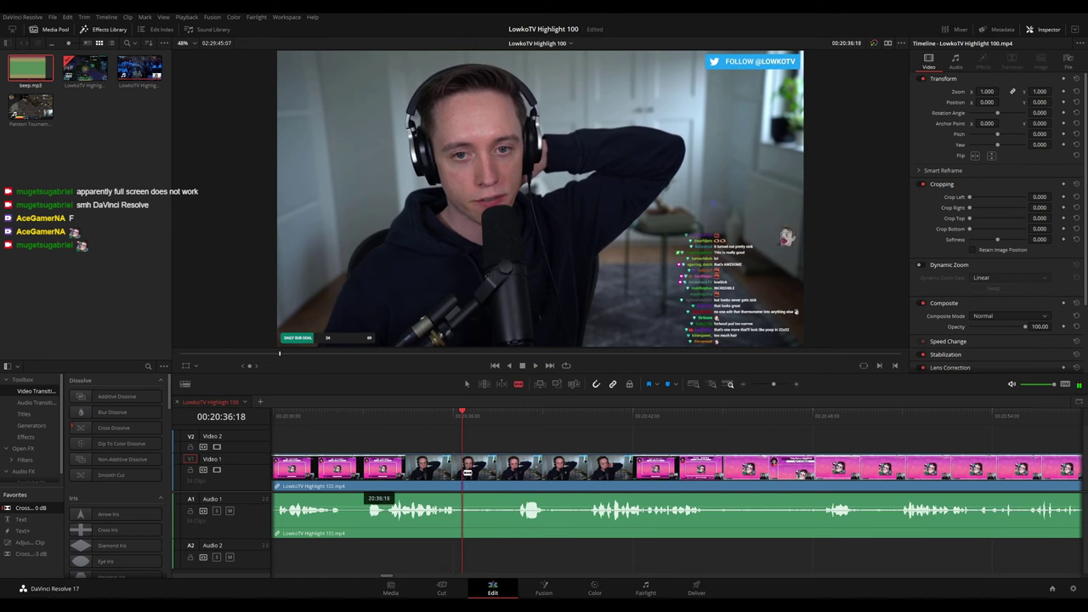
pyautogui.click(511, 477)
pyautogui.press('a')
pyautogui.click(498, 478)
pyautogui.press('Delete')
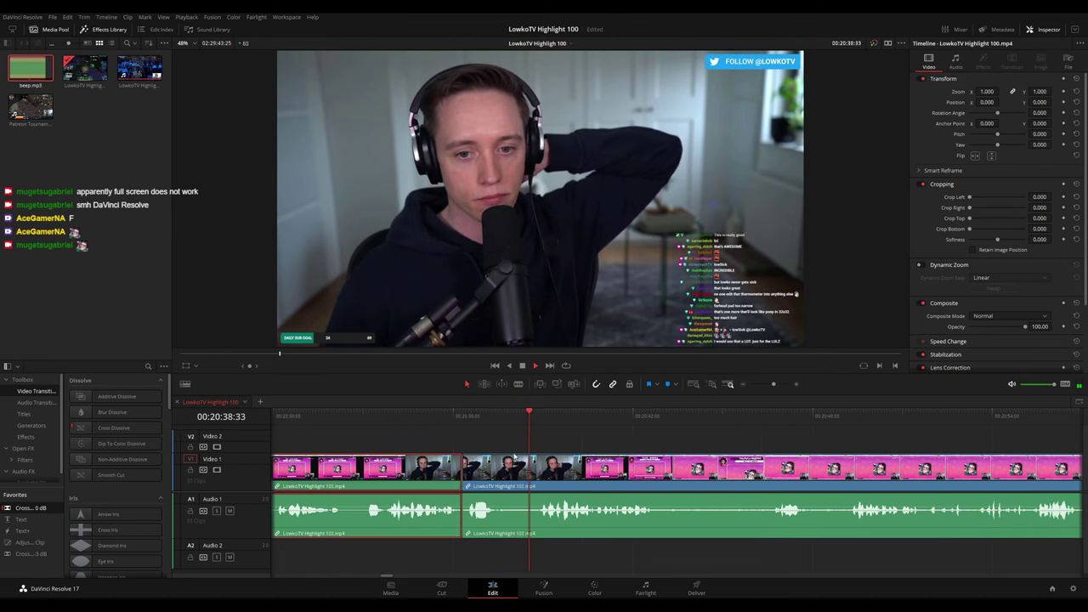
pyautogui.moveTo(41, 509); pyautogui.dragTo(463, 514)
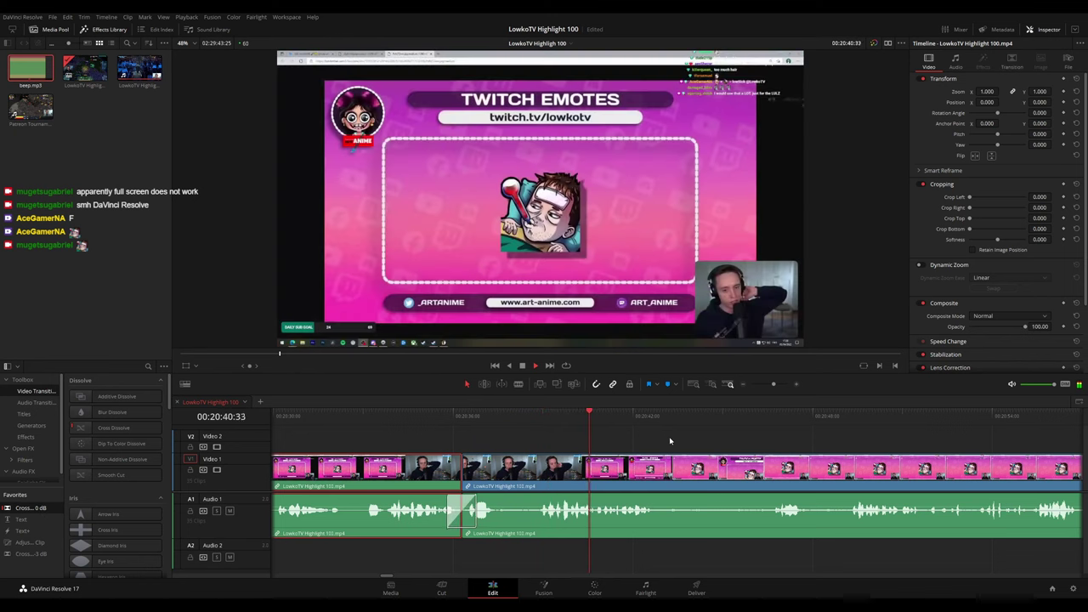
# Play through the Twitch emote footage from about 00:20:40 to 00:21:14, checking for pauses and the return to gameplay
pyautogui.moveTo(735, 450); pyautogui.dragTo(493, 430)
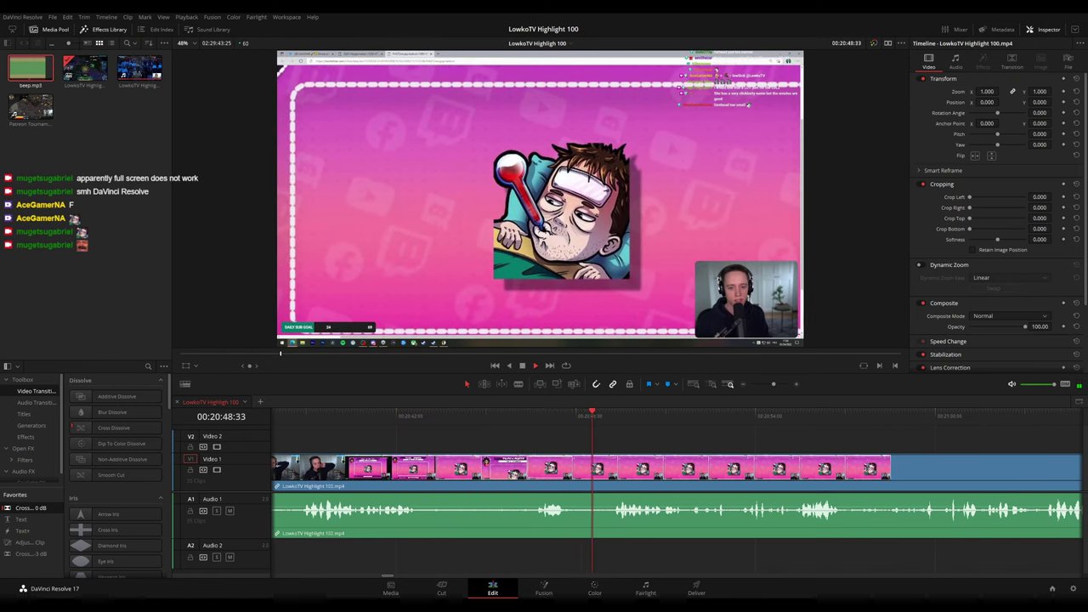
pyautogui.click(620, 445)
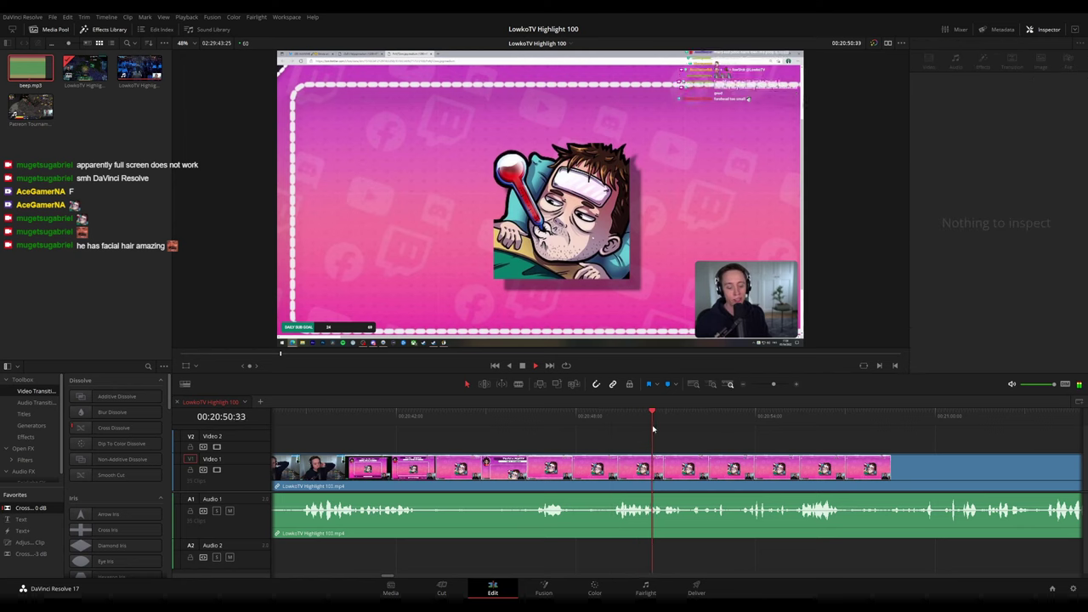
pyautogui.hscroll(2, 629, 424)
pyautogui.moveTo(608, 438); pyautogui.dragTo(529, 432)
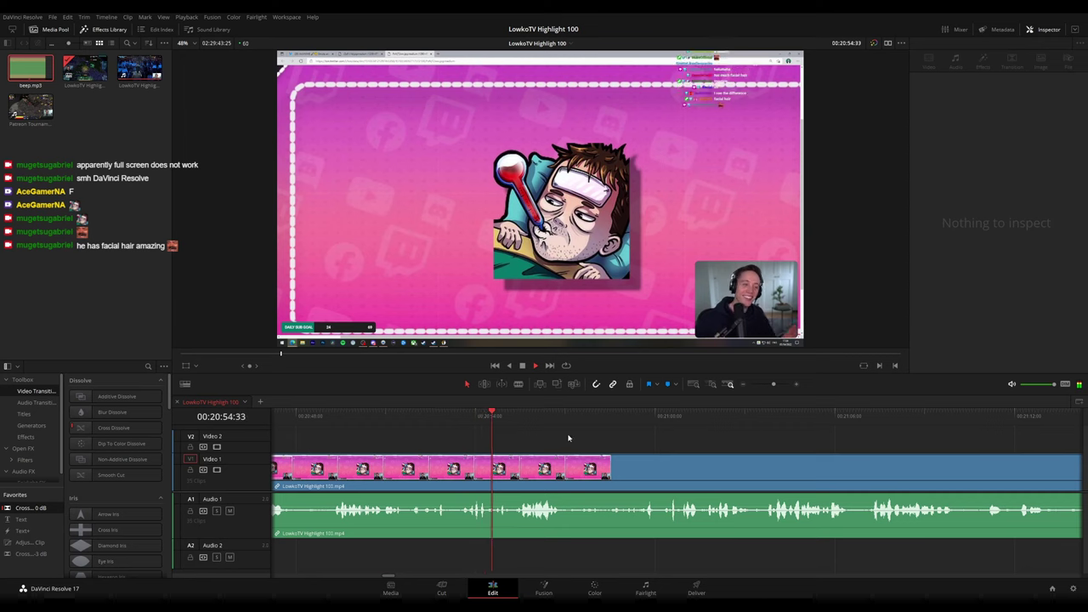
pyautogui.scroll(-3, 558, 433)
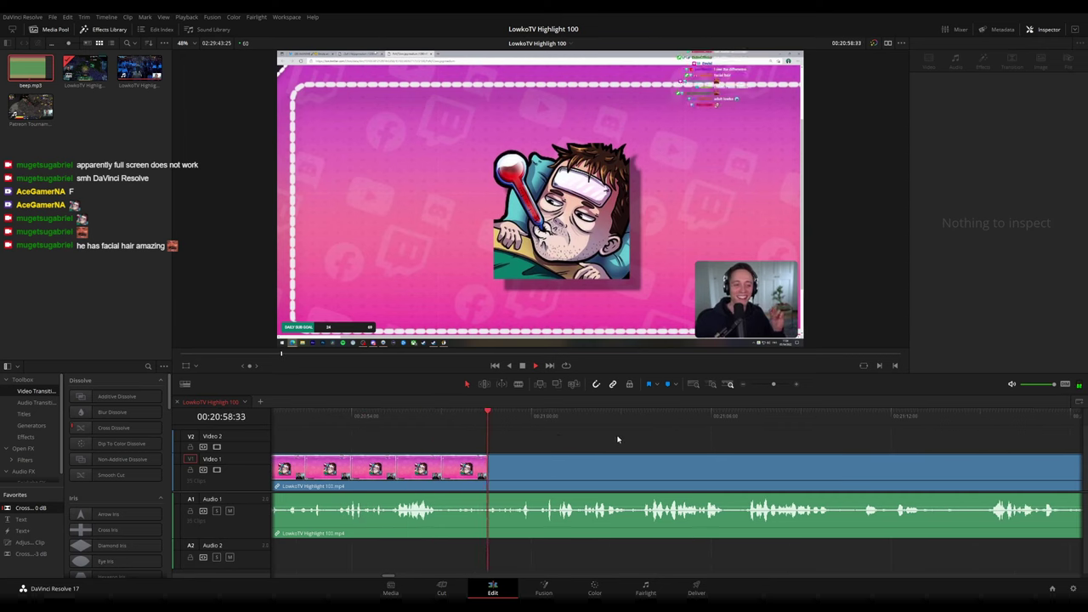
pyautogui.scroll(-2, 595, 434)
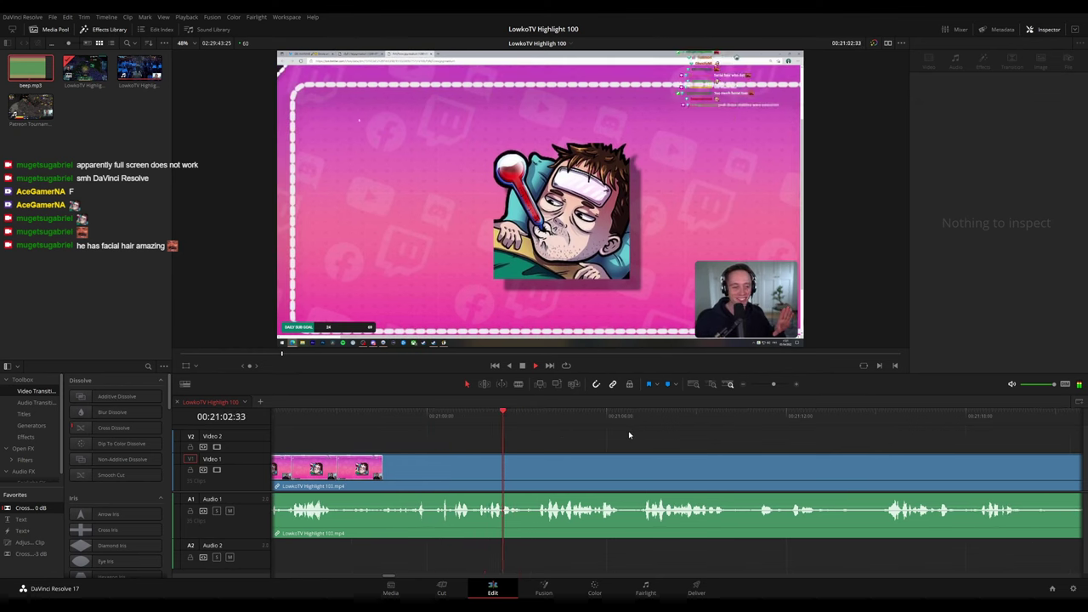
pyautogui.scroll(-10, 652, 439)
pyautogui.hotkey('shift', 'z')
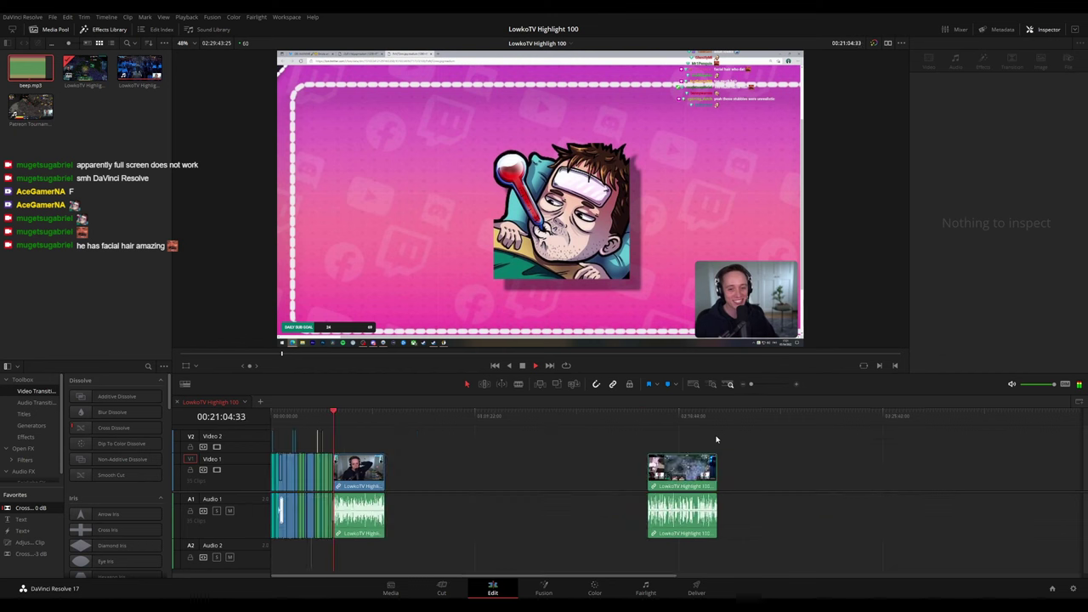
pyautogui.hotkey('shift', 'z')
pyautogui.scroll(4, 681, 445)
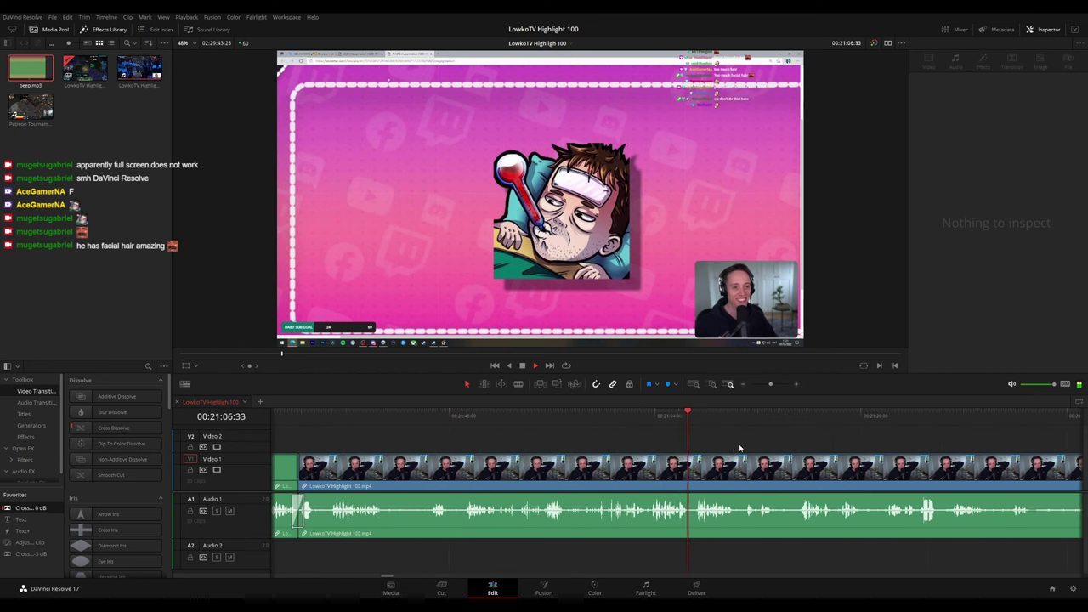
pyautogui.hscroll(3, 680, 438)
pyautogui.scroll(2, 651, 451)
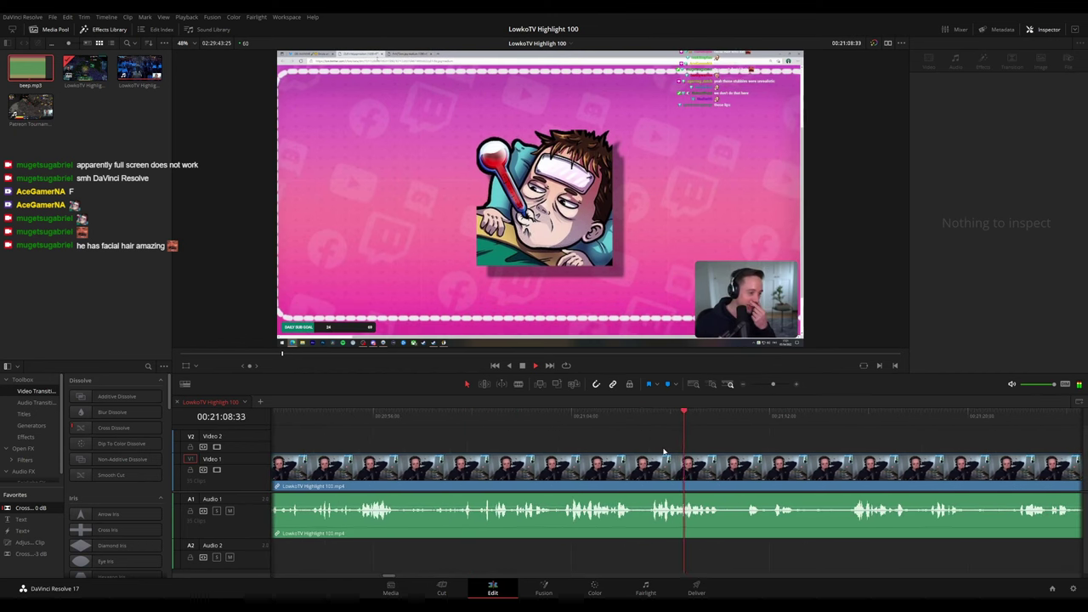
pyautogui.moveTo(722, 443); pyautogui.dragTo(530, 428)
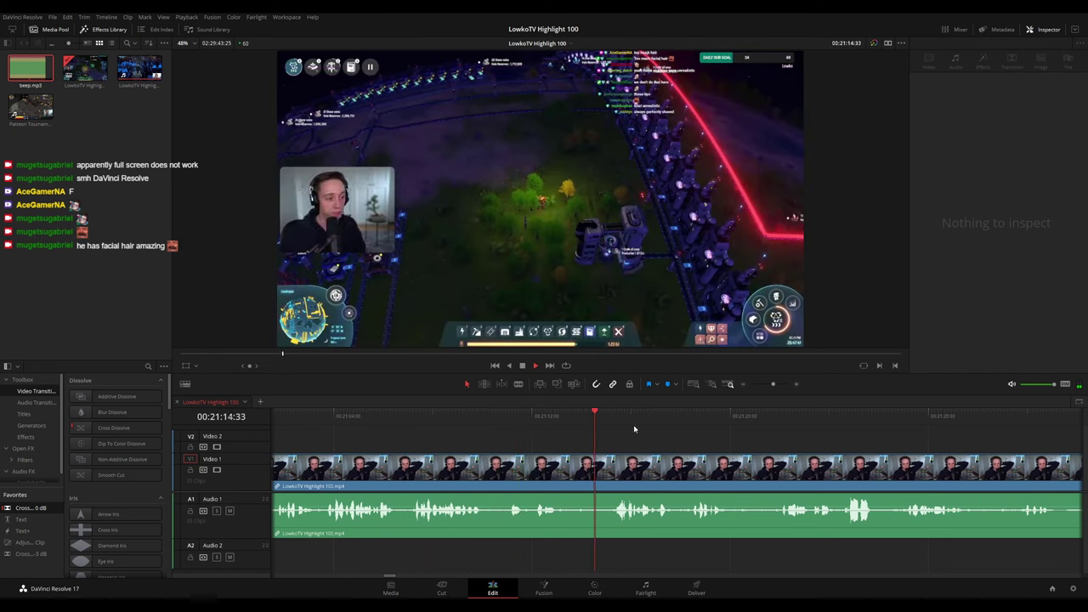
# Ripple-delete the silent gap of about 1.5 seconds after 00:21:13:34 and color the clip before the cut green
pyautogui.scroll(1, 634, 428)
pyautogui.click(563, 418)
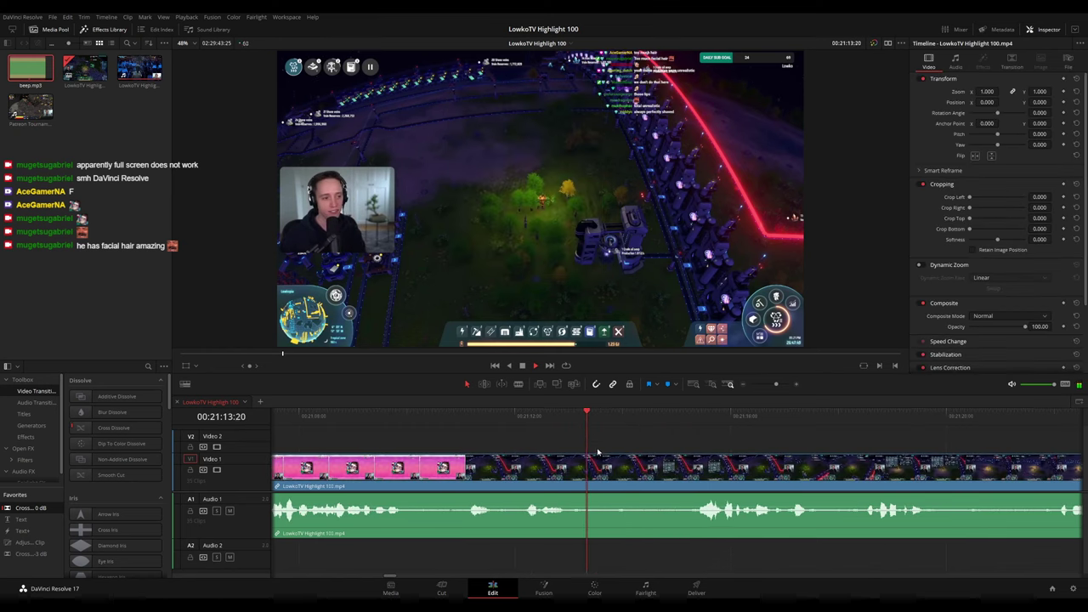
pyautogui.click(681, 474)
pyautogui.press('a')
pyautogui.click(651, 478)
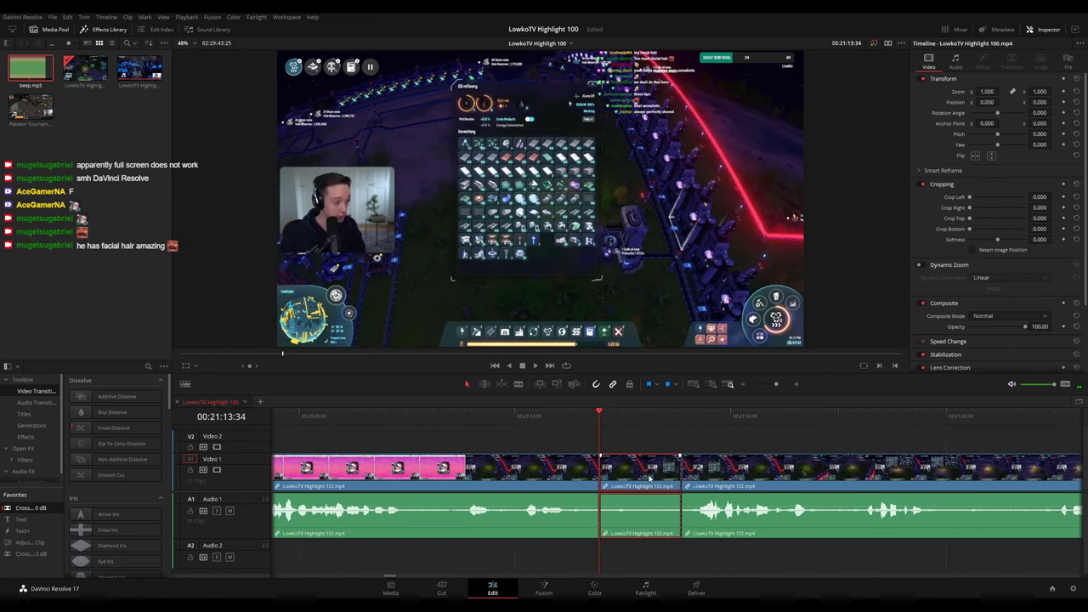
pyautogui.press('Delete')
pyautogui.press('space')
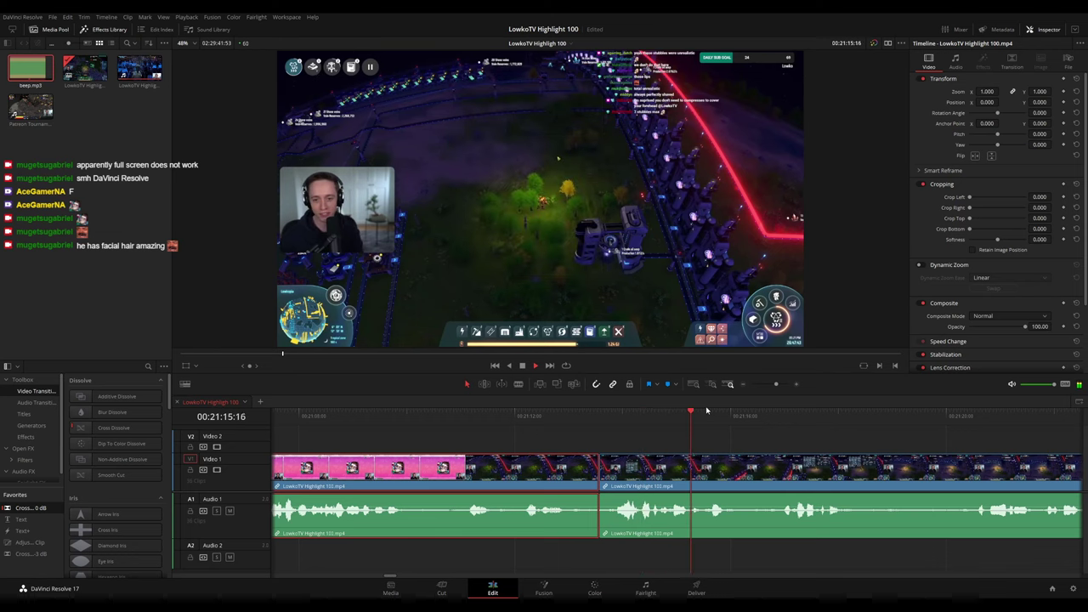
pyautogui.press('g')
# Listen through the gameplay footage from about 00:21:15 to 00:21:29 to find where the talking pauses
pyautogui.scroll(-5, 727, 436)
pyautogui.click(744, 437)
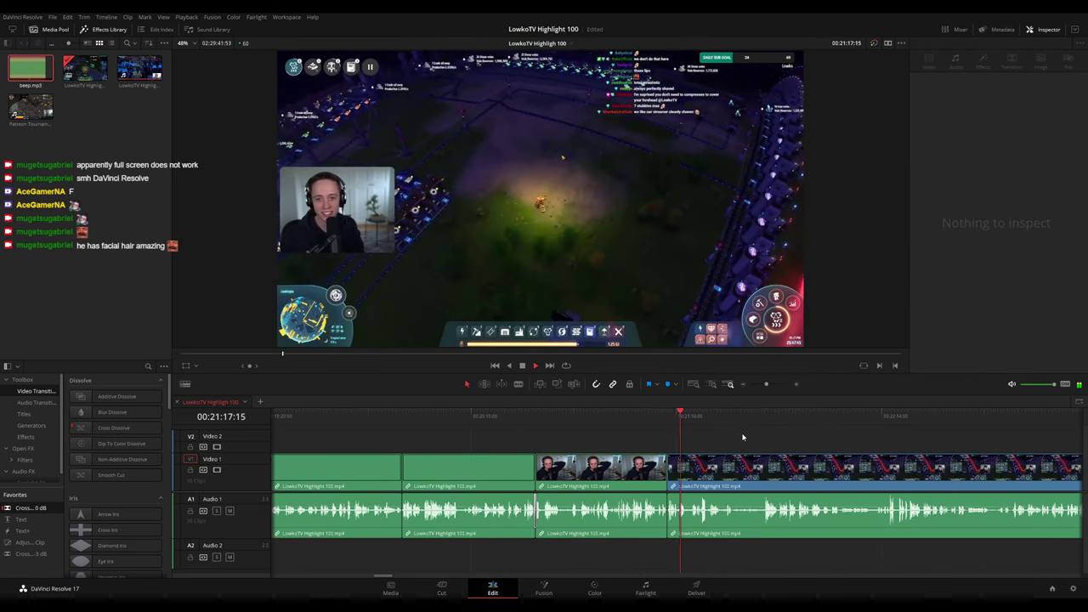
pyautogui.scroll(-9, 735, 441)
pyautogui.scroll(9, 738, 446)
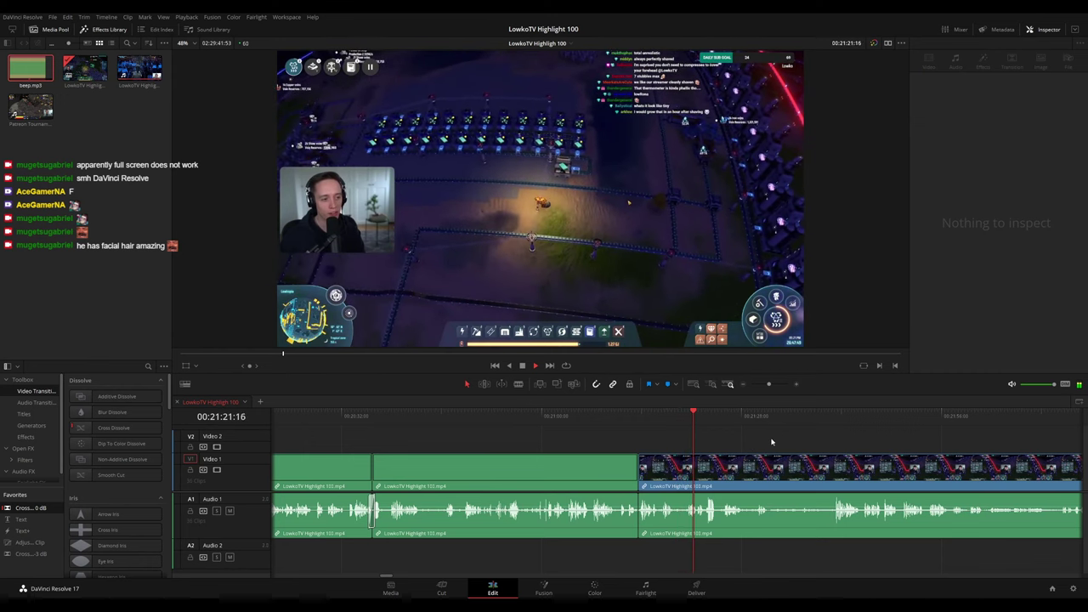
pyautogui.moveTo(773, 442); pyautogui.dragTo(667, 424)
pyautogui.scroll(1, 678, 440)
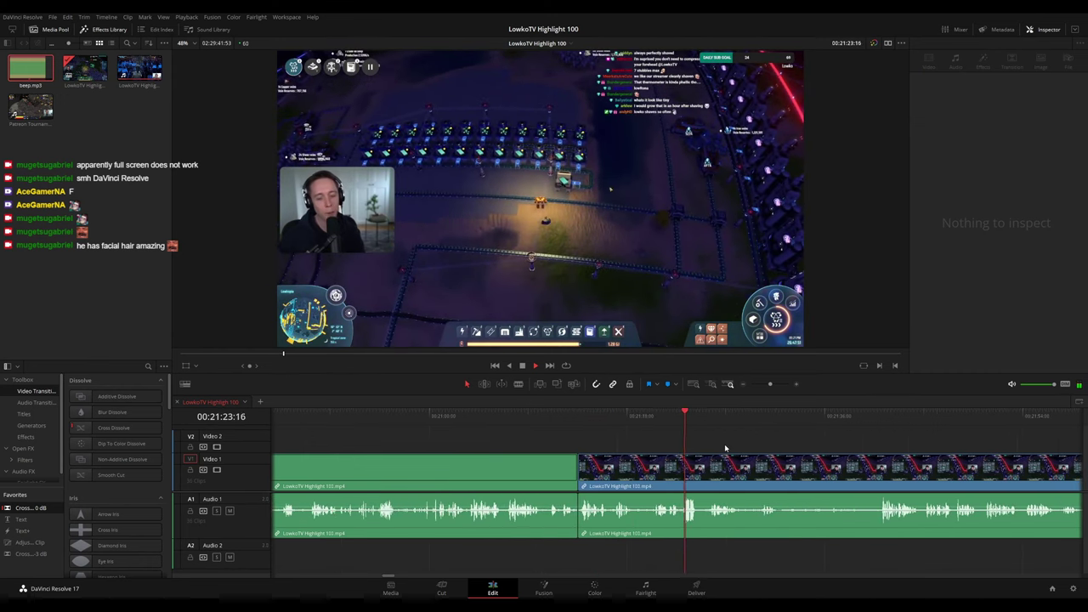
pyautogui.moveTo(774, 459); pyautogui.dragTo(632, 454)
pyautogui.scroll(1, 634, 454)
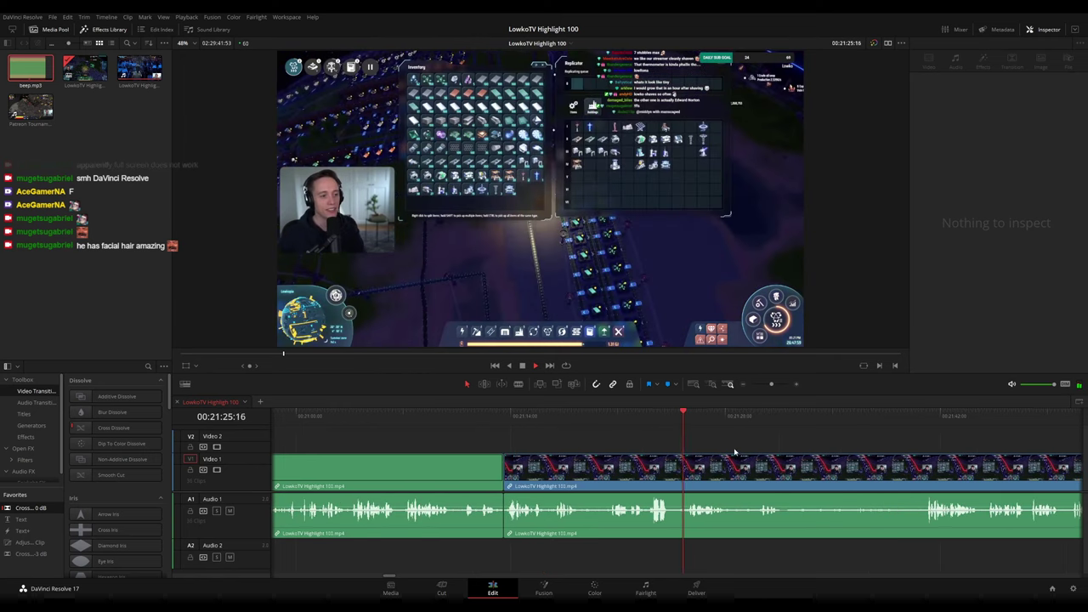
pyautogui.moveTo(782, 459); pyautogui.dragTo(555, 429)
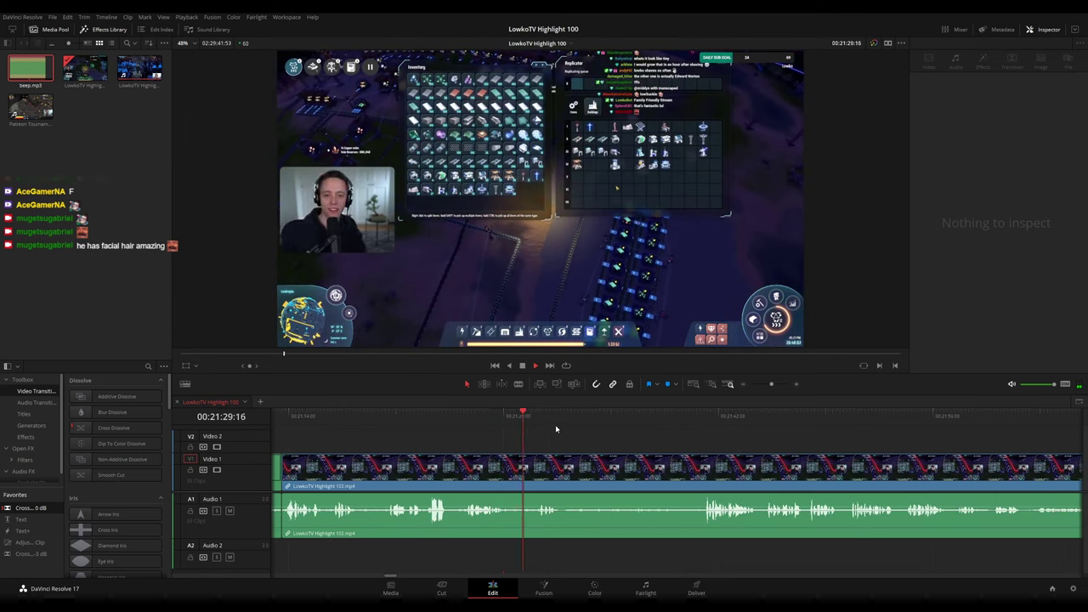
# Ripple-delete the silence of about 1.7 seconds after 00:21:28:18 and put a 0 dB audio cross fade over the cut
pyautogui.scroll(1, 678, 457)
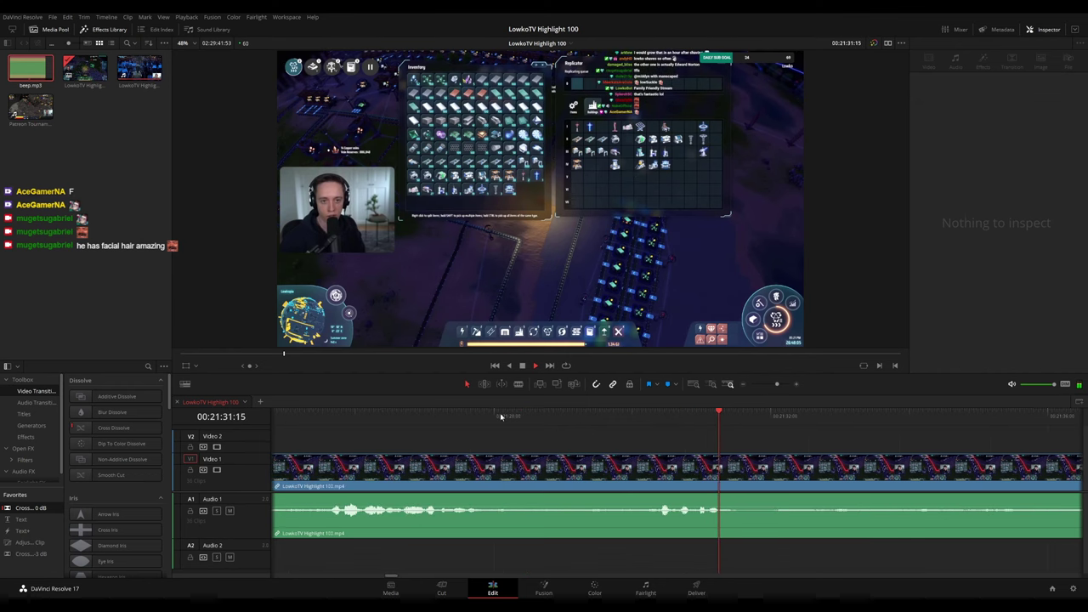
pyautogui.click(477, 415)
pyautogui.press('space')
pyautogui.press('b')
pyautogui.click(515, 467)
pyautogui.click(632, 470)
pyautogui.press('a')
pyautogui.click(603, 475)
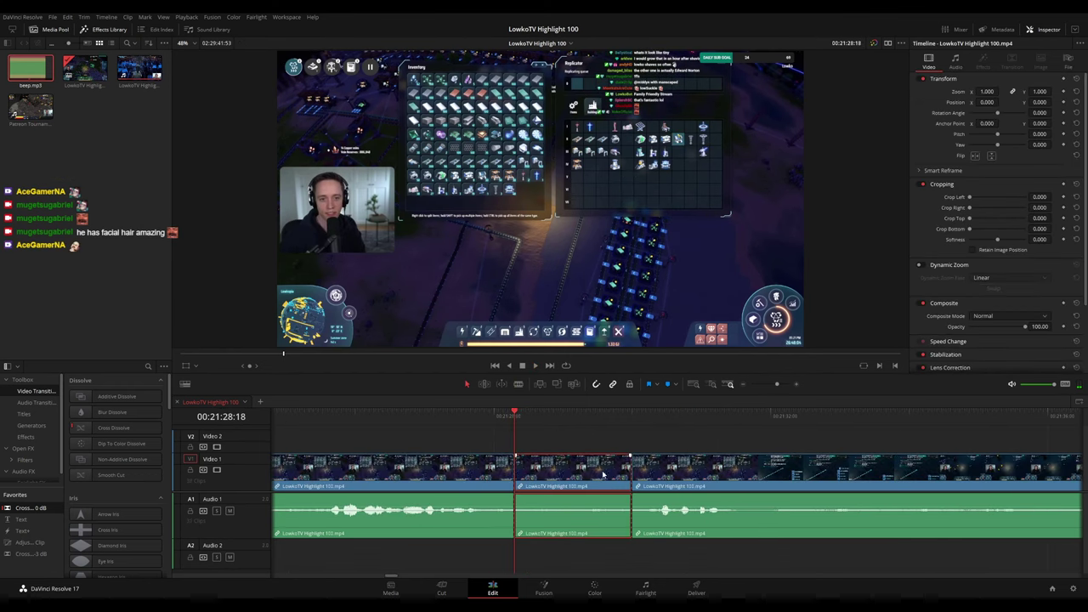
pyautogui.press('Delete')
pyautogui.press('space')
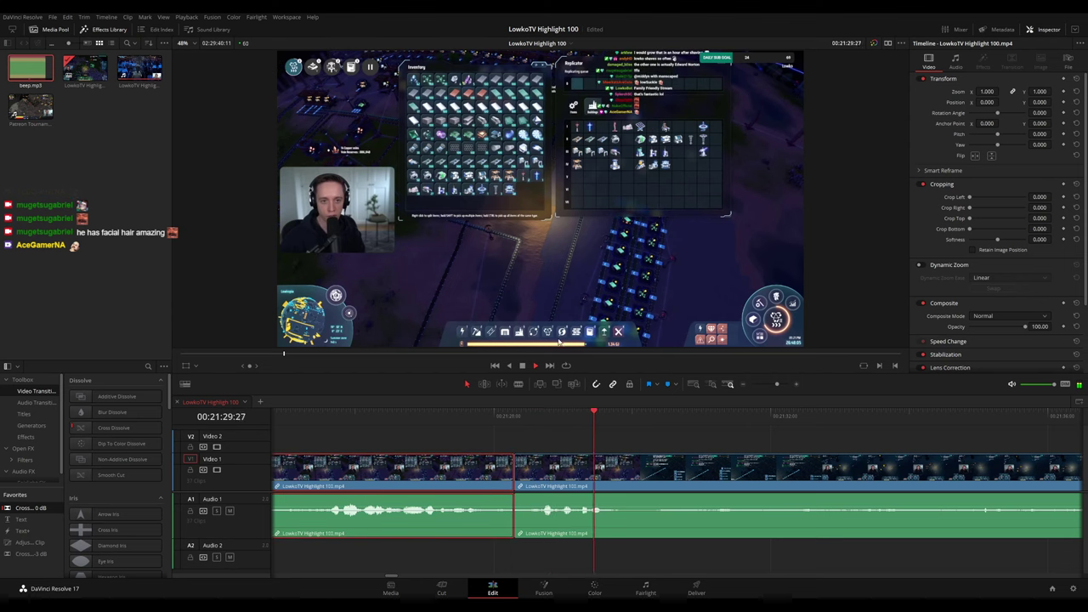
pyautogui.moveTo(48, 511); pyautogui.dragTo(517, 536)
pyautogui.click(548, 412)
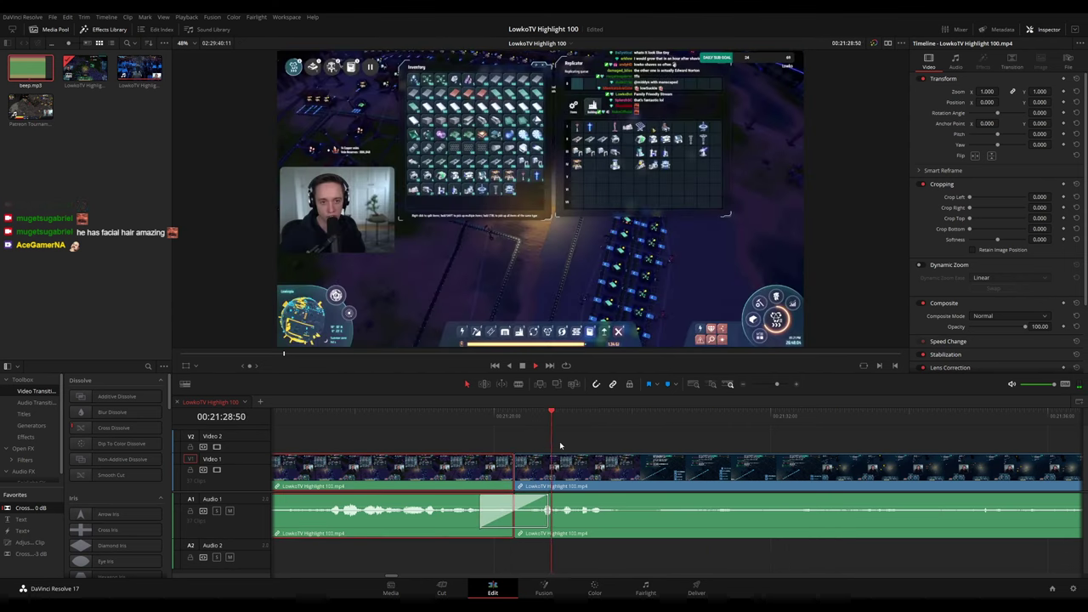
# Cut out the sliver of about 8 frames after 00:21:29:57 at the scene change, closing the gap
pyautogui.press('space')
pyautogui.press('b')
pyautogui.moveTo(639, 418); pyautogui.dragTo(629, 423)
pyautogui.click(637, 464)
pyautogui.press('a')
pyautogui.click(633, 466)
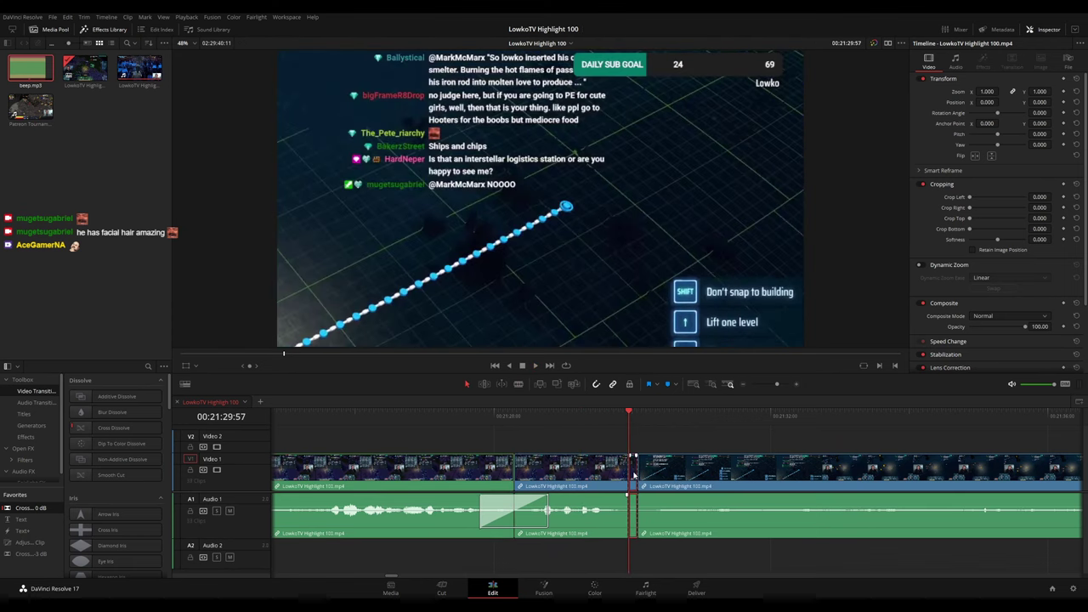
pyautogui.press('Delete')
pyautogui.press('space')
# Color the short clip before the 00:21:29:57 cut green and add a 0 dB audio cross fade at that cut
pyautogui.click(596, 471)
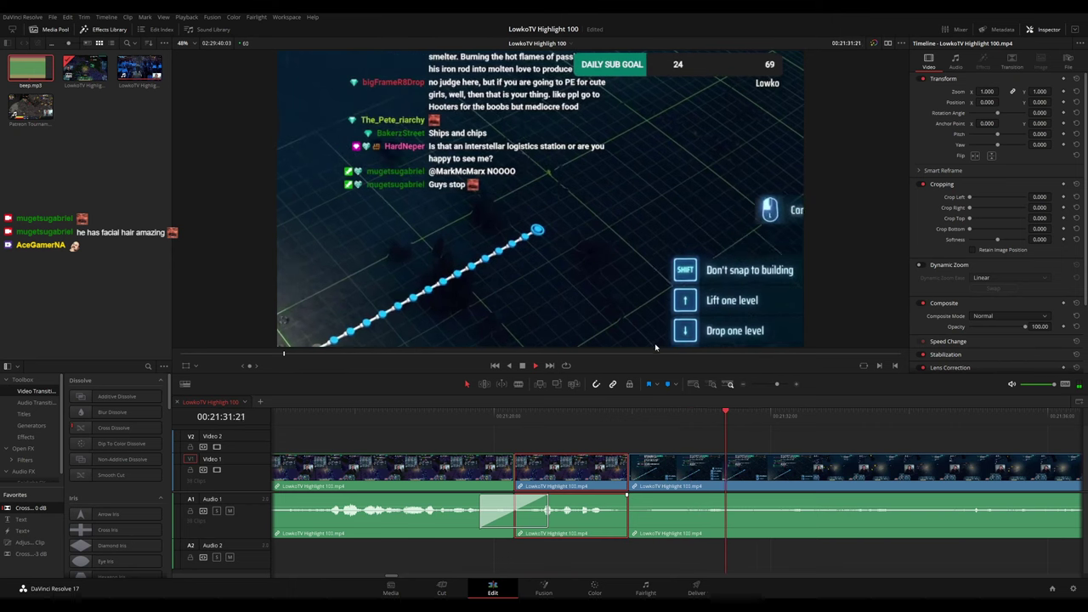
pyautogui.press('g')
pyautogui.moveTo(31, 507); pyautogui.dragTo(629, 512)
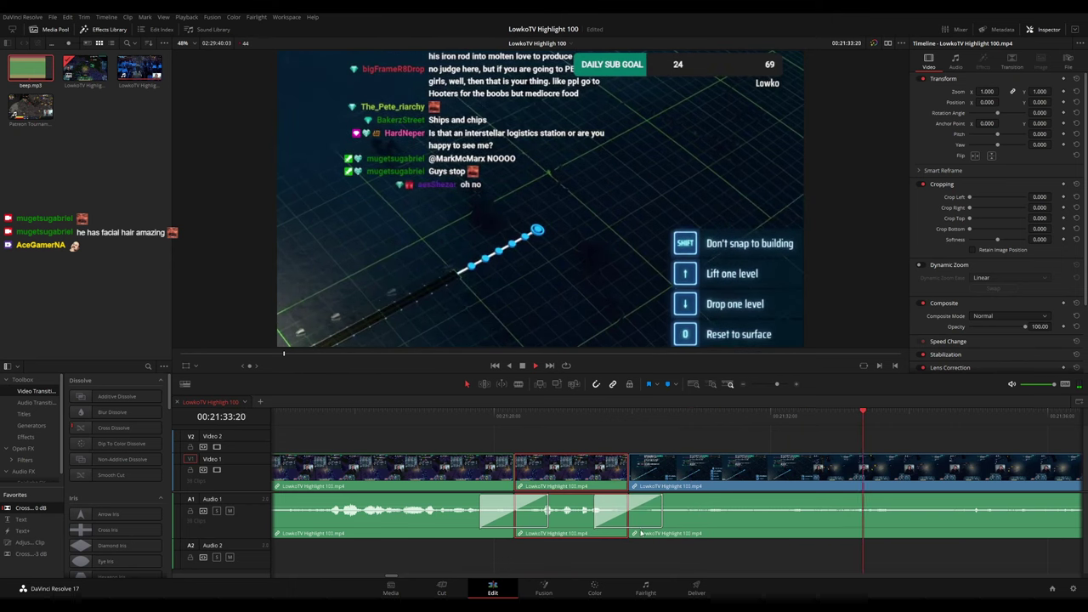
# Skim the construction gameplay after the 00:21:29:57 cut up to about 00:21:52 for the next pause or scene change
pyautogui.click(662, 416)
pyautogui.hotkey('ctrl', '-')
pyautogui.hotkey('ctrl', '-')
pyautogui.hotkey('ctrl', '-')
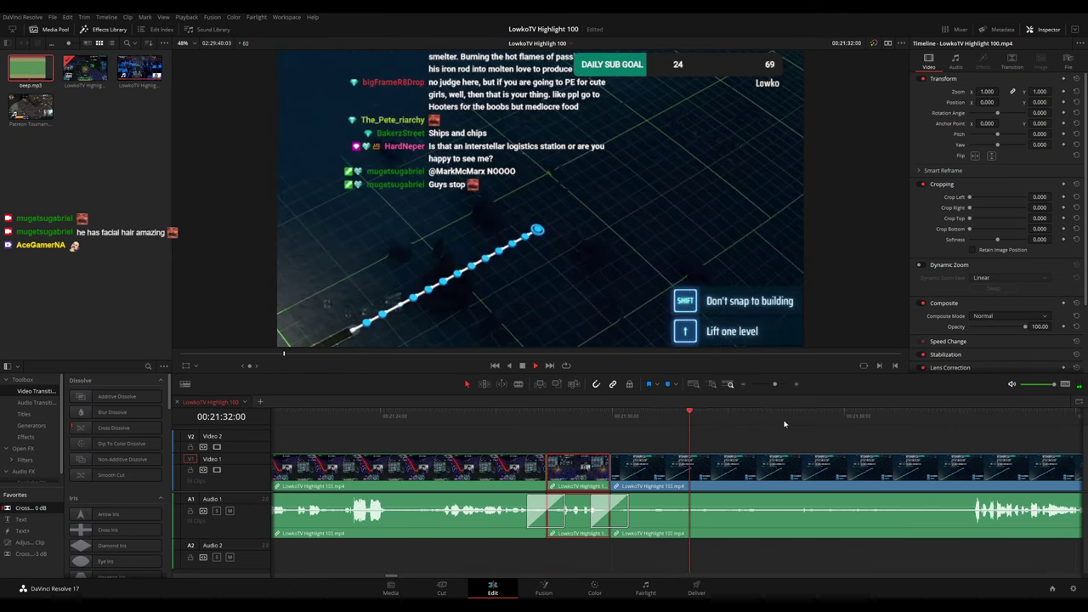
pyautogui.moveTo(711, 445); pyautogui.dragTo(533, 430)
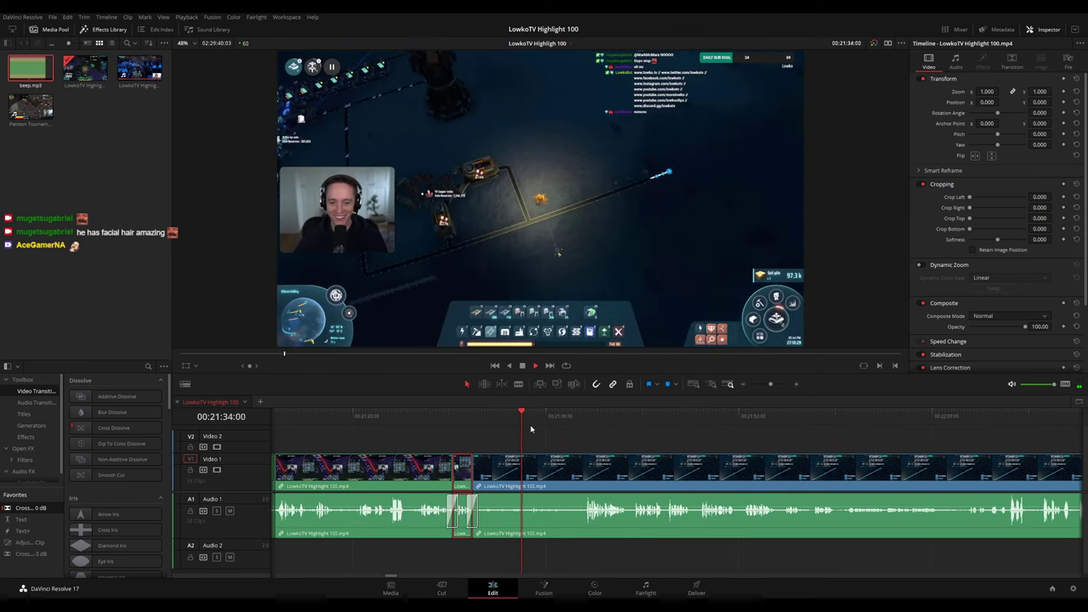
pyautogui.click(478, 417)
pyautogui.click(568, 438)
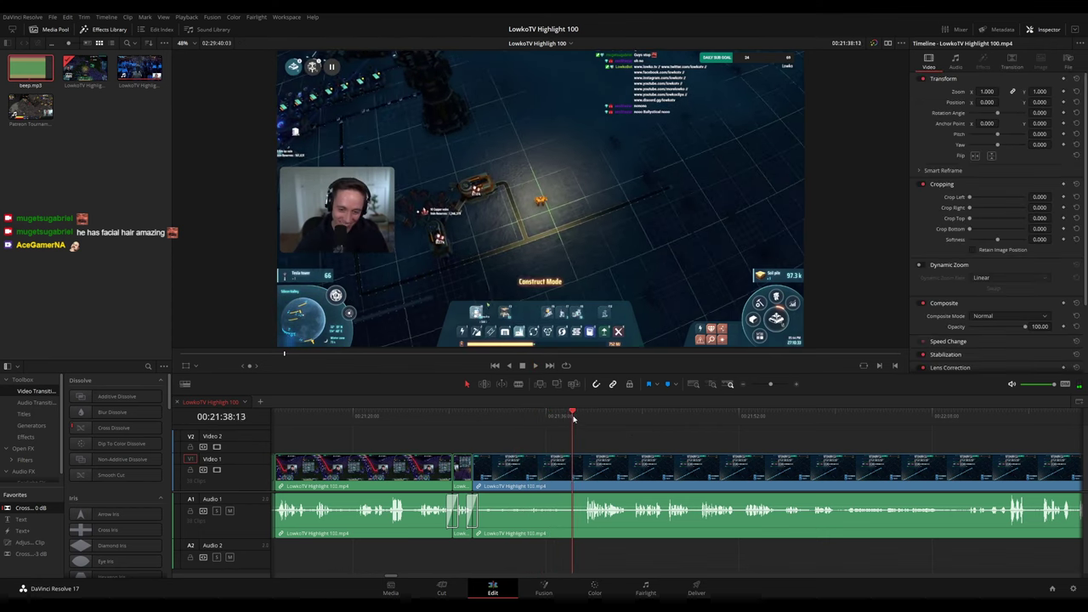
pyautogui.hscroll(3, 645, 432)
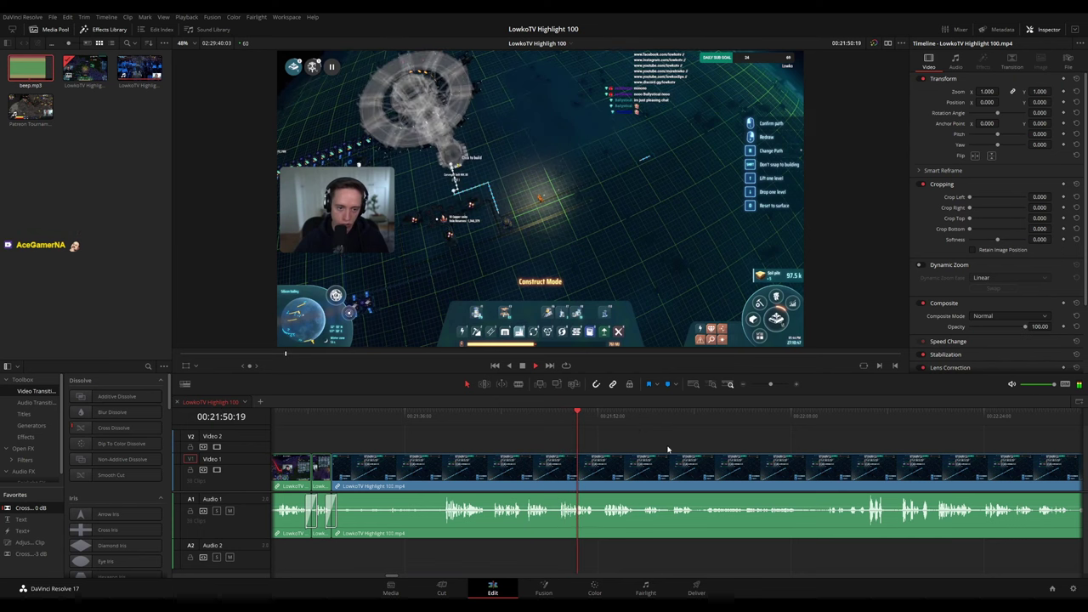
pyautogui.scroll(3, 669, 447)
pyautogui.moveTo(822, 442); pyautogui.dragTo(618, 433)
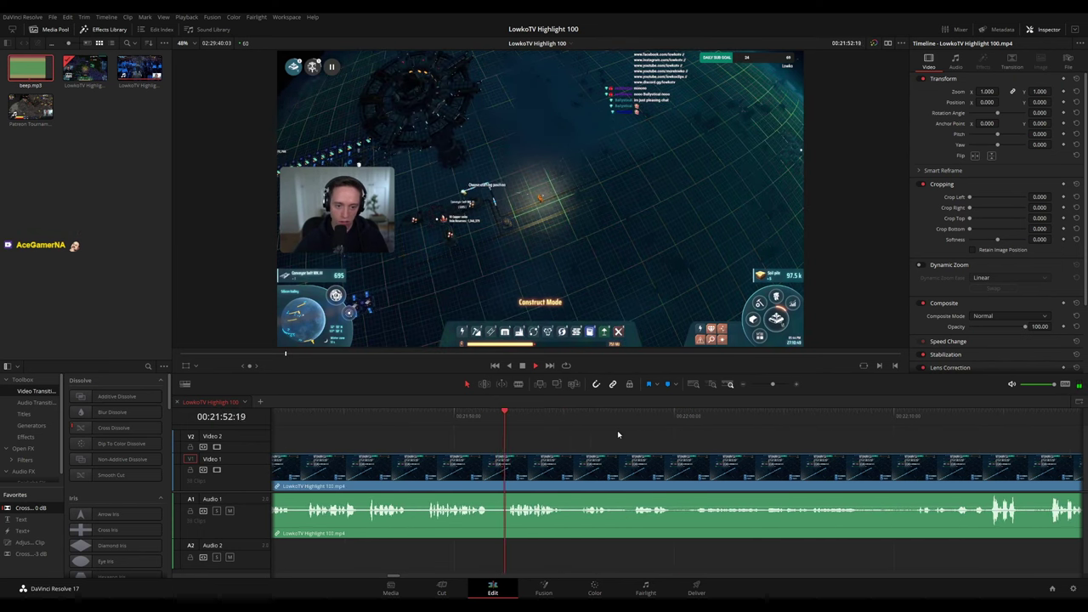
# Cut out the sliver of about 21 frames after 00:21:57:40 at the scene change, closing the gap
pyautogui.moveTo(692, 440); pyautogui.dragTo(540, 433)
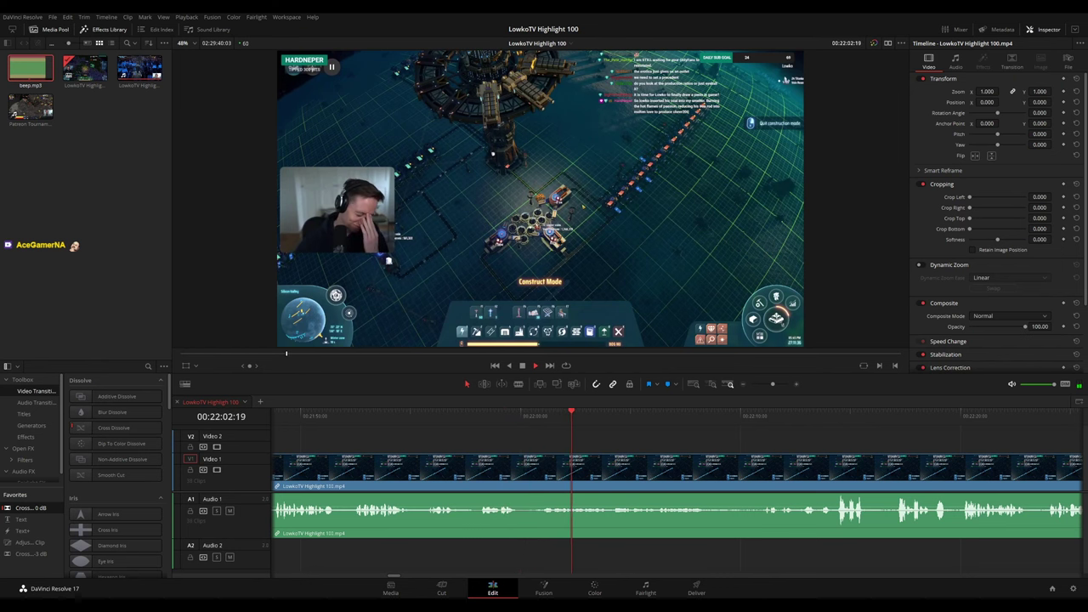
pyautogui.click(413, 418)
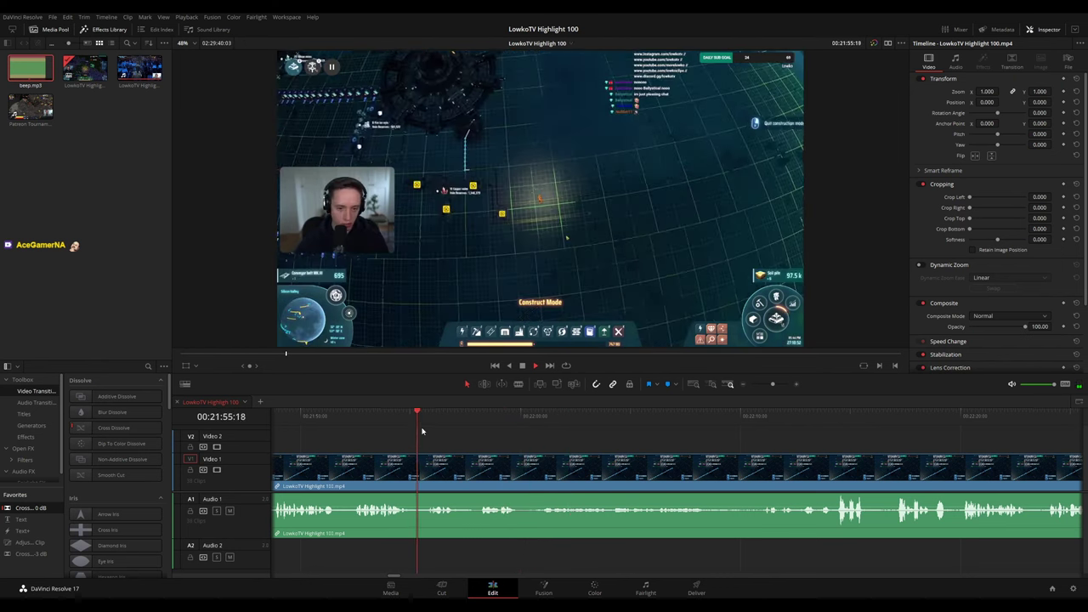
pyautogui.hotkey('ctrl', 'b')
pyautogui.scroll(4, 557, 442)
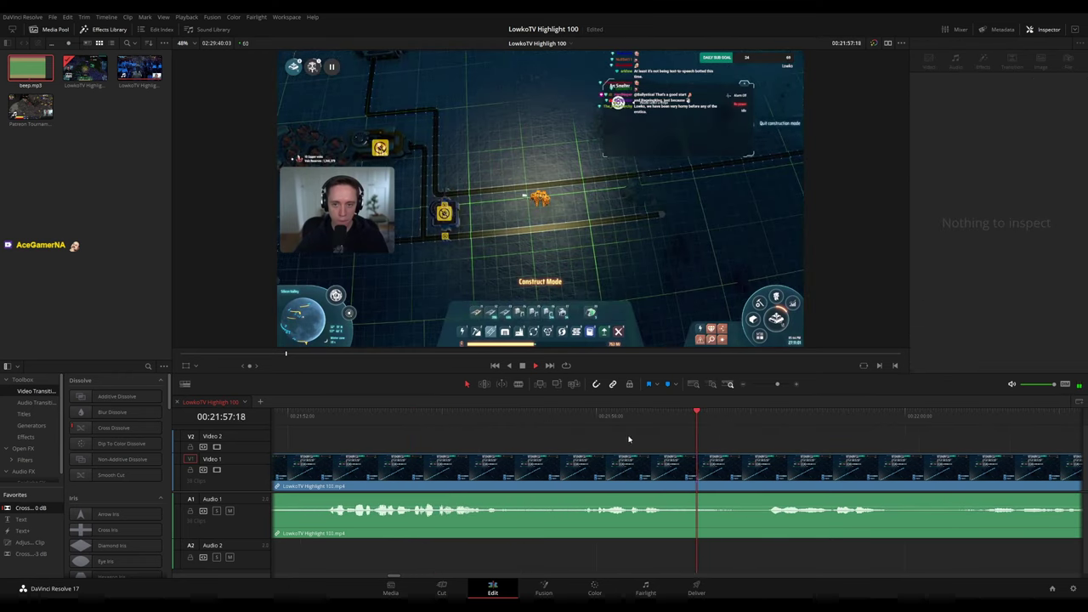
pyautogui.scroll(-3, 628, 438)
pyautogui.press('space')
pyautogui.press('b')
pyautogui.click(562, 473)
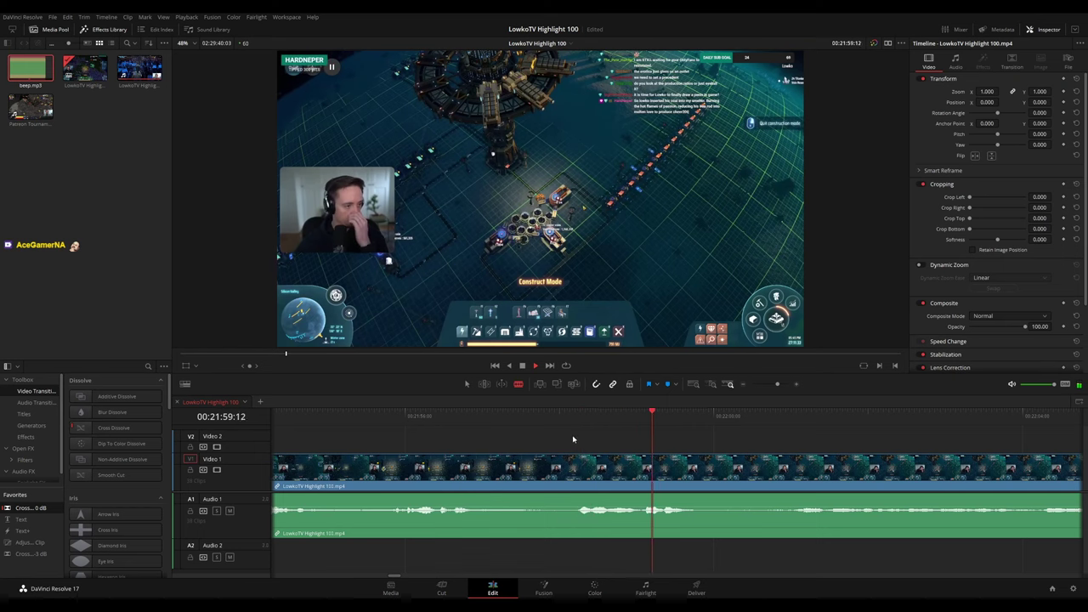
pyautogui.click(410, 415)
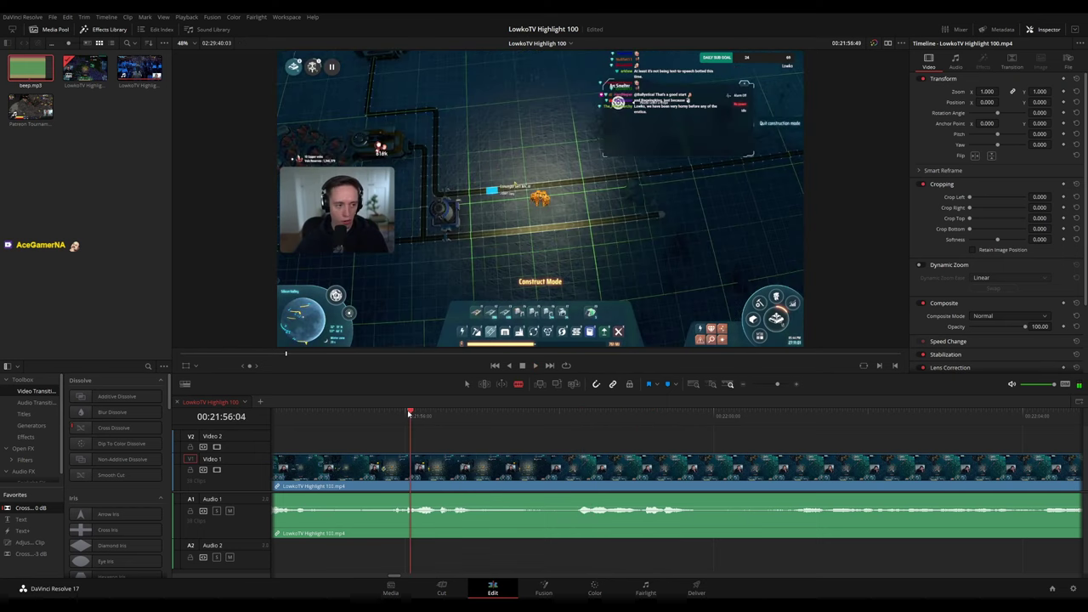
pyautogui.press('space')
pyautogui.click(536, 467)
pyautogui.click(561, 473)
pyautogui.press('a')
pyautogui.click(553, 475)
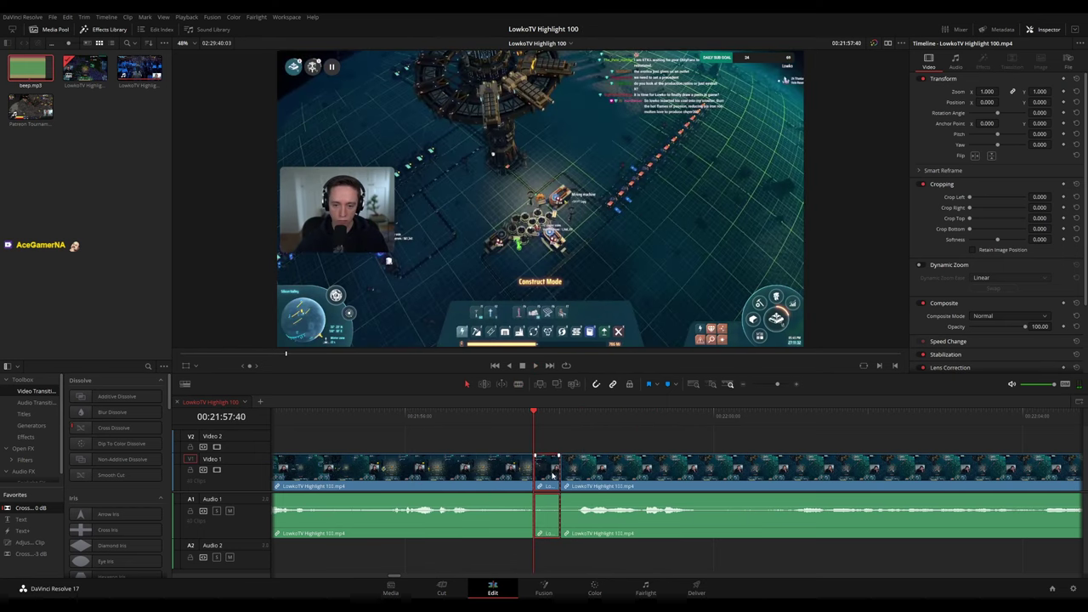
pyautogui.press('Delete')
# Color the clip before the 00:21:57:40 cut green and add a 0 dB audio cross fade at that cut
pyautogui.press('space')
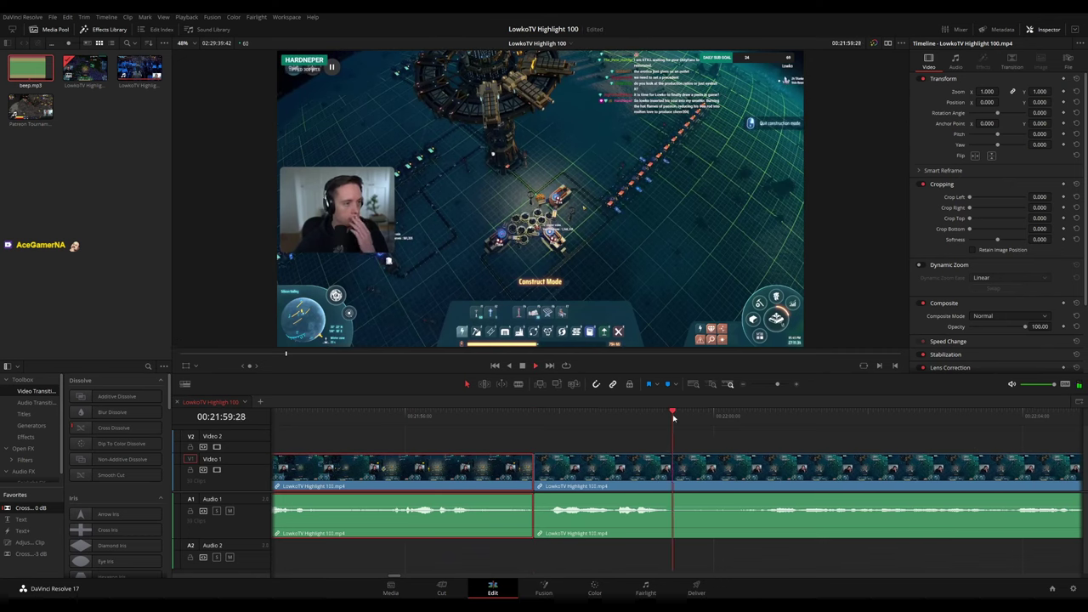
pyautogui.moveTo(319, 491); pyautogui.dragTo(536, 523)
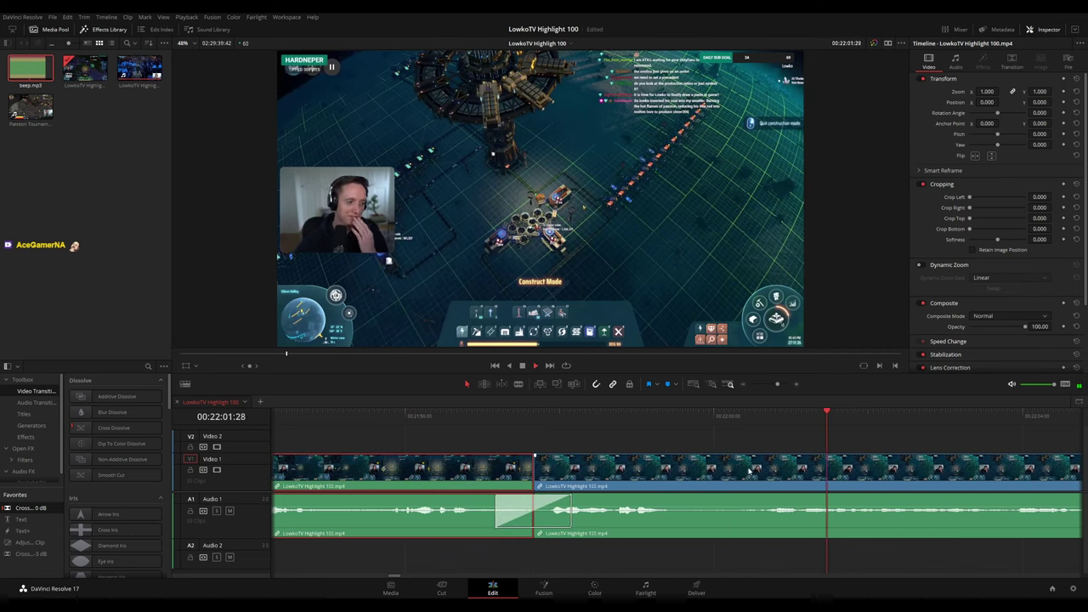
pyautogui.scroll(-3, 810, 448)
pyautogui.click(738, 436)
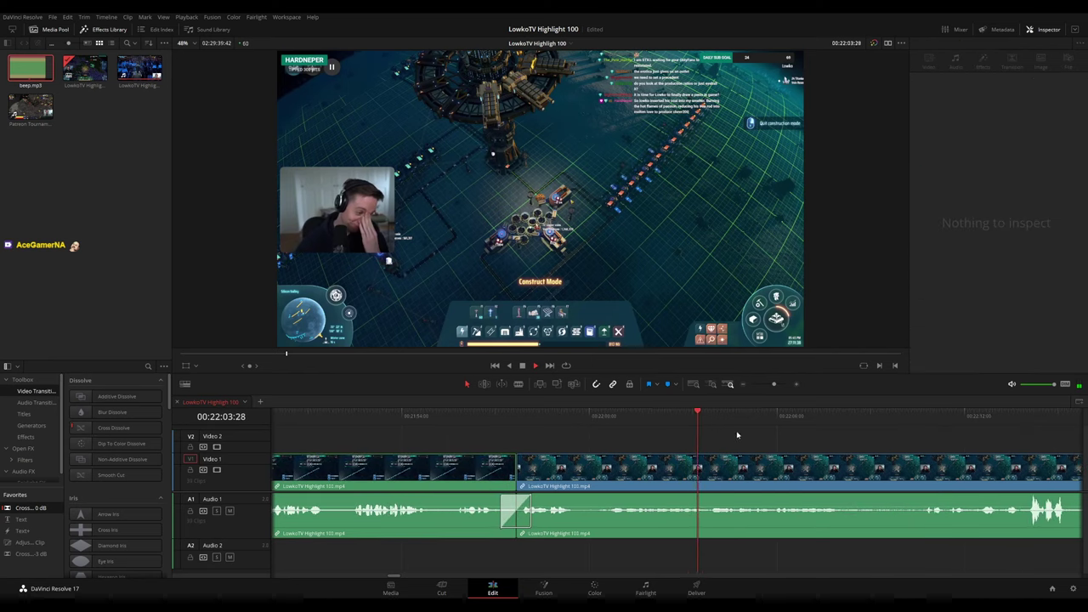
# Place a "#OUTOFCONTEXT" text title on Video 2 from about 00:22:00 and trim its end to about 00:22:11
pyautogui.click(602, 417)
pyautogui.moveTo(805, 451); pyautogui.dragTo(646, 440)
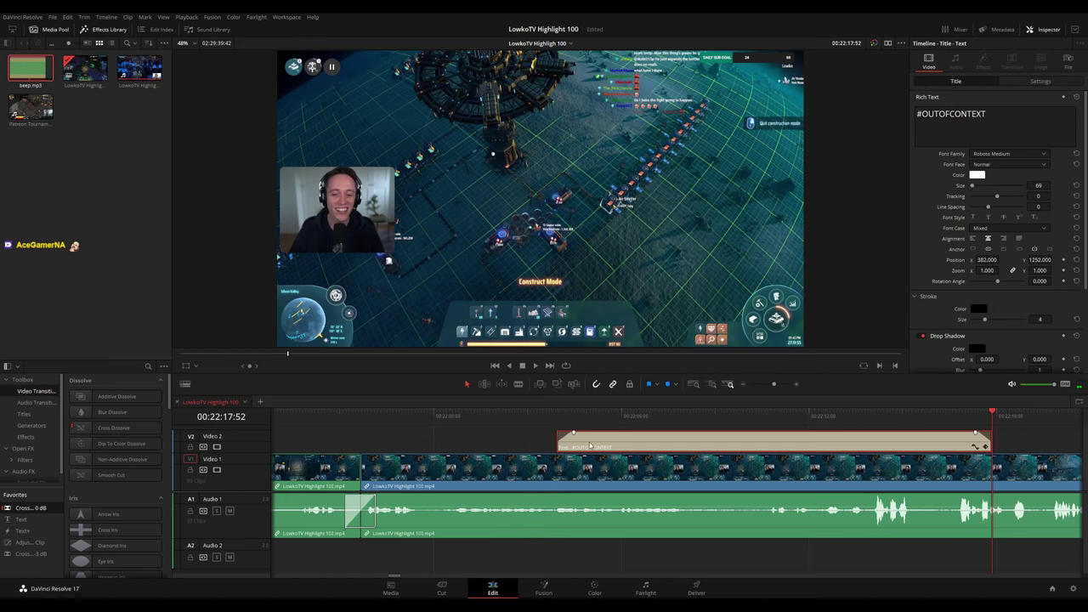
pyautogui.moveTo(590, 446); pyautogui.dragTo(477, 444)
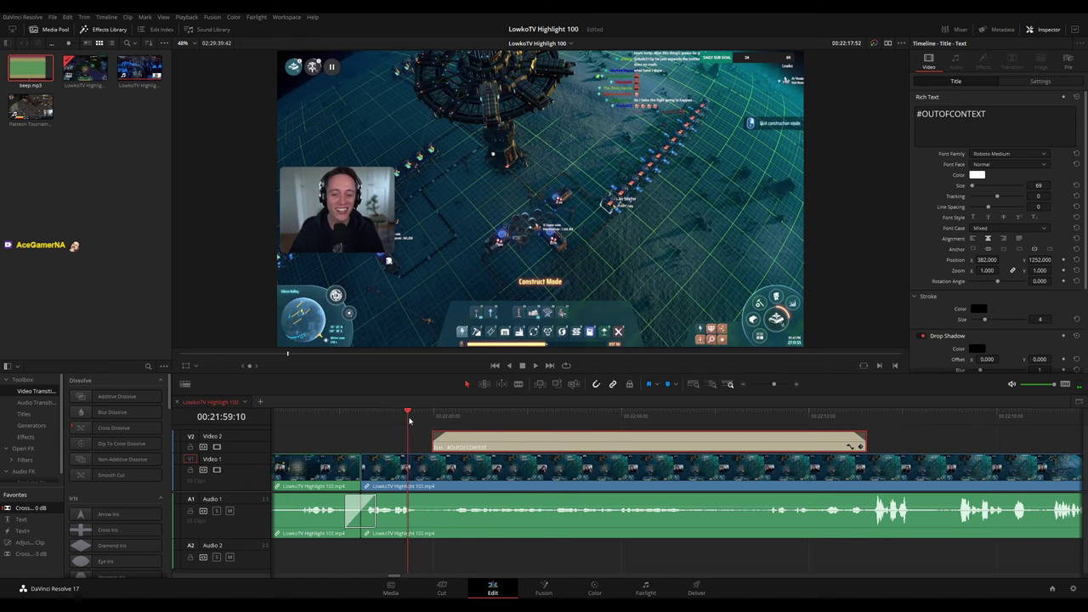
pyautogui.press('space')
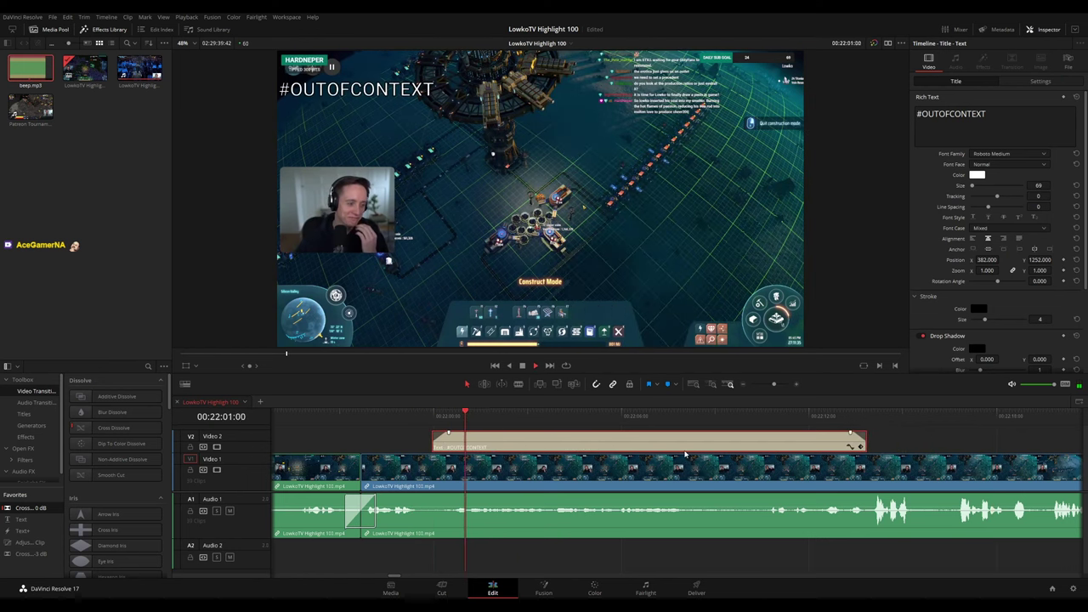
pyautogui.click(906, 435)
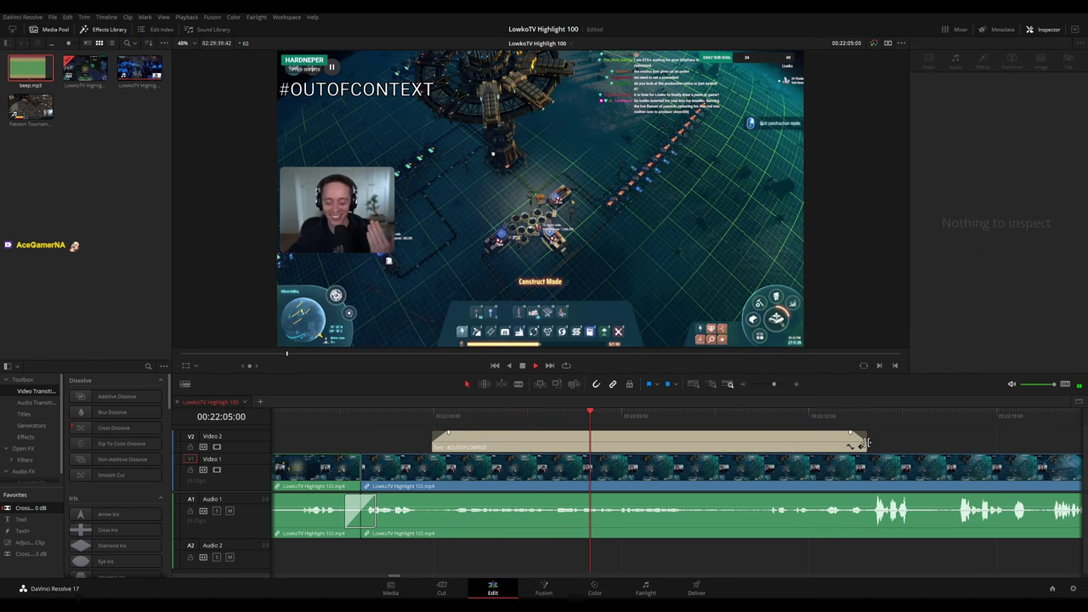
pyautogui.hscroll(5, 940, 449)
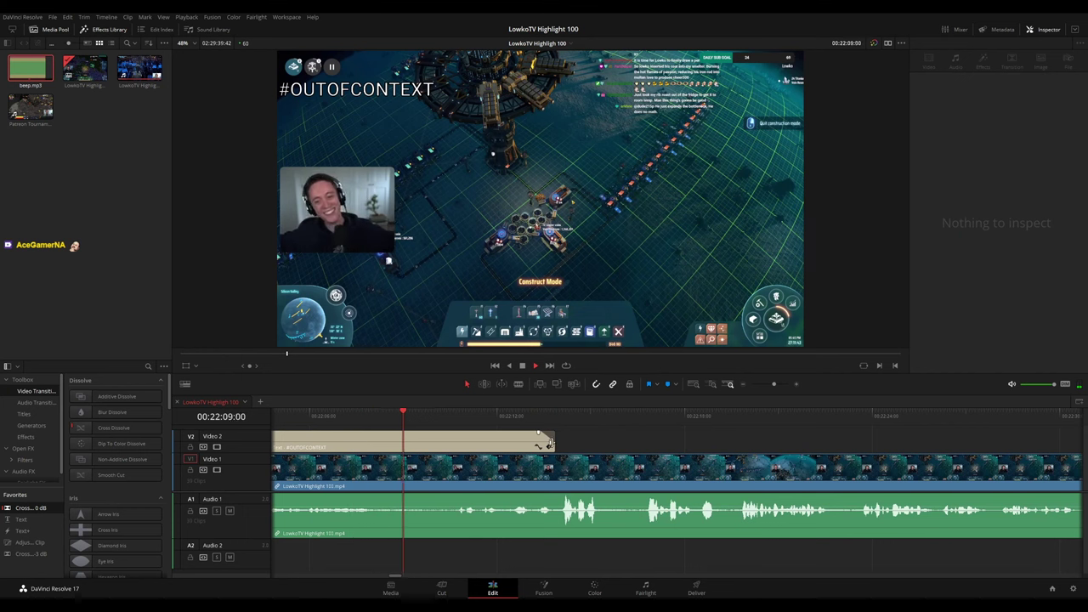
pyautogui.moveTo(548, 441); pyautogui.dragTo(457, 442)
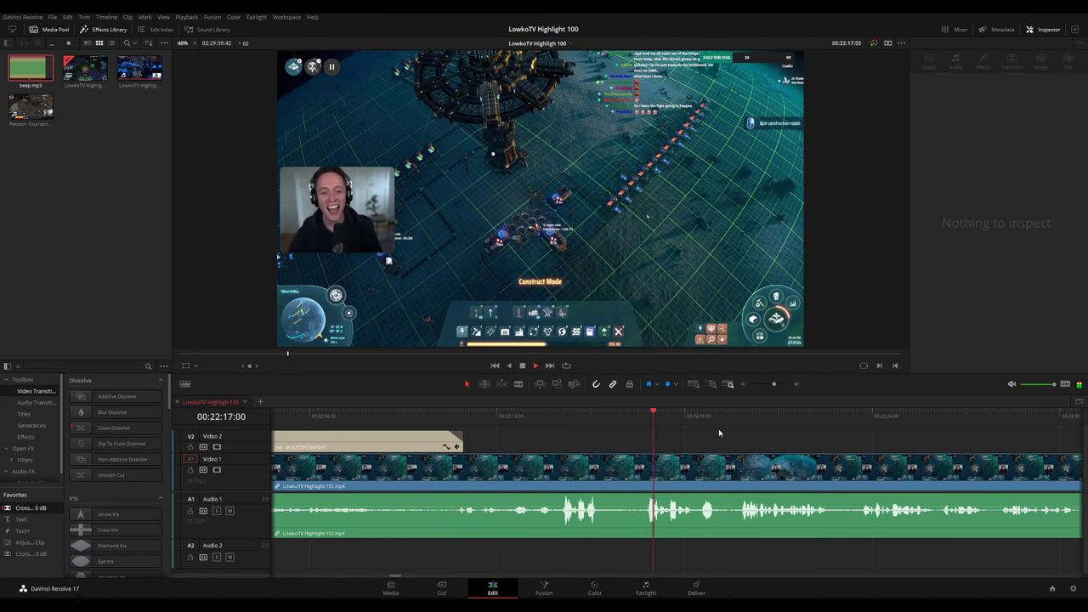
# Cut out the sliver of about 14 frames after 00:22:27:47 at the change to the snowy planet, closing the gap
pyautogui.moveTo(720, 432); pyautogui.dragTo(635, 432)
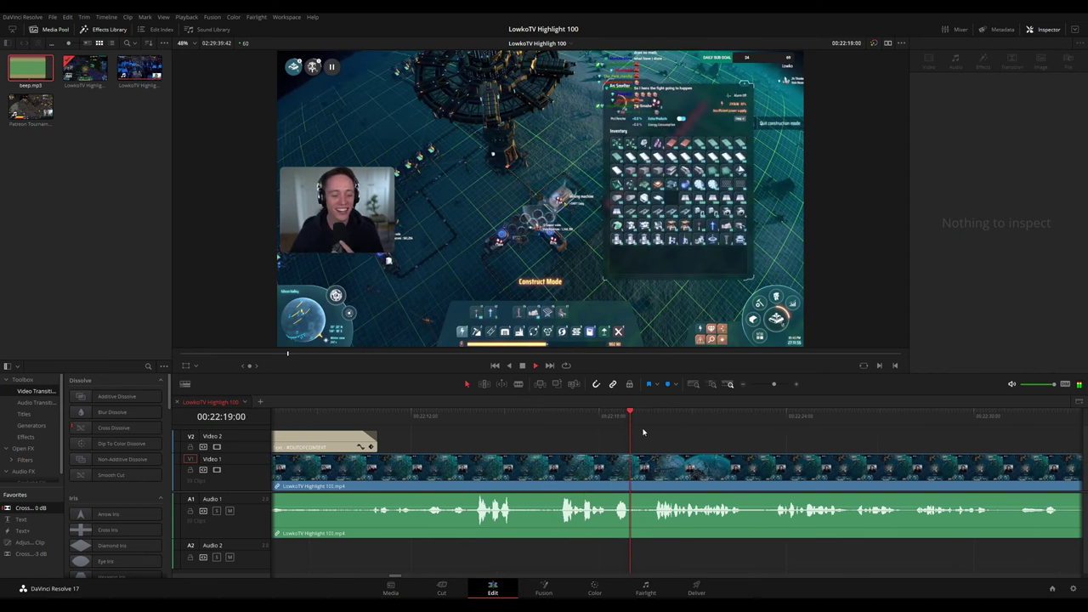
pyautogui.moveTo(798, 445); pyautogui.dragTo(588, 430)
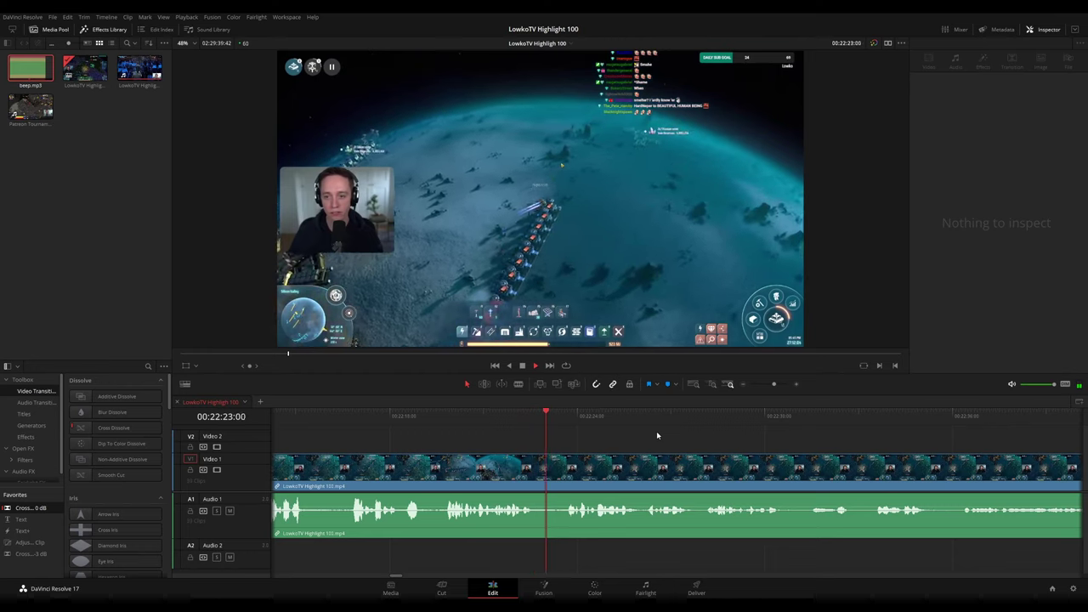
pyautogui.hscroll(3, 625, 431)
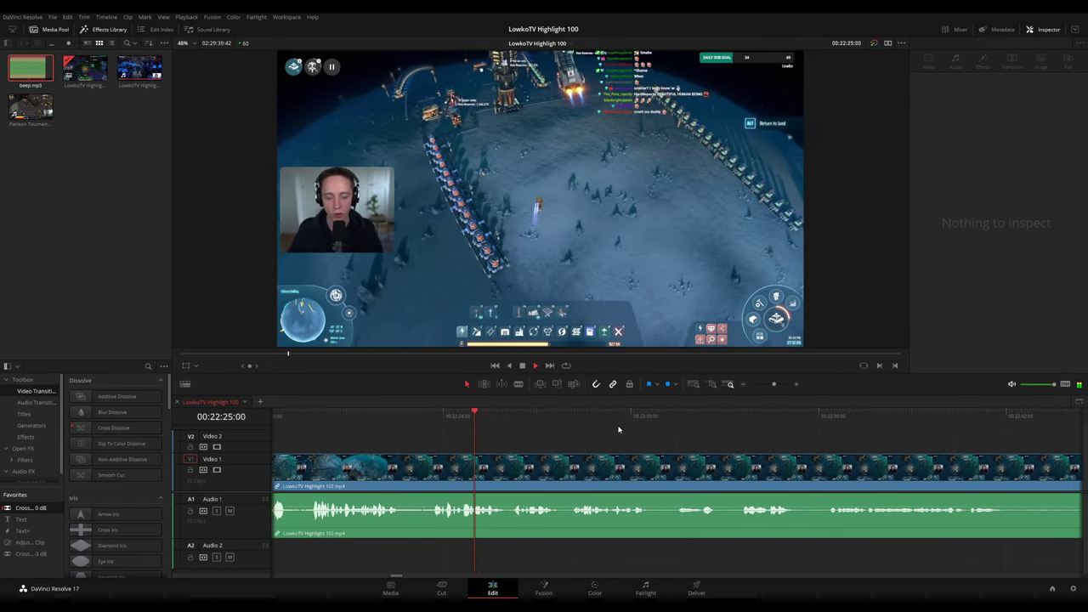
pyautogui.hscroll(3, 576, 429)
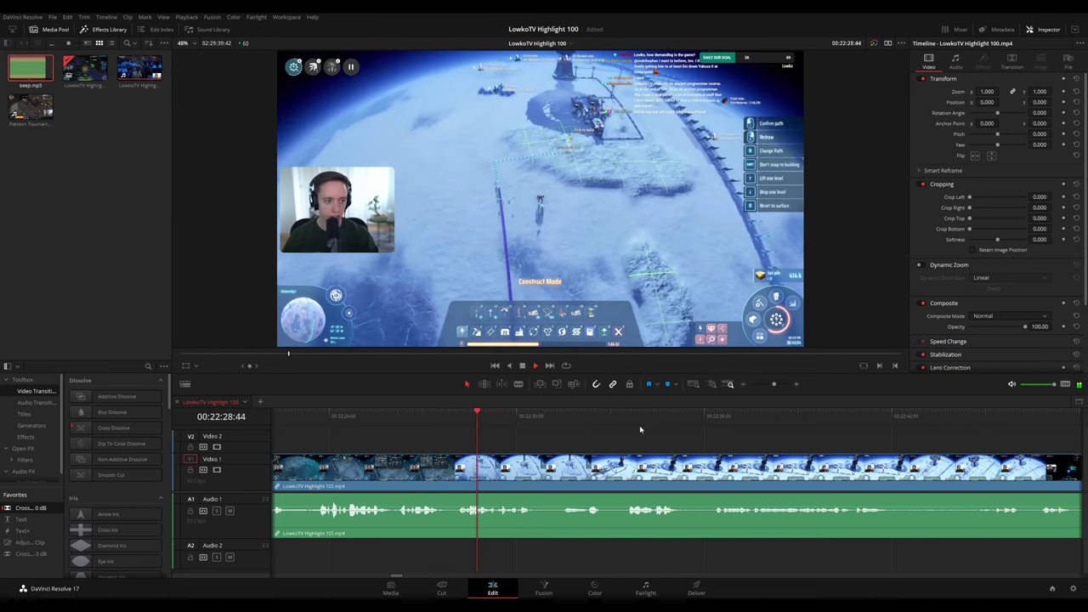
pyautogui.scroll(3, 639, 425)
pyautogui.click(527, 416)
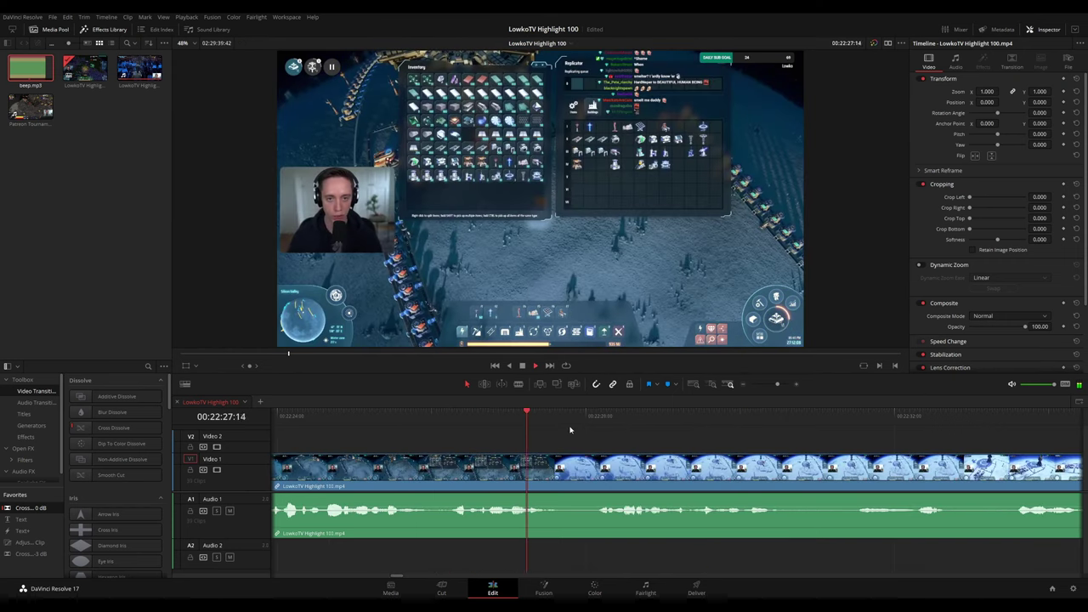
pyautogui.press('space')
pyautogui.press('b')
pyautogui.click(570, 469)
pyautogui.click(586, 476)
pyautogui.press('a')
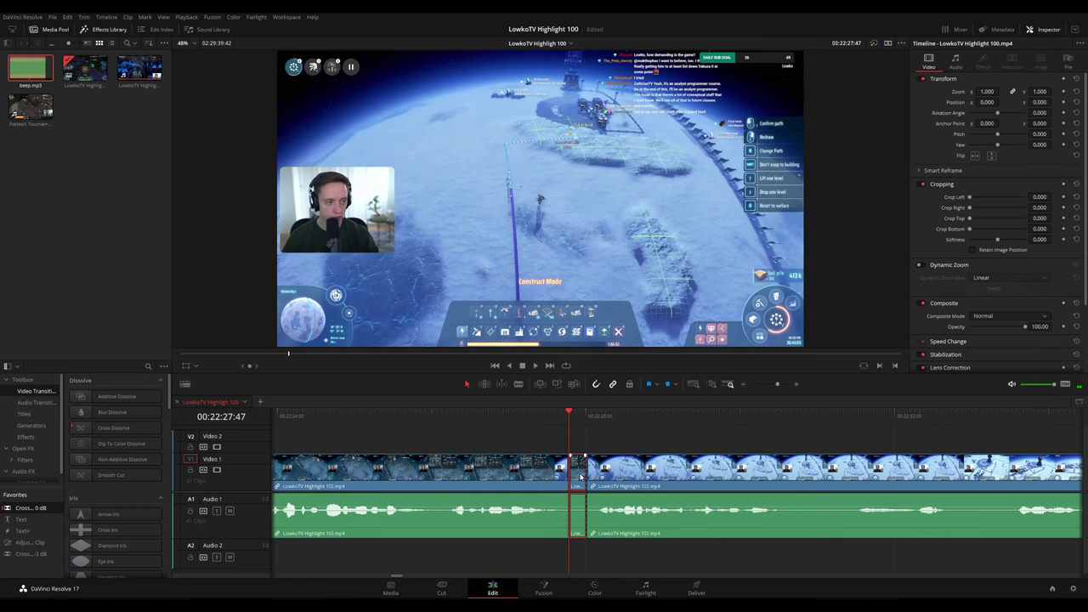
pyautogui.press('Delete')
# Color the clip before the 00:22:27:47 cut green and add a 0 dB audio cross fade at that cut
pyautogui.press('space')
pyautogui.click(476, 468)
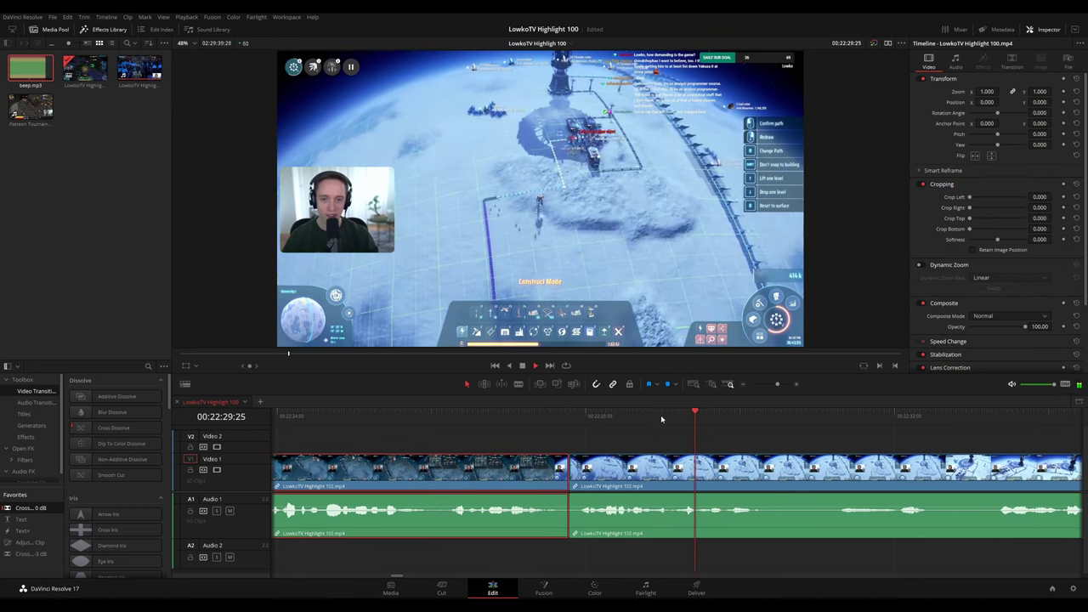
pyautogui.moveTo(32, 509); pyautogui.dragTo(602, 523)
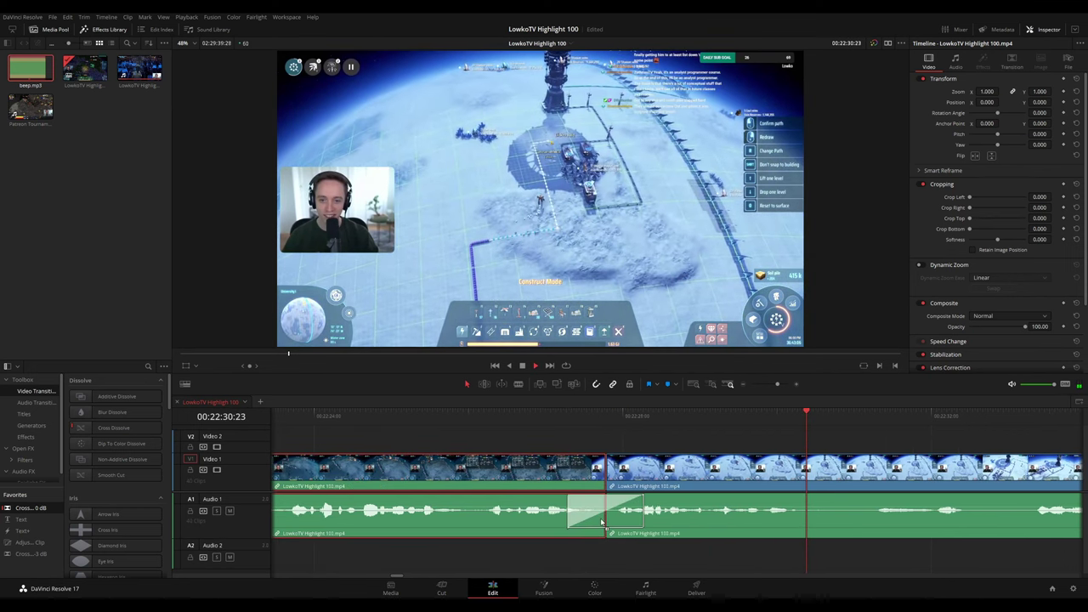
pyautogui.click(601, 417)
pyautogui.scroll(-6, 748, 437)
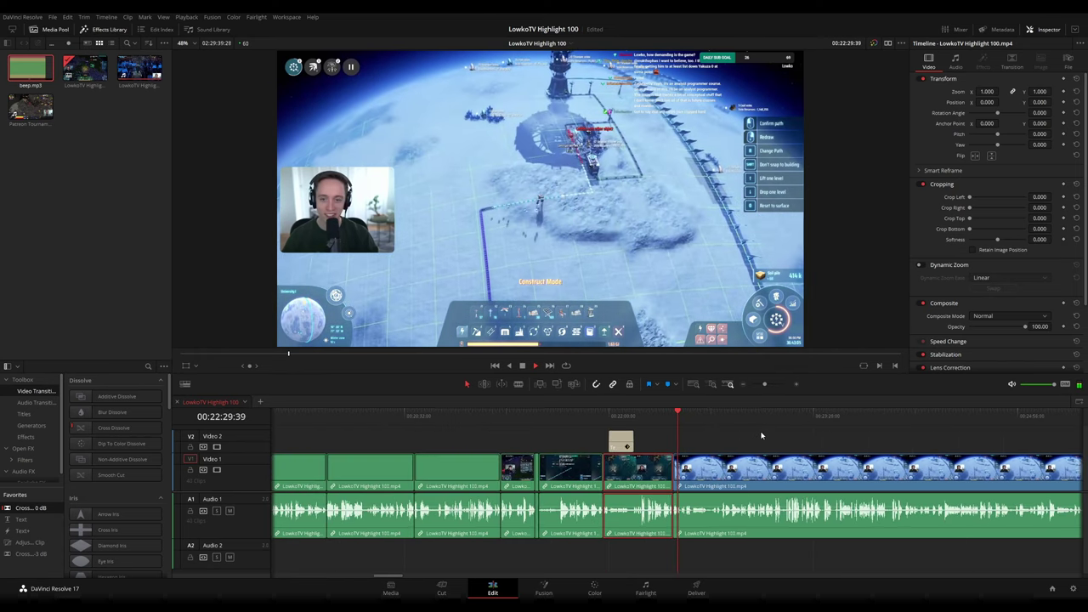
# Ripple-delete the piece of about 31 frames after 00:22:47:44 at the change to the space-flight scene
pyautogui.scroll(-3, 762, 435)
pyautogui.scroll(6, 873, 441)
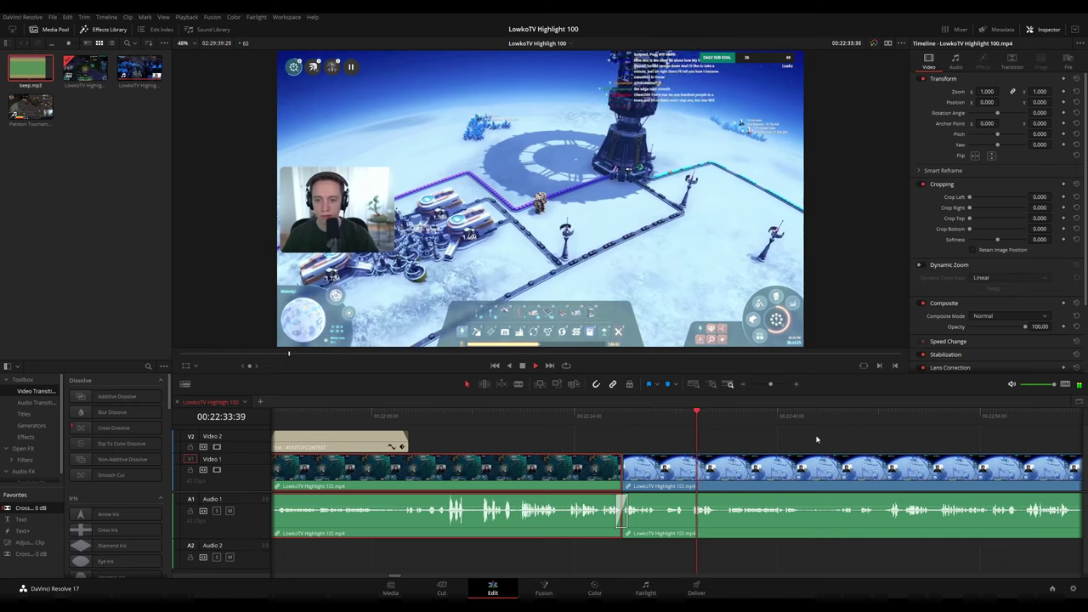
pyautogui.moveTo(799, 437); pyautogui.dragTo(518, 432)
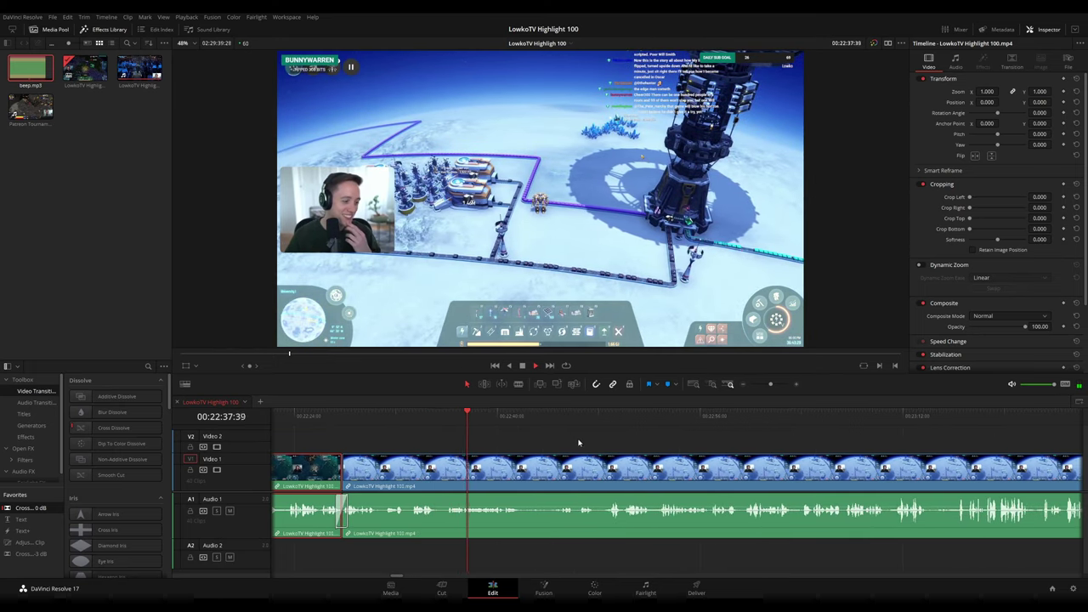
pyautogui.scroll(2, 581, 443)
pyautogui.moveTo(789, 444); pyautogui.dragTo(549, 427)
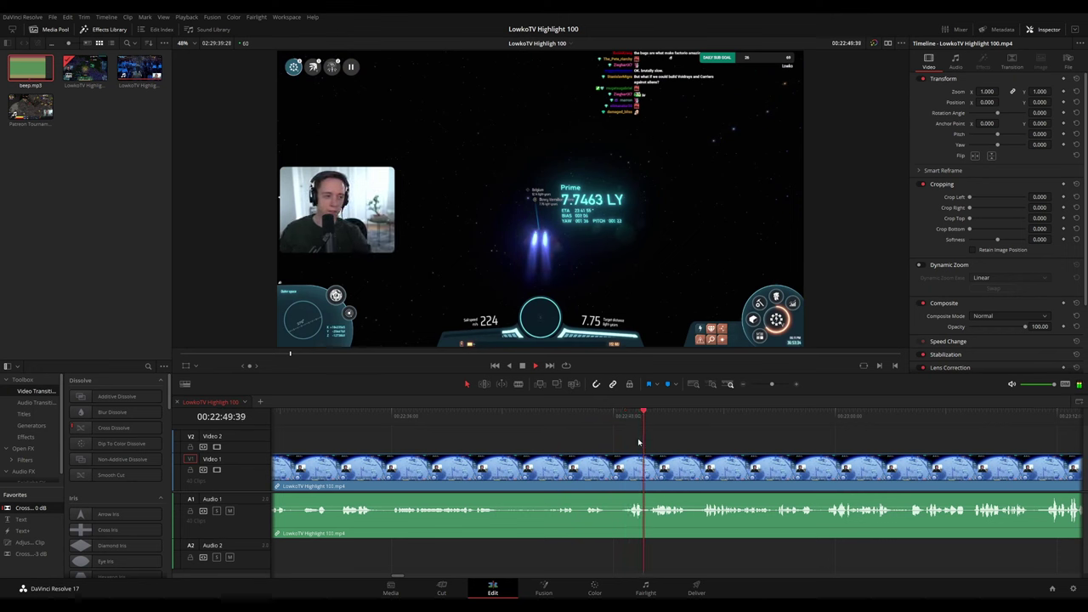
pyautogui.scroll(3, 638, 441)
pyautogui.click(485, 424)
pyautogui.press('space')
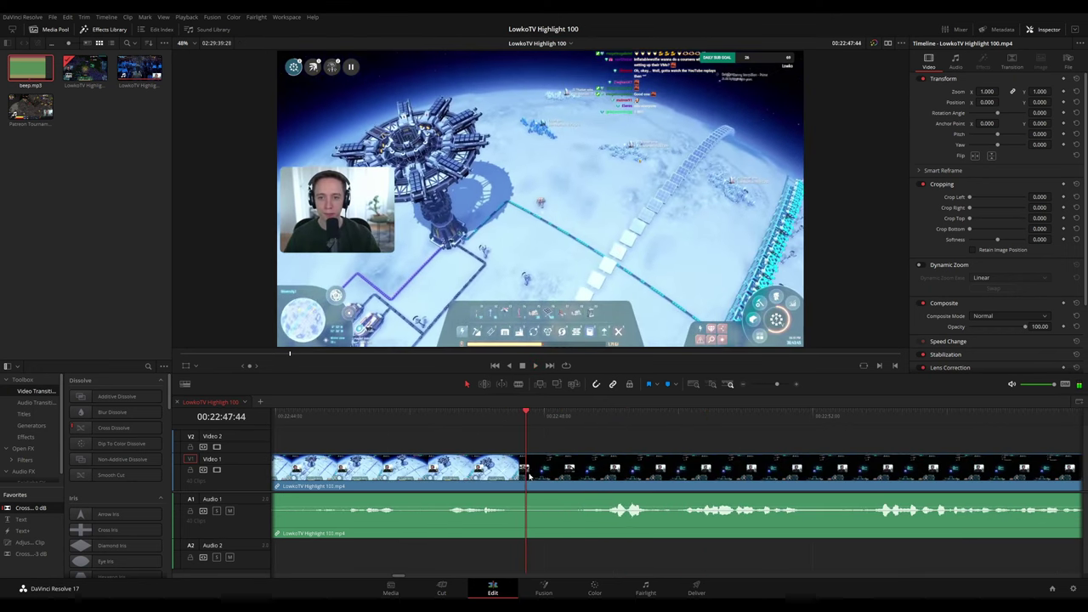
pyautogui.press('b')
pyautogui.click(528, 476)
pyautogui.click(561, 474)
pyautogui.press('a')
pyautogui.click(551, 478)
pyautogui.press('Delete')
# Color the snowy-planet clip before the 00:22:47:44 cut green and add a 0 dB audio cross fade at that cut
pyautogui.press('space')
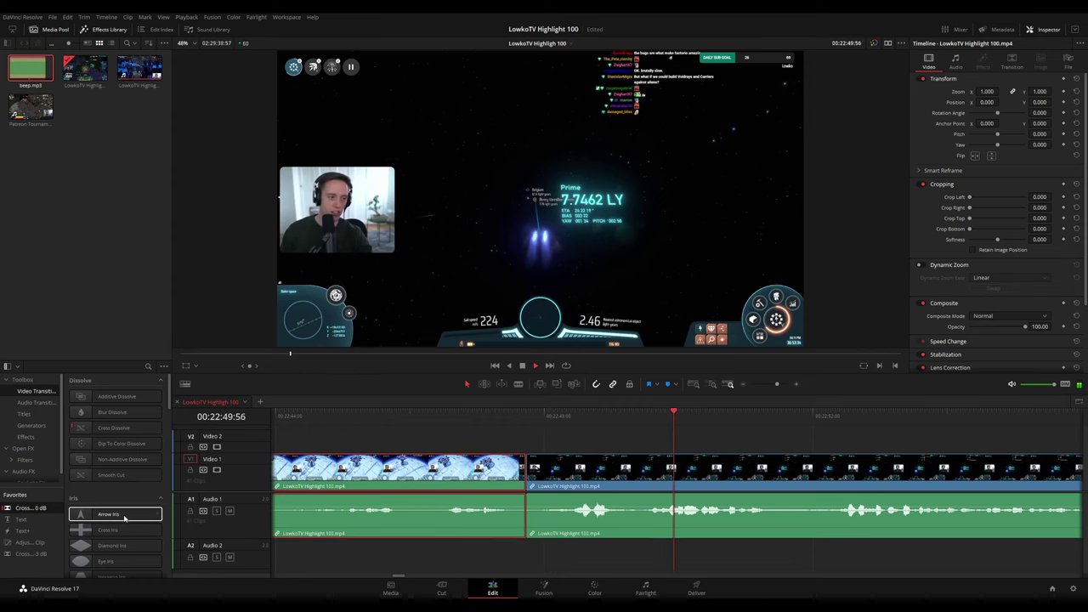
pyautogui.moveTo(436, 498); pyautogui.dragTo(529, 525)
pyautogui.press('Delete')
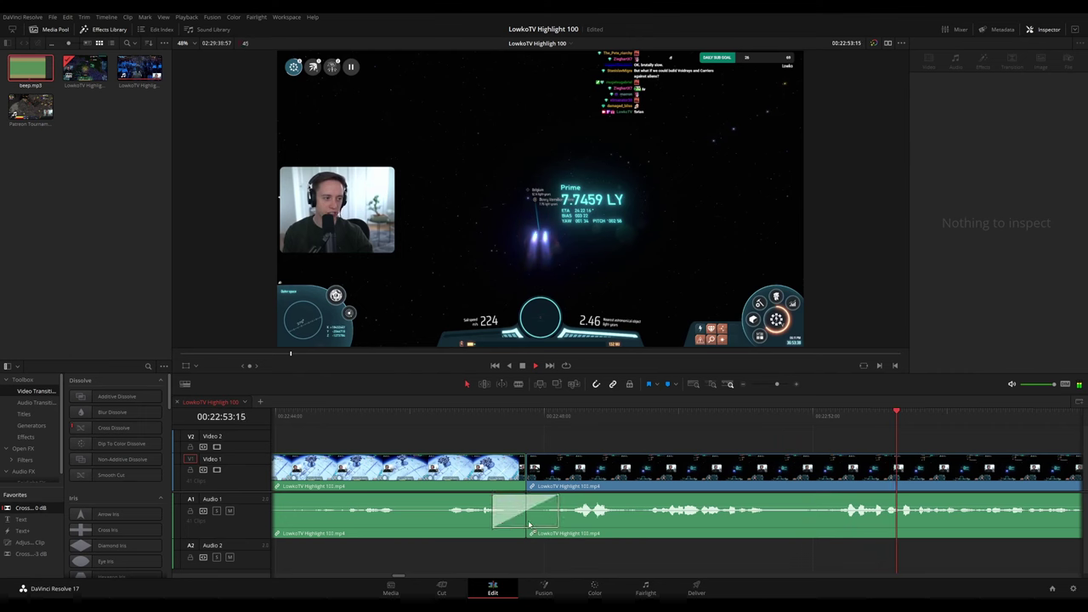
pyautogui.click(578, 416)
pyautogui.scroll(-5, 738, 441)
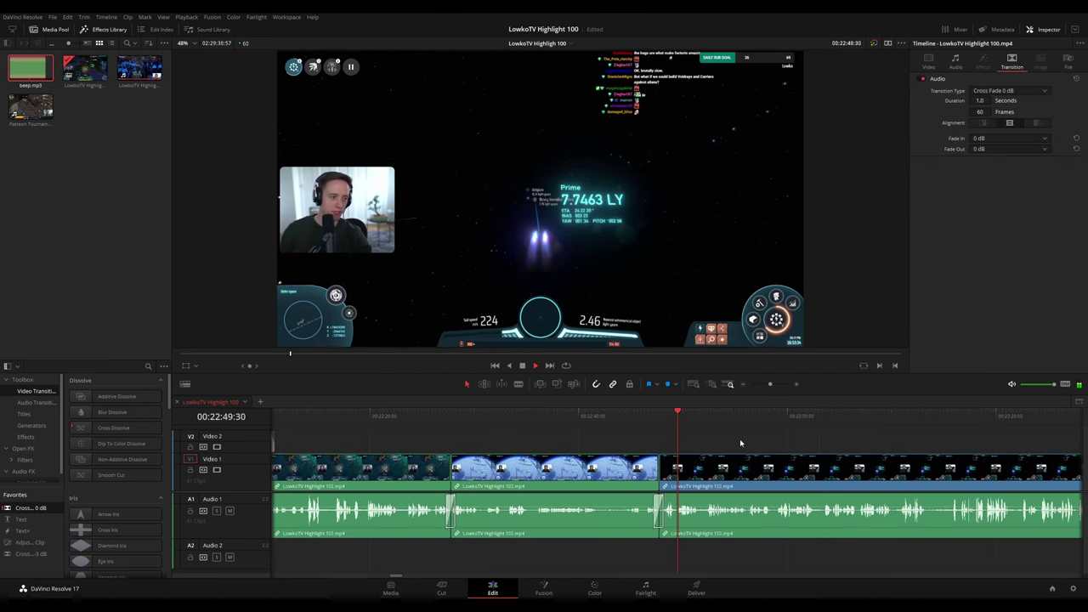
# Review the footage from 00:22:49 through the space flight into the document scene for passages to trim
pyautogui.click(798, 441)
pyautogui.scroll(4, 760, 441)
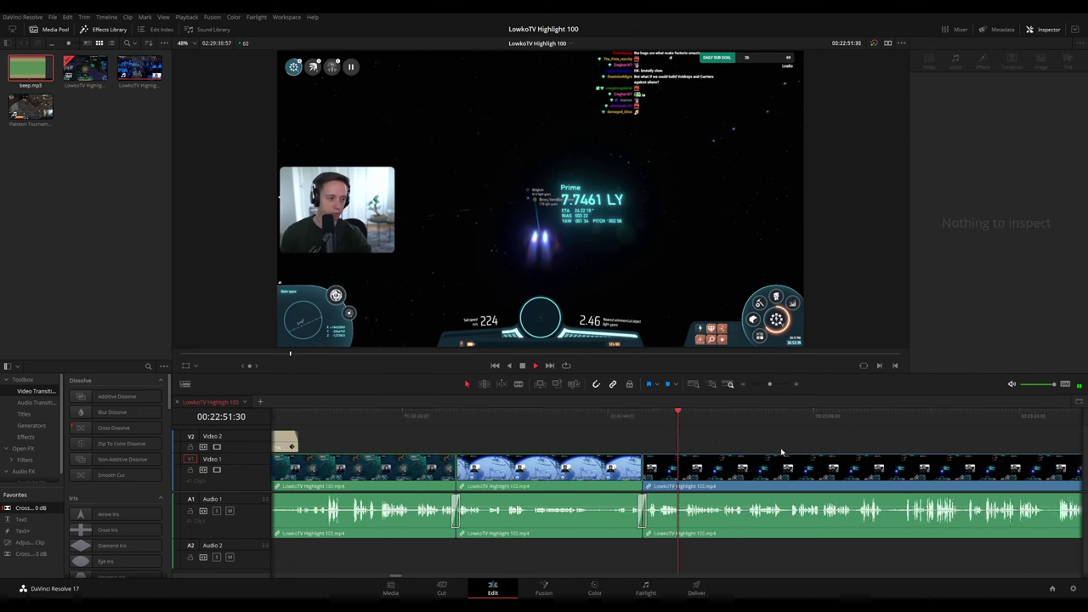
pyautogui.scroll(3, 764, 466)
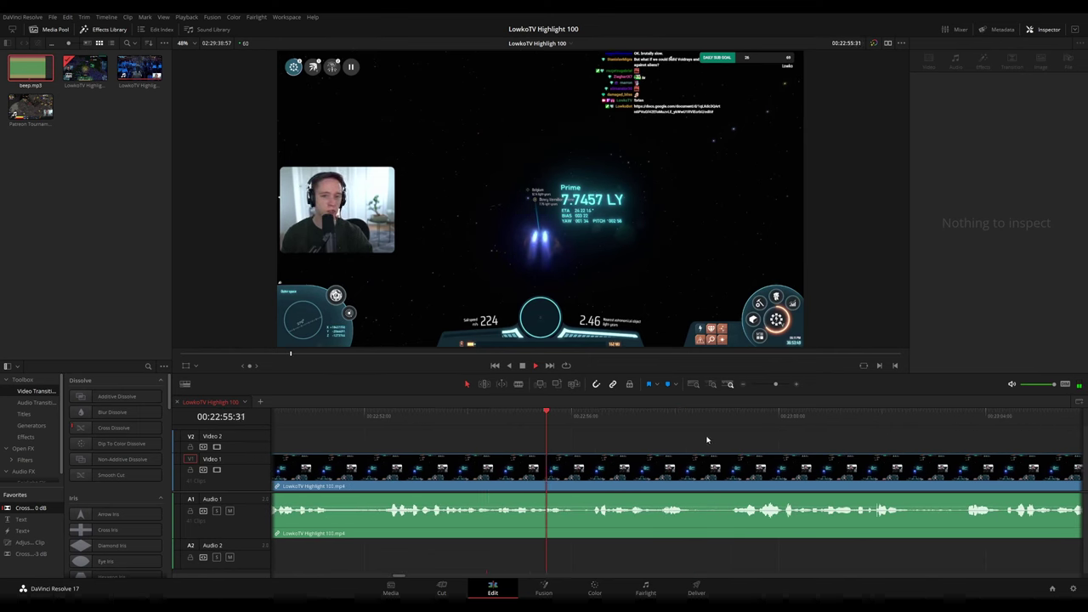
pyautogui.moveTo(707, 439); pyautogui.dragTo(525, 435)
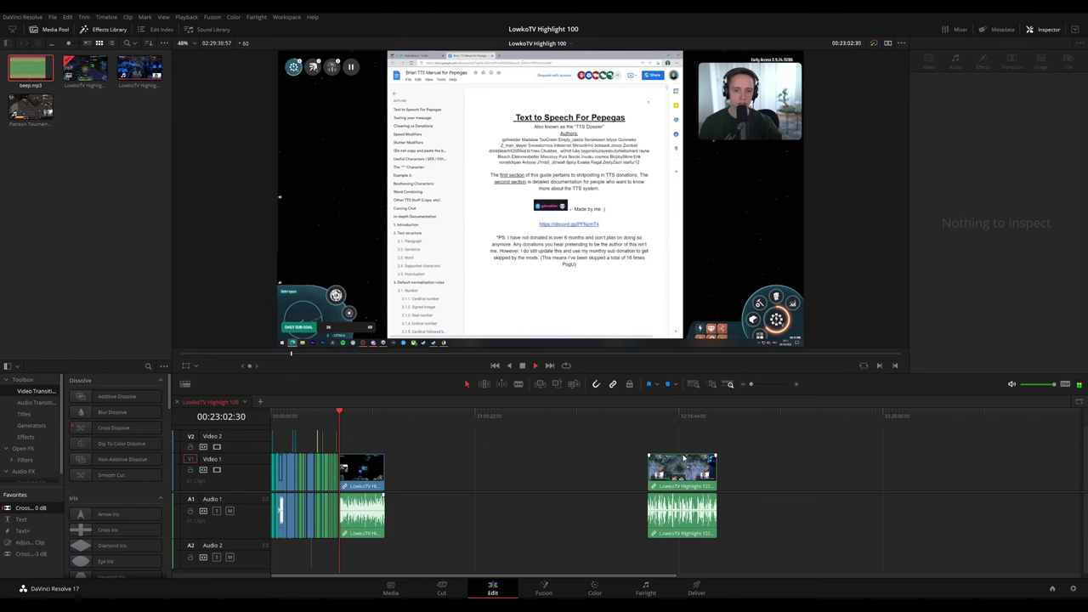
pyautogui.scroll(10, 652, 463)
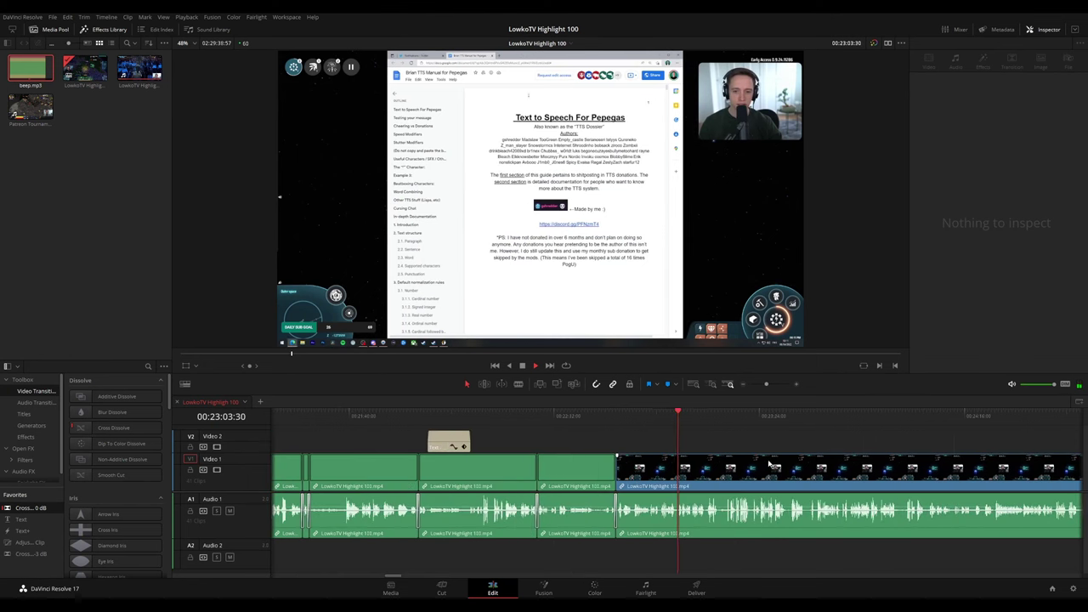
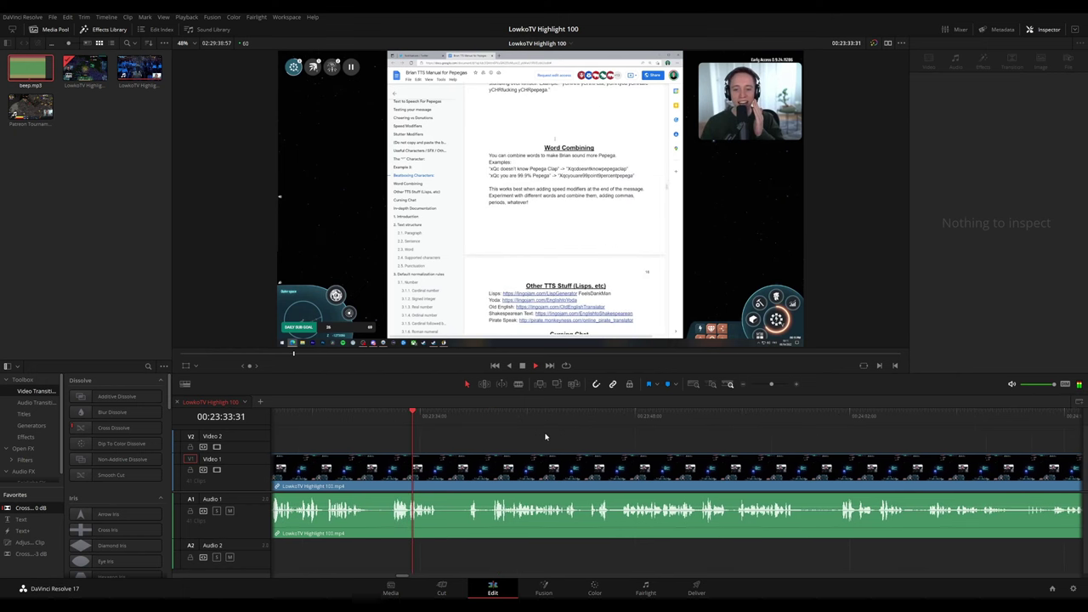
# Play through the text-to-speech document scene from about 00:23:33 to 00:24:12, checking speech and pauses for possible cuts
pyautogui.click(457, 420)
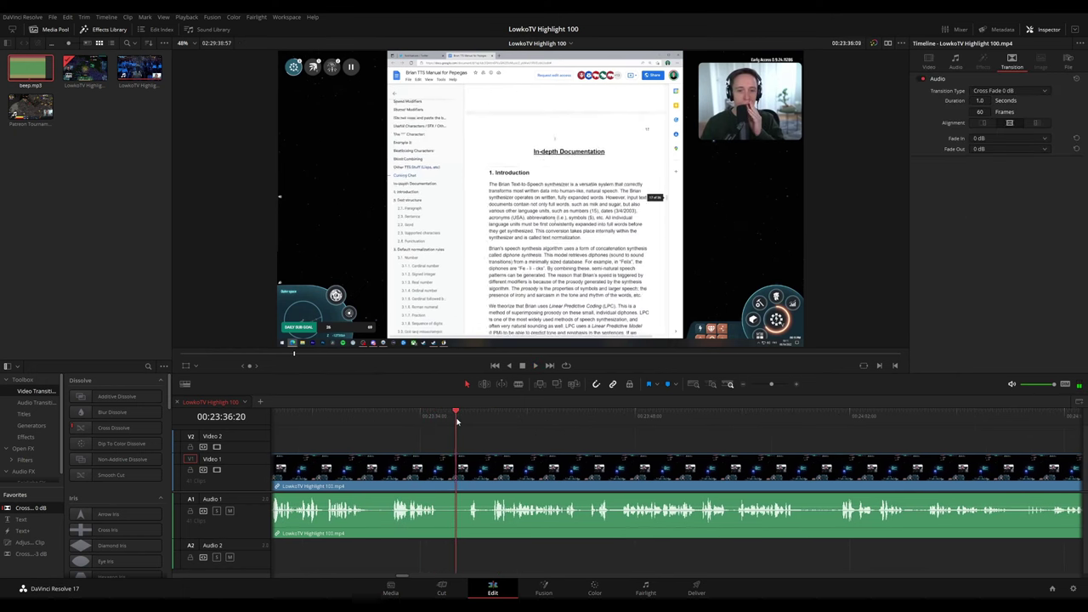
pyautogui.press('space')
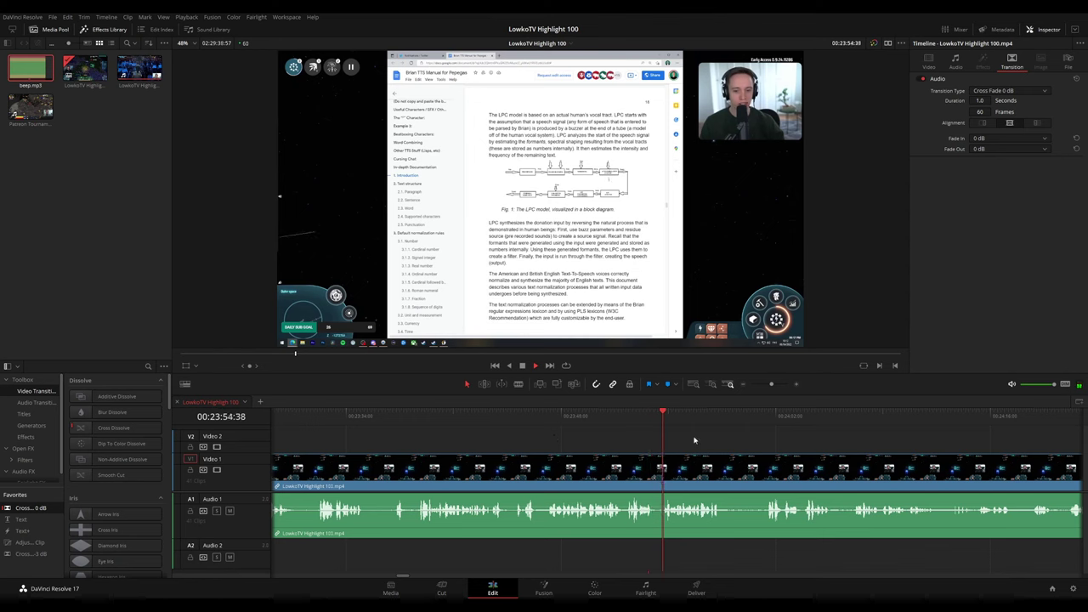
pyautogui.scroll(2, 747, 445)
pyautogui.moveTo(749, 444); pyautogui.dragTo(609, 423)
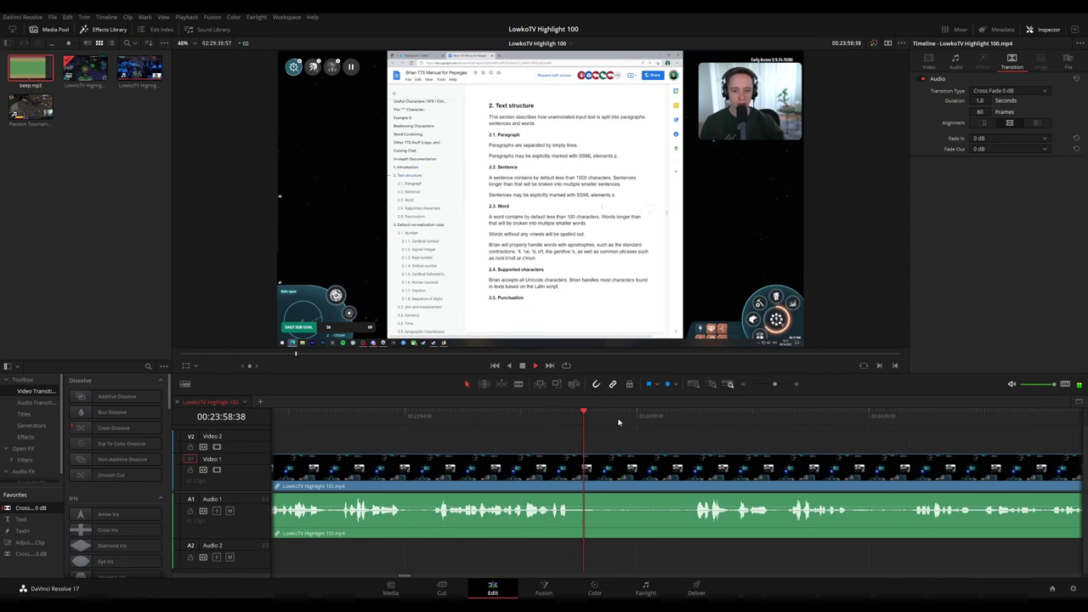
pyautogui.moveTo(769, 452); pyautogui.dragTo(694, 464)
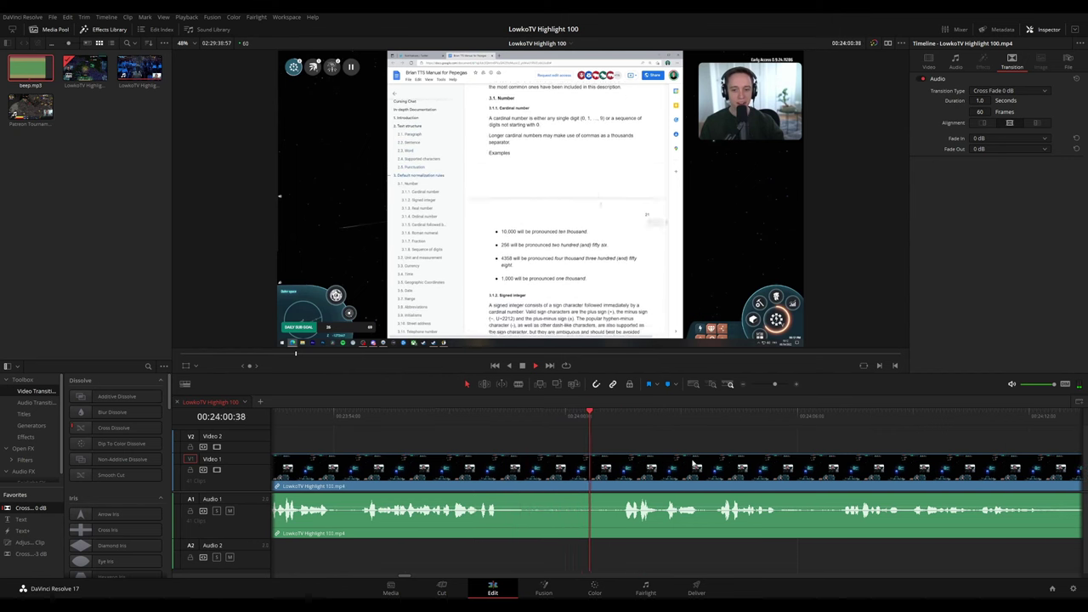
pyautogui.click(694, 465)
pyautogui.click(714, 440)
pyautogui.click(729, 462)
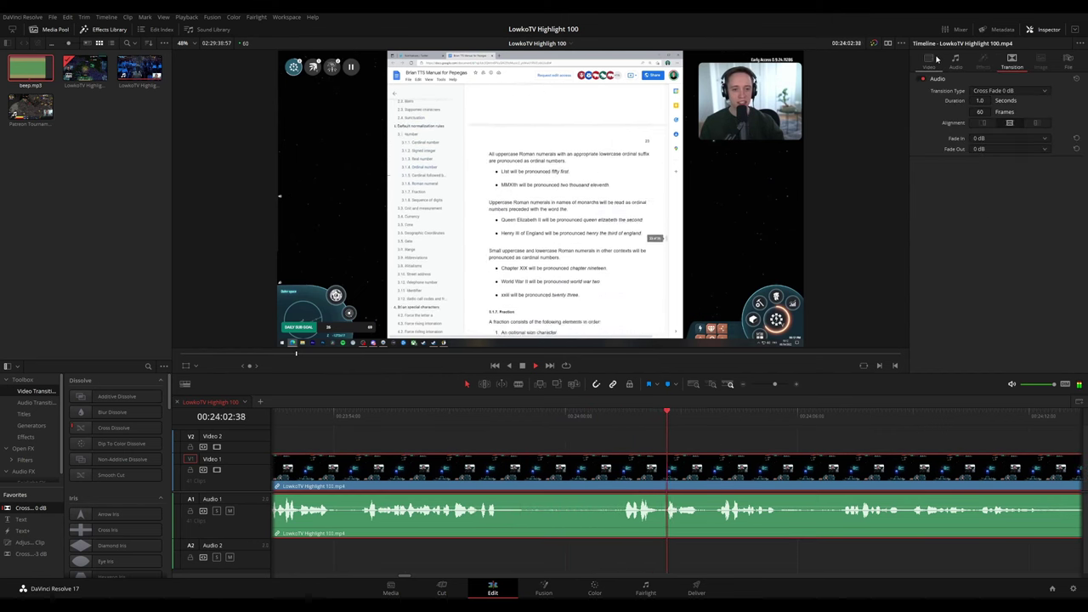
pyautogui.click(811, 430)
pyautogui.hscroll(5, 680, 414)
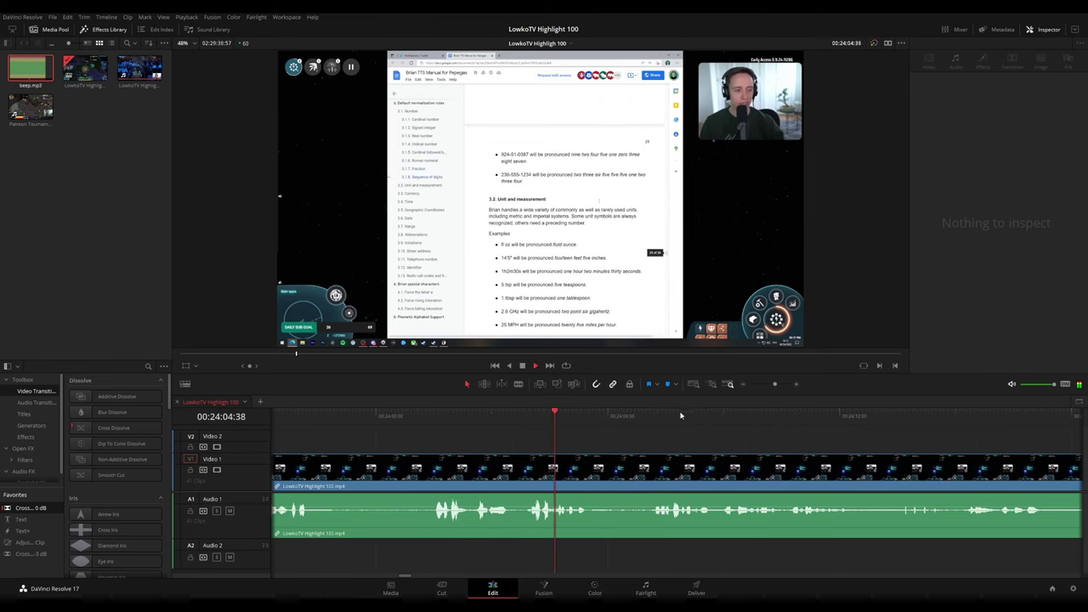
pyautogui.hscroll(4, 680, 417)
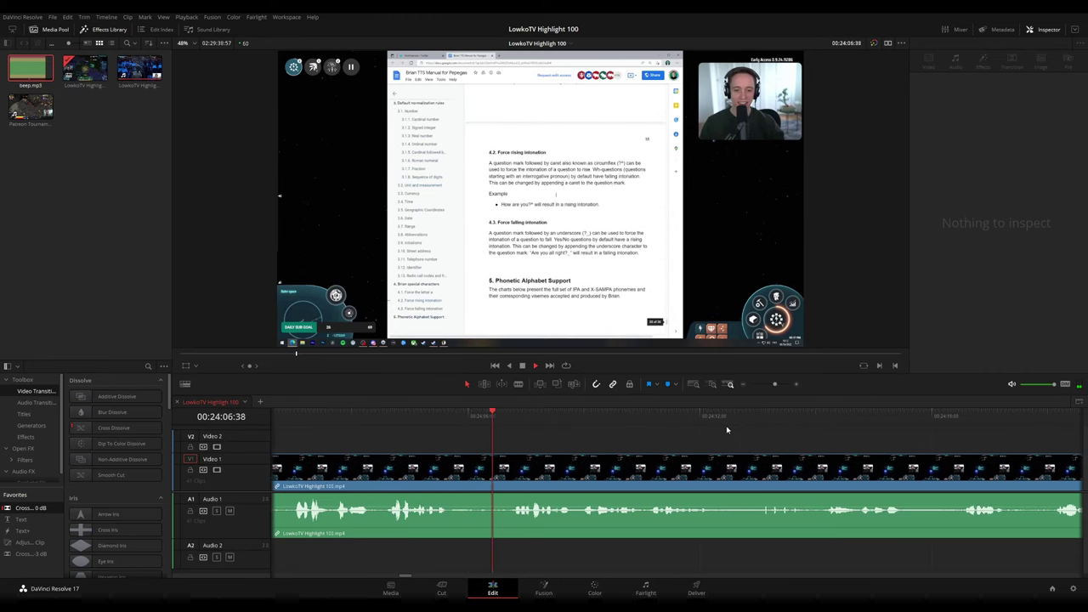
pyautogui.hscroll(4, 741, 427)
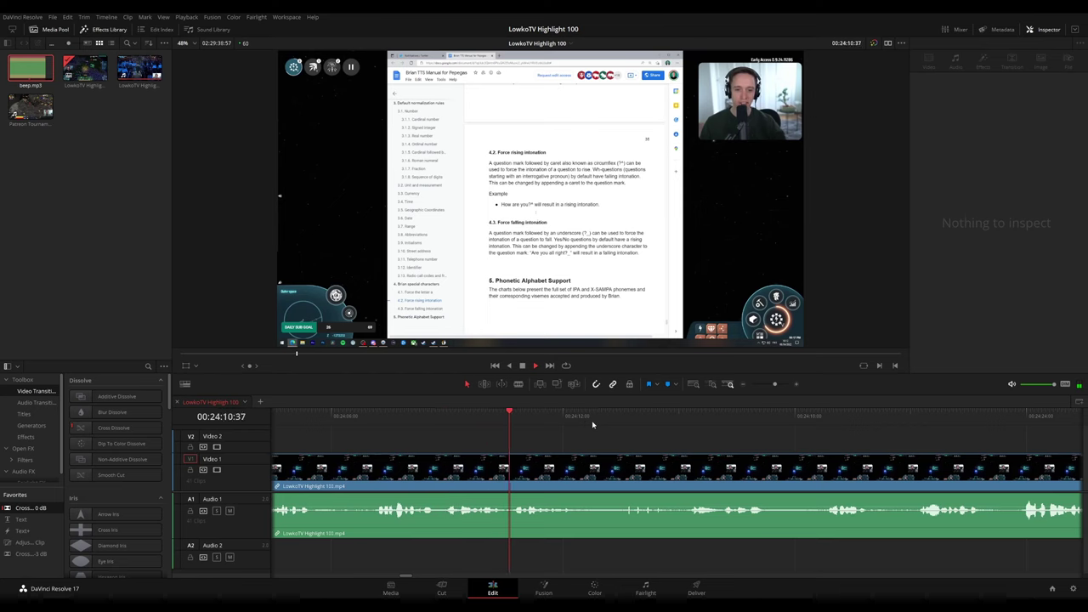
pyautogui.hscroll(4, 663, 426)
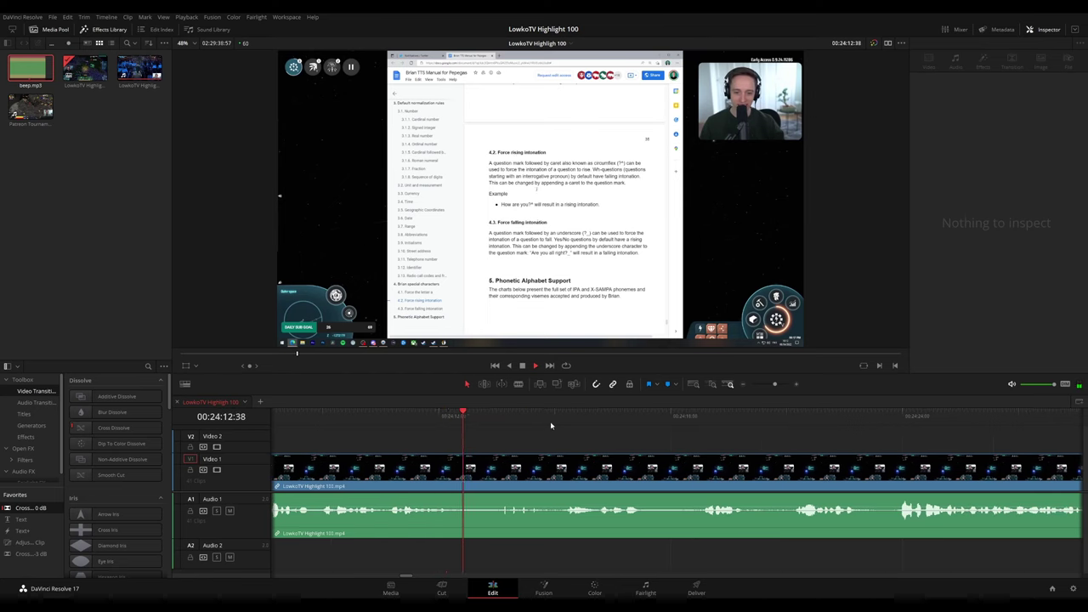
# Skim the rest of the document scene and the following space-flight footage from 00:24:15 to 00:25:11 for pauses
pyautogui.click(563, 417)
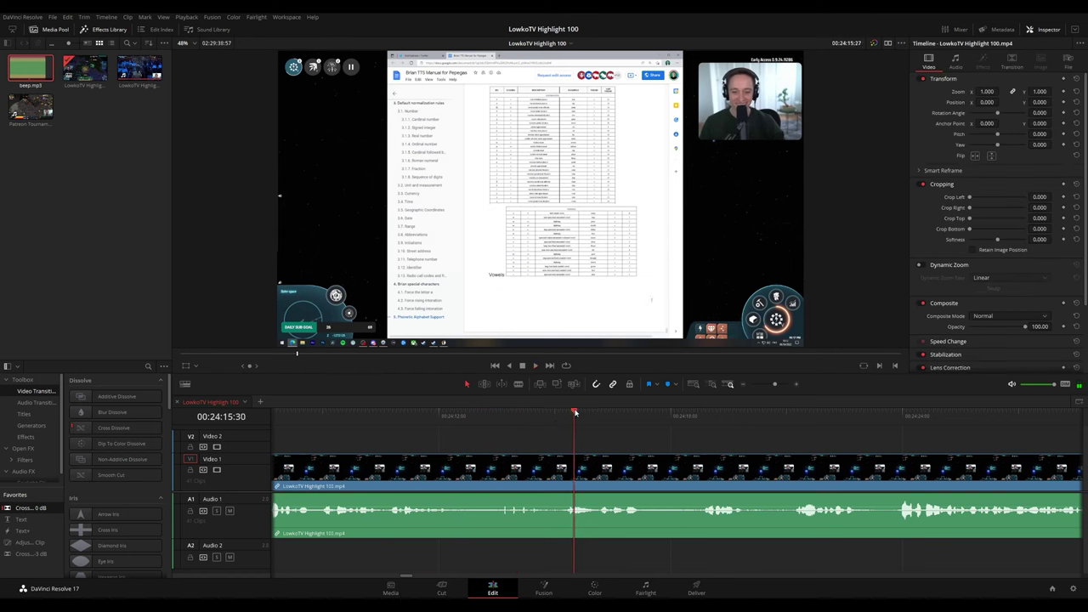
pyautogui.click(690, 415)
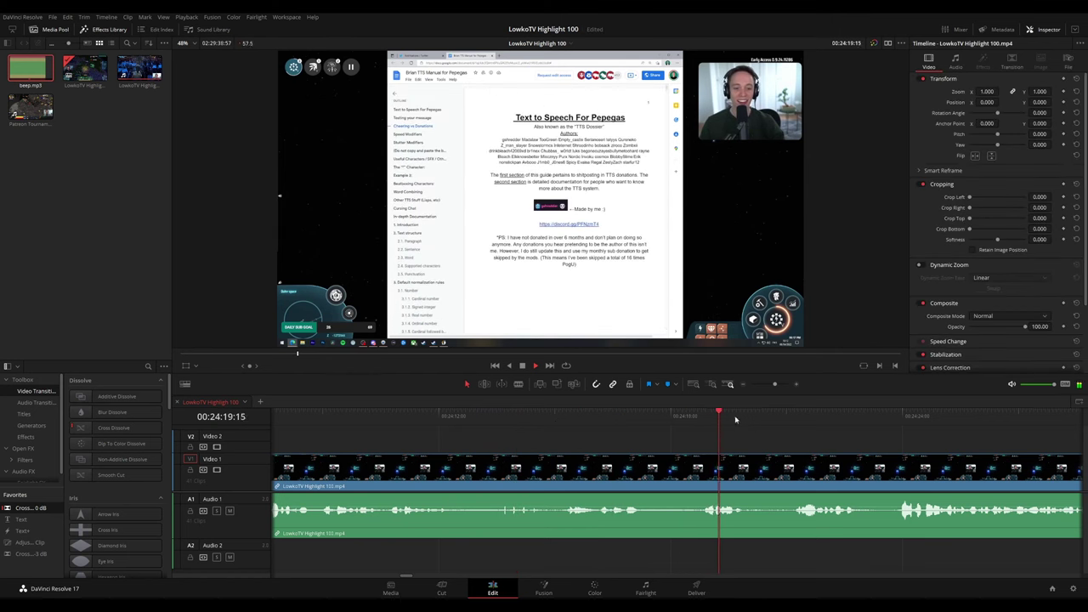
pyautogui.hscroll(4, 671, 437)
pyautogui.hscroll(5, 670, 438)
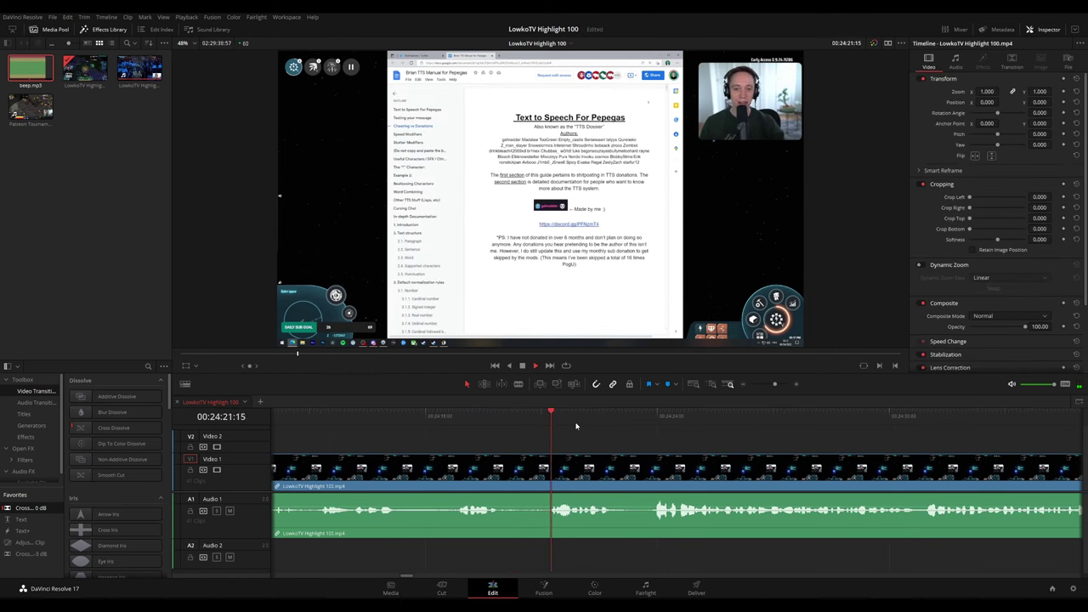
pyautogui.click(653, 416)
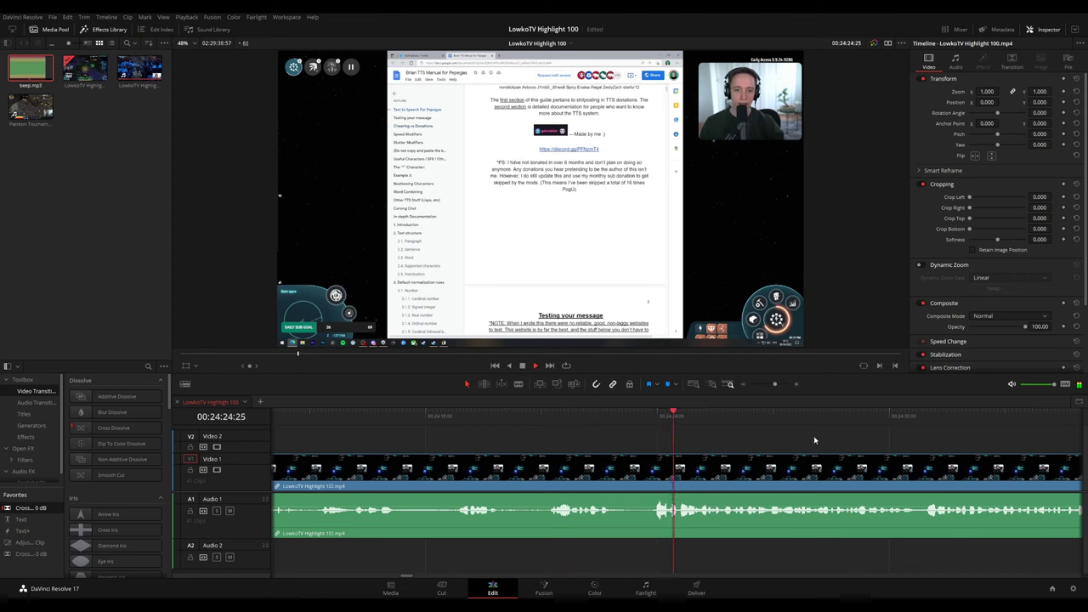
pyautogui.hscroll(12, 868, 437)
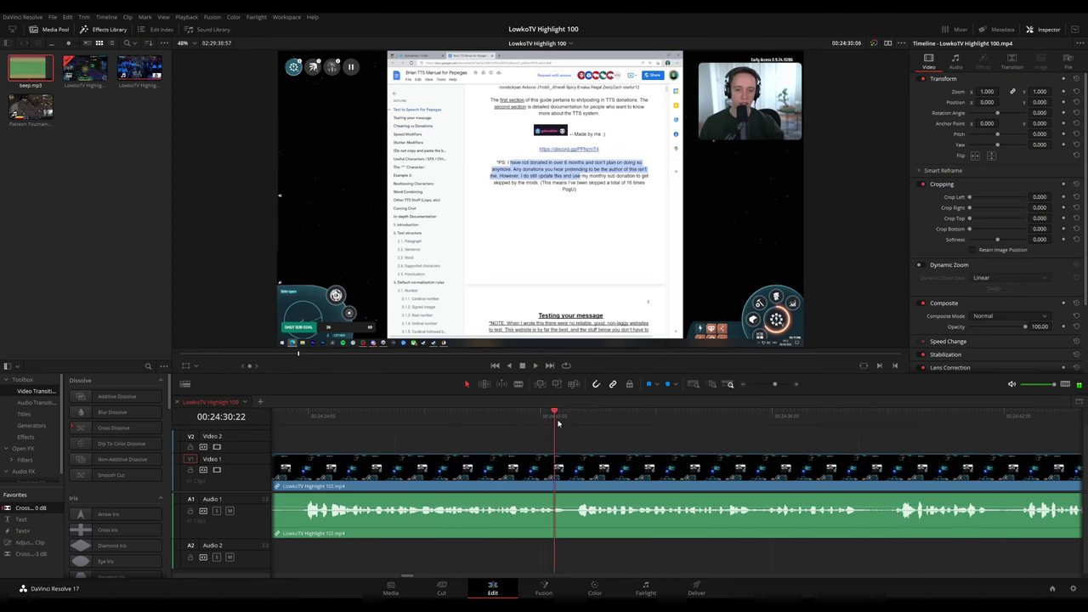
pyautogui.hscroll(9, 556, 447)
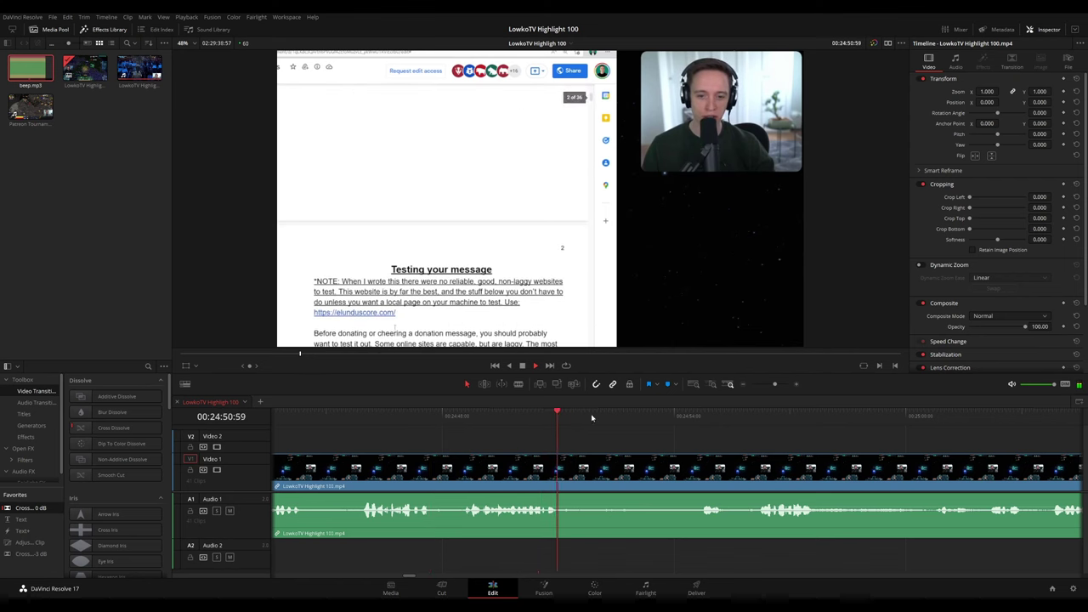
pyautogui.click(700, 418)
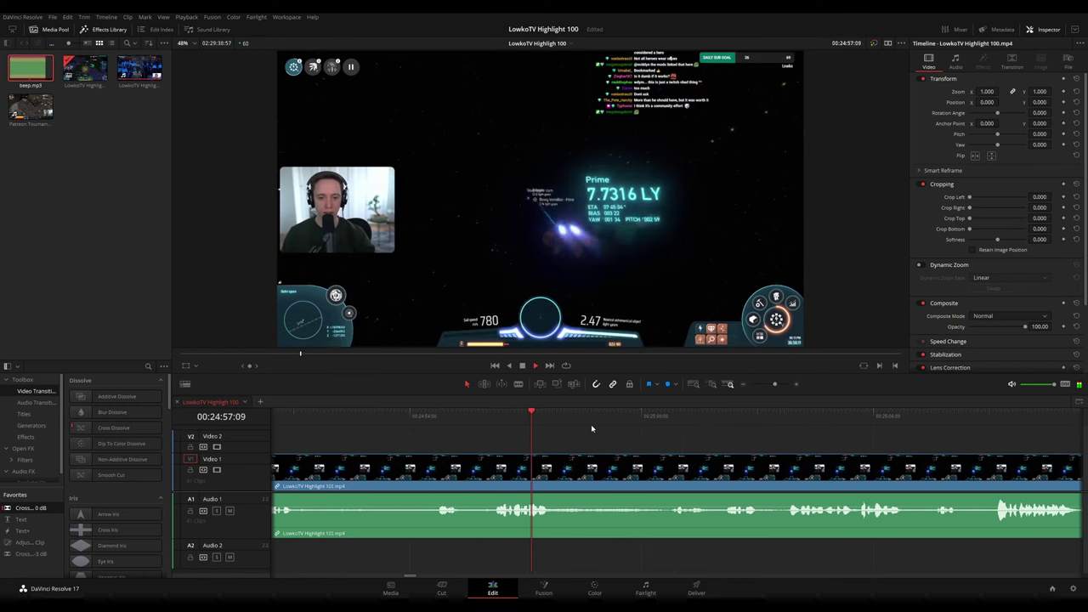
pyautogui.click(667, 417)
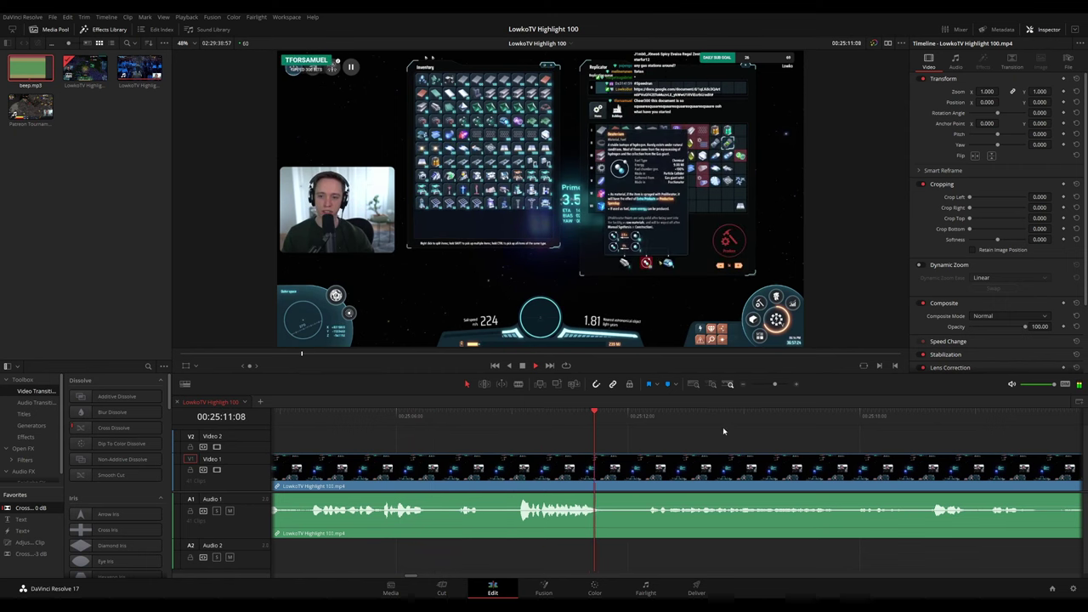
# Ripple-delete the pause of about 41 frames after 00:25:08:21 in the inventory scene and color the clip before the cut green
pyautogui.click(450, 416)
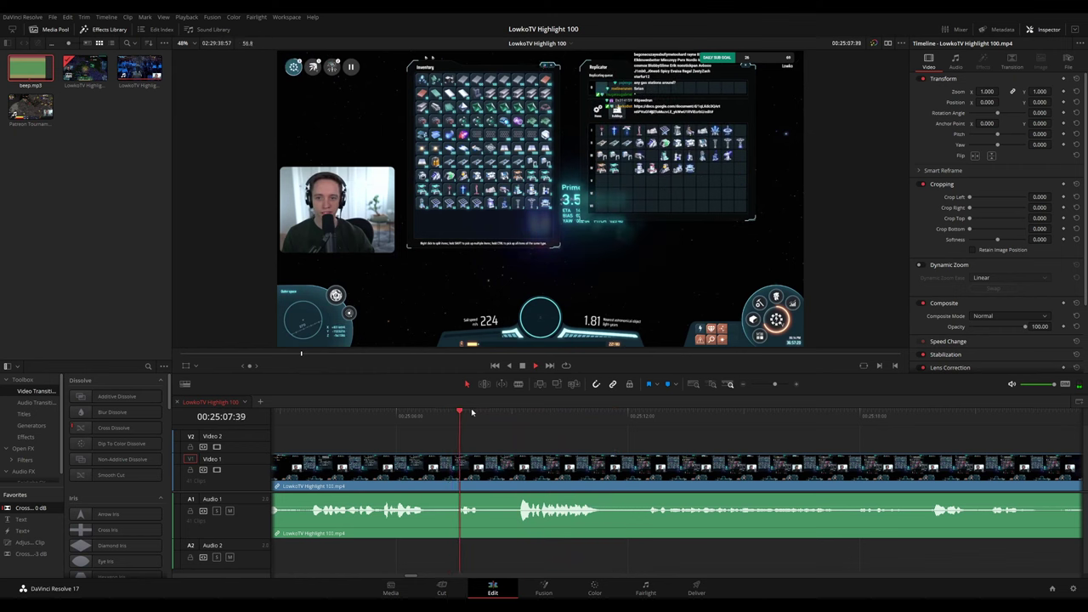
pyautogui.click(490, 473)
pyautogui.click(515, 475)
pyautogui.press('a')
pyautogui.click(500, 478)
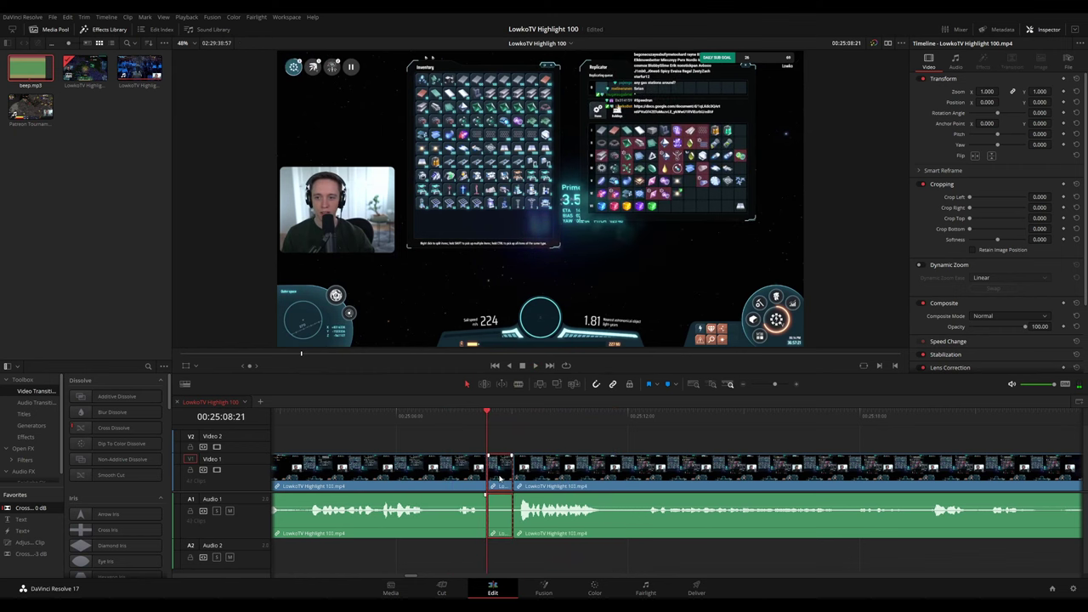
pyautogui.press('Delete')
pyautogui.press('space')
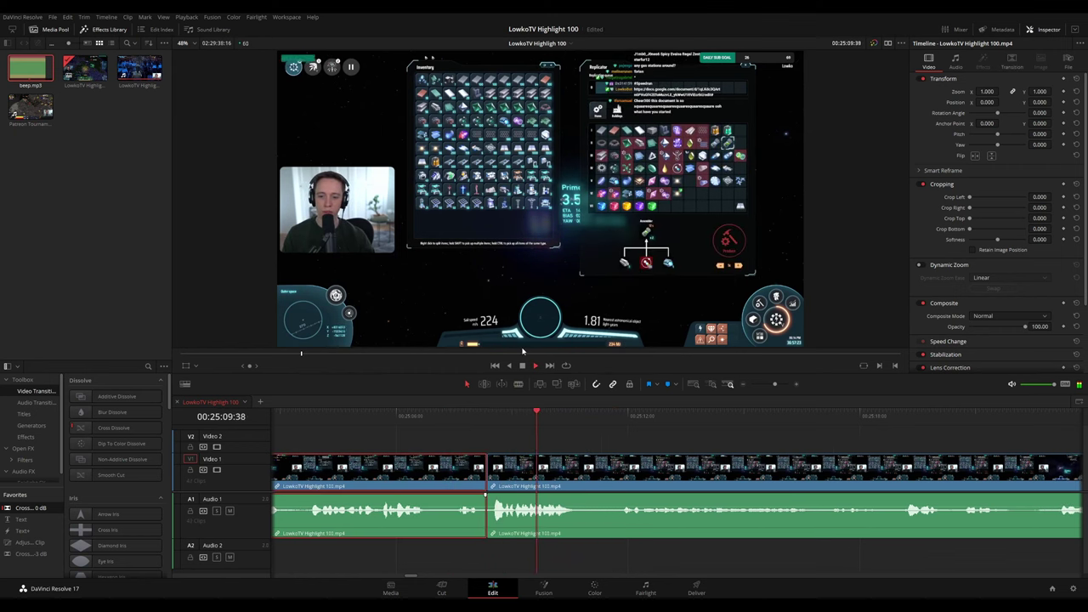
pyautogui.click(698, 437)
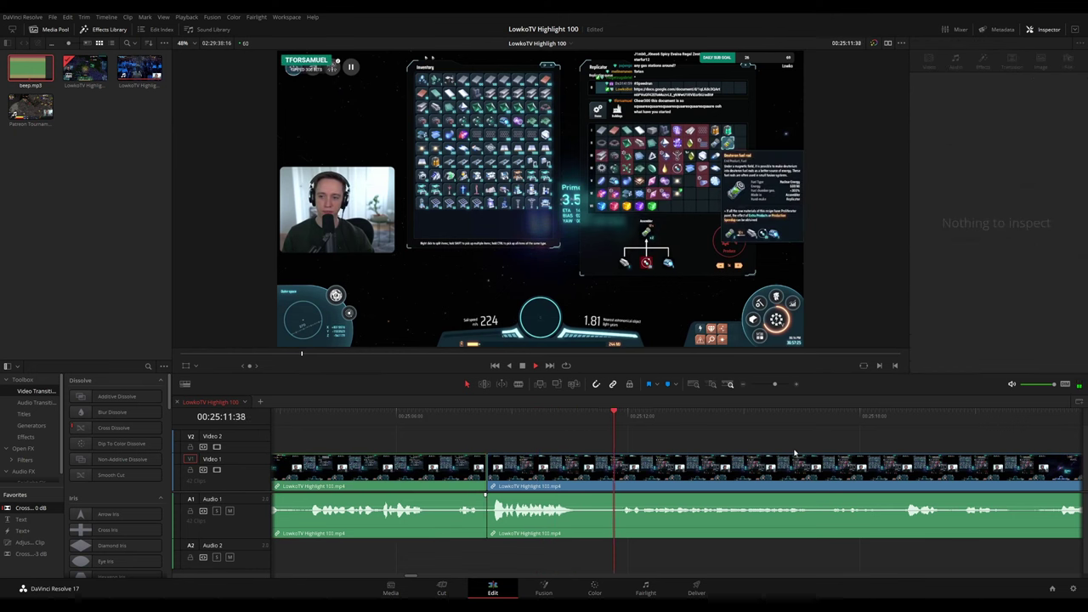
# Ripple-delete the piece of about 29 frames after 00:25:22:02 at the change from the inventory to the warp-flight scene
pyautogui.moveTo(794, 452); pyautogui.dragTo(609, 427)
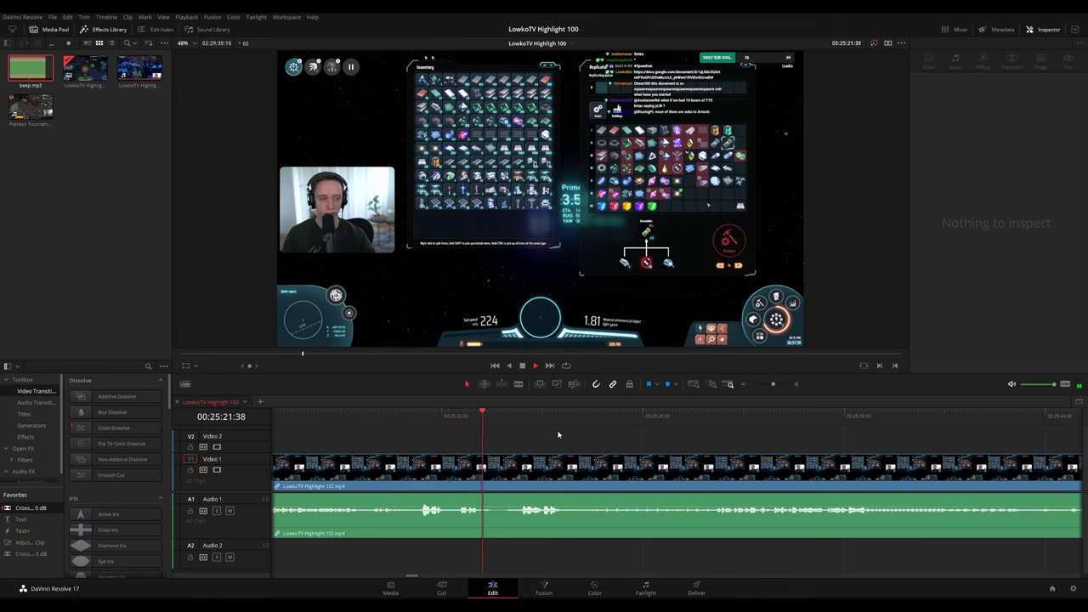
pyautogui.press('space')
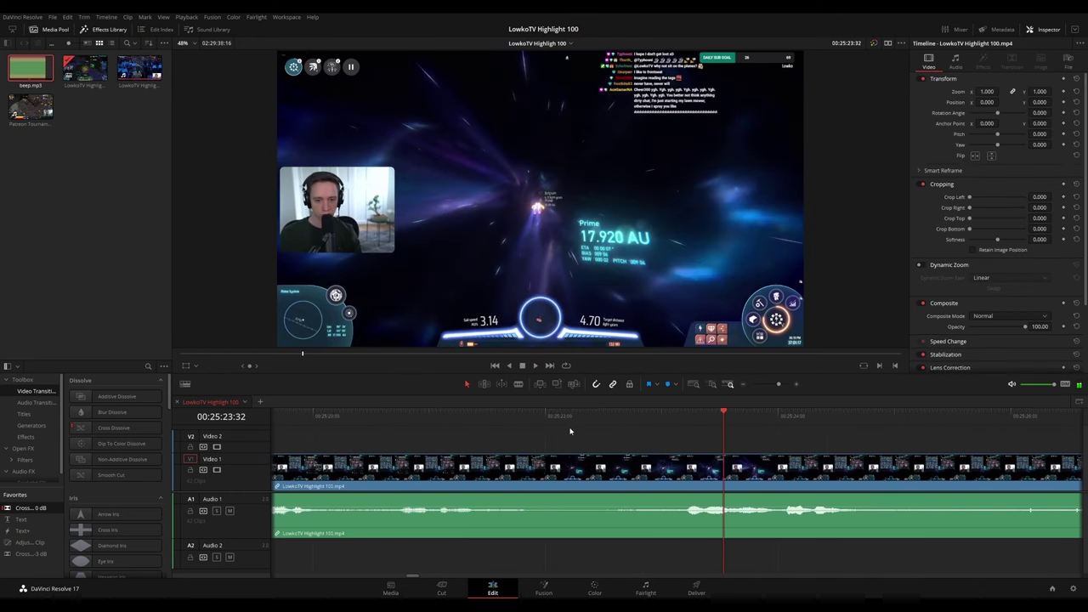
pyautogui.click(548, 421)
pyautogui.click(551, 470)
pyautogui.click(605, 471)
pyautogui.press('a')
pyautogui.click(585, 472)
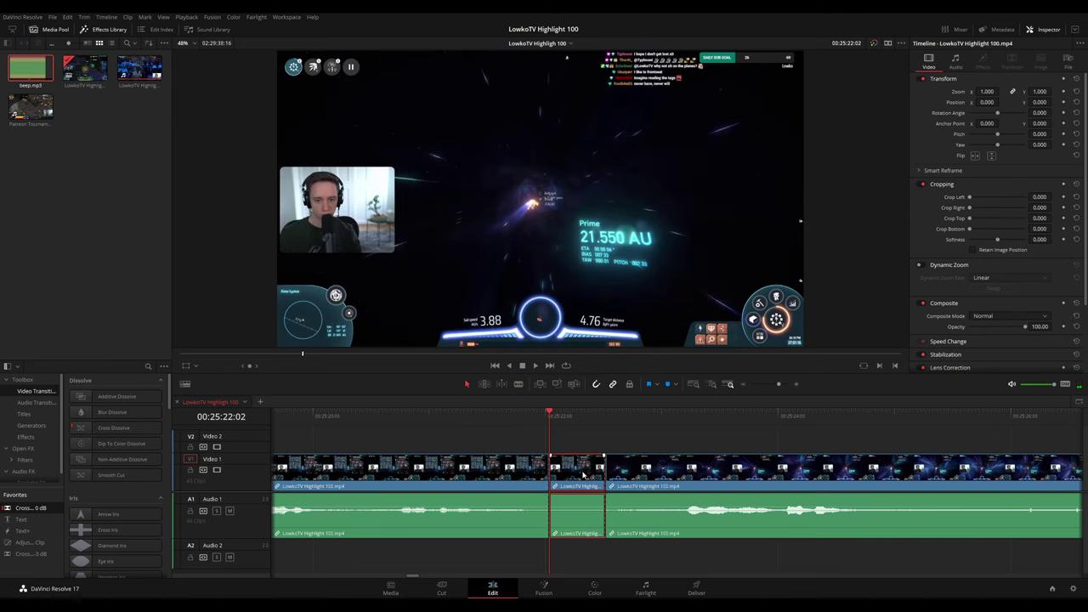
pyautogui.press('BackSpace')
pyautogui.click(583, 474)
pyautogui.press('BackSpace')
pyautogui.press('space')
# Color the inventory clip before the 00:25:22:02 cut green and deselect it
pyautogui.click(524, 467)
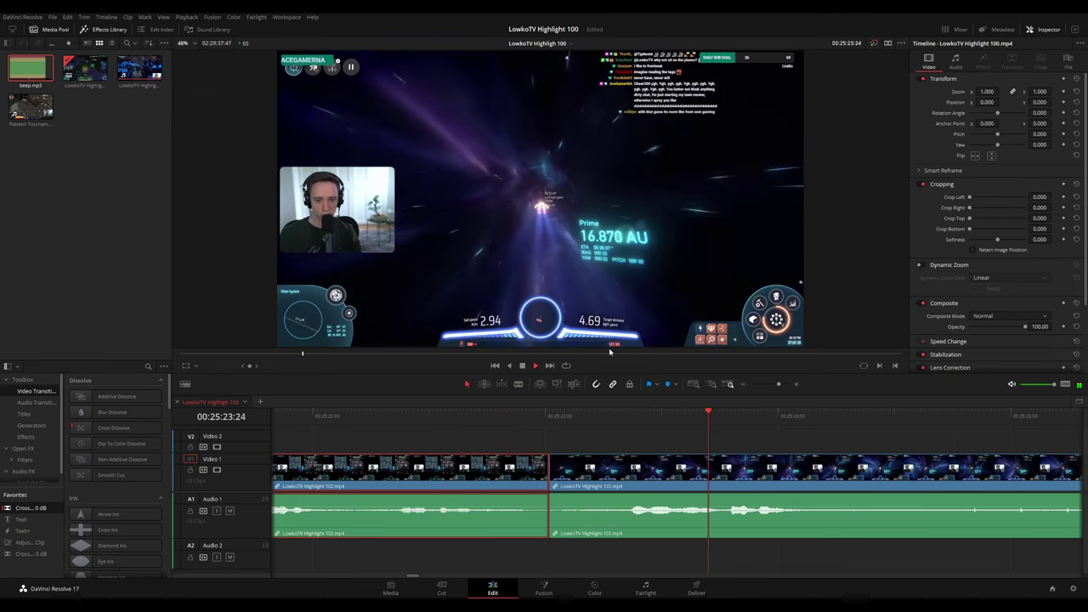
pyautogui.scroll(-1, 788, 455)
pyautogui.scroll(-3, 787, 453)
pyautogui.click(761, 435)
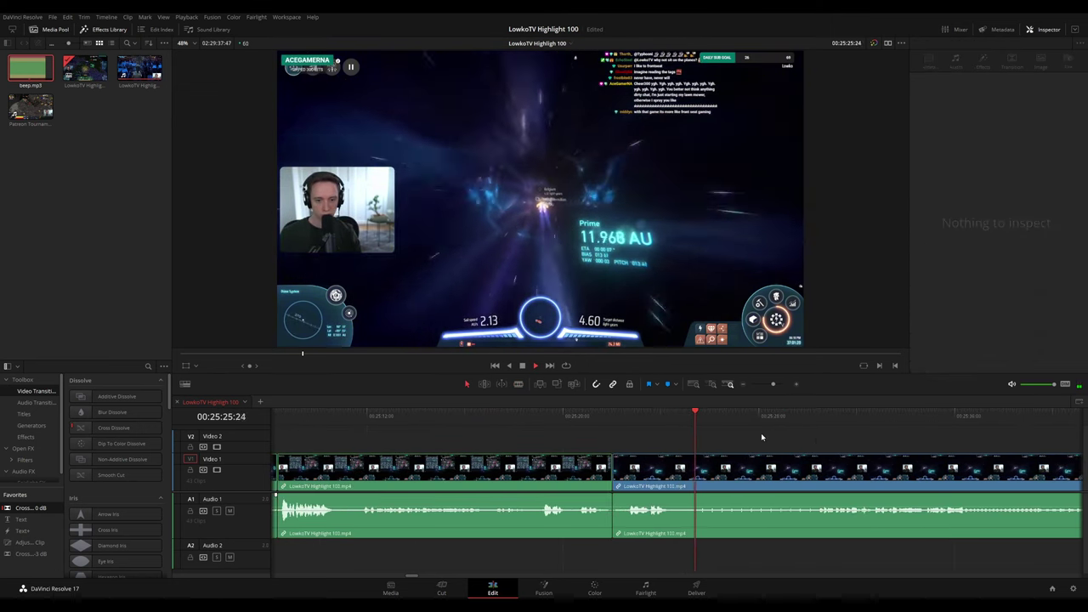
# Ripple-delete the pause of about 29 frames after 00:25:54:59 in the space-flight scene
pyautogui.moveTo(836, 444); pyautogui.dragTo(609, 426)
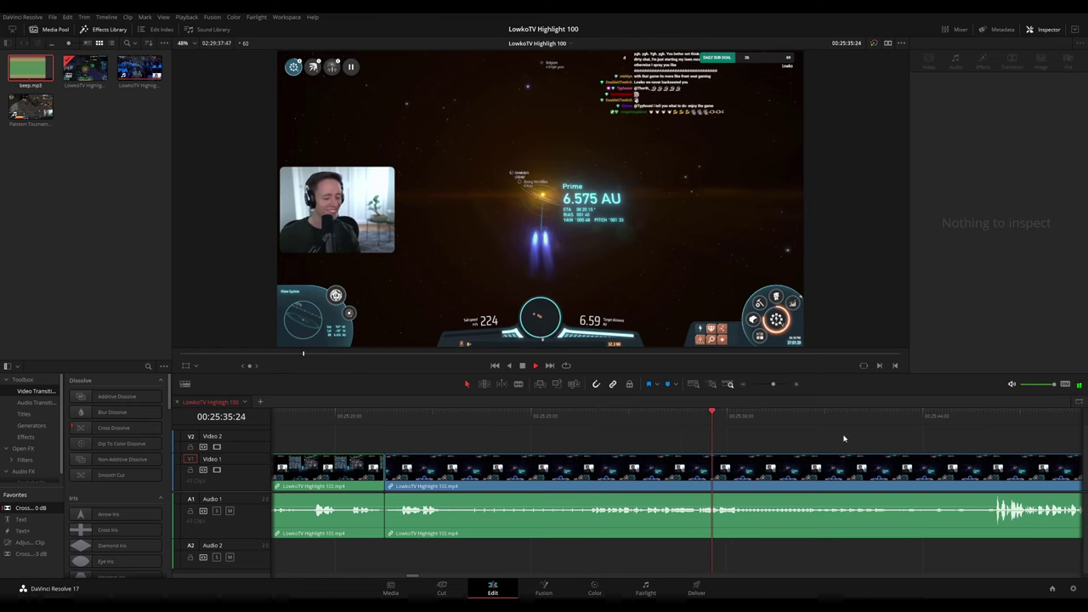
pyautogui.moveTo(843, 439); pyautogui.dragTo(579, 417)
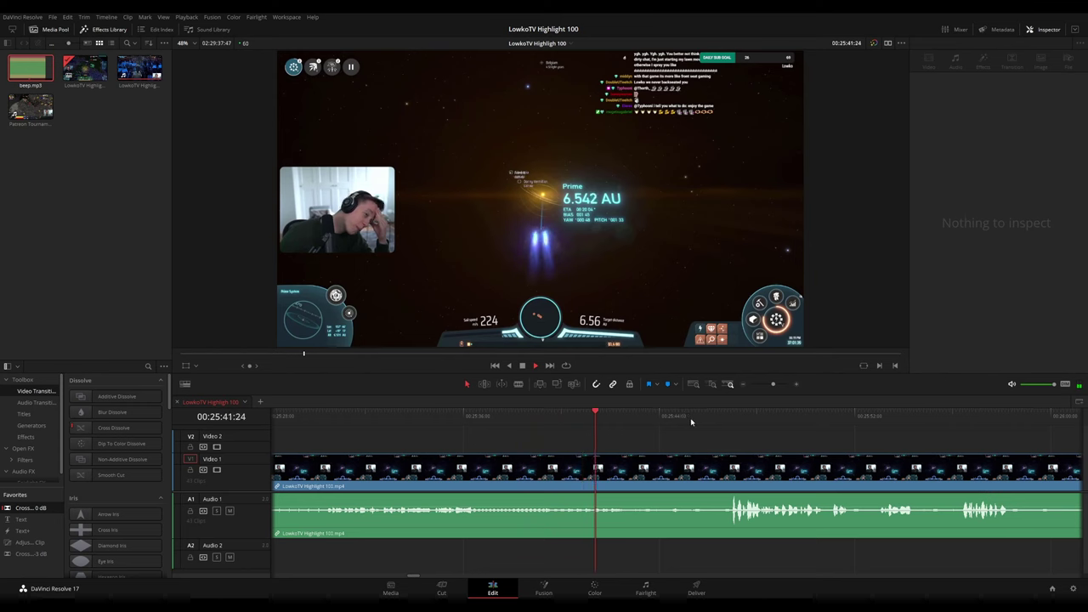
pyautogui.moveTo(770, 435); pyautogui.dragTo(588, 424)
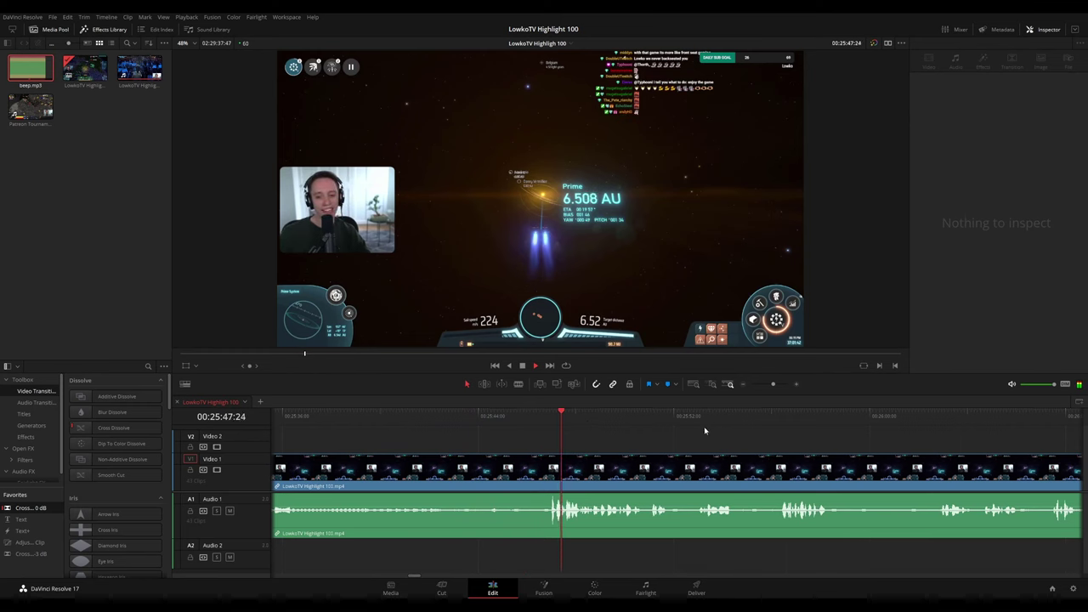
pyautogui.moveTo(705, 432); pyautogui.dragTo(561, 417)
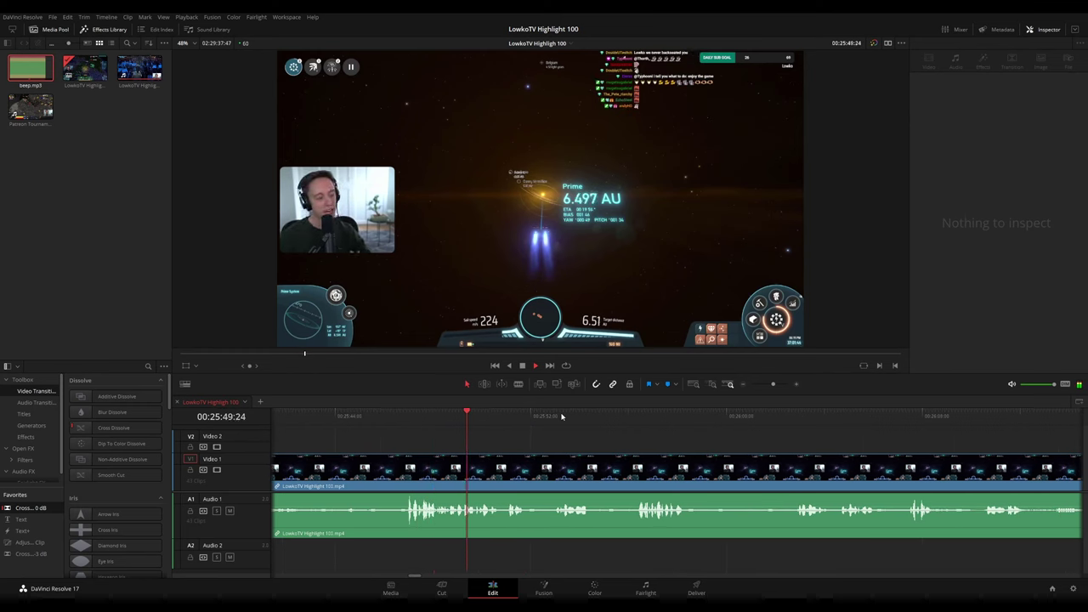
pyautogui.hscroll(3, 611, 432)
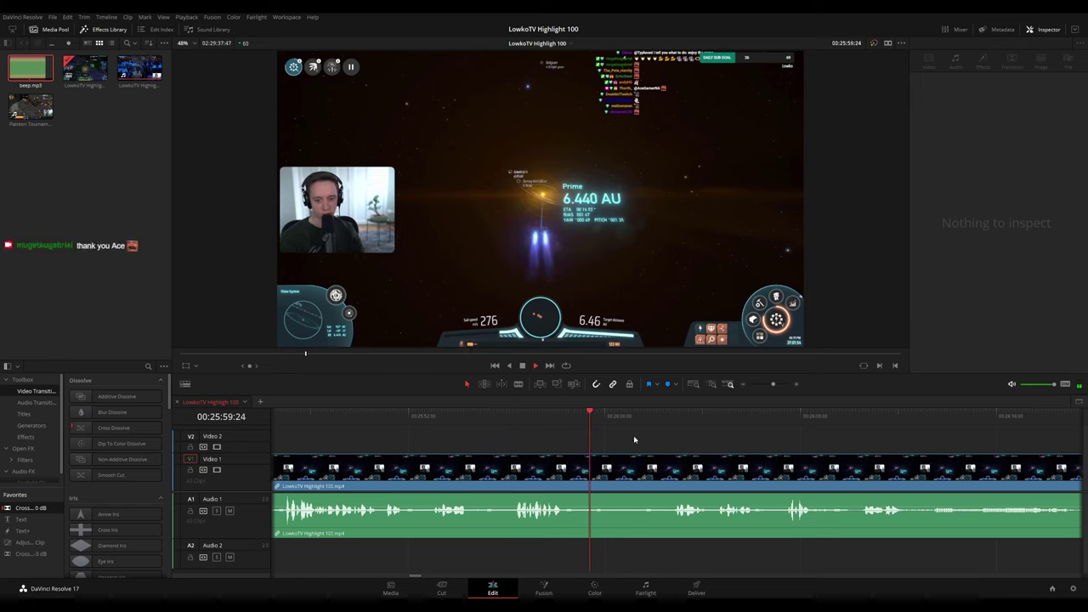
pyautogui.click(400, 417)
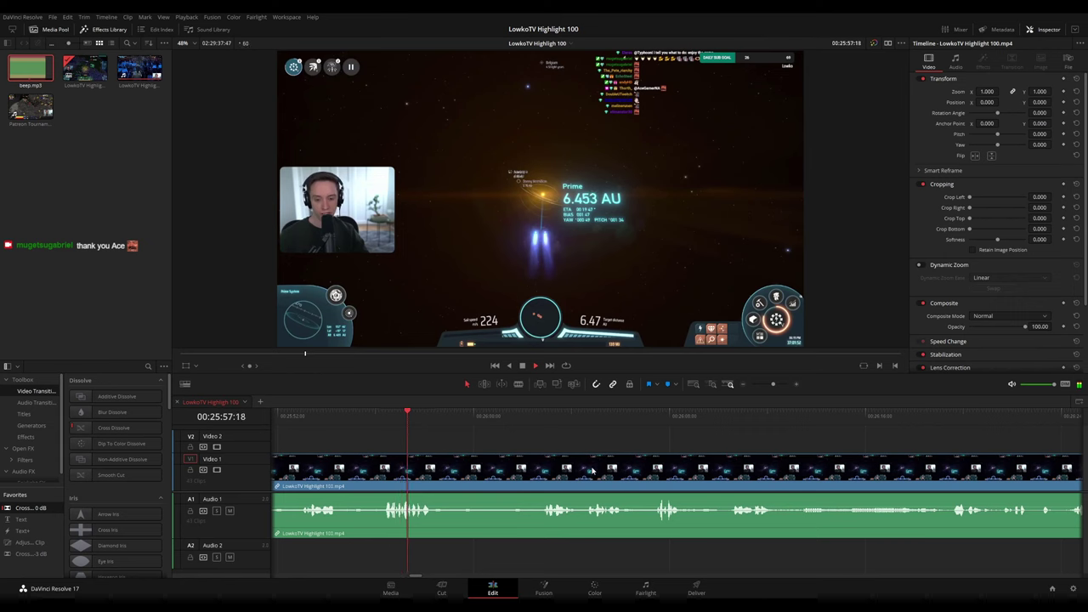
pyautogui.scroll(3, 593, 470)
pyautogui.press('space')
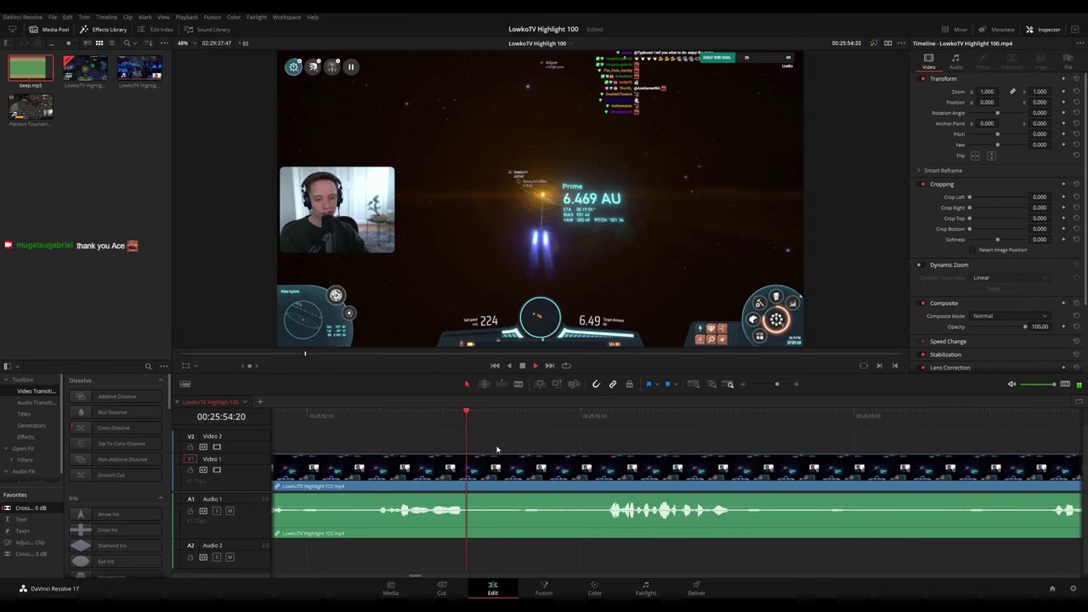
pyautogui.press('space')
pyautogui.press('b')
pyautogui.click(544, 470)
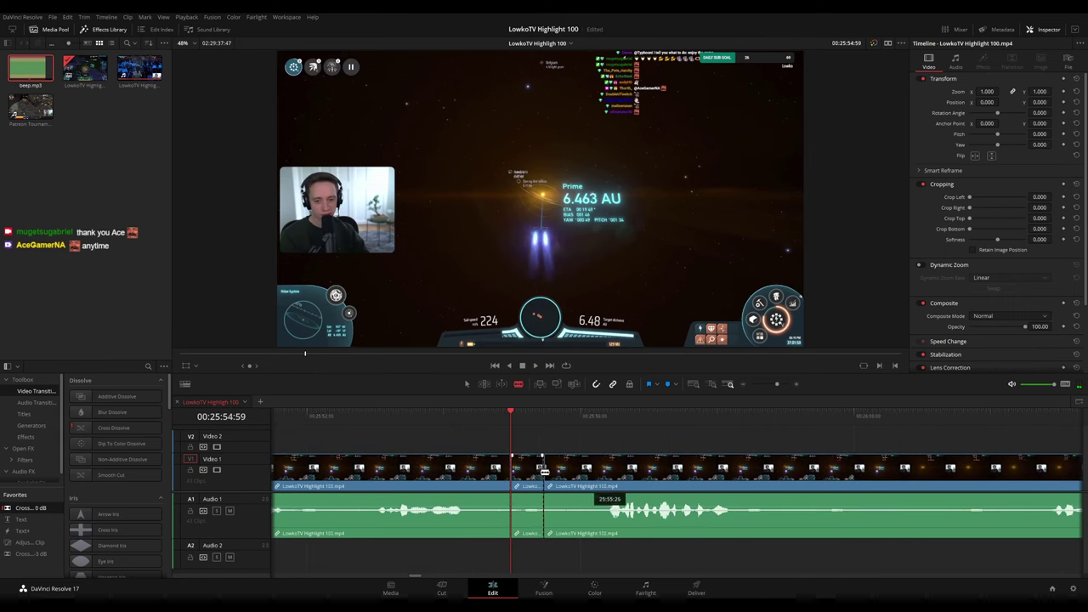
pyautogui.press('Delete')
# Color the space-flight clip before the 00:25:54:59 cut green, add a 0 dB cross fade at the audio cut and deselect the clip
pyautogui.press('space')
pyautogui.click(507, 464)
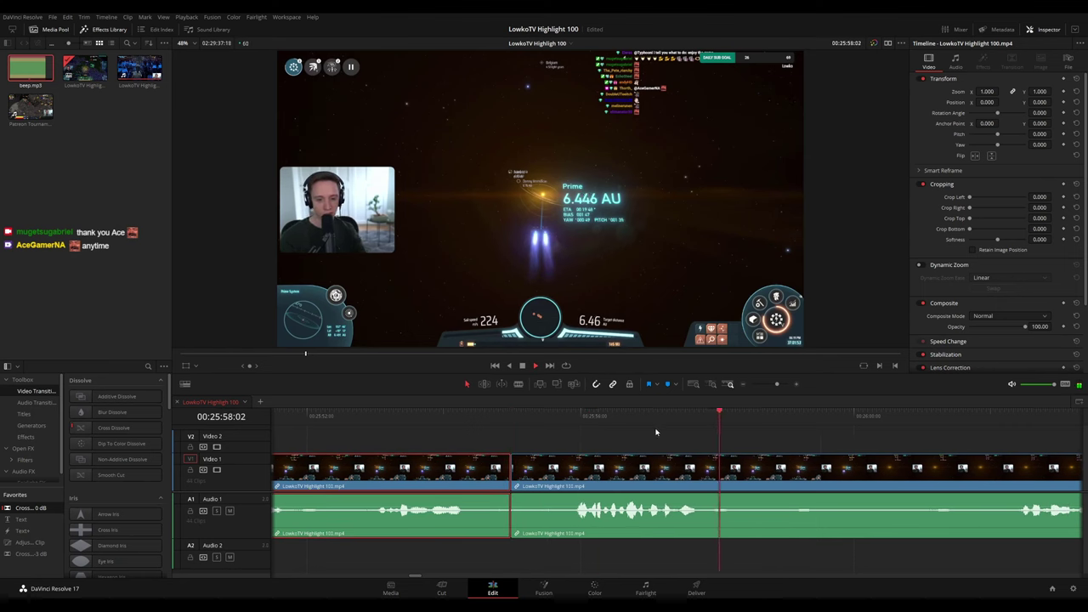
pyautogui.moveTo(29, 508); pyautogui.dragTo(551, 532)
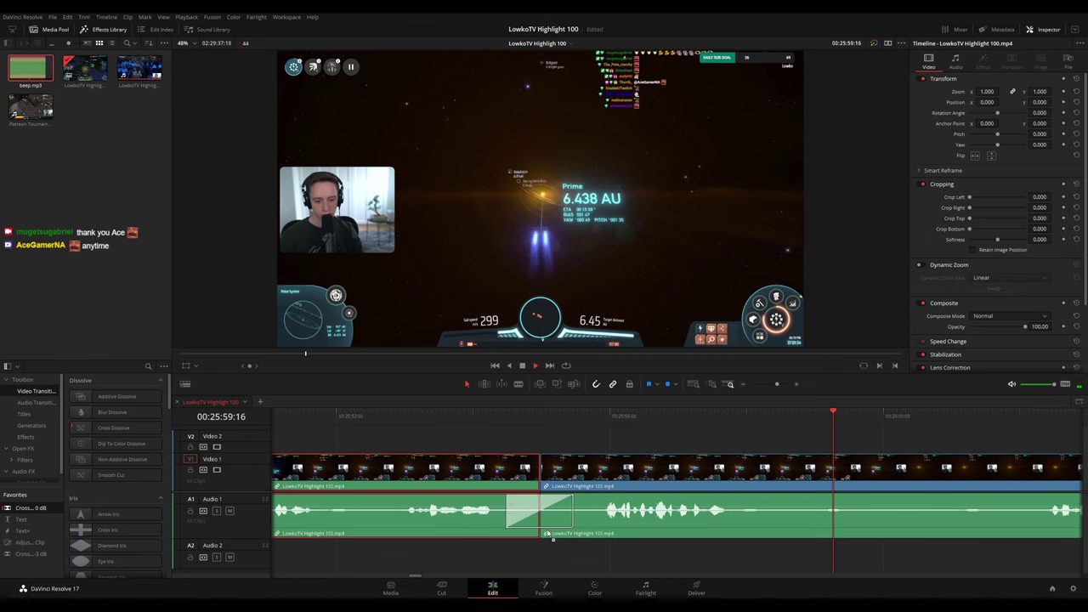
pyautogui.click(540, 415)
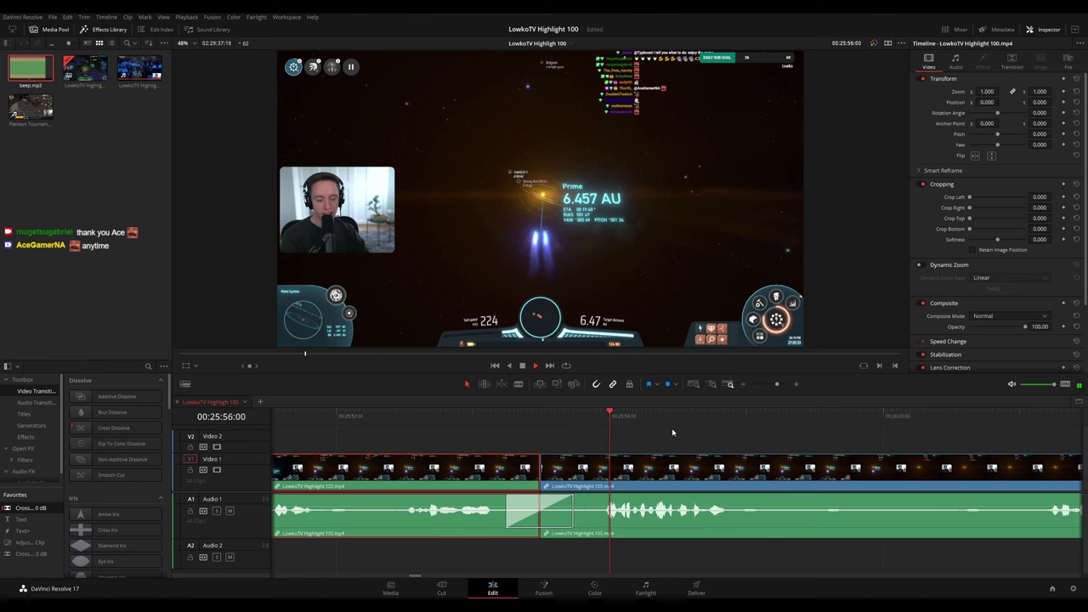
pyautogui.click(529, 415)
pyautogui.scroll(-10, 730, 434)
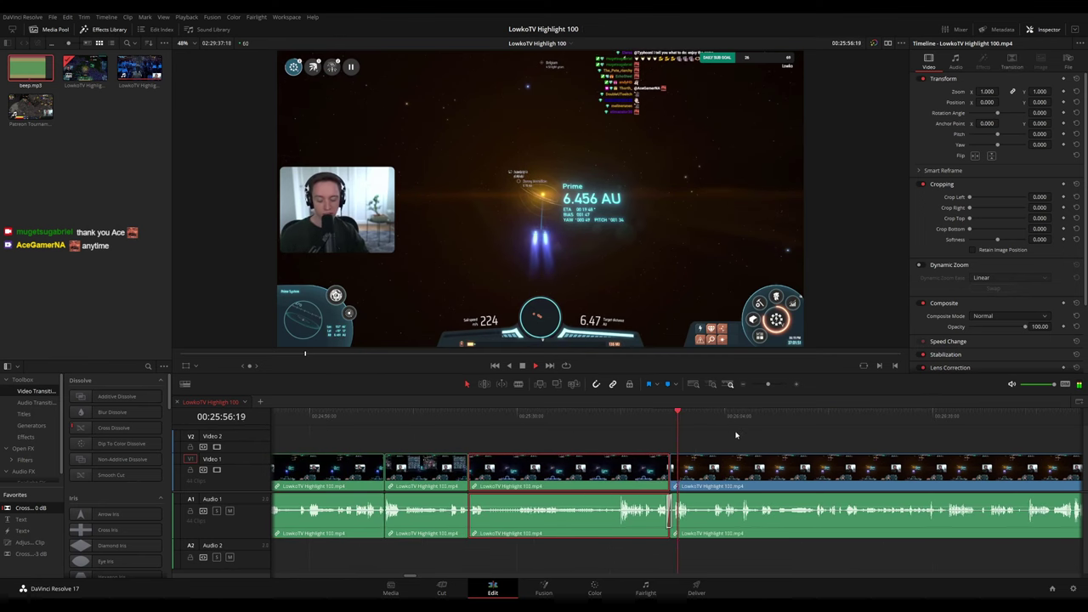
pyautogui.click(704, 437)
# Ripple-delete the piece of about 24 frames after 00:26:09:34 at the change from the space-flight to the factory scene
pyautogui.scroll(5, 716, 441)
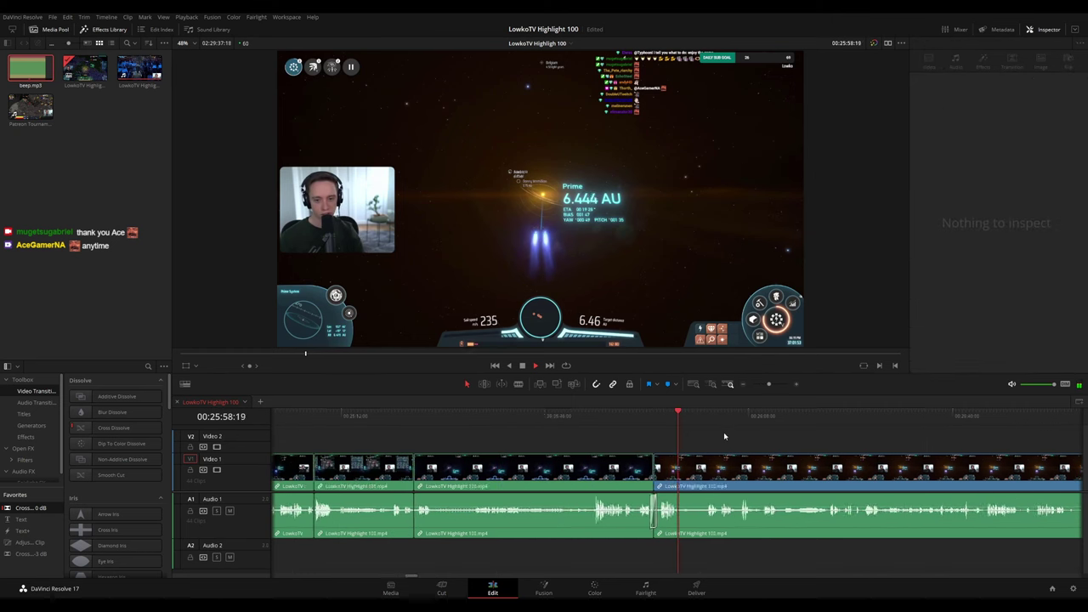
pyautogui.click(751, 417)
pyautogui.moveTo(903, 453); pyautogui.dragTo(617, 423)
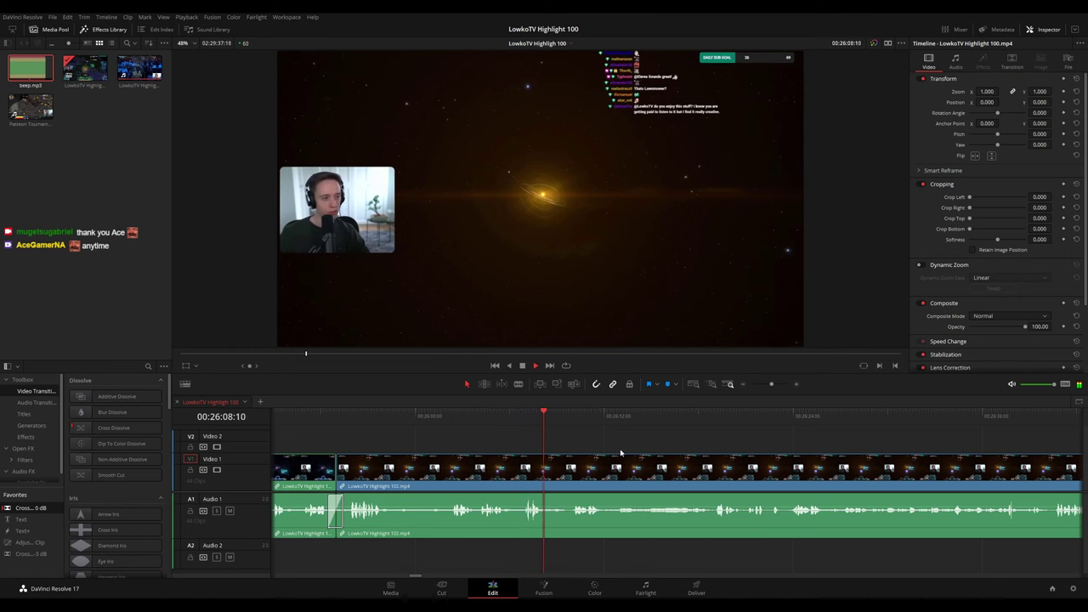
pyautogui.scroll(2, 623, 453)
pyautogui.moveTo(742, 452); pyautogui.dragTo(557, 434)
pyautogui.scroll(5, 736, 456)
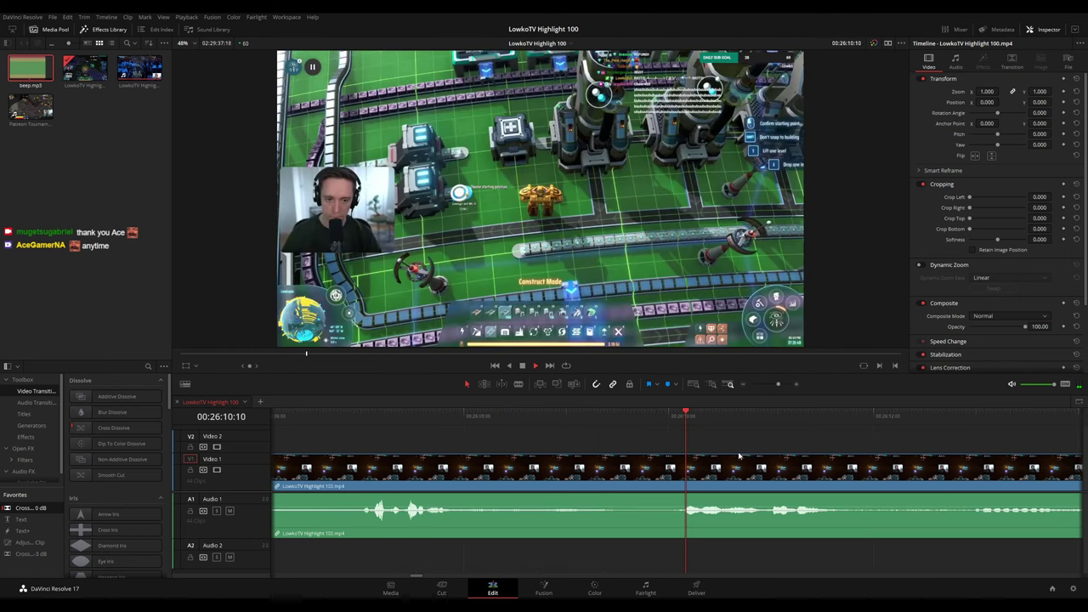
pyautogui.click(519, 416)
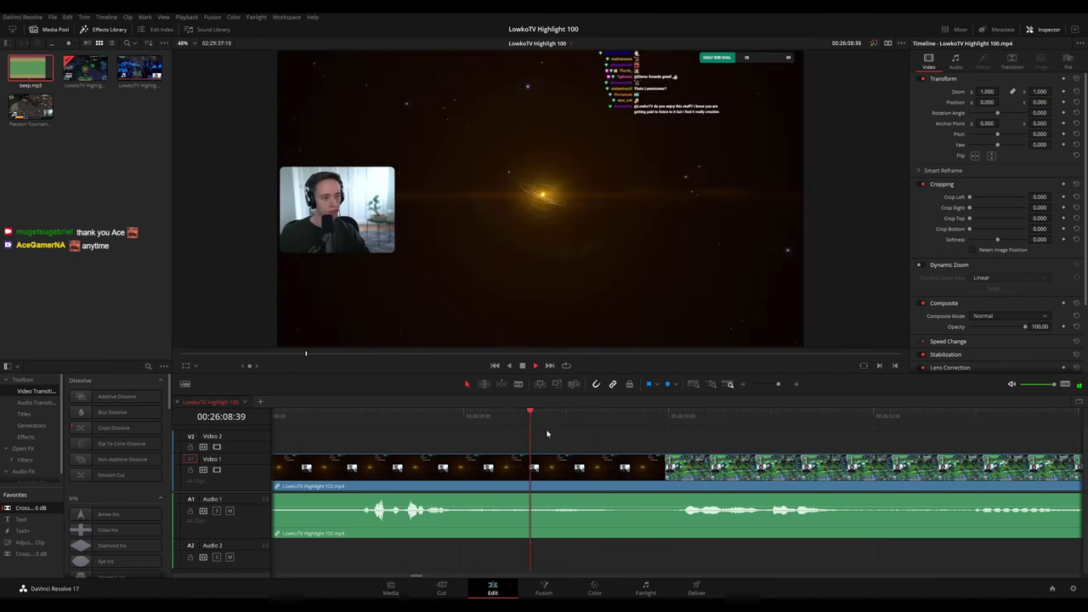
pyautogui.press('b')
pyautogui.click(625, 472)
pyautogui.click(666, 477)
pyautogui.press('a')
pyautogui.click(648, 479)
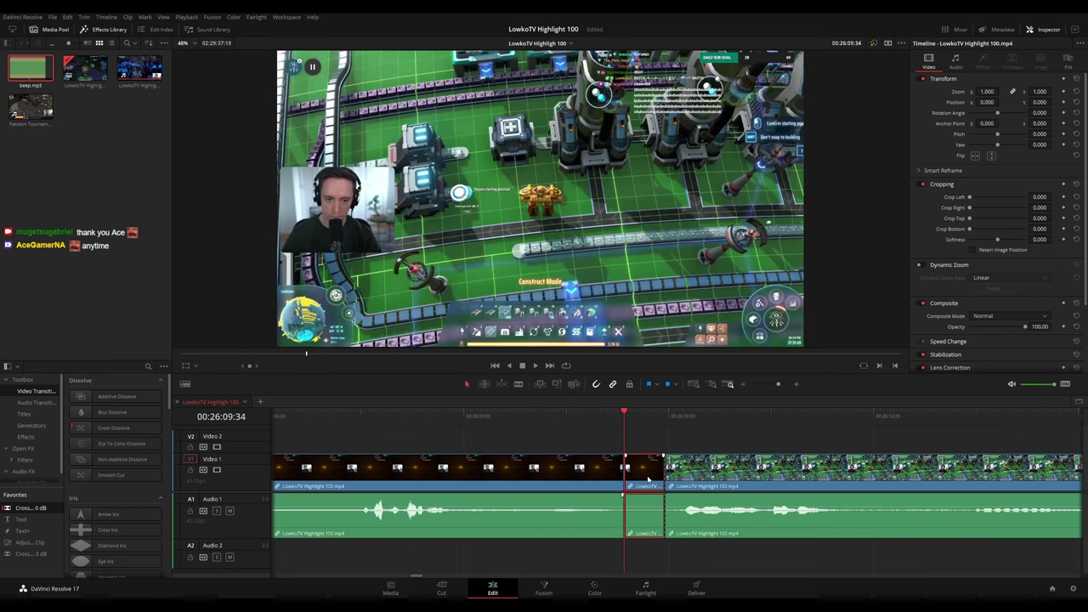
pyautogui.press('Delete')
pyautogui.press('space')
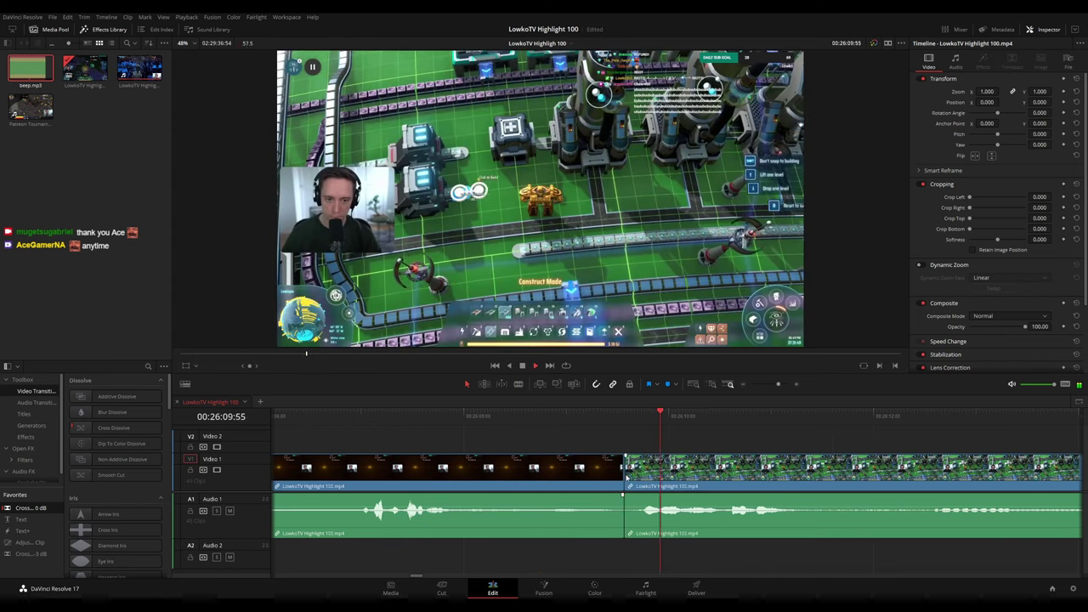
# Color the space-flight clip before the 00:26:09:34 cut teal and deselect it
pyautogui.press('F1')
pyautogui.scroll(-10, 785, 437)
pyautogui.click(774, 443)
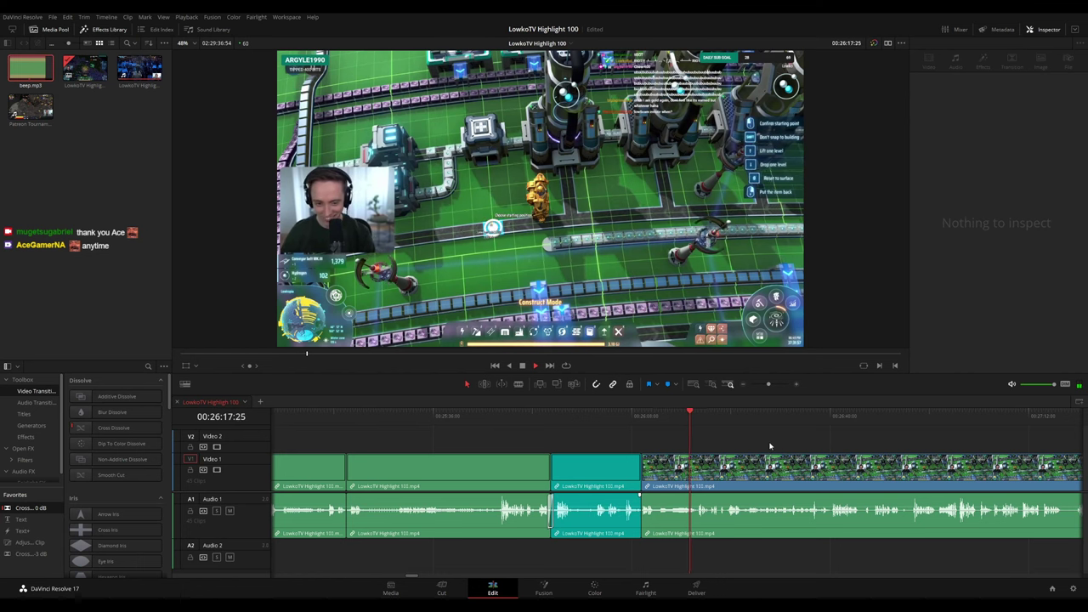
# Ripple-delete the pause of about 26 frames after 00:26:22:52 in the factory scene
pyautogui.scroll(2, 762, 443)
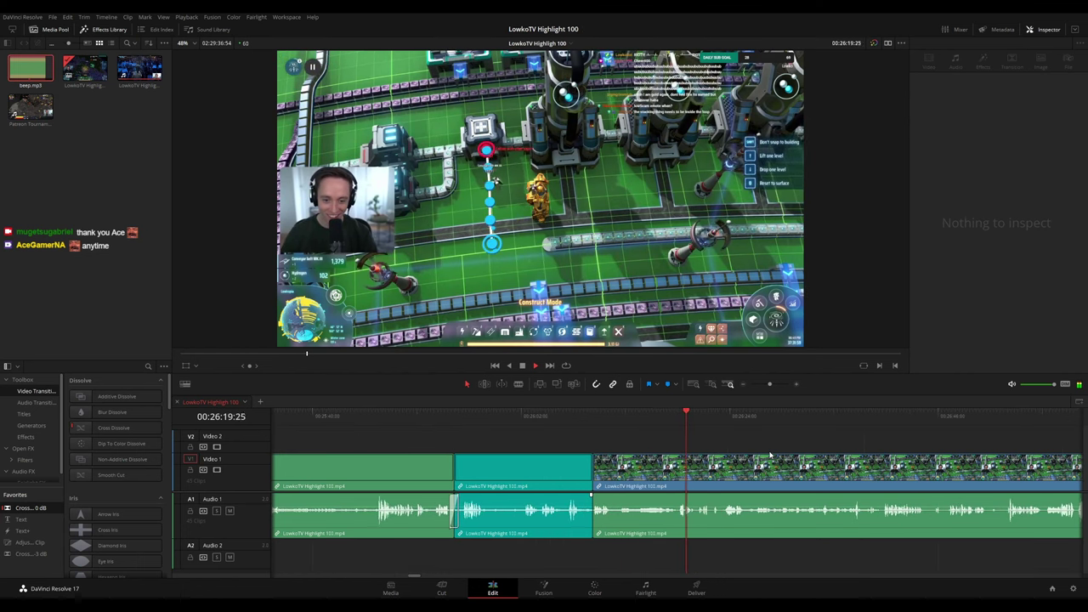
pyautogui.moveTo(777, 447); pyautogui.dragTo(536, 429)
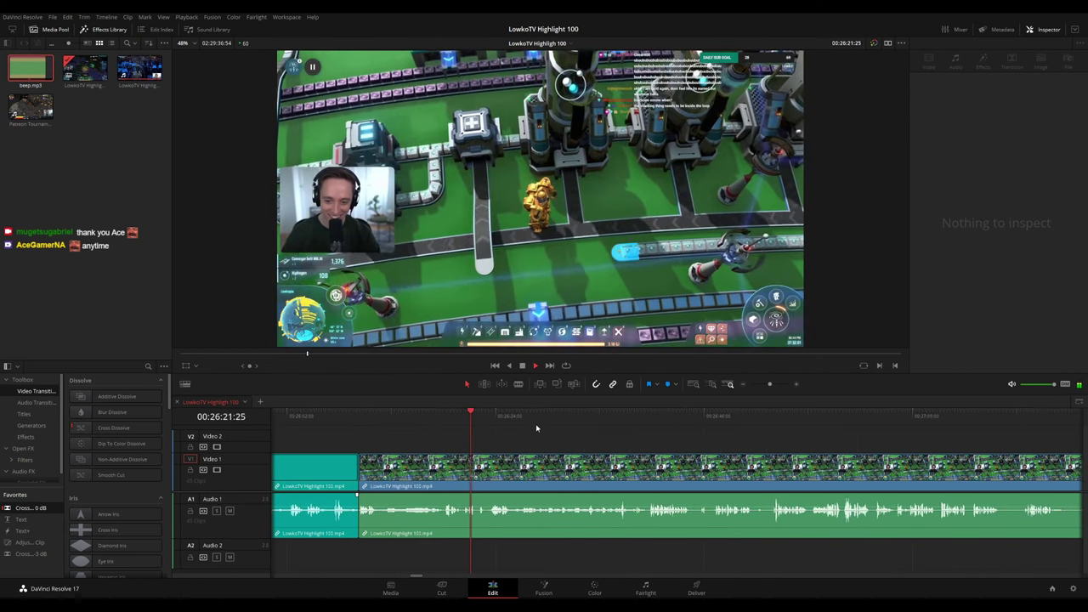
pyautogui.scroll(1, 746, 445)
pyautogui.moveTo(746, 445); pyautogui.dragTo(592, 438)
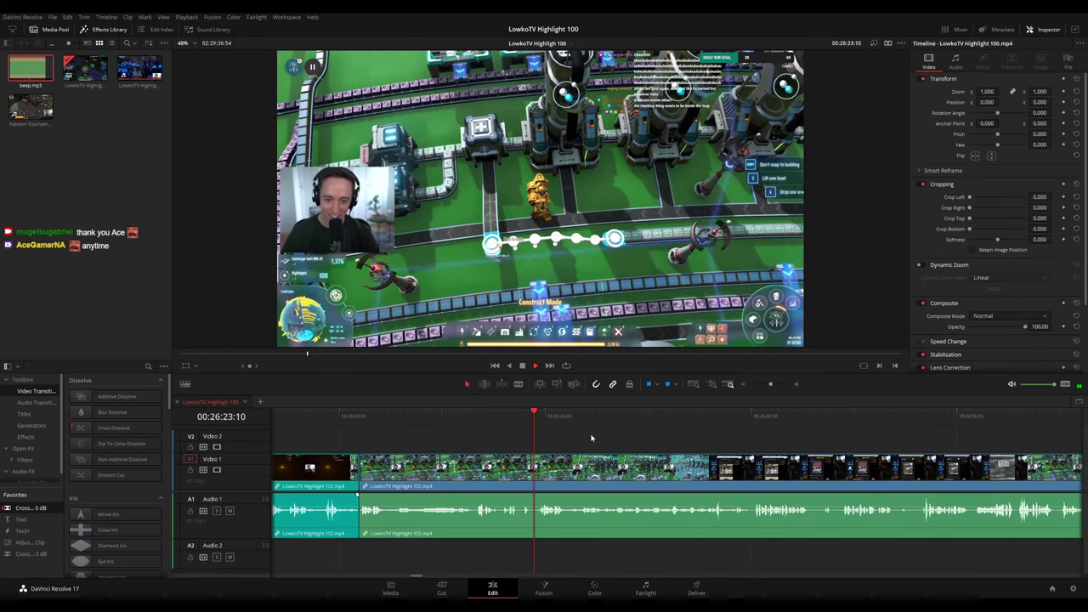
pyautogui.click(522, 416)
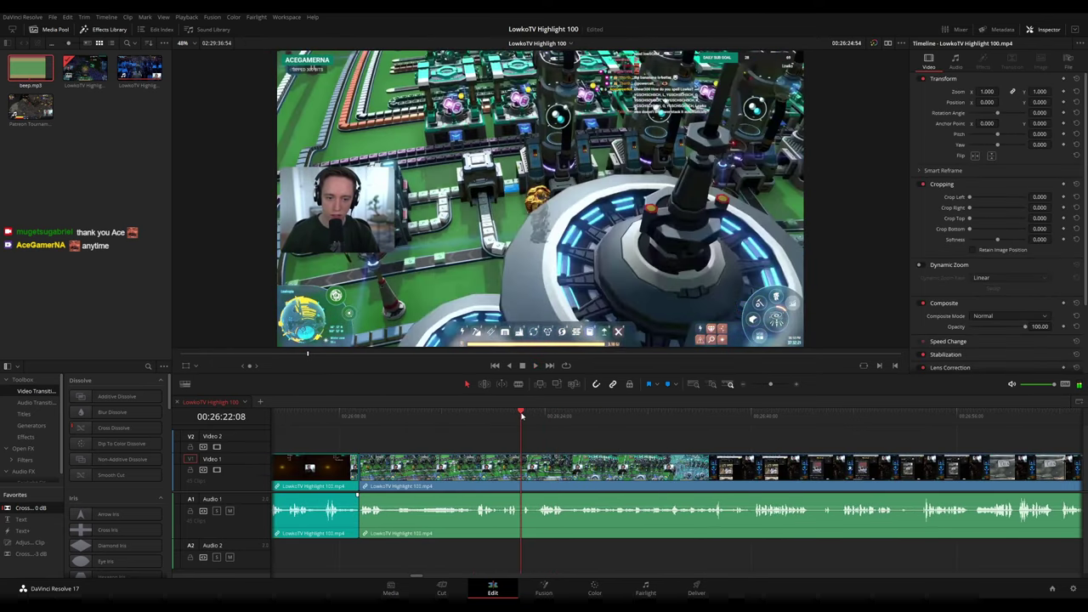
pyautogui.scroll(3, 587, 444)
pyautogui.click(668, 422)
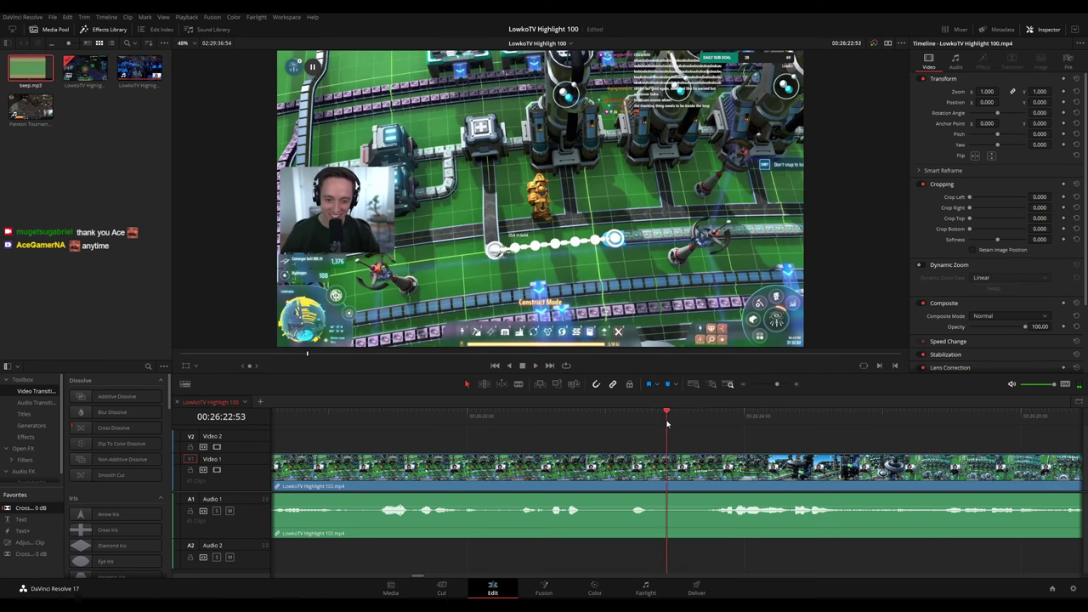
pyautogui.hotkey('ctrl', 'b')
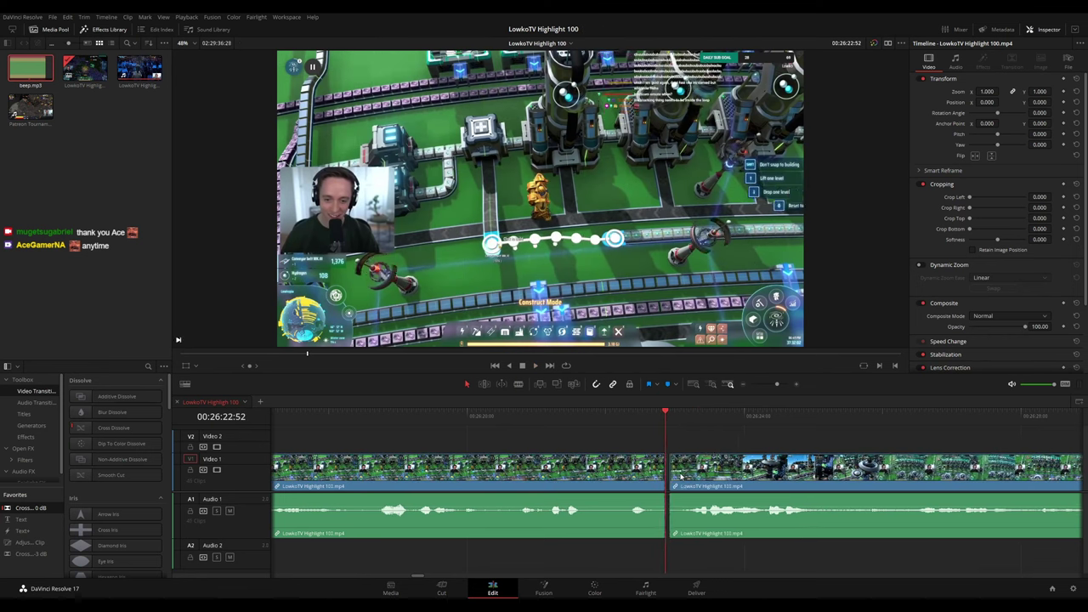
# Color the factory clip before the 00:26:22:52 cut green, add a 0 dB cross fade at the audio cut and deselect the clip
pyautogui.press('space')
pyautogui.click(621, 477)
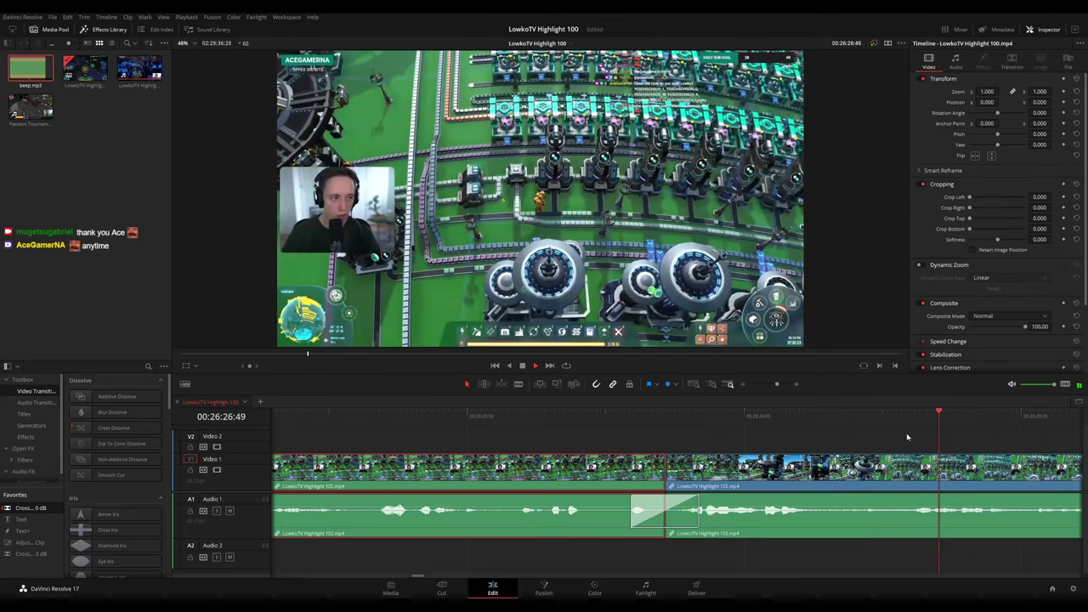
pyautogui.scroll(-2, 859, 431)
pyautogui.click(888, 447)
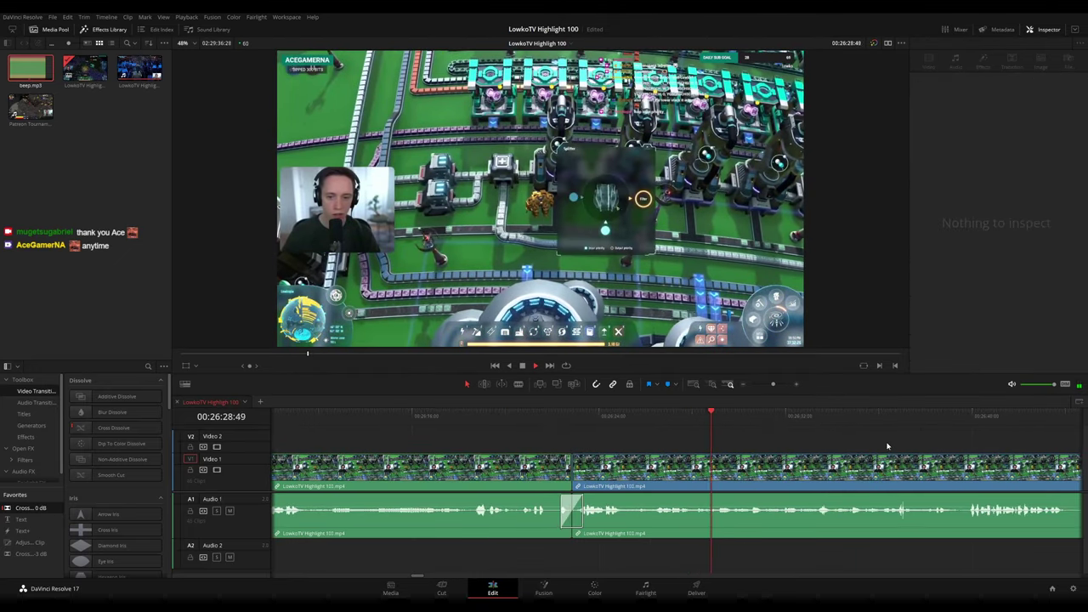
# Ripple-delete the piece of about 14 frames after 00:26:39:23 at the change from the factory to the Reddit scene
pyautogui.moveTo(888, 447); pyautogui.dragTo(686, 429)
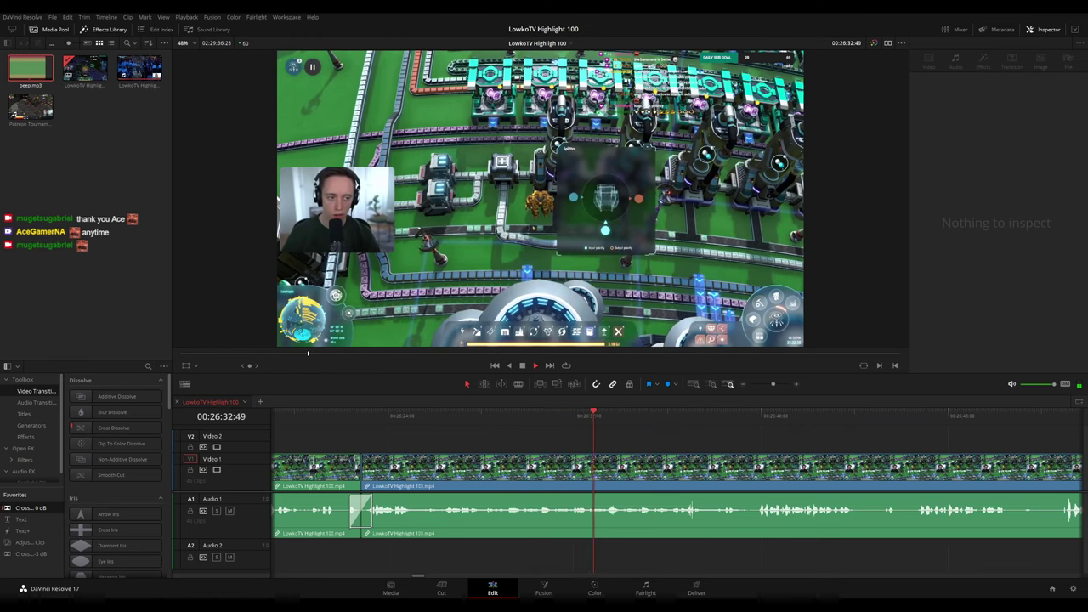
pyautogui.hscroll(2, 617, 434)
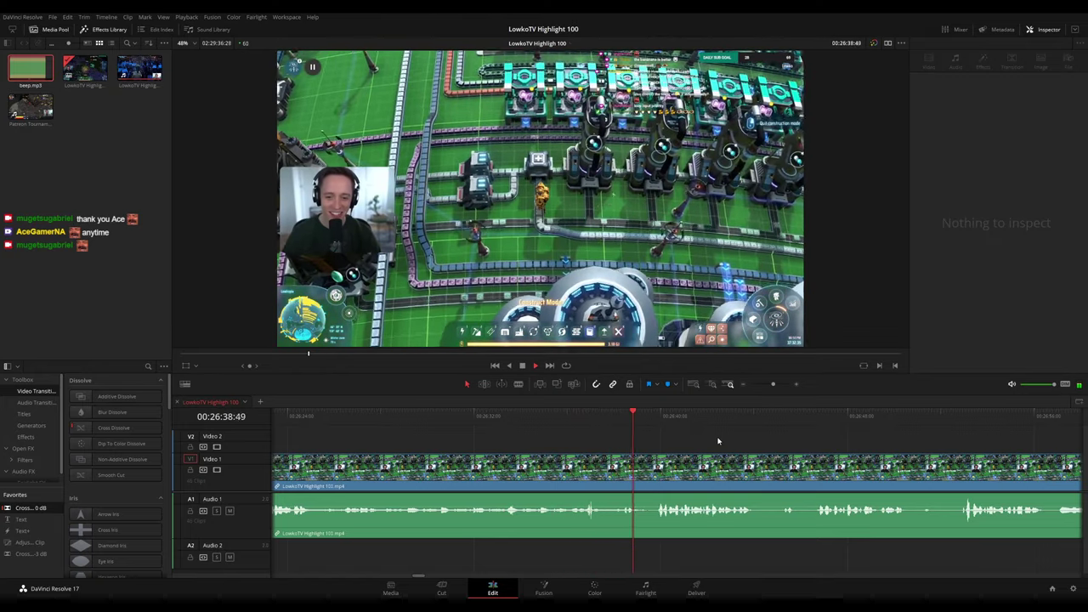
pyautogui.press('space')
pyautogui.scroll(4, 712, 444)
pyautogui.press('b')
pyautogui.click(680, 472)
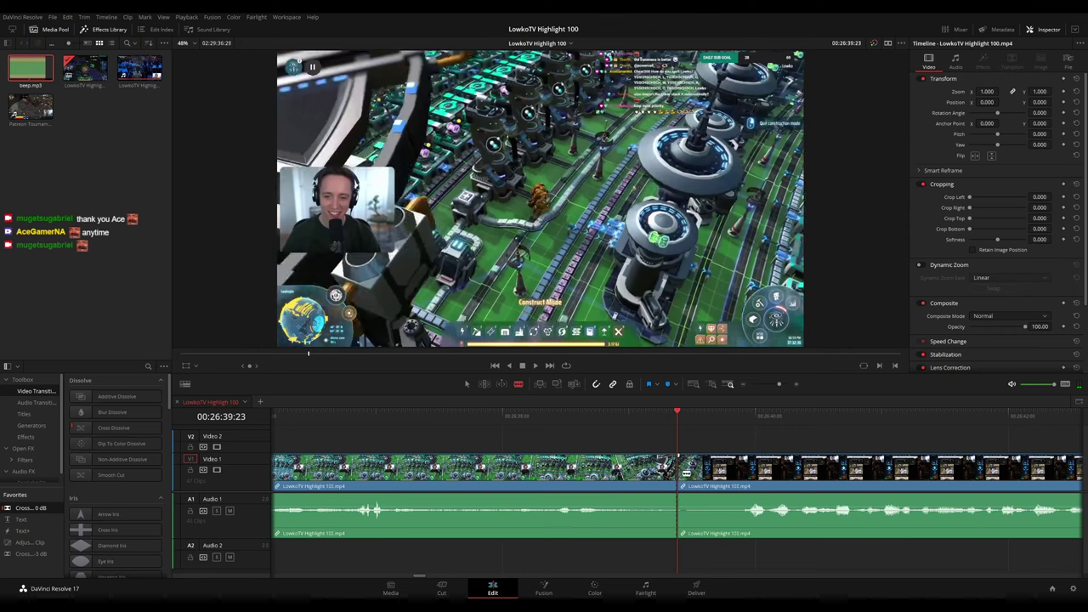
pyautogui.click(707, 473)
pyautogui.press('a')
pyautogui.click(693, 477)
pyautogui.press('Delete')
pyautogui.press('space')
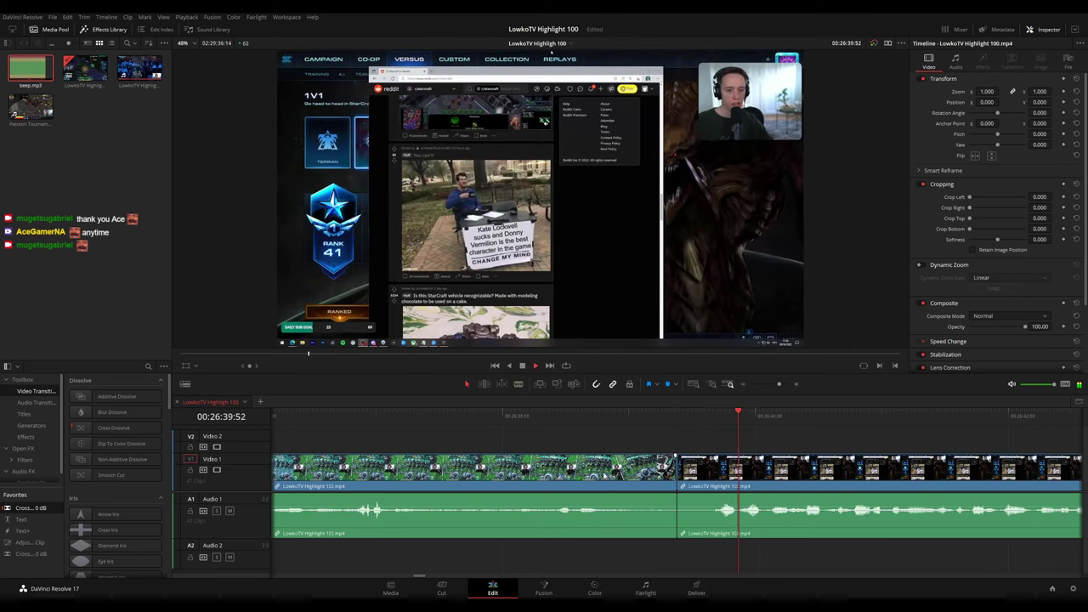
# Color the factory clip before the 00:26:39:23 cut green and add a 0 dB cross fade at the audio cut
pyautogui.click(604, 475)
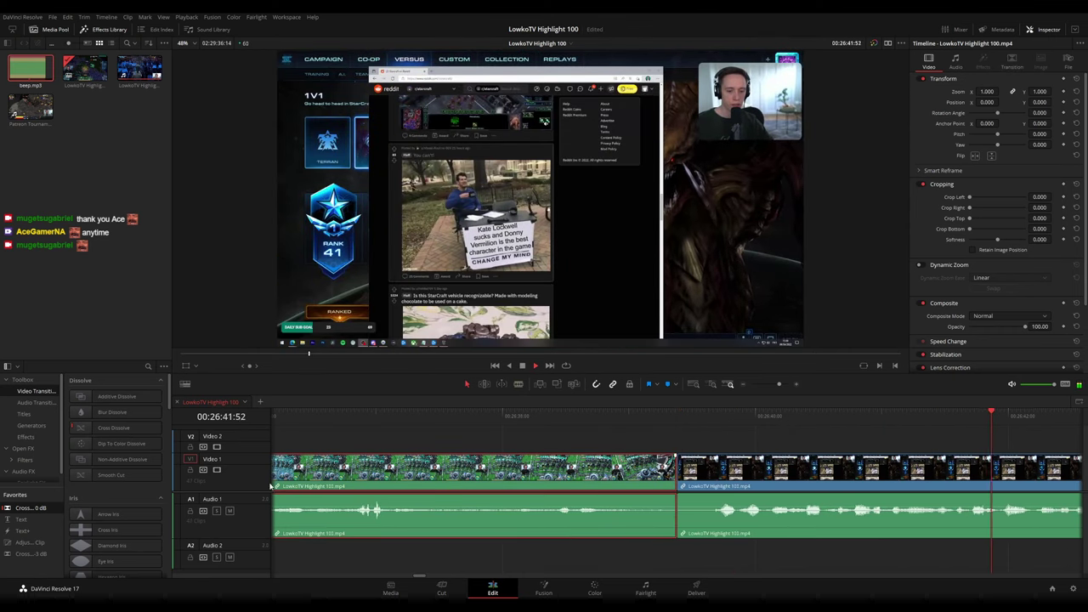
pyautogui.moveTo(662, 511); pyautogui.dragTo(672, 511)
pyautogui.scroll(-2, 791, 429)
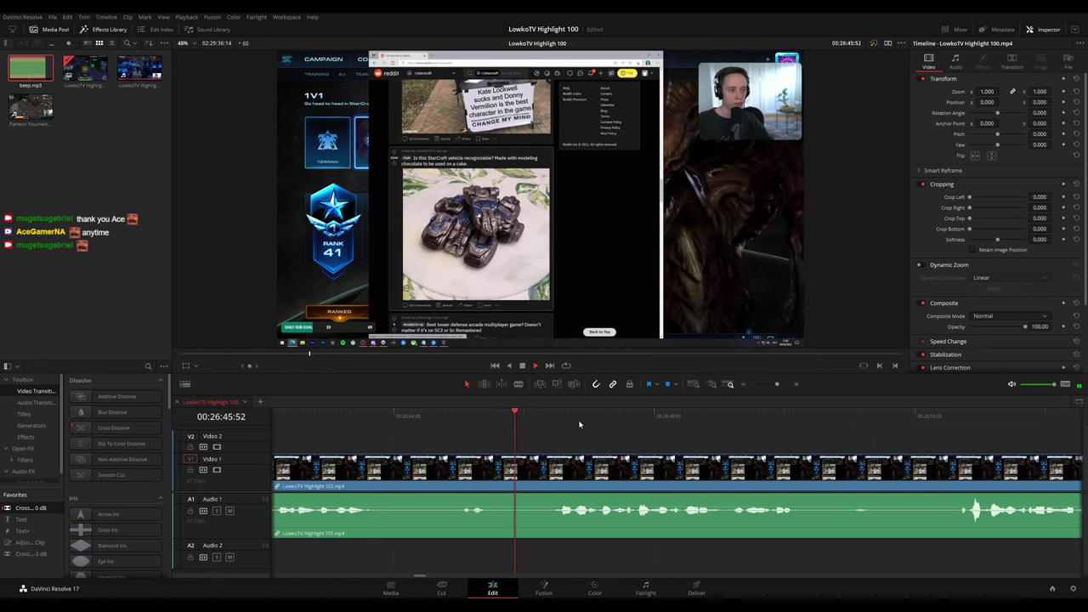
# Ripple-delete the pause of about 31 frames after 00:26:45:47 in the Reddit scene and color the clip before the cut green
pyautogui.press('space')
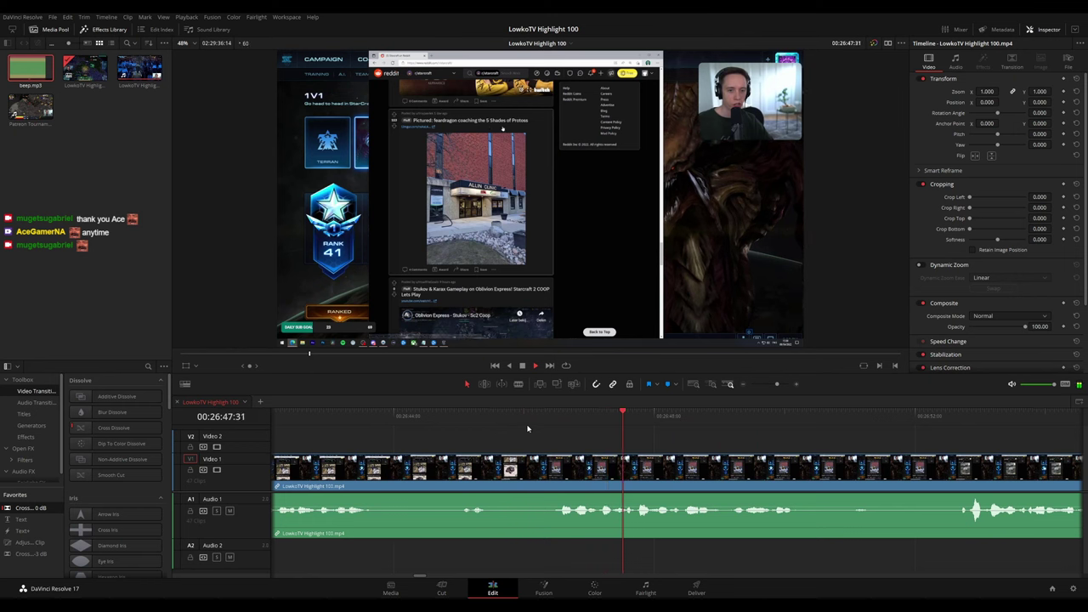
pyautogui.click(460, 418)
pyautogui.press('space')
pyautogui.press('b')
pyautogui.click(510, 472)
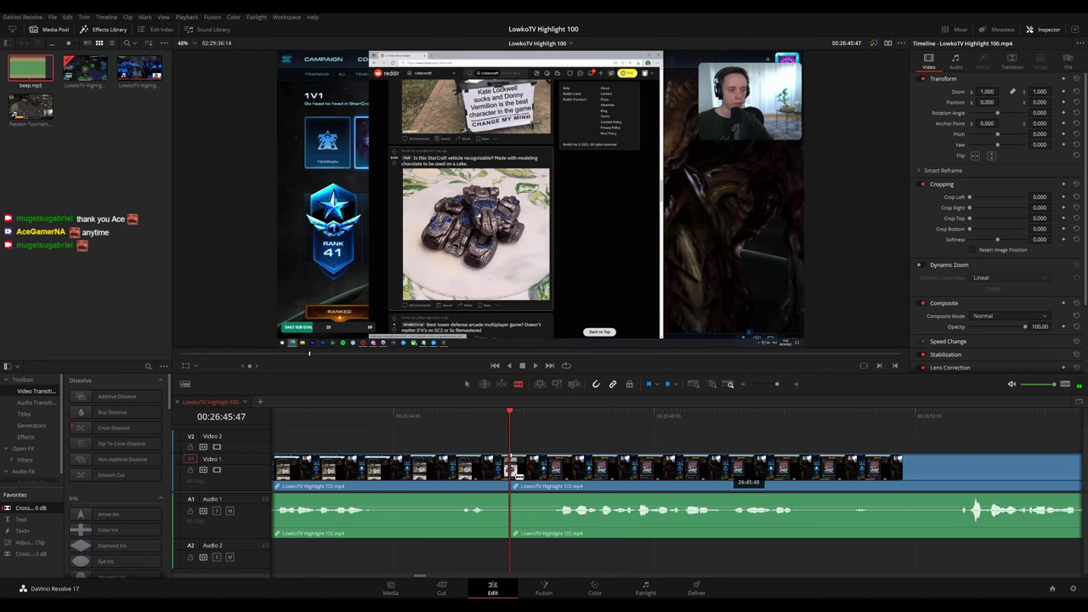
pyautogui.click(544, 476)
pyautogui.press('a')
pyautogui.press('Delete')
pyautogui.press('space')
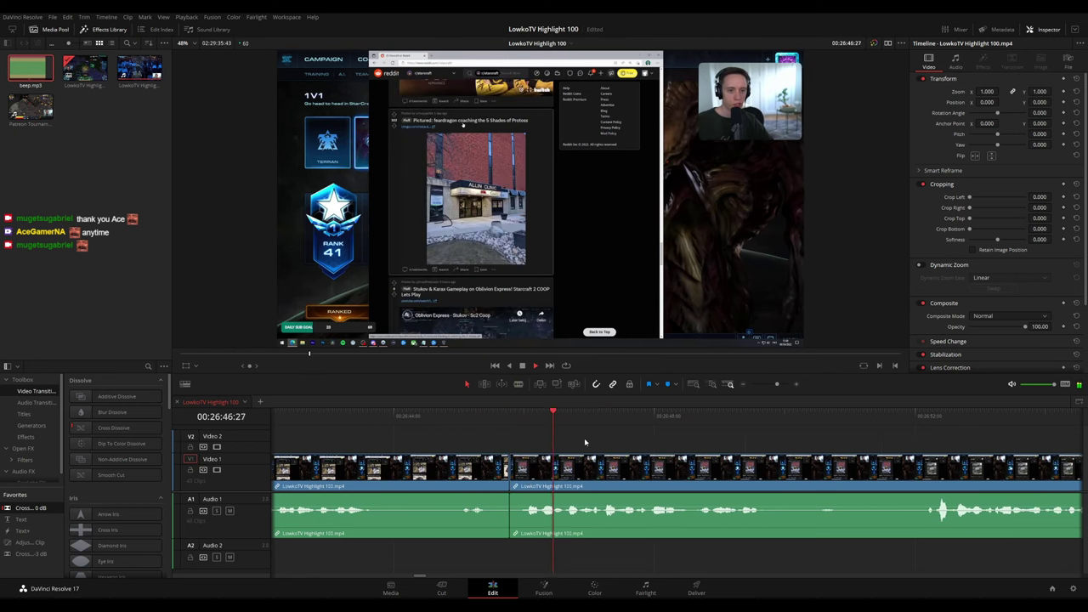
pyautogui.click(465, 468)
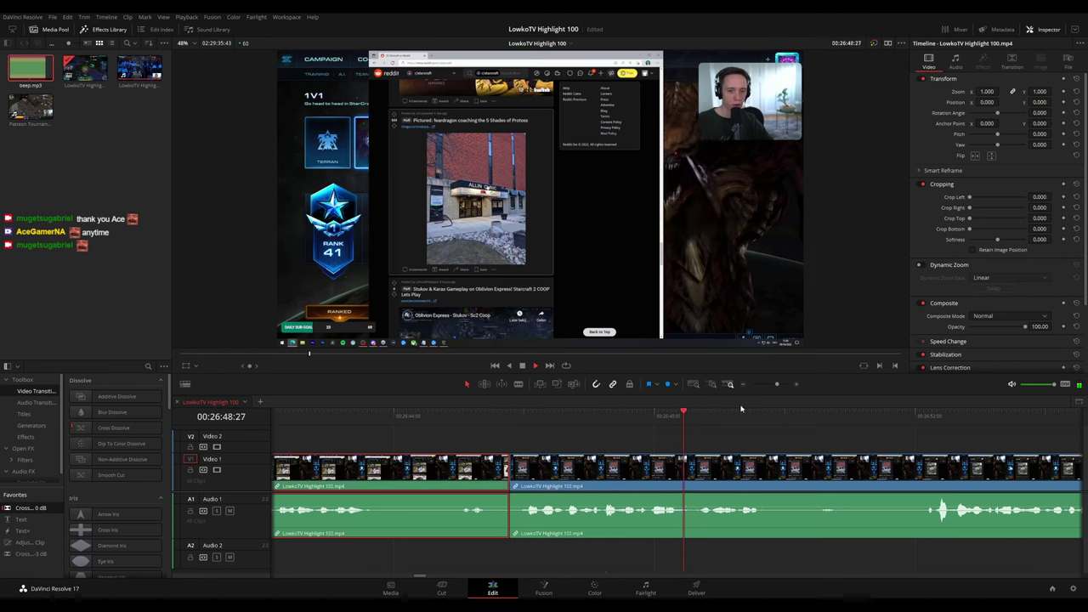
# Ripple-delete the pause of about 43 frames after 00:26:51:07, ahead of the license plate post
pyautogui.scroll(-5, 768, 434)
pyautogui.scroll(4, 775, 432)
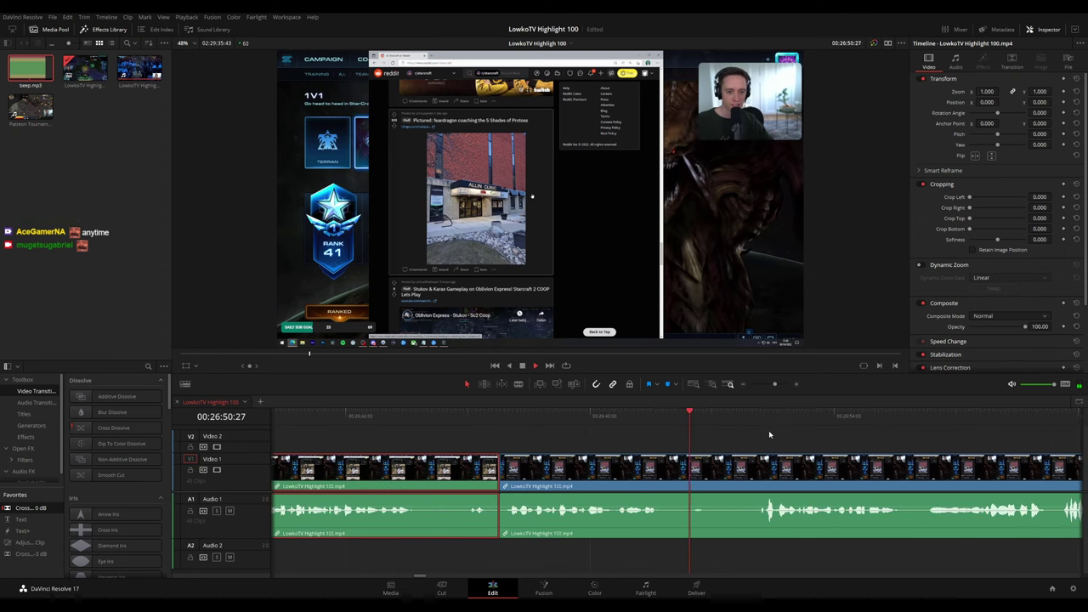
pyautogui.moveTo(773, 432); pyautogui.dragTo(607, 429)
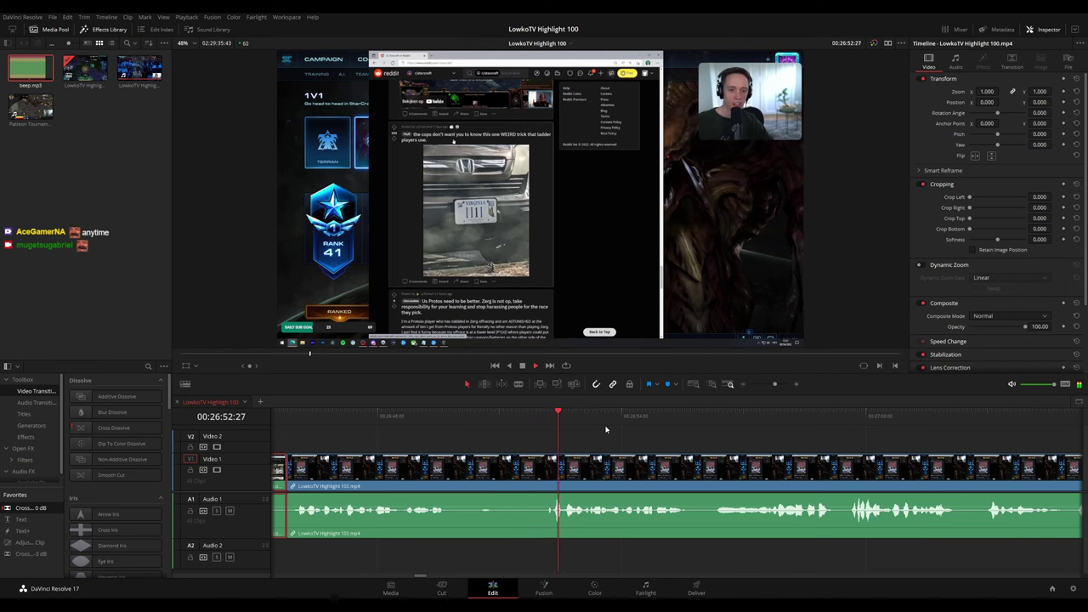
pyautogui.press('space')
pyautogui.press('b')
pyautogui.click(505, 473)
pyautogui.click(534, 474)
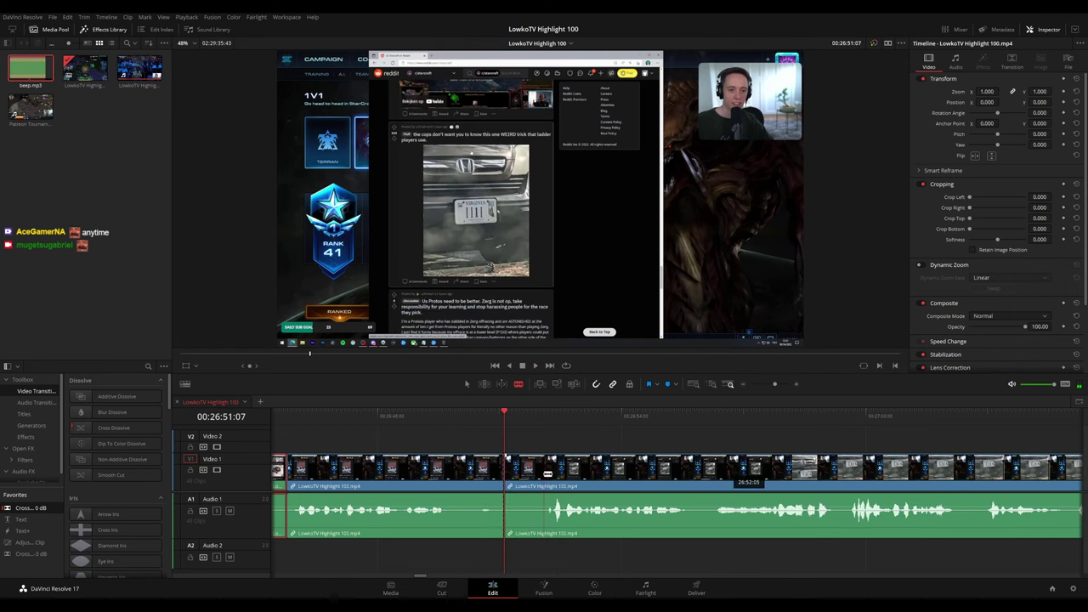
pyautogui.press('a')
pyautogui.press('Delete')
pyautogui.press('space')
# Color the Reddit clip before the 00:26:51:07 cut green
pyautogui.click(425, 470)
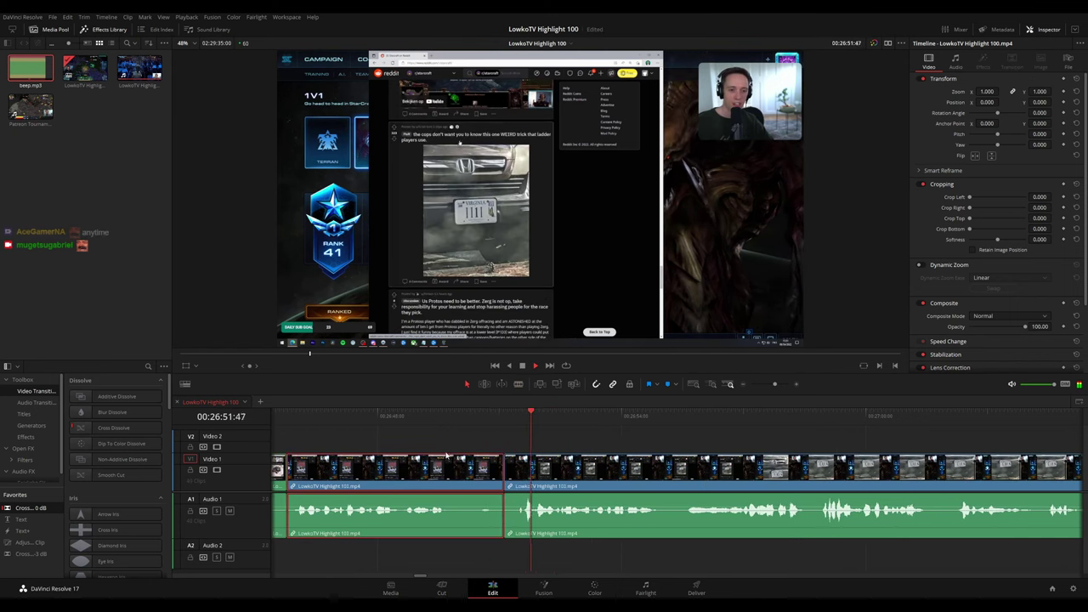
pyautogui.click(410, 444)
pyautogui.click(401, 469)
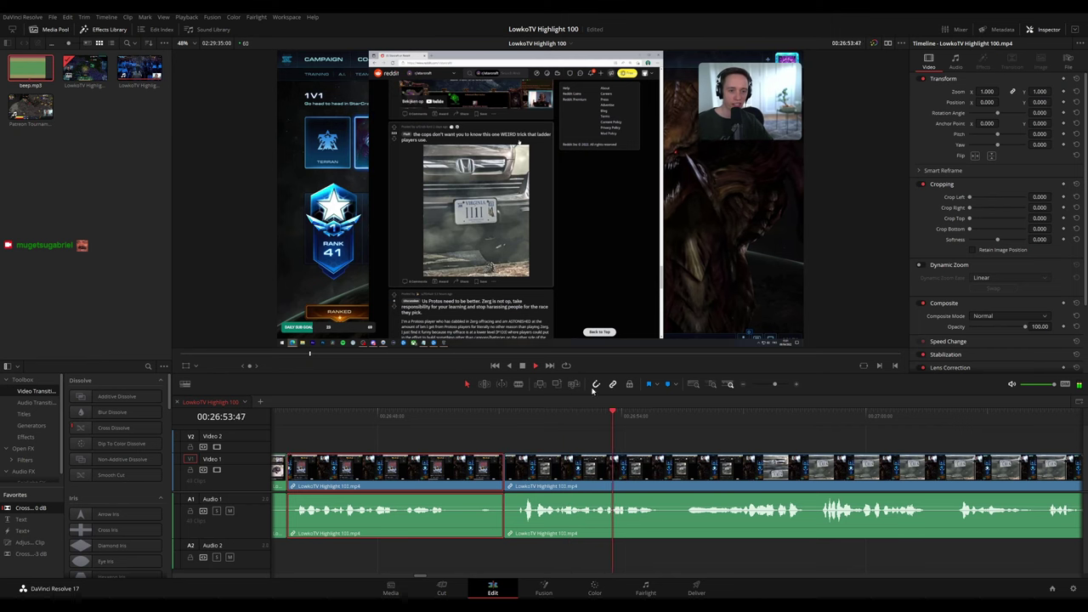
# Play through the Virginia license plate scene and check its audio waveform for pauses up to about 00:27:13
pyautogui.moveTo(799, 437); pyautogui.dragTo(586, 422)
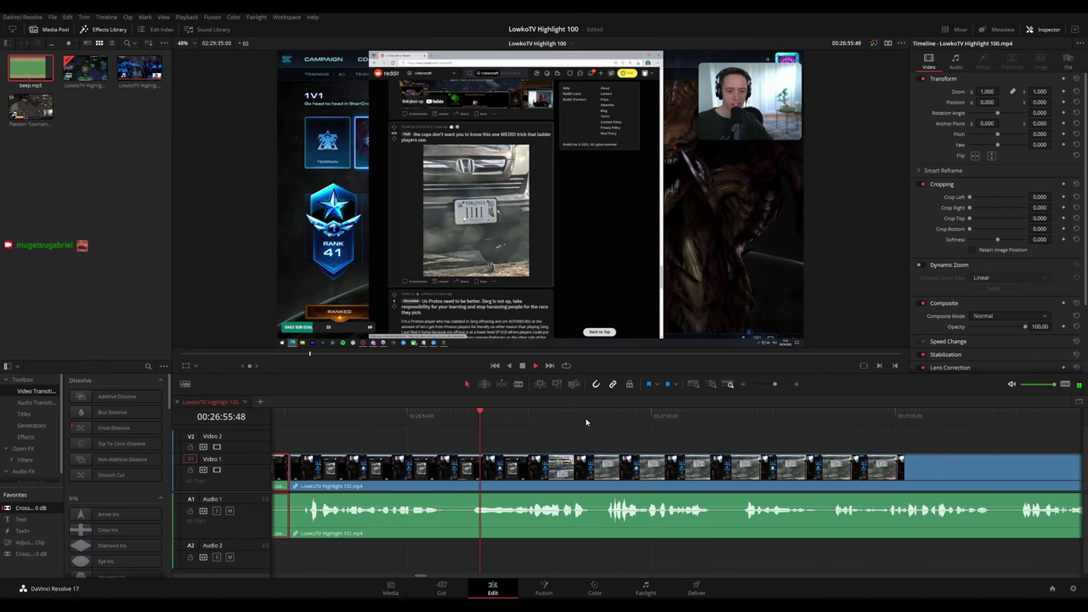
pyautogui.hscroll(2, 613, 431)
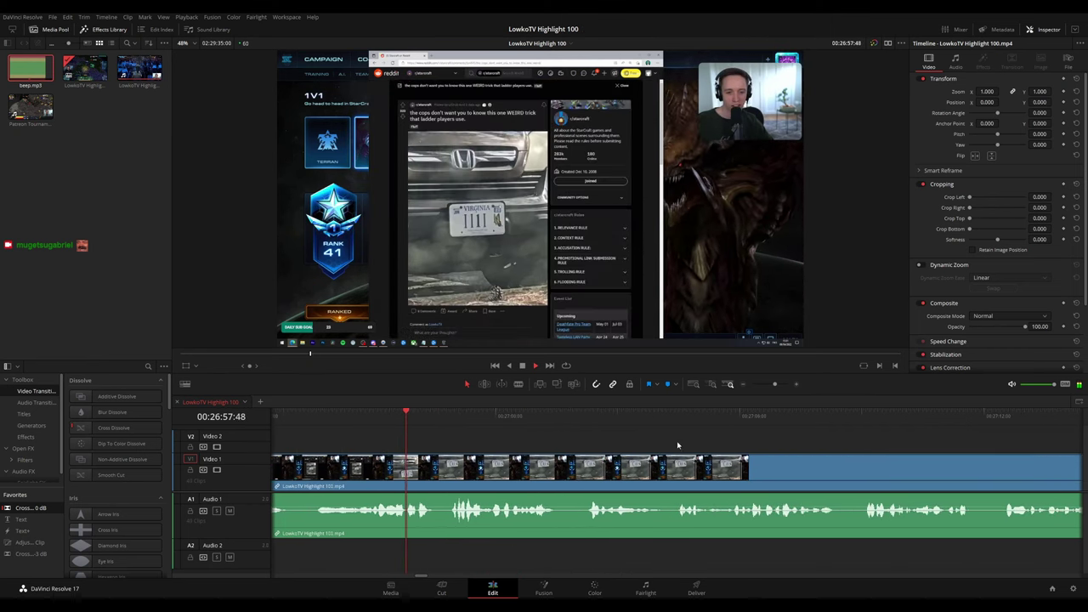
pyautogui.scroll(-5, 741, 439)
pyautogui.scroll(5, 741, 439)
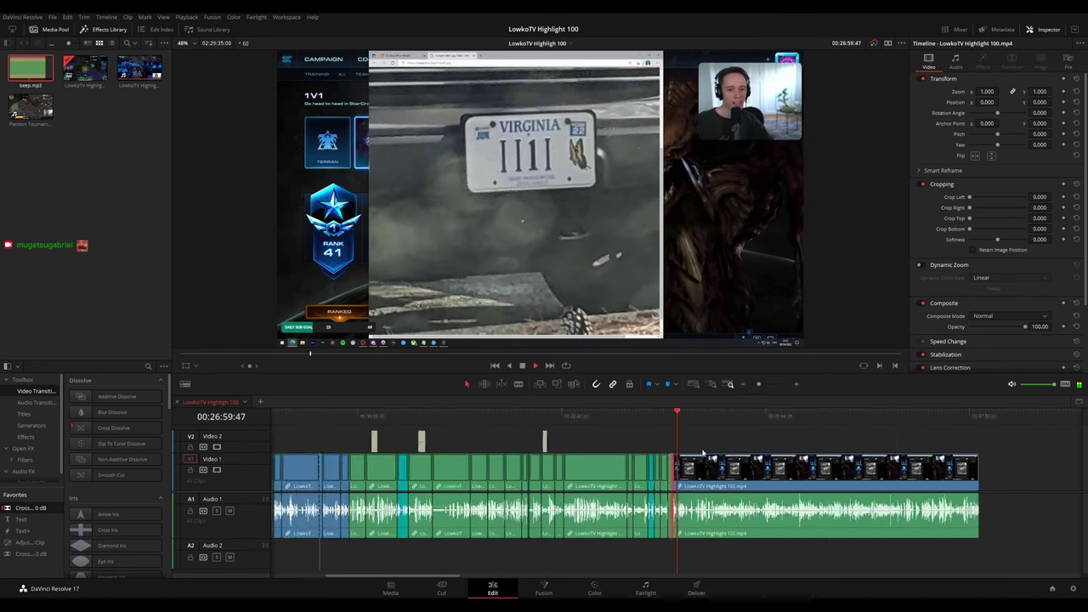
pyautogui.scroll(3, 761, 453)
pyautogui.moveTo(763, 450); pyautogui.dragTo(545, 425)
pyautogui.hscroll(3, 612, 431)
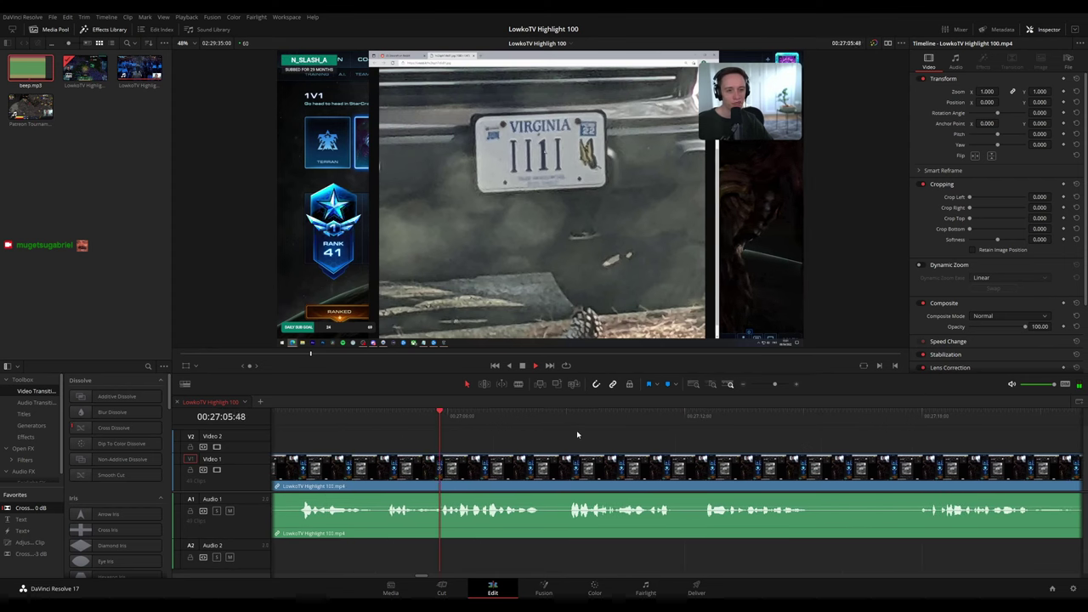
pyautogui.hscroll(3, 575, 434)
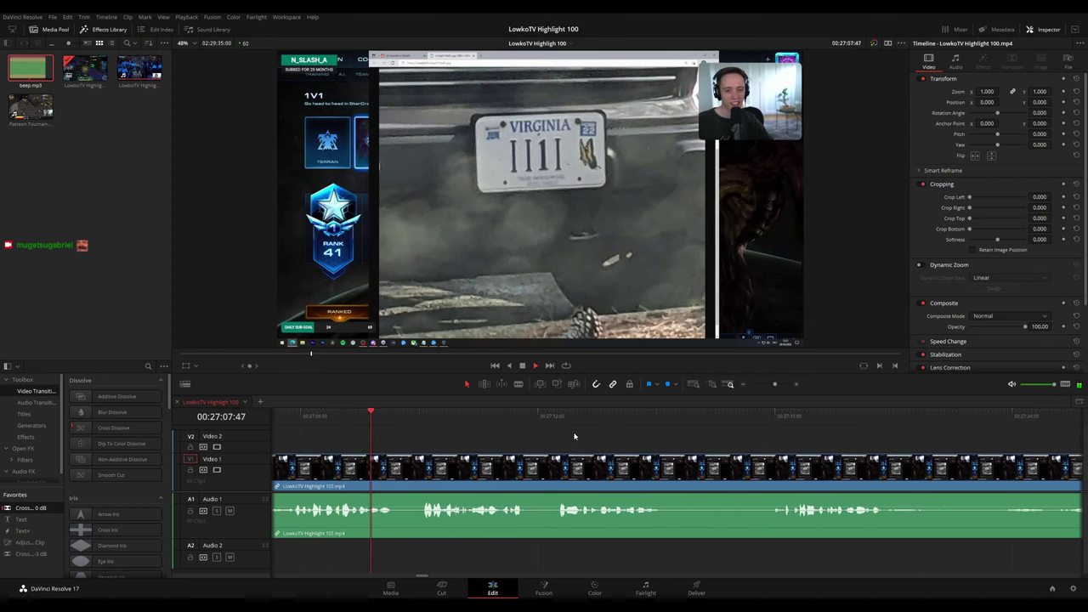
pyautogui.hscroll(3, 587, 438)
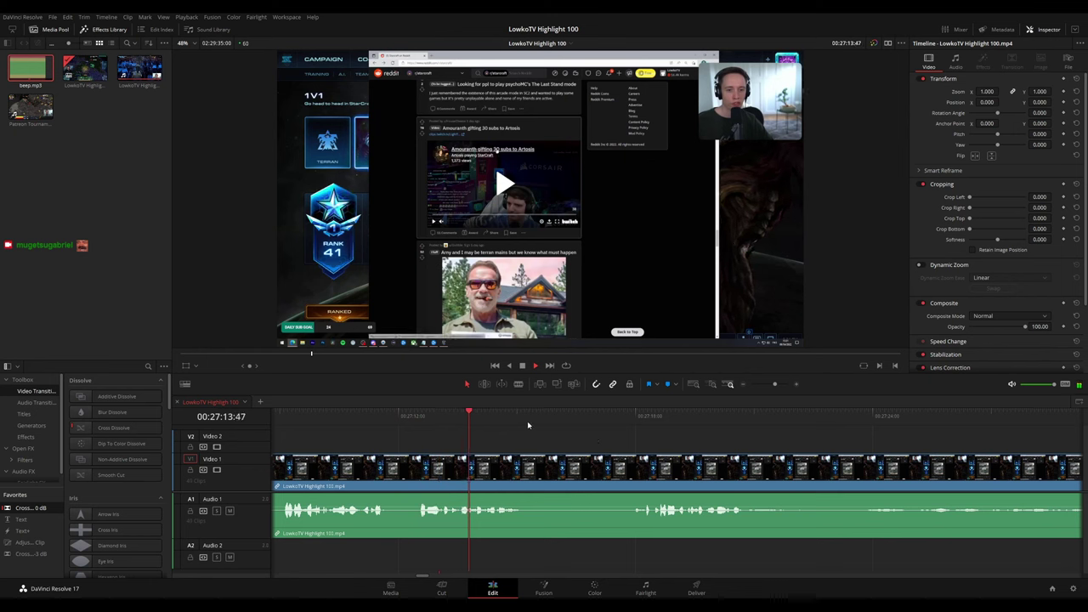
# Ripple-delete the piece of about 26 frames after 00:27:12:00 and color the license plate clip before the cut green
pyautogui.click(362, 418)
pyautogui.press('space')
pyautogui.press('b')
pyautogui.click(403, 470)
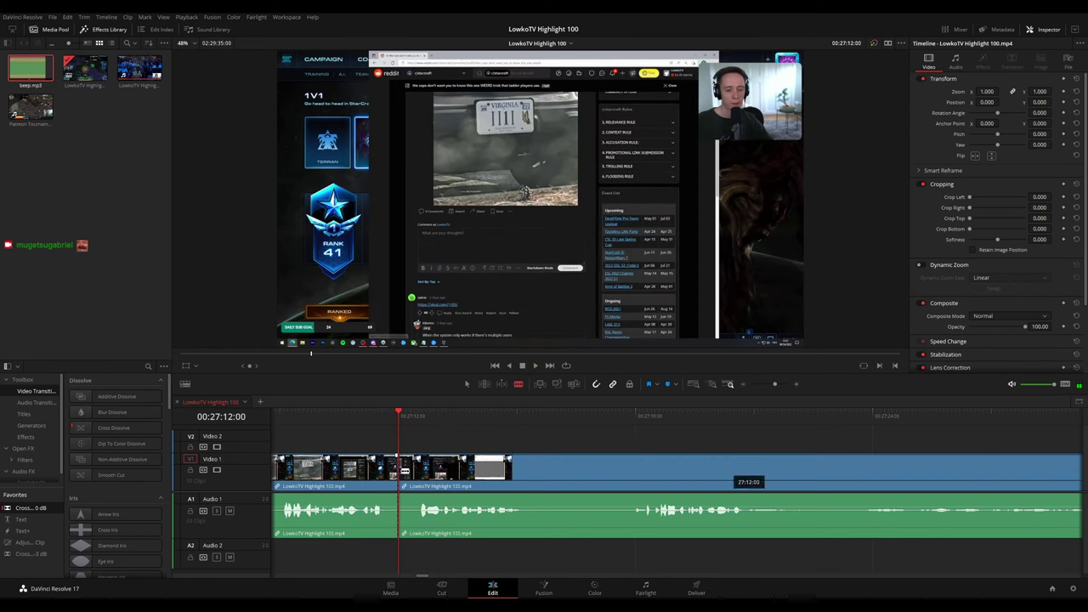
pyautogui.click(416, 471)
pyautogui.press('a')
pyautogui.click(408, 471)
pyautogui.press('Delete')
pyautogui.press('space')
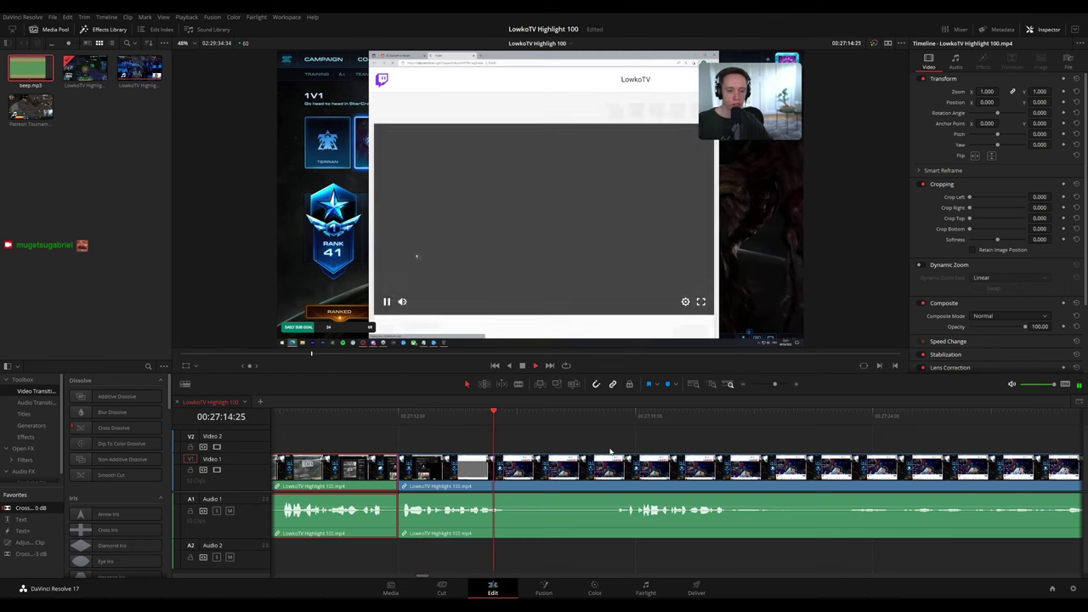
# Review the Twitch clip and the "buff protoss" post for pauses up to about 00:28:02
pyautogui.click(574, 417)
pyautogui.press('space')
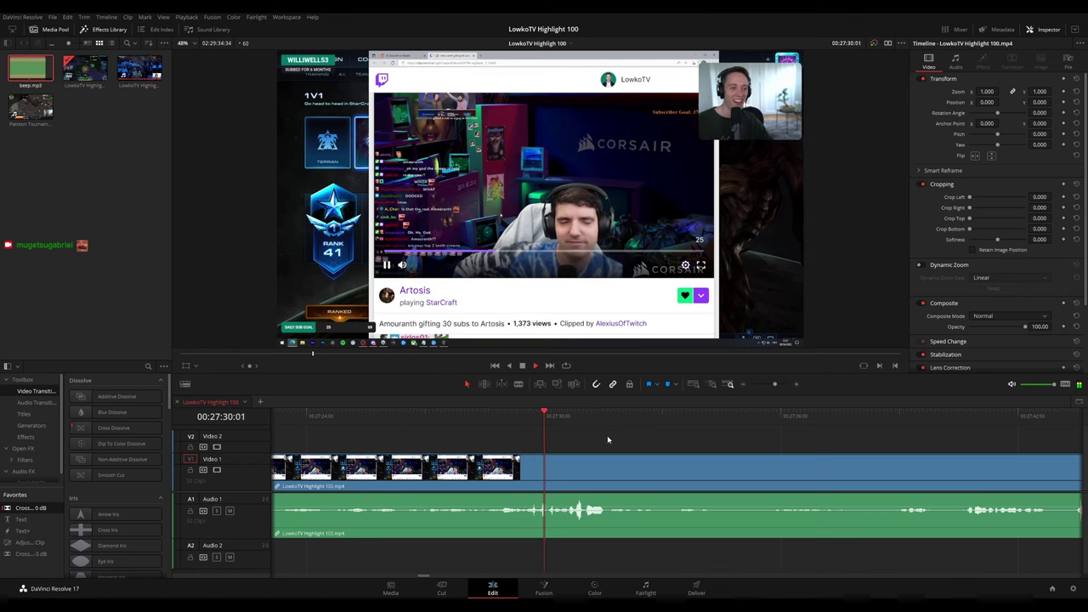
pyautogui.scroll(-3, 704, 455)
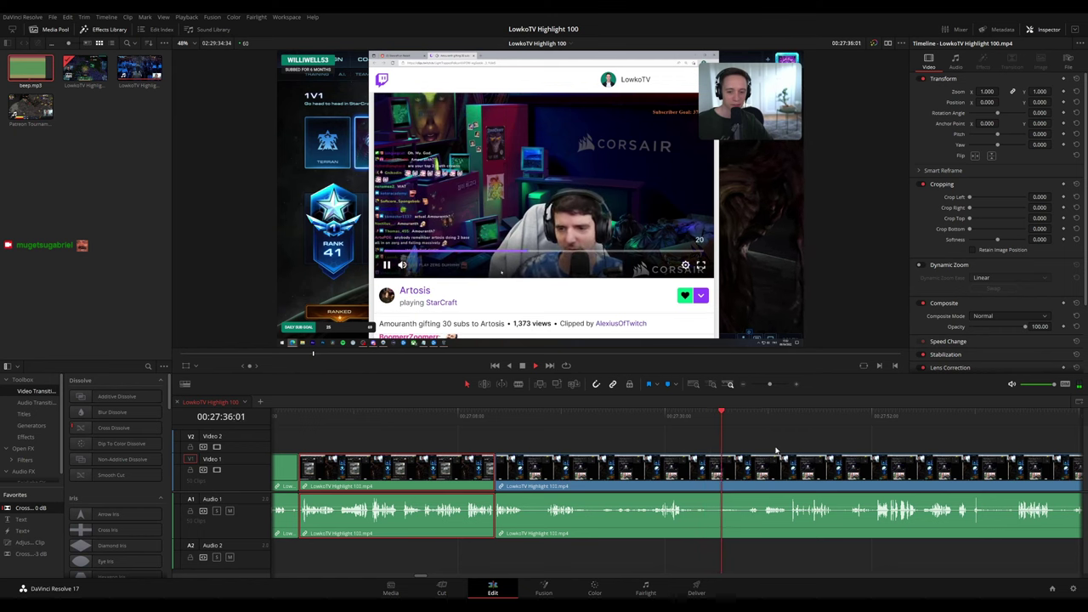
pyautogui.moveTo(732, 435); pyautogui.dragTo(470, 434)
pyautogui.hscroll(1, 406, 436)
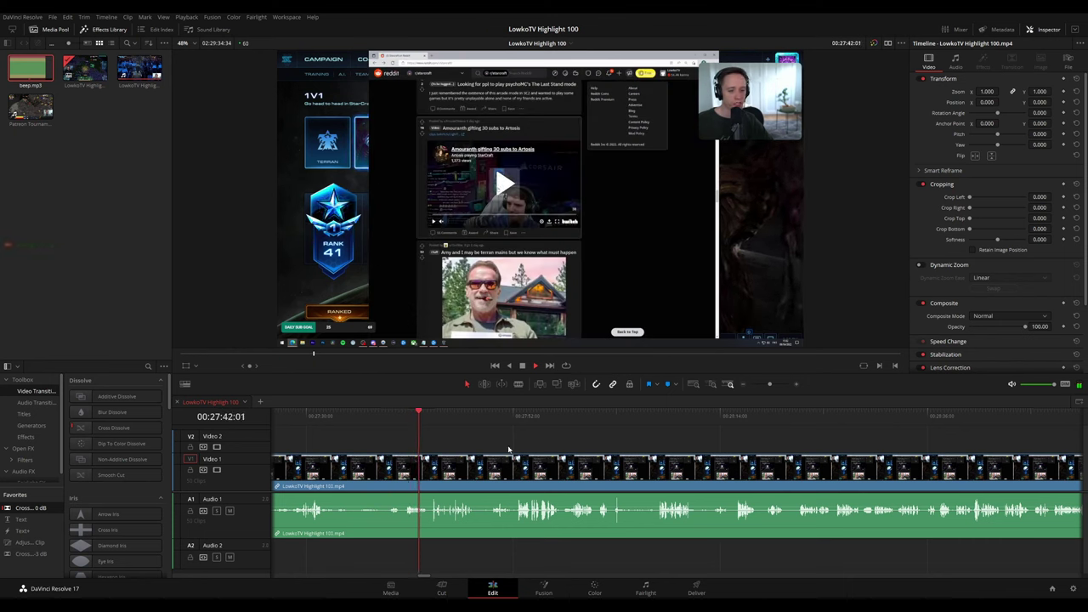
pyautogui.scroll(2, 613, 437)
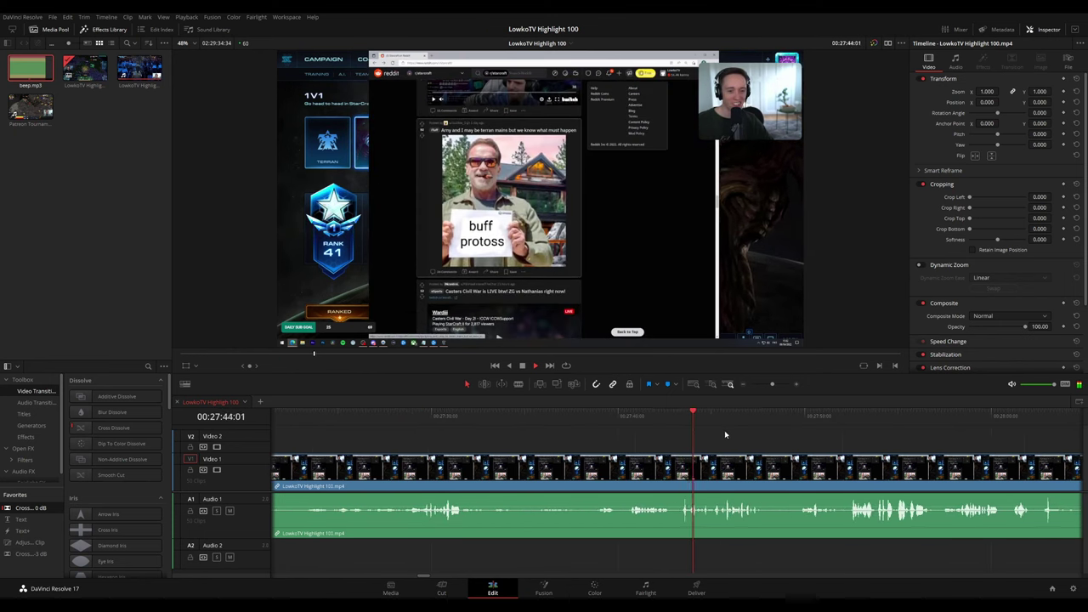
pyautogui.moveTo(776, 433); pyautogui.dragTo(521, 414)
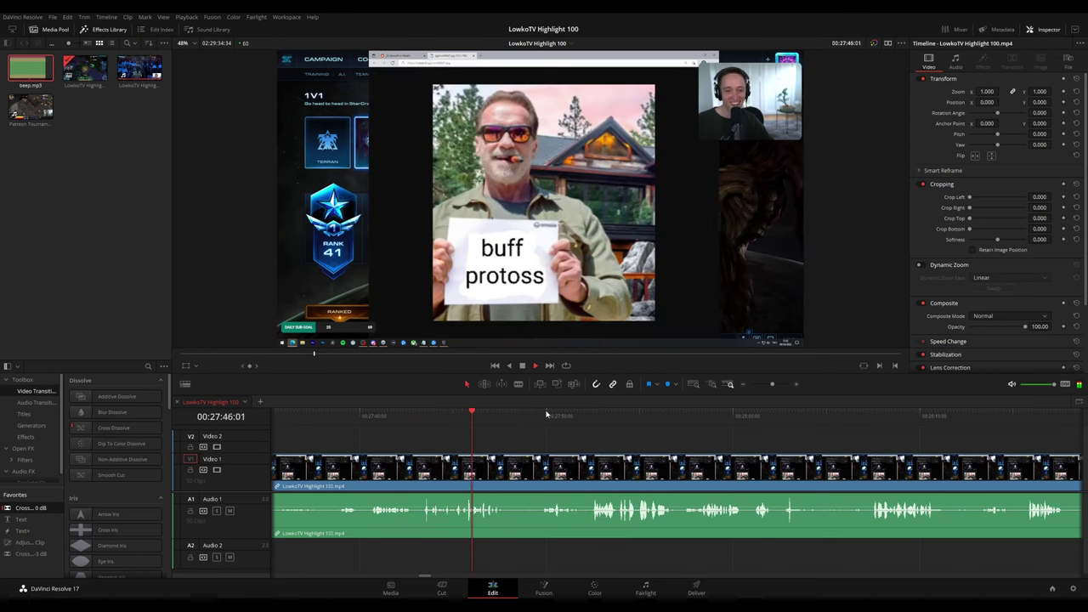
pyautogui.hscroll(4, 434, 411)
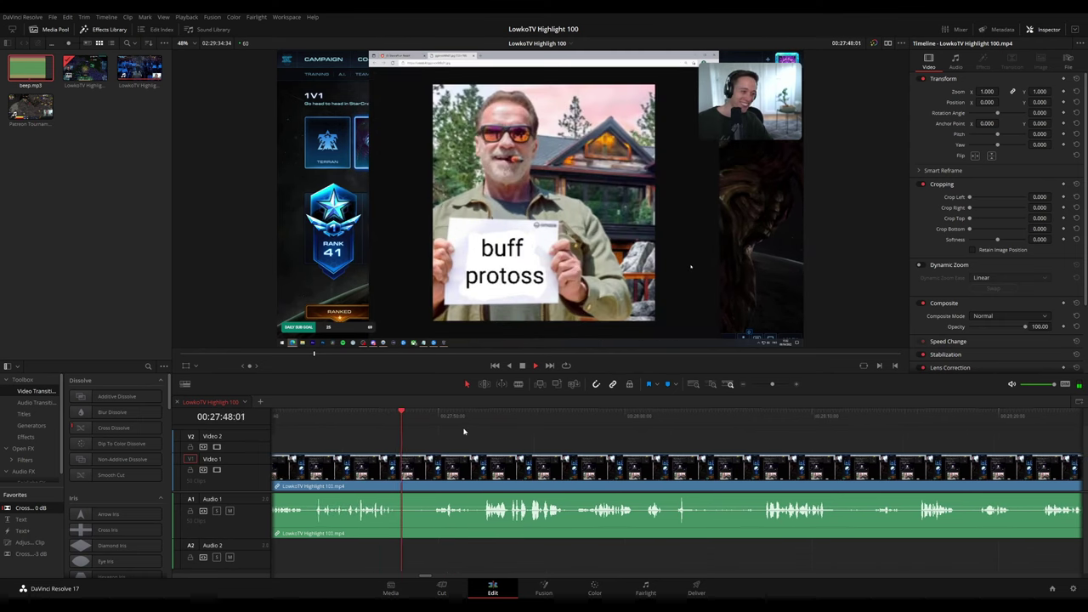
pyautogui.click(497, 454)
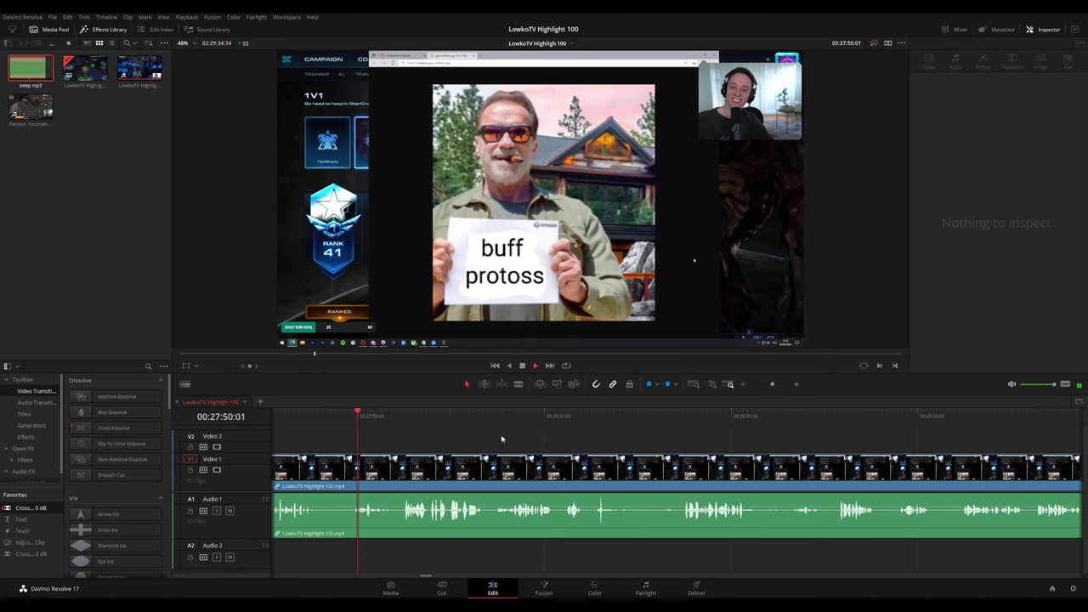
pyautogui.hscroll(2, 499, 451)
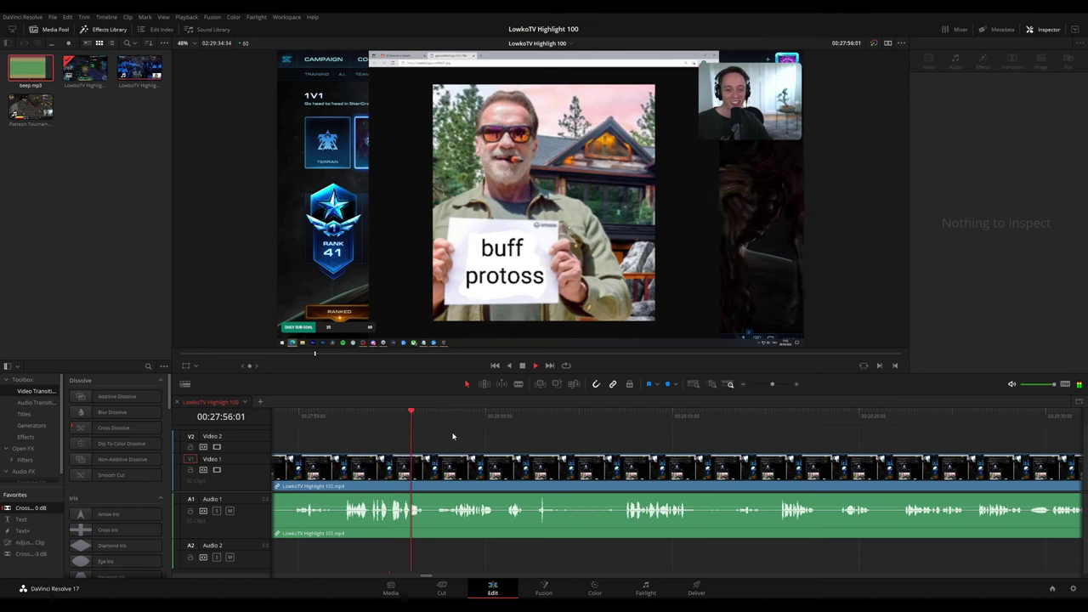
pyautogui.hscroll(3, 424, 434)
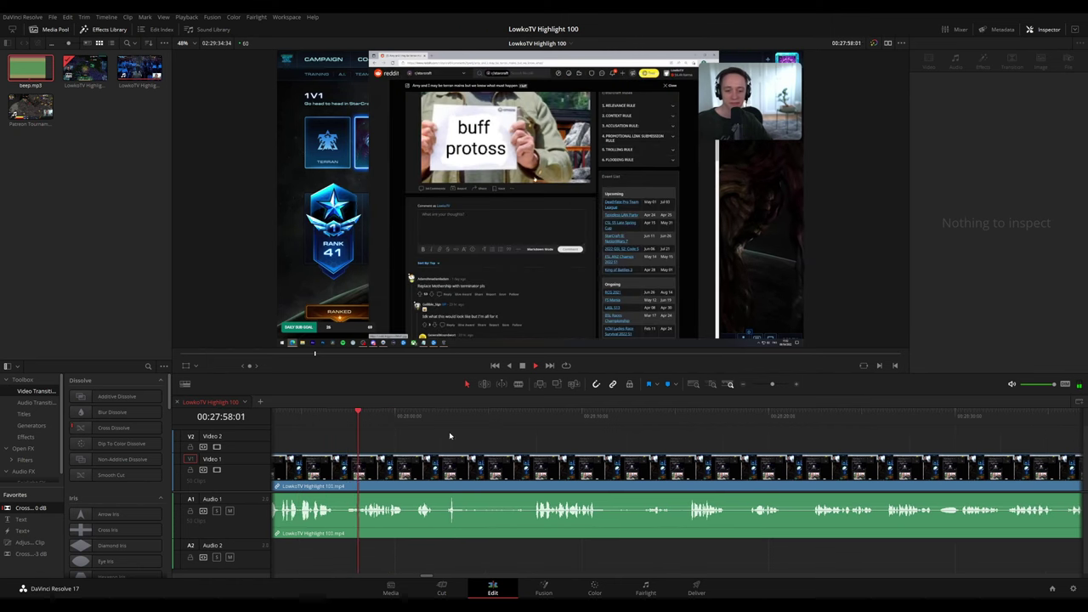
pyautogui.scroll(3, 510, 446)
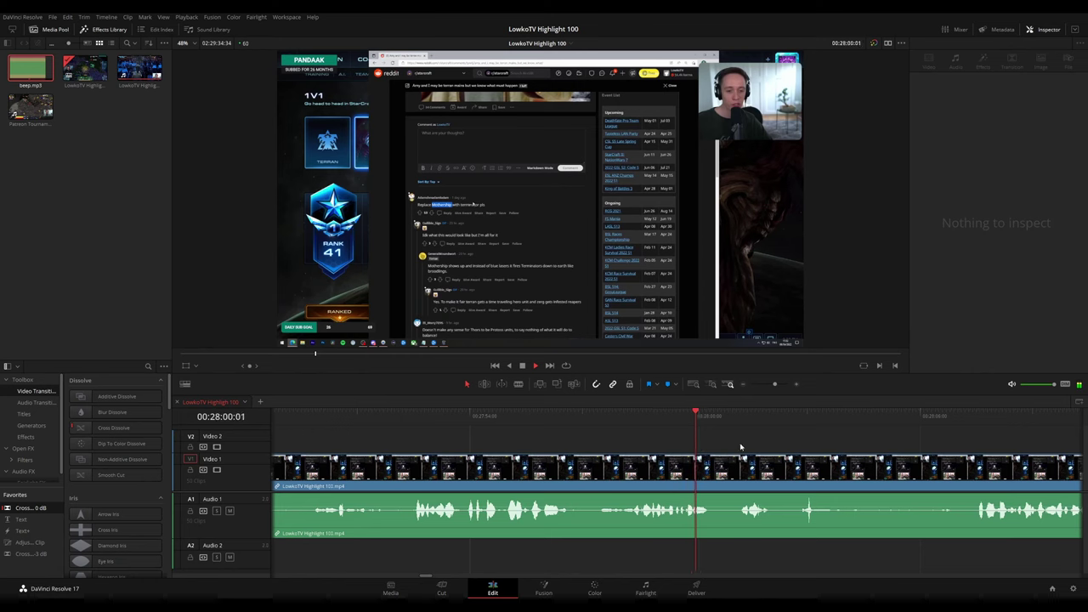
pyautogui.moveTo(741, 447); pyautogui.dragTo(444, 423)
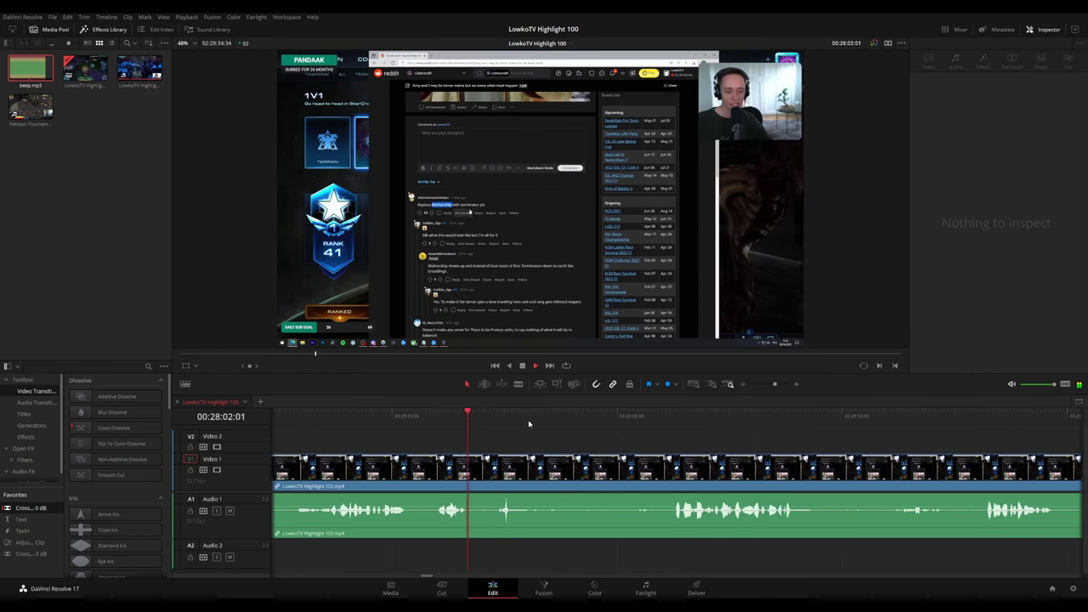
# Ripple-delete the pause of about 16 frames after 00:28:02:20 at the end of the Reddit comment scene
pyautogui.click(449, 416)
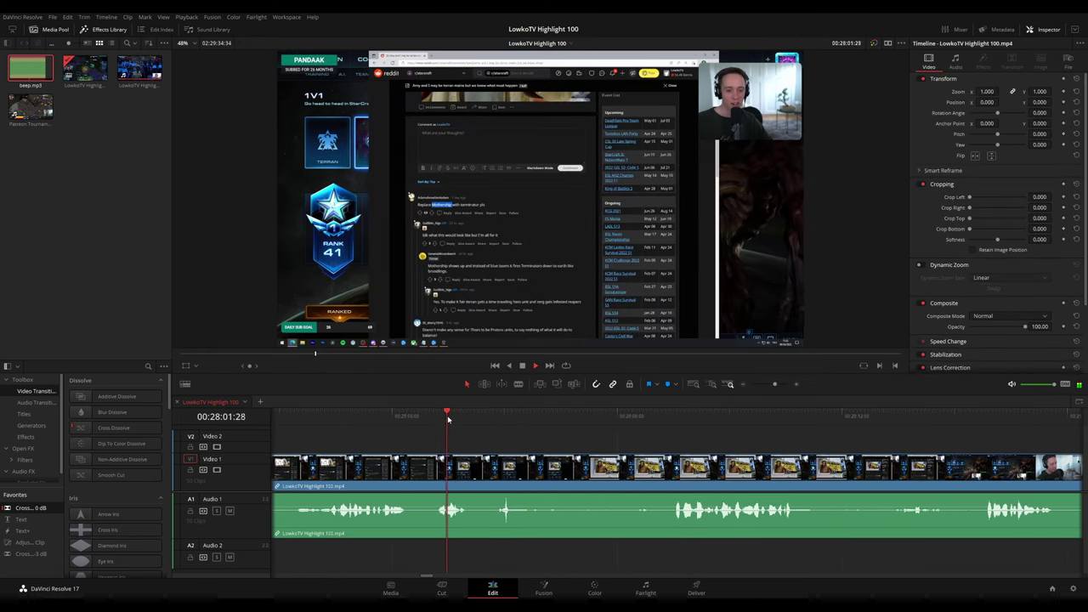
pyautogui.press('space')
pyautogui.press('b')
pyautogui.click(480, 471)
pyautogui.click(491, 474)
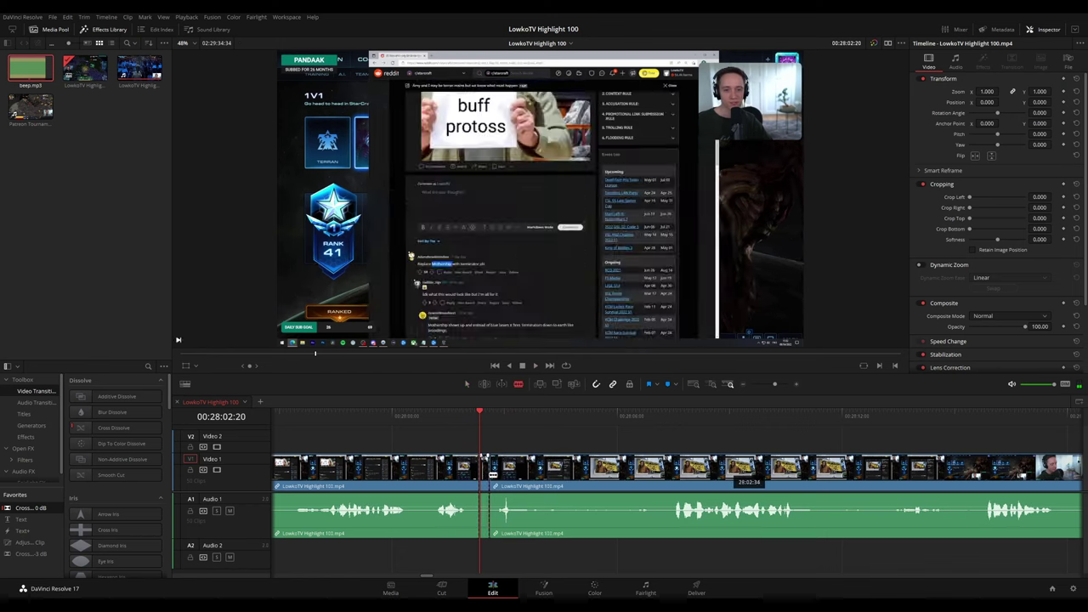
pyautogui.press('a')
pyautogui.click(484, 477)
pyautogui.press('Delete')
pyautogui.press('space')
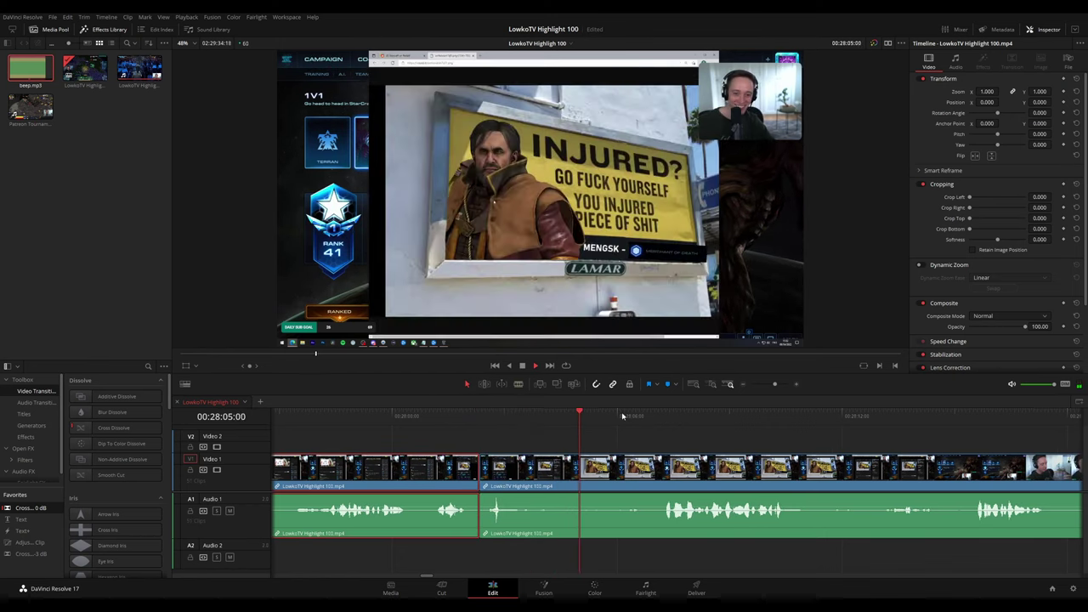
# Ripple-delete the piece of about 25 frames after 00:28:14:52 at the end of the billboard scene and color the clip before the cut green
pyautogui.moveTo(754, 440); pyautogui.dragTo(522, 418)
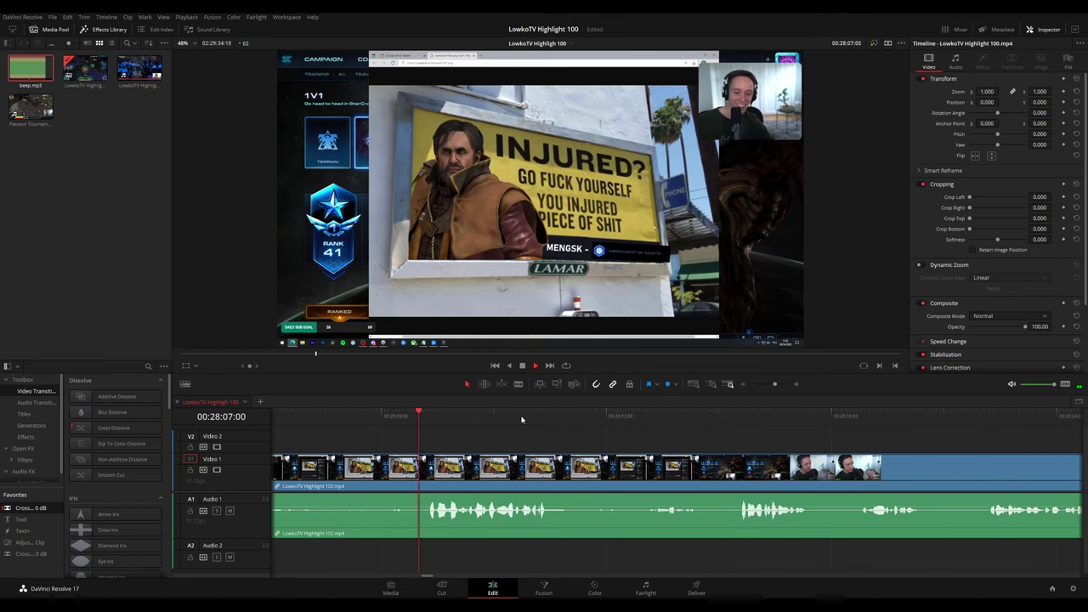
pyautogui.moveTo(668, 432); pyautogui.dragTo(557, 438)
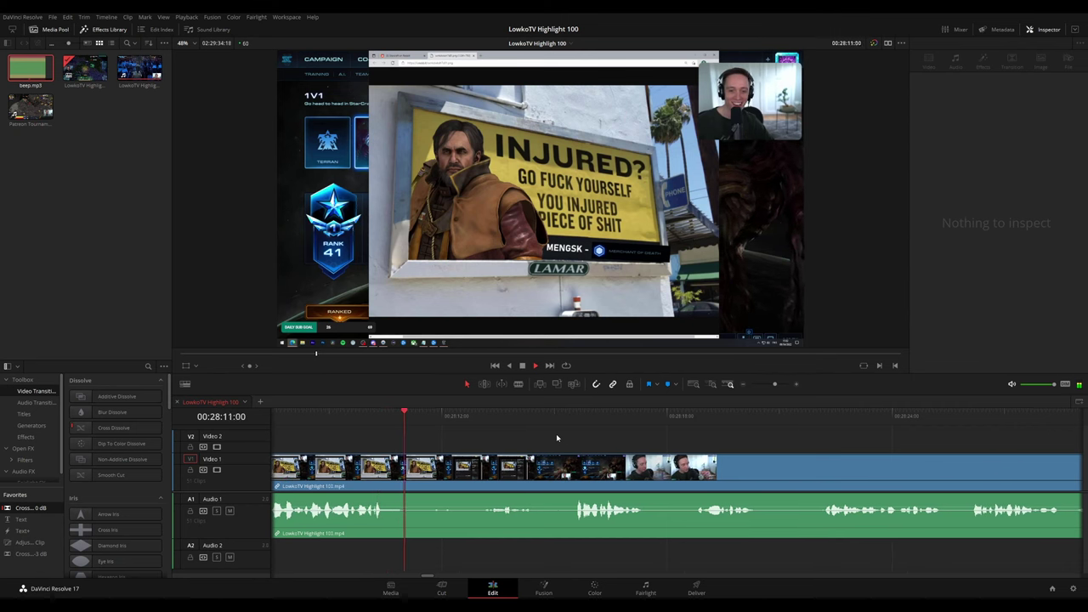
pyautogui.click(487, 421)
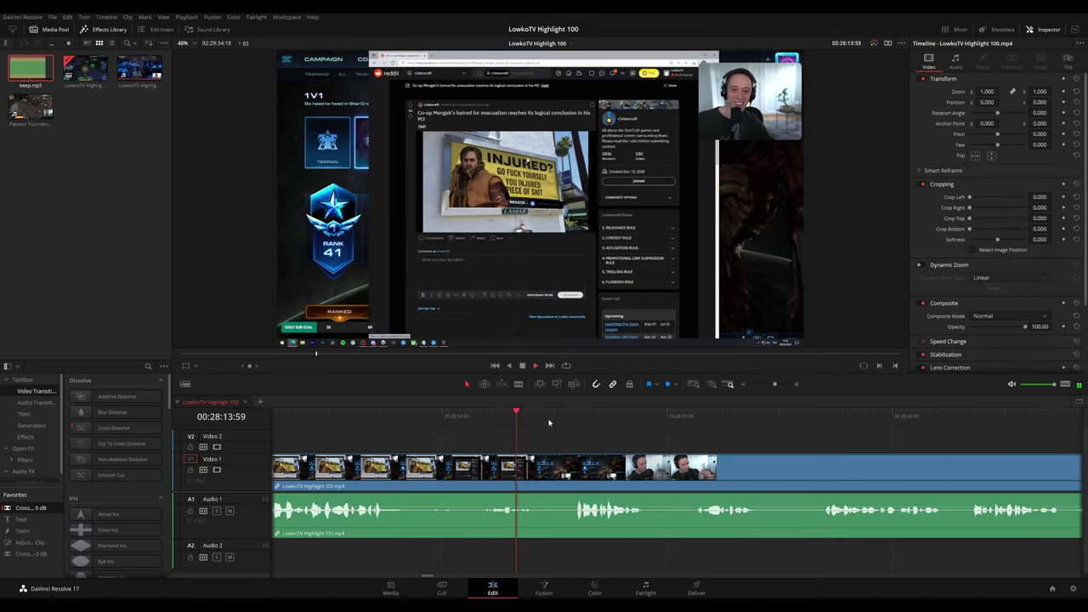
pyautogui.click(525, 425)
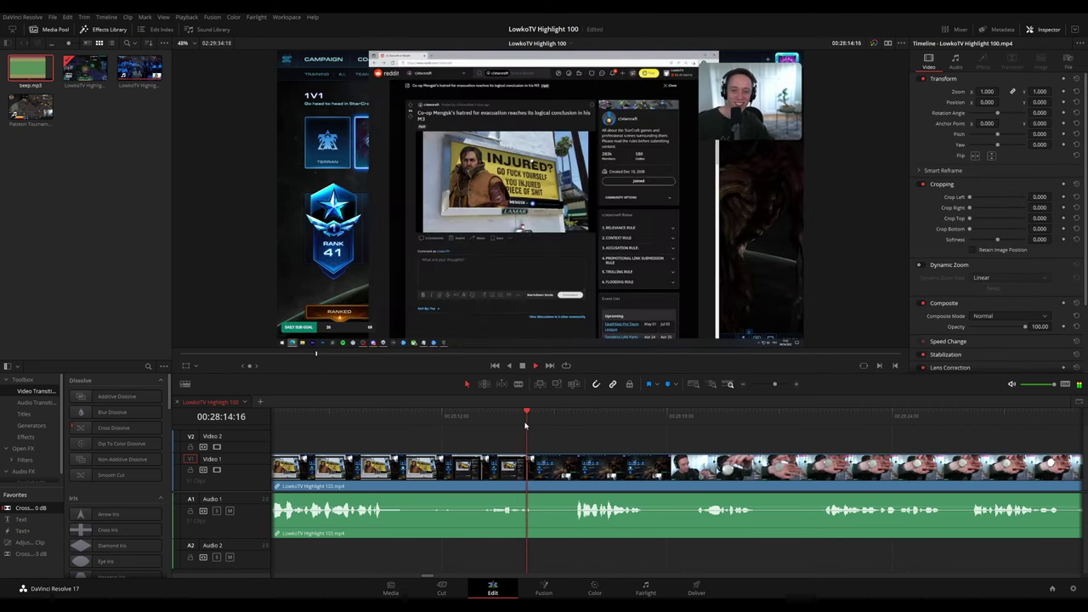
pyautogui.hotkey('ctrl', 'b')
pyautogui.hotkey('ctrl', 'b')
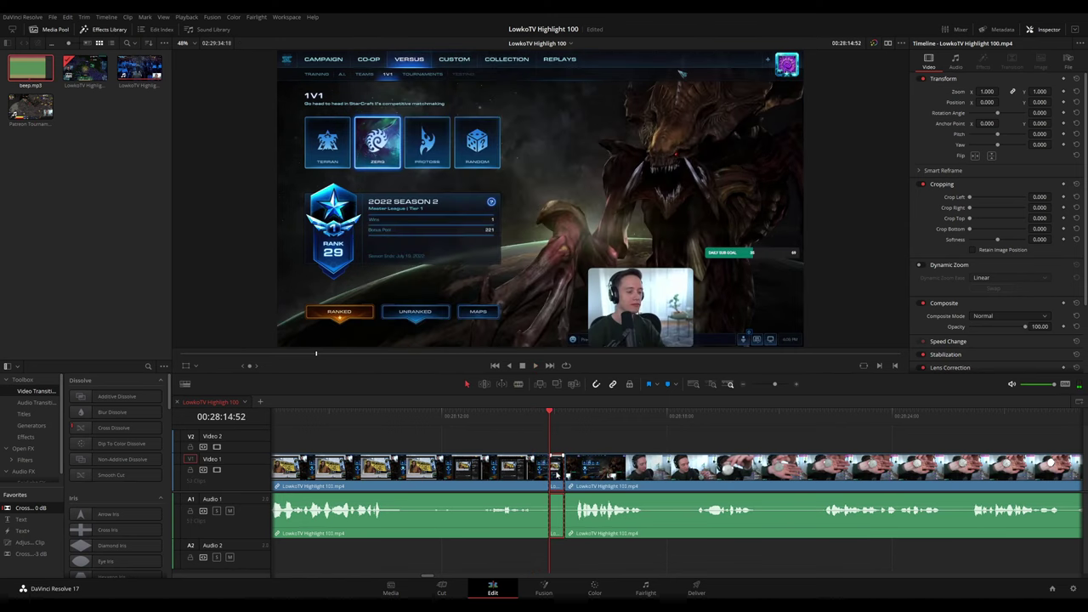
pyautogui.press('Delete')
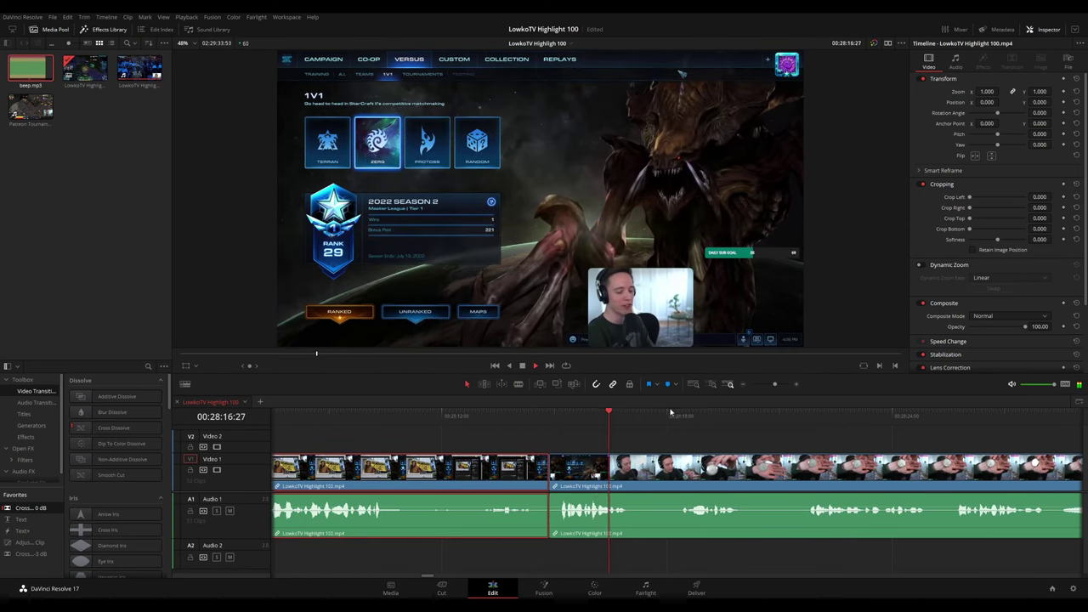
pyautogui.press('g')
# Play through the pocket watch scene and check its audio waveform for pauses up to about 00:28:48
pyautogui.scroll(-10, 700, 442)
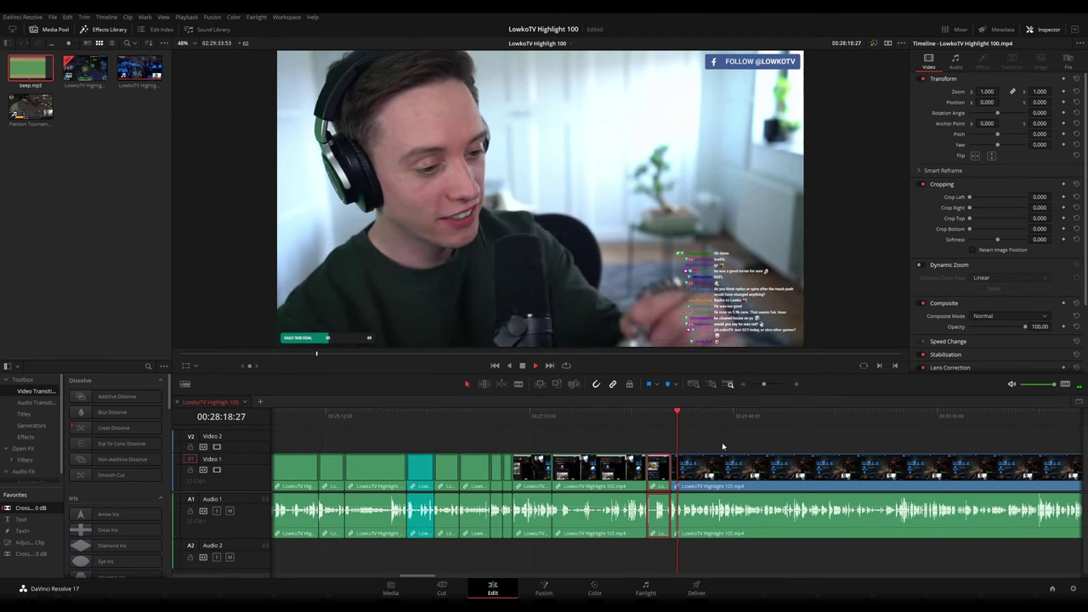
pyautogui.scroll(4, 727, 441)
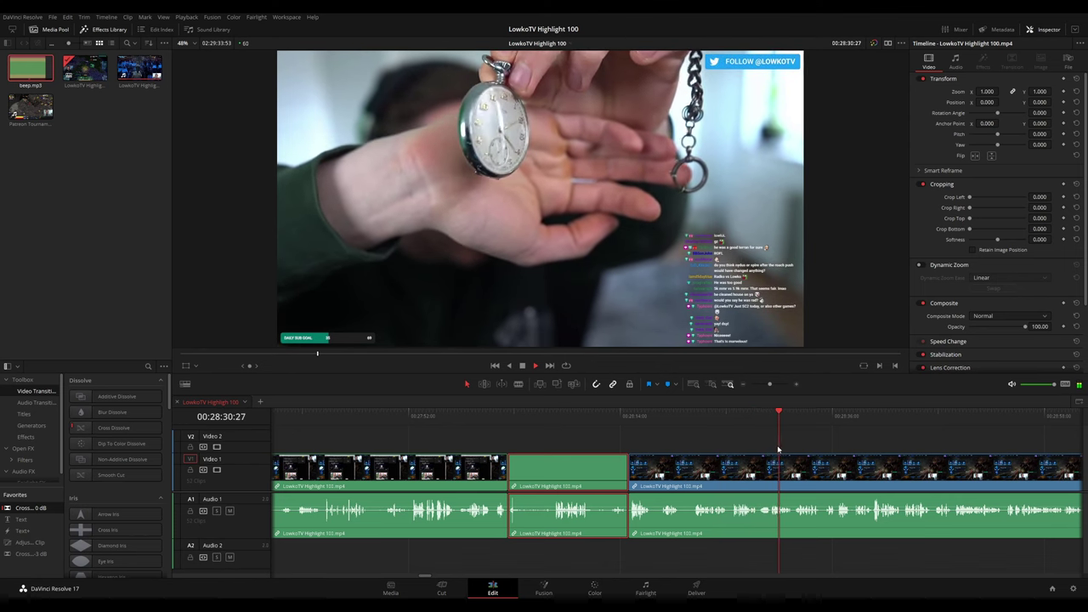
pyautogui.moveTo(886, 444); pyautogui.dragTo(678, 440)
pyautogui.scroll(2, 764, 440)
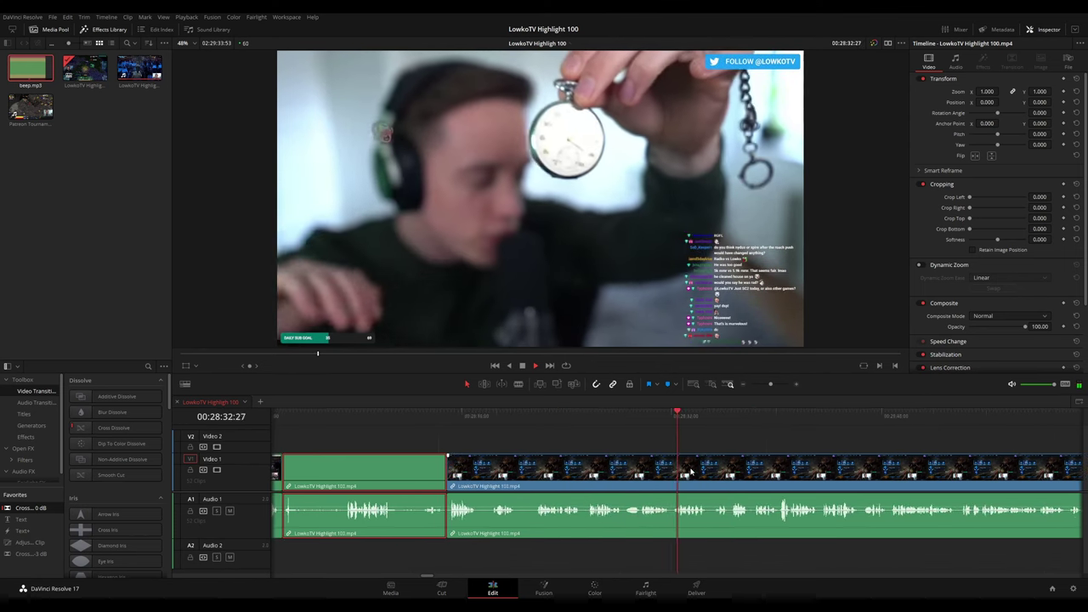
pyautogui.click(763, 441)
pyautogui.hscroll(3, 748, 451)
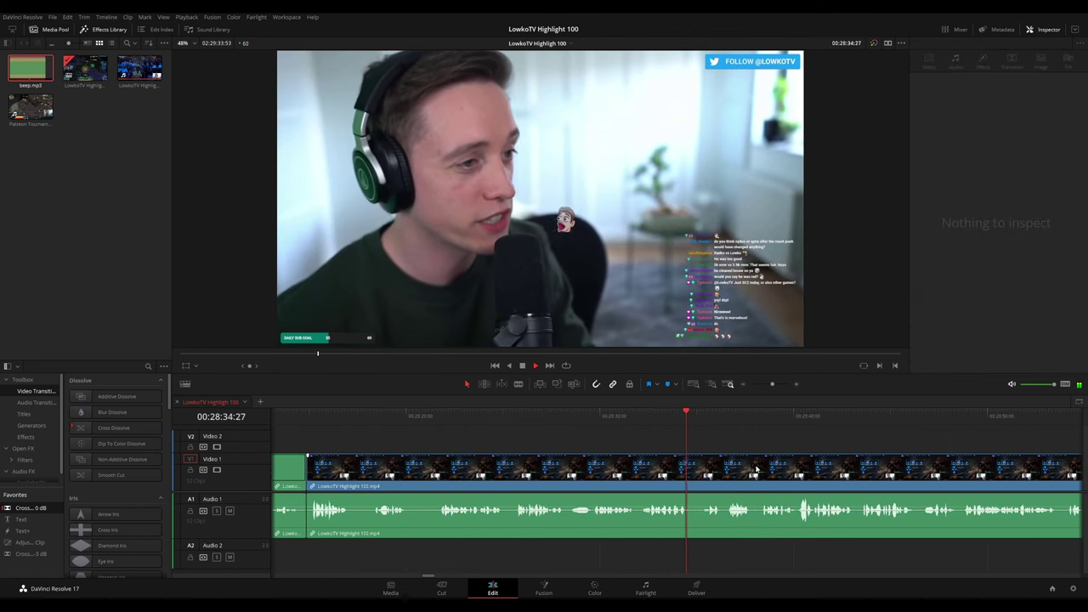
pyautogui.hscroll(2, 727, 460)
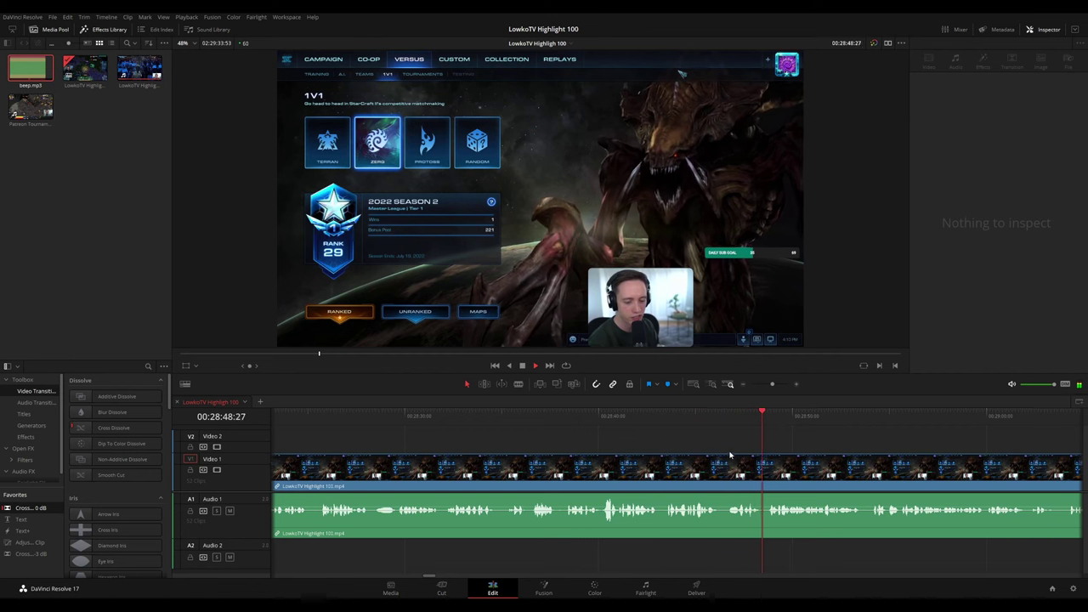
pyautogui.click(716, 419)
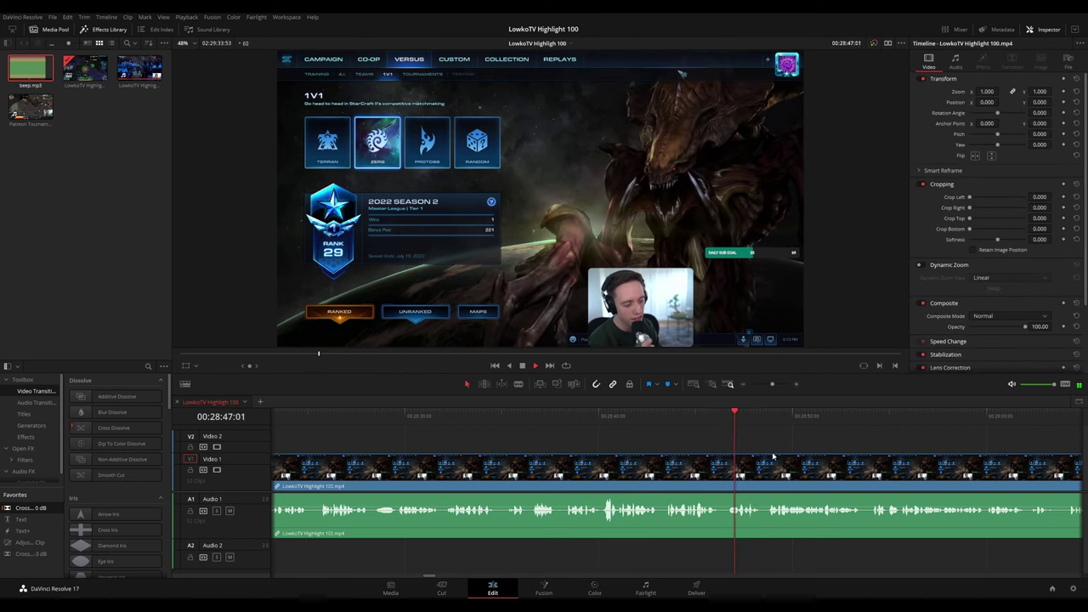
# Ripple-delete the piece of about 51 frames after 00:28:46:22 in the game menu scene
pyautogui.scroll(3, 717, 421)
pyautogui.press('space')
pyautogui.click(541, 415)
pyautogui.moveTo(538, 417); pyautogui.dragTo(535, 417)
pyautogui.press('space')
pyautogui.press('space')
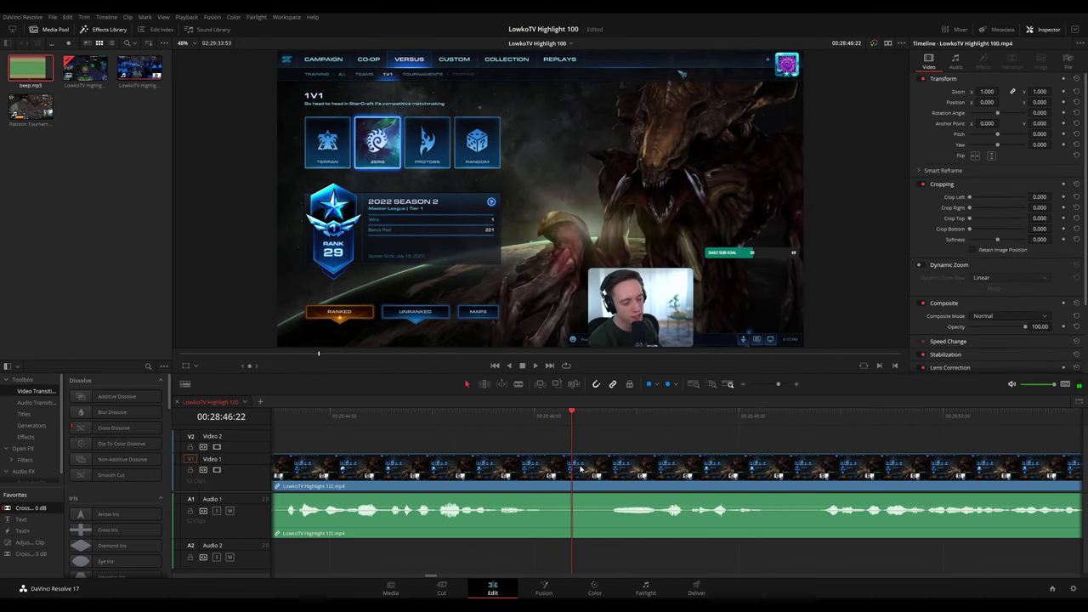
pyautogui.press('b')
pyautogui.click(574, 469)
pyautogui.click(661, 470)
pyautogui.press('a')
pyautogui.click(633, 472)
pyautogui.press('Delete')
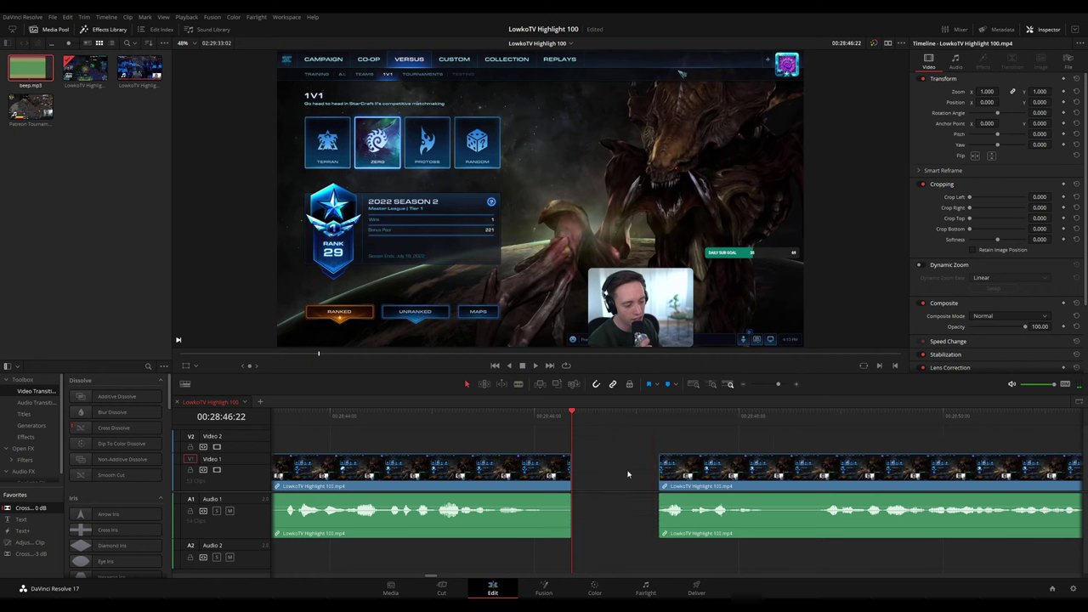
# Play back the new cut from about 00:28:45:29 and color the clip before it green
pyautogui.press('space')
pyautogui.click(480, 417)
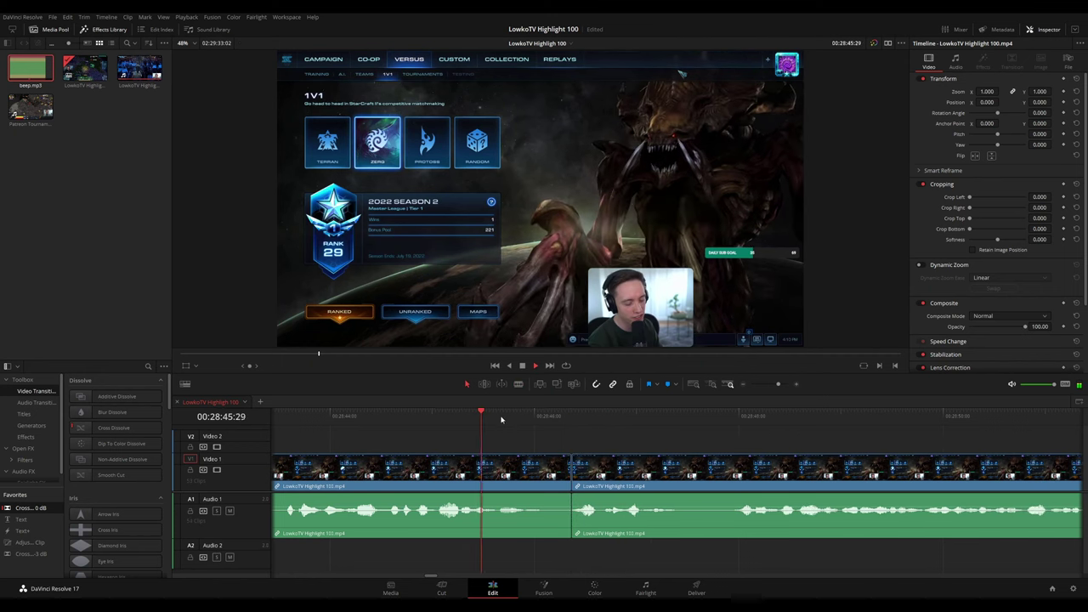
pyautogui.click(548, 466)
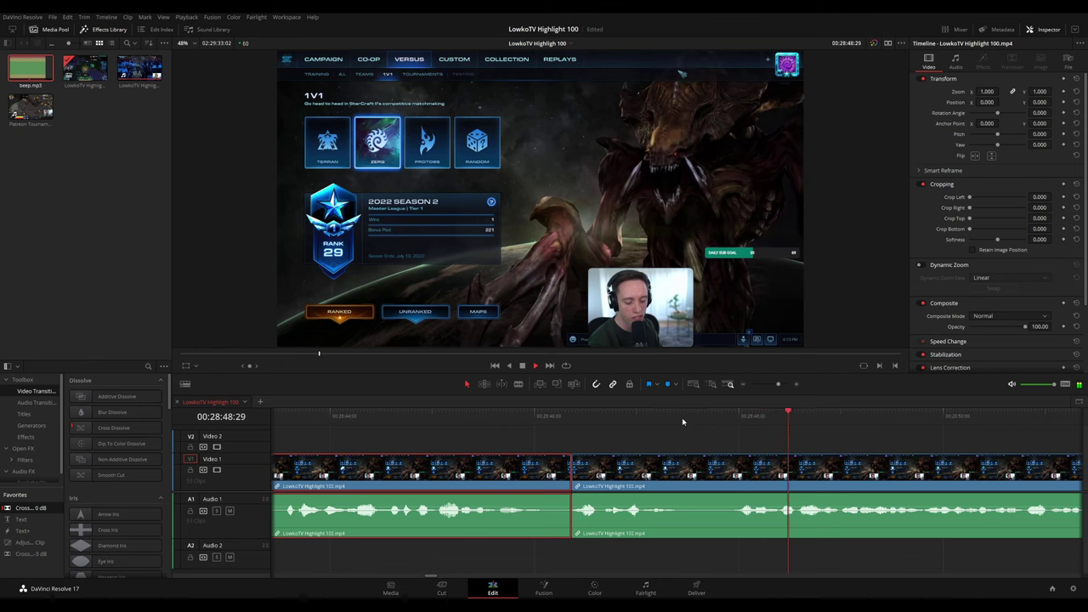
# Review the game menu scene and its audio waveform for pauses up to about 00:29:50
pyautogui.click(715, 438)
pyautogui.scroll(-6, 745, 446)
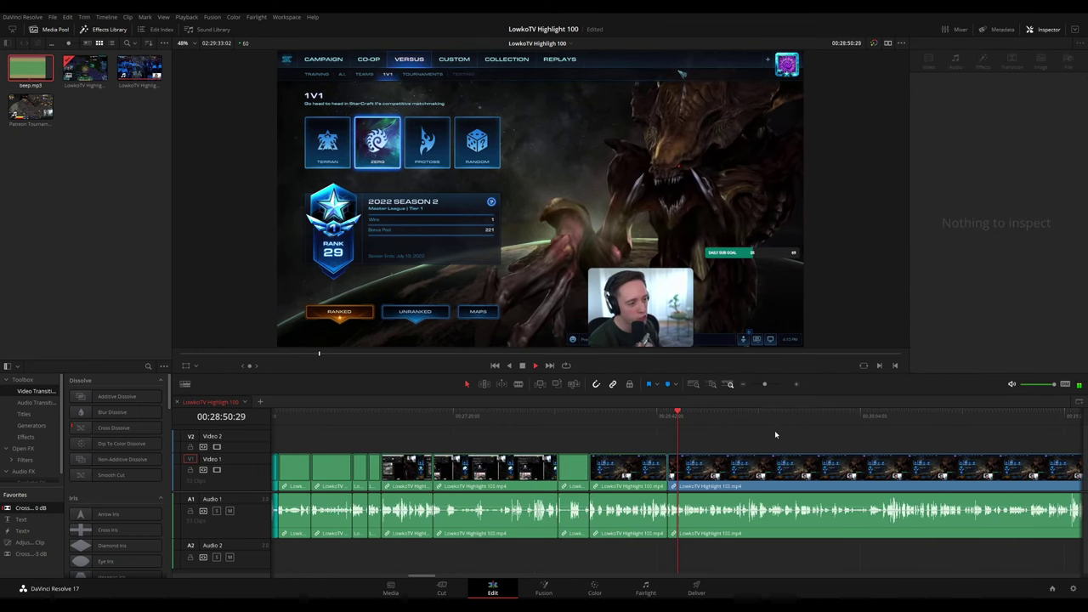
pyautogui.scroll(3, 734, 450)
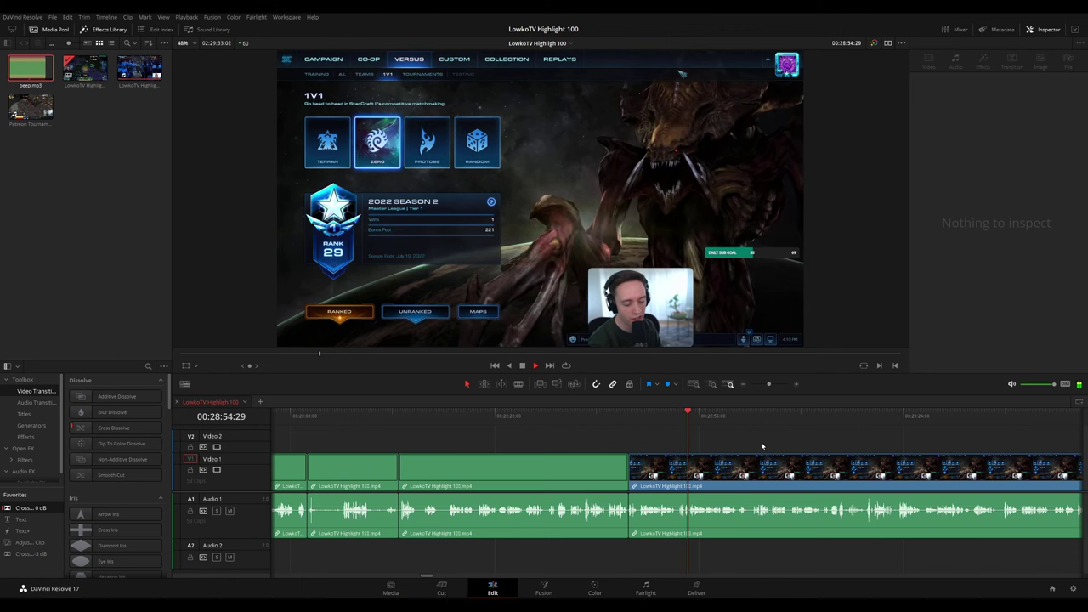
pyautogui.hscroll(3, 533, 432)
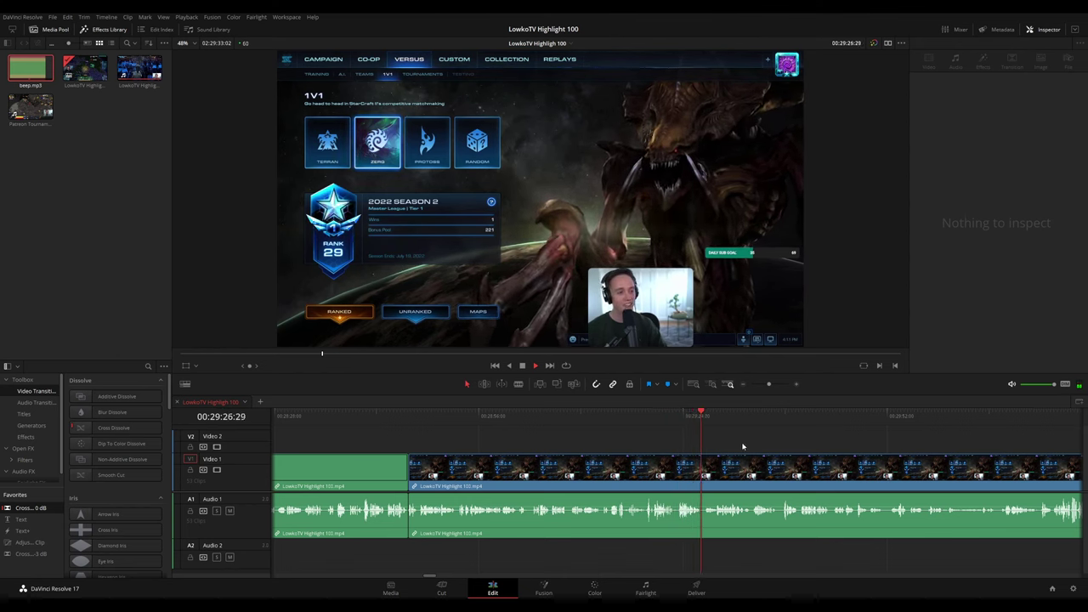
pyautogui.scroll(4, 764, 453)
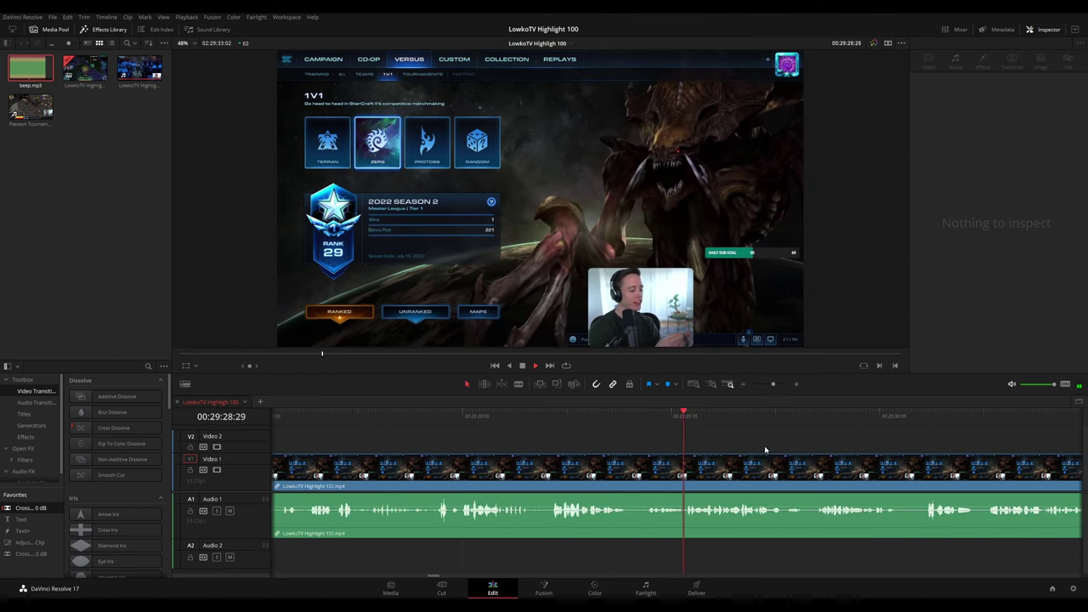
pyautogui.moveTo(796, 444); pyautogui.dragTo(602, 421)
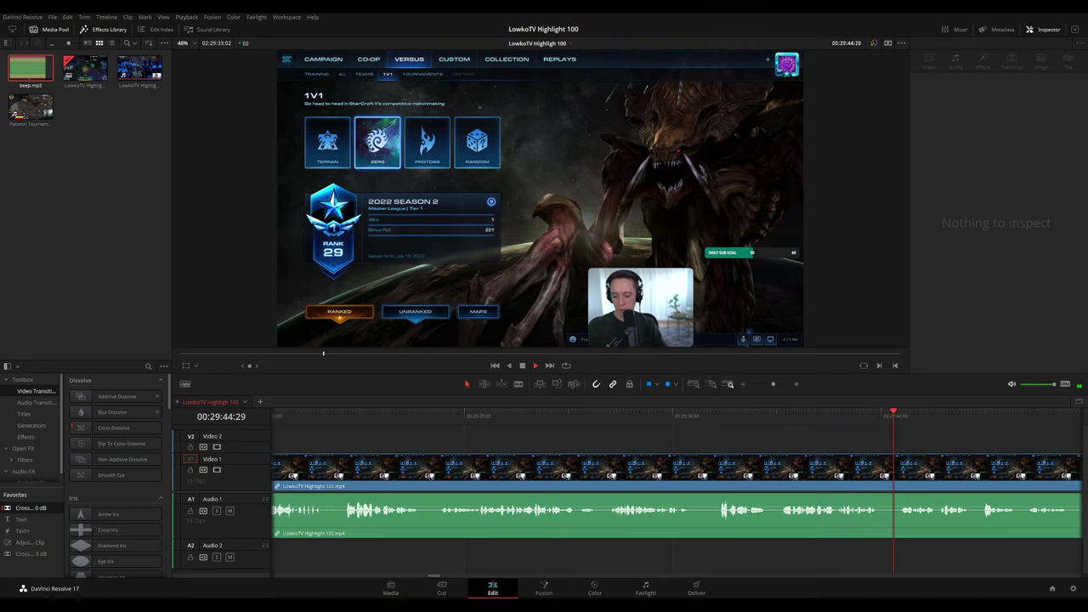
pyautogui.hscroll(4, 489, 395)
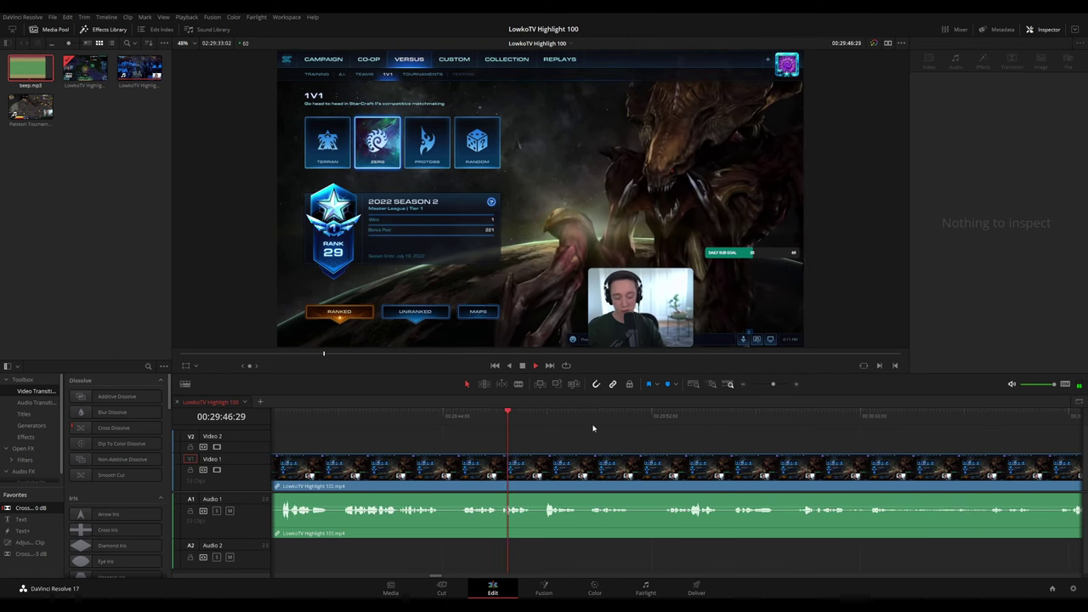
pyautogui.hscroll(2, 611, 442)
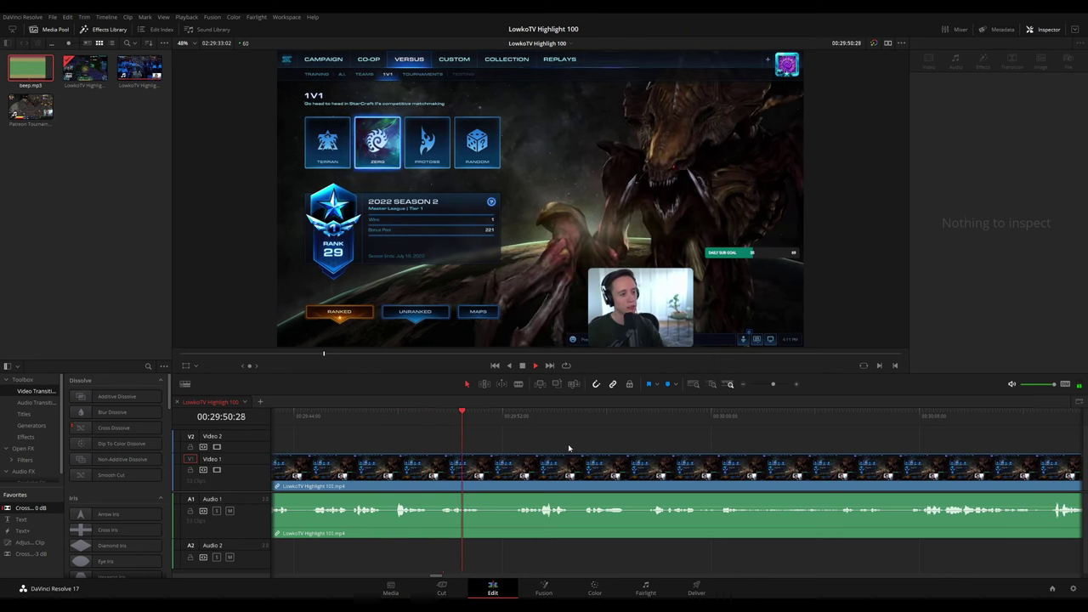
# Ripple-delete the pause of about 65 frames after 00:29:51:23 and color the clip before the cut green
pyautogui.press('space')
pyautogui.press('b')
pyautogui.click(488, 467)
pyautogui.click(514, 472)
pyautogui.press('a')
pyautogui.click(505, 477)
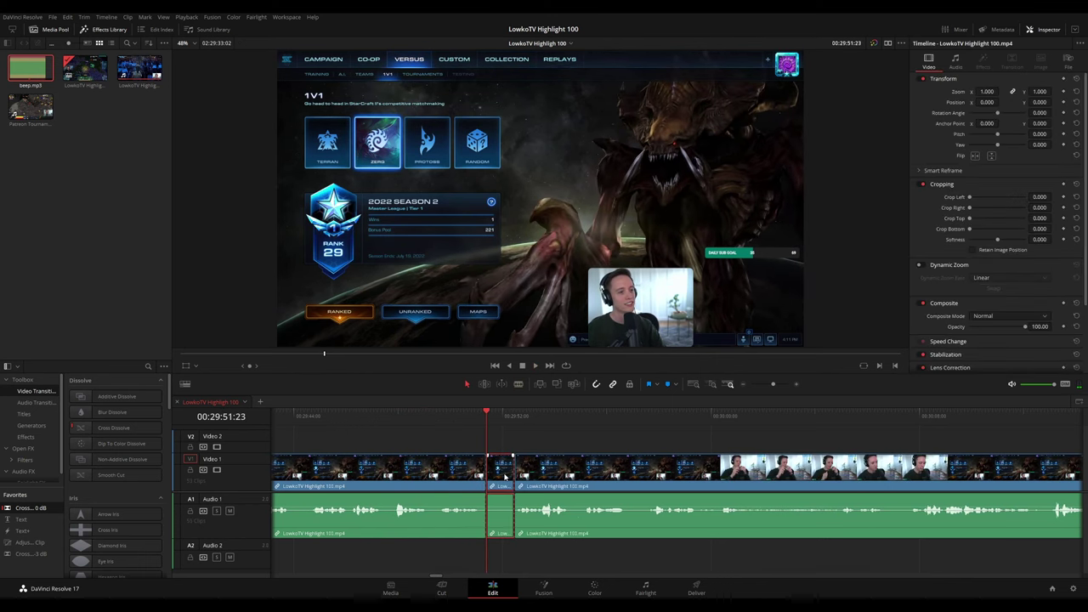
pyautogui.press('Delete')
pyautogui.press('space')
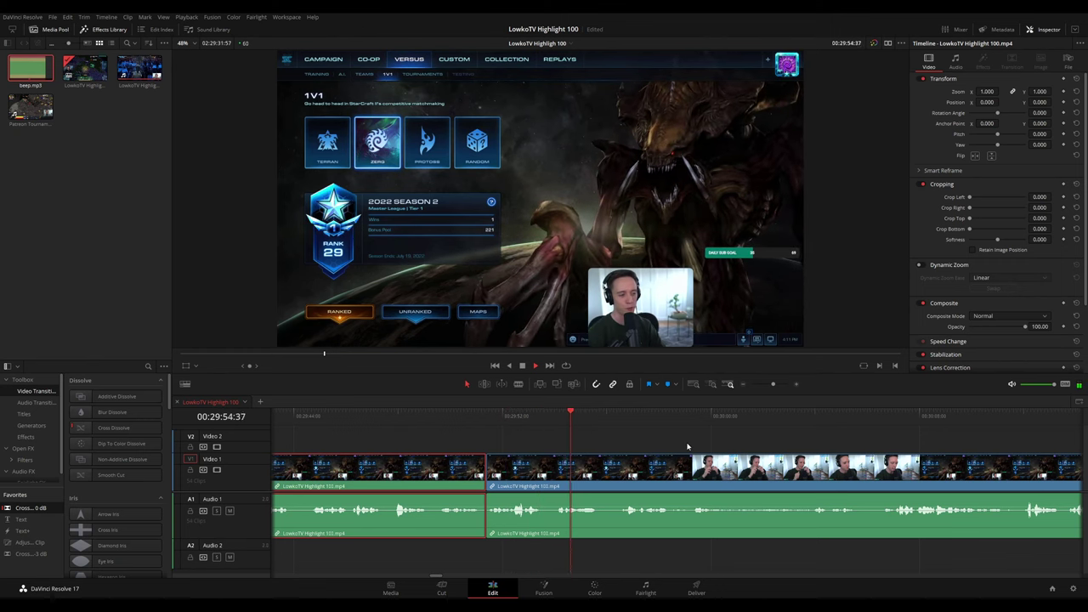
# Review the webcam close-up and the following game menu scene for pauses up to about 00:30:27
pyautogui.hscroll(3, 584, 431)
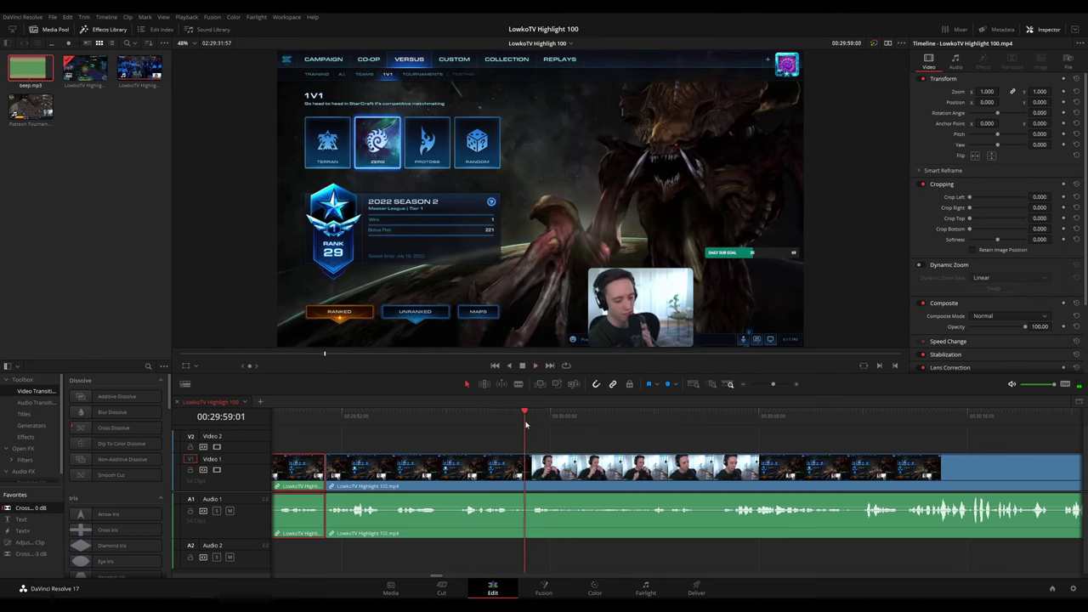
pyautogui.click(634, 447)
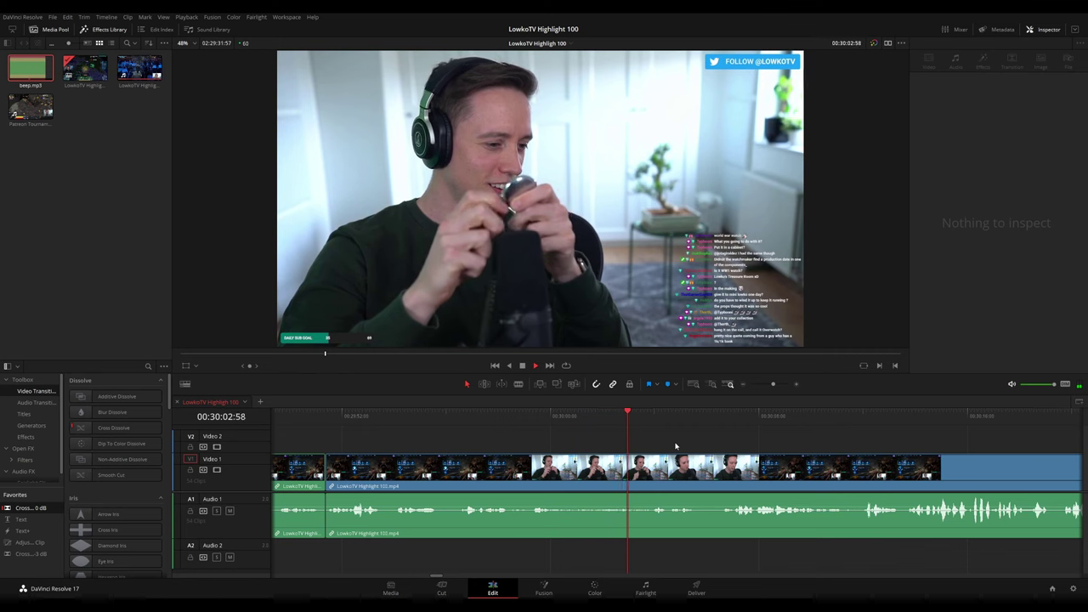
pyautogui.hscroll(3, 580, 444)
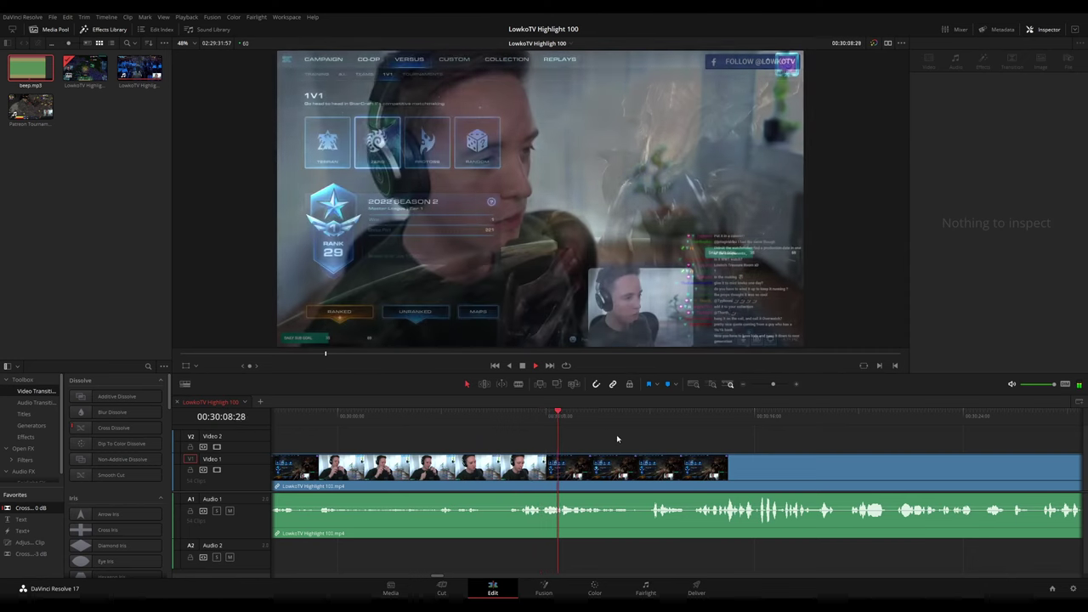
pyautogui.hscroll(2, 620, 436)
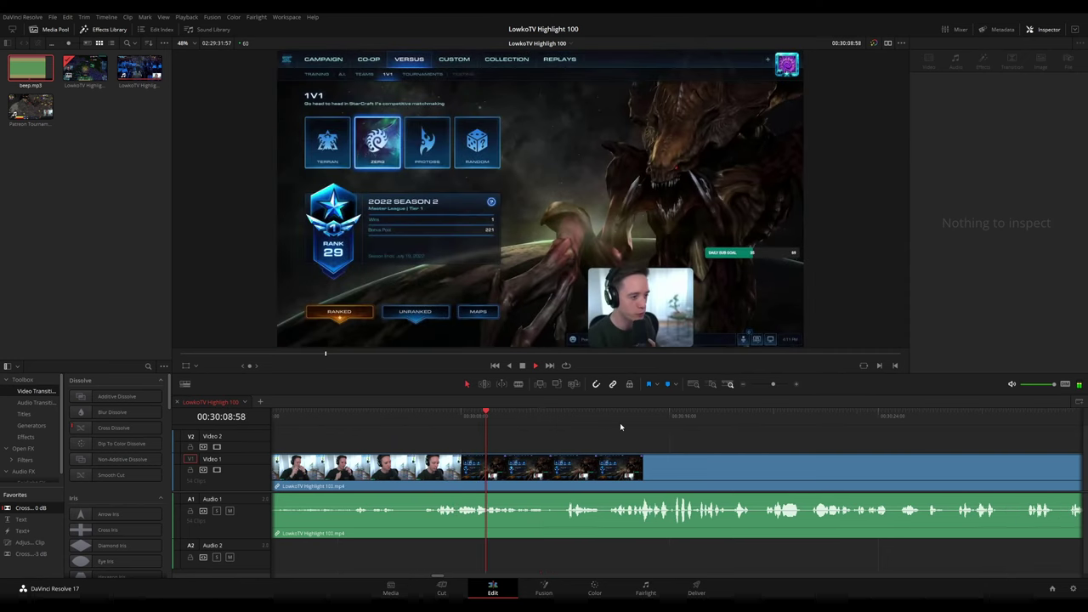
pyautogui.click(614, 424)
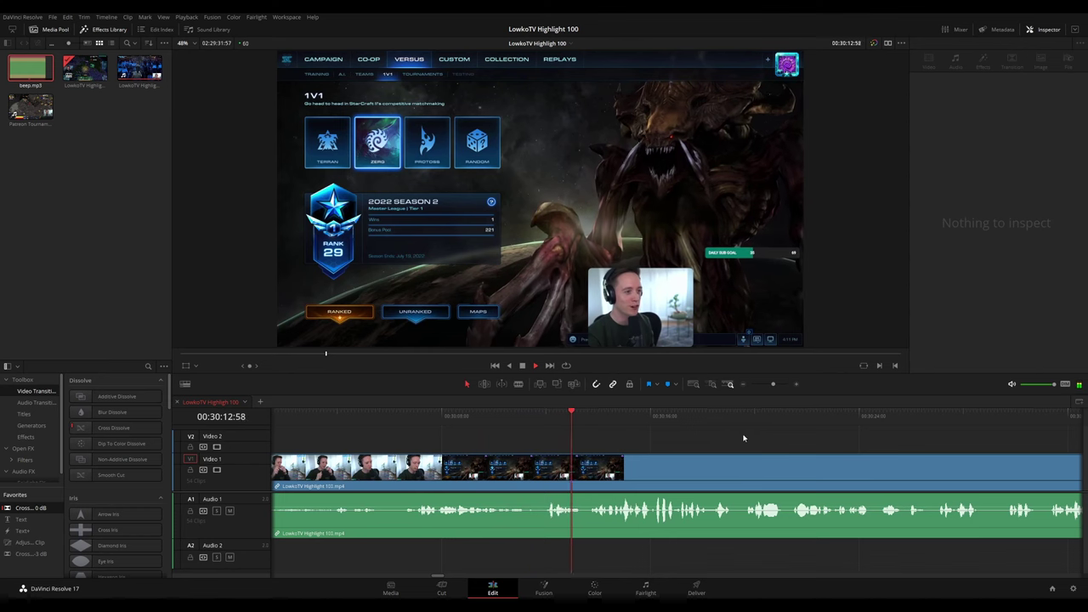
pyautogui.hscroll(2, 630, 434)
pyautogui.hscroll(2, 631, 429)
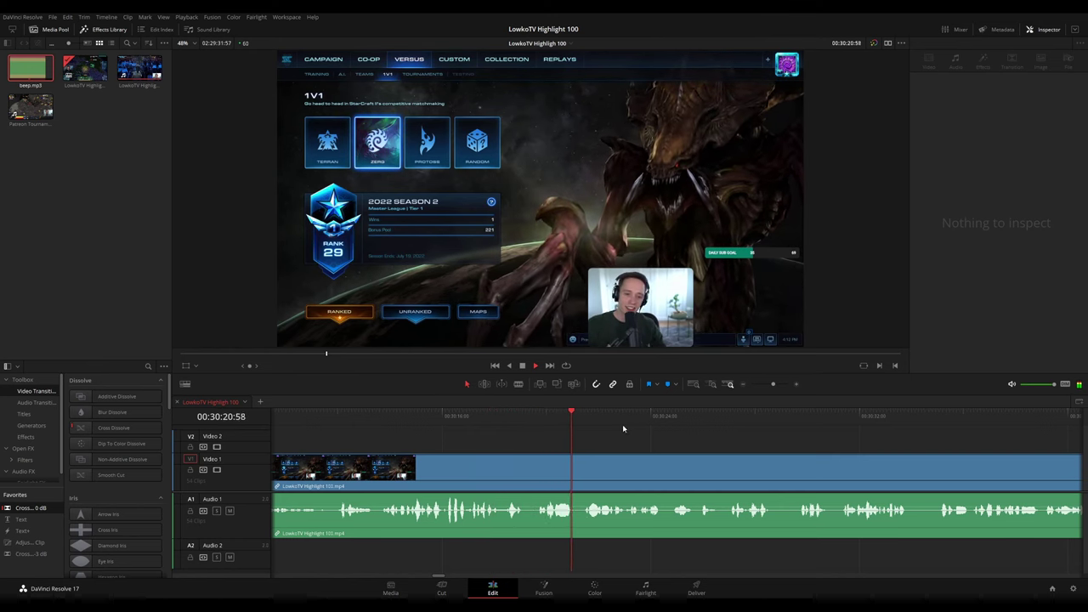
pyautogui.hscroll(2, 631, 427)
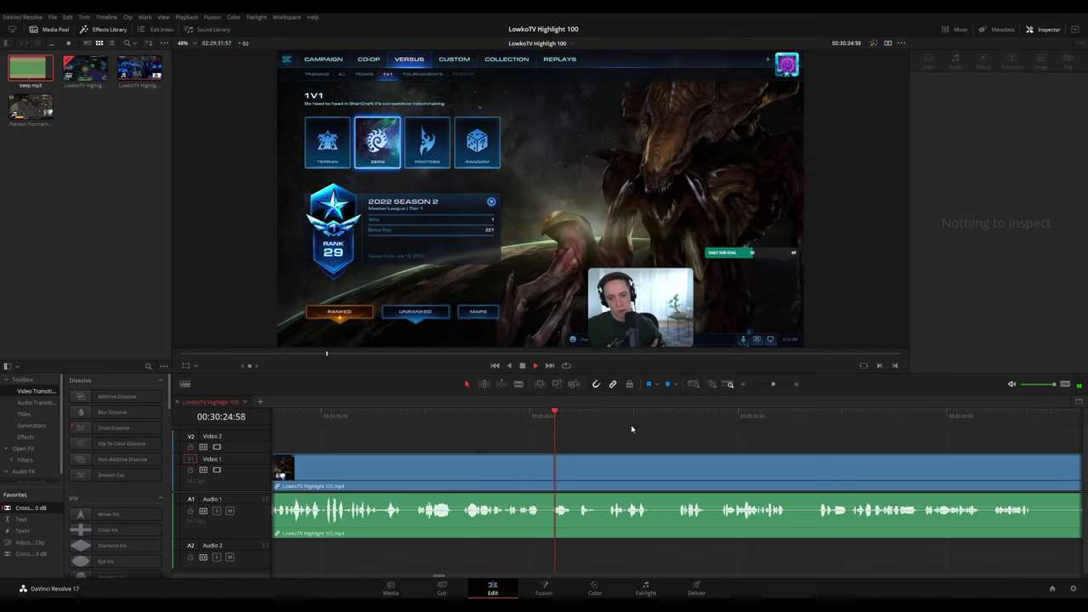
pyautogui.hscroll(1, 645, 432)
pyautogui.hscroll(2, 612, 431)
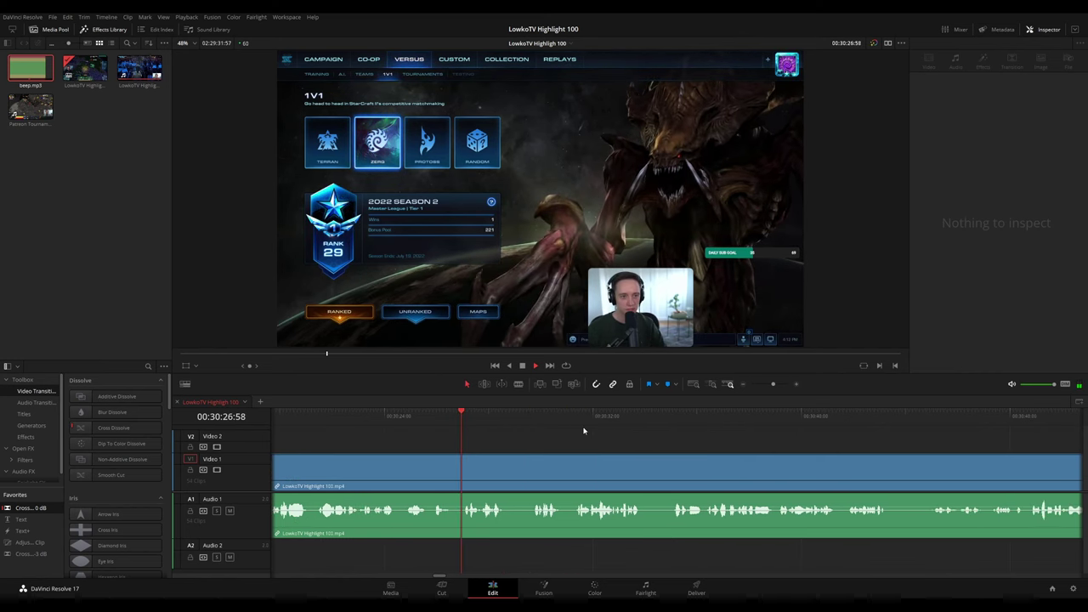
# Ripple-delete the pause of about 56 frames after 00:30:28:43 in the game menu scene
pyautogui.press('b')
pyautogui.click(527, 472)
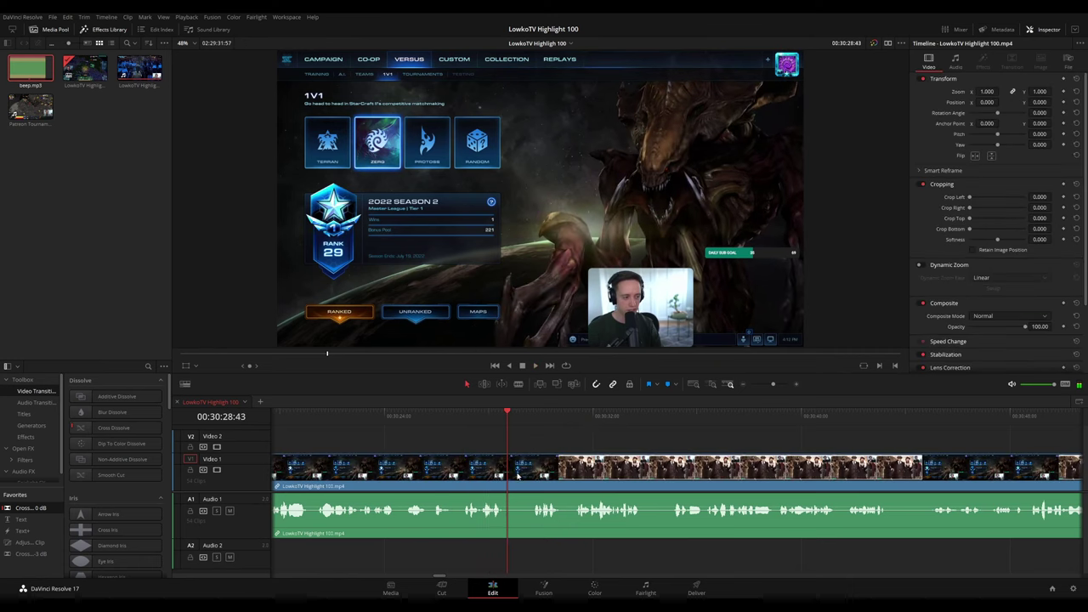
pyautogui.click(532, 472)
pyautogui.press('a')
pyautogui.click(519, 470)
pyautogui.press('Delete')
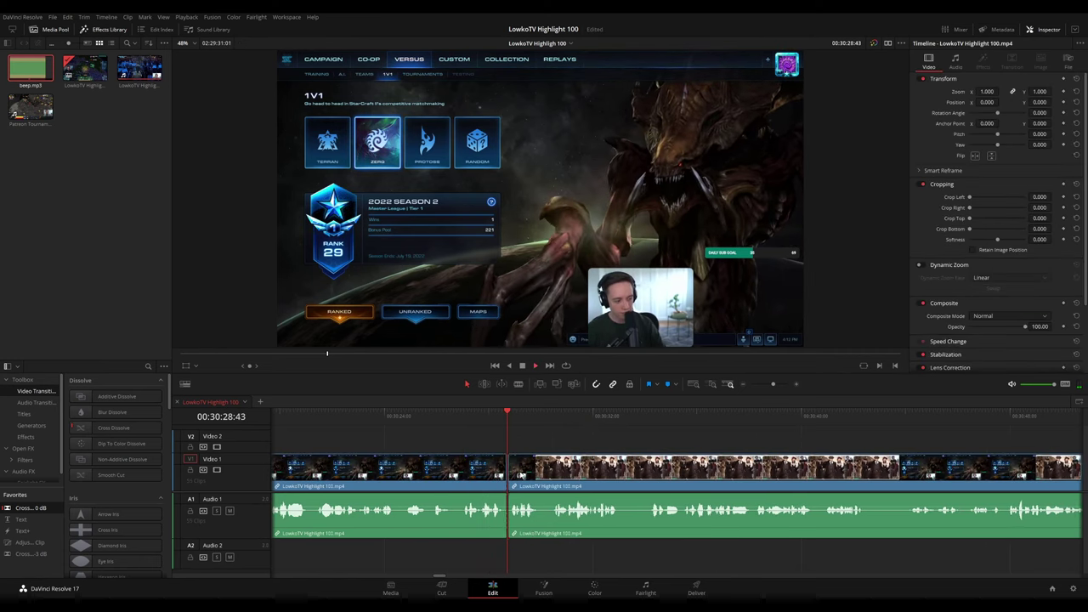
# Color the clip before the cut at 00:30:28:43 green and replay the cut
pyautogui.press('space')
pyautogui.click(502, 469)
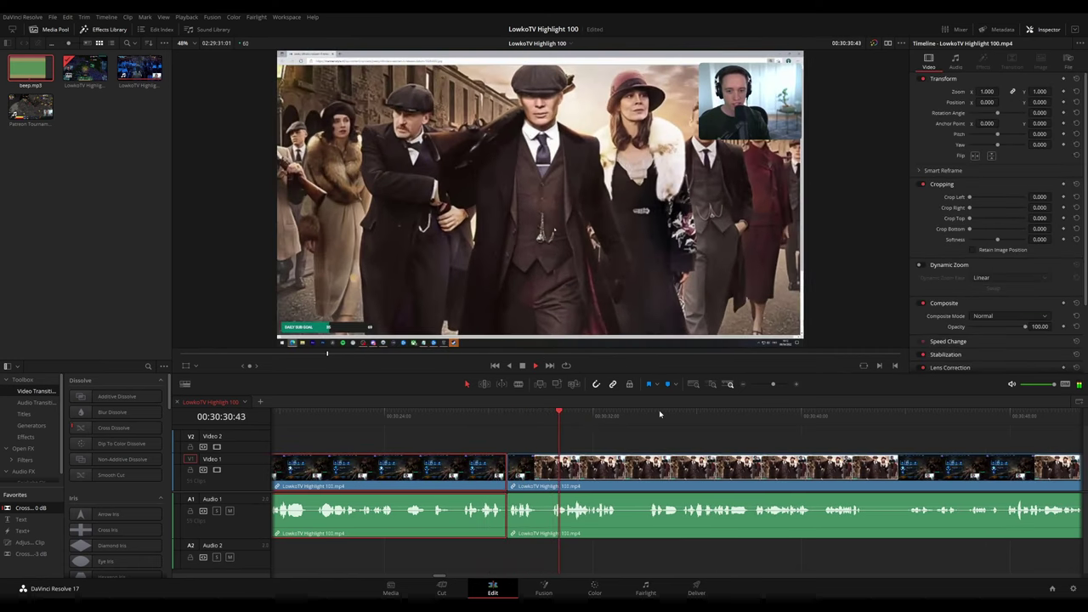
pyautogui.press('g')
pyautogui.click(504, 415)
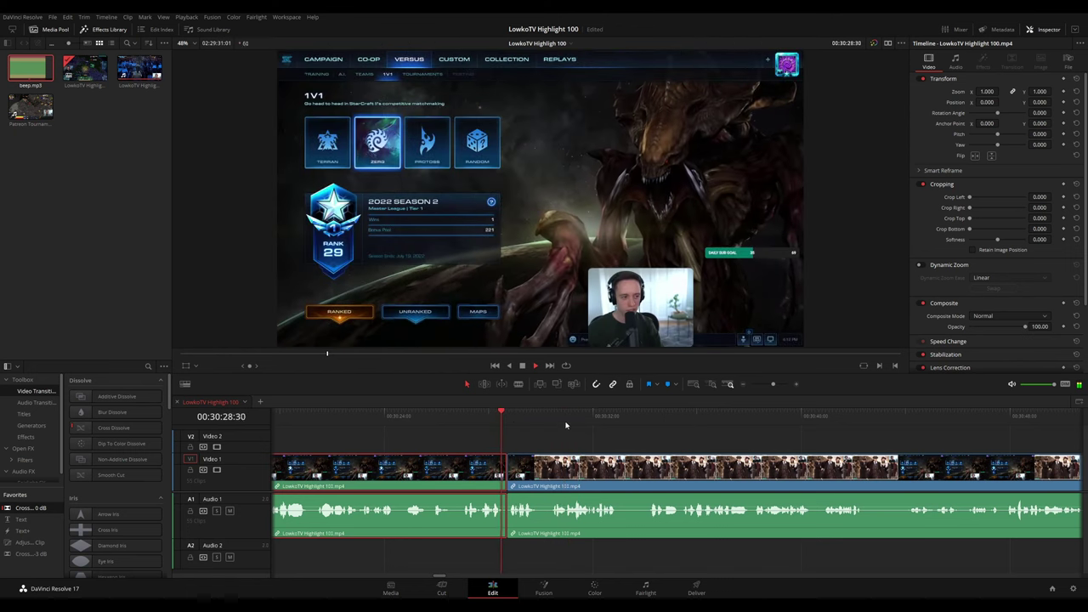
# Ripple-delete the pause of about 60 frames after 00:30:33 in the browser image scene and color the clip before the cut green
pyautogui.moveTo(659, 437); pyautogui.dragTo(562, 429)
pyautogui.hscroll(2, 536, 430)
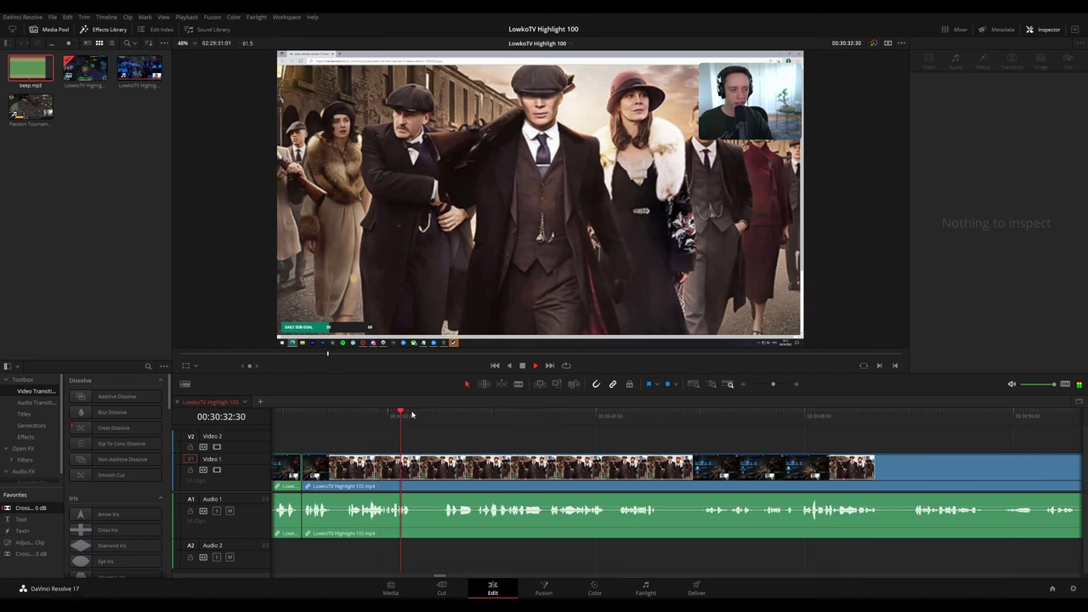
pyautogui.click(438, 417)
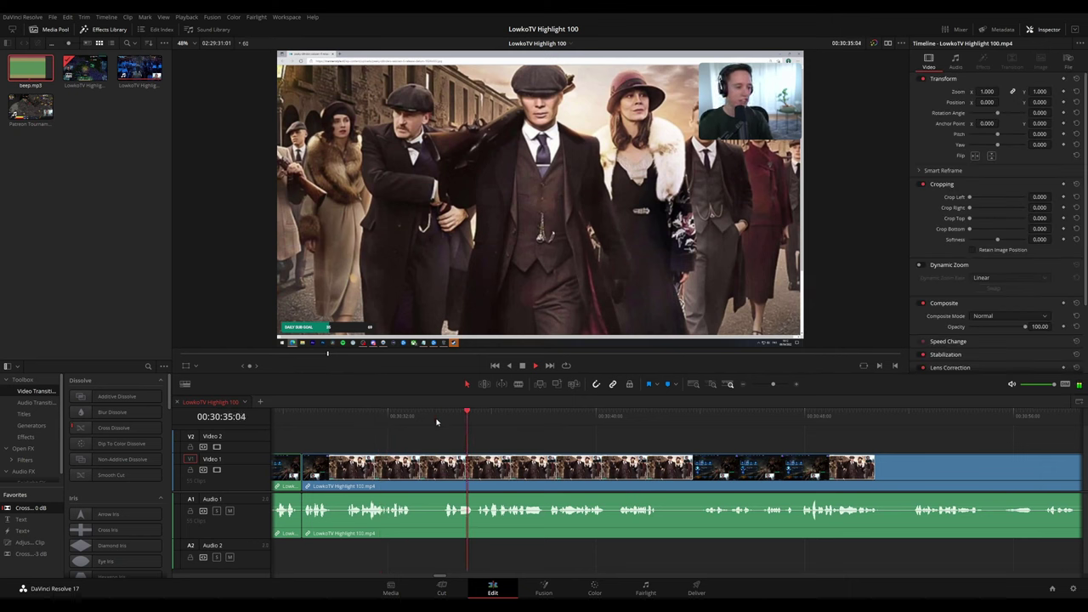
pyautogui.click(415, 475)
pyautogui.click(440, 475)
pyautogui.press('a')
pyautogui.click(429, 478)
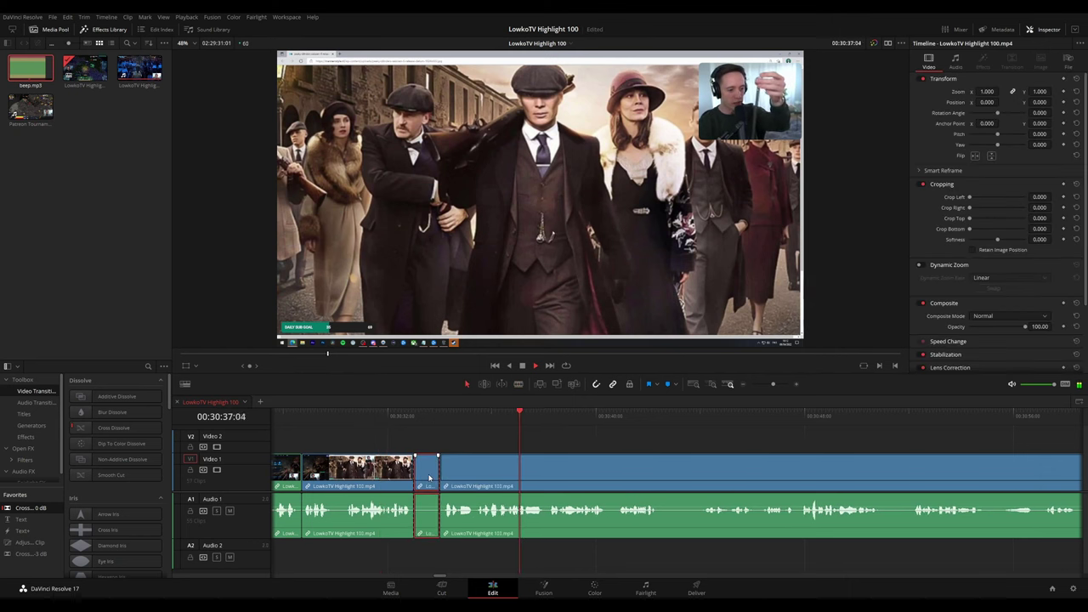
pyautogui.press('Delete')
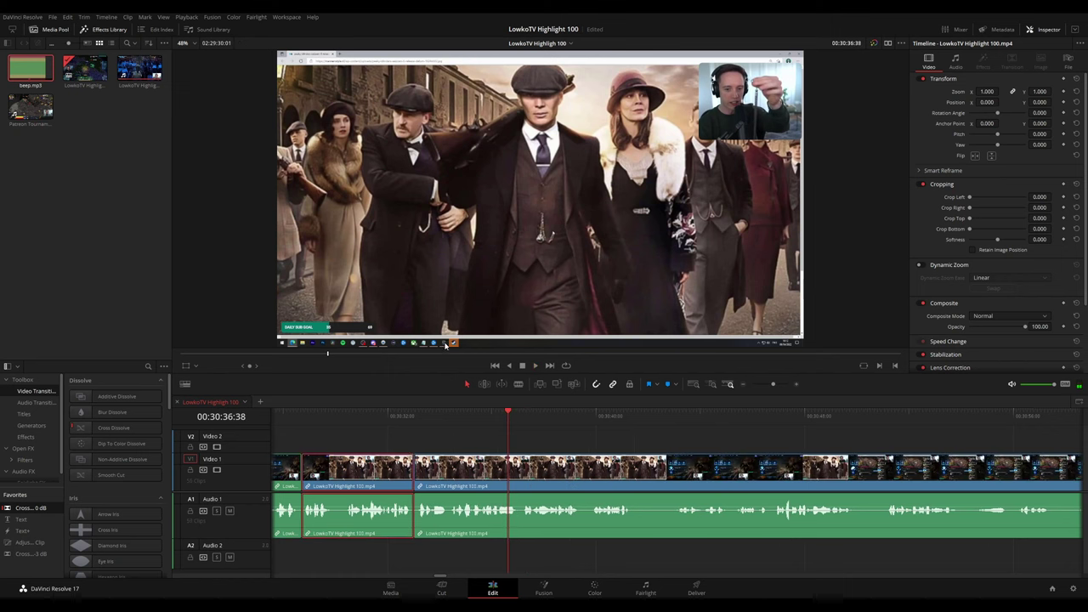
pyautogui.click(597, 442)
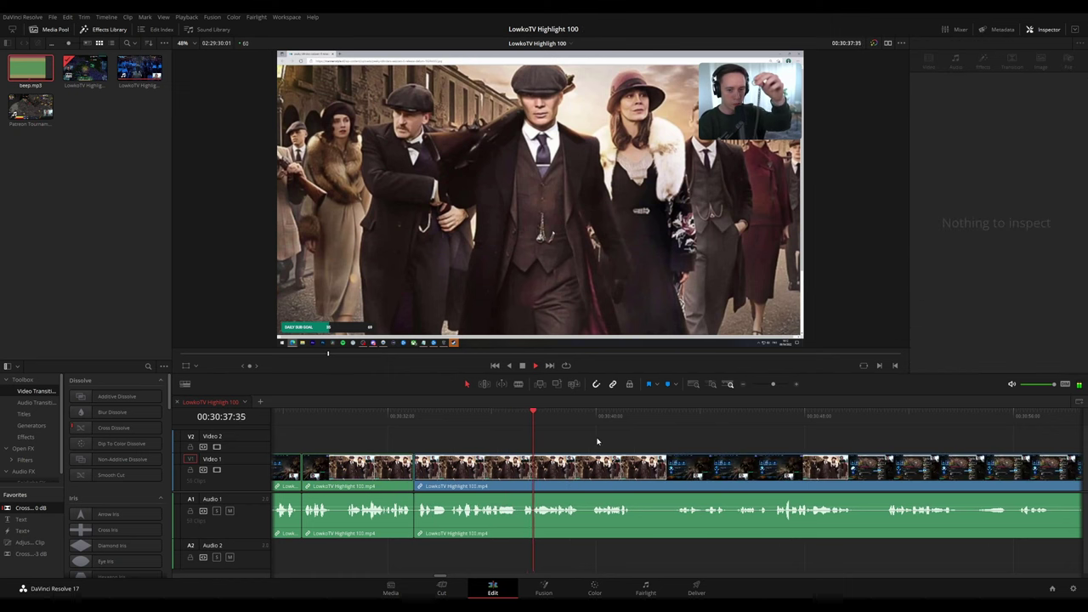
# Review the footage up to about 00:30:51 and ripple-delete the pause of about 40 frames after 00:30:50:22
pyautogui.moveTo(631, 442); pyautogui.dragTo(564, 434)
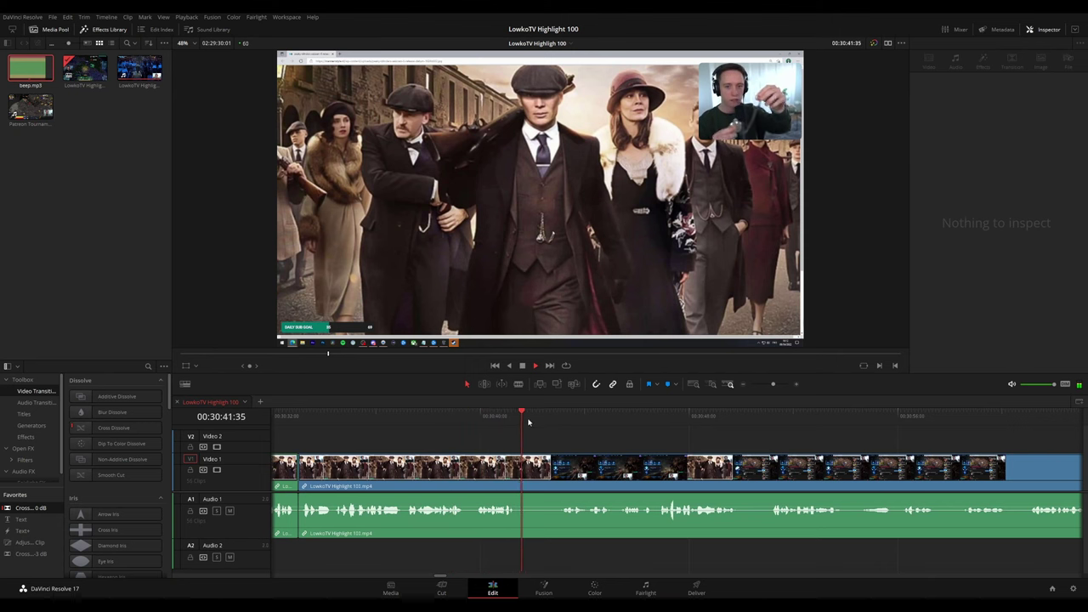
pyautogui.hscroll(3, 510, 424)
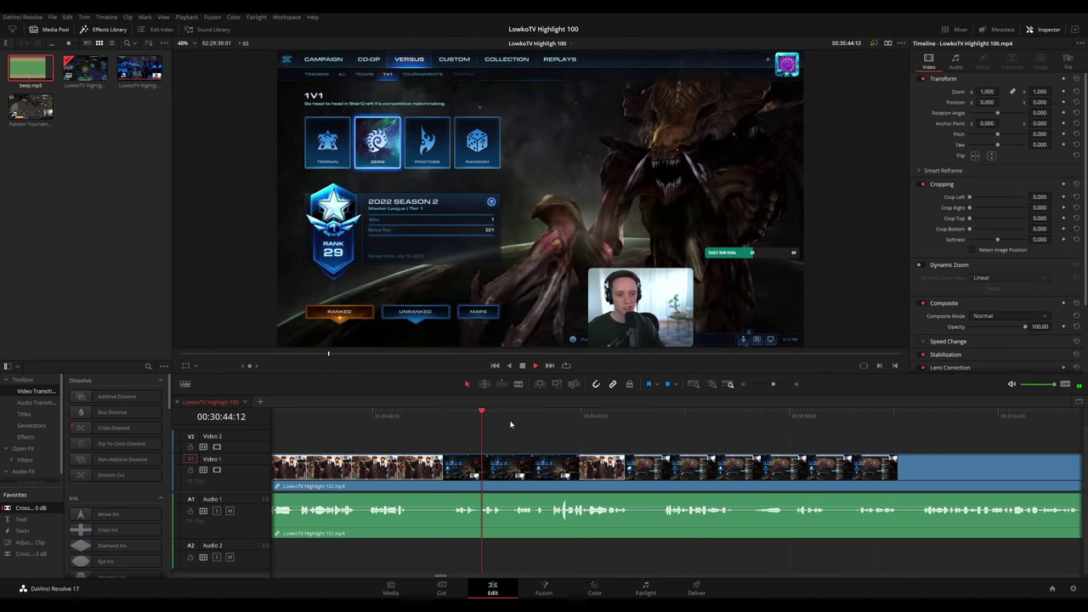
pyautogui.hscroll(3, 509, 425)
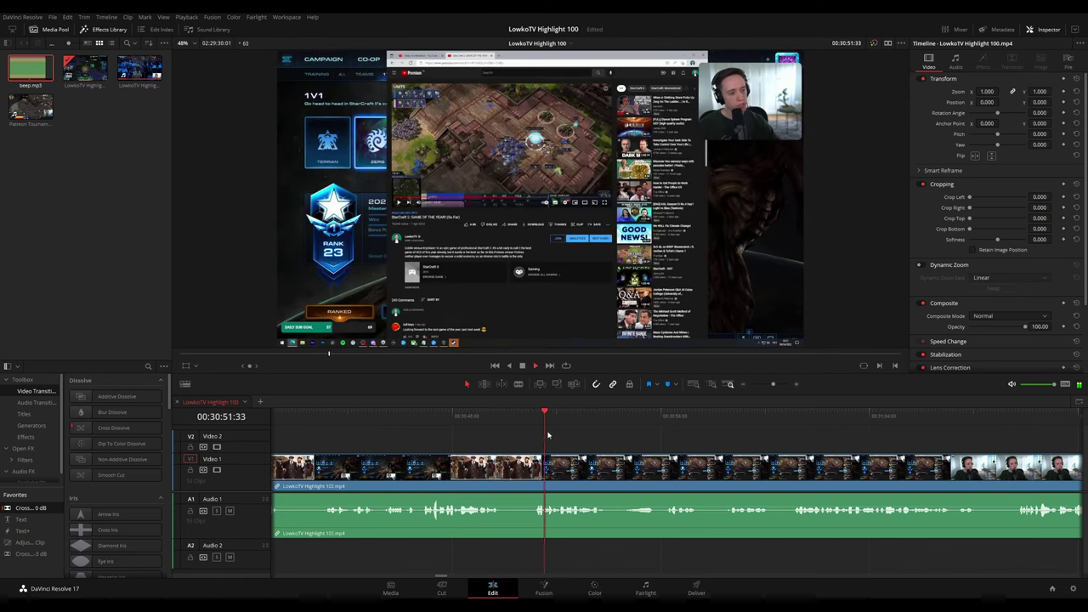
pyautogui.click(493, 416)
pyautogui.press('space')
pyautogui.press('b')
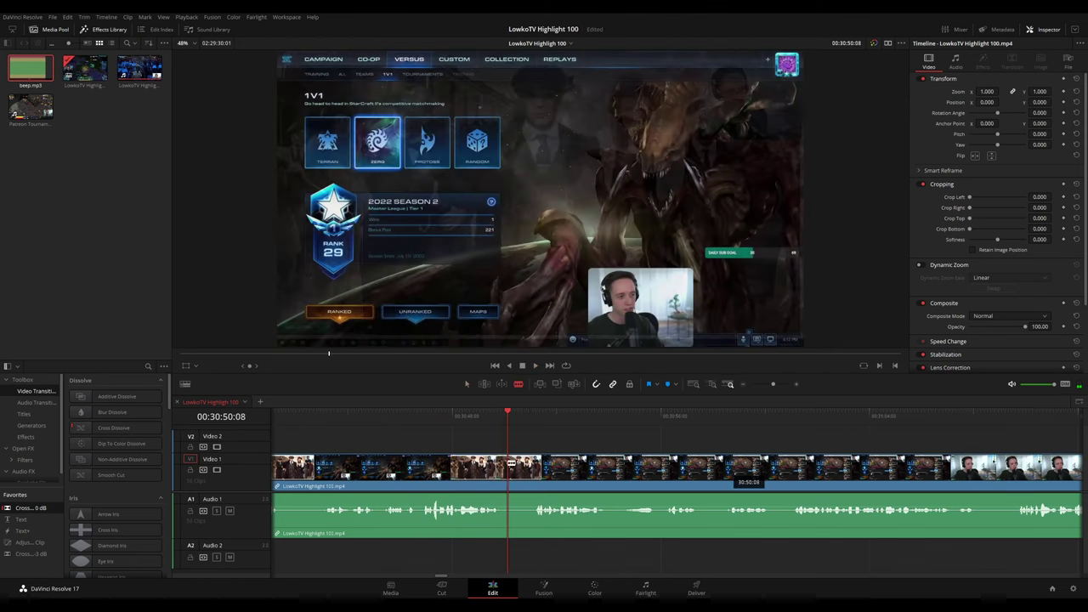
pyautogui.click(486, 416)
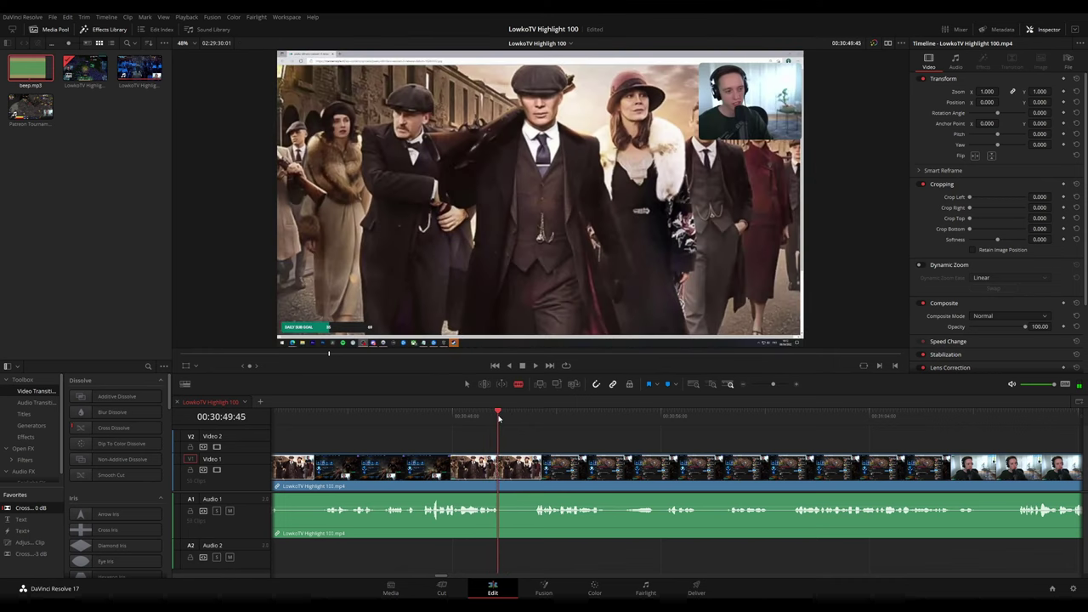
pyautogui.press('space')
pyautogui.press('space')
pyautogui.hotkey('ctrl', 'b')
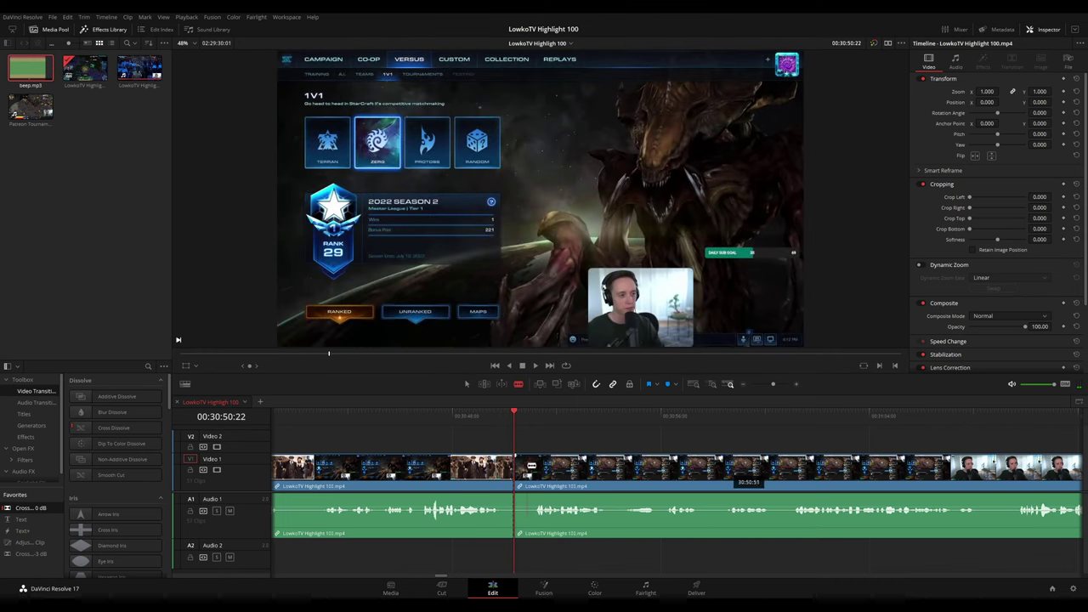
pyautogui.press('BackSpace')
pyautogui.press('space')
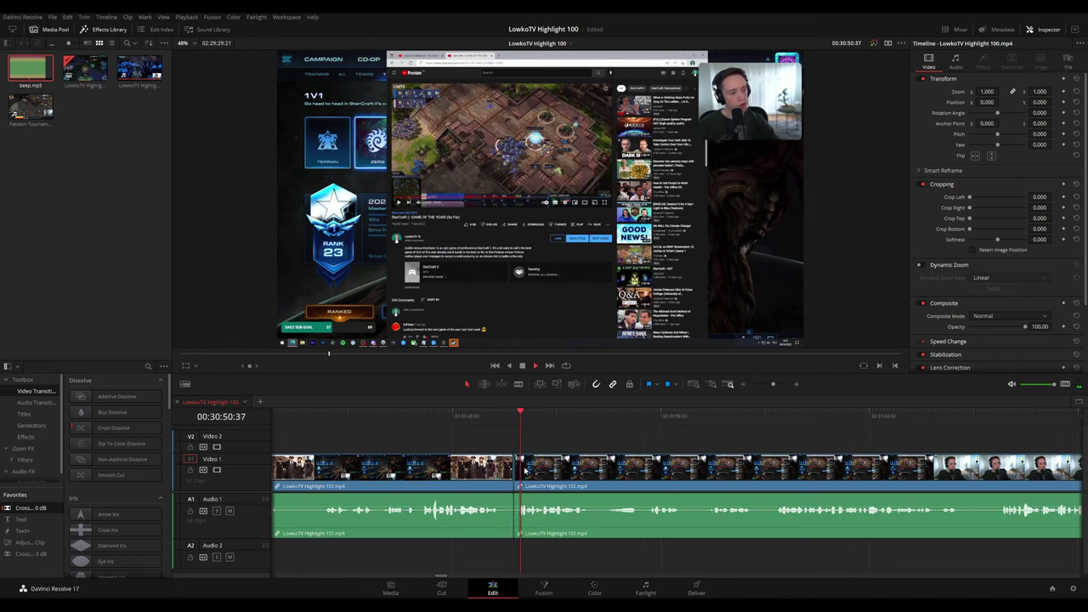
# Add a Cross Fade 0 dB transition to the Audio 1 cut near 00:30:50
pyautogui.click(678, 439)
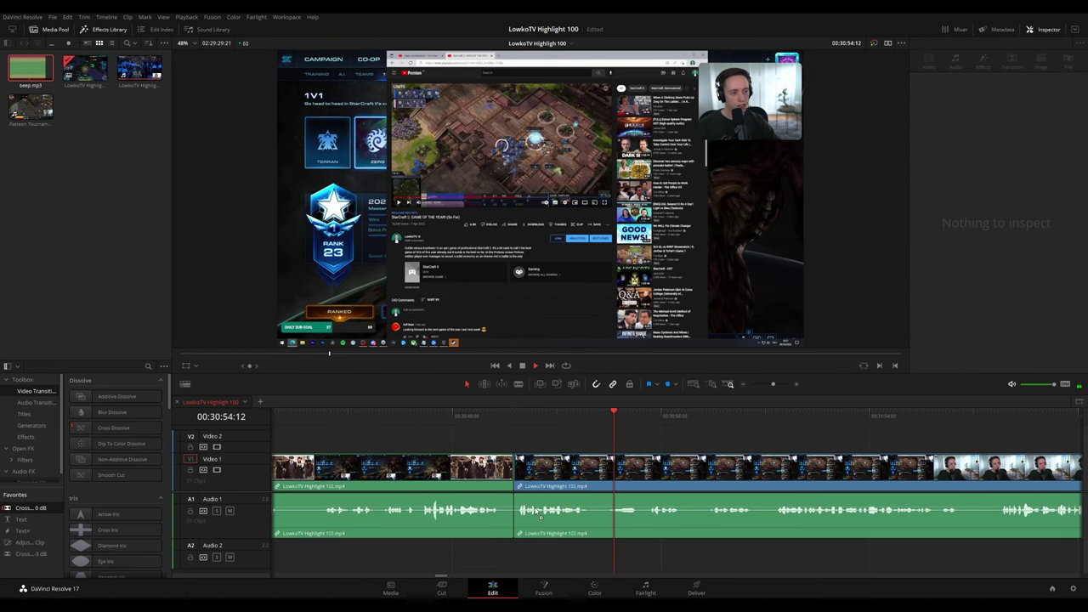
pyautogui.click(570, 417)
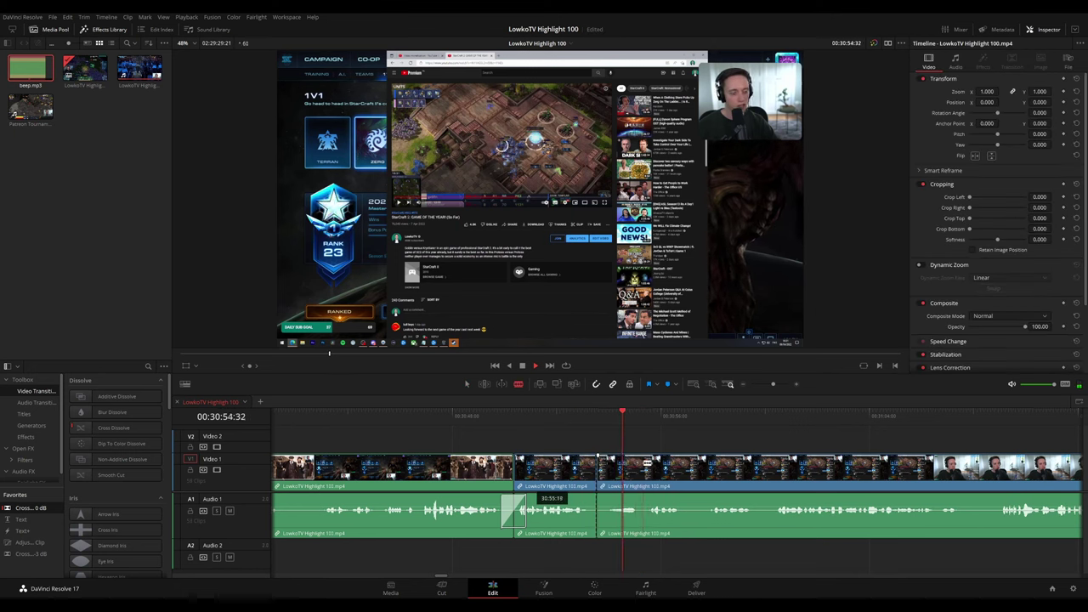
# Ripple-delete the short section from about 00:30:53 to 00:30:55 and add a Cross Fade 0 dB to the new audio cut
pyautogui.click(648, 466)
pyautogui.press('a')
pyautogui.click(628, 473)
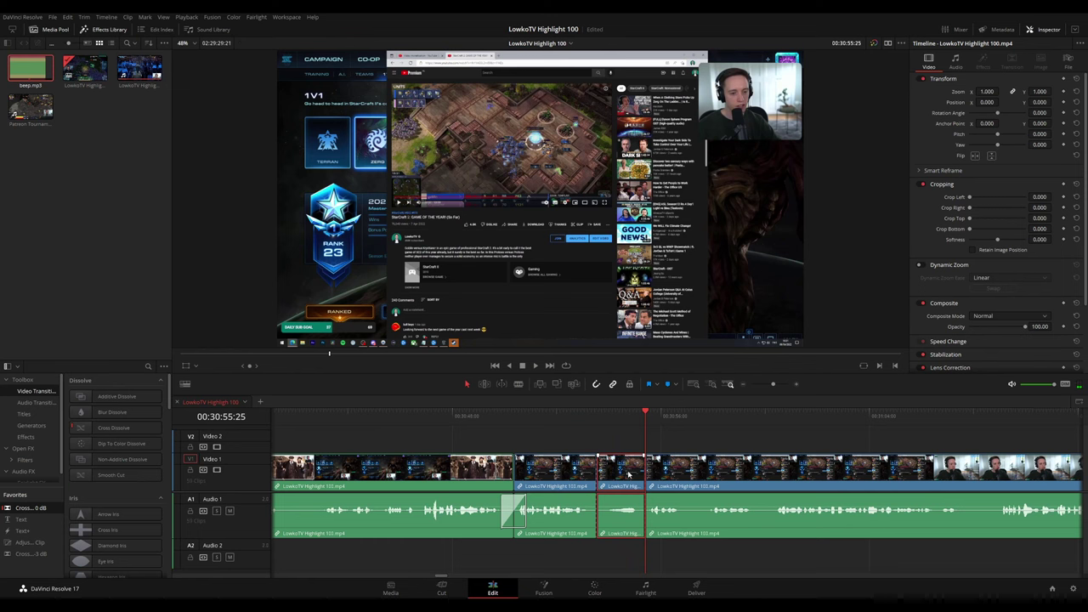
pyautogui.press('Delete')
pyautogui.press('space')
pyautogui.click(572, 481)
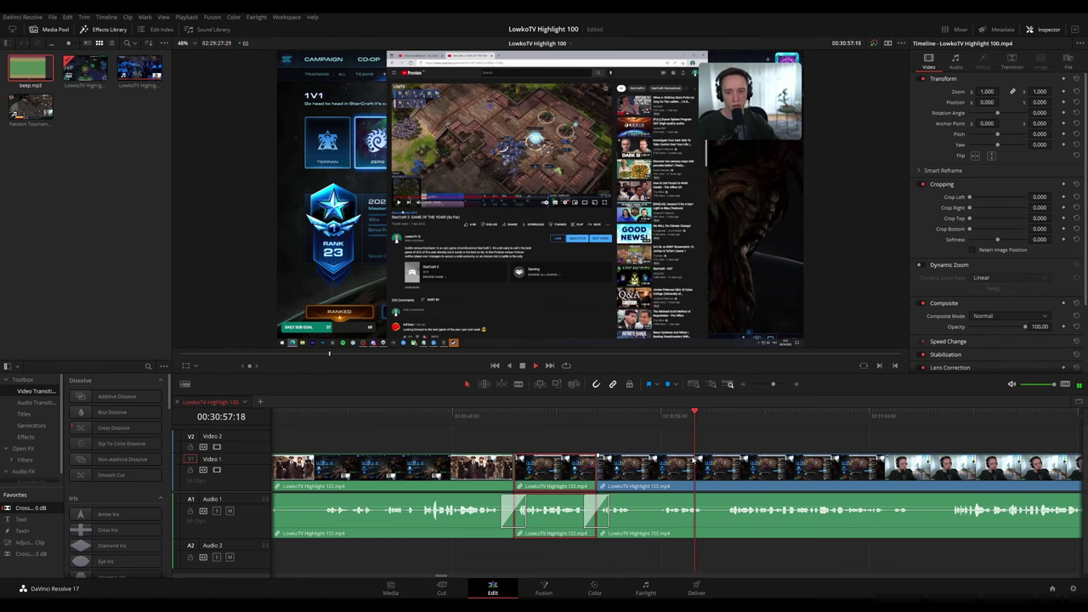
# Review the footage and audio waveform from about 00:30:57 to 00:31:53 for passages to trim
pyautogui.moveTo(828, 446); pyautogui.dragTo(528, 430)
pyautogui.click(566, 436)
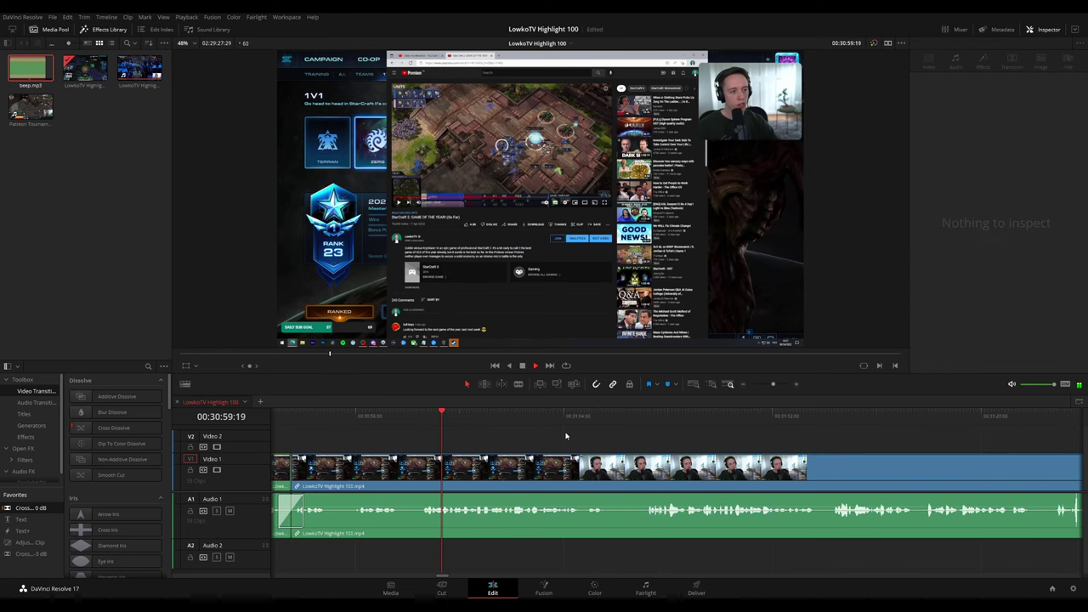
pyautogui.hscroll(1, 595, 441)
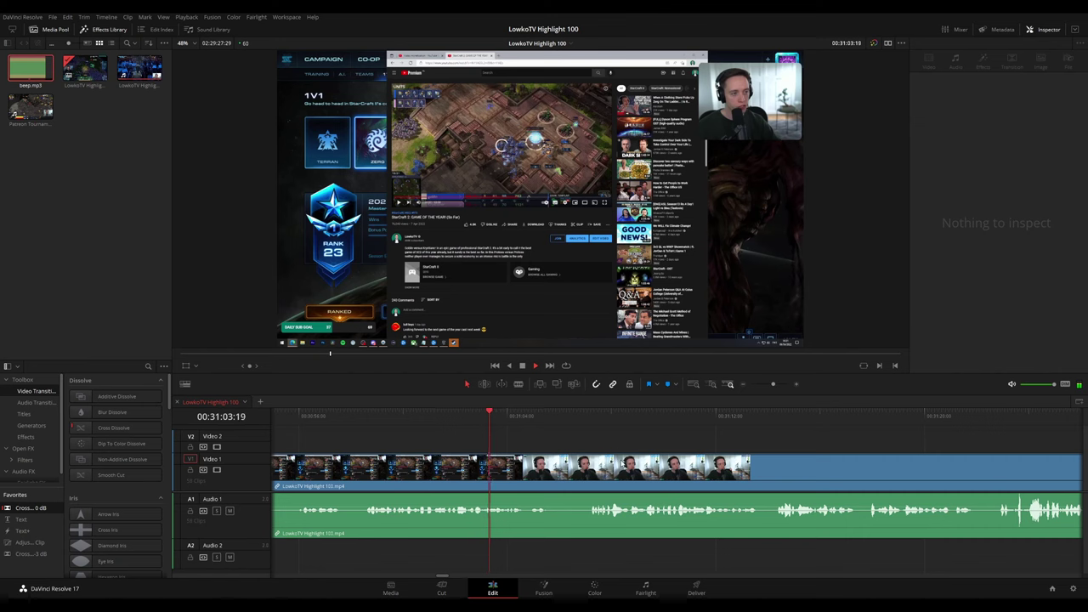
pyautogui.scroll(-3, 717, 464)
pyautogui.moveTo(846, 455); pyautogui.dragTo(508, 440)
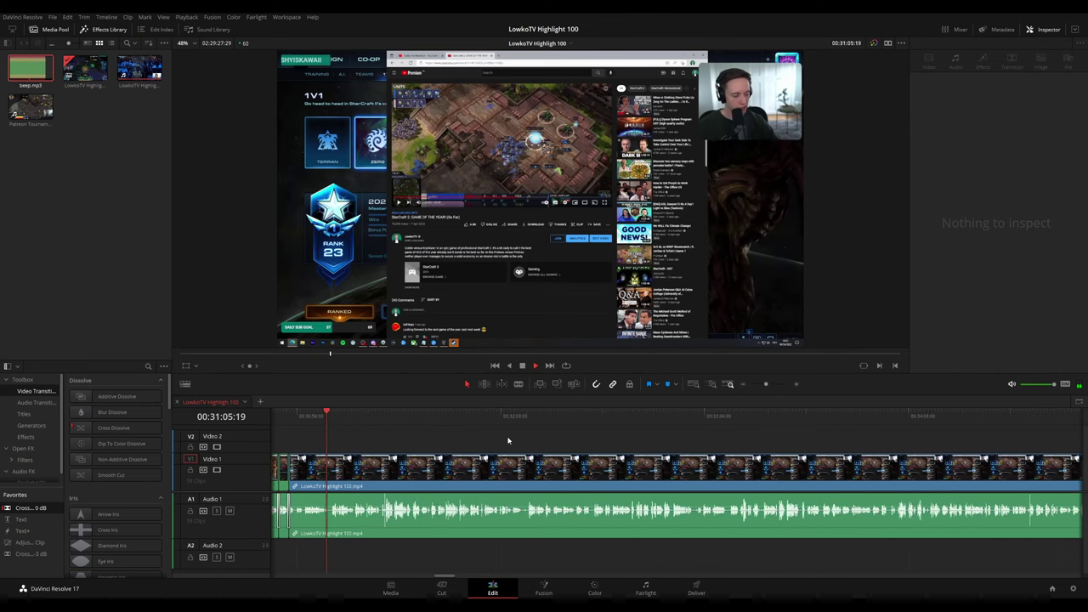
pyautogui.scroll(-2, 519, 443)
pyautogui.moveTo(787, 458); pyautogui.dragTo(425, 430)
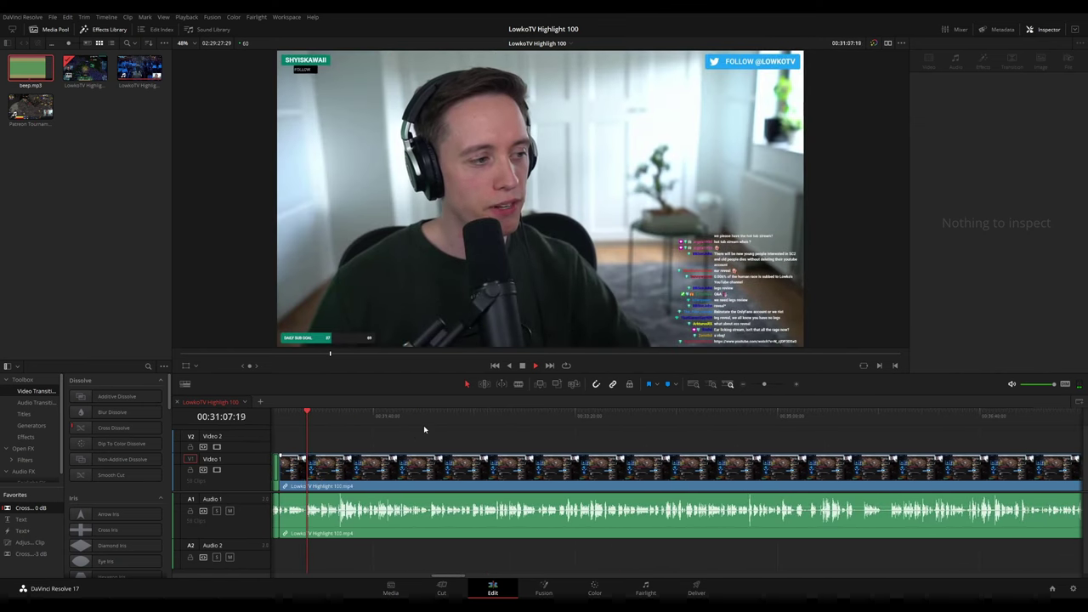
pyautogui.scroll(-4, 425, 430)
pyautogui.hscroll(3, 594, 434)
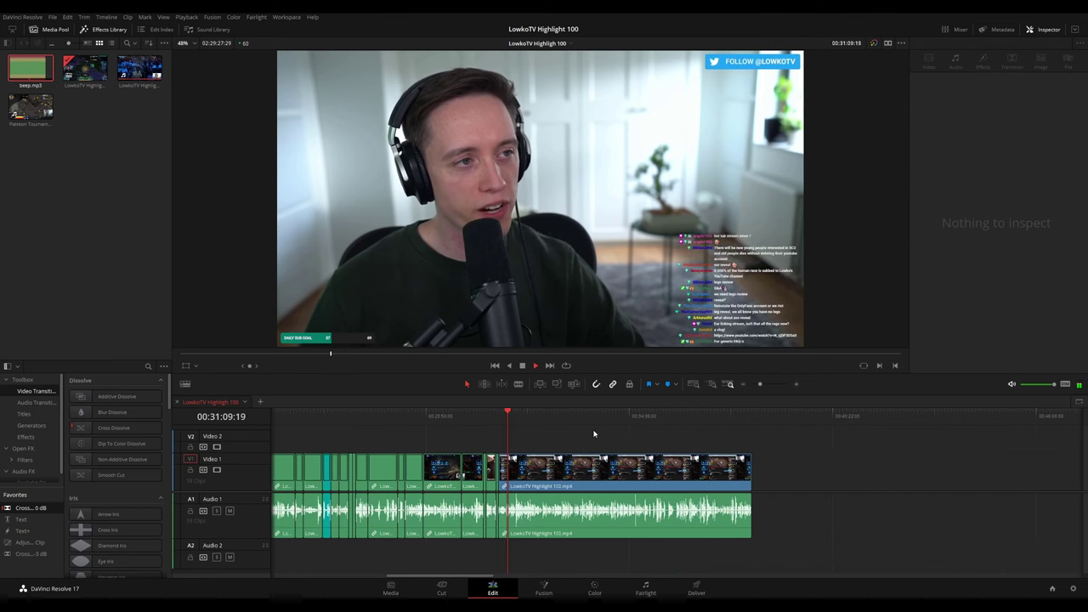
pyautogui.scroll(3, 749, 431)
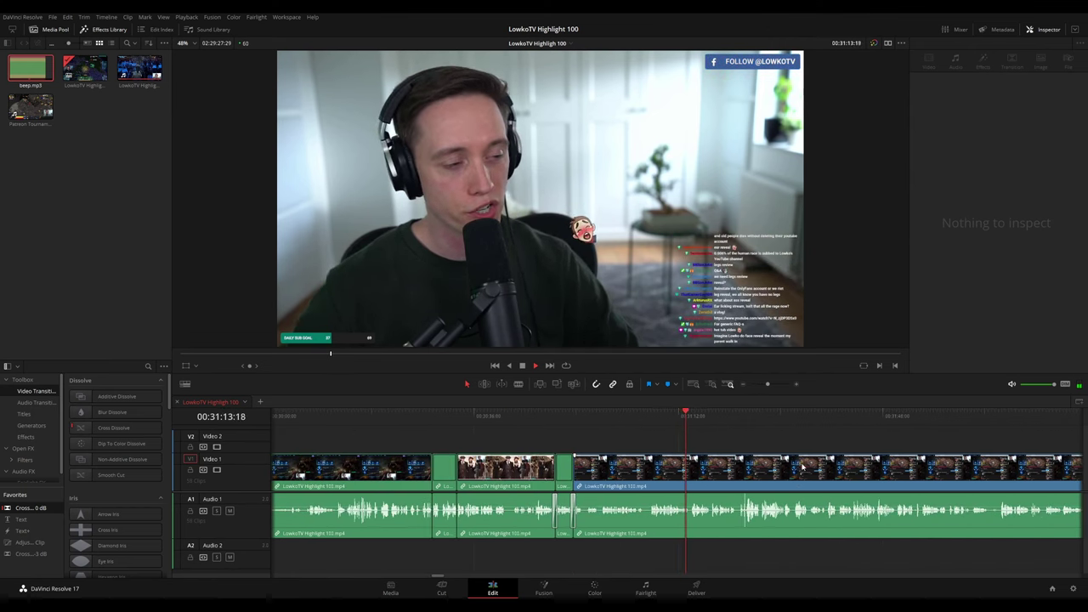
pyautogui.hscroll(3, 605, 451)
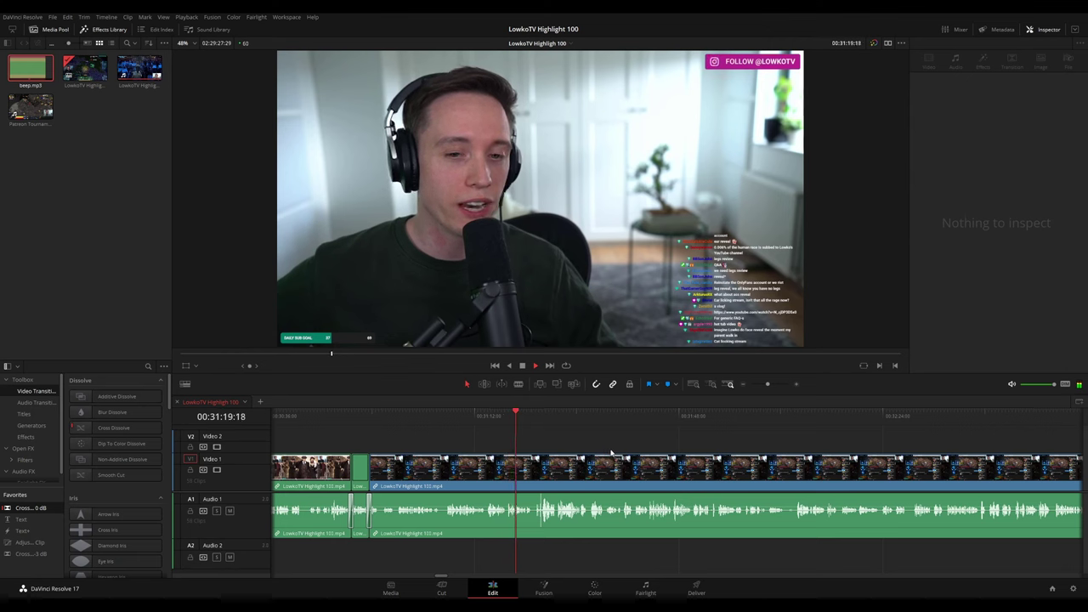
pyautogui.scroll(3, 612, 453)
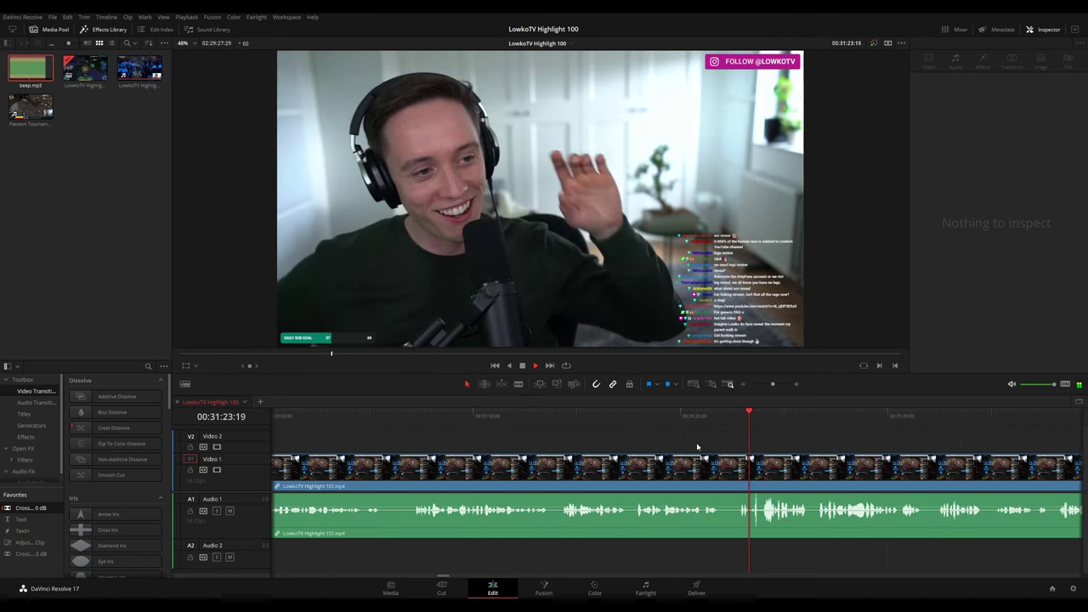
pyautogui.moveTo(876, 445); pyautogui.dragTo(572, 429)
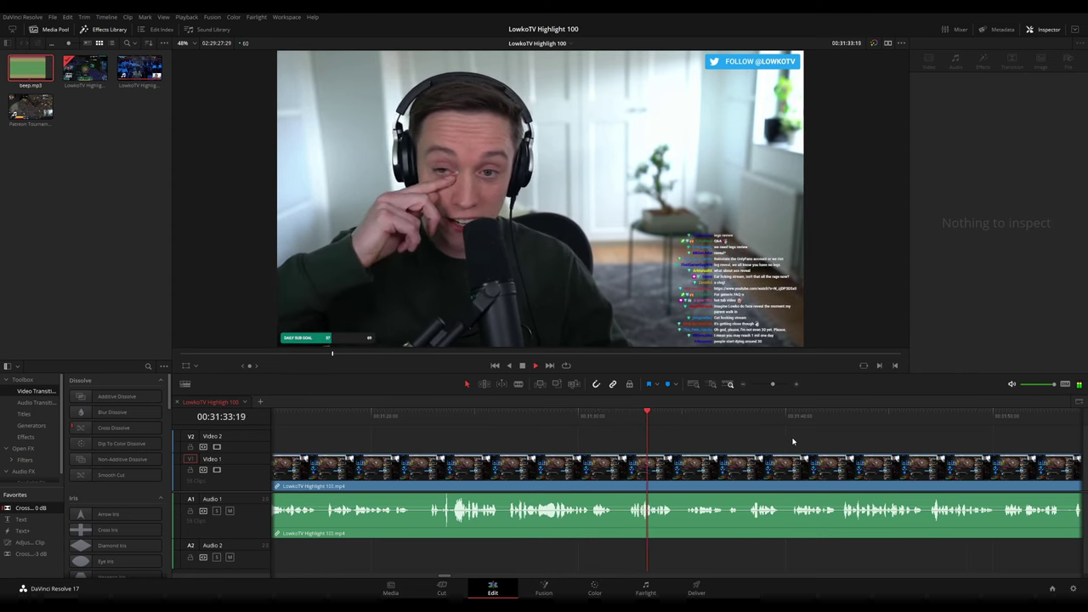
pyautogui.moveTo(794, 441); pyautogui.dragTo(597, 423)
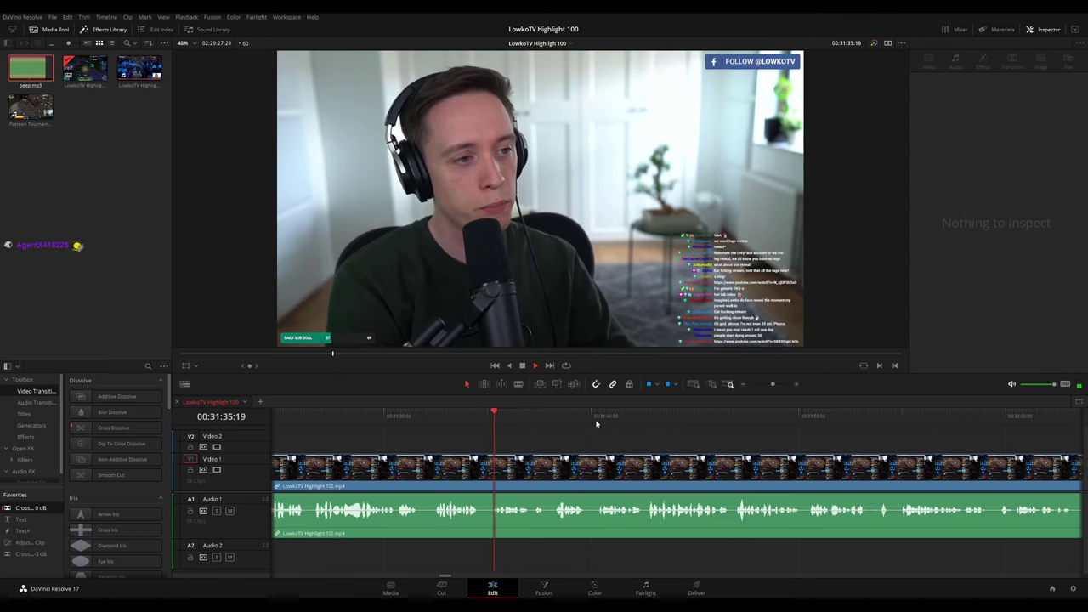
pyautogui.press('Up')
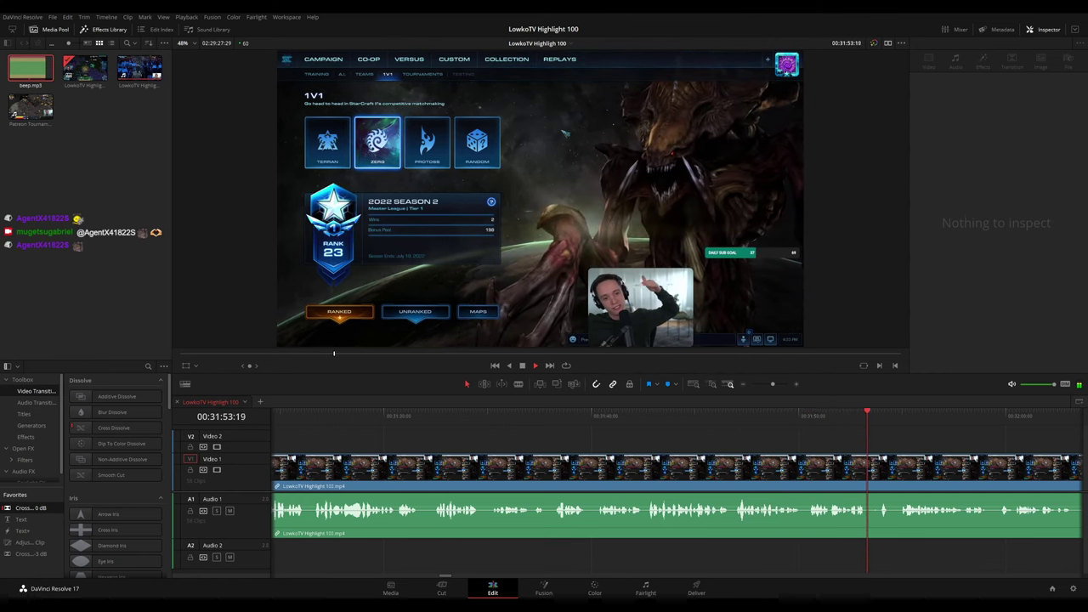
# Review the StarCraft menu footage from about 00:31:53 to 00:32:16, checking the waveform ahead of the playhead
pyautogui.moveTo(907, 444); pyautogui.dragTo(558, 428)
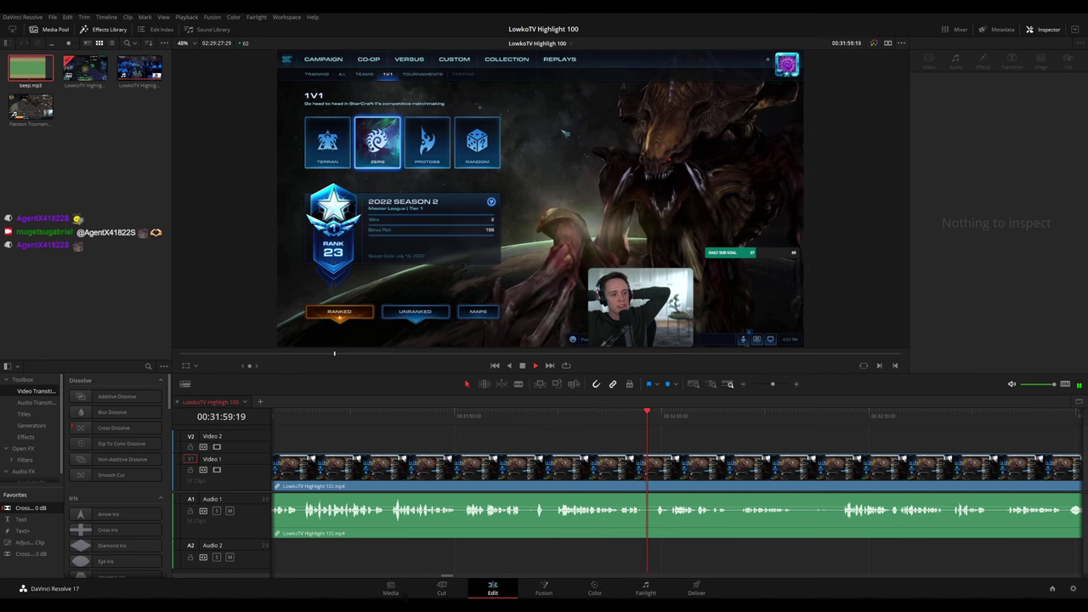
pyautogui.hscroll(3, 680, 449)
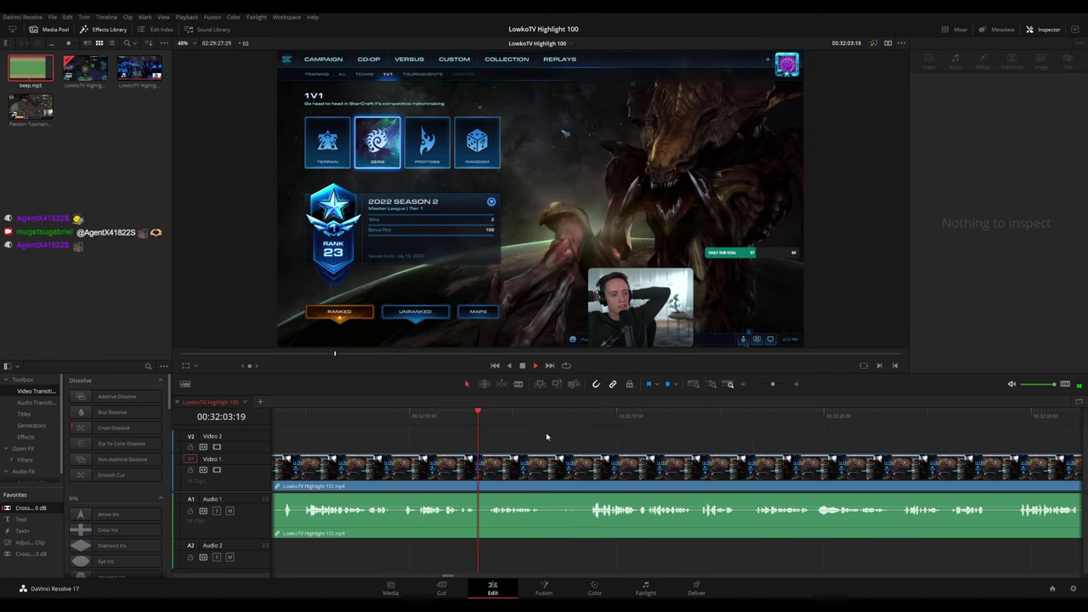
pyautogui.click(329, 419)
pyautogui.moveTo(467, 417); pyautogui.dragTo(496, 417)
pyautogui.moveTo(633, 439); pyautogui.dragTo(509, 443)
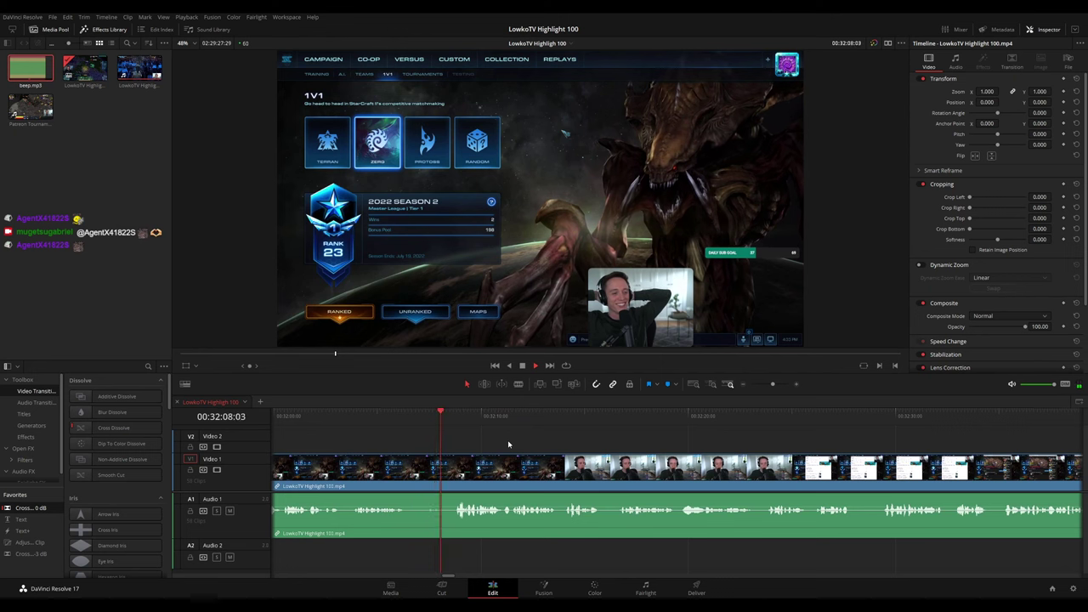
pyautogui.scroll(-5, 732, 464)
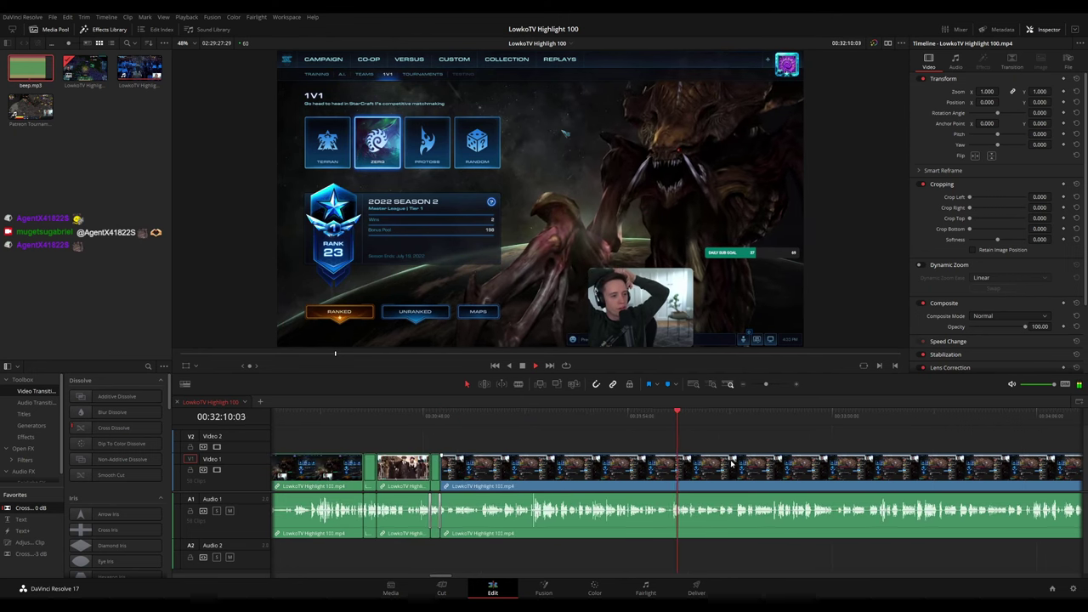
pyautogui.scroll(-2, 732, 463)
pyautogui.scroll(5, 726, 451)
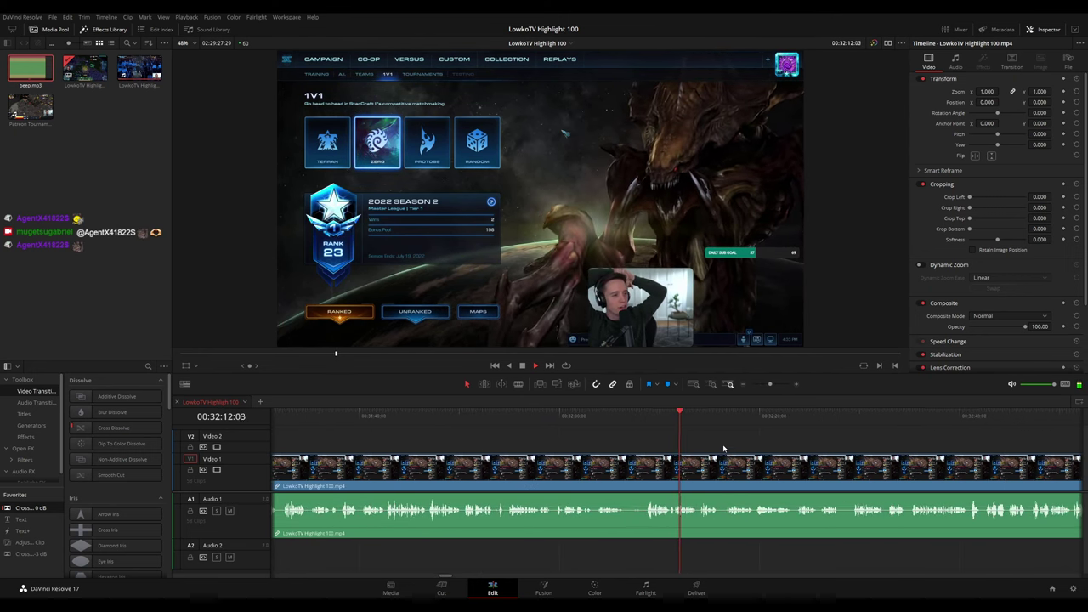
pyautogui.moveTo(744, 439); pyautogui.dragTo(570, 426)
pyautogui.scroll(1, 600, 446)
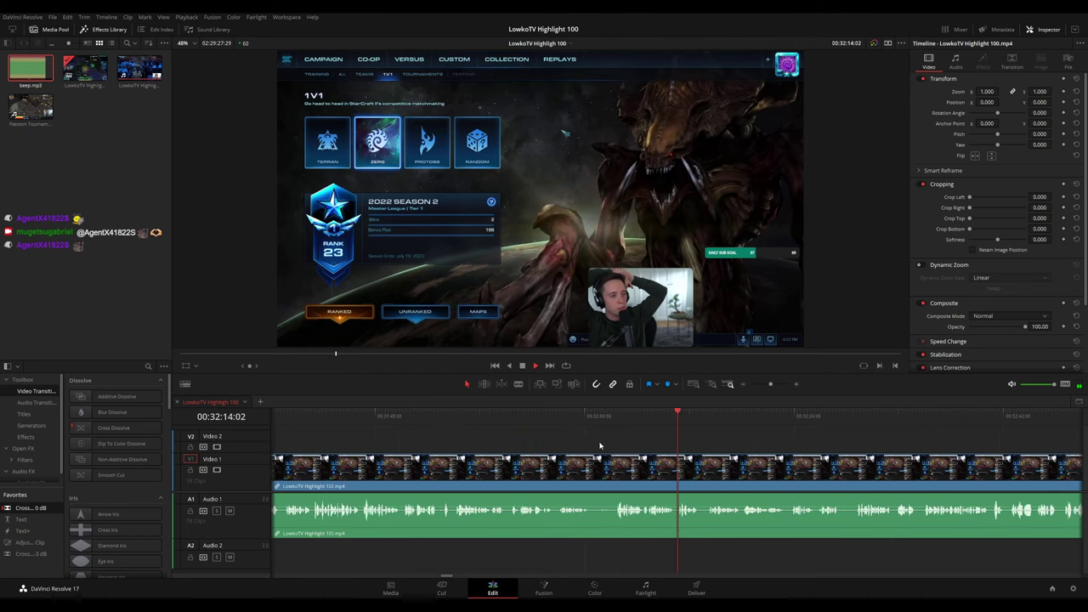
pyautogui.scroll(1, 600, 446)
pyautogui.moveTo(721, 438); pyautogui.dragTo(493, 413)
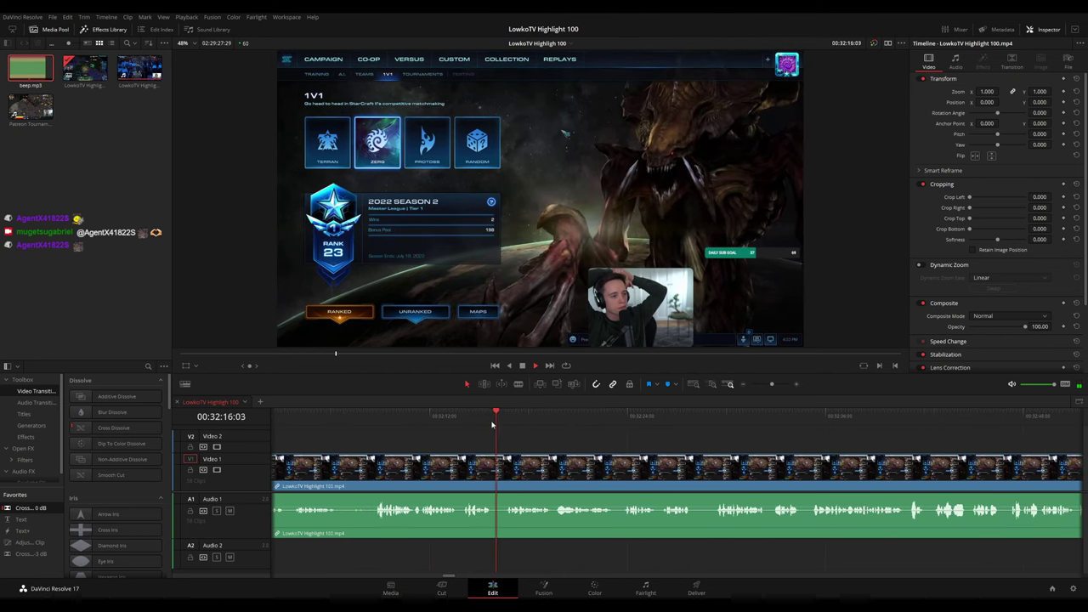
# Review the webcam talk and the sea turtle web search footage from about 00:32:16 to 00:32:58
pyautogui.scroll(4, 608, 445)
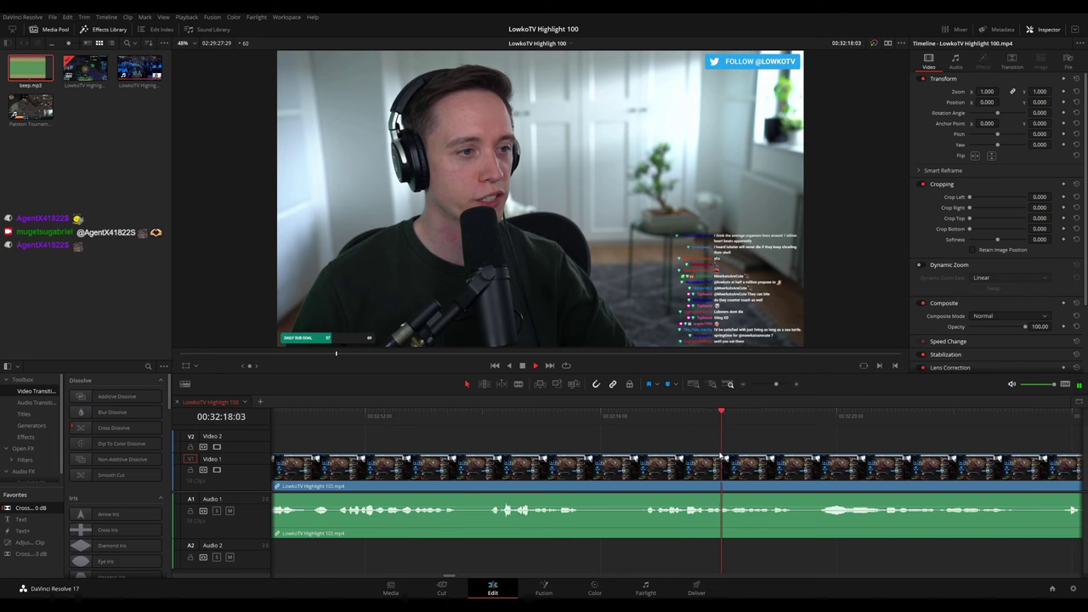
pyautogui.scroll(-1, 721, 456)
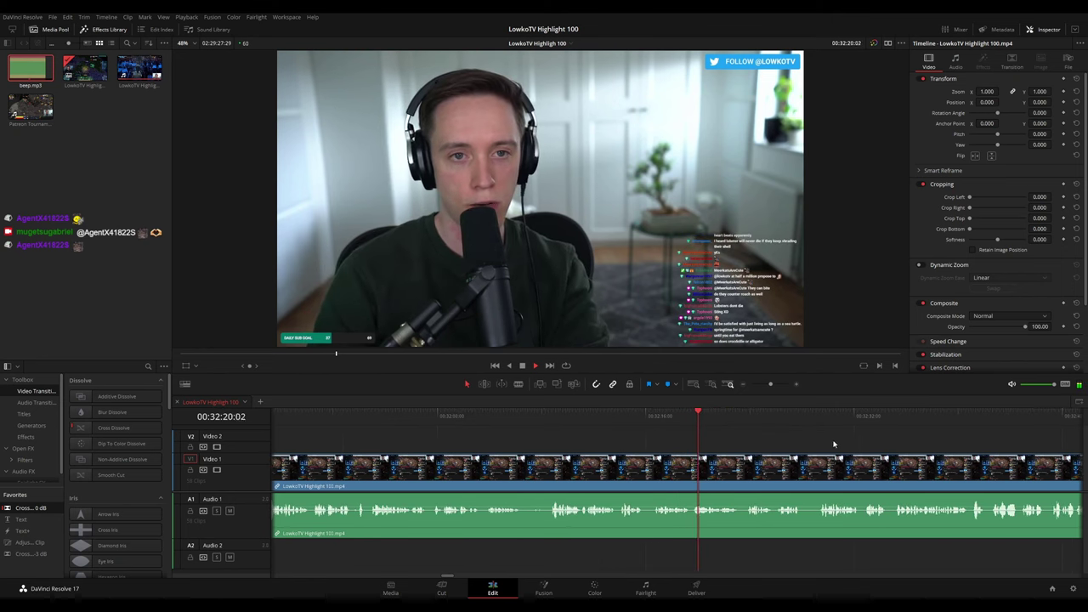
pyautogui.moveTo(834, 445); pyautogui.dragTo(600, 426)
pyautogui.scroll(-3, 648, 447)
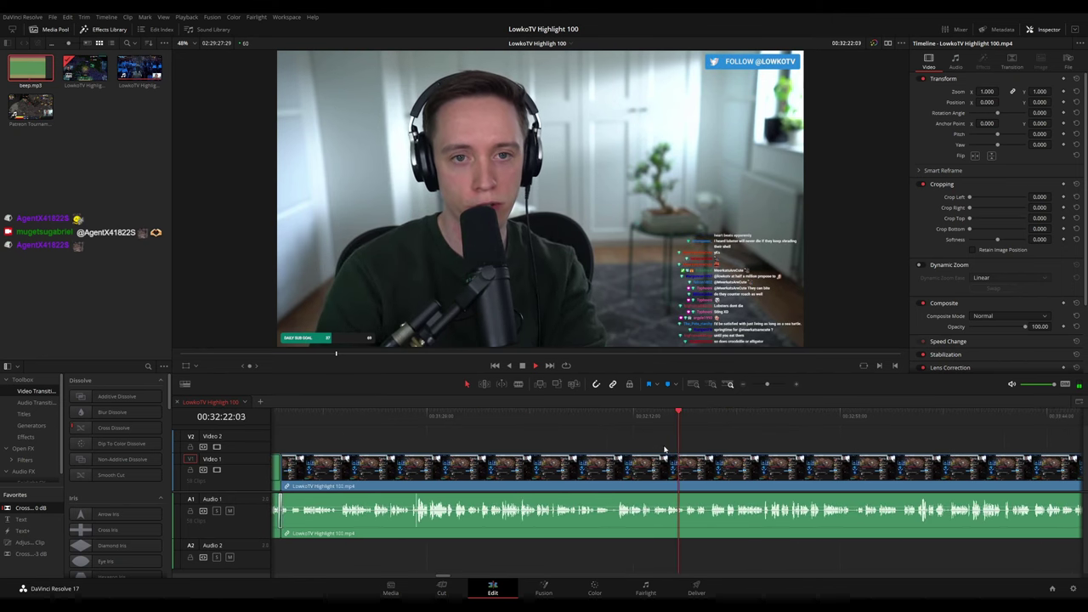
pyautogui.scroll(-1, 665, 449)
pyautogui.scroll(1, 746, 460)
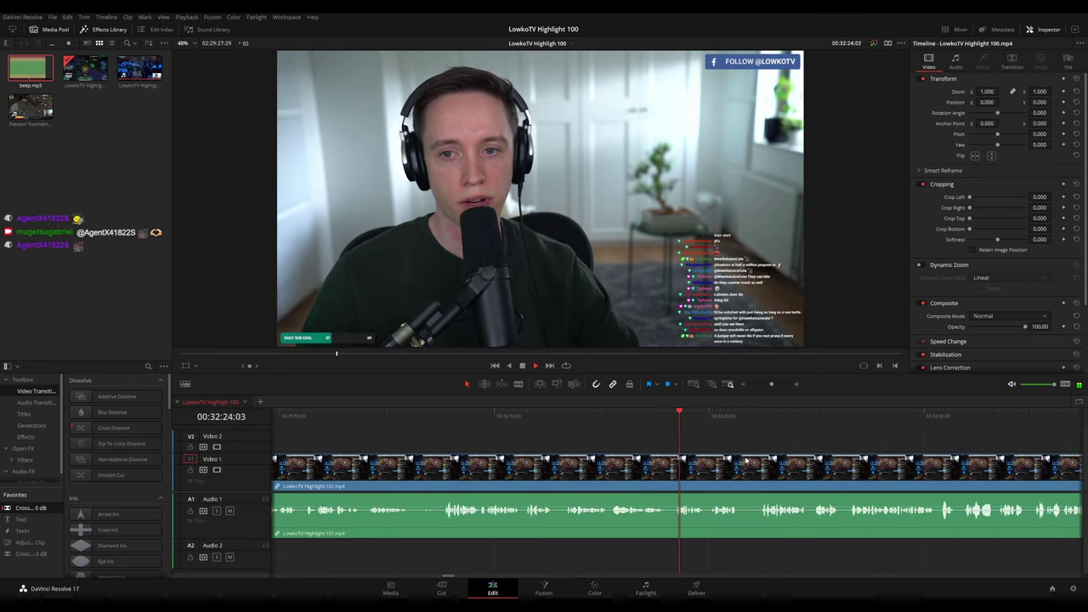
pyautogui.moveTo(805, 440); pyautogui.dragTo(631, 432)
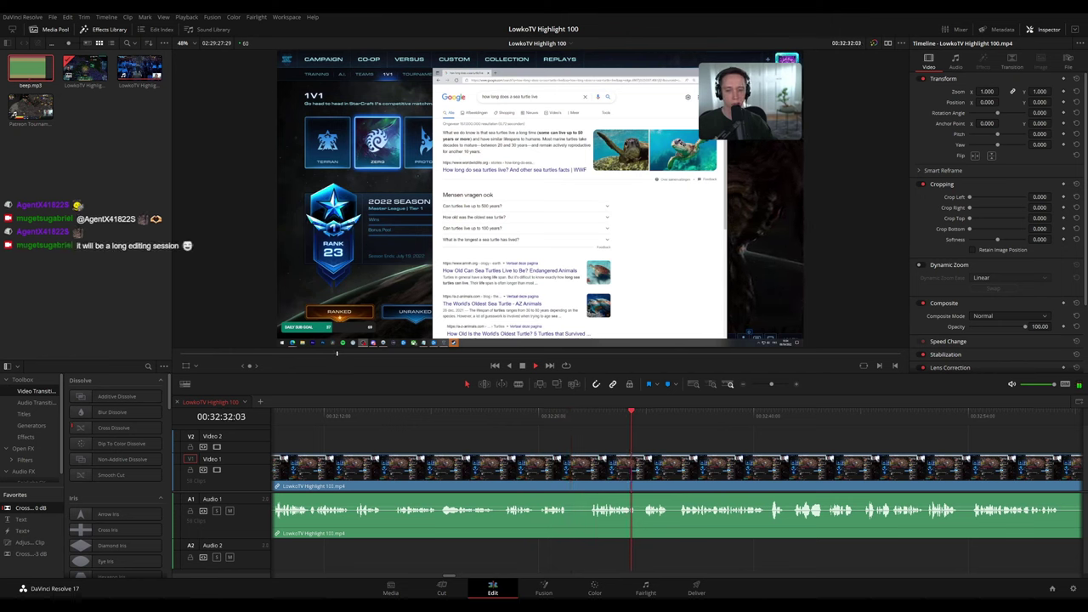
pyautogui.moveTo(731, 434); pyautogui.dragTo(609, 431)
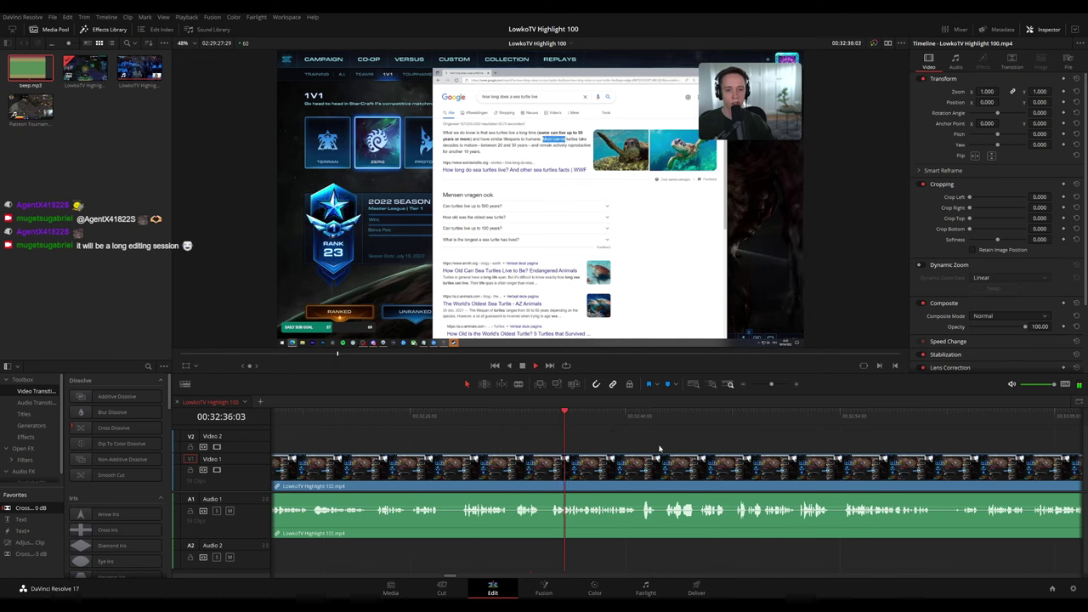
pyautogui.hscroll(4, 578, 442)
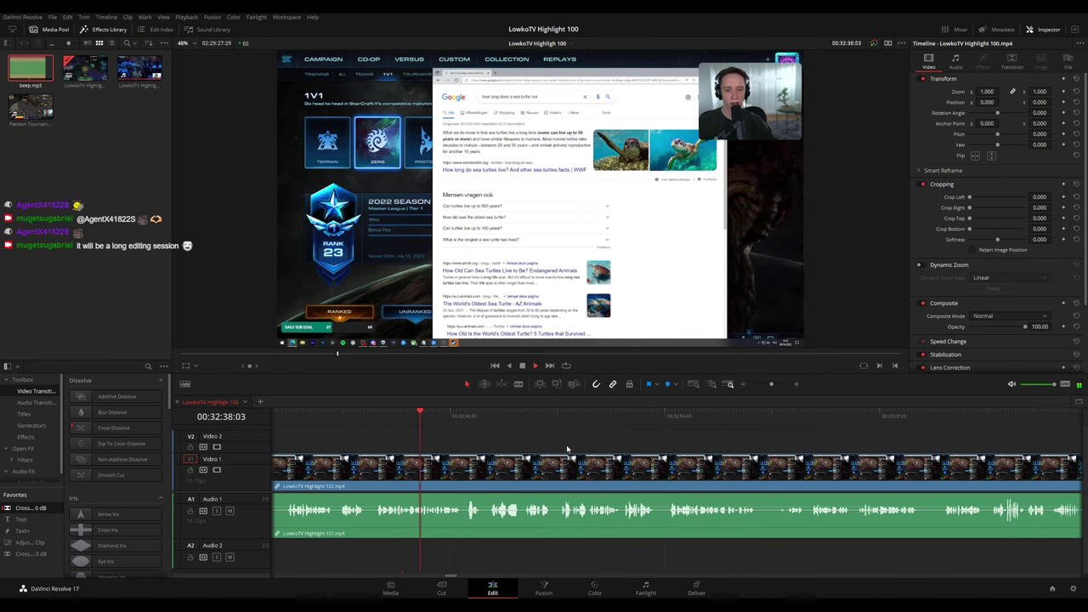
pyautogui.scroll(-6, 595, 448)
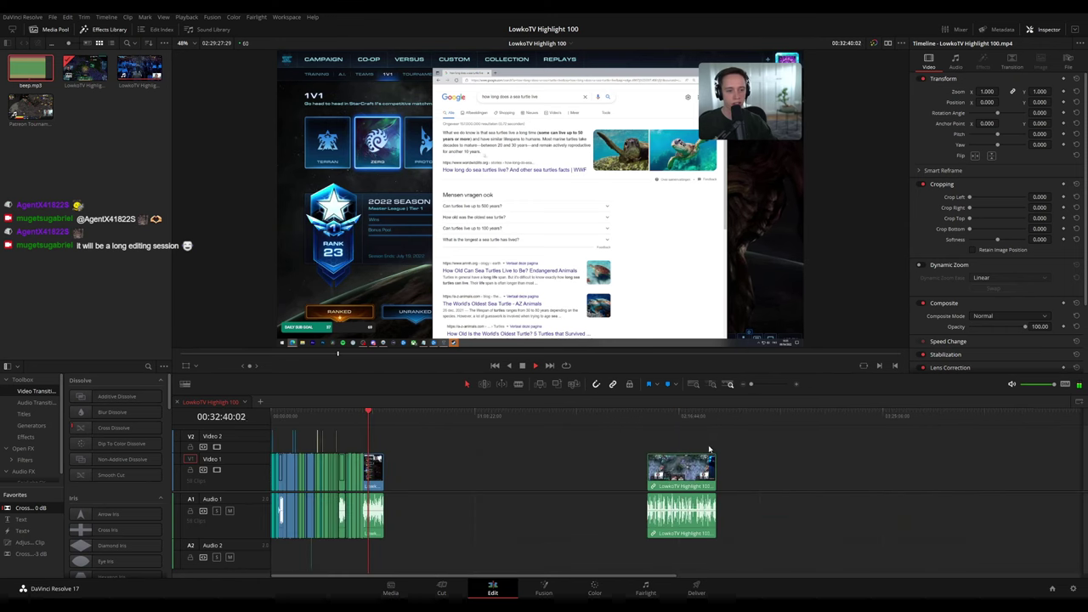
pyautogui.scroll(6, 710, 449)
pyautogui.scroll(4, 753, 451)
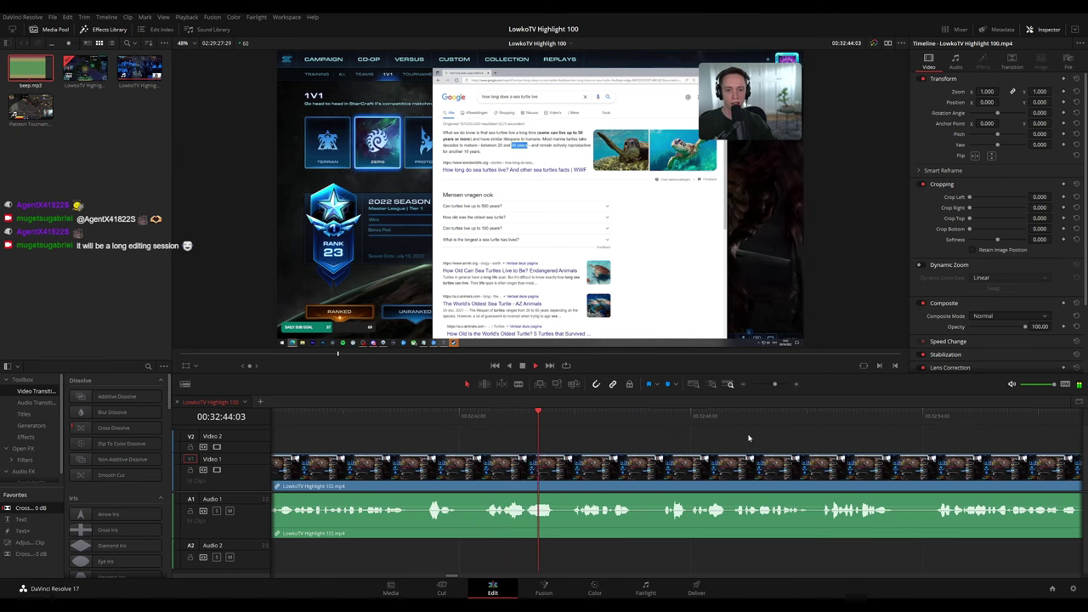
pyautogui.moveTo(749, 439); pyautogui.dragTo(571, 424)
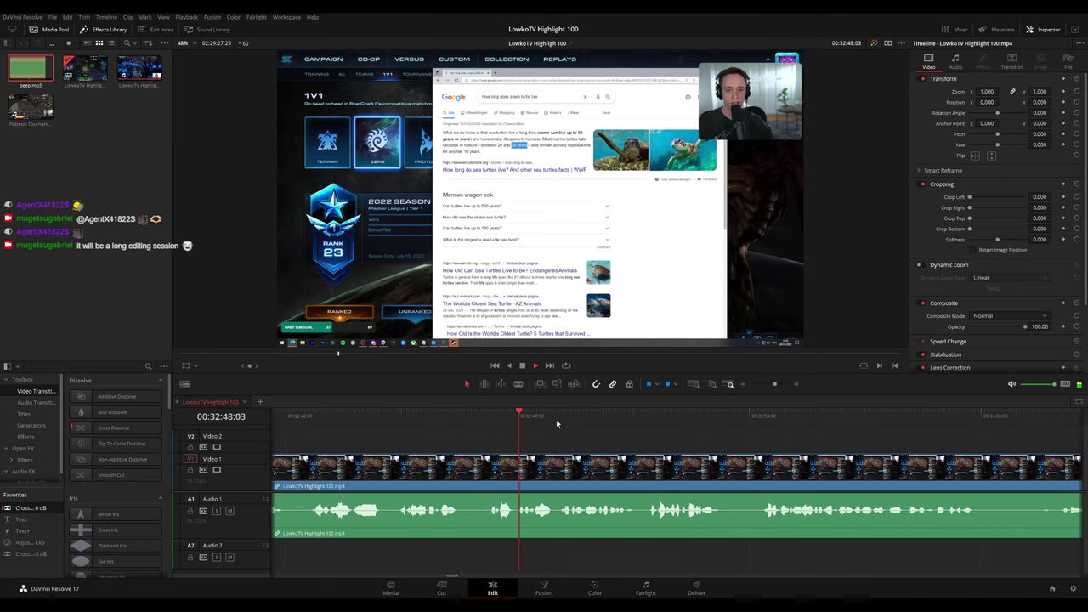
pyautogui.hscroll(3, 556, 426)
pyautogui.hscroll(2, 580, 434)
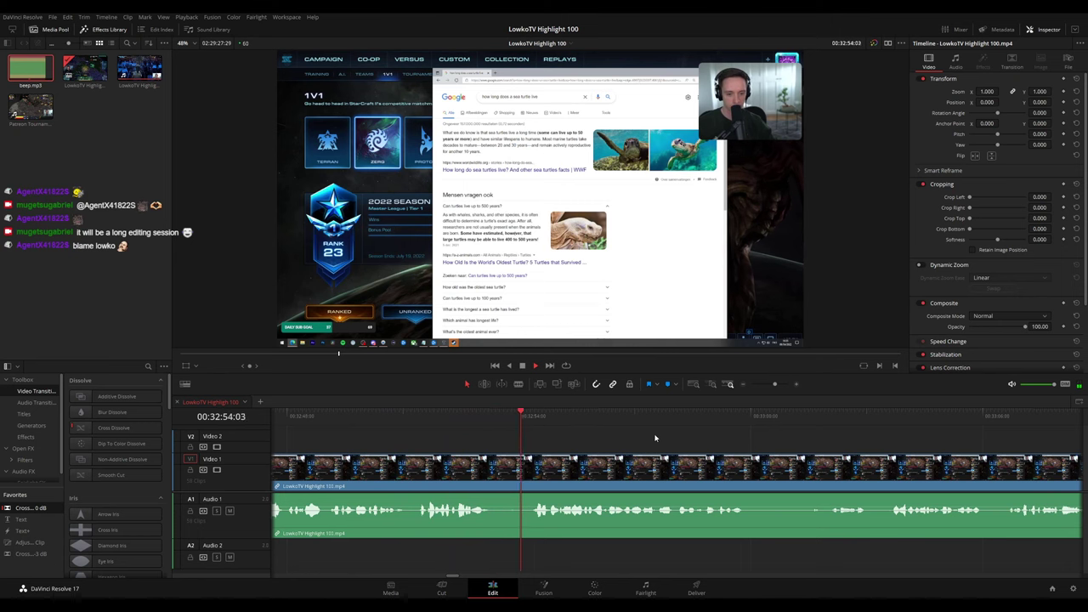
pyautogui.hscroll(3, 596, 435)
pyautogui.hscroll(3, 590, 452)
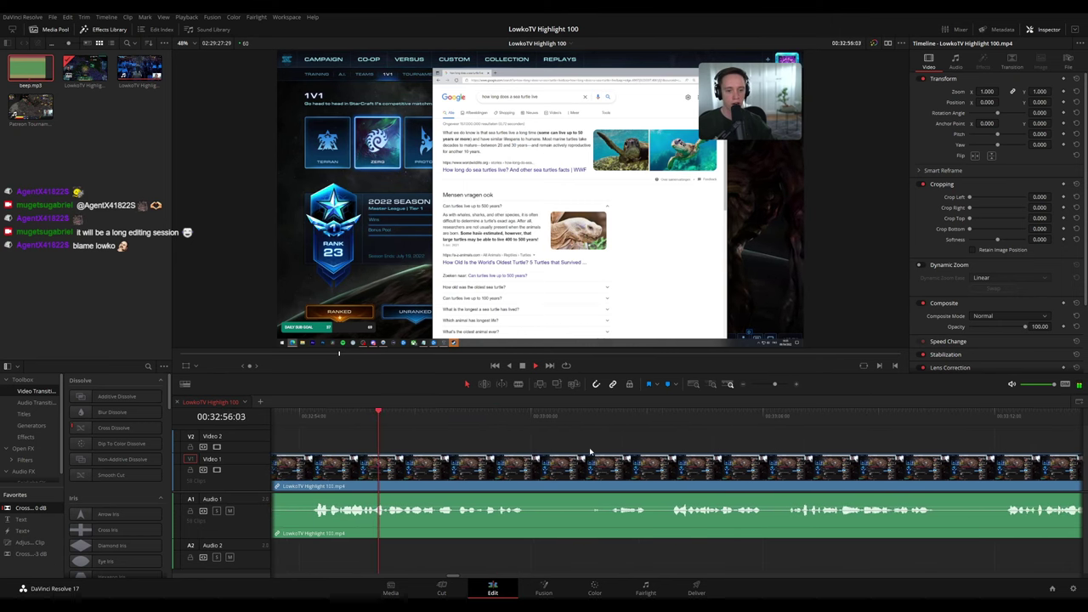
pyautogui.hscroll(3, 629, 437)
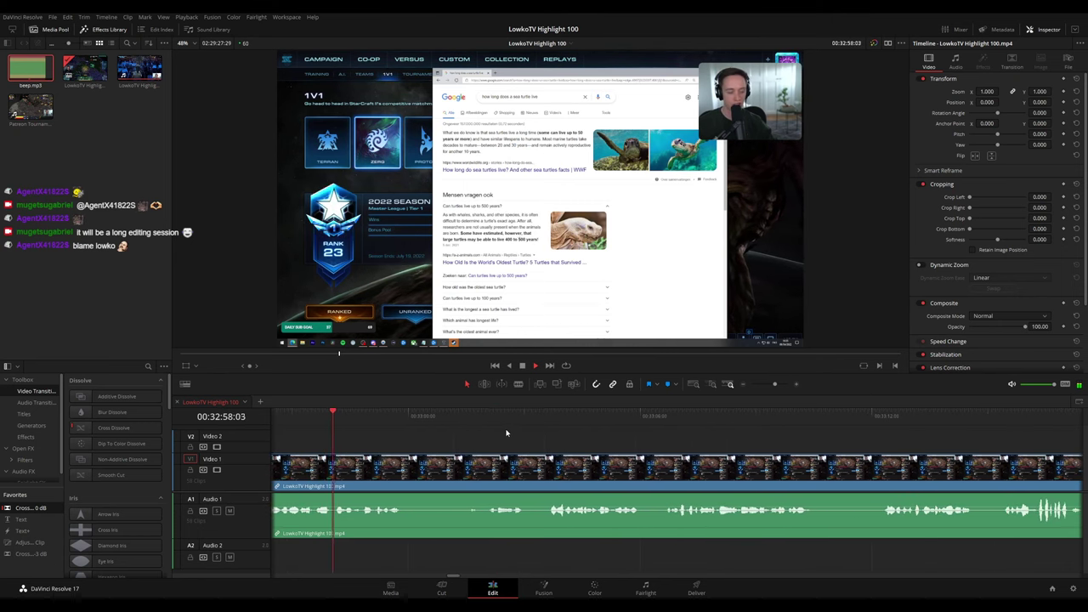
# Split the stream recording at about 00:33:00 and 00:33:01:37, and ripple-delete the short section between the cuts
pyautogui.press('space')
pyautogui.press('b')
pyautogui.click(424, 470)
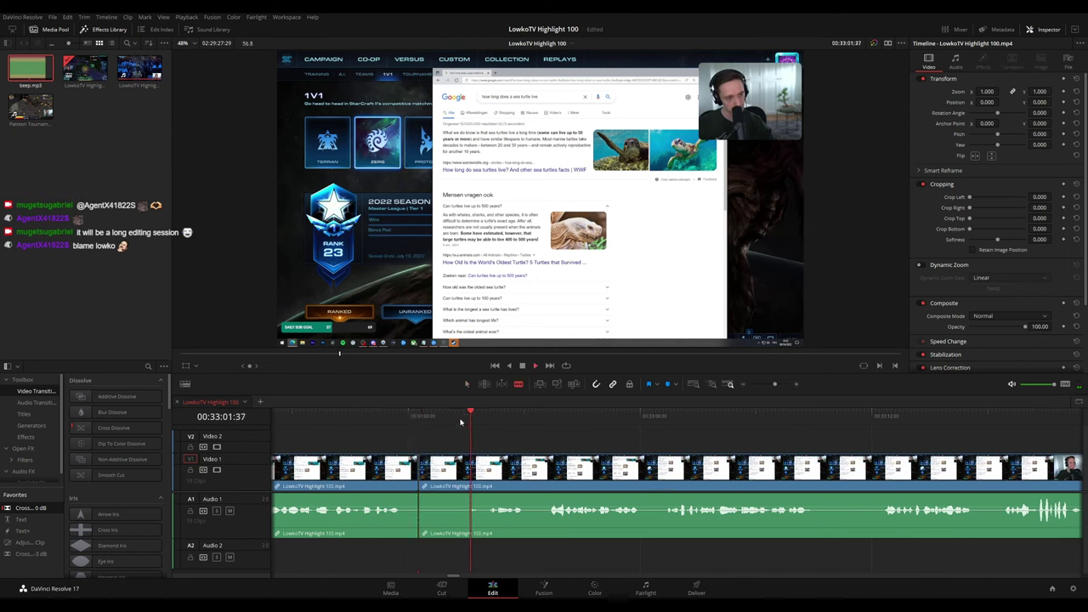
pyautogui.press('space')
pyautogui.click(482, 471)
pyautogui.press('a')
pyautogui.click(462, 476)
pyautogui.press('Delete')
# Colour the clip before the new cut at about 00:33:00 green and add a Cross Fade 0 dB to its audio cut
pyautogui.press('space')
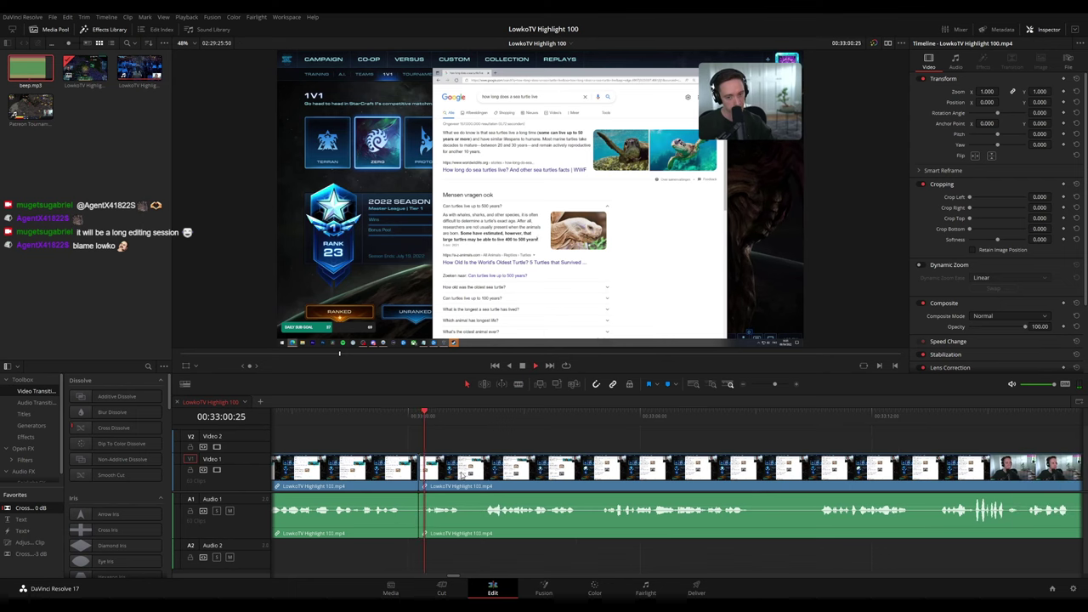
pyautogui.click(401, 474)
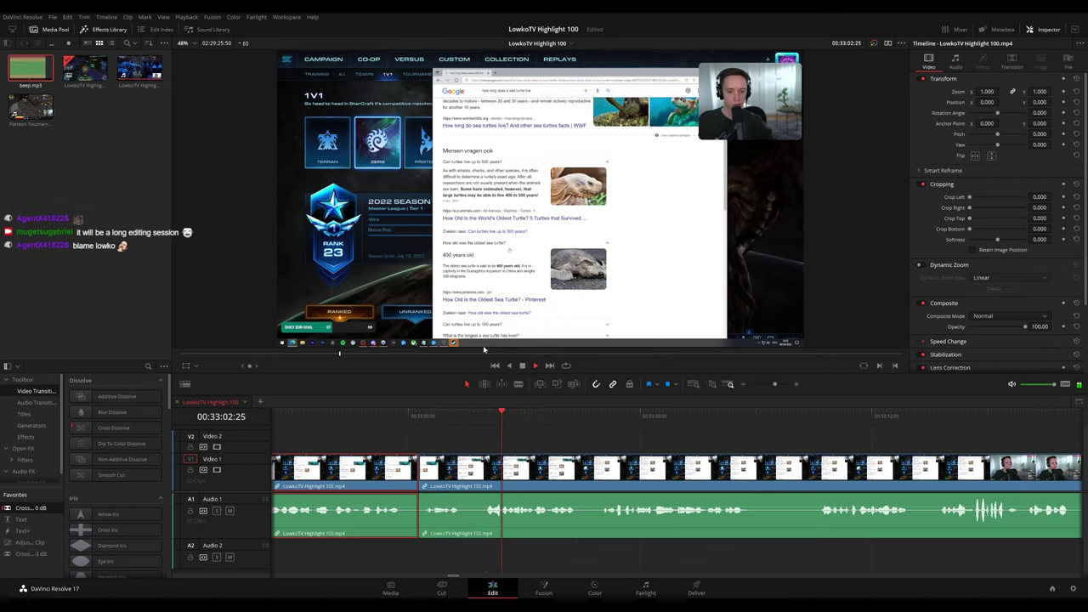
pyautogui.moveTo(61, 508); pyautogui.dragTo(455, 523)
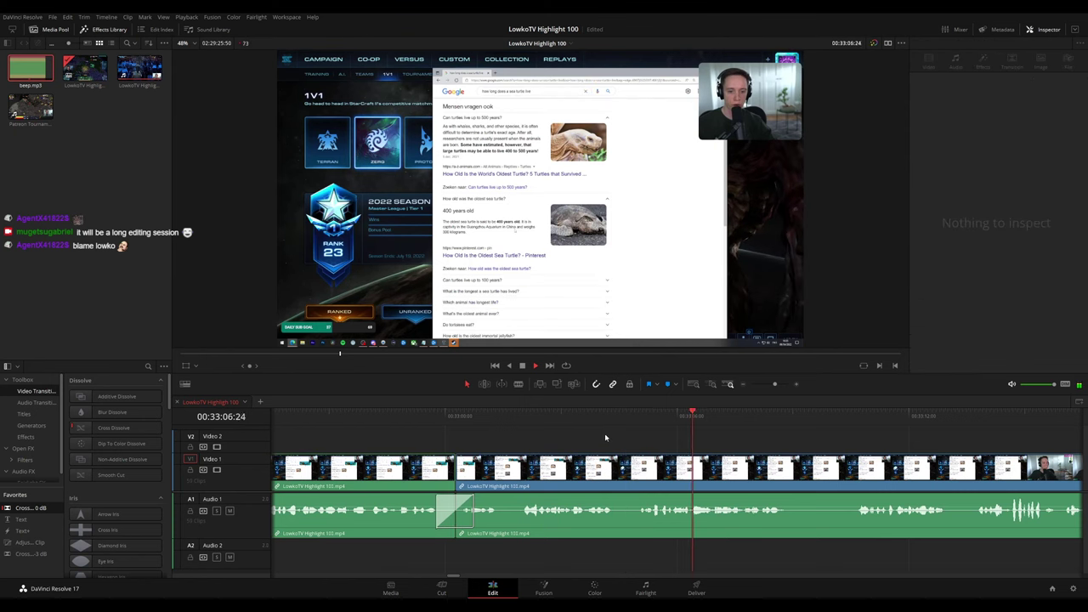
# Split the recording at about 00:33:09 and 00:33:10:30 and ripple-delete the silent section between the cuts
pyautogui.scroll(-5, 693, 436)
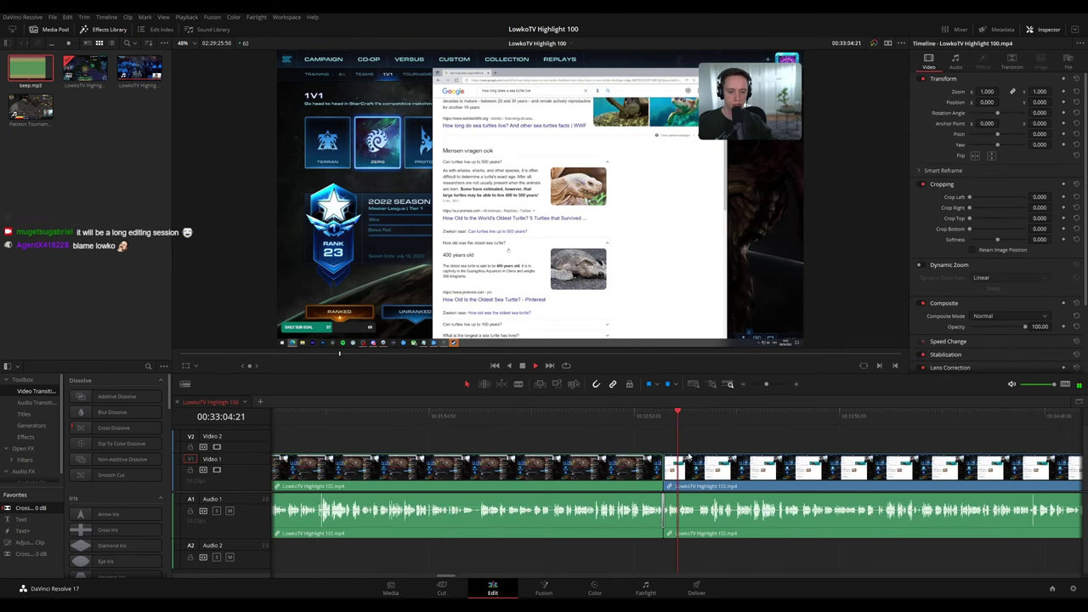
pyautogui.scroll(6, 740, 445)
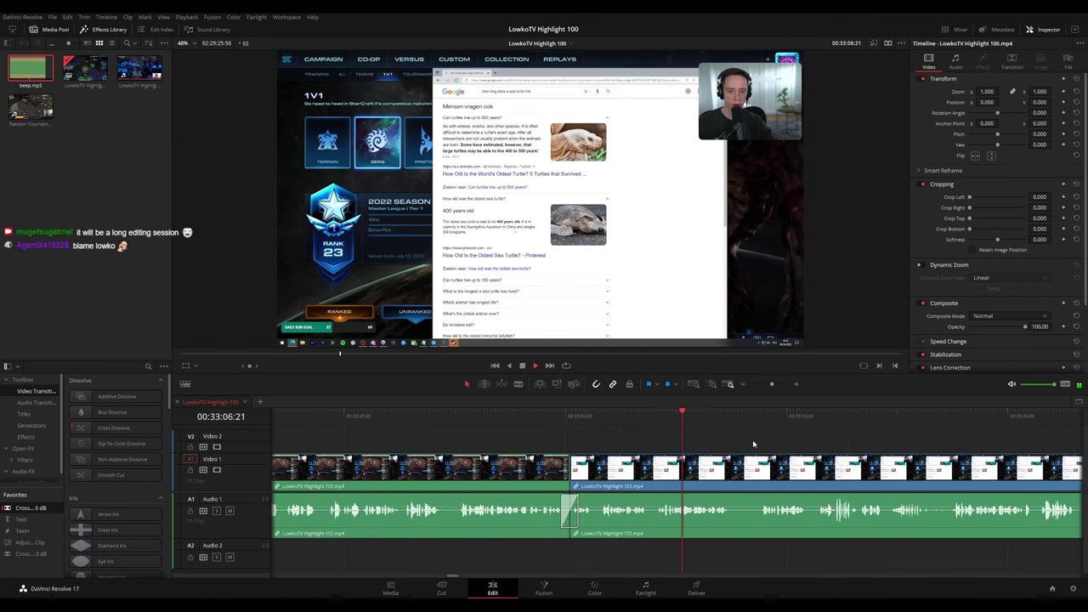
pyautogui.moveTo(830, 449); pyautogui.dragTo(646, 479)
pyautogui.scroll(3, 646, 478)
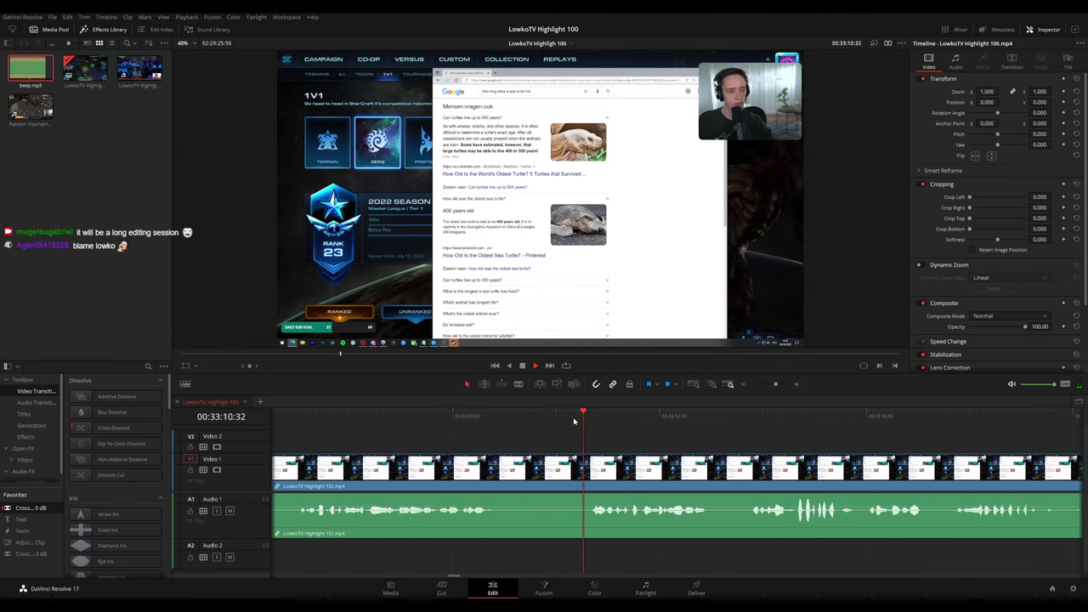
pyautogui.press('b')
pyautogui.click(509, 477)
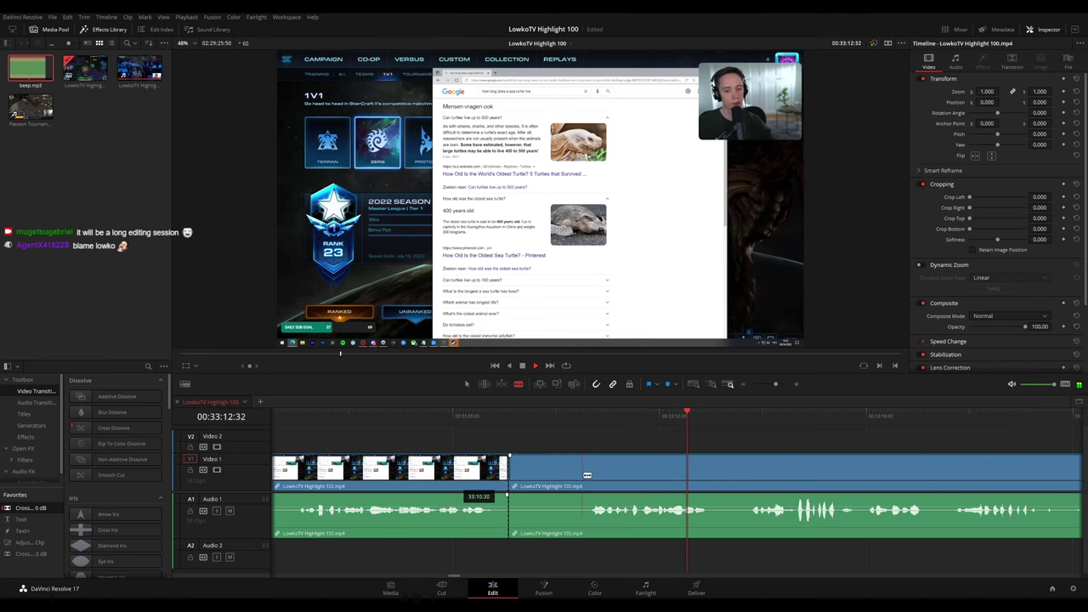
pyautogui.click(584, 474)
pyautogui.press('a')
pyautogui.click(560, 478)
pyautogui.press('Delete')
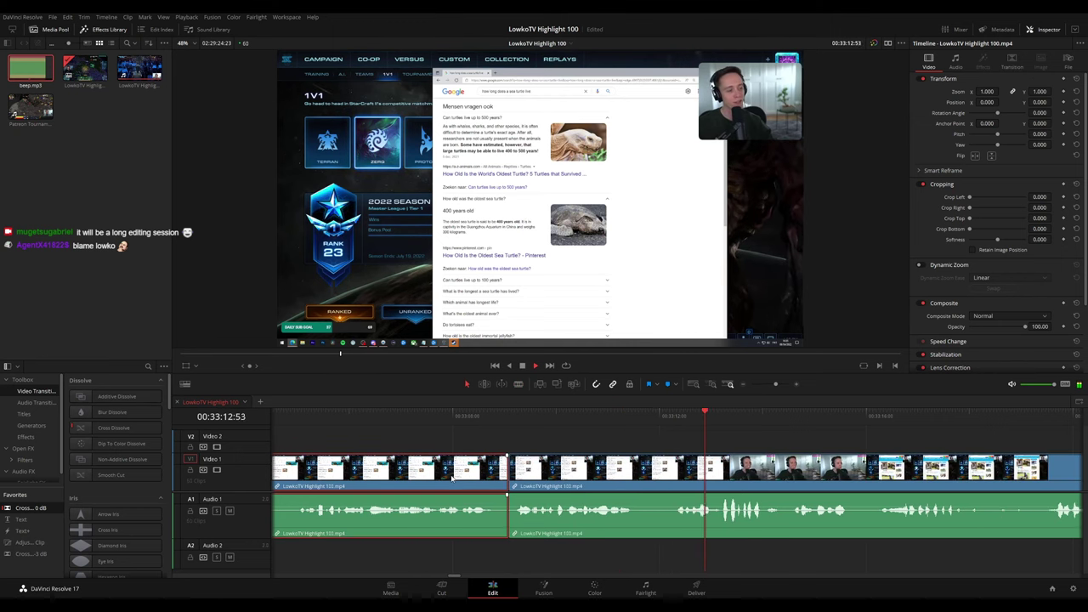
# Colour the short clip before the cut at about 00:33:09 green and add a Cross Fade 0 dB to the audio cut
pyautogui.scroll(-4, 630, 416)
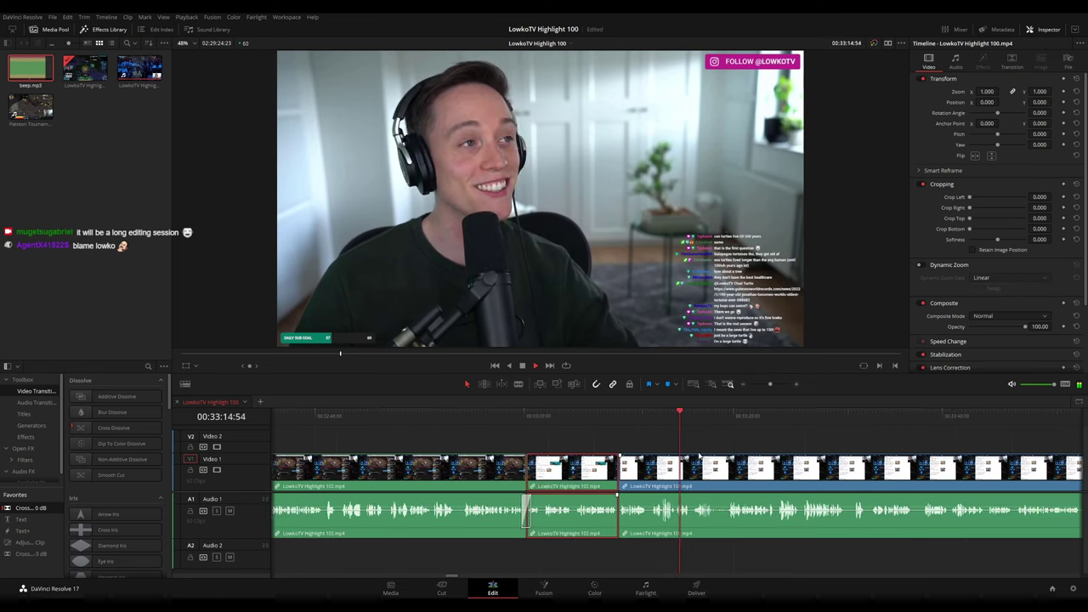
pyautogui.click(644, 444)
pyautogui.moveTo(43, 509); pyautogui.dragTo(634, 529)
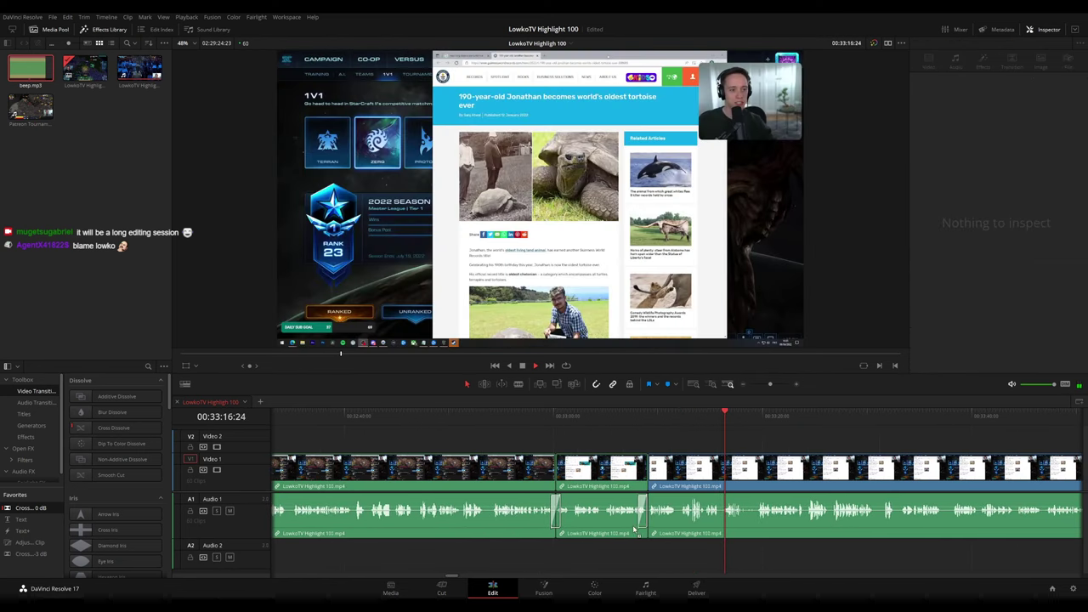
pyautogui.click(708, 418)
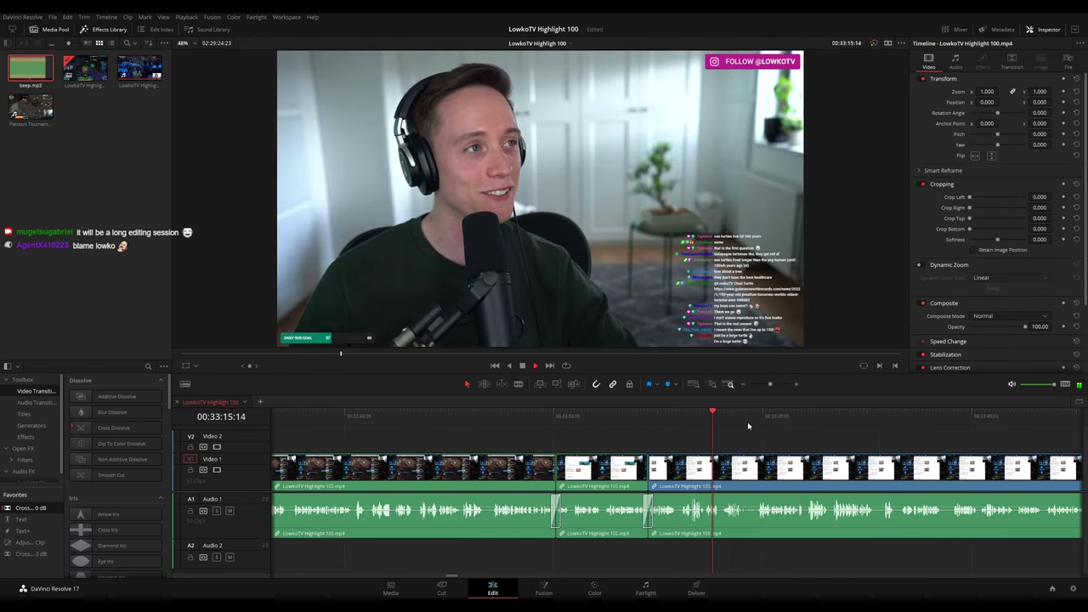
# Review the tortoise article footage and audio waveform from about 00:33:15 to 00:34:11 for passages to trim
pyautogui.hscroll(7, 783, 438)
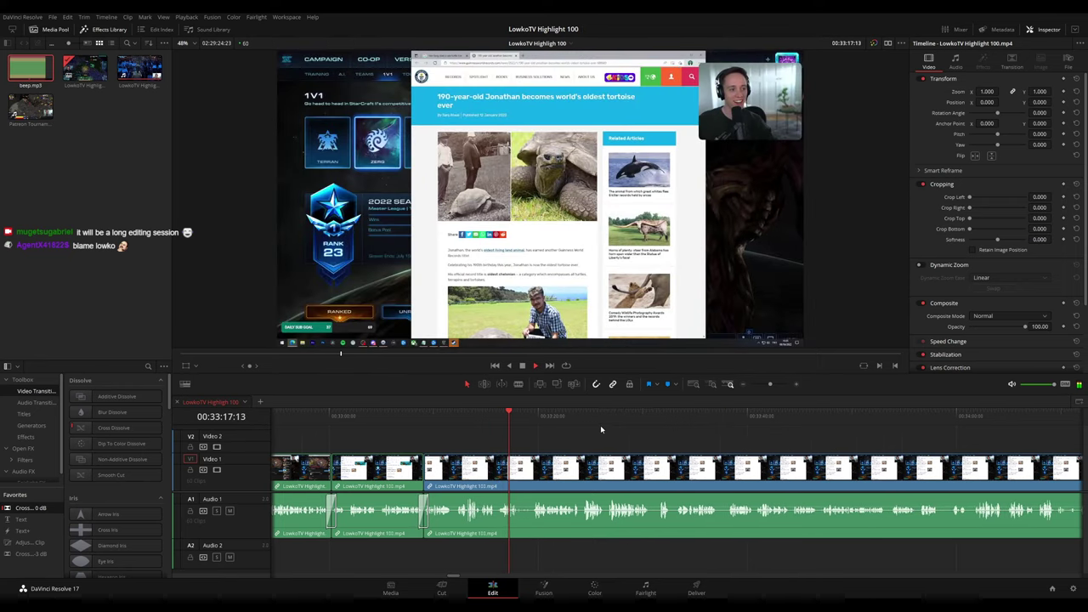
pyautogui.hscroll(3, 579, 432)
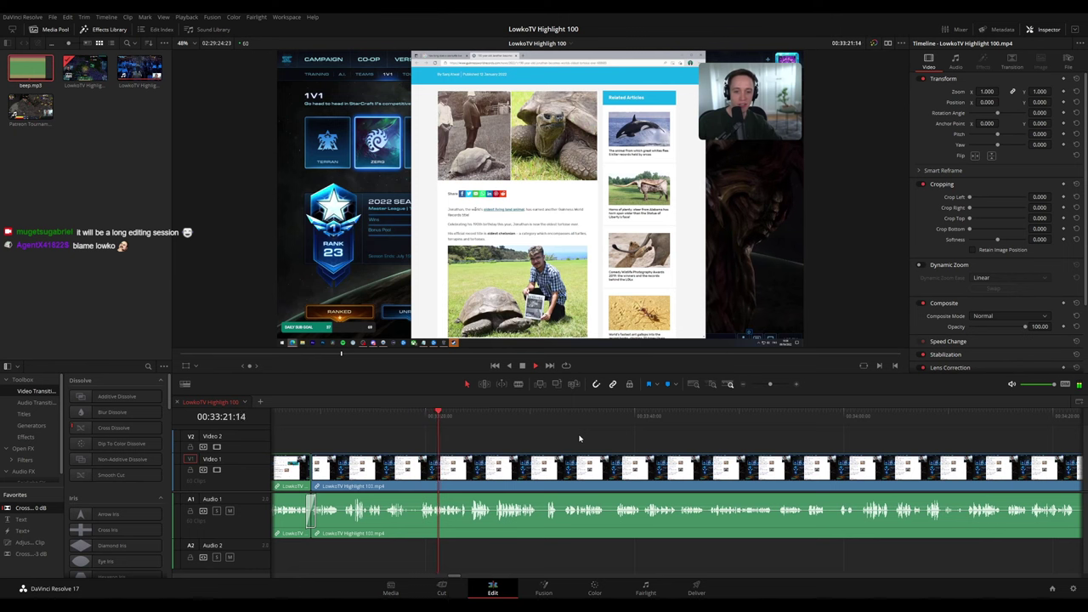
pyautogui.scroll(2, 744, 499)
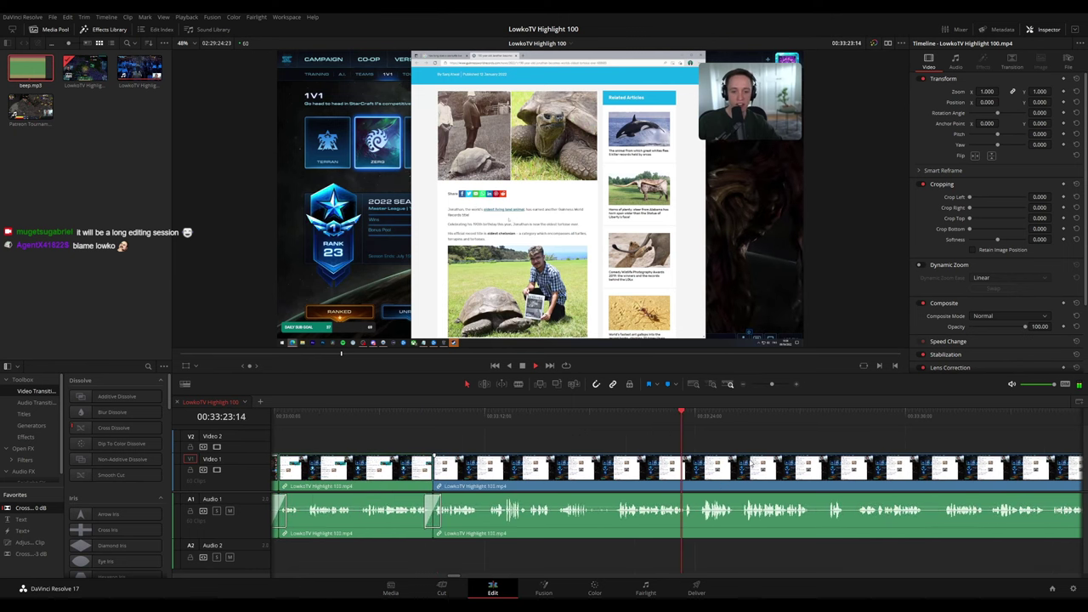
pyautogui.hscroll(4, 765, 443)
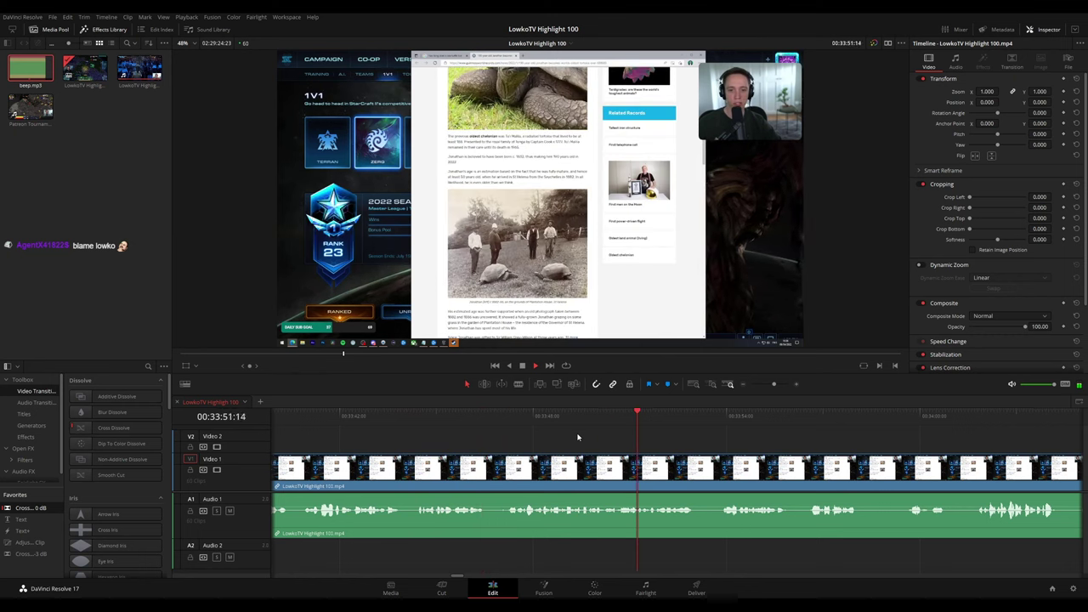
pyautogui.scroll(-10, 577, 436)
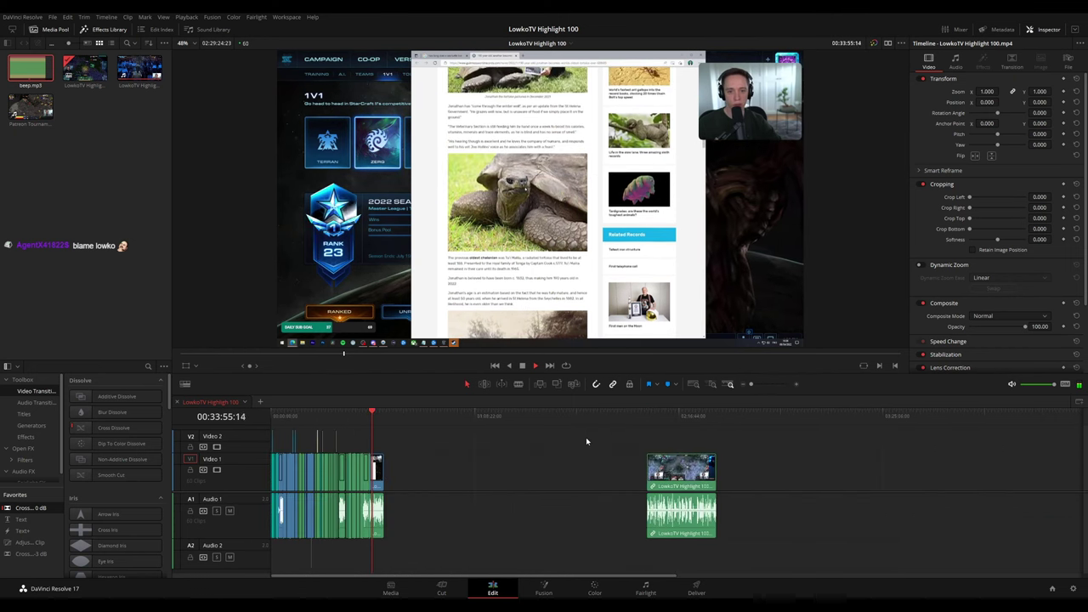
pyautogui.scroll(10, 586, 440)
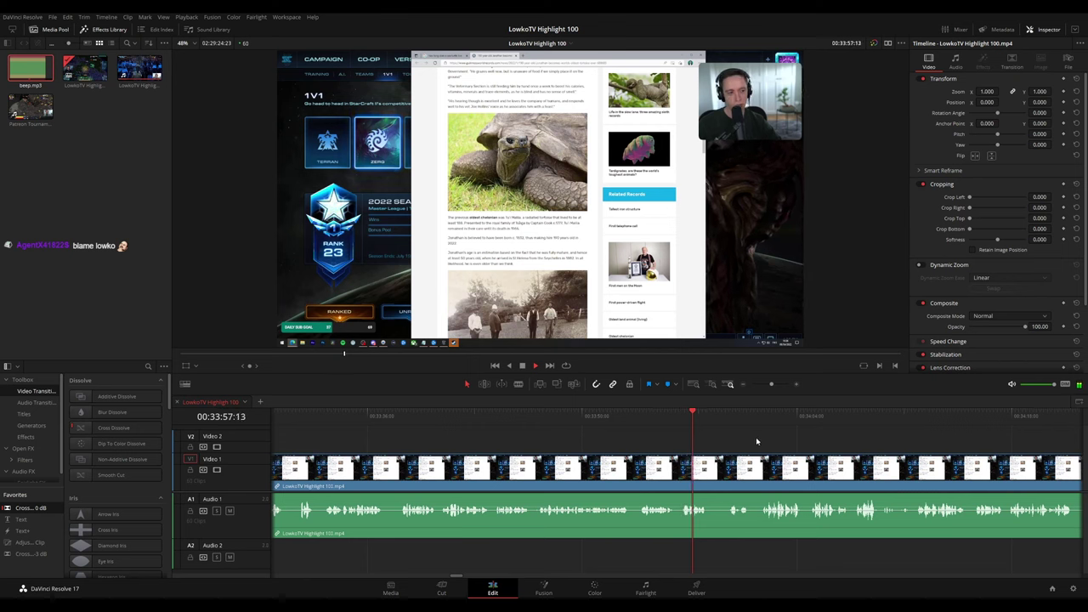
pyautogui.moveTo(758, 442); pyautogui.dragTo(572, 429)
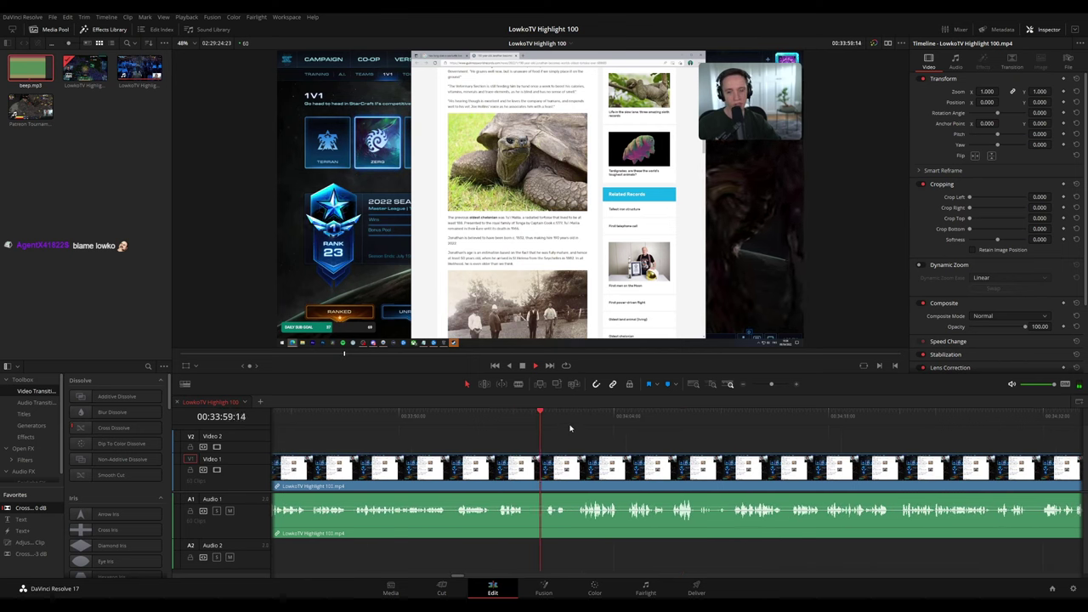
pyautogui.scroll(1, 683, 446)
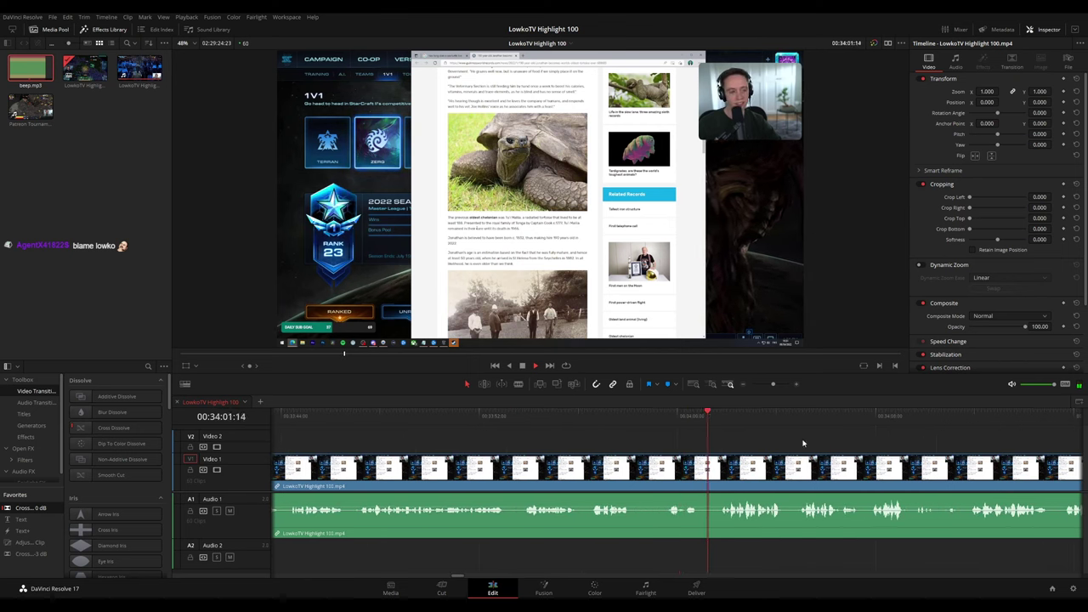
pyautogui.hscroll(4, 804, 443)
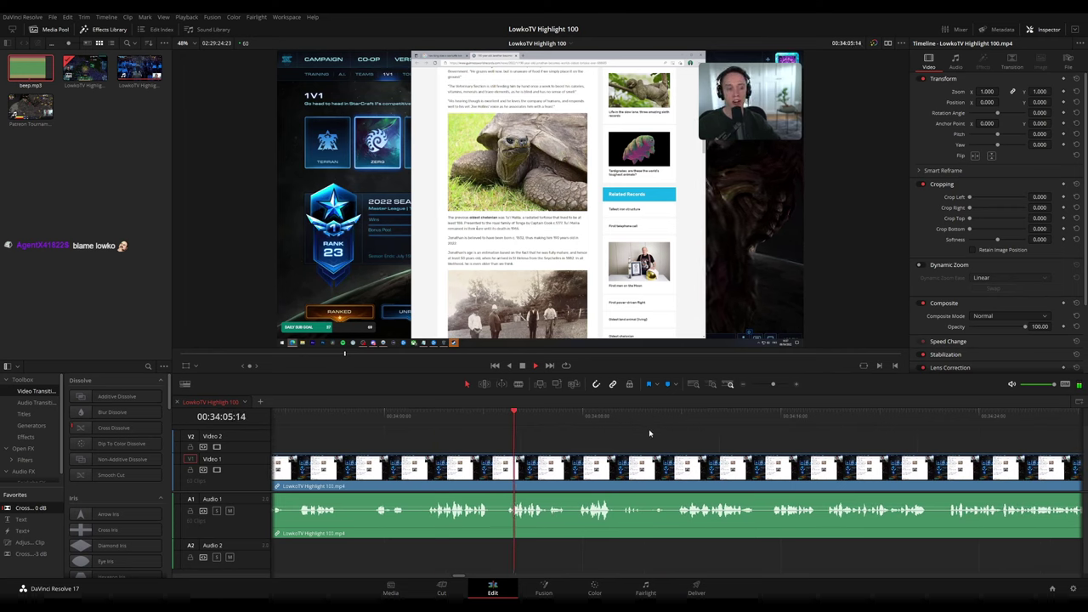
pyautogui.hscroll(2, 614, 429)
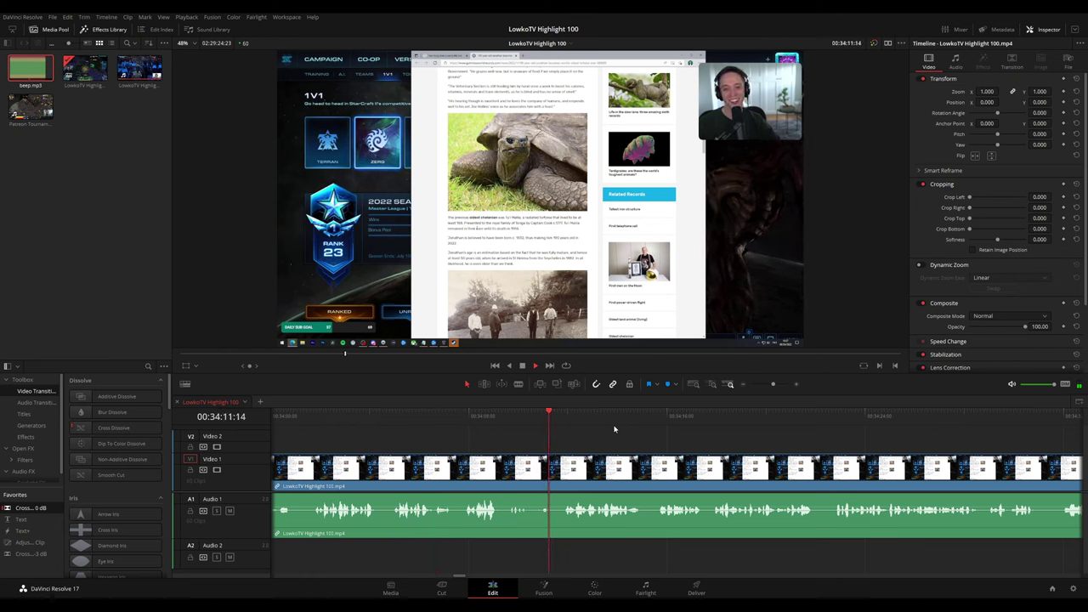
# Review the tortoise article talk from about 00:34:11 to 00:34:23, checking the overall timeline and the waveform ahead
pyautogui.moveTo(738, 428); pyautogui.dragTo(605, 421)
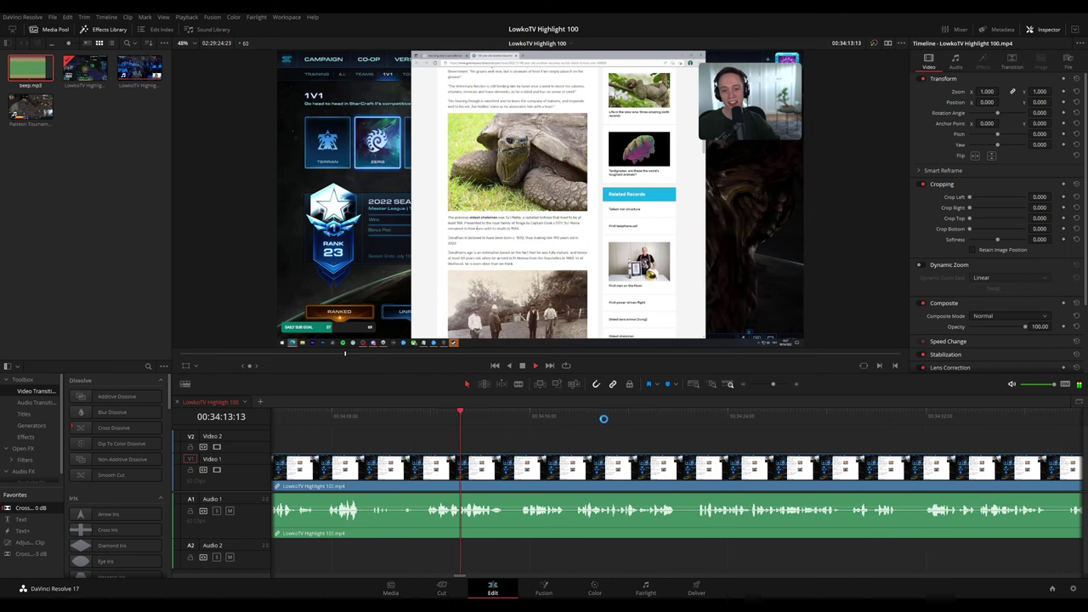
pyautogui.scroll(-3, 683, 446)
pyautogui.hscroll(-2, 696, 440)
pyautogui.scroll(-3, 698, 440)
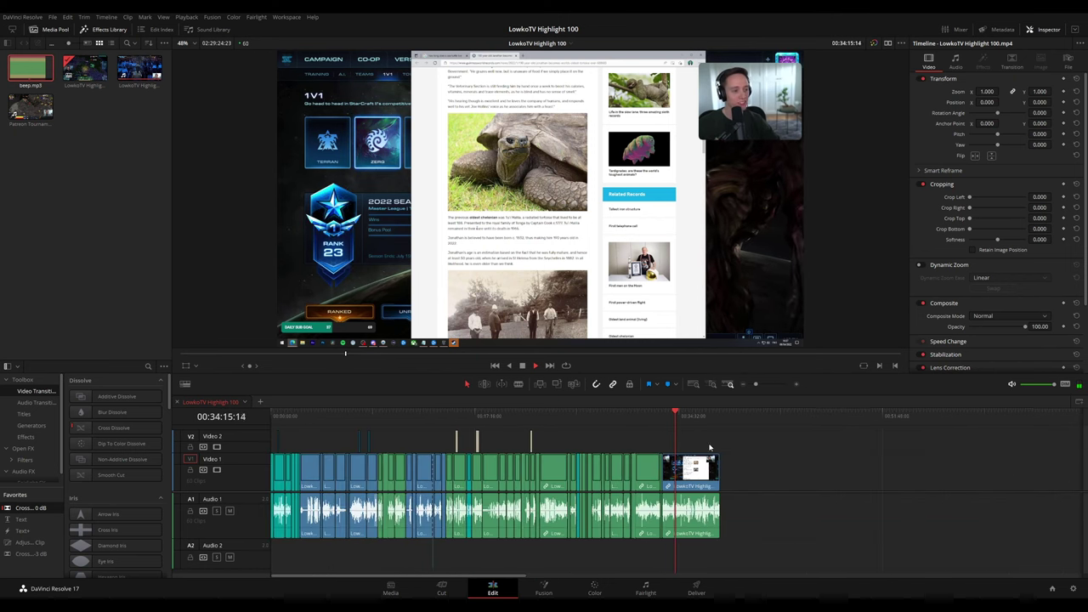
pyautogui.scroll(3, 726, 448)
pyautogui.scroll(3, 725, 448)
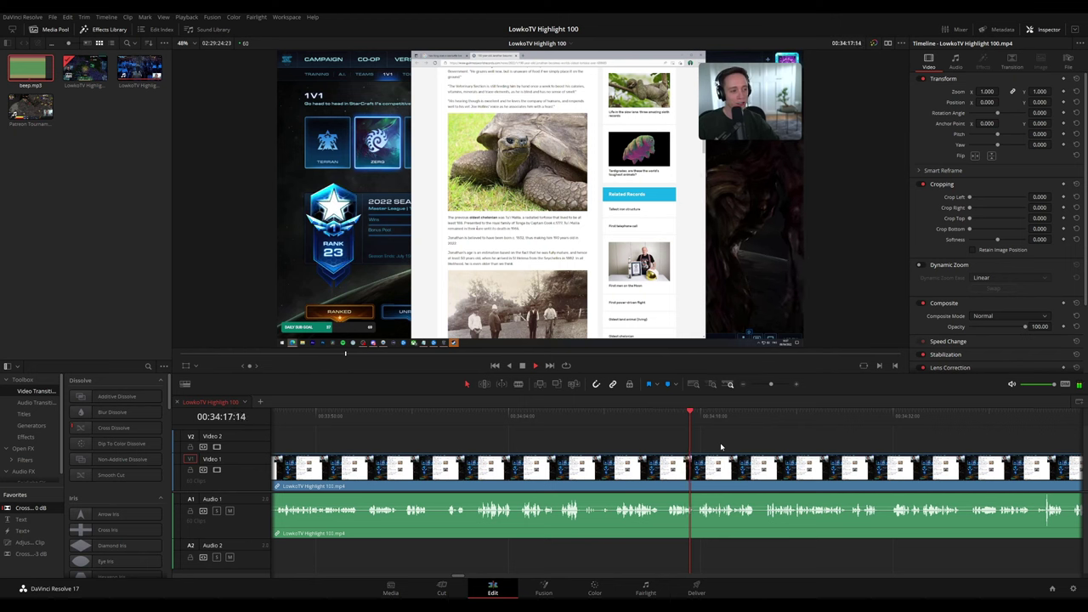
pyautogui.moveTo(810, 457); pyautogui.dragTo(616, 437)
pyautogui.scroll(2, 619, 437)
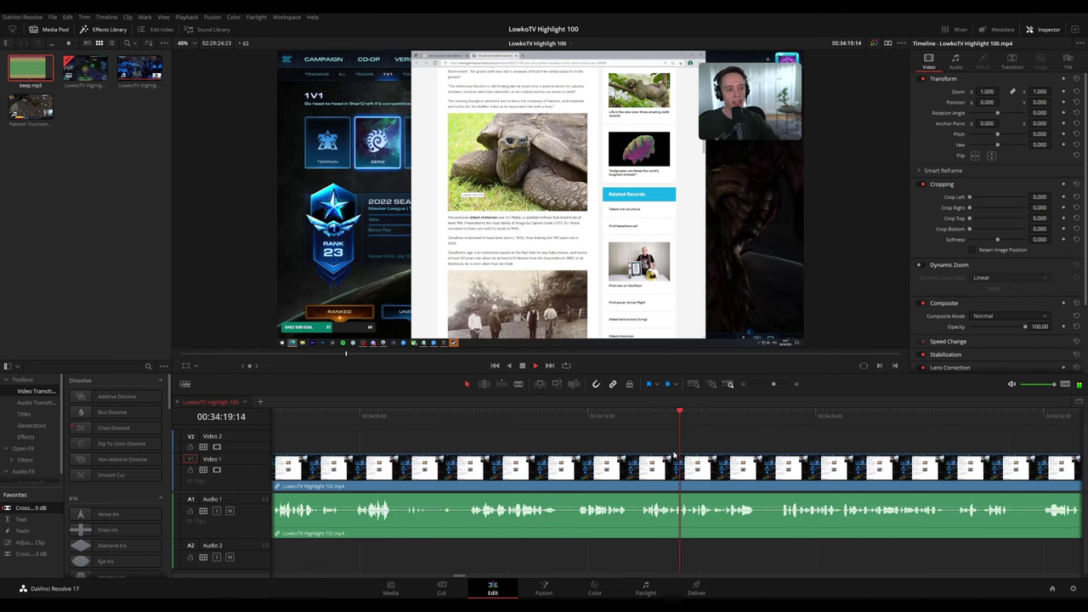
pyautogui.hscroll(2, 680, 441)
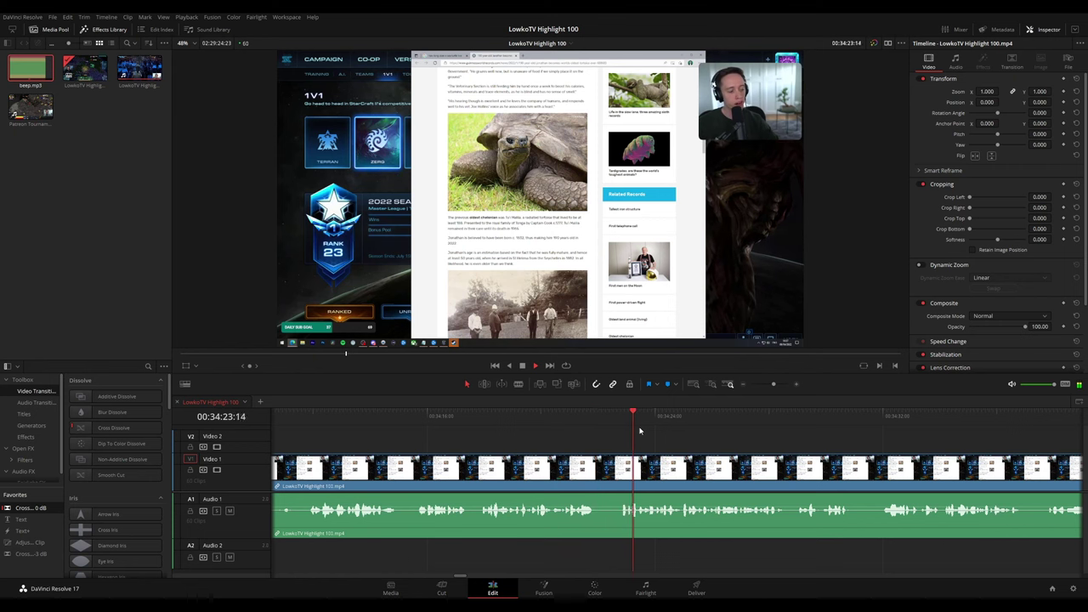
# Ripple-delete the short section starting at about 00:34:22:05 and colour the clip before the cut green
pyautogui.click(572, 422)
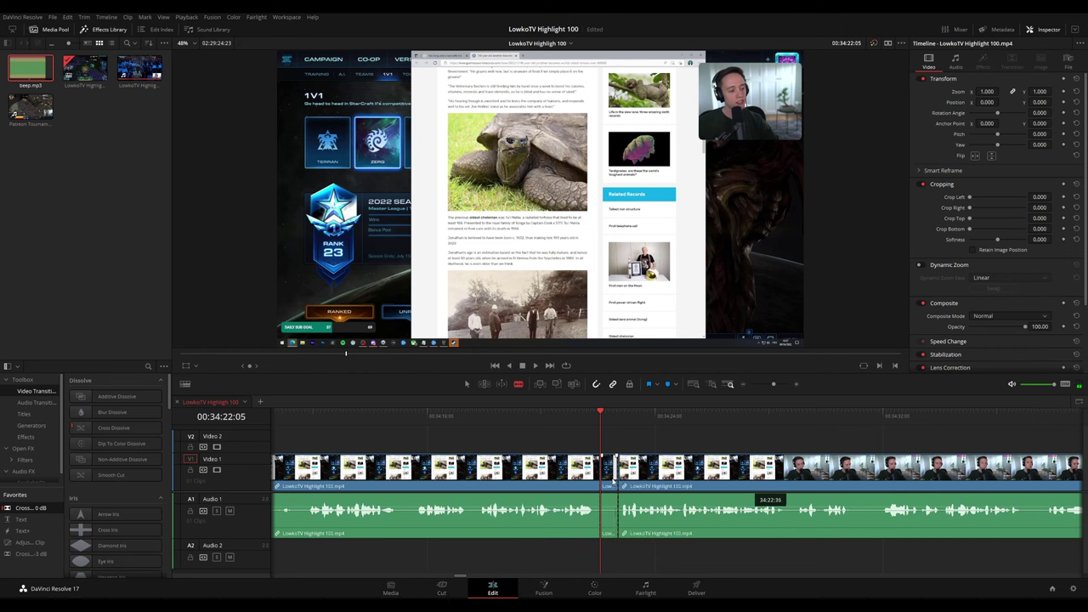
pyautogui.hotkey('ctrl', 'b')
pyautogui.press('space')
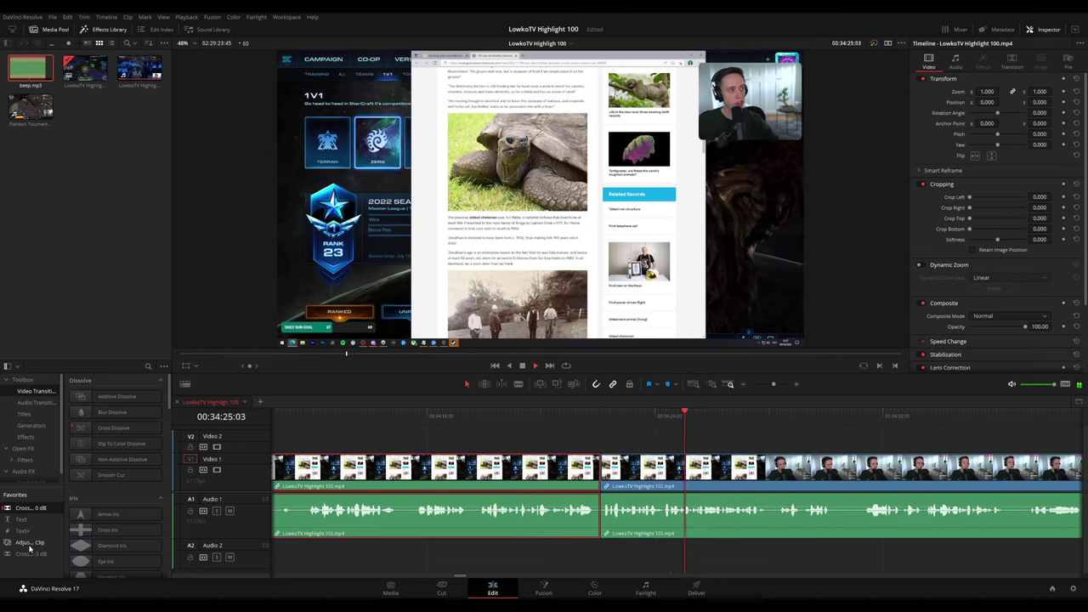
# Place an Adjustment Clip on Video 2 starting at the 00:34:22 cut, with Zoom 1.690, Position X -878 and Y -485
pyautogui.moveTo(30, 542); pyautogui.dragTo(618, 443)
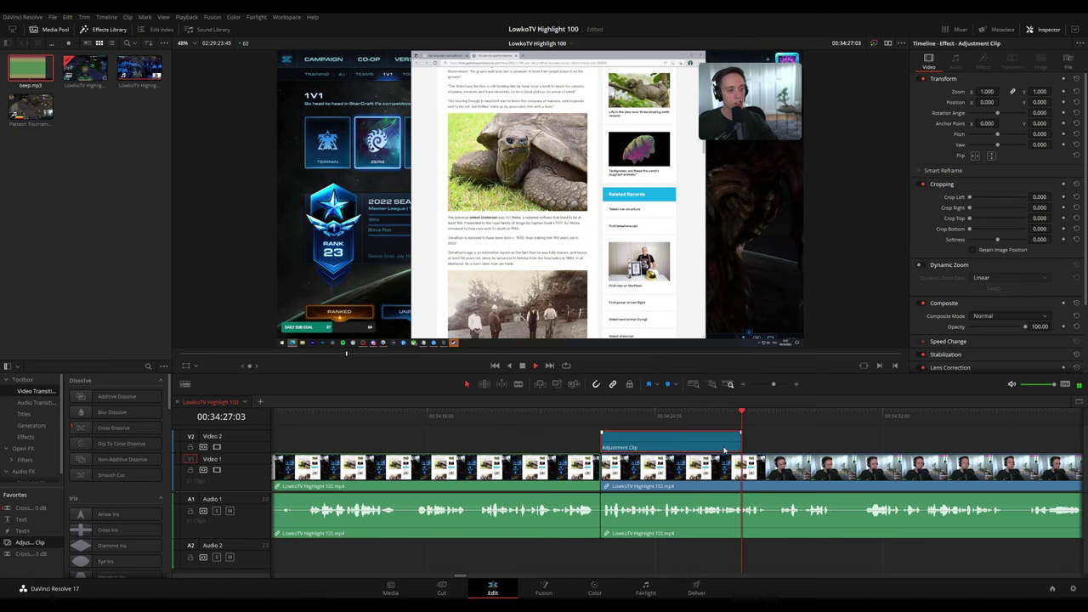
pyautogui.click(610, 415)
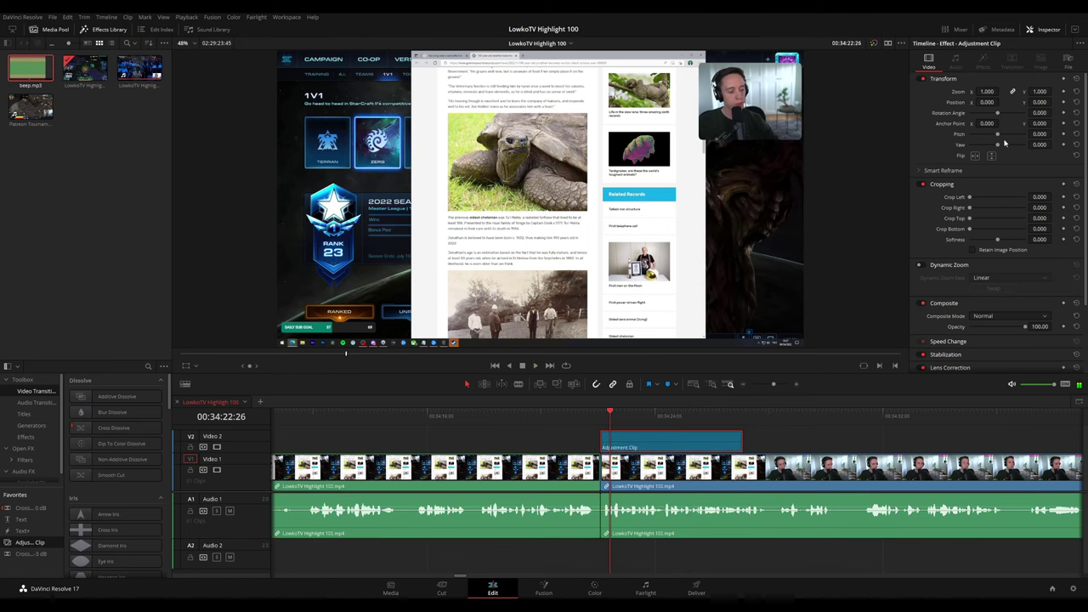
pyautogui.moveTo(990, 91); pyautogui.dragTo(1051, 103)
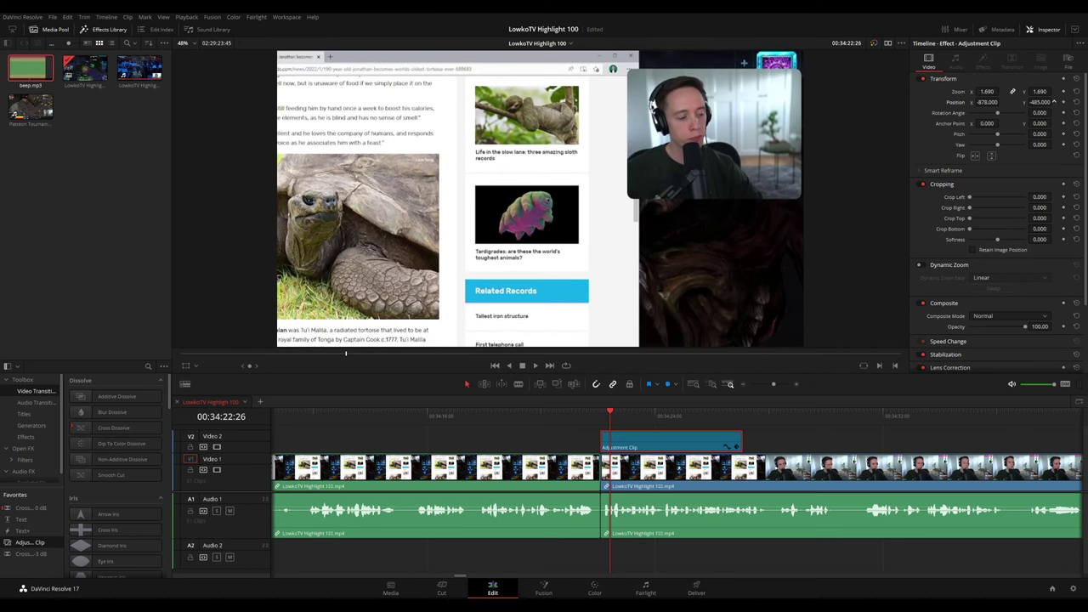
# Play back the zoomed-in webcam section from just before the 00:34:22 cut and examine the end of the adjustment clip
pyautogui.press('space')
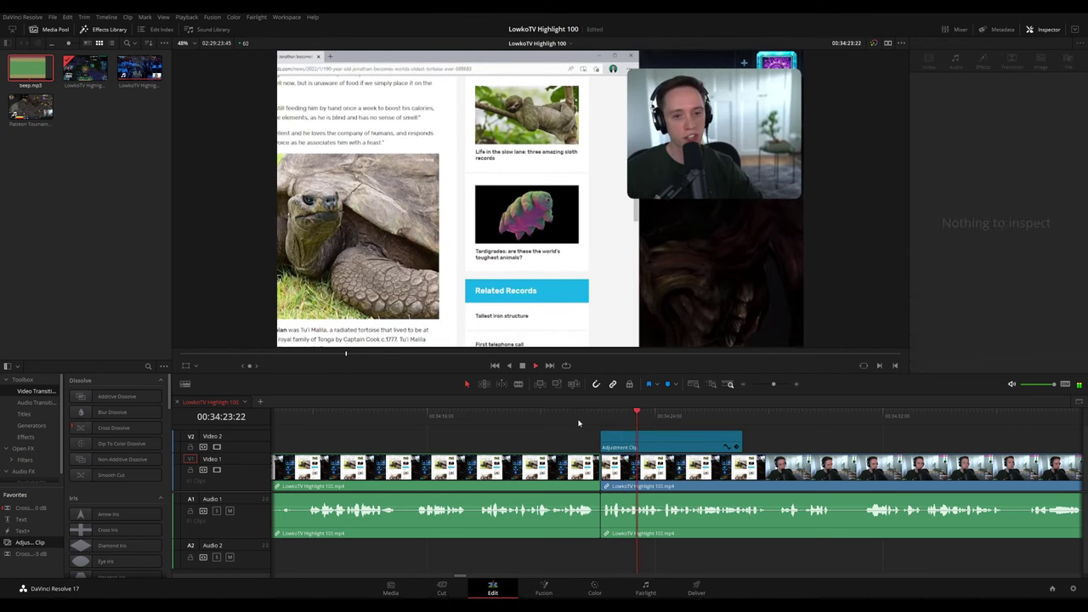
pyautogui.click(584, 416)
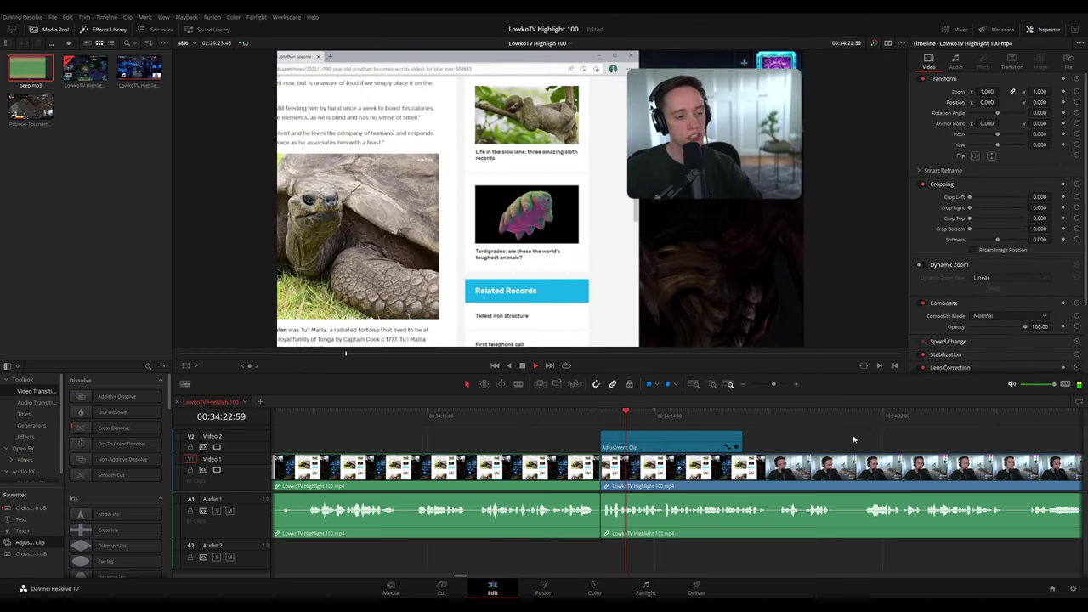
pyautogui.moveTo(855, 440); pyautogui.dragTo(587, 428)
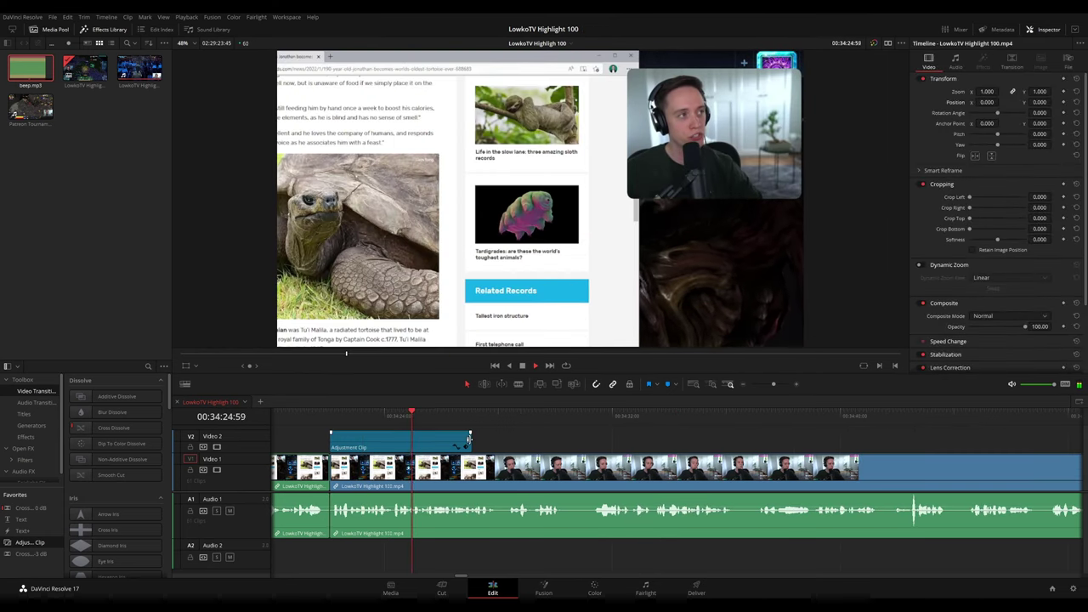
# Trim the end of the Adjustment Clip on Video 2 to about 00:34:27:57, playing back the return to the normal view
pyautogui.moveTo(469, 440); pyautogui.dragTo(581, 440)
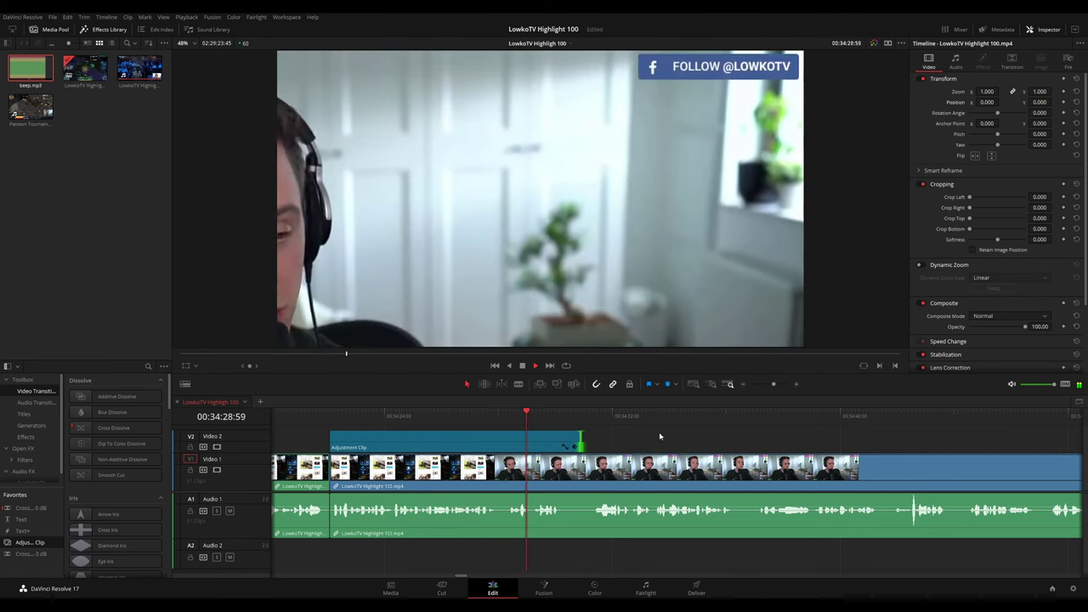
pyautogui.click(494, 417)
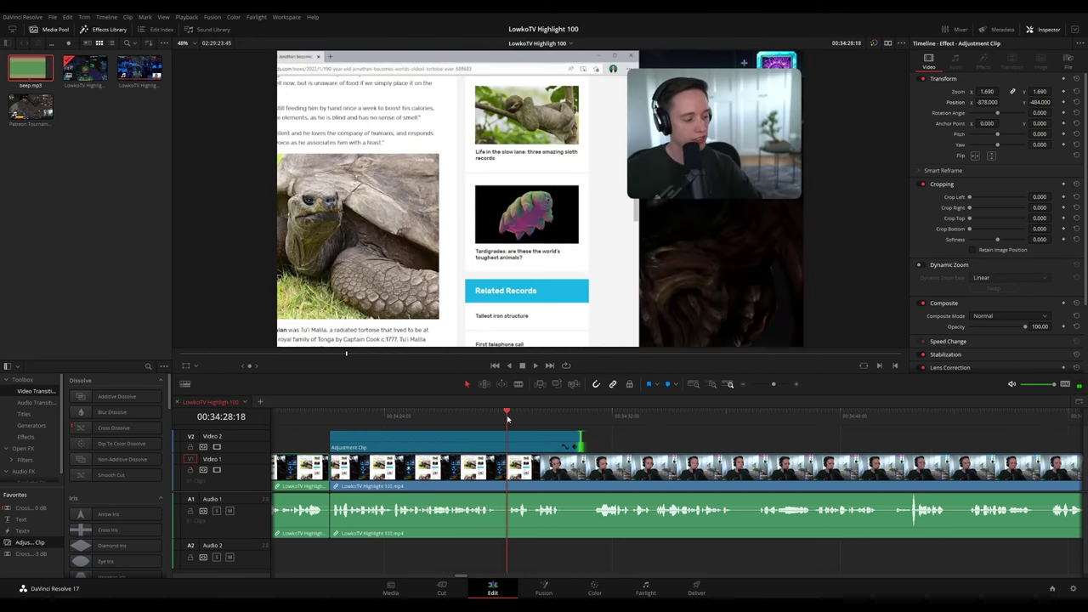
pyautogui.moveTo(582, 441); pyautogui.dragTo(507, 440)
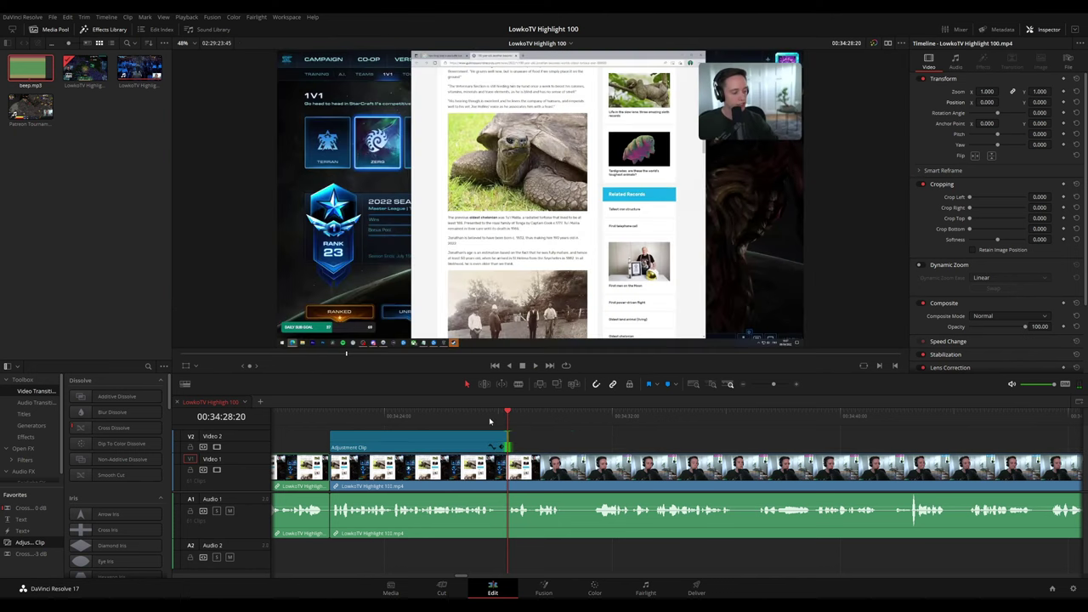
pyautogui.click(488, 417)
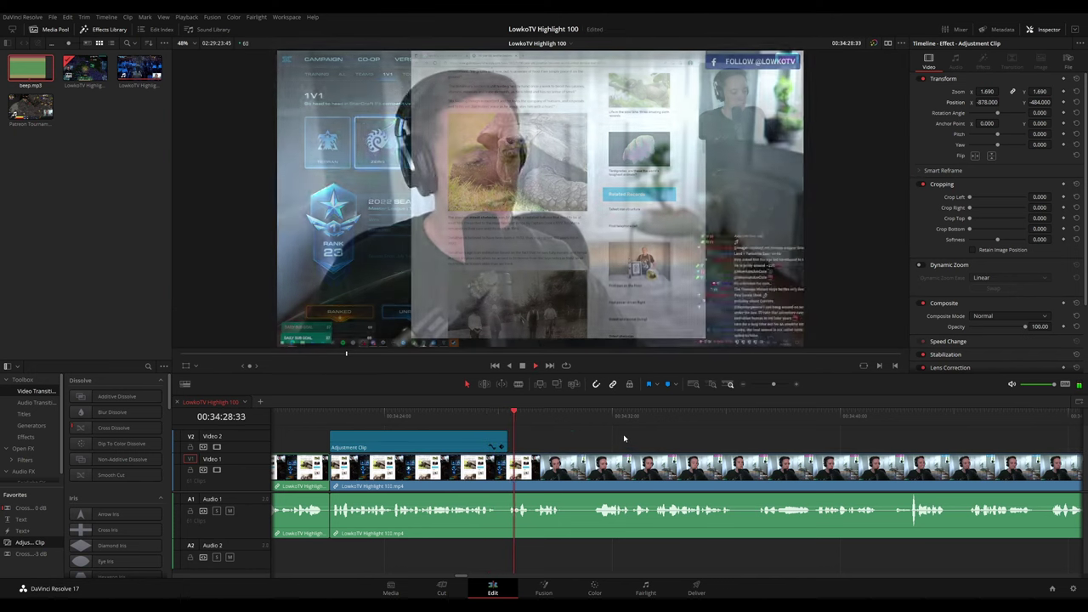
pyautogui.click(477, 416)
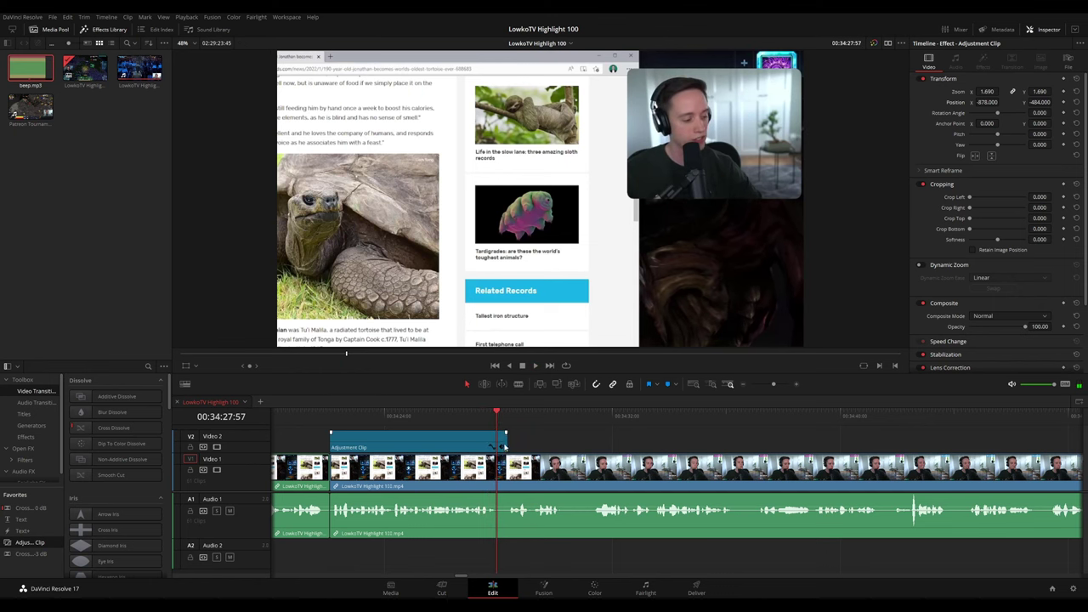
pyautogui.moveTo(504, 445); pyautogui.dragTo(499, 445)
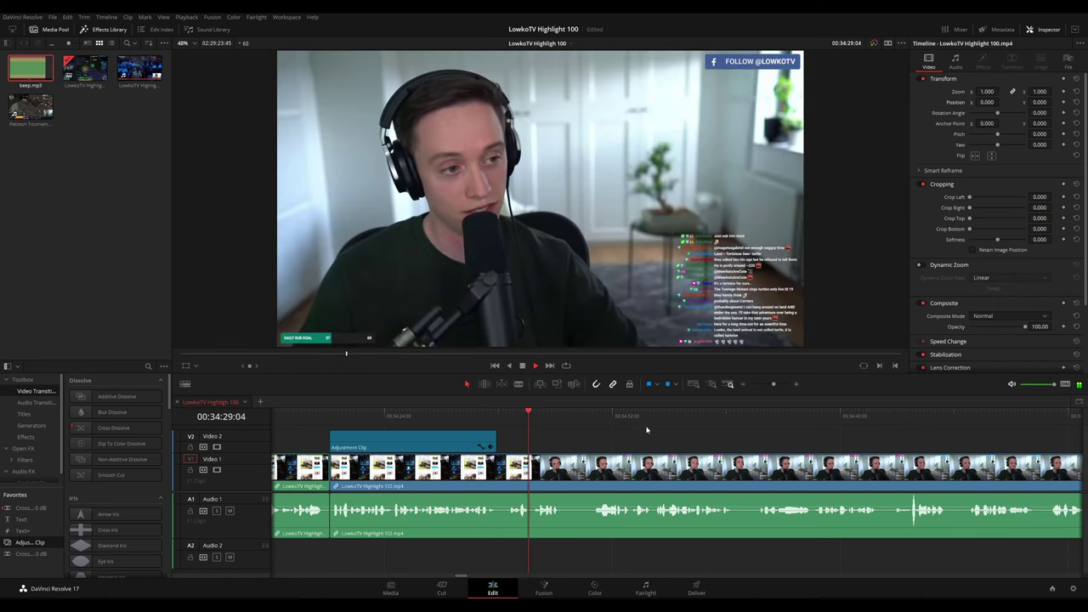
# Review the webcam talk from about 00:34:29 to 00:34:57, checking the waveform ahead for a passage to cut
pyautogui.moveTo(708, 437); pyautogui.dragTo(573, 434)
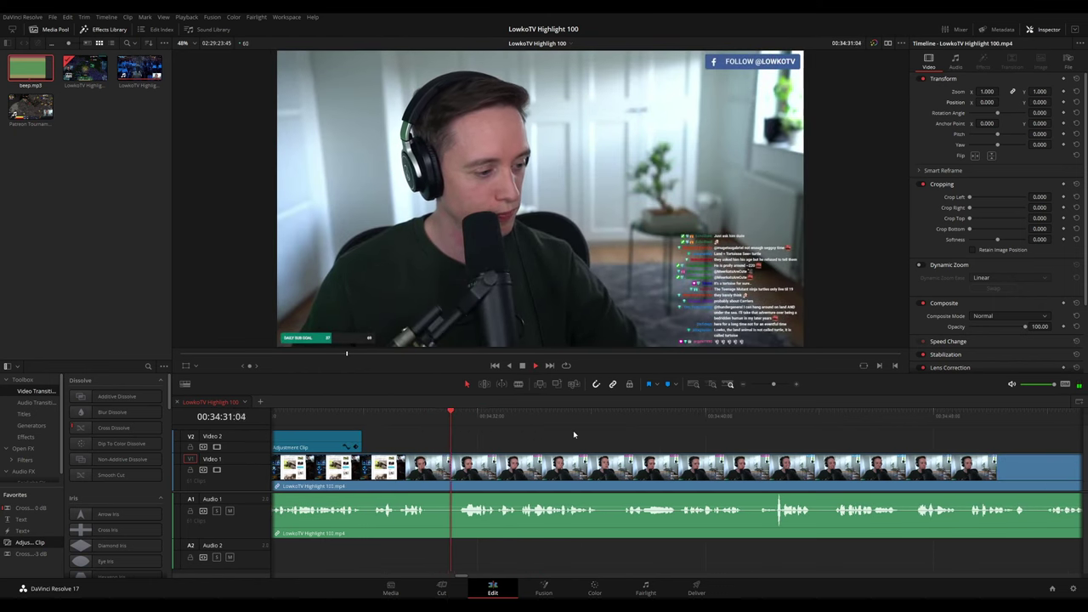
pyautogui.hscroll(2, 672, 438)
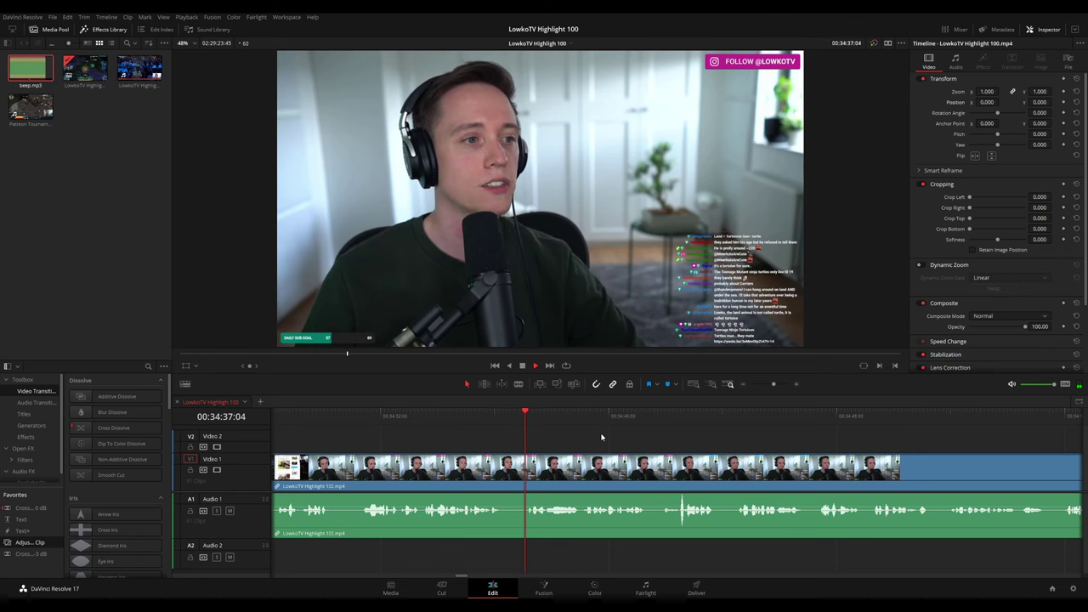
pyautogui.moveTo(761, 442); pyautogui.dragTo(644, 436)
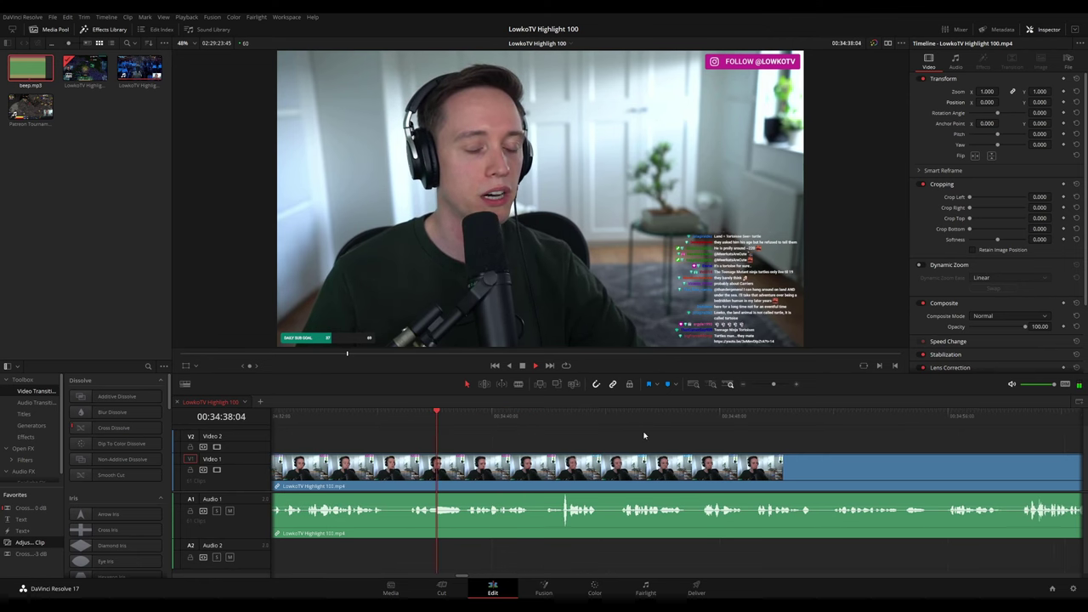
pyautogui.press('Up')
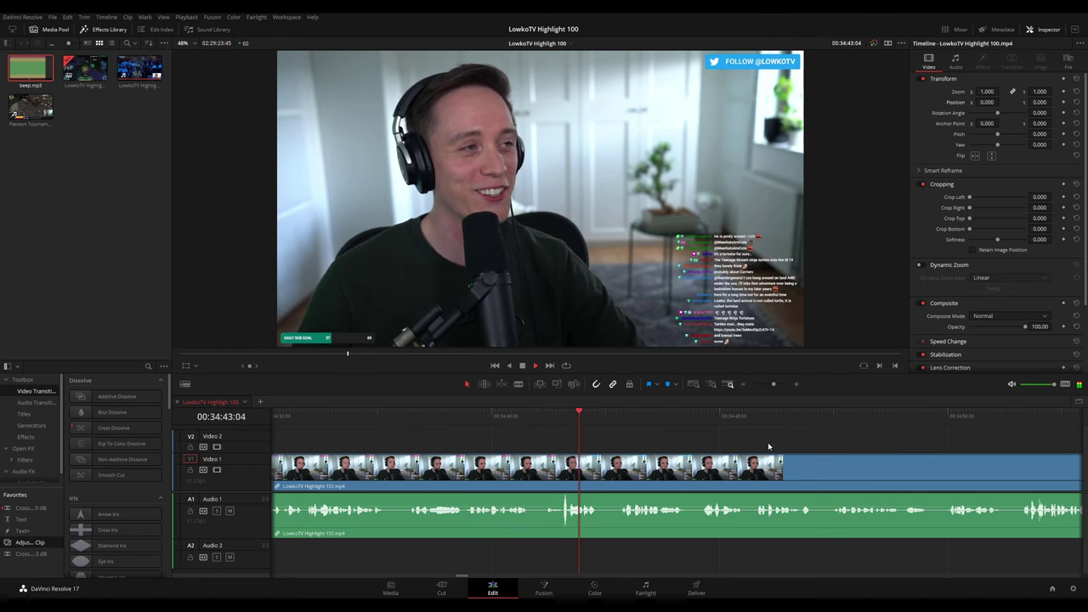
pyautogui.hscroll(3, 769, 446)
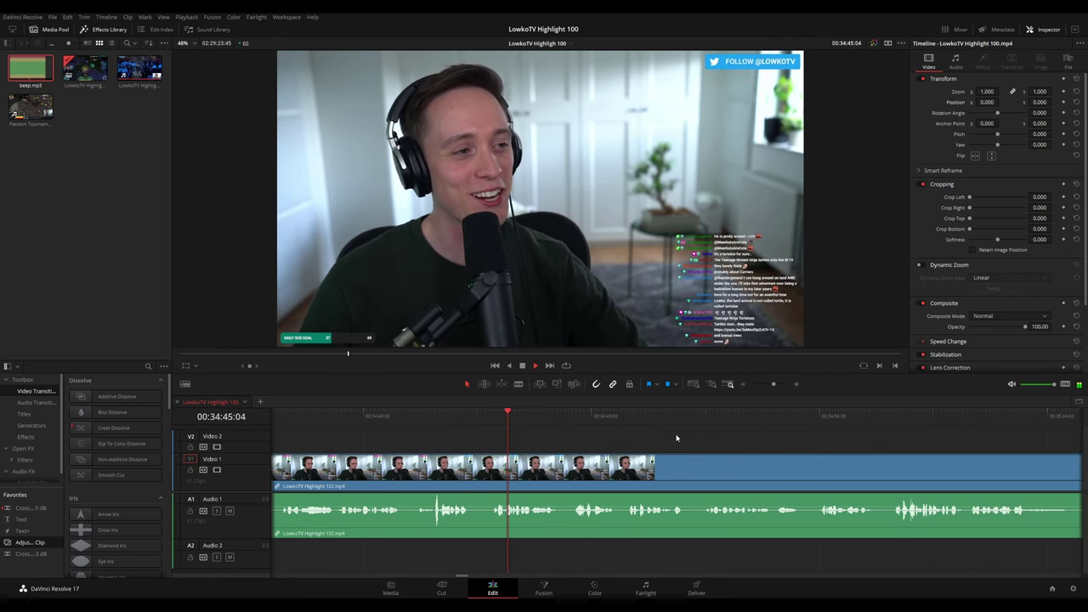
pyautogui.scroll(-6, 705, 448)
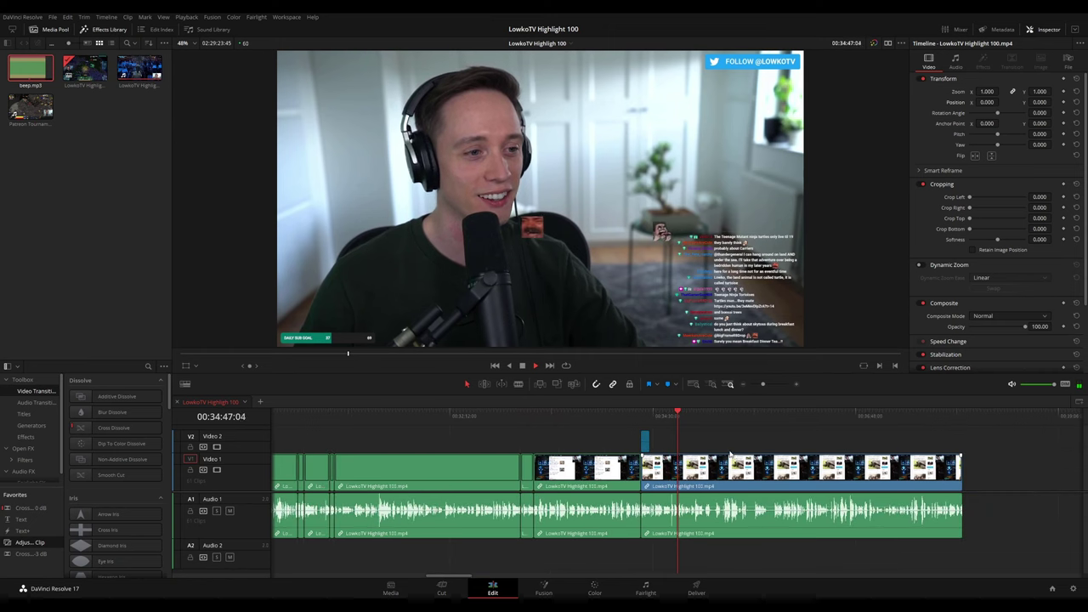
pyautogui.scroll(4, 775, 448)
pyautogui.scroll(1, 776, 443)
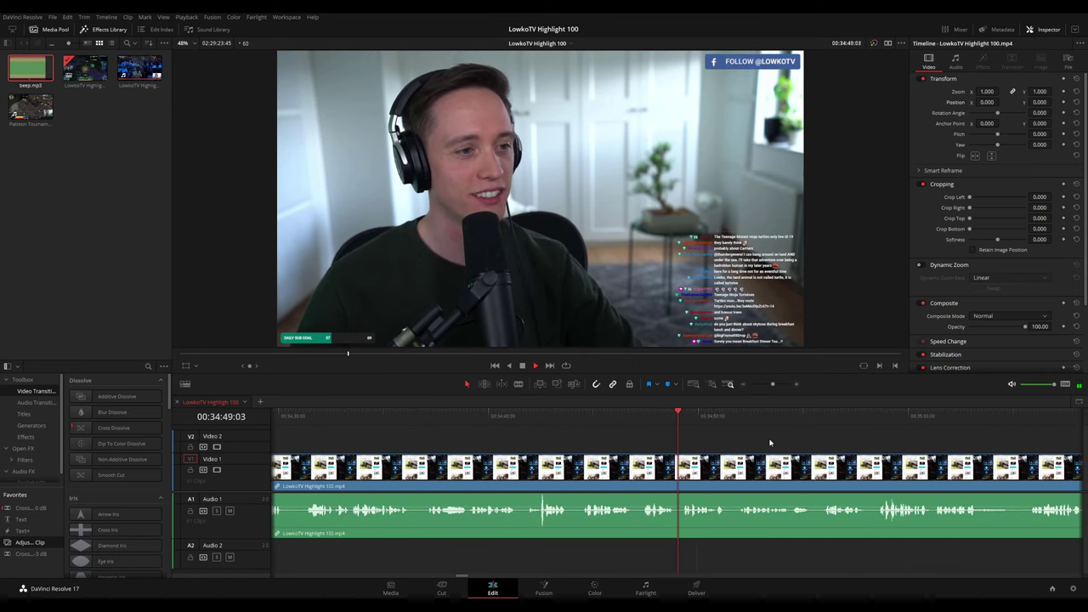
pyautogui.moveTo(804, 441); pyautogui.dragTo(607, 421)
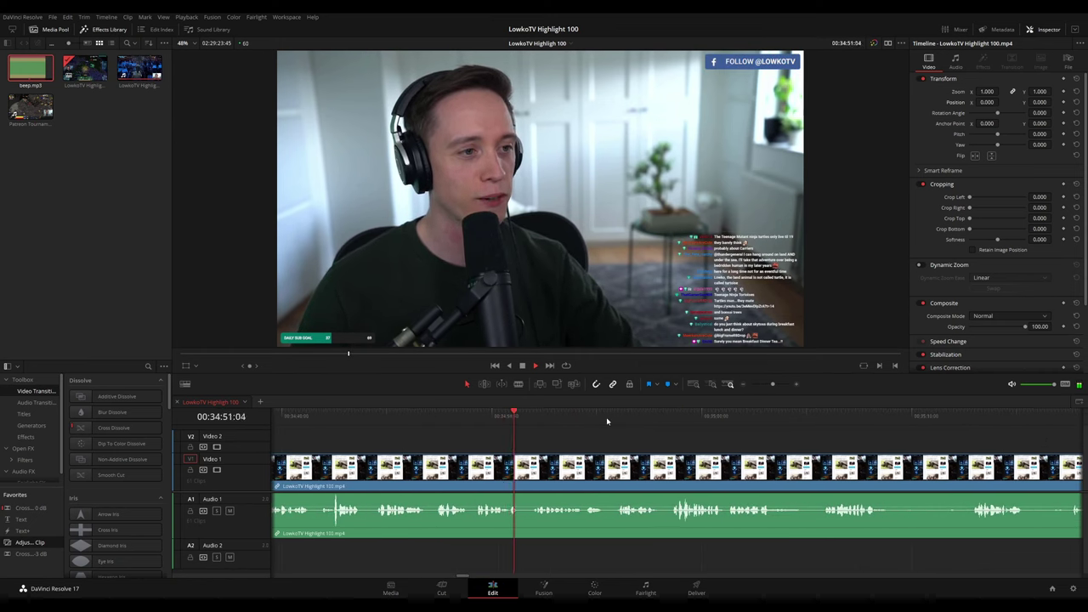
pyautogui.hscroll(2, 583, 420)
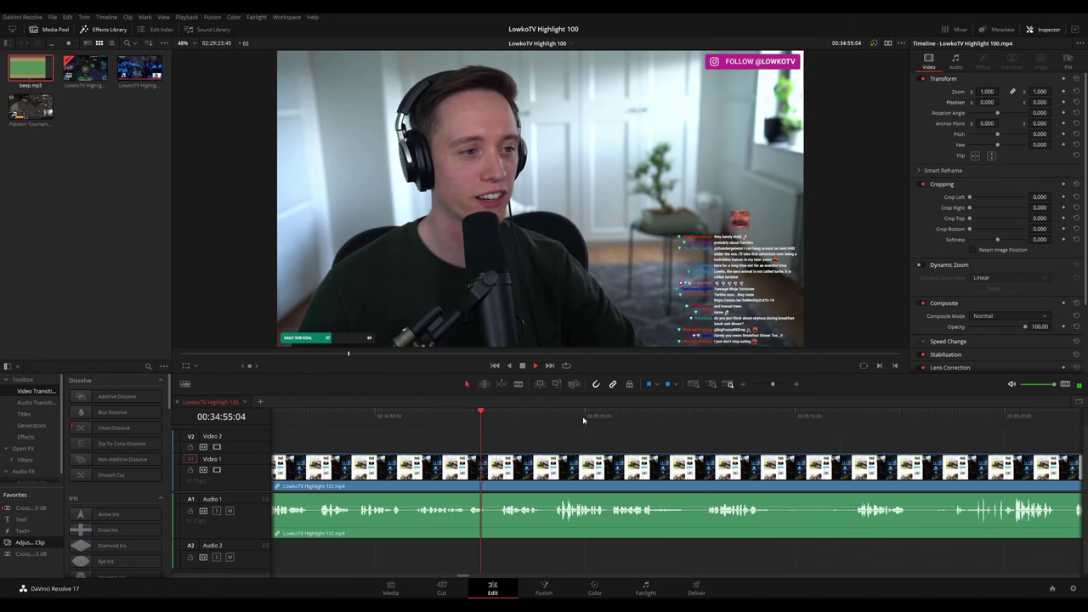
# Ripple-delete the short section from about 00:34:55:28 to 00:34:55:55, where the video switches from the full-screen webcam to the game
pyautogui.scroll(3, 630, 422)
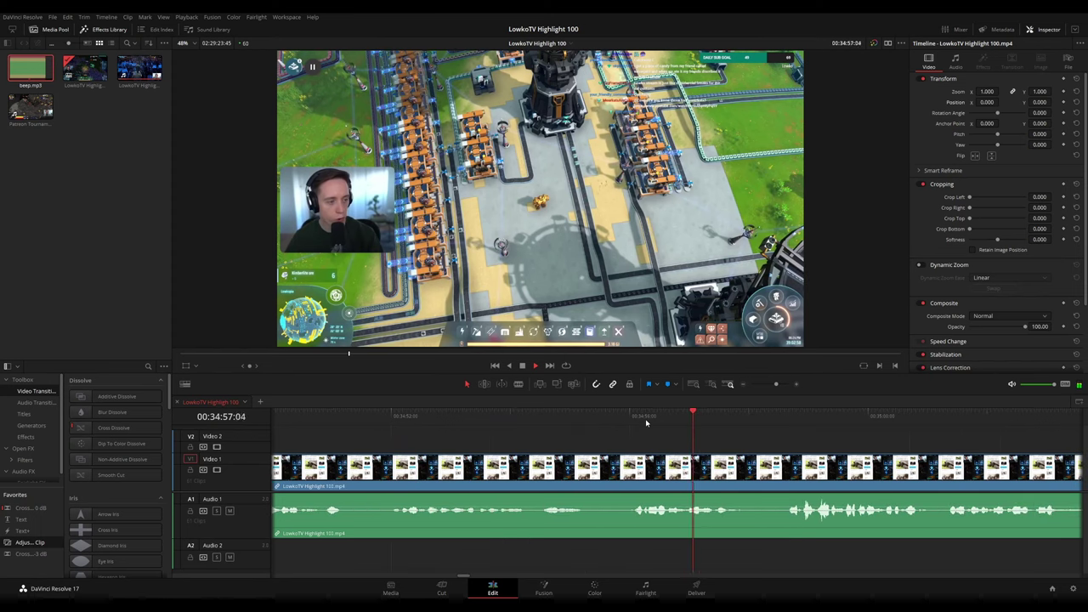
pyautogui.click(576, 421)
pyautogui.press('space')
pyautogui.press('b')
pyautogui.click(598, 472)
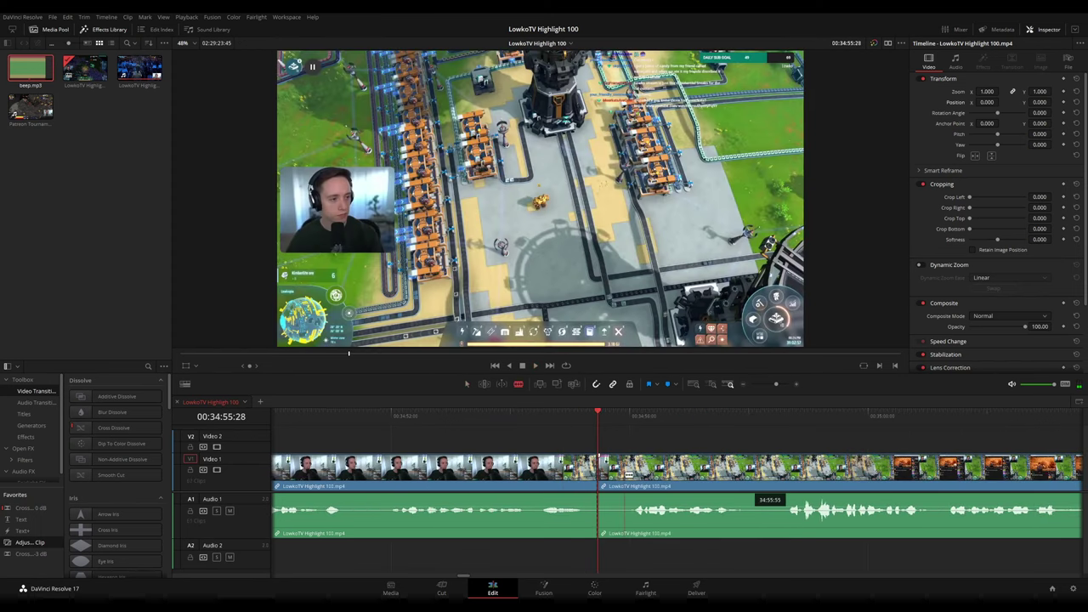
pyautogui.click(627, 474)
pyautogui.press('a')
pyautogui.click(611, 477)
pyautogui.press('Delete')
# Add a 0 dB Cross Fade to the audio cut at 00:34:55:28 and colour the clip before the cut green
pyautogui.press('space')
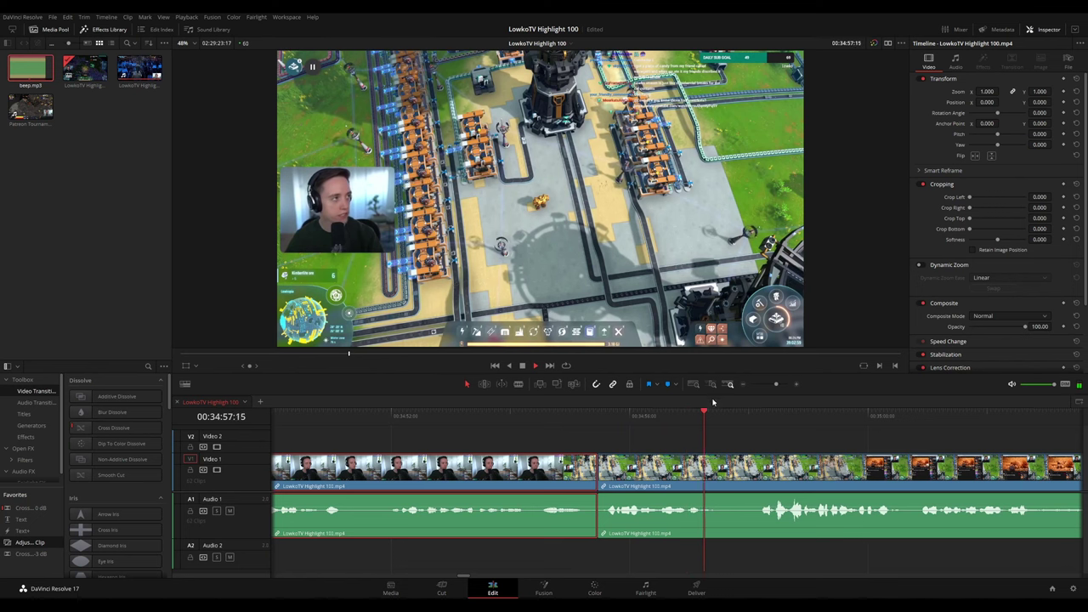
pyautogui.moveTo(25, 507); pyautogui.dragTo(603, 514)
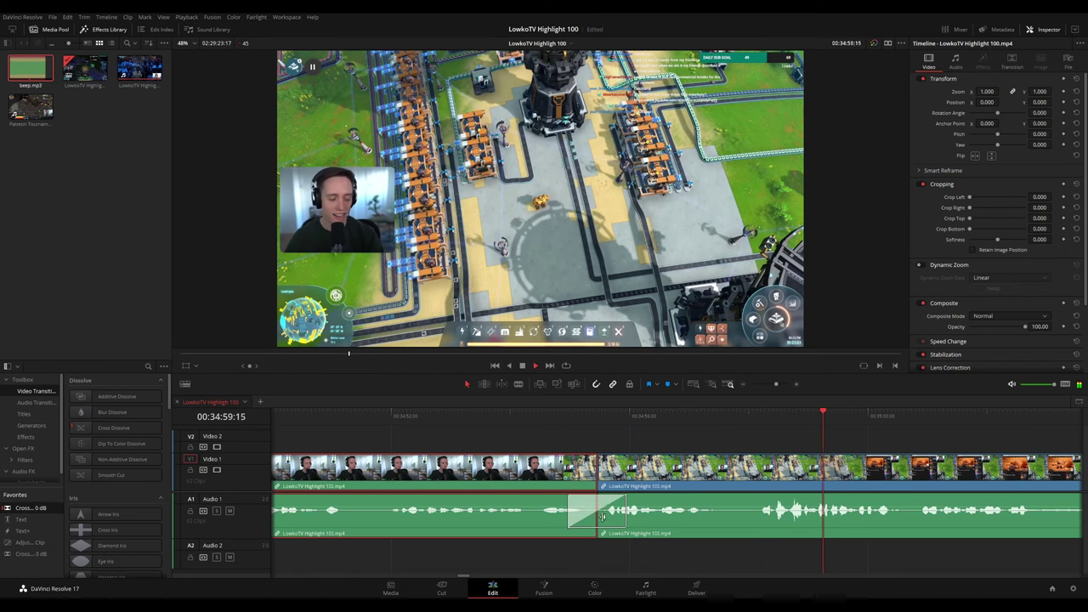
pyautogui.click(746, 421)
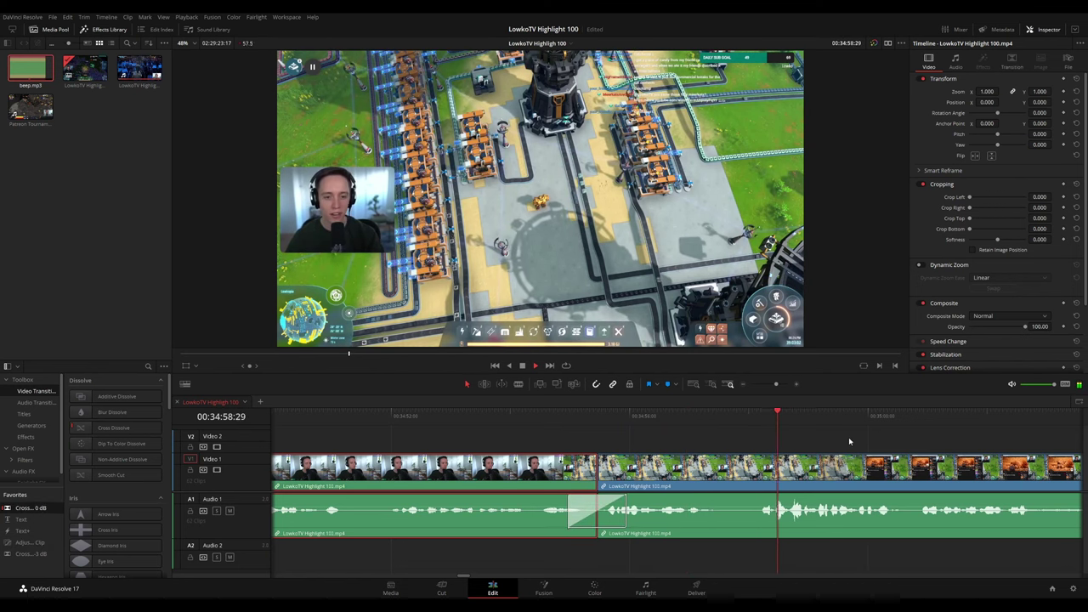
# Review the meerkat video talk from about 00:34:59 to 00:35:21, checking the waveform ahead
pyautogui.scroll(-4, 845, 442)
pyautogui.click(785, 445)
pyautogui.scroll(4, 785, 446)
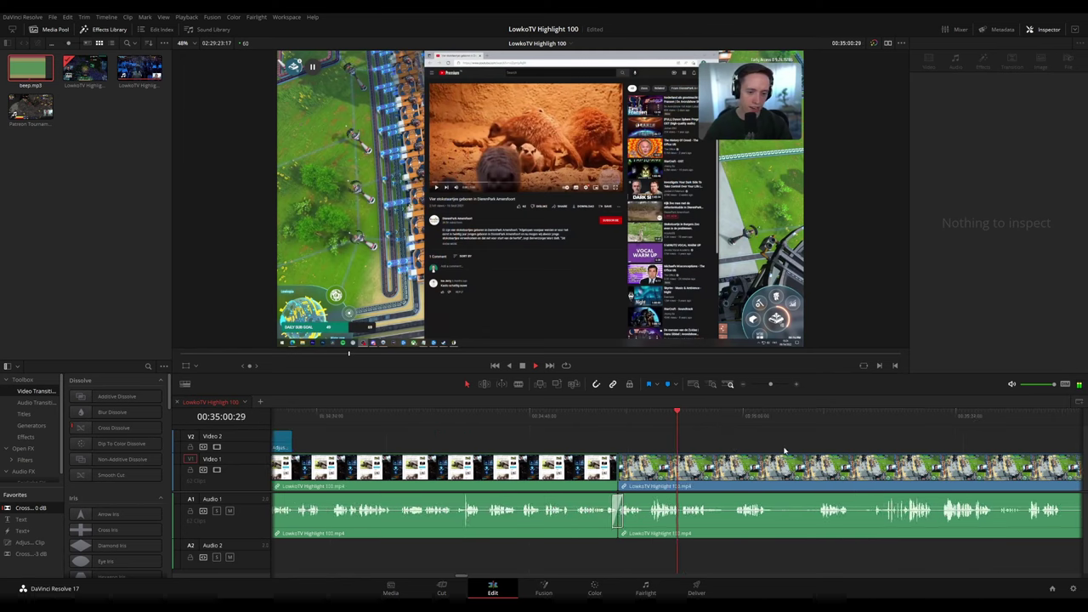
pyautogui.hscroll(1, 678, 442)
pyautogui.scroll(-3, 557, 433)
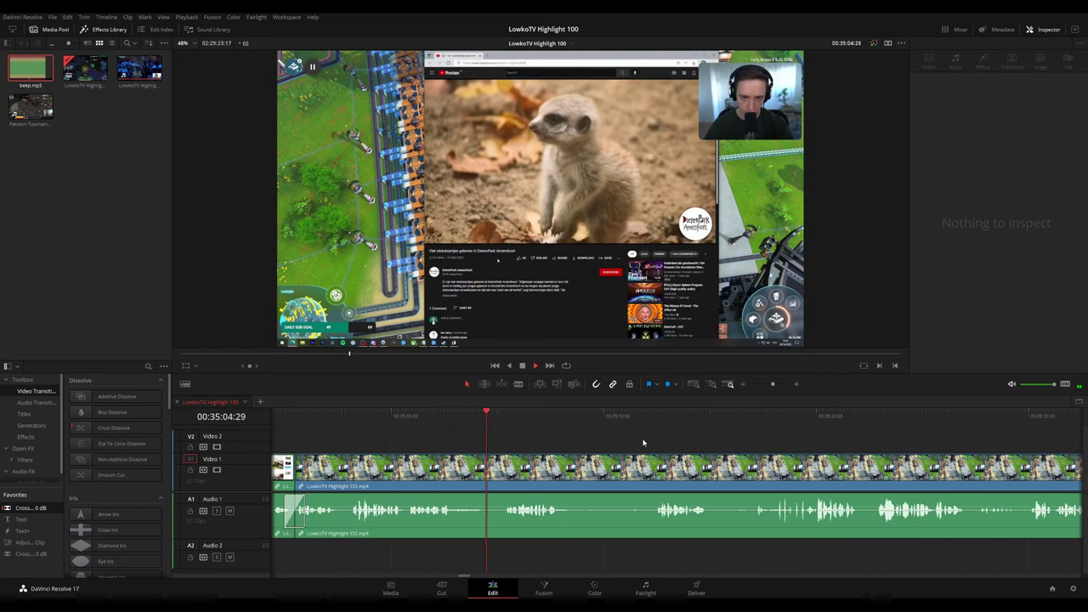
pyautogui.hscroll(2, 568, 443)
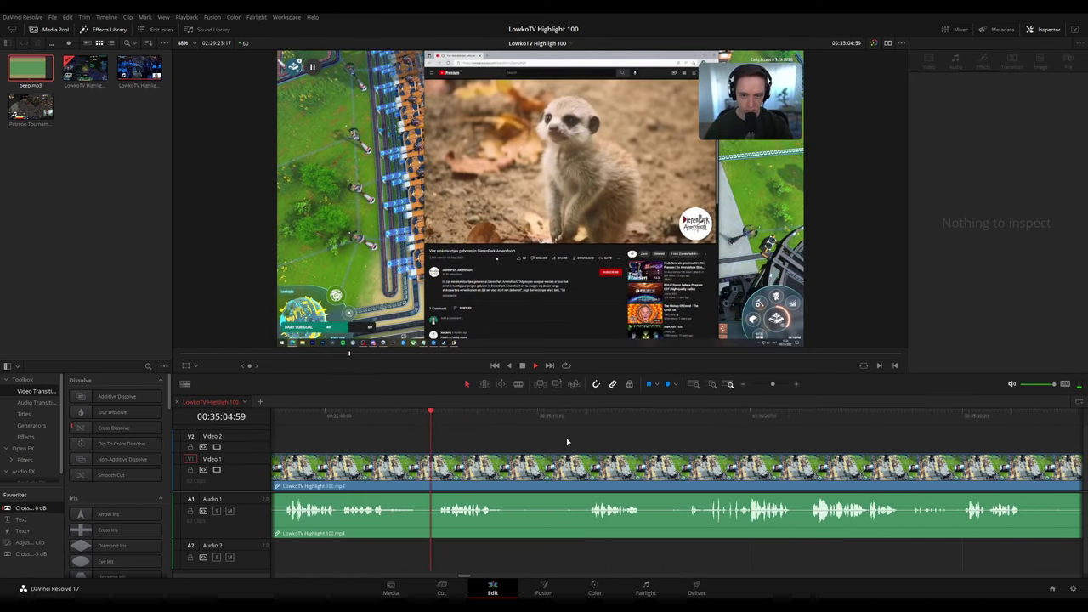
pyautogui.click(526, 416)
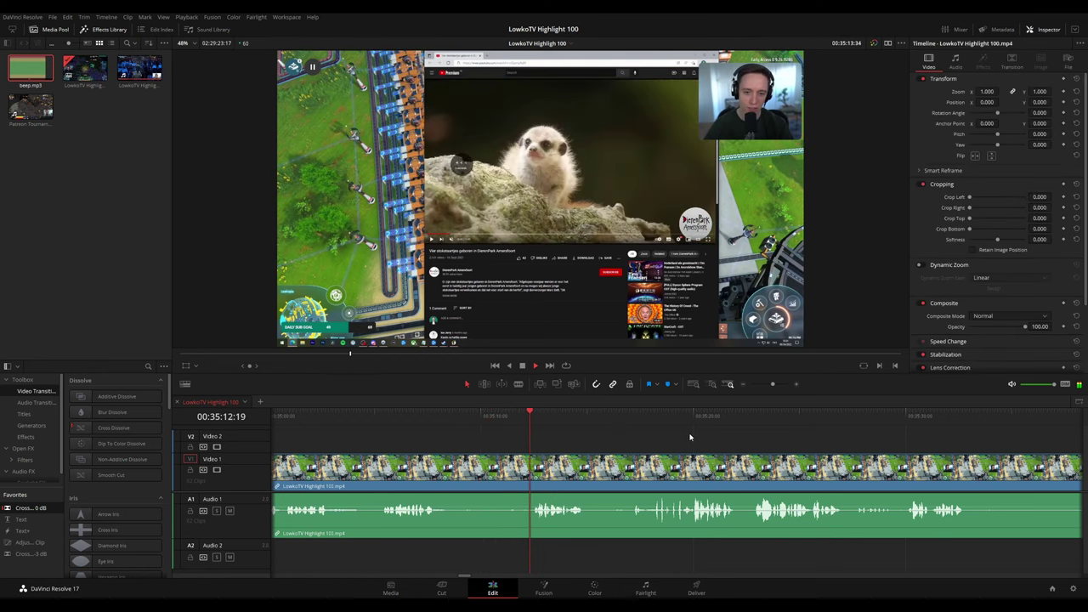
pyautogui.moveTo(730, 437); pyautogui.dragTo(568, 432)
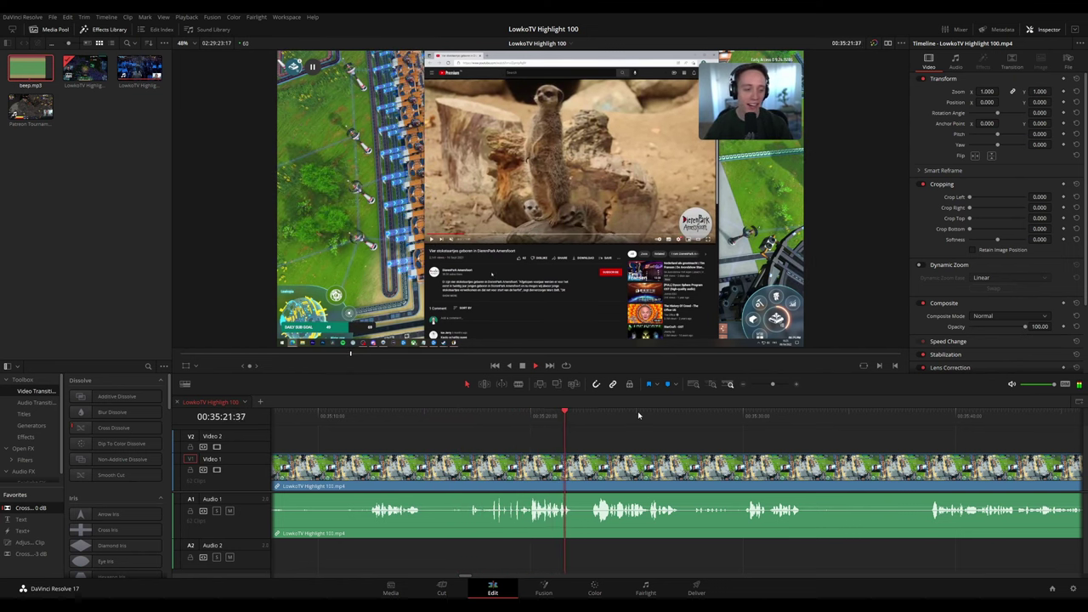
# Place an Adjustment Clip about one second long on Video 2 at 00:35:22:00, with Zoom 2.060, Position X -189 and Y -458
pyautogui.press('space')
pyautogui.scroll(3, 663, 445)
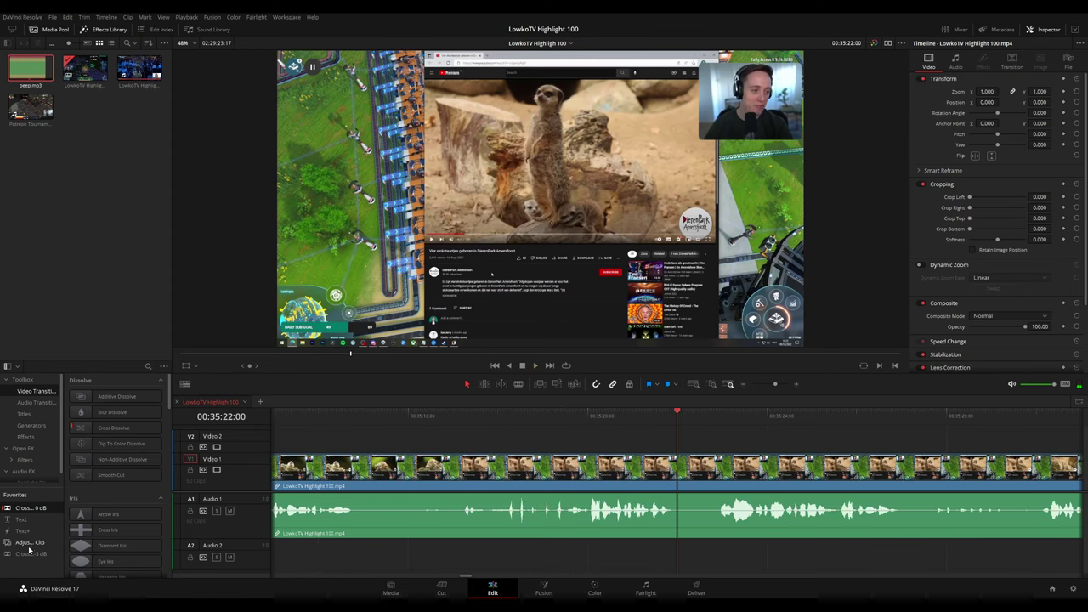
pyautogui.moveTo(30, 546); pyautogui.dragTo(679, 443)
pyautogui.moveTo(899, 445); pyautogui.dragTo(725, 445)
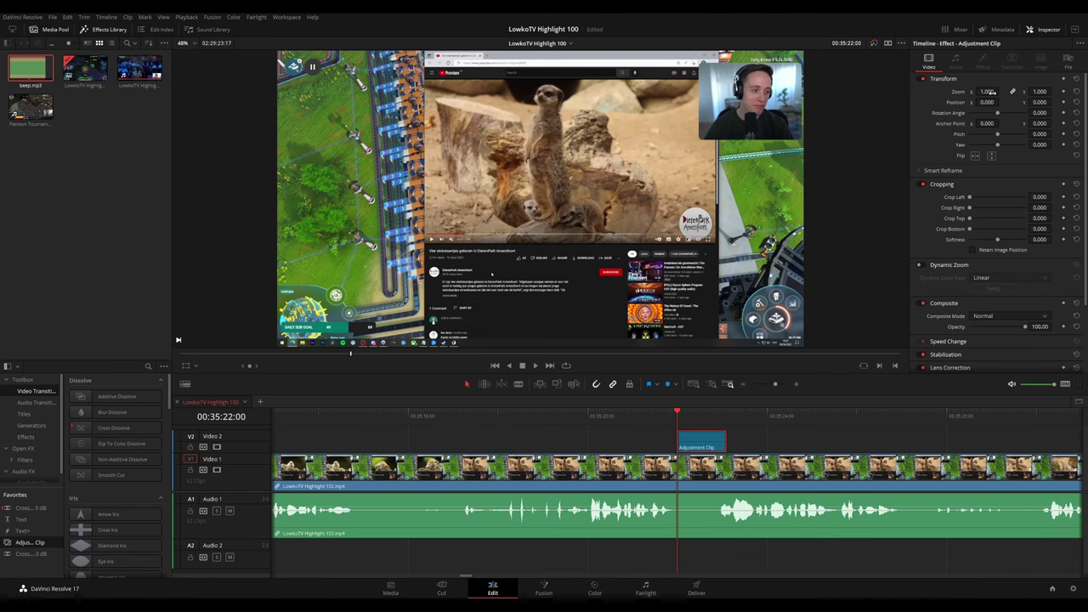
pyautogui.moveTo(987, 92); pyautogui.dragTo(1042, 102)
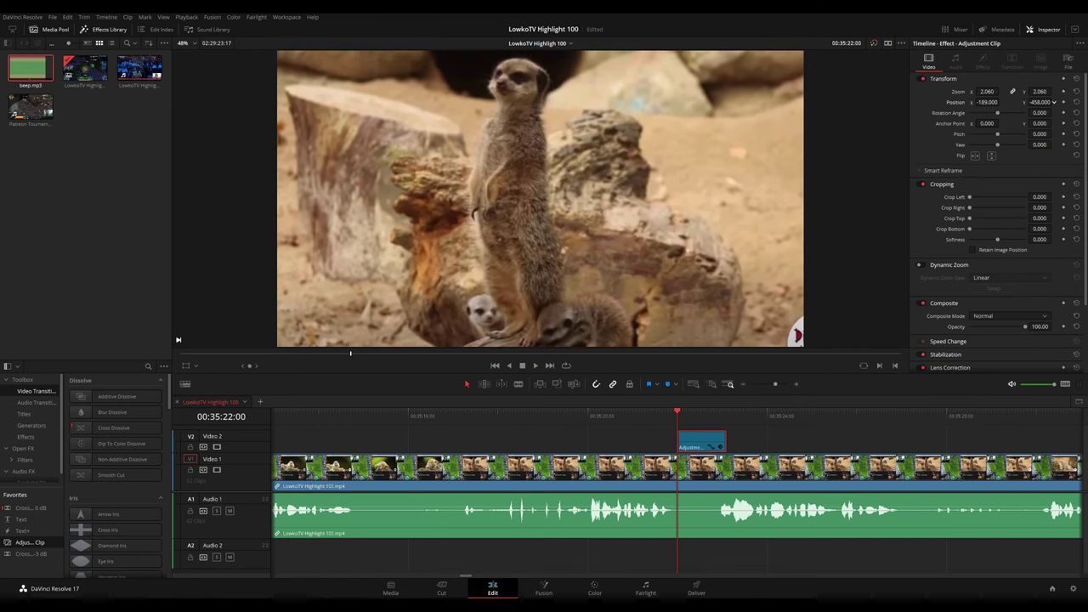
# Shorten the meerkat zoom's Adjustment Clip to end at about 00:35:22:40 and play back the zoom
pyautogui.click(652, 417)
pyautogui.press('space')
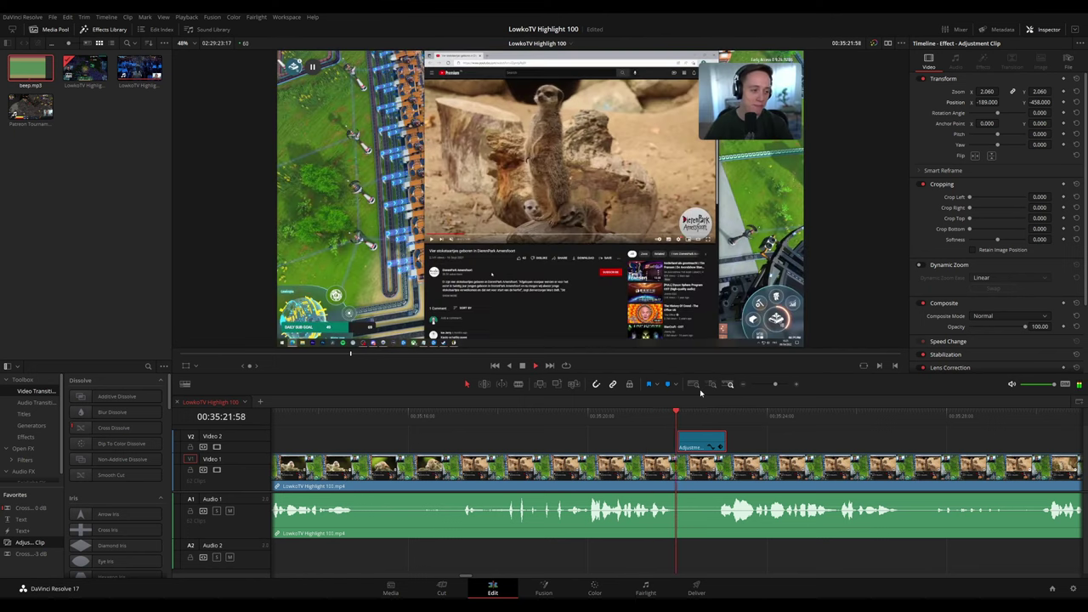
pyautogui.click(701, 417)
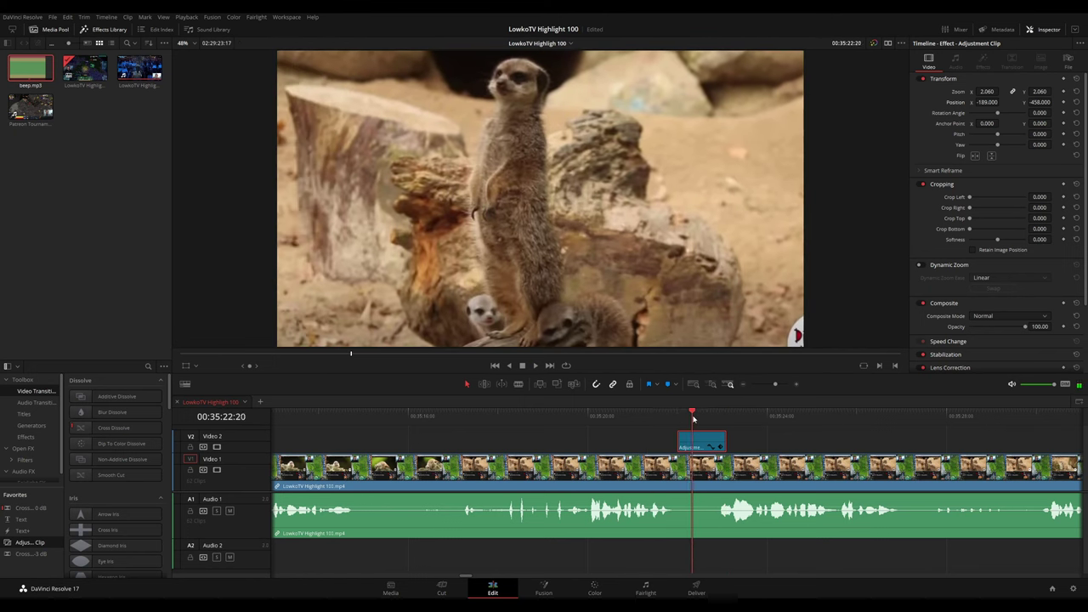
pyautogui.moveTo(724, 438); pyautogui.dragTo(707, 439)
pyautogui.click(655, 418)
pyautogui.press('space')
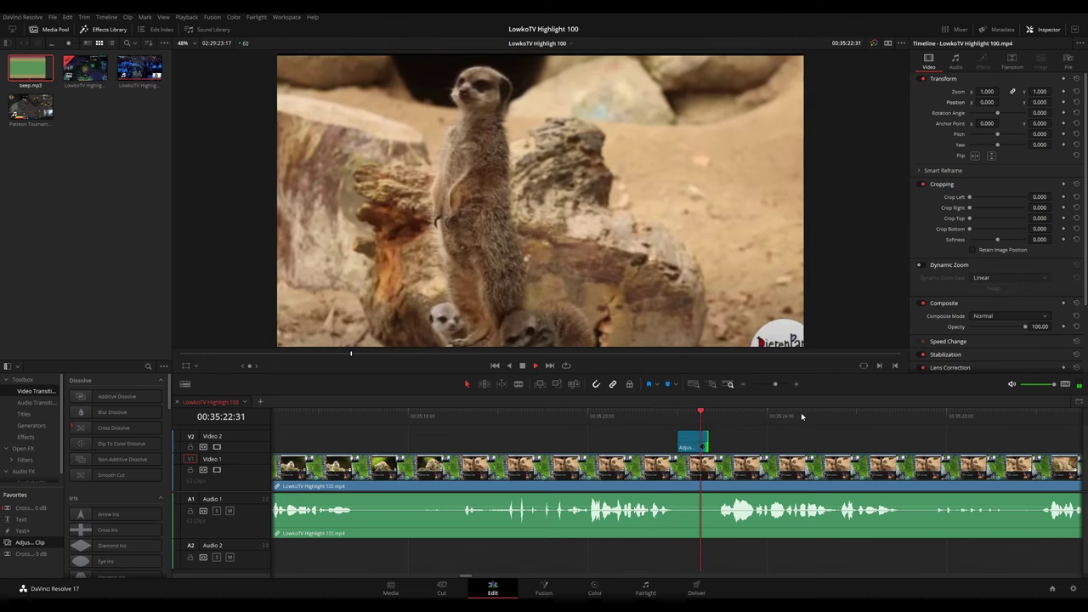
# Review the meerkat video footage following the zoom, from about 00:35:25 to 00:36:09, checking the waveform ahead
pyautogui.click(814, 418)
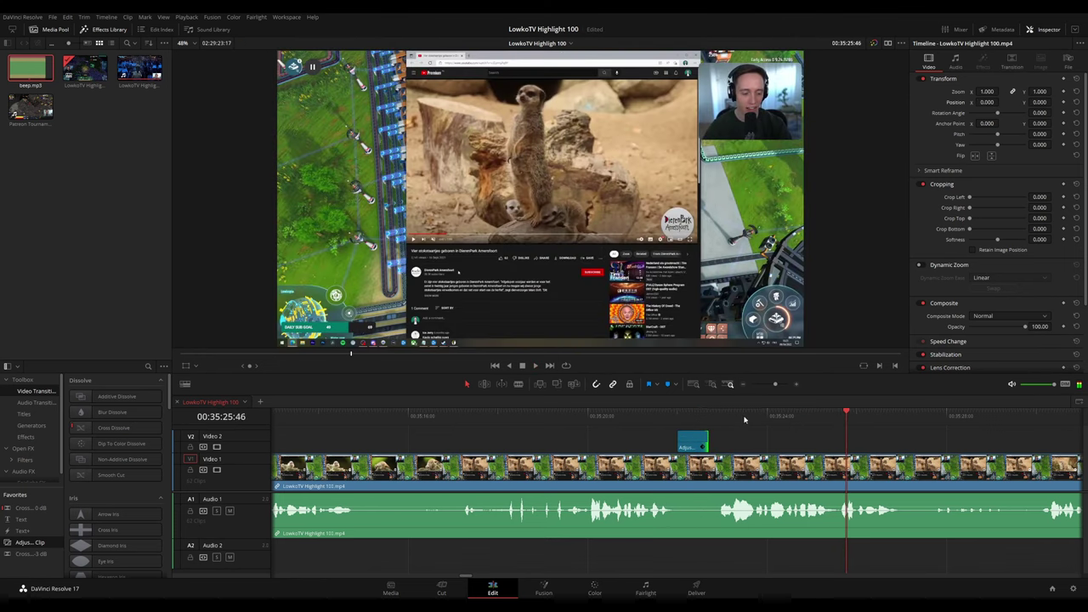
pyautogui.moveTo(925, 434); pyautogui.dragTo(655, 412)
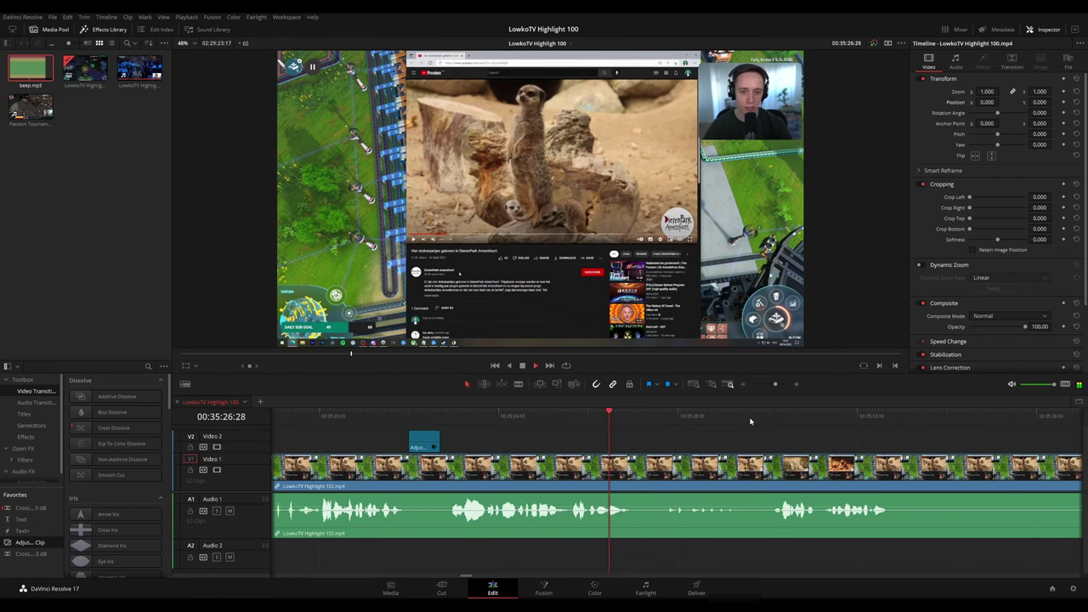
pyautogui.hscroll(4, 645, 423)
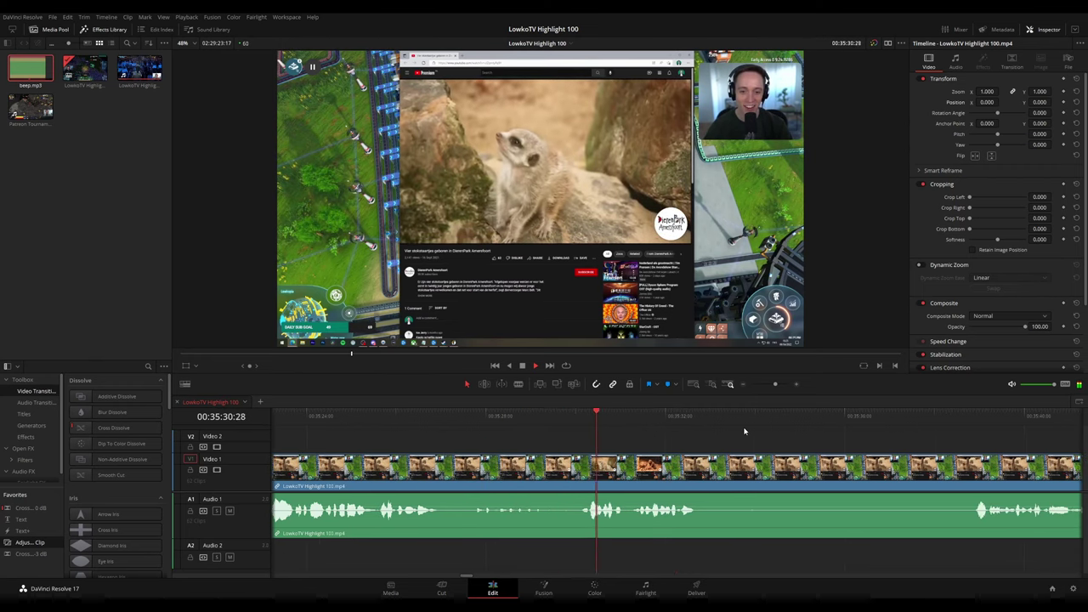
pyautogui.hscroll(4, 651, 429)
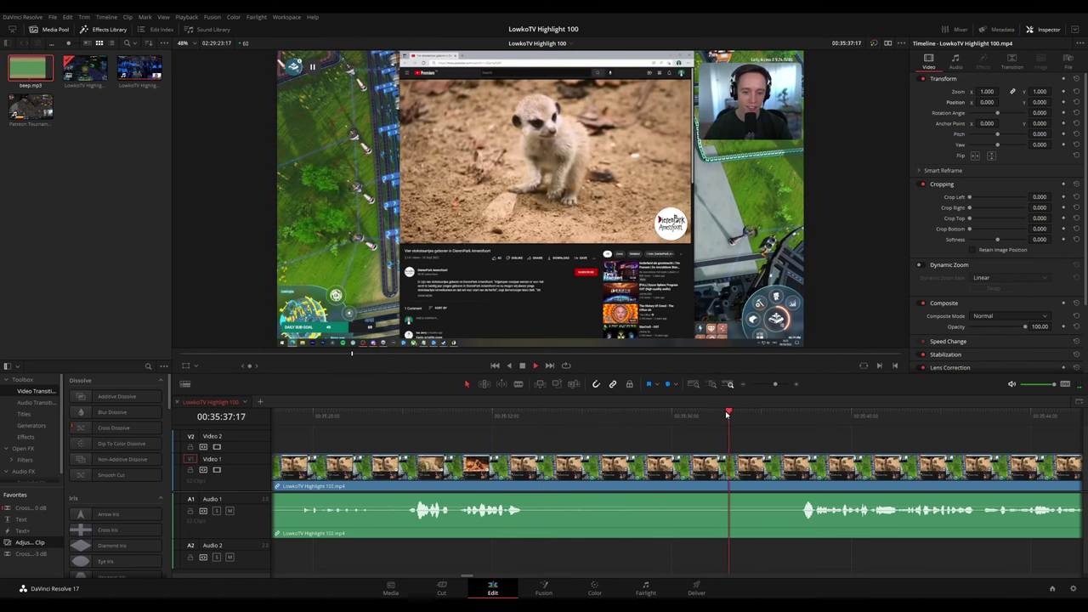
pyautogui.hscroll(7, 808, 427)
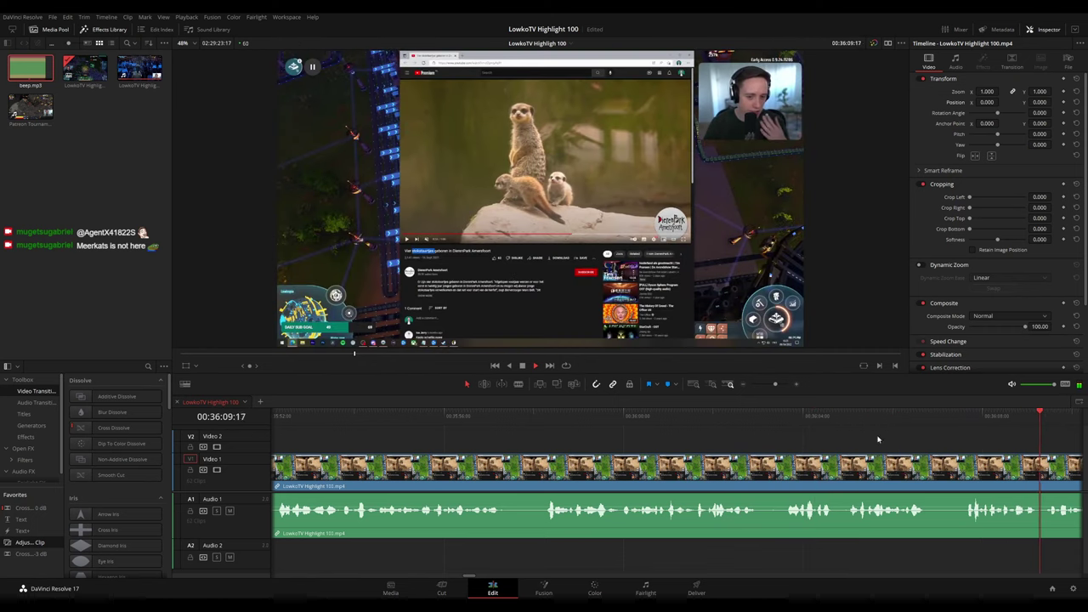
# Place the #OUTOFCONTEXT text title on Video 2, starting at 00:36:10:50, and play back its opening
pyautogui.moveTo(841, 434); pyautogui.dragTo(540, 419)
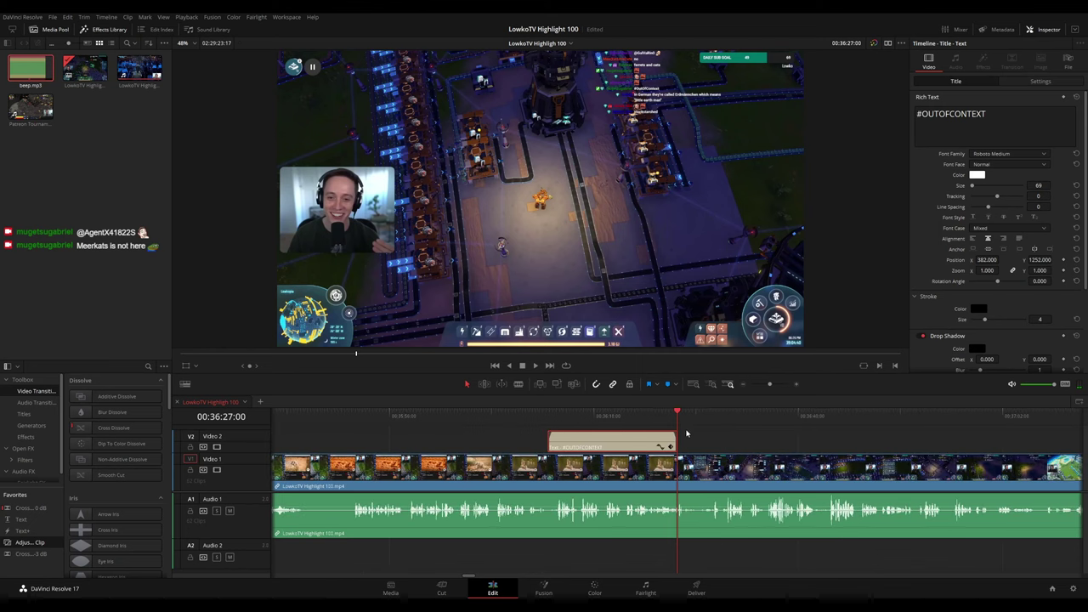
pyautogui.press('Up')
pyautogui.press('space')
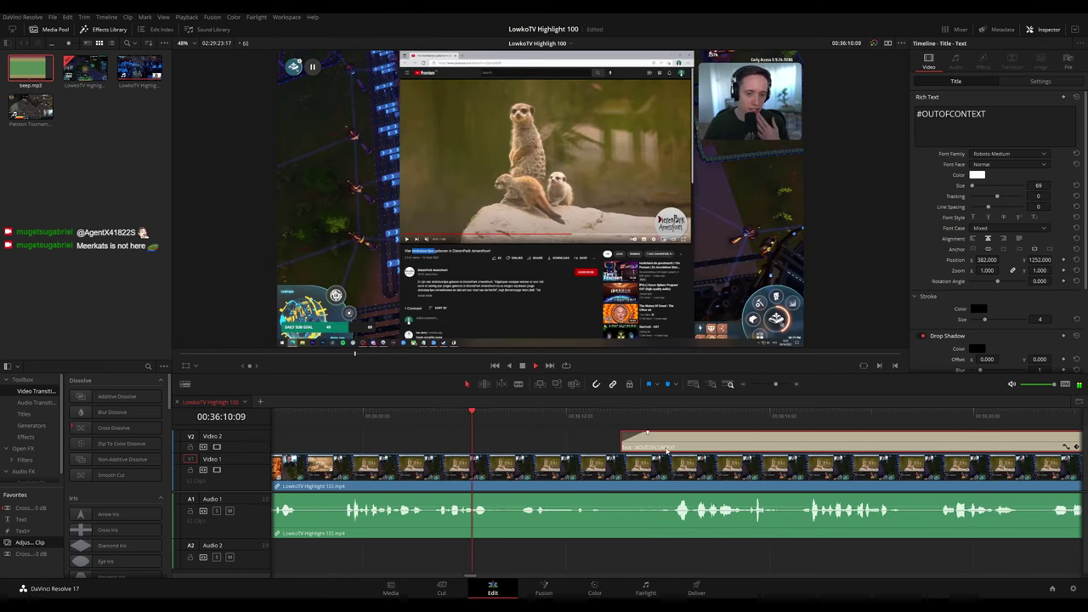
pyautogui.moveTo(671, 450); pyautogui.dragTo(557, 445)
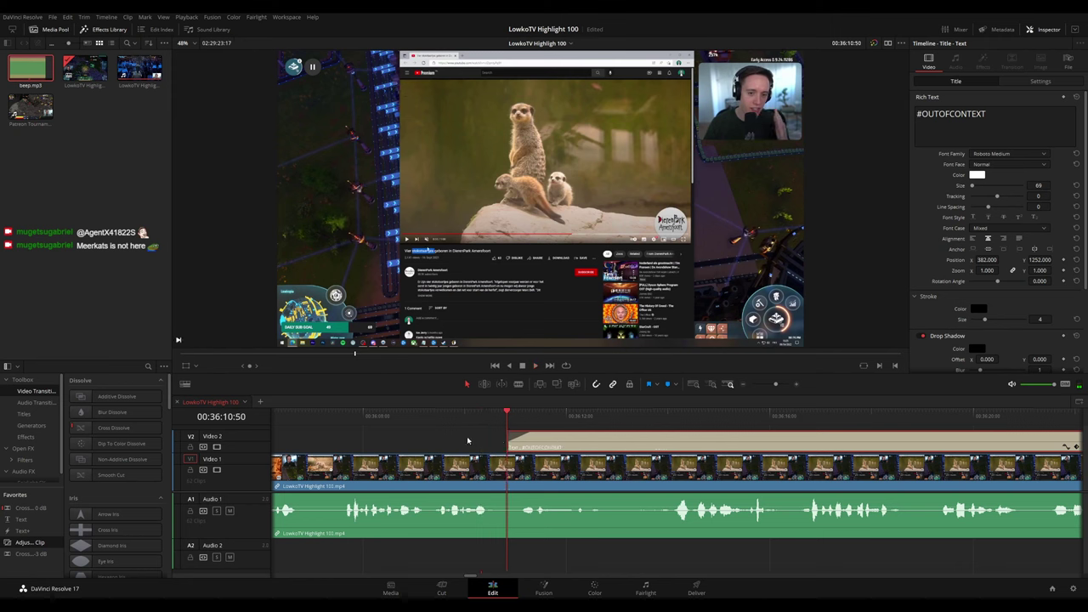
pyautogui.moveTo(467, 440); pyautogui.dragTo(469, 440)
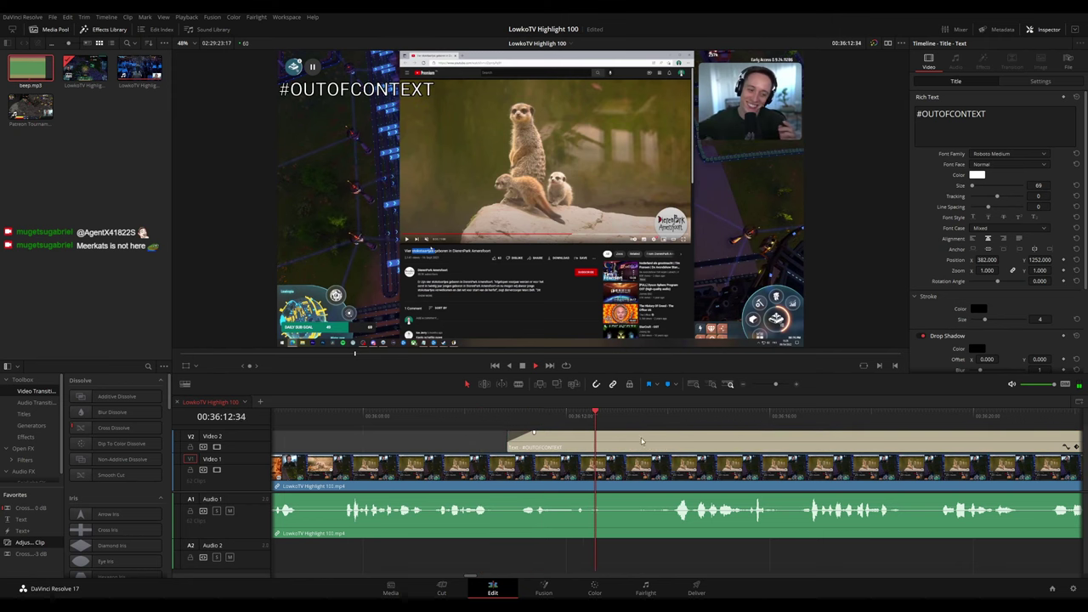
# Play back the #OUTOFCONTEXT title passage from about 00:36:12 past the title's end to 00:36:28
pyautogui.scroll(-3, 644, 440)
pyautogui.moveTo(833, 441); pyautogui.dragTo(606, 422)
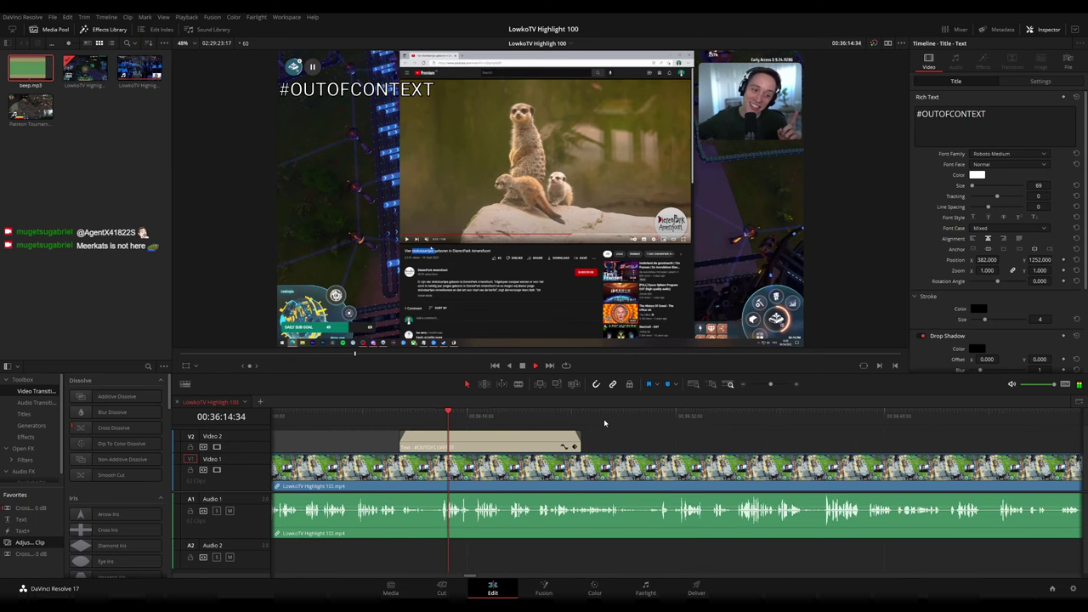
pyautogui.scroll(3, 759, 446)
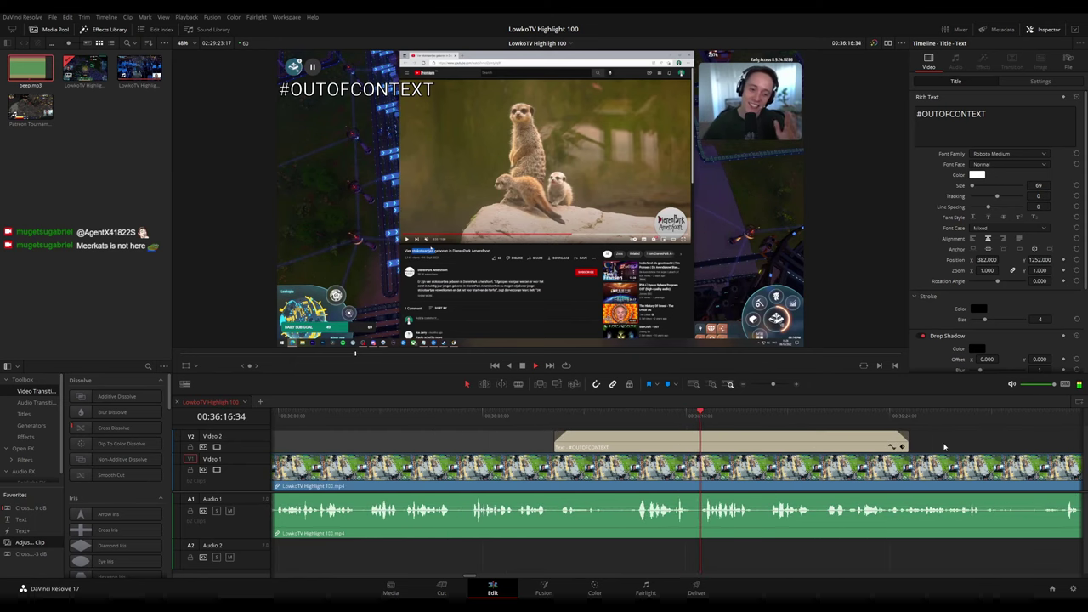
pyautogui.hscroll(3, 726, 429)
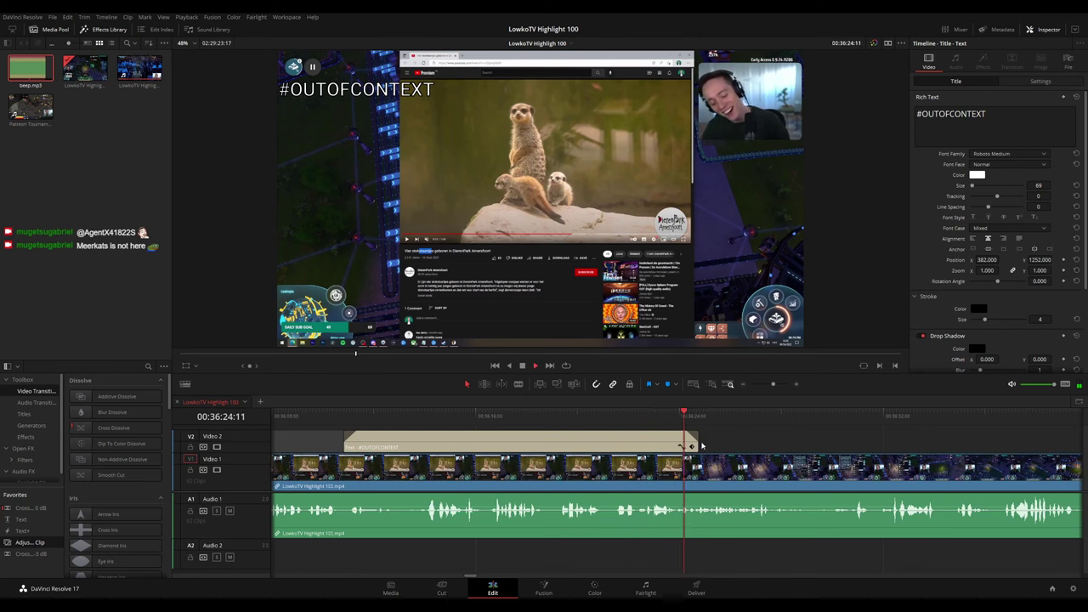
pyautogui.hscroll(2, 710, 440)
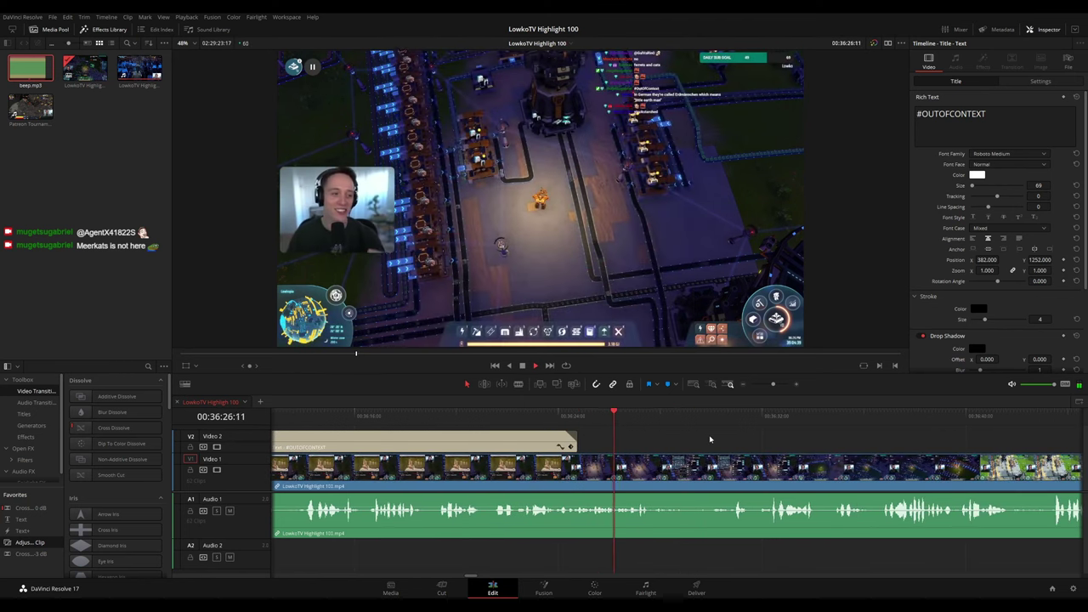
pyautogui.scroll(-5, 702, 445)
pyautogui.scroll(4, 746, 442)
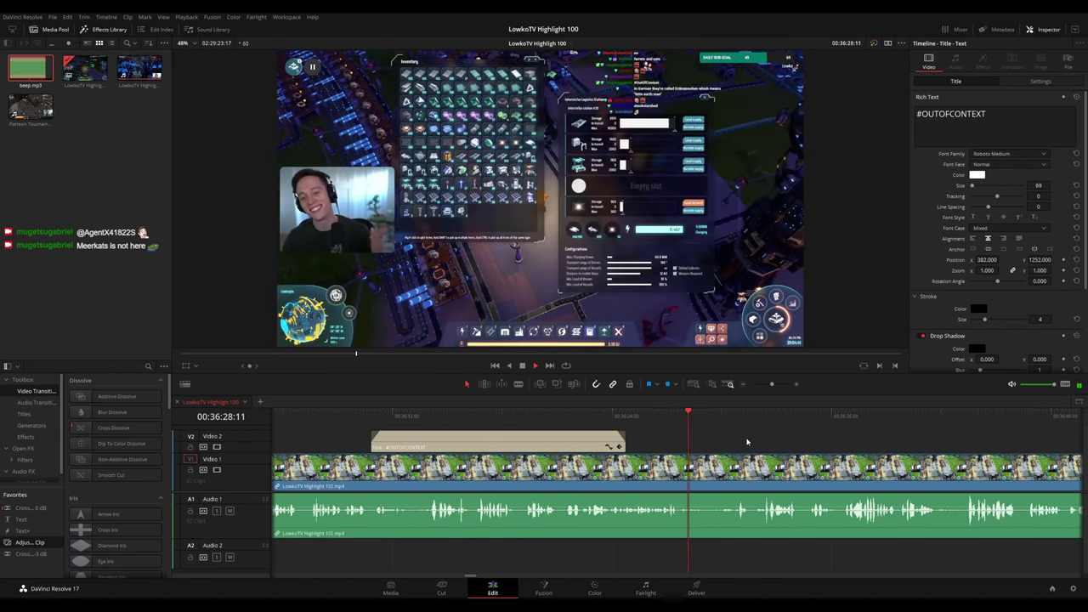
# Review the gameplay following the title, from about 00:36:28 to 00:37:00, checking the waveform for passages to cut
pyautogui.hscroll(3, 783, 436)
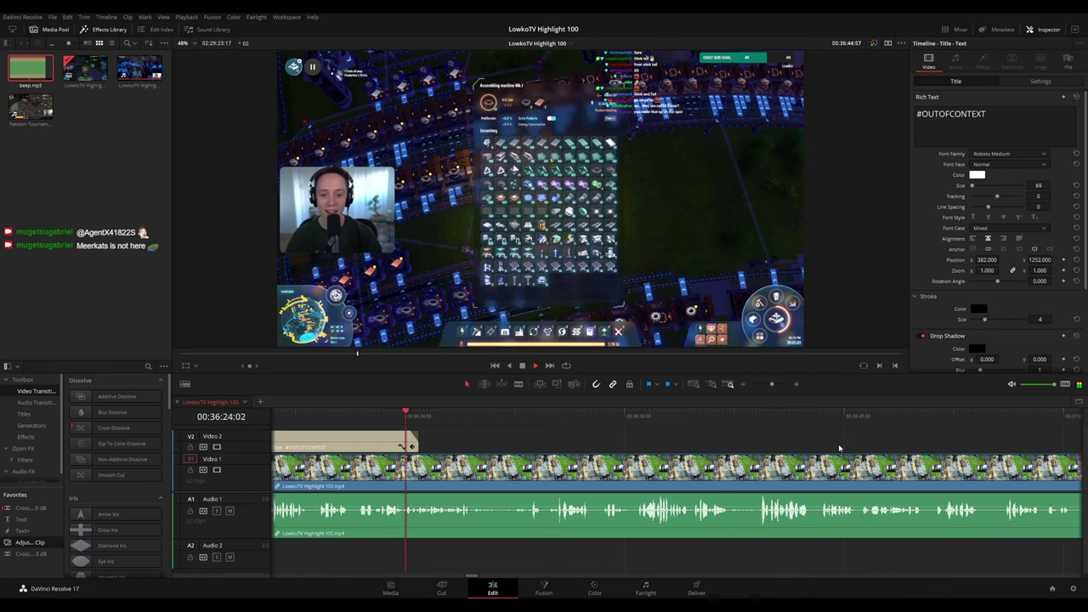
pyautogui.moveTo(838, 447); pyautogui.dragTo(513, 435)
pyautogui.scroll(-4, 654, 437)
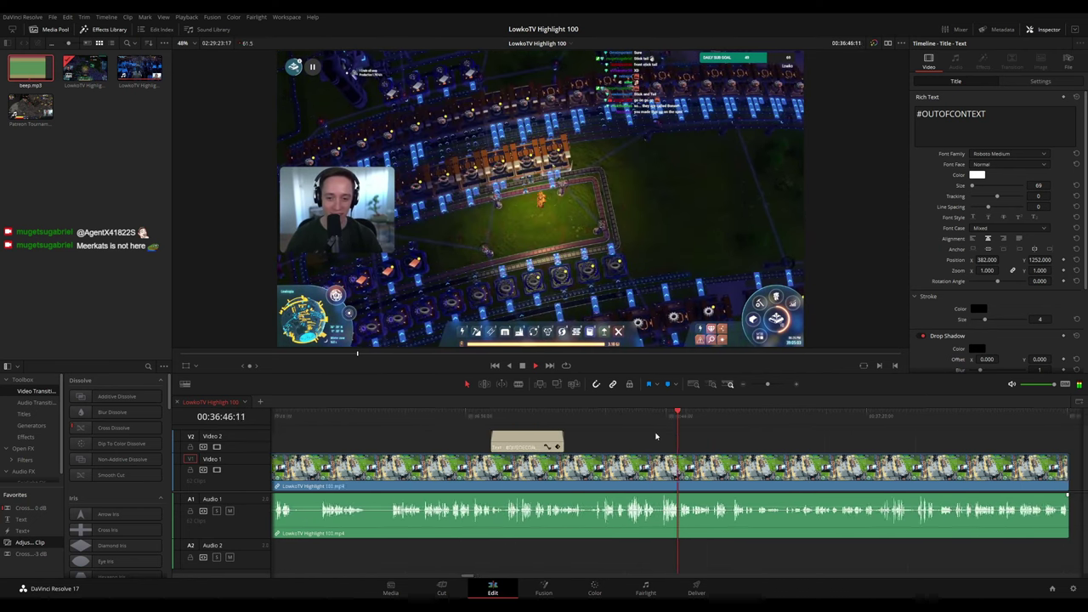
pyautogui.scroll(-2, 656, 436)
pyautogui.scroll(2, 680, 433)
pyautogui.hscroll(3, 743, 432)
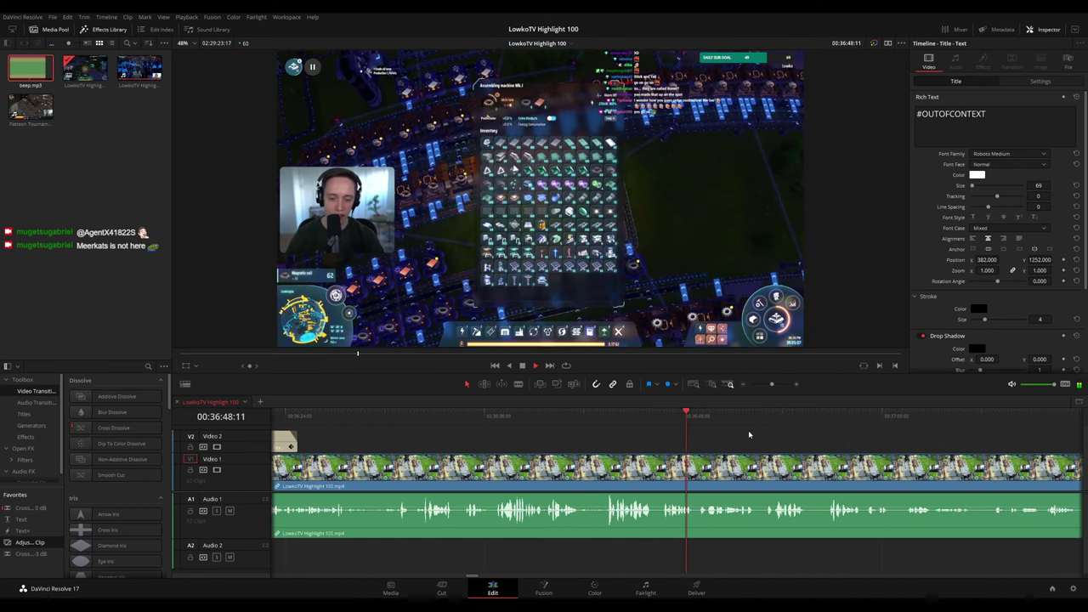
pyautogui.moveTo(778, 440); pyautogui.dragTo(555, 421)
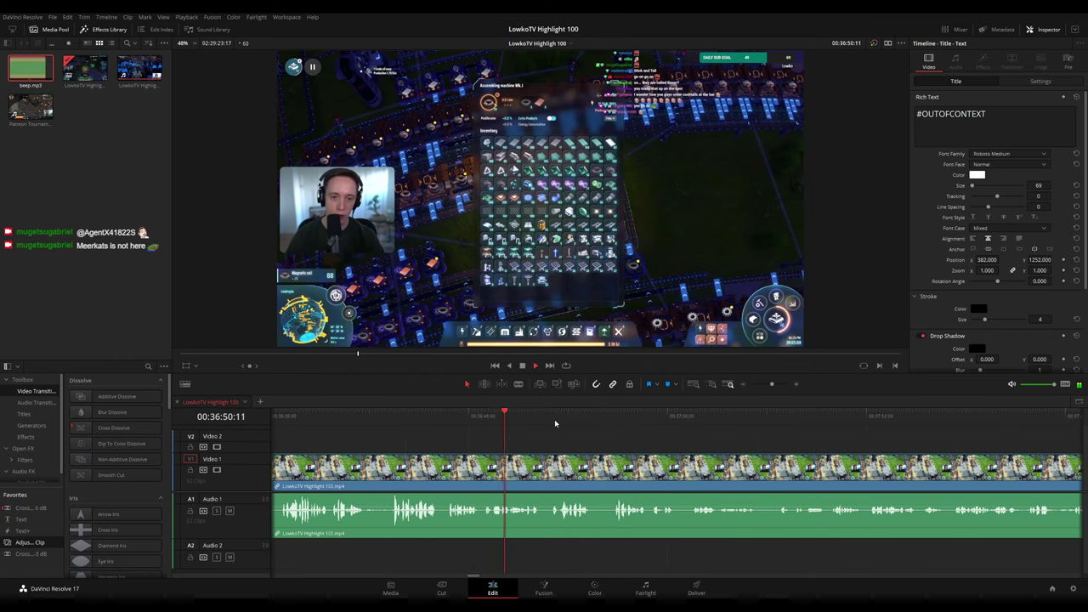
pyautogui.scroll(2, 614, 441)
pyautogui.hscroll(3, 681, 429)
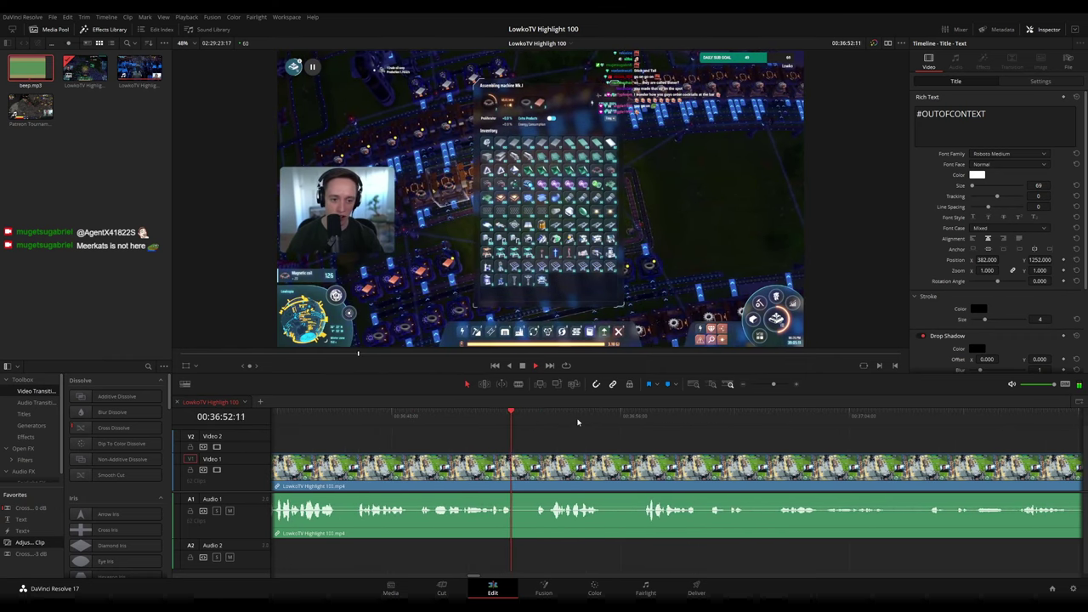
pyautogui.hscroll(3, 508, 422)
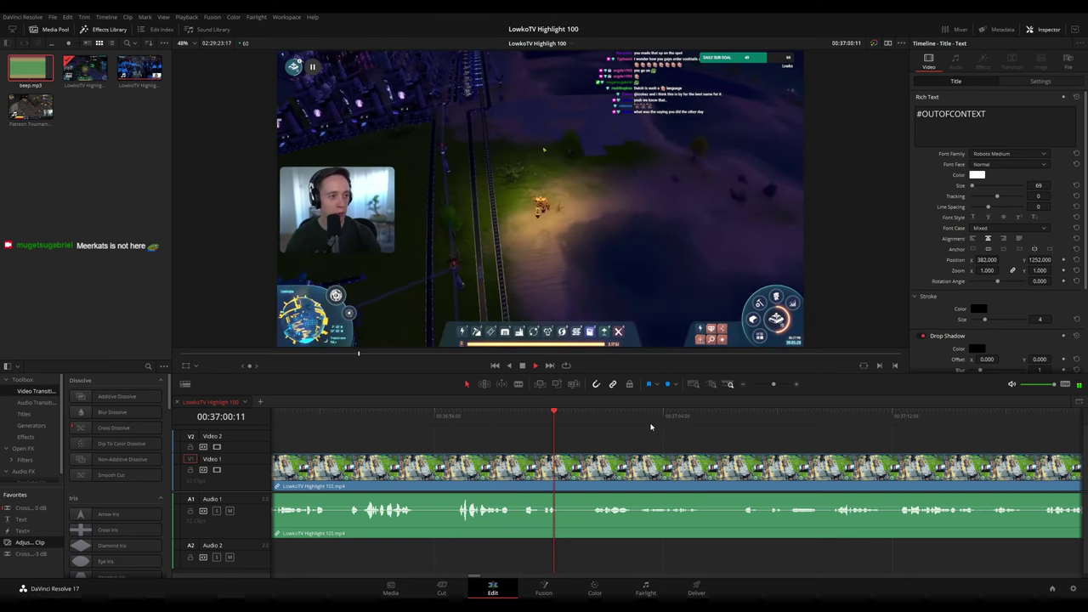
# Cut out the passage of about 0.75 seconds starting at 00:37:00:41 and colour the clip before the cut green
pyautogui.press('space')
pyautogui.click(587, 459)
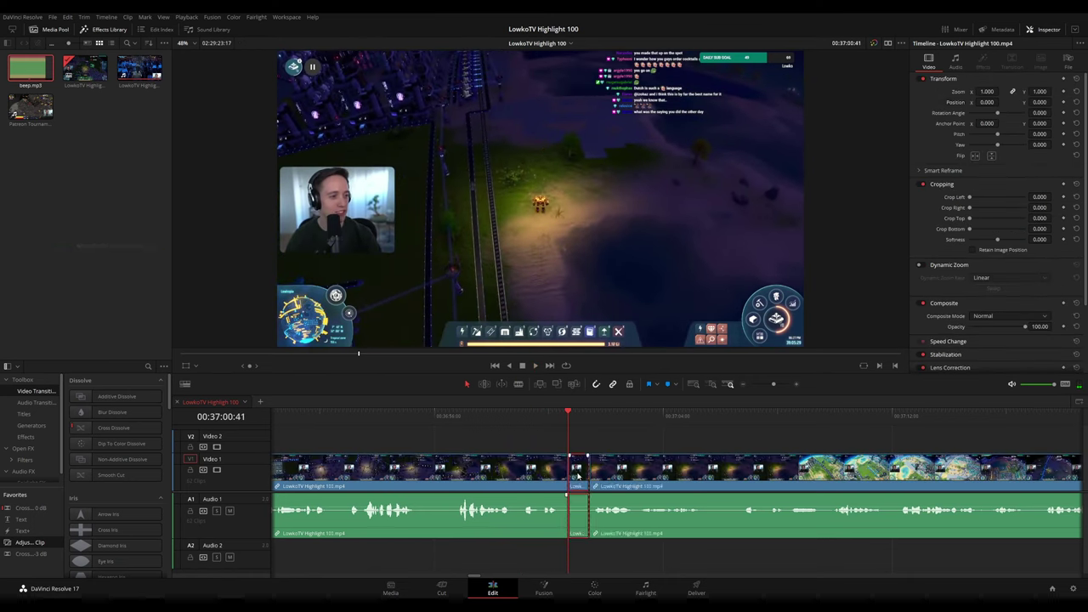
pyautogui.hotkey('ctrl', 'b')
pyautogui.press('space')
pyautogui.click(529, 476)
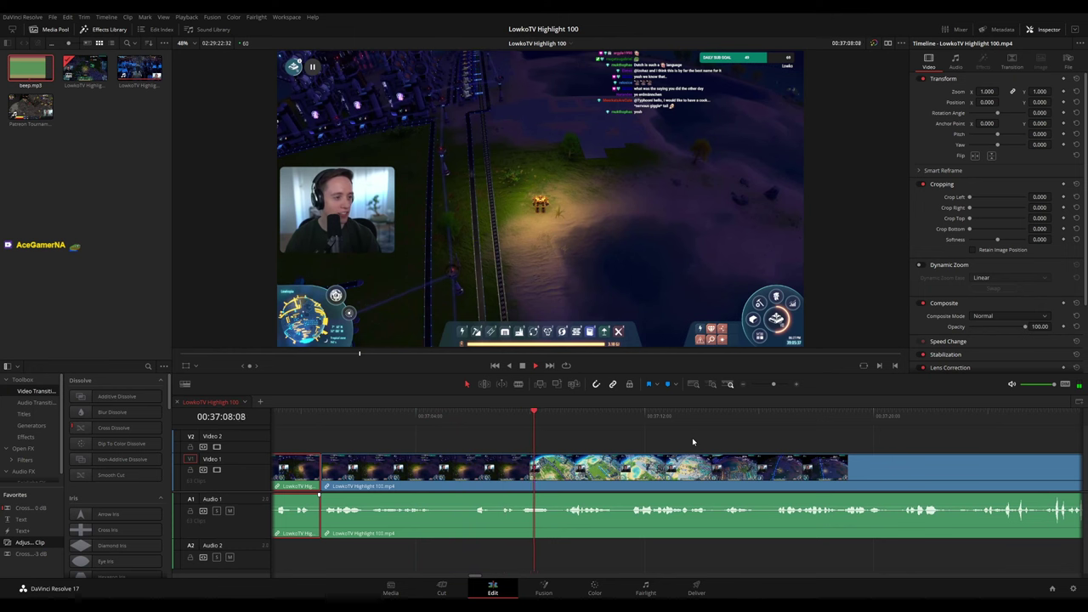
# Cut out the few frames starting at 00:37:09:07 and colour the clip before the cut green
pyautogui.scroll(3, 693, 443)
pyautogui.press('b')
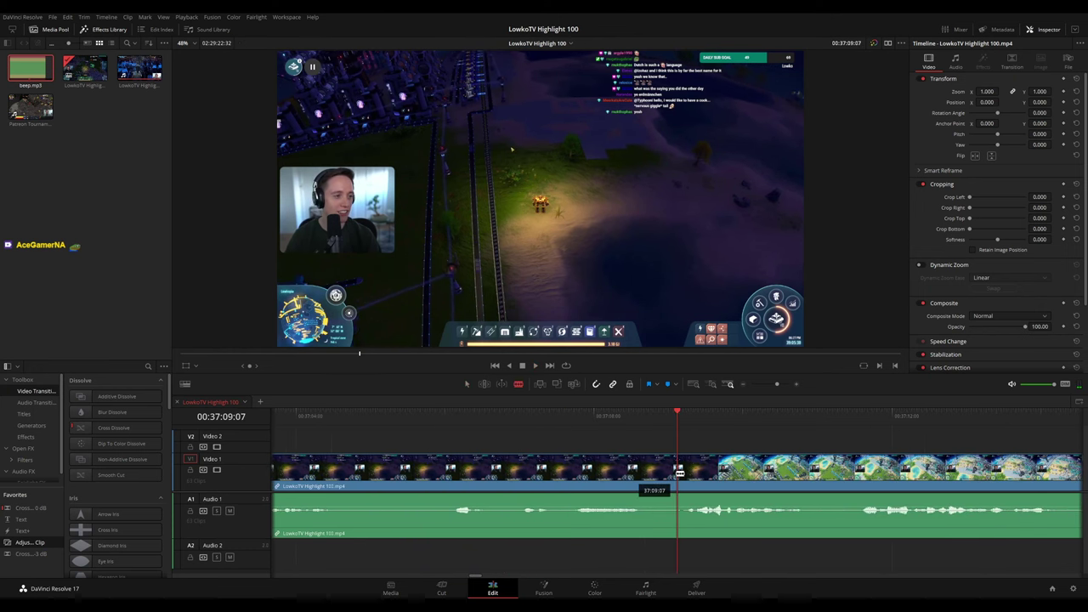
pyautogui.click(680, 477)
pyautogui.press('a')
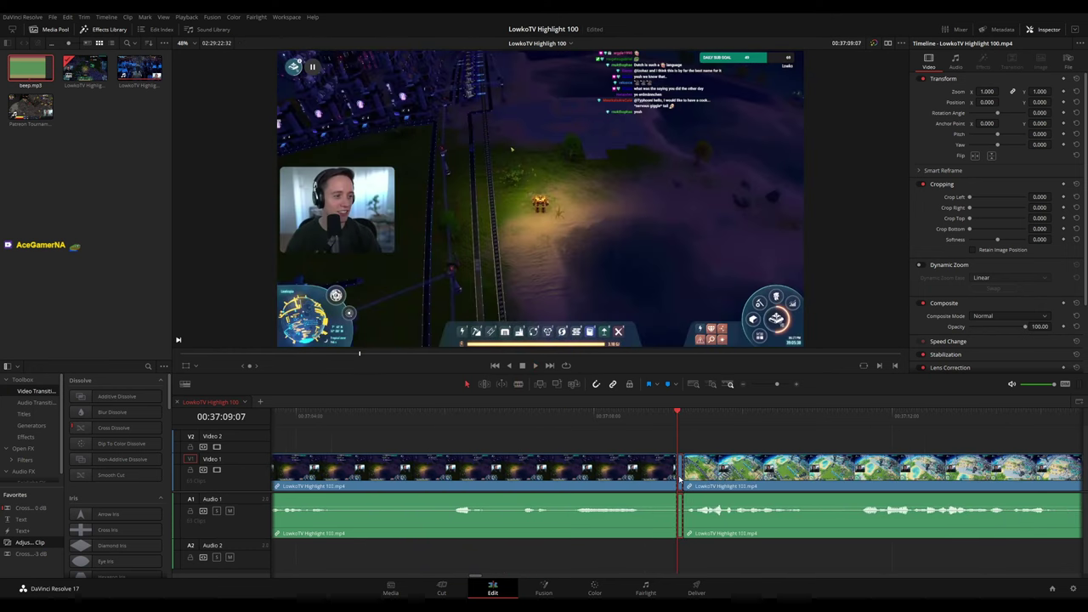
pyautogui.press('space')
pyautogui.click(653, 476)
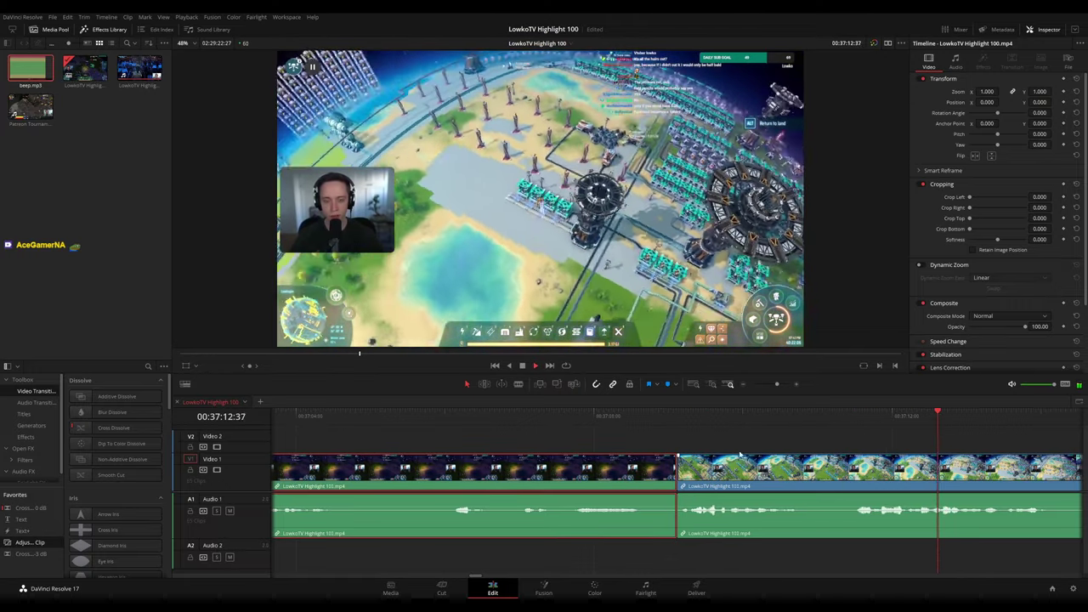
# Review the footage from about 00:37:12 to 00:37:42, checking the waveform ahead up to the end of the clip
pyautogui.scroll(-3, 800, 442)
pyautogui.click(802, 440)
pyautogui.moveTo(838, 447); pyautogui.dragTo(637, 434)
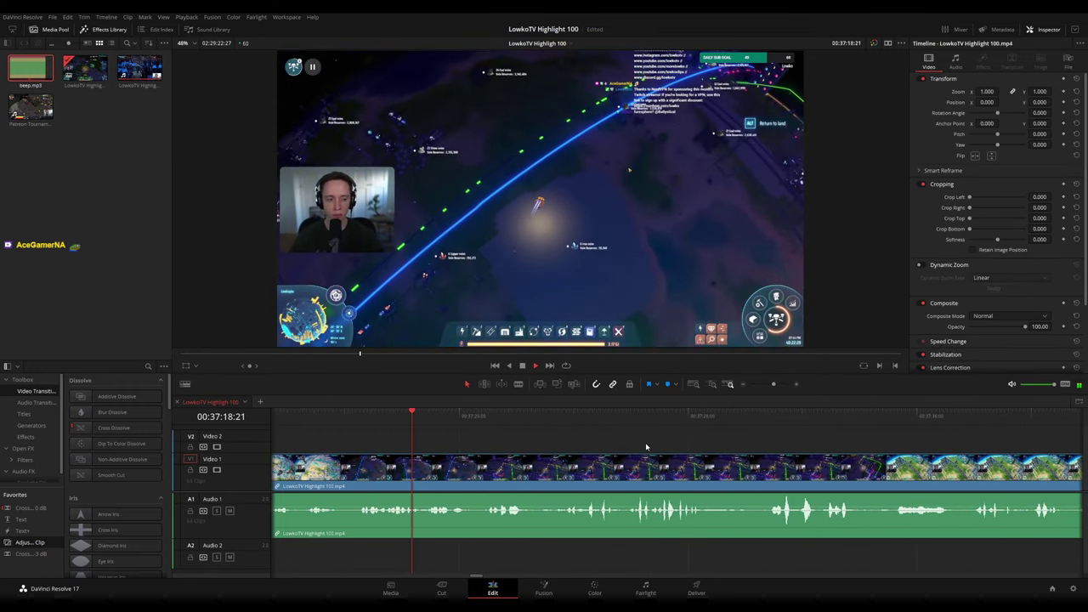
pyautogui.scroll(3, 765, 451)
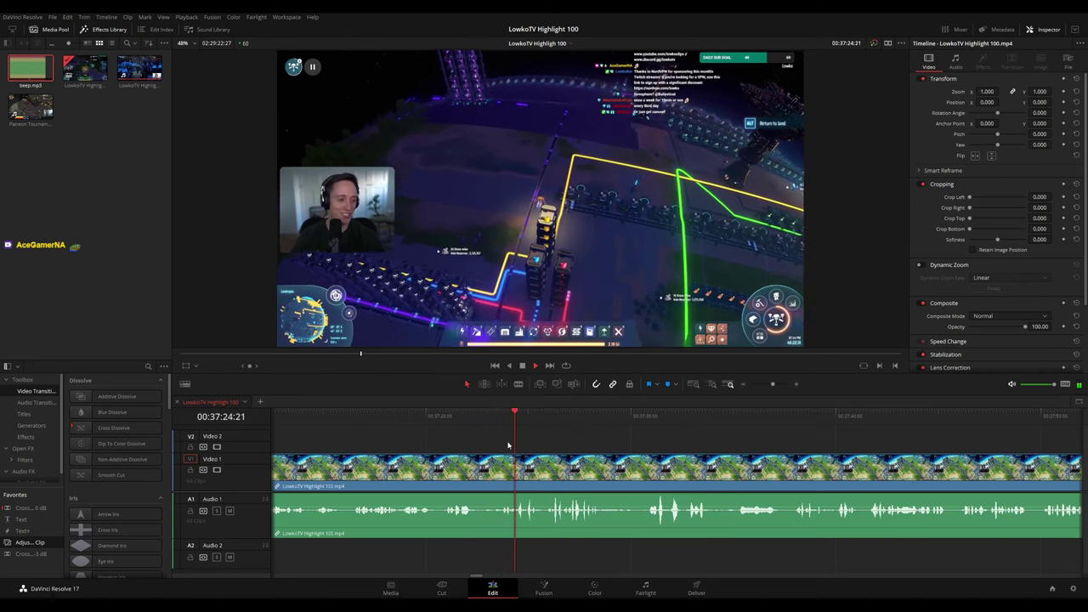
pyautogui.click(464, 417)
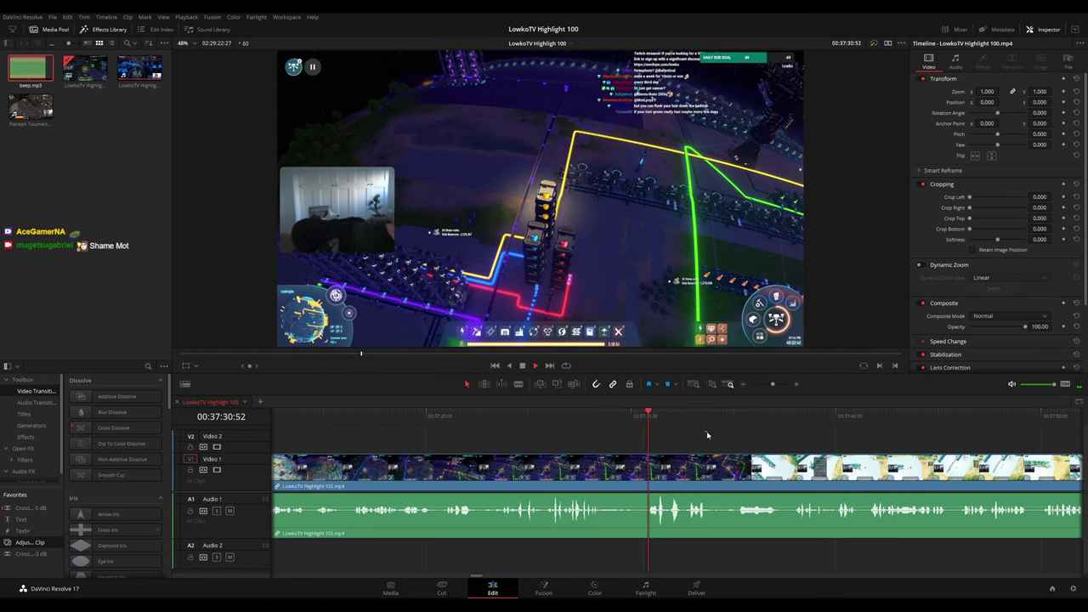
pyautogui.moveTo(755, 437); pyautogui.dragTo(575, 436)
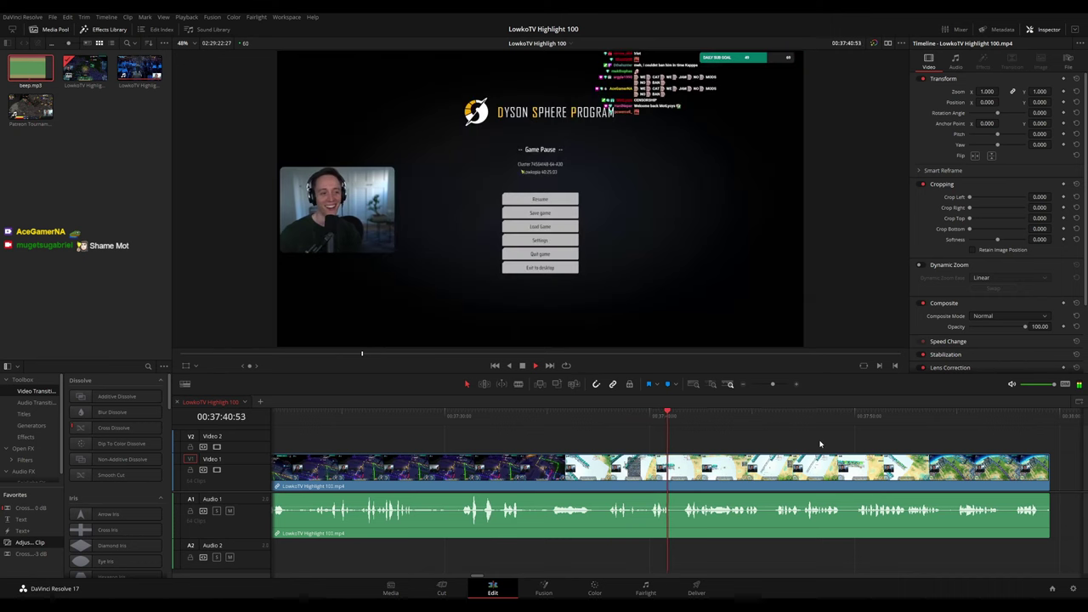
pyautogui.moveTo(820, 444); pyautogui.dragTo(601, 434)
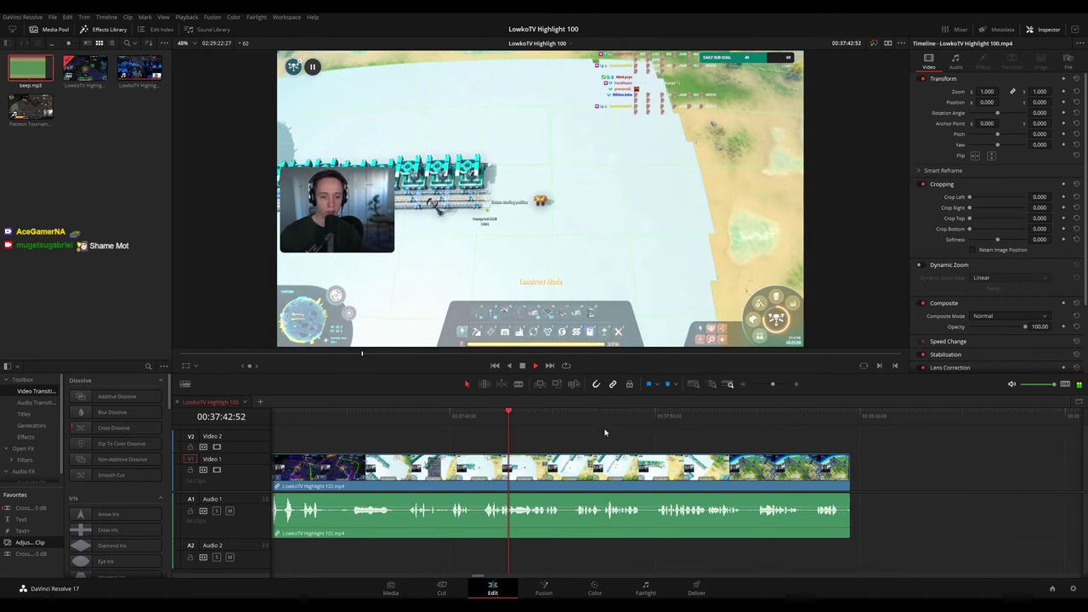
# Colour the clip under review at 00:37:44 green and spot-check its remaining footage up to about 00:37:57
pyautogui.click(621, 469)
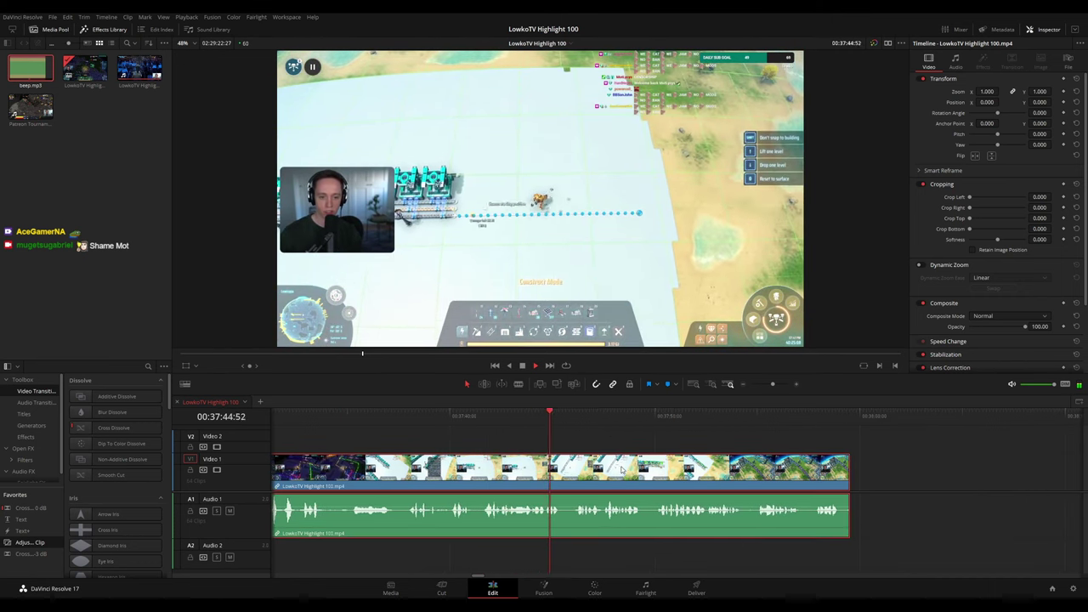
pyautogui.click(818, 427)
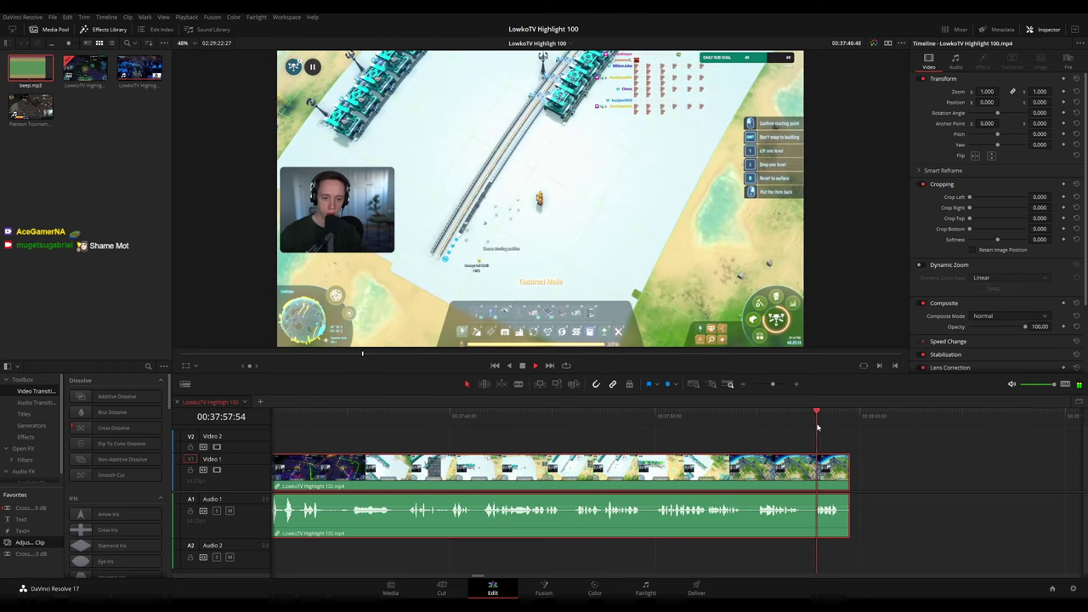
pyautogui.click(608, 415)
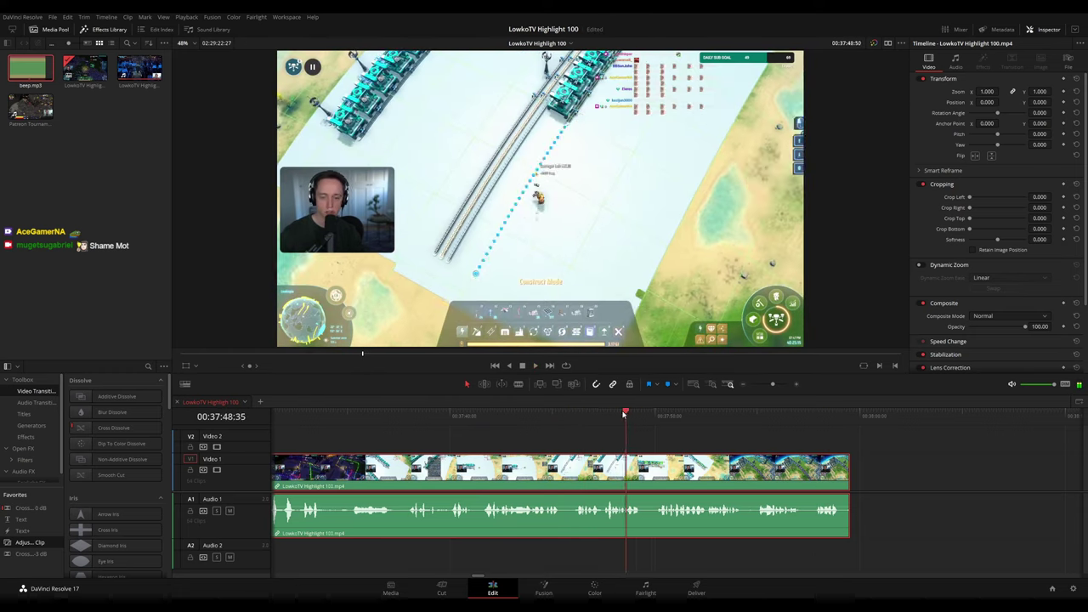
pyautogui.click(706, 433)
pyautogui.hscroll(2, 659, 440)
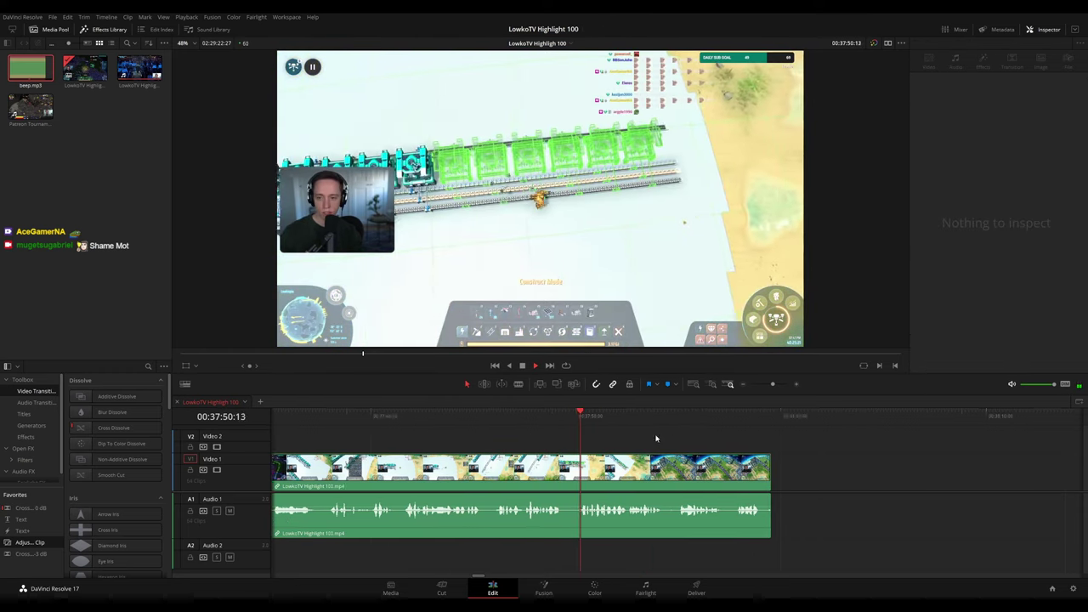
pyautogui.click(603, 415)
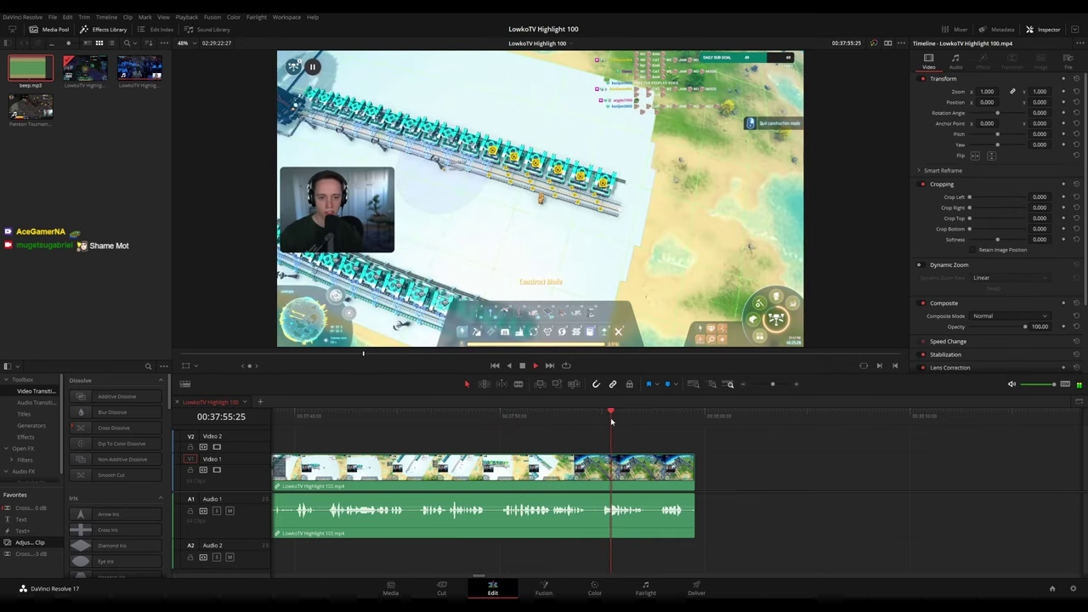
# Check the last seconds of the green clip around 00:37:59, up to where the edited section ends
pyautogui.click(661, 416)
pyautogui.scroll(-5, 743, 445)
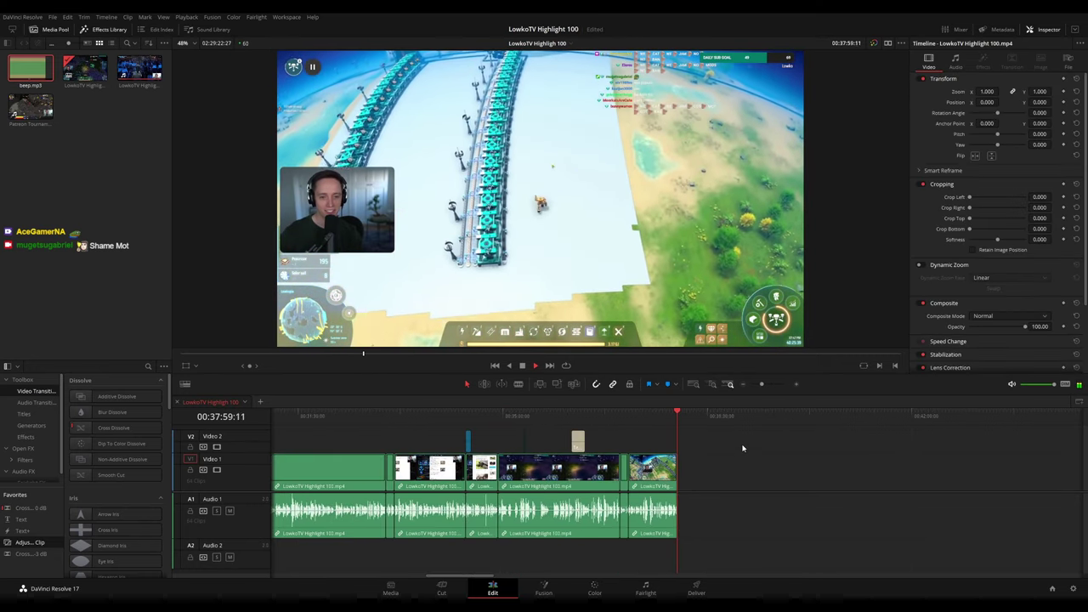
pyautogui.click(738, 463)
pyautogui.scroll(4, 730, 462)
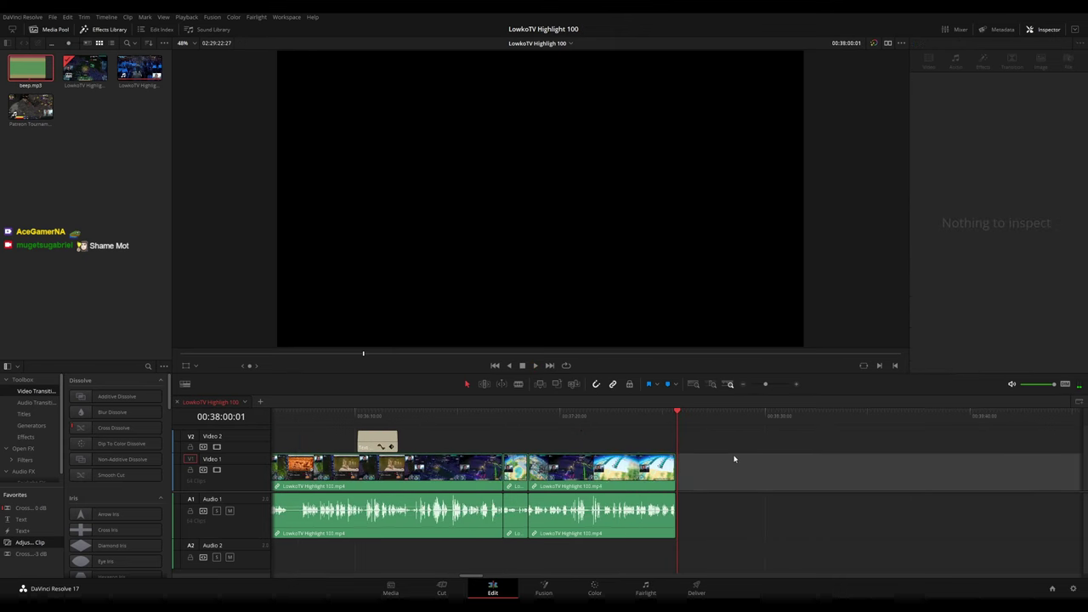
pyautogui.scroll(3, 726, 464)
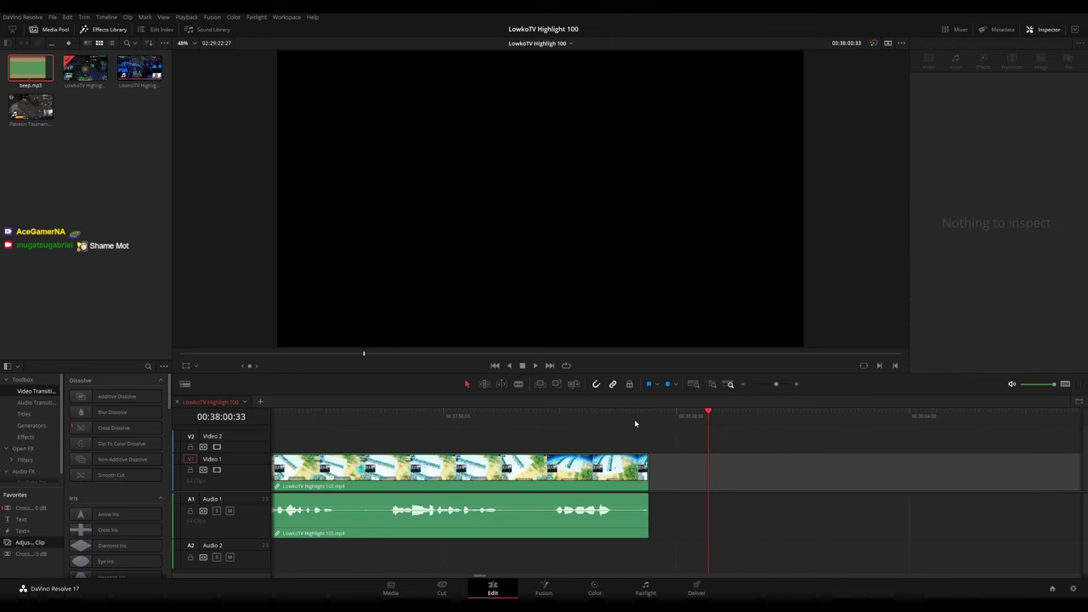
pyautogui.click(589, 417)
pyautogui.press('space')
pyautogui.press('space')
pyautogui.scroll(-5, 742, 462)
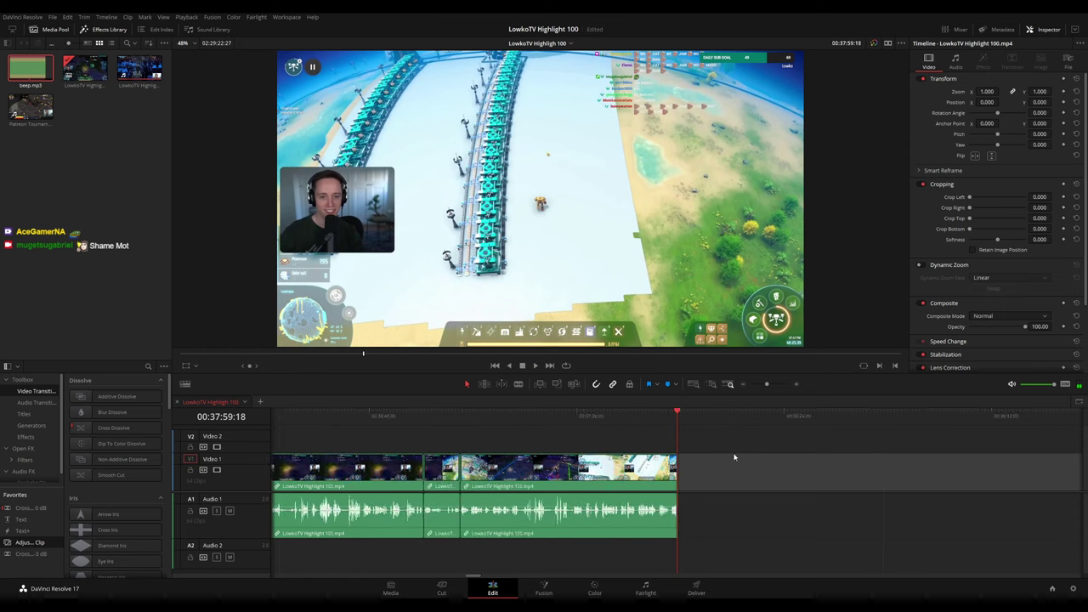
pyautogui.scroll(-4, 734, 457)
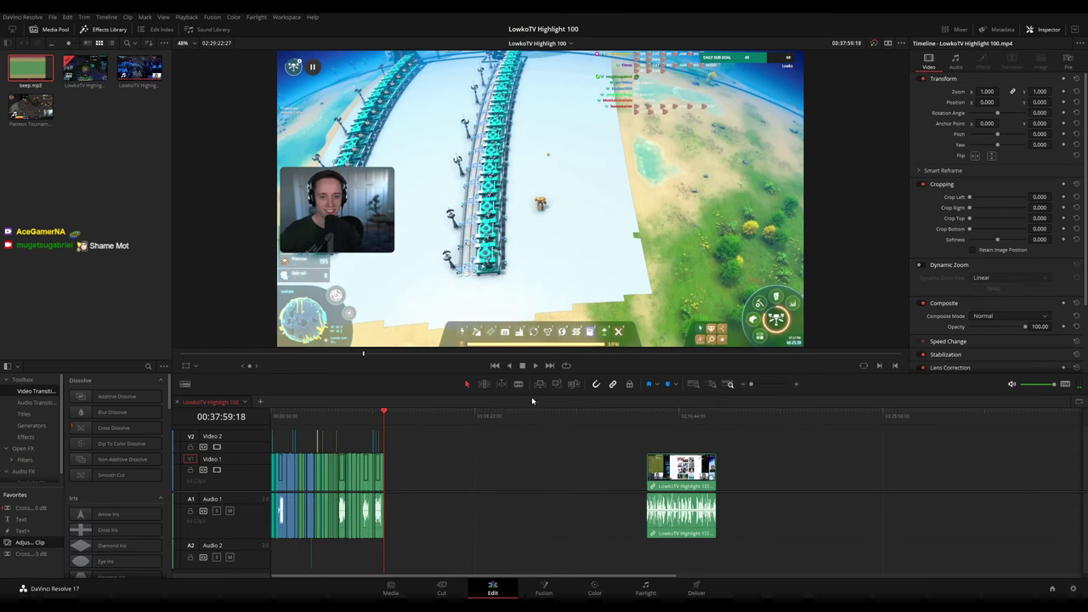
# Move the separate clip beyond the edited section so that it starts at 01:00:00:00
pyautogui.moveTo(416, 417); pyautogui.dragTo(443, 417)
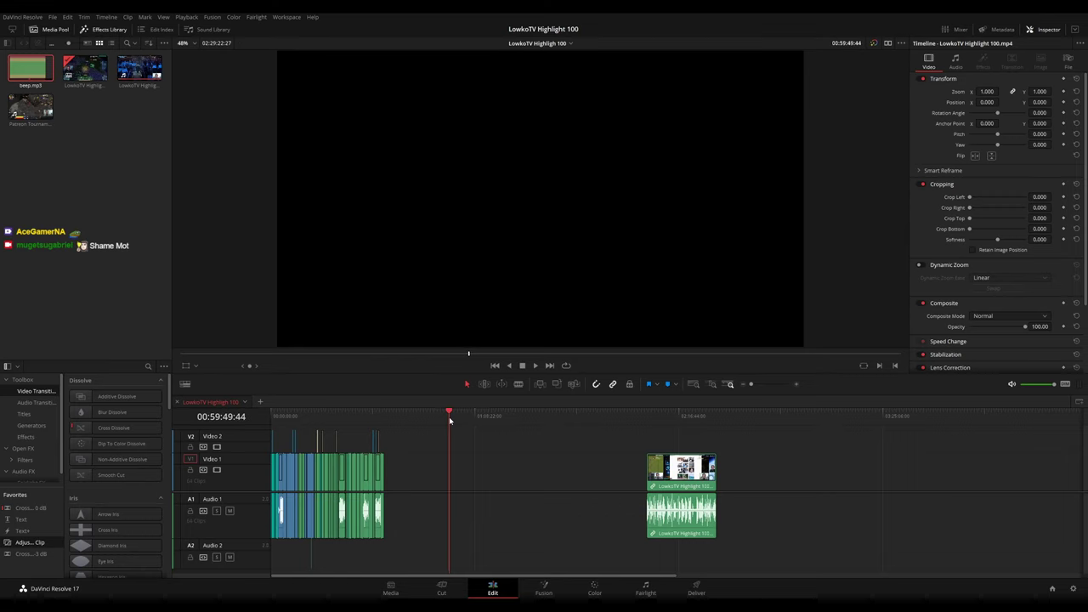
pyautogui.scroll(5, 494, 421)
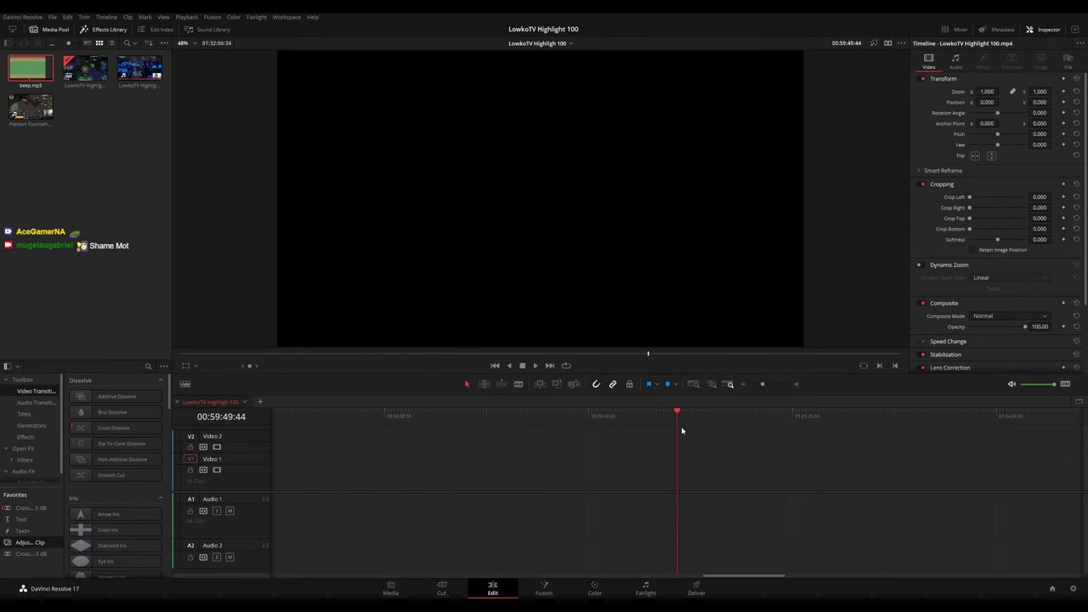
pyautogui.click(732, 458)
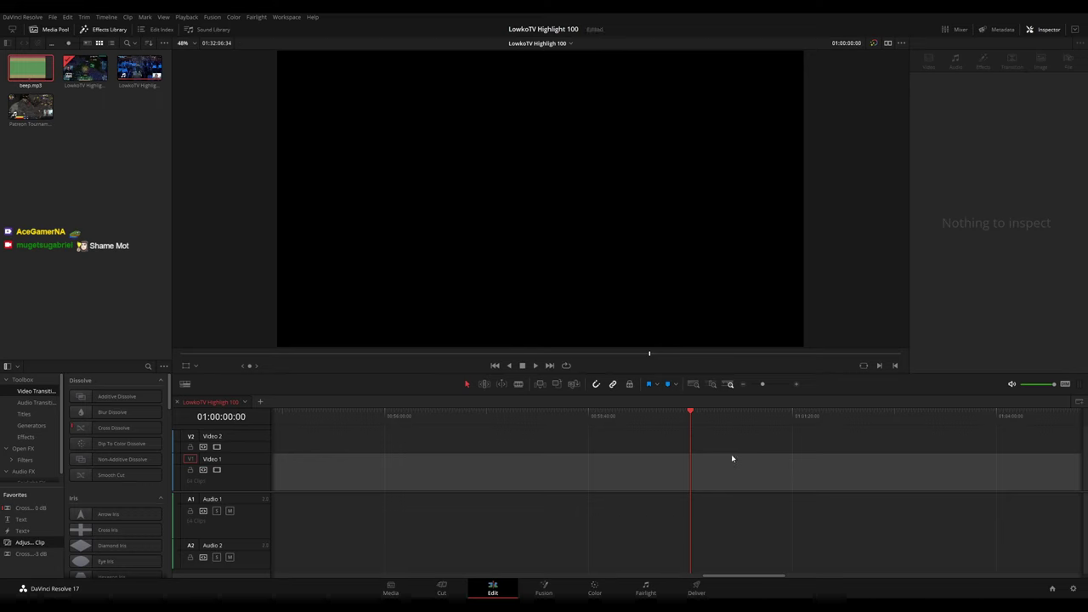
pyautogui.scroll(-5, 732, 458)
pyautogui.moveTo(506, 477); pyautogui.dragTo(479, 477)
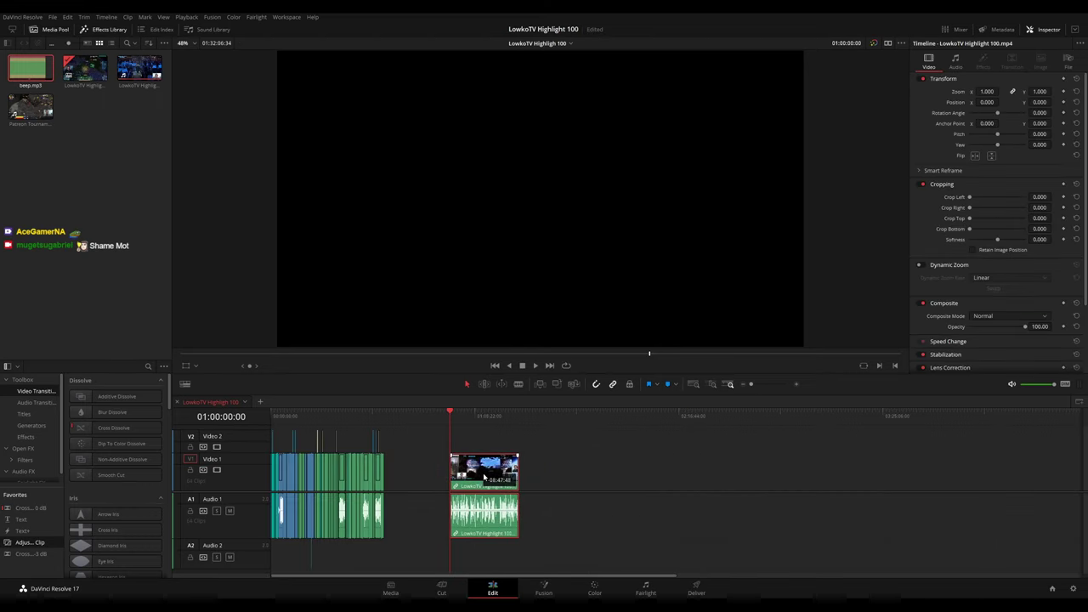
pyautogui.scroll(5, 527, 444)
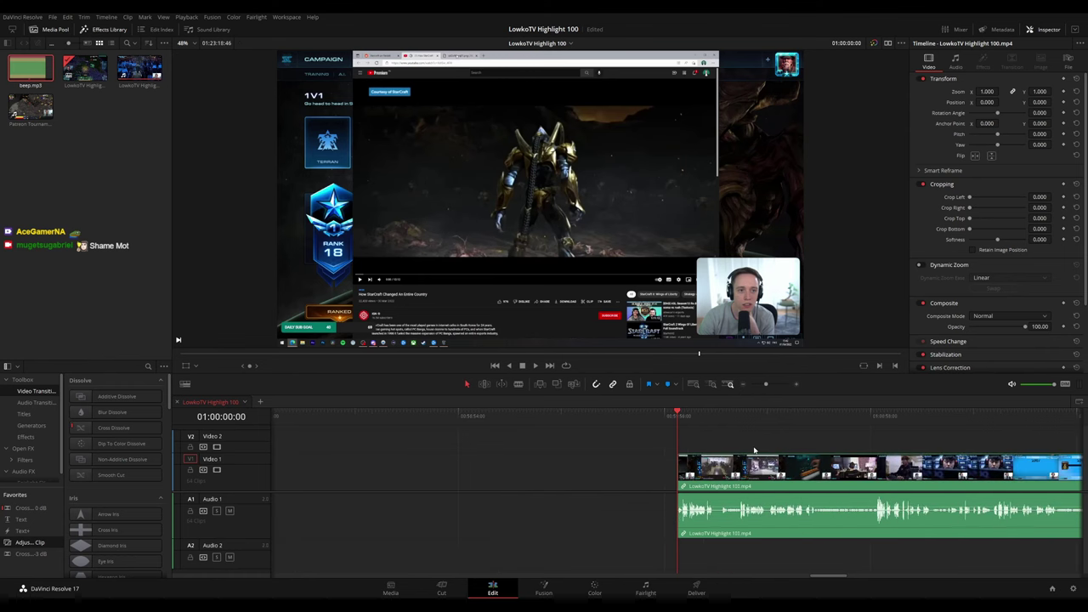
# Review the moved clip from its start at 01:00:00:00 to about 01:00:52, checking the waveform ahead
pyautogui.scroll(2, 754, 451)
pyautogui.press('space')
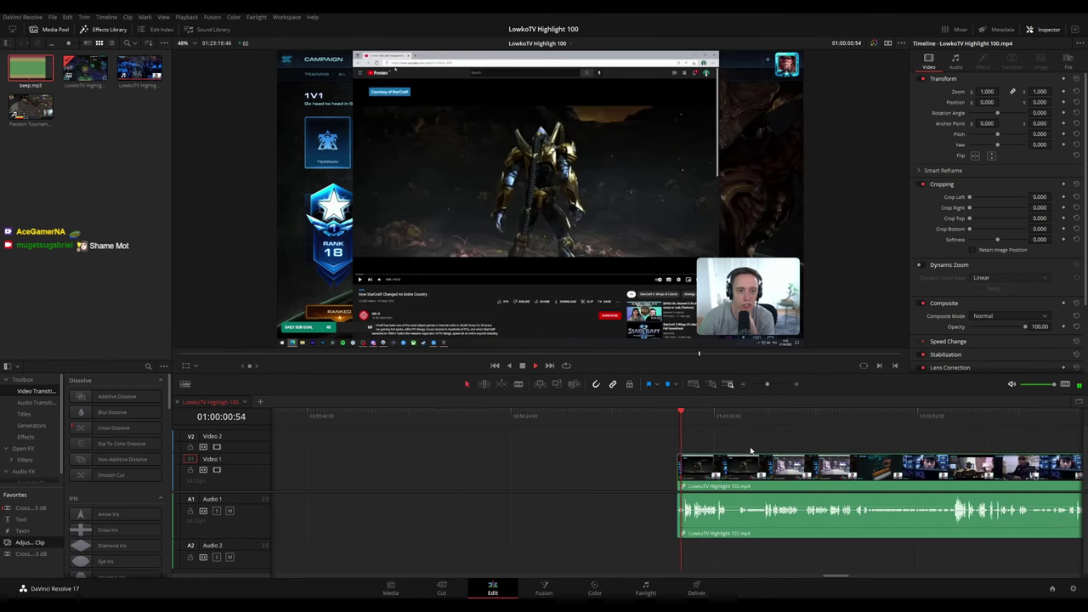
pyautogui.scroll(-5, 732, 453)
pyautogui.scroll(6, 689, 453)
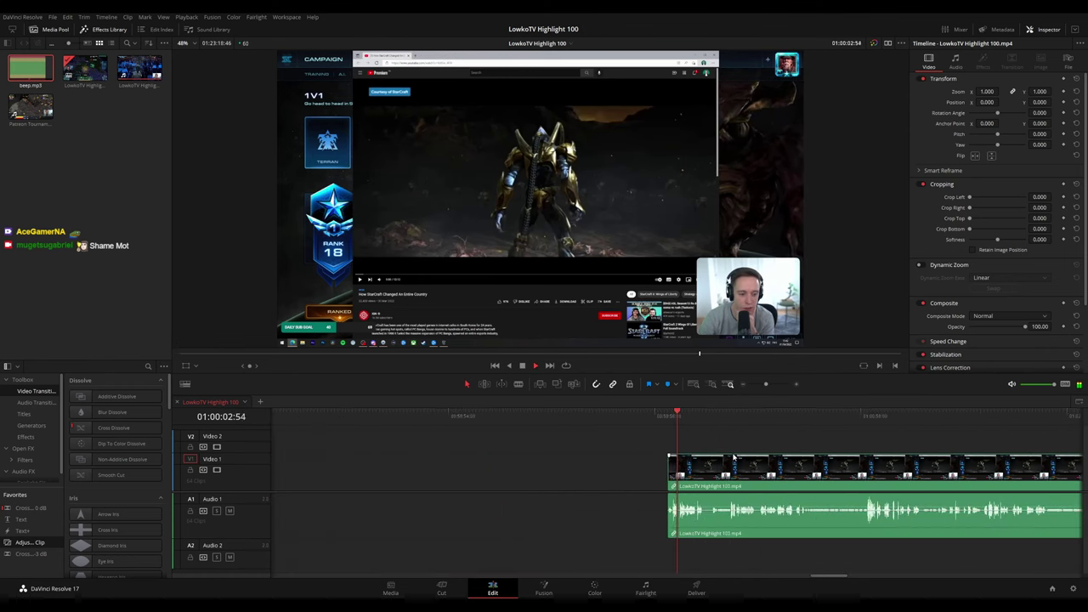
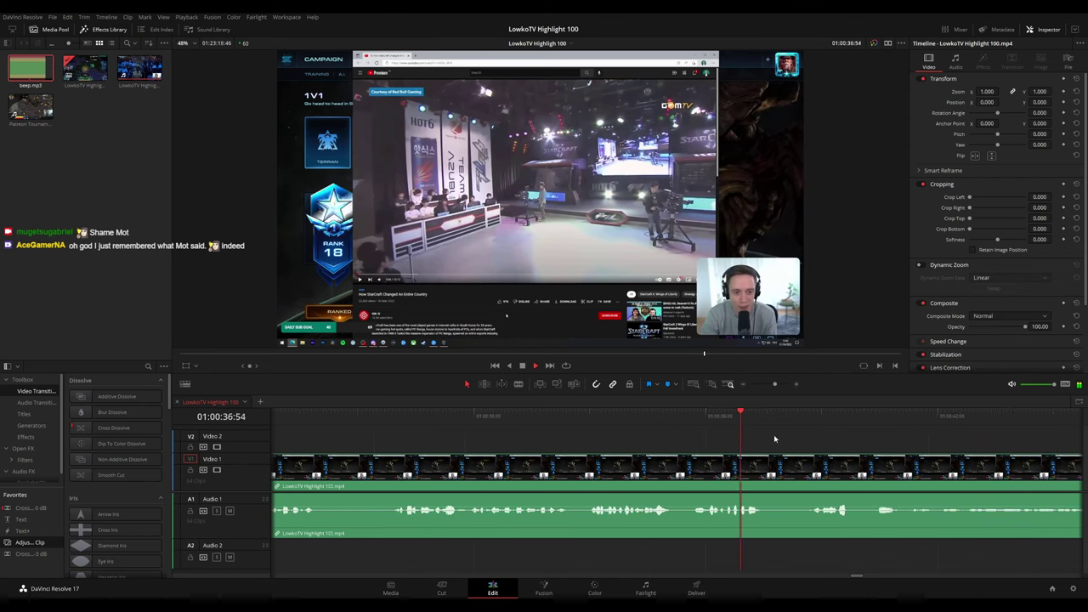
pyautogui.scroll(-5, 725, 435)
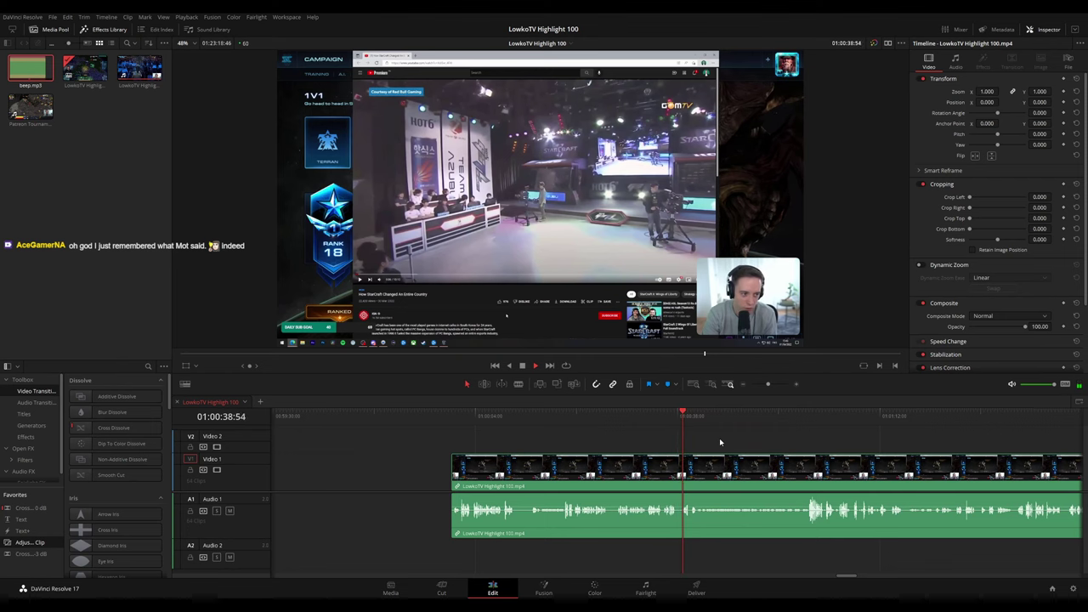
pyautogui.scroll(-2, 722, 443)
pyautogui.scroll(3, 707, 448)
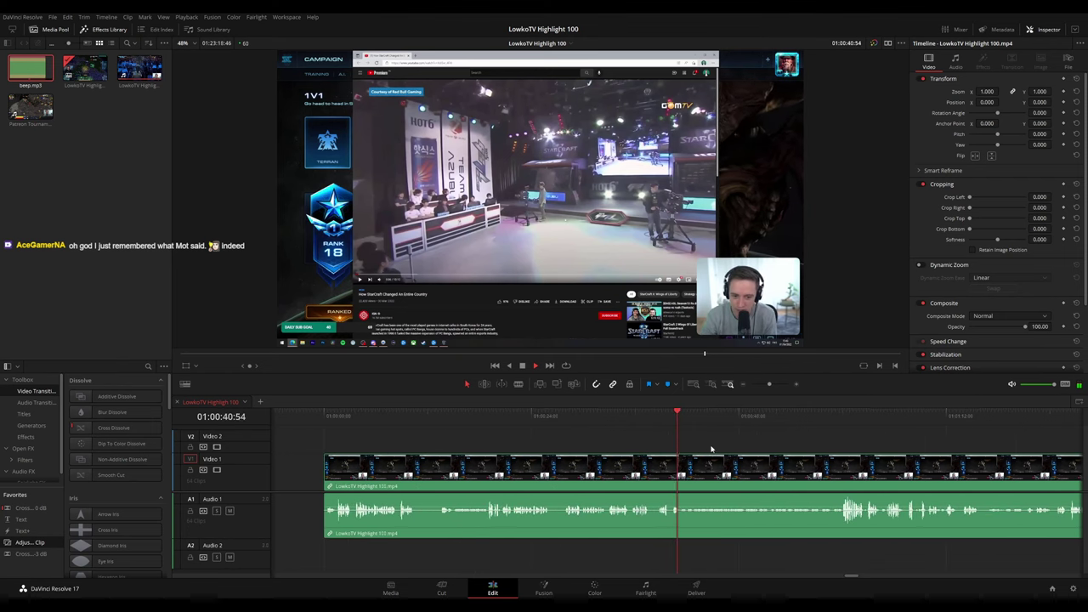
pyautogui.moveTo(728, 447); pyautogui.dragTo(537, 427)
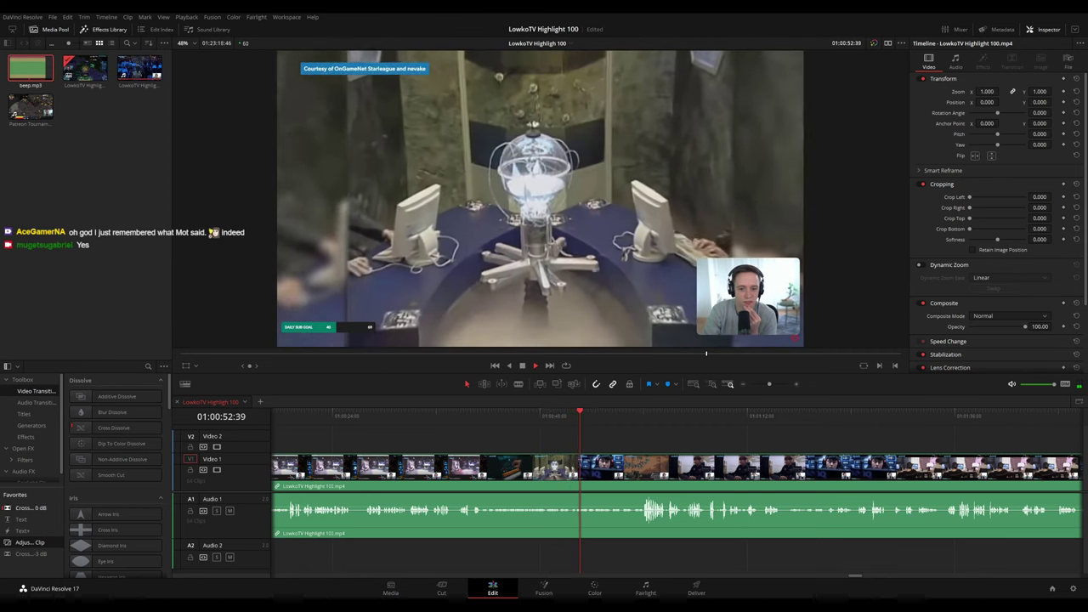
# Review the footage from about 01:00:52 to 01:01:12, replaying the part from about 01:00:54
pyautogui.scroll(-6, 615, 448)
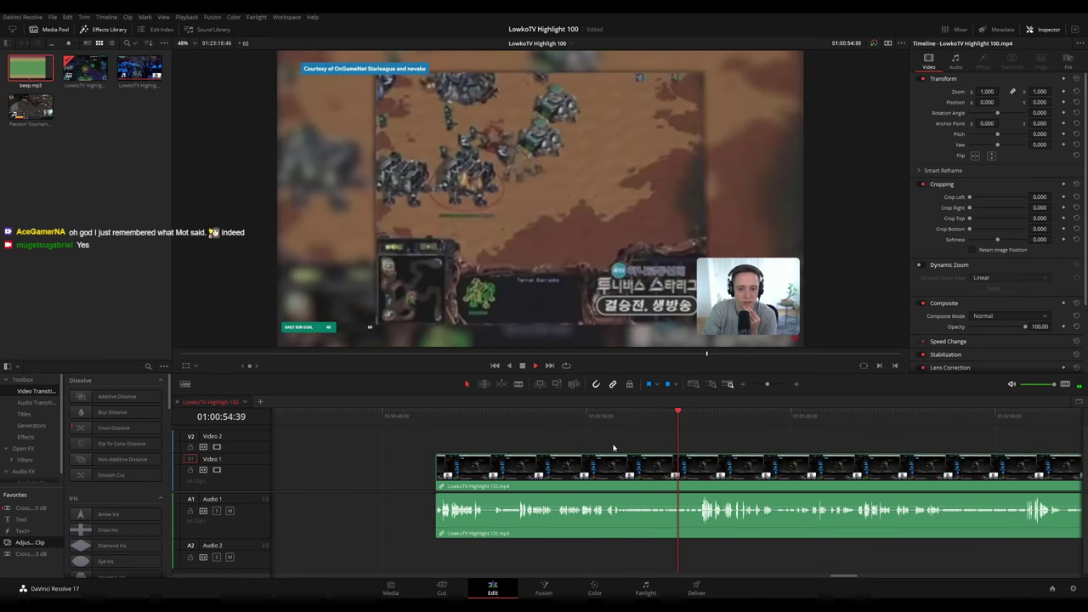
pyautogui.scroll(-2, 650, 431)
pyautogui.moveTo(780, 442); pyautogui.dragTo(507, 436)
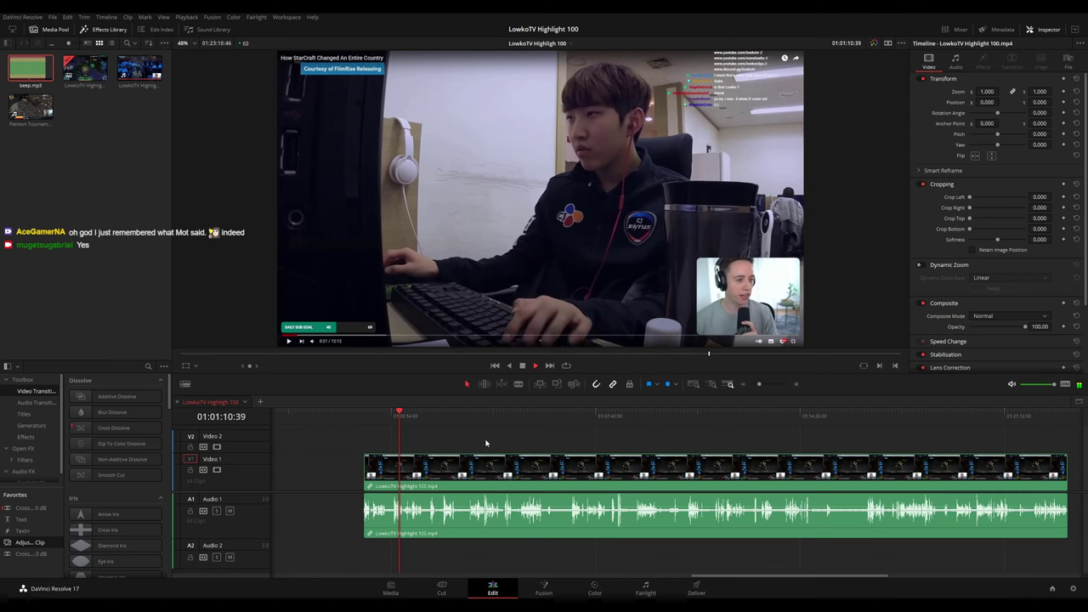
pyautogui.scroll(5, 494, 452)
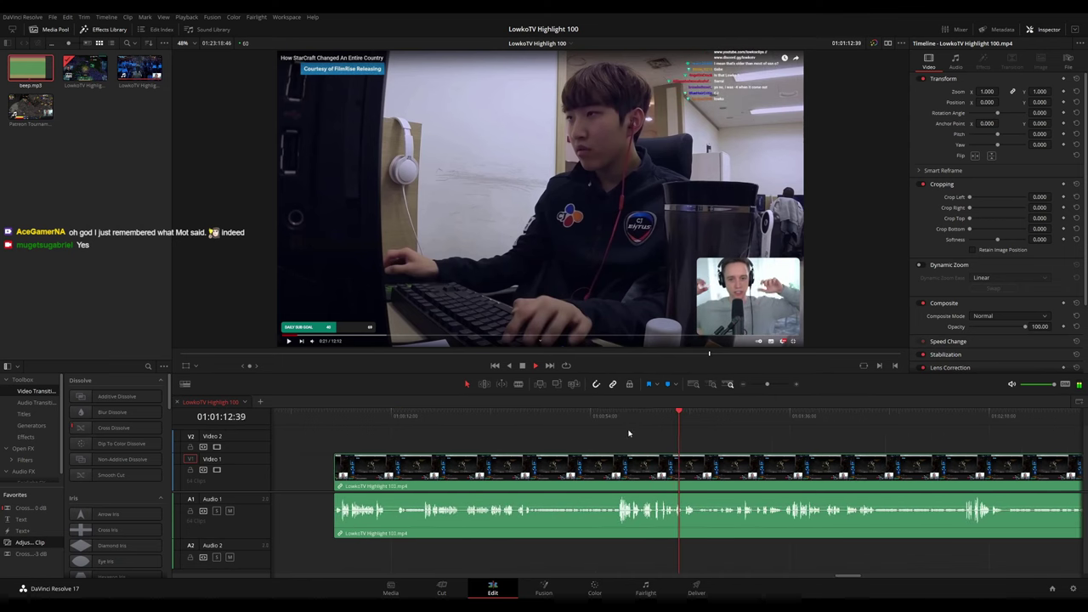
pyautogui.click(506, 419)
pyautogui.click(527, 416)
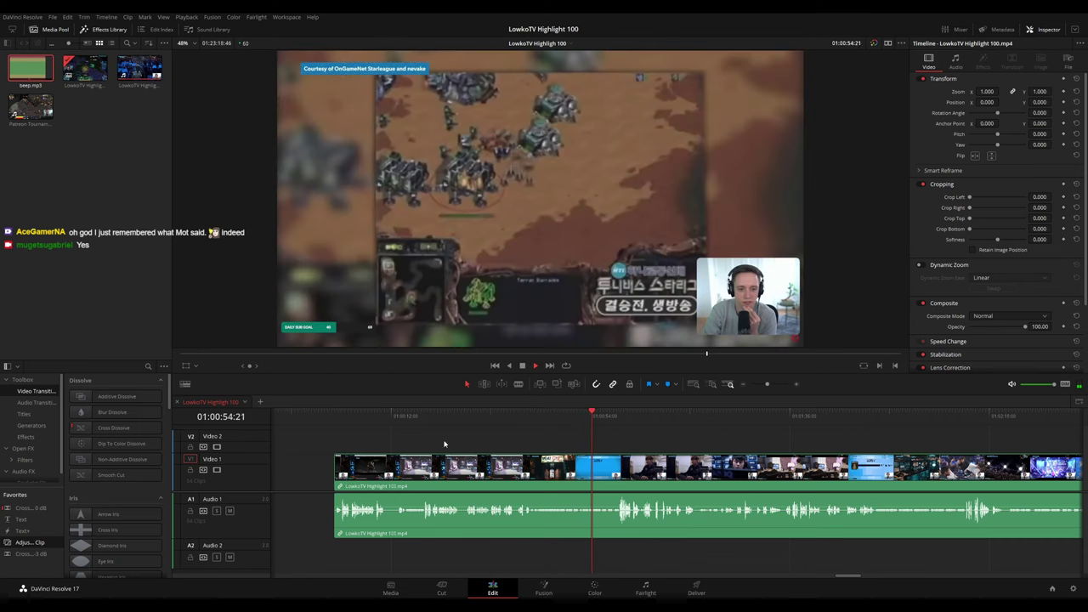
pyautogui.scroll(4, 681, 456)
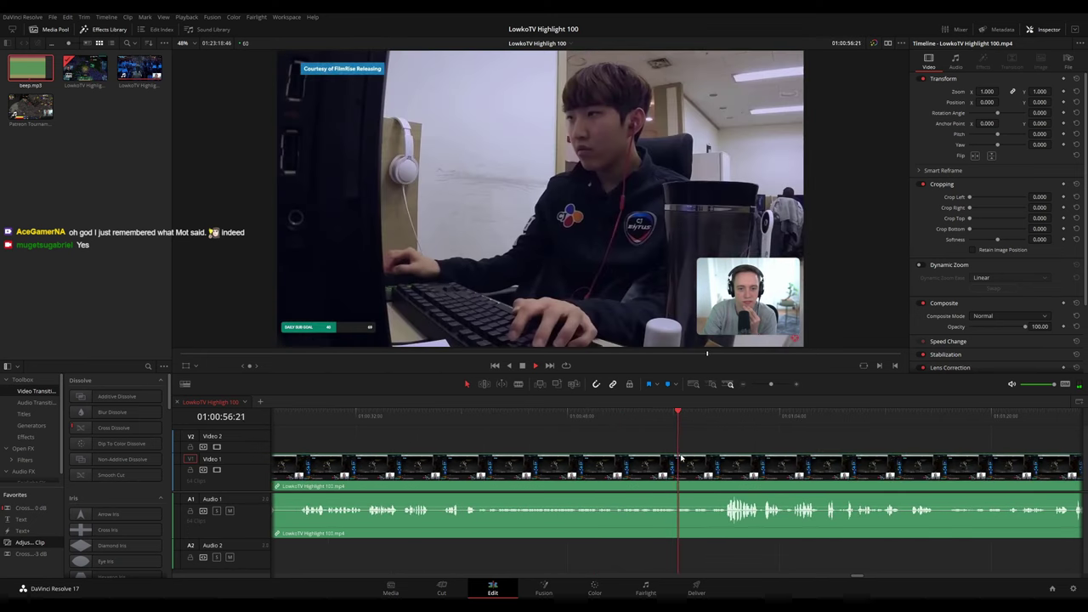
pyautogui.hscroll(3, 672, 455)
pyautogui.click(511, 418)
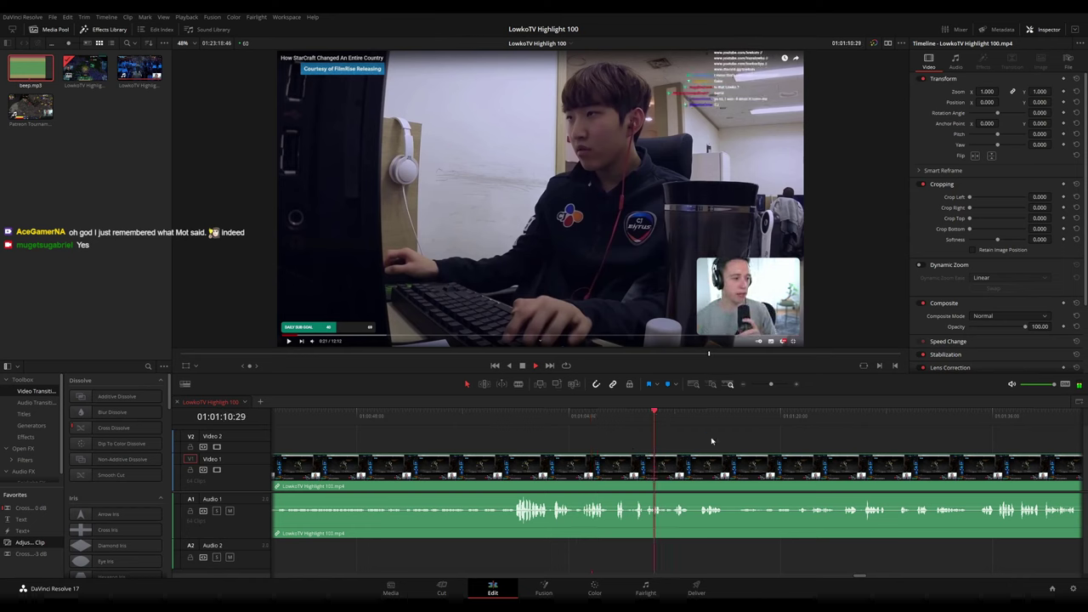
# Skim the footage from about 01:01:15 to 01:01:42, replaying the reaction around 01:01:37
pyautogui.moveTo(744, 449); pyautogui.dragTo(518, 425)
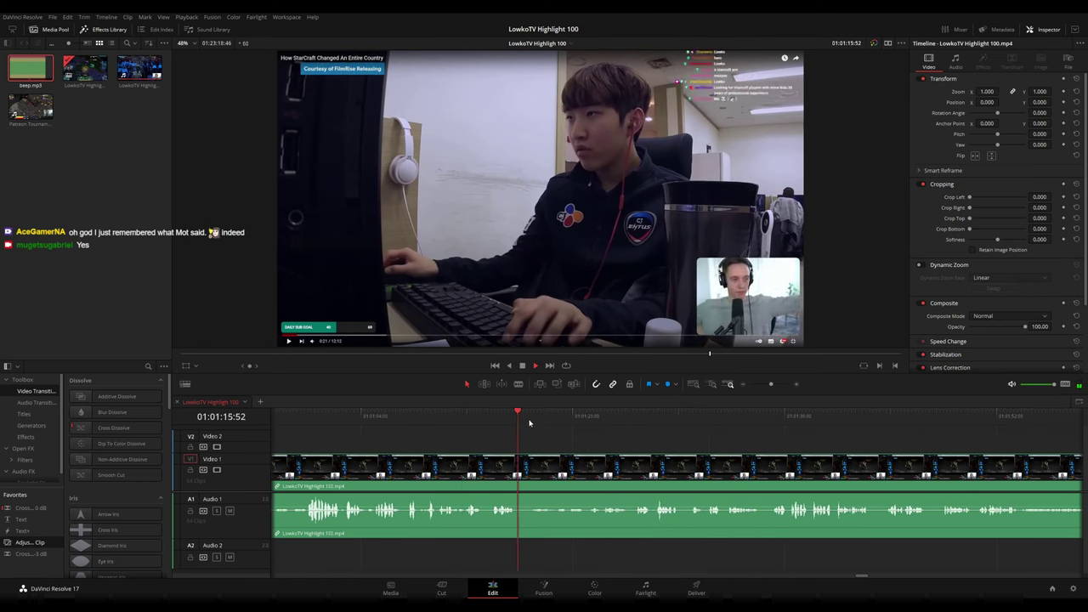
pyautogui.click(589, 417)
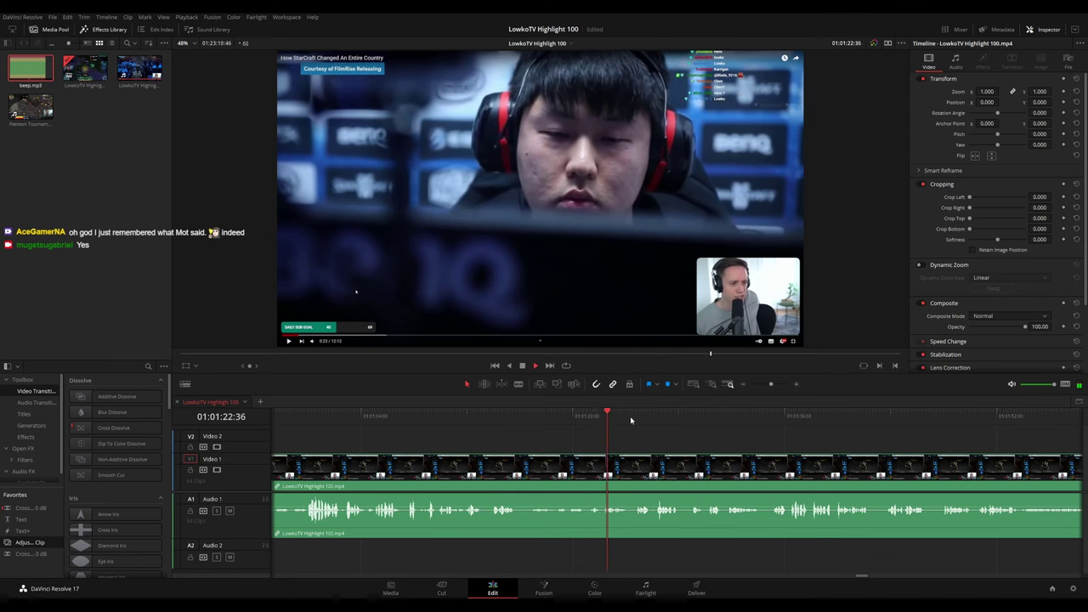
pyautogui.click(641, 417)
pyautogui.scroll(-5, 694, 446)
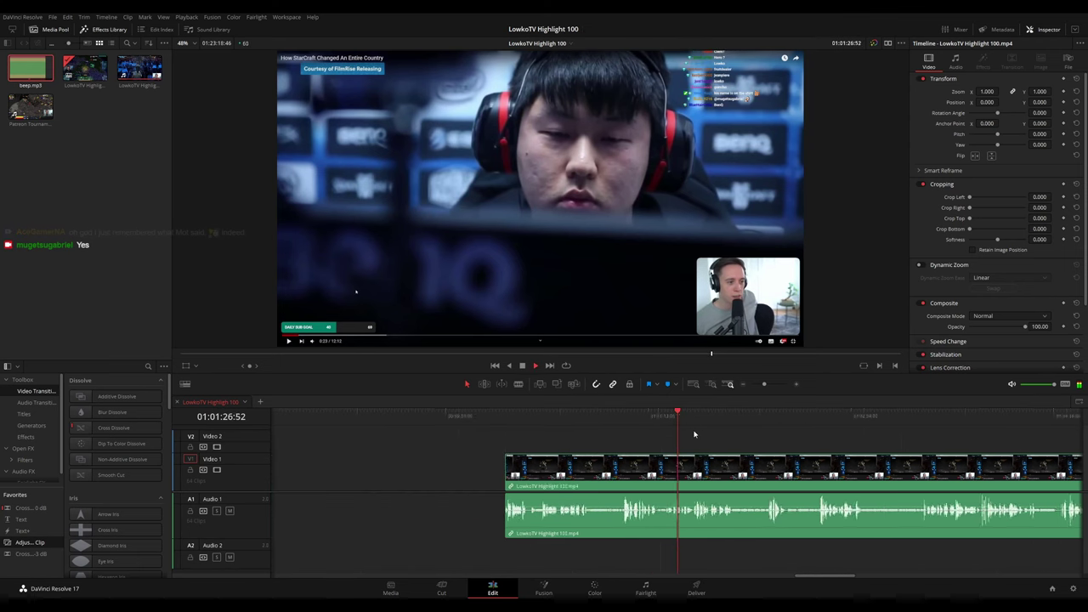
pyautogui.scroll(5, 707, 445)
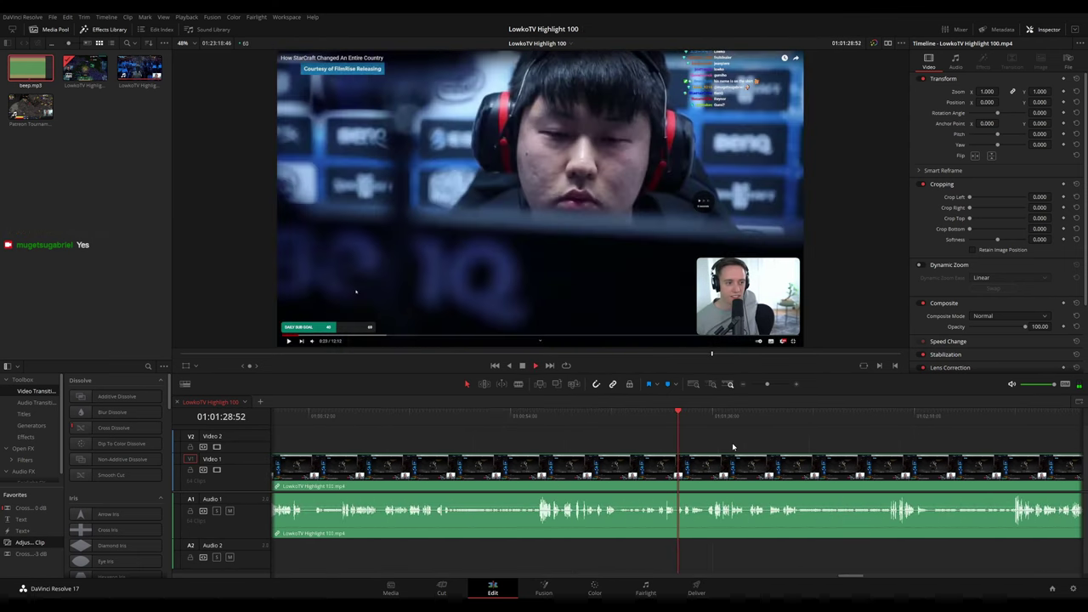
pyautogui.moveTo(775, 450); pyautogui.dragTo(599, 451)
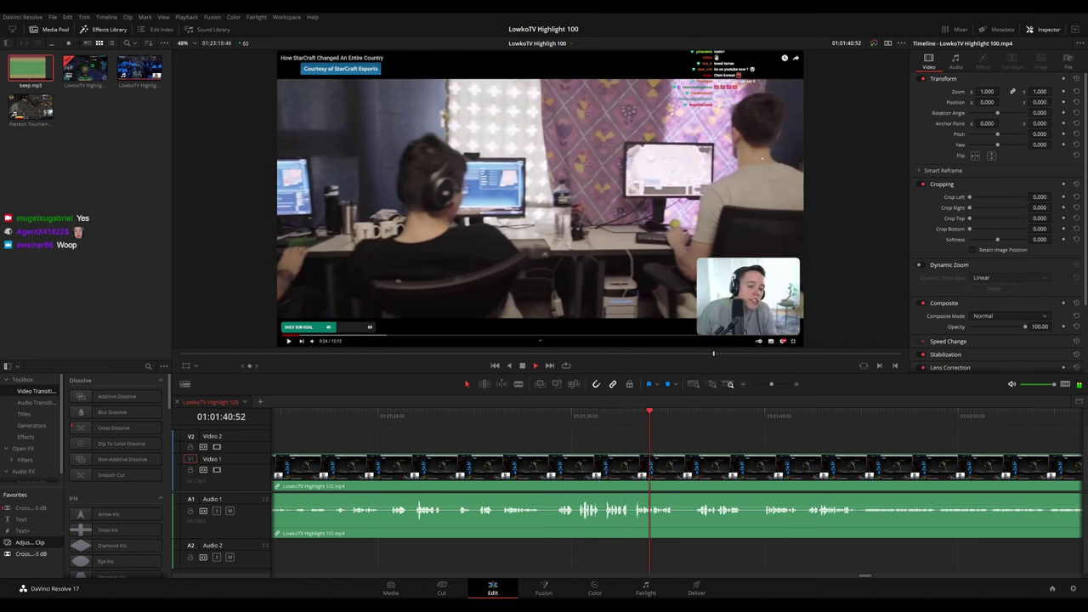
pyautogui.press('space')
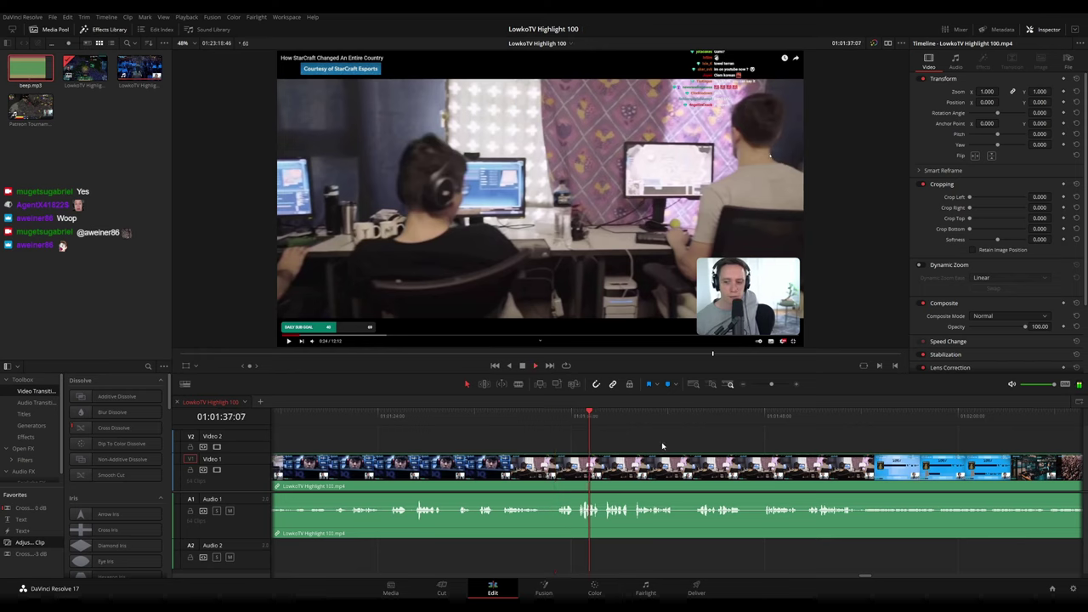
pyautogui.moveTo(664, 446); pyautogui.dragTo(543, 437)
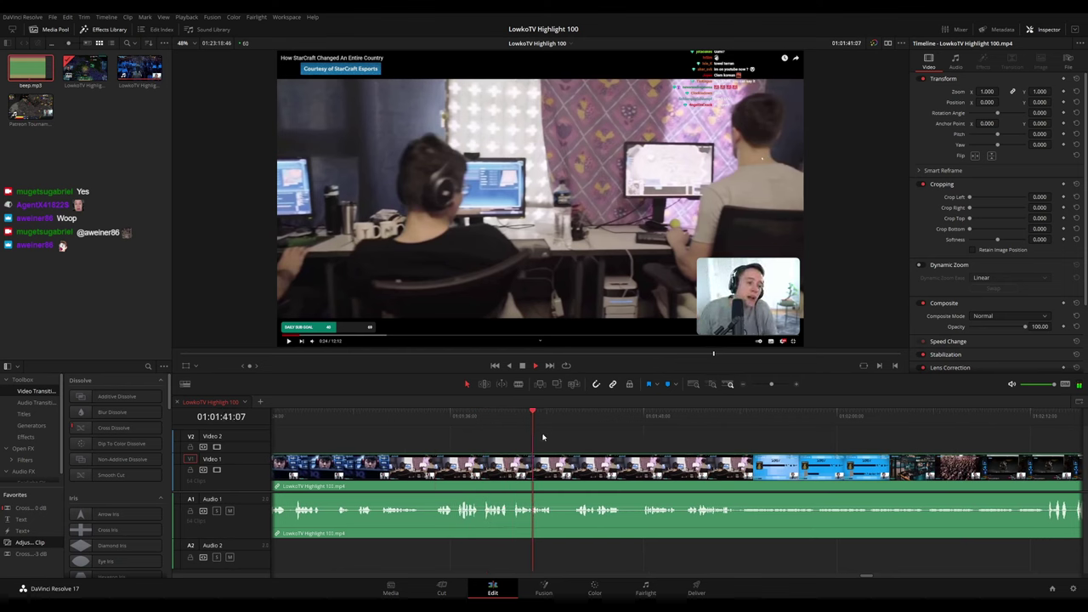
pyautogui.press('space')
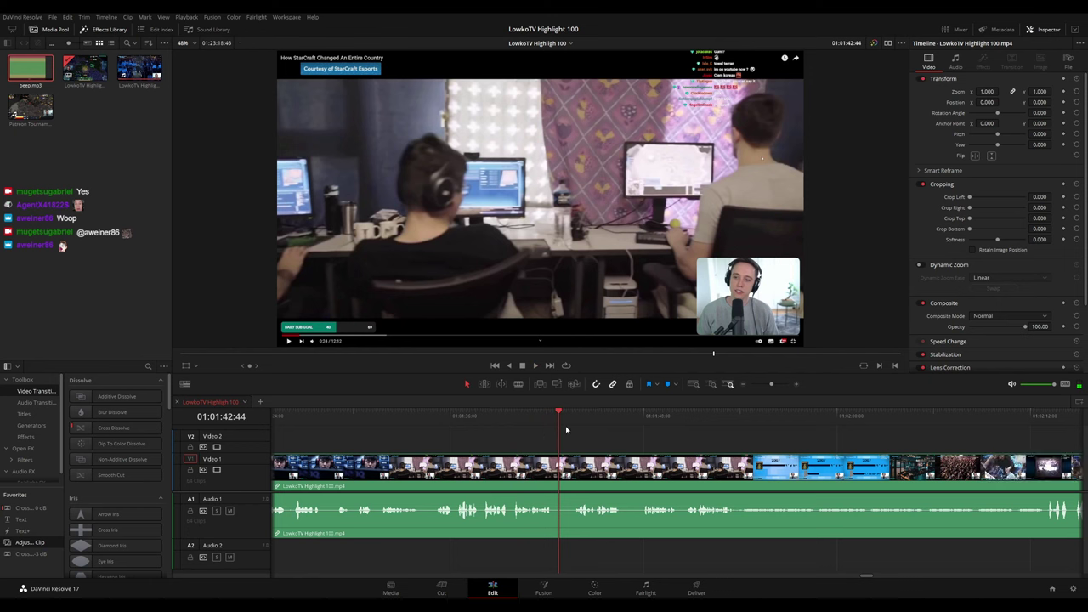
# Locate the reaction at 01:01:39:37 and place an adjustment clip starting there on the Video 2 track
pyautogui.scroll(3, 587, 443)
pyautogui.moveTo(384, 423); pyautogui.dragTo(373, 423)
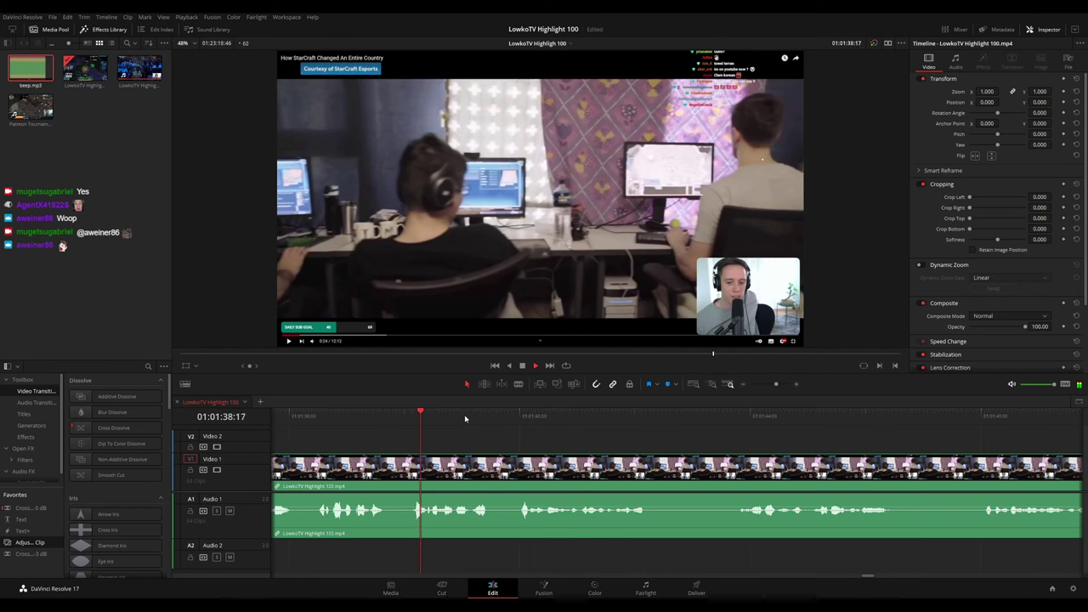
pyautogui.press('space')
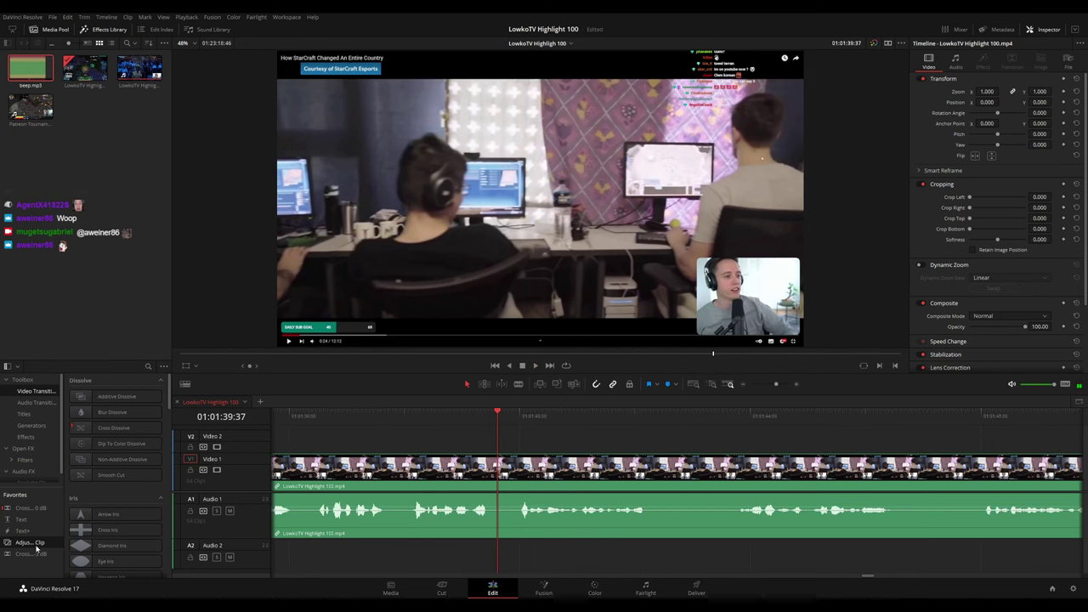
pyautogui.moveTo(565, 420); pyautogui.dragTo(498, 446)
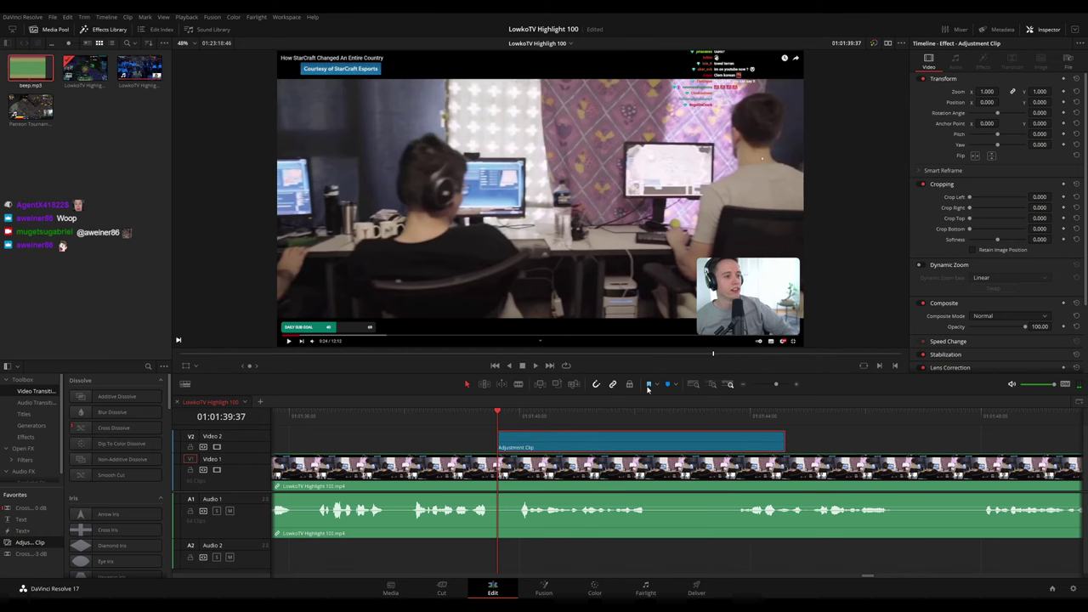
# Set the adjustment clip's zoom to 1.510 and its position to X -653 and Y 298 to enlarge the webcam, and preview it
pyautogui.moveTo(976, 91); pyautogui.dragTo(911, 102)
pyautogui.moveTo(1039, 103)
pyautogui.mouseDown()
pyautogui.moveTo(1055, 102)
pyautogui.moveTo(1020, 92)
pyautogui.moveTo(1054, 102)
pyautogui.mouseUp()
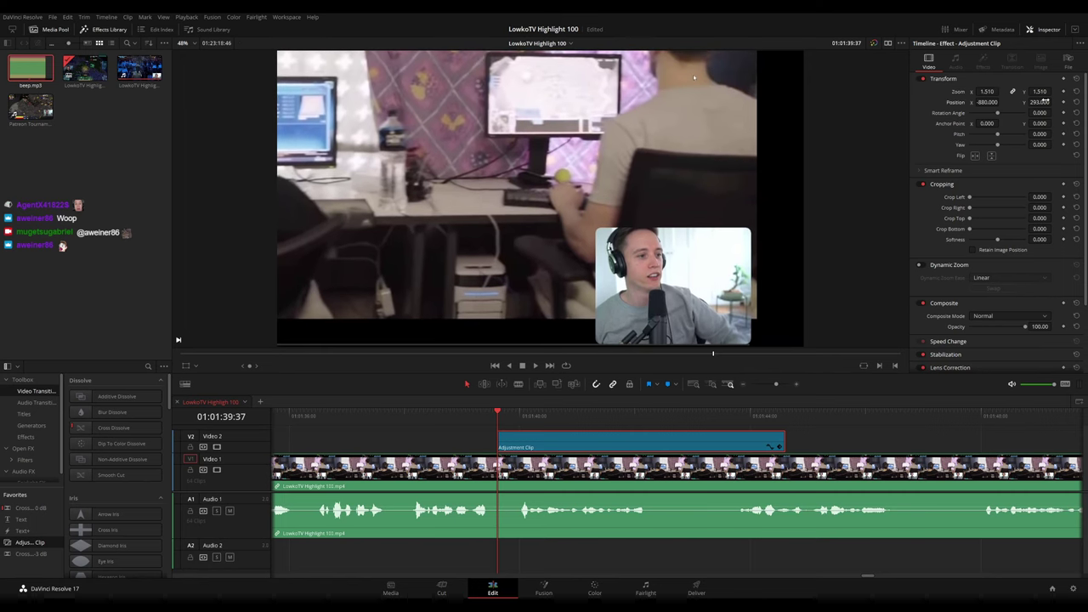
pyautogui.moveTo(694, 78); pyautogui.dragTo(740, 76)
pyautogui.press('space')
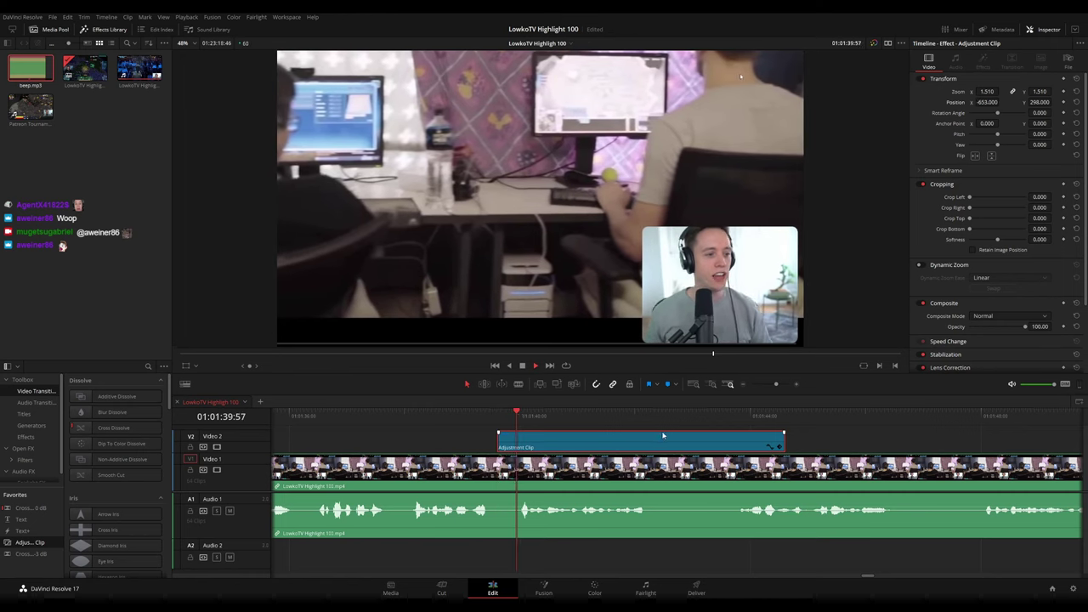
# Extend the adjustment clip on Video 2 so the webcam zoom ends at 01:01:46:43, checking the footage around that point
pyautogui.click(849, 441)
pyautogui.hscroll(3, 737, 433)
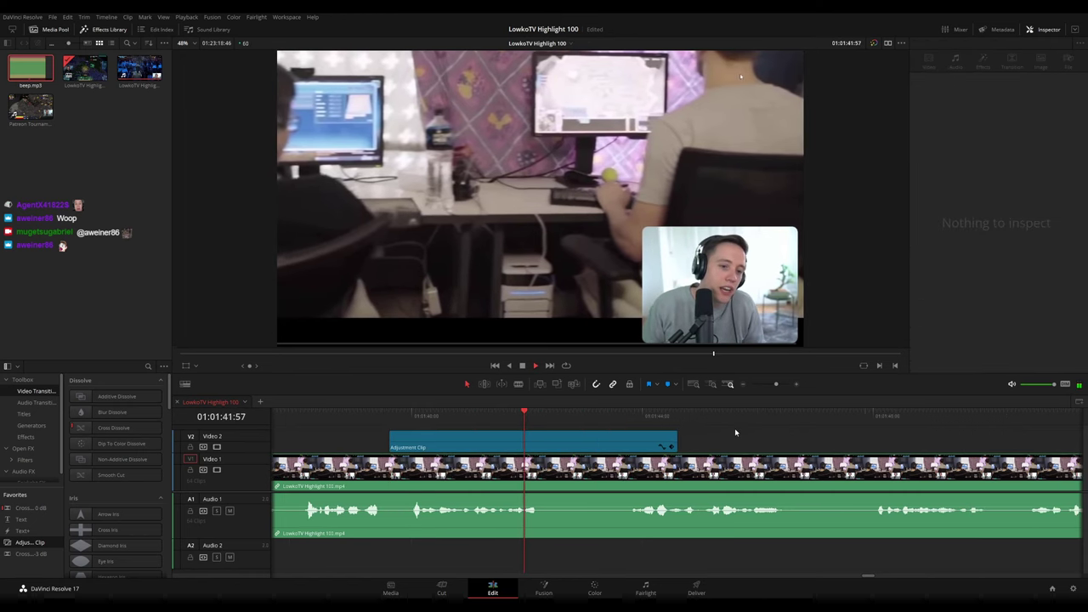
pyautogui.press('space')
pyautogui.moveTo(657, 442); pyautogui.dragTo(788, 444)
pyautogui.press('space')
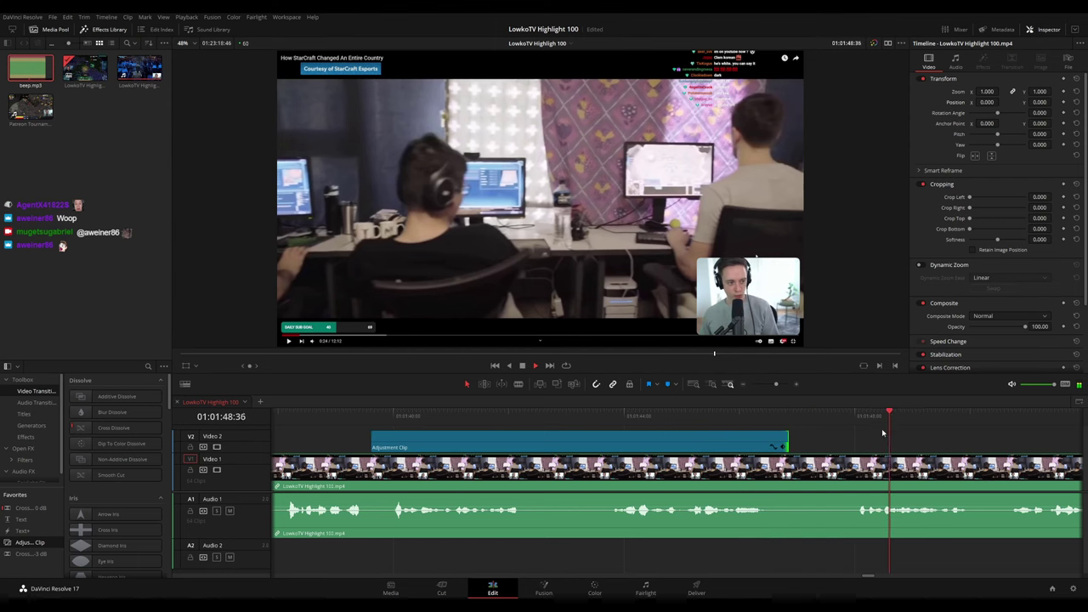
pyautogui.click(729, 416)
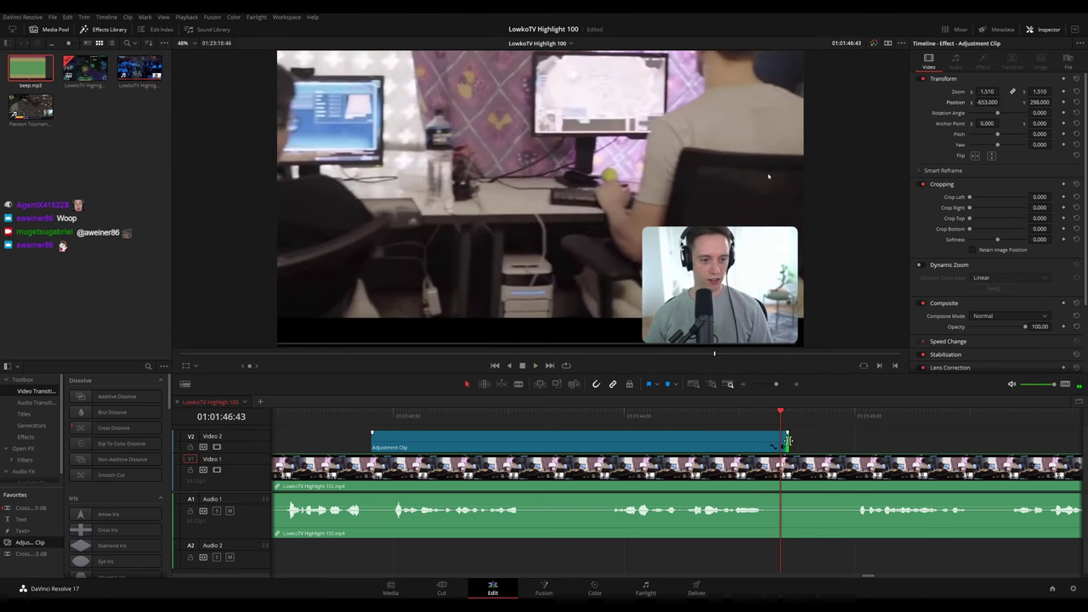
pyautogui.moveTo(788, 440); pyautogui.dragTo(781, 442)
# Cut out the passage from 01:01:46:43 to about 01:01:48, close the gap, and play across the join
pyautogui.click(780, 470)
pyautogui.click(850, 472)
pyautogui.press('a')
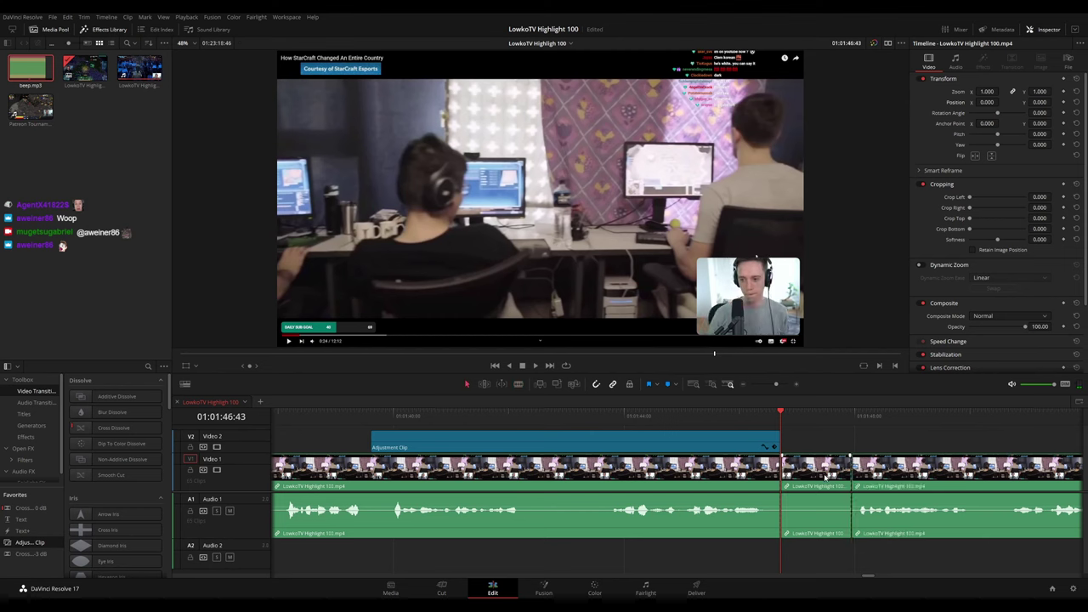
pyautogui.press('Delete')
pyautogui.press('space')
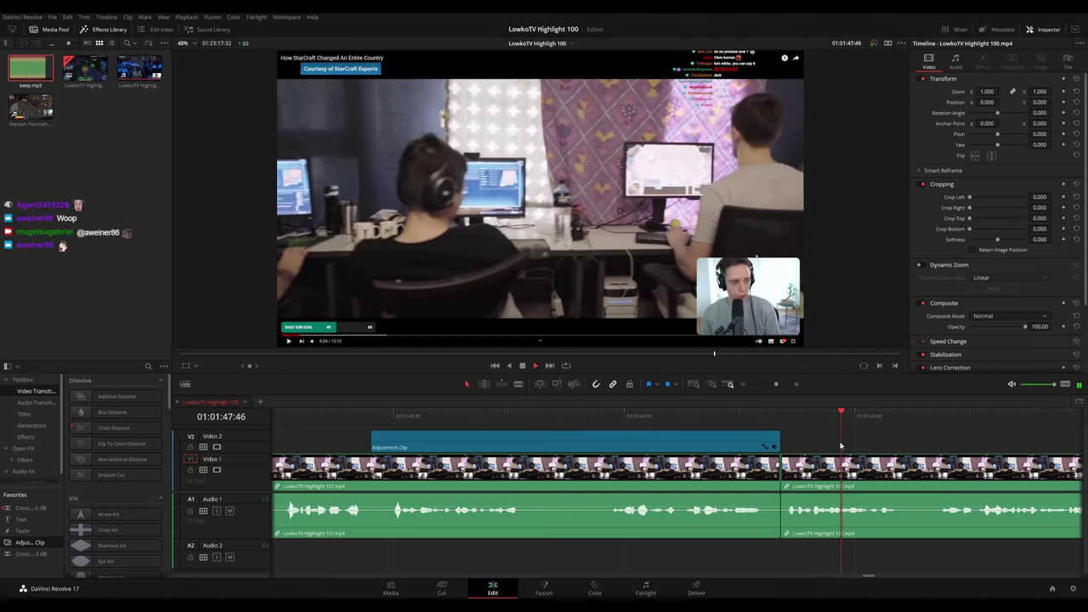
# Review the footage from about 01:01:47 to 01:02:39, following the video about StarCraft in Korea
pyautogui.scroll(-5, 841, 446)
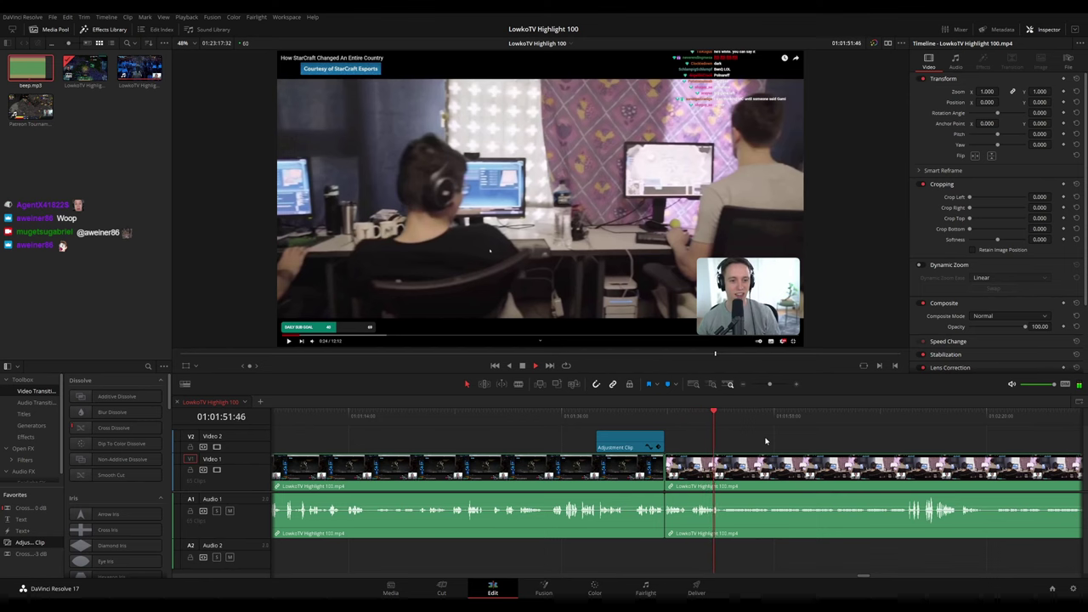
pyautogui.scroll(2, 800, 435)
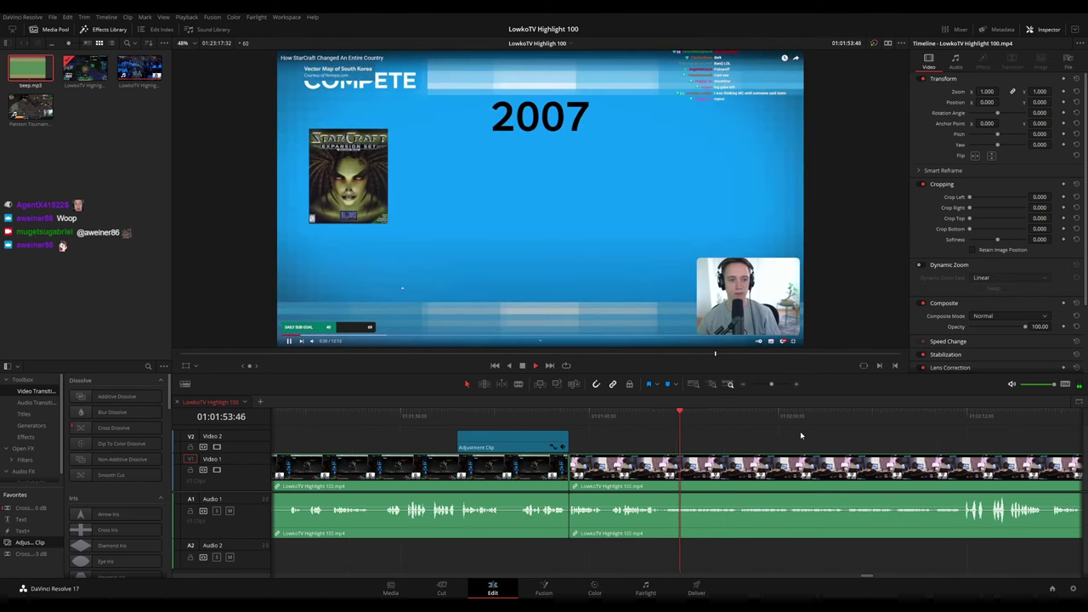
pyautogui.moveTo(808, 437); pyautogui.dragTo(569, 427)
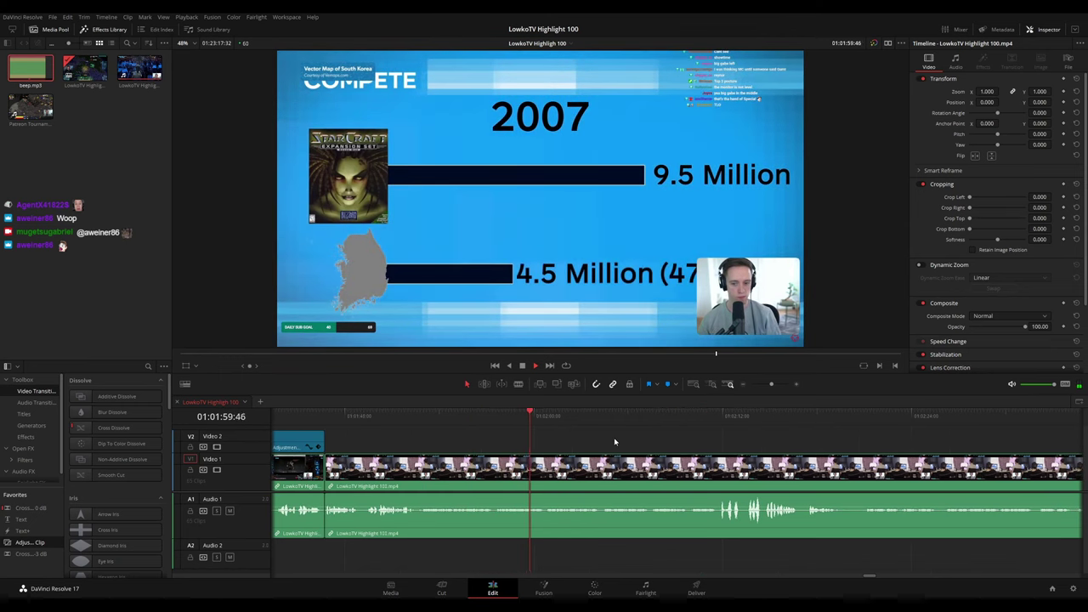
pyautogui.moveTo(610, 441); pyautogui.dragTo(578, 439)
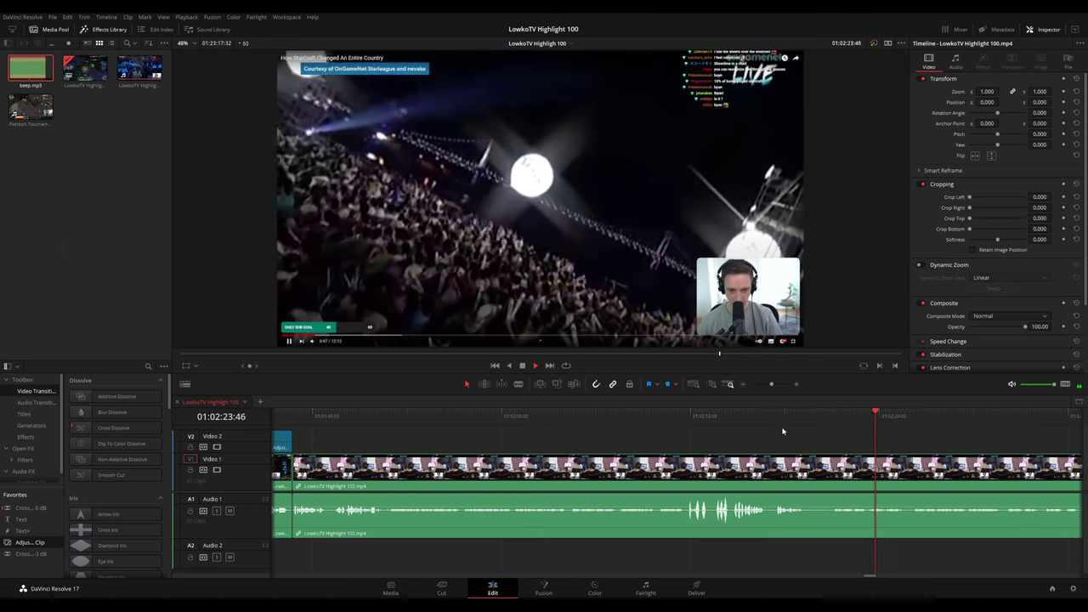
pyautogui.moveTo(783, 432); pyautogui.dragTo(543, 432)
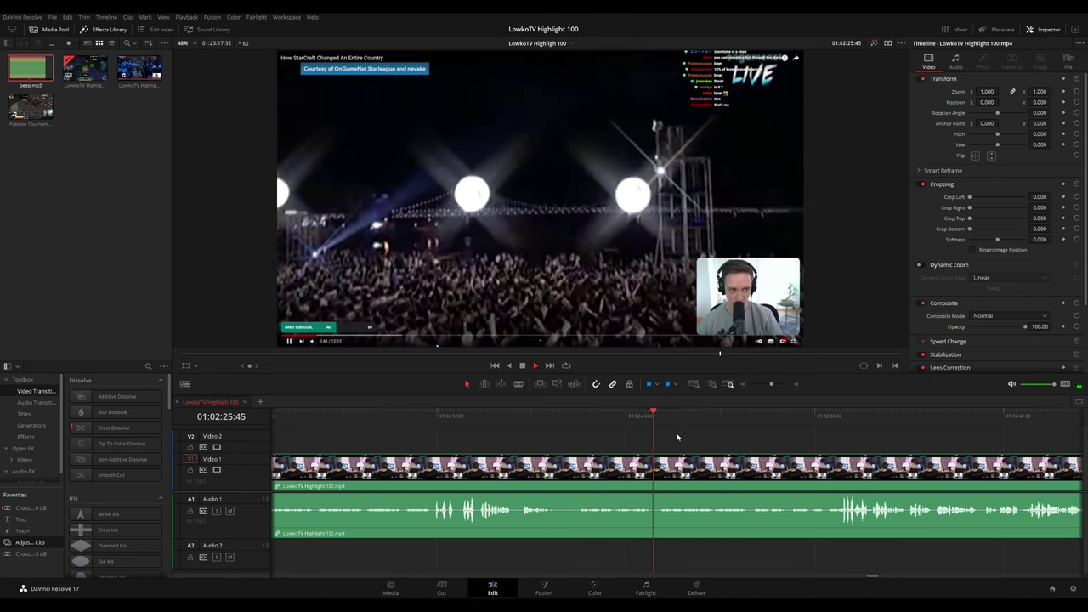
pyautogui.hscroll(4, 571, 437)
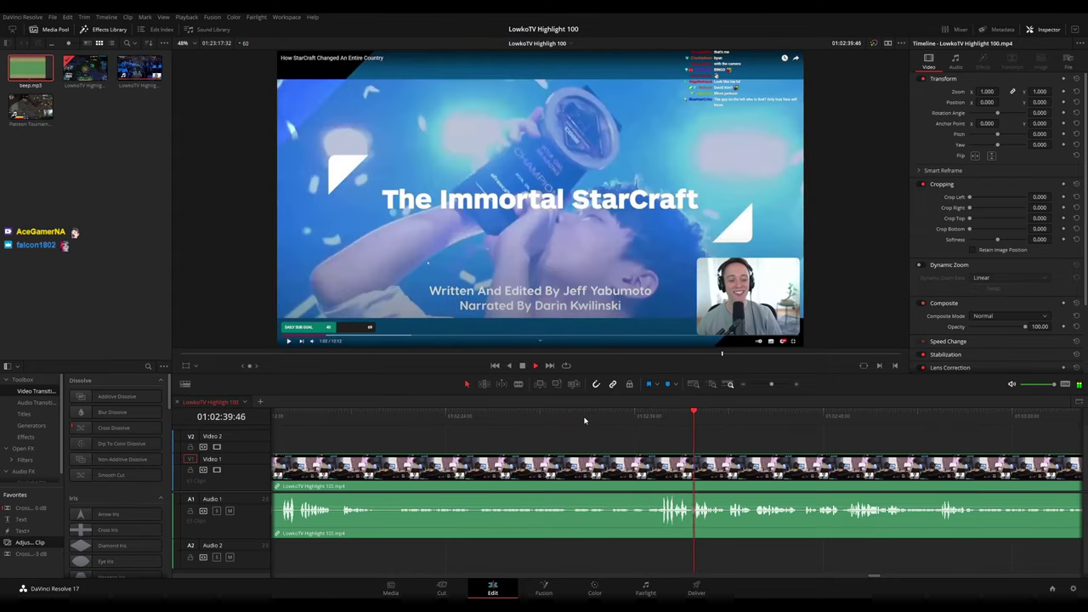
# Review the footage from about 01:02:39 to 01:04:17, pausing at 01:03:20:18 before continuing
pyautogui.press('space')
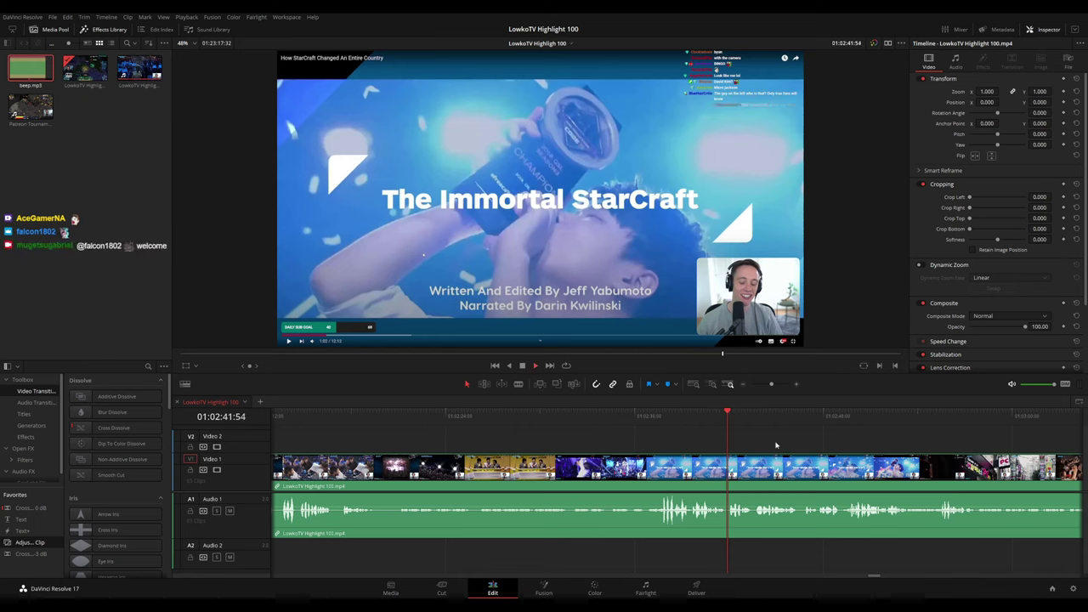
pyautogui.moveTo(820, 443); pyautogui.dragTo(676, 436)
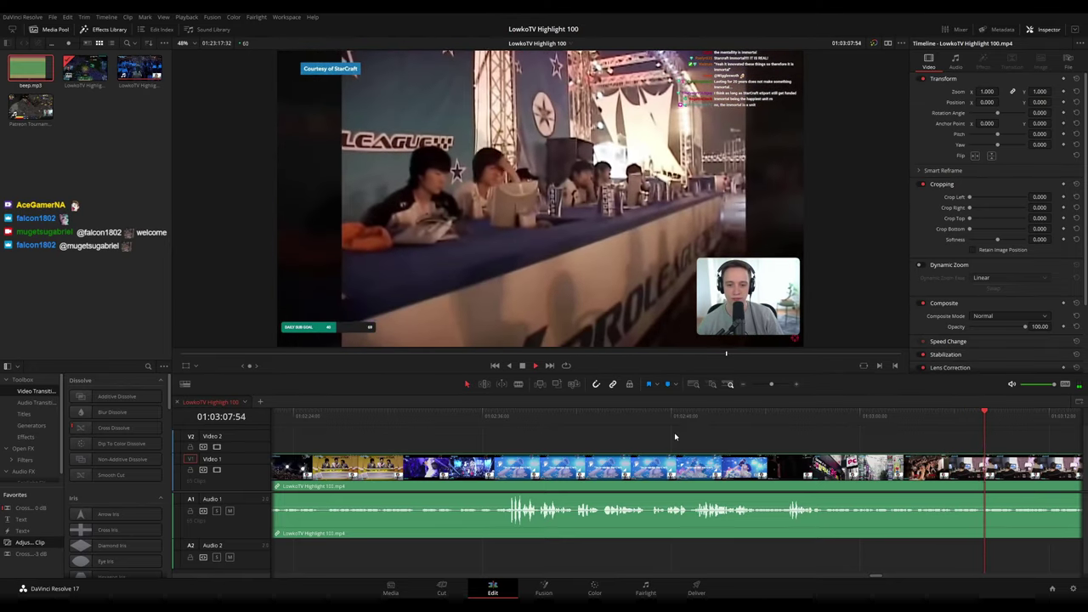
pyautogui.moveTo(648, 432); pyautogui.dragTo(346, 425)
pyautogui.moveTo(885, 436); pyautogui.dragTo(694, 434)
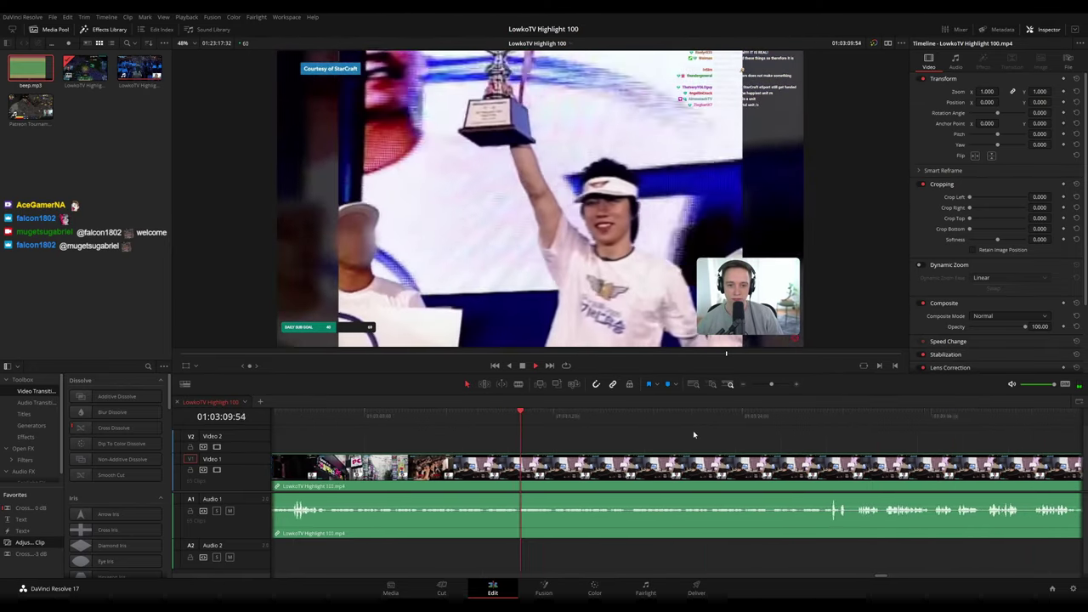
pyautogui.hscroll(3, 693, 430)
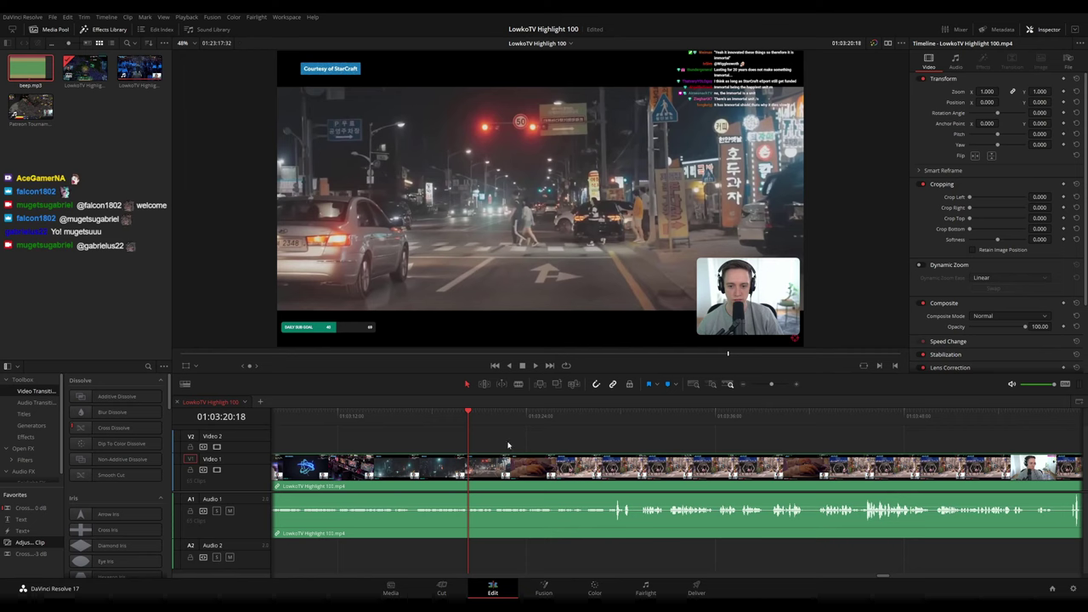
pyautogui.press('space')
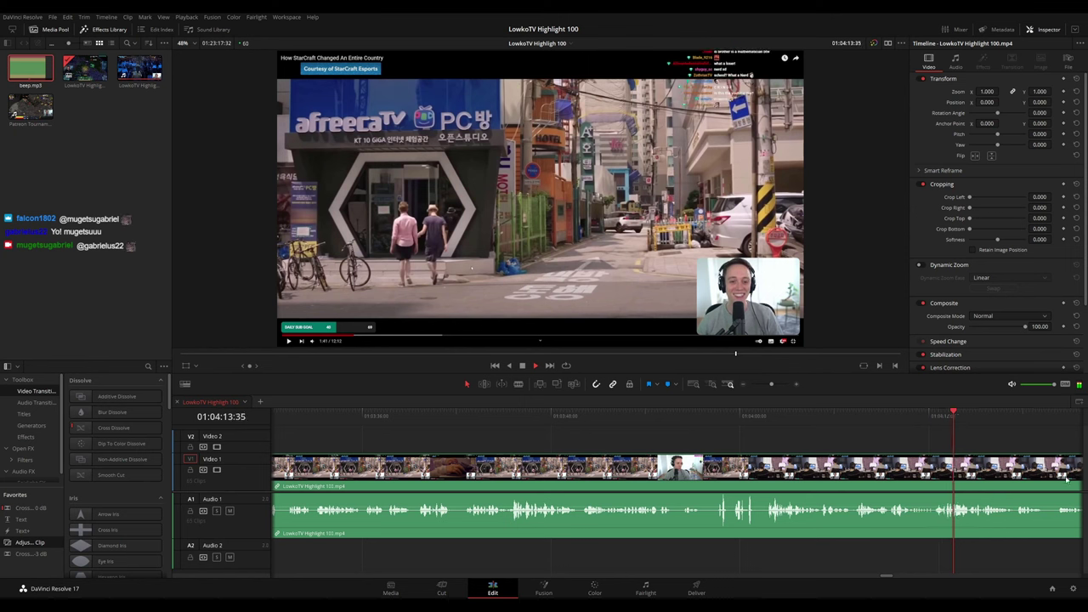
pyautogui.moveTo(980, 429); pyautogui.dragTo(596, 423)
pyautogui.hscroll(1, 594, 432)
pyautogui.hscroll(2, 539, 436)
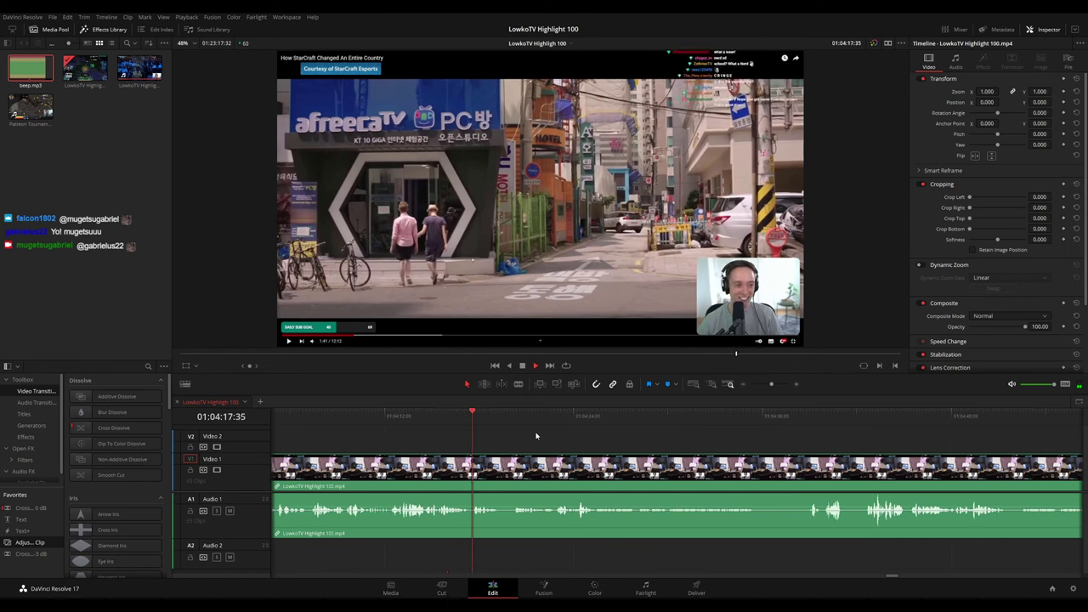
# Cut out the short pause from about 01:04:19 to 01:04:20, close the gap, and replay from about 01:04:18
pyautogui.hscroll(-3, 630, 447)
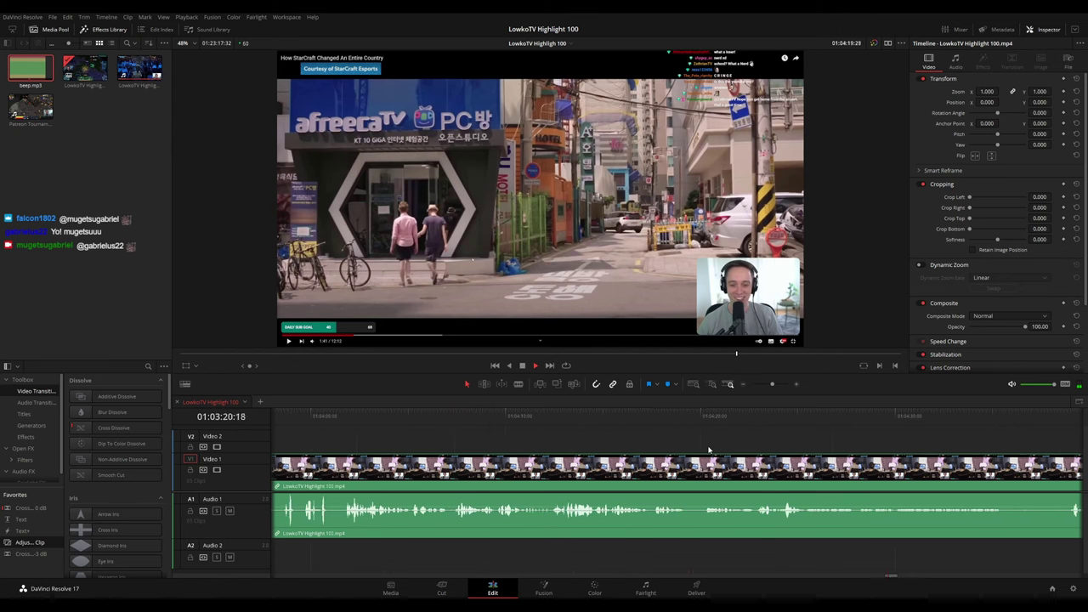
pyautogui.scroll(2, 709, 451)
pyautogui.press('b')
pyautogui.click(659, 480)
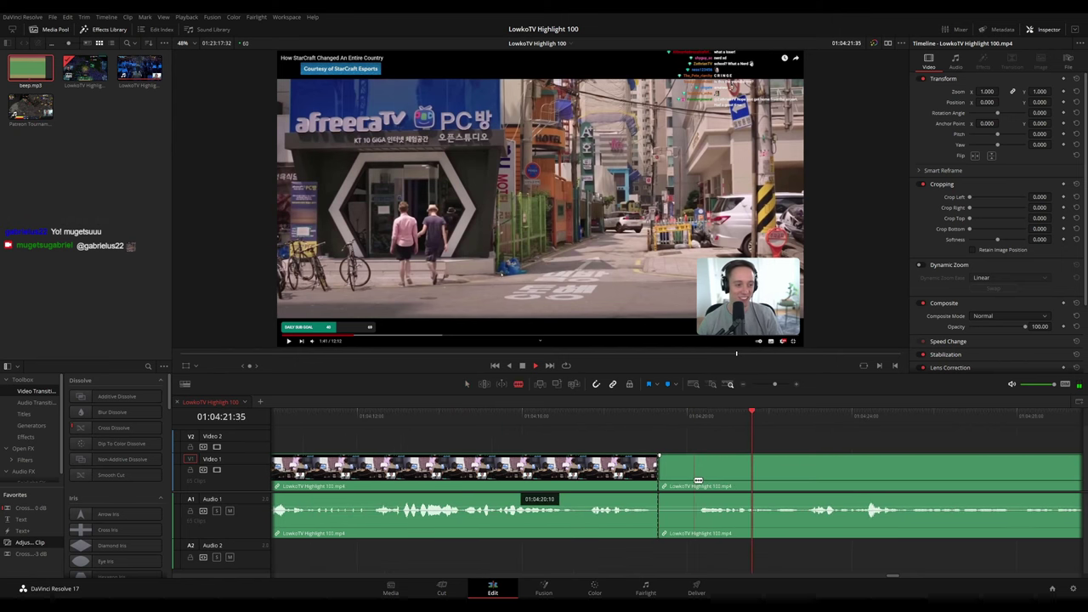
pyautogui.click(695, 480)
pyautogui.press('a')
pyautogui.click(678, 483)
pyautogui.press('BackSpace')
pyautogui.click(677, 485)
pyautogui.press('BackSpace')
pyautogui.click(630, 416)
pyautogui.press('space')
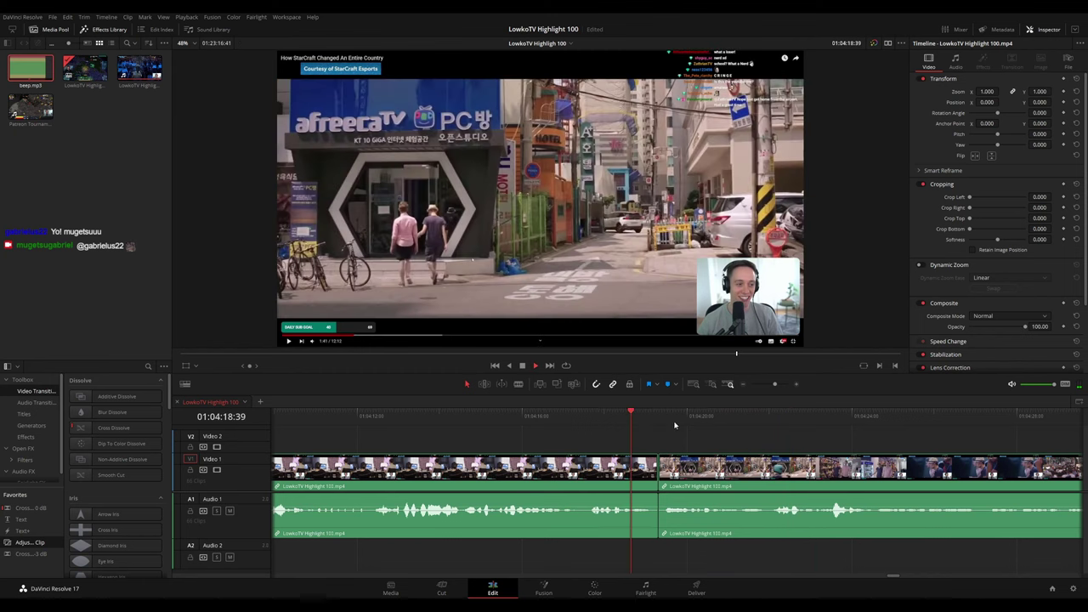
# Review the footage from about 01:04:20 to 01:04:51, checking ahead at 01:04:33 and replaying the part before it
pyautogui.scroll(-6, 770, 444)
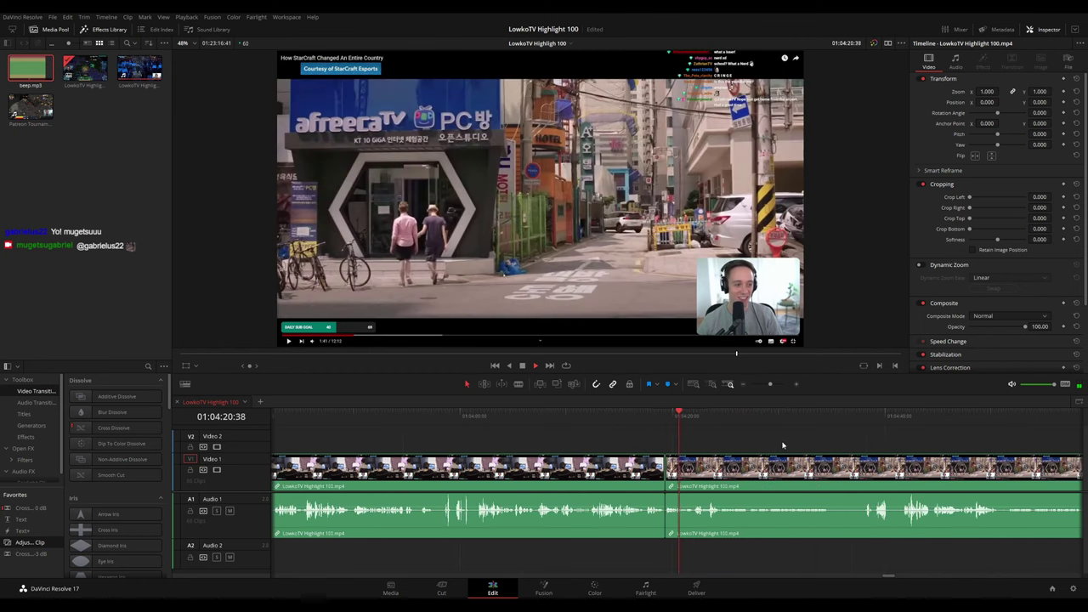
pyautogui.scroll(4, 748, 447)
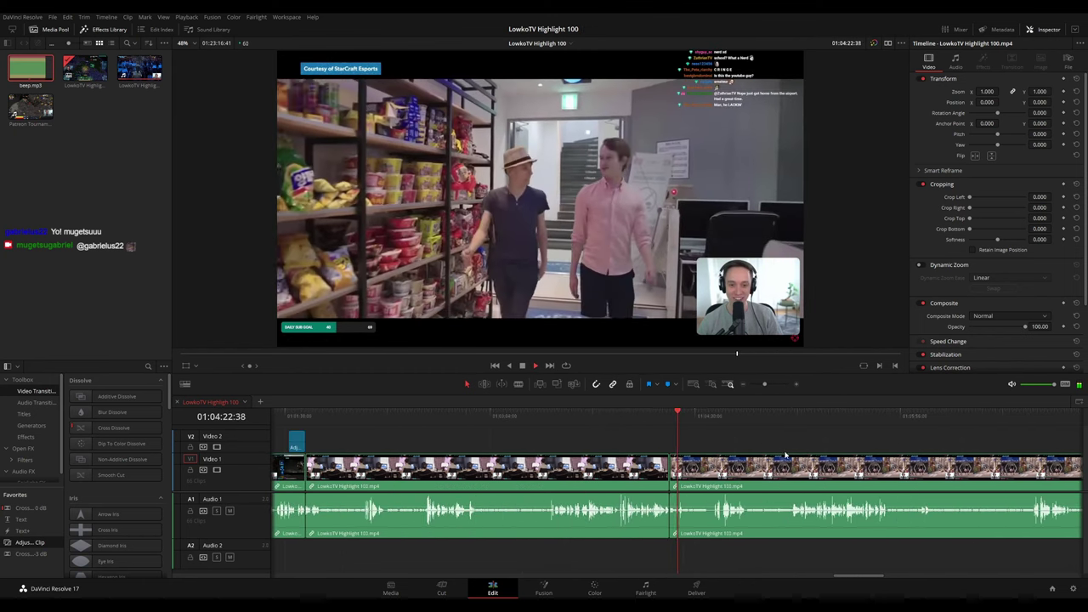
pyautogui.scroll(2, 587, 443)
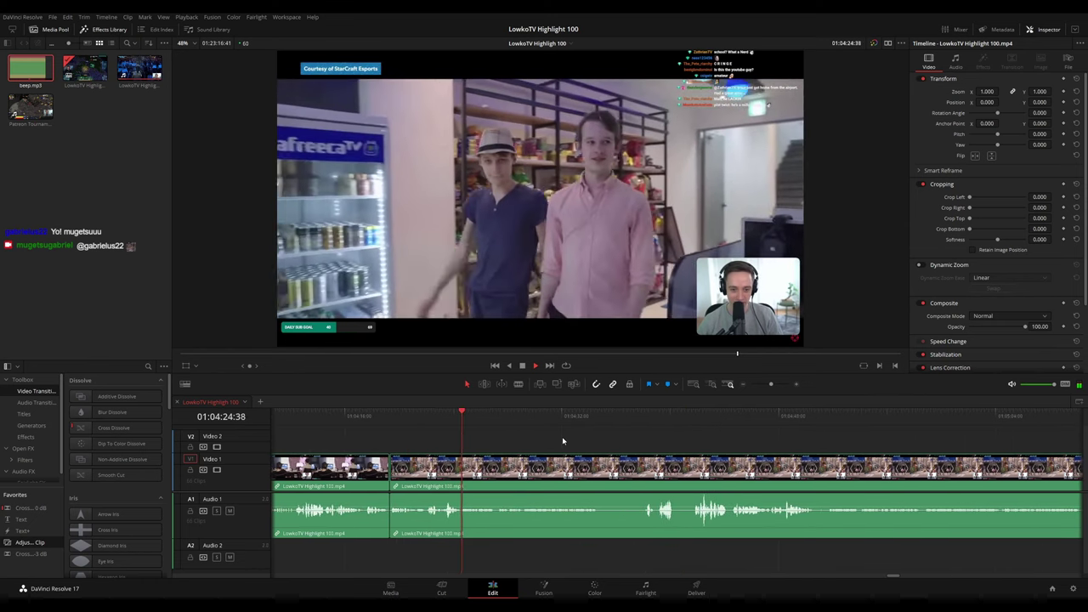
pyautogui.click(575, 416)
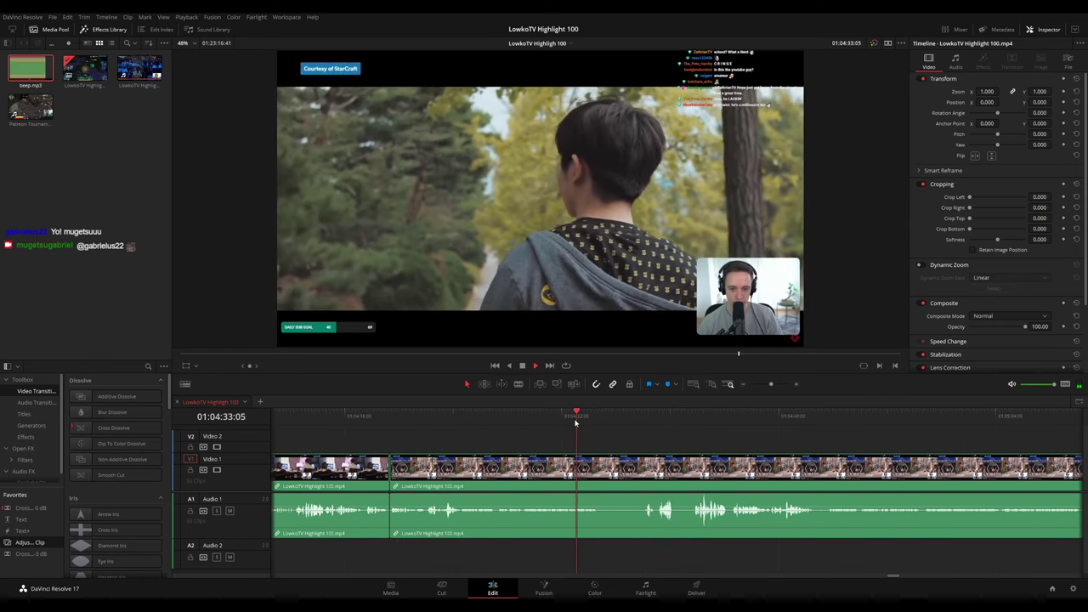
pyautogui.click(479, 415)
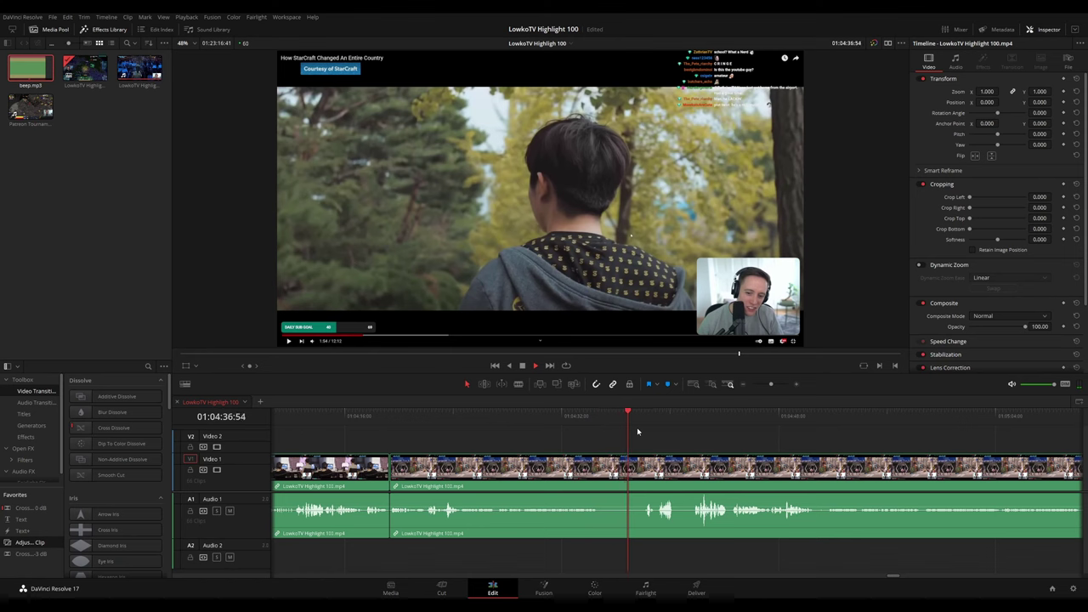
pyautogui.moveTo(794, 454); pyautogui.dragTo(621, 442)
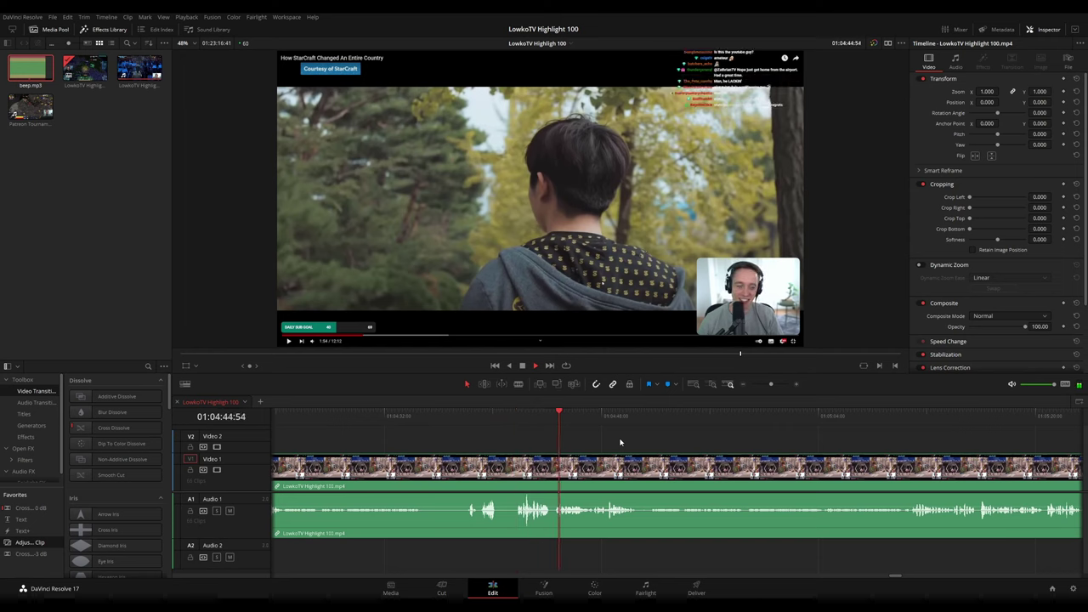
pyautogui.moveTo(678, 443); pyautogui.dragTo(567, 433)
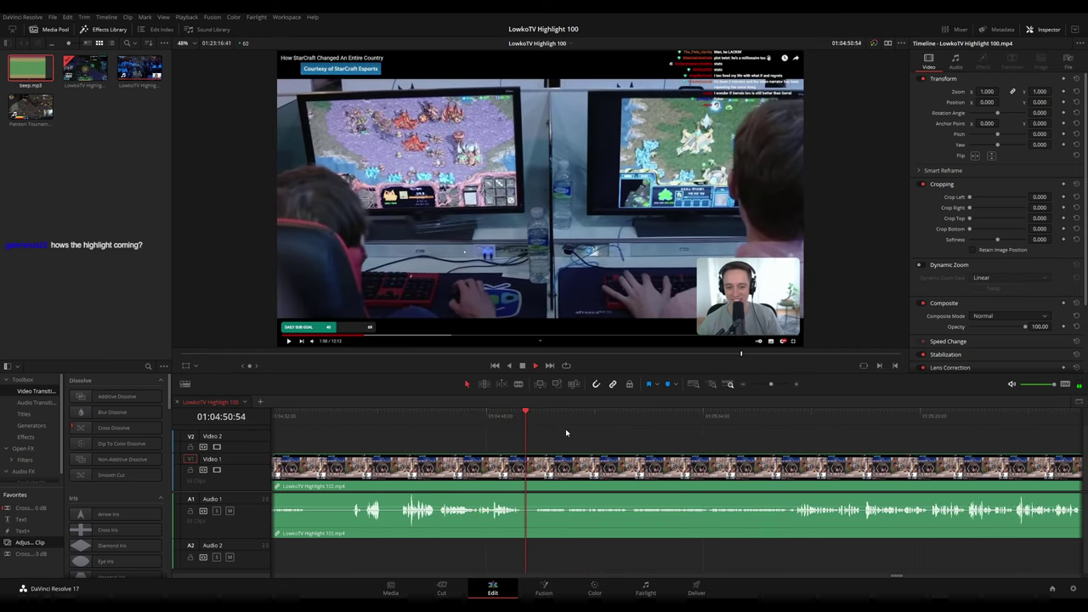
pyautogui.press('space')
# Survey the whole timeline and go to the end of the first block of clips at 00:37:59:32
pyautogui.scroll(-10, 602, 438)
pyautogui.scroll(-3, 517, 443)
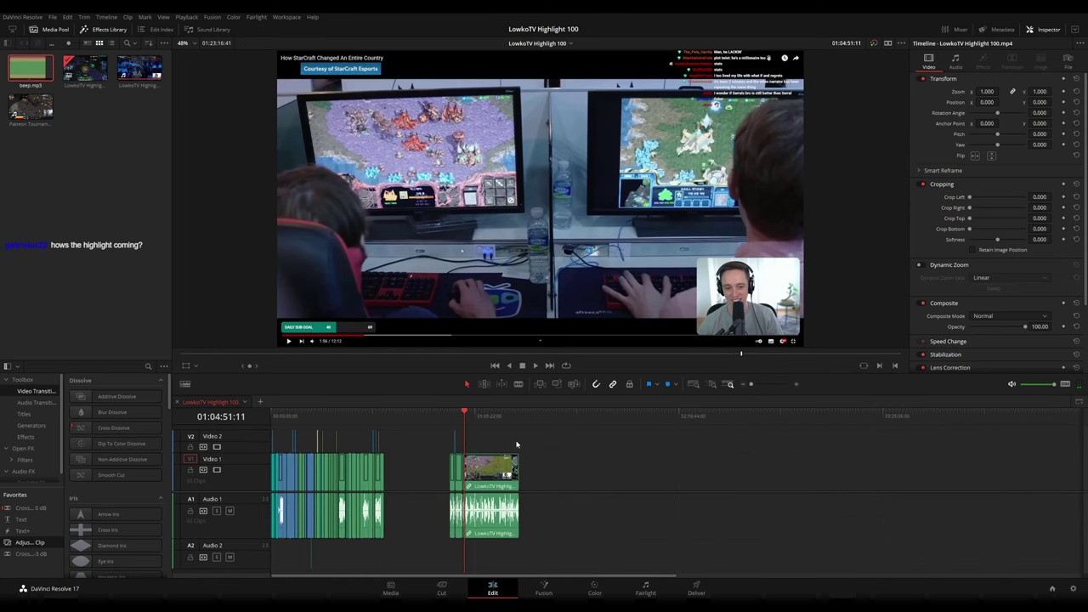
pyautogui.click(389, 418)
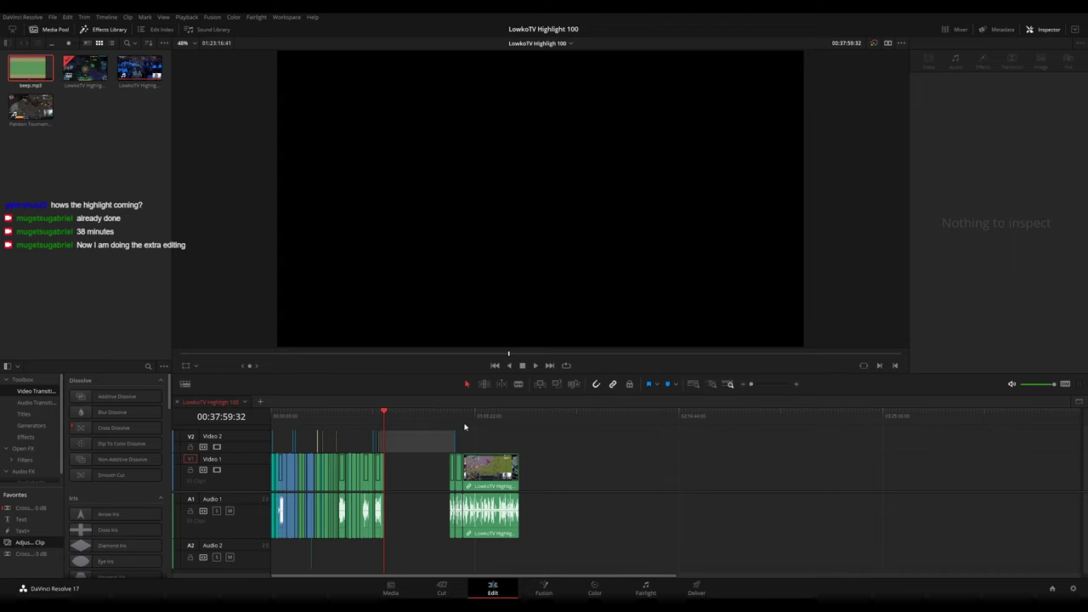
# Skim the last clip from its start at about 01:04:19 onward, sampling the footage around 01:07:02
pyautogui.click(464, 417)
pyautogui.click(766, 385)
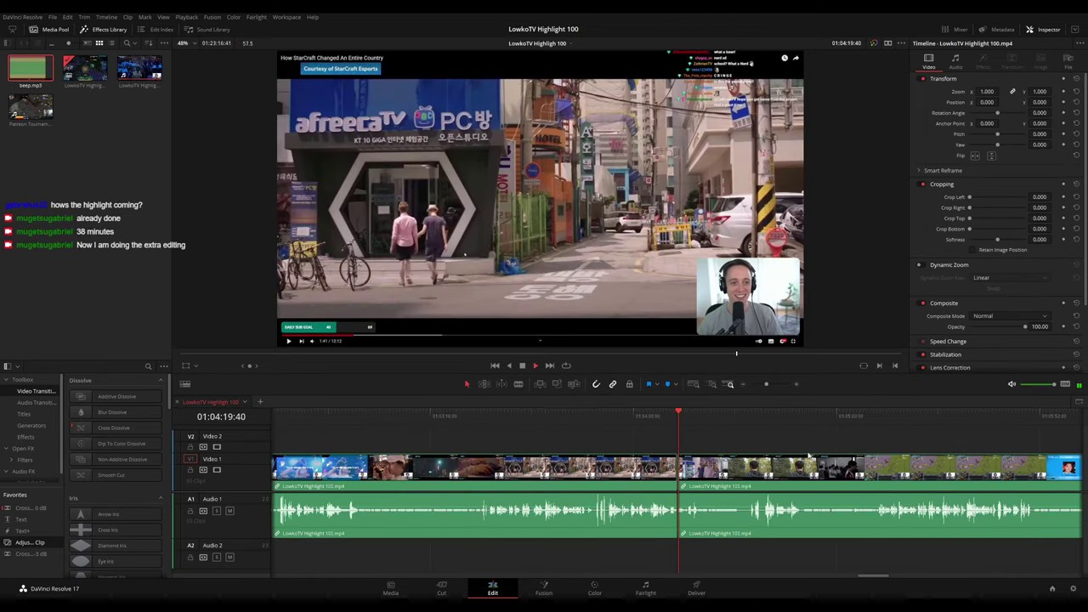
pyautogui.moveTo(809, 456); pyautogui.dragTo(478, 446)
pyautogui.moveTo(718, 426); pyautogui.dragTo(981, 432)
pyautogui.click(764, 384)
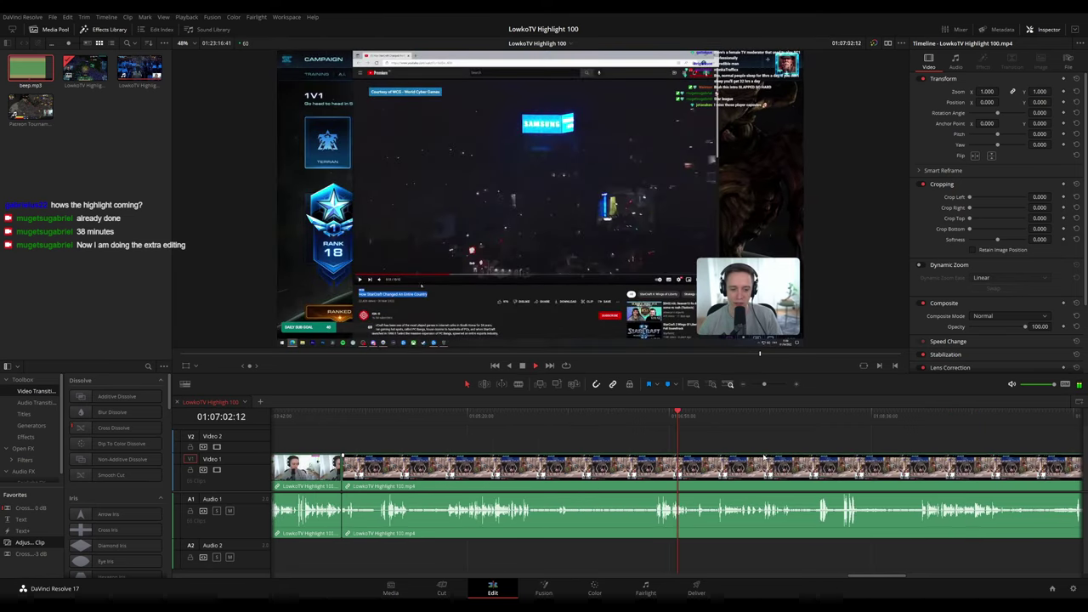
pyautogui.click(516, 424)
pyautogui.moveTo(516, 423); pyautogui.dragTo(342, 422)
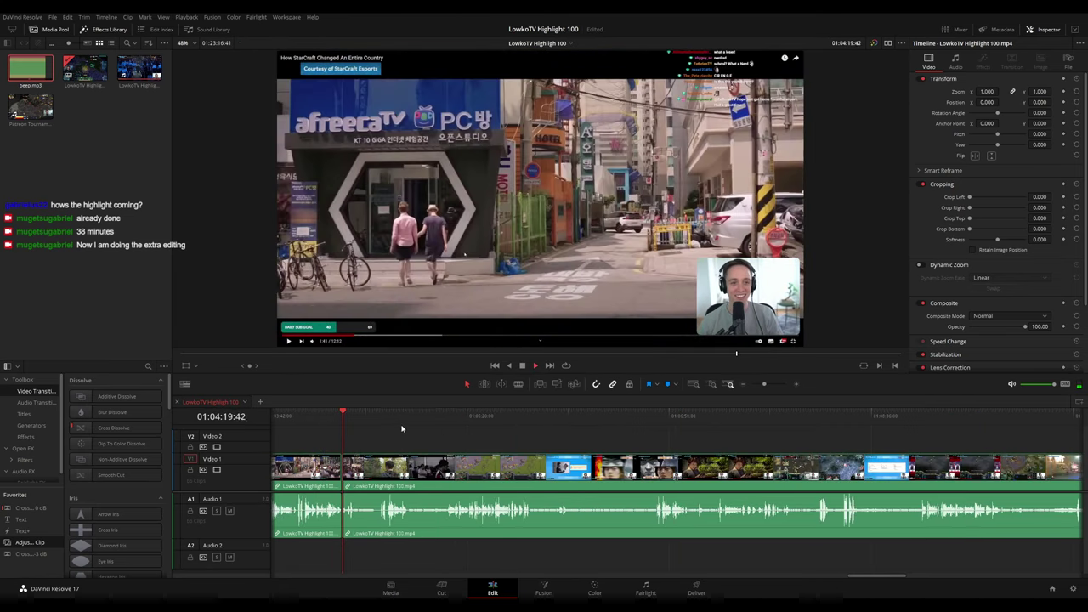
pyautogui.moveTo(410, 424); pyautogui.dragTo(884, 431)
# Sample the footage around 01:08:43 and 01:06:58, and play from just before the commentary at about 01:06:50
pyautogui.scroll(-10, 765, 442)
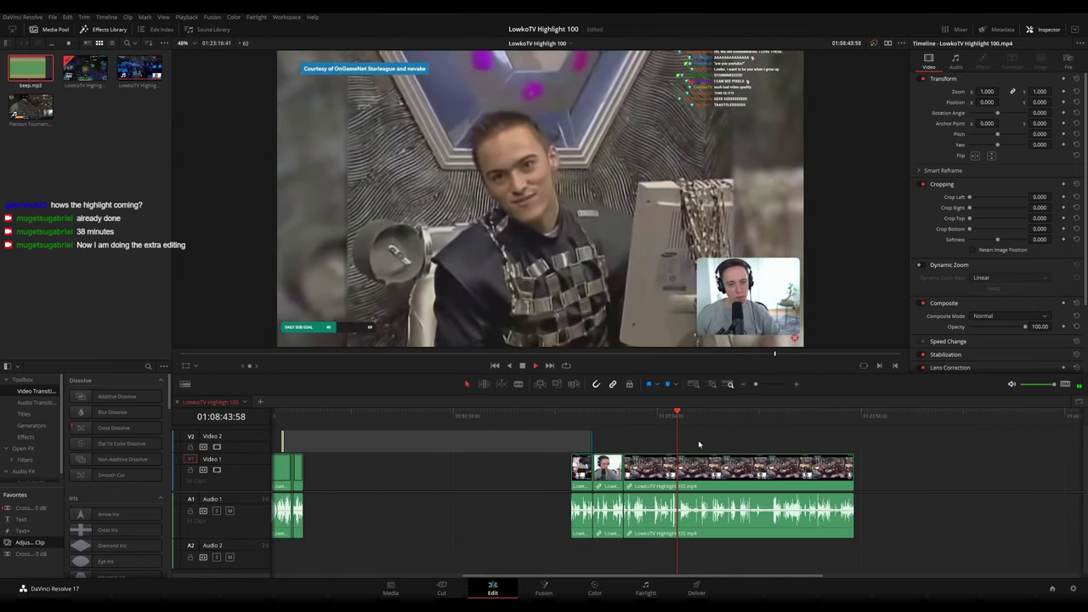
pyautogui.scroll(10, 693, 444)
pyautogui.moveTo(496, 418); pyautogui.dragTo(417, 420)
pyautogui.press('space')
pyautogui.scroll(3, 625, 452)
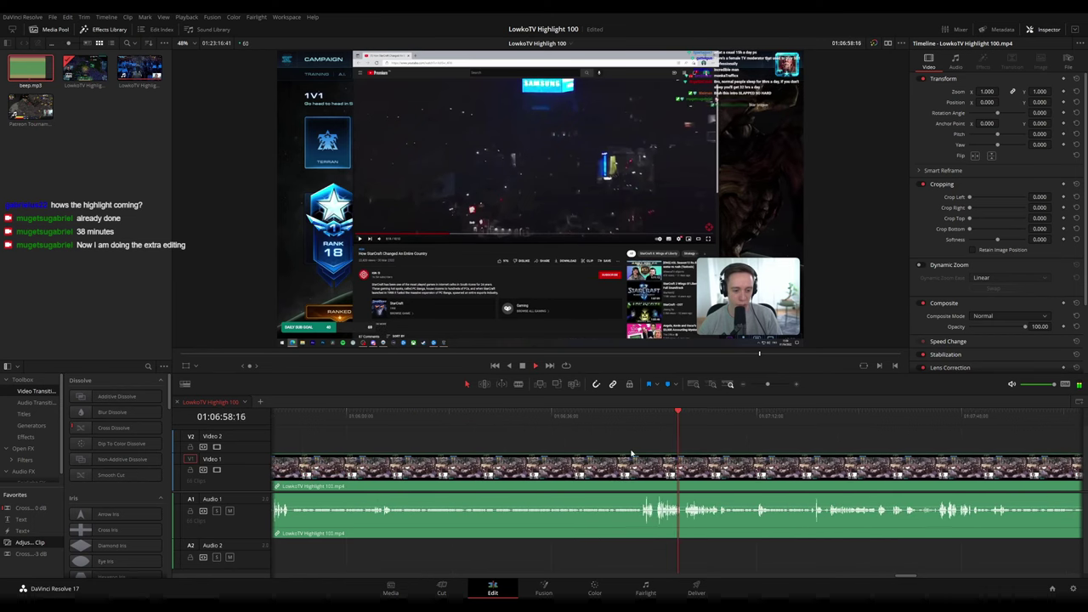
pyautogui.scroll(3, 633, 453)
pyautogui.click(580, 420)
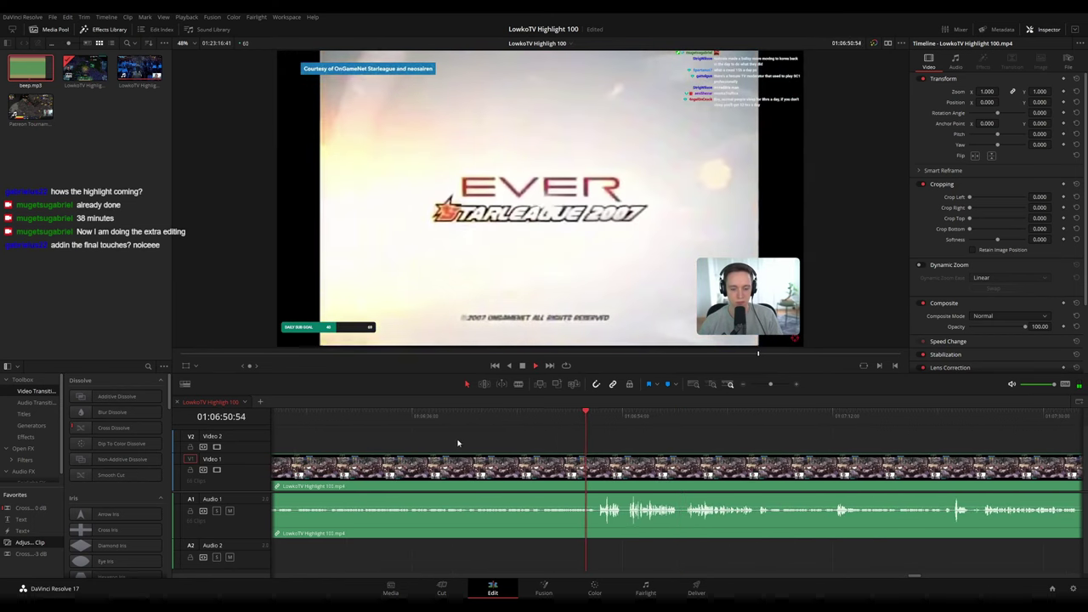
# Skim backward through the last clip from about 01:06:50 via 01:05:49, 01:05:29 and 01:05:11, and play the commentary around 01:04:40
pyautogui.hscroll(-3, 457, 442)
pyautogui.moveTo(425, 419); pyautogui.dragTo(354, 419)
pyautogui.scroll(-2, 463, 447)
pyautogui.moveTo(487, 422); pyautogui.dragTo(476, 423)
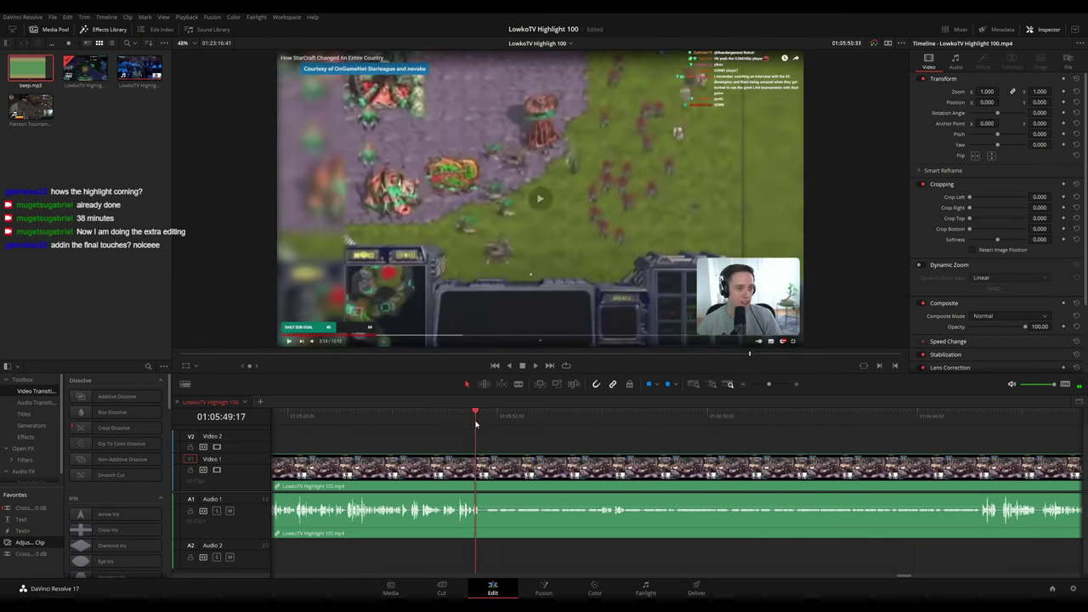
pyautogui.click(310, 420)
pyautogui.hscroll(-3, 631, 432)
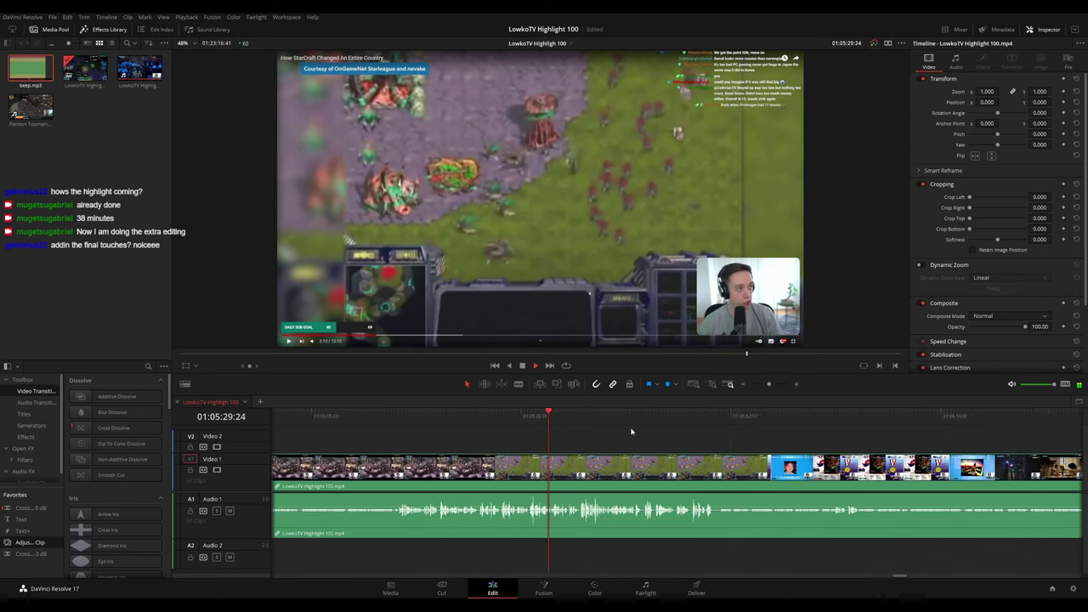
pyautogui.click(402, 421)
pyautogui.scroll(3, 578, 448)
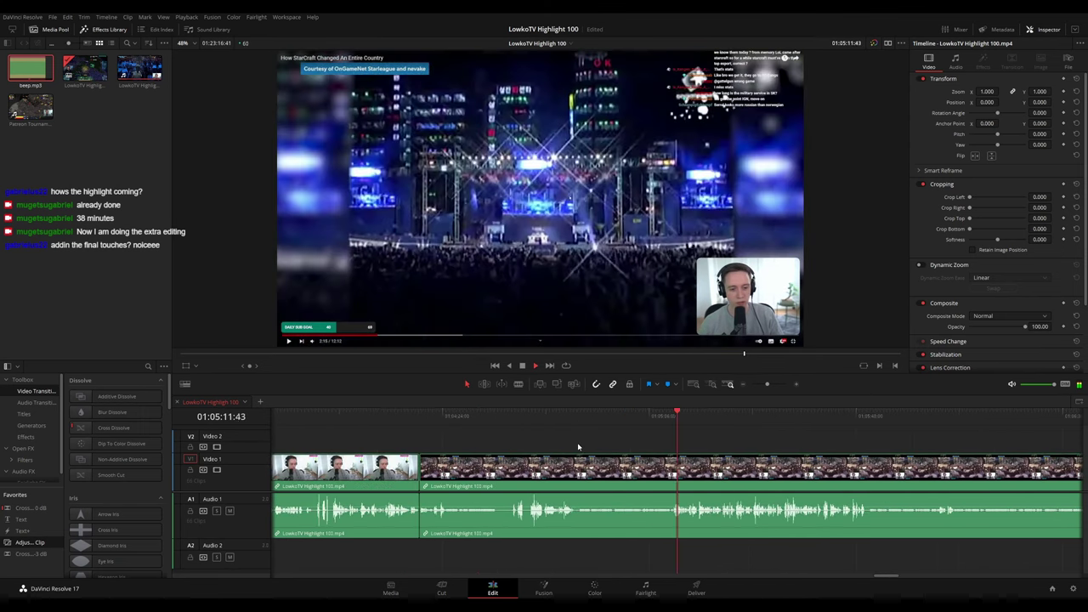
pyautogui.click(510, 421)
pyautogui.scroll(2, 687, 457)
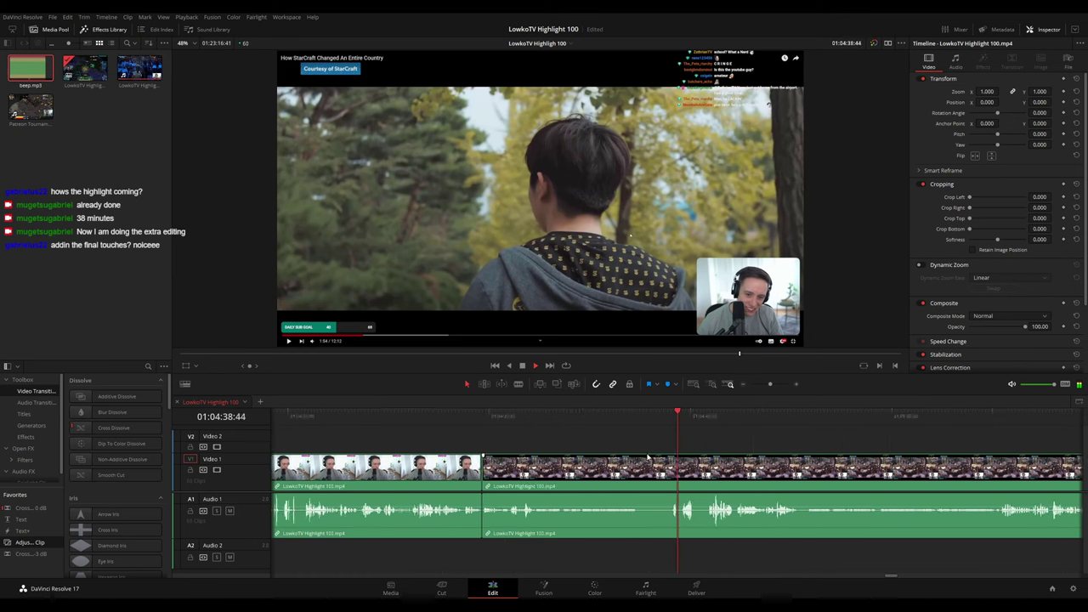
pyautogui.scroll(4, 699, 459)
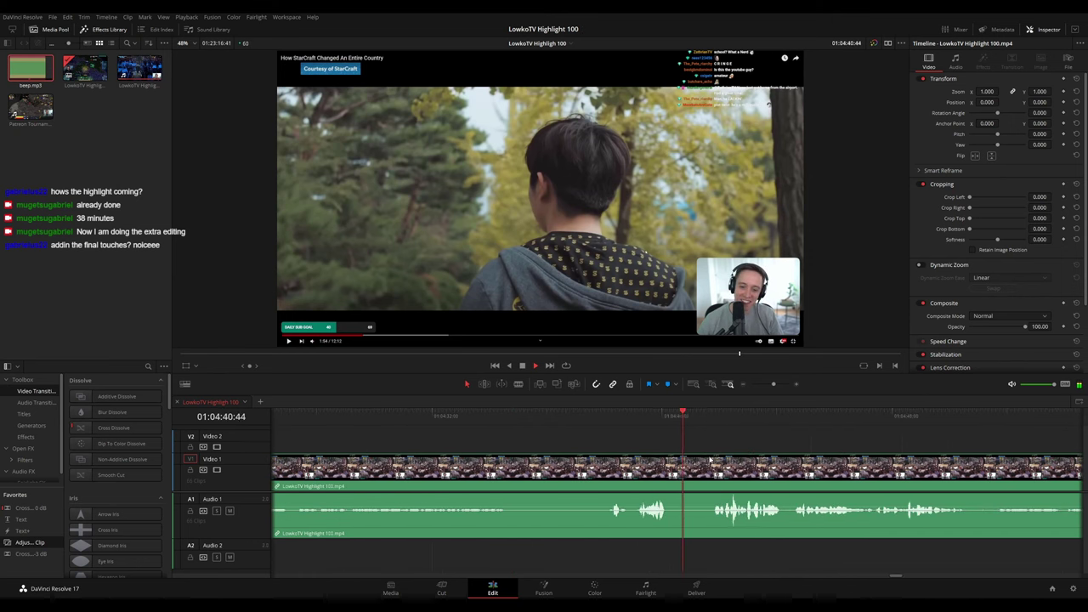
pyautogui.click(503, 427)
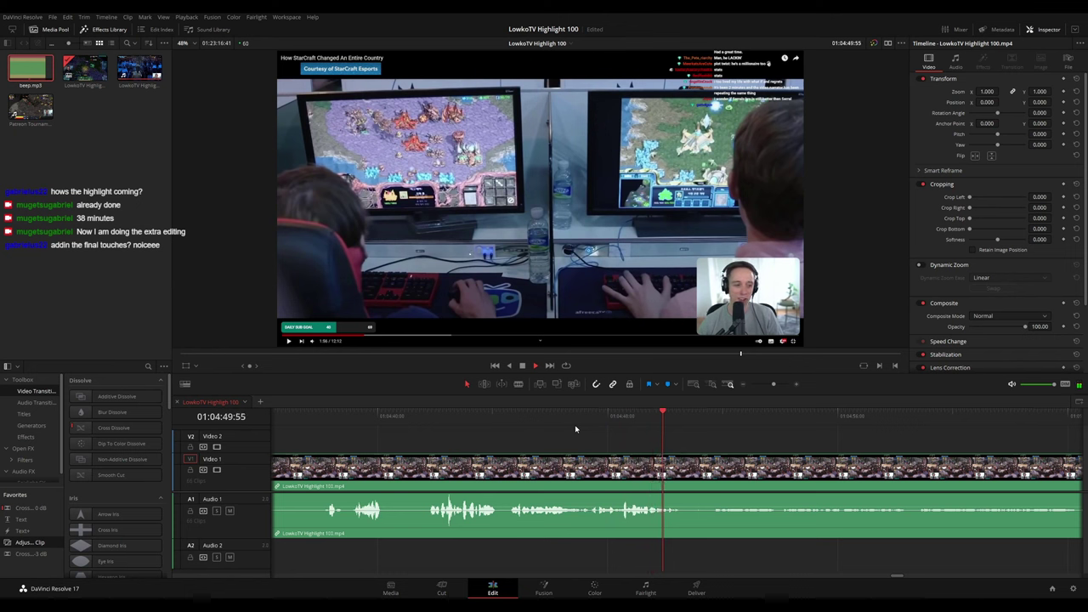
# Cut out the short passage from 01:04:50:54 to about 01:04:51:26 and close the gap
pyautogui.press('space')
pyautogui.press('b')
pyautogui.click(694, 473)
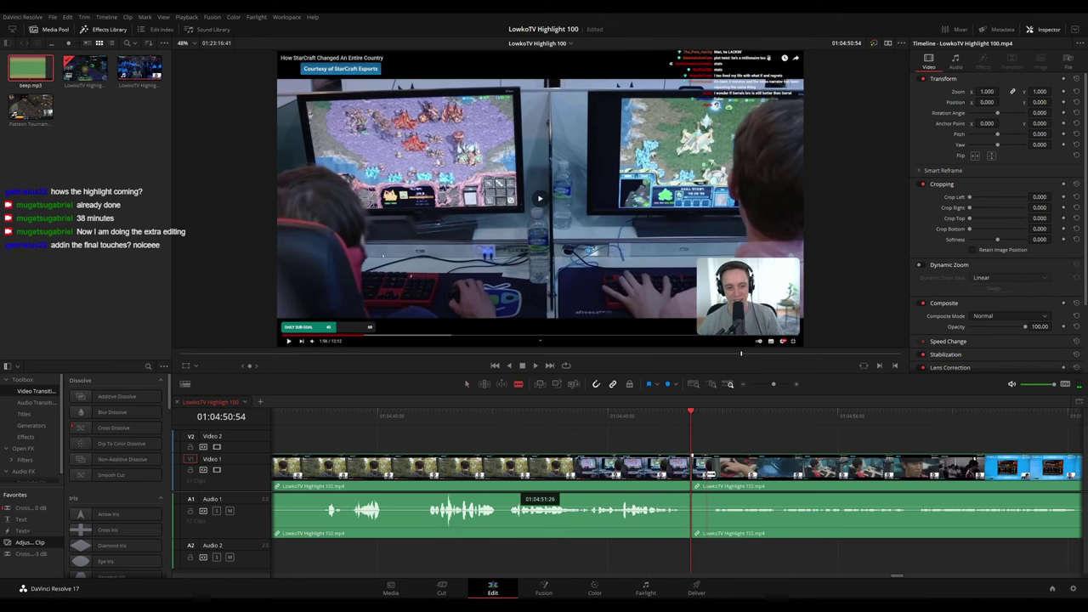
pyautogui.click(709, 474)
pyautogui.press('a')
pyautogui.press('Delete')
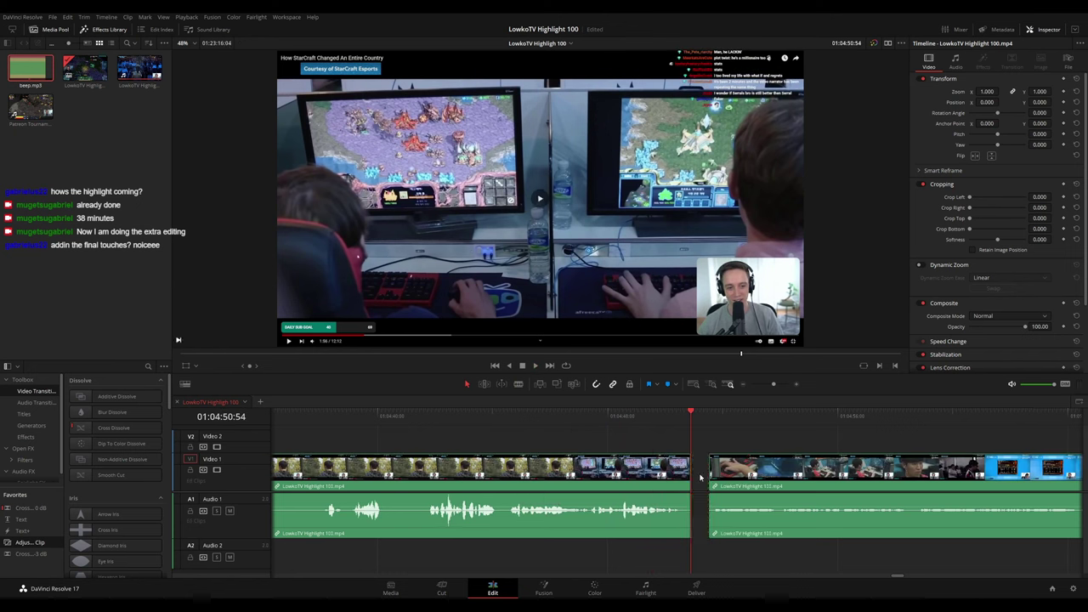
# Play the footage onward from the new cut at 01:04:50:54, following the commentary through to about 01:05:50
pyautogui.press('space')
pyautogui.hscroll(3, 599, 447)
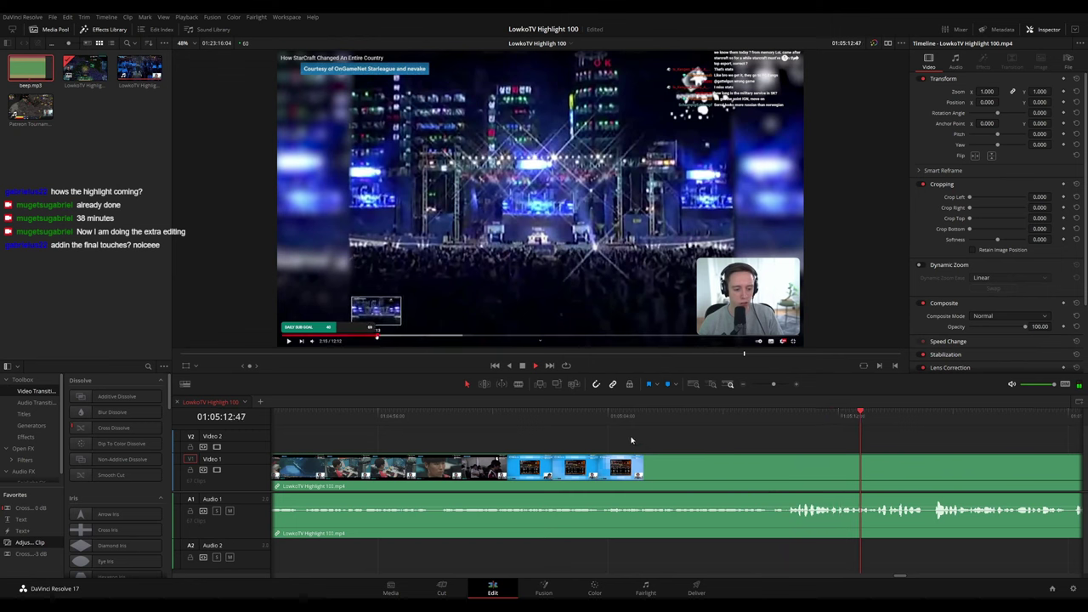
pyautogui.moveTo(963, 432); pyautogui.dragTo(638, 423)
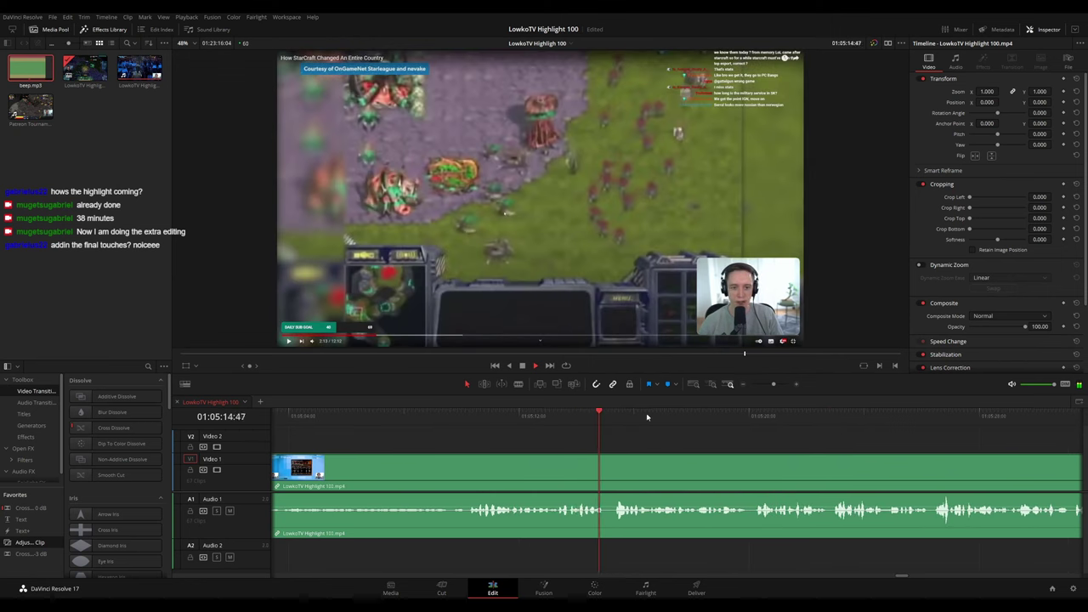
pyautogui.hscroll(3, 690, 439)
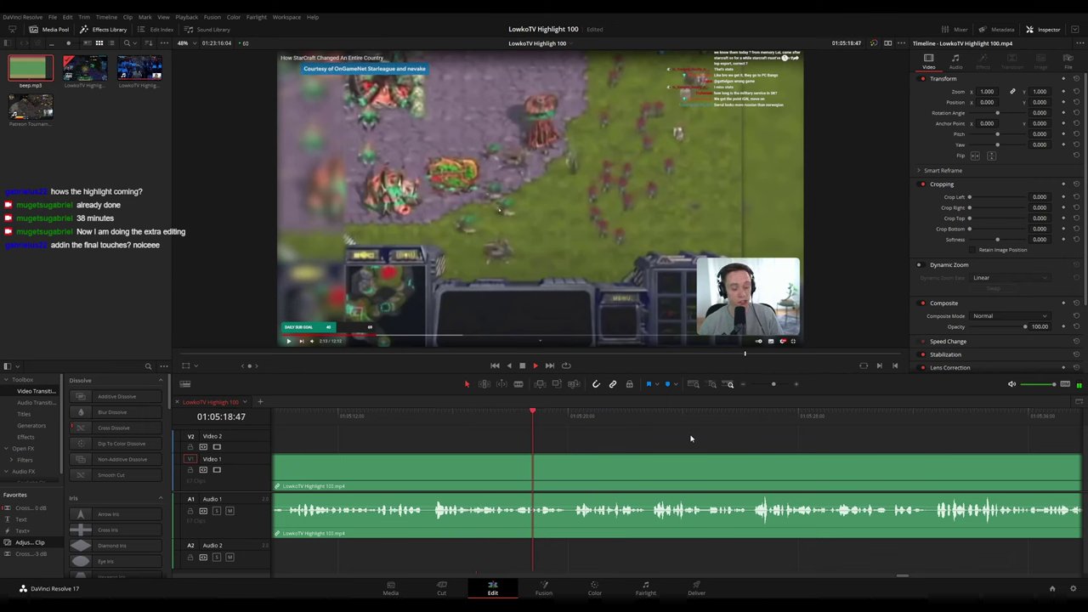
pyautogui.scroll(-3, 707, 443)
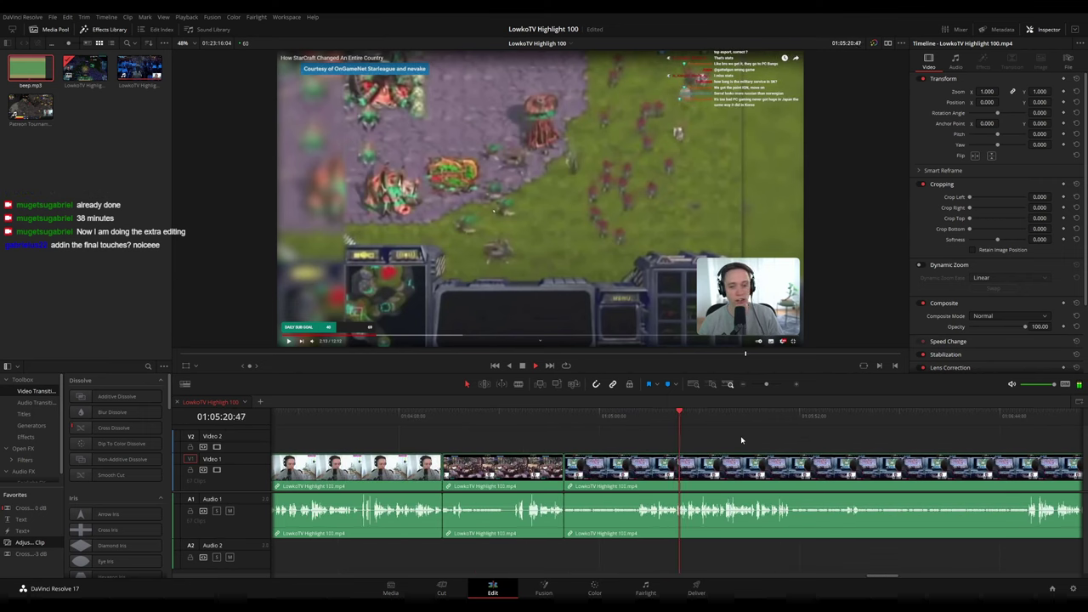
pyautogui.scroll(4, 739, 440)
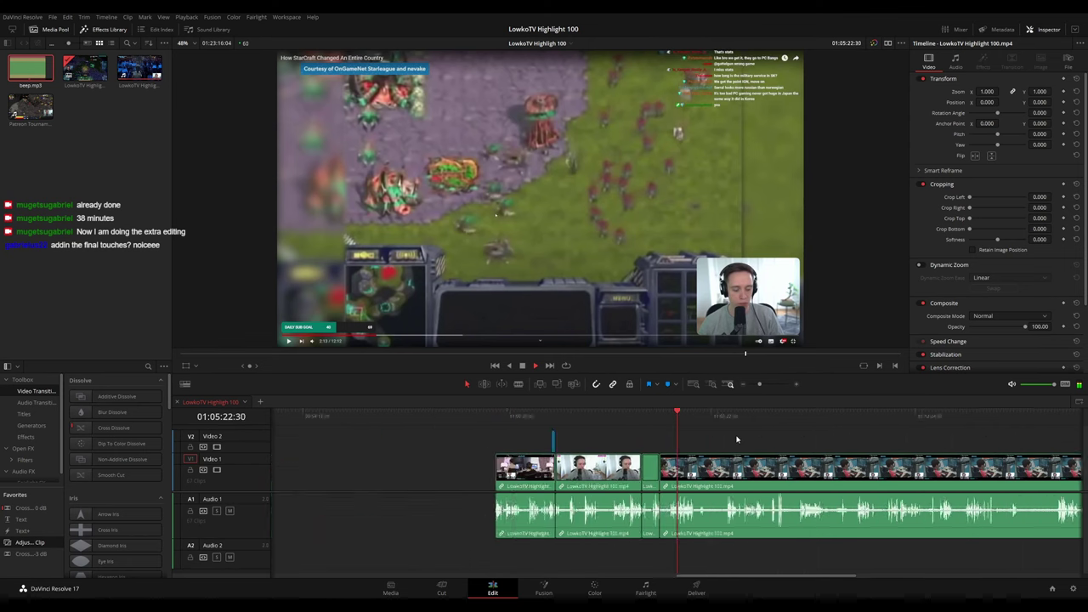
pyautogui.moveTo(806, 438); pyautogui.dragTo(551, 420)
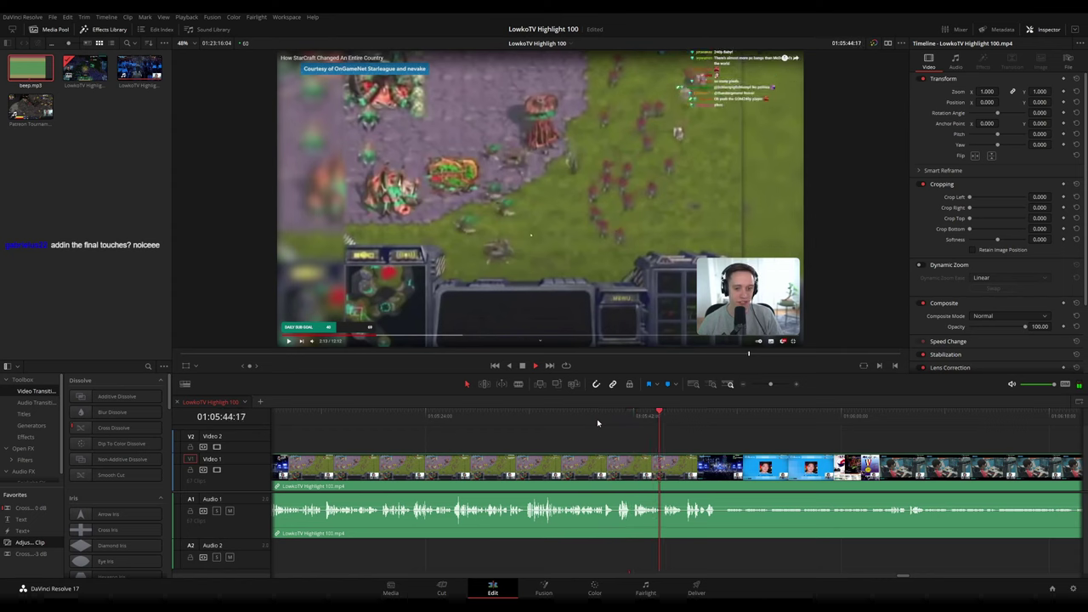
pyautogui.scroll(4, 786, 456)
pyautogui.moveTo(809, 456); pyautogui.dragTo(555, 431)
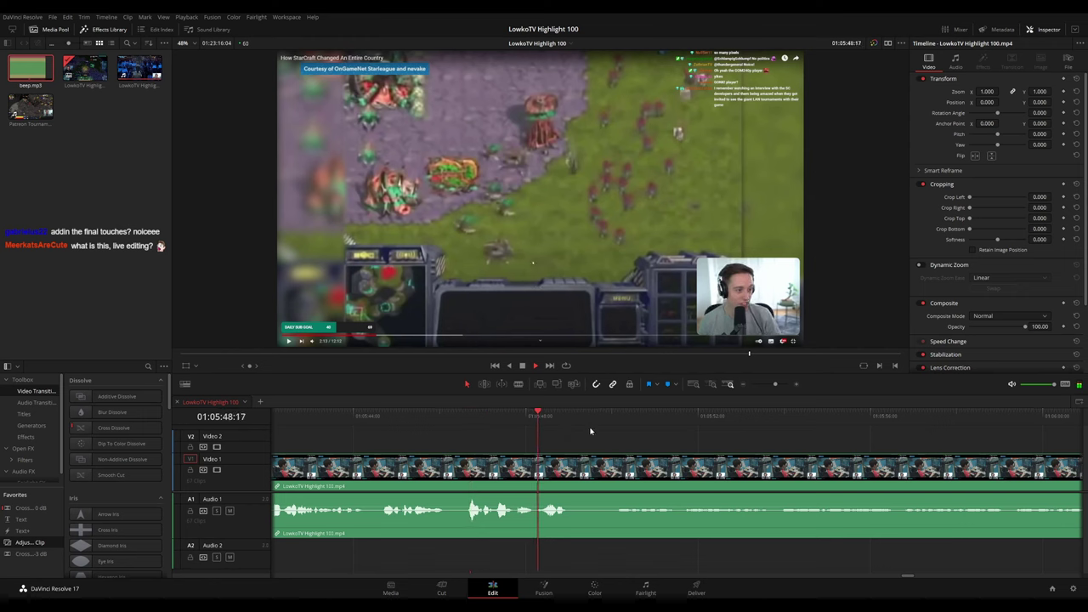
pyautogui.press('space')
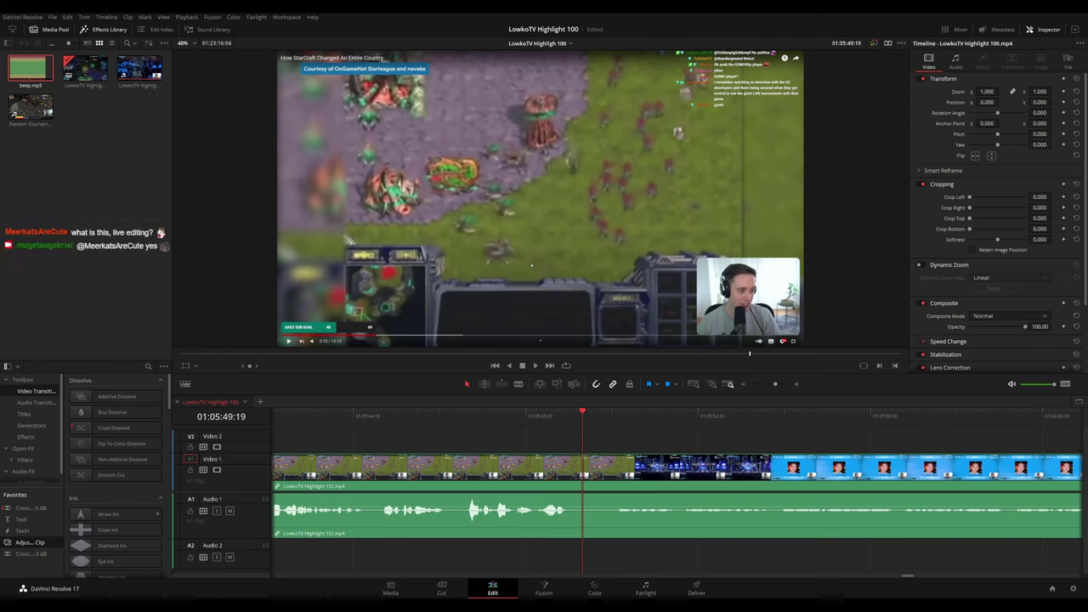
pyautogui.press('space')
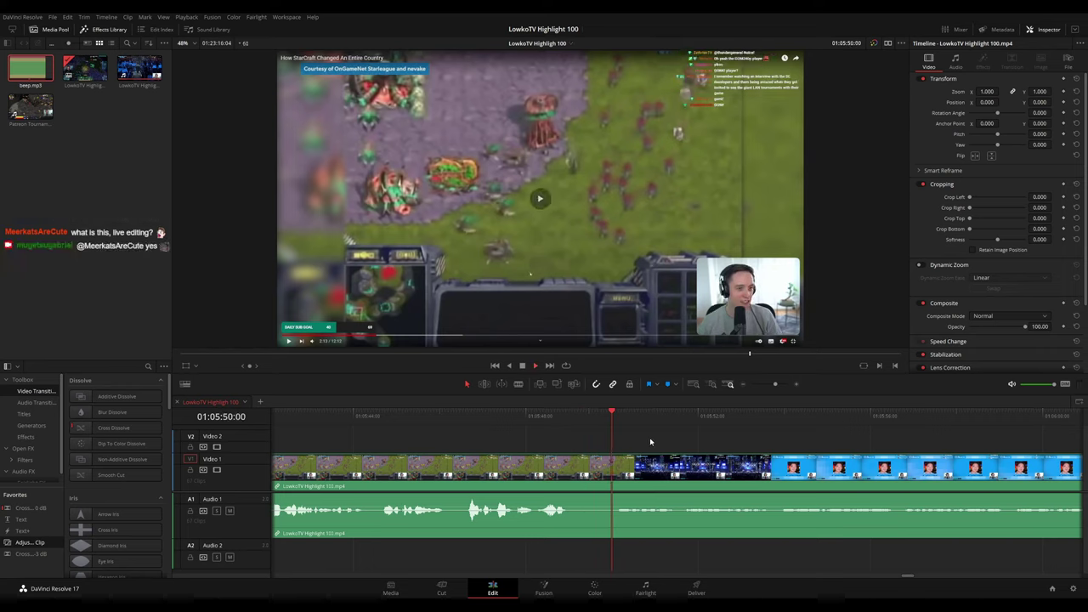
# Continue reviewing the footage from about 01:05:50 to 01:06:09 and stop playback there
pyautogui.scroll(-5, 674, 445)
pyautogui.scroll(4, 725, 444)
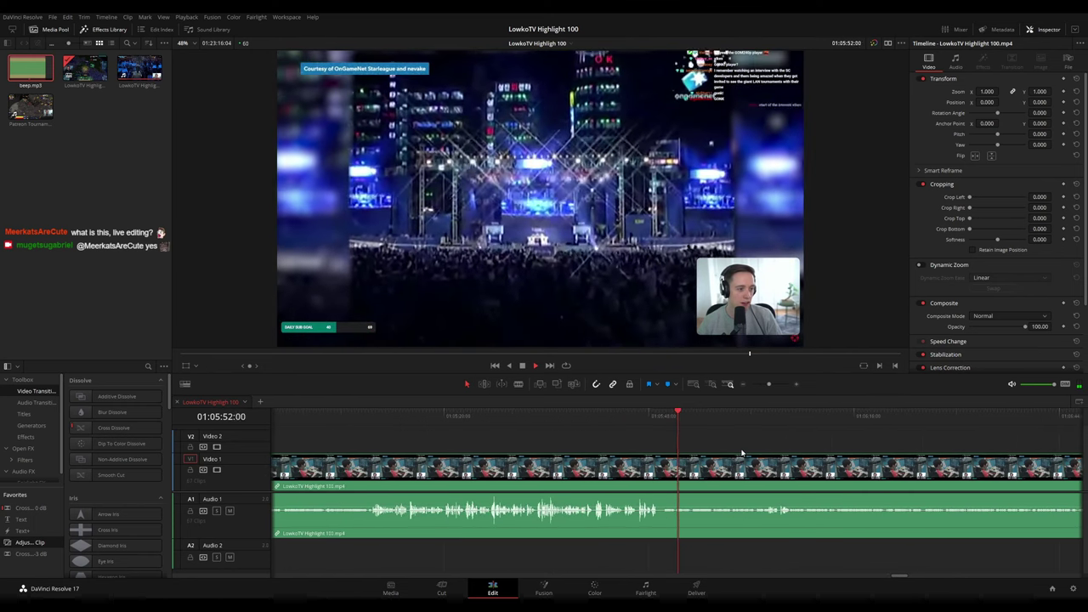
pyautogui.moveTo(812, 441); pyautogui.dragTo(594, 438)
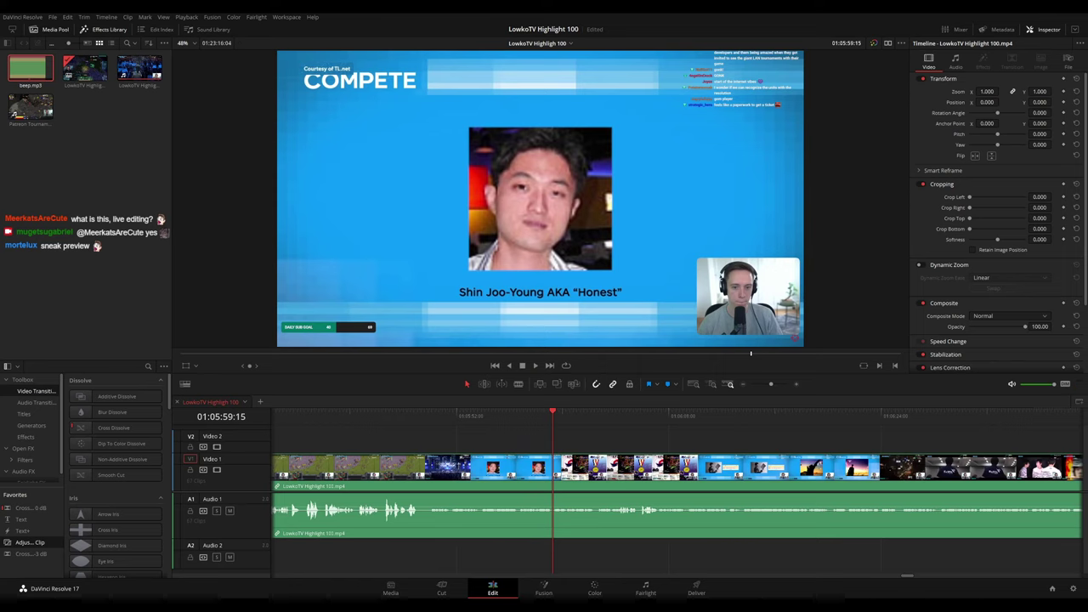
pyautogui.press('space')
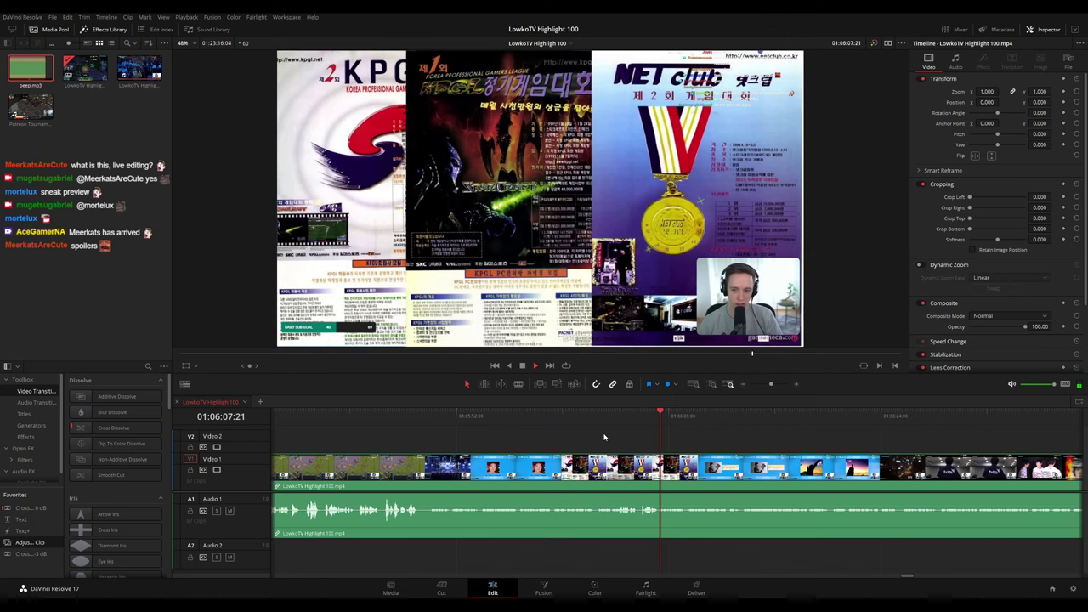
pyautogui.scroll(-2, 625, 437)
pyautogui.scroll(-4, 618, 437)
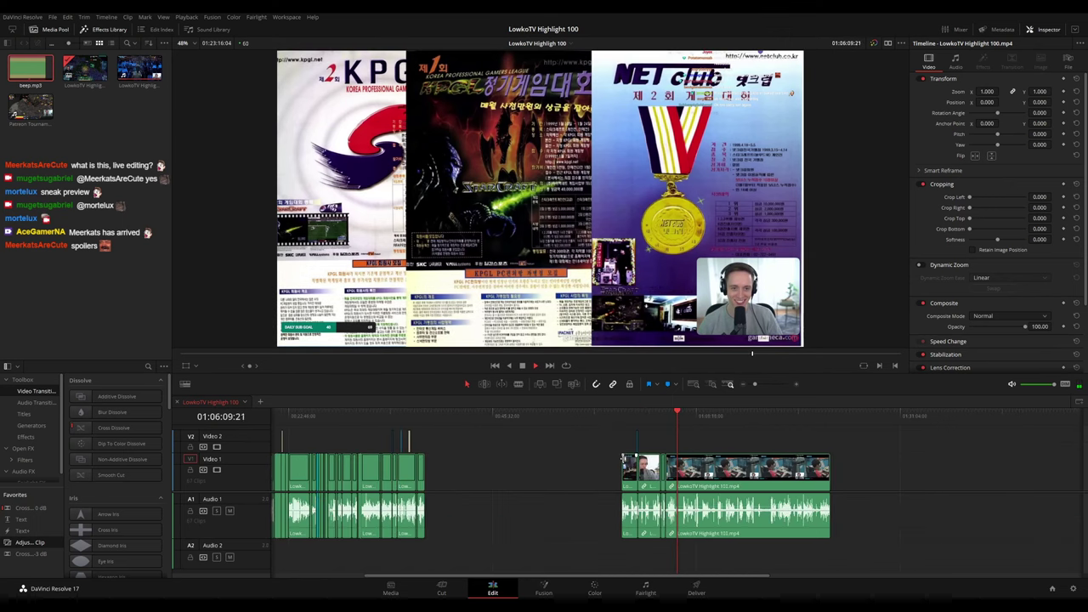
pyautogui.press('space')
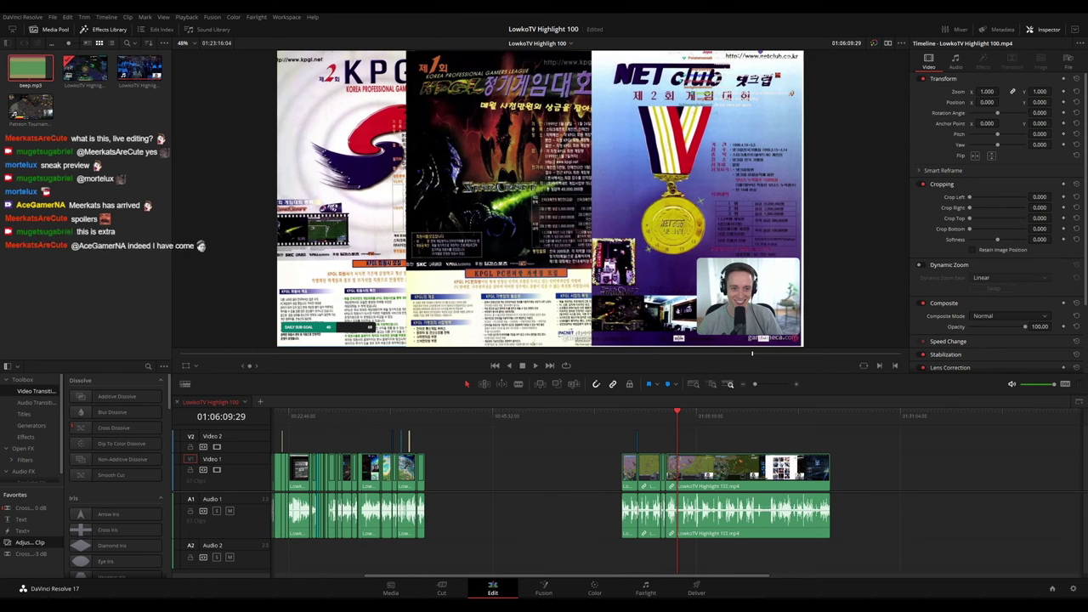
# Go to the end of the first block of clips at 00:37:59:32 and search back for the meerkat passage around 00:35:04
pyautogui.click(424, 416)
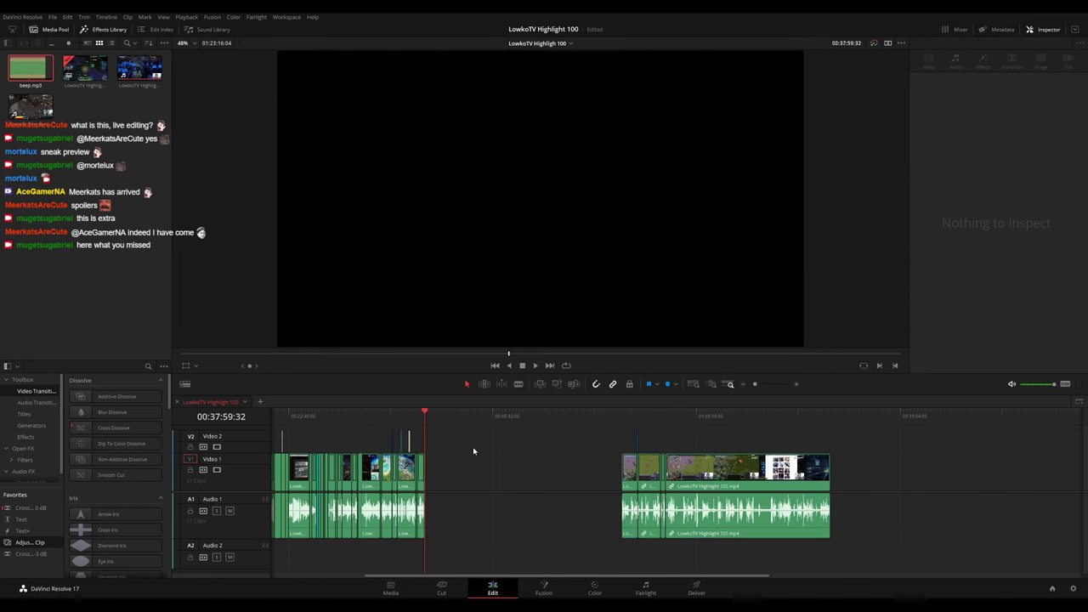
pyautogui.hscroll(-3, 476, 451)
pyautogui.moveTo(275, 421); pyautogui.dragTo(632, 416)
pyautogui.click(508, 420)
pyautogui.scroll(3, 714, 453)
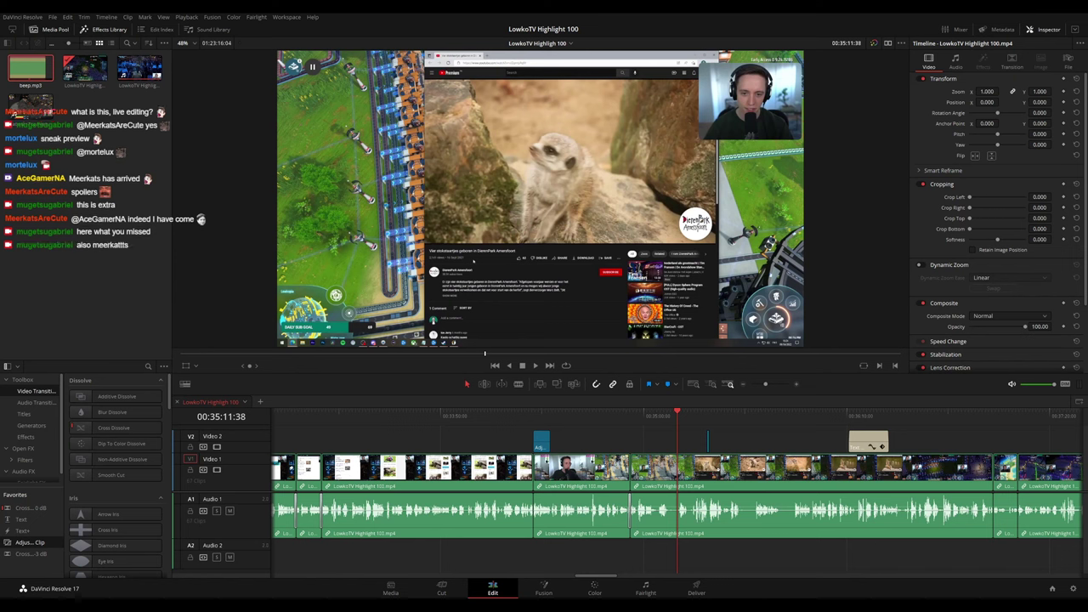
pyautogui.press('space')
pyautogui.scroll(3, 744, 444)
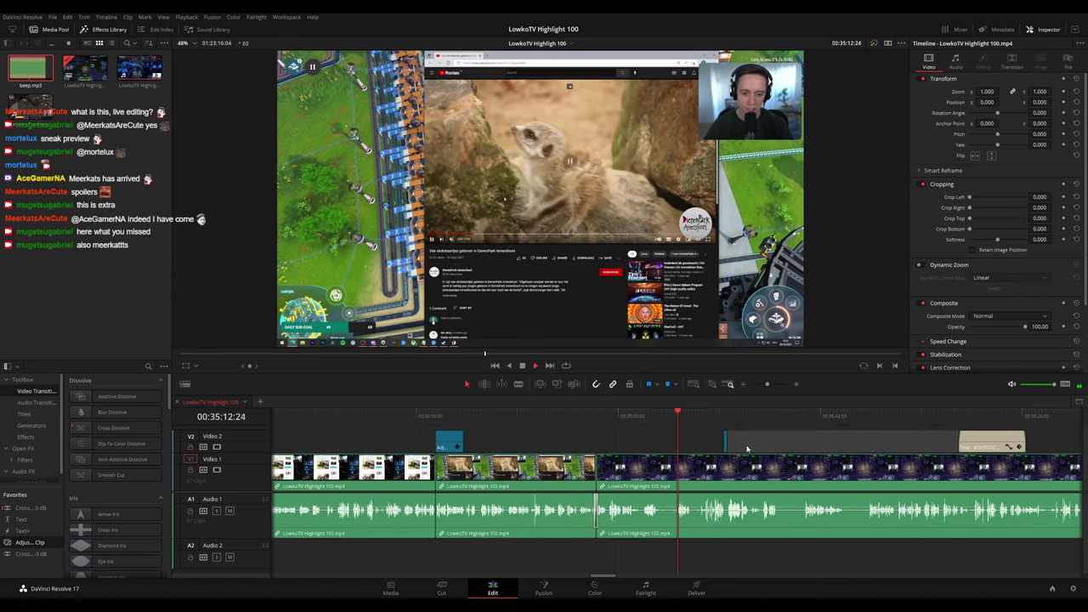
pyautogui.scroll(1, 741, 451)
pyautogui.click(589, 419)
pyautogui.scroll(1, 656, 443)
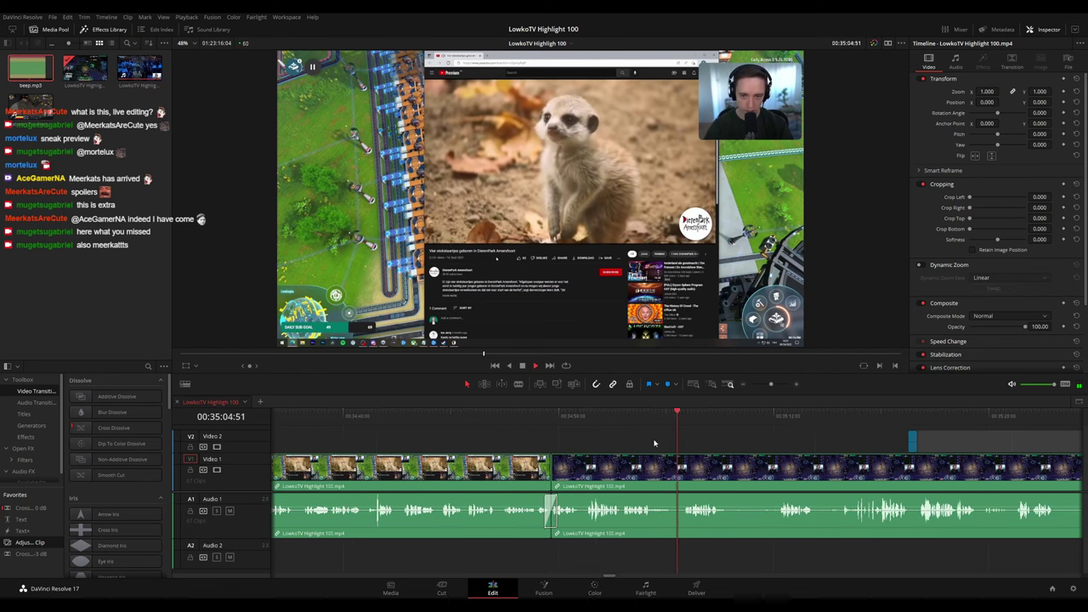
# Play the meerkat passage from about 00:34:59 to 00:35:16 to check its edit
pyautogui.click(587, 418)
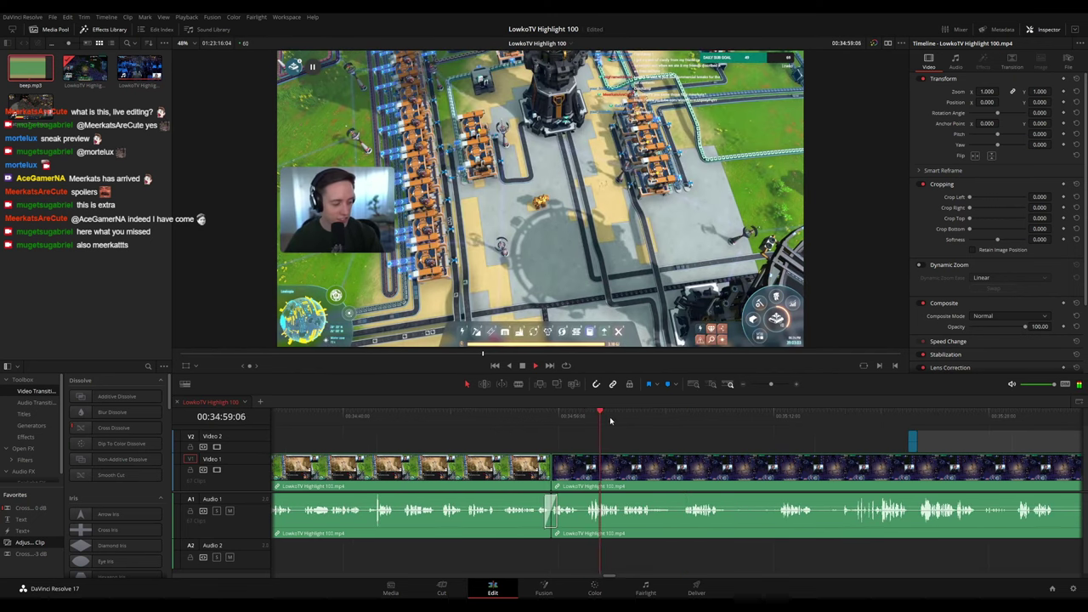
pyautogui.click(640, 421)
pyautogui.moveTo(733, 445); pyautogui.dragTo(542, 432)
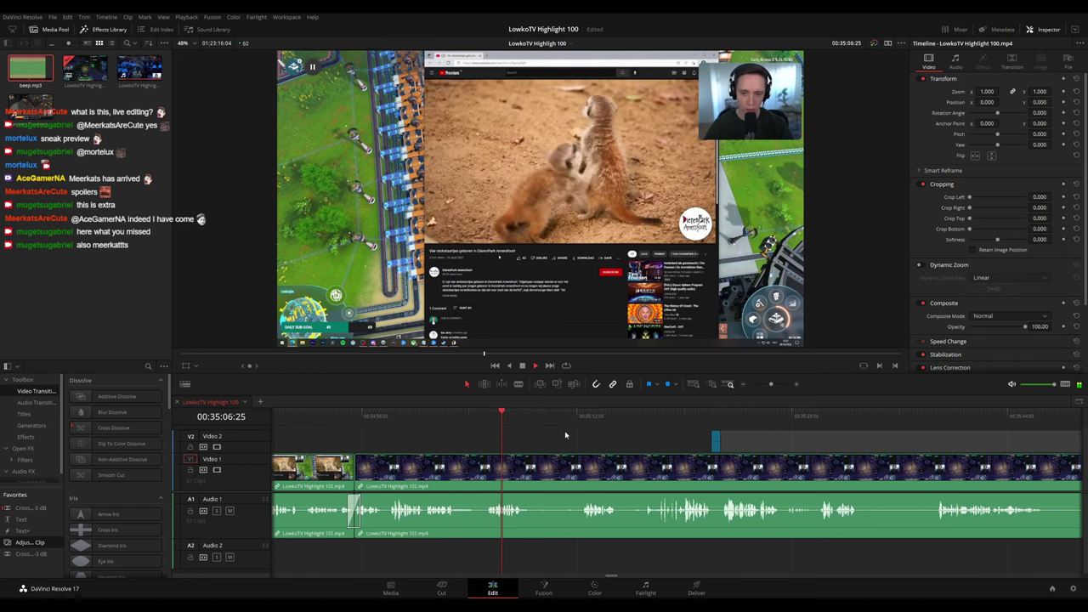
pyautogui.hscroll(2, 544, 440)
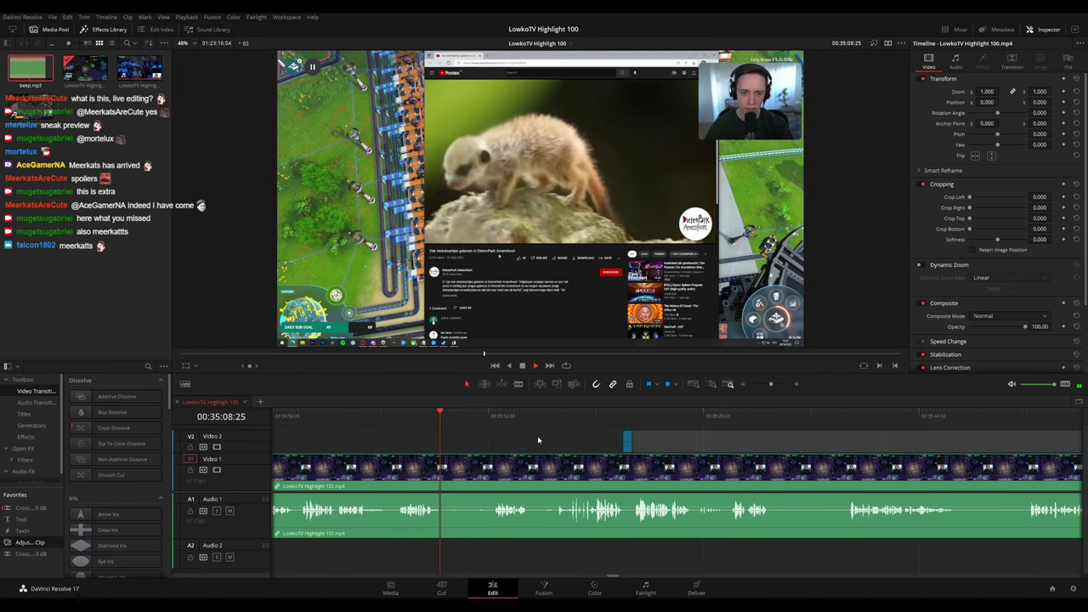
pyautogui.moveTo(485, 419); pyautogui.dragTo(496, 421)
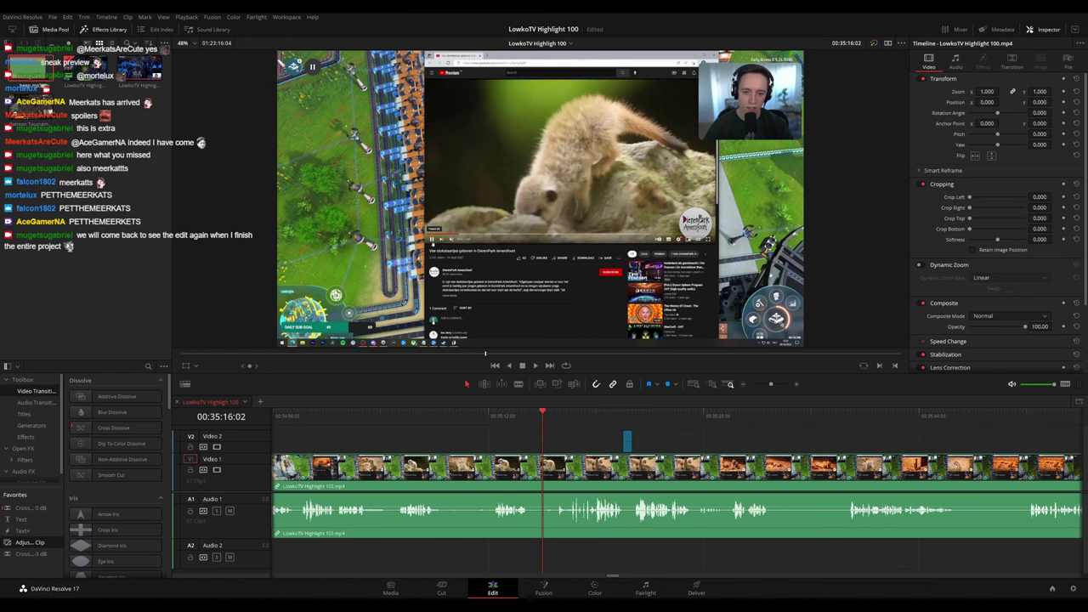
# Return to the extra footage near the cut at 01:04:50:54 and play it through to about 01:05:08
pyautogui.scroll(-5, 839, 433)
pyautogui.scroll(-5, 838, 433)
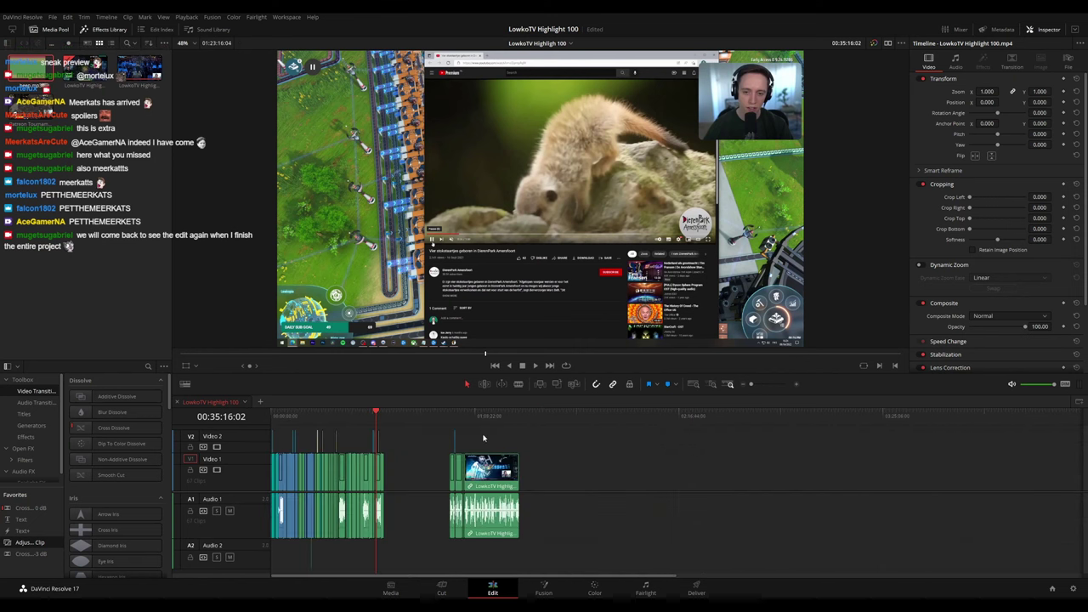
pyautogui.click(464, 416)
pyautogui.scroll(8, 707, 450)
pyautogui.press('space')
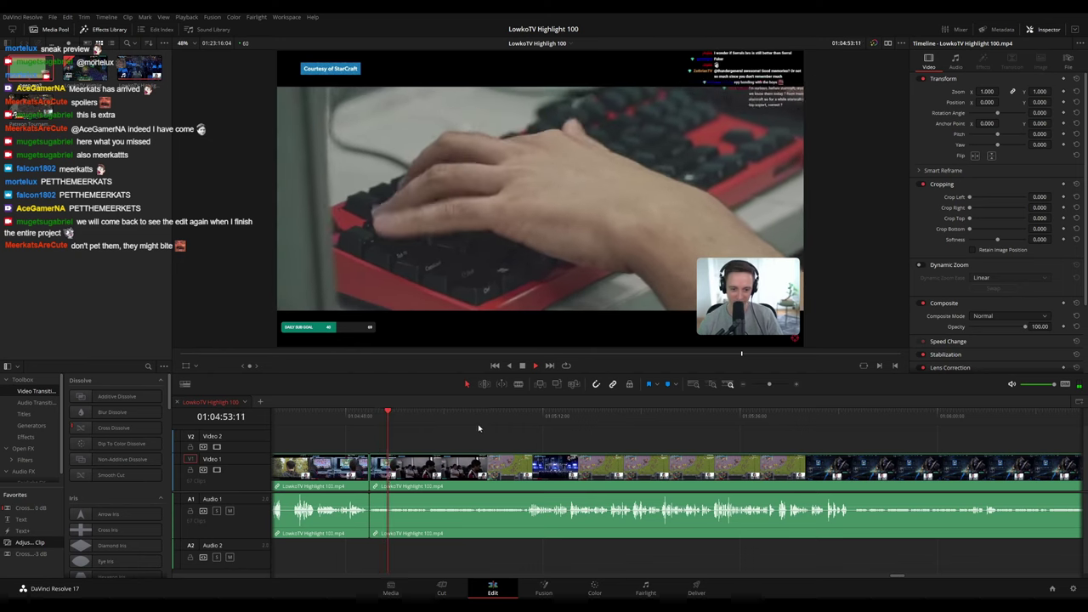
pyautogui.moveTo(437, 421); pyautogui.dragTo(497, 415)
pyautogui.press('space')
pyautogui.hotkey('ctrl', '=')
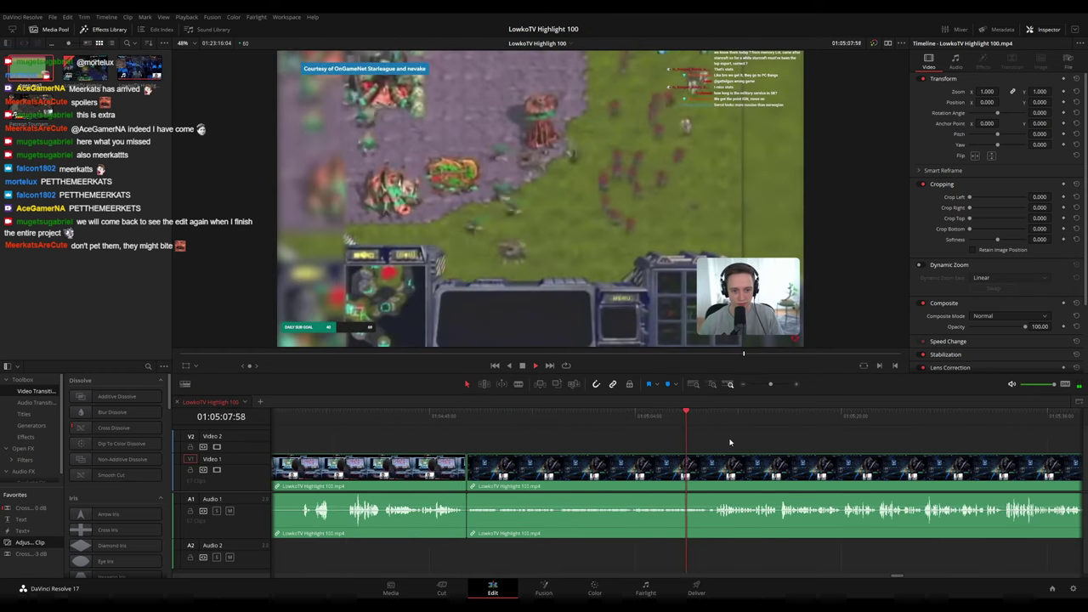
# Continue reviewing the StarCraft documentary commentary from about 01:05:08 through to 01:06:56
pyautogui.moveTo(730, 442); pyautogui.dragTo(546, 430)
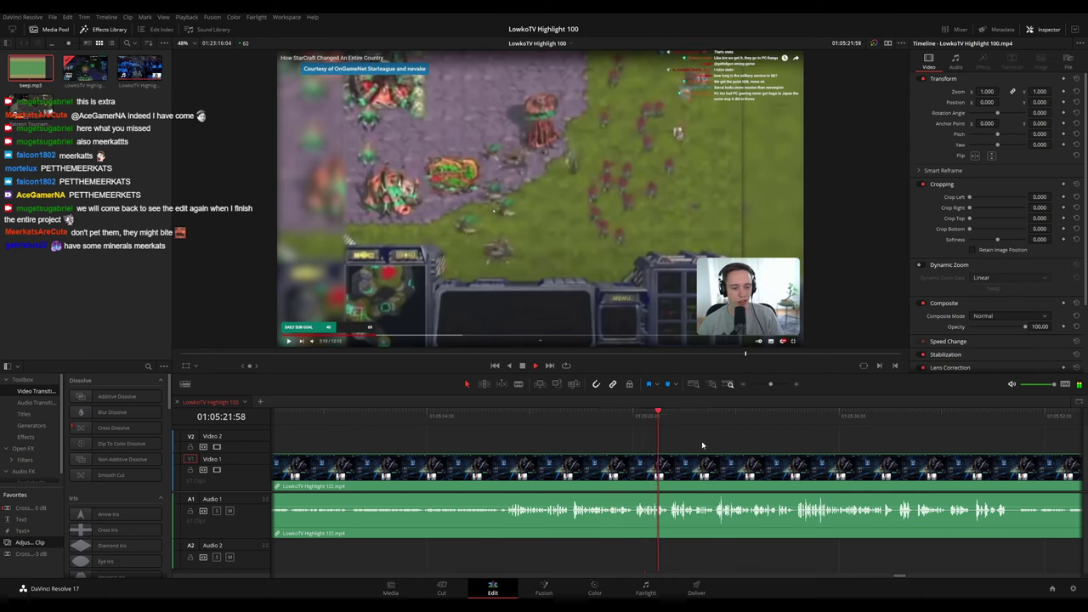
pyautogui.moveTo(723, 444); pyautogui.dragTo(575, 431)
pyautogui.scroll(4, 654, 442)
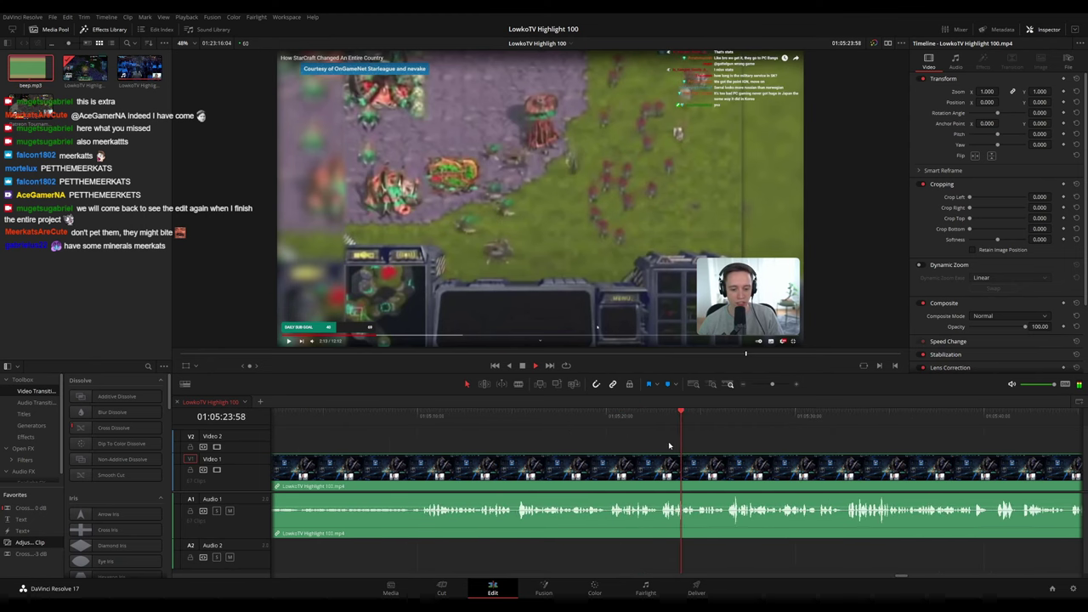
pyautogui.moveTo(822, 447); pyautogui.dragTo(548, 432)
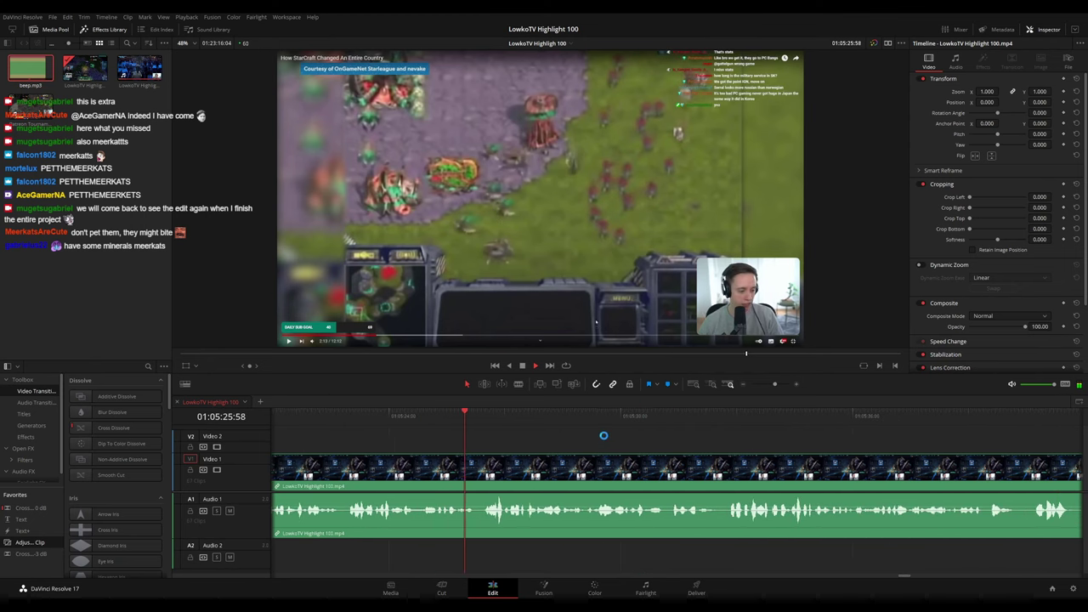
pyautogui.scroll(-4, 668, 445)
pyautogui.moveTo(785, 447); pyautogui.dragTo(568, 434)
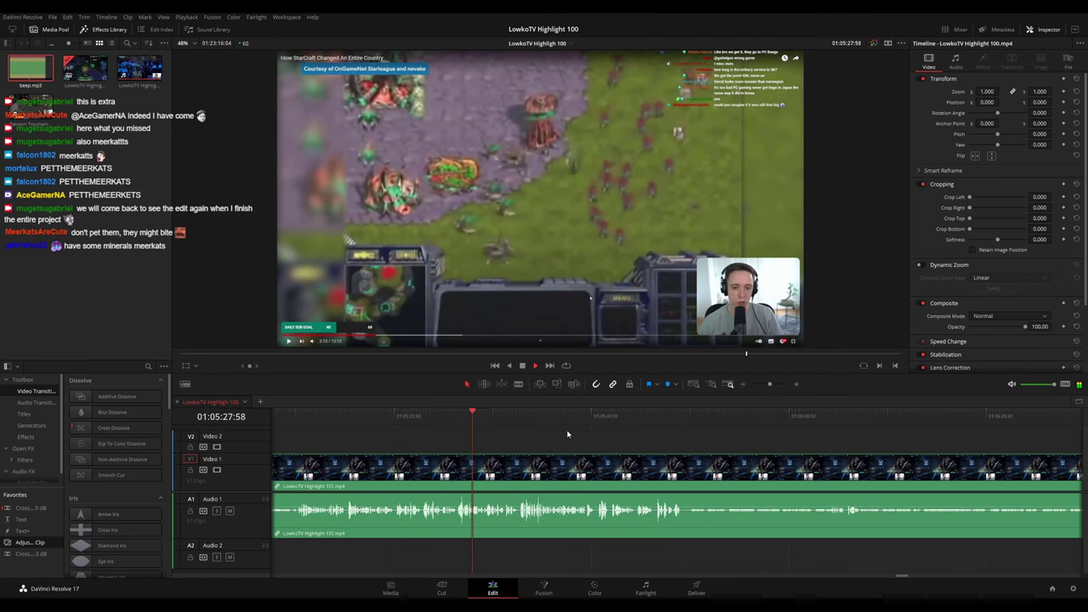
pyautogui.click(512, 418)
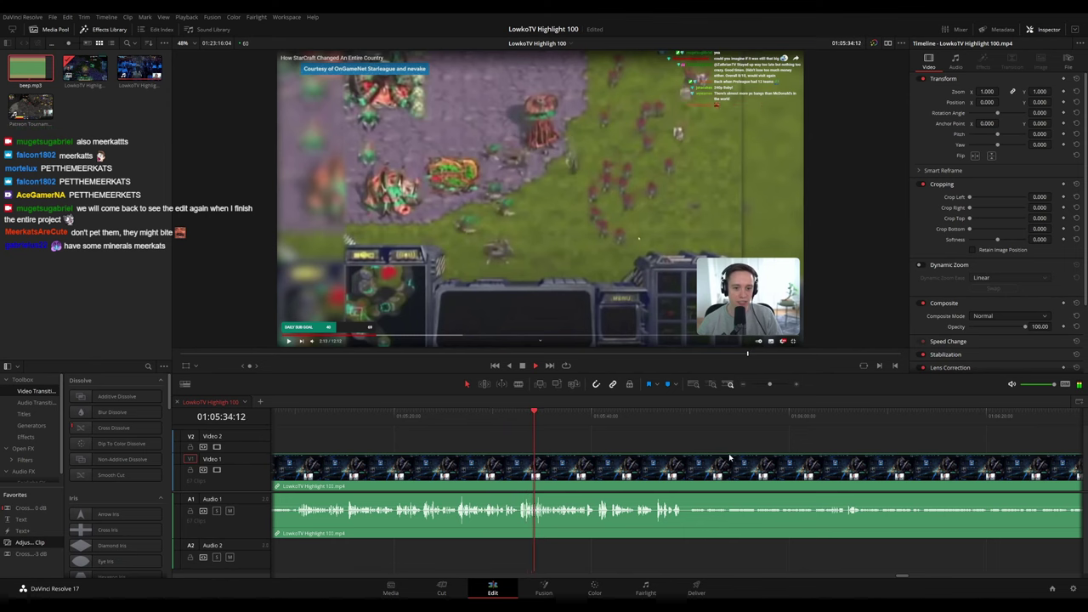
pyautogui.hscroll(3, 560, 445)
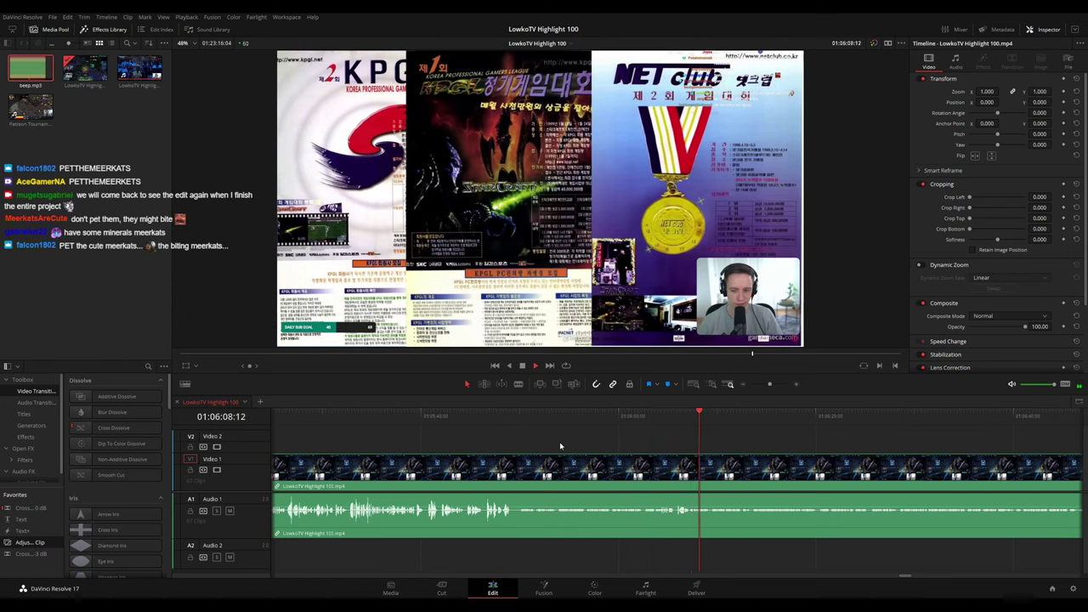
pyautogui.moveTo(744, 443); pyautogui.dragTo(501, 431)
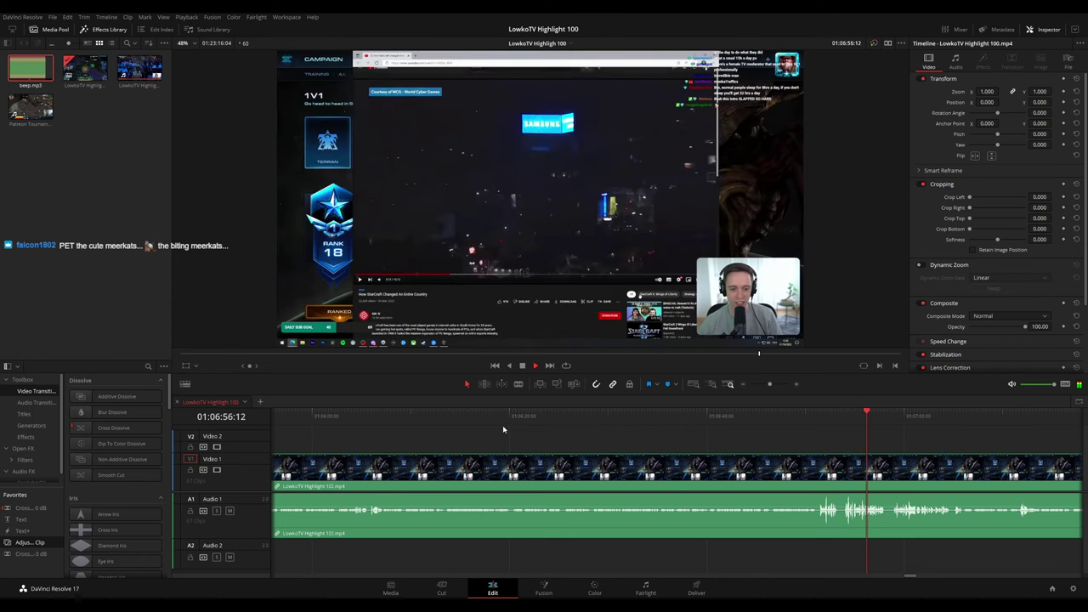
# Cut out the short pause in speech from about 01:06:58:09 to 01:06:58:54 and close the gap
pyautogui.scroll(5, 925, 428)
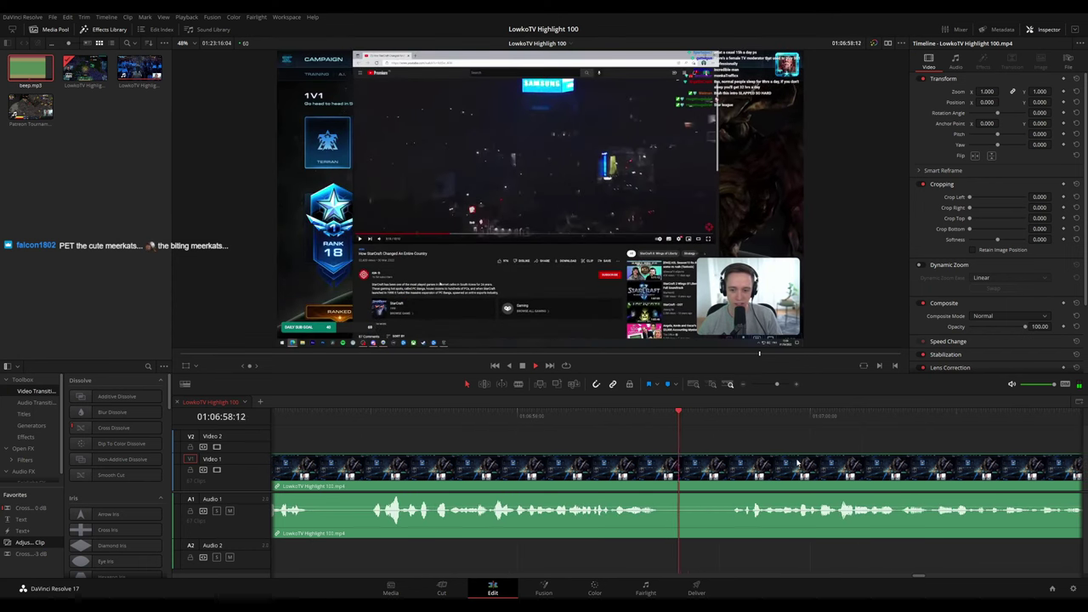
pyautogui.press('b')
pyautogui.click(675, 473)
pyautogui.press('a')
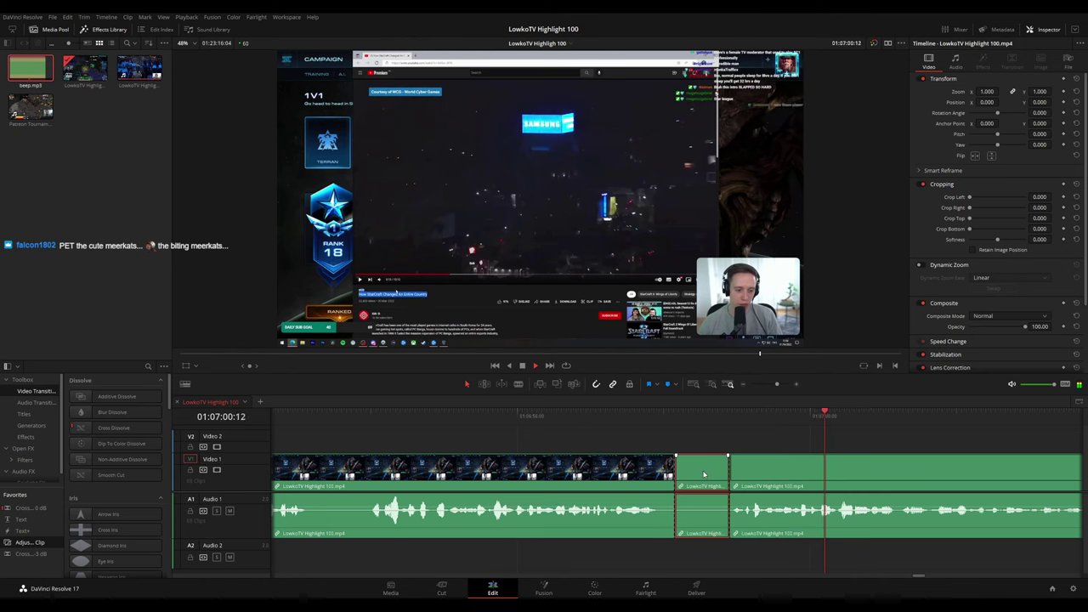
pyautogui.scroll(-2, 807, 444)
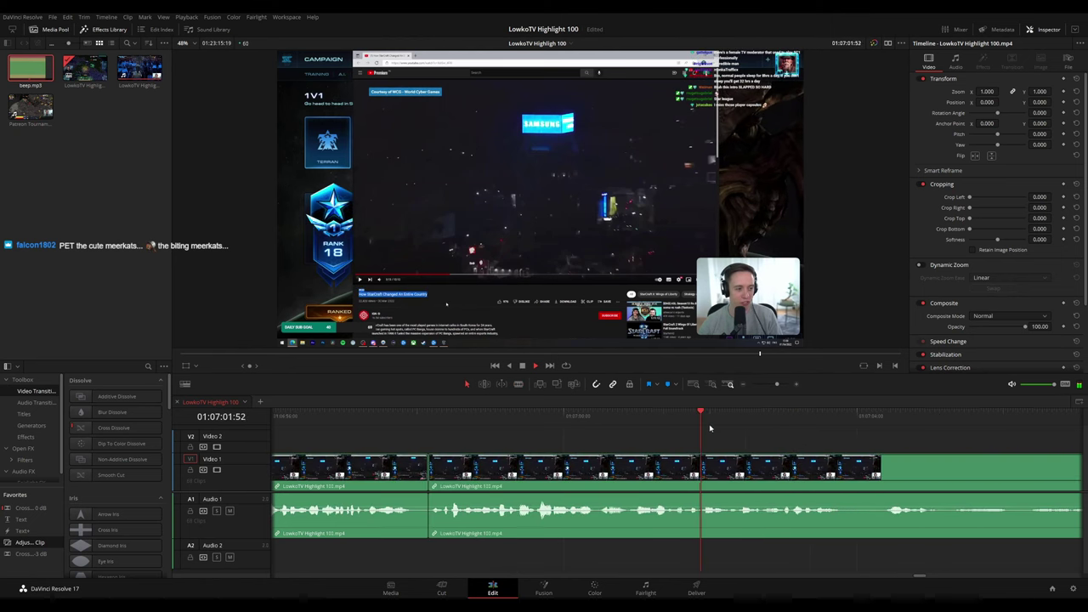
# Play the footage onward from the new cut, following the commentary from about 01:07:02 to 01:07:28
pyautogui.scroll(-5, 775, 441)
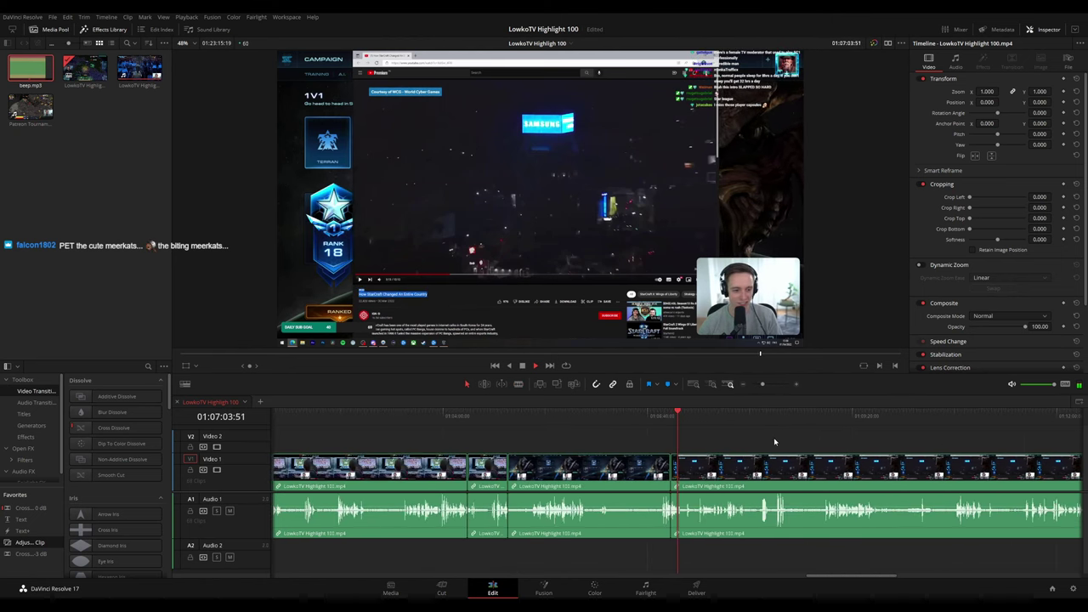
pyautogui.scroll(8, 800, 446)
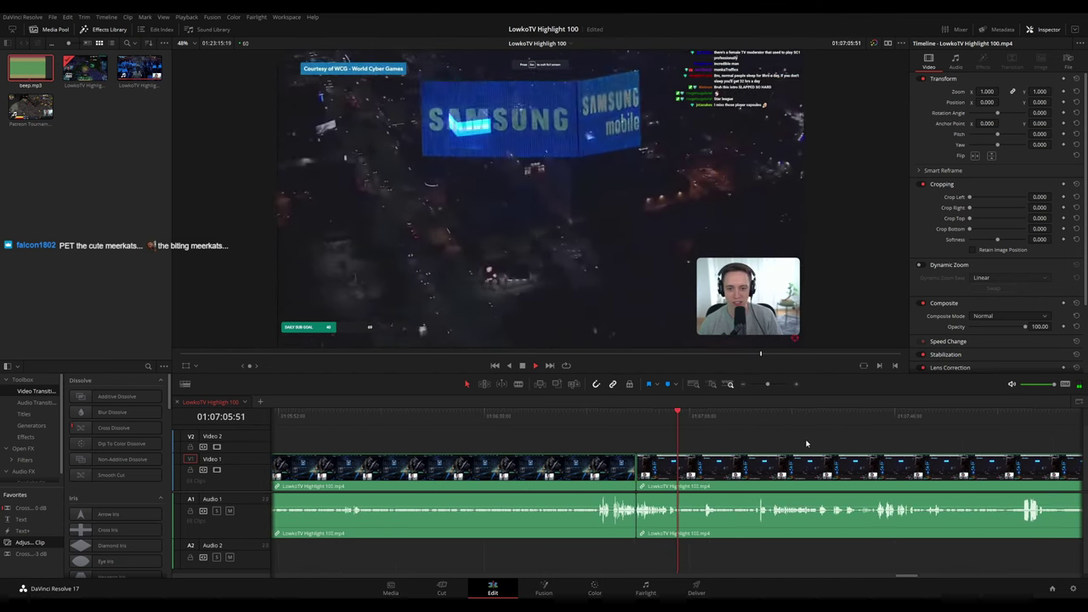
pyautogui.scroll(-2, 698, 438)
pyautogui.moveTo(600, 430); pyautogui.dragTo(660, 437)
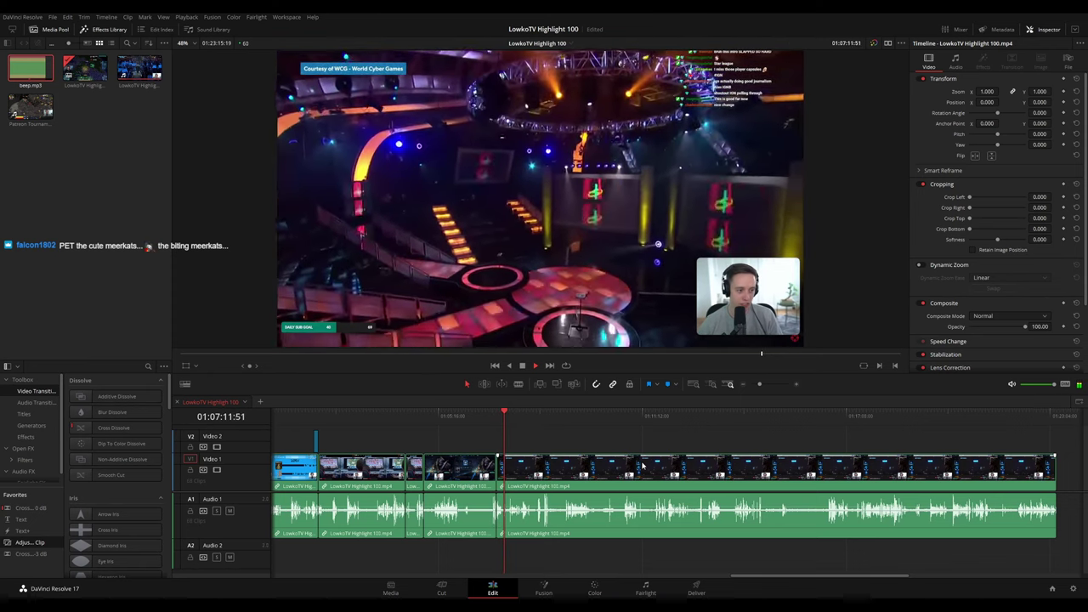
pyautogui.scroll(4, 697, 463)
pyautogui.scroll(2, 742, 461)
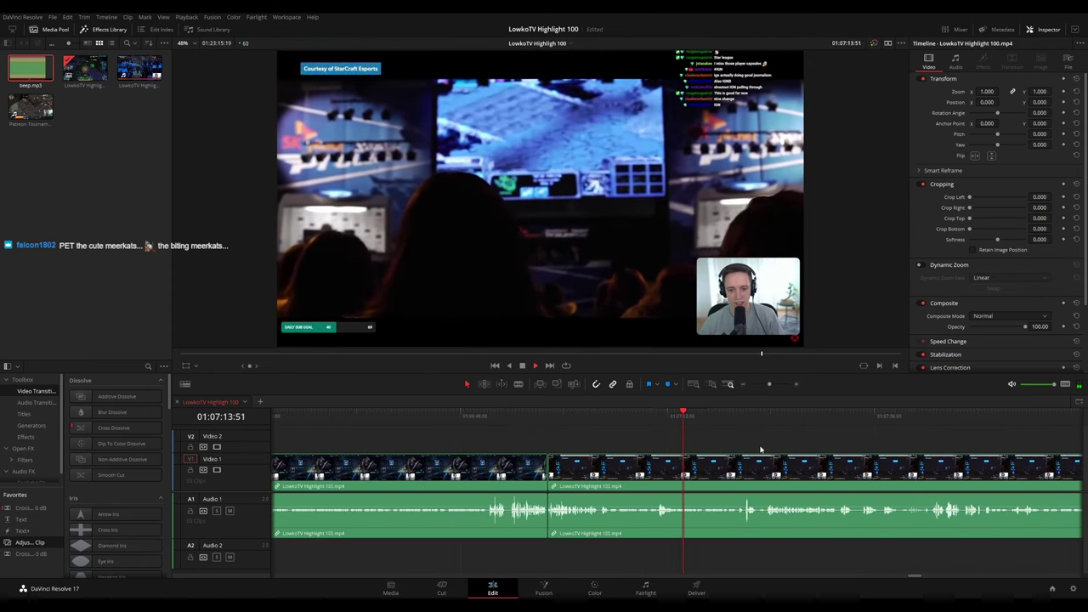
pyautogui.hscroll(2, 675, 430)
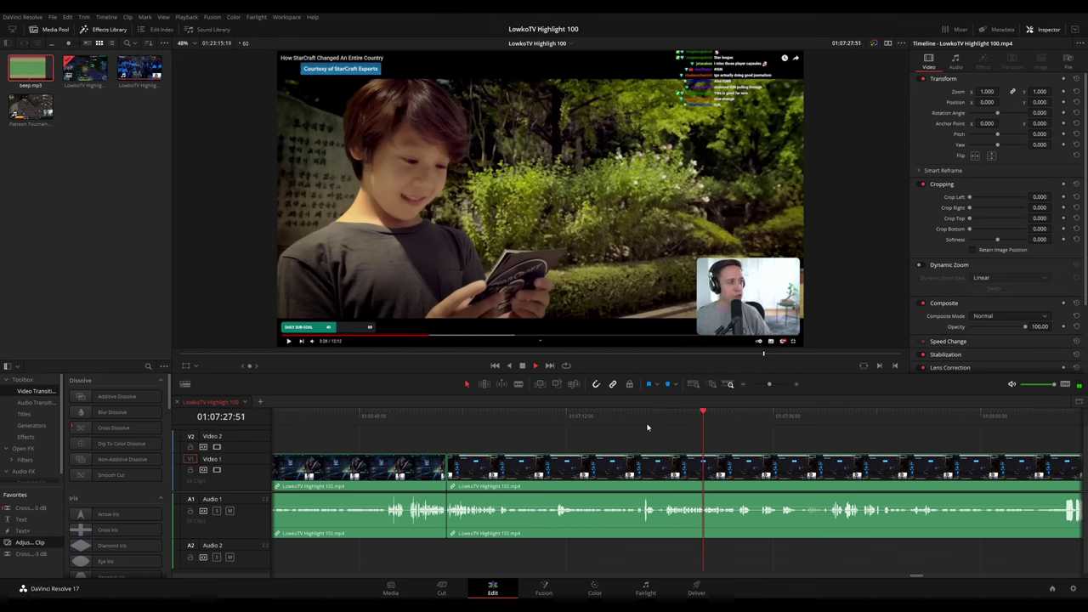
# Cut out the silent passage from about 01:07:33:26 to 01:07:34:35 and close the gap
pyautogui.scroll(3, 709, 452)
pyautogui.moveTo(809, 448); pyautogui.dragTo(581, 439)
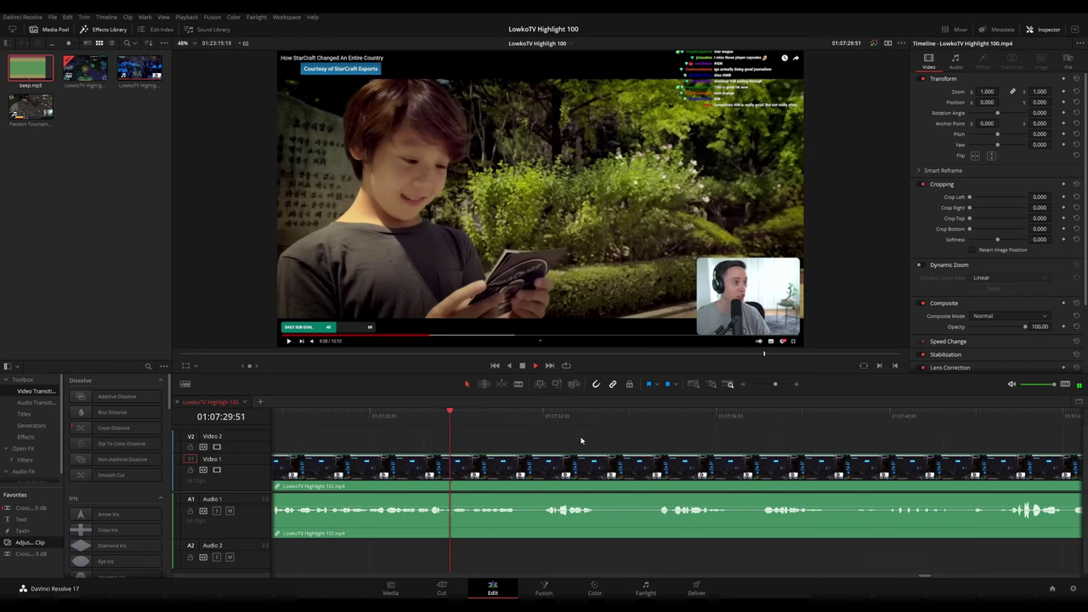
pyautogui.scroll(2, 732, 448)
pyautogui.moveTo(738, 449); pyautogui.dragTo(452, 430)
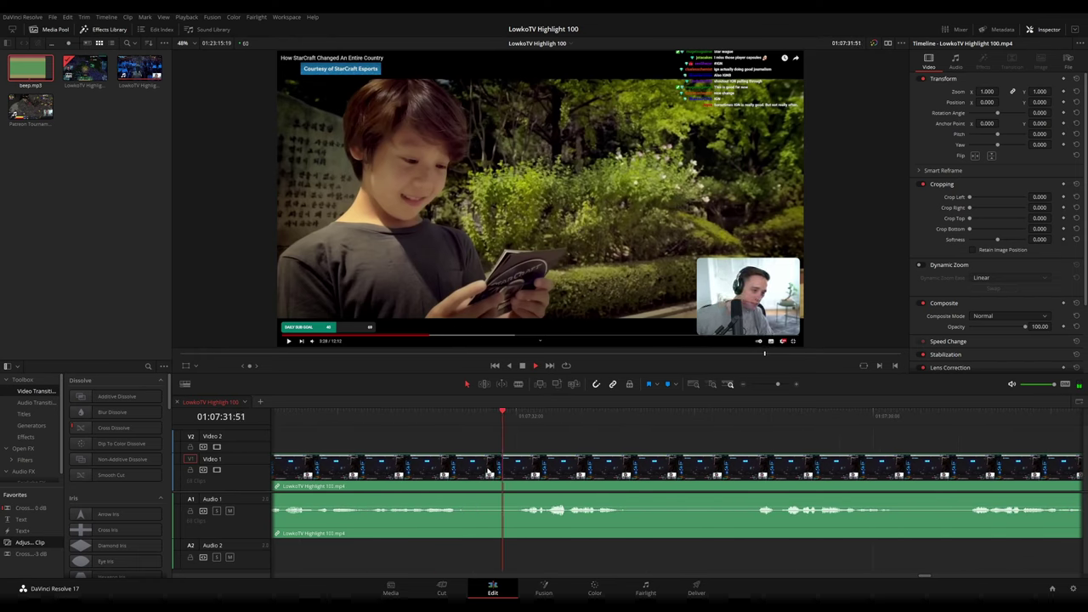
pyautogui.hotkey('ctrl', 'b')
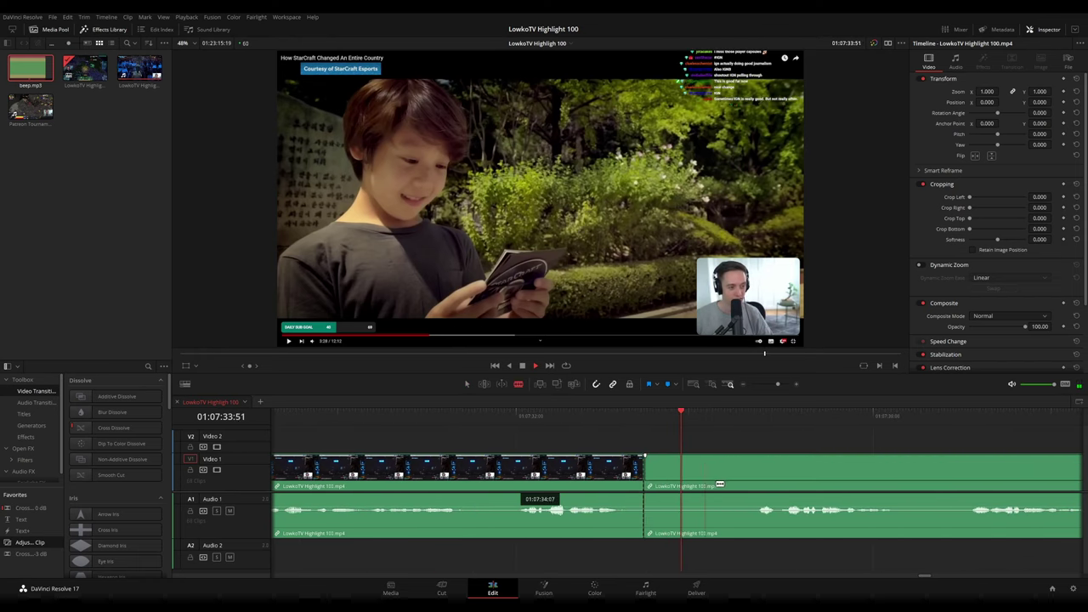
pyautogui.hotkey('ctrl', 'b')
pyautogui.click(697, 484)
pyautogui.press('Delete')
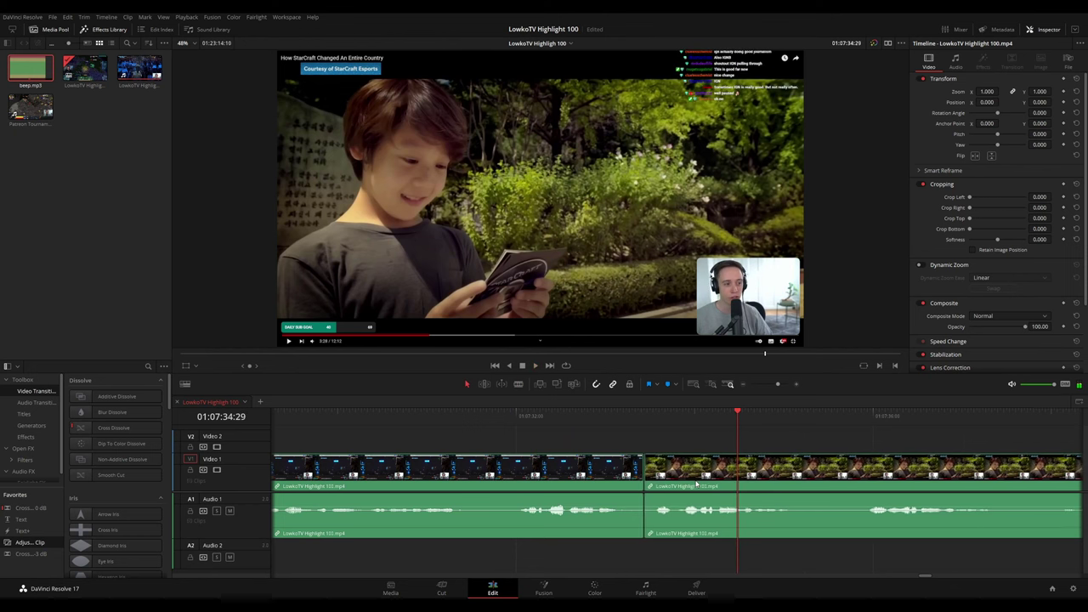
# Replay across the new cut near 01:07:33 to check it and follow the commentary to about 01:07:46
pyautogui.click(594, 418)
pyautogui.press('space')
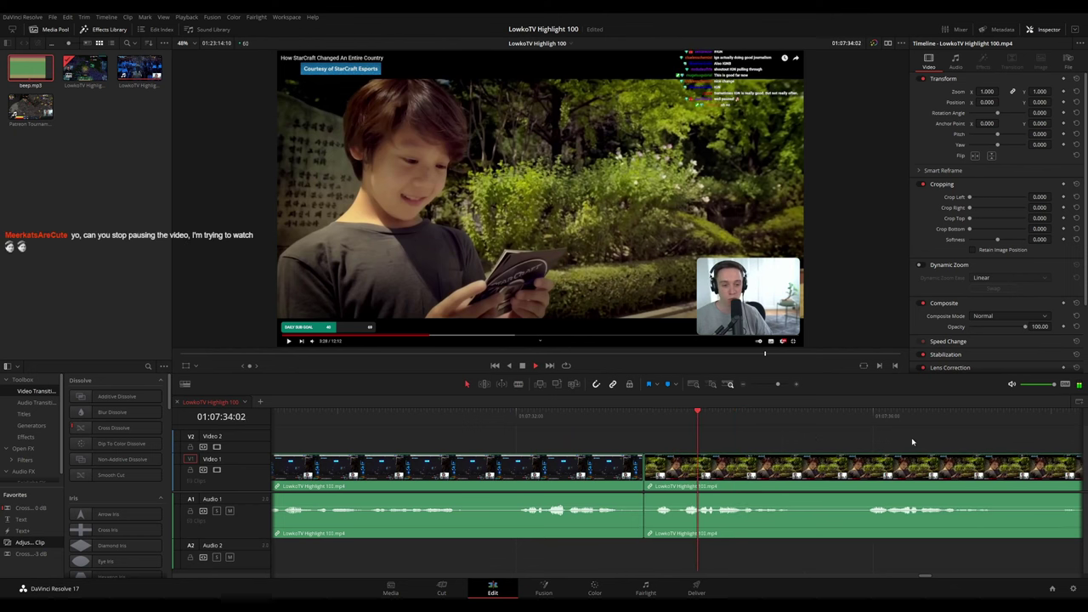
pyautogui.moveTo(902, 437); pyautogui.dragTo(645, 424)
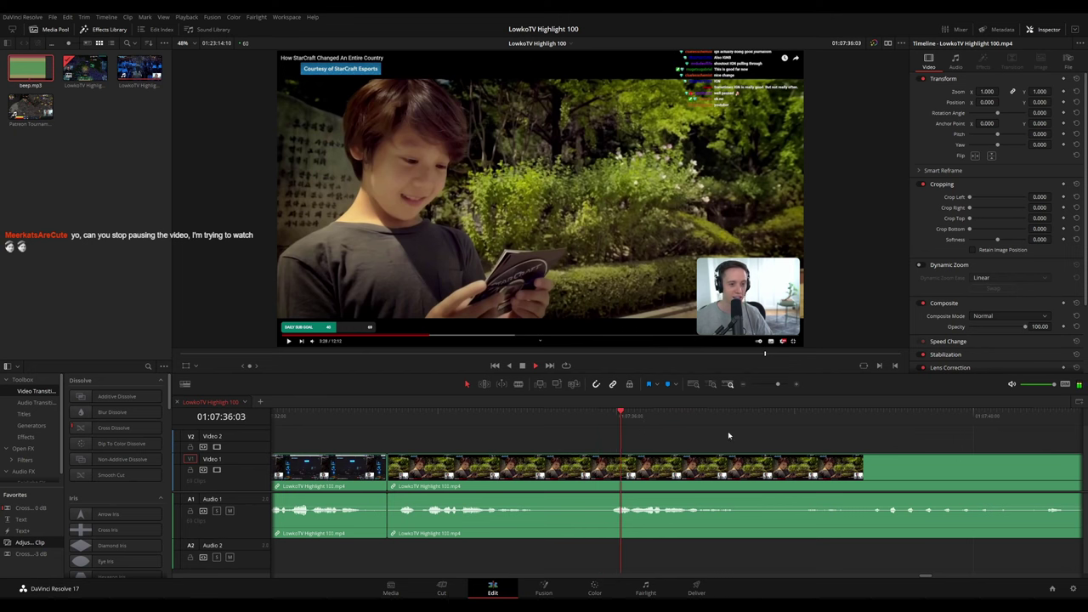
pyautogui.scroll(3, 728, 431)
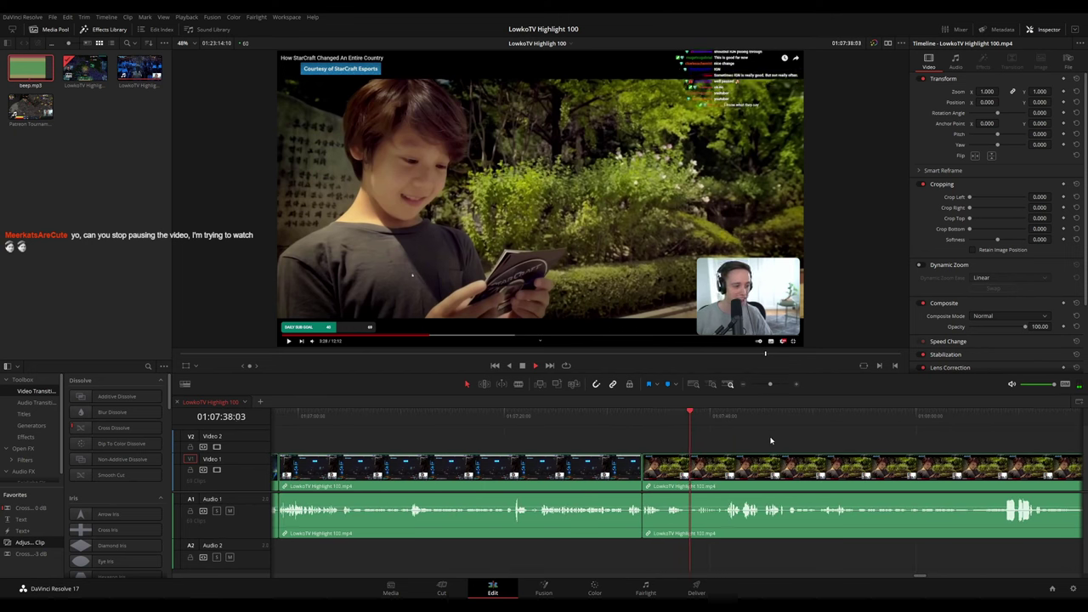
pyautogui.hscroll(3, 583, 433)
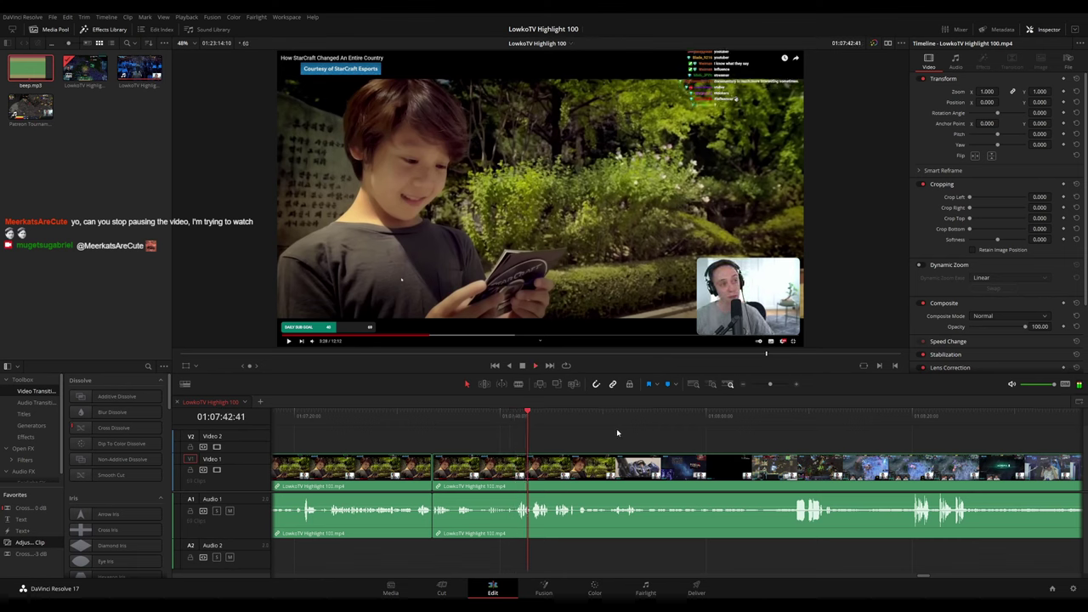
pyautogui.moveTo(672, 436); pyautogui.dragTo(631, 429)
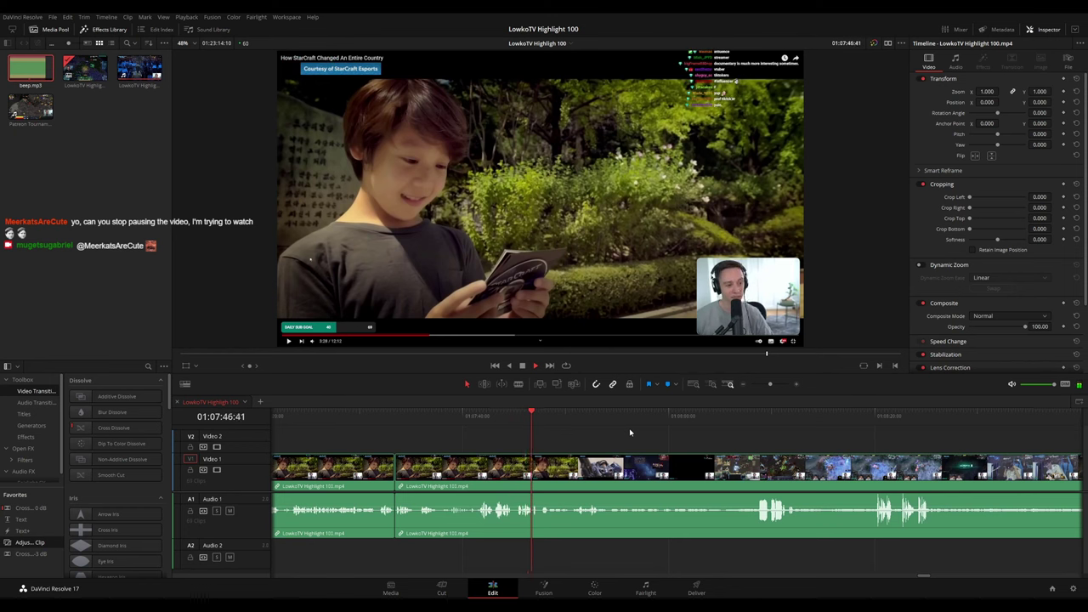
# Continue reviewing the extra footage from about 01:07:46 through to 01:09:16
pyautogui.scroll(2, 693, 439)
pyautogui.scroll(2, 694, 440)
pyautogui.moveTo(822, 441); pyautogui.dragTo(586, 428)
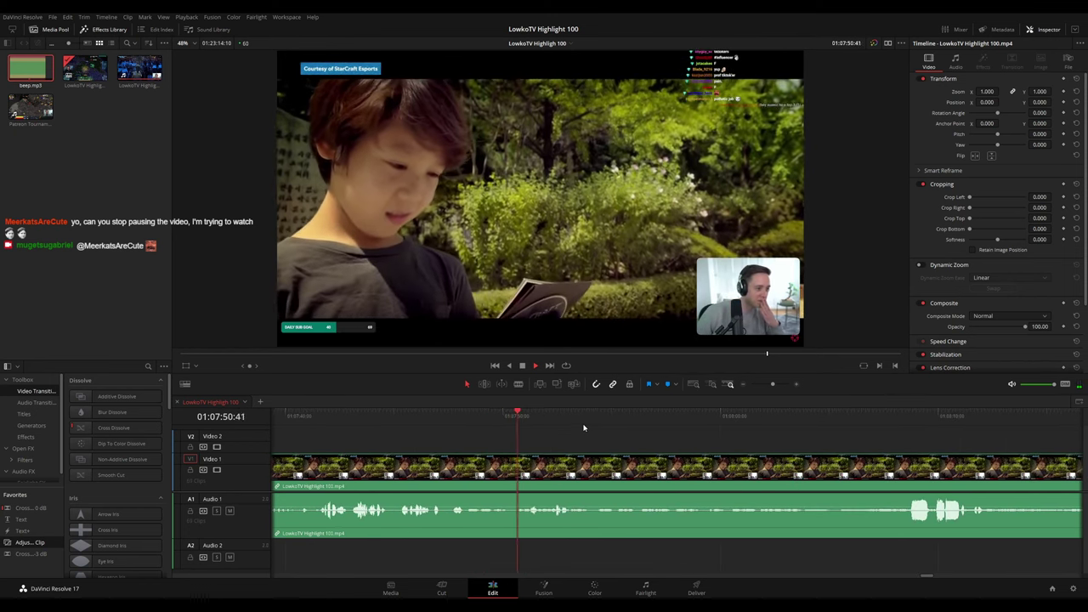
pyautogui.scroll(-2, 725, 432)
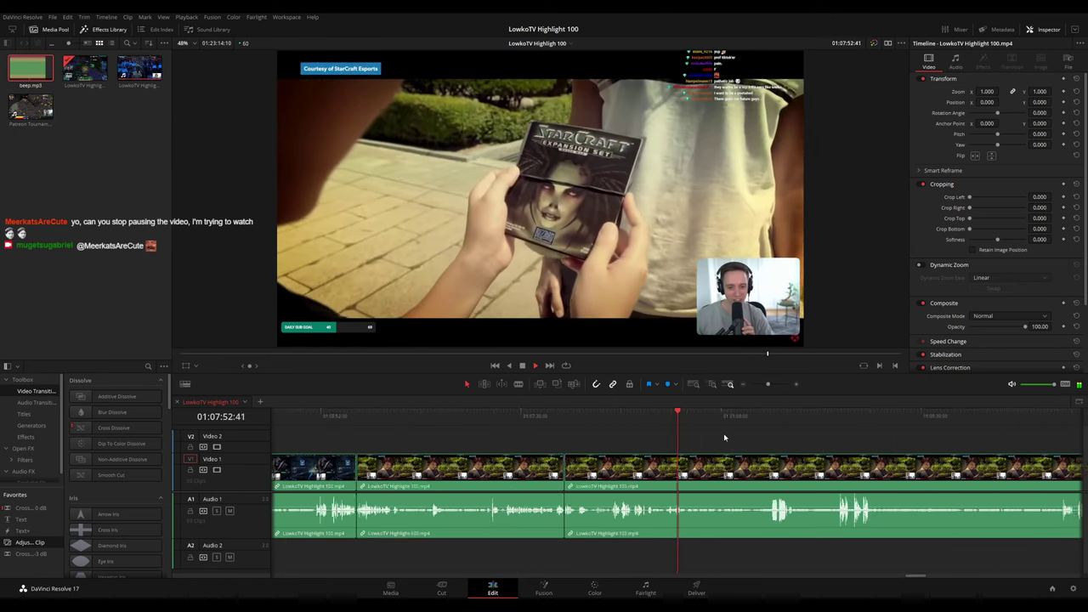
pyautogui.hscroll(7, 689, 440)
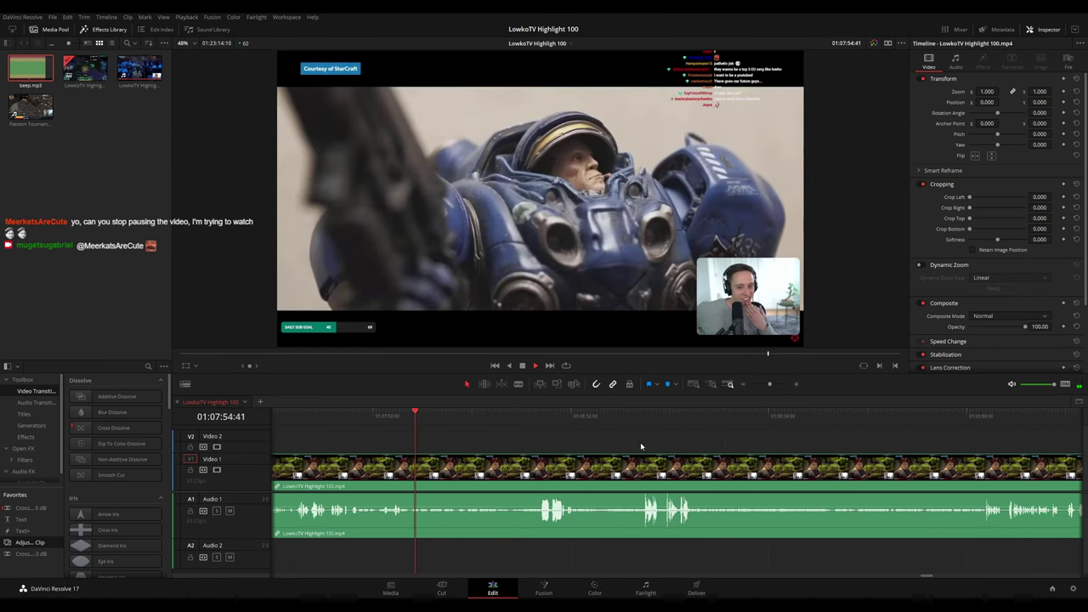
pyautogui.hscroll(2, 595, 439)
pyautogui.hscroll(-1, 534, 431)
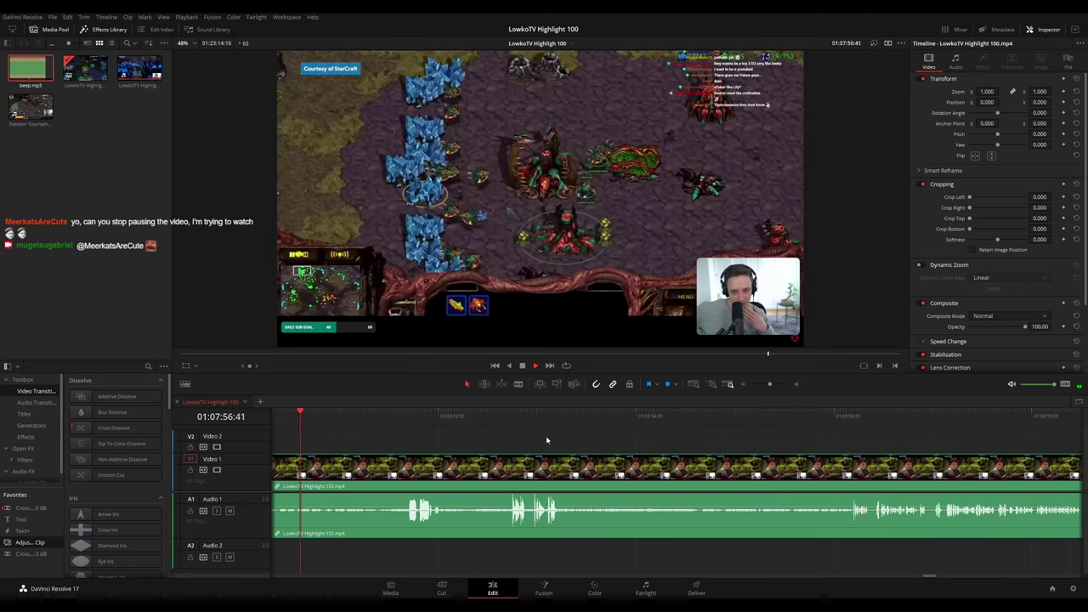
pyautogui.hscroll(-7, 596, 438)
pyautogui.hscroll(7, 544, 438)
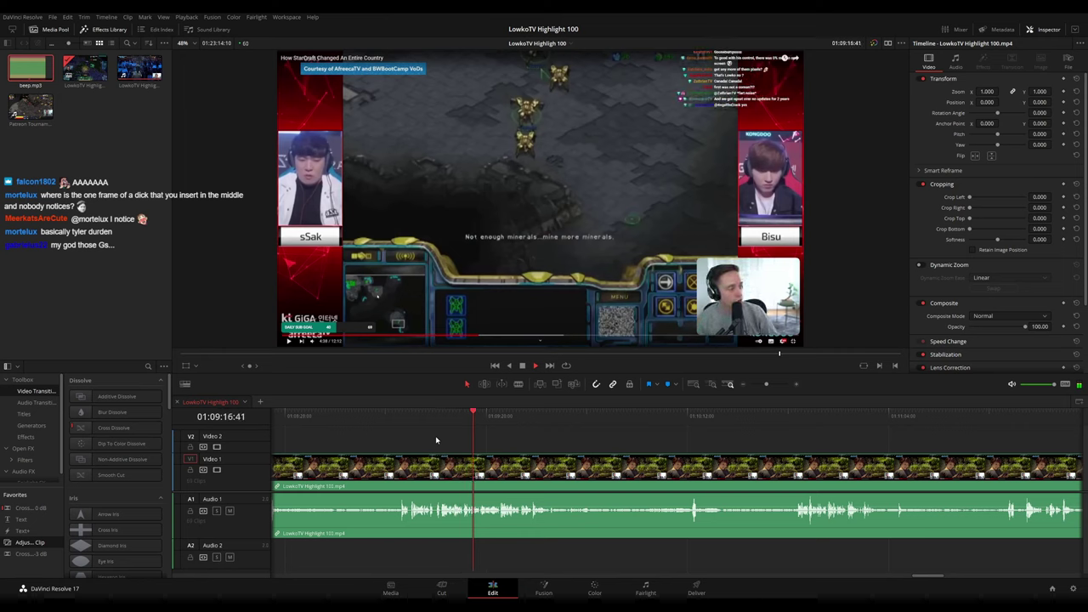
# Cut out the short passage from 01:09:15:23 to about 01:09:16:03 and close the gap
pyautogui.press('space')
pyautogui.click(470, 418)
pyautogui.press('space')
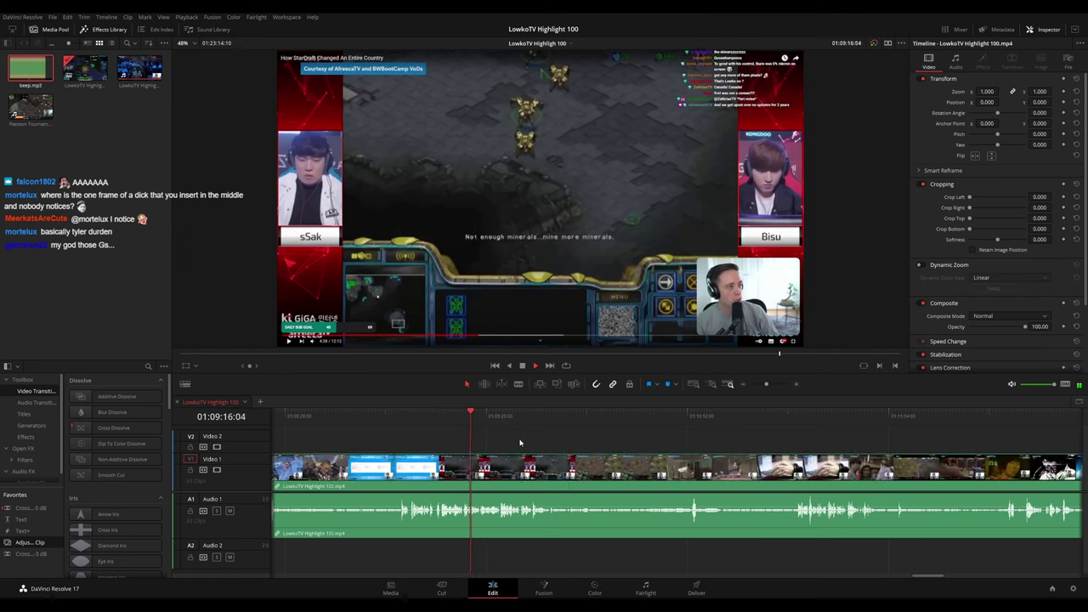
pyautogui.scroll(4, 595, 439)
pyautogui.scroll(5, 630, 439)
pyautogui.press('space')
pyautogui.click(360, 417)
pyautogui.press('space')
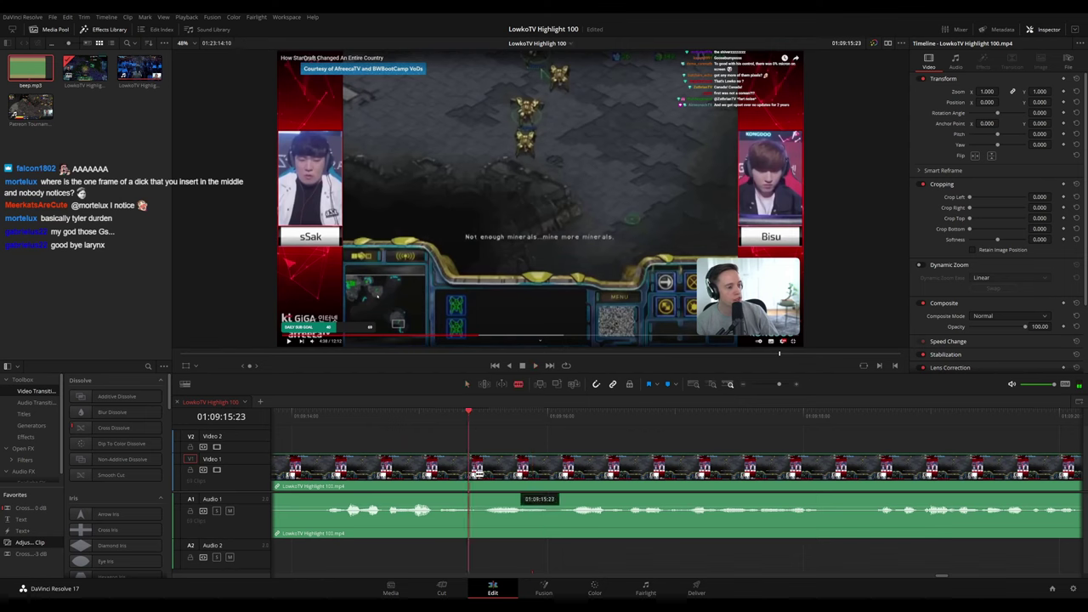
pyautogui.click(469, 473)
pyautogui.click(554, 475)
pyautogui.press('a')
pyautogui.click(507, 480)
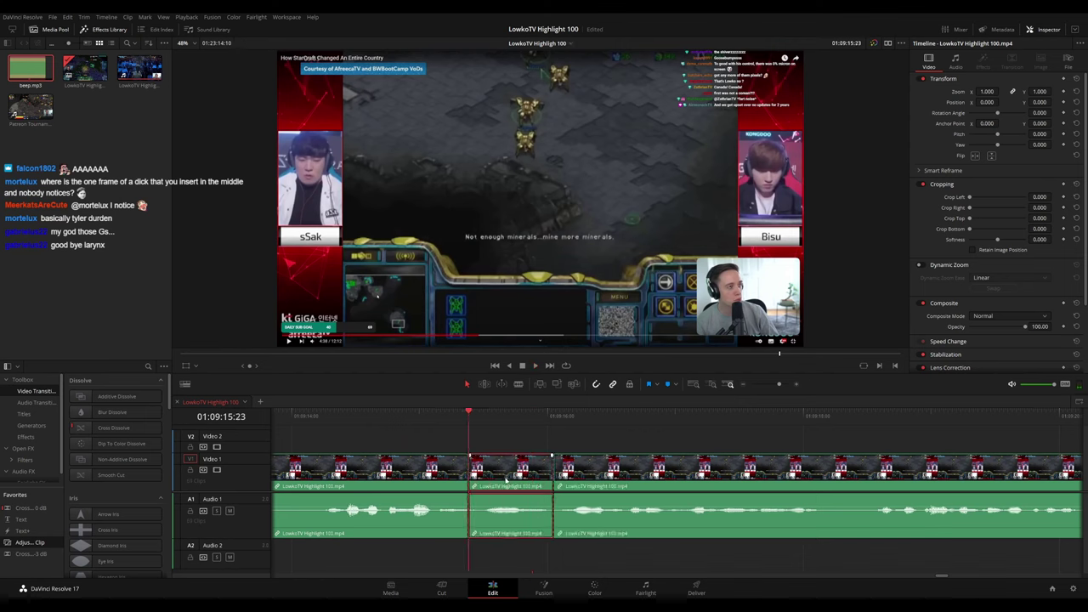
pyautogui.press('Delete')
# Replay across the new cut near 01:09:15 to check it and follow the commentary to about 01:09:35
pyautogui.press('space')
pyautogui.click(410, 416)
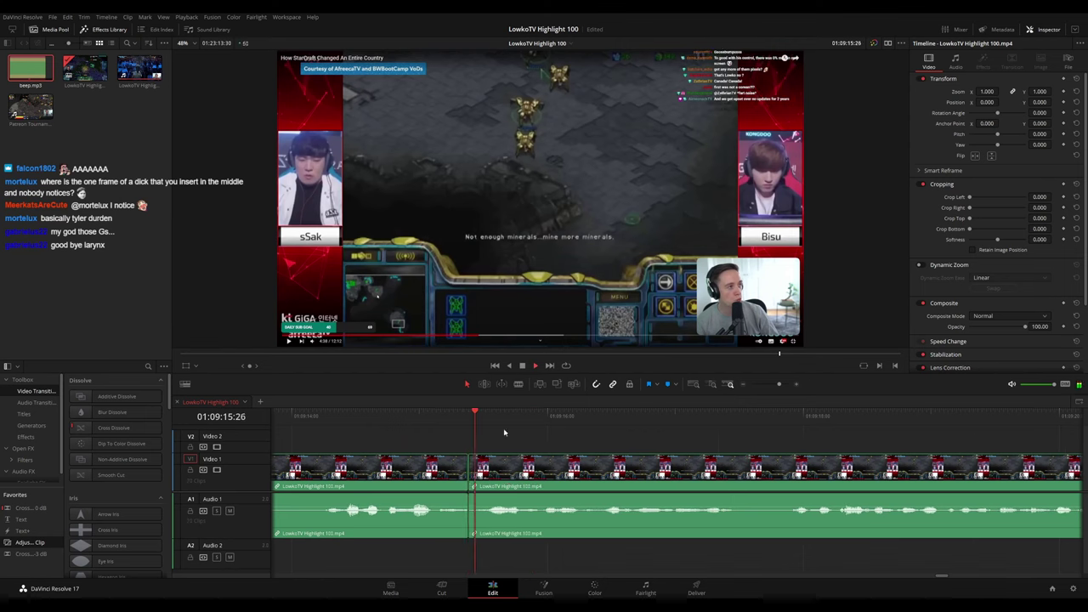
pyautogui.scroll(-4, 659, 450)
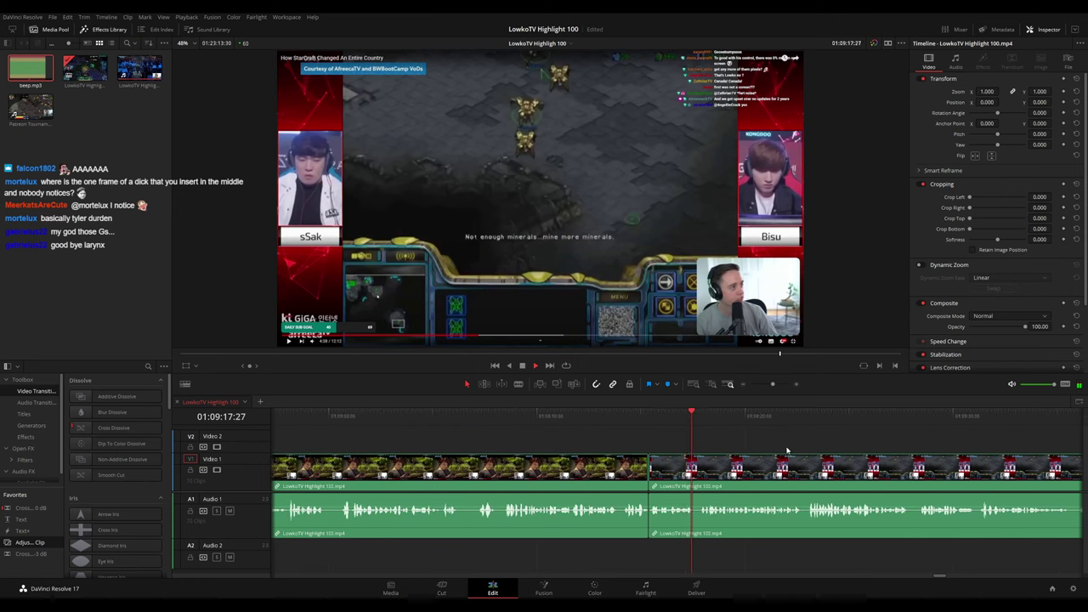
pyautogui.moveTo(787, 451); pyautogui.dragTo(575, 433)
pyautogui.hscroll(1, 619, 445)
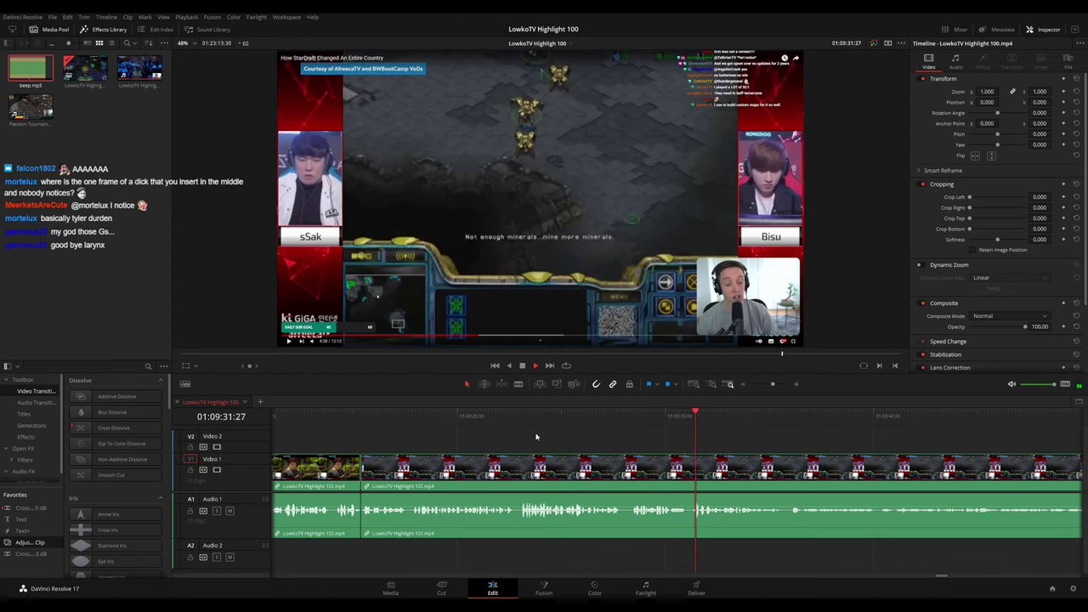
pyautogui.scroll(3, 754, 453)
pyautogui.moveTo(754, 452); pyautogui.dragTo(570, 445)
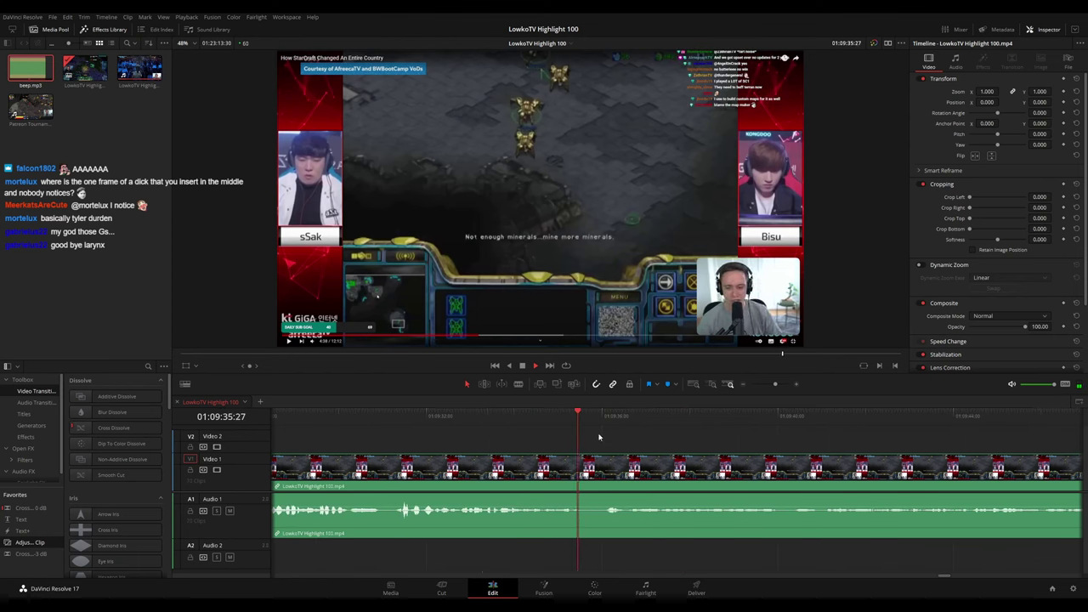
# Survey how much extra footage remains on the timeline while playing from about 01:09:35 to 01:10:03
pyautogui.scroll(-3, 737, 439)
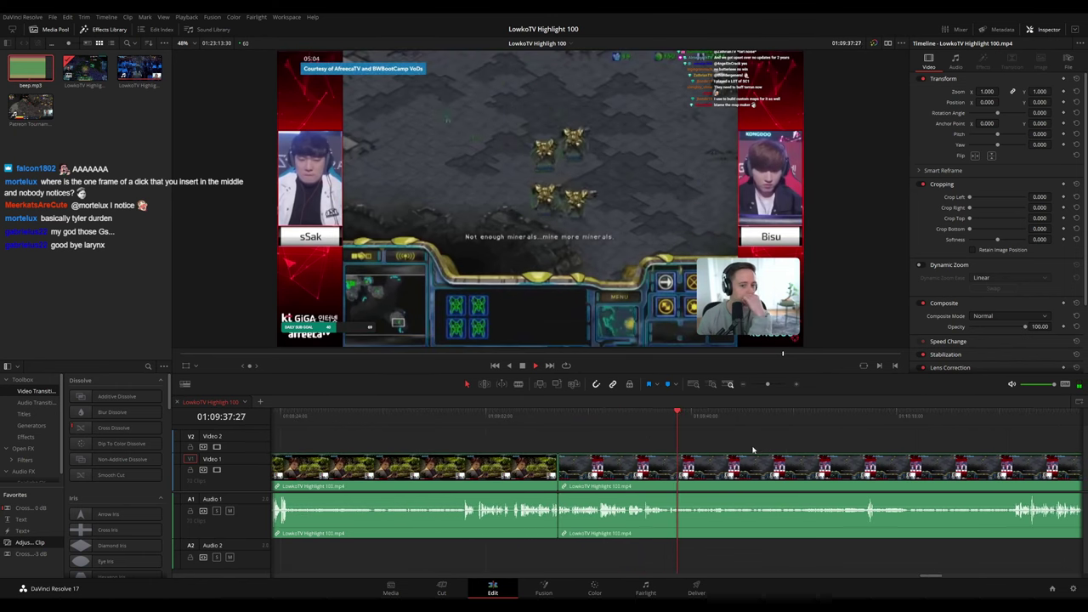
pyautogui.hscroll(5, 758, 451)
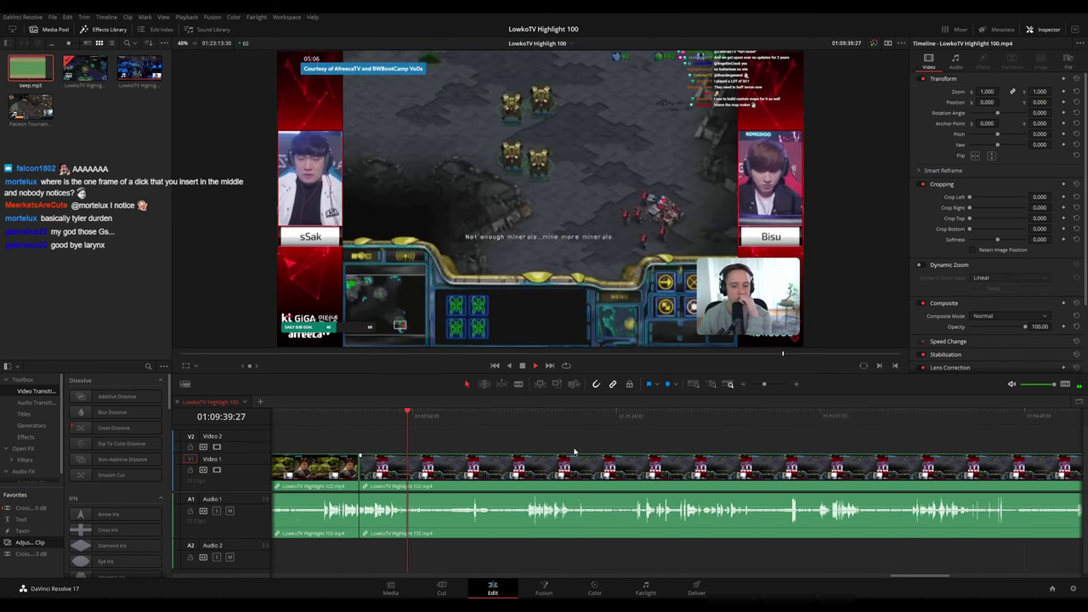
pyautogui.scroll(-3, 566, 452)
pyautogui.hscroll(4, 510, 452)
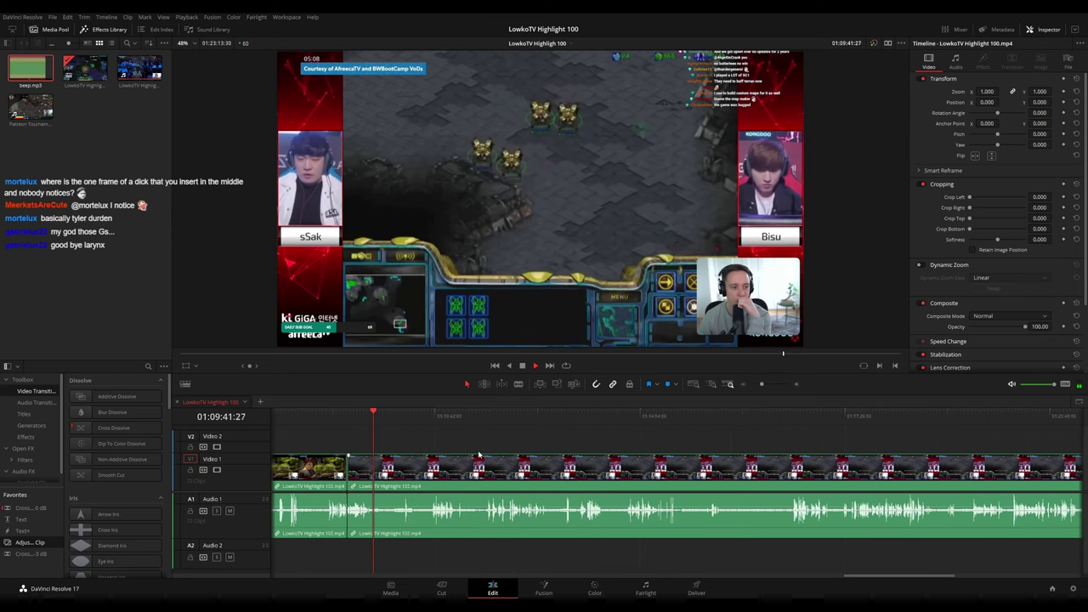
pyautogui.scroll(-3, 625, 464)
pyautogui.scroll(-3, 629, 466)
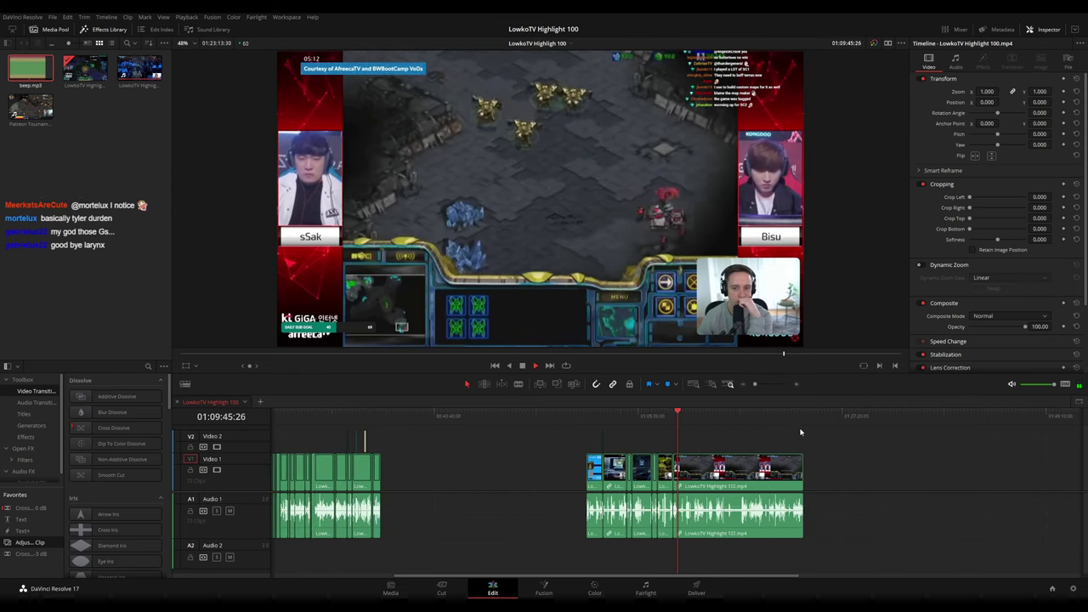
pyautogui.scroll(3, 780, 463)
pyautogui.scroll(2, 780, 464)
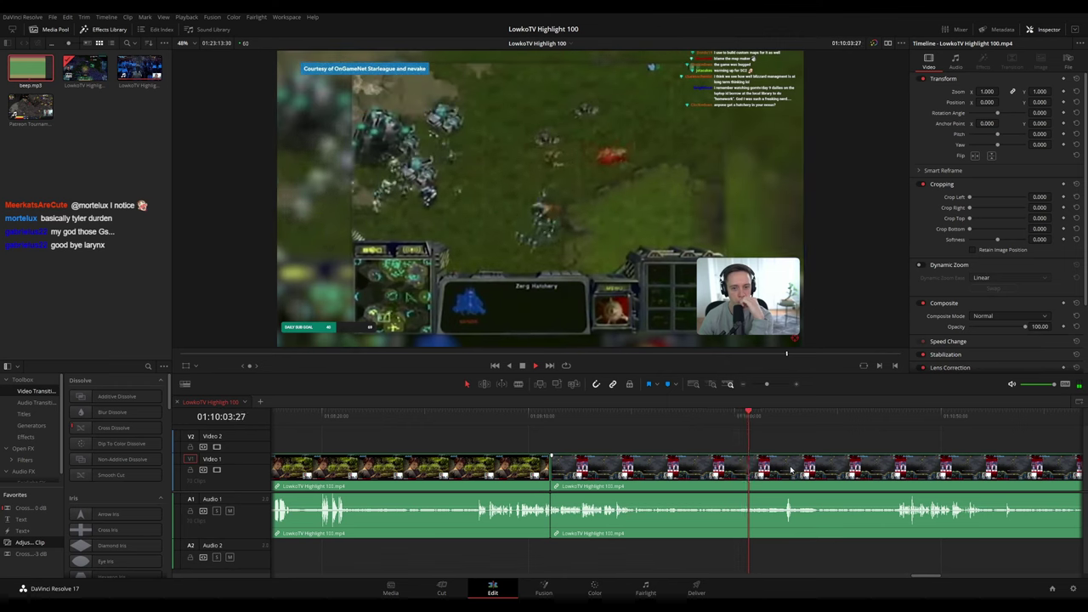
# Review the extra footage from about 01:10:03 and pause at 01:10:47:21
pyautogui.moveTo(791, 442); pyautogui.dragTo(715, 439)
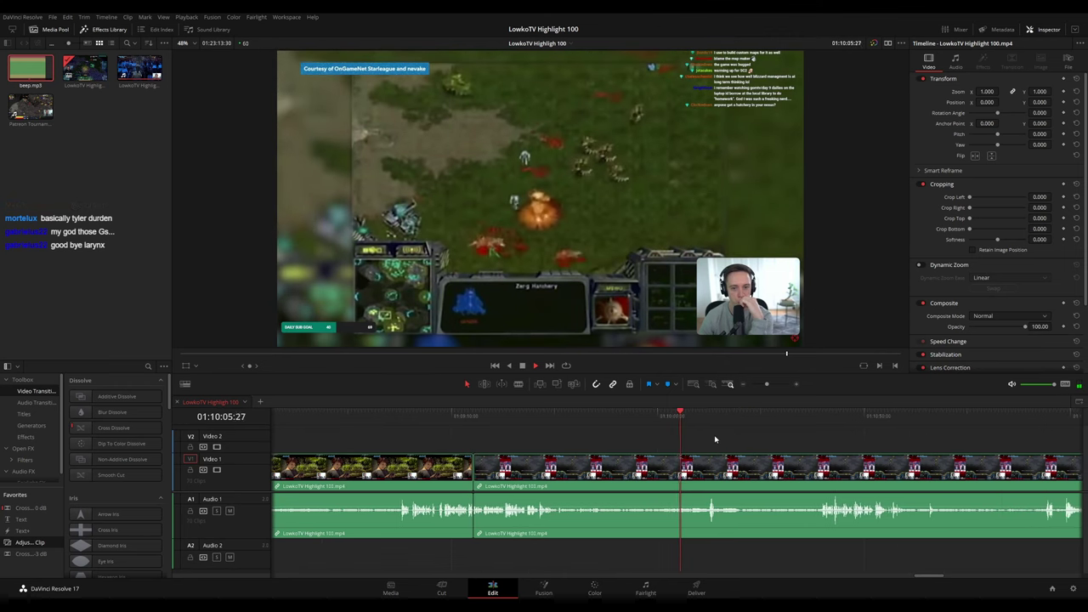
pyautogui.hscroll(3, 734, 442)
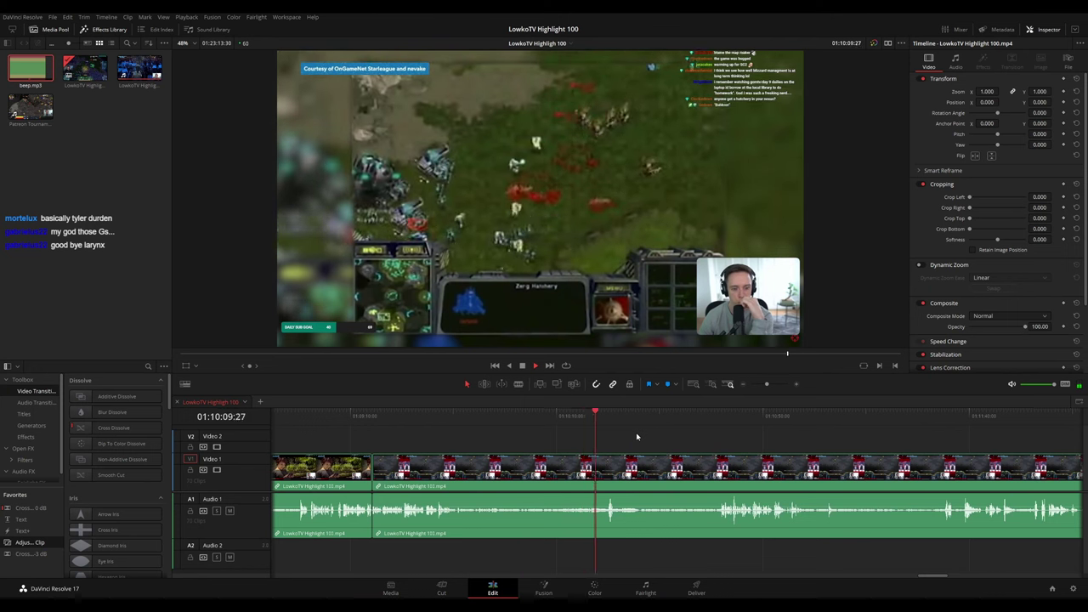
pyautogui.scroll(2, 681, 447)
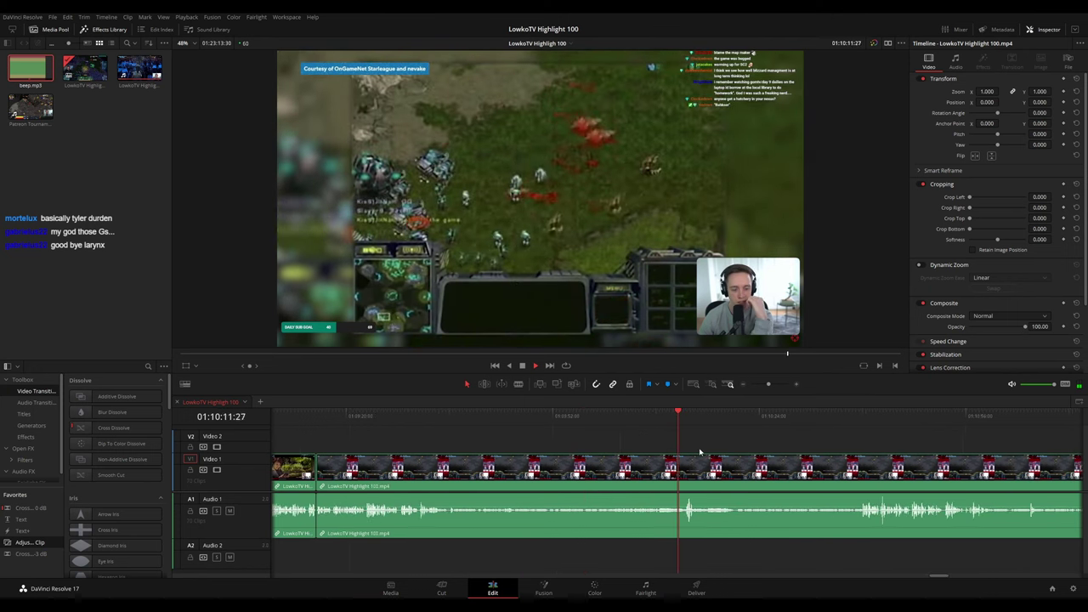
pyautogui.hscroll(4, 651, 426)
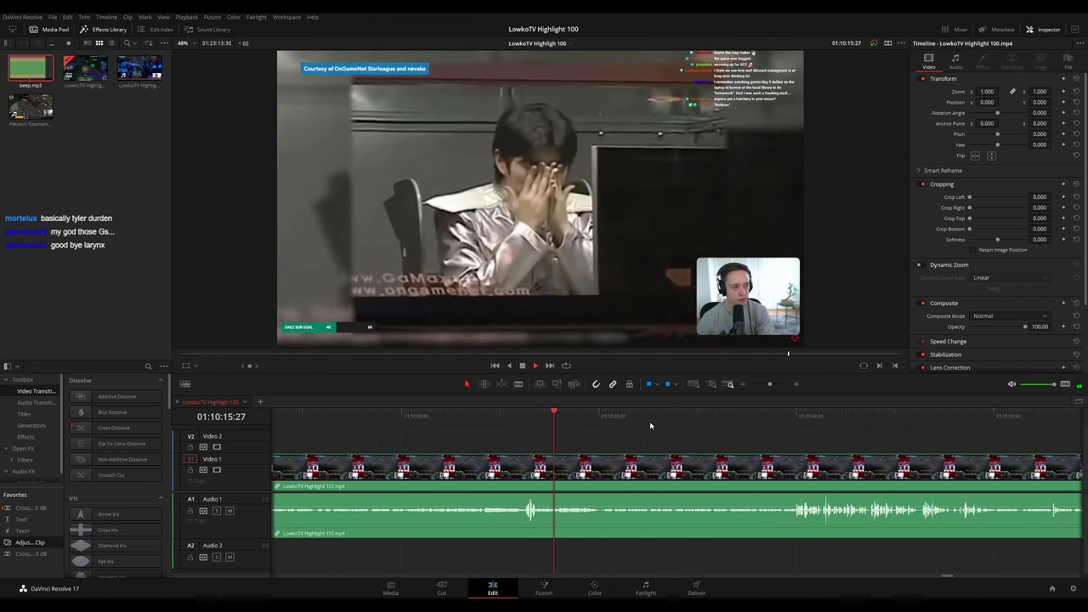
pyautogui.hscroll(3, 629, 434)
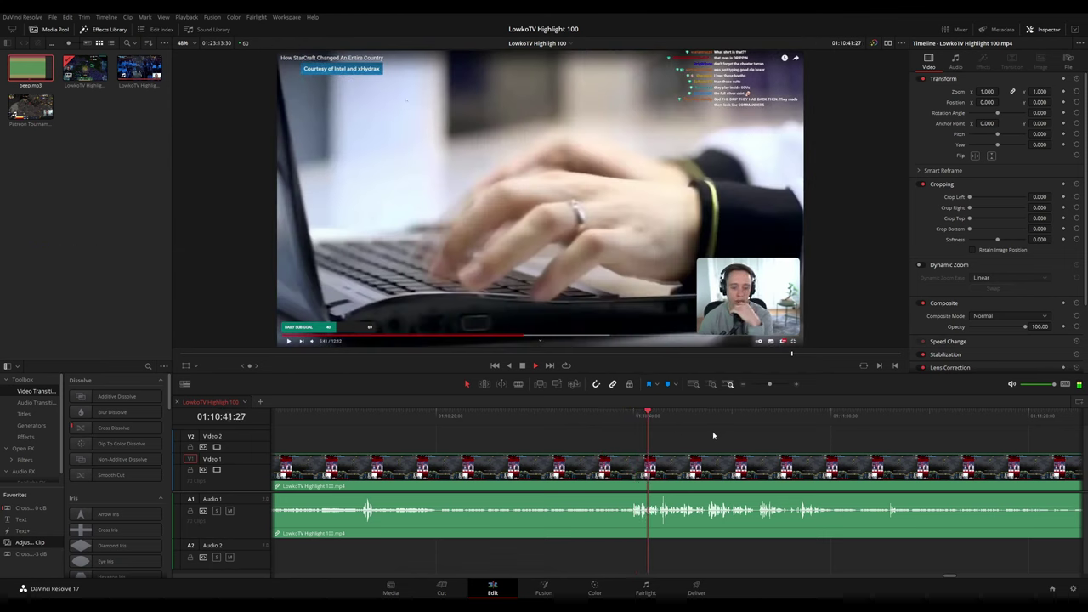
pyautogui.moveTo(713, 432); pyautogui.dragTo(602, 425)
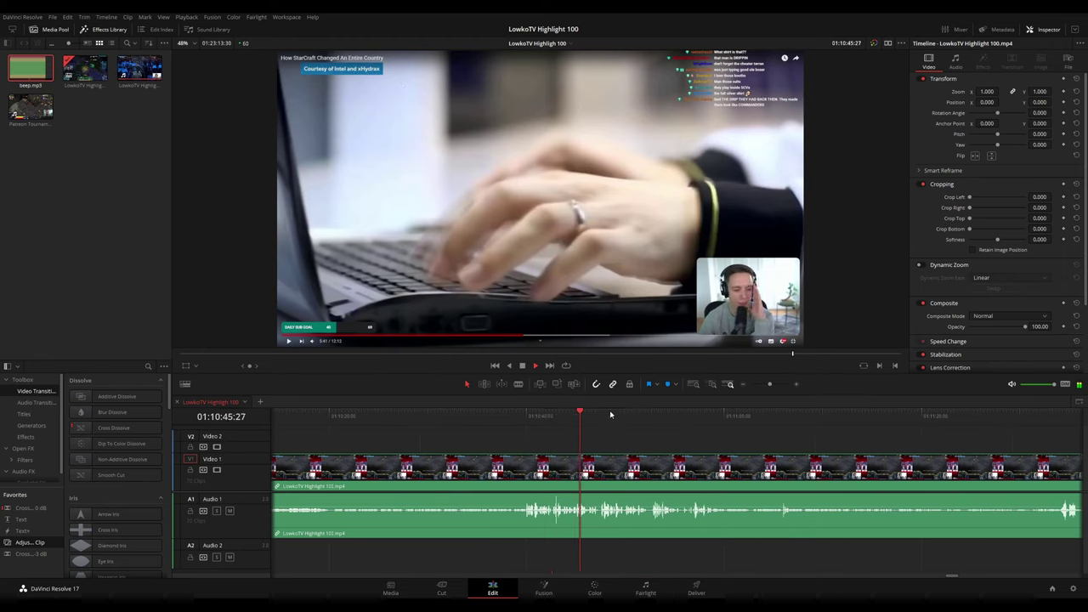
pyautogui.moveTo(648, 437); pyautogui.dragTo(596, 432)
pyautogui.press('space')
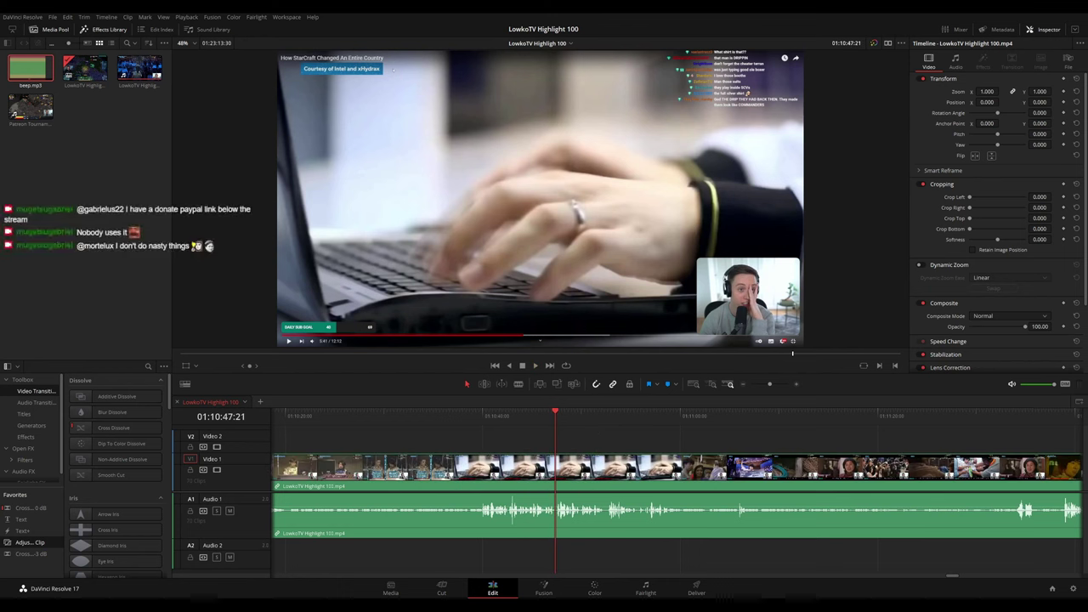
# Resume the review from 01:10:47, following the commentary and waveform, and pause at 01:11:17:22
pyautogui.hscroll(2, 589, 449)
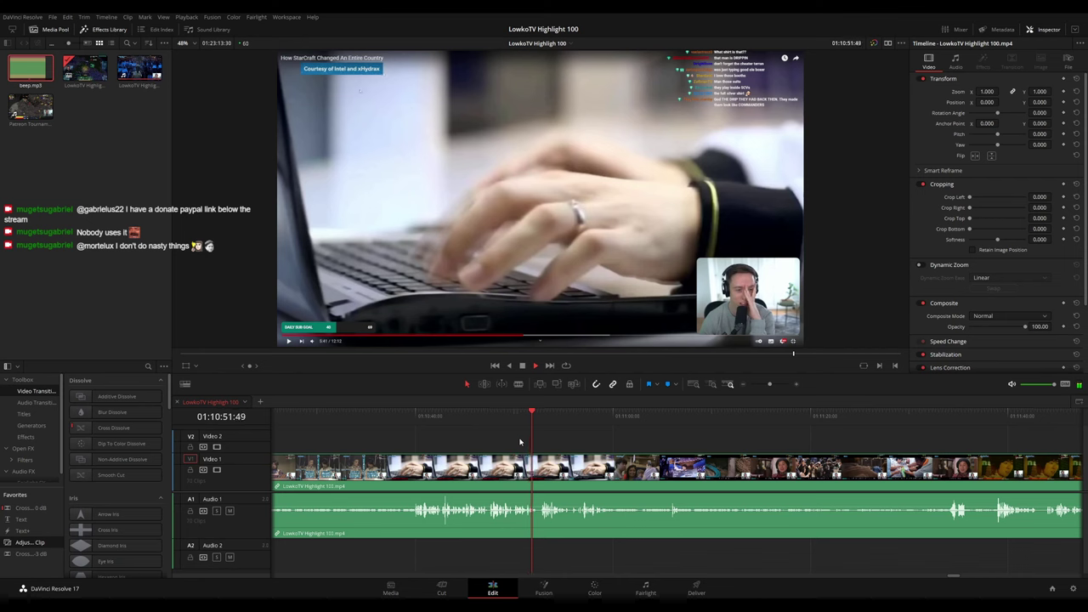
pyautogui.scroll(4, 638, 444)
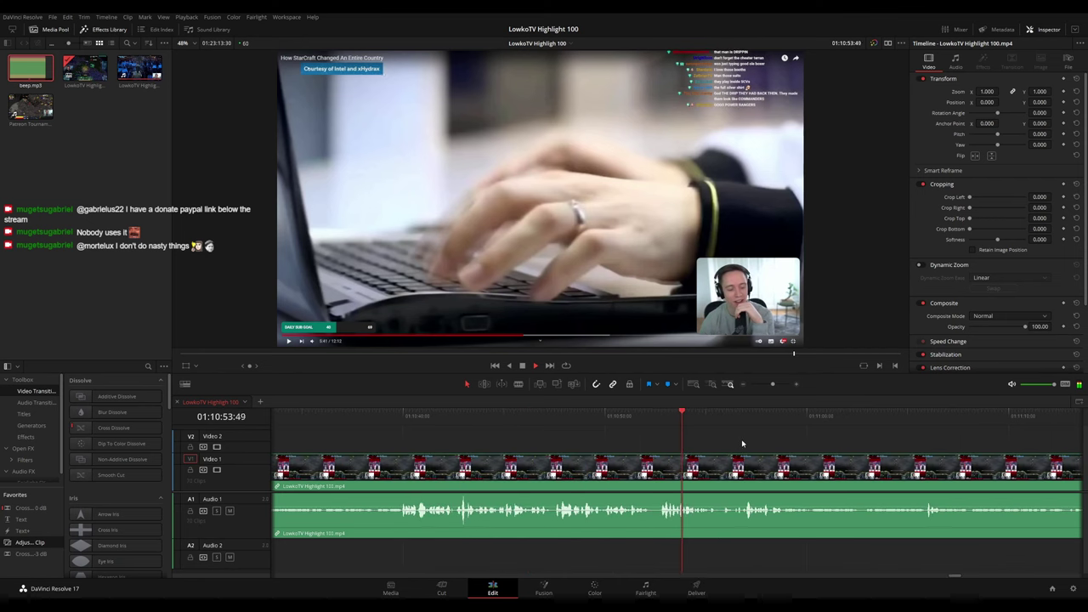
pyautogui.moveTo(731, 438); pyautogui.dragTo(573, 431)
pyautogui.press('space')
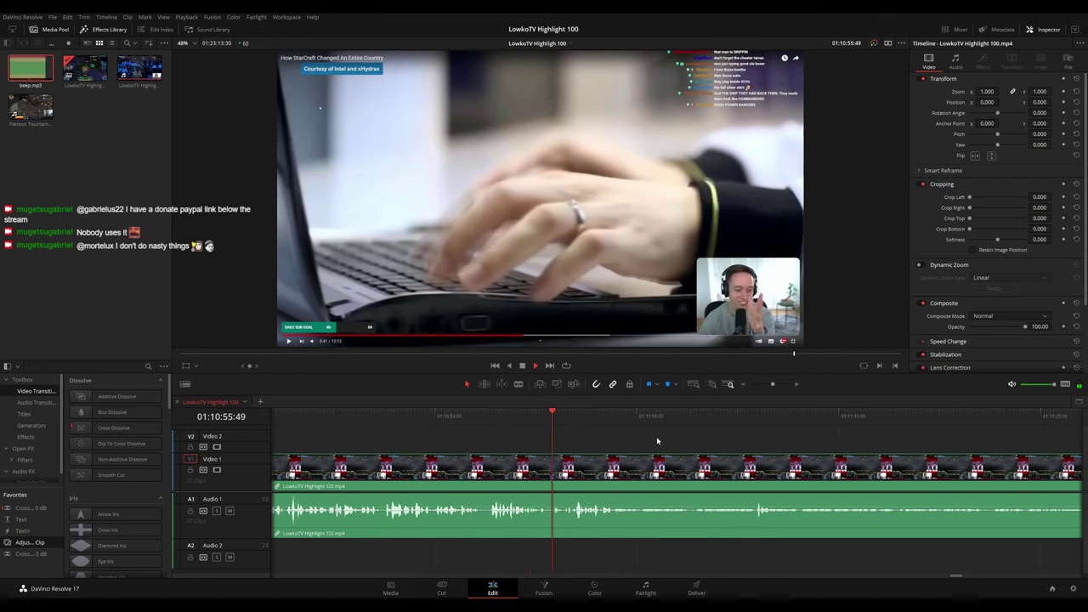
pyautogui.moveTo(674, 440); pyautogui.dragTo(546, 433)
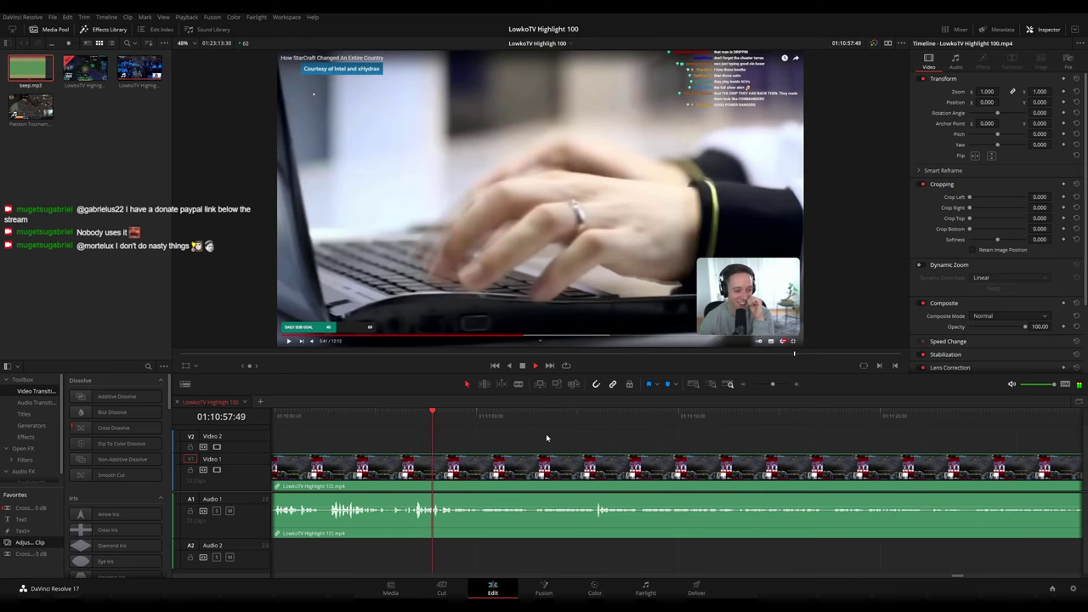
pyautogui.moveTo(620, 441); pyautogui.dragTo(545, 438)
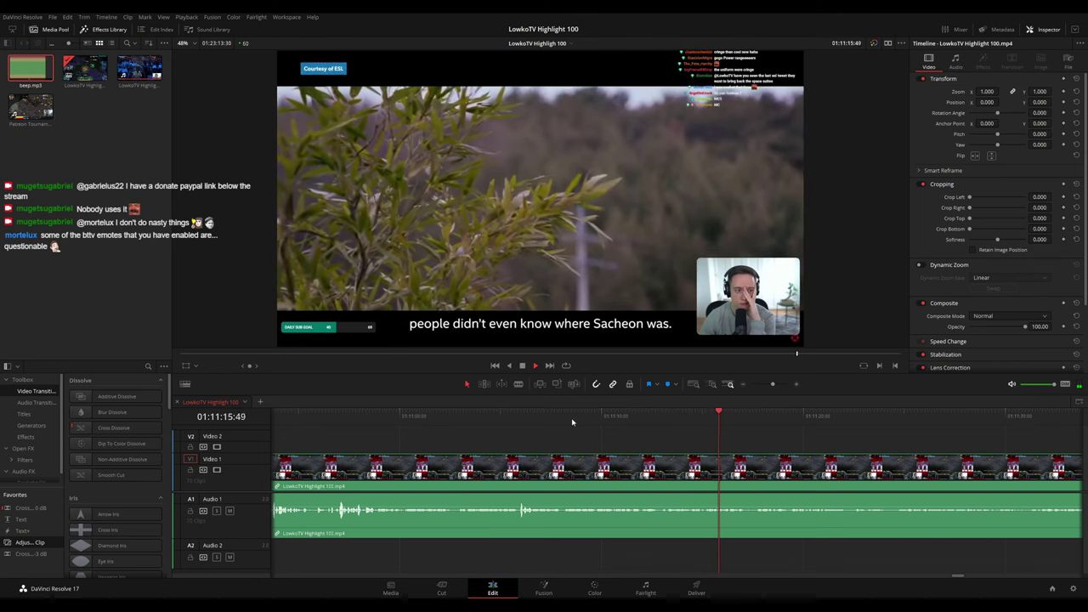
pyautogui.hscroll(3, 572, 422)
pyautogui.press('space')
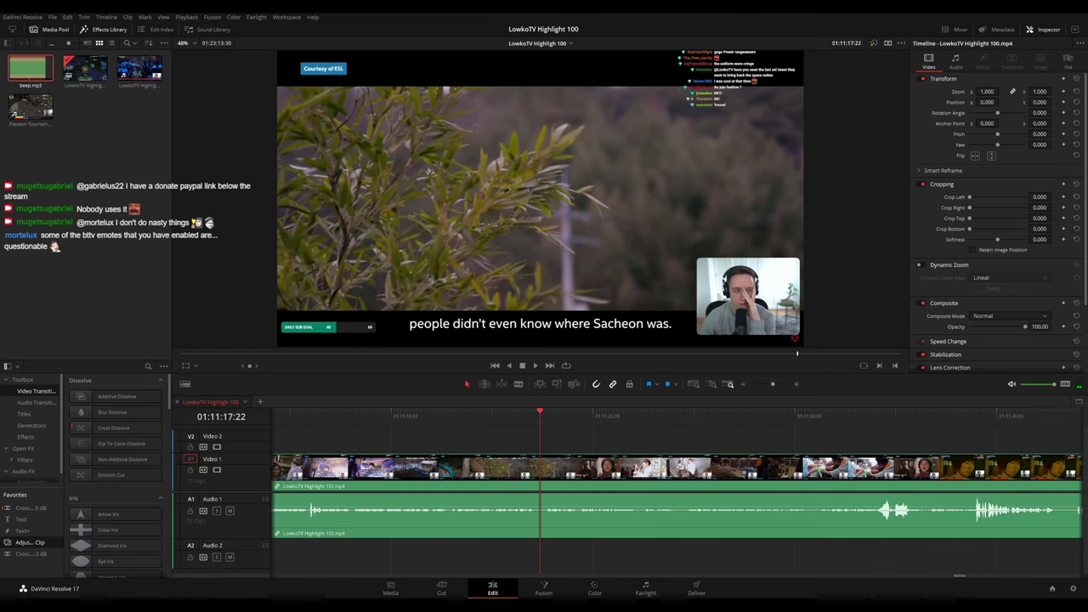
# Play the extra footage onward from 01:11:17 to about 01:12:05, checking the commentary and the length still remaining
pyautogui.press('space')
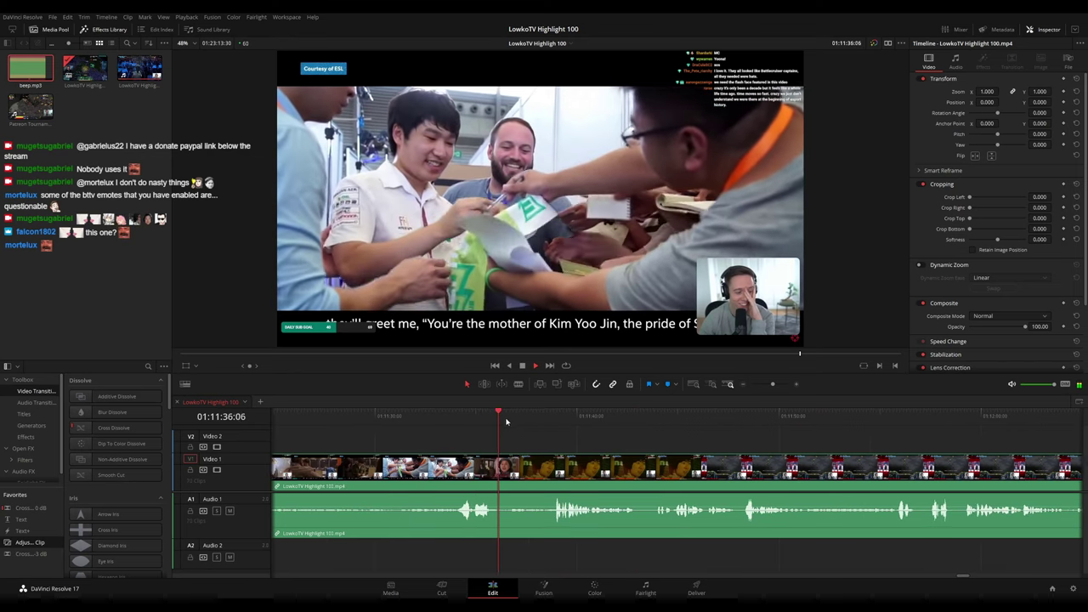
pyautogui.moveTo(534, 422)
pyautogui.mouseDown()
pyautogui.moveTo(612, 416)
pyautogui.moveTo(513, 419)
pyautogui.mouseUp()
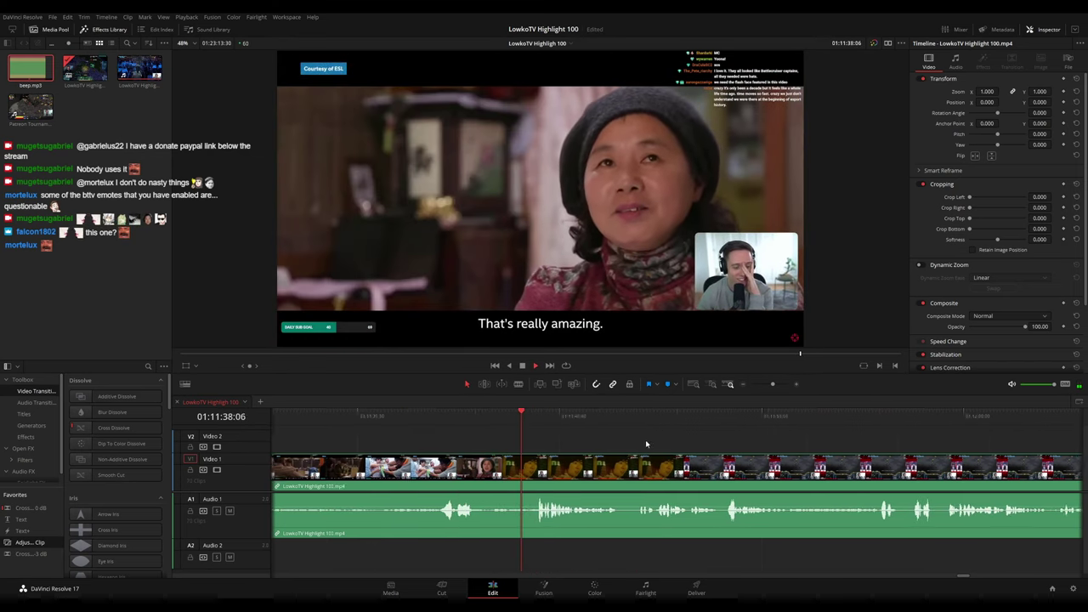
pyautogui.scroll(-5, 620, 438)
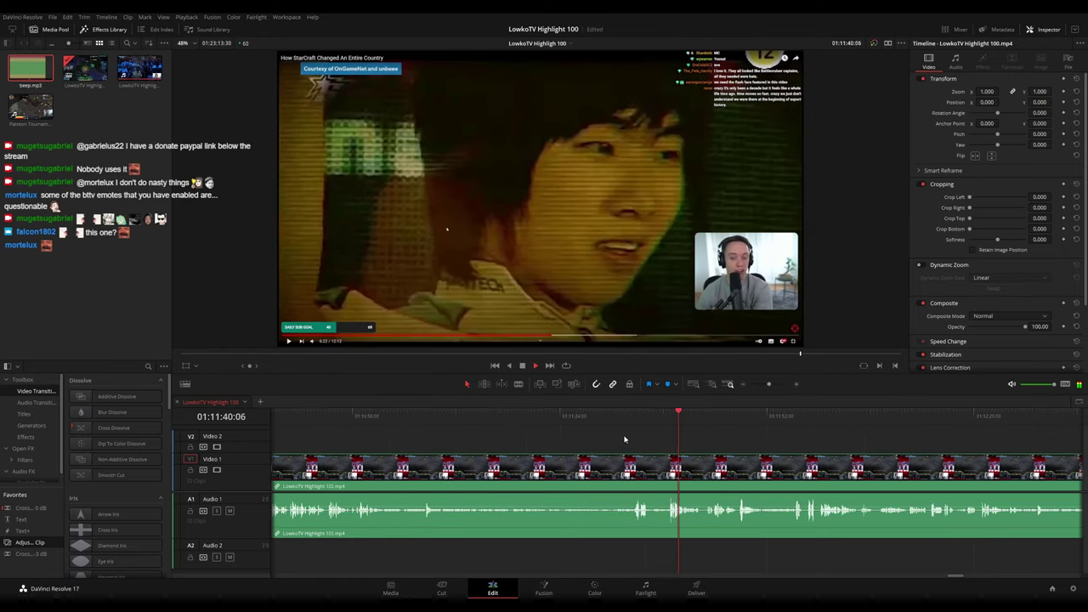
pyautogui.scroll(-3, 680, 466)
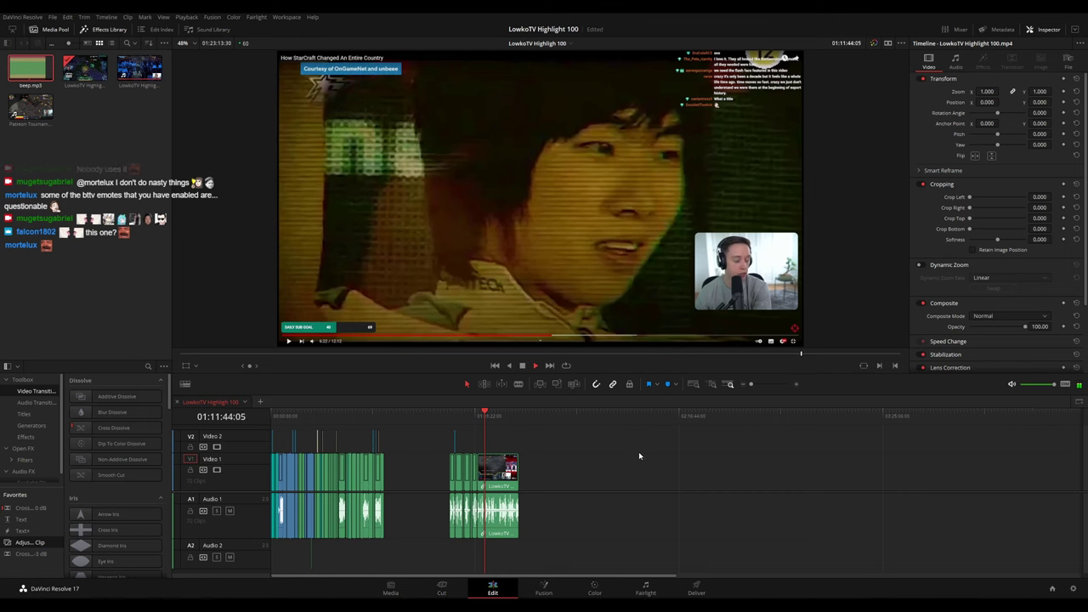
pyautogui.scroll(6, 640, 457)
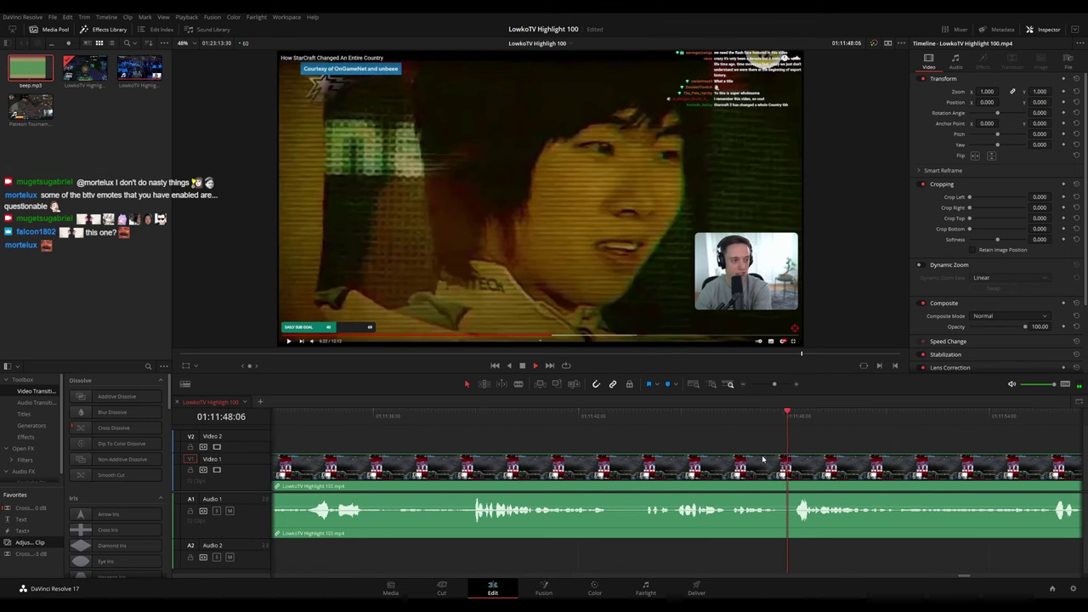
pyautogui.scroll(-1, 810, 452)
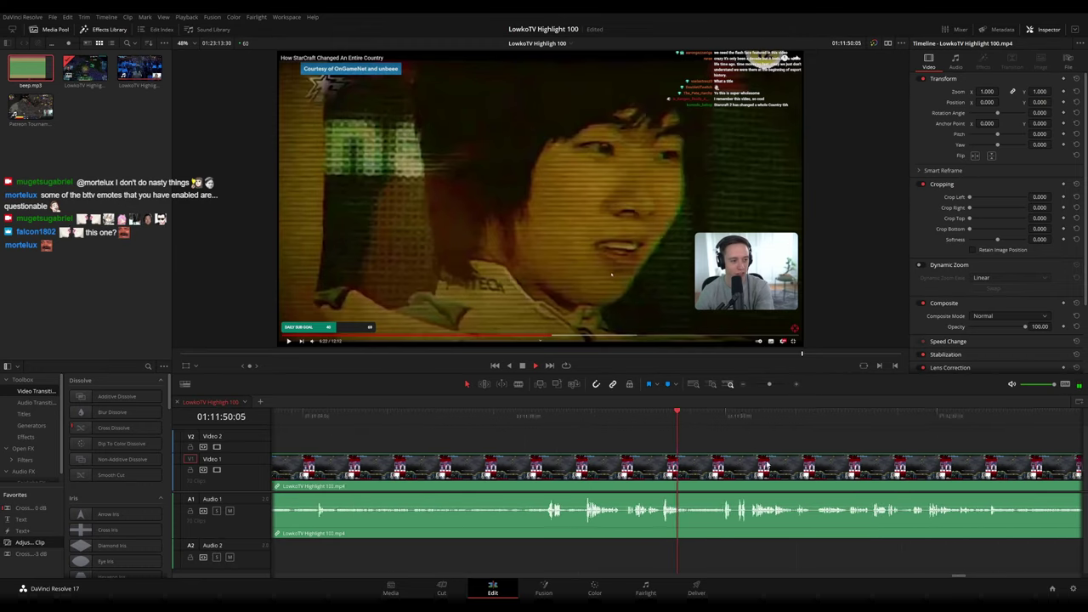
pyautogui.moveTo(813, 460); pyautogui.dragTo(598, 447)
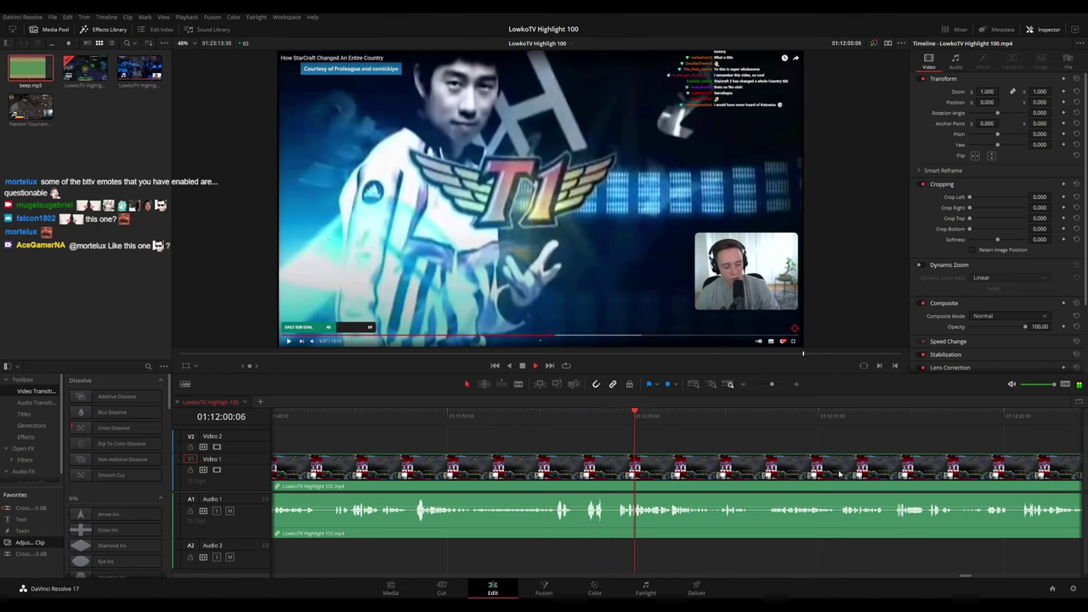
pyautogui.moveTo(860, 472); pyautogui.dragTo(648, 458)
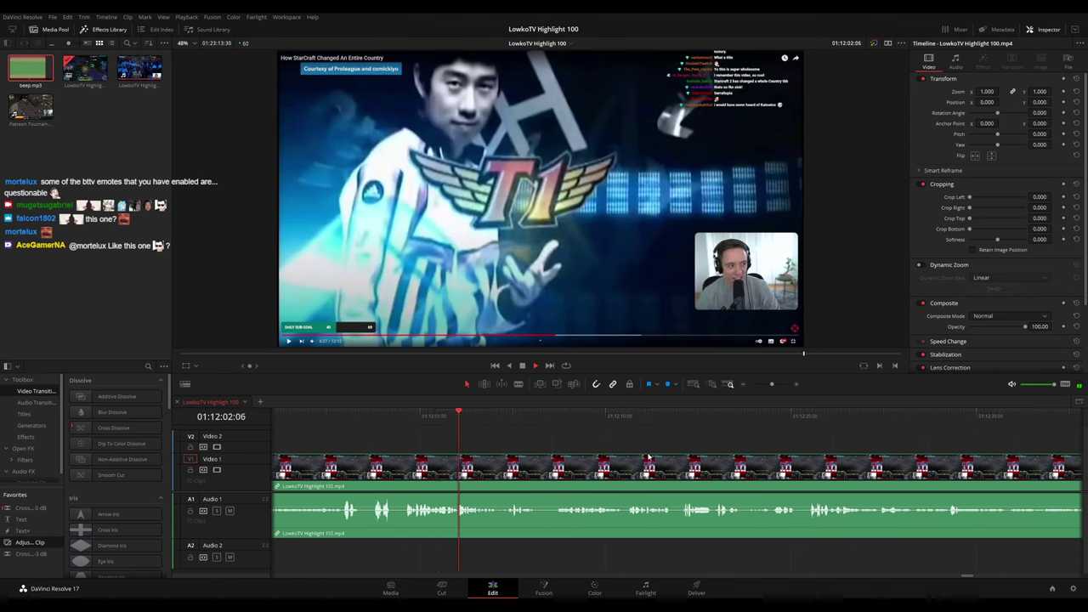
pyautogui.hscroll(3, 773, 466)
pyautogui.scroll(3, 473, 453)
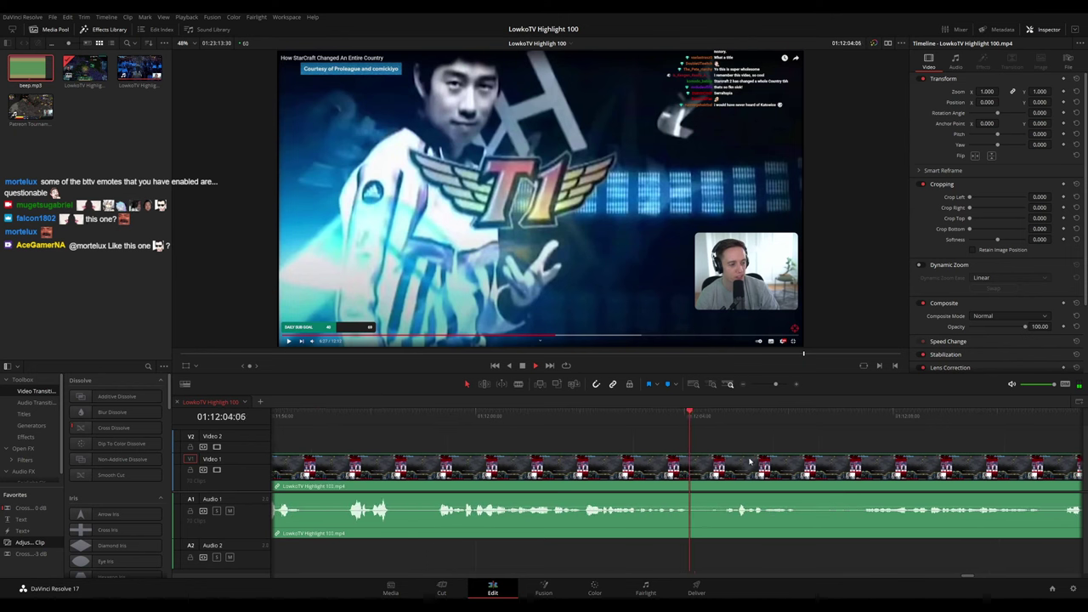
pyautogui.moveTo(721, 451); pyautogui.dragTo(511, 438)
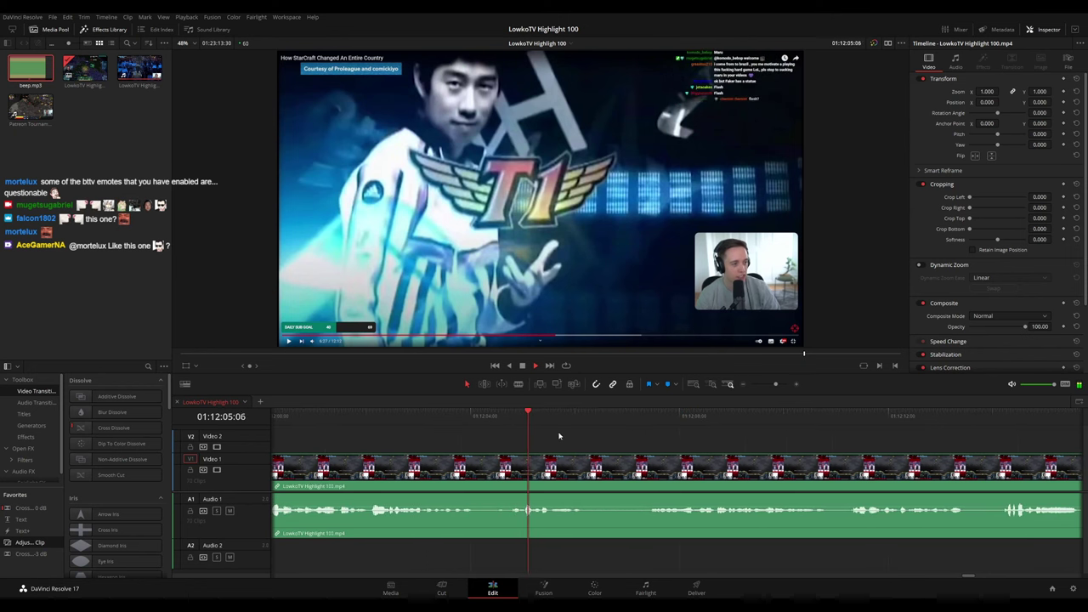
# Cut out the pause between about 01:12:06 and 01:12:07 in the extra footage and close the gap
pyautogui.click(594, 477)
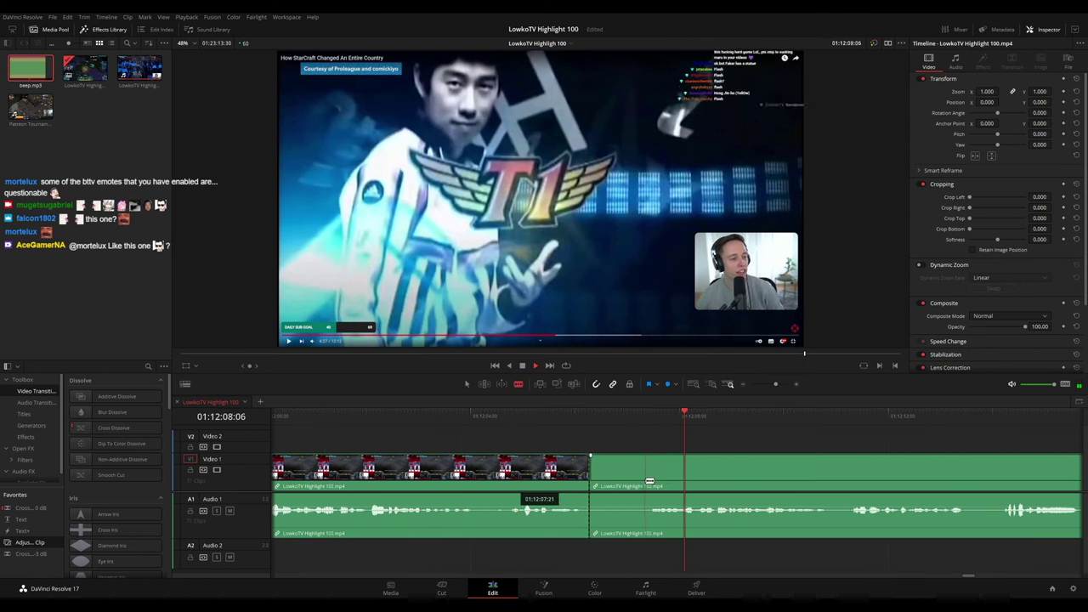
pyautogui.click(655, 482)
pyautogui.press('a')
pyautogui.click(628, 485)
pyautogui.press('Delete')
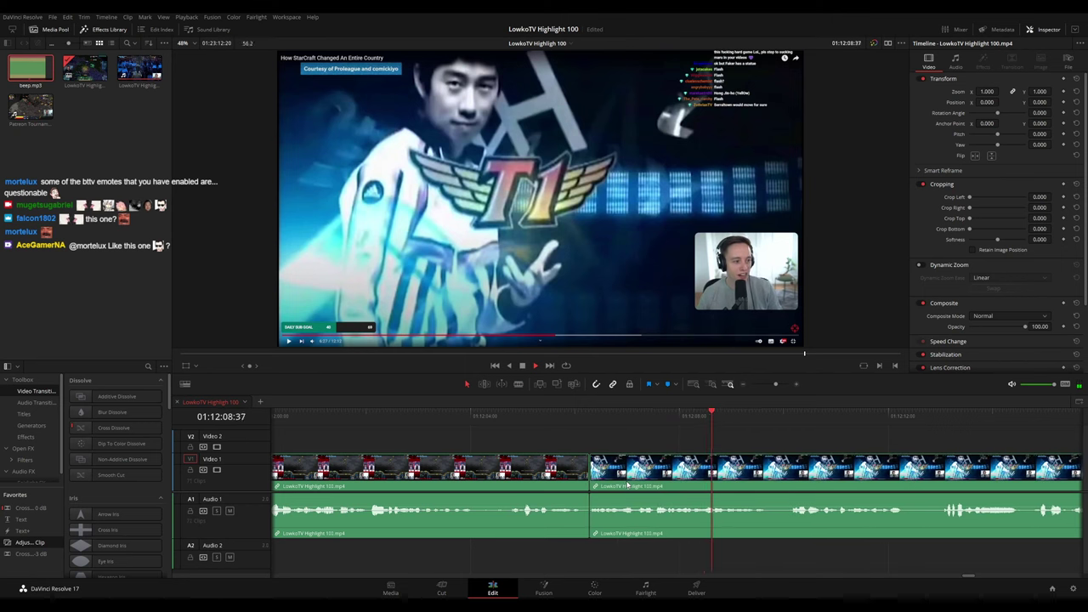
# Review the extra footage from about 01:12:08, survey the length remaining, pause at 01:12:33:35 and resume
pyautogui.hscroll(3, 697, 432)
pyautogui.scroll(-5, 705, 429)
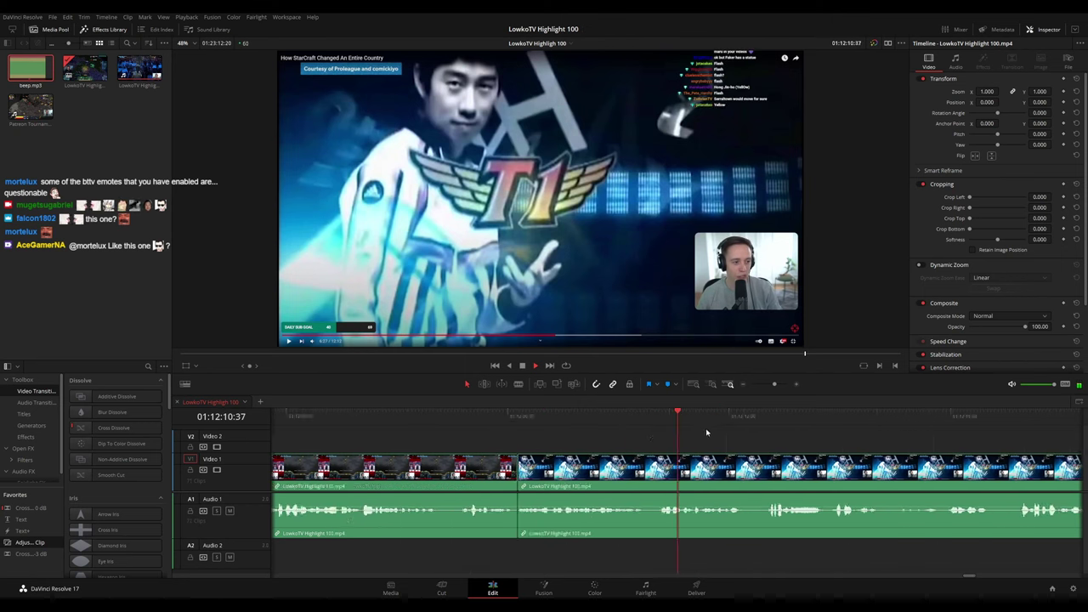
pyautogui.scroll(-3, 770, 437)
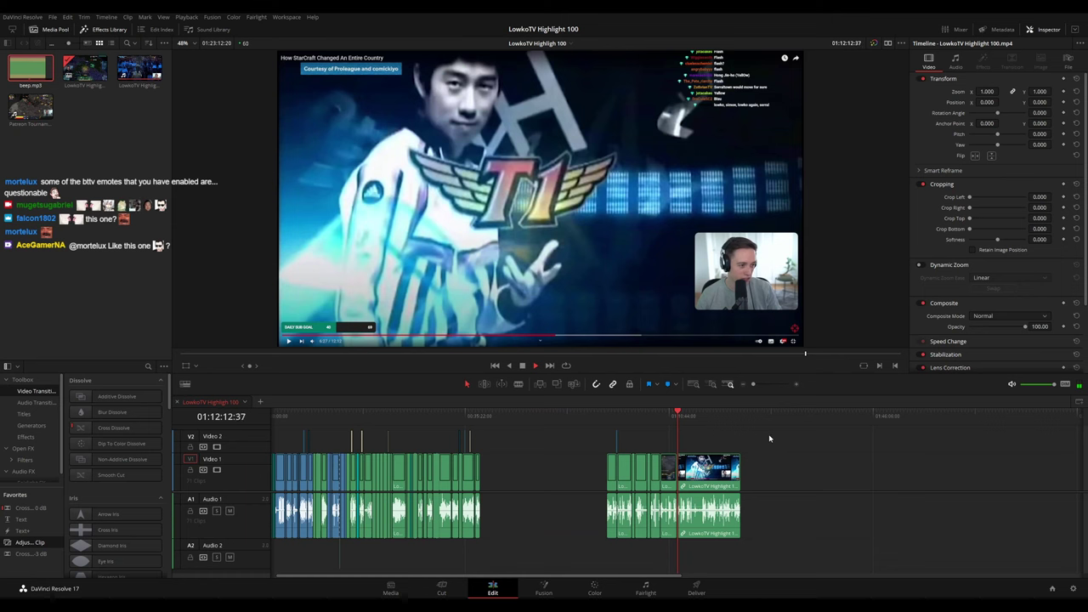
pyautogui.scroll(5, 774, 438)
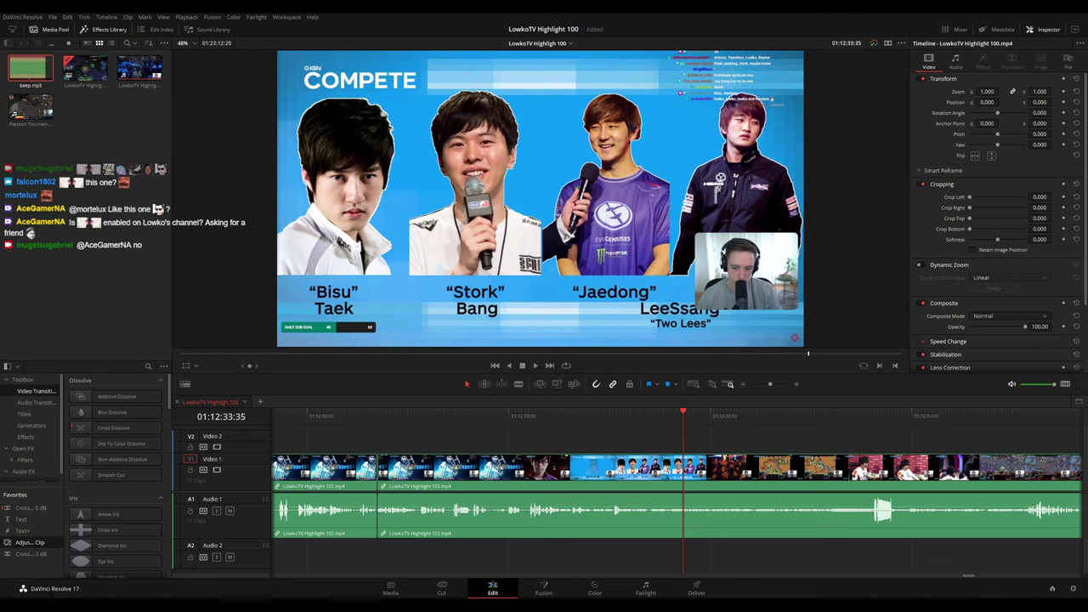
pyautogui.press('space')
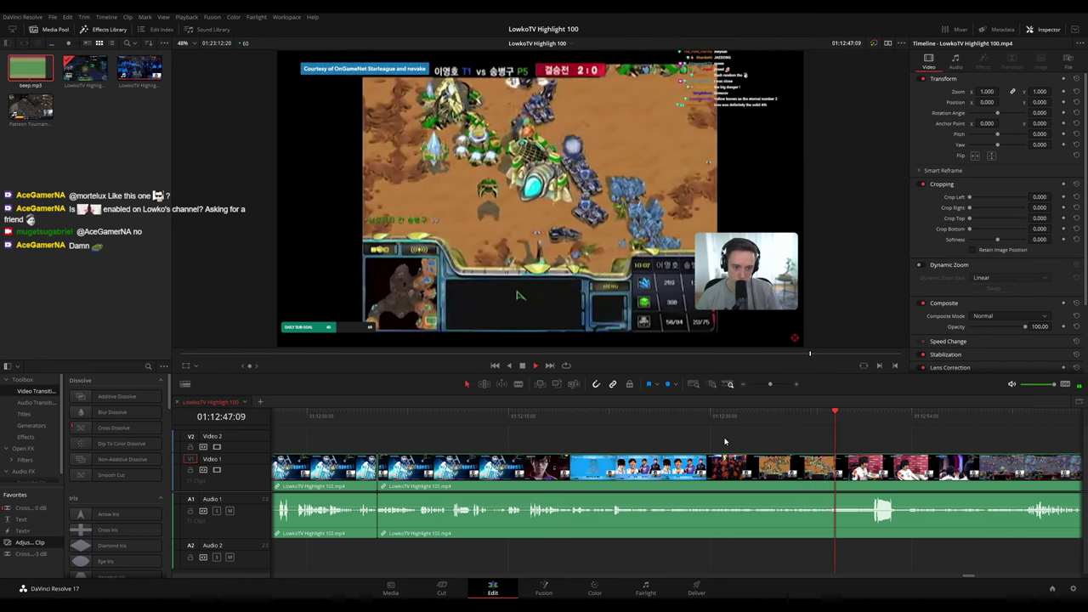
# Follow the commentary and waveform from about 01:12:47 to 01:13:11, looking for passages worth keeping
pyautogui.moveTo(884, 439); pyautogui.dragTo(624, 432)
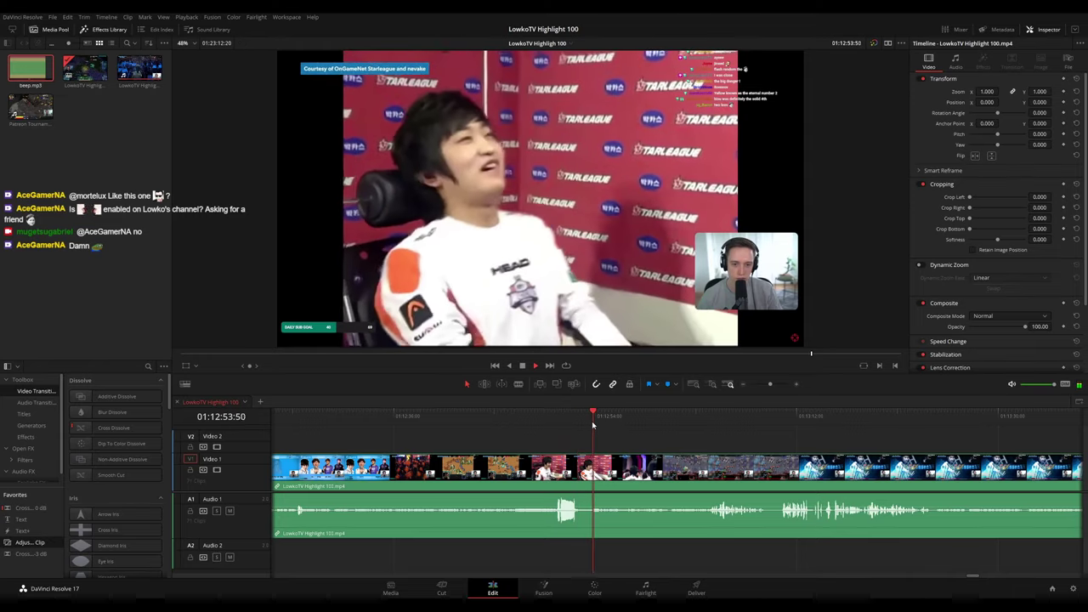
pyautogui.hscroll(3, 631, 432)
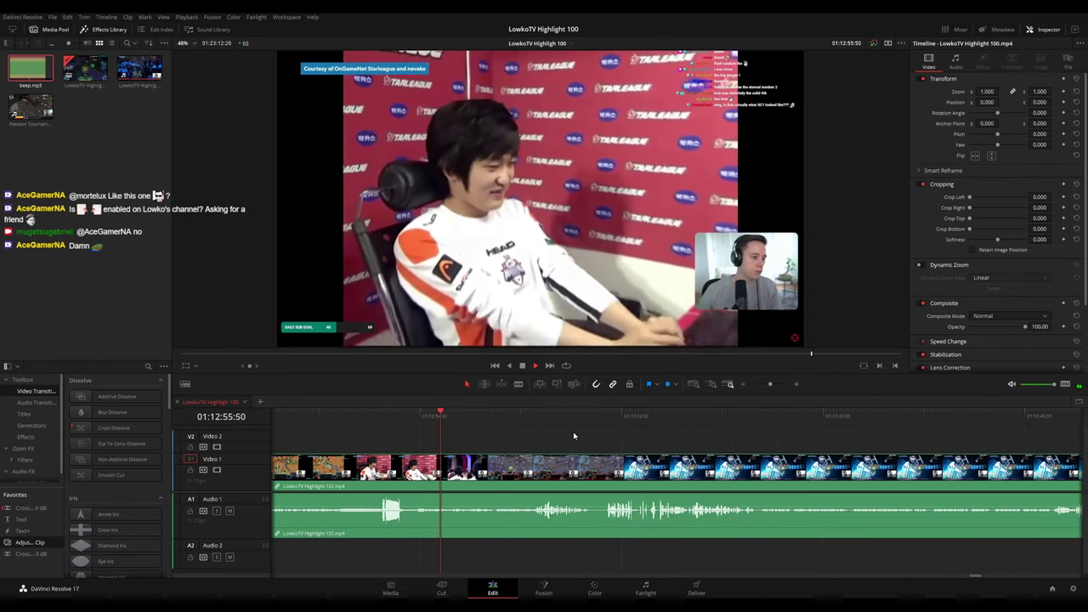
pyautogui.scroll(-5, 756, 442)
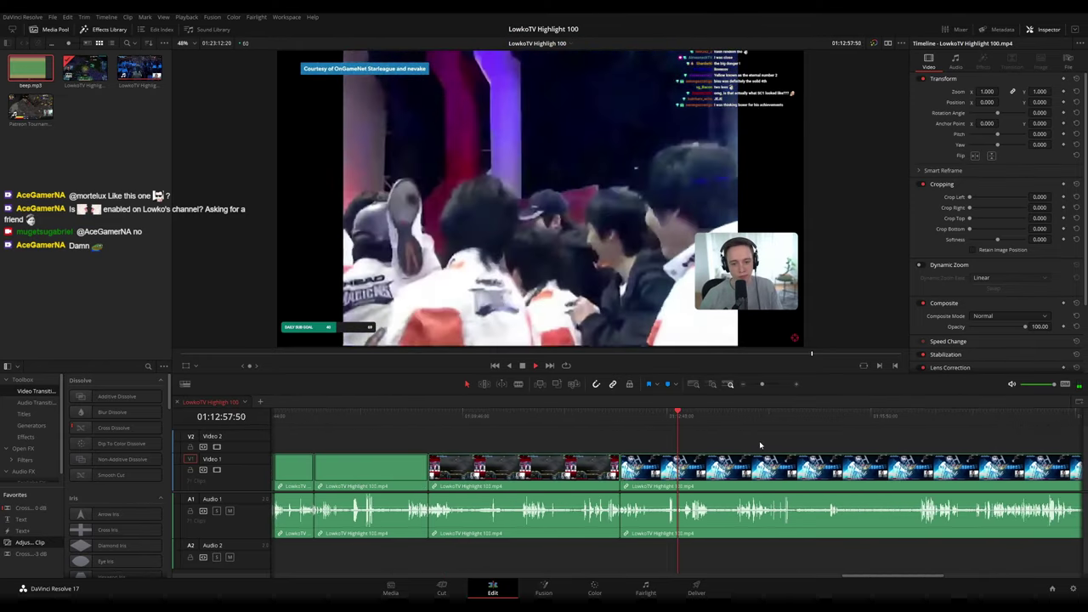
pyautogui.scroll(4, 761, 445)
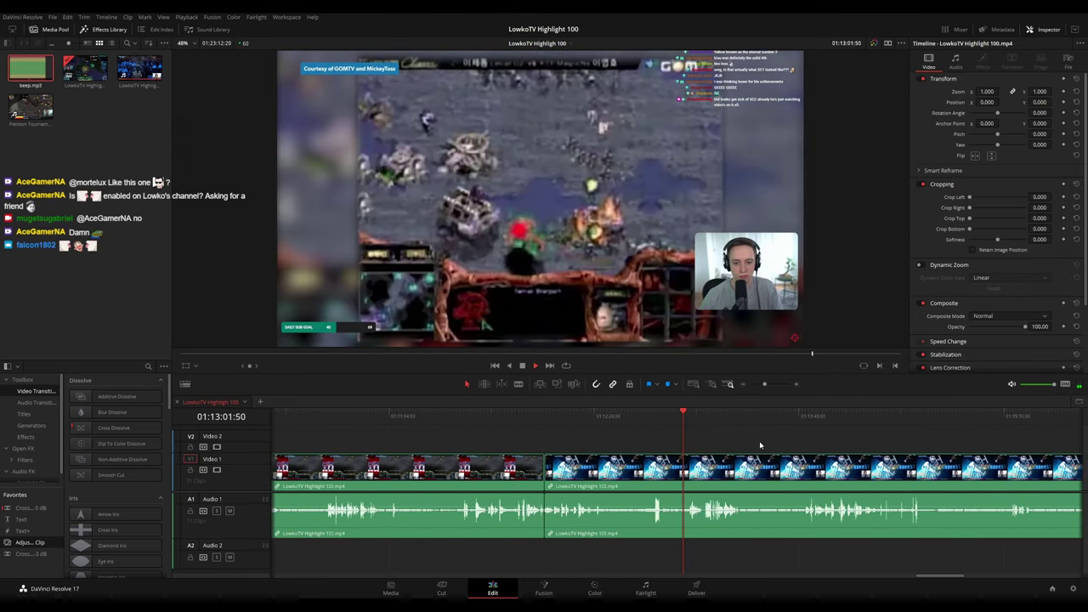
pyautogui.scroll(3, 748, 440)
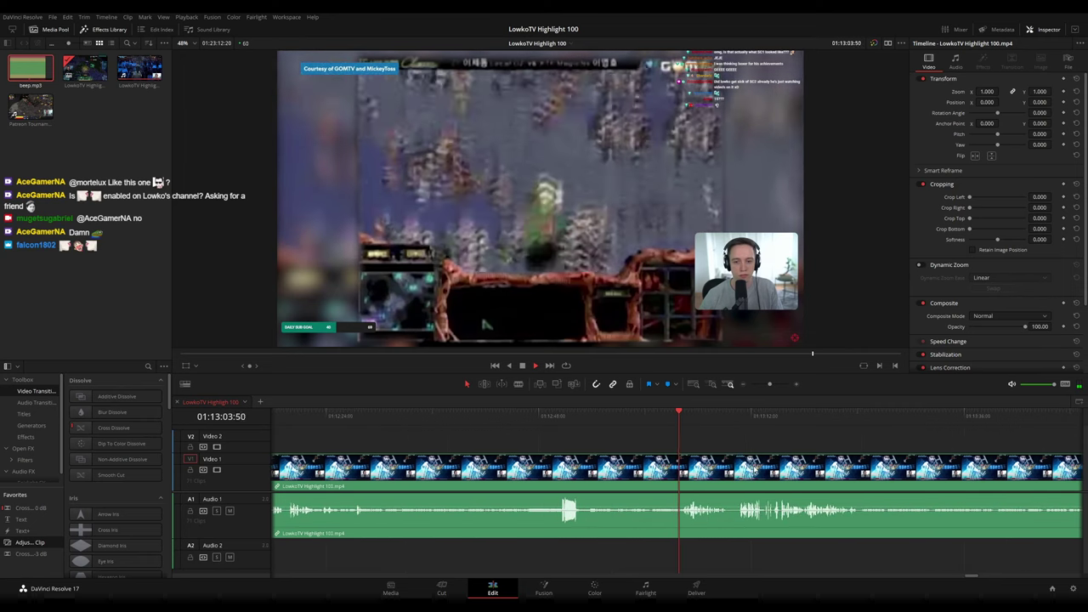
pyautogui.moveTo(805, 444); pyautogui.dragTo(581, 434)
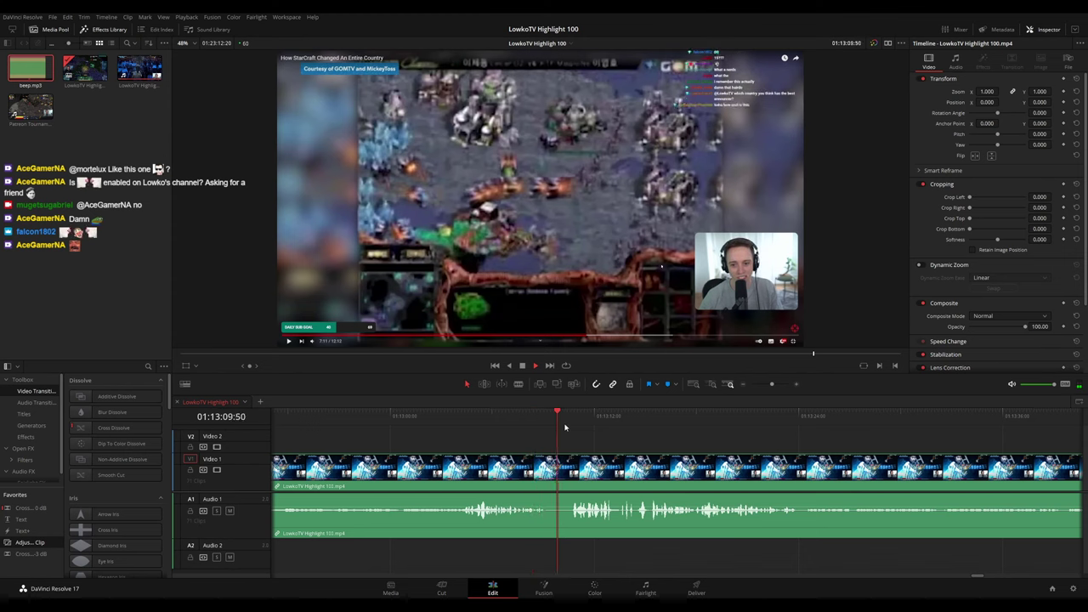
pyautogui.hscroll(4, 631, 432)
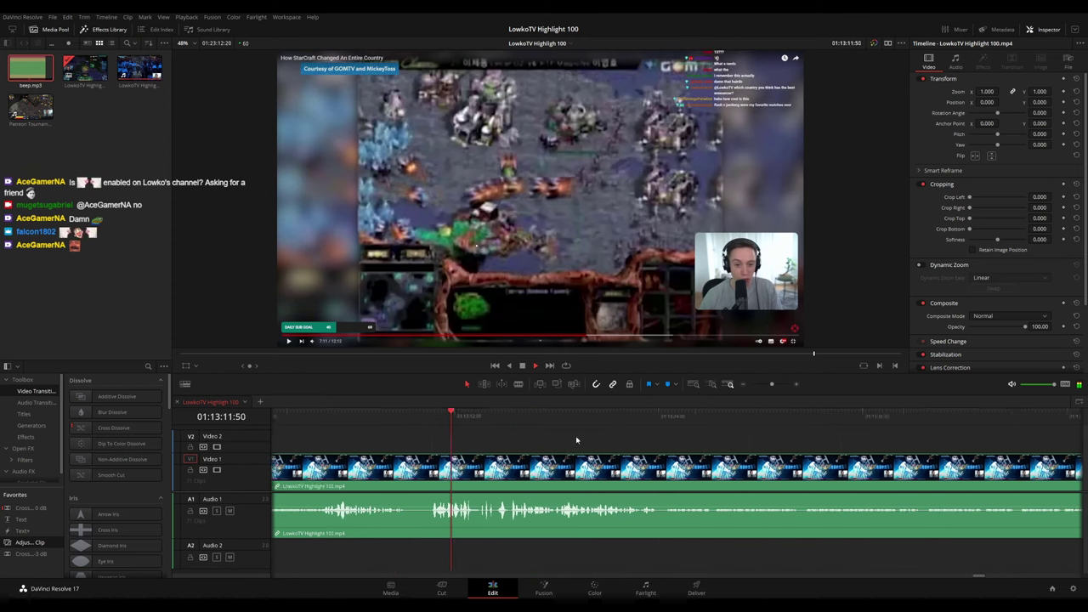
# Pause at 01:13:13:01, replay the commentary from about 01:13:11, and review onward to a pause at 01:13:25:54 before resuming
pyautogui.press('space')
pyautogui.scroll(4, 561, 448)
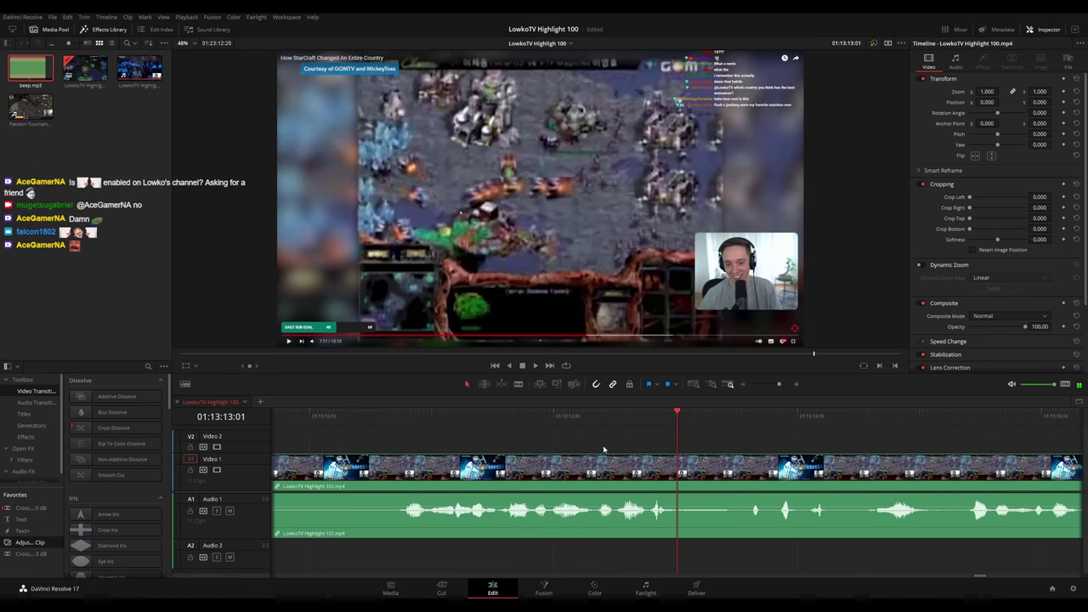
pyautogui.moveTo(555, 423); pyautogui.dragTo(383, 423)
pyautogui.press('space')
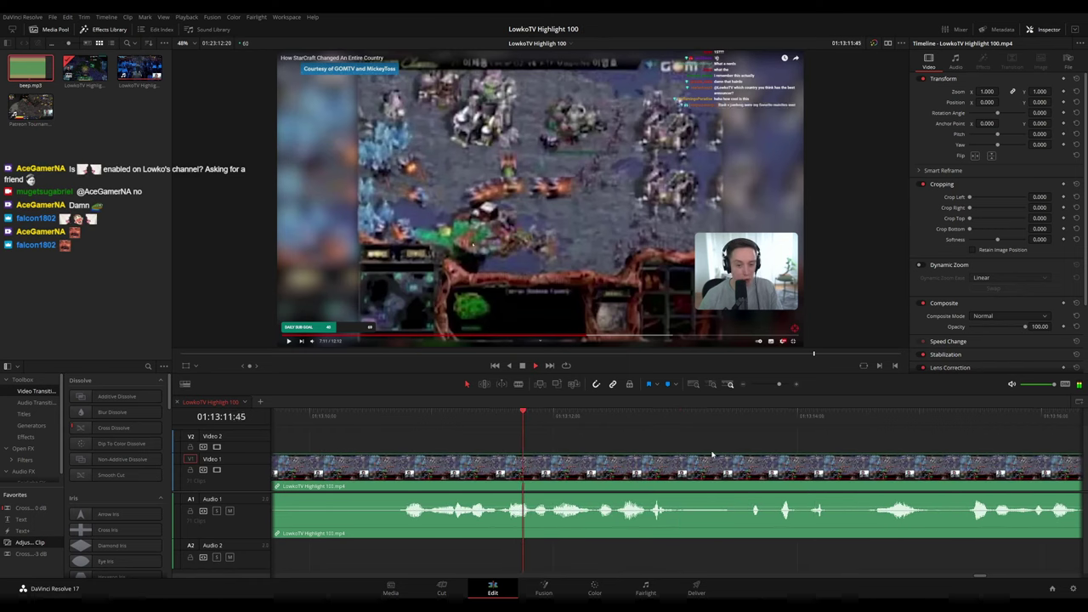
pyautogui.hscroll(3, 518, 443)
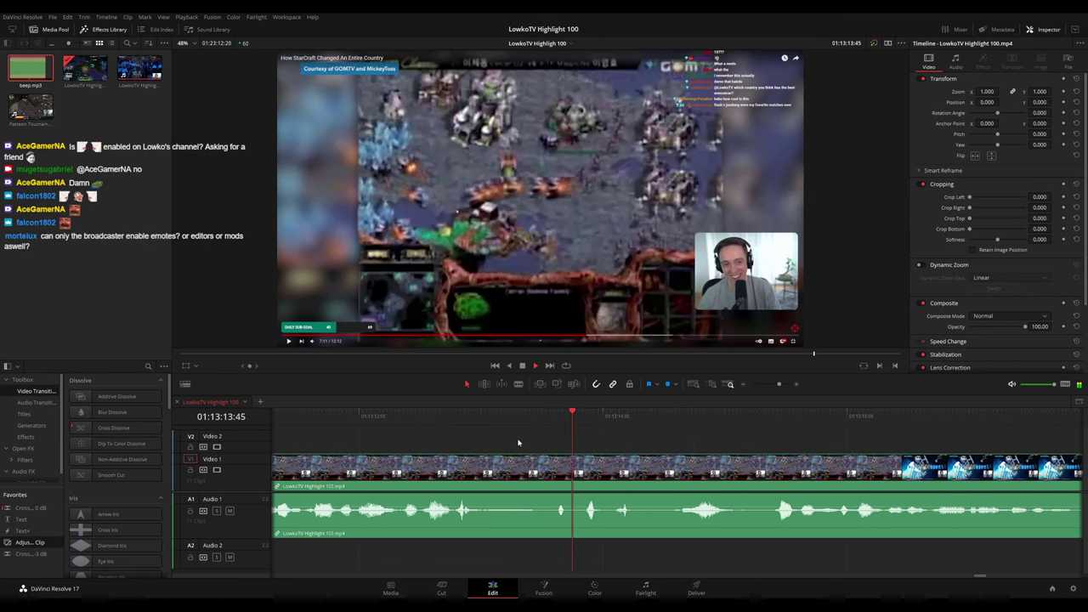
pyautogui.scroll(-4, 663, 442)
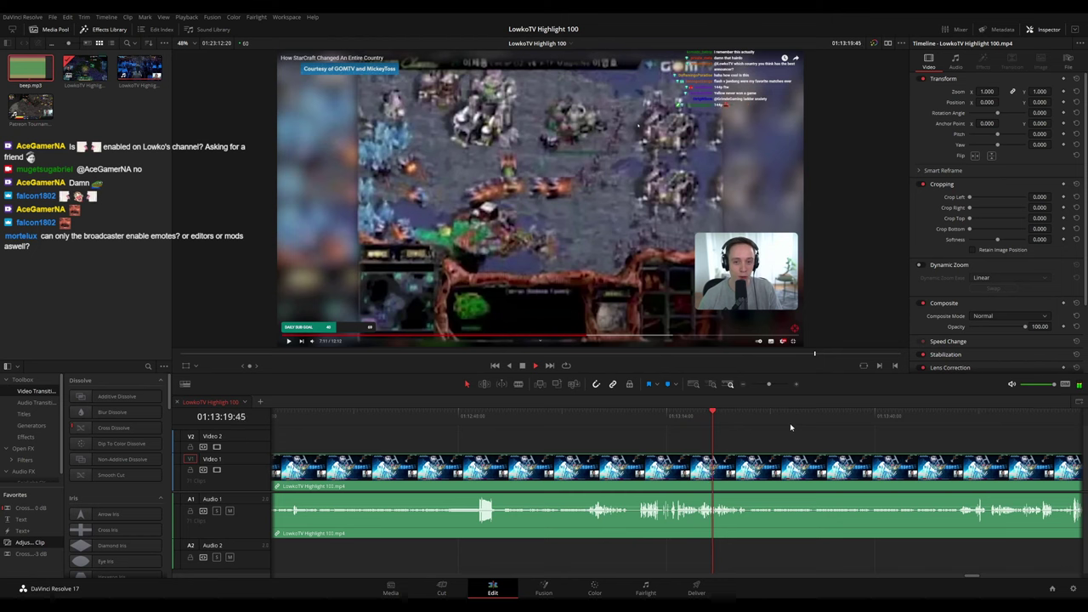
pyautogui.moveTo(794, 432); pyautogui.dragTo(598, 429)
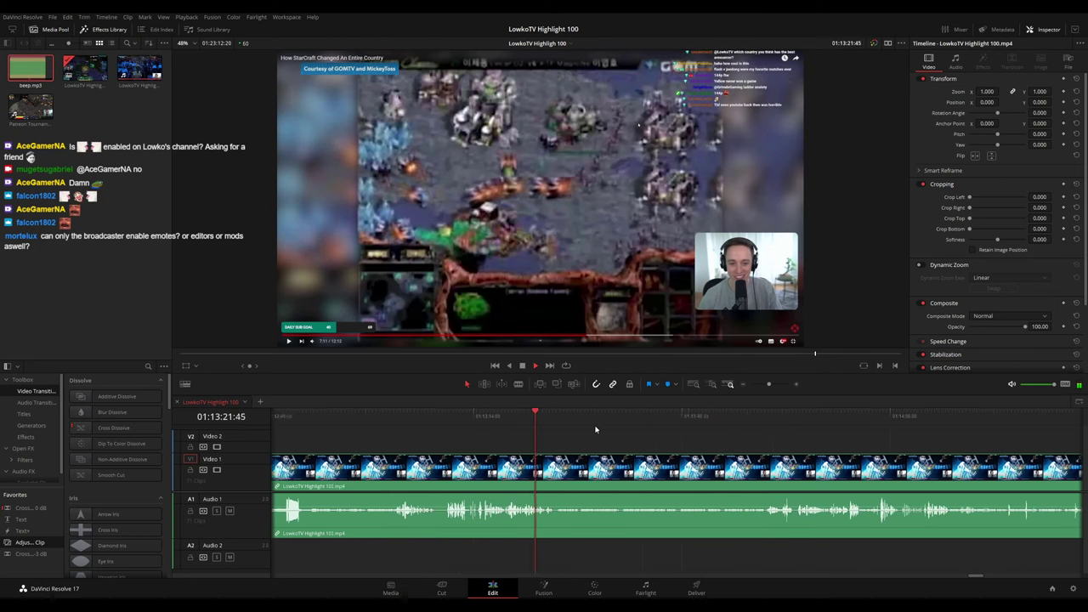
pyautogui.scroll(5, 716, 471)
pyautogui.moveTo(786, 428); pyautogui.dragTo(498, 424)
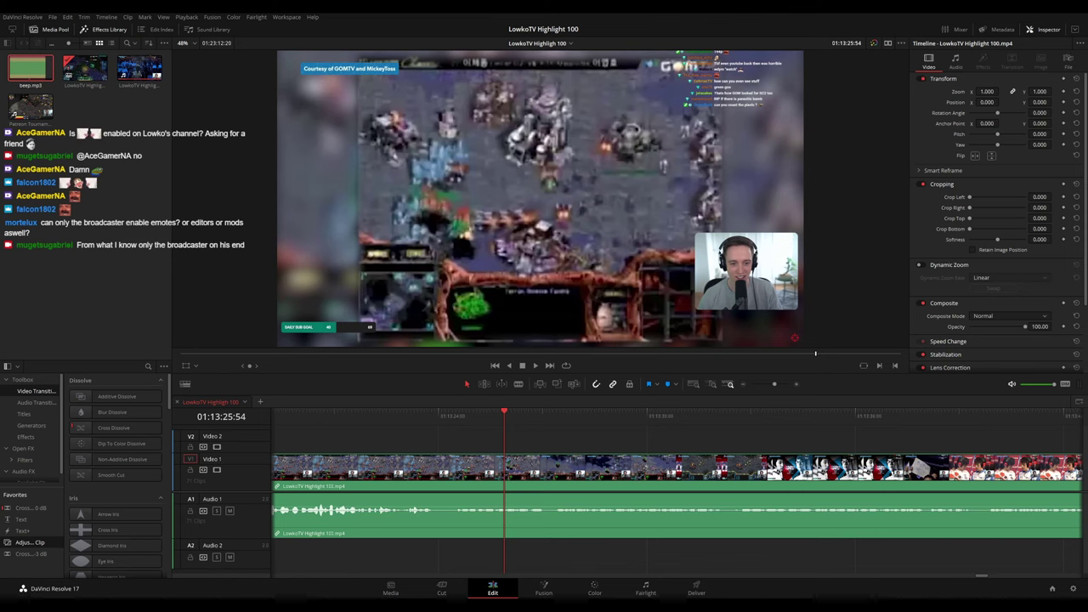
pyautogui.press('space')
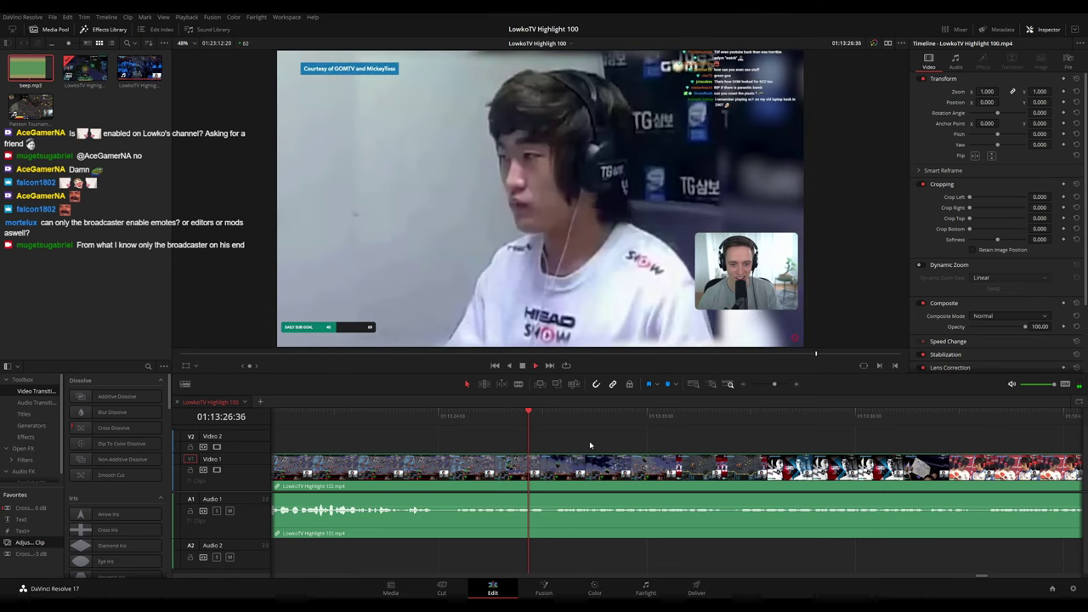
# Skim the extra footage from about 01:13:28 to 01:13:56, jumping ahead through the quiet gameplay stretches
pyautogui.scroll(-4, 621, 451)
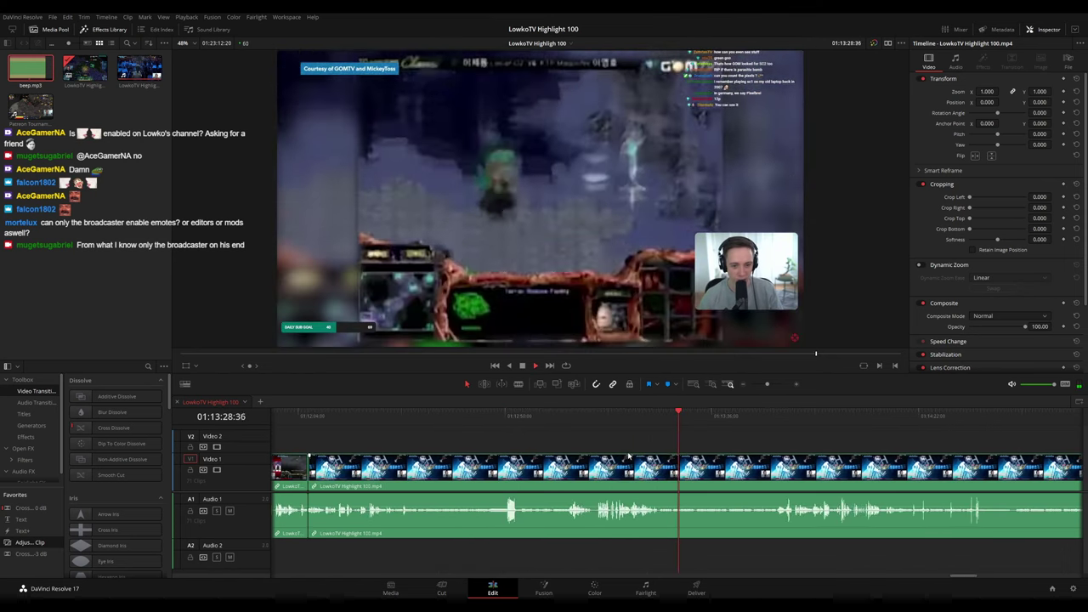
pyautogui.scroll(1, 732, 459)
pyautogui.moveTo(824, 445); pyautogui.dragTo(558, 445)
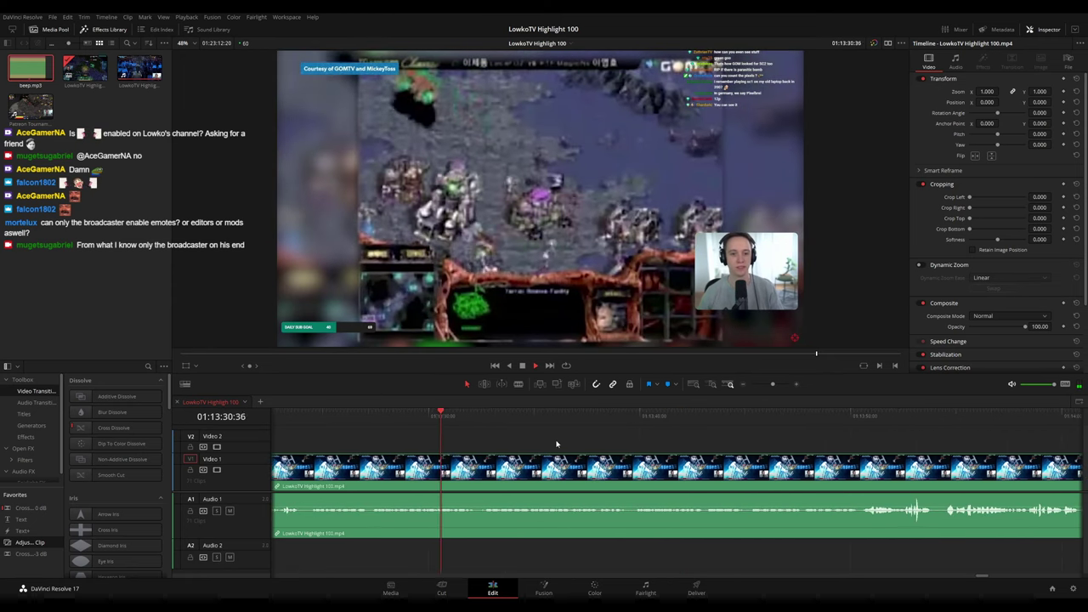
pyautogui.click(478, 418)
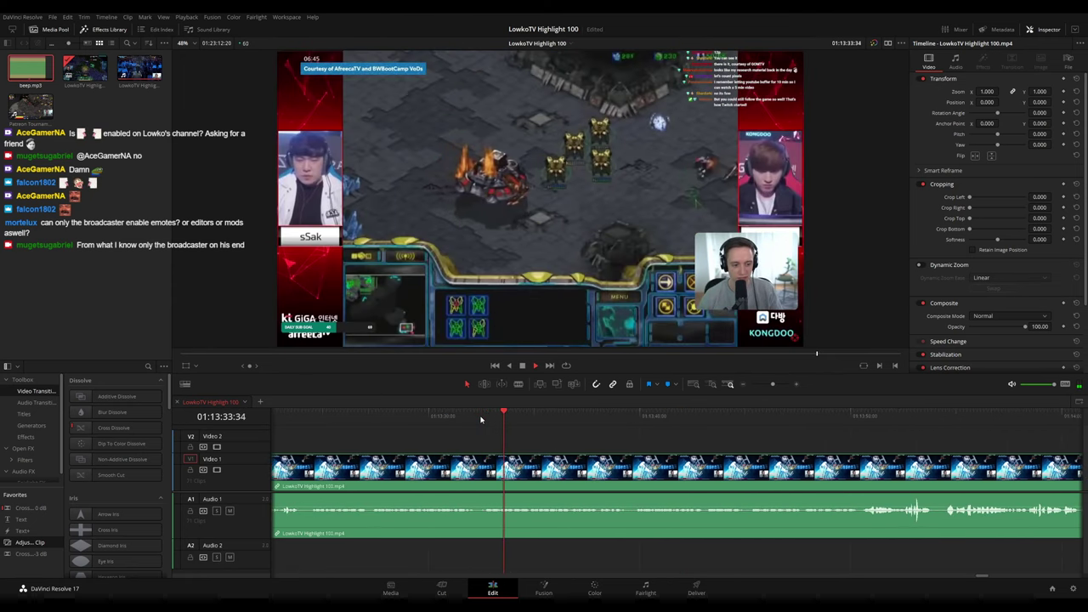
pyautogui.hscroll(3, 472, 419)
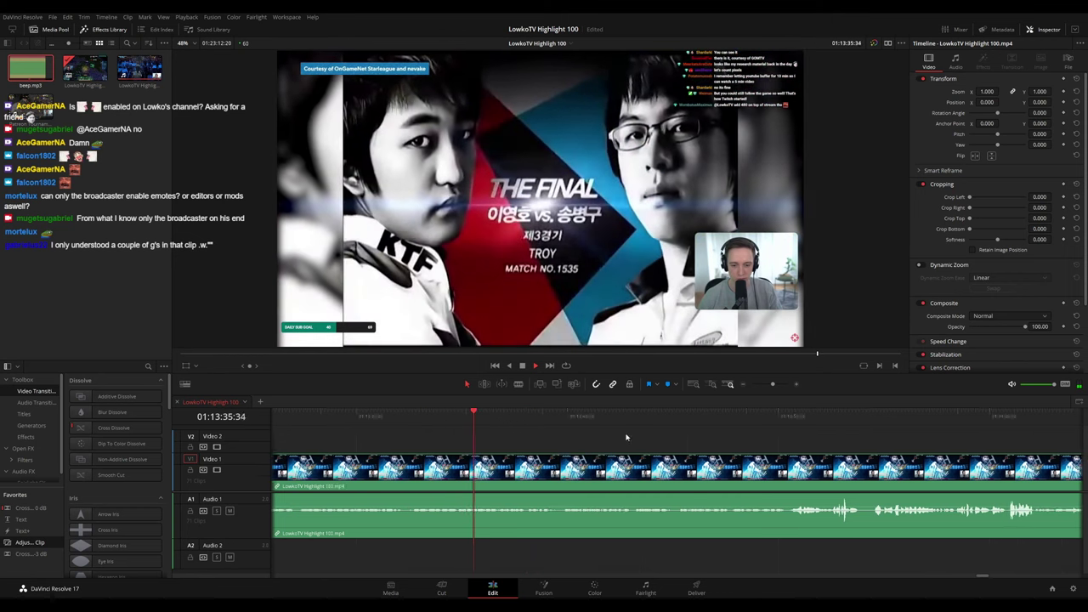
pyautogui.click(451, 416)
pyautogui.click(530, 416)
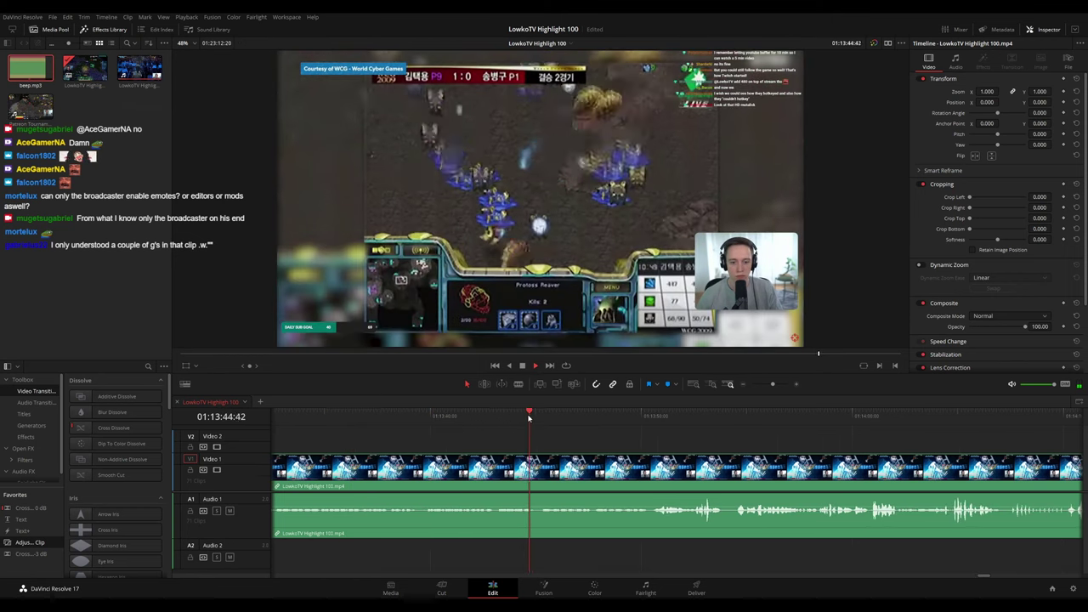
pyautogui.click(607, 417)
pyautogui.click(665, 417)
pyautogui.hscroll(4, 545, 432)
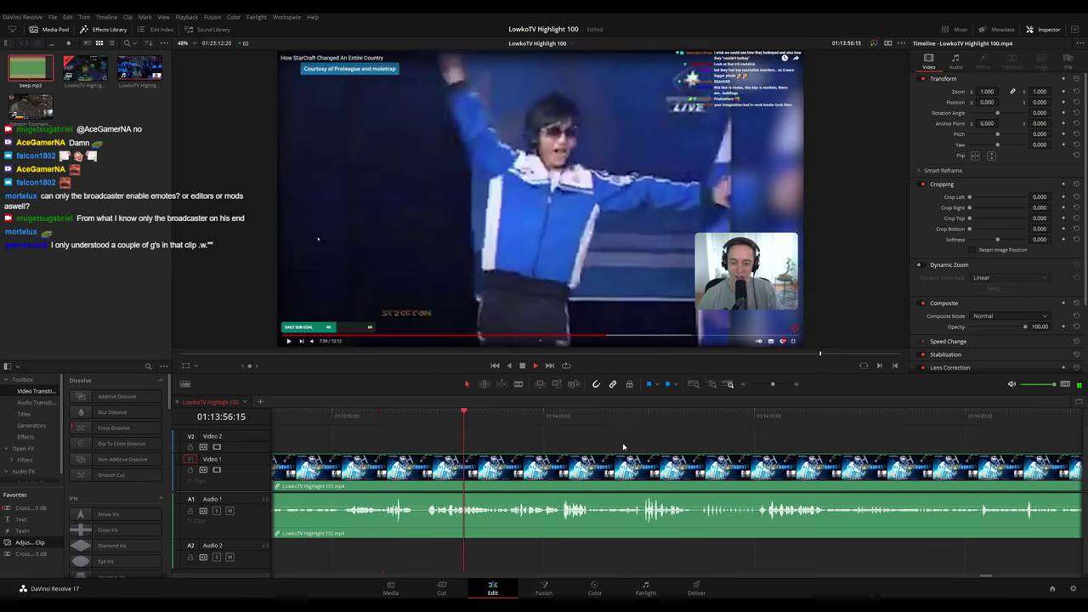
# Check how much extra footage remains on the timeline, then pause the playback at 01:14:05:27 and resume it
pyautogui.scroll(-10, 623, 446)
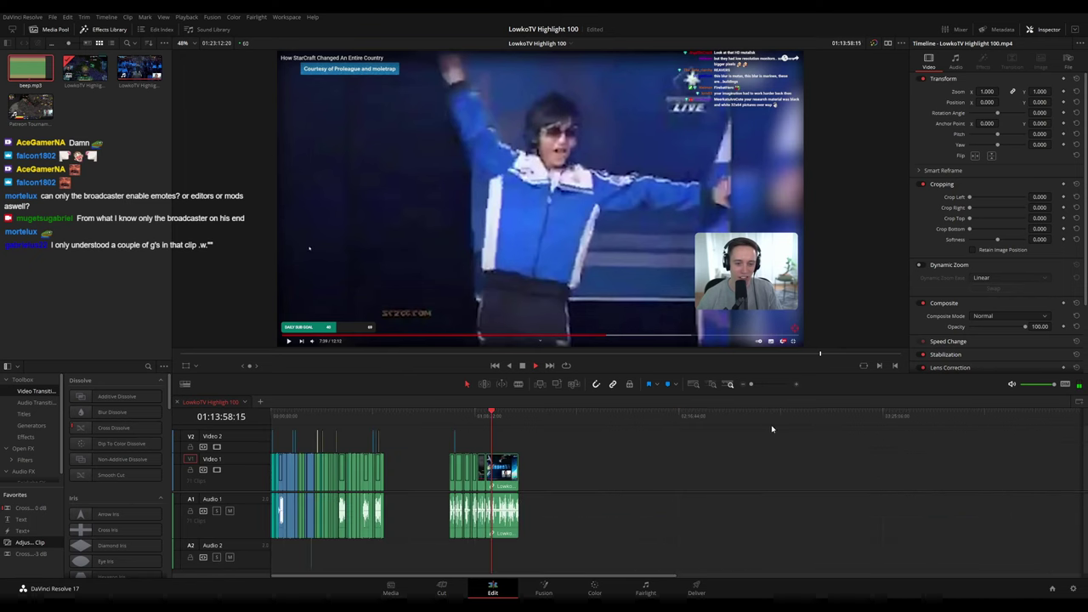
pyautogui.scroll(10, 735, 431)
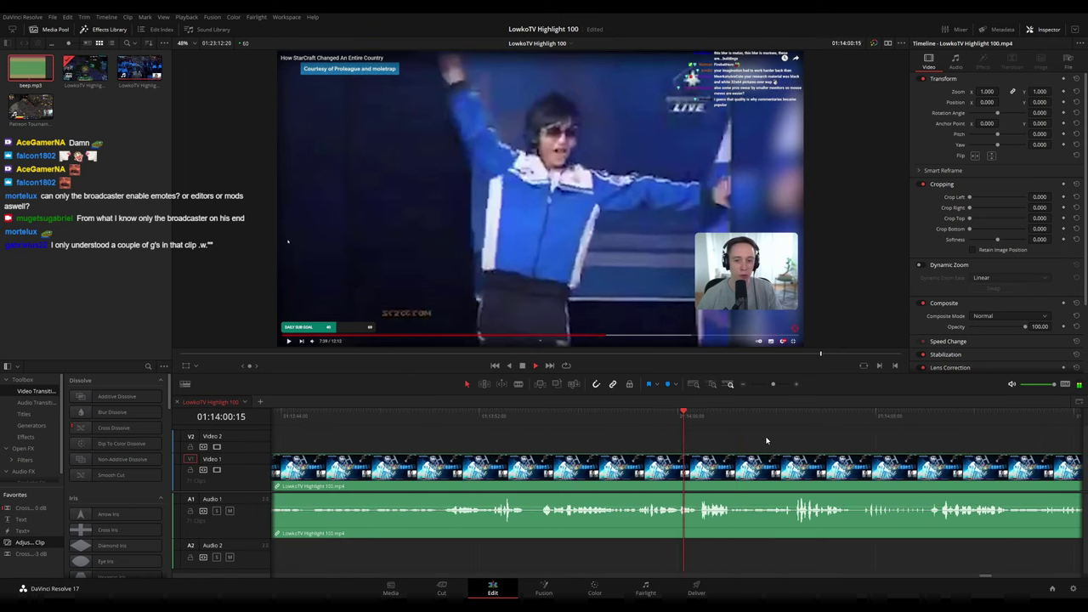
pyautogui.scroll(5, 663, 437)
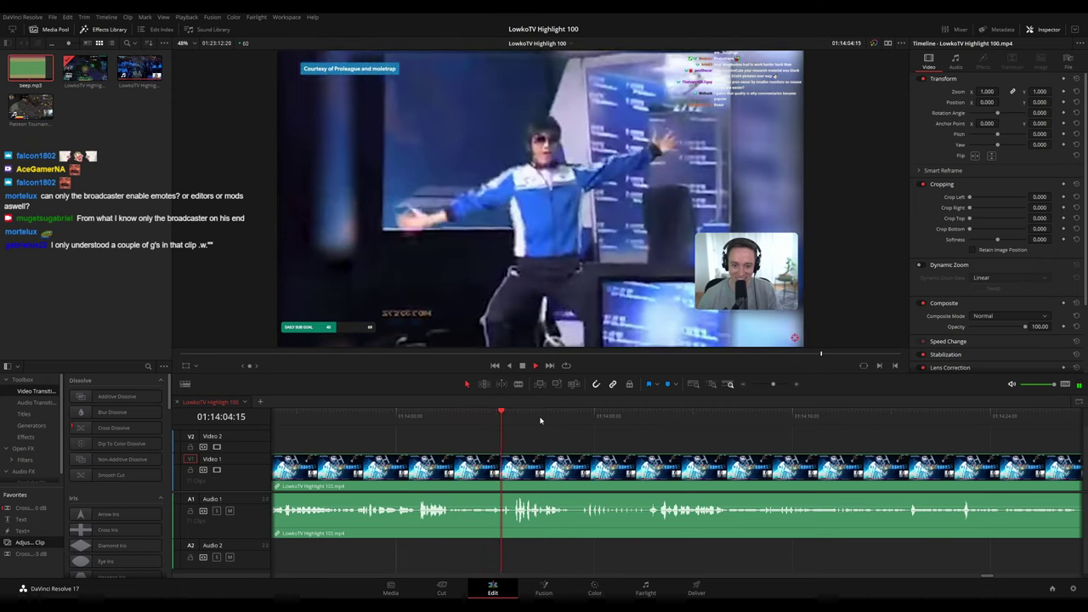
pyautogui.press('space')
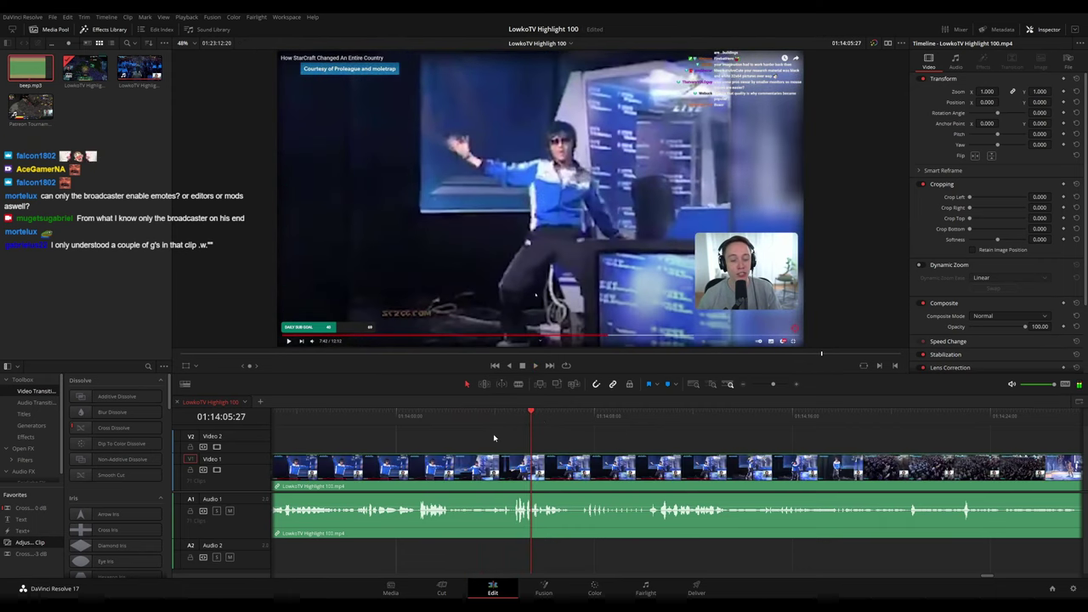
pyautogui.press('space')
# Review the extra footage from about 01:14:06 to 01:14:44, following the commentary against the waveform
pyautogui.moveTo(751, 444); pyautogui.dragTo(548, 427)
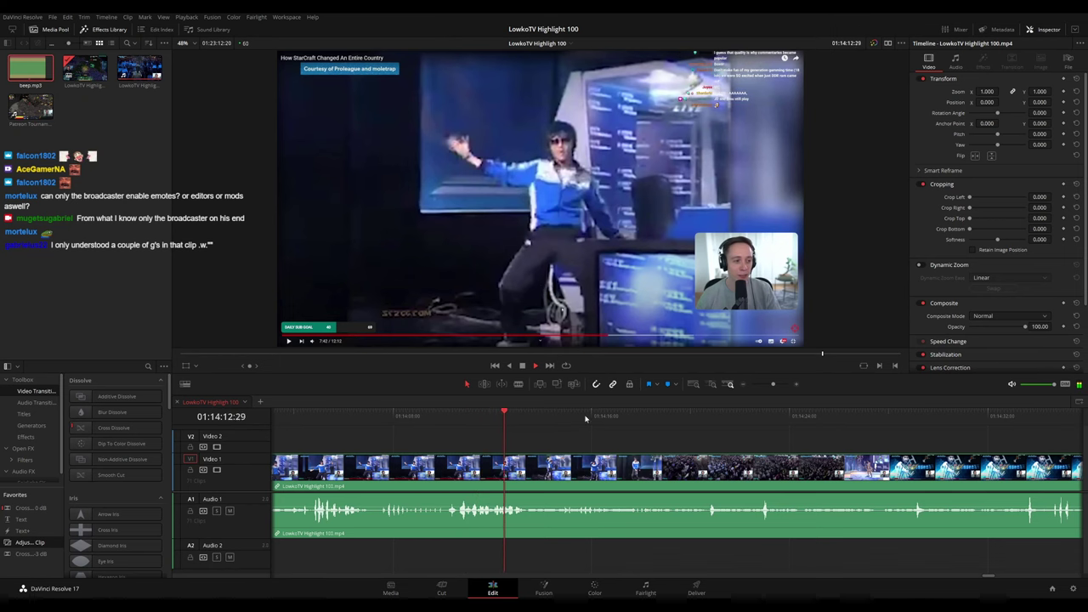
pyautogui.hscroll(2, 581, 430)
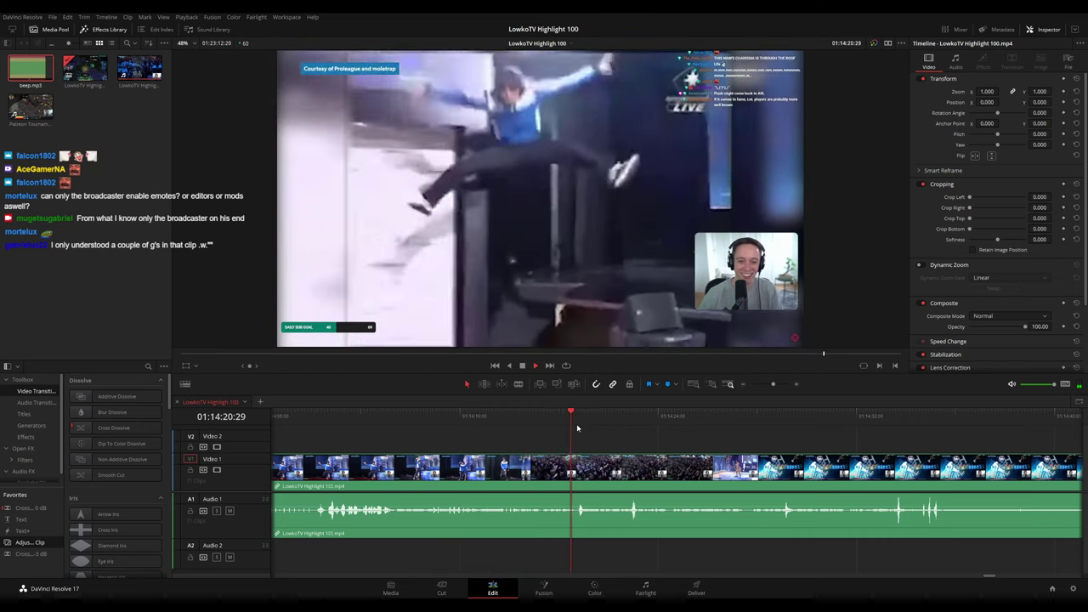
pyautogui.hscroll(3, 586, 428)
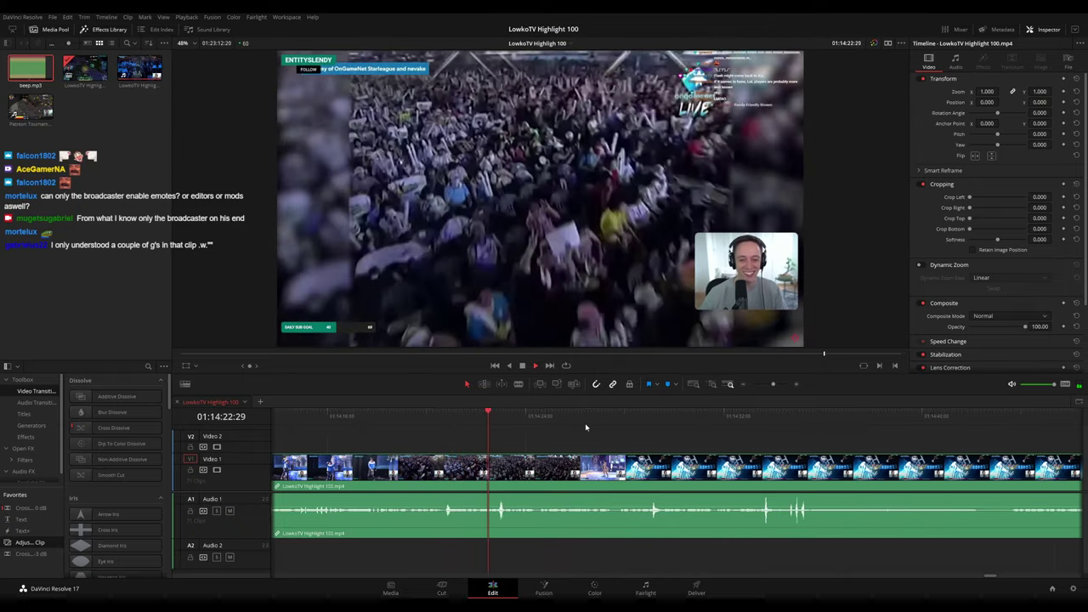
pyautogui.hscroll(2, 578, 425)
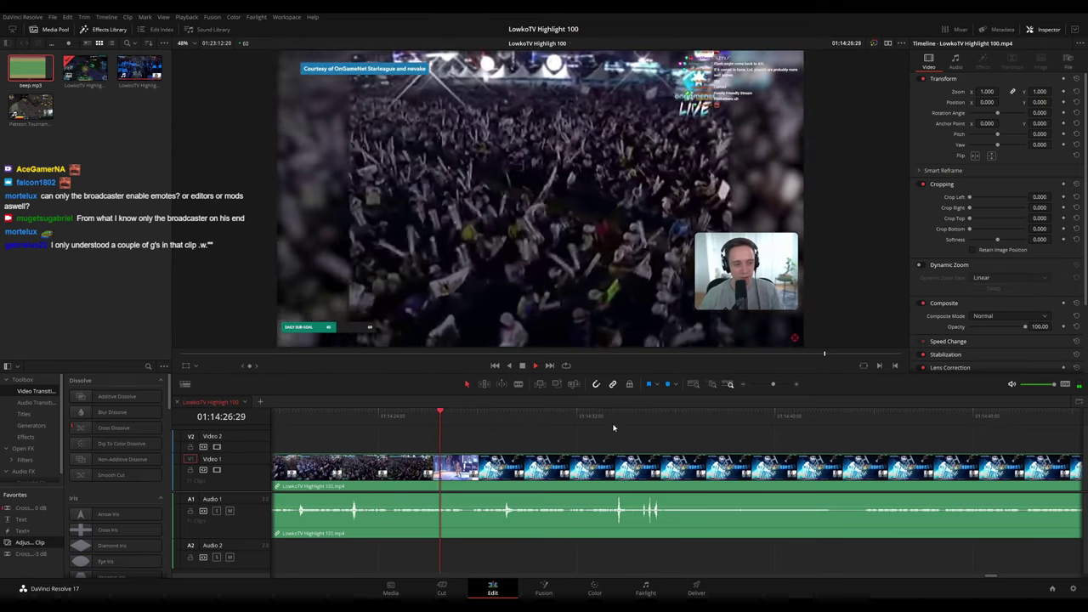
pyautogui.hscroll(2, 577, 432)
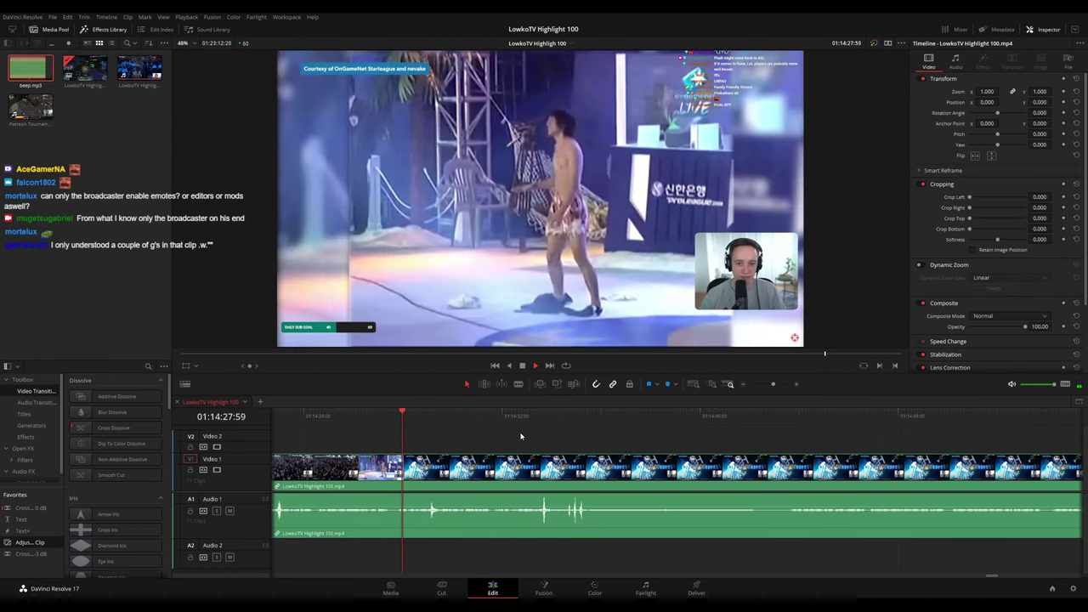
pyautogui.hscroll(1, 522, 437)
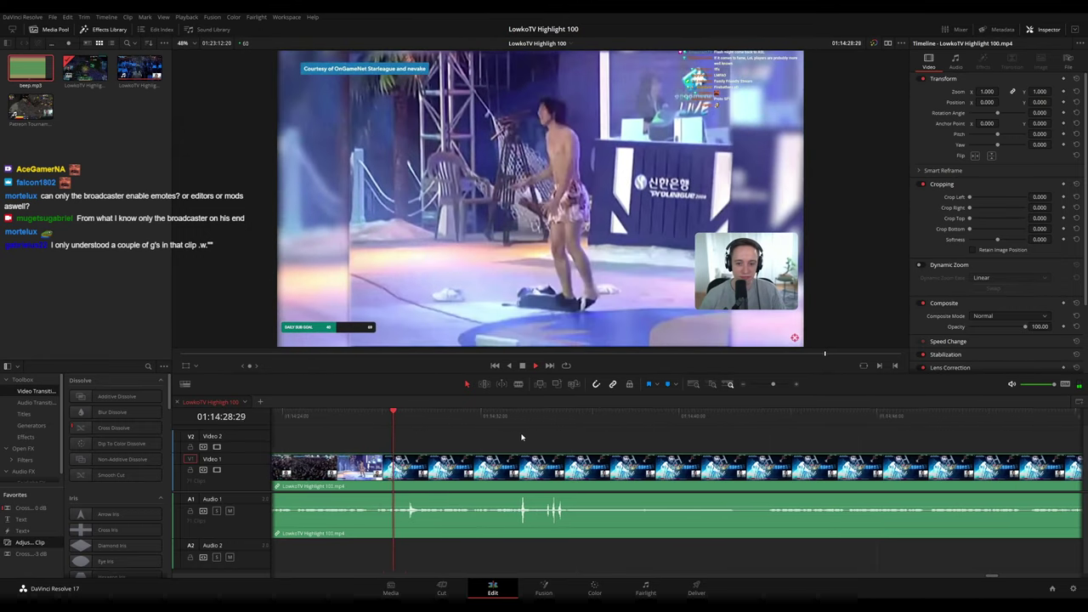
pyautogui.press('Up')
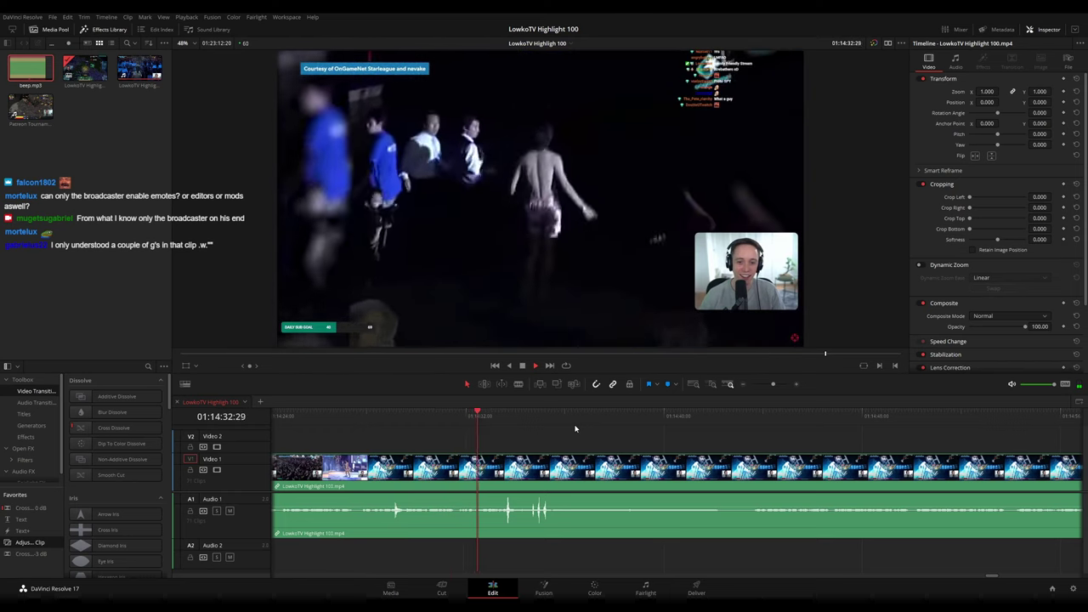
pyautogui.hscroll(3, 574, 428)
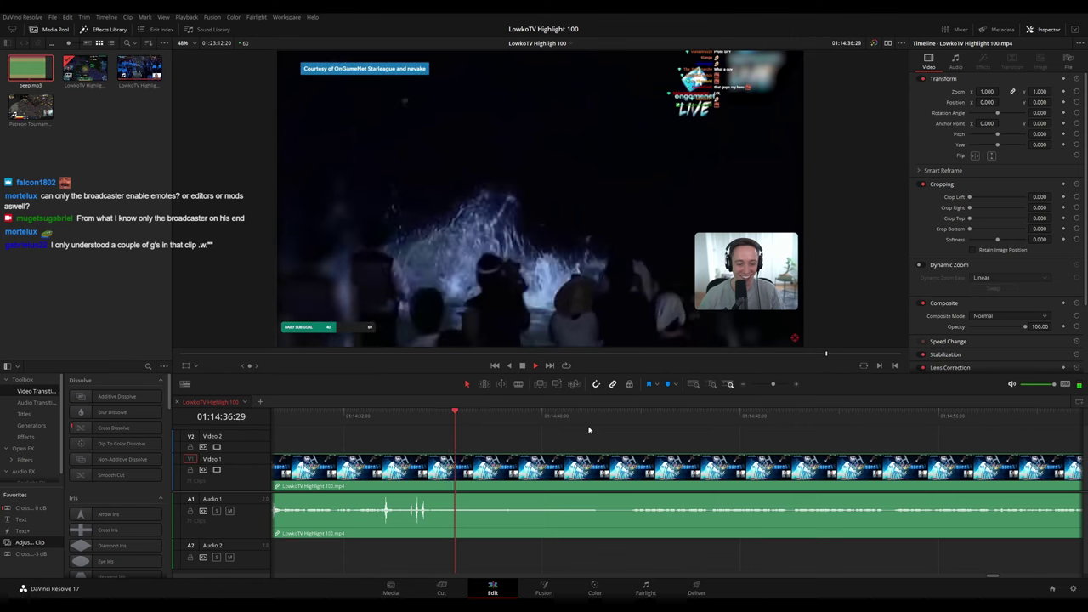
pyautogui.moveTo(637, 434); pyautogui.dragTo(564, 431)
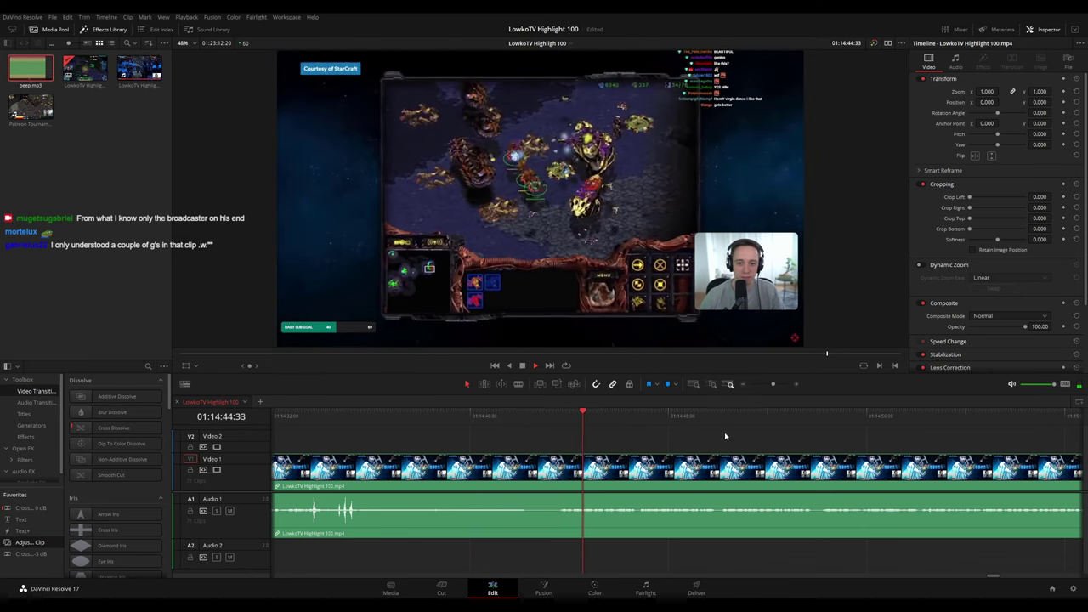
# Play through the highlight footage from about 01:14:44 to 01:15:16, checking the commentary for sections to trim
pyautogui.scroll(-2, 748, 432)
pyautogui.scroll(-6, 750, 436)
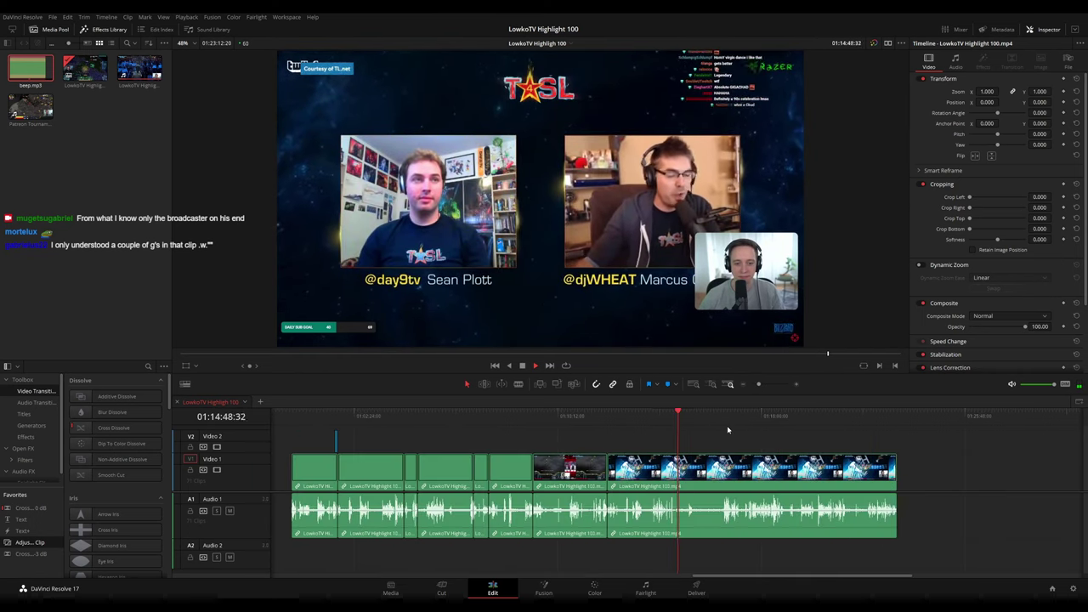
pyautogui.scroll(6, 748, 434)
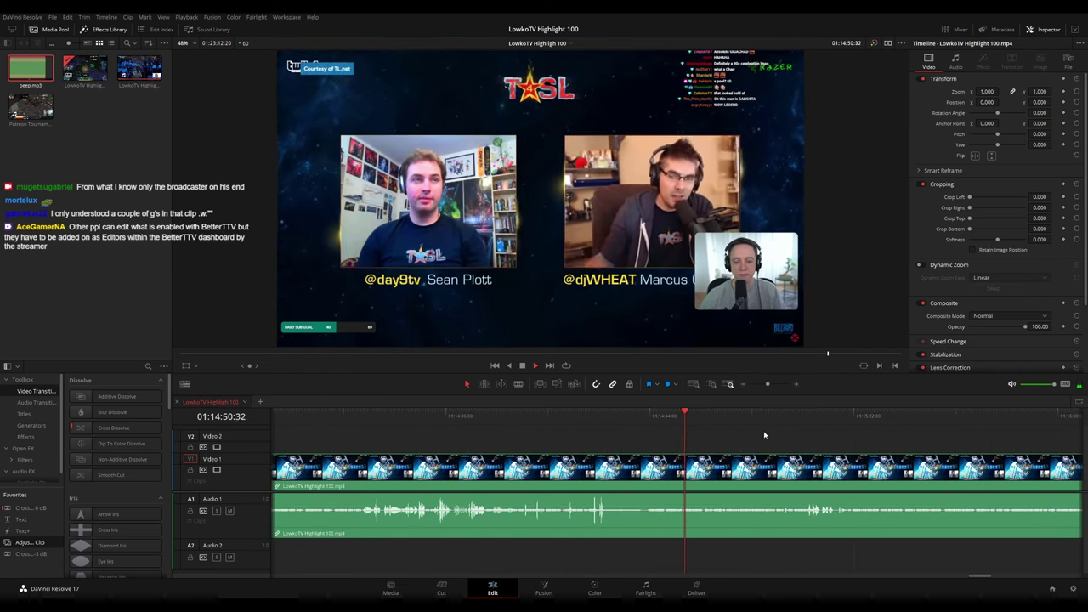
pyautogui.moveTo(764, 434); pyautogui.dragTo(619, 431)
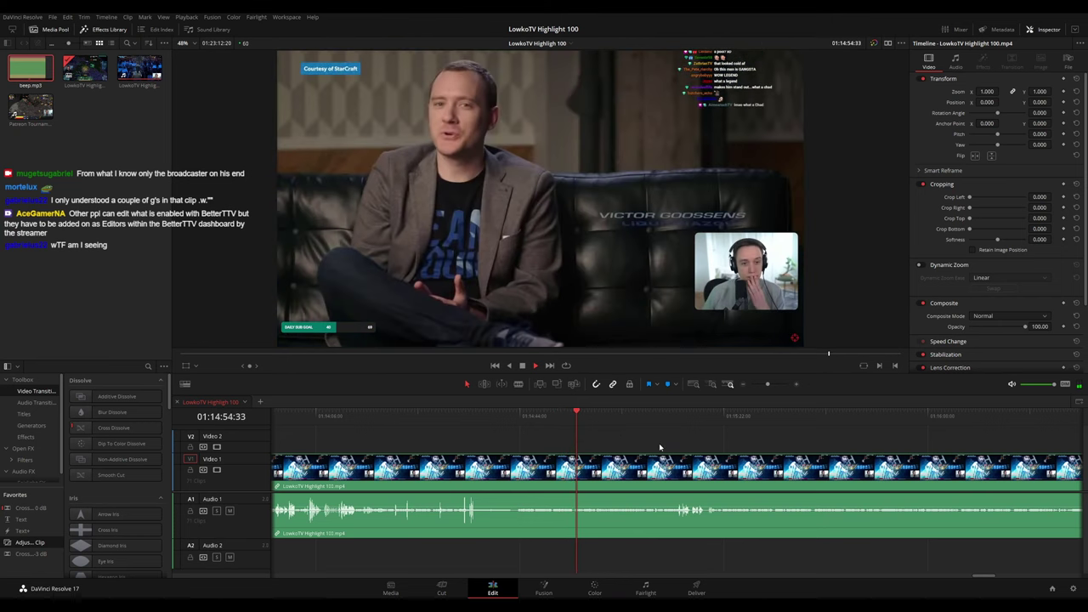
pyautogui.hscroll(2, 593, 449)
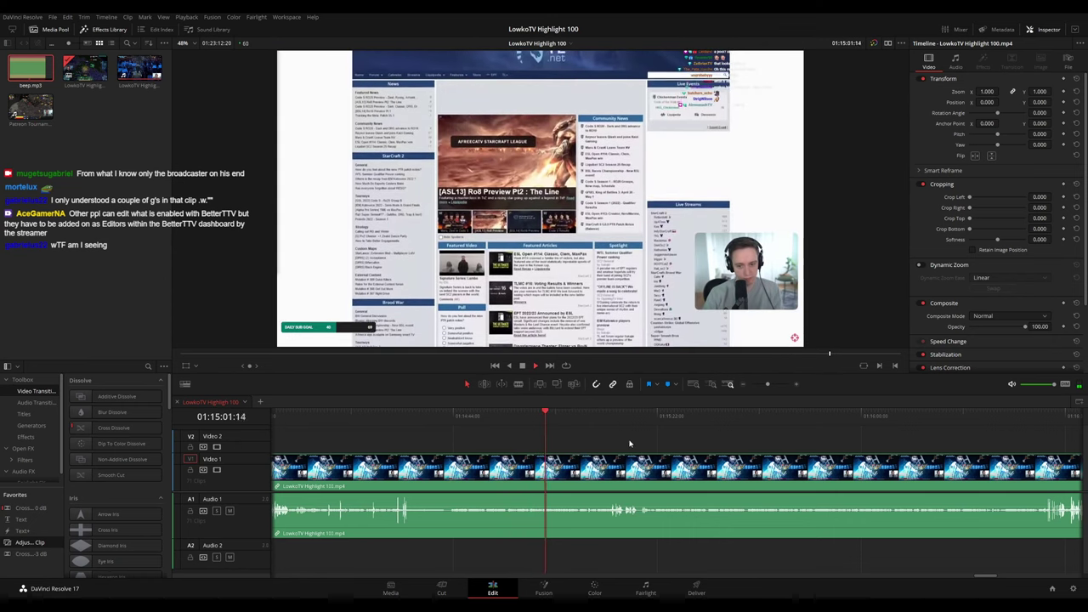
pyautogui.scroll(1, 630, 444)
pyautogui.moveTo(731, 443); pyautogui.dragTo(474, 438)
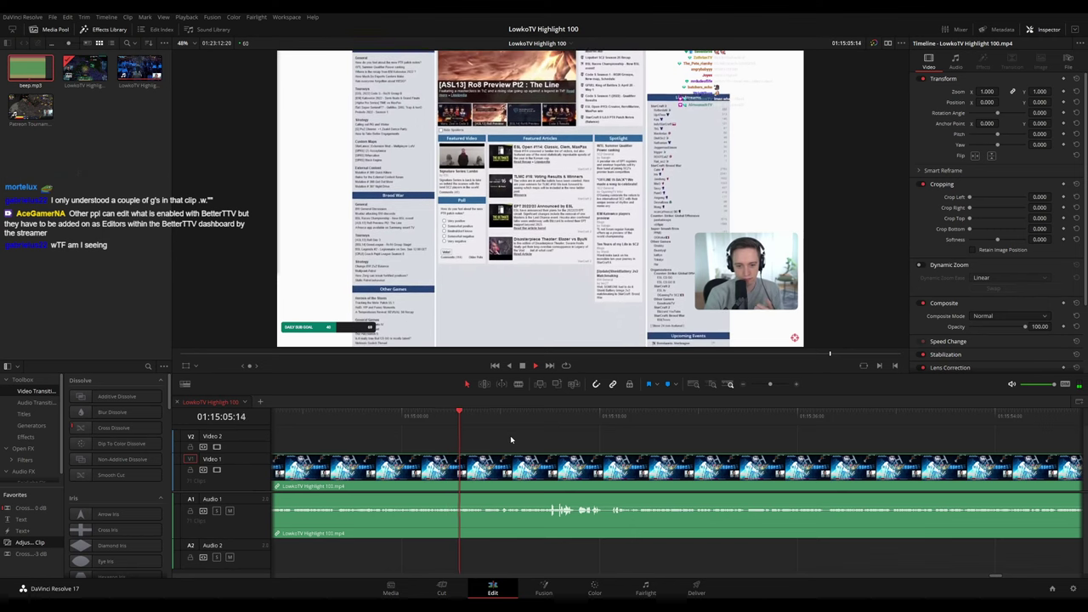
pyautogui.scroll(1, 627, 447)
pyautogui.moveTo(982, 448); pyautogui.dragTo(474, 428)
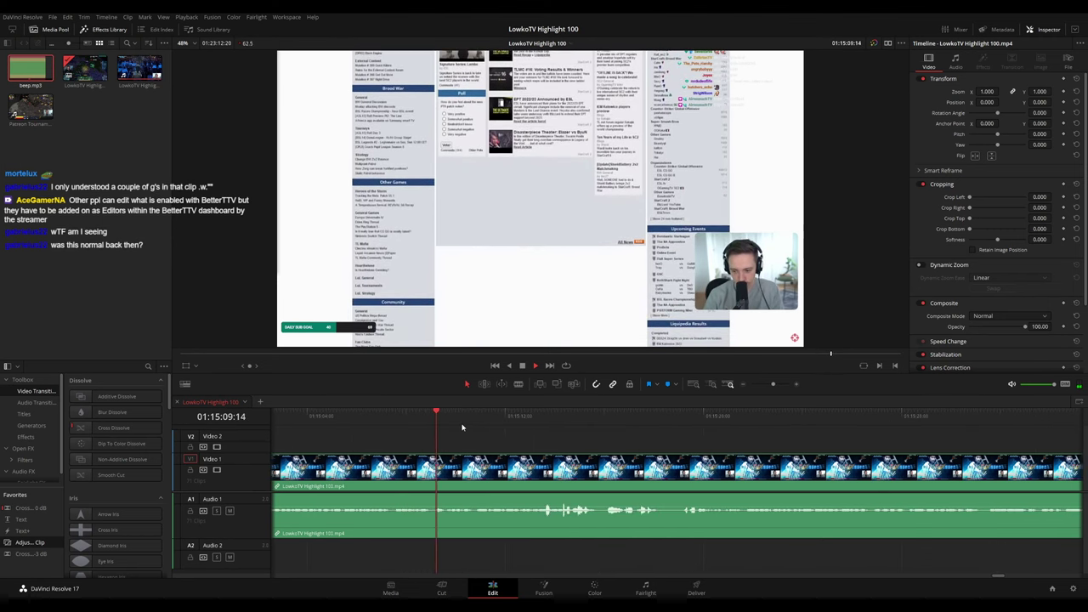
pyautogui.click(539, 418)
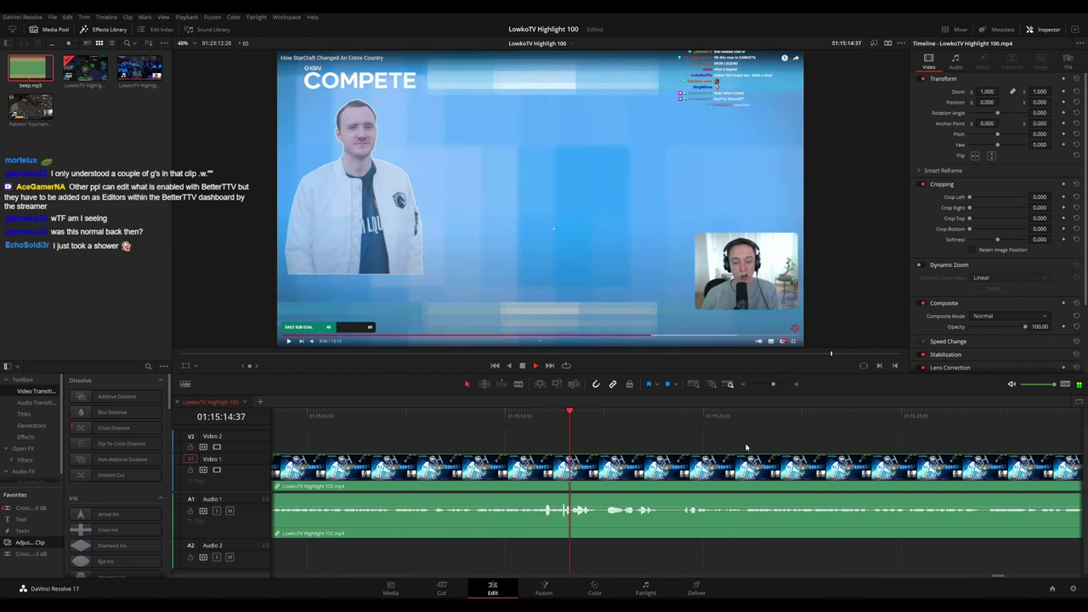
pyautogui.hscroll(4, 489, 428)
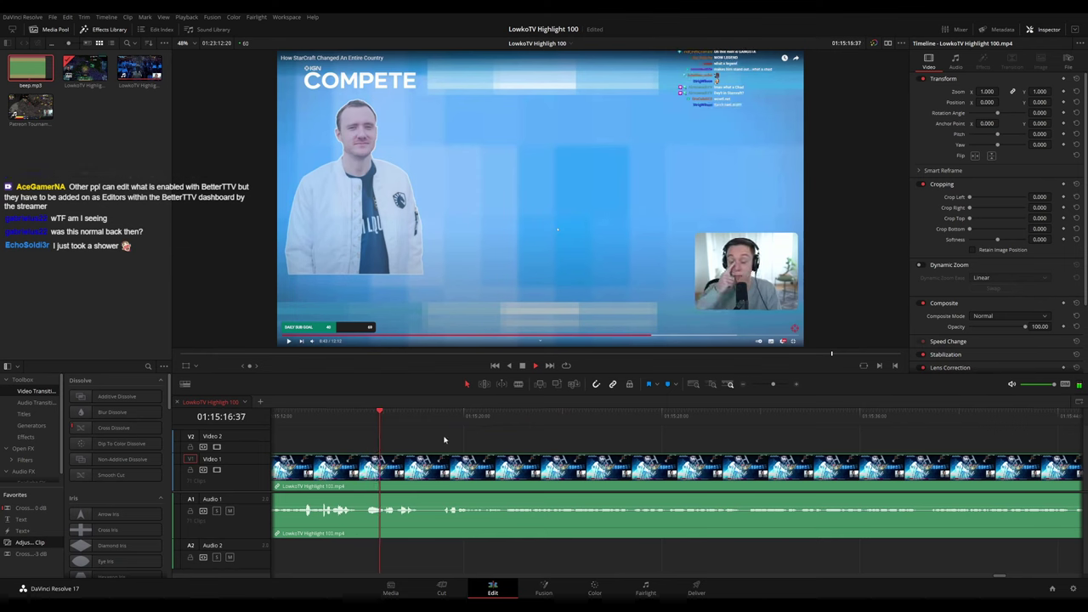
# Split the footage just before 01:15:16:00, remove the short pause in the commentary after it, and close the gap
pyautogui.scroll(3, 450, 425)
pyautogui.hscroll(-4, 629, 442)
pyautogui.moveTo(515, 422); pyautogui.dragTo(464, 422)
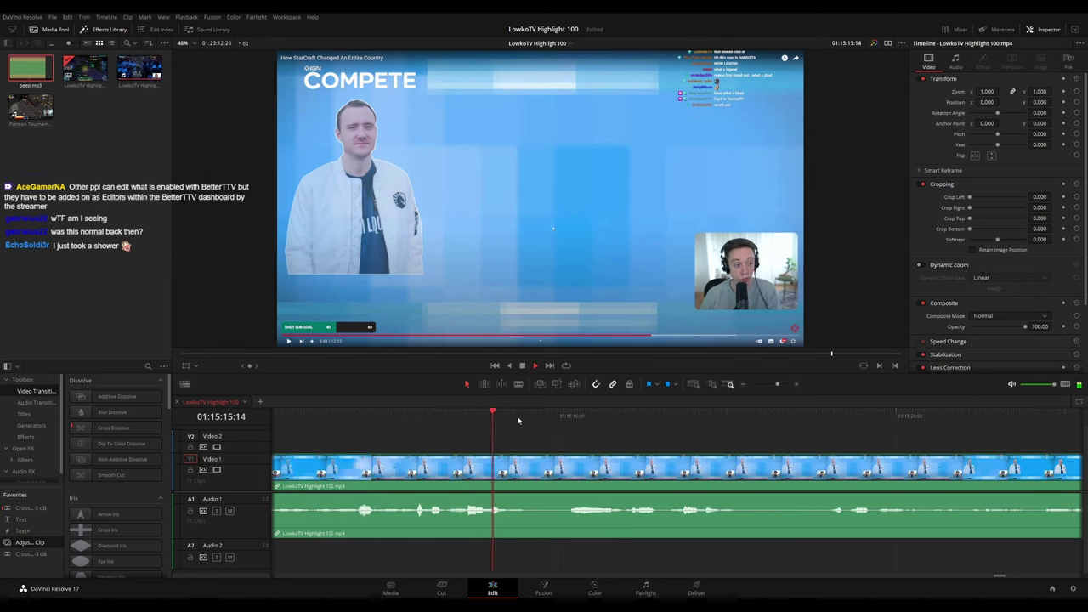
pyautogui.press('b')
pyautogui.click(550, 466)
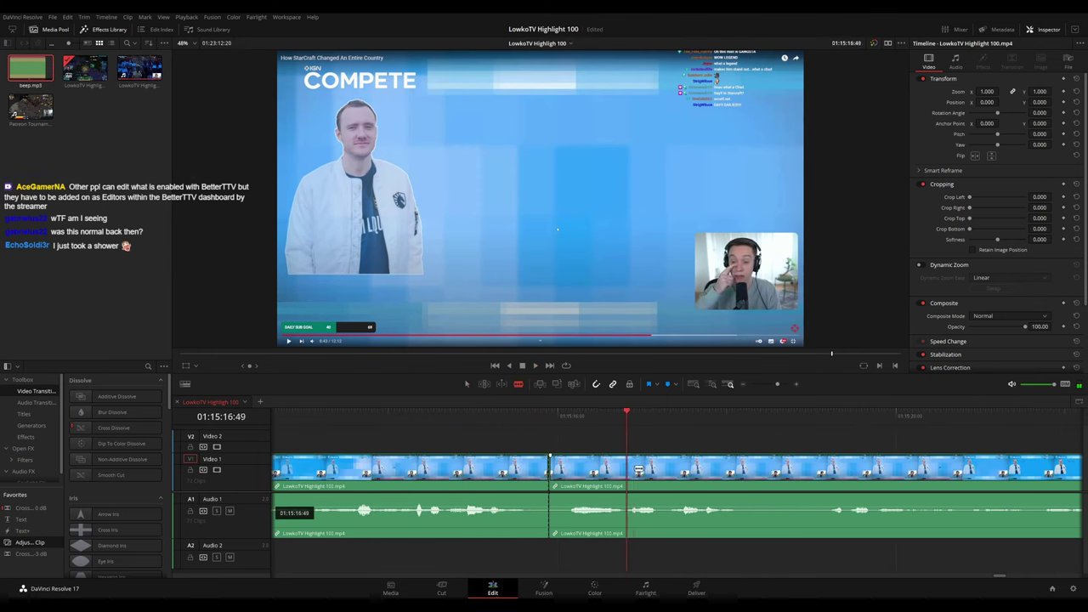
pyautogui.press('Delete')
pyautogui.press('space')
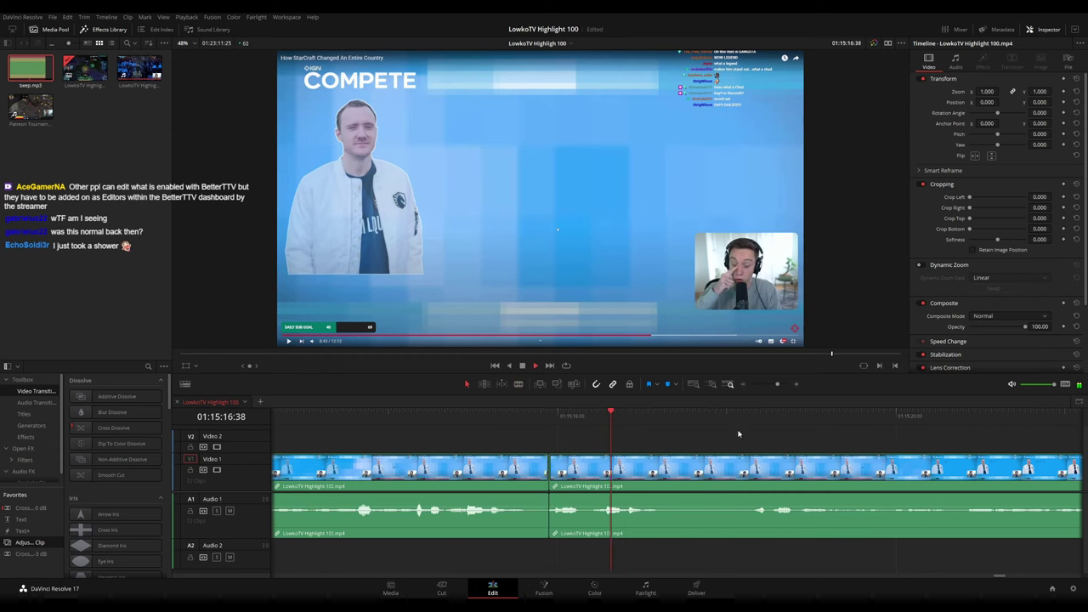
# Review the footage from the new cut through about 01:16:44, checking the reaction to the crowd signs
pyautogui.moveTo(762, 448); pyautogui.dragTo(504, 422)
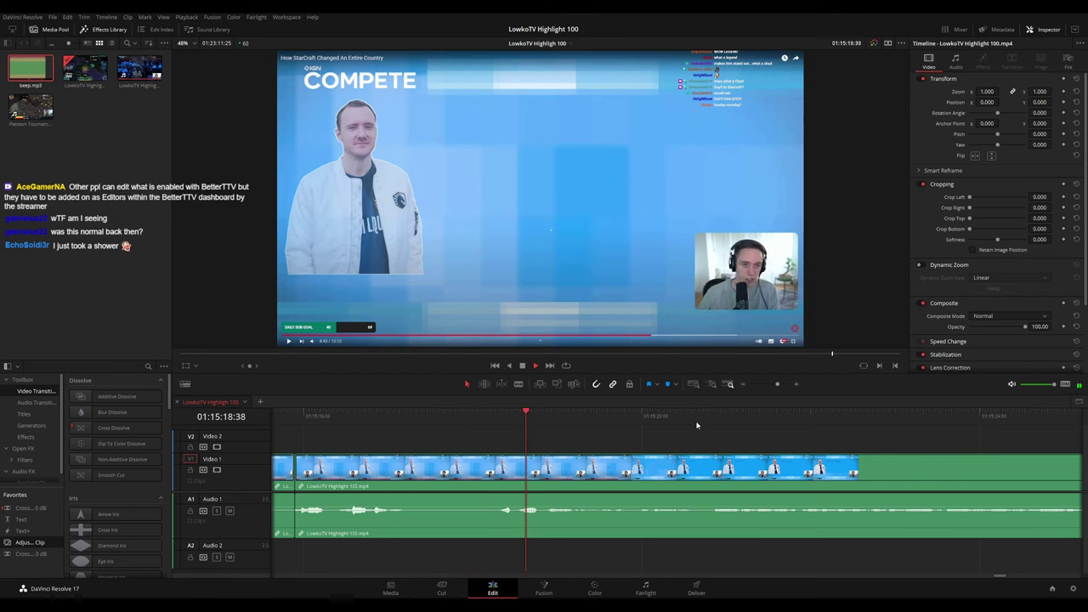
pyautogui.scroll(-5, 761, 430)
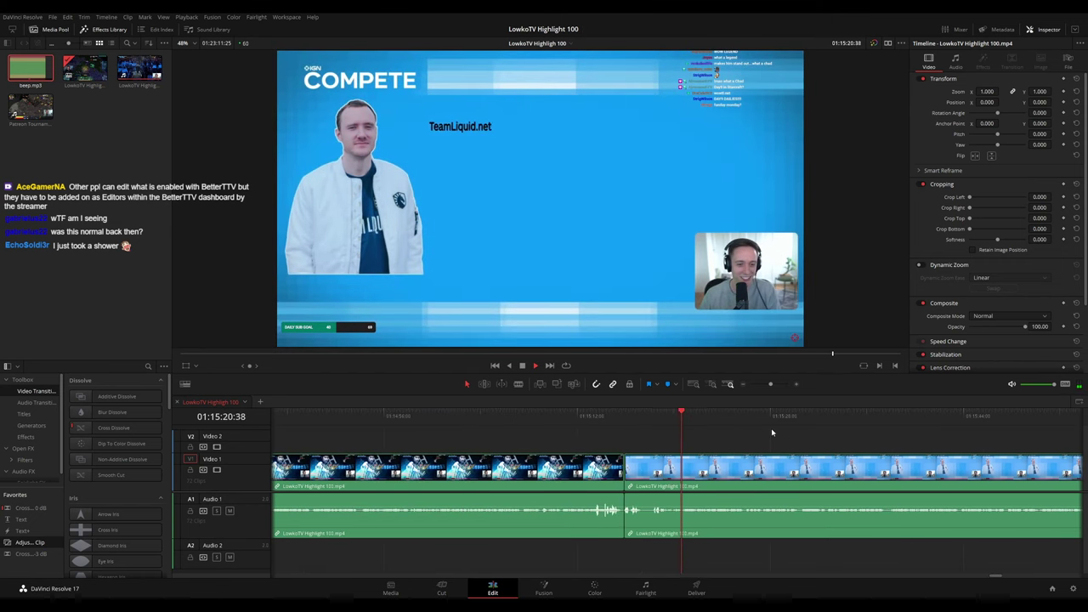
pyautogui.press('space')
pyautogui.moveTo(805, 451); pyautogui.dragTo(515, 431)
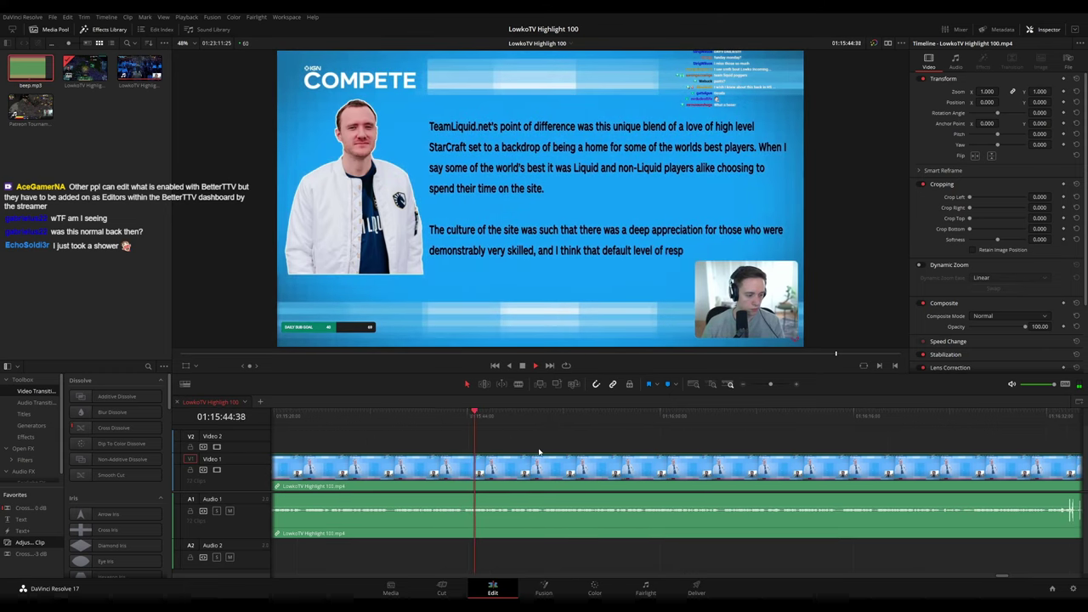
pyautogui.scroll(-8, 672, 436)
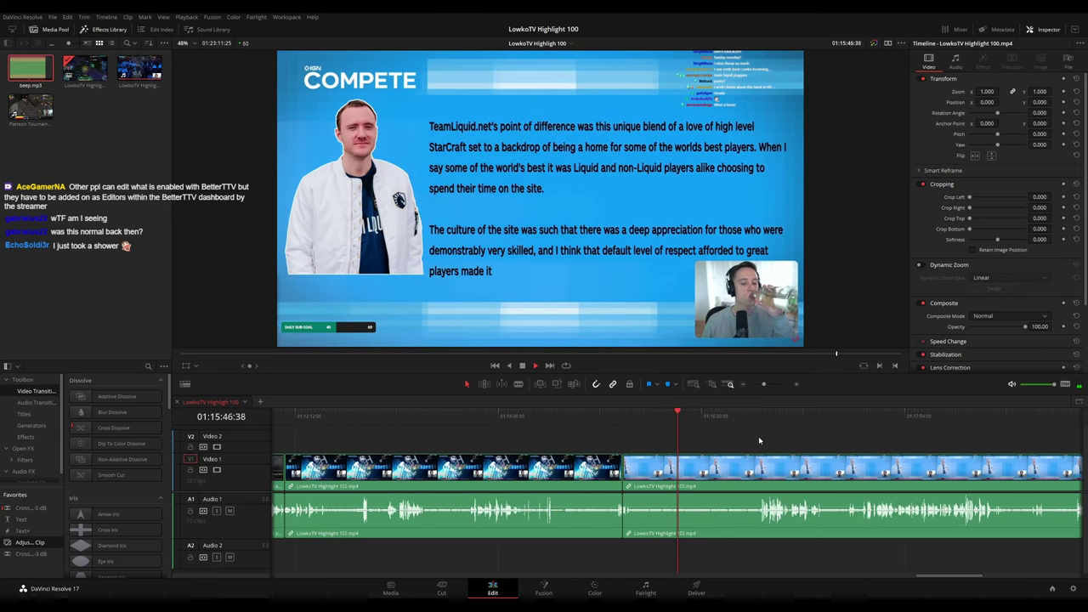
pyautogui.moveTo(875, 440); pyautogui.dragTo(574, 428)
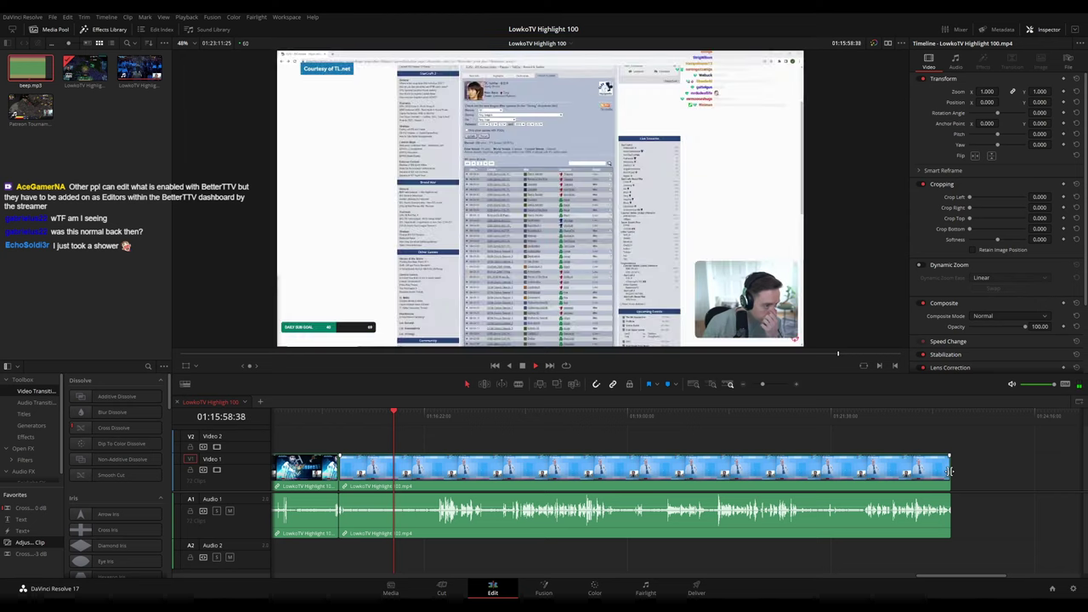
pyautogui.scroll(-6, 465, 440)
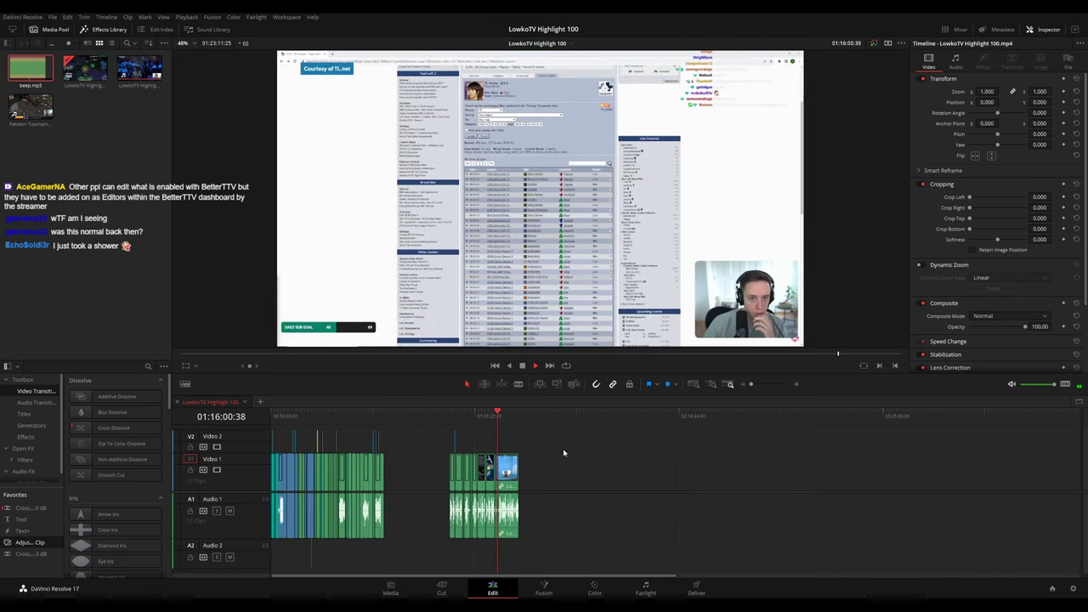
pyautogui.scroll(5, 558, 451)
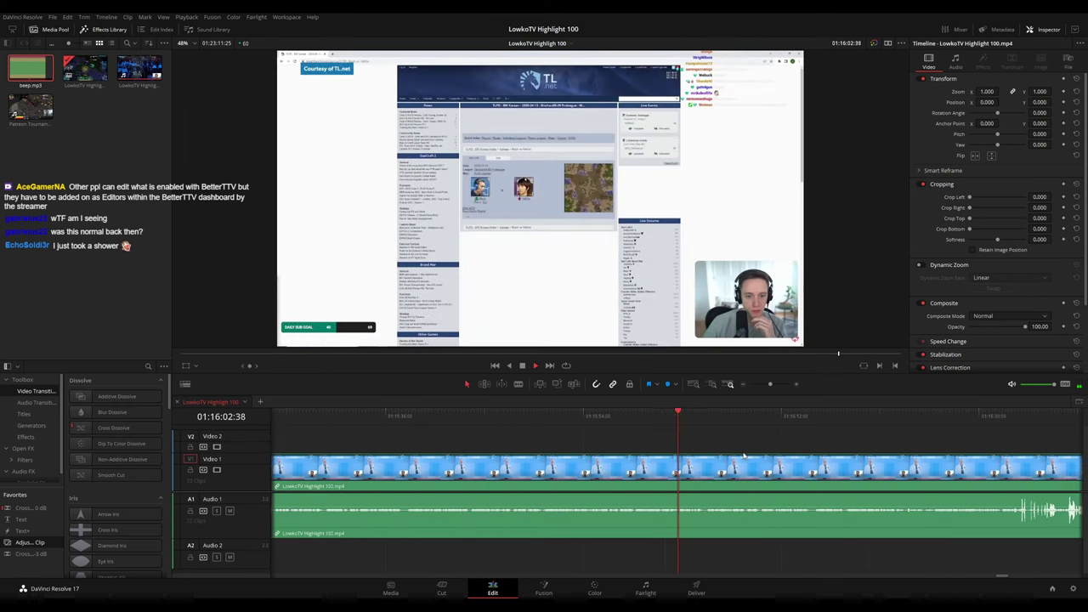
pyautogui.moveTo(860, 454); pyautogui.dragTo(603, 439)
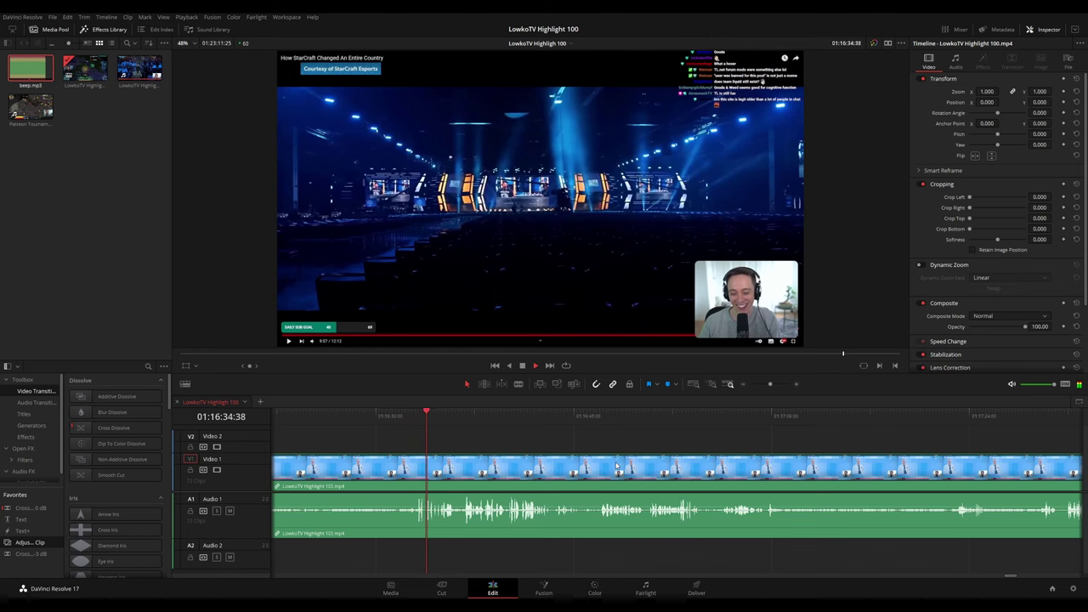
pyautogui.scroll(1, 633, 470)
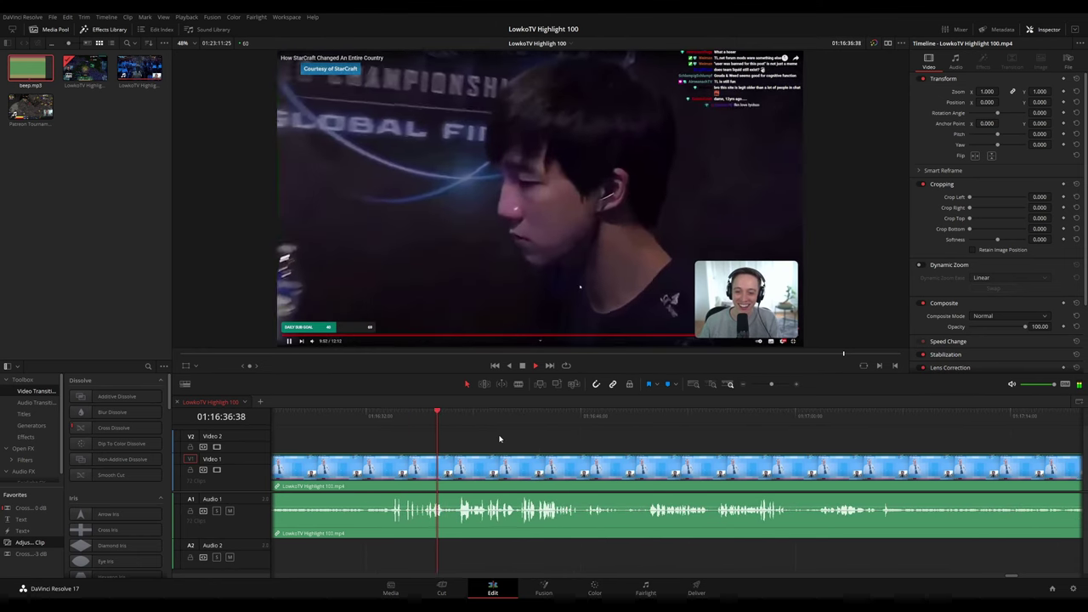
pyautogui.moveTo(601, 447); pyautogui.dragTo(535, 442)
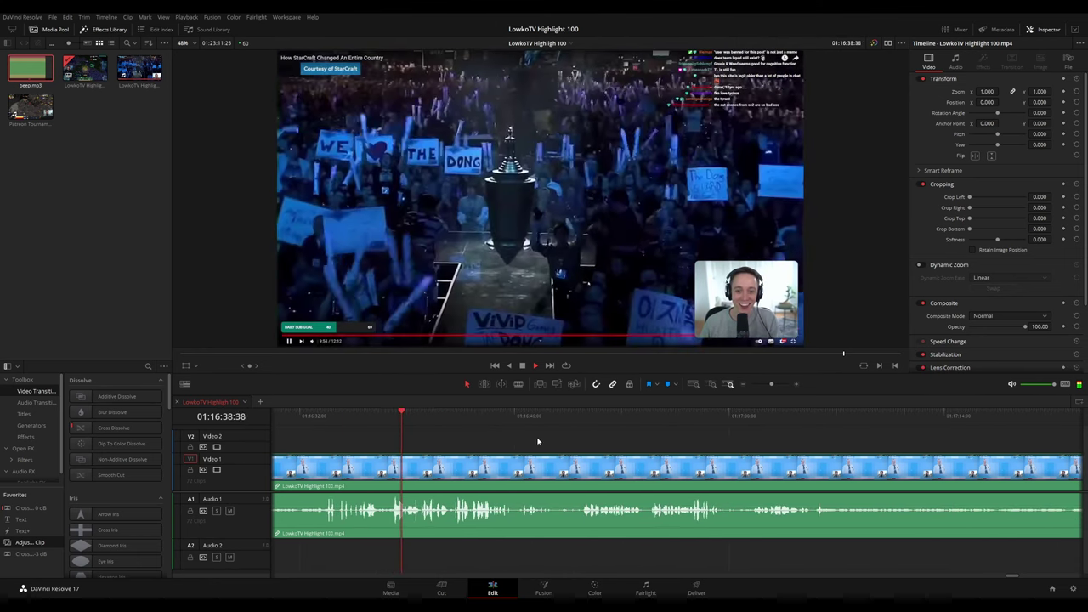
pyautogui.scroll(-1, 576, 435)
pyautogui.moveTo(820, 449); pyautogui.dragTo(566, 432)
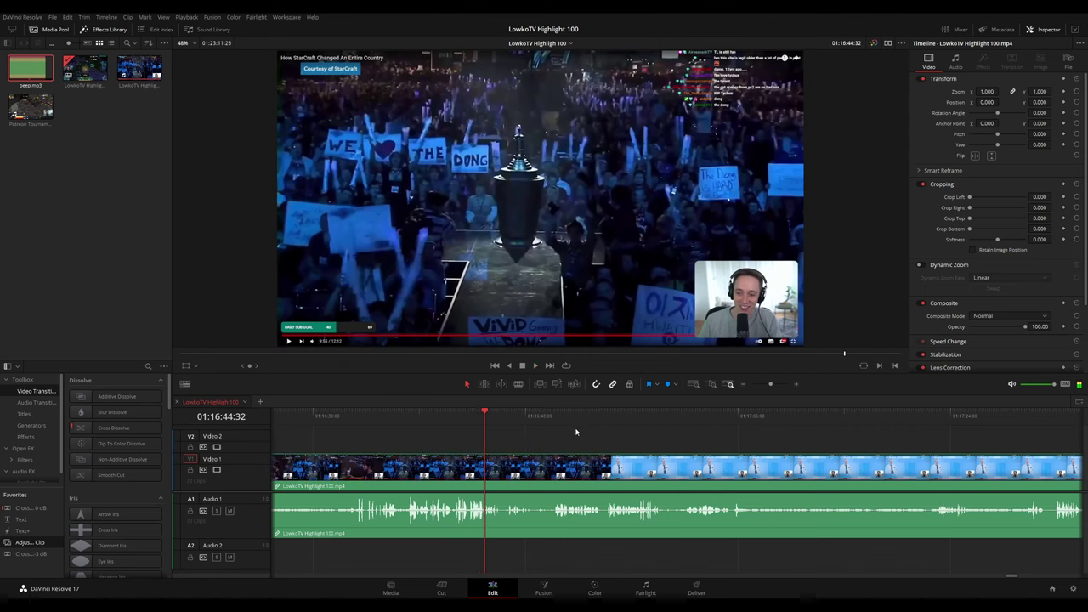
# Add an adjustment clip on Video 2 at 01:16:43:11 and shorten it to end before 01:16:45:00
pyautogui.scroll(3, 576, 432)
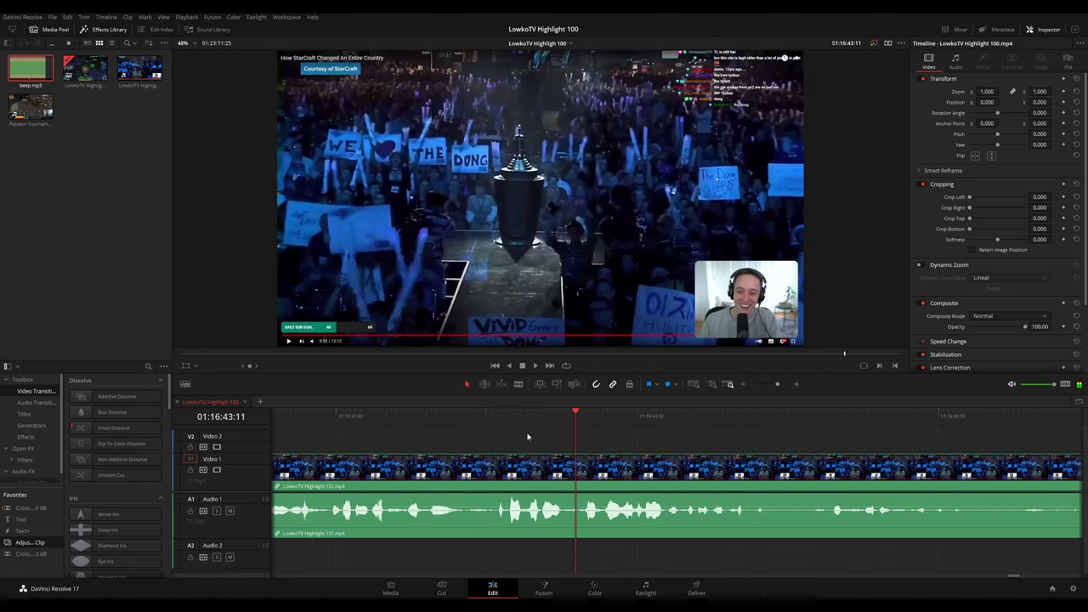
pyautogui.moveTo(37, 545); pyautogui.dragTo(579, 448)
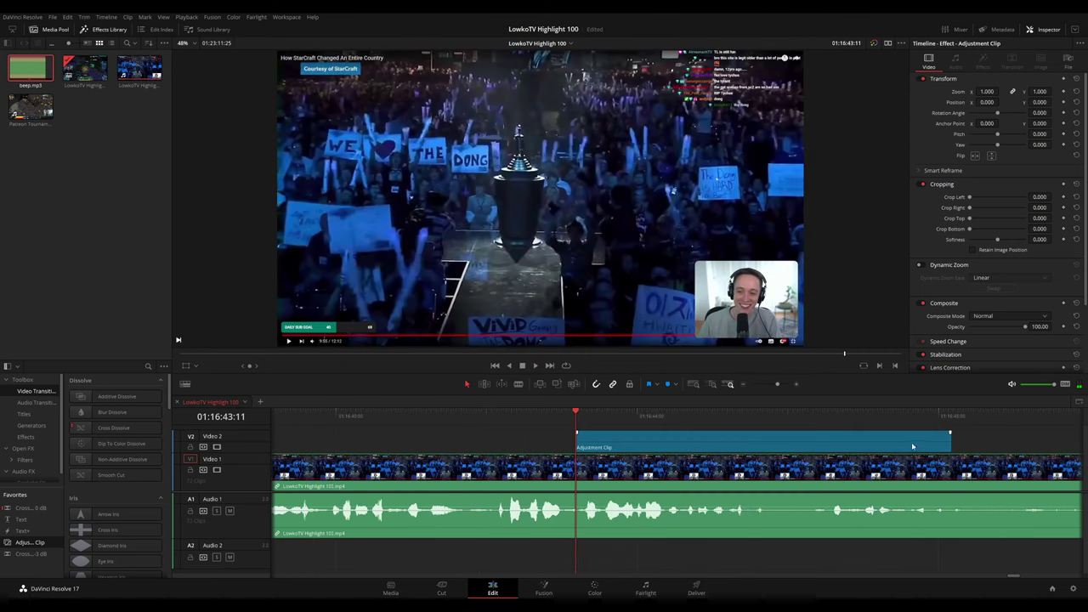
pyautogui.moveTo(946, 443); pyautogui.dragTo(748, 443)
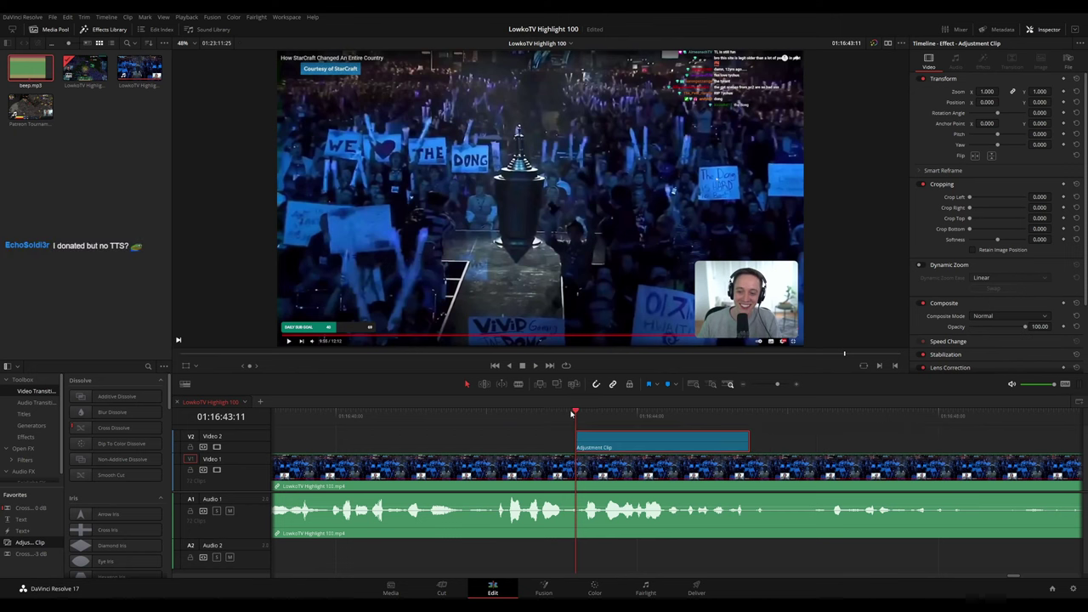
# Zoom the adjustment clip to 2.400 and set its position to X -1786, Y -205 to frame the crowd sign
pyautogui.moveTo(573, 413); pyautogui.dragTo(594, 414)
pyautogui.moveTo(989, 92); pyautogui.dragTo(674, 159)
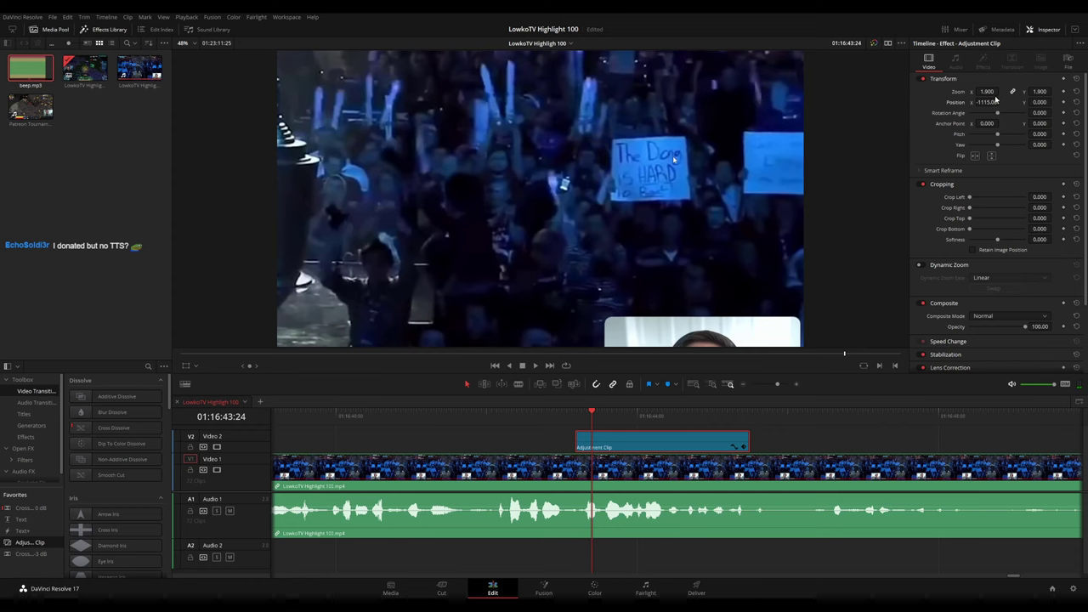
pyautogui.moveTo(993, 92); pyautogui.dragTo(447, 103)
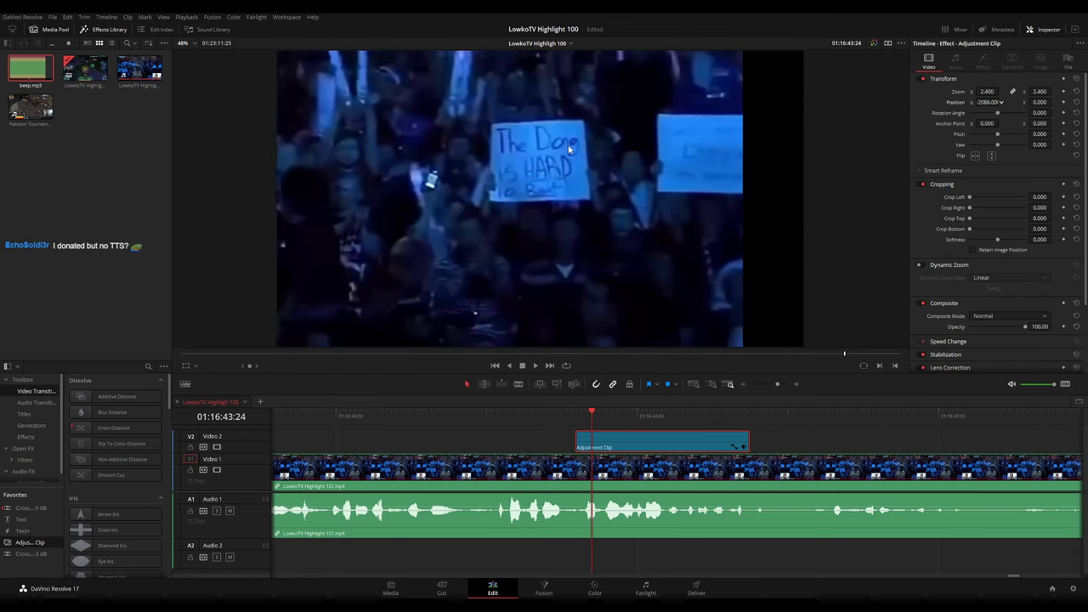
pyautogui.moveTo(570, 150); pyautogui.dragTo(631, 192)
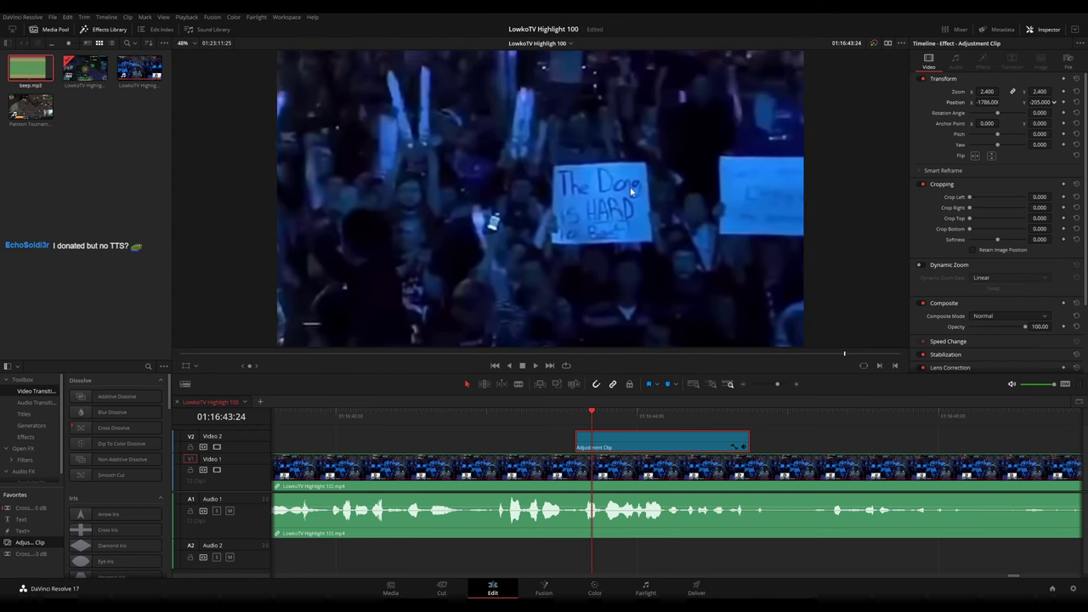
# Preview the zoom on the crowd sign and extend the end of the adjustment clip slightly
pyautogui.click(564, 421)
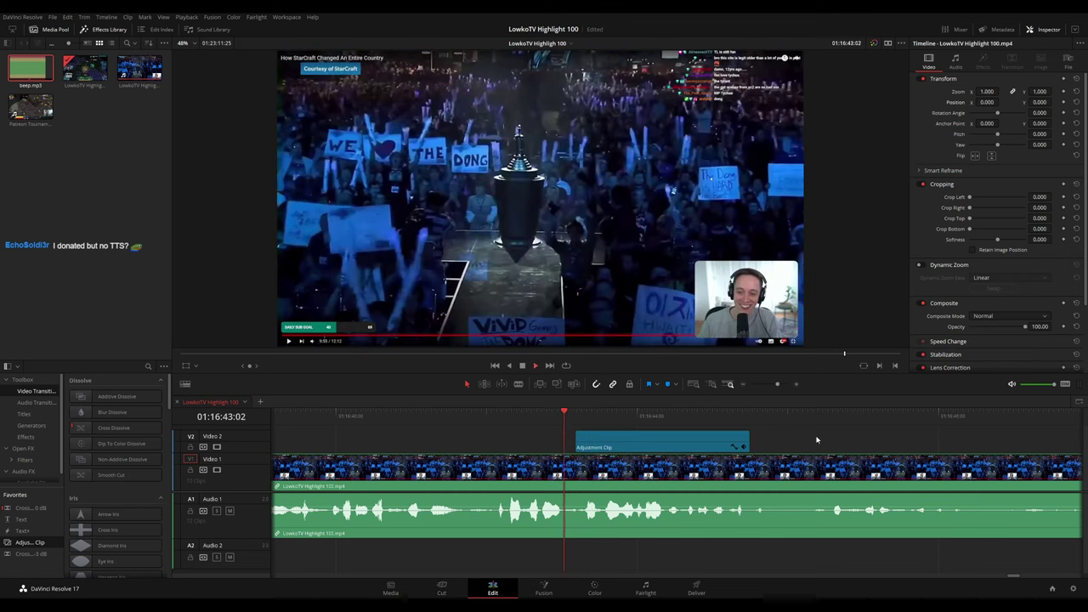
pyautogui.press('space')
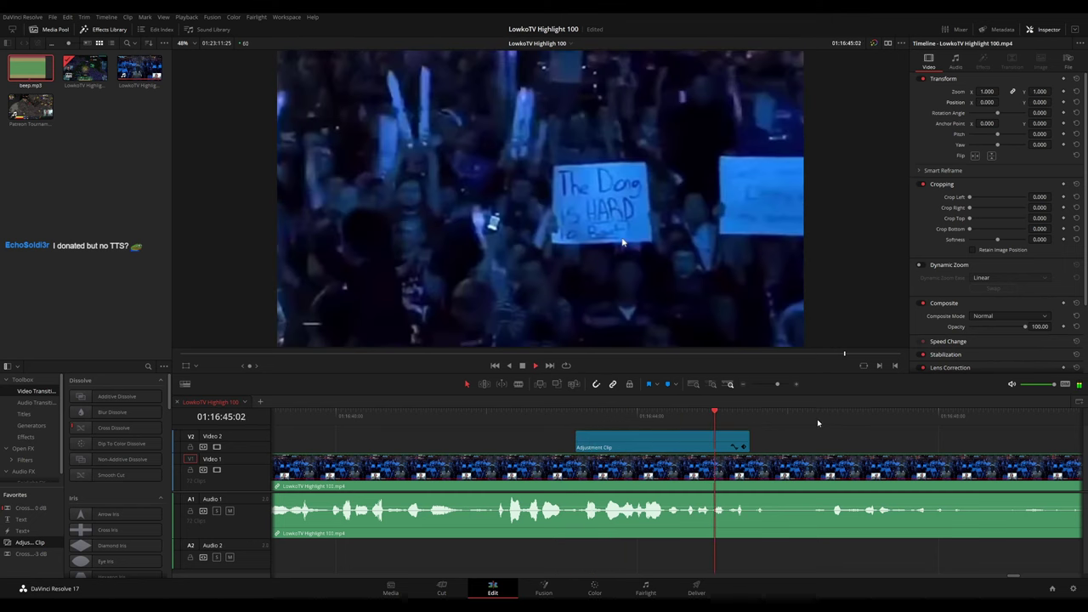
pyautogui.moveTo(748, 443); pyautogui.dragTo(754, 443)
pyautogui.click(711, 415)
pyautogui.press('space')
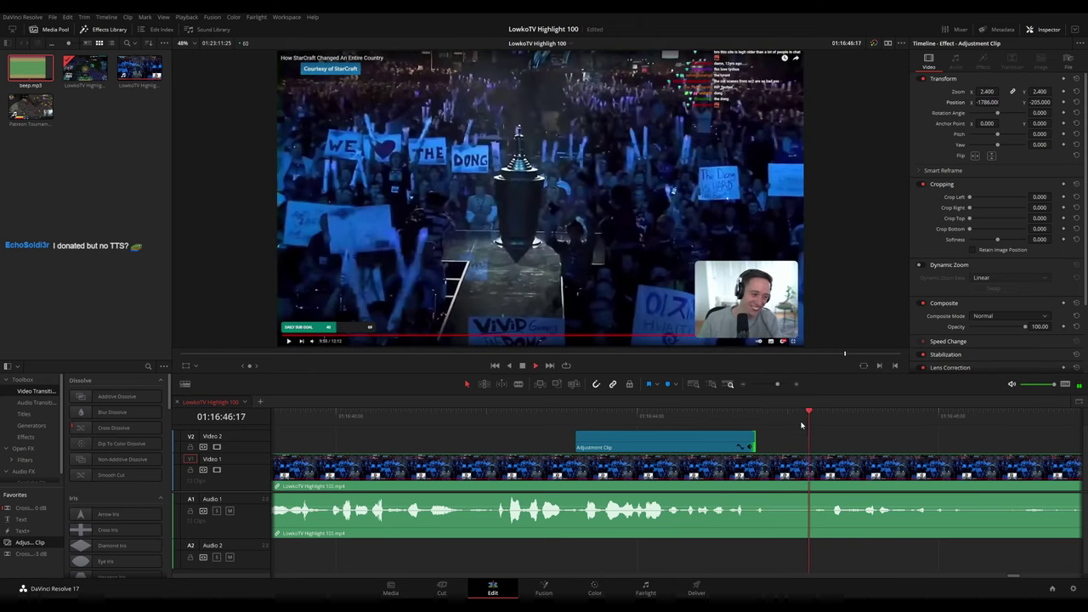
# Review the footage after the adjustment clip up to about 01:16:59
pyautogui.scroll(-4, 745, 430)
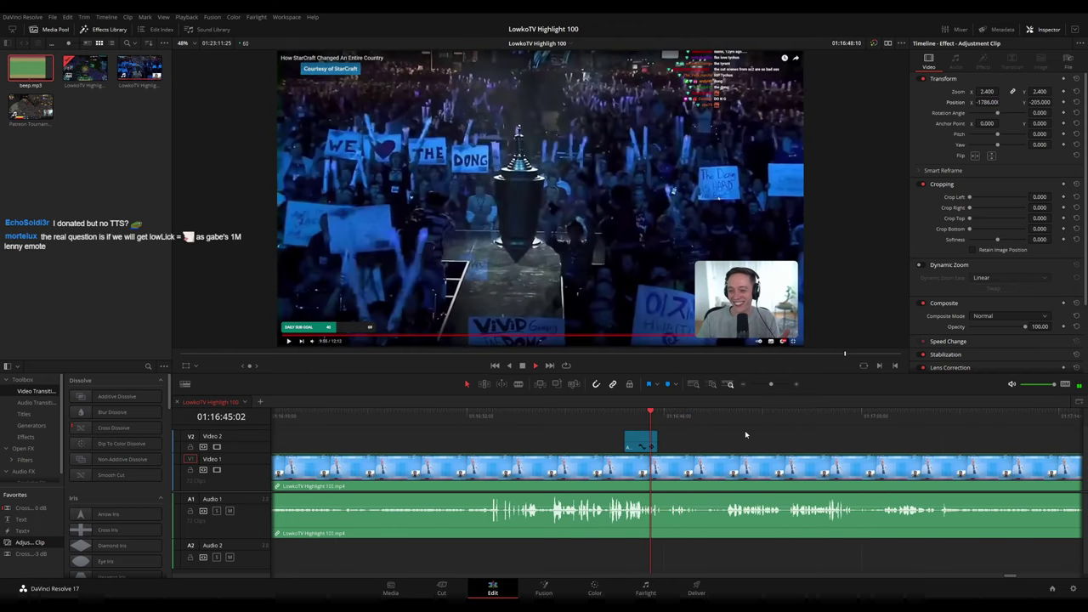
pyautogui.scroll(2, 762, 434)
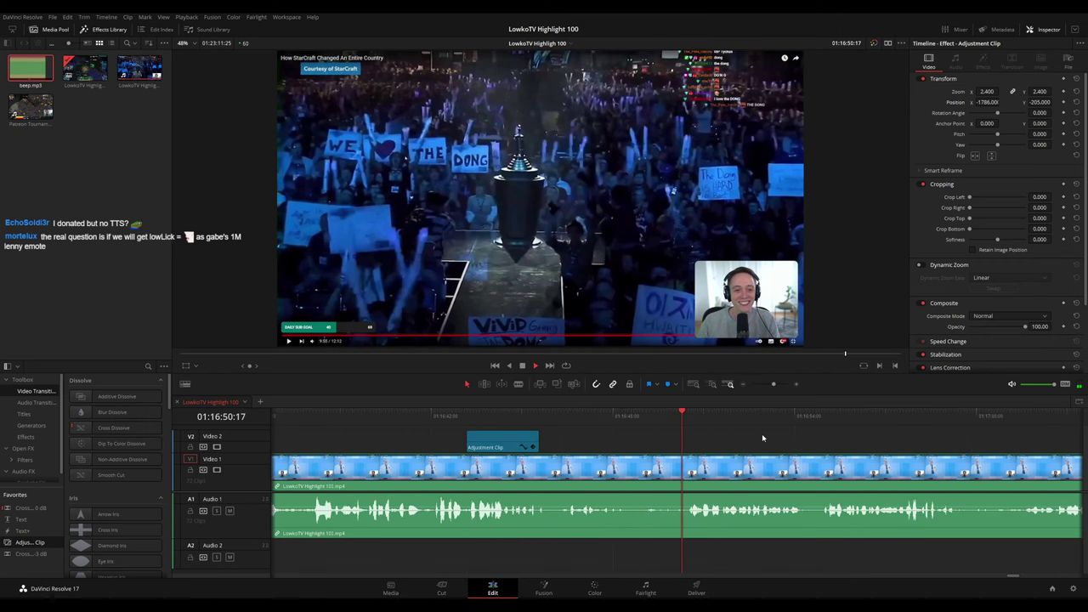
pyautogui.moveTo(841, 440); pyautogui.dragTo(636, 430)
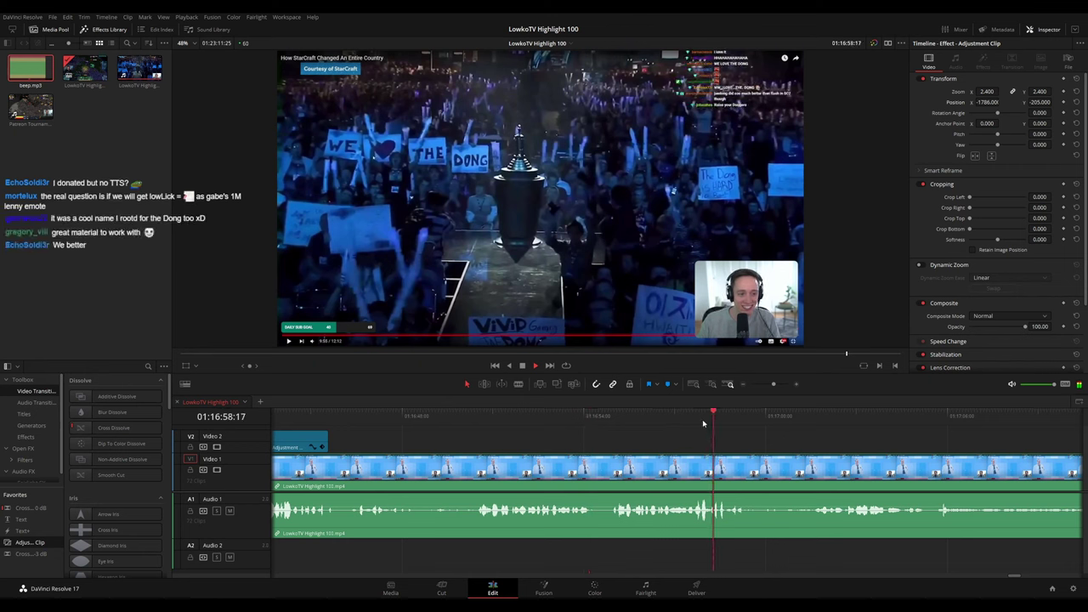
pyautogui.press('space')
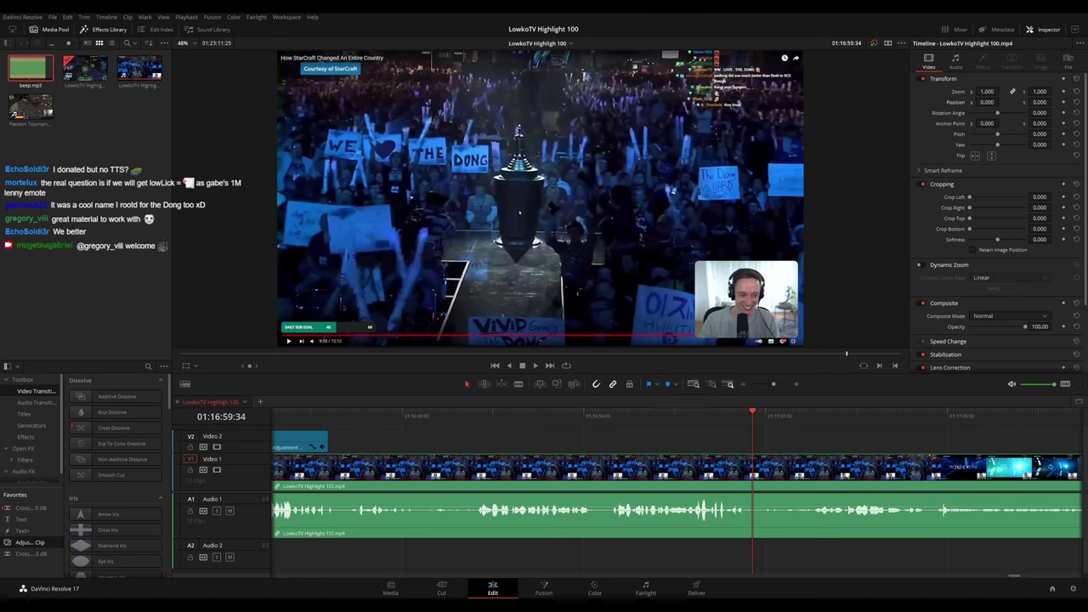
# Review the footage from 01:16:59, through the StarCraft Global Finals segment, to about 01:17:18
pyautogui.click(755, 442)
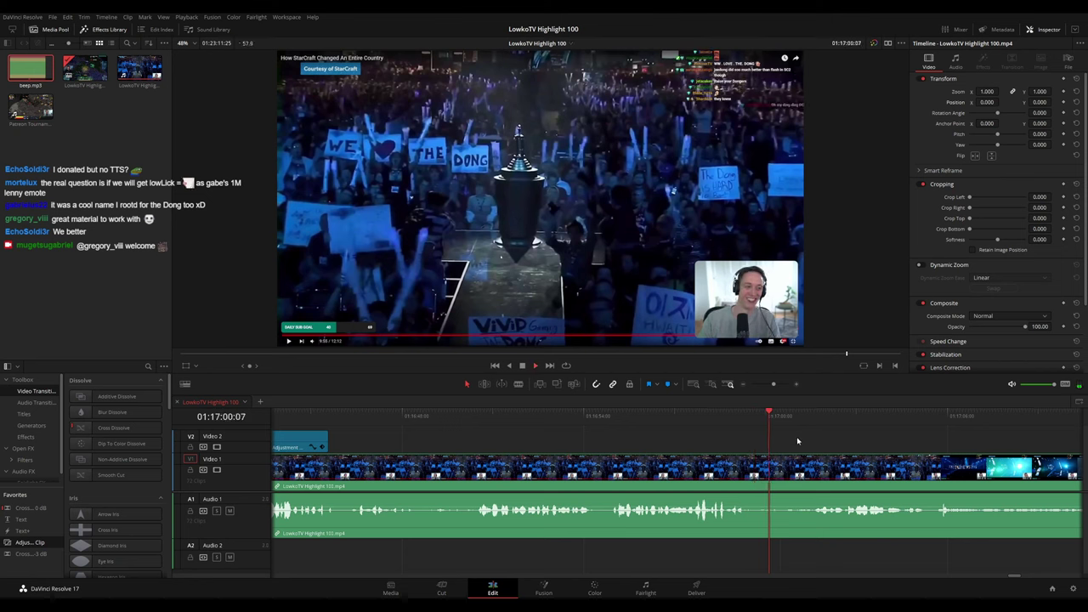
pyautogui.moveTo(804, 440); pyautogui.dragTo(549, 420)
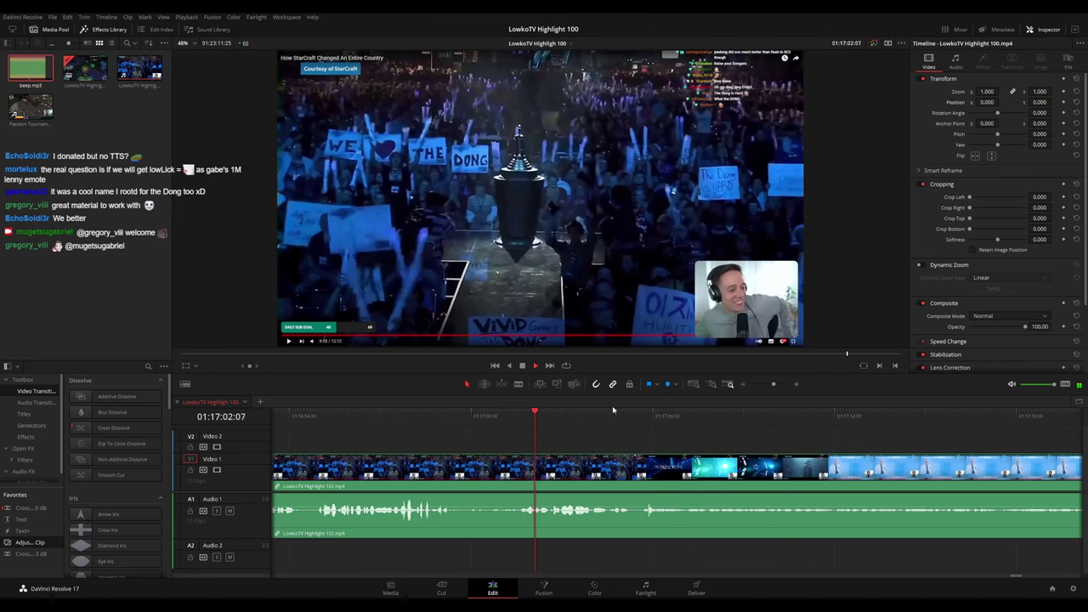
pyautogui.moveTo(614, 421); pyautogui.dragTo(412, 428)
pyautogui.press('space')
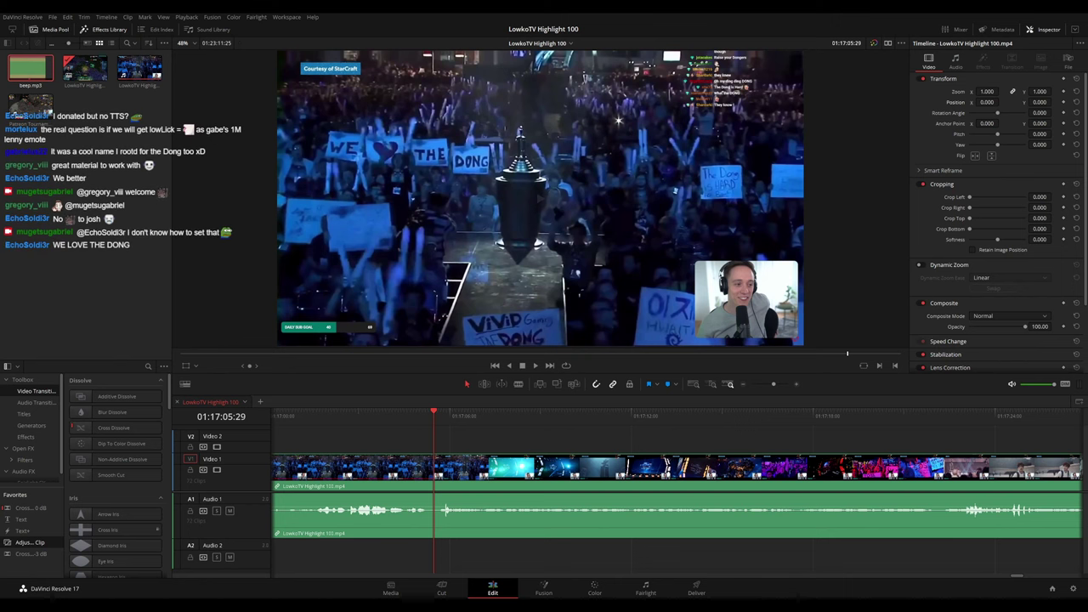
pyautogui.press('space')
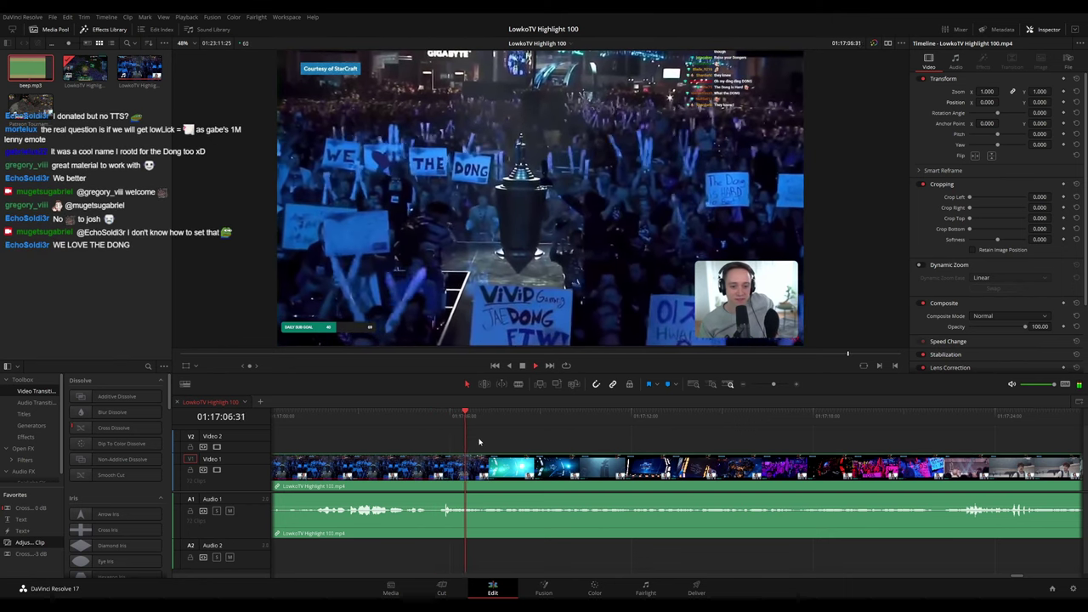
pyautogui.scroll(-3, 574, 464)
pyautogui.scroll(-5, 575, 465)
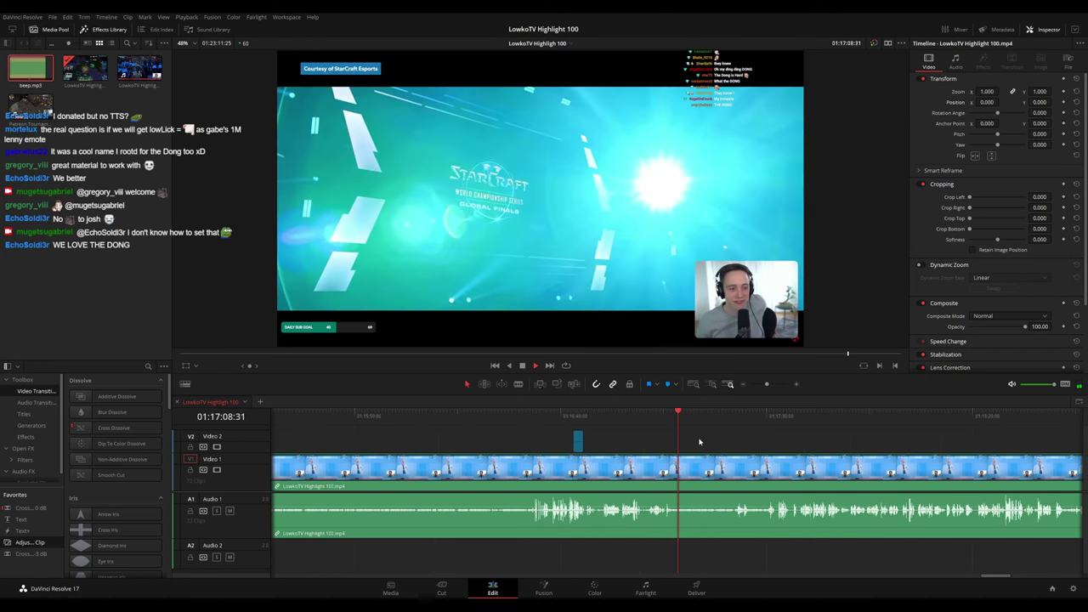
pyautogui.moveTo(721, 438); pyautogui.dragTo(412, 432)
pyautogui.scroll(-3, 481, 442)
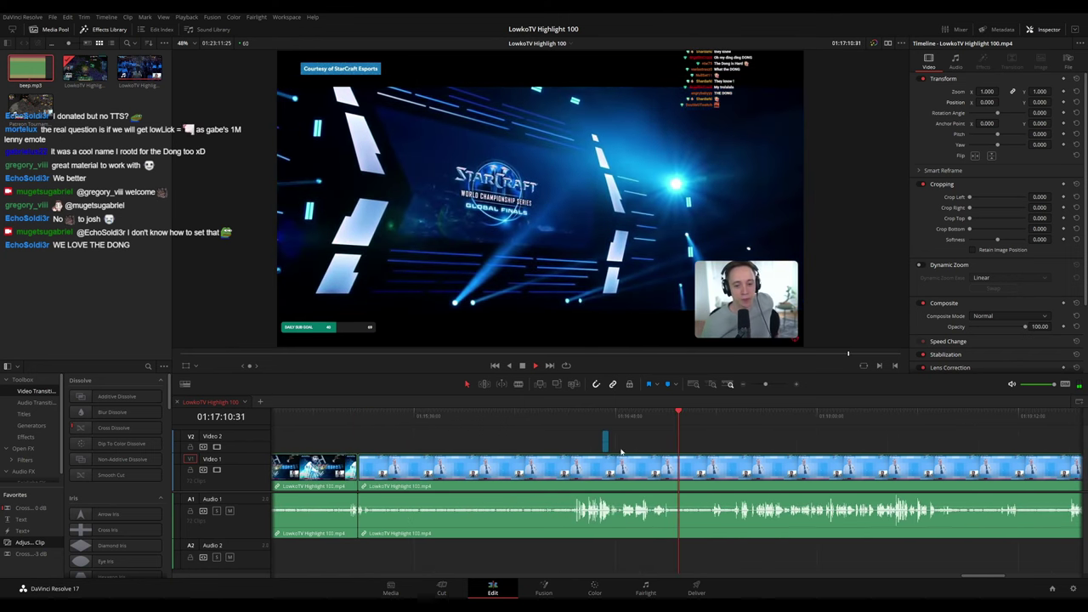
pyautogui.moveTo(741, 438); pyautogui.dragTo(468, 432)
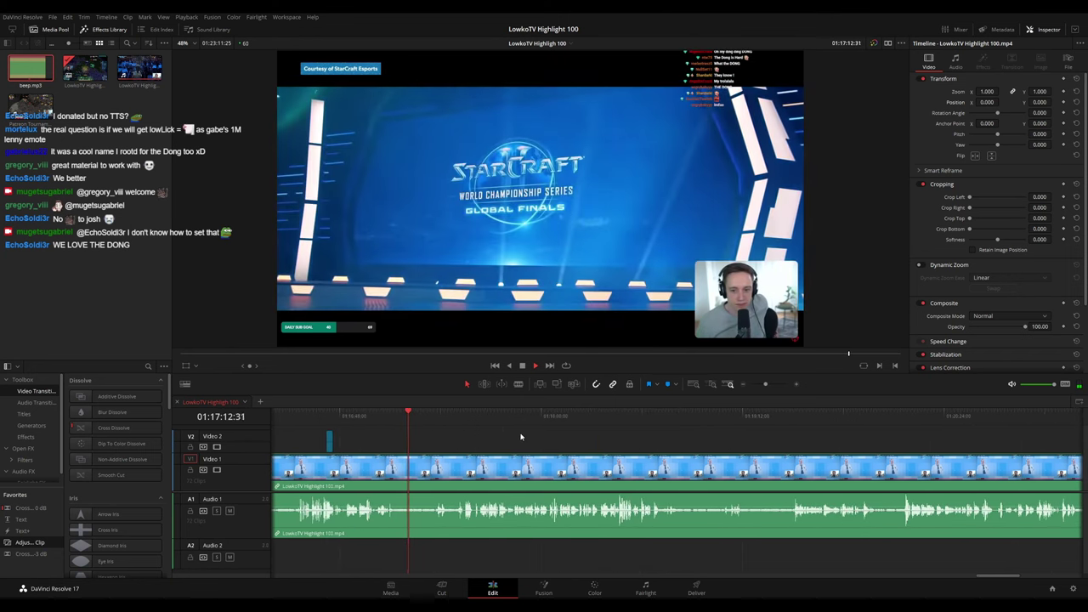
pyautogui.hotkey('ctrl', '-')
pyautogui.hotkey('ctrl', '-')
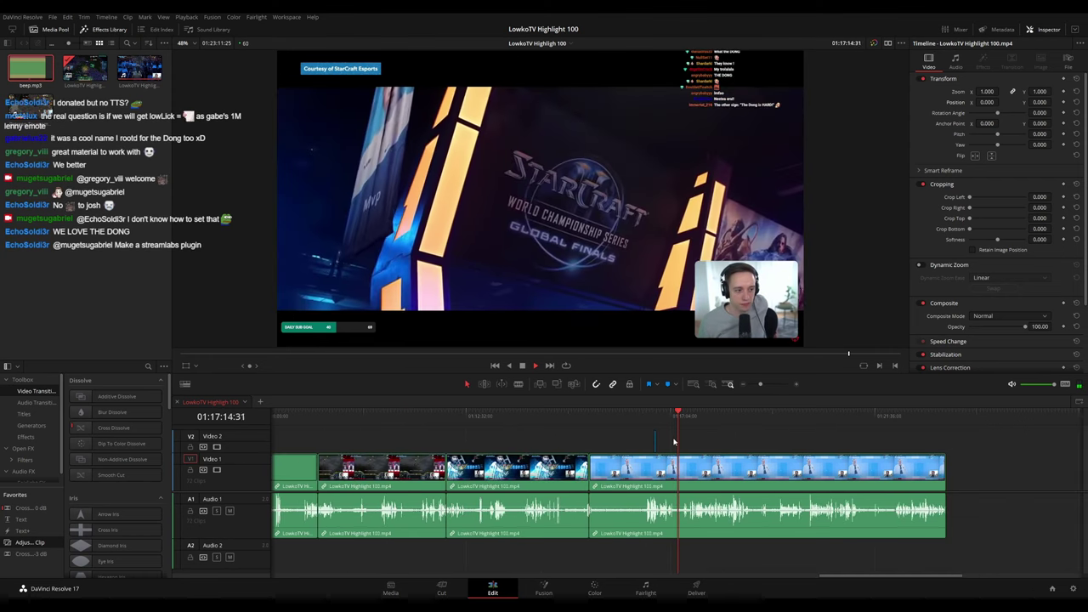
pyautogui.hotkey('ctrl', '=')
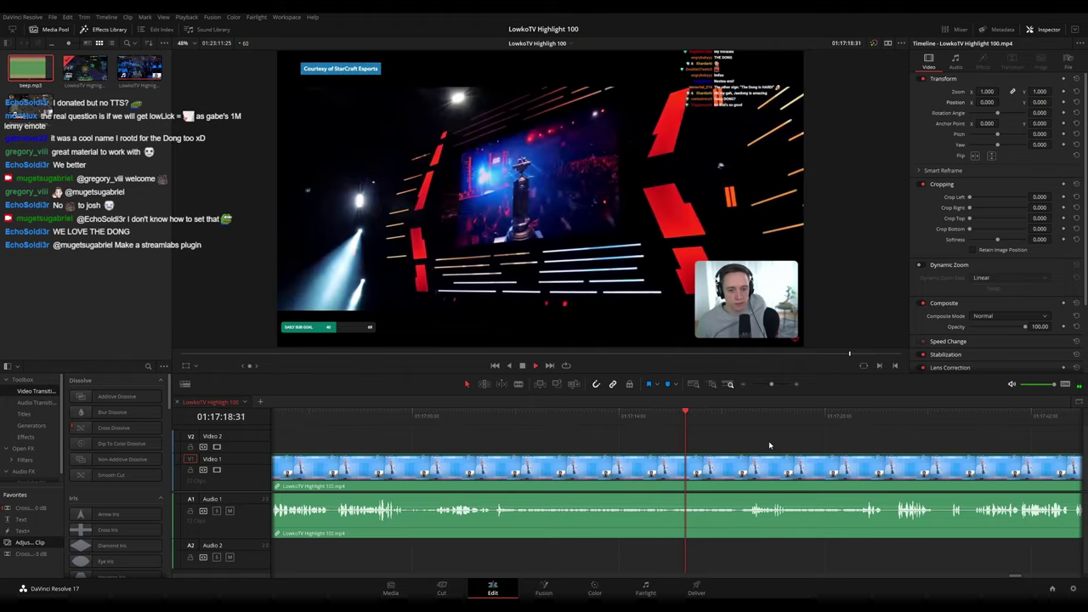
# Review the footage with the trophy winner from about 01:17:18 to 01:18:02
pyautogui.hscroll(6, 494, 421)
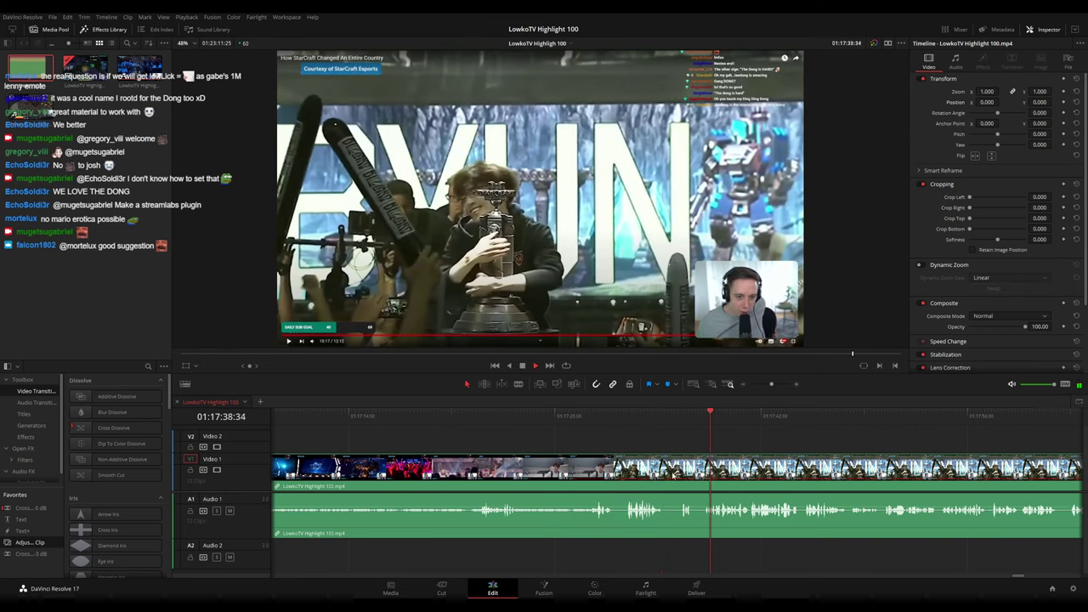
pyautogui.hscroll(5, 683, 439)
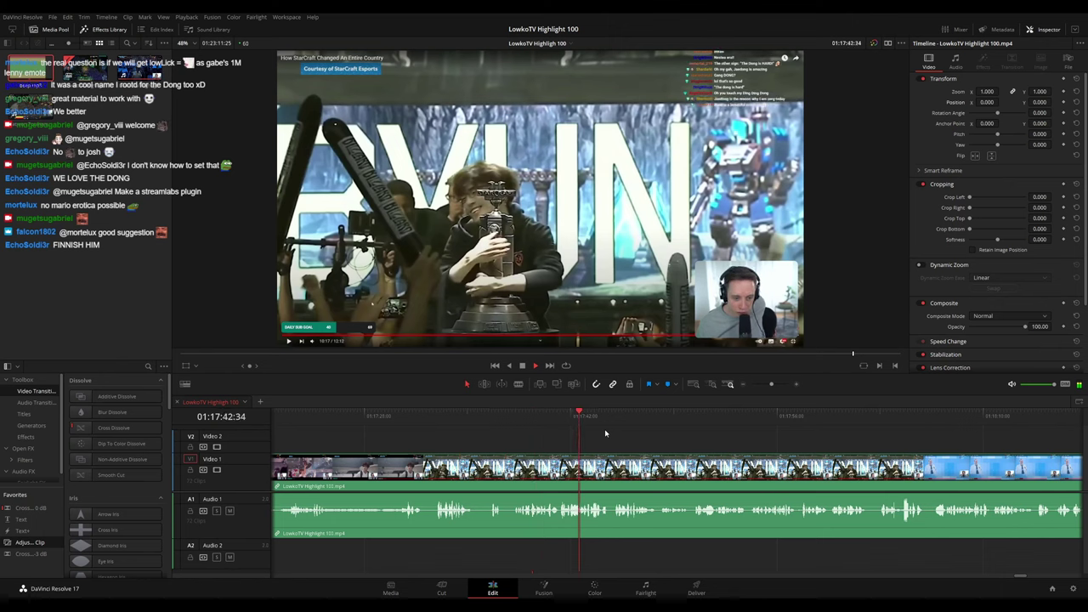
pyautogui.scroll(-7, 671, 448)
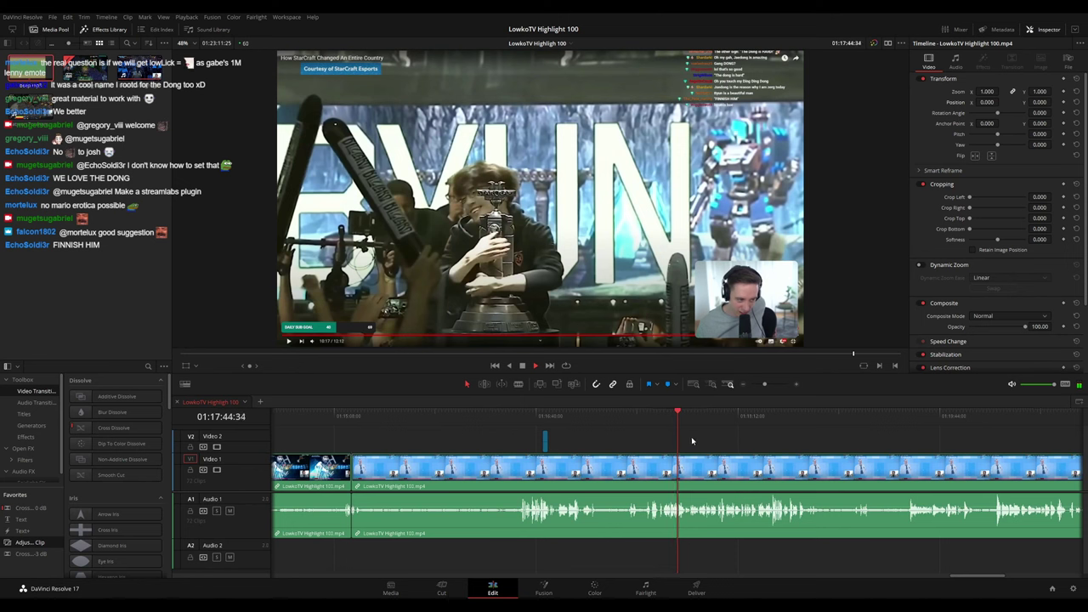
pyautogui.scroll(3, 771, 444)
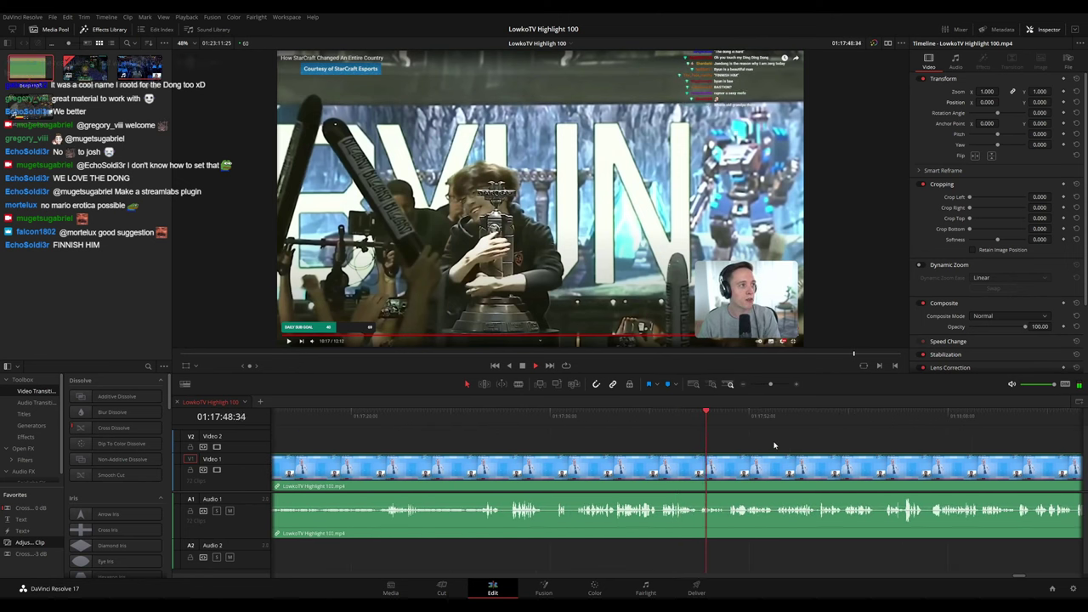
pyautogui.moveTo(775, 446); pyautogui.dragTo(657, 445)
pyautogui.hscroll(5, 555, 431)
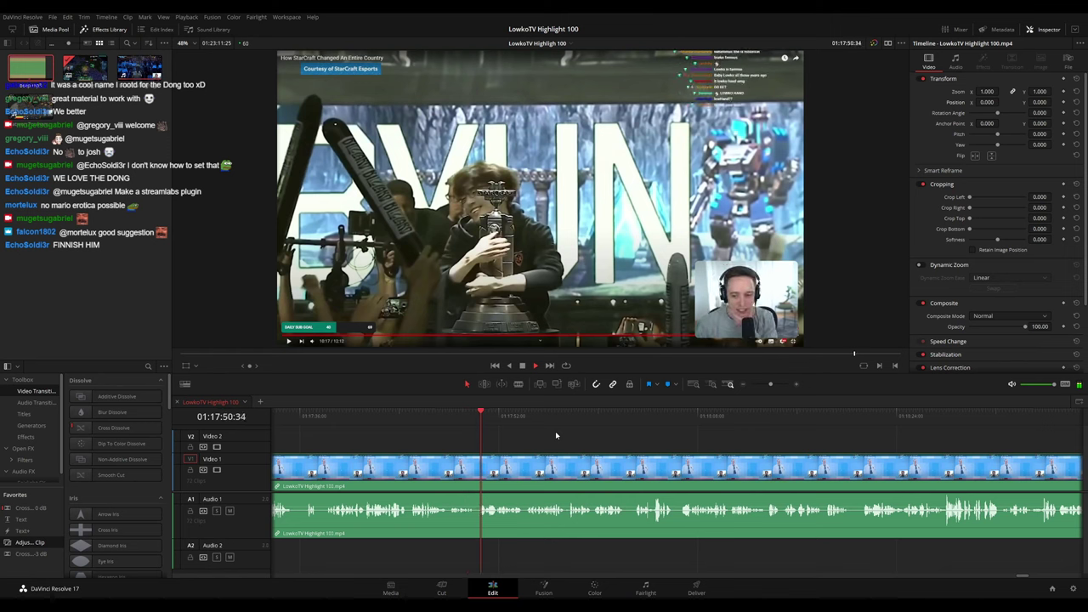
pyautogui.moveTo(557, 435); pyautogui.dragTo(591, 452)
pyautogui.scroll(1, 675, 445)
pyautogui.moveTo(739, 441); pyautogui.dragTo(510, 433)
pyautogui.hscroll(3, 509, 434)
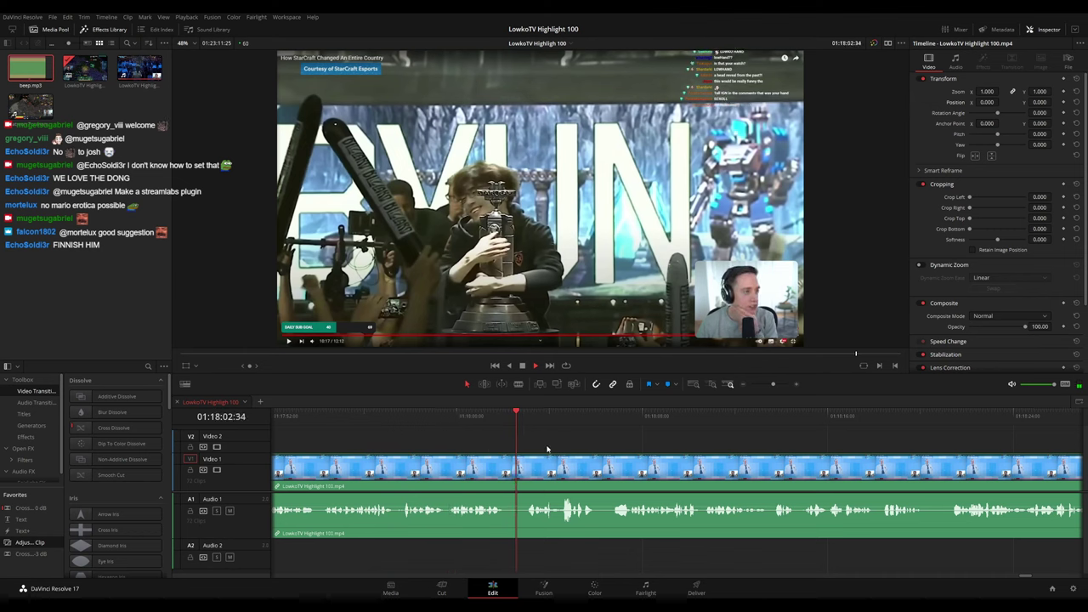
# Cut out the short pause around 01:18:02 on Video 1 and Audio 1, closing the gap, and play from the cut
pyautogui.press('b')
pyautogui.click(513, 481)
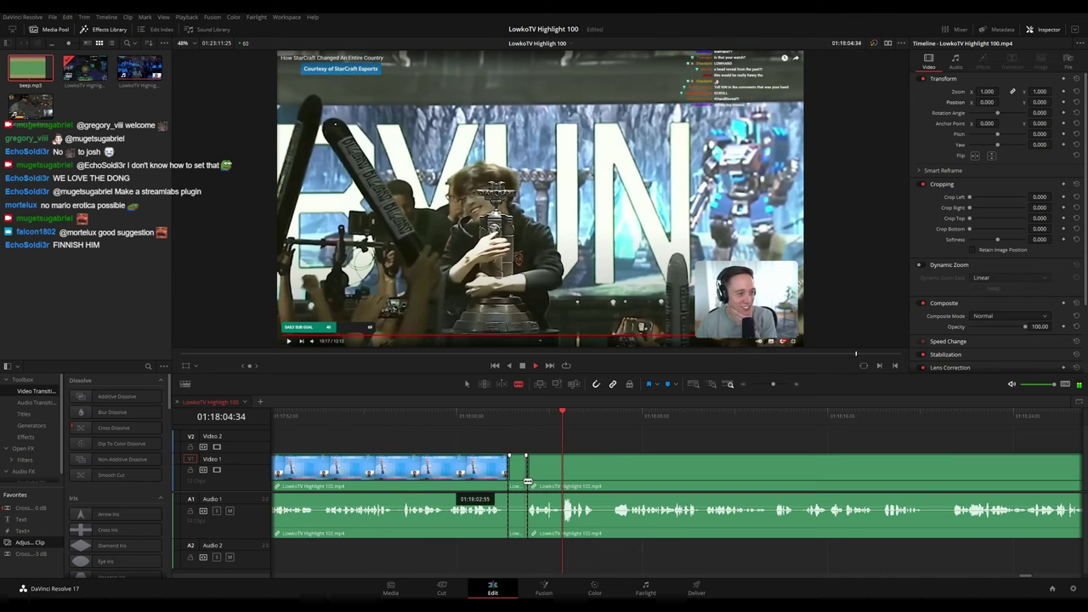
pyautogui.press('a')
pyautogui.click(518, 482)
pyautogui.press('Delete')
pyautogui.click(508, 417)
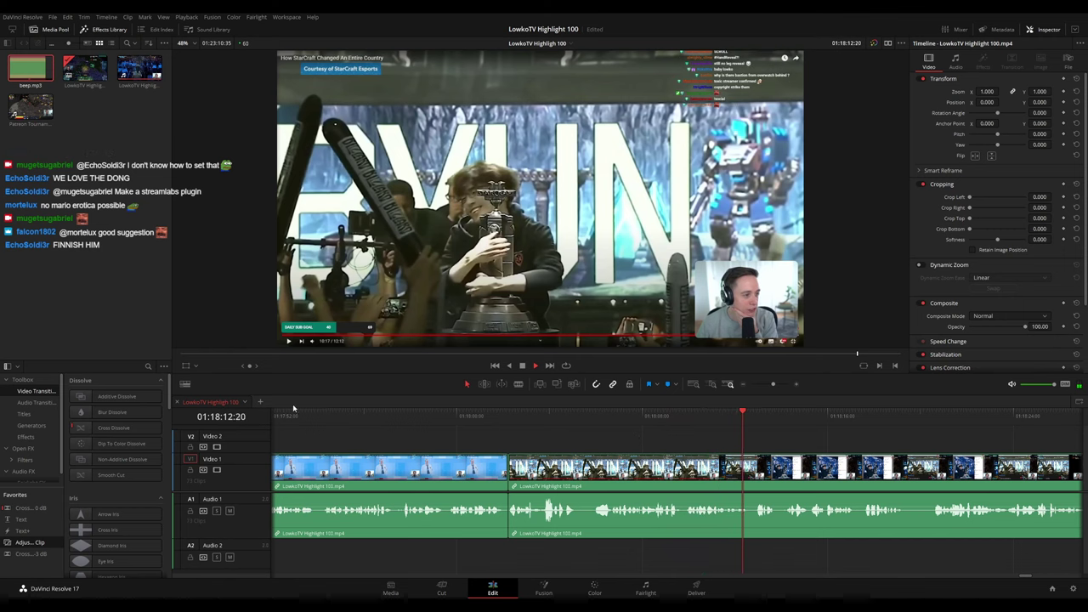
# Review the rest of the esports documentary segment from about 01:18:12 to 01:22:56, watching for pauses to trim
pyautogui.scroll(-2, 796, 442)
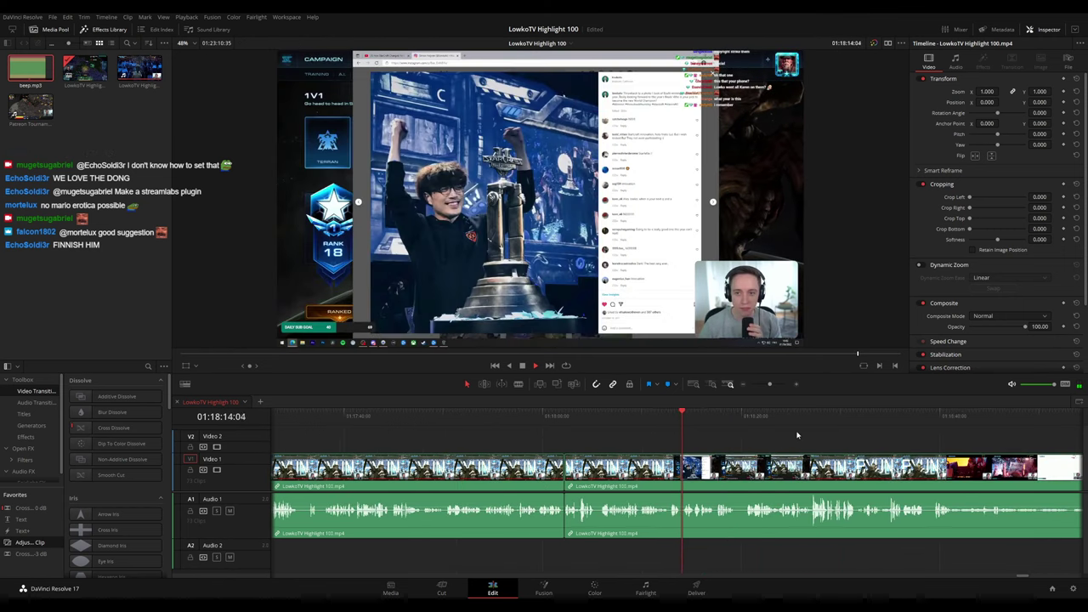
pyautogui.hscroll(3, 544, 430)
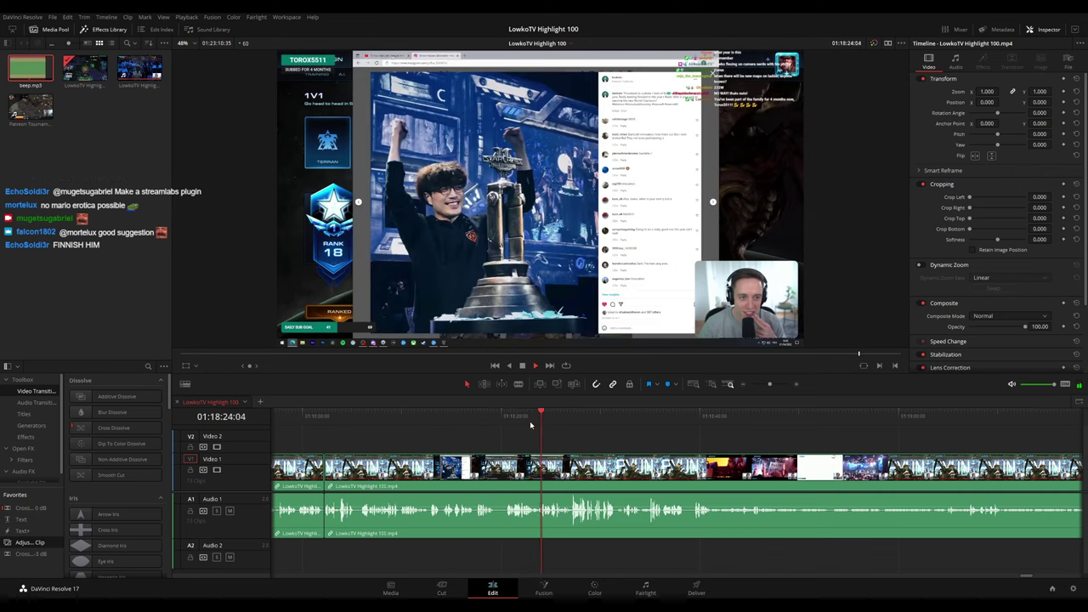
pyautogui.moveTo(686, 431); pyautogui.dragTo(503, 428)
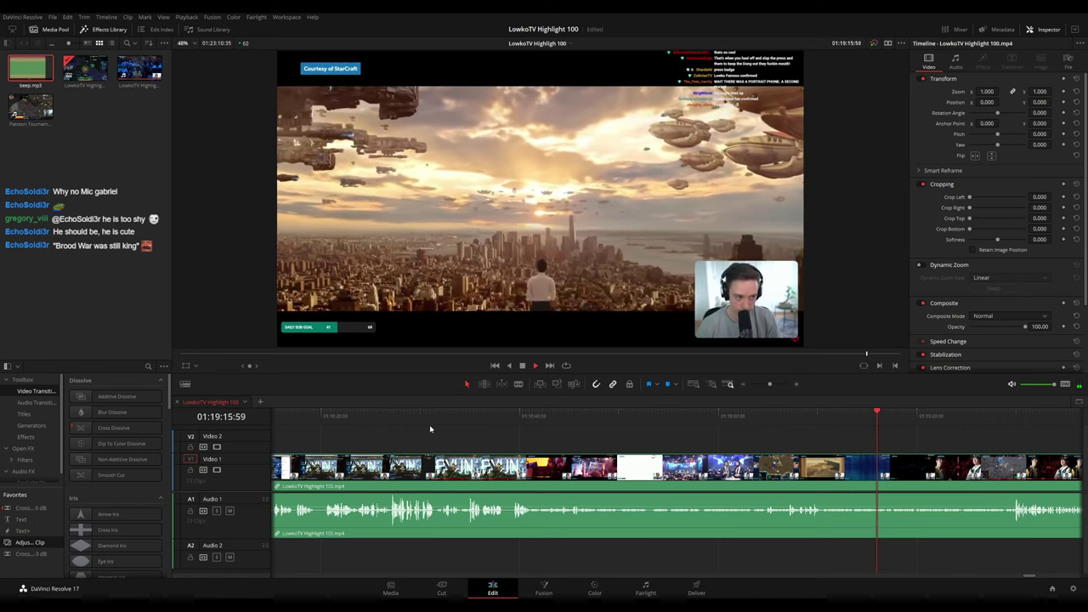
pyautogui.hscroll(3, 643, 417)
pyautogui.hscroll(5, 643, 417)
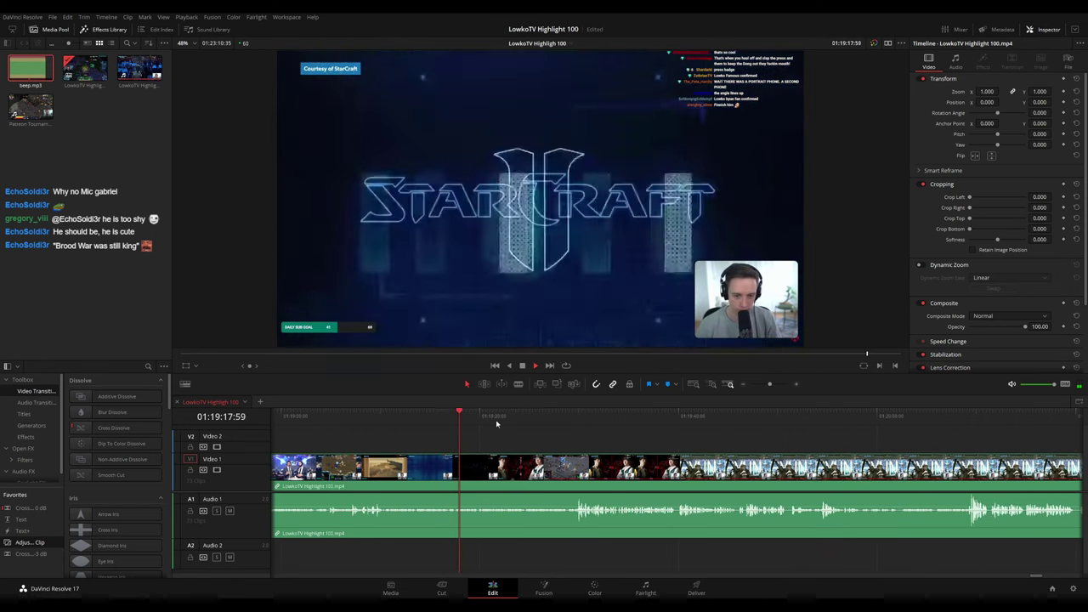
pyautogui.moveTo(483, 421); pyautogui.dragTo(564, 422)
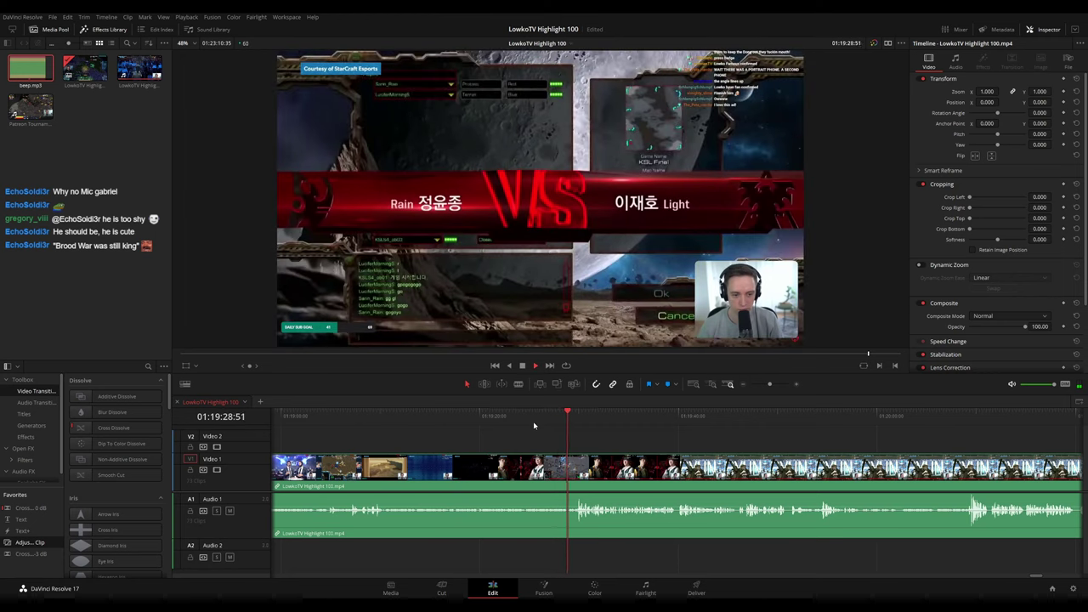
pyautogui.press('space')
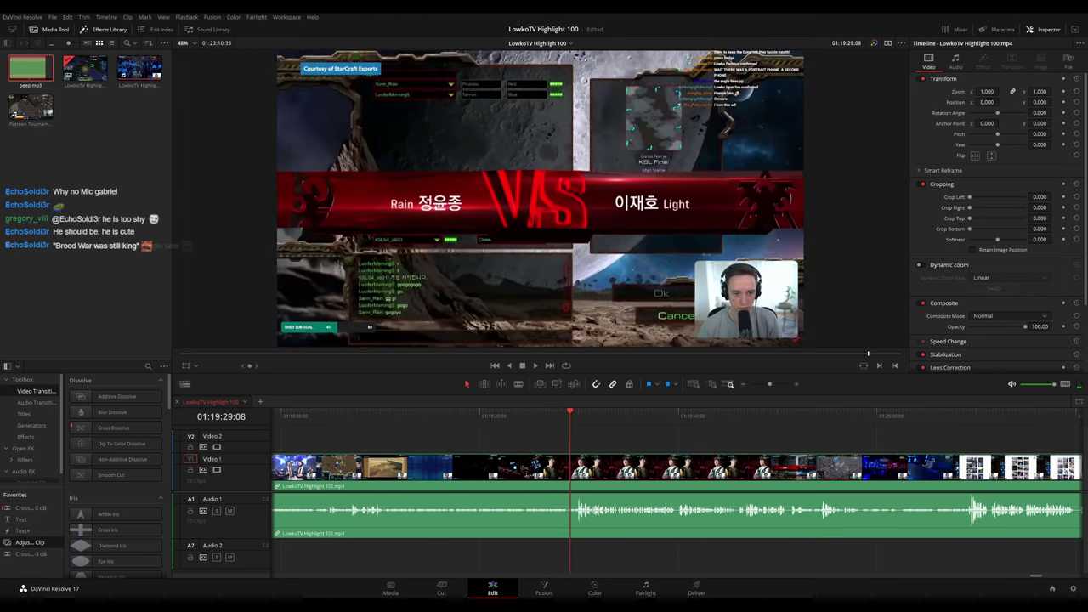
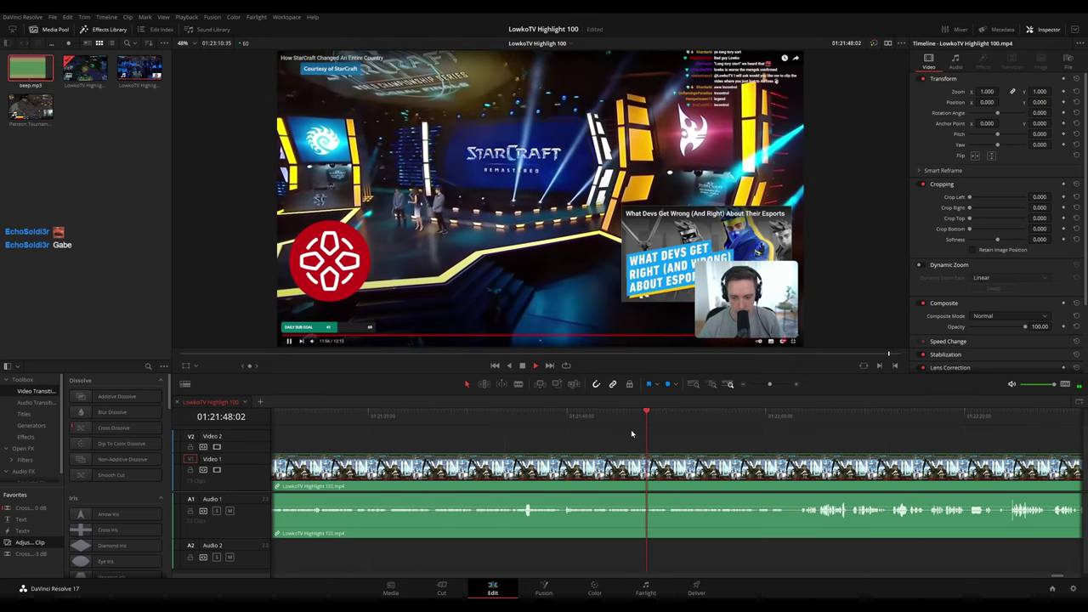
pyautogui.scroll(-4, 652, 437)
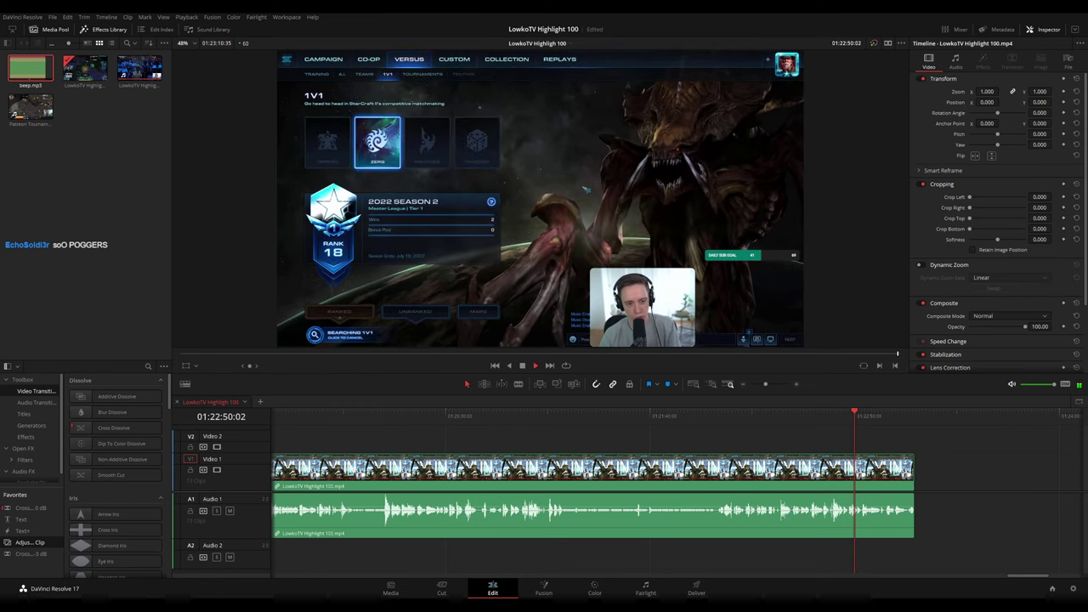
pyautogui.hscroll(5, 744, 435)
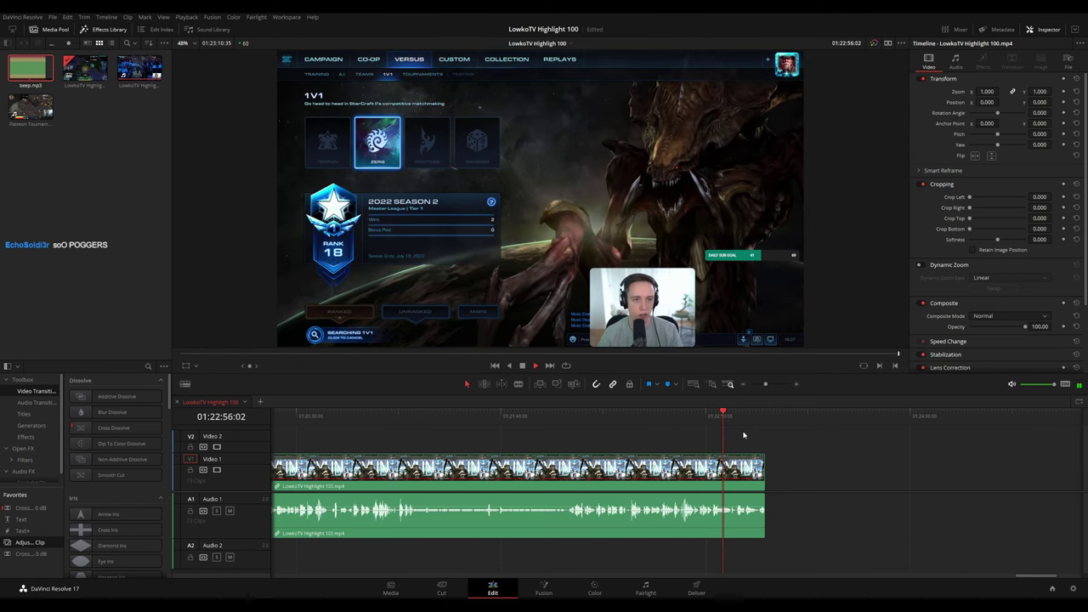
# Cut out the short pause just after 01:23:00 on Video 1 and Audio 1, closing the gap
pyautogui.scroll(3, 744, 435)
pyautogui.scroll(-3, 709, 445)
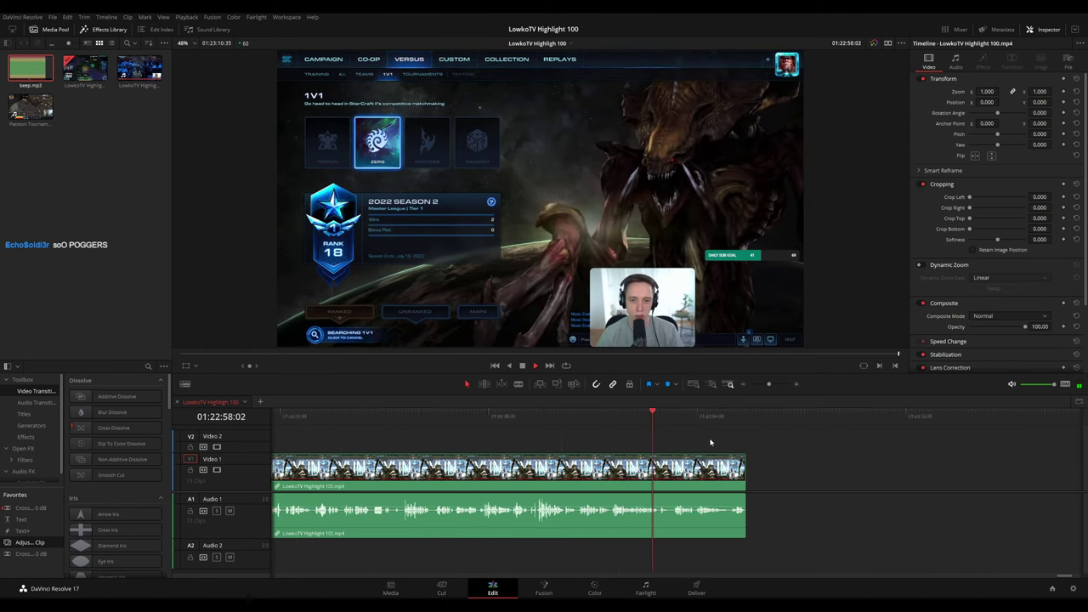
pyautogui.scroll(3, 590, 429)
pyautogui.scroll(2, 612, 455)
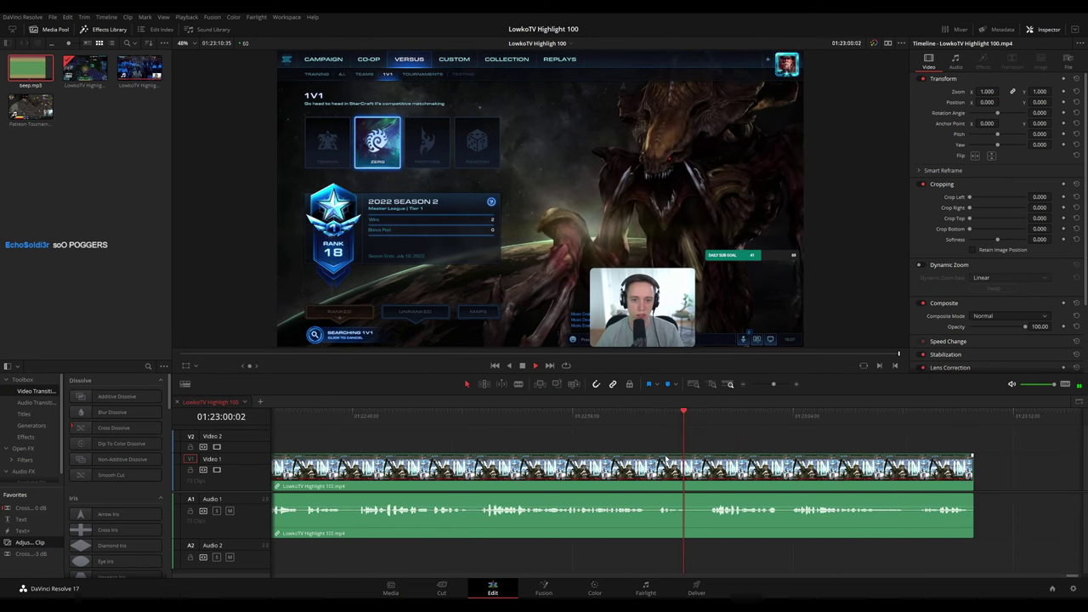
pyautogui.press('b')
pyautogui.click(712, 483)
pyautogui.click(710, 483)
pyautogui.press('a')
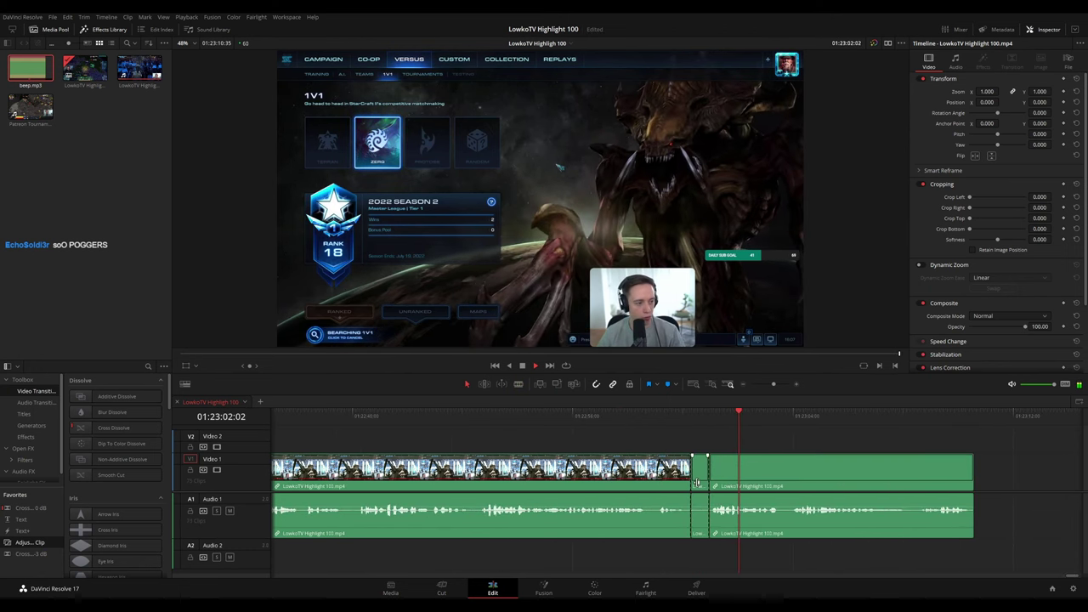
pyautogui.click(704, 486)
pyautogui.press('Delete')
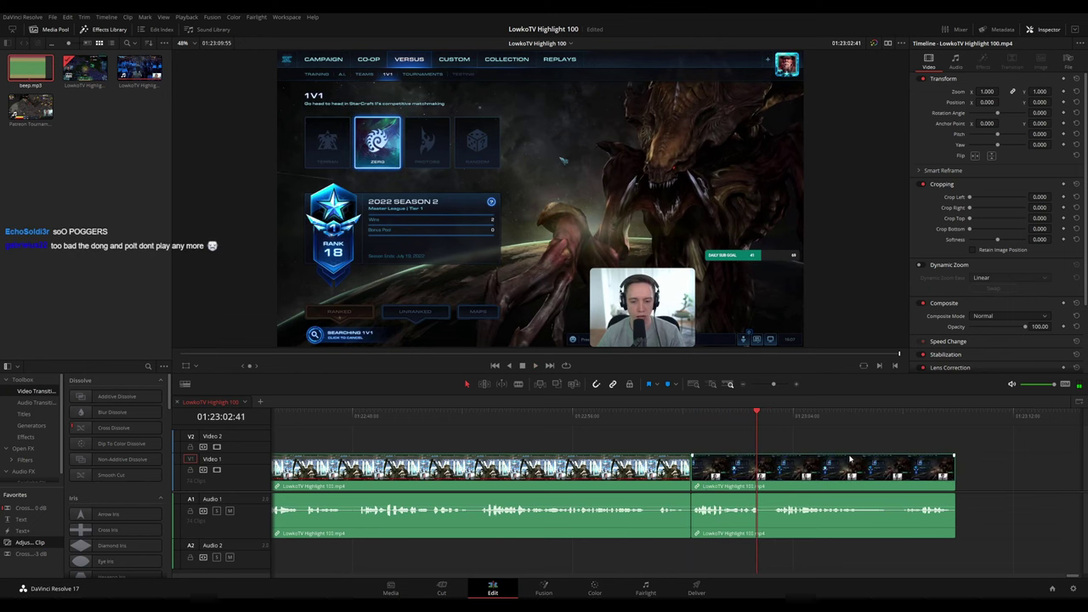
# Review the remaining footage from 01:23:02 to the end of the last clip
pyautogui.scroll(-3, 743, 462)
pyautogui.press('space')
pyautogui.scroll(5, 724, 464)
pyautogui.scroll(-5, 708, 471)
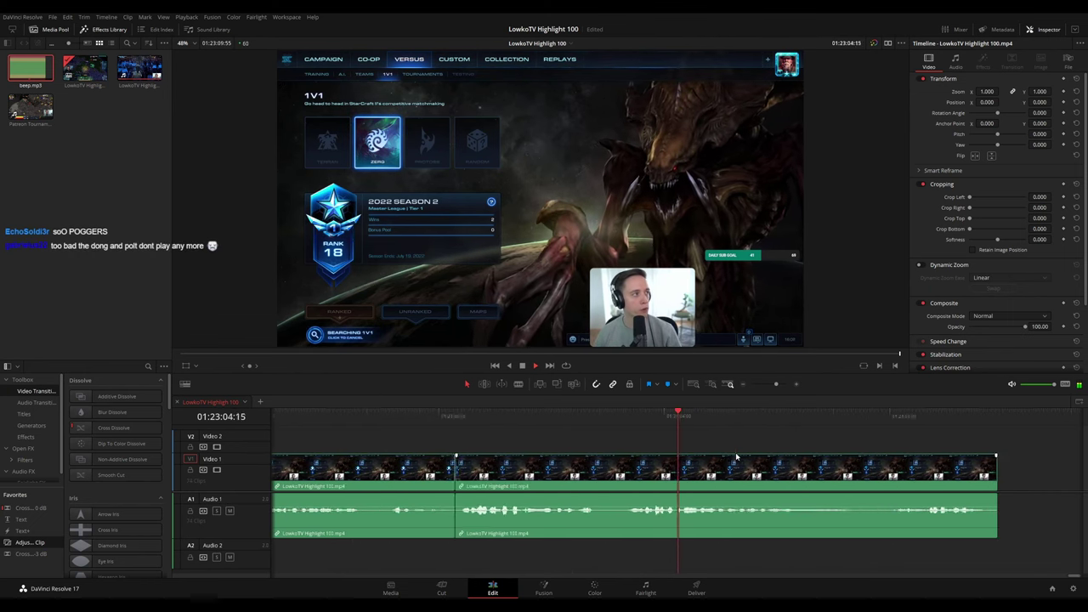
pyautogui.scroll(3, 738, 457)
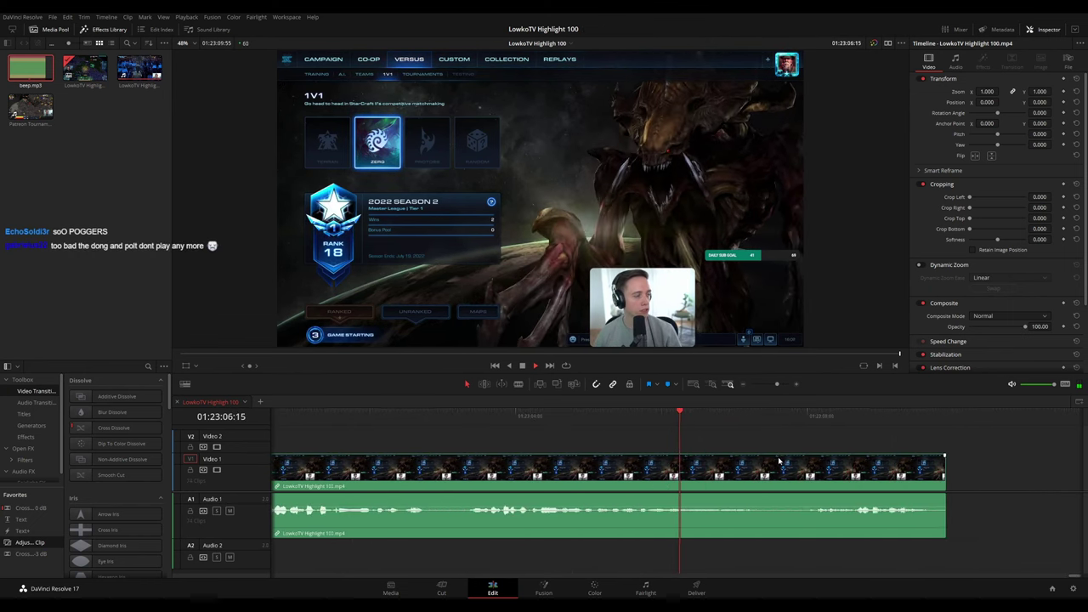
pyautogui.scroll(-3, 747, 459)
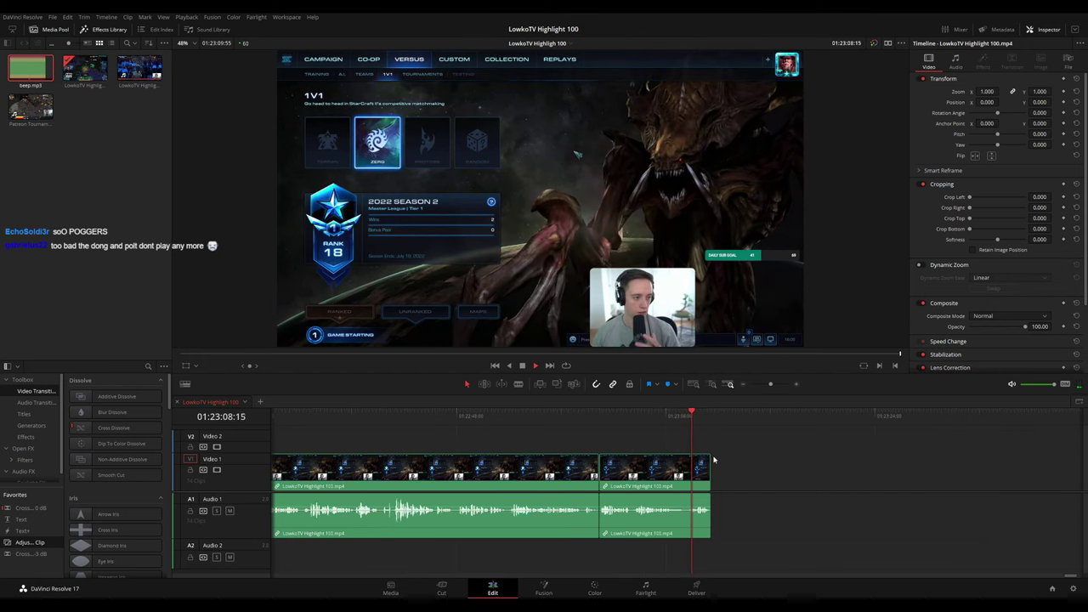
pyautogui.scroll(-5, 711, 467)
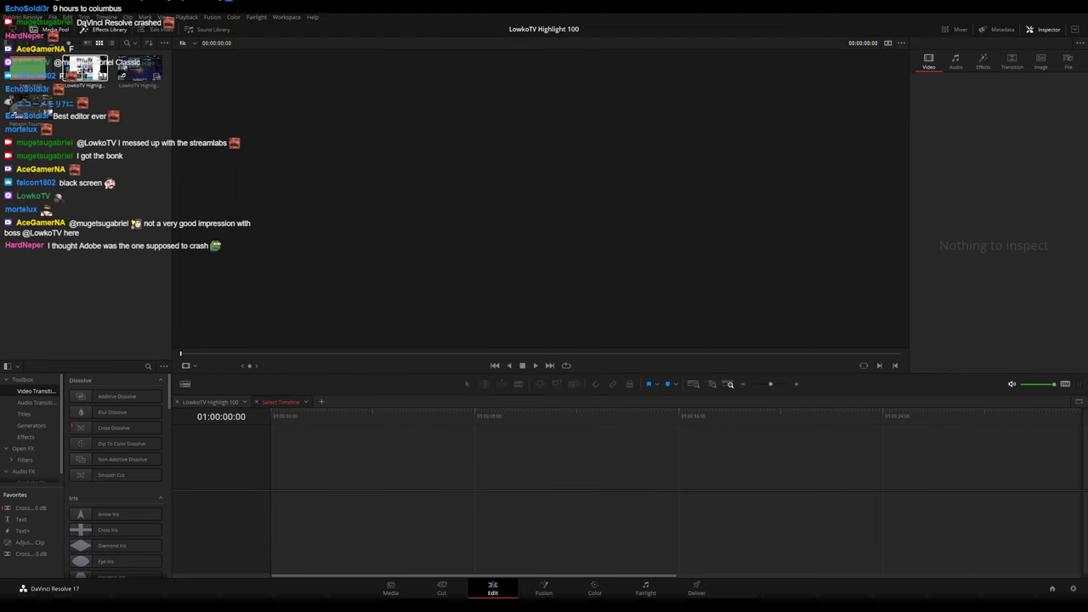
# Create a new timeline from the Patreon Tournament clip and return to the LowkoTV Highlight 100 timeline
pyautogui.moveTo(32, 109); pyautogui.dragTo(339, 500)
pyautogui.click(209, 402)
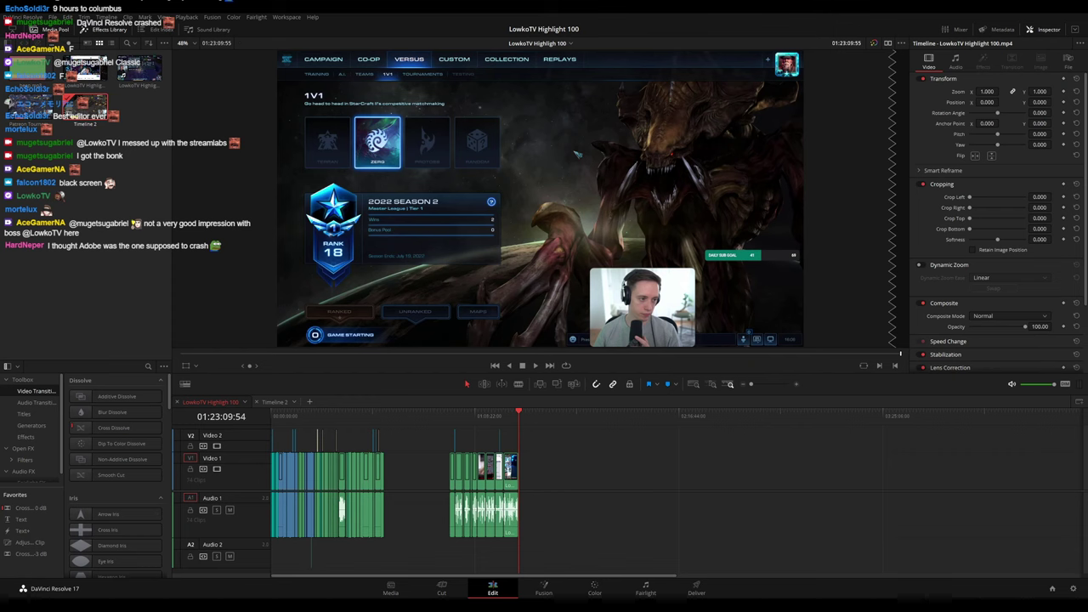
# Spot-check the LowkoTV Highlight 100 timeline around 00:34:22 and 00:15:52 to see how far the edit has progressed
pyautogui.click(372, 416)
pyautogui.press('space')
pyautogui.scroll(8, 582, 444)
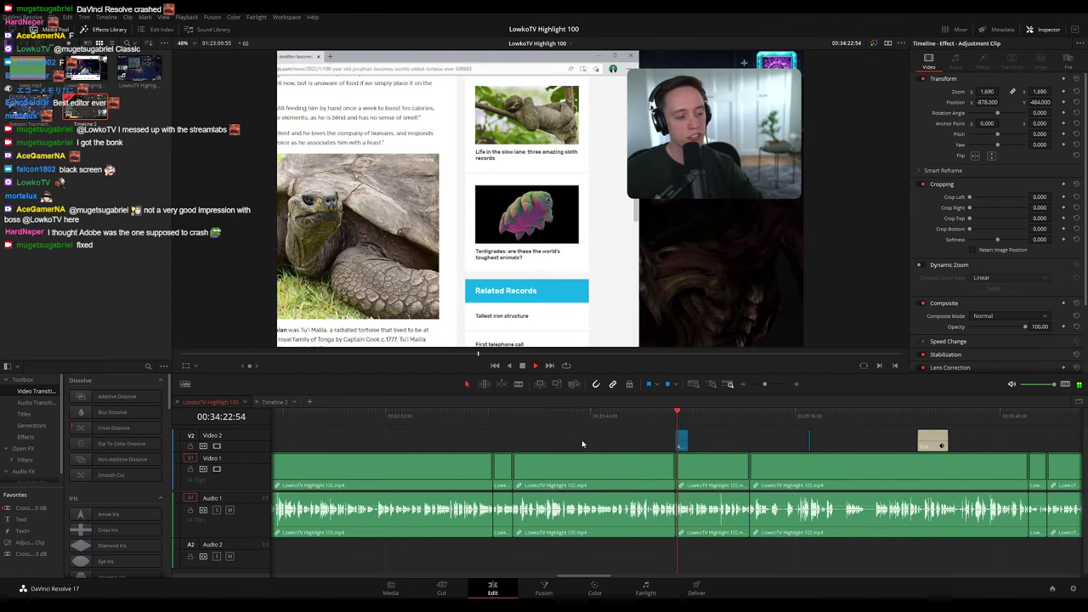
pyautogui.scroll(-5, 595, 438)
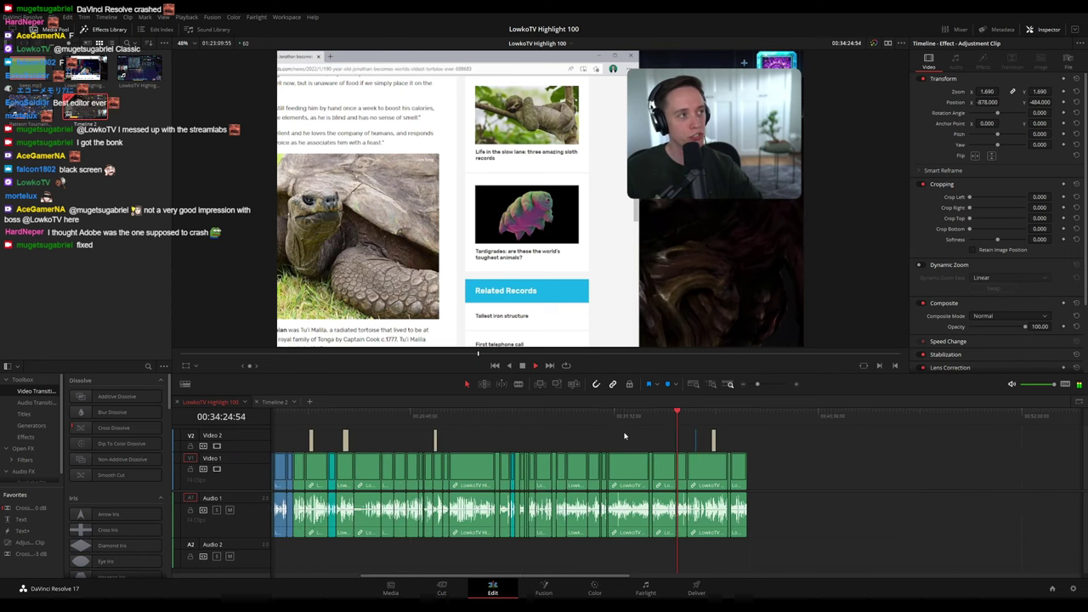
pyautogui.scroll(5, 635, 439)
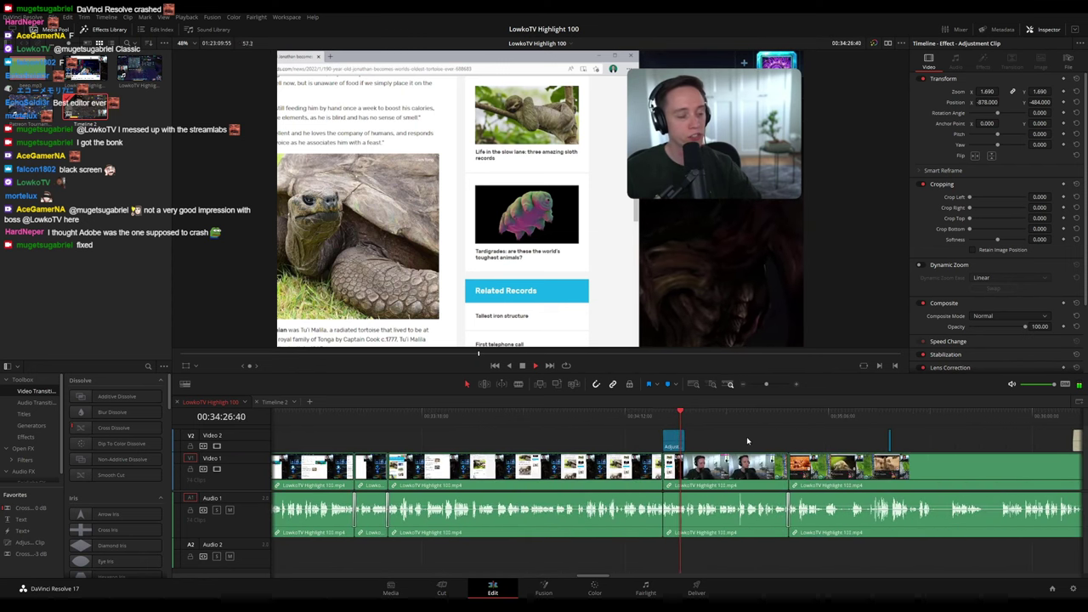
pyautogui.scroll(-8, 648, 442)
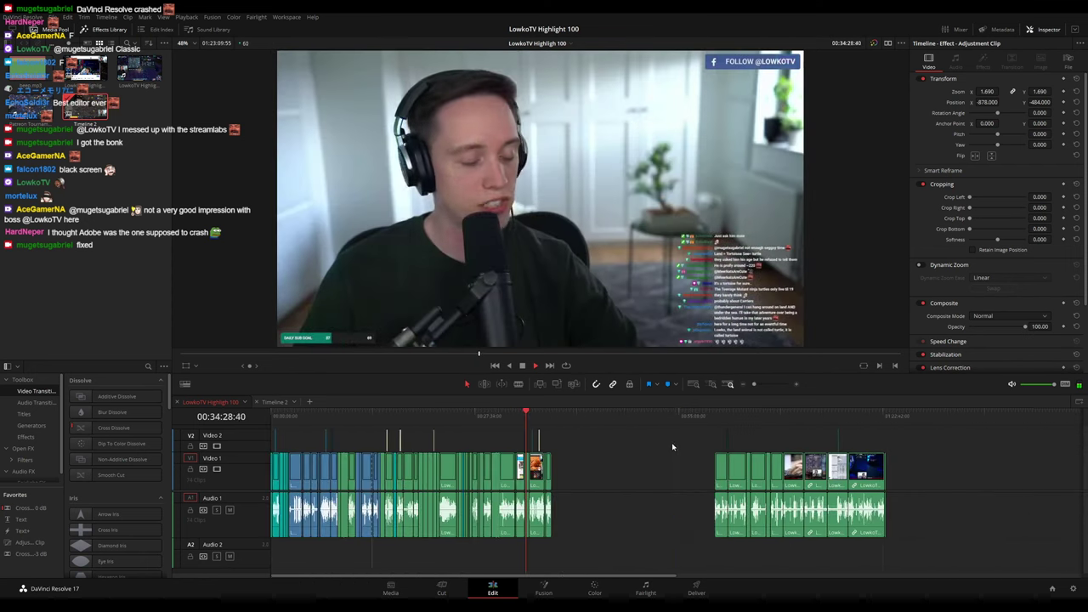
pyautogui.click(553, 417)
pyautogui.click(390, 423)
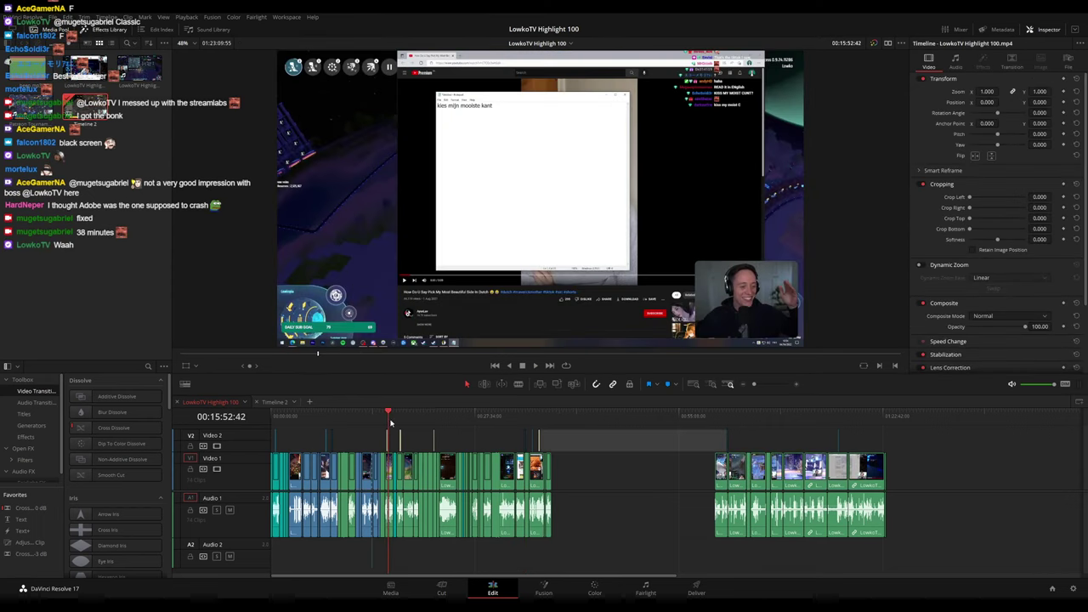
pyautogui.scroll(4, 374, 453)
pyautogui.hscroll(-3, 441, 450)
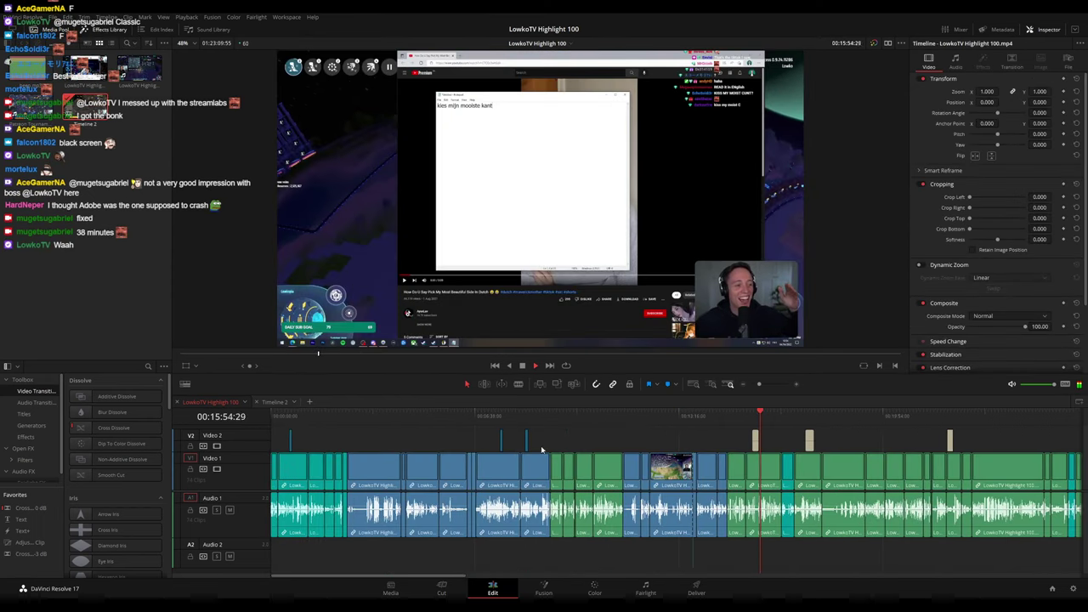
# Play back the opening of the LowkoTV Highlight 100 timeline and check the footage around 00:01:45
pyautogui.scroll(-5, 415, 448)
pyautogui.click(273, 417)
pyautogui.press('space')
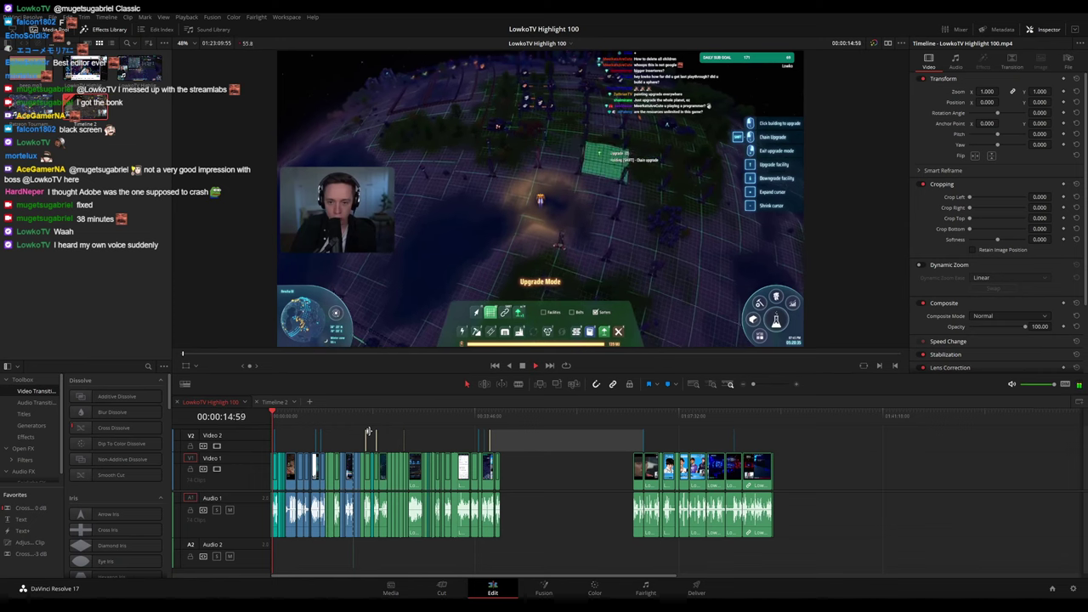
pyautogui.scroll(5, 483, 443)
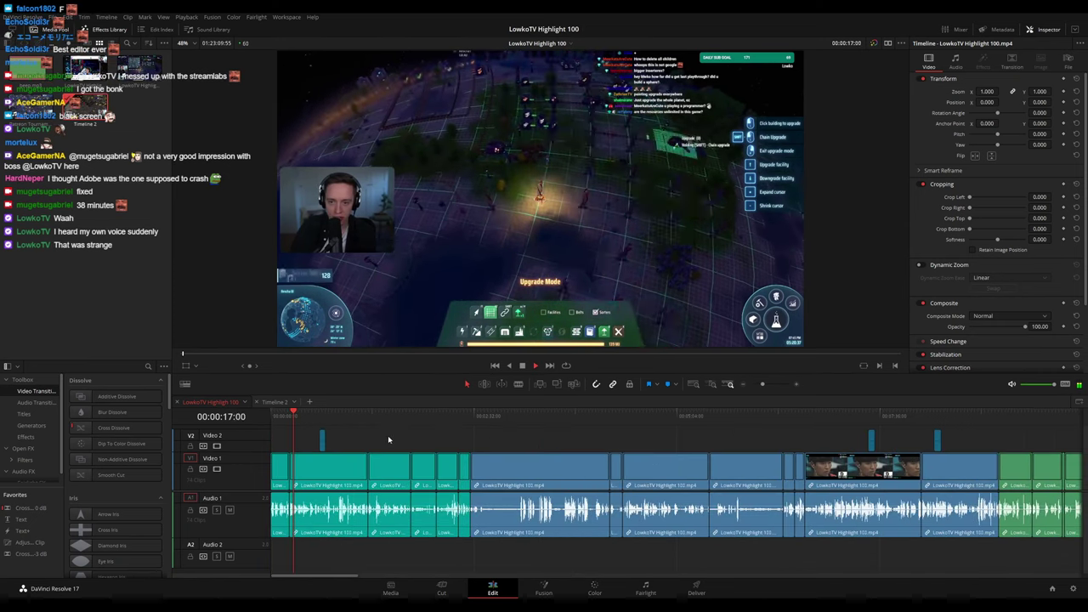
pyautogui.scroll(2, 513, 442)
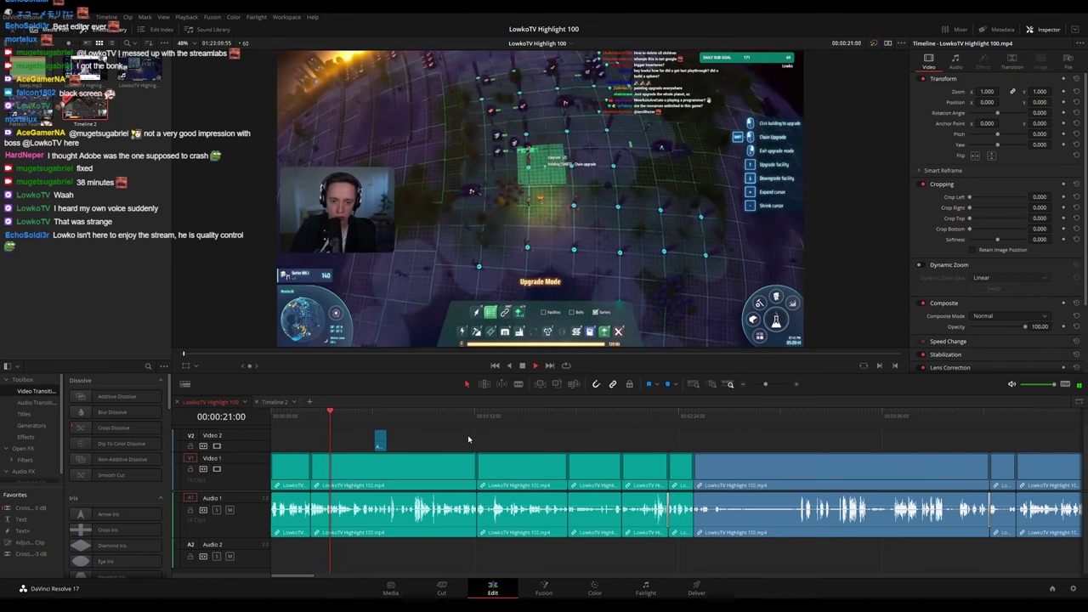
pyautogui.scroll(3, 580, 443)
pyautogui.scroll(-5, 579, 443)
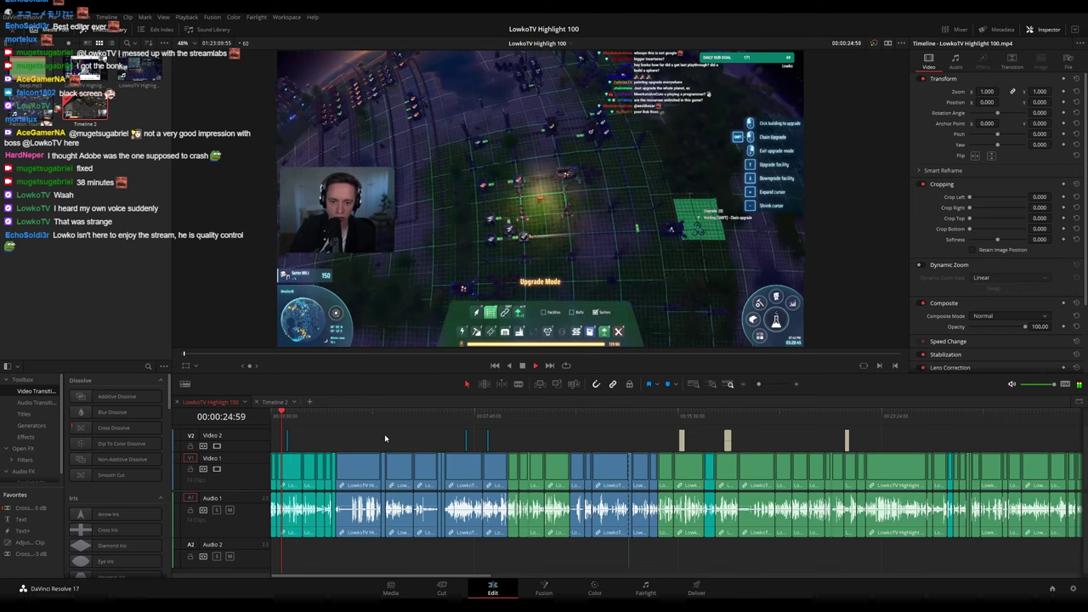
pyautogui.click(317, 419)
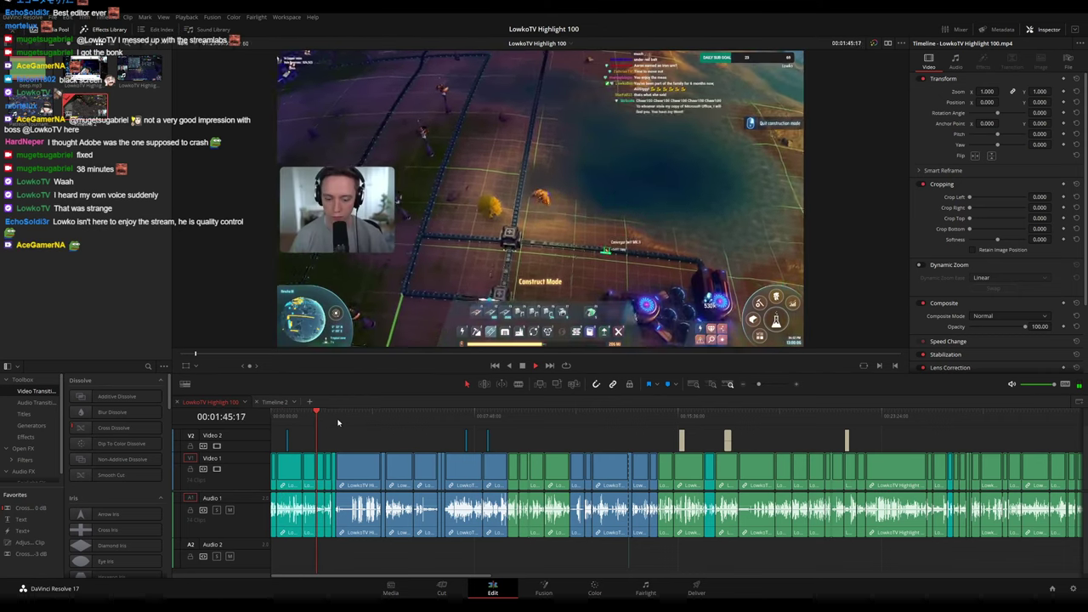
pyautogui.click(335, 419)
pyautogui.press('space')
# Open Timeline 2 and rename it "Patreon Tournament Highlight"
pyautogui.click(275, 403)
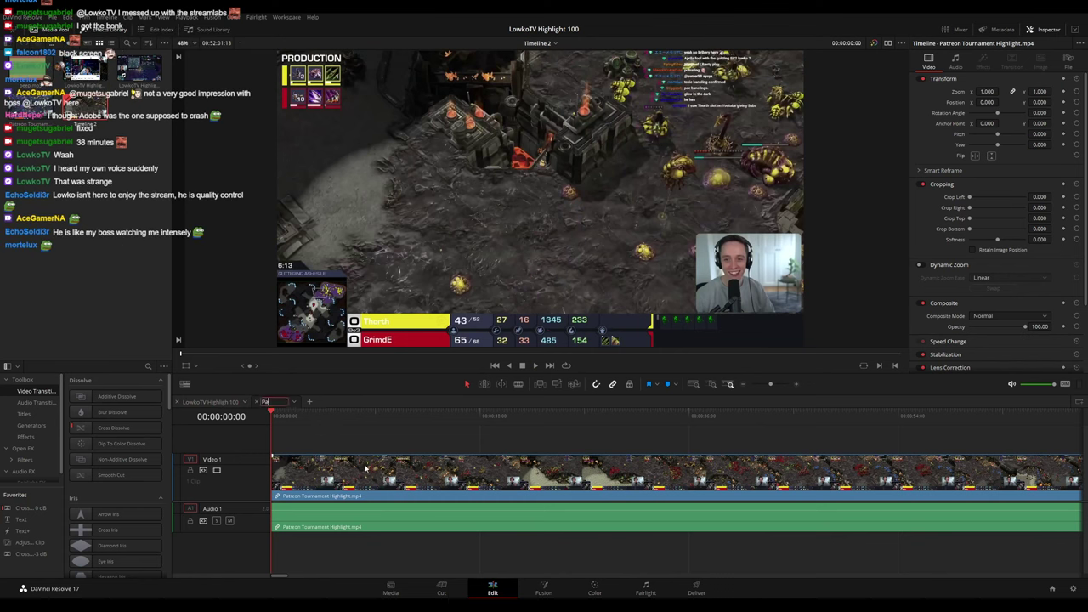
pyautogui.write('Patreon To')
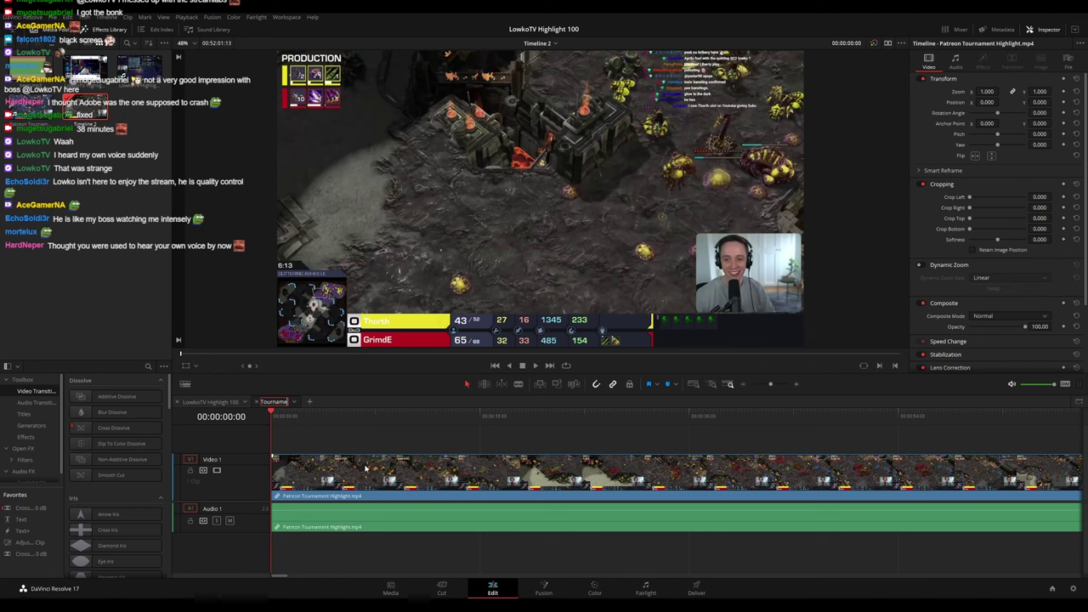
pyautogui.write('urnament Highlight')
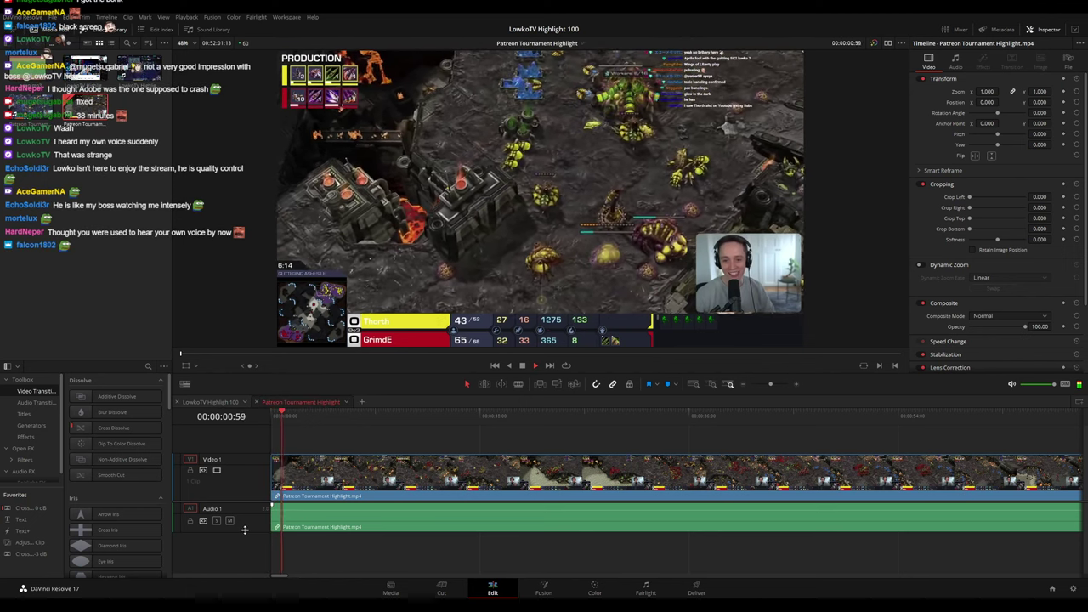
# Make the Audio 1 track slightly taller and the Video 1 track shorter in the tournament timeline
pyautogui.moveTo(244, 533); pyautogui.dragTo(245, 555)
pyautogui.moveTo(248, 455); pyautogui.dragTo(246, 467)
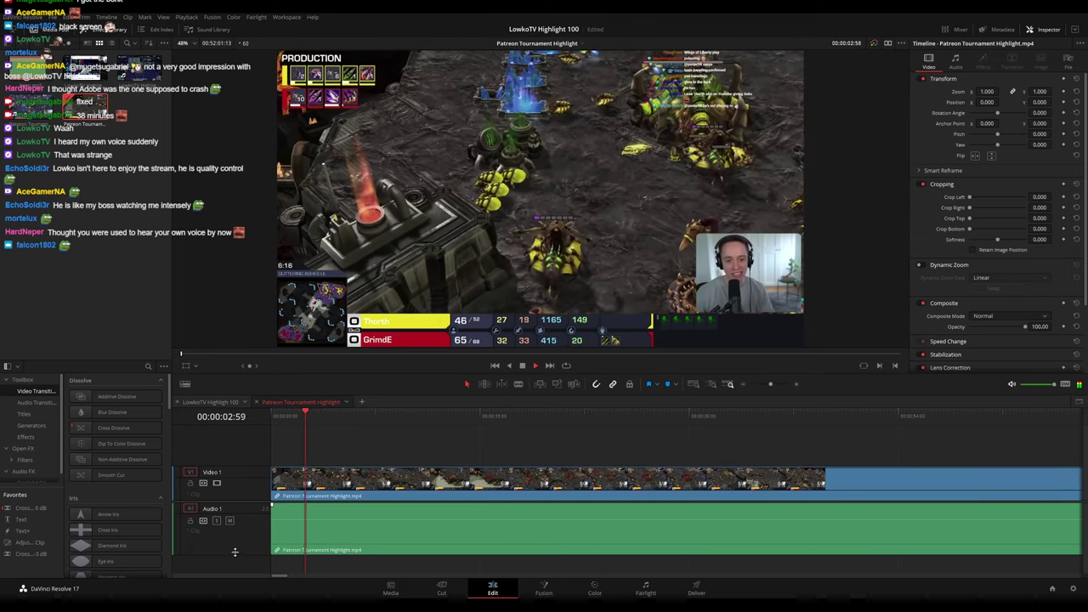
pyautogui.moveTo(236, 555); pyautogui.dragTo(235, 542)
pyautogui.scroll(1, 361, 473)
pyautogui.scroll(3, 361, 473)
pyautogui.press('space')
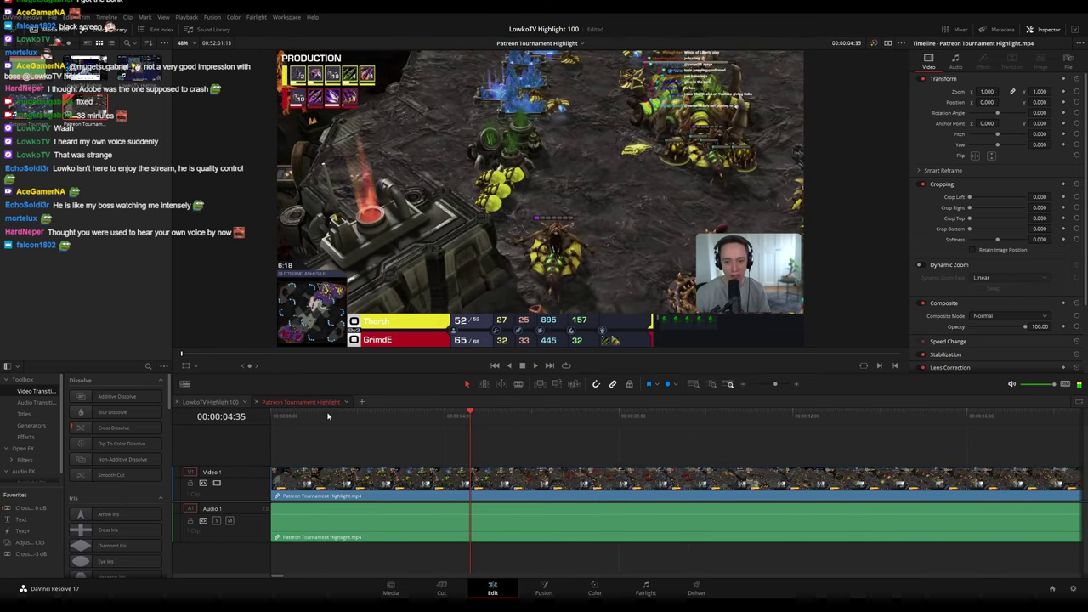
# Play the tournament timeline from the start and fine-tune the Video 1 and Audio 1 track heights
pyautogui.moveTo(328, 414); pyautogui.dragTo(271, 417)
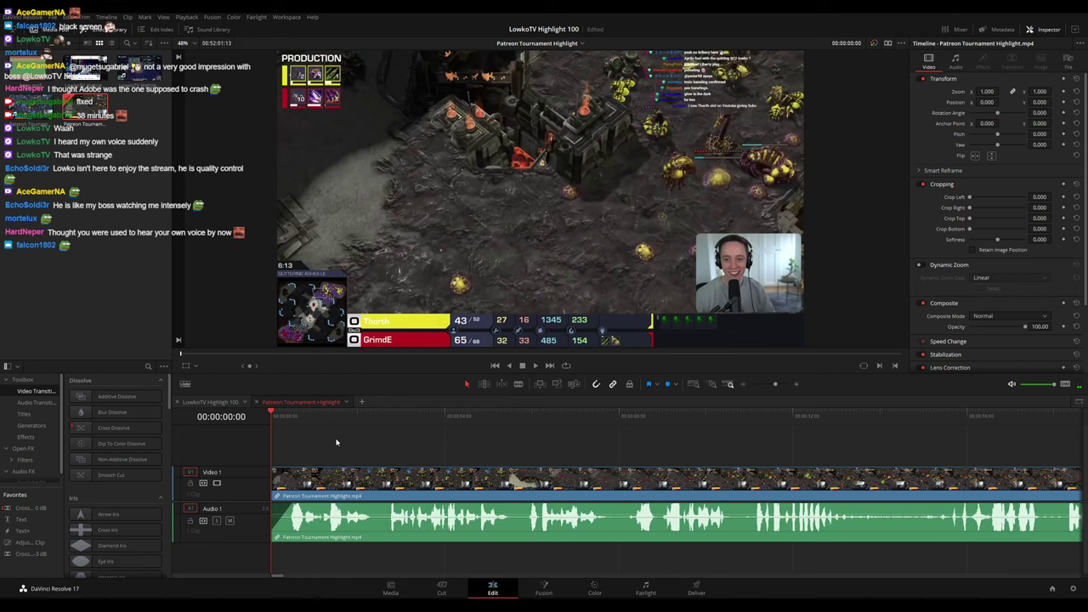
pyautogui.press('space')
pyautogui.moveTo(245, 467); pyautogui.dragTo(245, 465)
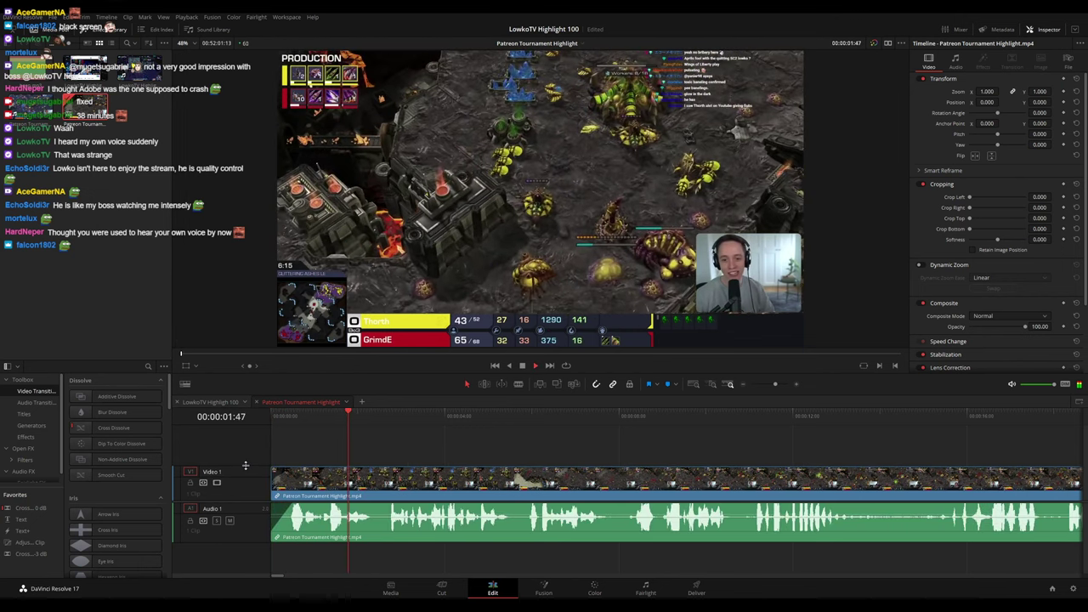
pyautogui.scroll(-4, 544, 449)
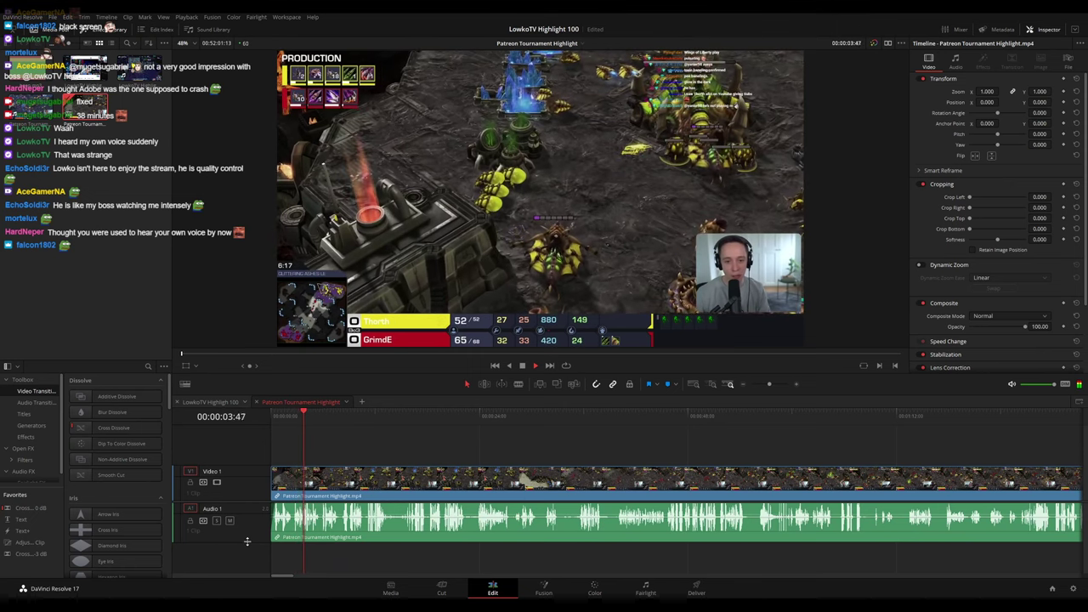
pyautogui.hotkey('ctrl', '=')
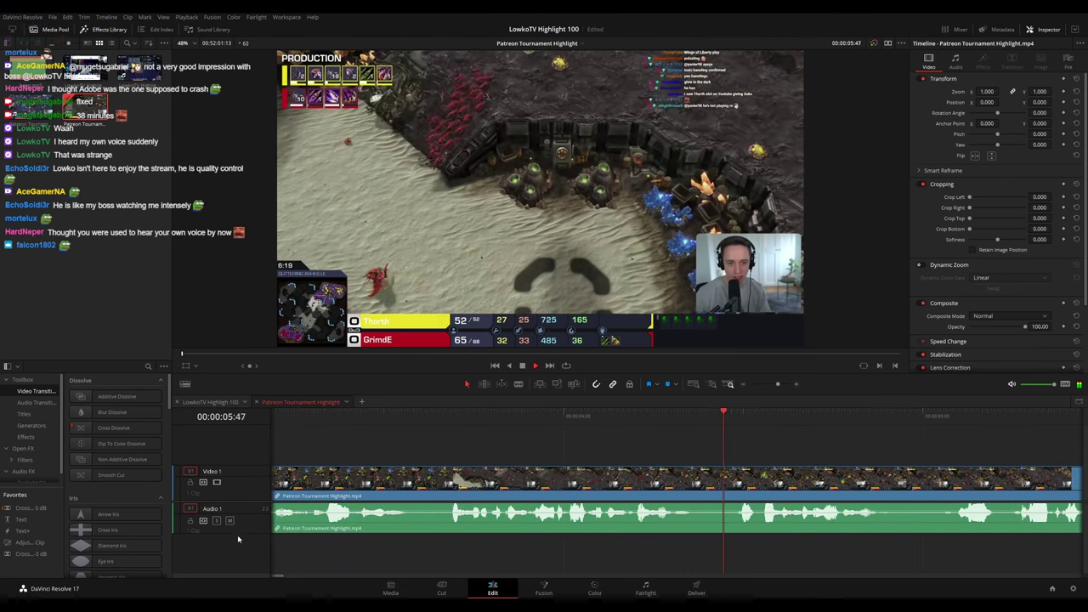
pyautogui.moveTo(240, 534); pyautogui.dragTo(241, 547)
pyautogui.hscroll(-1, 659, 450)
pyautogui.hotkey('ctrl', '-')
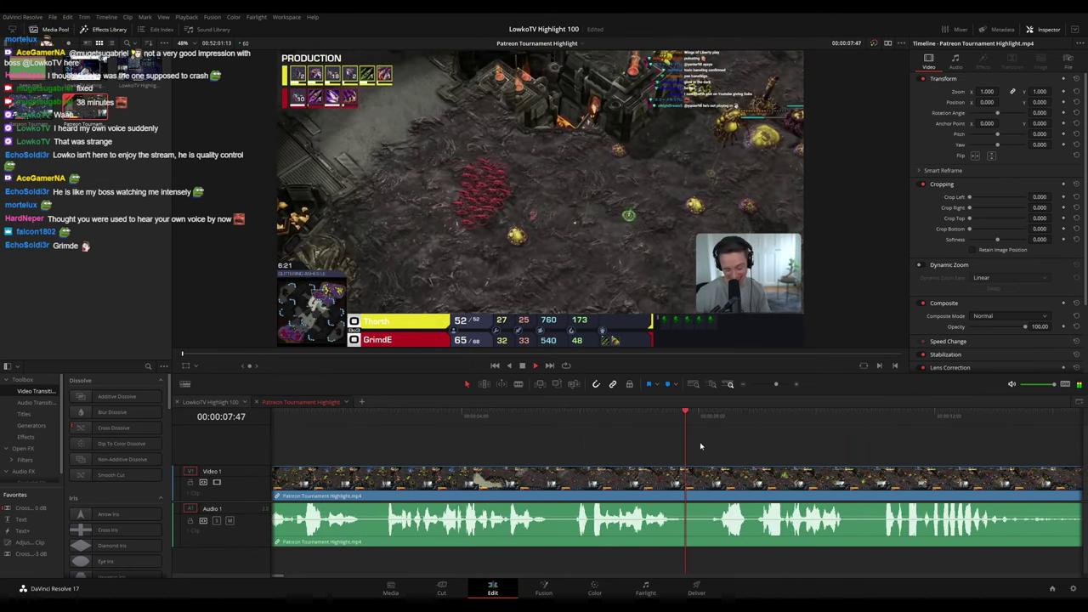
pyautogui.hotkey('ctrl', '-')
pyautogui.hotkey('ctrl', '-')
# Review the tournament footage from about 00:00:09 to 00:00:27, checking the audio waveform for pauses to trim
pyautogui.scroll(-10, 536, 453)
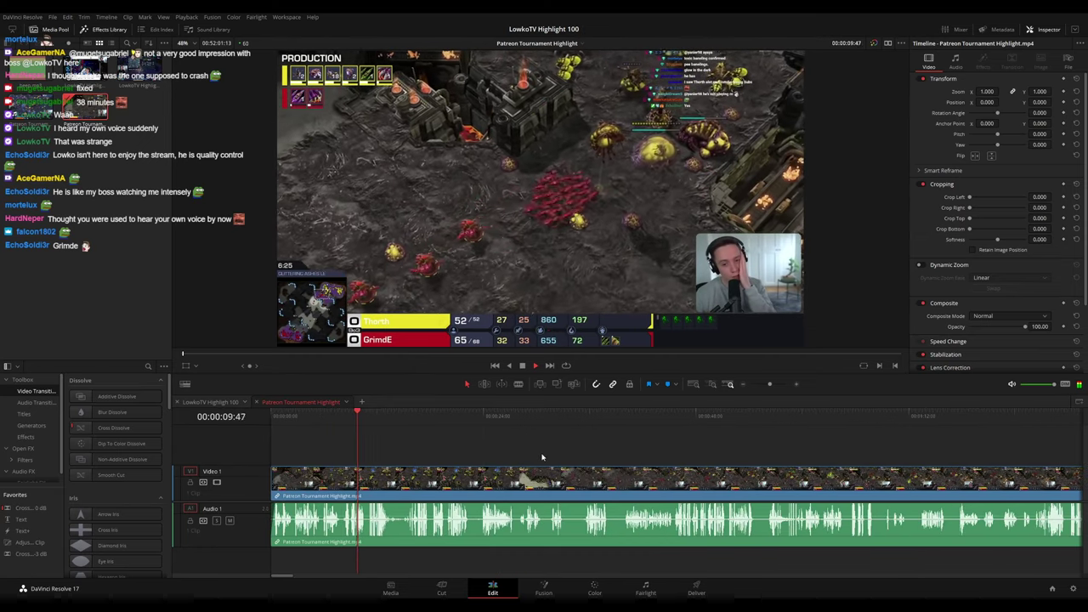
pyautogui.scroll(-5, 443, 443)
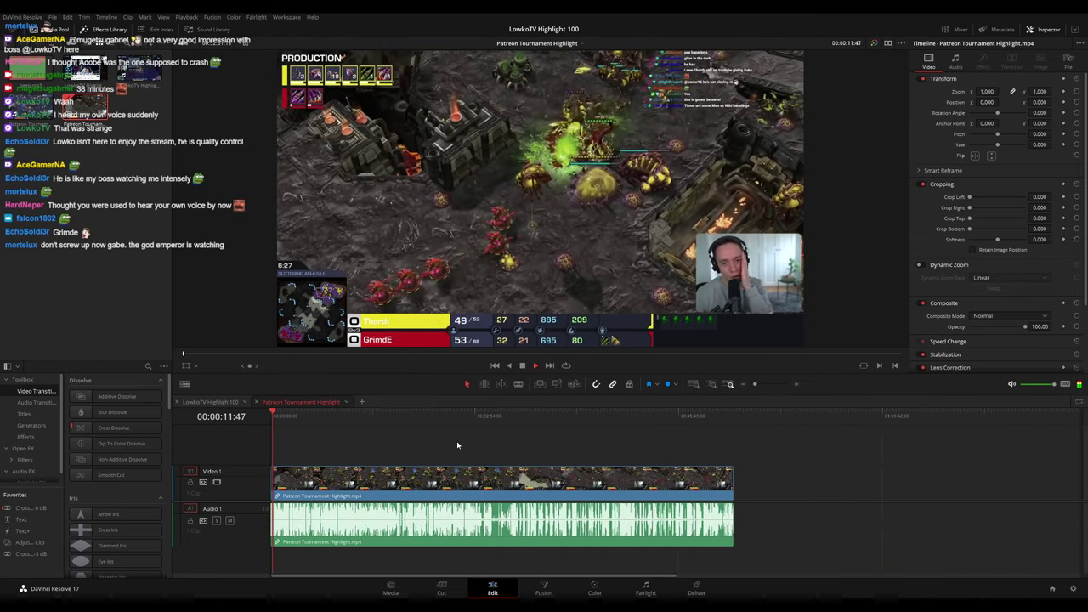
pyautogui.scroll(10, 502, 448)
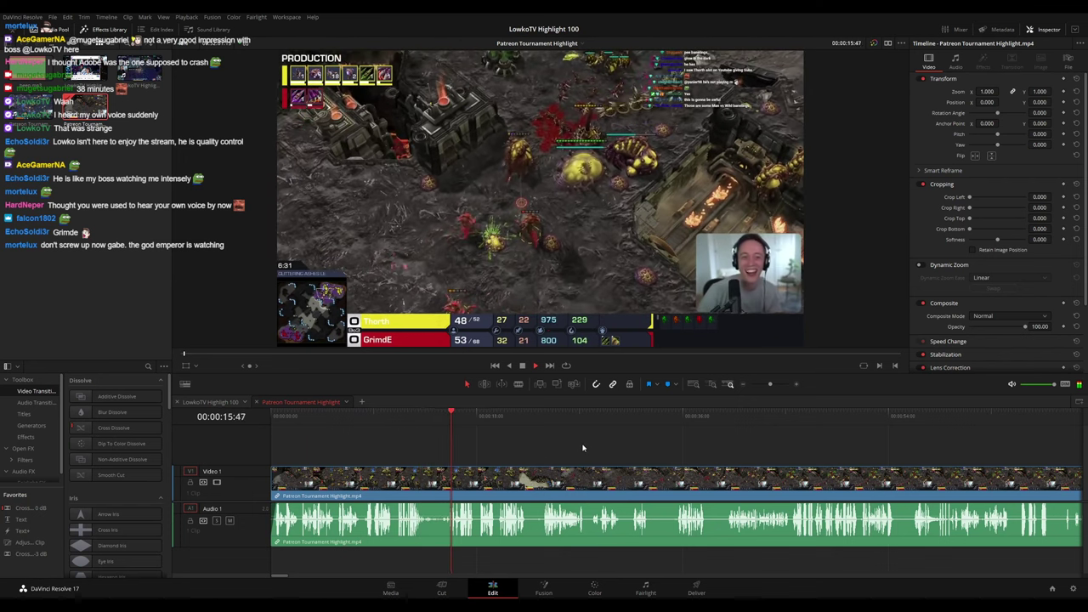
pyautogui.hotkey('ctrl', '=')
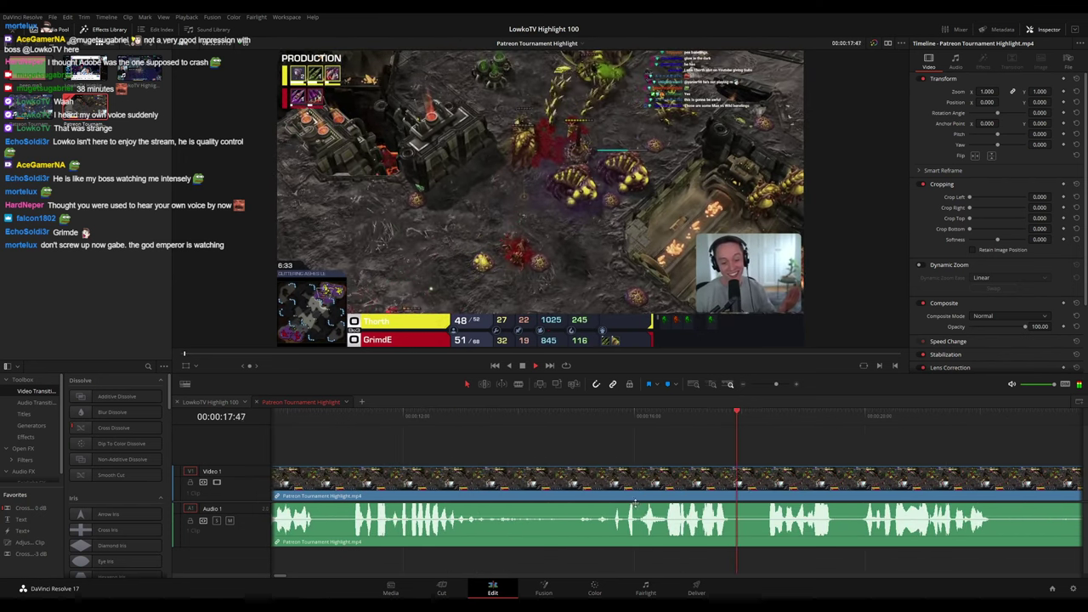
pyautogui.moveTo(635, 501); pyautogui.dragTo(635, 488)
pyautogui.hscroll(4, 578, 451)
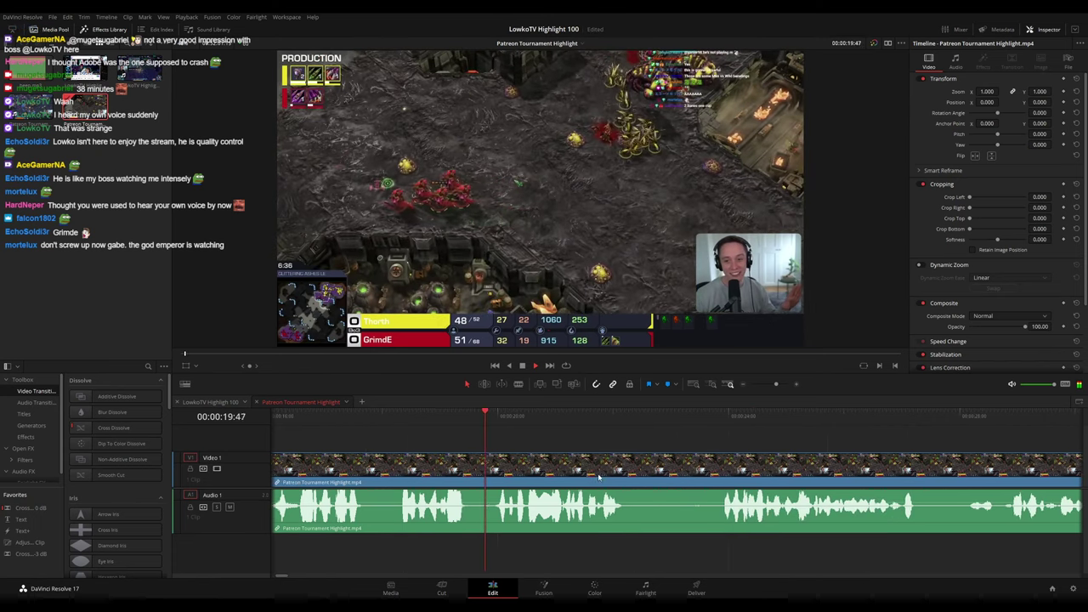
pyautogui.hscroll(3, 616, 472)
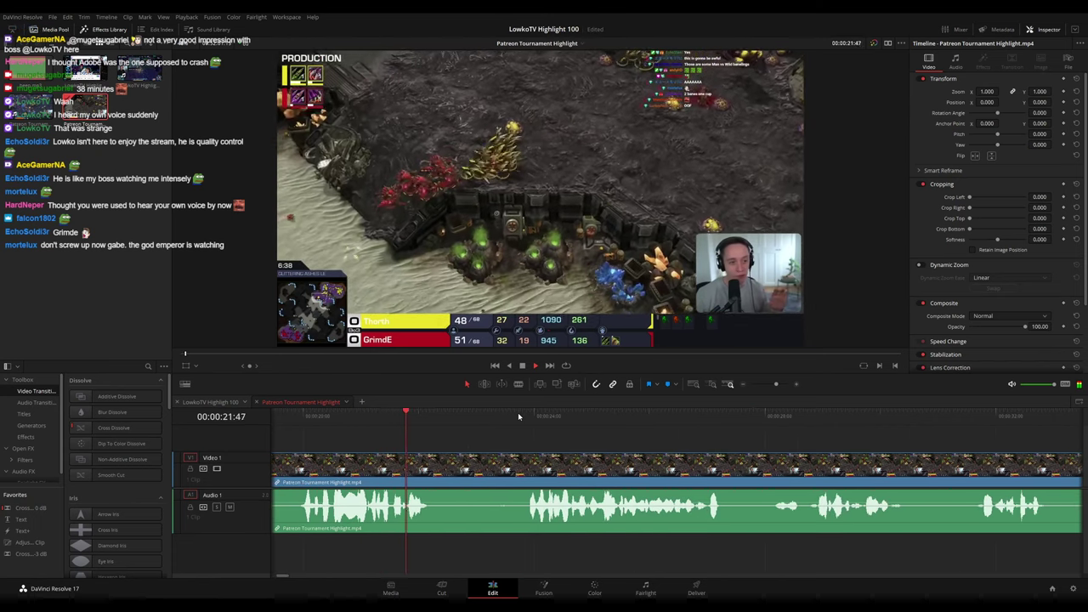
pyautogui.scroll(-6, 664, 441)
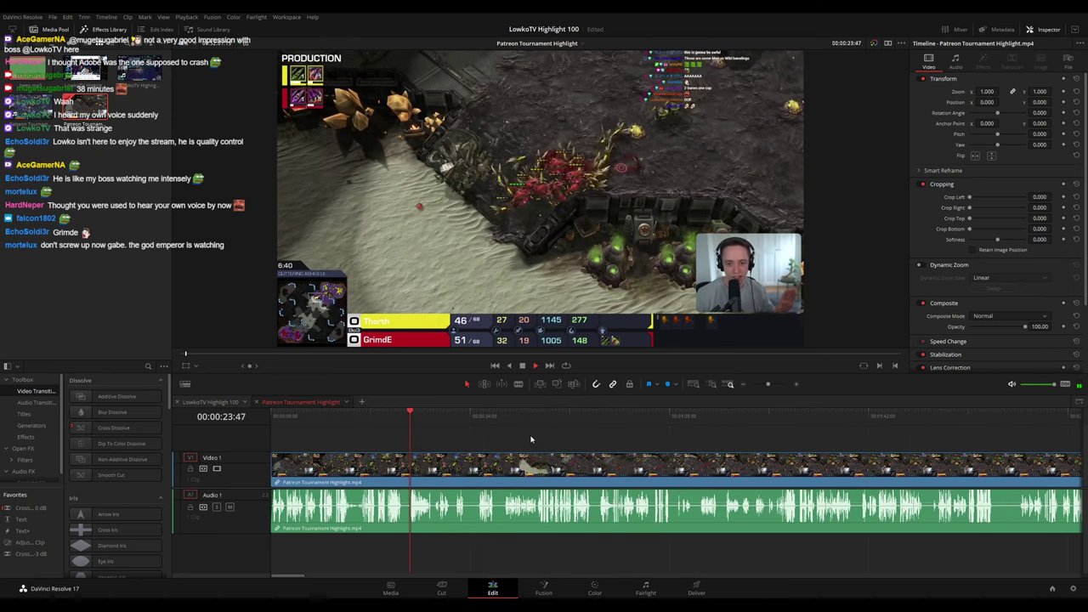
pyautogui.hotkey('ctrl', '-')
pyautogui.hotkey('ctrl', '-')
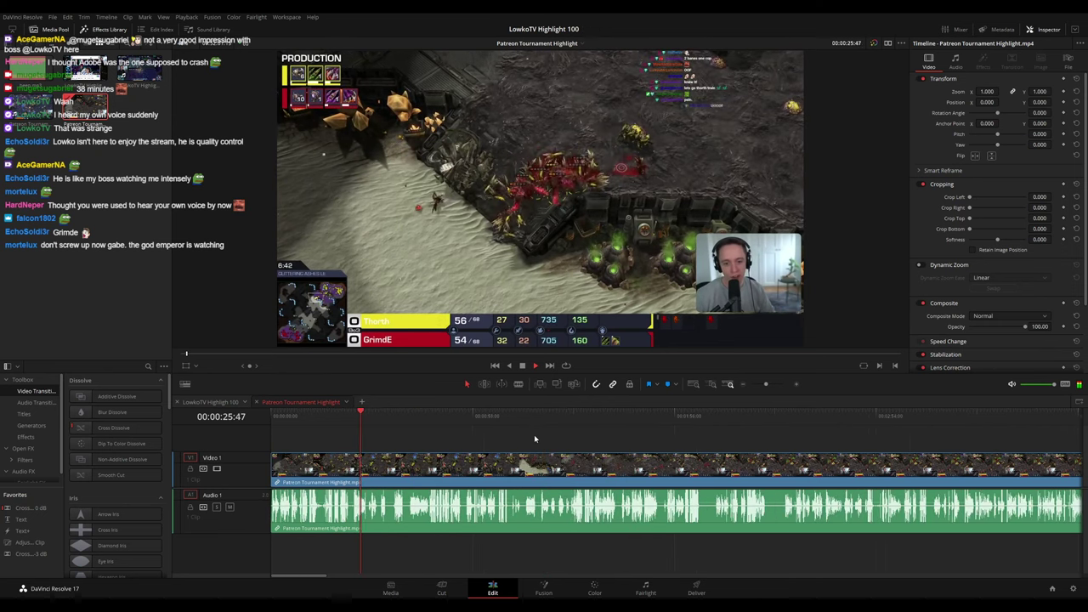
pyautogui.scroll(-1, 452, 450)
pyautogui.scroll(8, 668, 468)
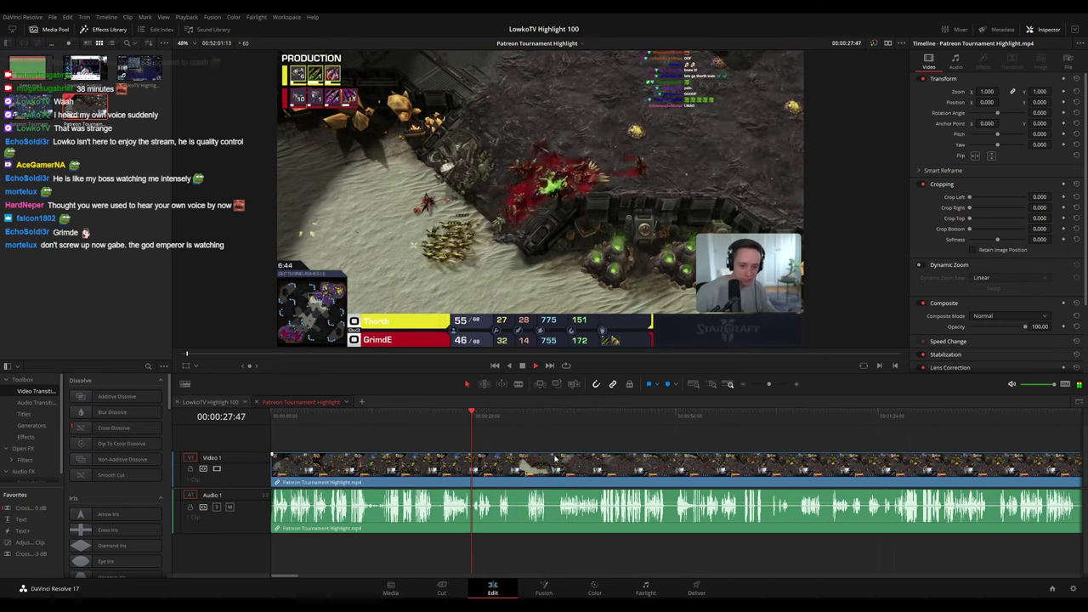
# Cut out the short section from 00:00:33:19 to 00:00:34:01 on Video 1 and Audio 1, closing the gap
pyautogui.moveTo(725, 463); pyautogui.dragTo(459, 433)
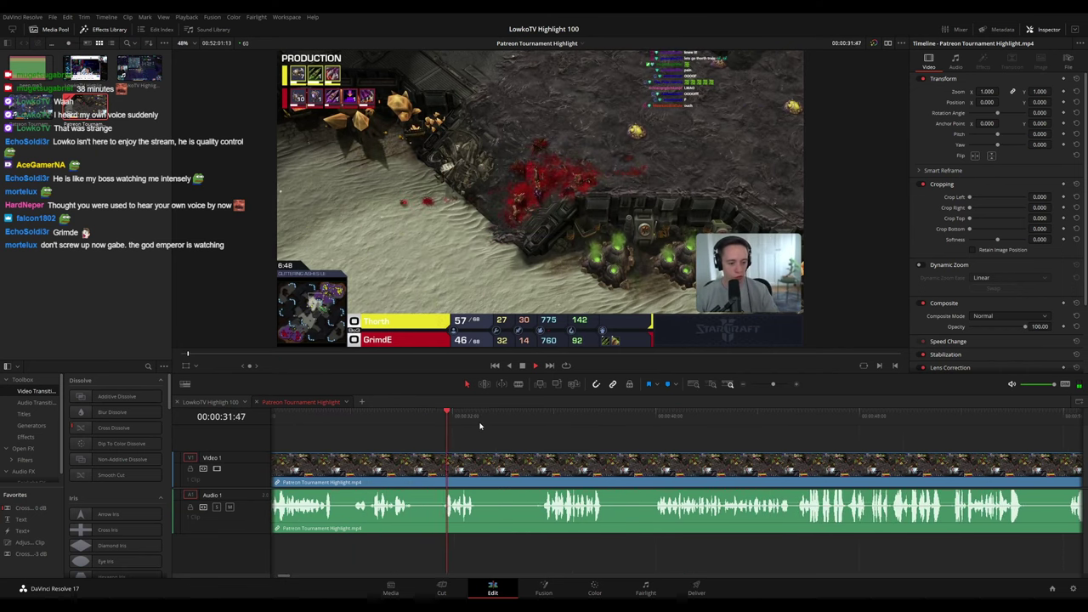
pyautogui.press('space')
pyautogui.press('b')
pyautogui.click(494, 467)
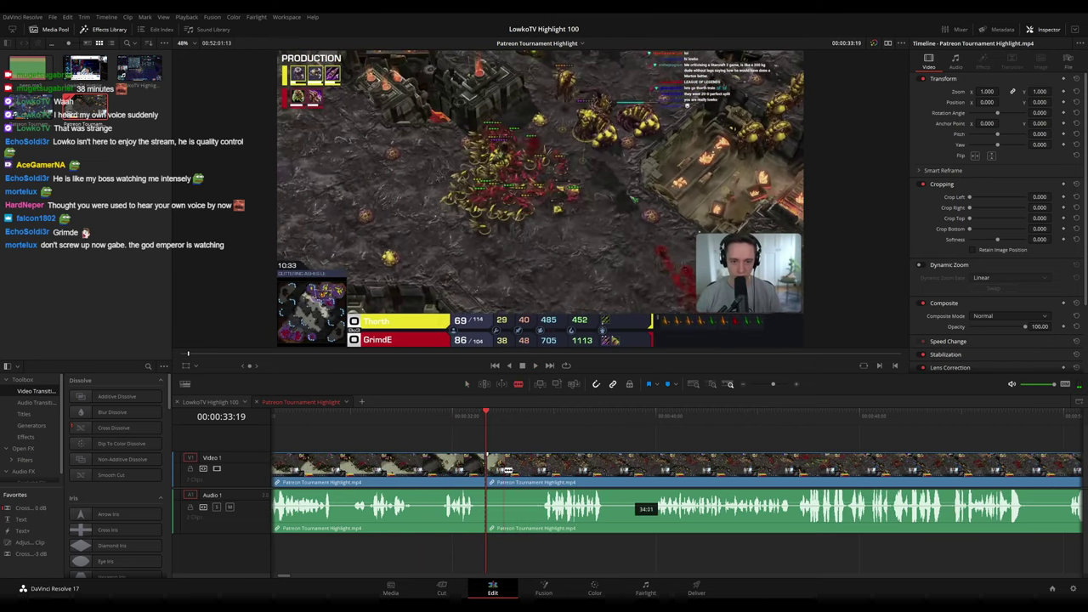
pyautogui.click(504, 469)
pyautogui.press('a')
pyautogui.press('Delete')
pyautogui.press('space')
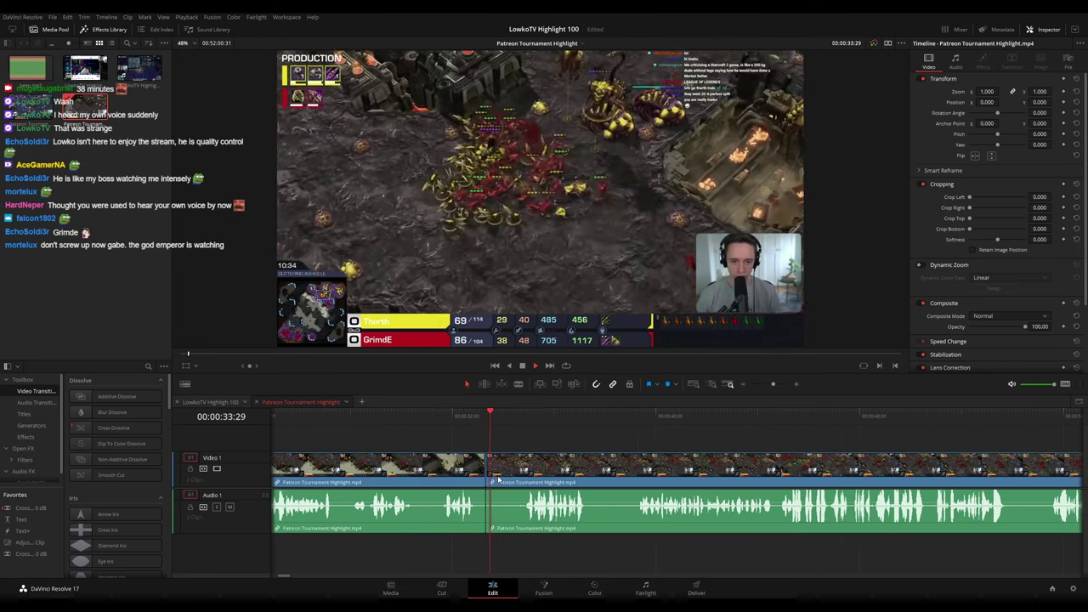
# Add a 0 dB audio cross fade over the new cut at 00:00:33:19 on Audio 1
pyautogui.scroll(3, 585, 482)
pyautogui.click(585, 481)
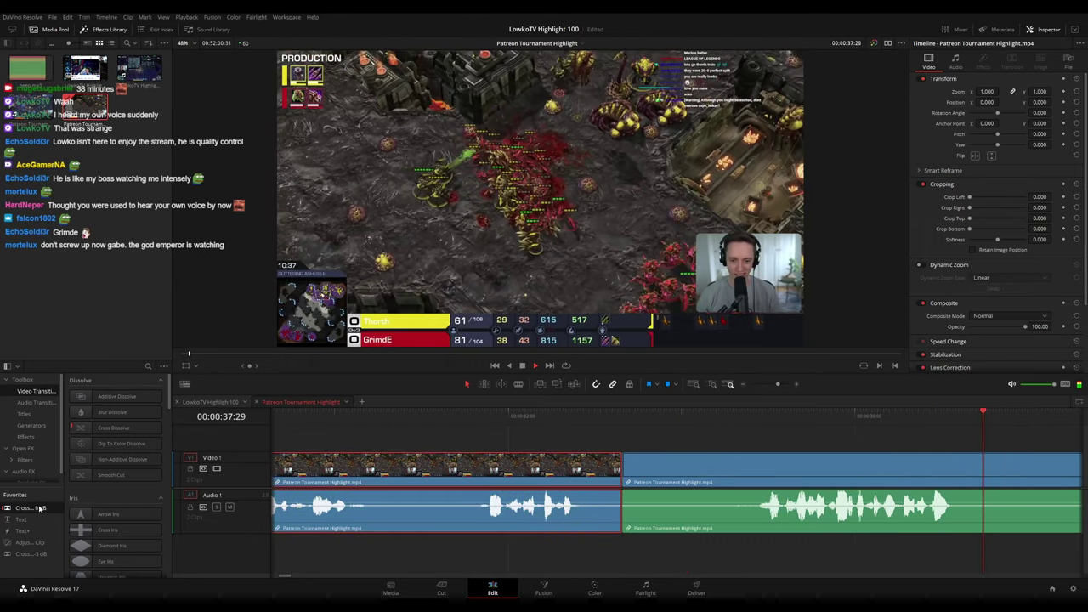
pyautogui.moveTo(588, 521); pyautogui.dragTo(622, 512)
pyautogui.click(557, 418)
pyautogui.scroll(-5, 580, 448)
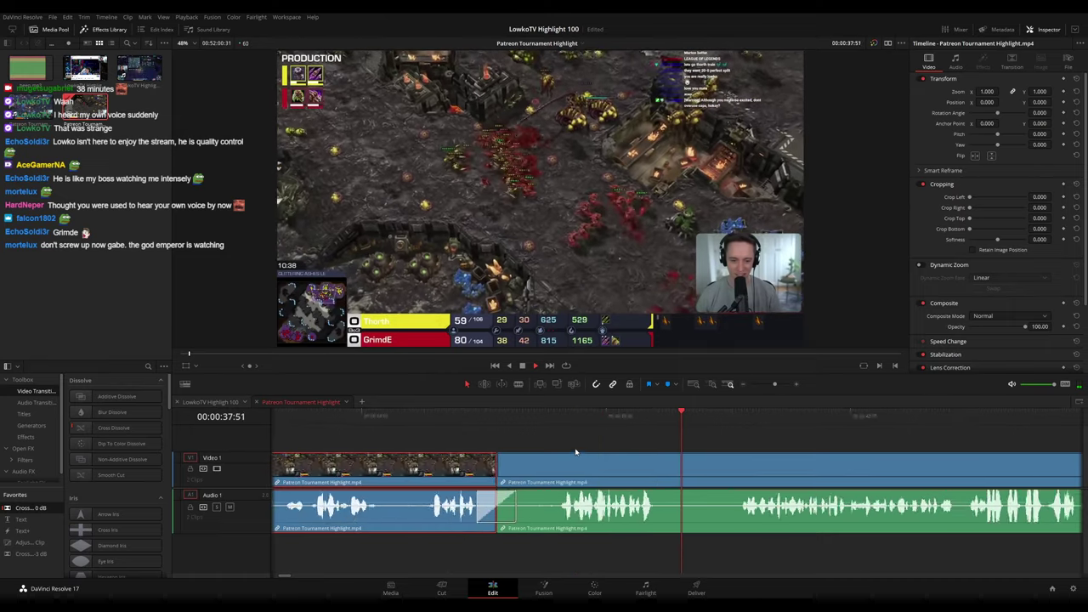
# Review the tournament footage from the cut at 00:00:33:19 to about 00:00:59, checking the Audio 1 waveform for pauses to trim
pyautogui.click(583, 428)
pyautogui.scroll(4, 662, 440)
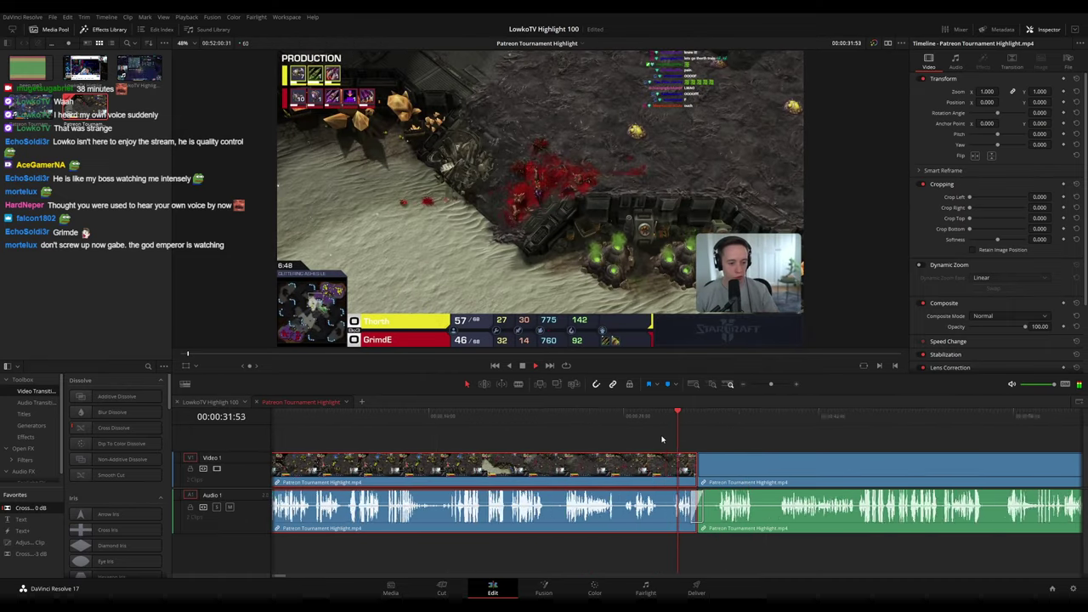
pyautogui.click(782, 439)
pyautogui.moveTo(797, 438); pyautogui.dragTo(515, 428)
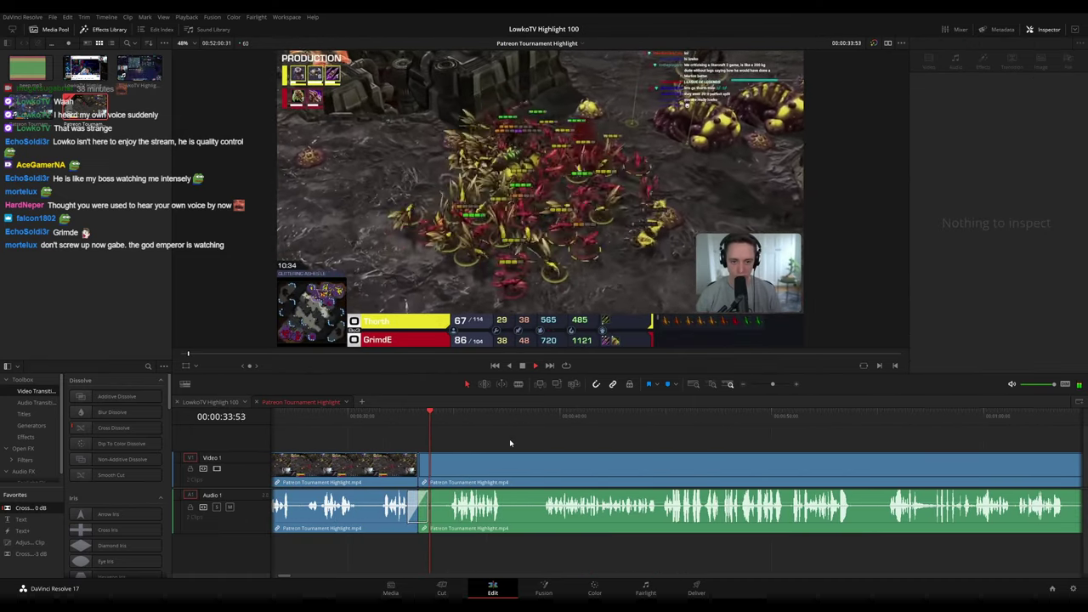
pyautogui.moveTo(589, 439); pyautogui.dragTo(434, 420)
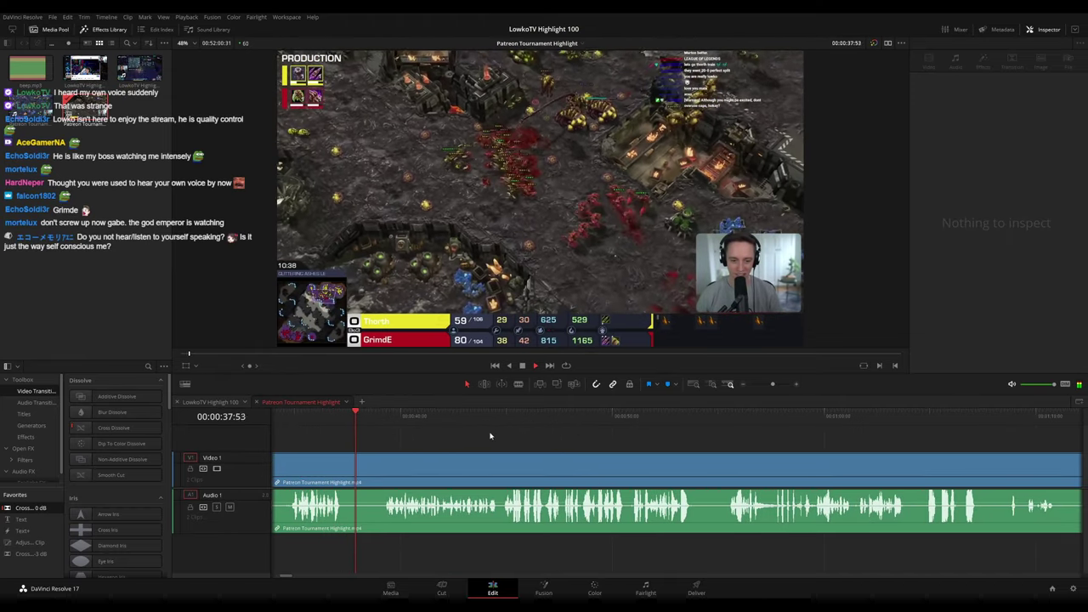
pyautogui.scroll(-3, 589, 431)
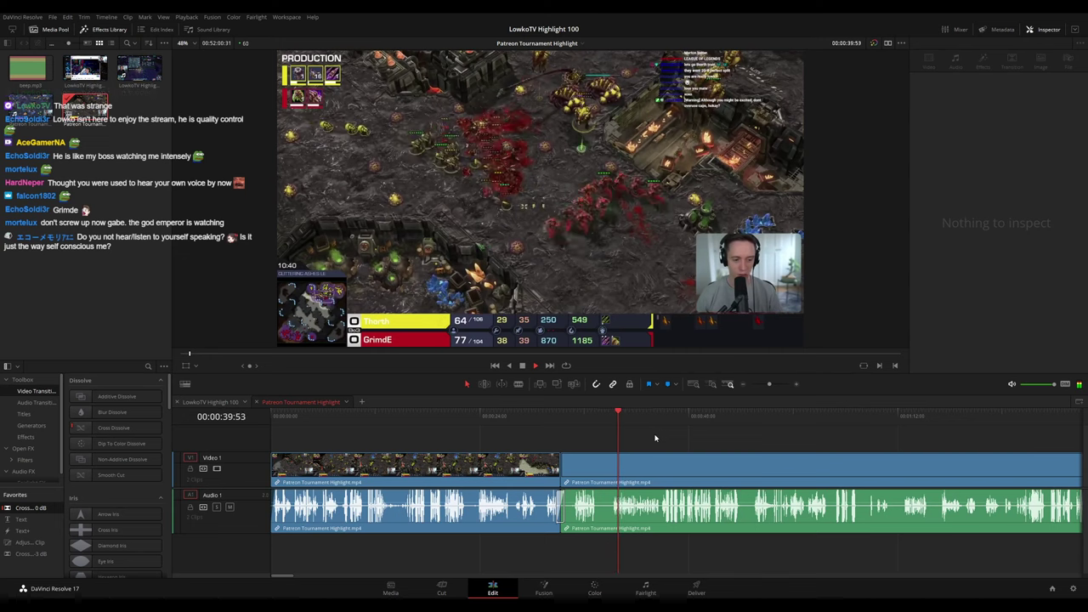
pyautogui.moveTo(717, 444); pyautogui.dragTo(531, 437)
pyautogui.press('space')
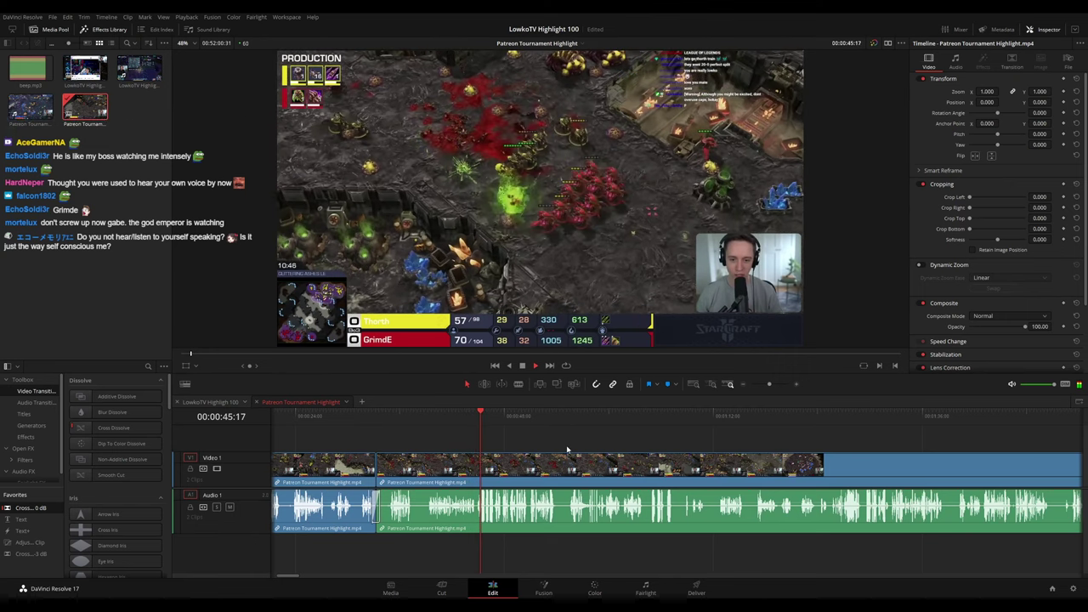
pyautogui.moveTo(567, 450); pyautogui.dragTo(494, 446)
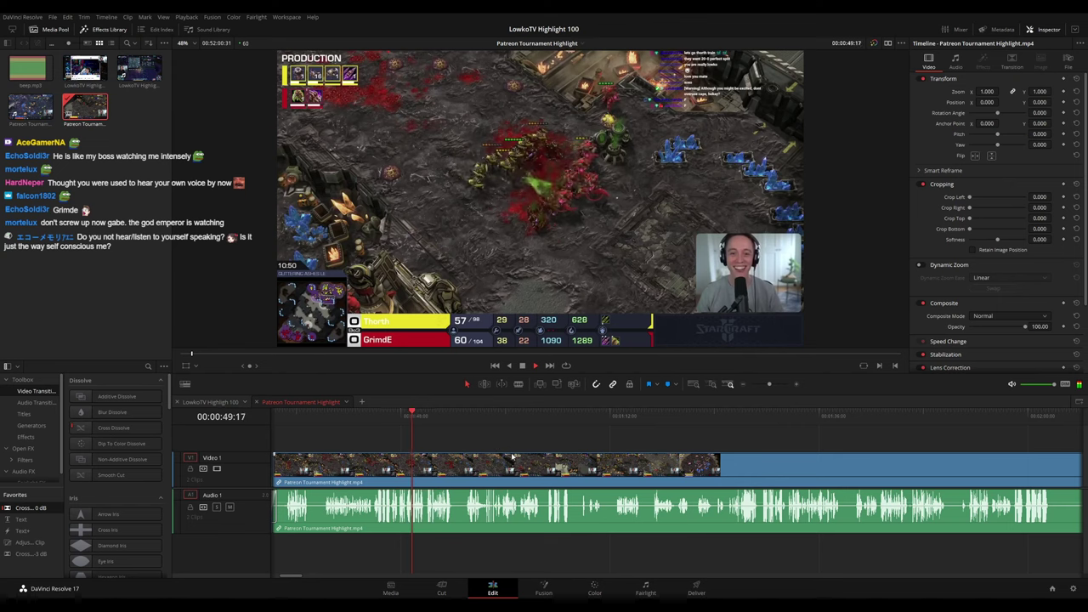
pyautogui.scroll(3, 513, 457)
pyautogui.moveTo(789, 450); pyautogui.dragTo(506, 436)
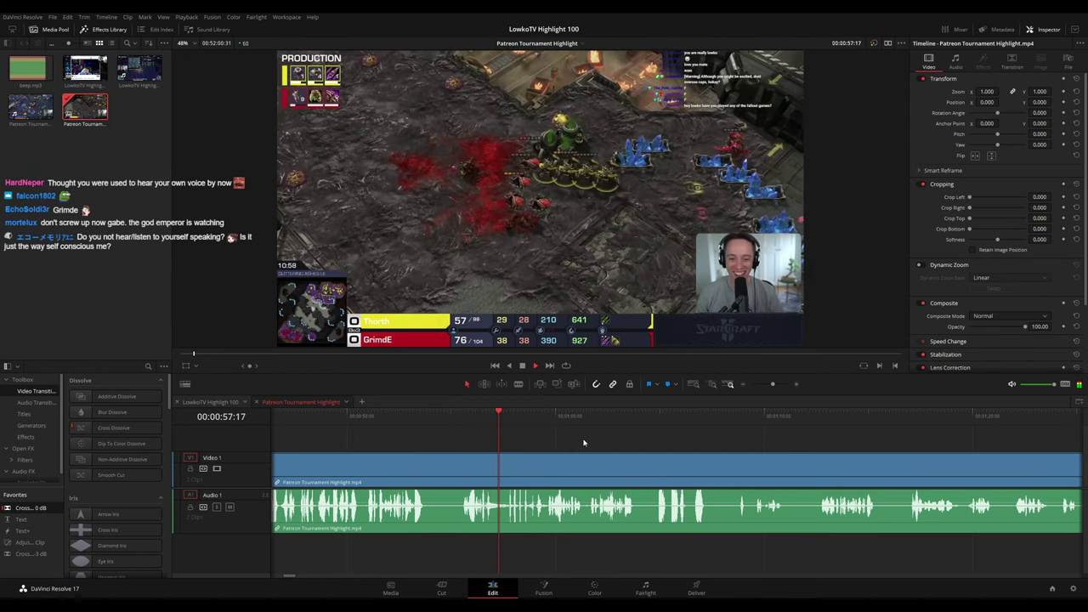
pyautogui.moveTo(618, 441); pyautogui.dragTo(547, 433)
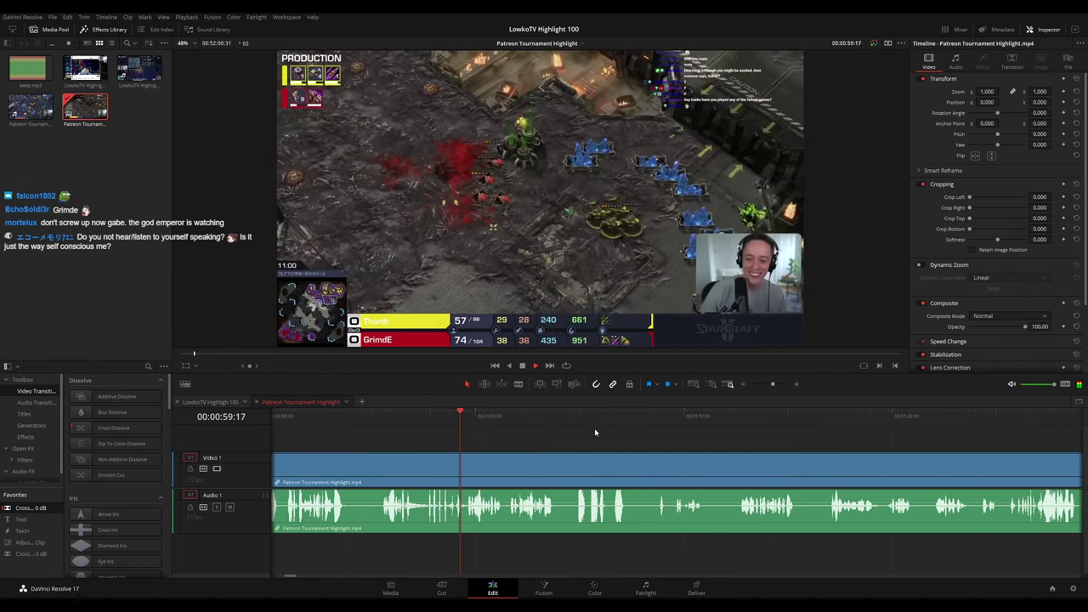
# Review the tournament footage from about 00:01:00 to 00:01:36, looking for silent gaps in the commentary
pyautogui.hotkey('ctrl', '-')
pyautogui.moveTo(742, 441); pyautogui.dragTo(547, 427)
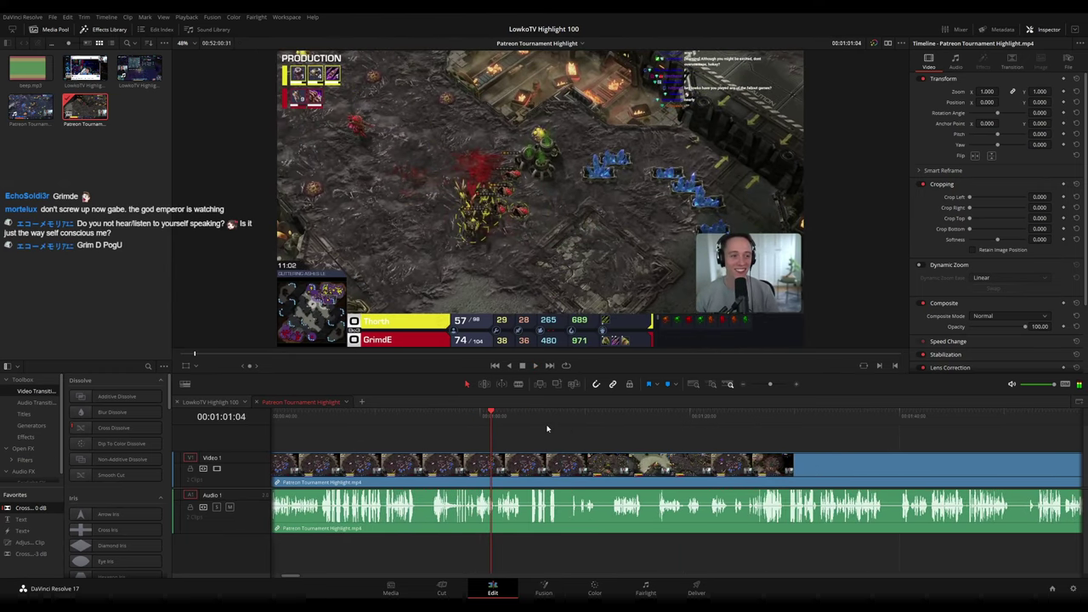
pyautogui.hotkey('ctrl', '=')
pyautogui.hotkey('ctrl', '=')
pyautogui.moveTo(741, 442); pyautogui.dragTo(526, 425)
pyautogui.moveTo(597, 437); pyautogui.dragTo(544, 432)
pyautogui.hscroll(1, 542, 434)
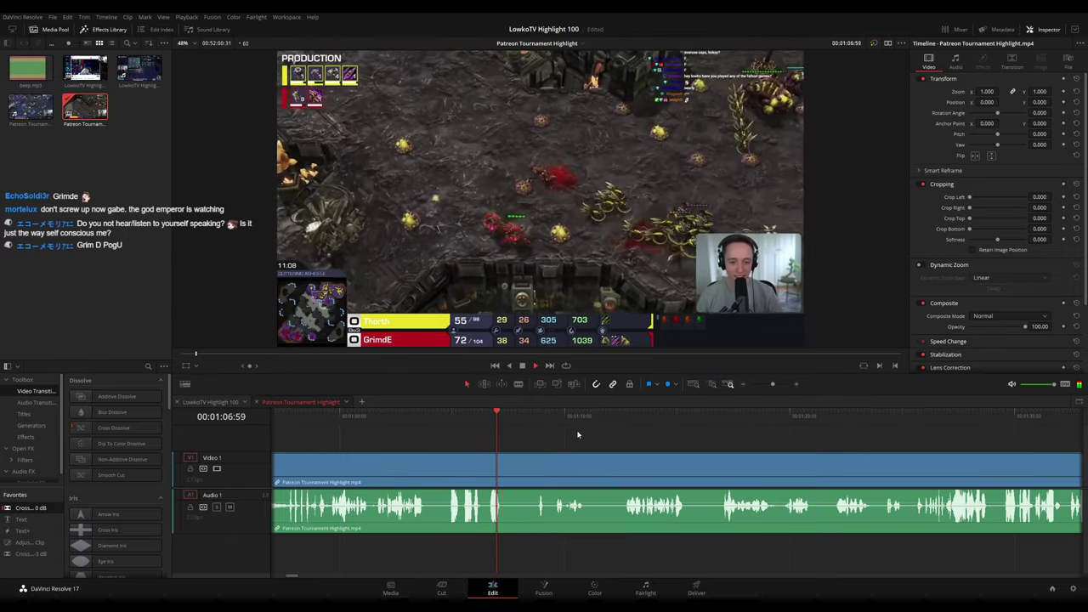
pyautogui.hscroll(6, 513, 431)
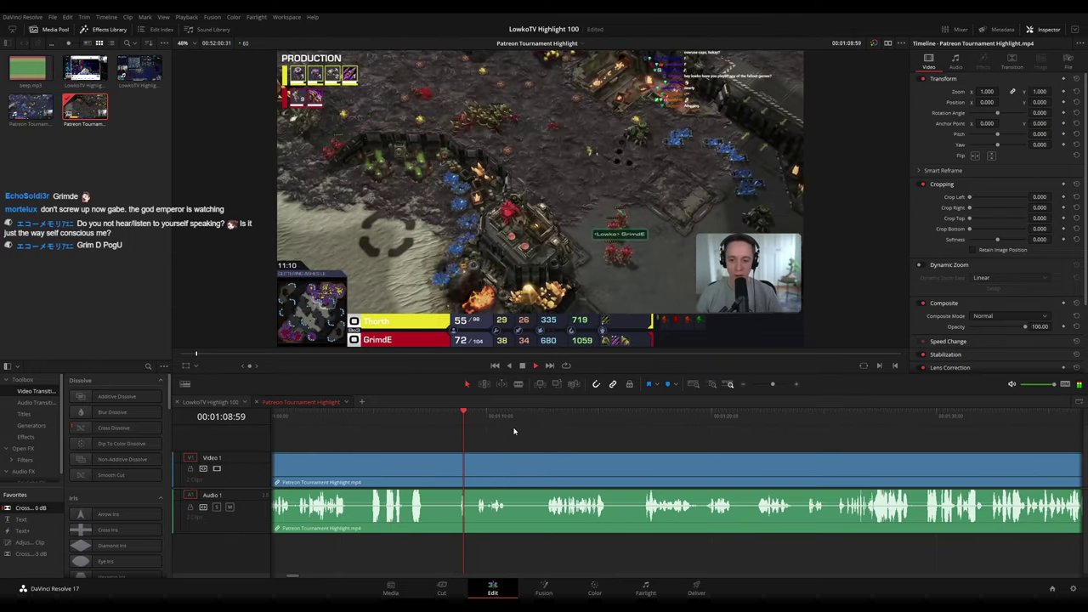
pyautogui.hscroll(6, 536, 435)
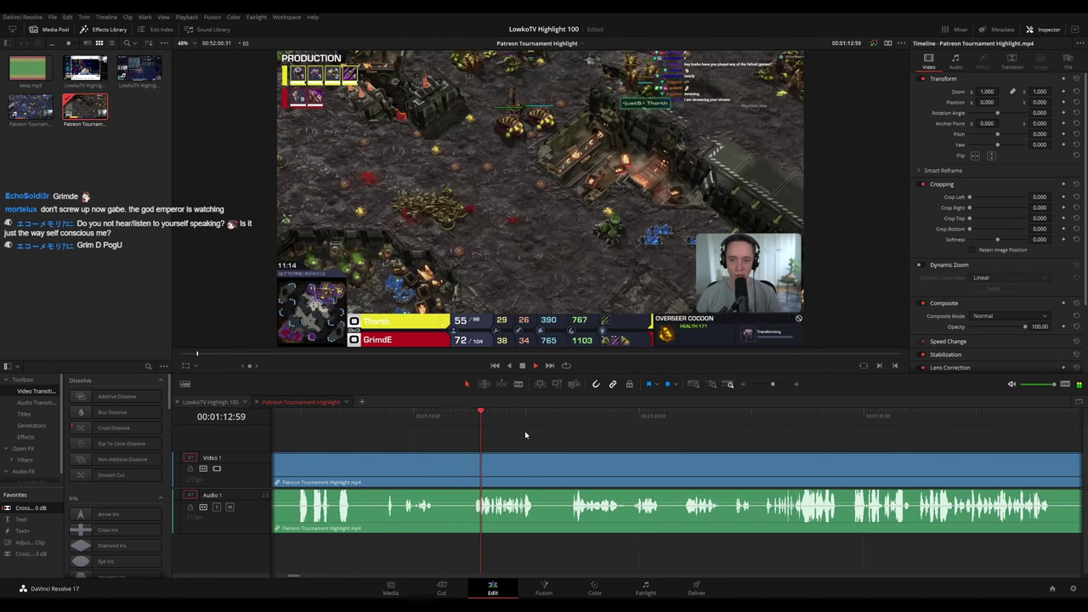
pyautogui.hscroll(7, 526, 436)
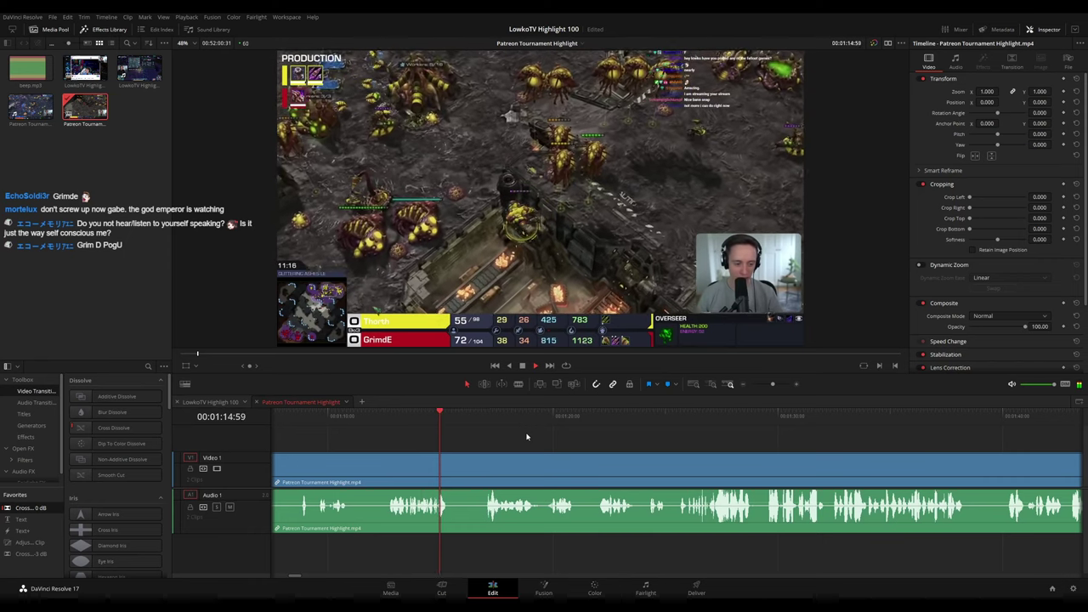
pyautogui.hscroll(7, 606, 434)
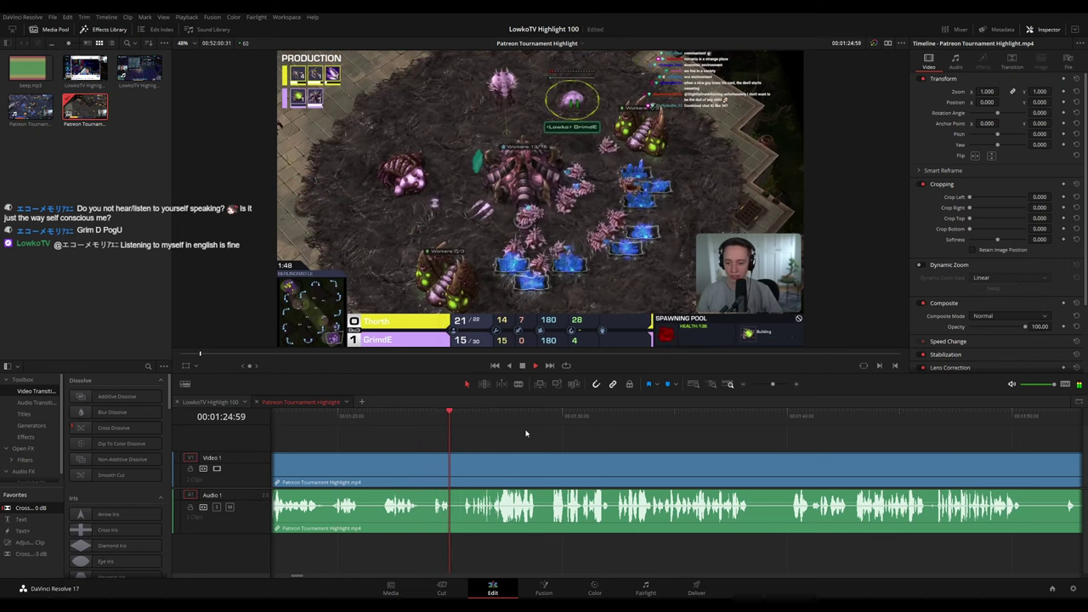
pyautogui.scroll(-1, 564, 434)
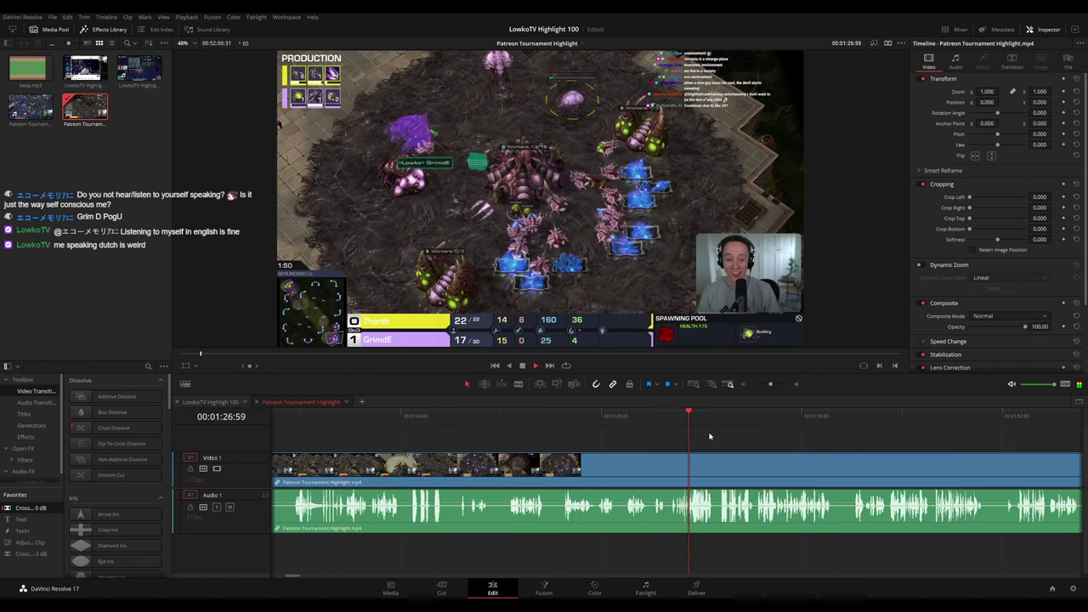
pyautogui.moveTo(728, 436); pyautogui.dragTo(536, 431)
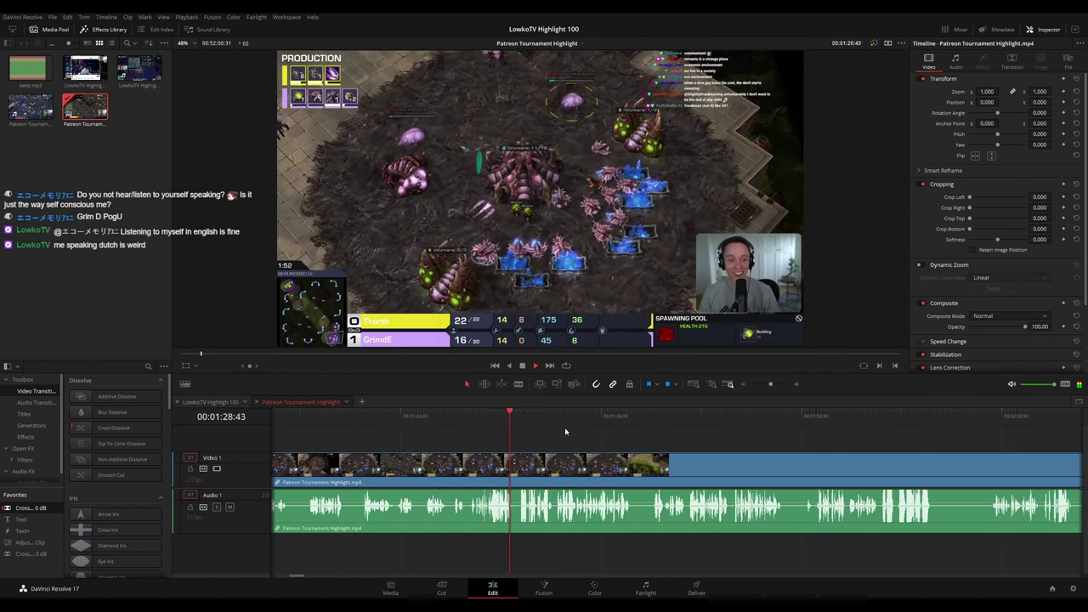
pyautogui.scroll(2, 612, 440)
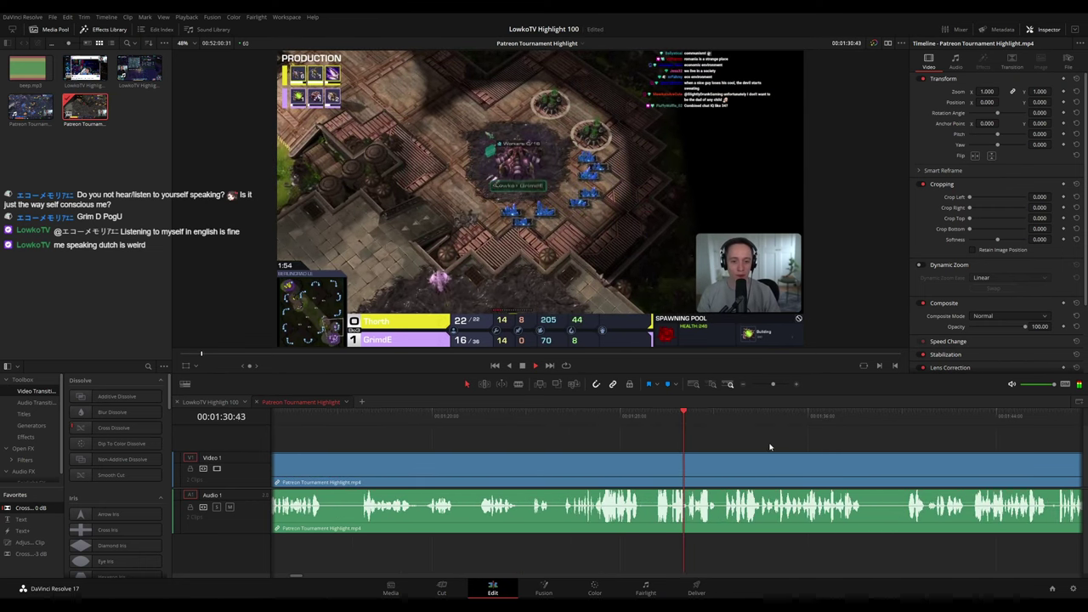
pyautogui.hscroll(3, 770, 447)
pyautogui.hscroll(2, 619, 439)
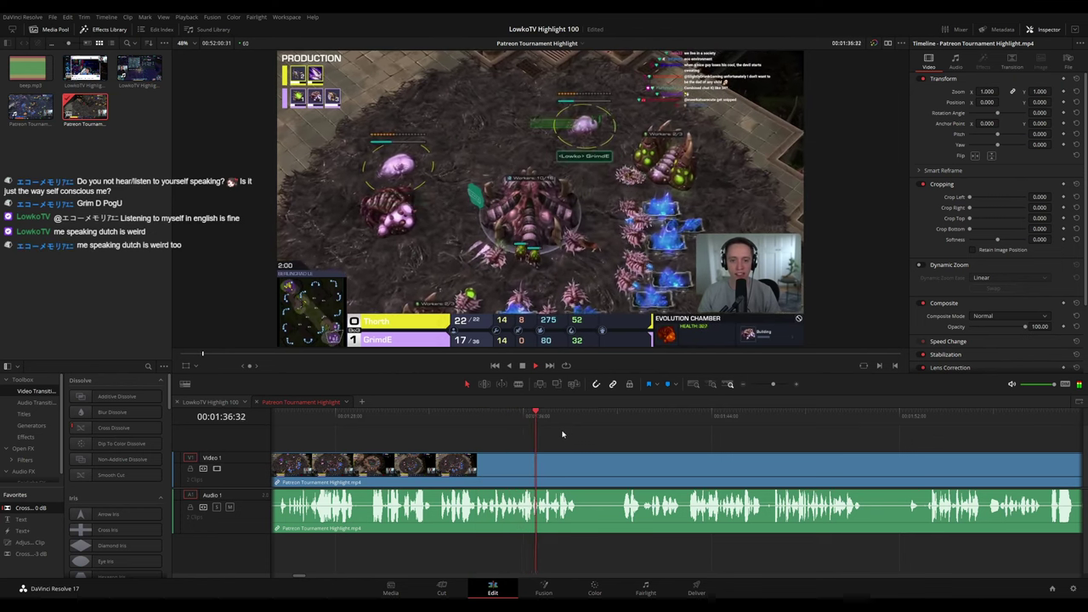
# Cut out the silent section from 00:01:38:39 to about 00:01:40 on Video 1 and Audio 1, closing the gap
pyautogui.scroll(3, 565, 435)
pyautogui.hscroll(4, 712, 420)
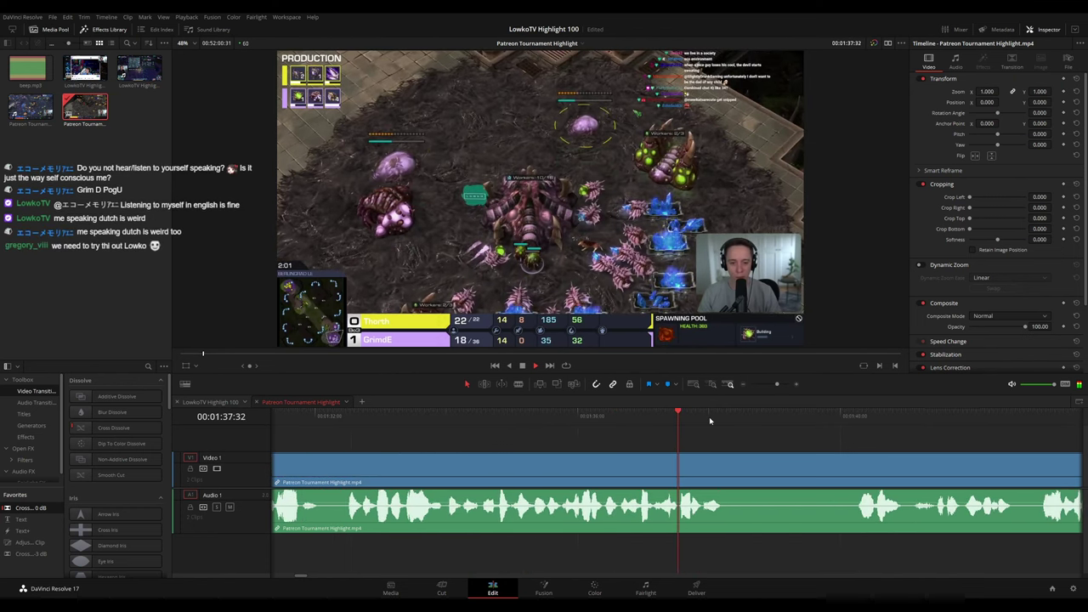
pyautogui.press('b')
pyautogui.click(458, 466)
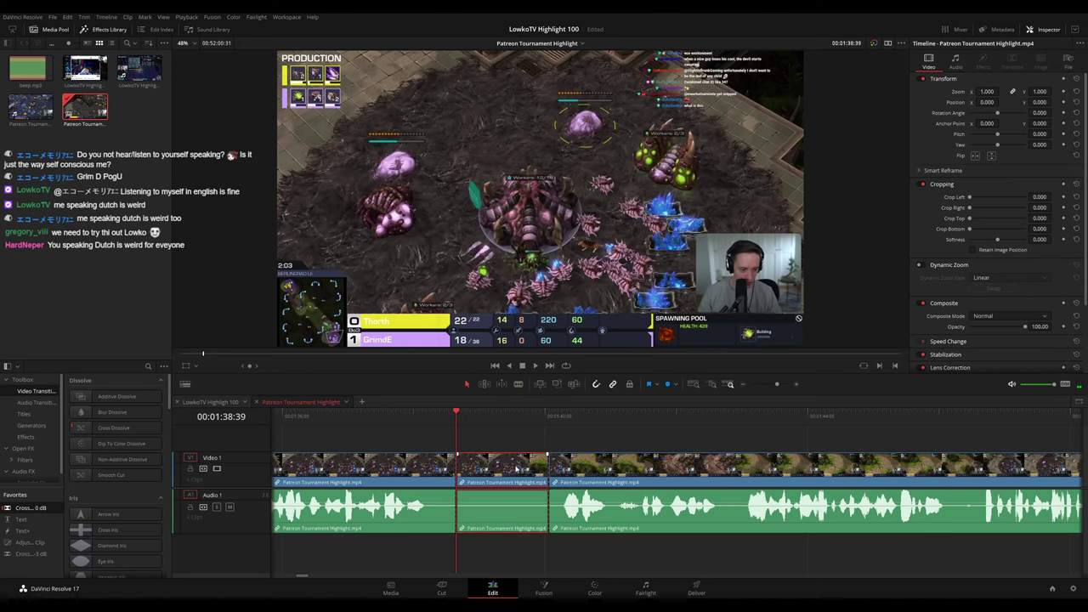
pyautogui.press('Delete')
pyautogui.press('space')
# Color the clip before the new cut blue and add a 0 dB audio cross fade at 00:01:38:39 on Audio 1
pyautogui.click(400, 471)
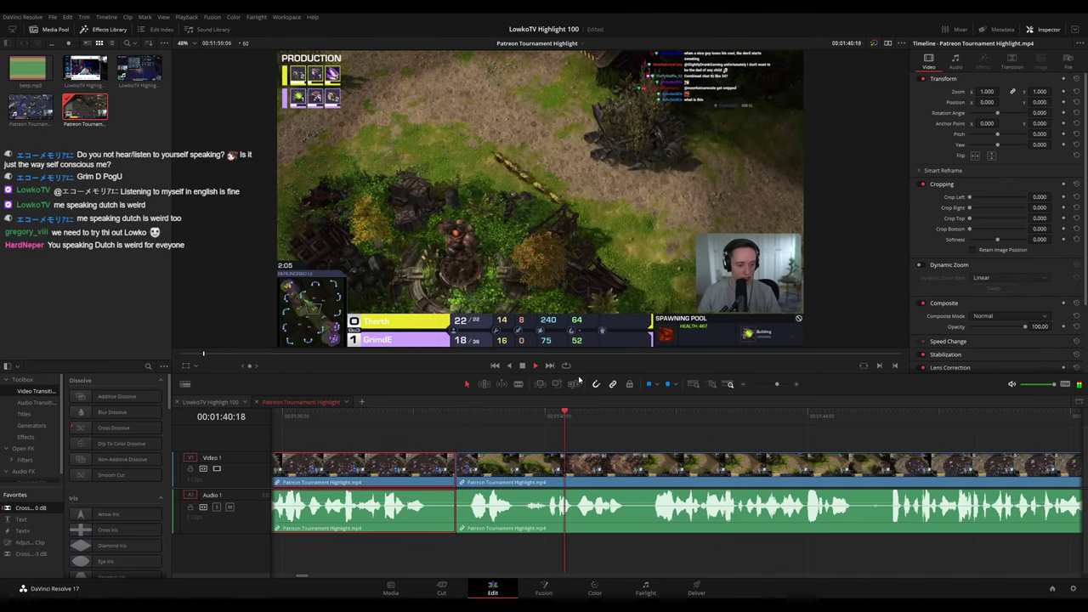
pyautogui.press('c')
pyautogui.scroll(-3, 723, 453)
pyautogui.scroll(-3, 738, 454)
pyautogui.click(746, 444)
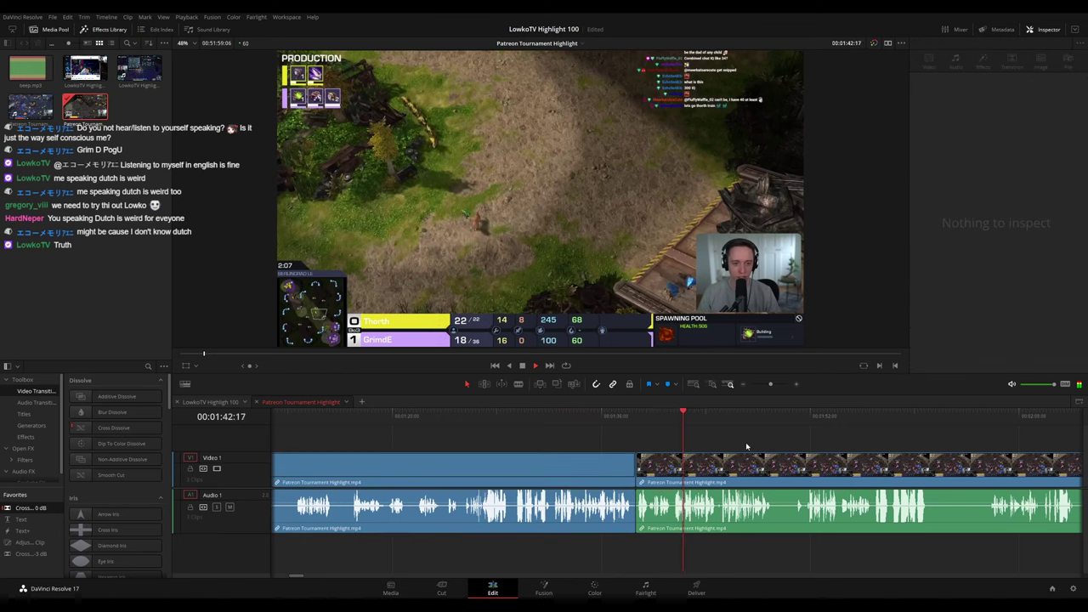
pyautogui.moveTo(746, 443); pyautogui.dragTo(592, 440)
pyautogui.moveTo(17, 513); pyautogui.dragTo(452, 509)
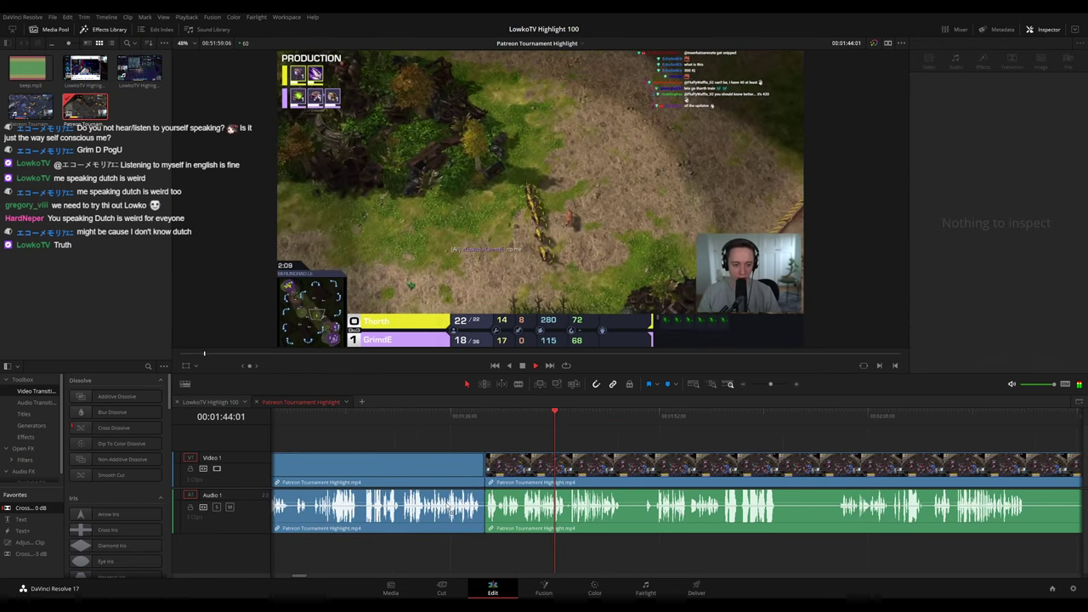
pyautogui.click(492, 518)
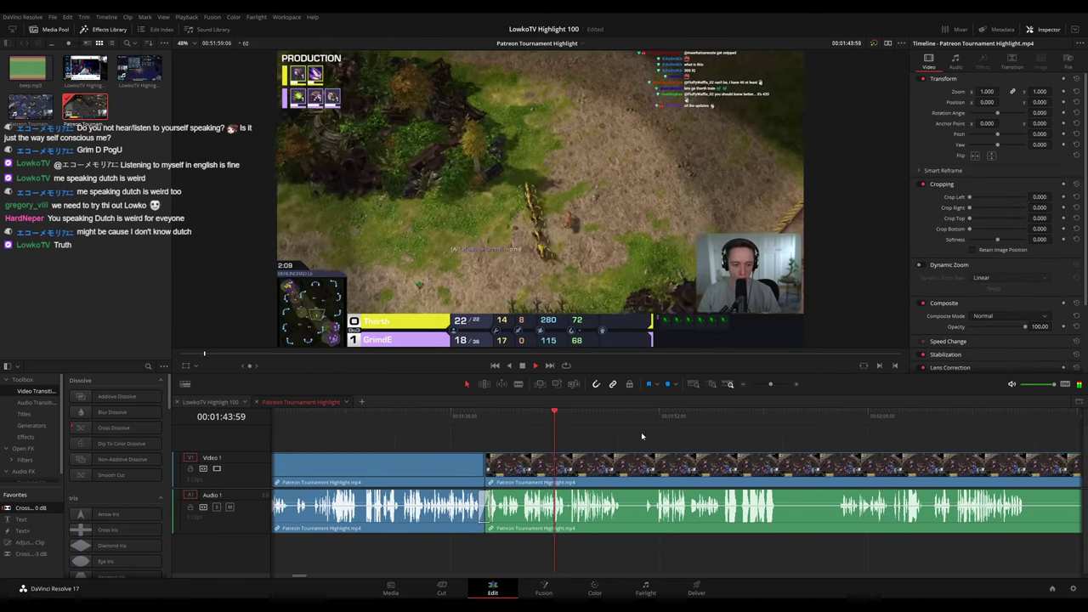
# Review the tournament footage from about 00:01:44 to 00:01:54, inspecting the waveform for further pauses
pyautogui.moveTo(704, 448); pyautogui.dragTo(559, 440)
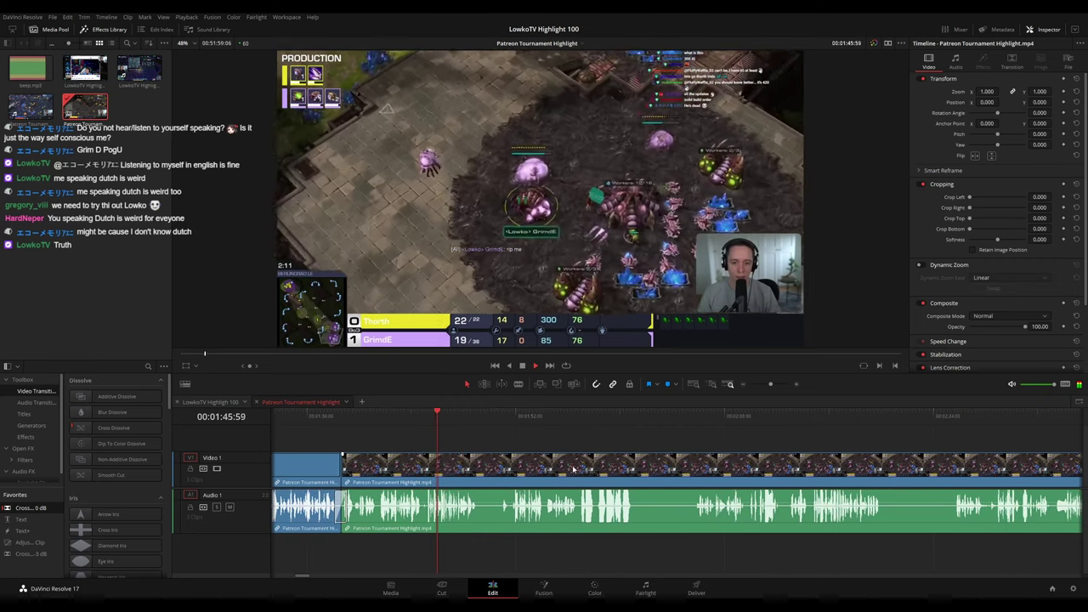
pyautogui.scroll(2, 725, 465)
pyautogui.scroll(2, 725, 465)
pyautogui.moveTo(805, 459); pyautogui.dragTo(505, 430)
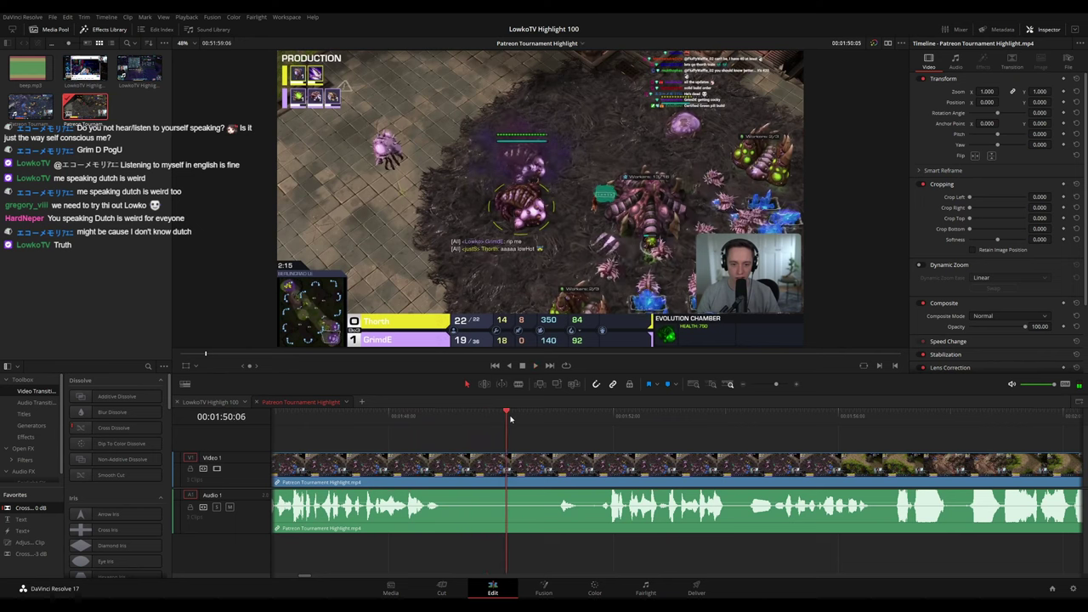
pyautogui.hscroll(-2, 633, 435)
pyautogui.hscroll(4, 521, 420)
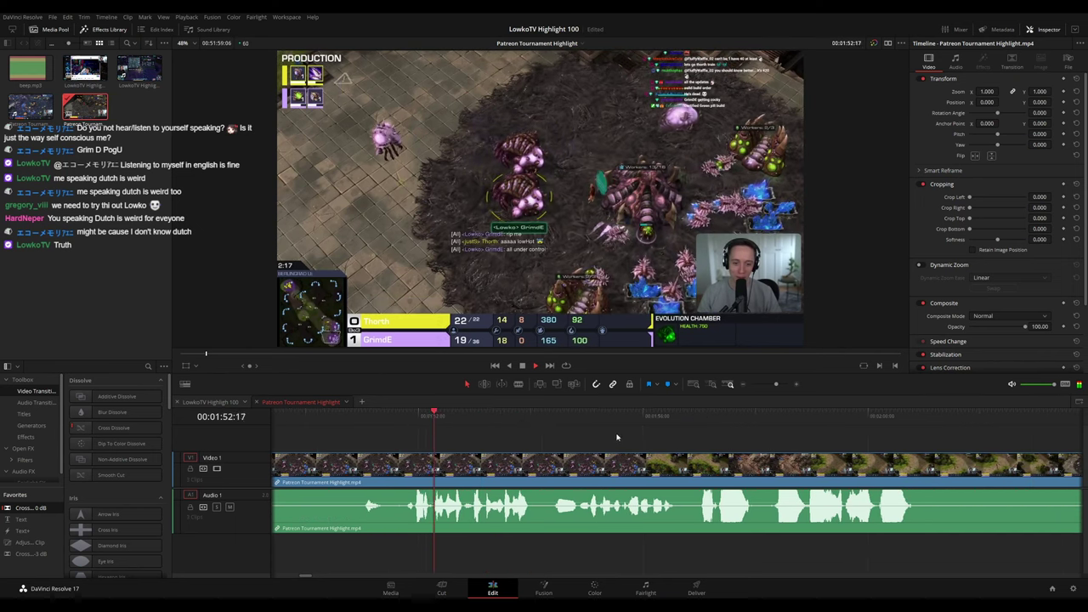
pyautogui.hscroll(3, 617, 437)
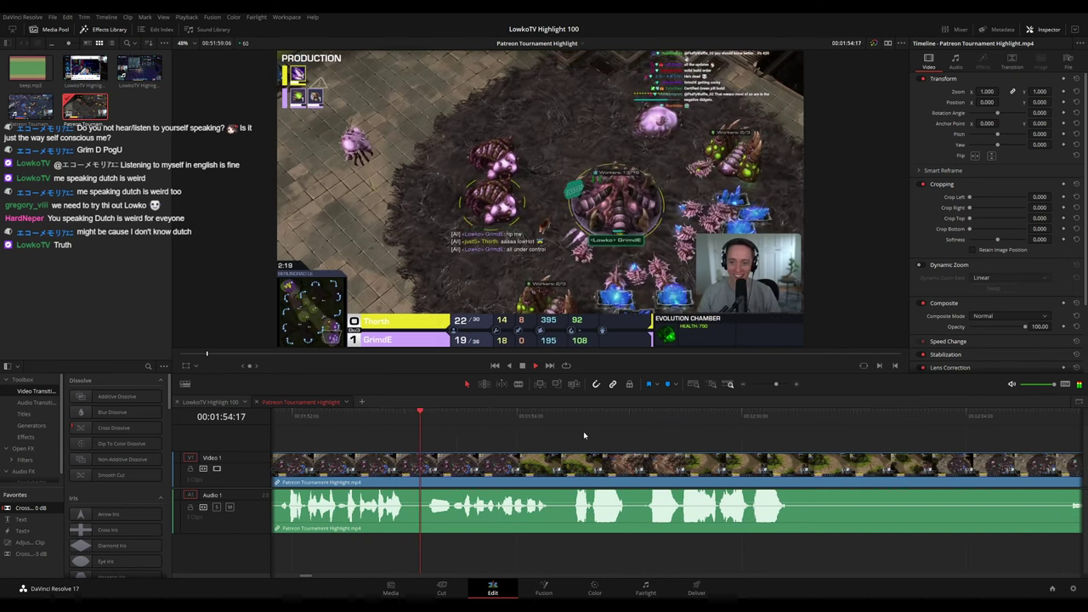
pyautogui.scroll(-4, 590, 440)
pyautogui.moveTo(590, 440); pyautogui.dragTo(693, 448)
# Review the tournament footage from about 00:01:56 to 00:02:08, checking the quiet stretch after 00:02:00 on Audio 1
pyautogui.hscroll(5, 694, 448)
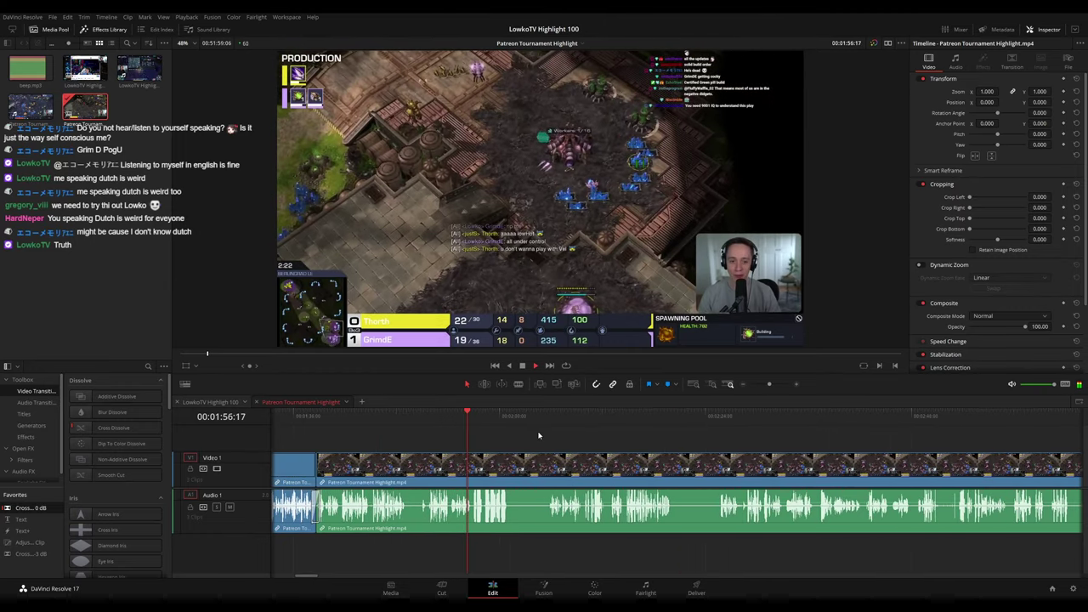
pyautogui.hscroll(5, 753, 463)
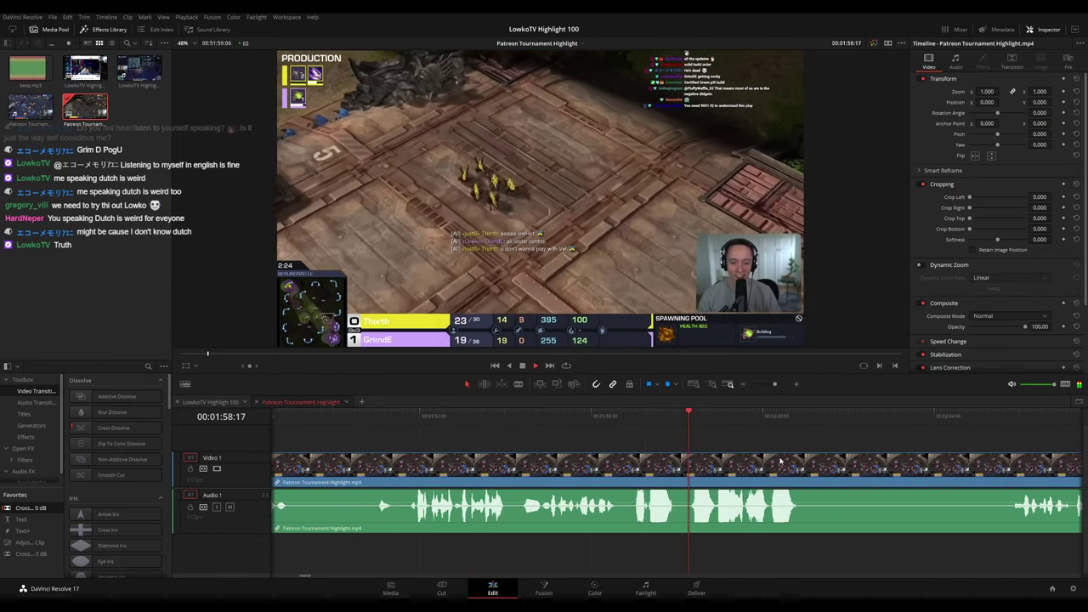
pyautogui.hscroll(3, 629, 441)
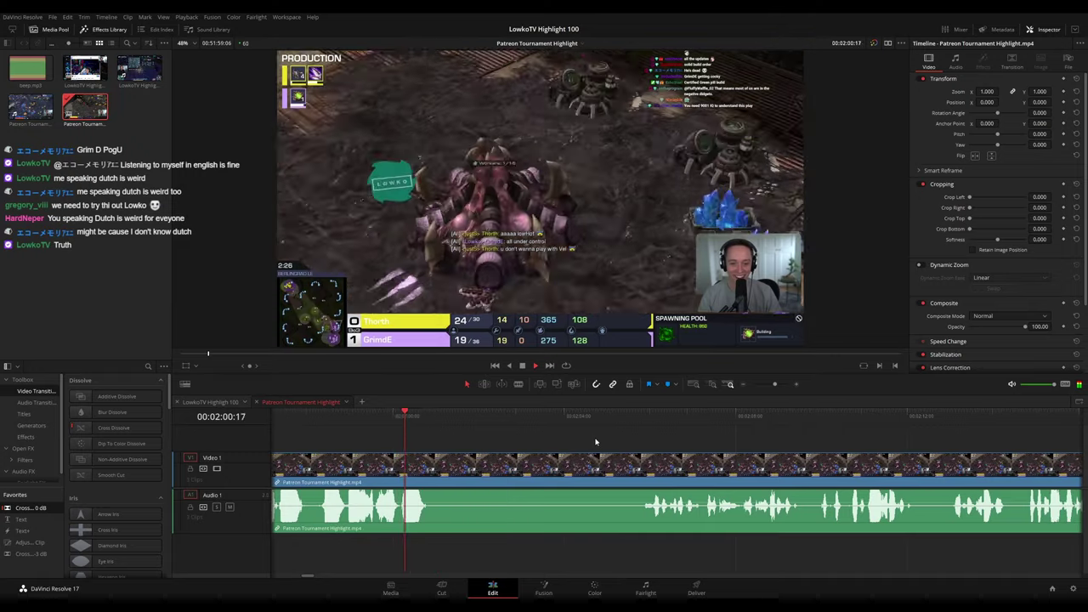
pyautogui.hscroll(2, 643, 443)
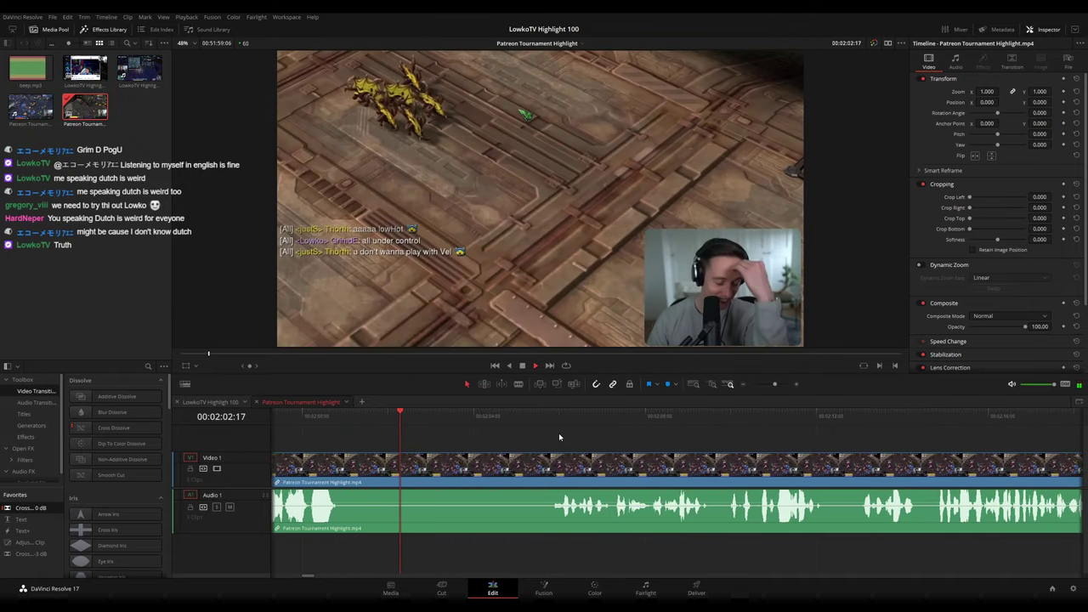
pyautogui.hscroll(1, 595, 438)
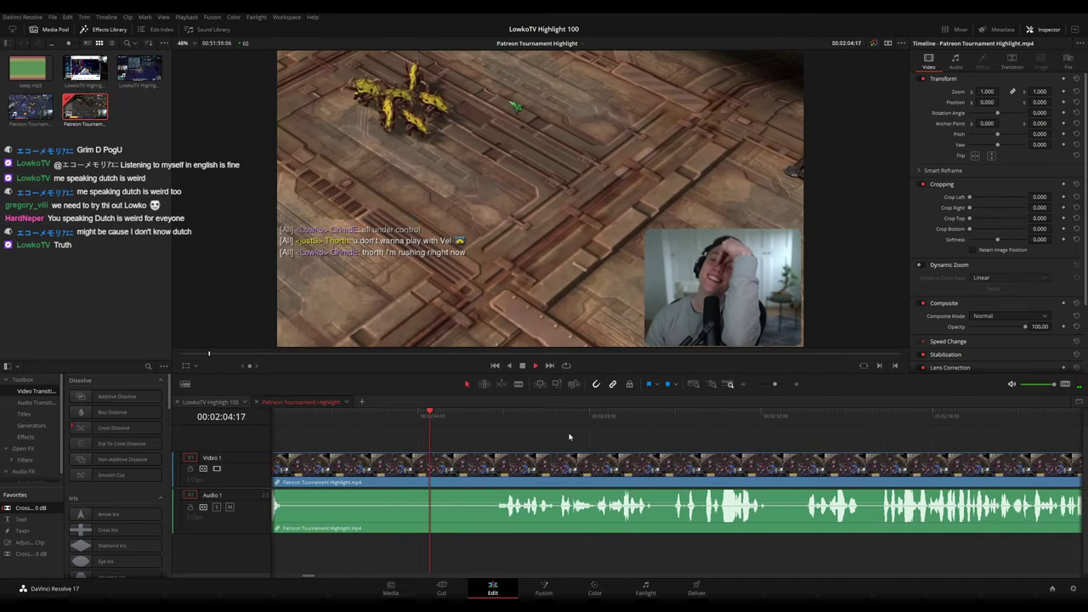
pyautogui.moveTo(632, 443); pyautogui.dragTo(559, 436)
pyautogui.scroll(-5, 656, 457)
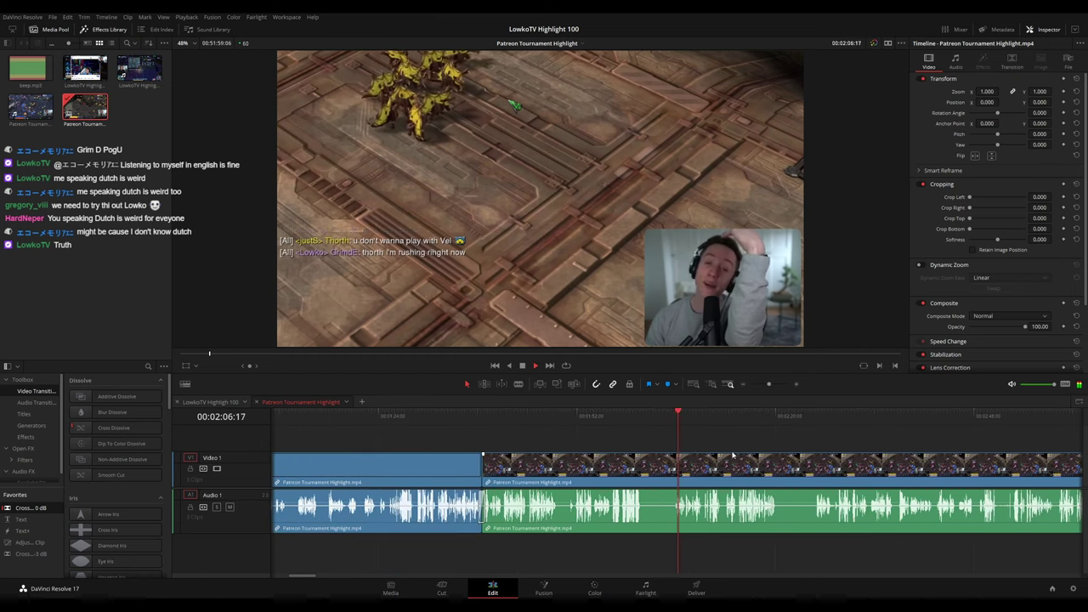
pyautogui.moveTo(724, 436); pyautogui.dragTo(659, 434)
pyautogui.hscroll(2, 638, 435)
pyautogui.hscroll(2, 611, 440)
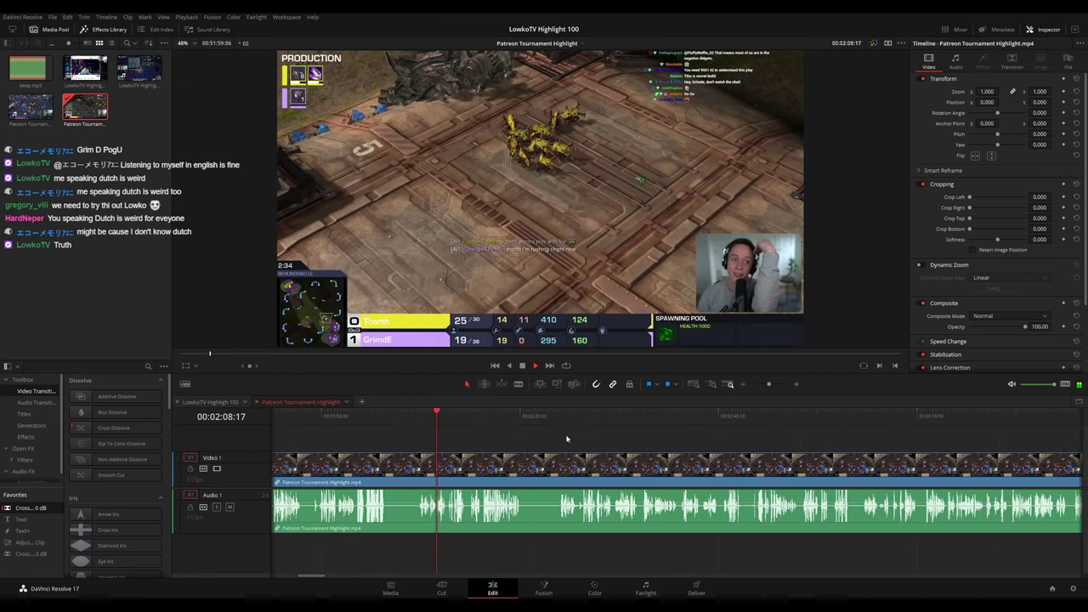
# Reduce the Audio 1 track height slightly and review the tournament footage from about 00:02:08 to 00:02:25, skipping the quiet stretch
pyautogui.moveTo(241, 531); pyautogui.dragTo(230, 530)
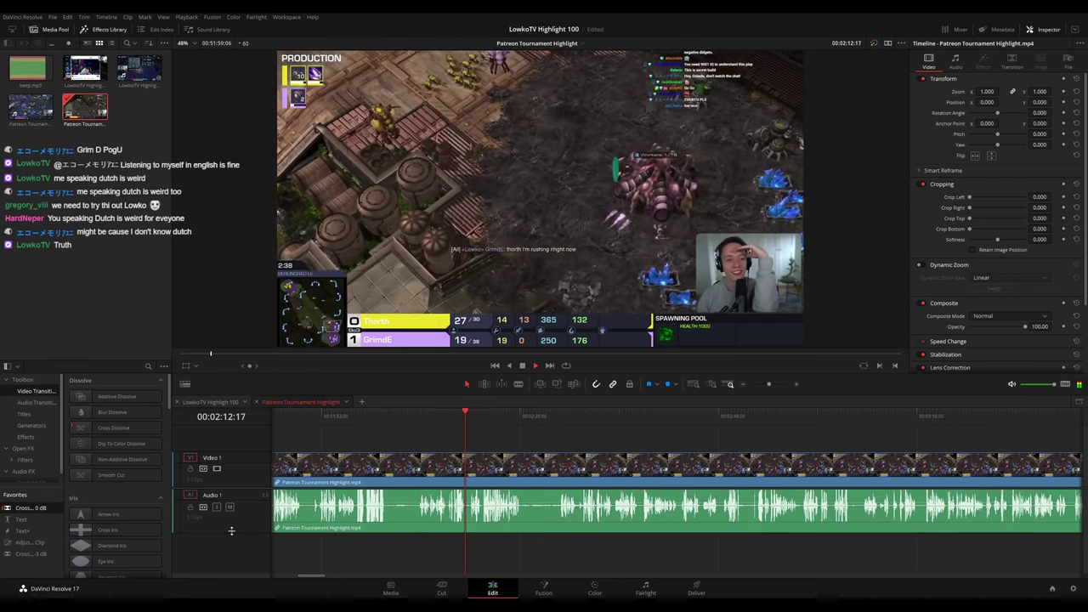
pyautogui.click(529, 422)
pyautogui.hscroll(-3, 545, 436)
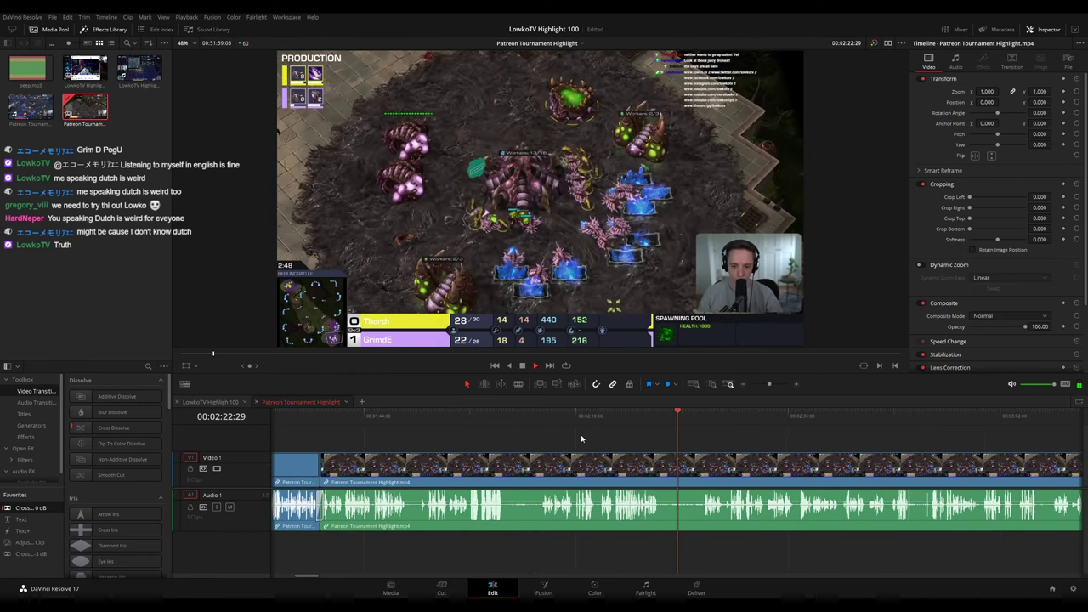
pyautogui.scroll(1, 587, 438)
pyautogui.click(604, 416)
pyautogui.scroll(1, 721, 440)
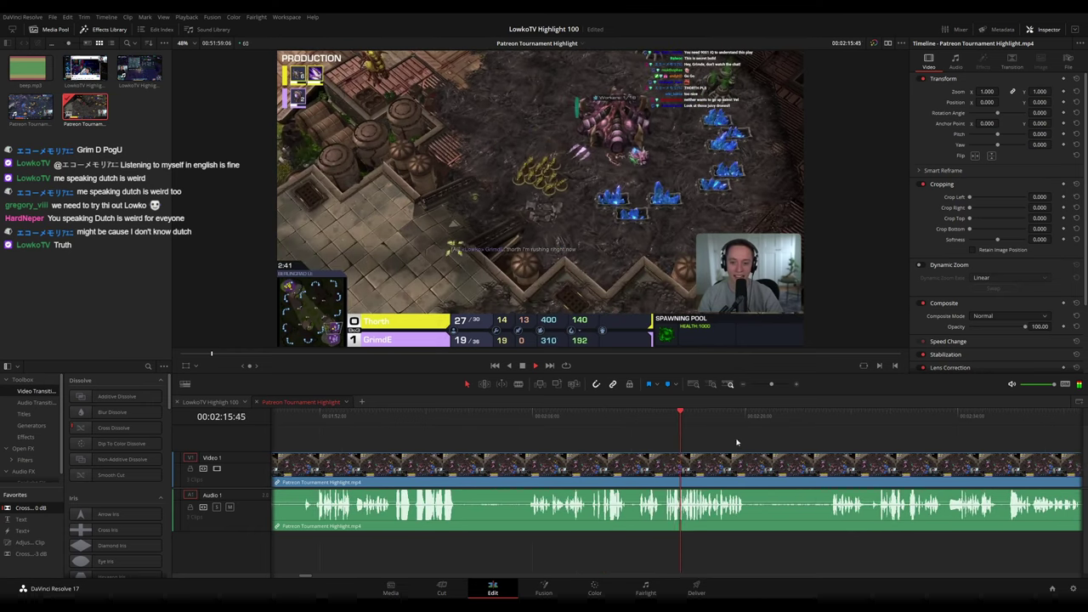
pyautogui.moveTo(802, 449); pyautogui.dragTo(500, 435)
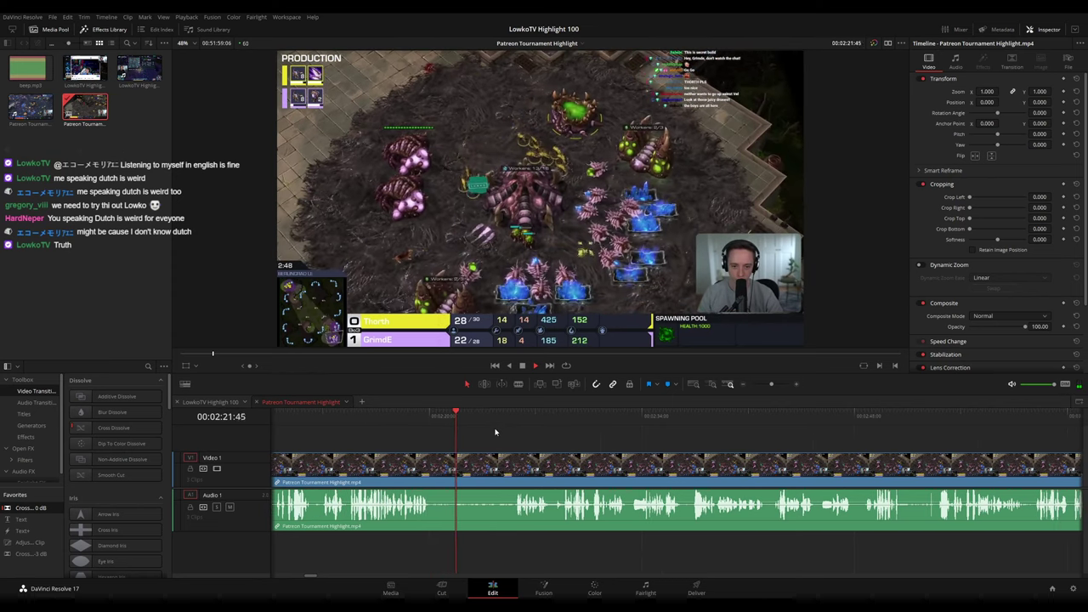
pyautogui.moveTo(495, 424); pyautogui.dragTo(502, 424)
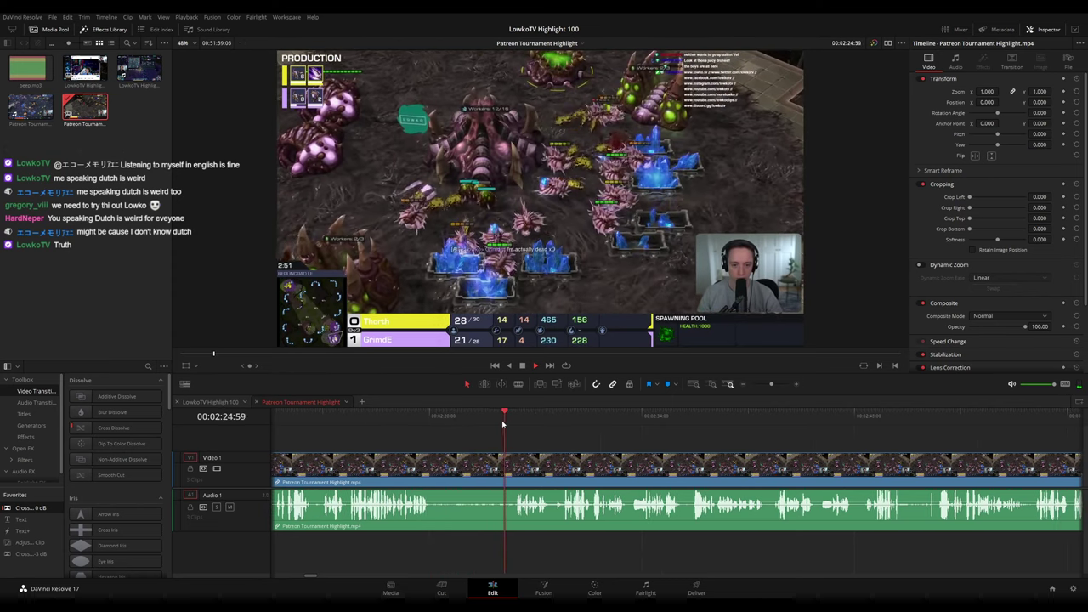
# Review the end of the first match and the following commentary from about 00:02:25 to 00:02:41
pyautogui.scroll(2, 643, 446)
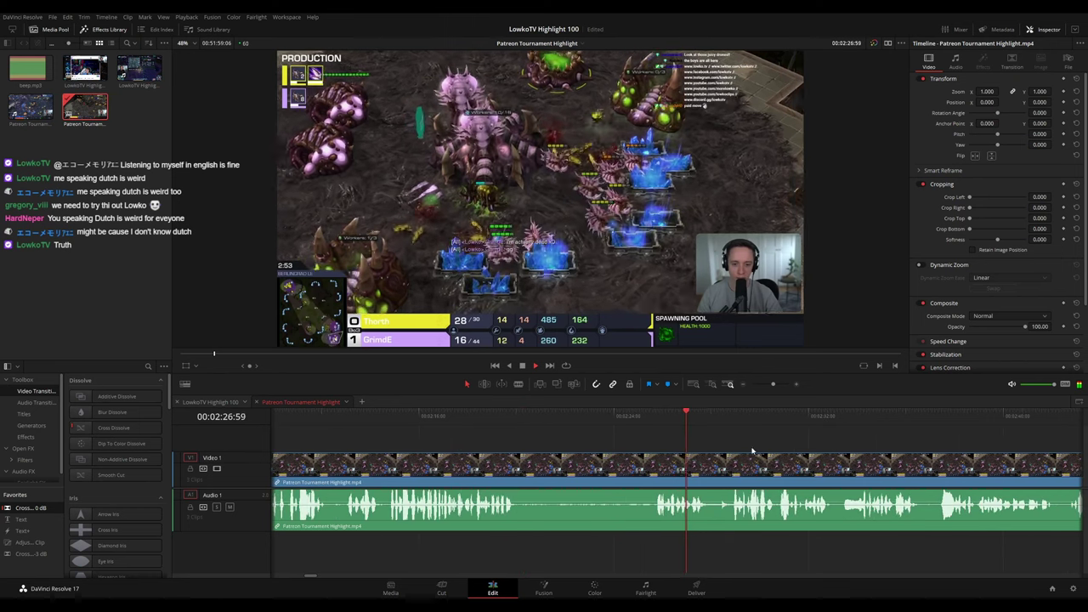
pyautogui.moveTo(772, 446); pyautogui.dragTo(575, 429)
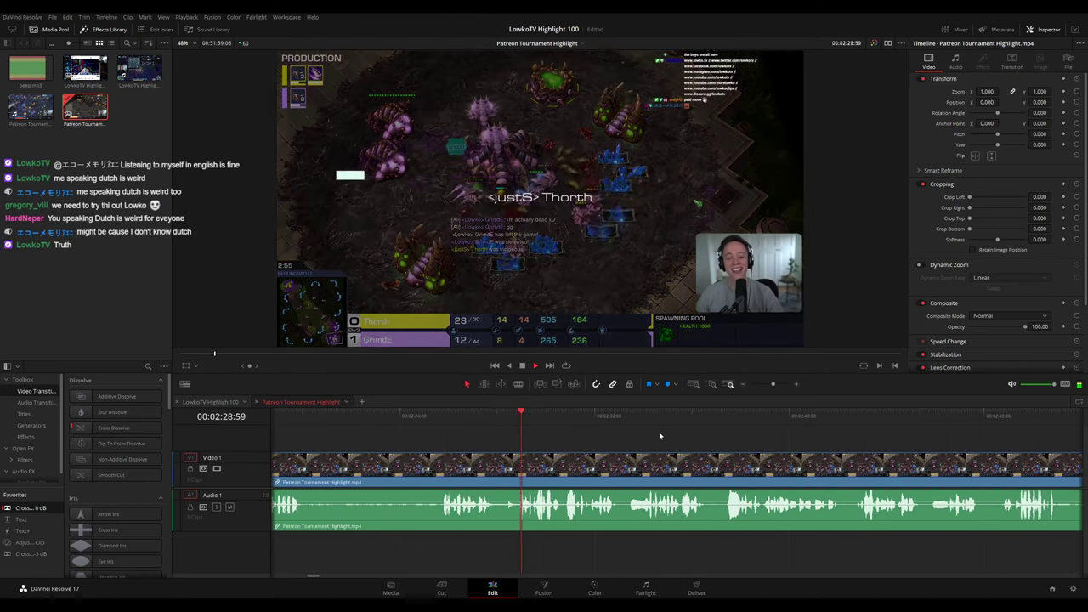
pyautogui.moveTo(713, 438); pyautogui.dragTo(522, 423)
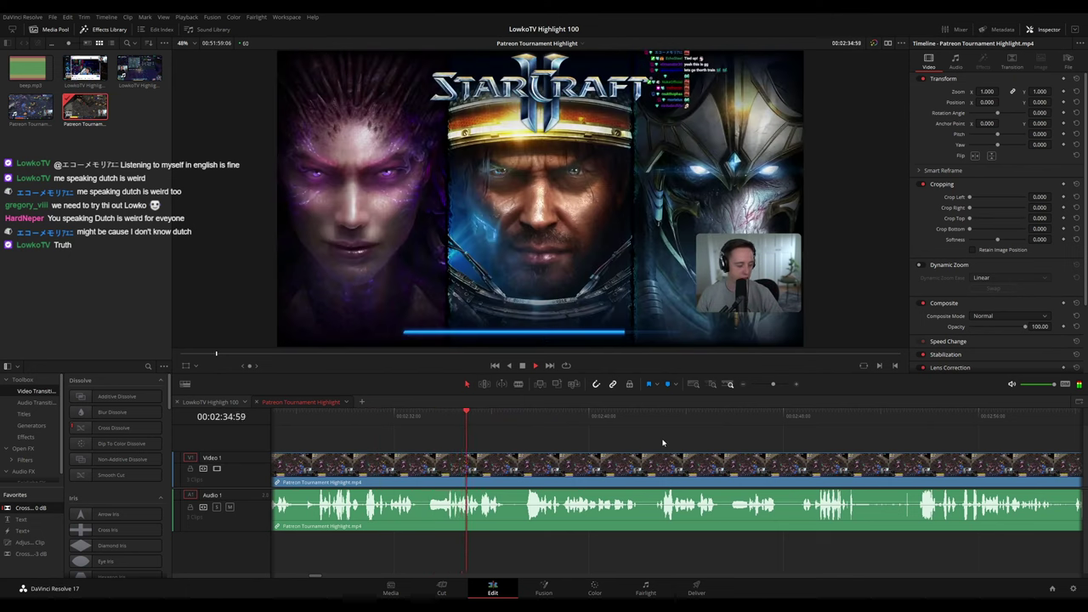
pyautogui.hscroll(3, 596, 438)
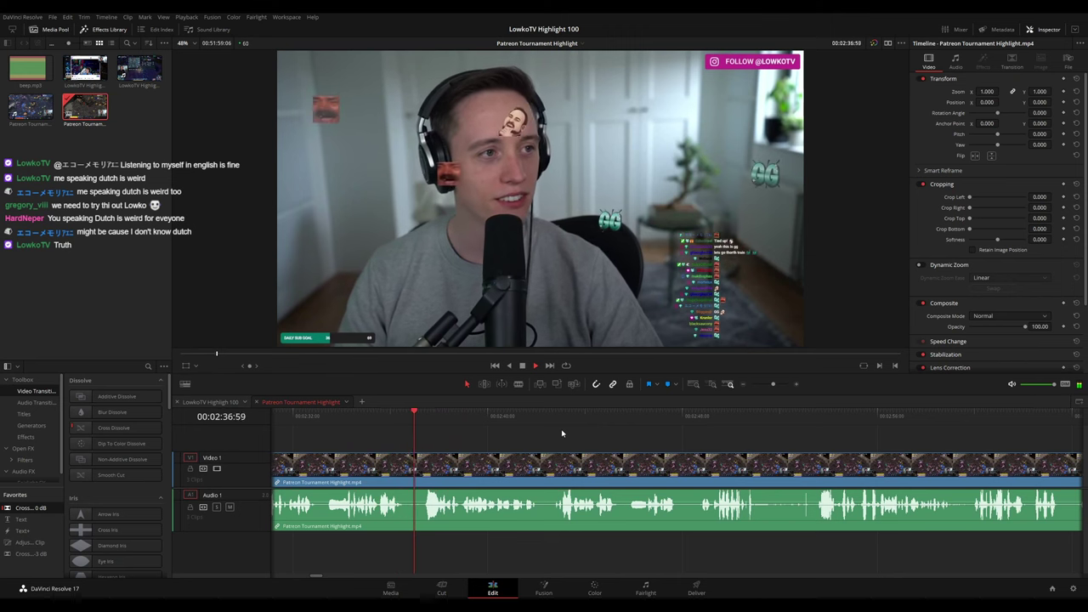
pyautogui.hscroll(3, 544, 432)
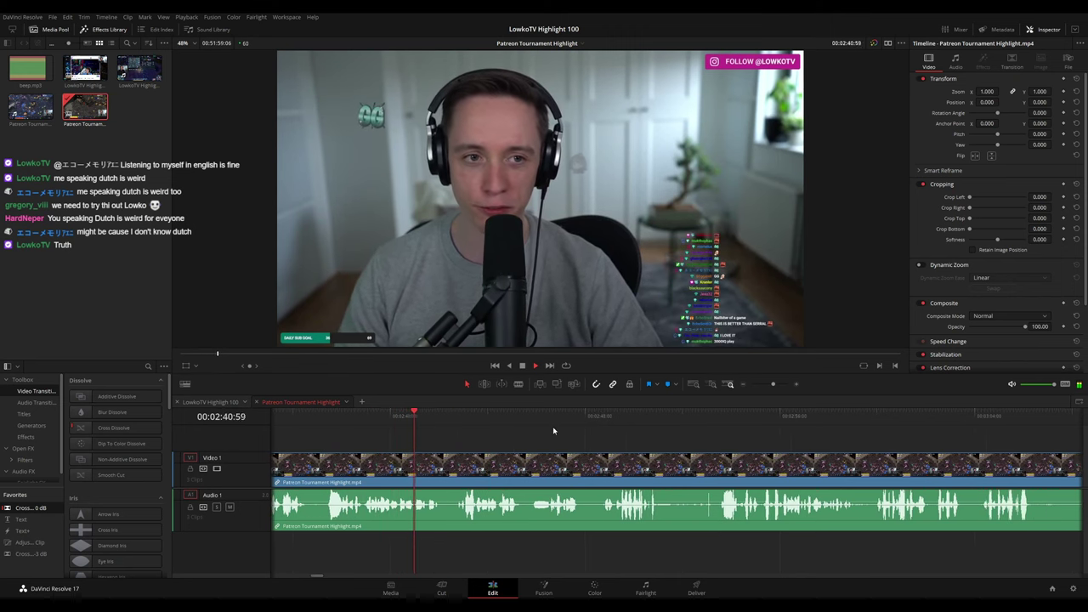
# Cut out the short pause at about 00:02:42 on Video 1 and Audio 1, closing the gap, and color the preceding clip blue
pyautogui.scroll(3, 595, 438)
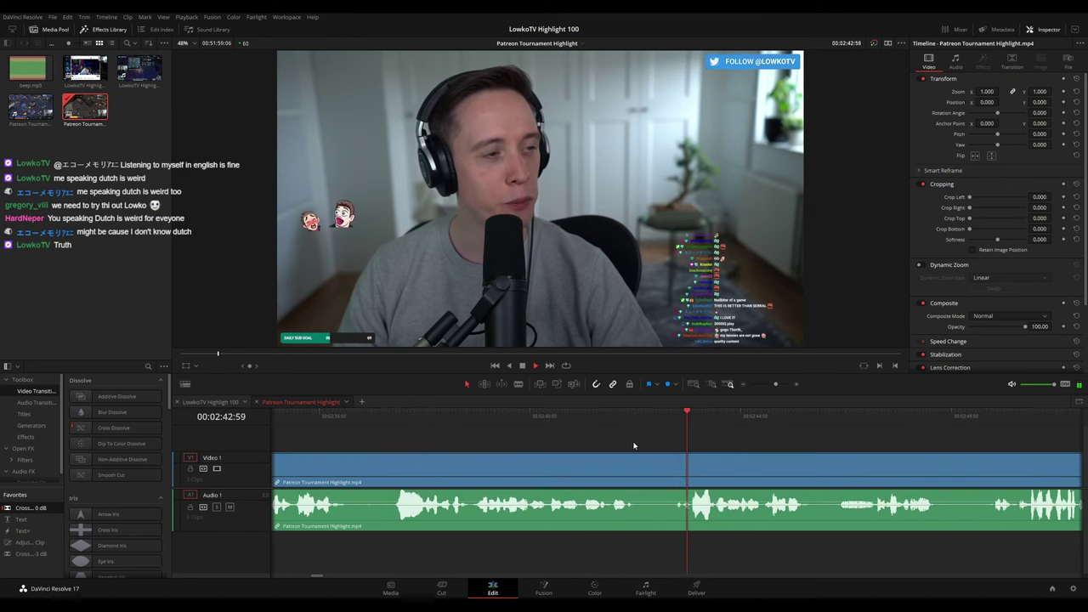
pyautogui.click(619, 476)
pyautogui.click(655, 472)
pyautogui.press('a')
pyautogui.click(635, 472)
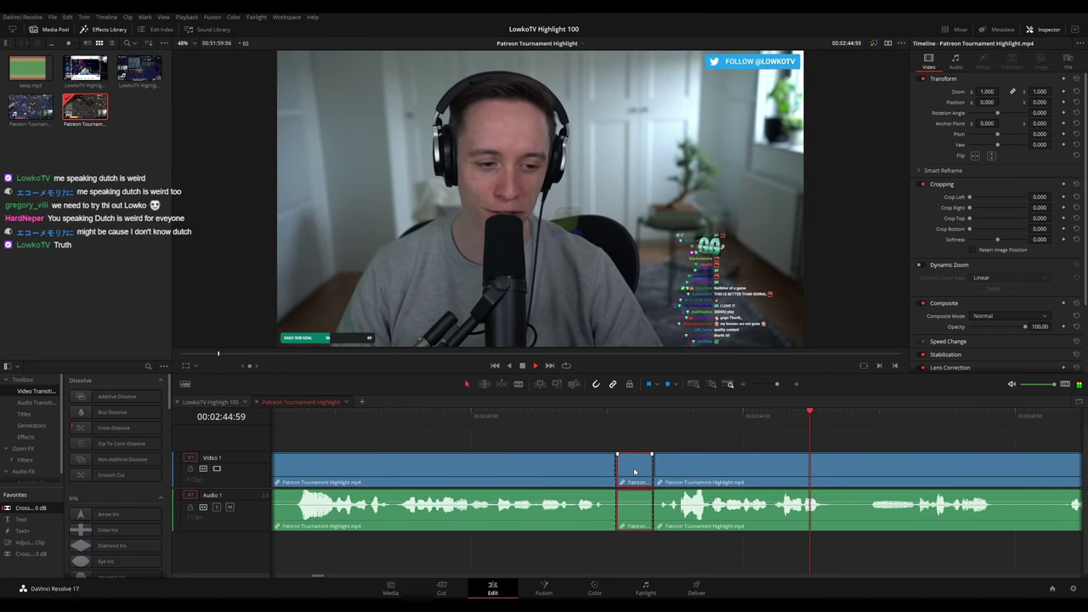
pyautogui.press('BackSpace')
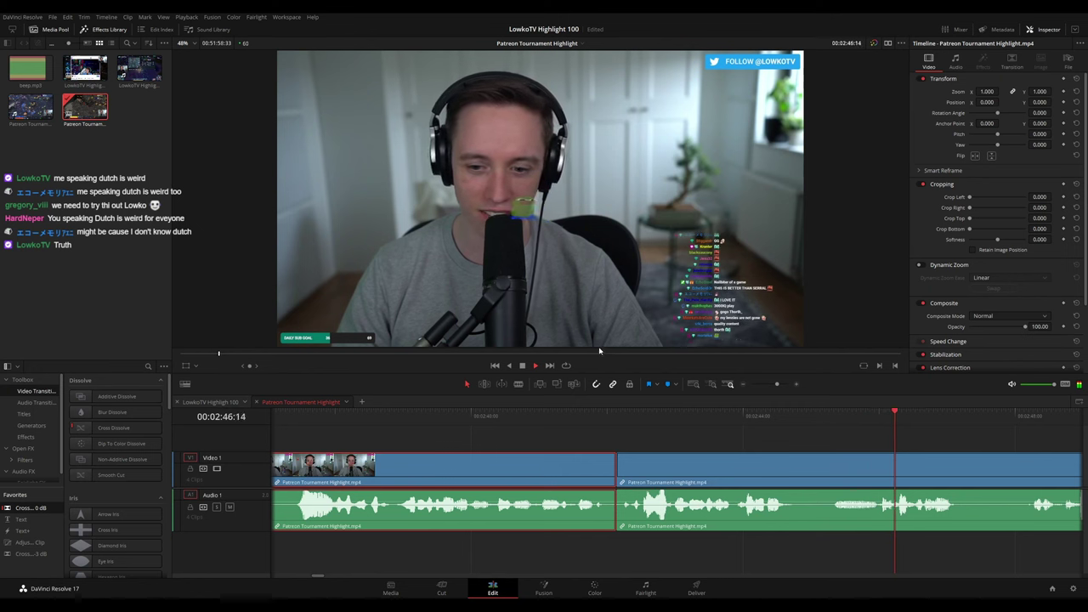
pyautogui.press('F1')
# Review the second match's footage from about 00:02:46 to 00:03:04, inspecting the Audio 1 waveform for pauses
pyautogui.scroll(-5, 816, 438)
pyautogui.click(825, 442)
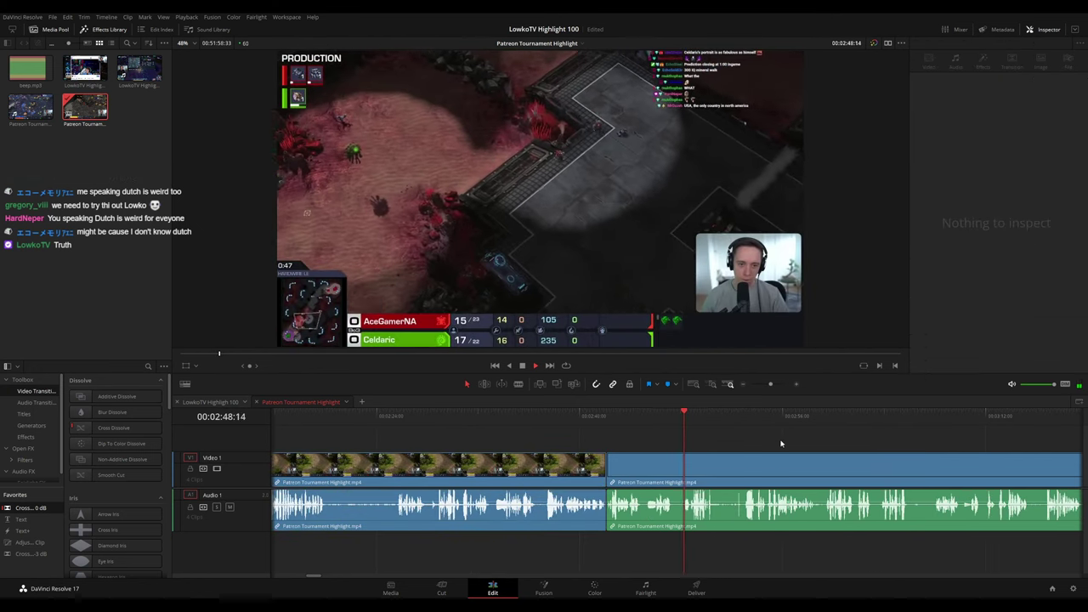
pyautogui.moveTo(791, 443); pyautogui.dragTo(581, 435)
pyautogui.scroll(3, 668, 446)
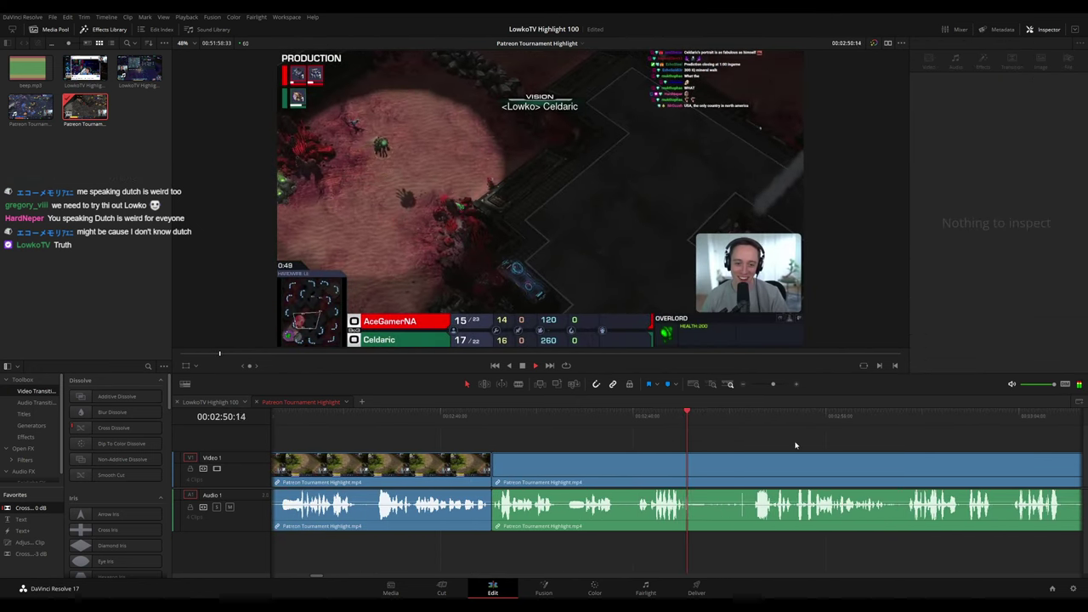
pyautogui.moveTo(792, 444); pyautogui.dragTo(530, 433)
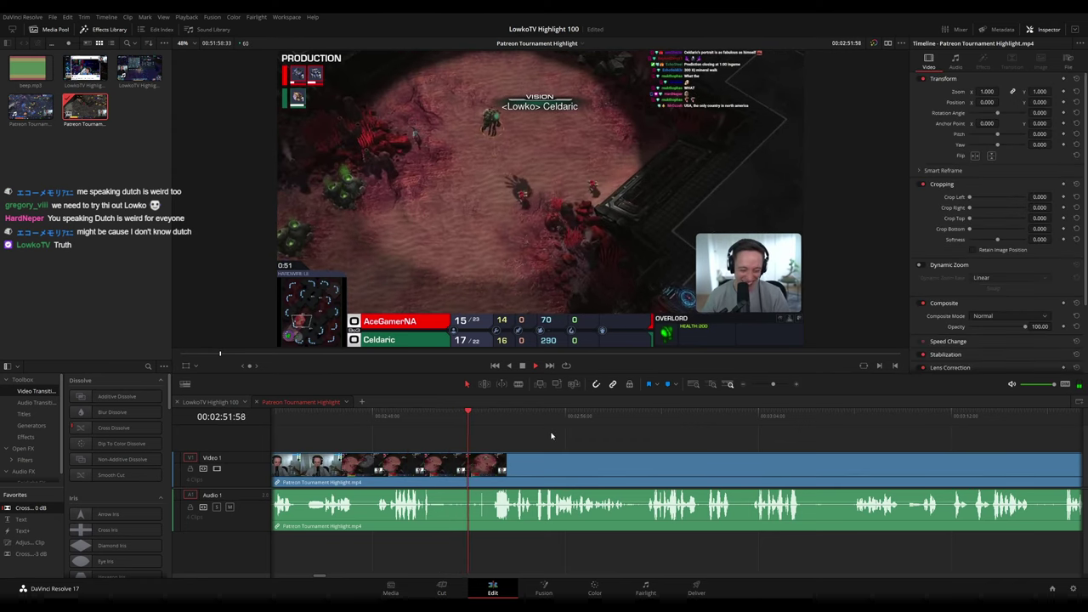
pyautogui.hscroll(3, 561, 438)
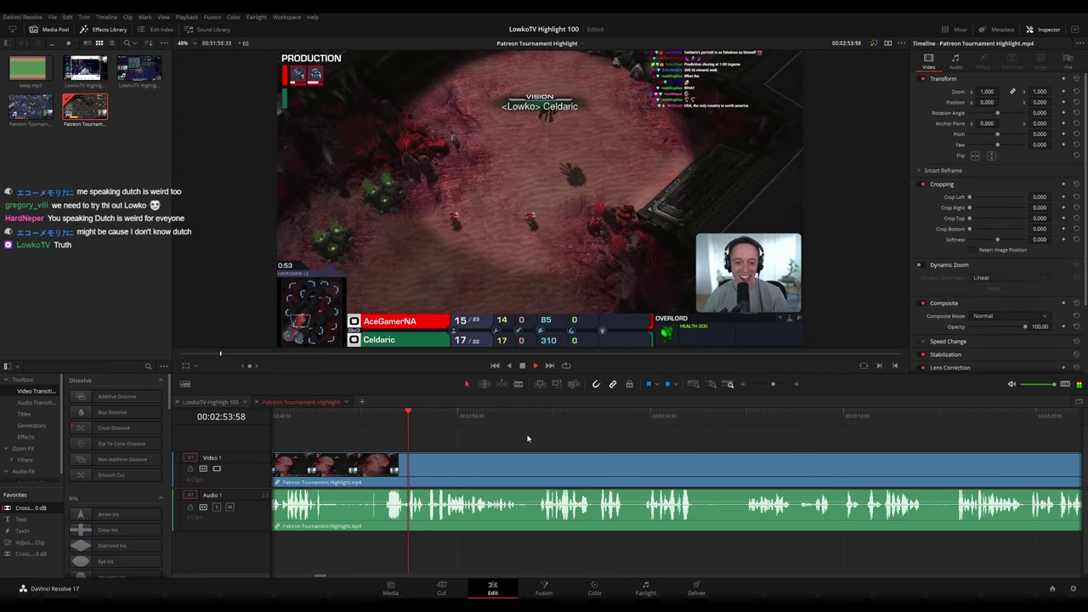
pyautogui.hscroll(3, 564, 442)
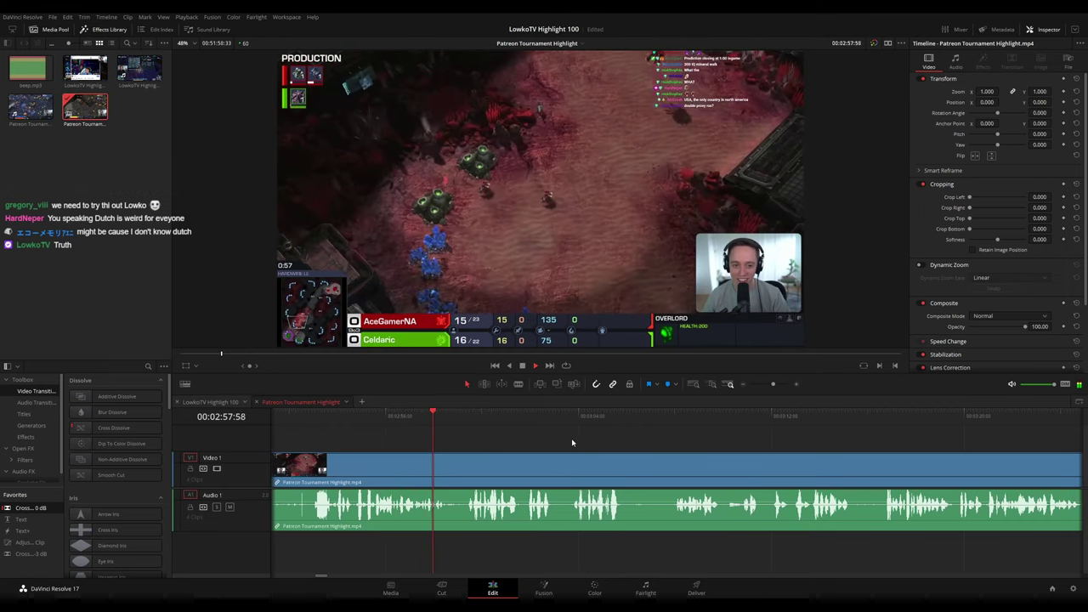
pyautogui.hscroll(3, 517, 441)
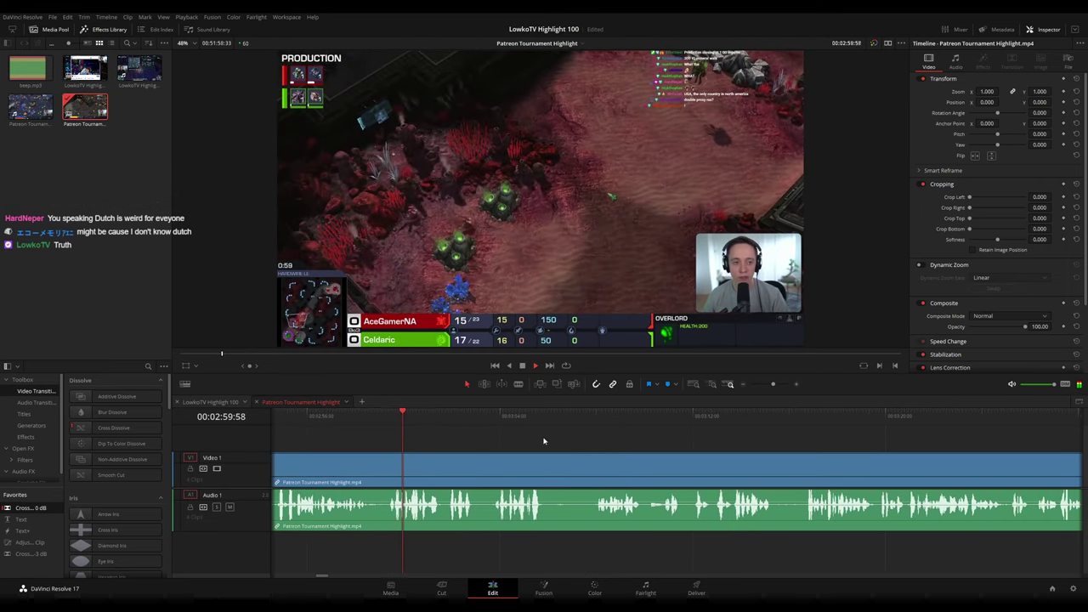
pyautogui.hscroll(3, 513, 439)
pyautogui.scroll(6, 626, 444)
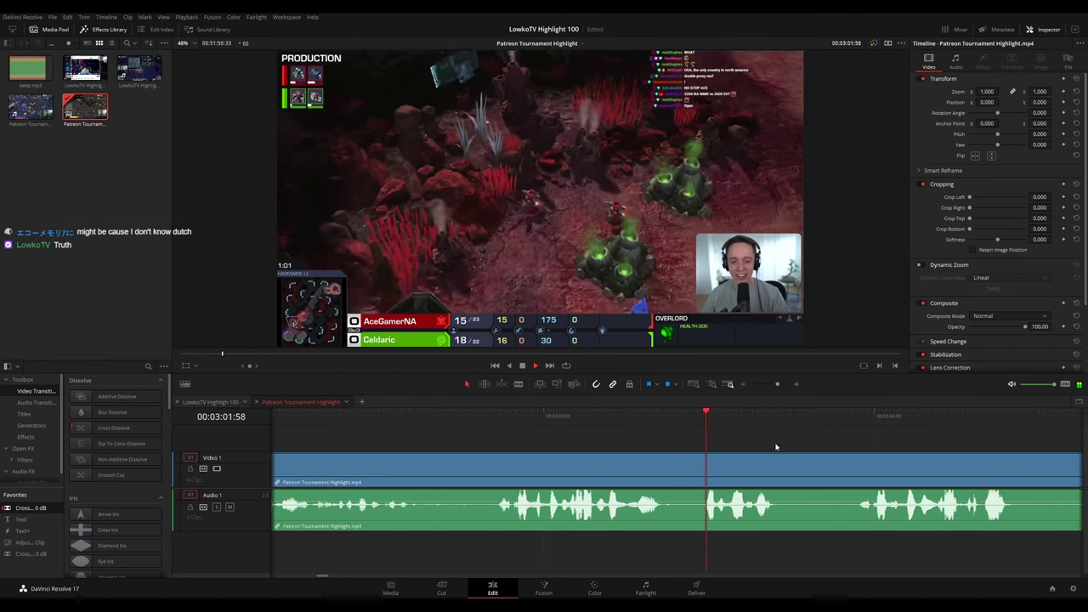
pyautogui.hscroll(3, 757, 444)
pyautogui.hscroll(3, 646, 430)
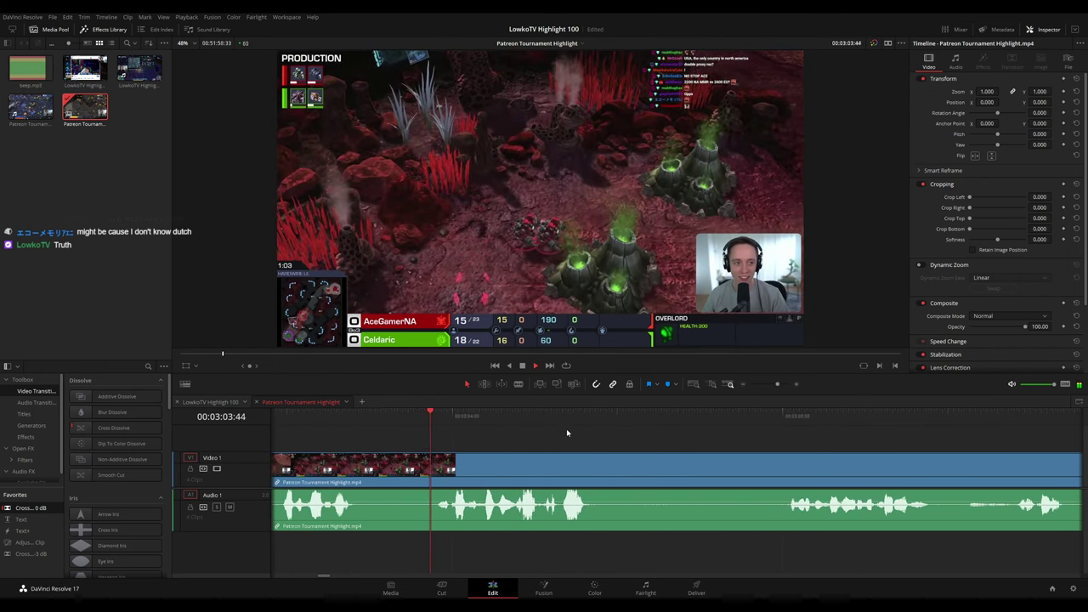
# Review the footage from about 00:03:05 to 00:03:13 and check how much of the timeline remains uncut
pyautogui.scroll(-8, 644, 432)
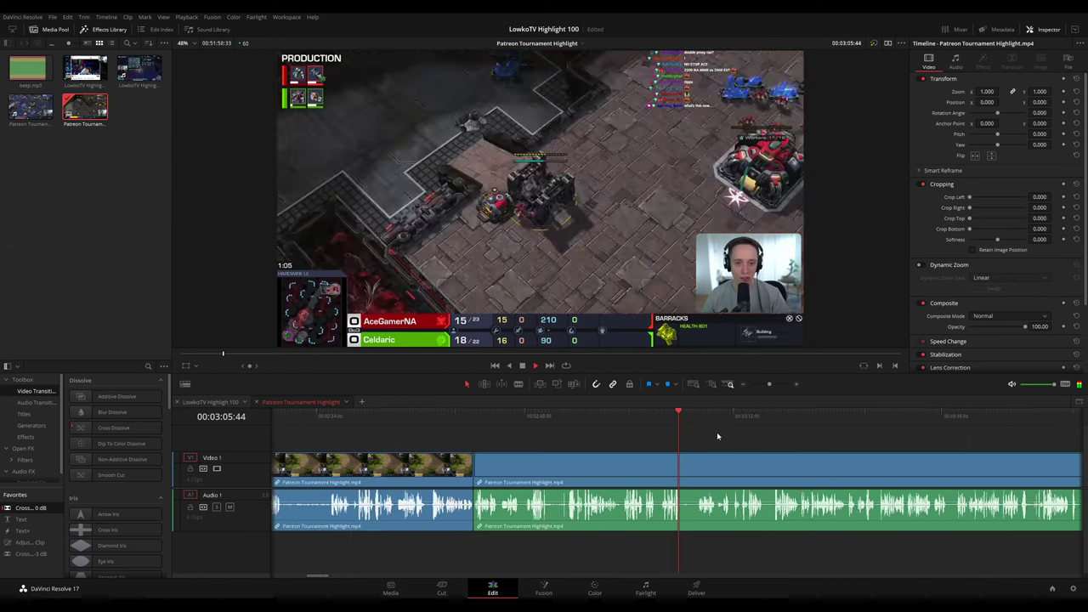
pyautogui.moveTo(717, 432); pyautogui.dragTo(523, 425)
pyautogui.scroll(-5, 606, 437)
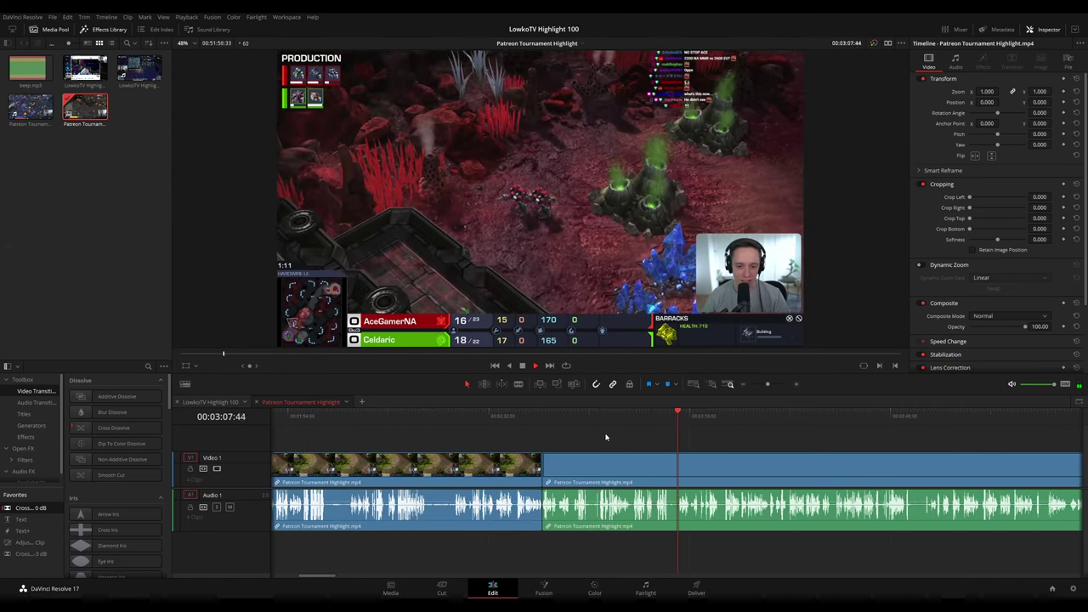
pyautogui.scroll(-5, 706, 438)
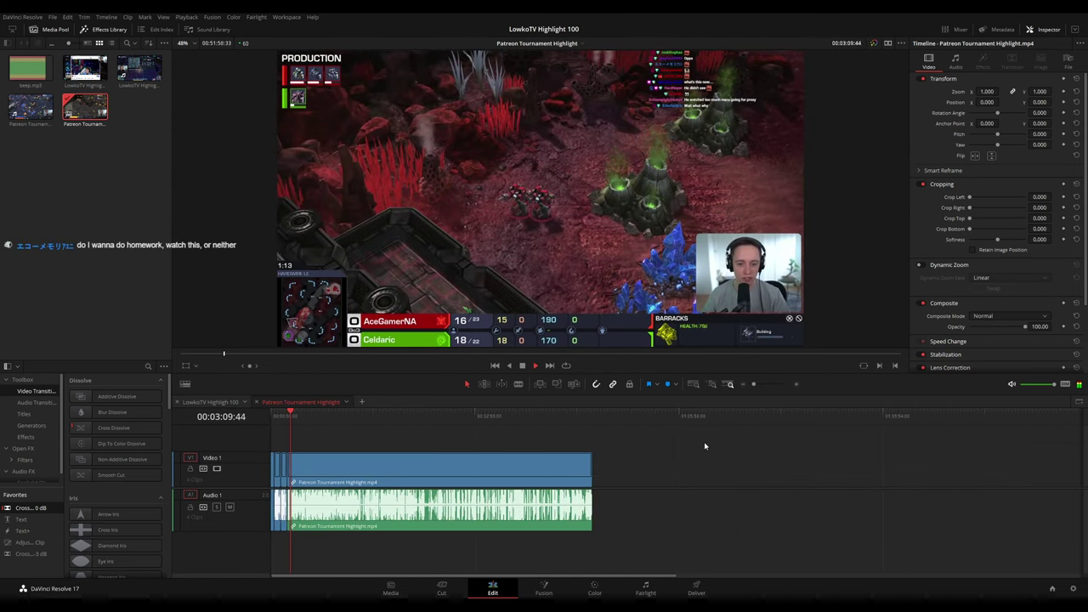
pyautogui.scroll(5, 745, 448)
pyautogui.scroll(2, 744, 449)
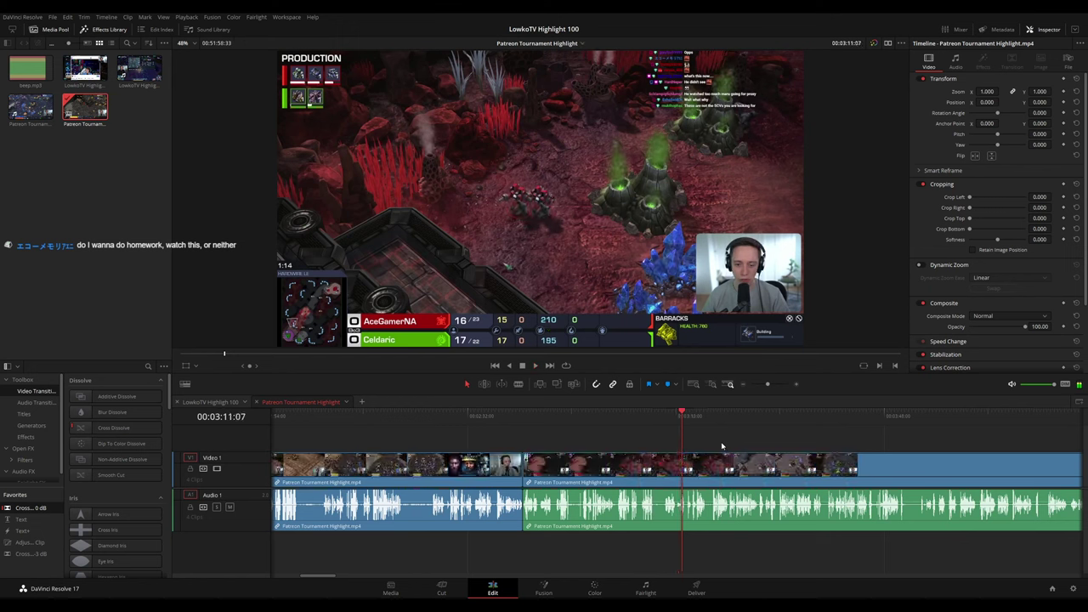
pyautogui.scroll(4, 766, 451)
pyautogui.moveTo(791, 450); pyautogui.dragTo(595, 443)
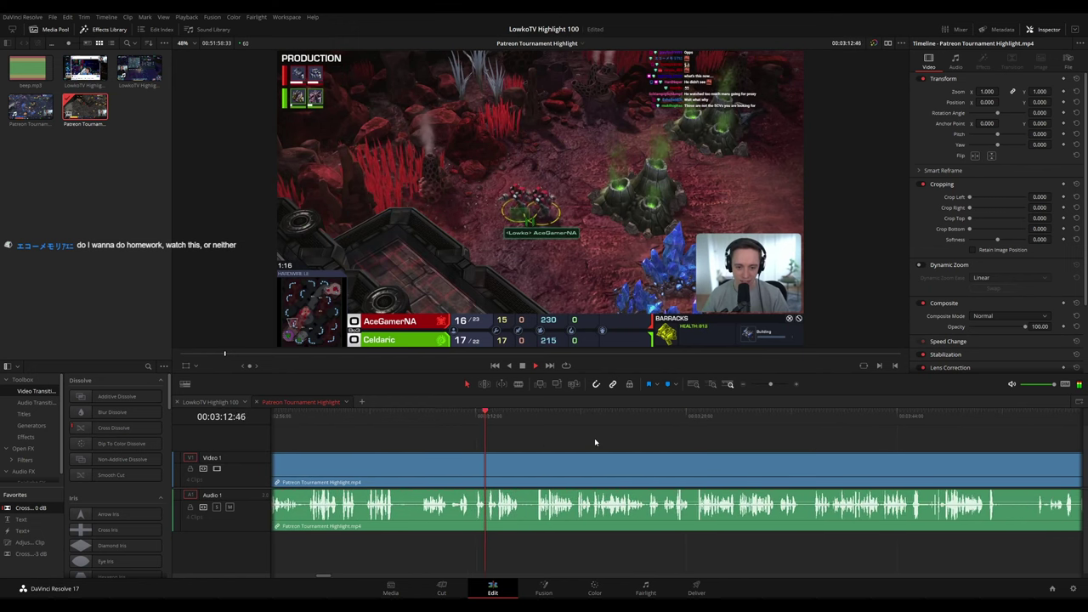
# Review the second match's footage from about 00:03:13 to 00:03:36, inspecting the Audio 1 waveform for pauses
pyautogui.hscroll(2, 572, 441)
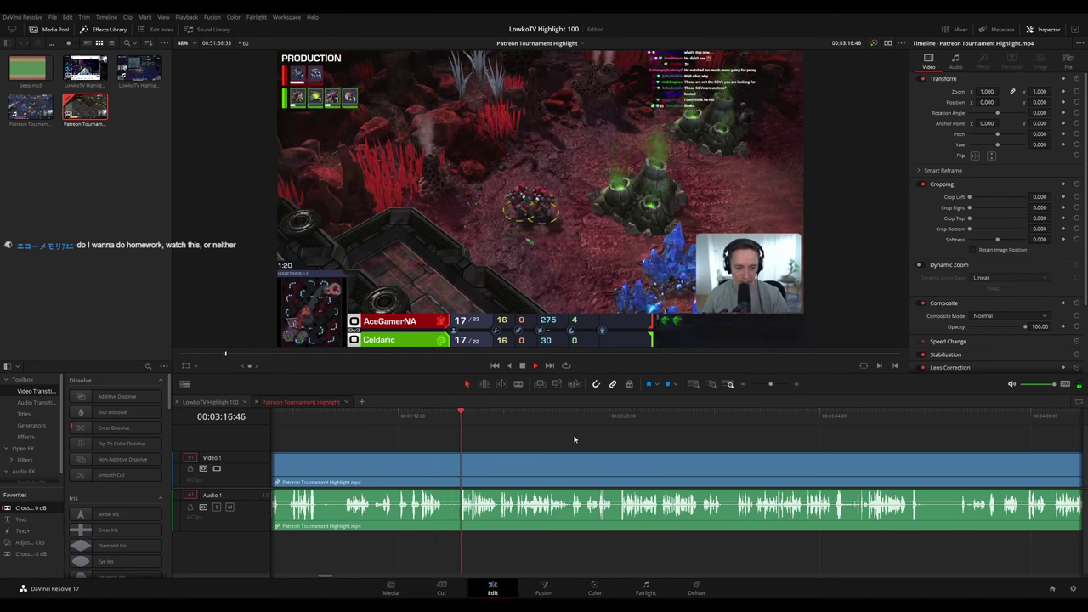
pyautogui.hscroll(2, 574, 440)
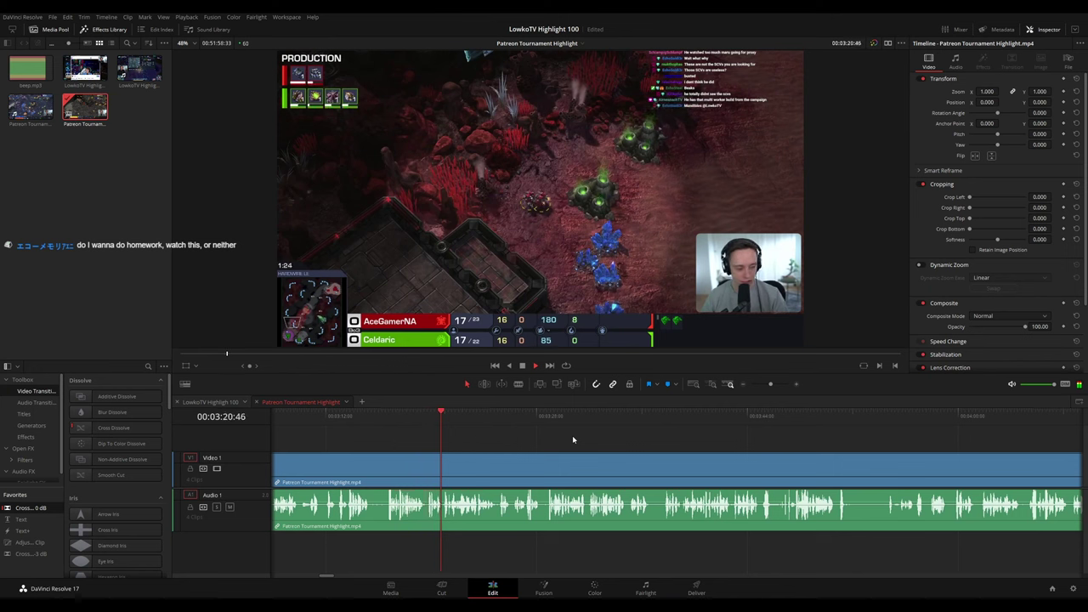
pyautogui.hscroll(2, 561, 440)
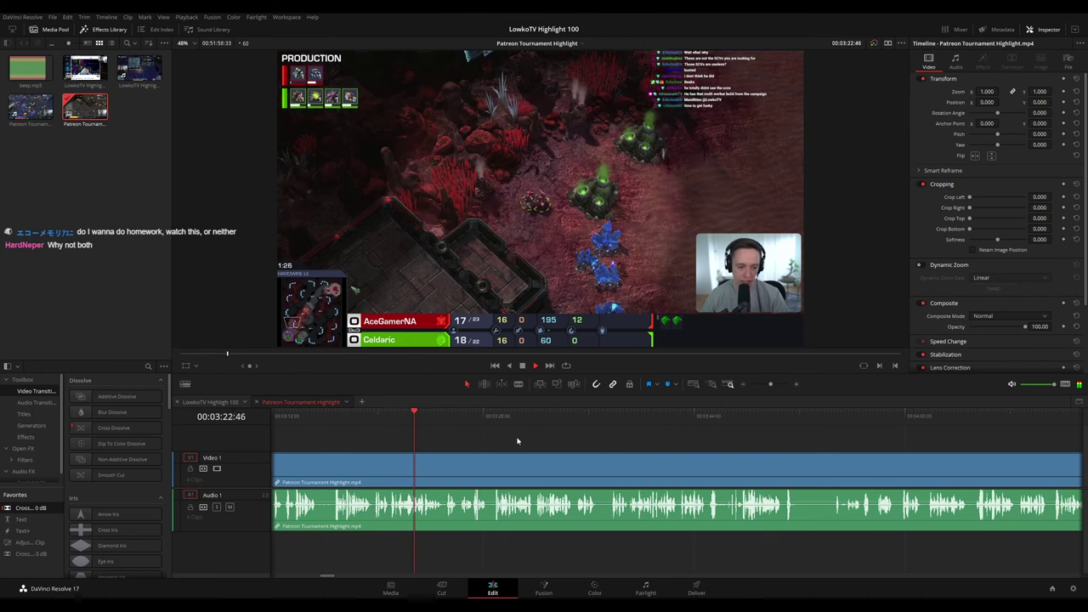
pyautogui.hscroll(2, 517, 440)
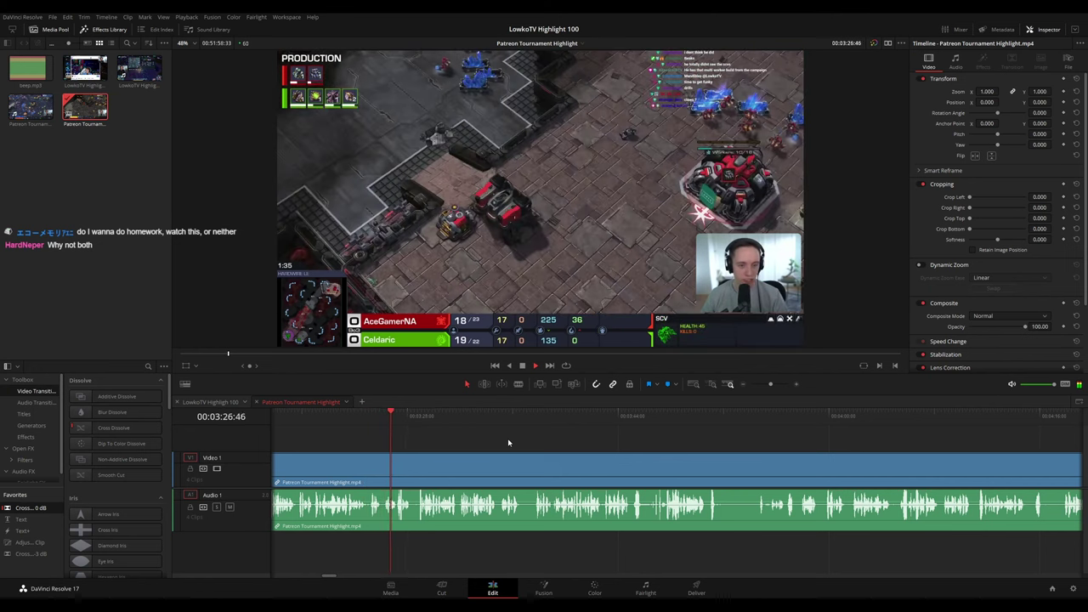
pyautogui.hscroll(1, 494, 441)
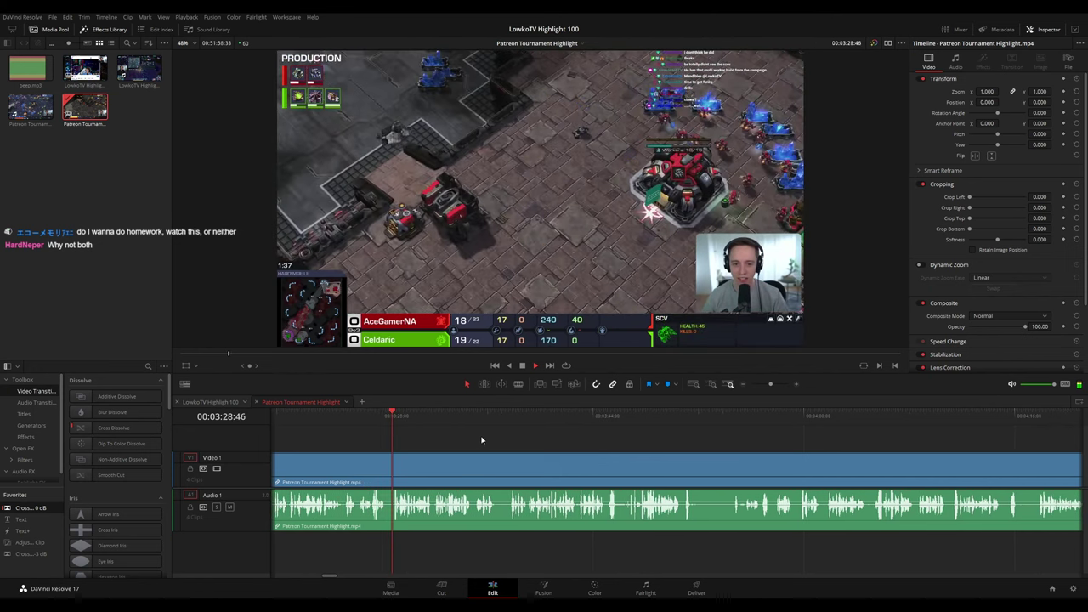
pyautogui.hscroll(2, 475, 441)
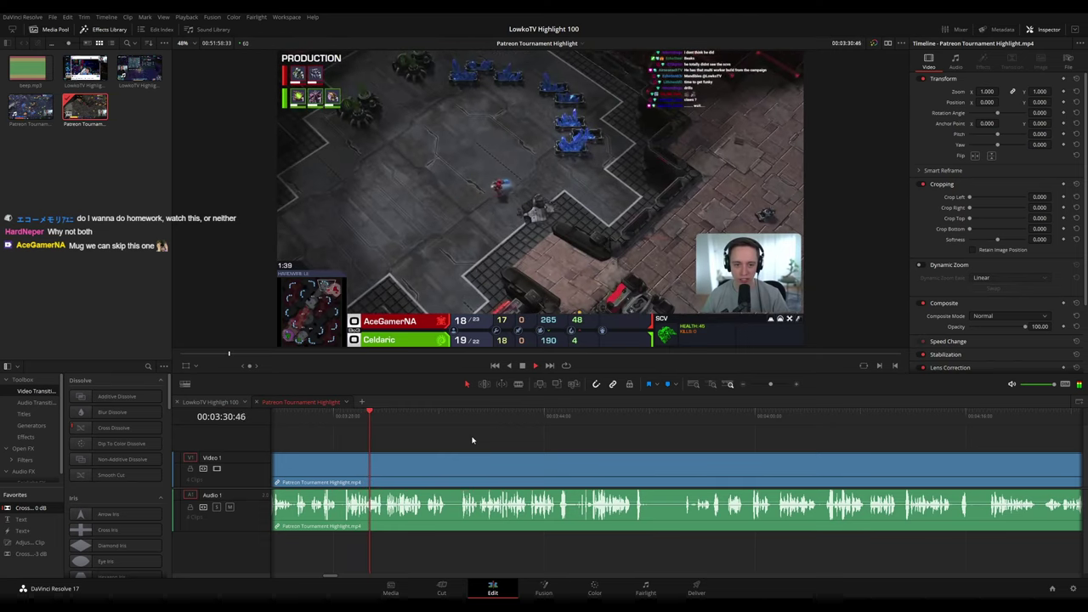
pyautogui.hscroll(1, 493, 440)
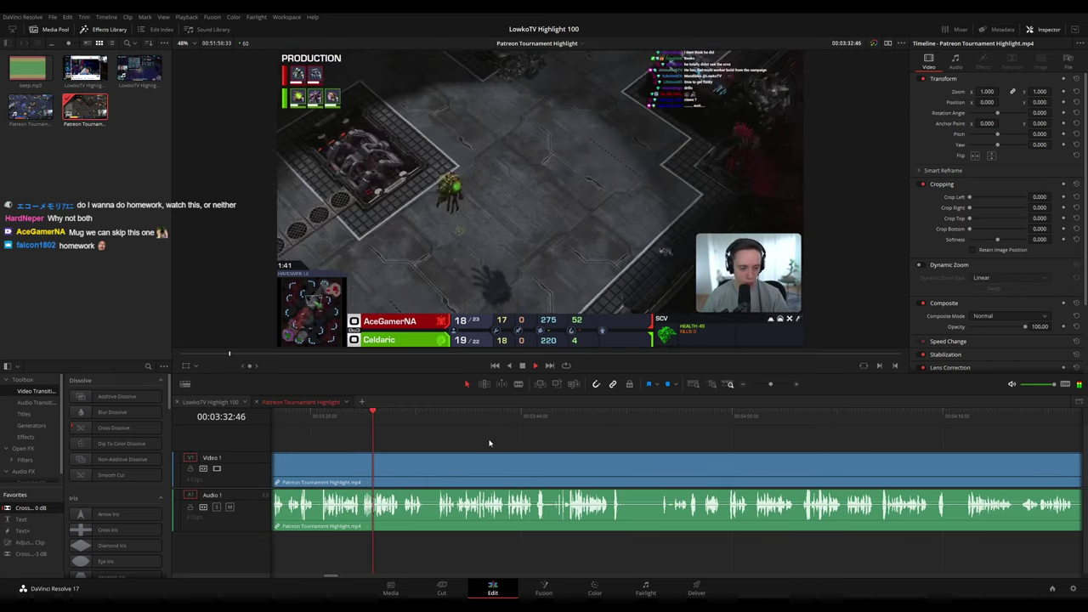
pyautogui.hotkey('ctrl', '=')
pyautogui.moveTo(737, 452); pyautogui.dragTo(553, 430)
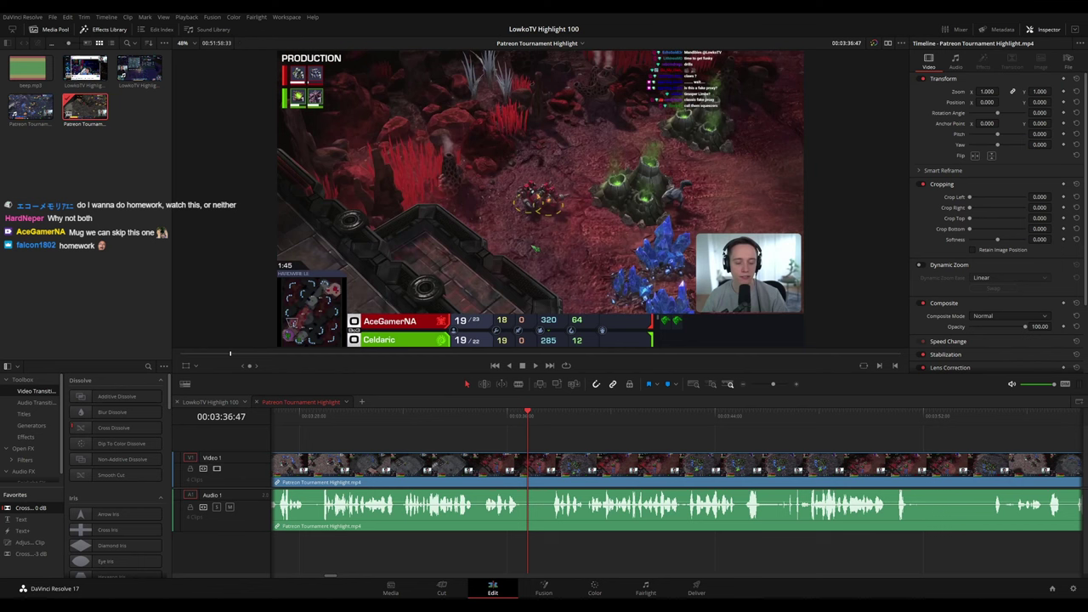
# Review the commentary from about 00:03:37 to 00:03:52, examining the silent stretch in the Audio 1 waveform closely
pyautogui.press('space')
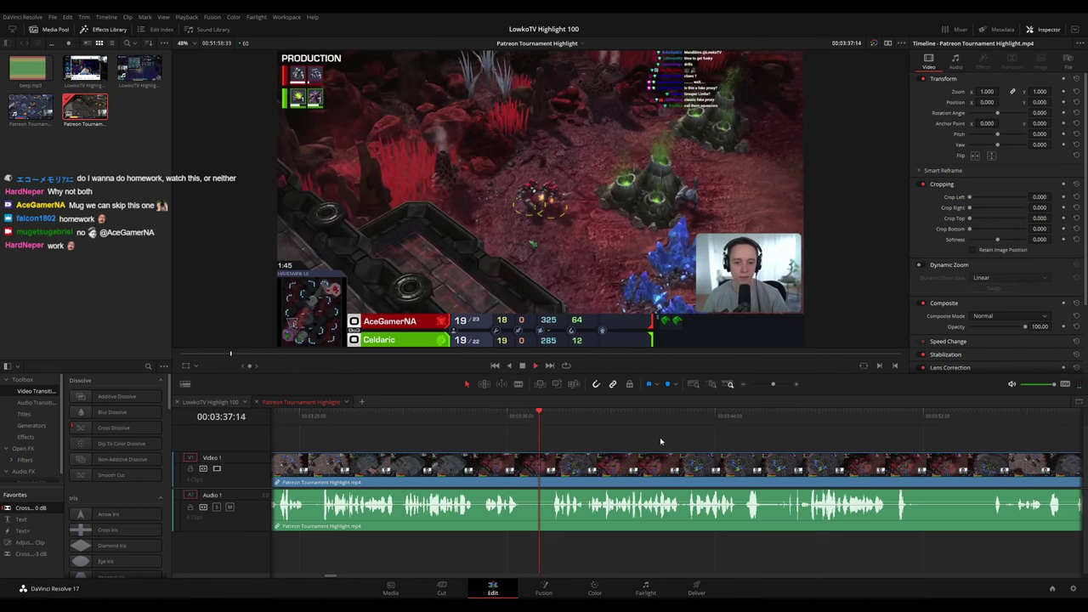
pyautogui.moveTo(662, 440); pyautogui.dragTo(548, 436)
pyautogui.hscroll(2, 608, 436)
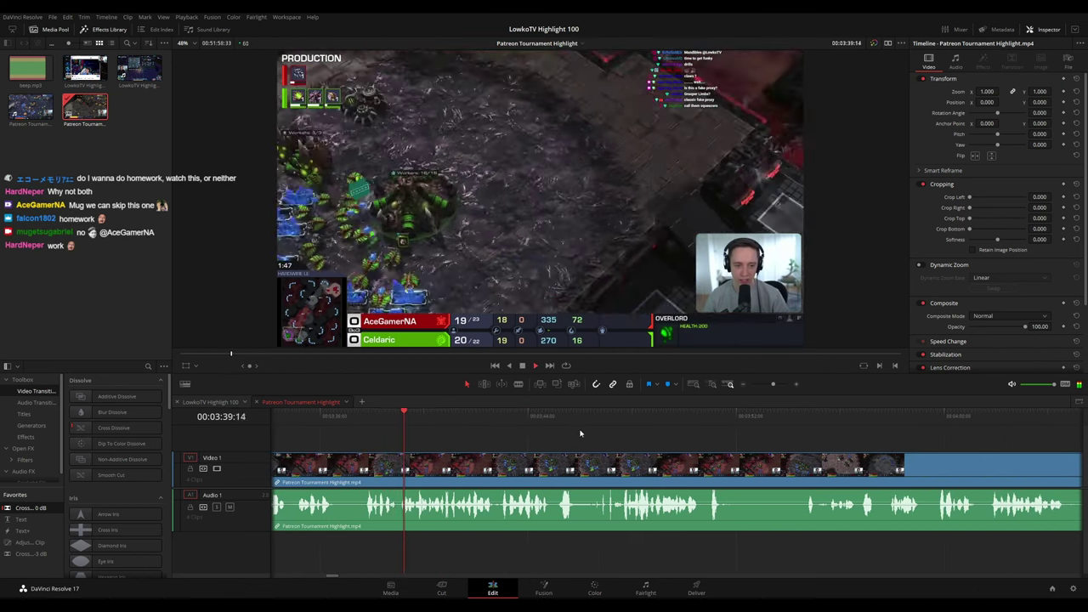
pyautogui.scroll(-6, 664, 452)
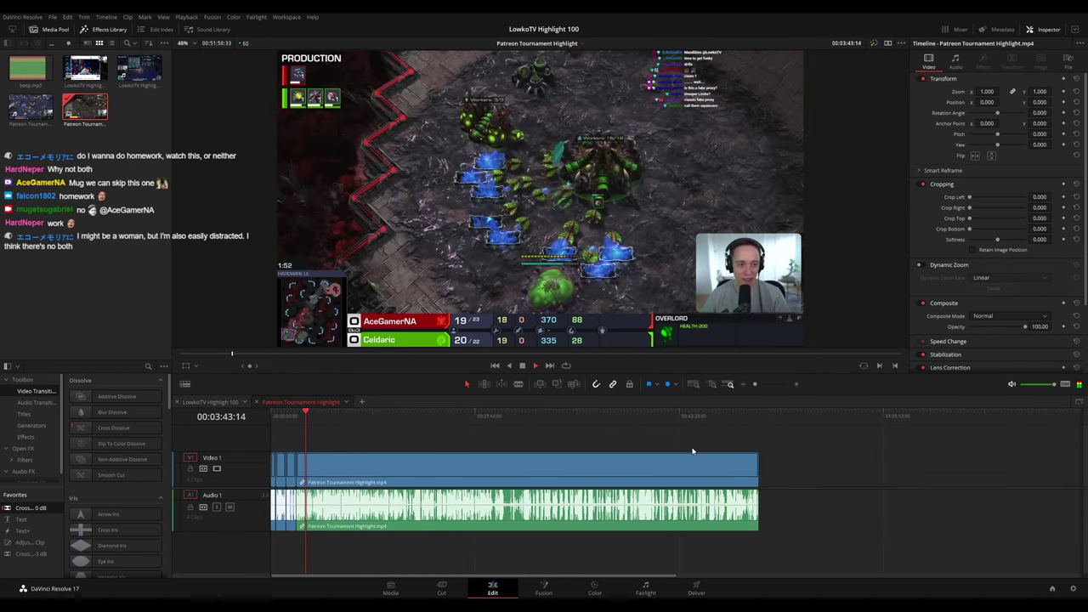
pyautogui.scroll(8, 693, 452)
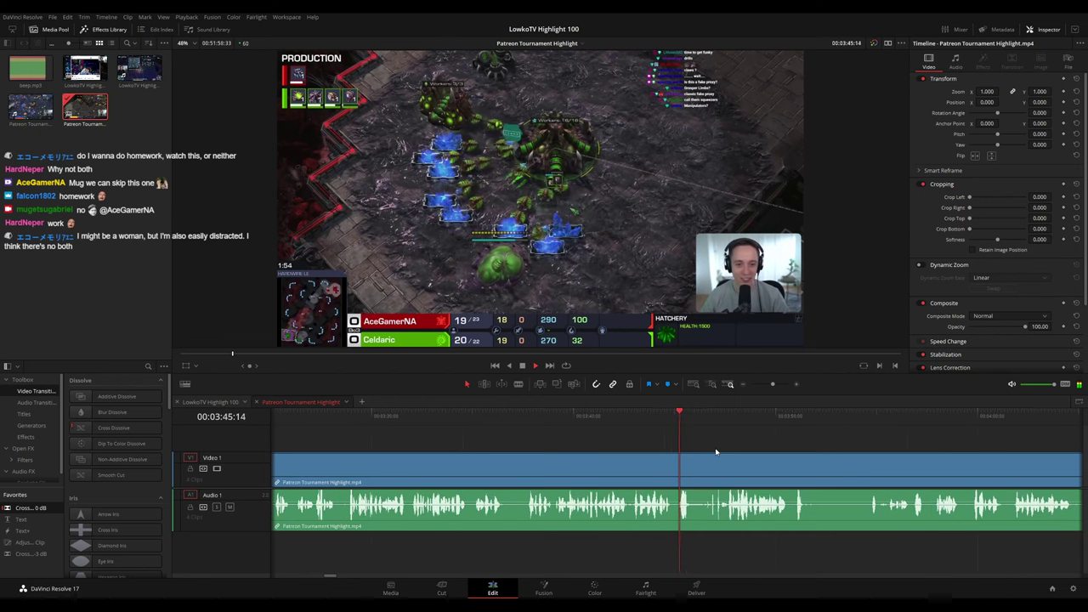
pyautogui.moveTo(742, 449); pyautogui.dragTo(524, 438)
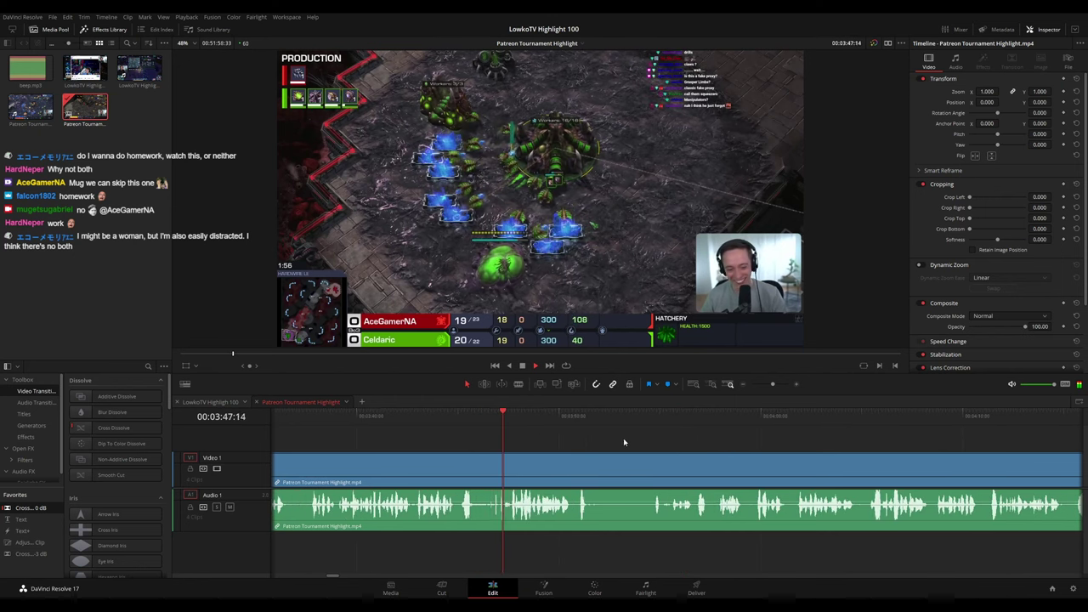
pyautogui.hscroll(3, 533, 437)
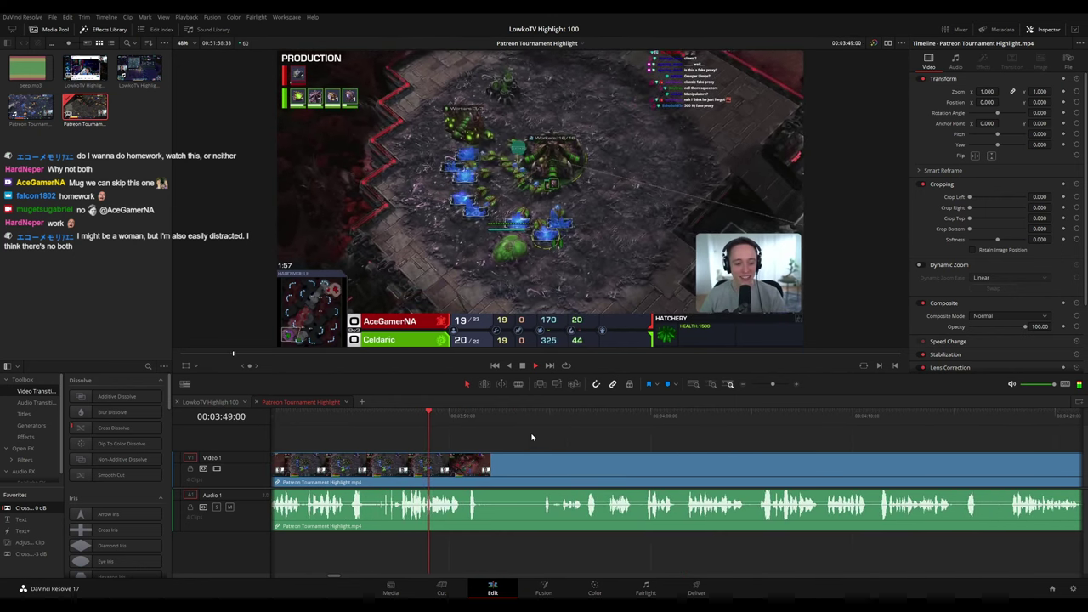
pyautogui.scroll(5, 545, 440)
pyautogui.moveTo(831, 449); pyautogui.dragTo(530, 433)
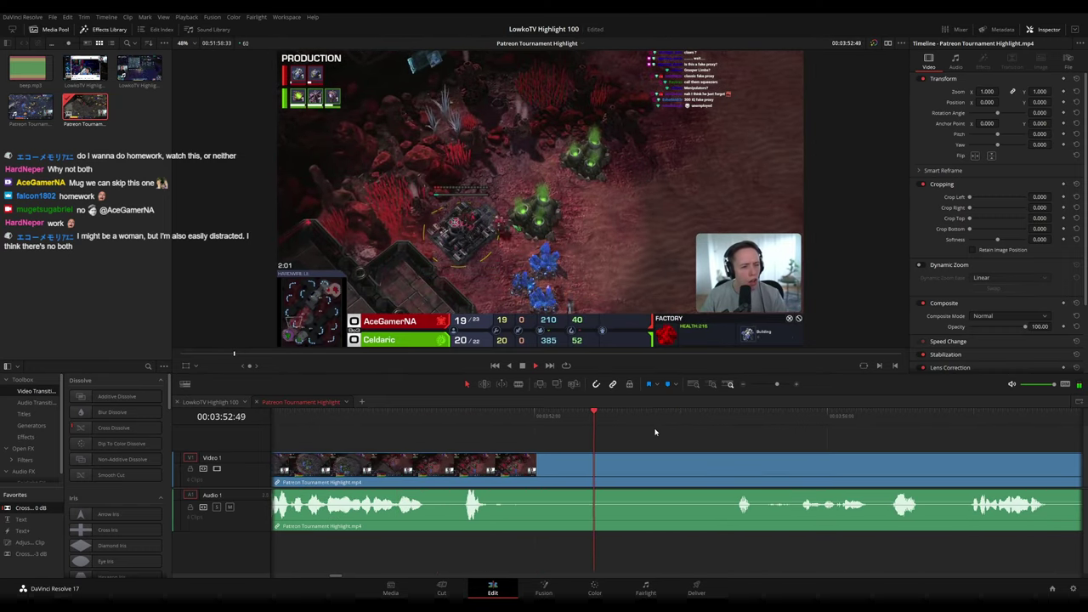
# Place an Adjustment Clip on a new Video 2 track starting at 00:03:52:13 and reduce that track's height
pyautogui.click(500, 417)
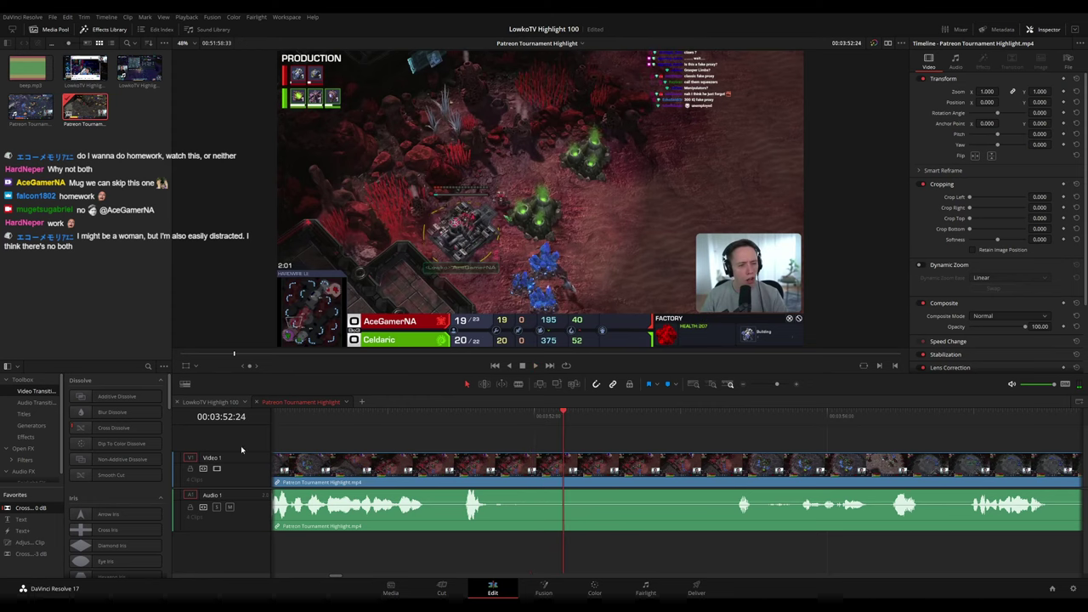
pyautogui.moveTo(32, 543); pyautogui.dragTo(550, 434)
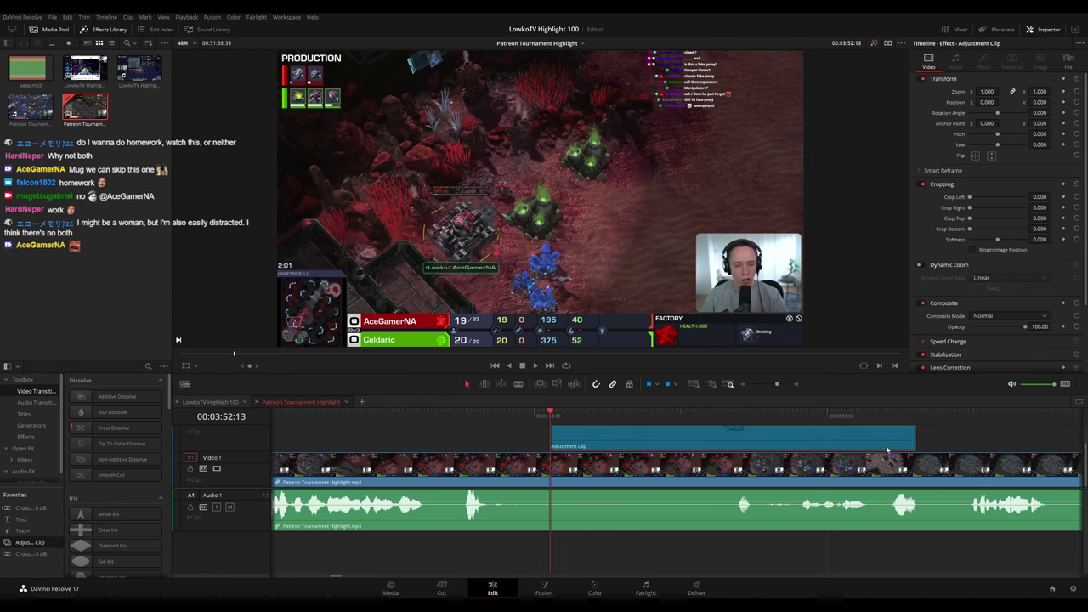
pyautogui.scroll(1, 260, 462)
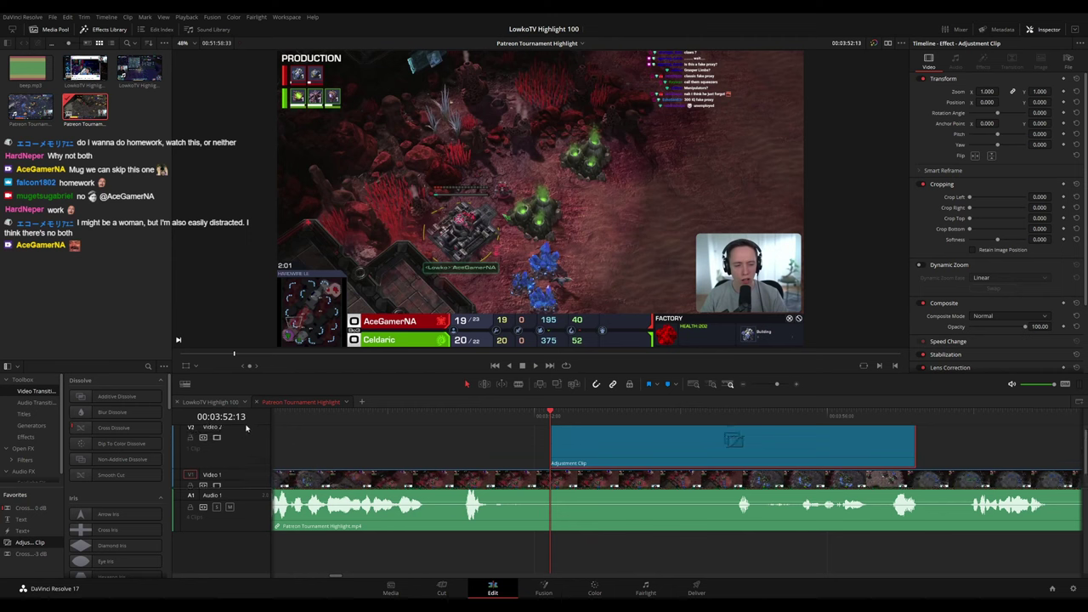
pyautogui.scroll(1, 247, 433)
pyautogui.moveTo(248, 428); pyautogui.dragTo(247, 451)
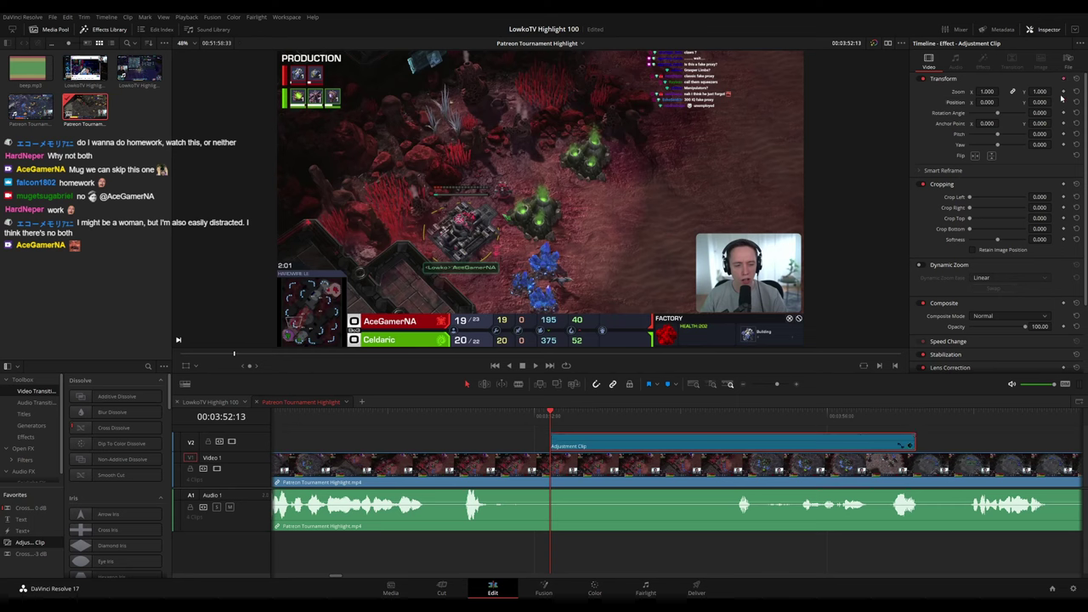
# Keyframe the adjustment clip's Transform to punch in on the webcam by 00:03:52:21, with zoom 1.690 and position X -875, Y 231
pyautogui.click(913, 446)
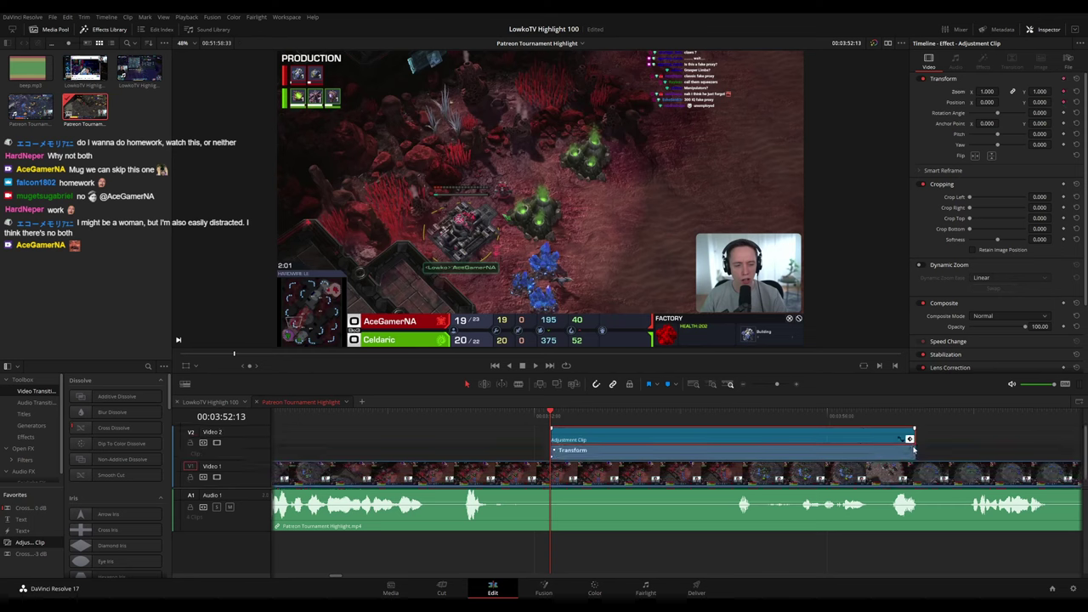
pyautogui.click(913, 450)
pyautogui.scroll(1, 599, 455)
pyautogui.moveTo(598, 454); pyautogui.dragTo(407, 475)
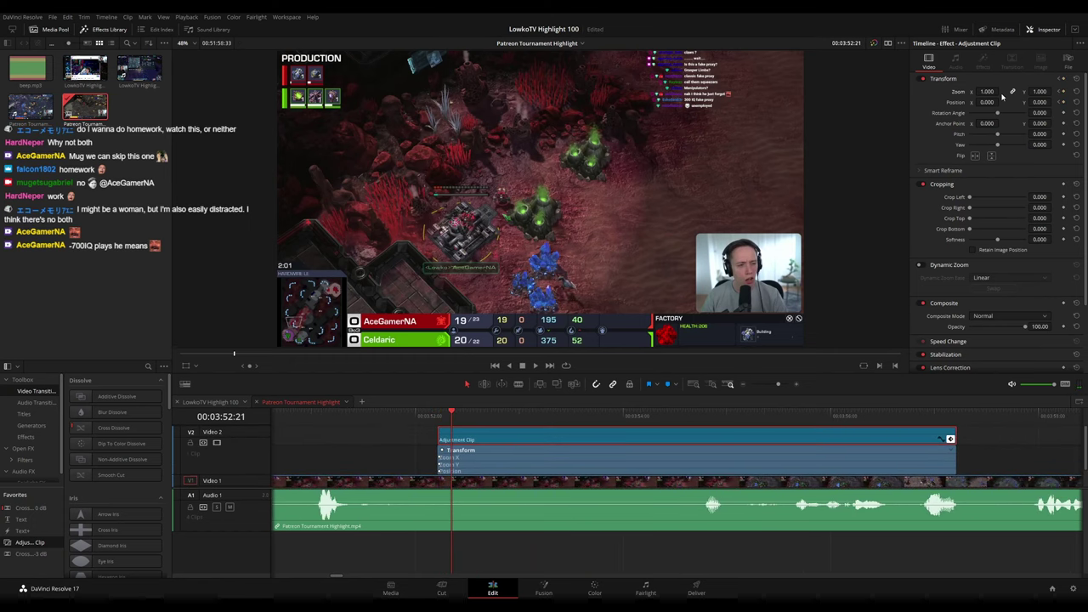
pyautogui.moveTo(1003, 96); pyautogui.dragTo(1046, 102)
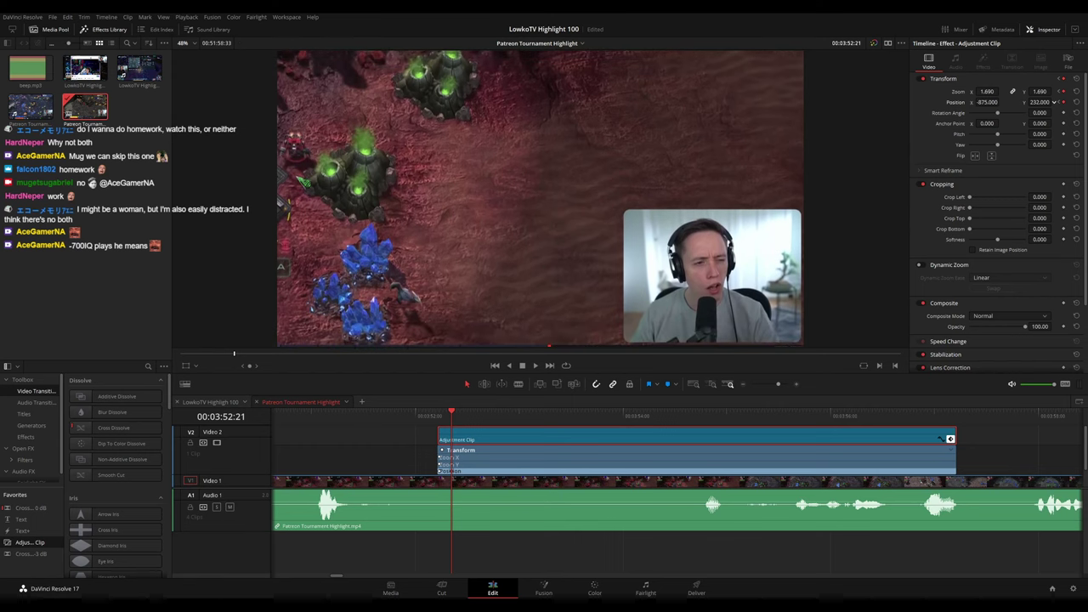
pyautogui.press('space')
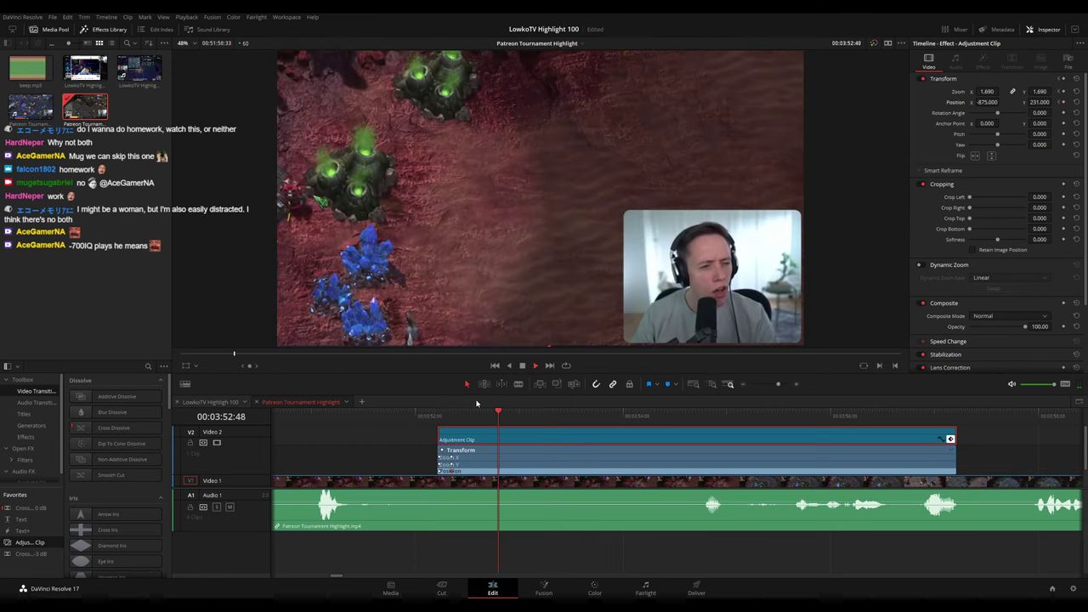
pyautogui.click(951, 439)
# Shorten the adjustment clip to end at about 00:03:55:30 and play back the webcam zoom
pyautogui.click(1015, 444)
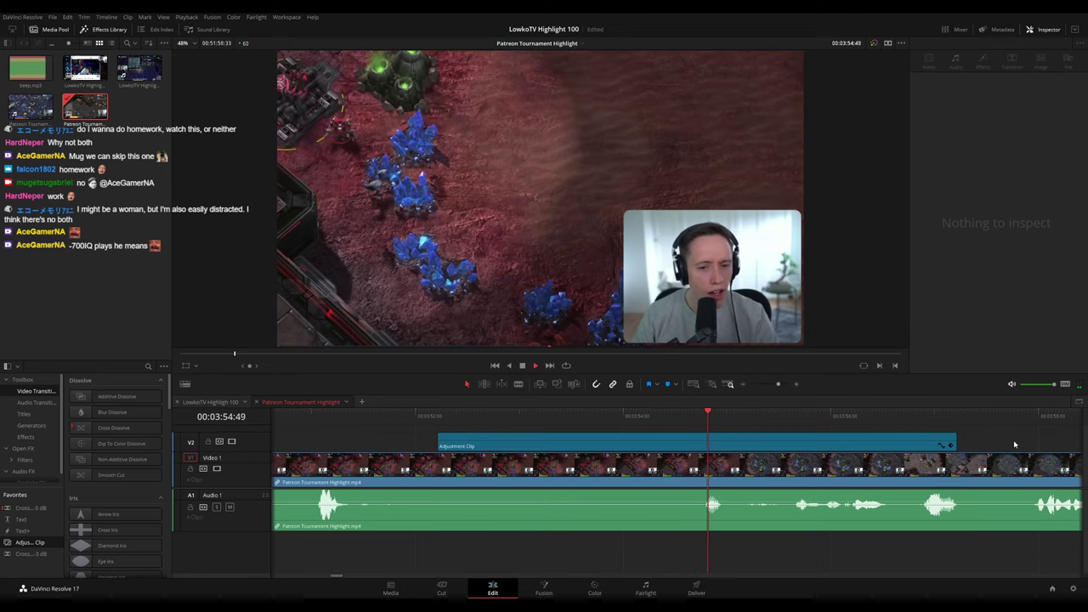
pyautogui.moveTo(1004, 443); pyautogui.dragTo(905, 440)
pyautogui.click(853, 443)
pyautogui.moveTo(831, 438); pyautogui.dragTo(680, 438)
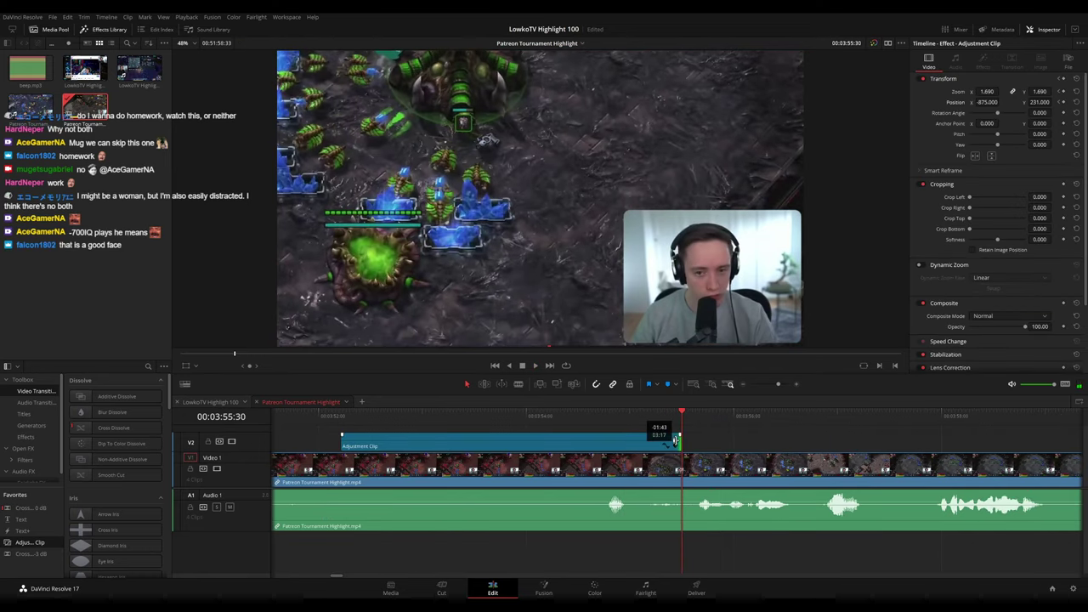
pyautogui.press('space')
pyautogui.scroll(-3, 770, 437)
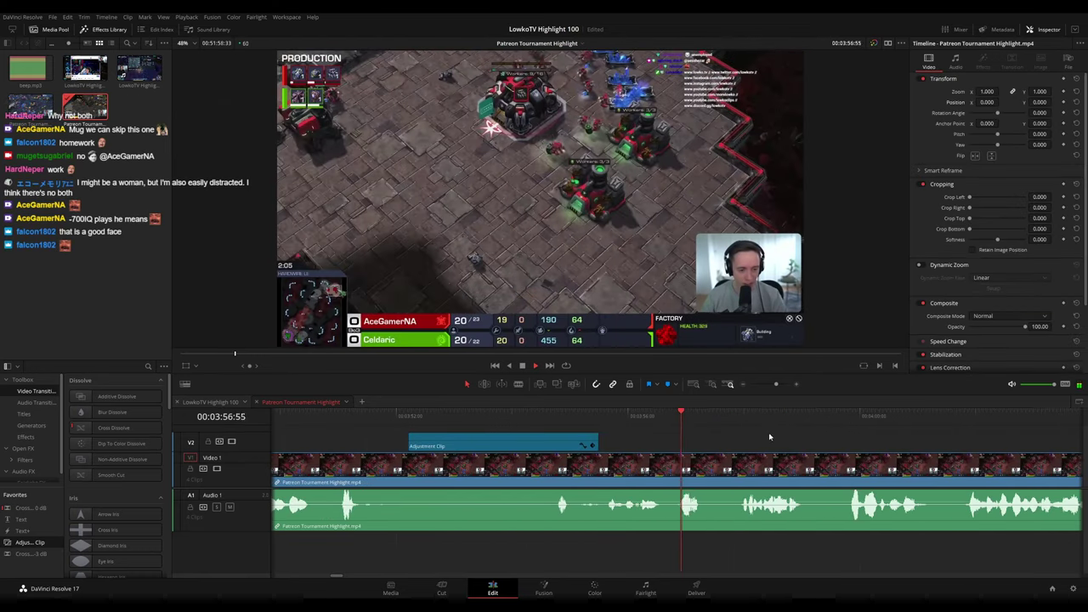
pyautogui.press('space')
pyautogui.moveTo(511, 417)
pyautogui.mouseDown()
pyautogui.moveTo(547, 417)
pyautogui.moveTo(477, 418)
pyautogui.moveTo(506, 419)
pyautogui.mouseUp()
pyautogui.press('space')
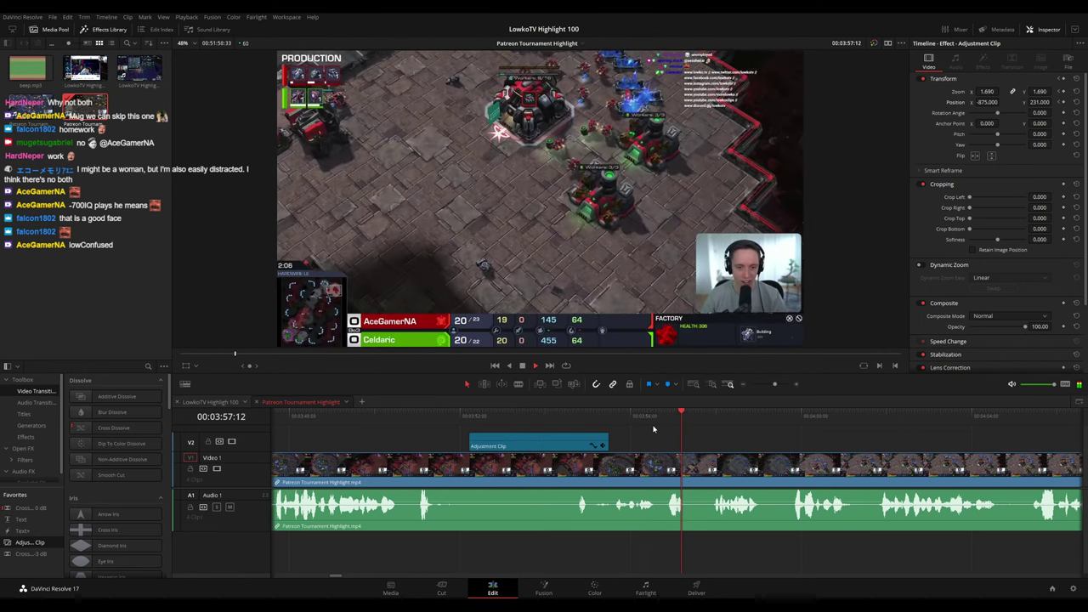
# Review the second match's footage from about 00:03:57 to 00:04:19, checking the Audio 1 waveform for pauses
pyautogui.scroll(-5, 765, 446)
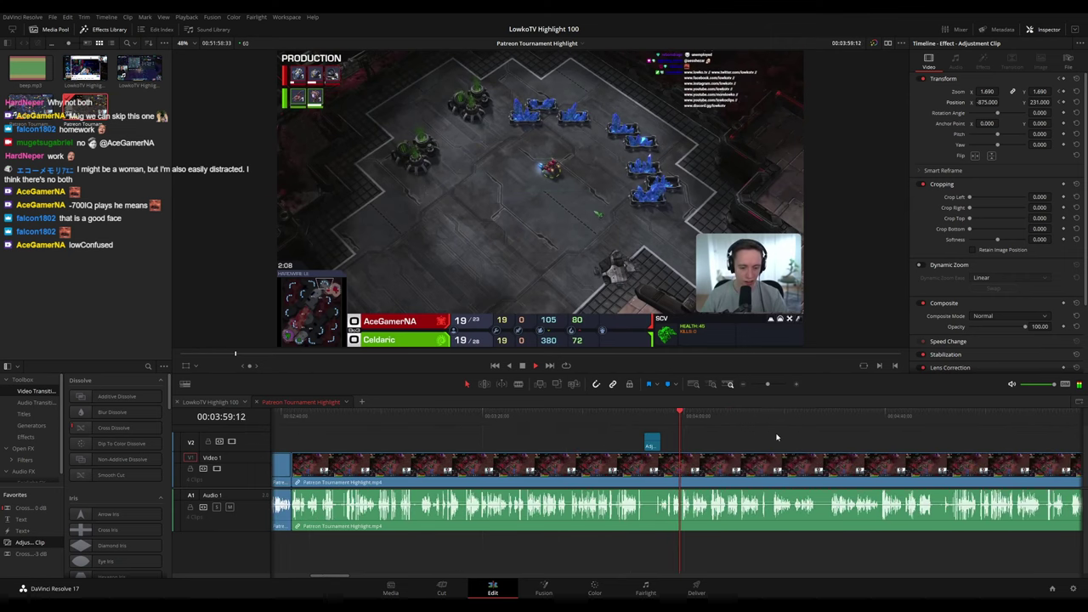
pyautogui.scroll(3, 767, 441)
pyautogui.scroll(2, 772, 439)
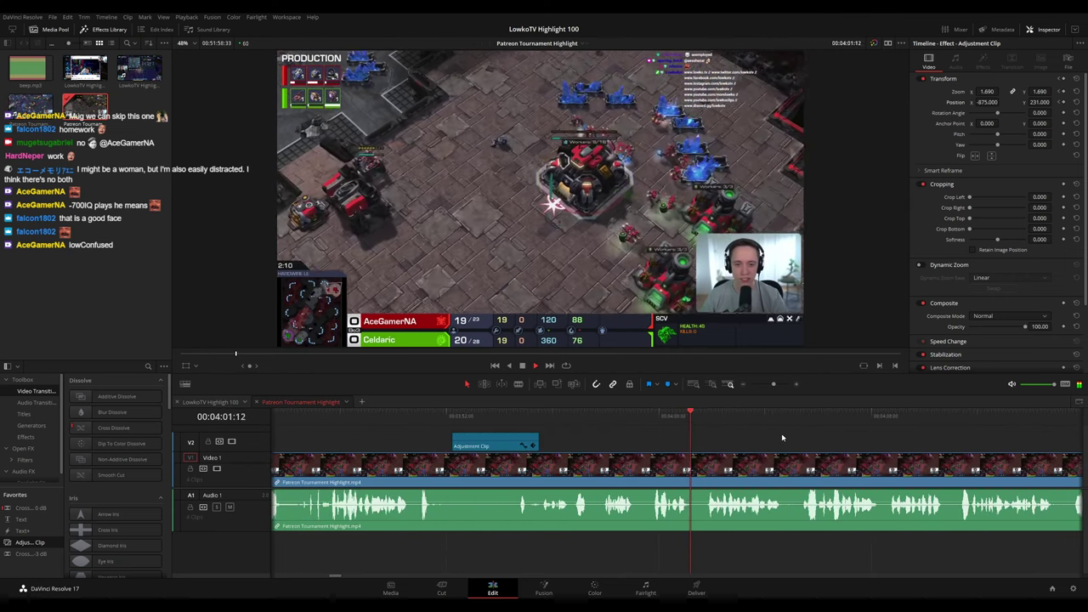
pyautogui.moveTo(782, 437); pyautogui.dragTo(607, 434)
pyautogui.hscroll(4, 617, 429)
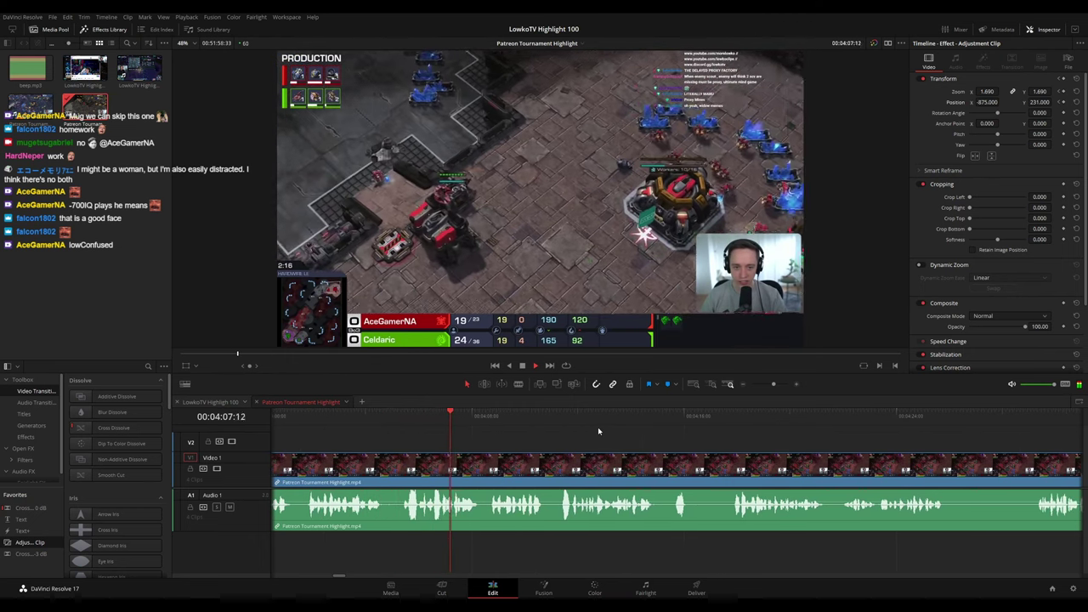
pyautogui.hscroll(1, 608, 428)
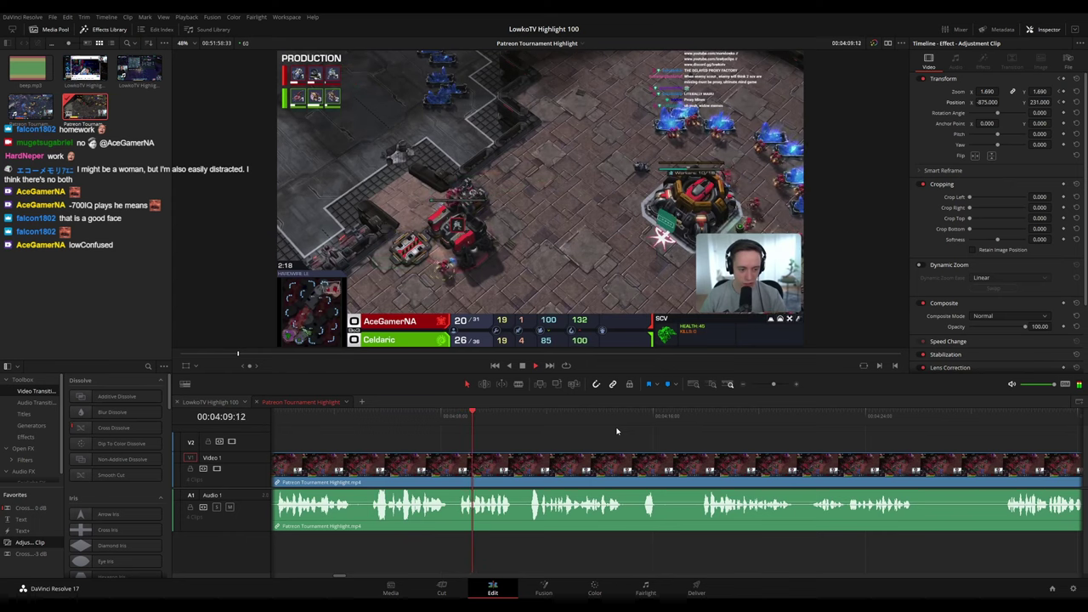
pyautogui.hscroll(1, 672, 438)
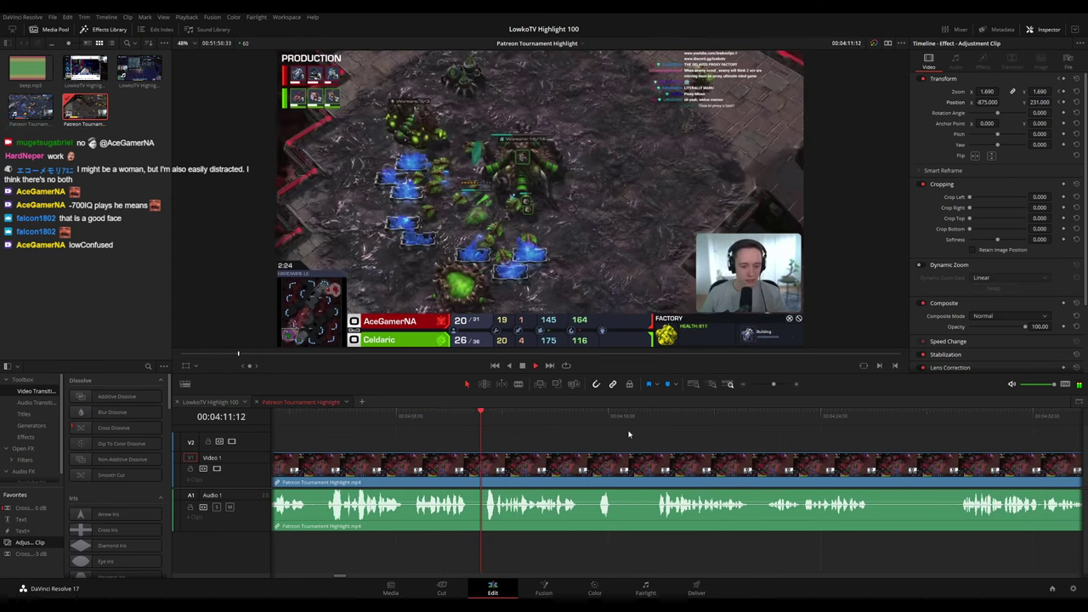
pyautogui.hscroll(2, 666, 430)
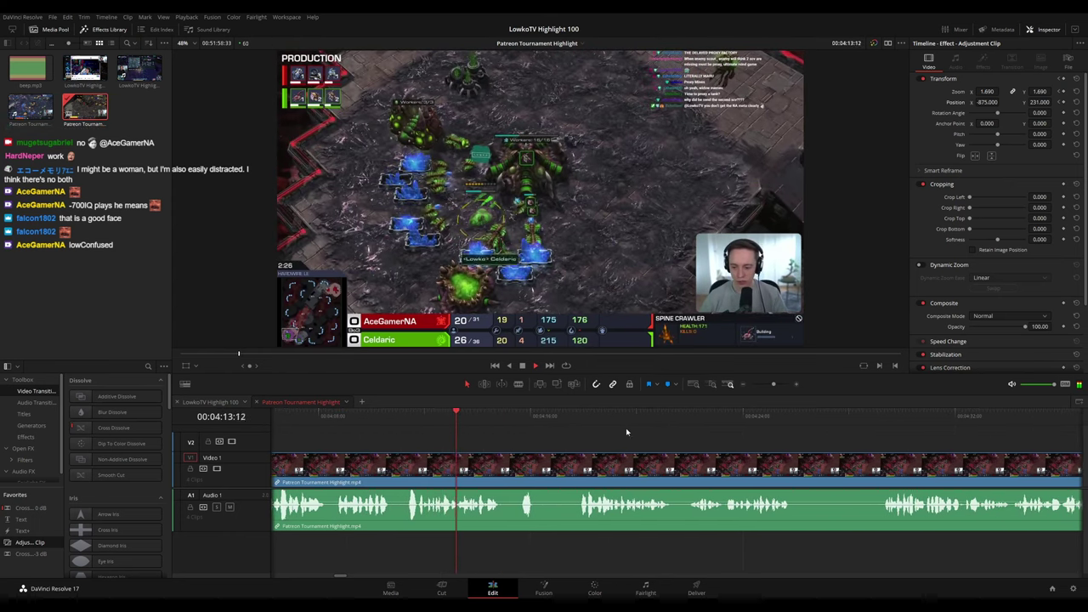
pyautogui.hscroll(2, 626, 428)
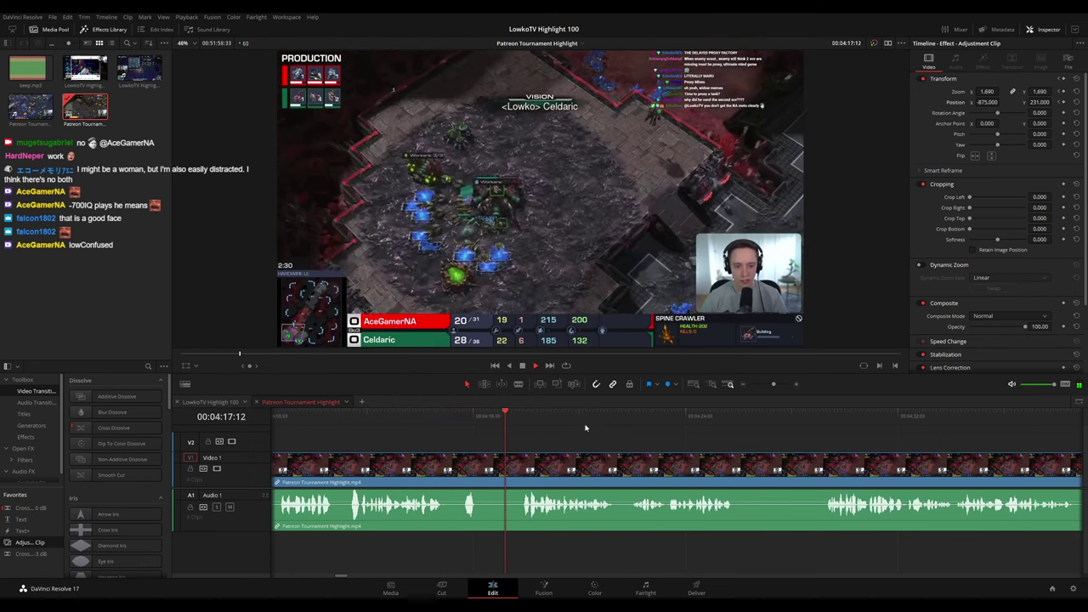
pyautogui.hscroll(3, 668, 432)
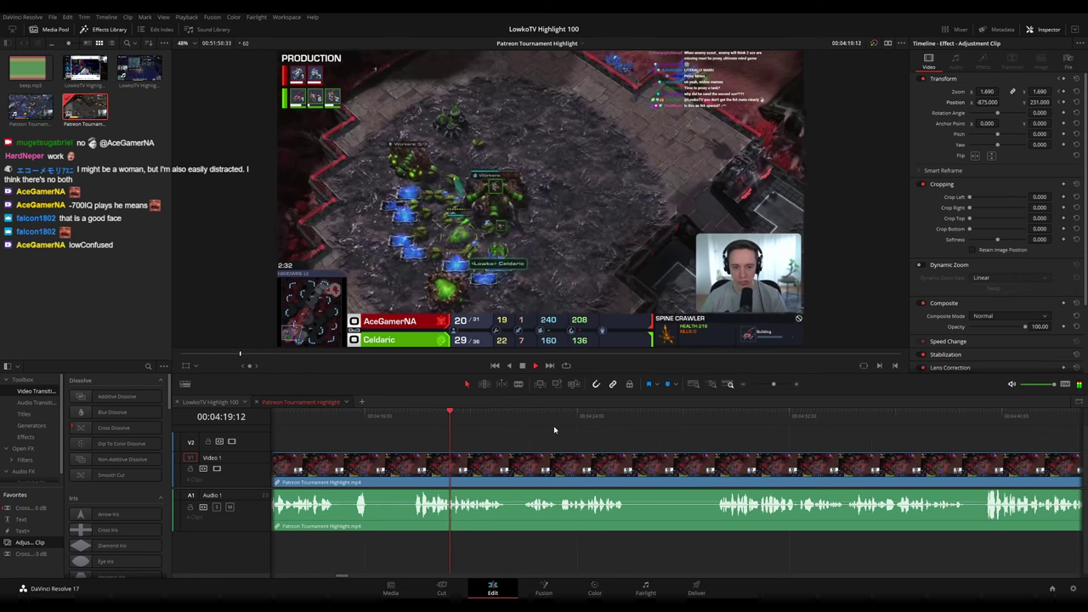
# Review the second match's footage from about 00:04:19 to 00:04:50, checking the Audio 1 waveform and skipping through the silent gaps
pyautogui.hscroll(2, 595, 436)
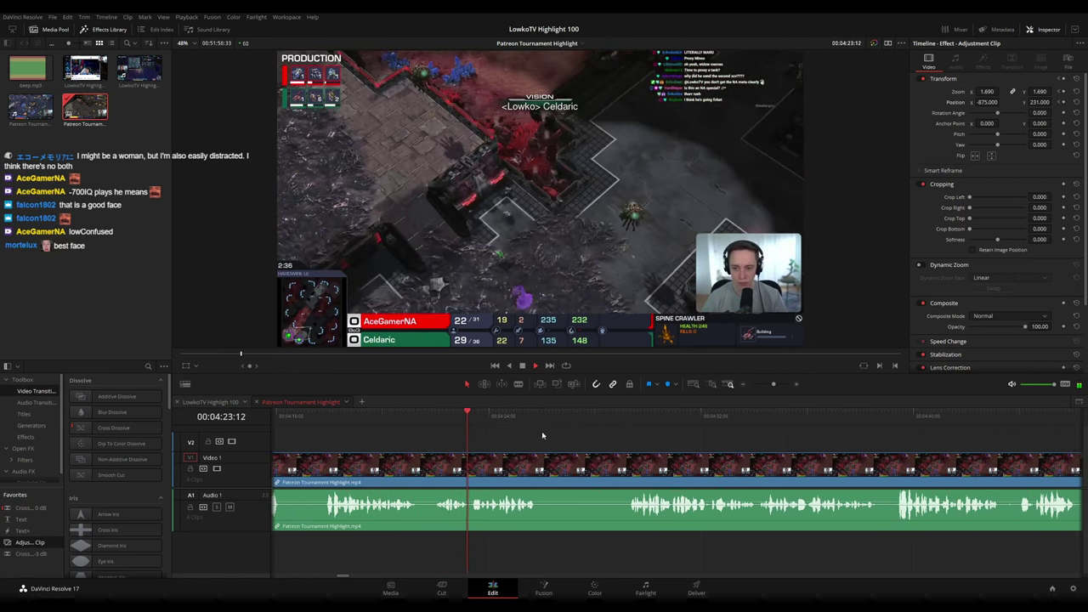
pyautogui.hscroll(2, 527, 433)
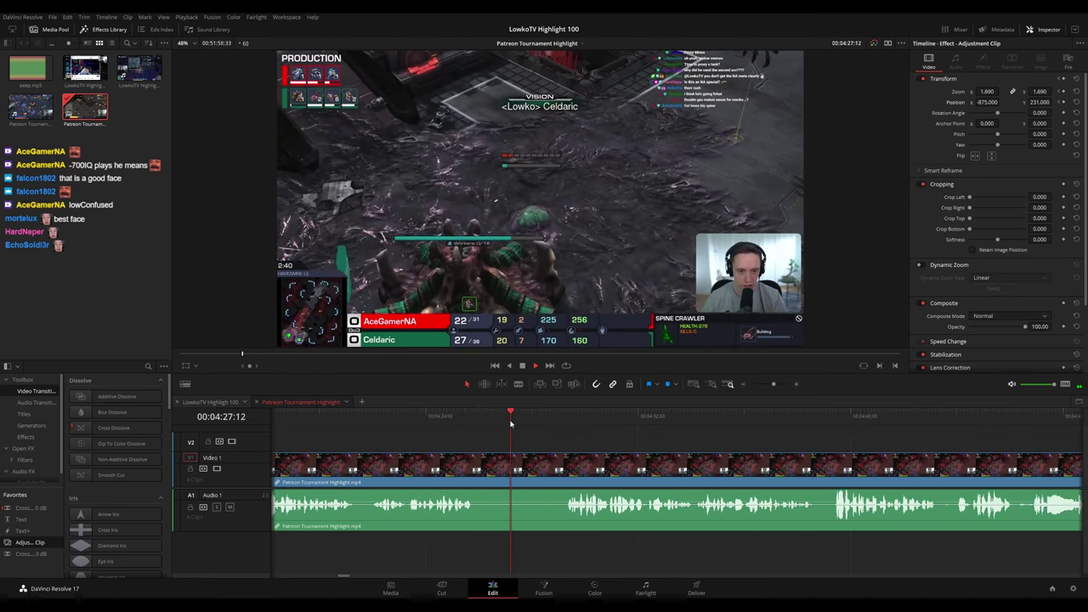
pyautogui.click(543, 423)
pyautogui.hscroll(3, 511, 430)
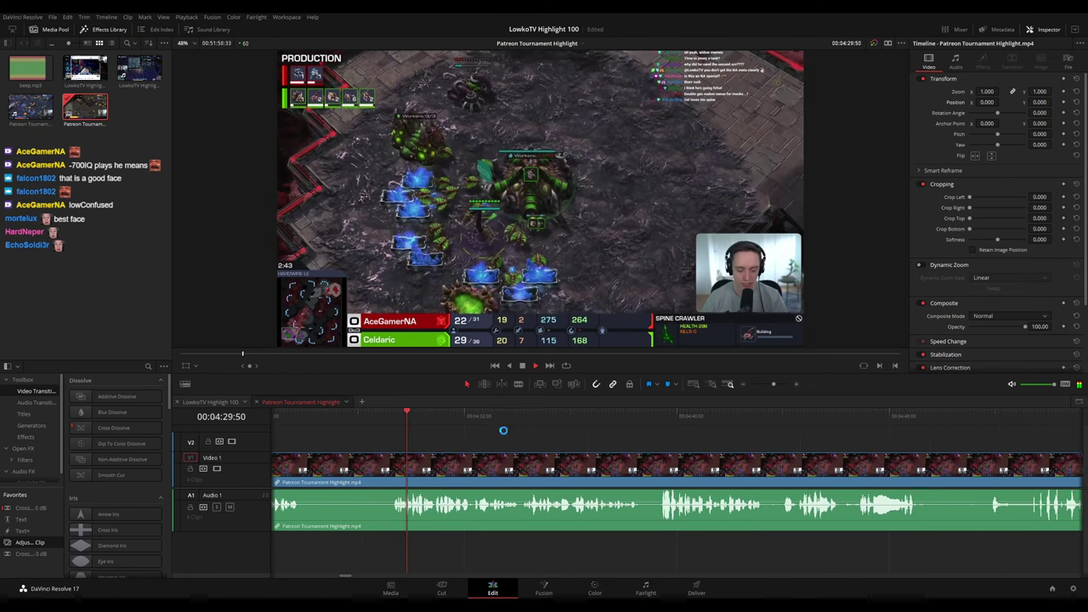
pyautogui.hscroll(1, 517, 442)
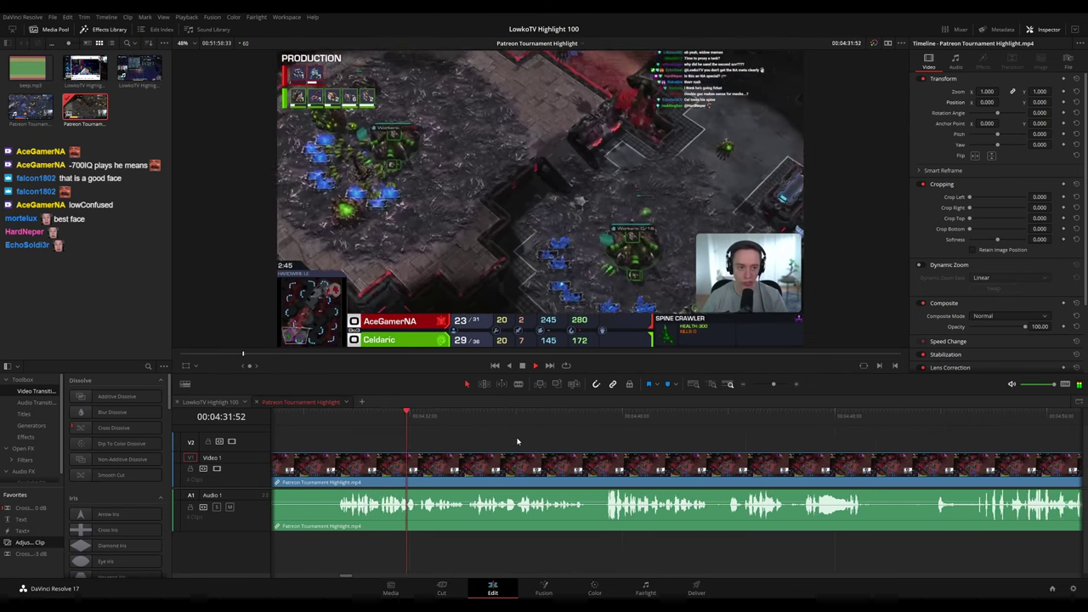
pyautogui.scroll(-5, 565, 441)
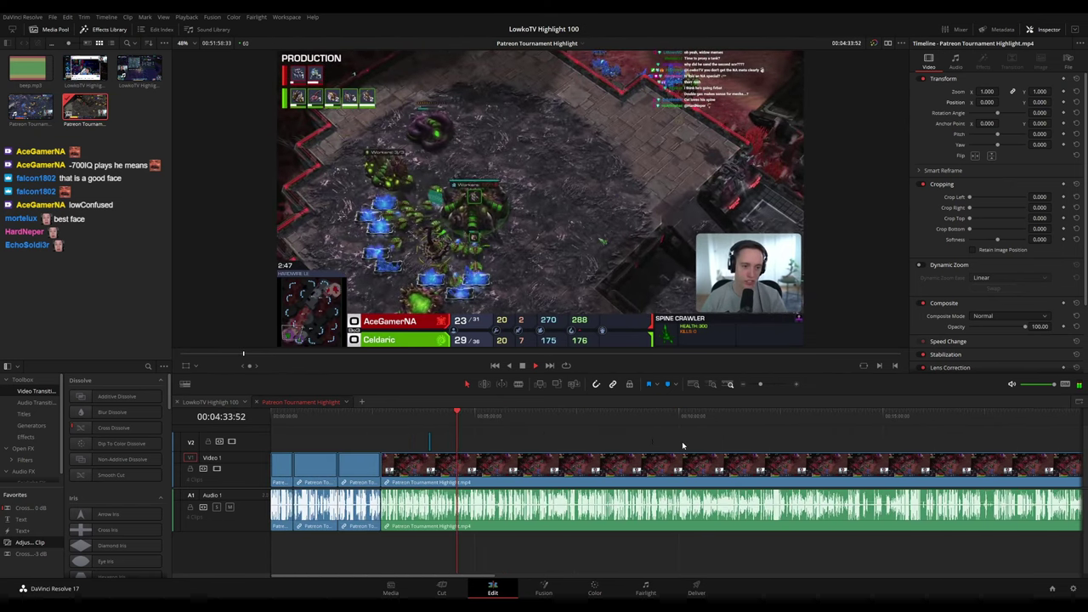
pyautogui.scroll(5, 682, 442)
pyautogui.hscroll(3, 729, 441)
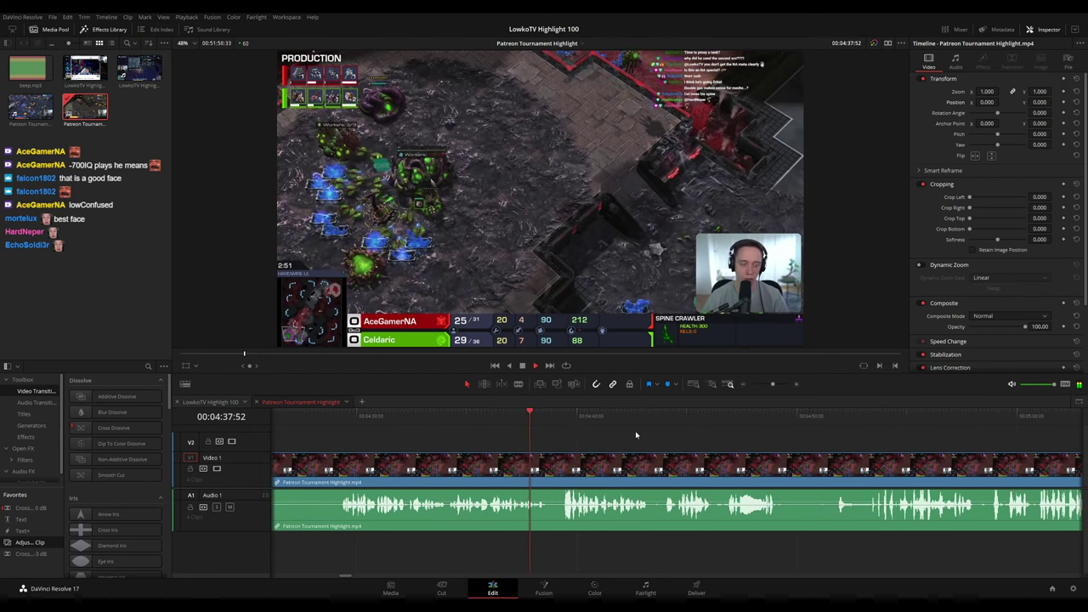
pyautogui.hscroll(2, 633, 435)
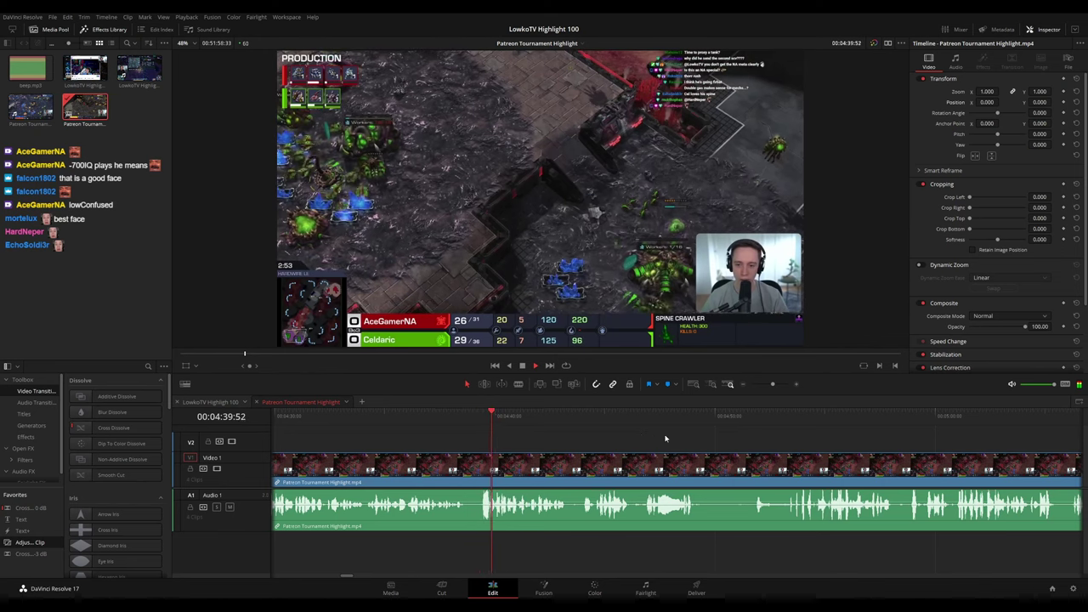
pyautogui.moveTo(666, 439); pyautogui.dragTo(566, 437)
pyautogui.scroll(3, 663, 449)
pyautogui.moveTo(783, 435); pyautogui.dragTo(523, 425)
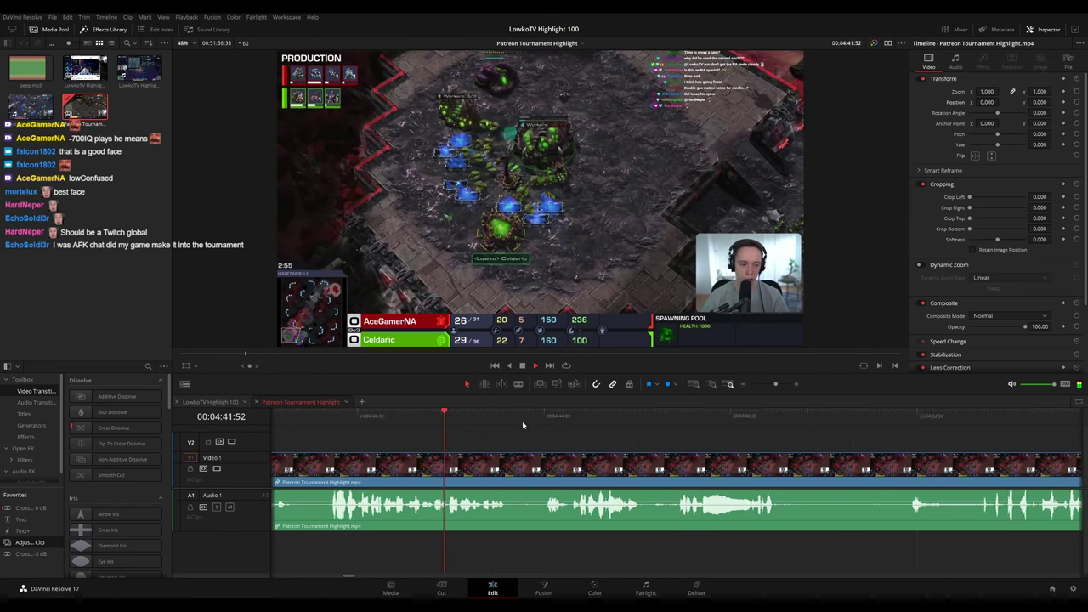
pyautogui.hscroll(3, 543, 428)
pyautogui.hscroll(3, 565, 426)
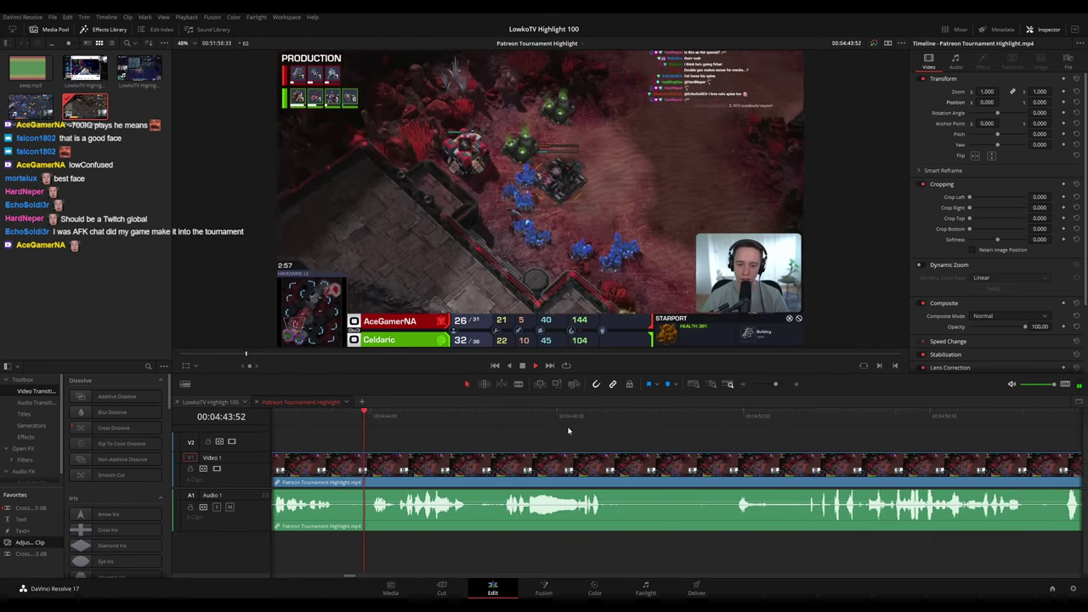
pyautogui.hscroll(3, 596, 435)
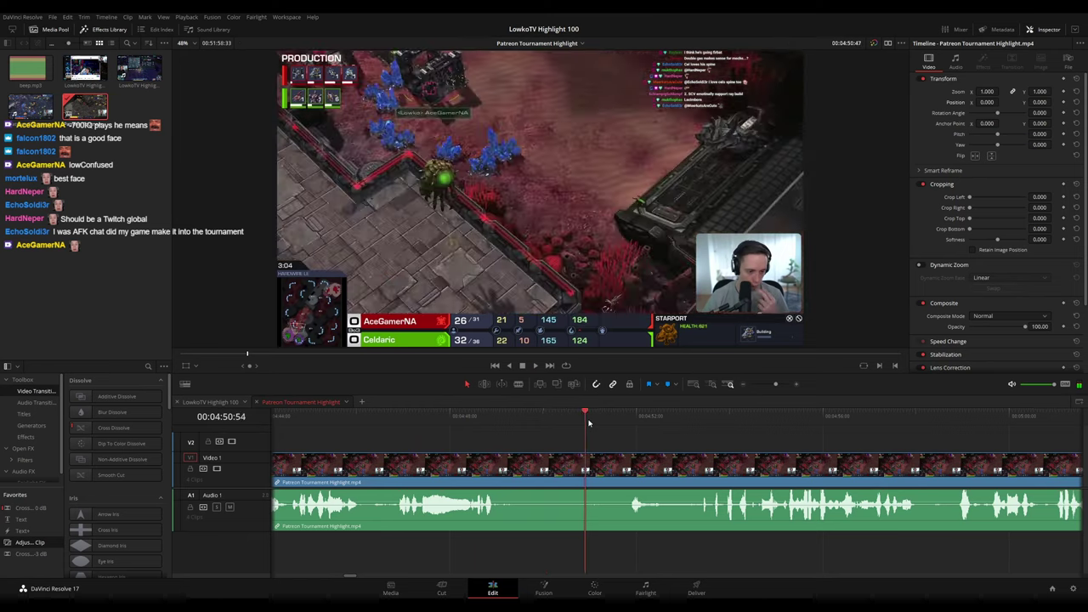
# Play through the footage from about 00:04:53 to 00:05:11, checking the commentary waveform for pauses worth trimming
pyautogui.hscroll(6, 663, 435)
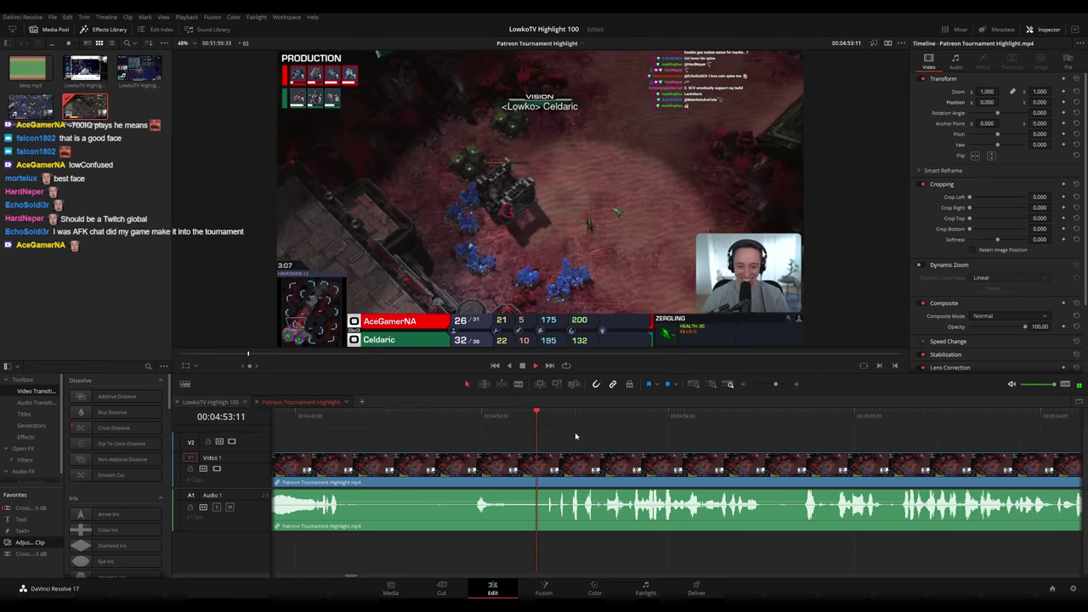
pyautogui.hscroll(4, 655, 440)
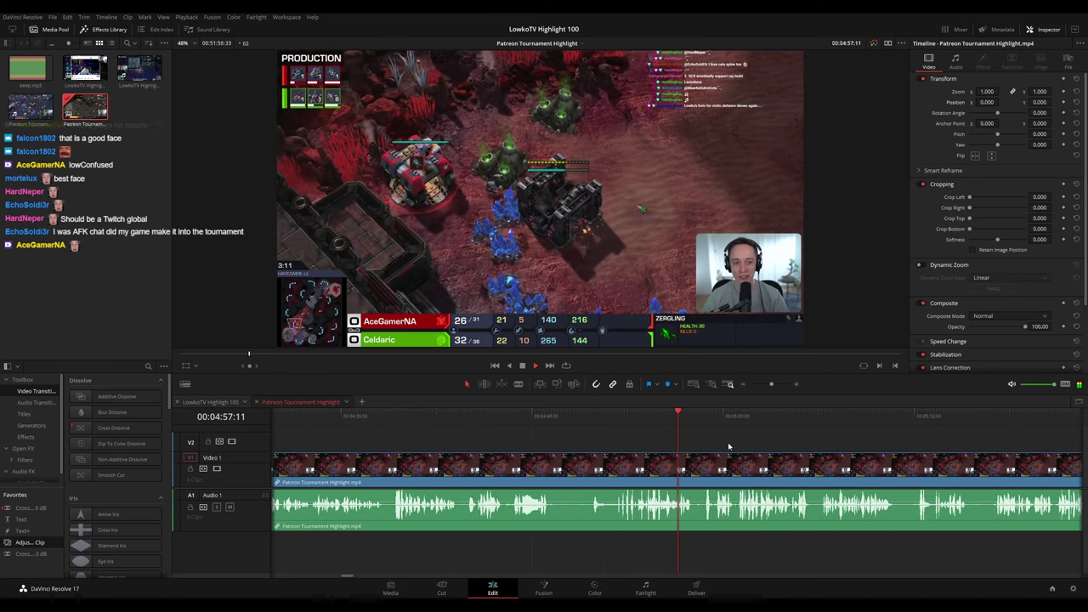
pyautogui.scroll(3, 733, 446)
pyautogui.hscroll(4, 646, 436)
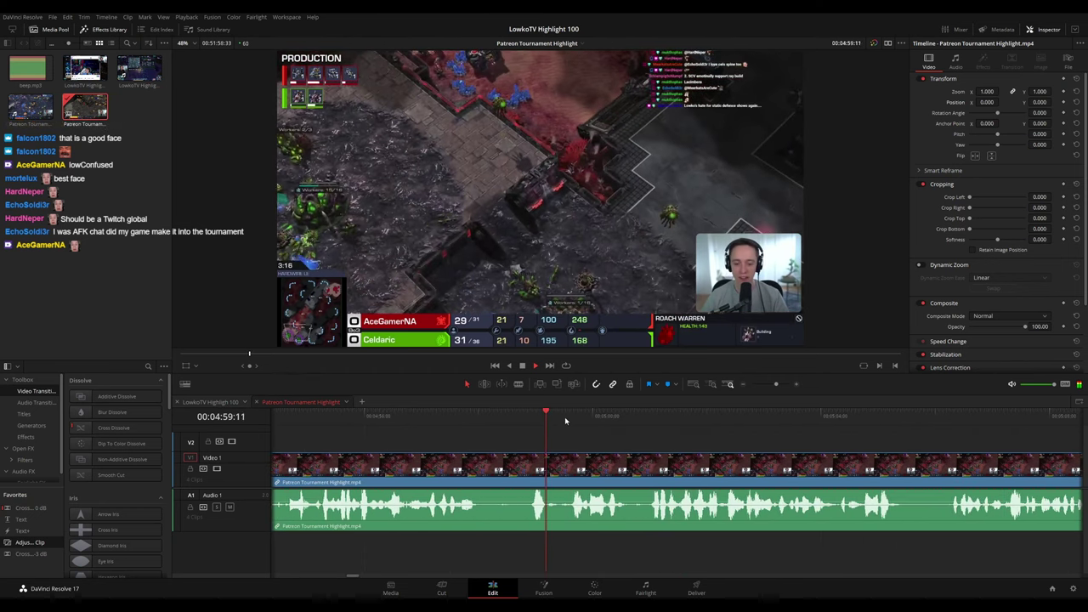
pyautogui.scroll(-3, 744, 430)
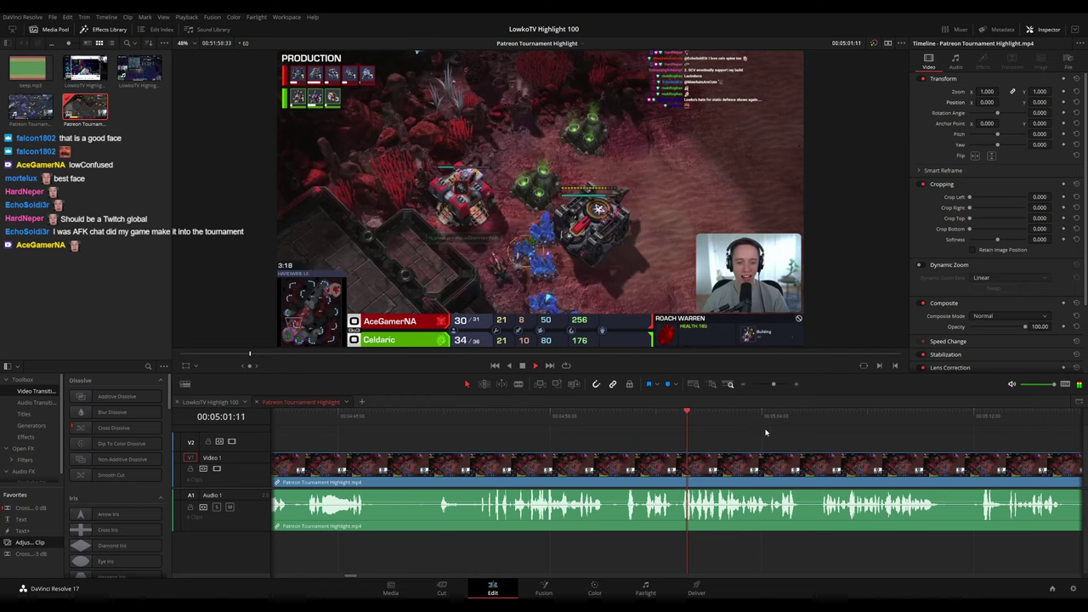
pyautogui.moveTo(767, 432); pyautogui.dragTo(538, 426)
pyautogui.scroll(3, 637, 436)
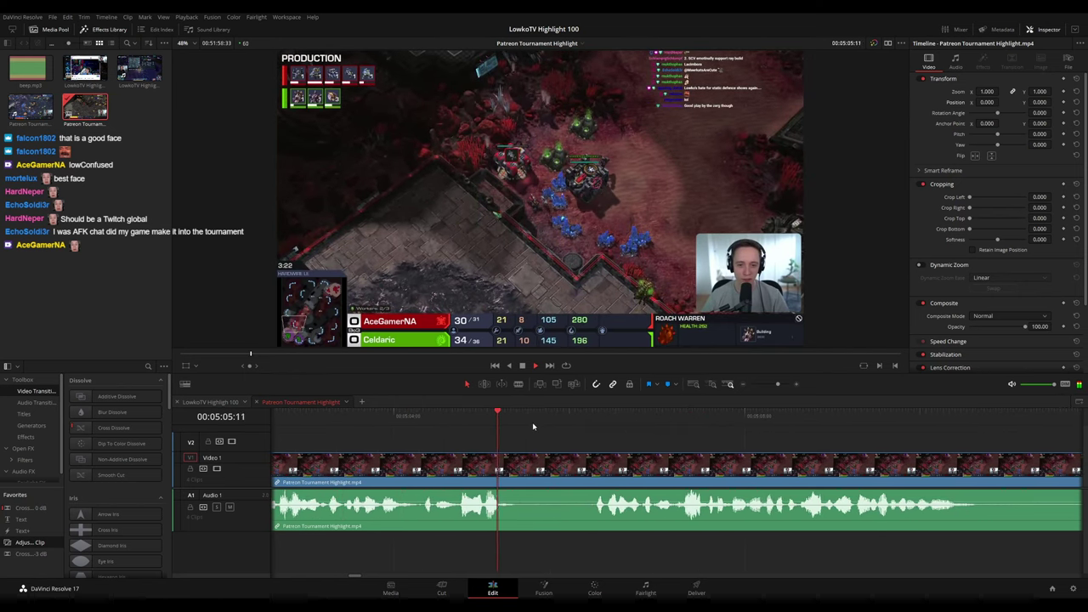
pyautogui.scroll(2, 600, 452)
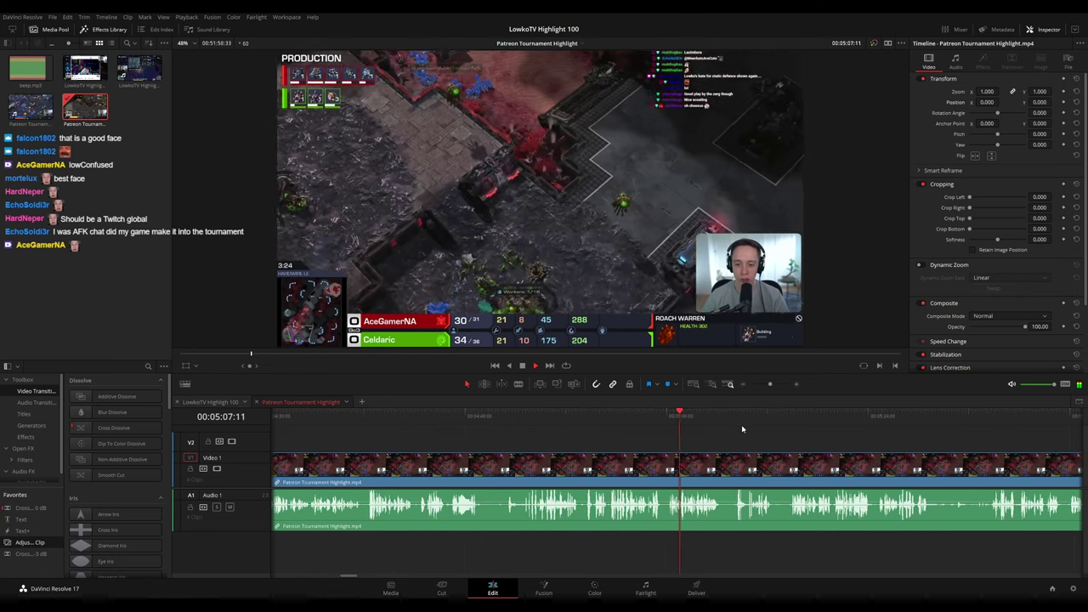
pyautogui.scroll(-3, 756, 437)
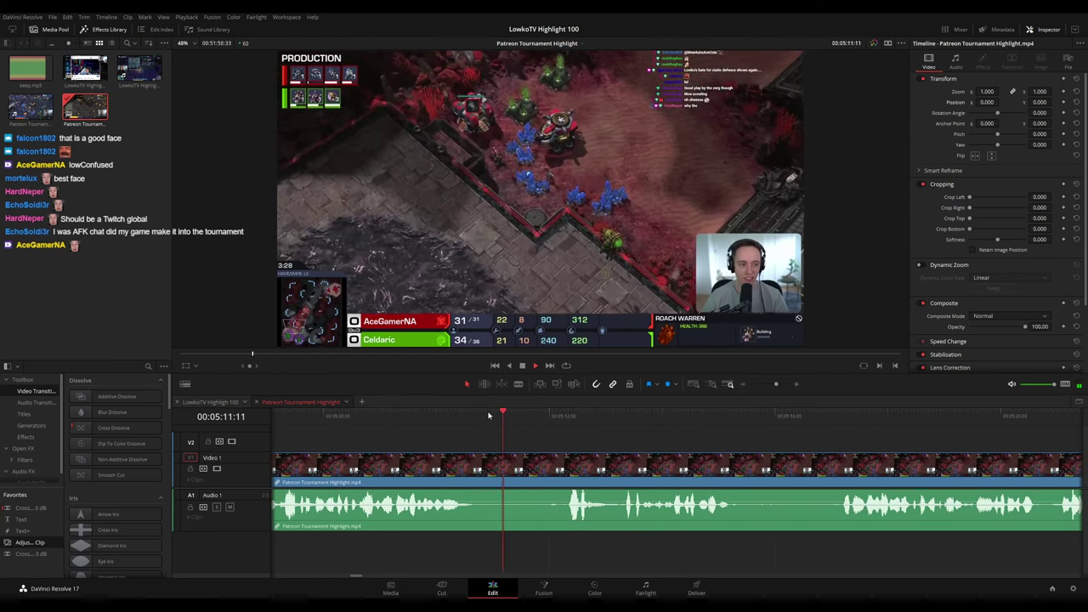
# Split the match clip at 00:05:10:51 and about 00:05:11:54, and ripple-delete the pause between the cuts
pyautogui.press('space')
pyautogui.moveTo(487, 416); pyautogui.dragTo(485, 416)
pyautogui.press('b')
pyautogui.click(486, 463)
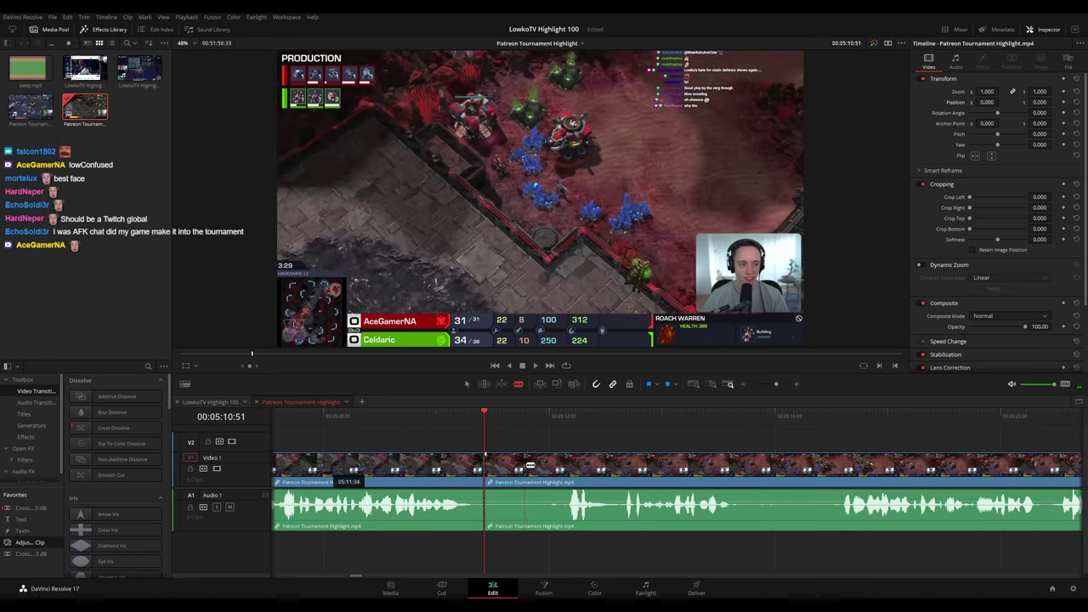
pyautogui.click(544, 465)
pyautogui.press('a')
pyautogui.click(517, 471)
pyautogui.press('Delete')
pyautogui.press('space')
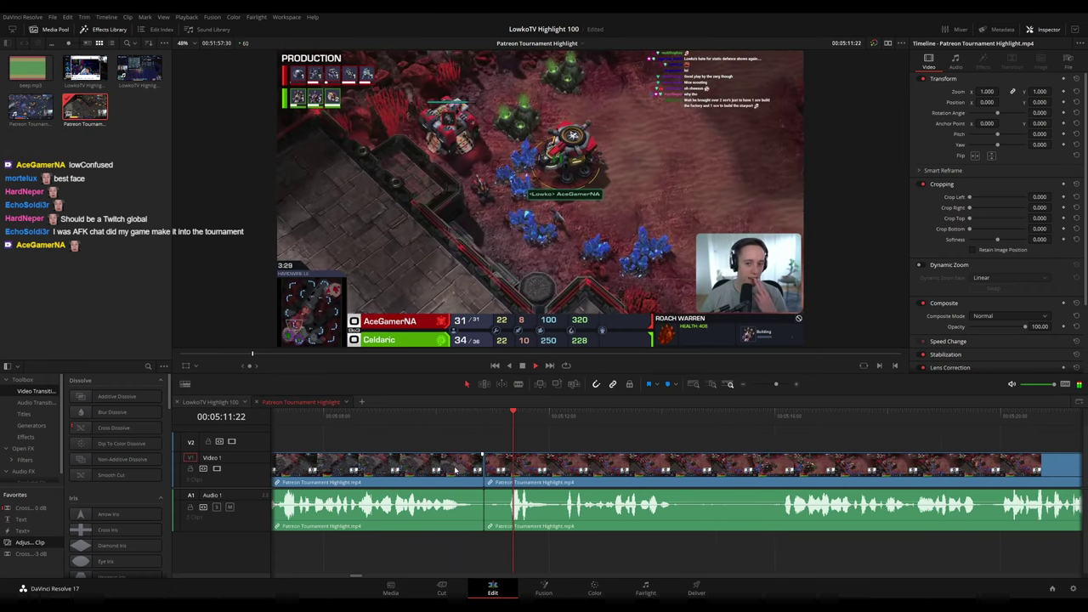
# Add a Cross Fade 0 dB to the Audio 1 cut at 00:05:10:51 and resume playback near 00:05:13:41
pyautogui.press('c')
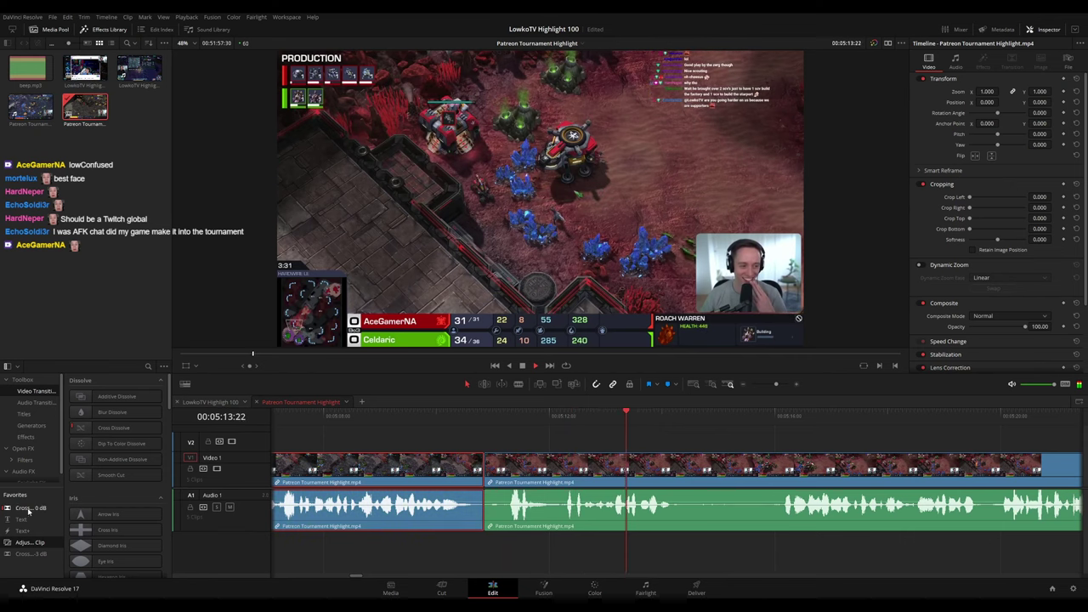
pyautogui.moveTo(25, 509); pyautogui.dragTo(481, 513)
pyautogui.click(636, 417)
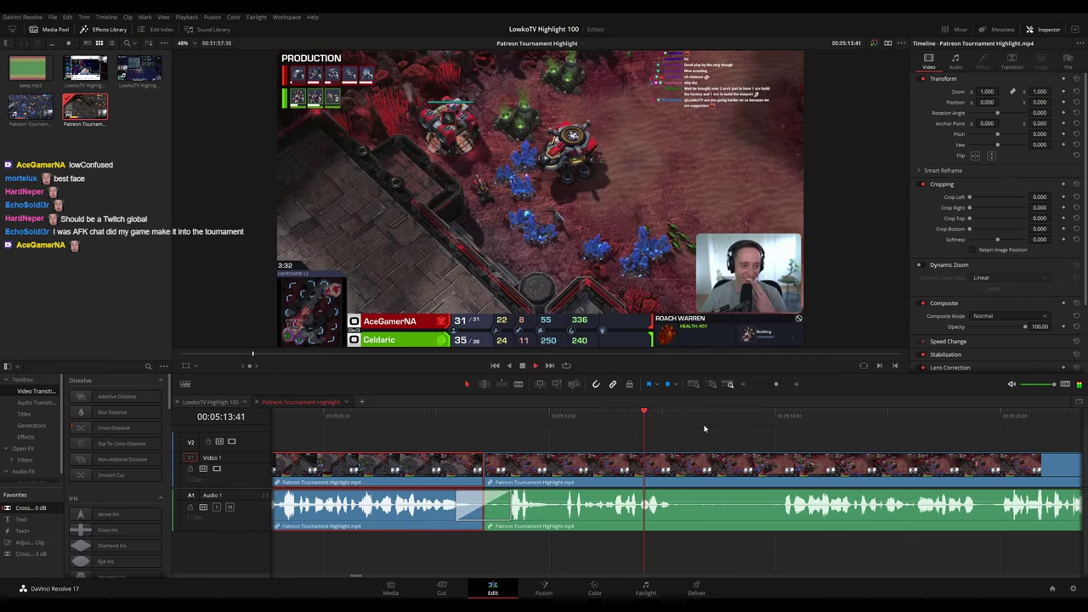
# Review the match footage from about 00:05:13 to 00:05:58, skipping through the quiet stretch around 00:05:30
pyautogui.moveTo(748, 433); pyautogui.dragTo(442, 425)
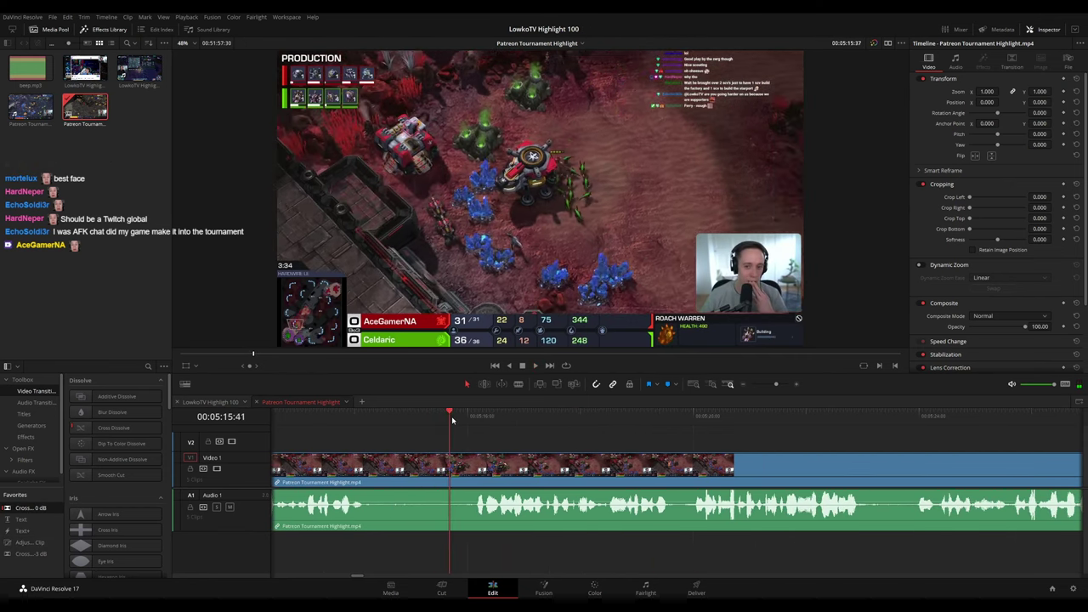
pyautogui.scroll(-8, 648, 432)
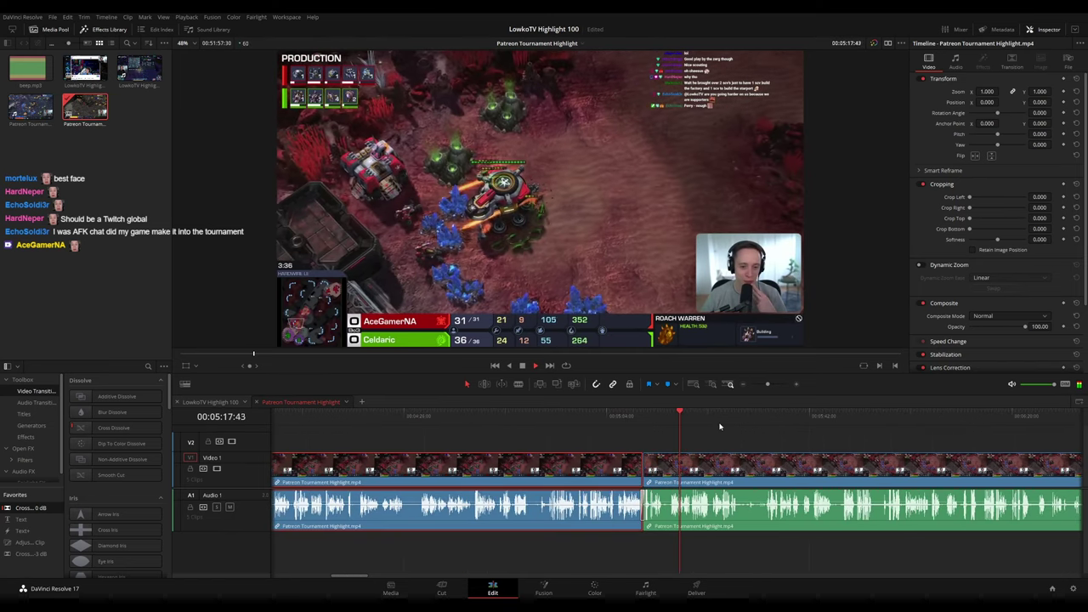
pyautogui.scroll(8, 723, 434)
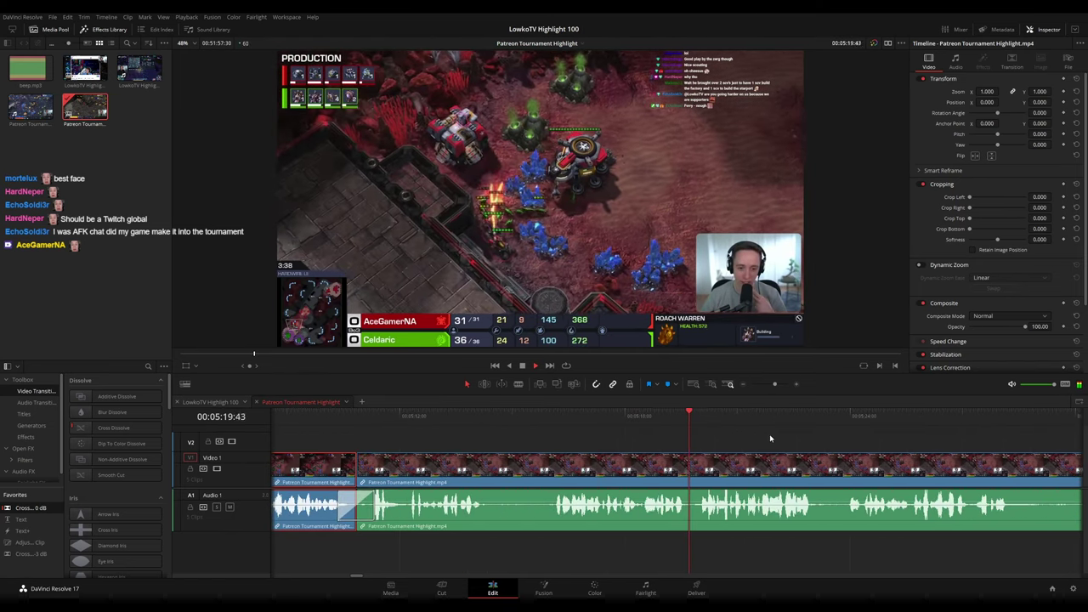
pyautogui.moveTo(770, 439); pyautogui.dragTo(584, 431)
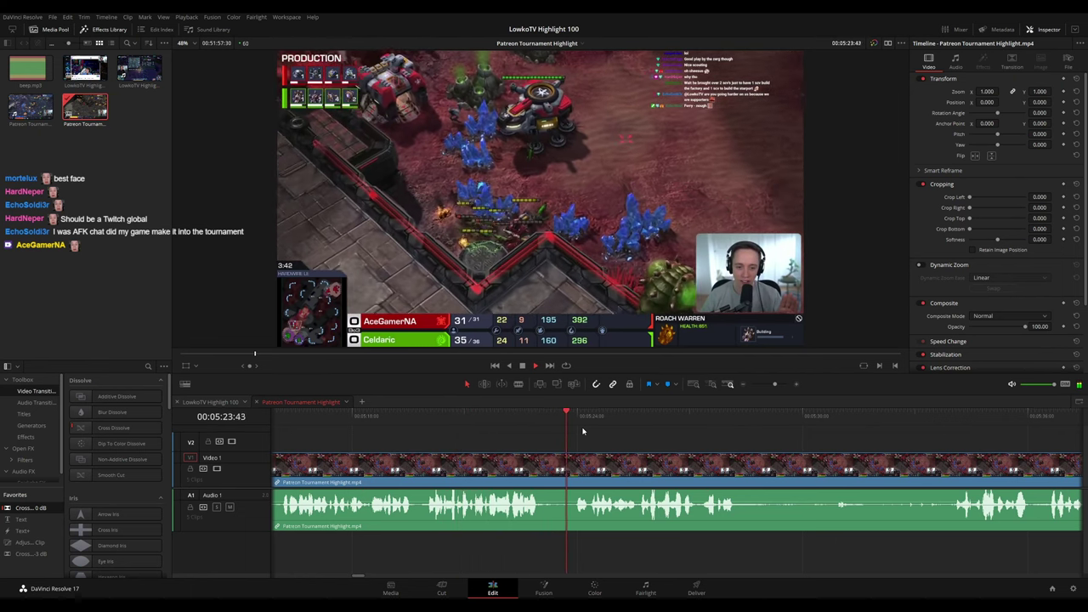
pyautogui.hscroll(3, 617, 435)
pyautogui.hscroll(2, 614, 437)
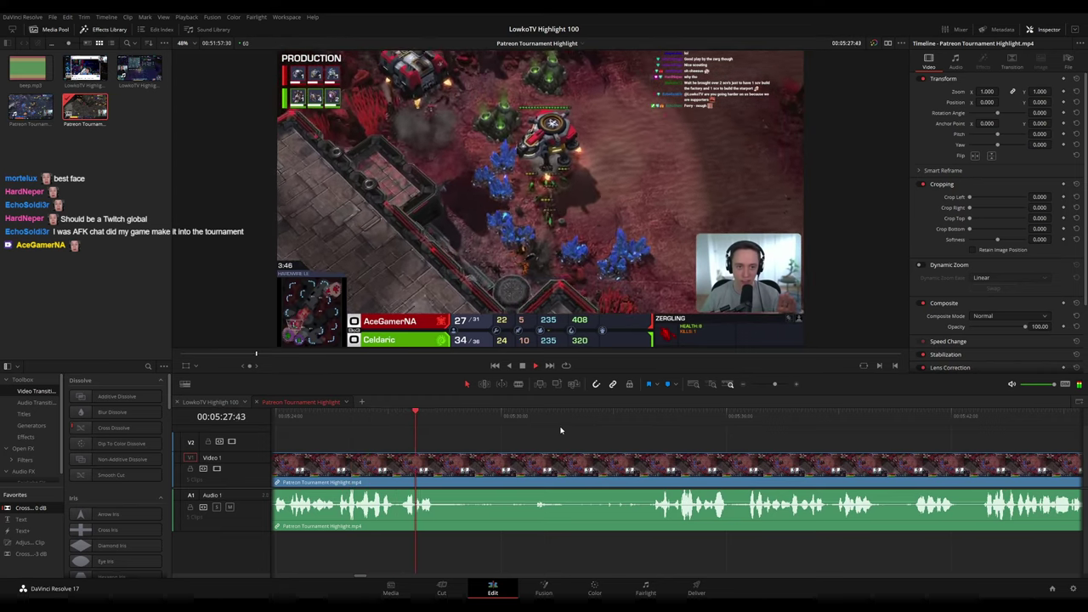
pyautogui.moveTo(515, 423); pyautogui.dragTo(607, 424)
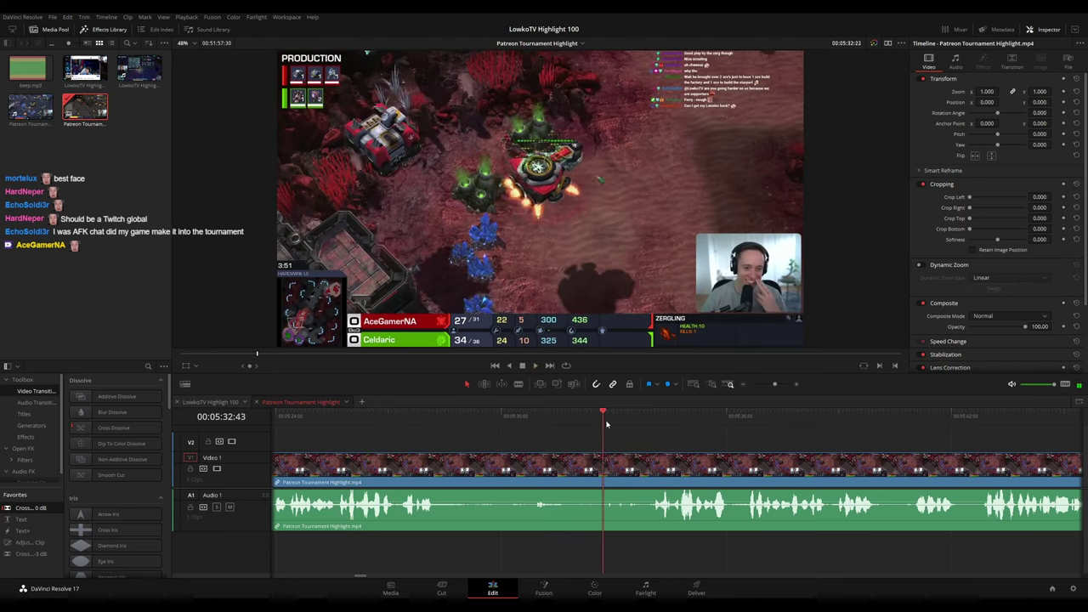
pyautogui.moveTo(820, 442); pyautogui.dragTo(572, 426)
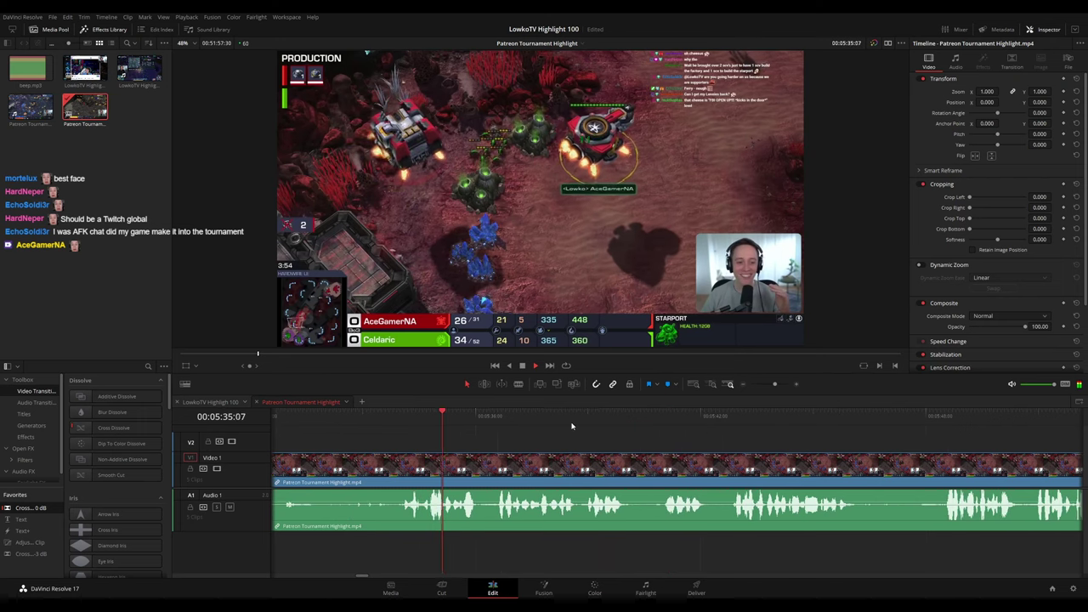
pyautogui.scroll(-5, 718, 434)
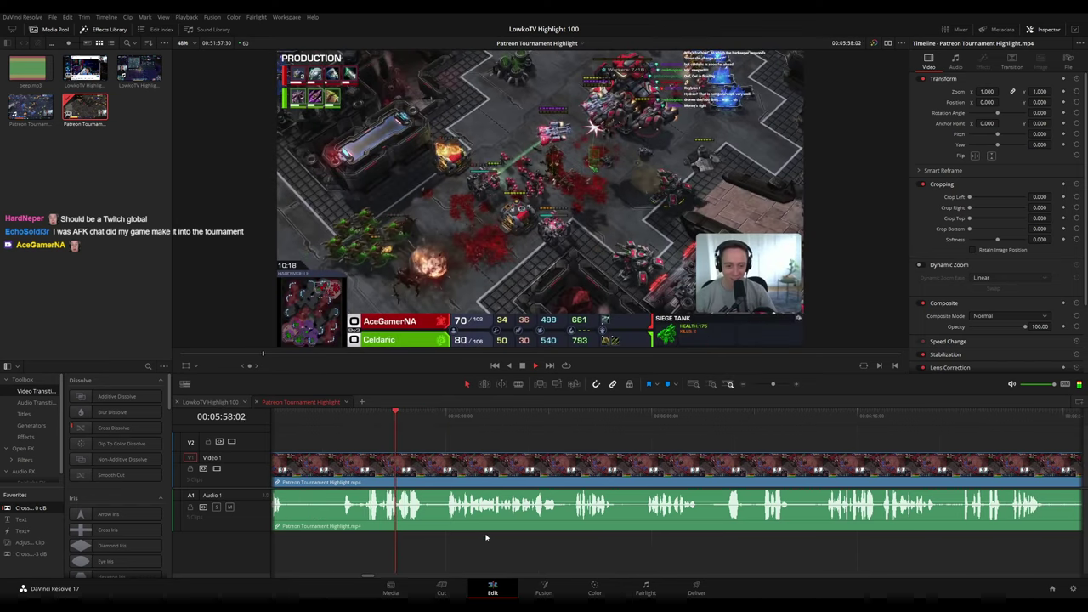
# Enlarge the timeline viewer slightly to a 51% preview and clear the clip selection
pyautogui.scroll(2, 508, 486)
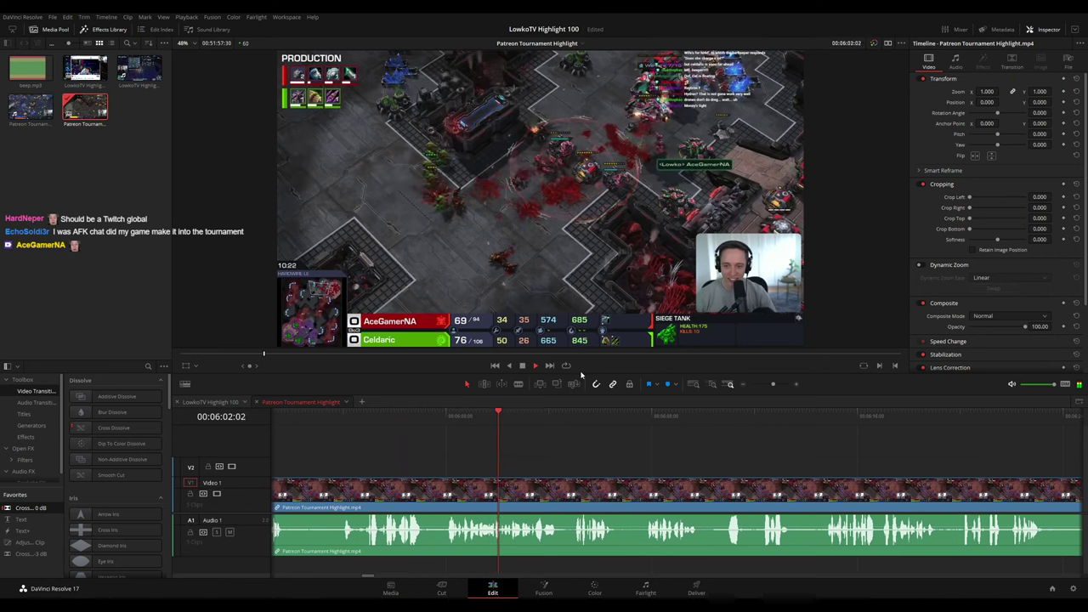
pyautogui.moveTo(583, 374); pyautogui.dragTo(583, 392)
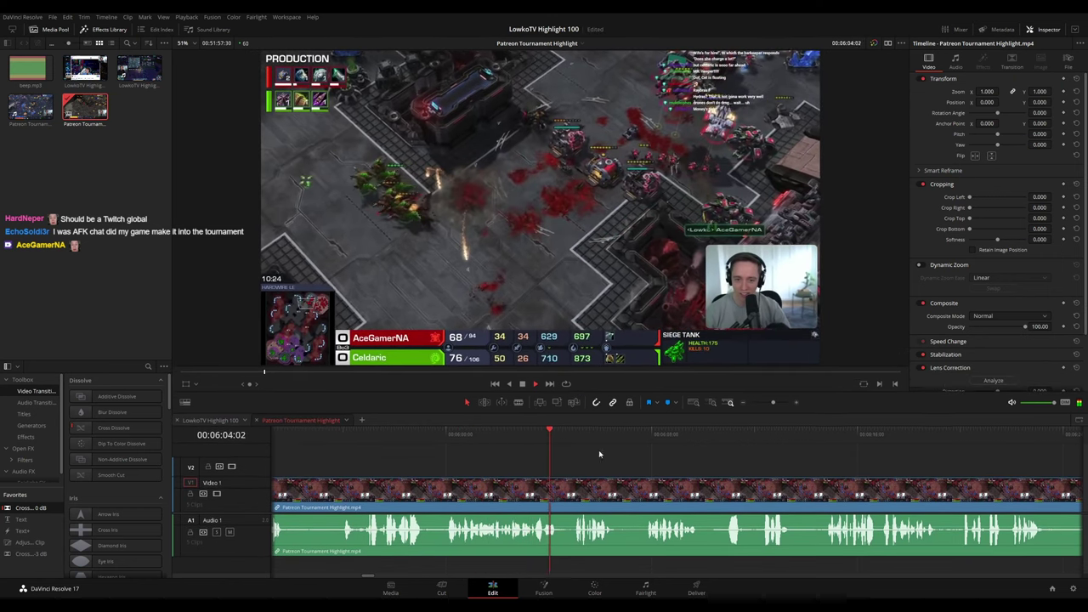
pyautogui.click(656, 464)
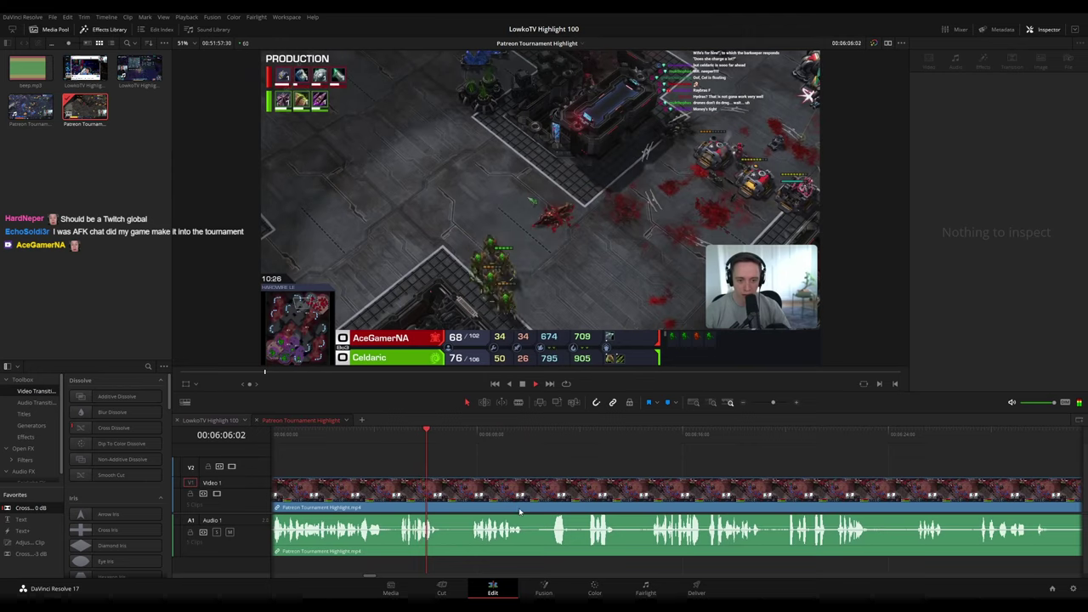
# Review the late-game battle footage from about 00:06:06 to 00:07:10, following the Audio 1 waveform for pauses
pyautogui.scroll(-1, 544, 480)
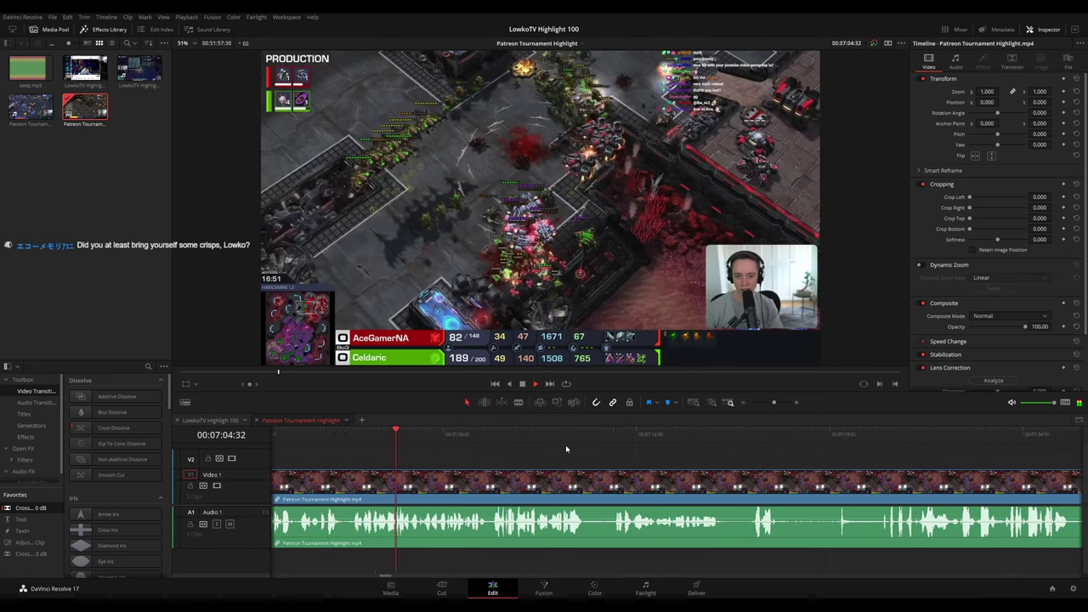
pyautogui.moveTo(599, 452); pyautogui.dragTo(534, 451)
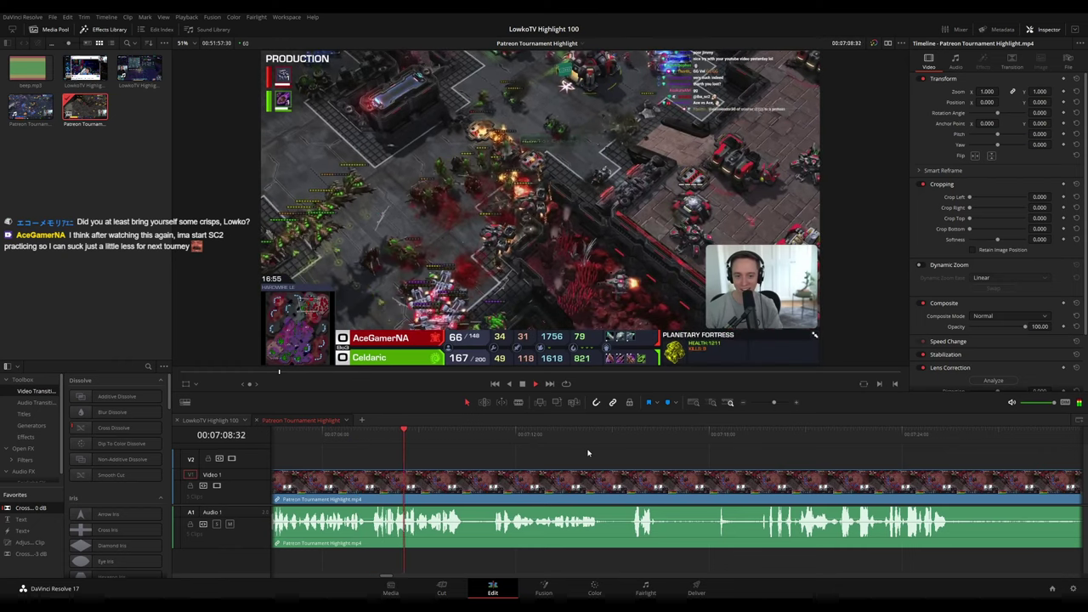
pyautogui.hscroll(2, 570, 452)
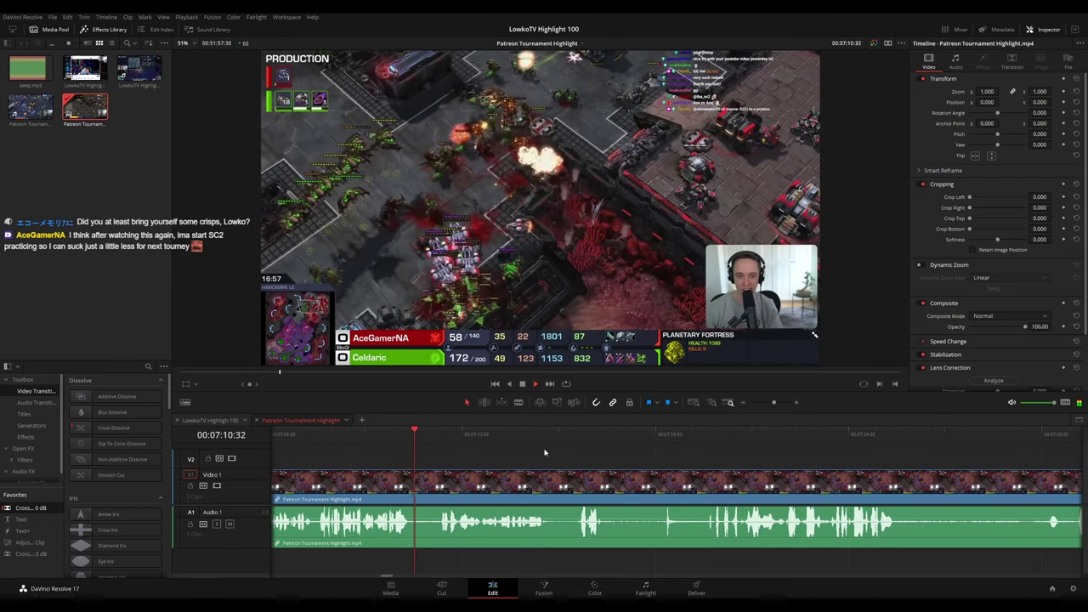
# Review the battle footage from about 00:07:10 to 00:07:31, following the Audio 1 waveform for pauses in the commentary
pyautogui.hscroll(2, 545, 455)
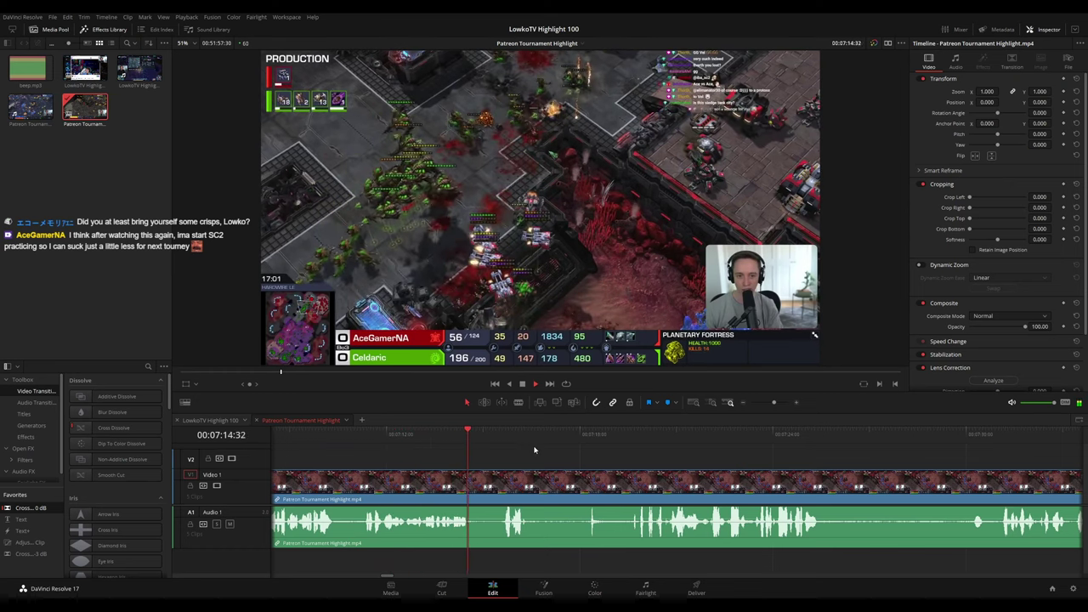
pyautogui.hscroll(2, 562, 455)
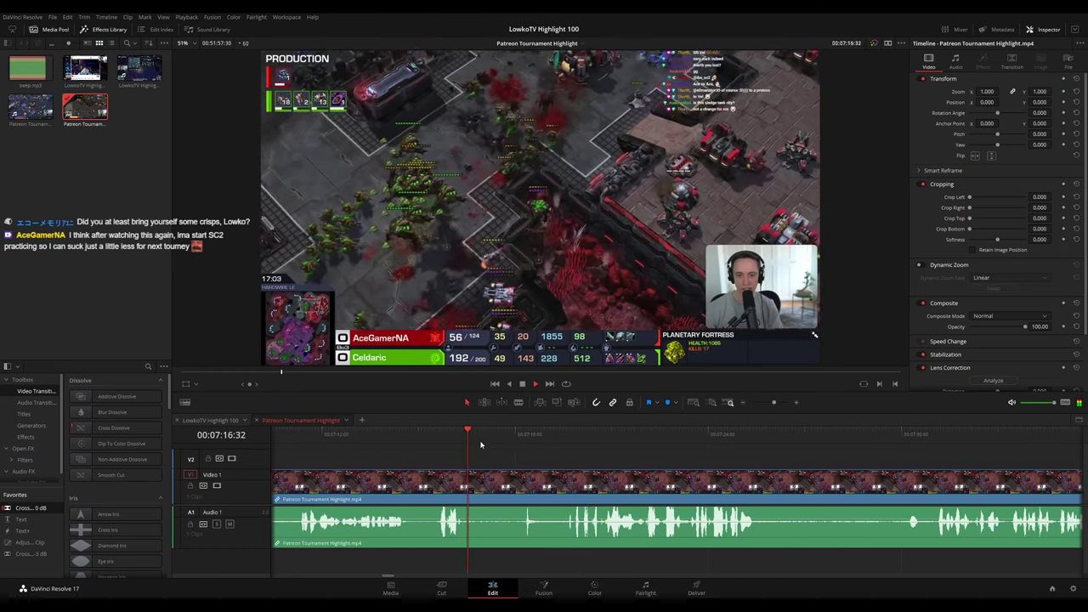
pyautogui.hscroll(3, 544, 449)
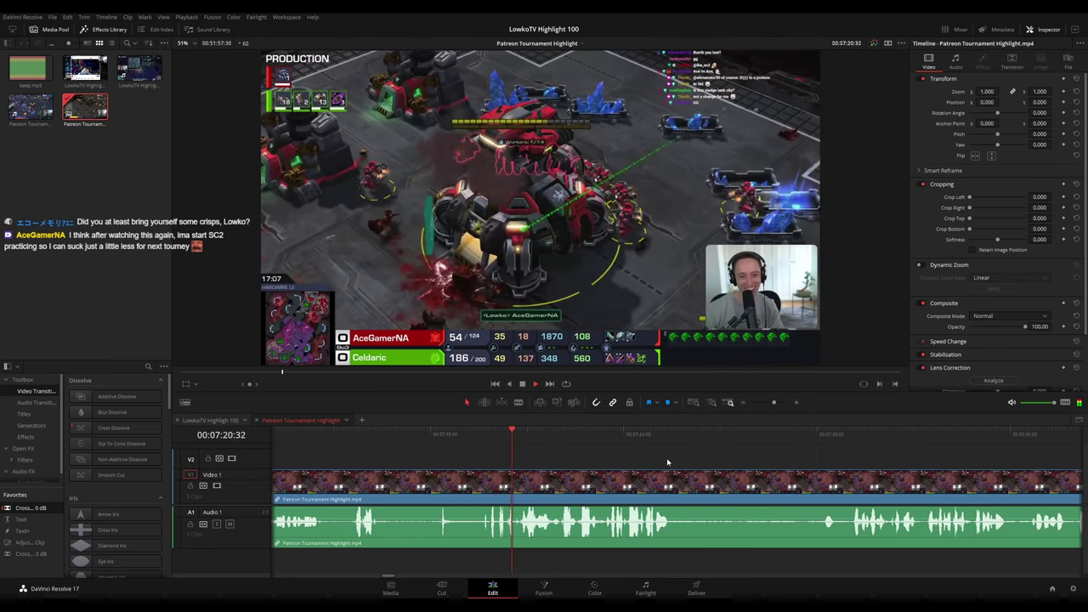
pyautogui.hscroll(4, 530, 451)
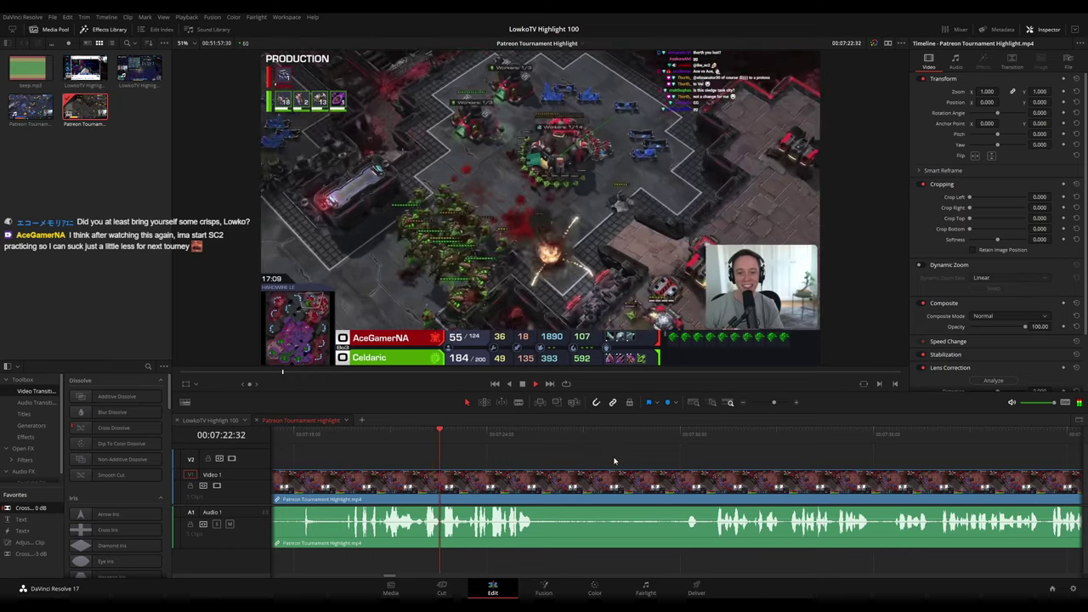
pyautogui.hscroll(2, 560, 457)
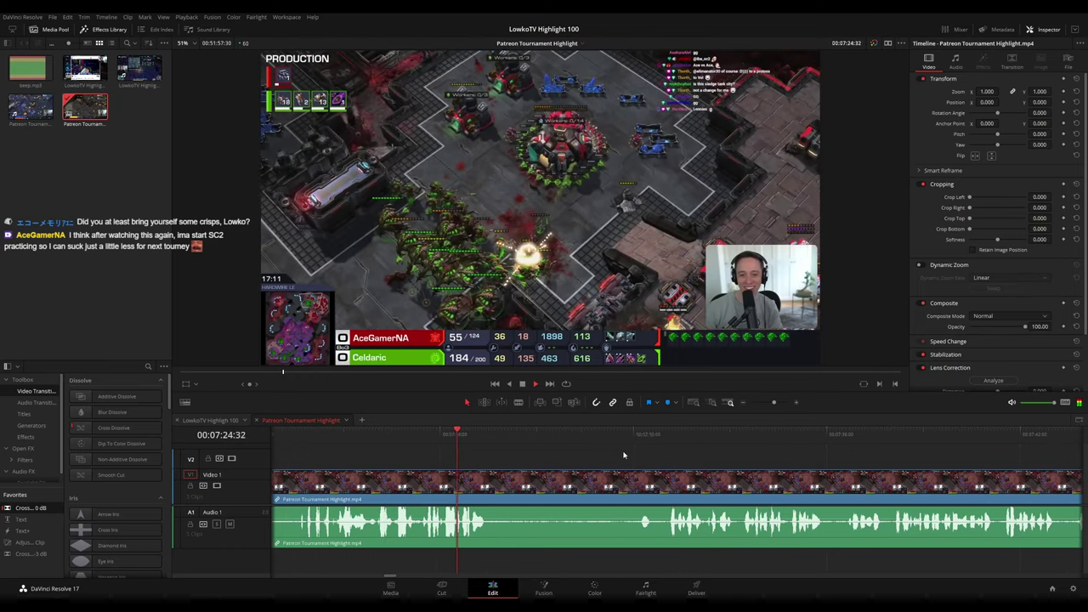
pyautogui.hscroll(2, 595, 453)
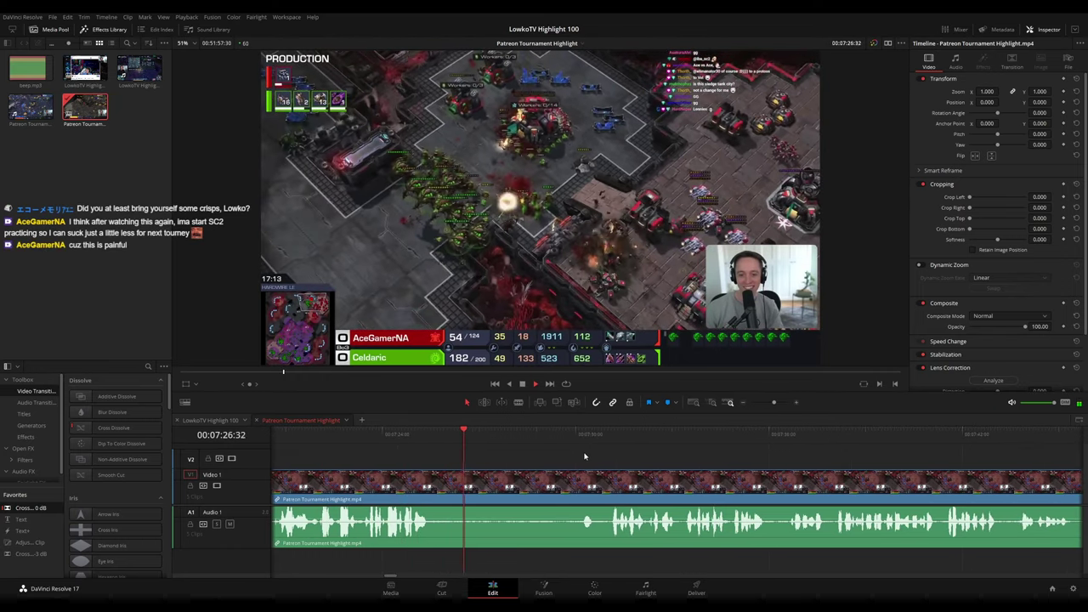
pyautogui.hscroll(2, 584, 456)
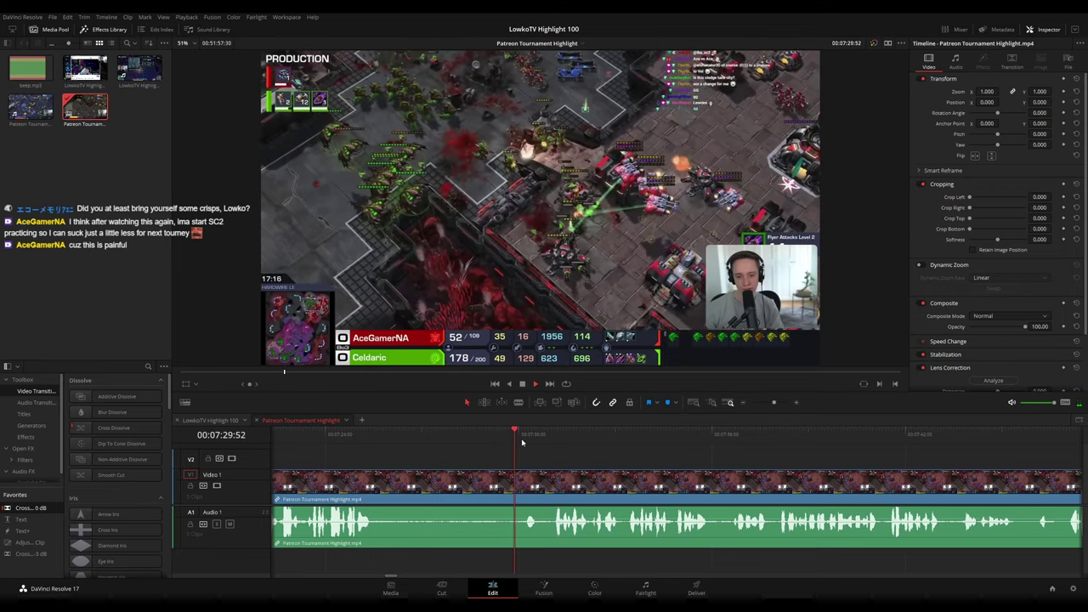
pyautogui.hscroll(4, 573, 453)
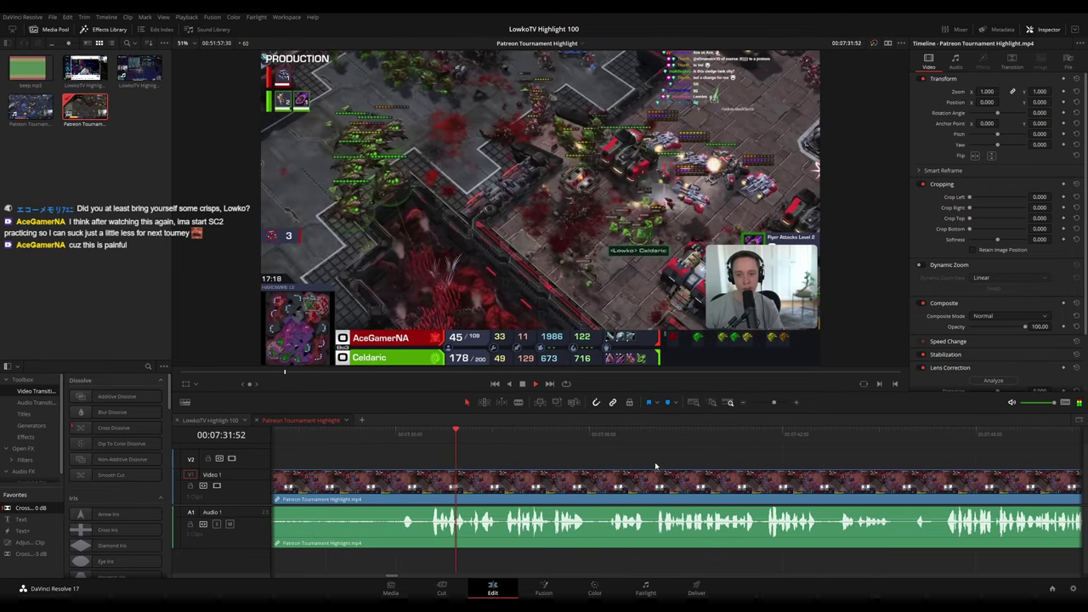
# Review the end of the match from about 00:07:33 through the victory screen to the start of the next game near 00:07:47
pyautogui.scroll(-3, 655, 462)
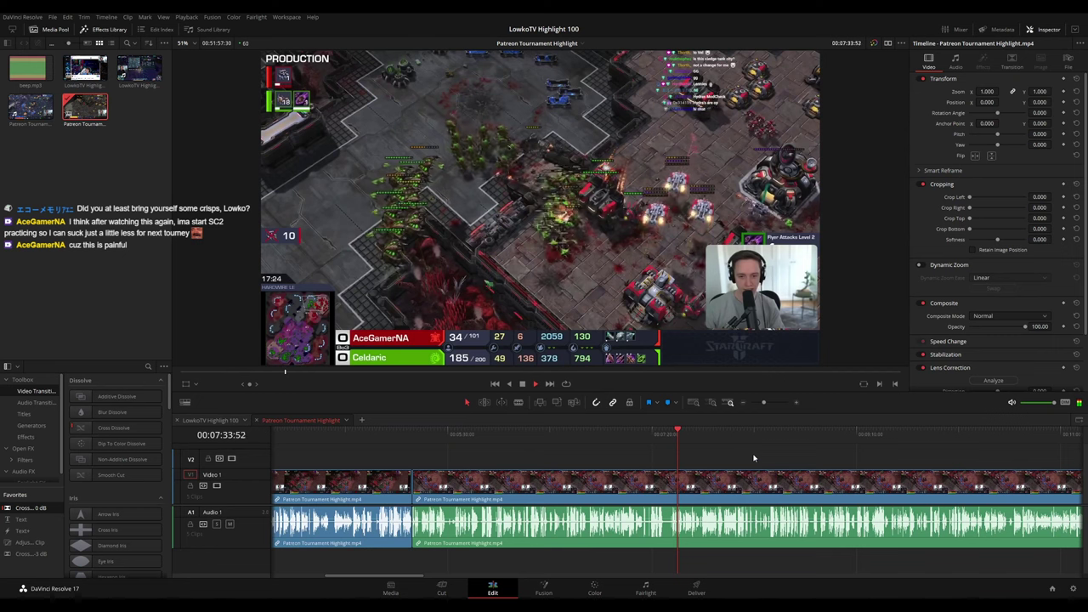
pyautogui.scroll(-6, 753, 457)
pyautogui.scroll(8, 692, 460)
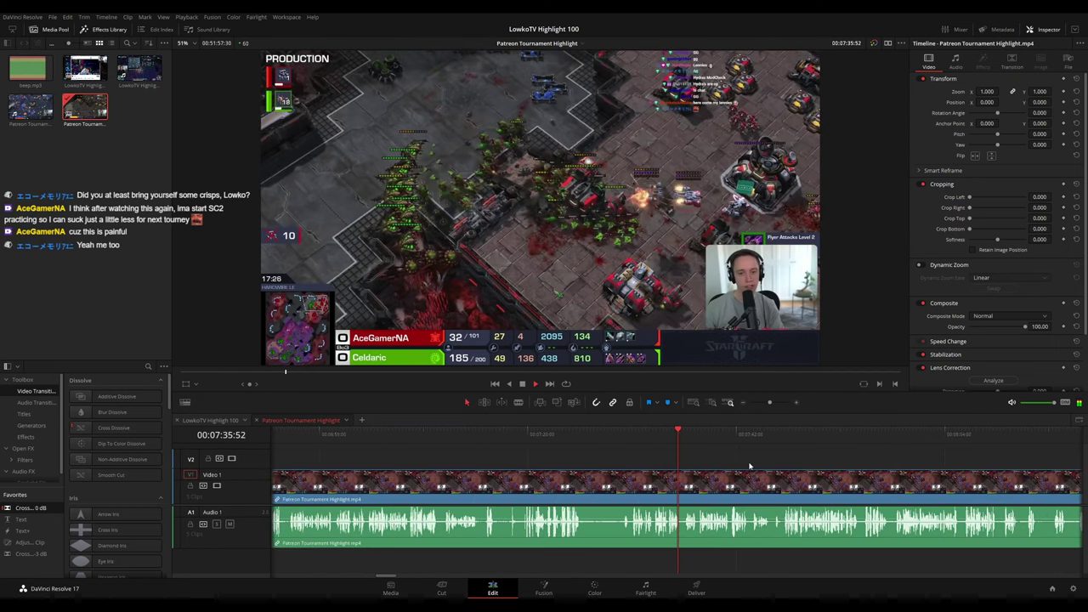
pyautogui.scroll(3, 750, 465)
pyautogui.moveTo(814, 464); pyautogui.dragTo(557, 444)
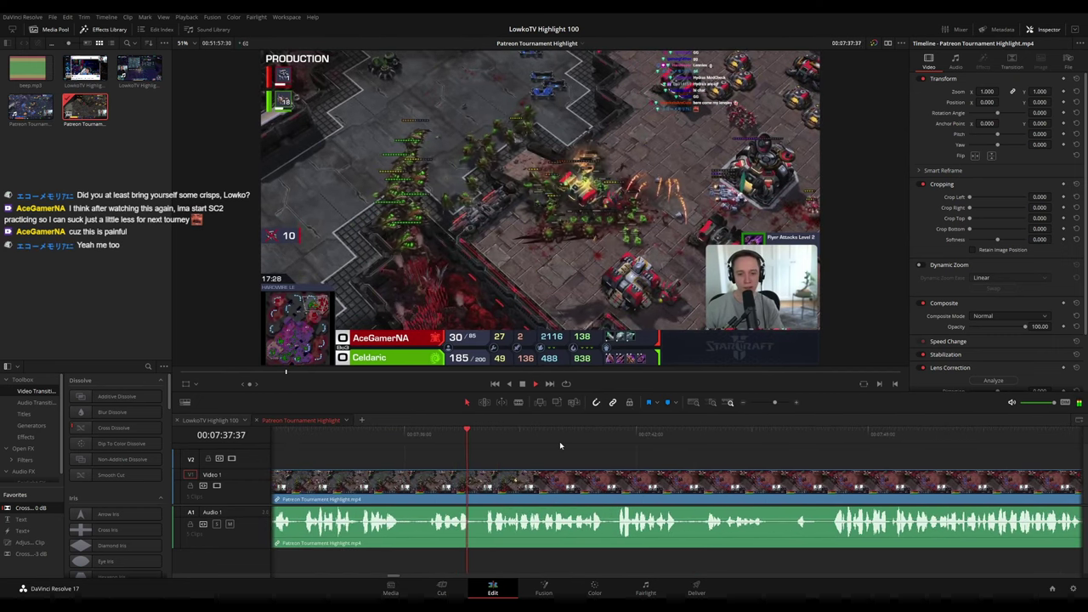
pyautogui.hscroll(4, 591, 448)
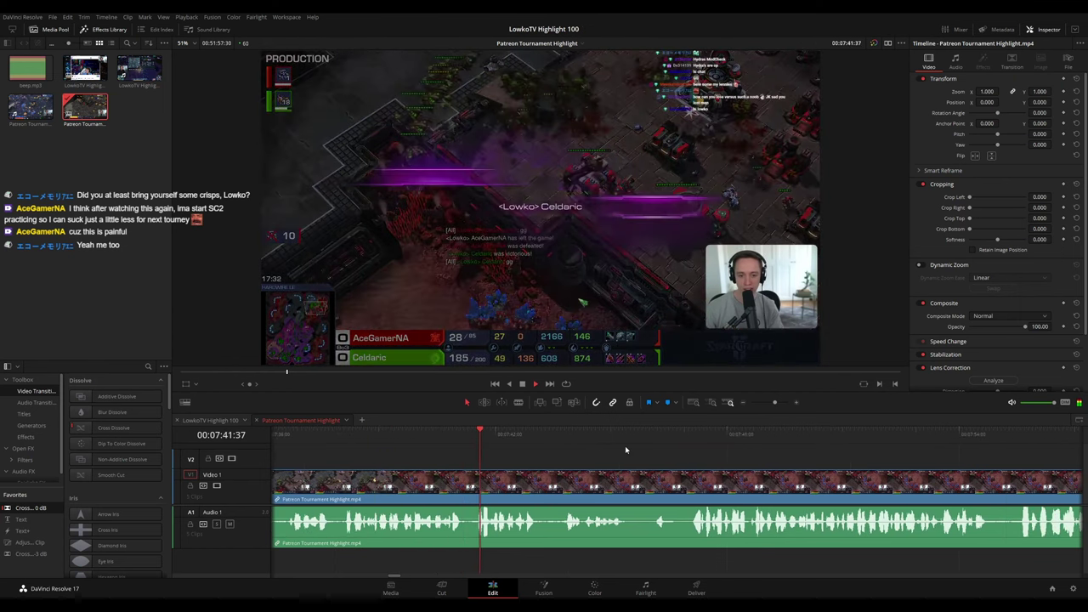
pyautogui.hscroll(5, 595, 451)
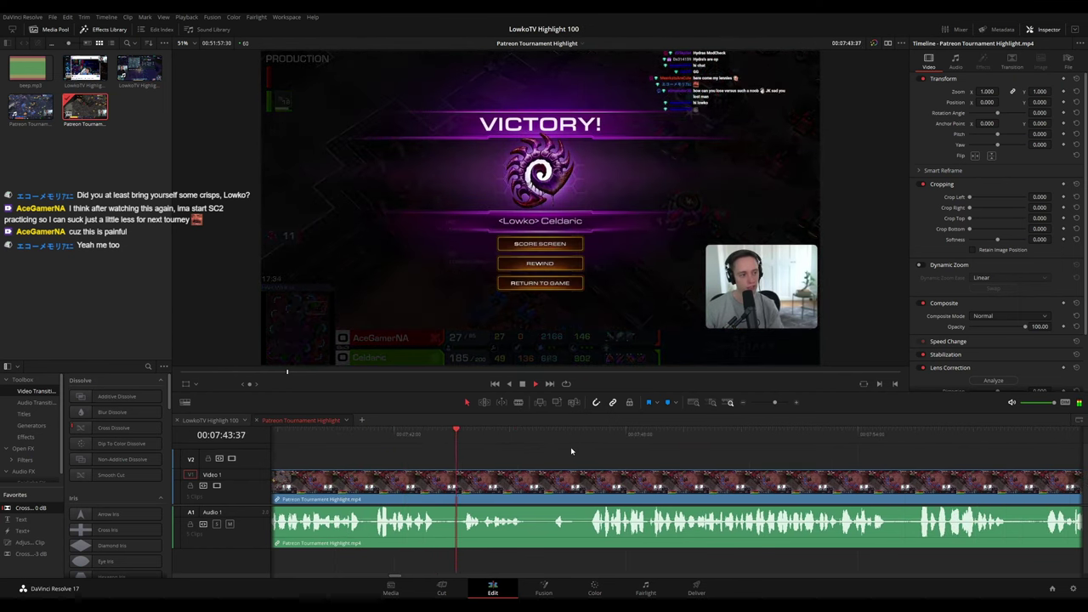
pyautogui.hscroll(3, 571, 452)
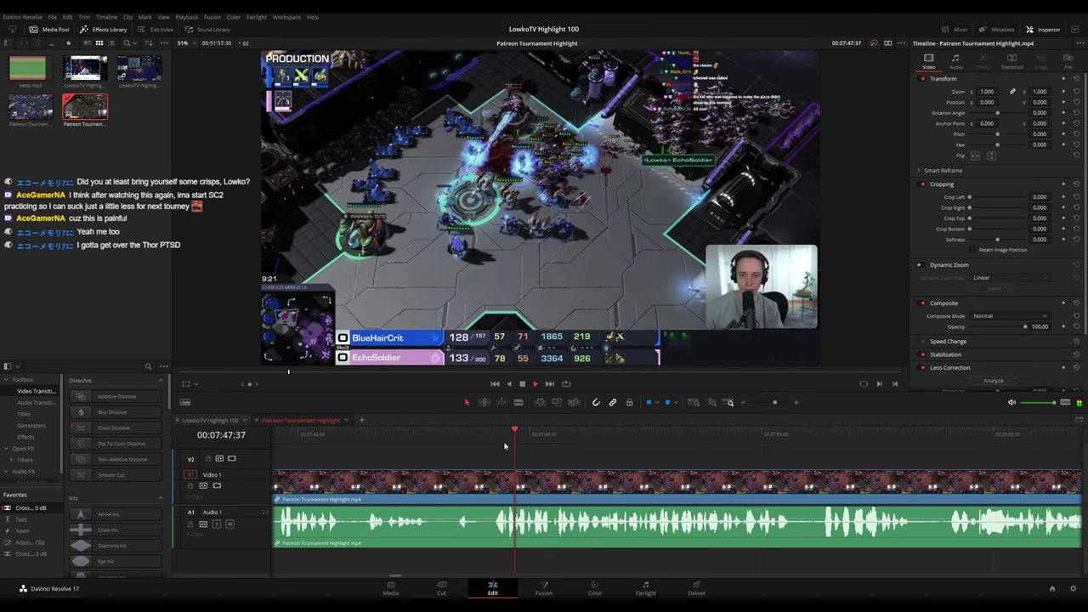
# Split the clip at 00:07:46:39 and about 00:07:47:04 on the victory screen and ripple delete the silent piece between the cuts
pyautogui.hscroll(3, 575, 442)
pyautogui.hscroll(-1, 599, 447)
pyautogui.click(398, 432)
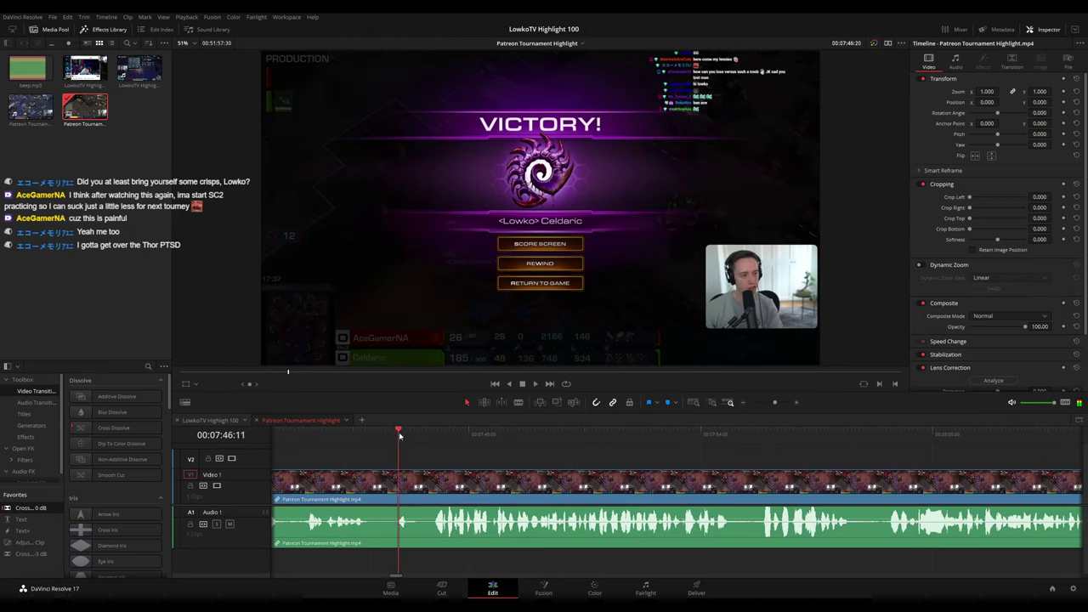
pyautogui.press('space')
pyautogui.scroll(3, 568, 470)
pyautogui.scroll(2, 569, 471)
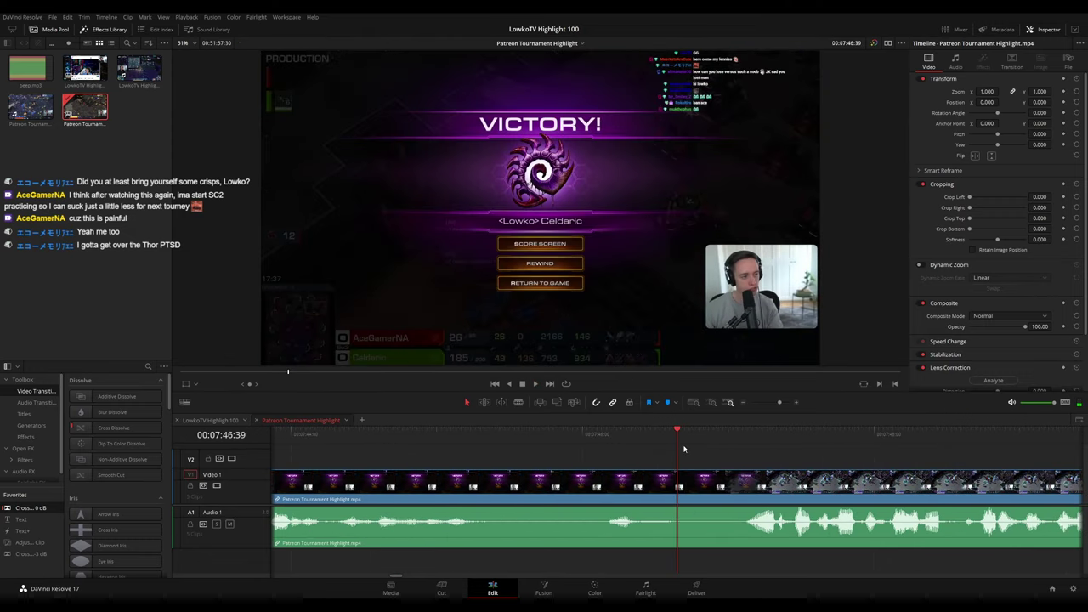
pyautogui.click(683, 483)
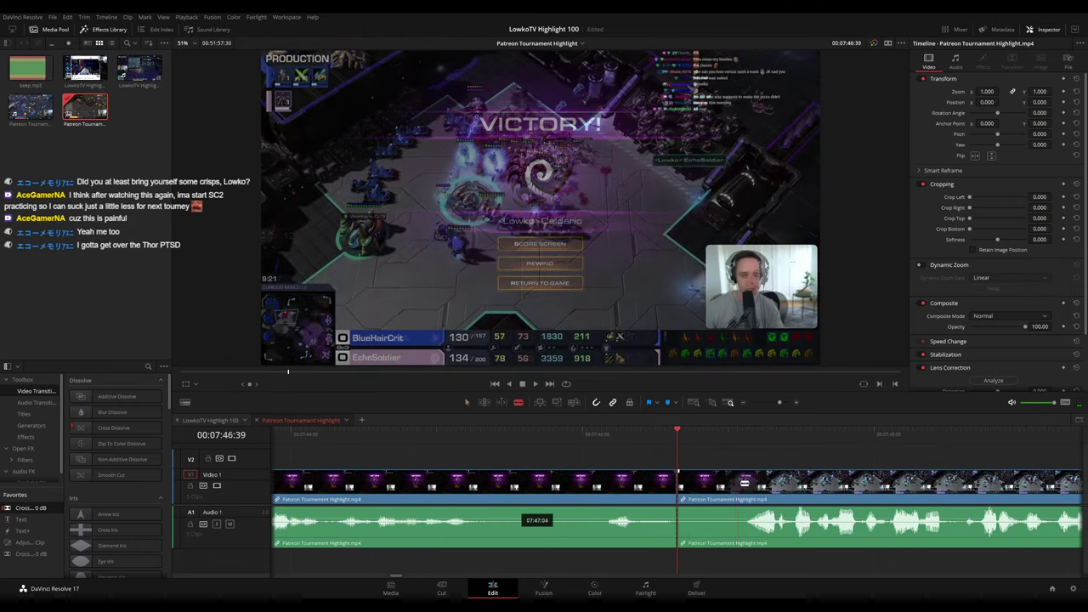
pyautogui.click(743, 483)
pyautogui.press('a')
pyautogui.click(717, 489)
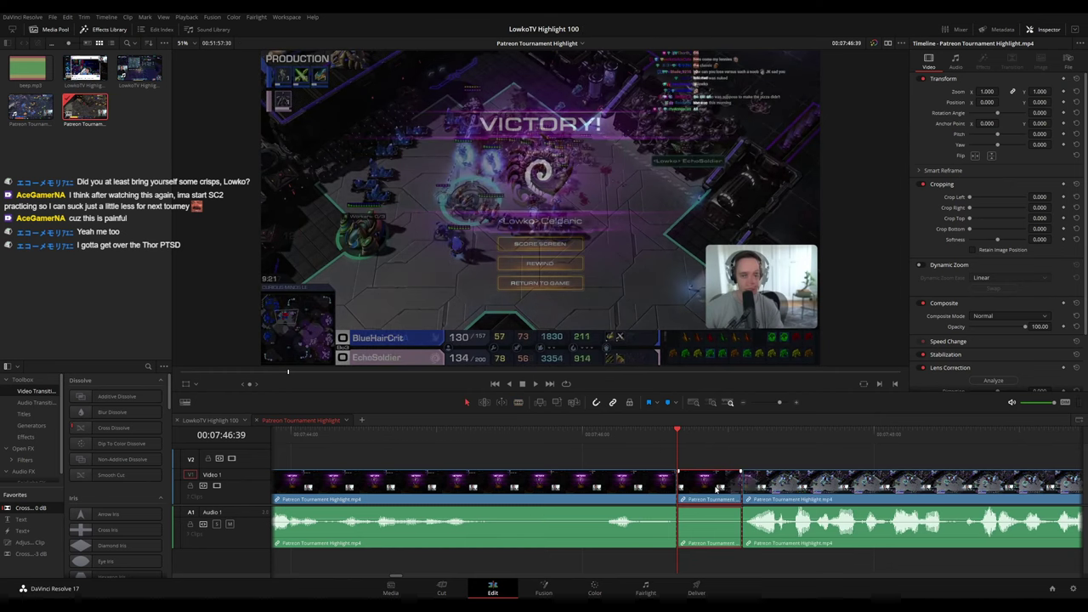
pyautogui.press('Delete')
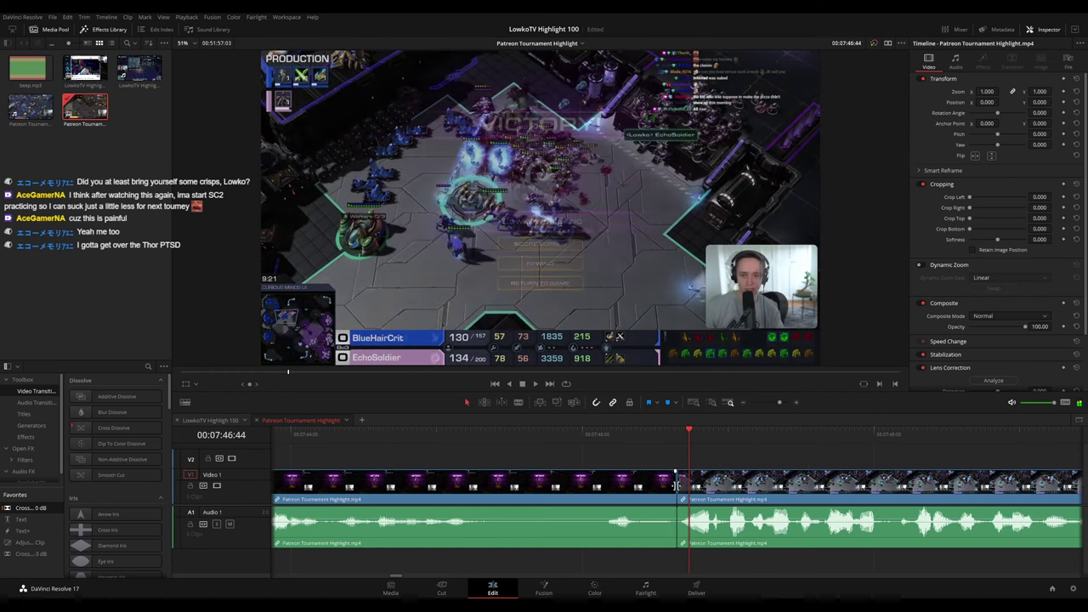
# Add the default video and audio transitions to the cut at 00:07:46:39, play across it, and clear the selection
pyautogui.hotkey('ctrl', 't')
pyautogui.press('/')
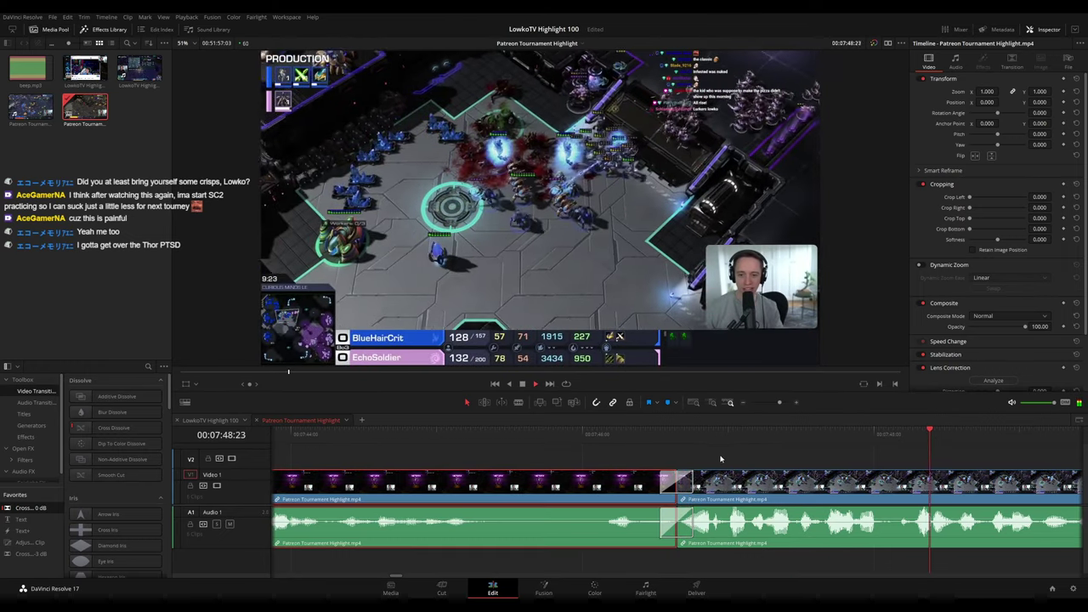
pyautogui.click(775, 449)
# Review the next match's footage from about 00:07:48 to 00:08:30, checking the Audio 1 waveform for pauses
pyautogui.scroll(-2, 824, 455)
pyautogui.scroll(-2, 790, 466)
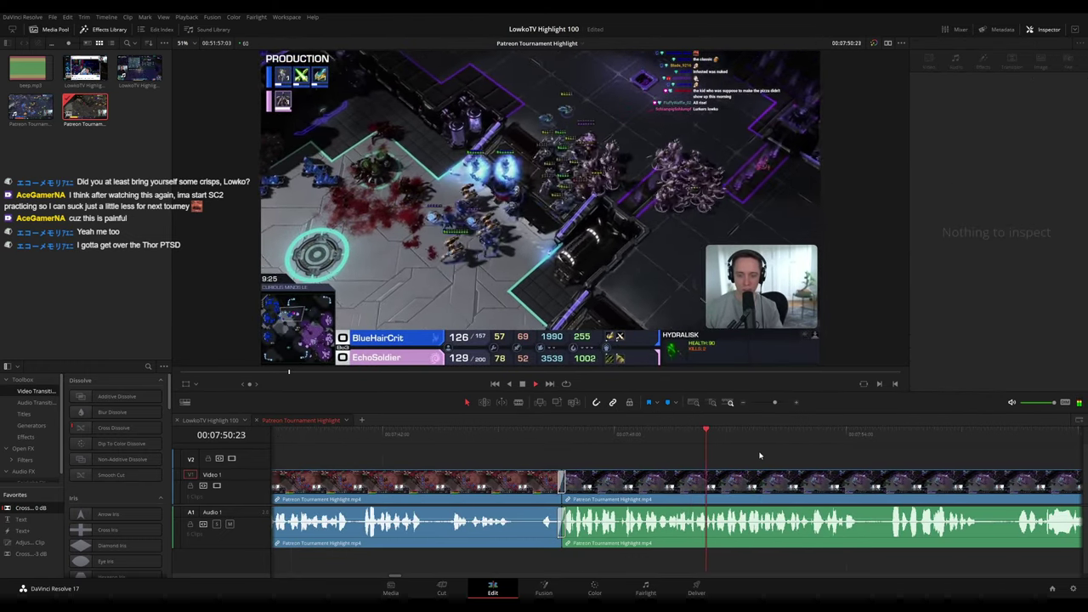
pyautogui.scroll(-2, 759, 451)
pyautogui.scroll(3, 756, 472)
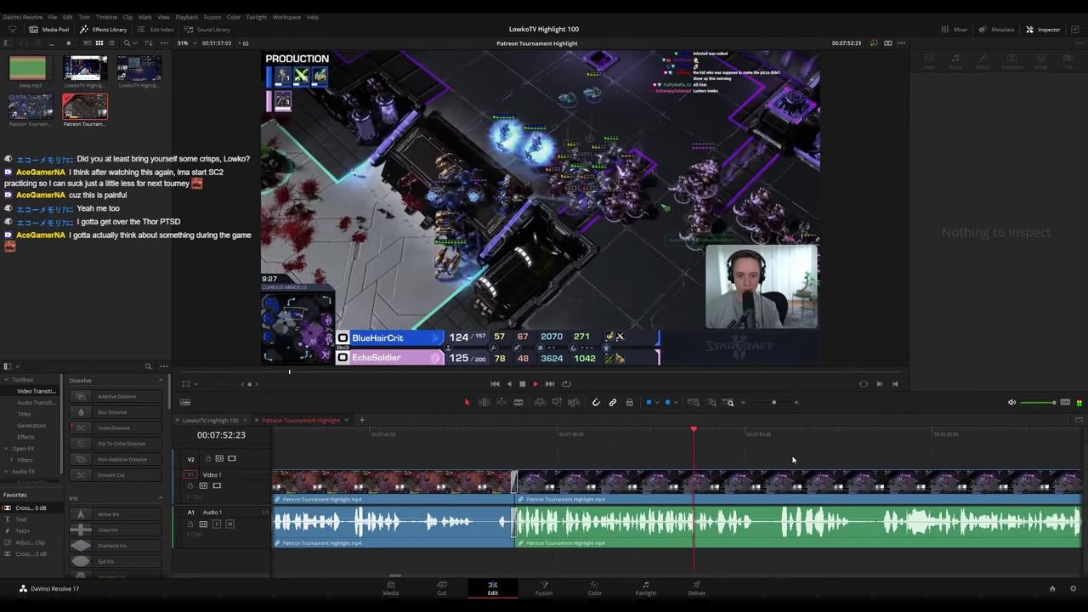
pyautogui.moveTo(794, 459); pyautogui.dragTo(589, 448)
pyautogui.moveTo(663, 451); pyautogui.dragTo(535, 449)
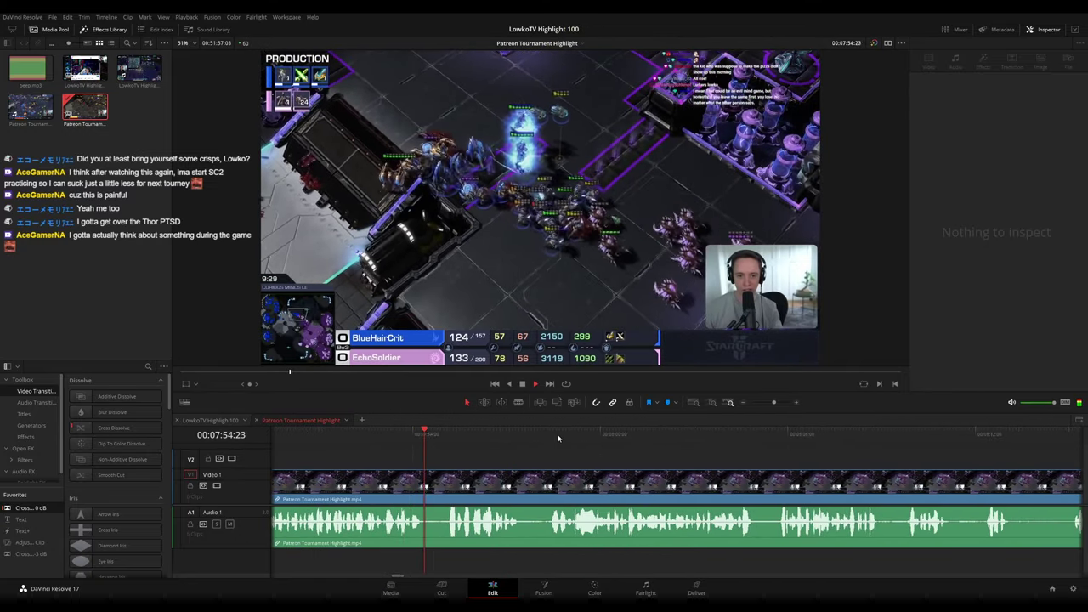
pyautogui.press('space')
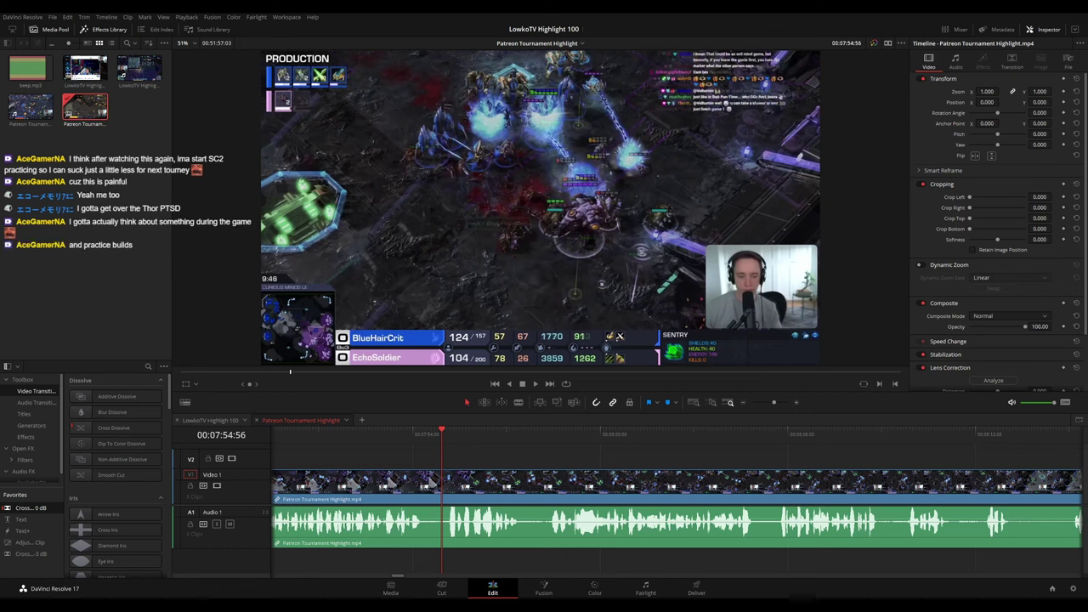
pyautogui.press('space')
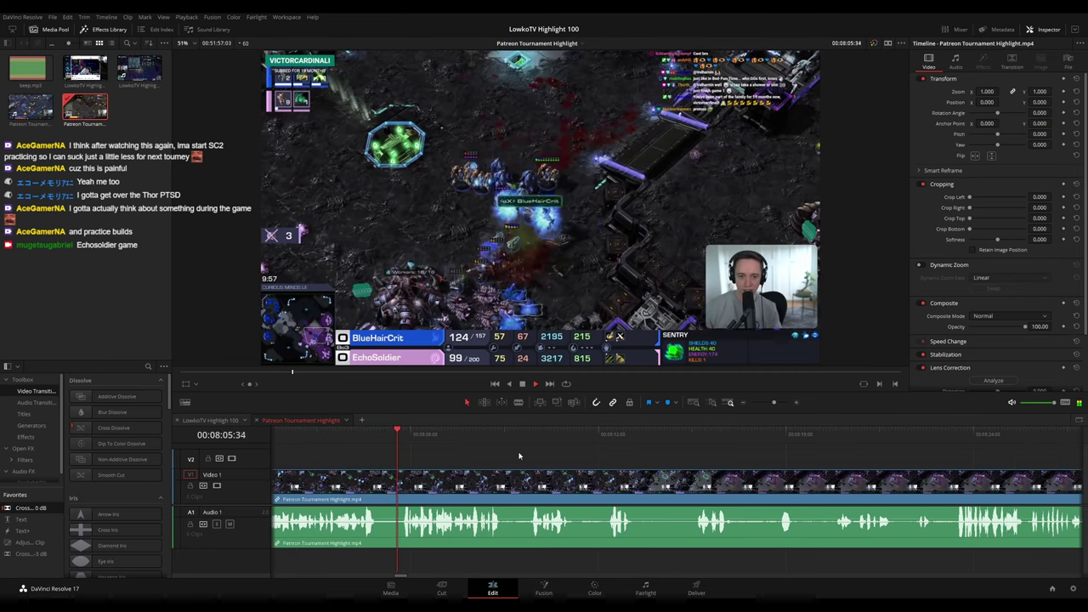
pyautogui.scroll(-10, 570, 463)
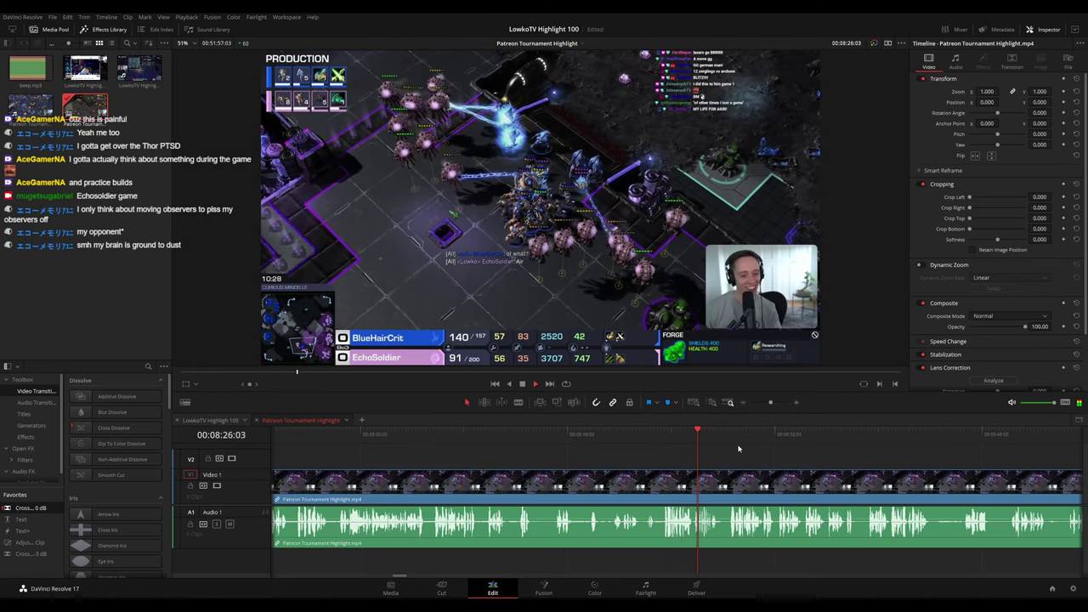
pyautogui.moveTo(741, 447); pyautogui.dragTo(613, 439)
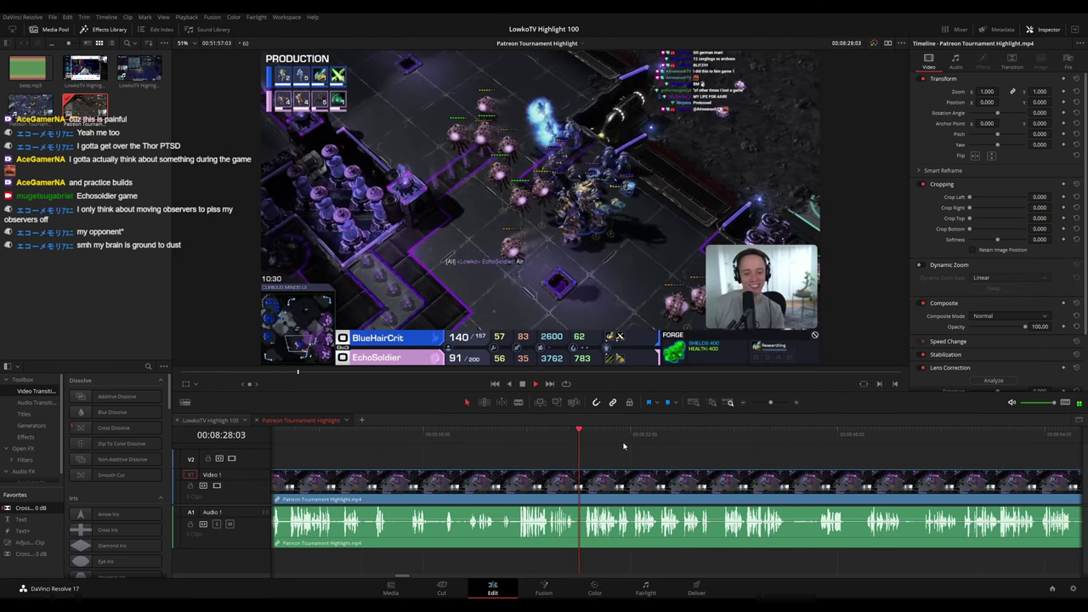
pyautogui.scroll(1, 645, 448)
pyautogui.moveTo(763, 452); pyautogui.dragTo(573, 453)
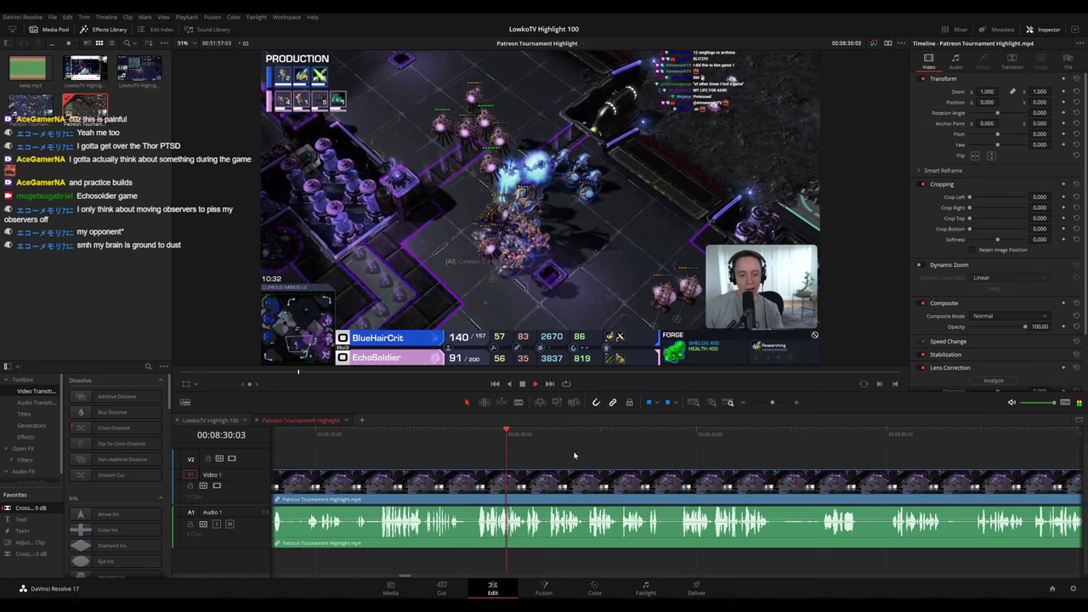
# Review the match footage from about 00:08:30 to 00:09:03, checking the commentary waveform for quiet gaps
pyautogui.press('space')
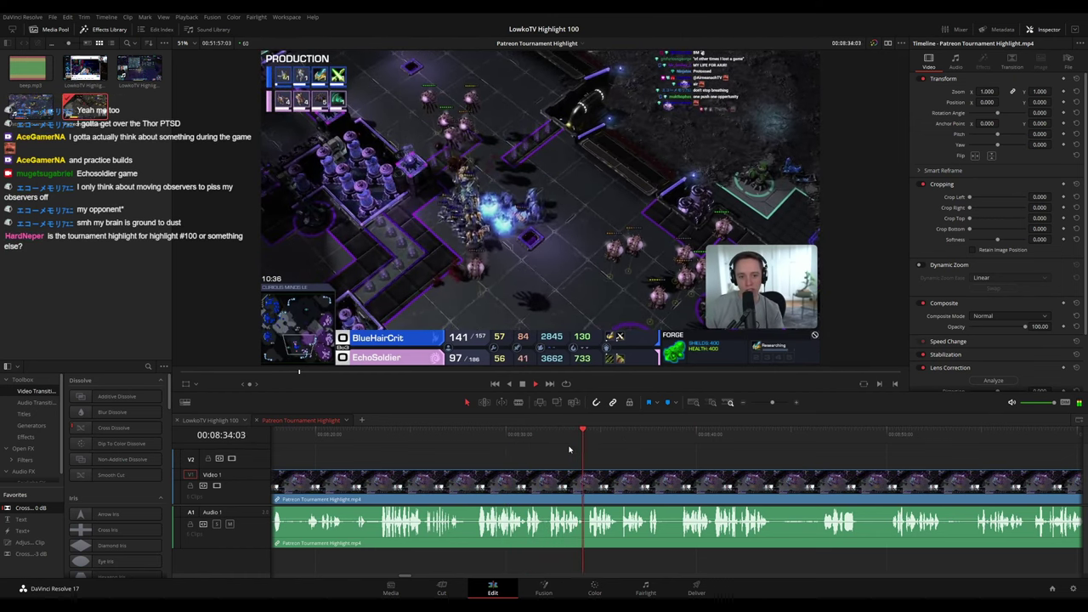
pyautogui.moveTo(642, 451); pyautogui.dragTo(528, 450)
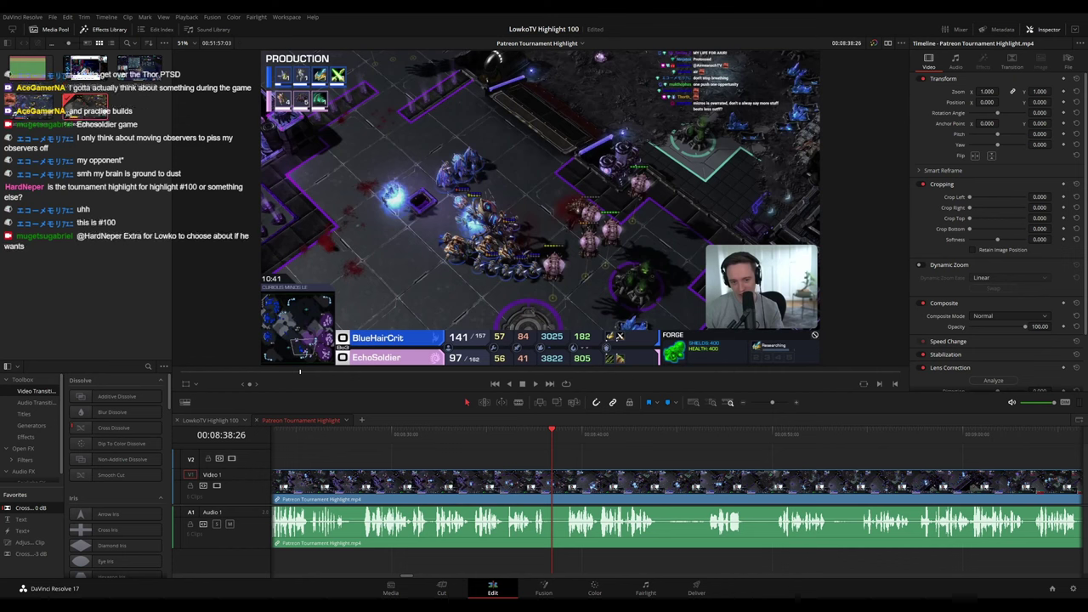
pyautogui.press('space')
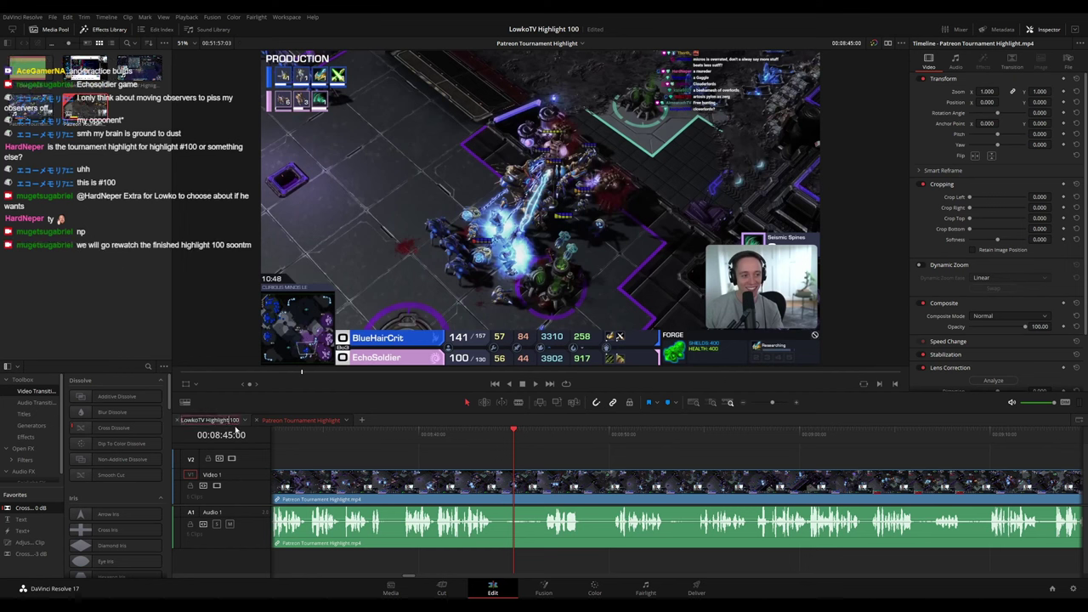
pyautogui.click(347, 455)
pyautogui.press('space')
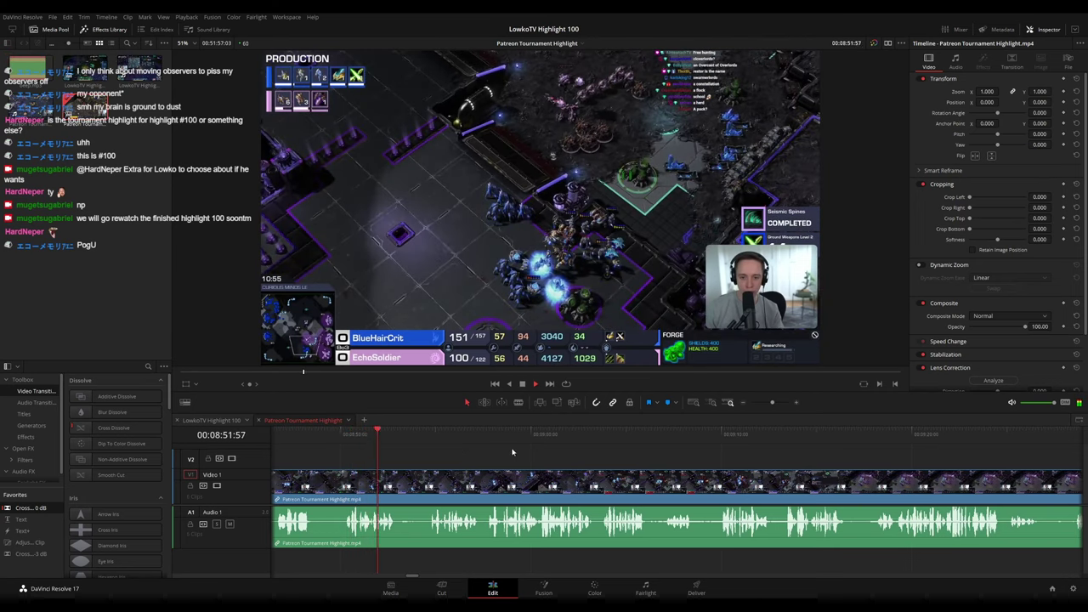
pyautogui.scroll(-10, 596, 469)
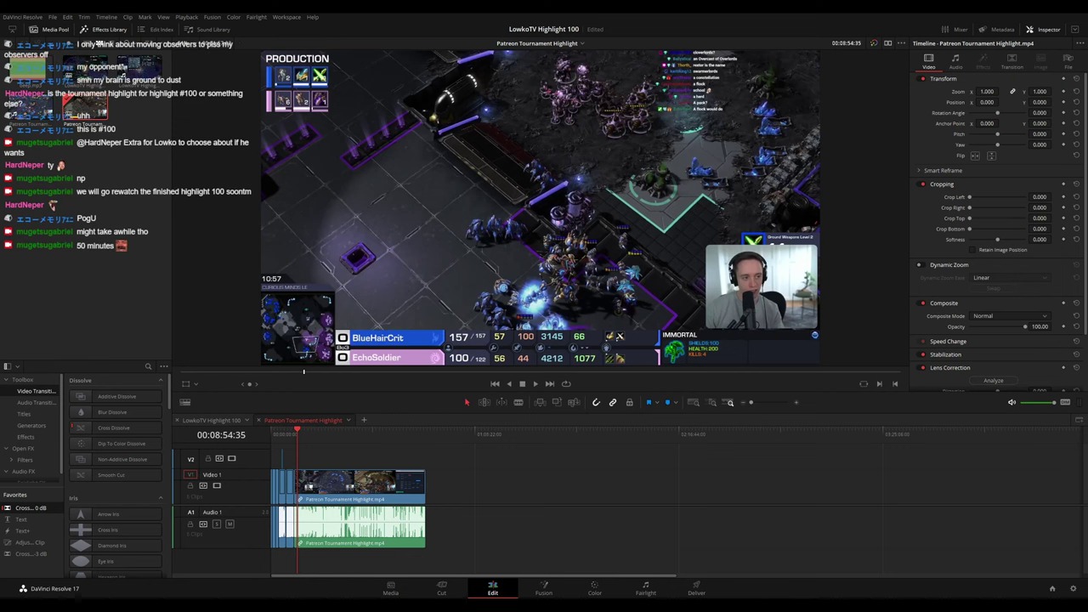
pyautogui.scroll(5, 741, 467)
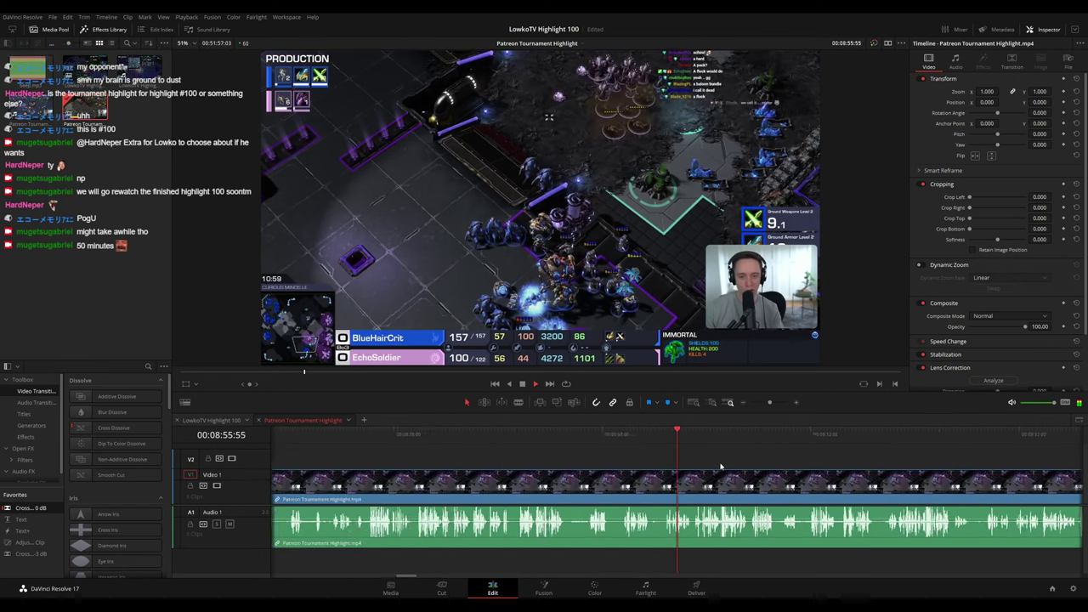
pyautogui.moveTo(740, 467); pyautogui.dragTo(550, 440)
pyautogui.scroll(3, 586, 476)
pyautogui.moveTo(693, 461); pyautogui.dragTo(544, 447)
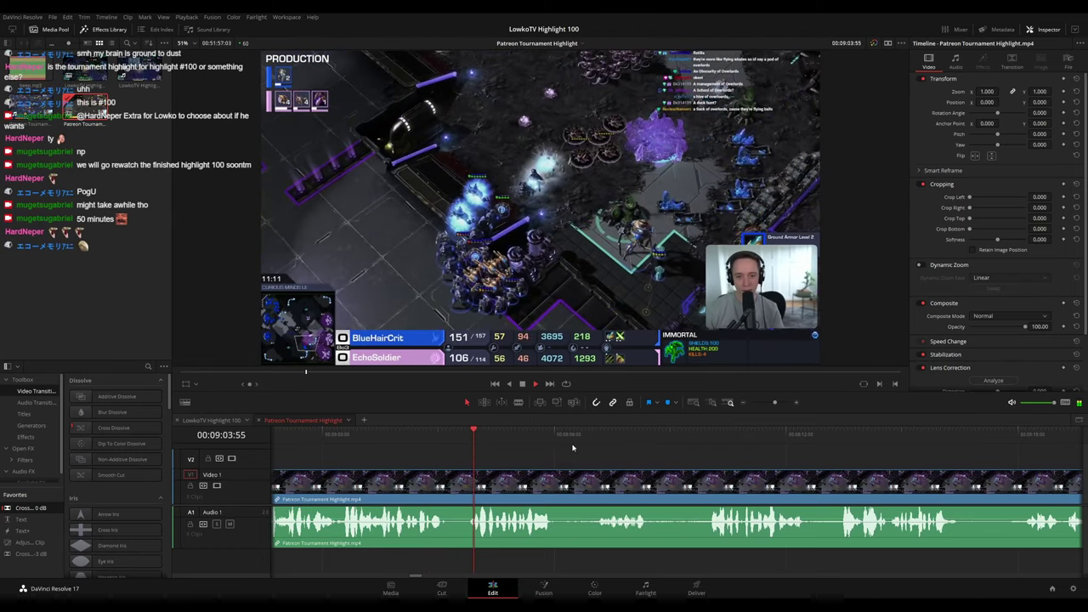
# Review the match footage from about 00:09:03 to the victory screen at 00:09:20, checking the Audio 1 waveform for pauses
pyautogui.hscroll(1, 560, 451)
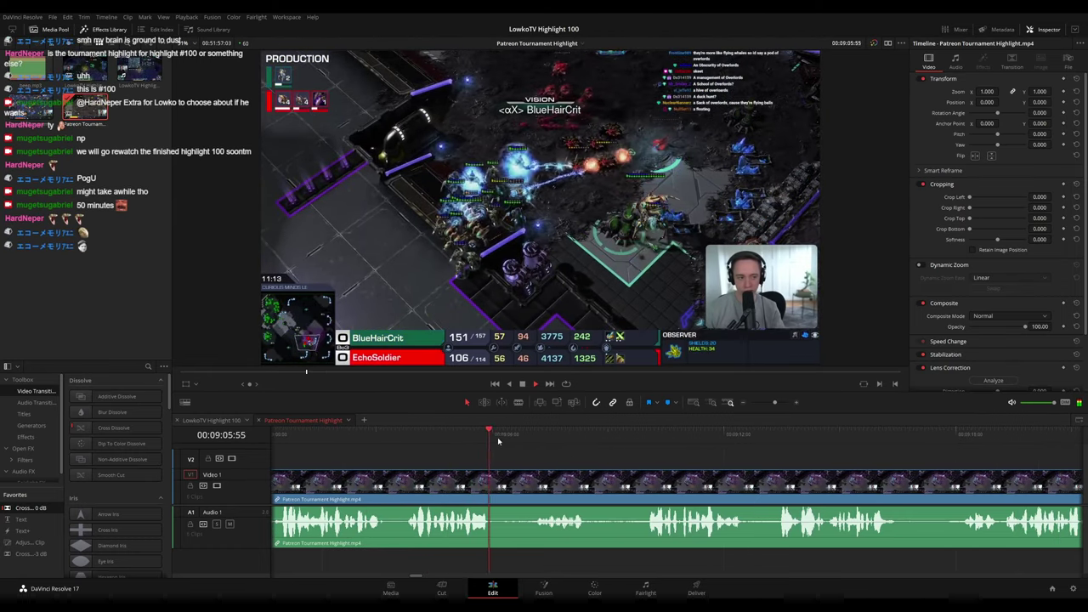
pyautogui.click(542, 438)
pyautogui.hscroll(3, 565, 449)
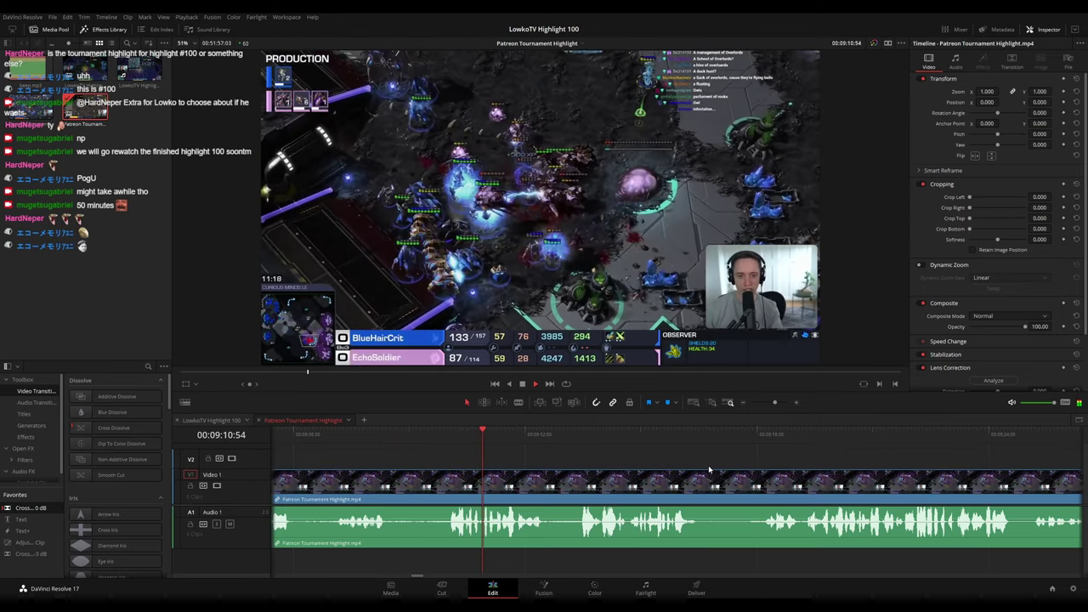
pyautogui.hscroll(2, 689, 469)
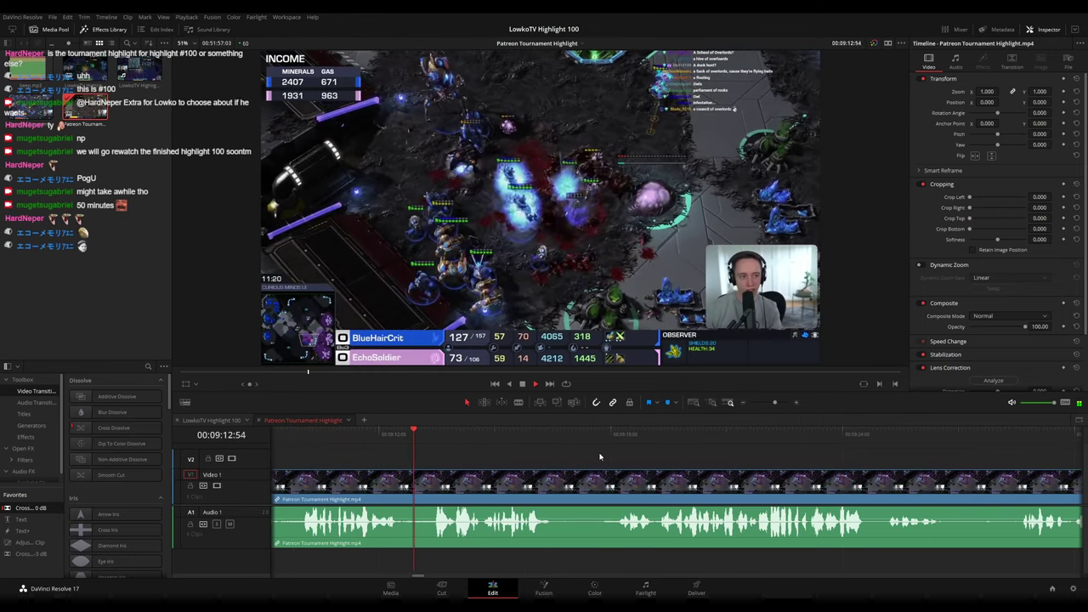
pyautogui.hscroll(2, 579, 453)
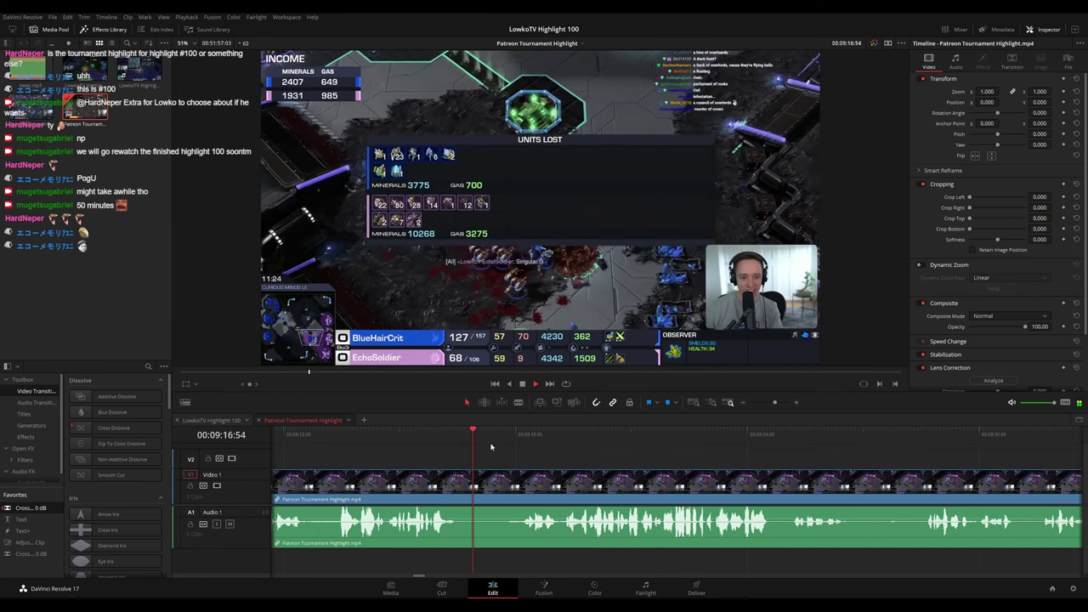
pyautogui.hscroll(2, 695, 442)
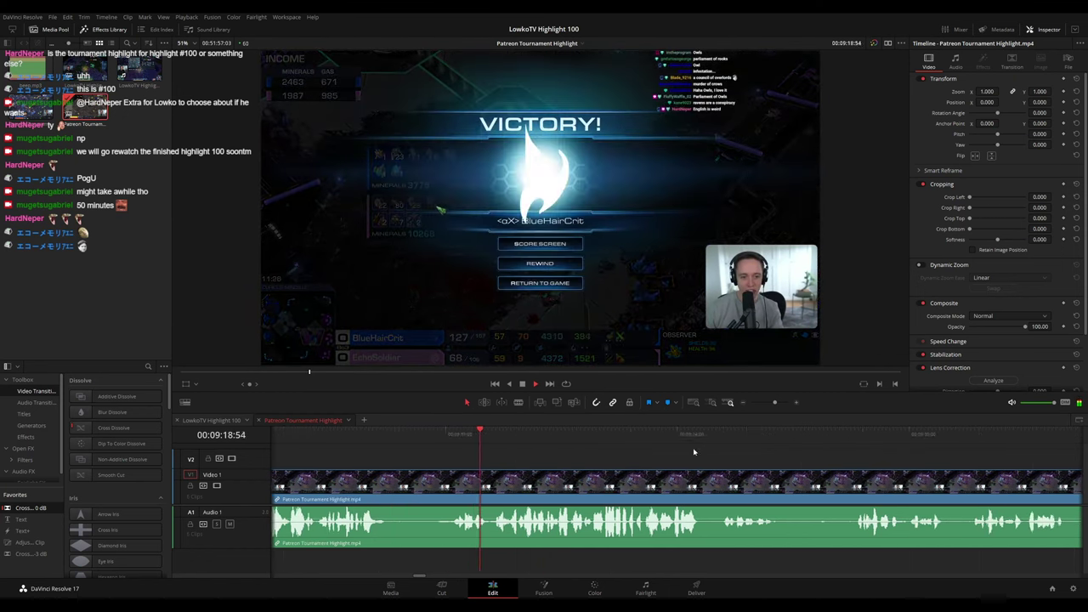
pyautogui.hscroll(2, 600, 441)
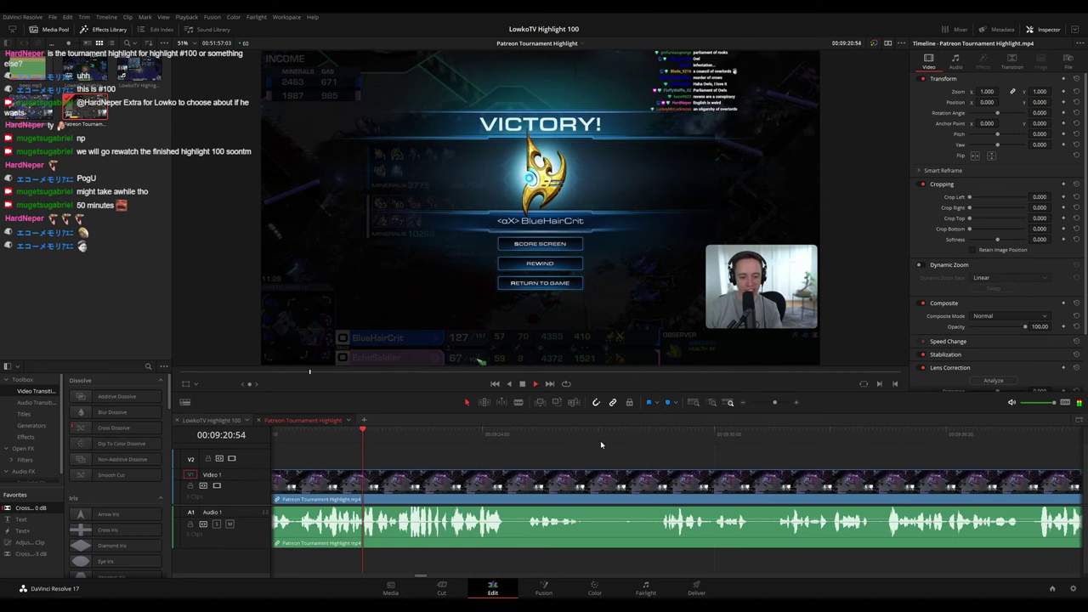
# Skip through the quiet stretches after the victory screen and review the next match's opening up to about 00:09:39
pyautogui.moveTo(506, 437); pyautogui.dragTo(524, 435)
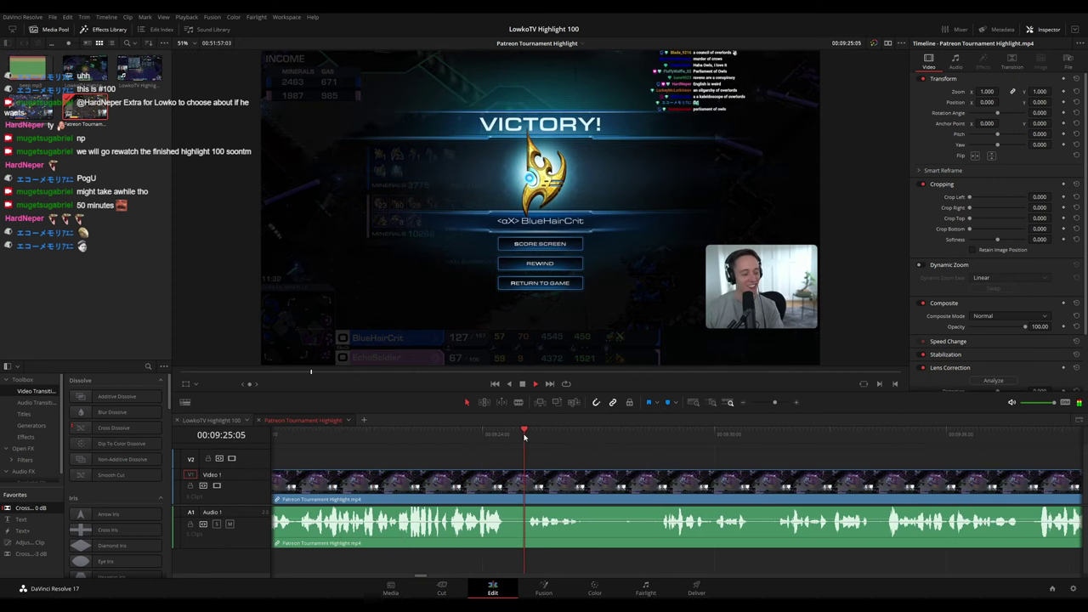
pyautogui.click(636, 437)
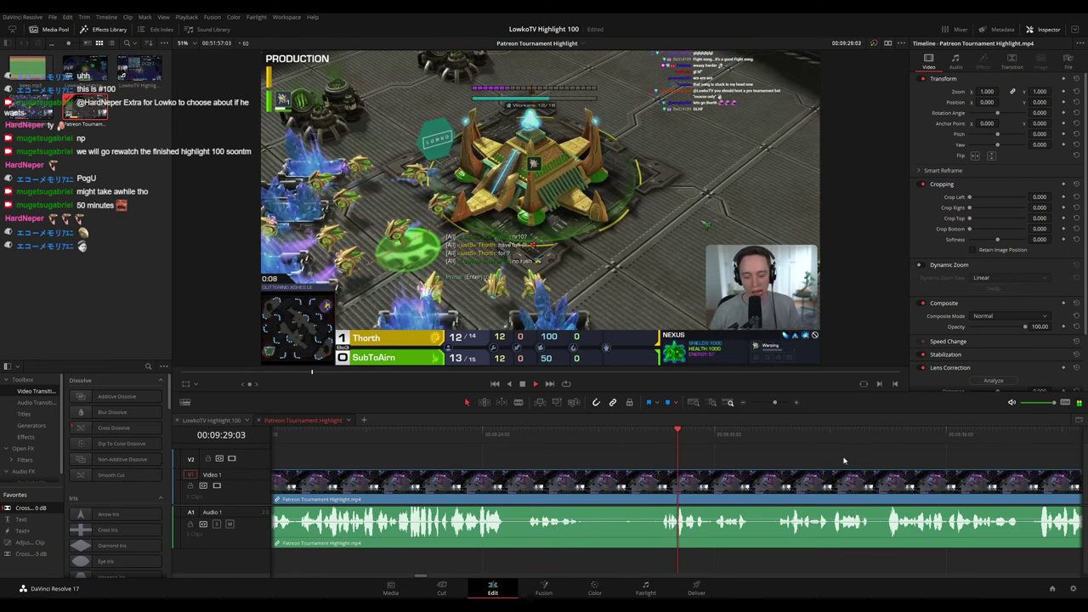
pyautogui.moveTo(845, 460); pyautogui.dragTo(540, 439)
pyautogui.scroll(-1, 553, 454)
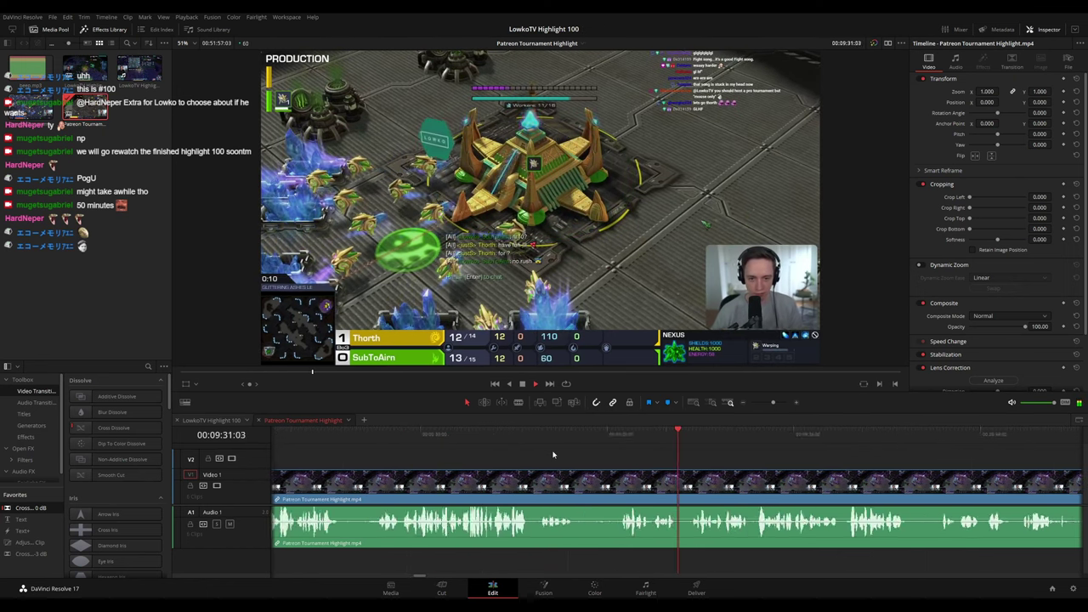
pyautogui.scroll(-7, 552, 454)
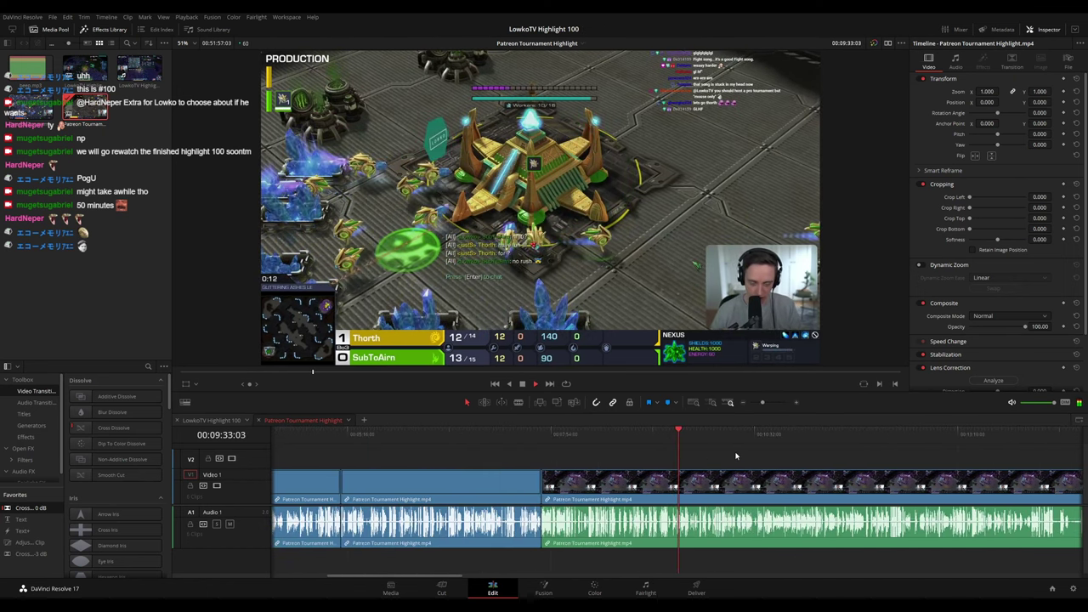
pyautogui.scroll(-2, 721, 456)
pyautogui.scroll(6, 732, 463)
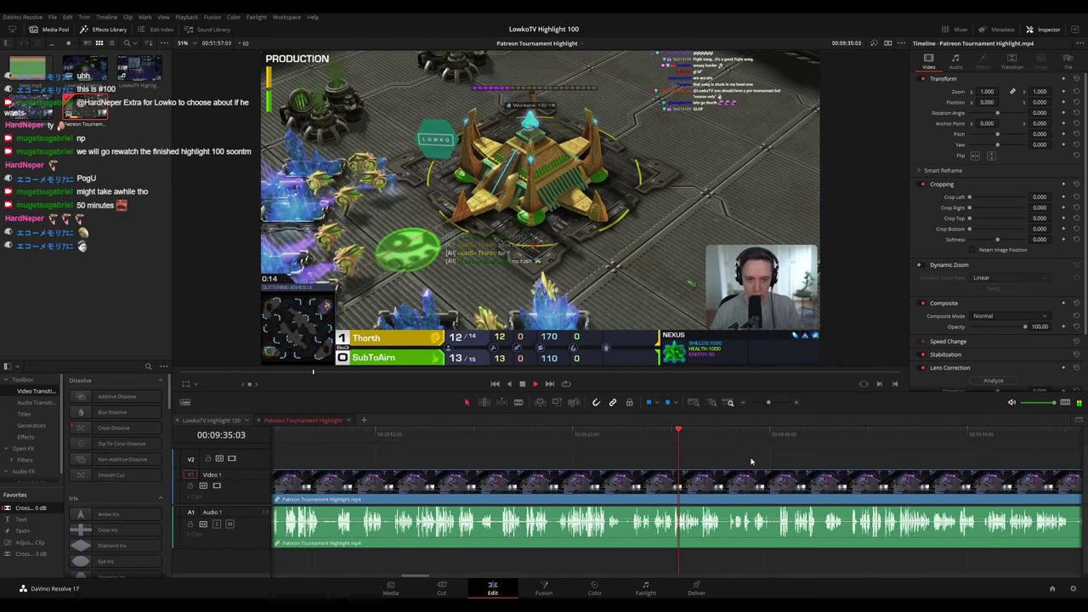
pyautogui.hscroll(2, 665, 449)
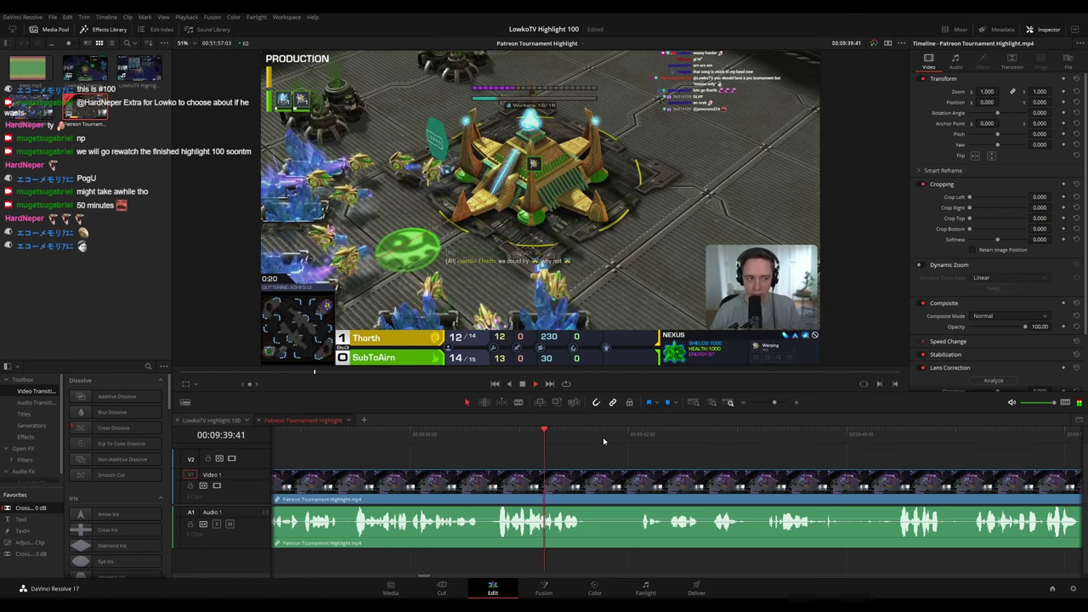
# Split the clip at about 00:09:41 and 00:09:42 and ripple delete the silent piece between the cuts
pyautogui.press('b')
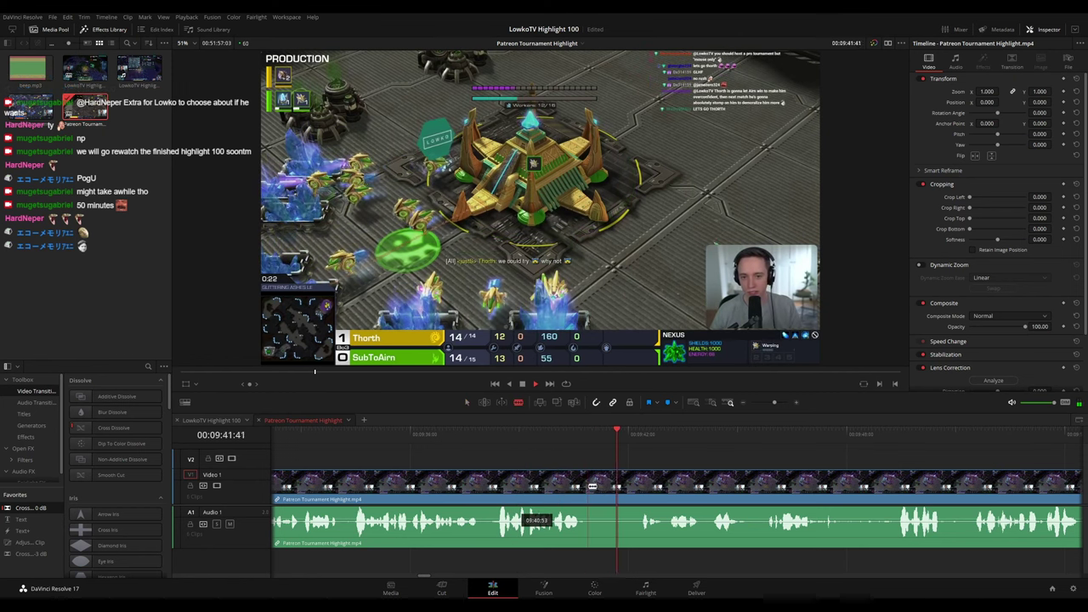
pyautogui.click(592, 487)
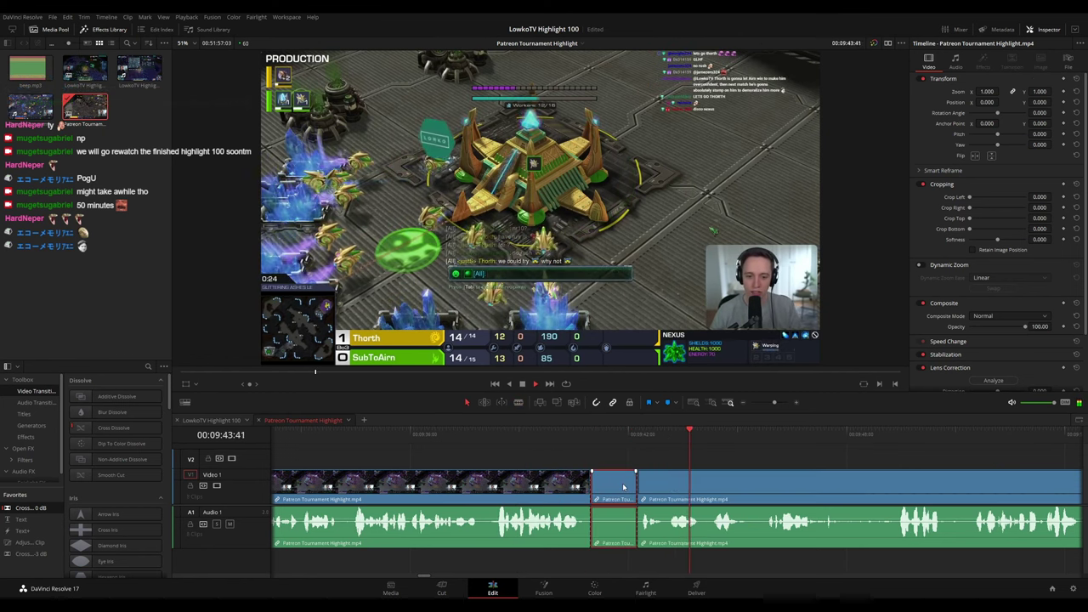
pyautogui.press('a')
pyautogui.click(571, 486)
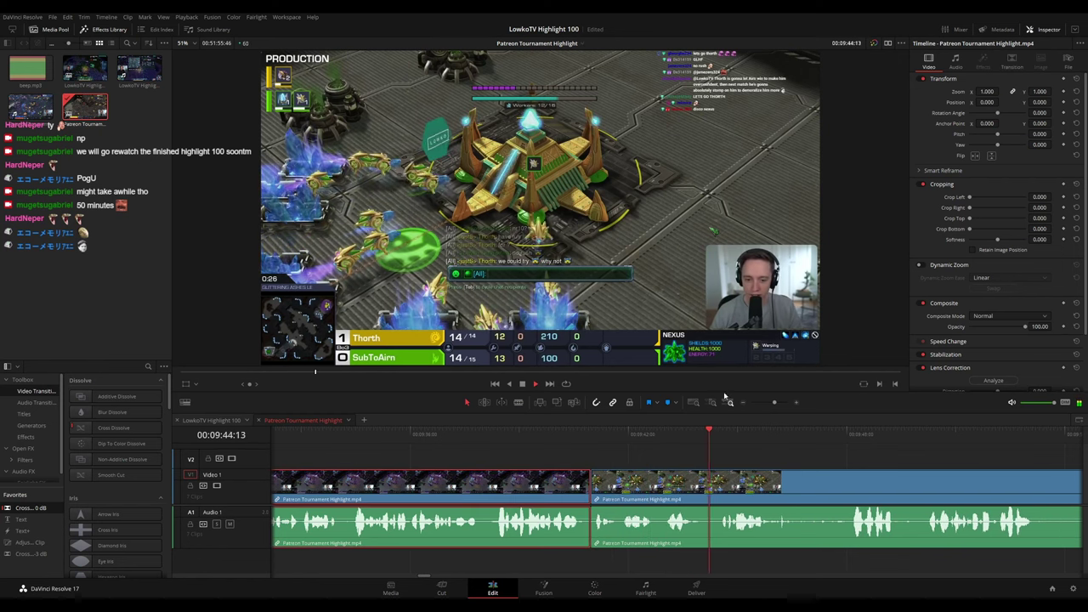
# Clear the selection and add an audio cross fade to the cut at about 00:09:41
pyautogui.click(709, 450)
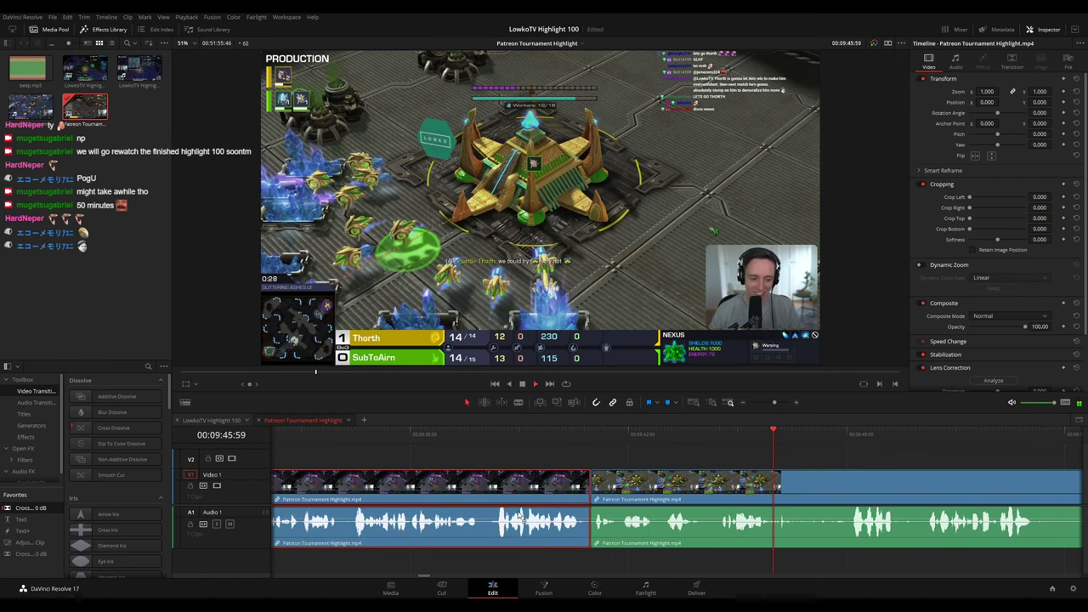
pyautogui.moveTo(597, 534); pyautogui.dragTo(597, 533)
pyautogui.moveTo(936, 450); pyautogui.dragTo(719, 435)
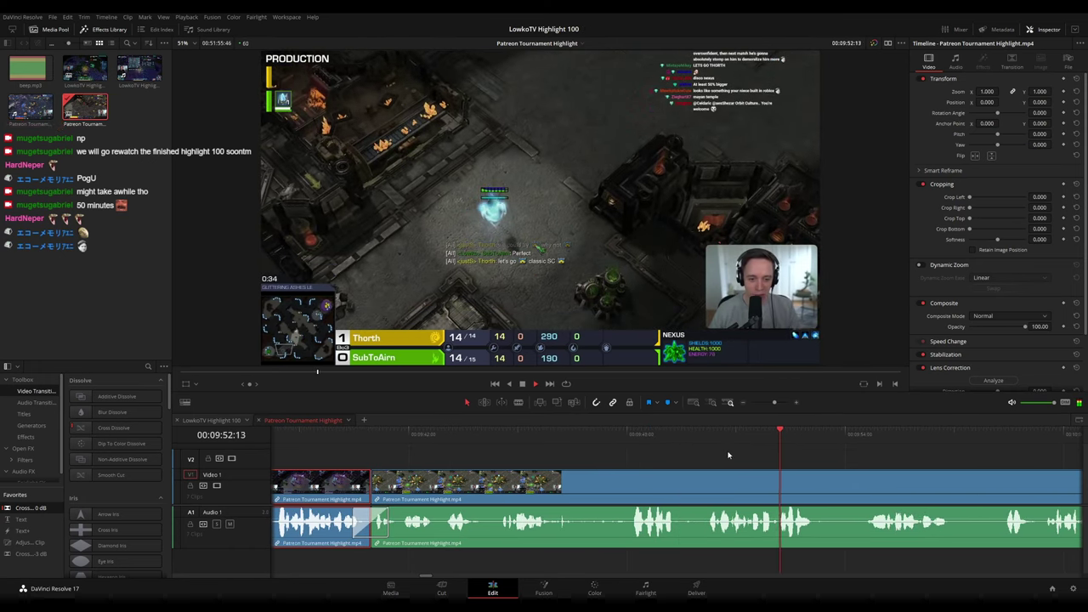
# Review the match's early-game footage from about 00:09:52 to 00:10:11, checking the commentary waveform for quiet gaps
pyautogui.hscroll(3, 728, 455)
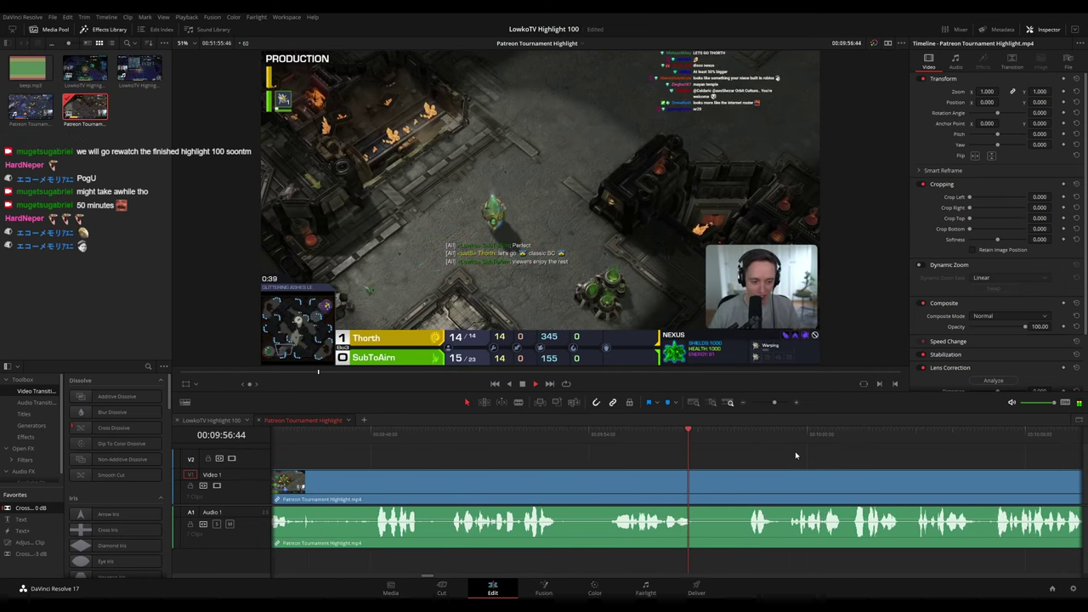
pyautogui.hscroll(2, 796, 455)
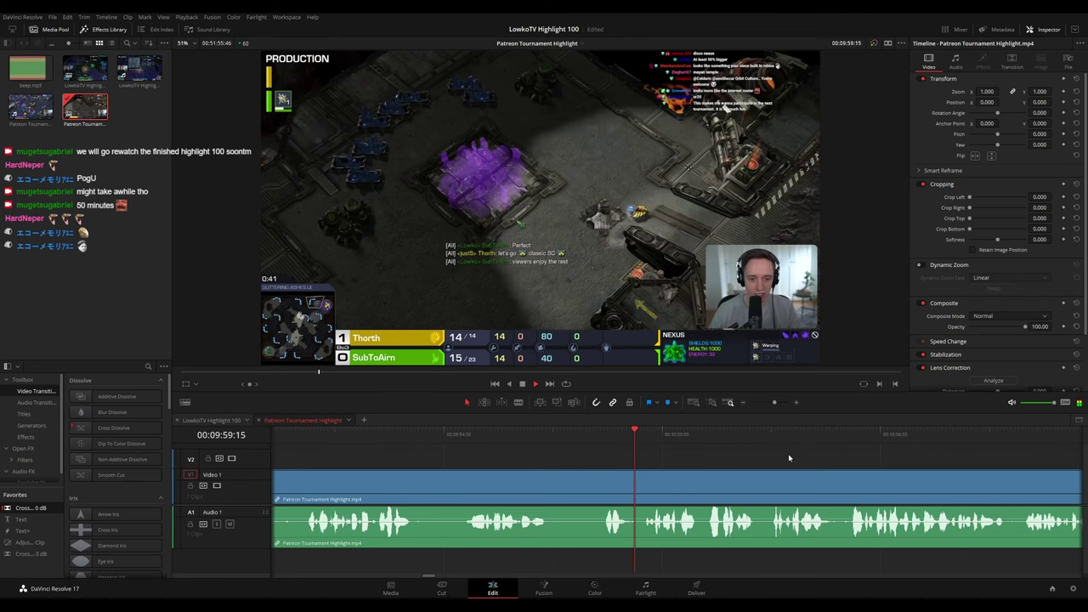
pyautogui.moveTo(800, 457); pyautogui.dragTo(666, 451)
pyautogui.moveTo(759, 453); pyautogui.dragTo(668, 451)
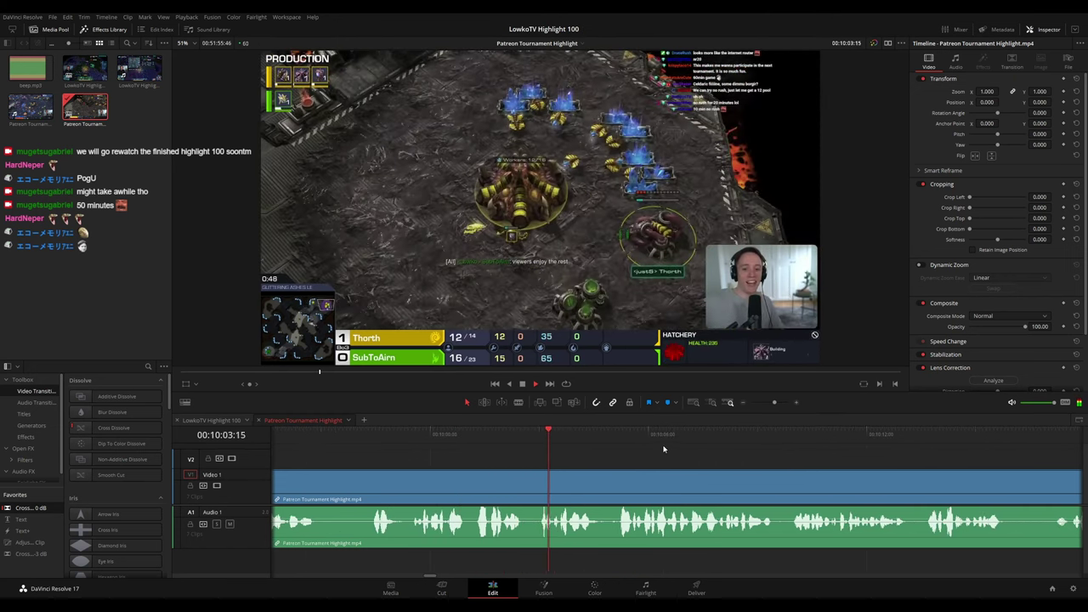
pyautogui.hscroll(2, 656, 442)
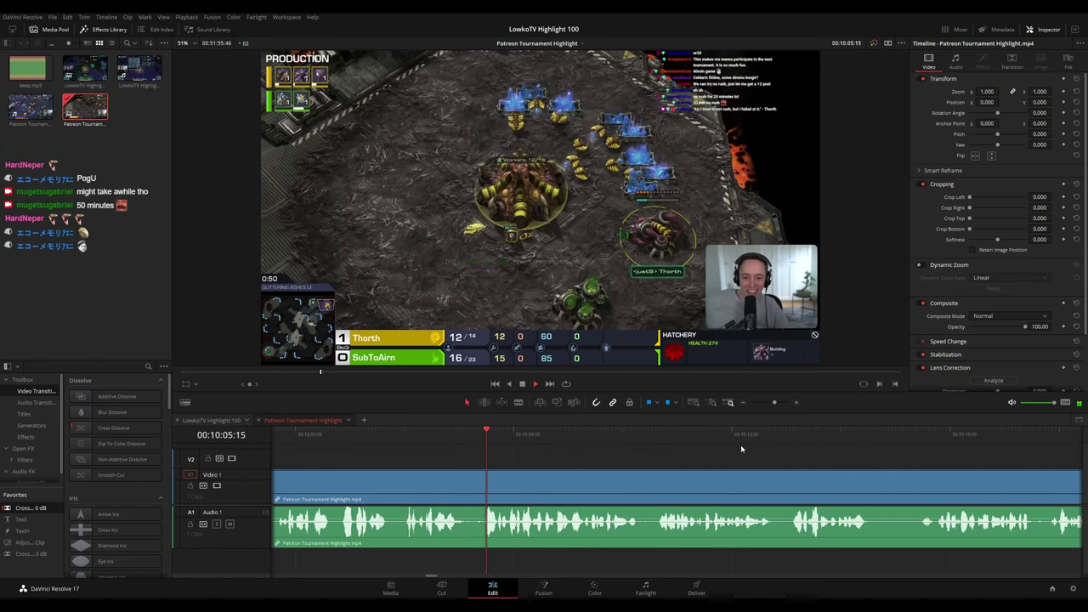
pyautogui.hscroll(2, 693, 444)
pyautogui.scroll(-10, 717, 459)
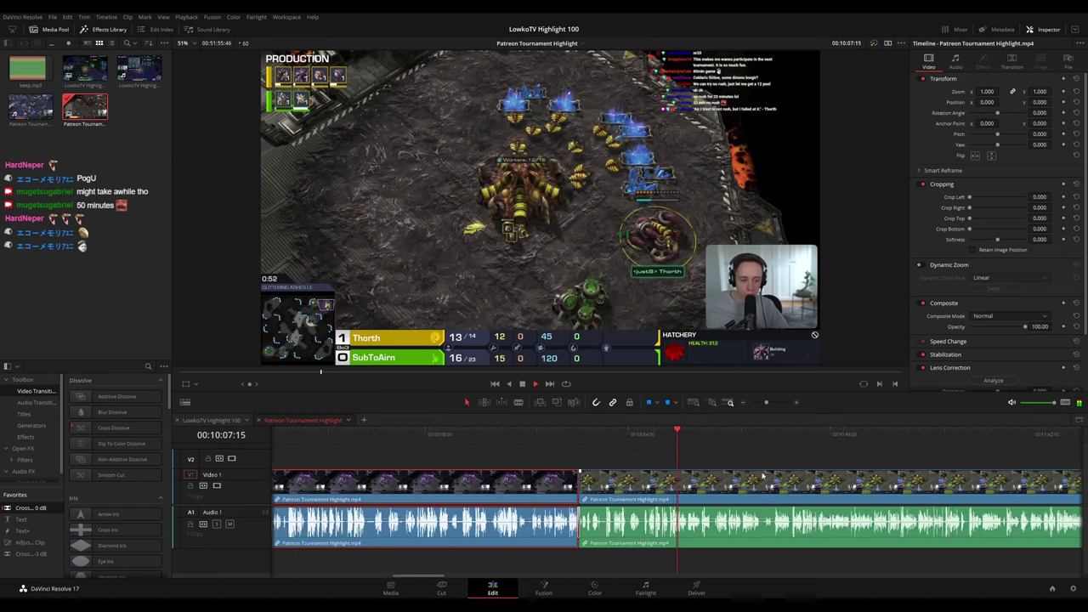
pyautogui.scroll(4, 723, 464)
pyautogui.scroll(10, 793, 462)
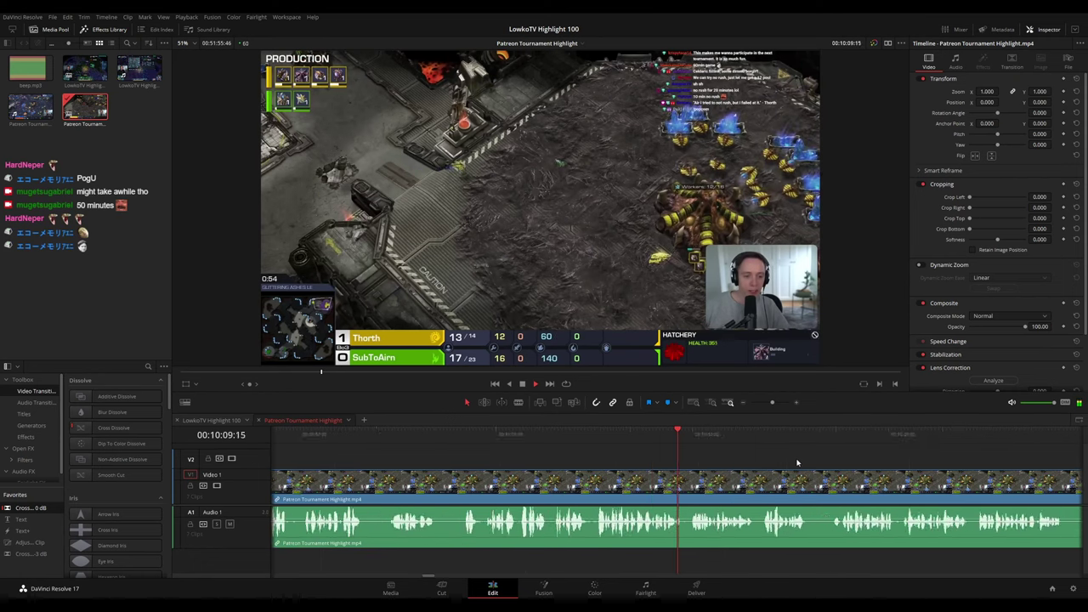
pyautogui.click(795, 463)
pyautogui.hscroll(8, 597, 438)
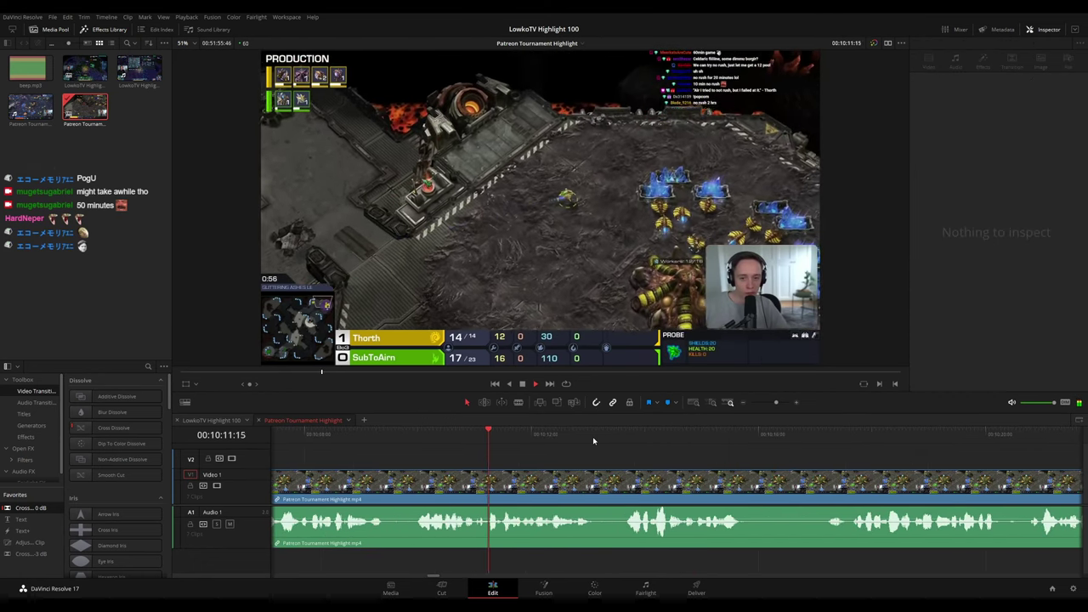
# Split the clip at 00:10:16:12 and about 00:10:17 and ripple delete the silent piece between the cuts
pyautogui.click(487, 435)
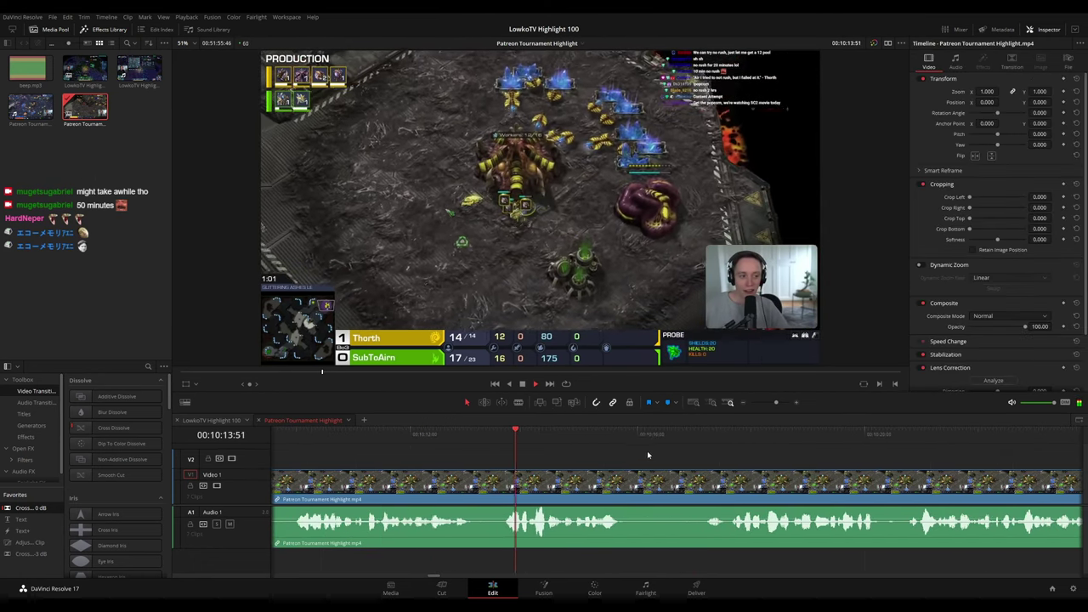
pyautogui.moveTo(732, 460); pyautogui.dragTo(553, 447)
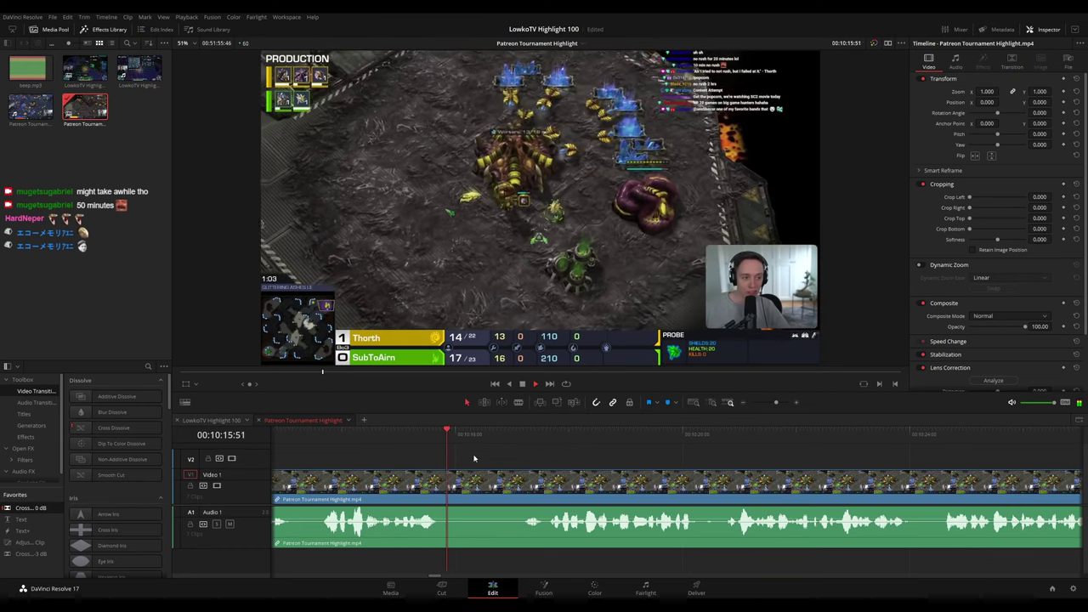
pyautogui.press('b')
pyautogui.click(467, 483)
pyautogui.click(511, 487)
pyautogui.press('a')
pyautogui.click(498, 487)
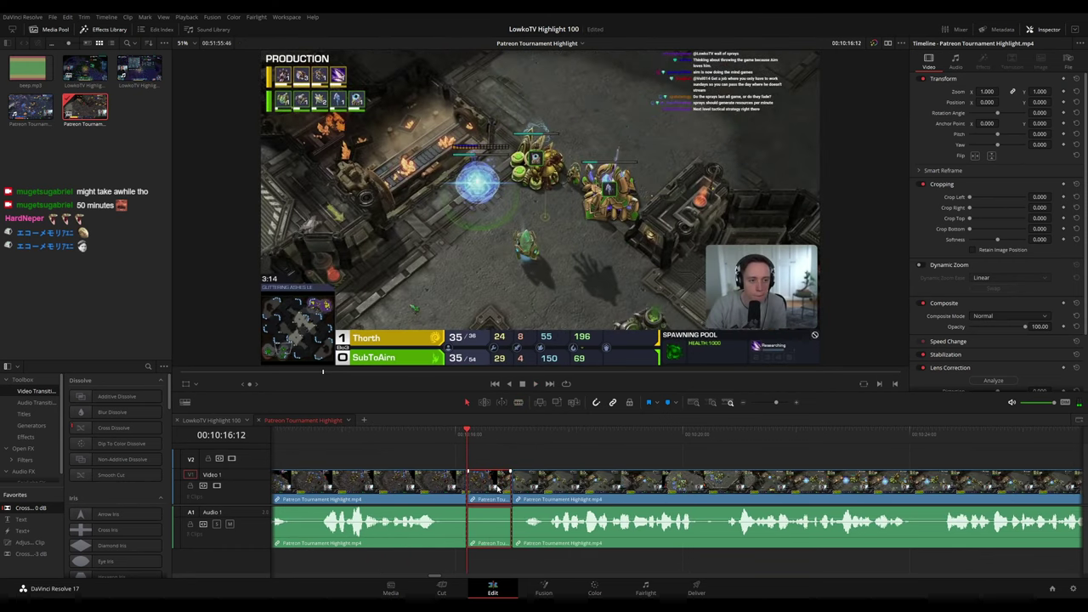
pyautogui.press('Delete')
# Play across the cut at 00:10:16:12 and add video and audio transitions to it
pyautogui.press('space')
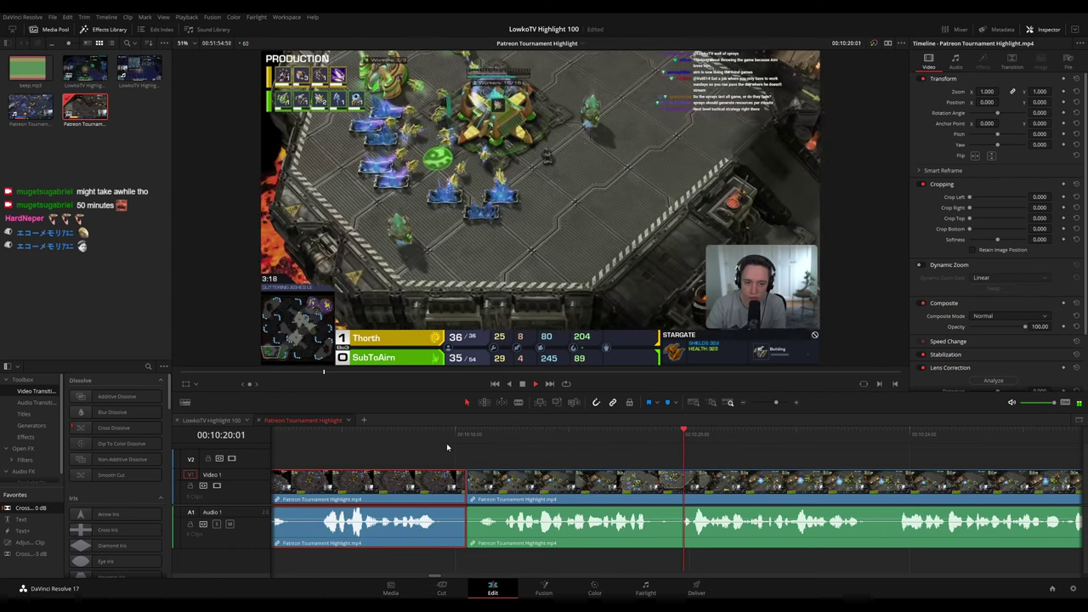
pyautogui.click(426, 434)
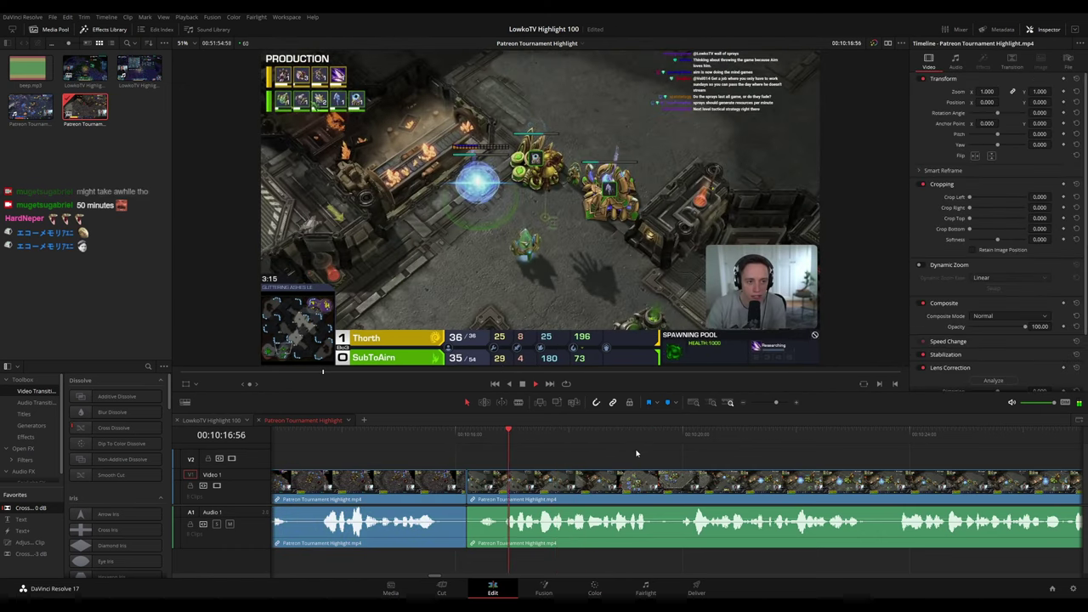
pyautogui.moveTo(266, 510); pyautogui.dragTo(467, 482)
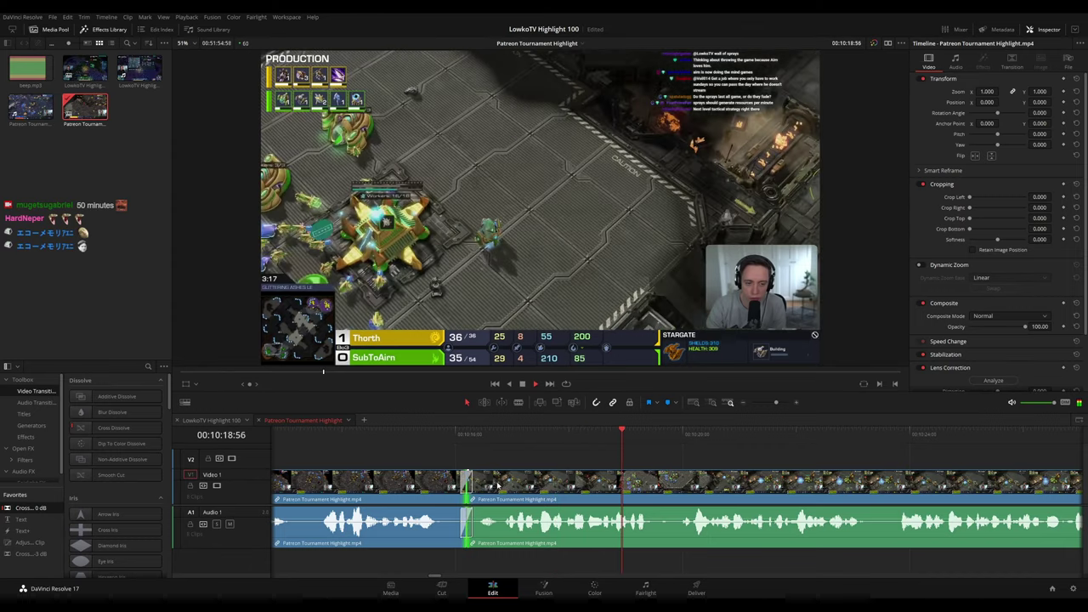
# Review the match footage from about 00:10:19 to 00:10:38, checking the Audio 1 waveform for further pauses
pyautogui.scroll(-5, 749, 451)
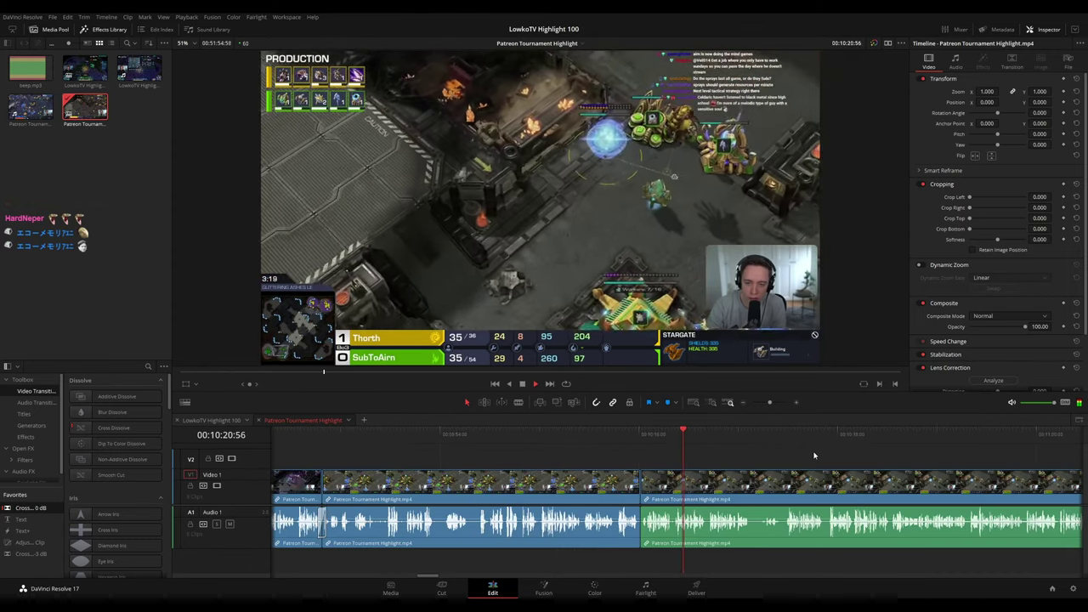
pyautogui.scroll(1, 806, 453)
pyautogui.scroll(2, 804, 452)
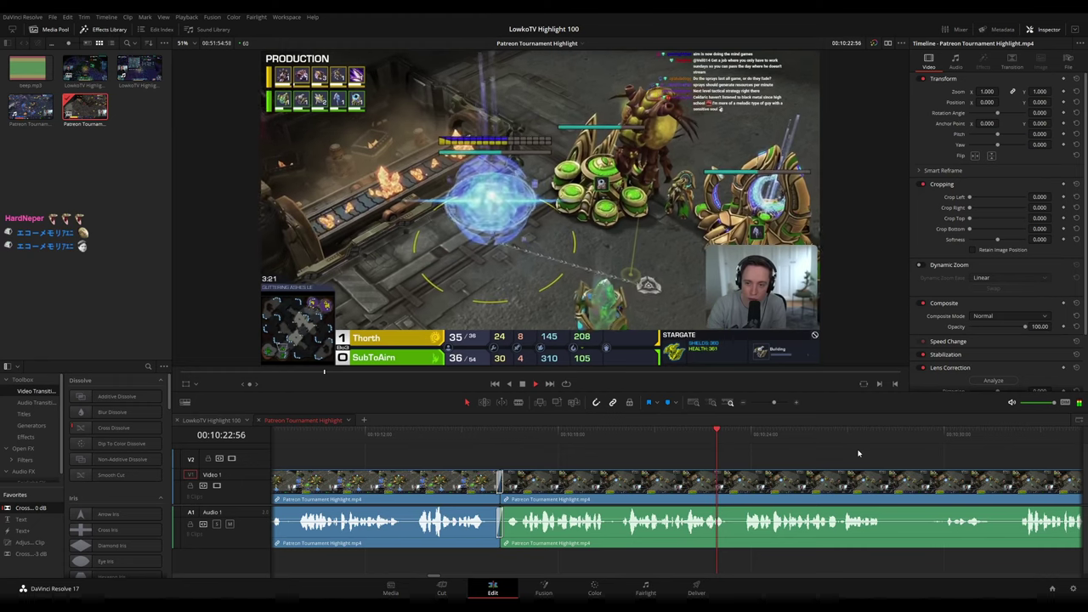
pyautogui.moveTo(916, 451); pyautogui.dragTo(635, 439)
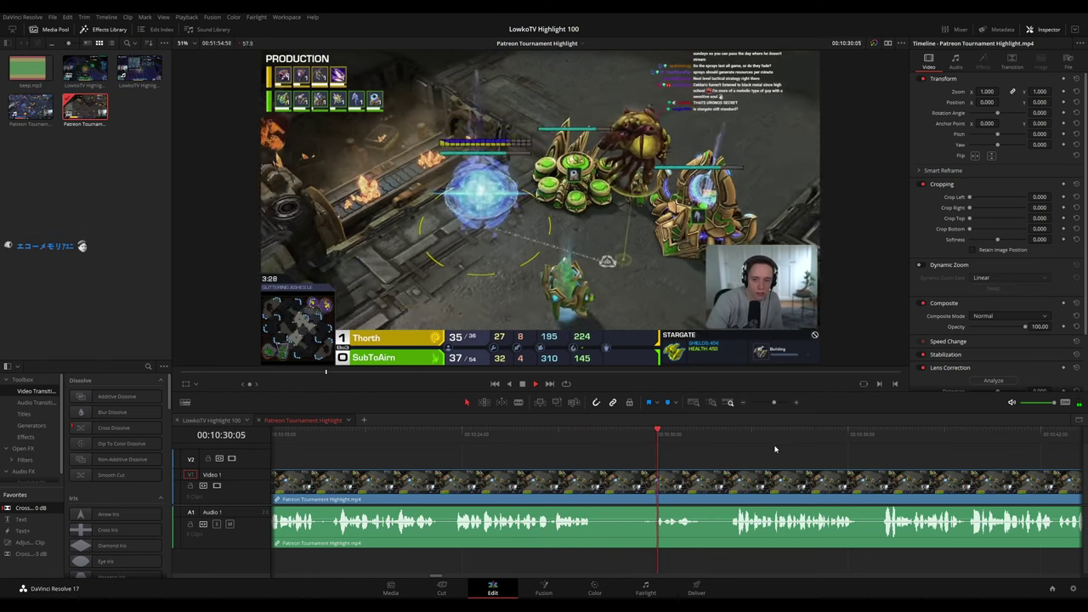
pyautogui.hscroll(3, 628, 439)
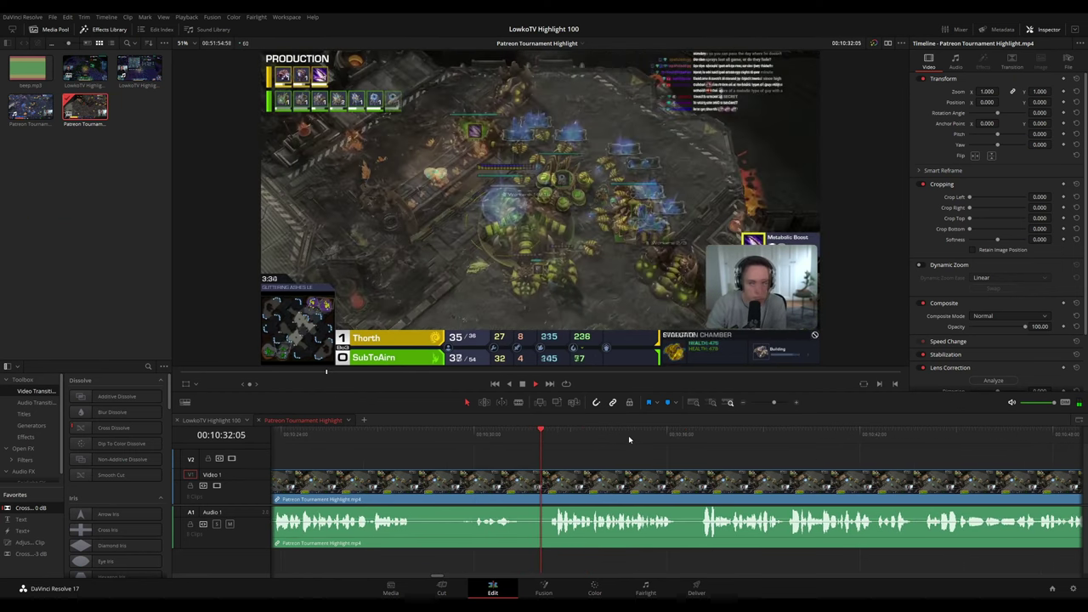
pyautogui.hscroll(3, 640, 438)
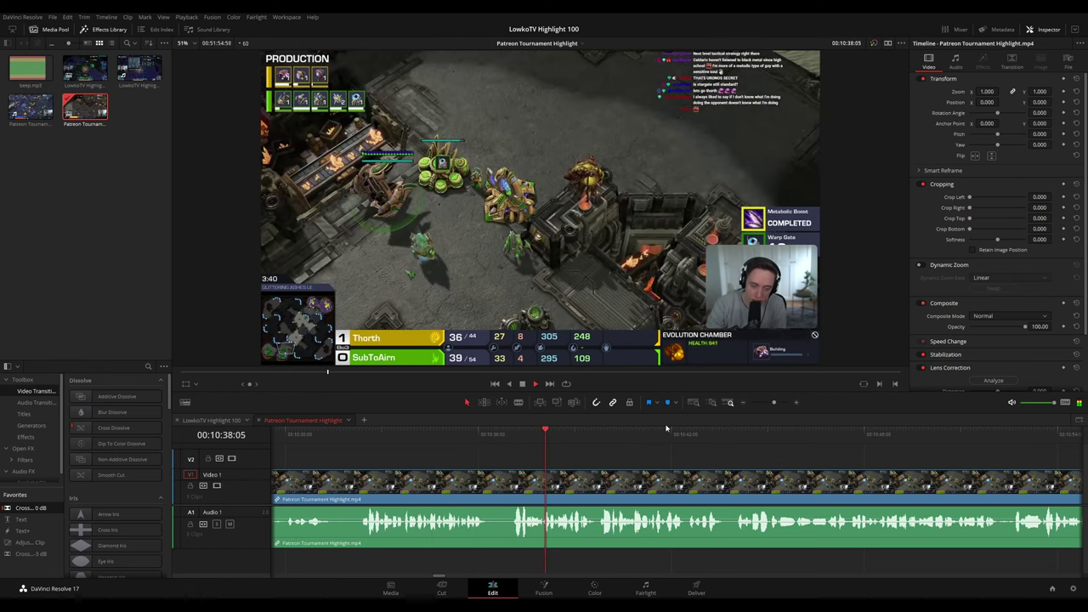
# Review the match footage from about 00:10:38 to 00:10:58, checking the Audio 1 waveform for pauses between commentary
pyautogui.moveTo(689, 451); pyautogui.dragTo(562, 445)
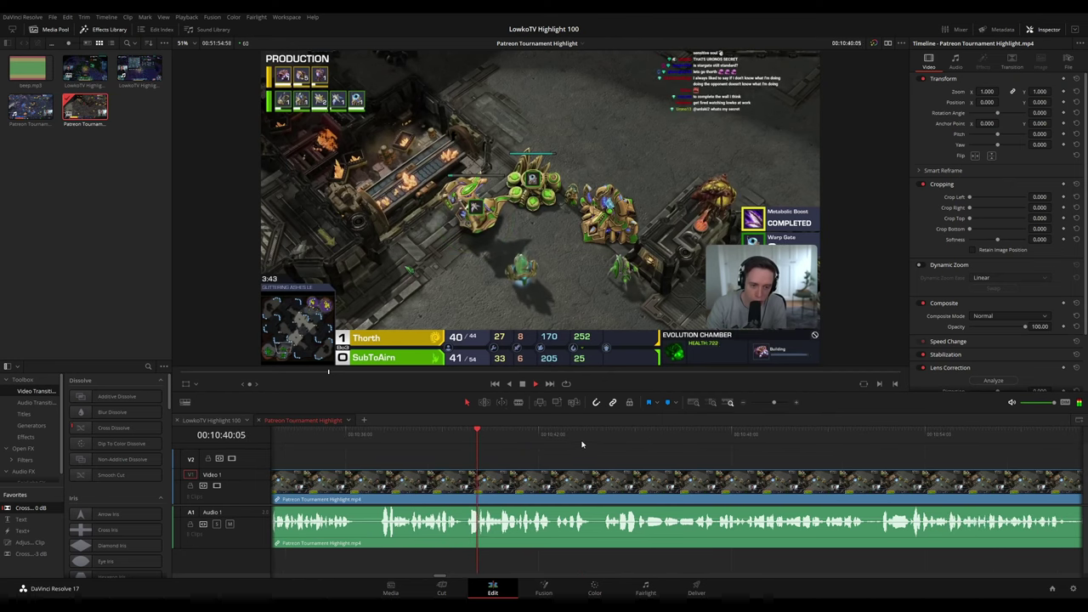
pyautogui.hscroll(3, 544, 446)
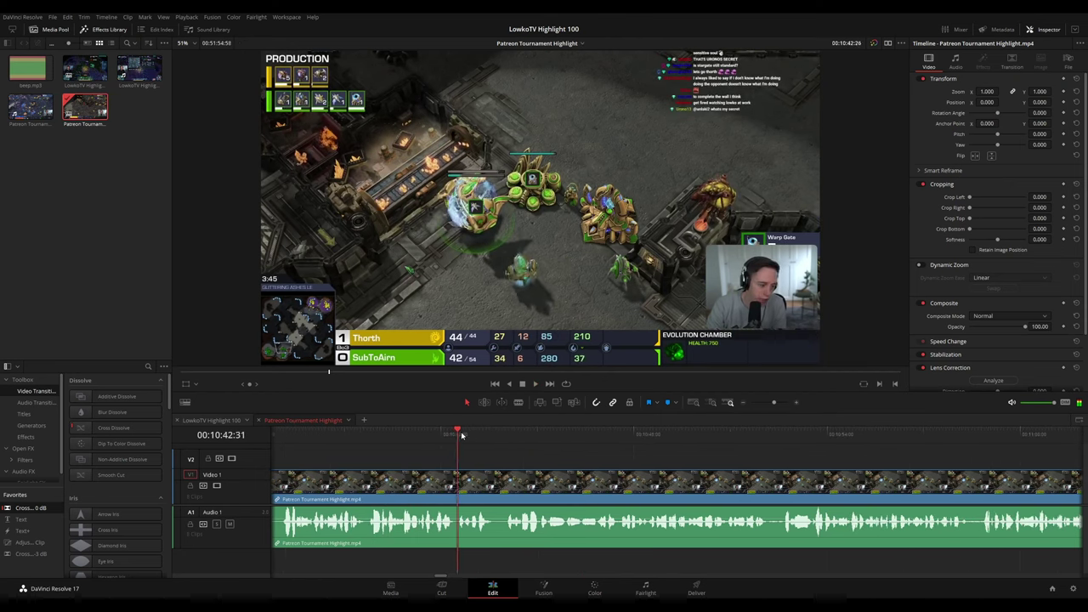
pyautogui.moveTo(461, 435); pyautogui.dragTo(511, 435)
pyautogui.hscroll(3, 689, 460)
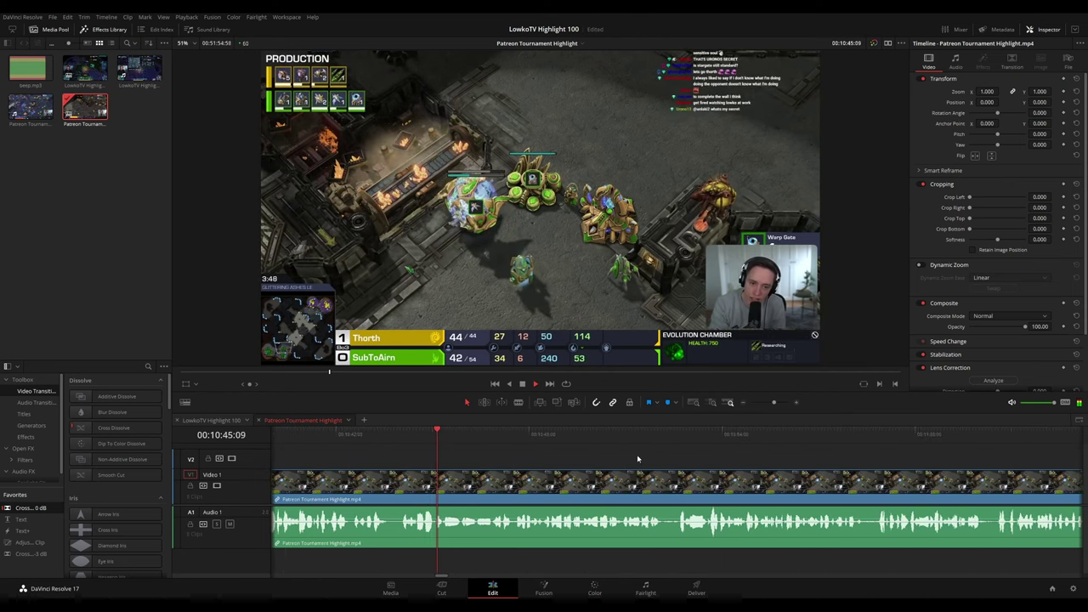
pyautogui.hscroll(2, 595, 455)
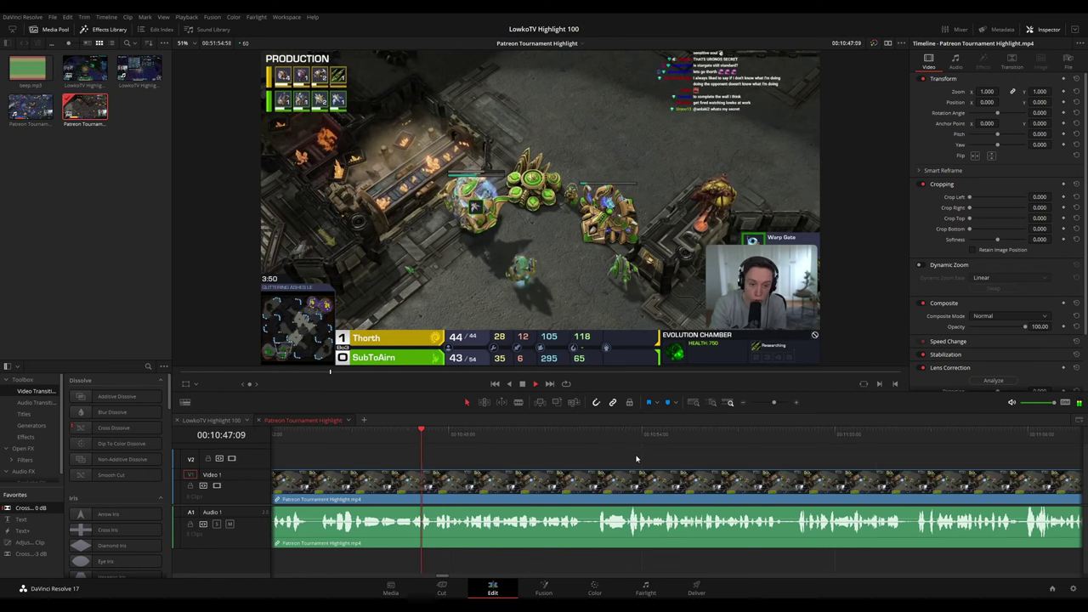
pyautogui.hscroll(2, 561, 453)
pyautogui.moveTo(442, 437); pyautogui.dragTo(537, 443)
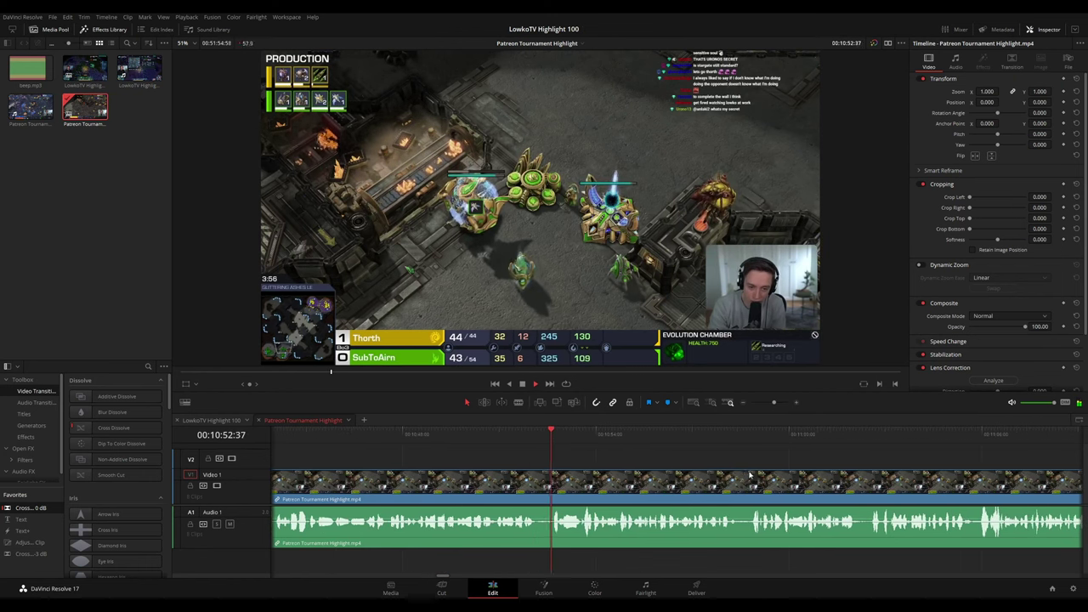
pyautogui.hscroll(3, 697, 470)
pyautogui.click(621, 444)
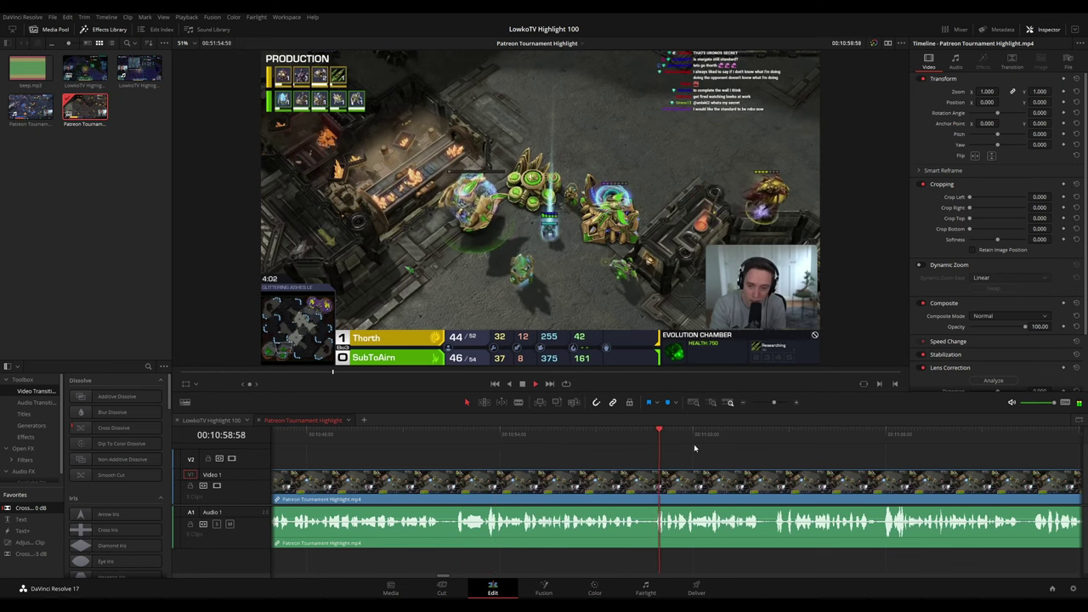
# Review the match footage from about 00:10:58 to 00:11:22, listening for a gap in the commentary
pyautogui.hscroll(6, 672, 447)
pyautogui.hscroll(3, 606, 446)
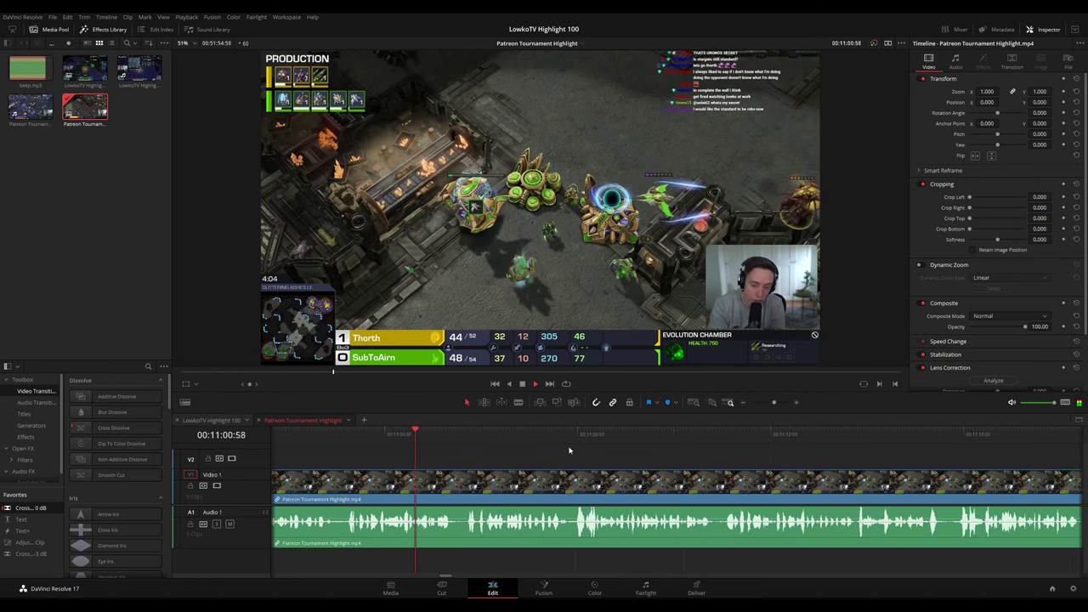
pyautogui.click(462, 435)
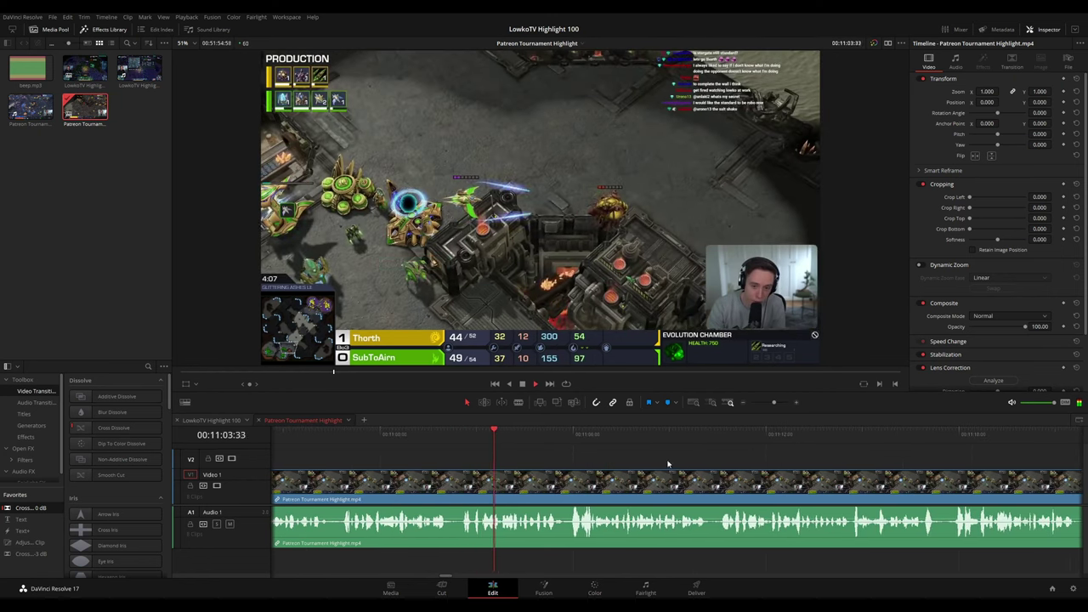
pyautogui.hscroll(3, 571, 435)
pyautogui.click(591, 434)
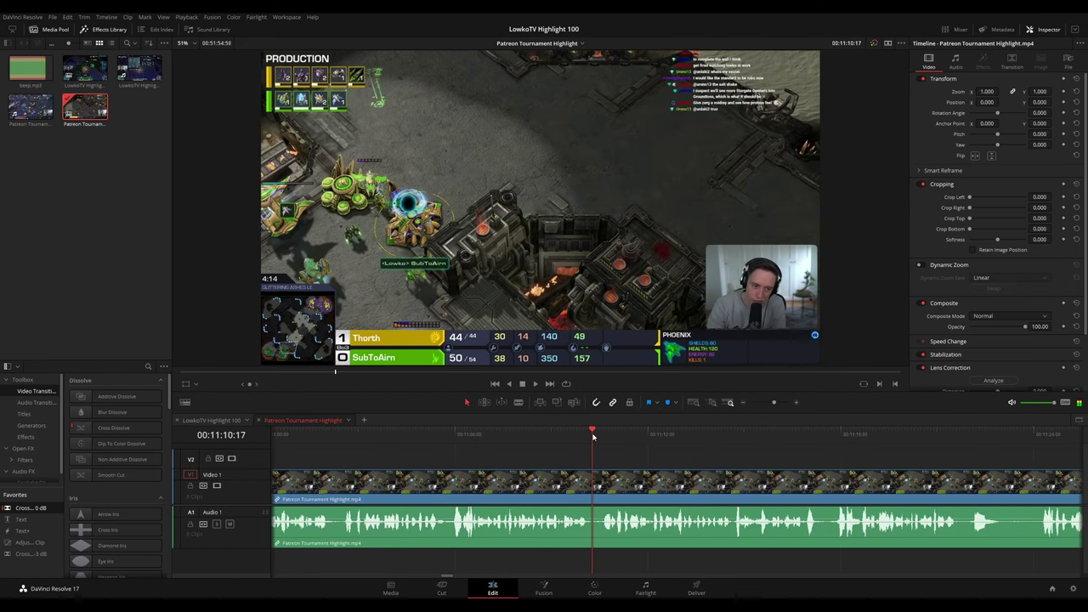
pyautogui.moveTo(795, 473); pyautogui.dragTo(631, 461)
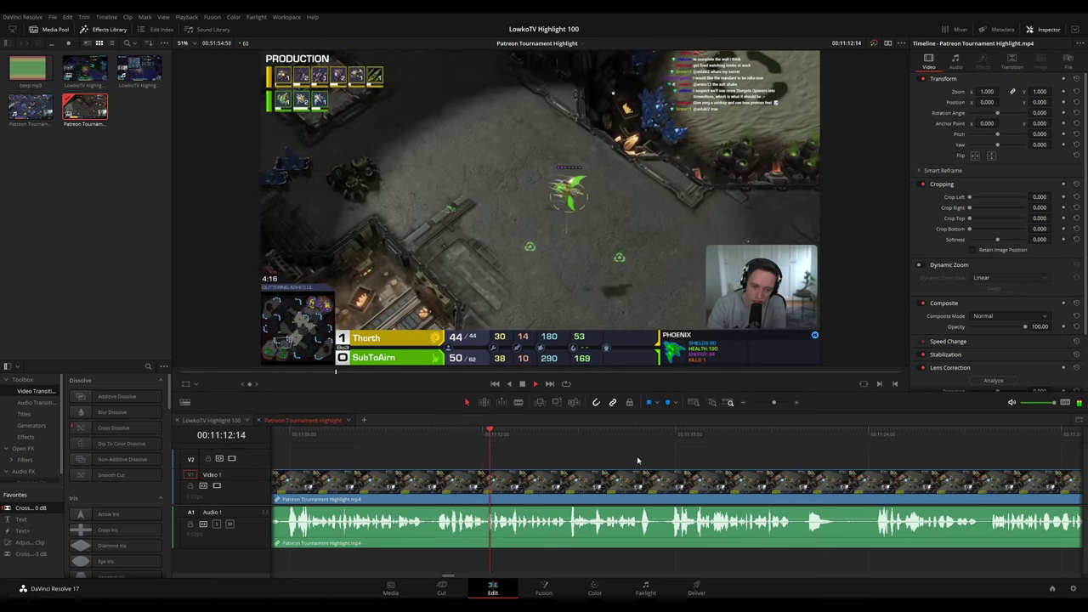
pyautogui.hscroll(3, 633, 461)
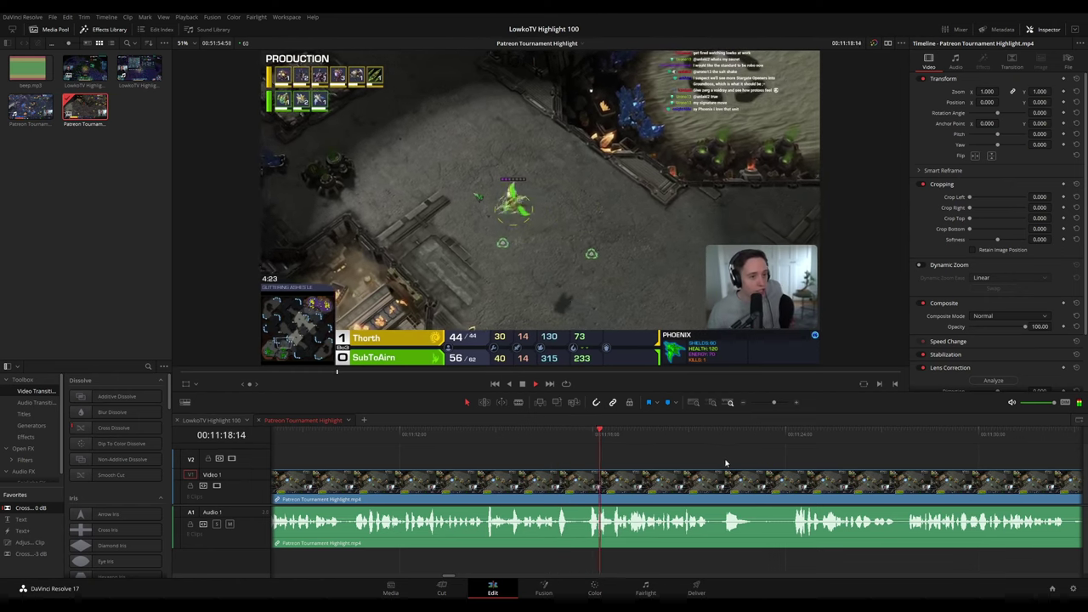
pyautogui.hscroll(2, 714, 459)
pyautogui.hscroll(-3, 685, 455)
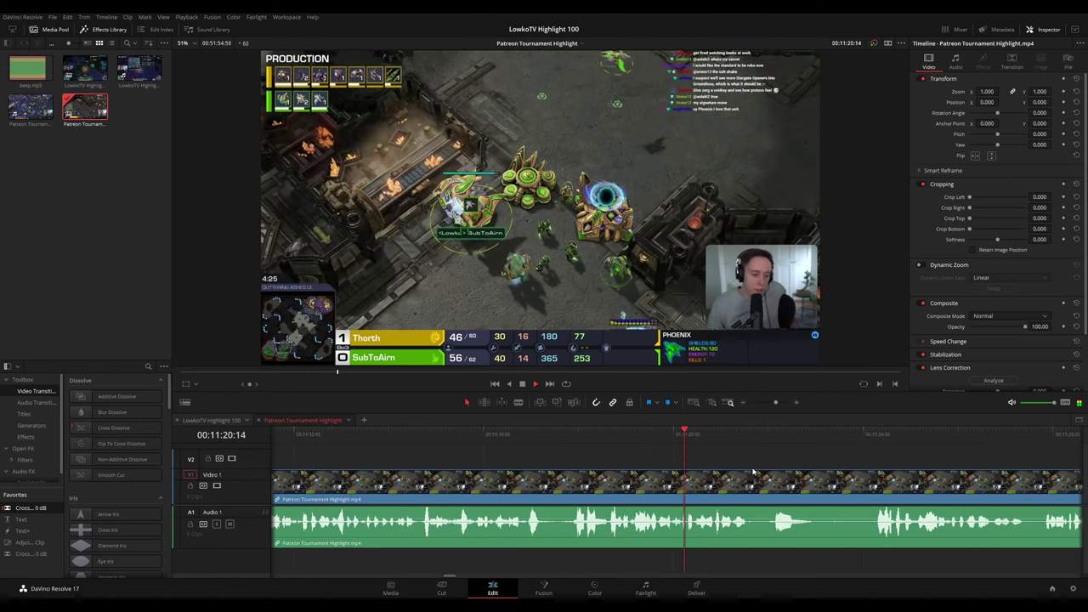
pyautogui.hscroll(4, 663, 444)
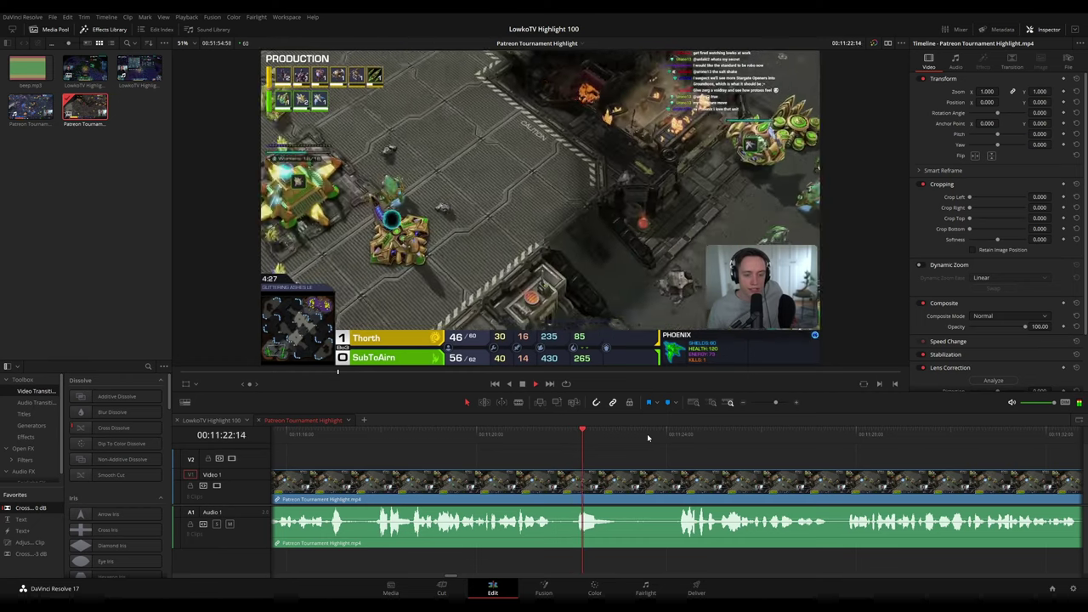
# Split the clip at 00:11:23:17 and about 00:11:24:07 and ripple delete the silent piece between the cuts
pyautogui.press('space')
pyautogui.press('b')
pyautogui.click(648, 485)
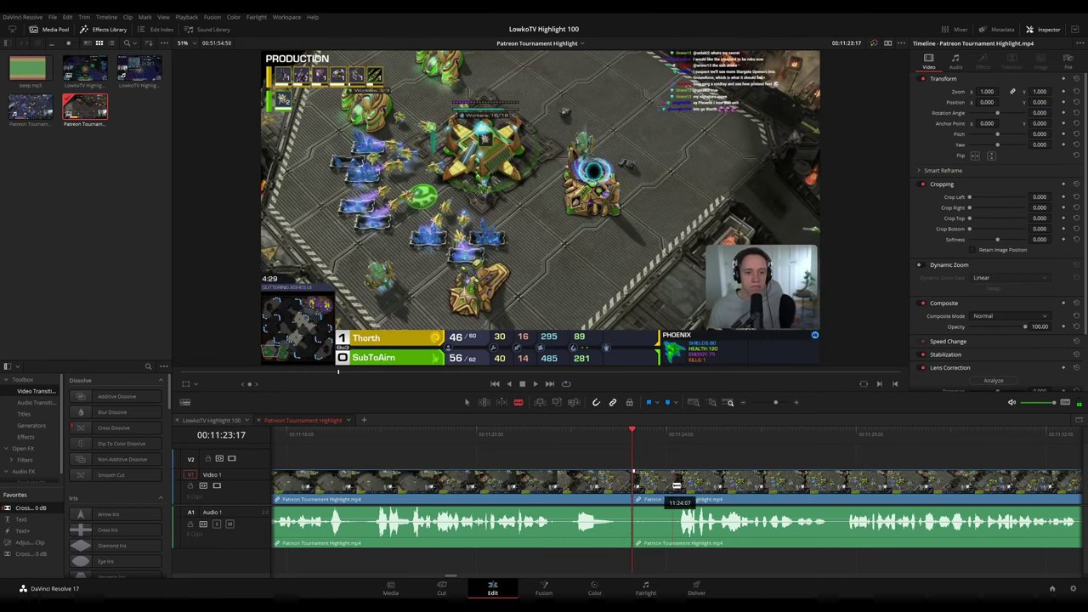
pyautogui.click(670, 486)
pyautogui.press('a')
pyautogui.click(656, 487)
pyautogui.press('BackSpace')
pyautogui.press('space')
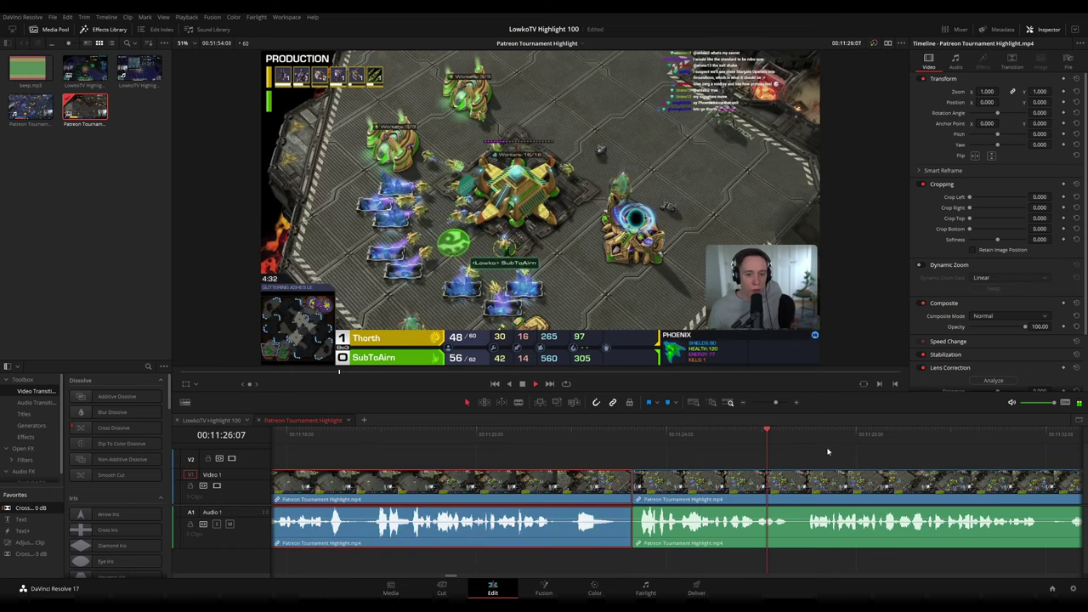
# Review the match footage from about 00:11:26 to 00:11:56, checking the commentary waveform for quiet stretches
pyautogui.click(784, 460)
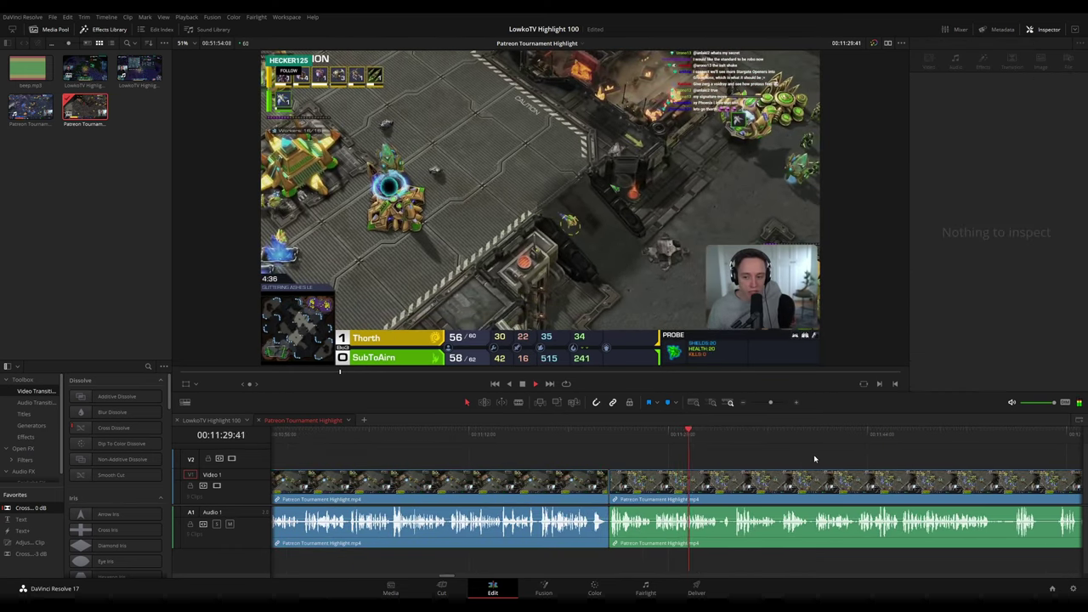
pyautogui.moveTo(813, 458); pyautogui.dragTo(568, 448)
pyautogui.moveTo(499, 440); pyautogui.dragTo(506, 439)
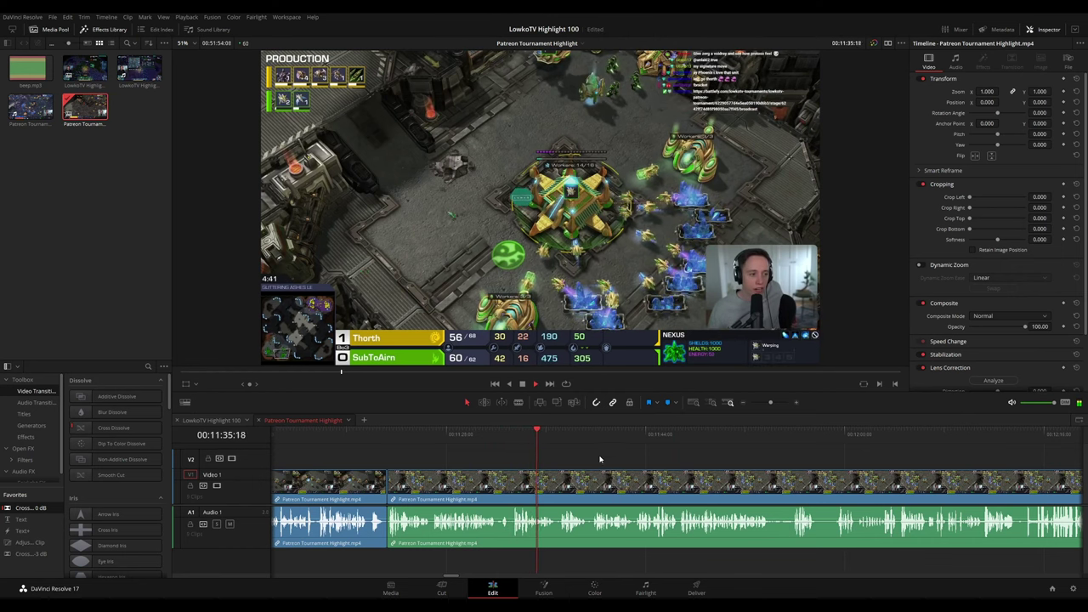
pyautogui.scroll(3, 672, 477)
pyautogui.moveTo(813, 480); pyautogui.dragTo(578, 462)
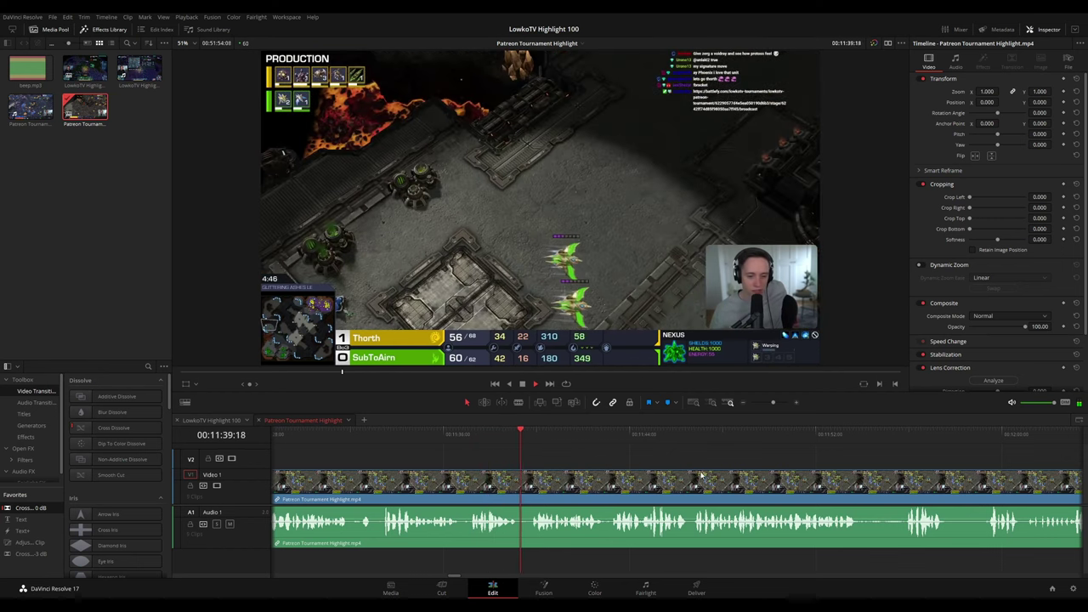
pyautogui.hscroll(2, 564, 465)
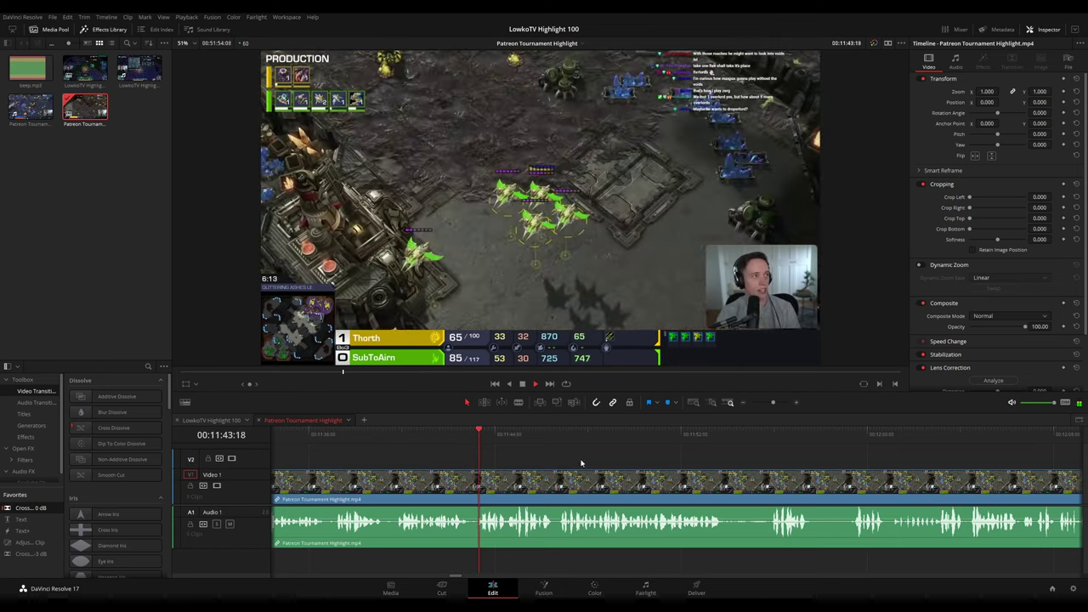
pyautogui.hscroll(2, 503, 460)
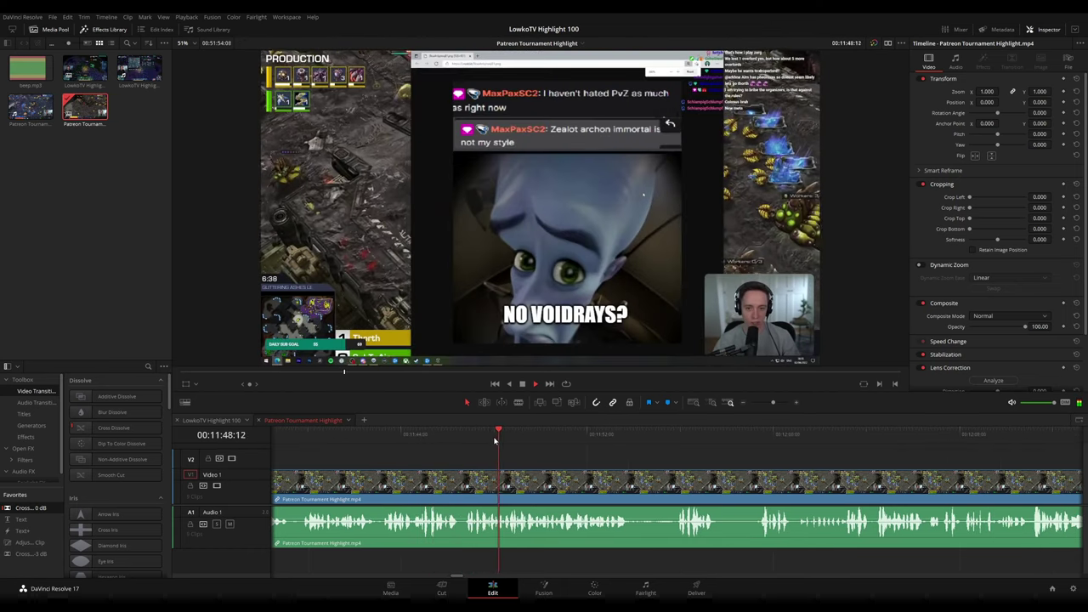
pyautogui.hotkey('shift', 'Left')
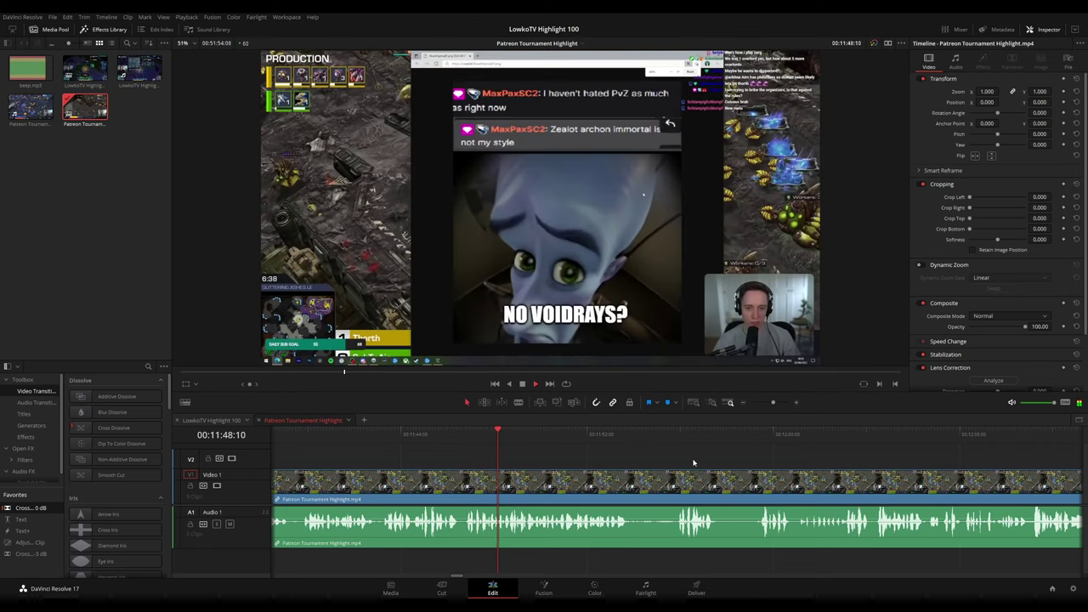
pyautogui.hscroll(5, 536, 453)
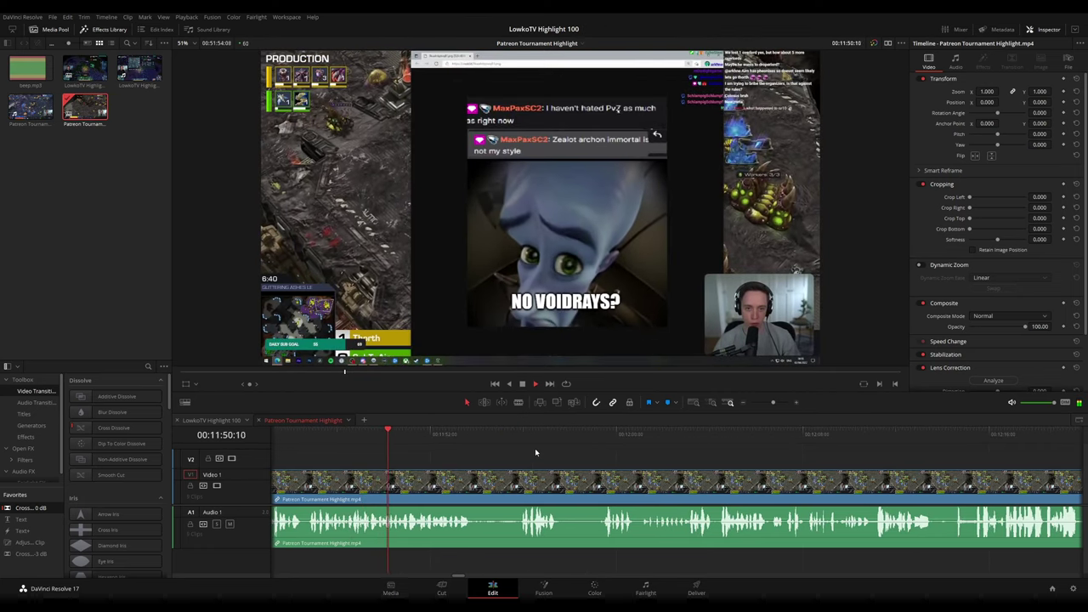
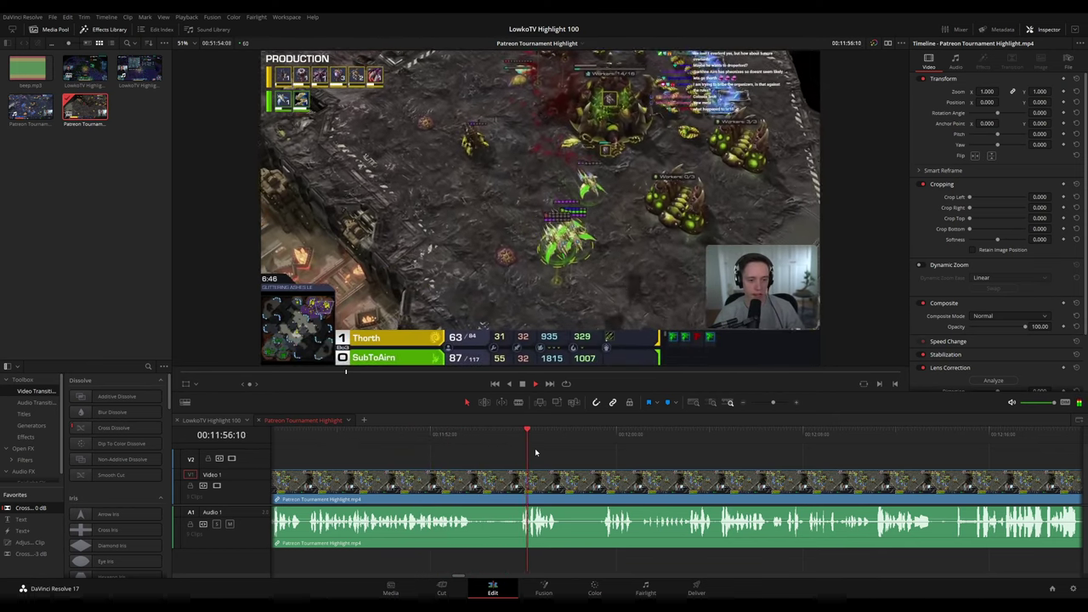
# Split the clip at 00:11:57:53 and about 00:11:59 and ripple delete the silent piece between the cuts
pyautogui.press('b')
pyautogui.click(568, 482)
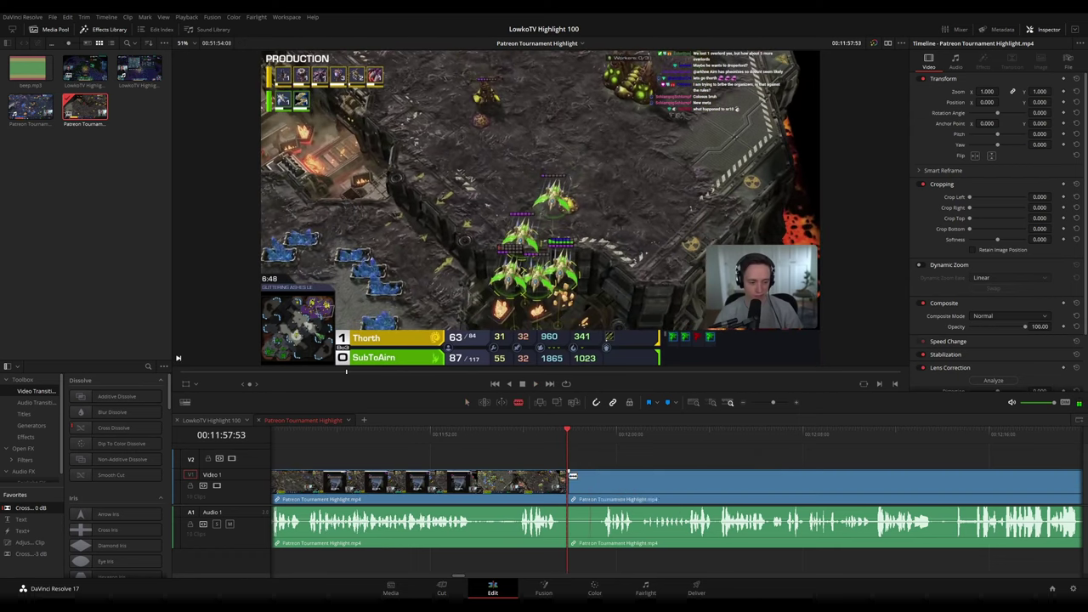
pyautogui.click(600, 482)
pyautogui.press('a')
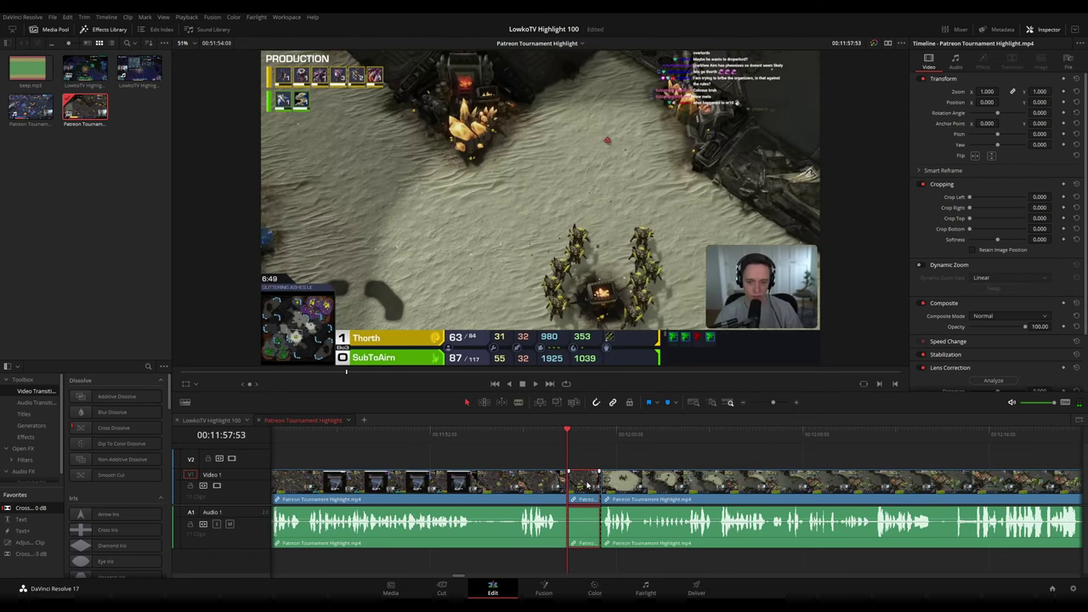
pyautogui.click(587, 485)
pyautogui.press('Delete')
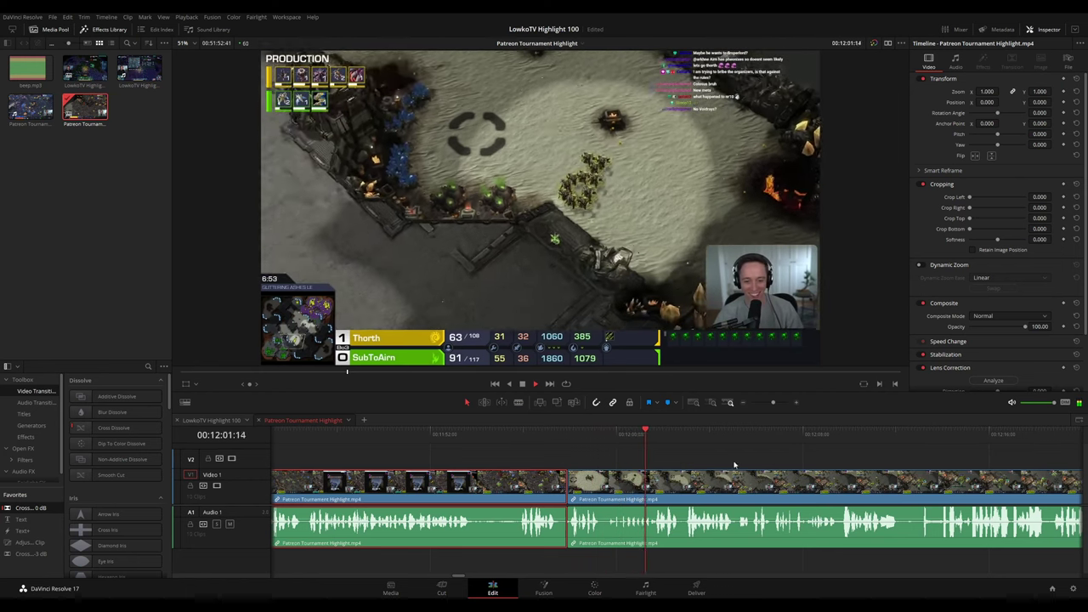
# Add video and audio transitions to the cut at 00:11:57:53
pyautogui.click(566, 483)
pyautogui.hotkey('ctrl', 't')
pyautogui.click(790, 460)
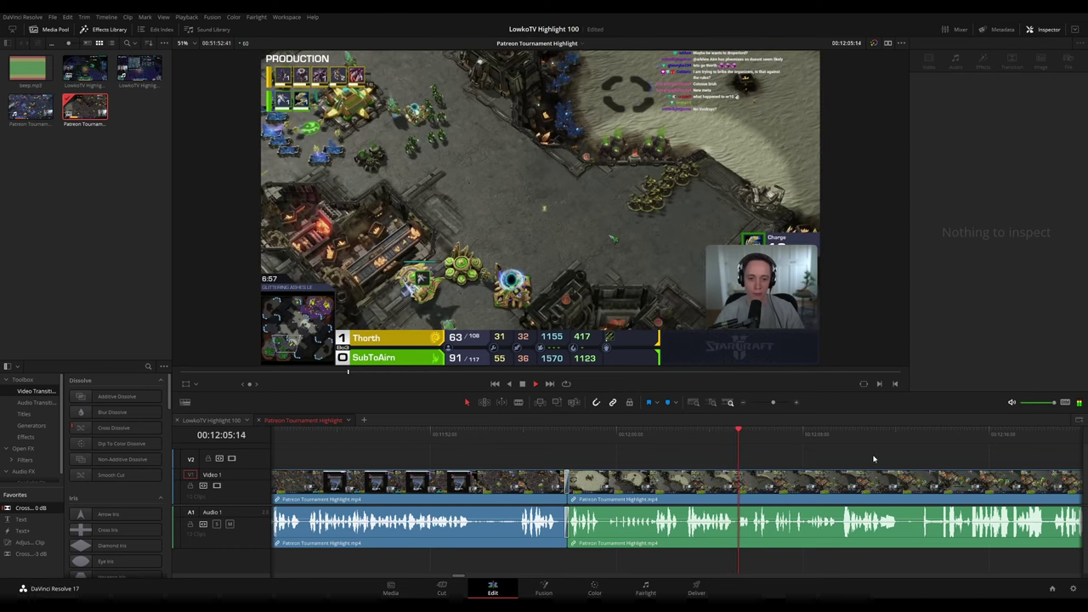
# Review the battle footage from about 00:12:05 to 00:12:45, checking the Audio 1 waveform for further pauses
pyautogui.moveTo(874, 459); pyautogui.dragTo(517, 433)
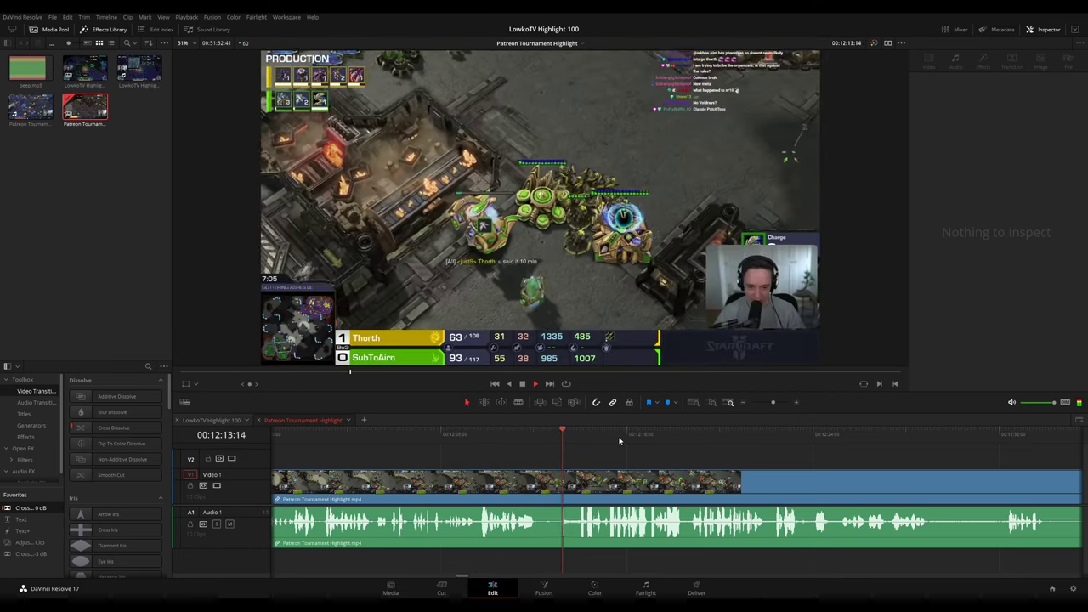
pyautogui.moveTo(738, 451); pyautogui.dragTo(620, 444)
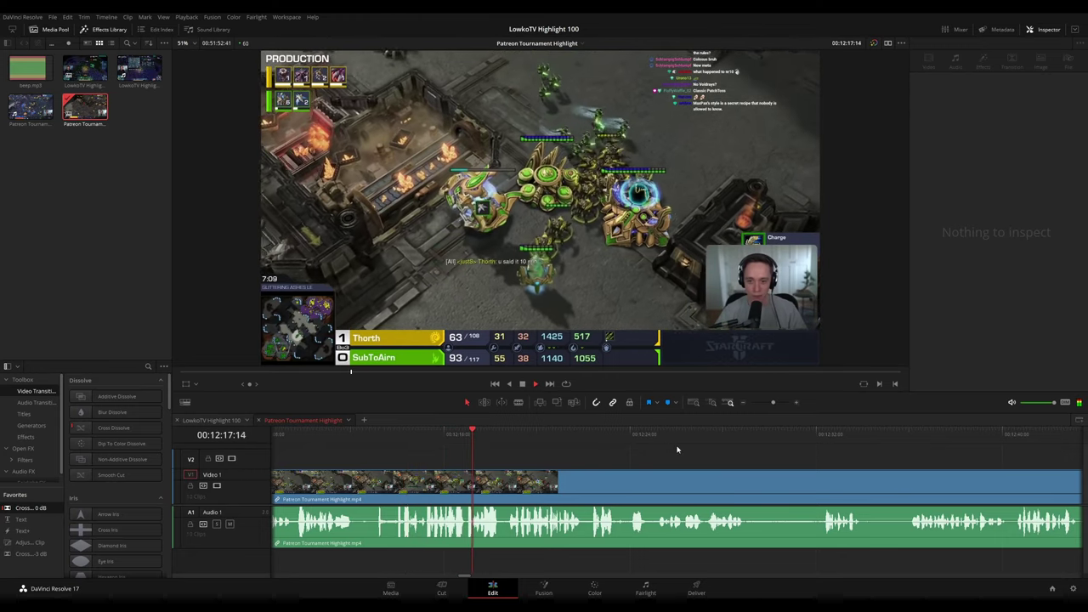
pyautogui.scroll(-2, 678, 449)
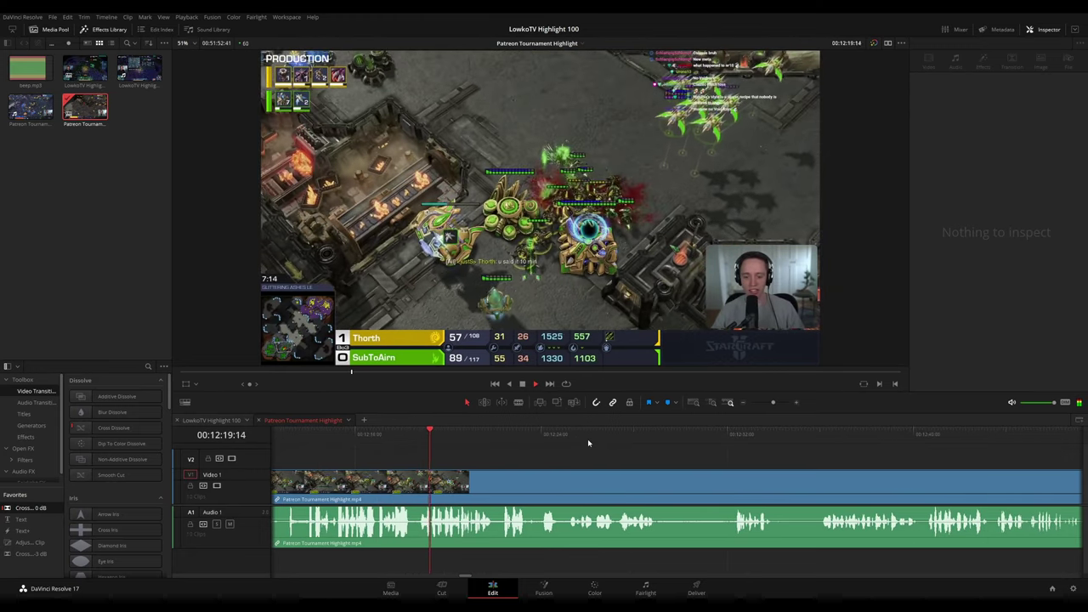
pyautogui.click(496, 438)
pyautogui.scroll(-3, 663, 460)
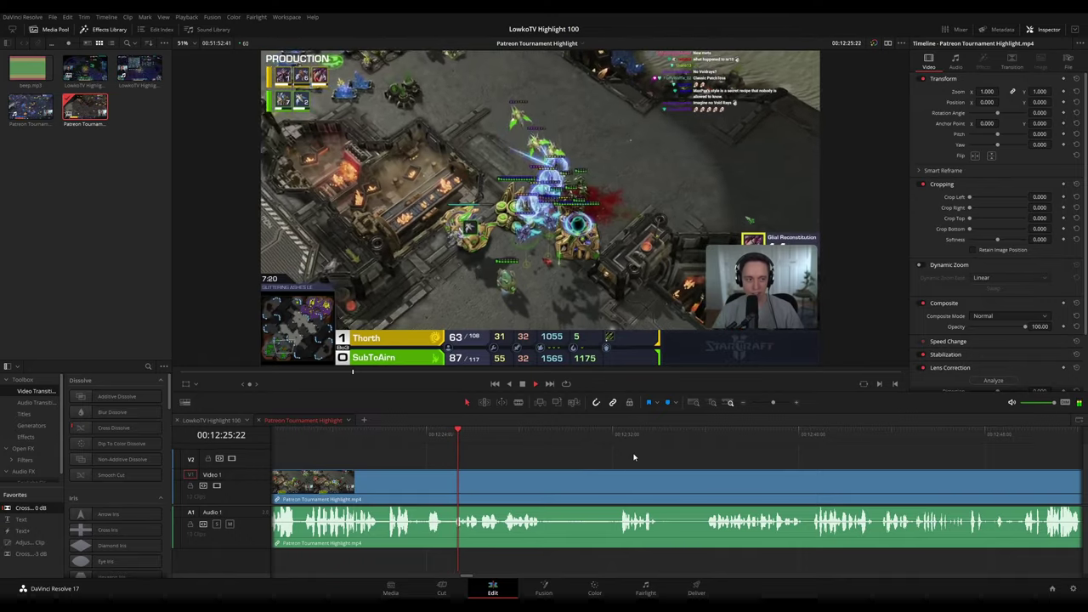
pyautogui.scroll(-2, 507, 453)
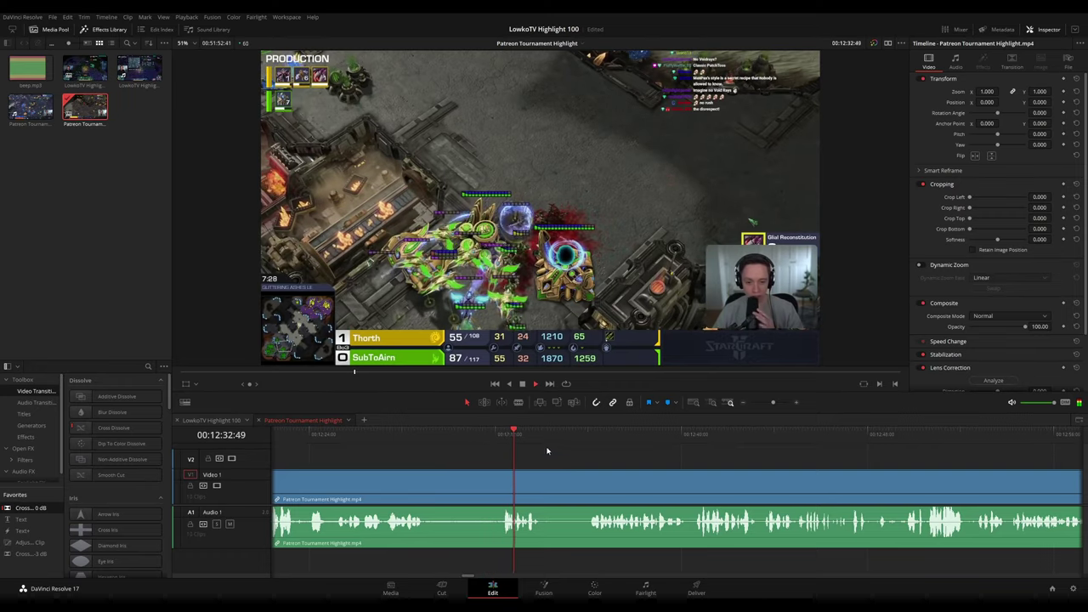
pyautogui.moveTo(538, 447); pyautogui.dragTo(591, 437)
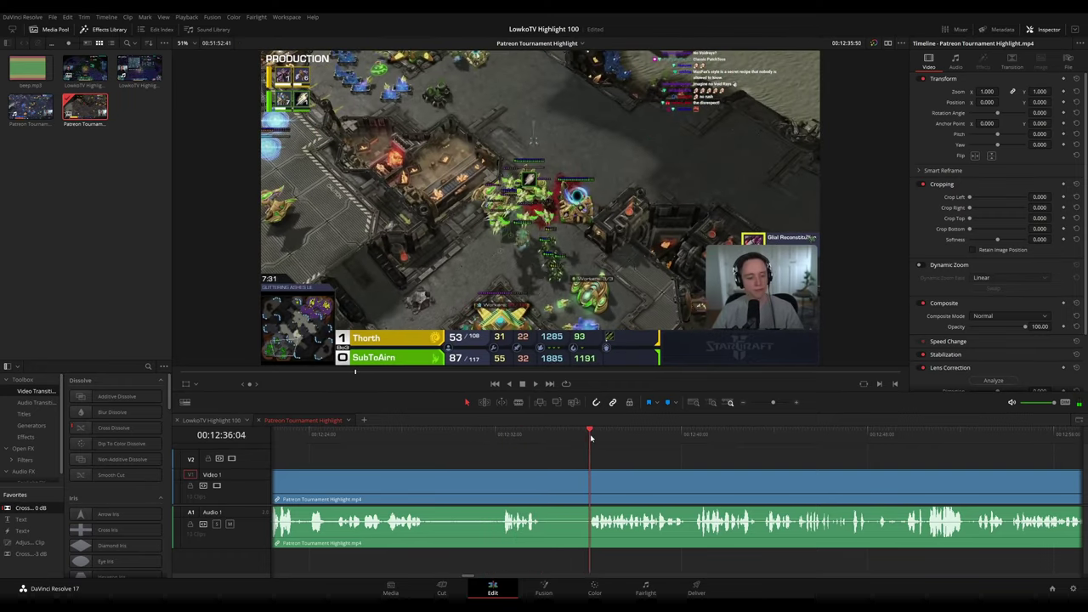
pyautogui.moveTo(733, 465); pyautogui.dragTo(545, 454)
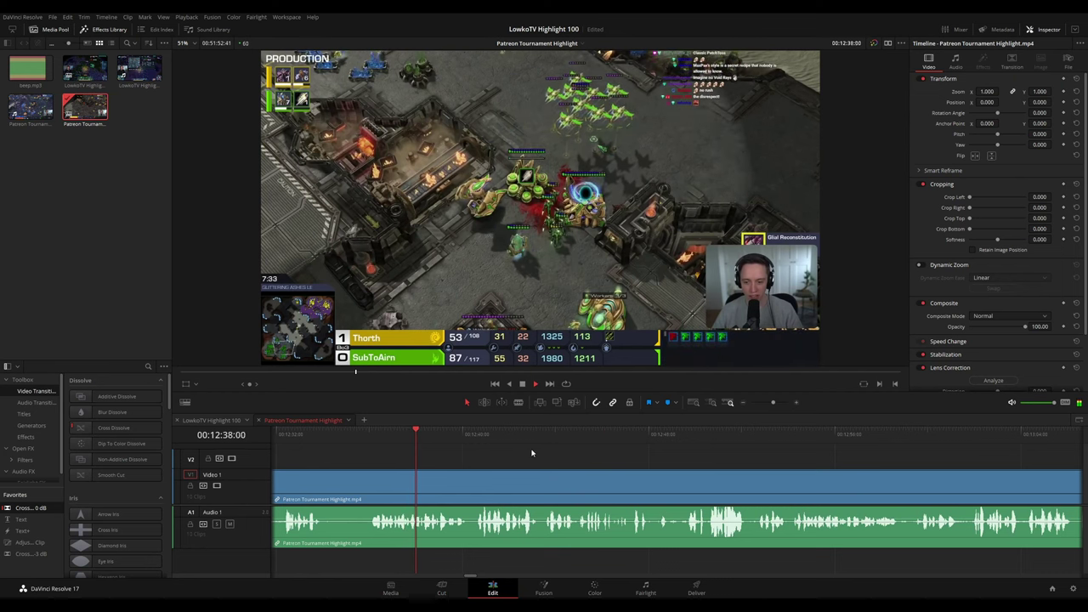
pyautogui.click(479, 436)
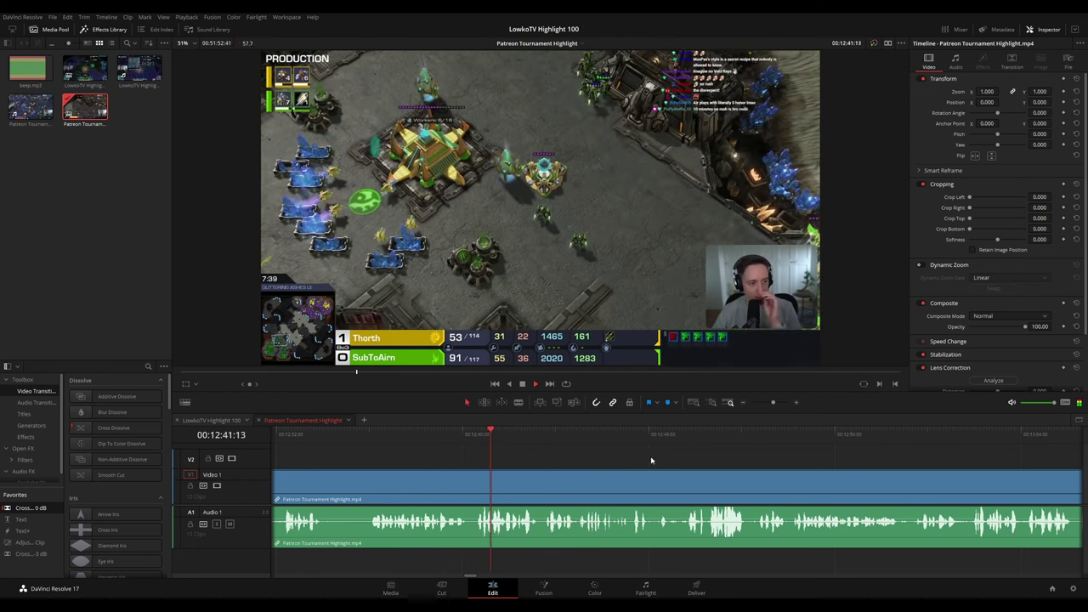
pyautogui.hscroll(2, 495, 449)
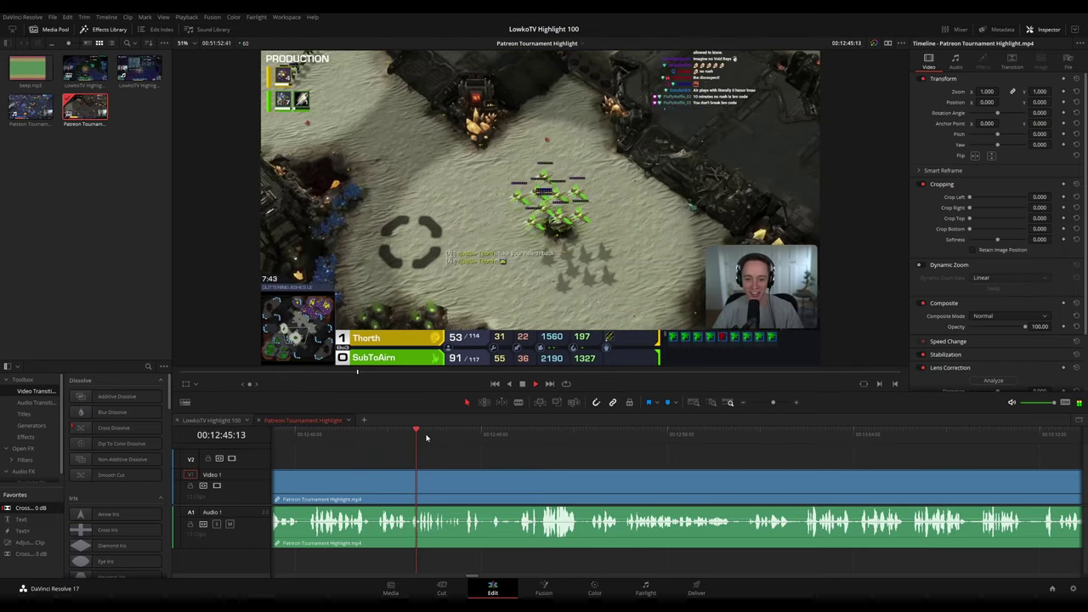
# Review the match footage on the Patreon Tournament Highlight timeline from about 00:12:45 to 00:13:16, checking commentary and phoenix attacks for highlight moments
pyautogui.hscroll(1, 510, 458)
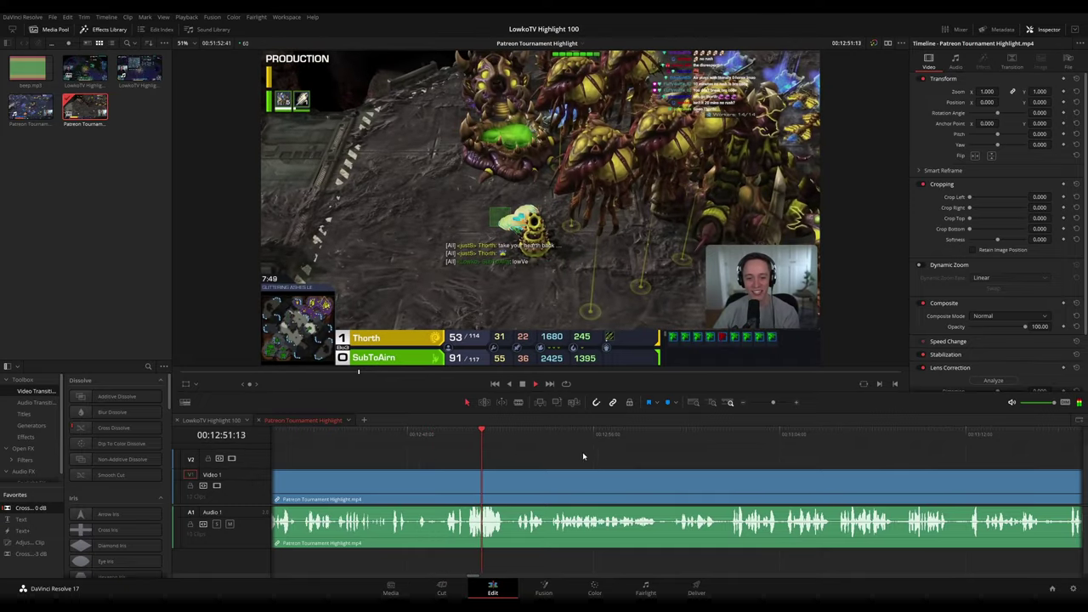
pyautogui.hscroll(1, 584, 457)
pyautogui.moveTo(618, 456); pyautogui.dragTo(568, 451)
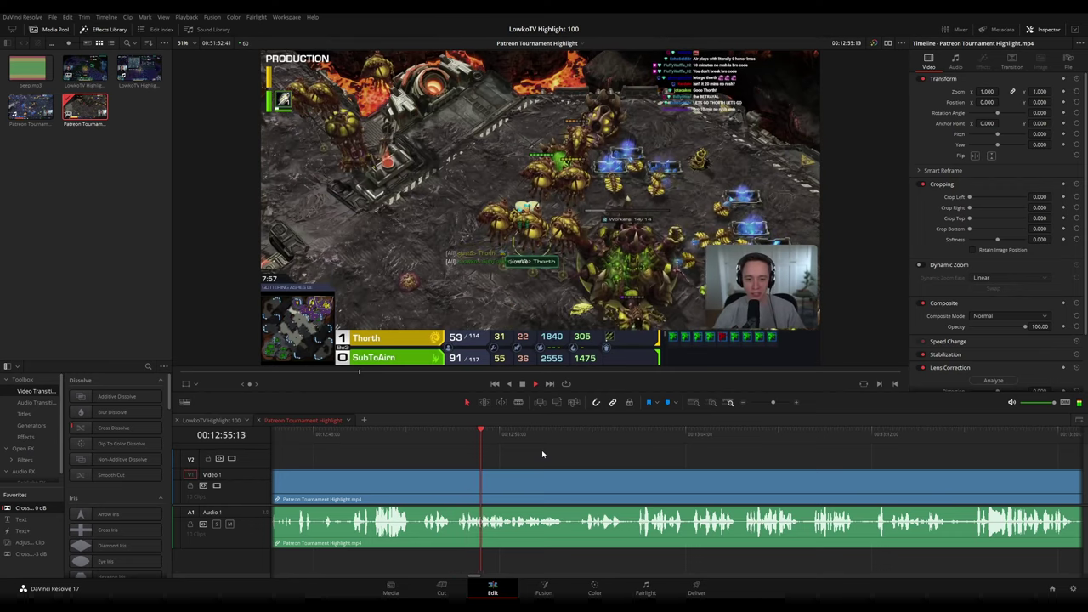
pyautogui.hscroll(1, 542, 451)
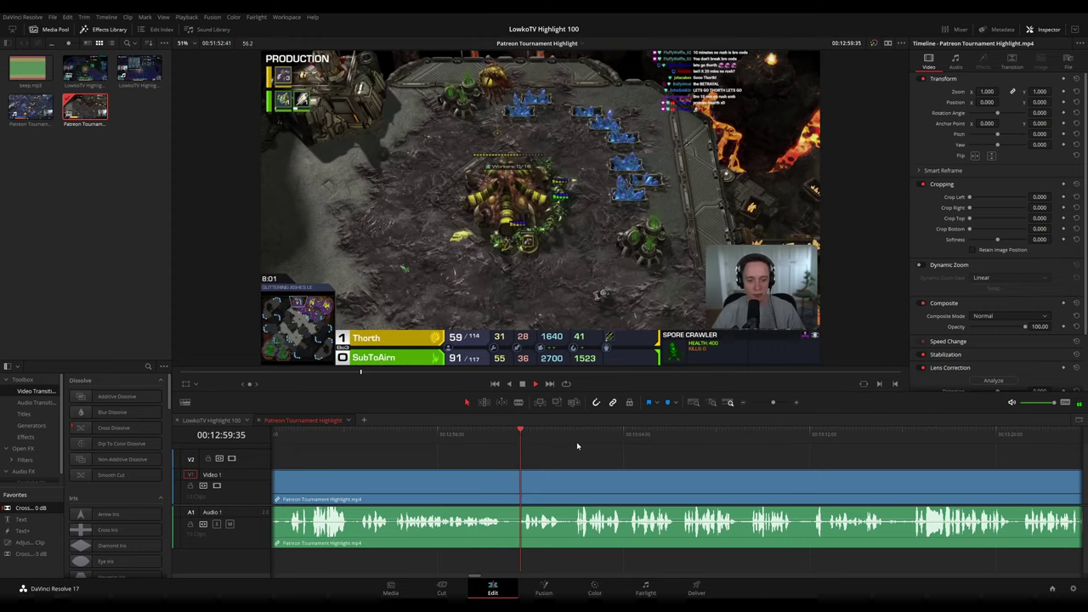
pyautogui.hscroll(2, 577, 445)
pyautogui.hscroll(1, 545, 446)
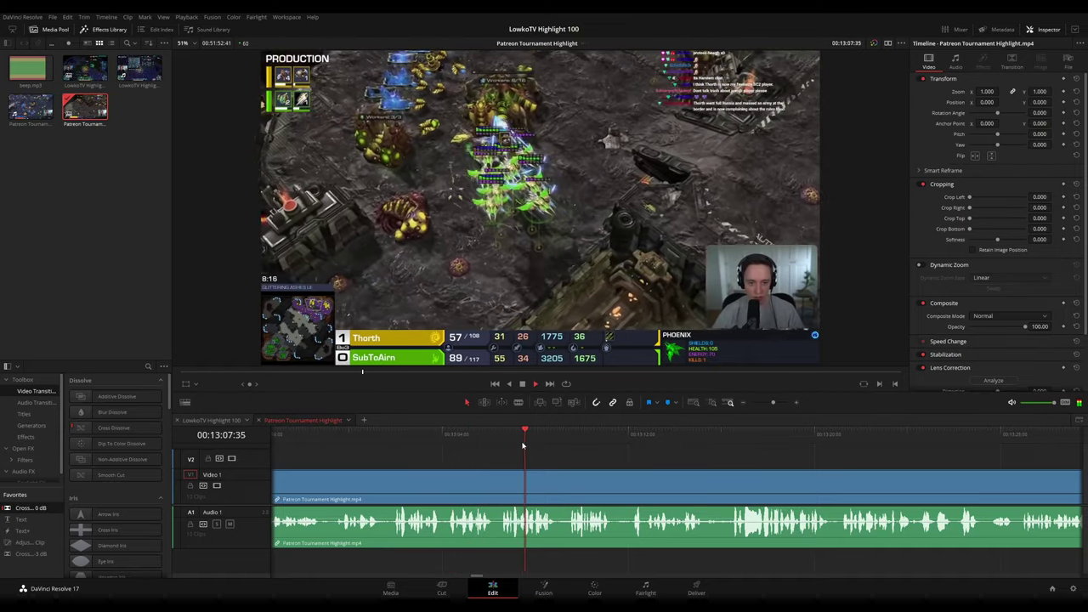
pyautogui.hscroll(4, 644, 452)
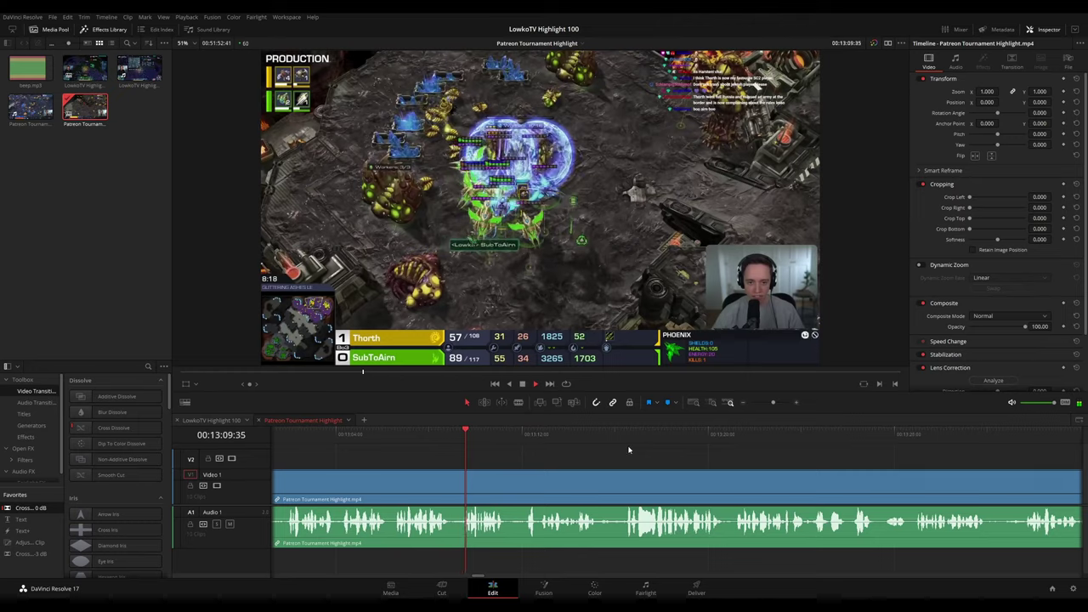
pyautogui.moveTo(683, 454); pyautogui.dragTo(558, 448)
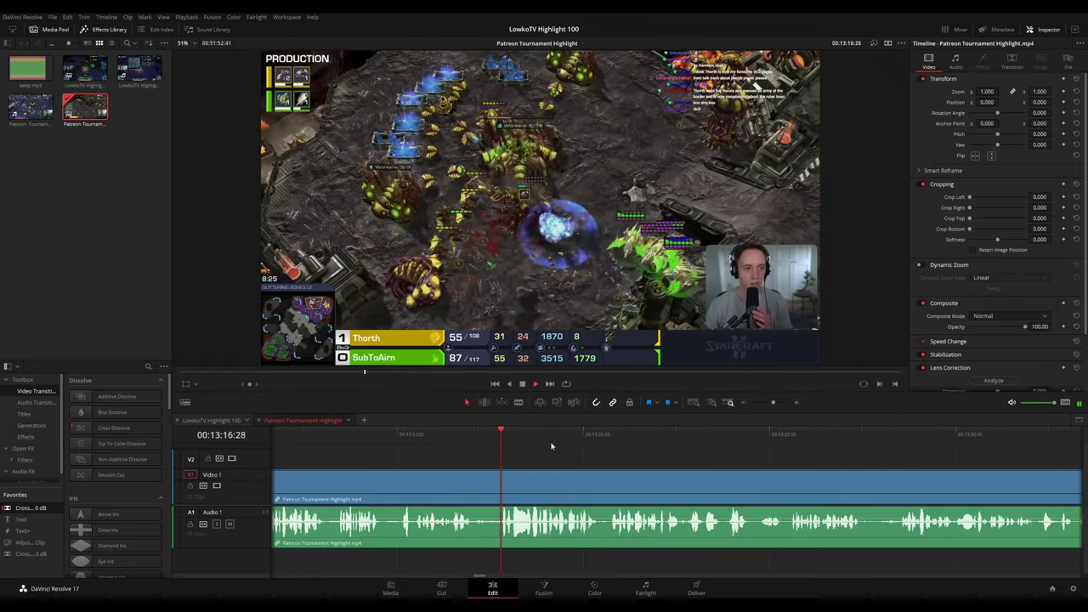
# Check the extent of the whole timeline, and return to a close view of the waveform around the playhead
pyautogui.scroll(-3, 716, 461)
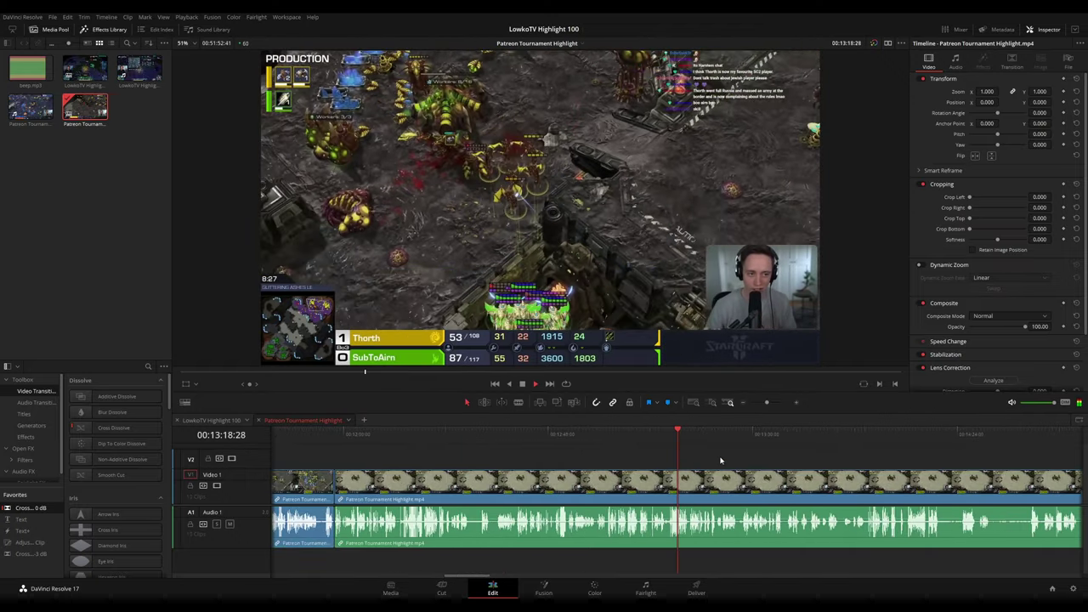
pyautogui.scroll(-5, 715, 455)
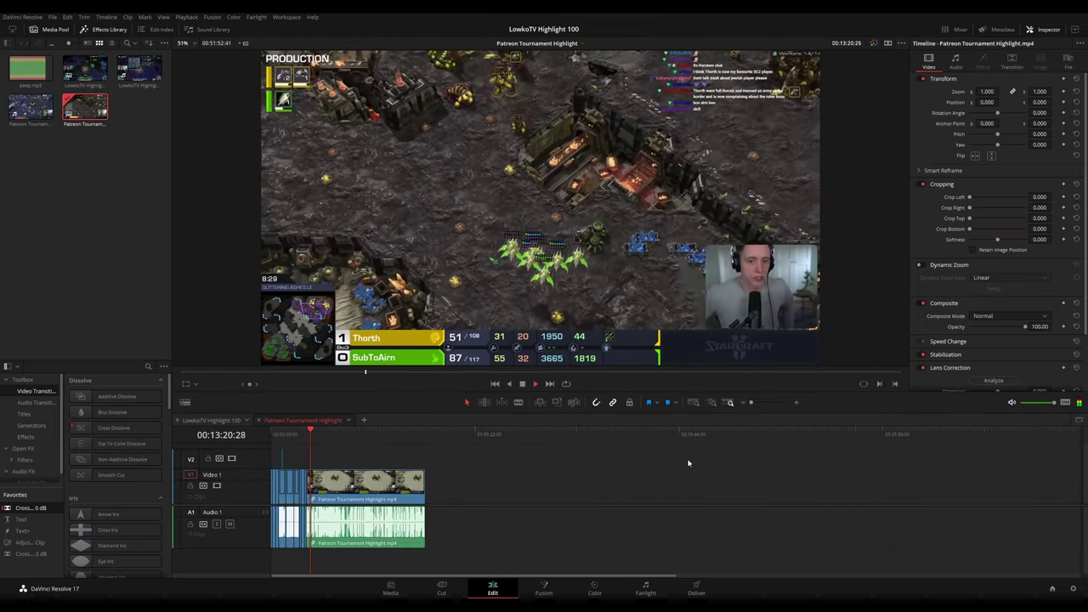
pyautogui.scroll(8, 689, 464)
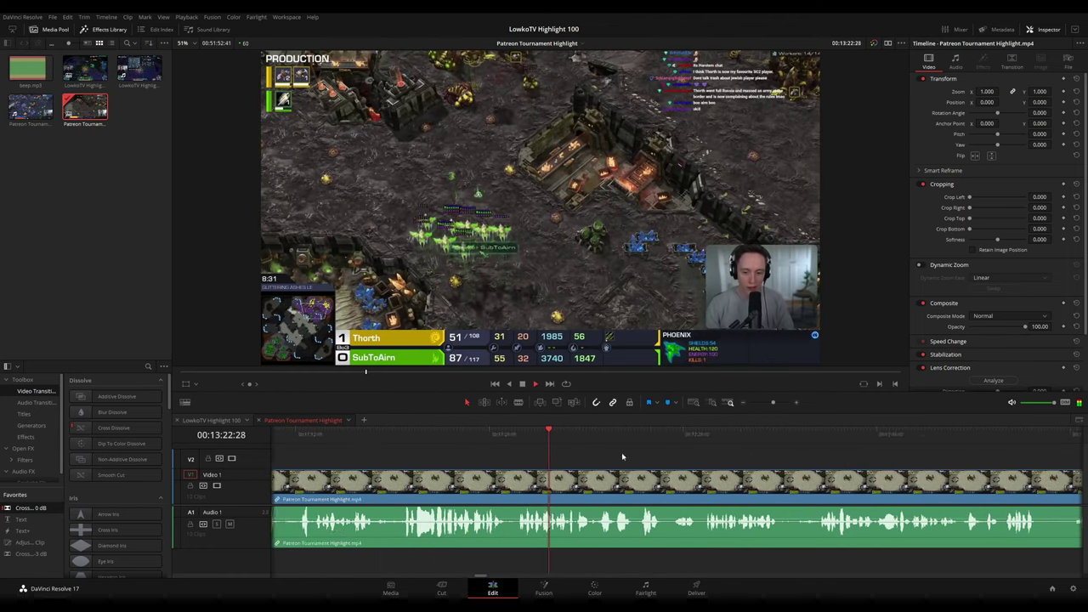
pyautogui.scroll(3, 617, 459)
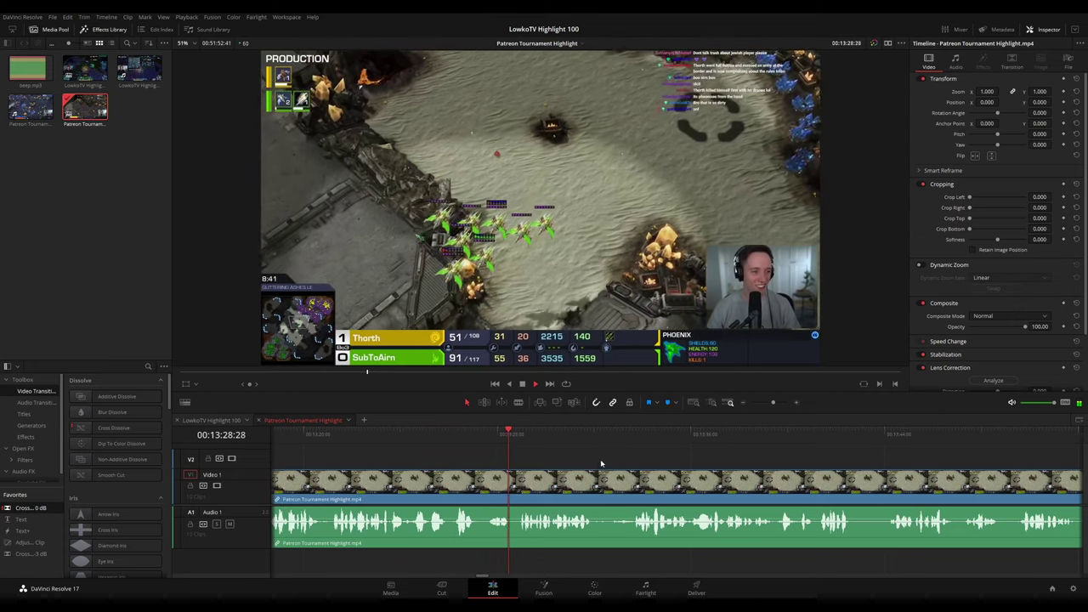
# Review the footage from about 00:13:28 to 00:13:52, skimming through the full-screen webcam waffle segment
pyautogui.hscroll(3, 651, 469)
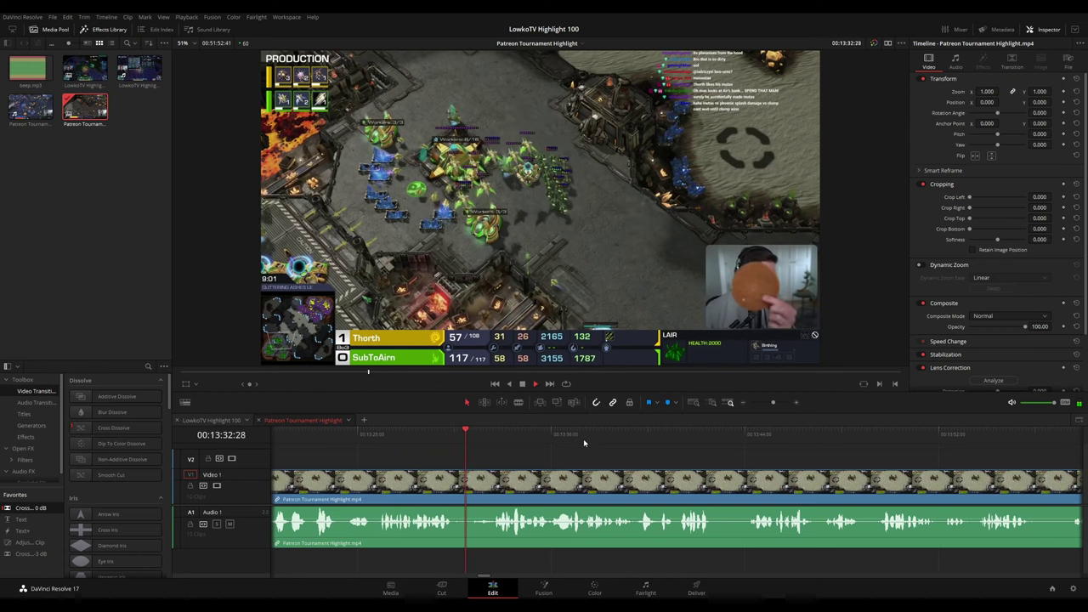
pyautogui.hscroll(3, 672, 460)
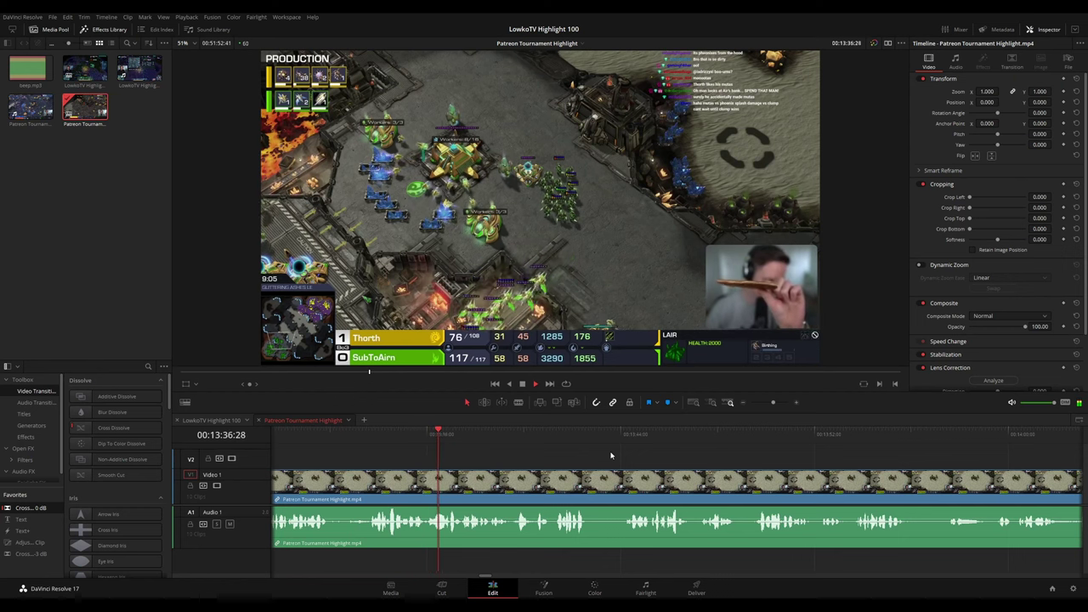
pyautogui.moveTo(497, 434); pyautogui.dragTo(552, 435)
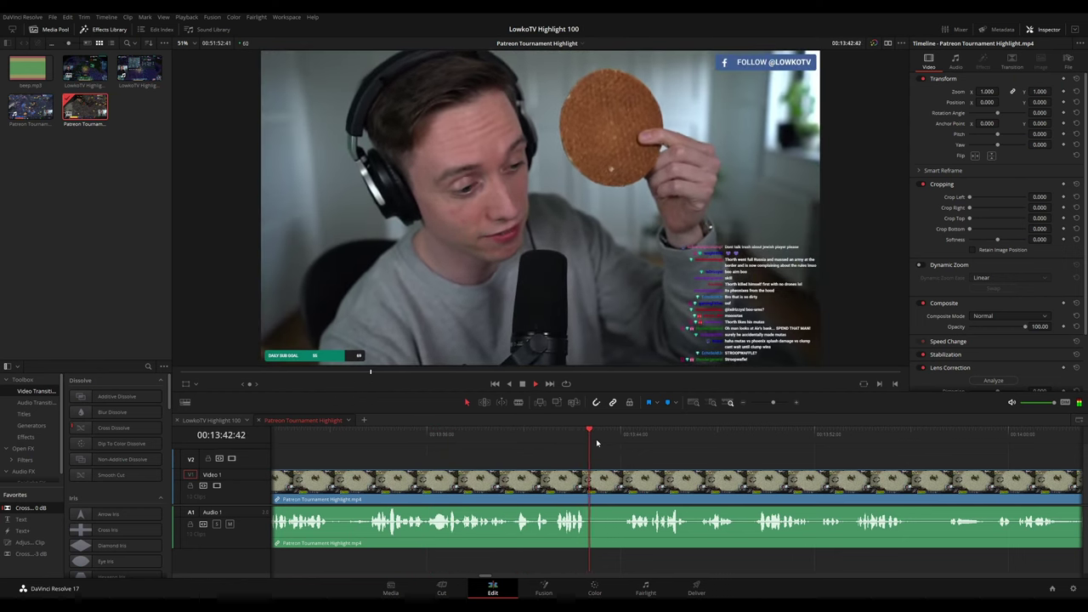
pyautogui.click(621, 442)
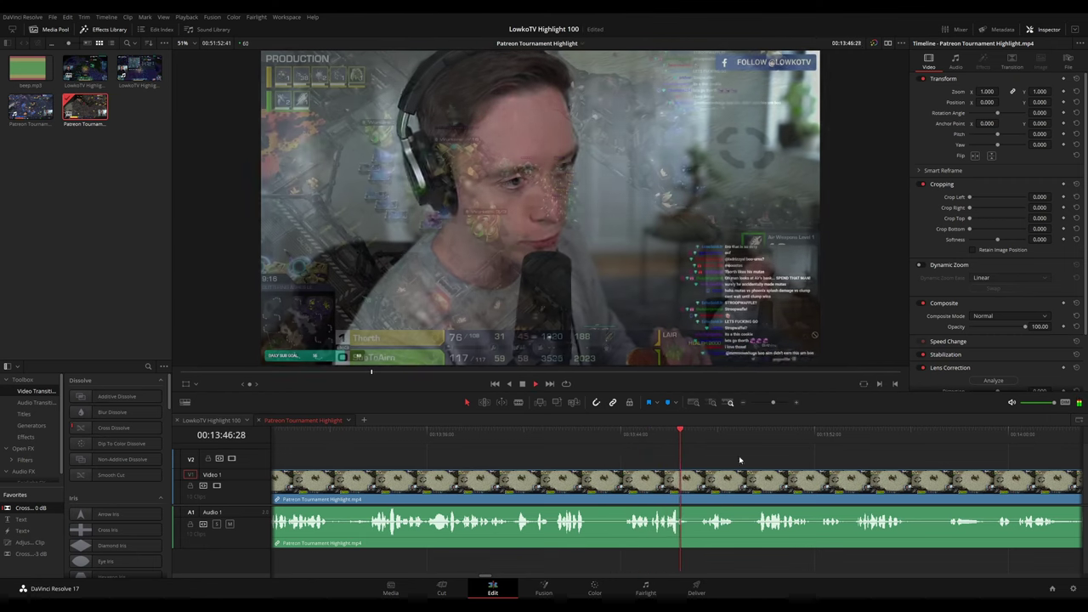
pyautogui.moveTo(757, 460); pyautogui.dragTo(602, 448)
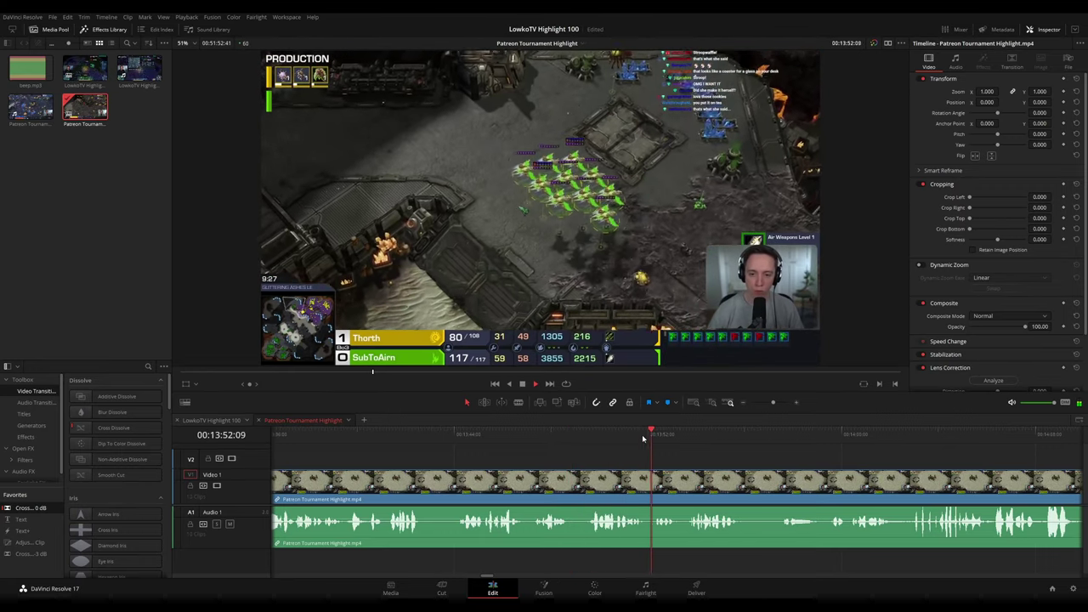
# Review the phoenix attack and base fights from about 00:13:52 to 00:14:24, skipping ahead between the spoken passages
pyautogui.hscroll(4, 568, 441)
pyautogui.hscroll(2, 569, 451)
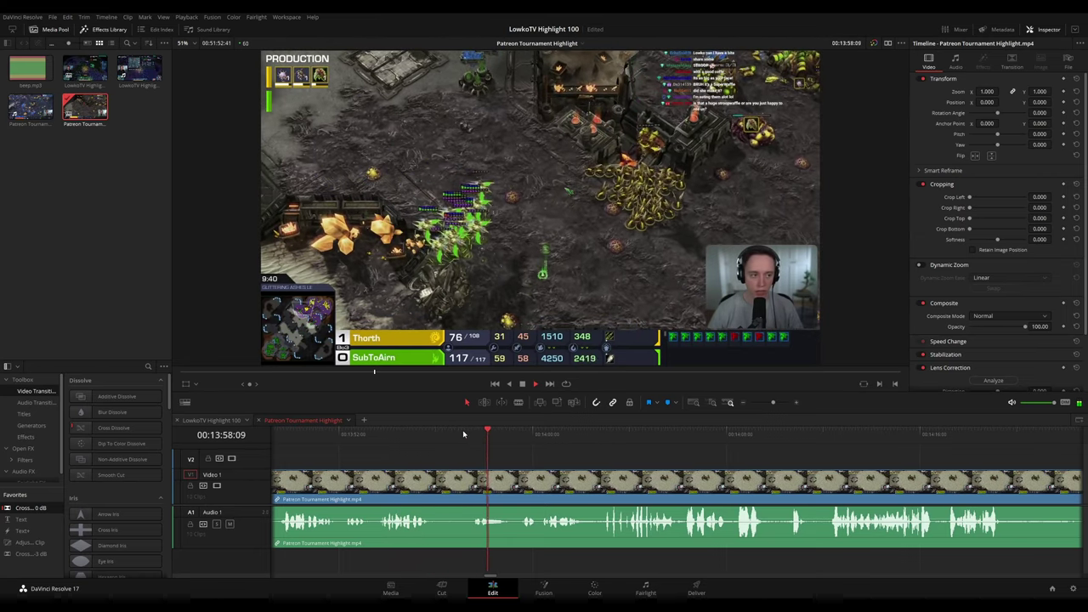
pyautogui.hscroll(3, 537, 450)
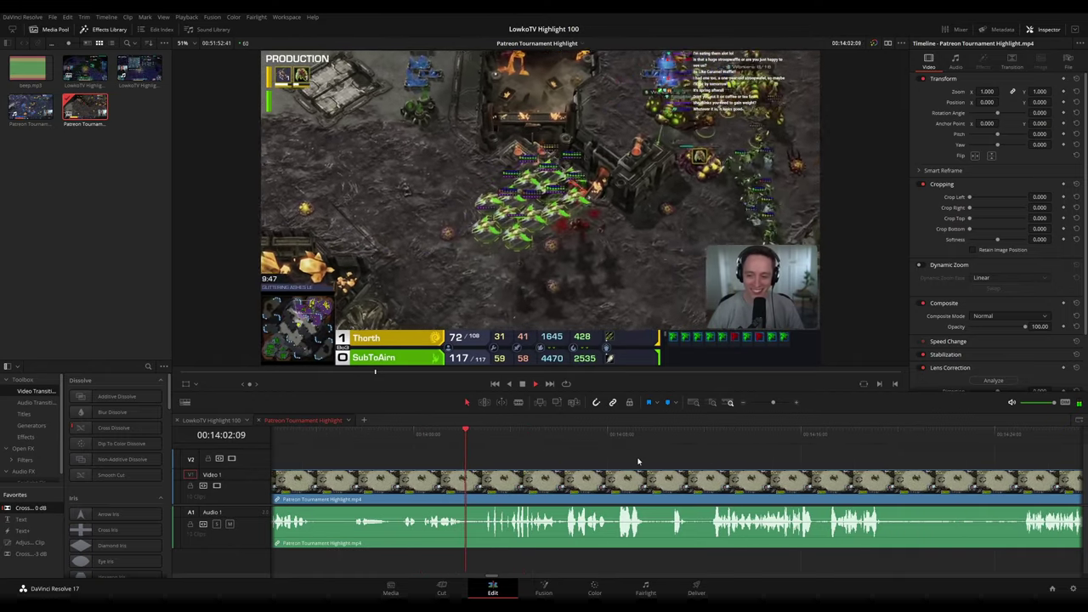
pyautogui.hscroll(3, 657, 461)
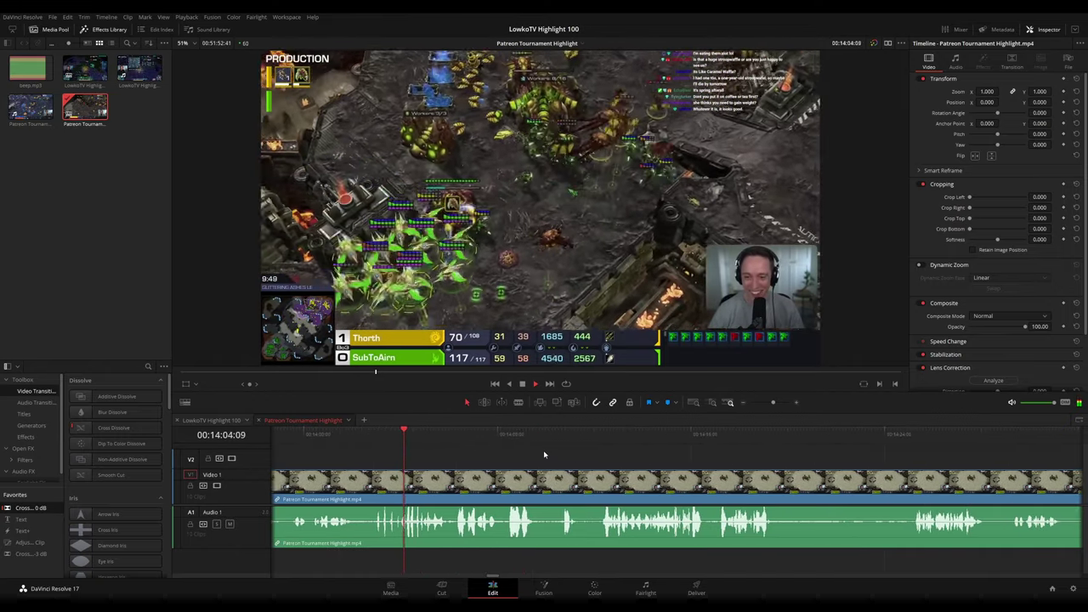
pyautogui.click(458, 440)
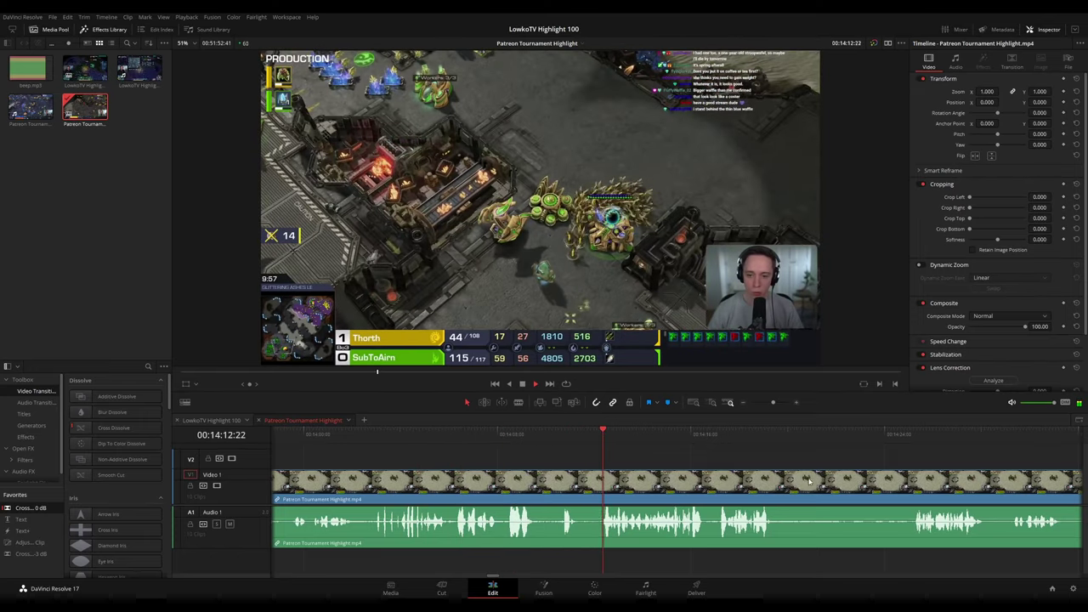
pyautogui.hscroll(5, 578, 465)
pyautogui.click(483, 443)
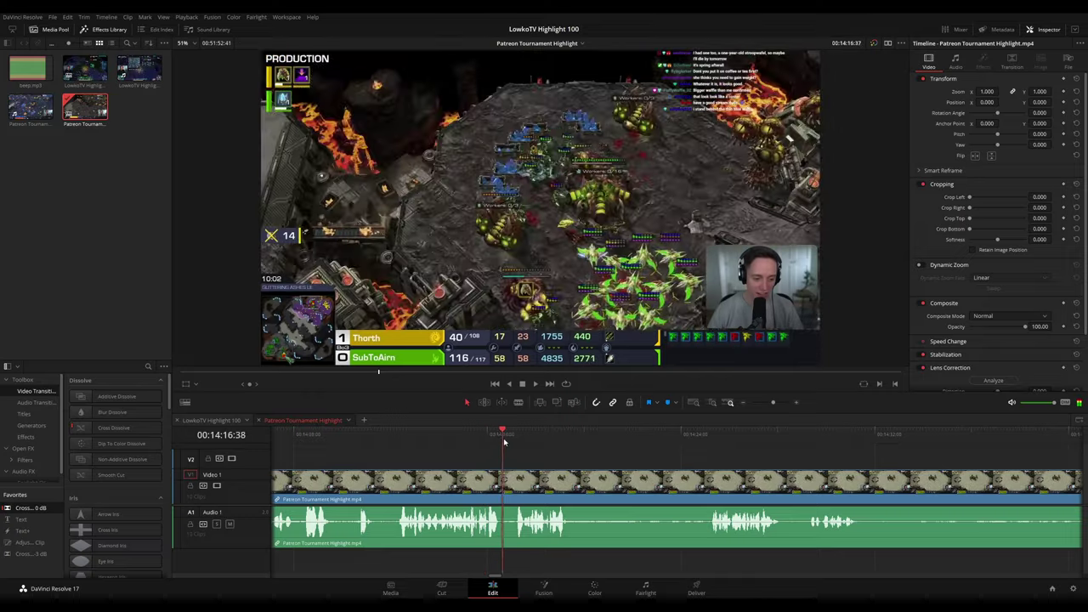
pyautogui.hscroll(3, 695, 465)
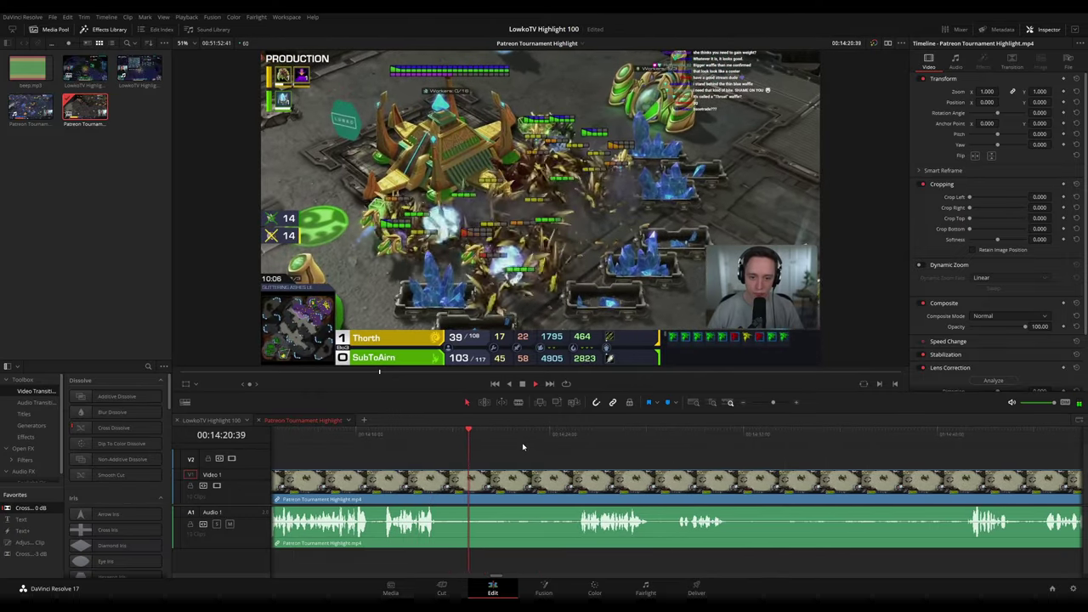
pyautogui.click(536, 438)
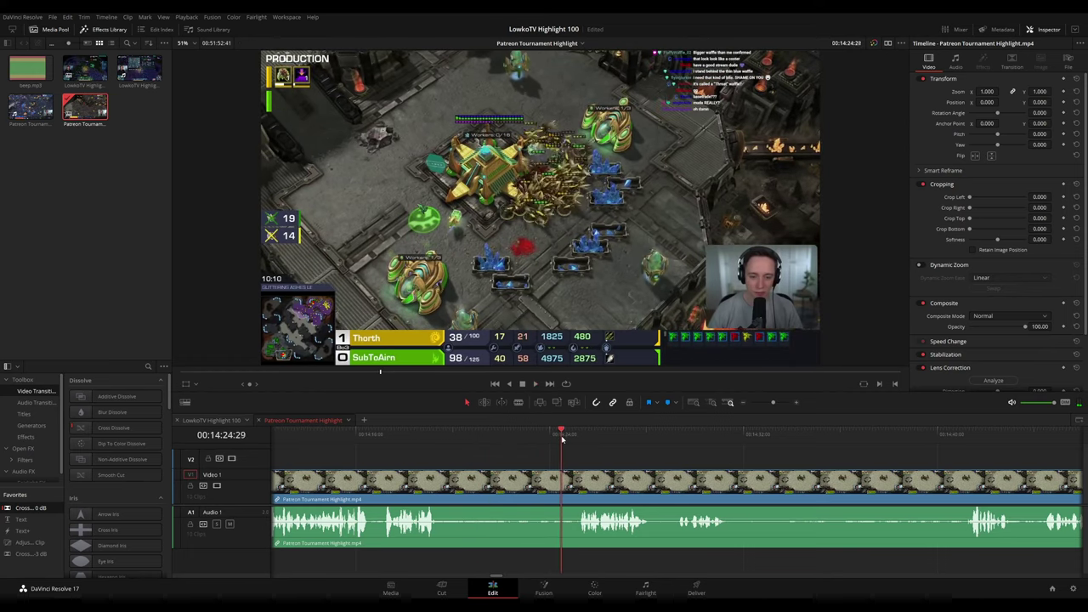
# Review the end of the match from about 00:14:30 to the victory screen, skipping the quiet stretches
pyautogui.hscroll(3, 579, 448)
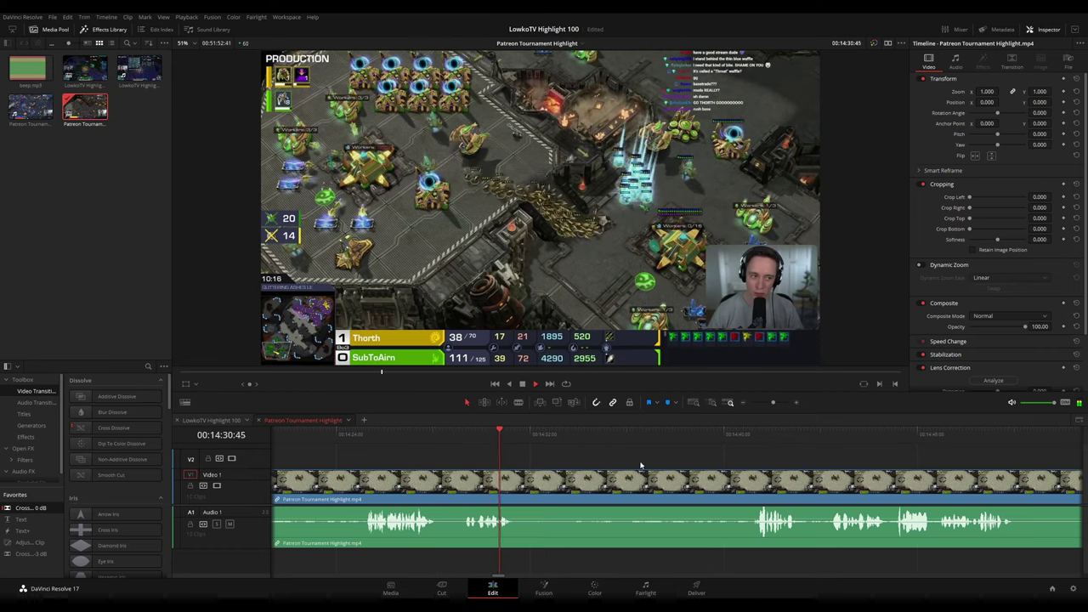
pyautogui.hscroll(1, 641, 465)
pyautogui.moveTo(441, 438); pyautogui.dragTo(656, 442)
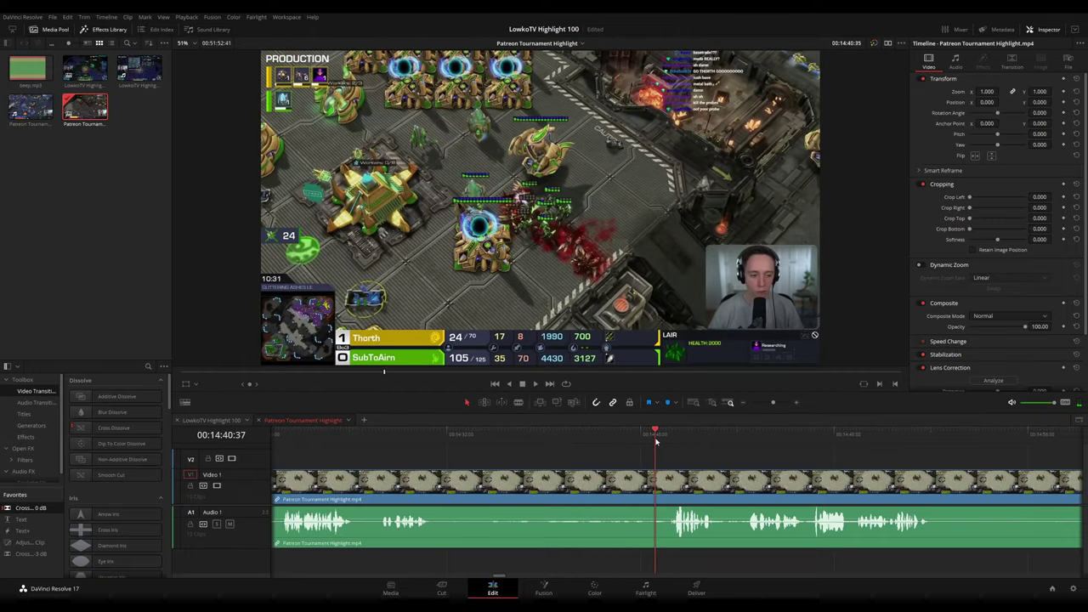
pyautogui.press('space')
pyautogui.hscroll(6, 661, 451)
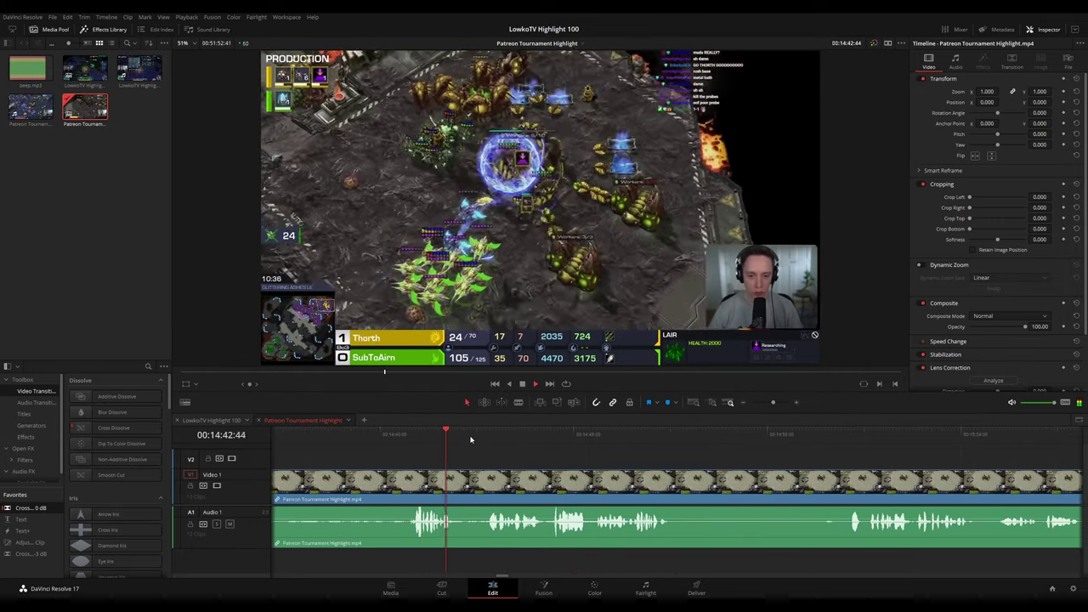
pyautogui.click(546, 437)
pyautogui.hscroll(4, 606, 446)
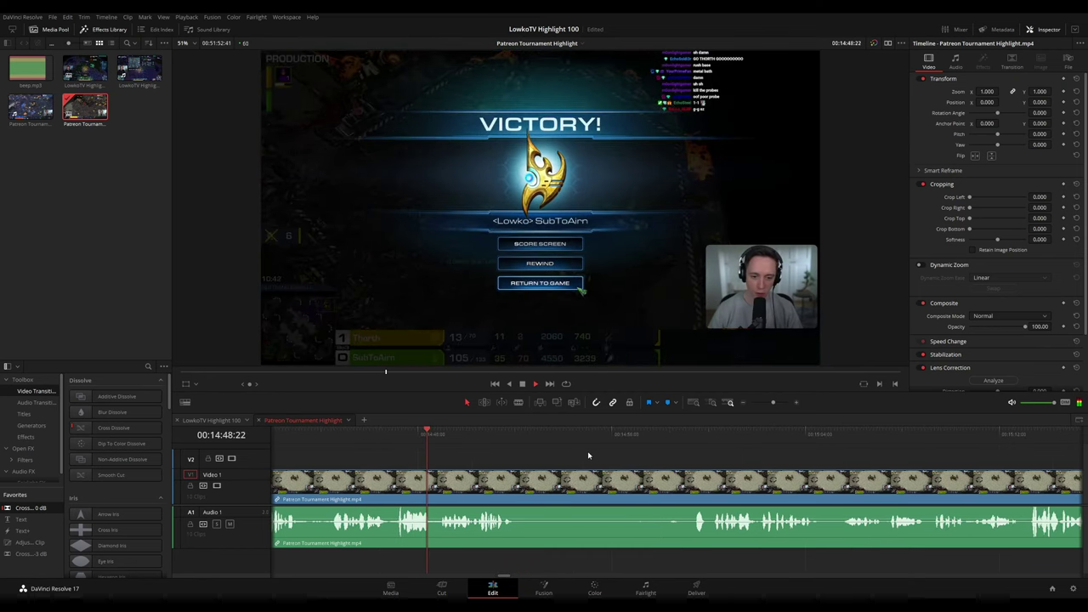
# Try splitting the clip in the quiet gap after the victory screen, and undo the split
pyautogui.press('b')
pyautogui.click(537, 481)
pyautogui.press('space')
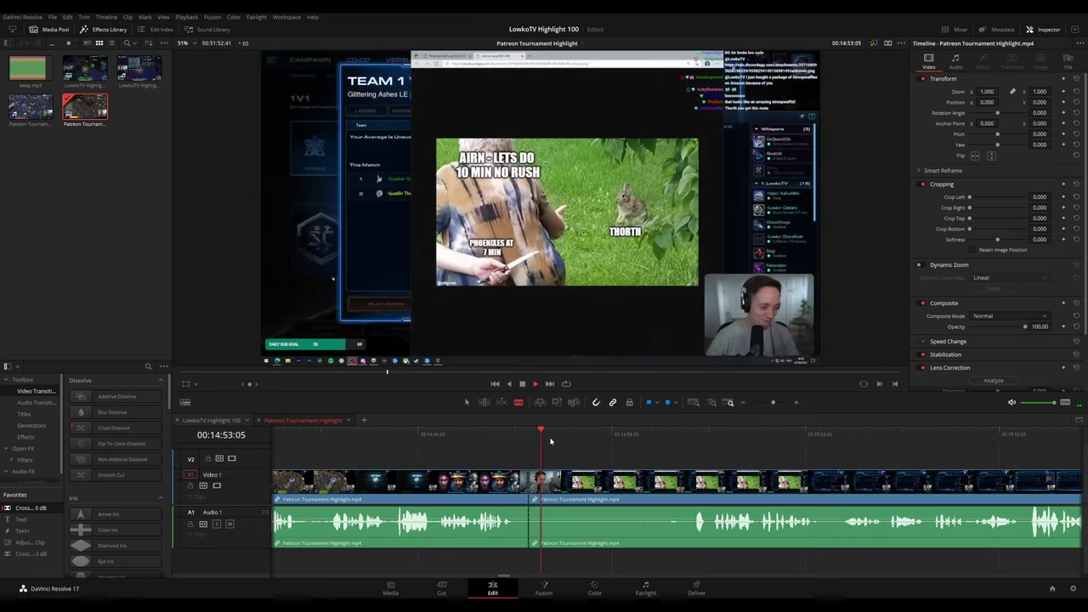
pyautogui.hotkey('ctrl', 'z')
# Review the post-match footage from the no-rush meme through the score screen to the Hardwire LE lobby at about 00:15:19
pyautogui.moveTo(619, 437); pyautogui.dragTo(668, 438)
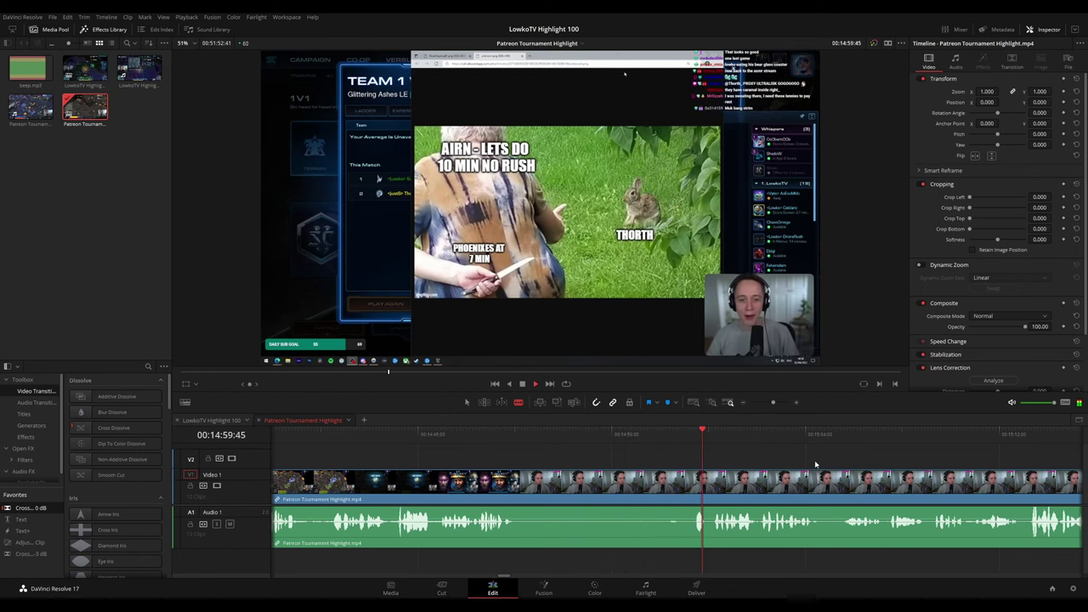
pyautogui.moveTo(815, 464); pyautogui.dragTo(626, 452)
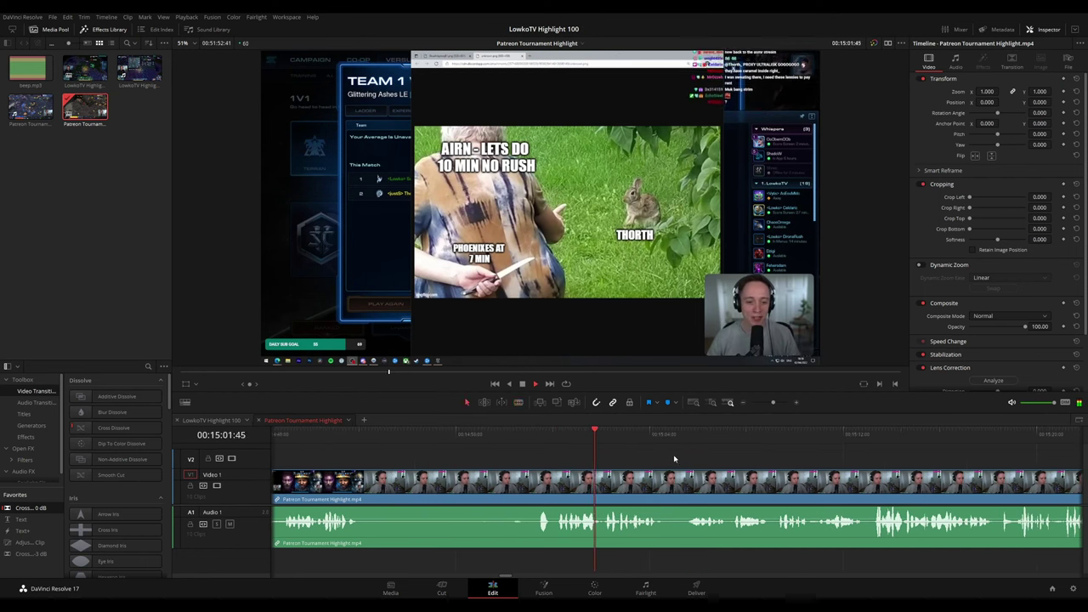
pyautogui.hscroll(3, 612, 454)
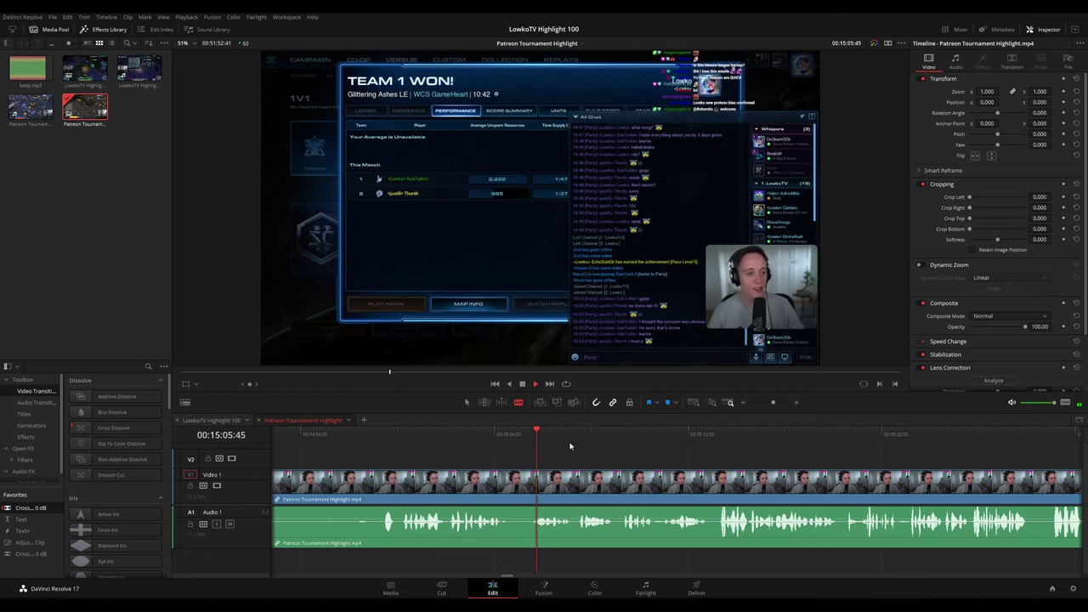
pyautogui.scroll(3, 698, 458)
pyautogui.moveTo(757, 456); pyautogui.dragTo(549, 439)
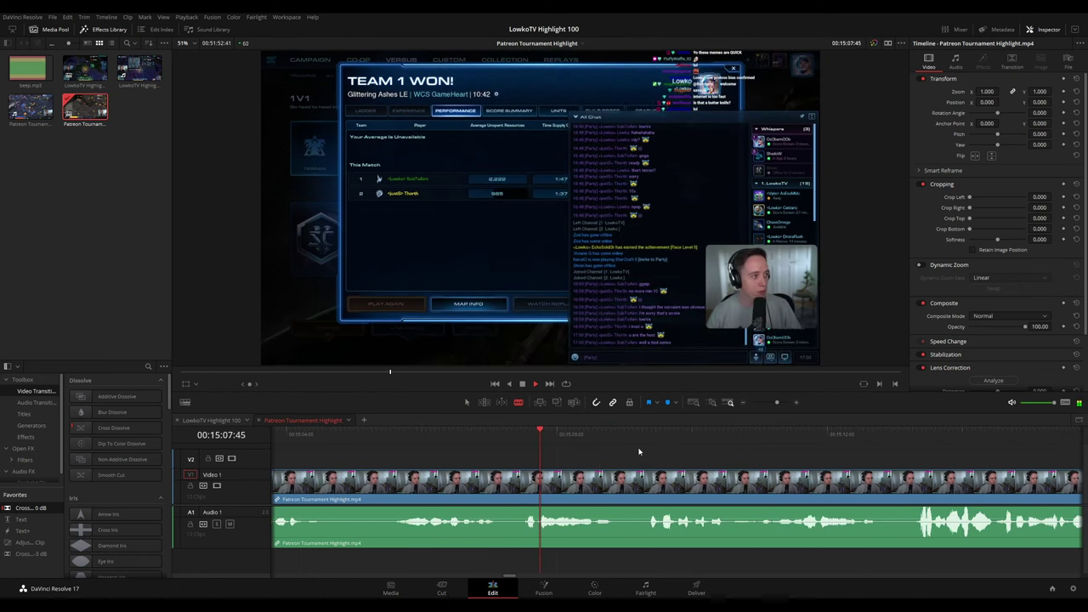
pyautogui.hscroll(3, 570, 444)
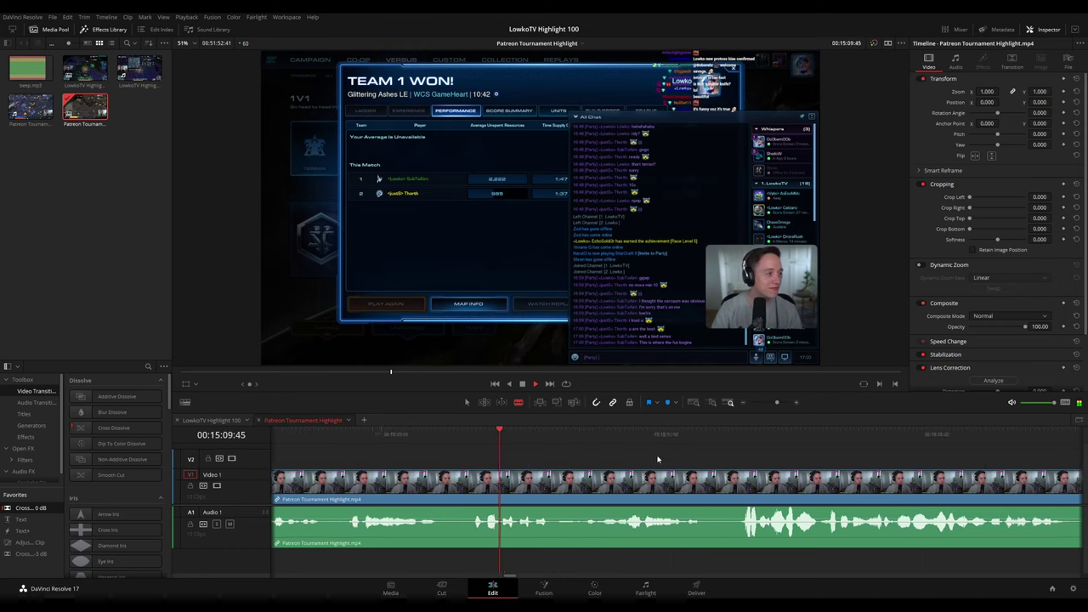
pyautogui.hscroll(2, 587, 451)
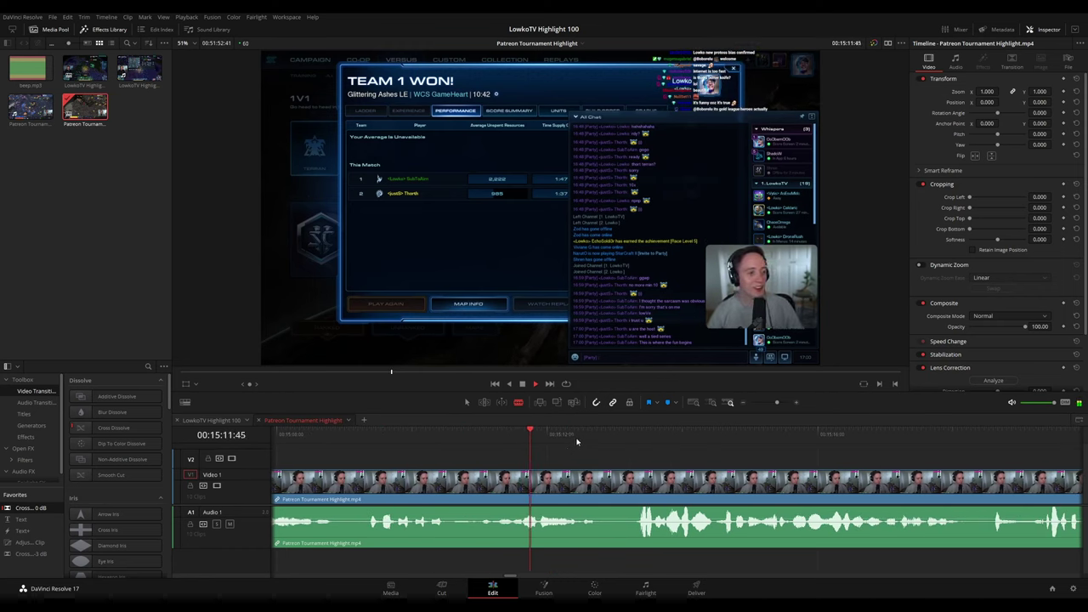
pyautogui.hscroll(4, 681, 451)
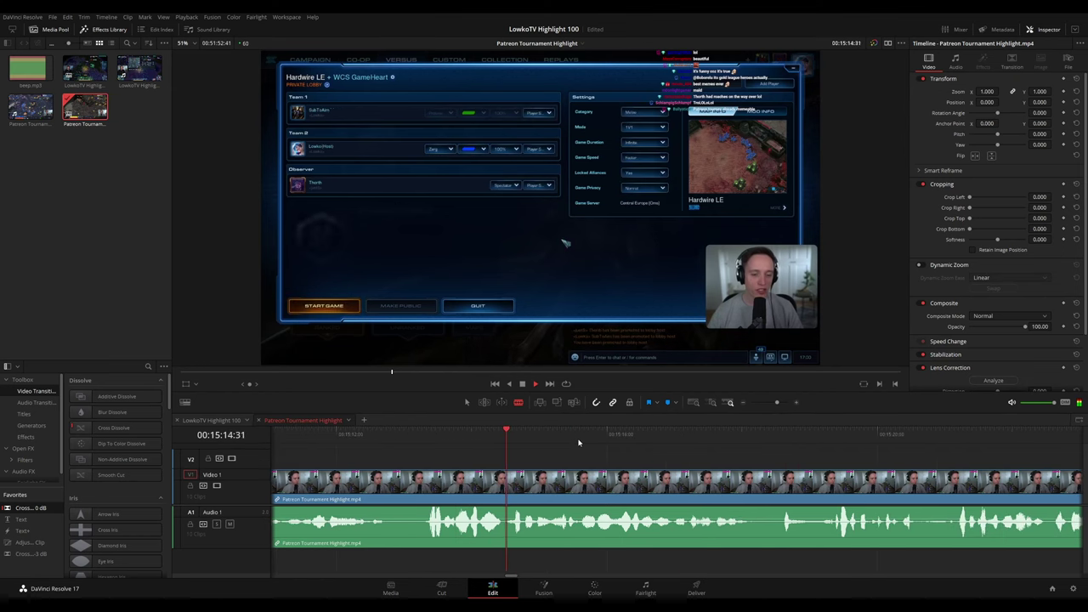
pyautogui.click(755, 435)
pyautogui.hscroll(3, 767, 437)
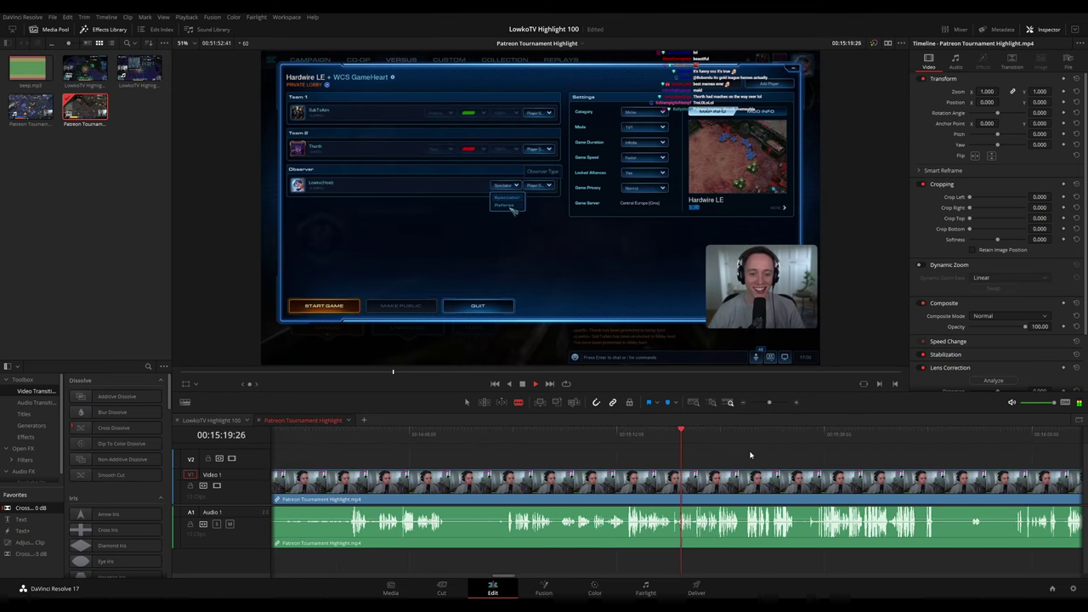
# Review the lobby footage, split the clip at about 00:15:26:39, and cut out the short silence right after it, closing the gap
pyautogui.scroll(-1, 752, 459)
pyautogui.hscroll(3, 596, 446)
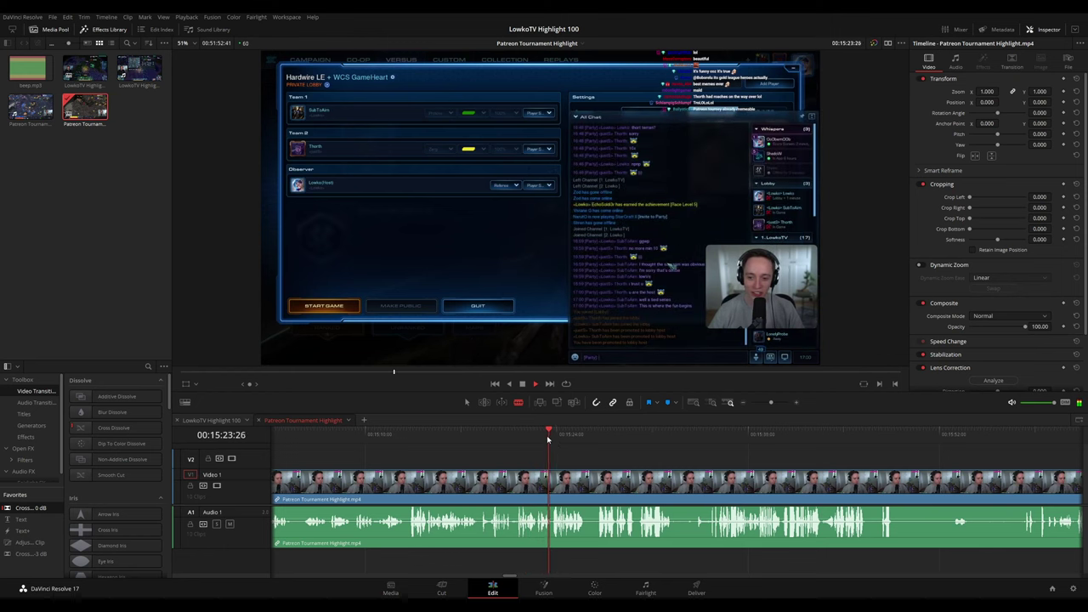
pyautogui.click(591, 438)
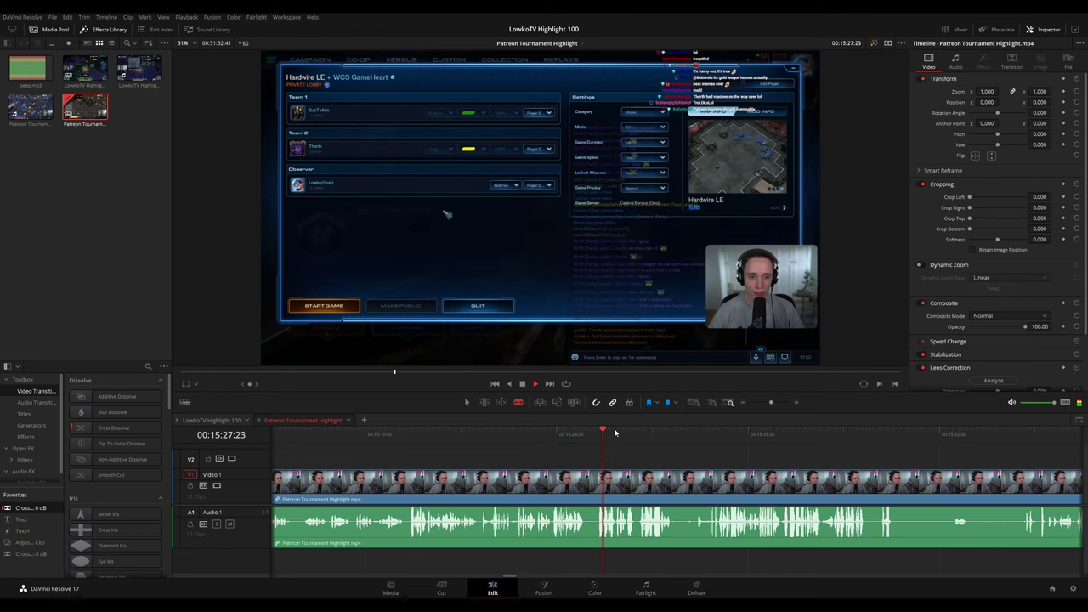
pyautogui.scroll(1, 678, 466)
pyautogui.scroll(1, 678, 466)
pyautogui.click(623, 497)
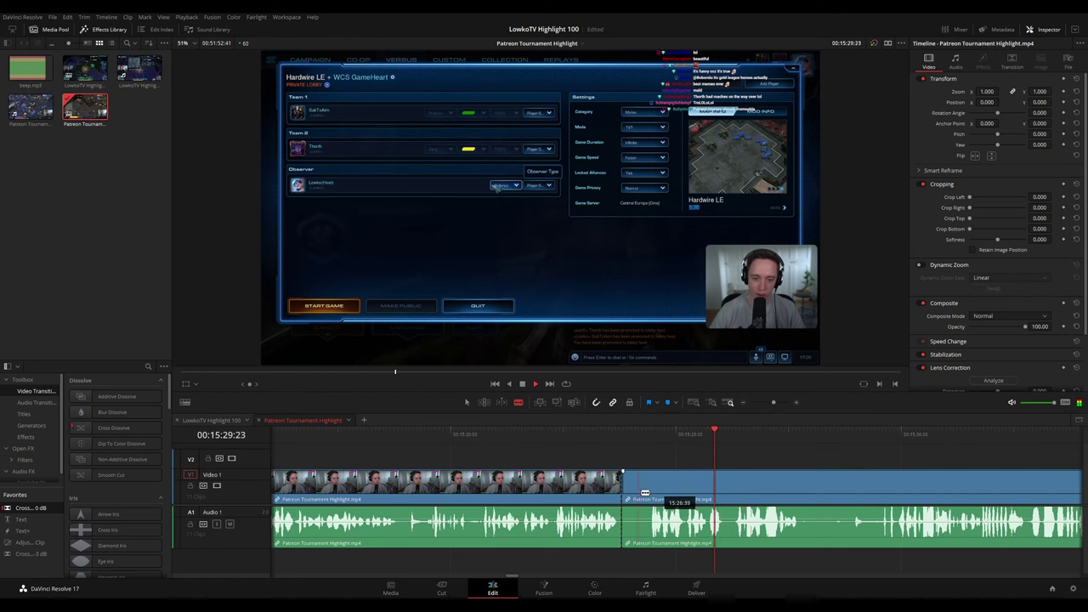
pyautogui.click(648, 492)
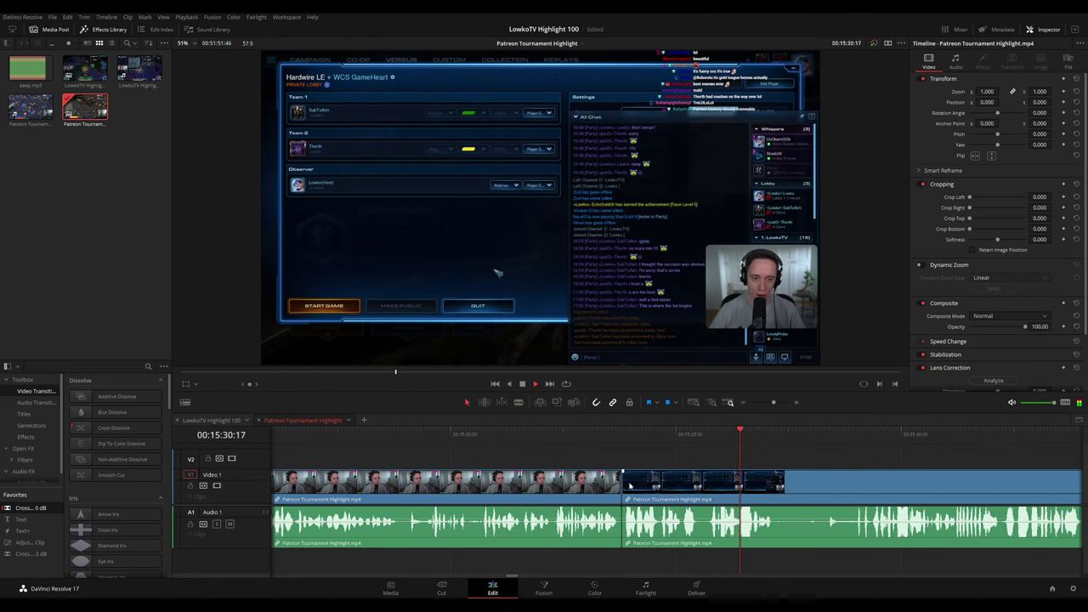
# Colour the reviewed clip before the cut blue and continue playback from about 00:15:30
pyautogui.click(609, 437)
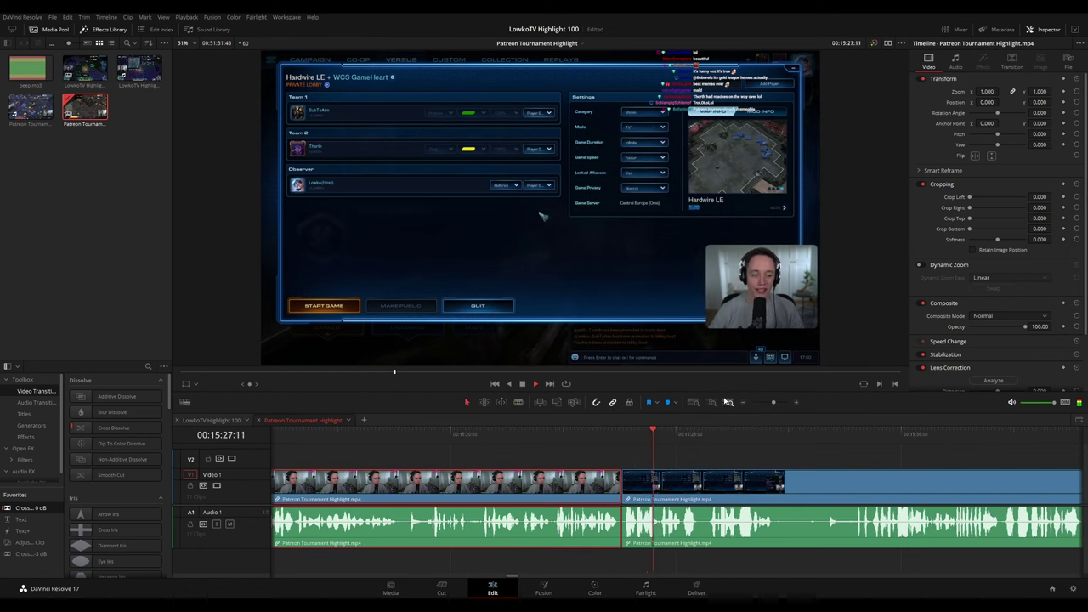
pyautogui.press('Delete')
pyautogui.click(739, 439)
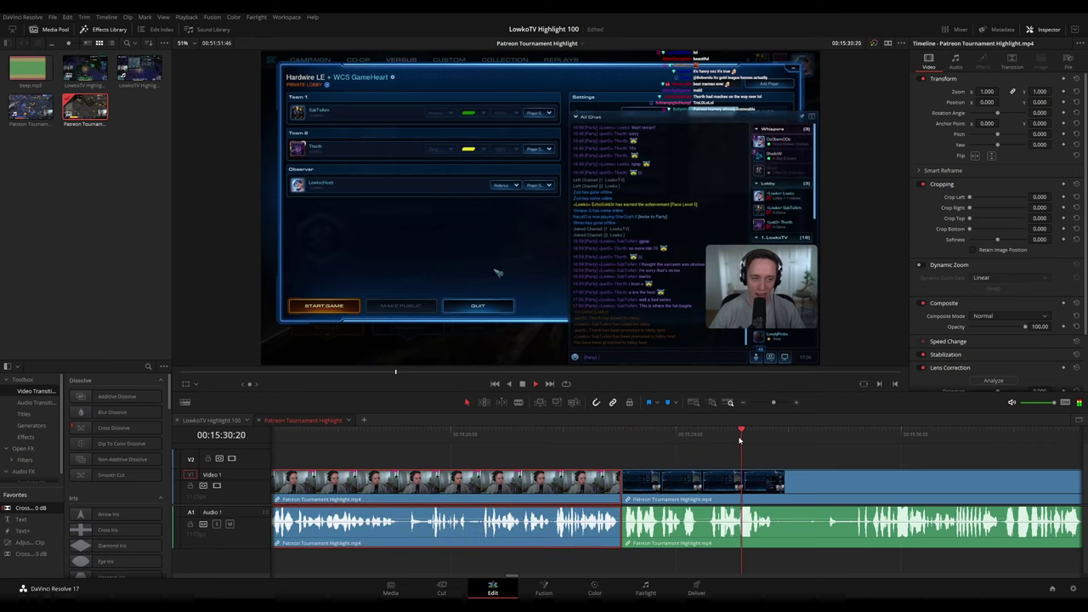
# Review the Hardwire LE match footage from about 00:15:30 to 00:15:47, skipping the quiet gaps between spoken passages
pyautogui.moveTo(786, 443); pyautogui.dragTo(833, 442)
pyautogui.moveTo(906, 461); pyautogui.dragTo(758, 461)
pyautogui.click(650, 439)
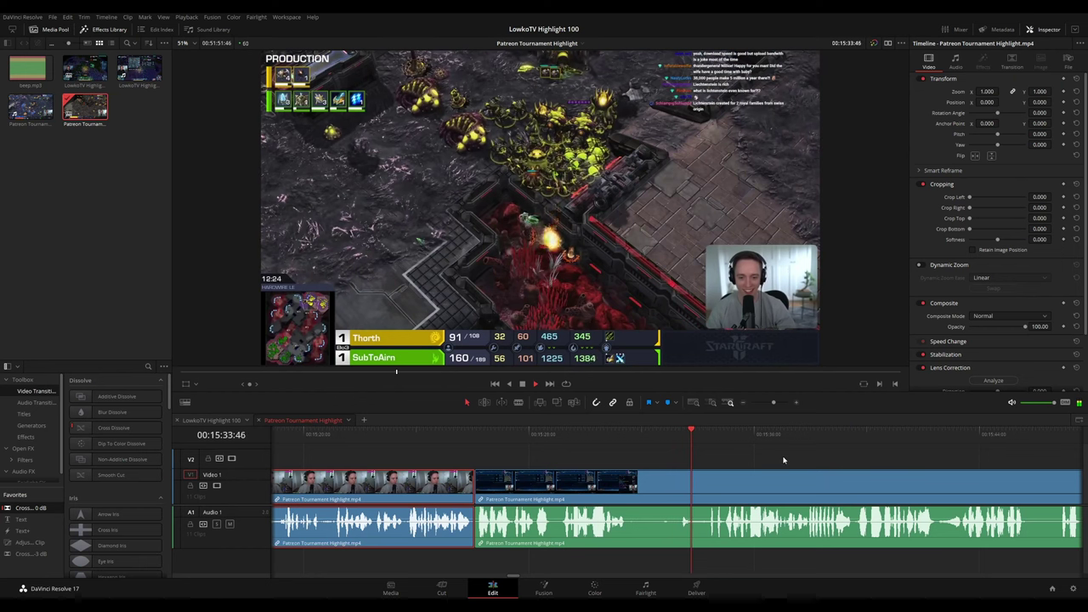
pyautogui.hscroll(4, 619, 451)
pyautogui.moveTo(734, 456); pyautogui.dragTo(639, 448)
pyautogui.scroll(-5, 762, 459)
pyautogui.scroll(-3, 764, 460)
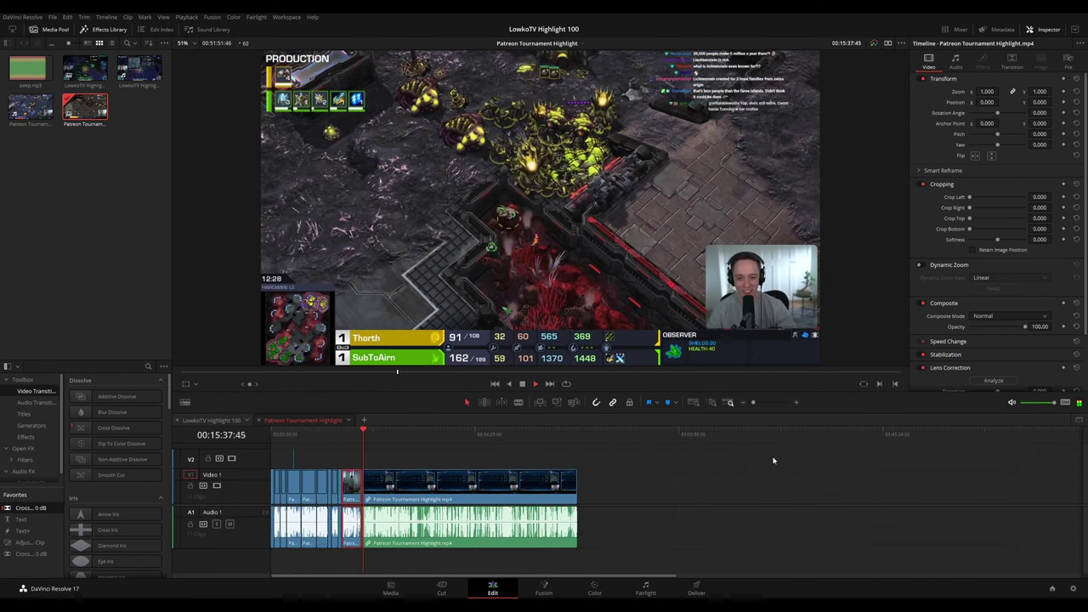
pyautogui.scroll(3, 727, 462)
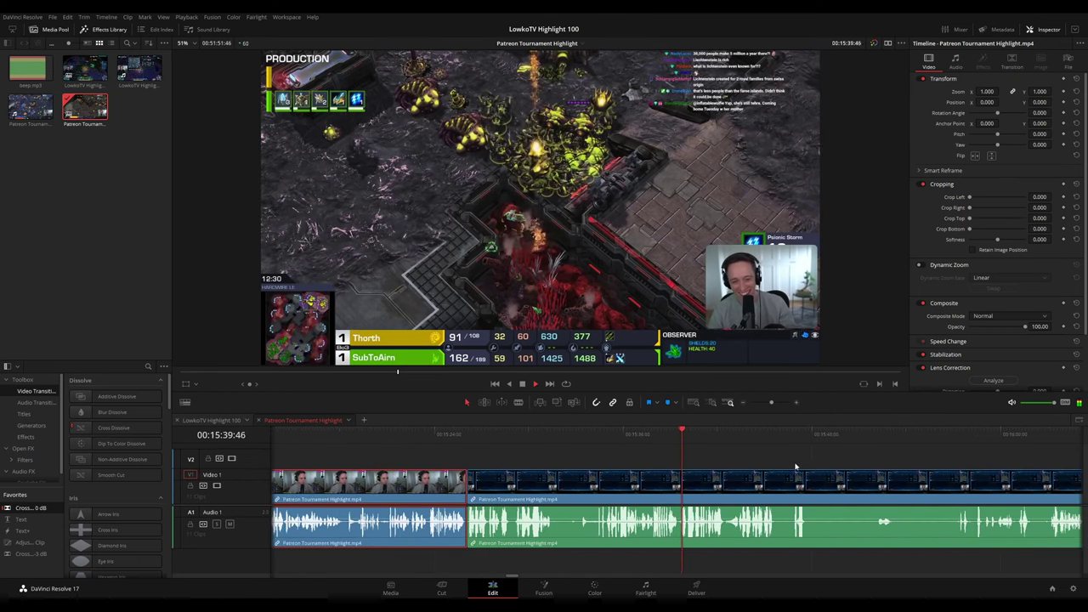
pyautogui.hscroll(3, 848, 459)
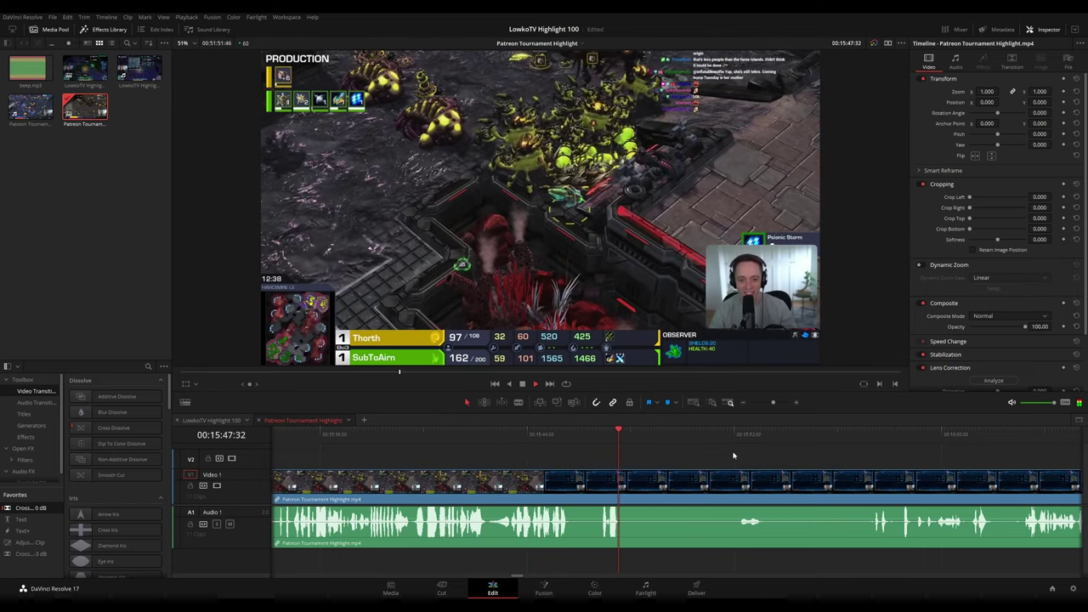
# Review the standoff and the start of the army clash from about 00:15:47 to 00:16:28, skipping the quiet stretches
pyautogui.hscroll(3, 733, 455)
pyautogui.moveTo(505, 435); pyautogui.dragTo(576, 443)
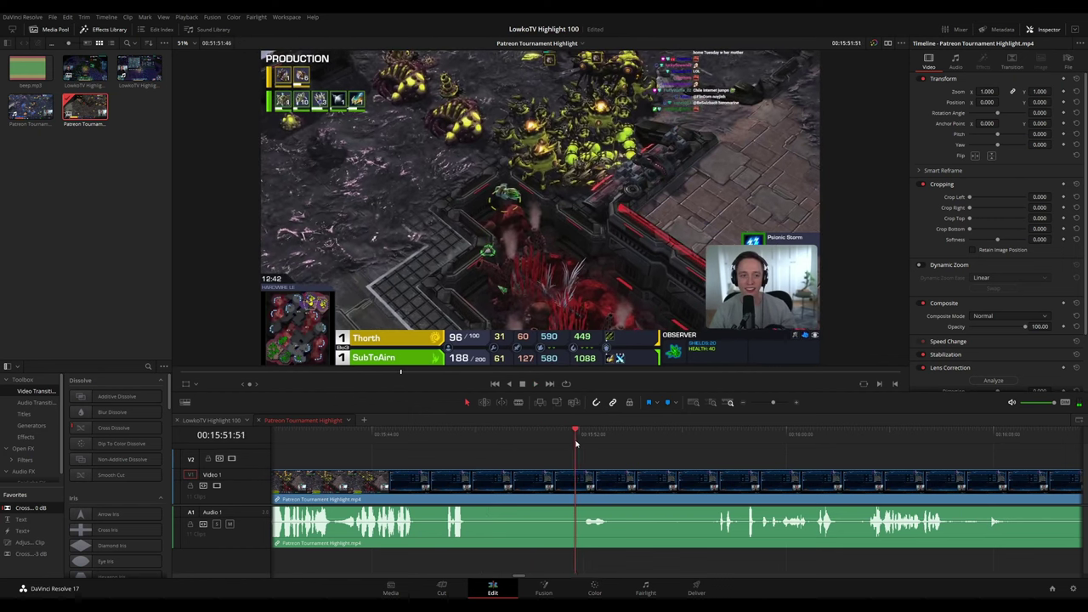
pyautogui.moveTo(647, 435); pyautogui.dragTo(705, 443)
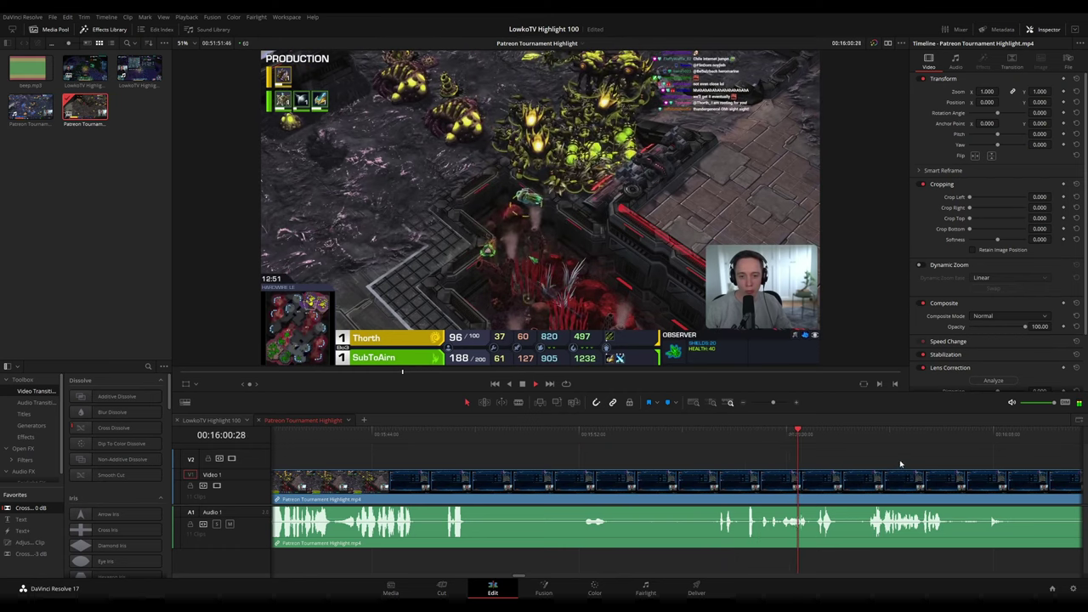
pyautogui.hscroll(5, 901, 464)
pyautogui.click(604, 437)
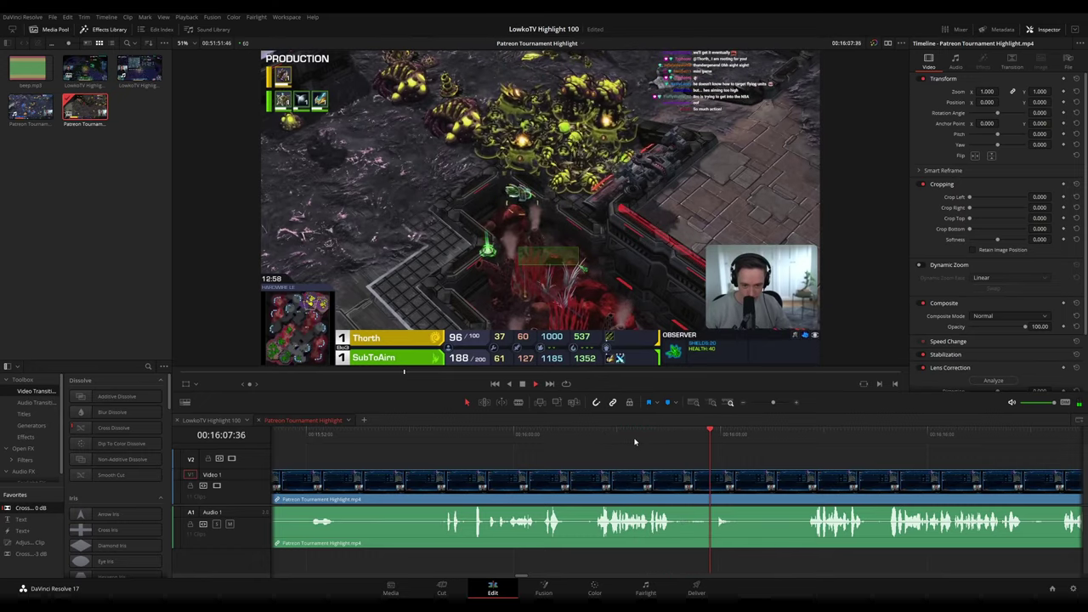
pyautogui.moveTo(786, 456); pyautogui.dragTo(606, 437)
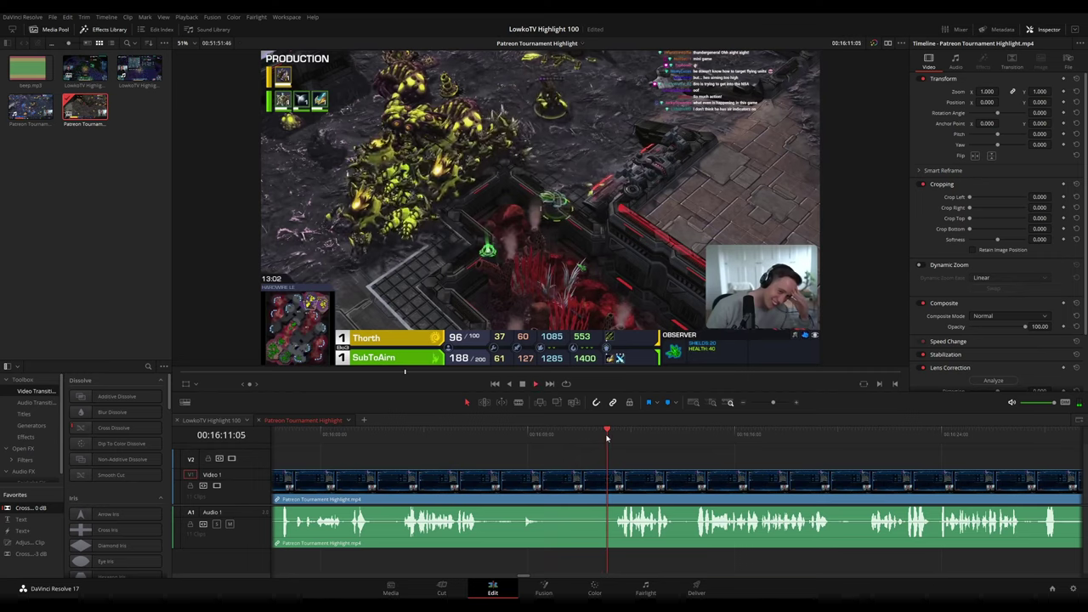
pyautogui.hscroll(4, 618, 448)
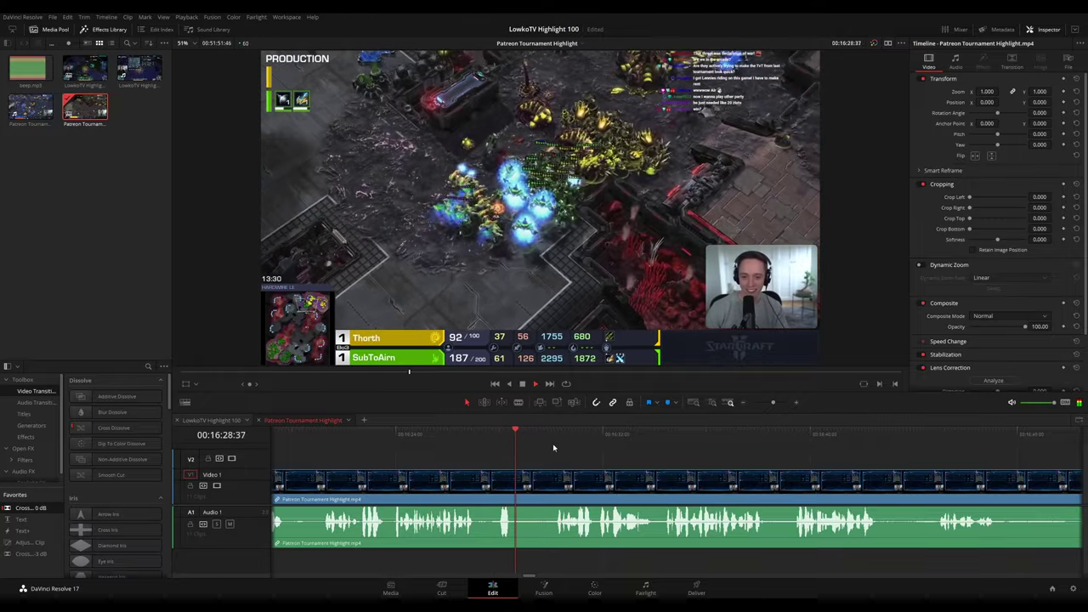
# Review the end of the battle and the webcam talk from about 00:16:28 to the no-rush meme at about 00:16:59
pyautogui.press('space')
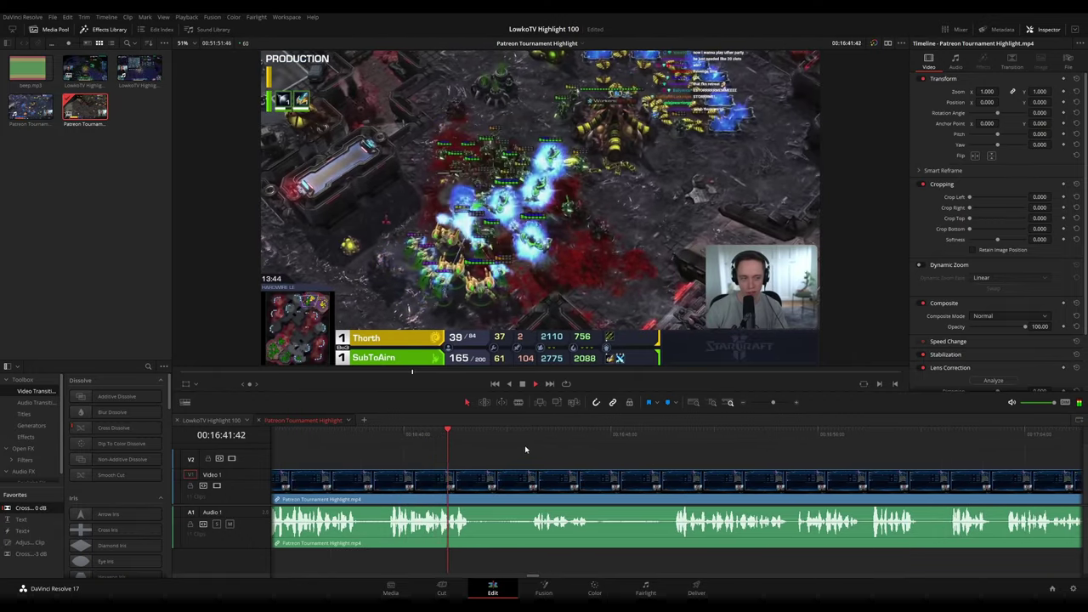
pyautogui.moveTo(482, 437); pyautogui.dragTo(530, 437)
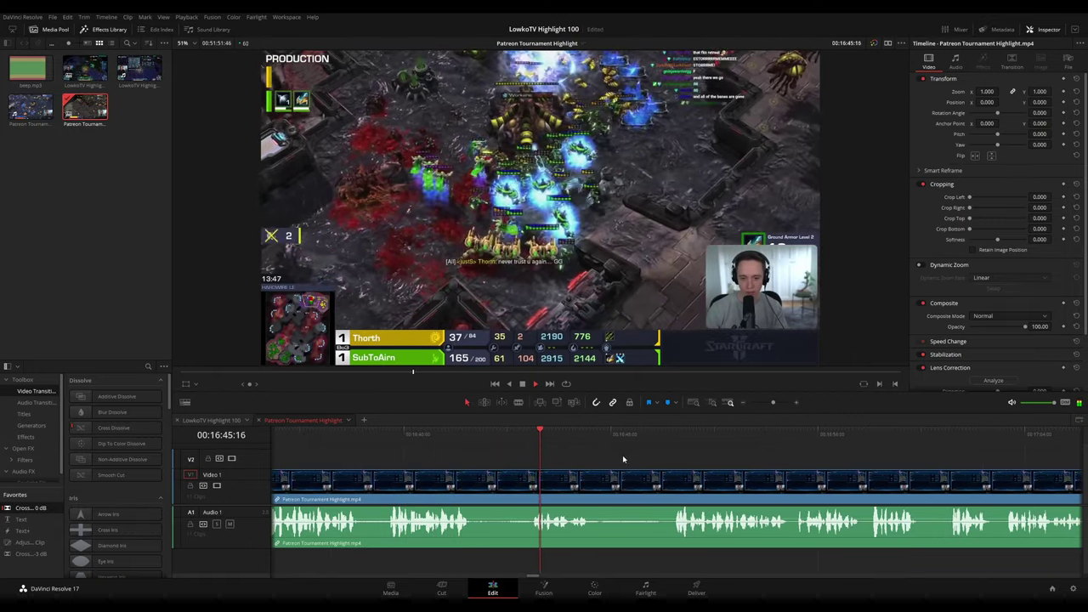
pyautogui.hscroll(5, 681, 468)
pyautogui.moveTo(450, 439); pyautogui.dragTo(459, 440)
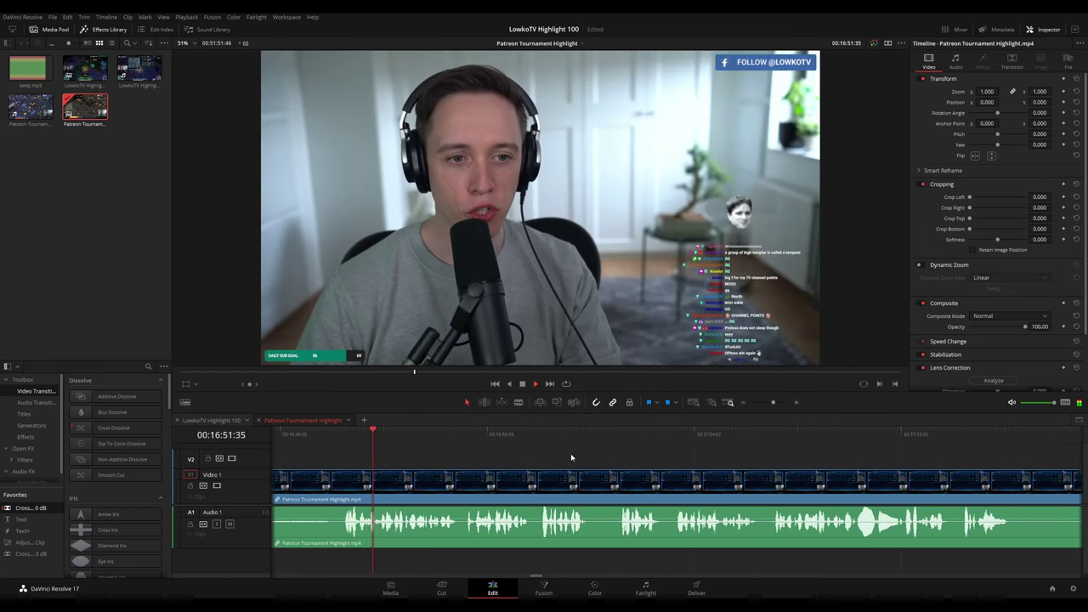
pyautogui.scroll(-10, 608, 493)
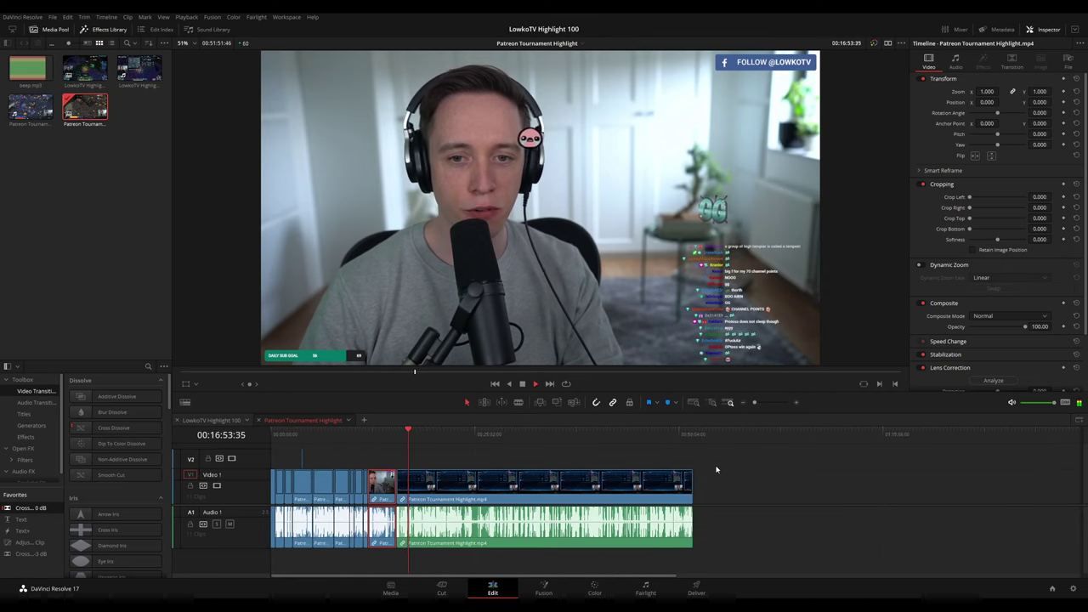
pyautogui.scroll(3, 716, 470)
pyautogui.scroll(2, 757, 472)
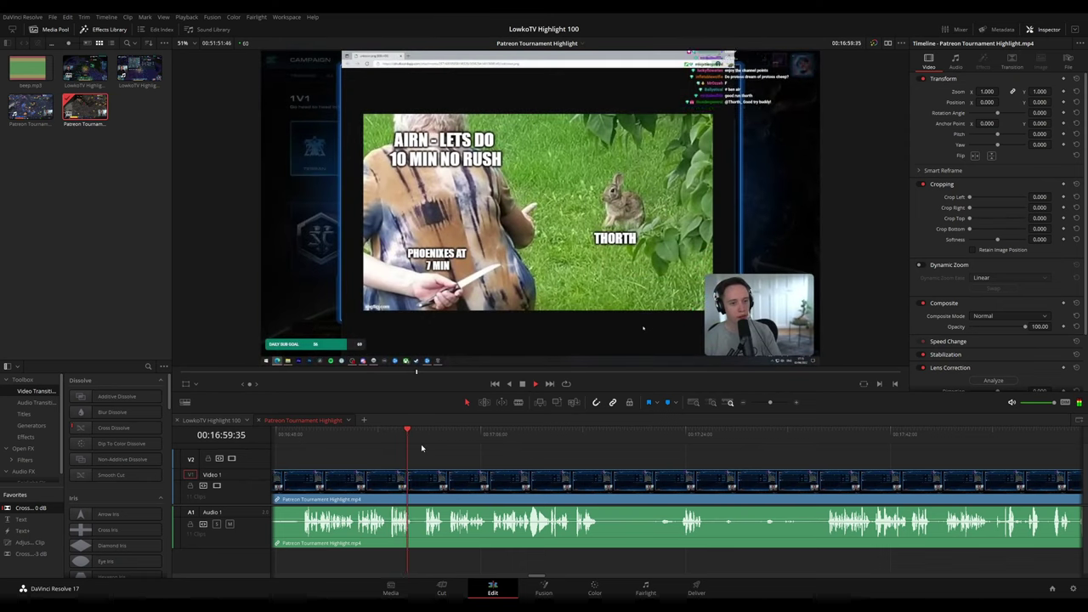
# Split the clip at about 00:17:00 during the no-rush meme and cut out the short silence after it, closing the gap
pyautogui.scroll(3, 664, 468)
pyautogui.press('b')
pyautogui.click(539, 487)
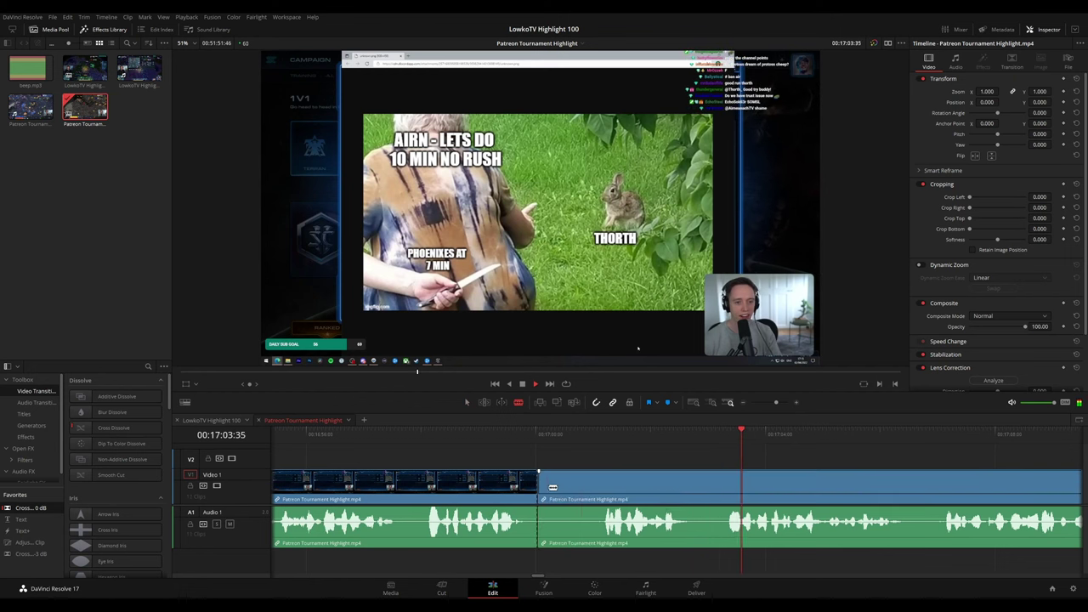
pyautogui.press('a')
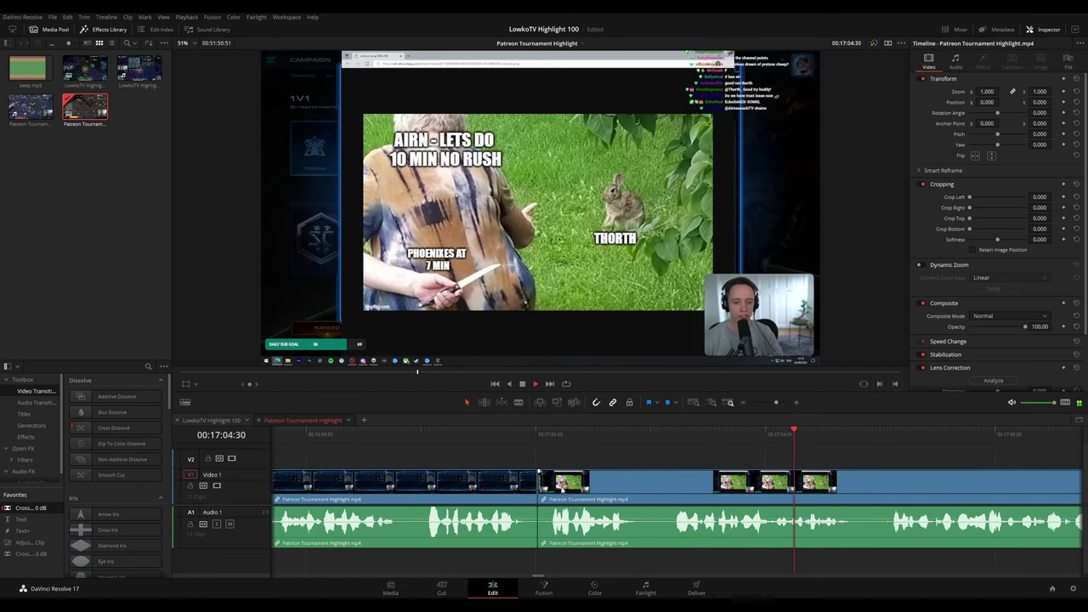
# Colour the reviewed clip ending at the no-rush meme cut blue, and clear the selection
pyautogui.click(520, 482)
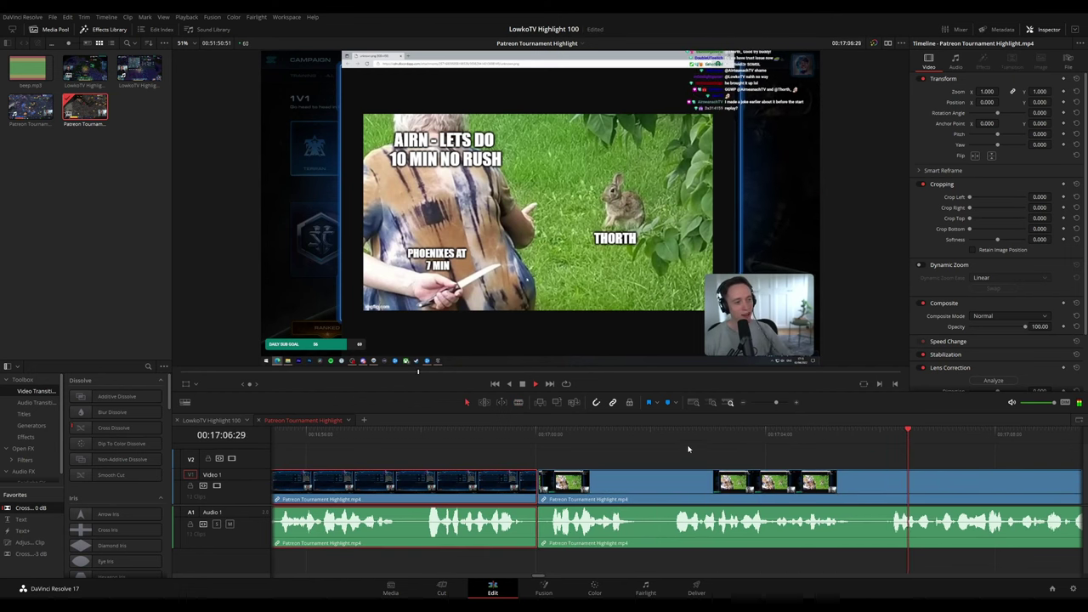
pyautogui.scroll(-6, 698, 455)
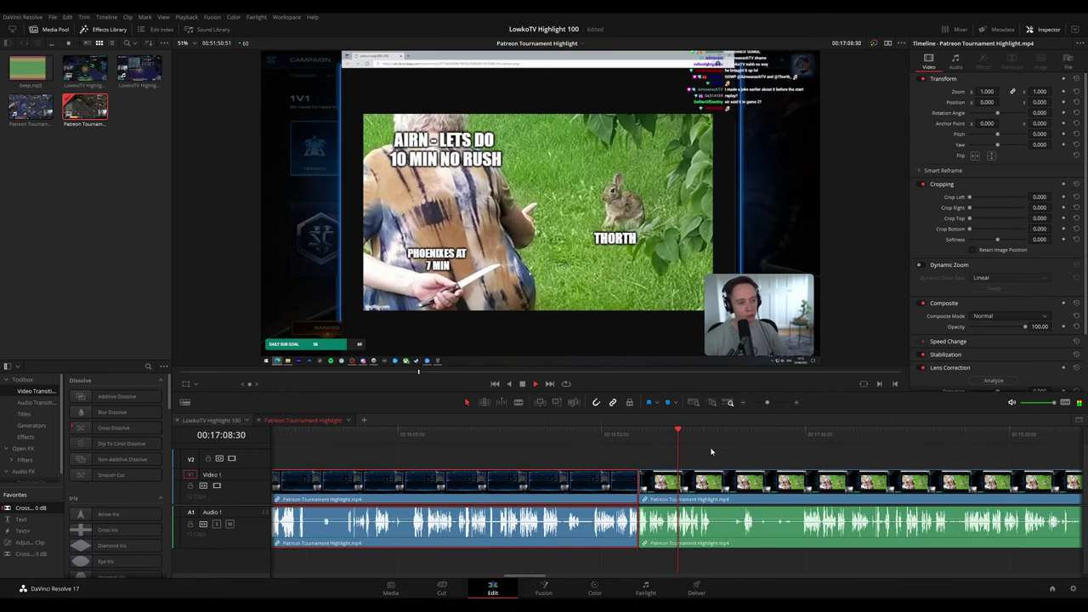
pyautogui.scroll(-2, 712, 448)
pyautogui.click(608, 457)
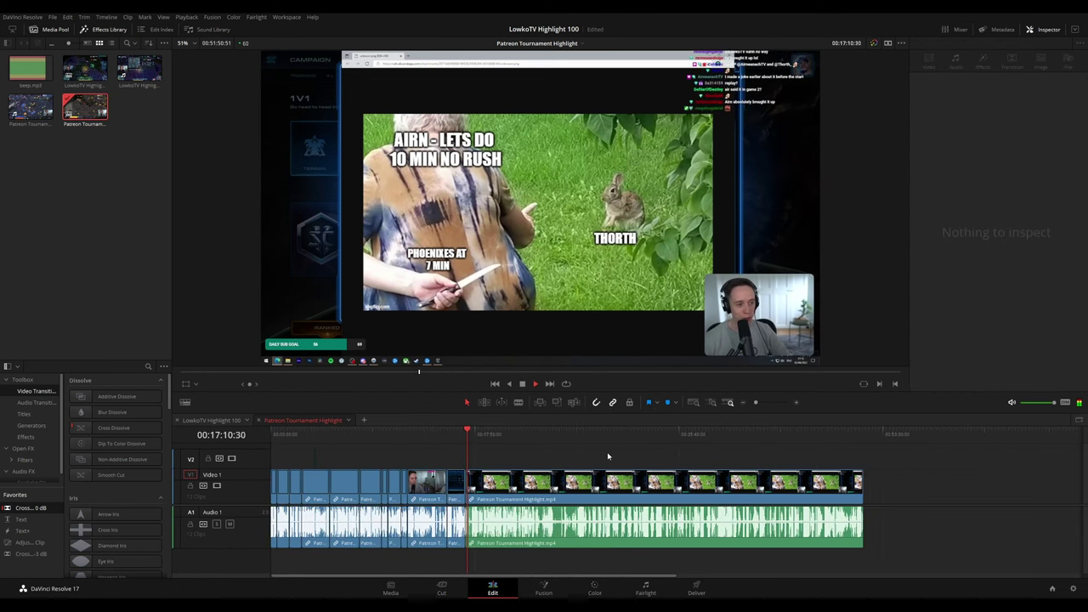
# Review the webcam talk and the opening of the following Zerg match from about 00:17:10 to 00:17:34, skipping the quiet stretches
pyautogui.scroll(5, 646, 459)
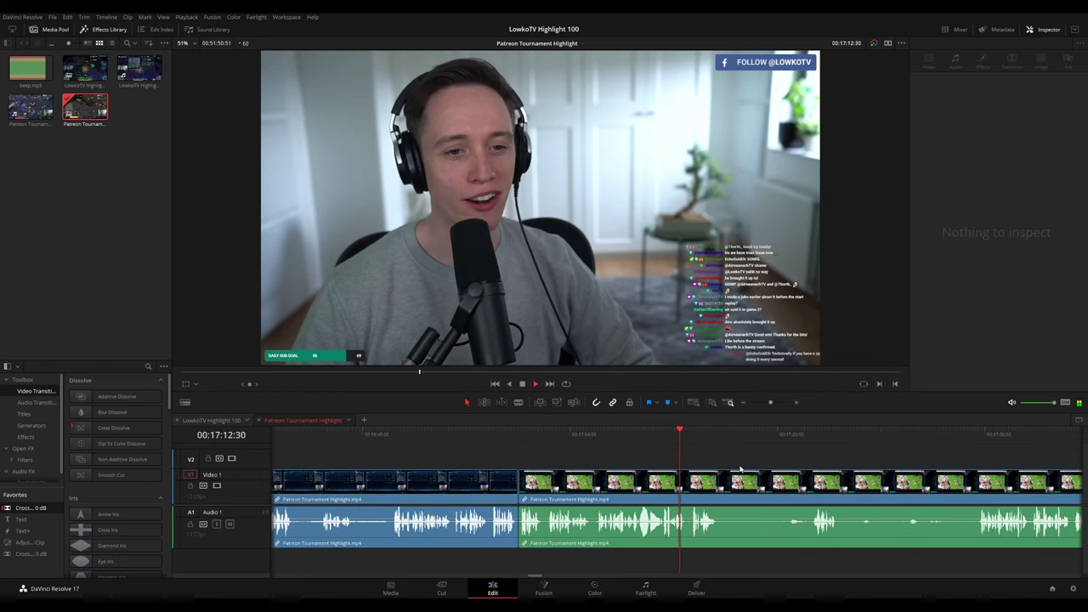
pyautogui.moveTo(739, 468); pyautogui.dragTo(532, 457)
pyautogui.scroll(2, 570, 461)
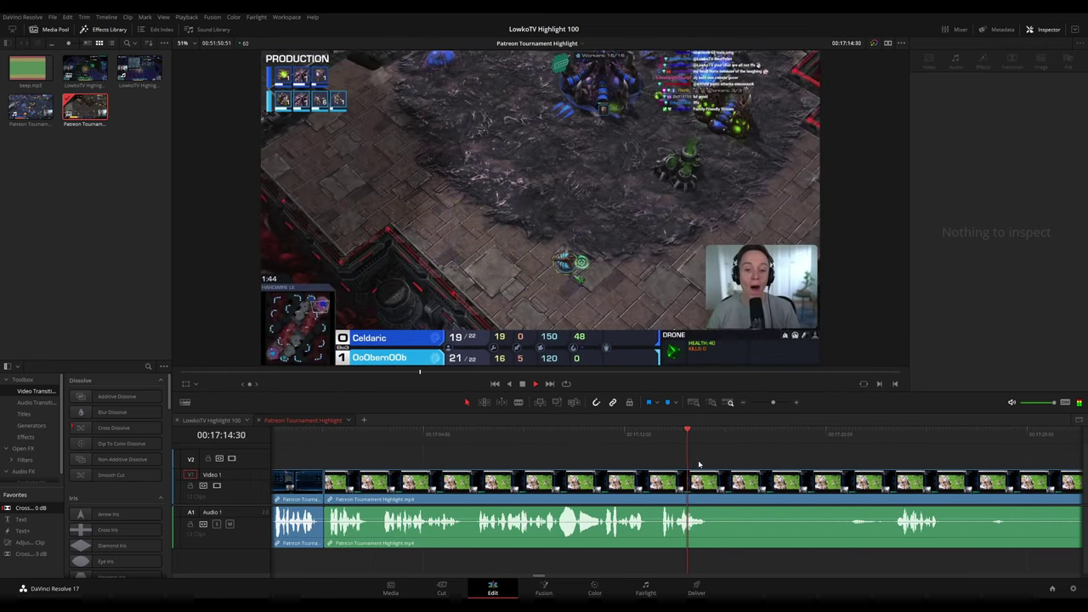
pyautogui.moveTo(770, 460); pyautogui.dragTo(659, 440)
pyautogui.hscroll(3, 603, 461)
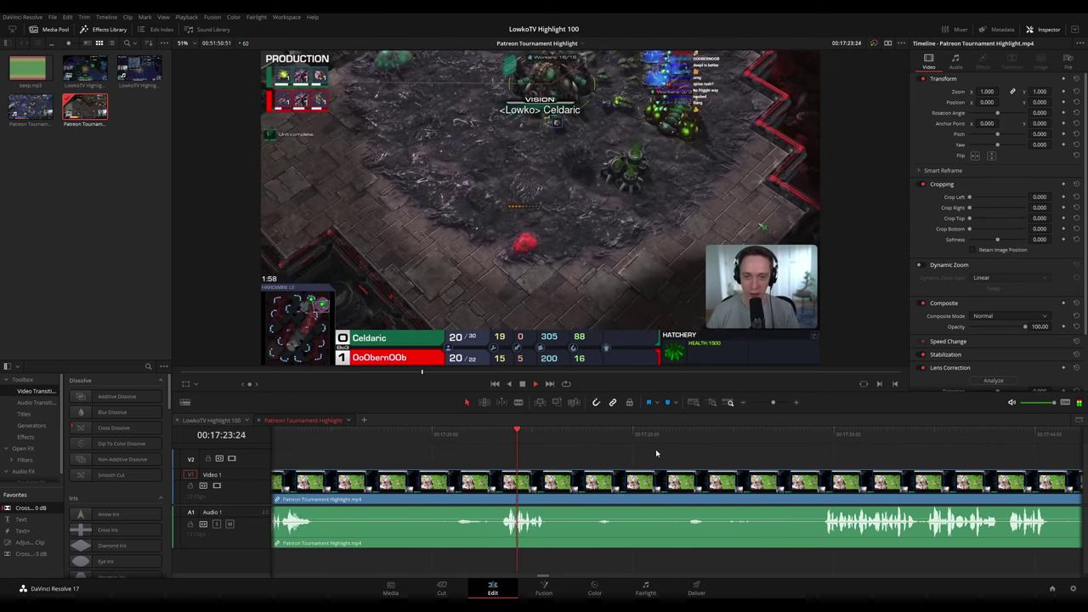
pyautogui.hscroll(3, 550, 445)
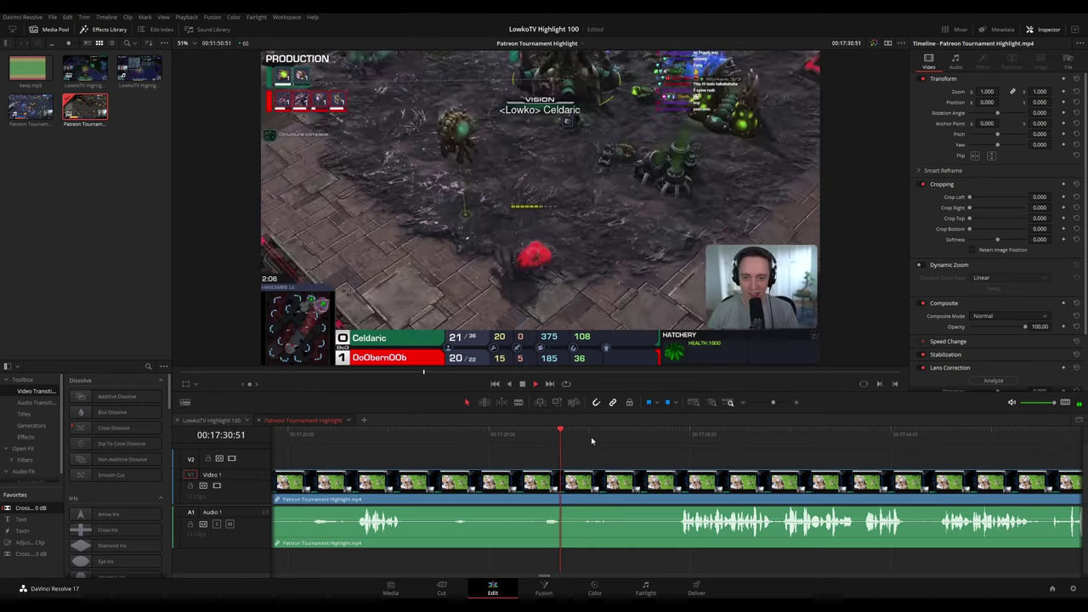
pyautogui.hscroll(3, 613, 451)
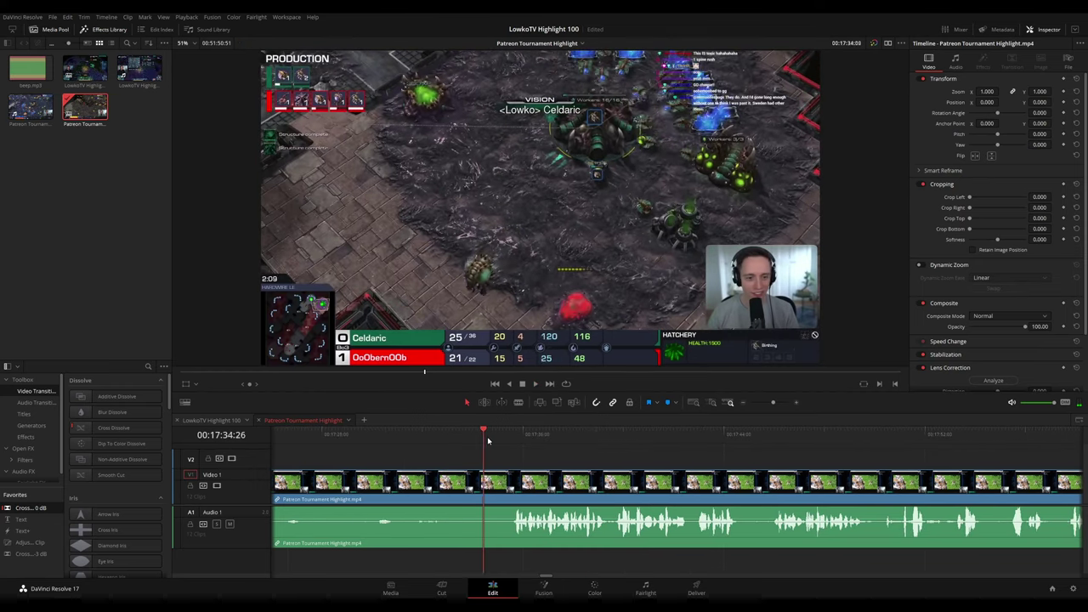
# Review the Zerg match commentary from about 00:17:35 to 00:18:06, as the attack on the blue player's base unfolds
pyautogui.moveTo(715, 460); pyautogui.dragTo(579, 451)
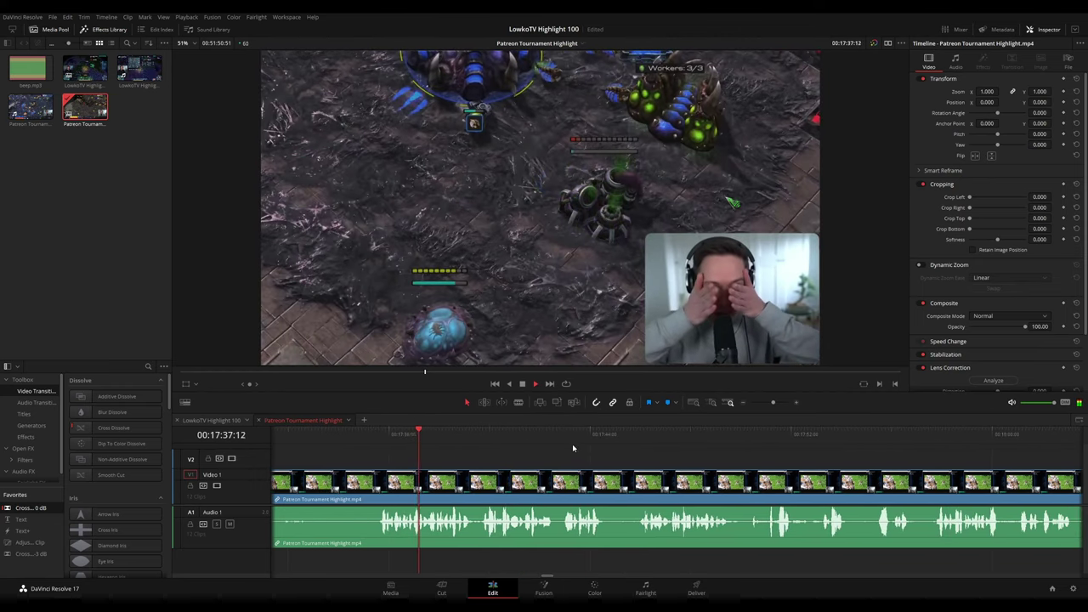
pyautogui.click(373, 436)
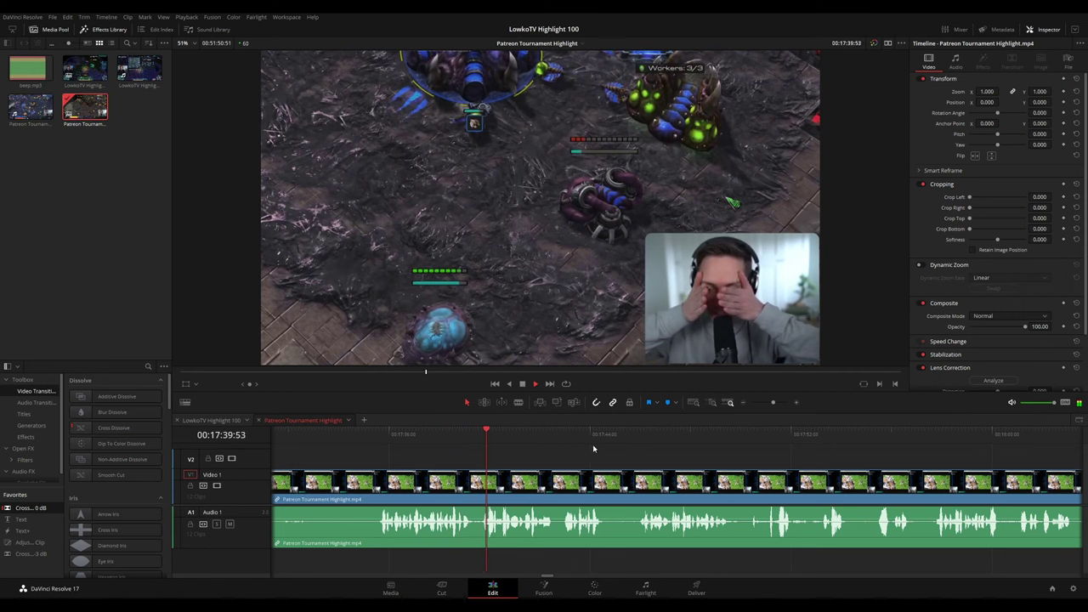
pyautogui.hscroll(3, 568, 440)
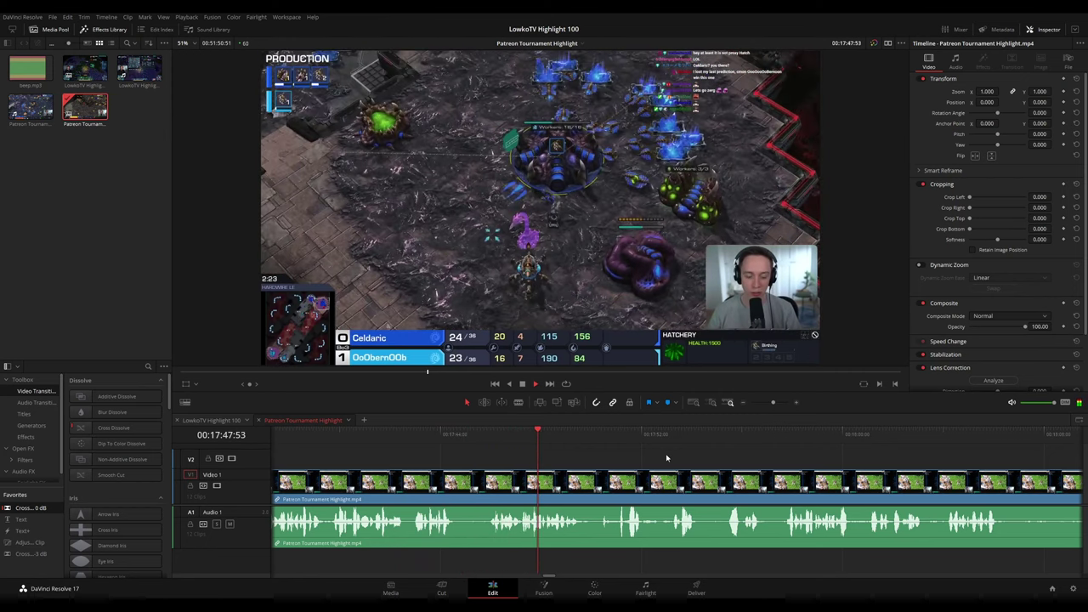
pyautogui.moveTo(668, 458); pyautogui.dragTo(571, 451)
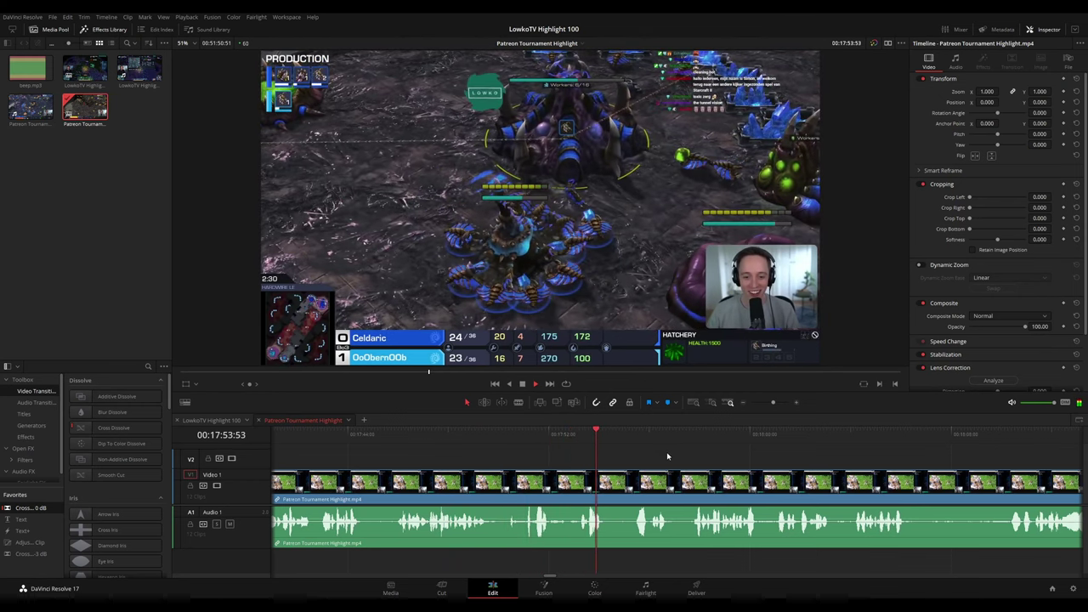
pyautogui.moveTo(723, 462); pyautogui.dragTo(585, 448)
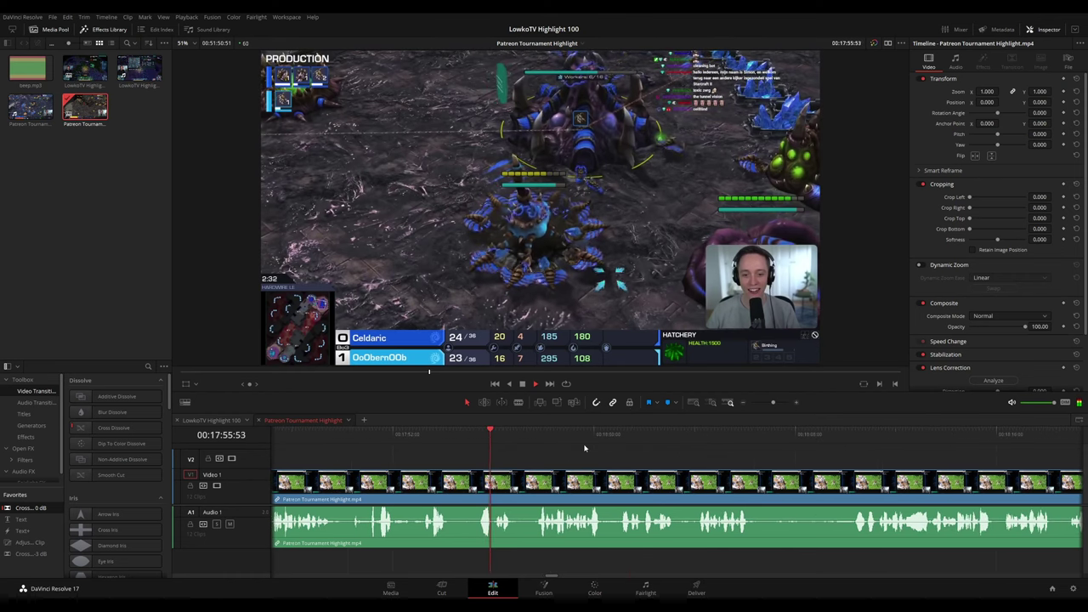
pyautogui.hscroll(3, 544, 447)
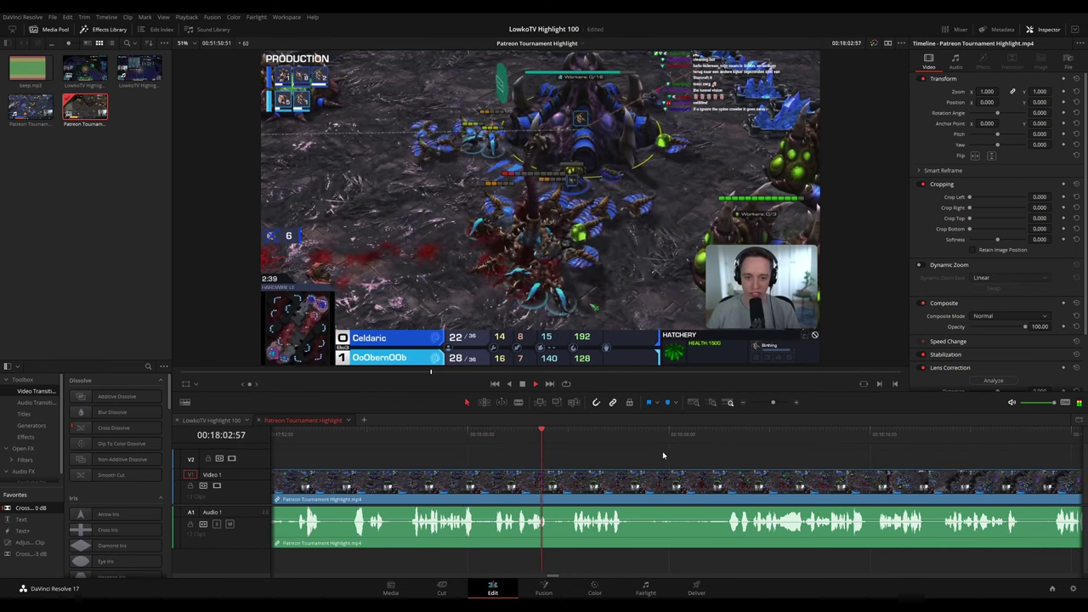
pyautogui.hscroll(3, 663, 456)
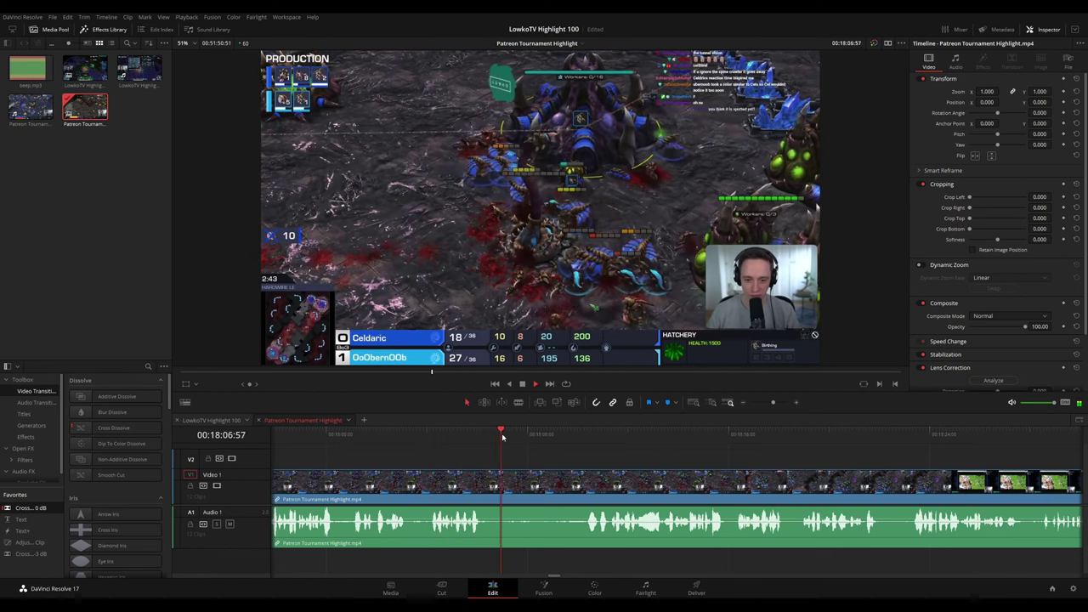
# Review the rest of the attack on the blue base from about 00:18:09 to 00:18:24, skipping the quiet stretch at its start
pyautogui.moveTo(502, 438); pyautogui.dragTo(549, 439)
pyautogui.hscroll(3, 741, 467)
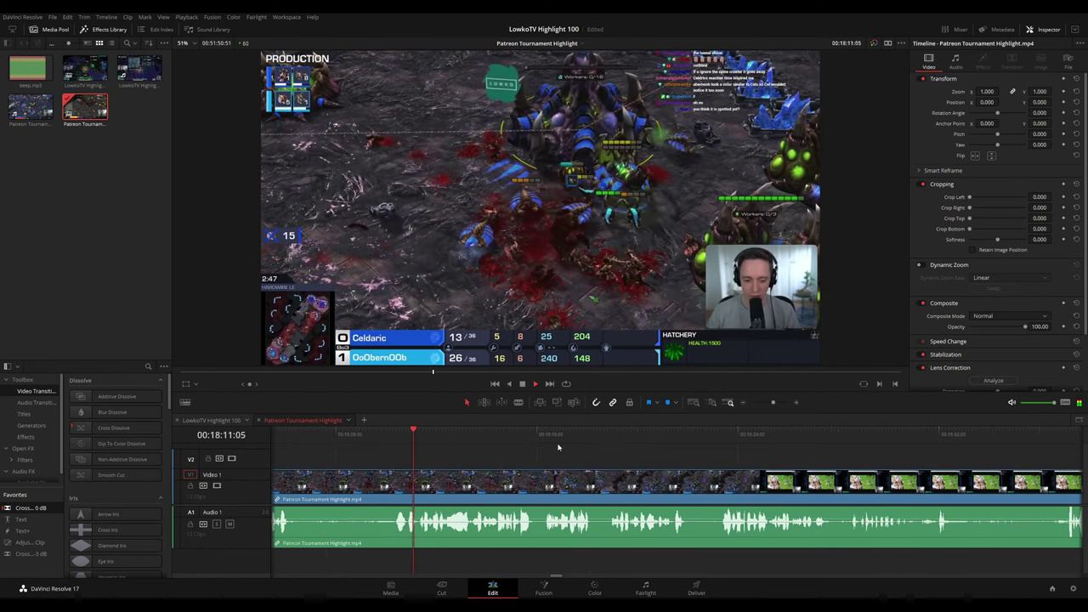
pyautogui.hscroll(5, 639, 457)
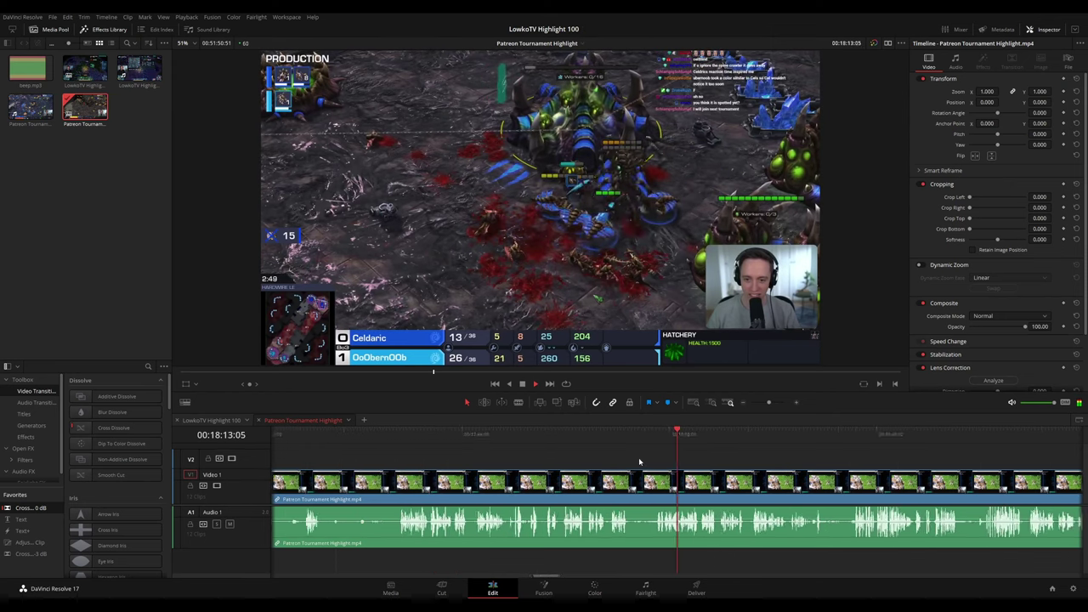
pyautogui.scroll(-4, 720, 456)
pyautogui.scroll(6, 724, 458)
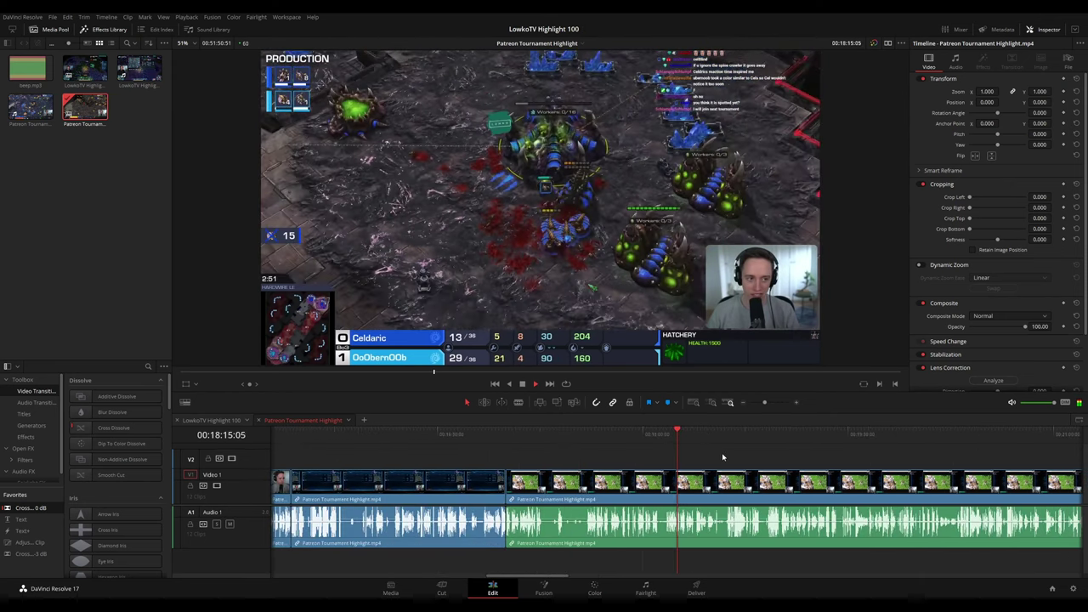
pyautogui.scroll(2, 720, 458)
pyautogui.hscroll(5, 634, 450)
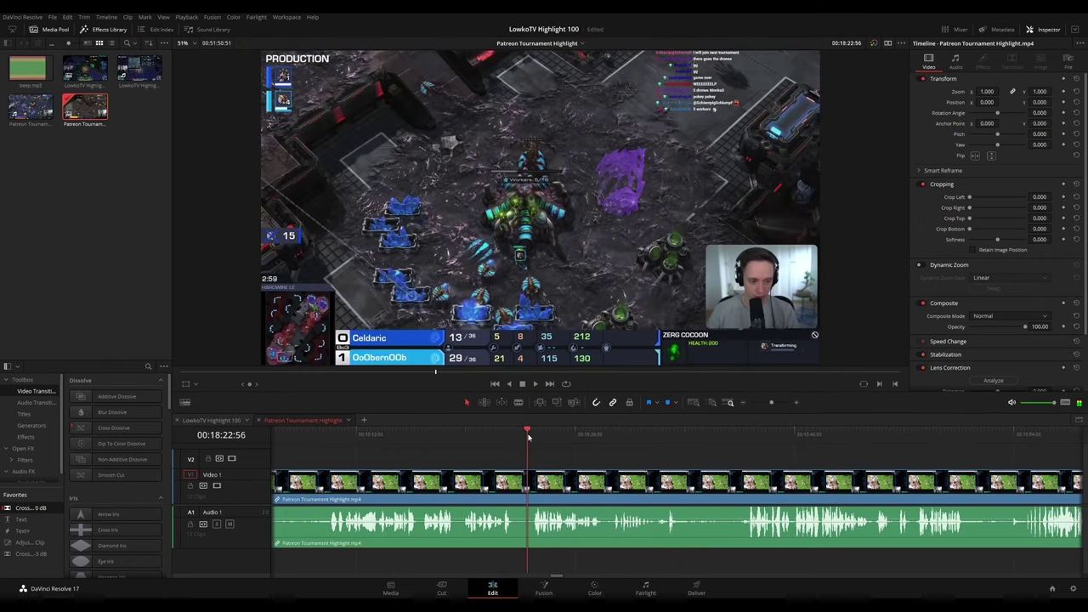
pyautogui.scroll(3, 670, 452)
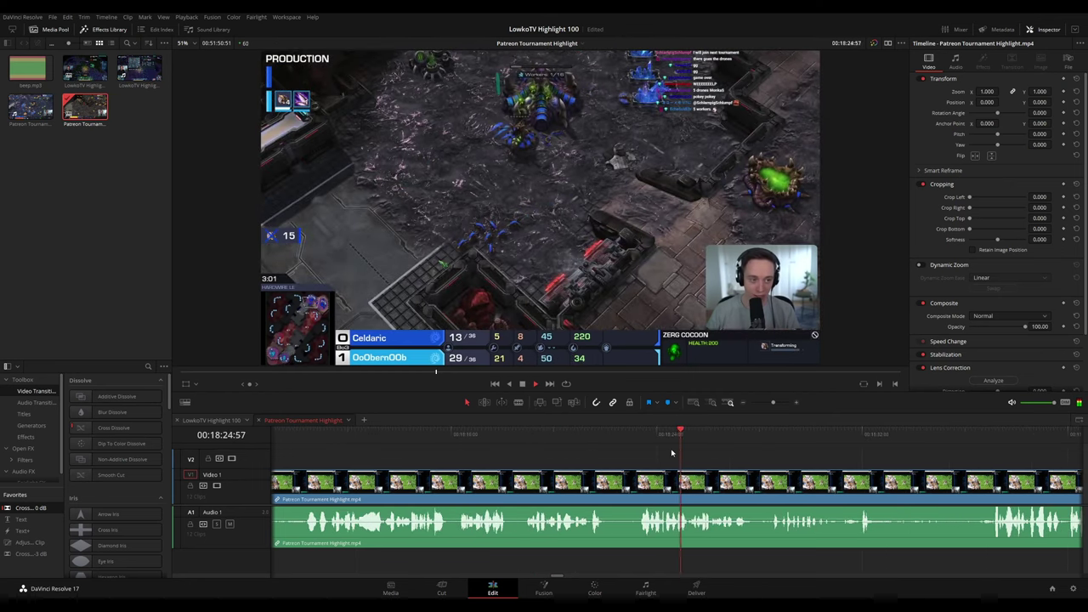
# Split the clip at about 00:18:22 and 00:18:23 and cut out the short silence between, closing the gap
pyautogui.press('b')
pyautogui.click(523, 486)
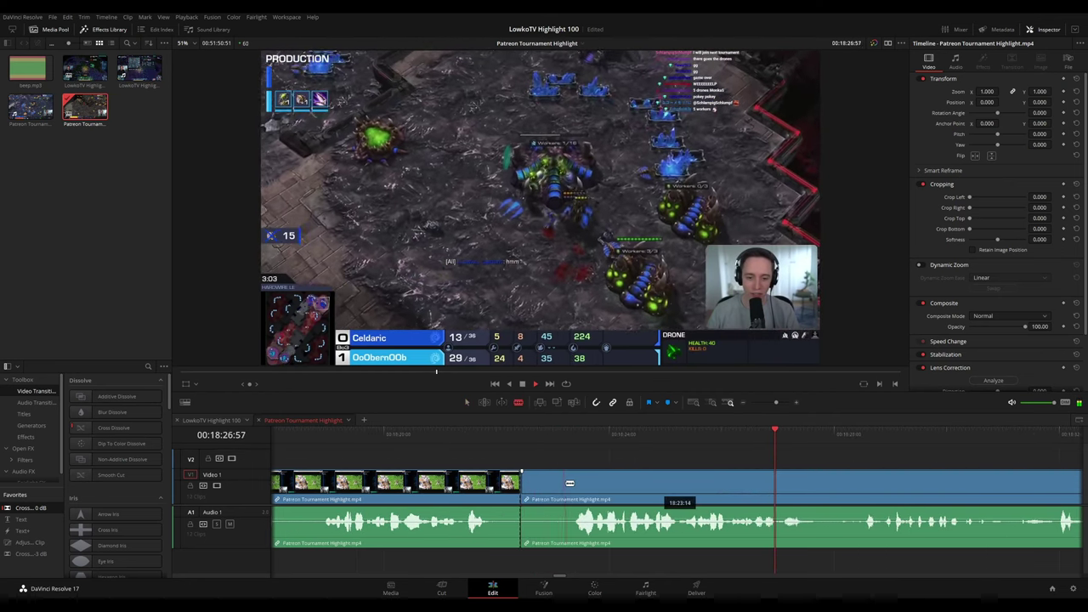
pyautogui.click(568, 486)
pyautogui.press('a')
pyautogui.click(548, 486)
pyautogui.press('Delete')
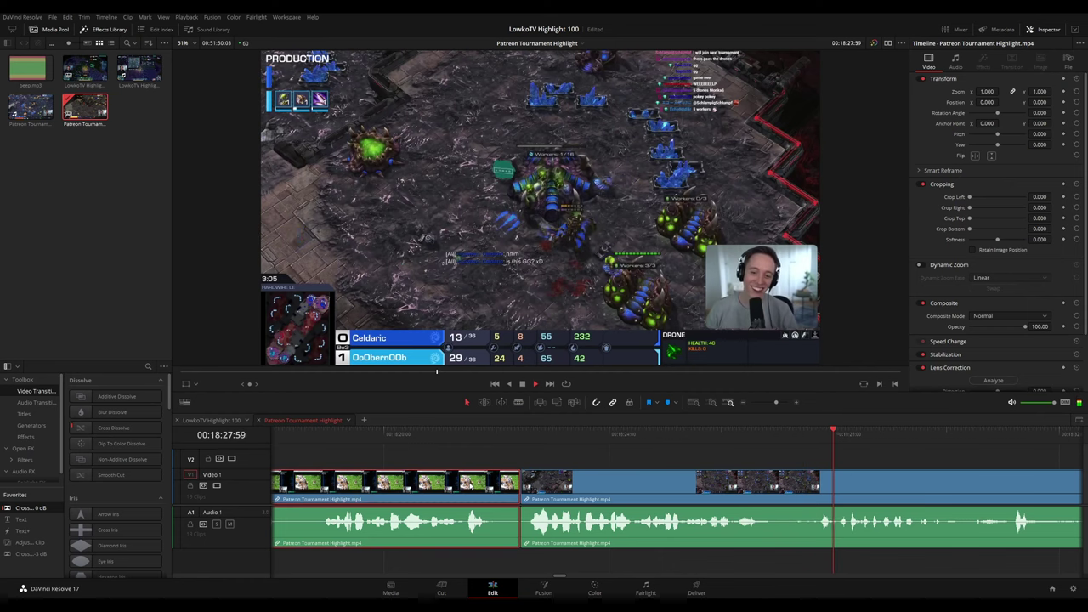
# Review the commentary after the silence cut from about 00:18:27 to 00:18:54, skipping the quiet stretches
pyautogui.click(778, 435)
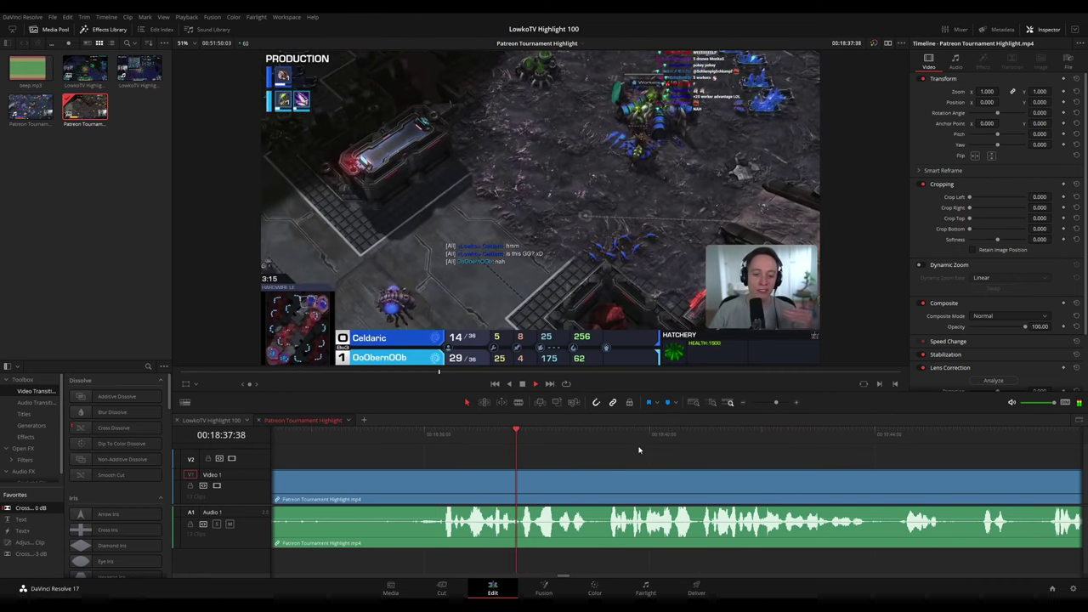
pyautogui.moveTo(763, 456); pyautogui.dragTo(596, 439)
pyautogui.scroll(-5, 668, 449)
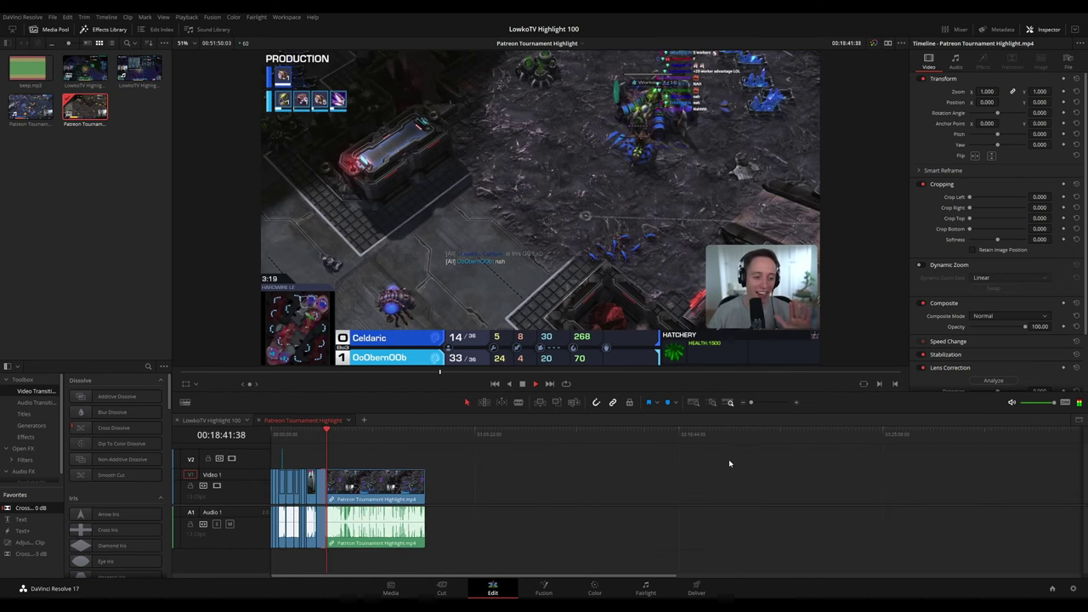
pyautogui.scroll(1, 808, 463)
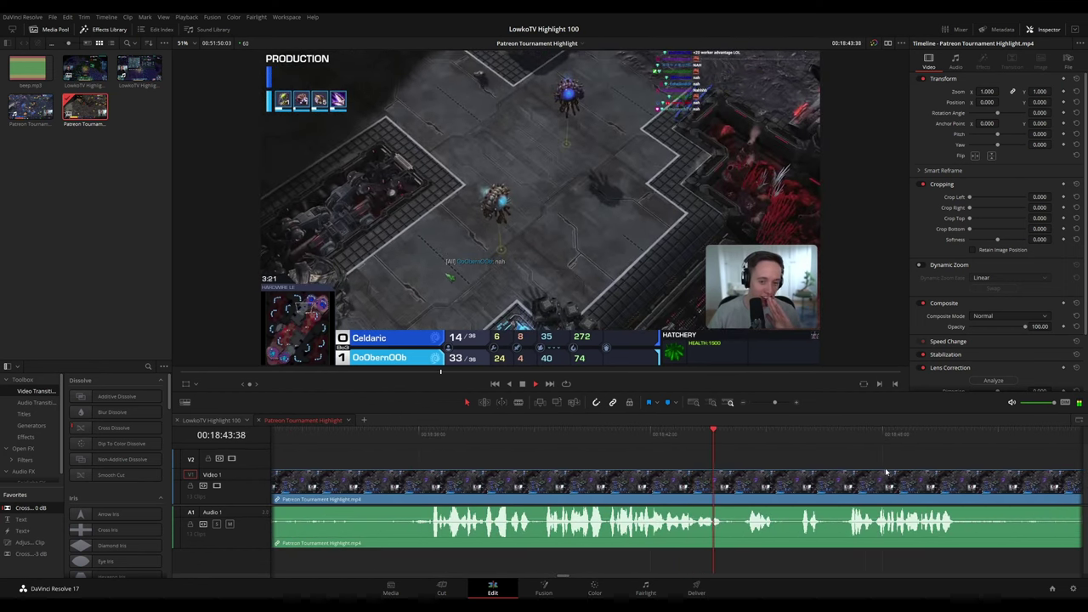
pyautogui.moveTo(886, 472); pyautogui.dragTo(629, 445)
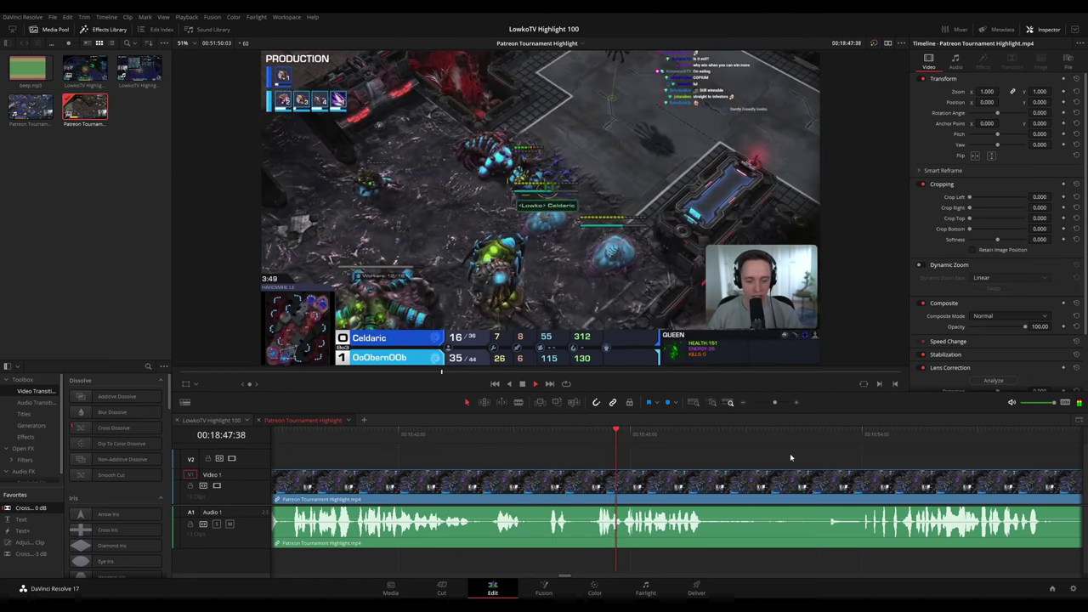
pyautogui.hscroll(3, 790, 453)
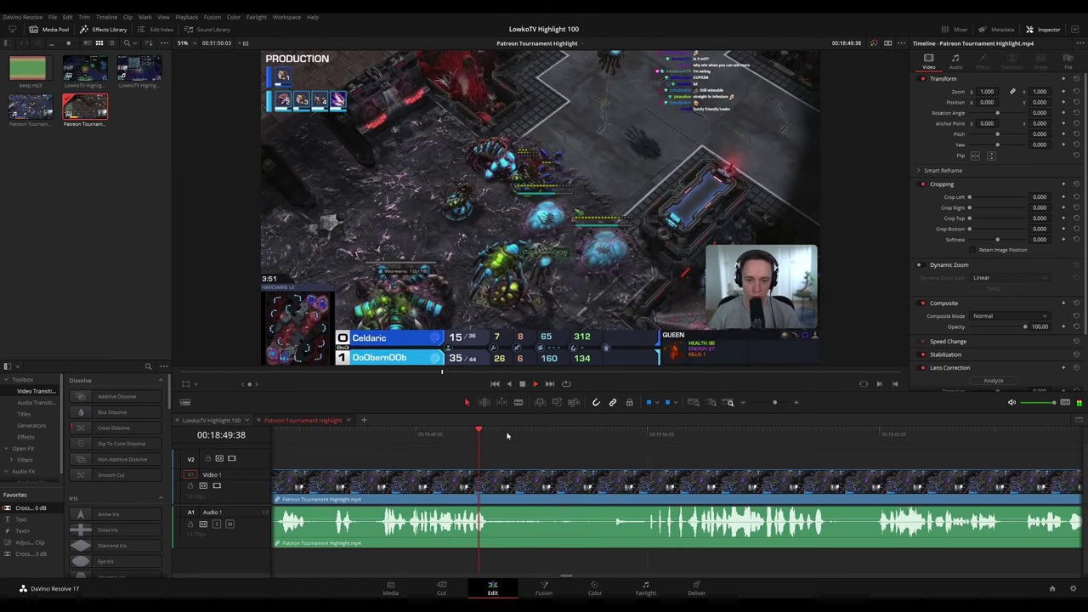
pyautogui.moveTo(530, 436); pyautogui.dragTo(638, 437)
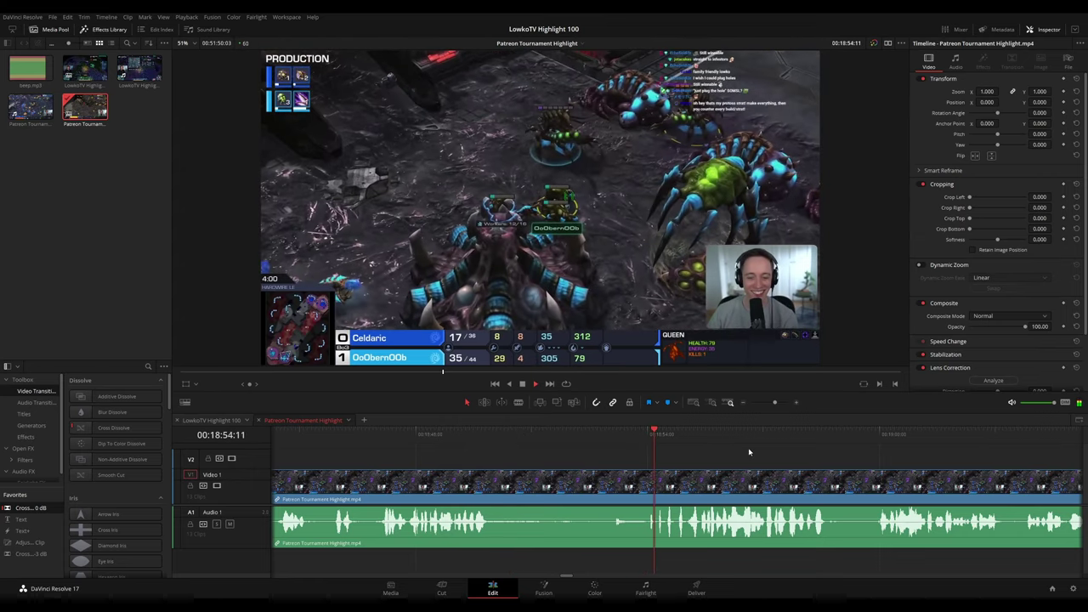
# Review the following Zerg base commentary from about 00:18:54 to 00:19:23, skipping the pauses in speech
pyautogui.hscroll(4, 828, 466)
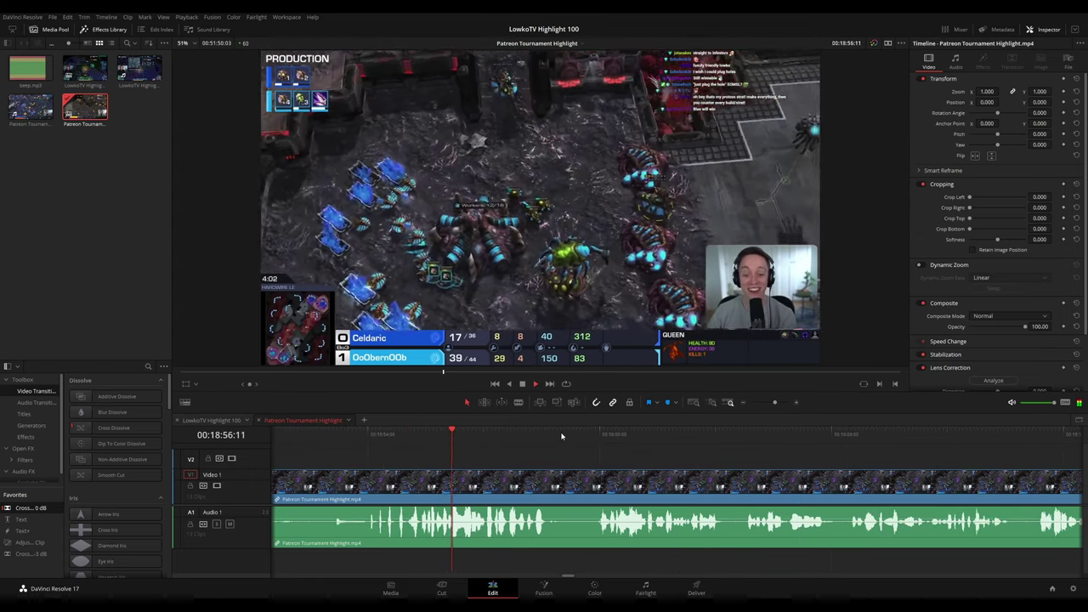
pyautogui.click(593, 433)
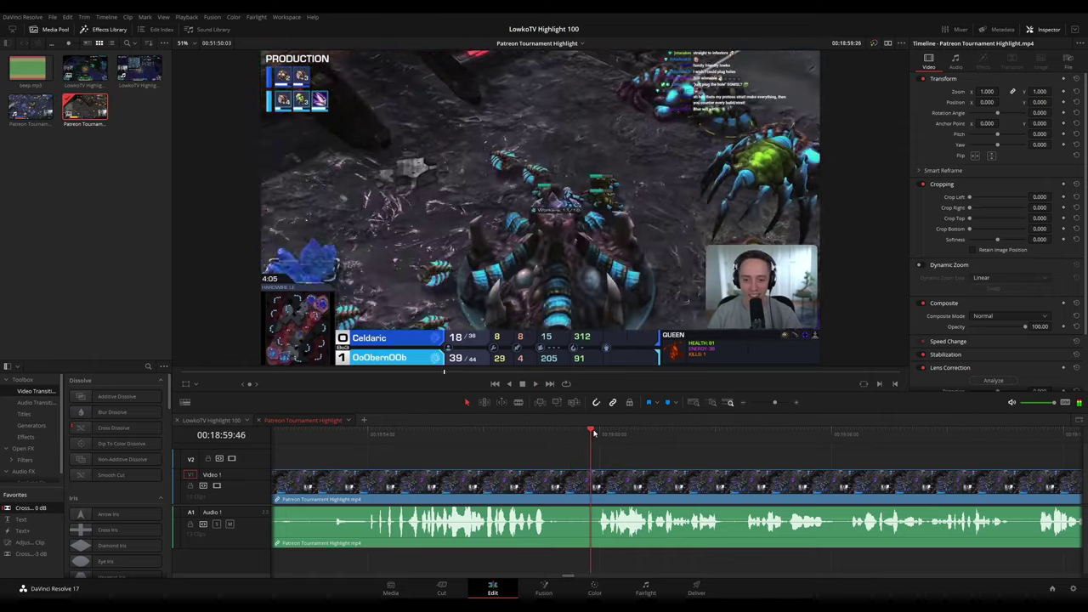
pyautogui.moveTo(804, 464); pyautogui.dragTo(616, 456)
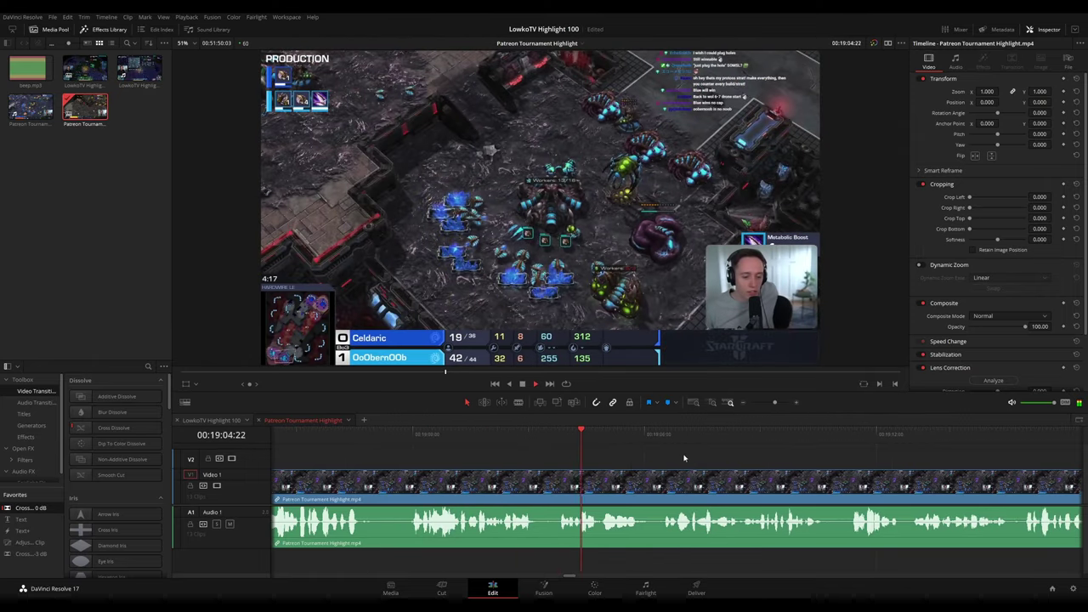
pyautogui.hscroll(2, 615, 442)
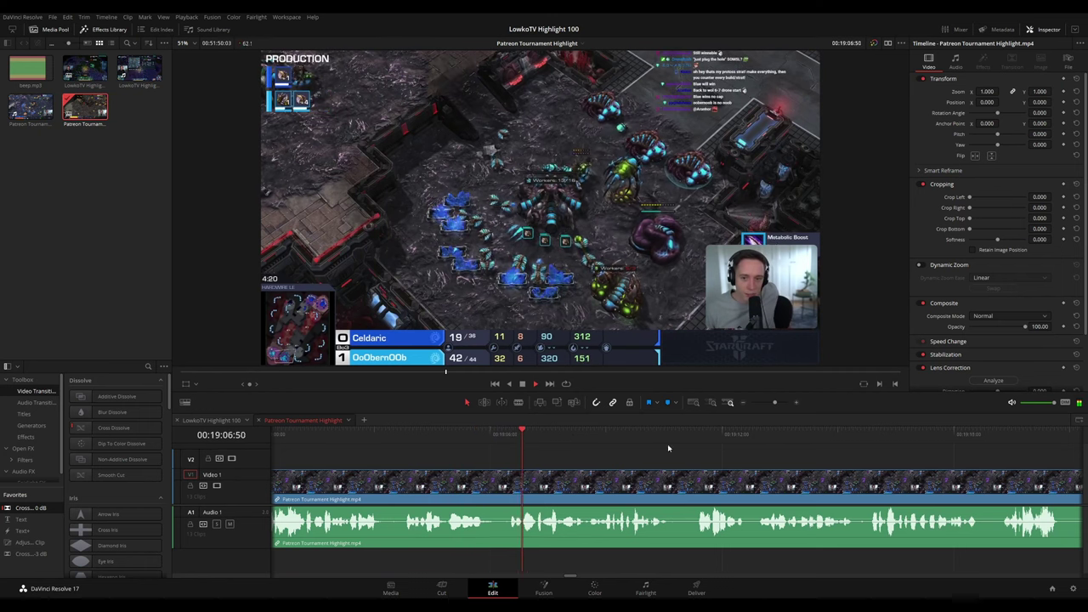
pyautogui.hscroll(2, 613, 442)
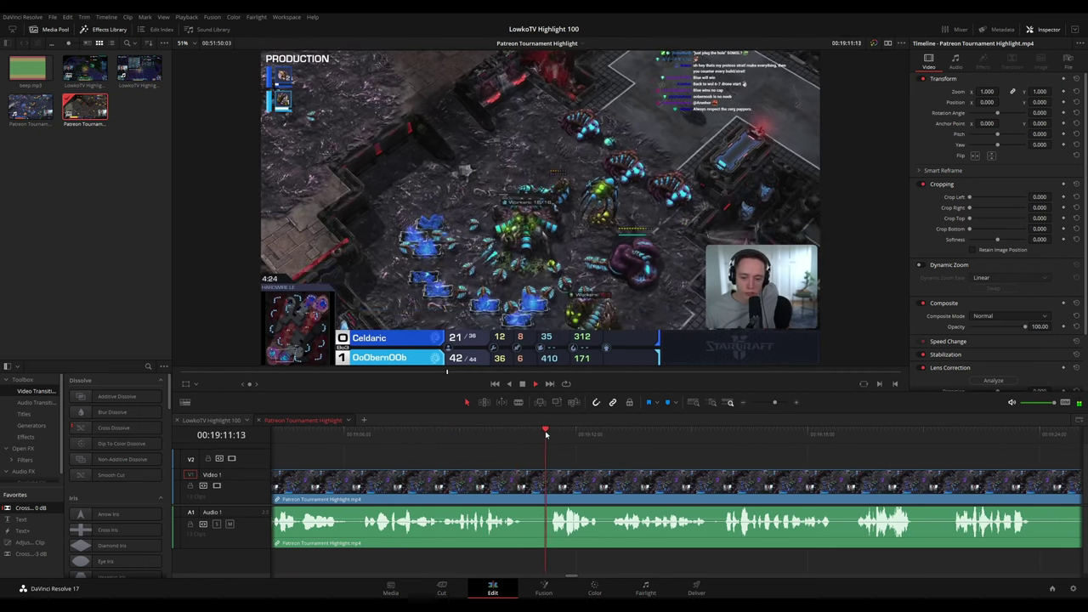
pyautogui.hscroll(2, 560, 442)
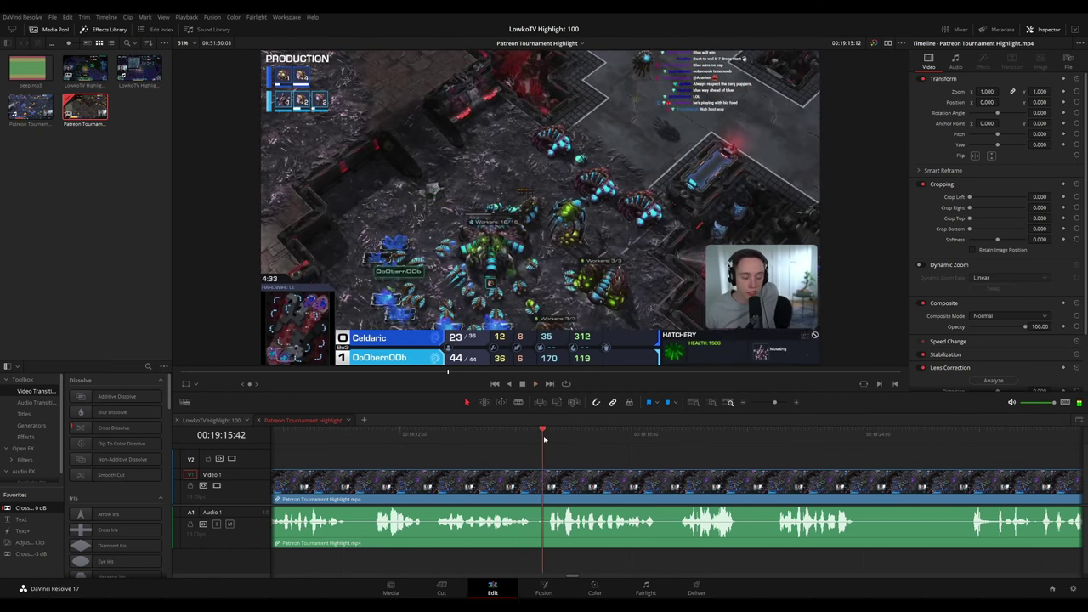
pyautogui.hscroll(2, 554, 449)
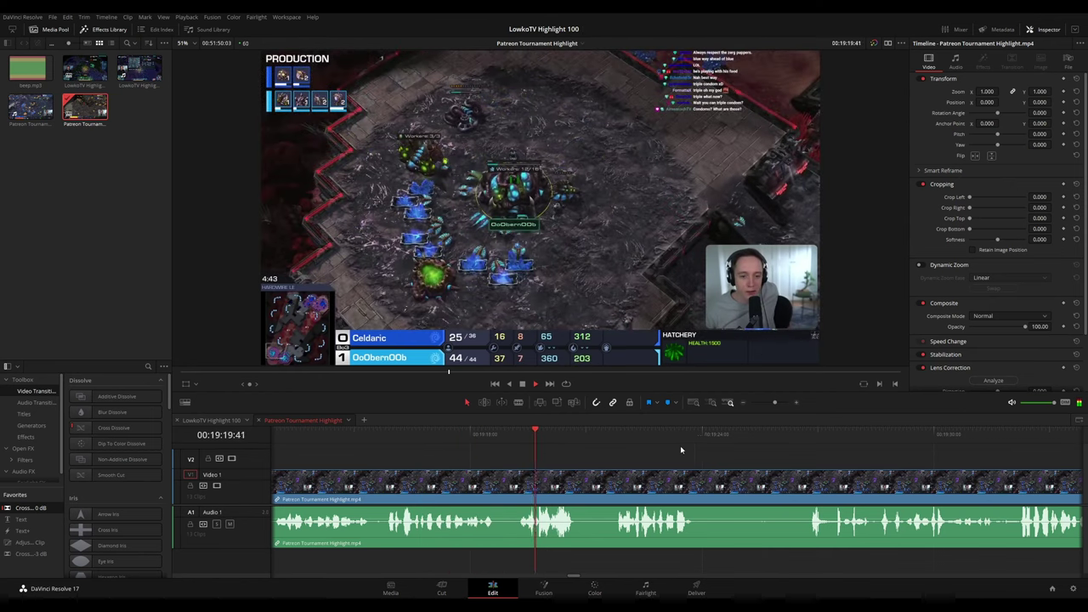
pyautogui.hscroll(2, 561, 438)
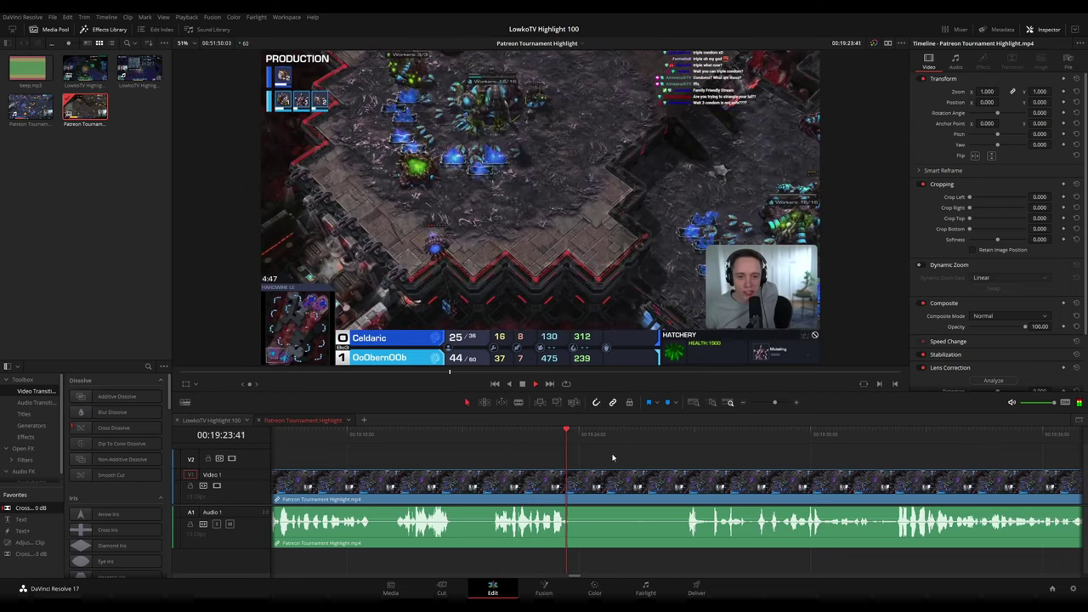
# Split the clip at about 00:19:24 and 00:19:26 and cut out the silence between, closing the gap
pyautogui.press('space')
pyautogui.press('b')
pyautogui.click(586, 481)
pyautogui.click(683, 484)
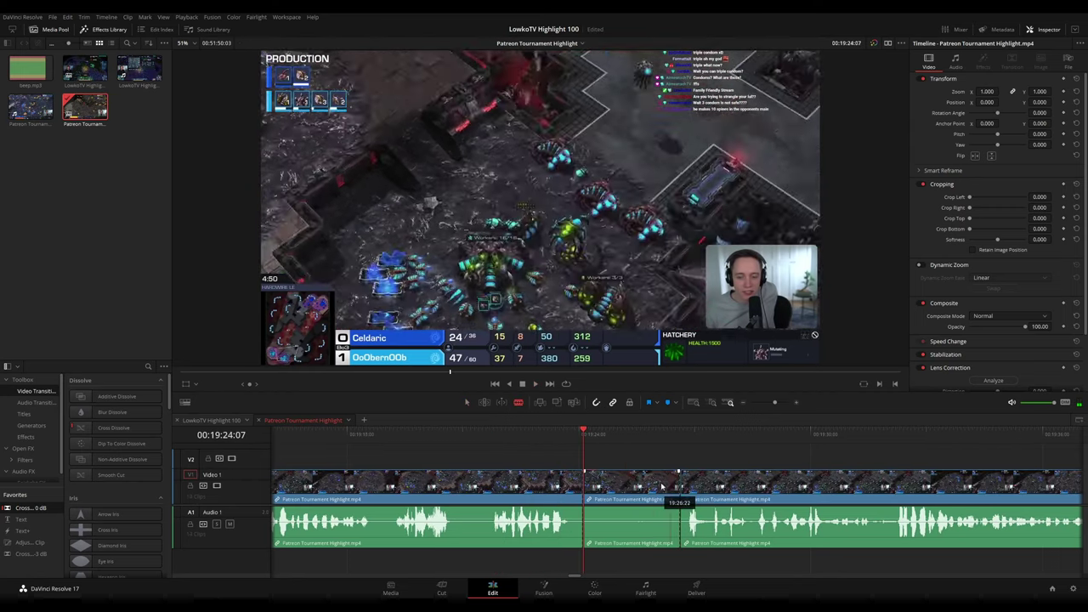
pyautogui.press('a')
pyautogui.click(650, 486)
pyautogui.press('Delete')
pyautogui.press('space')
# Colour the reviewed clip ending at the 00:19:24 cut blue and add a transition across that cut on video and audio
pyautogui.click(578, 483)
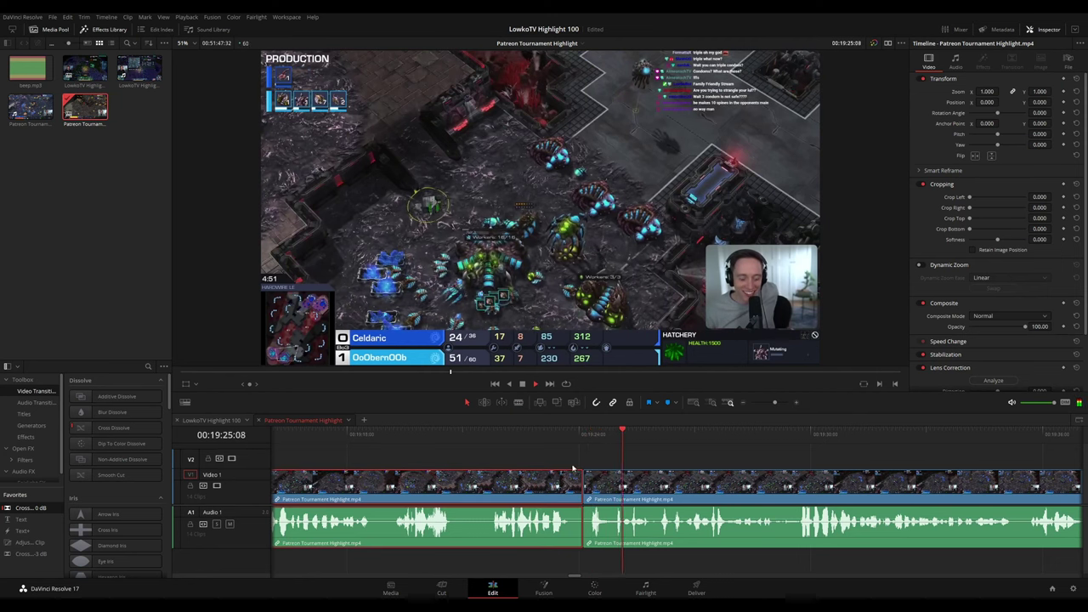
pyautogui.press('c')
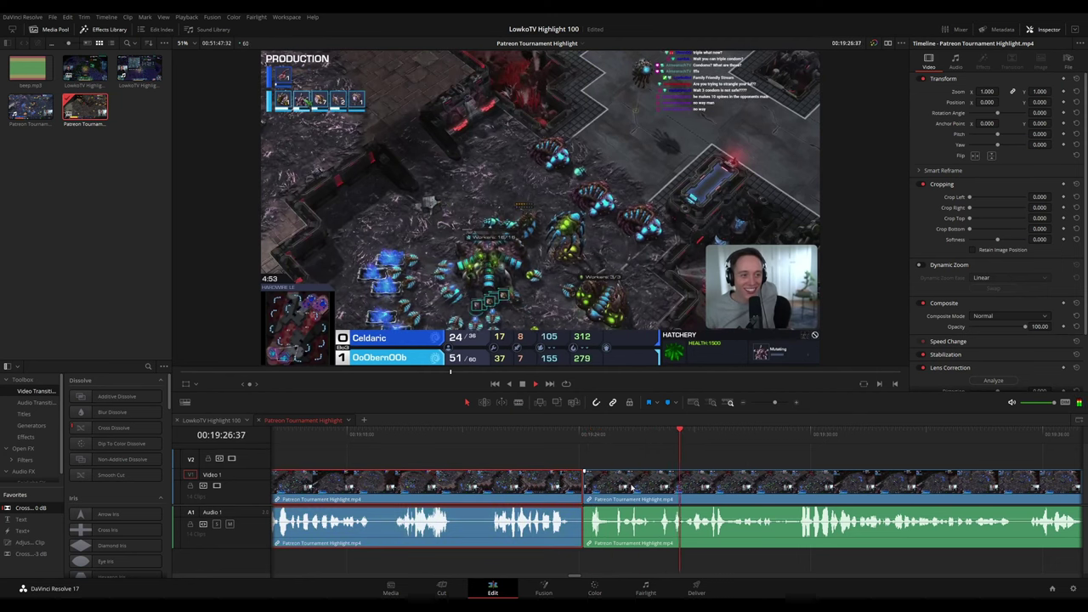
pyautogui.click(583, 485)
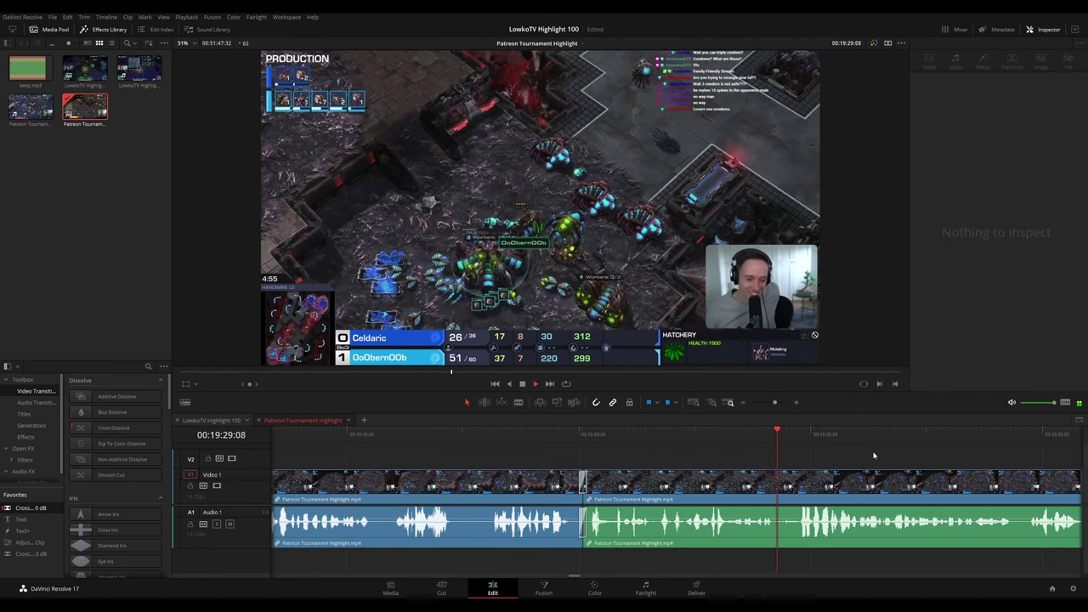
# Review the commentary after the new transition from about 00:19:29 to 00:19:37, skipping the quiet parts
pyautogui.moveTo(875, 456); pyautogui.dragTo(644, 428)
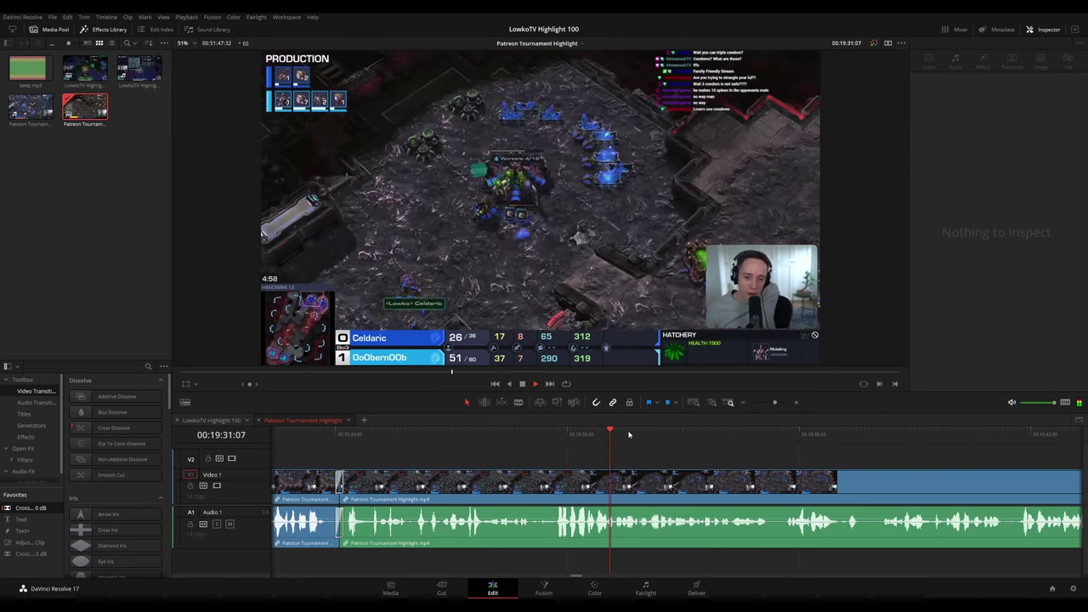
pyautogui.click(680, 437)
pyautogui.click(705, 437)
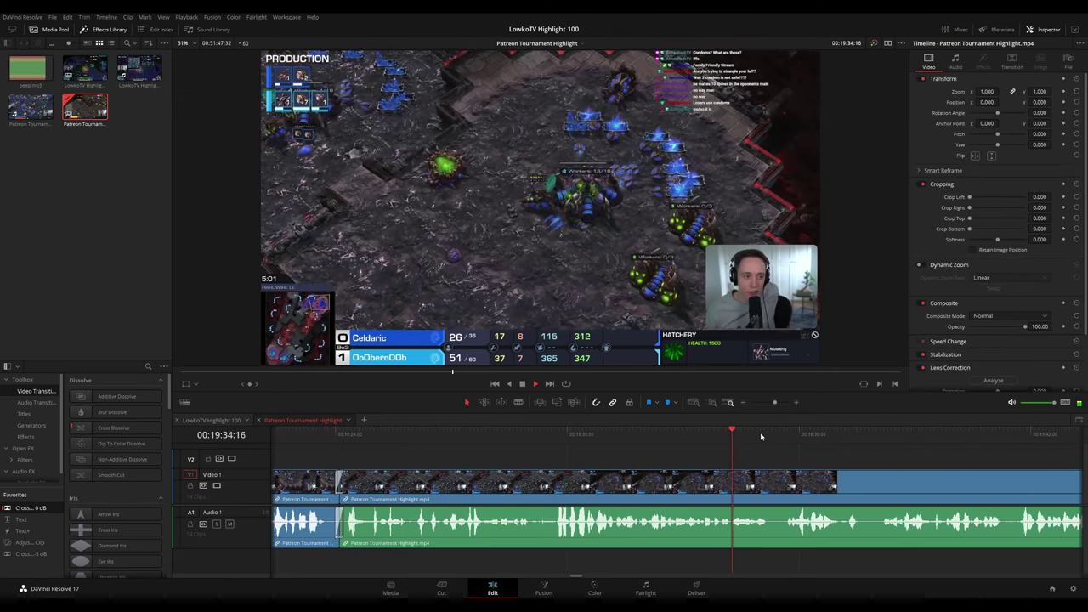
pyautogui.hscroll(4, 687, 432)
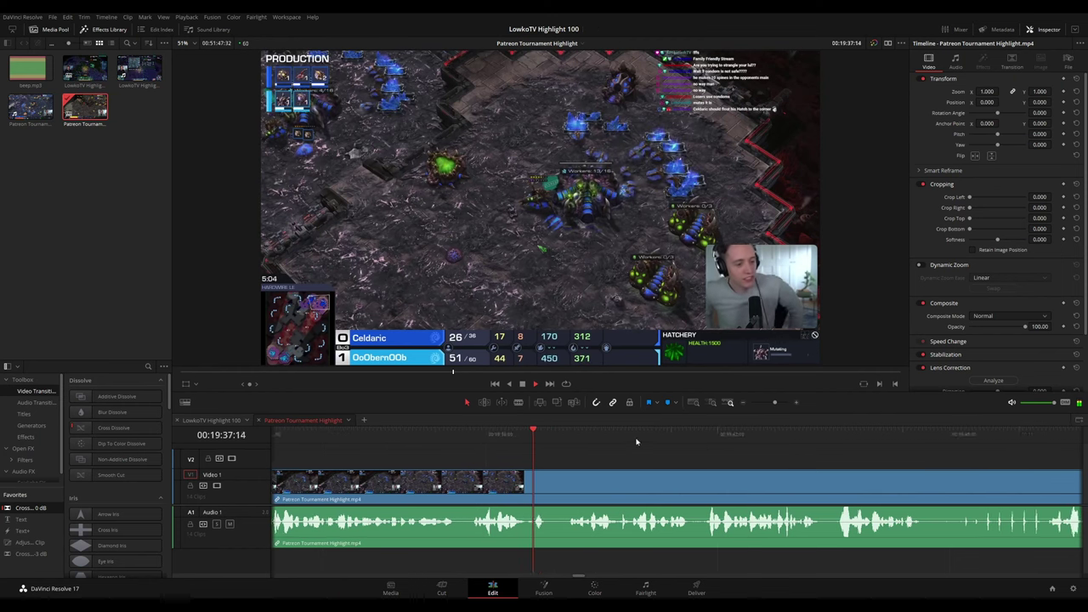
# Review the Zerg base commentary and the "is this GG?" meme section from about 00:19:37 to 00:20:03, skipping the quiet parts
pyautogui.hscroll(1, 636, 441)
pyautogui.hscroll(1, 649, 456)
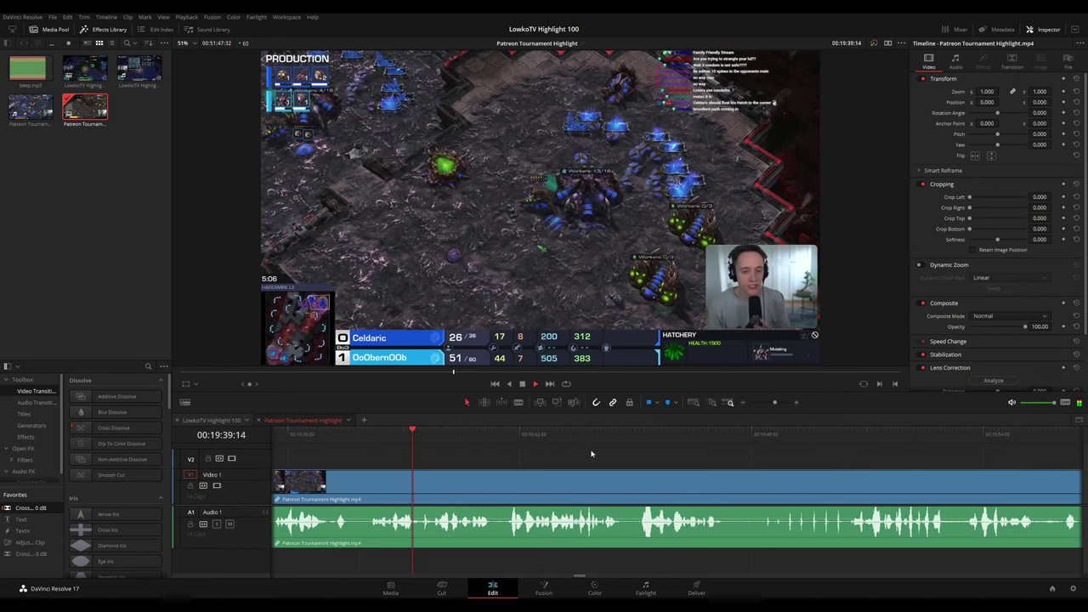
pyautogui.click(507, 435)
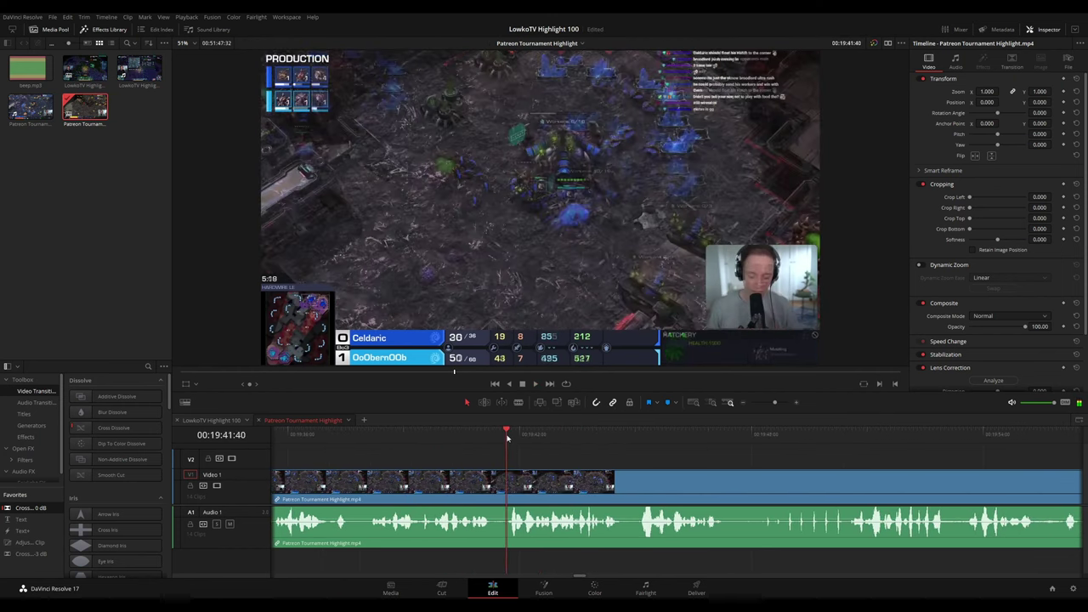
pyautogui.hscroll(1, 603, 442)
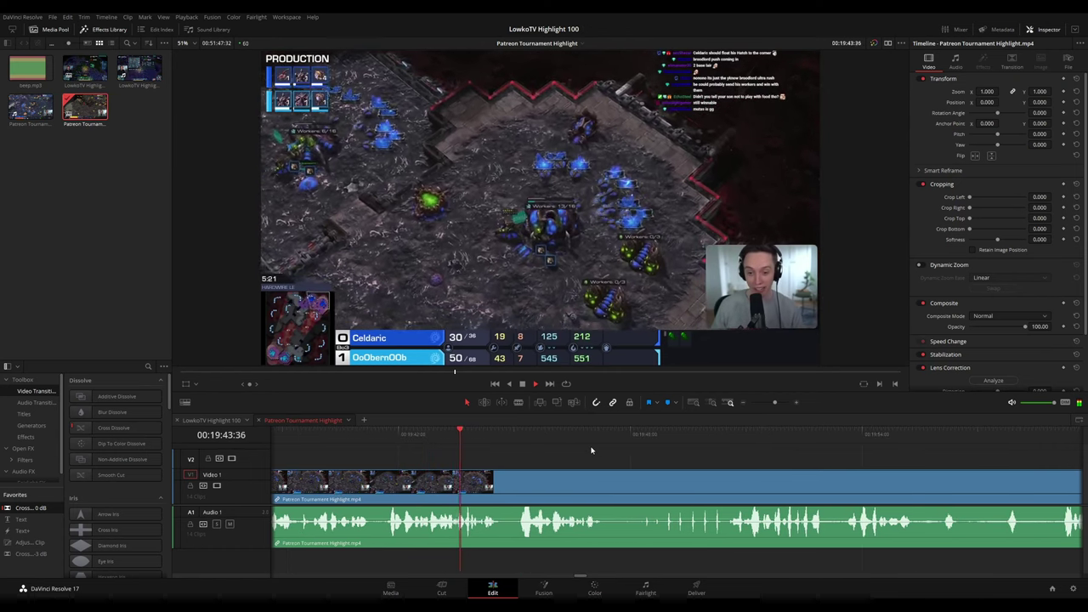
pyautogui.hscroll(1, 566, 448)
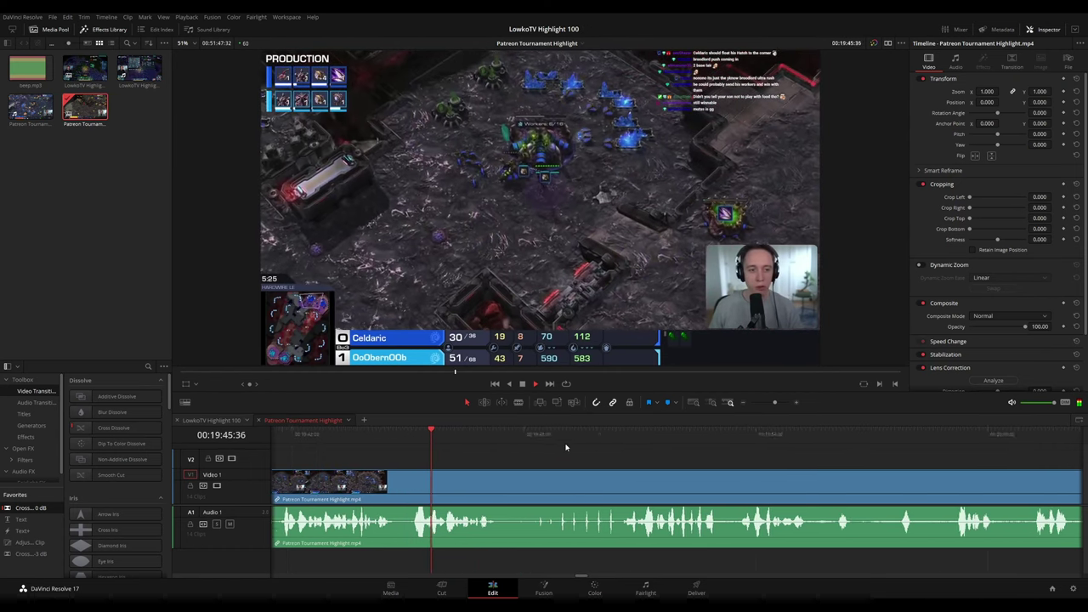
pyautogui.hscroll(1, 565, 448)
pyautogui.click(524, 435)
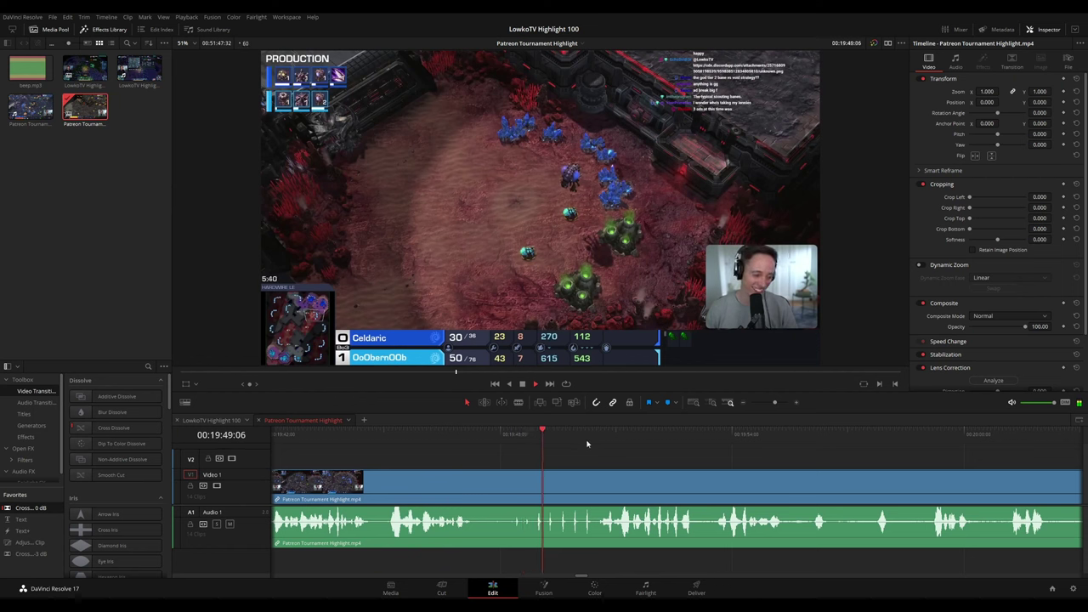
pyautogui.hscroll(1, 599, 448)
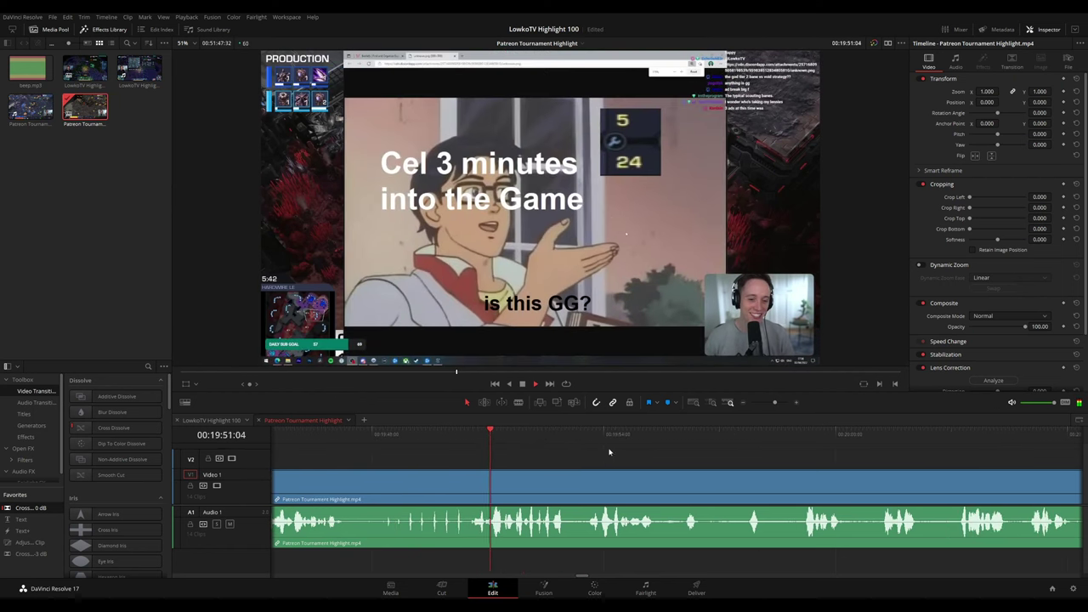
pyautogui.hscroll(1, 615, 451)
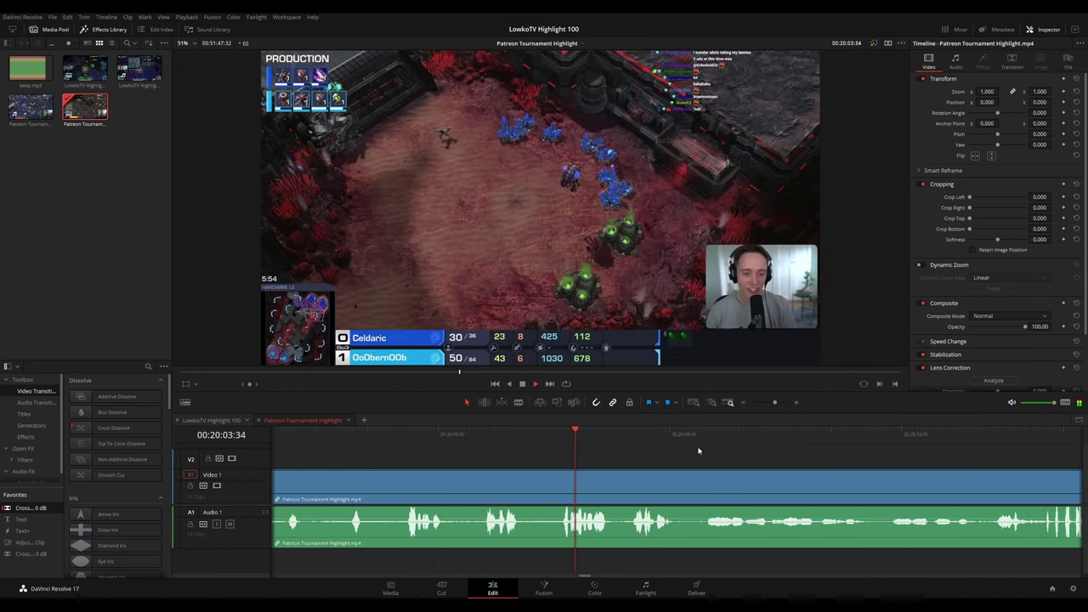
# Review the end of the match from about 00:20:03 into the victory screen at 00:20:23, skipping the pauses in speech
pyautogui.click(481, 440)
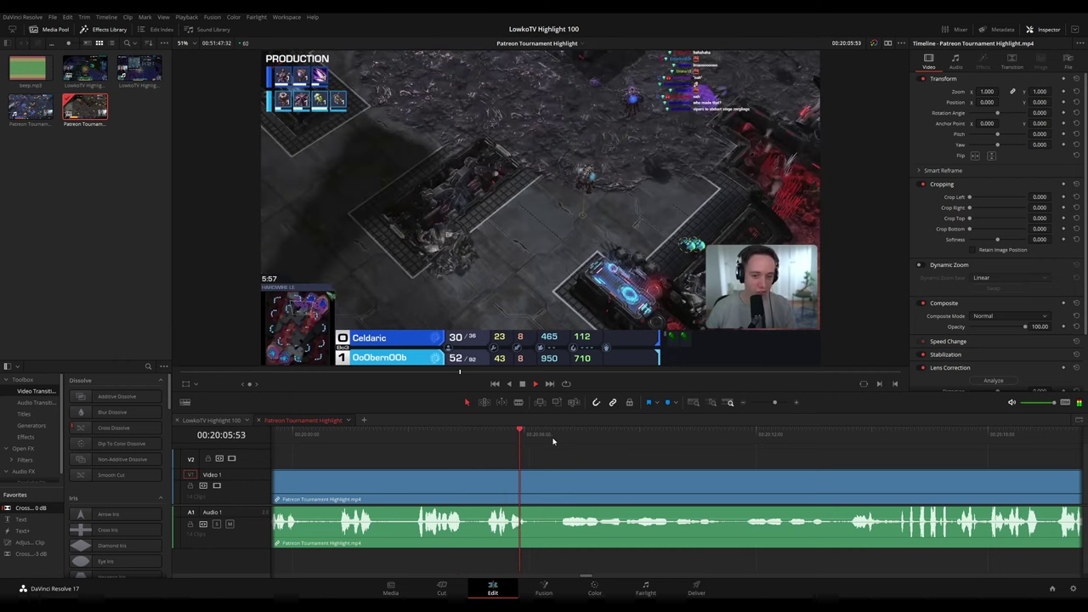
pyautogui.click(557, 440)
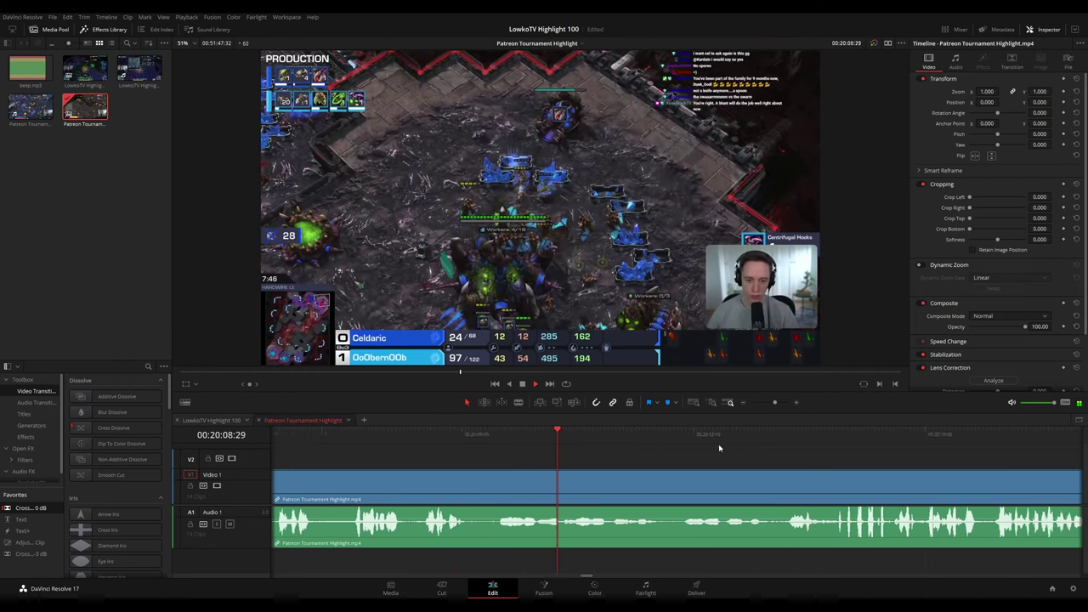
pyautogui.moveTo(456, 437); pyautogui.dragTo(553, 436)
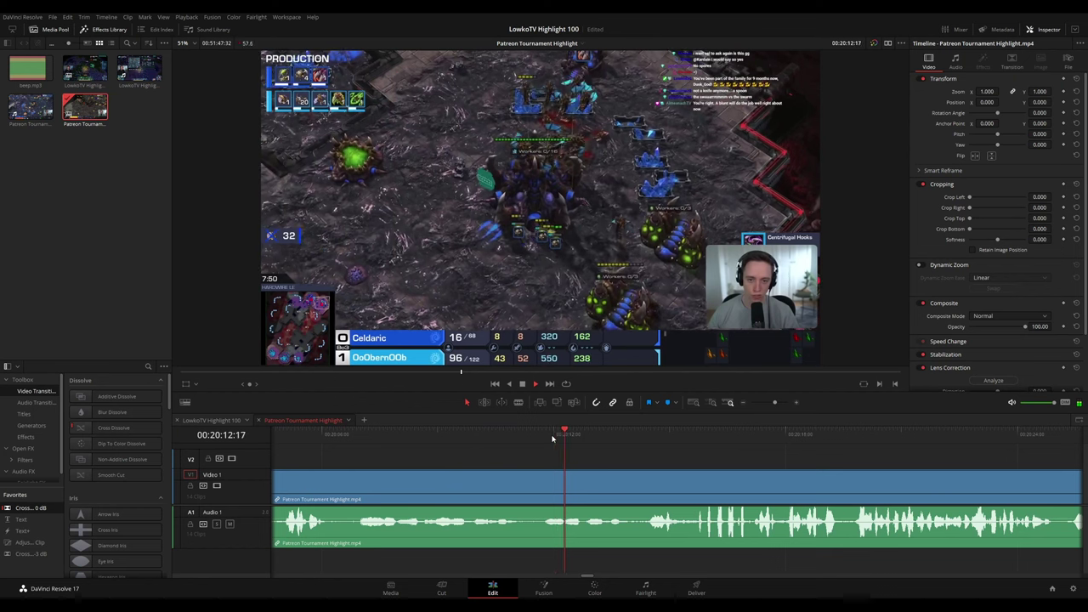
pyautogui.click(651, 435)
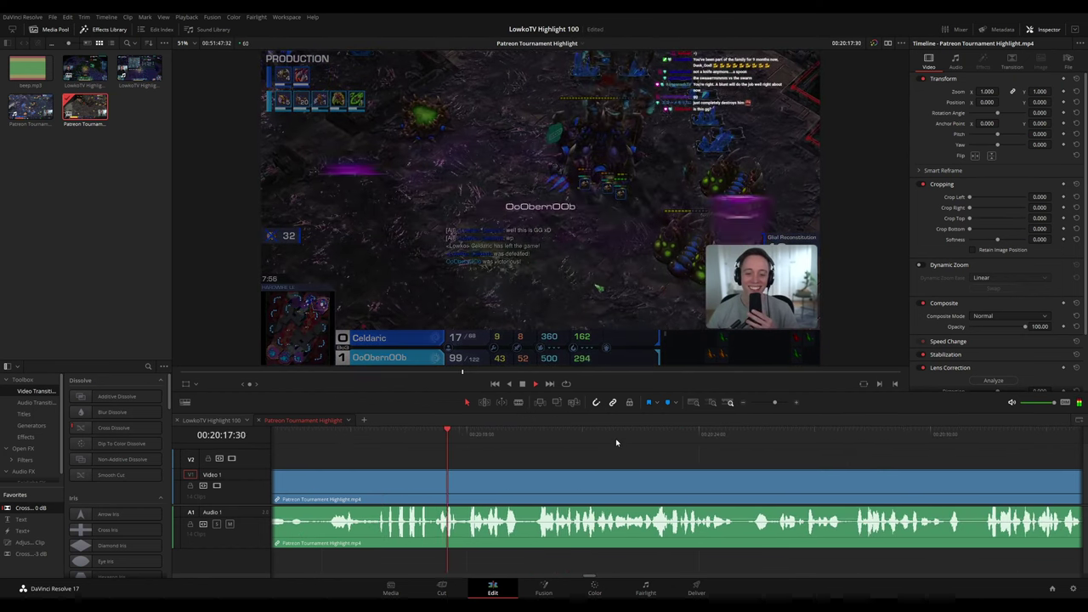
pyautogui.scroll(-10, 654, 457)
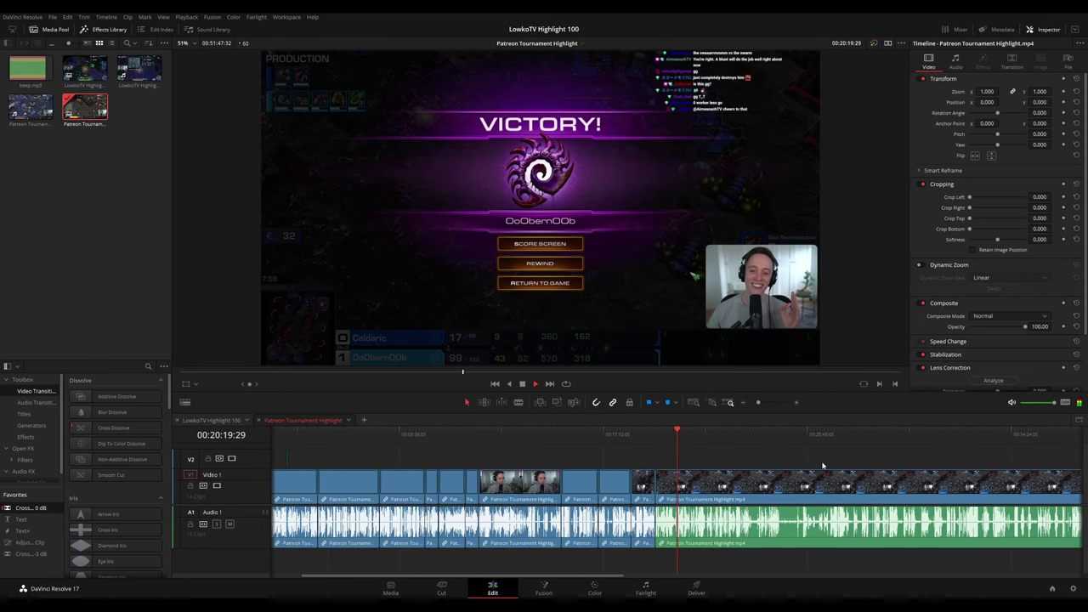
pyautogui.scroll(8, 798, 468)
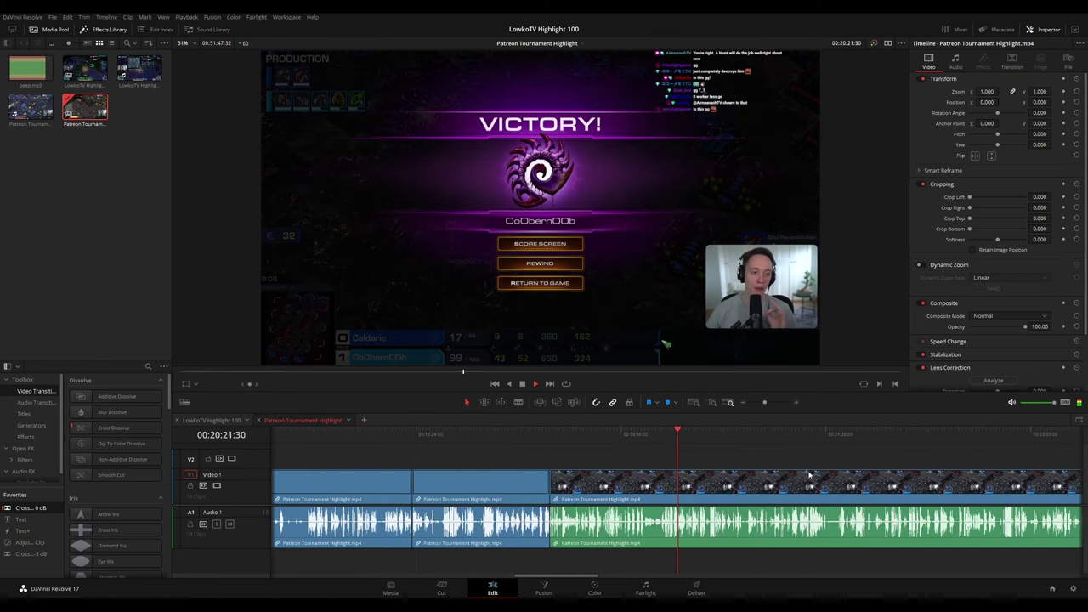
pyautogui.hscroll(5, 811, 450)
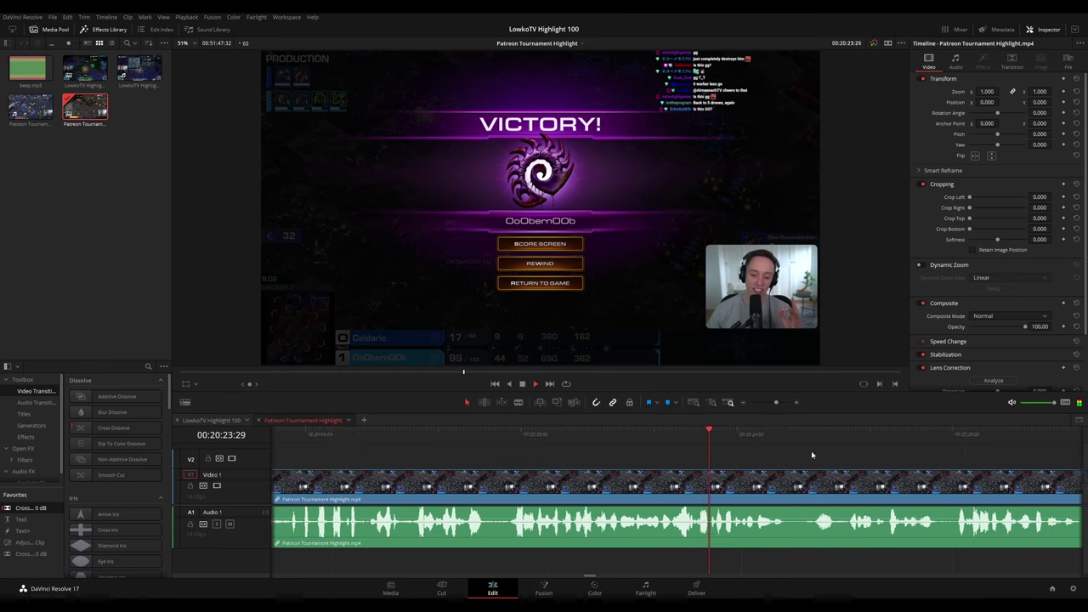
# Review the commentary over the victory screen from about 00:20:24 to 00:20:47, skipping silent stretches
pyautogui.click(557, 441)
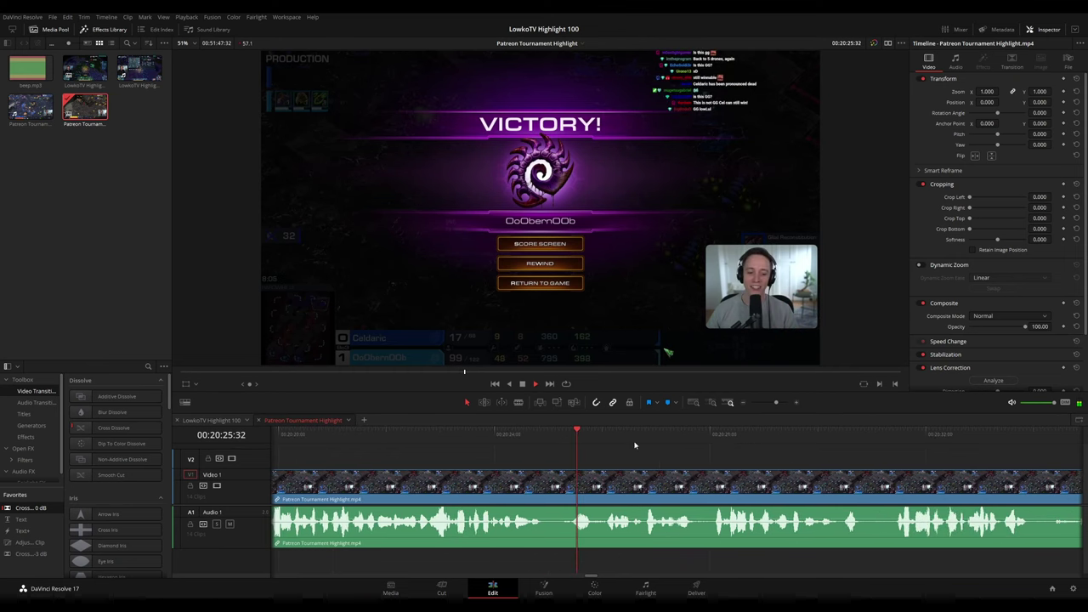
pyautogui.hscroll(3, 629, 453)
pyautogui.hscroll(2, 607, 452)
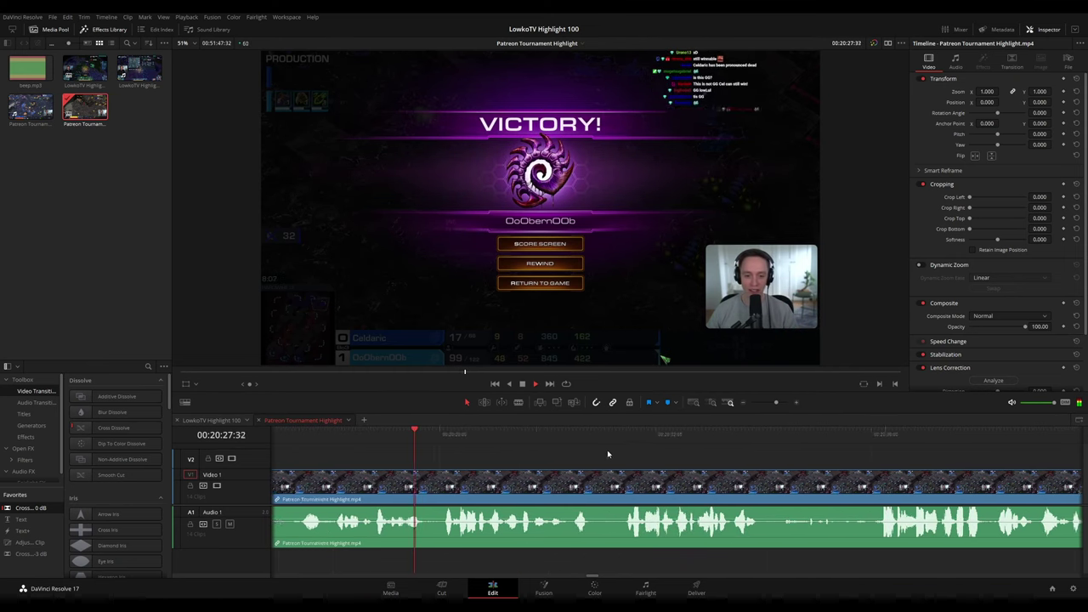
pyautogui.scroll(-6, 603, 454)
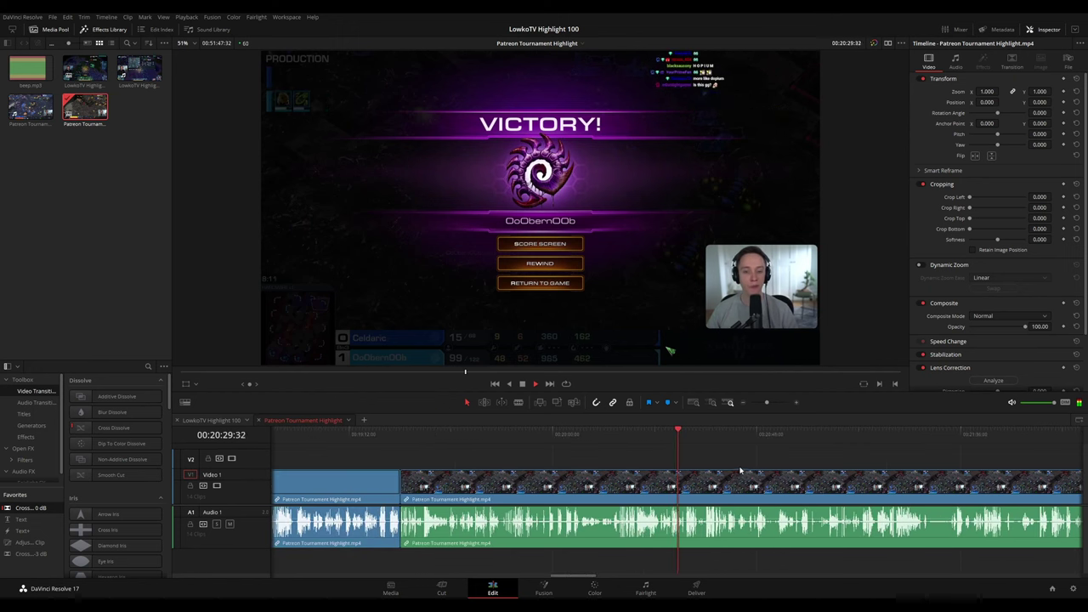
pyautogui.scroll(3, 748, 466)
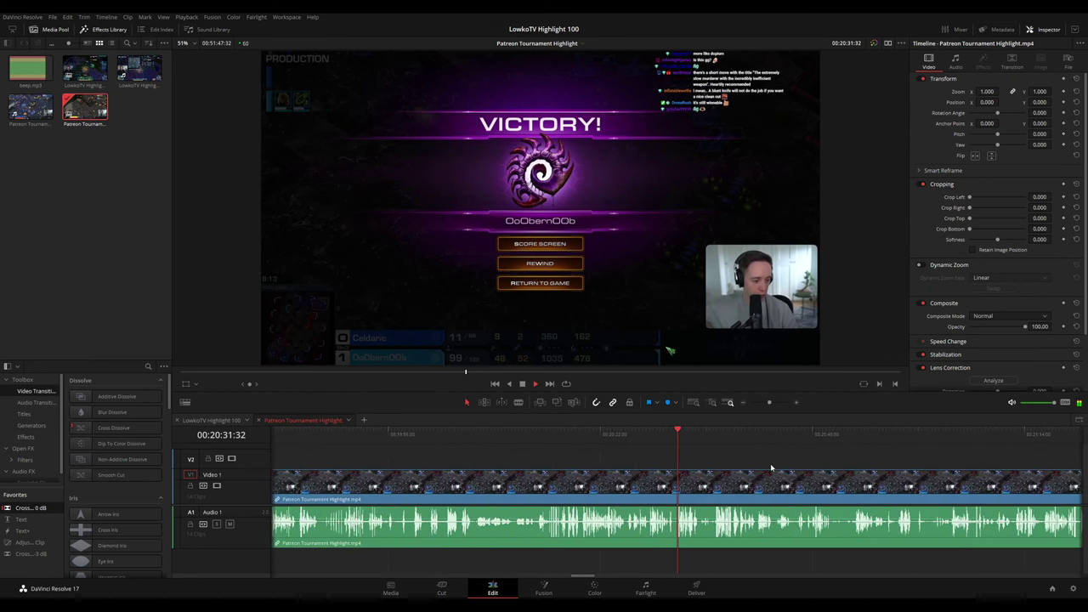
pyautogui.hscroll(4, 545, 445)
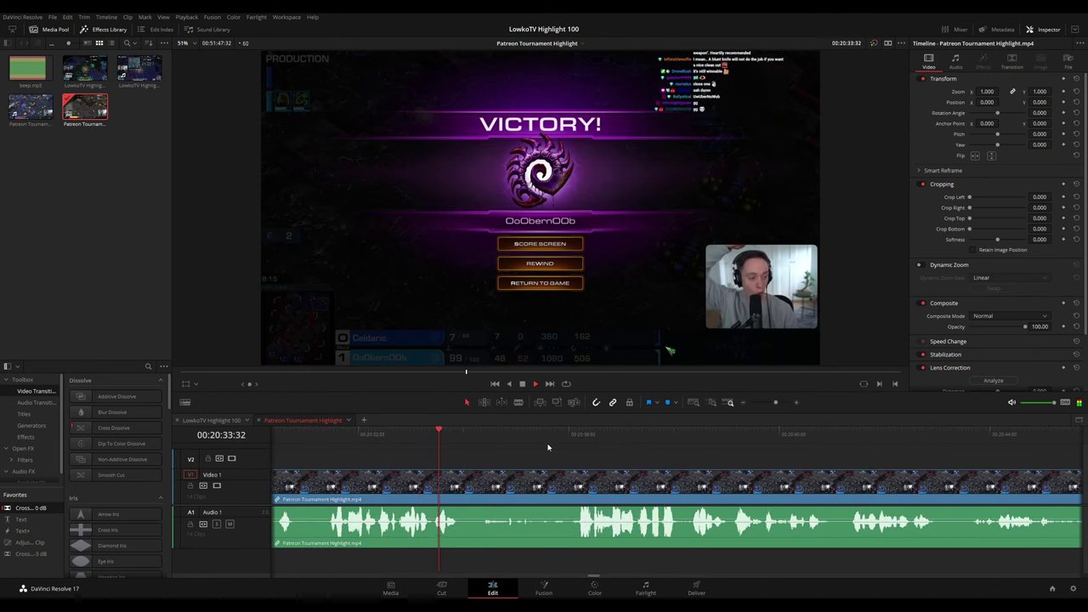
pyautogui.click(561, 435)
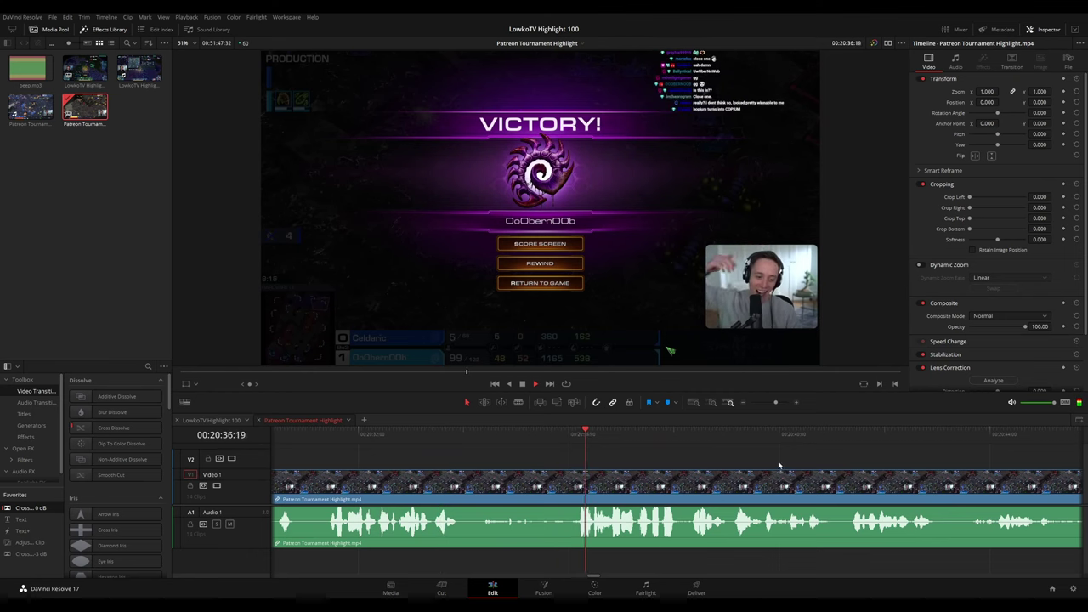
pyautogui.hscroll(3, 570, 446)
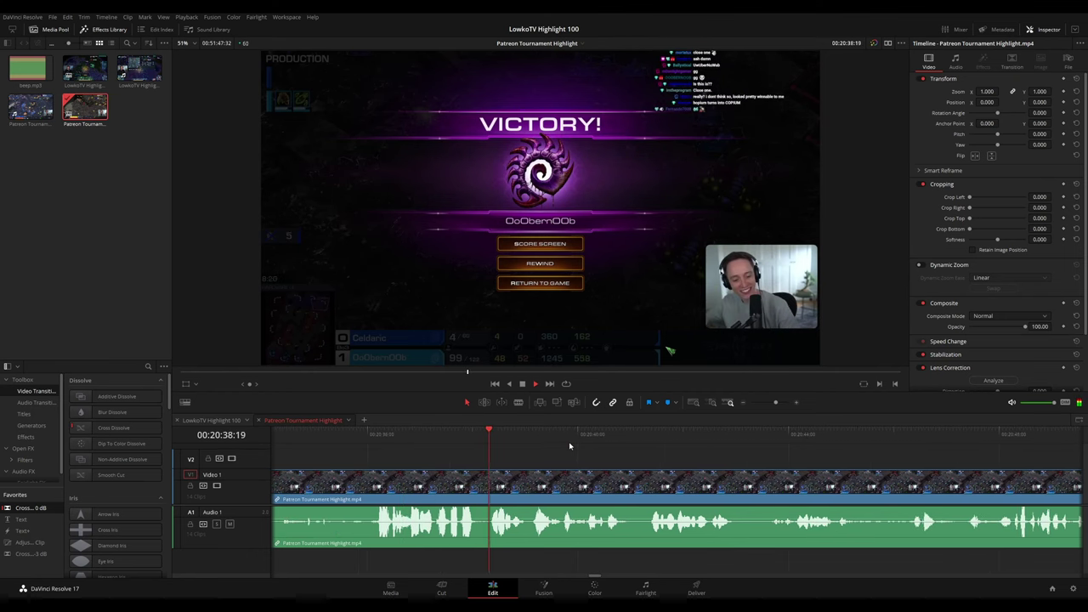
pyautogui.moveTo(715, 456); pyautogui.dragTo(541, 440)
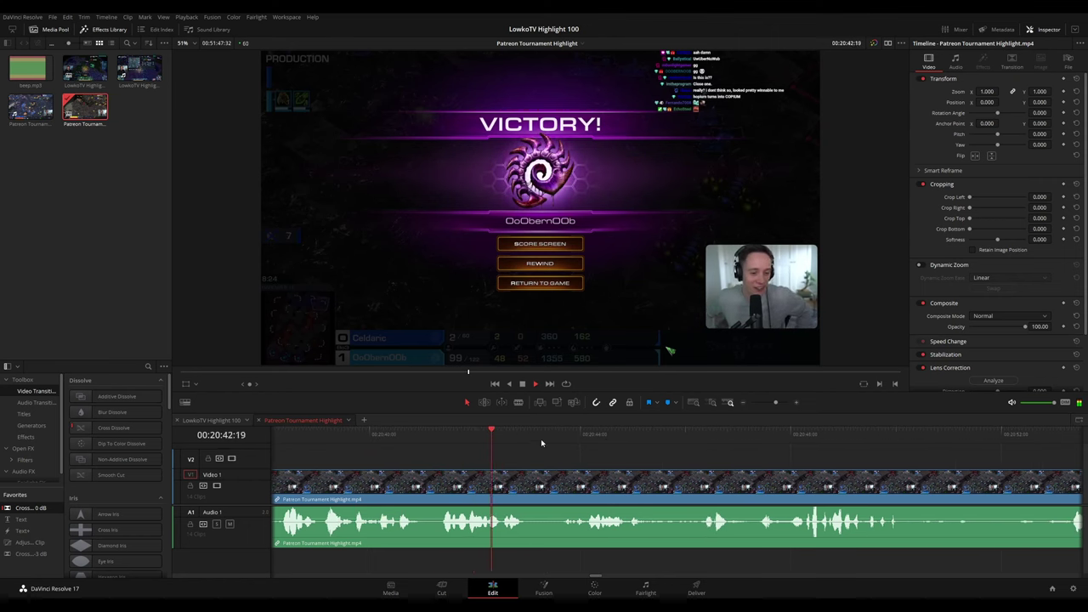
pyautogui.click(557, 437)
pyautogui.hscroll(3, 764, 457)
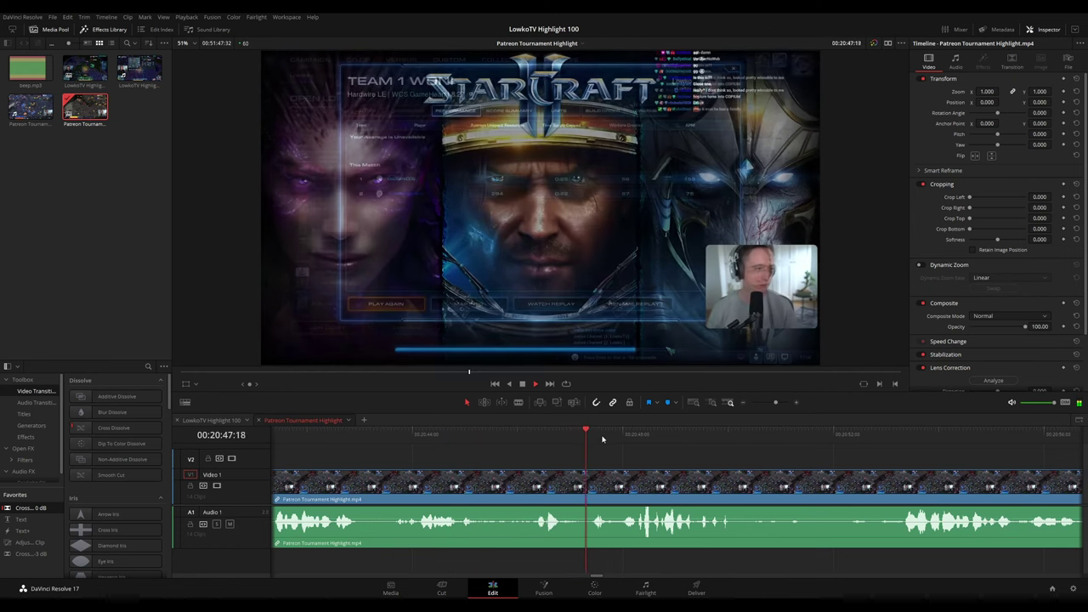
# Review the score screen and the Pride of Altaris LE lobby section from about 00:20:47 to 00:21:01, skipping the silences
pyautogui.hscroll(4, 569, 439)
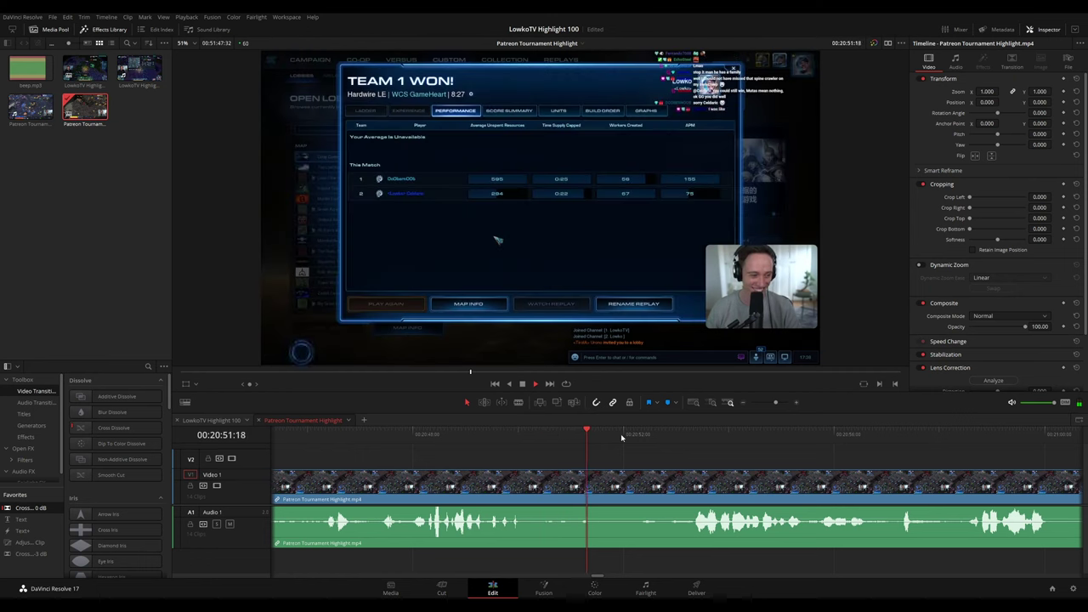
pyautogui.click(652, 438)
pyautogui.hscroll(3, 680, 441)
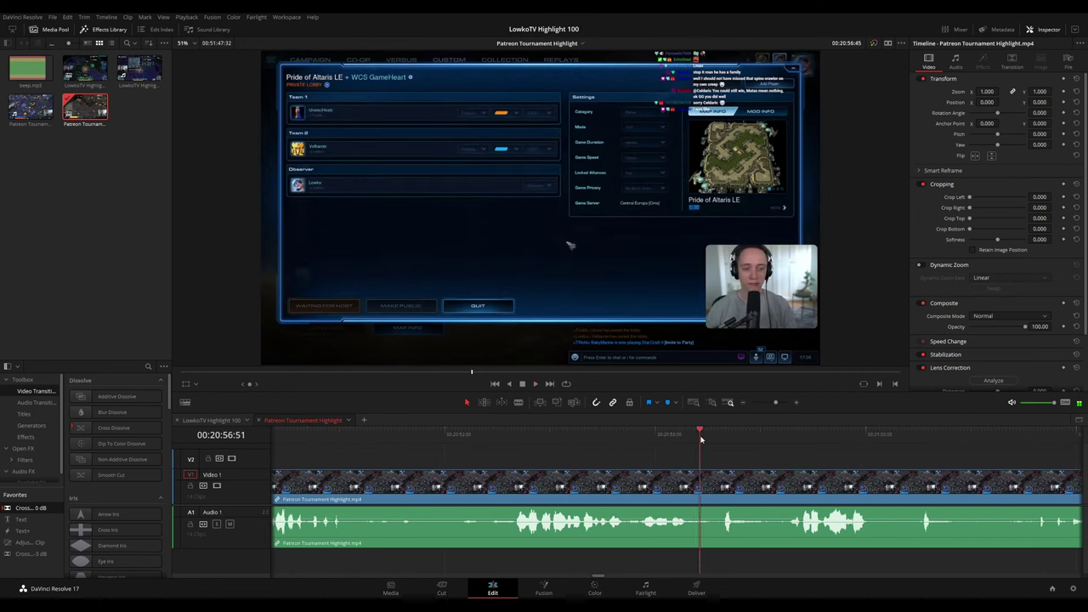
pyautogui.hscroll(3, 766, 459)
pyautogui.hscroll(3, 681, 450)
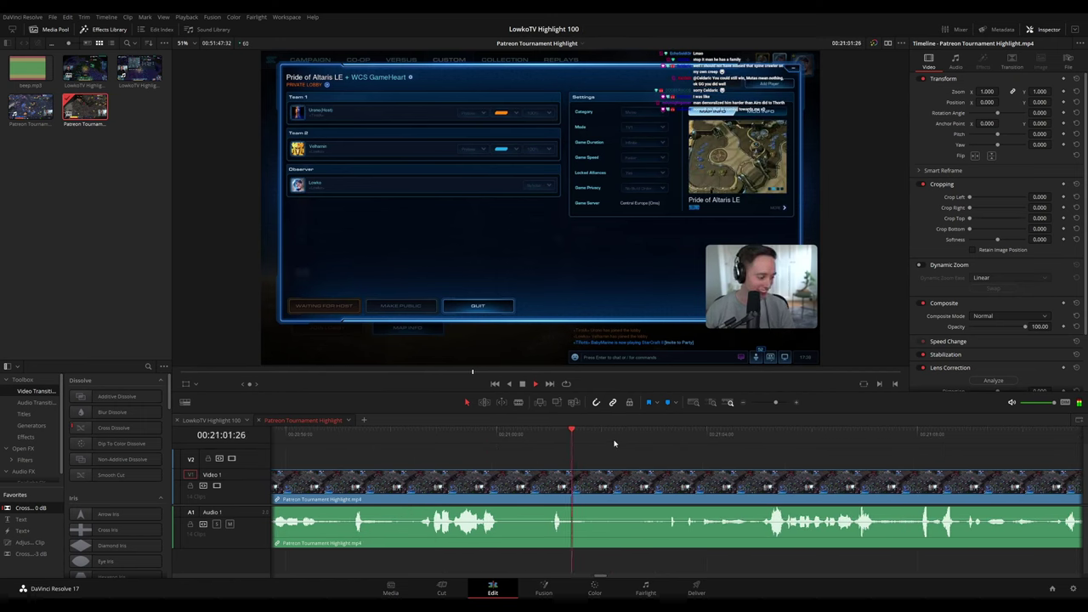
# Review the second meme reaction and the return to the lobby from about 00:21:04 to 00:21:19, skipping gaps in the commentary
pyautogui.hscroll(3, 579, 442)
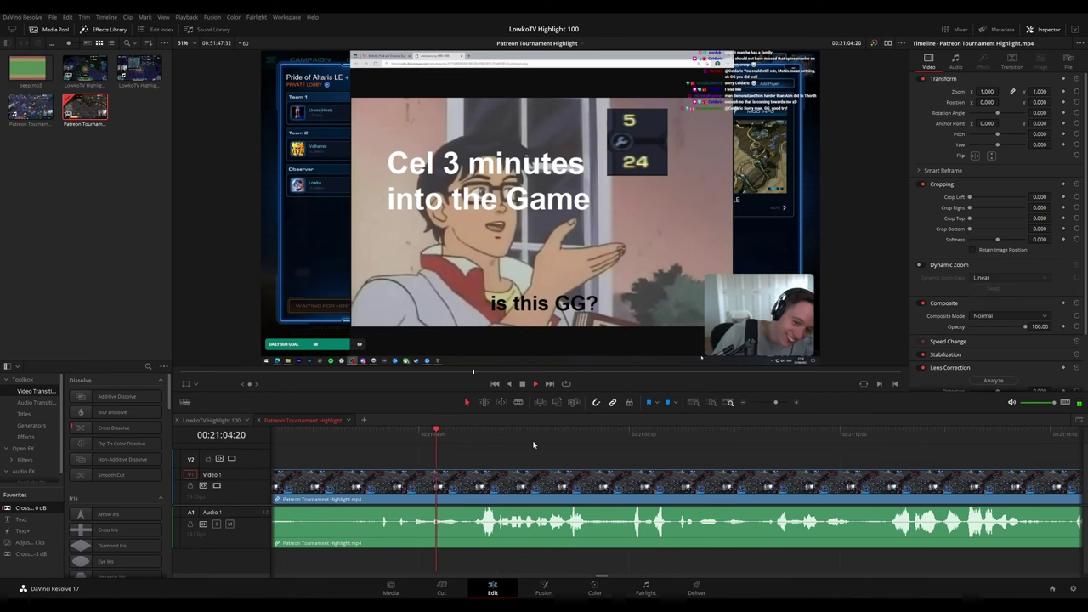
pyautogui.click(625, 434)
pyautogui.hscroll(3, 820, 472)
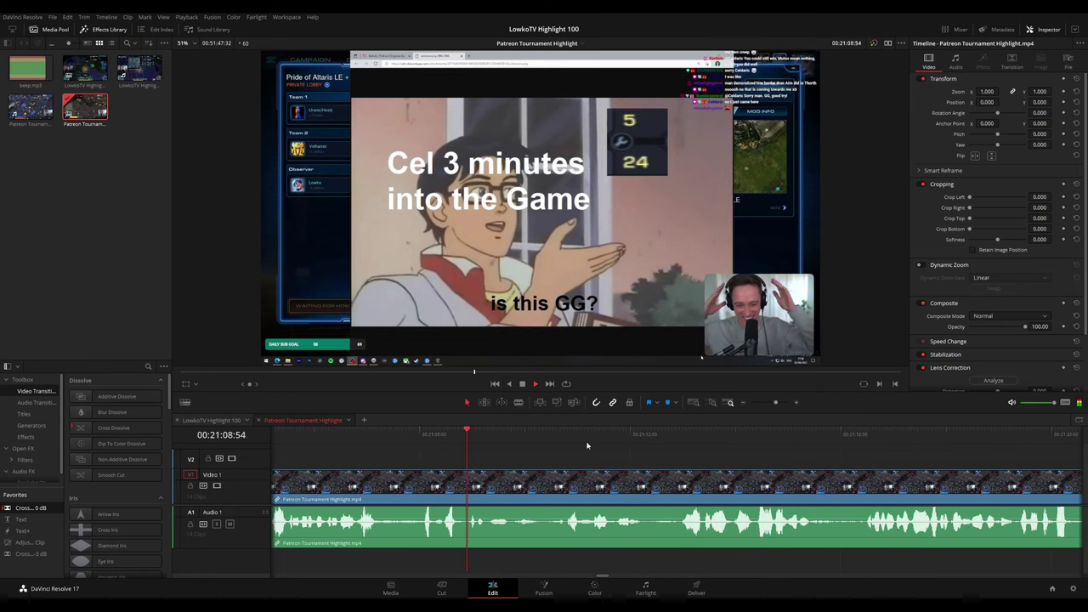
pyautogui.hscroll(2, 725, 462)
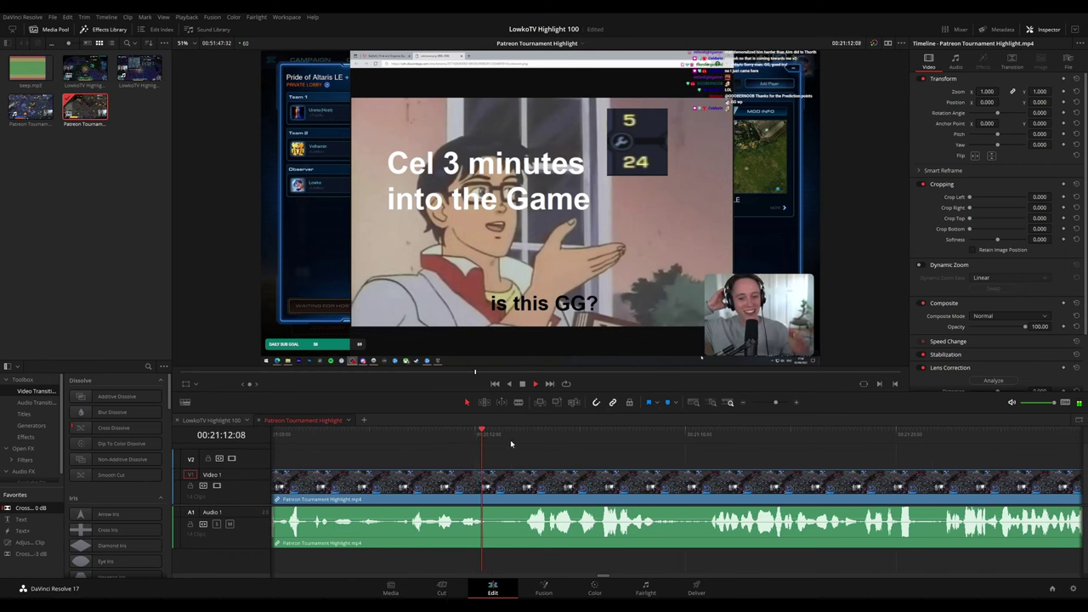
pyautogui.hscroll(2, 695, 460)
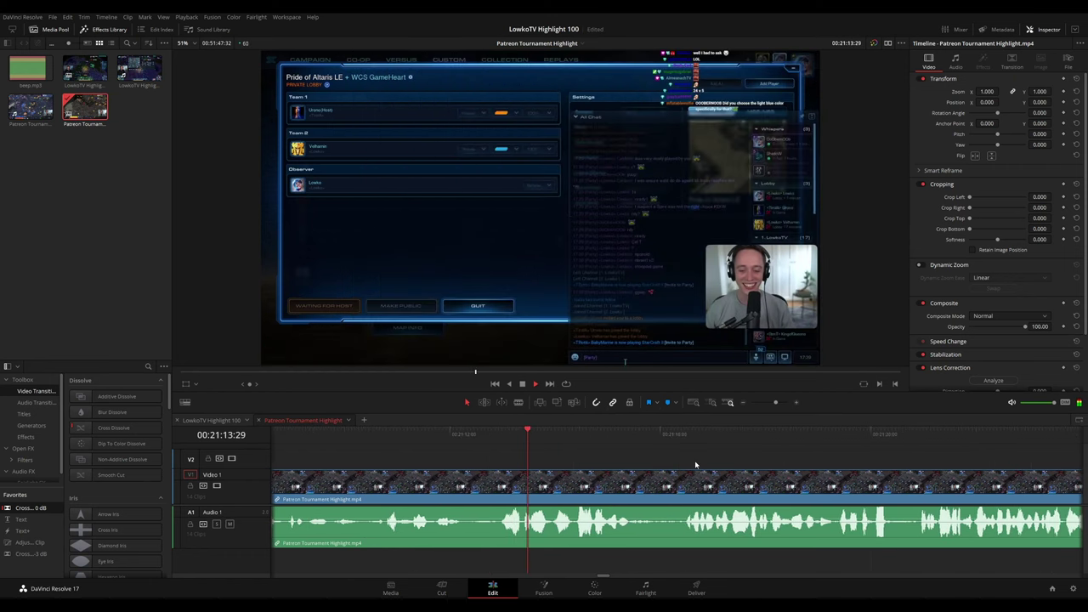
pyautogui.click(565, 435)
pyautogui.hscroll(2, 766, 461)
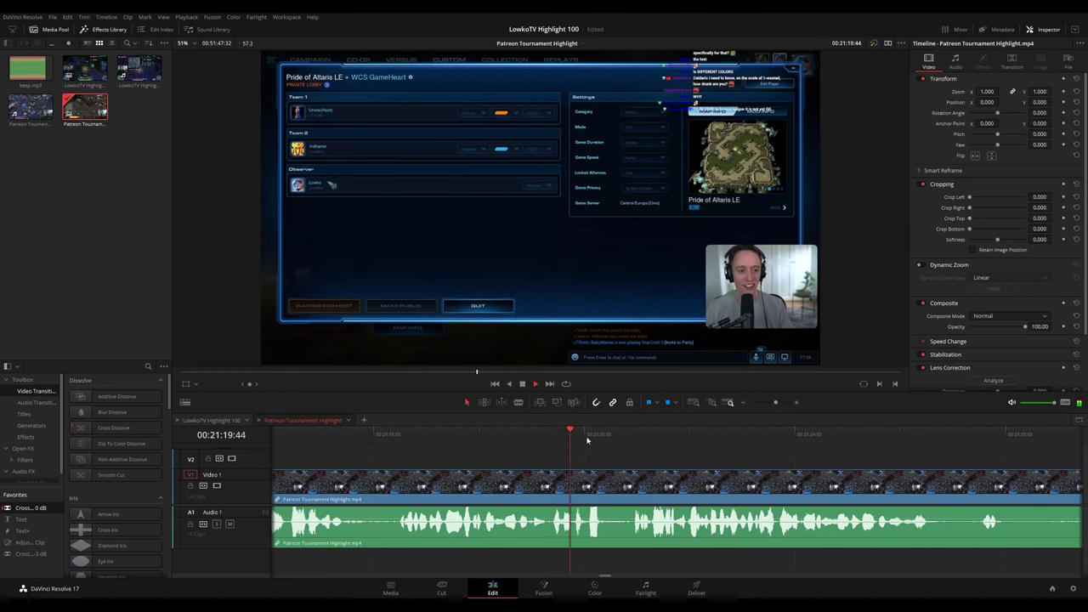
# Review the rest of the lobby section and the opening fight on Pride of Altaris LE up to about 00:21:40, skipping the quiet parts
pyautogui.moveTo(587, 440); pyautogui.dragTo(883, 444)
pyautogui.hscroll(3, 958, 446)
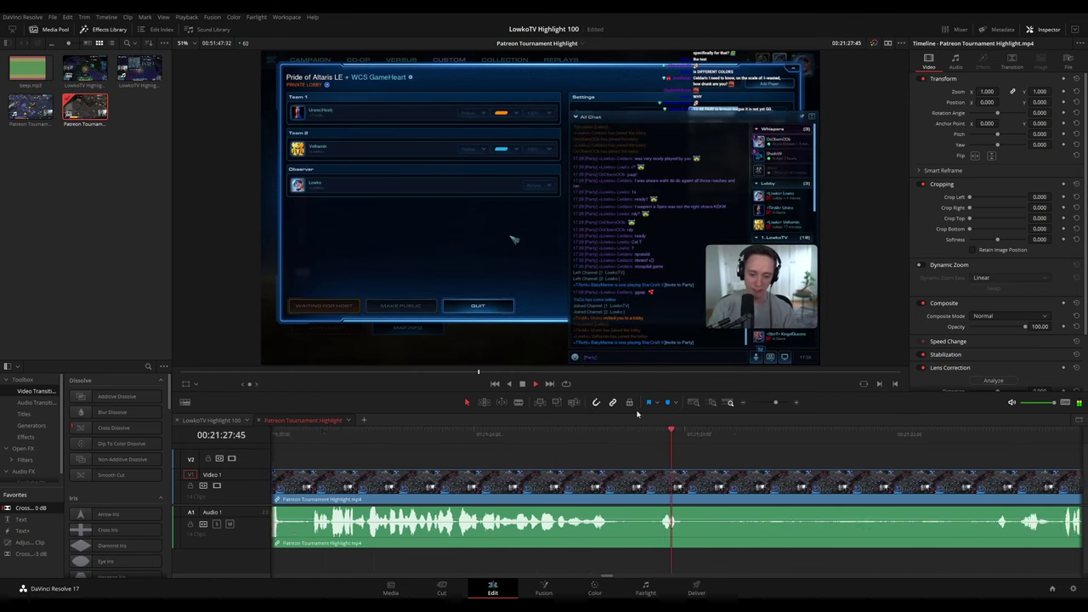
pyautogui.moveTo(699, 433); pyautogui.dragTo(831, 441)
pyautogui.hscroll(2, 929, 448)
pyautogui.hscroll(1, 625, 431)
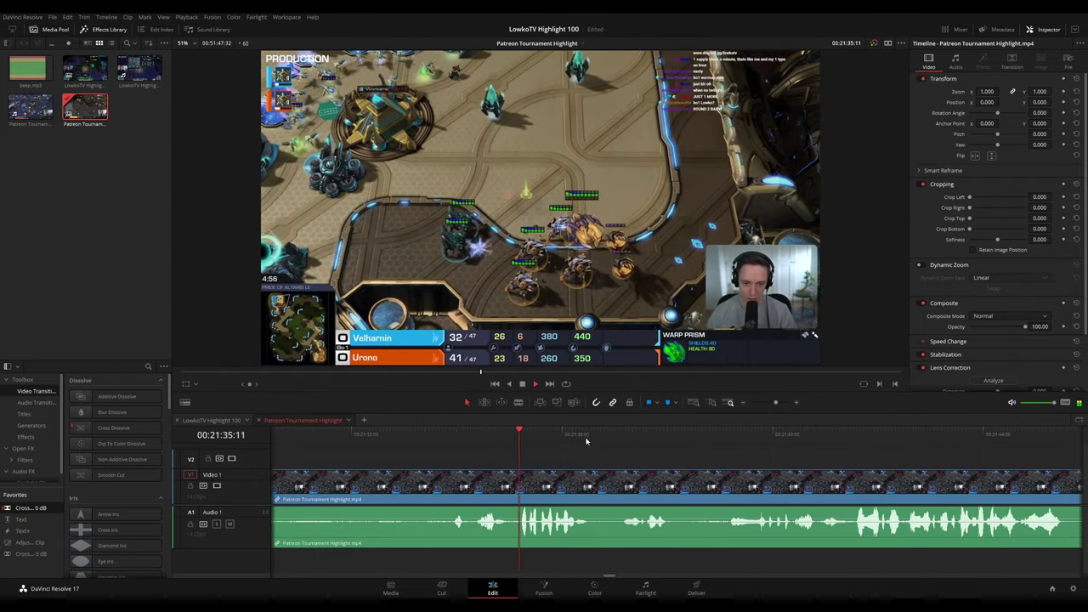
pyautogui.hscroll(2, 746, 454)
pyautogui.click(418, 439)
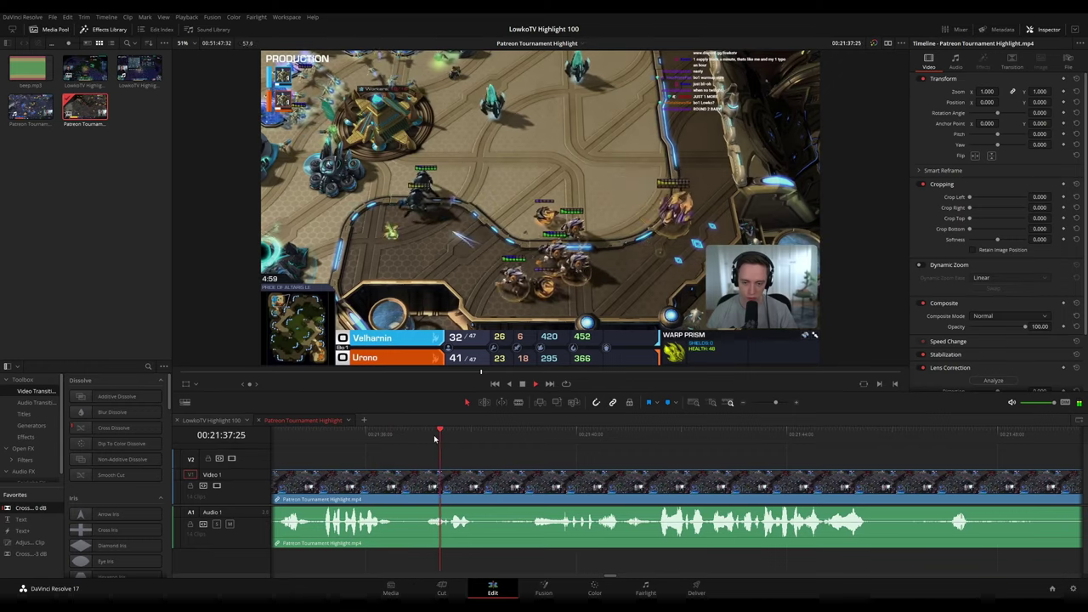
pyautogui.click(533, 439)
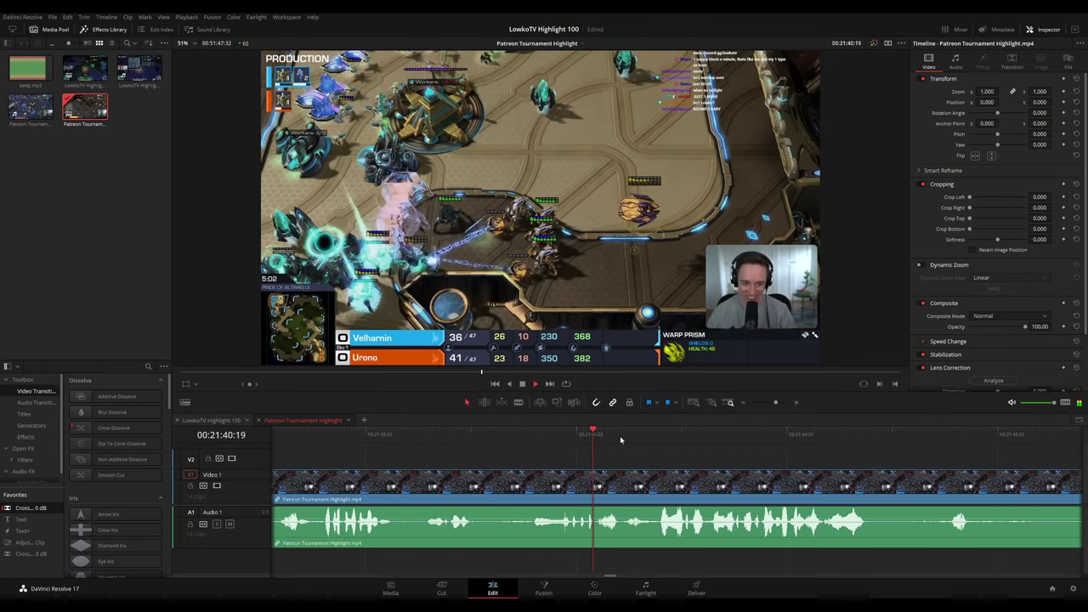
# Review the Pride of Altaris LE base fight from about 00:21:40 to 00:22:03, skipping the gaps in the commentary
pyautogui.hscroll(3, 657, 446)
pyautogui.hscroll(3, 646, 448)
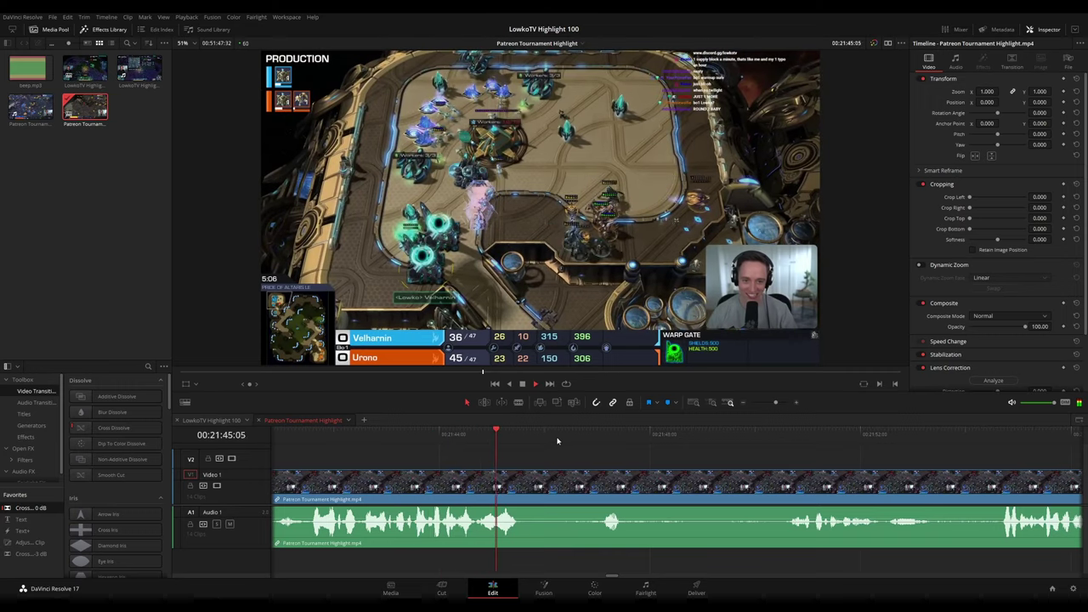
pyautogui.hscroll(3, 546, 444)
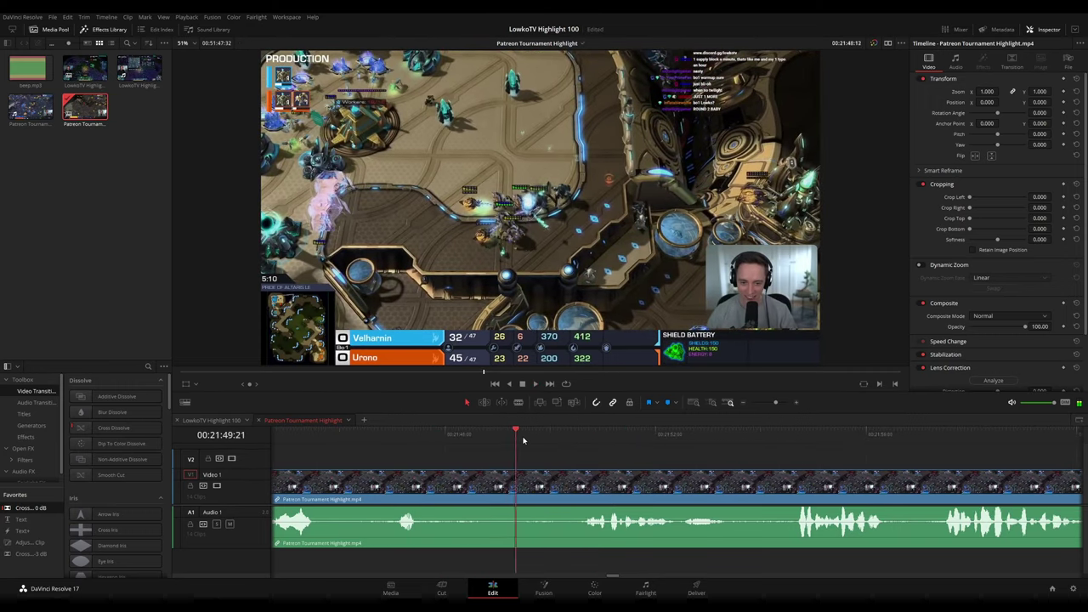
pyautogui.hscroll(3, 568, 455)
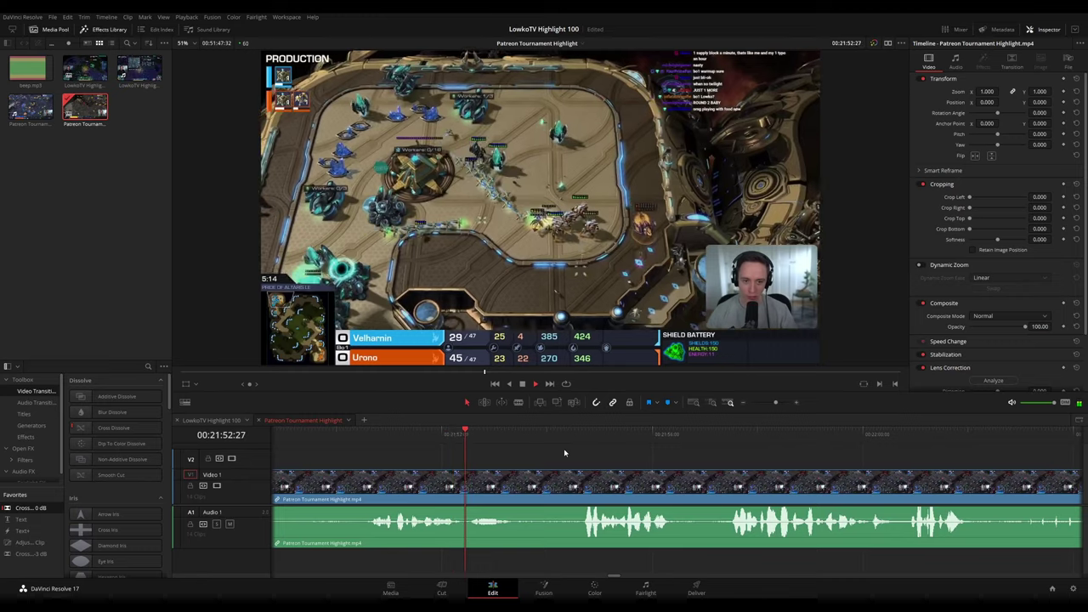
pyautogui.hscroll(3, 578, 446)
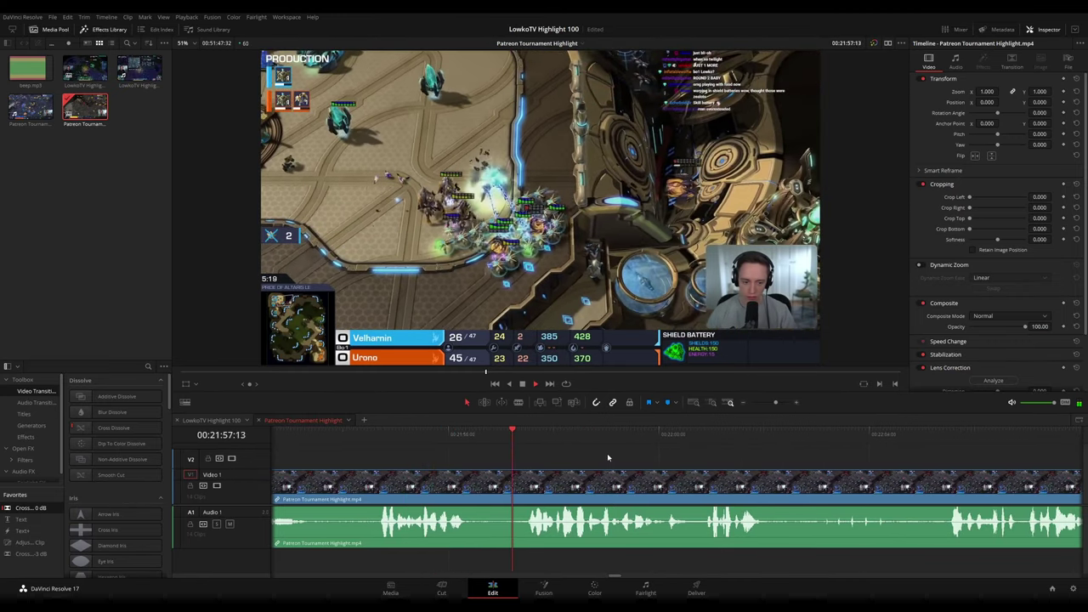
pyautogui.moveTo(809, 461); pyautogui.dragTo(592, 442)
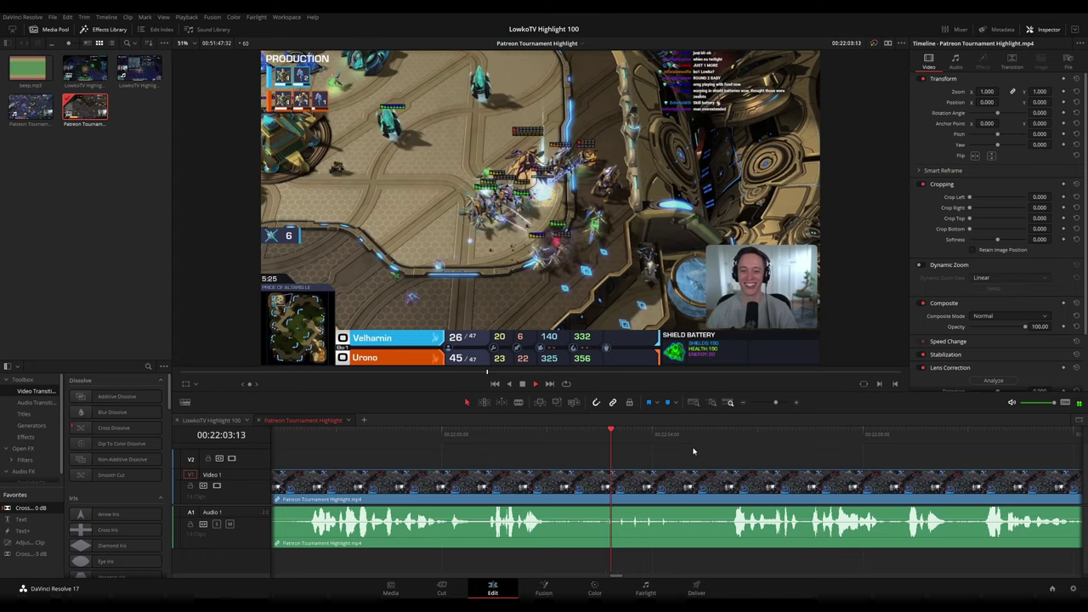
# Review the rest of the base fight and the counterattack from about 00:22:03 to 00:22:24, skipping silent stretches
pyautogui.hscroll(2, 663, 449)
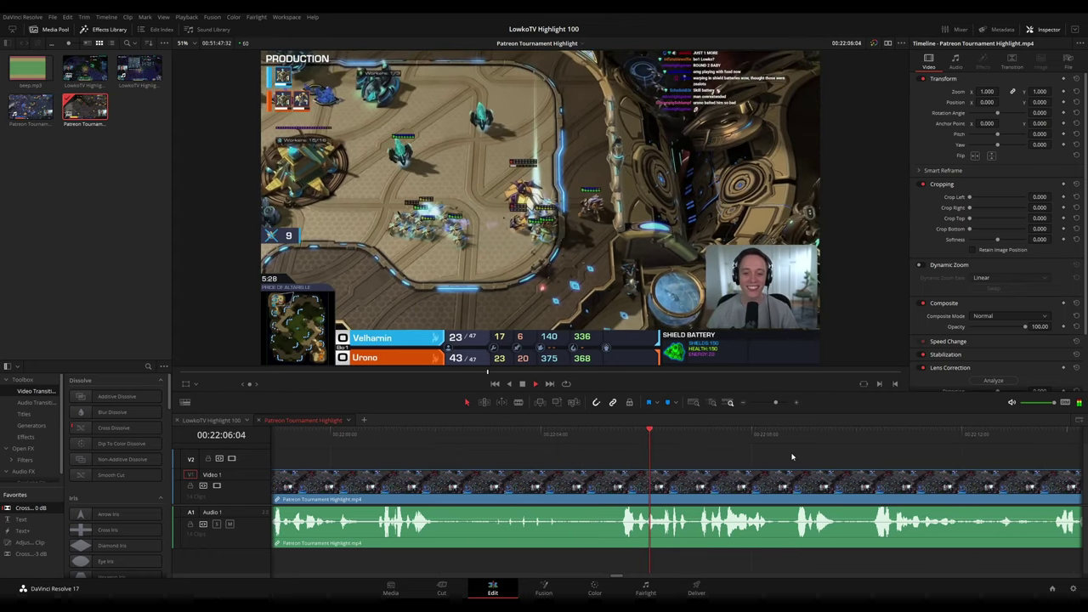
pyautogui.hscroll(3, 607, 440)
pyautogui.hscroll(2, 664, 447)
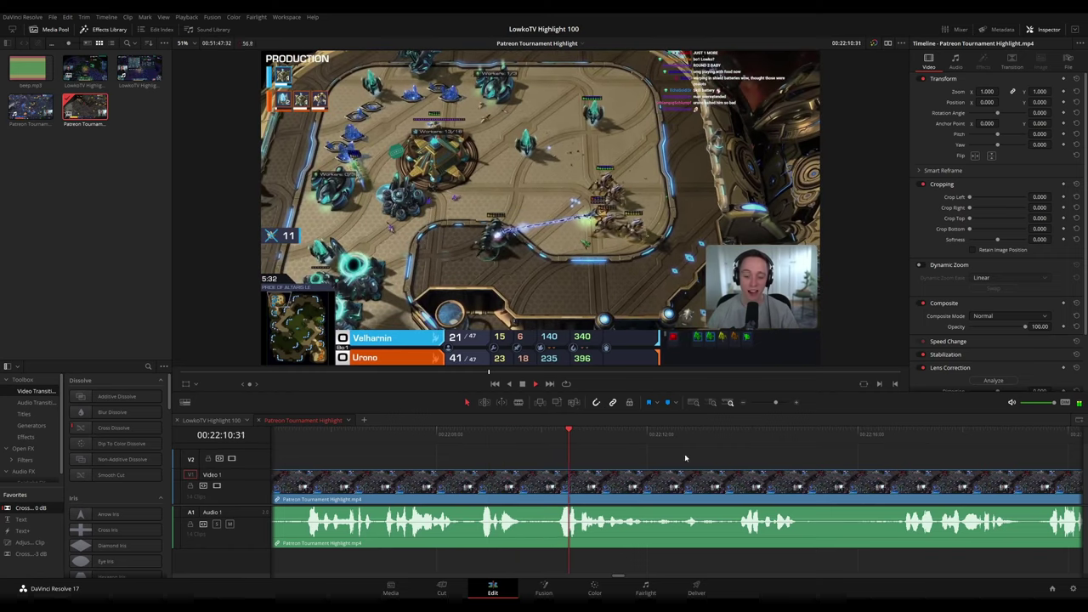
pyautogui.hscroll(2, 623, 451)
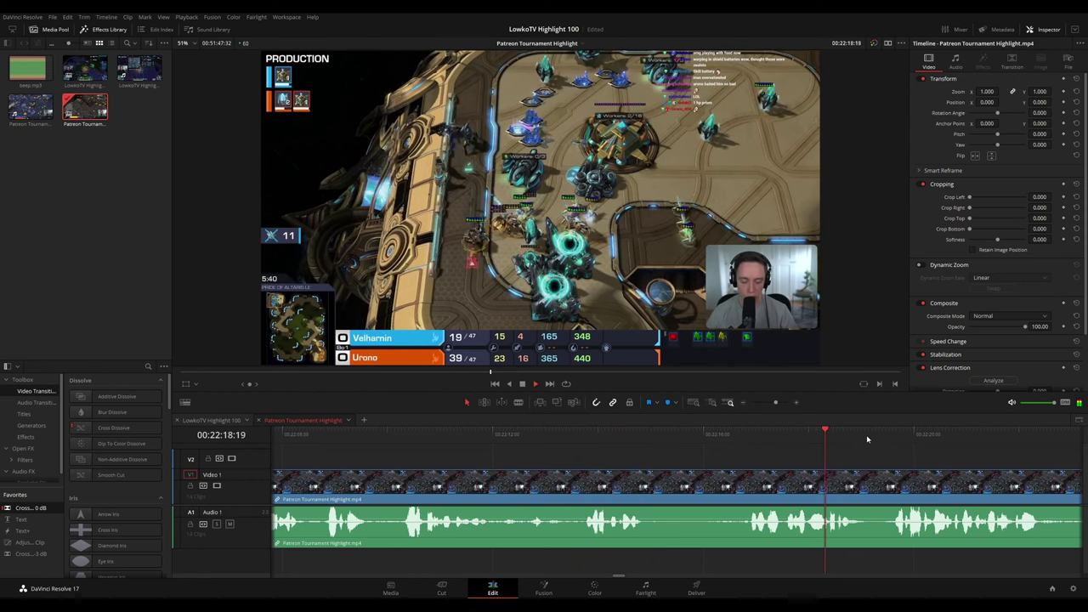
pyautogui.hscroll(4, 632, 464)
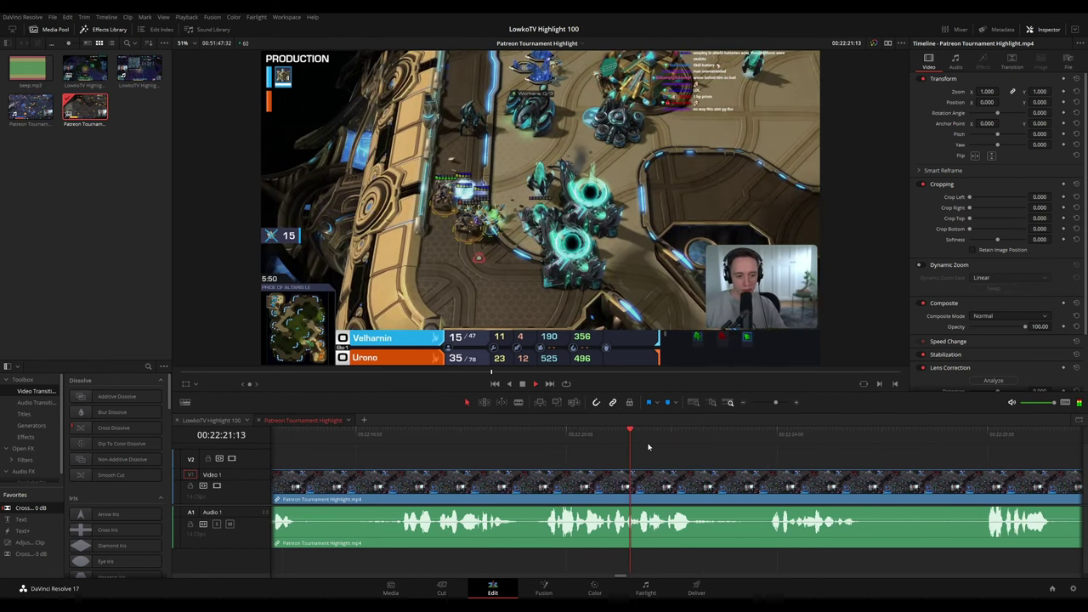
pyautogui.click(773, 438)
pyautogui.hscroll(3, 671, 448)
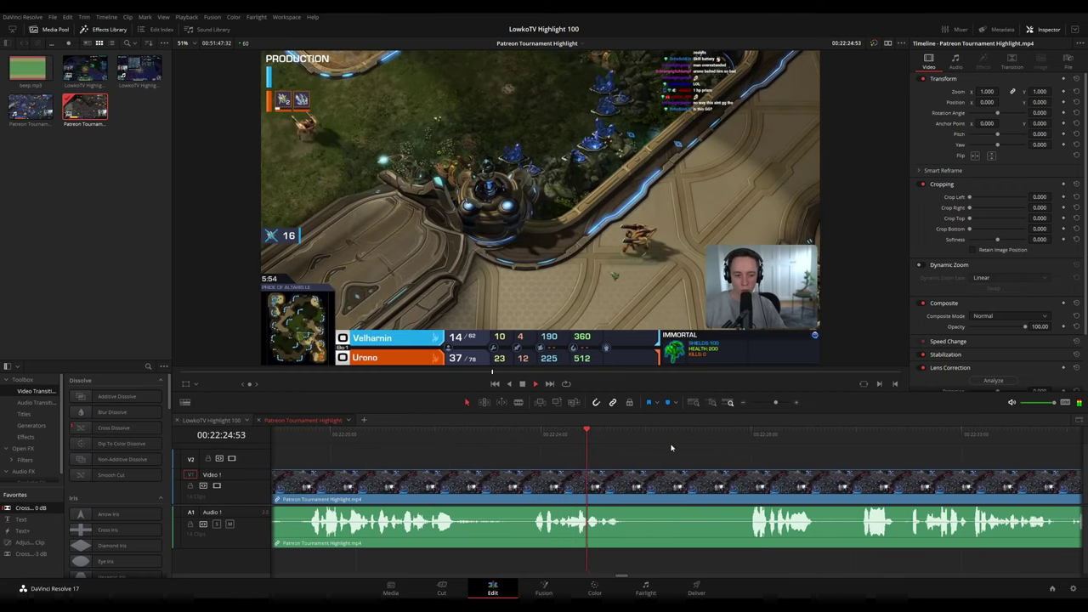
# Review the Immortal's walk across the map from about 00:22:24 to 00:22:43, skipping the quiet parts
pyautogui.hscroll(3, 766, 446)
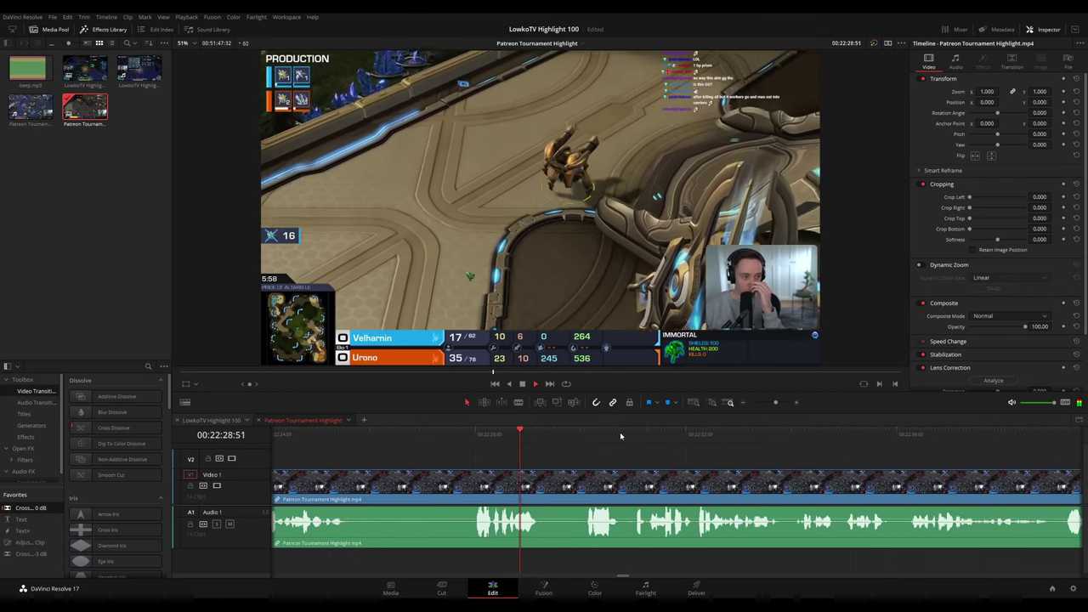
pyautogui.hscroll(4, 629, 444)
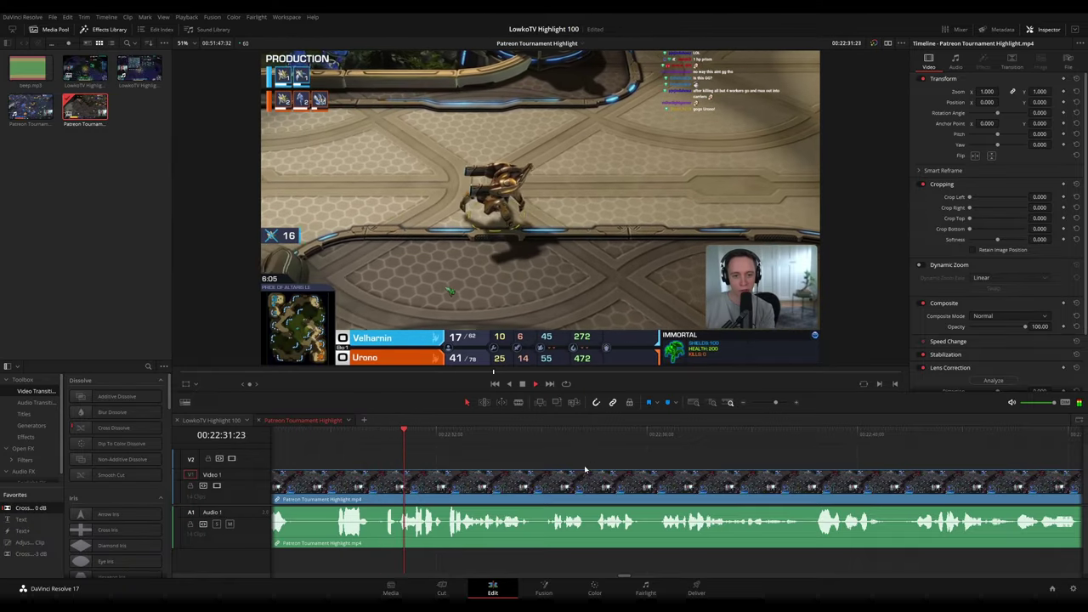
pyautogui.scroll(-5, 763, 456)
pyautogui.scroll(2, 755, 451)
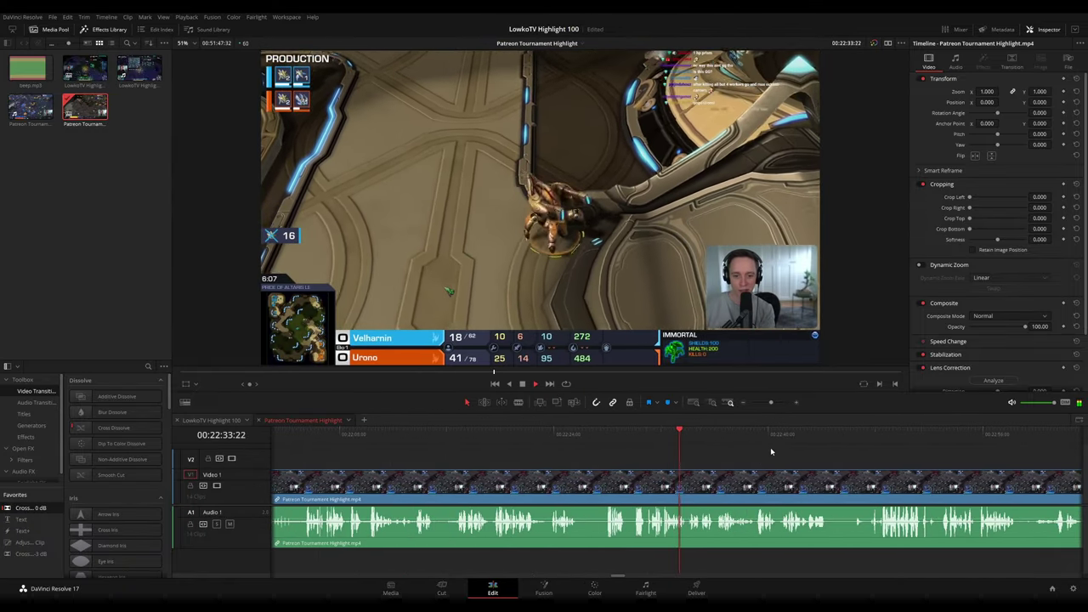
pyautogui.scroll(3, 535, 444)
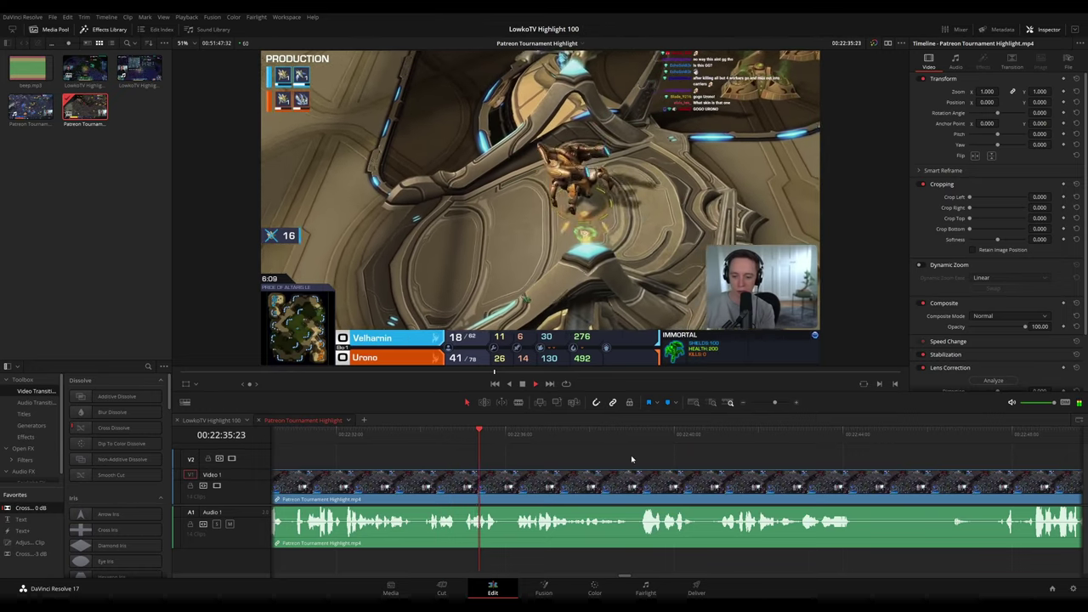
pyautogui.moveTo(632, 459); pyautogui.dragTo(477, 449)
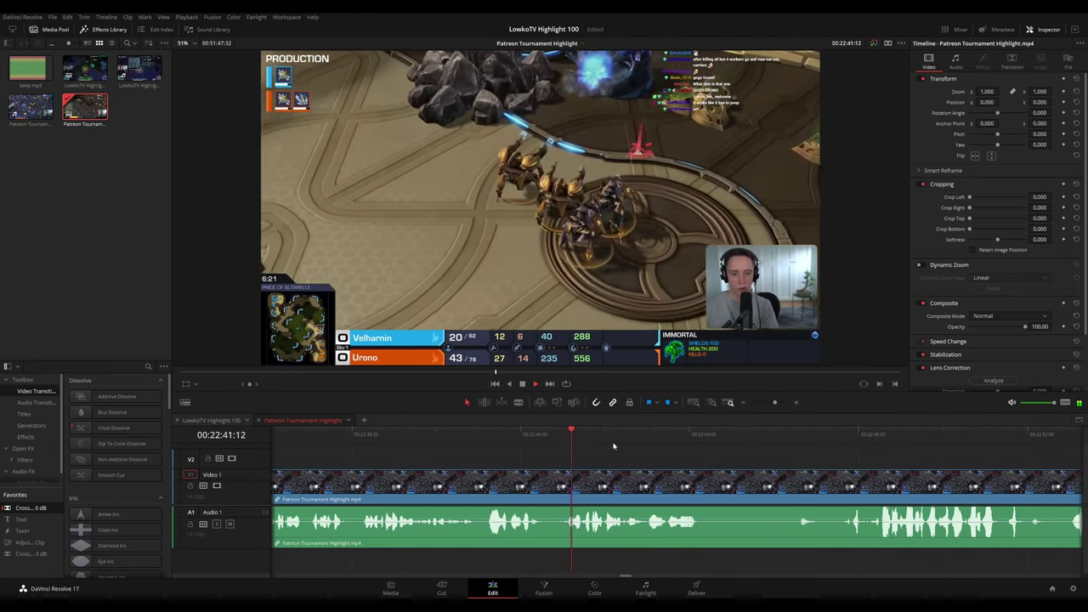
pyautogui.hscroll(3, 601, 450)
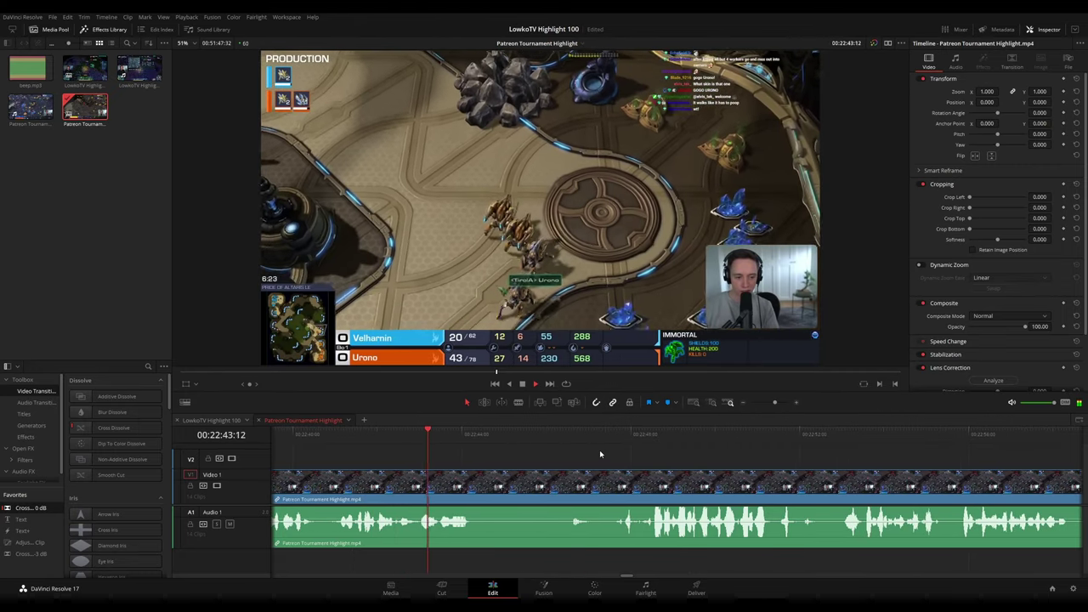
# Recheck the zoomed-in chat moment around 00:22:45 and play the footage on to about 00:23:18
pyautogui.click(567, 436)
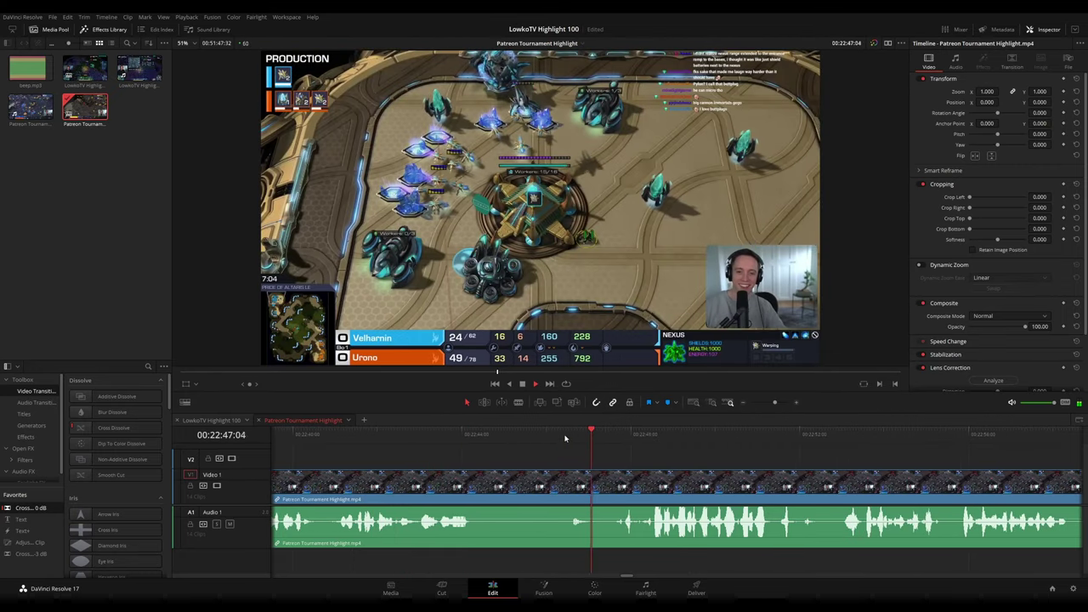
pyautogui.click(504, 438)
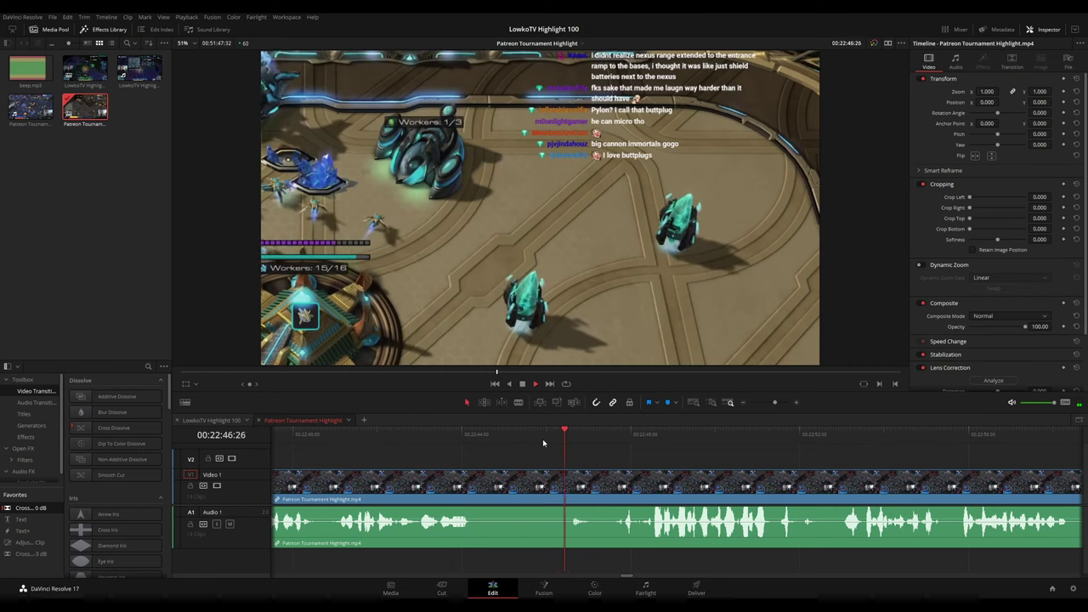
pyautogui.click(481, 435)
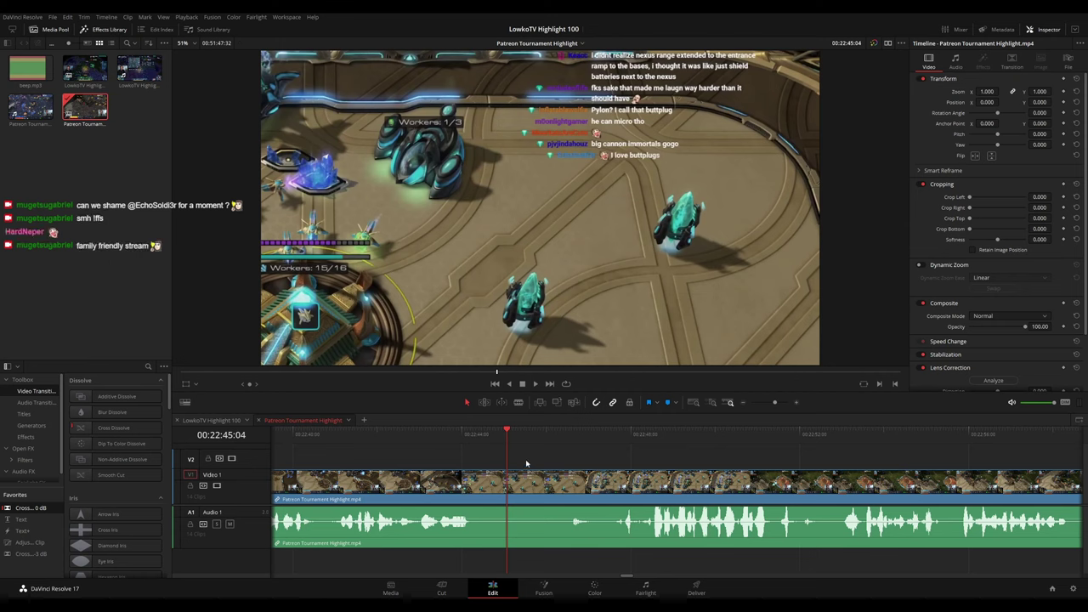
pyautogui.press('space')
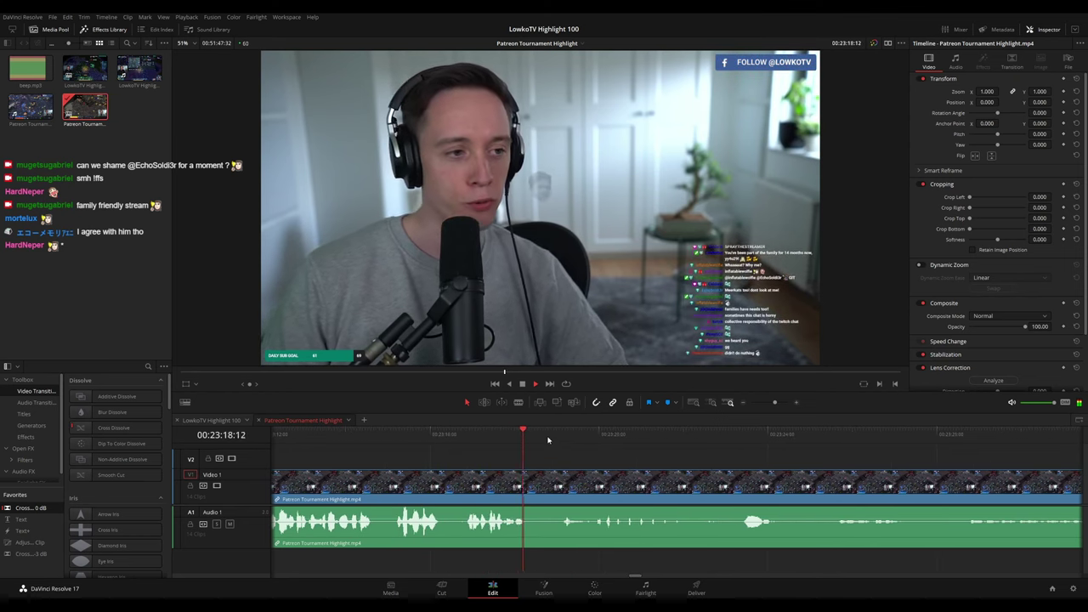
# Check the GG reaction and the start of the empty-chair section to locate the silence before 00:23:23
pyautogui.click(722, 435)
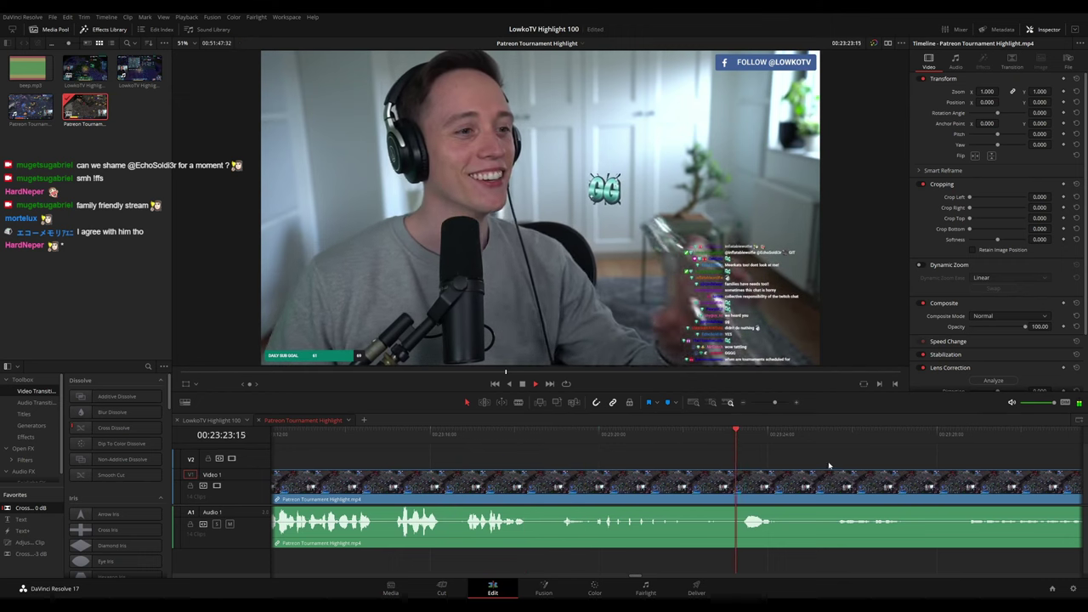
pyautogui.moveTo(823, 464); pyautogui.dragTo(574, 444)
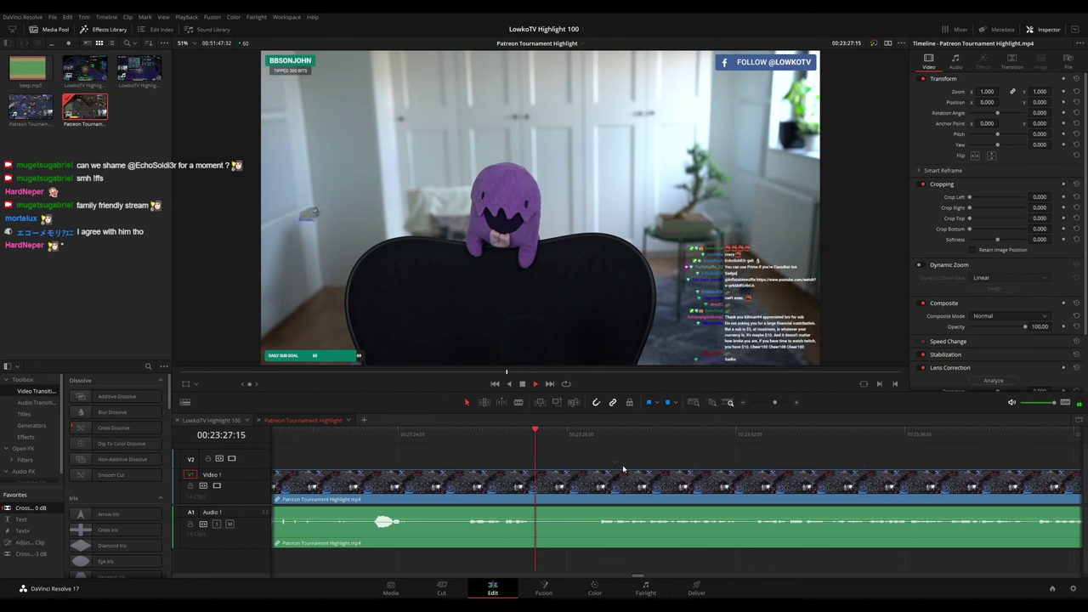
pyautogui.click(418, 460)
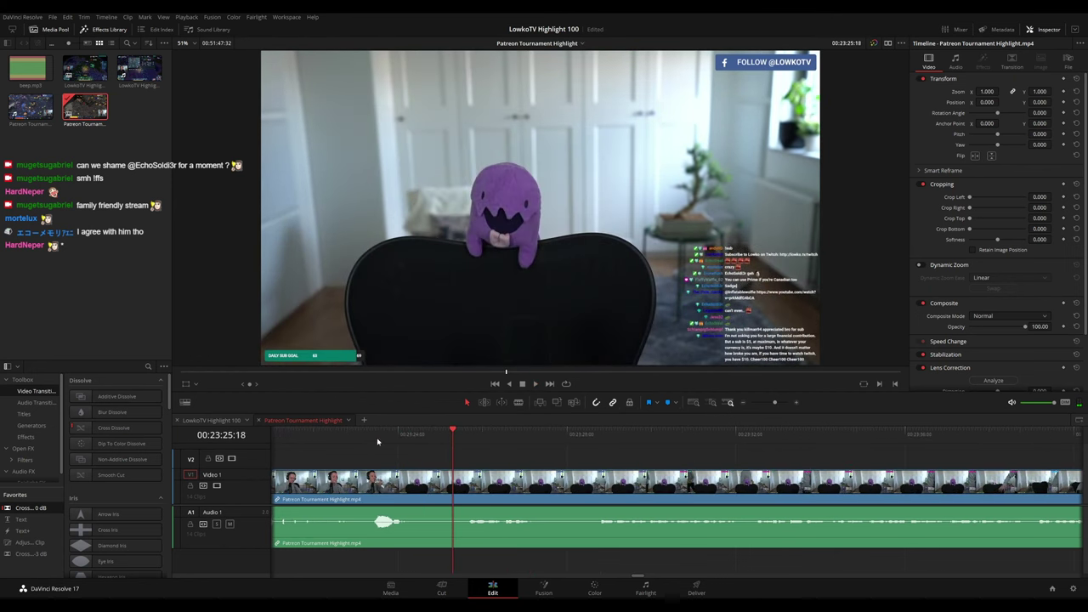
pyautogui.click(330, 437)
pyautogui.press('space')
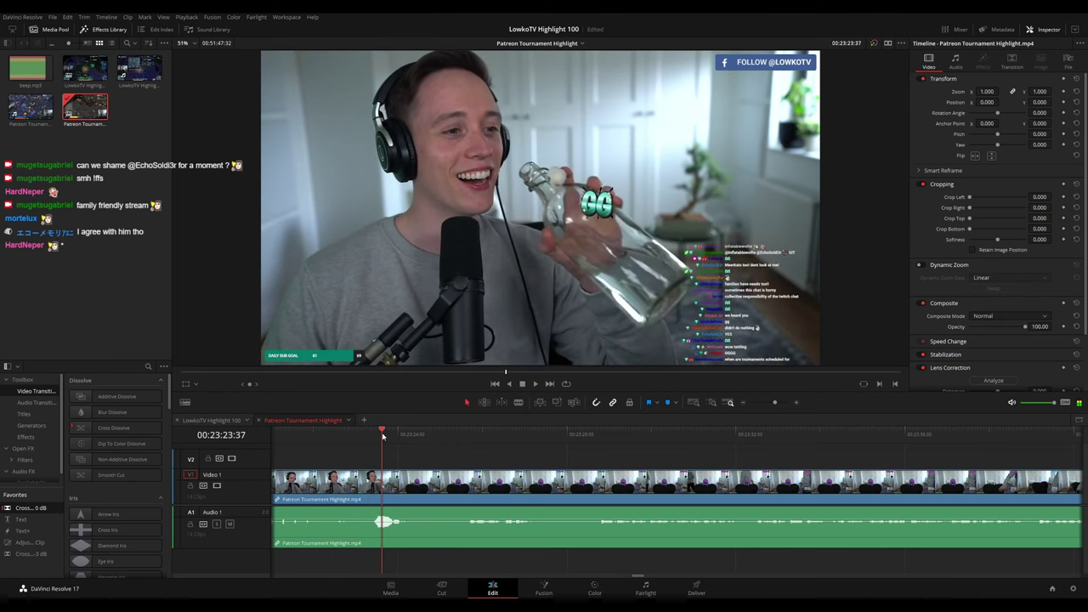
# Cut out the short silent piece starting at 00:23:22:18 and colour the reviewed clip before the cut blue
pyautogui.moveTo(343, 436); pyautogui.dragTo(327, 438)
pyautogui.press('b')
pyautogui.click(328, 475)
pyautogui.click(358, 482)
pyautogui.press('a')
pyautogui.click(344, 484)
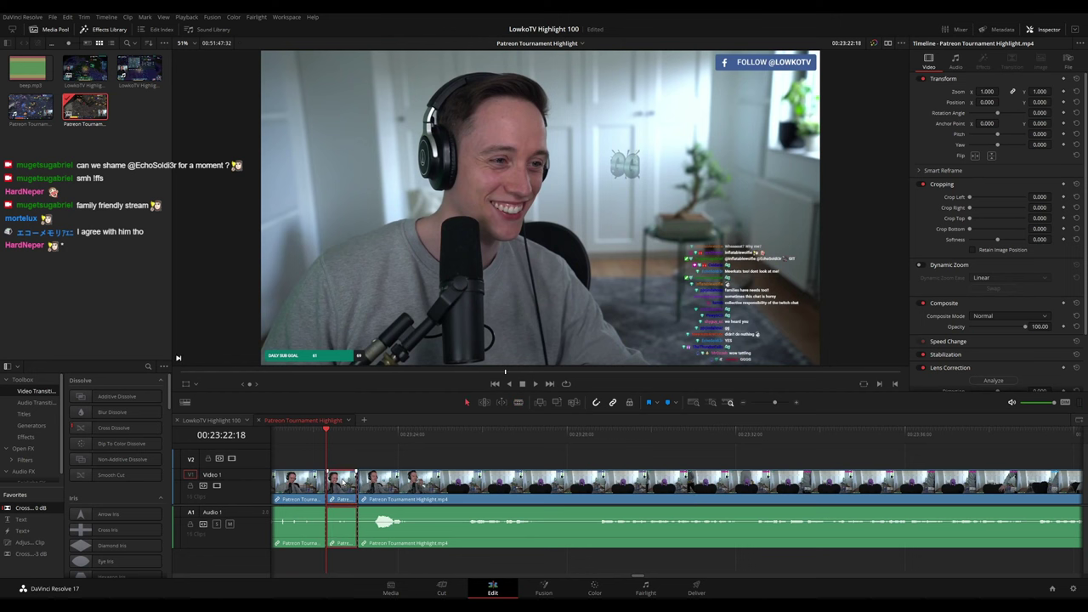
pyautogui.press('Delete')
# Play the empty-chair section after the cut through to the streamer's return at about 00:23:42
pyautogui.press('space')
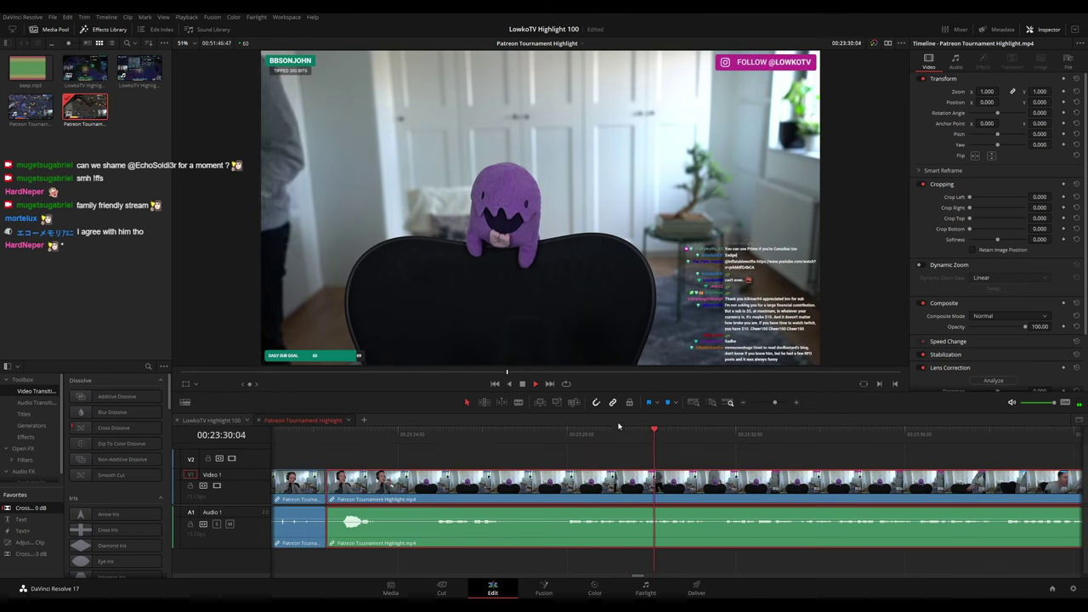
pyautogui.click(754, 454)
pyautogui.scroll(-2, 695, 465)
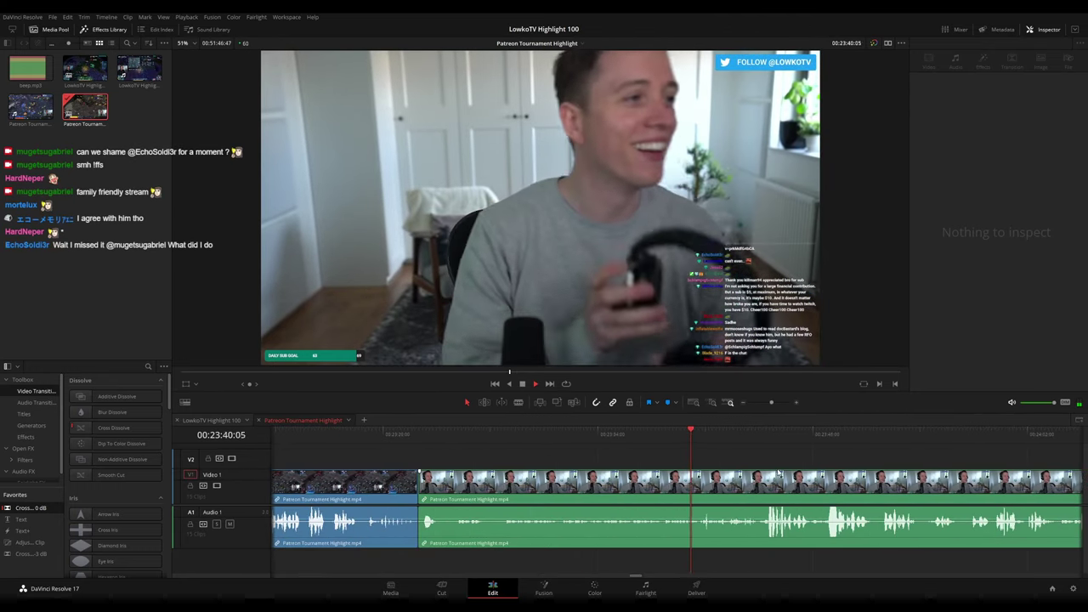
pyautogui.scroll(-5, 459, 461)
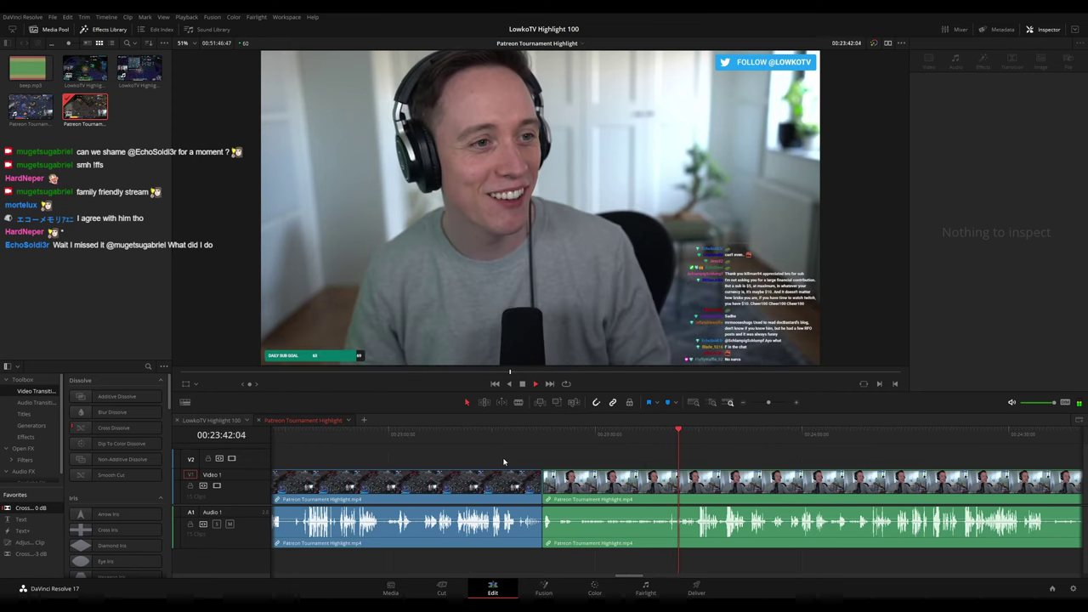
# Go back over the reviewed footage from the victory screen to the zoomed-in chat moment around 00:22:45
pyautogui.press('space')
pyautogui.click(457, 438)
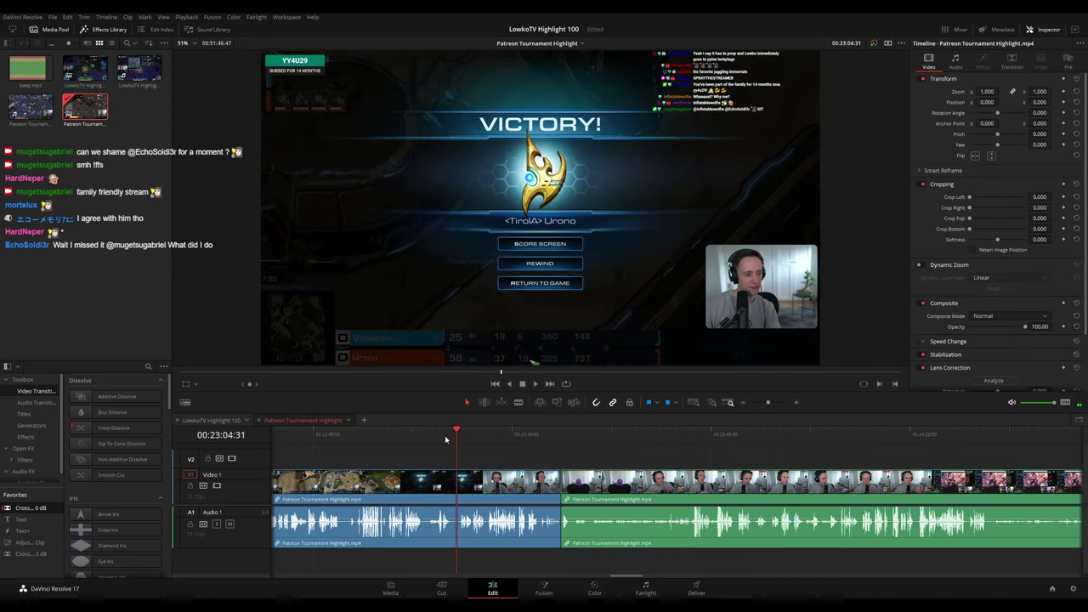
pyautogui.moveTo(446, 439); pyautogui.dragTo(428, 439)
pyautogui.moveTo(373, 448); pyautogui.dragTo(491, 441)
pyautogui.scroll(2, 490, 442)
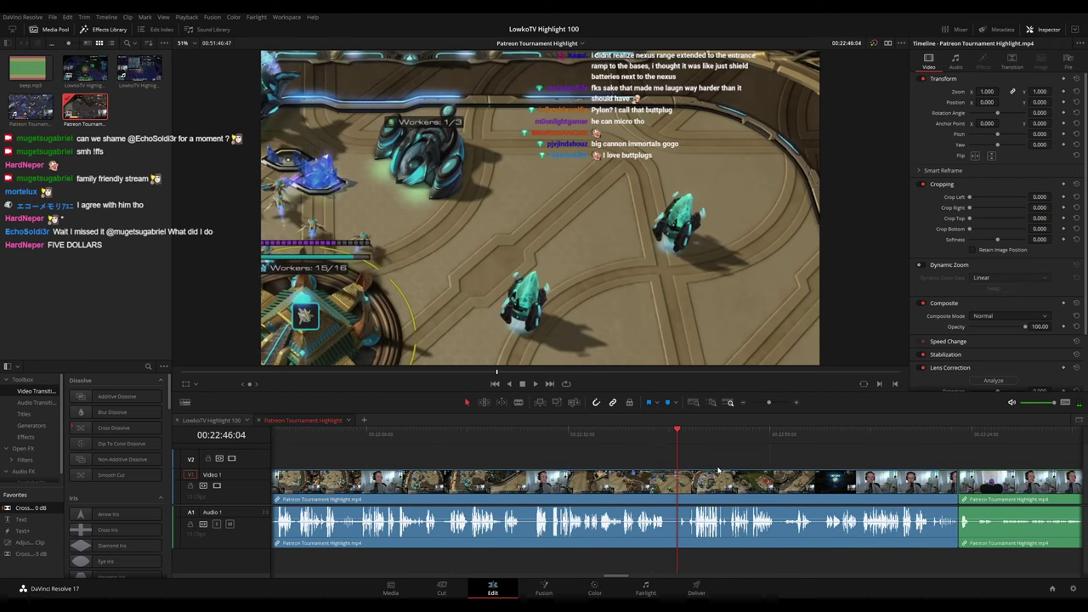
pyautogui.click(671, 442)
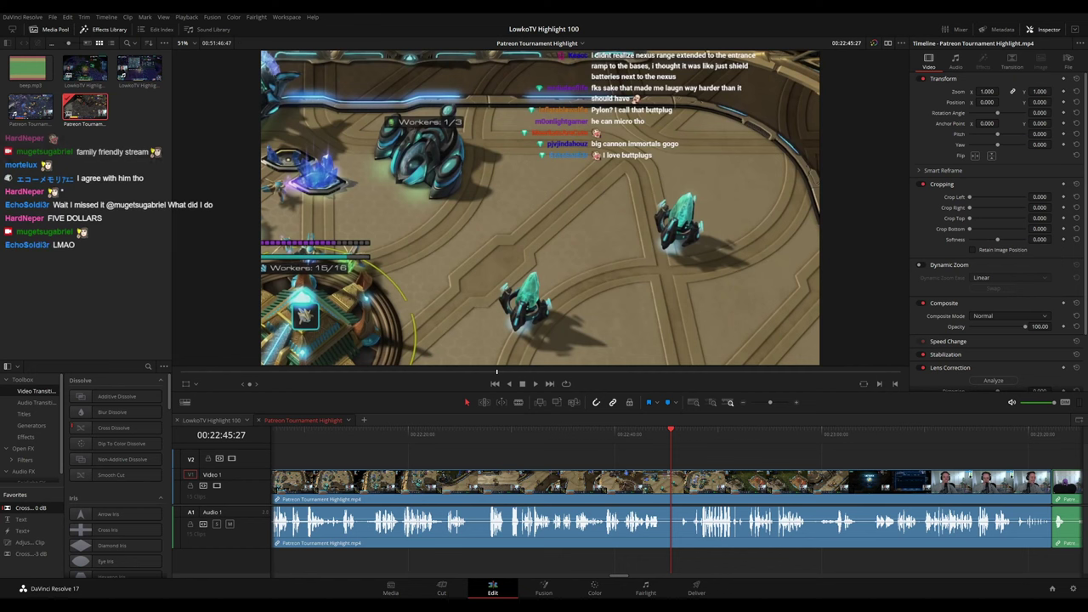
# Return to the cut at 00:23:22:18 and review the empty-chair section and following talk up to about 00:24:02
pyautogui.hotkey('ctrl', '-')
pyautogui.hotkey('ctrl', '-')
pyautogui.press('Down')
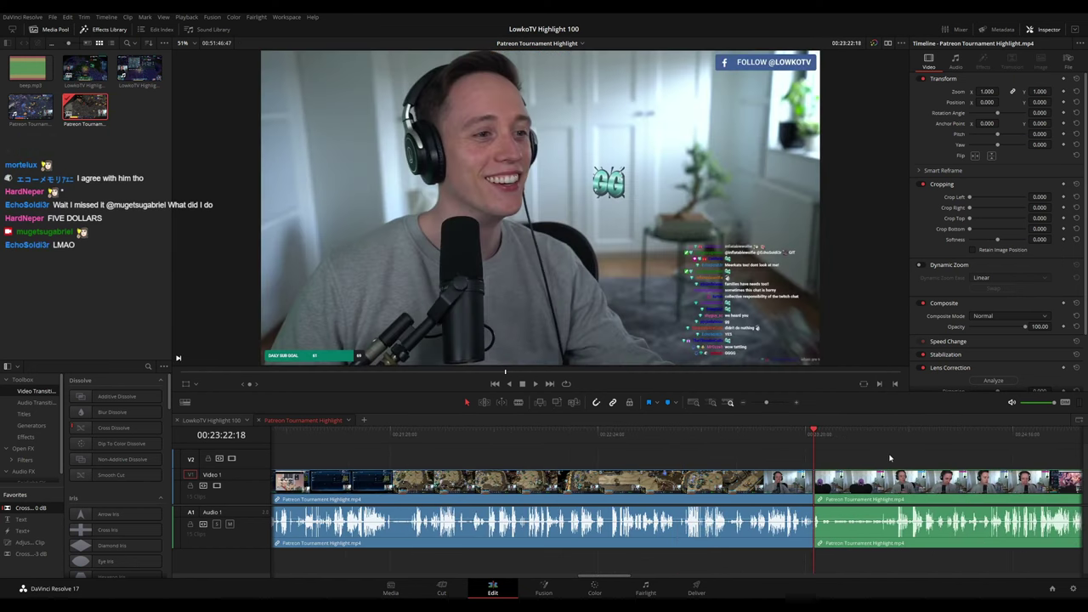
pyautogui.hotkey('ctrl', '=')
pyautogui.hotkey('ctrl', '=')
pyautogui.hscroll(2, 646, 457)
pyautogui.click(596, 437)
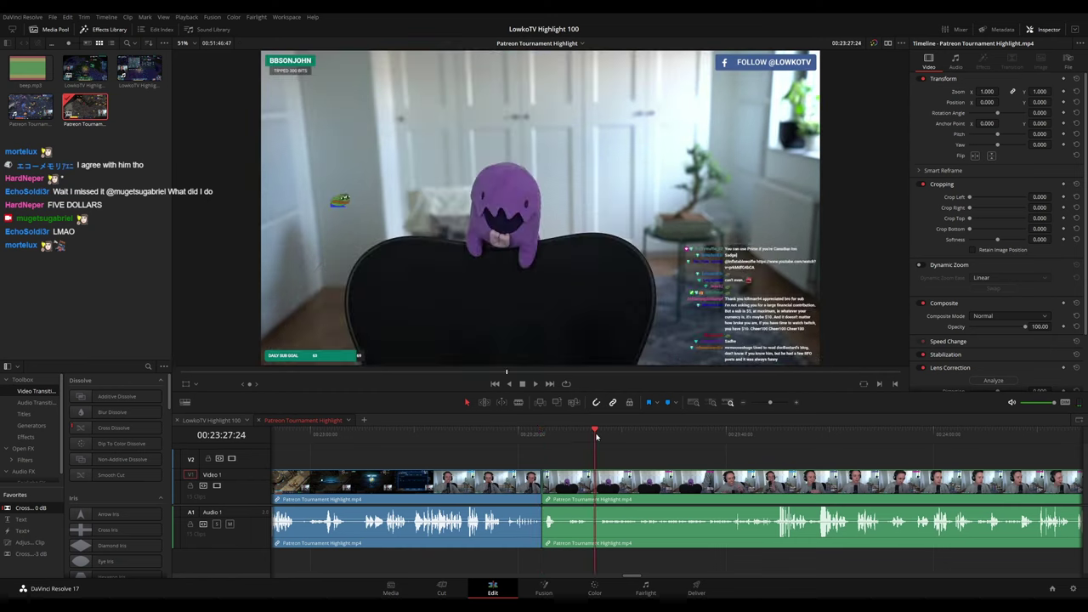
pyautogui.hscroll(3, 723, 457)
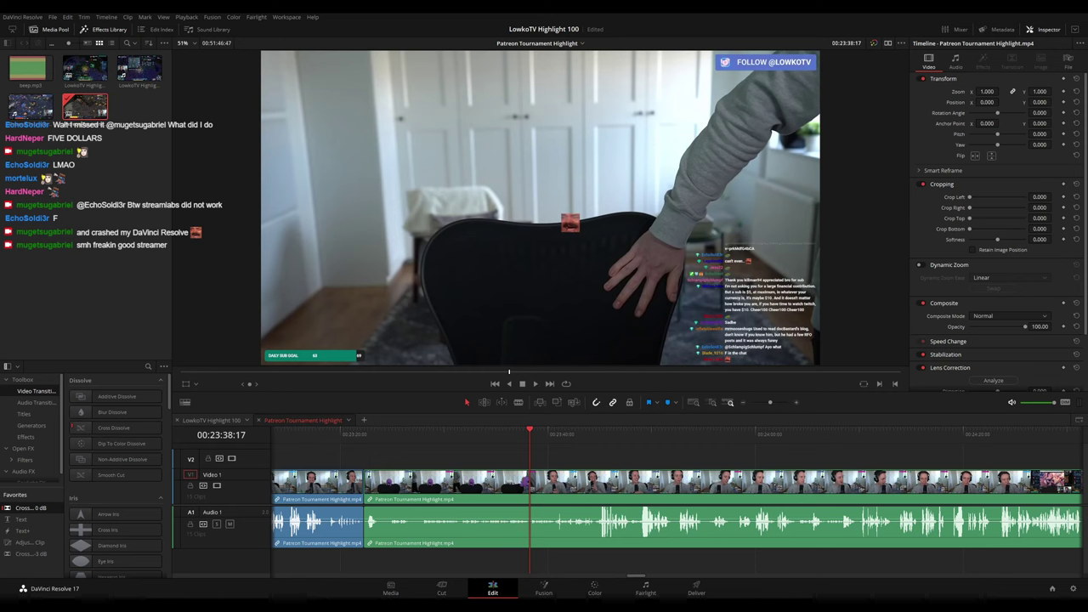
pyautogui.press('space')
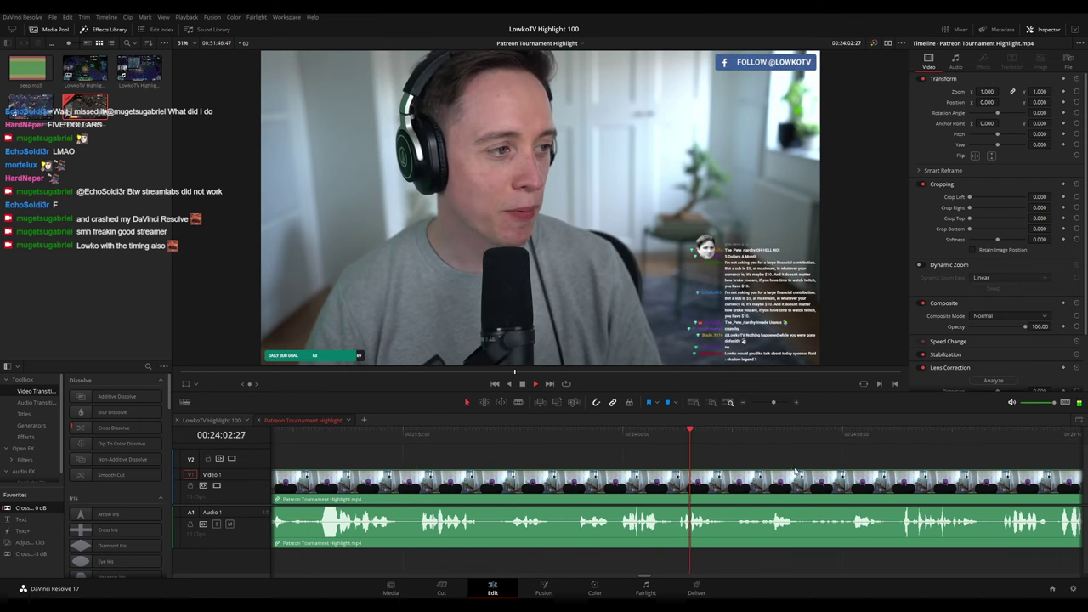
# Review the streamer's talk from about 00:24:02 to 00:24:24 and save the project
pyautogui.click(445, 439)
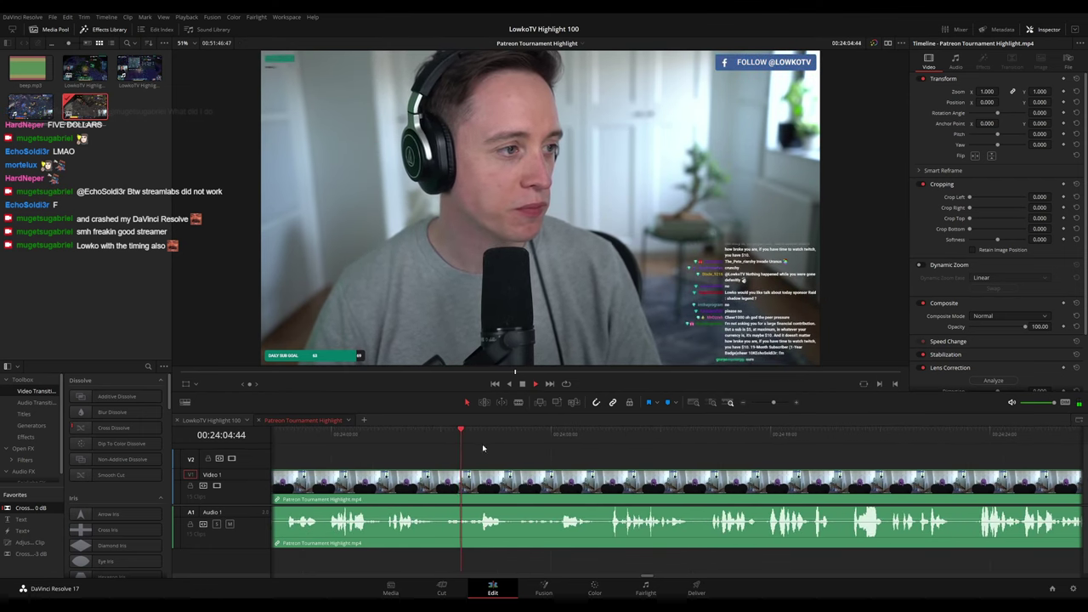
pyautogui.scroll(-6, 553, 464)
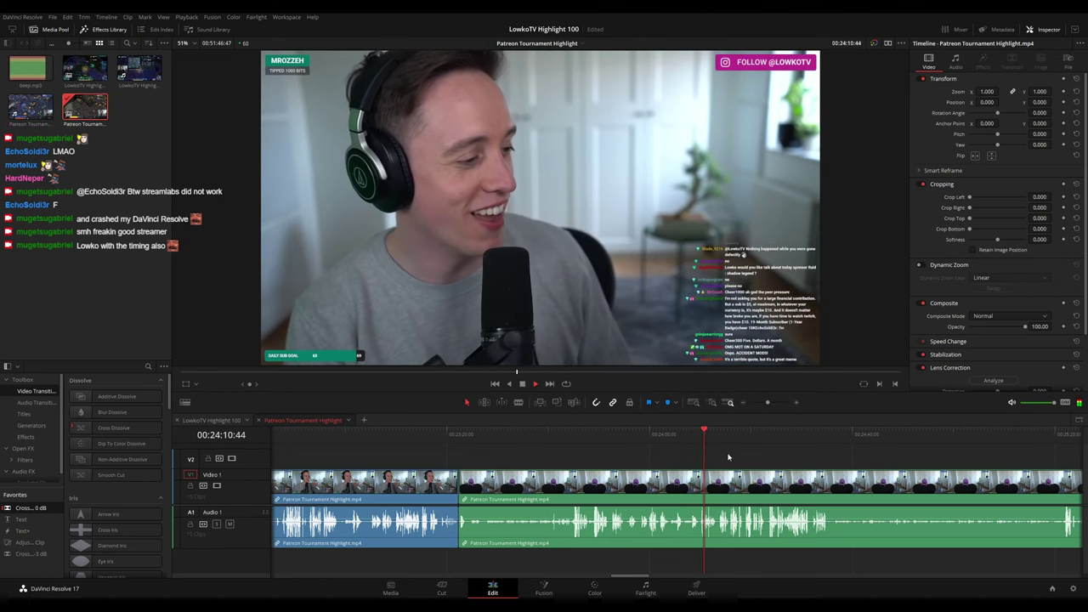
pyautogui.scroll(5, 739, 448)
pyautogui.hotkey('ctrl', 's')
pyautogui.moveTo(751, 449); pyautogui.dragTo(652, 448)
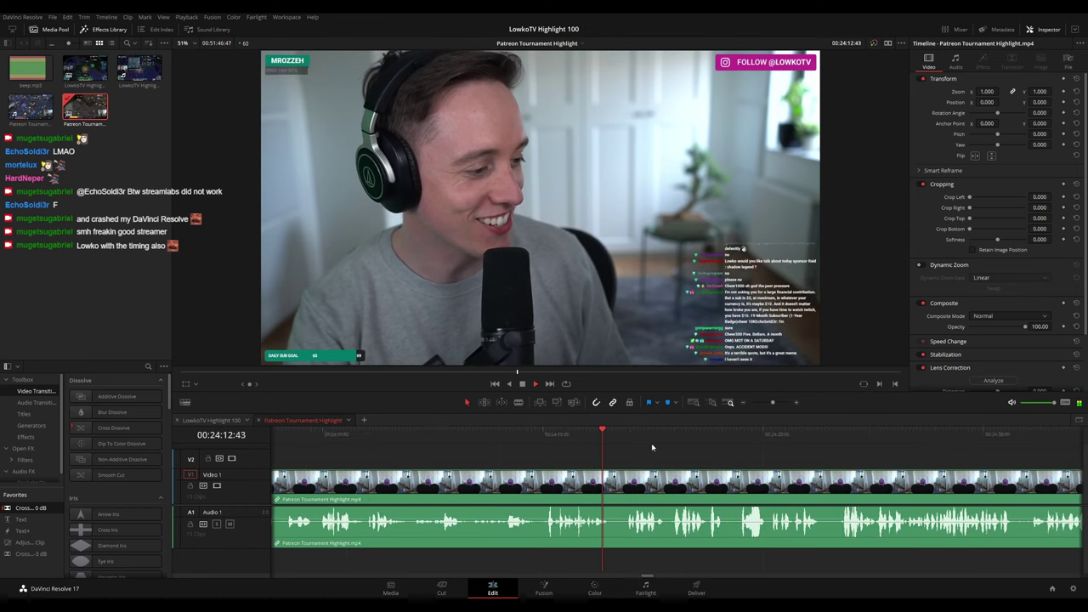
pyautogui.hscroll(3, 651, 443)
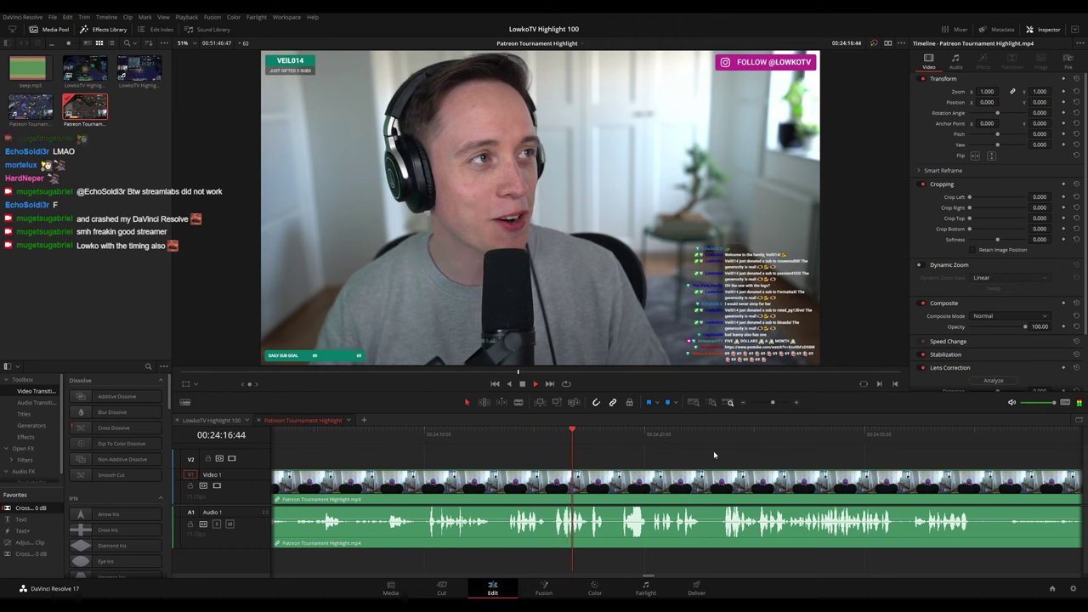
pyautogui.hscroll(4, 604, 448)
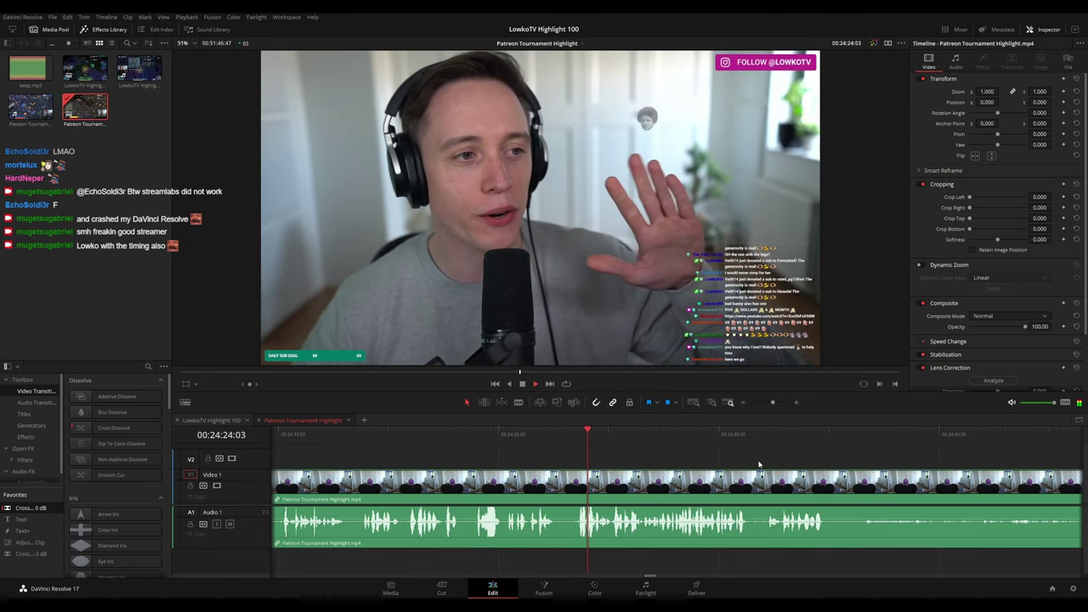
# Review the rest of the talk and the YouTube clip reaction through to the tournament bracket at about 00:25:54
pyautogui.hscroll(6, 544, 444)
pyautogui.scroll(-10, 713, 467)
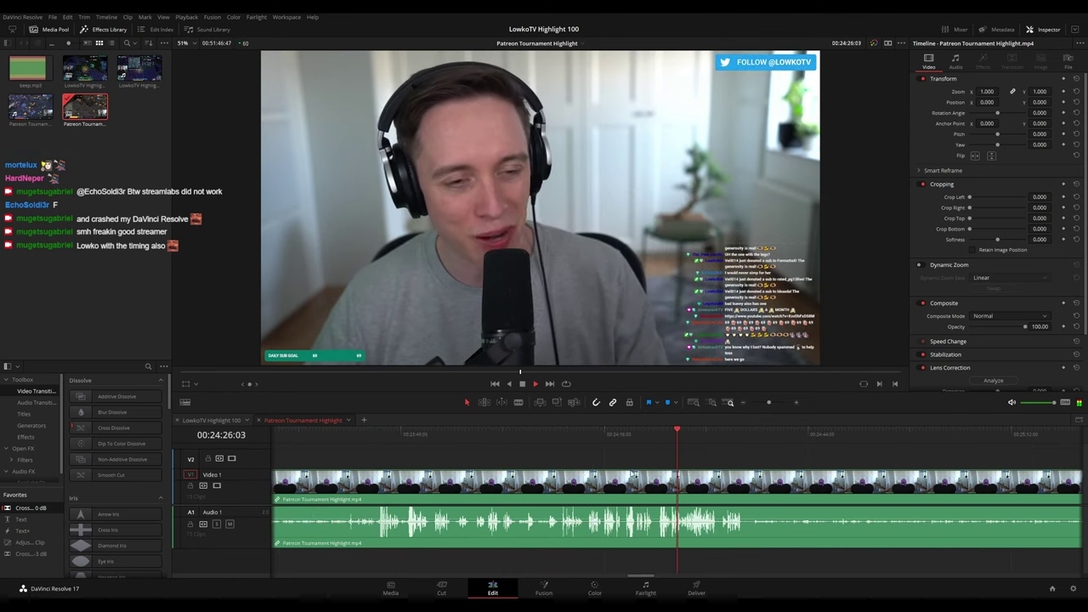
pyautogui.scroll(-5, 713, 466)
pyautogui.scroll(15, 683, 473)
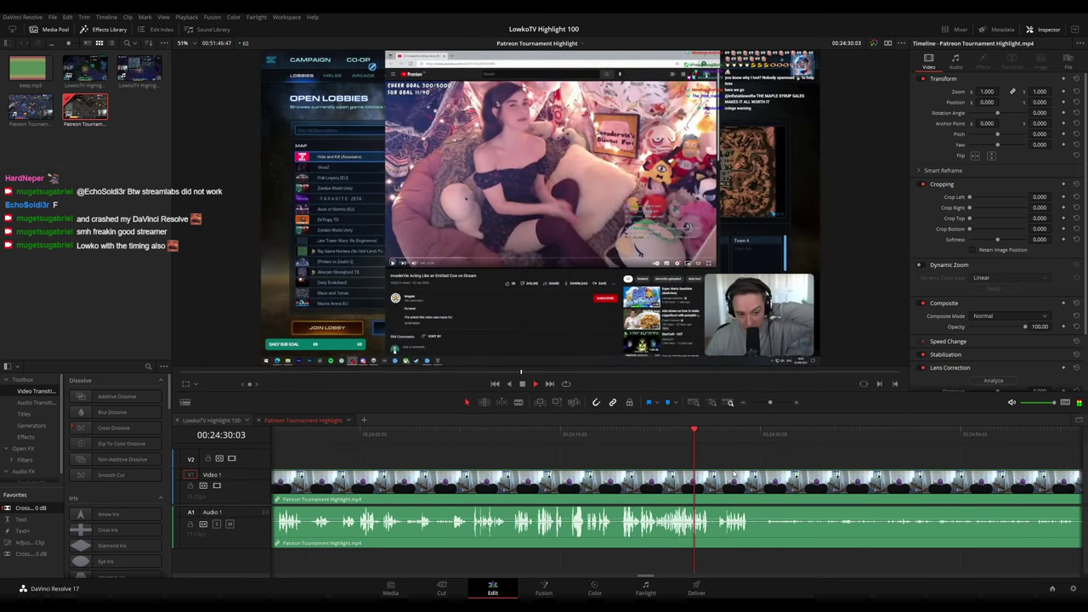
pyautogui.hscroll(5, 525, 459)
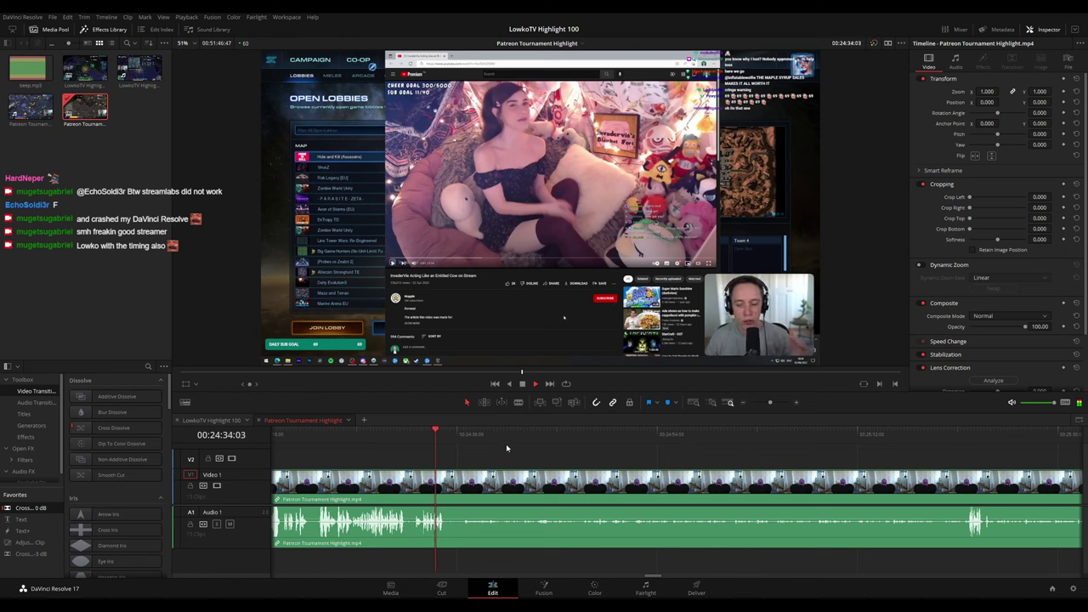
pyautogui.click(459, 441)
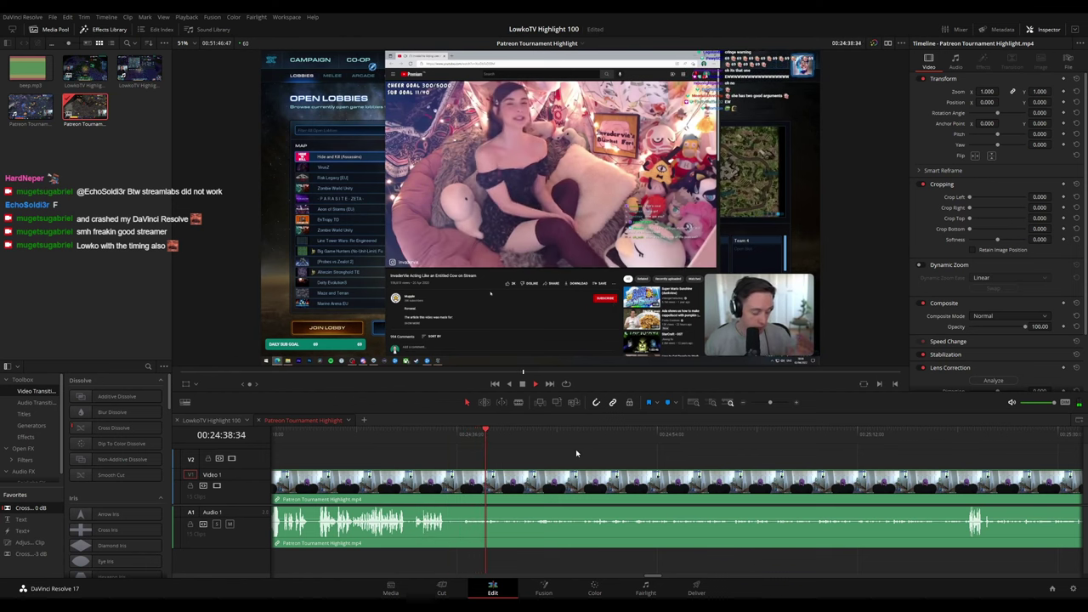
pyautogui.moveTo(619, 457); pyautogui.dragTo(528, 454)
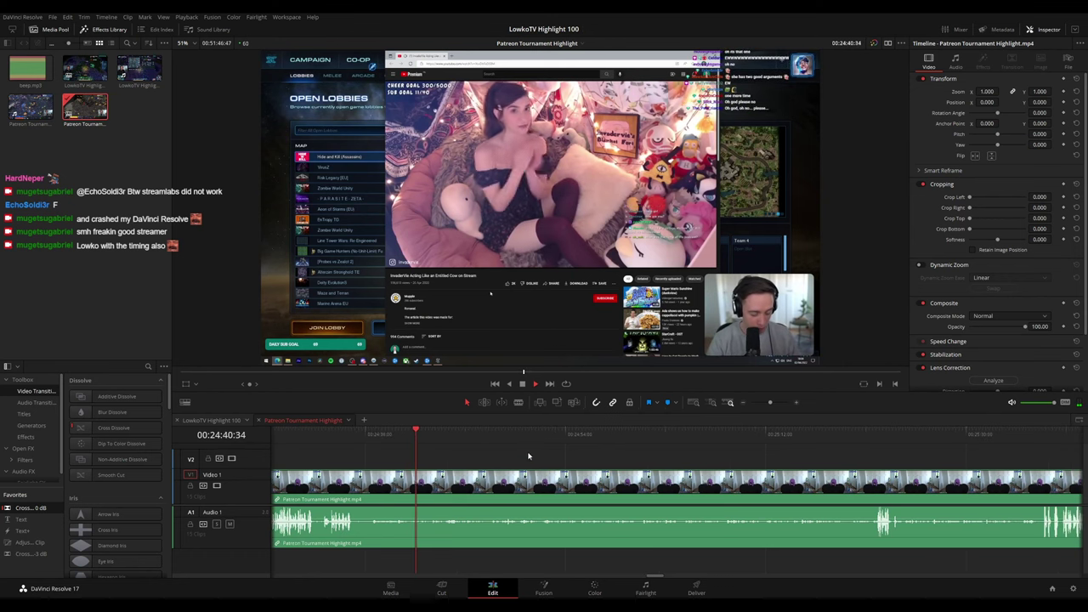
pyautogui.hscroll(3, 476, 459)
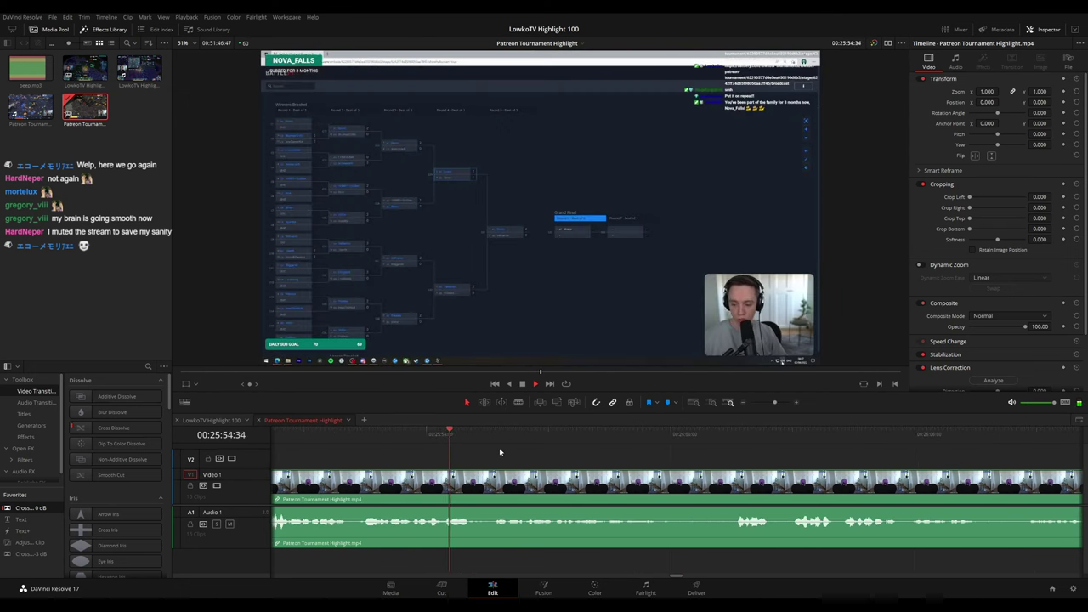
# Go back to the switch to the tournament bracket and cut out the short piece starting at 00:25:52:09
pyautogui.click(309, 435)
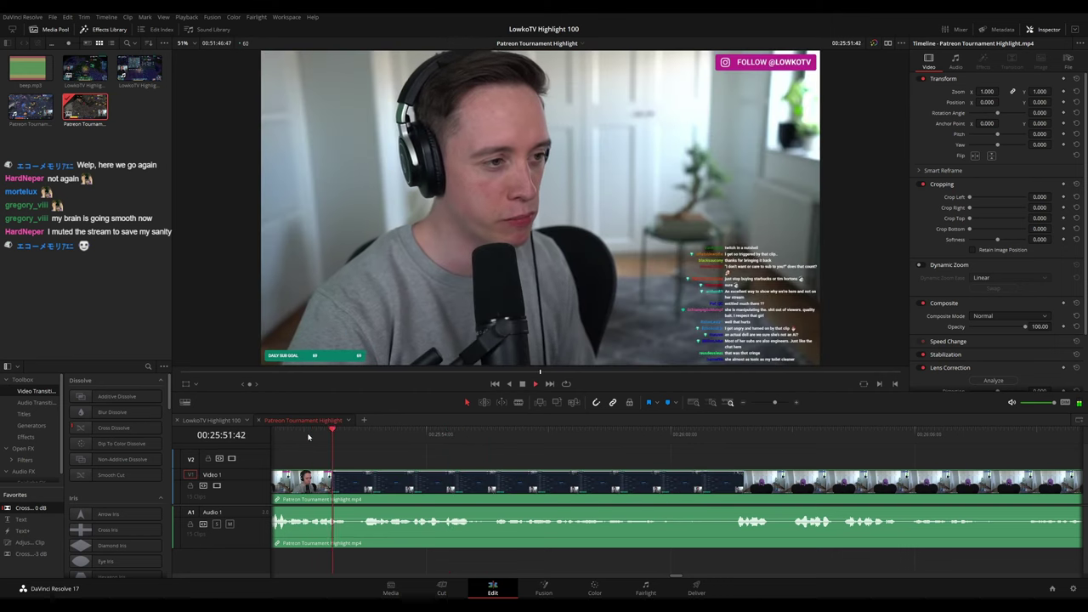
pyautogui.press('space')
pyautogui.hotkey('ctrl', 'b')
pyautogui.press('b')
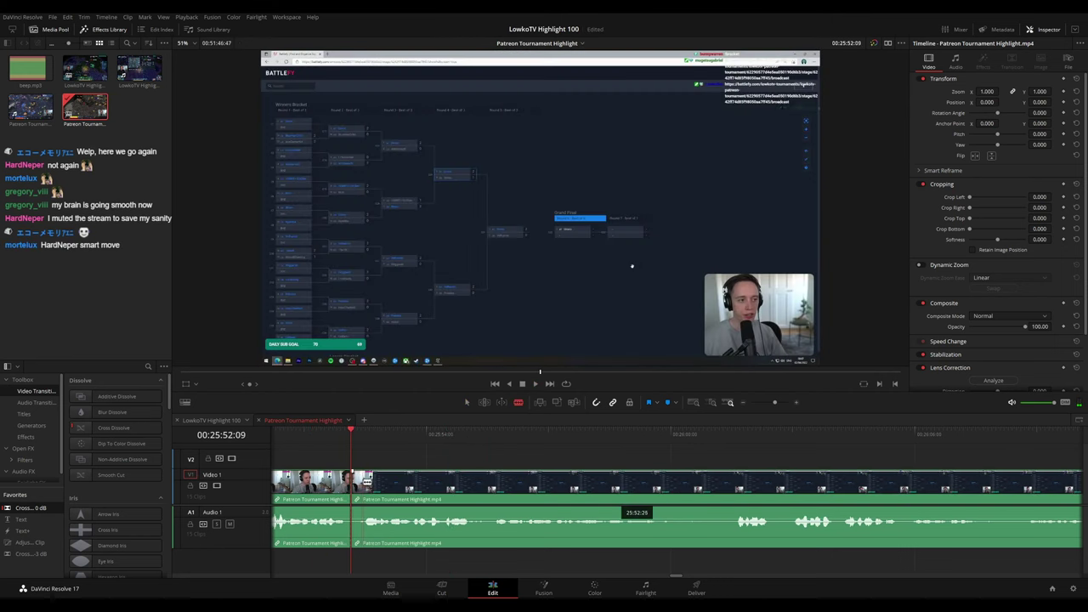
pyautogui.press('a')
pyautogui.press('Delete')
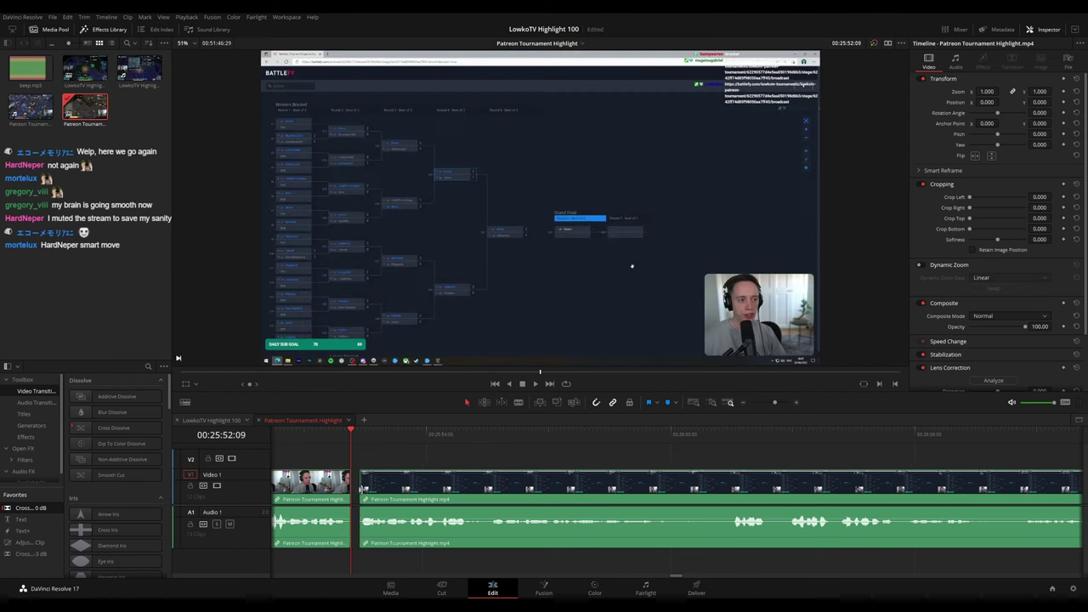
# Review the tournament bracket section from the cut at 00:25:52:09 up to about 00:26:23
pyautogui.press('space')
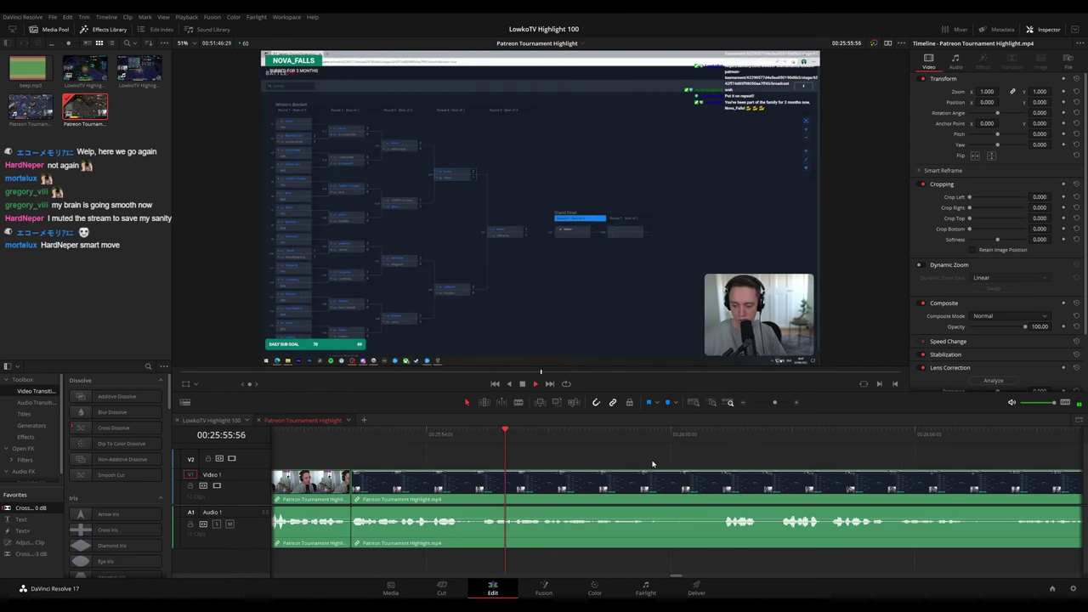
pyautogui.hscroll(2, 653, 464)
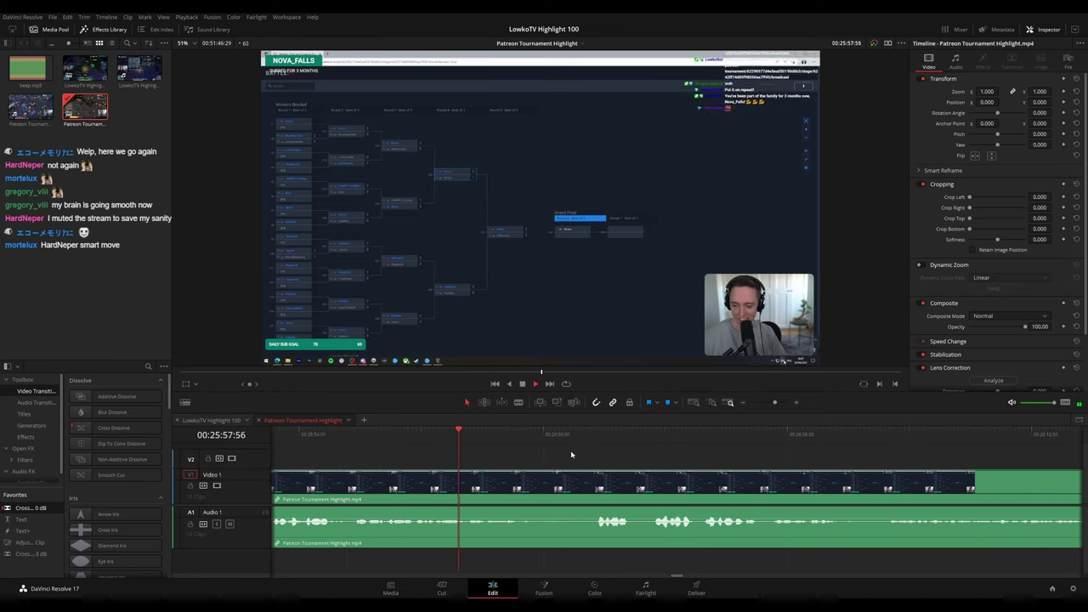
pyautogui.scroll(-3, 595, 459)
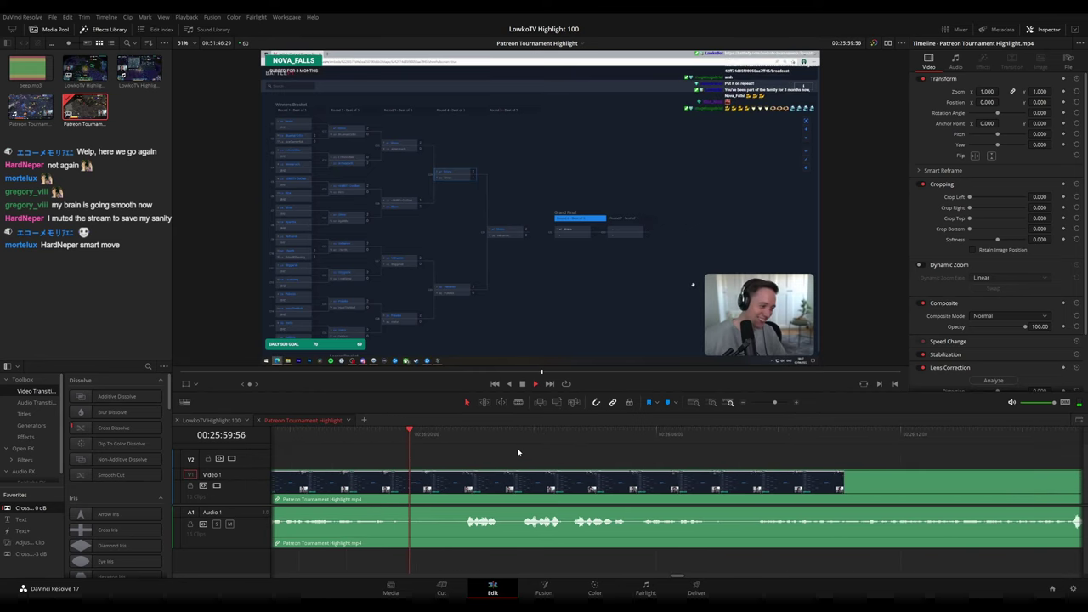
pyautogui.scroll(-1, 589, 454)
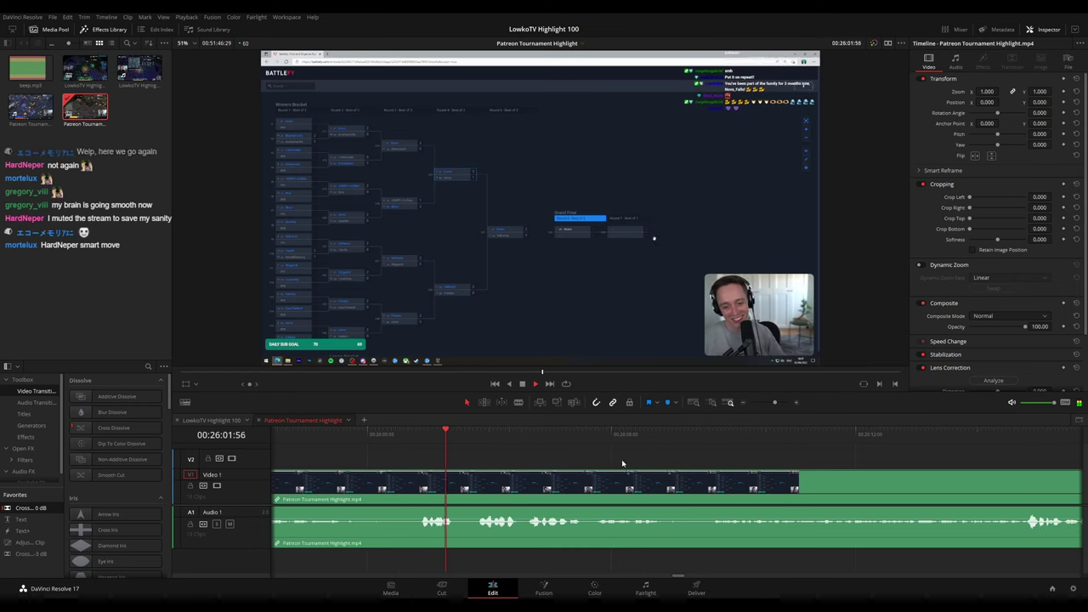
pyautogui.scroll(-3, 544, 455)
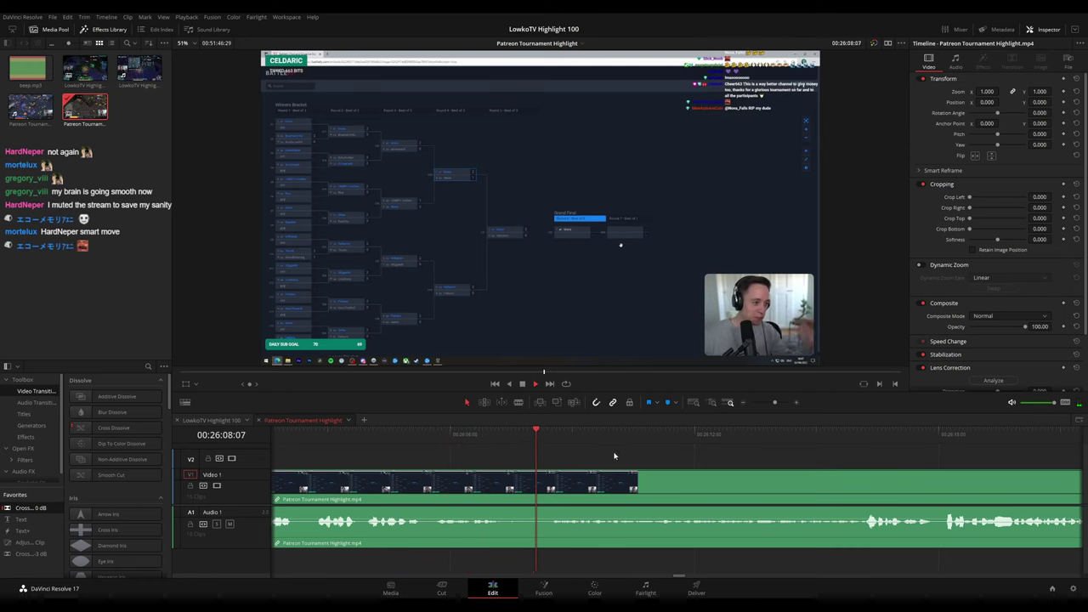
pyautogui.scroll(-1, 662, 457)
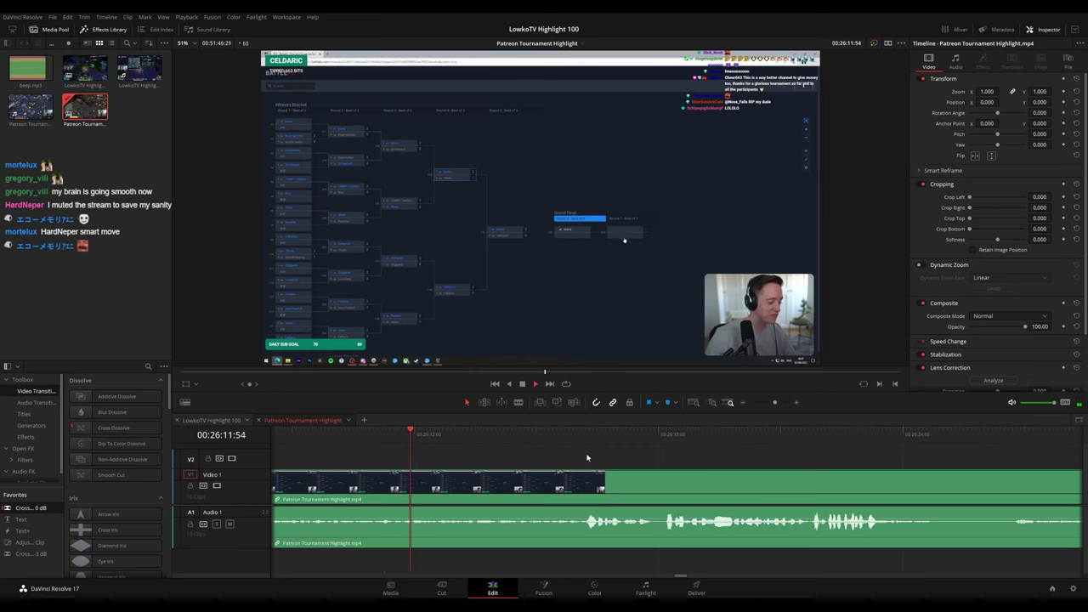
pyautogui.press('space')
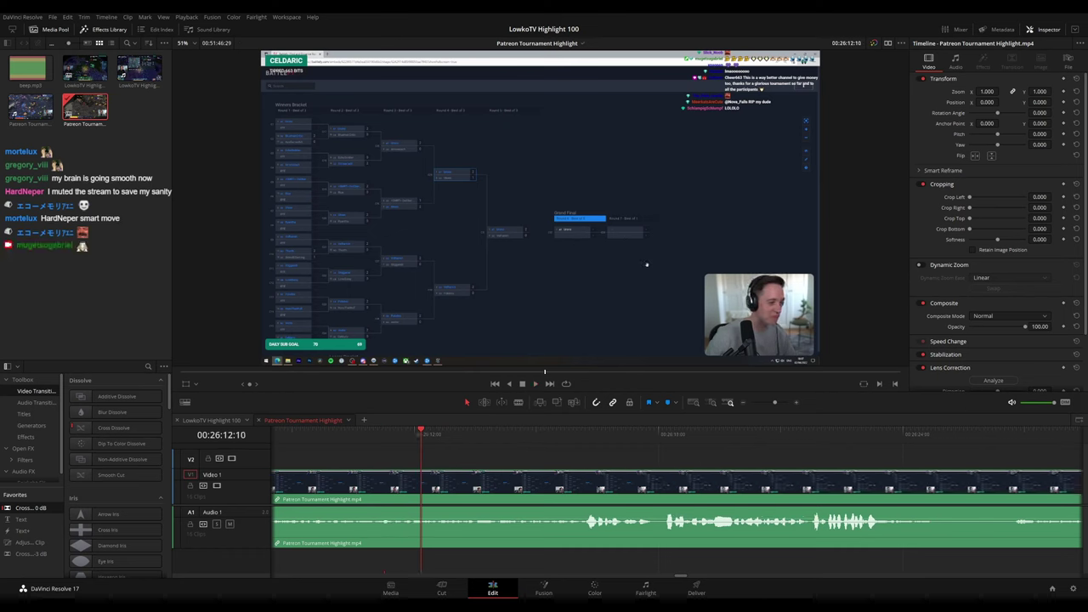
pyautogui.hscroll(2, 586, 455)
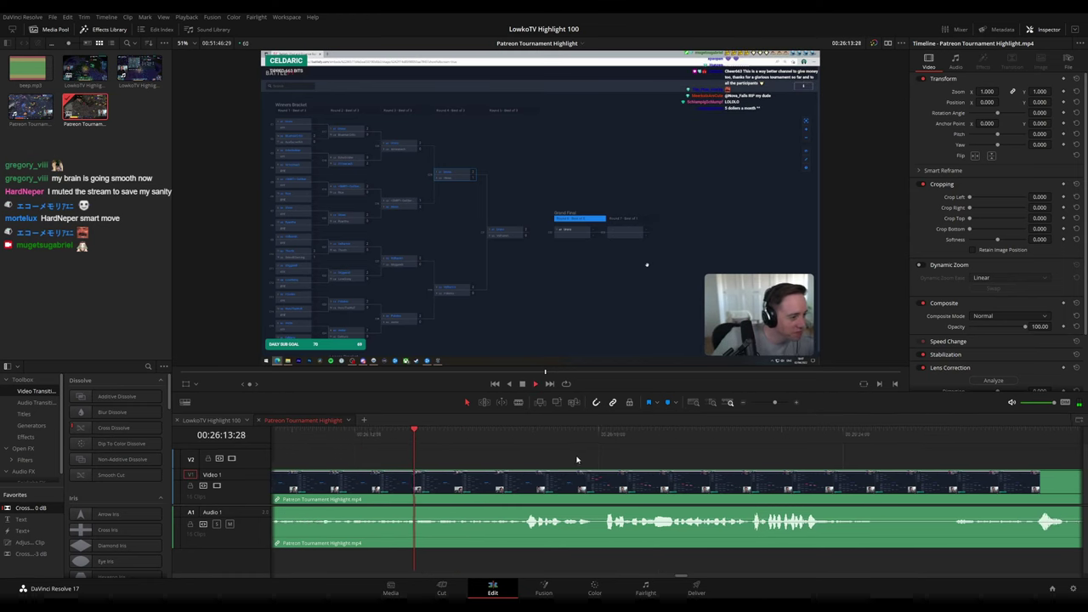
pyautogui.press('space')
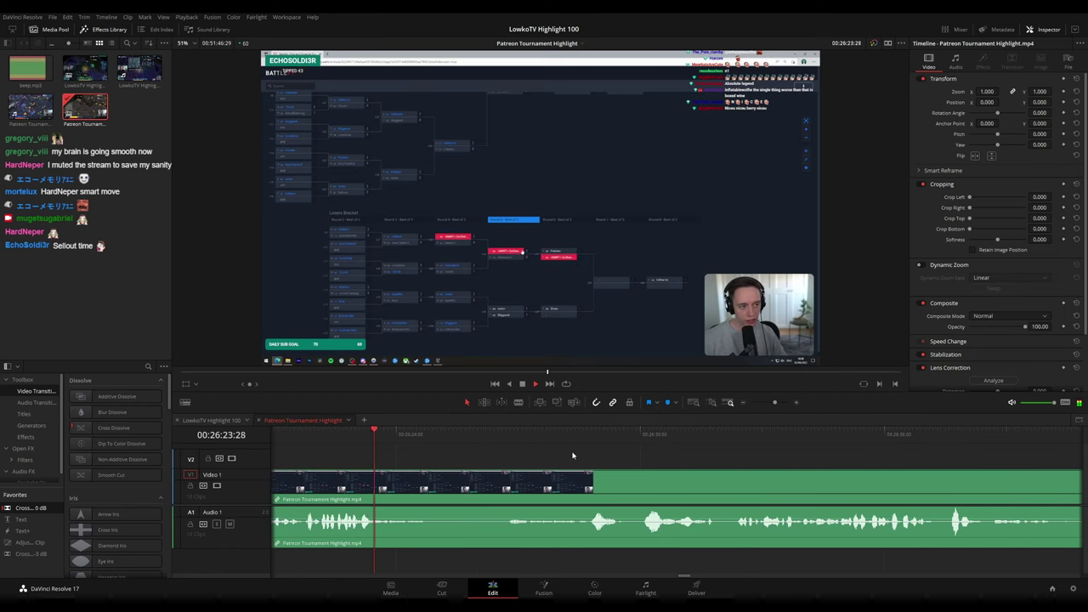
# Cut out the silent piece of the bracket section starting at 00:26:25:05 and resume playback
pyautogui.press('space')
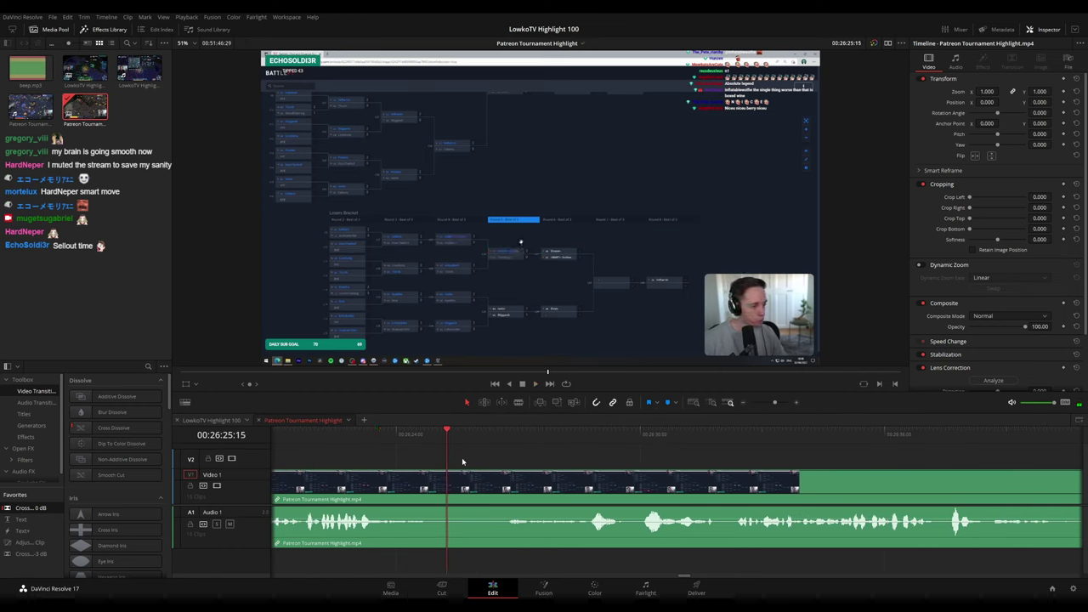
pyautogui.press('b')
pyautogui.click(440, 486)
pyautogui.click(502, 490)
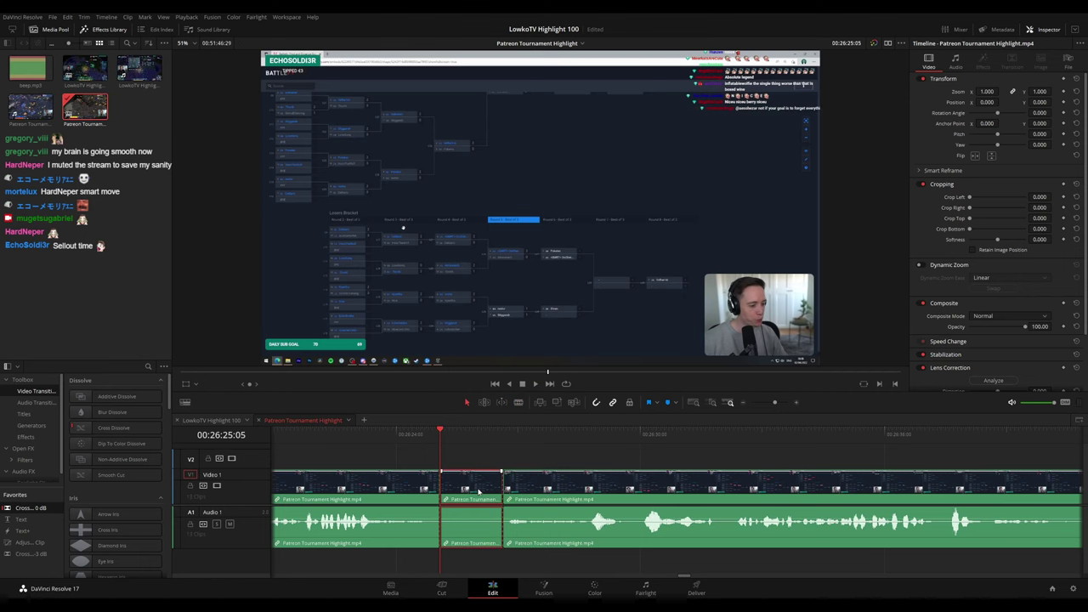
pyautogui.press('Delete')
pyautogui.press('space')
# Replay the cut at 00:26:25:05 and review the bracket talk that follows up to about 00:26:52
pyautogui.click(427, 440)
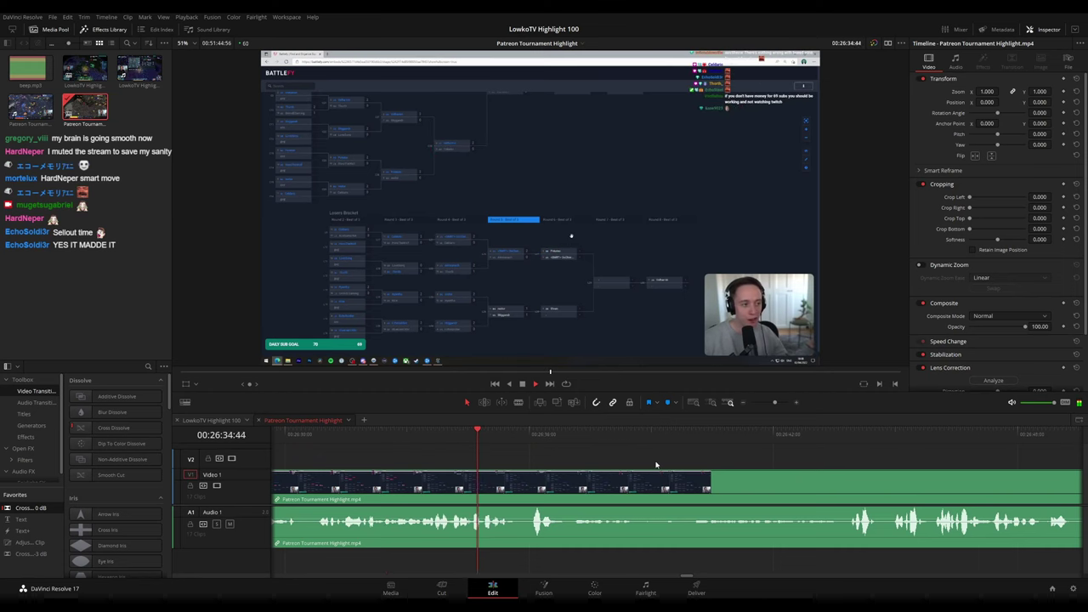
pyautogui.scroll(-5, 779, 464)
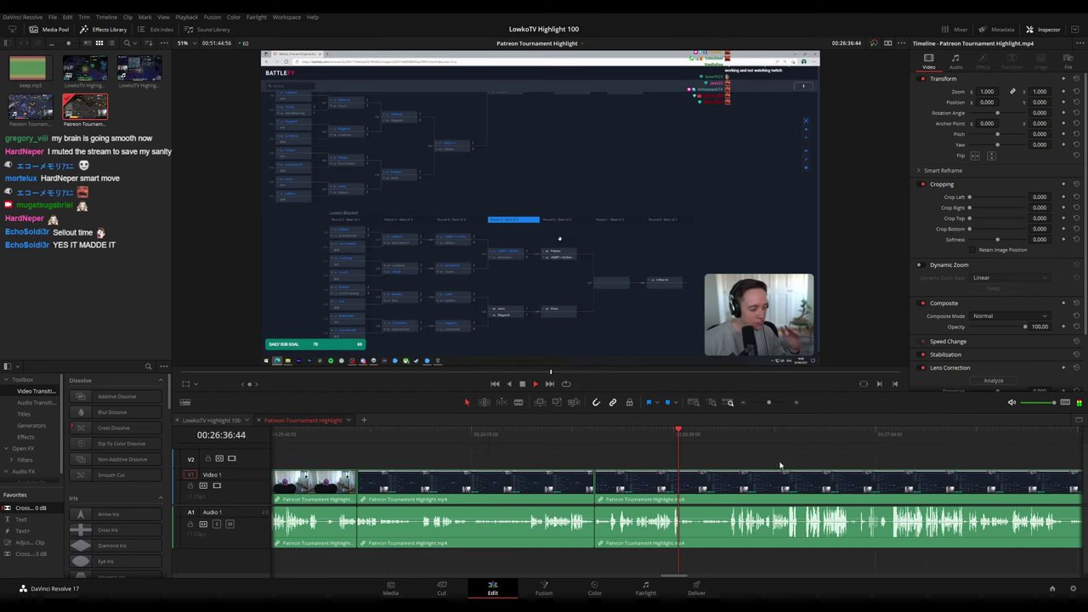
pyautogui.scroll(-4, 819, 472)
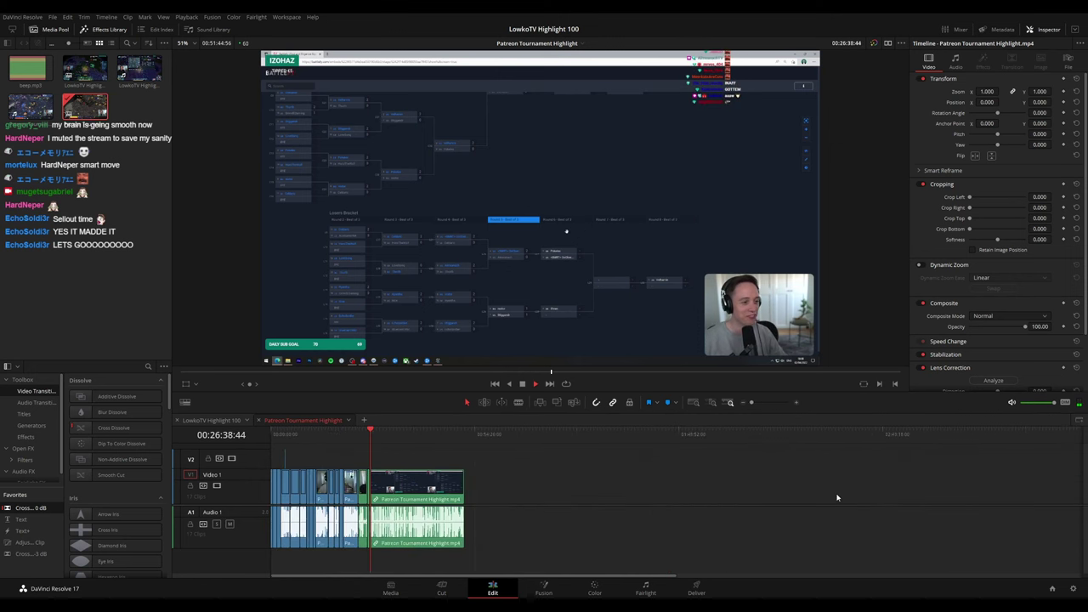
pyautogui.scroll(5, 516, 497)
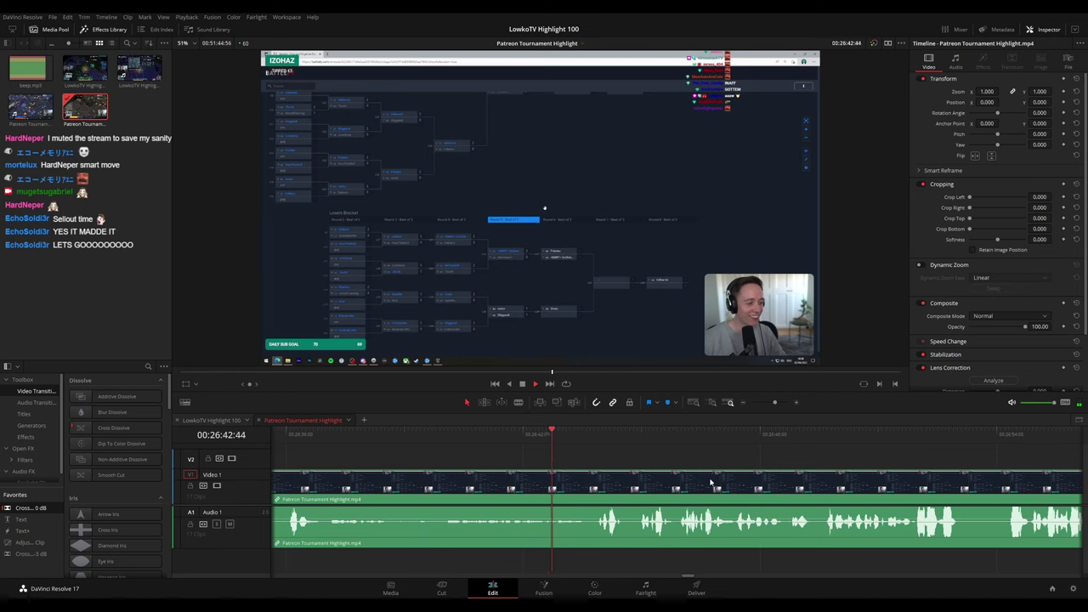
pyautogui.moveTo(711, 483); pyautogui.dragTo(529, 468)
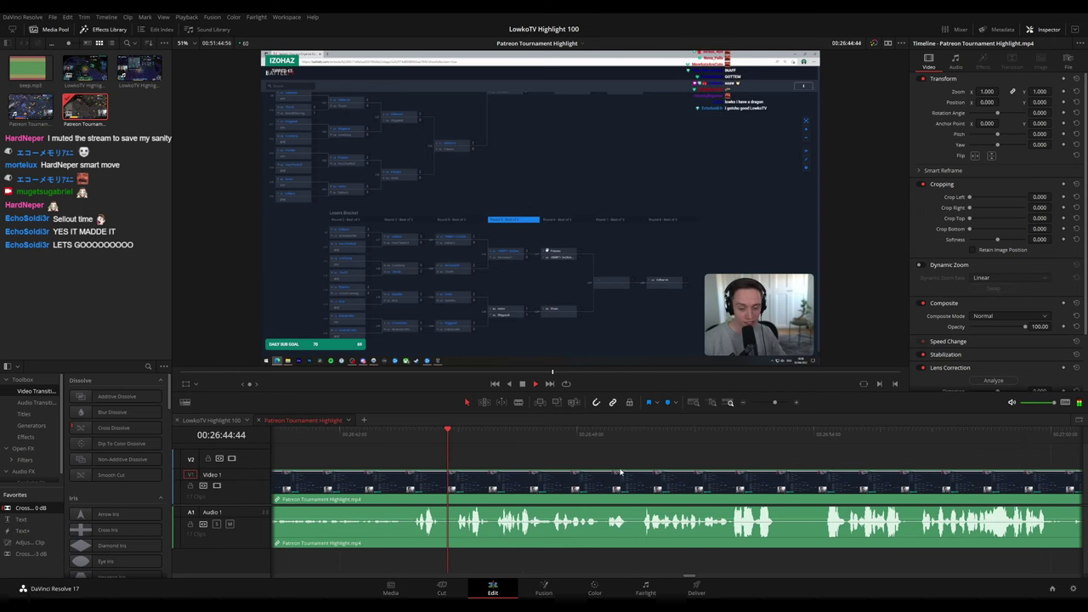
pyautogui.hscroll(1, 677, 476)
pyautogui.hscroll(1, 585, 472)
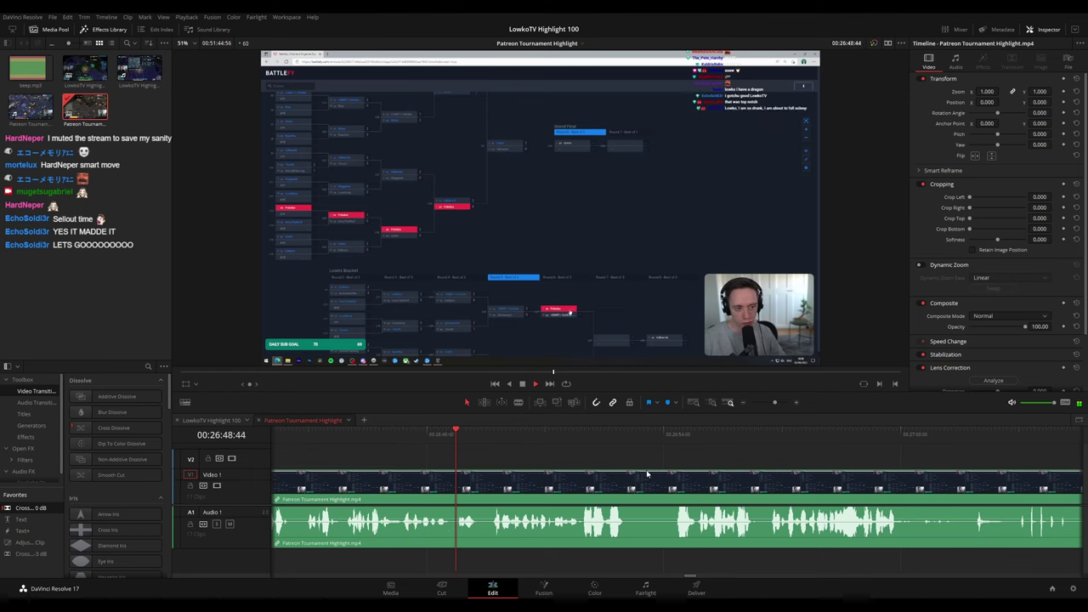
pyautogui.hscroll(1, 701, 477)
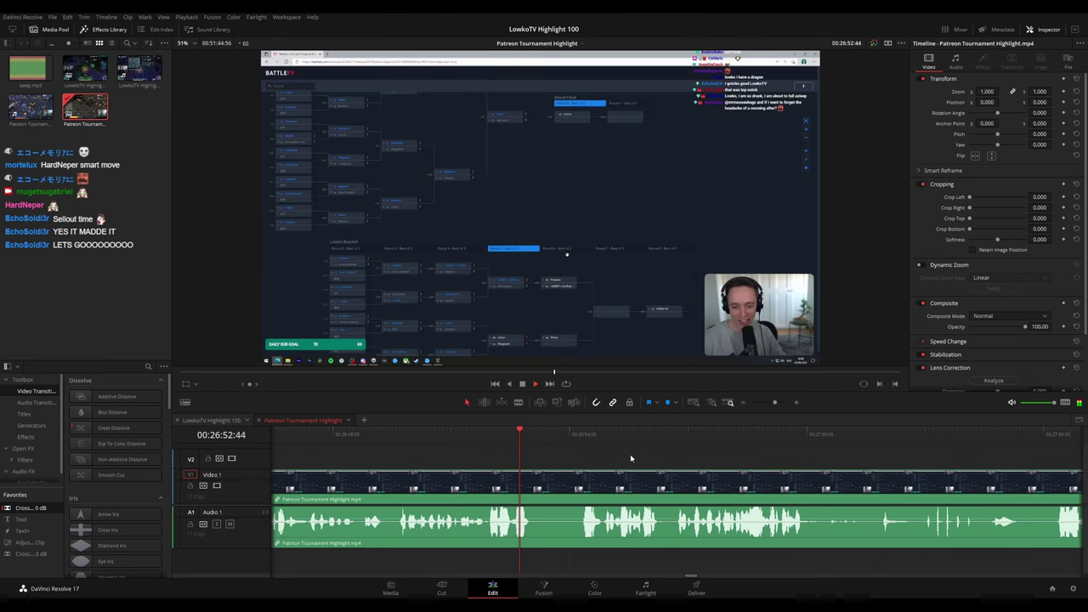
# Cut out the short silent piece starting at 00:26:53:19 and play on to about 00:26:56
pyautogui.press('space')
pyautogui.press('b')
pyautogui.click(550, 482)
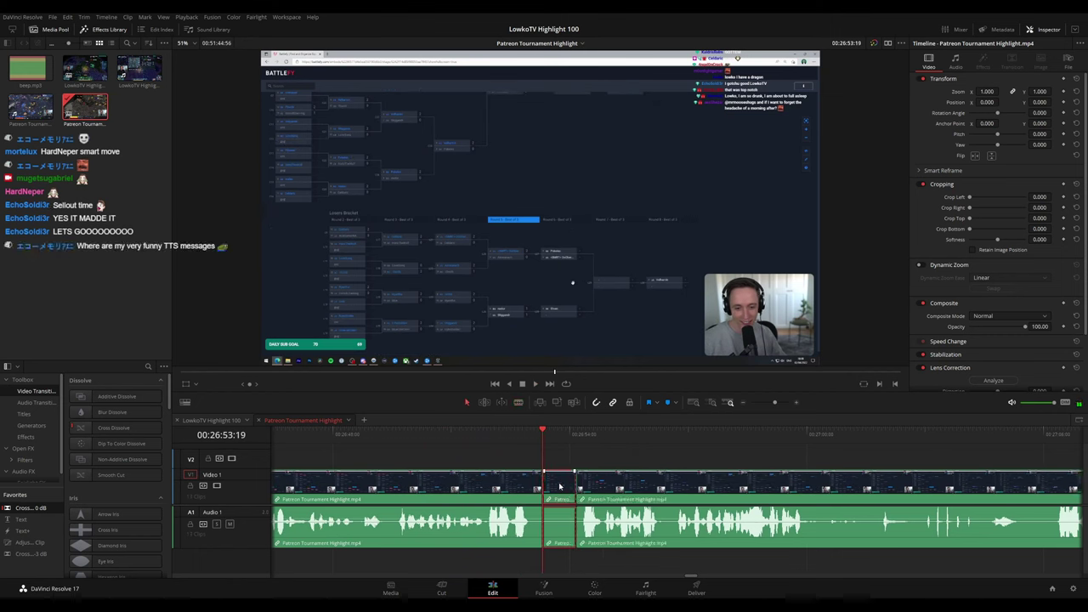
pyautogui.press('Delete')
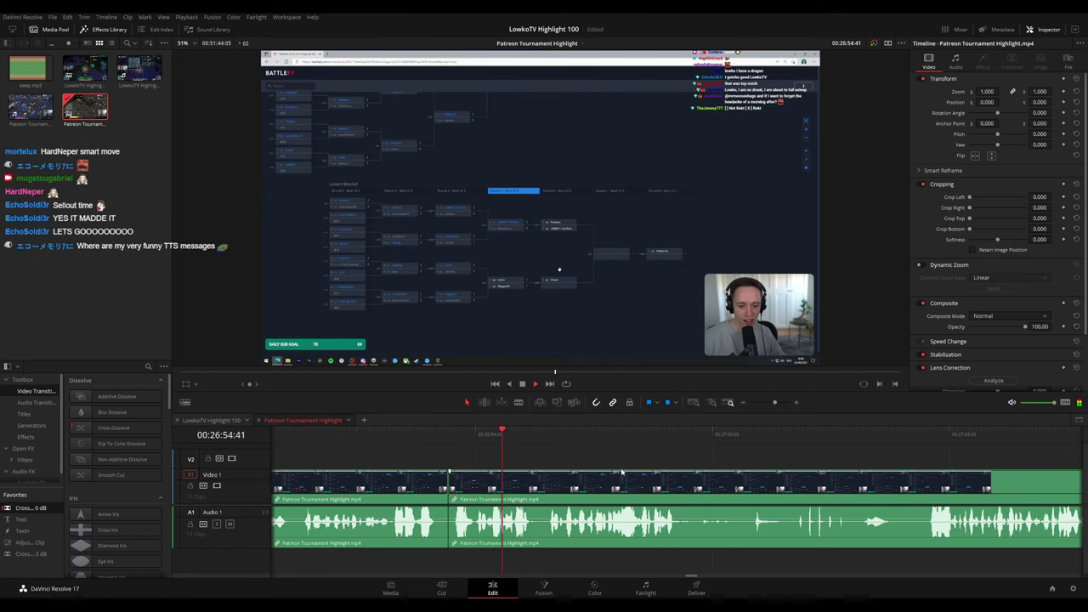
pyautogui.scroll(-5, 637, 466)
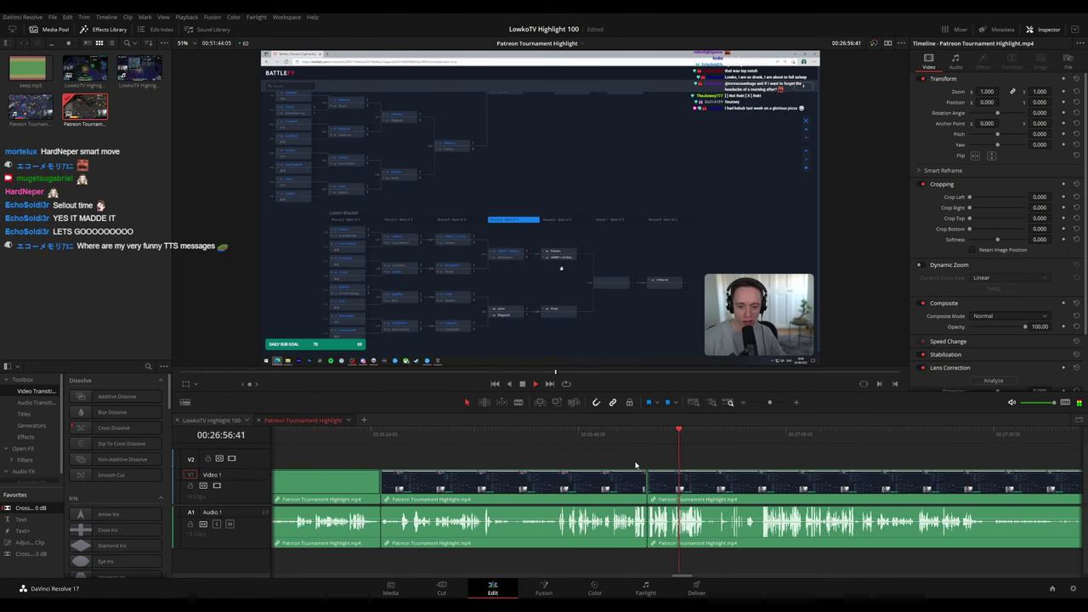
# Play on past 00:27:00 and cut out the silent piece of the bracket section between about 00:26:59 and 00:27:01
pyautogui.scroll(2, 721, 474)
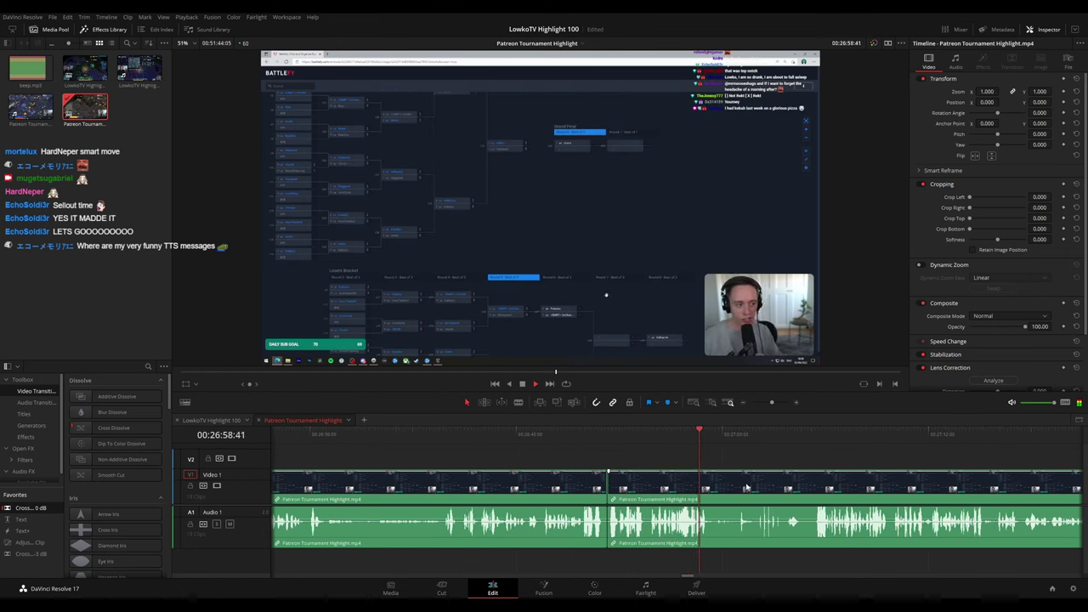
pyautogui.scroll(-2, 745, 485)
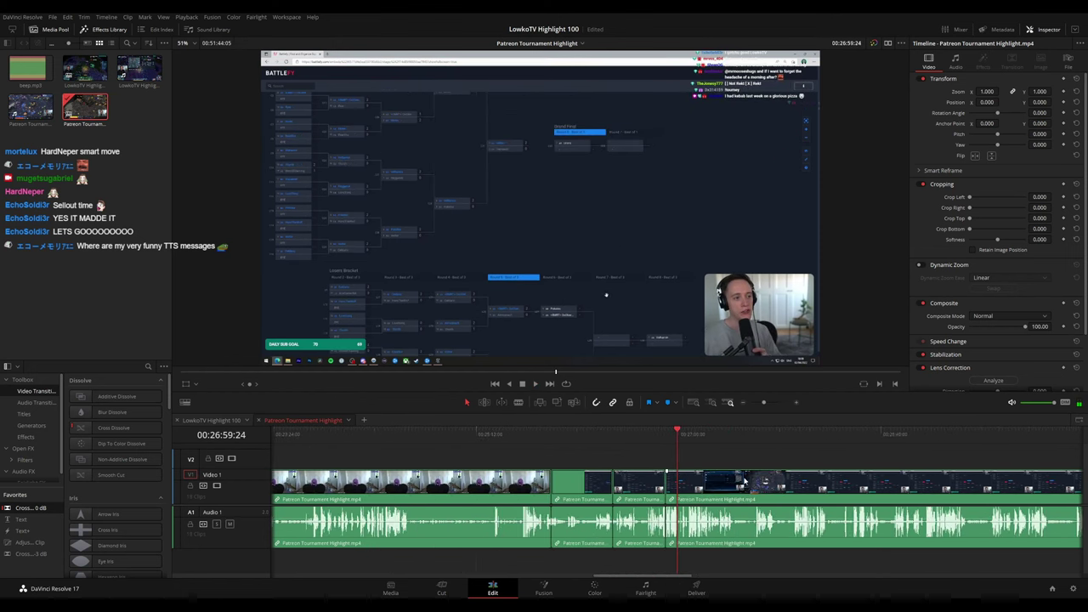
pyautogui.scroll(-4, 746, 482)
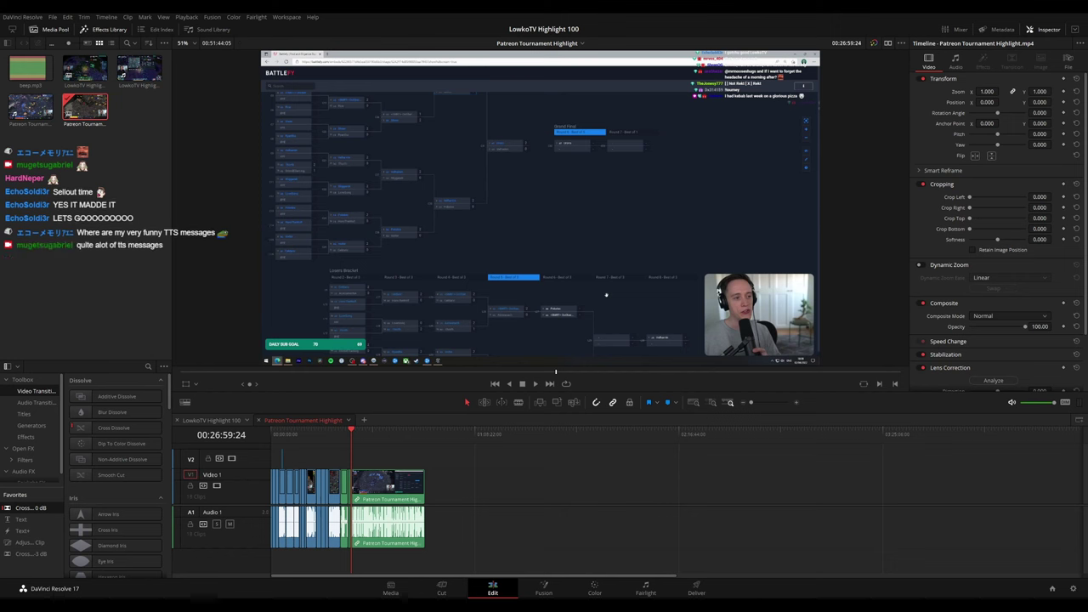
pyautogui.scroll(5, 491, 466)
pyautogui.press('space')
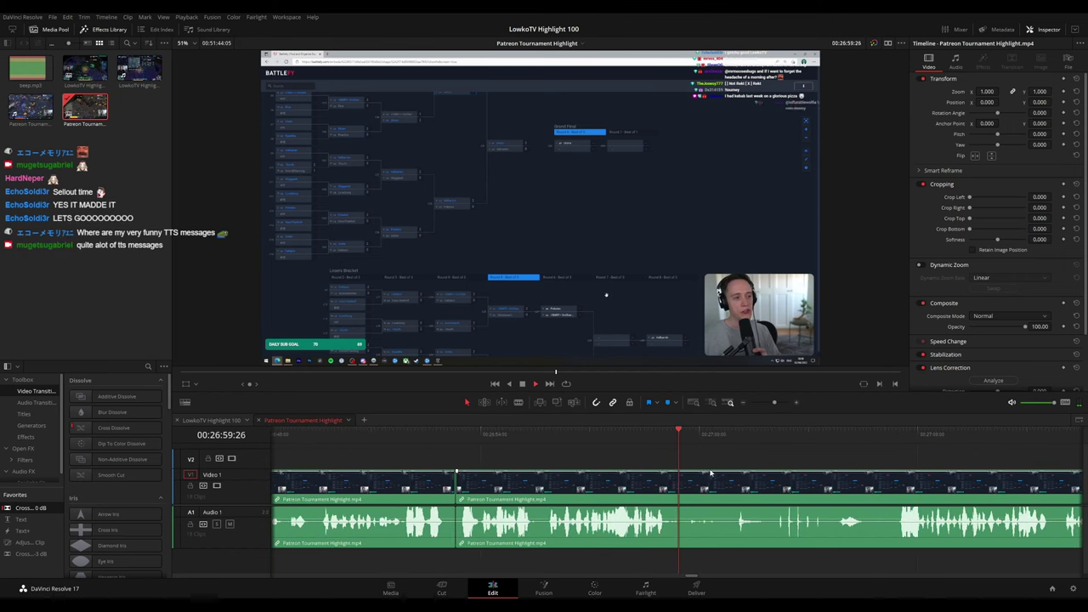
pyautogui.moveTo(821, 476); pyautogui.dragTo(570, 461)
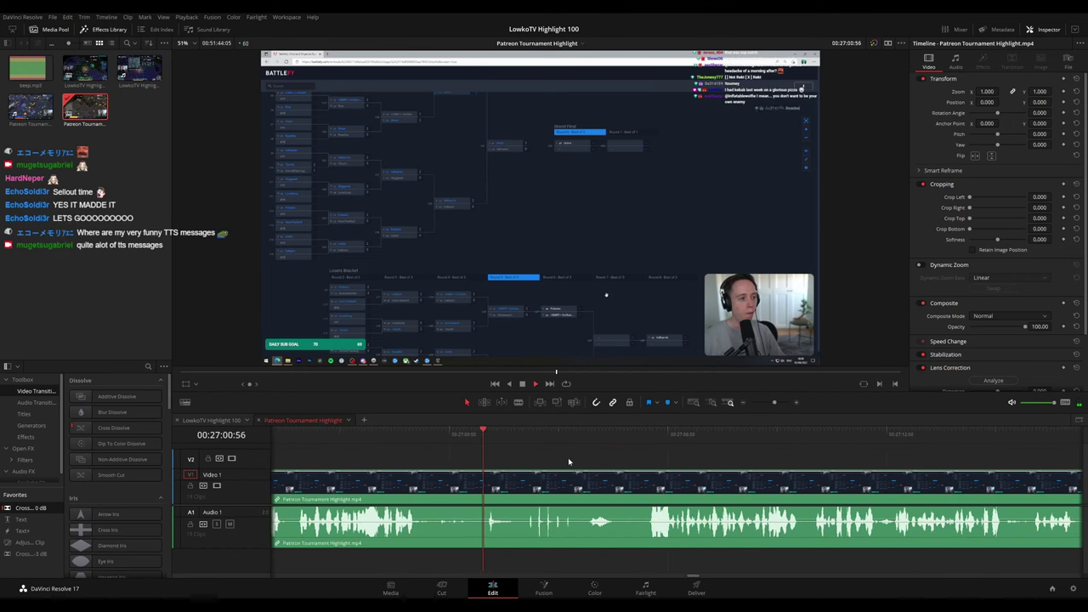
pyautogui.press('b')
pyautogui.click(439, 495)
pyautogui.click(480, 496)
pyautogui.press('a')
pyautogui.click(470, 498)
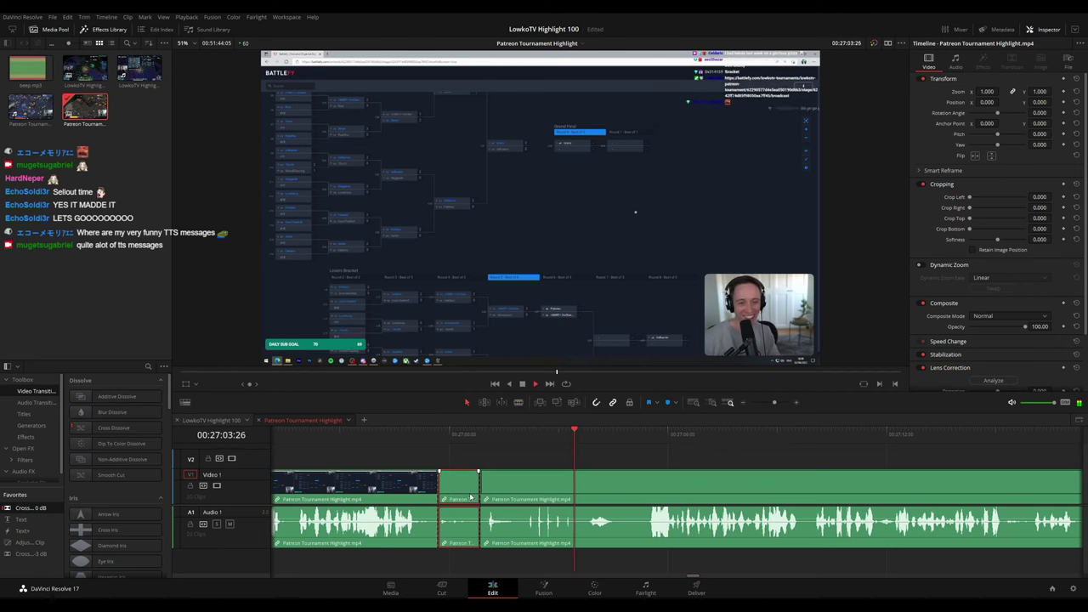
pyautogui.press('Delete')
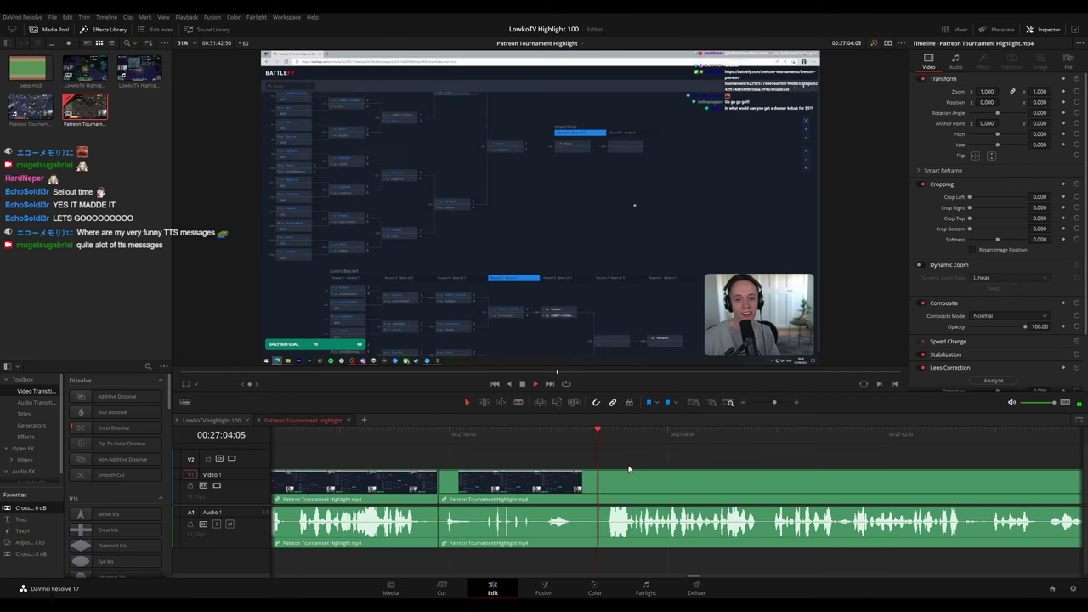
# Cut out the quiet piece of the bracket section ending at 00:27:04:12 and replay from just before the new cut
pyautogui.press('b')
pyautogui.click(543, 498)
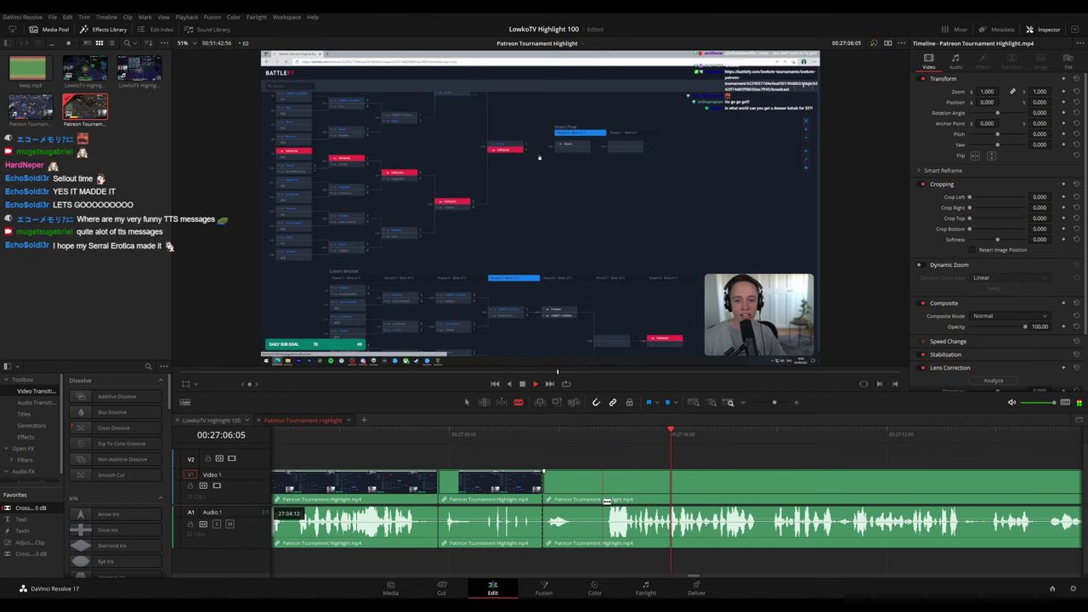
pyautogui.click(603, 502)
pyautogui.press('a')
pyautogui.click(571, 503)
pyautogui.press('Delete')
pyautogui.click(515, 436)
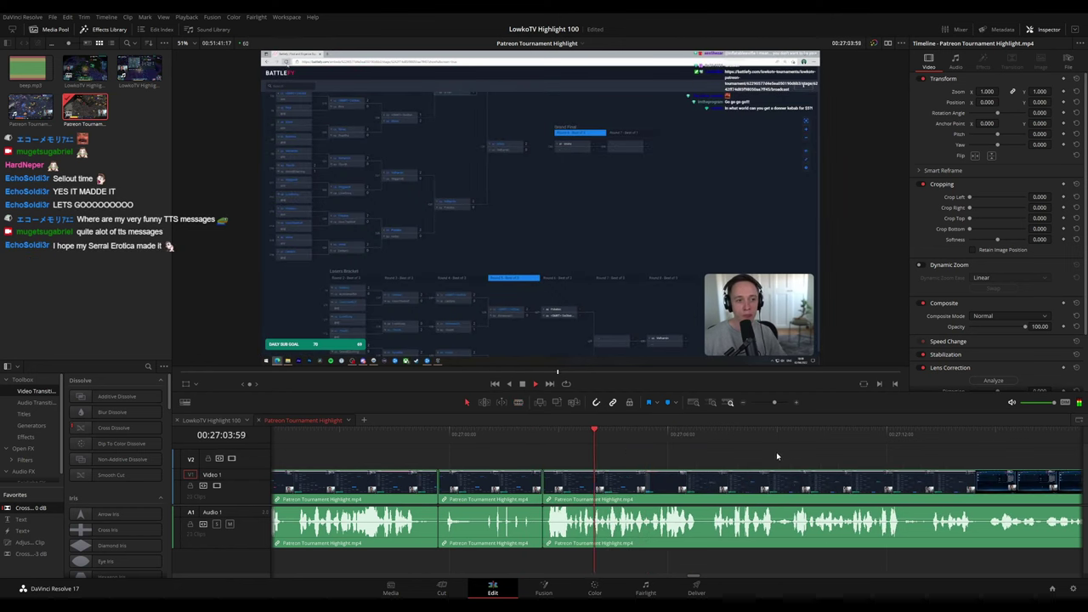
# Review the bracket talk and the 2000 Atmospheres LE lobby footage from about 00:27:04 up to 00:27:26
pyautogui.moveTo(777, 456); pyautogui.dragTo(646, 445)
pyautogui.moveTo(755, 456); pyautogui.dragTo(645, 448)
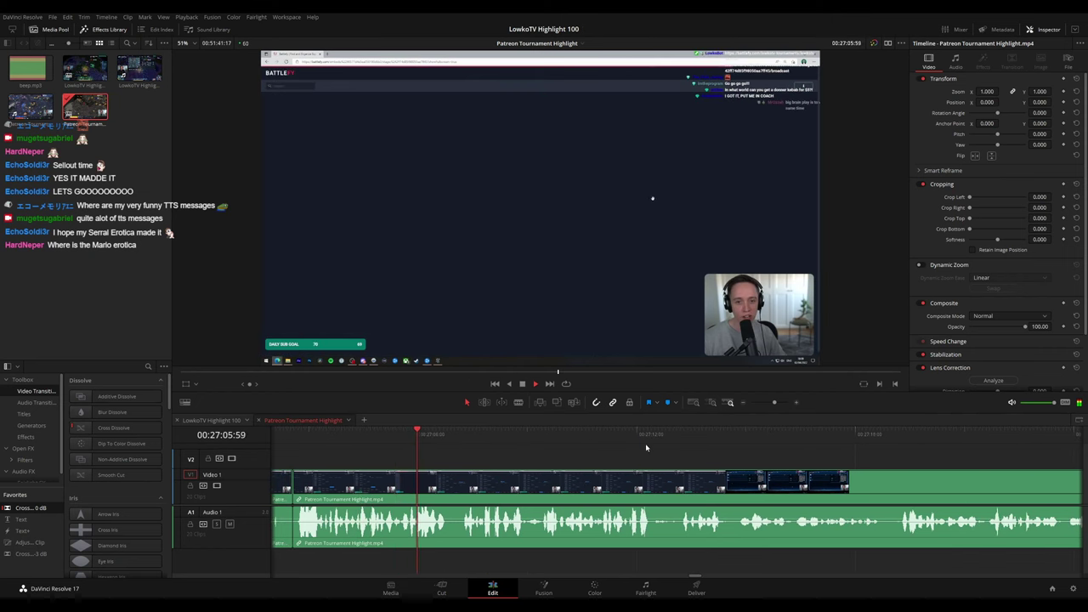
pyautogui.hscroll(2, 646, 448)
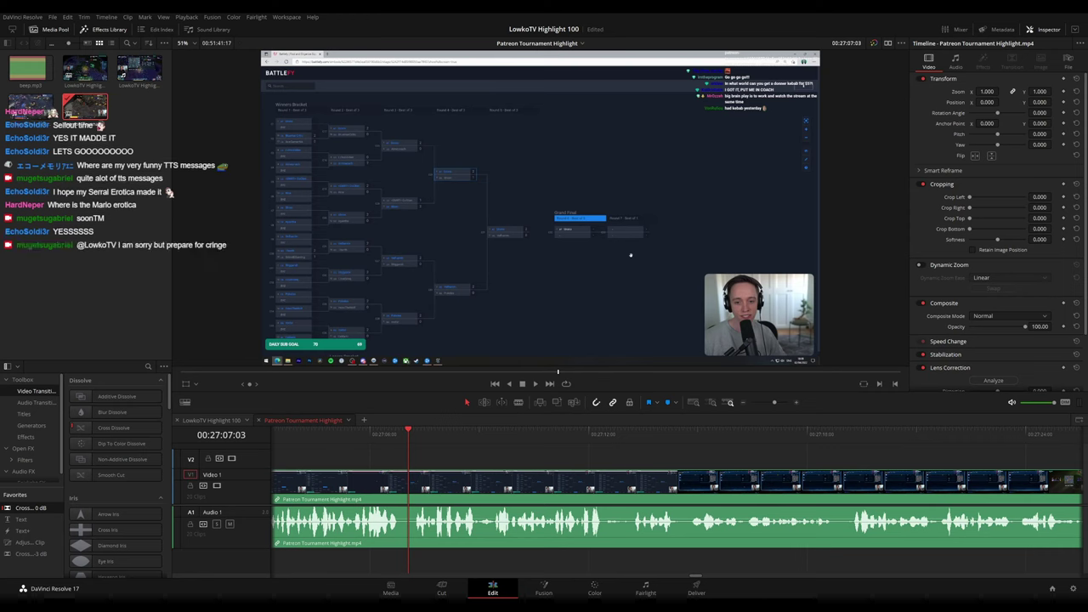
pyautogui.press('space')
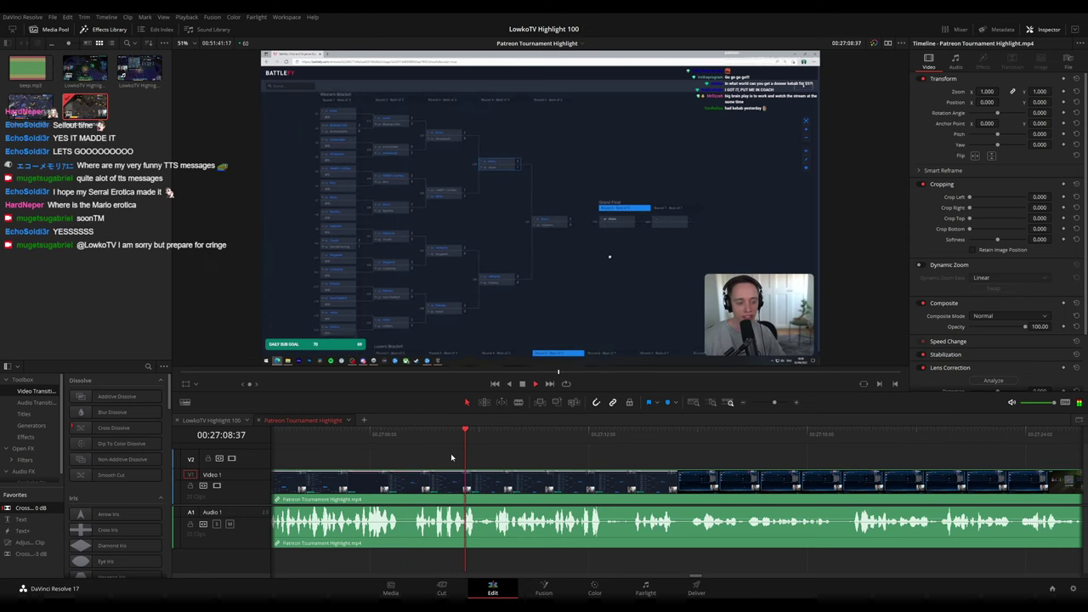
pyautogui.scroll(-5, 651, 465)
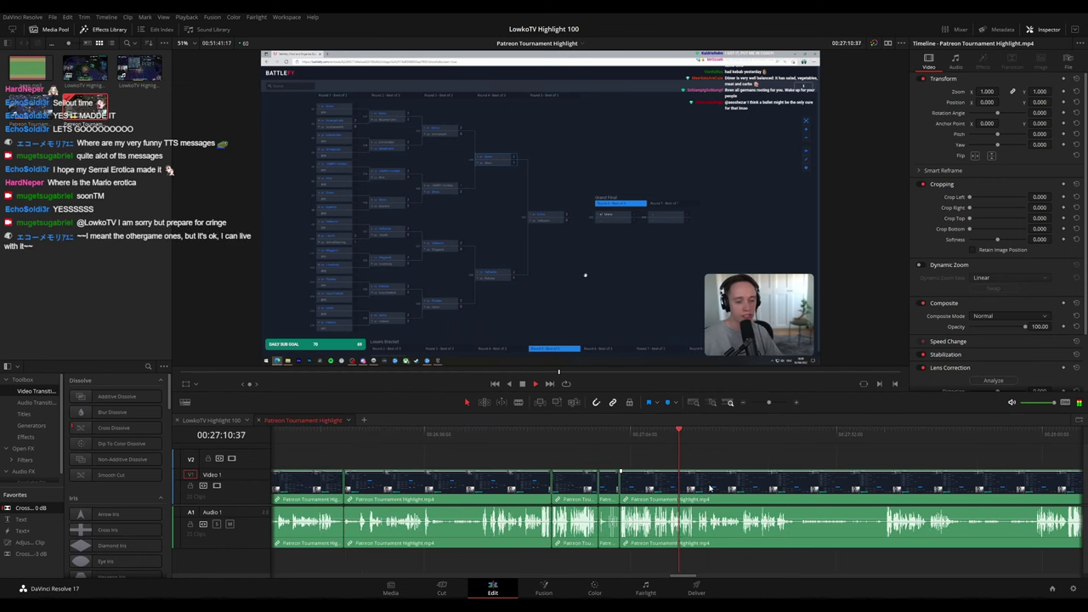
pyautogui.scroll(-4, 711, 485)
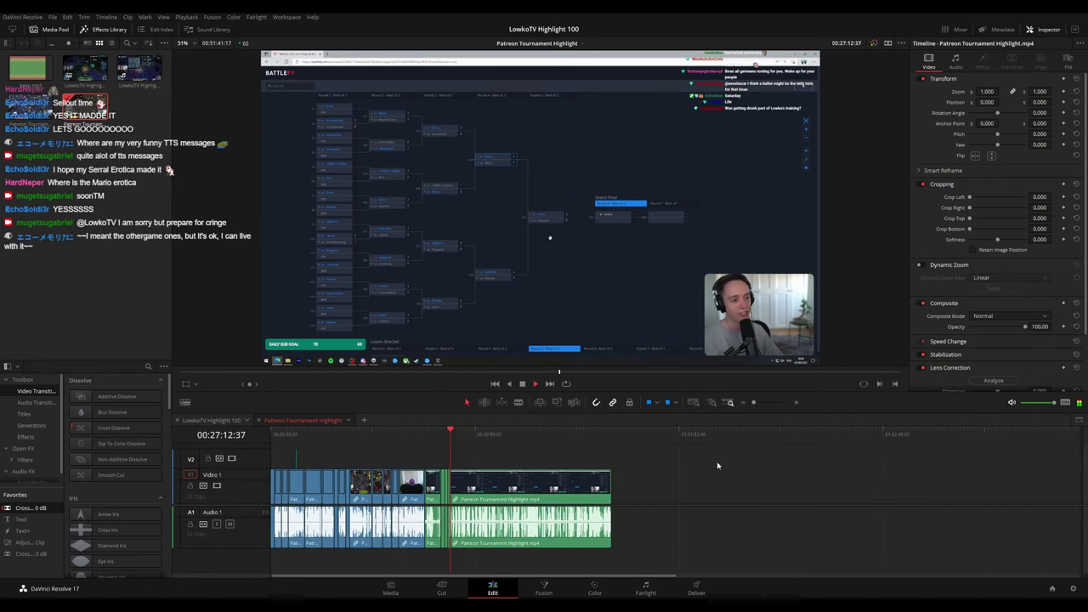
pyautogui.scroll(7, 715, 471)
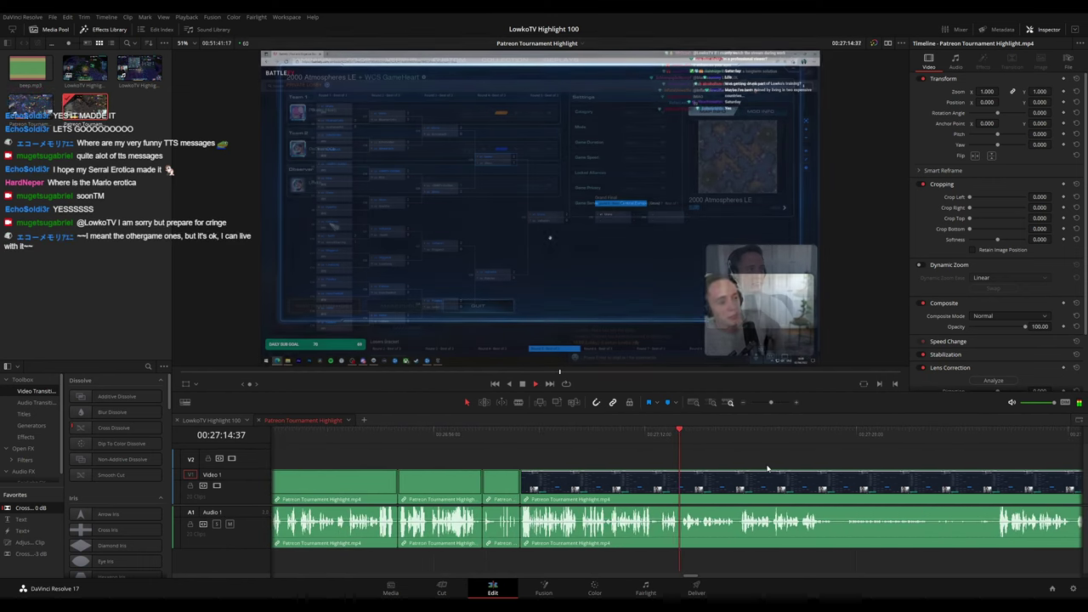
pyautogui.press('space')
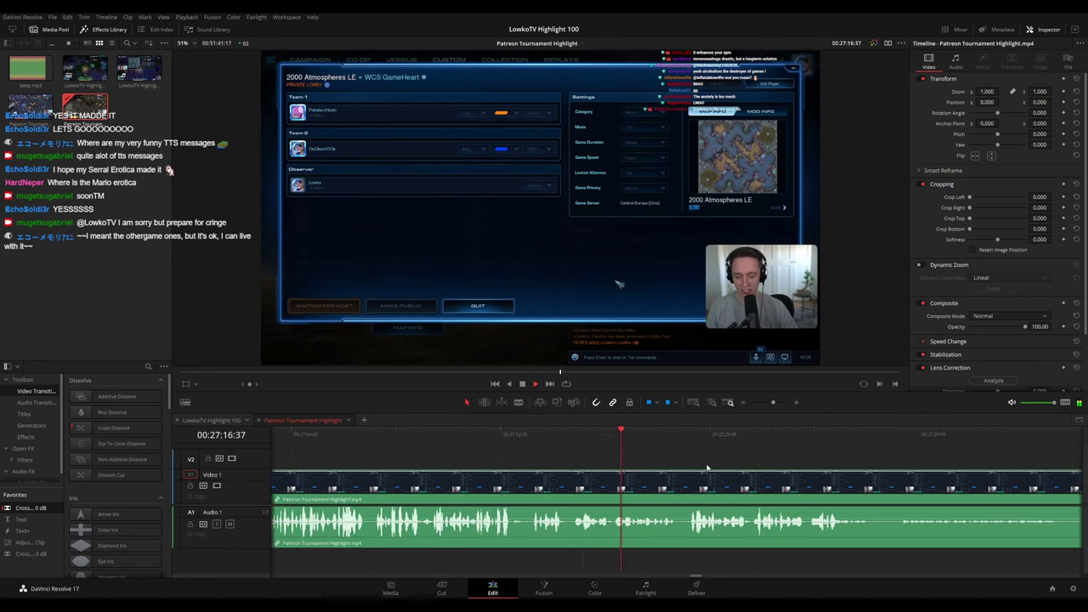
pyautogui.moveTo(583, 458); pyautogui.dragTo(473, 461)
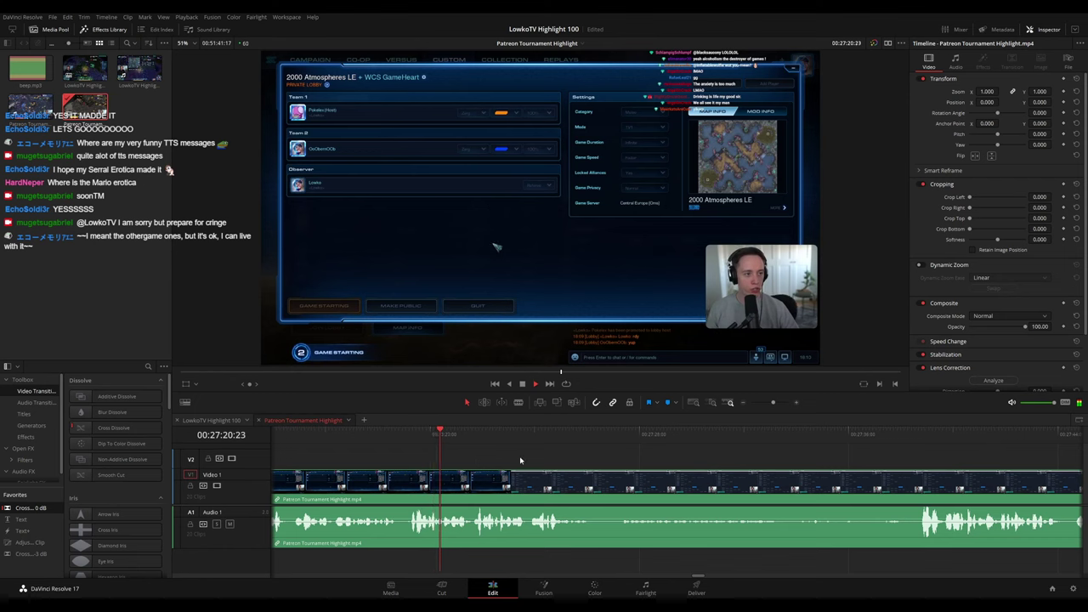
pyautogui.hscroll(2, 635, 479)
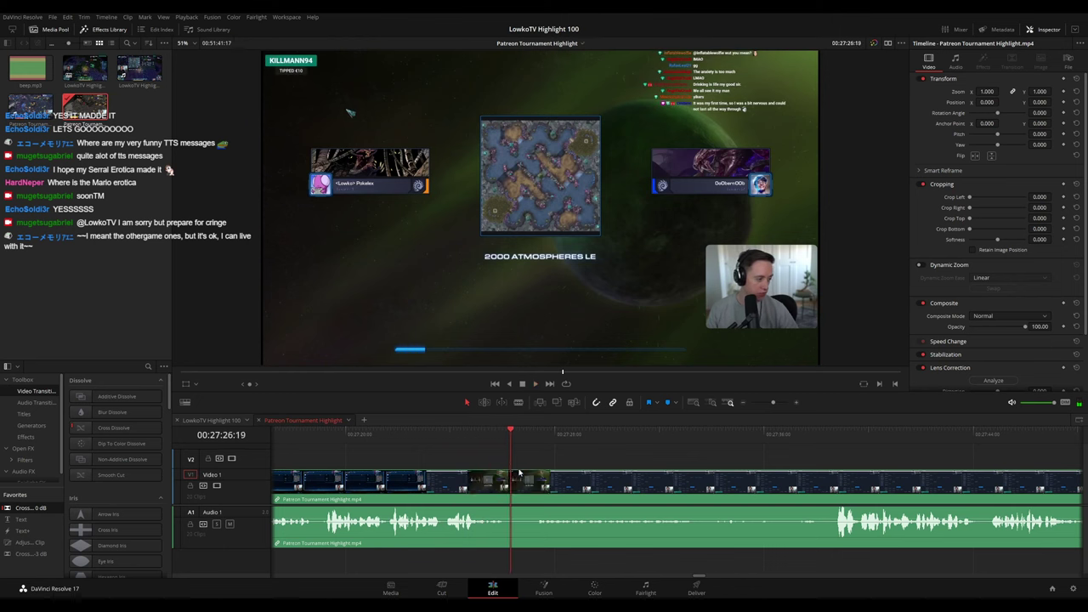
# Cut out the roughly one-second silent piece of the map loading screen starting at 00:27:26:19 and resume playback
pyautogui.hotkey('ctrl', 'b')
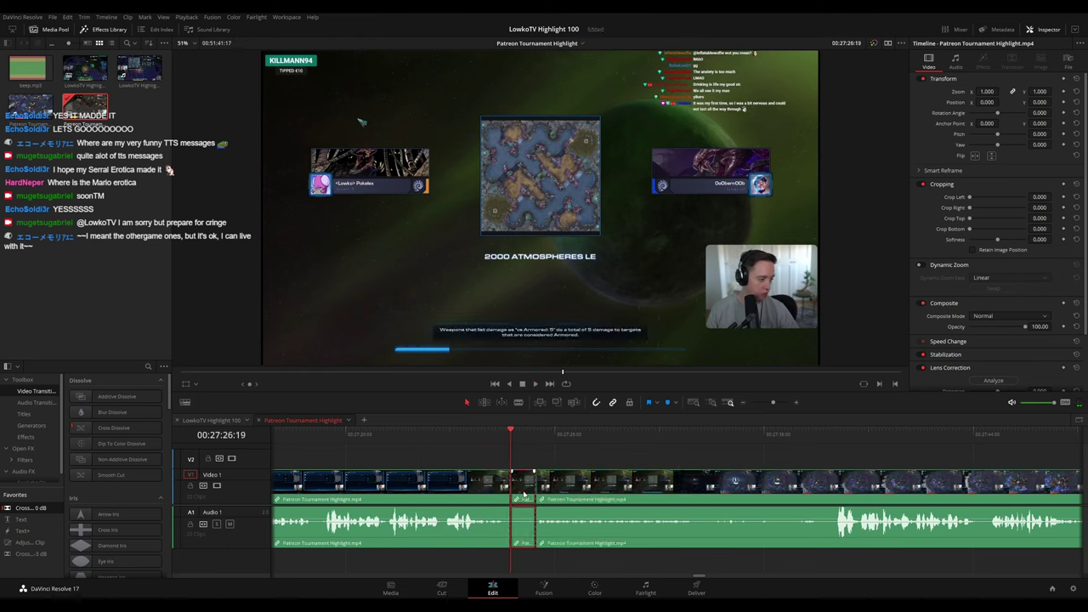
pyautogui.press('BackSpace')
pyautogui.press('space')
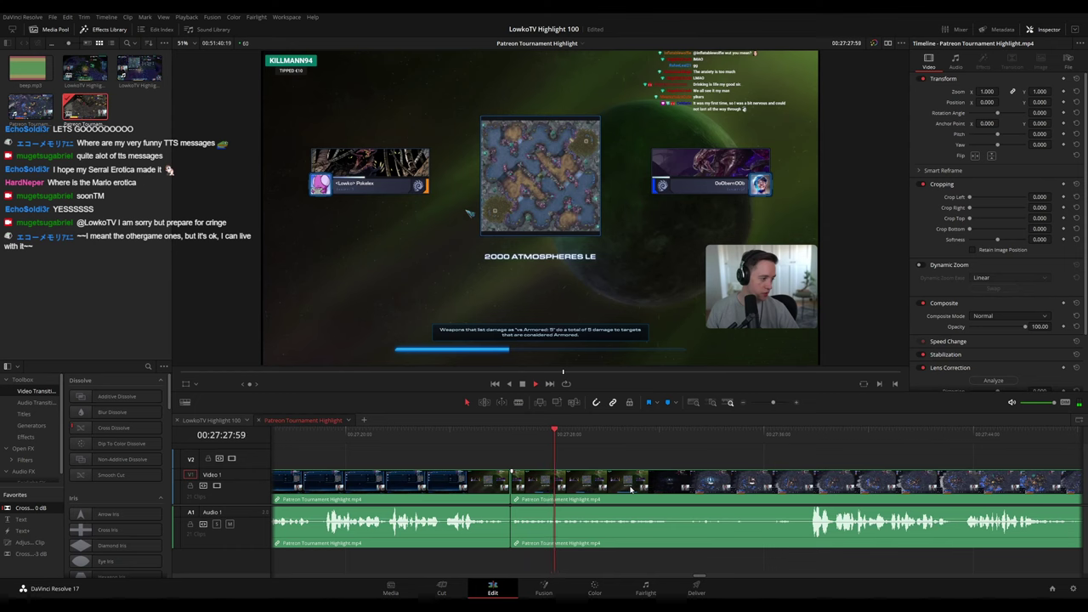
# Review the map loading screen and the opening of the match from about 00:27:28 up to 00:28:11
pyautogui.moveTo(743, 493); pyautogui.dragTo(556, 481)
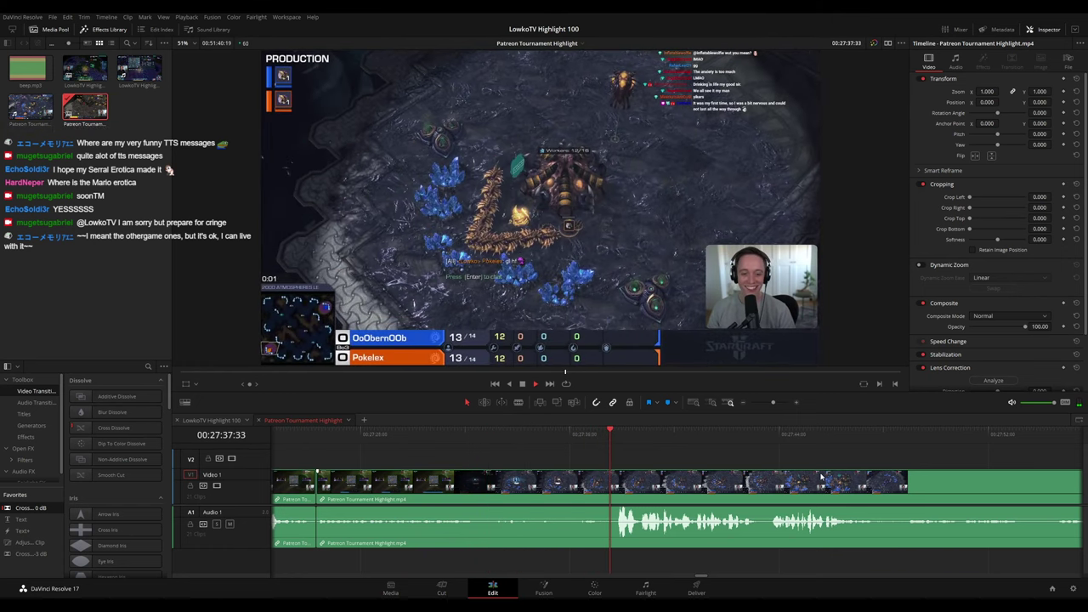
pyautogui.moveTo(813, 483); pyautogui.dragTo(557, 462)
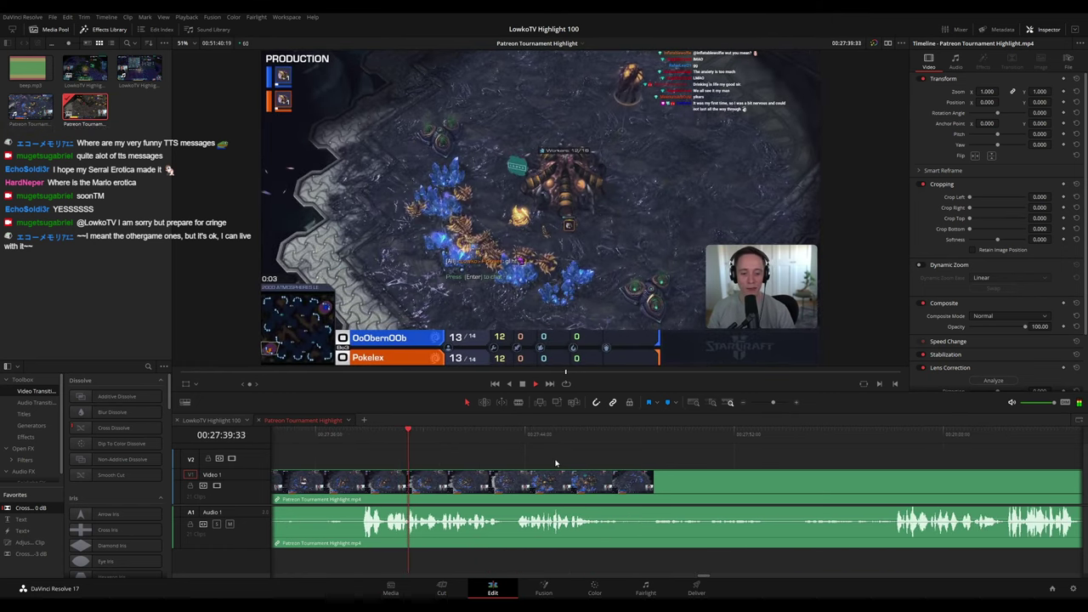
pyautogui.hscroll(2, 628, 478)
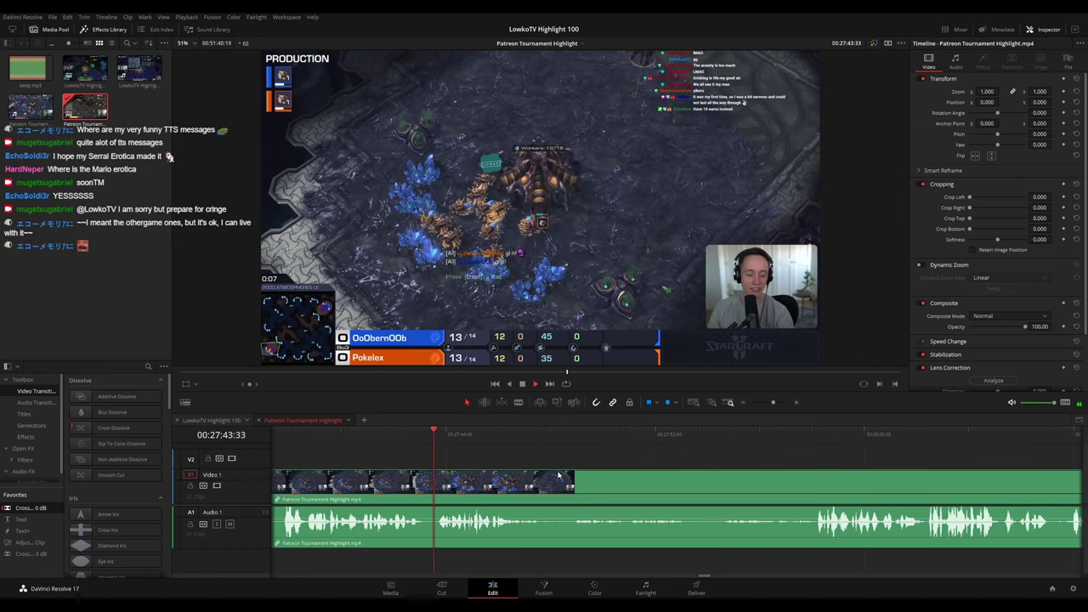
pyautogui.hscroll(2, 619, 474)
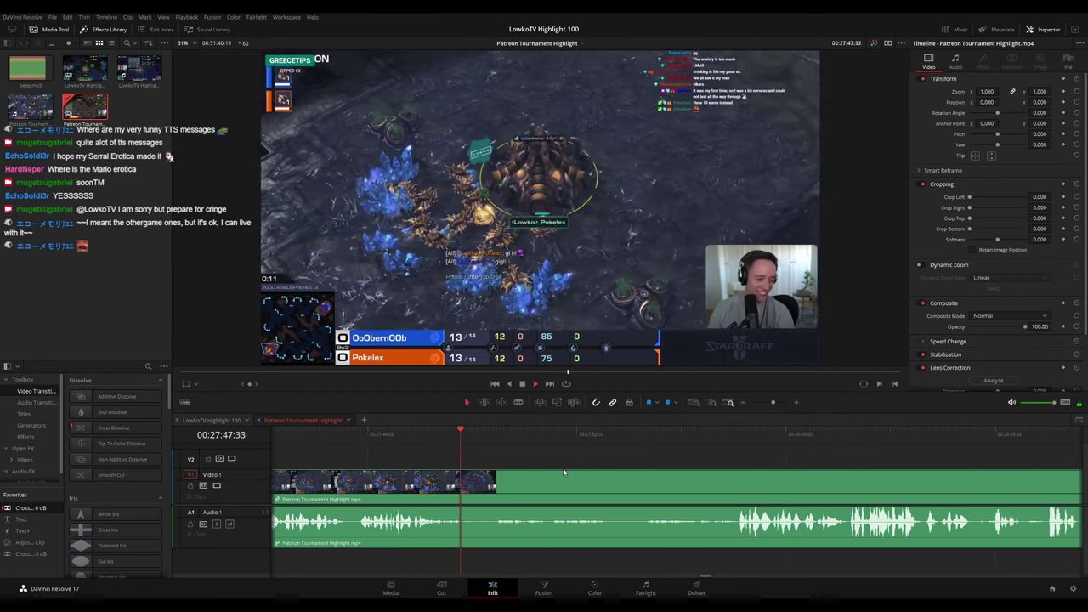
pyautogui.hscroll(2, 614, 474)
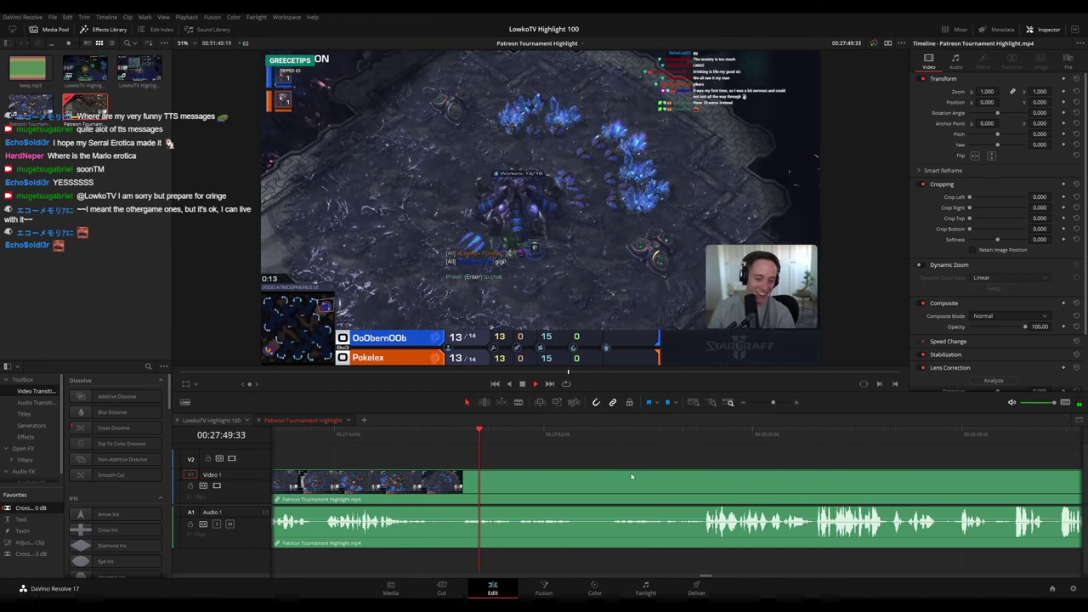
pyautogui.hscroll(2, 629, 477)
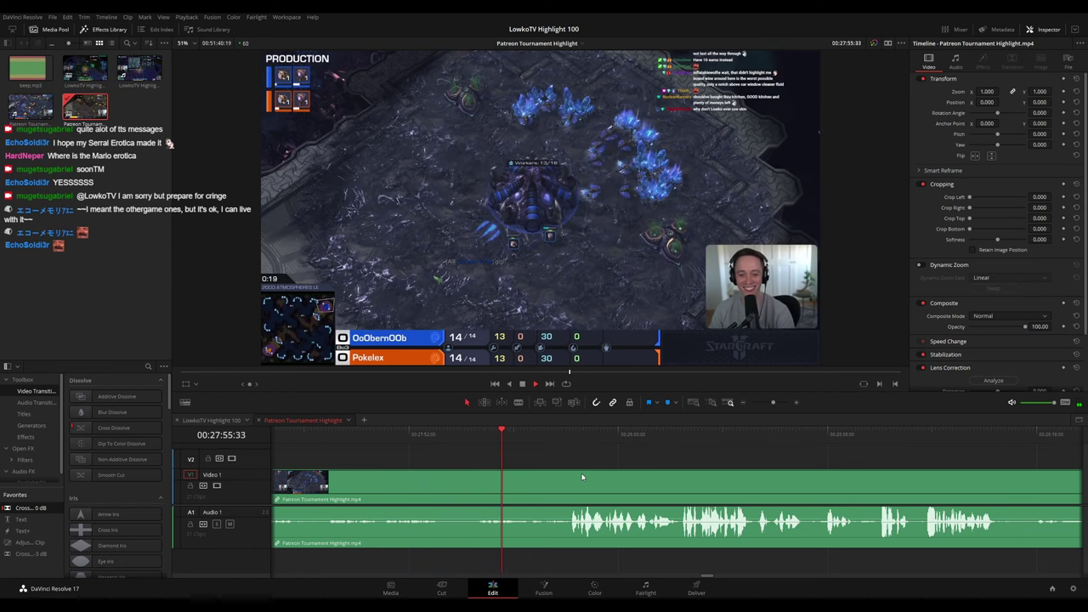
pyautogui.hscroll(2, 580, 474)
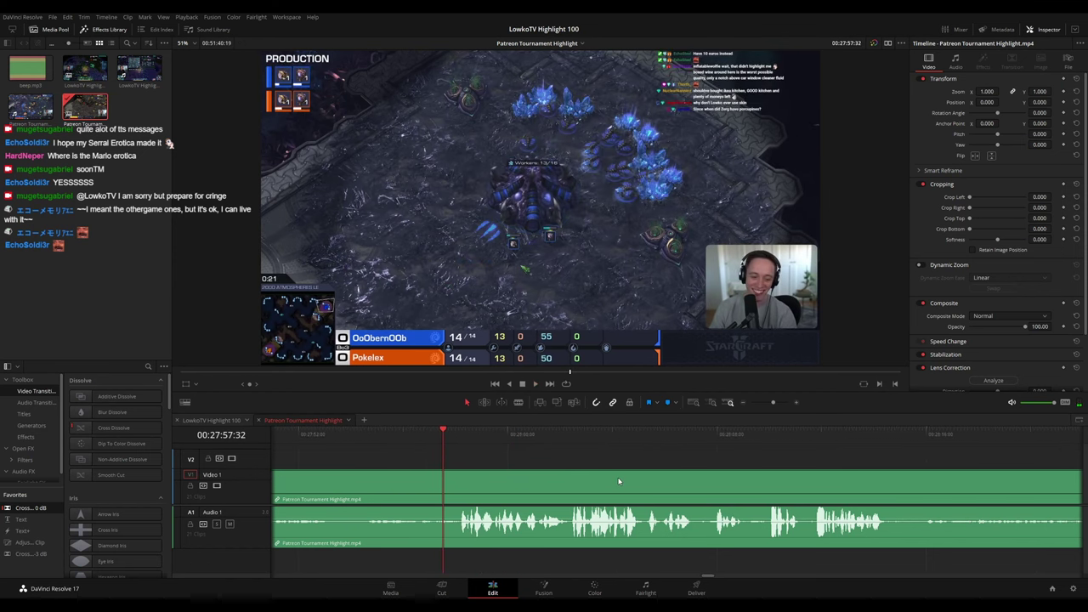
pyautogui.hscroll(2, 776, 486)
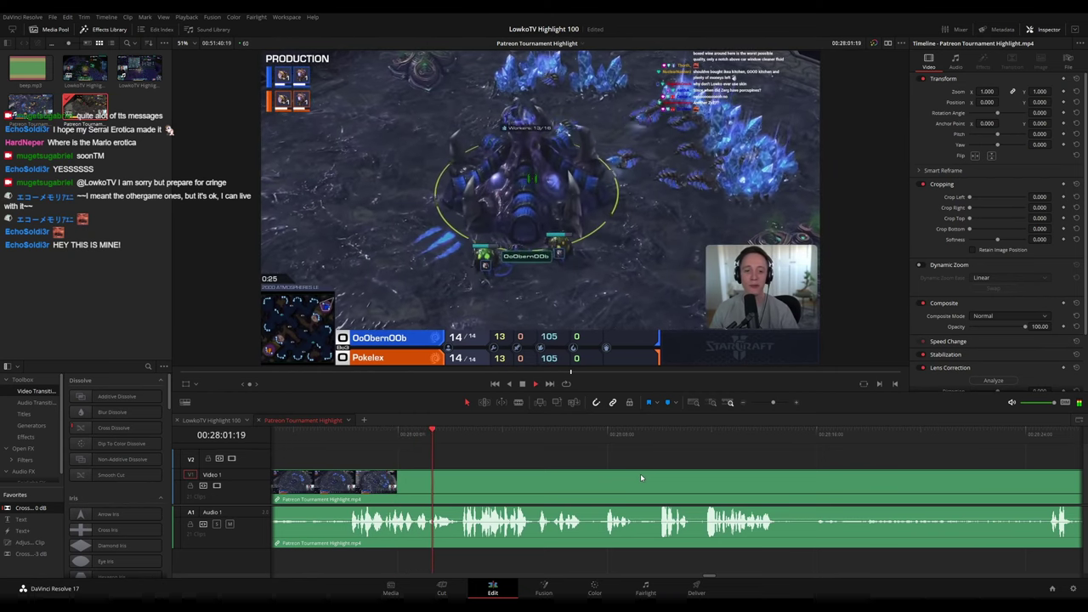
pyautogui.hscroll(2, 629, 477)
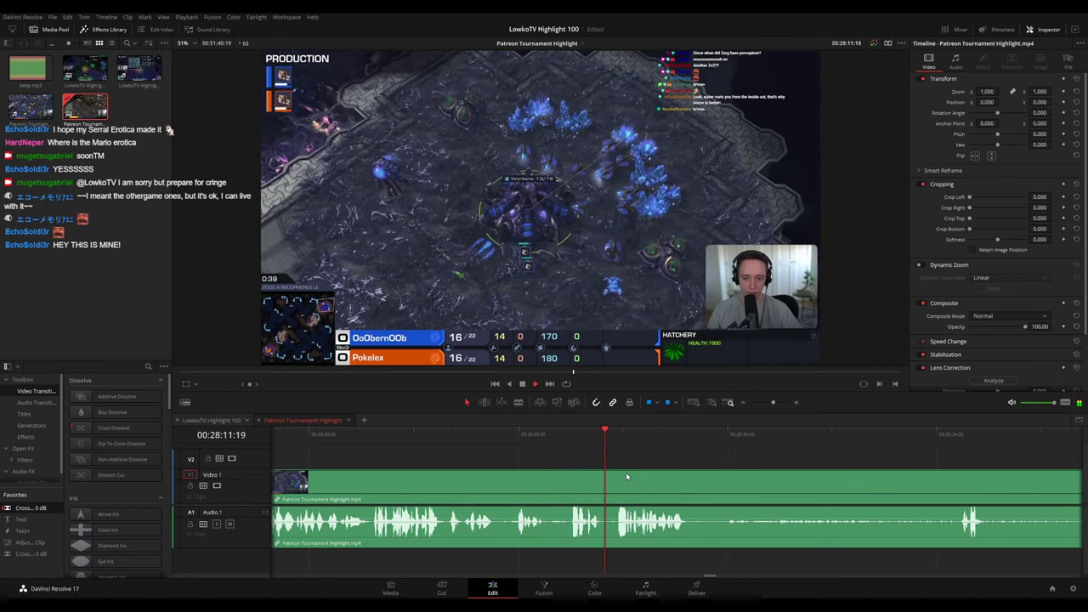
# Review the early match footage from about 00:28:11 up to 00:28:38, checking the quiet stretches between commentary
pyautogui.moveTo(746, 481); pyautogui.dragTo(552, 491)
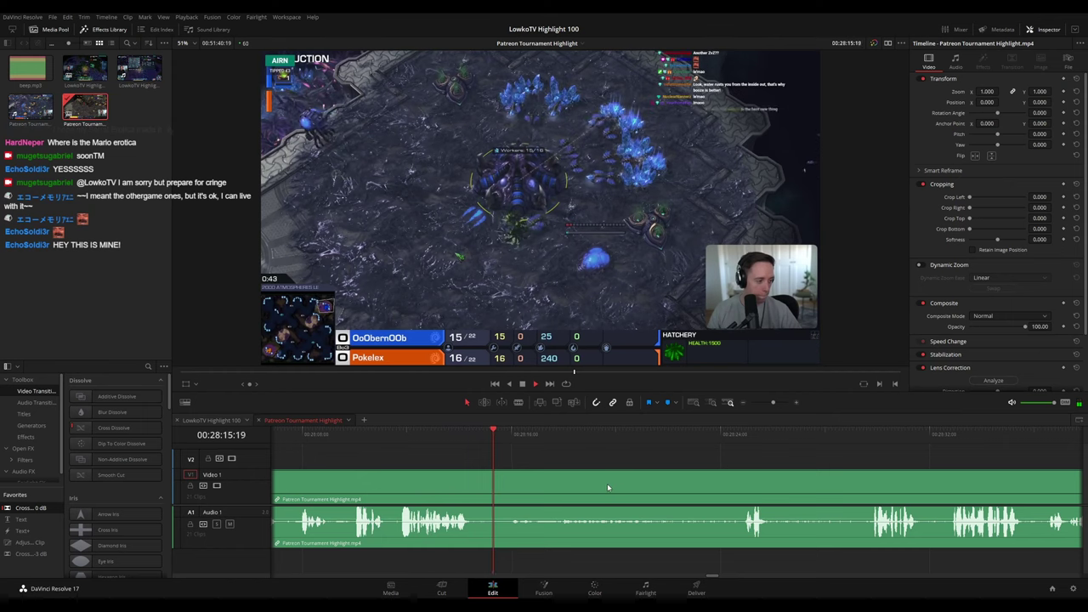
pyautogui.hscroll(2, 612, 483)
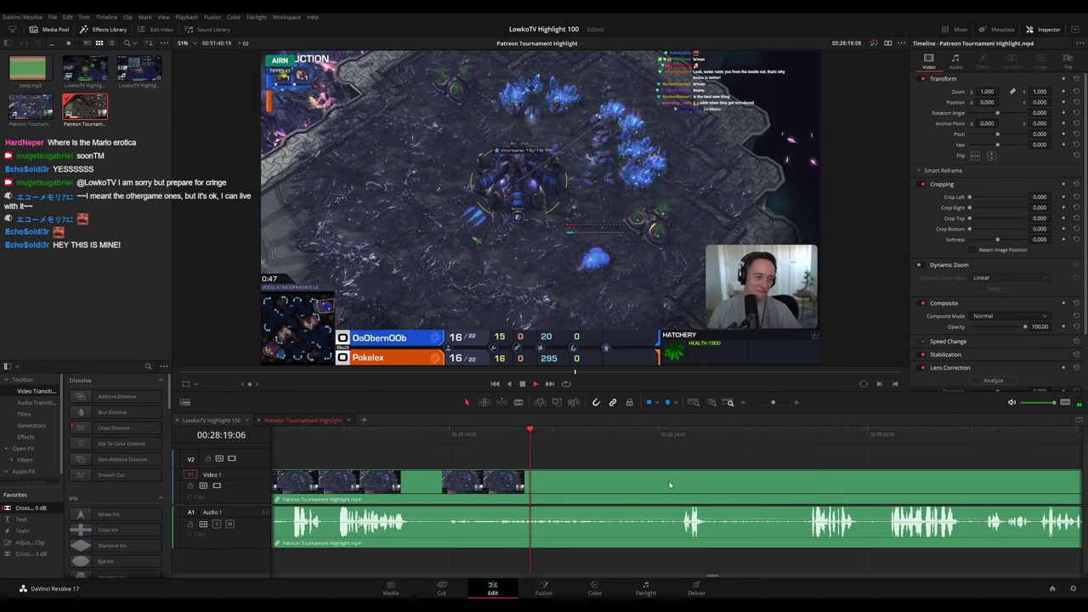
pyautogui.hscroll(3, 608, 478)
pyautogui.hscroll(4, 610, 475)
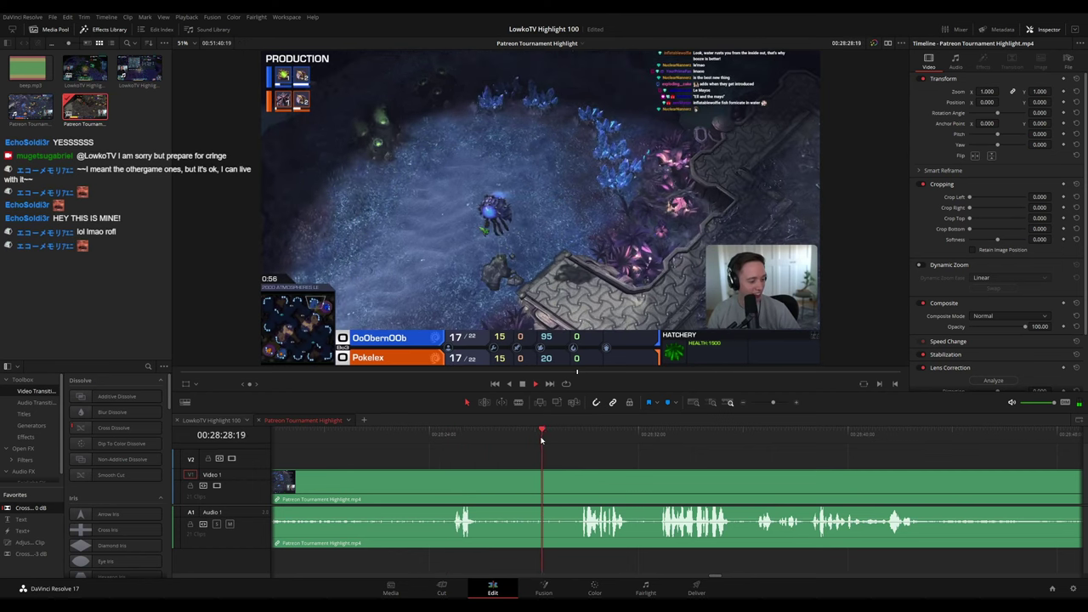
pyautogui.moveTo(742, 472); pyautogui.dragTo(506, 455)
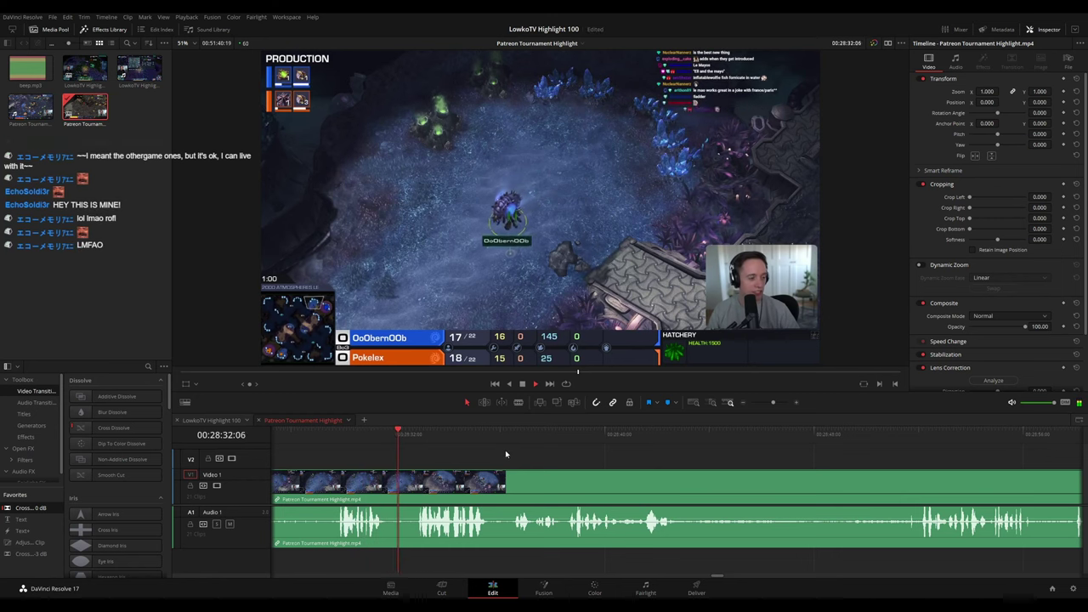
pyautogui.hscroll(2, 536, 459)
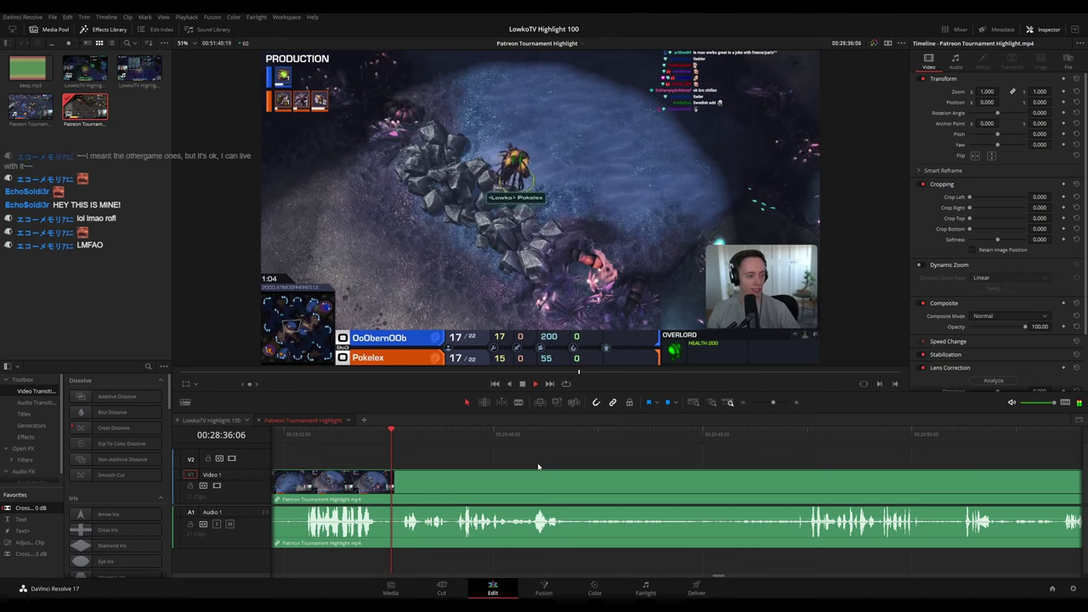
pyautogui.hscroll(2, 510, 463)
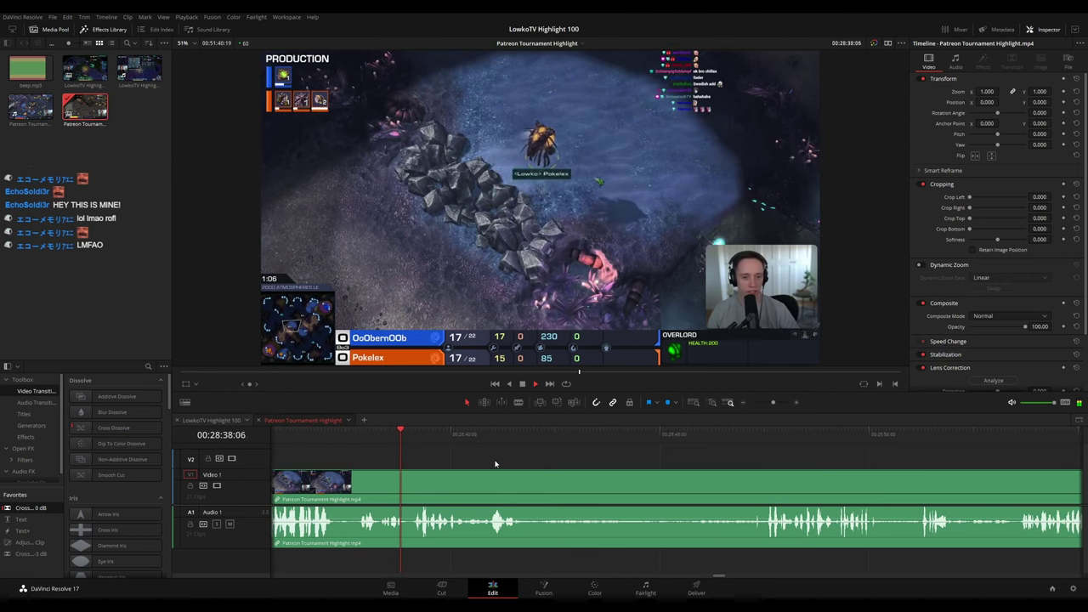
# Review the match footage from about 00:28:38 up to 00:28:58, following the commentary along the waveform
pyautogui.hscroll(2, 502, 459)
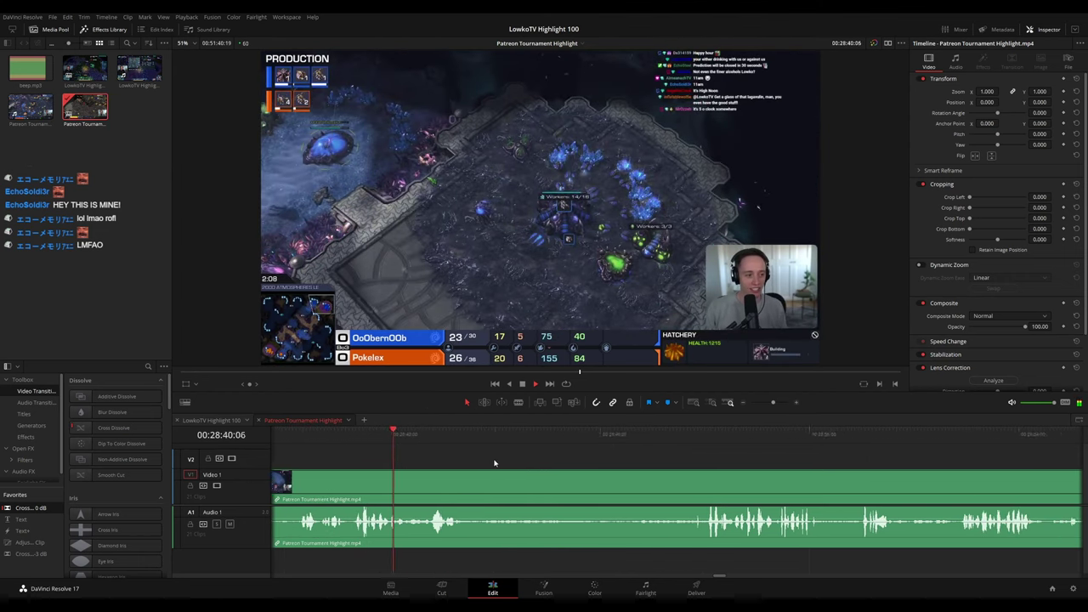
pyautogui.hscroll(1, 489, 463)
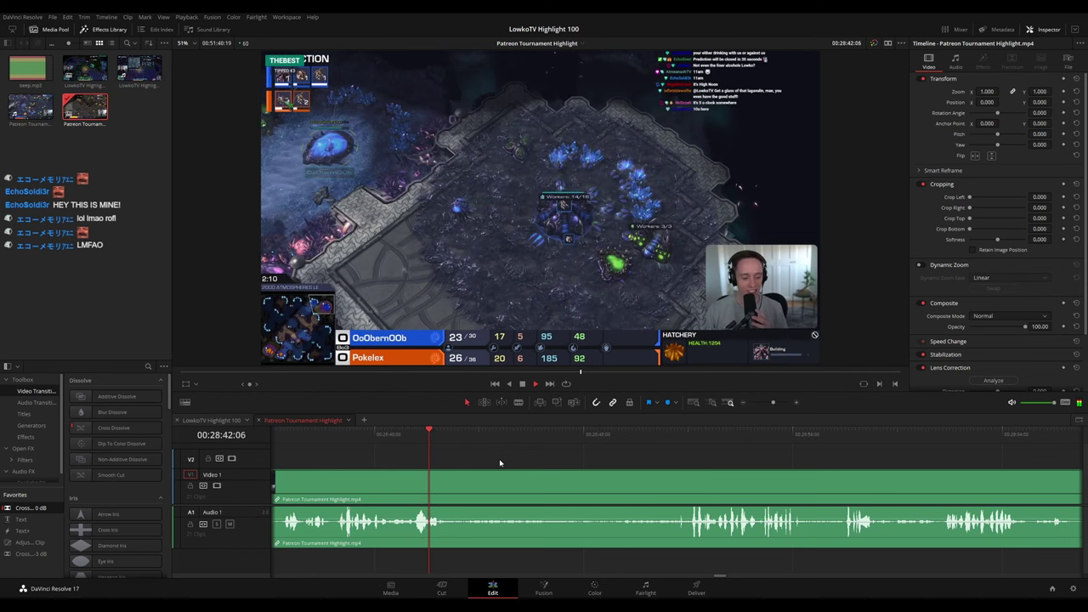
pyautogui.hscroll(3, 589, 472)
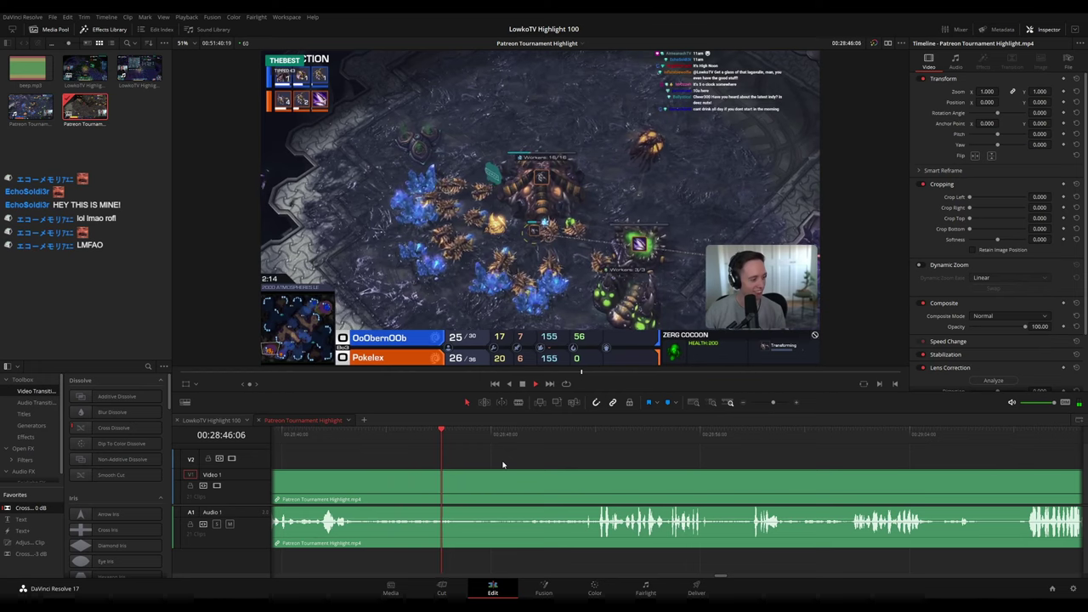
pyautogui.hscroll(3, 493, 465)
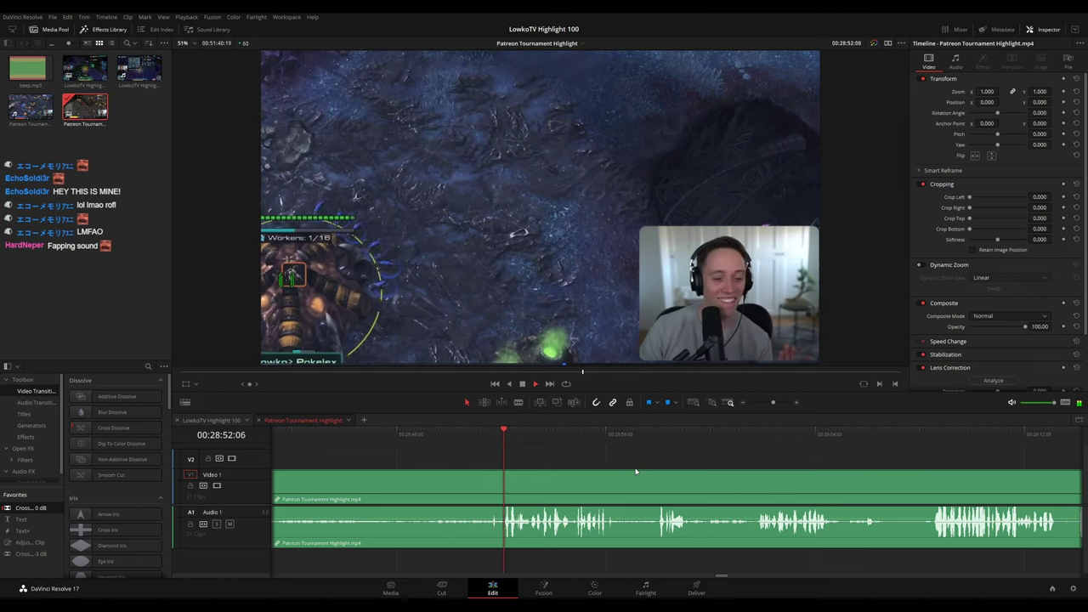
pyautogui.moveTo(636, 472); pyautogui.dragTo(511, 458)
pyautogui.moveTo(571, 473); pyautogui.dragTo(509, 468)
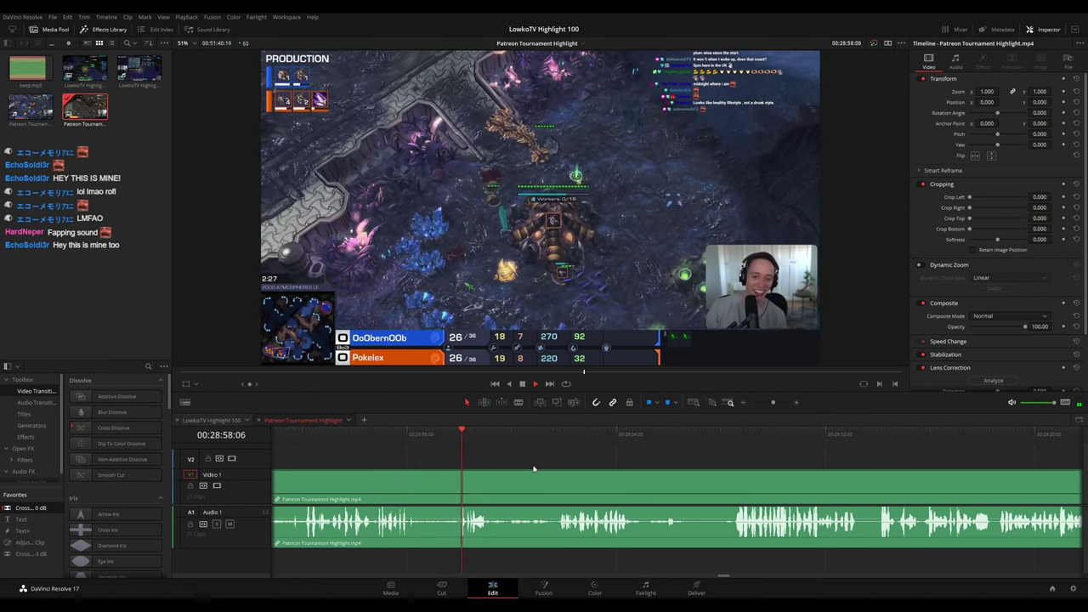
# Review the match footage from about 00:28:58 up to 00:29:29, checking the gaps between commentary
pyautogui.hscroll(2, 459, 460)
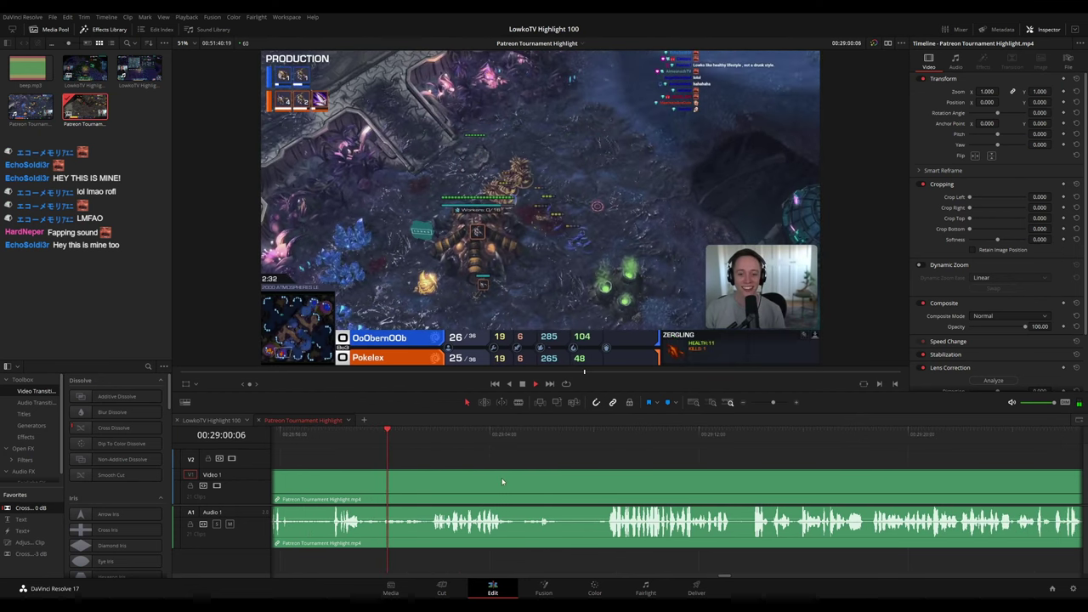
pyautogui.hscroll(2, 512, 466)
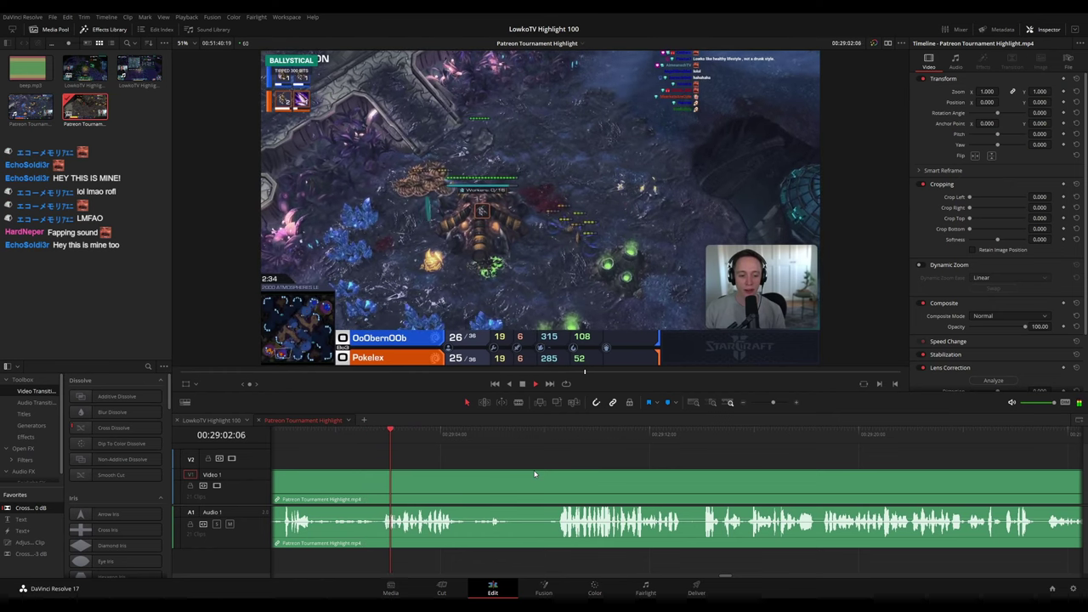
pyautogui.hscroll(2, 547, 474)
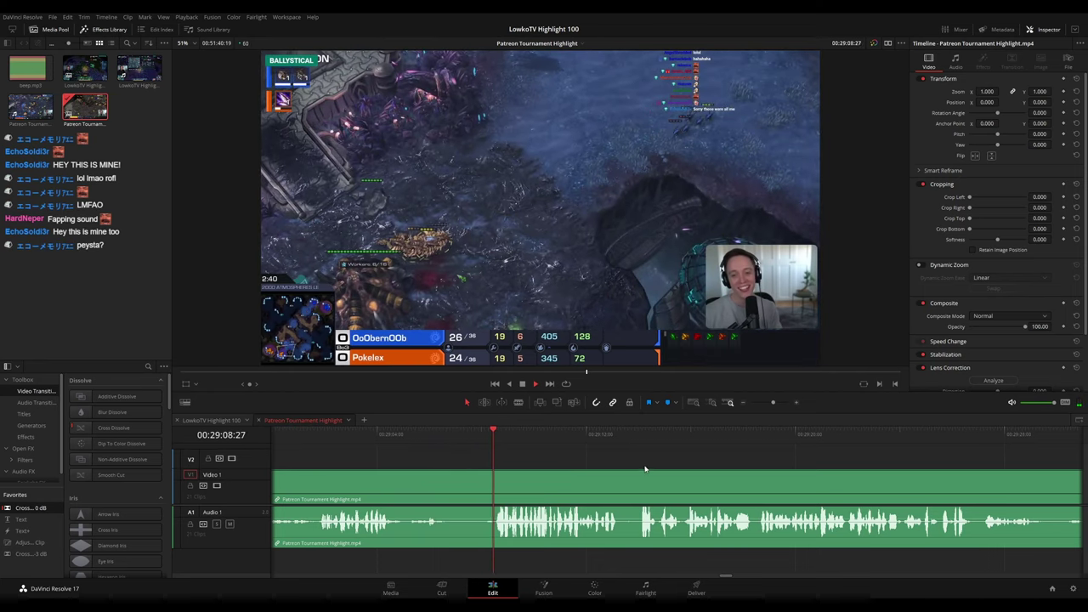
pyautogui.hscroll(3, 583, 457)
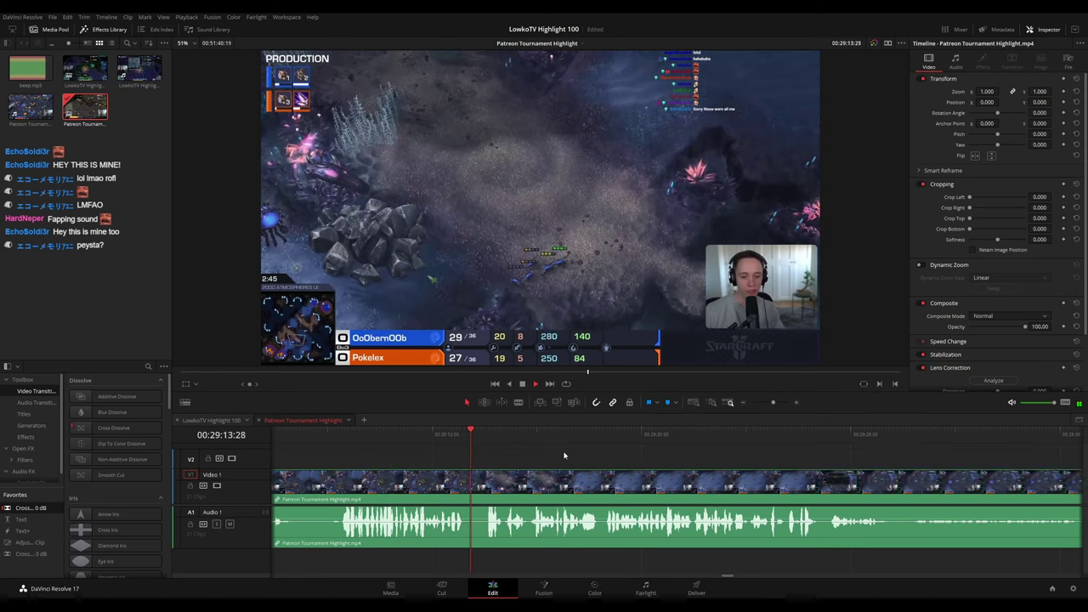
pyautogui.hscroll(3, 595, 451)
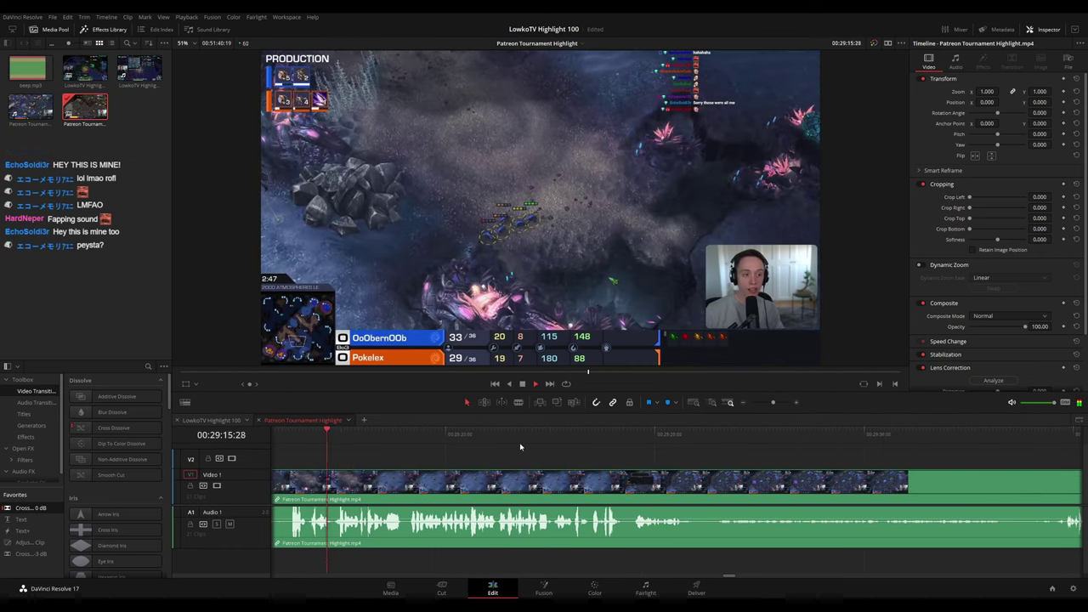
pyautogui.hscroll(1, 578, 459)
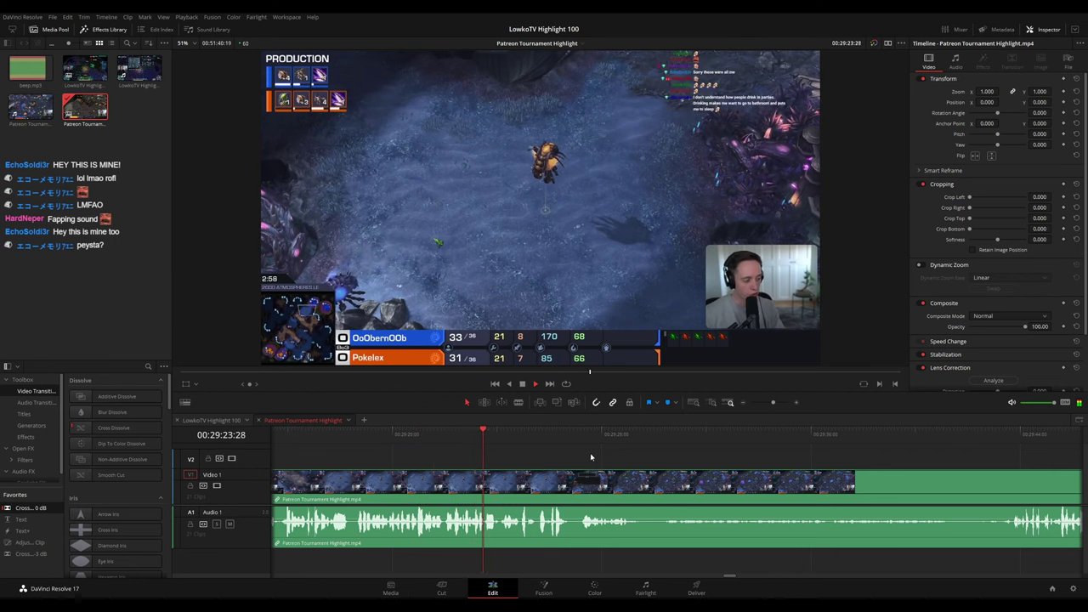
pyautogui.hscroll(2, 591, 461)
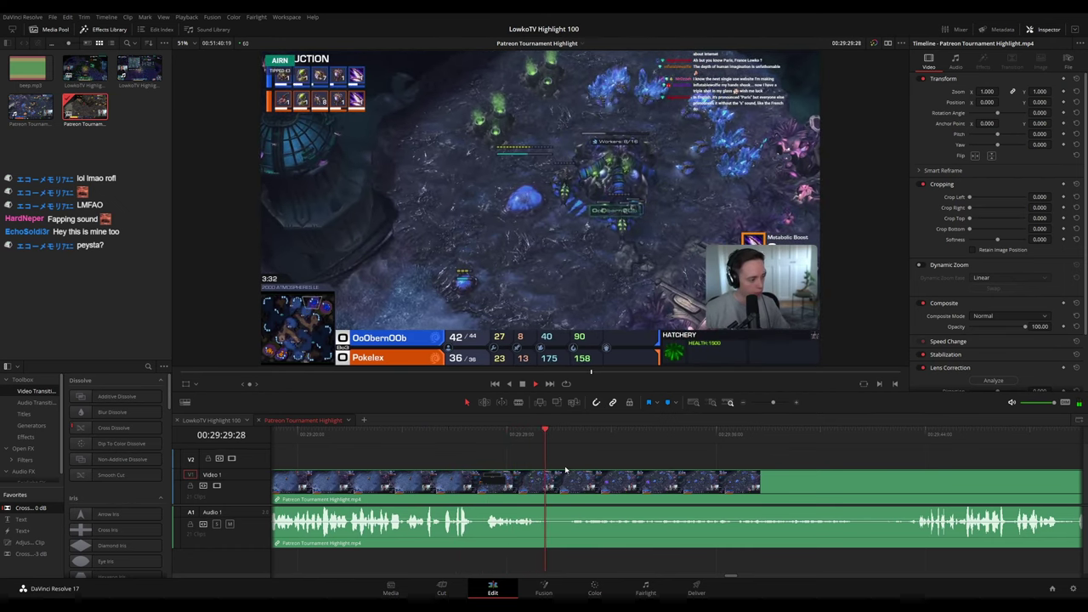
# Cut out the roughly half-second silent piece of the match footage starting at 00:29:29:44 and close the gap
pyautogui.press('space')
pyautogui.press('b')
pyautogui.click(554, 481)
pyautogui.click(566, 488)
pyautogui.press('a')
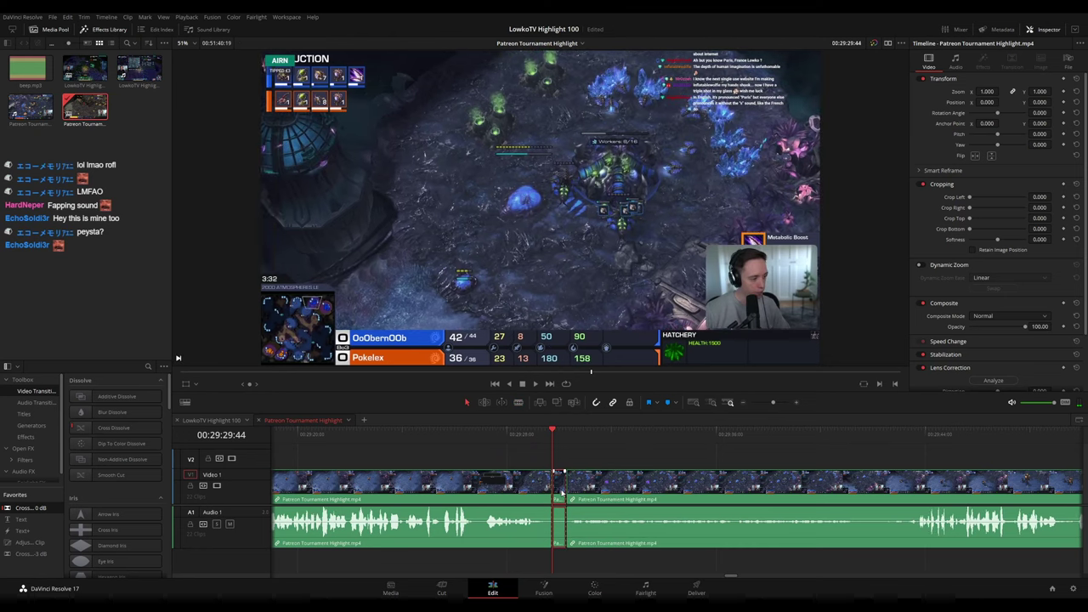
pyautogui.click(562, 487)
pyautogui.press('Delete')
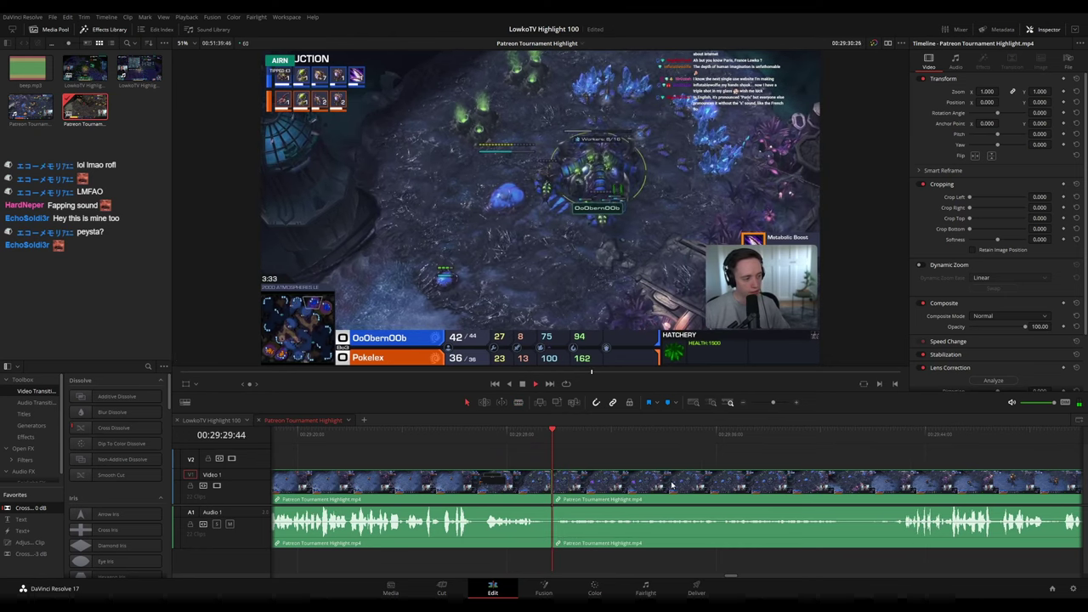
# Review the match footage following the cut, from about 00:29:30 up to 00:29:56
pyautogui.moveTo(781, 489); pyautogui.dragTo(537, 469)
pyautogui.moveTo(619, 478); pyautogui.dragTo(573, 479)
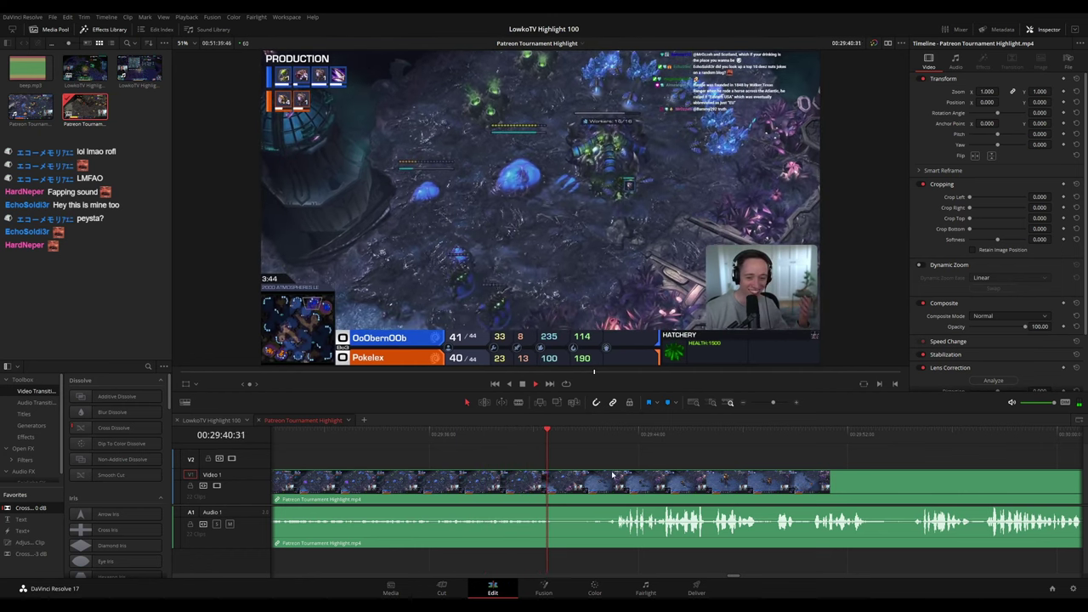
pyautogui.moveTo(612, 474); pyautogui.dragTo(494, 462)
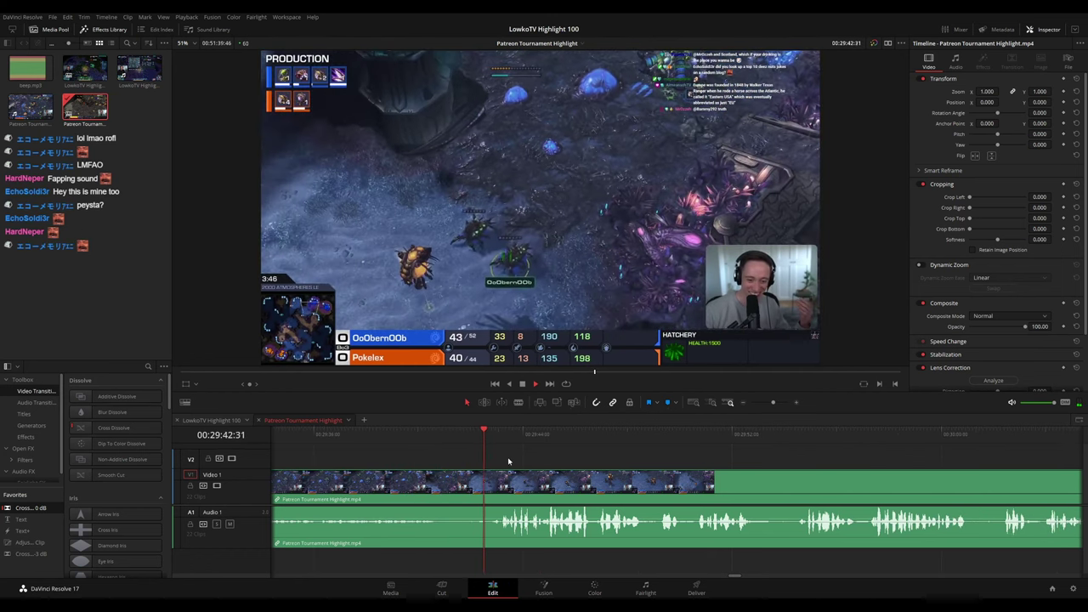
pyautogui.hscroll(3, 680, 476)
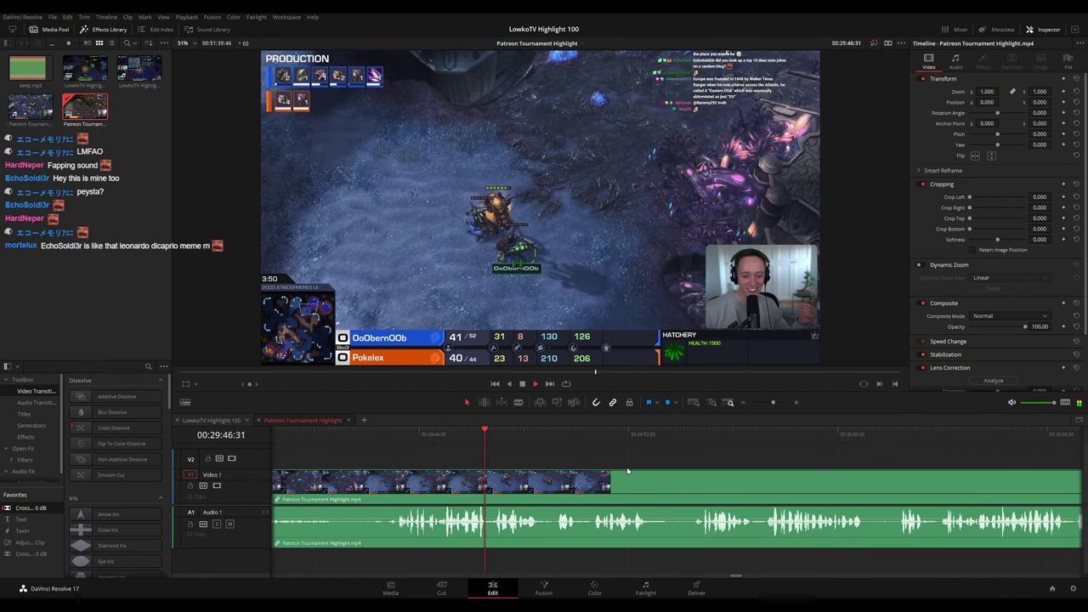
pyautogui.hscroll(3, 666, 476)
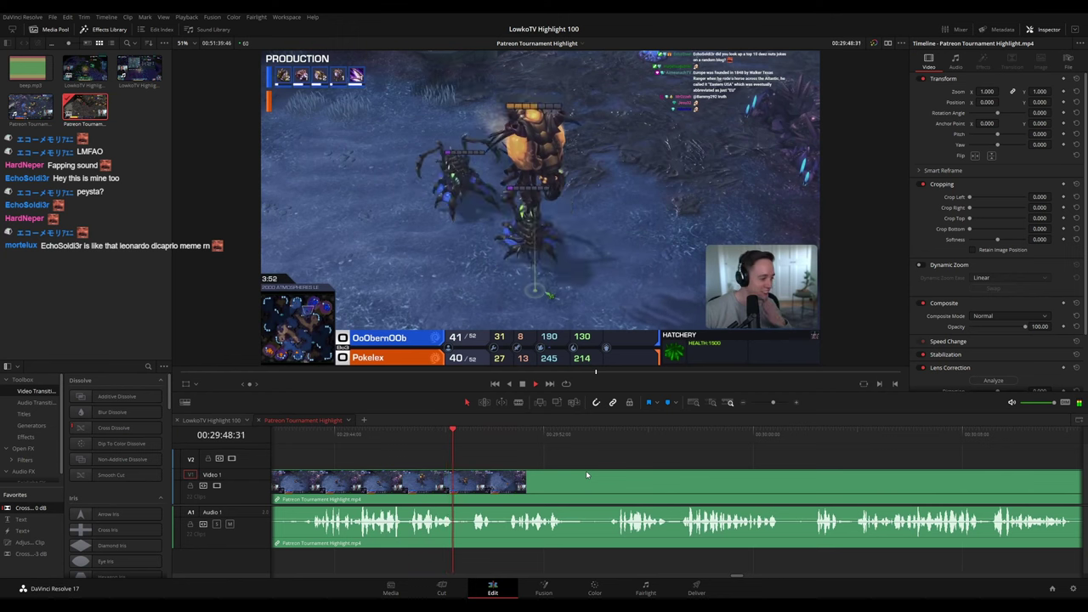
pyautogui.hscroll(3, 642, 479)
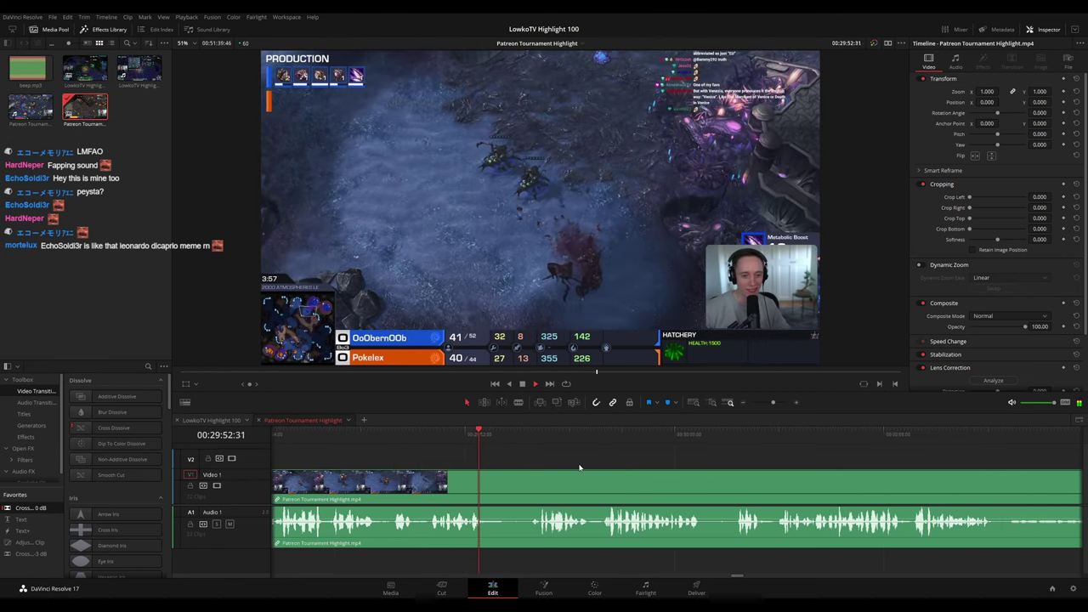
pyautogui.hscroll(3, 586, 467)
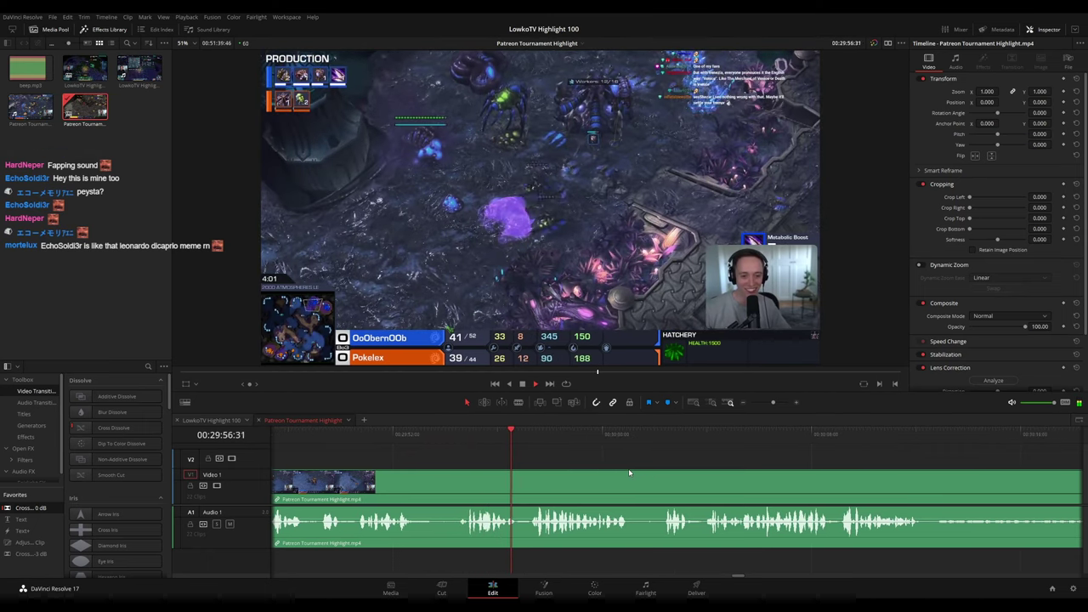
# Cut out the roughly one-second silent piece starting at 00:29:53:54 and resume playback just before the cut
pyautogui.scroll(2, 591, 471)
pyautogui.press('space')
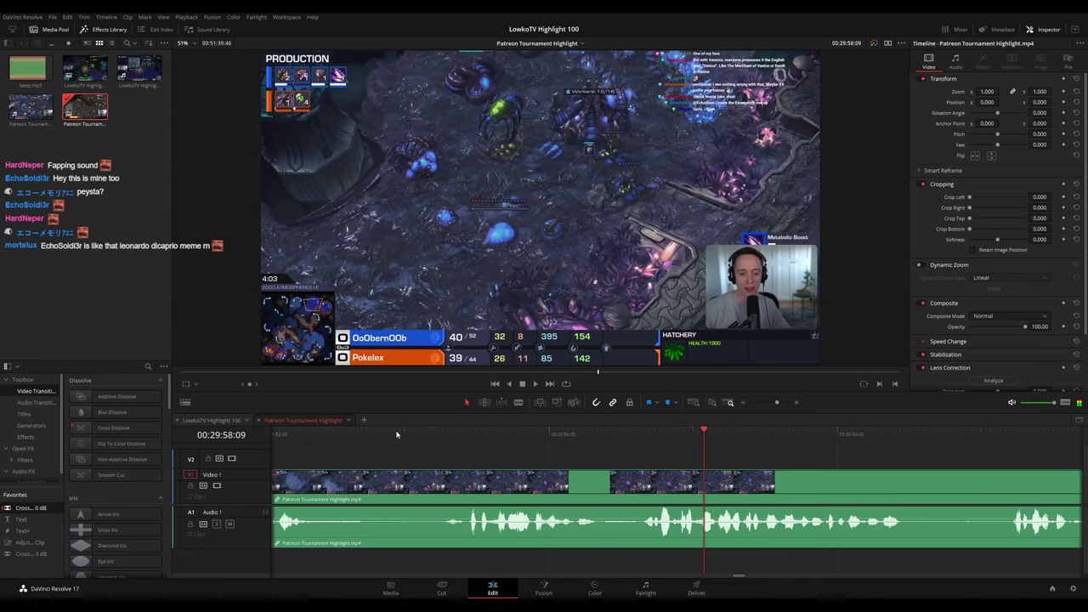
pyautogui.moveTo(381, 436); pyautogui.dragTo(397, 437)
pyautogui.press('b')
pyautogui.click(404, 489)
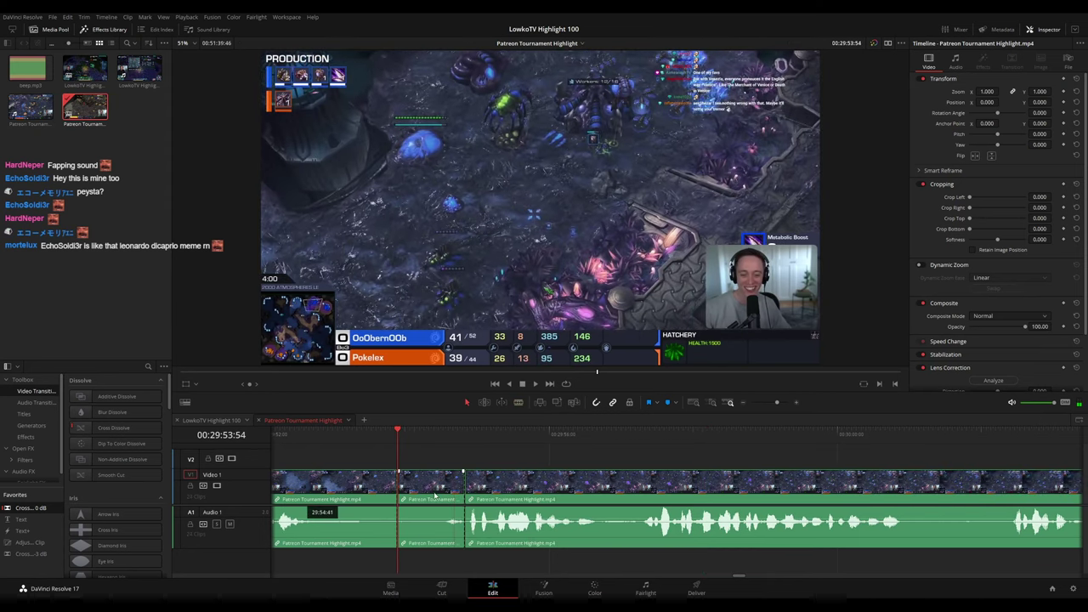
pyautogui.press('Delete')
pyautogui.press('space')
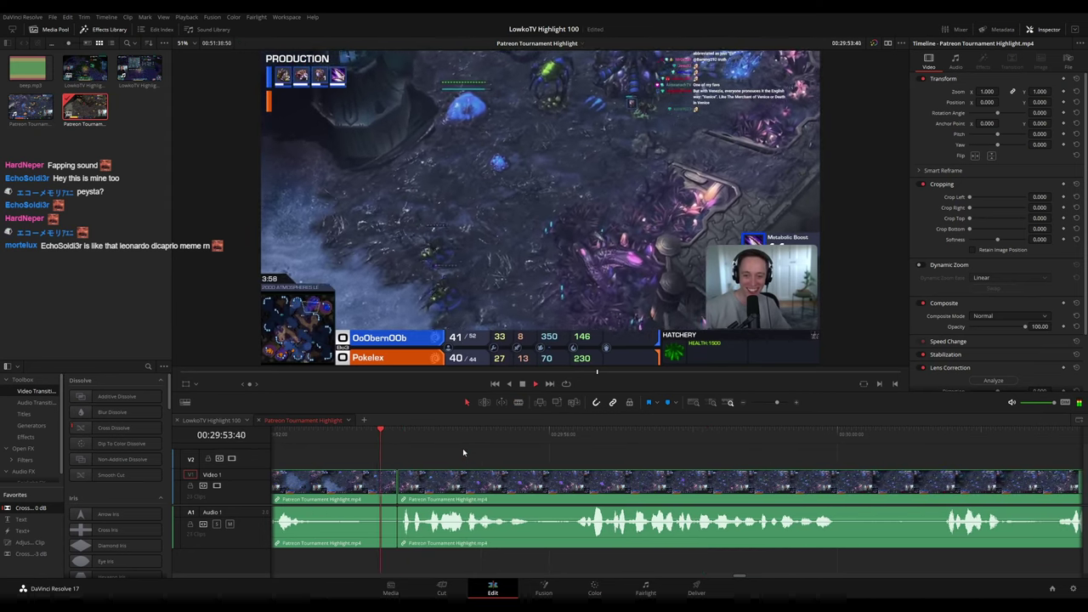
# Review the footage across the new cut and the commentary from about 00:29:53 up to 00:30:07
pyautogui.scroll(-5, 691, 487)
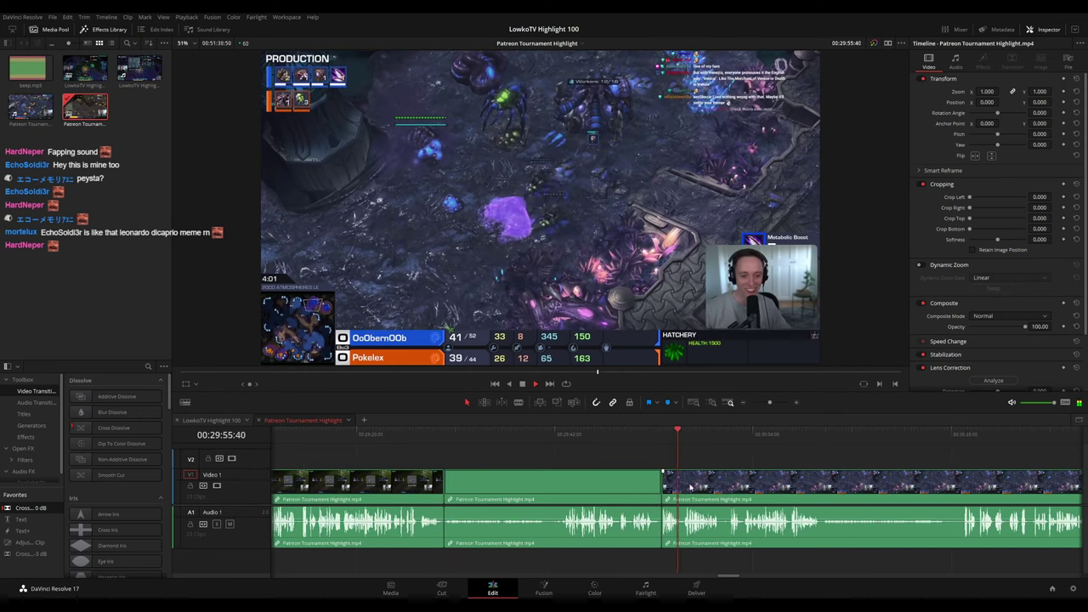
pyautogui.scroll(3, 755, 478)
pyautogui.hscroll(3, 595, 460)
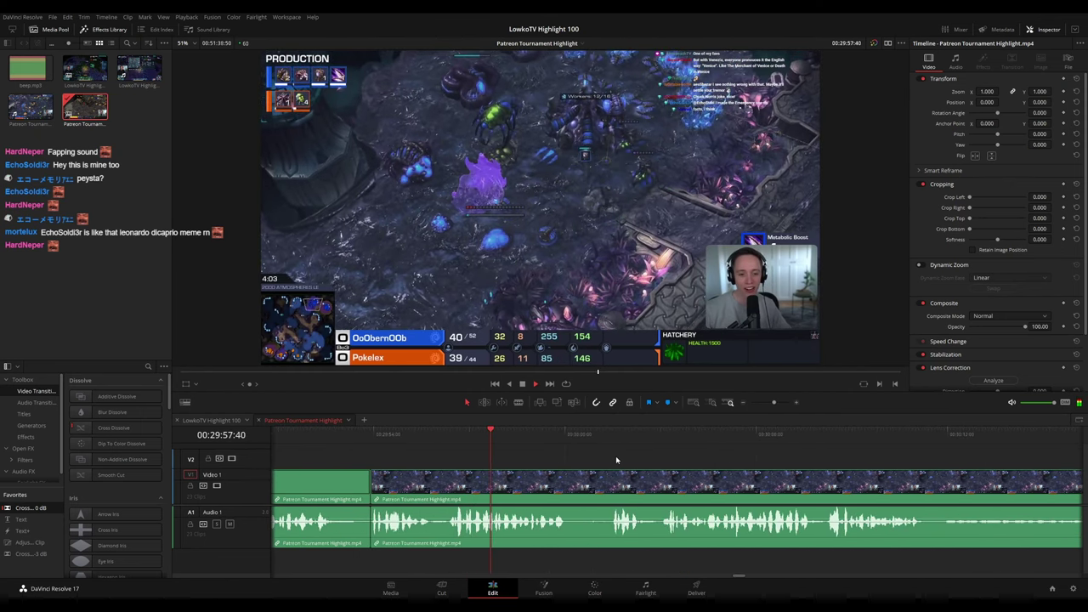
pyautogui.hscroll(2, 557, 460)
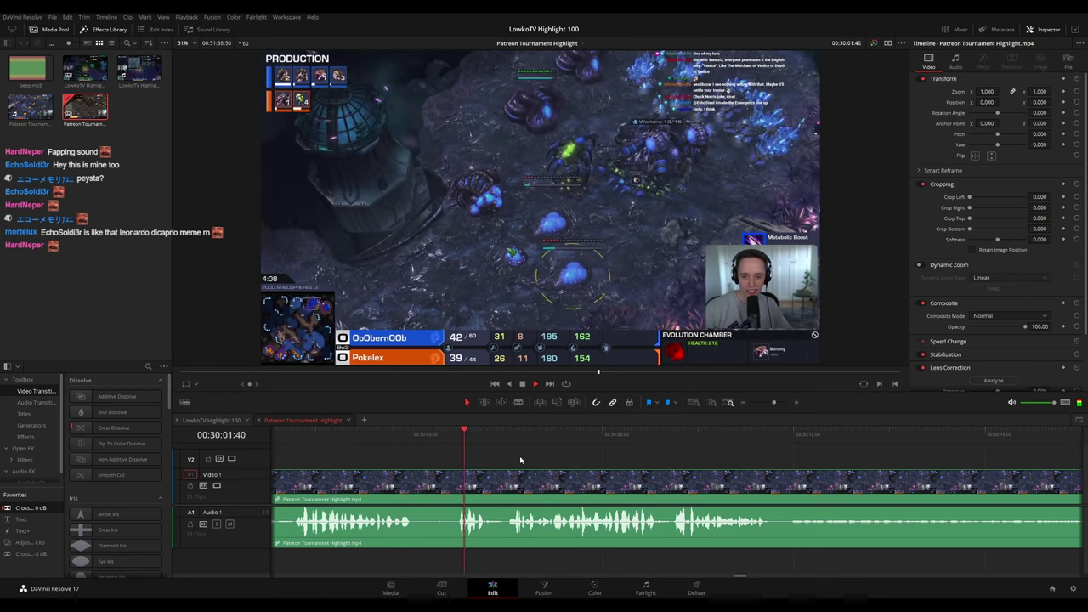
pyautogui.hscroll(2, 705, 482)
pyautogui.scroll(-5, 692, 469)
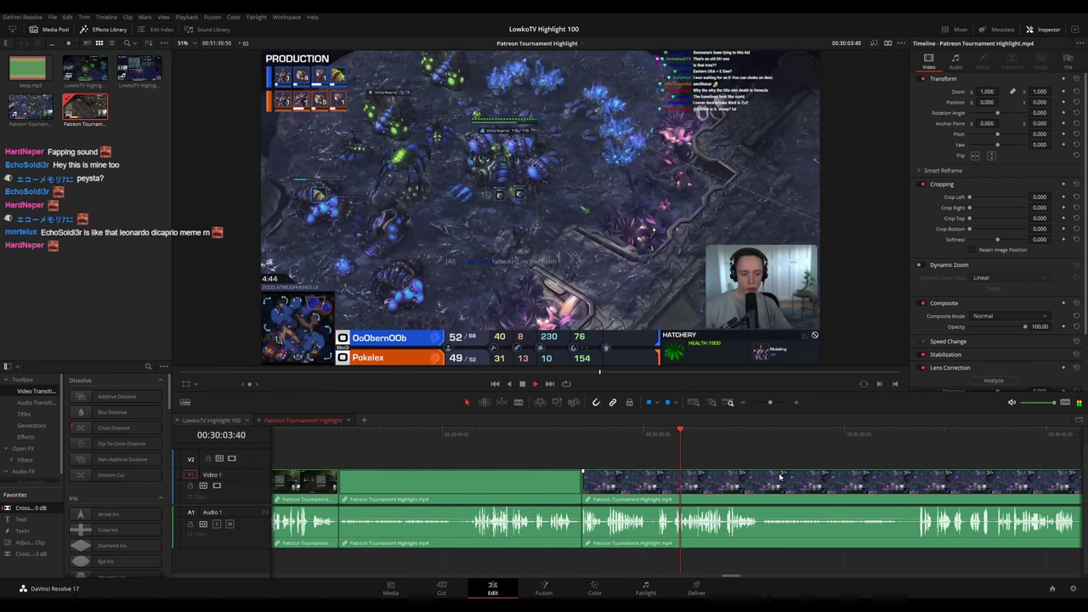
pyautogui.scroll(1, 618, 474)
pyautogui.hscroll(4, 618, 474)
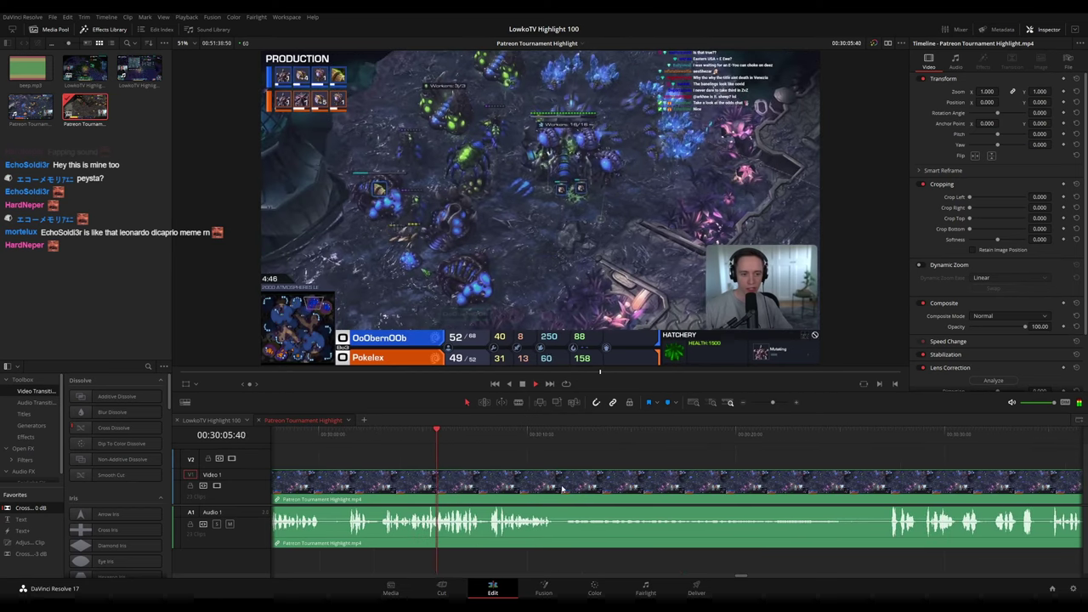
pyautogui.moveTo(654, 477); pyautogui.dragTo(582, 472)
pyautogui.scroll(1, 582, 472)
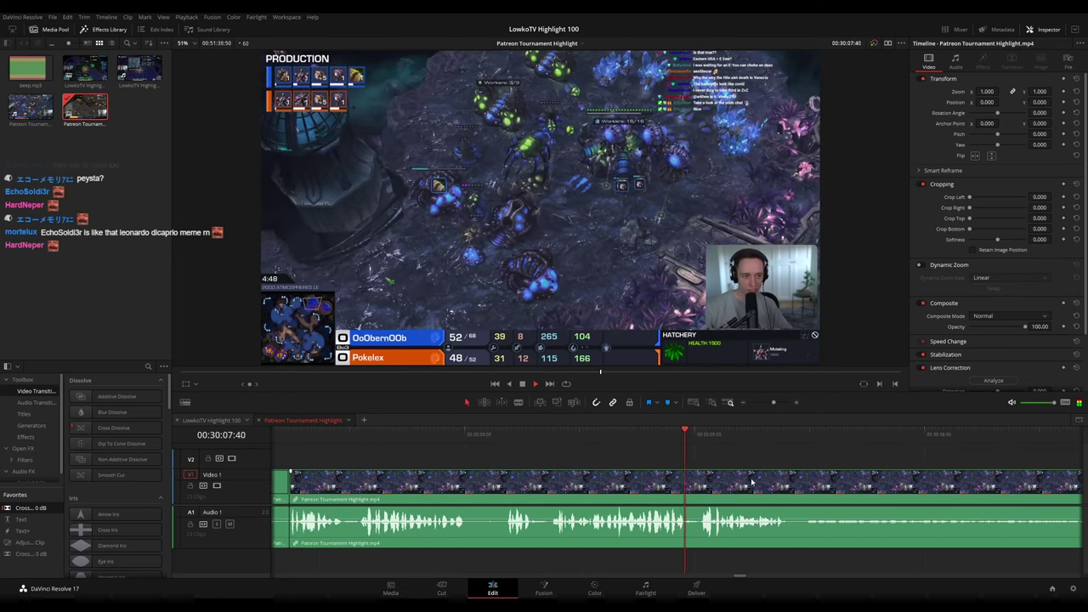
# Review the end of the commentary and the long quiet stretch from about 00:30:07 up to 00:30:25
pyautogui.moveTo(791, 480); pyautogui.dragTo(534, 464)
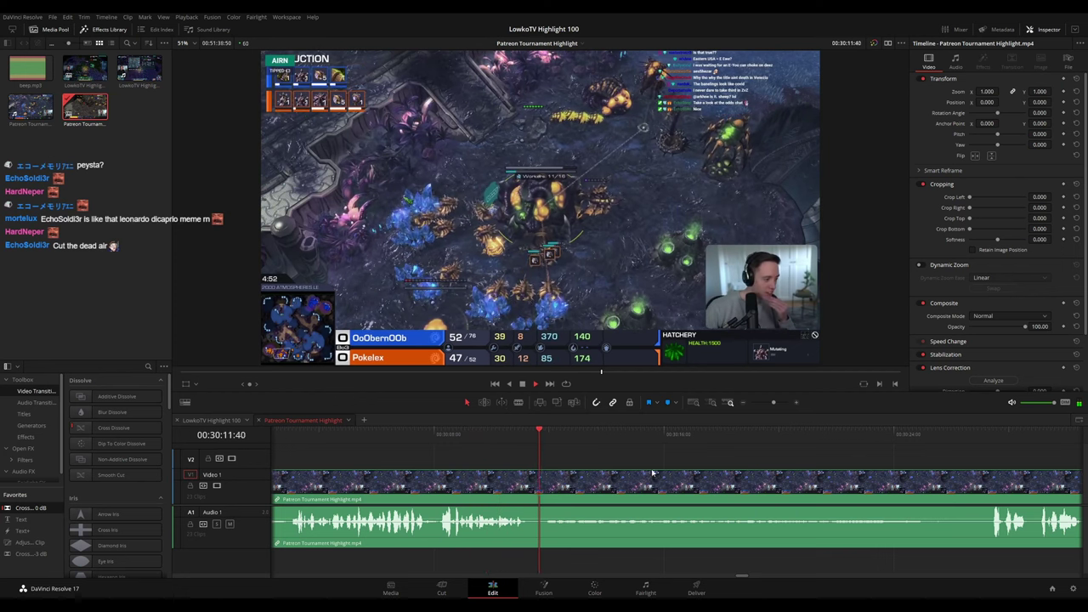
pyautogui.hscroll(1, 653, 472)
pyautogui.hscroll(3, 546, 487)
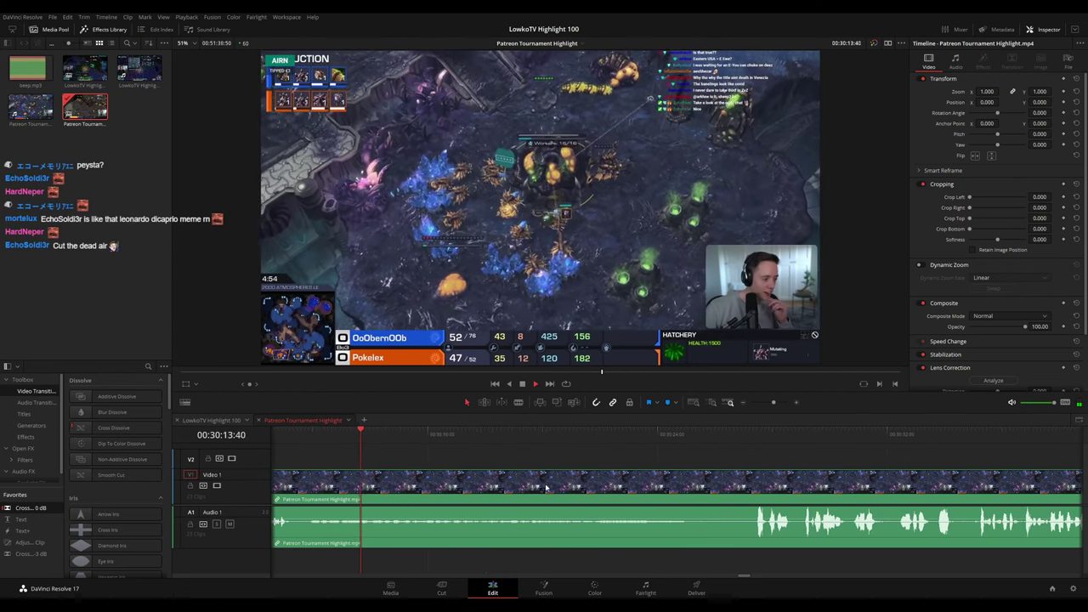
pyautogui.hscroll(2, 565, 470)
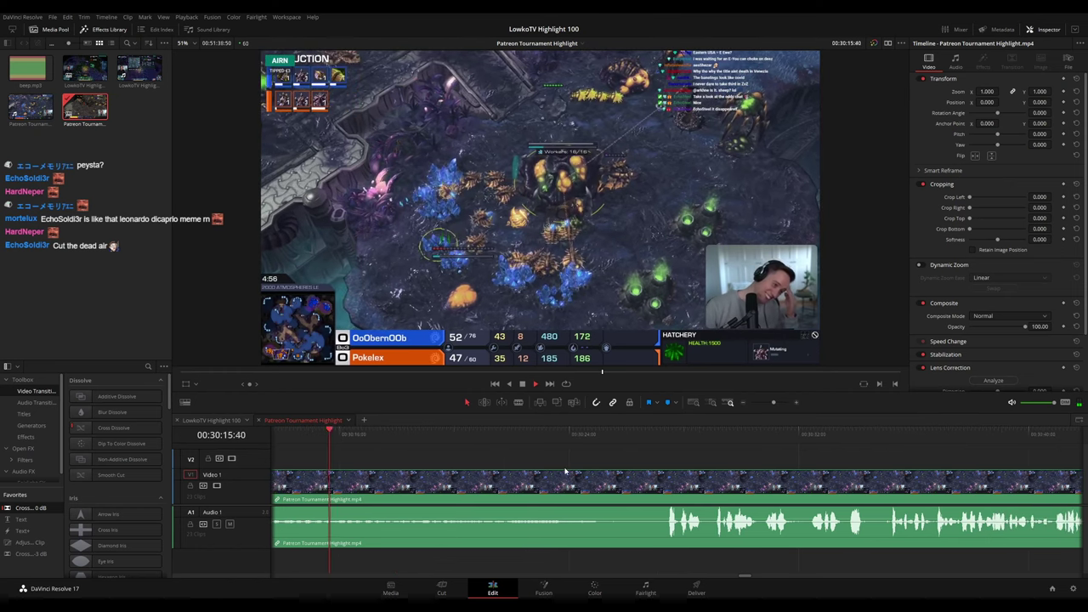
pyautogui.hscroll(2, 514, 485)
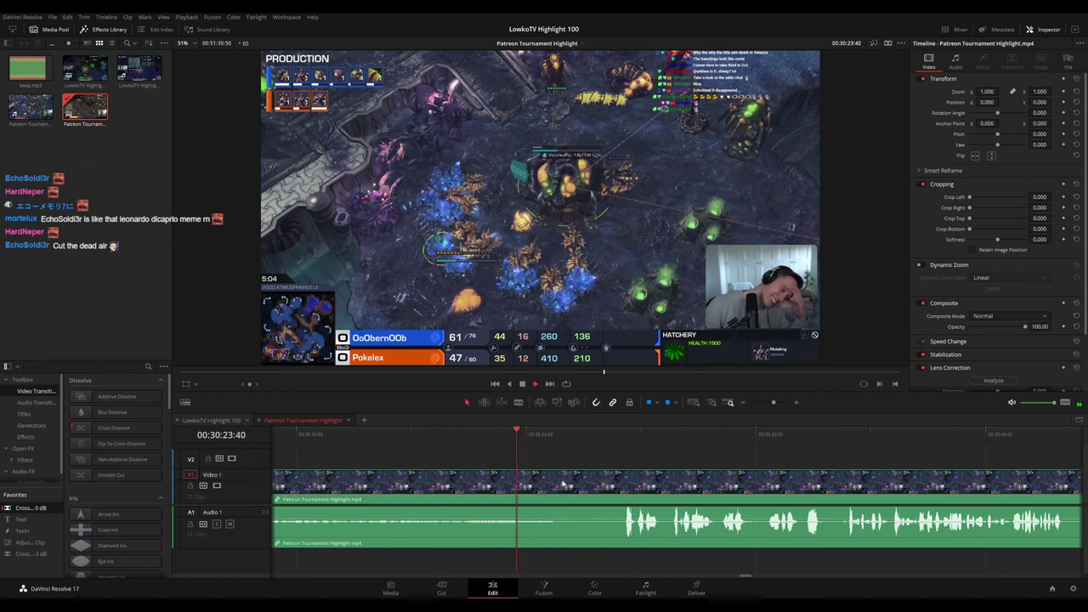
pyautogui.hscroll(2, 557, 482)
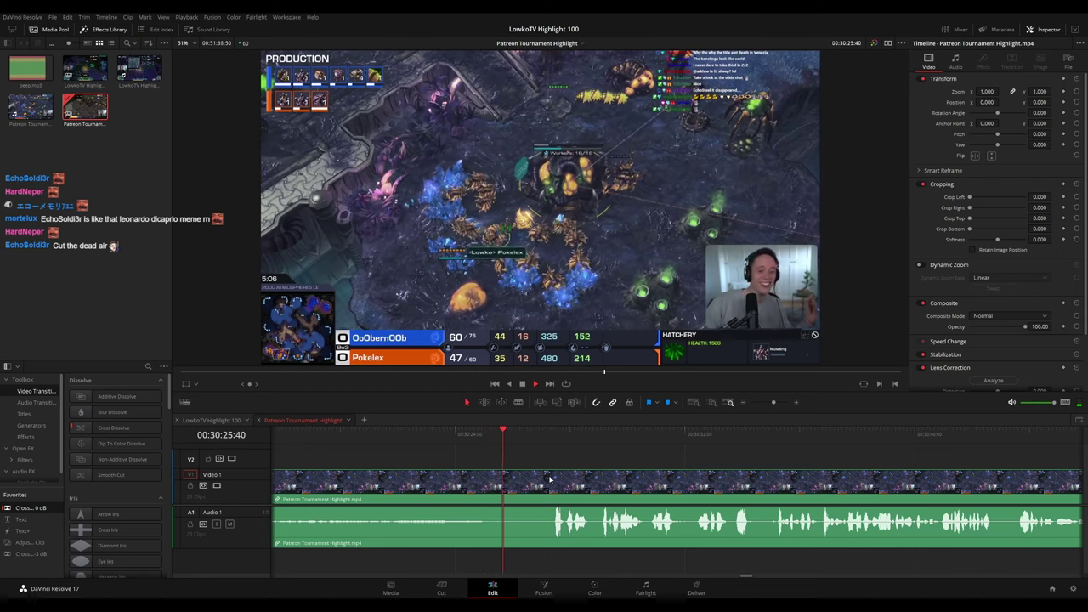
# Cut out the silent piece of about 0.7 seconds starting at 00:30:26:32 and smooth the cut with a transition
pyautogui.press('space')
pyautogui.press('b')
pyautogui.click(530, 489)
pyautogui.click(549, 490)
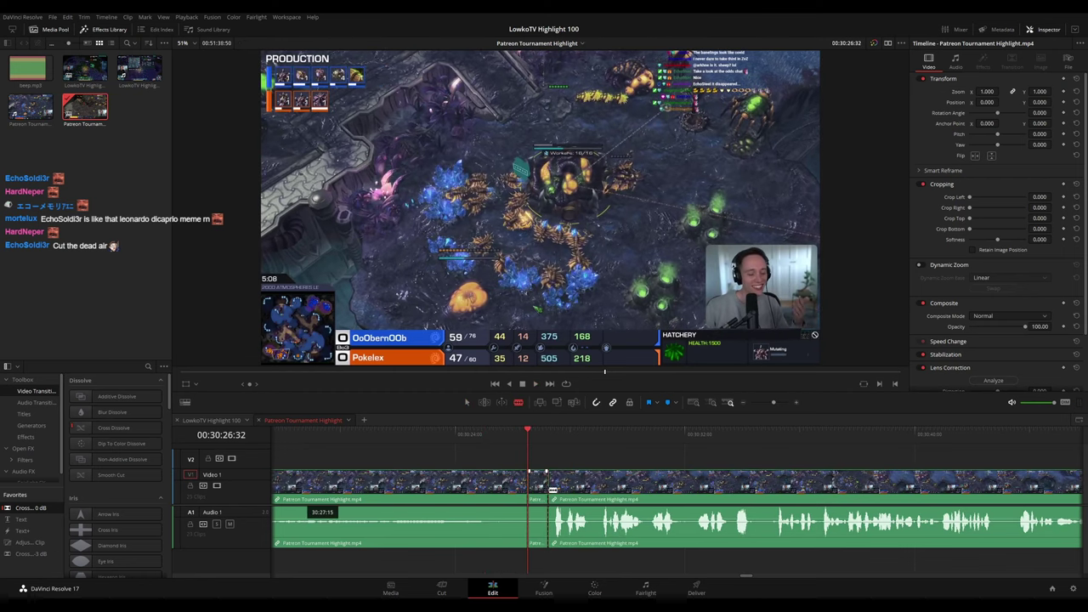
pyautogui.press('Delete')
pyautogui.press('space')
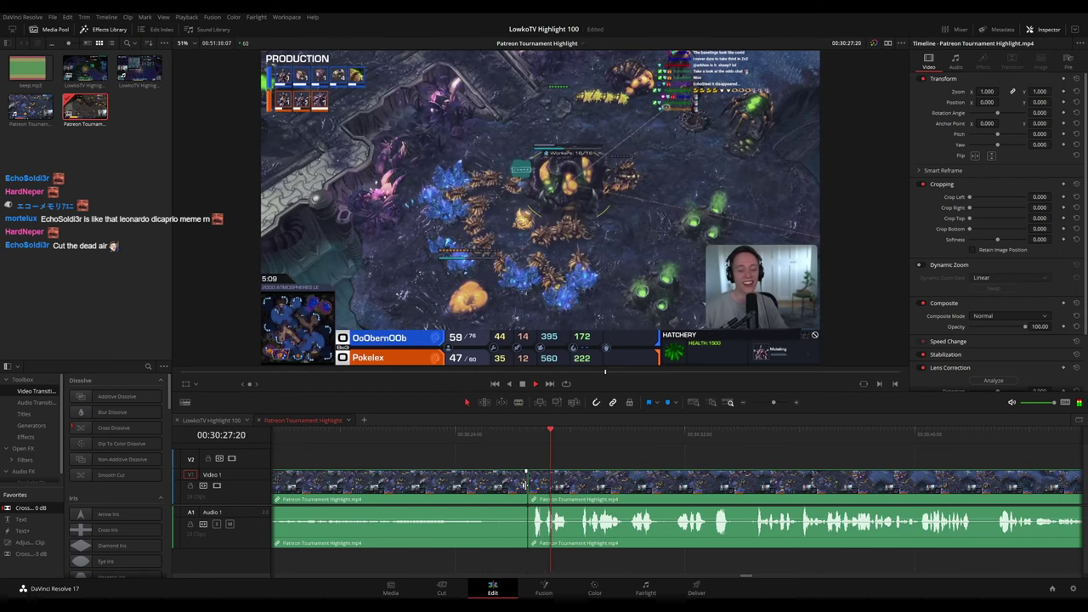
pyautogui.click(525, 483)
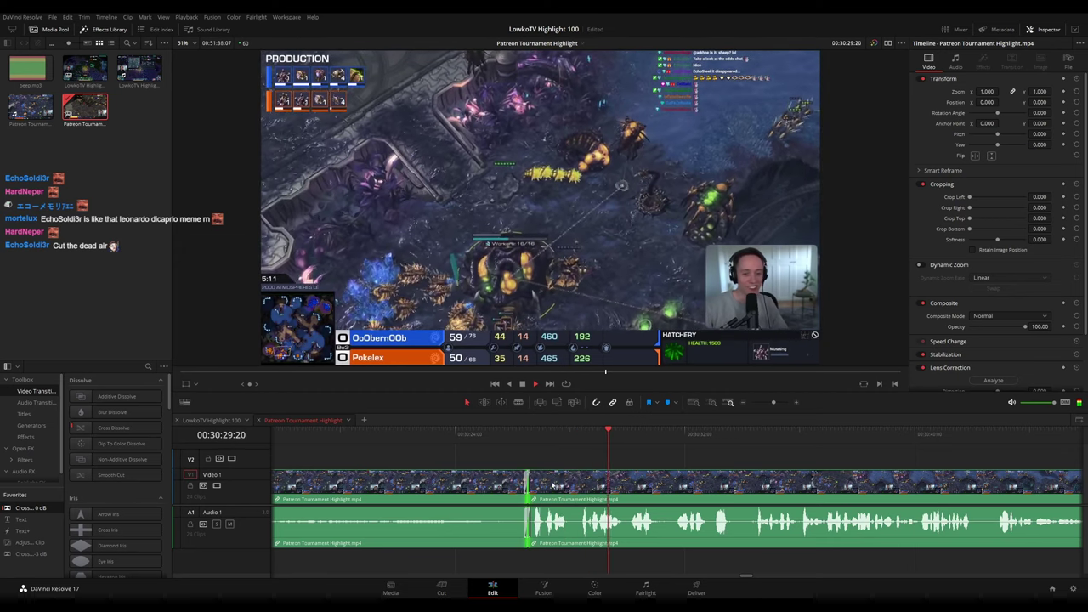
# Review the commentary and the quiet footage following the cut, from about 00:30:29 up to 00:30:48
pyautogui.moveTo(767, 468); pyautogui.dragTo(553, 447)
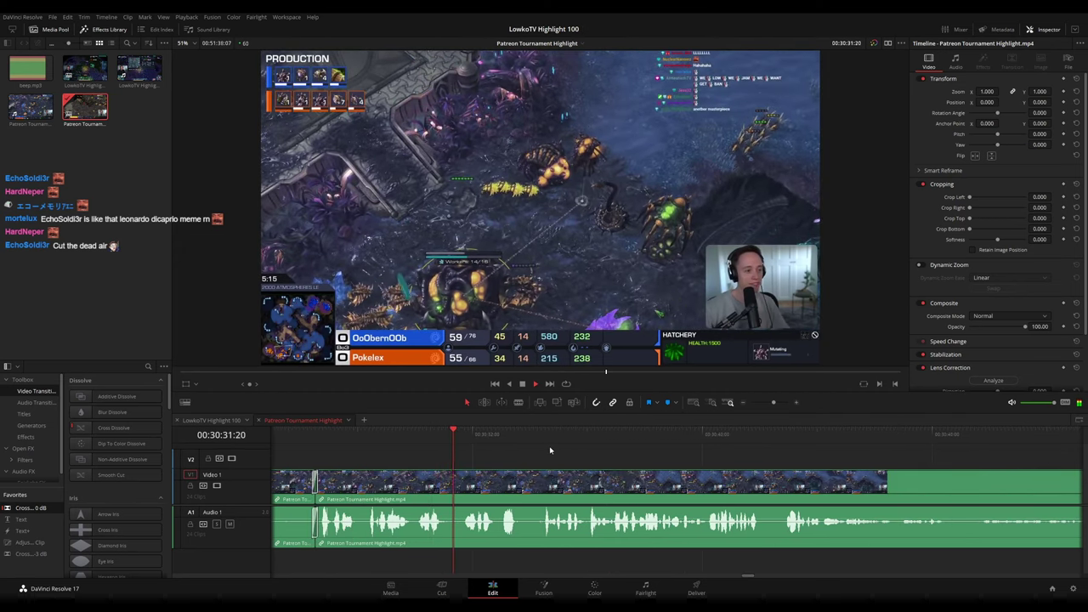
pyautogui.moveTo(636, 457); pyautogui.dragTo(529, 447)
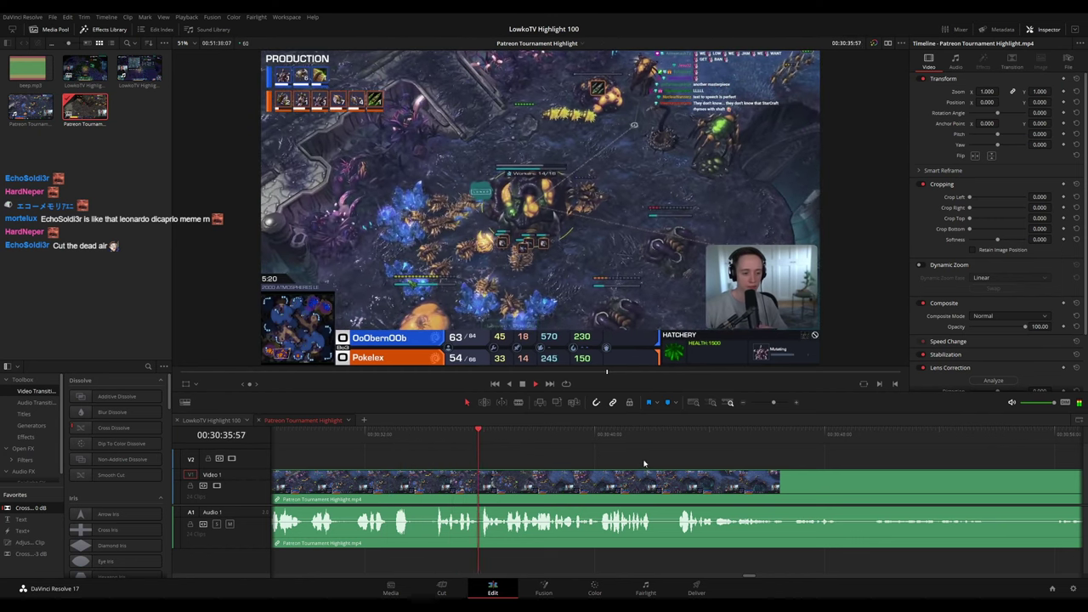
pyautogui.hscroll(2, 620, 460)
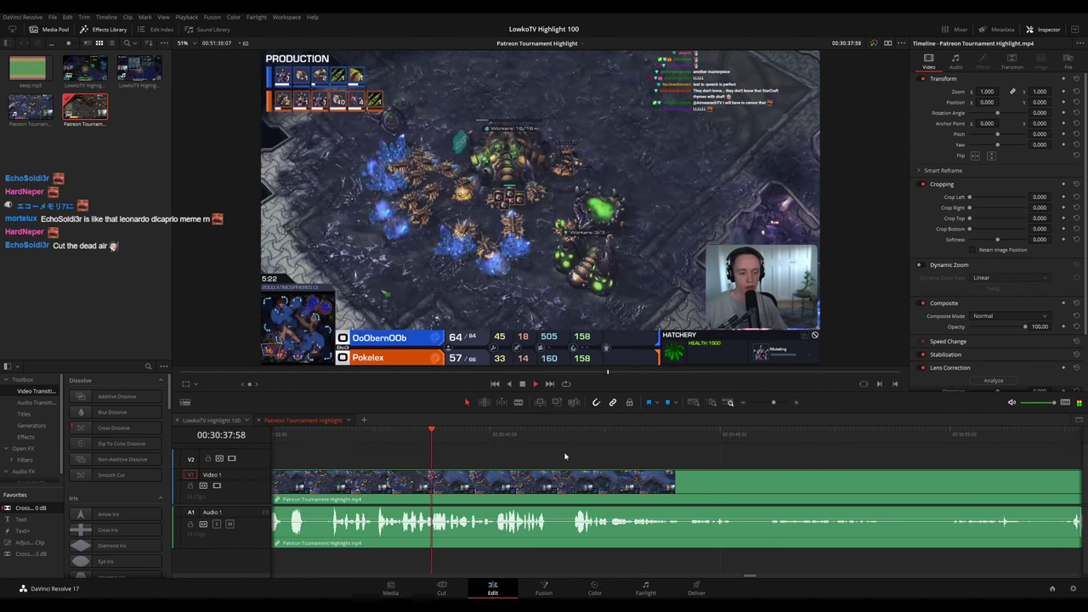
pyautogui.hscroll(1, 562, 456)
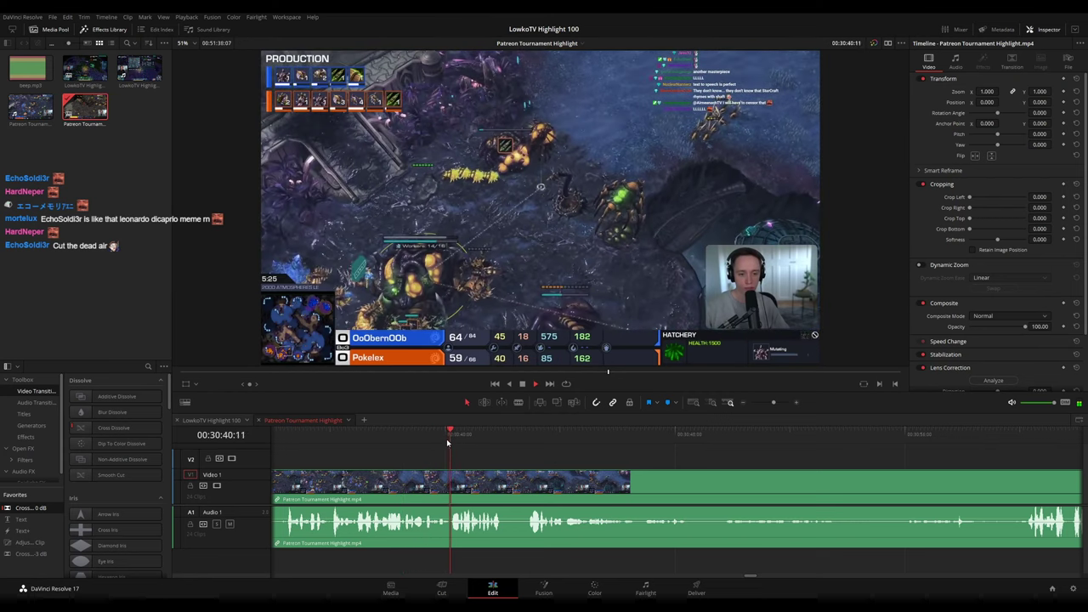
pyautogui.hscroll(2, 524, 459)
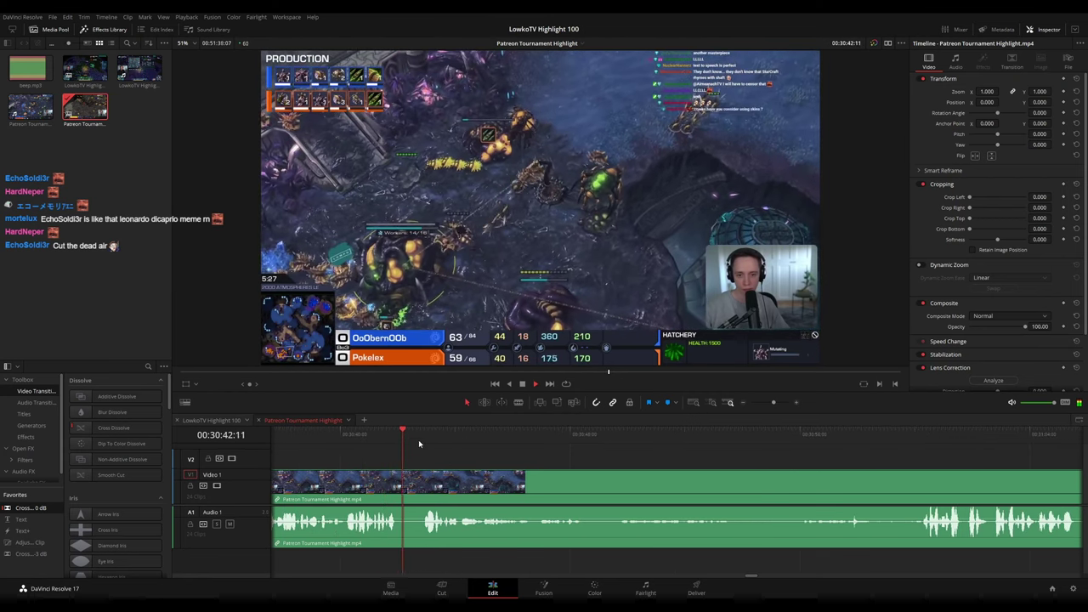
pyautogui.hscroll(2, 569, 459)
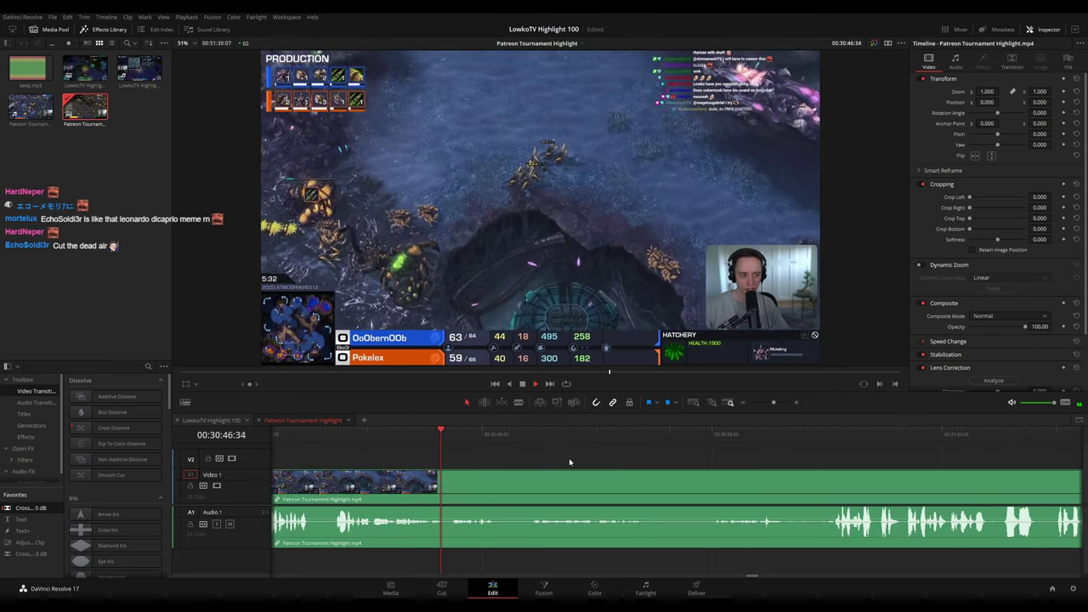
pyautogui.hscroll(1, 555, 461)
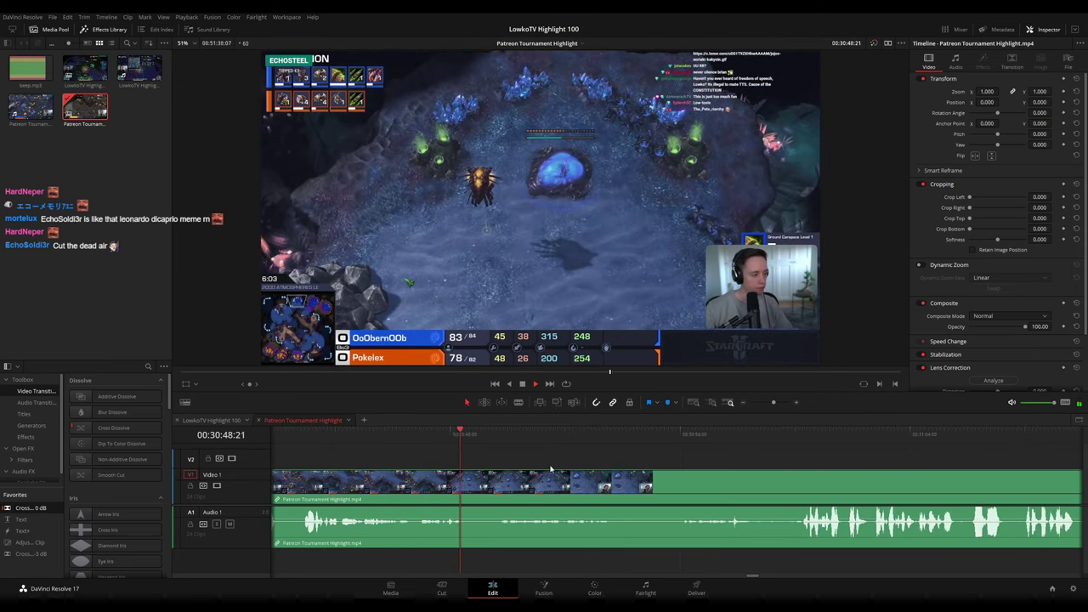
# Cut out the silent piece of about 0.9 seconds starting at 00:30:48:46 and resume playback
pyautogui.press('space')
pyautogui.hotkey('ctrl', 'b')
pyautogui.press('b')
pyautogui.click(497, 487)
pyautogui.press('a')
pyautogui.click(486, 488)
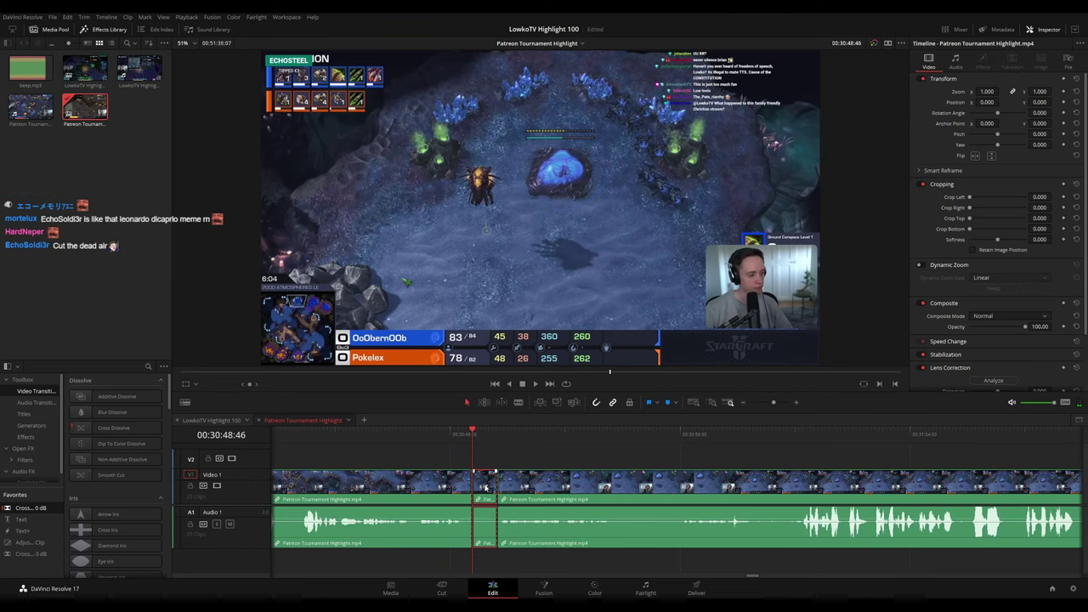
pyautogui.press('Delete')
pyautogui.press('space')
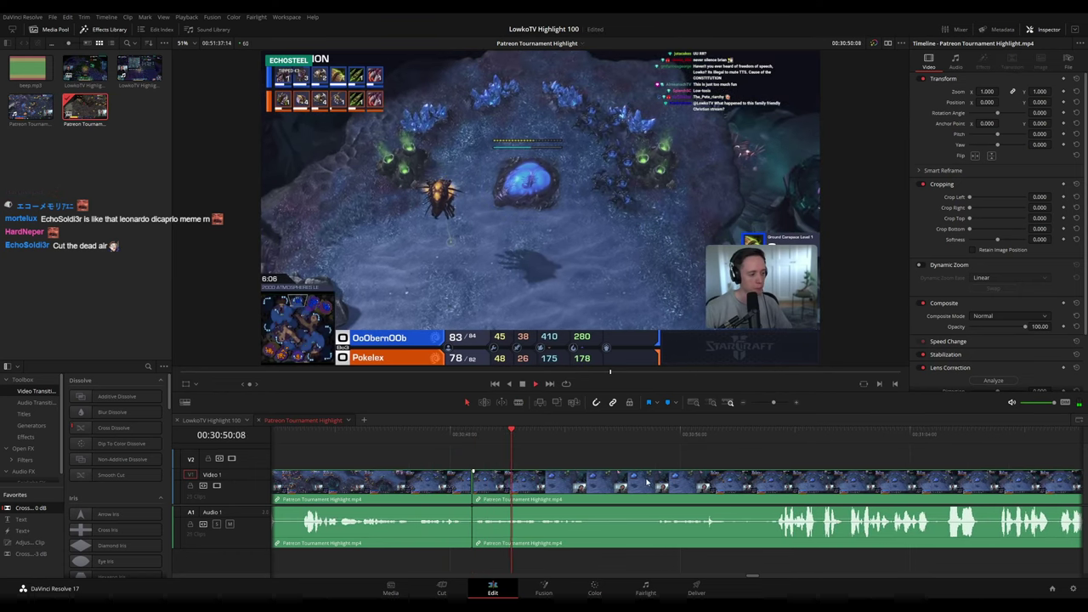
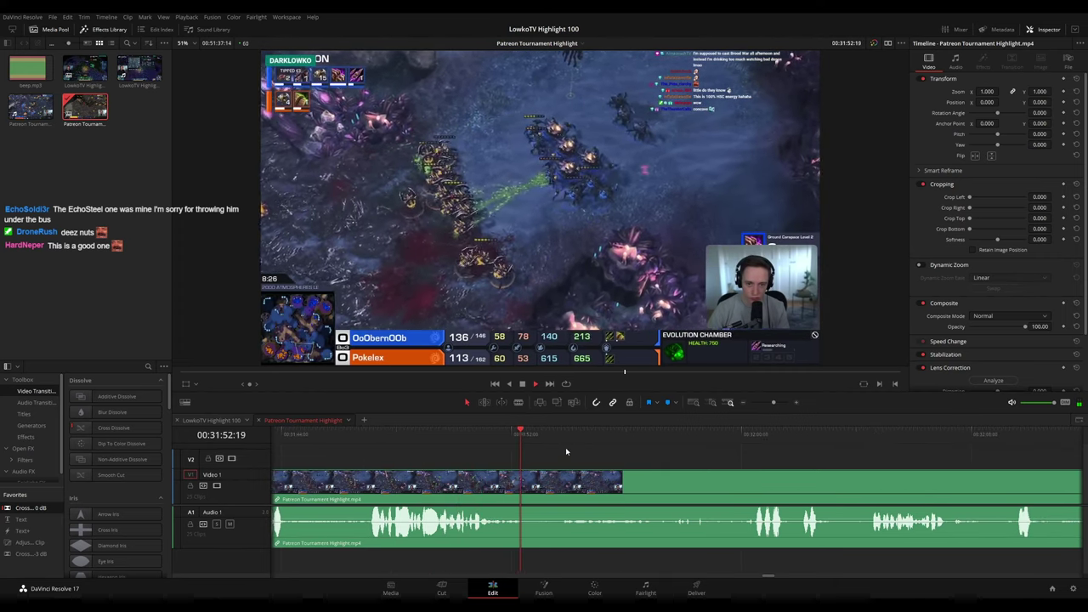
# Cut out the silent piece of about 0.7 seconds starting at 00:31:52:50 and resume playback
pyautogui.press('space')
pyautogui.press('b')
pyautogui.click(536, 483)
pyautogui.click(556, 483)
pyautogui.press('a')
pyautogui.click(547, 487)
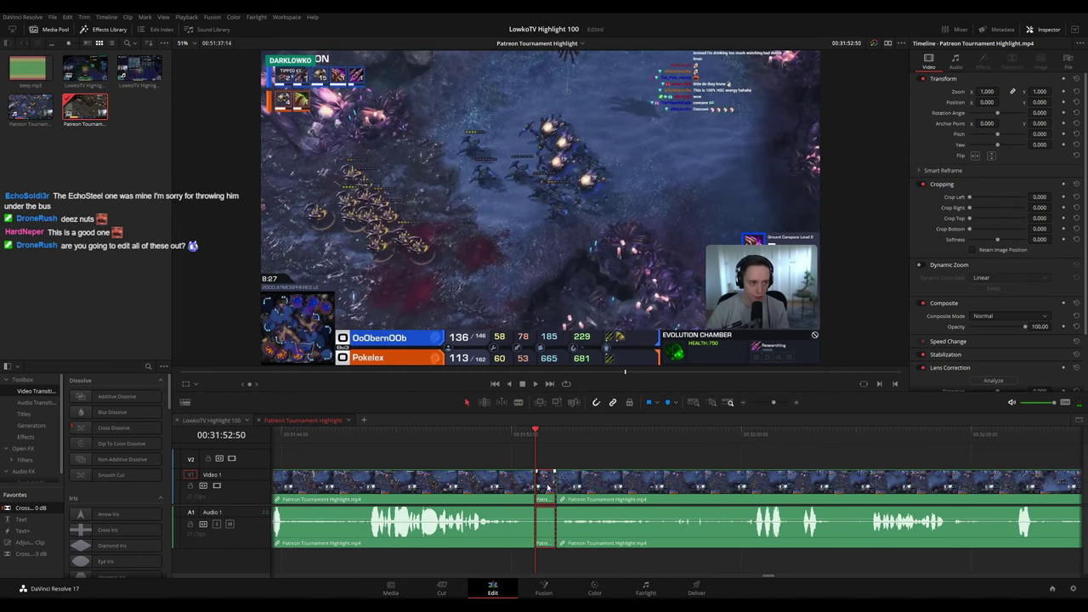
pyautogui.press('Delete')
pyautogui.press('space')
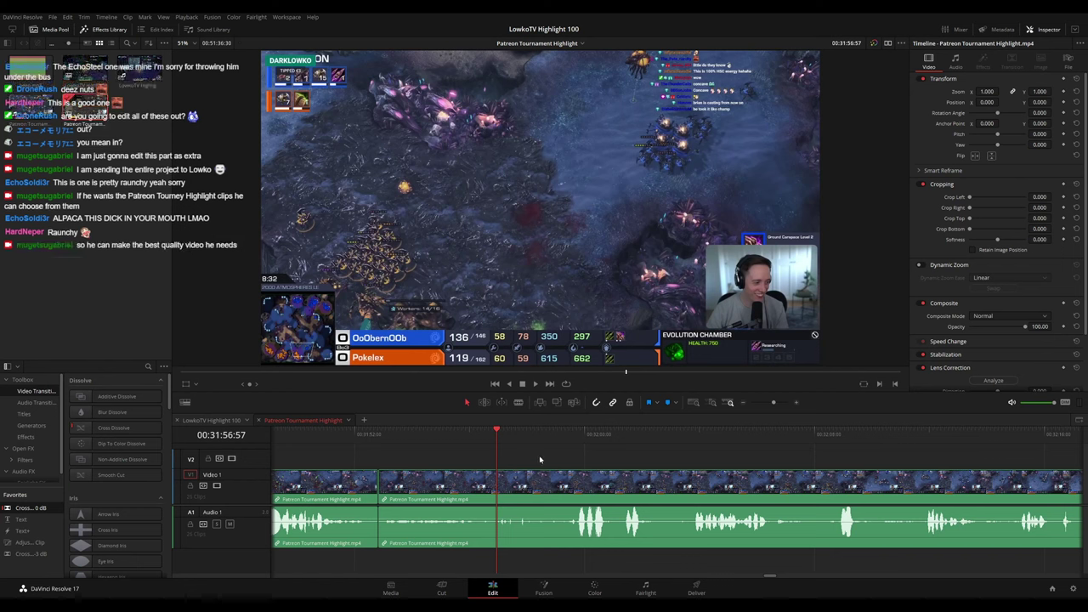
# Play on from 00:31:56:57 and cut out the silent gap of about 1.2 seconds between the commentary lines just after 00:32:02:15
pyautogui.press('space')
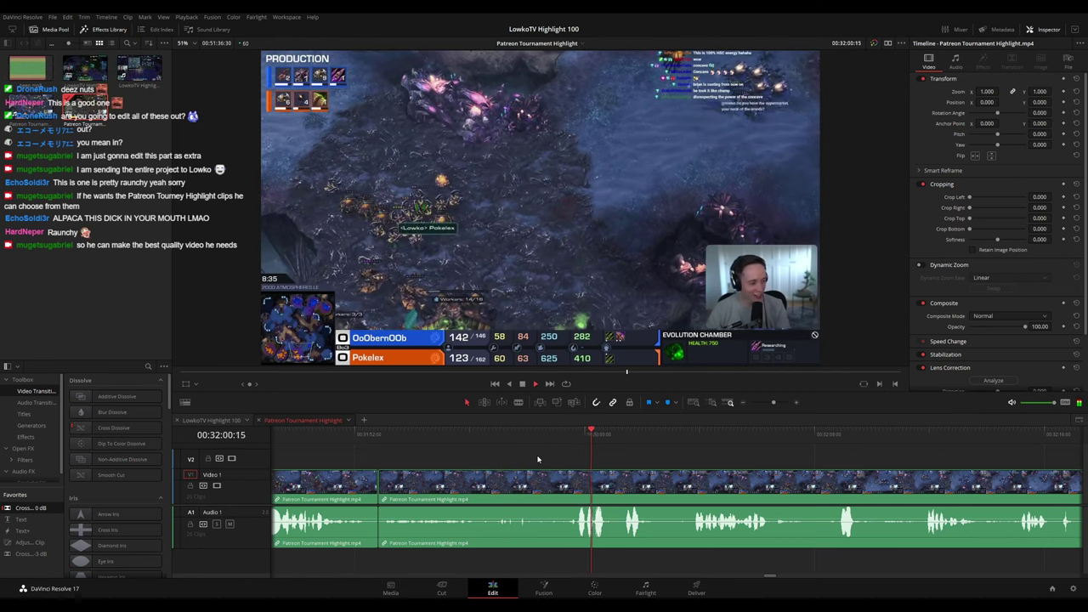
pyautogui.moveTo(684, 451); pyautogui.dragTo(411, 439)
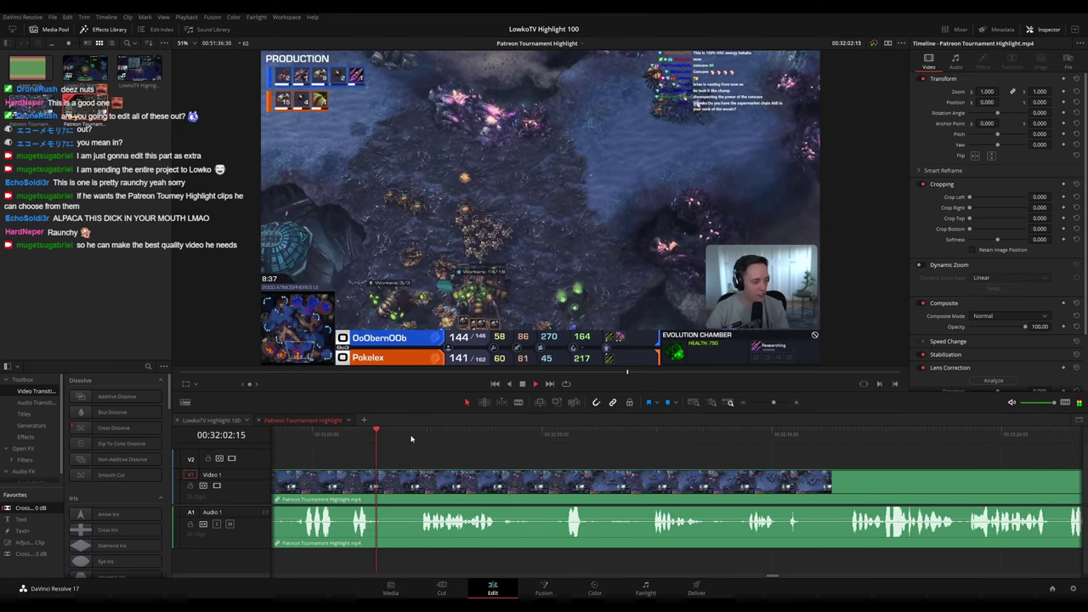
pyautogui.press('b')
pyautogui.click(386, 491)
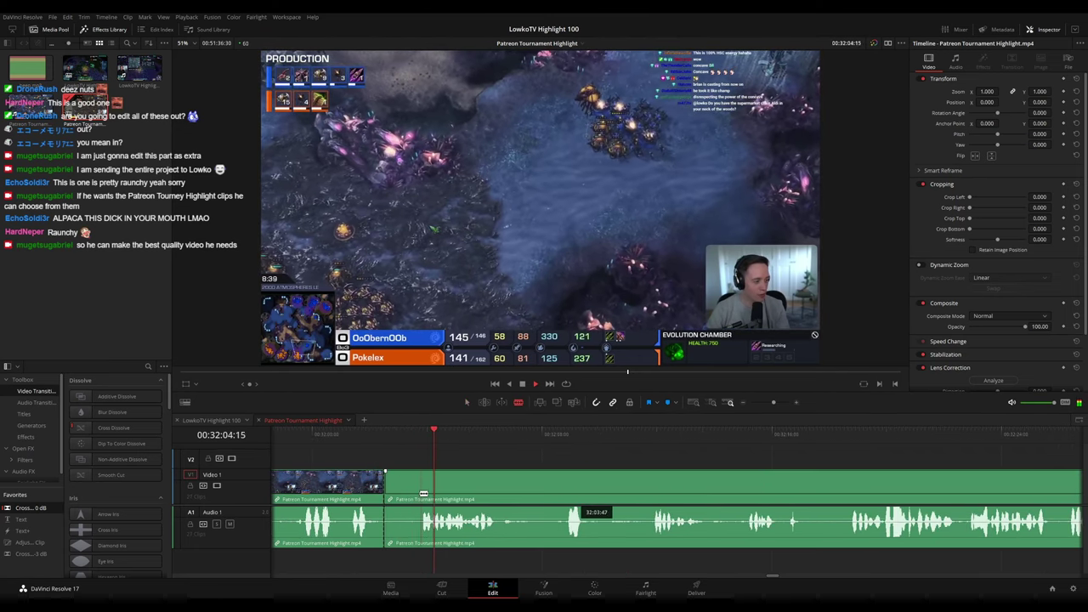
pyautogui.click(418, 494)
pyautogui.press('a')
pyautogui.click(406, 496)
pyautogui.press('Delete')
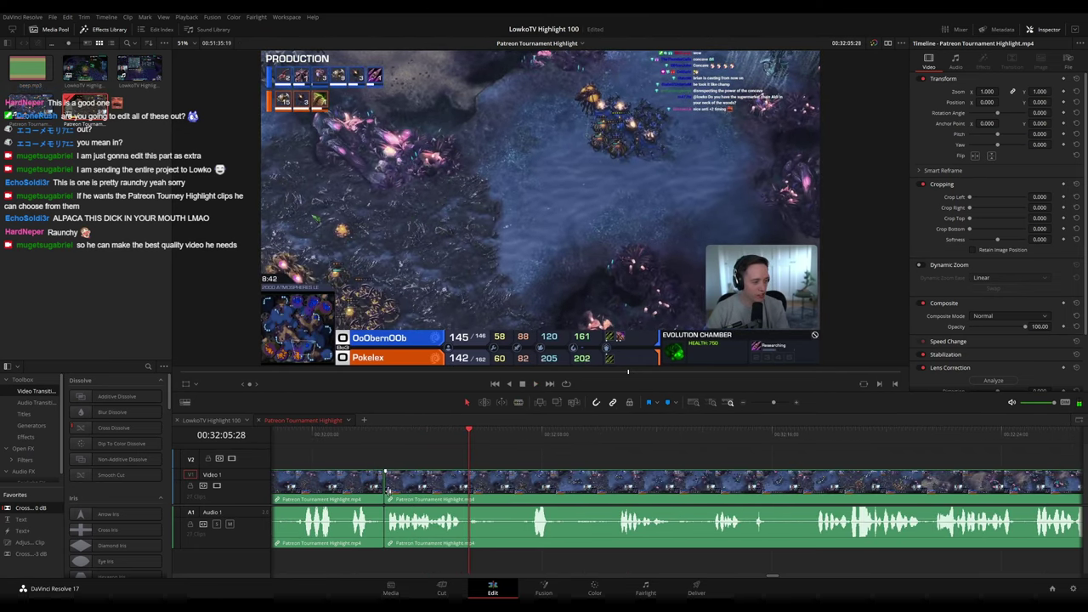
# Add a transition at the new cut near 00:32:02:29 and play back from just before it
pyautogui.hotkey('ctrl', 't')
pyautogui.click(372, 436)
pyautogui.press('space')
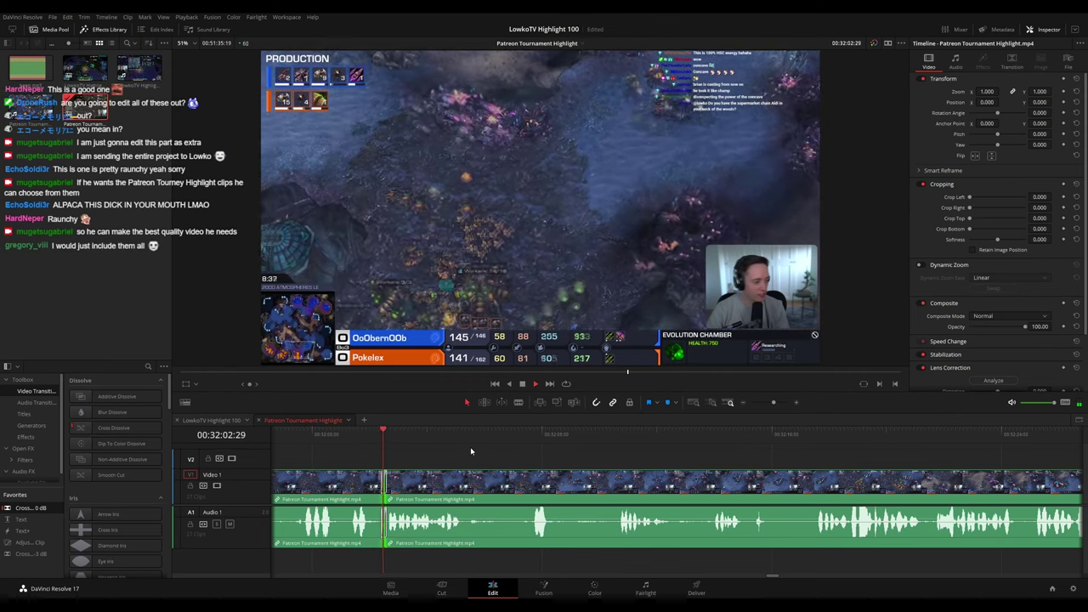
# Review the footage up to about 00:32:15, cut out the silent gap of about 1.4 seconds starting at 00:32:16:00 and resume playback
pyautogui.moveTo(582, 458); pyautogui.dragTo(476, 458)
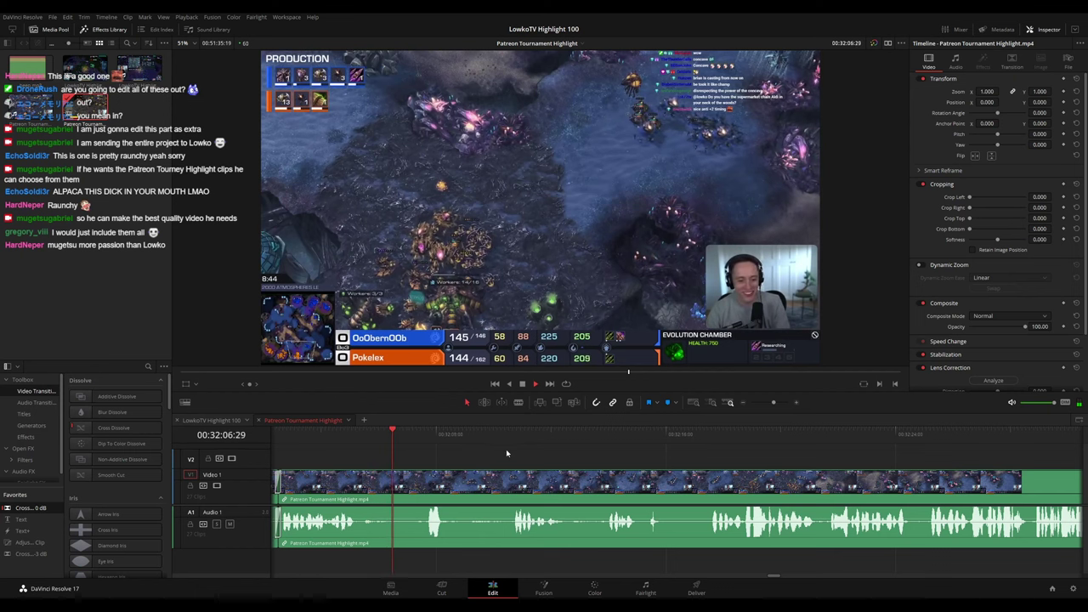
pyautogui.hscroll(1, 494, 457)
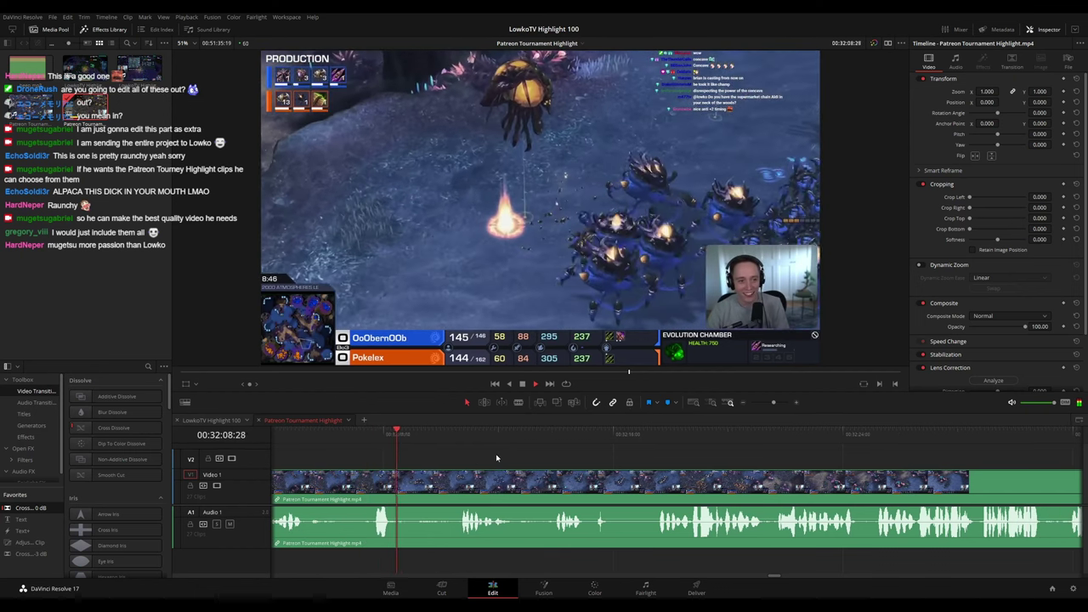
pyautogui.hscroll(2, 621, 463)
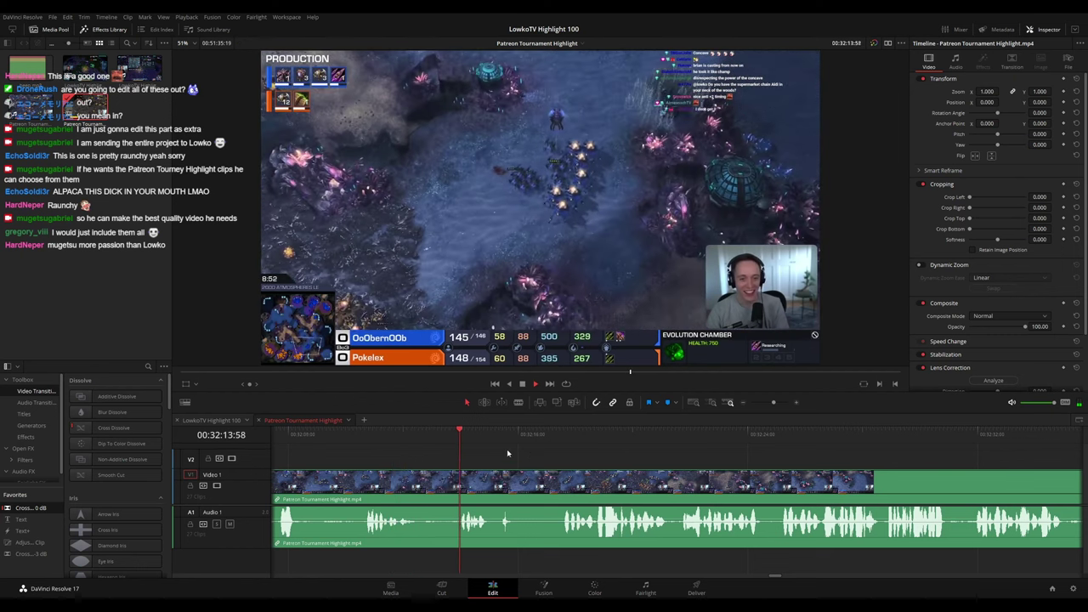
pyautogui.hscroll(2, 455, 451)
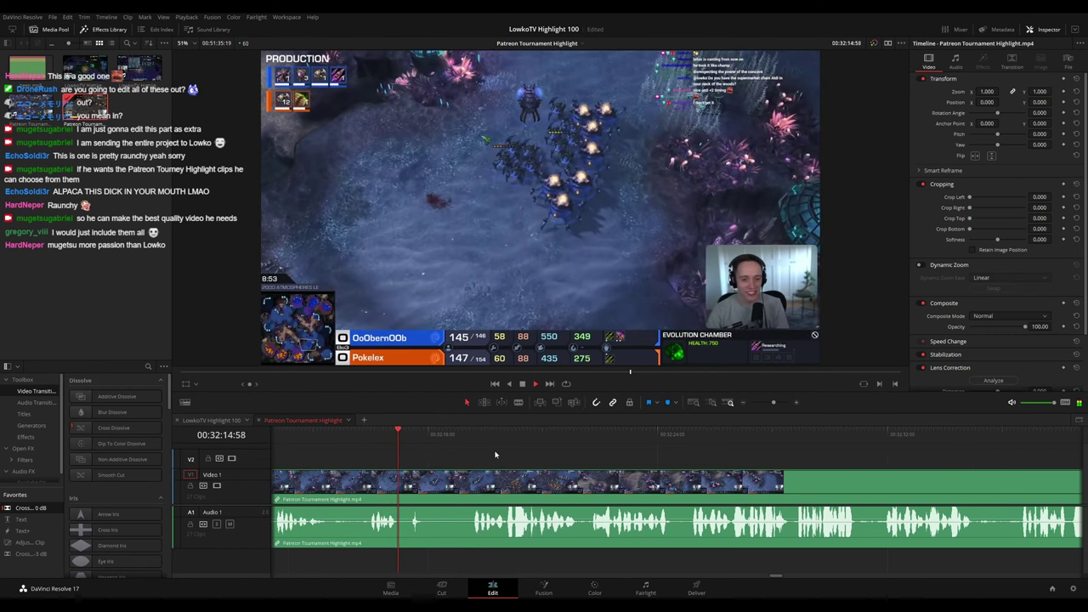
pyautogui.press('space')
pyautogui.moveTo(451, 446); pyautogui.dragTo(428, 445)
pyautogui.press('b')
pyautogui.click(429, 473)
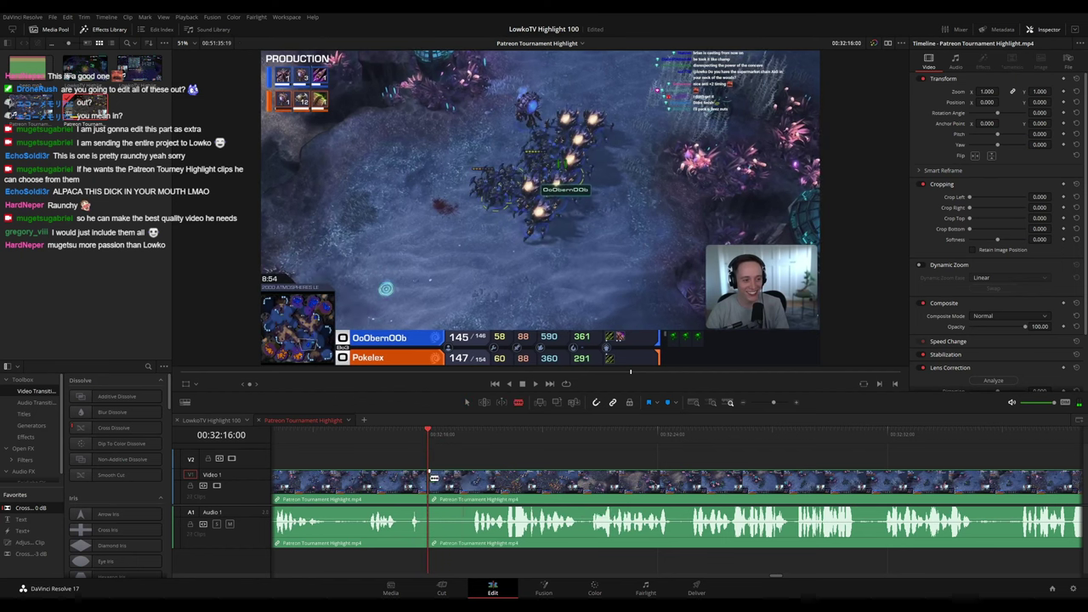
pyautogui.press('a')
pyautogui.press('space')
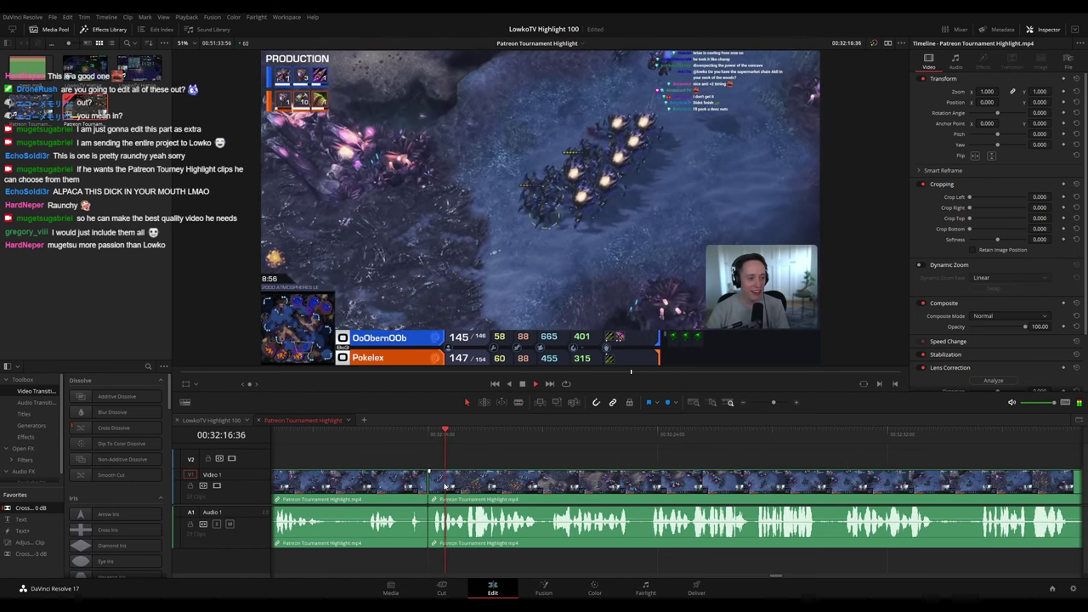
# Add a transition at the cut at 00:32:16:00 and play back across it
pyautogui.hotkey('ctrl', 't')
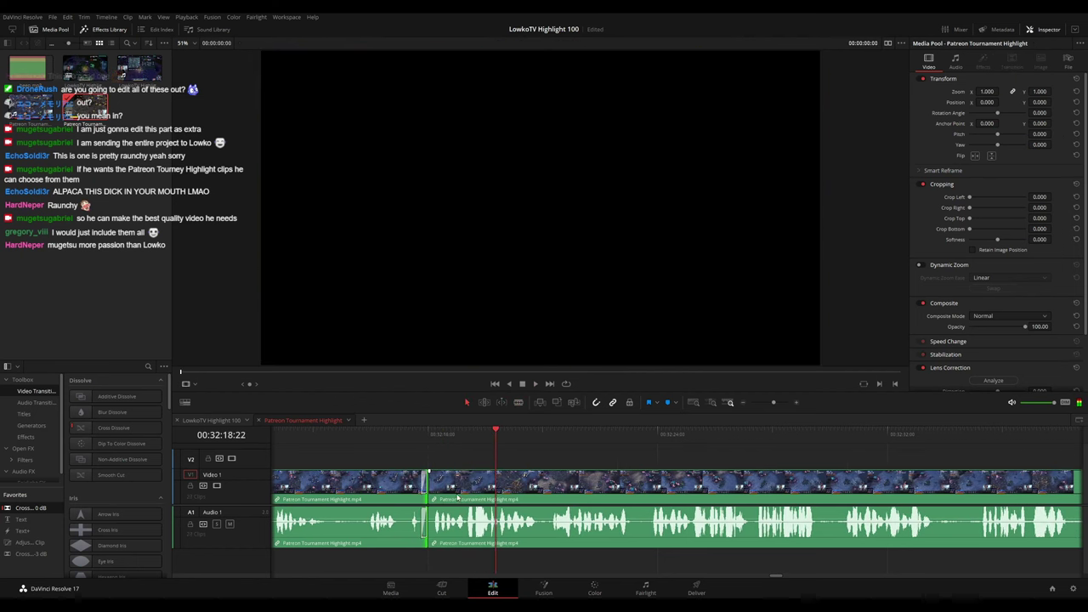
pyautogui.click(439, 478)
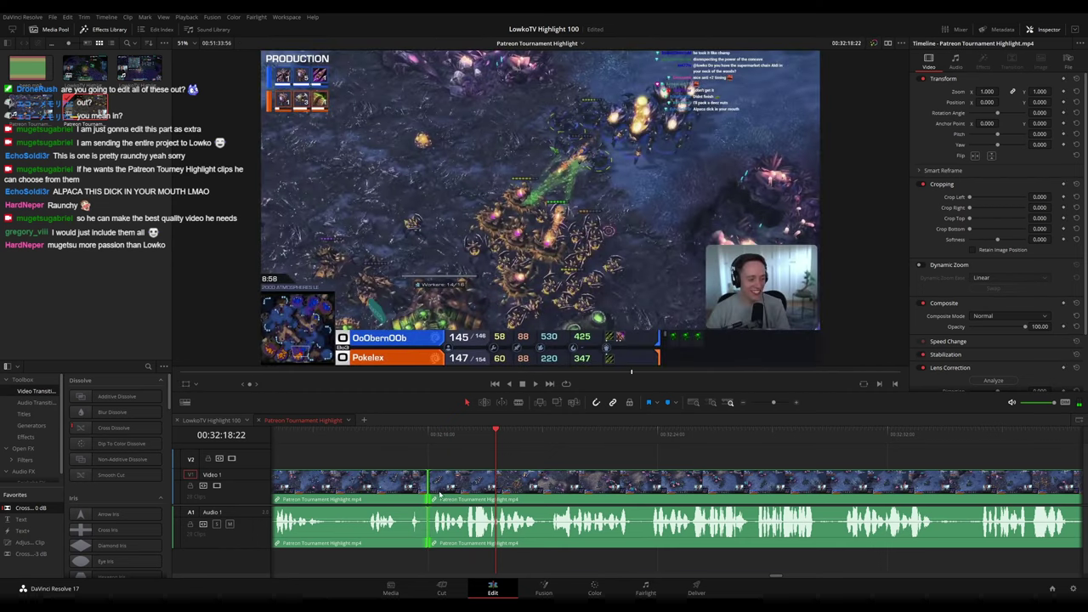
pyautogui.press('Up')
pyautogui.press('space')
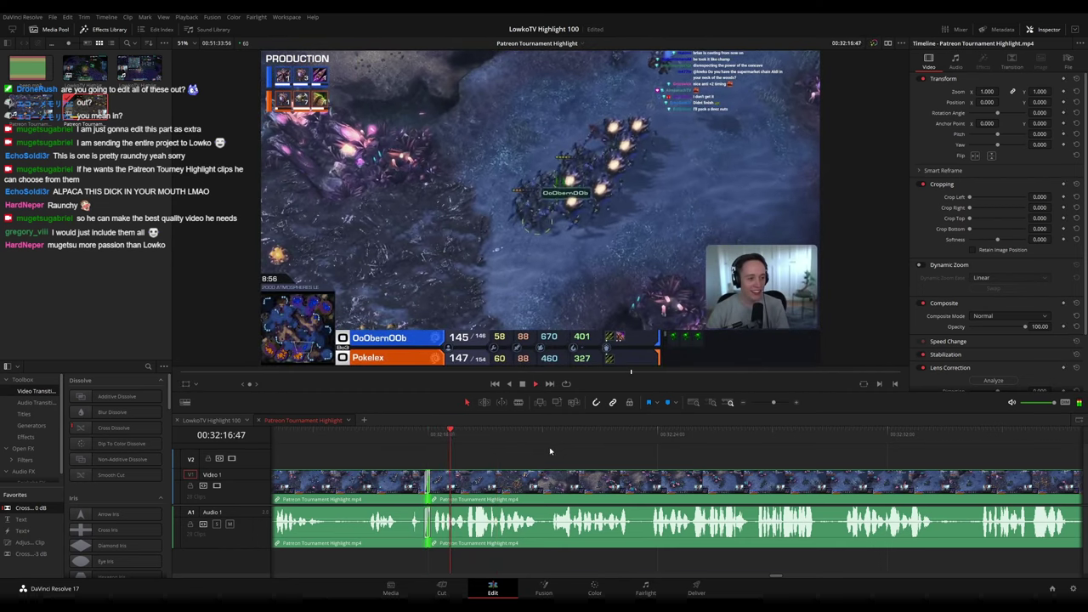
# Review the commentary and match footage following the cut, from about 00:32:17 up to 00:32:45
pyautogui.moveTo(619, 454); pyautogui.dragTo(508, 452)
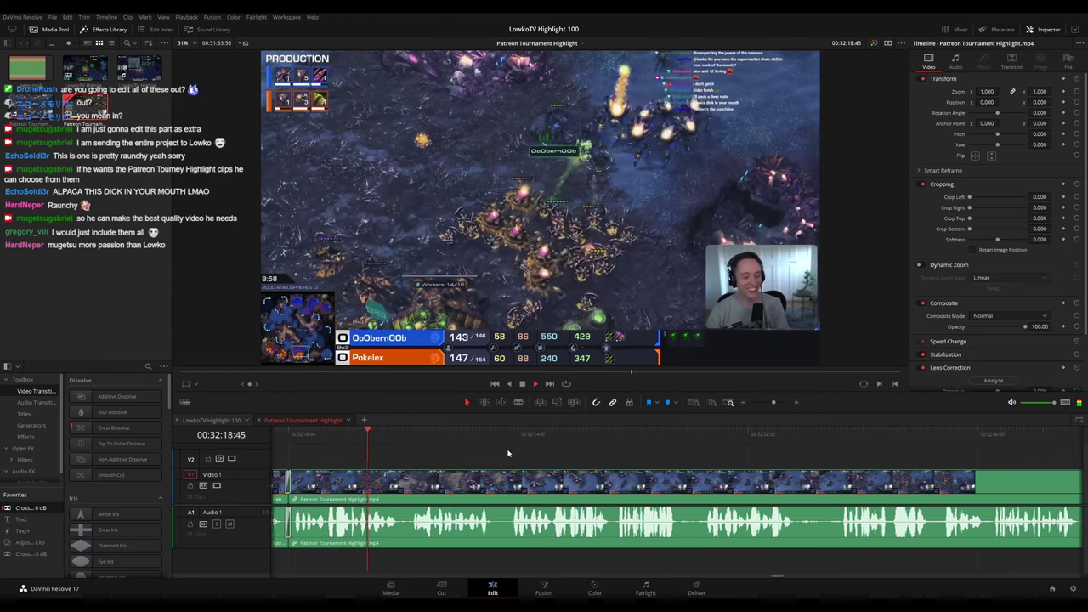
pyautogui.hscroll(2, 502, 450)
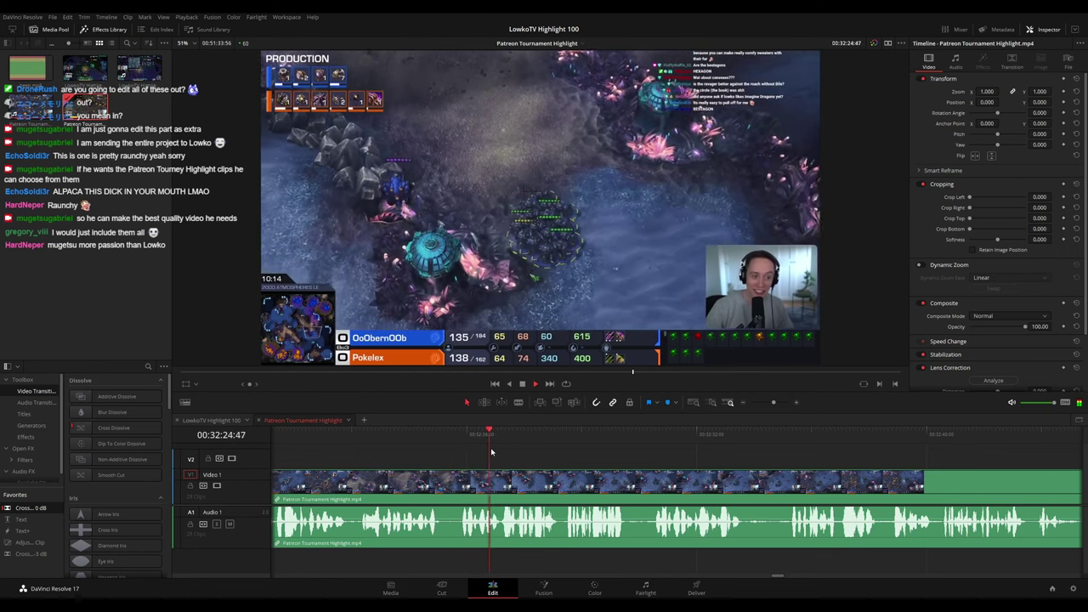
pyautogui.moveTo(657, 451); pyautogui.dragTo(503, 441)
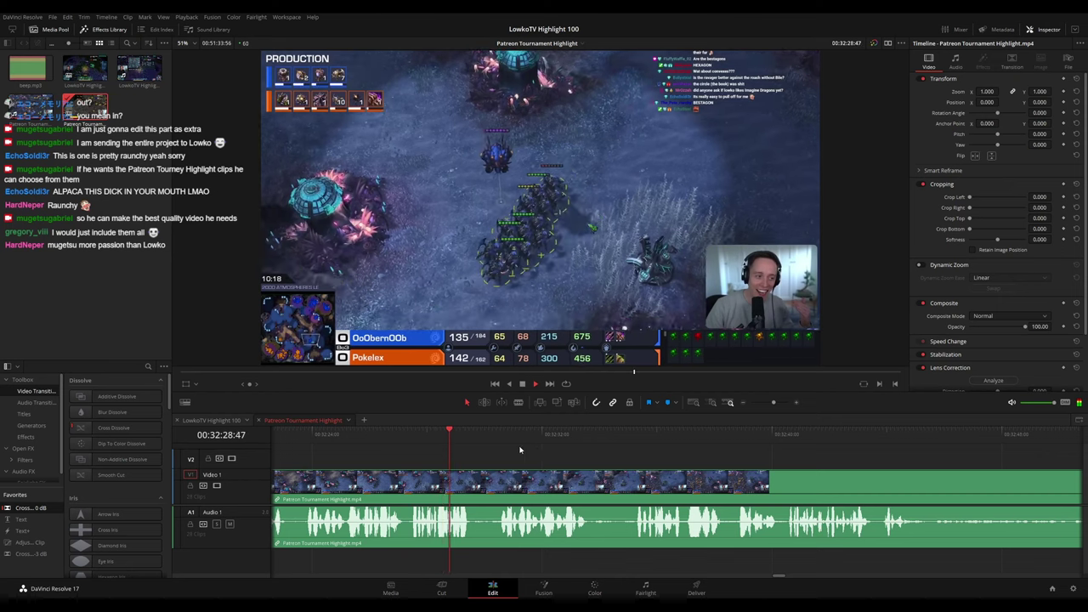
pyautogui.hscroll(3, 726, 471)
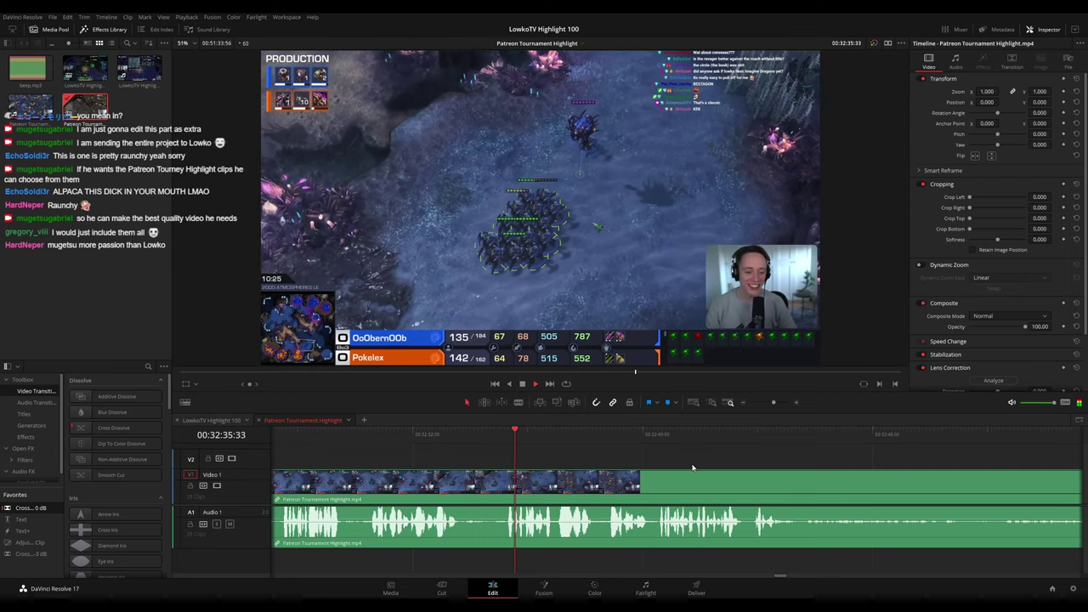
pyautogui.hscroll(2, 575, 460)
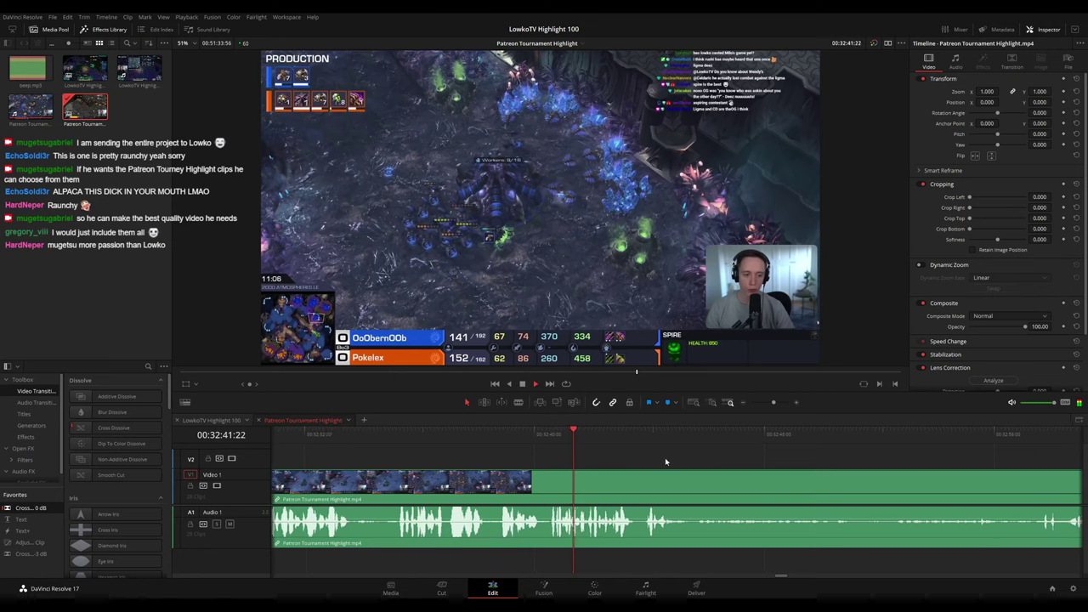
pyautogui.hscroll(2, 546, 447)
pyautogui.hscroll(1, 561, 451)
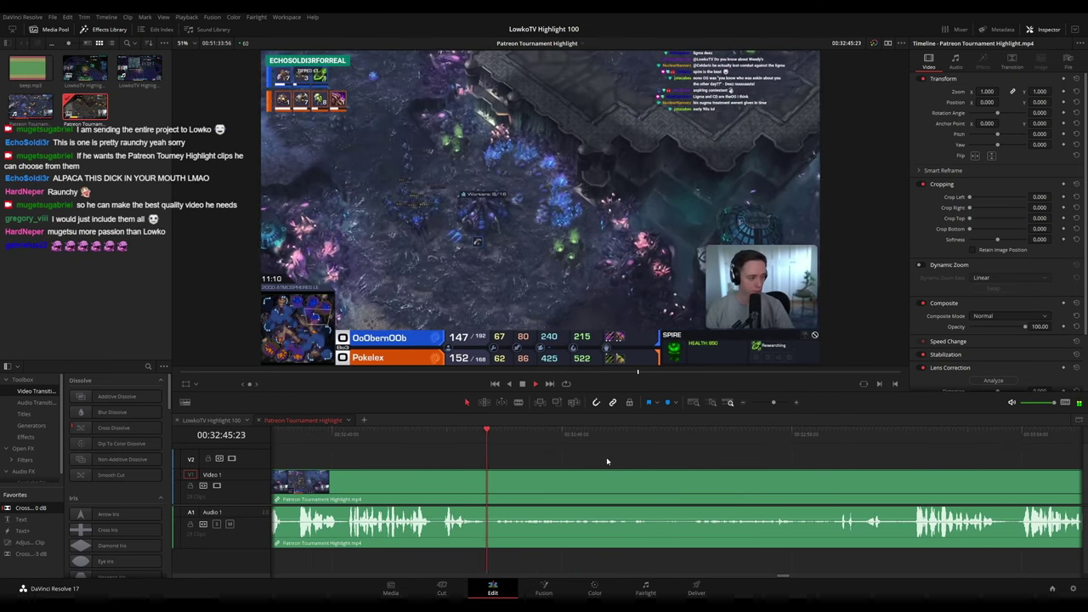
# Review the commentary and match footage from about 00:32:45 up to 00:33:40, checking the audio waveform ahead for silences
pyautogui.hscroll(1, 625, 462)
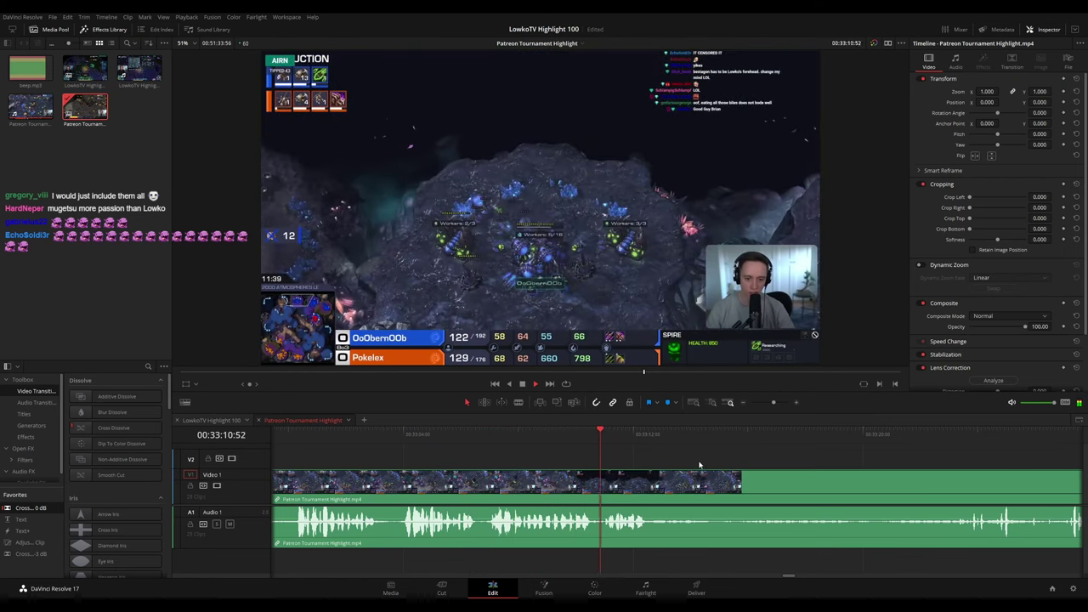
pyautogui.moveTo(700, 466); pyautogui.dragTo(477, 455)
pyautogui.scroll(-3, 554, 468)
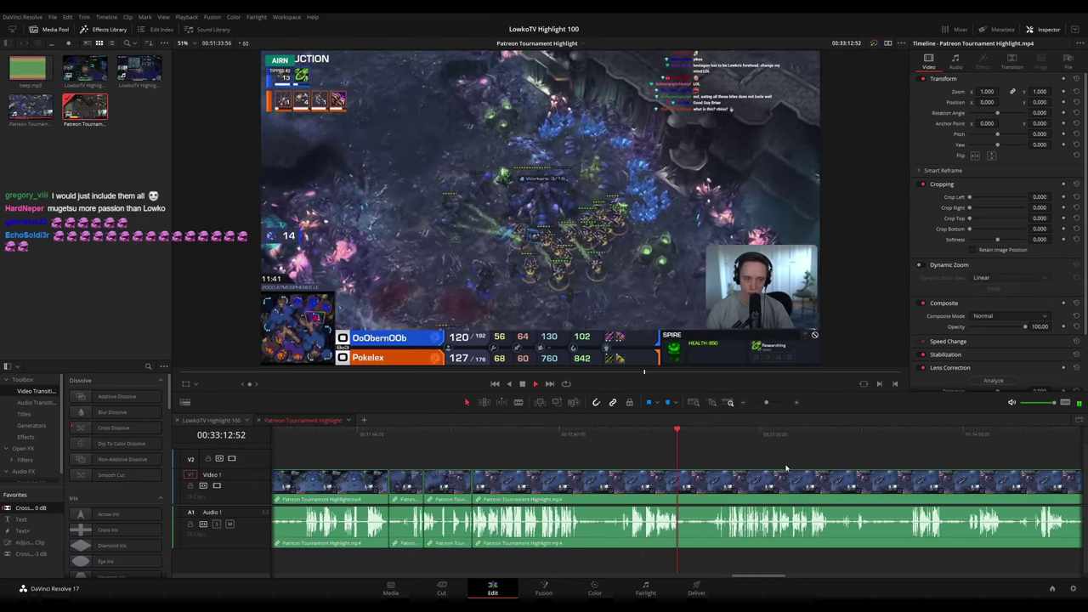
pyautogui.scroll(-5, 786, 466)
pyautogui.scroll(3, 697, 464)
pyautogui.moveTo(879, 468); pyautogui.dragTo(628, 451)
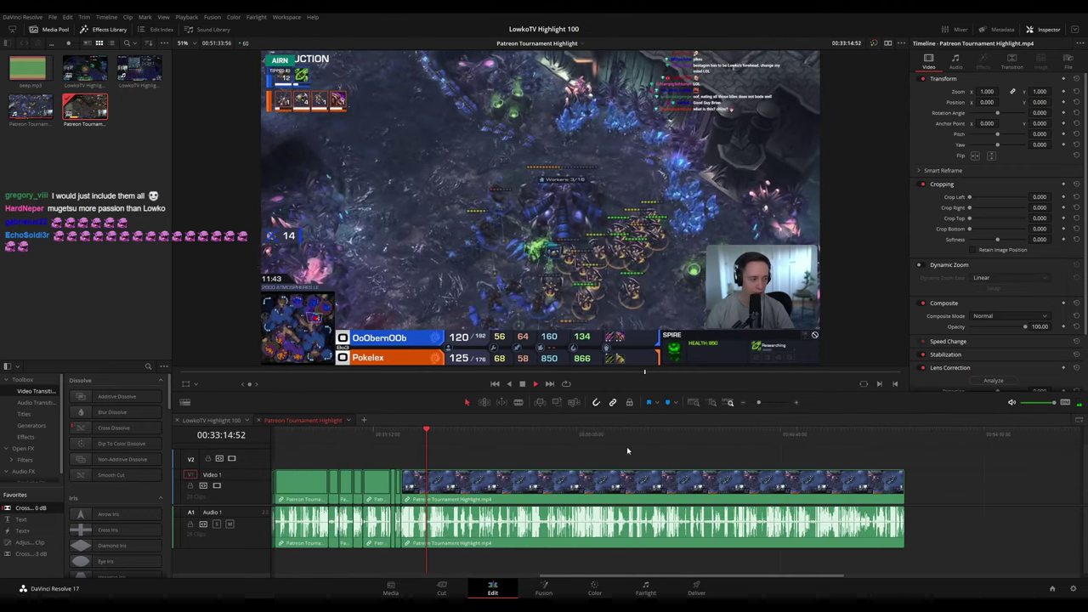
pyautogui.scroll(4, 618, 446)
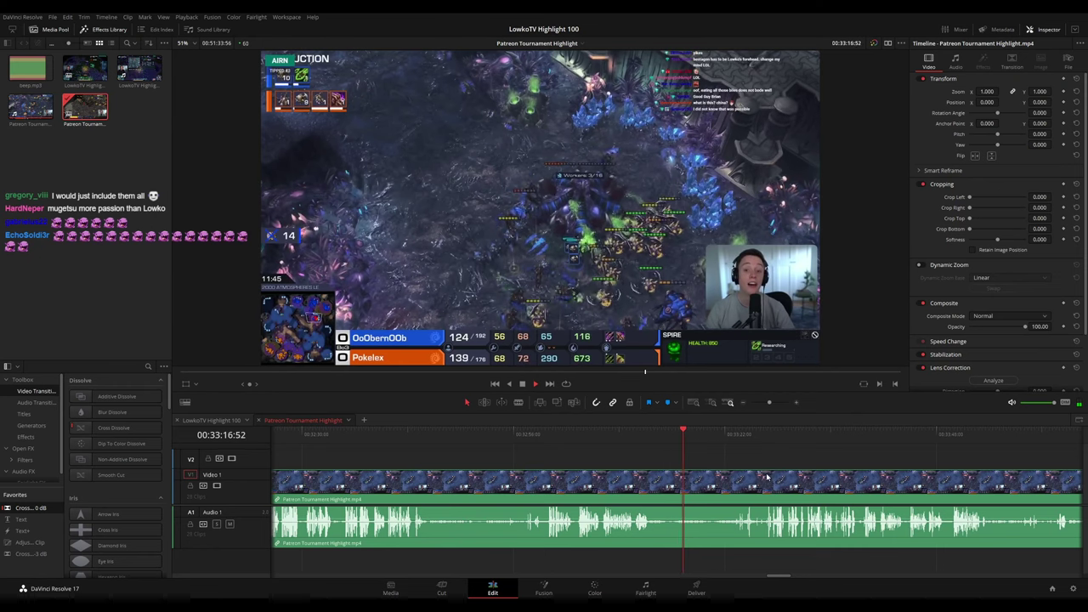
pyautogui.scroll(3, 767, 477)
pyautogui.moveTo(778, 473); pyautogui.dragTo(581, 461)
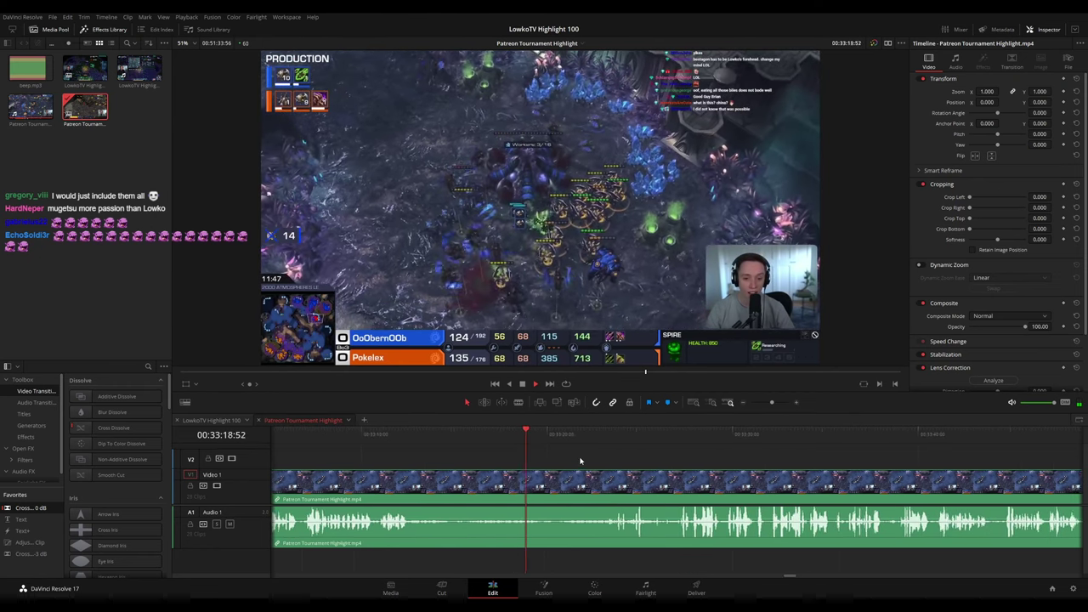
pyautogui.hscroll(3, 523, 462)
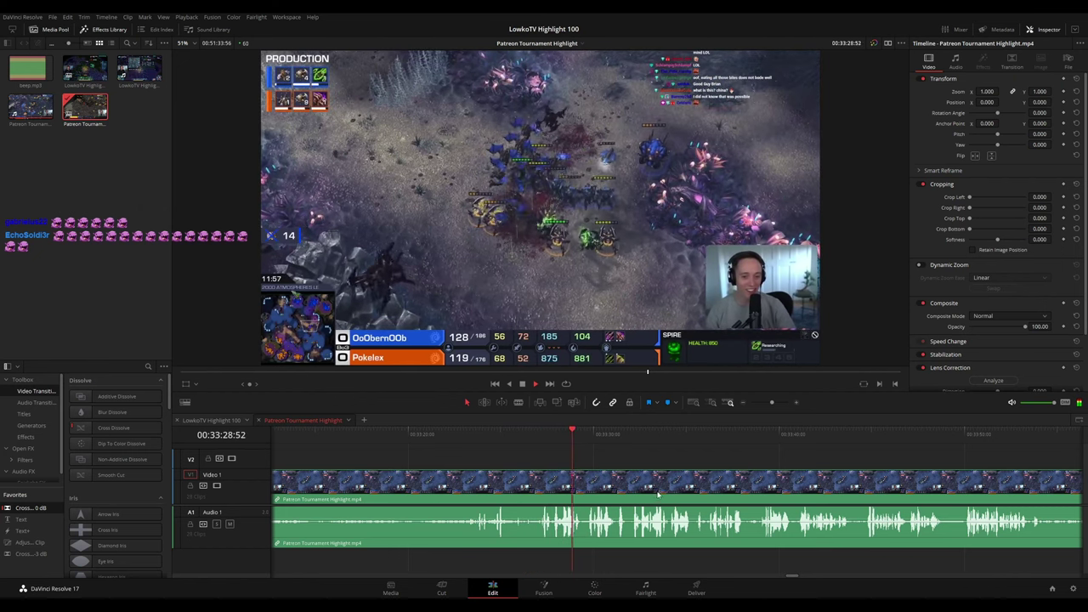
pyautogui.moveTo(730, 468); pyautogui.dragTo(537, 448)
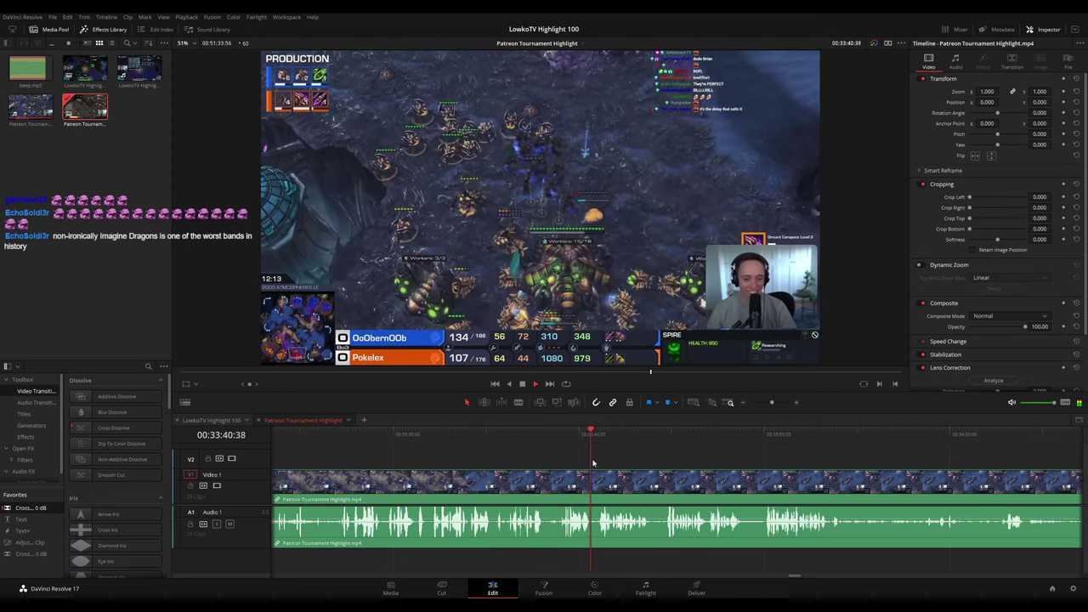
# Review the match footage and the streamer's reactions from about 00:33:40 up to 00:34:12
pyautogui.moveTo(766, 482); pyautogui.dragTo(672, 473)
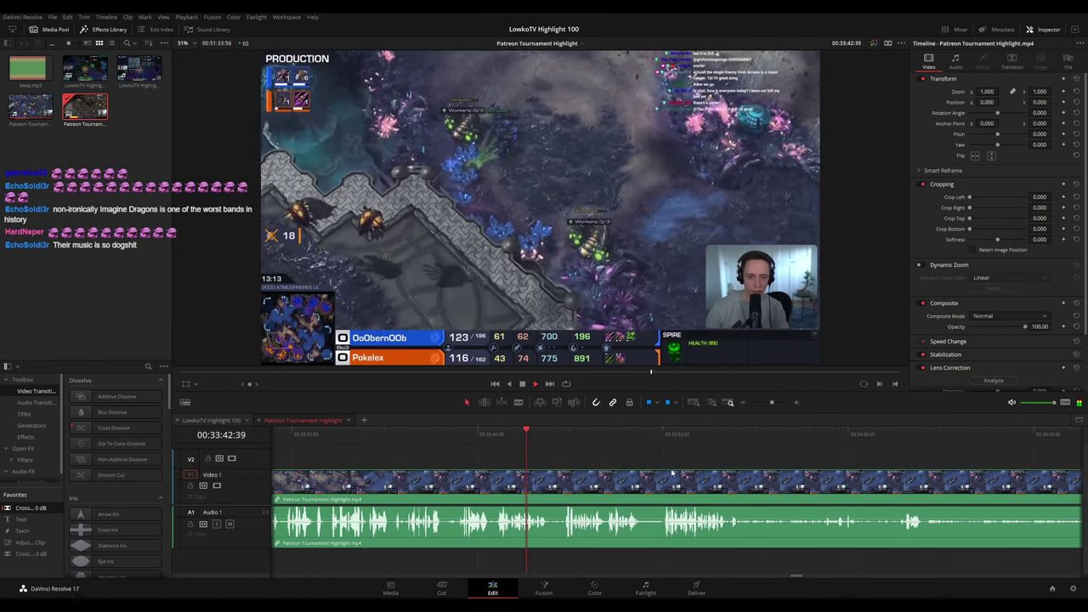
pyautogui.hscroll(2, 647, 471)
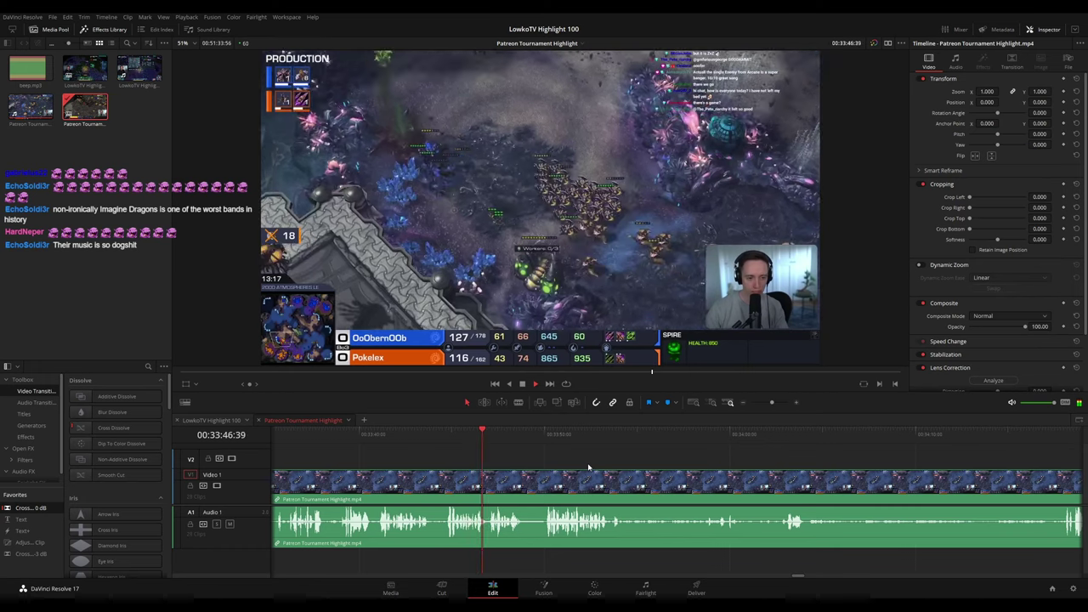
pyautogui.scroll(1, 614, 472)
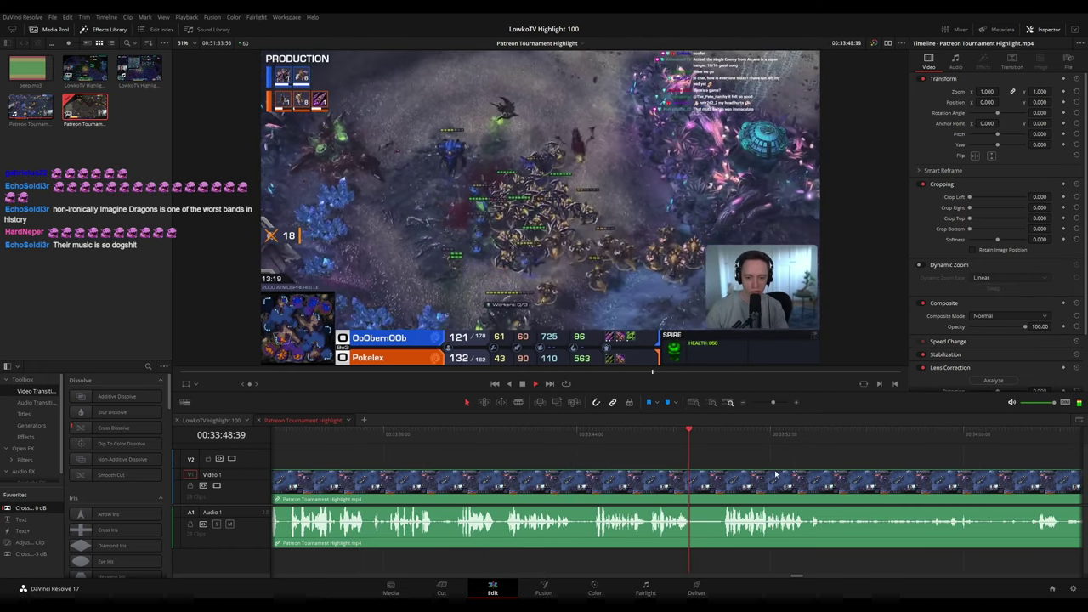
pyautogui.moveTo(777, 474); pyautogui.dragTo(567, 459)
pyautogui.scroll(1, 672, 464)
pyautogui.moveTo(791, 469); pyautogui.dragTo(549, 452)
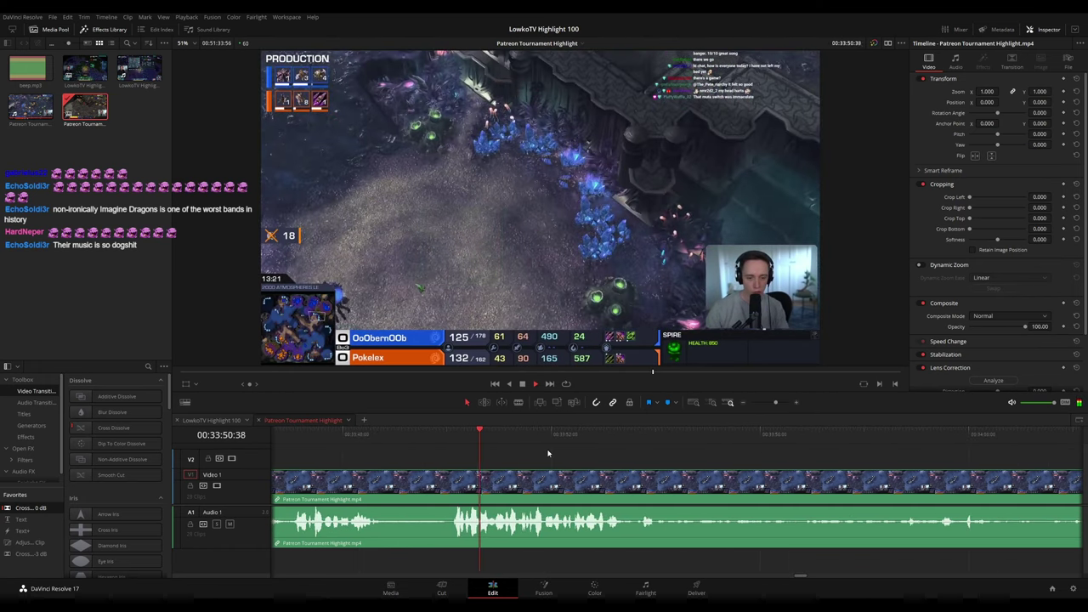
pyautogui.scroll(-2, 689, 465)
pyautogui.hscroll(2, 735, 460)
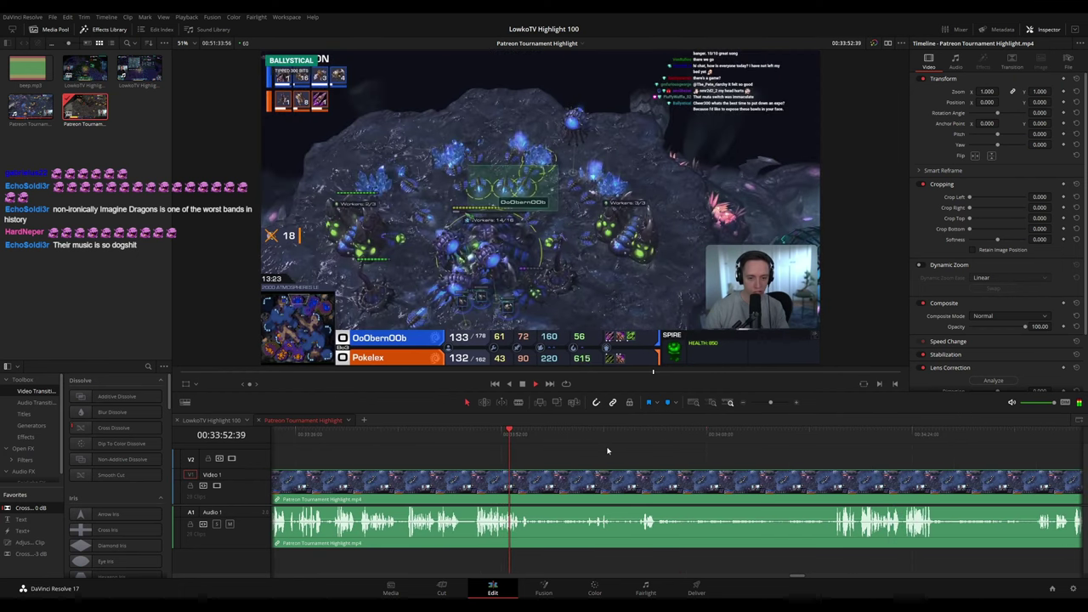
pyautogui.hscroll(-2, 674, 471)
pyautogui.hscroll(2, 601, 454)
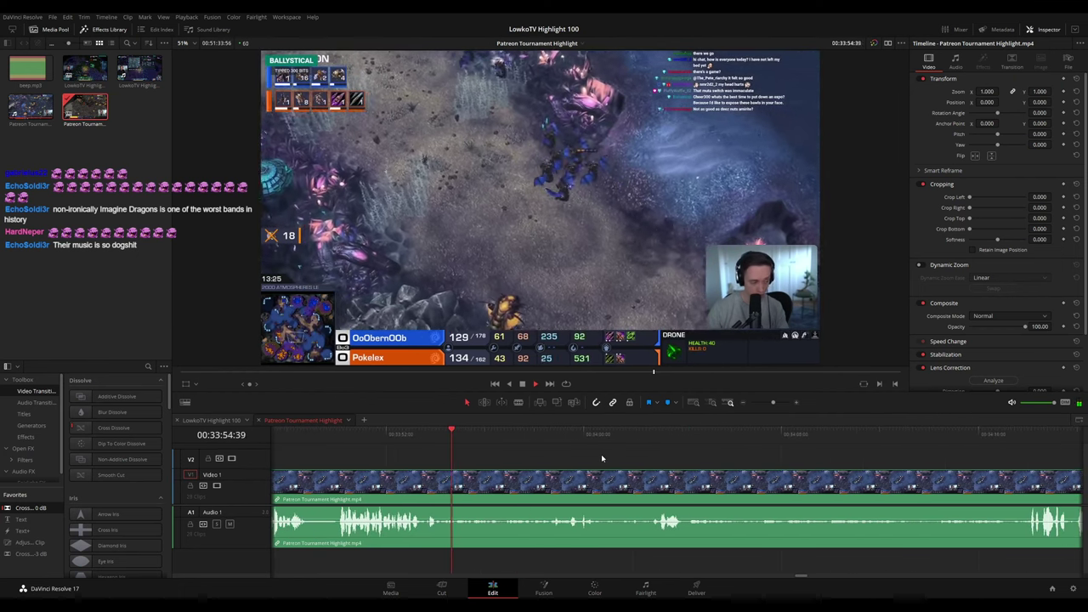
pyautogui.scroll(1, 646, 469)
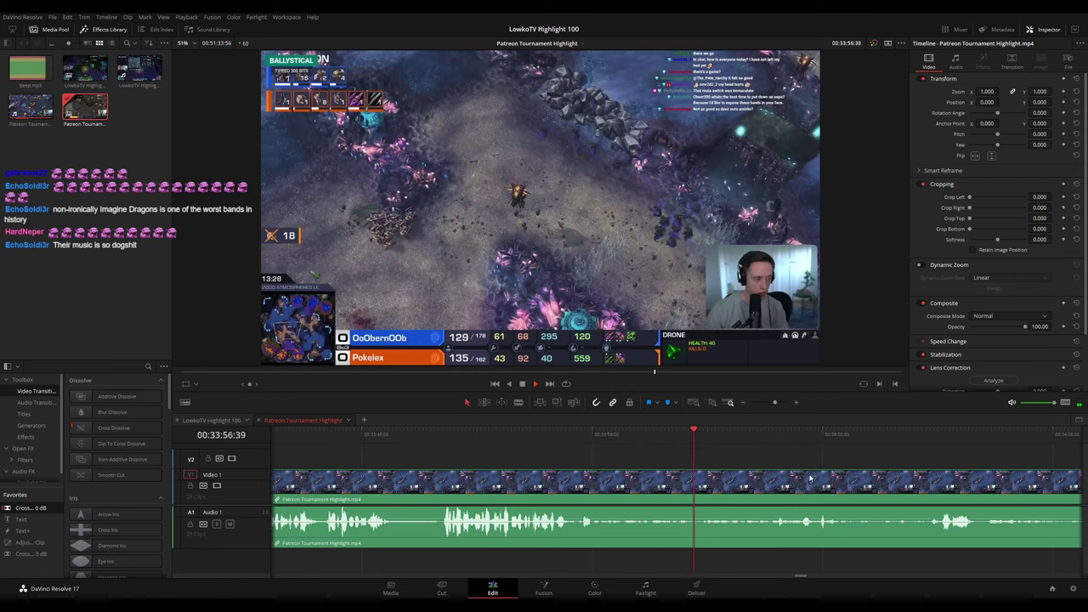
pyautogui.moveTo(809, 477); pyautogui.dragTo(506, 460)
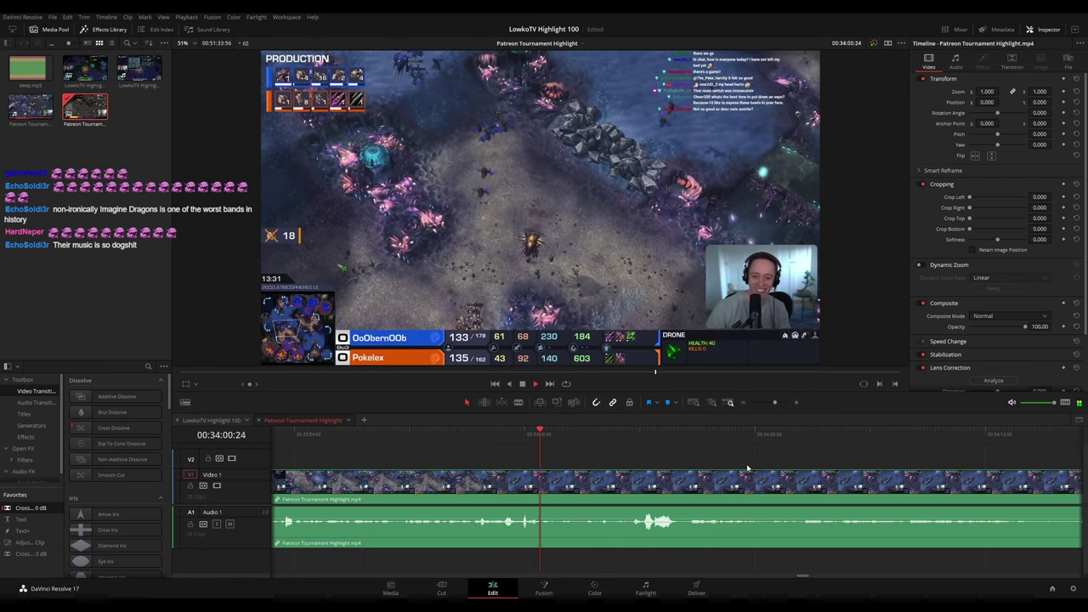
pyautogui.hscroll(2, 646, 463)
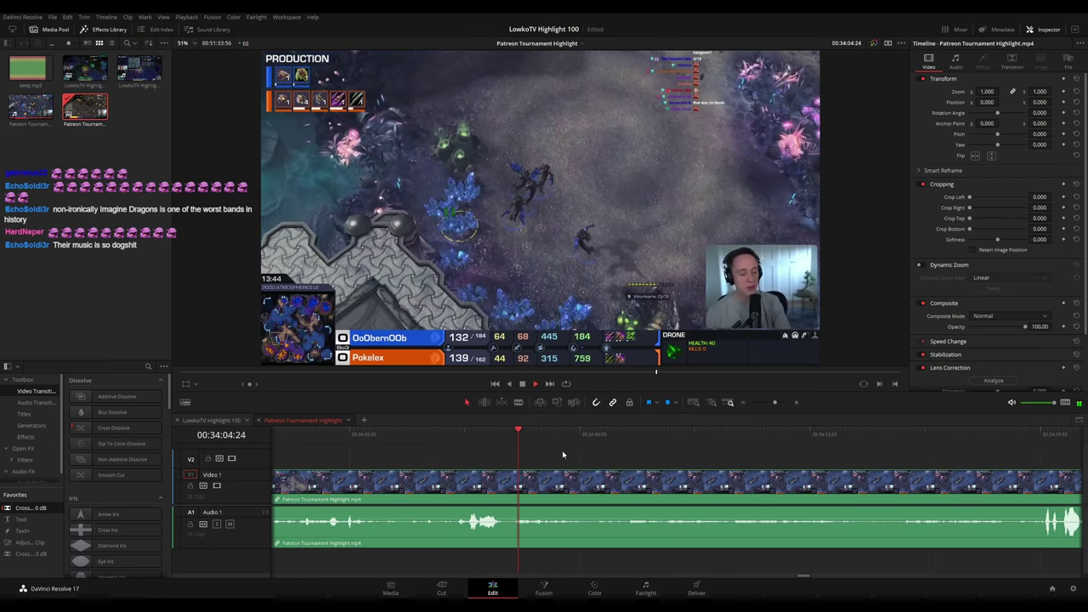
pyautogui.hscroll(2, 606, 457)
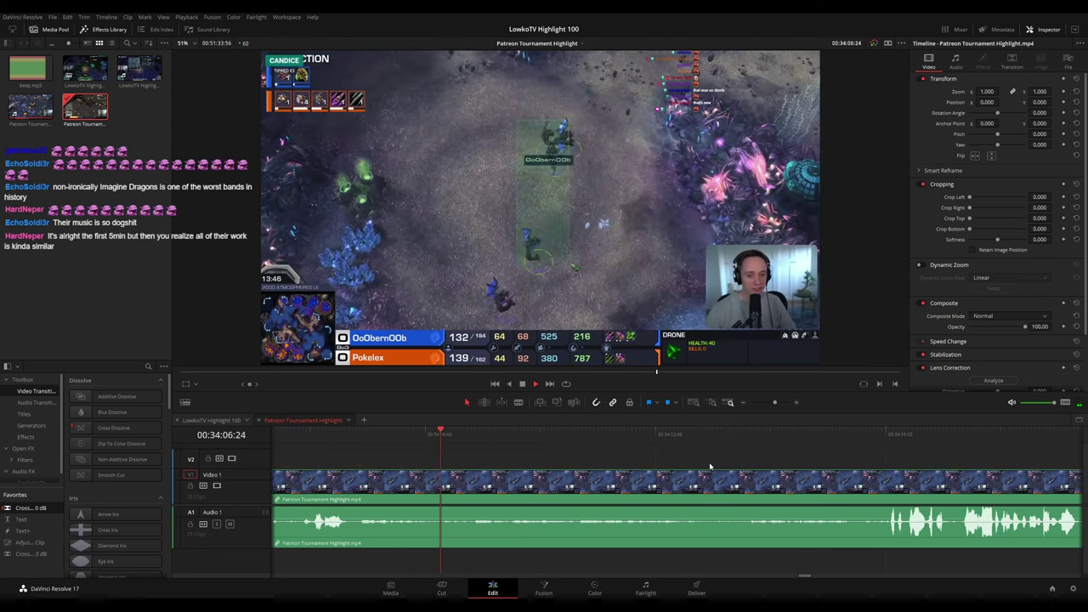
pyautogui.hscroll(1, 616, 458)
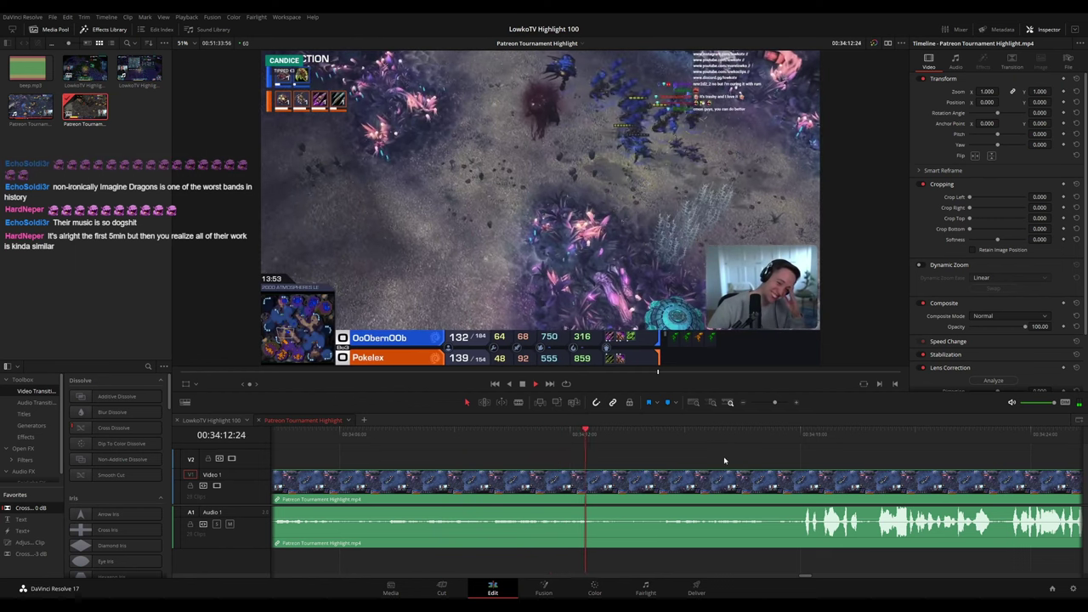
# Return to about 00:34:09 and place an Adjustment Clip on track V2 starting at about 00:34:09:57
pyautogui.press('space')
pyautogui.click(361, 437)
pyautogui.press('space')
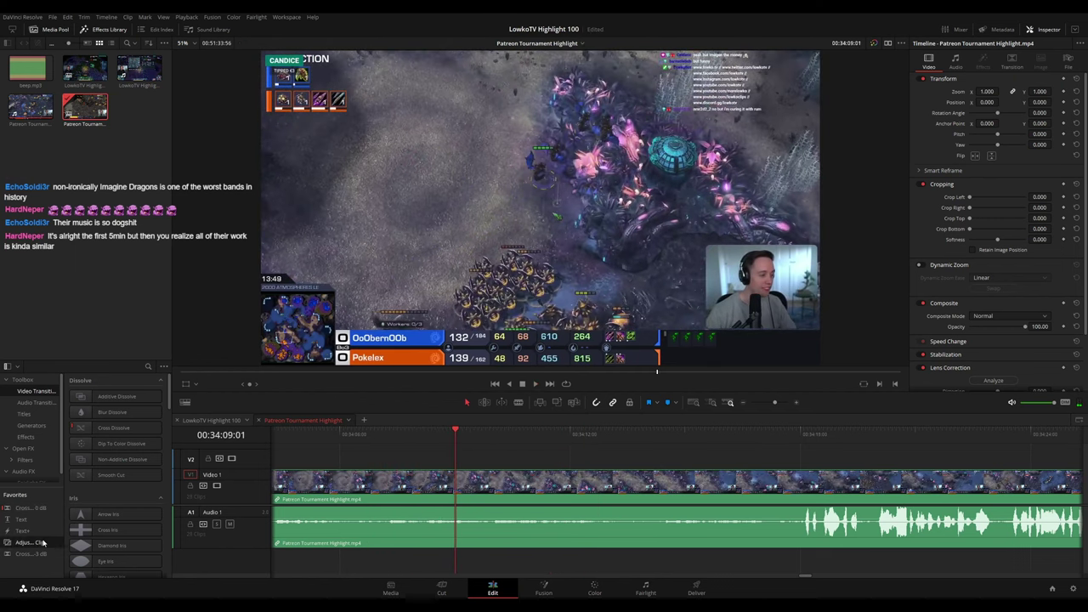
pyautogui.moveTo(30, 543); pyautogui.dragTo(580, 460)
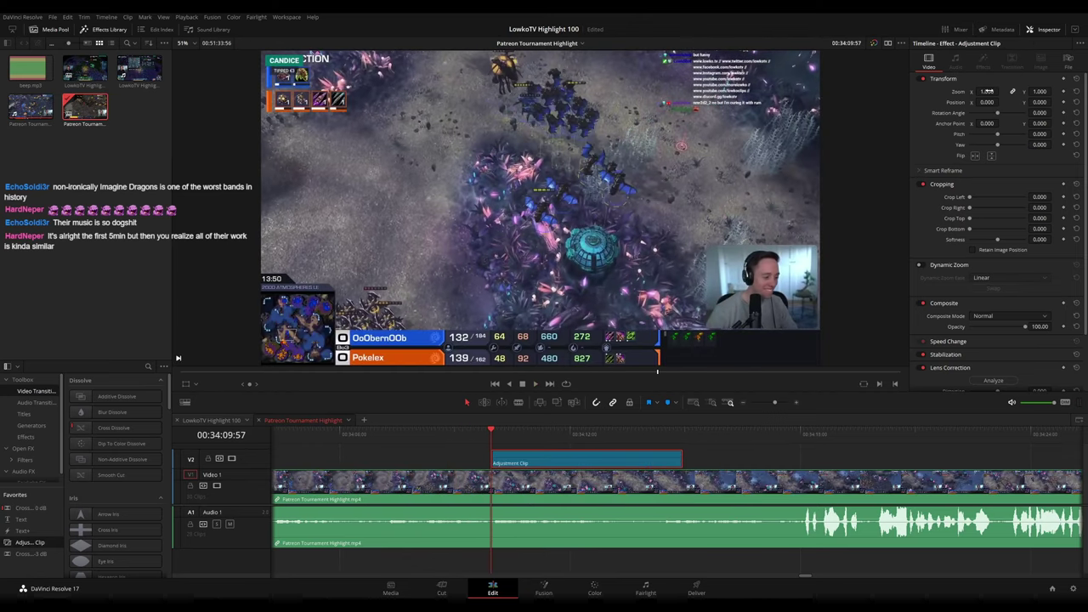
# Enlarge the webcam through the adjustment clip with Zoom 1.690 and Position X -876, Y 482, and check the framing in playback
pyautogui.moveTo(989, 91); pyautogui.dragTo(1001, 91)
pyautogui.moveTo(987, 92); pyautogui.dragTo(1055, 102)
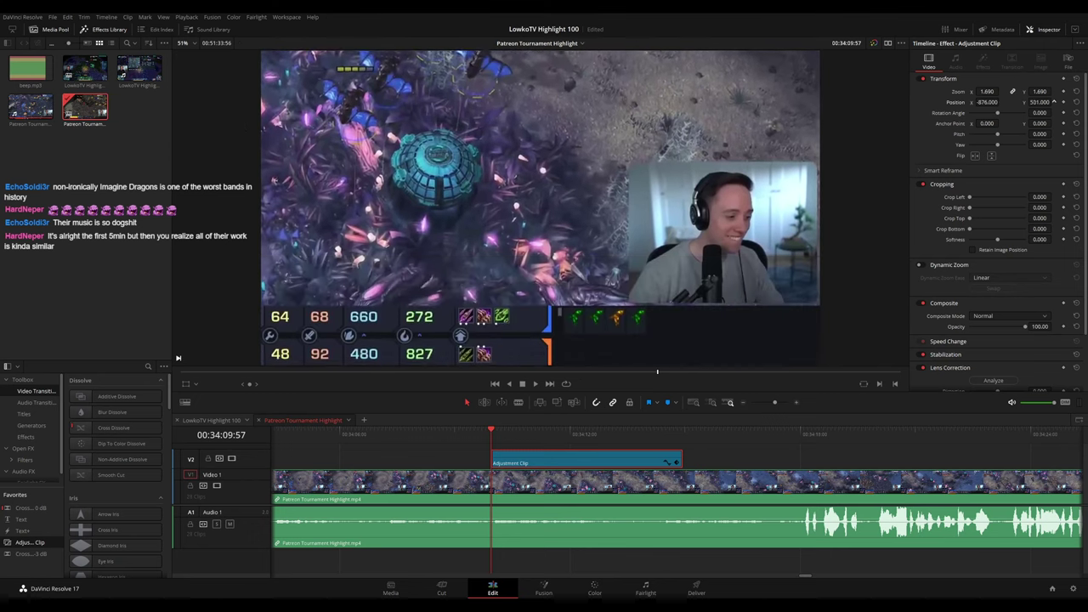
pyautogui.press('space')
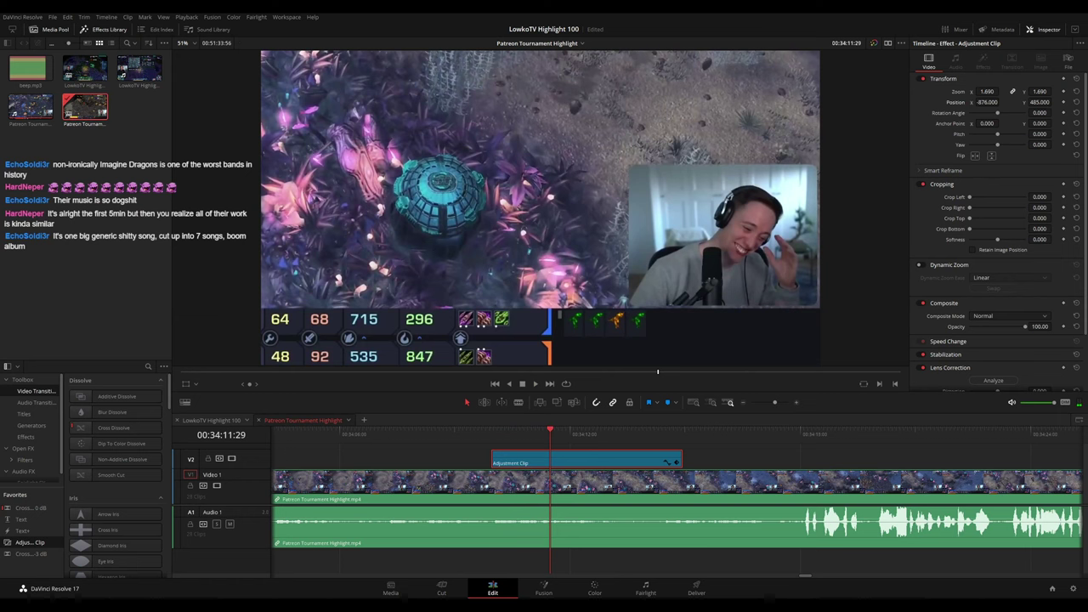
# Play back the zoomed webcam reaction and extend the end of the adjustment clip to about 00:34:17:16
pyautogui.click(731, 459)
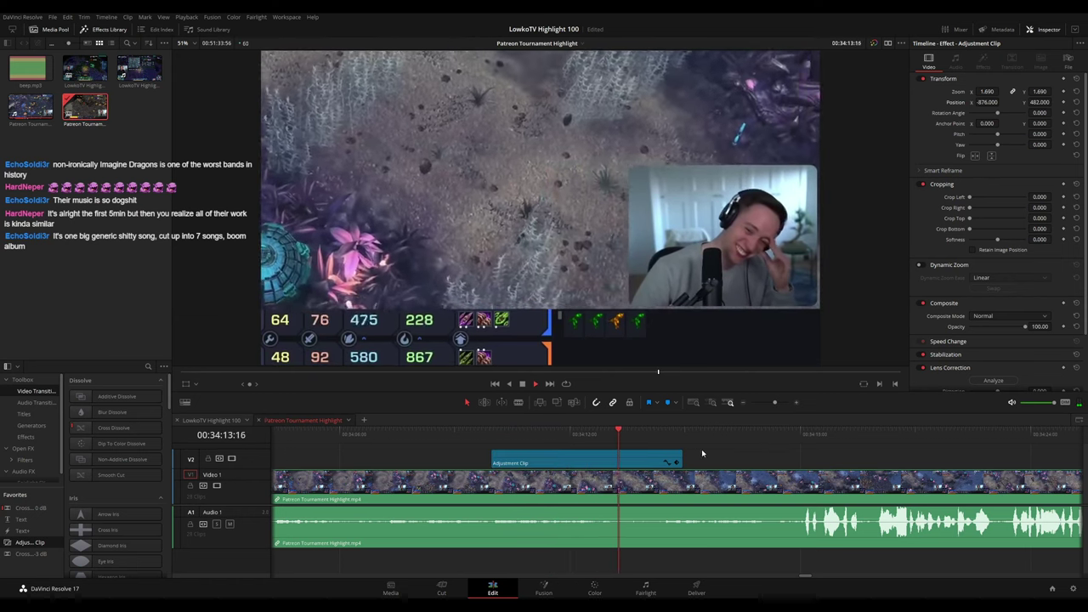
pyautogui.moveTo(702, 454); pyautogui.dragTo(509, 436)
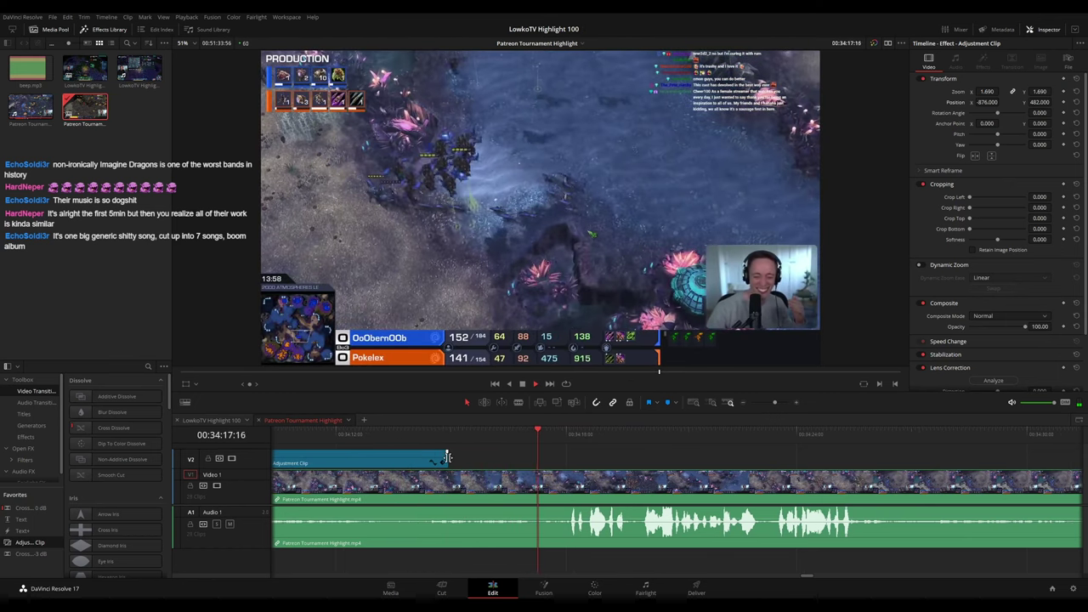
pyautogui.moveTo(447, 462); pyautogui.dragTo(537, 459)
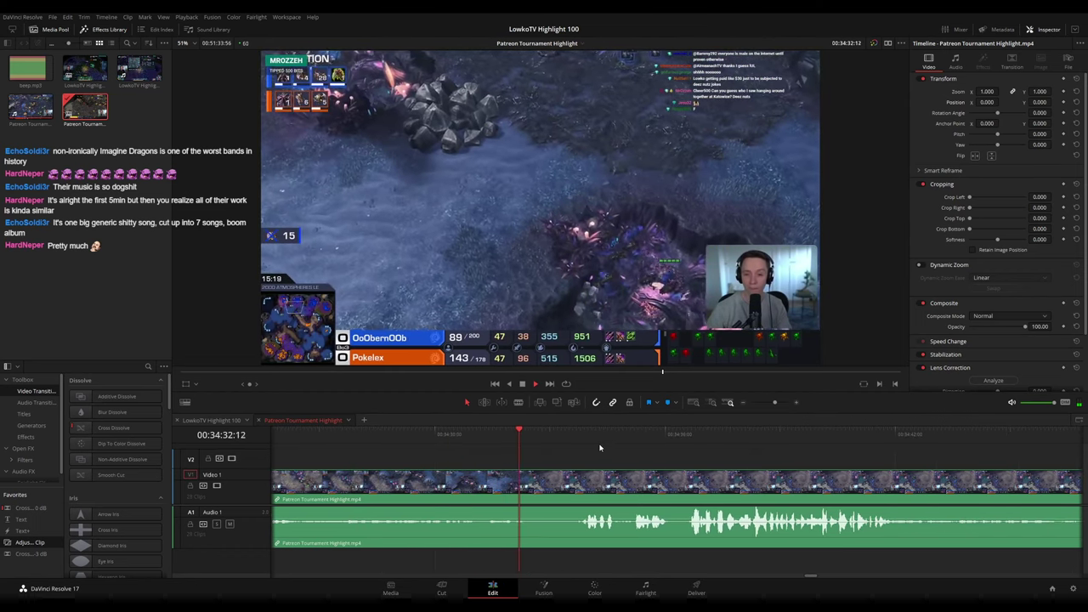
# Cut out the silent gap of about 0.9 seconds starting at 00:34:32:43, close the gap and resume playback
pyautogui.press('space')
pyautogui.moveTo(551, 434); pyautogui.dragTo(539, 435)
pyautogui.press('b')
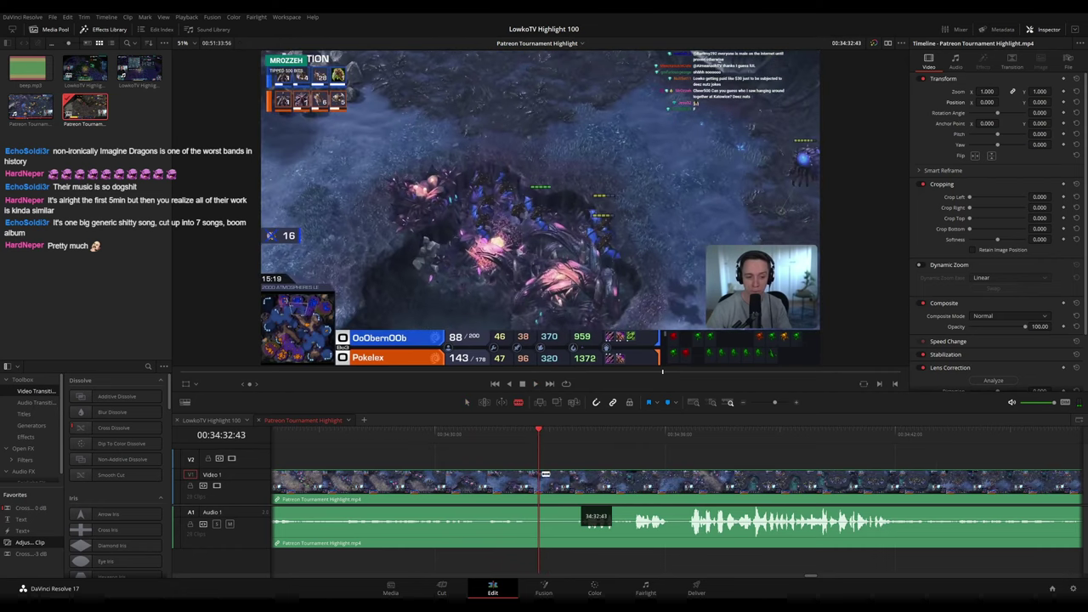
pyautogui.click(542, 476)
pyautogui.press('a')
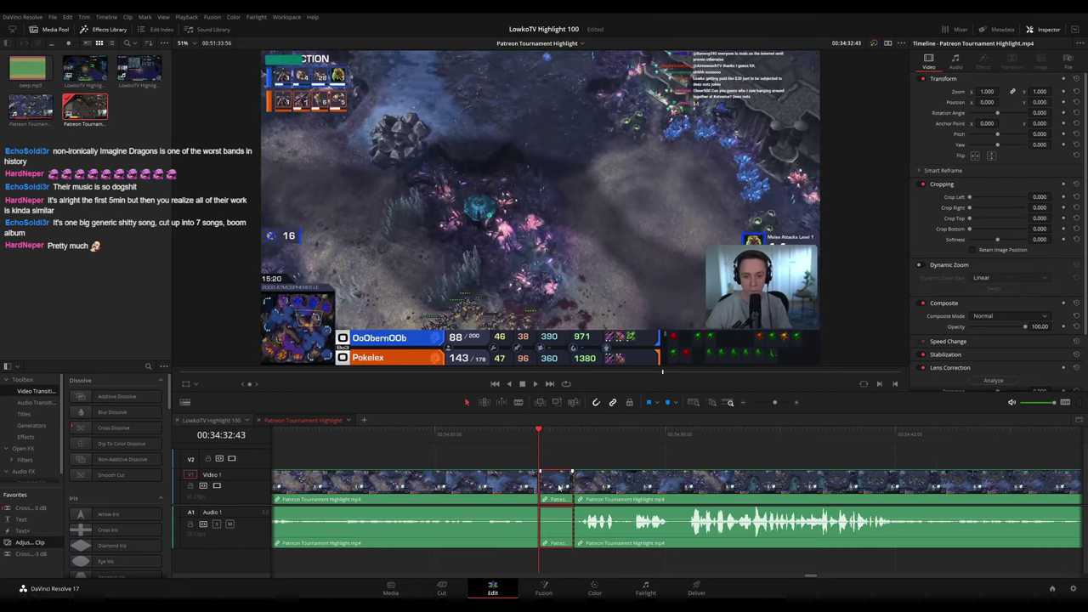
pyautogui.press('space')
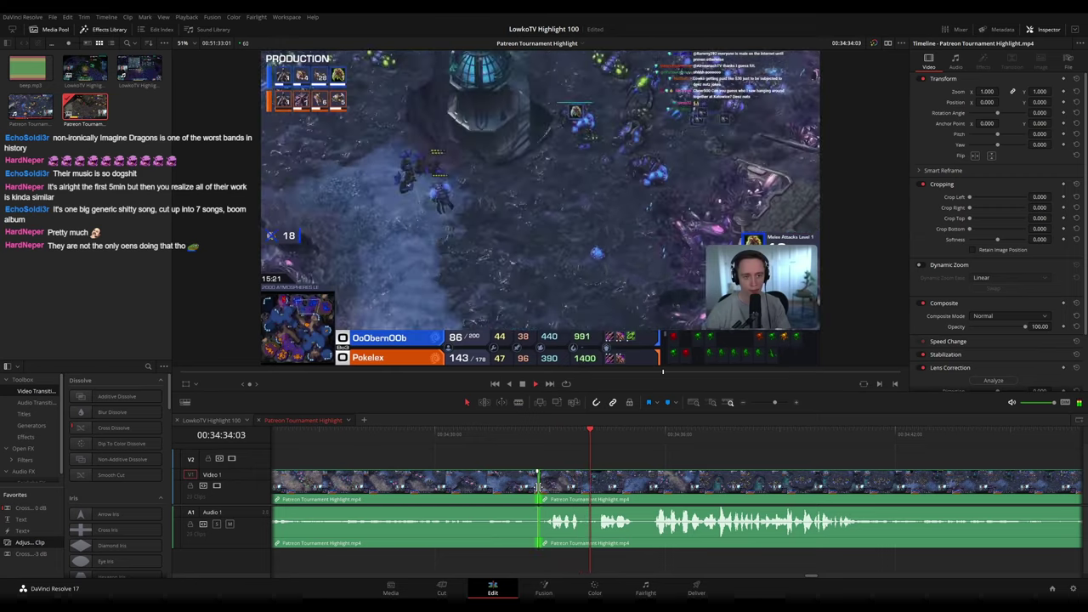
# Review the footage following the cut at 00:34:32:43, up to about 00:34:56
pyautogui.moveTo(749, 454); pyautogui.dragTo(560, 448)
pyautogui.moveTo(706, 452); pyautogui.dragTo(654, 452)
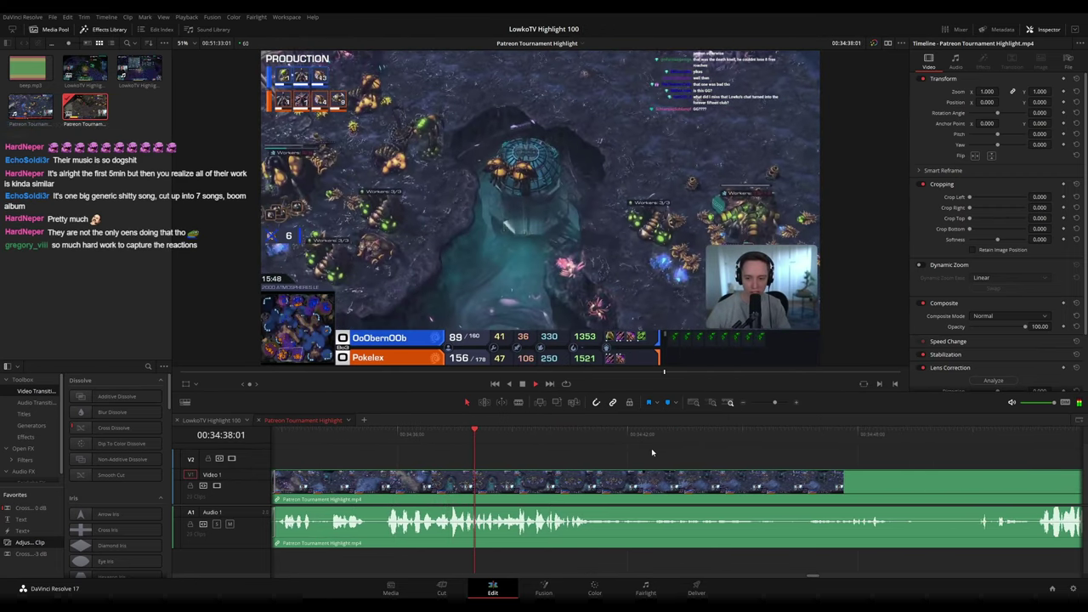
pyautogui.hscroll(2, 647, 453)
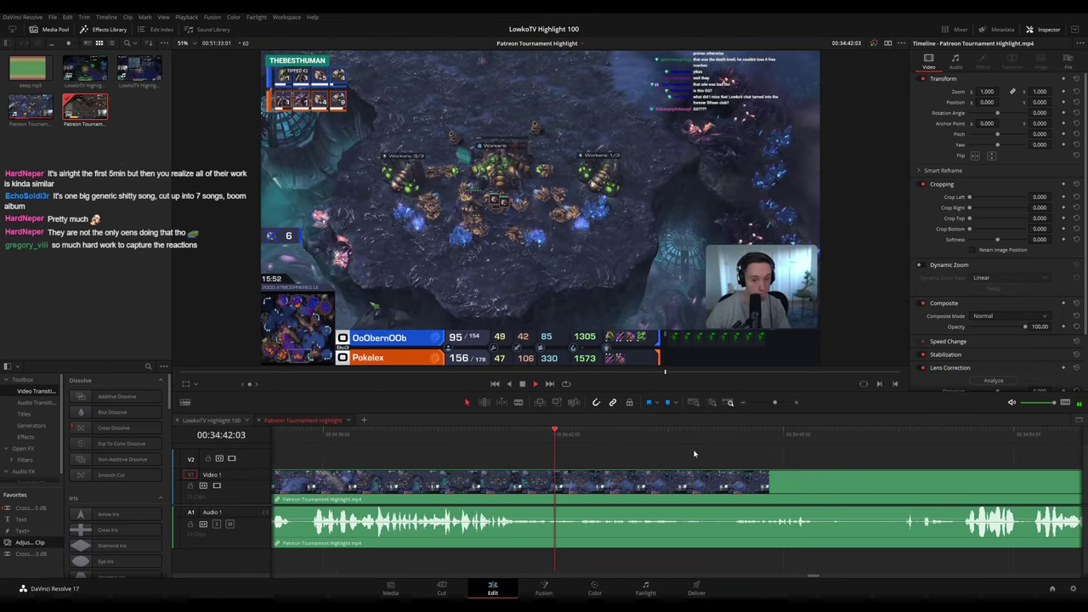
pyautogui.hscroll(3, 623, 455)
pyautogui.hscroll(2, 674, 458)
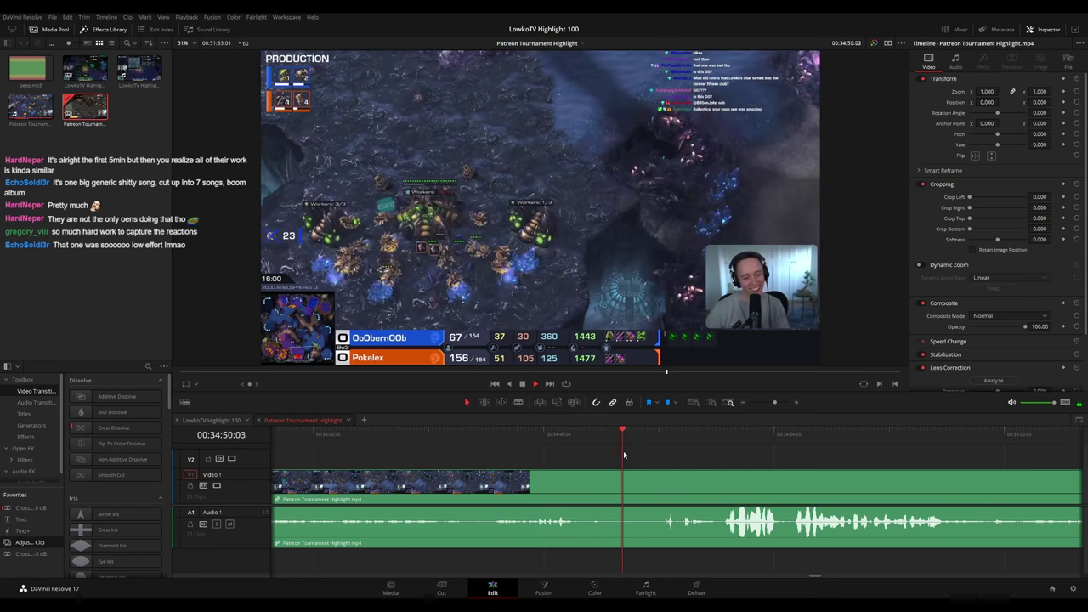
pyautogui.hscroll(3, 579, 444)
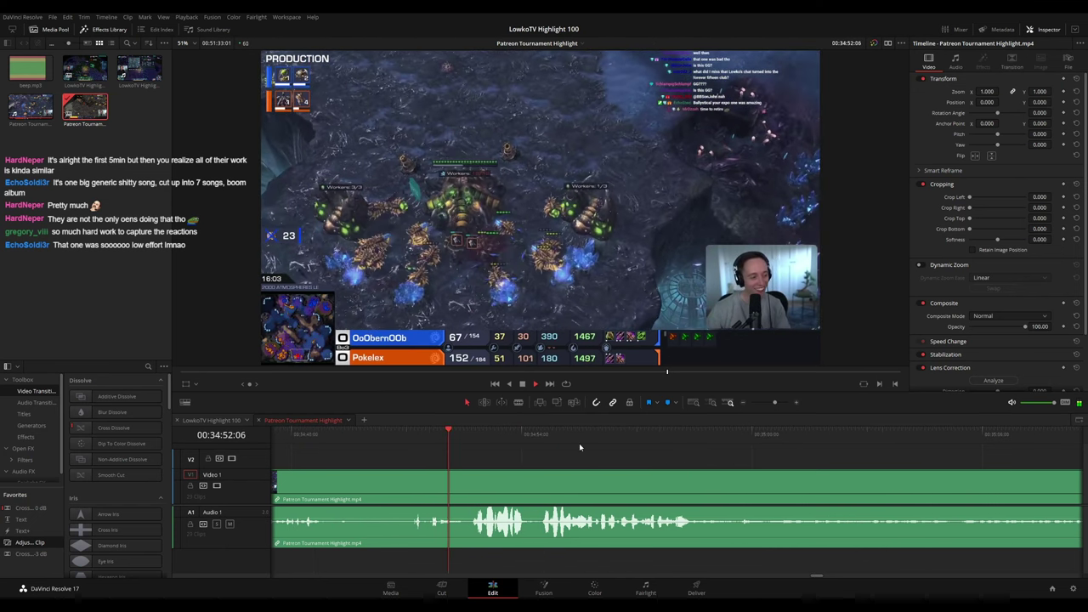
pyautogui.hscroll(1, 627, 444)
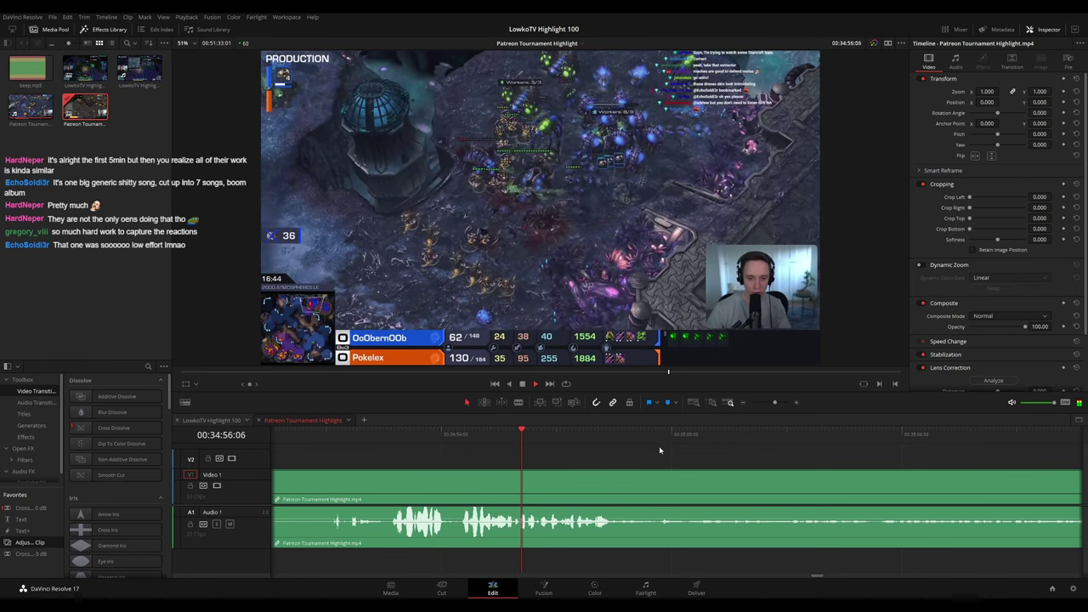
# Cut the silent stretch out of the Victory screen footage from 00:35:14:34 to just before the speech, and cross-dissolve the join
pyautogui.hscroll(2, 554, 444)
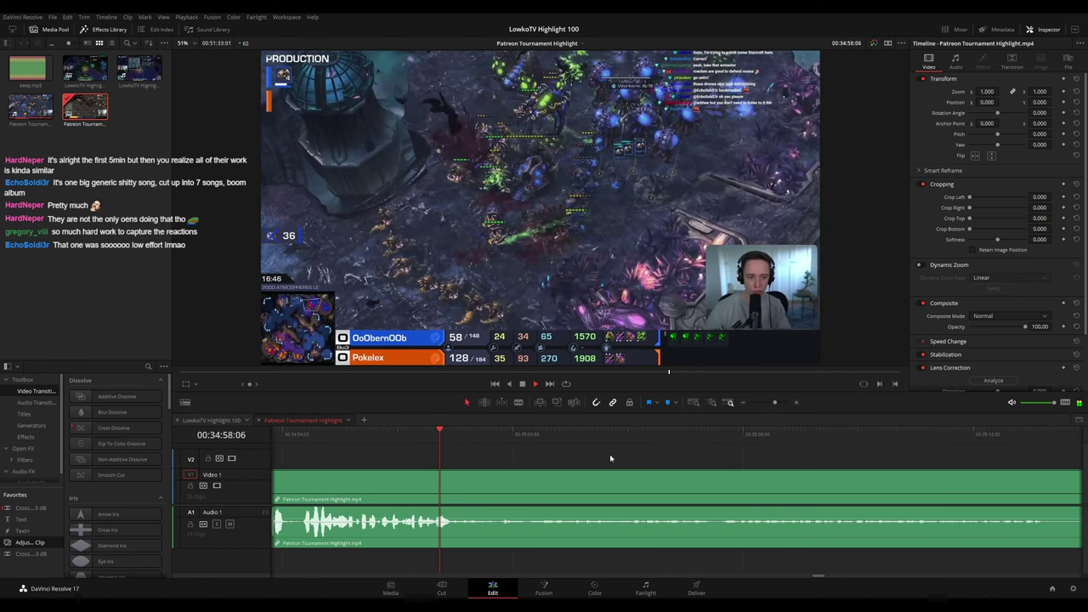
pyautogui.press('space')
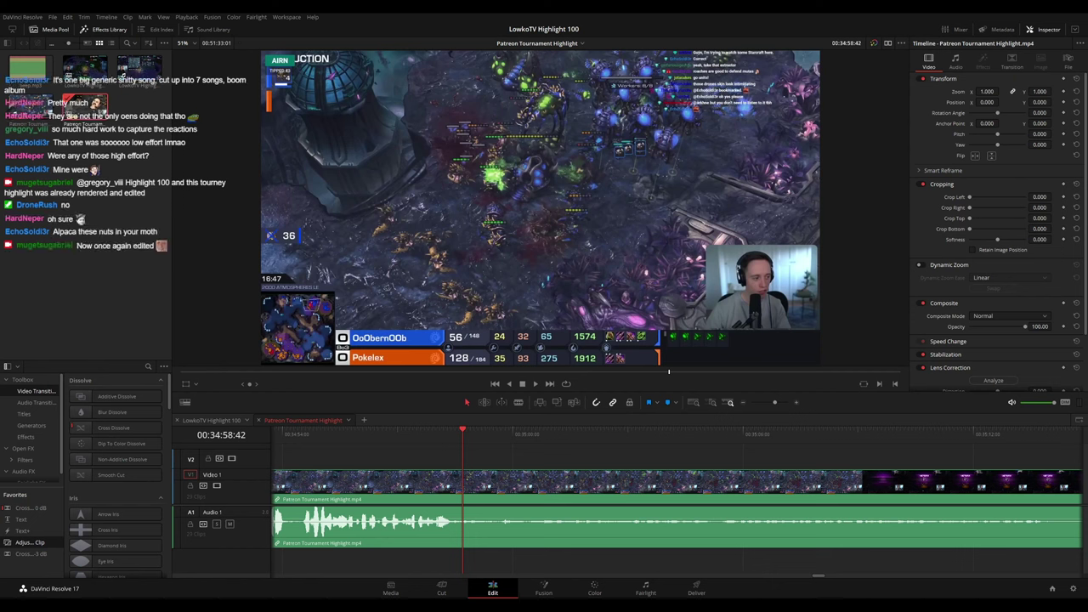
pyautogui.click(440, 443)
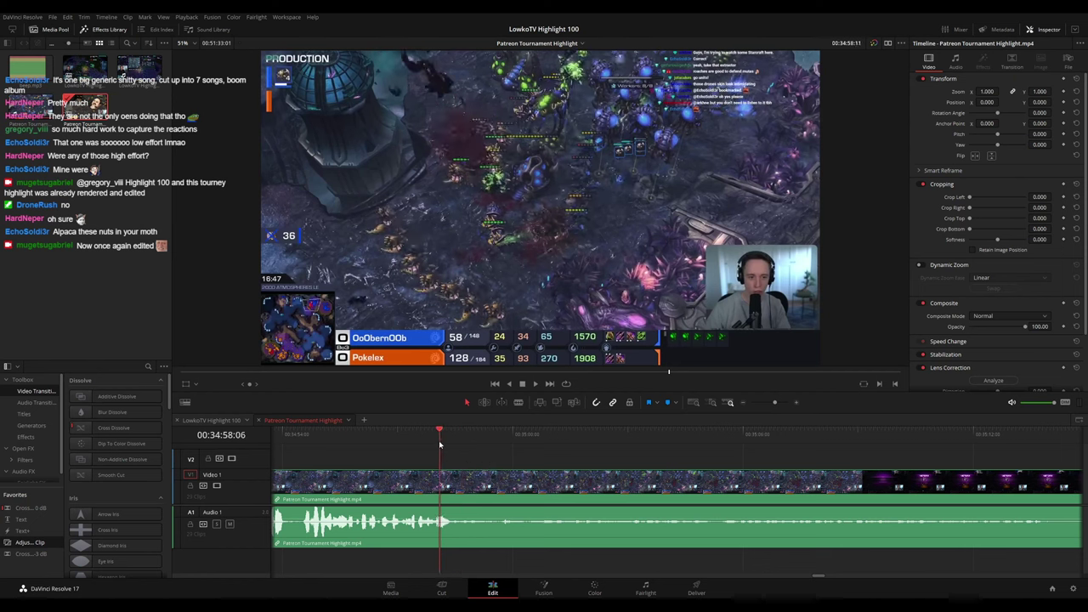
pyautogui.press('space')
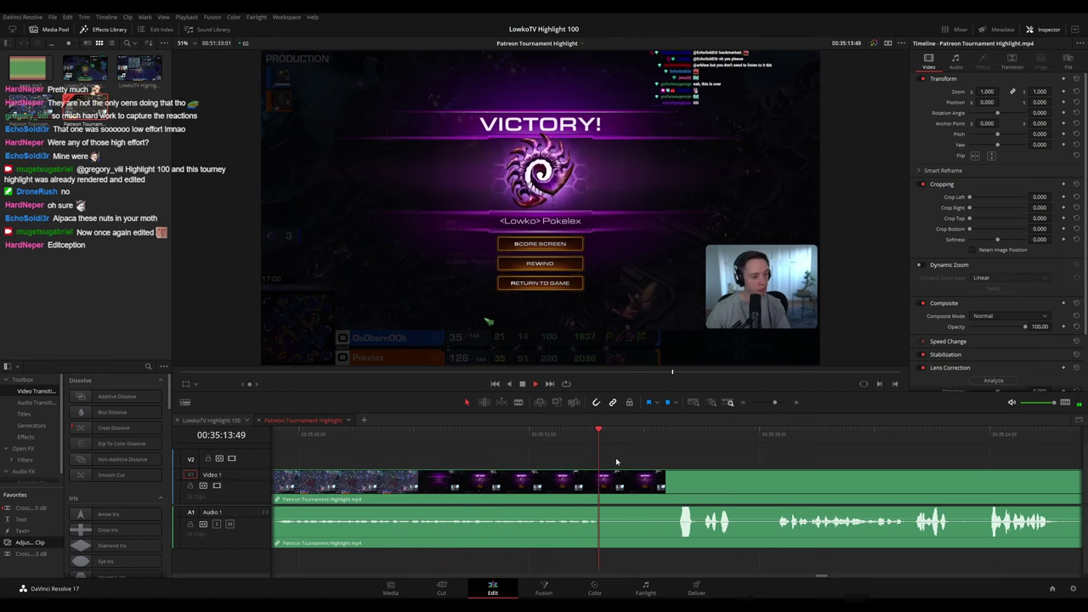
pyautogui.hotkey('ctrl', 'b')
pyautogui.press('b')
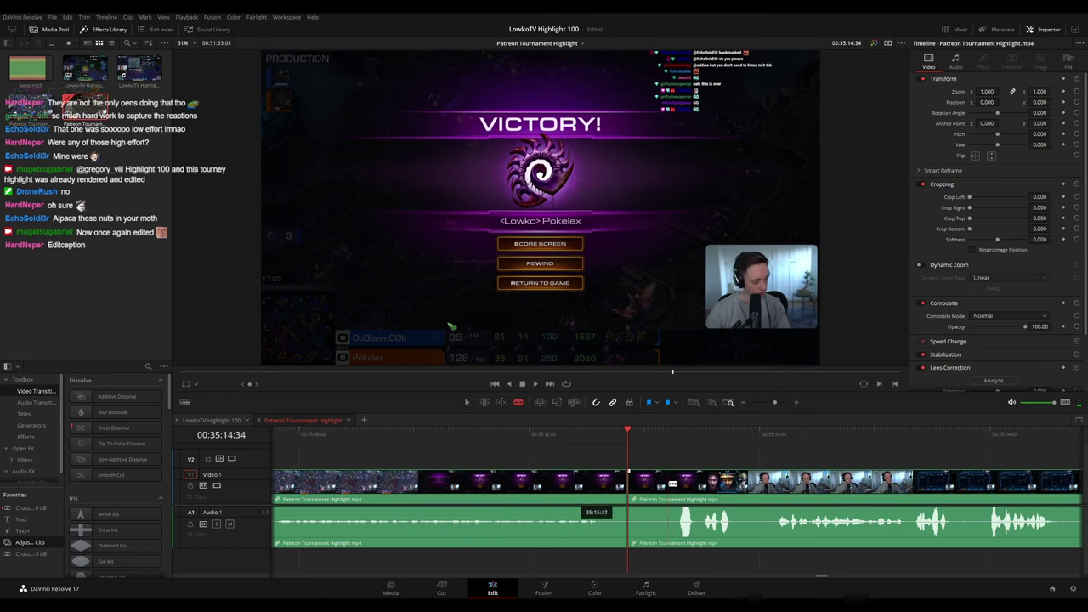
pyautogui.click(669, 521)
pyautogui.press('a')
pyautogui.click(655, 489)
pyautogui.press('Delete')
pyautogui.press('space')
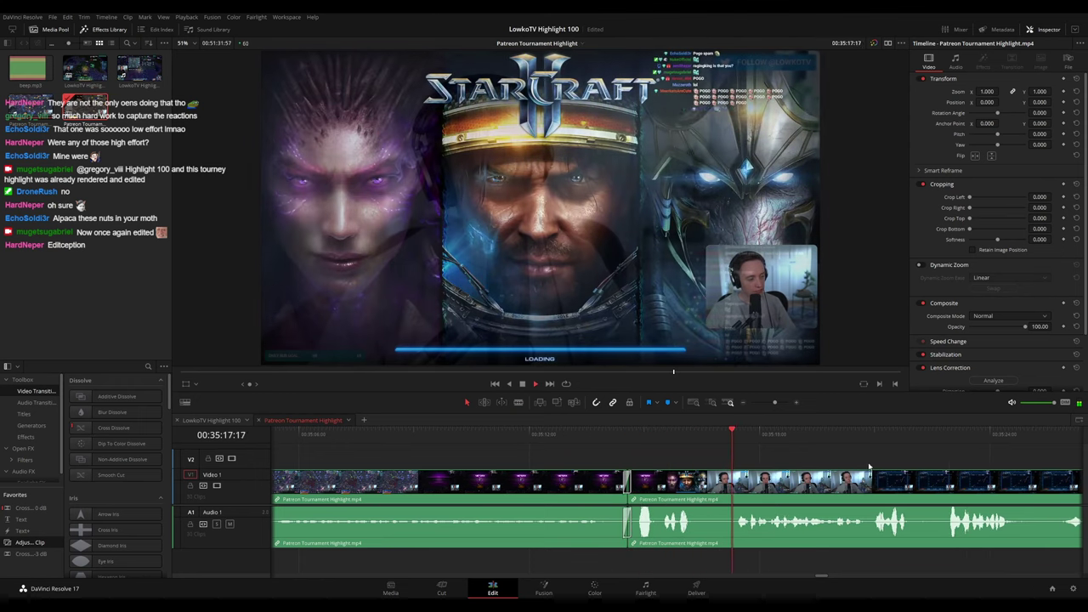
# Play through the post-match footage from about 00:35:17 to 00:35:39 to check the commentary for pauses
pyautogui.moveTo(861, 461); pyautogui.dragTo(664, 448)
pyautogui.hscroll(5, 659, 448)
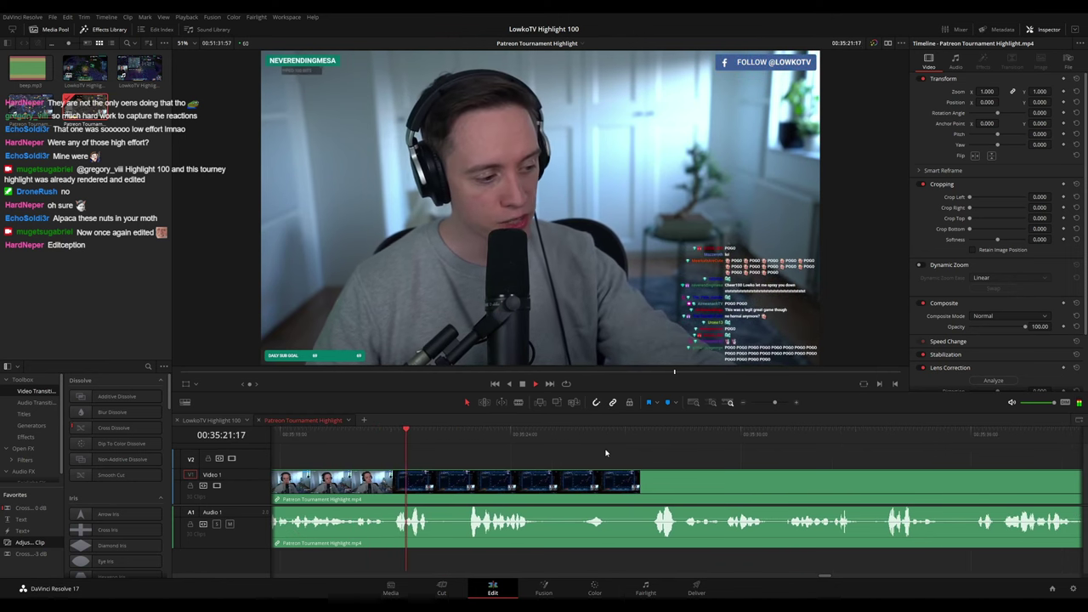
pyautogui.hscroll(1, 633, 455)
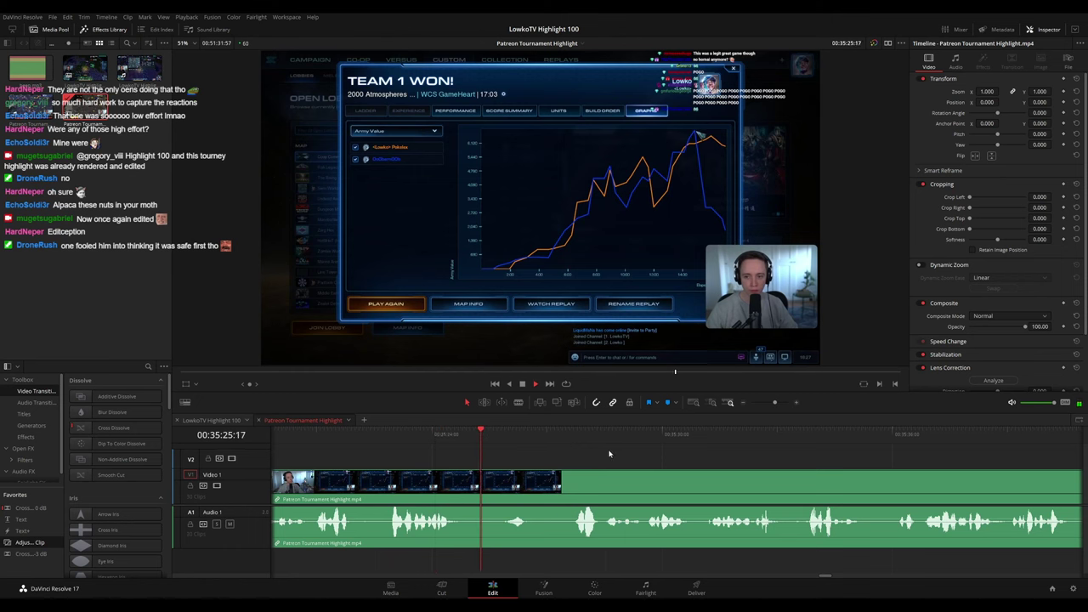
pyautogui.hscroll(1, 556, 441)
pyautogui.hscroll(1, 575, 452)
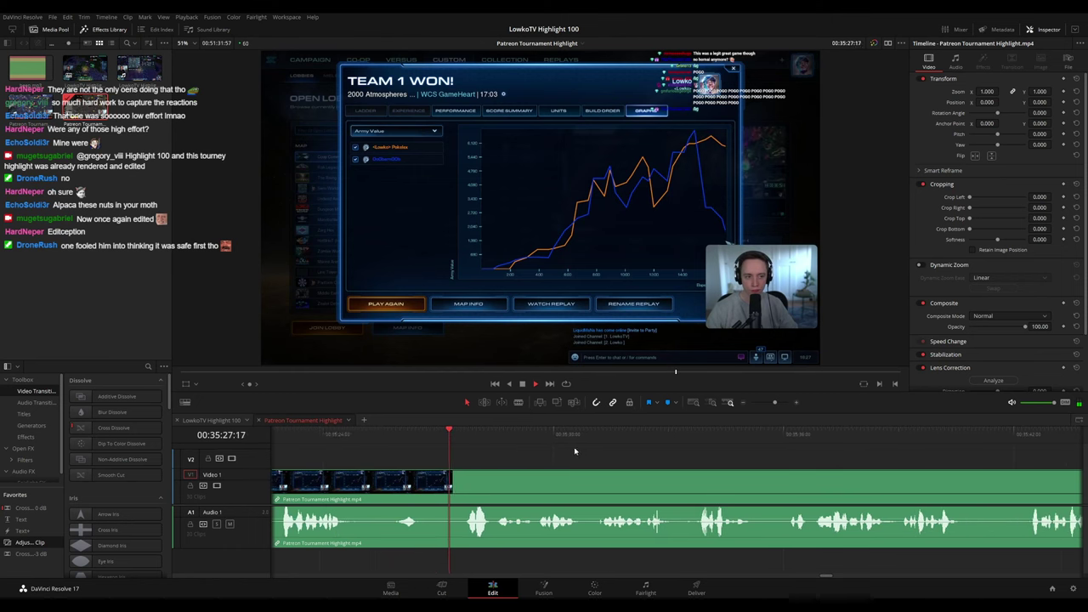
pyautogui.hscroll(1, 577, 449)
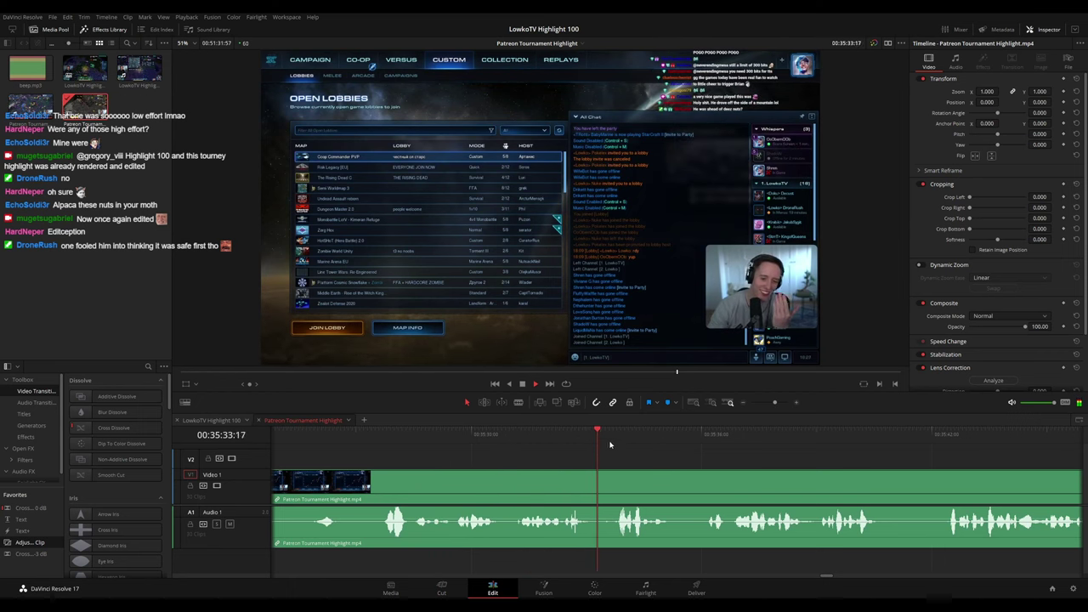
pyautogui.moveTo(723, 449); pyautogui.dragTo(591, 450)
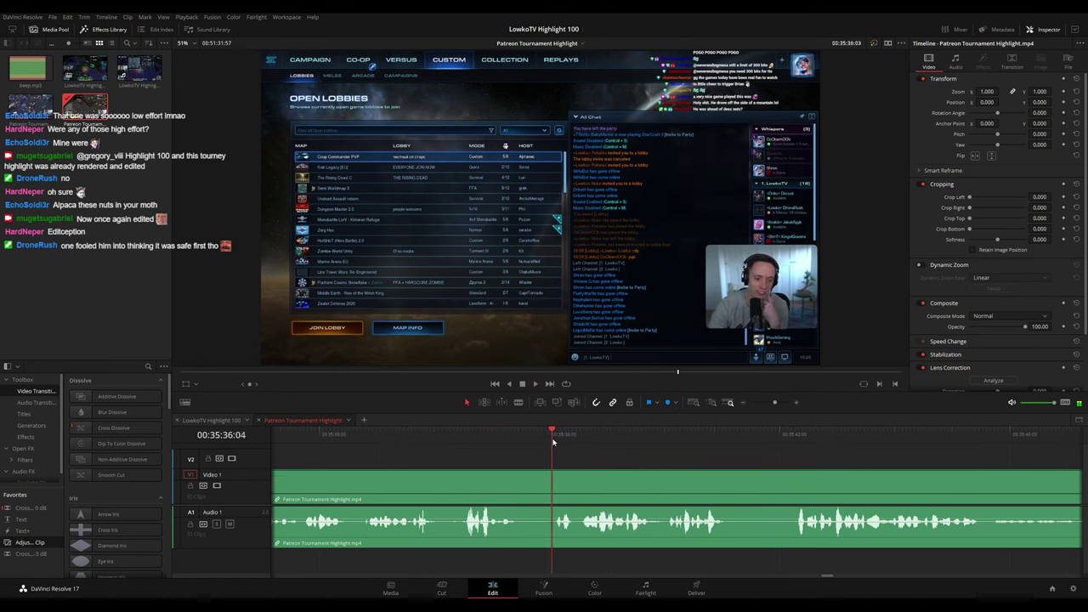
pyautogui.hscroll(2, 615, 457)
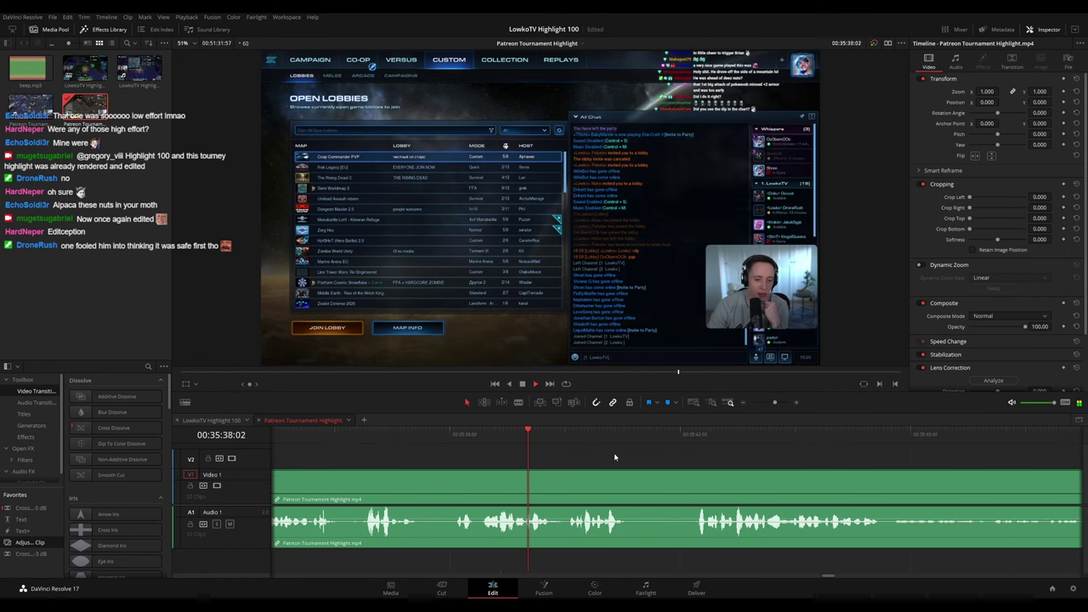
pyautogui.moveTo(686, 462); pyautogui.dragTo(624, 455)
pyautogui.press('space')
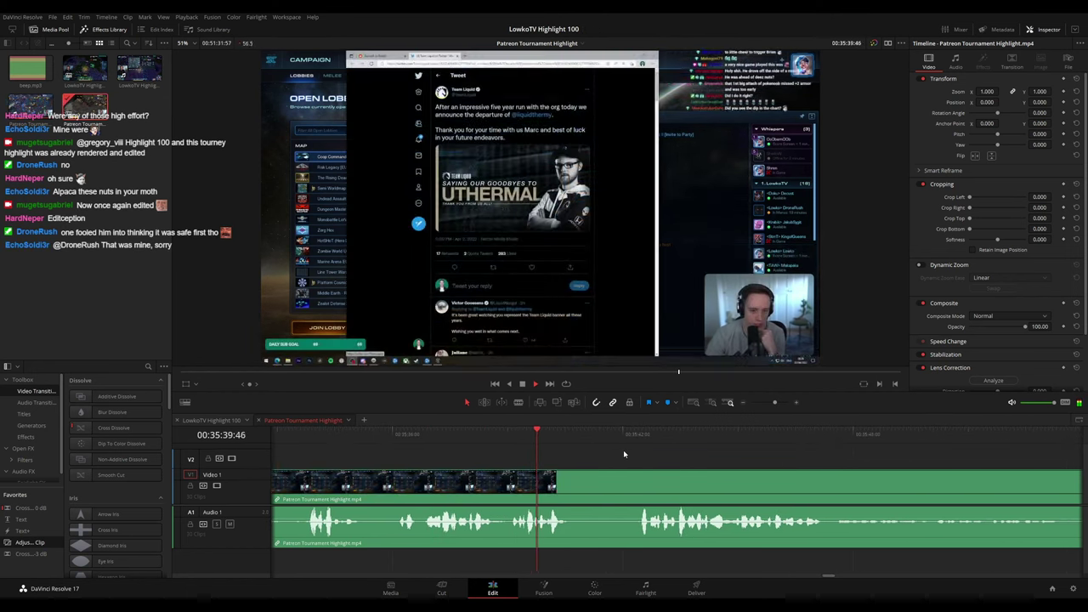
# Cut out the pause in the tweet footage between about 00:35:41 and 00:35:42, and add a transition at the join
pyautogui.press('space')
pyautogui.press('b')
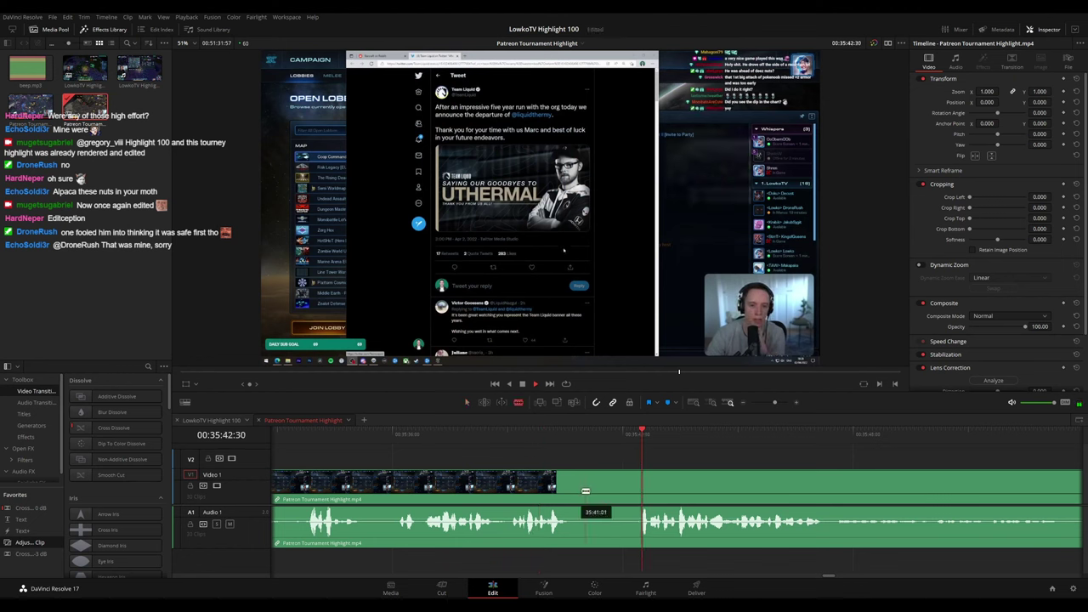
pyautogui.click(579, 490)
pyautogui.click(632, 494)
pyautogui.press('a')
pyautogui.click(610, 493)
pyautogui.press('Delete')
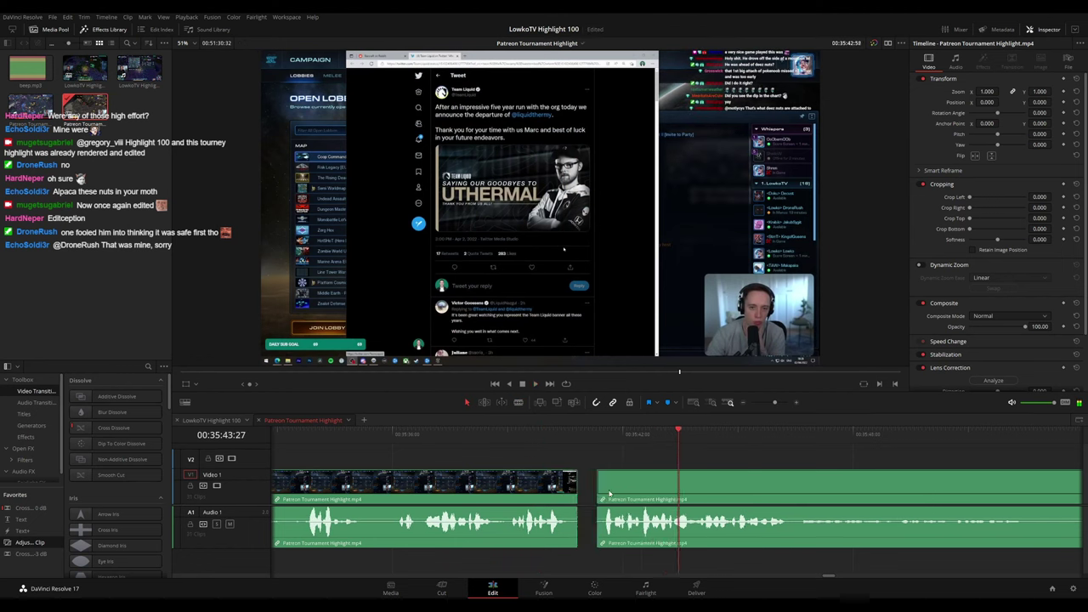
pyautogui.hotkey('ctrl', 't')
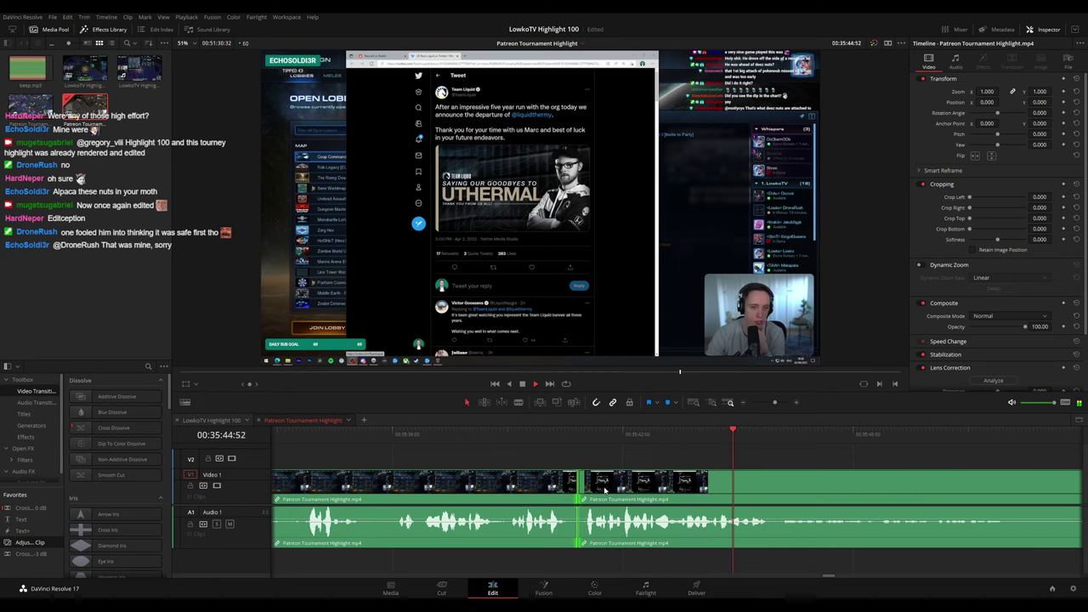
# Try splitting the Team Liquid tweet footage at 00:35:52:13
pyautogui.click(836, 450)
pyautogui.moveTo(888, 449); pyautogui.dragTo(611, 425)
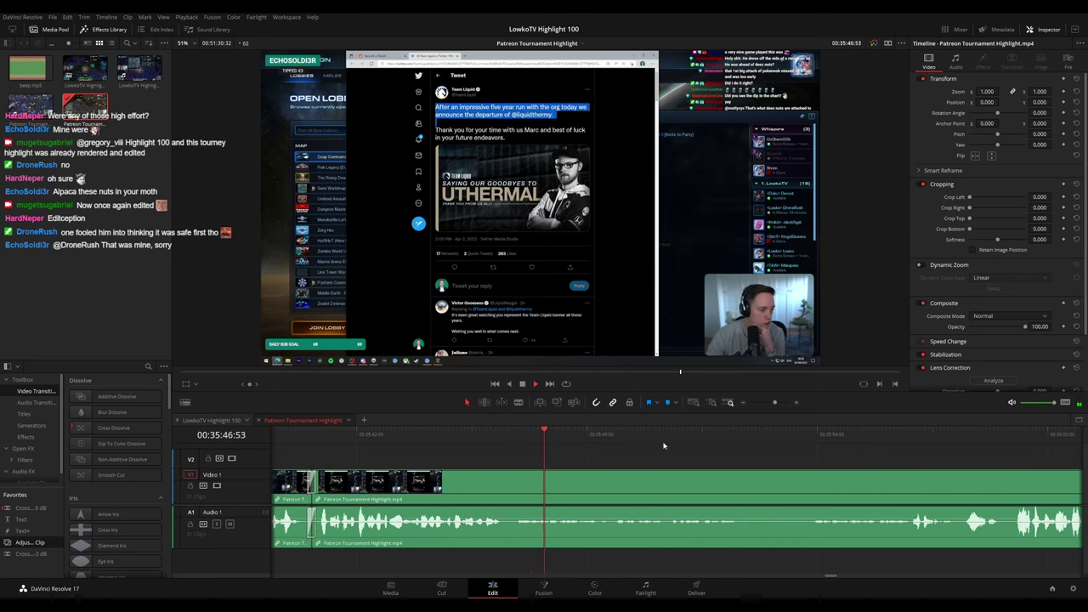
pyautogui.hscroll(2, 743, 464)
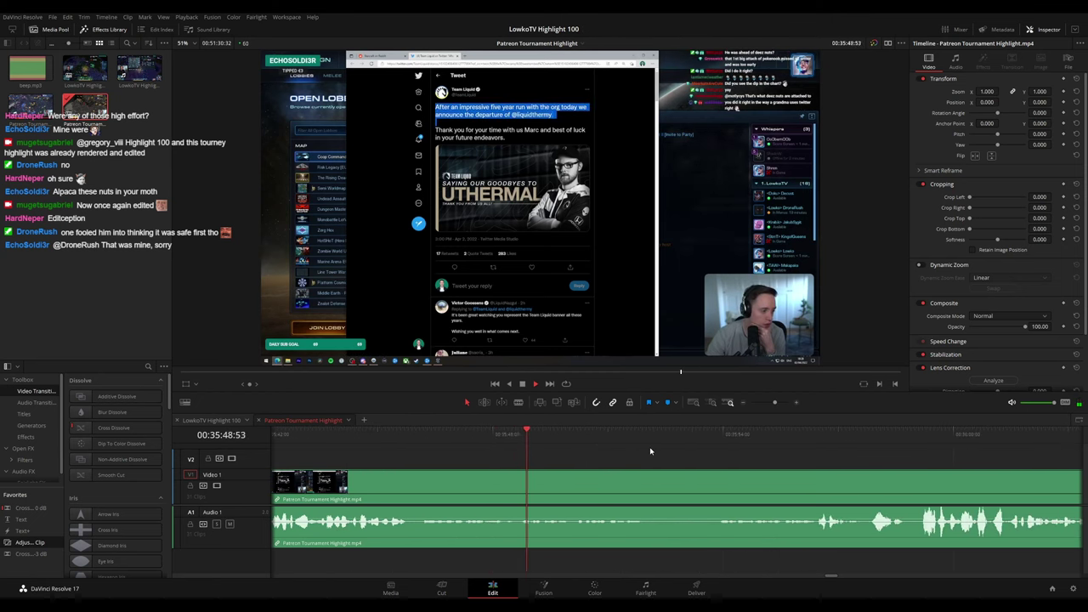
pyautogui.hscroll(2, 681, 461)
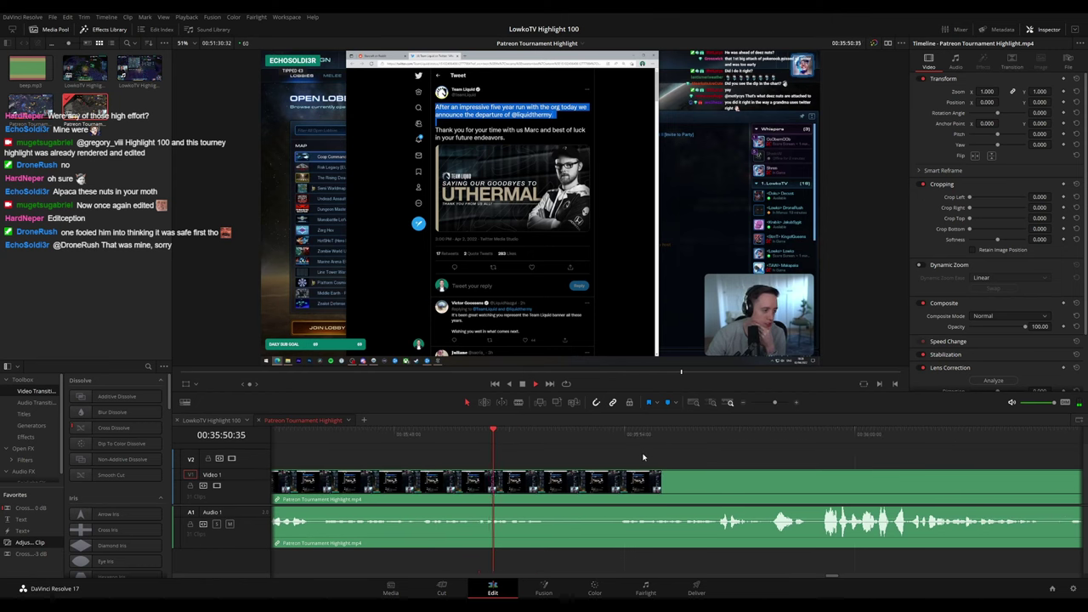
pyautogui.press('space')
pyautogui.press('b')
pyautogui.click(559, 481)
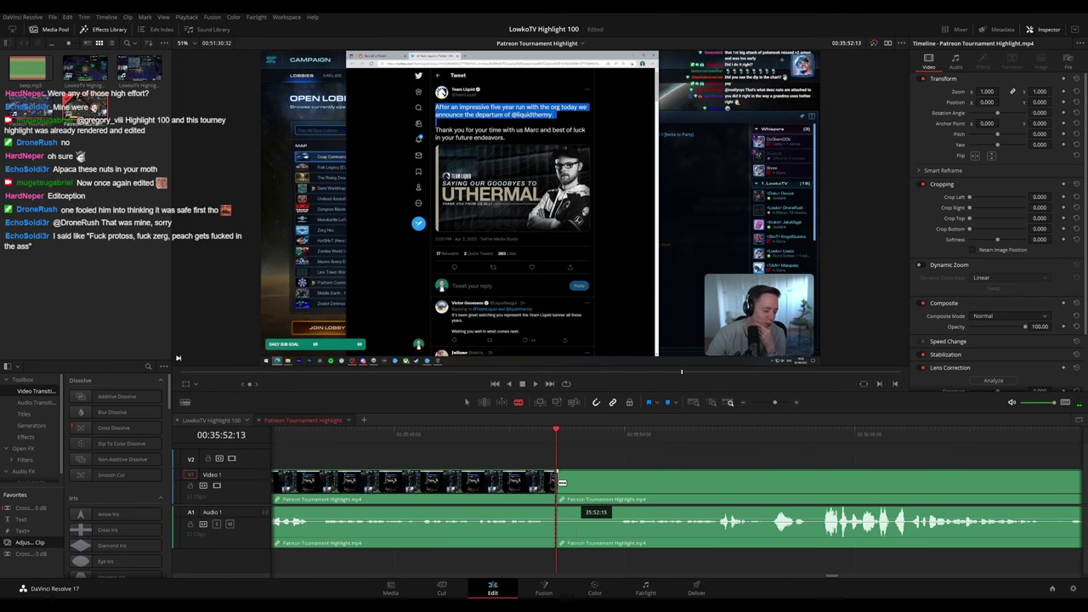
pyautogui.hotkey('ctrl', 'z')
# Copy the existing zoom adjustment clip from earlier in the timeline to Video 2 at 00:35:51:56
pyautogui.moveTo(542, 439)
pyautogui.mouseDown()
pyautogui.moveTo(528, 439)
pyautogui.moveTo(545, 440)
pyautogui.mouseUp()
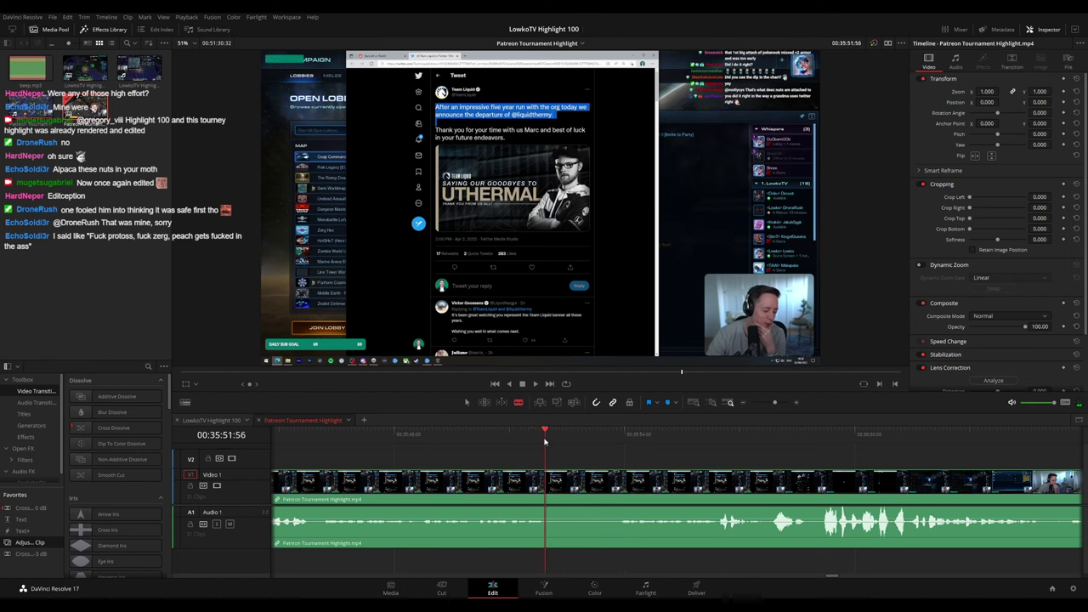
pyautogui.hotkey('ctrl', '-')
pyautogui.hotkey('ctrl', '-')
pyautogui.hotkey('ctrl', '-')
pyautogui.hotkey('ctrl', '-')
pyautogui.hotkey('ctrl', '-')
pyautogui.hotkey('ctrl', '-')
pyautogui.hotkey('ctrl', '-')
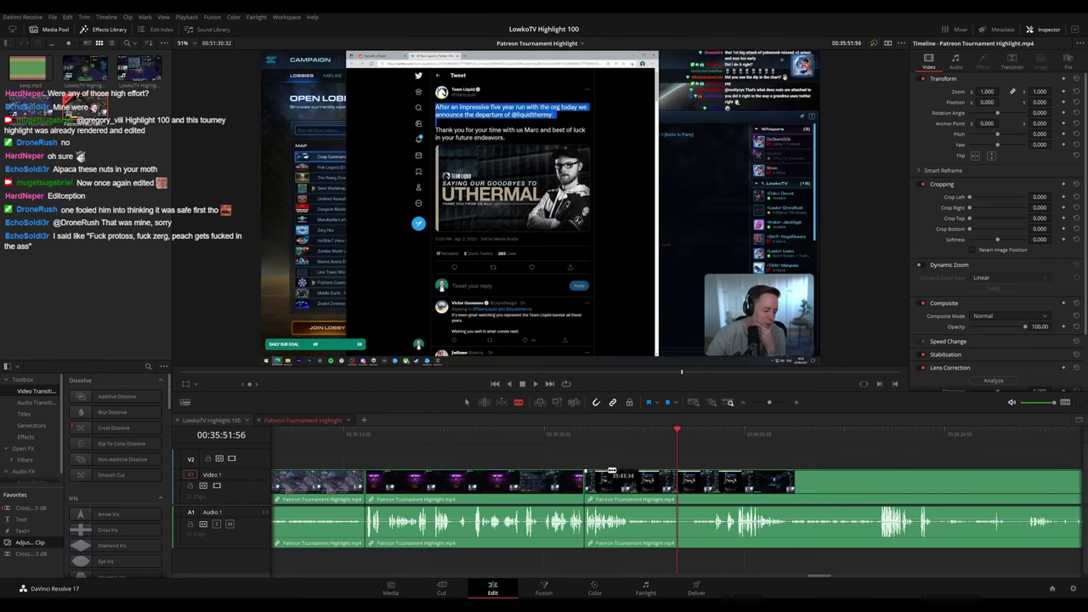
pyautogui.moveTo(387, 460); pyautogui.dragTo(387, 464)
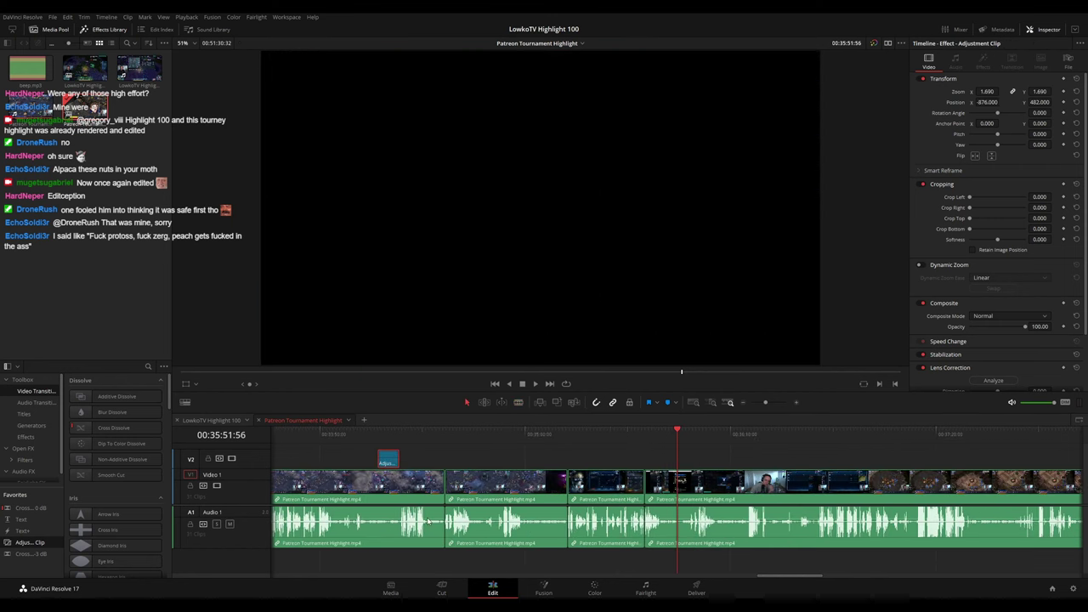
pyautogui.scroll(6, 694, 462)
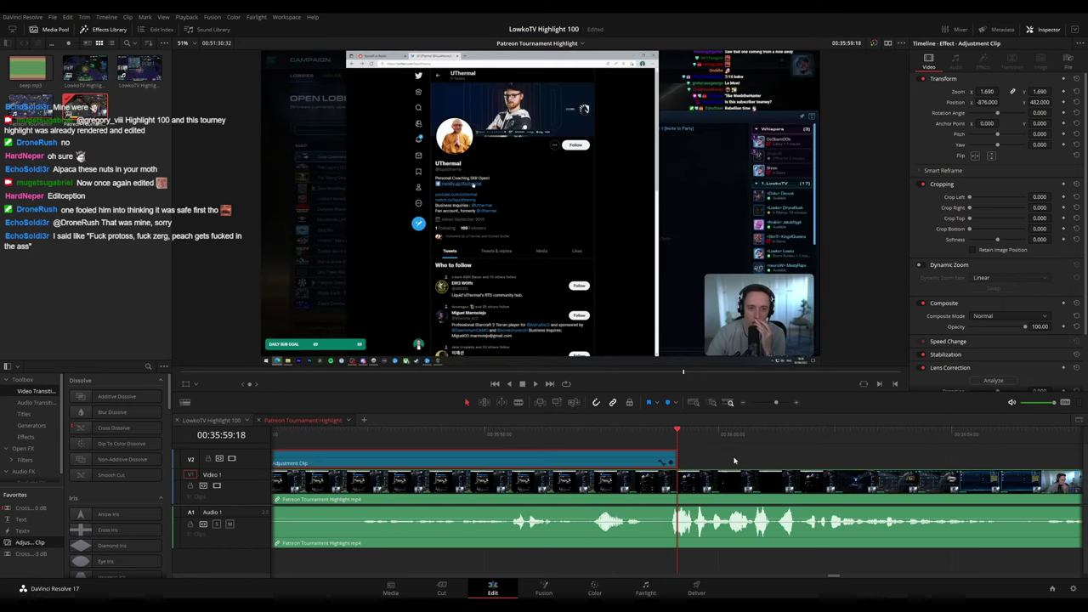
pyautogui.scroll(-5, 653, 465)
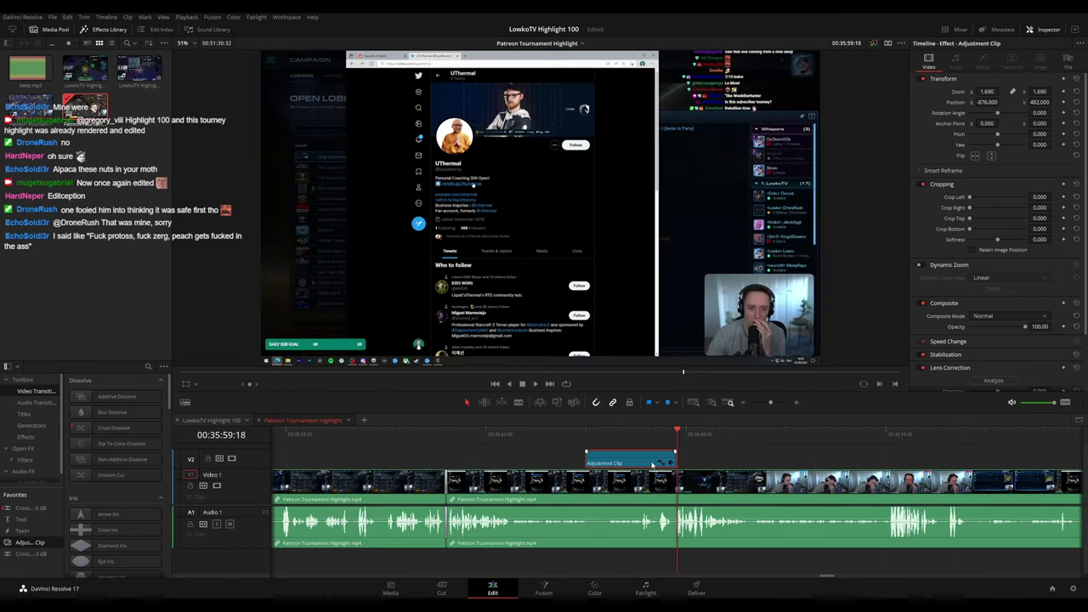
# Trim the end of the copied adjustment clip over the tweet footage to 00:35:57:37
pyautogui.click(584, 442)
pyautogui.scroll(4, 596, 446)
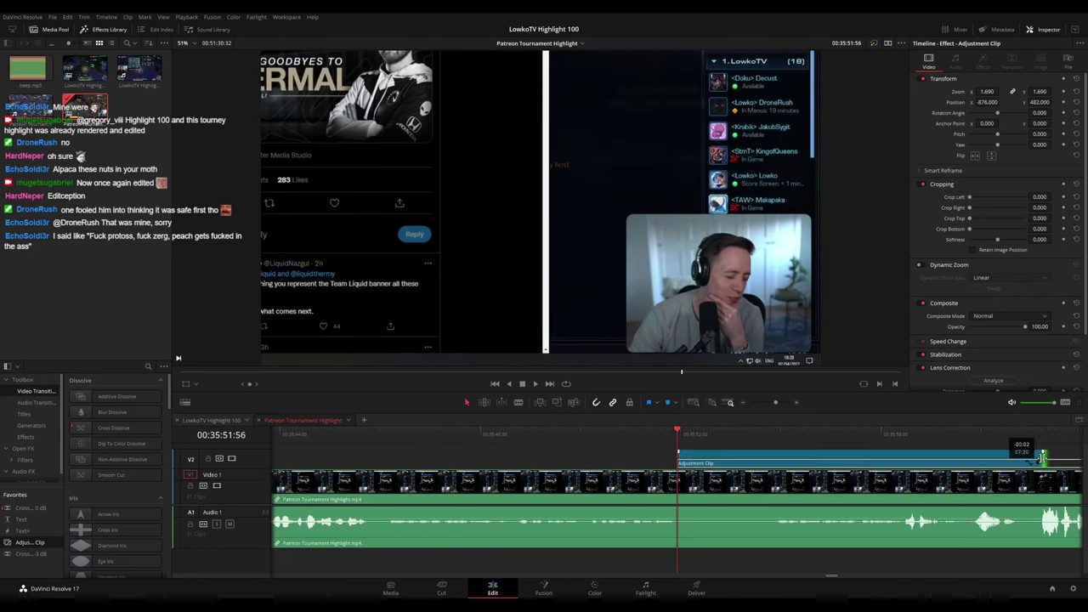
pyautogui.moveTo(1045, 462); pyautogui.dragTo(772, 459)
pyautogui.press('space')
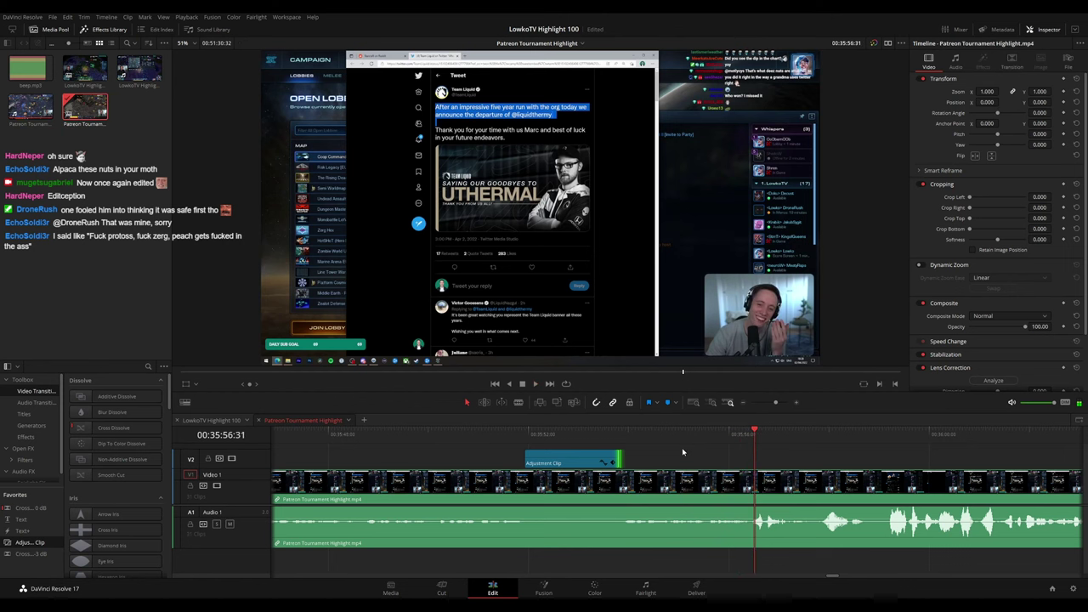
pyautogui.press('space')
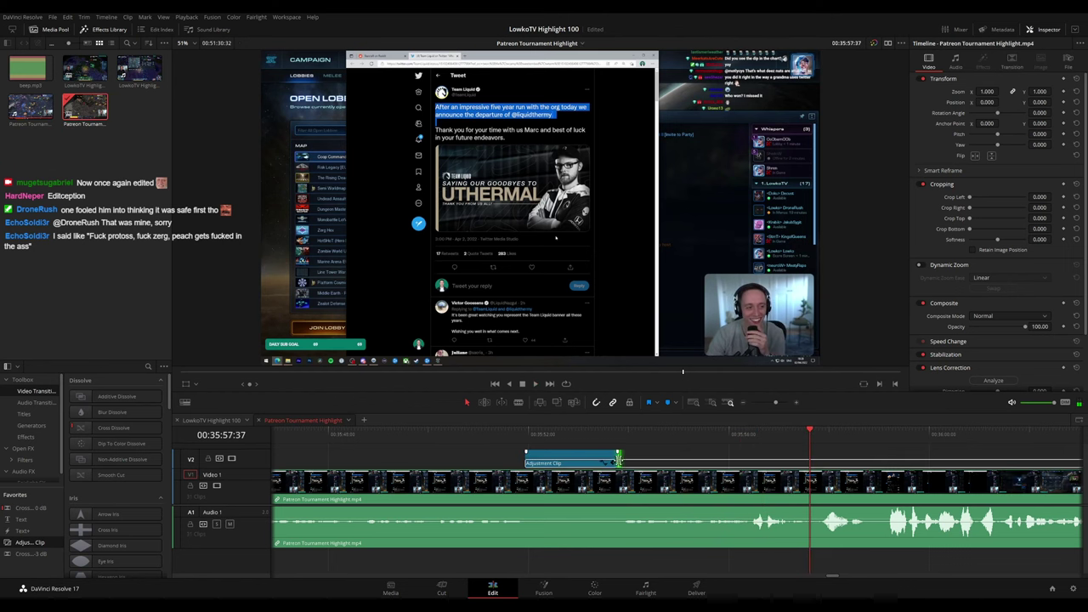
pyautogui.moveTo(619, 462); pyautogui.dragTo(811, 462)
# Play back the webcam zoom and the footage after it, from just before the adjustment clip to about 00:36:09
pyautogui.click(492, 434)
pyautogui.press('space')
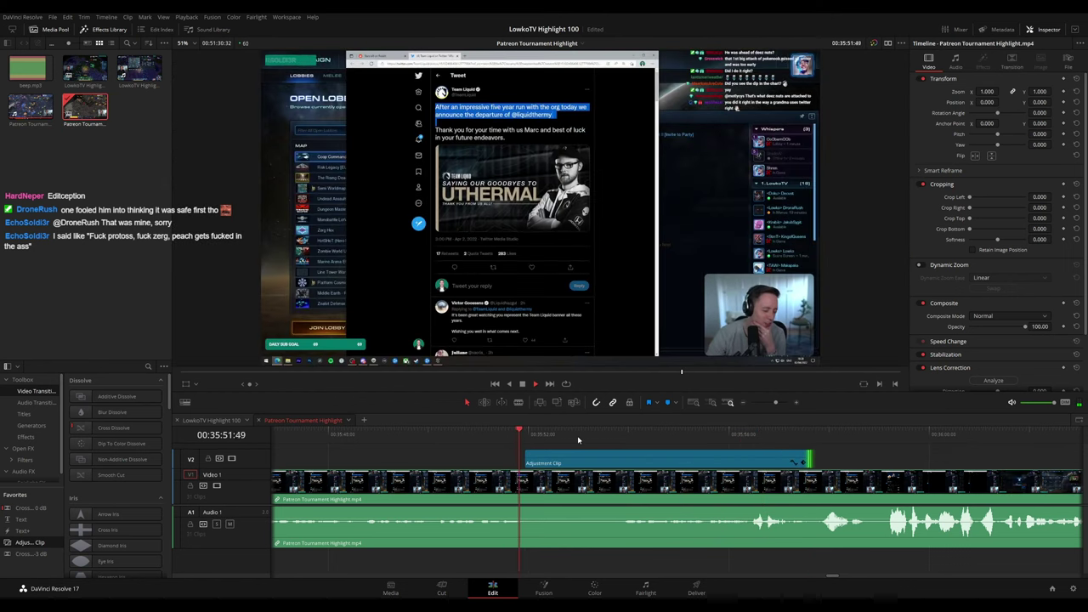
pyautogui.click(838, 464)
pyautogui.moveTo(886, 462); pyautogui.dragTo(628, 443)
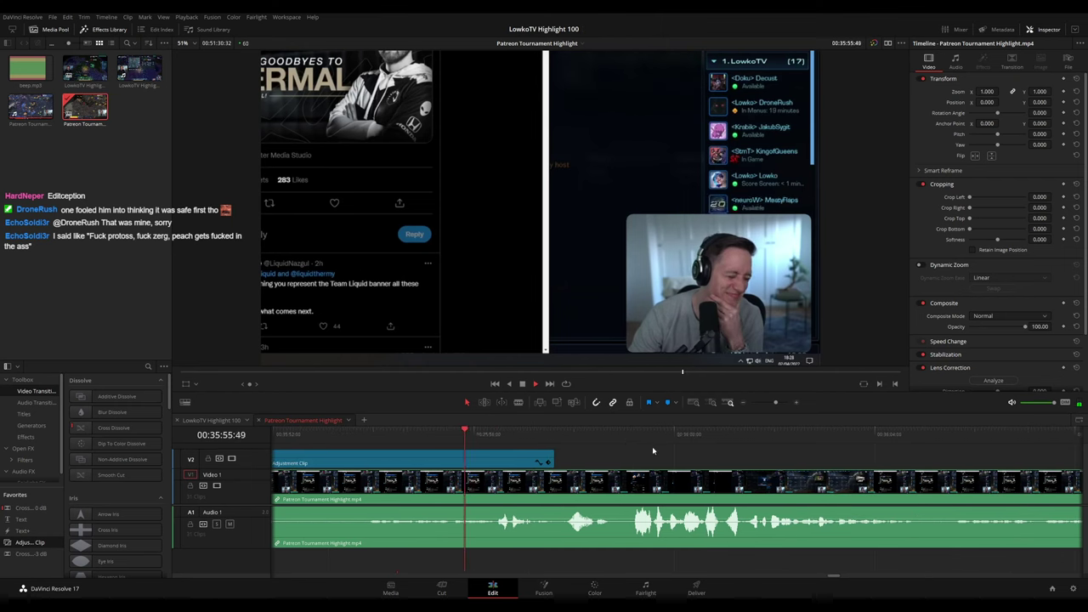
pyautogui.hscroll(2, 736, 459)
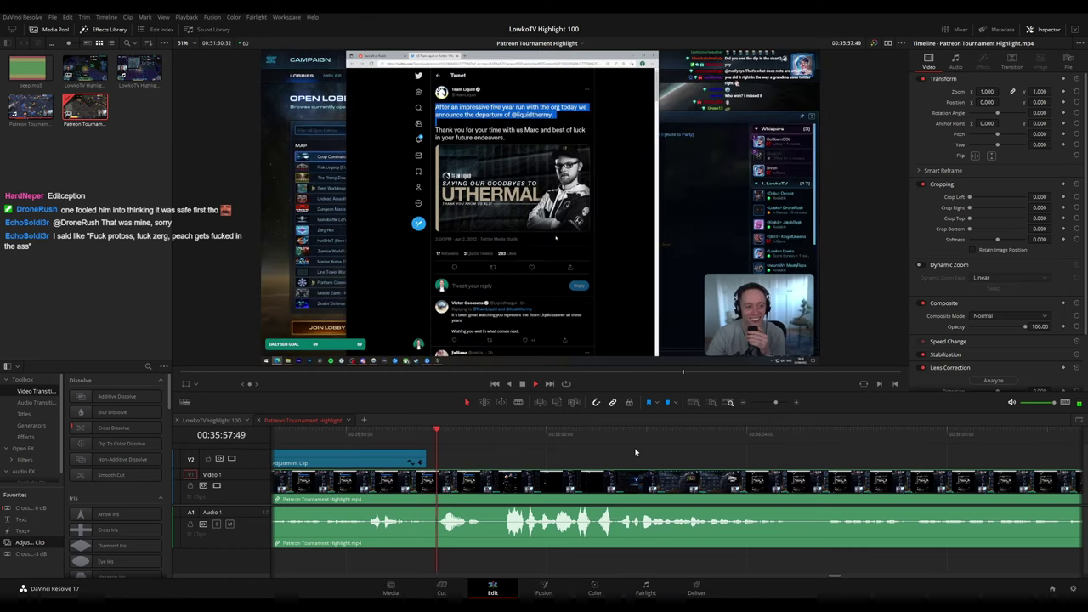
pyautogui.moveTo(737, 459); pyautogui.dragTo(654, 450)
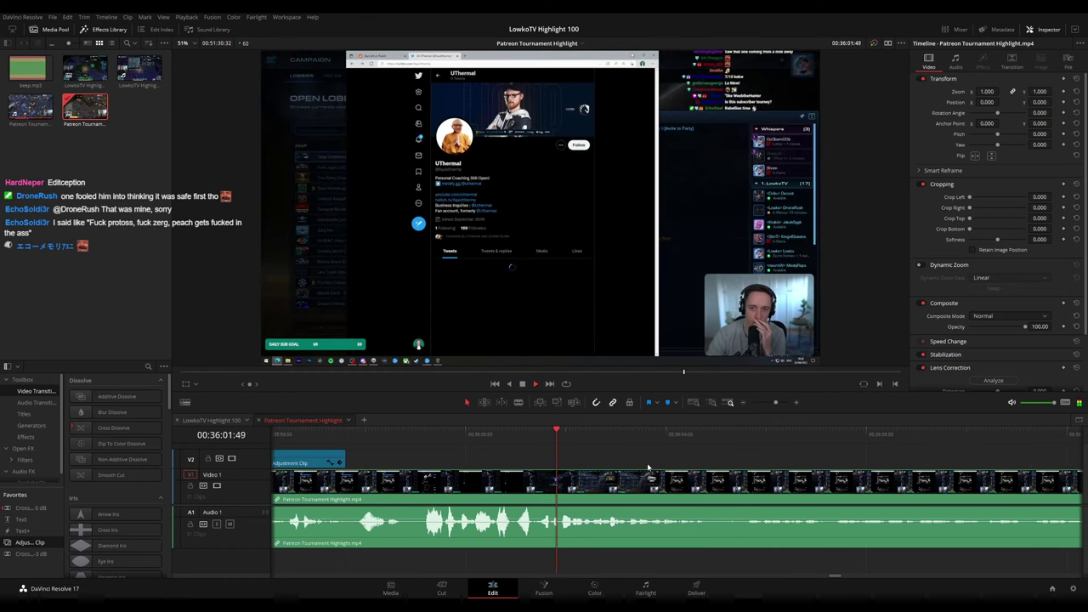
pyautogui.moveTo(772, 475); pyautogui.dragTo(602, 469)
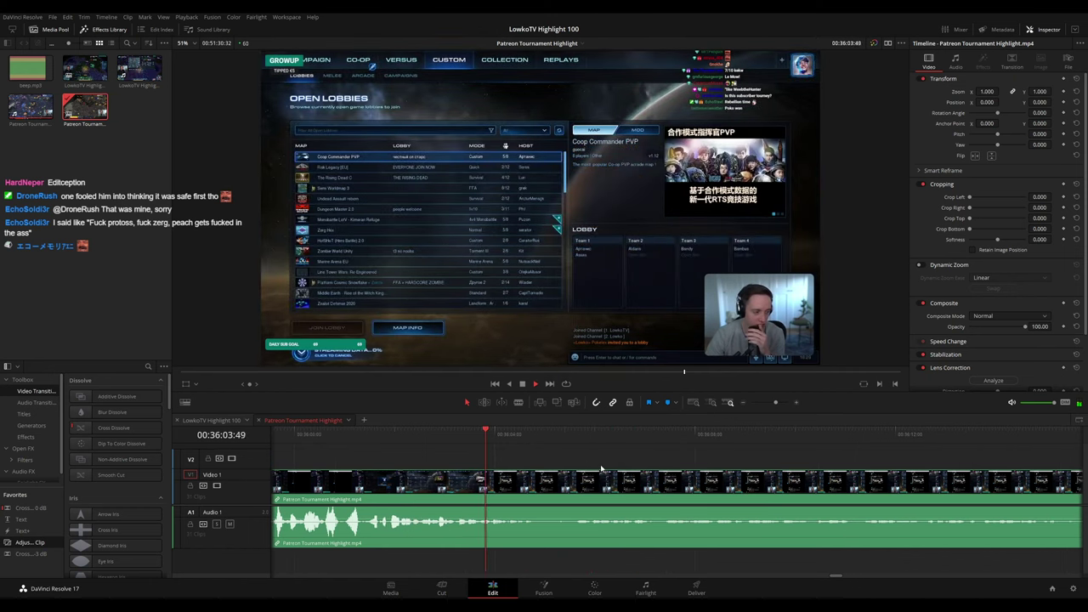
pyautogui.hscroll(2, 684, 489)
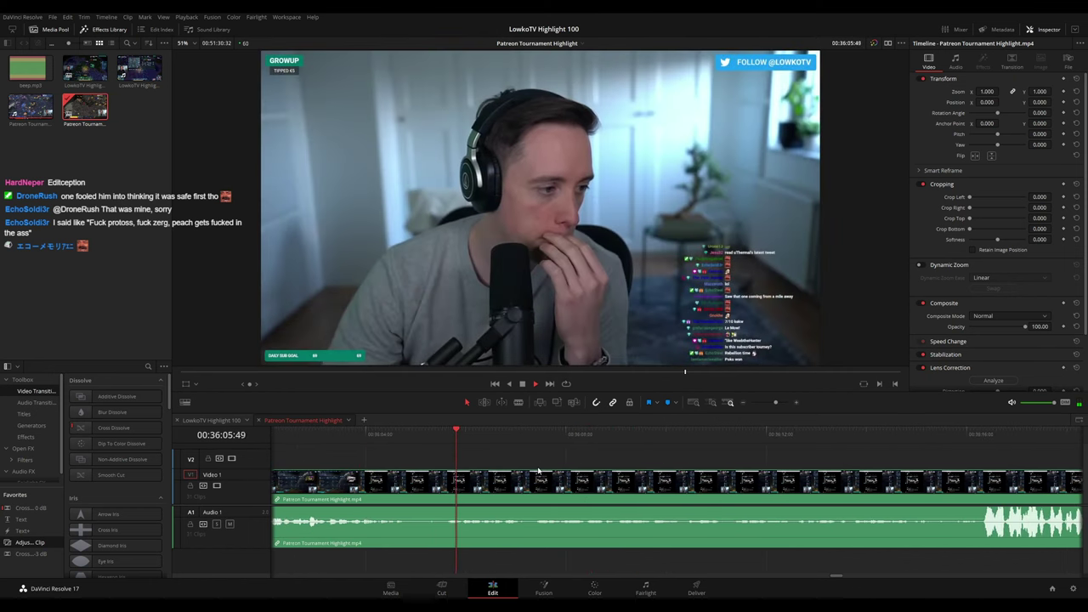
pyautogui.hscroll(1, 688, 472)
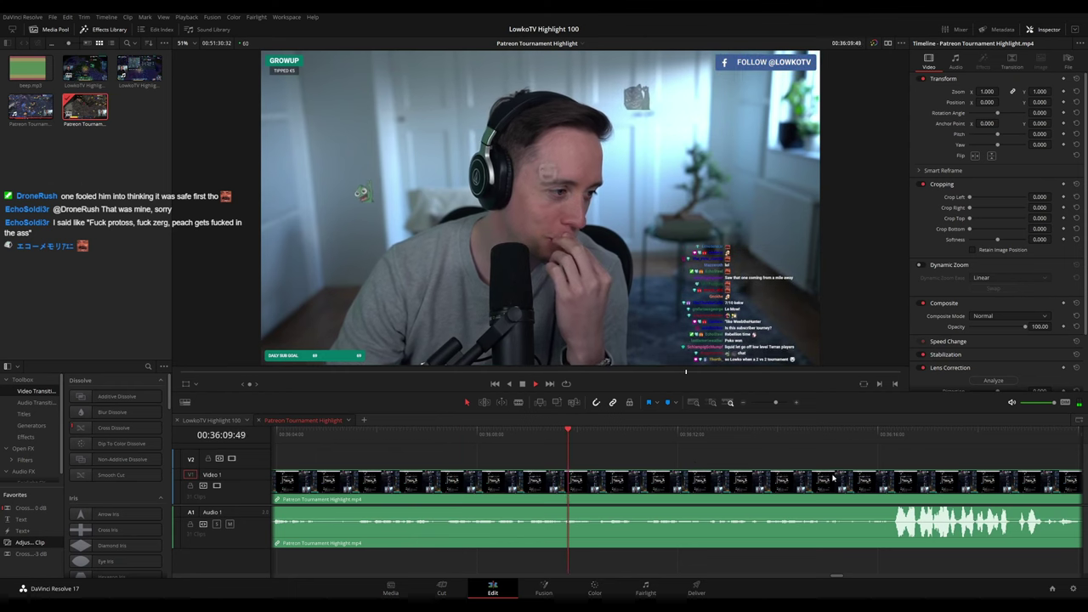
# Cut out the pause between 00:36:22:33 and 00:36:24:25 and close the gap
pyautogui.hscroll(2, 723, 477)
pyautogui.hscroll(2, 680, 469)
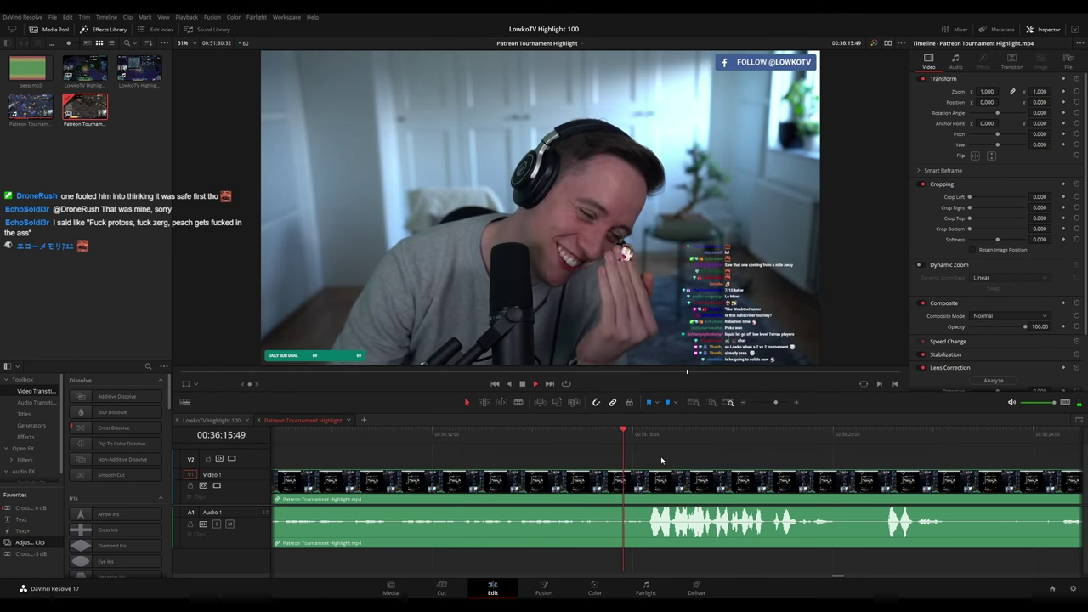
pyautogui.press('space')
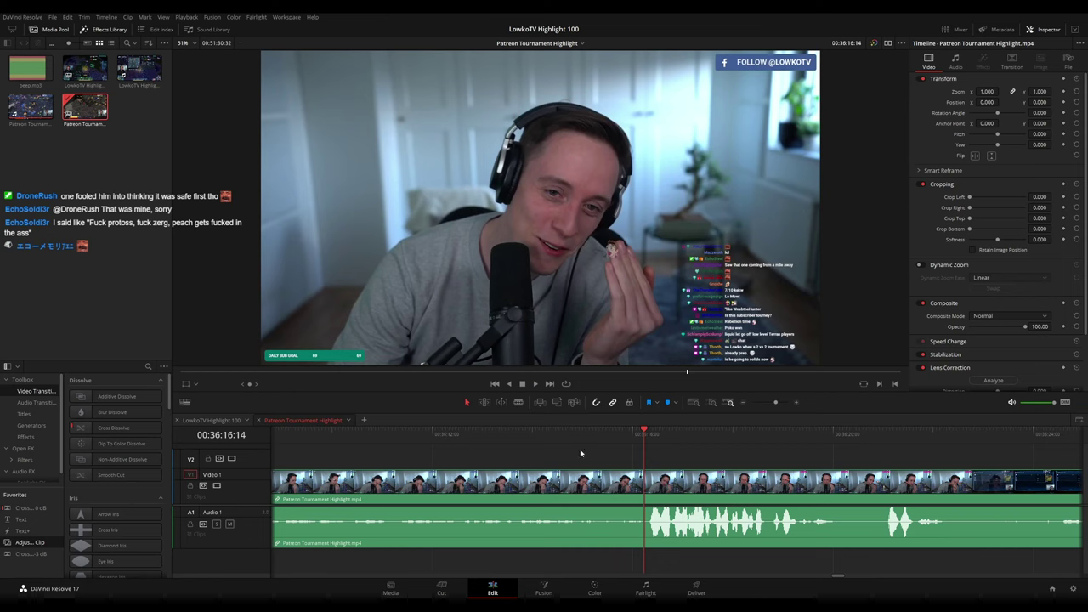
pyautogui.press('space')
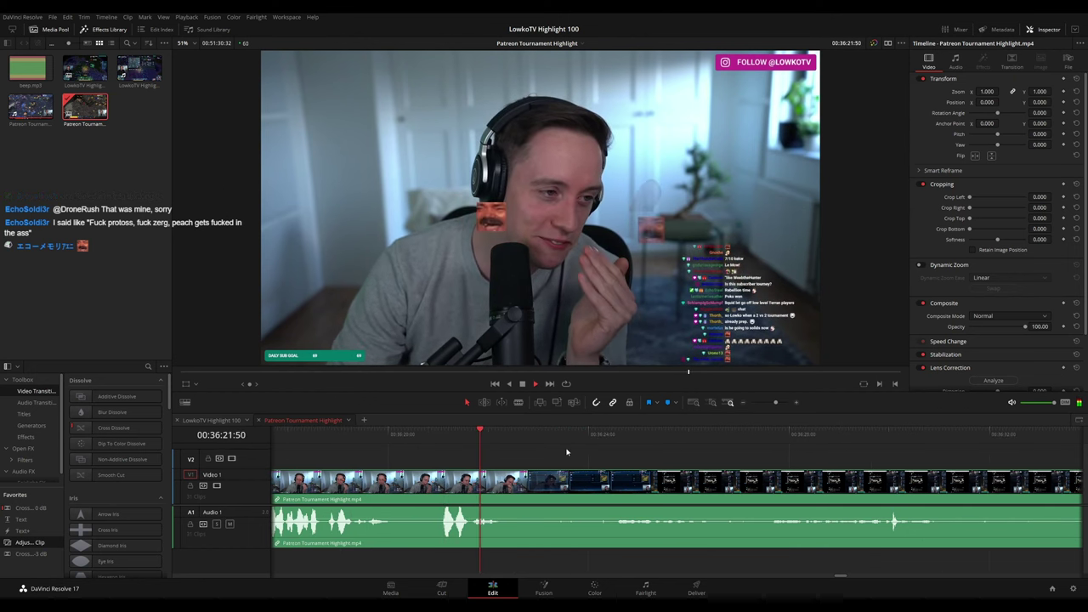
pyautogui.press('space')
pyautogui.press('b')
pyautogui.click(517, 483)
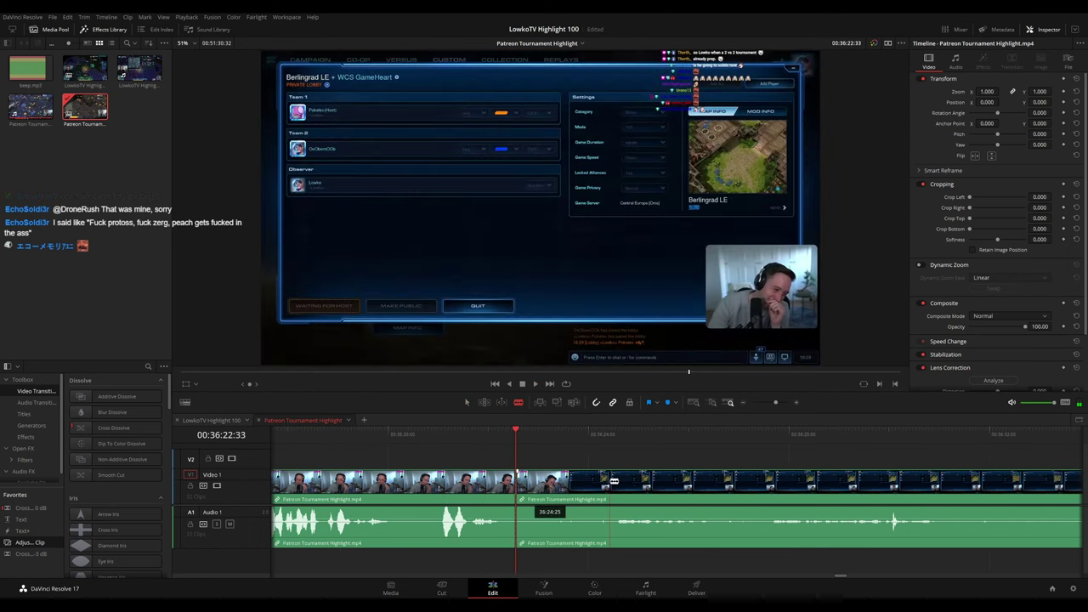
pyautogui.press('Delete')
pyautogui.press('space')
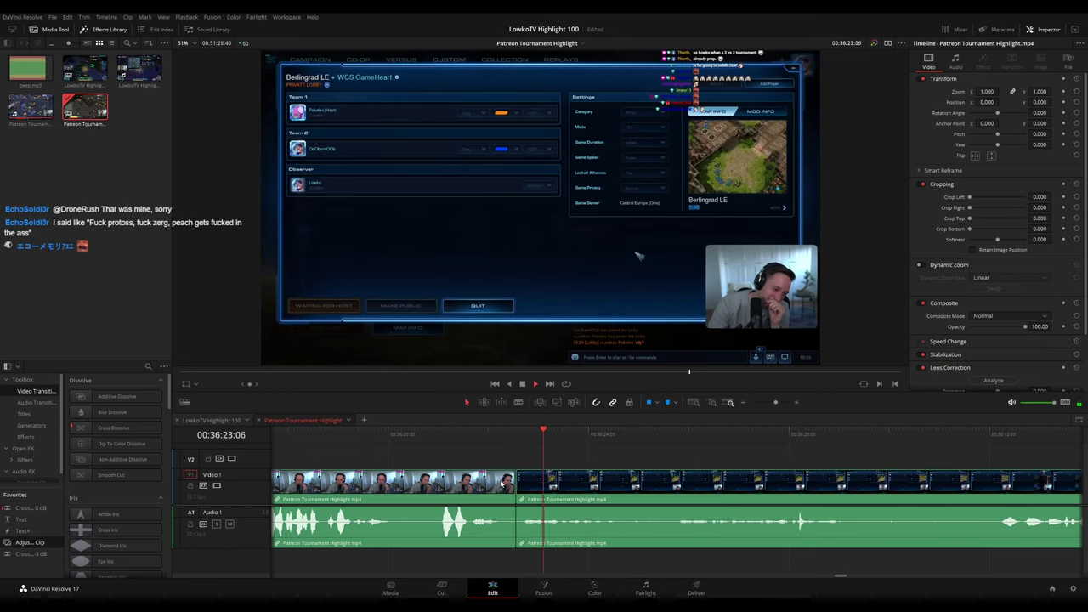
# Add video and audio transitions at the 00:36:22:33 cut and play back the join
pyautogui.click(516, 487)
pyautogui.click(511, 437)
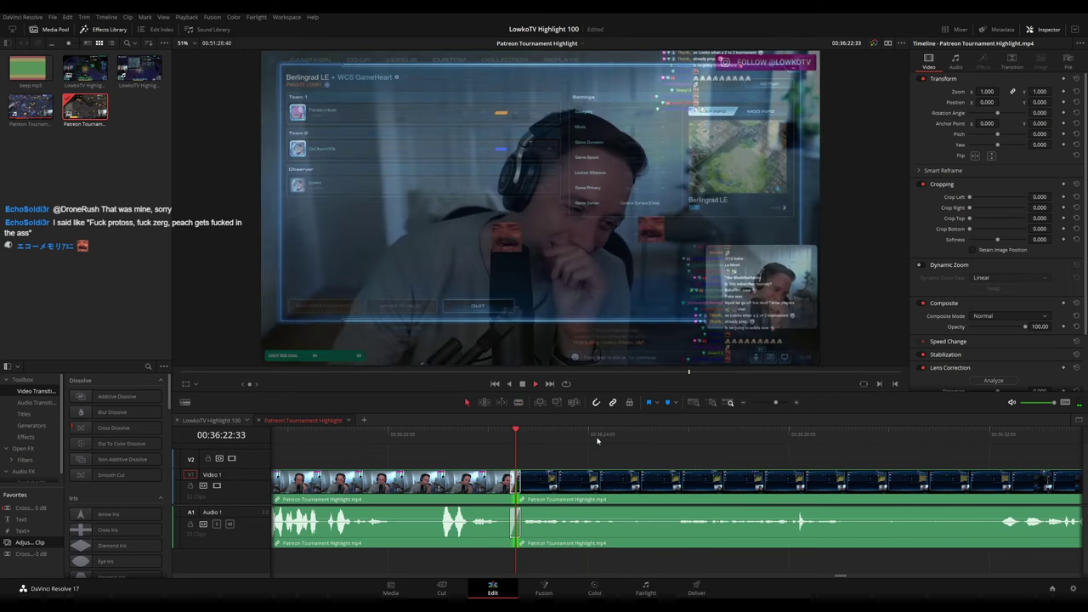
pyautogui.moveTo(779, 474); pyautogui.dragTo(709, 469)
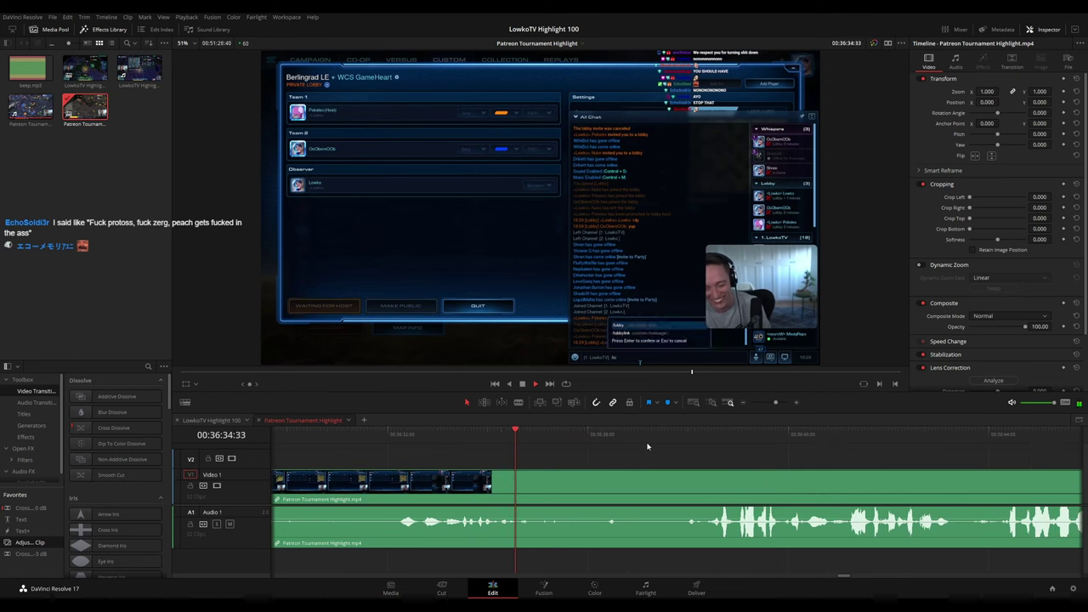
# Play through the Berlingrad LE lobby and the match start up to about 00:37:09, checking for pauses
pyautogui.click(585, 438)
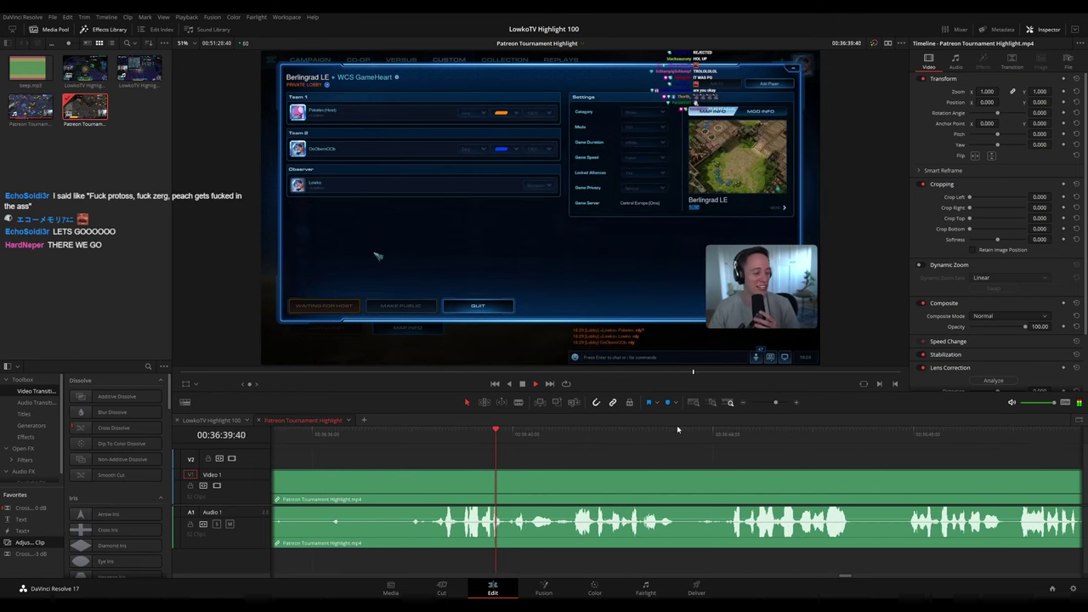
pyautogui.scroll(-8, 741, 436)
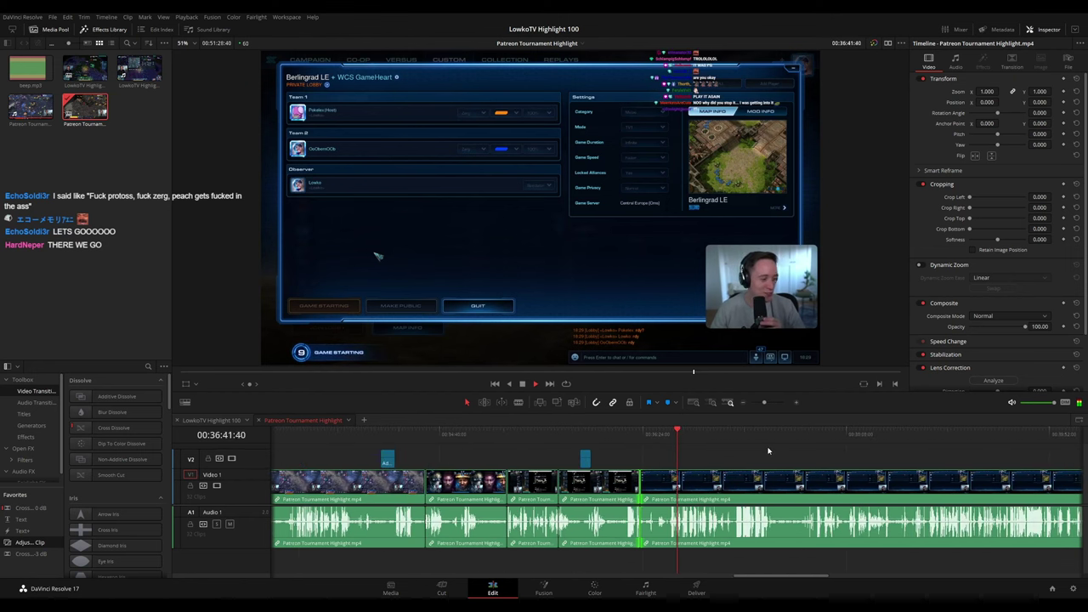
pyautogui.scroll(-3, 766, 445)
pyautogui.scroll(5, 767, 442)
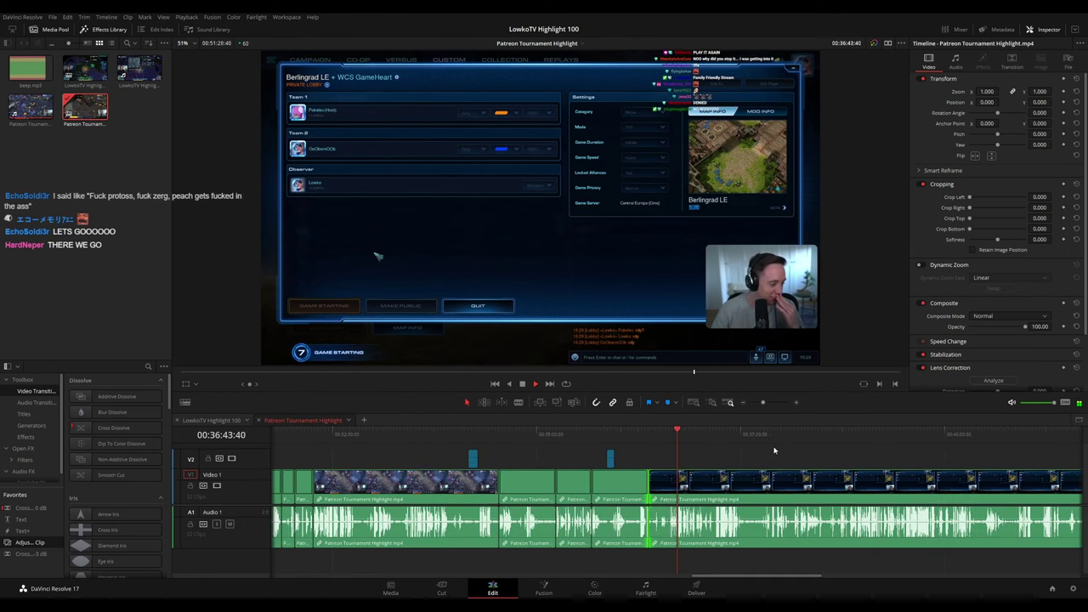
pyautogui.scroll(1, 831, 449)
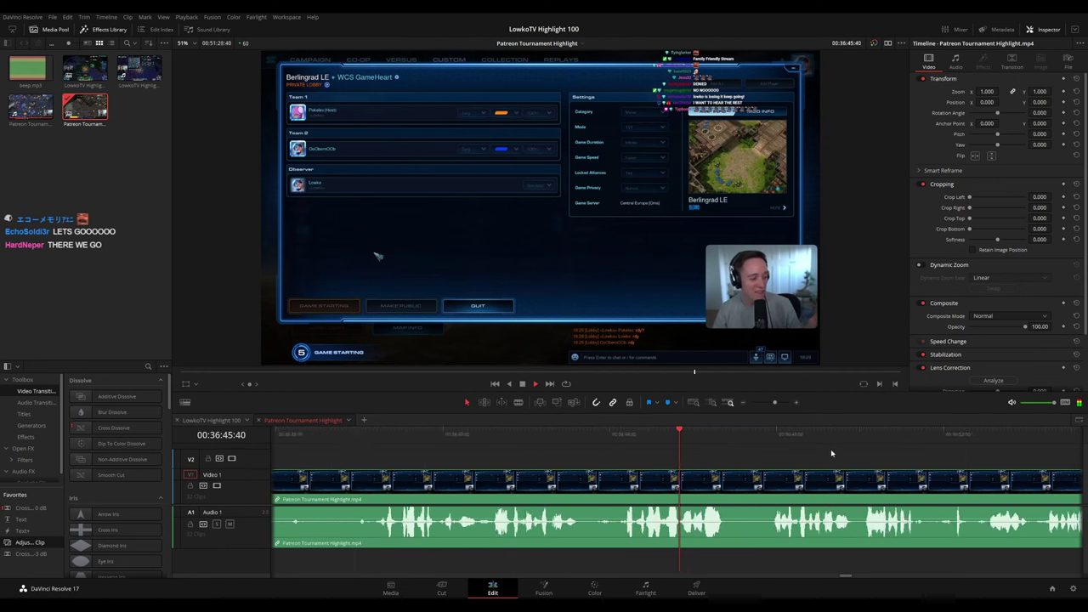
pyautogui.hscroll(2, 627, 461)
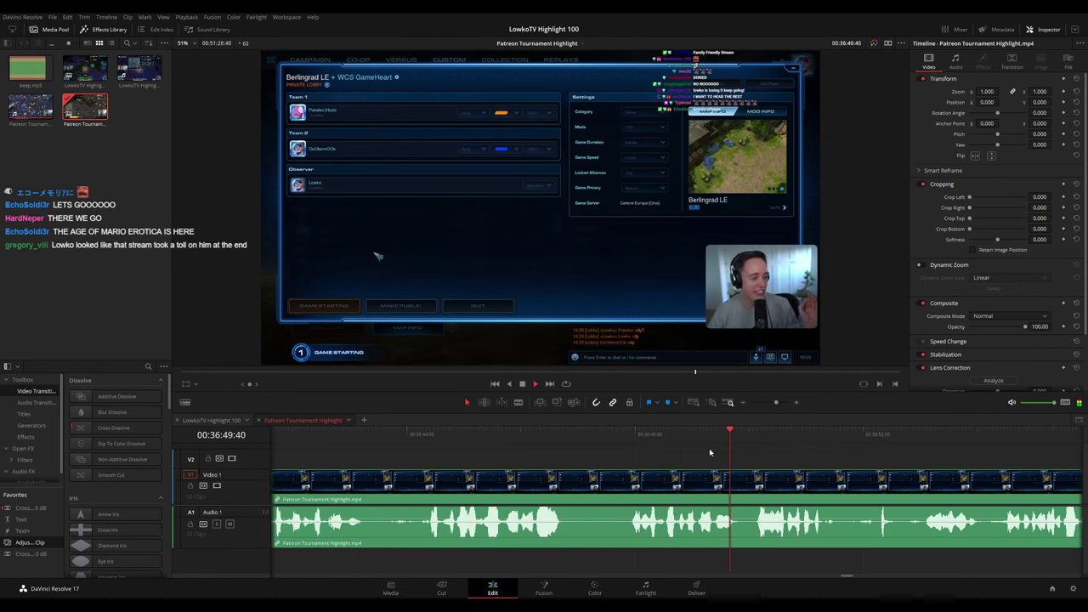
pyautogui.hscroll(3, 646, 437)
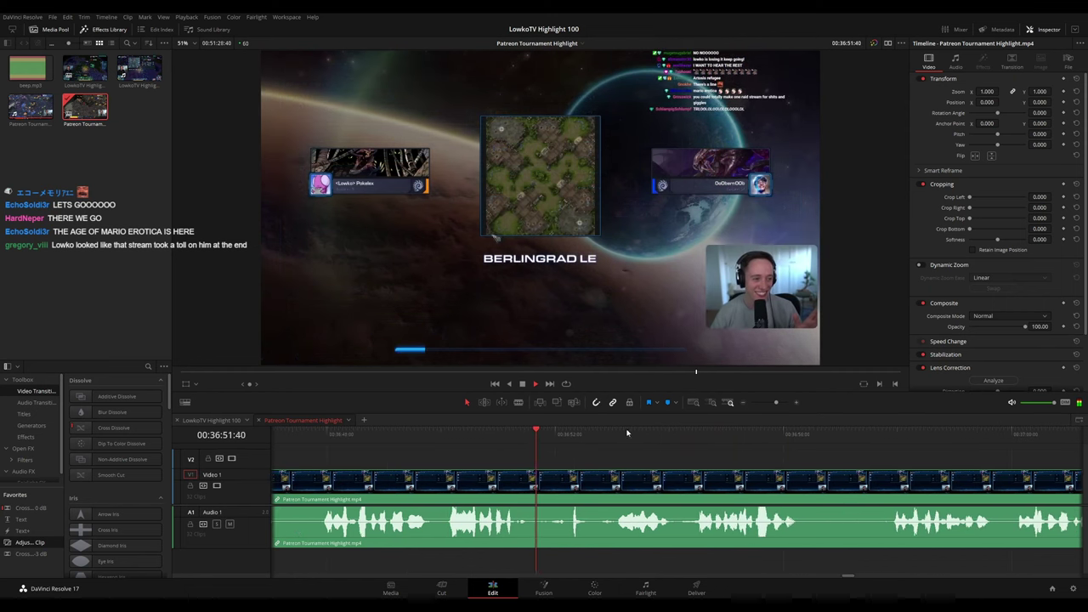
pyautogui.hscroll(1, 638, 439)
pyautogui.scroll(-3, 732, 460)
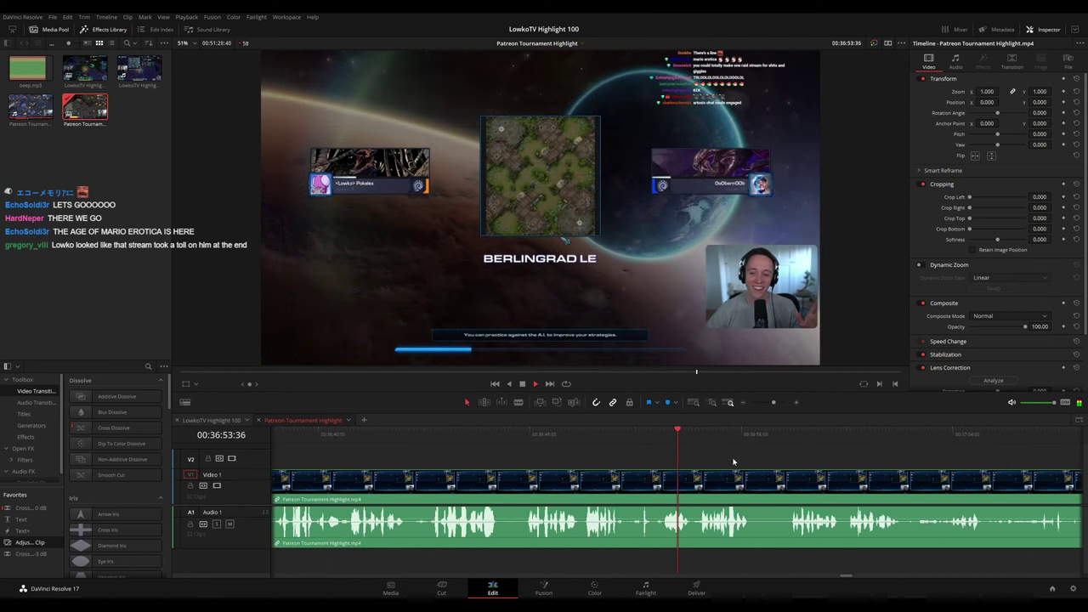
pyautogui.scroll(-2, 737, 461)
pyautogui.scroll(4, 699, 450)
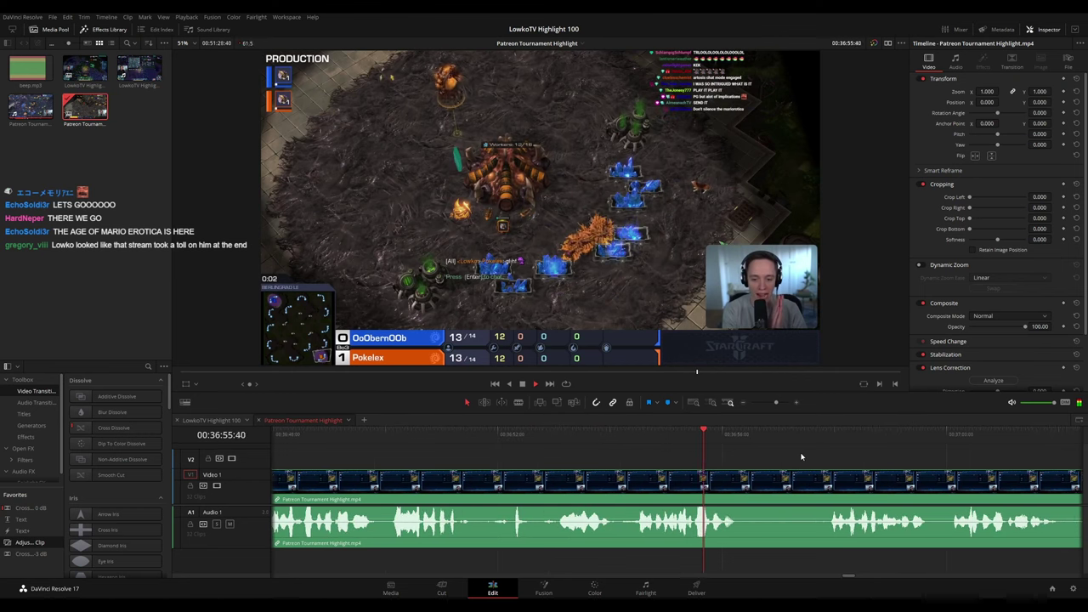
pyautogui.hscroll(2, 765, 451)
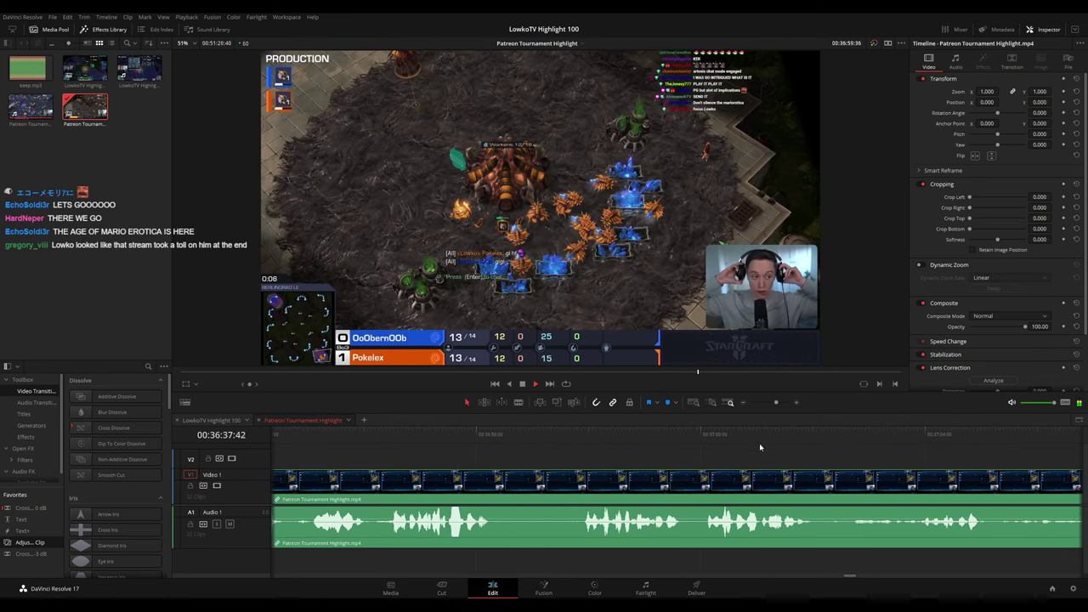
pyautogui.hscroll(3, 745, 444)
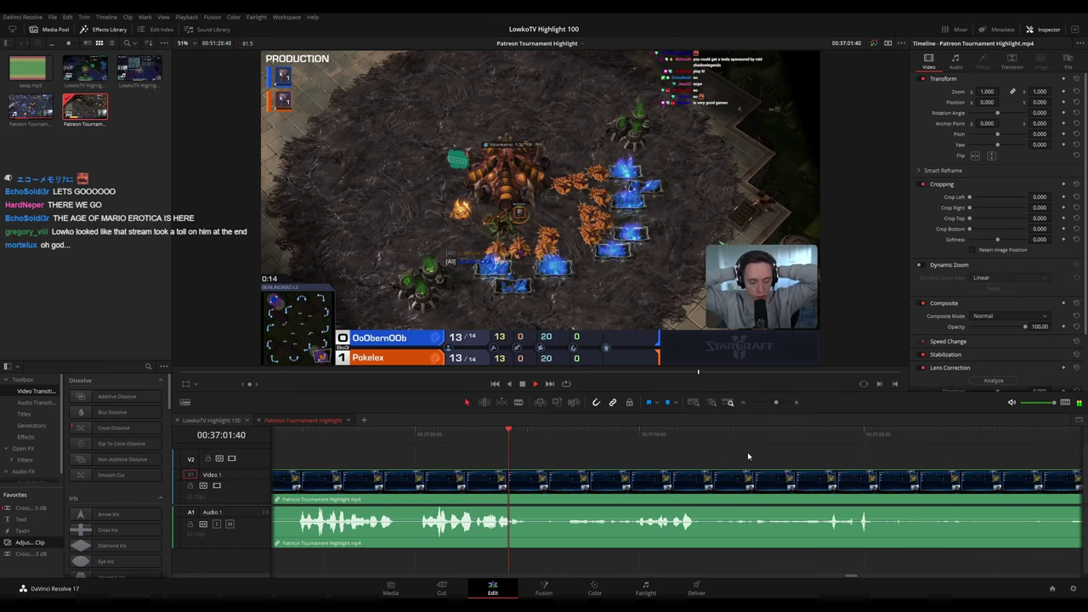
pyautogui.hscroll(1, 672, 441)
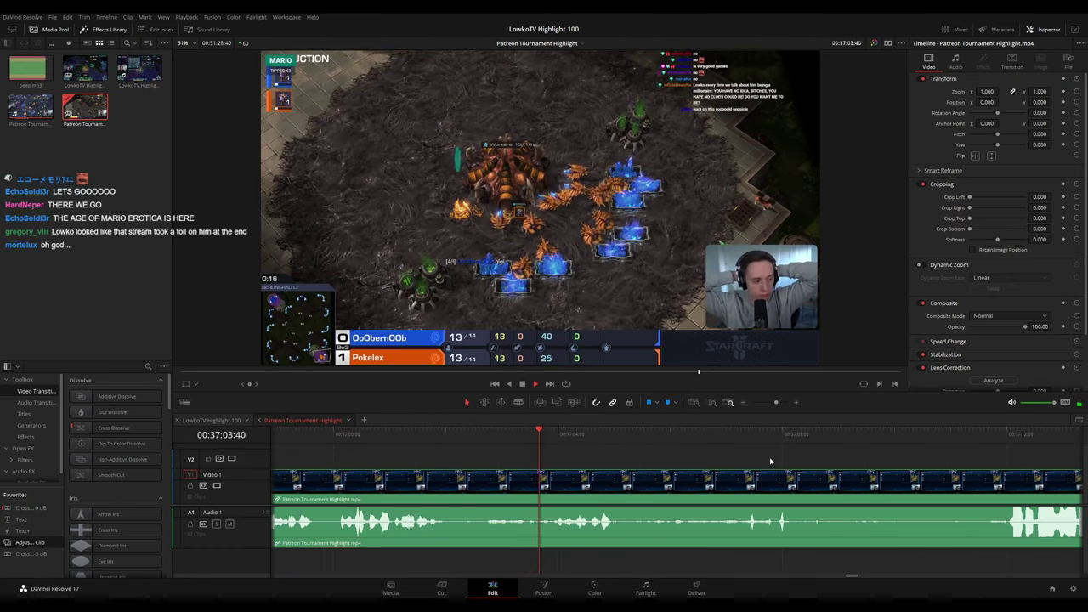
pyautogui.hscroll(1, 723, 455)
pyautogui.hscroll(1, 730, 452)
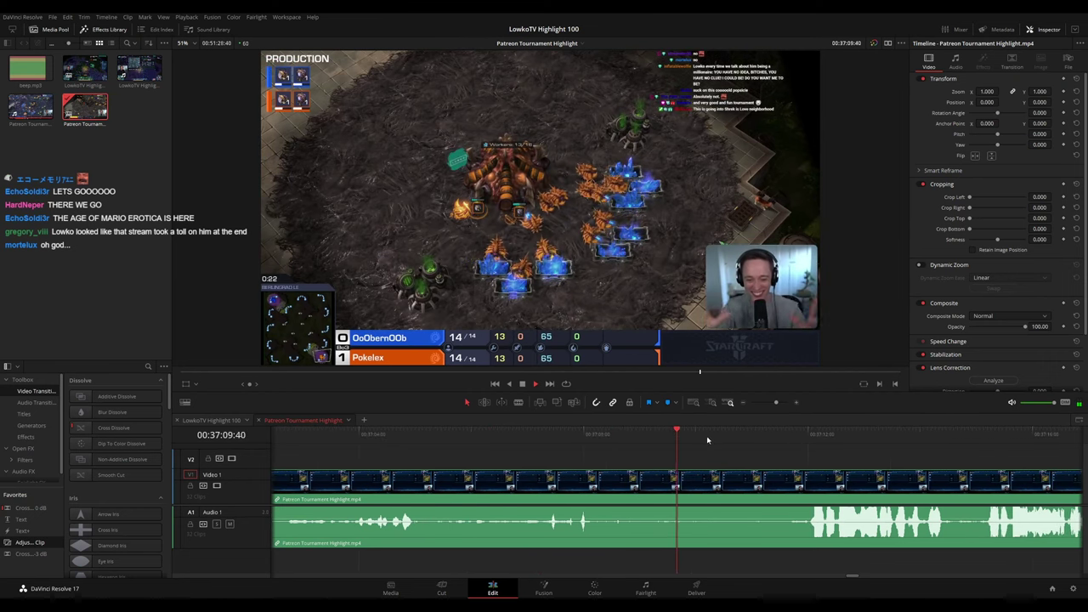
# Skip ahead to about 00:37:12 and review the early match footage up to about 00:37:34
pyautogui.click(726, 446)
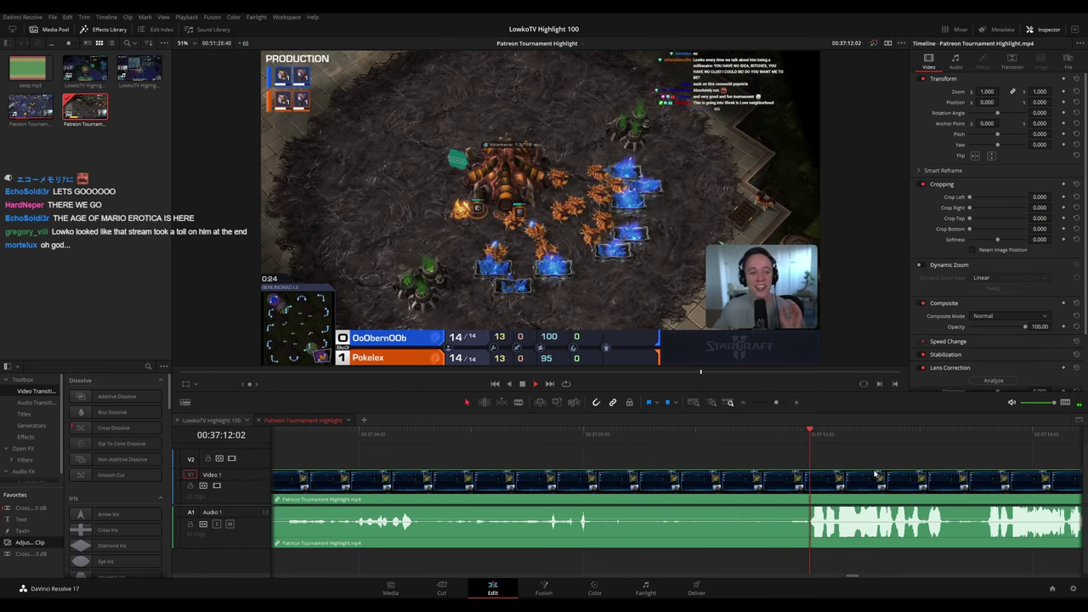
pyautogui.moveTo(905, 460); pyautogui.dragTo(630, 462)
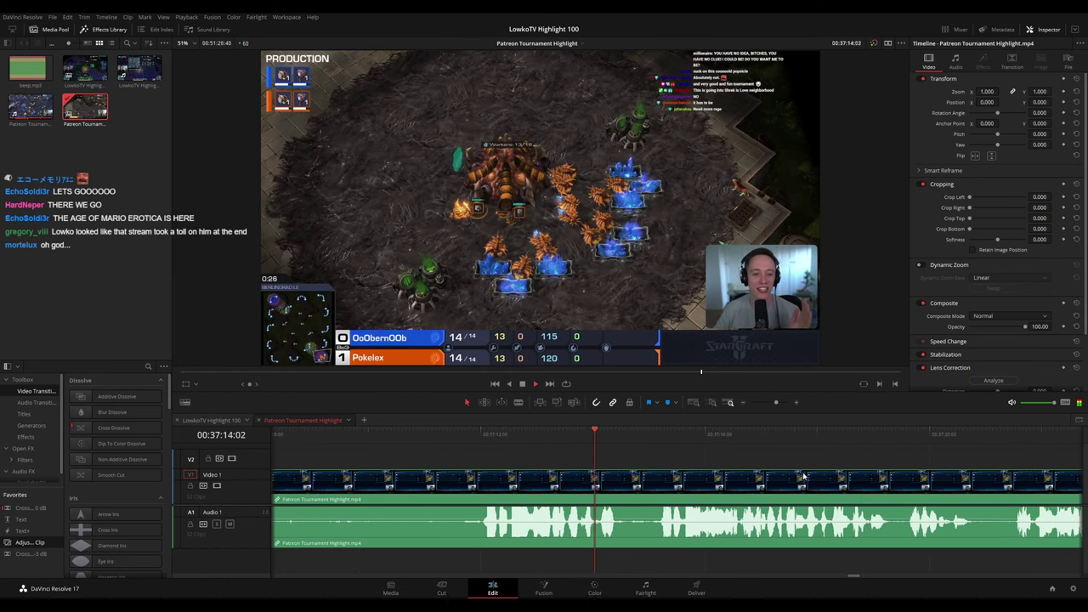
pyautogui.hscroll(3, 804, 477)
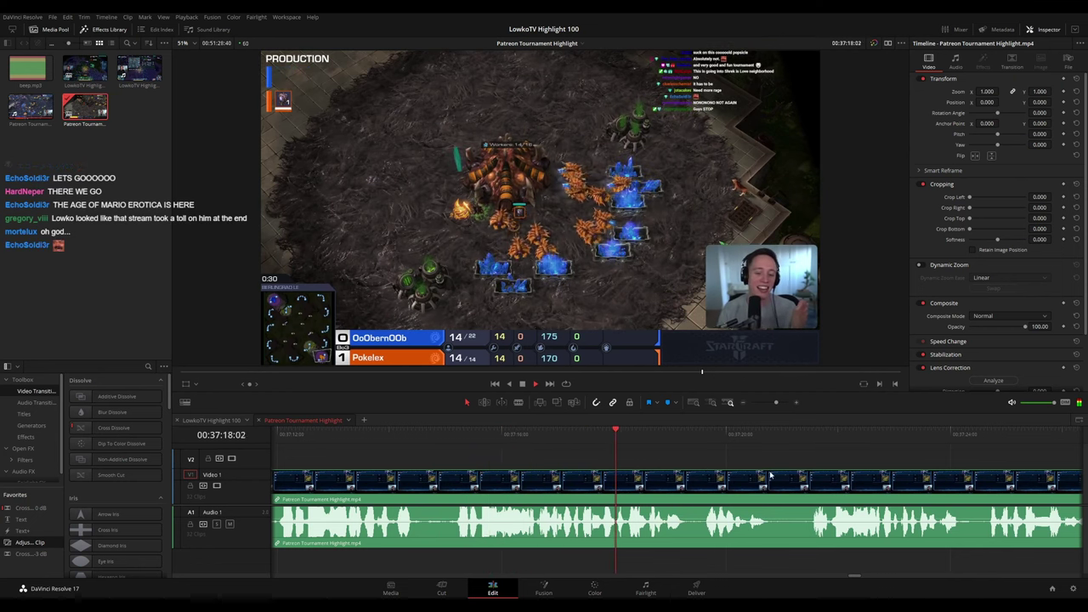
pyautogui.scroll(-10, 762, 463)
pyautogui.scroll(10, 758, 459)
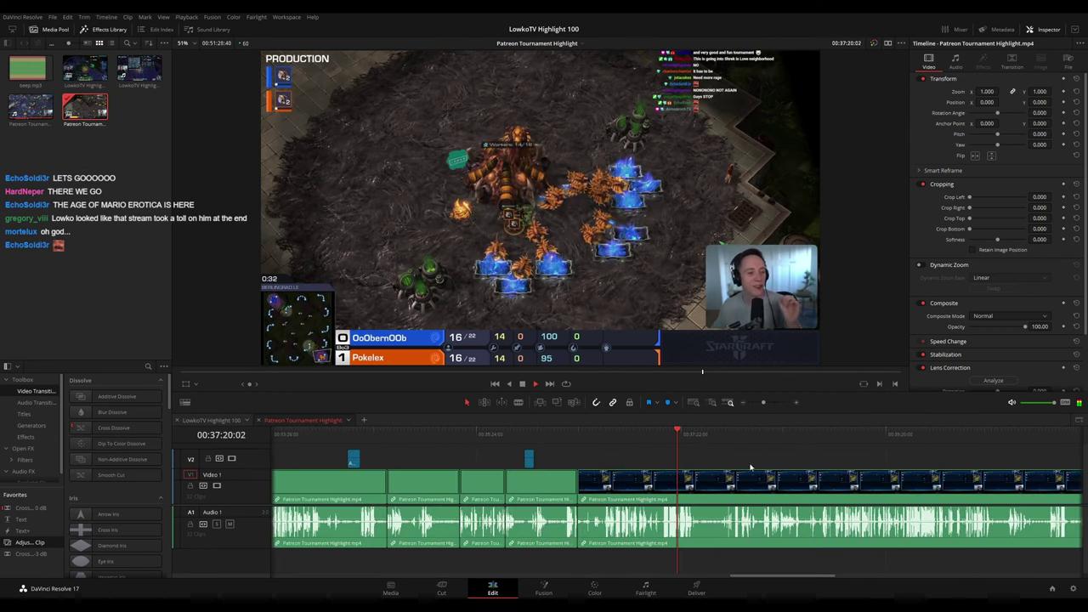
pyautogui.hscroll(3, 807, 463)
pyautogui.scroll(-3, 808, 463)
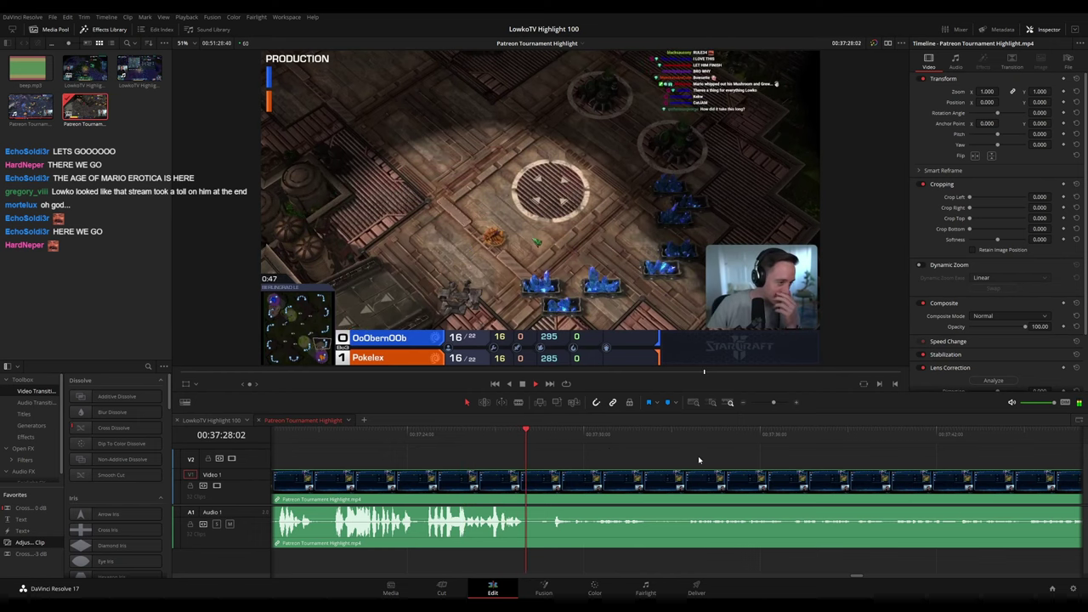
pyautogui.moveTo(699, 460); pyautogui.dragTo(604, 450)
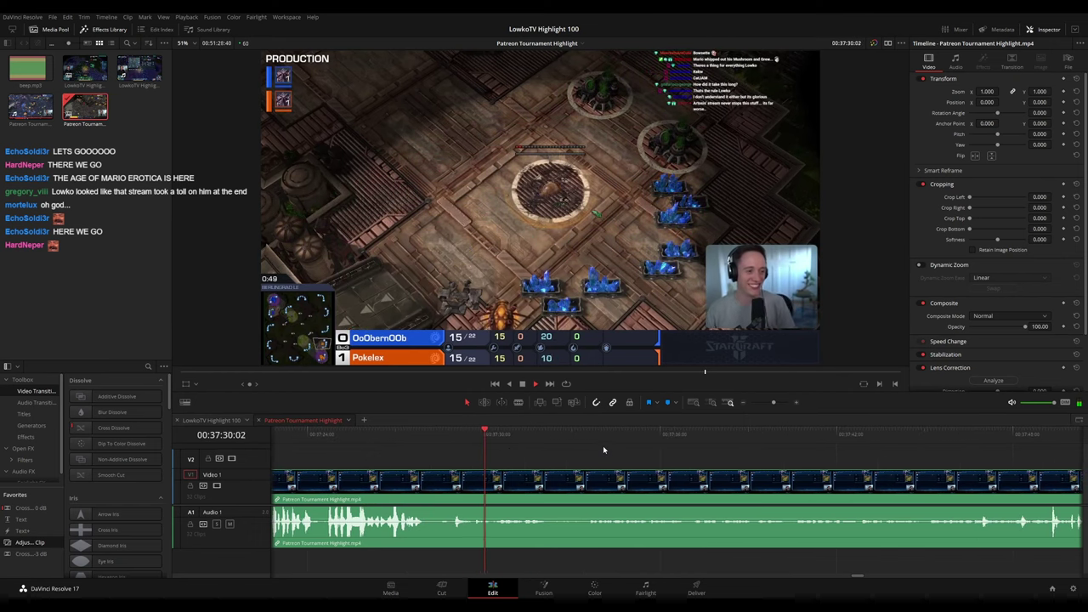
pyautogui.moveTo(719, 461); pyautogui.dragTo(635, 457)
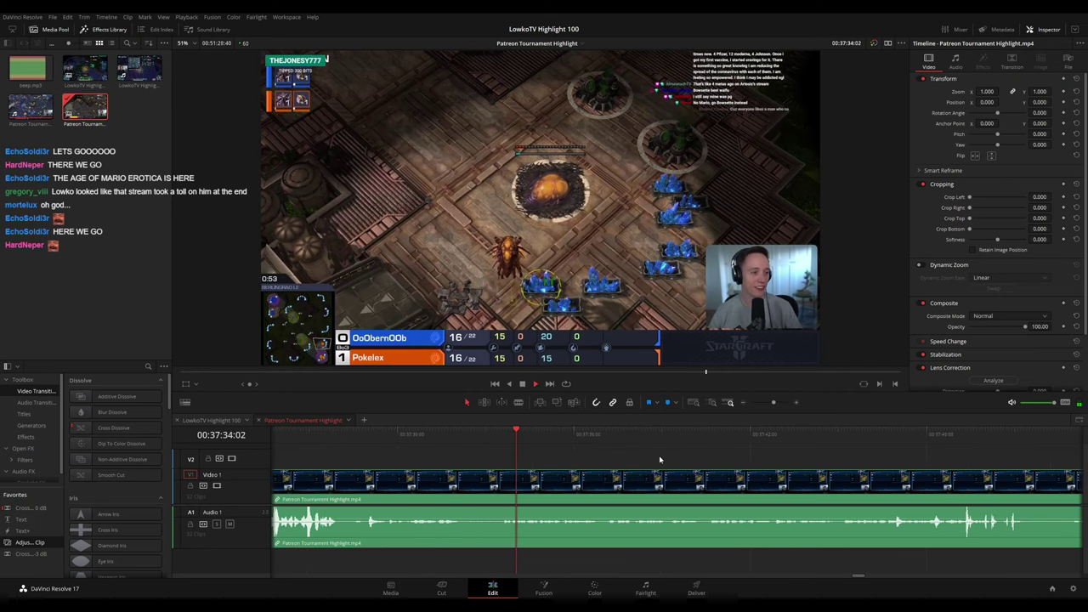
# Cut out a short section of match footage starting at 00:37:32:27 and close the gap
pyautogui.click(455, 435)
pyautogui.press('b')
pyautogui.click(470, 478)
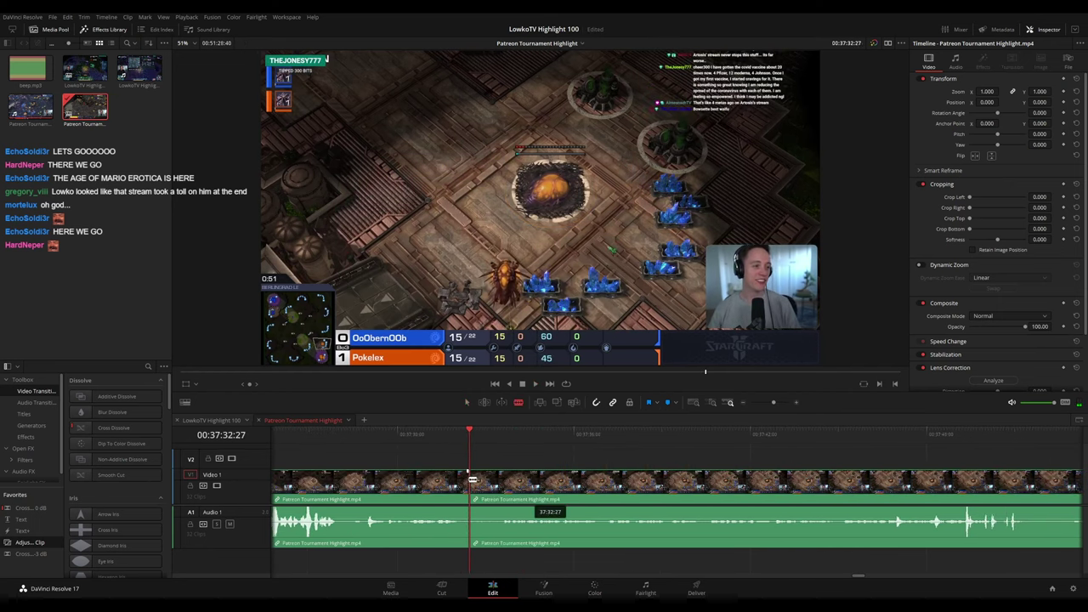
pyautogui.click(496, 479)
pyautogui.press('a')
pyautogui.click(482, 485)
pyautogui.press('Delete')
pyautogui.press('space')
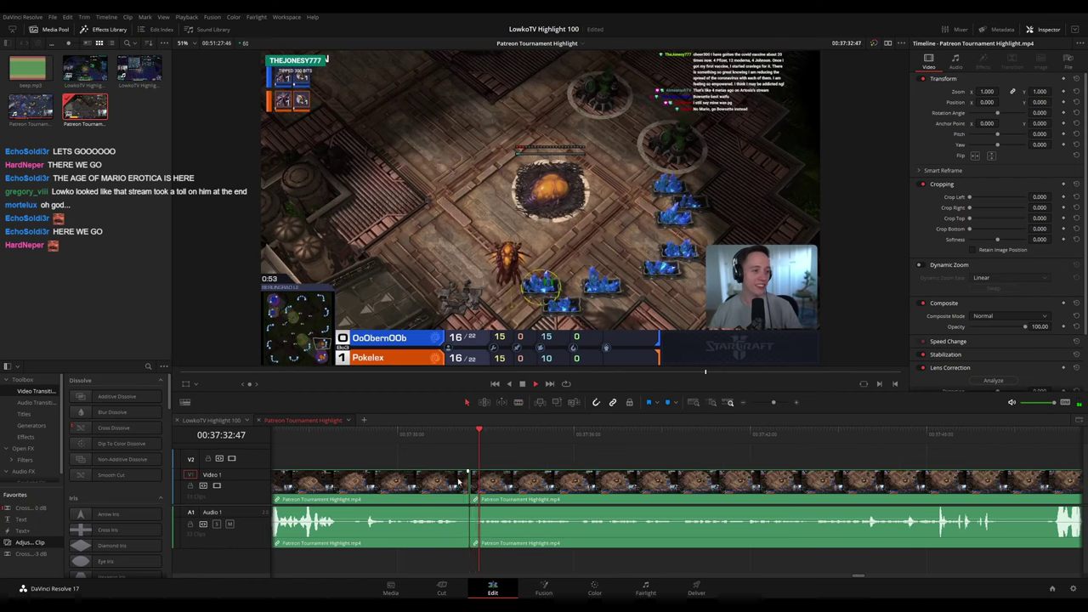
# Add a Cross Fade 0 dB to the Audio 1 cut at 00:37:32:27 and play it back
pyautogui.moveTo(31, 508); pyautogui.dragTo(473, 532)
pyautogui.press('space')
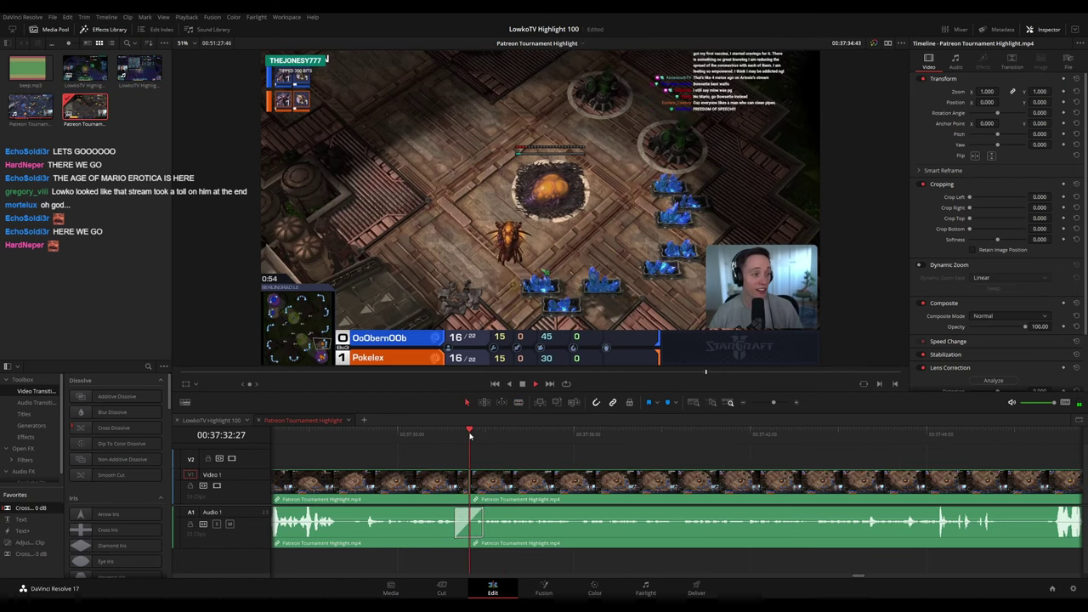
pyautogui.press('space')
# Play through the match footage after the audio crossfade up to about 00:38:04, checking for pauses
pyautogui.moveTo(744, 473); pyautogui.dragTo(584, 464)
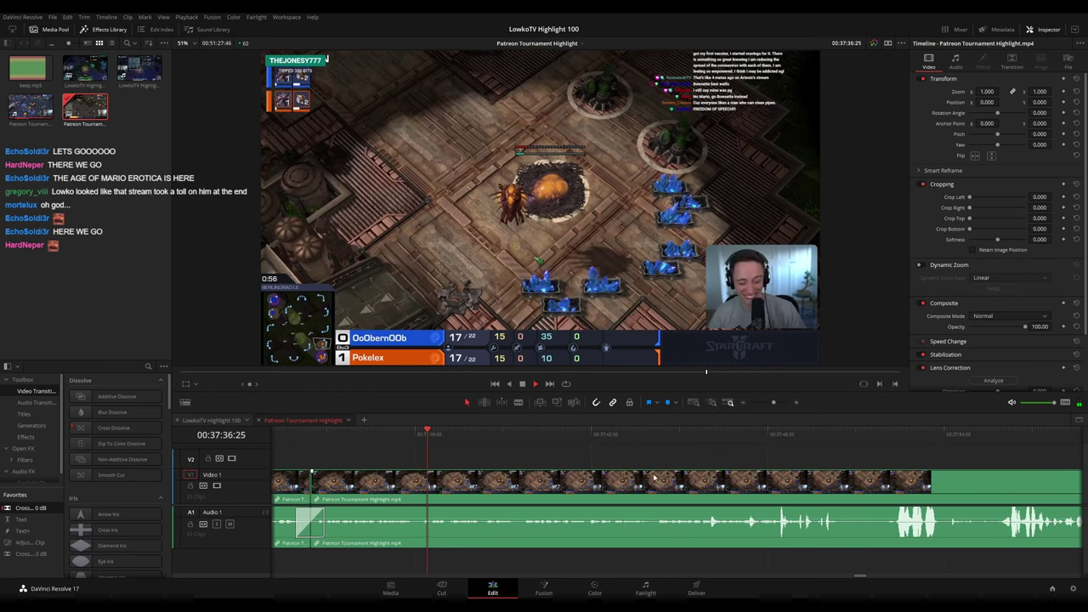
pyautogui.hscroll(1, 612, 472)
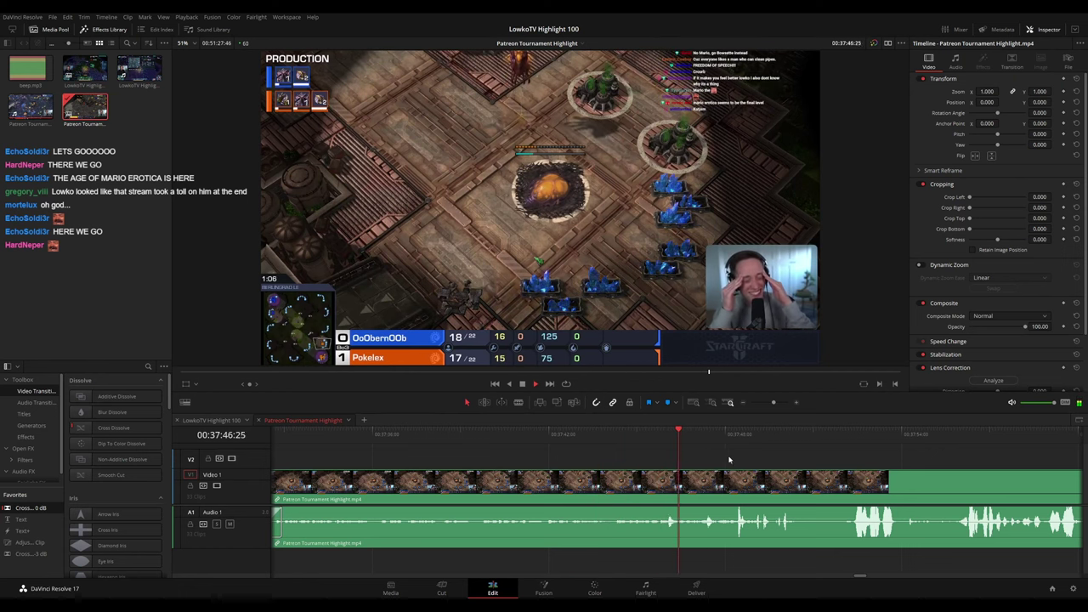
pyautogui.moveTo(849, 473); pyautogui.dragTo(600, 447)
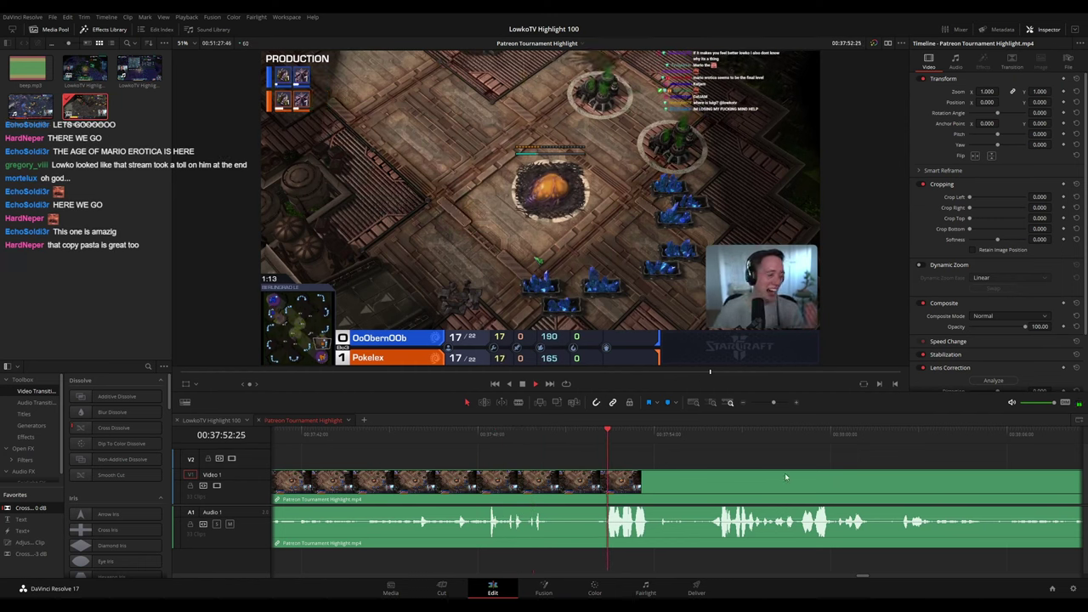
pyautogui.hscroll(2, 604, 438)
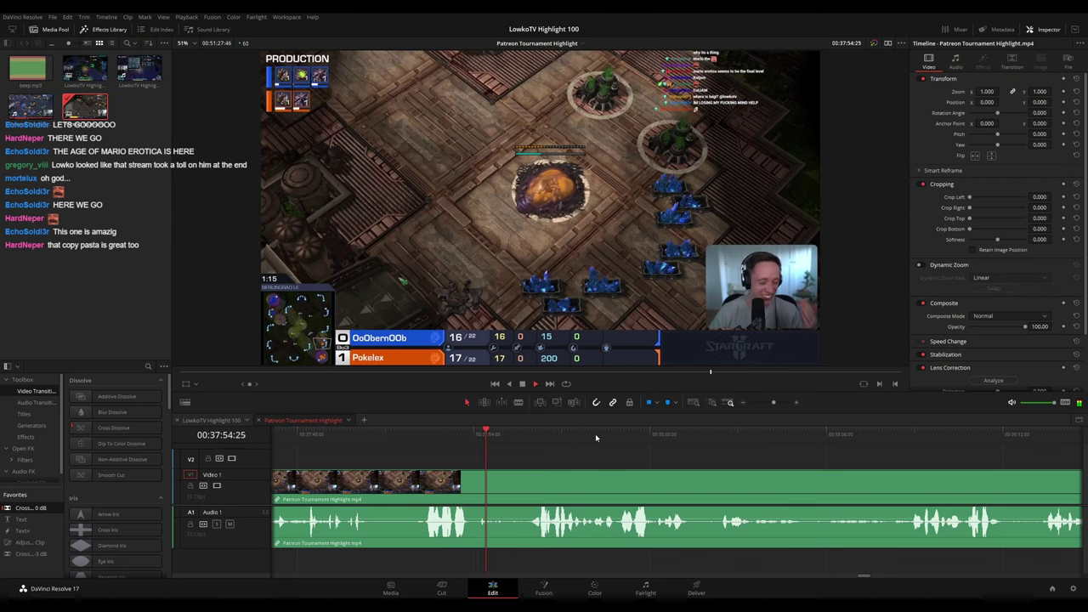
pyautogui.hscroll(1, 689, 450)
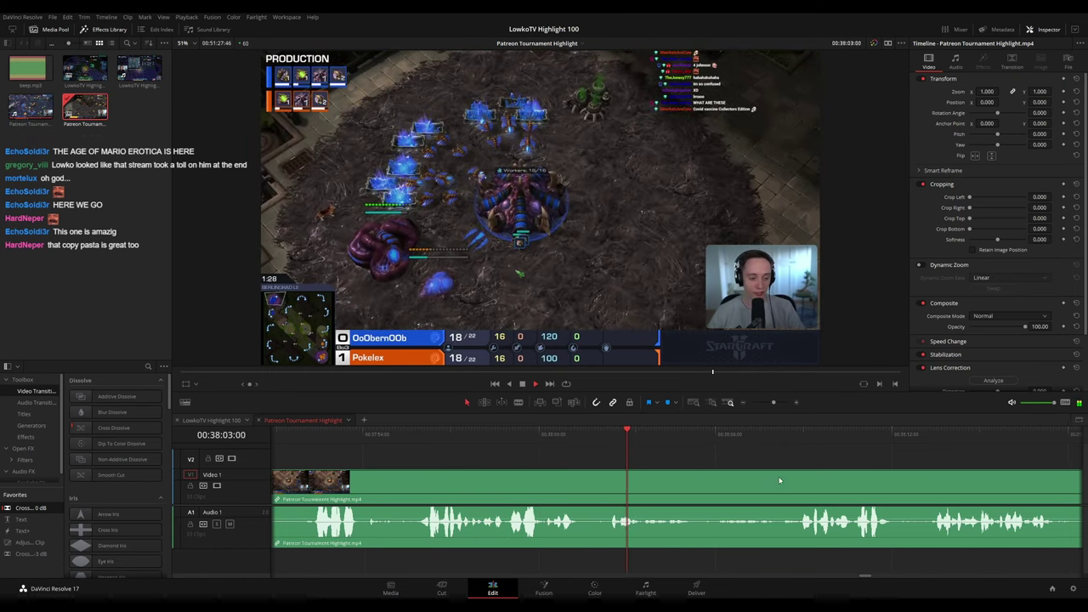
pyautogui.hscroll(2, 587, 455)
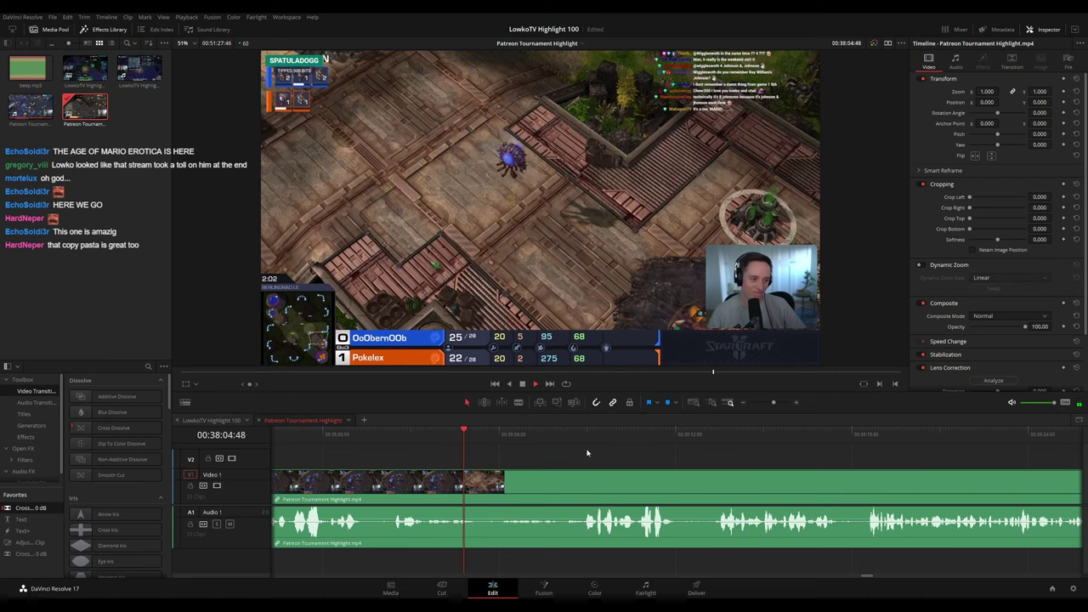
# Play through the match footage from about 00:38:04 to 00:39:14, rechecking the webcam reaction around 00:38:29 and looking for pauses
pyautogui.hscroll(1, 630, 469)
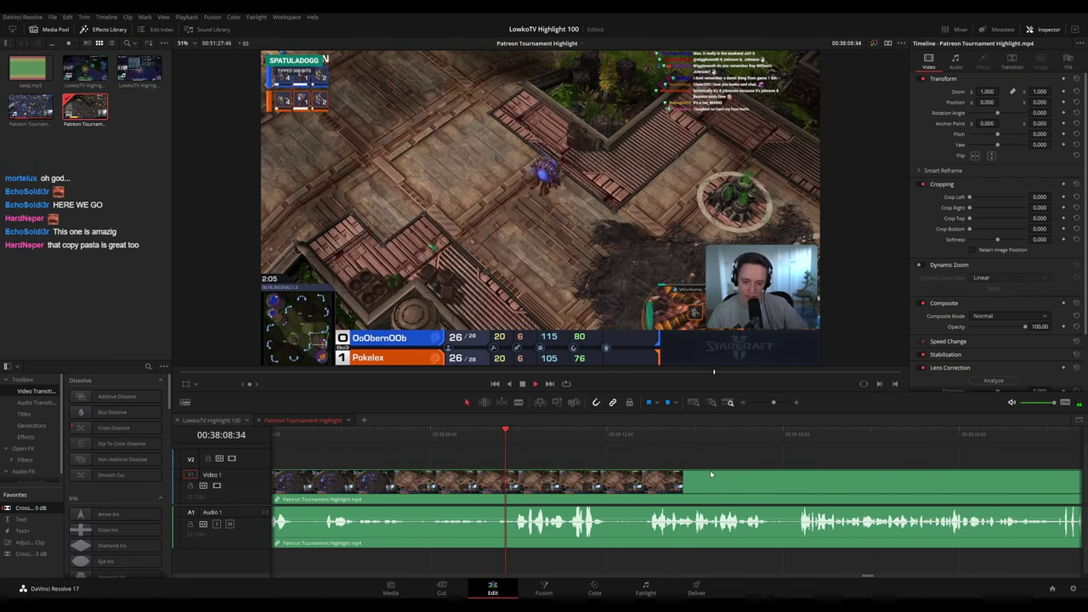
pyautogui.hscroll(2, 772, 470)
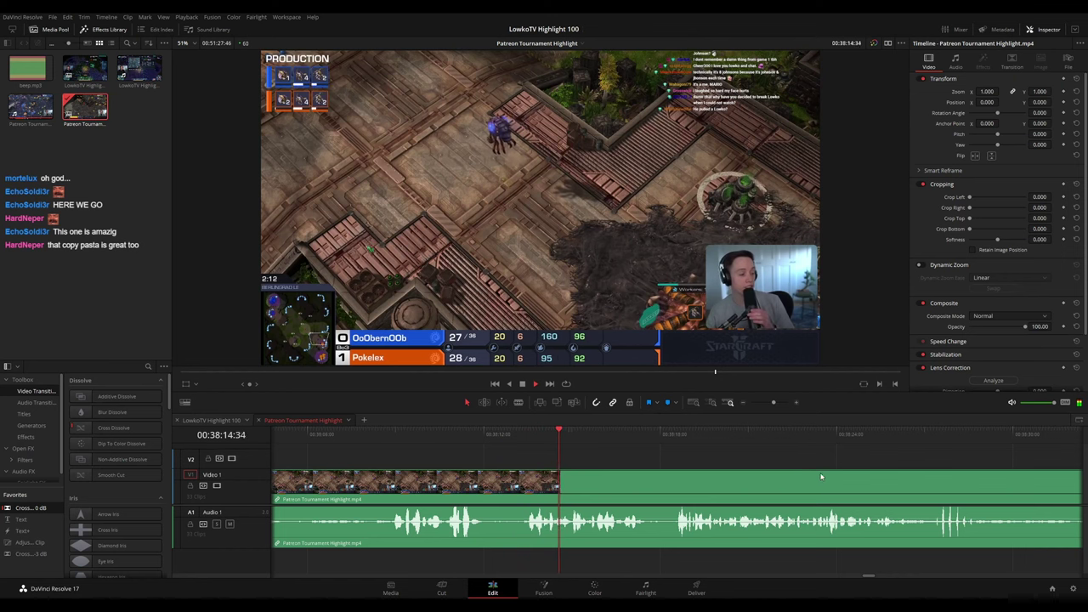
pyautogui.hscroll(2, 697, 467)
pyautogui.hscroll(2, 761, 474)
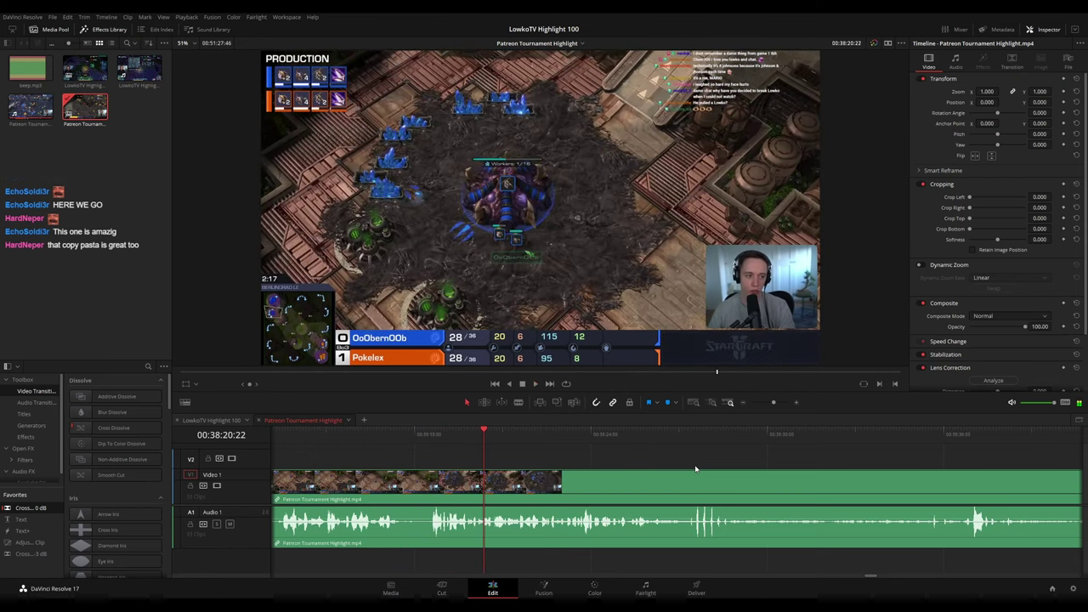
pyautogui.moveTo(771, 475); pyautogui.dragTo(697, 468)
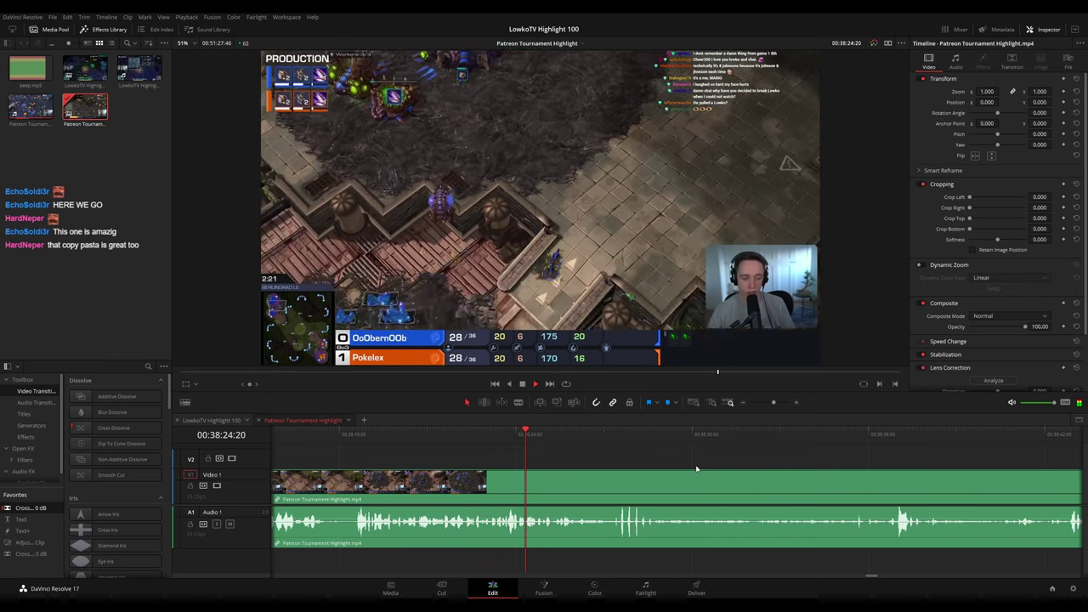
pyautogui.hscroll(2, 727, 468)
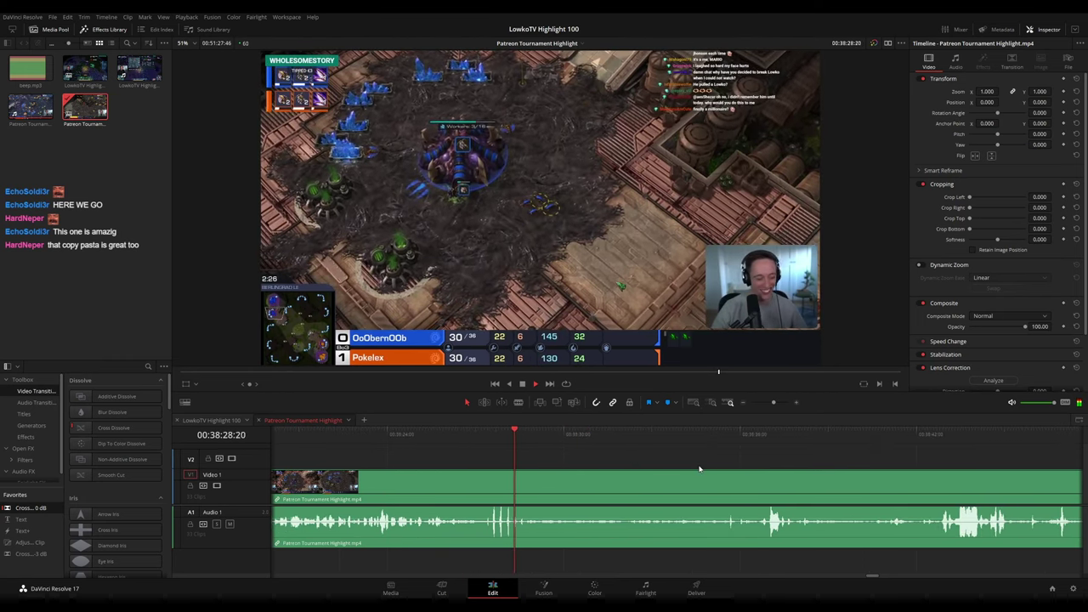
pyautogui.hscroll(2, 745, 471)
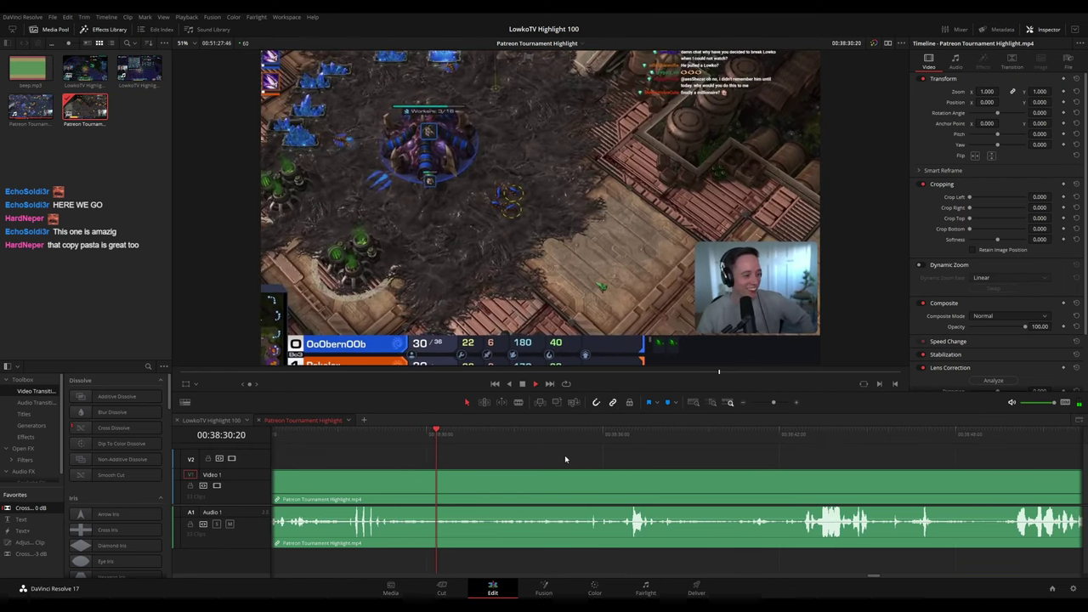
pyautogui.moveTo(384, 434); pyautogui.dragTo(364, 434)
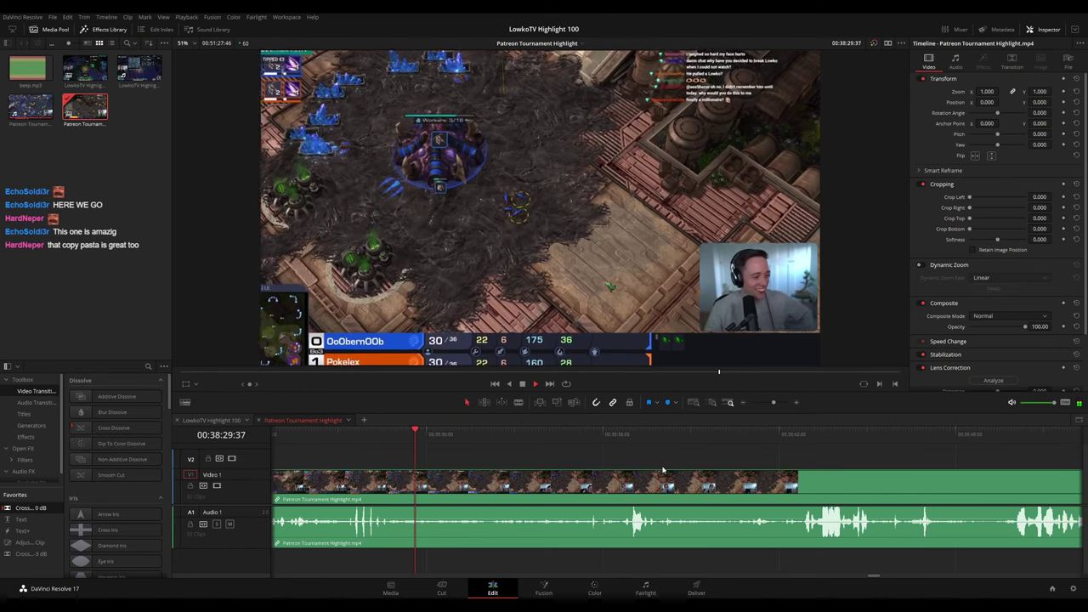
pyautogui.hscroll(1, 724, 471)
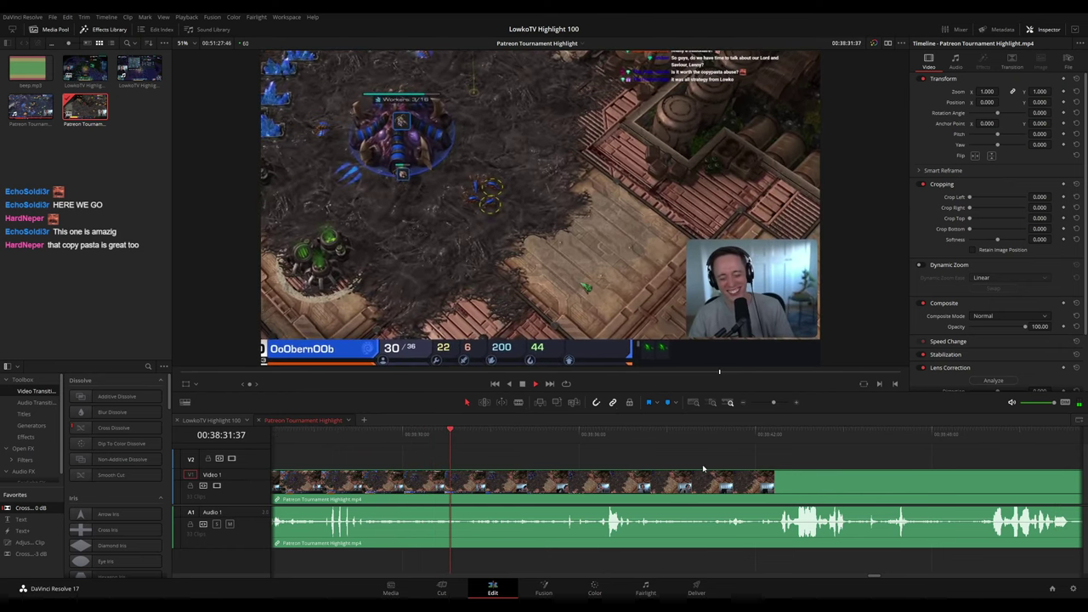
pyautogui.hscroll(2, 681, 461)
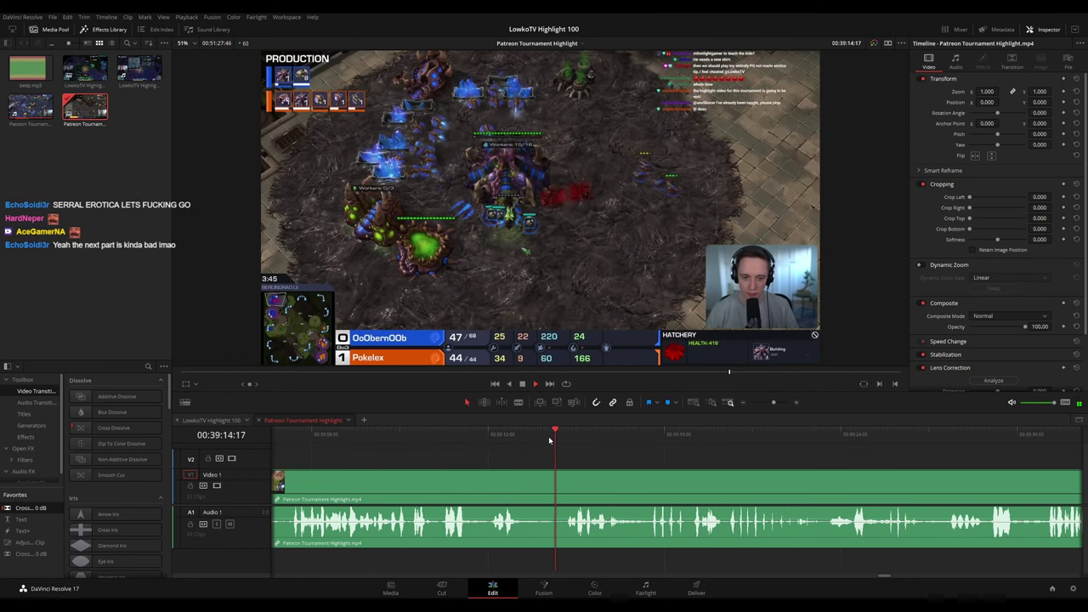
# Cut out about one second of match footage starting at 00:39:13:22 and close the gap
pyautogui.press('space')
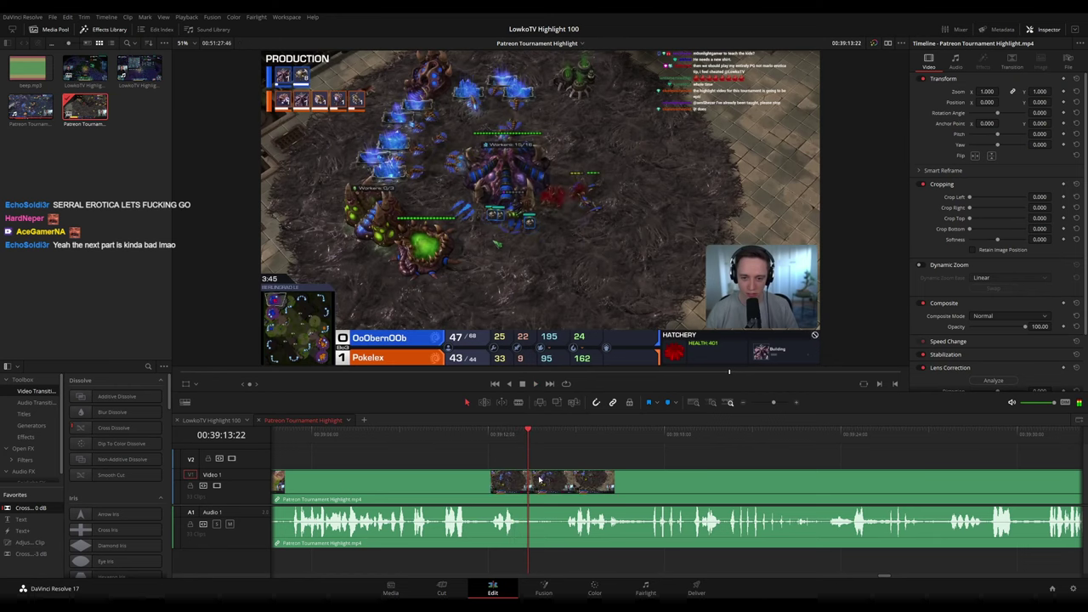
pyautogui.press('b')
pyautogui.click(529, 482)
pyautogui.click(562, 485)
pyautogui.press('a')
pyautogui.press('Delete')
pyautogui.press('space')
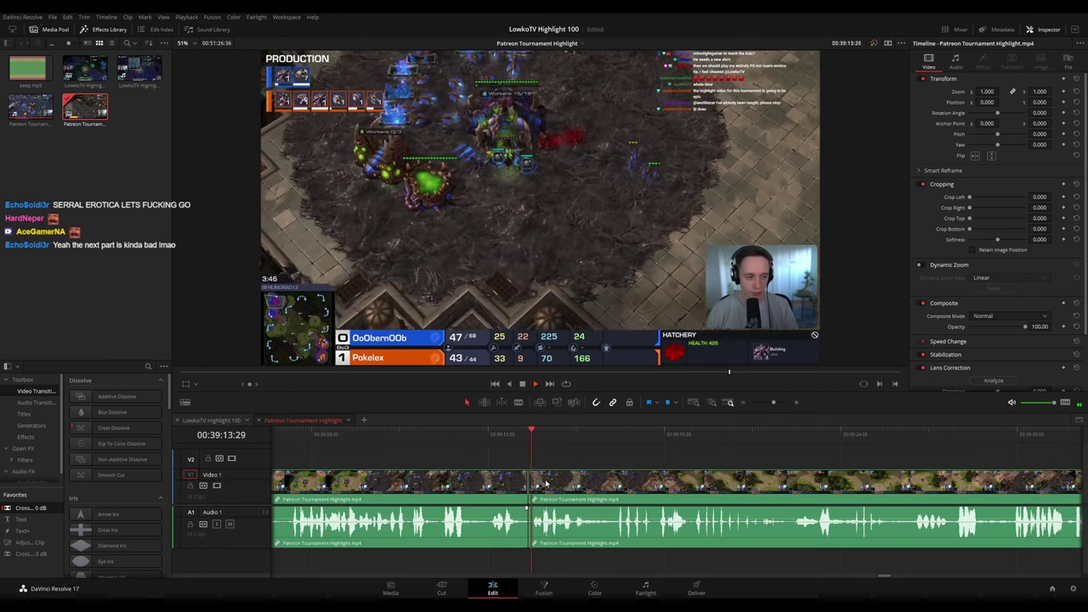
# Add a Cross Fade 0 dB to the Audio 1 cut at 00:39:13:22 and continue playback past it
pyautogui.moveTo(78, 503); pyautogui.dragTo(530, 522)
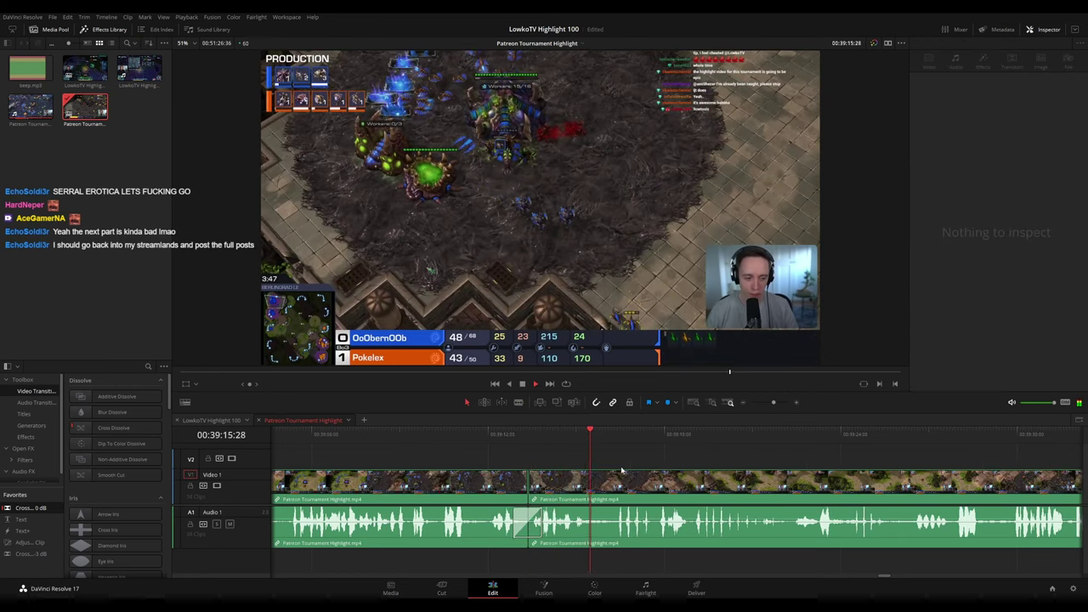
pyautogui.moveTo(769, 461); pyautogui.dragTo(603, 459)
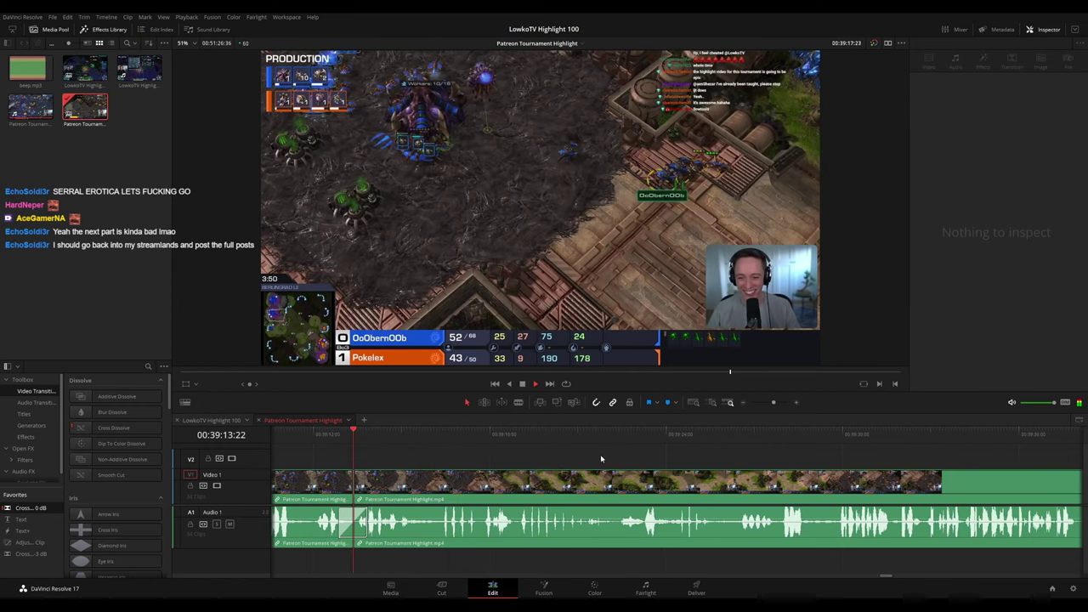
pyautogui.hscroll(3, 639, 466)
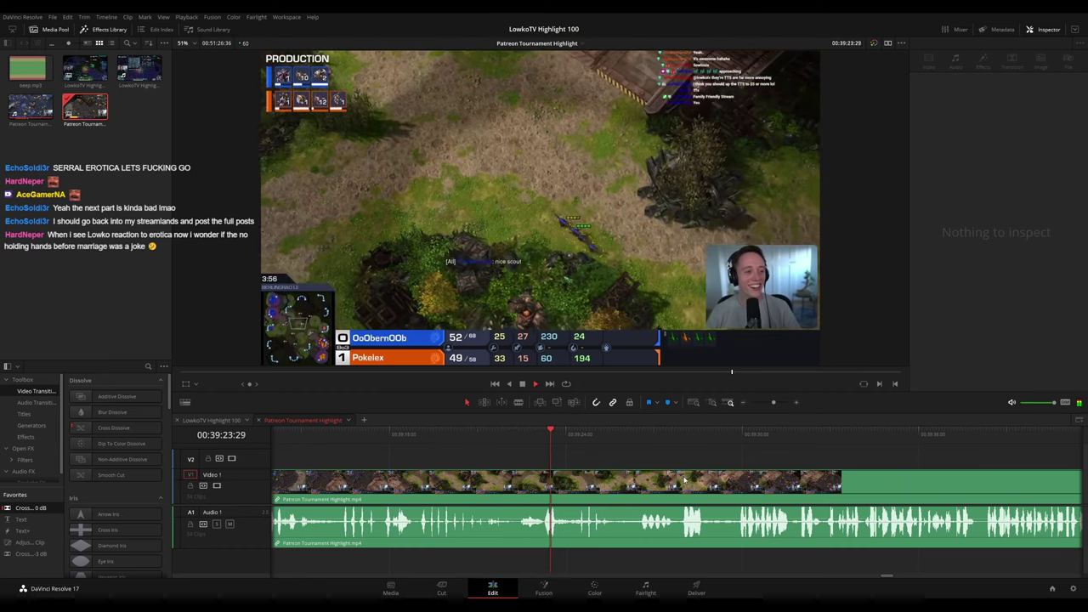
# Review the match footage from about 00:39:23 to 00:39:49, skipping ahead through continuous commentary to check for pauses
pyautogui.hscroll(4, 761, 491)
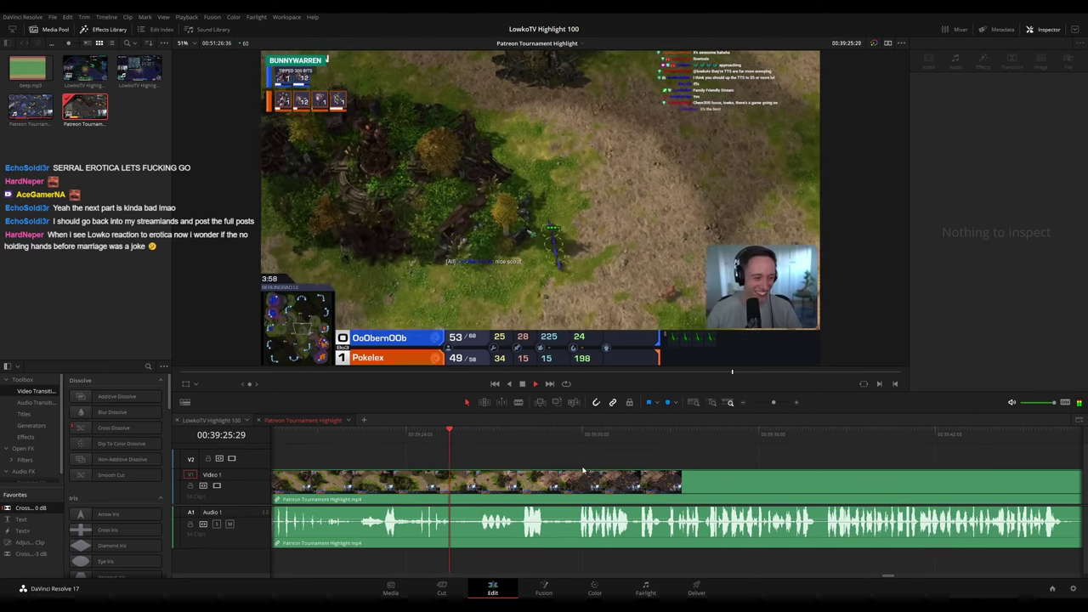
pyautogui.hscroll(3, 646, 476)
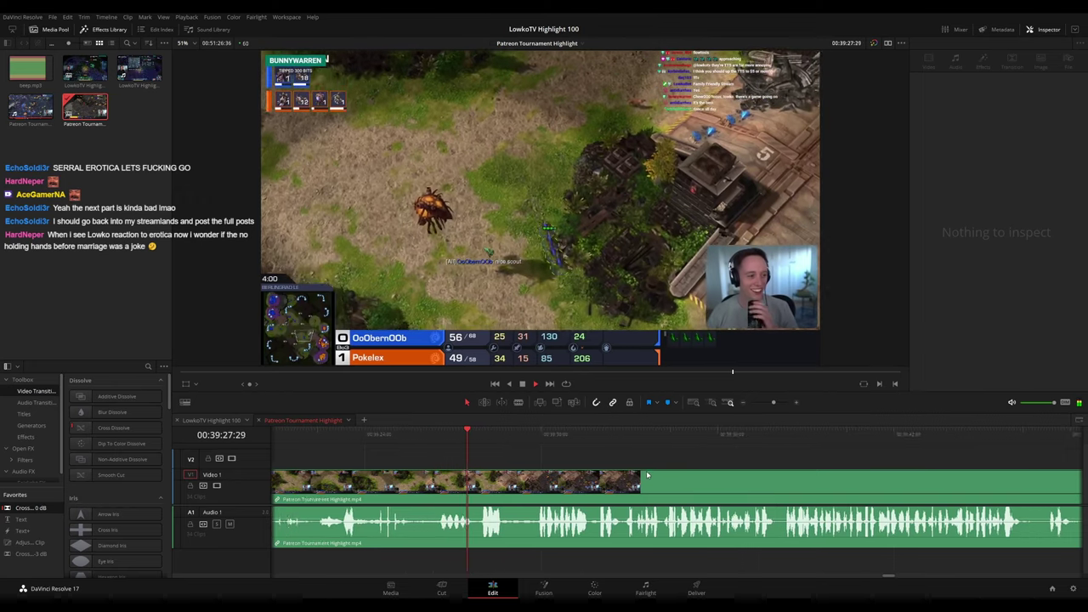
pyautogui.hscroll(3, 663, 479)
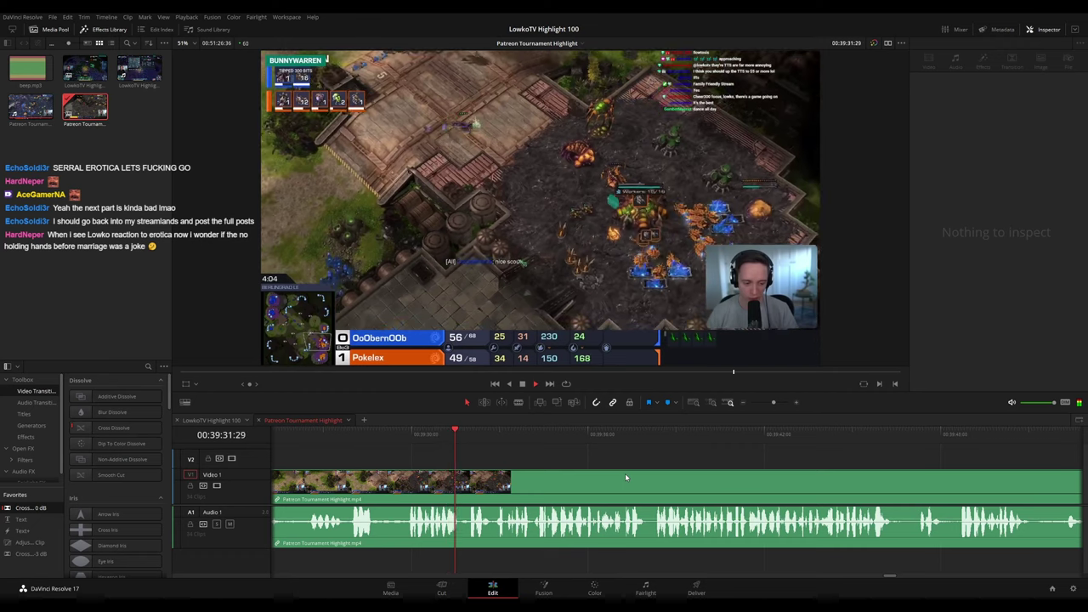
pyautogui.scroll(-5, 800, 480)
pyautogui.scroll(-3, 812, 479)
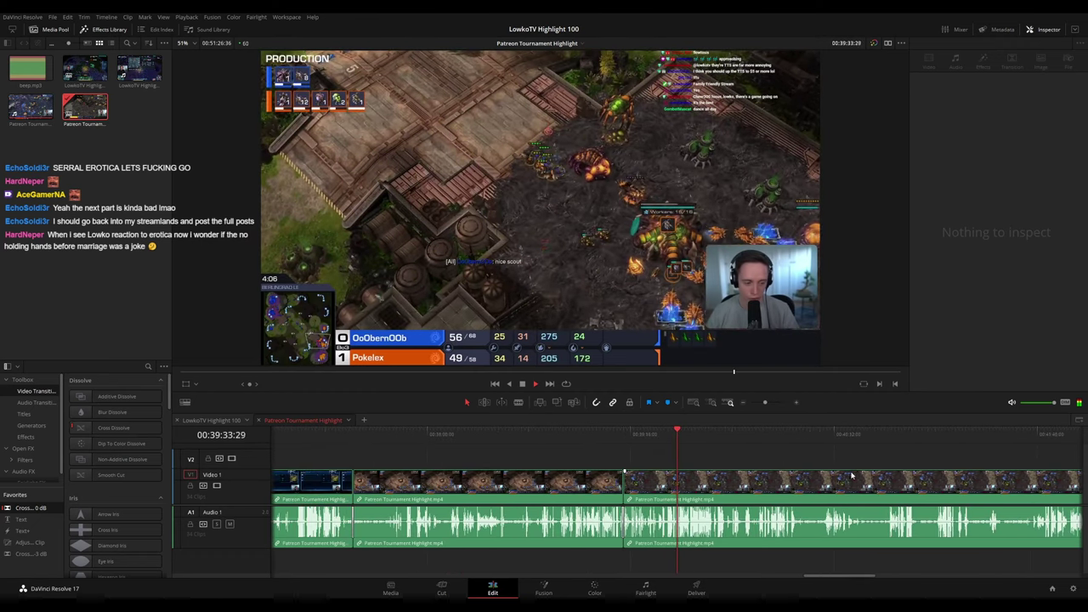
pyautogui.scroll(4, 840, 474)
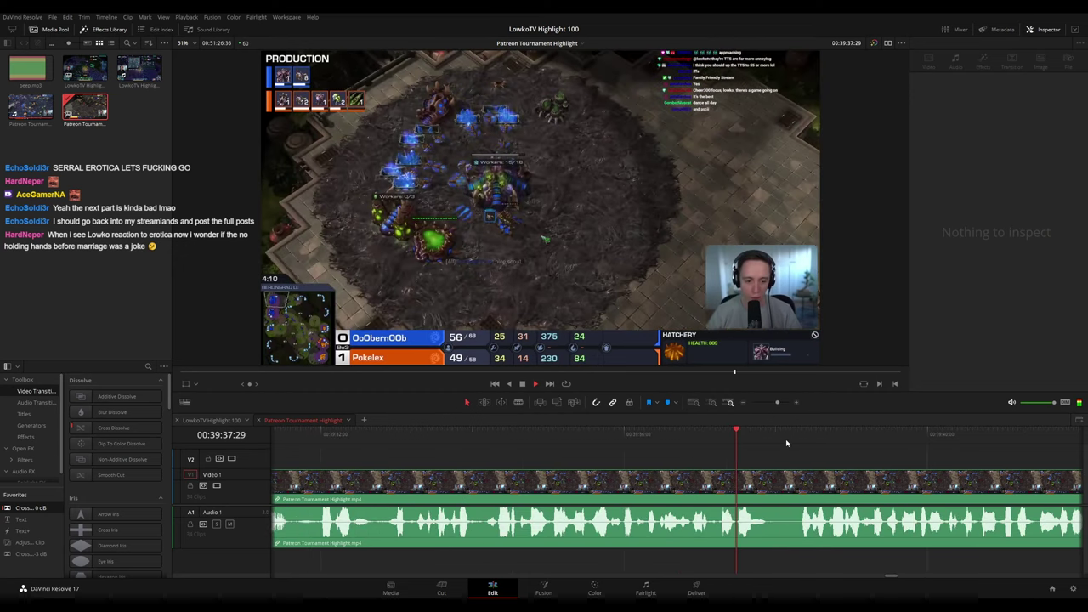
pyautogui.click(787, 440)
pyautogui.moveTo(925, 461); pyautogui.dragTo(607, 445)
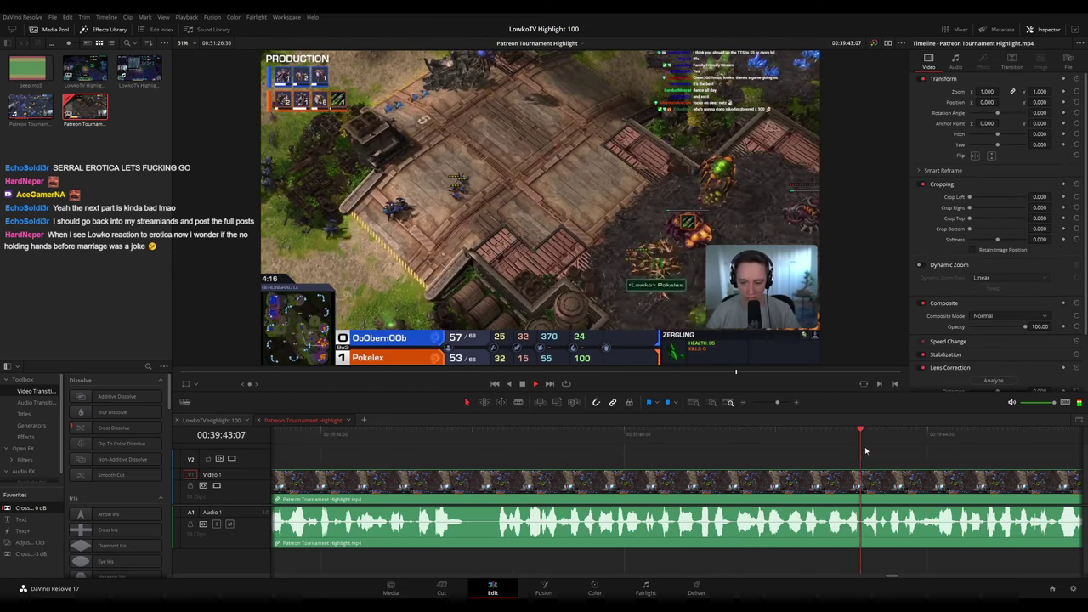
pyautogui.scroll(-2, 753, 467)
pyautogui.click(767, 439)
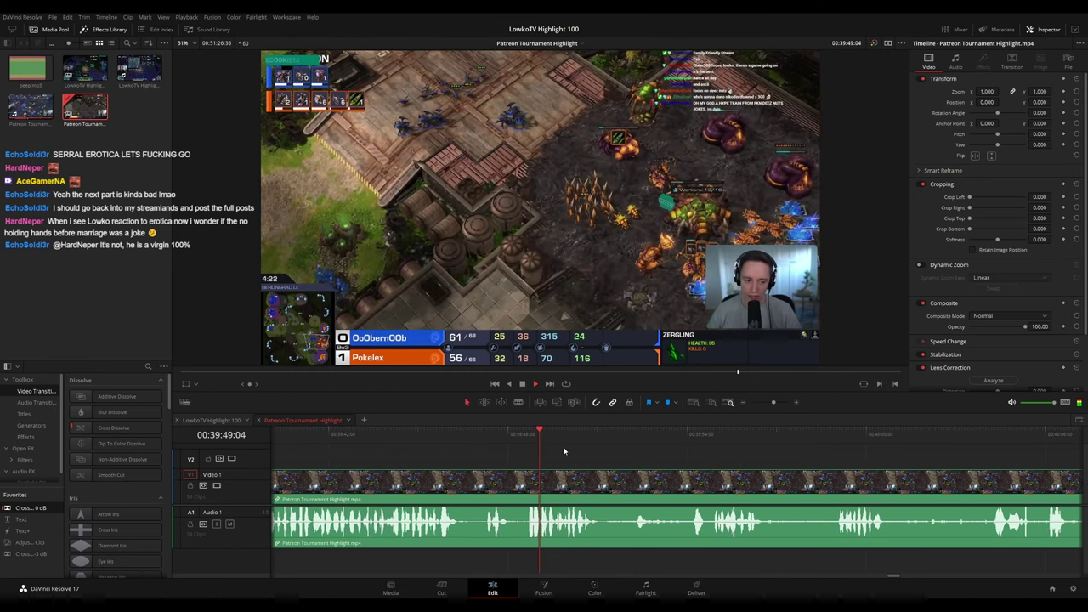
# Skip through the end of the match and the webcam reaction, reviewing up to the next game at about 00:40:40
pyautogui.moveTo(610, 437); pyautogui.dragTo(623, 437)
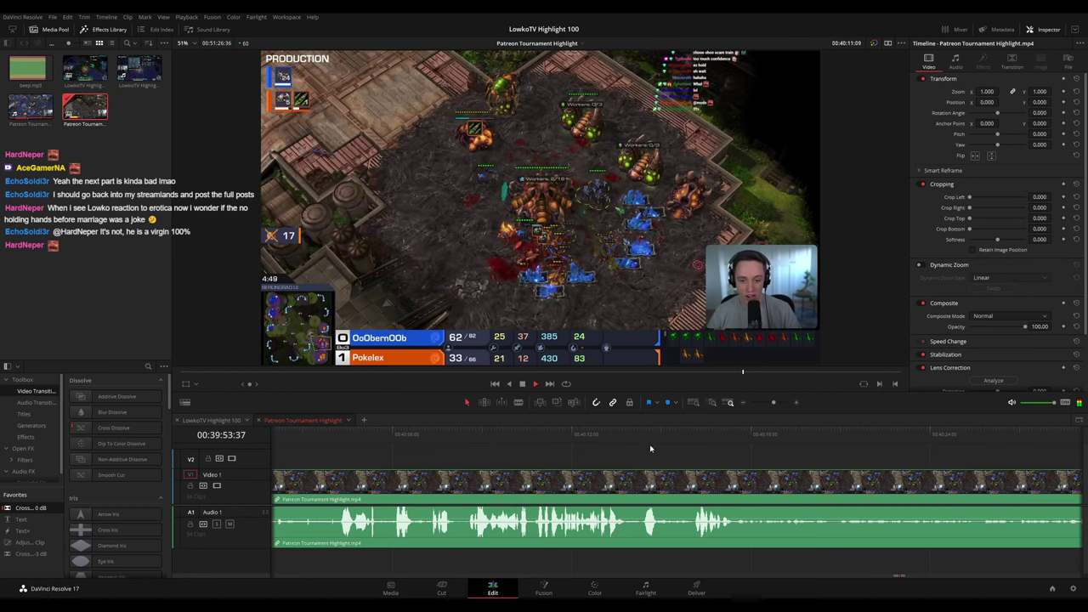
pyautogui.click(521, 437)
pyautogui.click(575, 435)
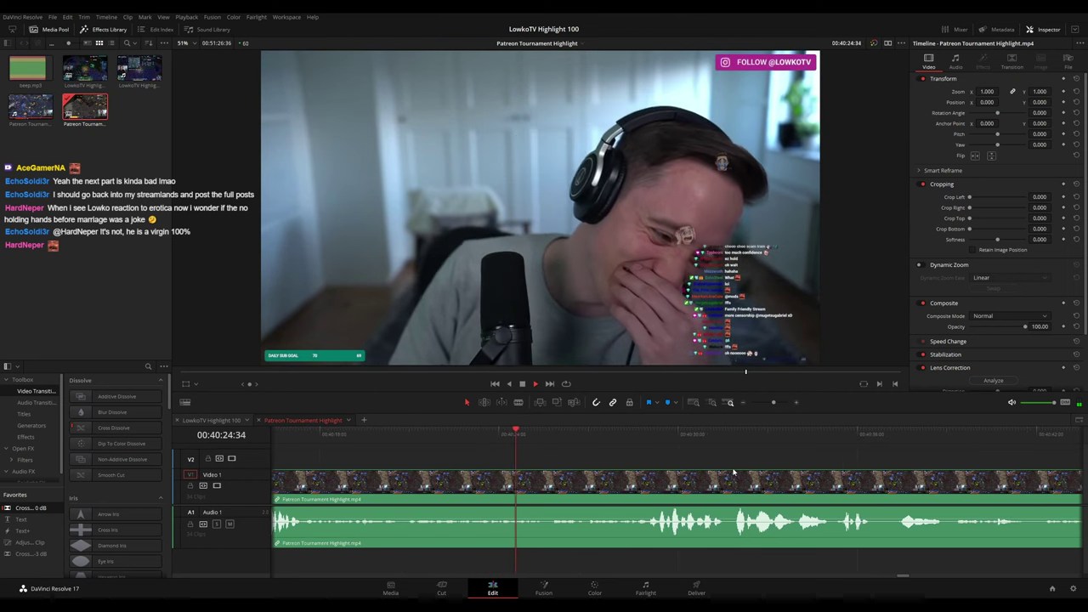
pyautogui.moveTo(805, 472); pyautogui.dragTo(642, 458)
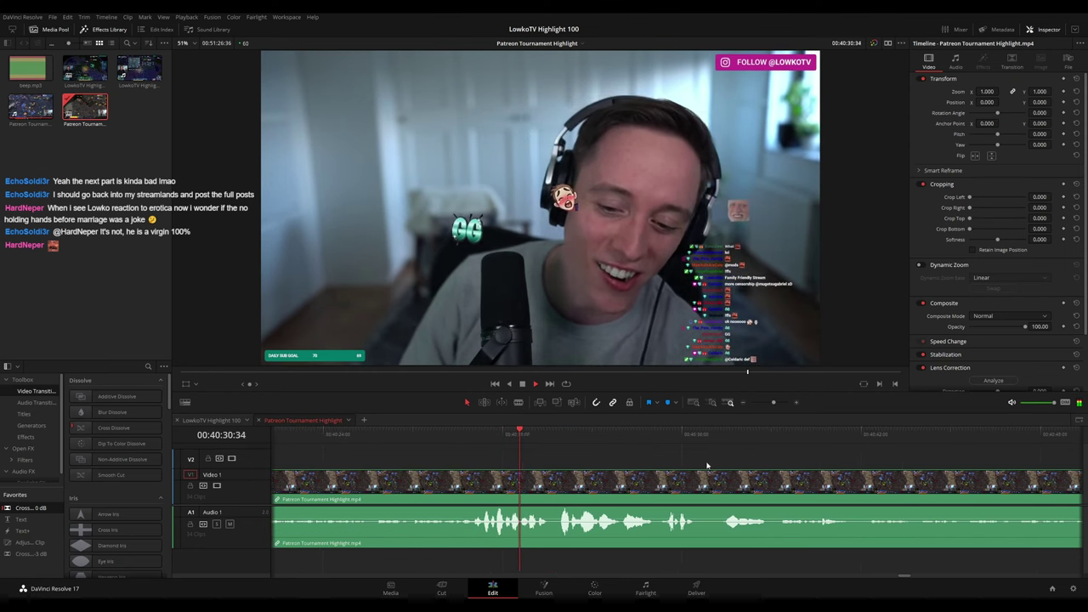
pyautogui.hscroll(2, 610, 449)
pyautogui.press('space')
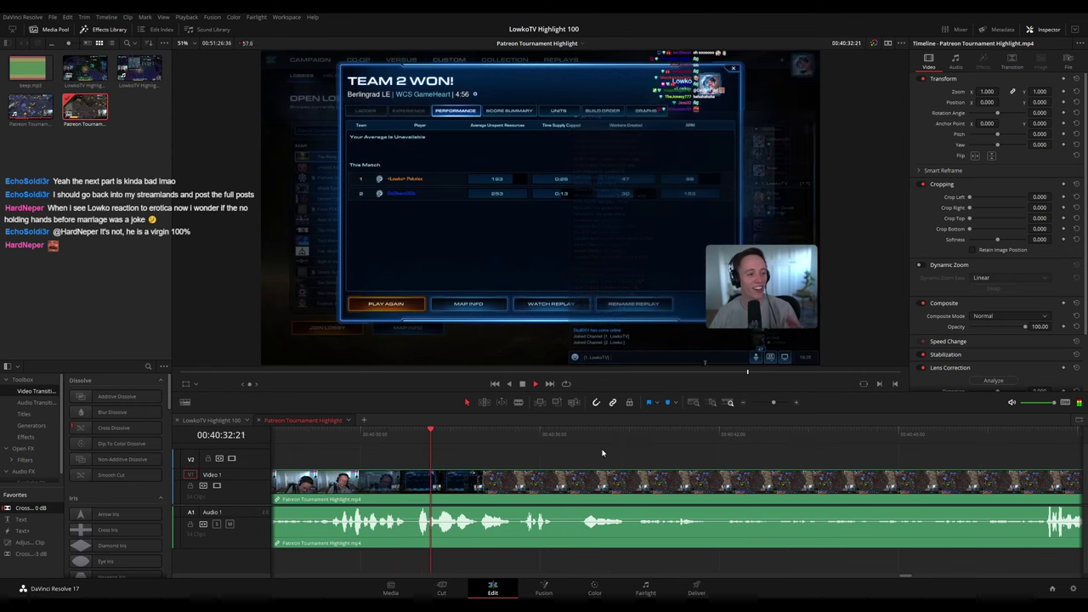
pyautogui.press('space')
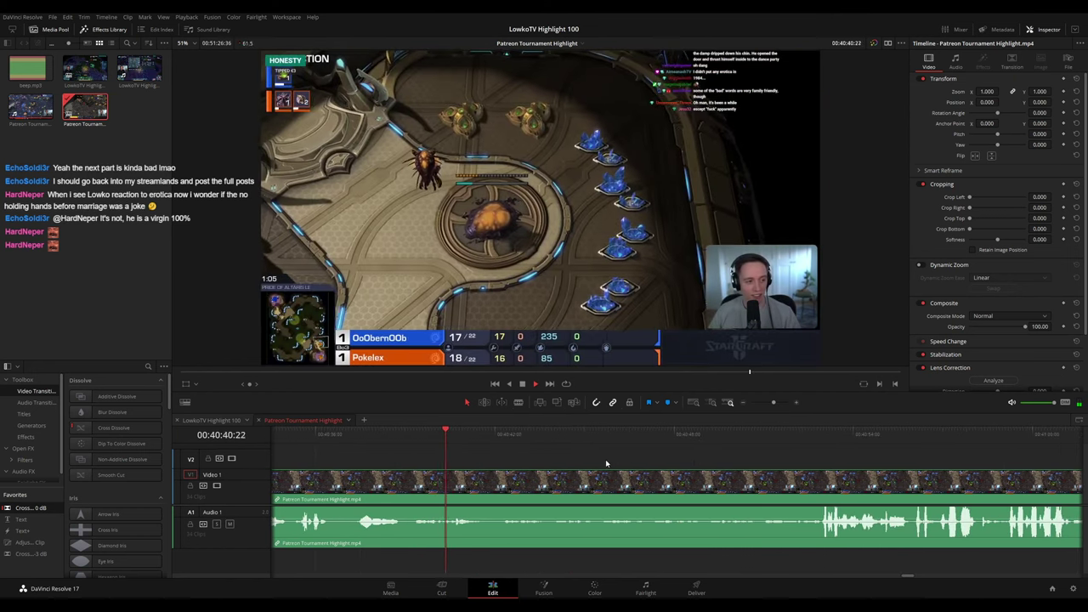
# Cut out the short section of quiet footage from 00:40:41:42 to about 00:40:42:07, close the gap and resume playback
pyautogui.press('space')
pyautogui.press('b')
pyautogui.click(487, 483)
pyautogui.click(500, 484)
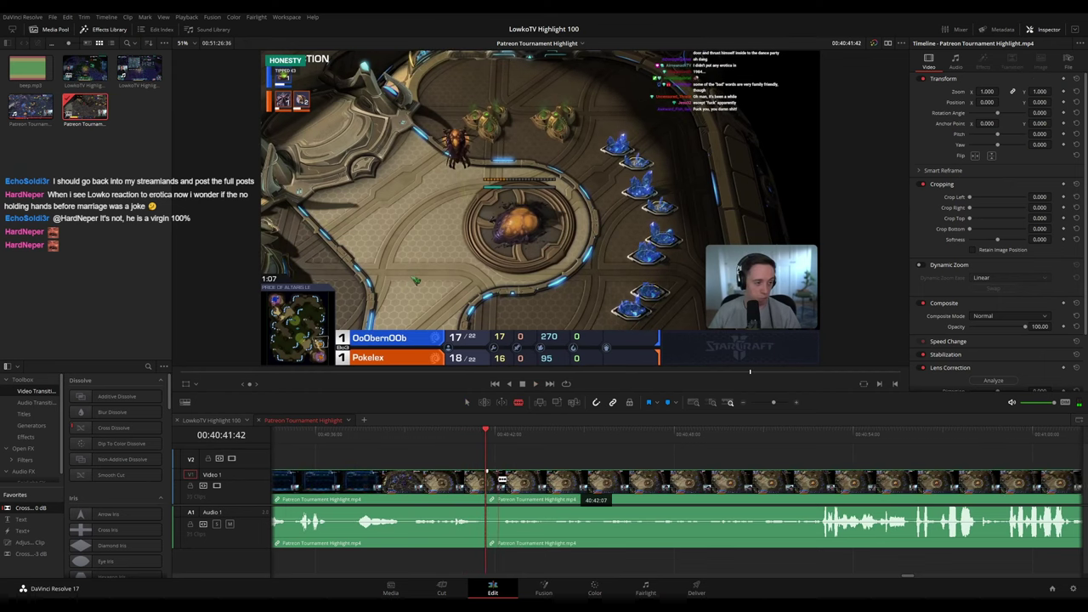
pyautogui.press('a')
pyautogui.click(495, 486)
pyautogui.press('space')
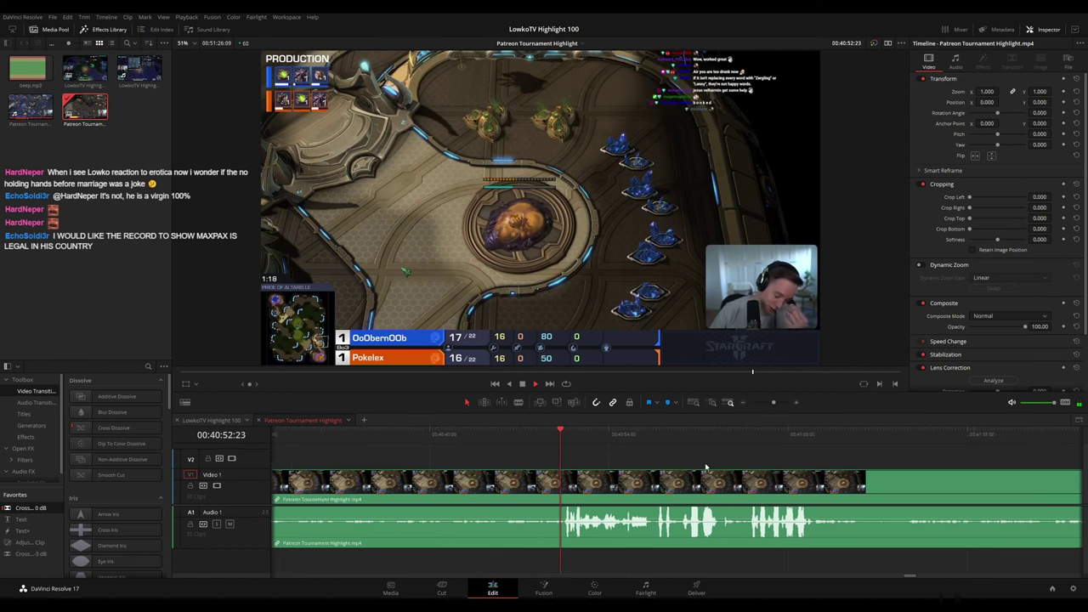
# Replay the webcam reaction between about 00:40:51 and 00:40:54 several times to check its audio and timing
pyautogui.press('space')
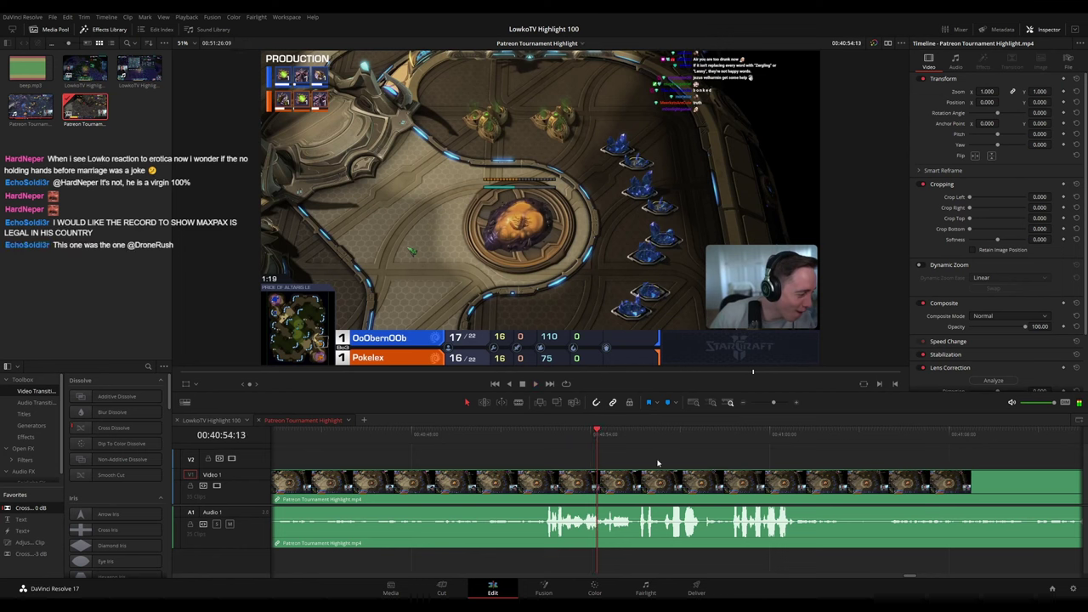
pyautogui.click(525, 434)
pyautogui.press('space')
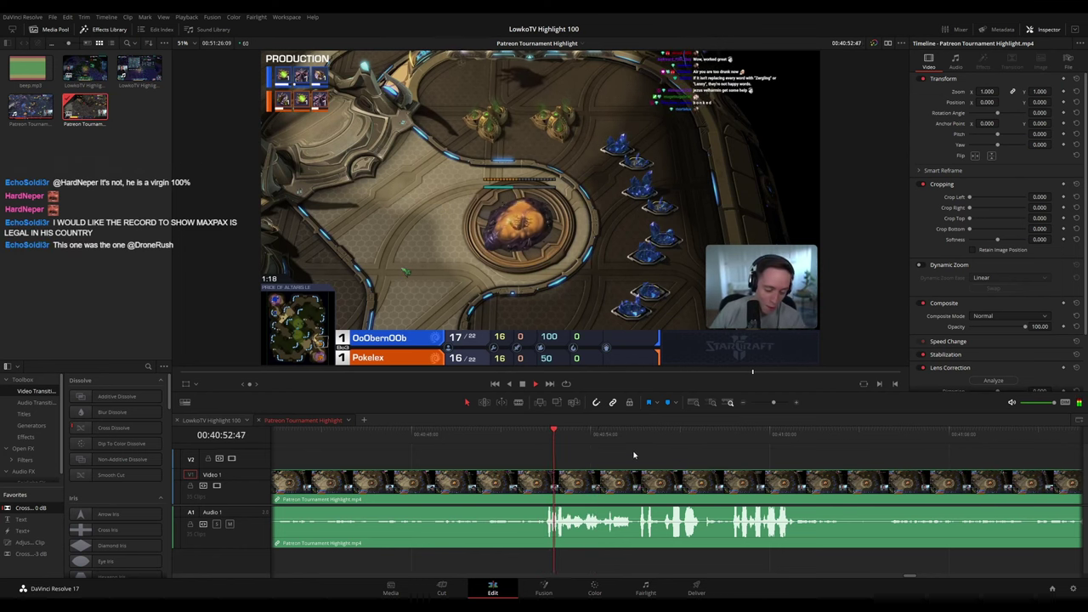
pyautogui.click(482, 435)
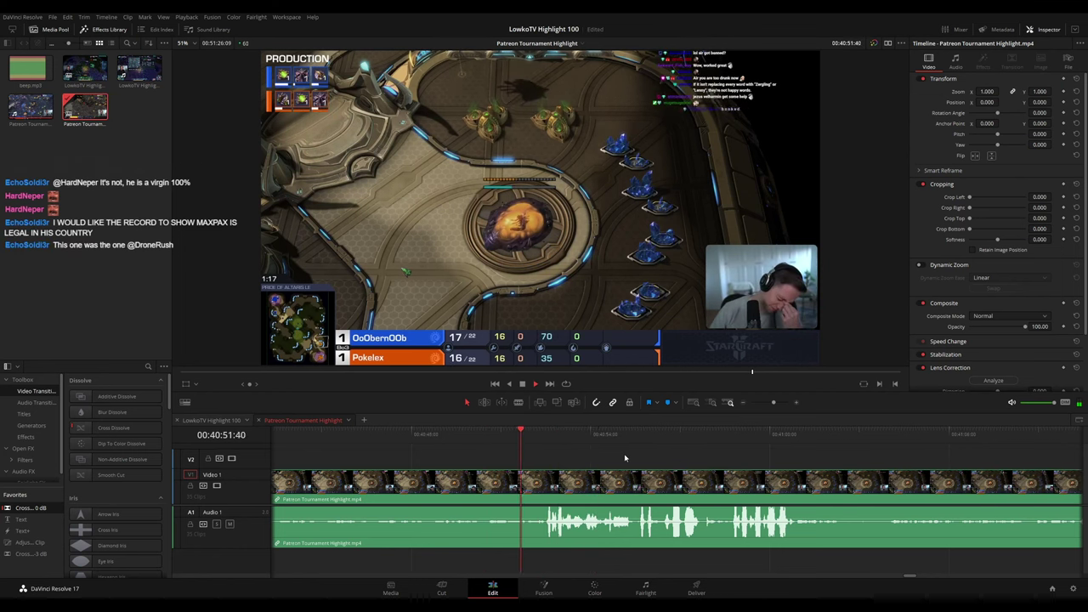
pyautogui.hscroll(3, 747, 480)
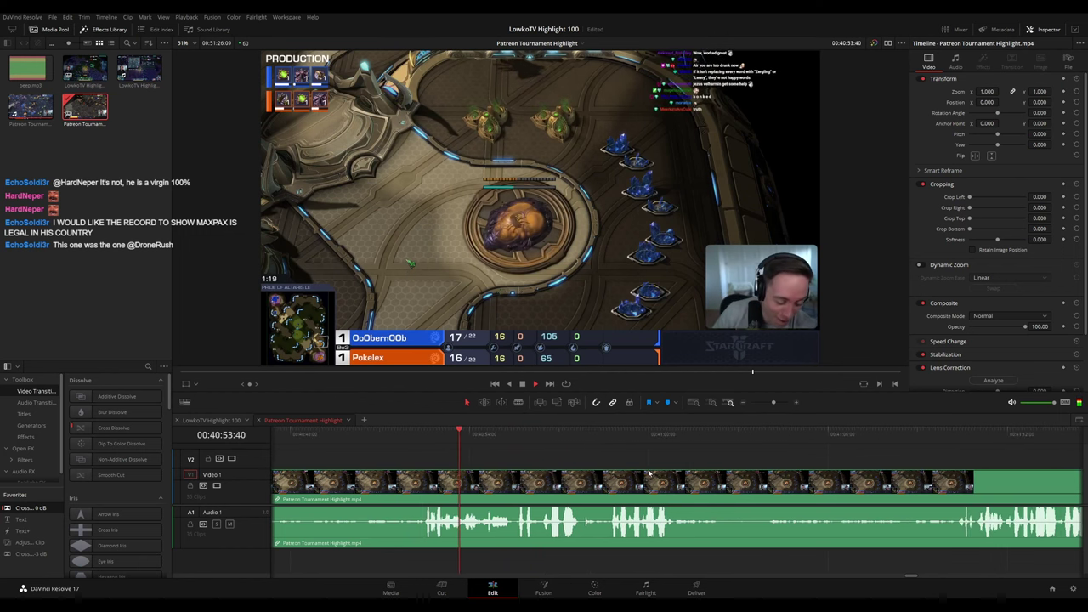
pyautogui.click(363, 435)
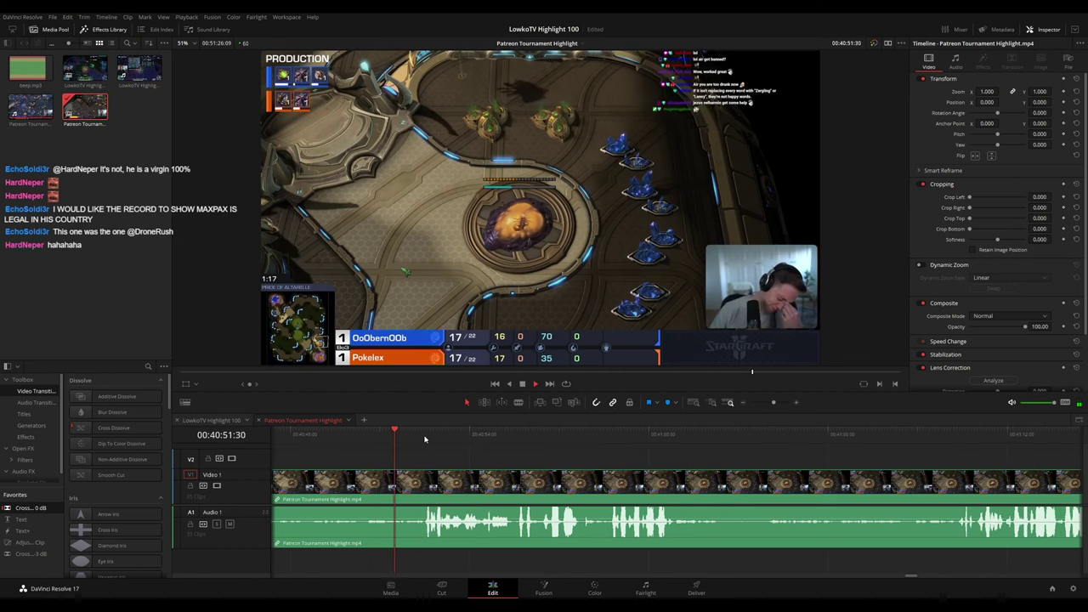
pyautogui.press('space')
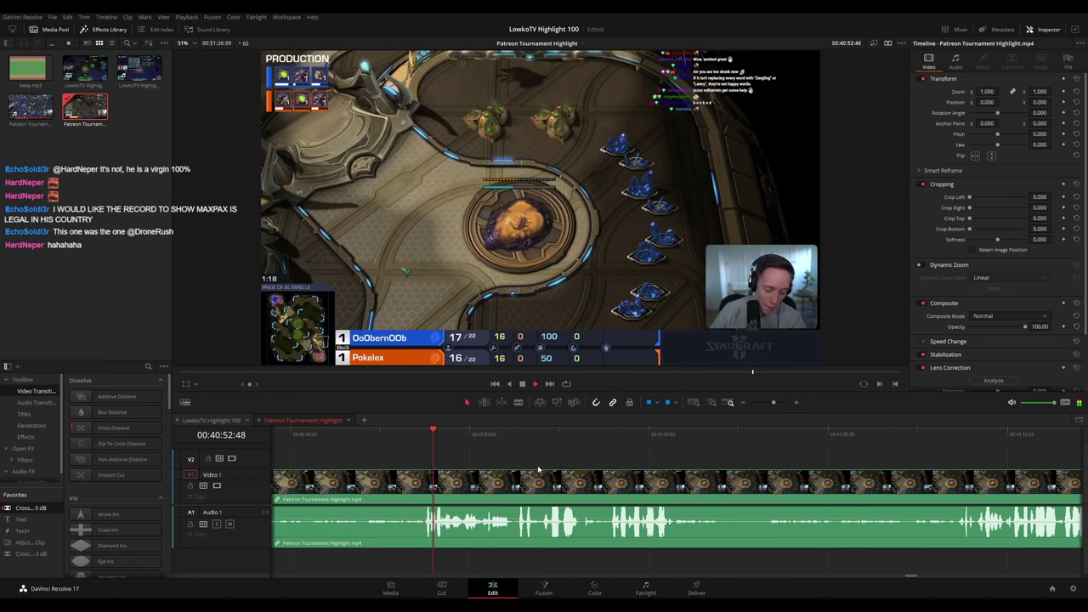
pyautogui.hscroll(2, 712, 482)
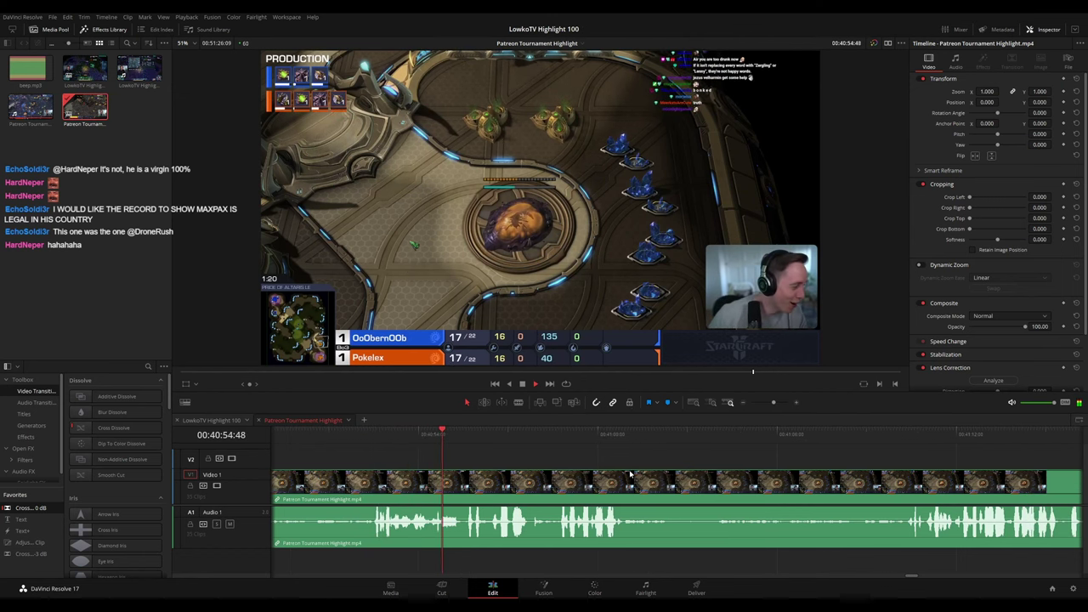
# Add a clip marker named "extreme nsfw" at 00:40:50:50, just before the webcam reaction, and resume playback
pyautogui.click(357, 432)
pyautogui.hscroll(-3, 408, 476)
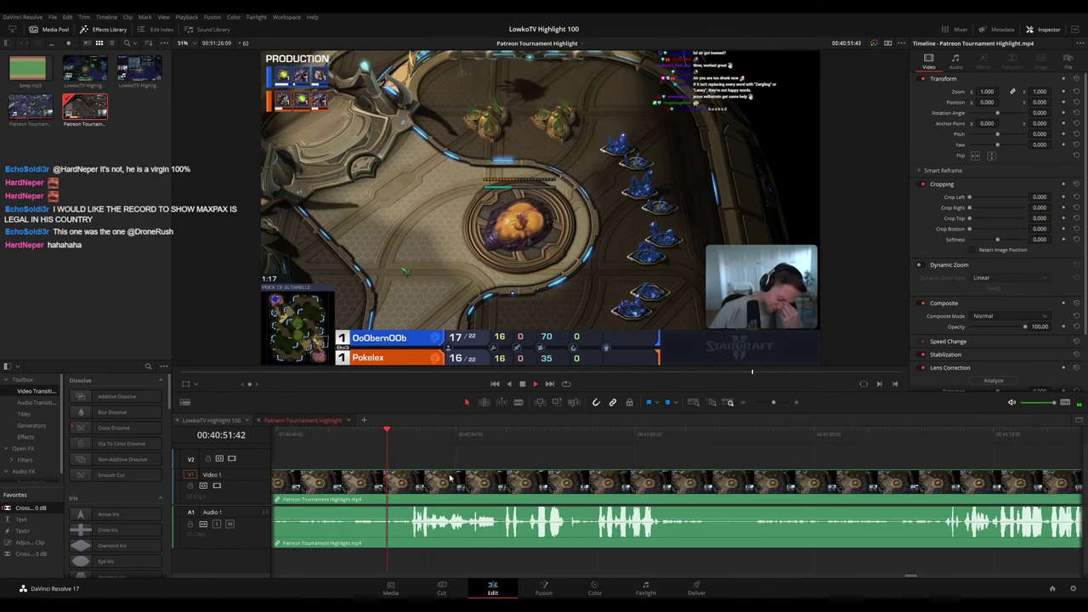
pyautogui.click(411, 434)
pyautogui.click(427, 487)
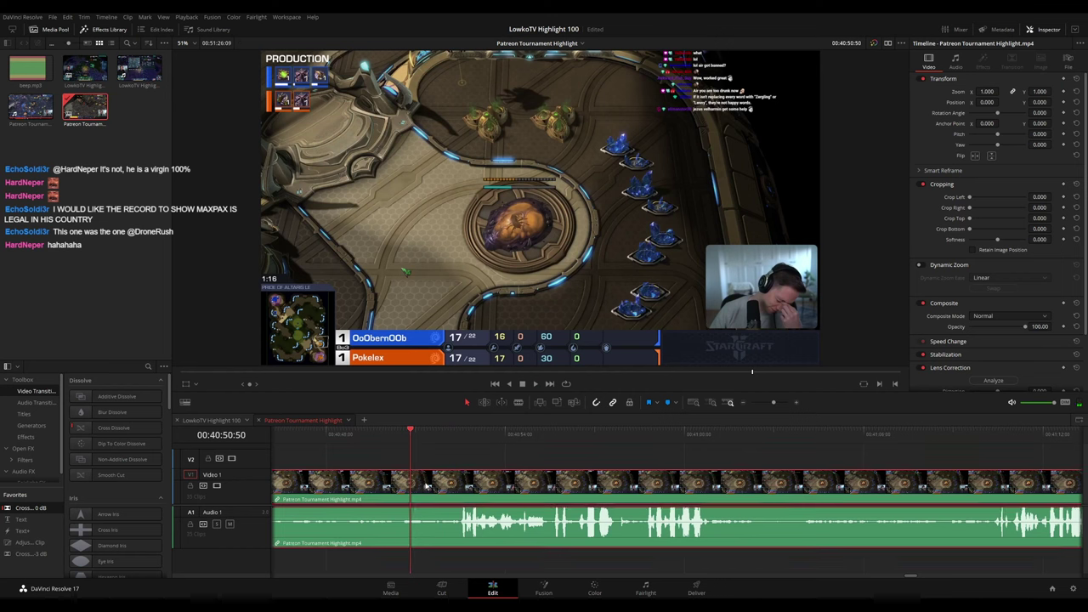
pyautogui.press('m')
pyautogui.click(410, 535)
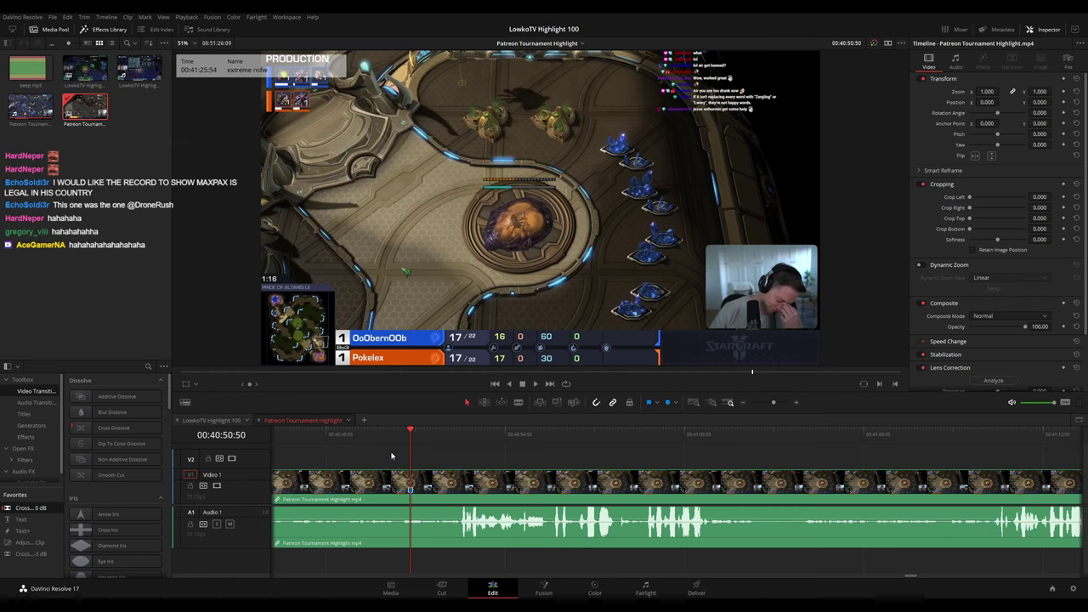
pyautogui.press('space')
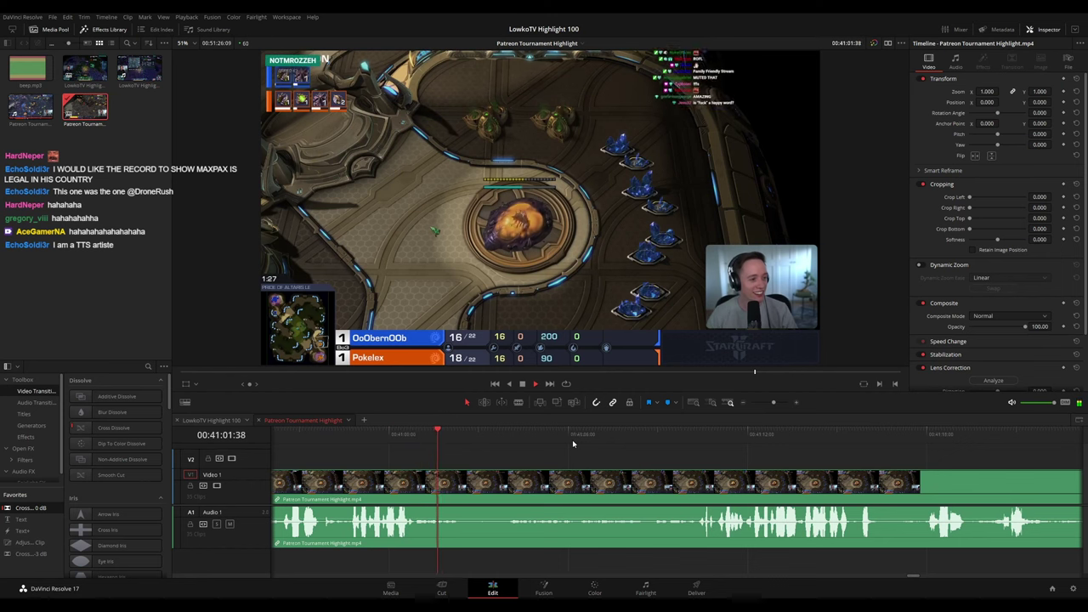
# Cut out the quiet section from 00:41:02:39 to 00:41:03:40, close the gap and resume playback
pyautogui.press('space')
pyautogui.press('b')
pyautogui.click(471, 481)
pyautogui.click(500, 481)
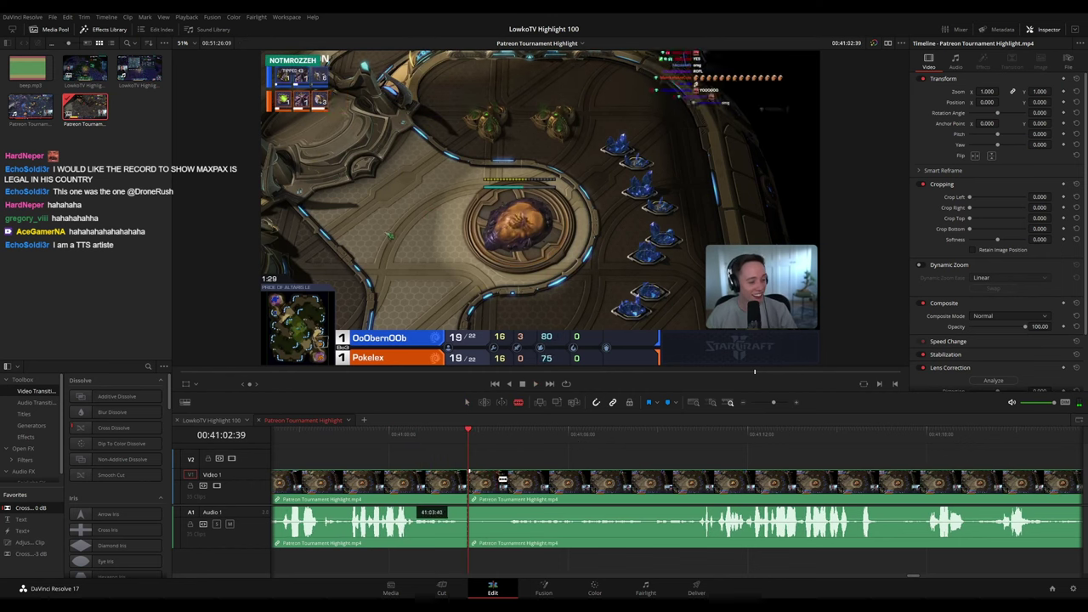
pyautogui.press('a')
pyautogui.click(485, 484)
pyautogui.press('Delete')
pyautogui.click(484, 487)
pyautogui.press('Delete')
pyautogui.press('space')
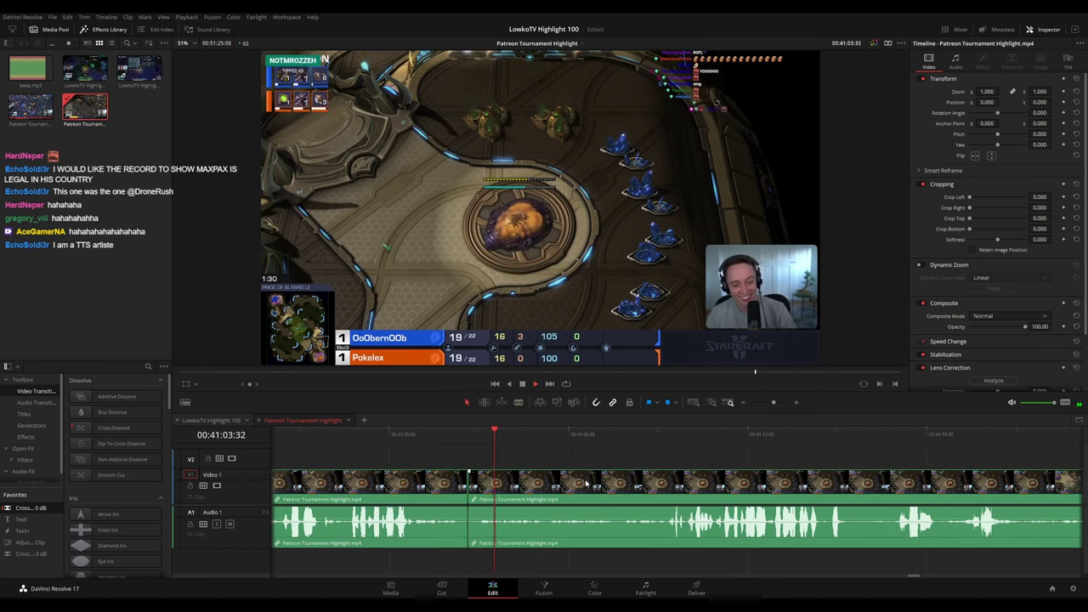
# Review the footage from about 00:41:03 to 00:41:32, following the audio waveform ahead to check for pauses
pyautogui.moveTo(733, 488); pyautogui.dragTo(625, 480)
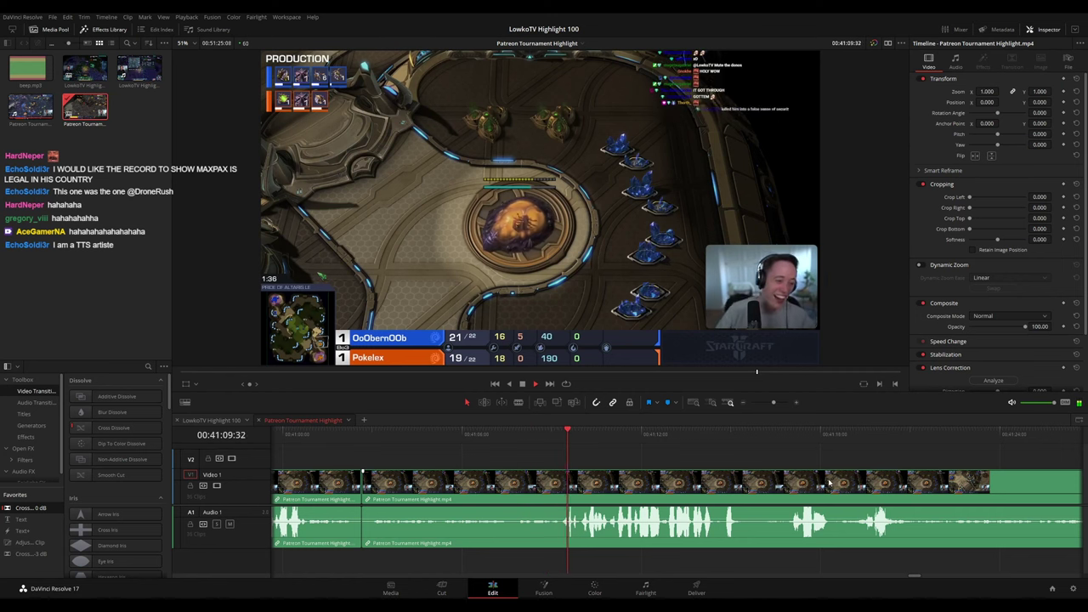
pyautogui.hscroll(5, 646, 466)
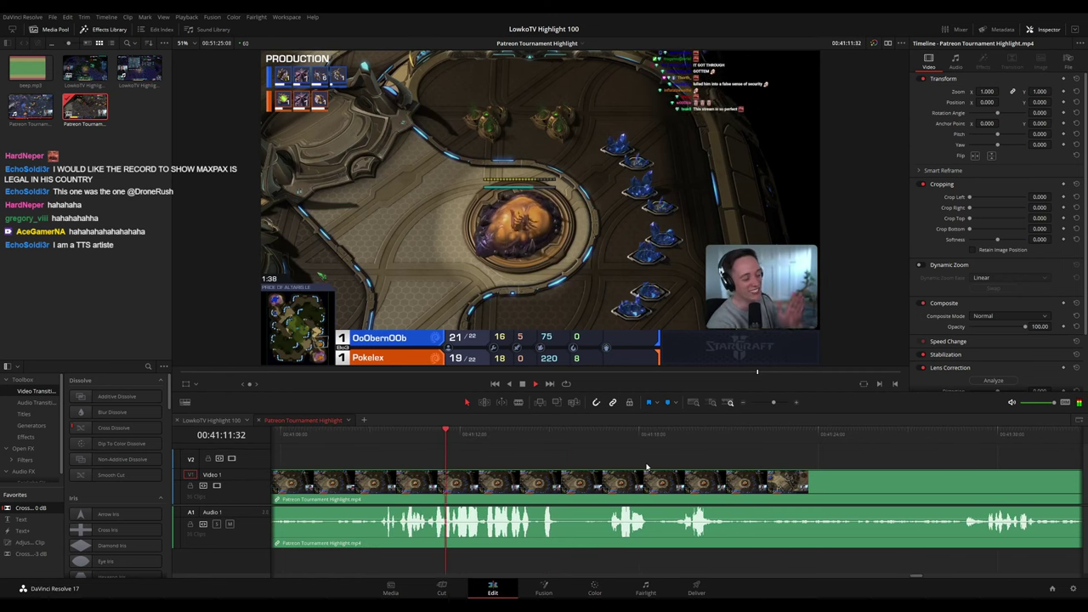
pyautogui.hscroll(2, 659, 479)
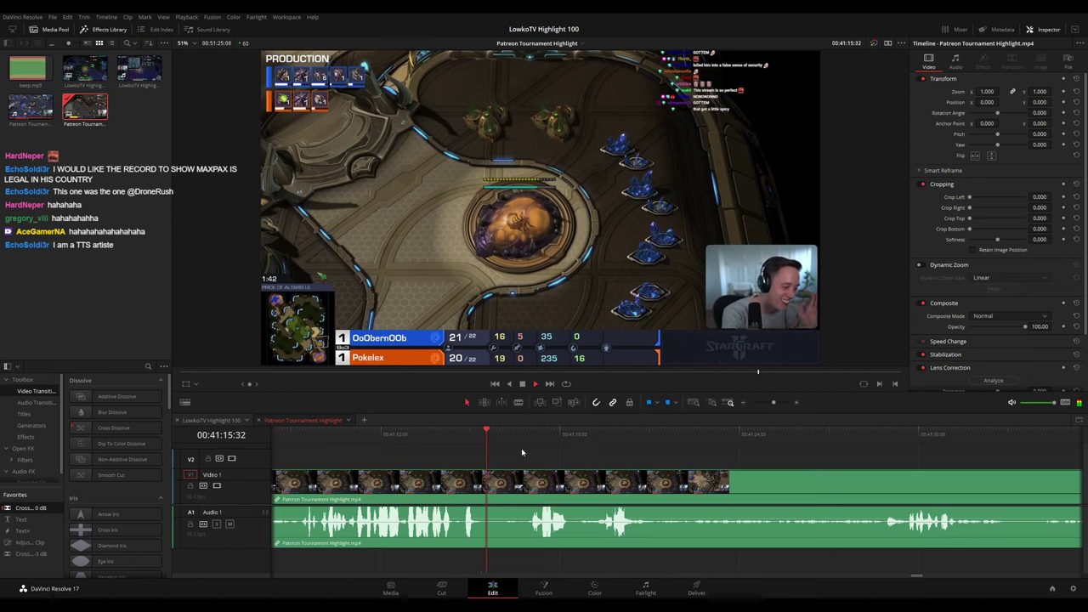
pyautogui.hscroll(4, 559, 455)
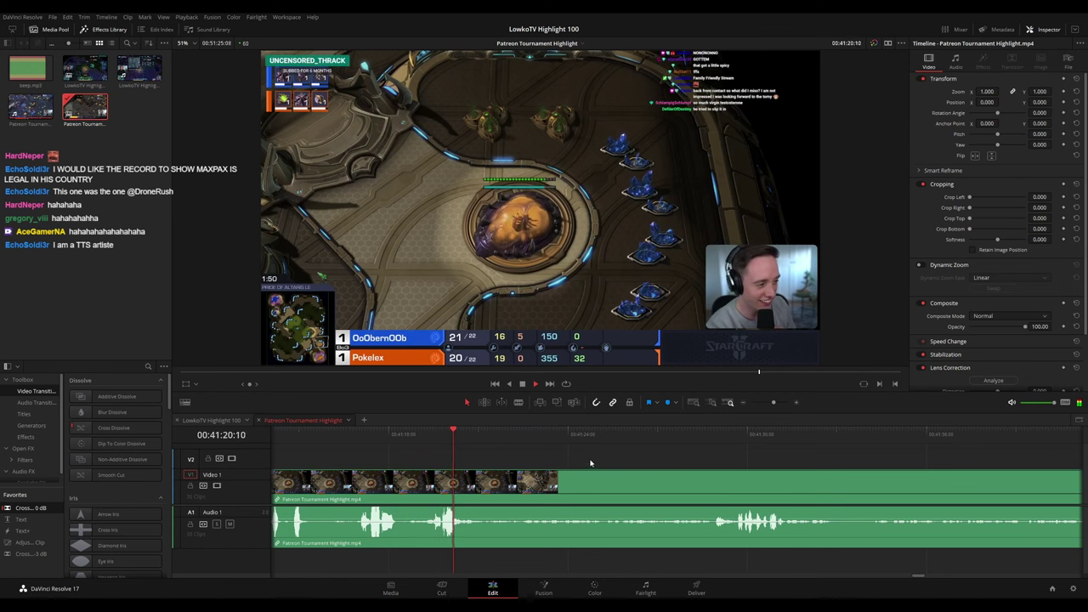
pyautogui.hscroll(4, 576, 460)
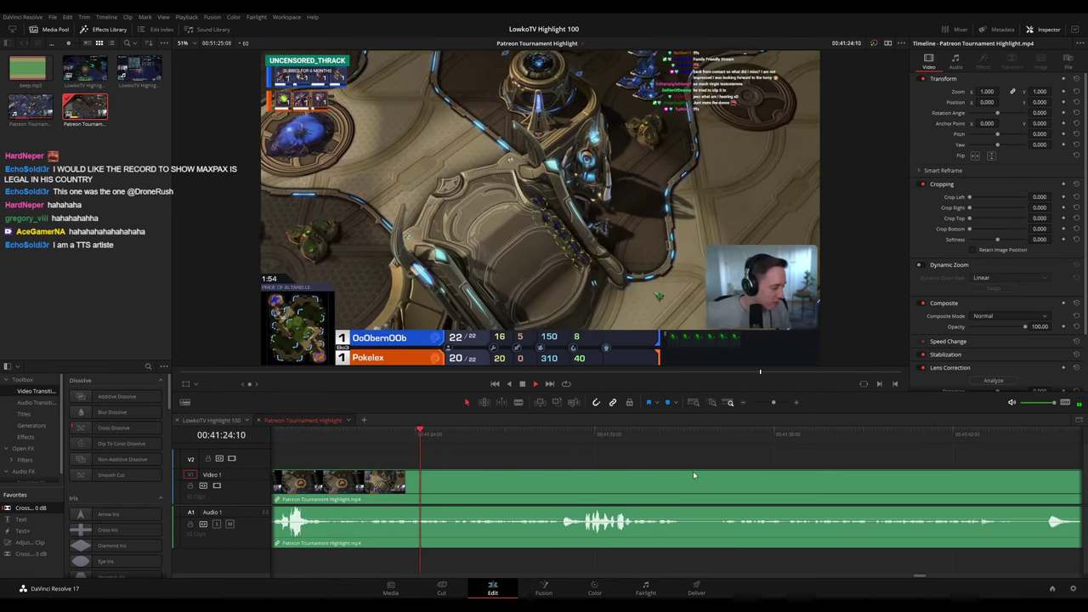
pyautogui.hscroll(3, 738, 478)
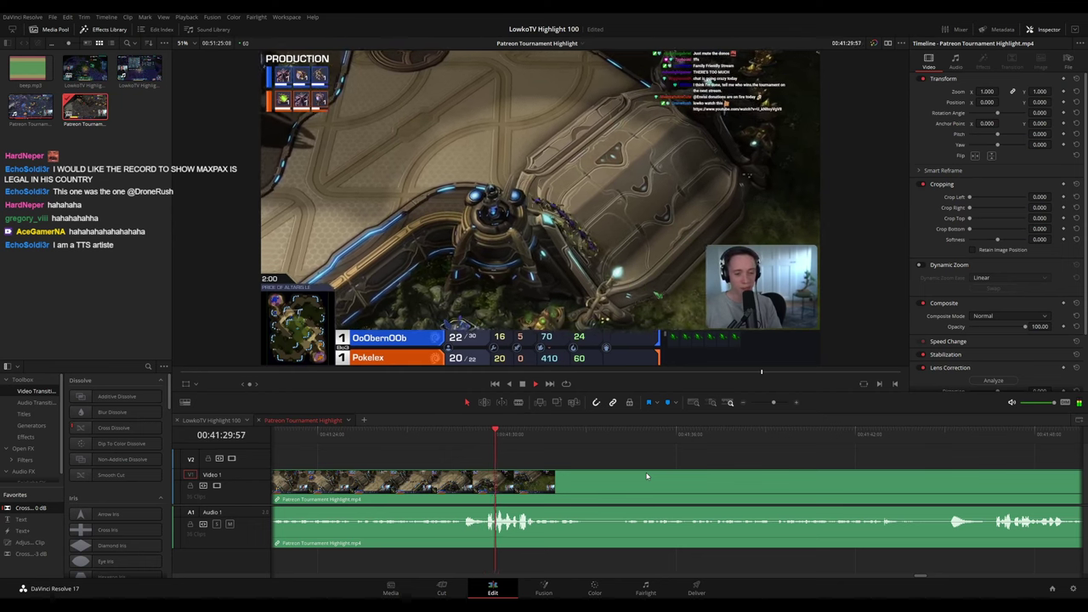
pyautogui.hscroll(3, 550, 464)
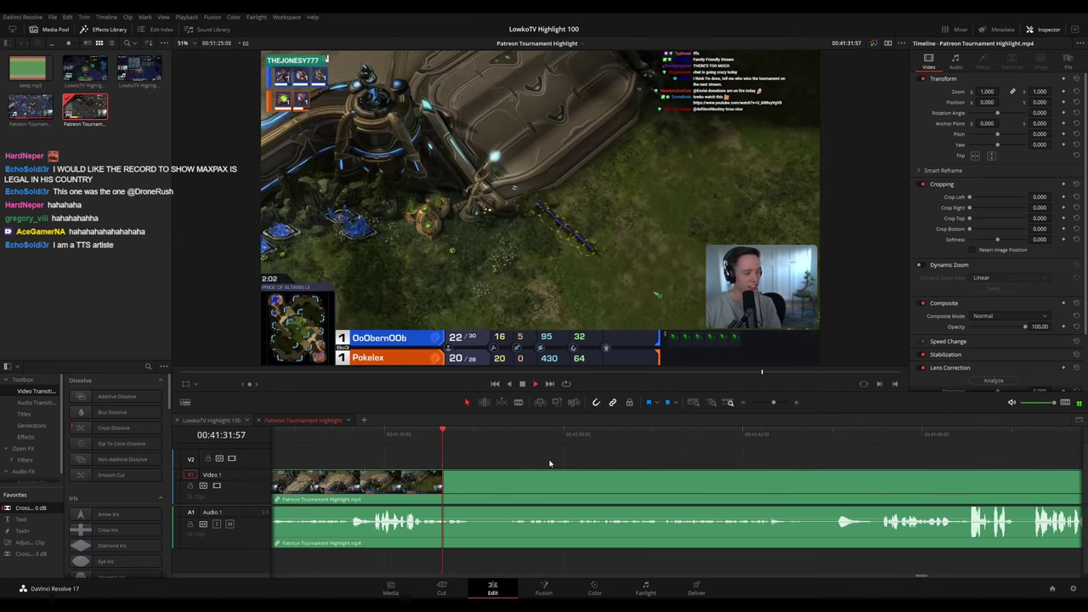
# Remove the silent section from 00:41:33:02 to about 00:41:34:00, close the gap and continue playing
pyautogui.moveTo(492, 441); pyautogui.dragTo(450, 439)
pyautogui.press('b')
pyautogui.click(476, 487)
pyautogui.click(505, 487)
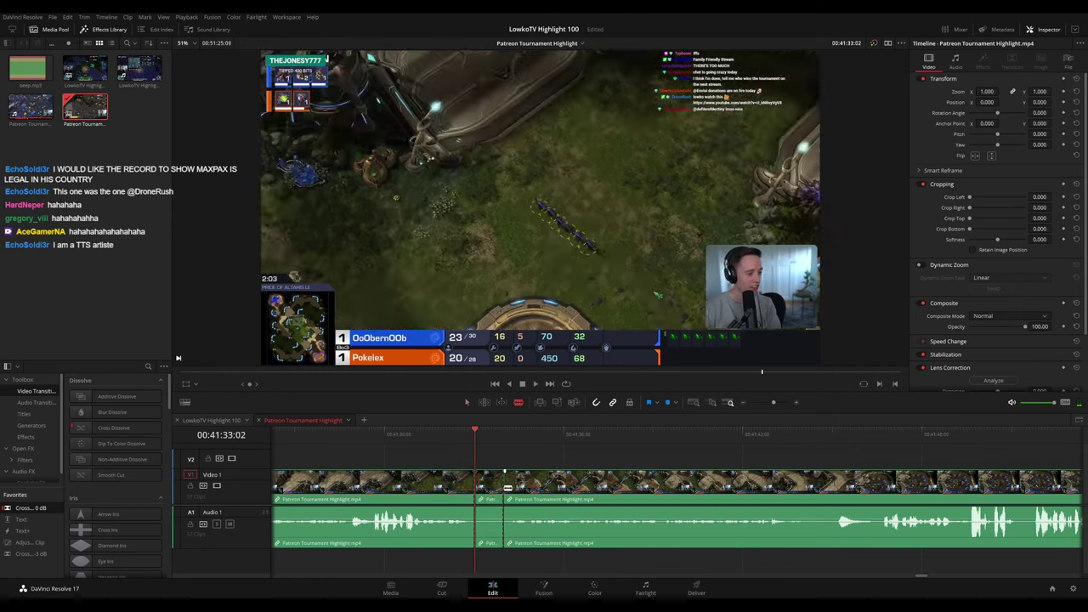
pyautogui.press('Delete')
pyautogui.press('space')
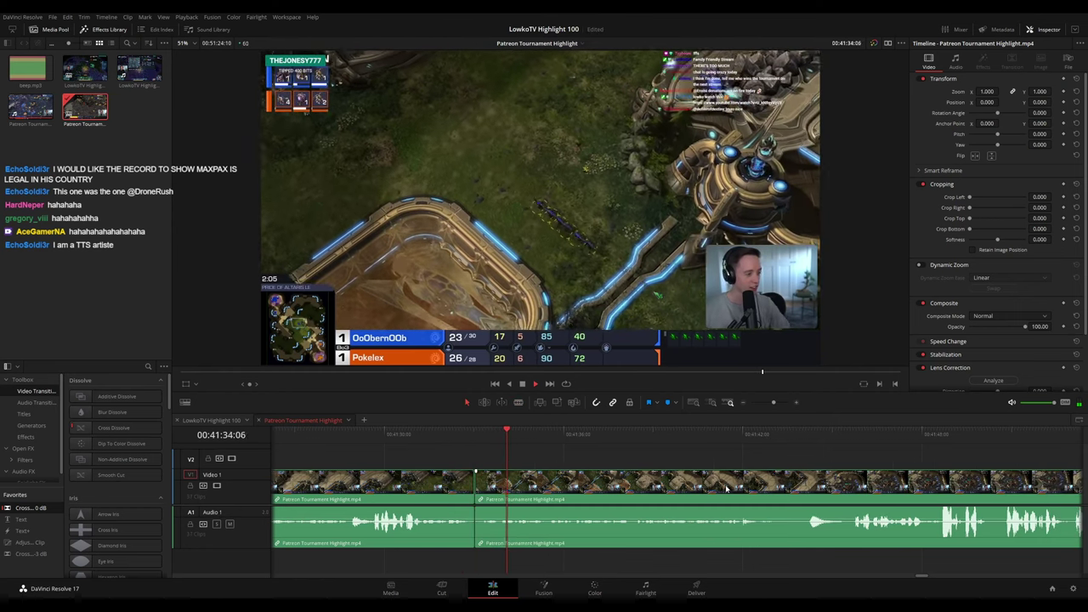
# Paste the webcam zoom adjustment clip onto Video 2, move its start to about 00:41:36 and deselect it
pyautogui.moveTo(731, 489); pyautogui.dragTo(618, 481)
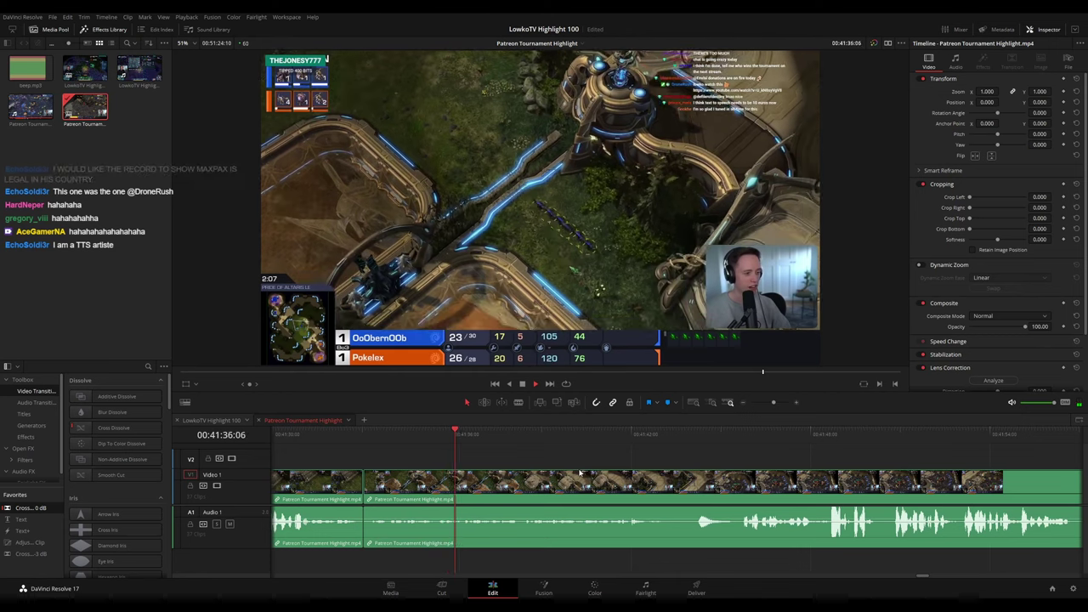
pyautogui.moveTo(713, 484); pyautogui.dragTo(623, 474)
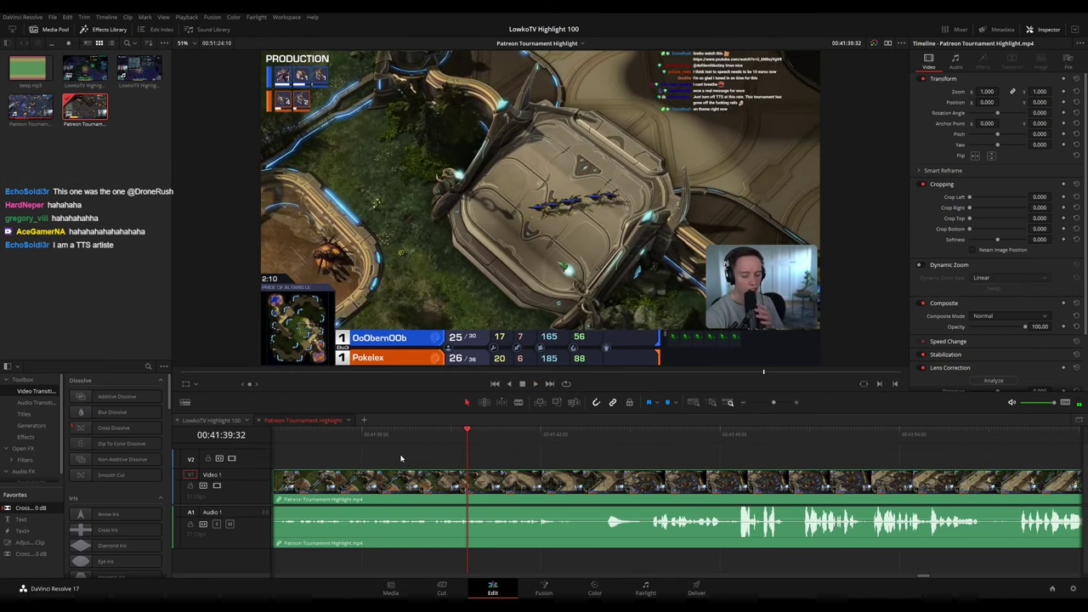
pyautogui.hotkey('ctrl', 'v')
pyautogui.moveTo(497, 464); pyautogui.dragTo(388, 462)
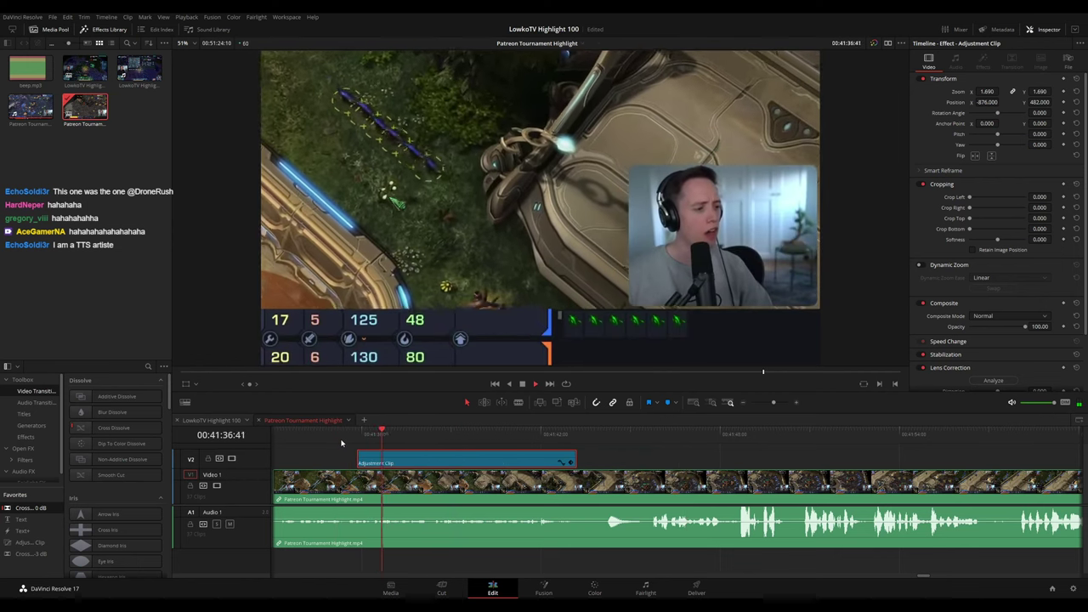
pyautogui.click(656, 467)
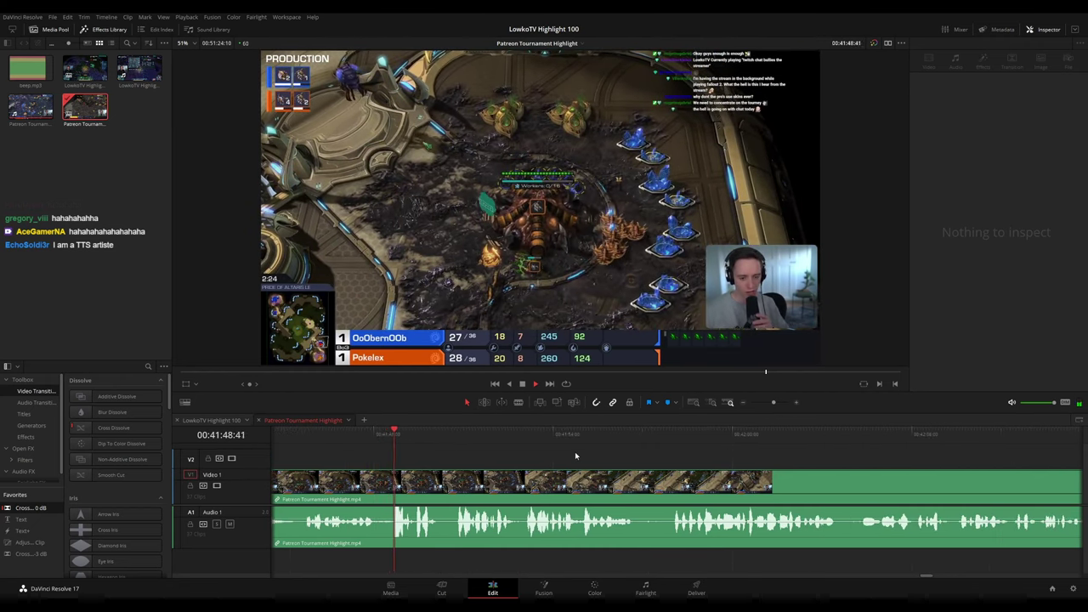
# Review the match commentary from about 00:41:48 to 00:42:04, checking the waveform ahead for quiet gaps
pyautogui.scroll(-12, 823, 469)
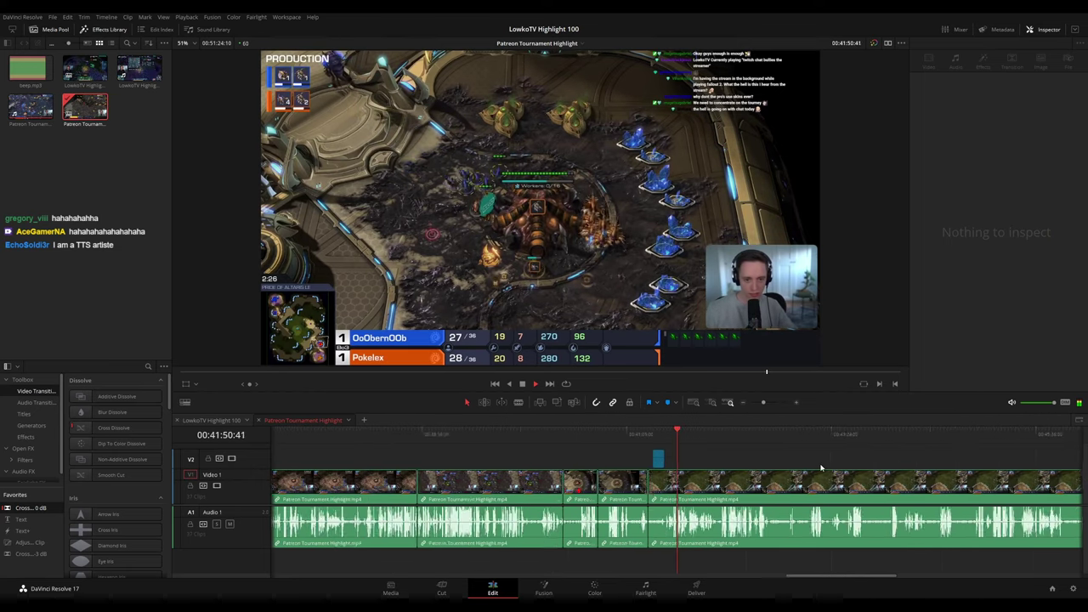
pyautogui.scroll(5, 812, 466)
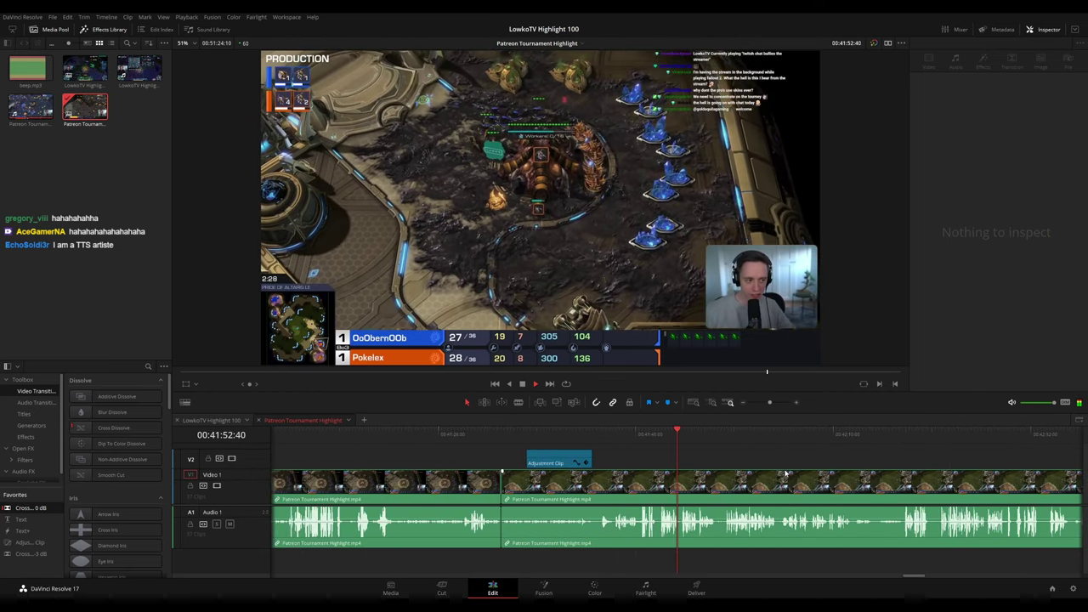
pyautogui.moveTo(779, 472); pyautogui.dragTo(591, 474)
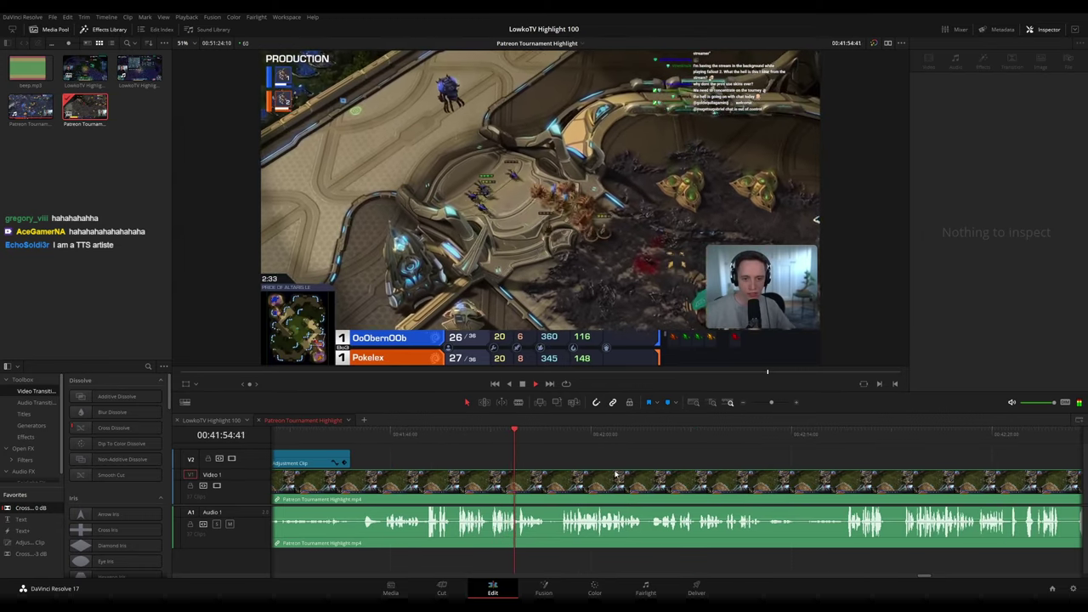
pyautogui.scroll(2, 722, 469)
pyautogui.hscroll(1, 612, 453)
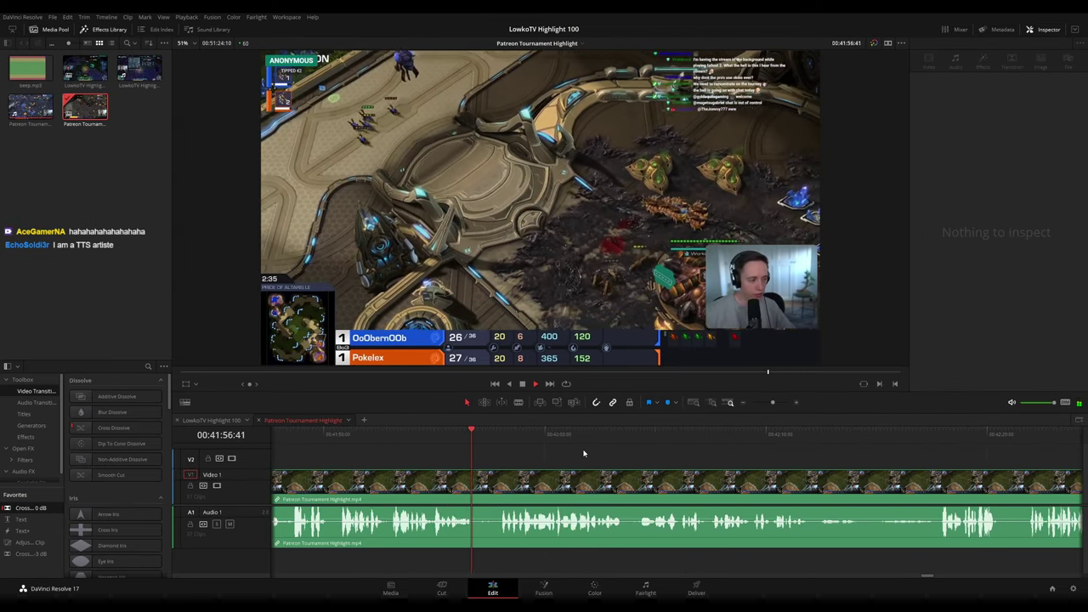
pyautogui.hscroll(5, 661, 465)
pyautogui.hscroll(1, 659, 465)
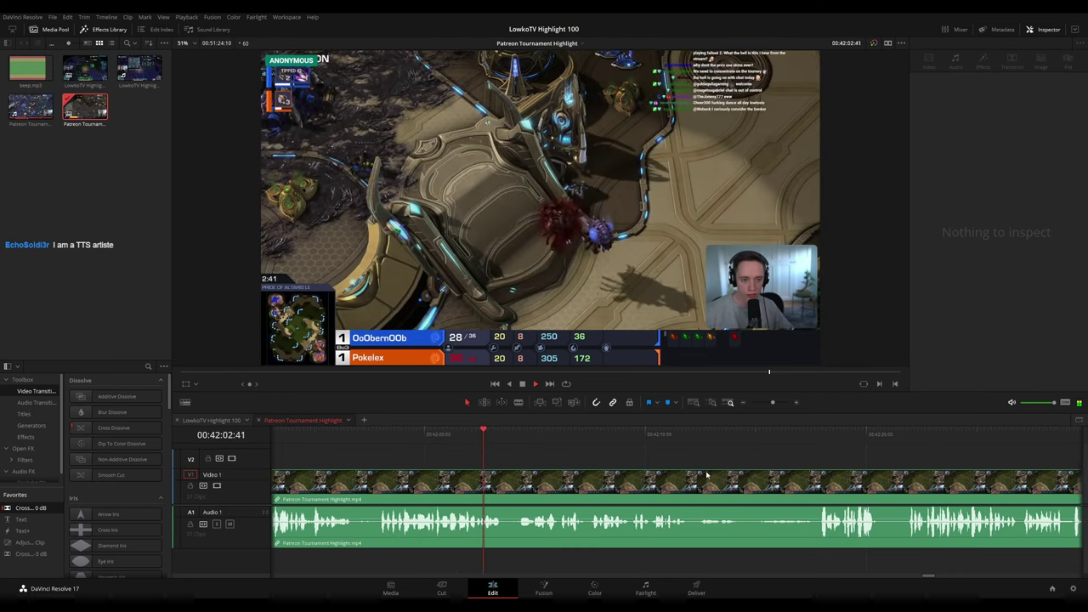
pyautogui.hscroll(3, 648, 467)
pyautogui.hscroll(4, 700, 472)
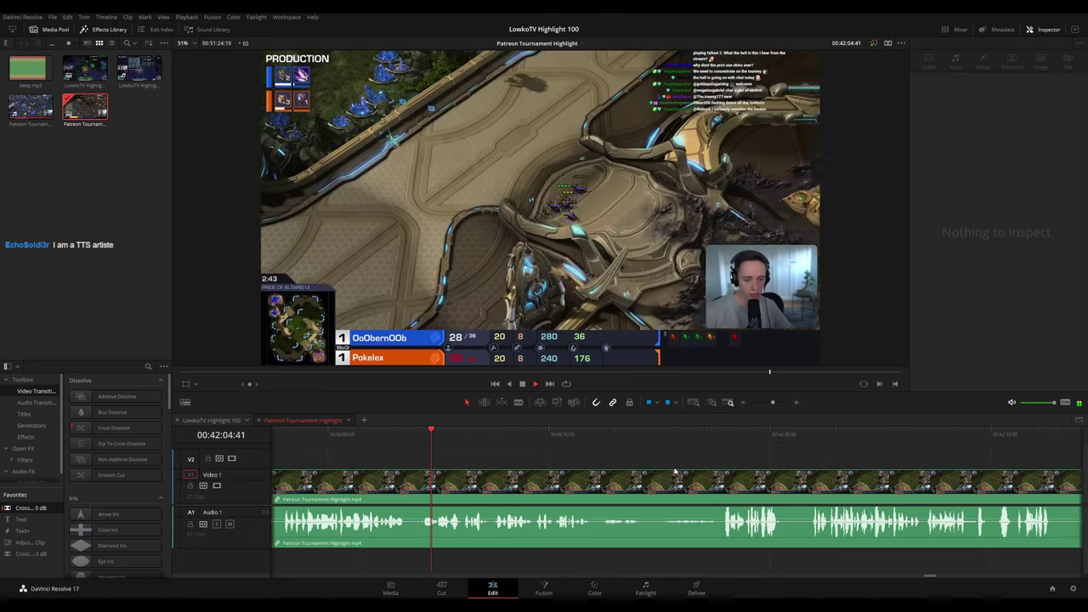
# Cut out the pause from about 00:42:03:37 to 00:42:04:58, close the gap and resume playback
pyautogui.click(359, 439)
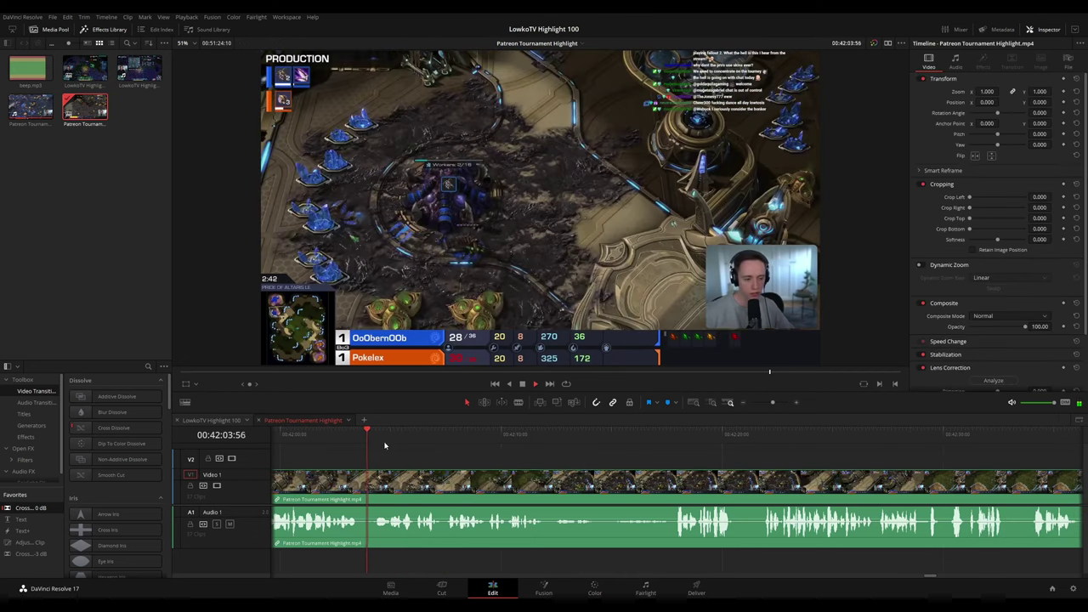
pyautogui.press('space')
pyautogui.scroll(3, 544, 465)
pyautogui.press('b')
pyautogui.click(631, 499)
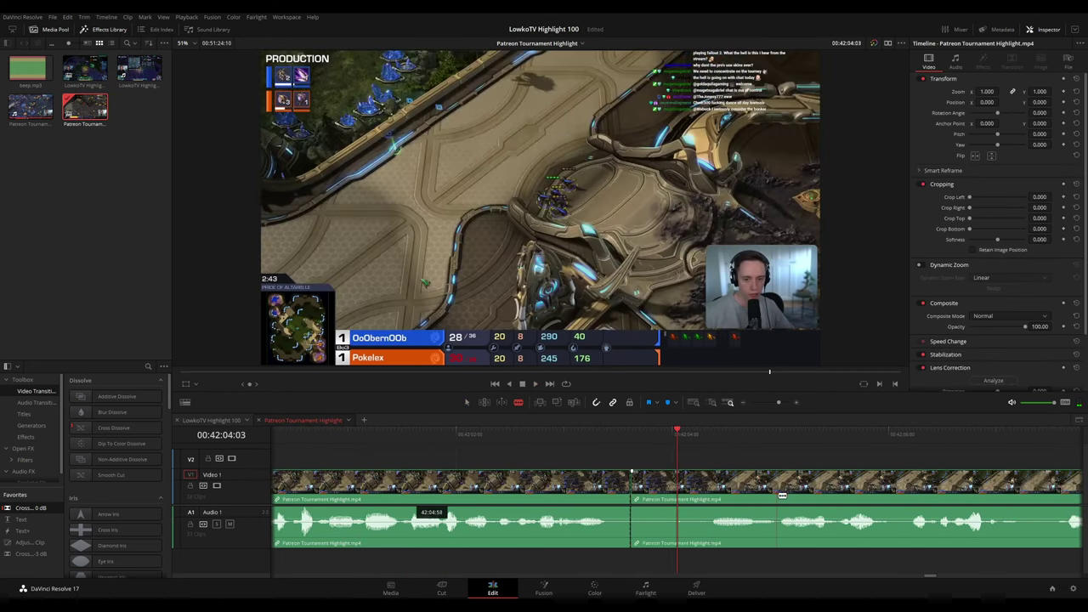
pyautogui.press('Delete')
pyautogui.press('space')
# Replay the new cut from about 00:42:03 and review the commentary up to about 00:42:11 for further pauses
pyautogui.click(567, 437)
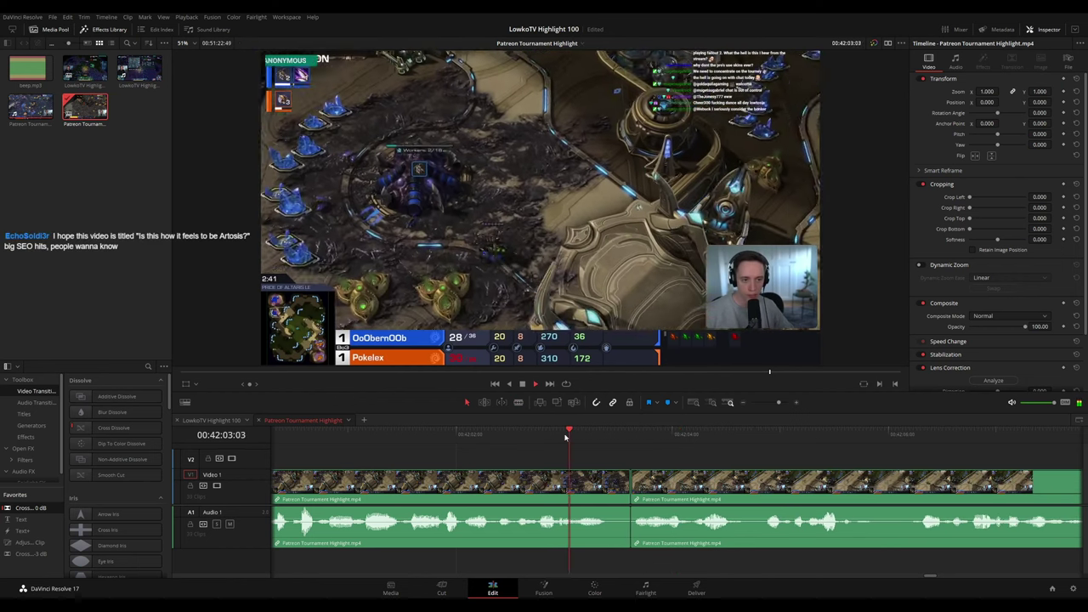
pyautogui.scroll(-5, 828, 472)
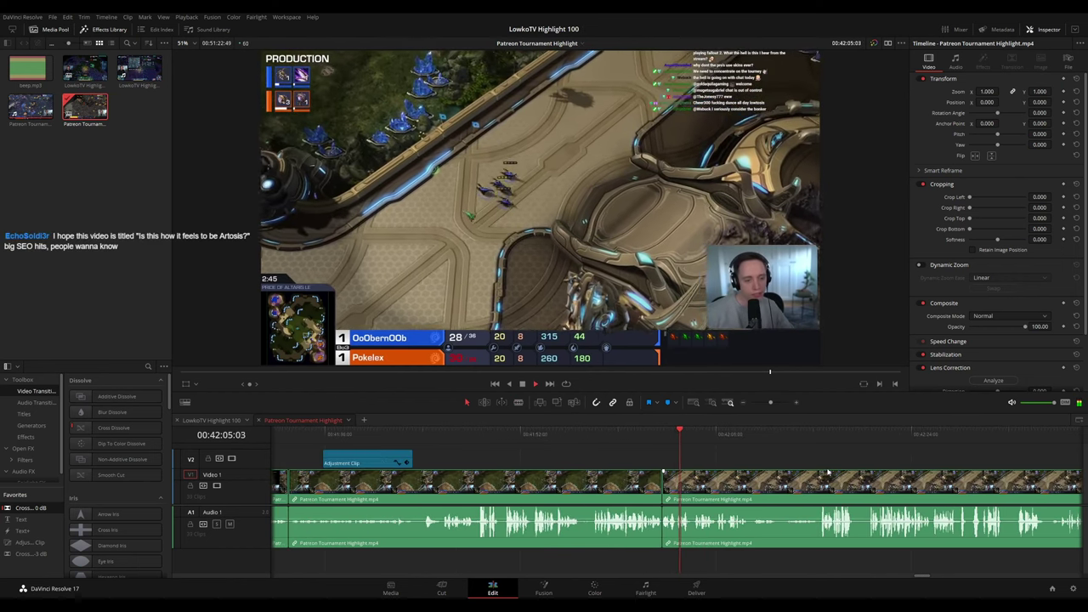
pyautogui.moveTo(828, 472); pyautogui.dragTo(590, 459)
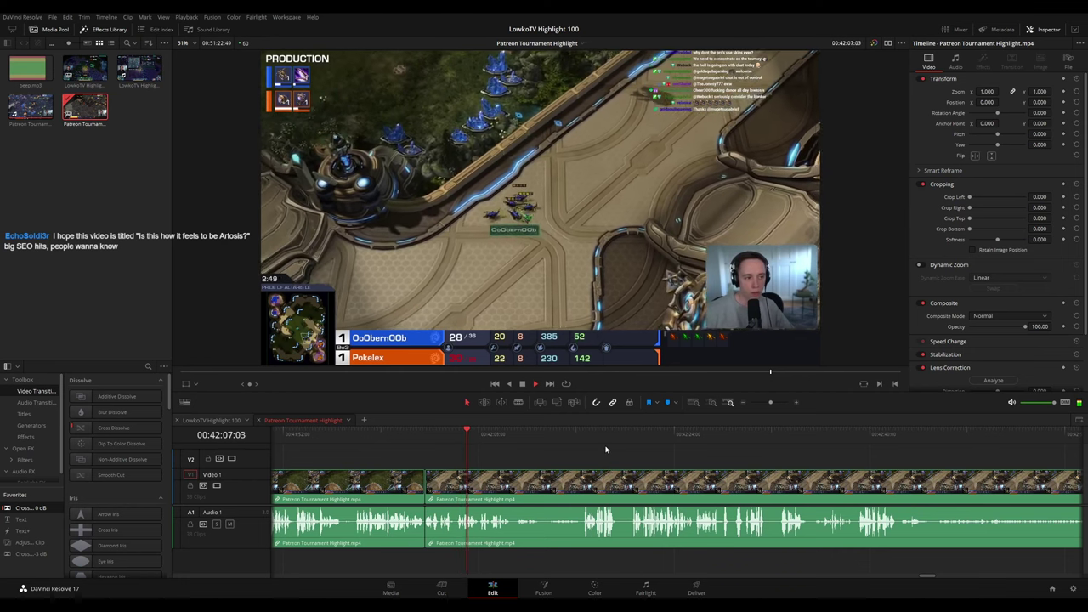
pyautogui.scroll(4, 654, 464)
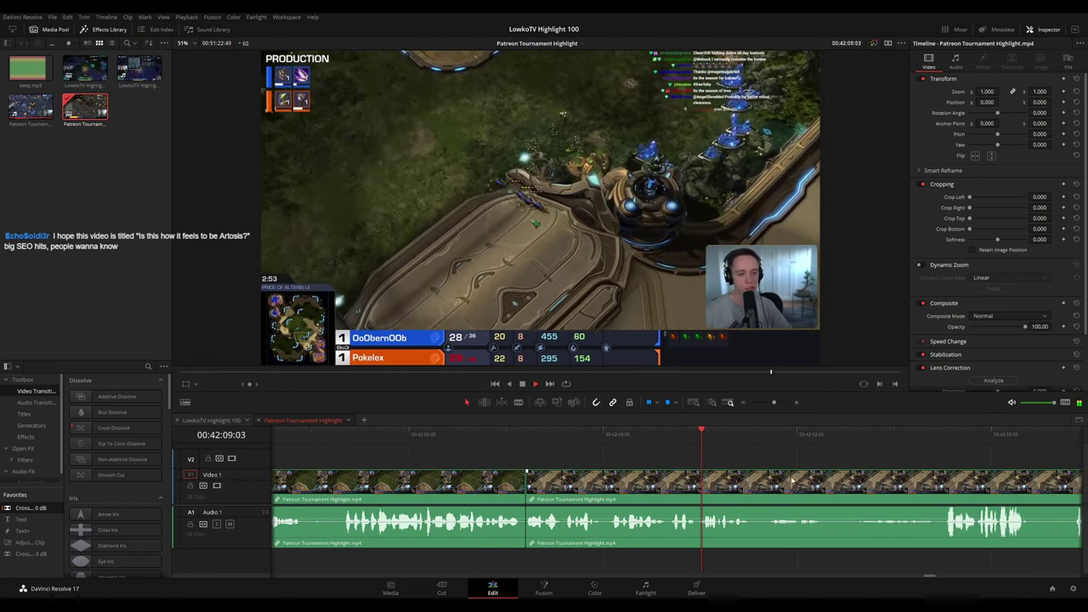
pyautogui.moveTo(801, 473); pyautogui.dragTo(636, 468)
pyautogui.hscroll(3, 625, 467)
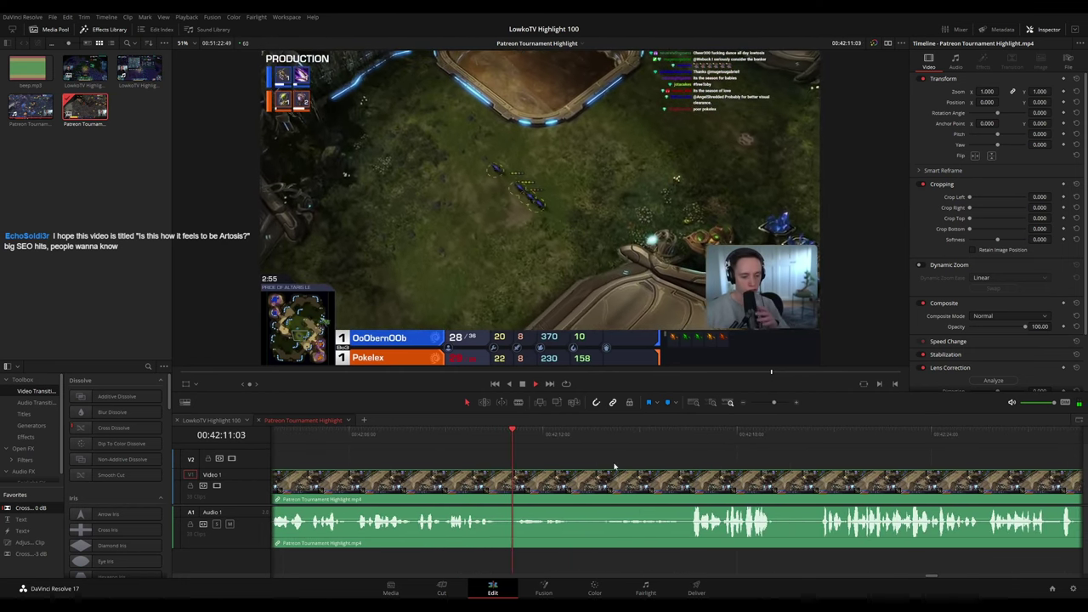
# Remove the short quiet section from 00:42:13:02 to about 00:42:13:45, close the gap and continue reviewing from there
pyautogui.press('space')
pyautogui.press('b')
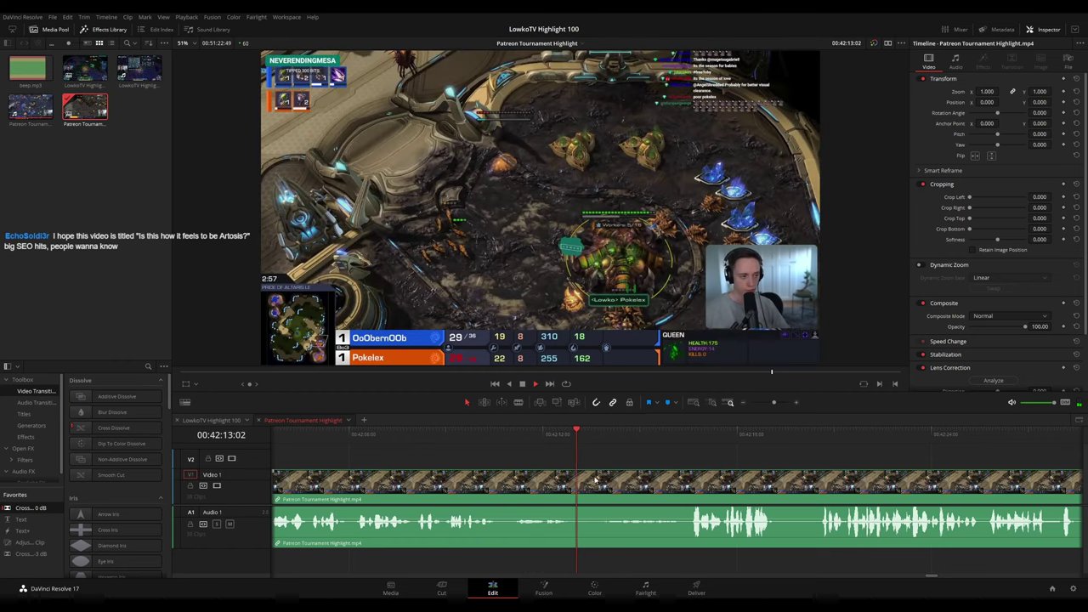
pyautogui.hotkey('ctrl', 'b')
pyautogui.click(599, 483)
pyautogui.press('a')
pyautogui.click(589, 488)
pyautogui.press('BackSpace')
pyautogui.press('space')
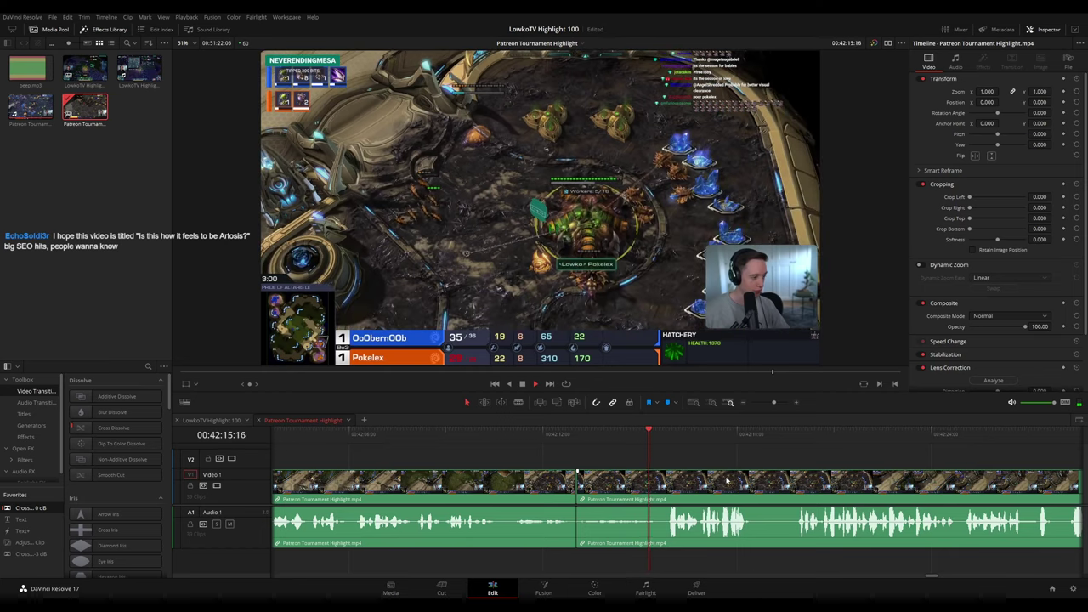
pyautogui.moveTo(845, 498); pyautogui.dragTo(672, 480)
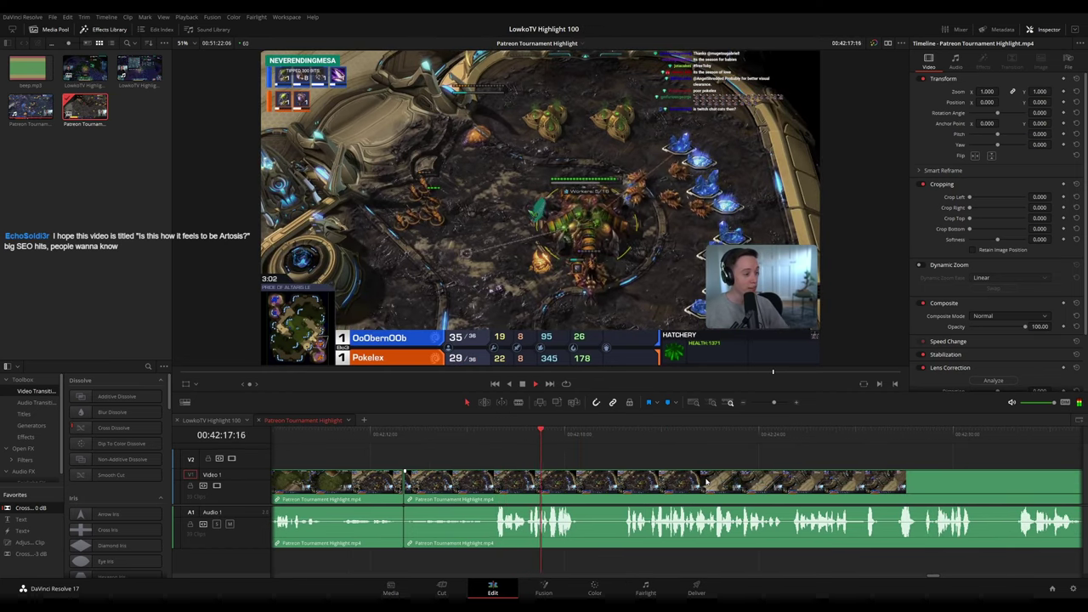
# Cut out the pause from 00:42:18:42 to about 00:42:19:50, close the gap and resume playback
pyautogui.press('b')
pyautogui.click(589, 483)
pyautogui.click(624, 482)
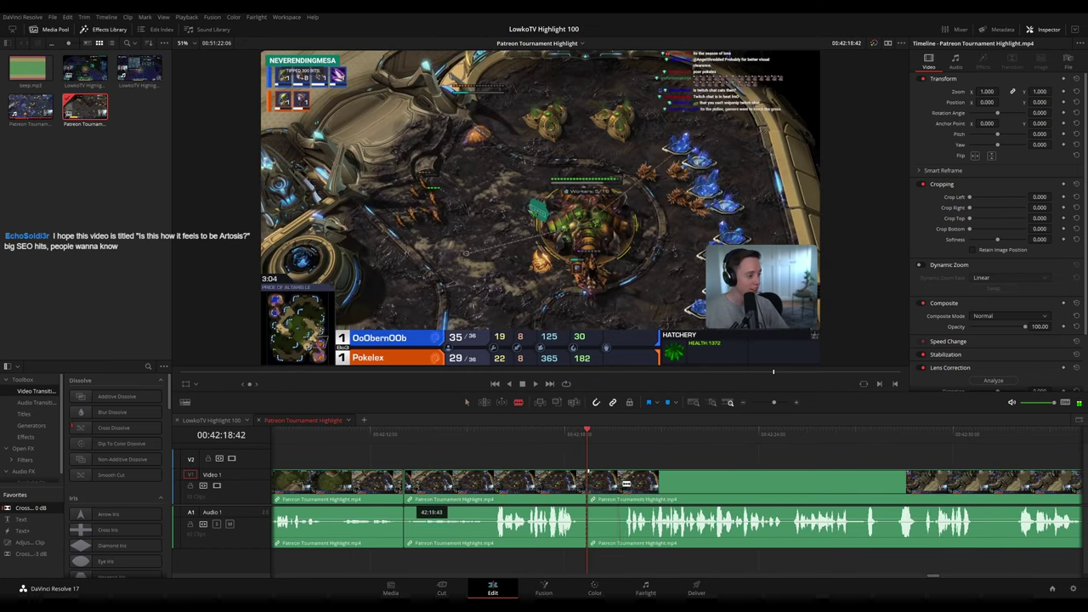
pyautogui.press('a')
pyautogui.click(606, 486)
pyautogui.press('Delete')
pyautogui.press('space')
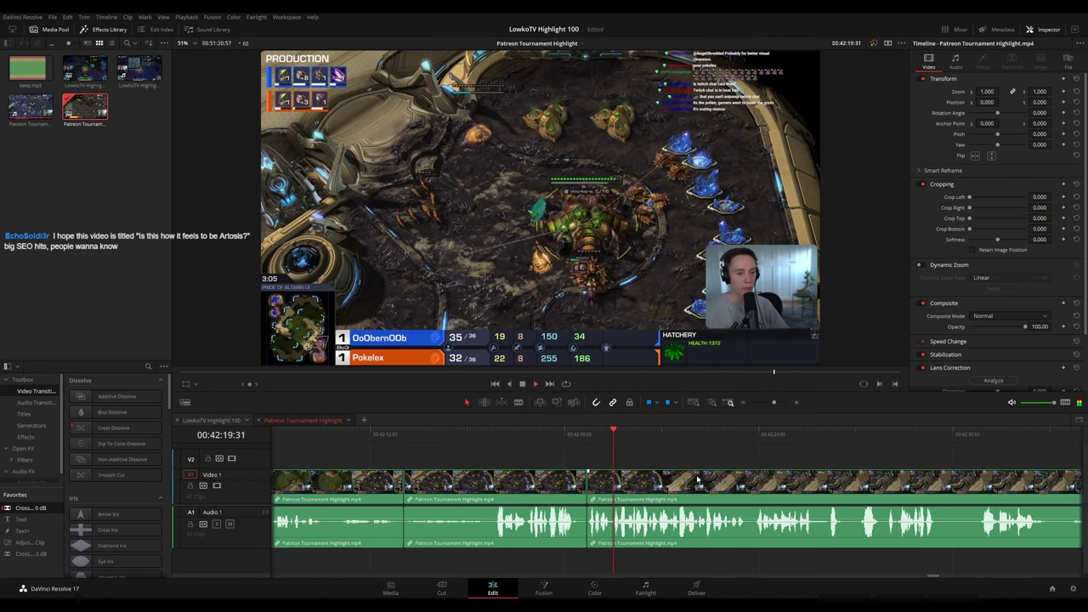
# Review the match commentary from about 00:42:19 to 00:42:31, checking the waveform ahead for quiet gaps
pyautogui.moveTo(792, 481); pyautogui.dragTo(556, 469)
pyautogui.scroll(-4, 755, 483)
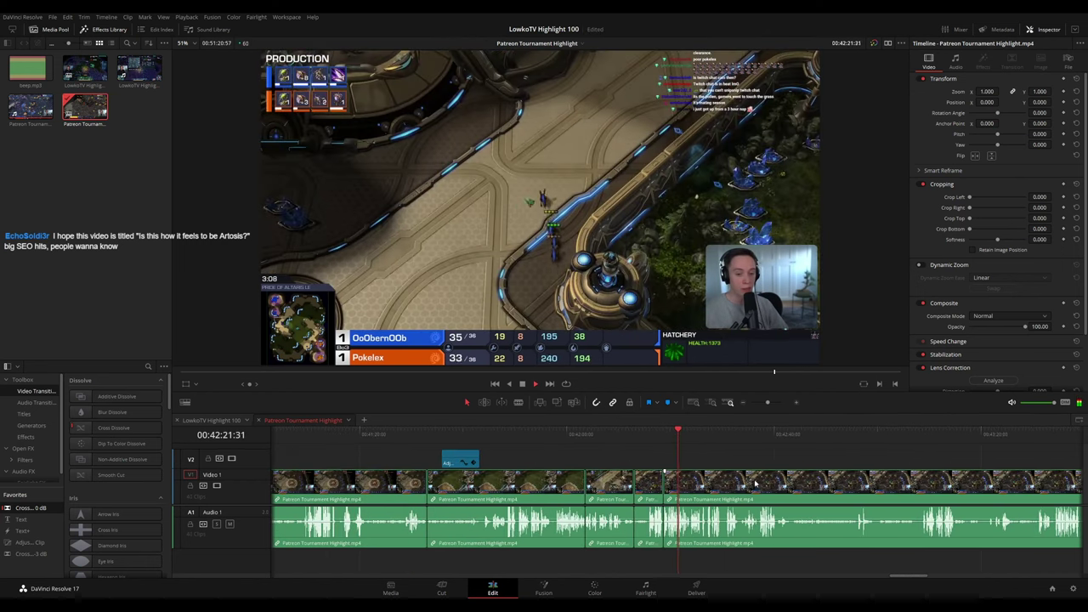
pyautogui.scroll(5, 766, 483)
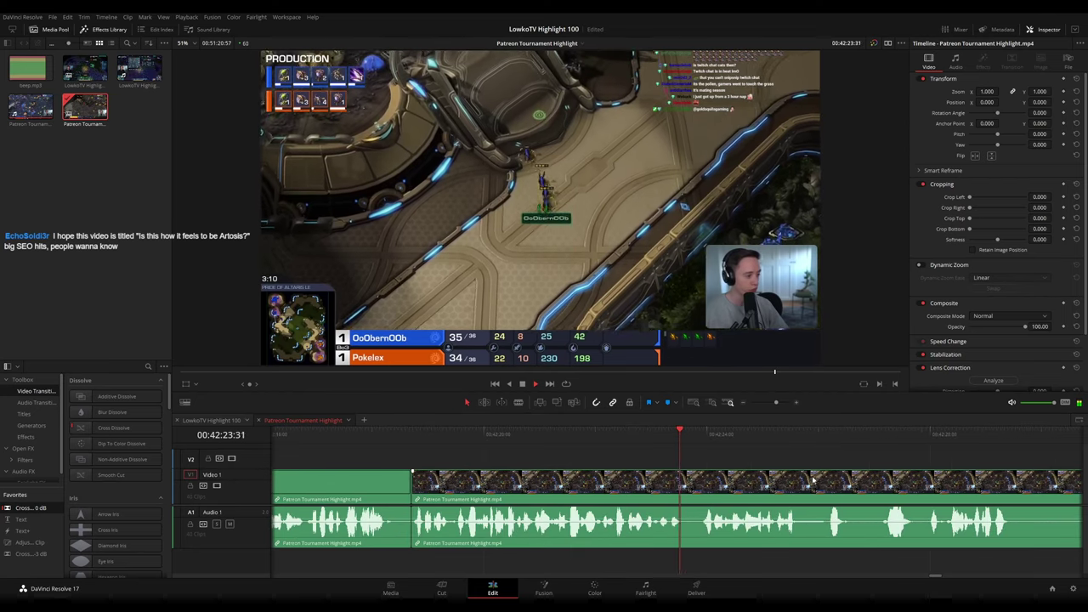
pyautogui.hscroll(3, 552, 457)
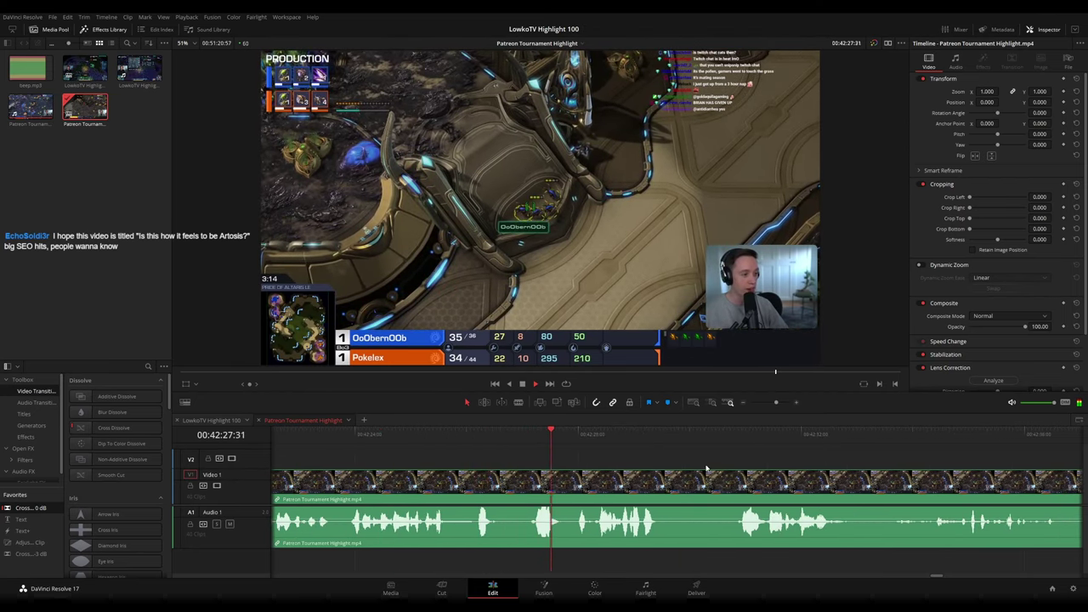
pyautogui.scroll(-3, 732, 461)
pyautogui.scroll(3, 838, 481)
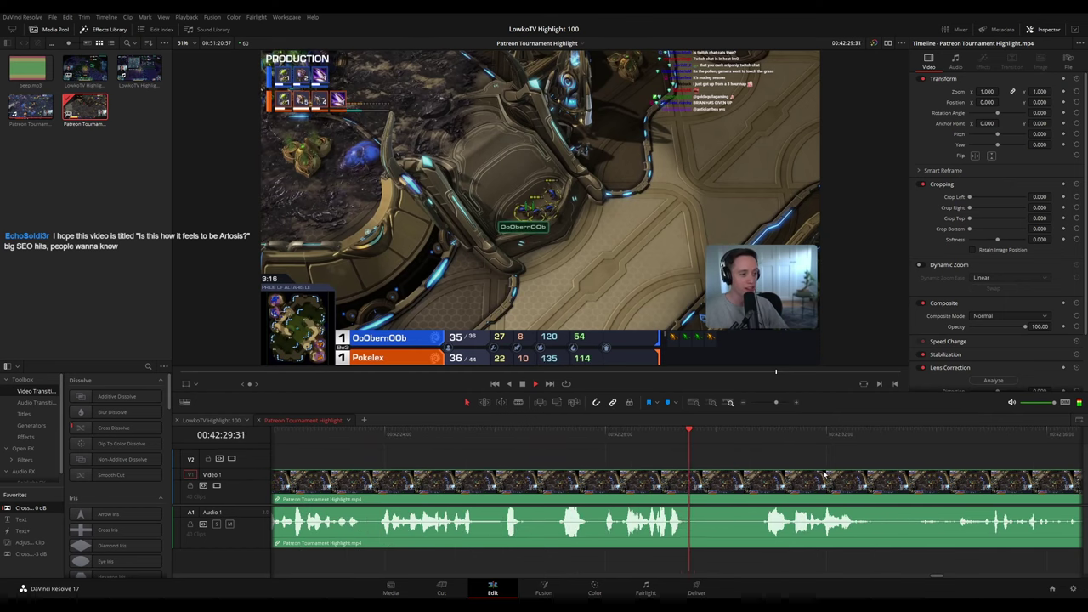
pyautogui.scroll(-2, 649, 459)
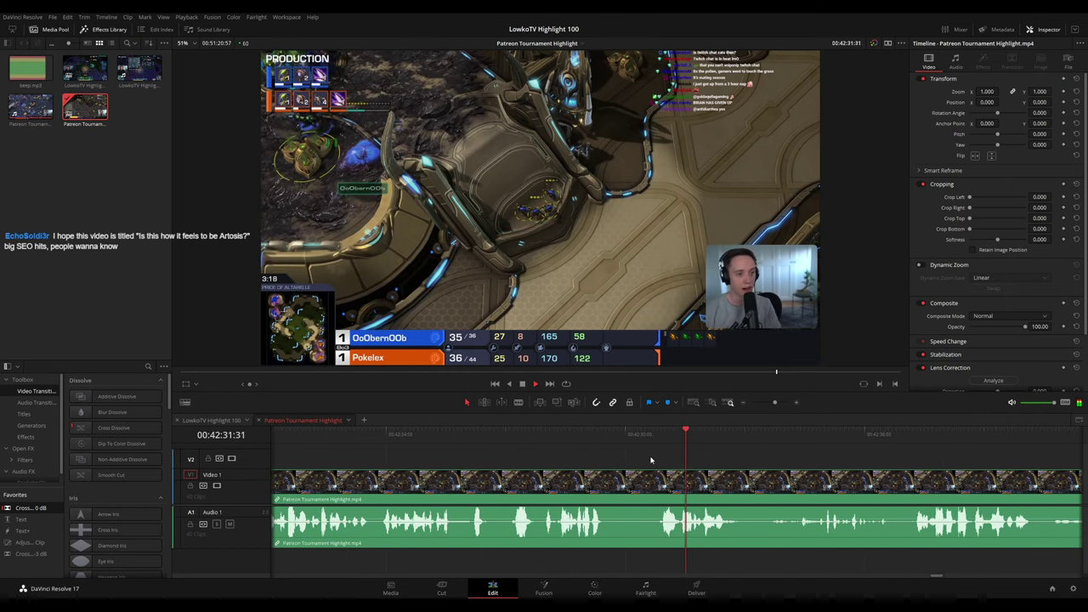
pyautogui.hscroll(2, 651, 459)
# Replay the quiet stretch near 00:42:33, remove a short section starting at about 00:42:33:06, close the gap and resume playback
pyautogui.click(544, 440)
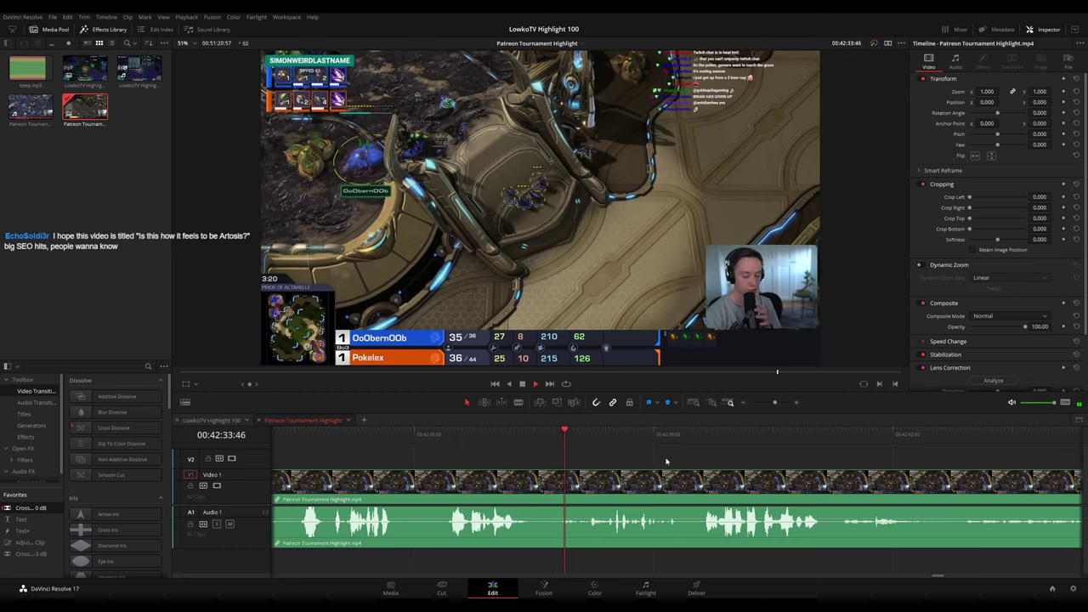
pyautogui.click(506, 438)
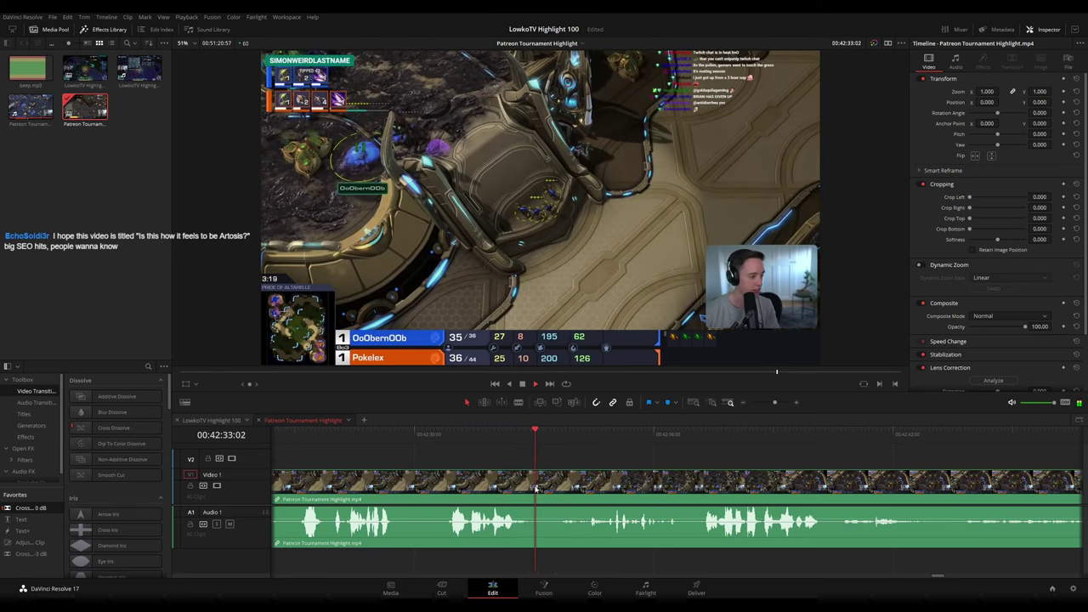
pyautogui.press('space')
pyautogui.press('b')
pyautogui.click(539, 490)
pyautogui.press('Delete')
pyautogui.press('space')
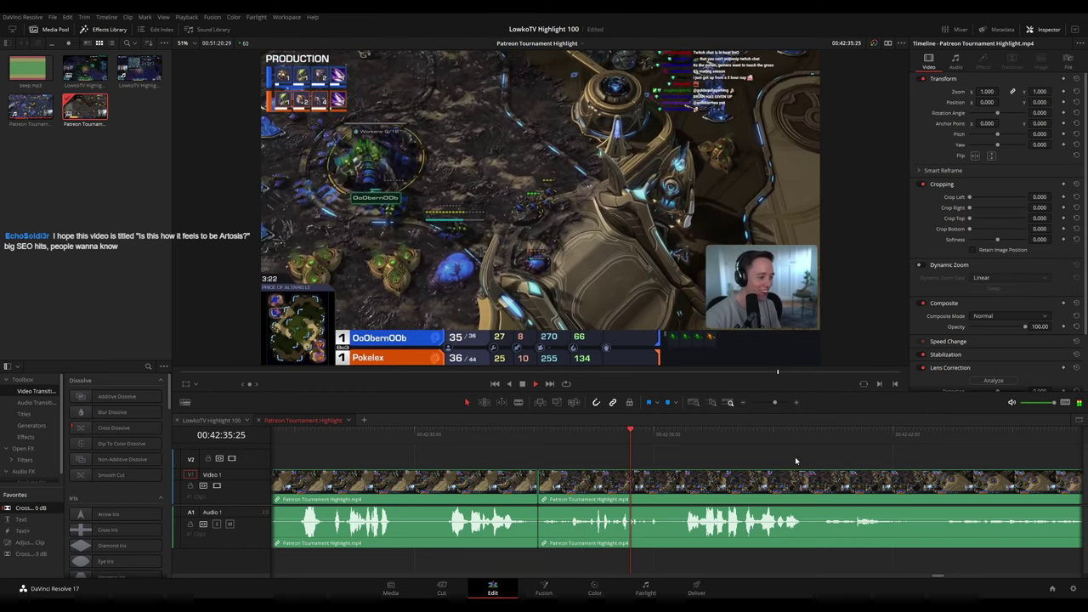
# Remove the quiet section from 00:42:42:27 to about 00:42:43:10, close the gap and continue playback
pyautogui.moveTo(824, 469); pyautogui.dragTo(621, 458)
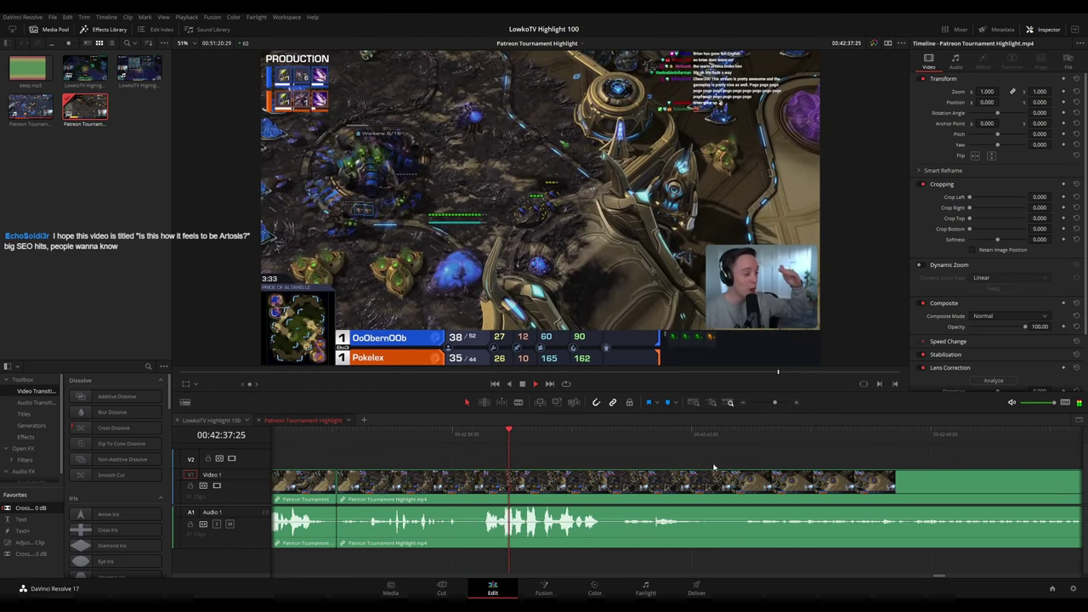
pyautogui.hscroll(2, 630, 462)
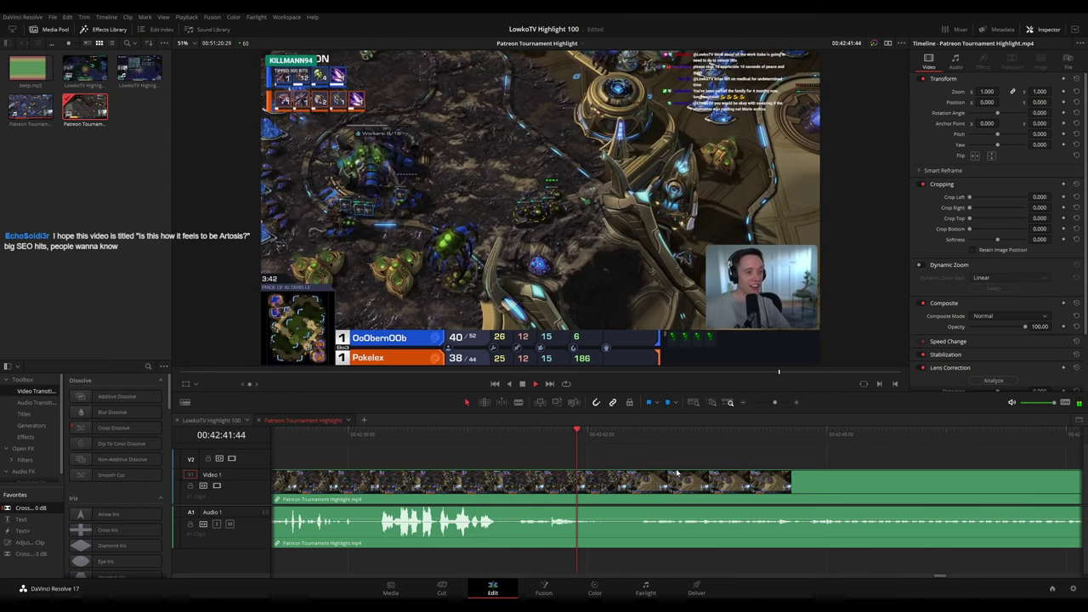
pyautogui.press('space')
pyautogui.press('b')
pyautogui.click(608, 485)
pyautogui.click(633, 486)
pyautogui.press('a')
pyautogui.click(620, 489)
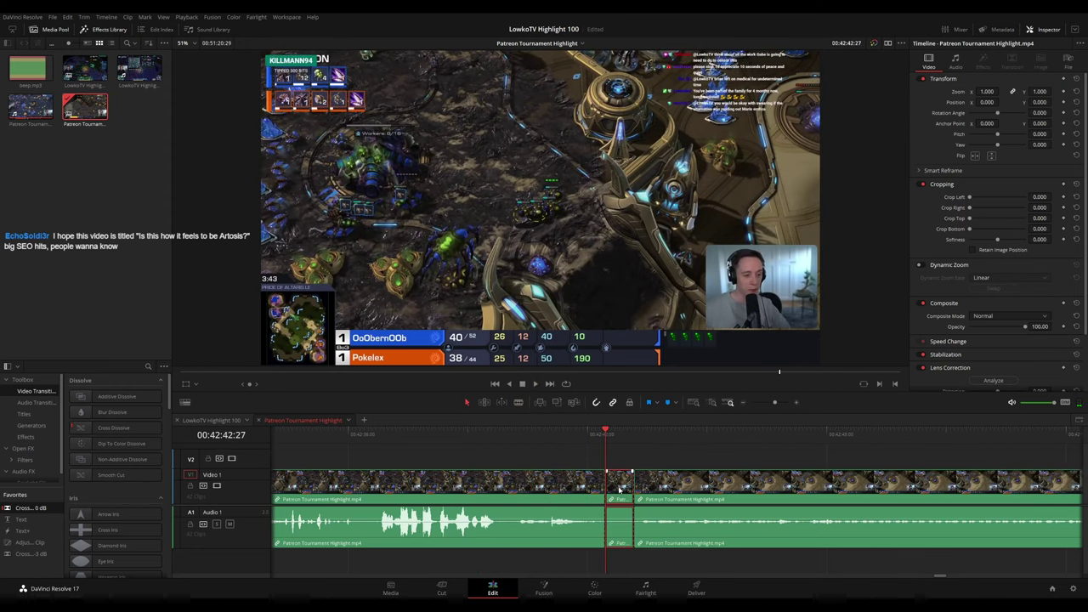
pyautogui.press('Delete')
pyautogui.press('space')
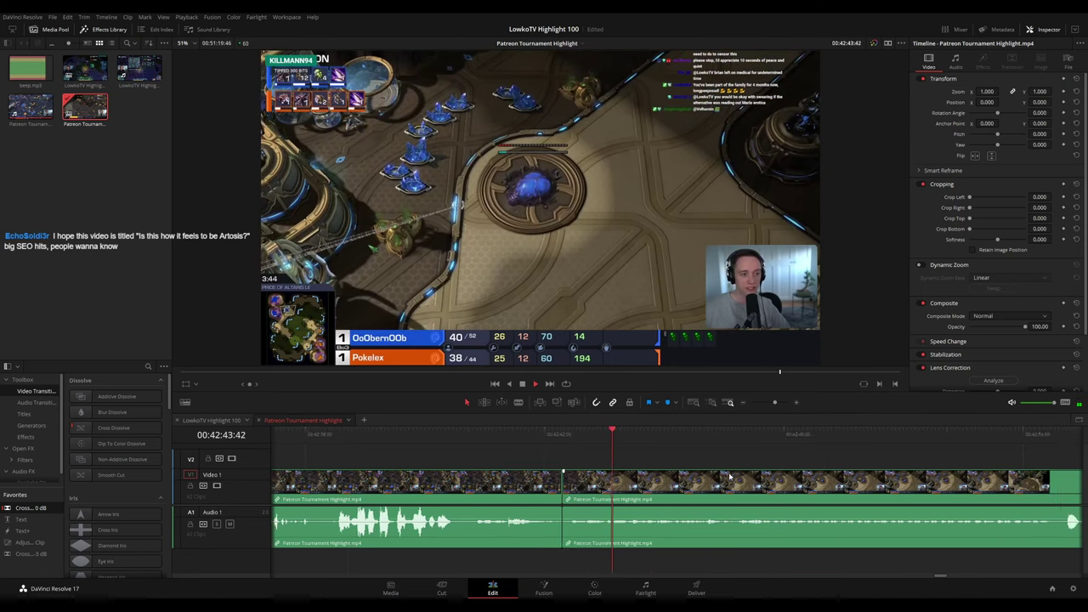
# Review the commentary from about 00:42:43 to 00:42:57, comparing the quiet stretches with the waveform of the surrounding clips
pyautogui.hscroll(3, 615, 476)
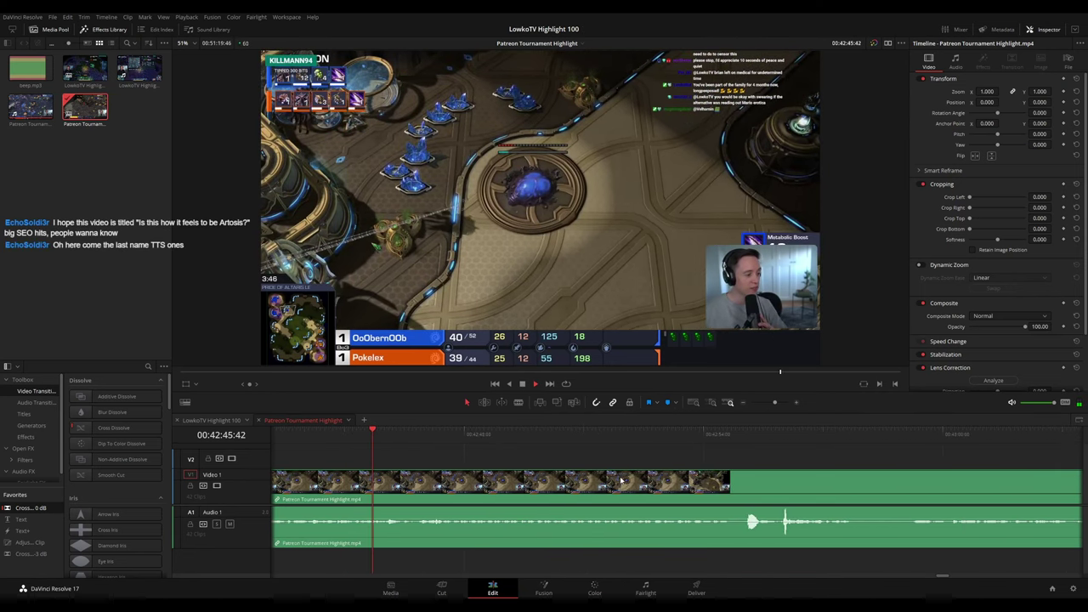
pyautogui.scroll(-4, 662, 485)
pyautogui.scroll(-2, 665, 484)
pyautogui.scroll(3, 787, 483)
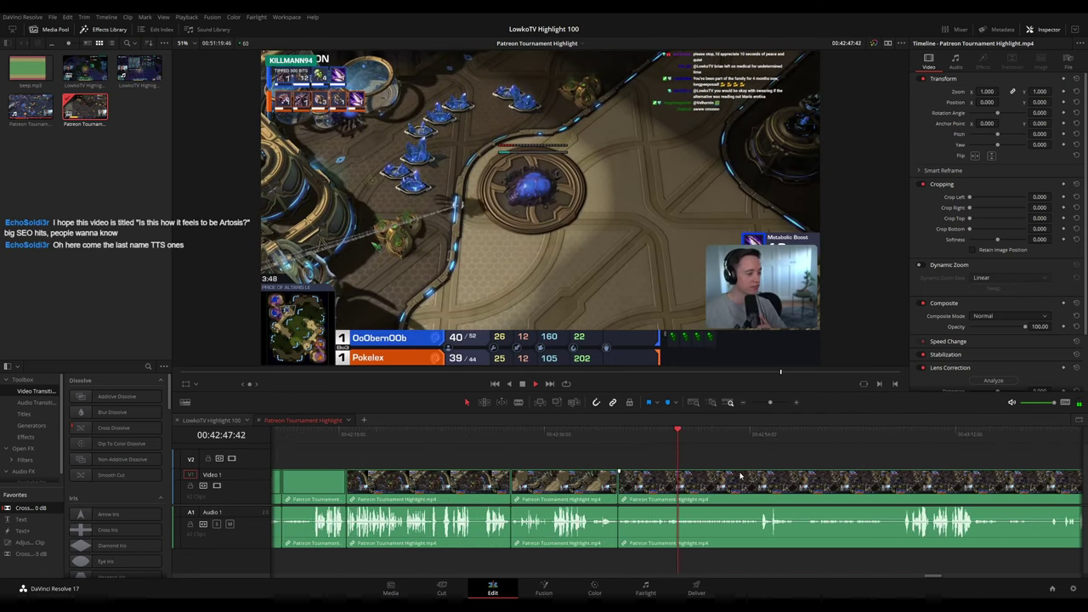
pyautogui.scroll(-4, 803, 485)
pyautogui.moveTo(876, 472); pyautogui.dragTo(518, 454)
pyautogui.moveTo(762, 475); pyautogui.dragTo(572, 453)
pyautogui.scroll(-5, 572, 455)
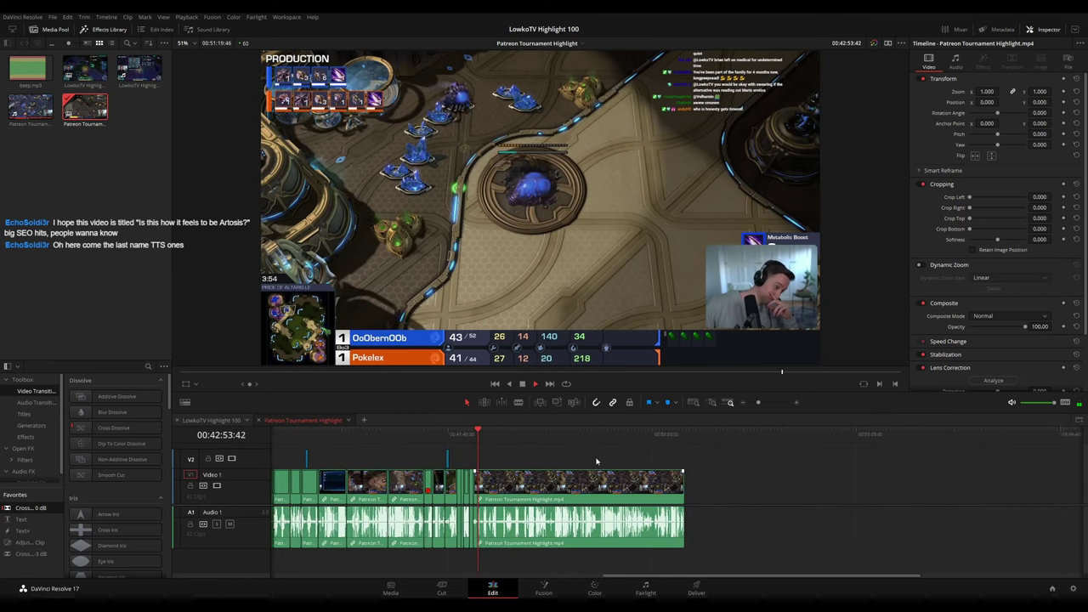
pyautogui.scroll(4, 793, 476)
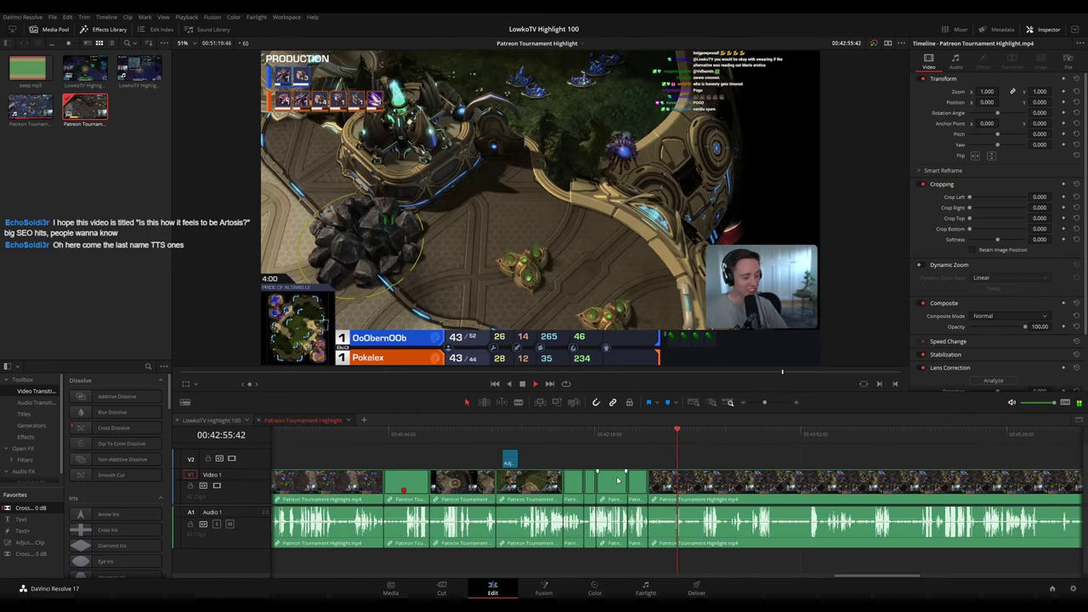
pyautogui.scroll(-2, 778, 475)
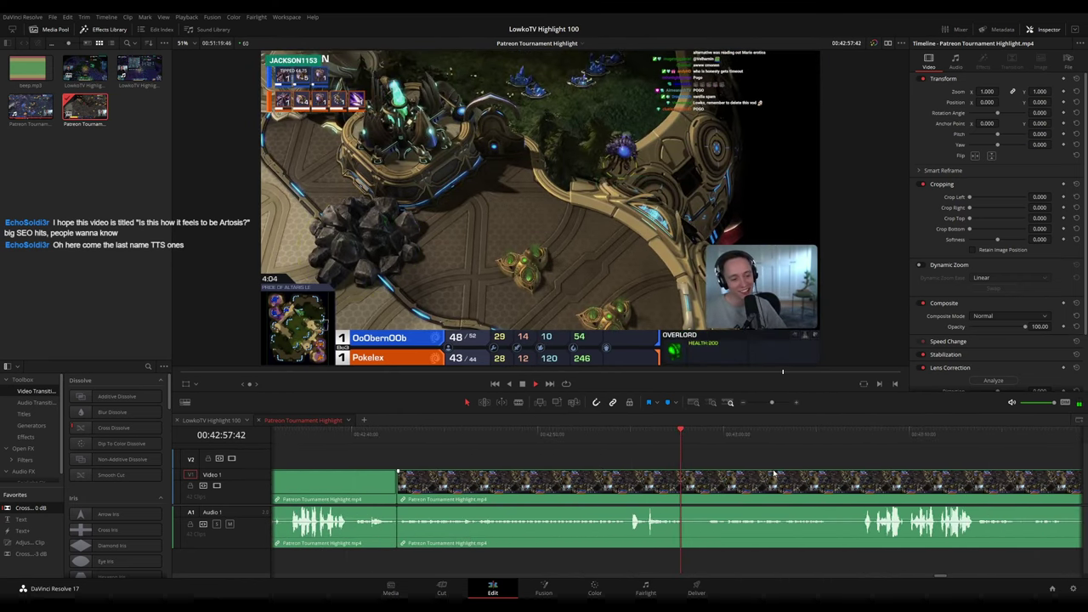
# Cut out the silent section from about 00:42:58:00 to 00:42:59:04 and close the gap
pyautogui.scroll(3, 767, 474)
pyautogui.press('b')
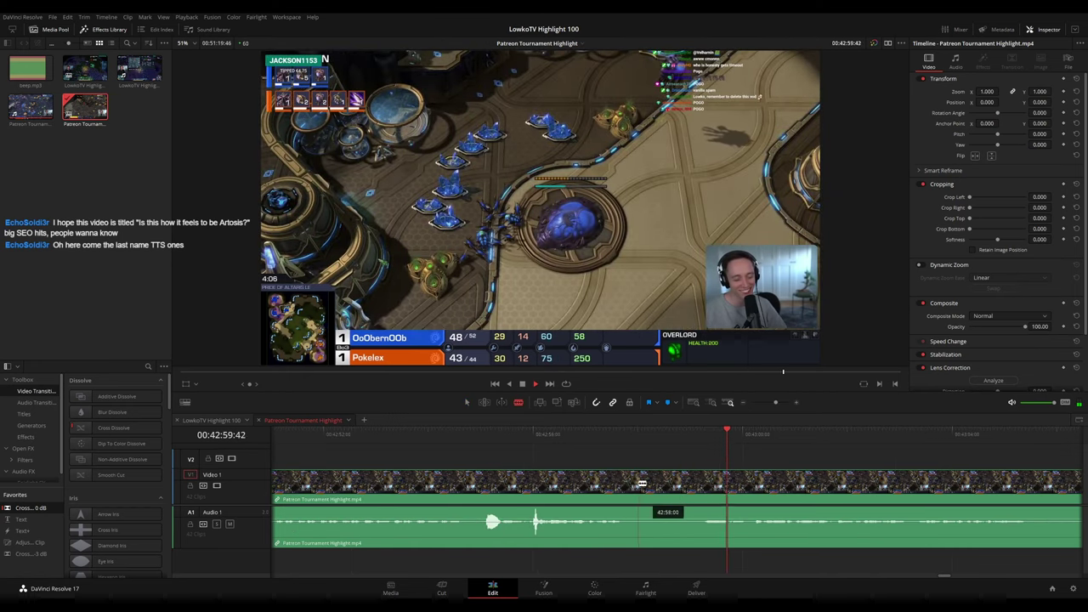
pyautogui.click(639, 481)
pyautogui.click(694, 481)
pyautogui.press('a')
pyautogui.click(666, 485)
pyautogui.press('Delete')
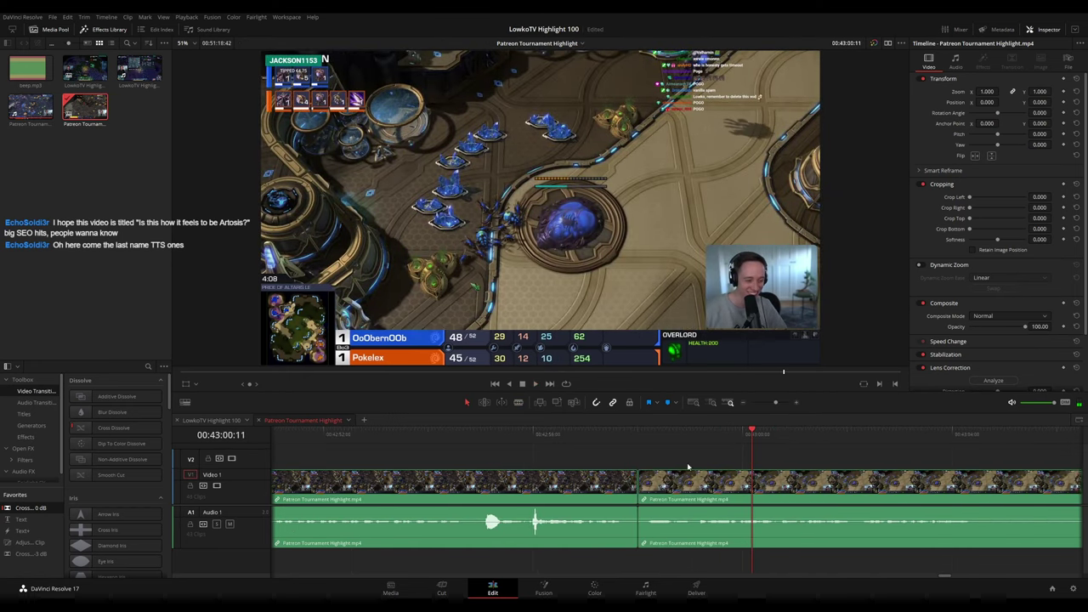
# Replay the new cut from about 00:42:58 and review the commentary up to about 00:43:17 for further pauses
pyautogui.click(638, 432)
pyautogui.hscroll(3, 657, 449)
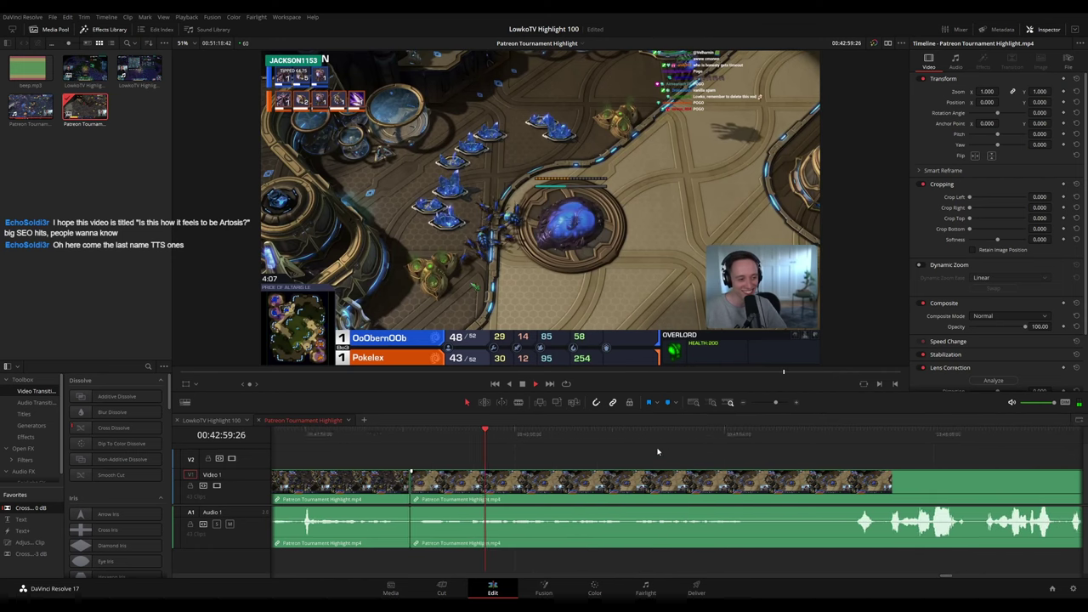
pyautogui.scroll(-3, 672, 455)
pyautogui.scroll(-1, 755, 471)
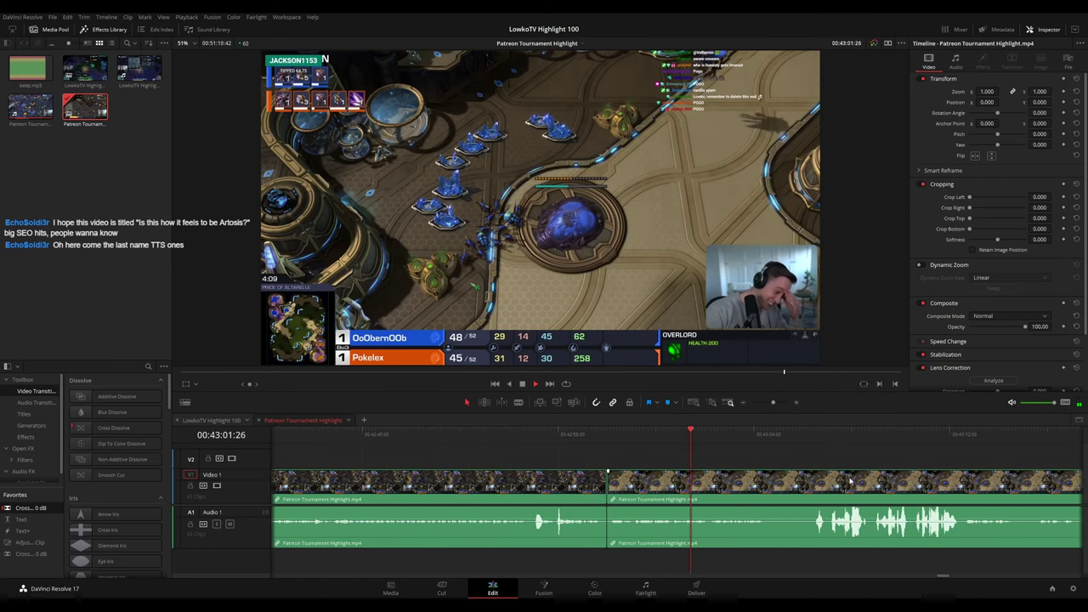
pyautogui.scroll(-1, 651, 474)
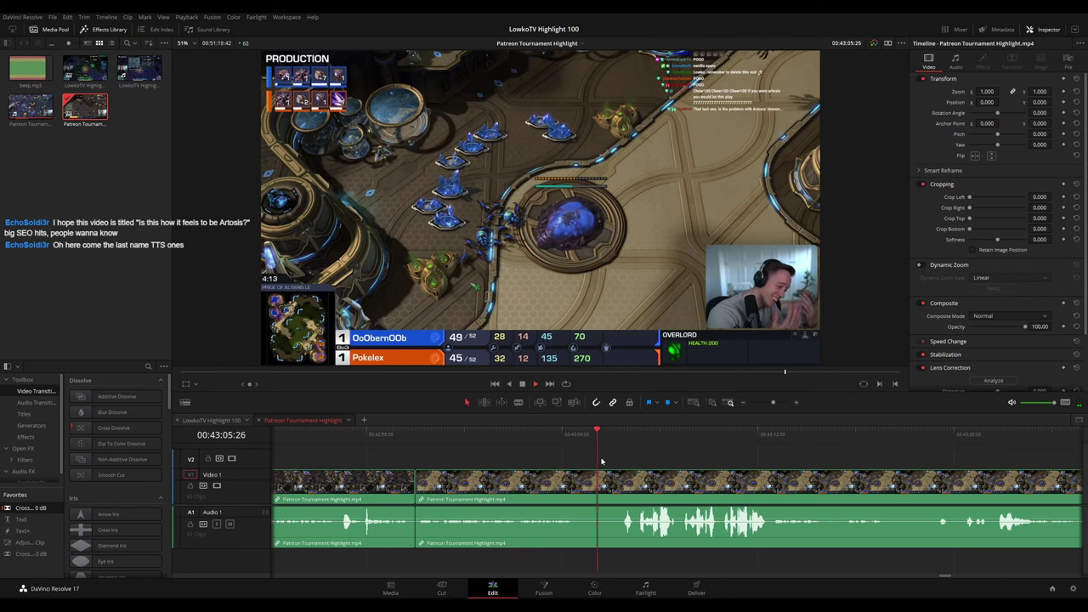
pyautogui.scroll(-1, 604, 459)
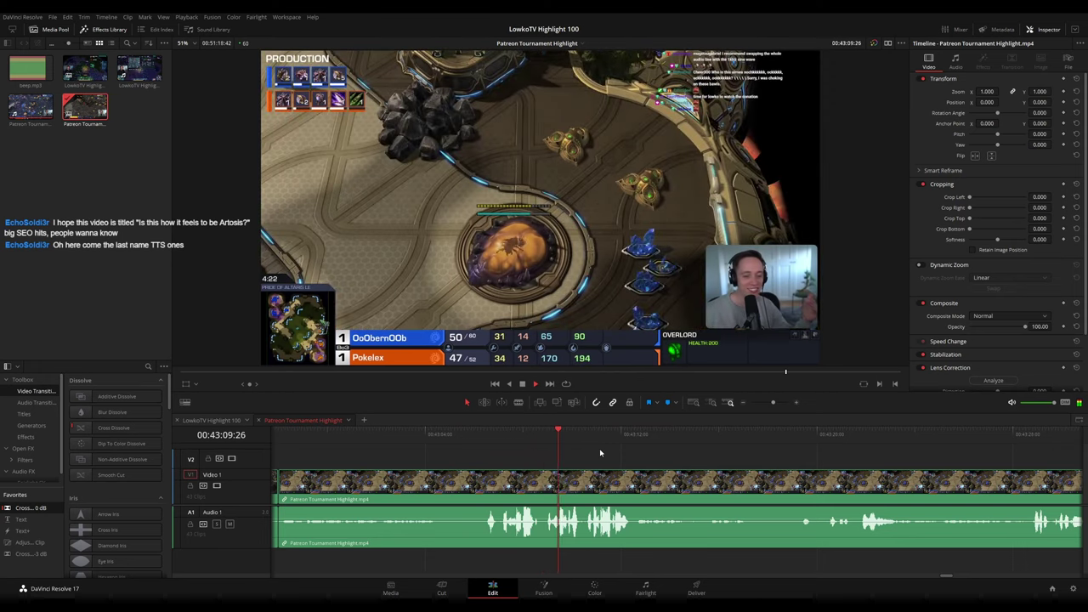
pyautogui.moveTo(714, 462); pyautogui.dragTo(581, 450)
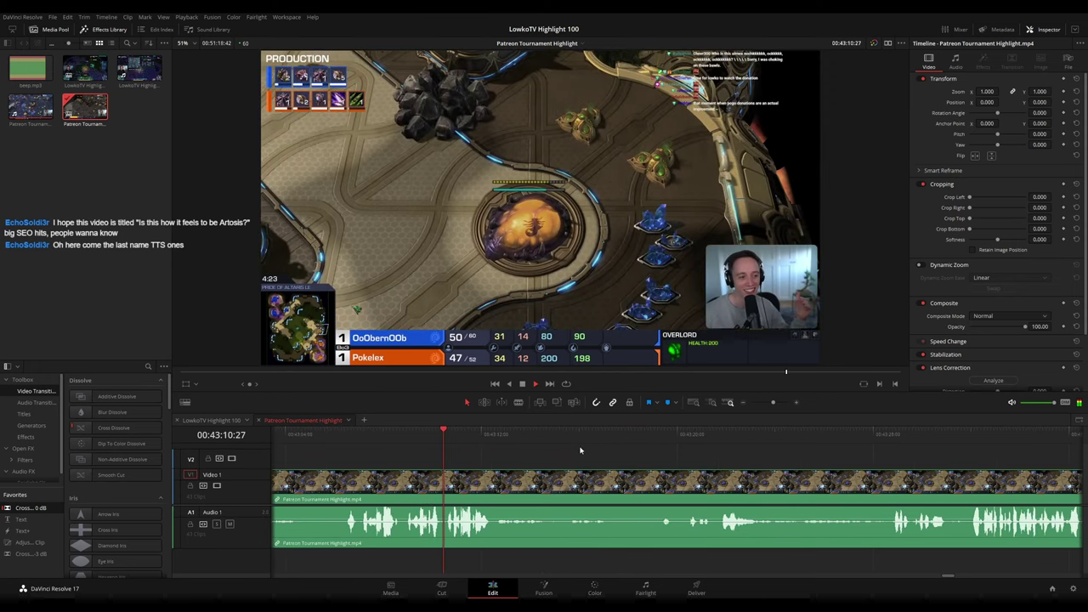
pyautogui.press('Up')
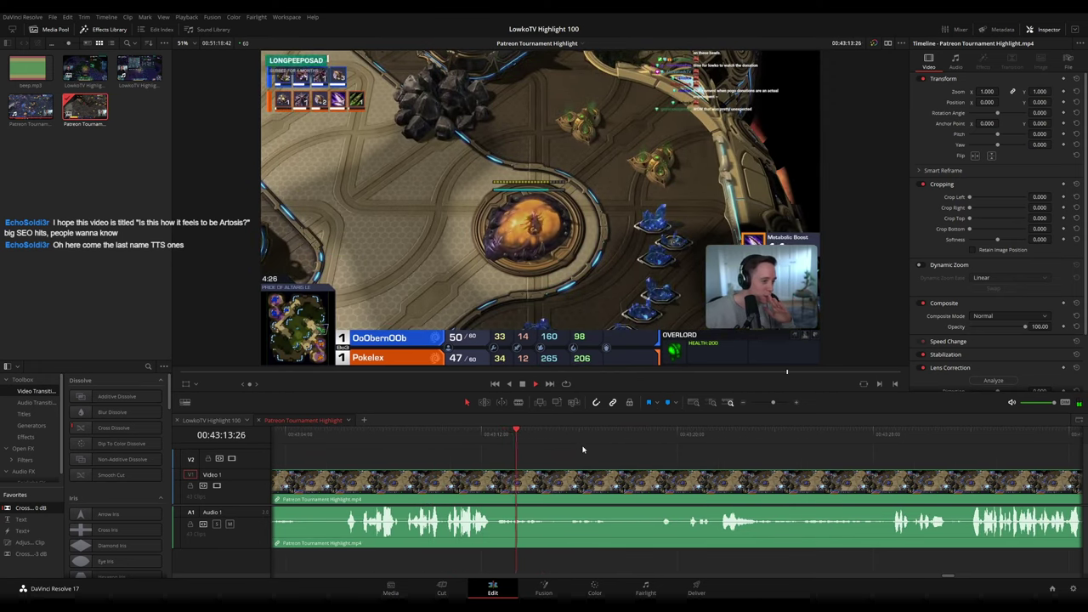
pyautogui.moveTo(677, 455); pyautogui.dragTo(580, 449)
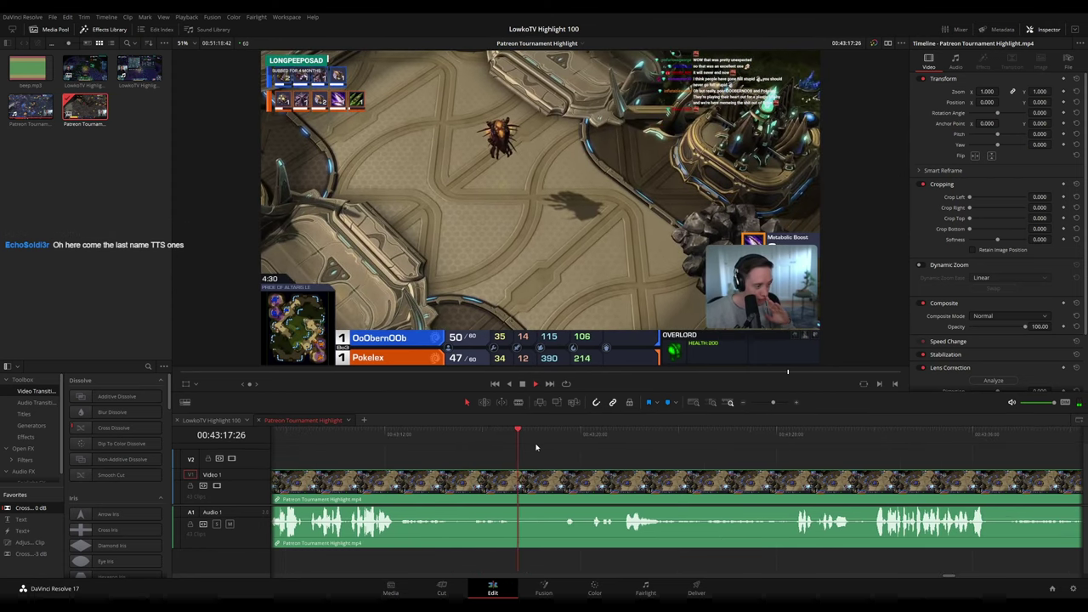
# Remove the quiet section from 00:43:17:38 to about 00:43:19:10, close the gap and resume playback
pyautogui.press('space')
pyautogui.press('b')
pyautogui.click(523, 481)
pyautogui.click(559, 483)
pyautogui.press('a')
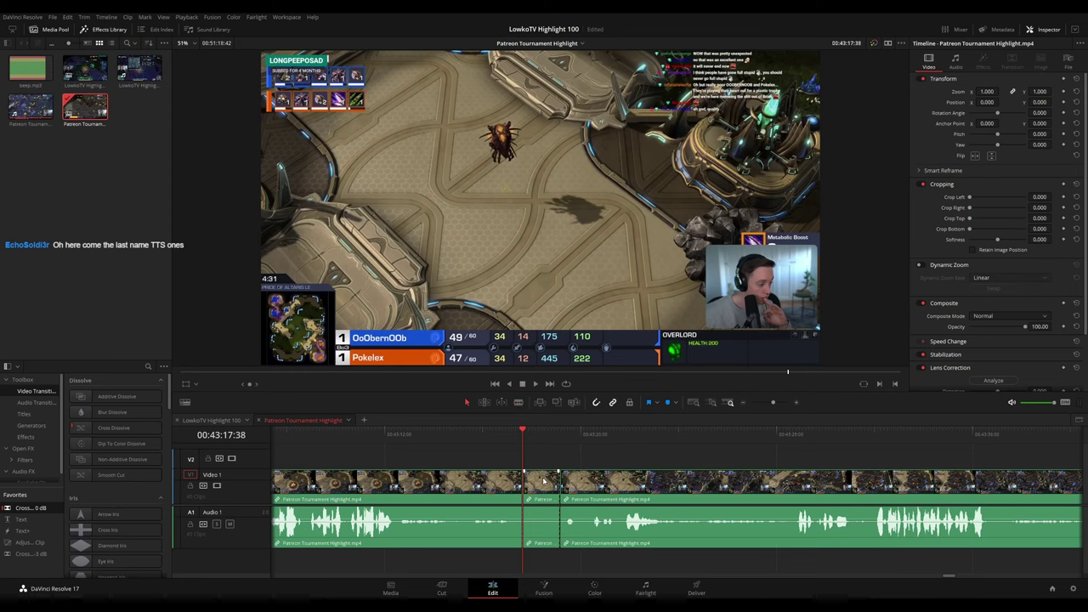
pyautogui.press('Delete')
pyautogui.press('space')
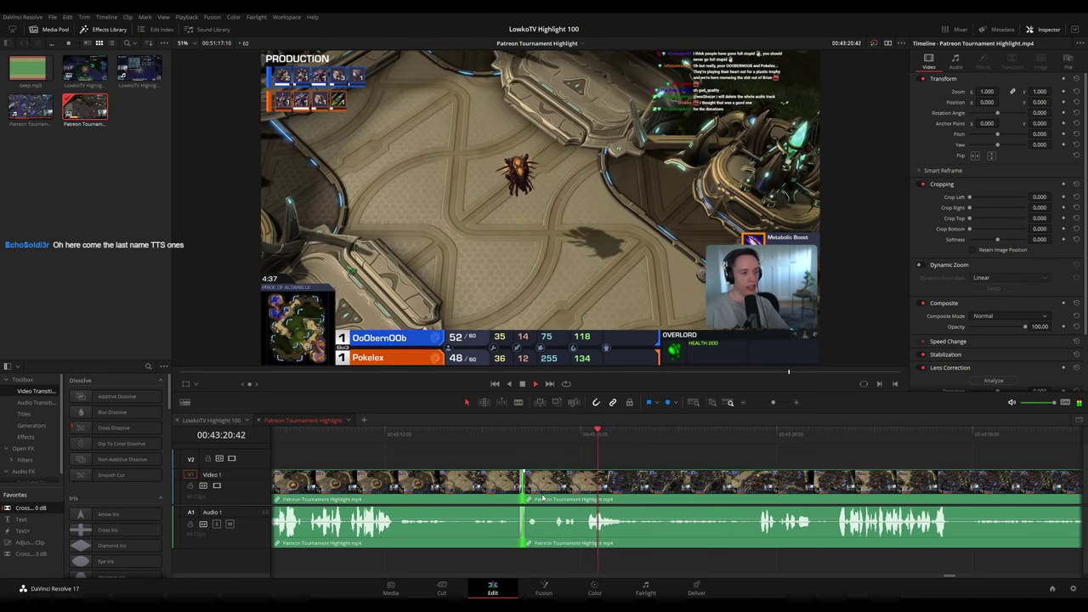
# Cut out the short pause from 00:43:35:23 to about 00:43:36:02, close the gap and continue reviewing the quiet stretch after it
pyautogui.moveTo(774, 461); pyautogui.dragTo(553, 451)
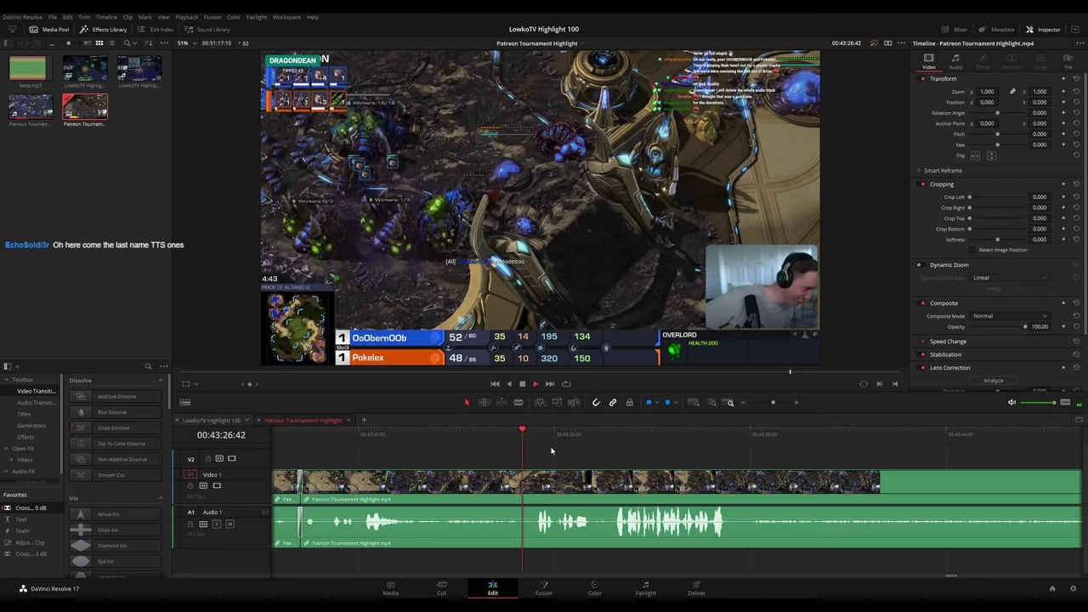
pyautogui.moveTo(716, 458); pyautogui.dragTo(581, 448)
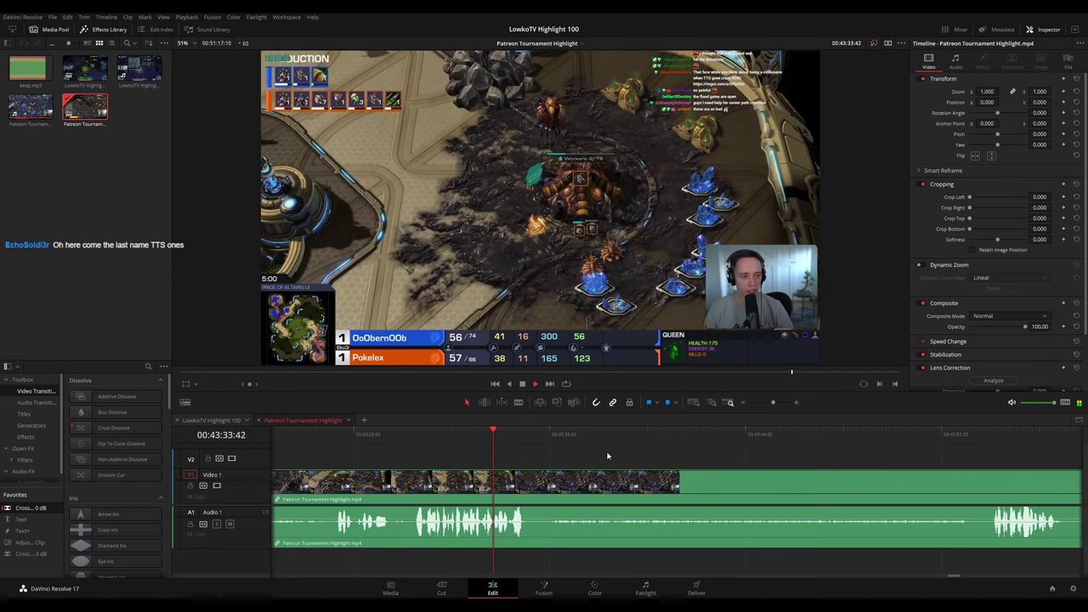
pyautogui.press('b')
pyautogui.click(537, 473)
pyautogui.press('a')
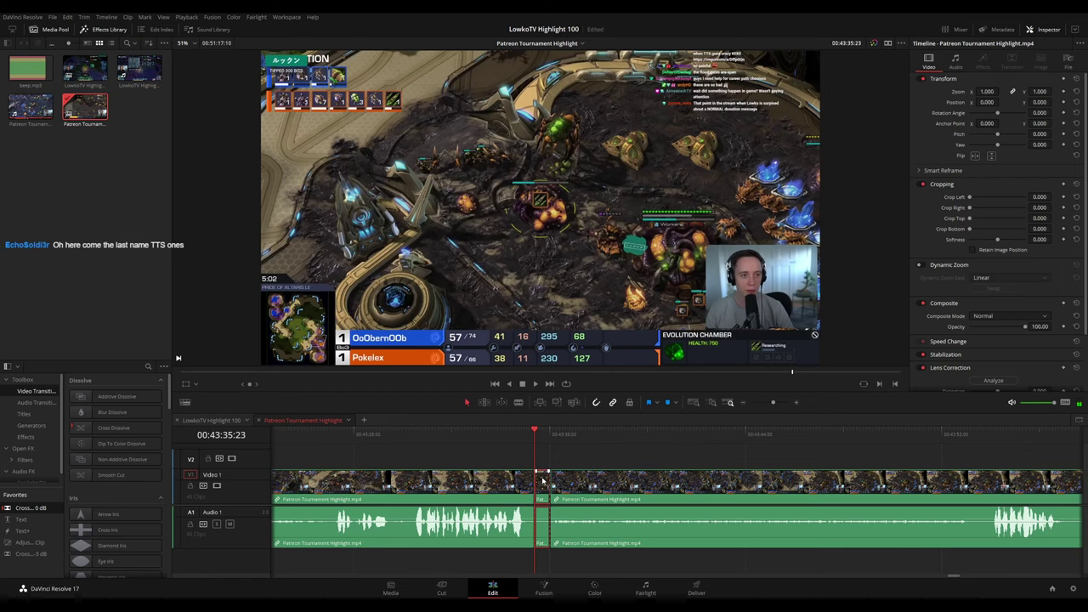
pyautogui.press('space')
pyautogui.moveTo(755, 470); pyautogui.dragTo(554, 468)
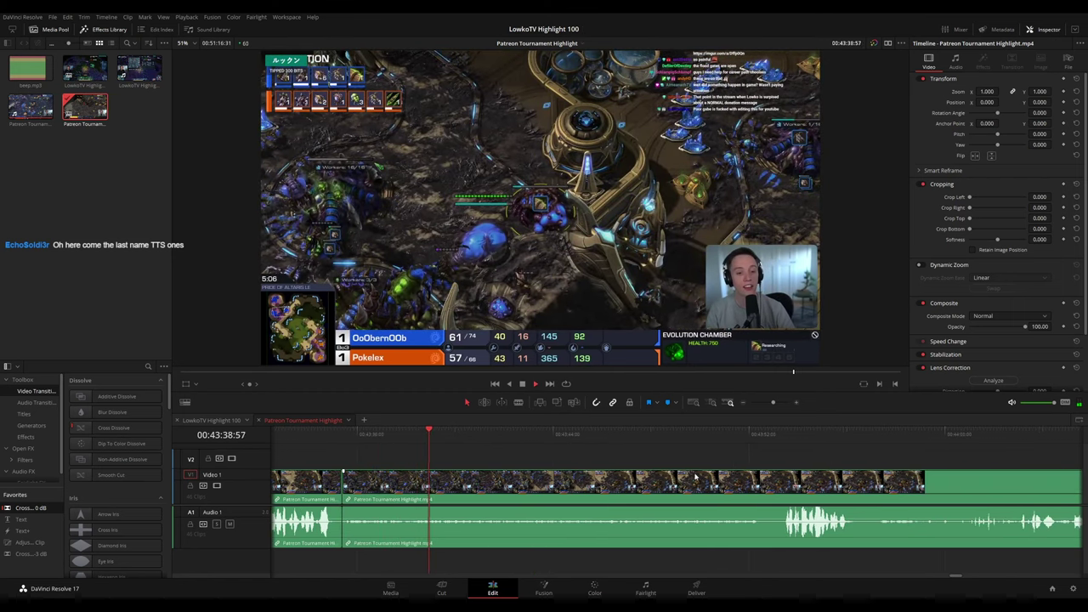
pyautogui.scroll(-2, 589, 464)
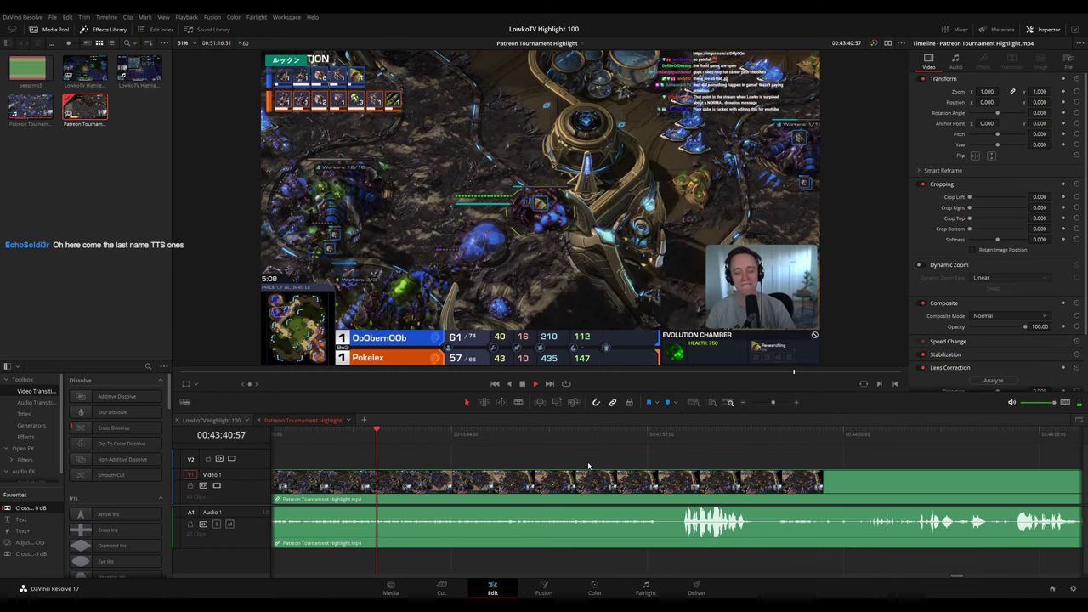
pyautogui.hotkey('ctrl', 'v')
pyautogui.click(370, 434)
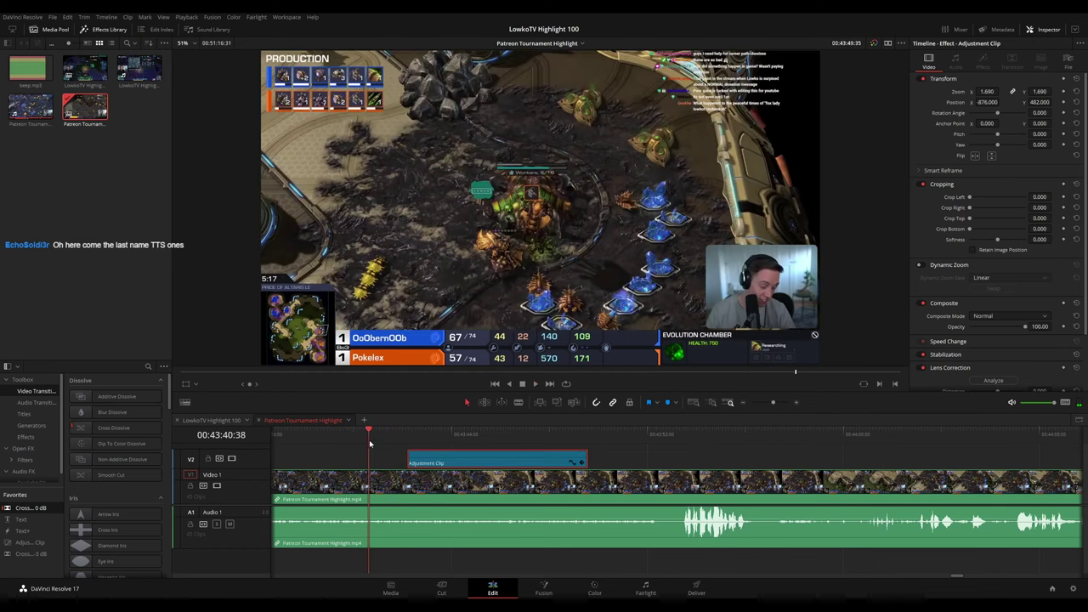
pyautogui.click(361, 435)
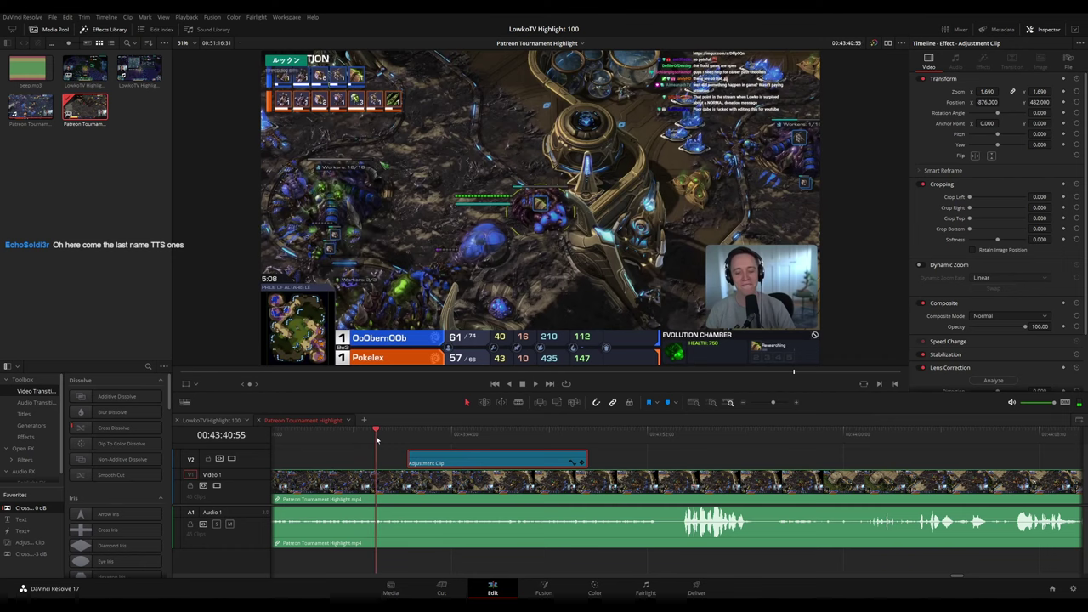
pyautogui.moveTo(407, 456); pyautogui.dragTo(377, 457)
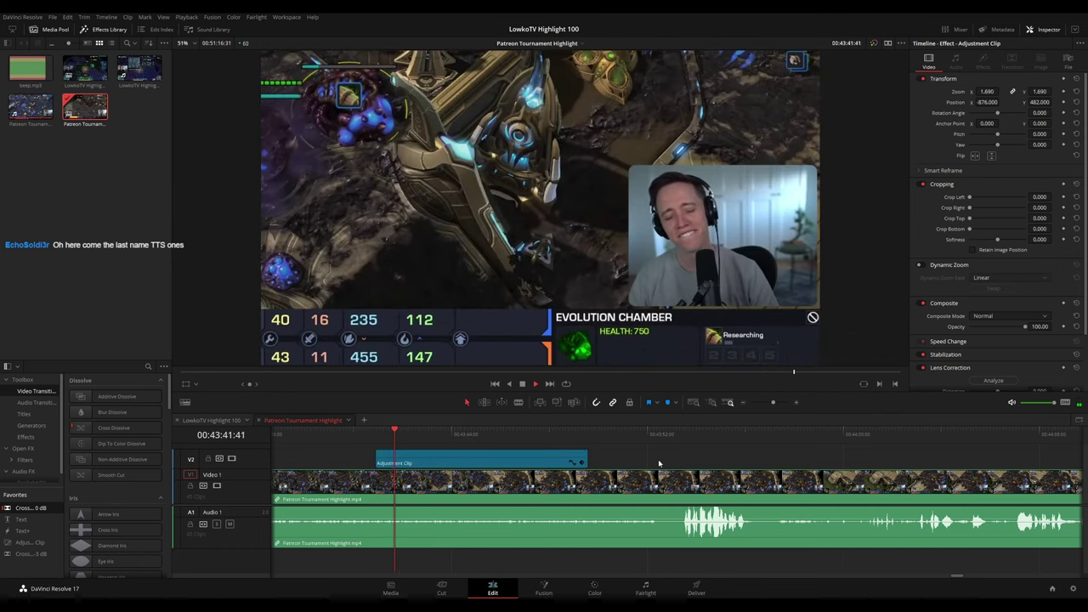
pyautogui.click(380, 434)
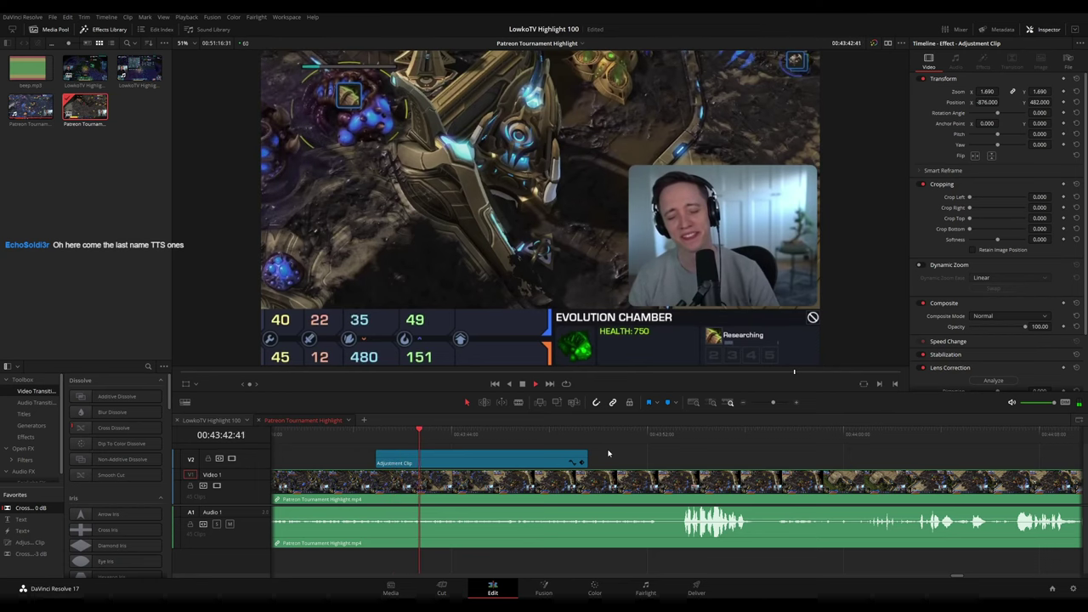
pyautogui.press('Delete')
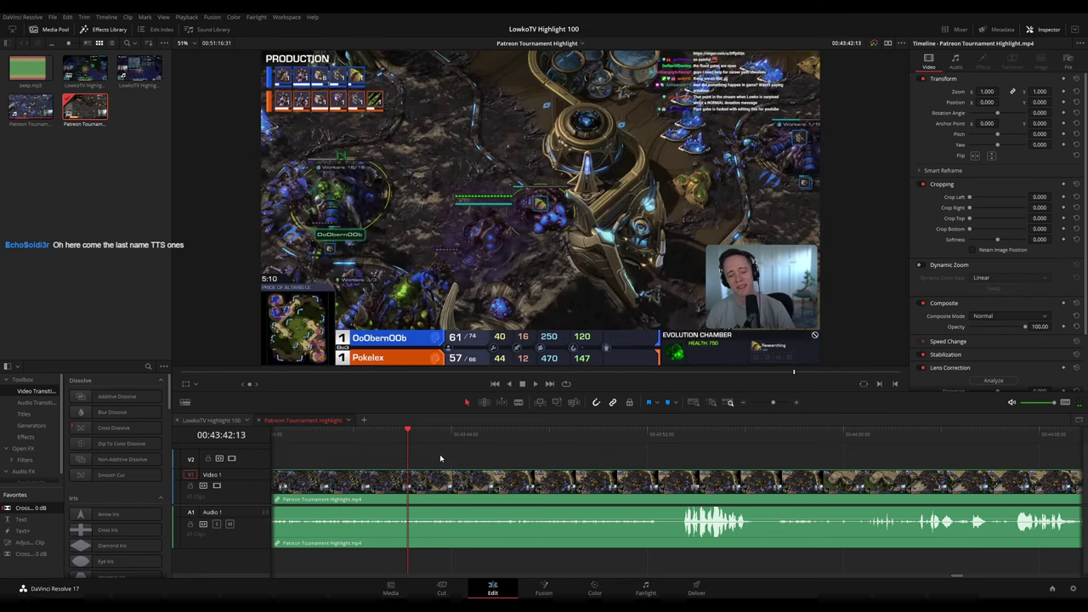
# Place a new adjustment clip on track V2 from 00:43:40:41 and extend its end to about 00:43:52:40
pyautogui.click(394, 438)
pyautogui.moveTo(37, 542); pyautogui.dragTo(400, 464)
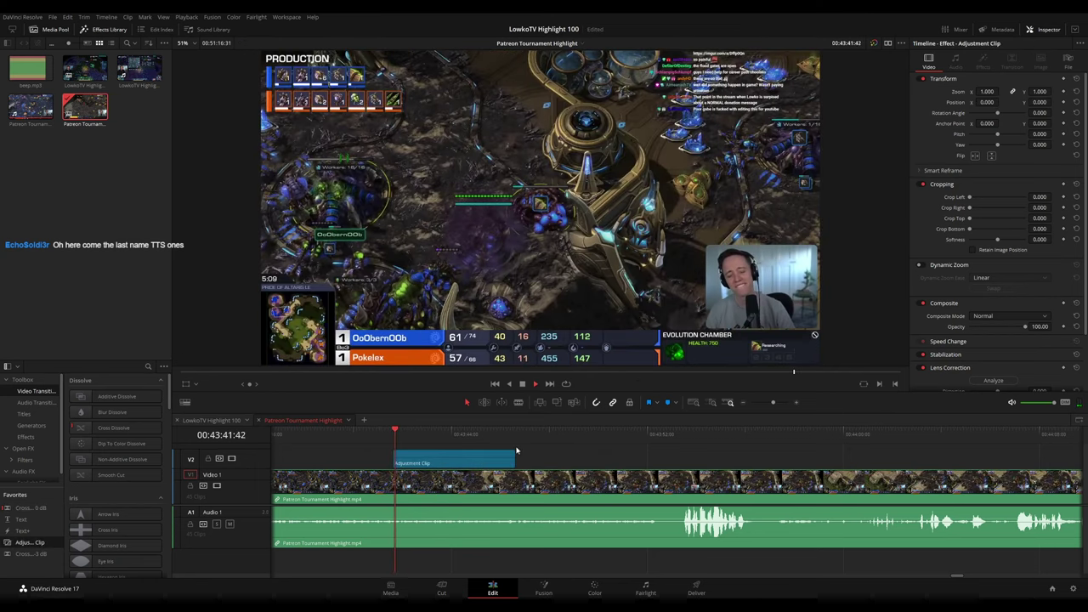
pyautogui.click(377, 438)
pyautogui.moveTo(379, 442); pyautogui.dragTo(395, 463)
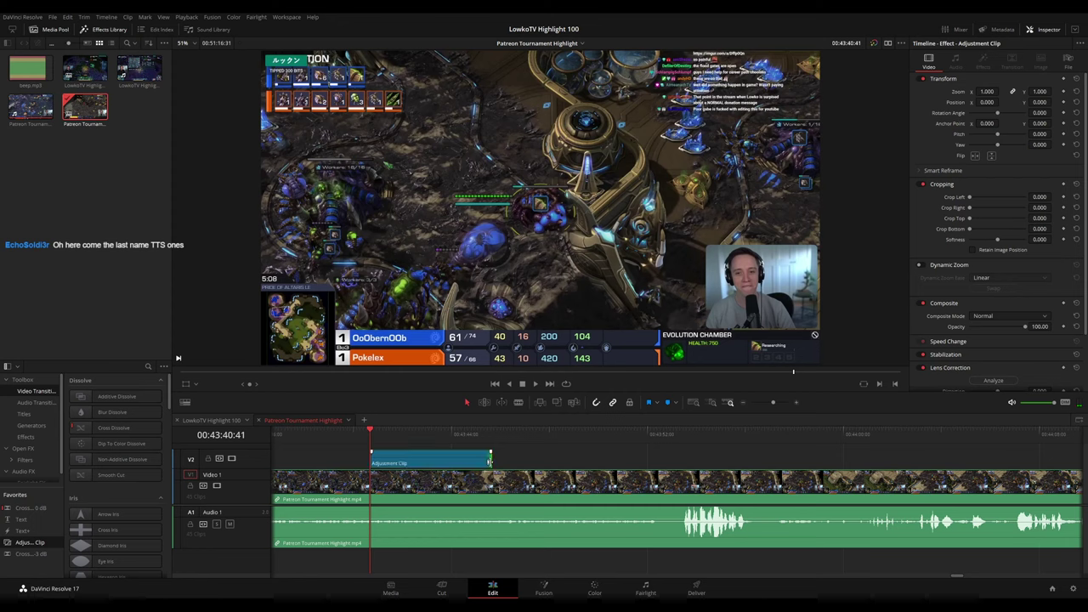
pyautogui.moveTo(490, 461); pyautogui.dragTo(659, 466)
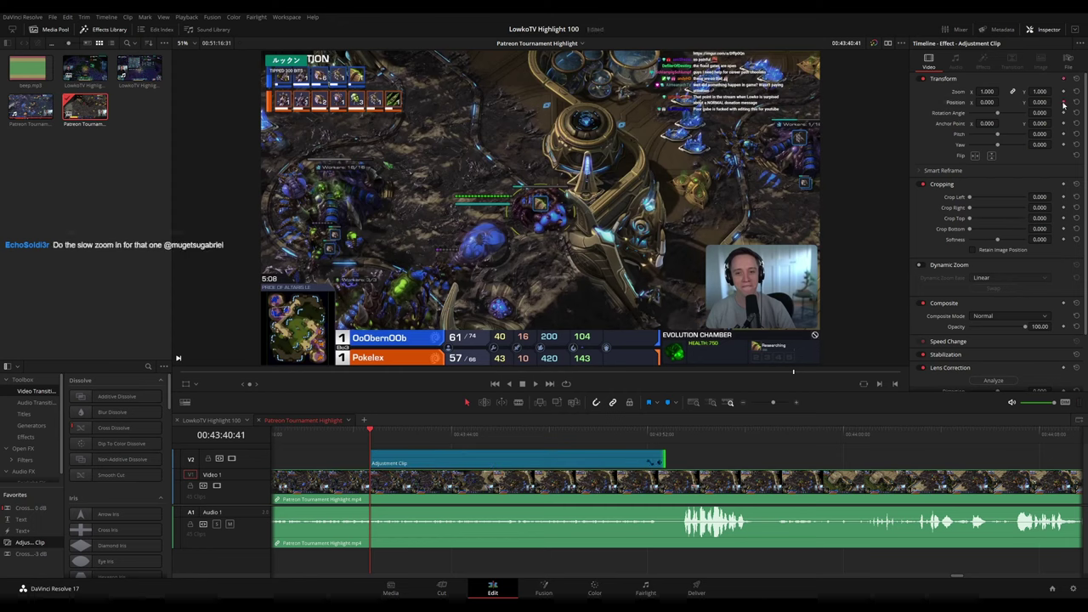
# Keyframe the adjustment clip's zoom and position from 00:43:40:41 to 00:43:52:00 for a slow push-in on the webcam
pyautogui.click(660, 462)
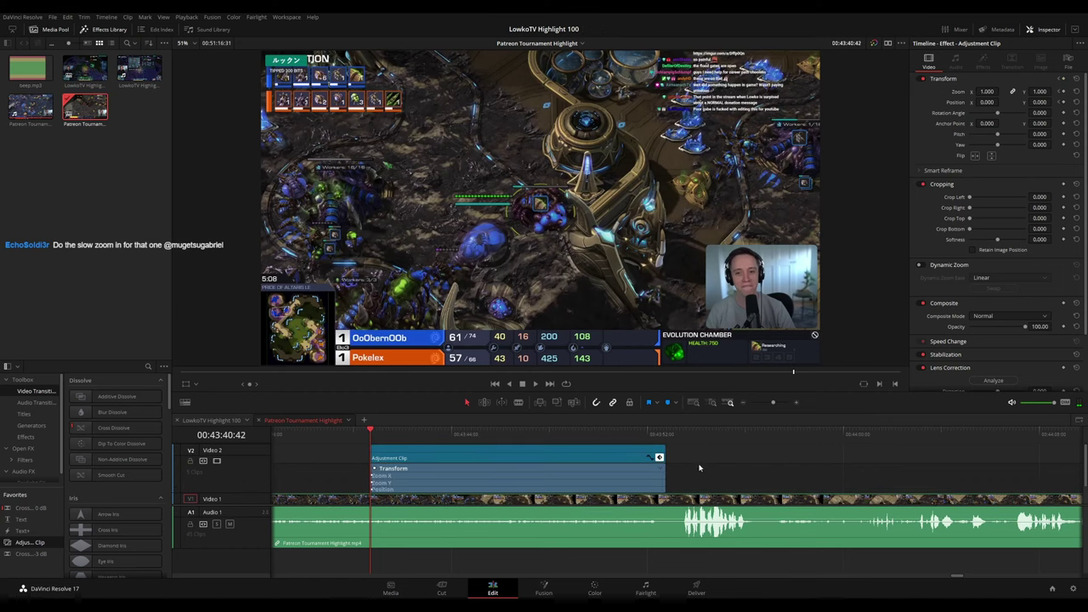
pyautogui.moveTo(493, 434); pyautogui.dragTo(648, 435)
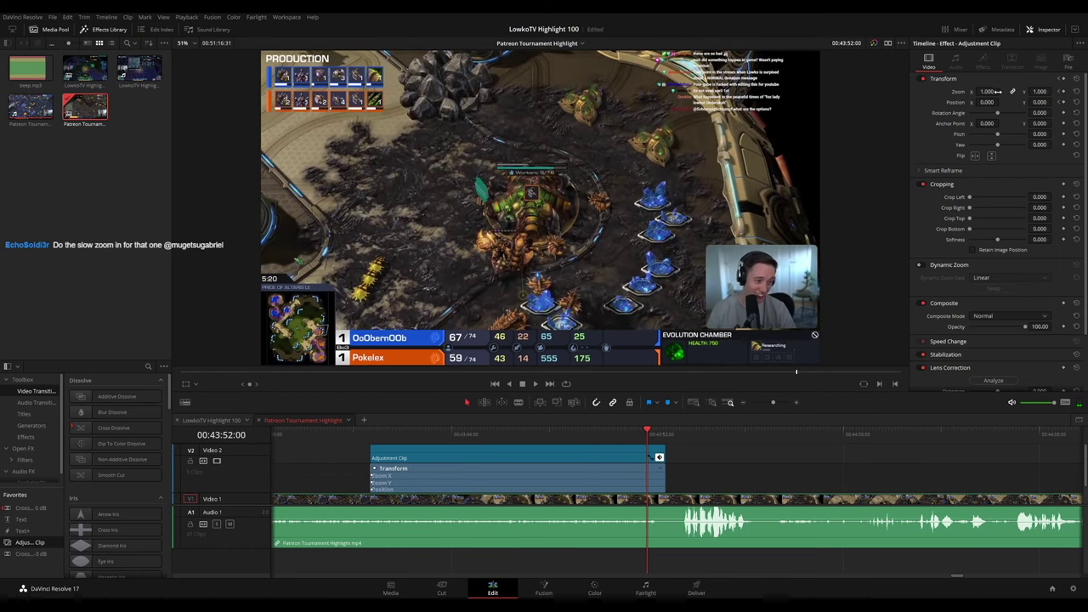
pyautogui.moveTo(999, 91); pyautogui.dragTo(1055, 102)
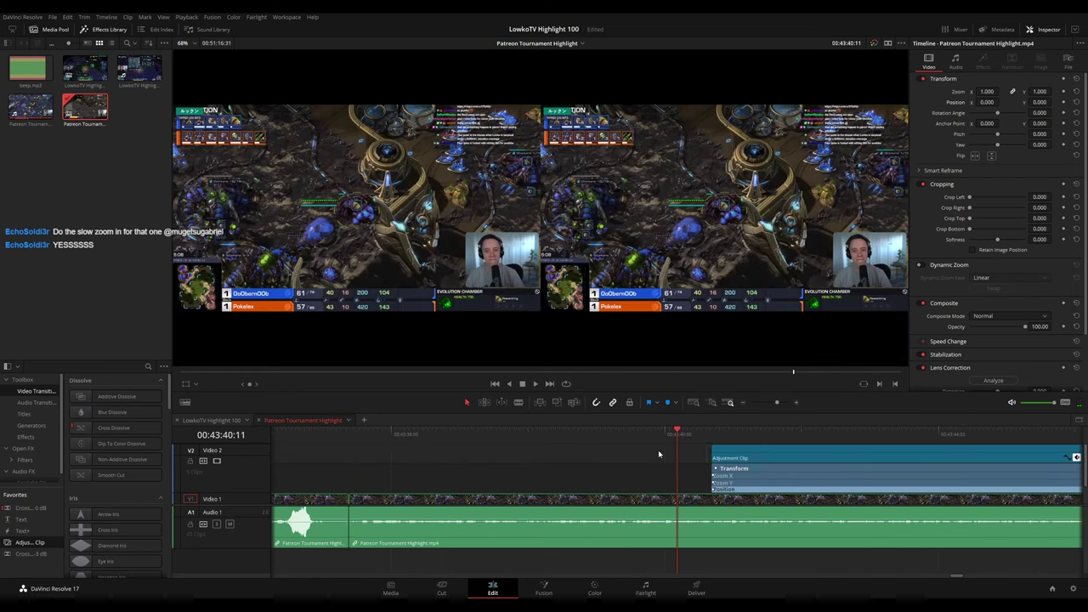
# Start the webcam zoom's adjustment clip slightly earlier, at about 00:43:40:23, and play back the slow zoom from just before it
pyautogui.moveTo(713, 453); pyautogui.dragTo(693, 474)
pyautogui.click(619, 434)
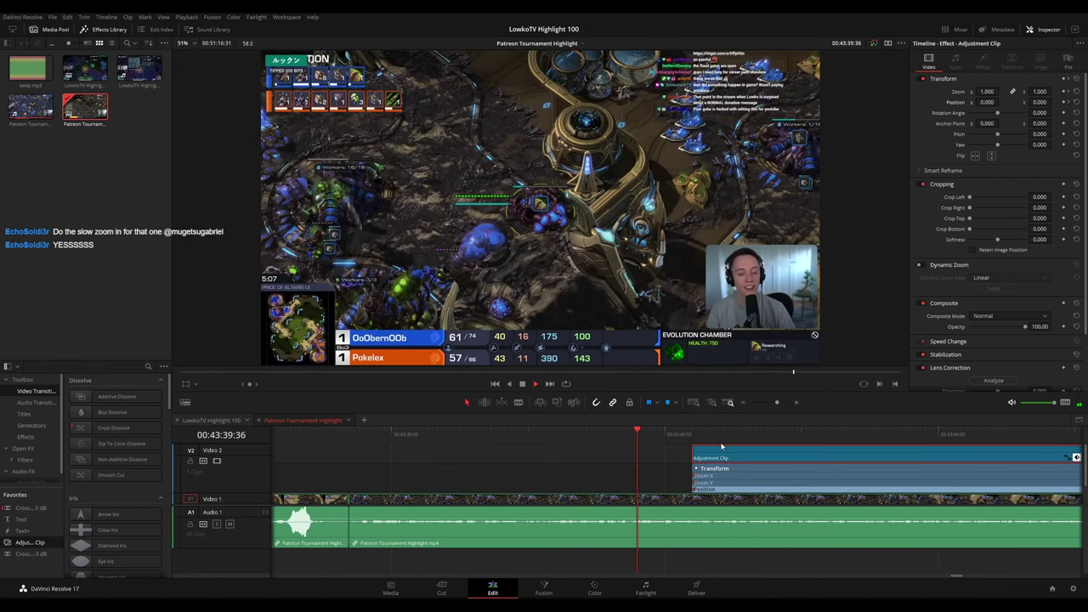
pyautogui.scroll(-5, 776, 455)
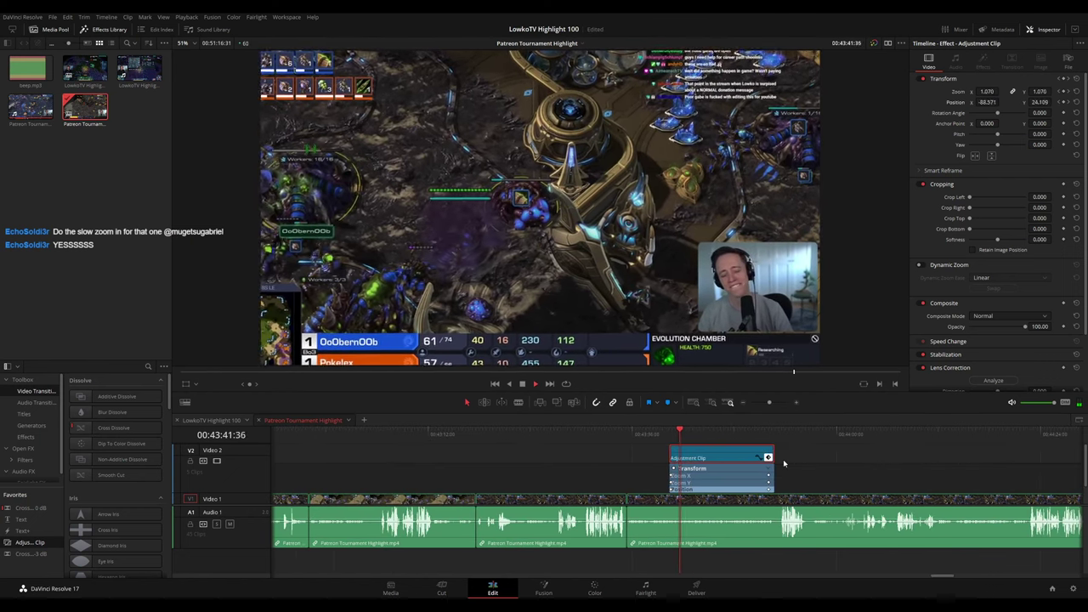
pyautogui.click(792, 461)
pyautogui.scroll(2, 810, 463)
pyautogui.click(792, 461)
pyautogui.moveTo(791, 461); pyautogui.dragTo(870, 461)
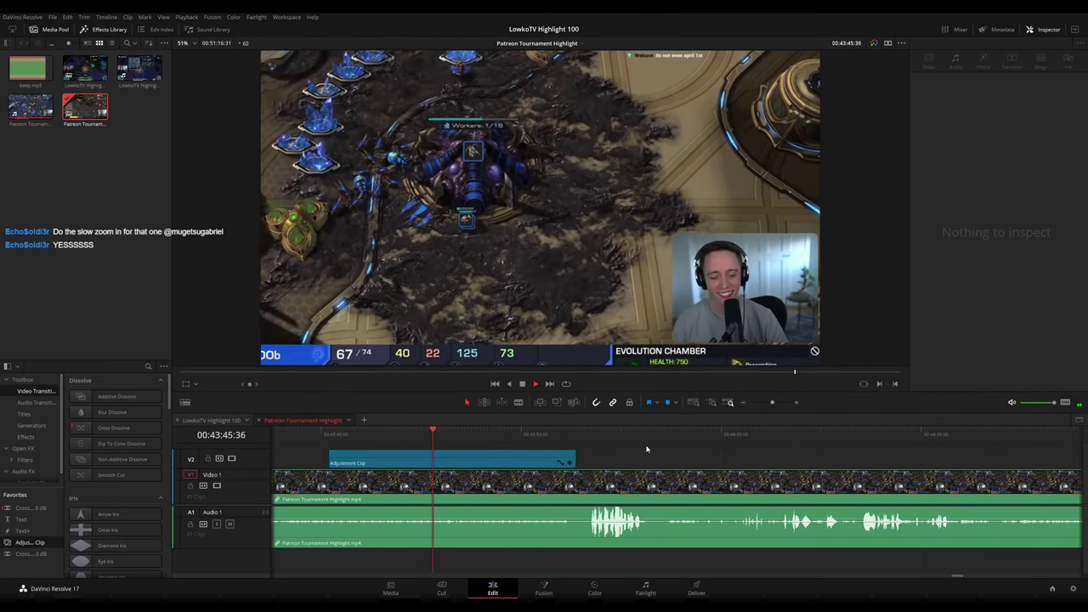
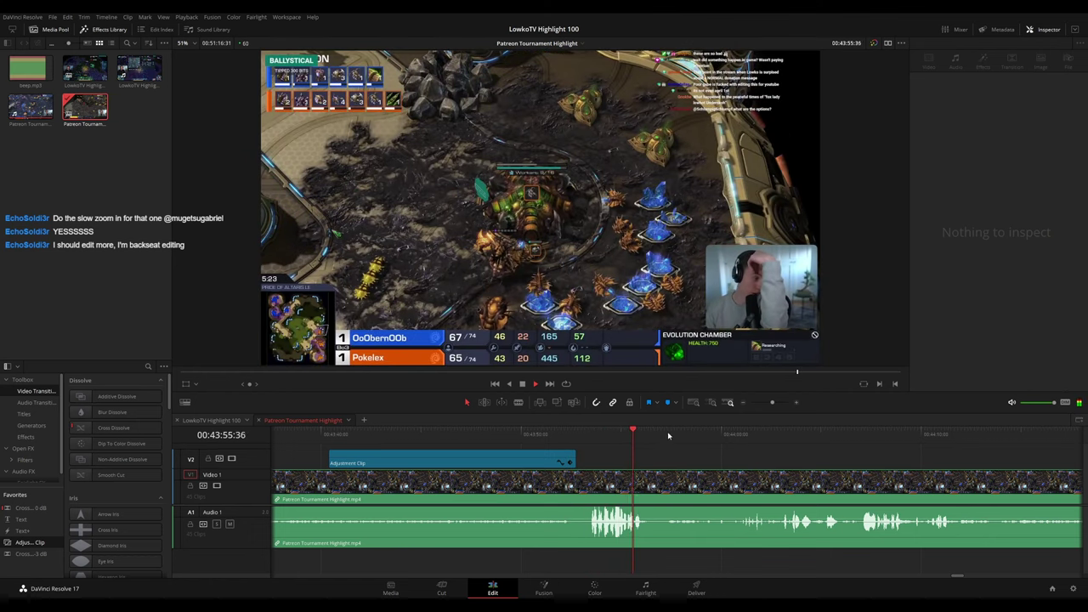
# Cut out the short pause from about 00:43:56:32 to 00:43:57:14, close the gap and replay across the new cut
pyautogui.press('b')
pyautogui.click(652, 500)
pyautogui.click(666, 500)
pyautogui.press('a')
pyautogui.click(658, 500)
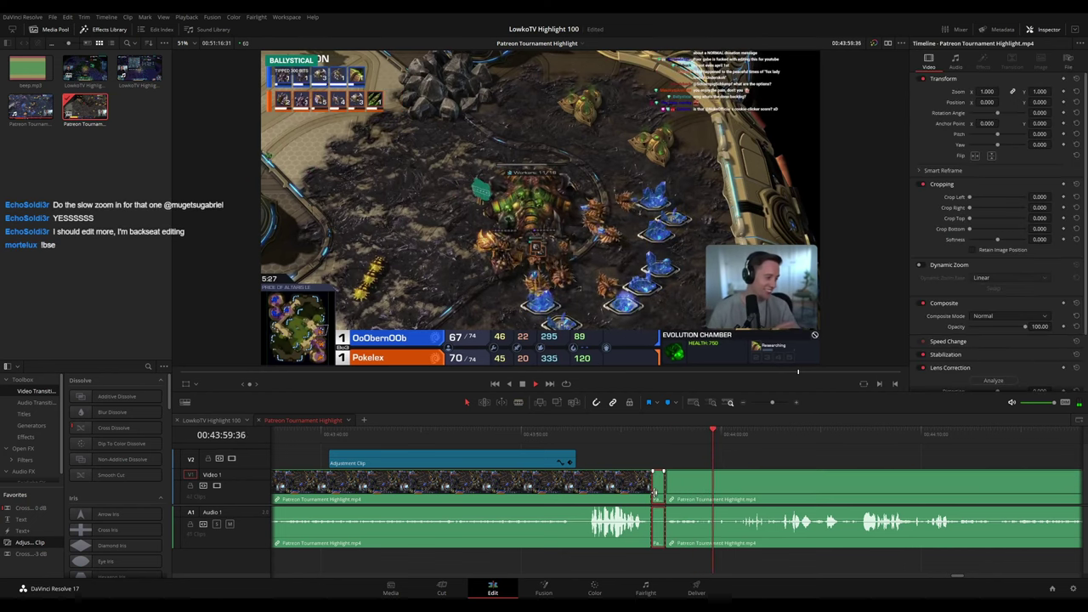
pyautogui.press('Delete')
pyautogui.click(642, 436)
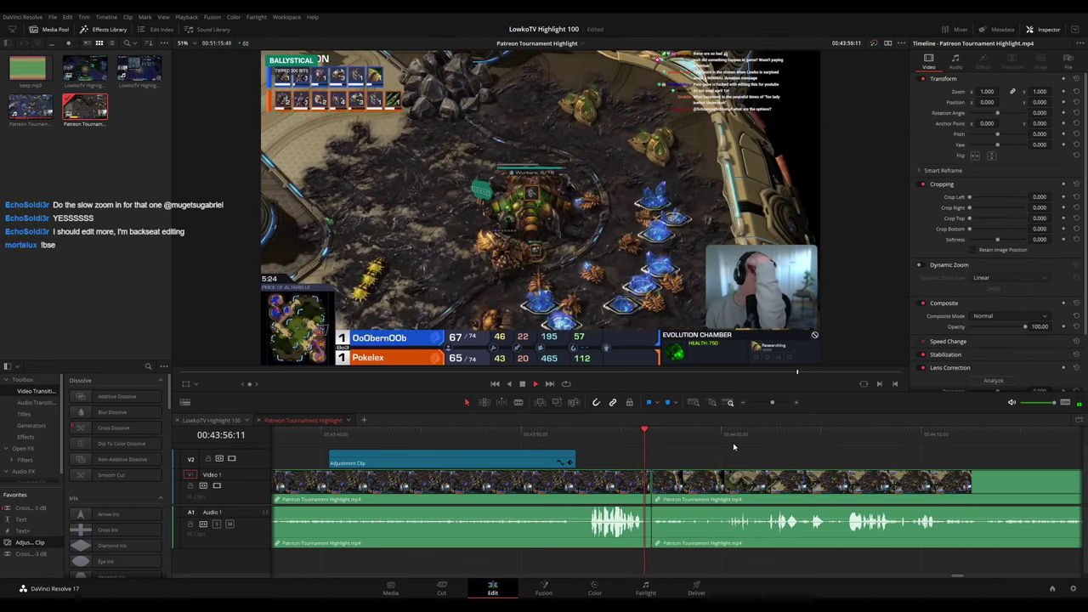
# Review the commentary from about 00:43:56 to 00:44:51 for further pauses, replaying the part from about 00:44:40
pyautogui.hscroll(3, 595, 443)
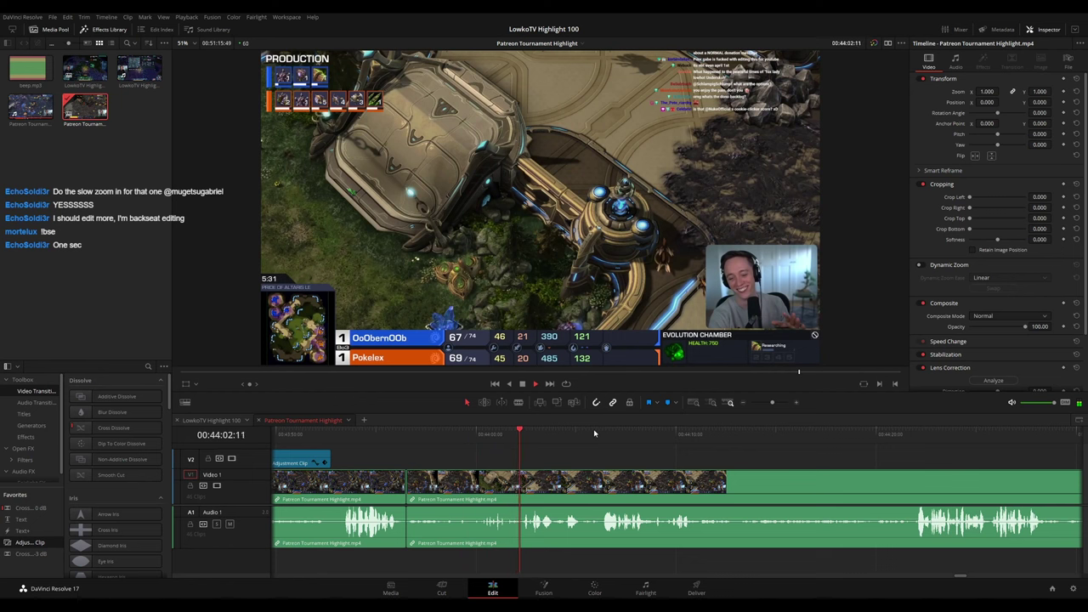
pyautogui.moveTo(636, 444); pyautogui.dragTo(546, 439)
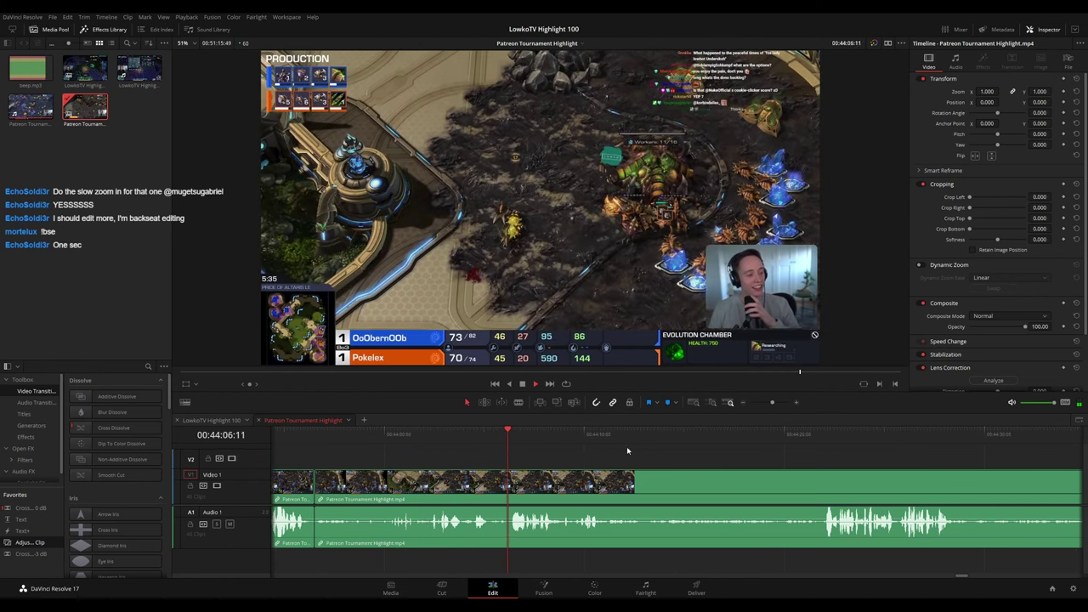
pyautogui.hscroll(2, 627, 447)
pyautogui.hscroll(1, 591, 444)
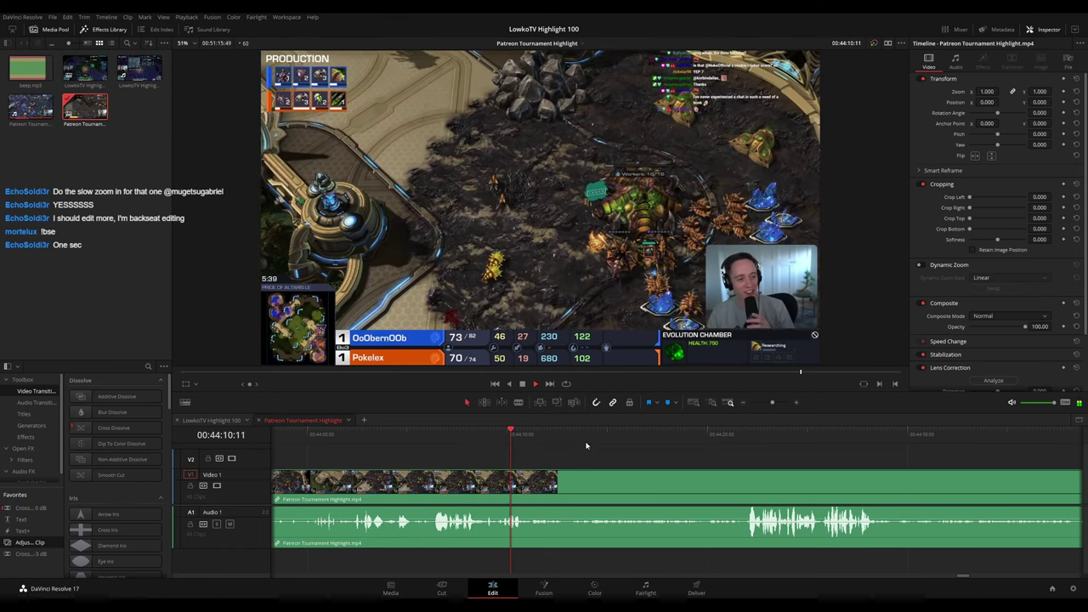
pyautogui.scroll(2, 643, 470)
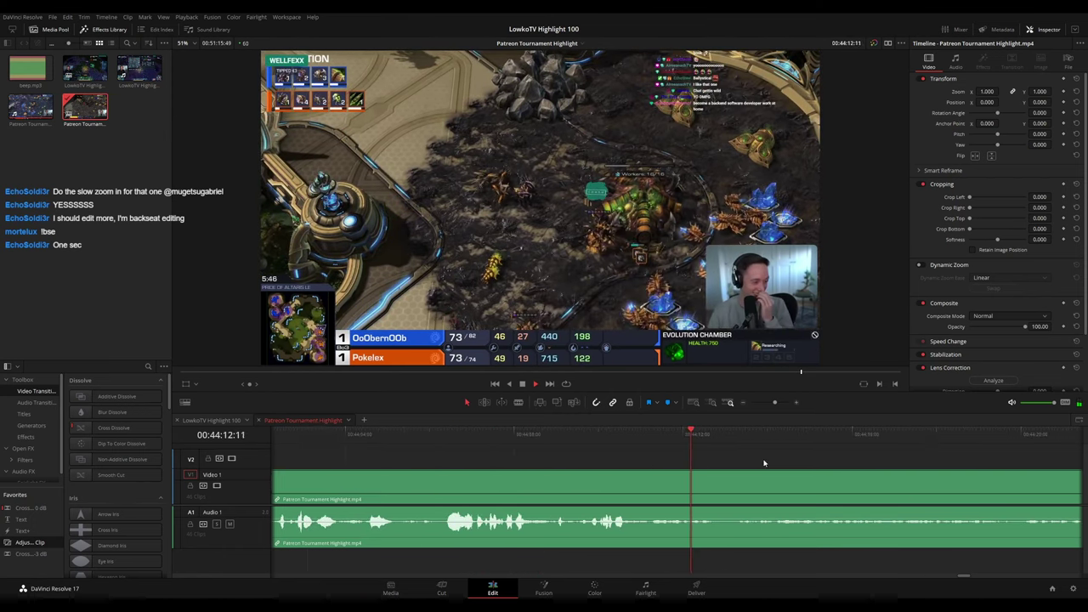
pyautogui.moveTo(764, 463); pyautogui.dragTo(580, 454)
pyautogui.scroll(-1, 705, 451)
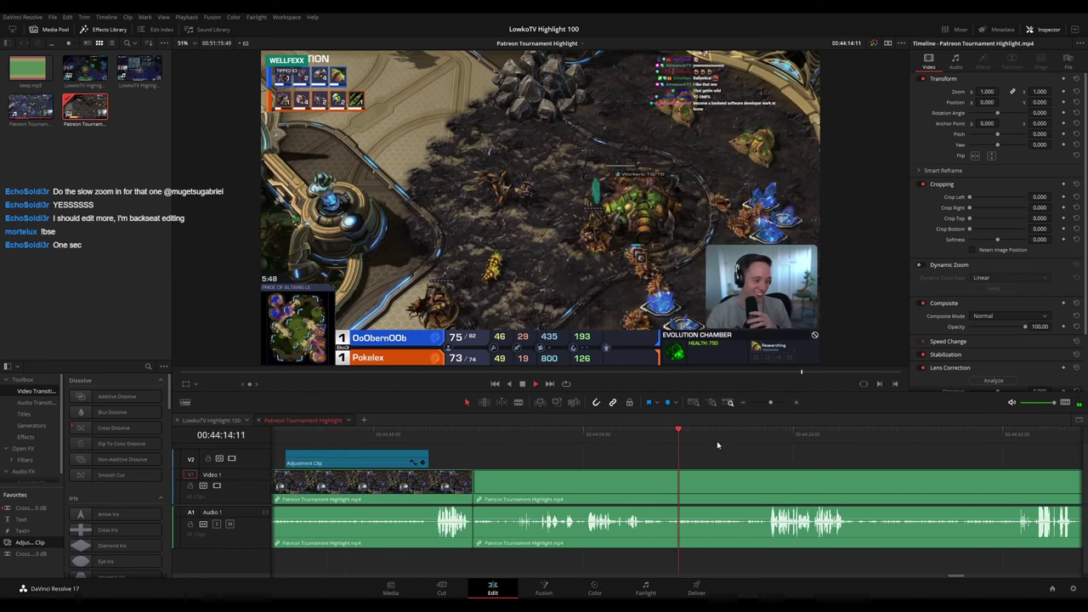
pyautogui.hscroll(5, 827, 460)
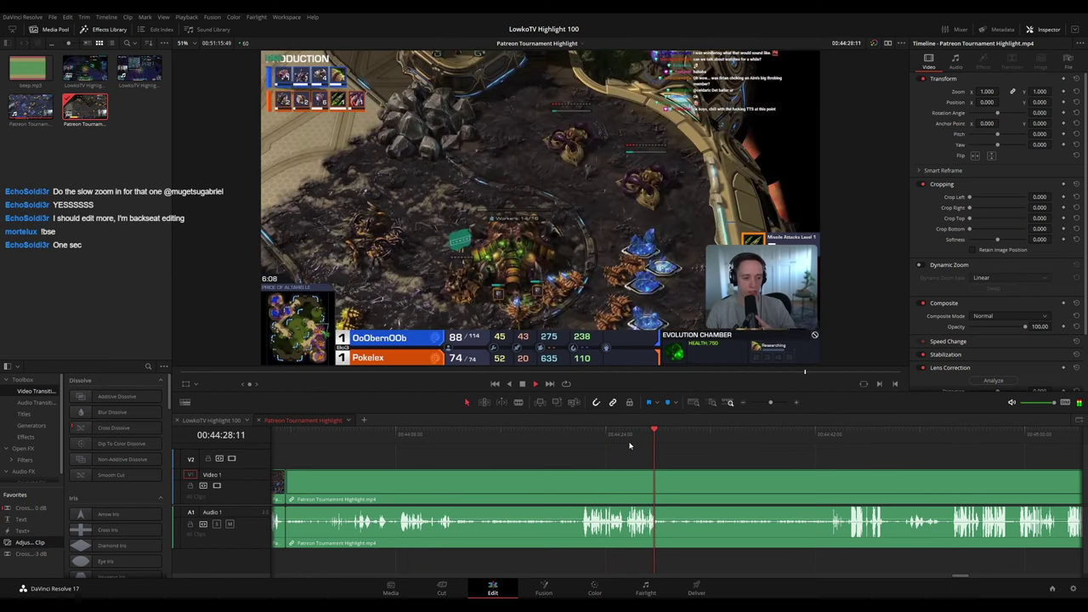
pyautogui.scroll(1, 714, 441)
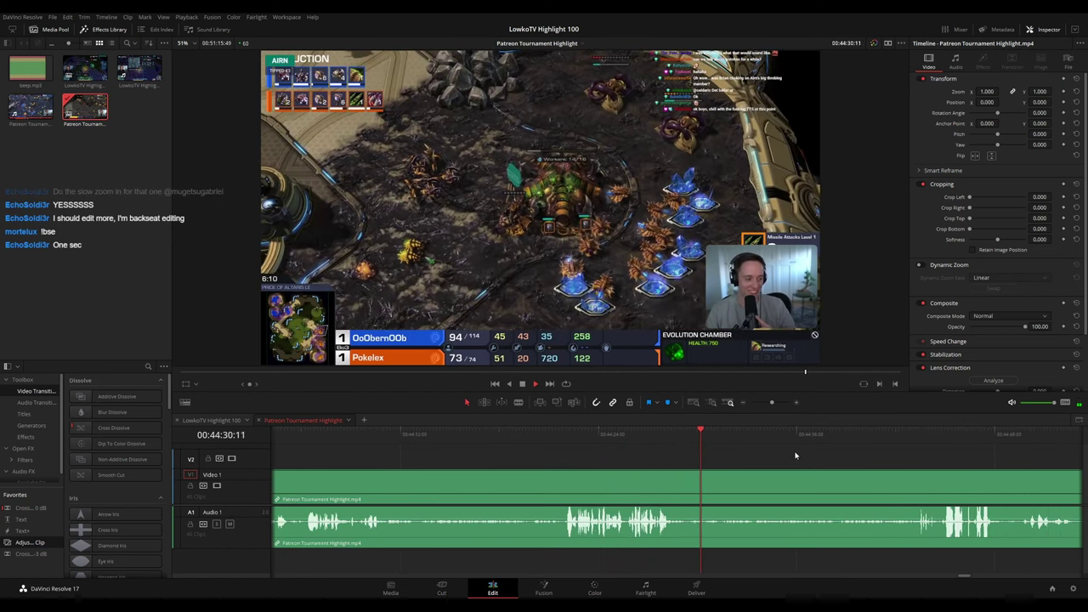
pyautogui.moveTo(795, 455); pyautogui.dragTo(627, 440)
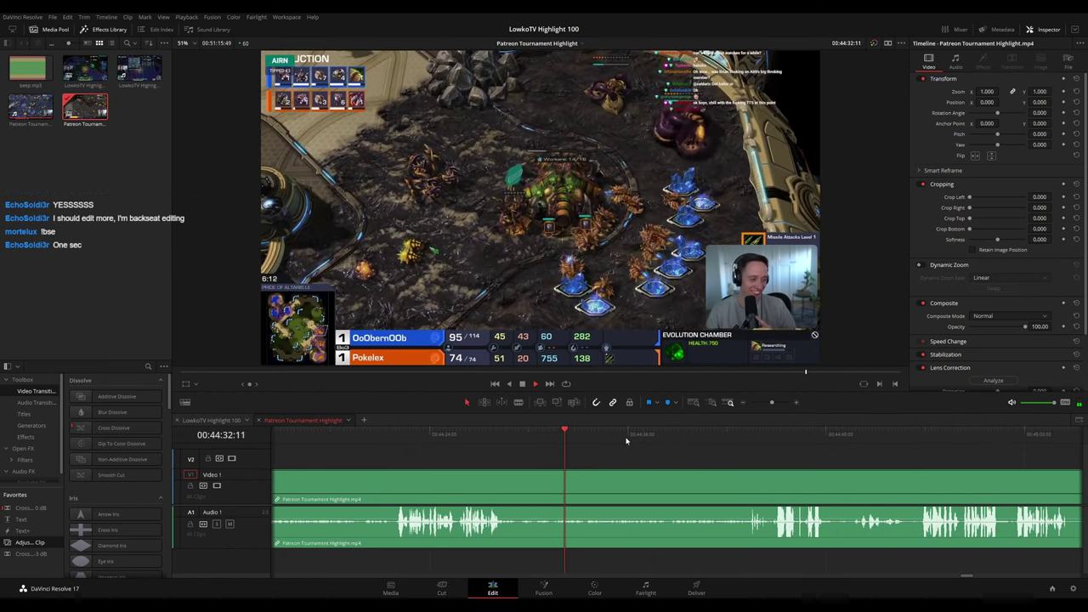
pyautogui.moveTo(735, 444); pyautogui.dragTo(476, 456)
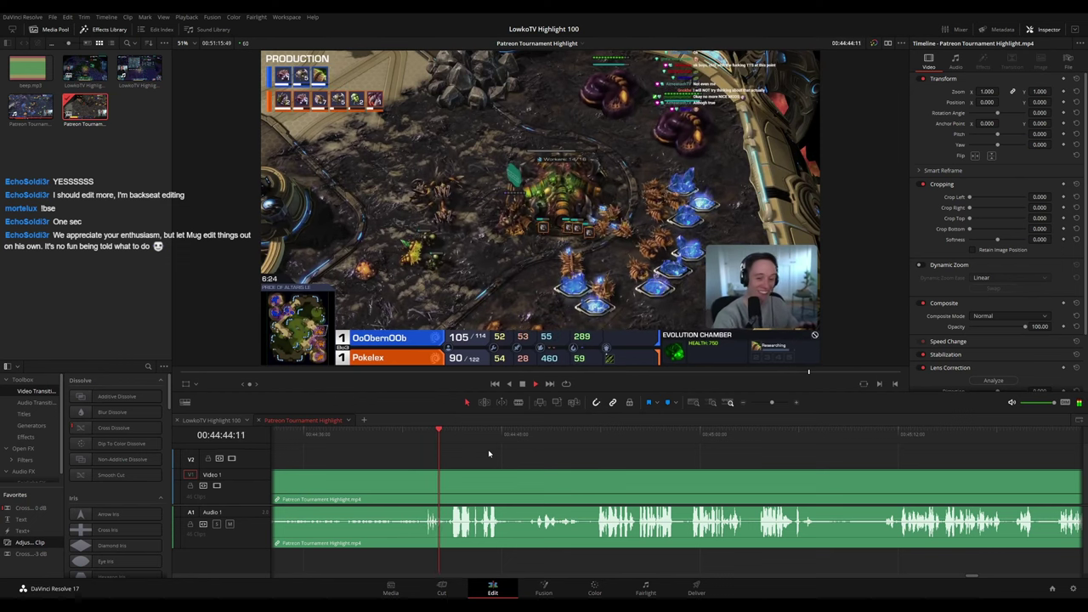
pyautogui.click(366, 432)
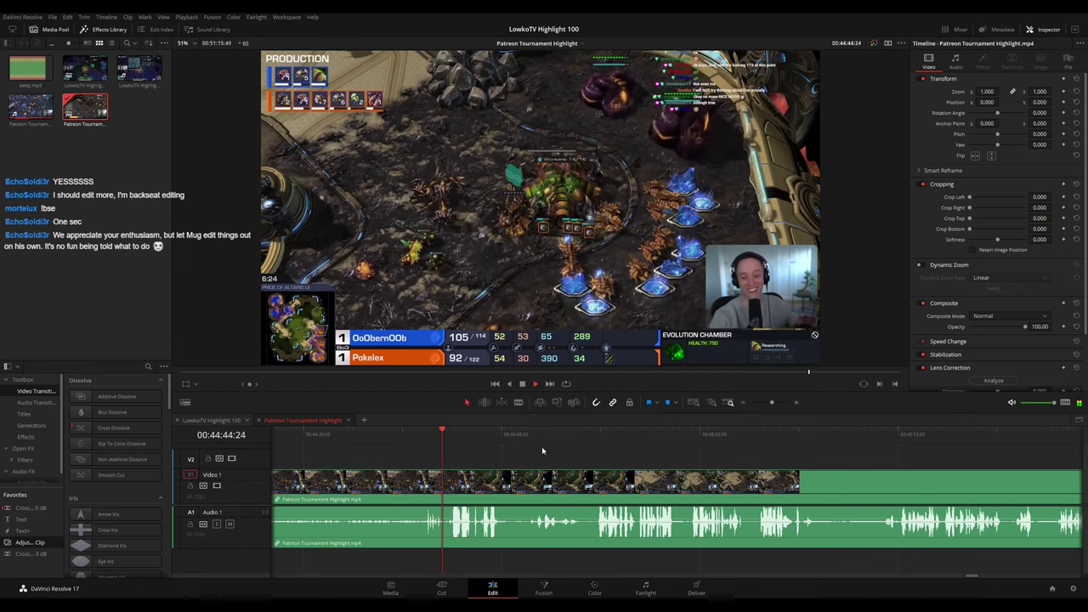
pyautogui.scroll(1, 646, 451)
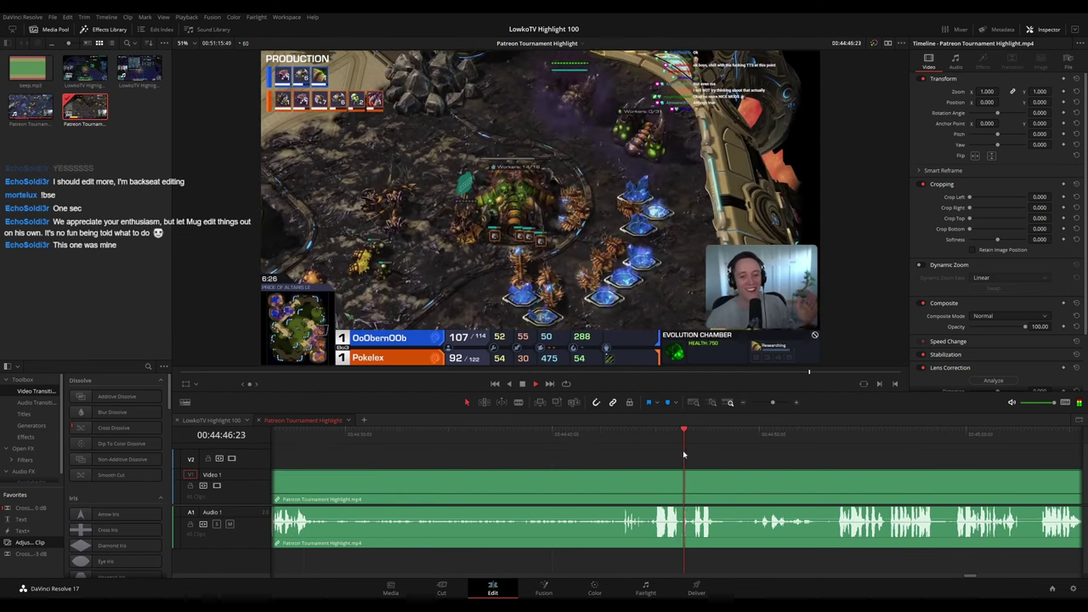
pyautogui.hscroll(3, 684, 455)
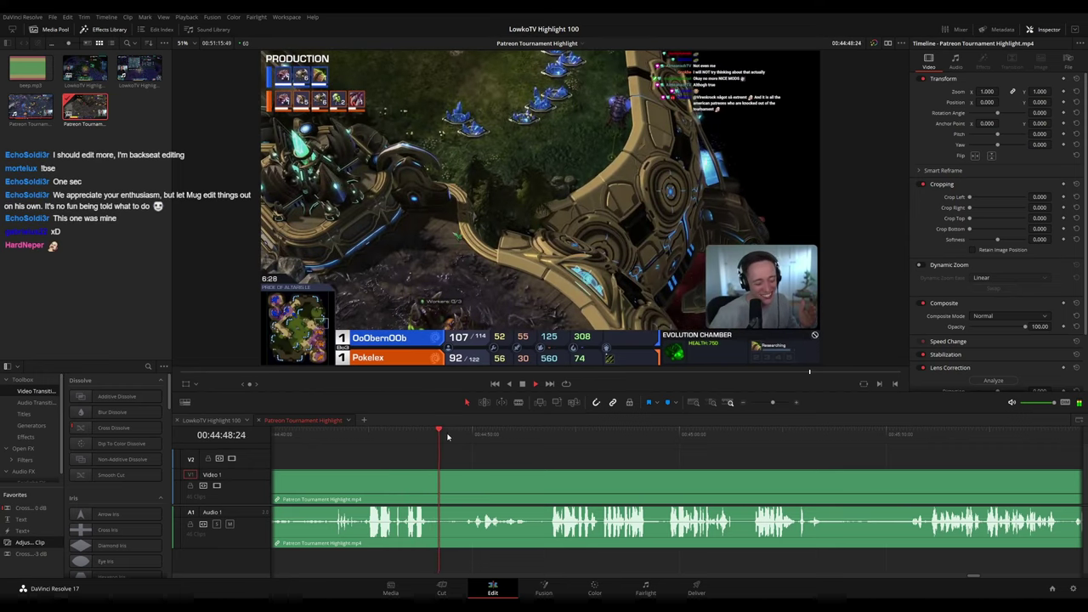
pyautogui.hscroll(2, 481, 447)
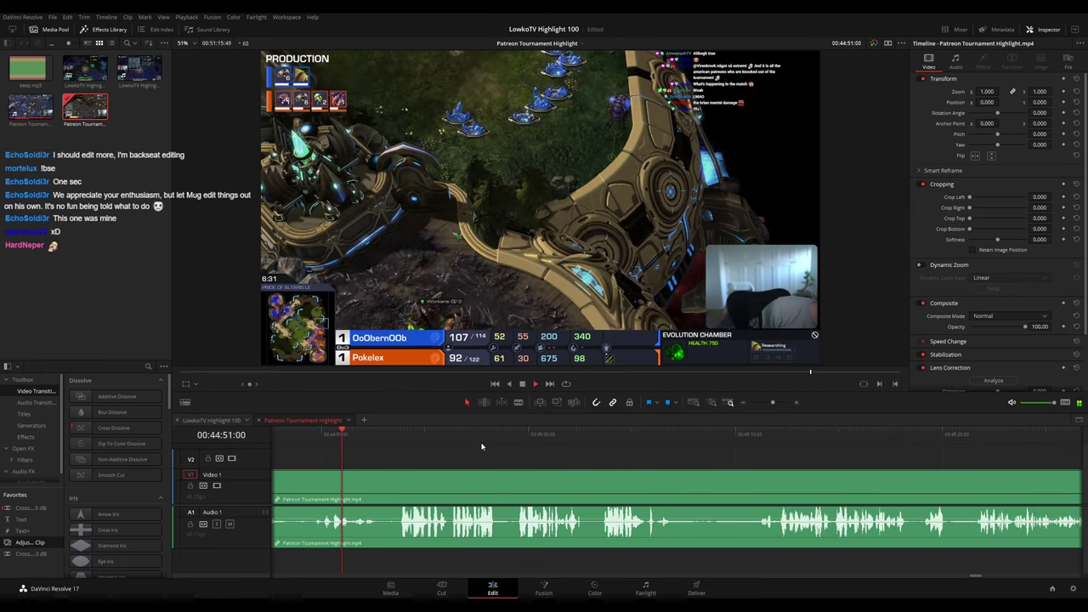
# Remove the pause from 00:44:52:57 to about 00:44:53:40, close the gap and review playback up to about 00:45:00:35
pyautogui.press('b')
pyautogui.click(381, 483)
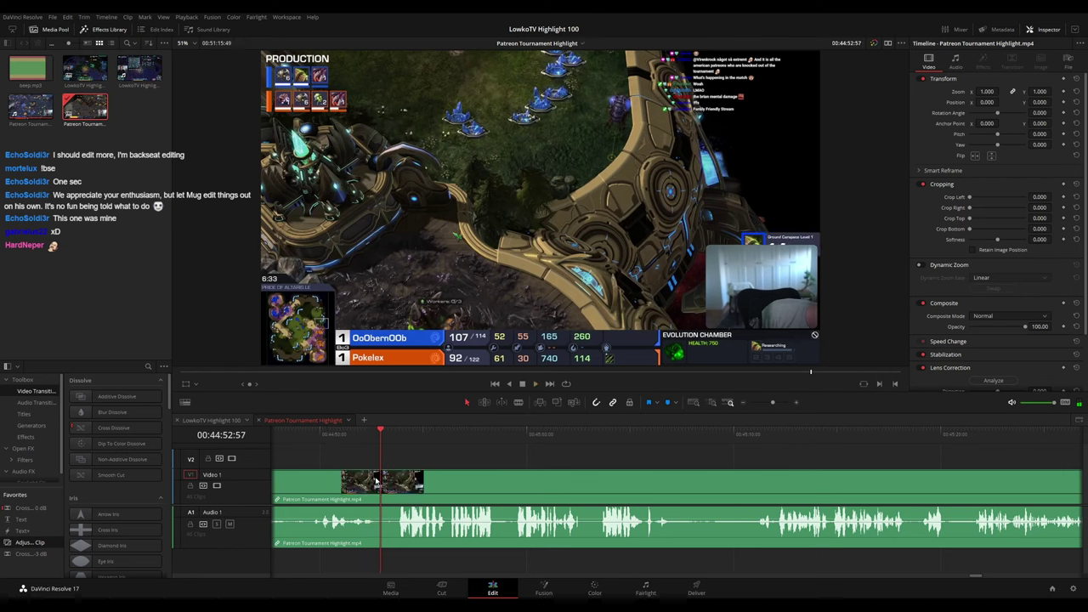
pyautogui.click(395, 487)
pyautogui.press('a')
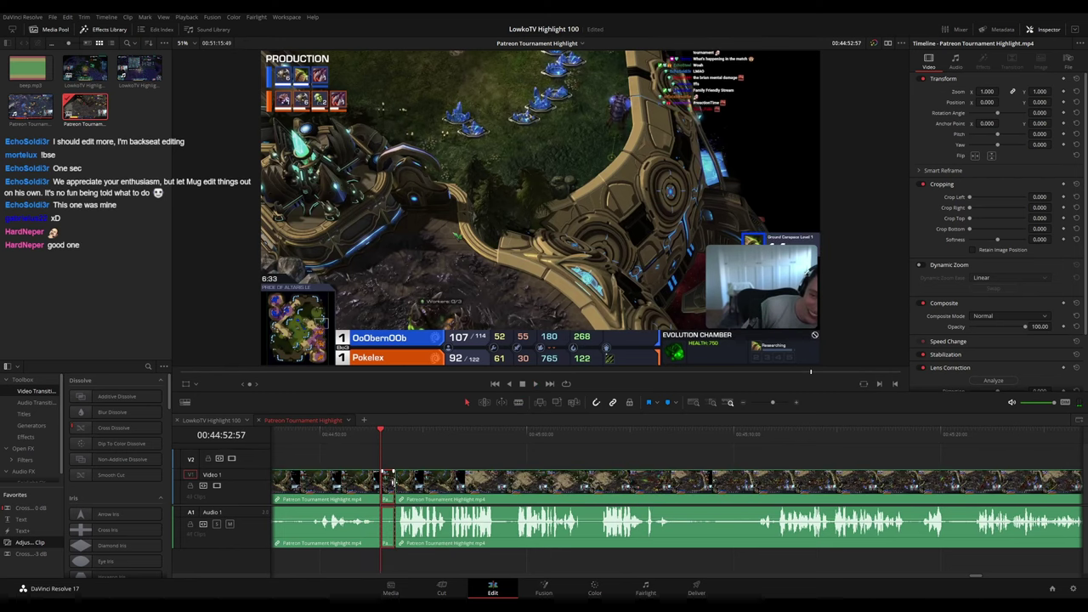
pyautogui.press('Delete')
pyautogui.press('space')
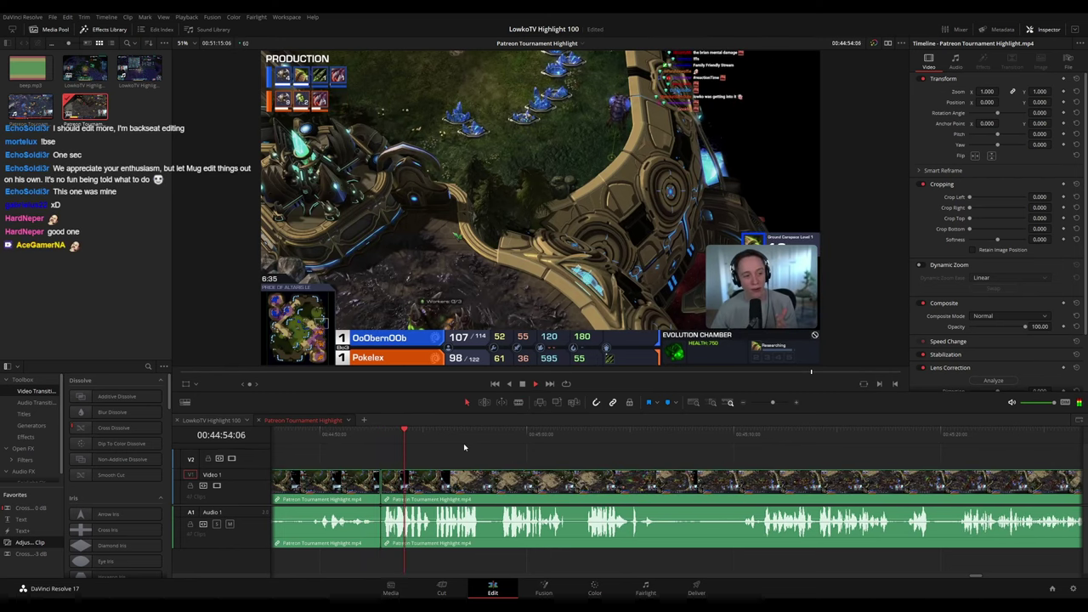
pyautogui.click(382, 498)
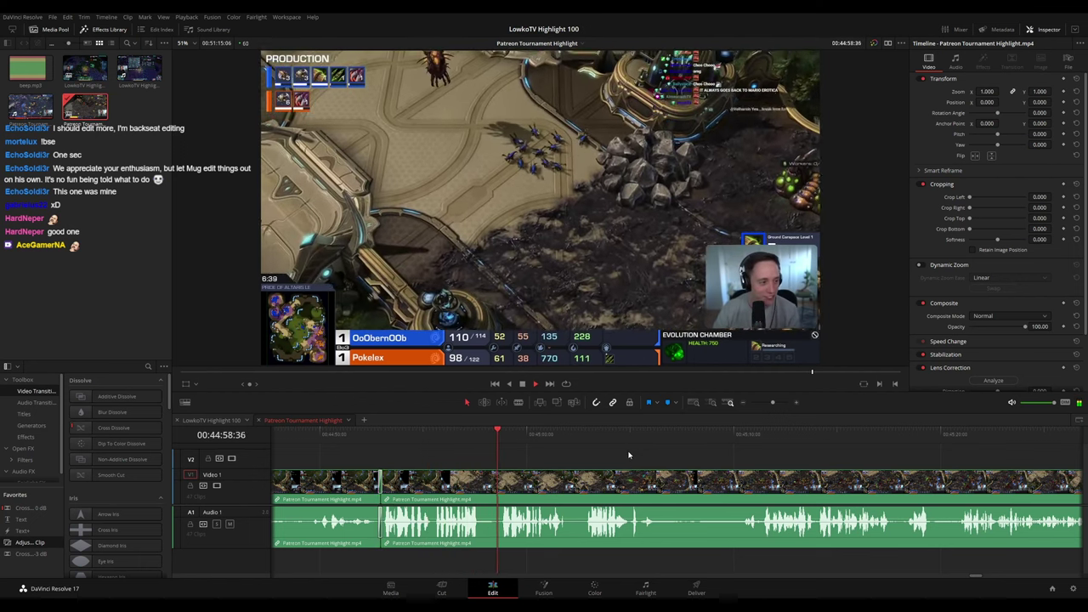
pyautogui.moveTo(695, 459); pyautogui.dragTo(602, 453)
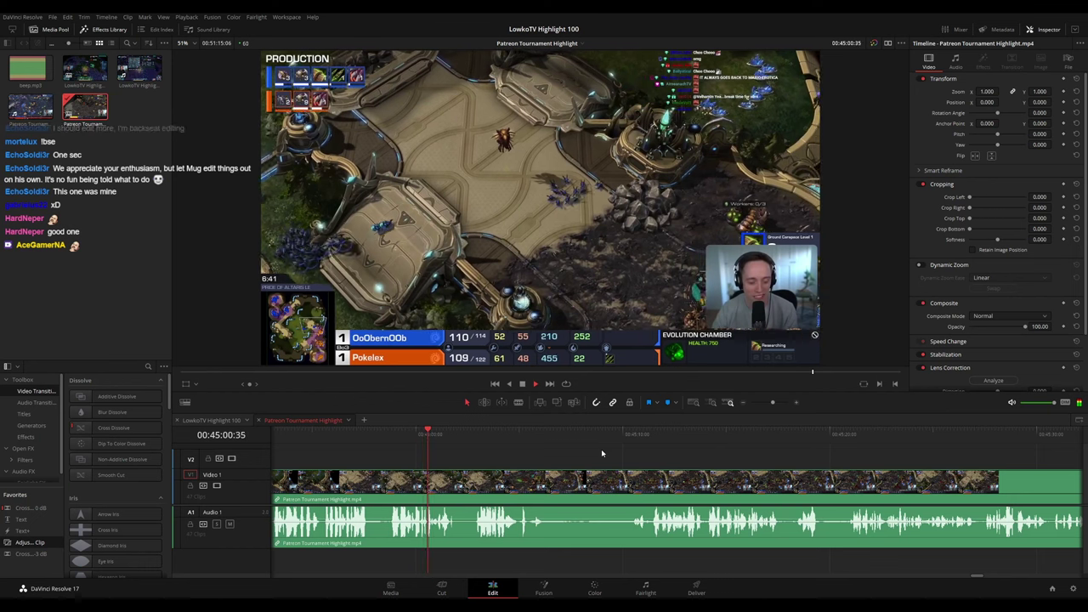
# Cut out the short pause at about 00:45:02, close the gap and continue playback from 00:45:09:29
pyautogui.click(462, 489)
pyautogui.click(476, 488)
pyautogui.press('a')
pyautogui.click(467, 488)
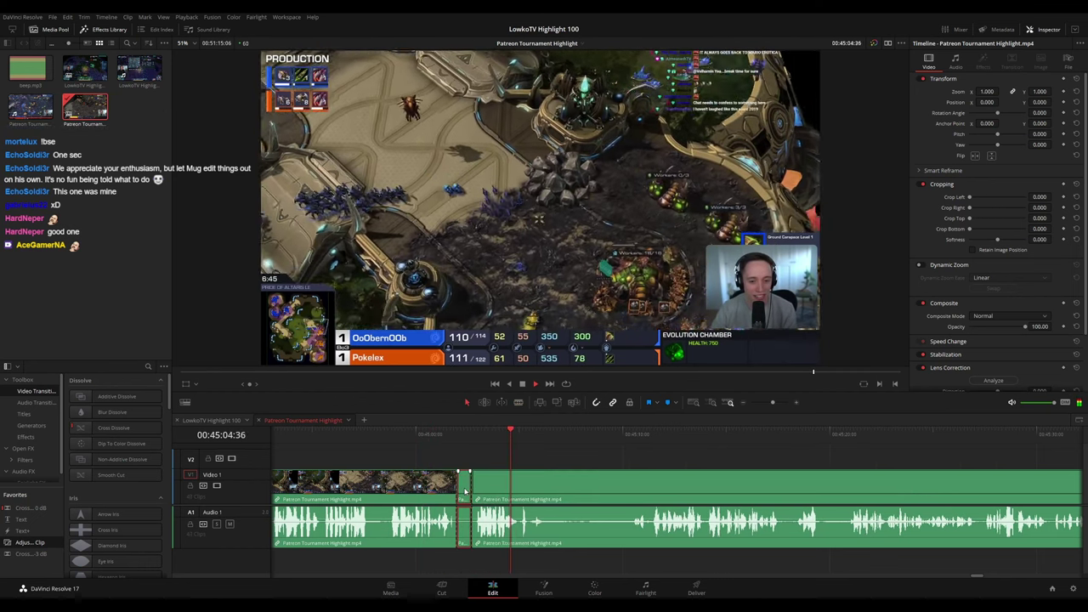
pyautogui.press('Delete')
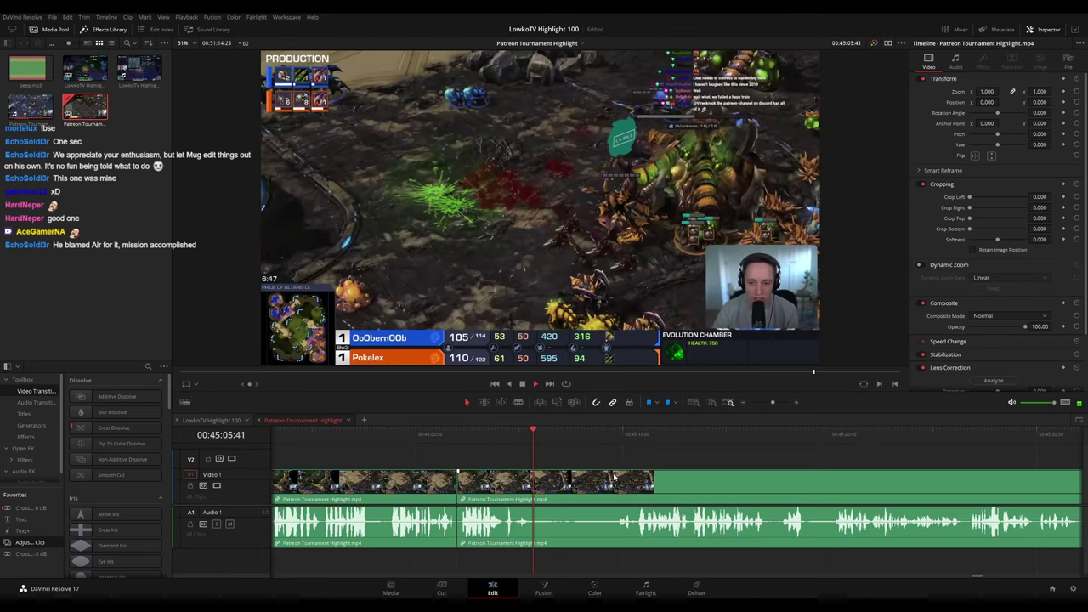
pyautogui.click(612, 438)
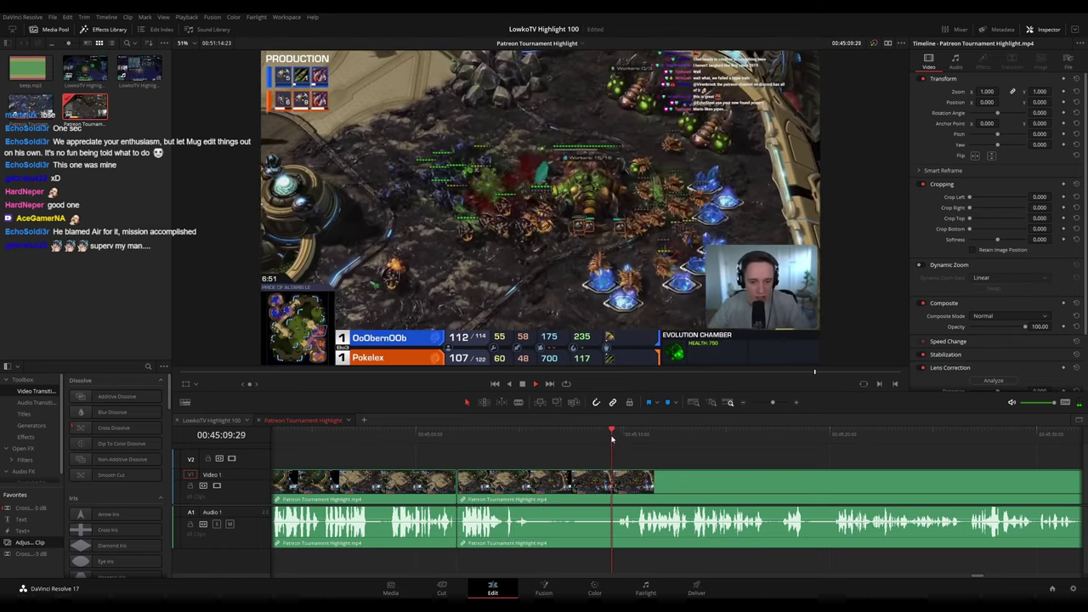
# Play through the commentary up to about 00:45:34:43, remove the pause from there to about 00:45:35:25 and close the gap
pyautogui.moveTo(776, 460); pyautogui.dragTo(580, 453)
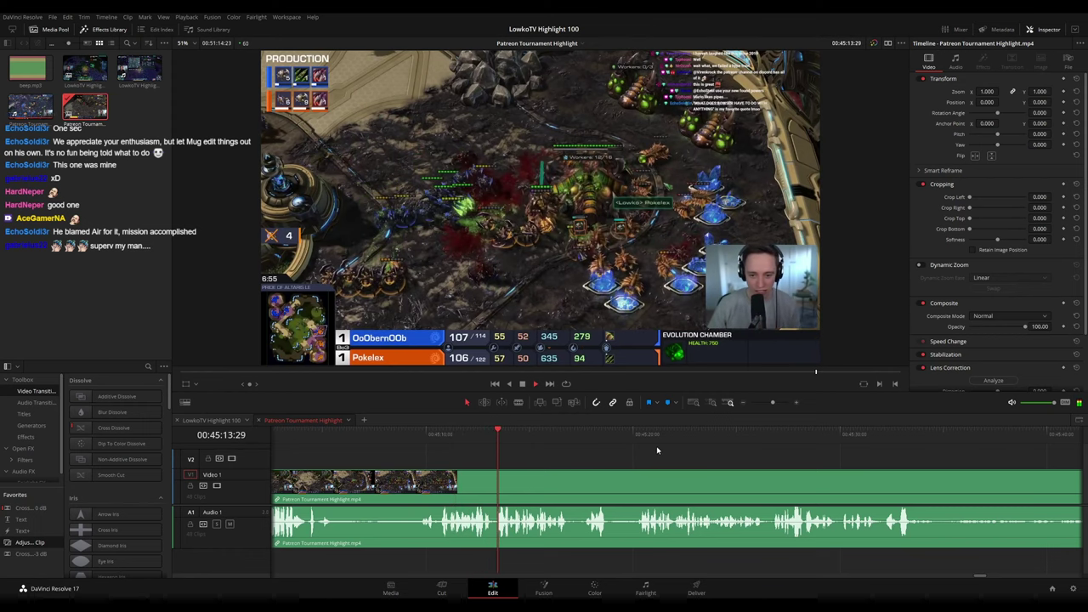
pyautogui.hscroll(3, 658, 451)
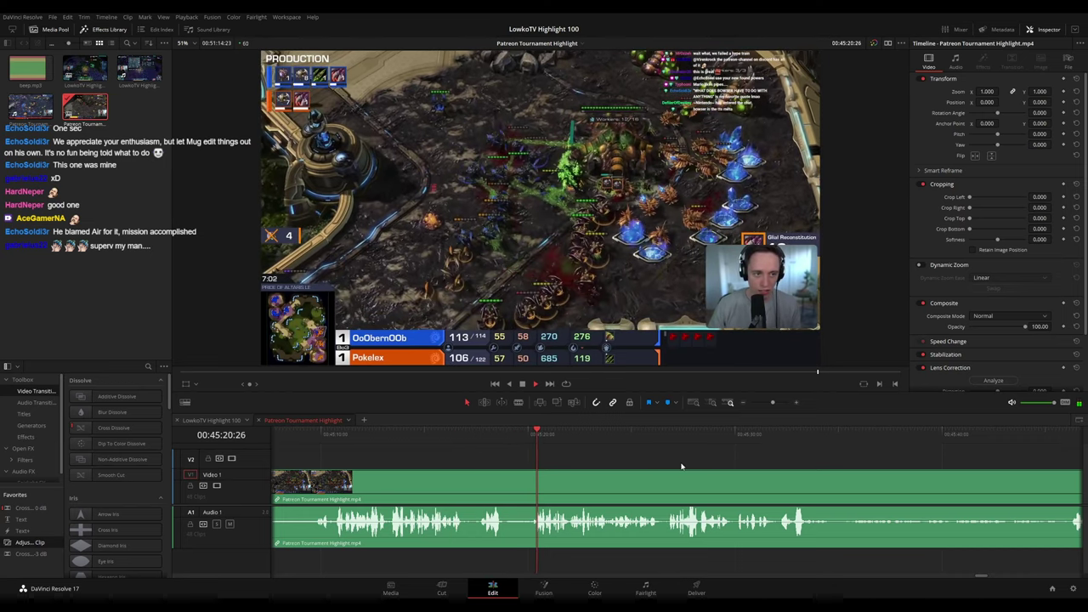
pyautogui.hscroll(4, 595, 459)
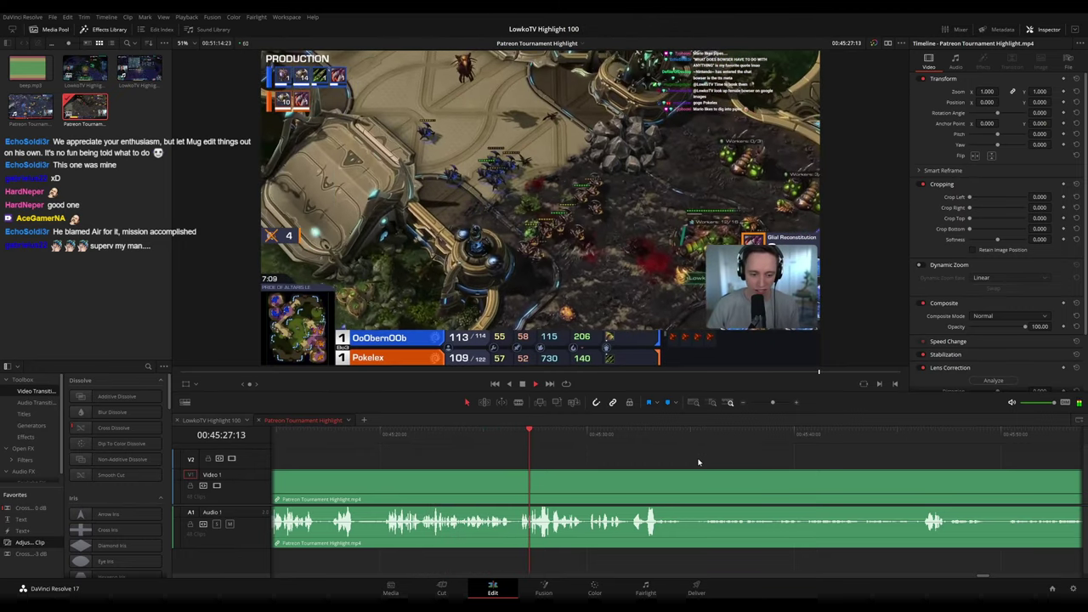
pyautogui.scroll(-10, 680, 465)
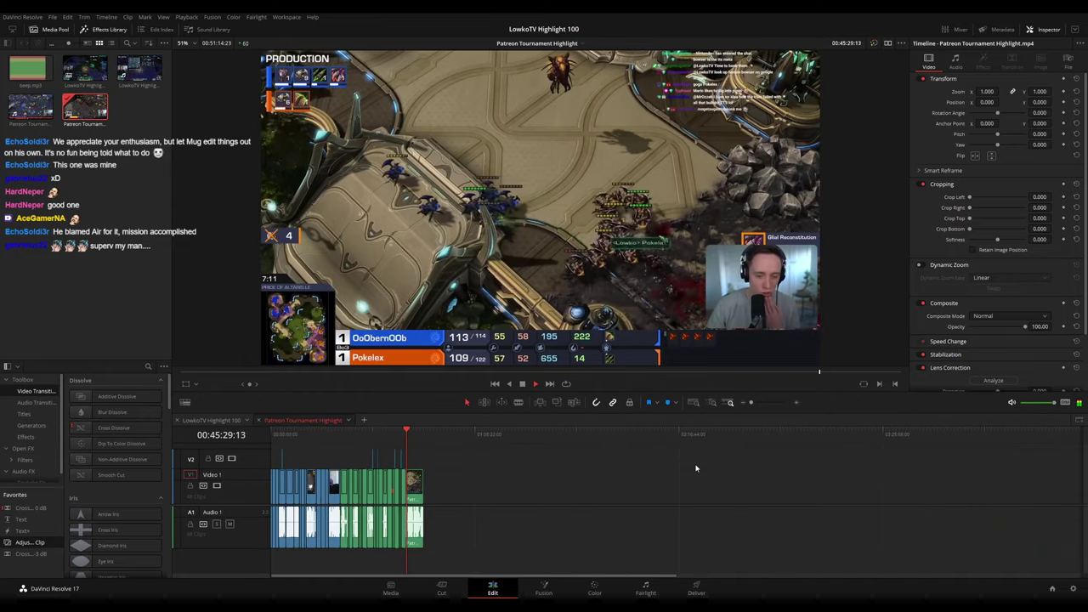
pyautogui.scroll(8, 698, 469)
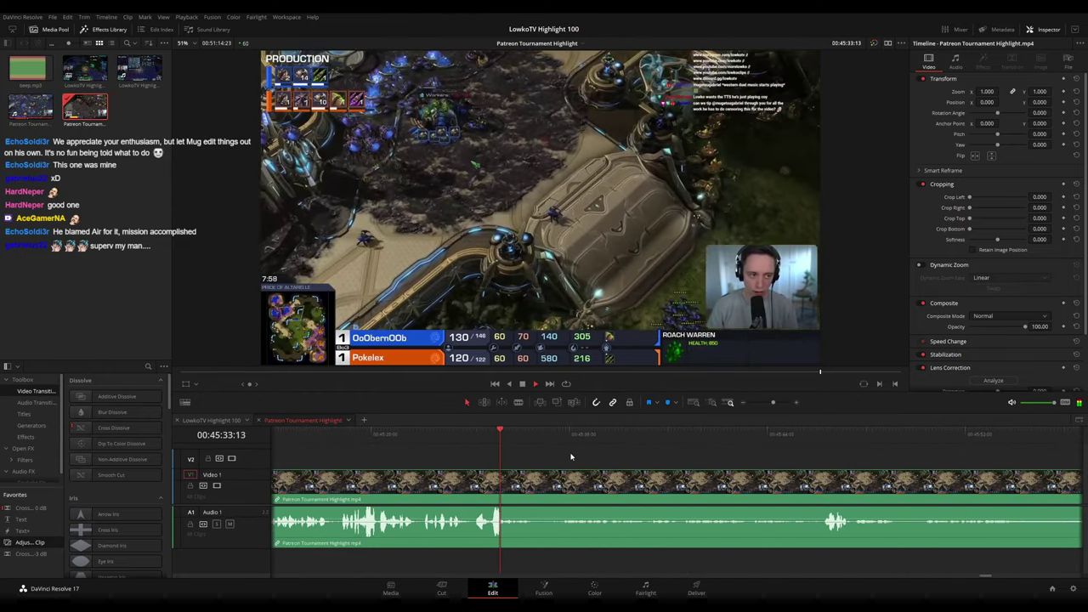
pyautogui.press('space')
pyautogui.press('b')
pyautogui.click(538, 489)
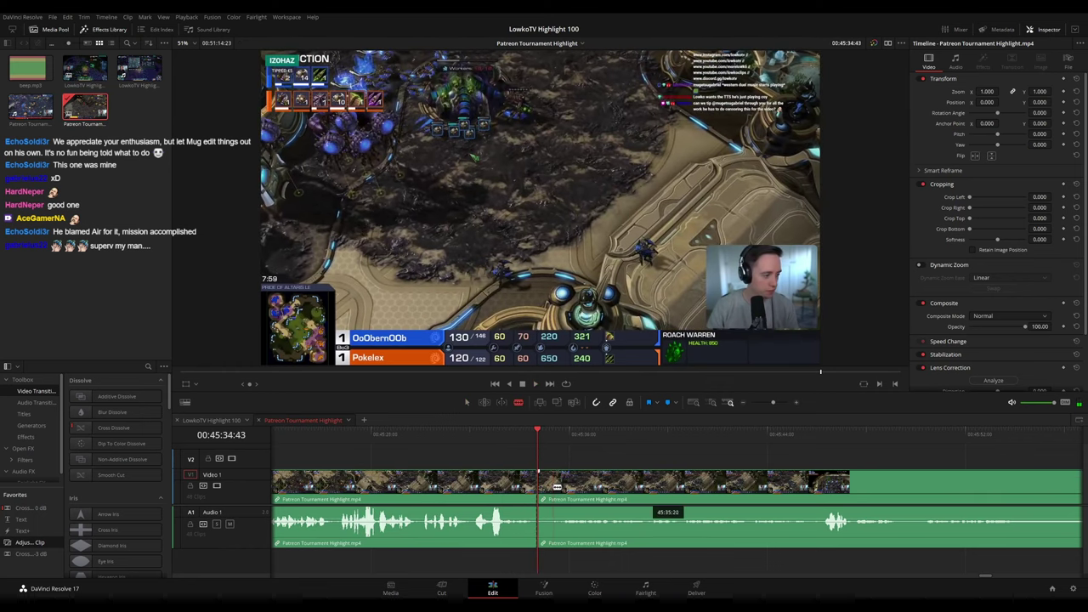
pyautogui.click(555, 489)
pyautogui.press('a')
pyautogui.click(547, 491)
pyautogui.click(547, 486)
pyautogui.press('Delete')
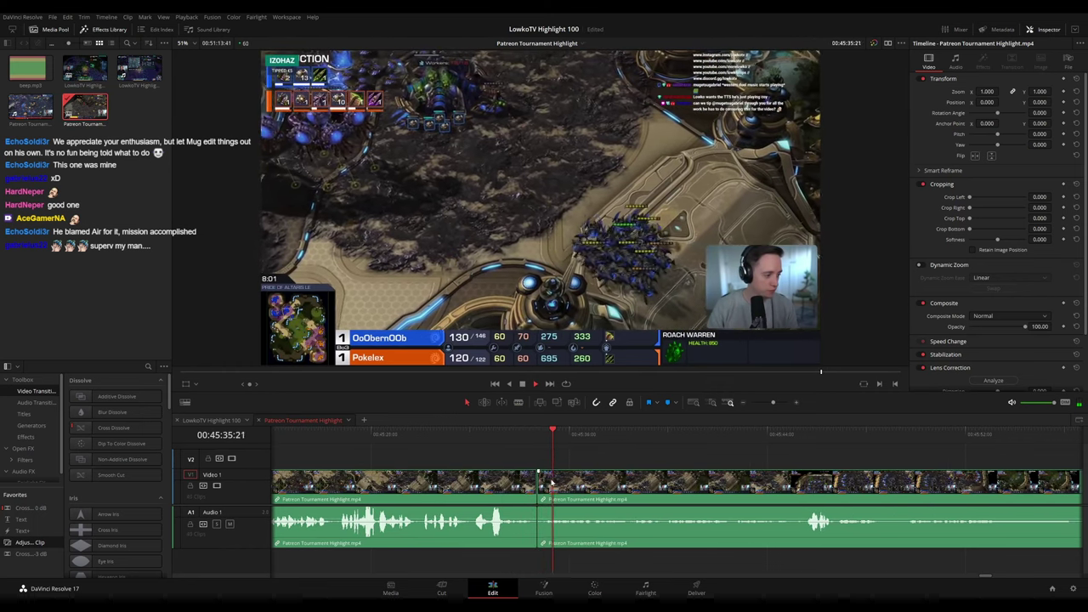
# Review the following footage, remove the pause from 00:45:48:37 to about 00:45:49:36, close the gap and resume playback
pyautogui.moveTo(726, 481); pyautogui.dragTo(441, 460)
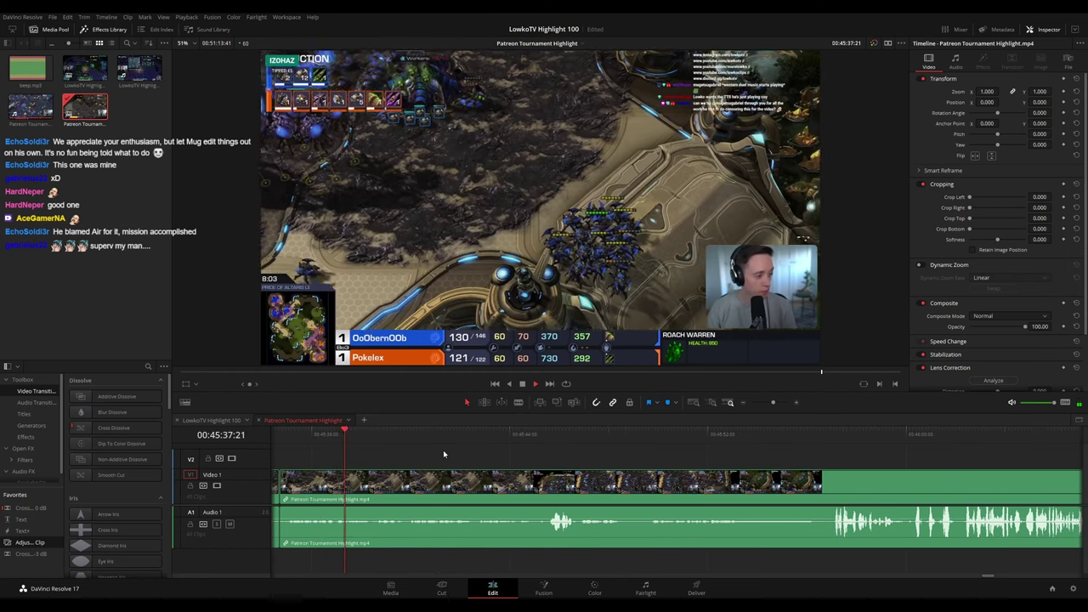
pyautogui.moveTo(717, 474); pyautogui.dragTo(614, 479)
pyautogui.scroll(-8, 768, 474)
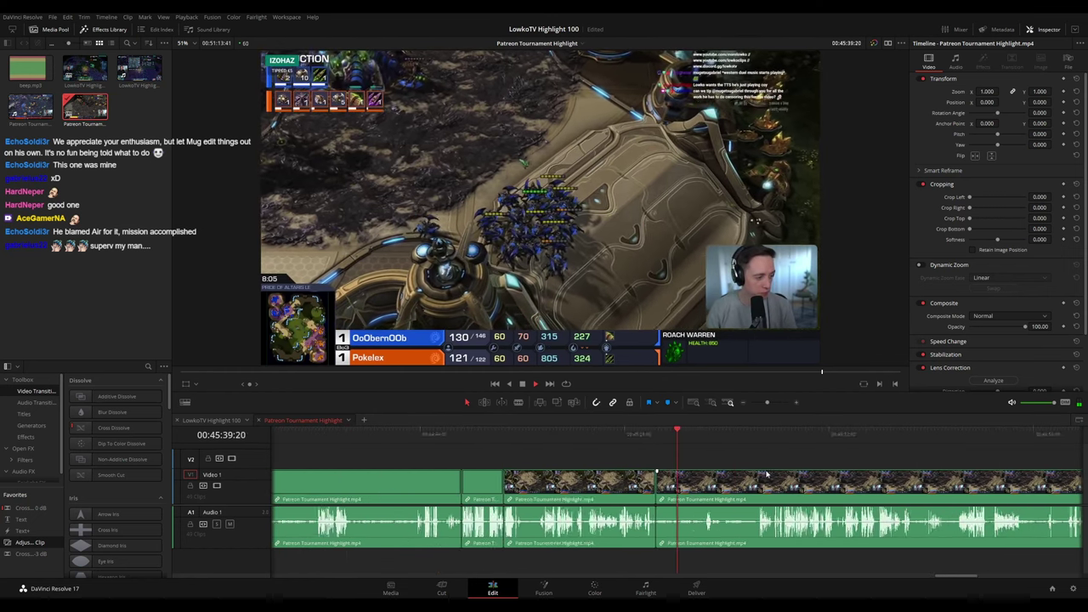
pyautogui.scroll(5, 785, 473)
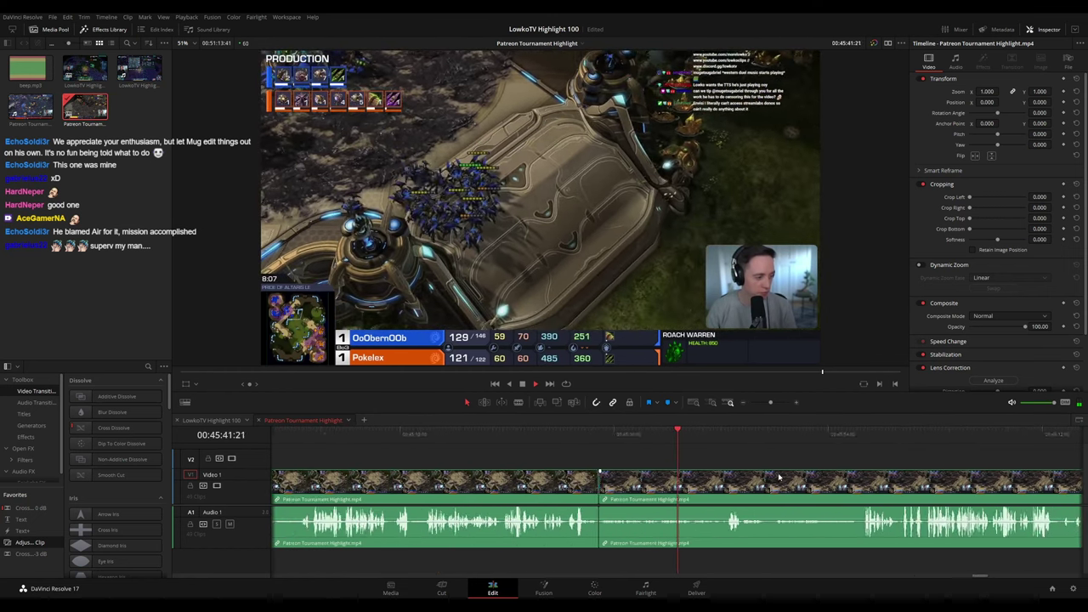
pyautogui.hscroll(3, 842, 483)
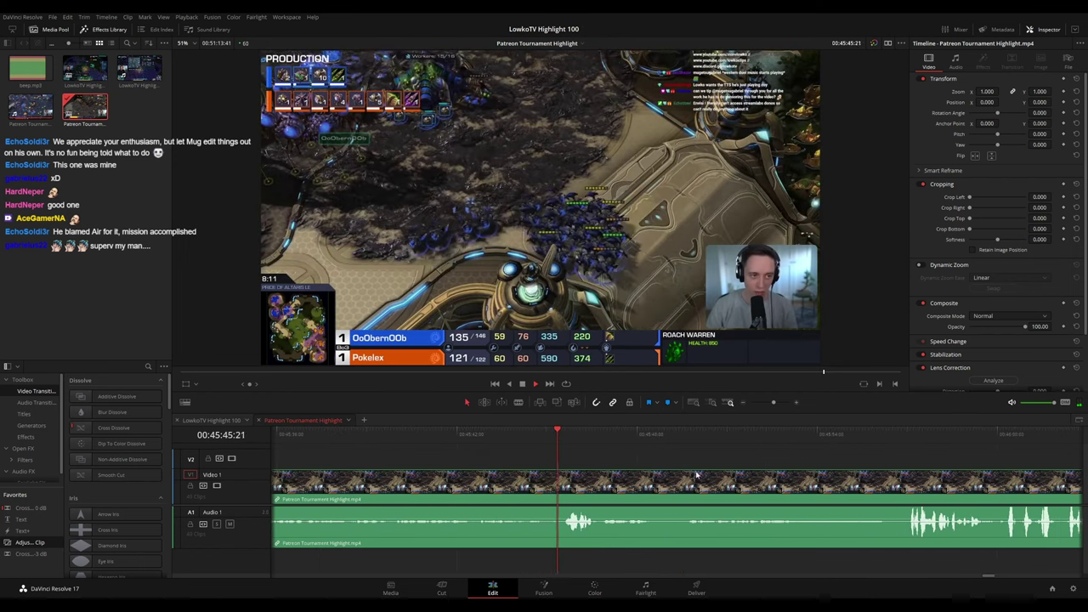
pyautogui.hscroll(2, 595, 461)
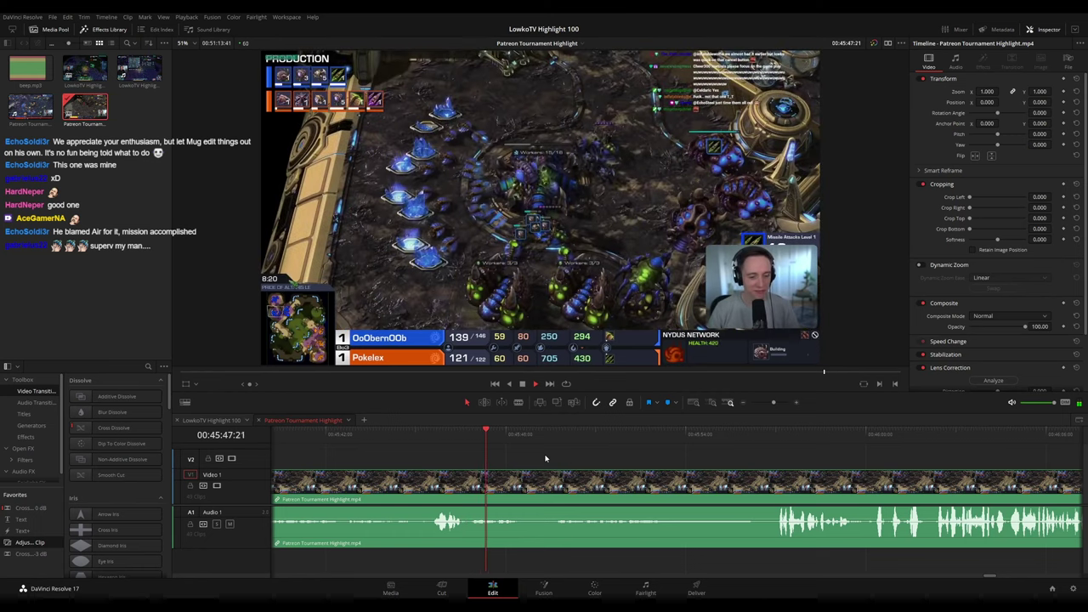
pyautogui.press('space')
pyautogui.press('b')
pyautogui.click(525, 482)
pyautogui.click(553, 482)
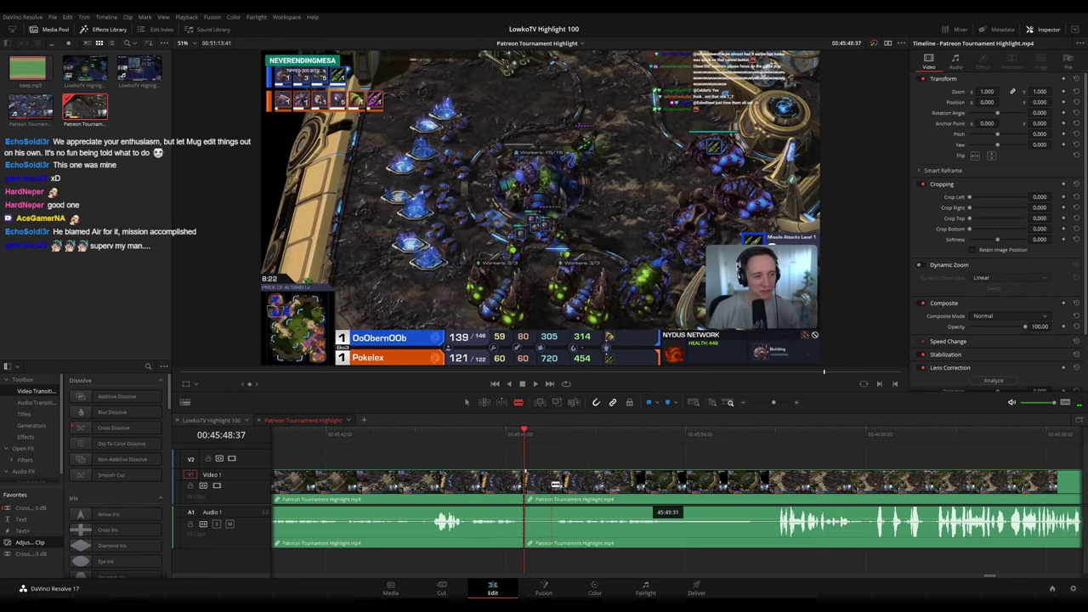
pyautogui.press('a')
pyautogui.click(539, 485)
pyautogui.press('Delete')
pyautogui.press('space')
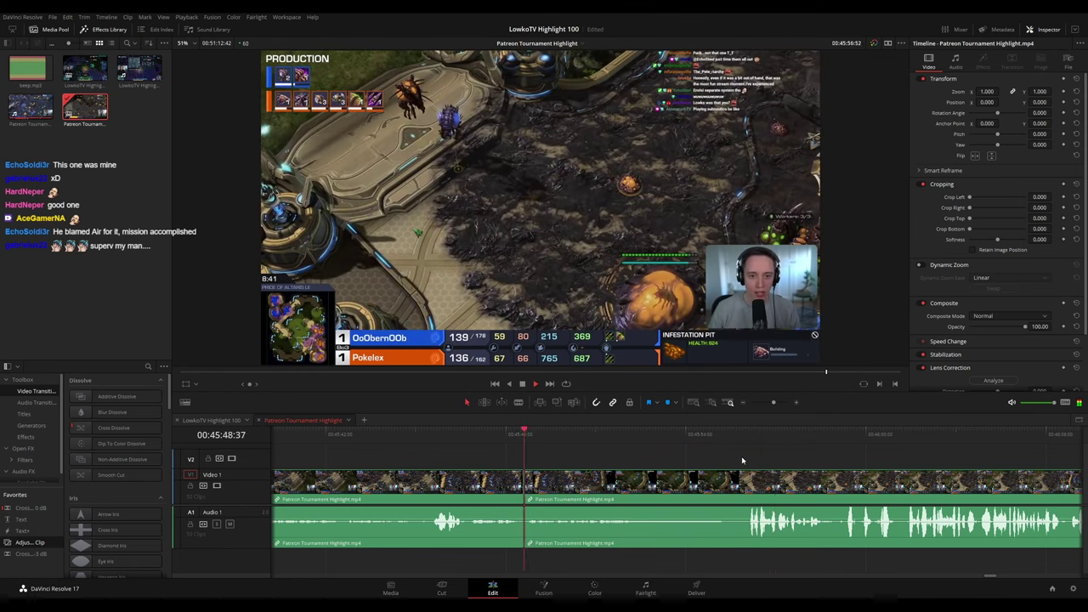
# Play the commentary on to about 00:46:20:55, remove the nearly one-second pause there and smooth the cut with a short video and audio transition
pyautogui.hscroll(3, 817, 462)
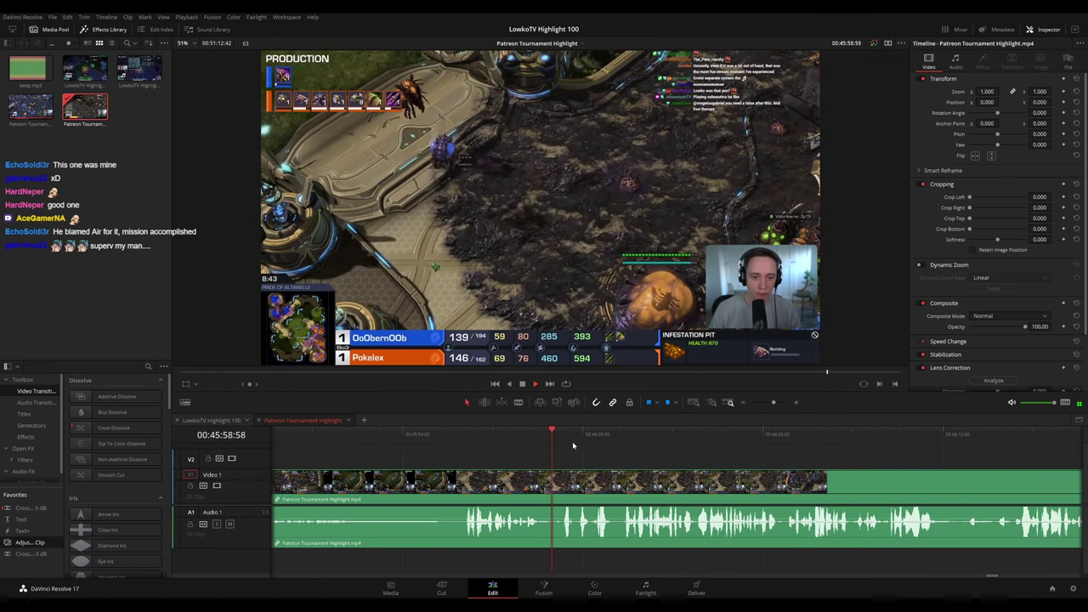
pyautogui.hscroll(2, 743, 460)
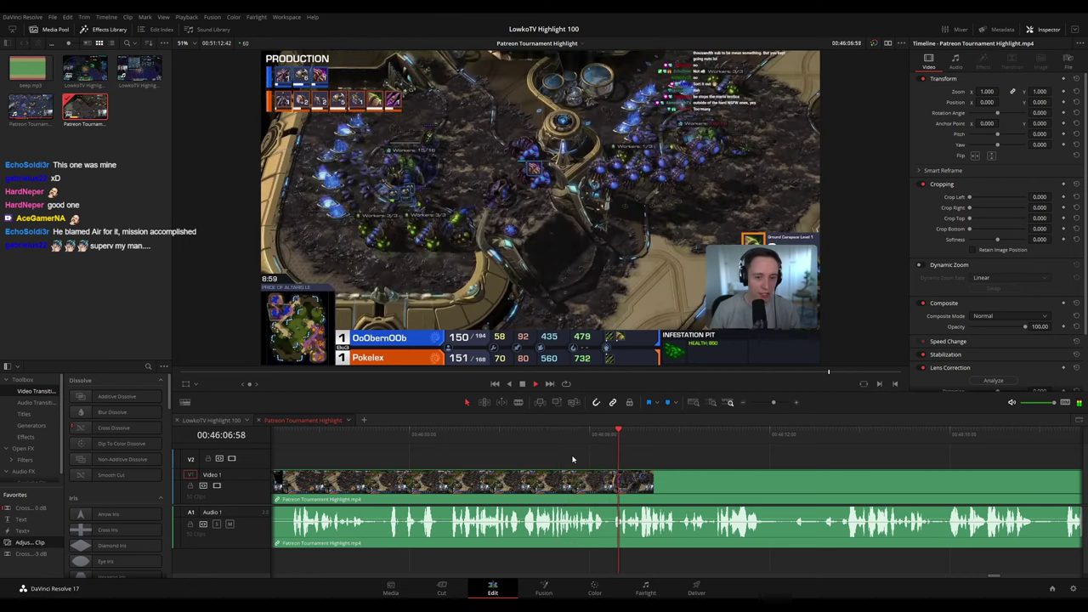
pyautogui.scroll(-6, 692, 455)
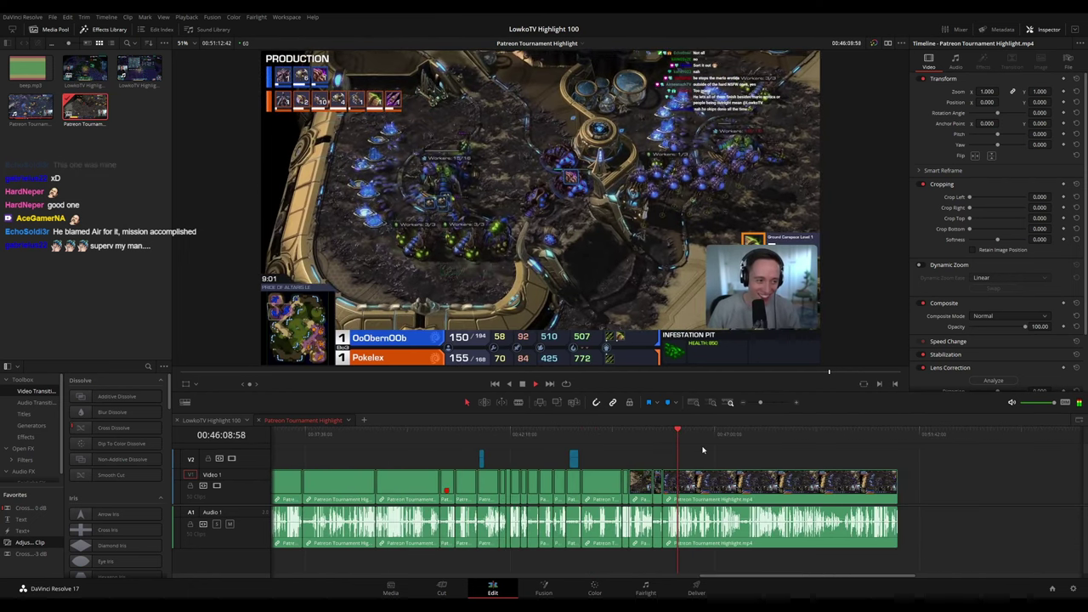
pyautogui.scroll(6, 701, 451)
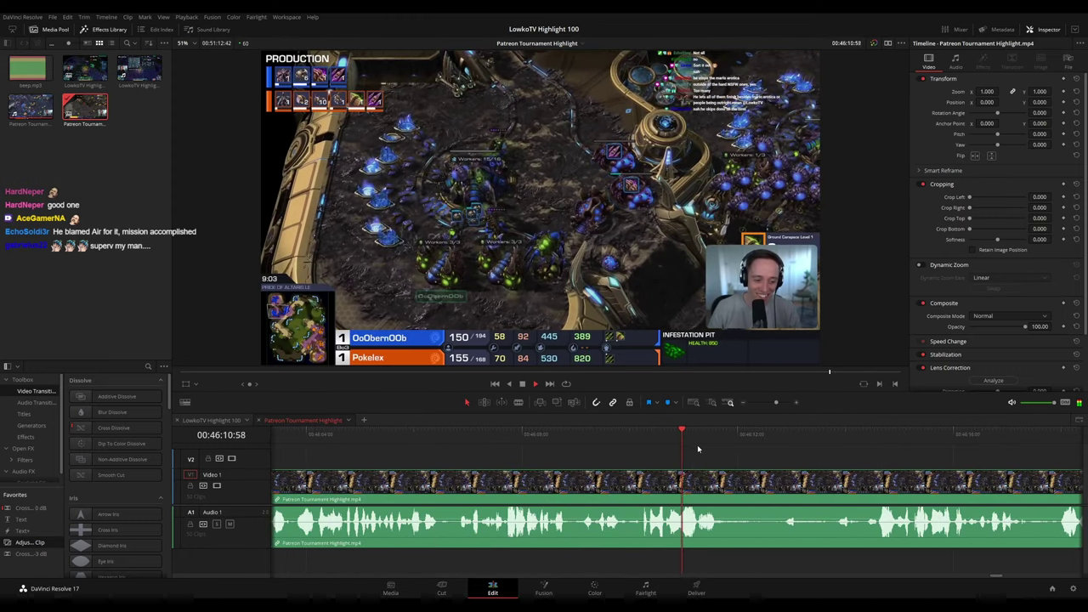
pyautogui.moveTo(898, 463); pyautogui.dragTo(654, 449)
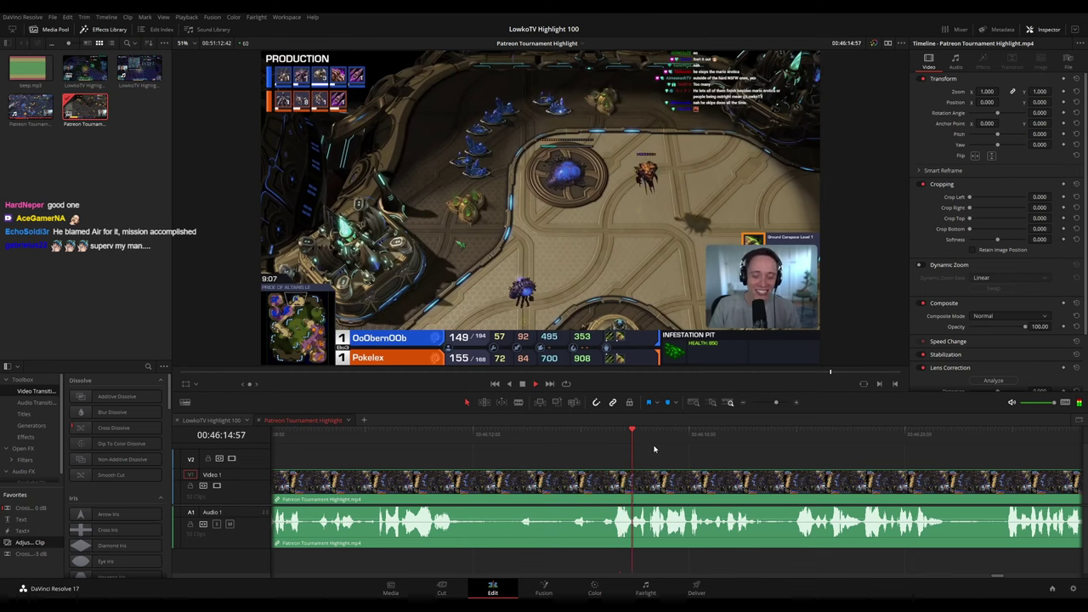
pyautogui.hscroll(5, 917, 465)
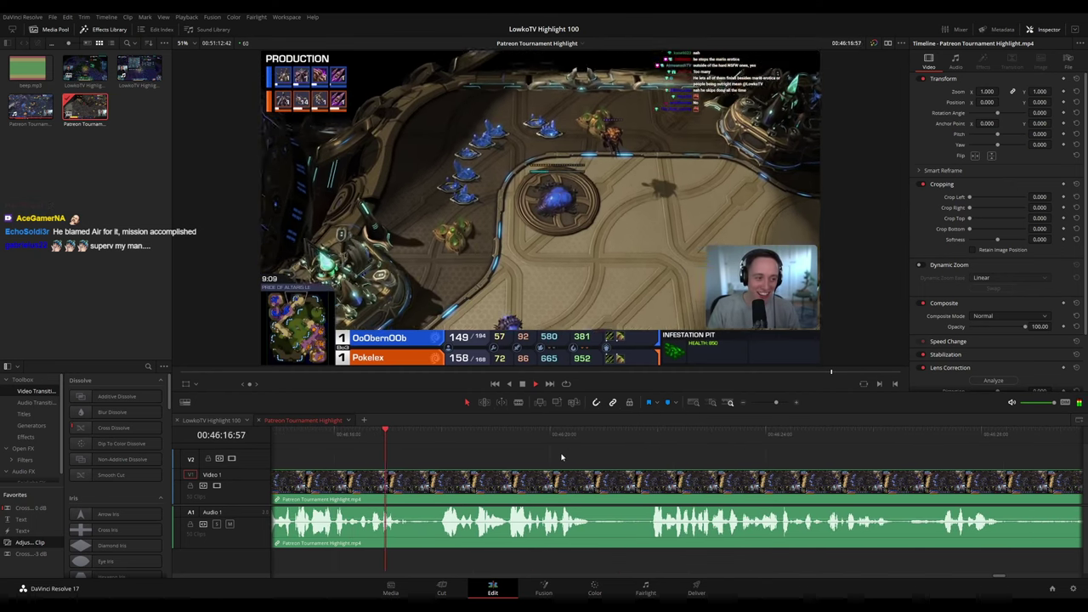
pyautogui.hscroll(3, 600, 461)
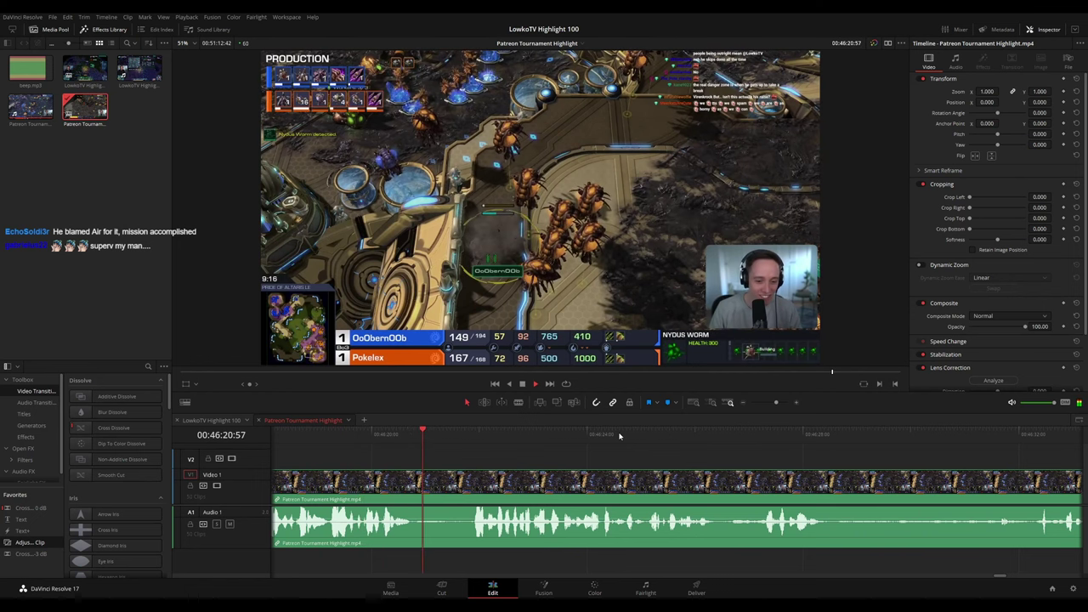
pyautogui.click(424, 489)
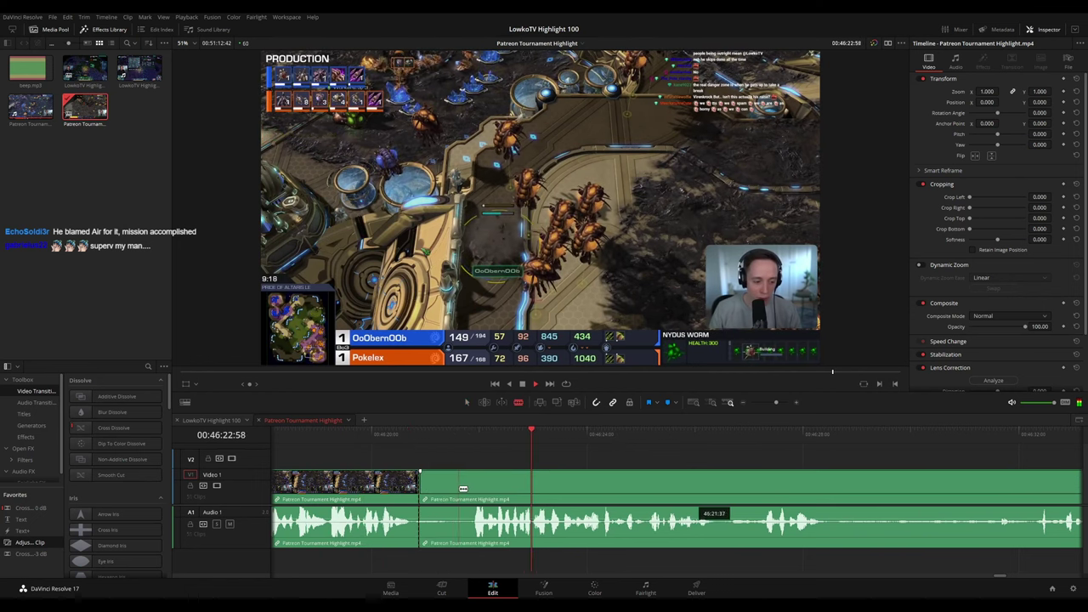
pyautogui.press('a')
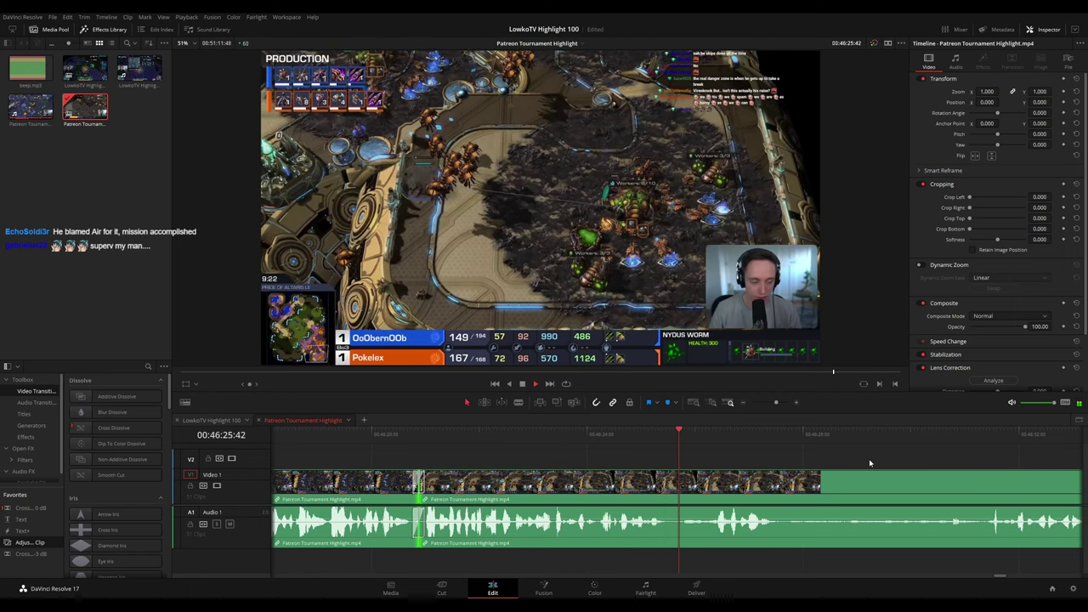
# Review the commentary from about 00:46:25 to 00:46:40 for pauses and replay the quiet stretch from about 00:46:34
pyautogui.hscroll(4, 625, 452)
pyautogui.hscroll(2, 564, 446)
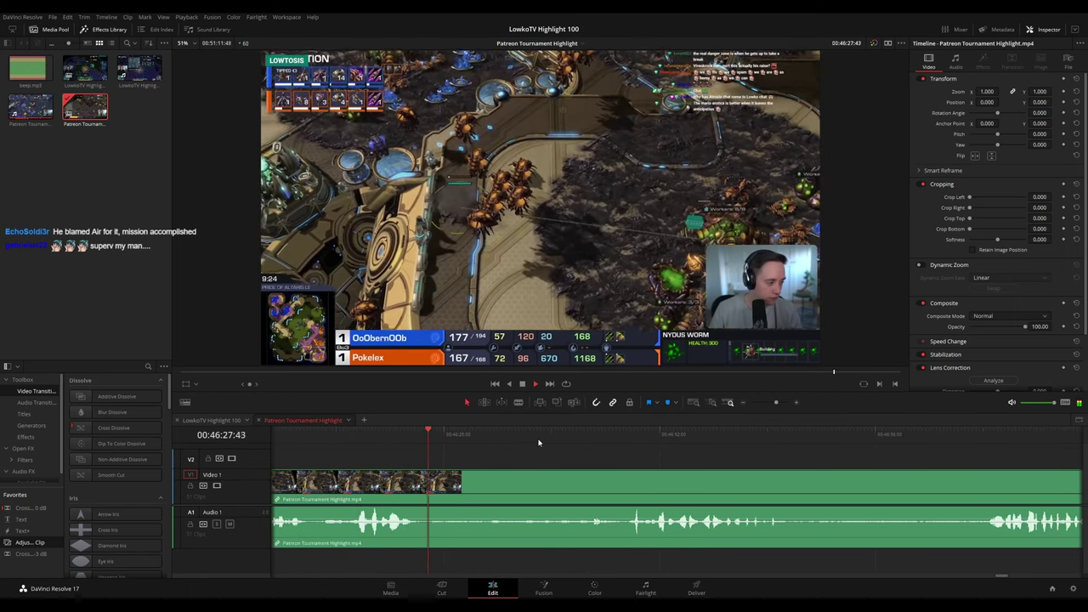
pyautogui.hscroll(2, 602, 449)
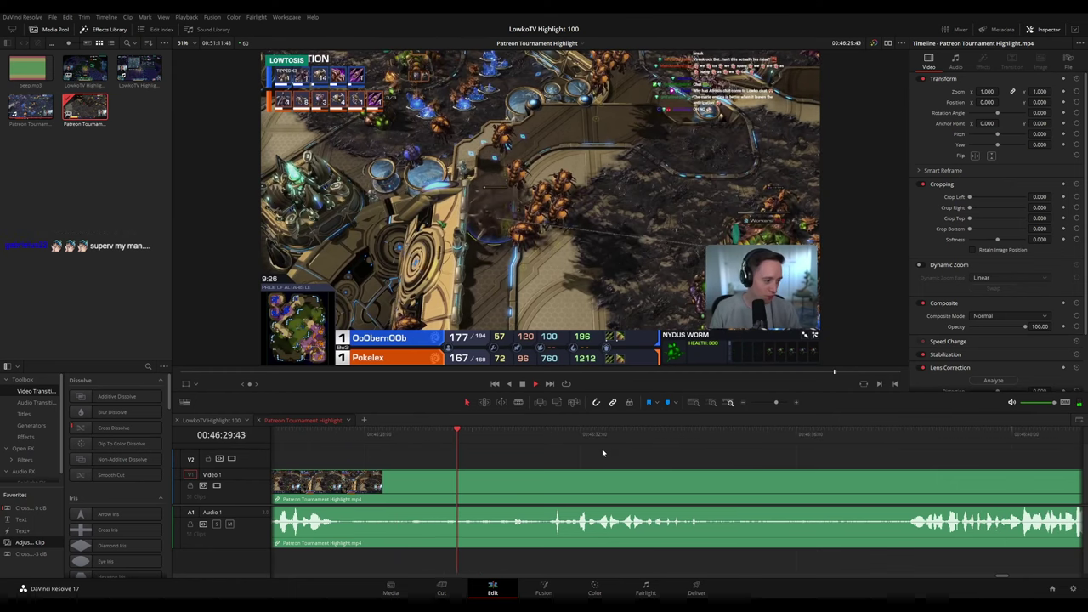
pyautogui.hscroll(3, 601, 454)
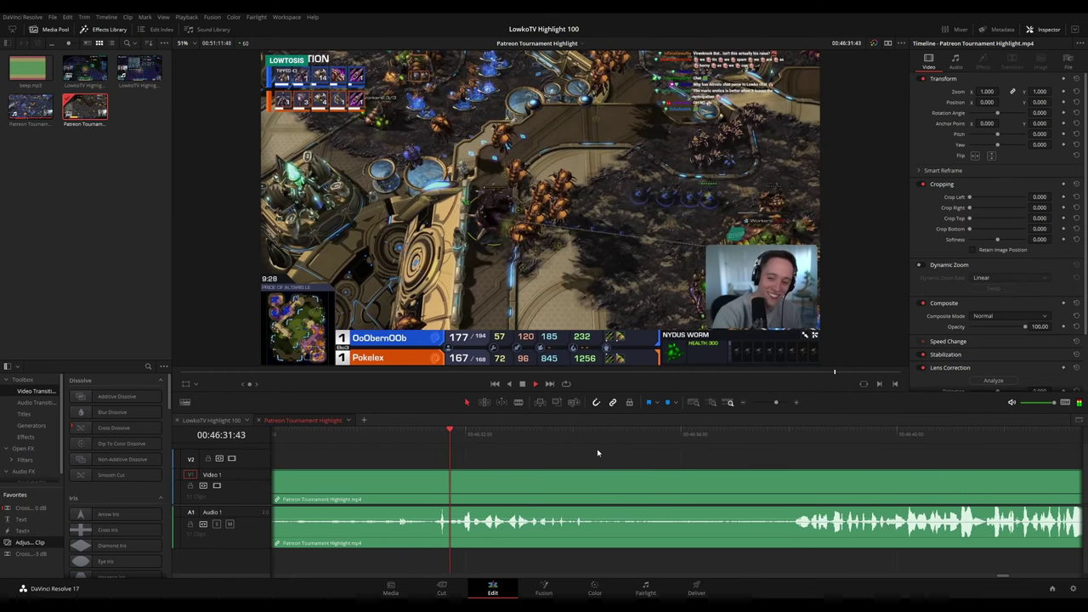
pyautogui.hscroll(4, 604, 446)
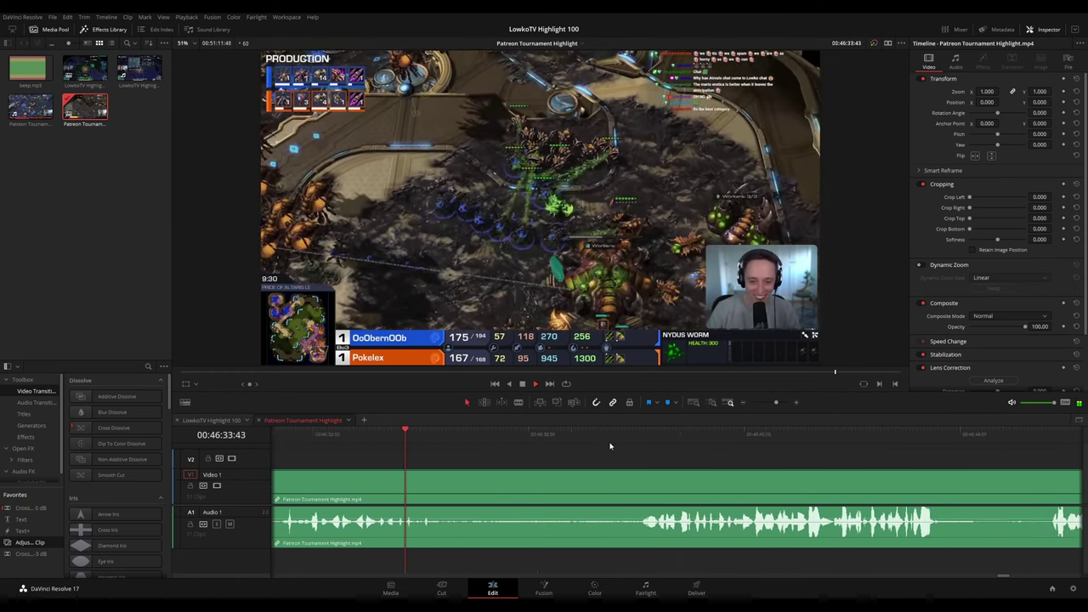
pyautogui.moveTo(535, 440); pyautogui.dragTo(605, 444)
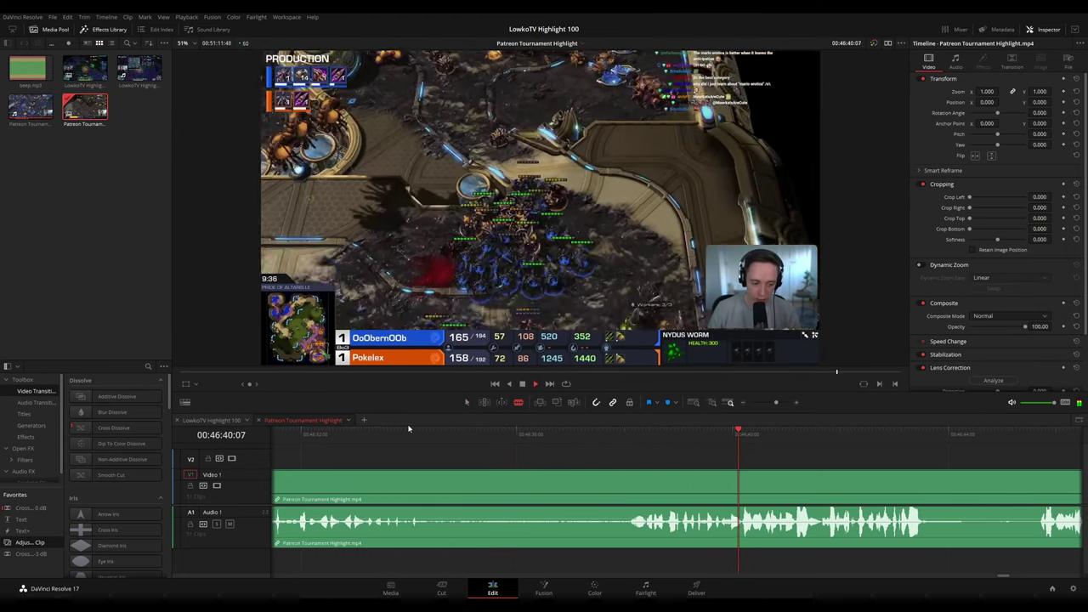
pyautogui.click(425, 437)
# Remove the pause from 00:46:35:00 to about 00:46:37:56, close the gap and add a short video and audio transition across the cut
pyautogui.press('space')
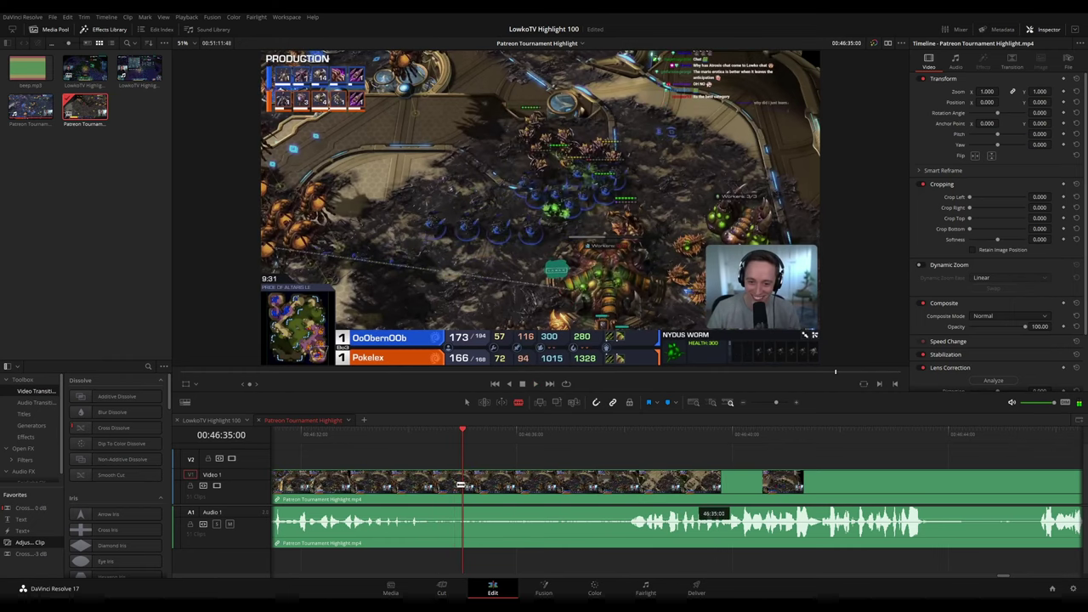
pyautogui.click(464, 485)
pyautogui.click(622, 494)
pyautogui.click(552, 489)
pyautogui.press('Delete')
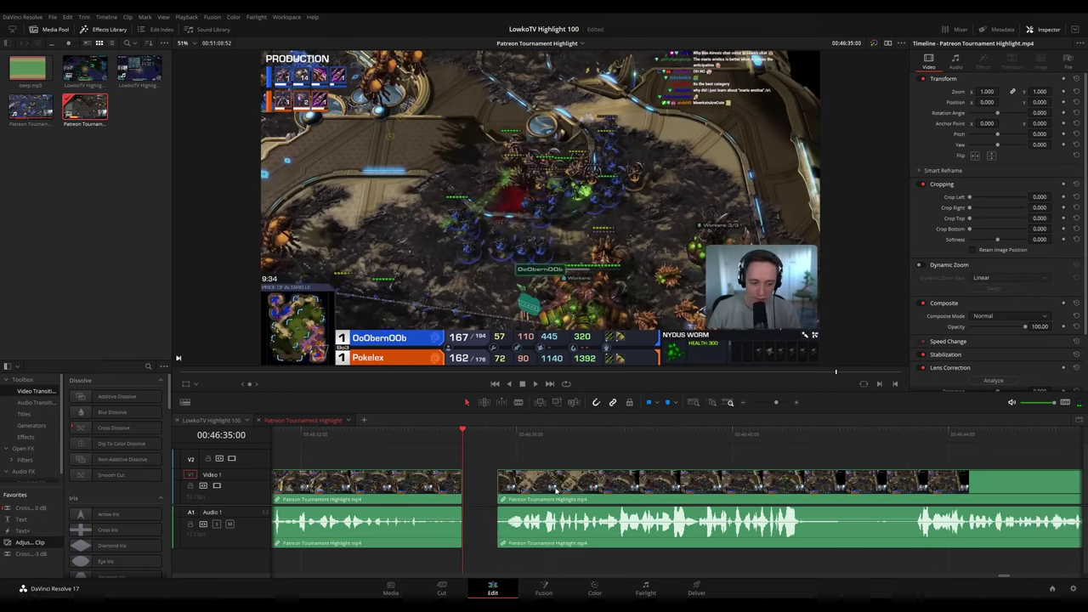
pyautogui.press('space')
pyautogui.click(461, 491)
pyautogui.hotkey('ctrl', 't')
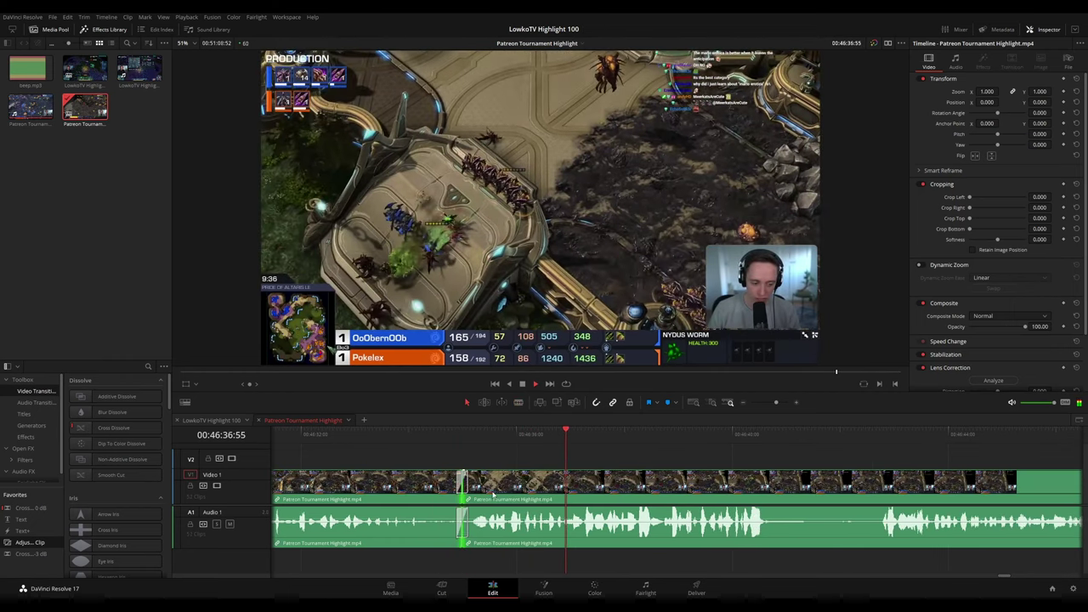
pyautogui.moveTo(809, 458); pyautogui.dragTo(590, 445)
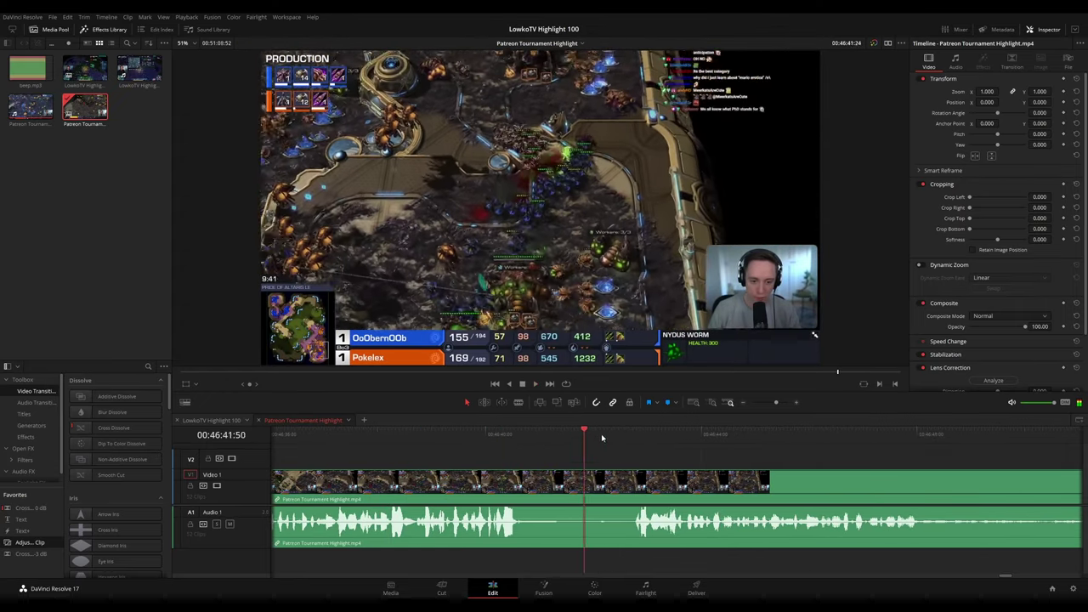
# Review the commentary from about 00:46:41 to 00:46:53, skipping through the talking for pauses and reactions
pyautogui.hscroll(6, 654, 443)
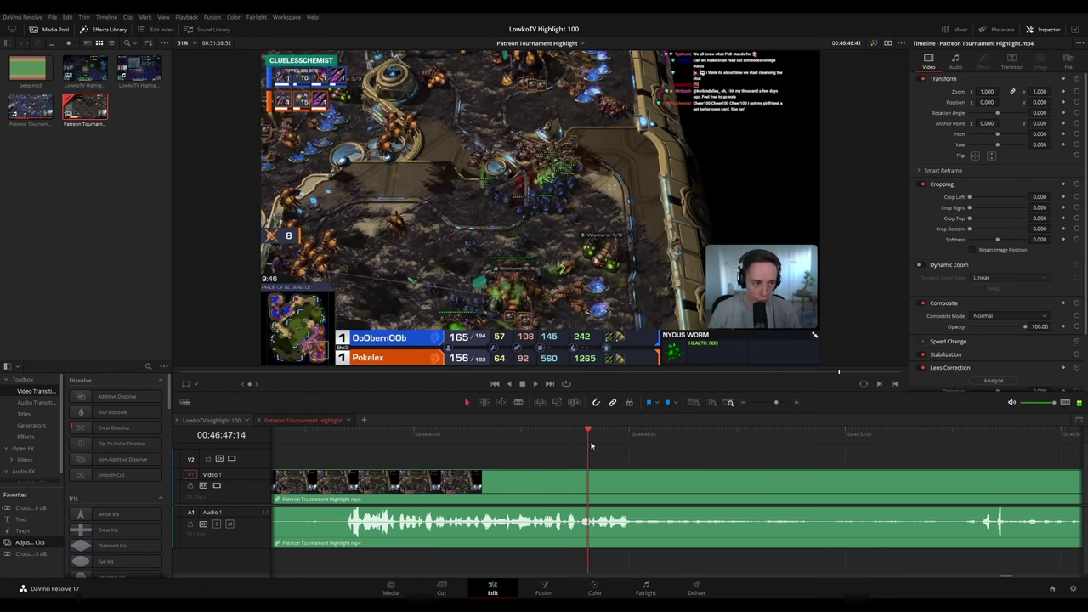
pyautogui.click(483, 439)
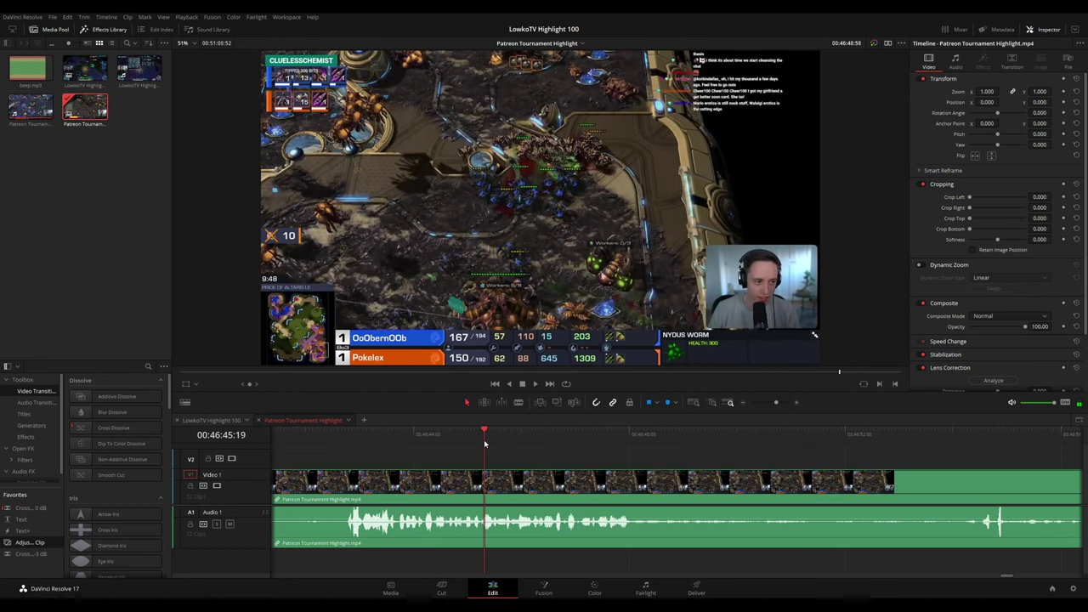
pyautogui.hscroll(3, 723, 462)
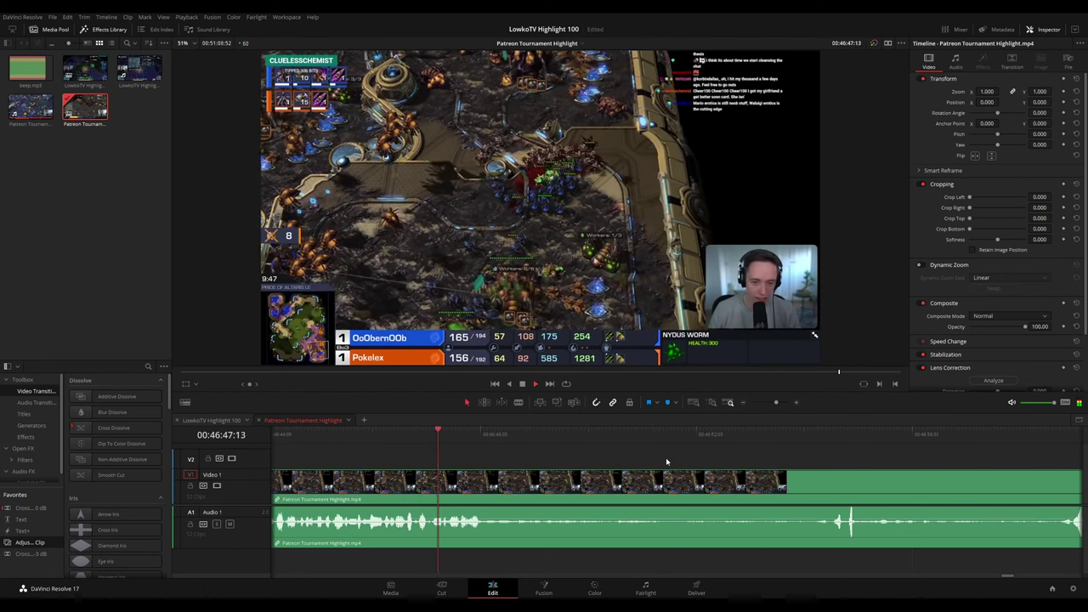
pyautogui.hscroll(3, 723, 463)
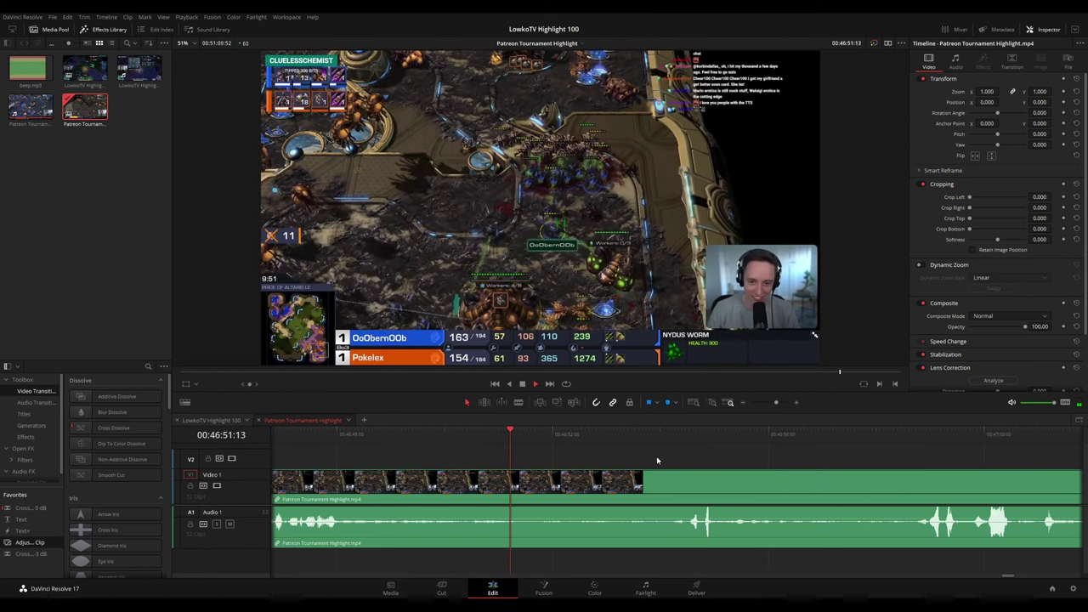
pyautogui.hscroll(3, 785, 480)
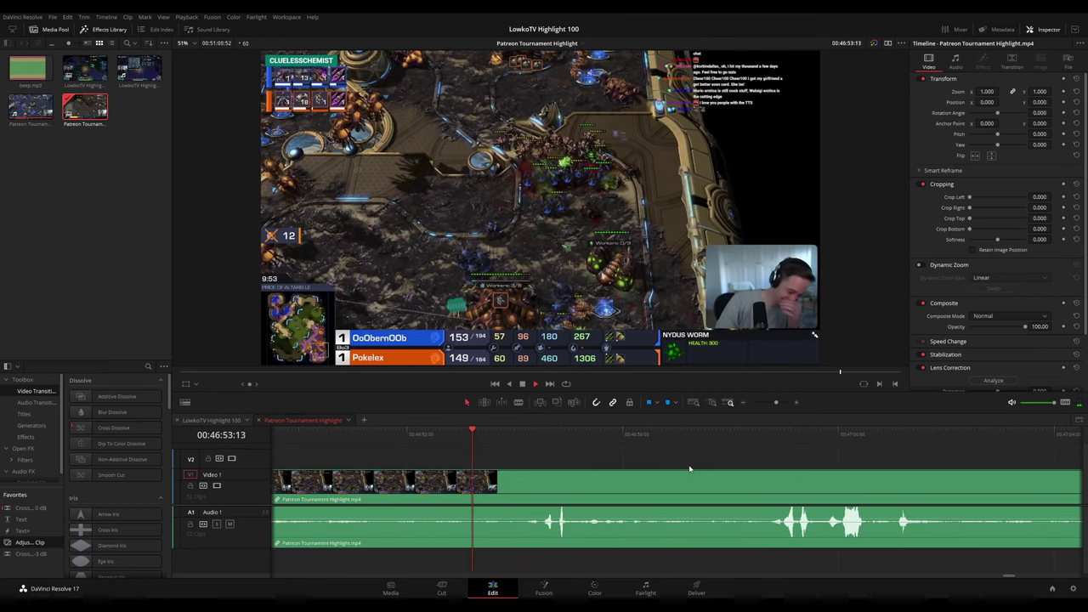
# Add a copy of the webcam zoom adjustment clip above the laughing reaction from about 00:46:54 and play it back
pyautogui.hotkey('ctrl', 'v')
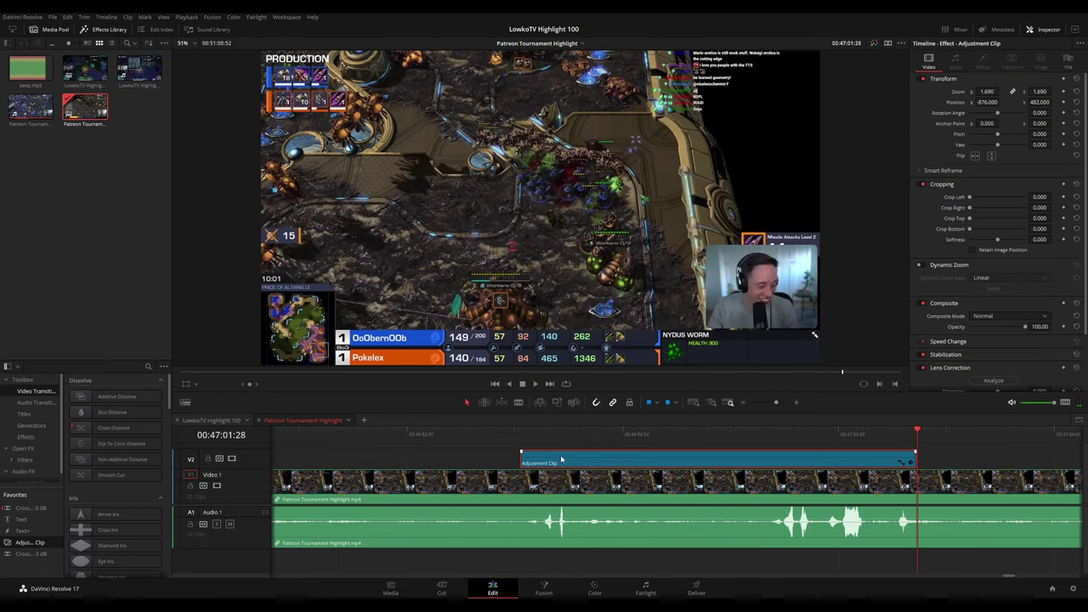
pyautogui.click(491, 444)
pyautogui.press('space')
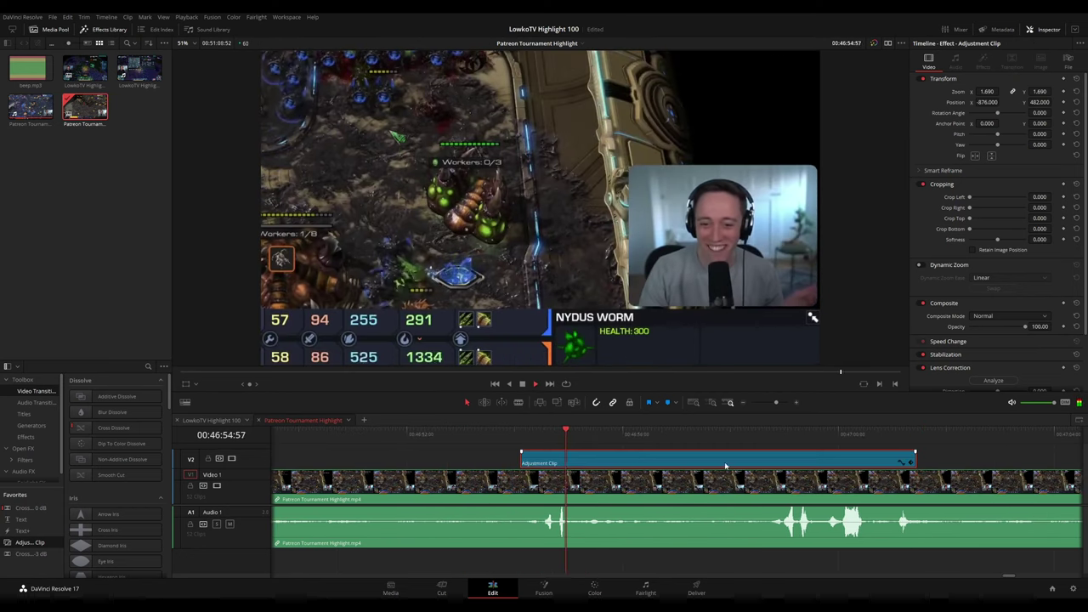
# Play through the webcam zoom on the laughing reaction and trim its end to about 00:47:01:10
pyautogui.hscroll(3, 698, 460)
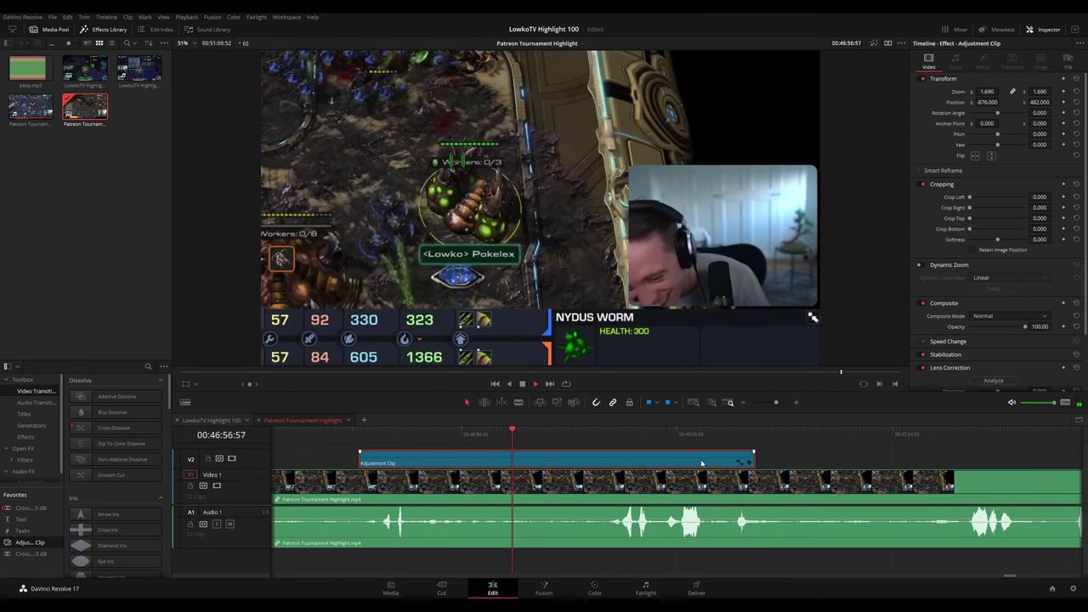
pyautogui.hscroll(1, 704, 463)
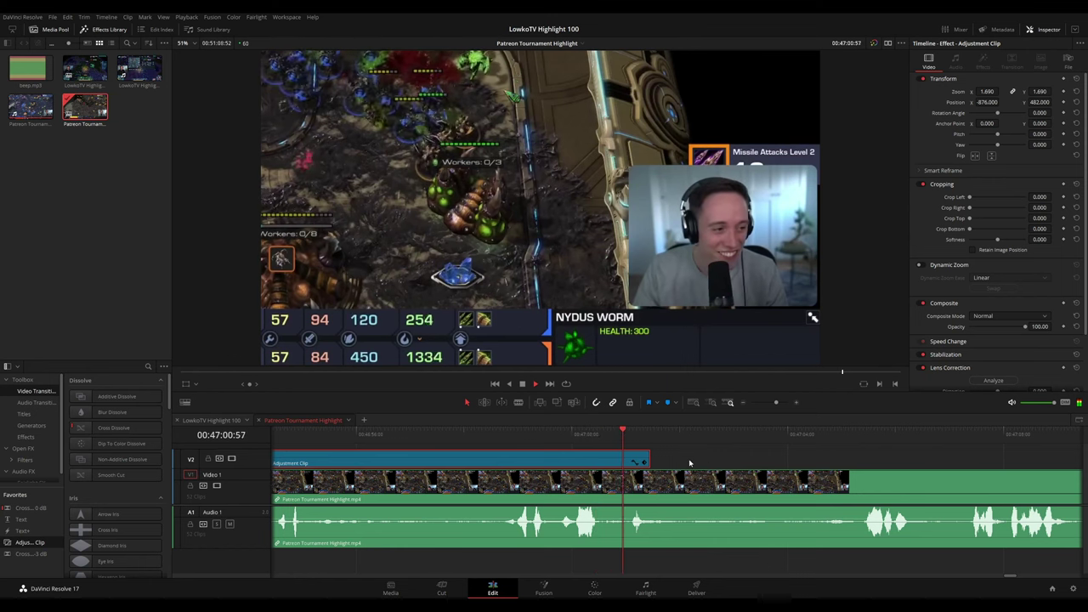
pyautogui.press('space')
pyautogui.moveTo(650, 464); pyautogui.dragTo(662, 464)
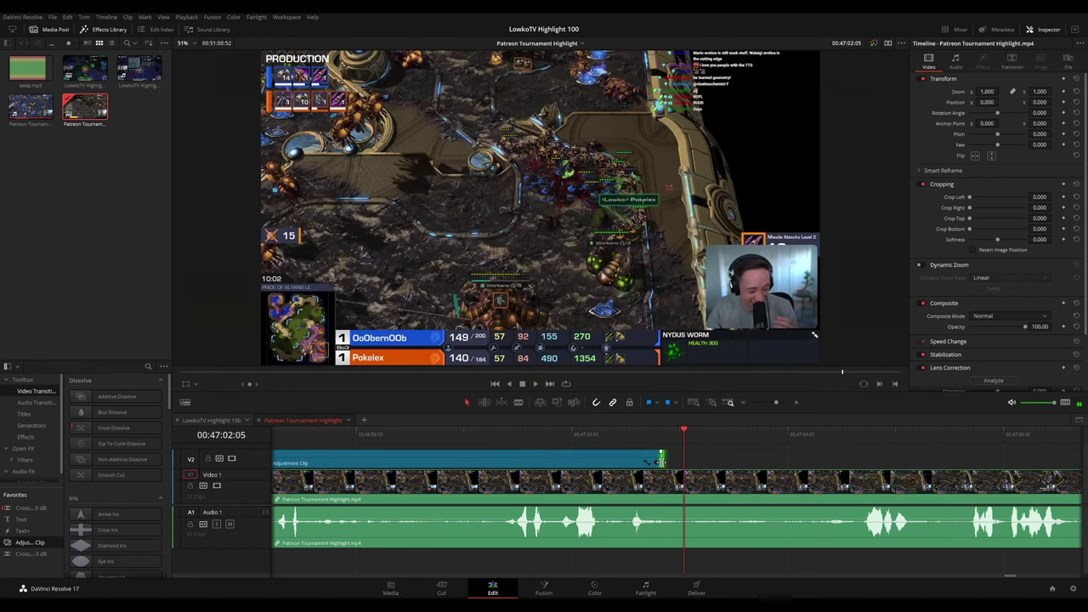
pyautogui.click(648, 460)
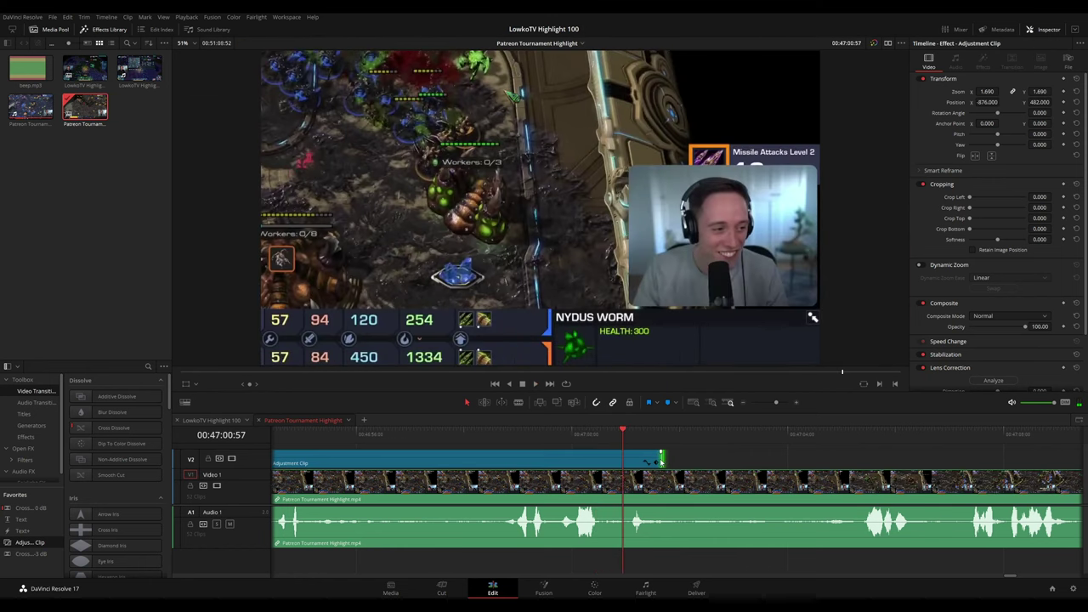
pyautogui.moveTo(657, 462); pyautogui.dragTo(633, 462)
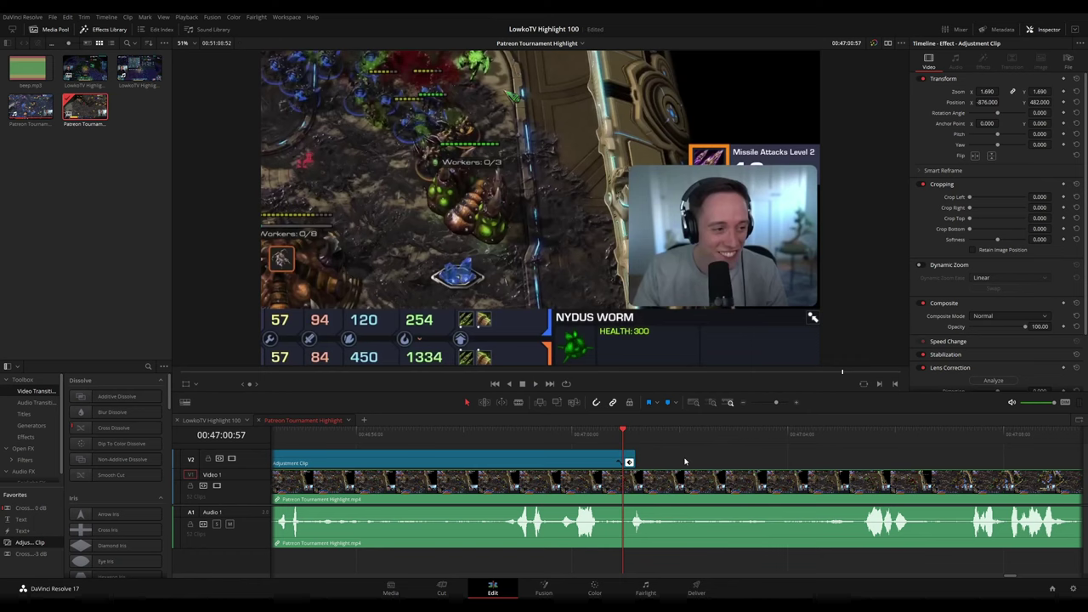
# Play the commentary from about 00:47:01 to 00:47:17 and check the extent of the new webcam zoom clip
pyautogui.press('space')
pyautogui.moveTo(809, 456); pyautogui.dragTo(627, 445)
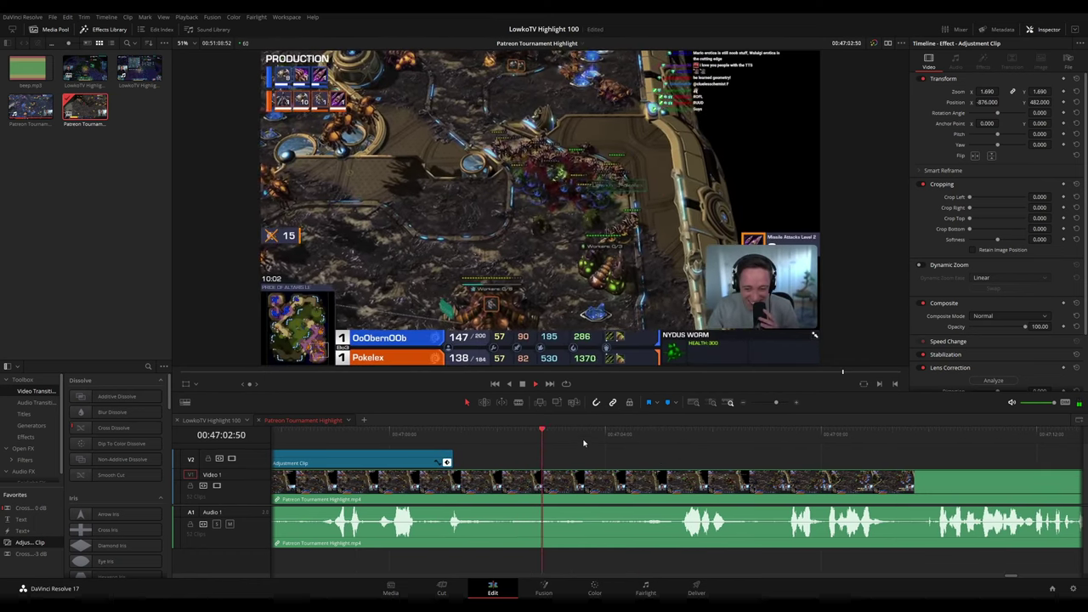
pyautogui.click(650, 443)
pyautogui.moveTo(778, 465); pyautogui.dragTo(544, 446)
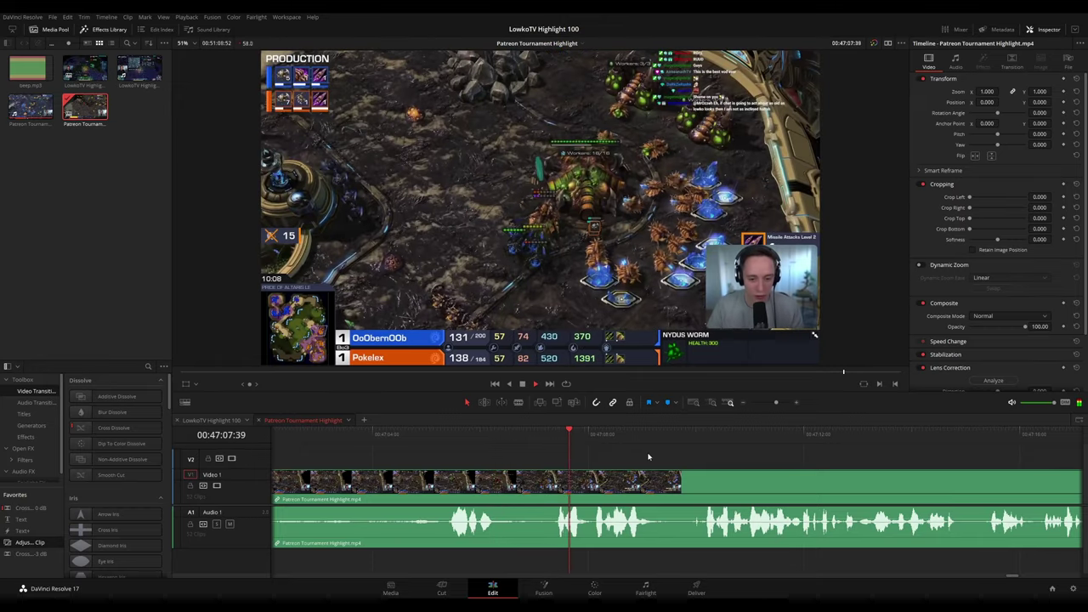
pyautogui.scroll(-2, 704, 460)
pyautogui.scroll(-3, 705, 461)
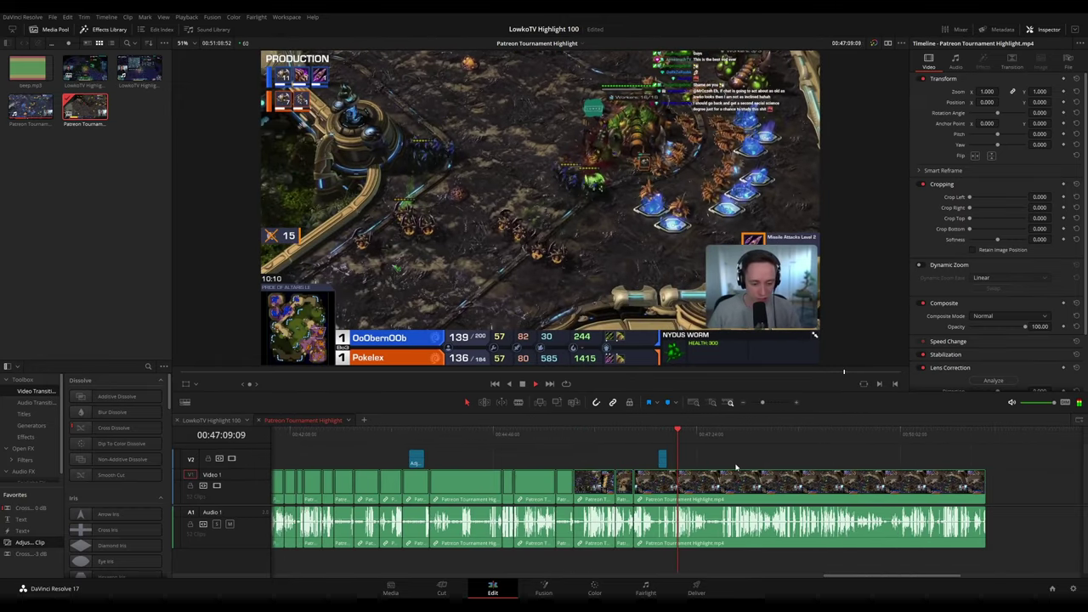
pyautogui.scroll(4, 738, 463)
pyautogui.click(524, 461)
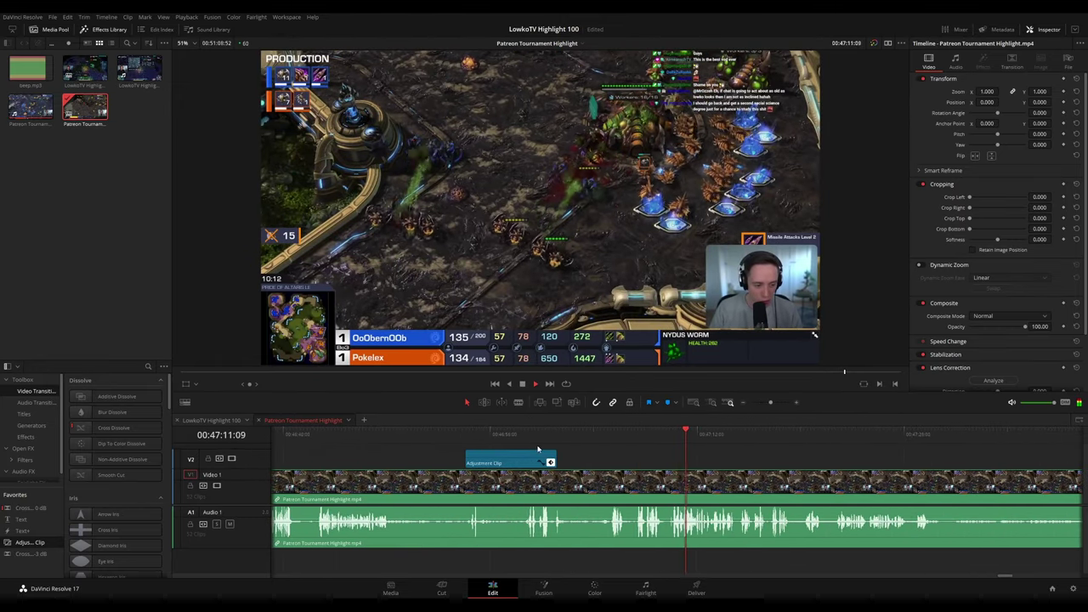
pyautogui.click(638, 459)
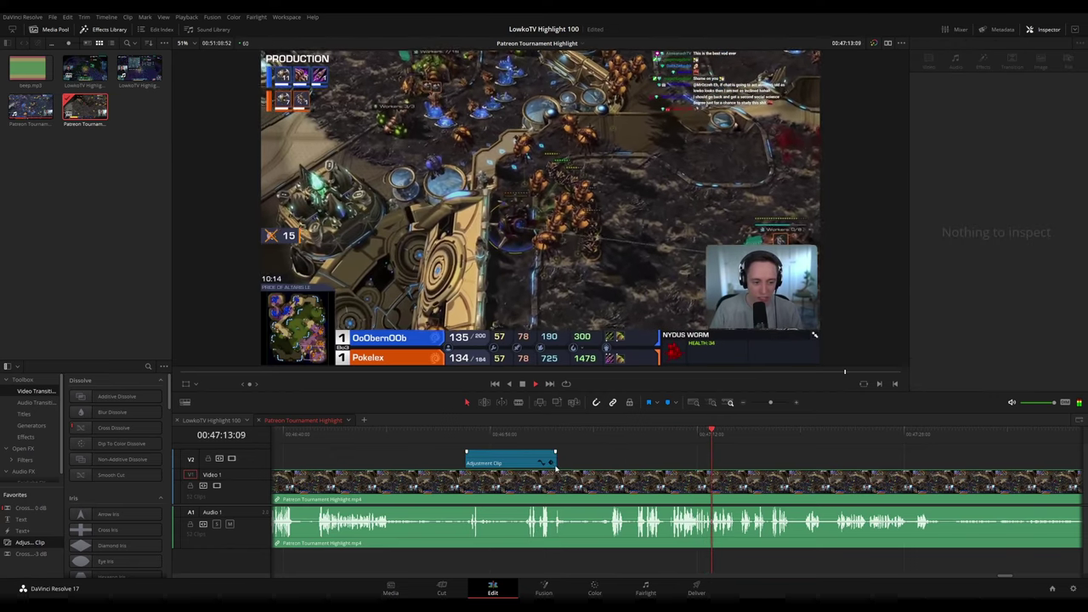
pyautogui.scroll(2, 808, 463)
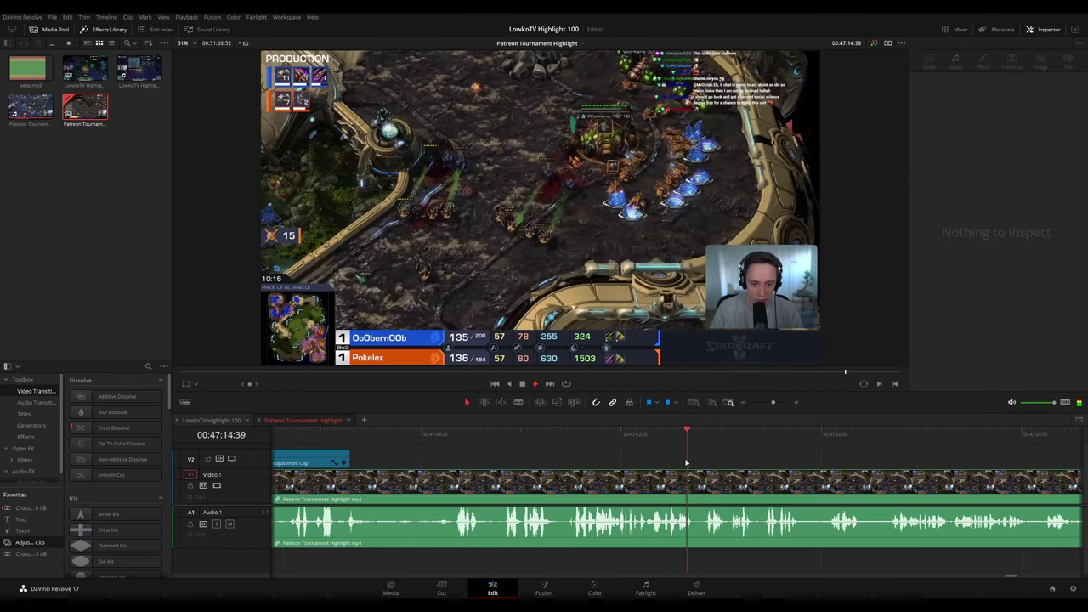
pyautogui.click(308, 464)
pyautogui.click(760, 462)
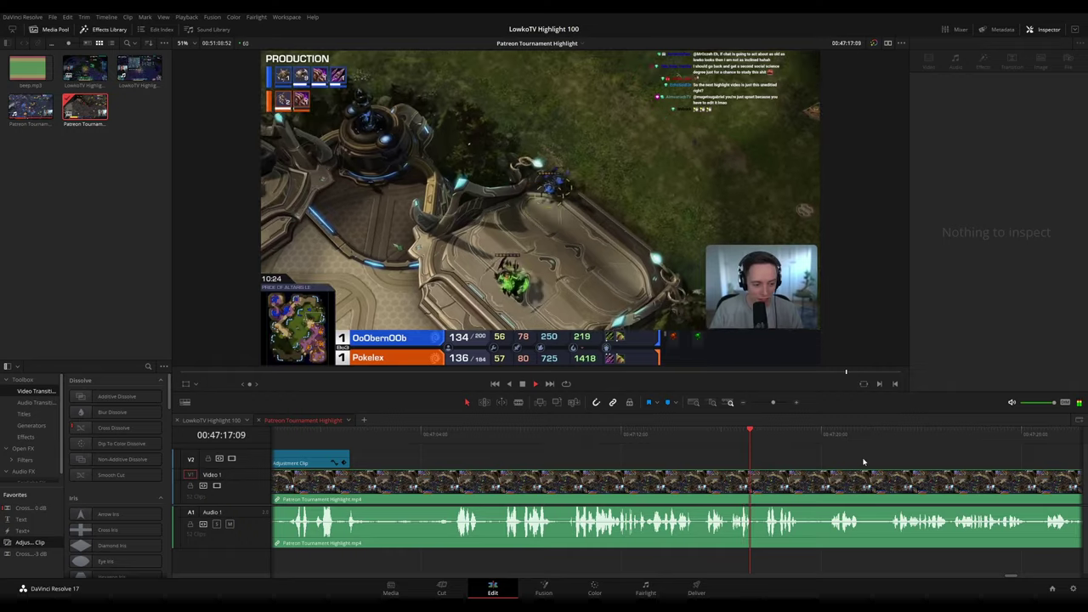
# Review the footage from about 00:47:17 to 00:47:29 for pauses in the commentary
pyautogui.moveTo(864, 462); pyautogui.dragTo(565, 457)
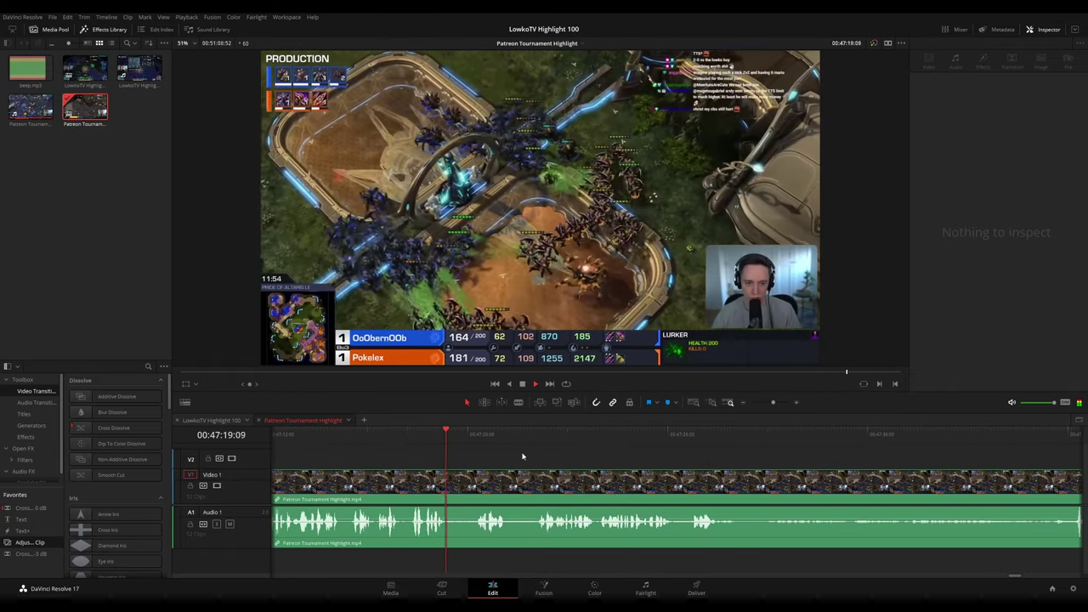
pyautogui.click(476, 442)
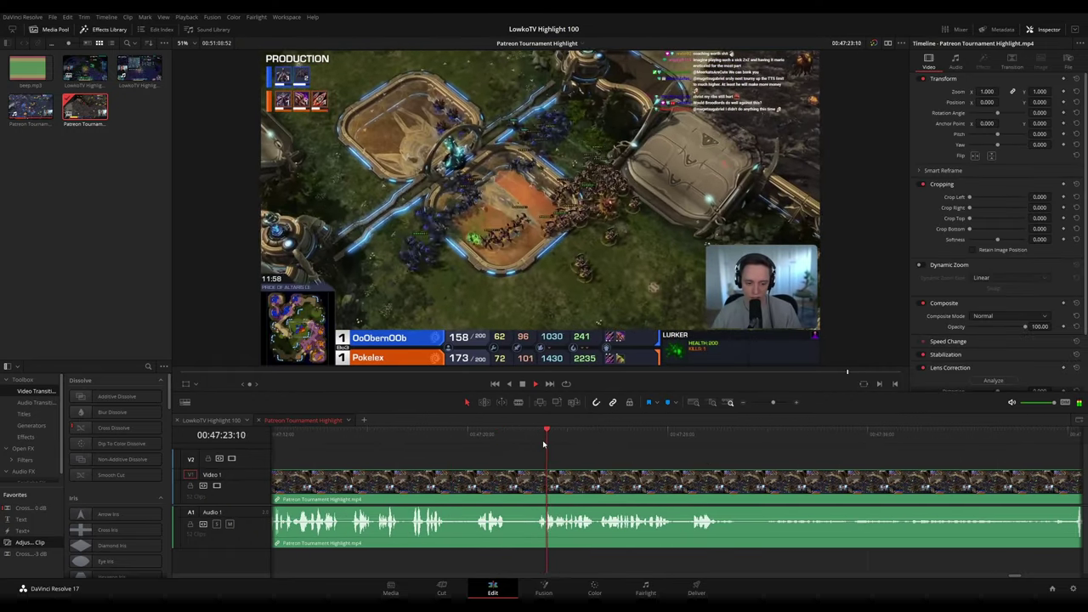
pyautogui.moveTo(753, 461); pyautogui.dragTo(576, 447)
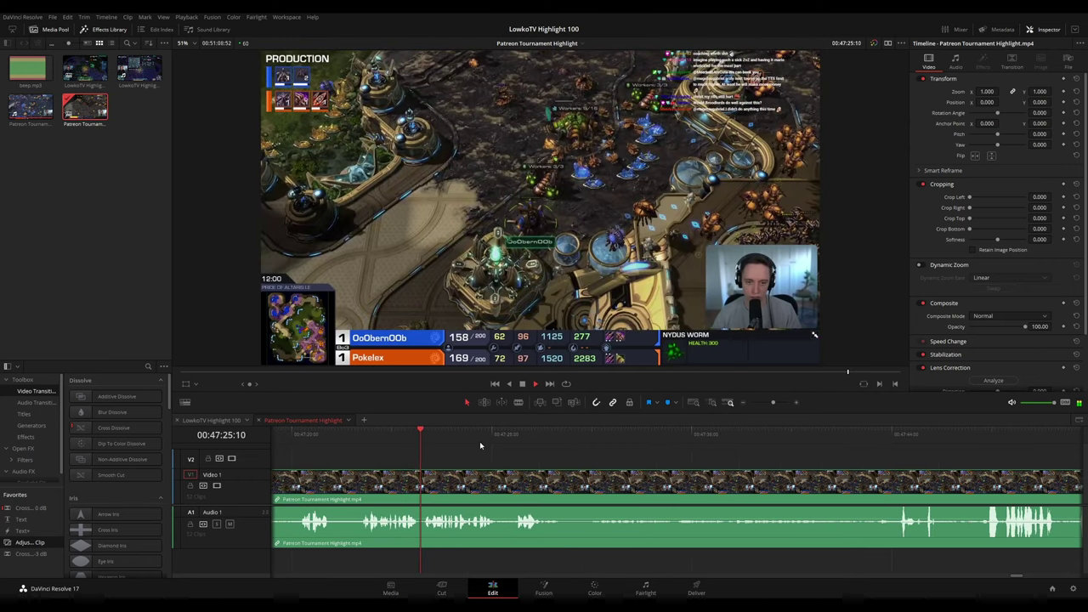
pyautogui.moveTo(466, 439); pyautogui.dragTo(511, 440)
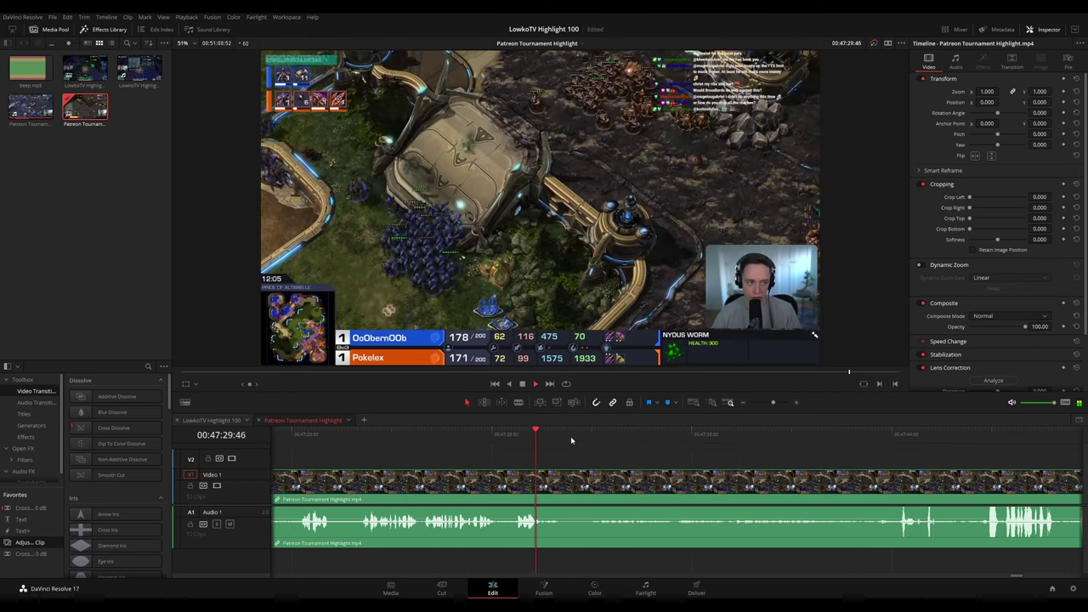
# Remove the nearly one-second silent stretch starting at 00:47:30:58, close the gap and resume playback
pyautogui.scroll(3, 637, 458)
pyautogui.press('space')
pyautogui.press('b')
pyautogui.click(715, 488)
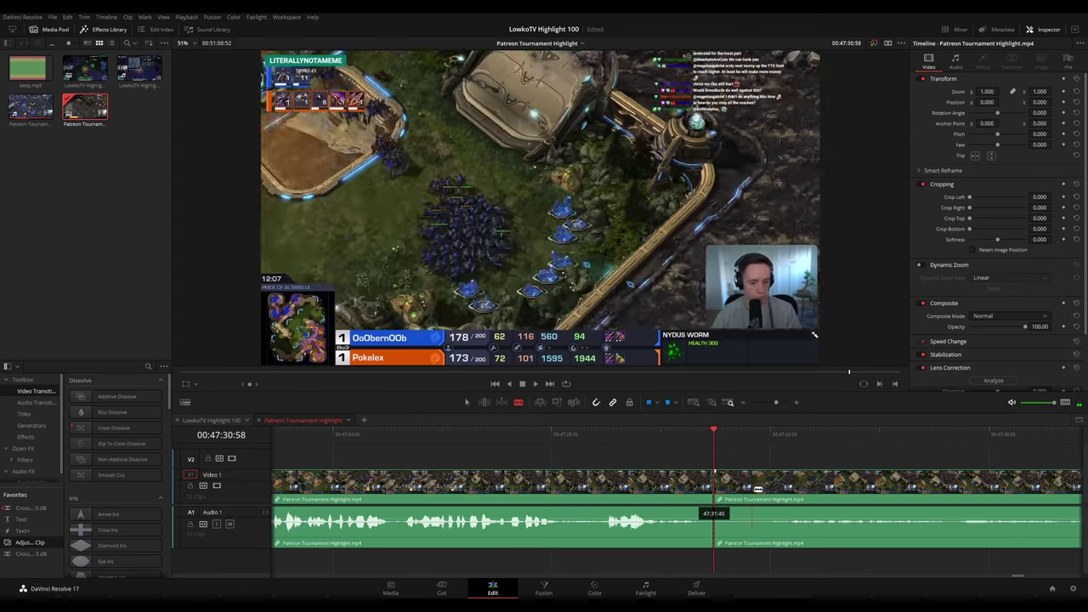
pyautogui.click(760, 490)
pyautogui.press('a')
pyautogui.click(741, 493)
pyautogui.press('Delete')
pyautogui.press('space')
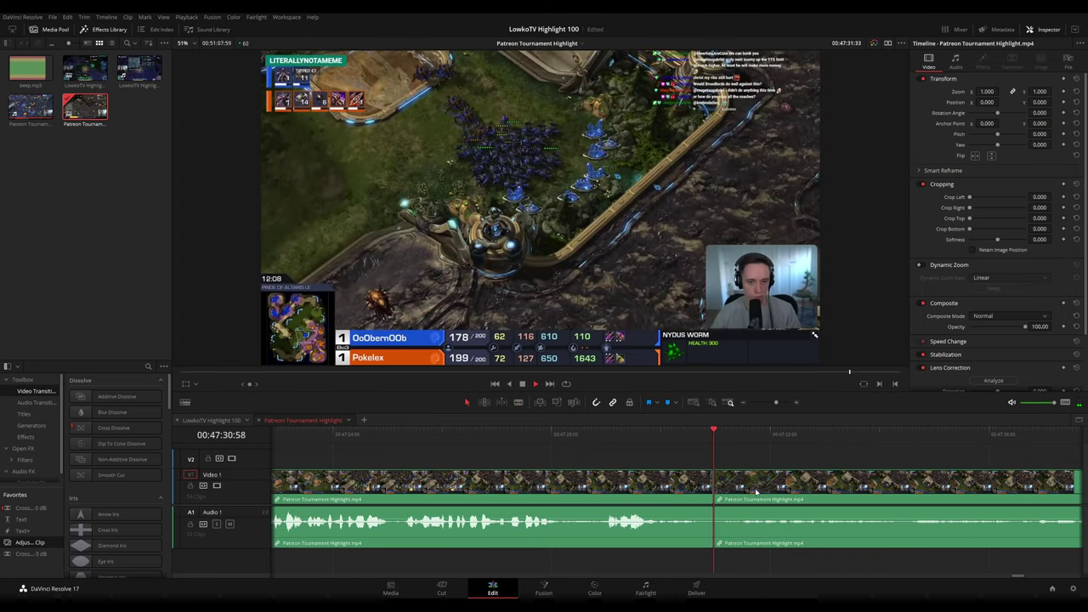
# Play on to the following reaction, add a copy of the webcam zoom clip and align its start to about 00:47:42:35
pyautogui.moveTo(822, 487); pyautogui.dragTo(476, 459)
pyautogui.moveTo(748, 480); pyautogui.dragTo(599, 466)
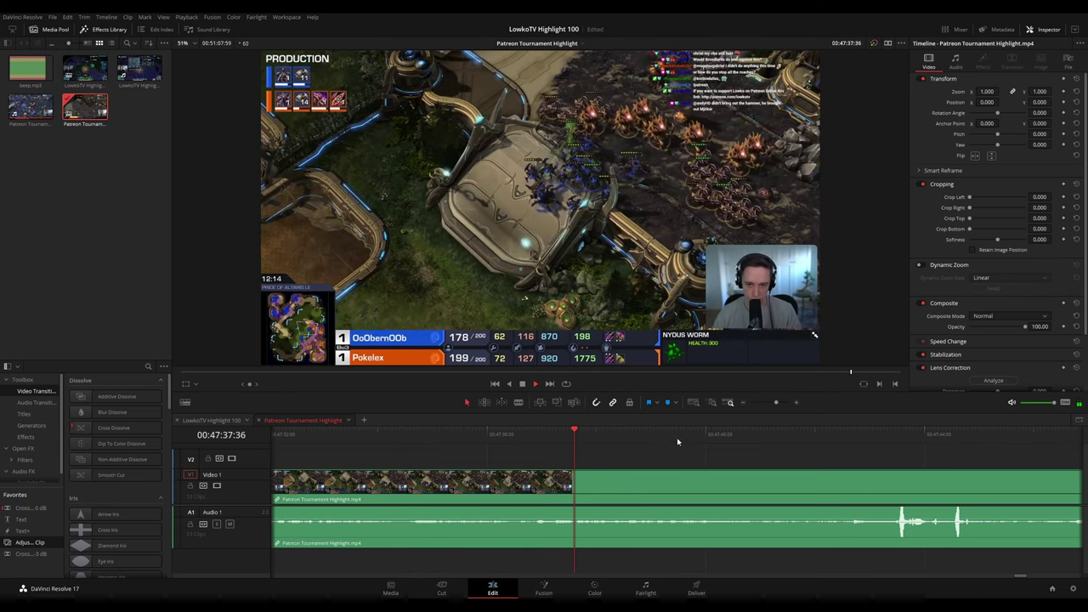
pyautogui.scroll(-4, 808, 451)
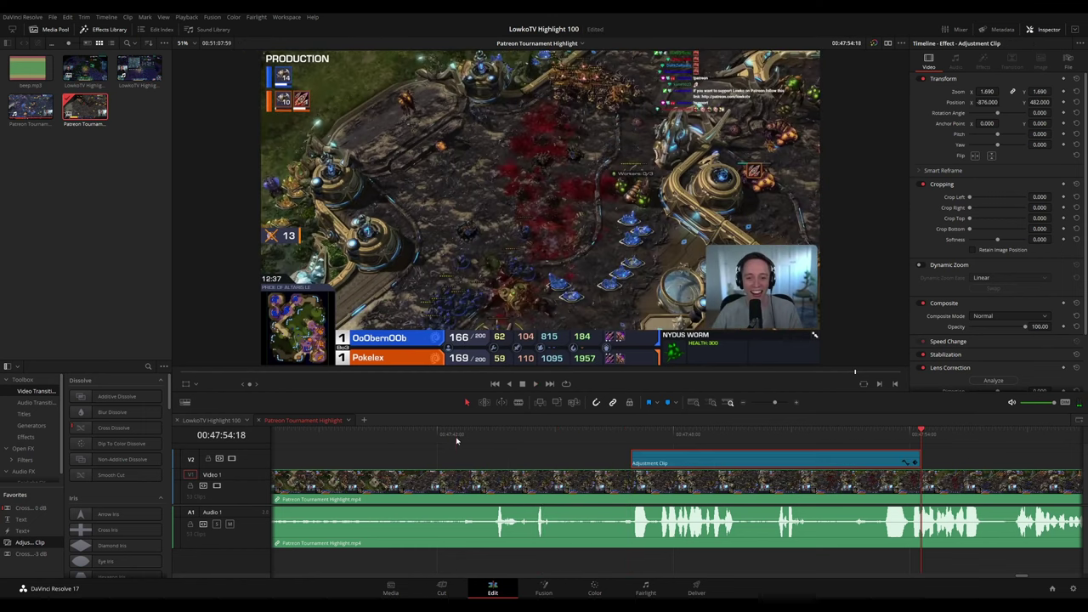
pyautogui.click(455, 436)
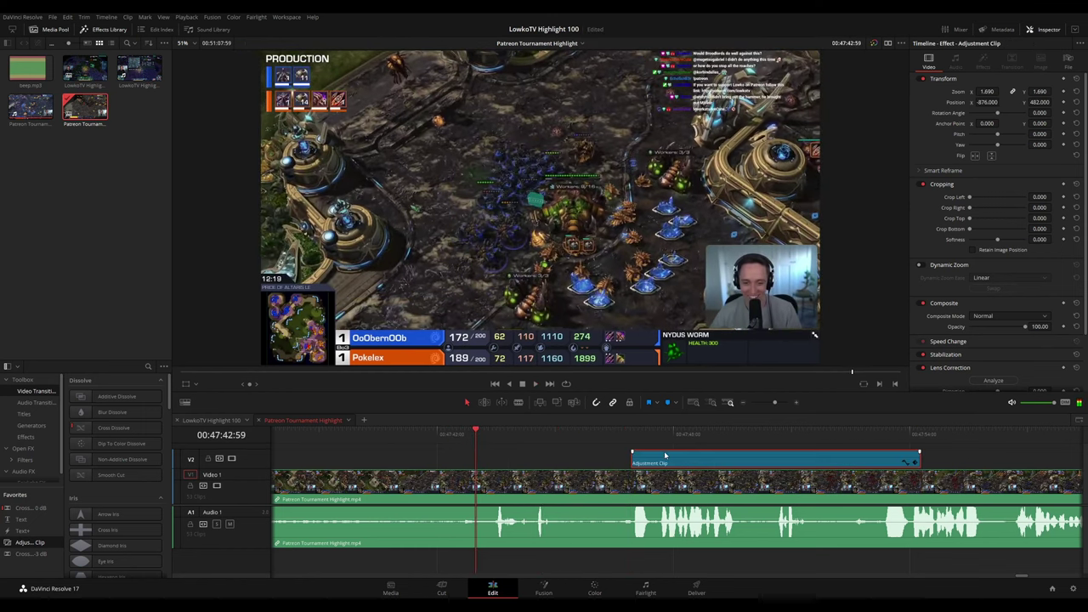
pyautogui.moveTo(704, 464); pyautogui.dragTo(516, 466)
pyautogui.click(412, 442)
pyautogui.press('space')
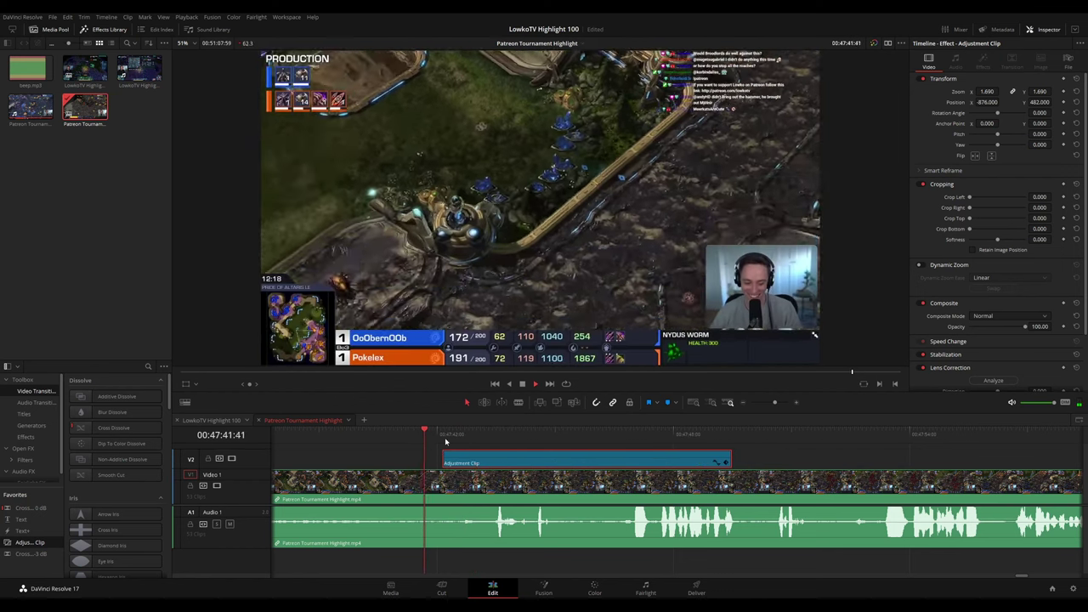
pyautogui.click(449, 435)
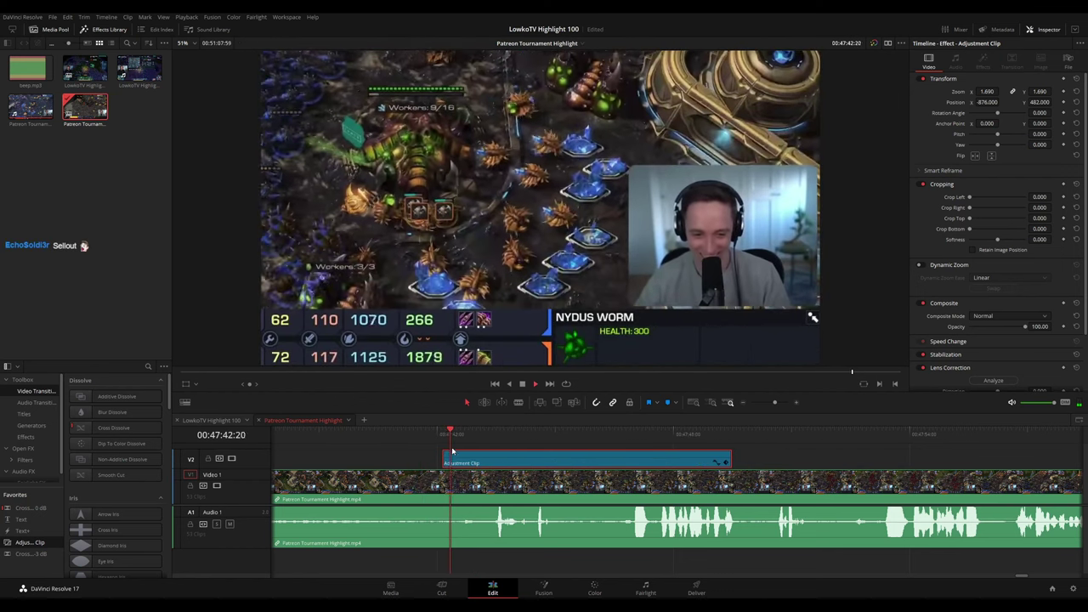
pyautogui.moveTo(471, 463); pyautogui.dragTo(488, 465)
pyautogui.press('space')
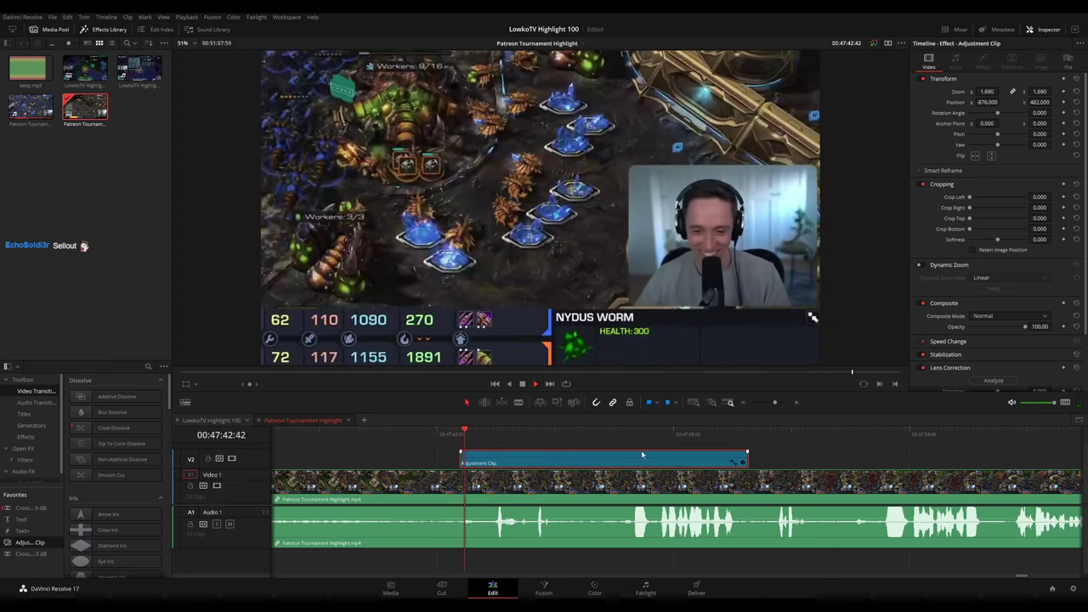
# Play through the webcam zoom and review the following commentary up to about 00:47:54
pyautogui.click(840, 463)
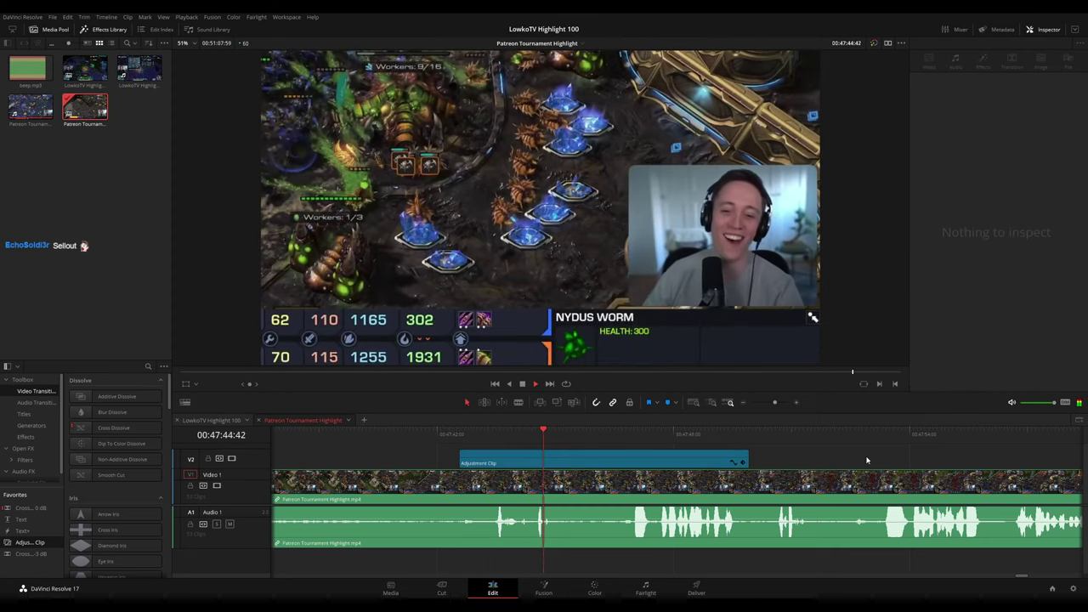
pyautogui.moveTo(867, 460); pyautogui.dragTo(693, 450)
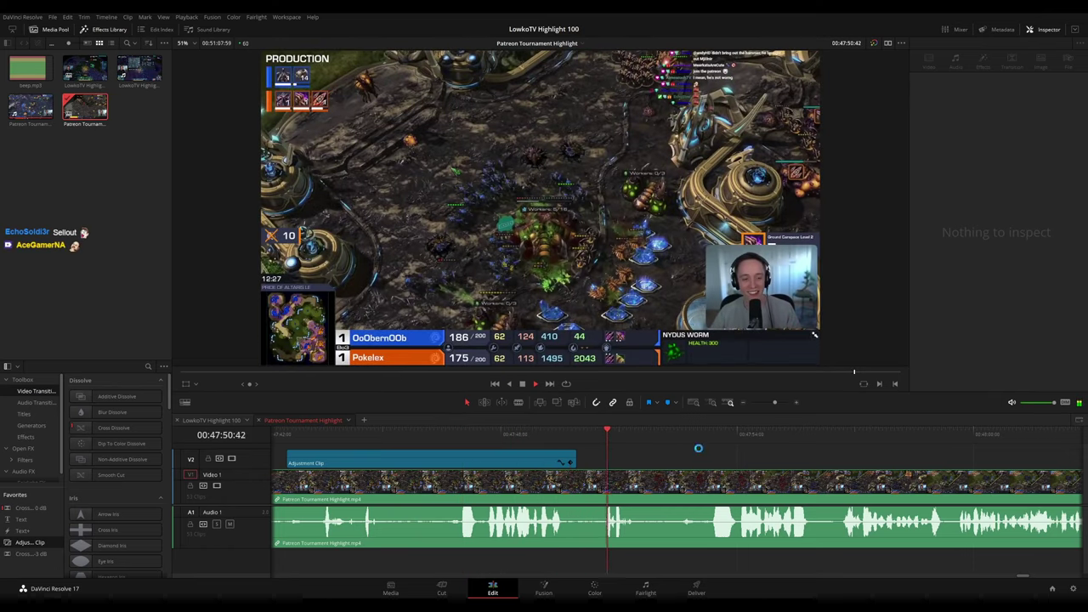
pyautogui.scroll(-2, 586, 441)
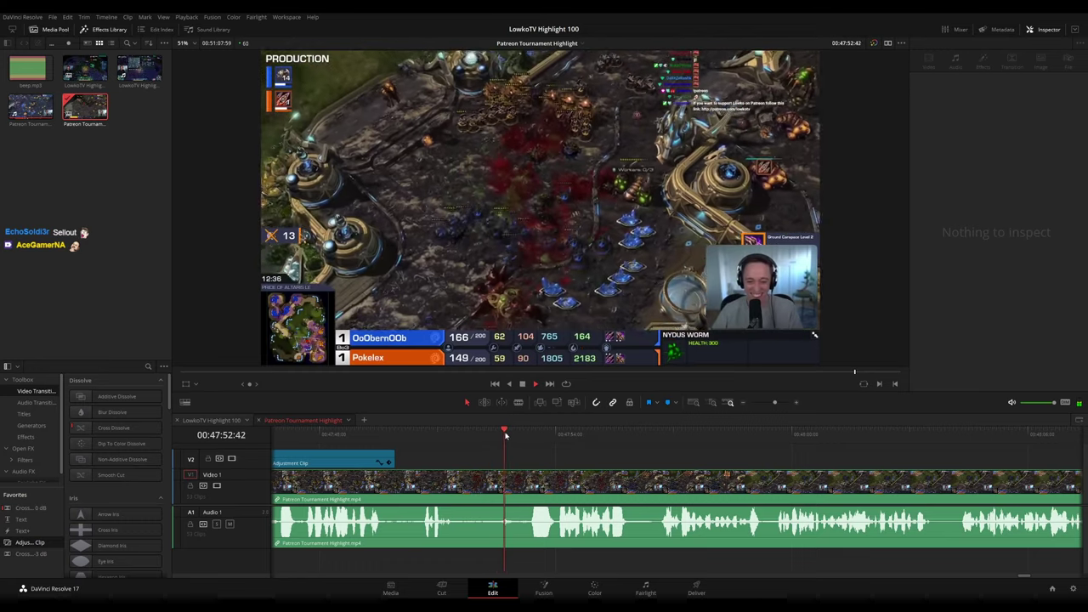
pyautogui.click(525, 440)
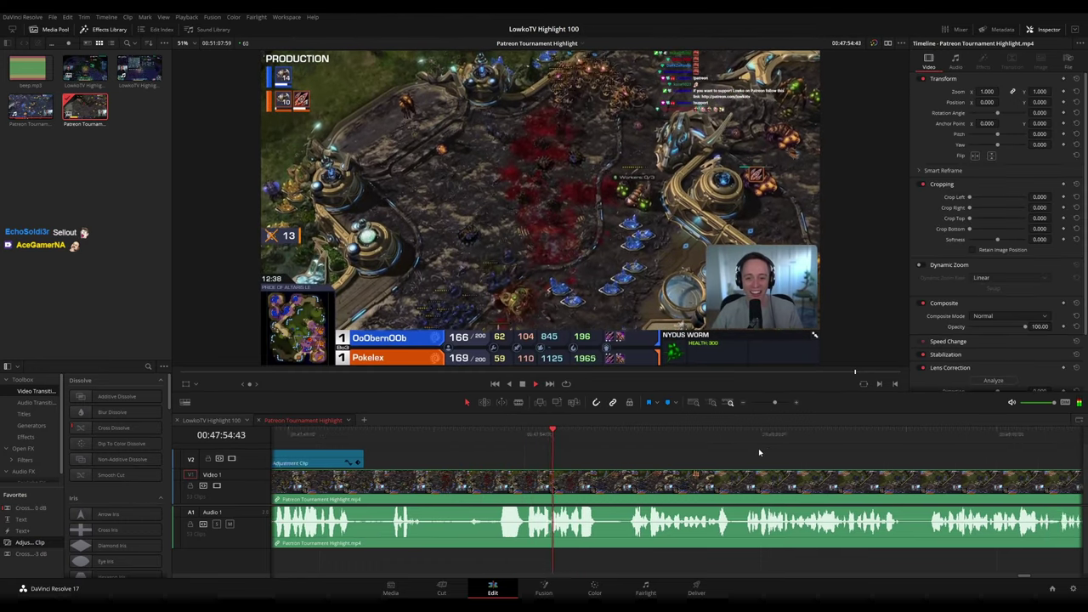
# Review the footage from about 00:47:54 to 00:48:21 for pauses in the commentary, skipping ahead between passages
pyautogui.scroll(-2, 752, 444)
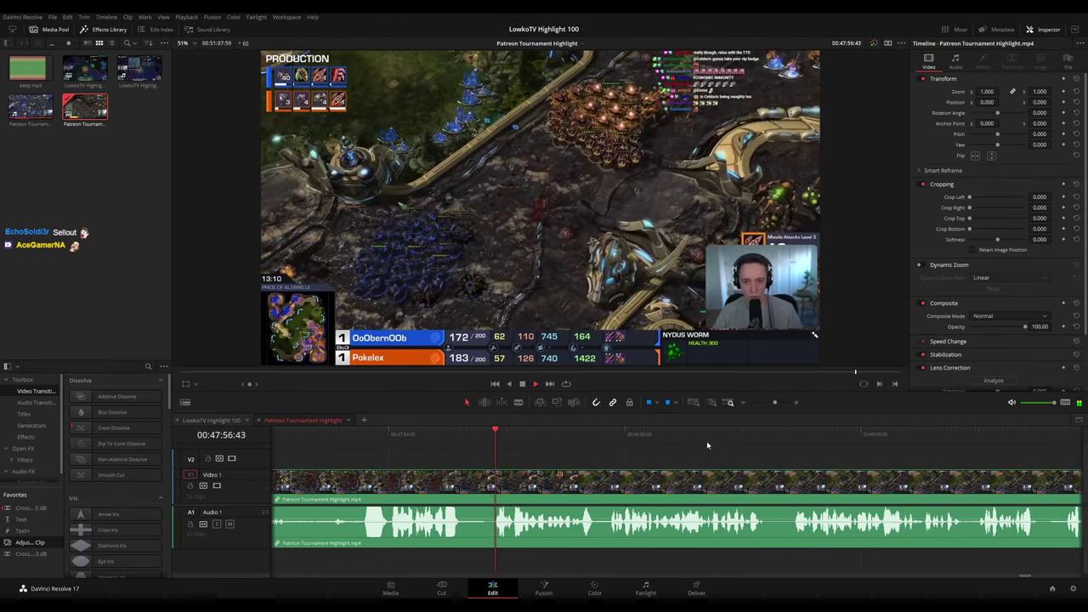
pyautogui.scroll(-5, 709, 445)
pyautogui.scroll(4, 844, 461)
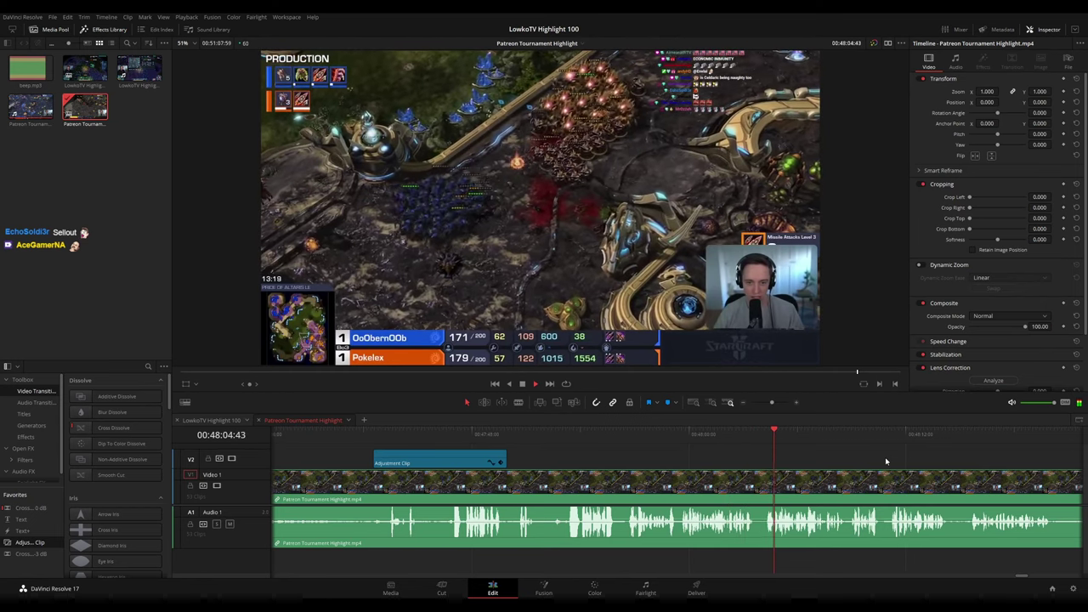
pyautogui.moveTo(902, 458); pyautogui.dragTo(636, 440)
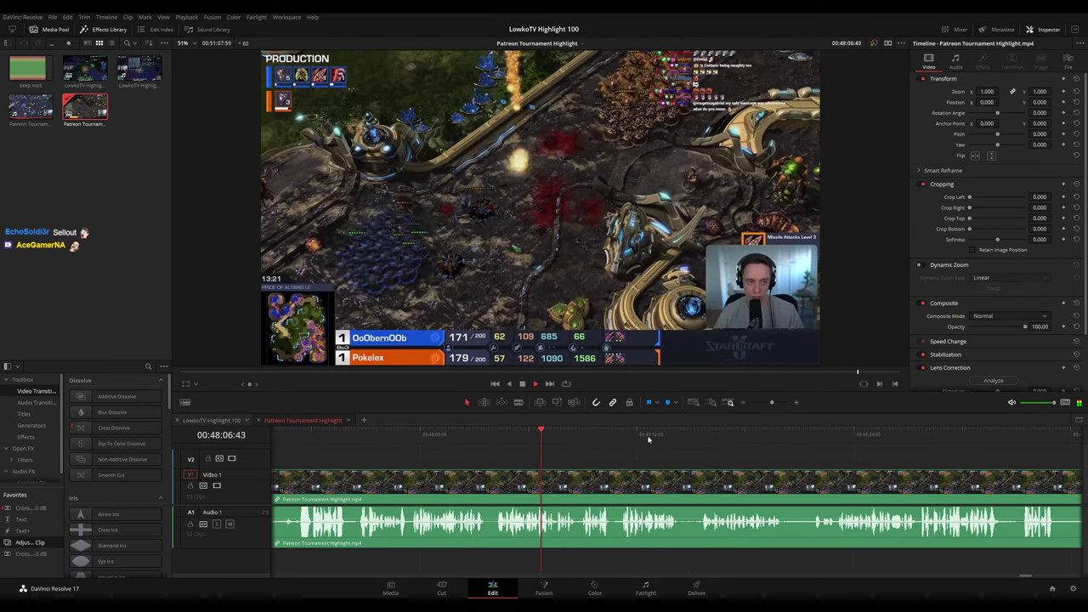
pyautogui.hscroll(2, 678, 439)
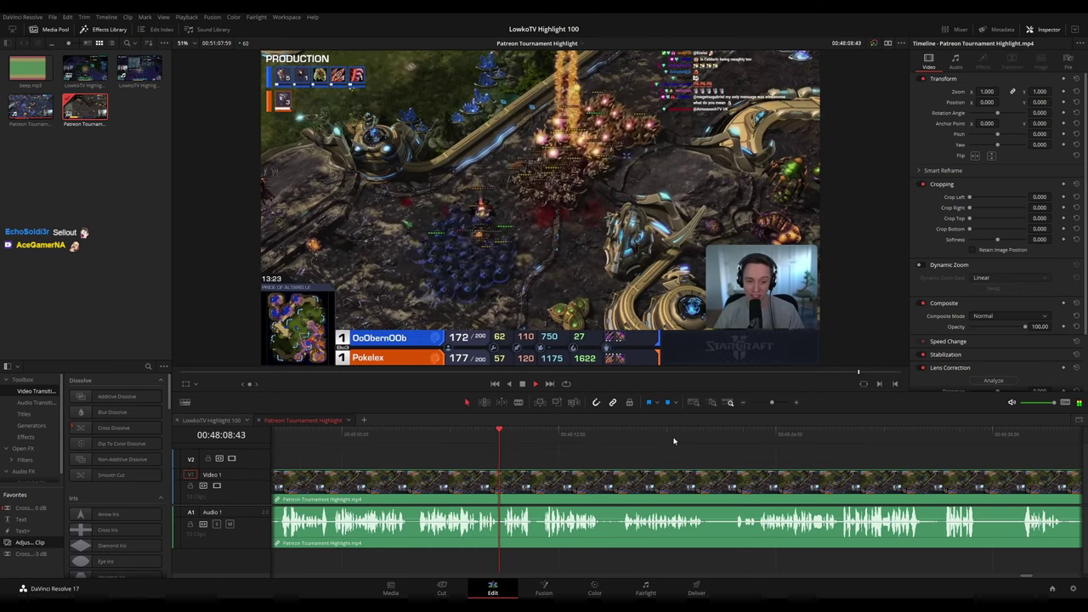
pyautogui.moveTo(532, 440); pyautogui.dragTo(595, 438)
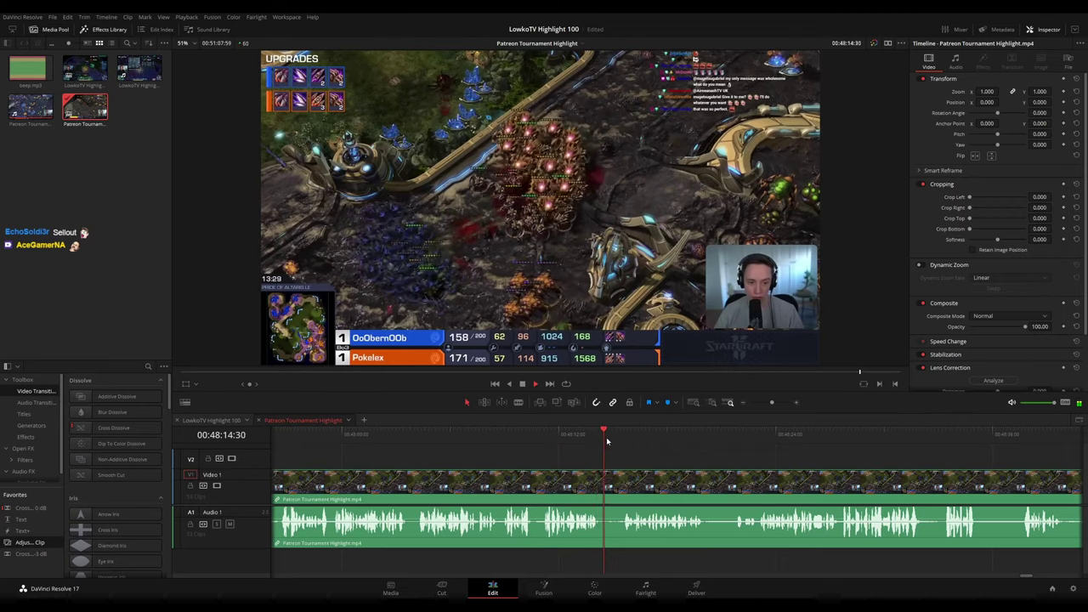
pyautogui.click(674, 437)
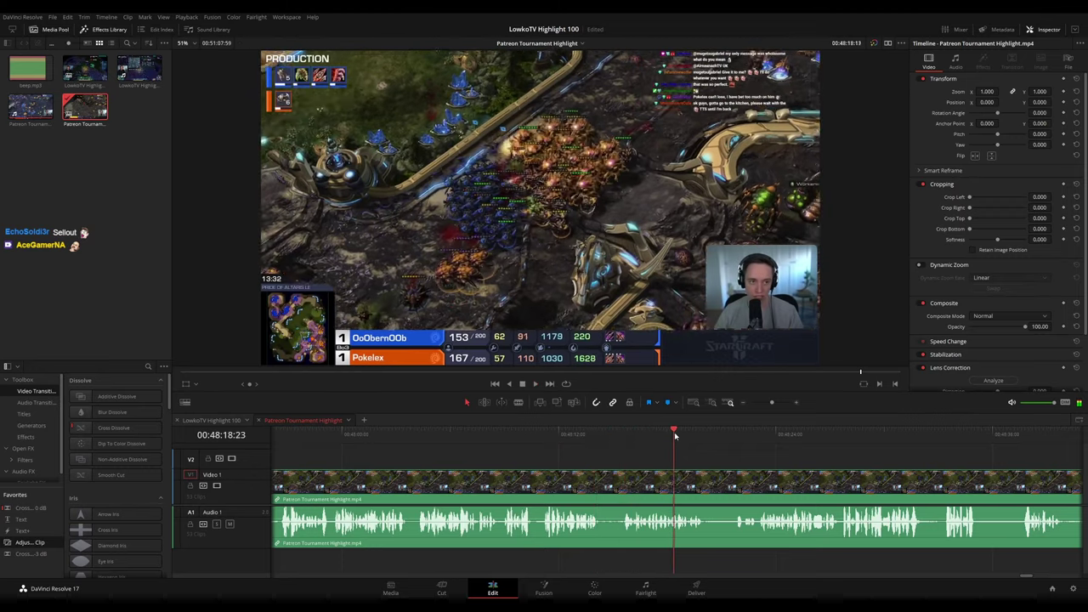
pyautogui.click(693, 436)
pyautogui.scroll(2, 714, 455)
pyautogui.hotkey('shift', 'Left')
pyautogui.hscroll(2, 791, 460)
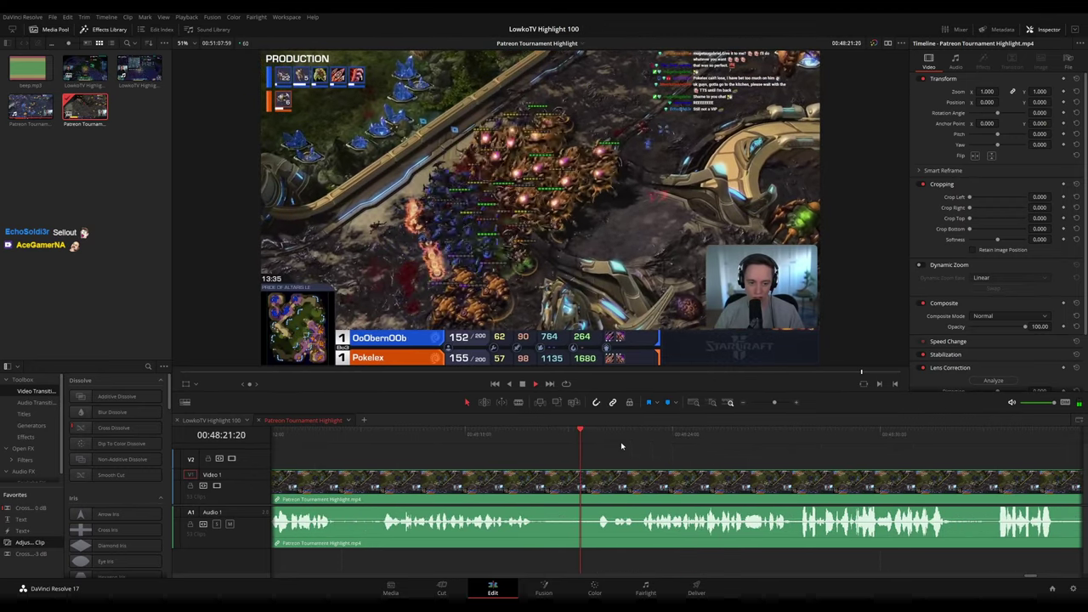
# Play through the battle commentary from about 00:48:21 to 00:48:56, checking the gaps between spoken phrases
pyautogui.hscroll(3, 659, 450)
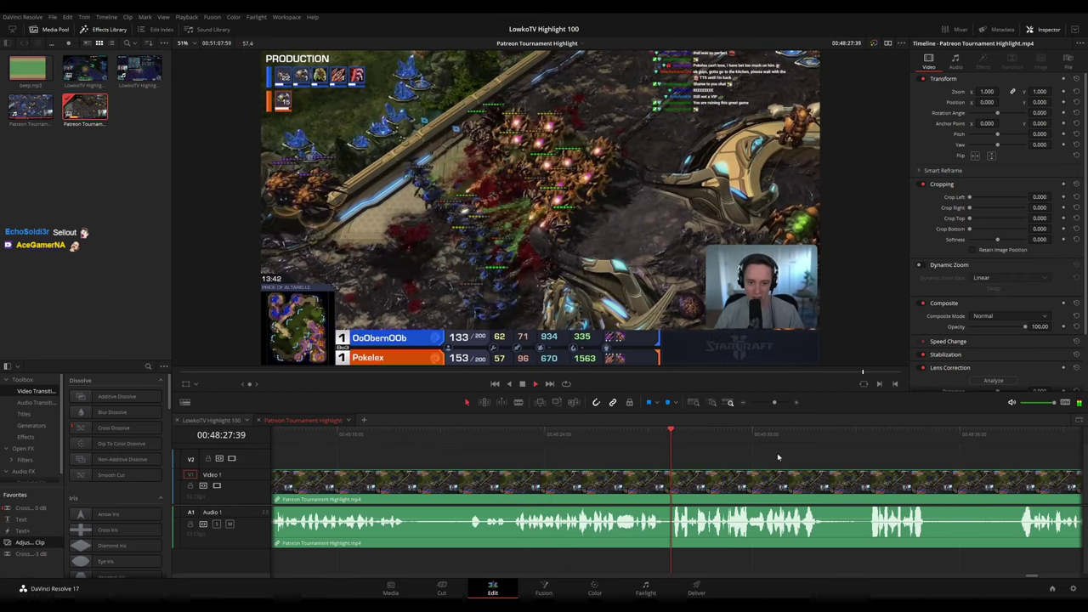
pyautogui.hscroll(3, 585, 440)
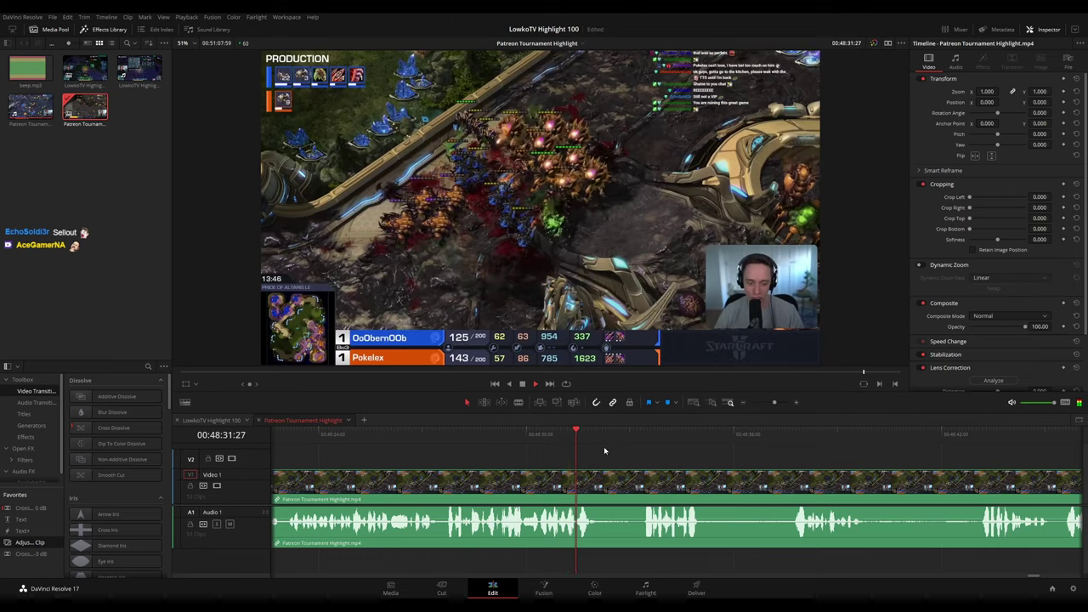
pyautogui.hscroll(3, 578, 457)
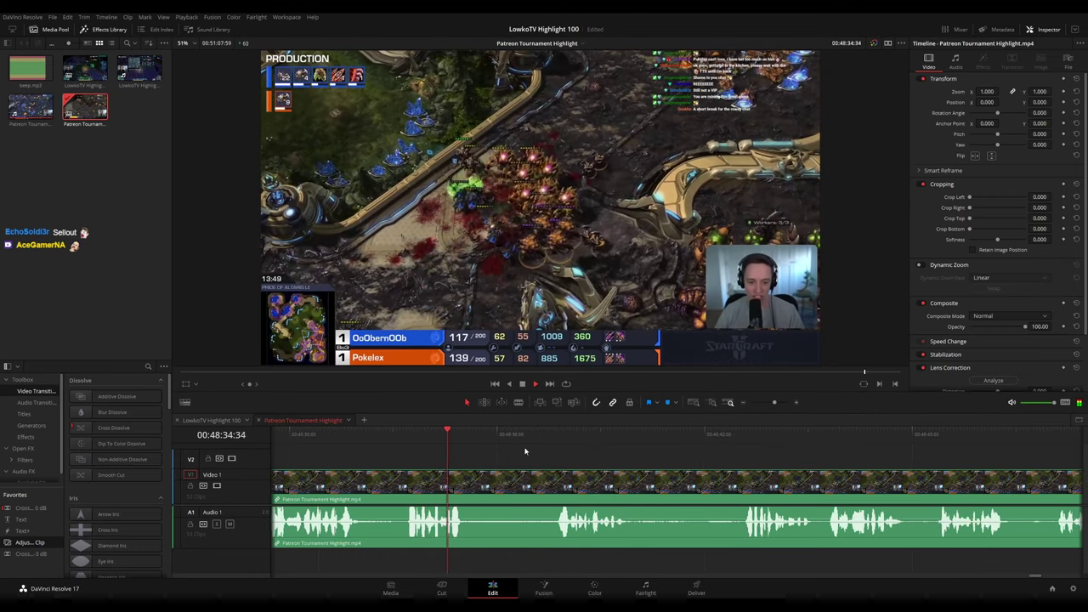
pyautogui.hscroll(3, 629, 444)
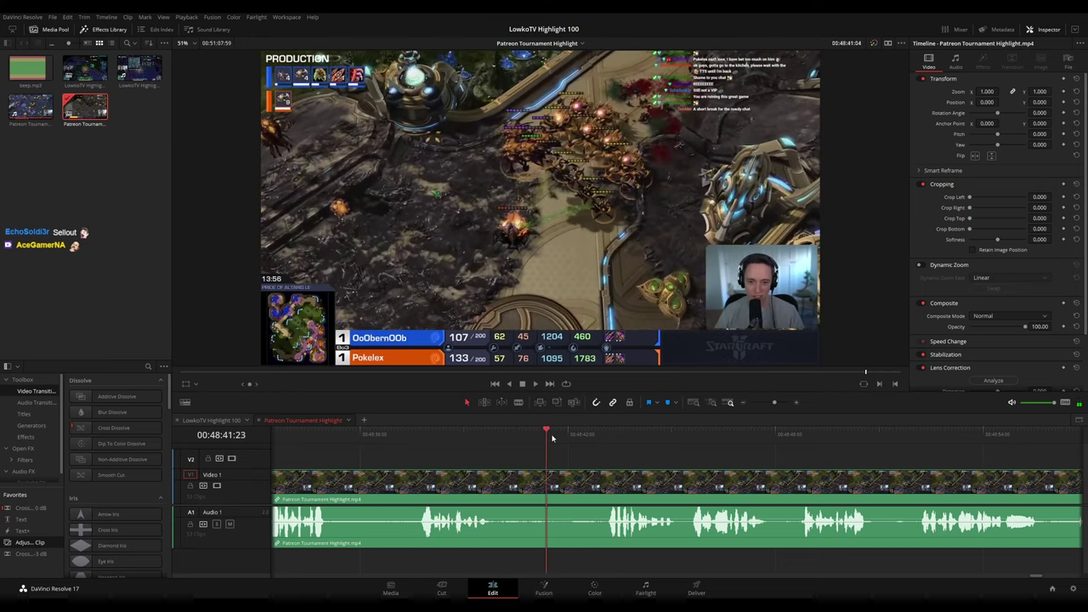
pyautogui.hscroll(3, 609, 452)
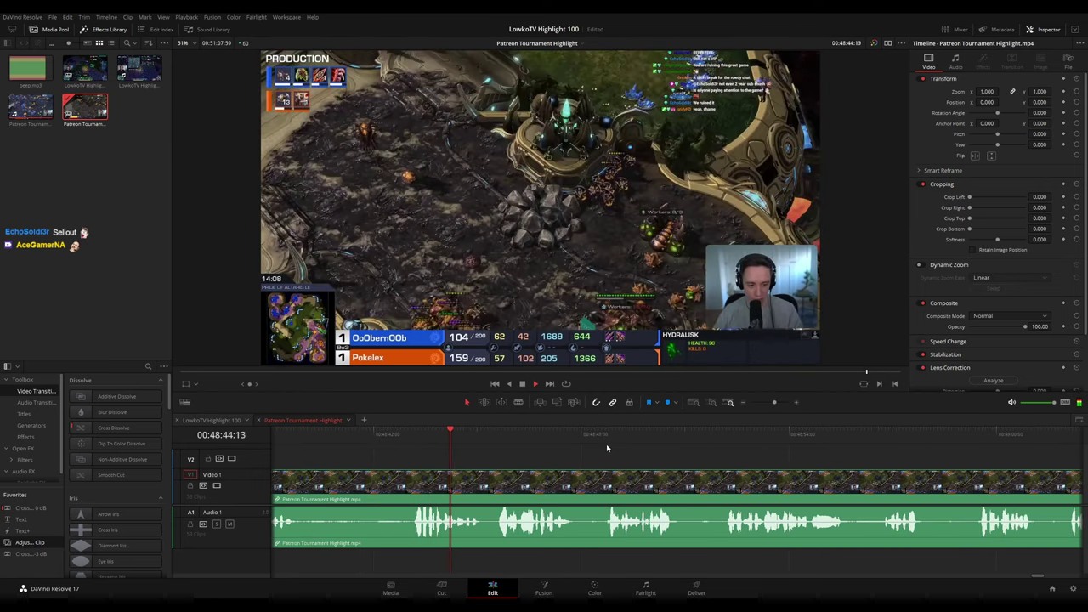
pyautogui.hscroll(3, 547, 465)
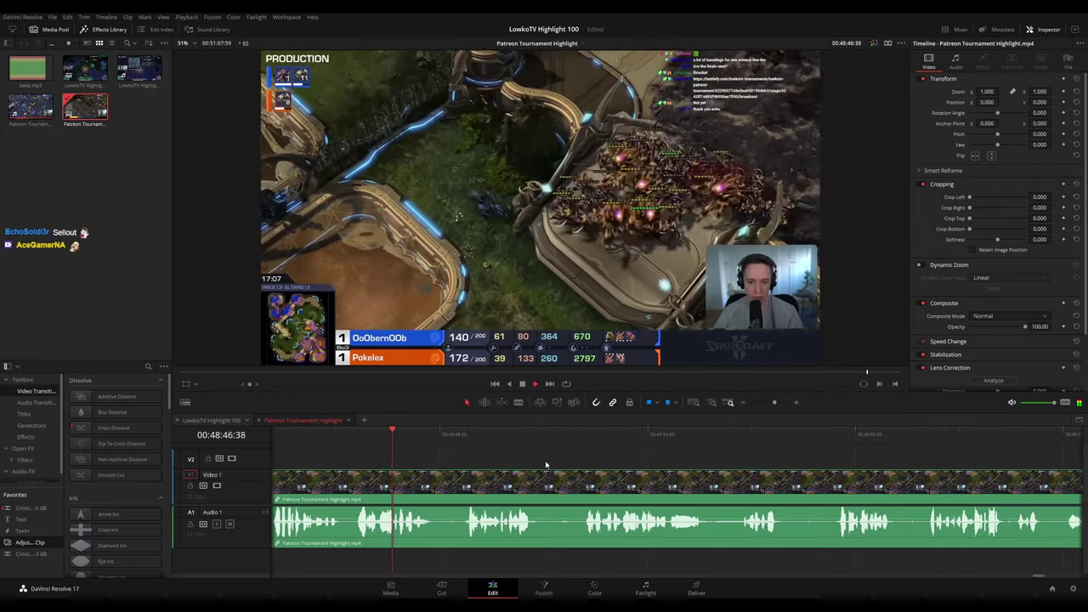
pyautogui.hscroll(3, 629, 472)
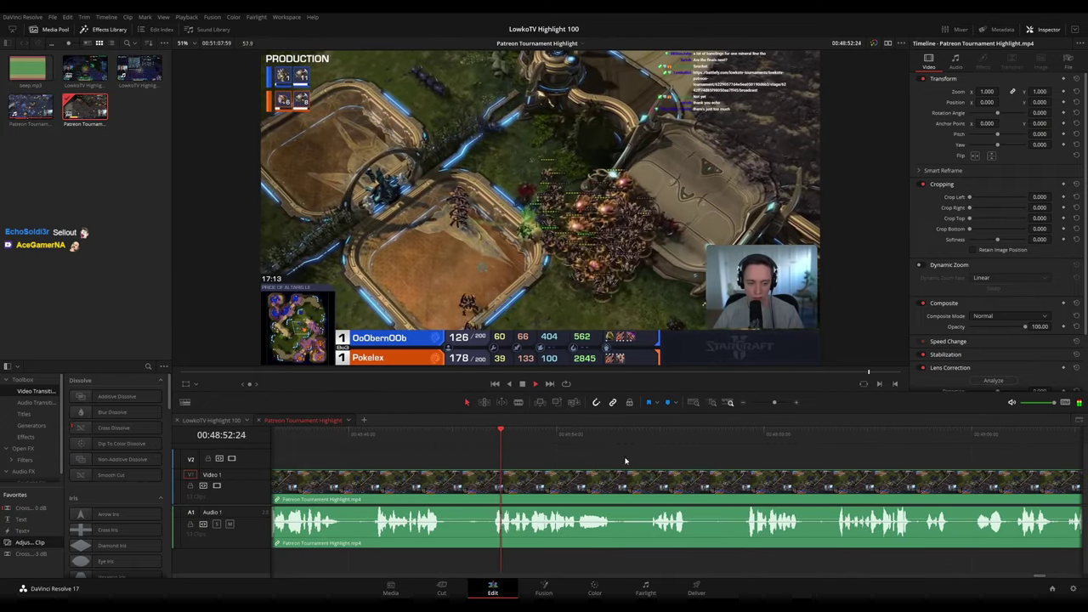
pyautogui.hscroll(3, 633, 461)
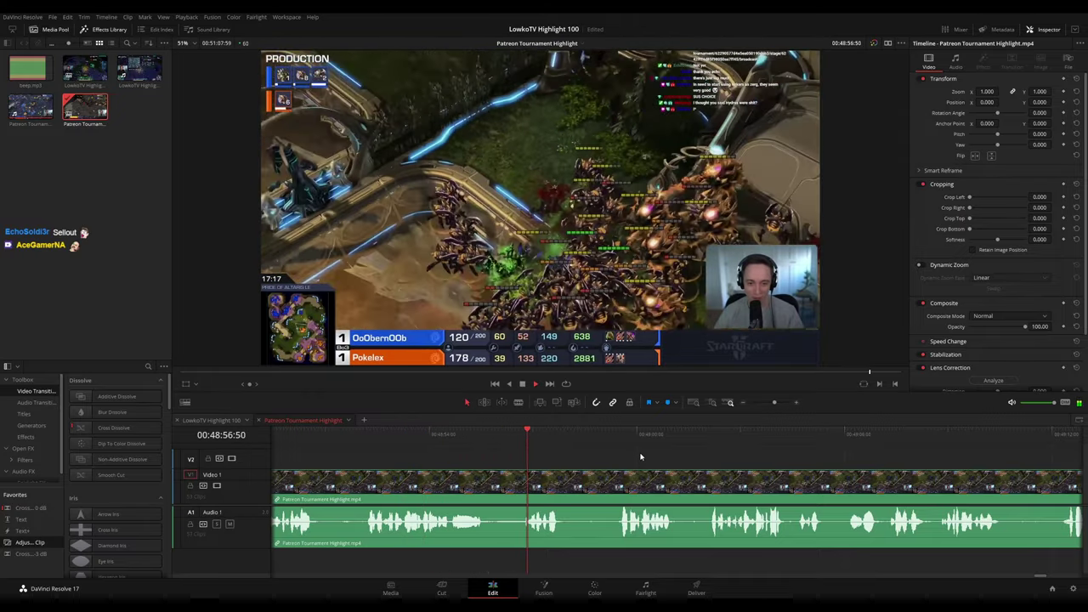
# Review the commentary from about 00:48:57 to 00:49:16 for silent stretches and check how much of the timeline is left
pyautogui.moveTo(725, 465); pyautogui.dragTo(613, 451)
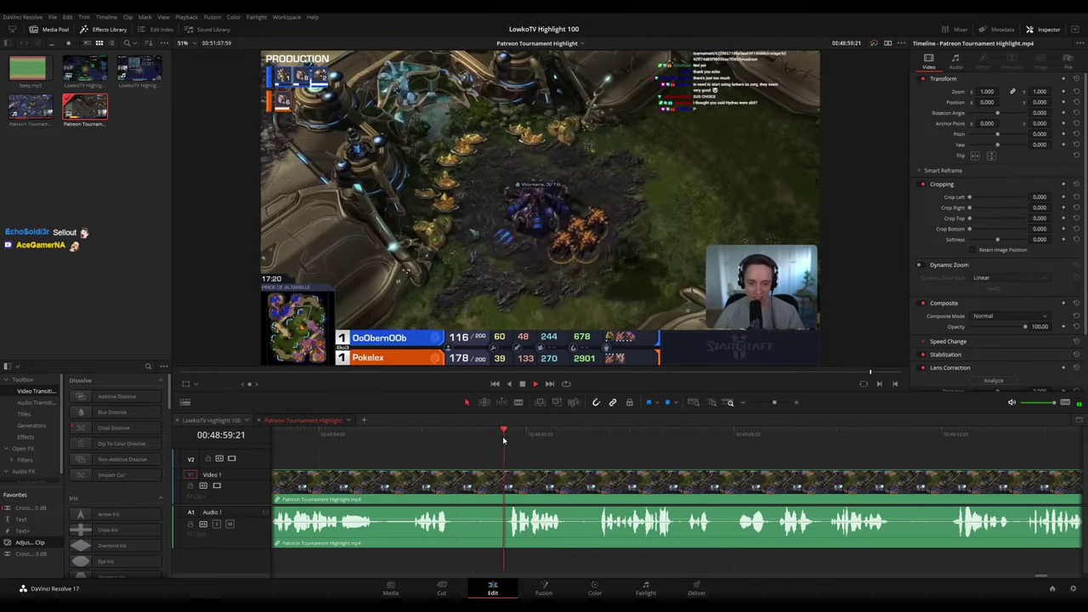
pyautogui.hscroll(3, 605, 456)
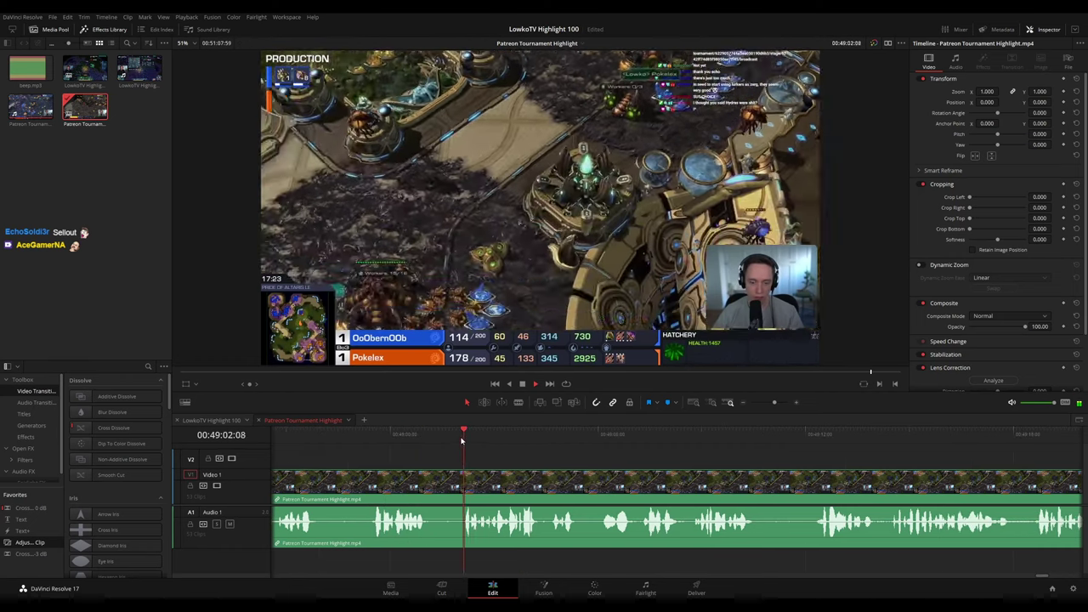
pyautogui.hscroll(3, 516, 459)
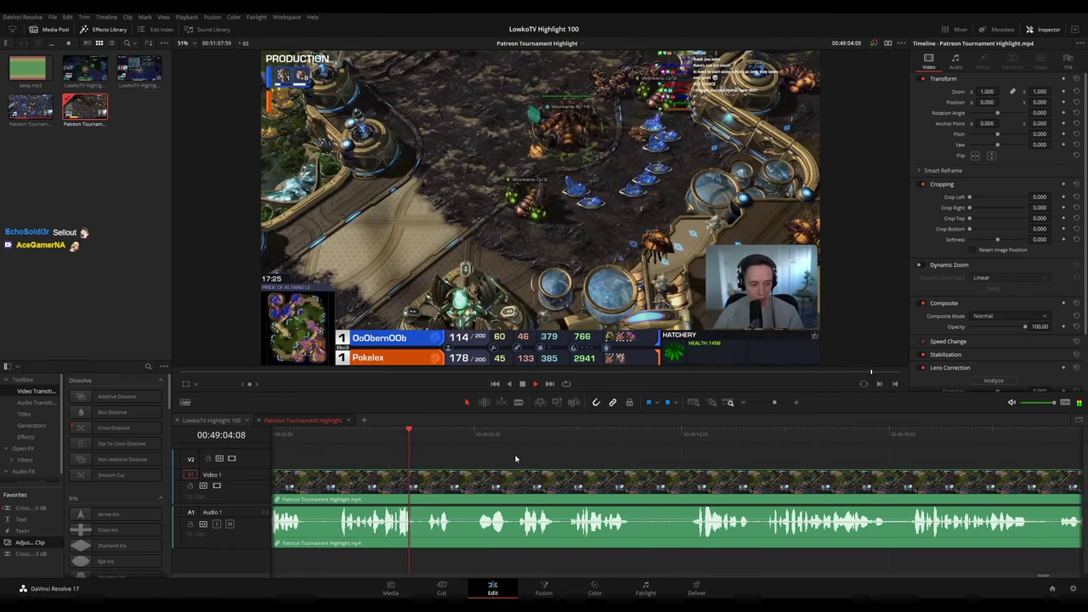
pyautogui.hscroll(3, 714, 476)
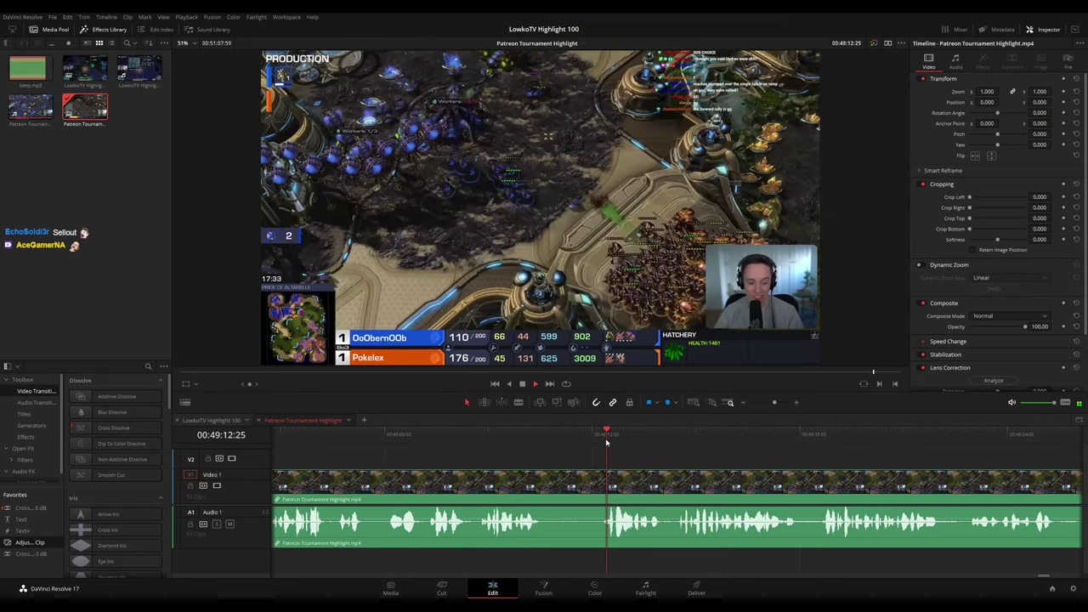
pyautogui.hscroll(3, 542, 453)
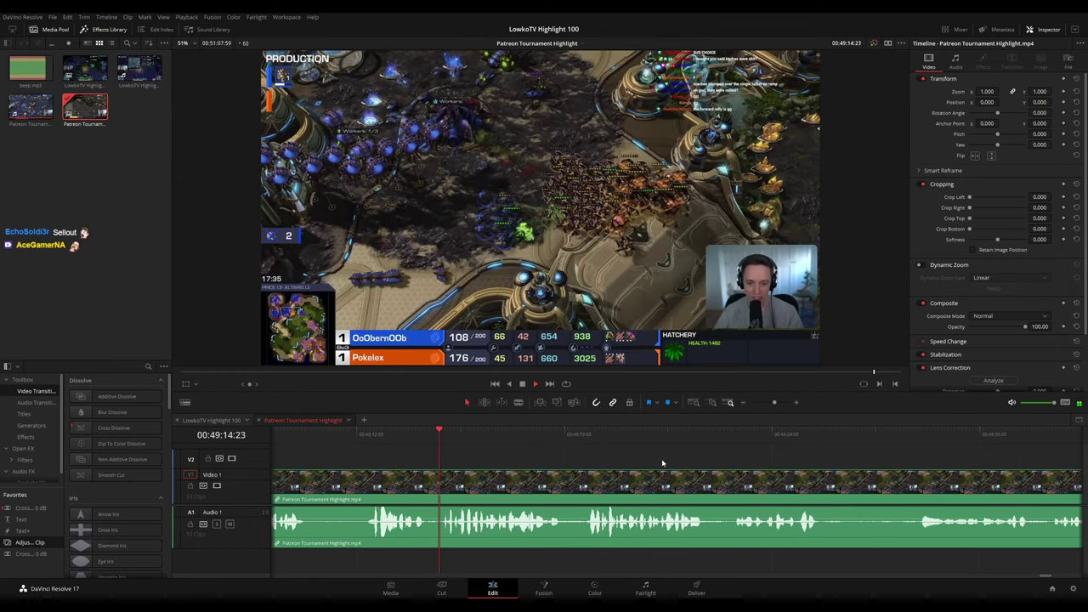
pyautogui.scroll(-3, 773, 469)
pyautogui.scroll(-3, 806, 460)
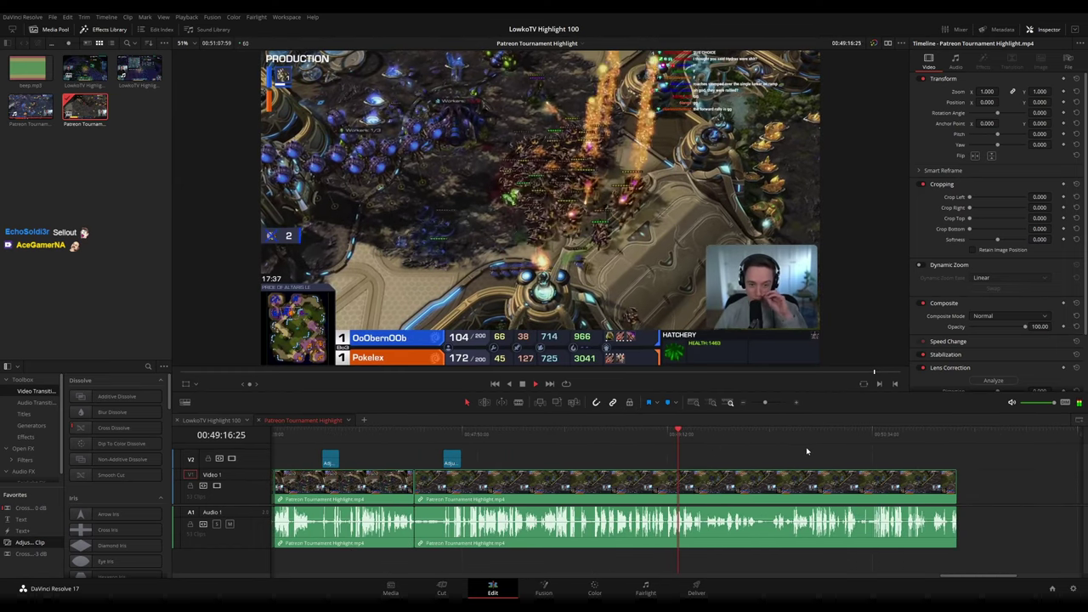
# Play through the end of the match and the victory screen up to about 00:49:46, looking for pauses
pyautogui.scroll(3, 808, 451)
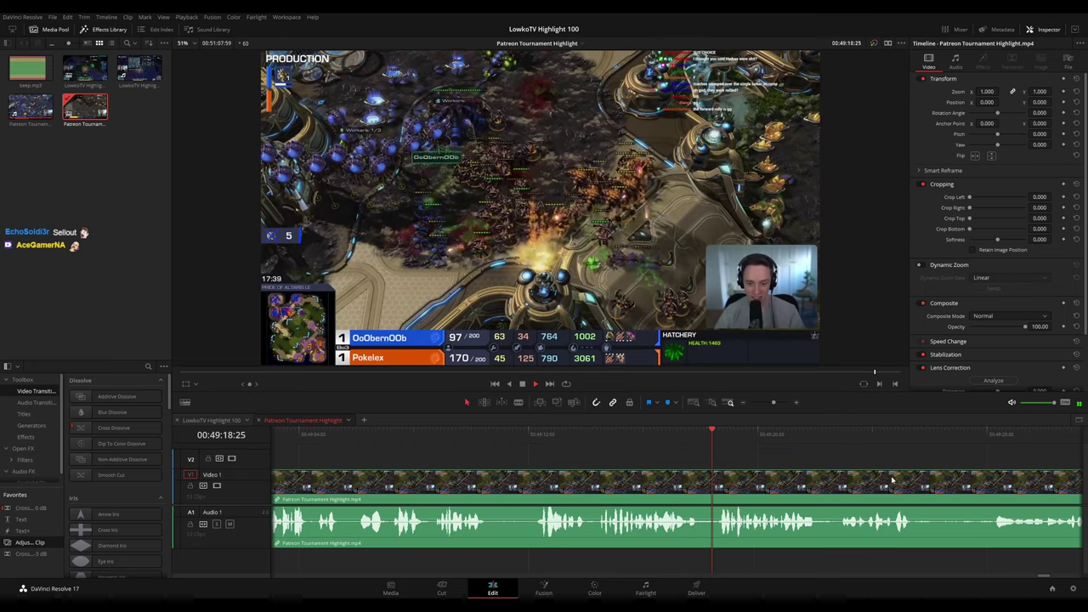
pyautogui.hscroll(5, 556, 452)
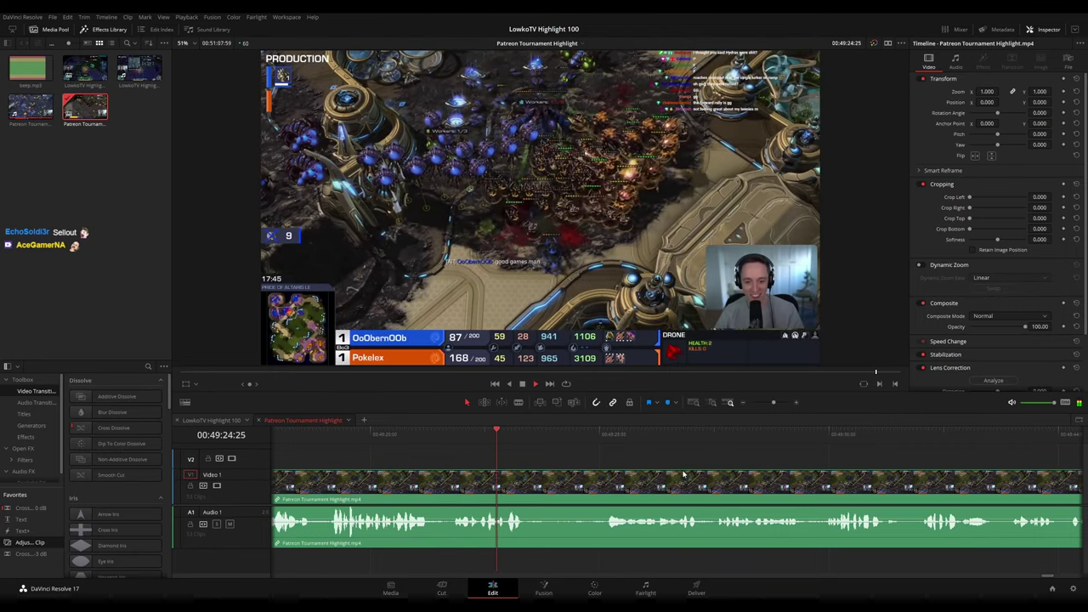
pyautogui.hscroll(2, 647, 473)
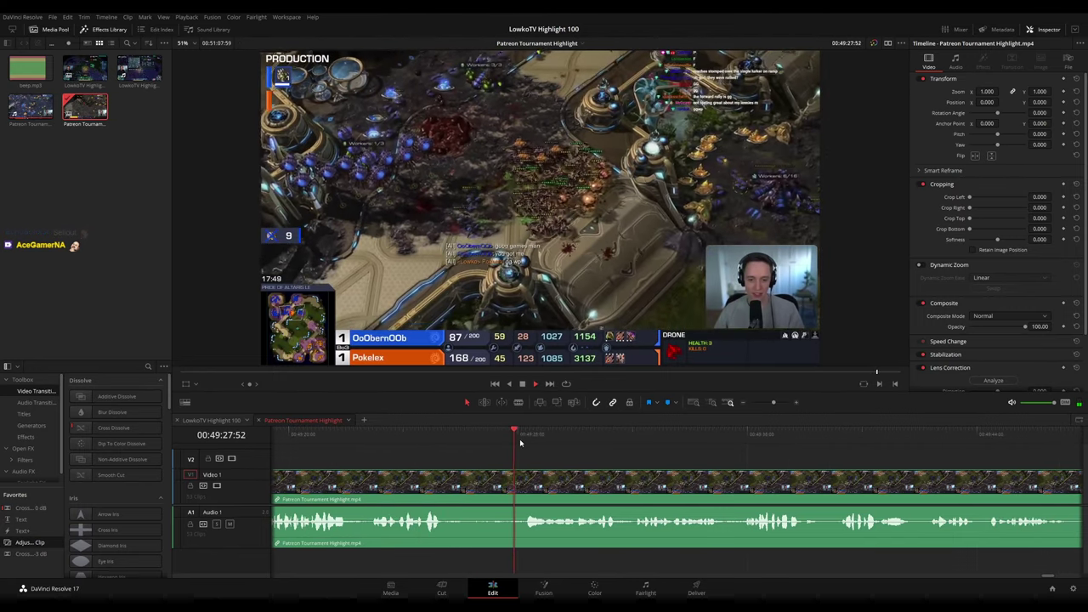
pyautogui.hscroll(2, 694, 466)
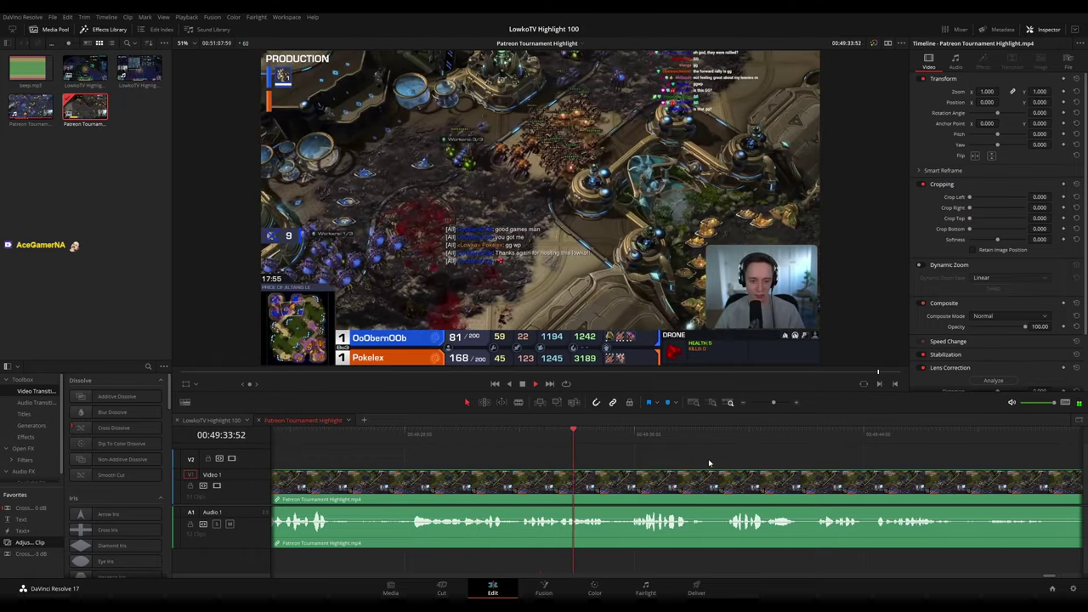
pyautogui.hscroll(3, 690, 452)
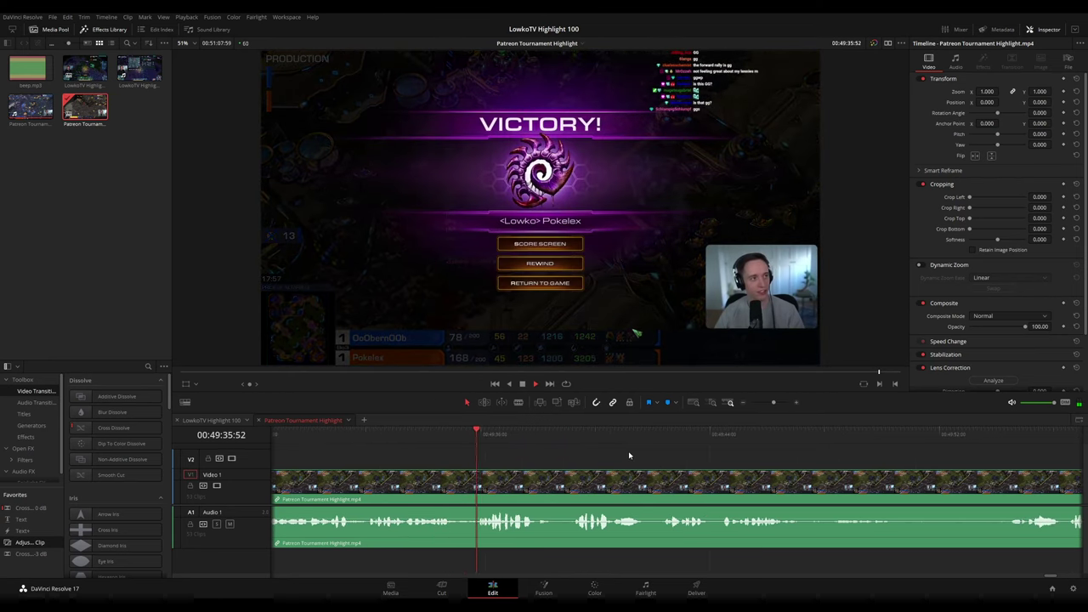
pyautogui.hscroll(3, 671, 463)
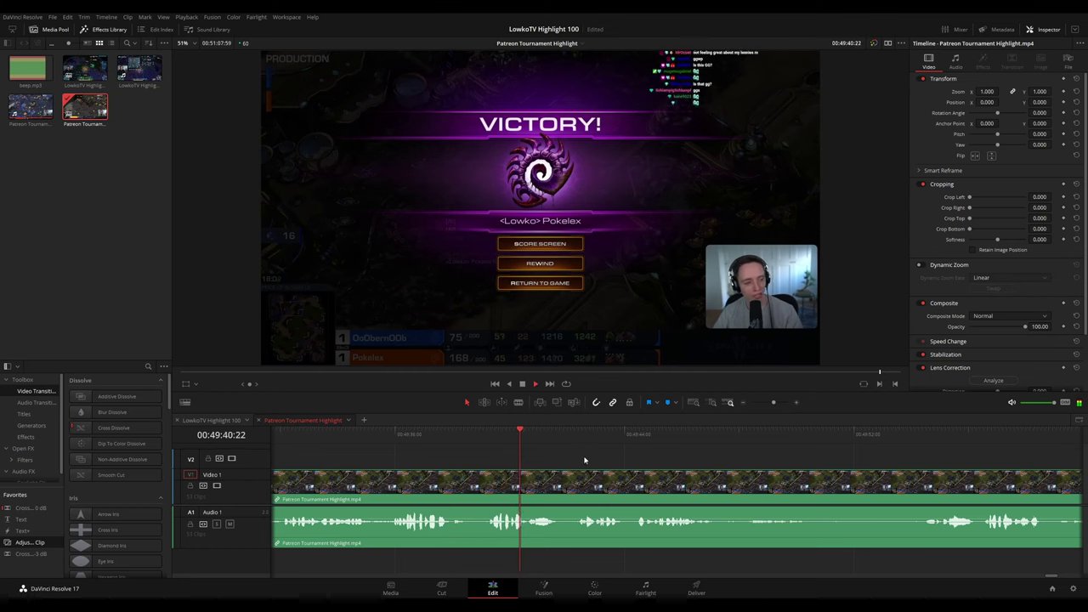
pyautogui.hscroll(4, 634, 466)
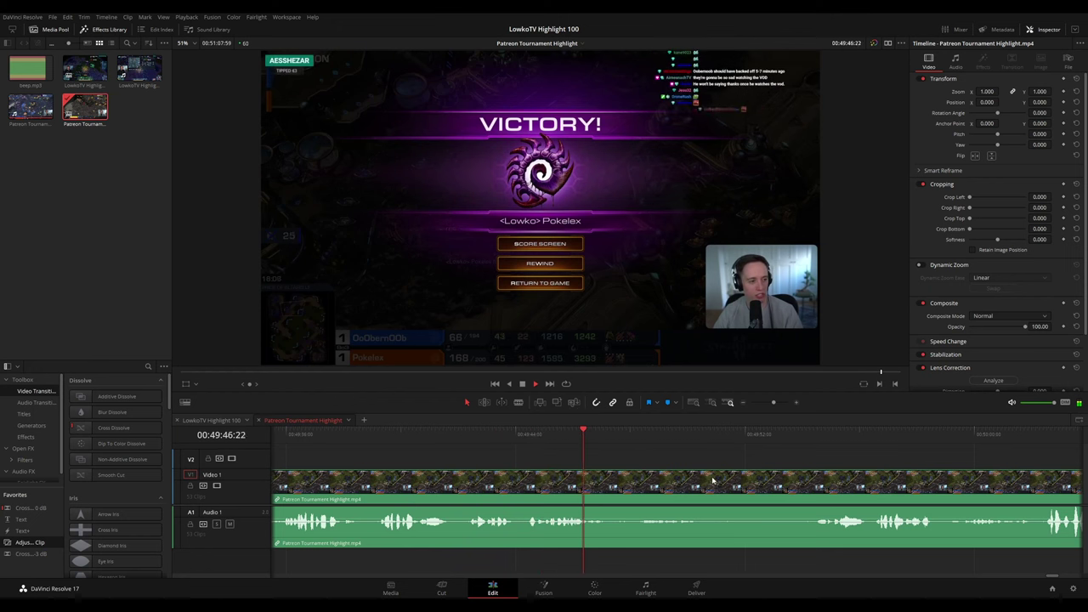
# Cut out the short silent stretch of the victory screen starting at 00:49:47:23 and close the gap
pyautogui.hscroll(5, 713, 481)
pyautogui.press('b')
pyautogui.press('space')
pyautogui.click(478, 487)
pyautogui.click(504, 487)
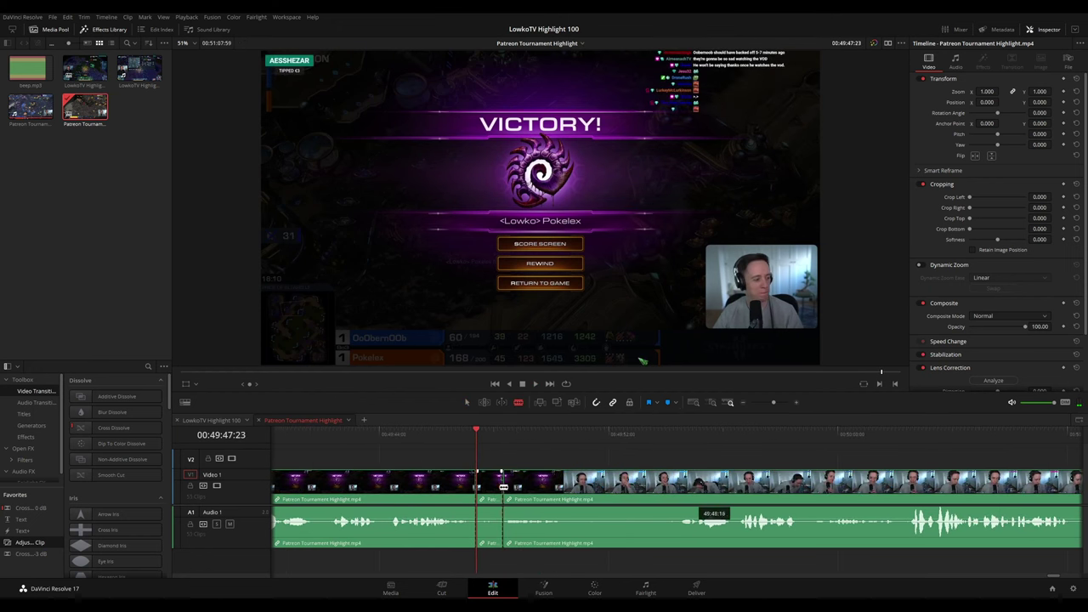
pyautogui.press('a')
pyautogui.click(496, 490)
pyautogui.press('Delete')
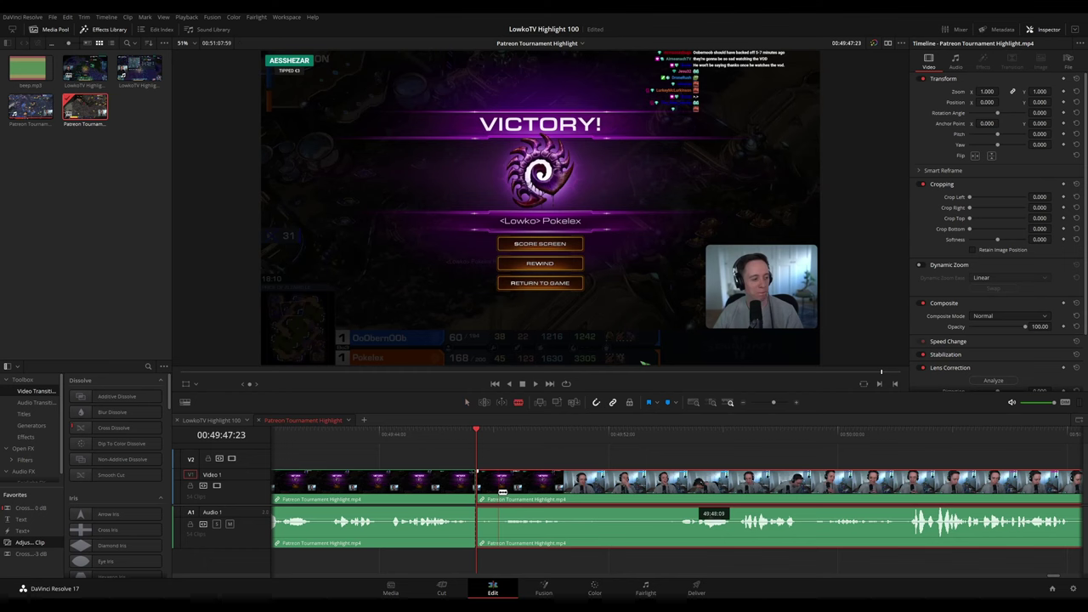
pyautogui.hotkey('ctrl', 'z')
pyautogui.press('Delete')
# Place a 0 dB audio cross fade centred on the cut at 00:49:47:23 and skip ahead to about 00:49:53
pyautogui.press('space')
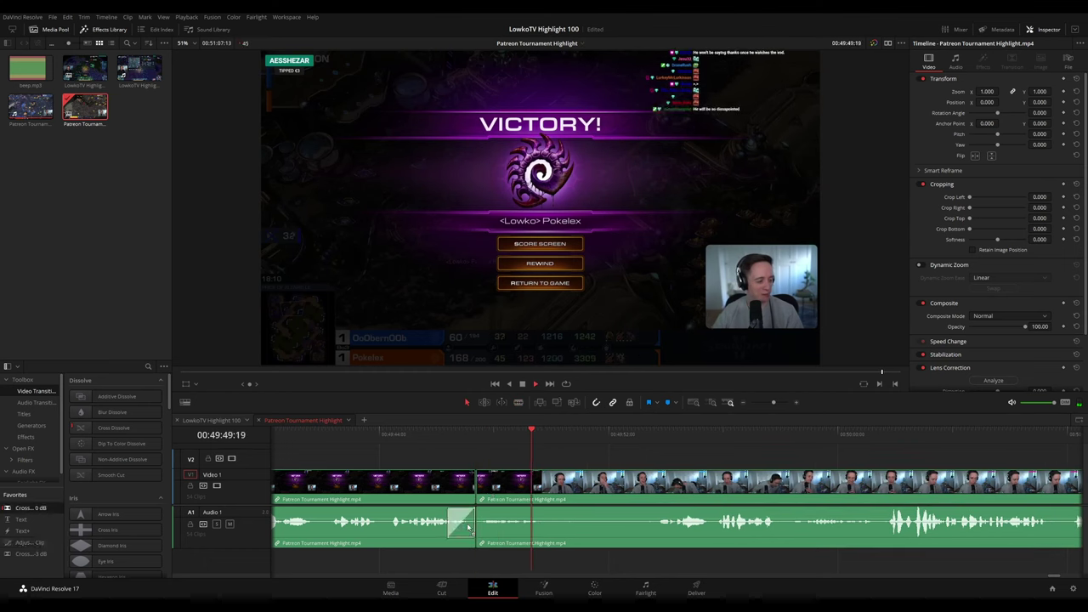
pyautogui.moveTo(467, 527); pyautogui.dragTo(469, 525)
pyautogui.click(648, 437)
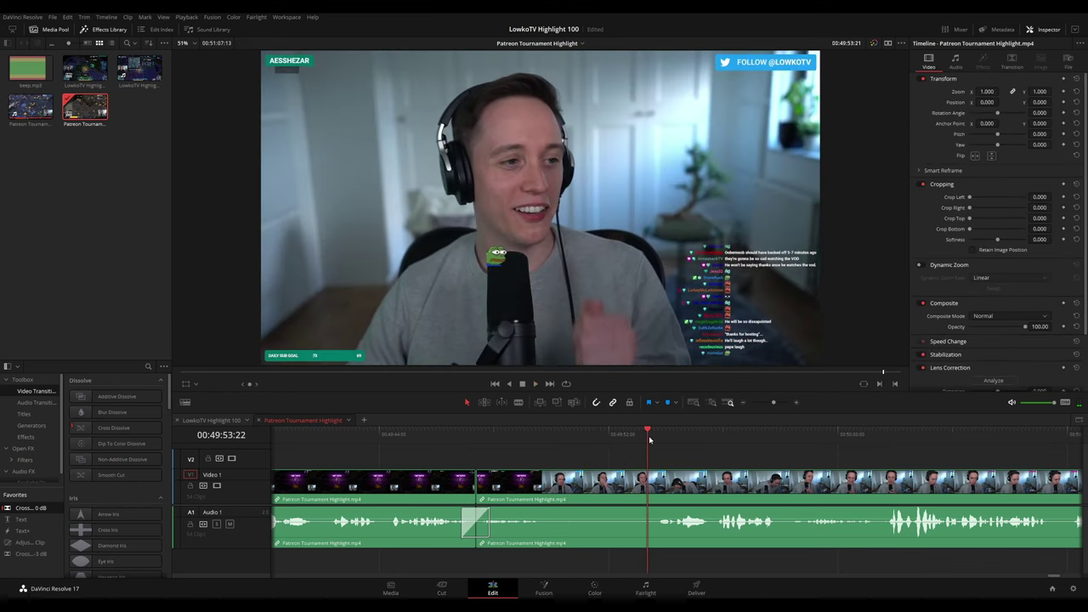
# Cut out the quiet stretch from about 00:49:58 to 00:50:01:33, close the gap, and add default video and audio transitions at the cut
pyautogui.moveTo(847, 469); pyautogui.dragTo(641, 457)
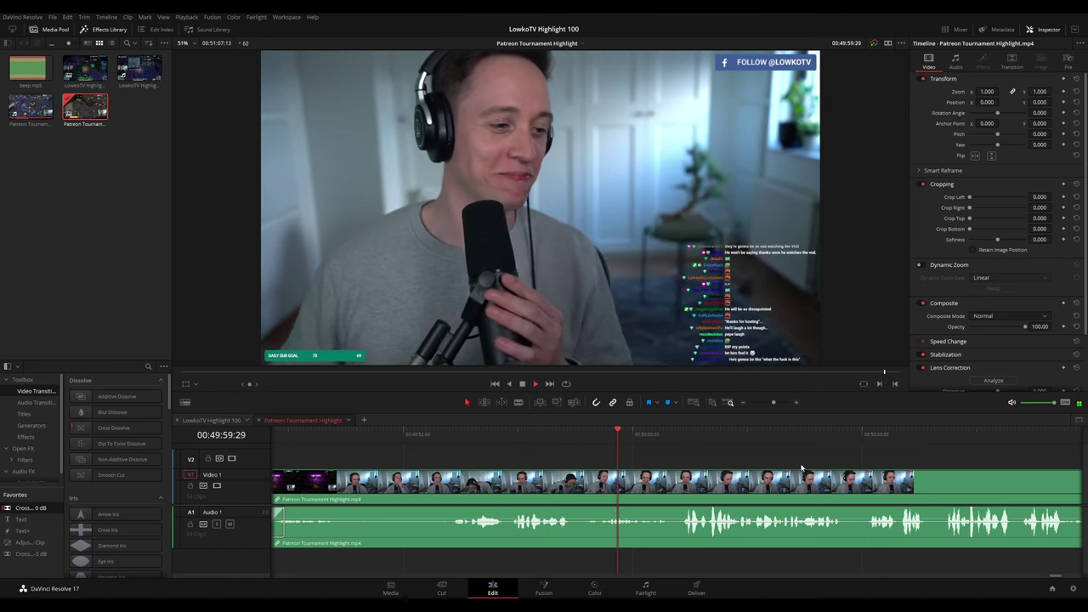
pyautogui.hscroll(3, 801, 467)
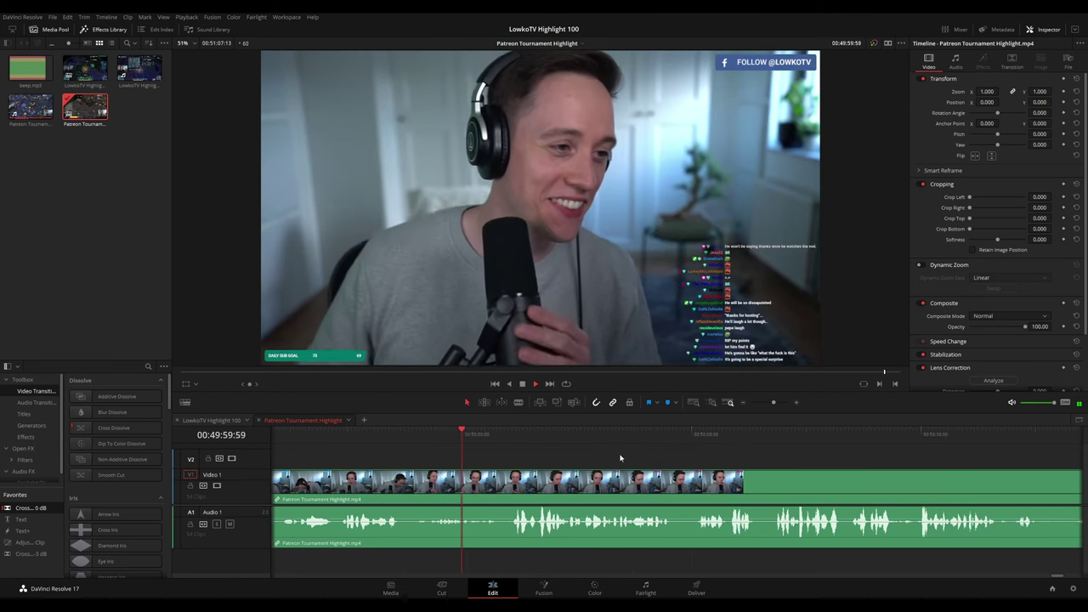
pyautogui.click(407, 487)
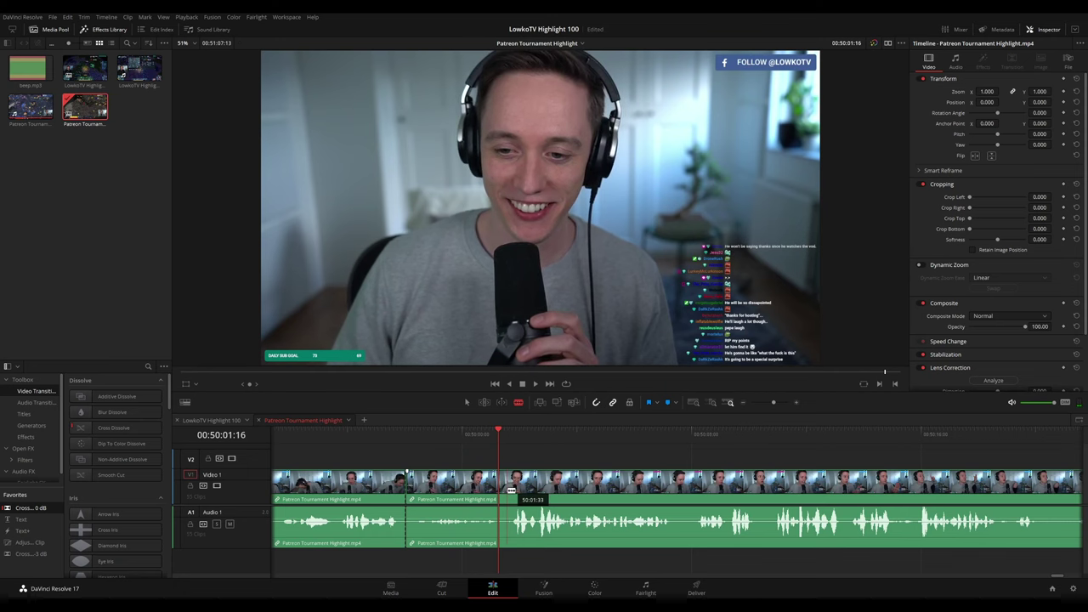
pyautogui.click(506, 483)
pyautogui.press('a')
pyautogui.click(485, 491)
pyautogui.press('Delete')
pyautogui.press('space')
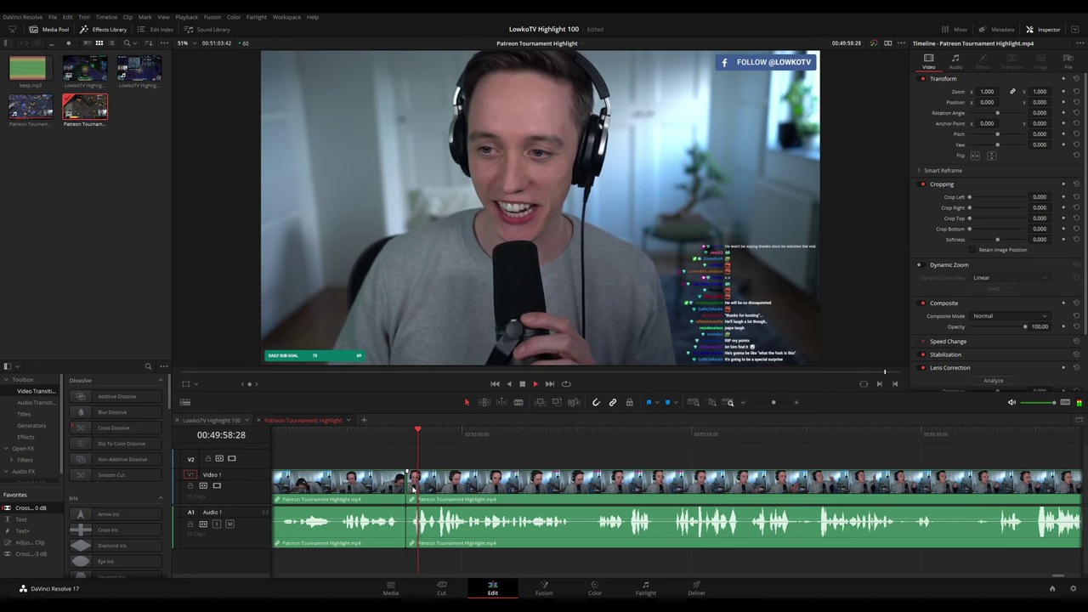
pyautogui.click(406, 492)
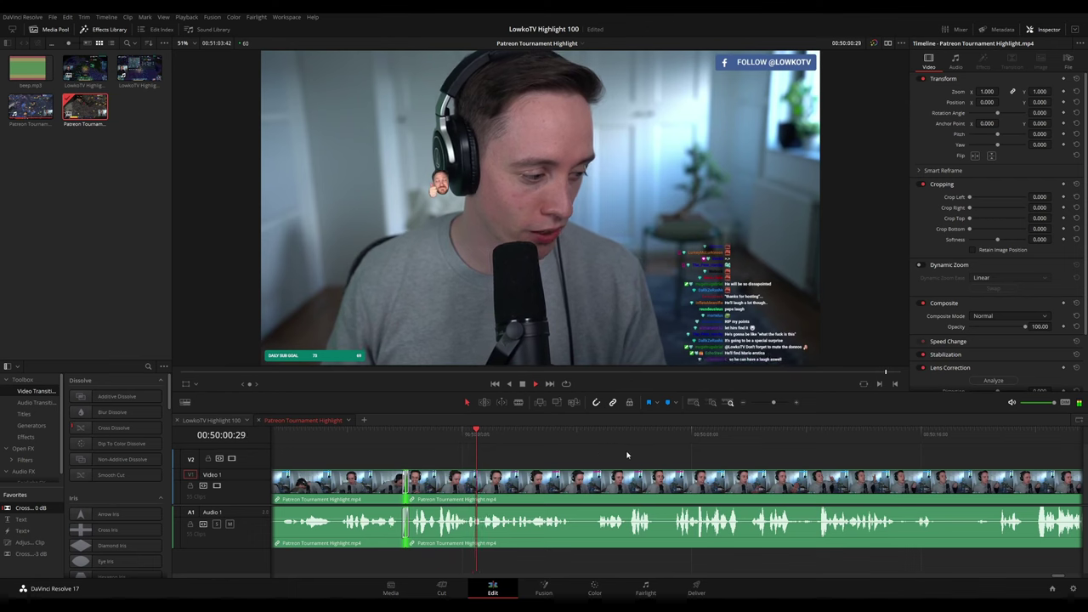
# Play through the webcam commentary from about 00:50:00 to 00:50:25, looking for pauses
pyautogui.hscroll(2, 627, 454)
pyautogui.moveTo(445, 438); pyautogui.dragTo(511, 440)
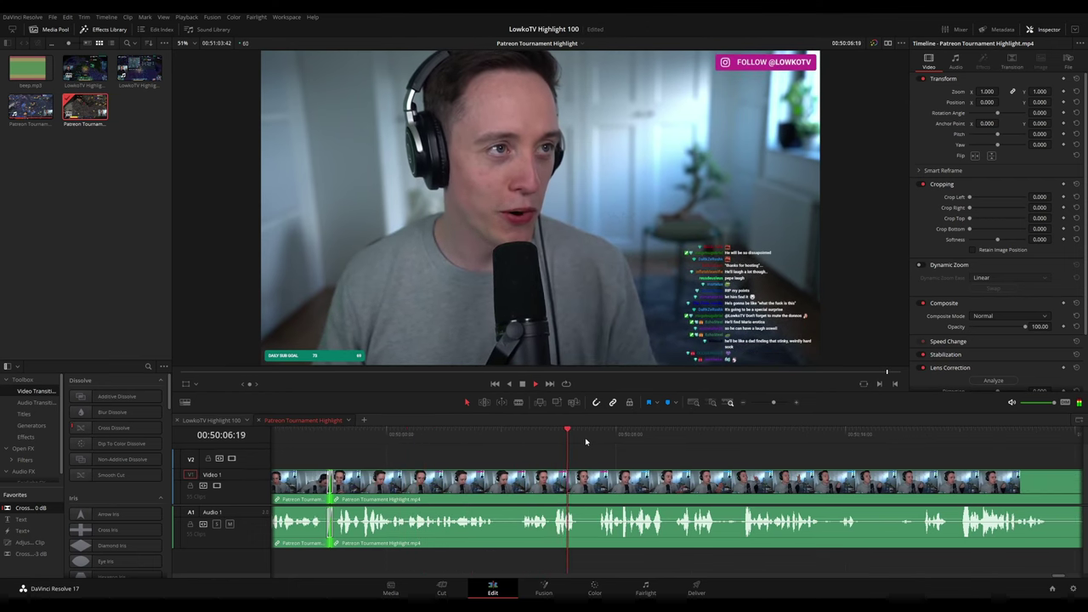
pyautogui.hscroll(5, 700, 455)
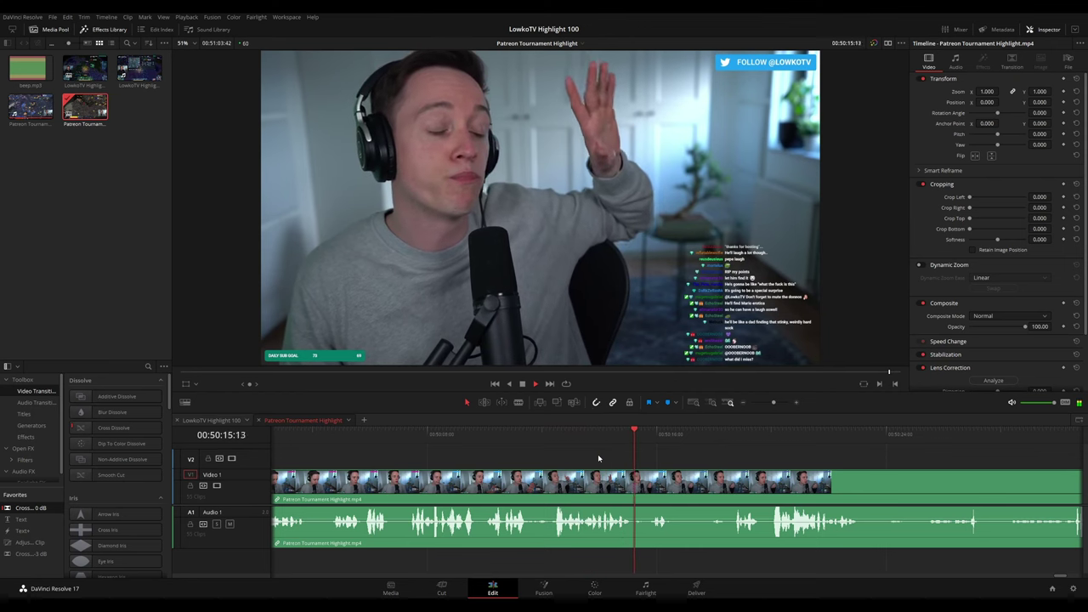
pyautogui.moveTo(709, 461); pyautogui.dragTo(550, 457)
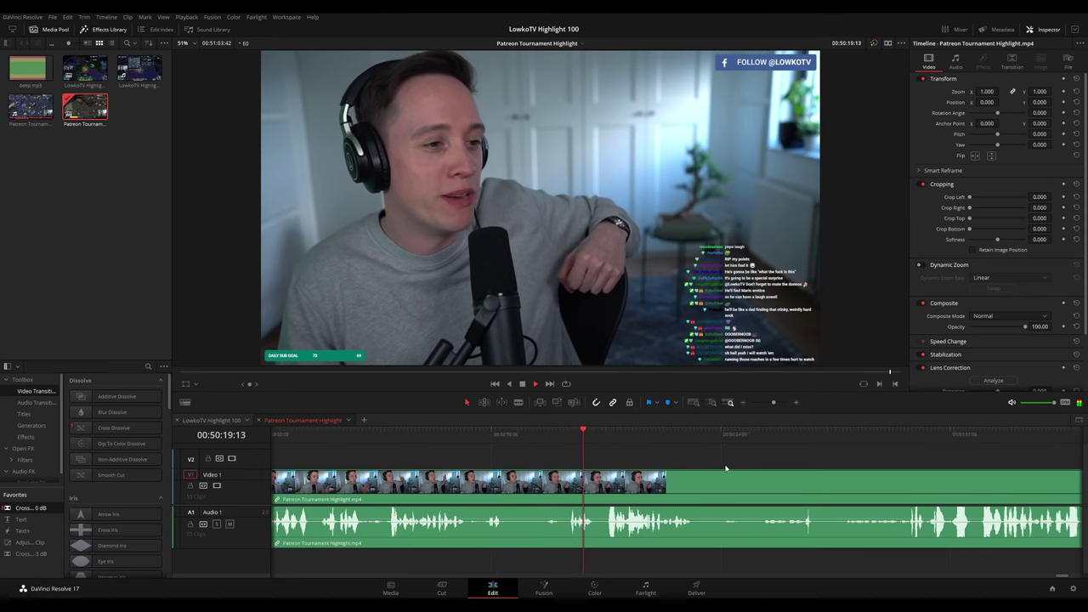
pyautogui.hscroll(2, 647, 459)
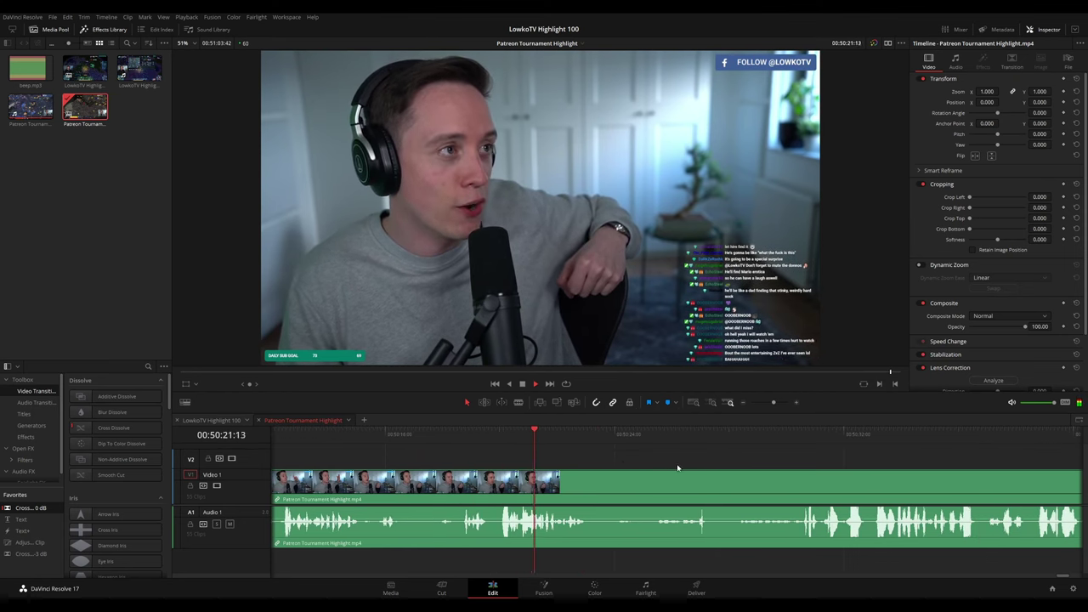
pyautogui.moveTo(715, 465); pyautogui.dragTo(603, 465)
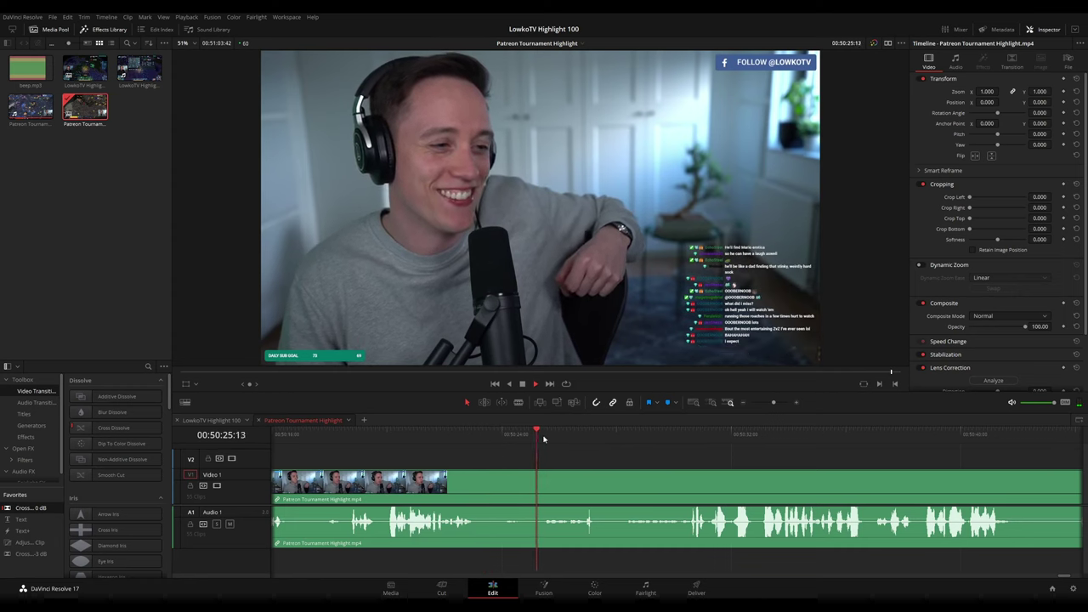
# Cut out the short pause at about 00:50:27, close the gap, and place a 0 dB audio cross fade centred on the cut
pyautogui.press('space')
pyautogui.press('b')
pyautogui.click(602, 486)
pyautogui.click(621, 485)
pyautogui.press('a')
pyautogui.click(609, 491)
pyautogui.press('Delete')
pyautogui.press('space')
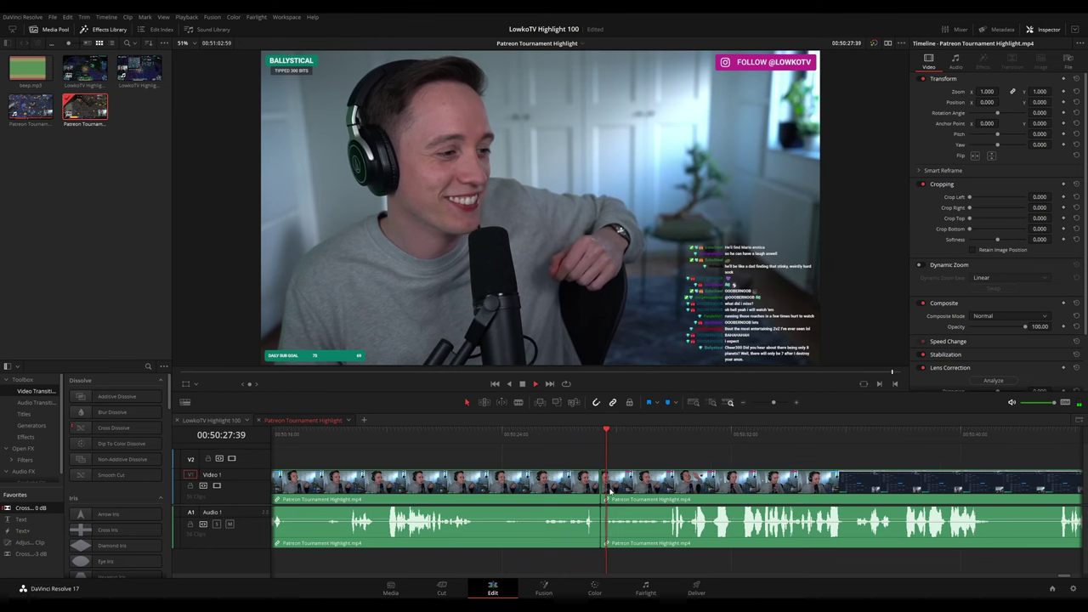
pyautogui.moveTo(40, 515); pyautogui.dragTo(601, 522)
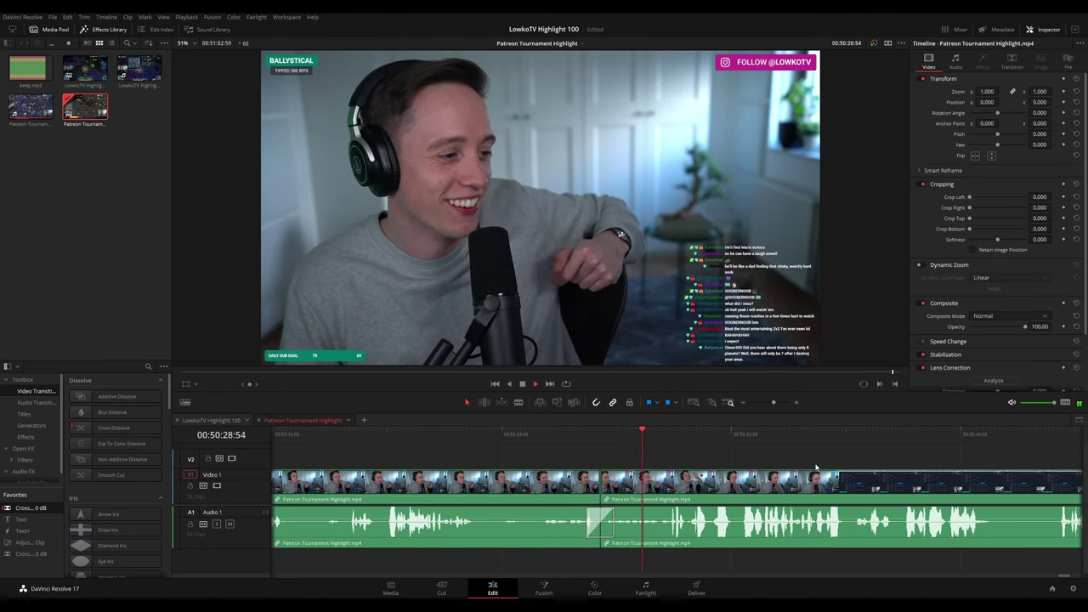
# Review the commentary from about 00:50:29 to 00:50:49, including the switch to the tournament bracket, for silent stretches
pyautogui.moveTo(908, 474); pyautogui.dragTo(658, 457)
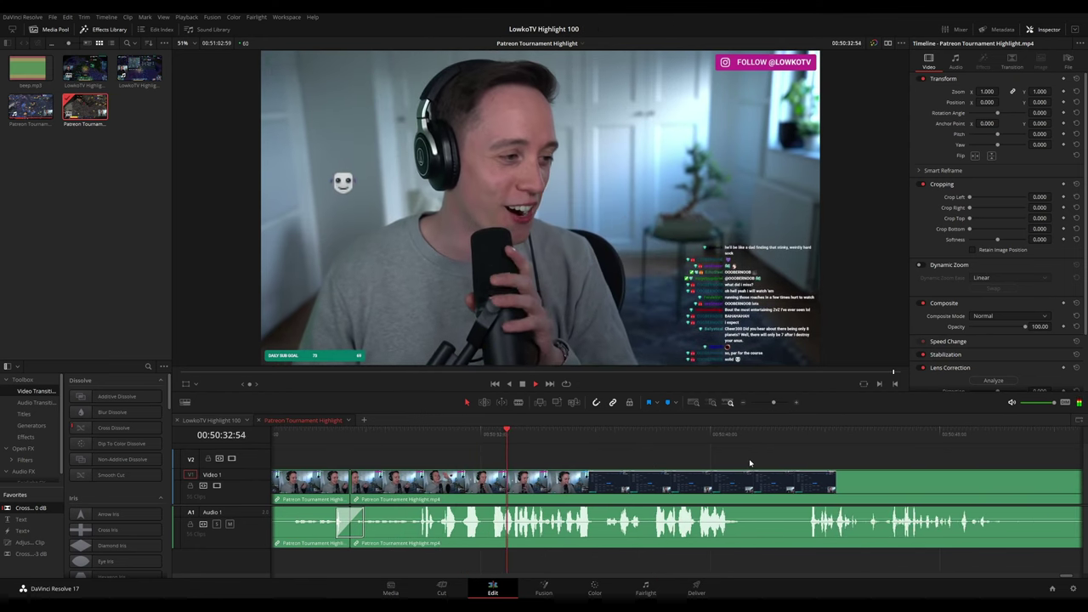
pyautogui.scroll(-5, 752, 457)
pyautogui.scroll(2, 750, 468)
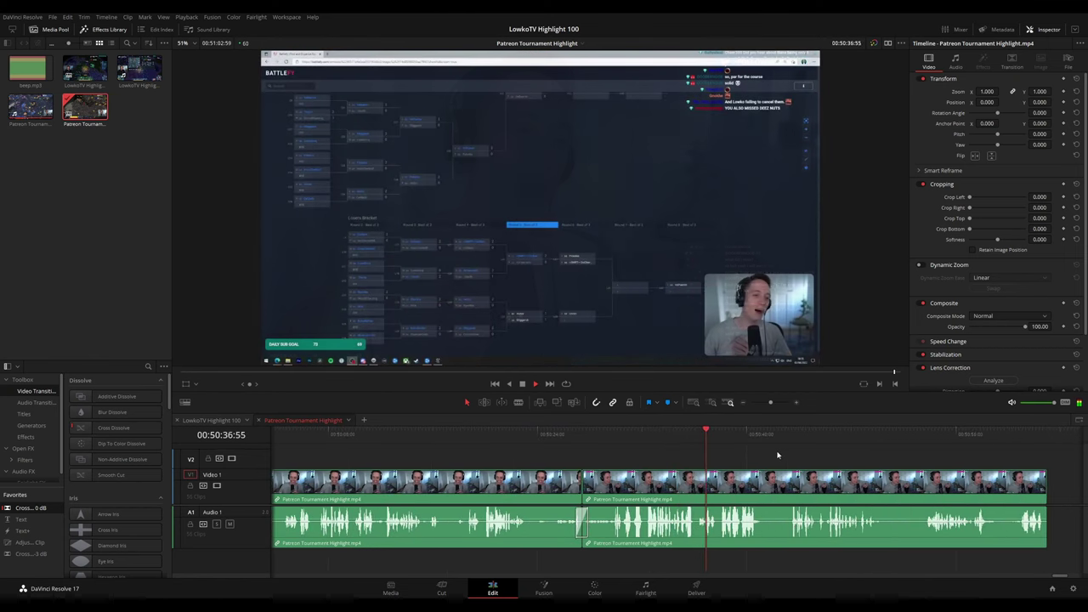
pyautogui.scroll(1, 829, 470)
pyautogui.scroll(2, 829, 470)
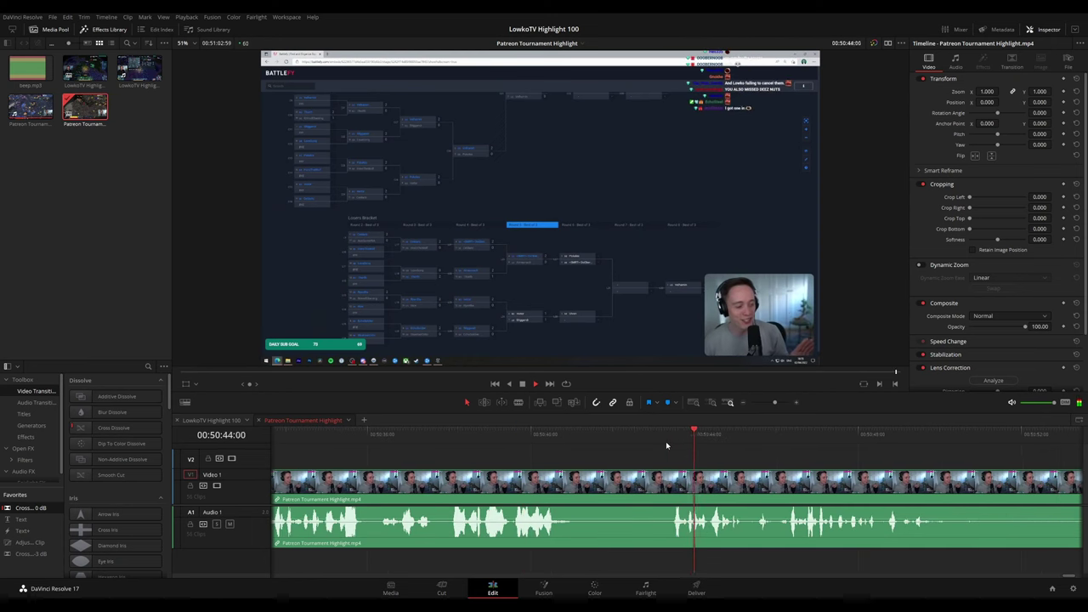
pyautogui.hscroll(8, 666, 443)
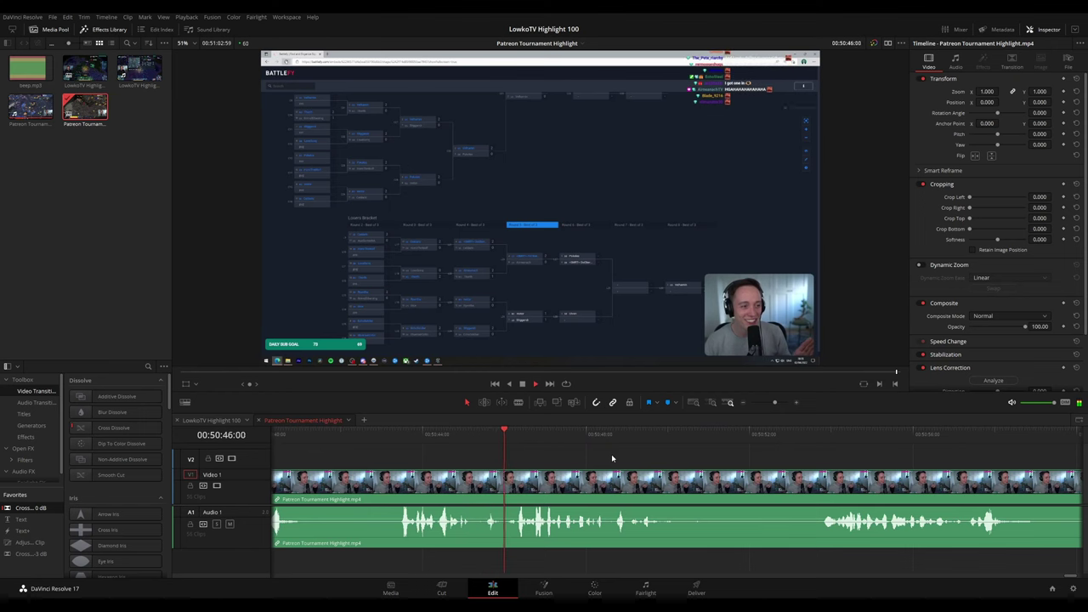
pyautogui.hscroll(3, 740, 492)
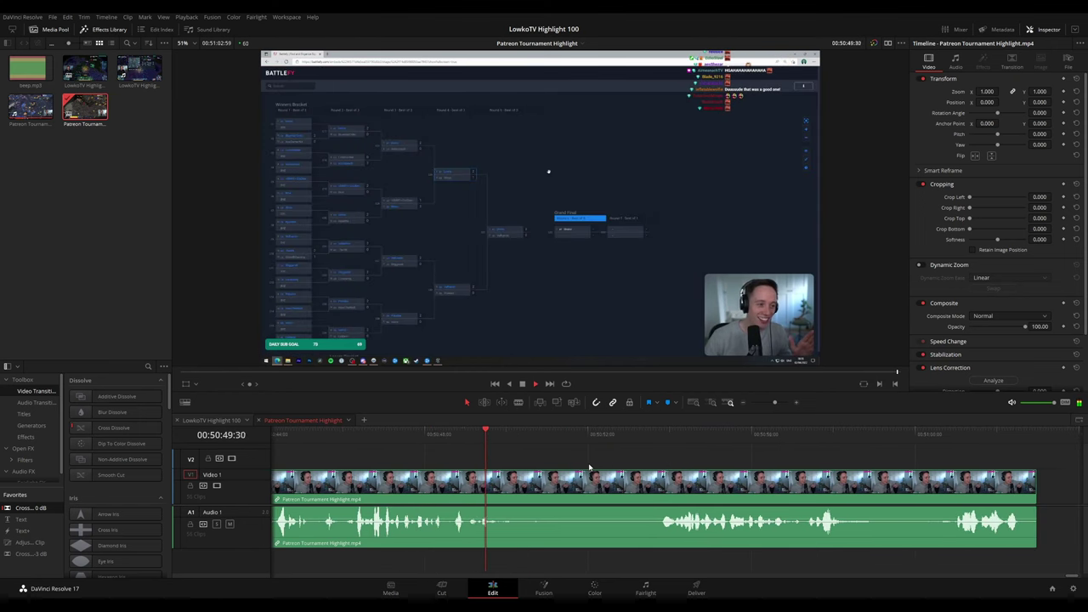
# Cut out the silence from 00:50:51:02 to about 00:50:53:21, close the gap, and add default video and audio transitions at the cut
pyautogui.press('space')
pyautogui.press('b')
pyautogui.click(550, 485)
pyautogui.click(644, 487)
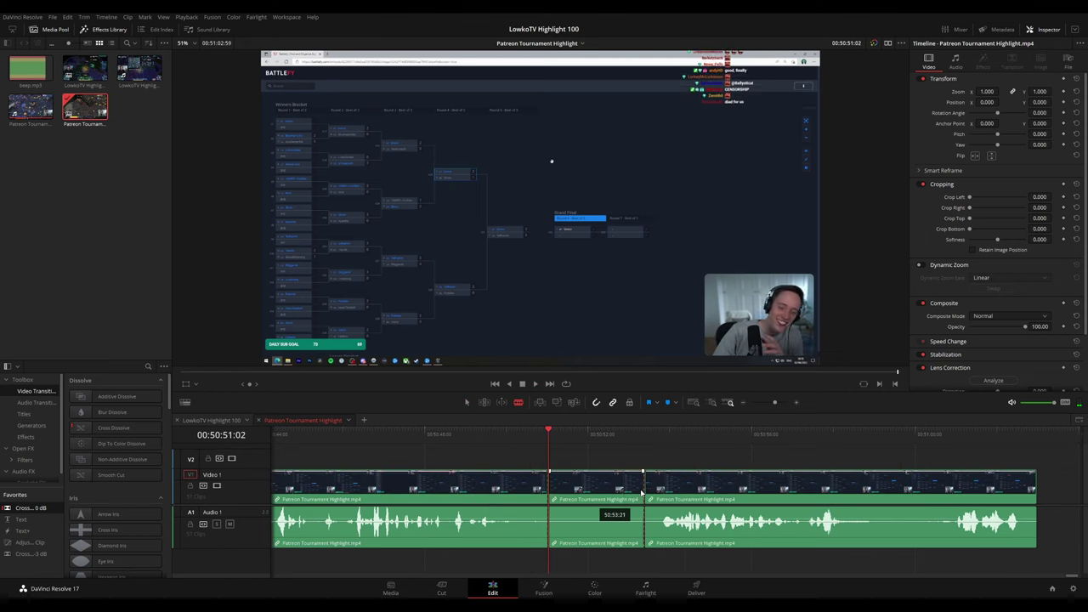
pyautogui.press('a')
pyautogui.click(595, 491)
pyautogui.press('Delete')
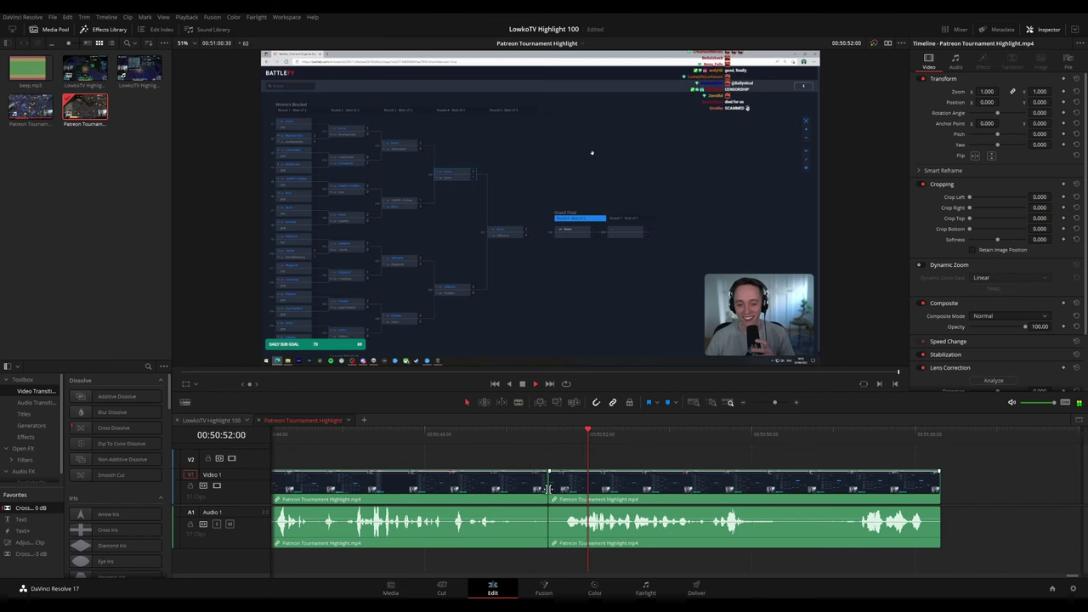
pyautogui.click(549, 487)
pyautogui.hotkey('ctrl', 't')
# Add a short audio fade-out to the end of the last clip on the timeline
pyautogui.moveTo(793, 470); pyautogui.dragTo(656, 456)
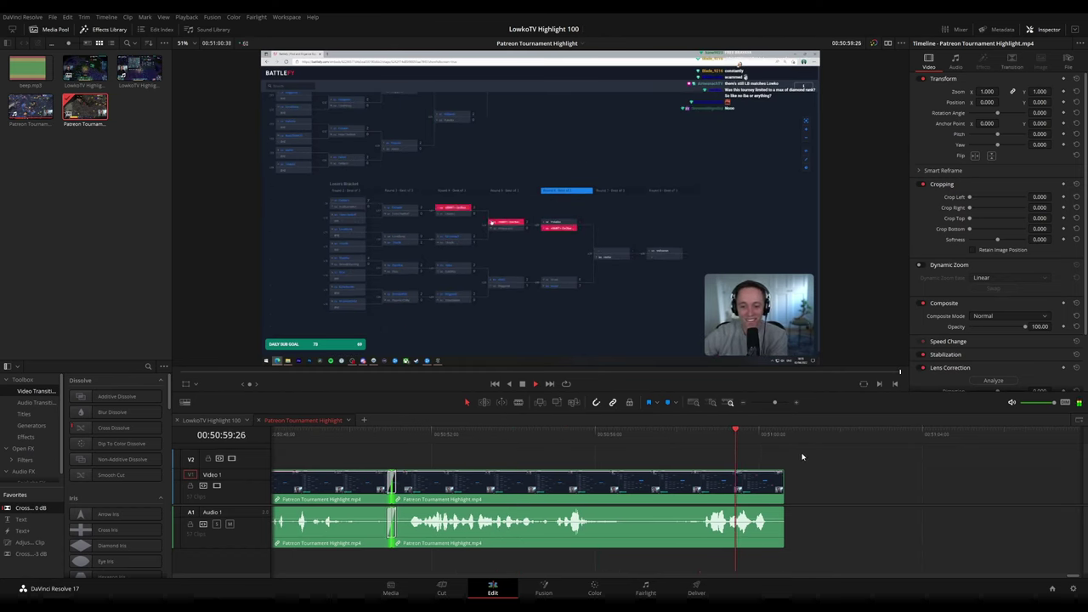
pyautogui.click(780, 516)
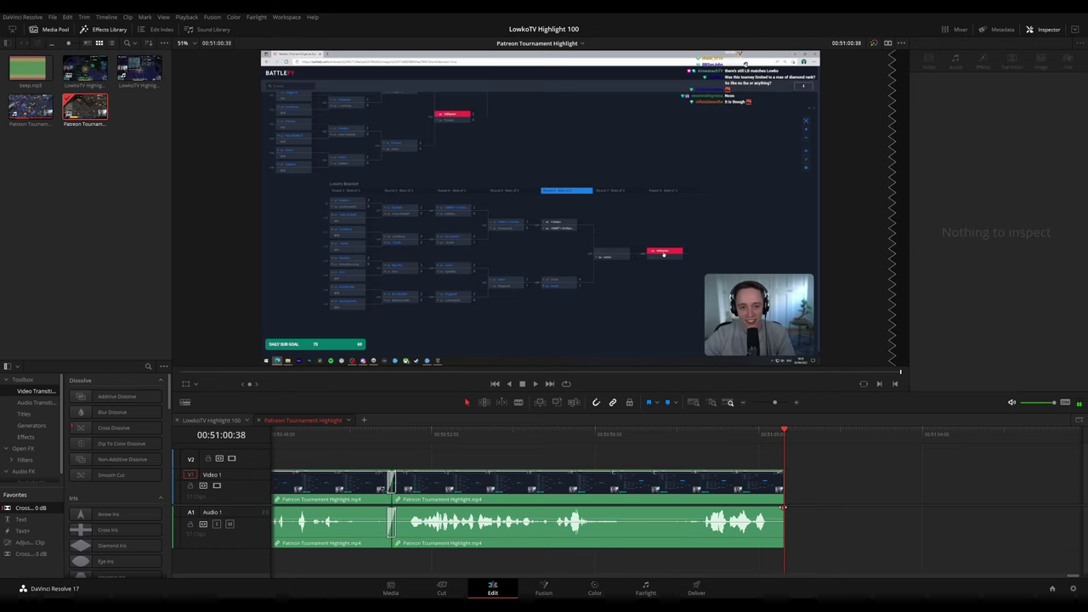
pyautogui.click(749, 436)
pyautogui.press('space')
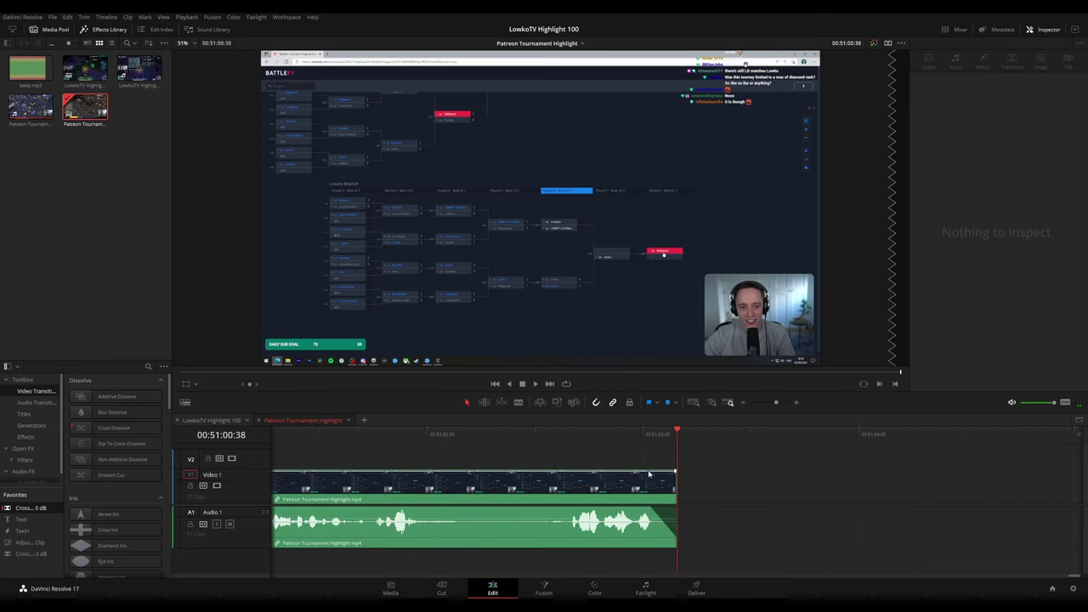
# Cut out the silence from 00:50:57:00 to 00:50:57:38, close the gap, and place a 0 dB audio cross fade on the cut
pyautogui.click(477, 440)
pyautogui.moveTo(477, 440); pyautogui.dragTo(483, 448)
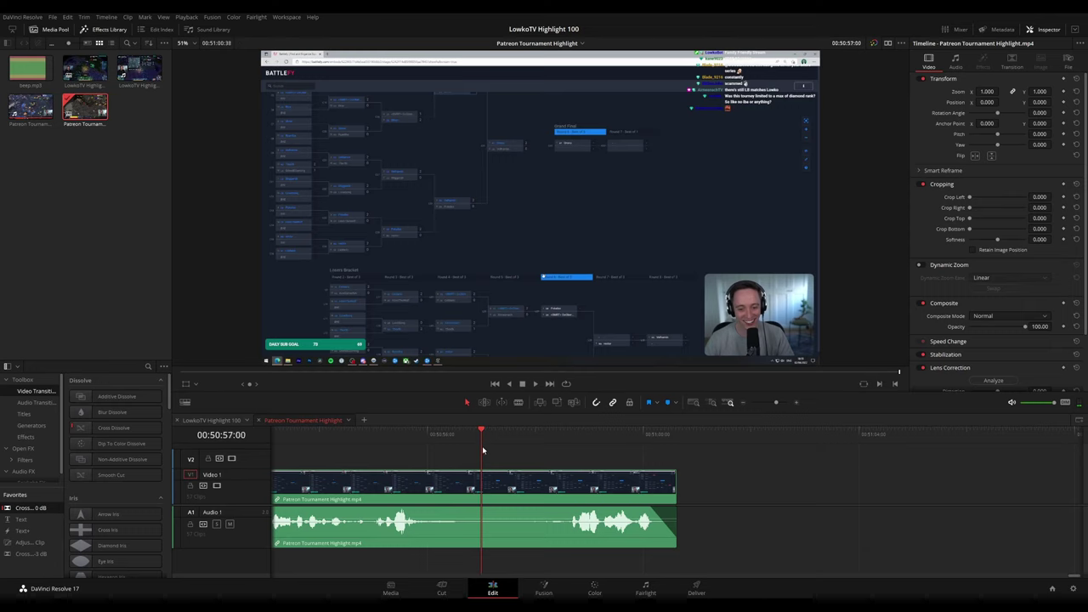
pyautogui.press('b')
pyautogui.click(487, 483)
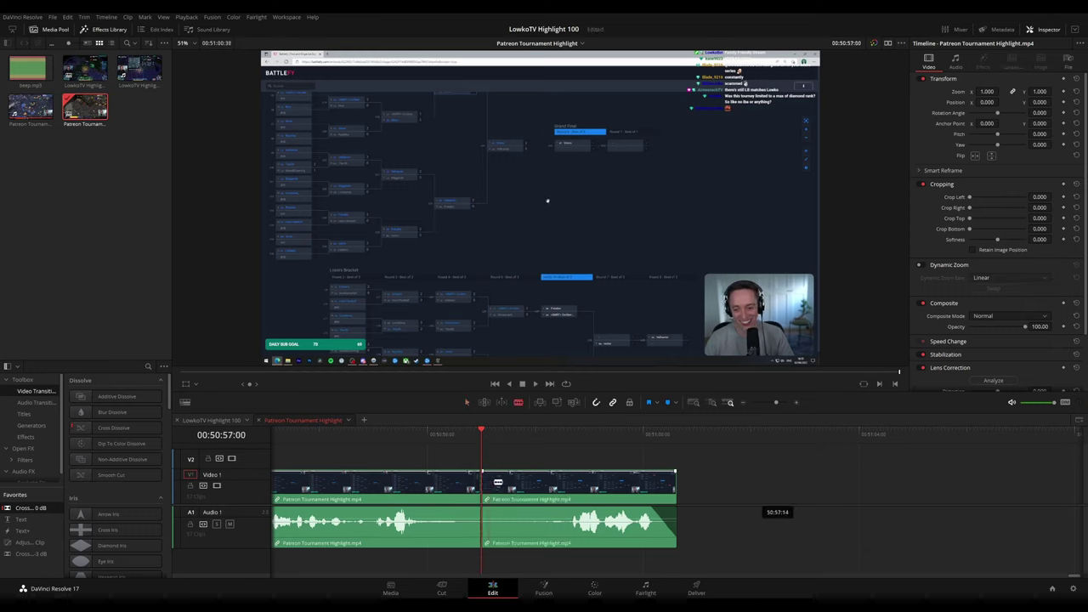
pyautogui.click(677, 433)
pyautogui.moveTo(482, 437); pyautogui.dragTo(516, 448)
pyautogui.click(517, 488)
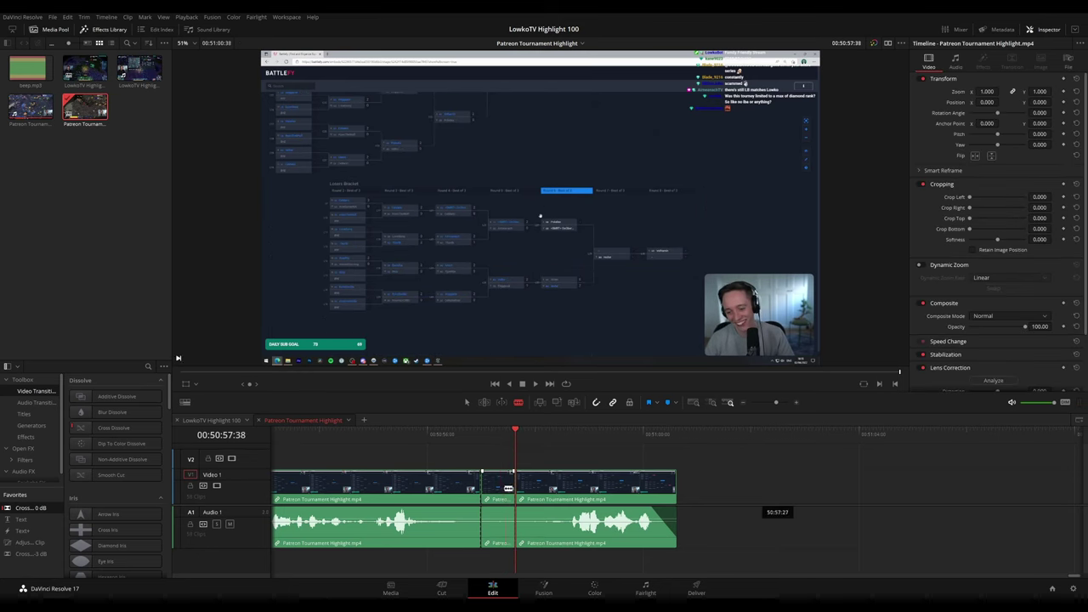
pyautogui.press('a')
pyautogui.click(502, 492)
pyautogui.press('Delete')
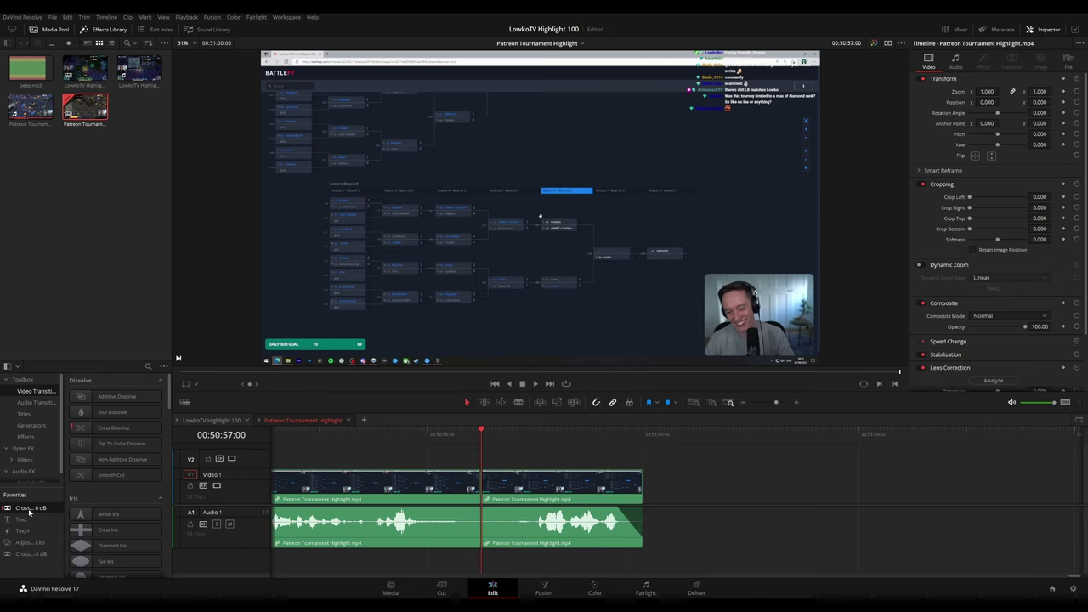
pyautogui.moveTo(30, 510); pyautogui.dragTo(482, 520)
# Place a marker at the end of the timeline at 00:51:00:00
pyautogui.moveTo(488, 437); pyautogui.dragTo(641, 443)
pyautogui.scroll(-10, 696, 468)
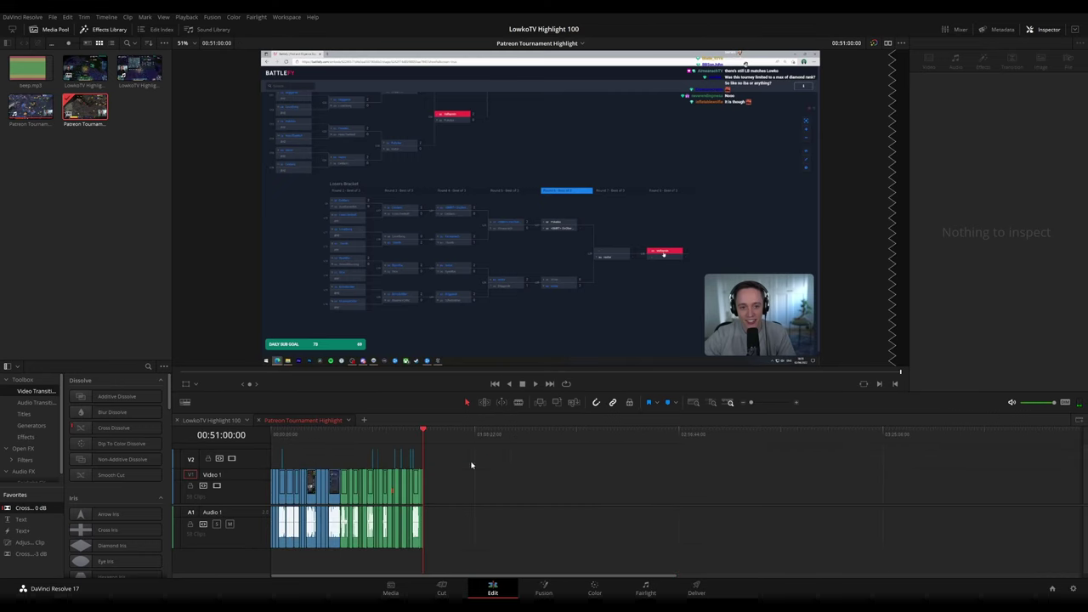
pyautogui.press('m')
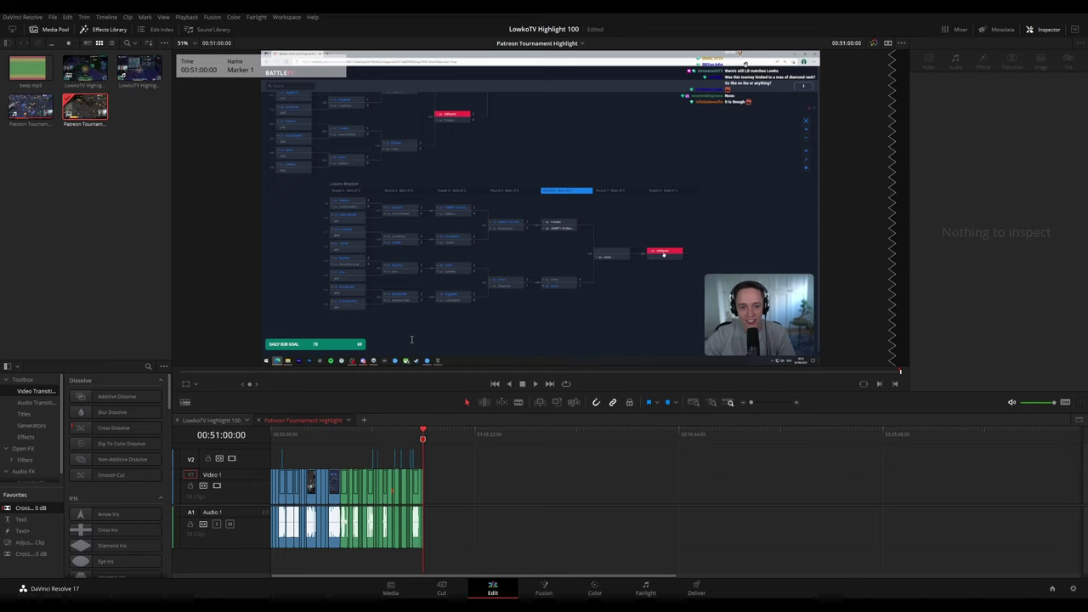
# Add a marker at 00:23:22:18 named "Beggining of clown TTS fiesta" with the note "With cringe 5 dollars girl and invadervie"
pyautogui.click(341, 440)
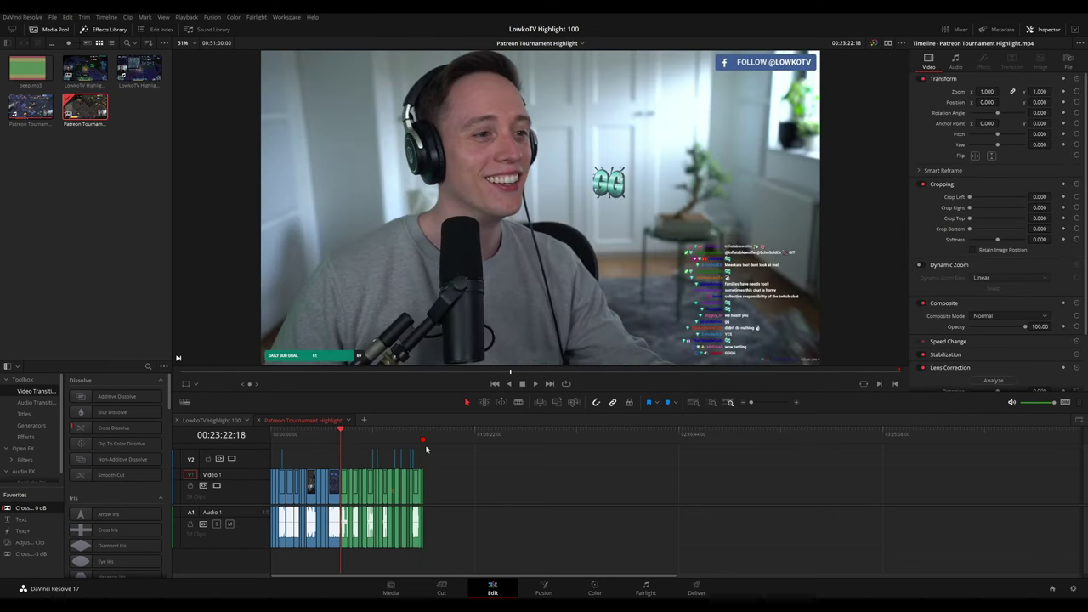
pyautogui.press('m')
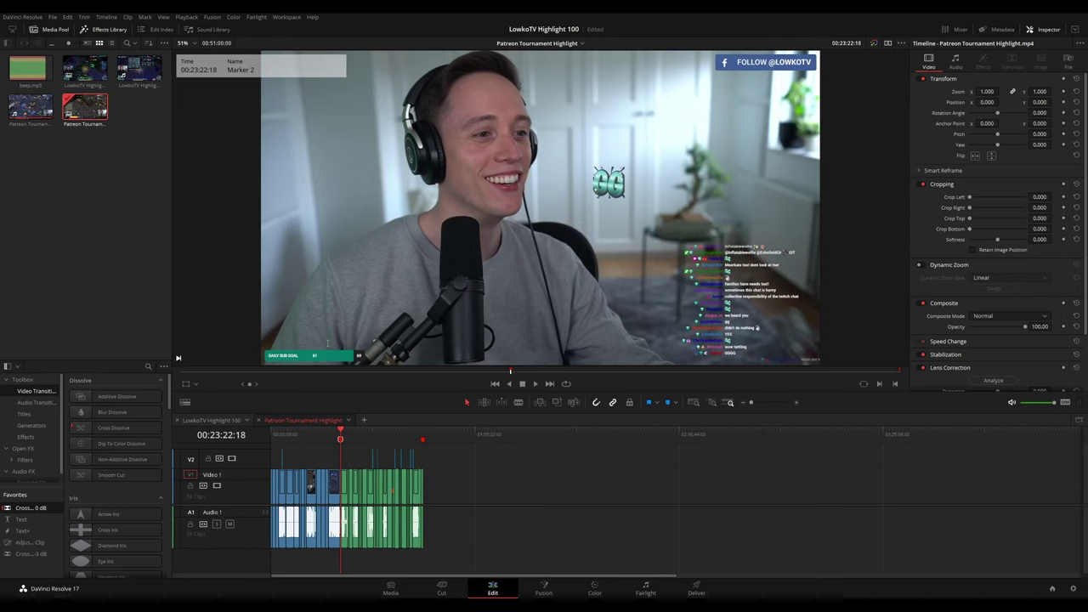
pyautogui.click(326, 356)
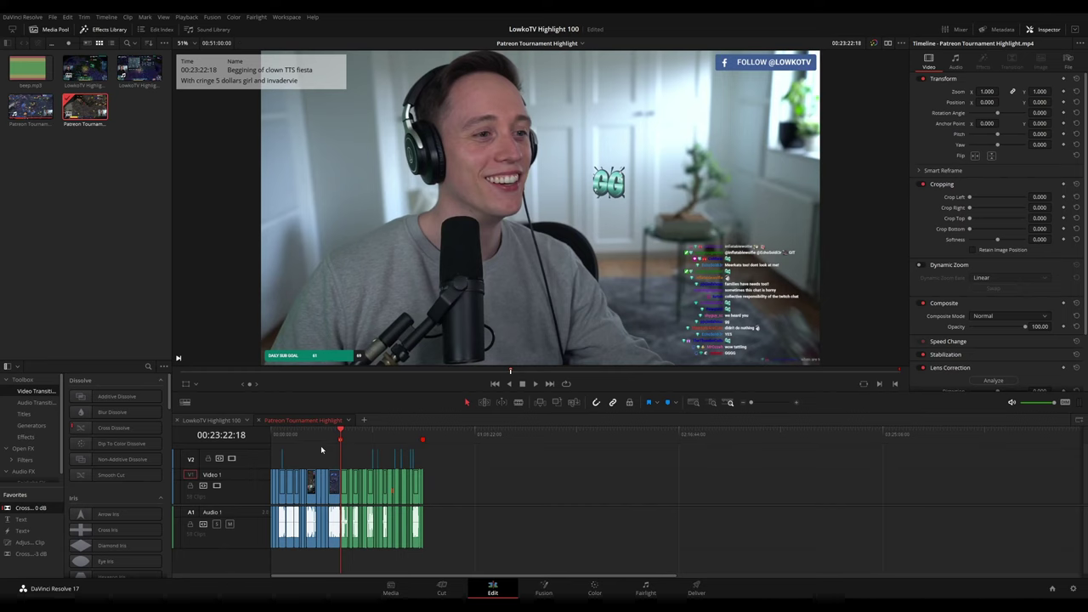
# Add a marker in the Patreon Tournament Highlight timeline at the cut between the first and second clips, at 00:00:32:49, and save
pyautogui.click(293, 440)
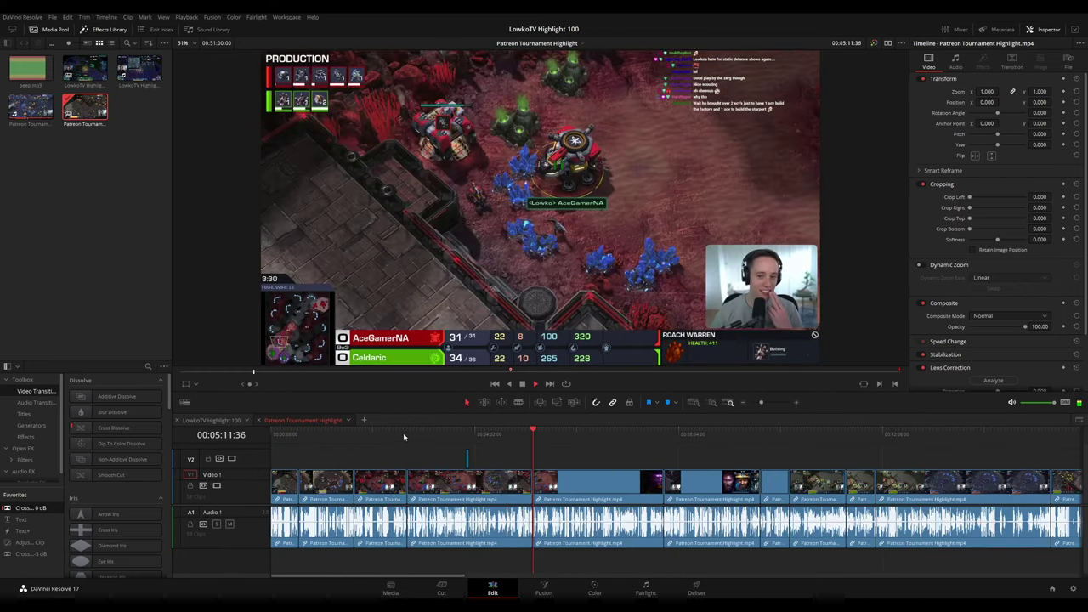
pyautogui.click(395, 435)
pyautogui.click(312, 435)
pyautogui.click(300, 435)
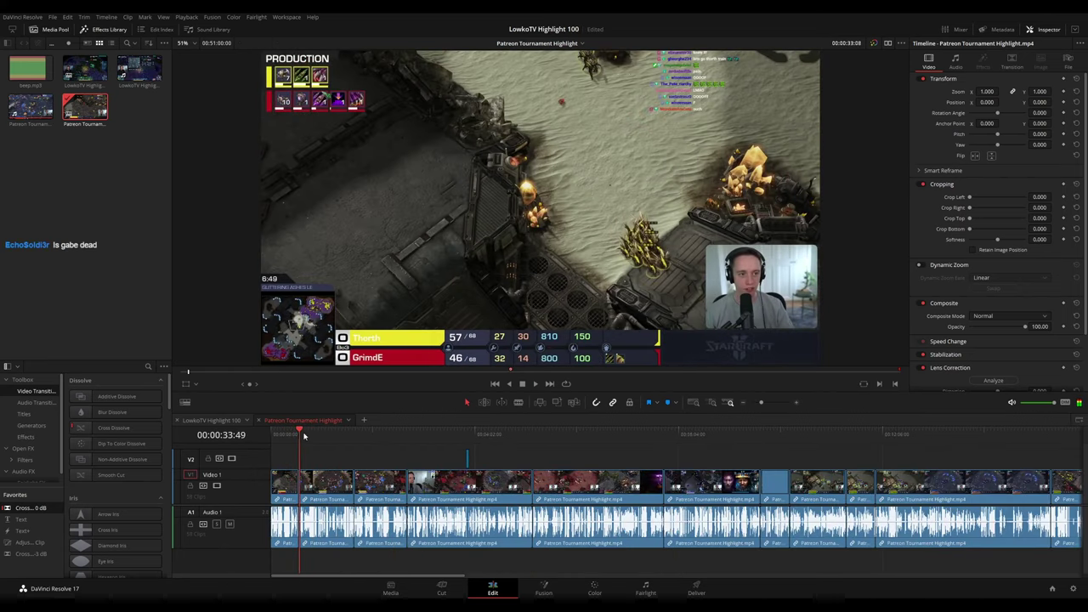
pyautogui.press('Up')
pyautogui.press('m')
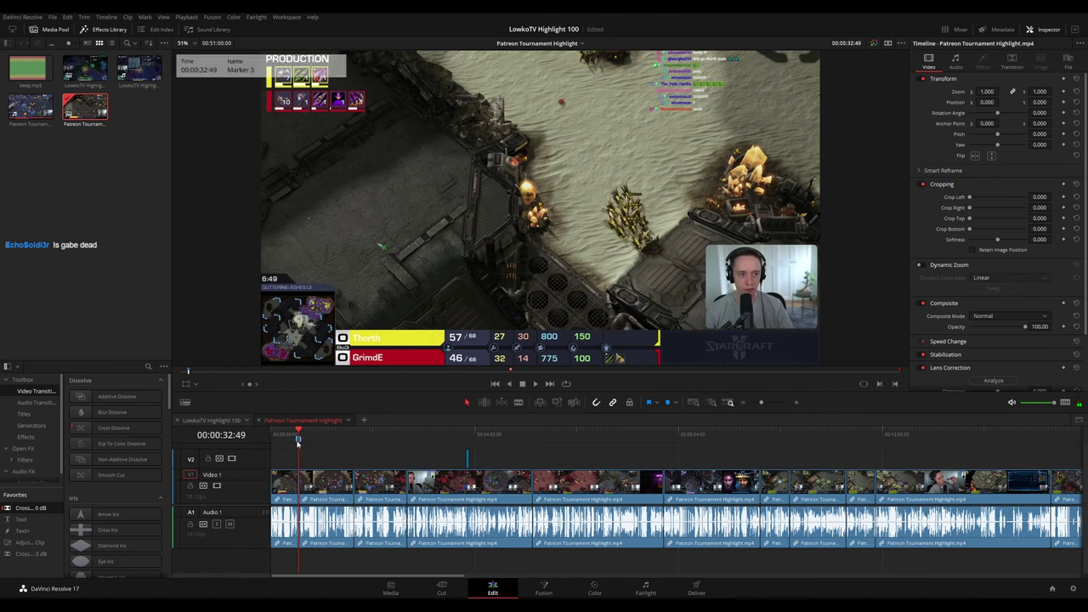
pyautogui.hotkey('ctrl', 's')
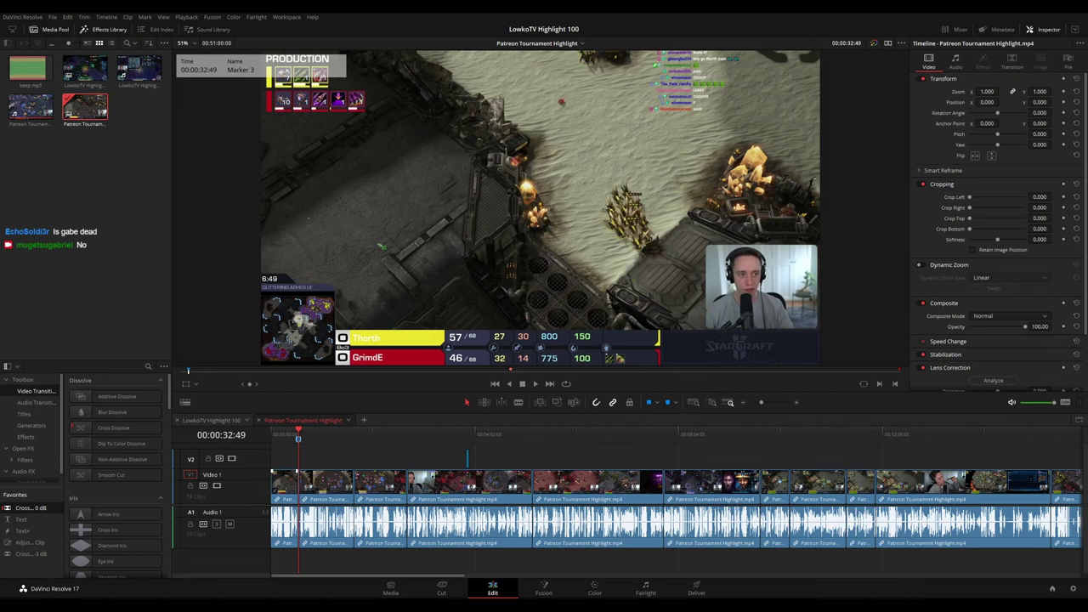
# Name the marker "Starcraft 2 clips from Tourney" with the note "Blue colored clips" and save the project
pyautogui.click(327, 465)
pyautogui.click(300, 441)
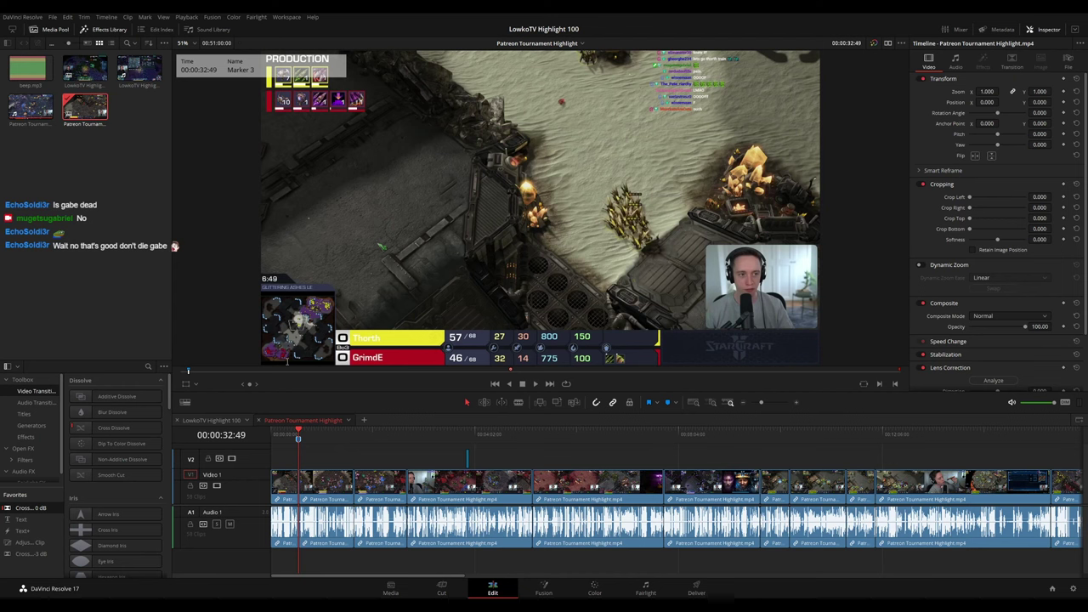
pyautogui.press('Return')
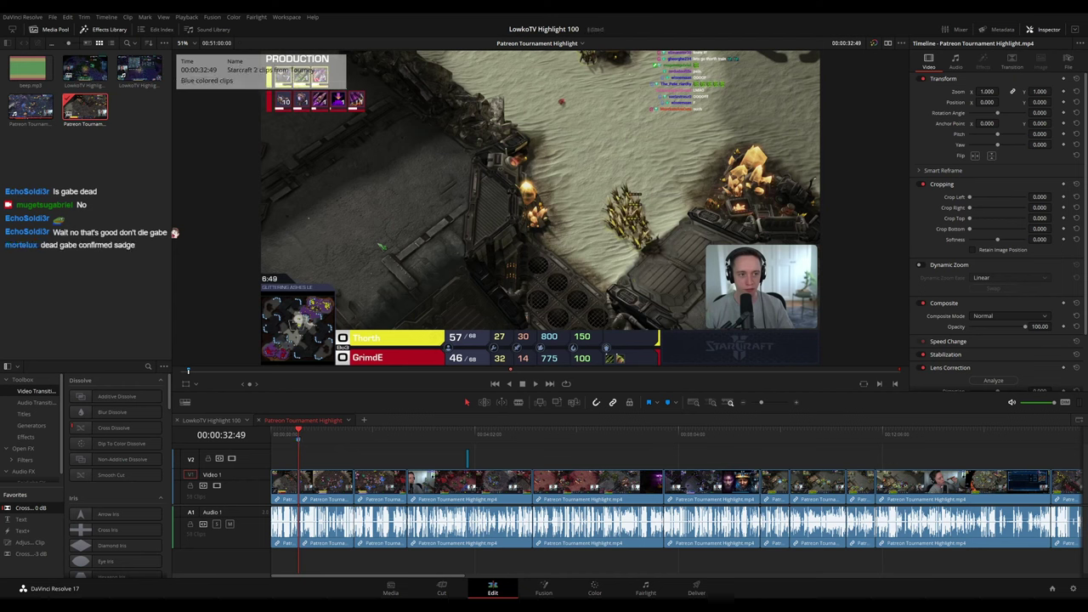
pyautogui.hotkey('ctrl', 's')
pyautogui.click(360, 460)
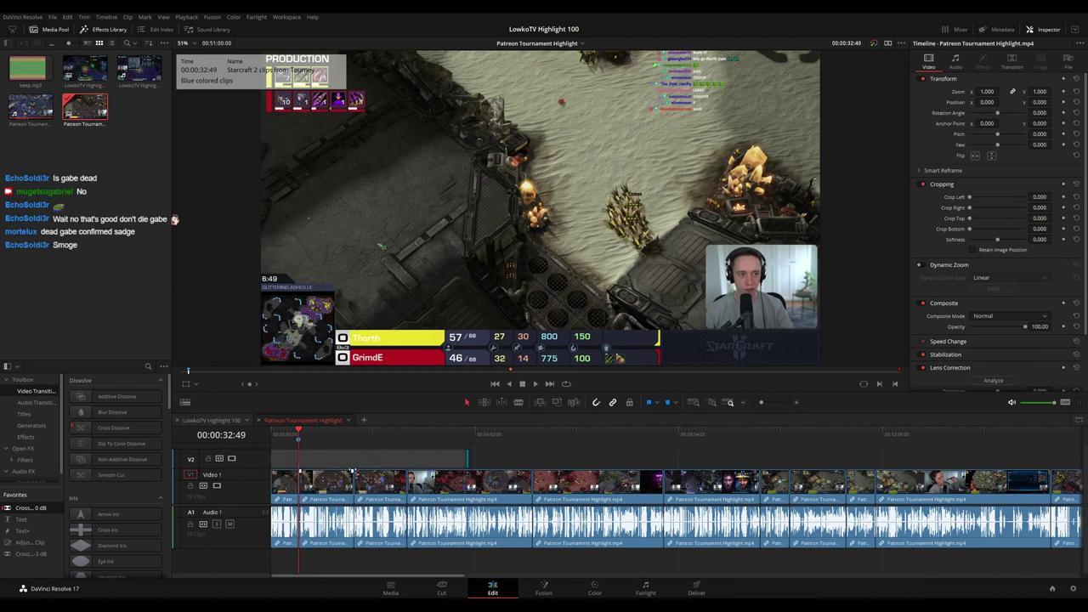
# Switch to the LowkoTV Highlight 100 timeline, zoom out to its full length, and slightly enlarge the viewer and the Audio 1 track
pyautogui.scroll(-5, 352, 460)
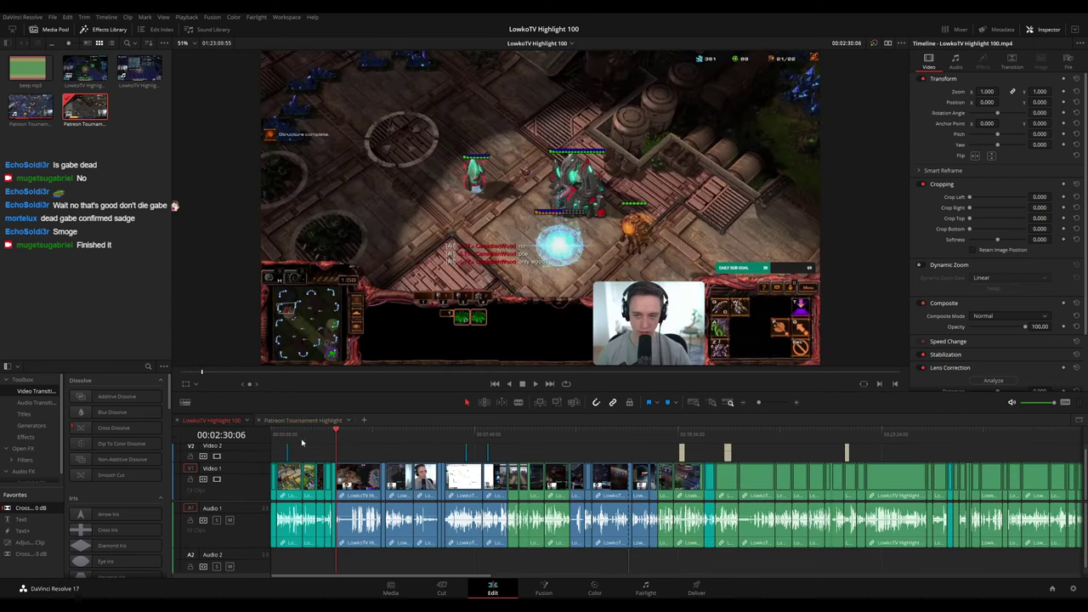
pyautogui.click(210, 421)
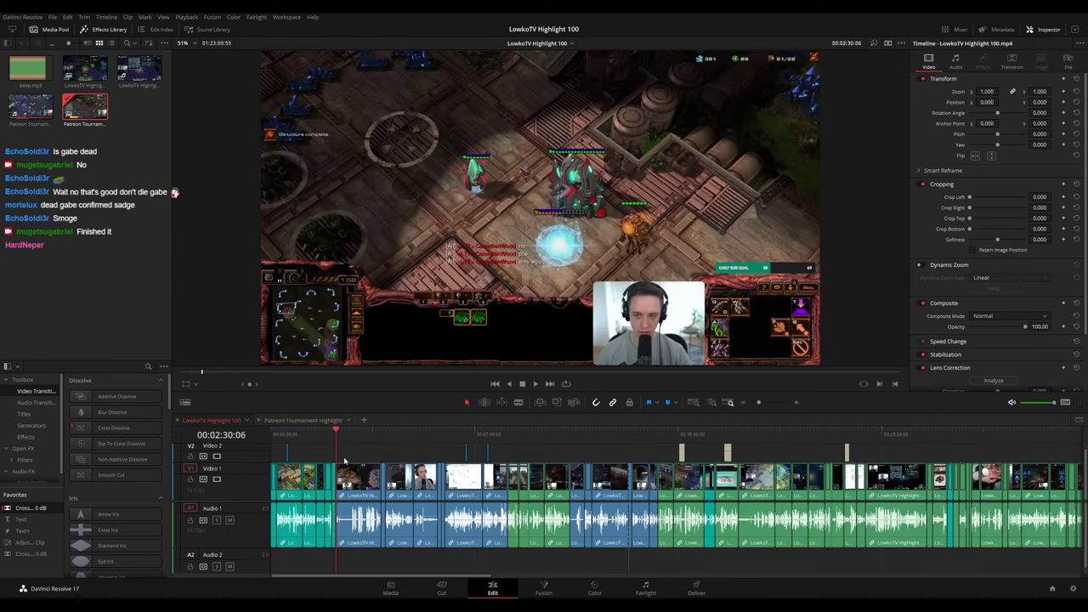
pyautogui.scroll(-5, 350, 451)
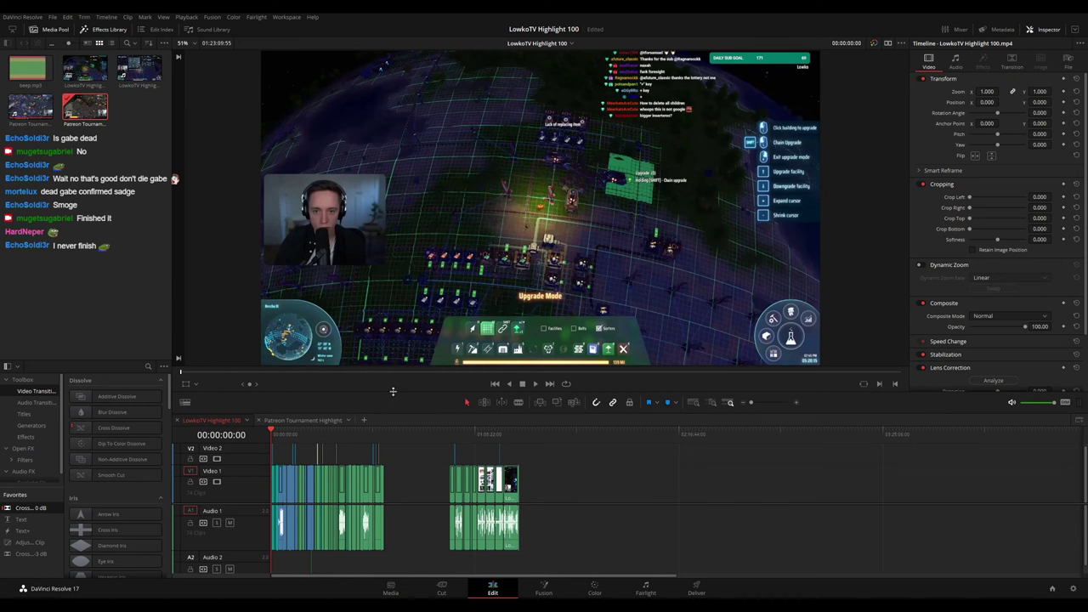
pyautogui.moveTo(393, 392); pyautogui.dragTo(393, 394)
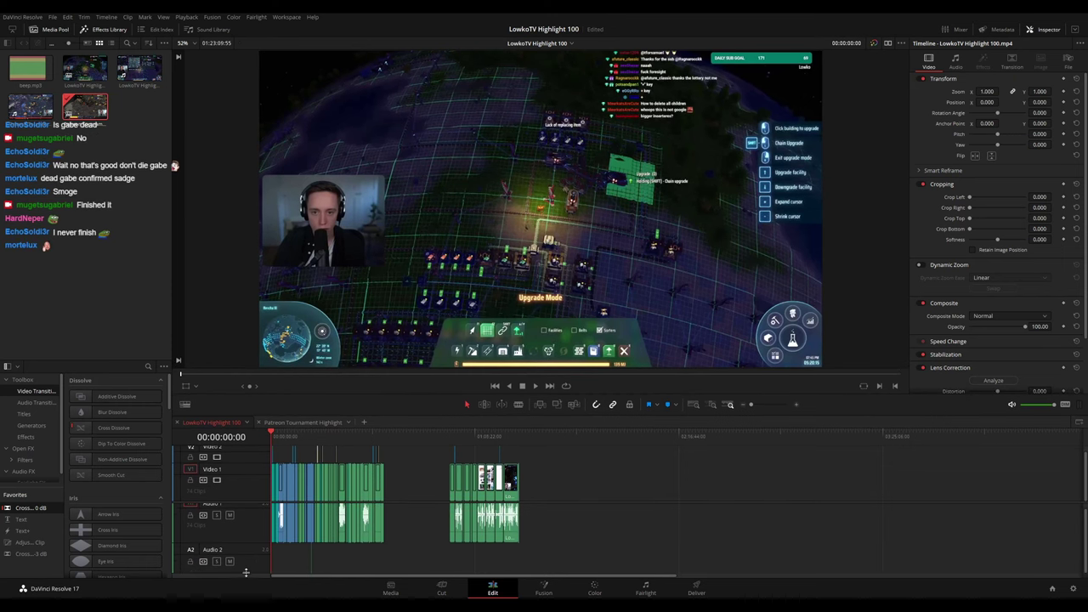
pyautogui.moveTo(246, 572); pyautogui.dragTo(248, 565)
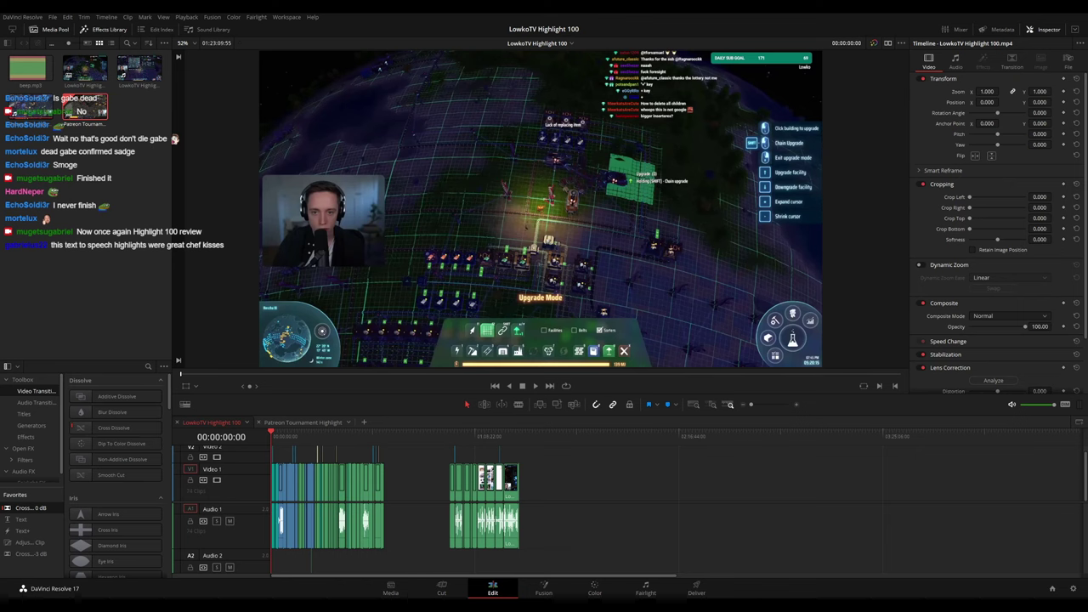
pyautogui.click(403, 484)
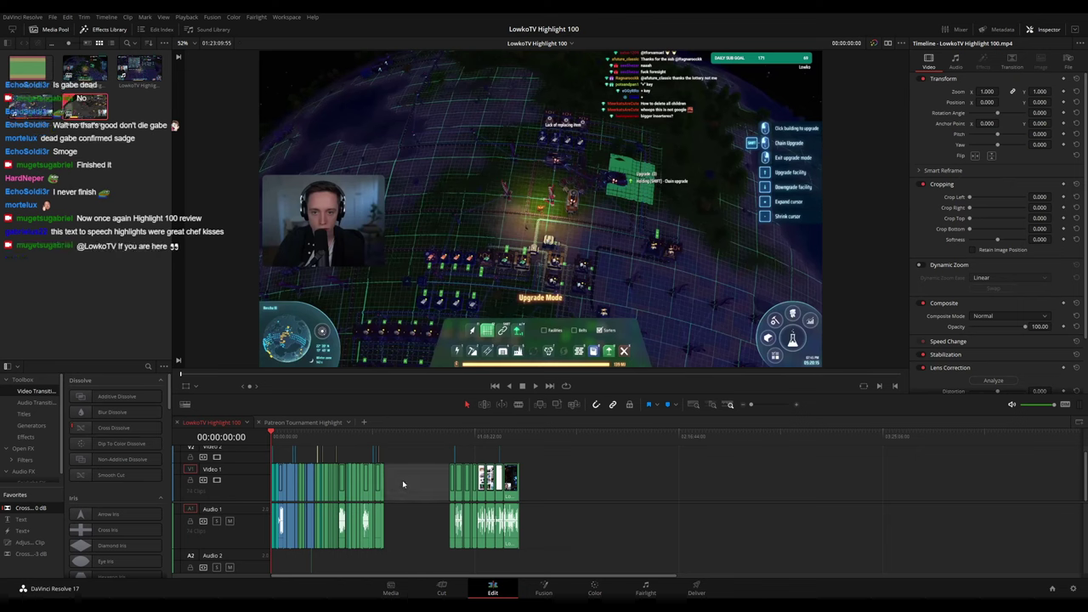
pyautogui.press('Delete')
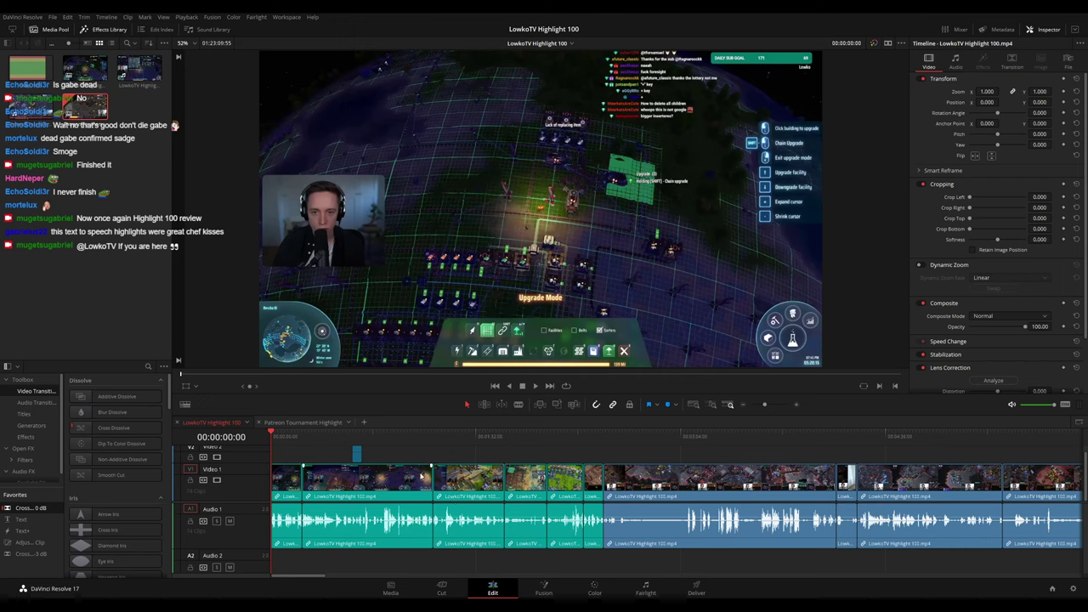
# Add a marker at 00:00:14:07, where the second teal clip begins, named "Dyson Sphere Program moments" with the note "Teal colored clips"
pyautogui.scroll(1, 435, 479)
pyautogui.moveTo(371, 439); pyautogui.dragTo(373, 441)
pyautogui.press('m')
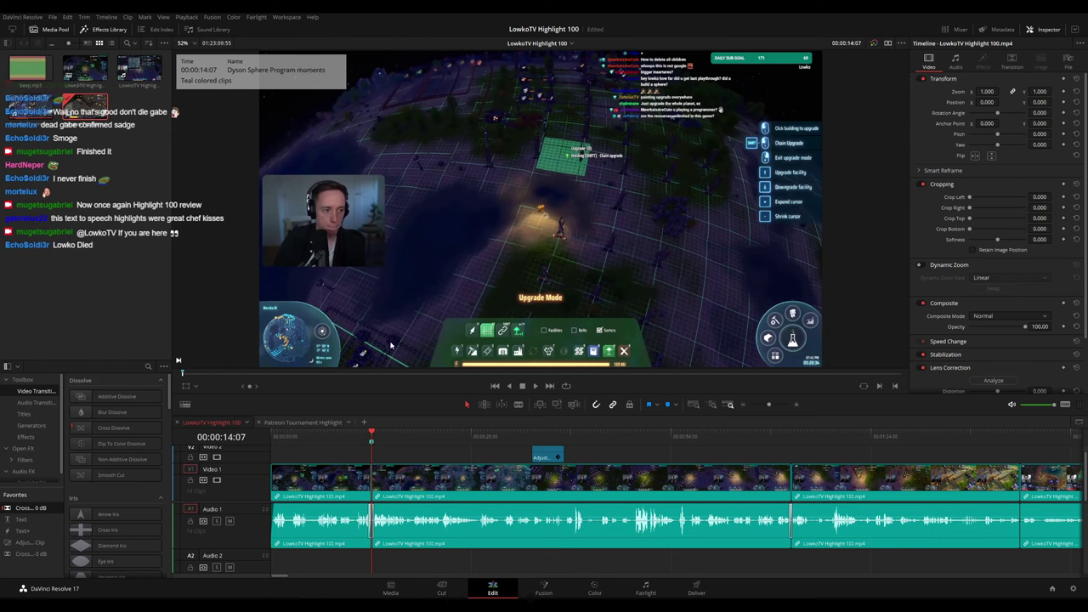
# Play the timeline from the start and review the teal Dyson Sphere Program clips and the audio at their cuts
pyautogui.press('Home')
pyautogui.press('space')
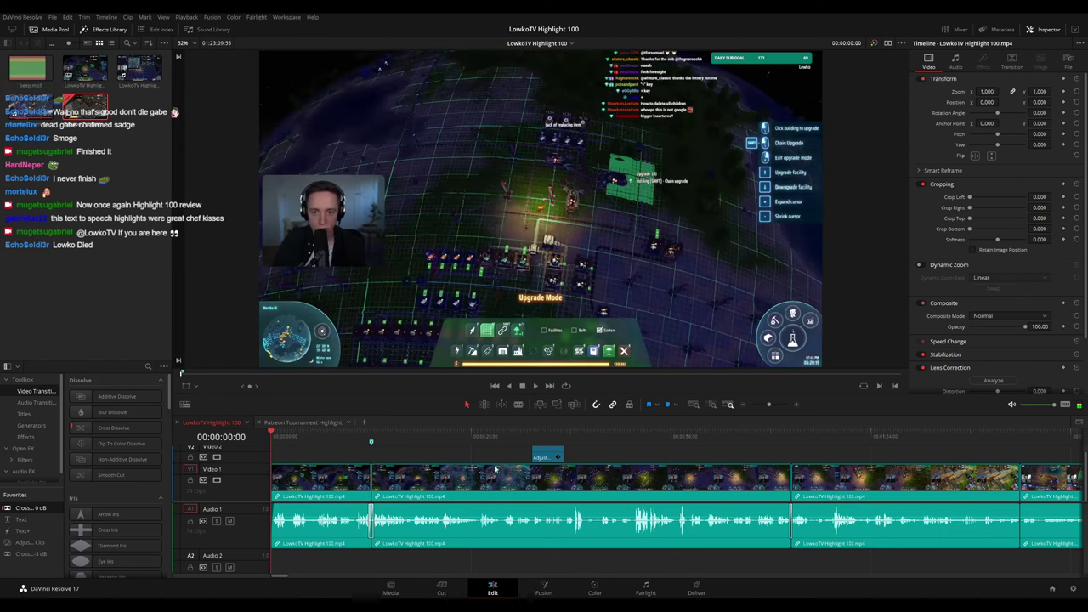
pyautogui.scroll(-6, 396, 466)
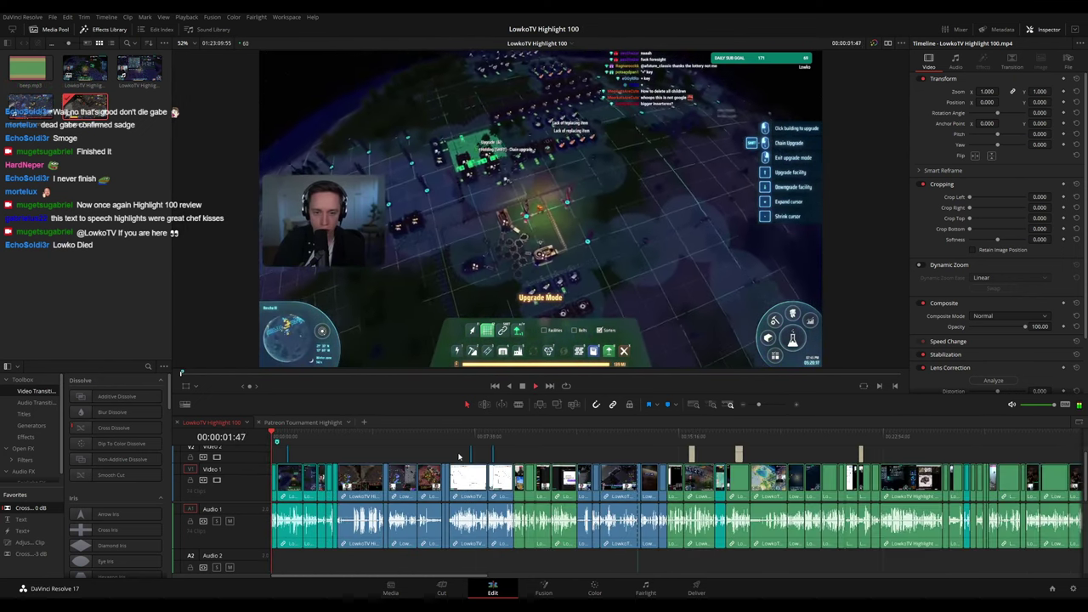
pyautogui.moveTo(279, 437); pyautogui.dragTo(262, 441)
pyautogui.press('space')
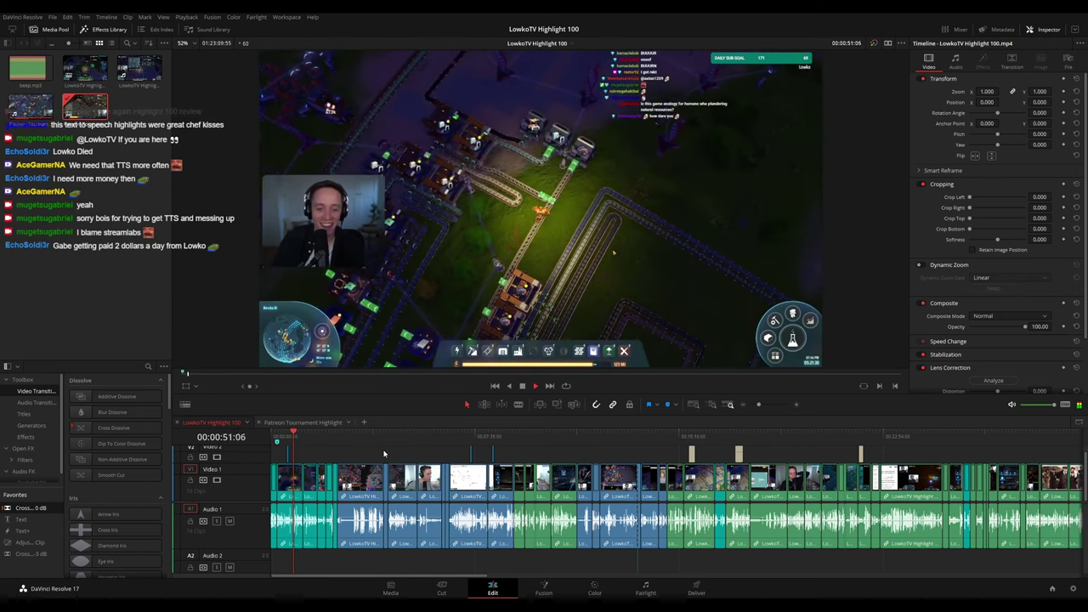
pyautogui.scroll(10, 387, 456)
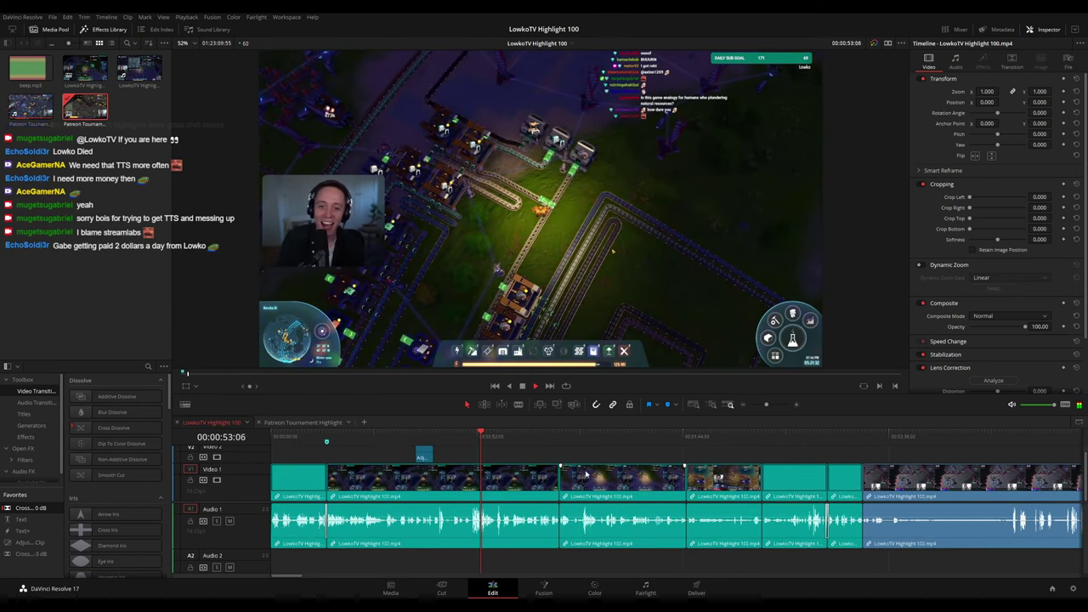
pyautogui.hscroll(3, 702, 484)
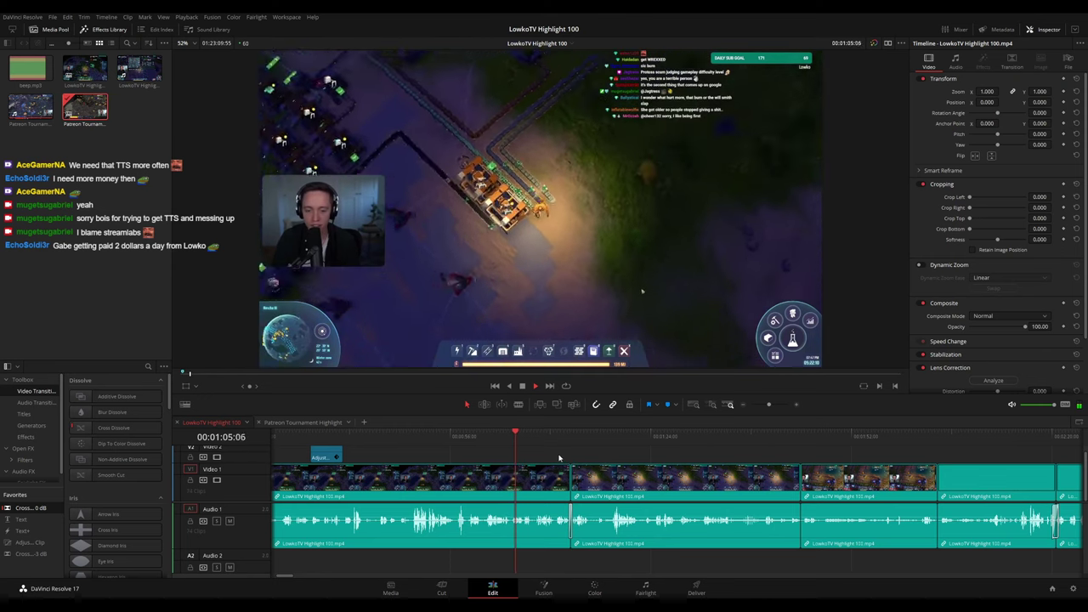
pyautogui.moveTo(561, 456); pyautogui.dragTo(491, 450)
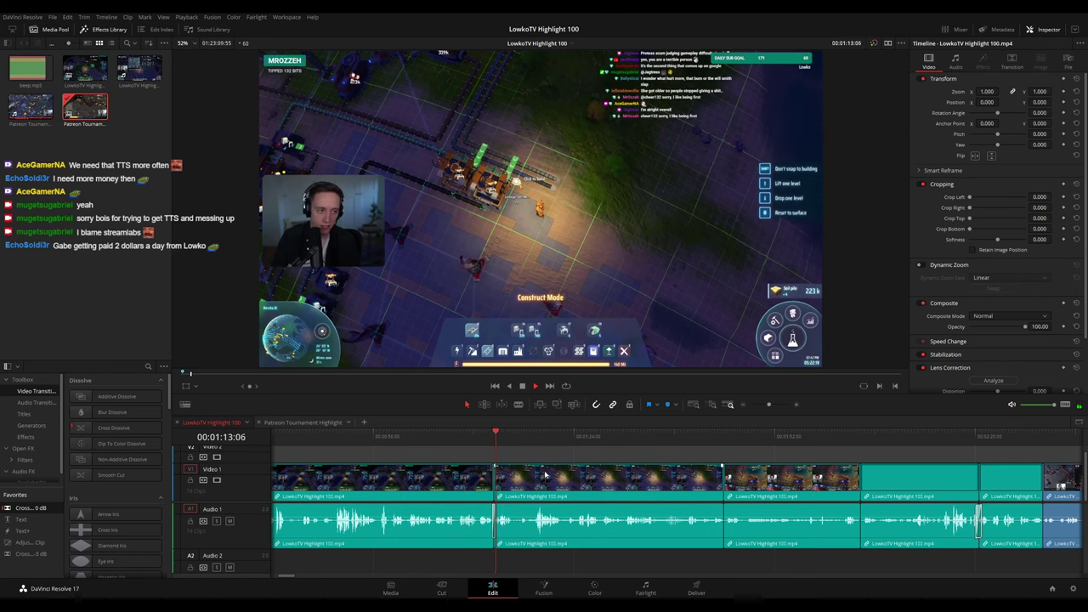
pyautogui.scroll(-10, 555, 459)
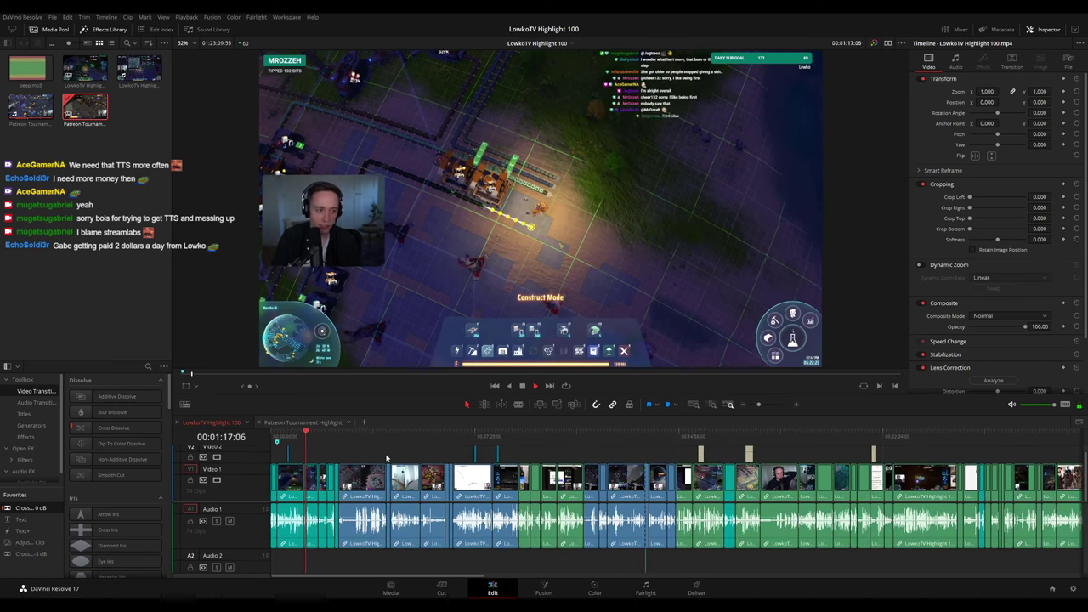
pyautogui.scroll(8, 601, 479)
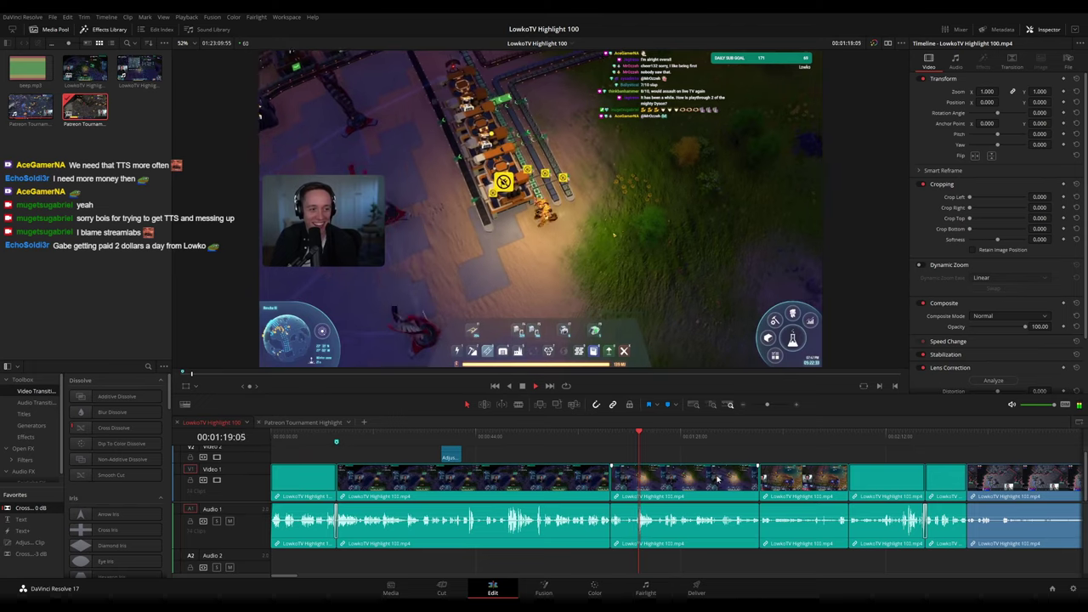
pyautogui.hscroll(5, 601, 479)
pyautogui.hscroll(1, 440, 475)
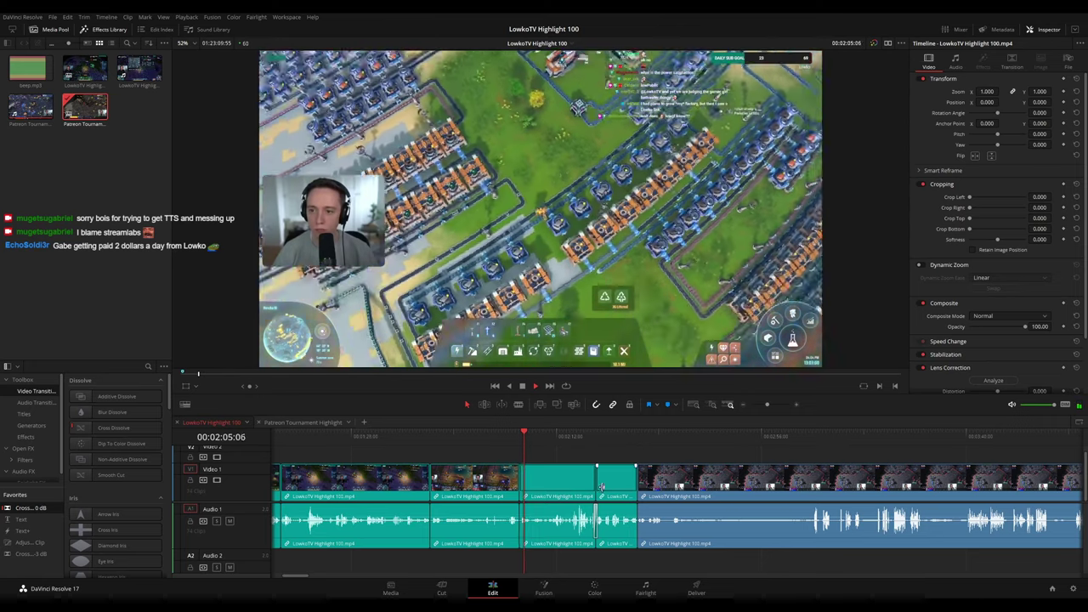
# Add 0 dB audio cross fades centred on the cuts at the start and end of the third-to-last teal clip
pyautogui.scroll(4, 602, 487)
pyautogui.moveTo(35, 509); pyautogui.dragTo(464, 507)
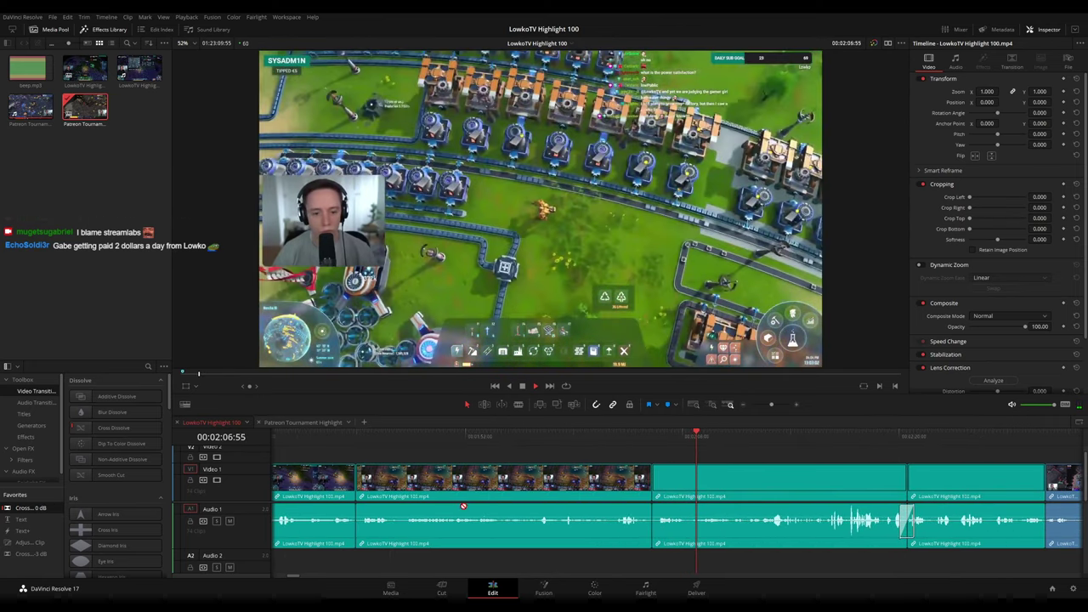
pyautogui.moveTo(653, 537); pyautogui.dragTo(653, 536)
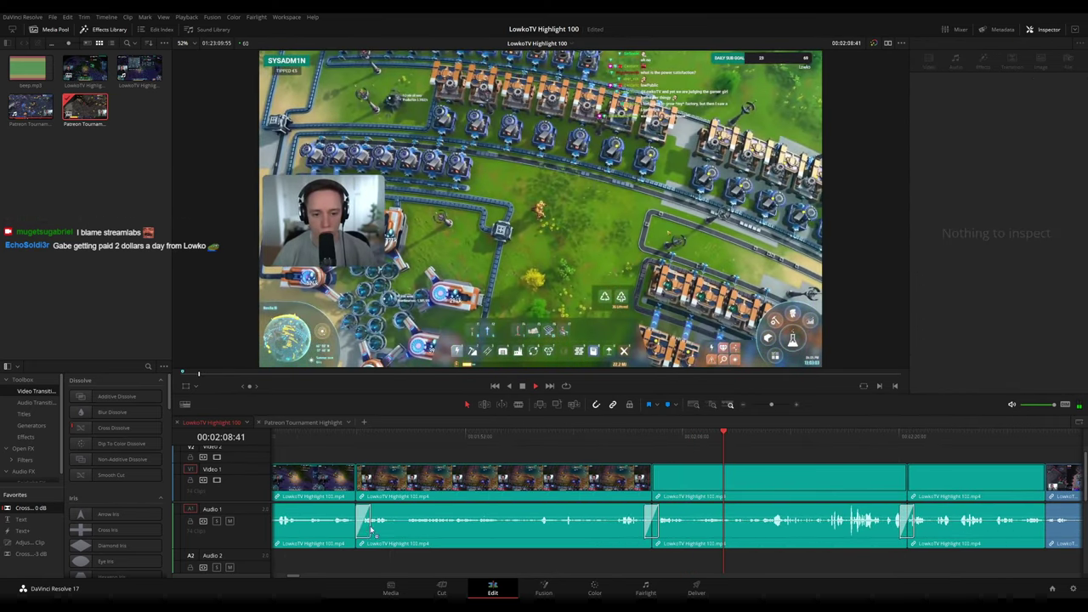
pyautogui.moveTo(371, 530); pyautogui.dragTo(357, 529)
# Play through the last teal clips and add a 0 dB audio cross fade at the cut between the teal and blue clips
pyautogui.click(717, 440)
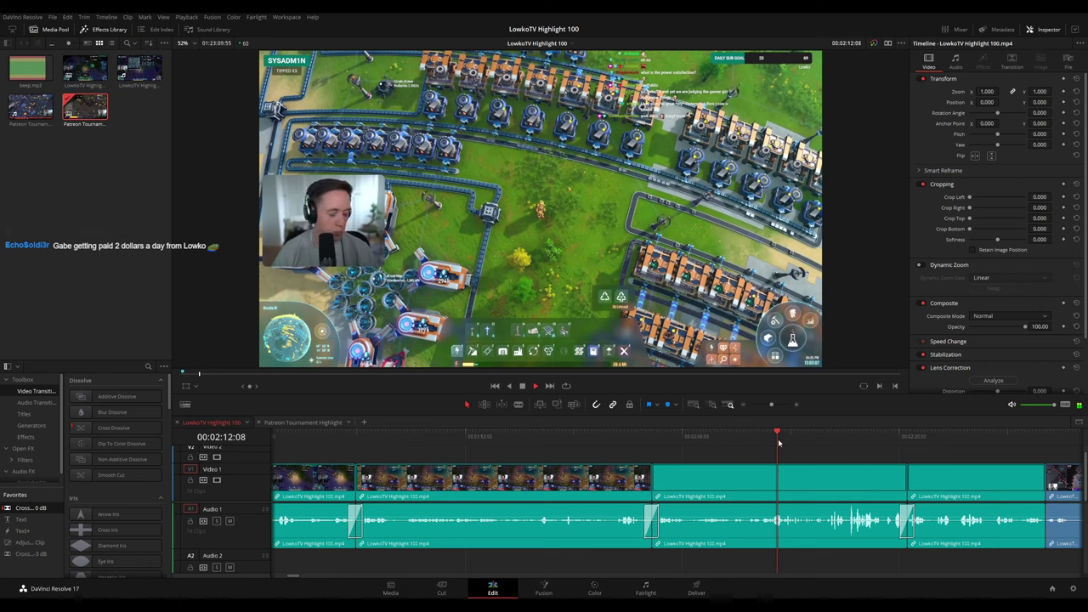
pyautogui.moveTo(883, 443); pyautogui.dragTo(617, 442)
pyautogui.moveTo(695, 462); pyautogui.dragTo(625, 452)
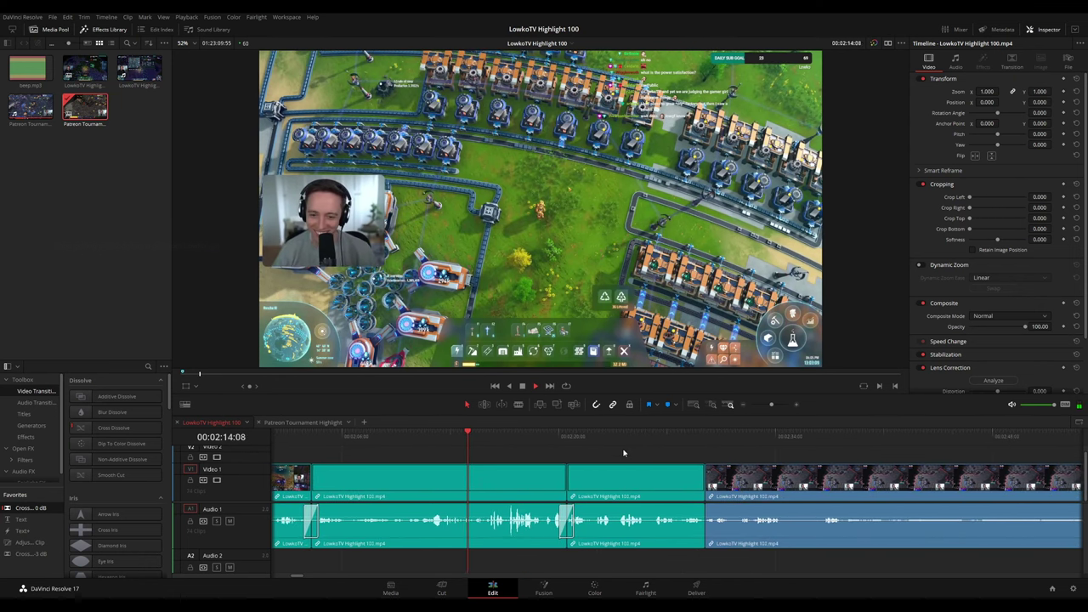
pyautogui.scroll(-4, 653, 447)
pyautogui.scroll(-10, 655, 443)
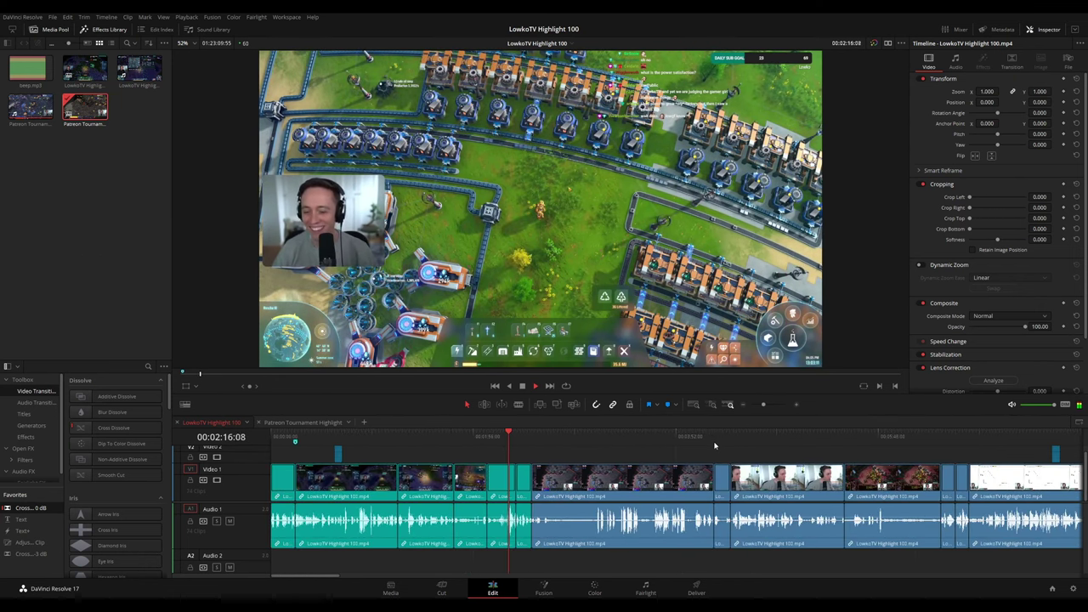
pyautogui.scroll(10, 711, 438)
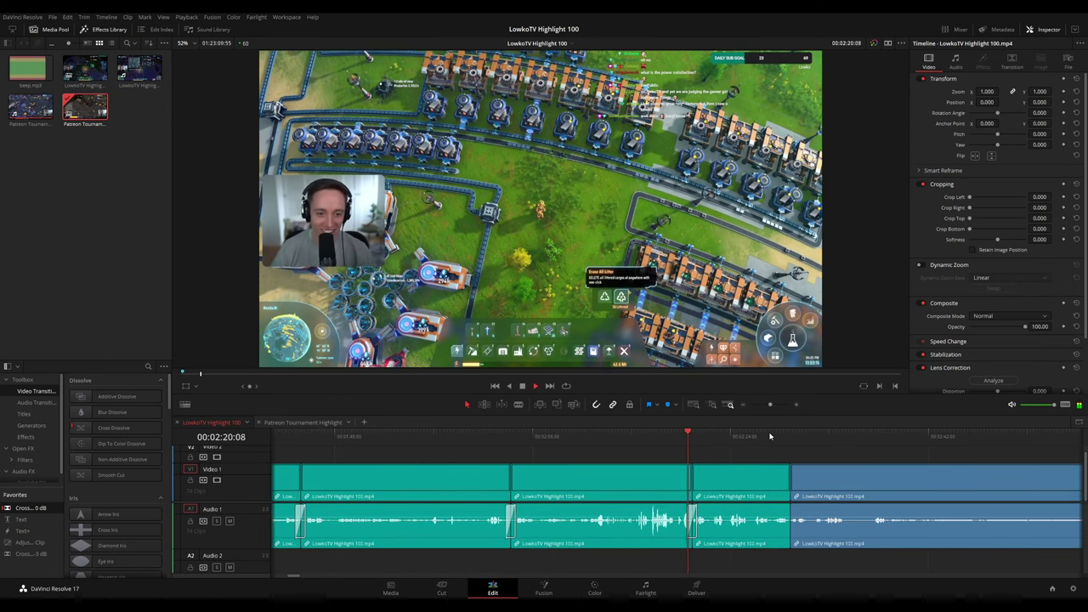
pyautogui.hscroll(3, 496, 434)
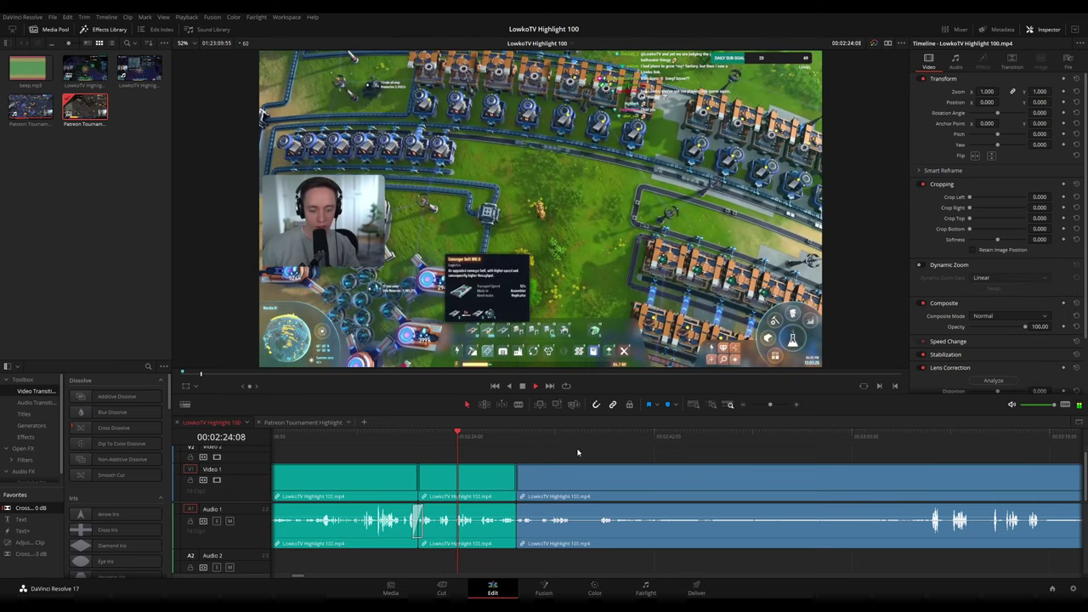
pyautogui.moveTo(36, 509); pyautogui.dragTo(530, 515)
pyautogui.click(553, 521)
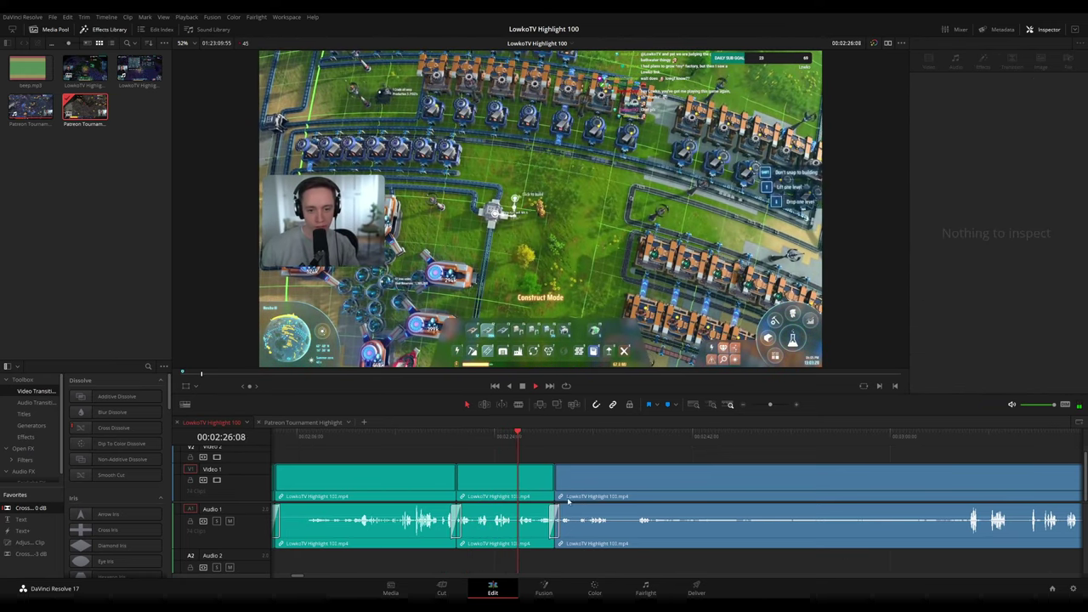
# Add a marker named "Starcraft 2 moments" at 00:02:29:28, where the first blue clip begins
pyautogui.scroll(2, 623, 441)
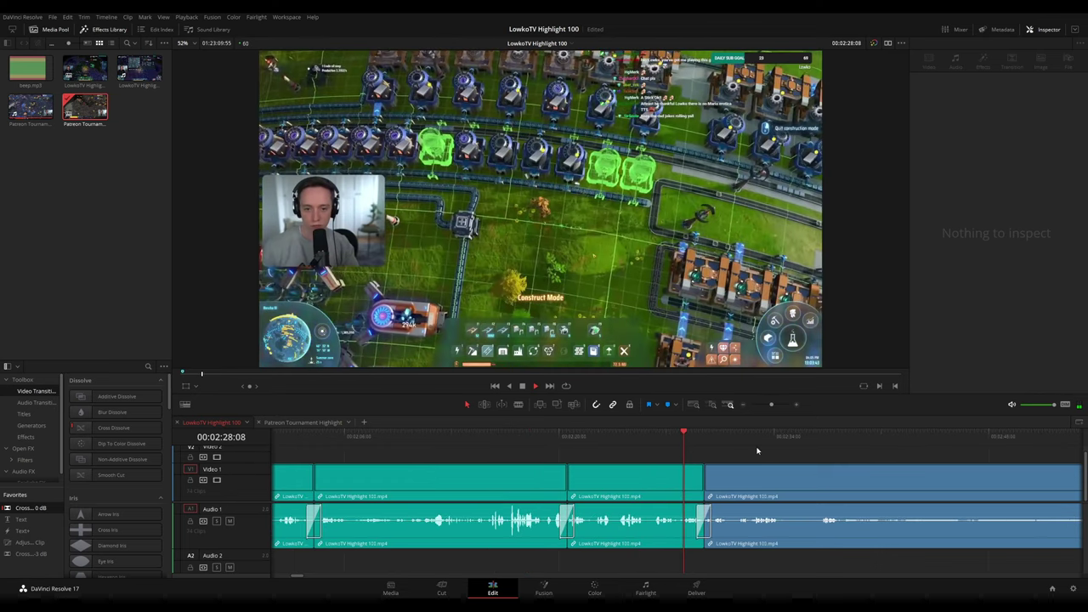
pyautogui.click(746, 444)
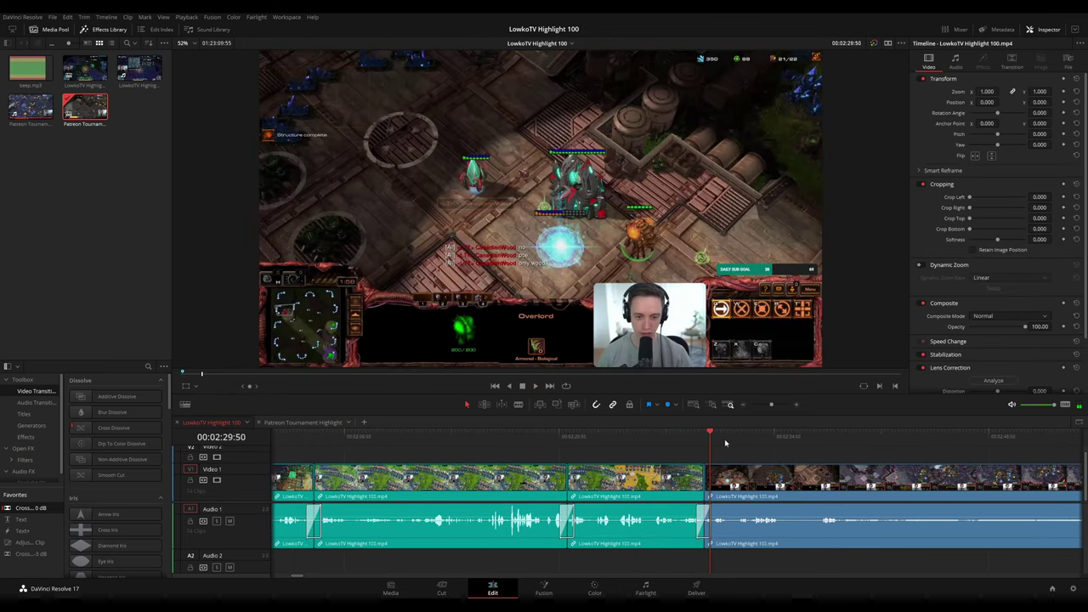
pyautogui.press('m')
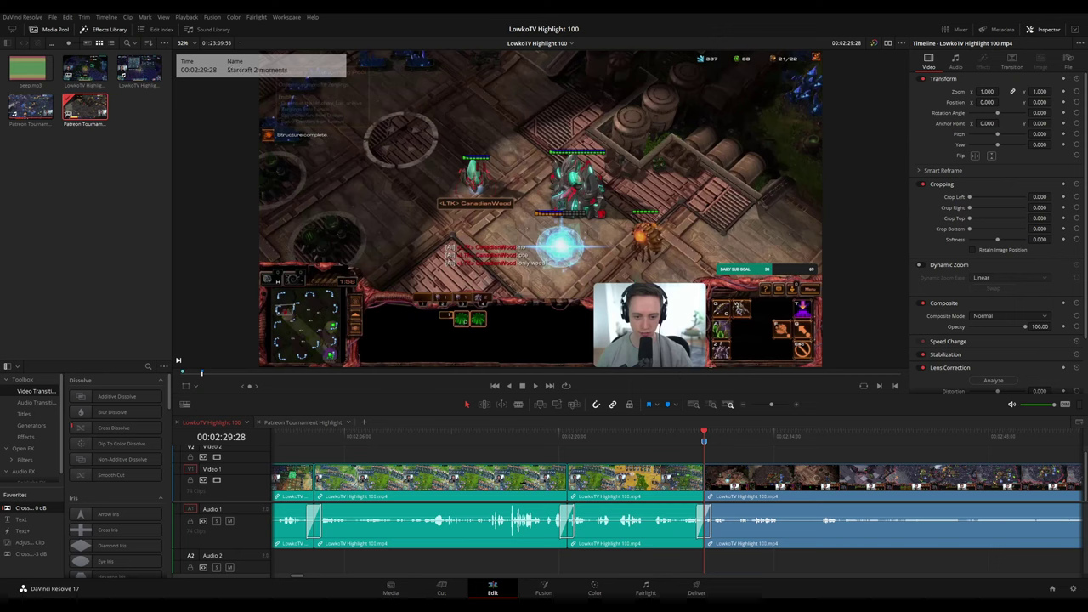
# Play the first blue clip from the Starcraft 2 moments marker to its end and review its picture and audio
pyautogui.press('space')
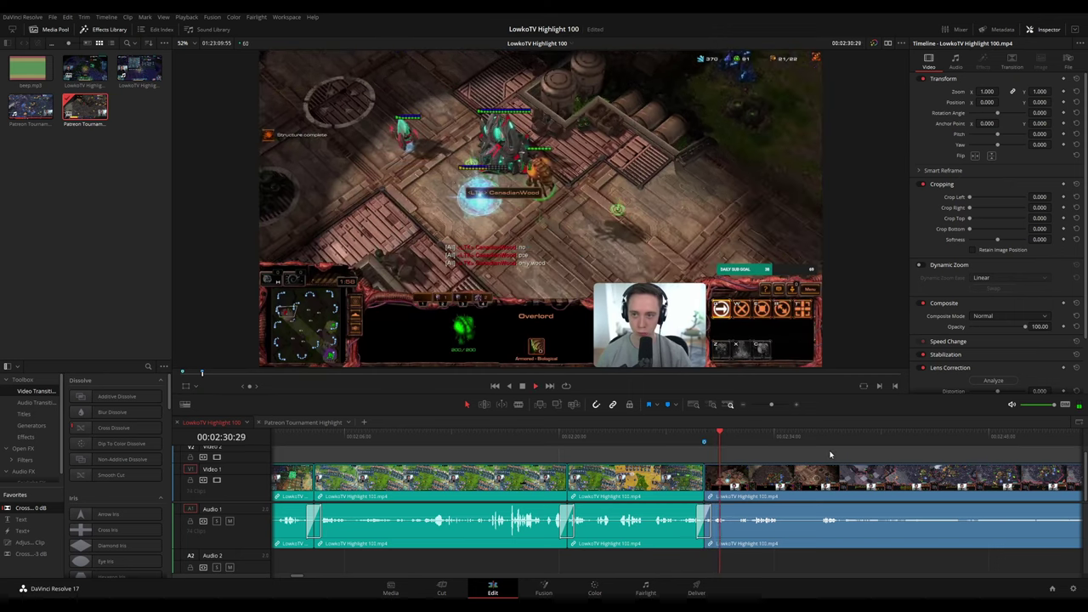
pyautogui.scroll(-5, 785, 451)
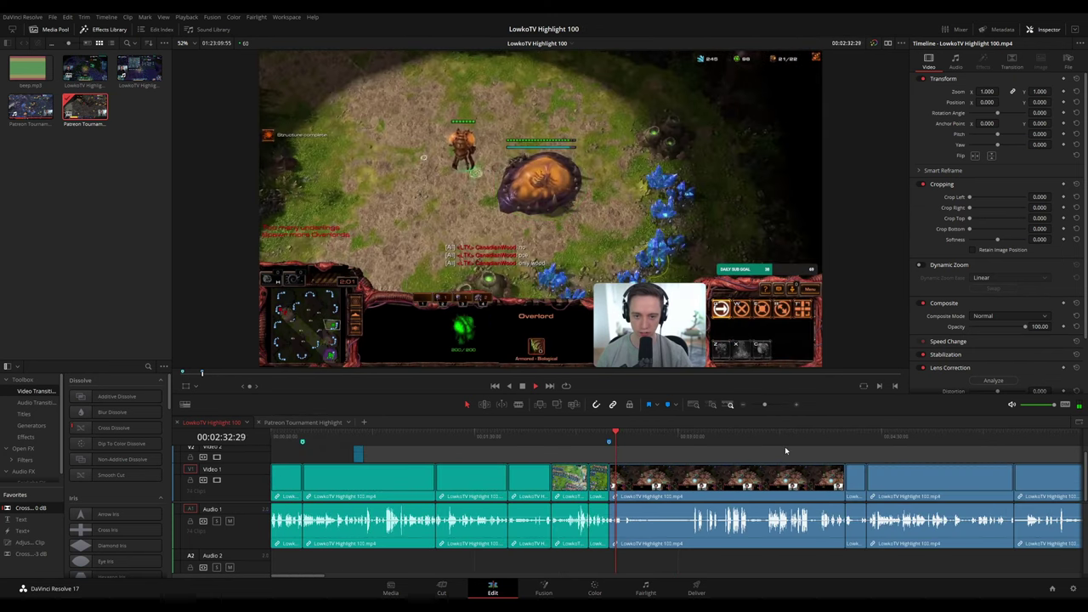
pyautogui.moveTo(785, 452); pyautogui.dragTo(547, 449)
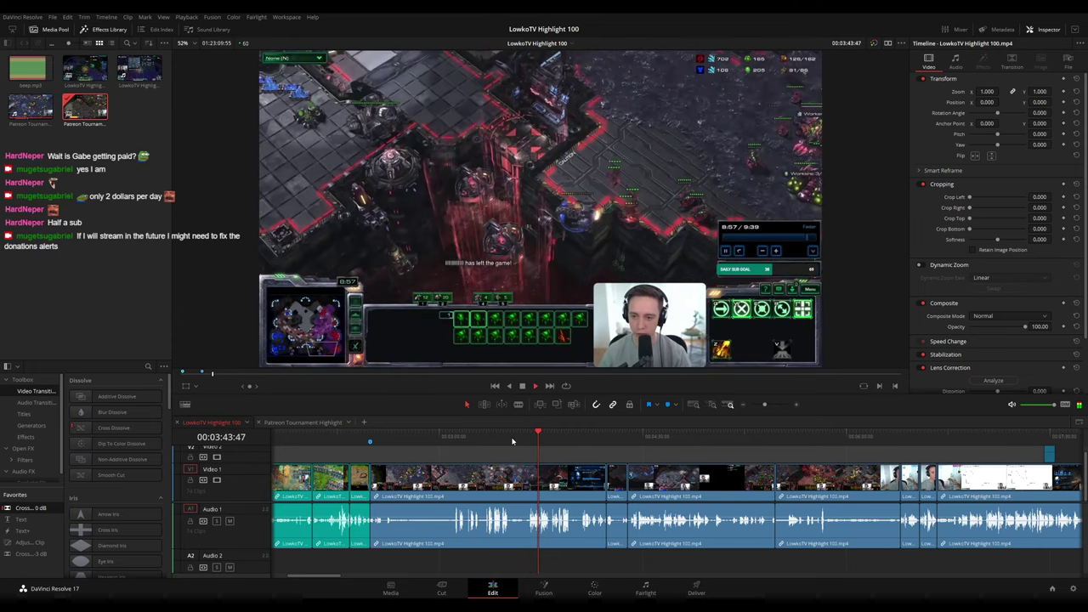
pyautogui.scroll(3, 614, 467)
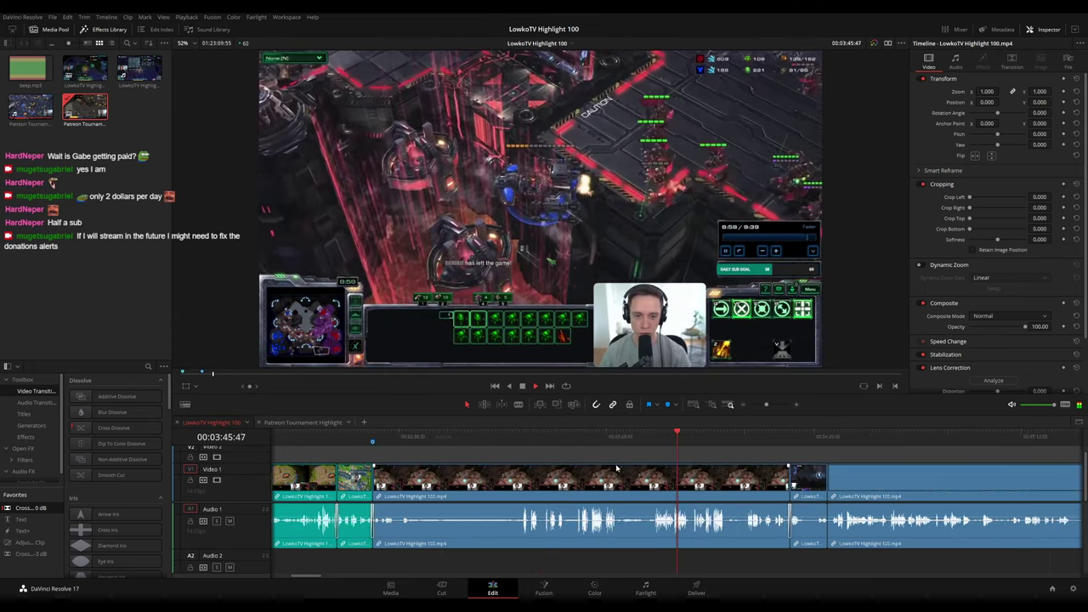
pyautogui.moveTo(723, 473); pyautogui.dragTo(517, 444)
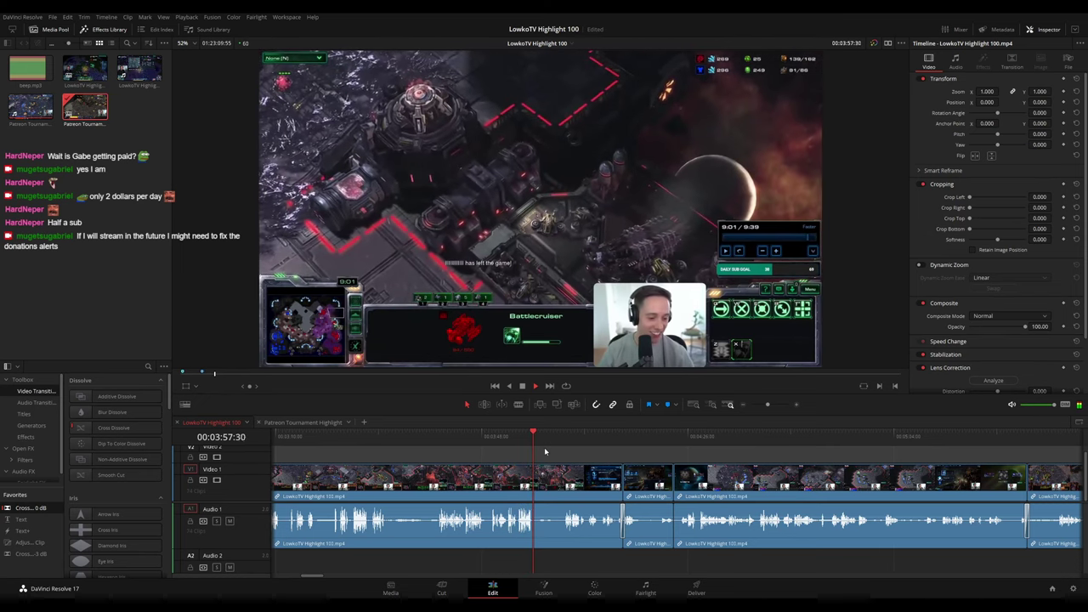
pyautogui.scroll(3, 578, 476)
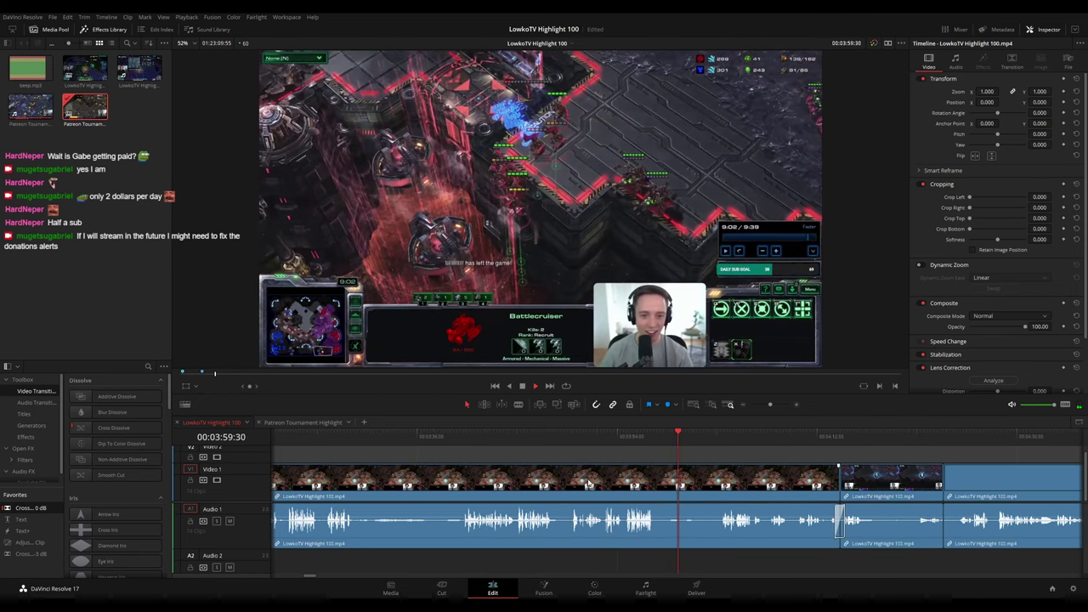
pyautogui.hscroll(3, 725, 513)
pyautogui.moveTo(467, 441); pyautogui.dragTo(475, 439)
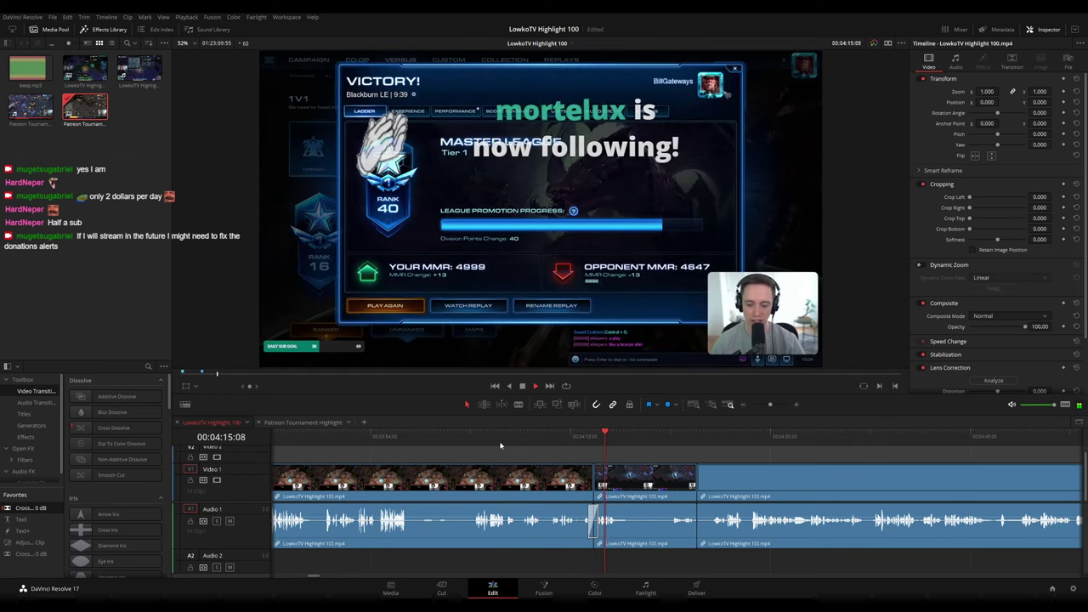
# Replay from the cut between the first and second blue clips and check the audio across the cross fade and the short clip
pyautogui.press('space')
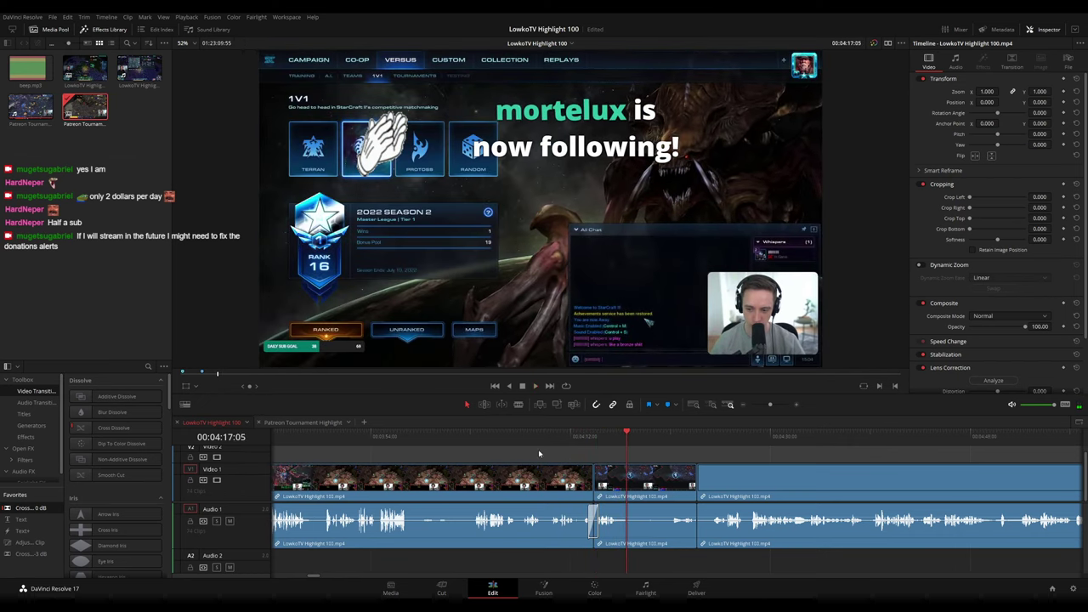
pyautogui.click(597, 437)
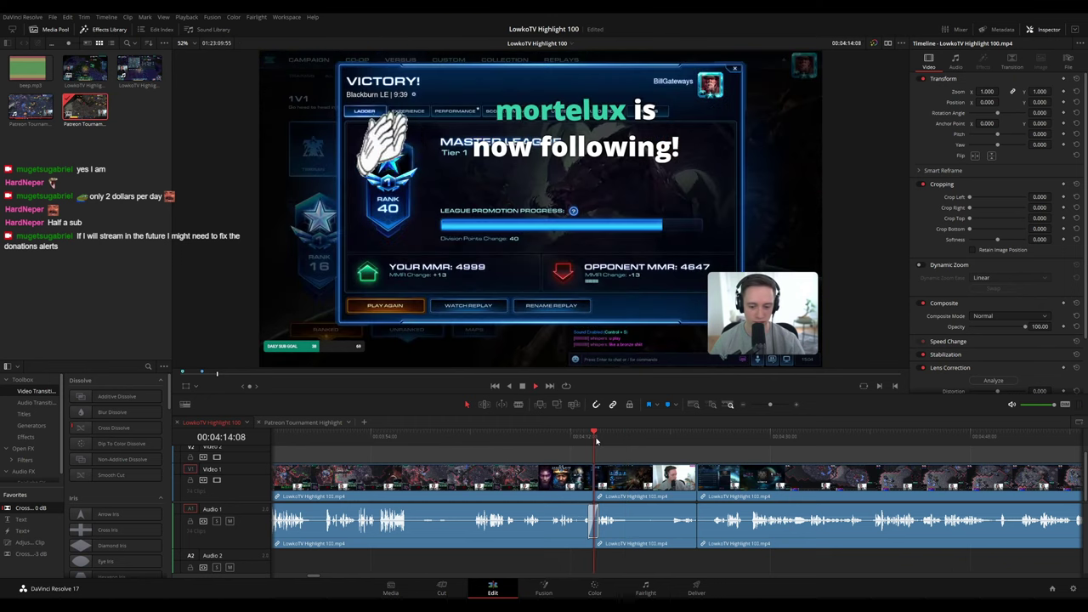
pyautogui.press('space')
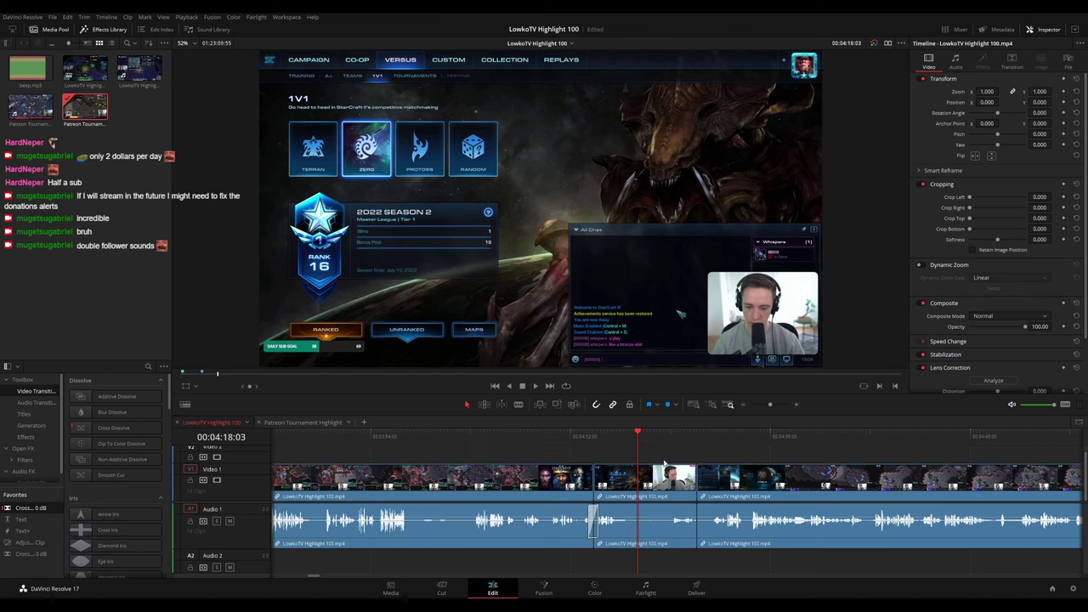
pyautogui.press('j')
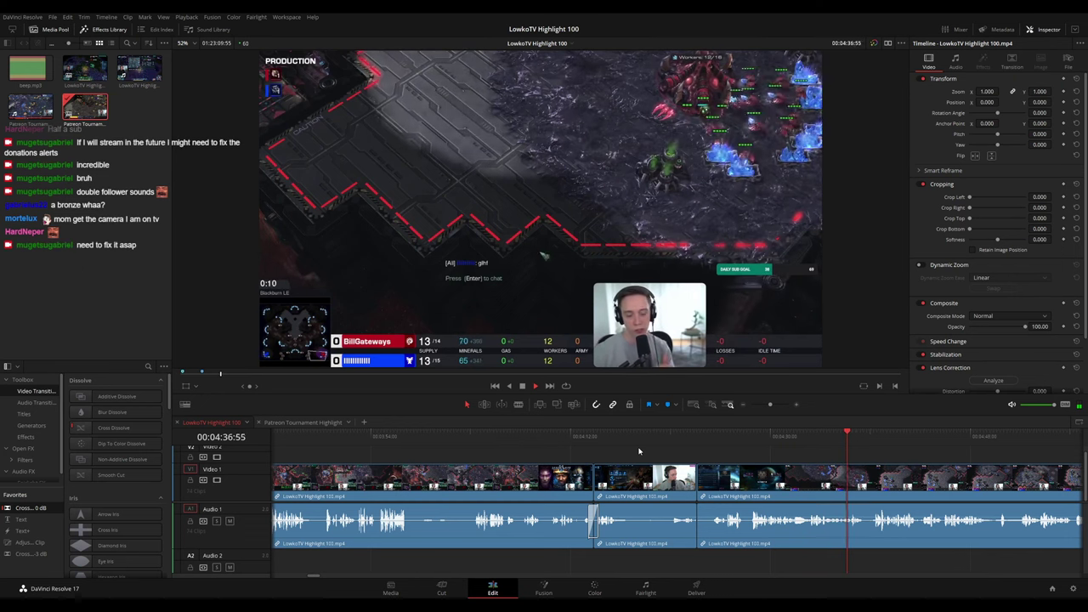
pyautogui.press('space')
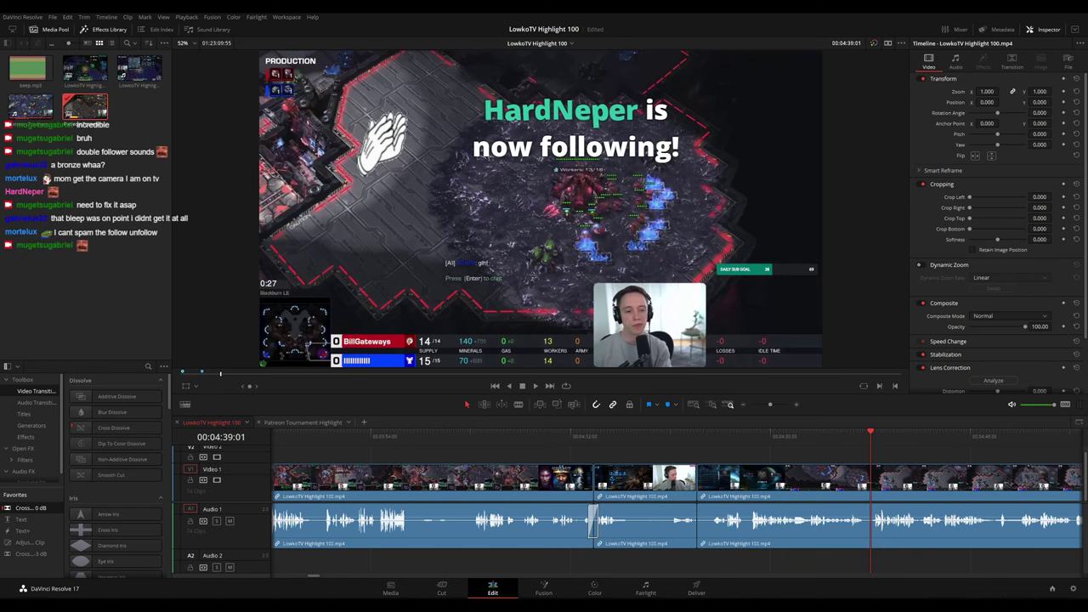
pyautogui.click(597, 438)
pyautogui.press('space')
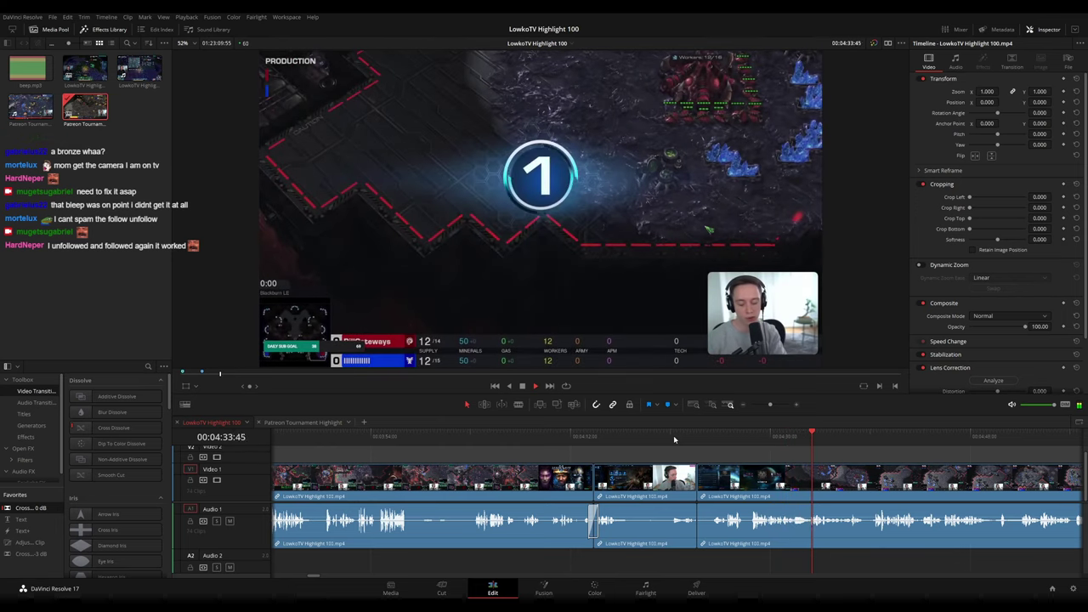
# Play the third blue clip through its StarCraft replay footage and check the audio up to the cut at its end
pyautogui.moveTo(839, 463); pyautogui.dragTo(618, 442)
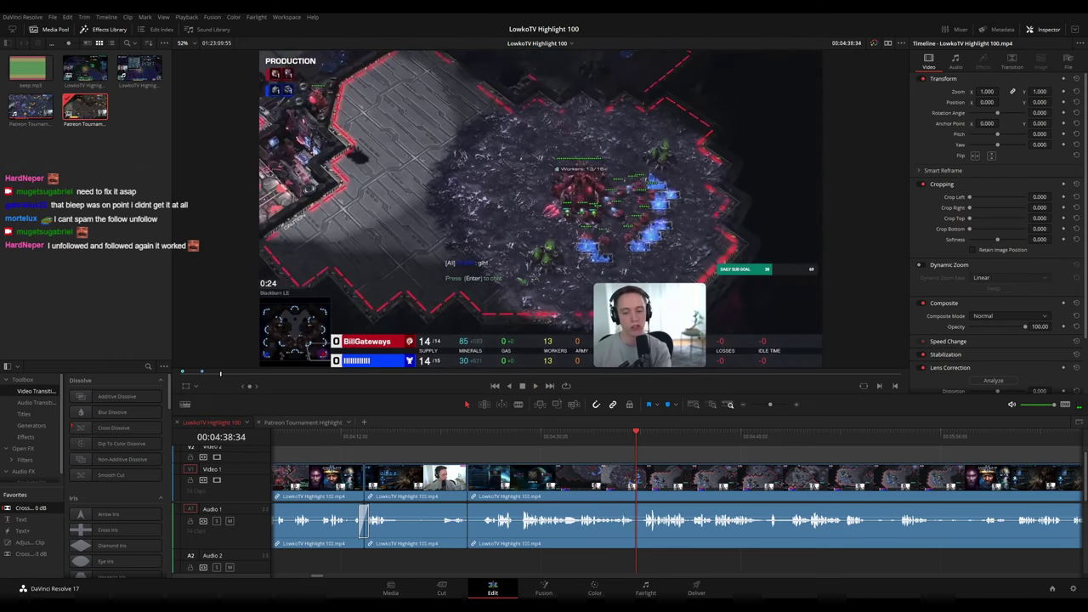
pyautogui.press('space')
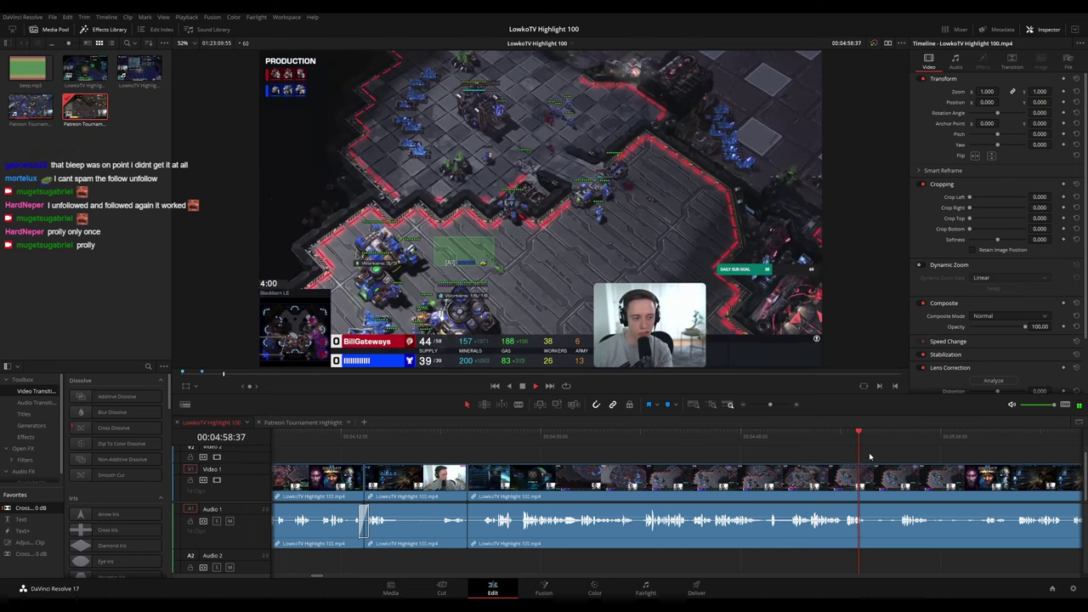
pyautogui.moveTo(870, 456); pyautogui.dragTo(523, 434)
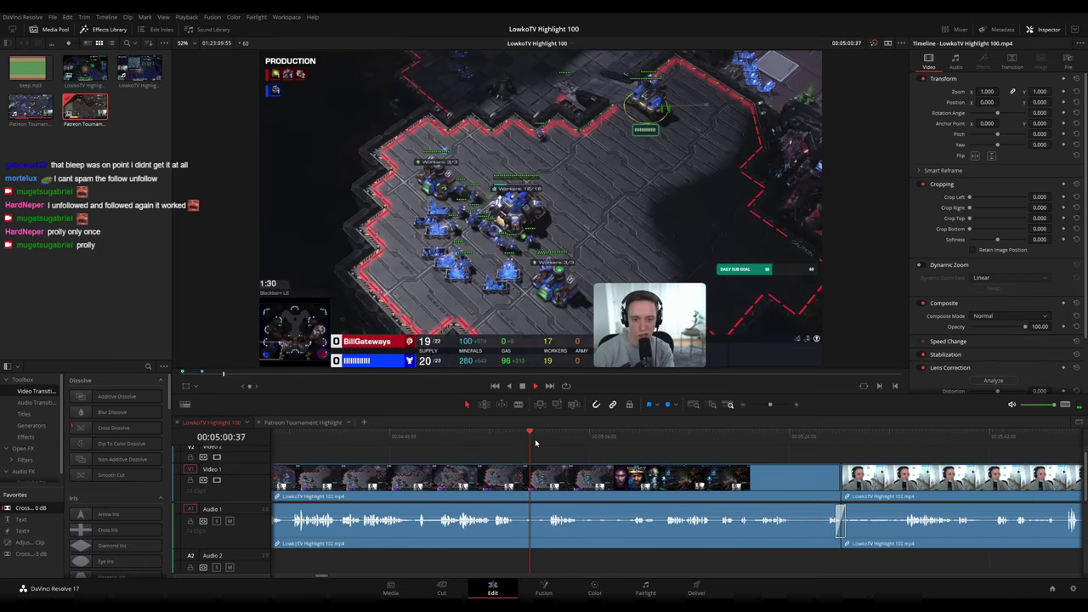
pyautogui.click(547, 443)
pyautogui.scroll(-6, 604, 443)
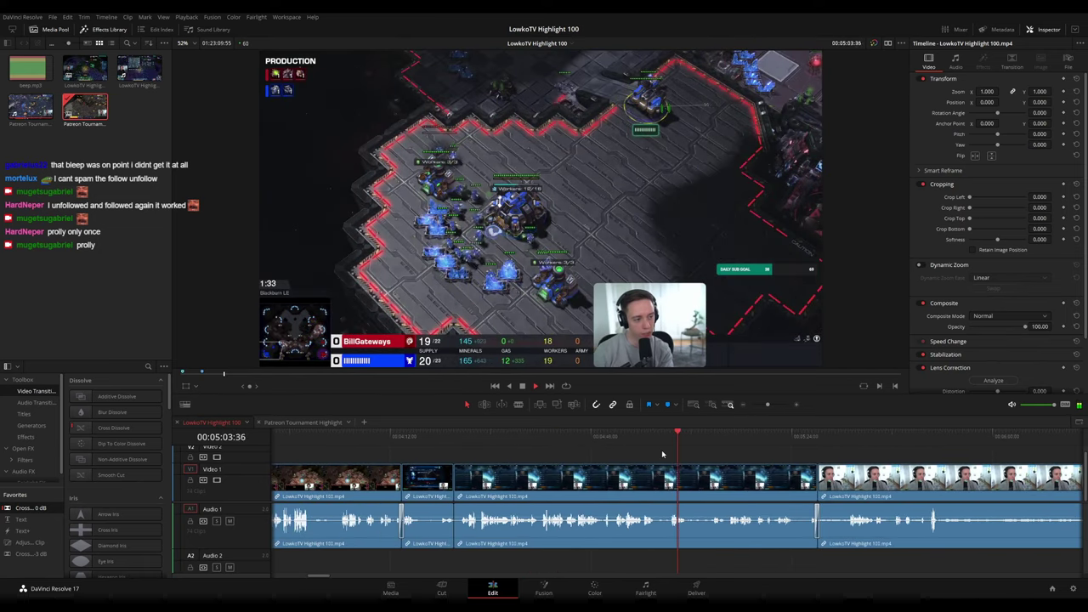
pyautogui.scroll(6, 593, 457)
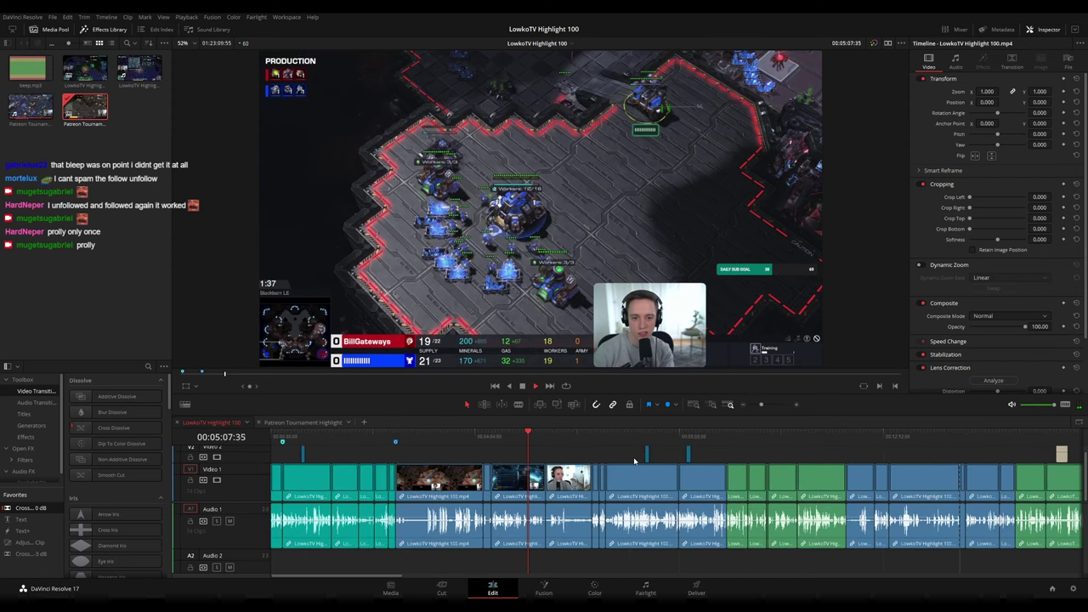
pyautogui.scroll(4, 634, 460)
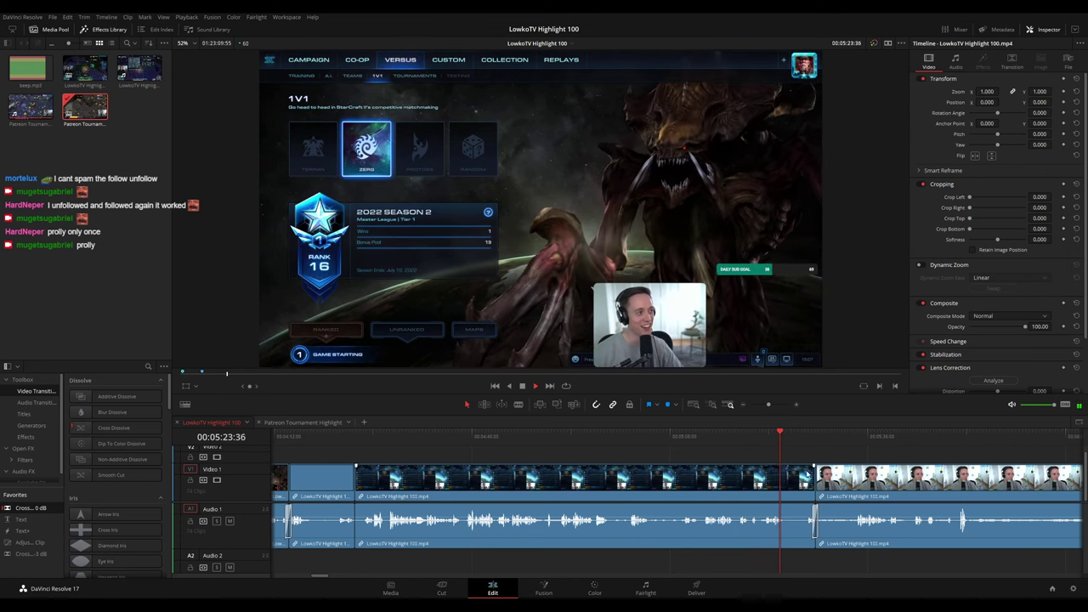
pyautogui.scroll(2, 808, 474)
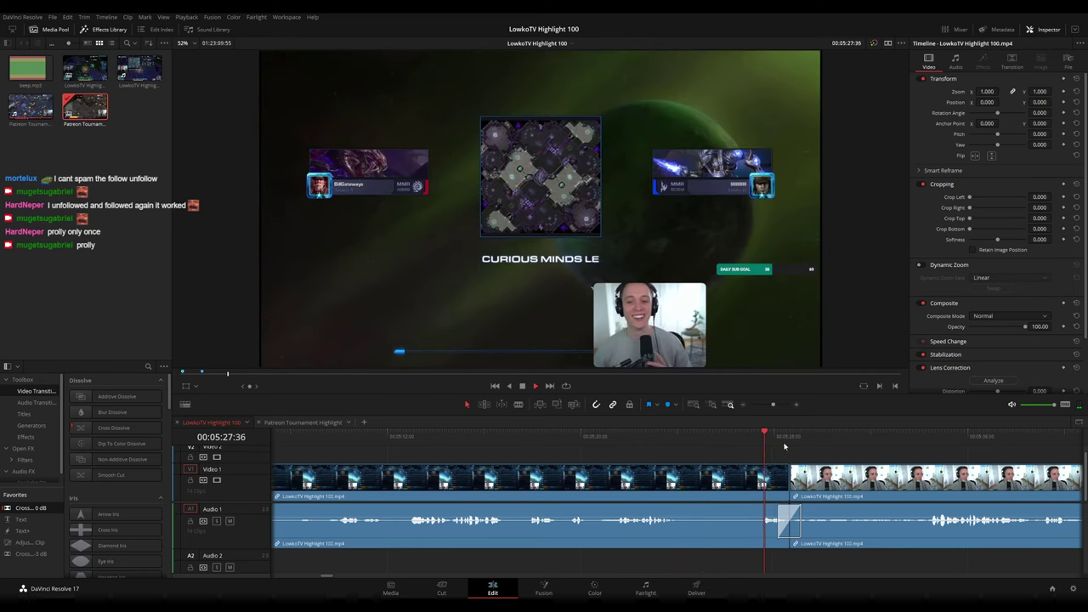
# Review the fourth blue clip and its cut into the following webcam clip, and save the project
pyautogui.hscroll(5, 723, 449)
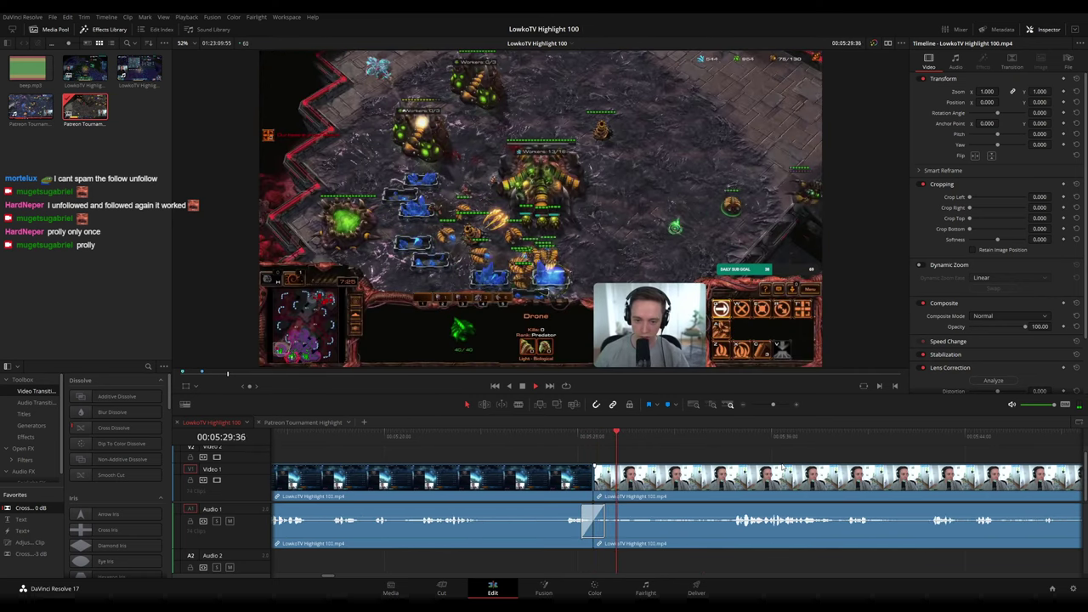
pyautogui.hscroll(3, 640, 457)
pyautogui.scroll(-3, 639, 457)
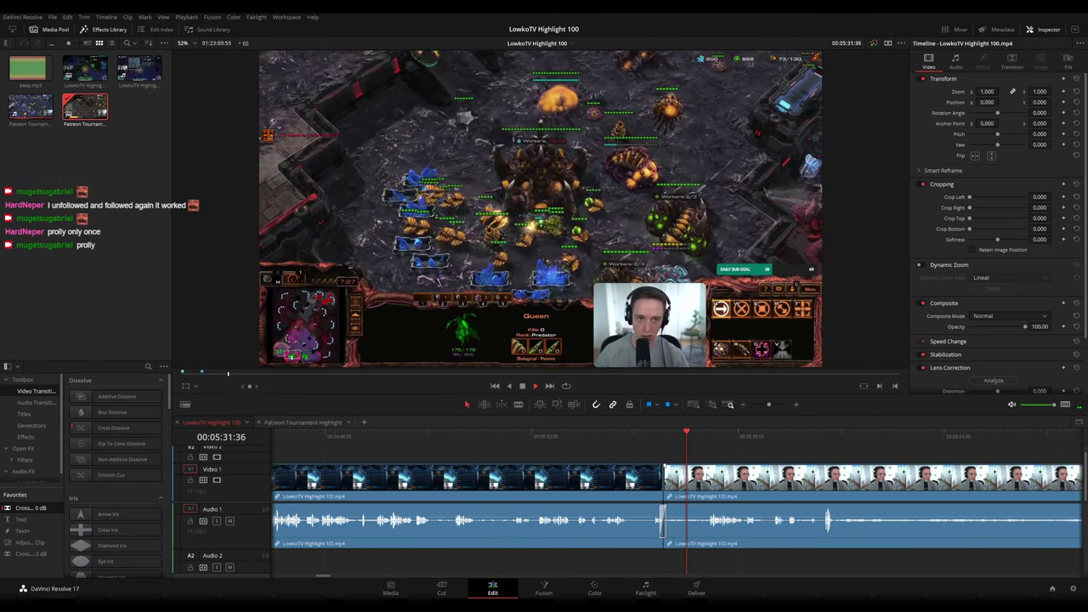
pyautogui.scroll(-4, 708, 473)
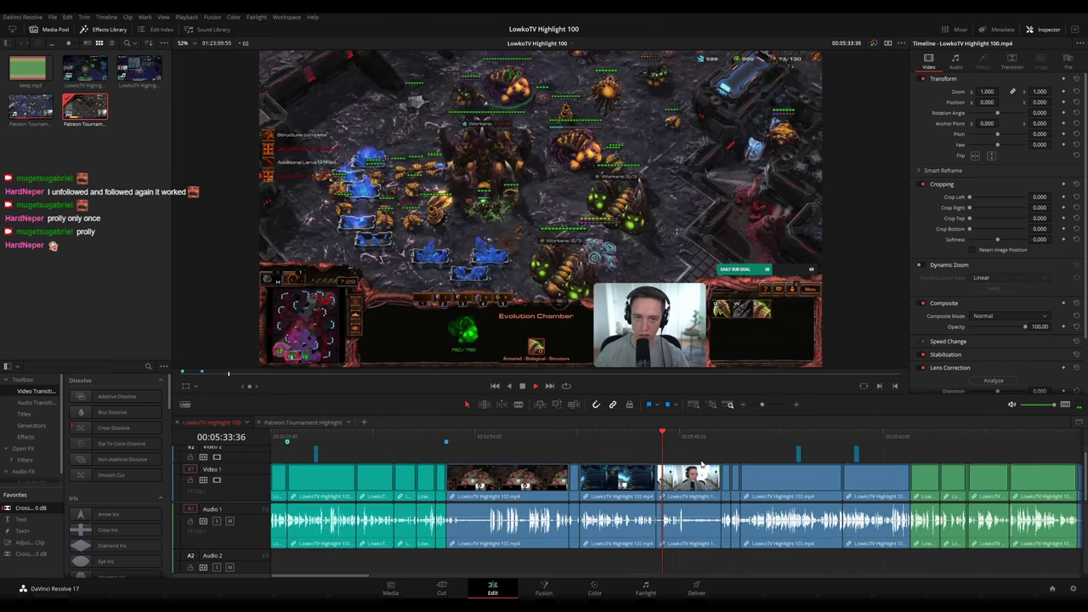
pyautogui.scroll(4, 664, 464)
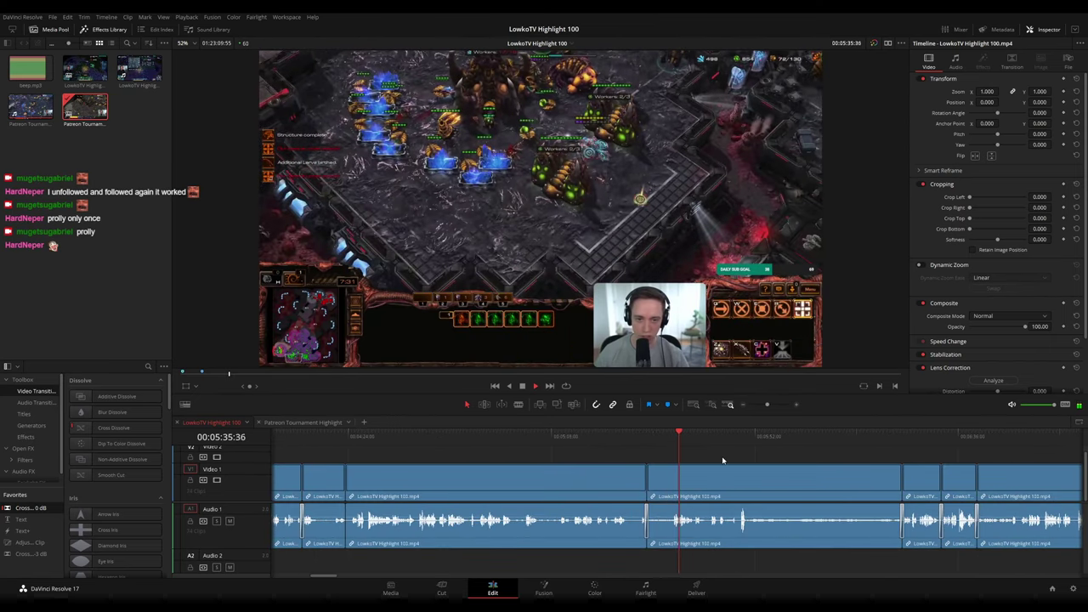
pyautogui.scroll(2, 743, 467)
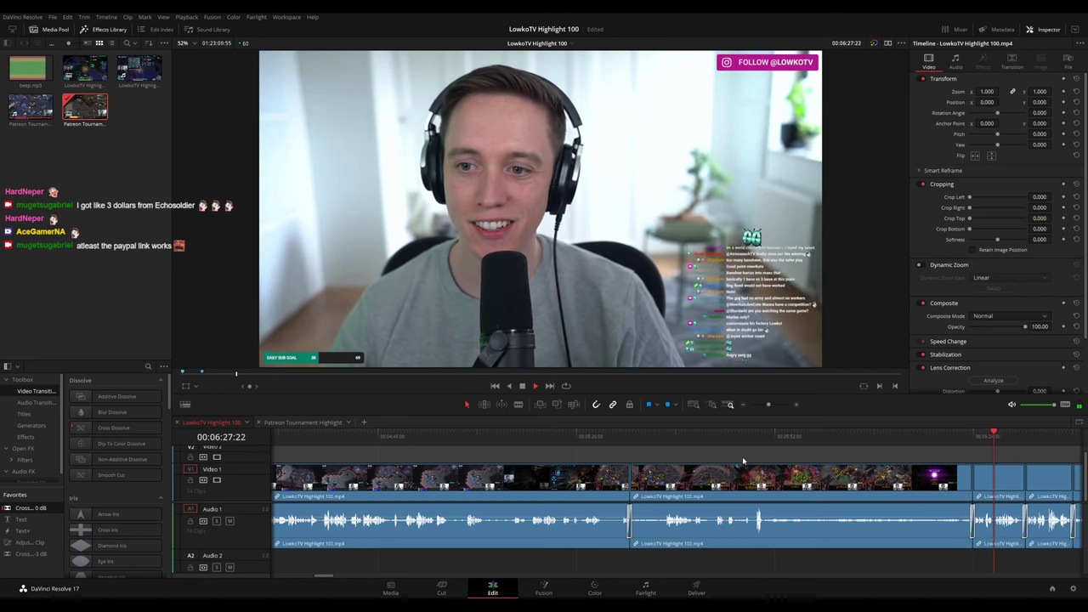
pyautogui.hotkey('ctrl', 's')
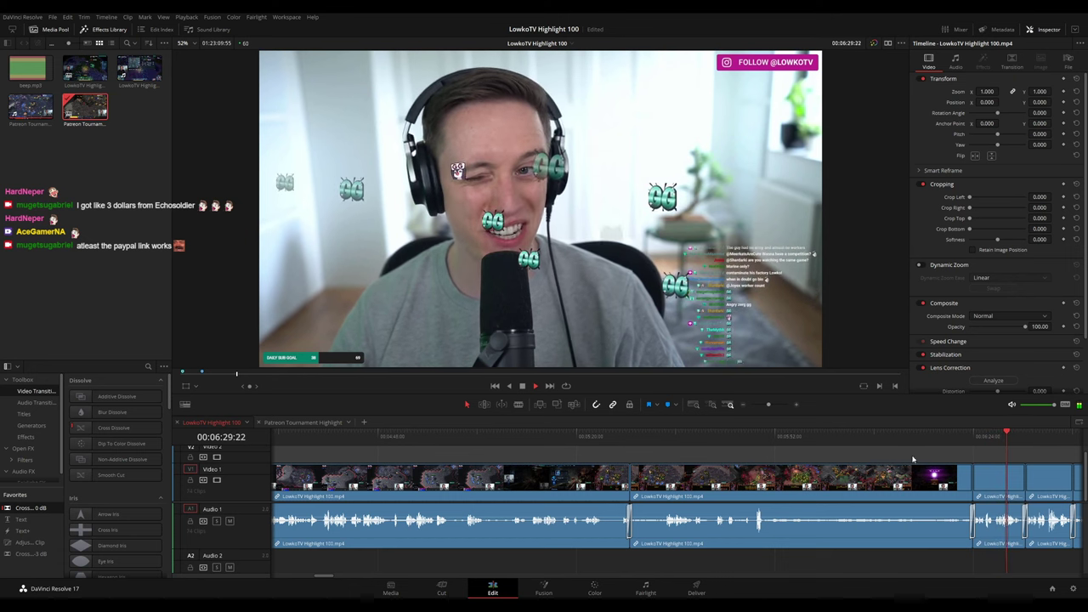
# Play through the short webcam clips and the long clip with the mental-over-time graph, reviewing the audio at their cuts
pyautogui.moveTo(1017, 453); pyautogui.dragTo(583, 437)
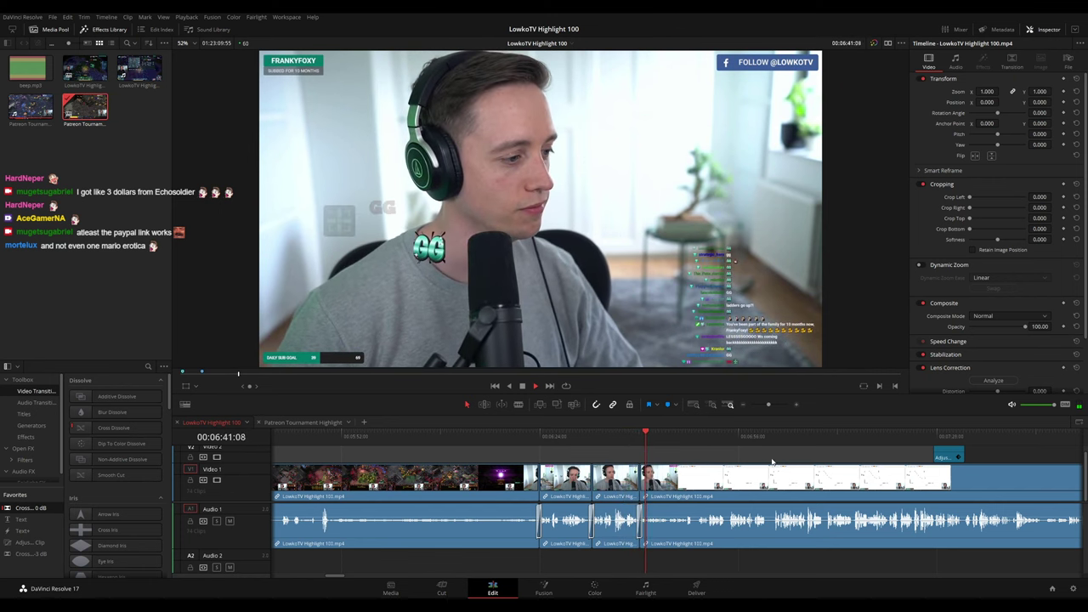
pyautogui.hscroll(3, 646, 449)
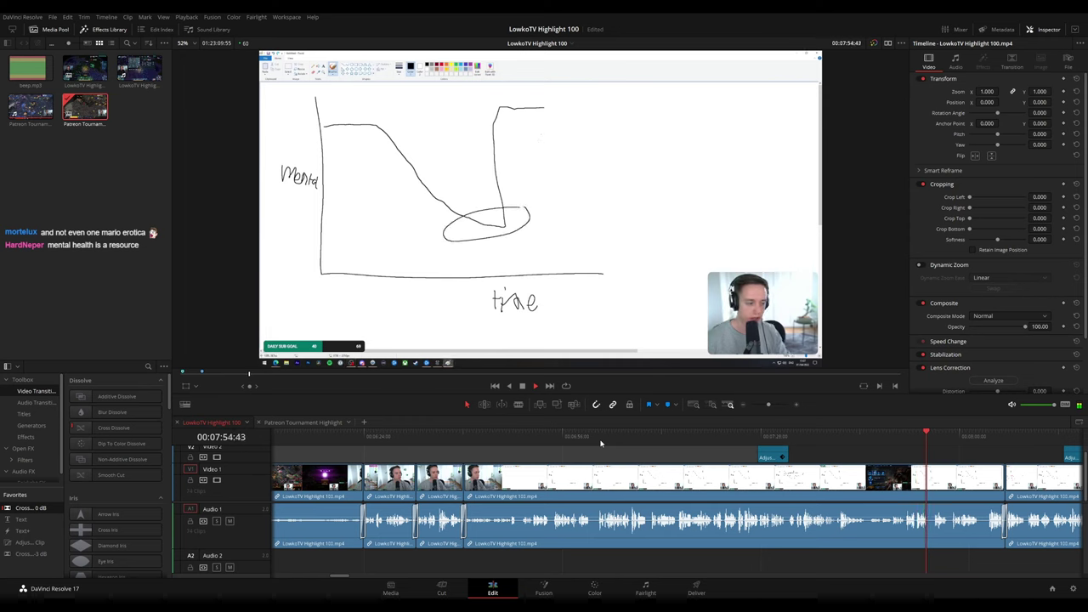
pyautogui.hscroll(5, 764, 434)
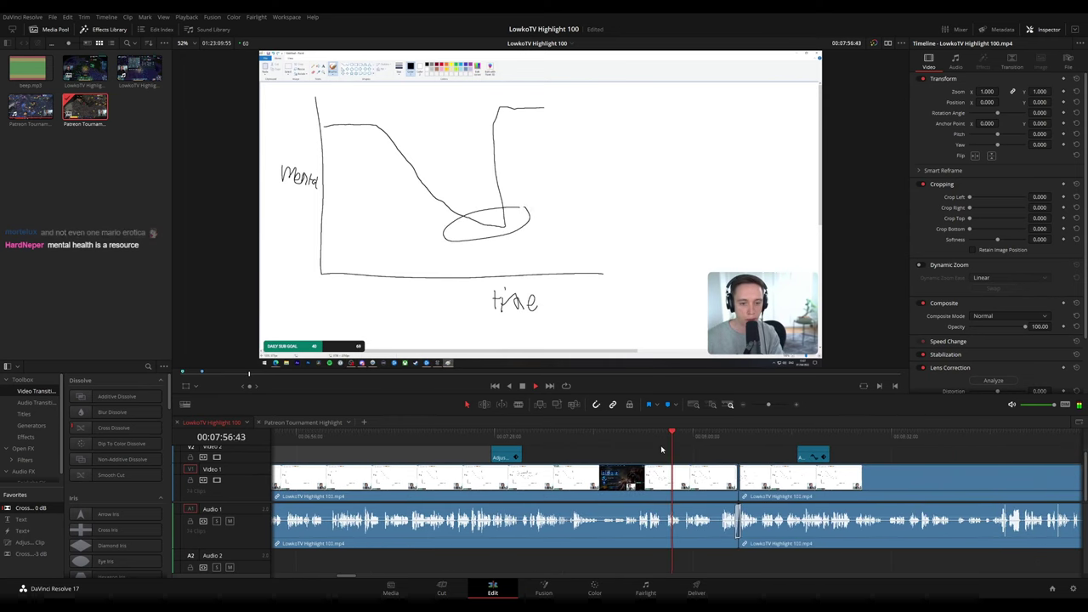
pyautogui.scroll(-5, 664, 449)
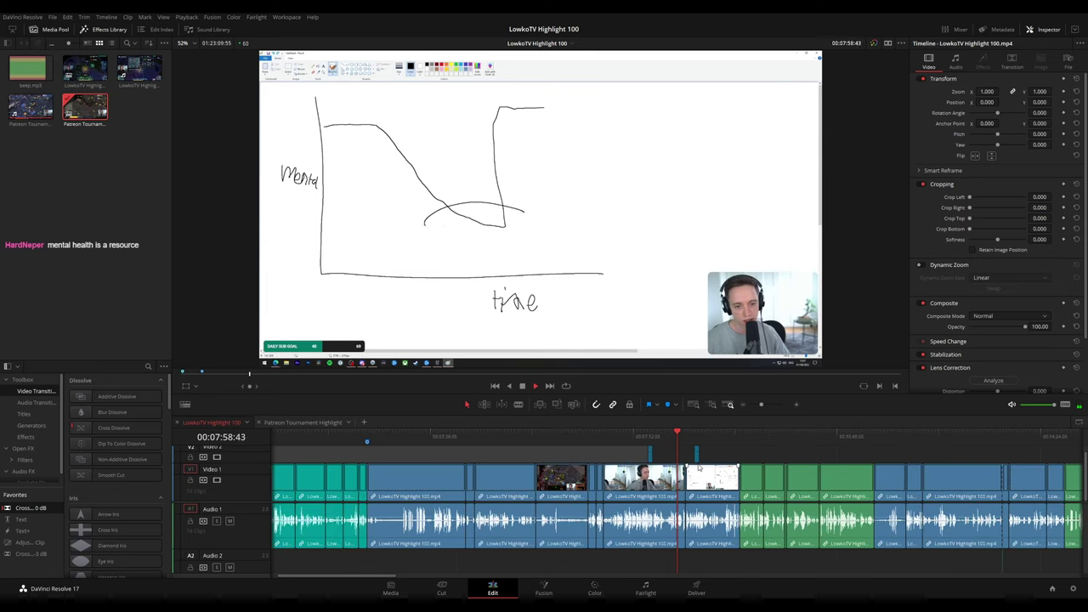
pyautogui.scroll(4, 764, 471)
pyautogui.scroll(-8, 769, 464)
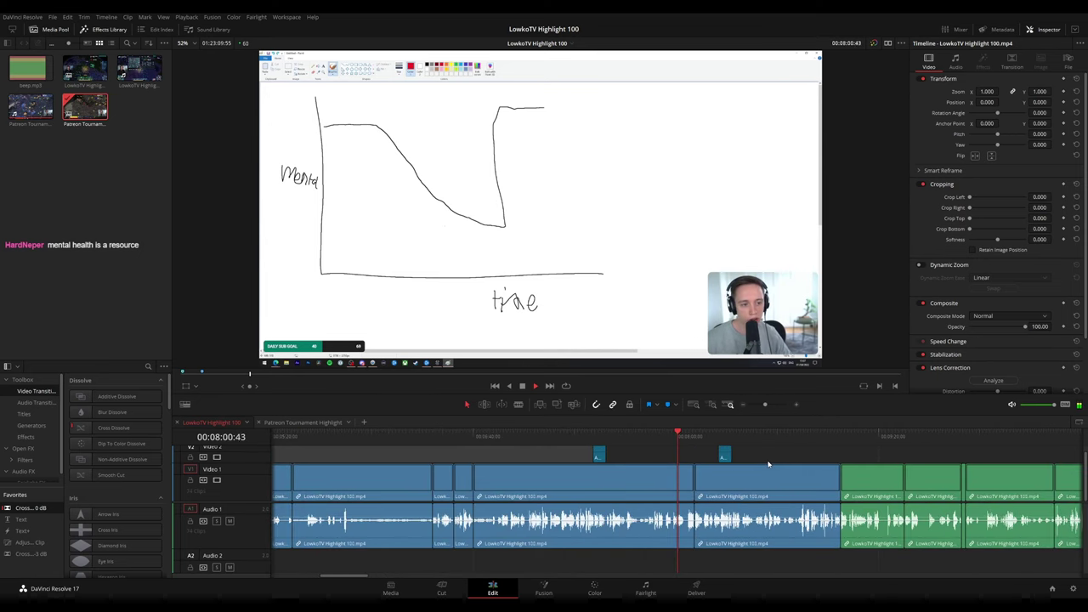
pyautogui.scroll(5, 705, 467)
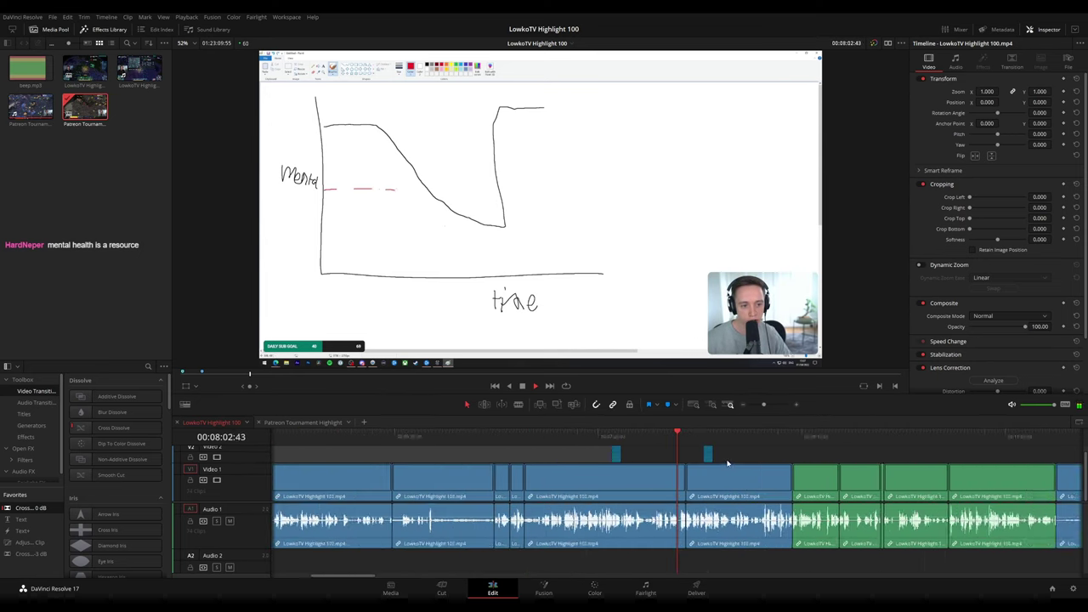
# Play through the last blue clip with the mental-over-time graph and its adjustment clip, checking the picture and audio
pyautogui.moveTo(817, 465); pyautogui.dragTo(578, 449)
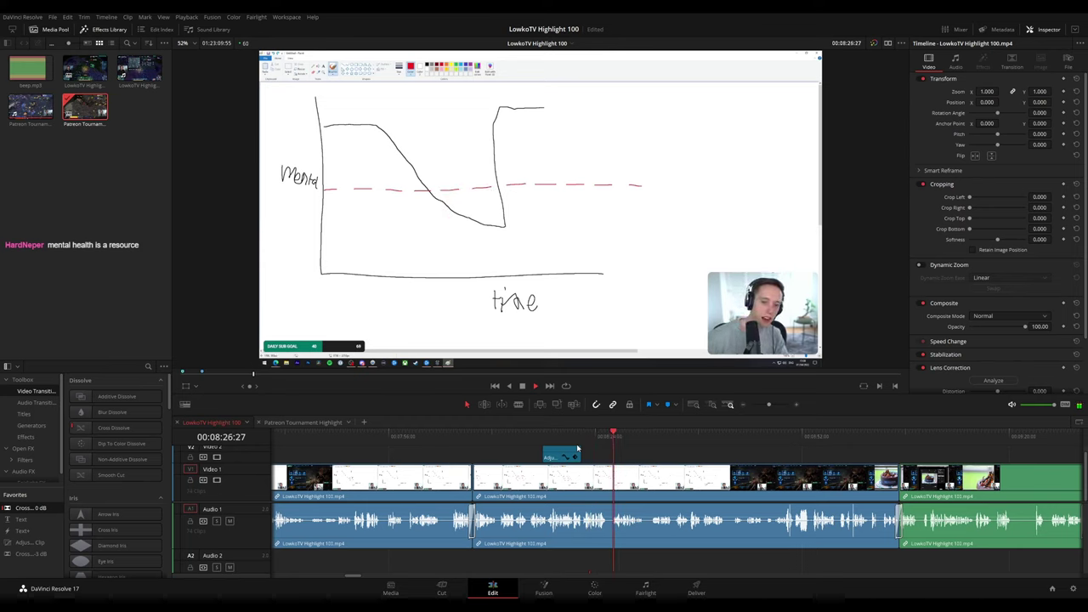
pyautogui.scroll(4, 687, 482)
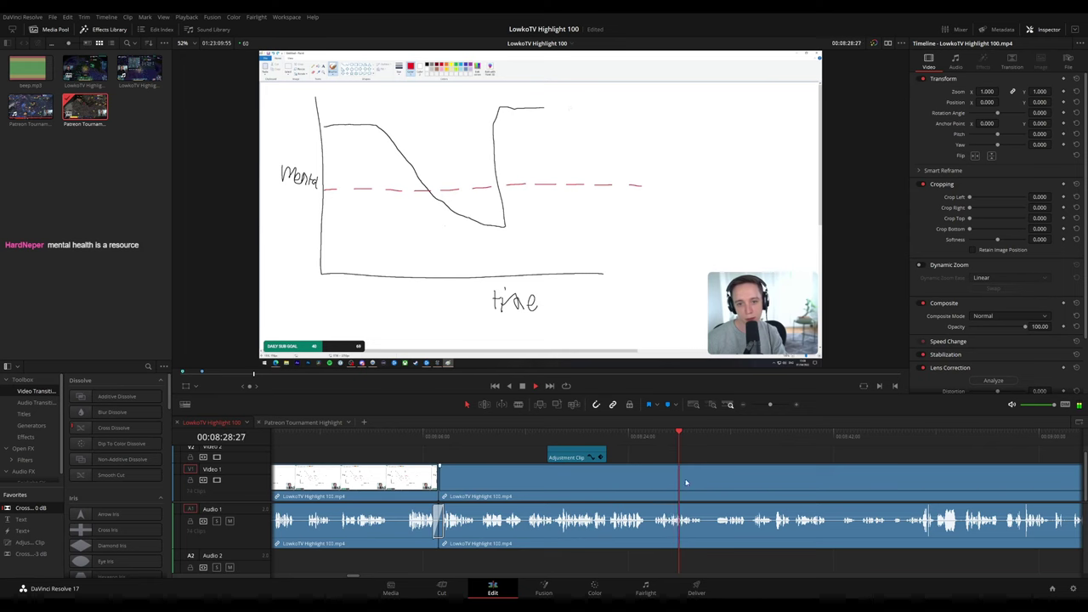
pyautogui.moveTo(742, 479); pyautogui.dragTo(569, 460)
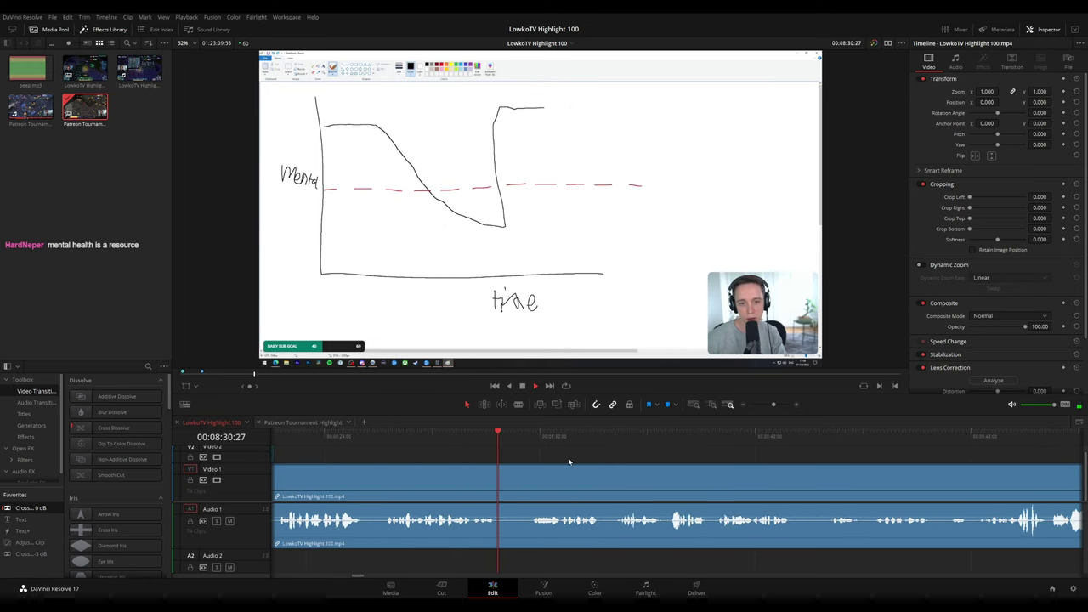
pyautogui.moveTo(677, 468); pyautogui.dragTo(622, 469)
pyautogui.hscroll(2, 604, 467)
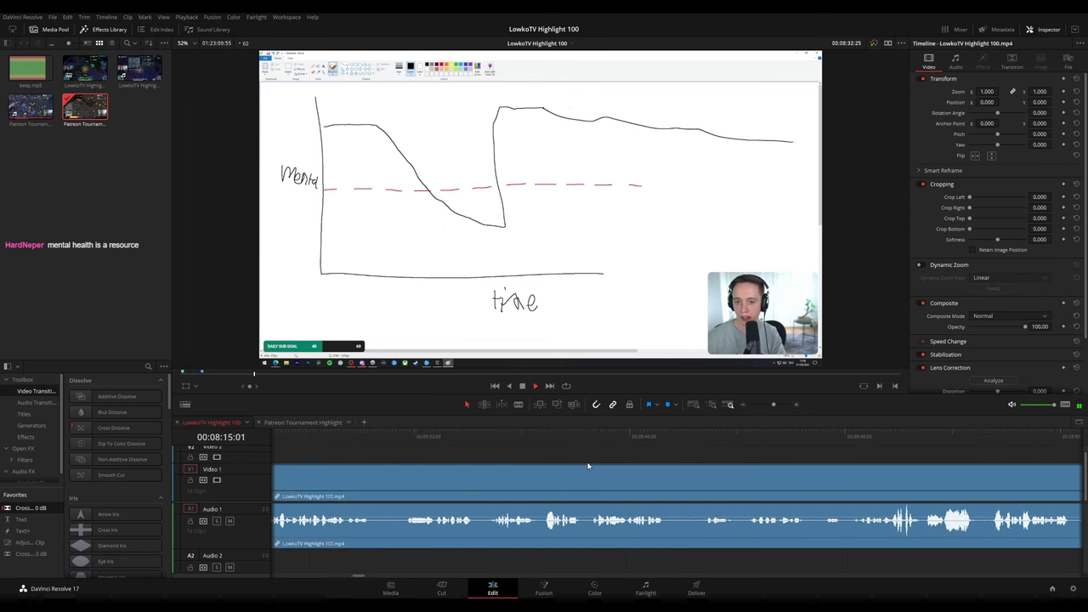
pyautogui.scroll(-4, 639, 465)
pyautogui.moveTo(736, 468); pyautogui.dragTo(502, 467)
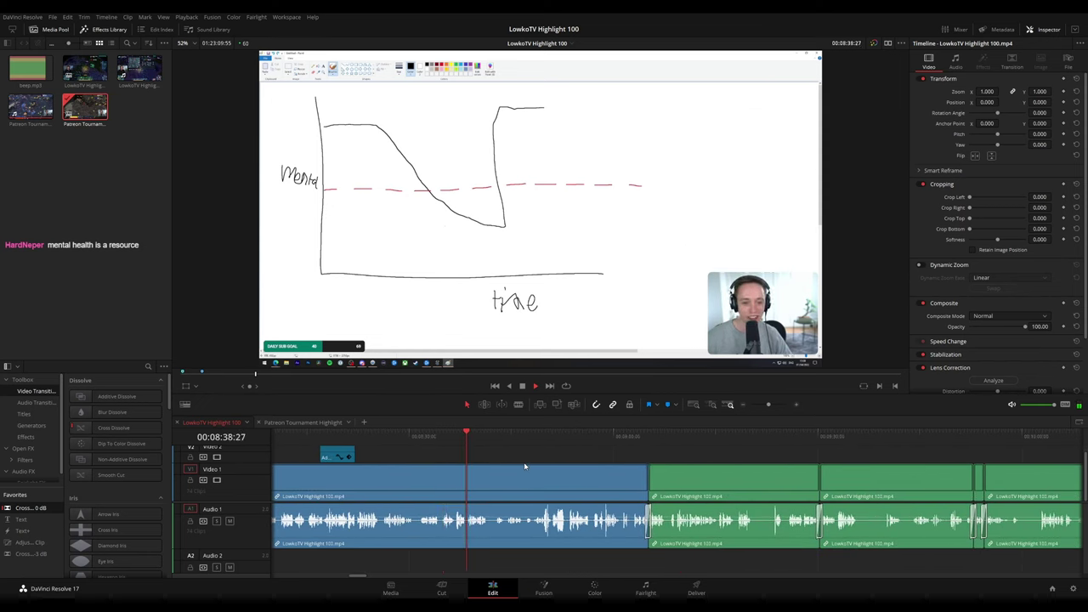
pyautogui.scroll(4, 525, 466)
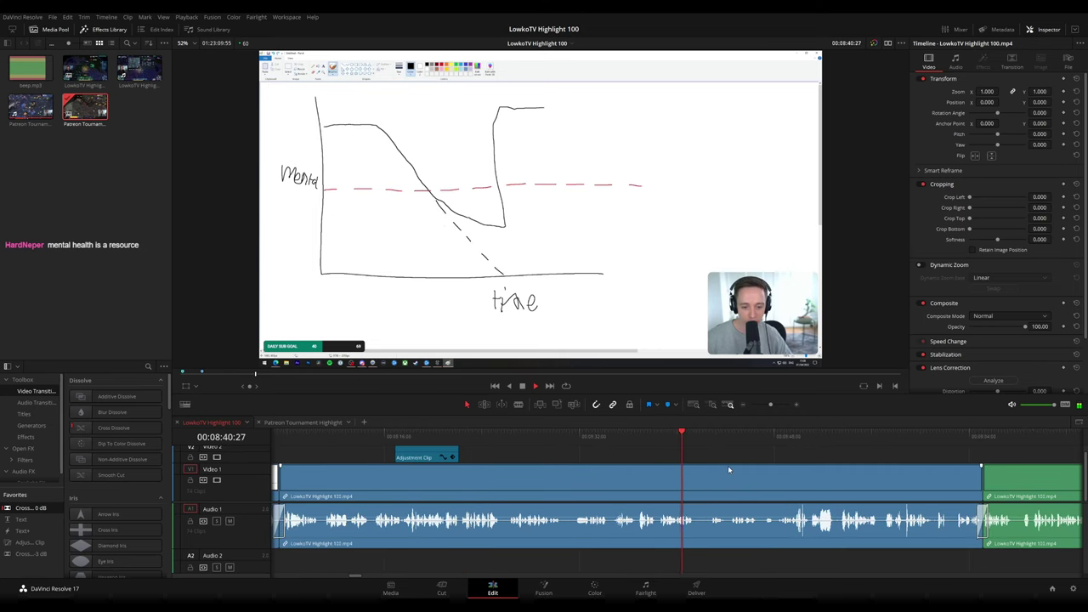
pyautogui.moveTo(735, 470); pyautogui.dragTo(562, 468)
pyautogui.scroll(3, 712, 467)
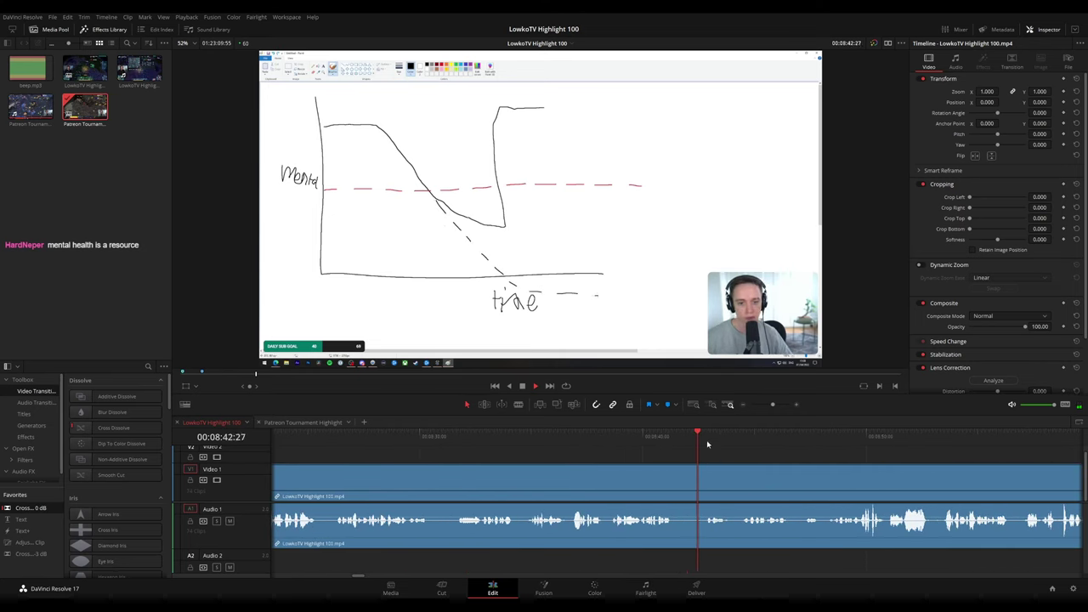
pyautogui.scroll(-3, 723, 455)
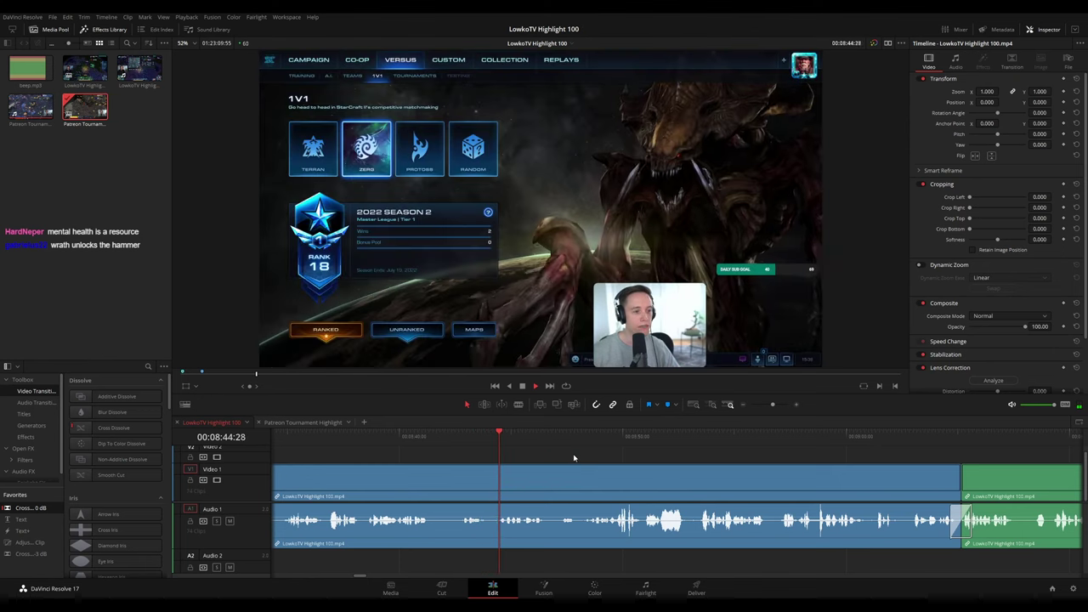
# Play on to the first green clip and mark its start with "Memes/reddit/reaction content clips" and the note "Green colored clips"
pyautogui.hscroll(2, 574, 458)
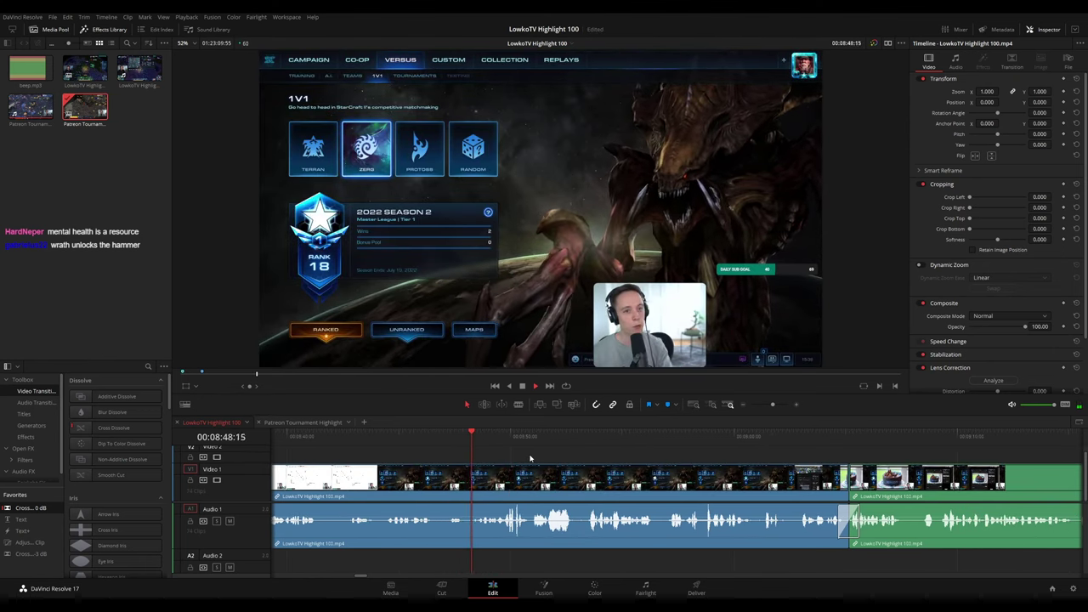
pyautogui.hscroll(3, 688, 467)
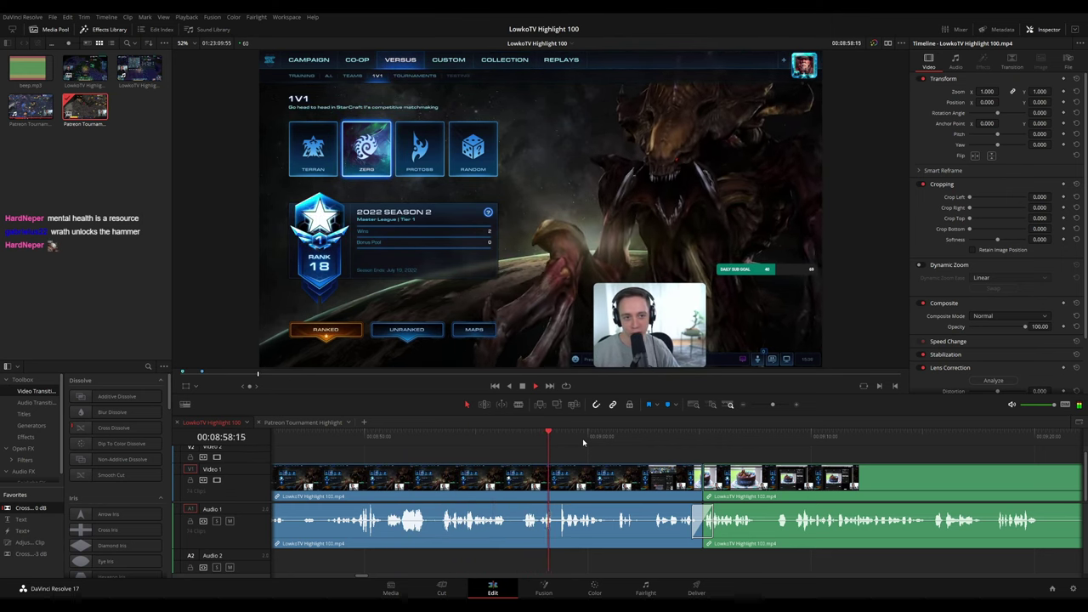
pyautogui.moveTo(662, 446); pyautogui.dragTo(478, 447)
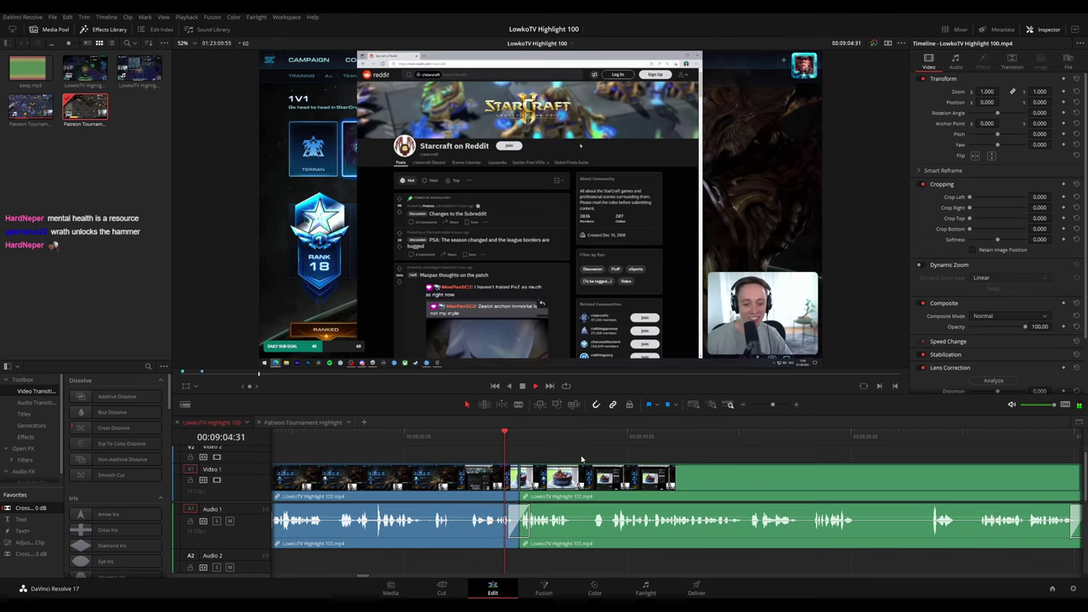
pyautogui.press('space')
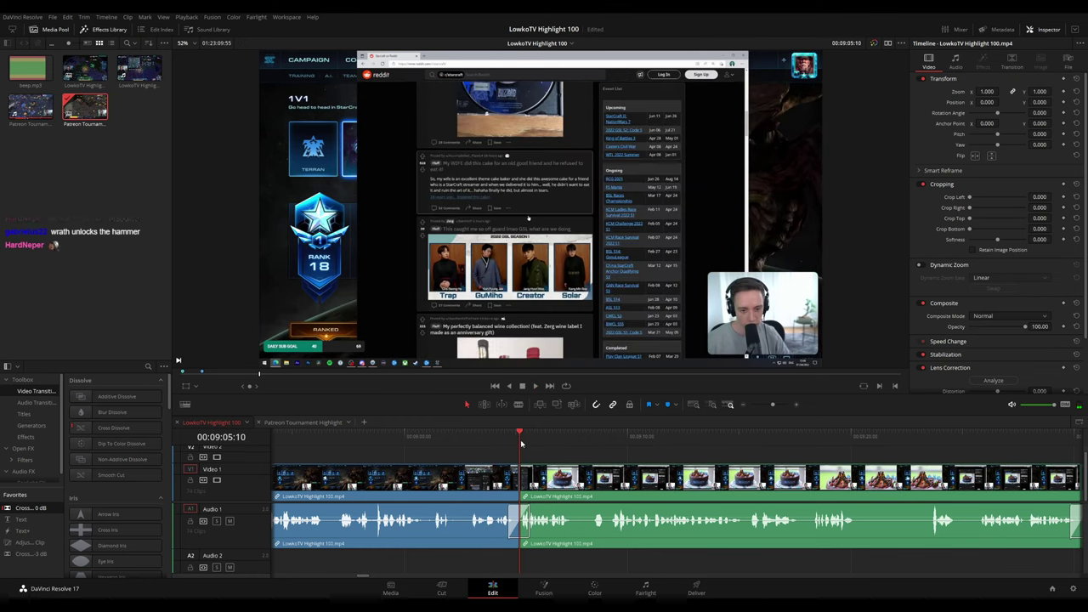
pyautogui.press('m')
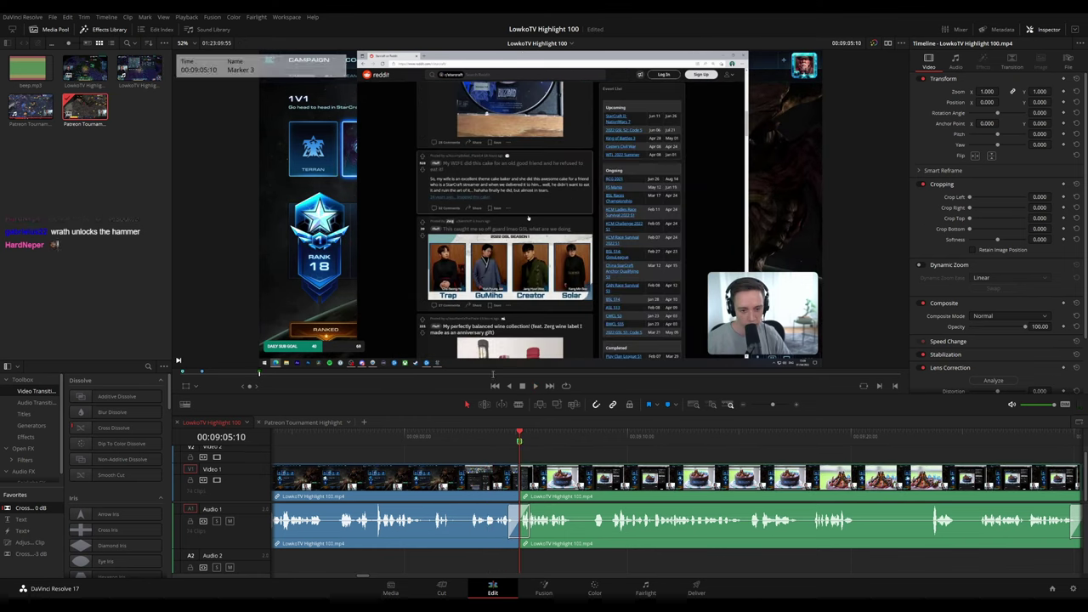
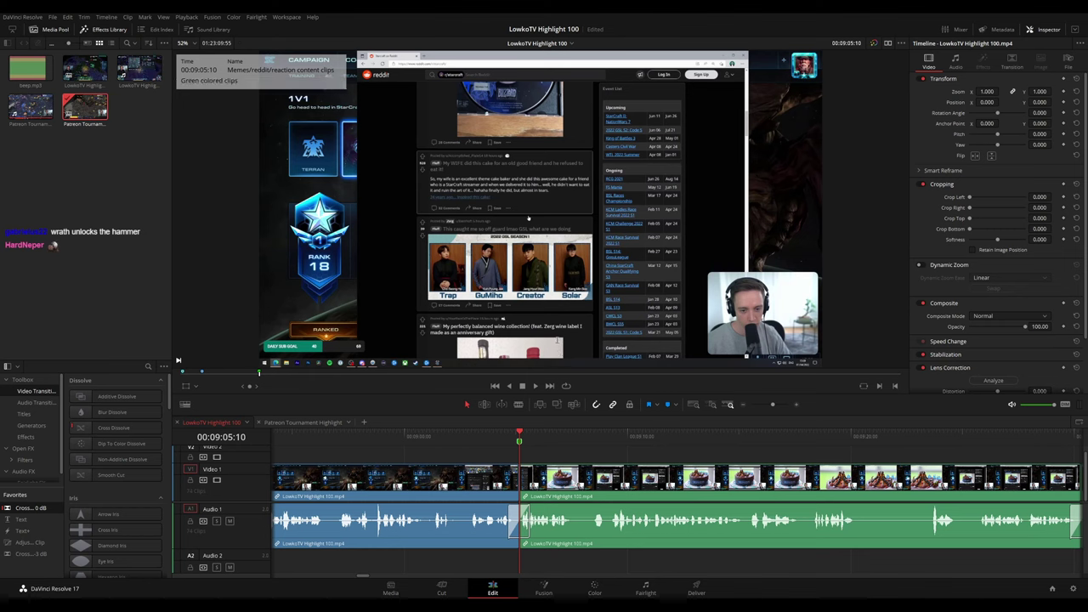
# Play the first green clip with the StarCraft cake and the following wine bottle clip, reviewing the audio across their cut
pyautogui.press('space')
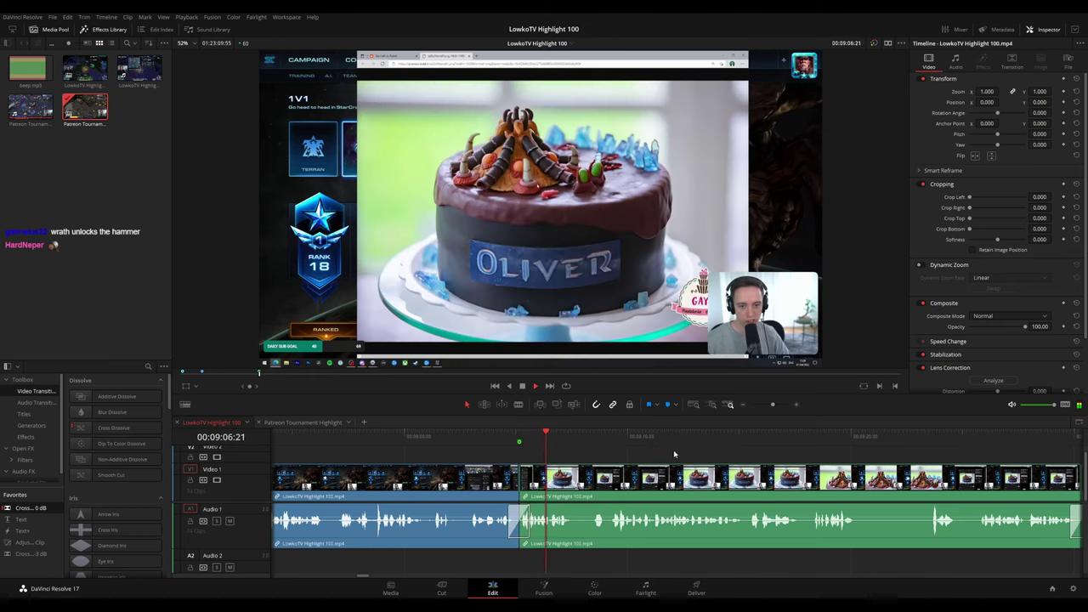
pyautogui.moveTo(690, 454); pyautogui.dragTo(436, 434)
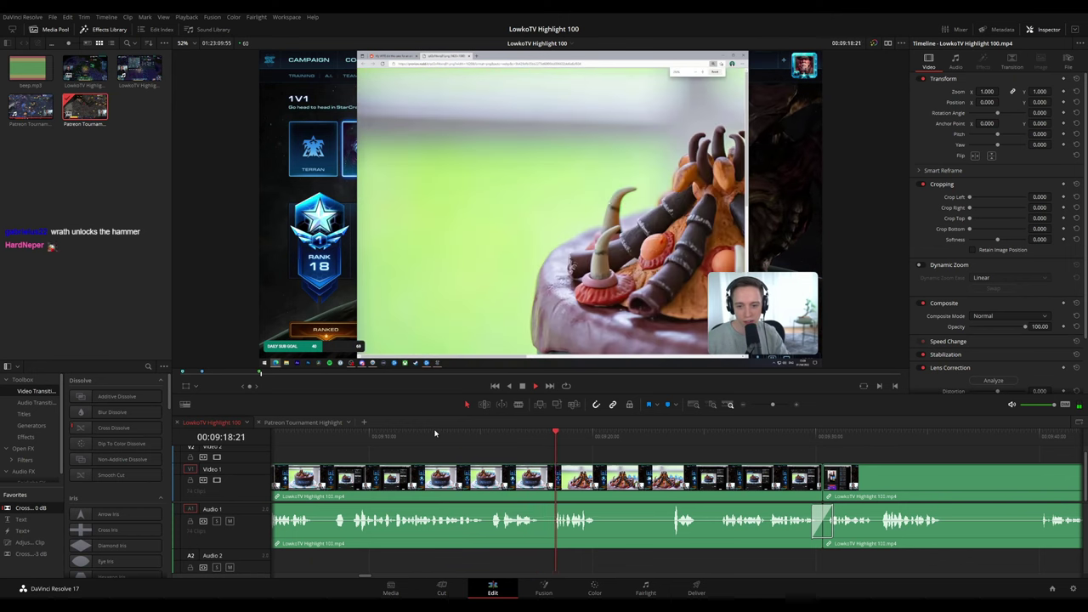
pyautogui.moveTo(602, 438); pyautogui.dragTo(657, 445)
pyautogui.hscroll(3, 811, 449)
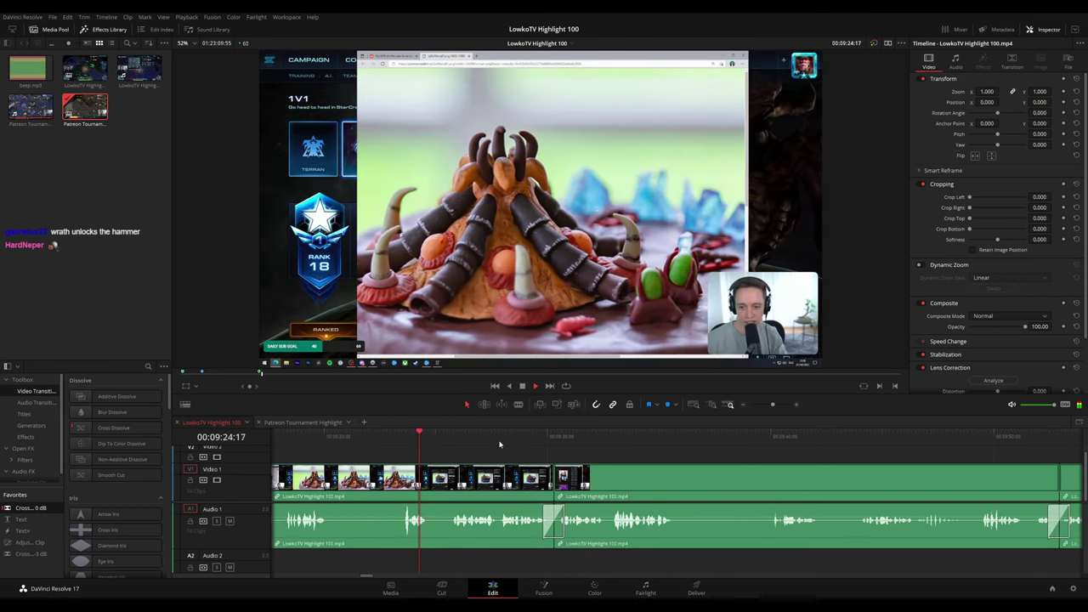
pyautogui.click(443, 440)
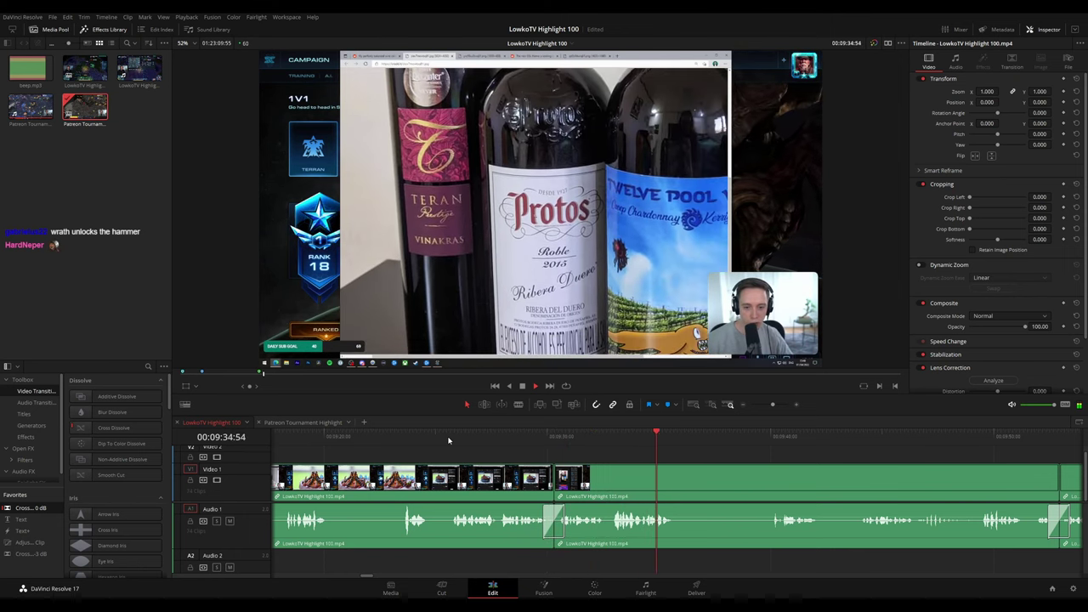
pyautogui.moveTo(804, 467); pyautogui.dragTo(529, 446)
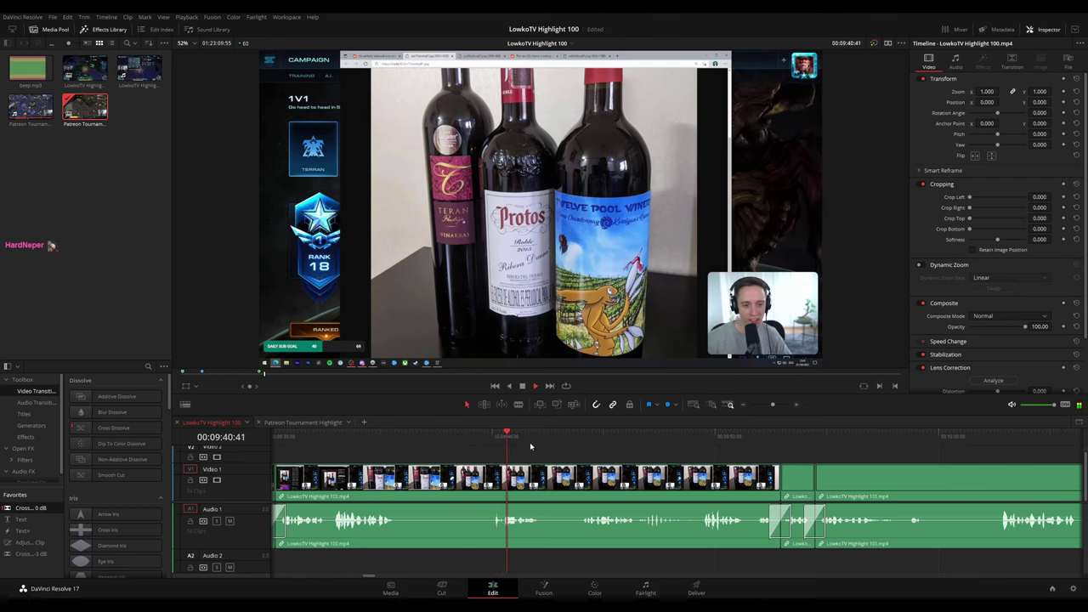
# Cut the silent stretch starting at 00:09:35:51 out of the wine bottle clip, close the gap and cross-fade the audio there
pyautogui.click(400, 439)
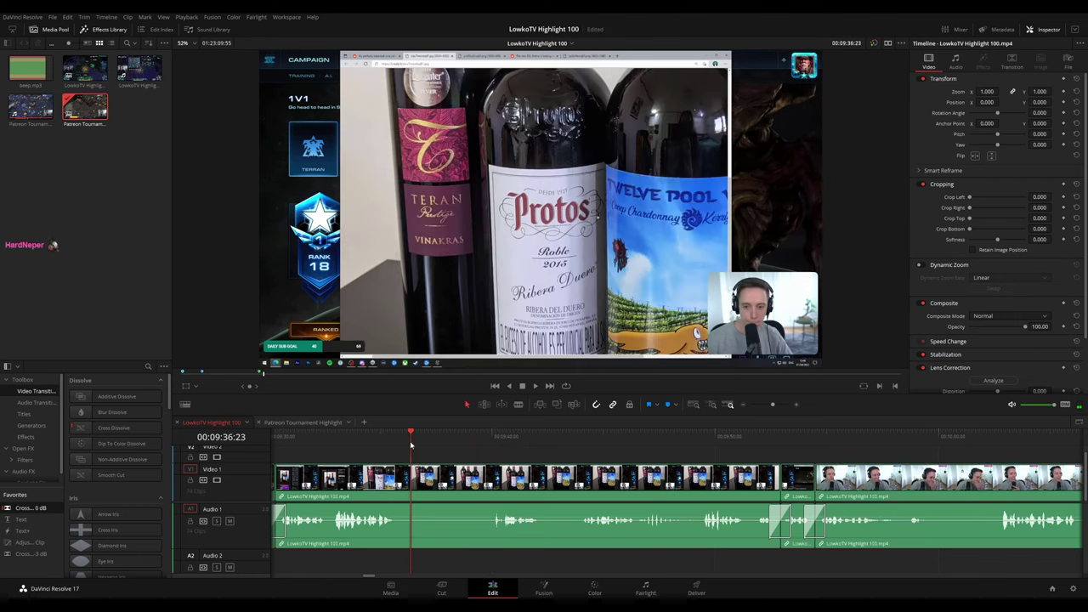
pyautogui.press('space')
pyautogui.press('b')
pyautogui.click(400, 484)
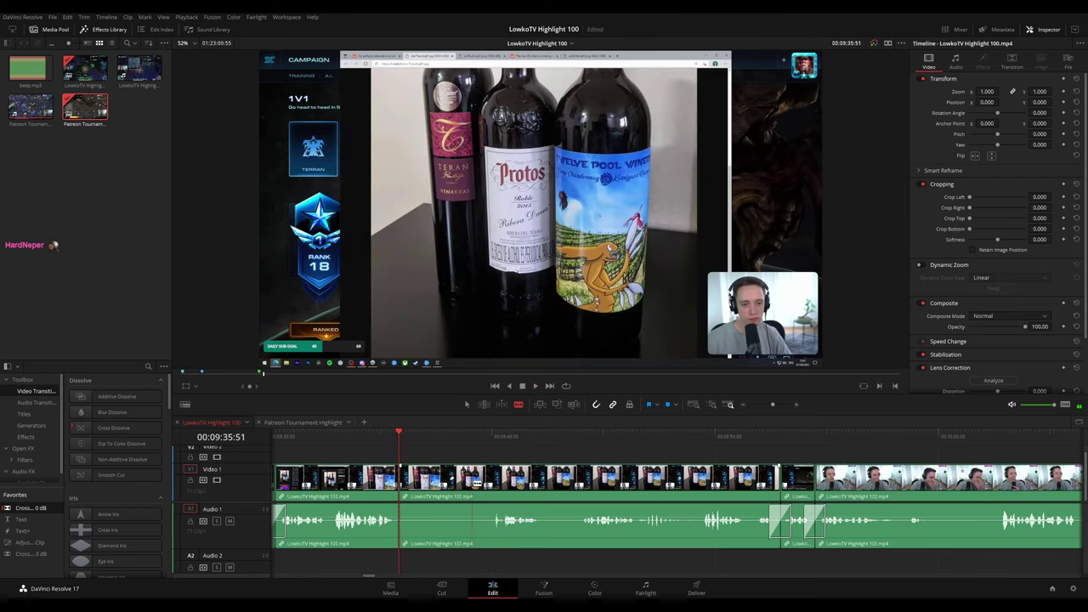
pyautogui.click(479, 483)
pyautogui.press('a')
pyautogui.click(454, 483)
pyautogui.press('Delete')
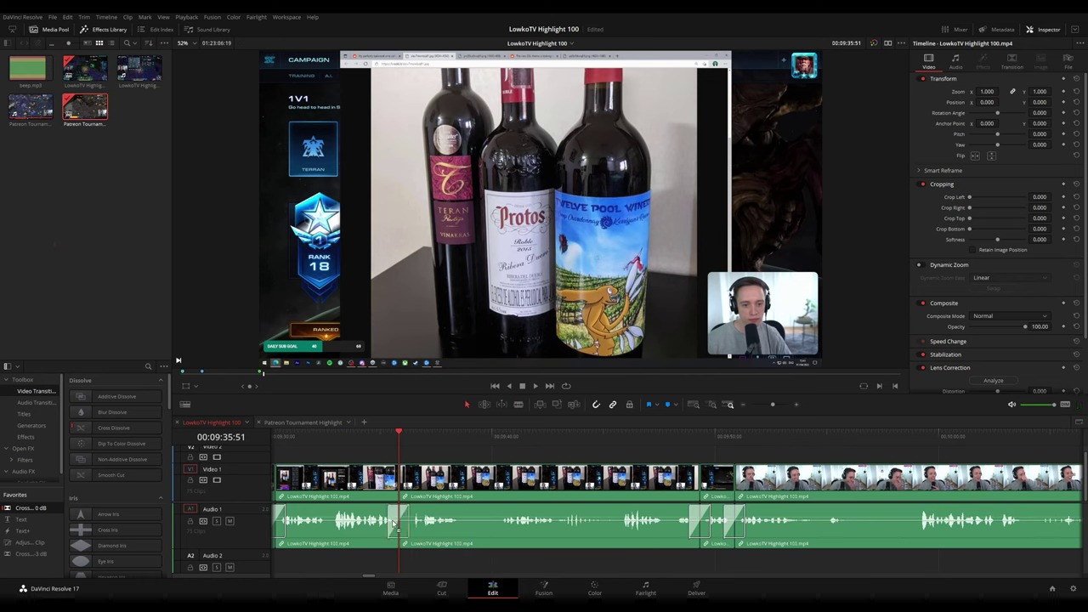
# Play from the new cut in the wine bottle clip through the short clip and the long webcam clip, reviewing the audio
pyautogui.press('space')
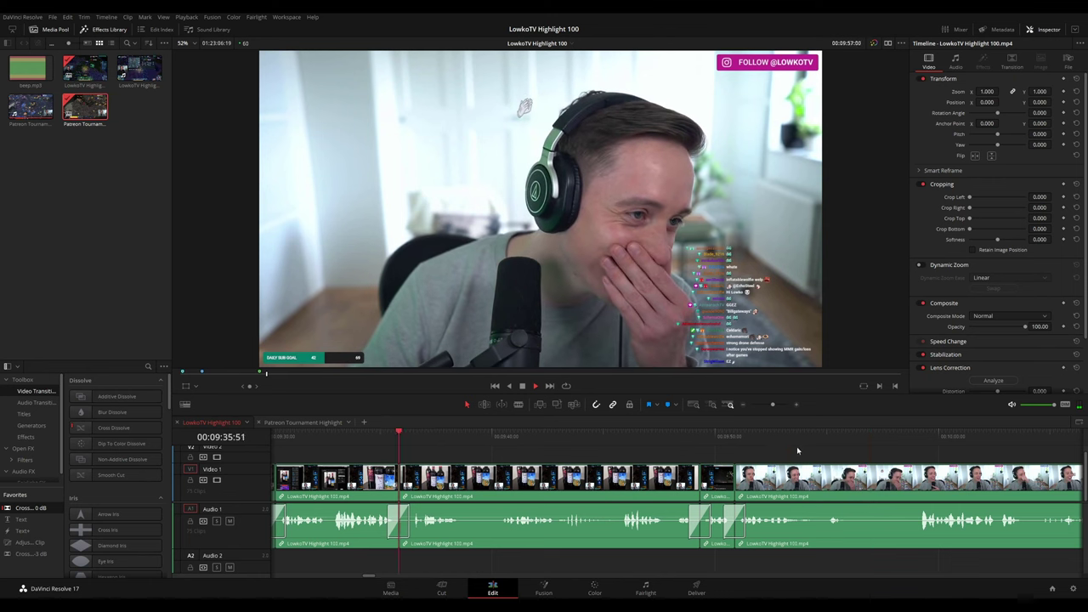
pyautogui.moveTo(797, 449); pyautogui.dragTo(608, 459)
pyautogui.press('space')
pyautogui.press('space')
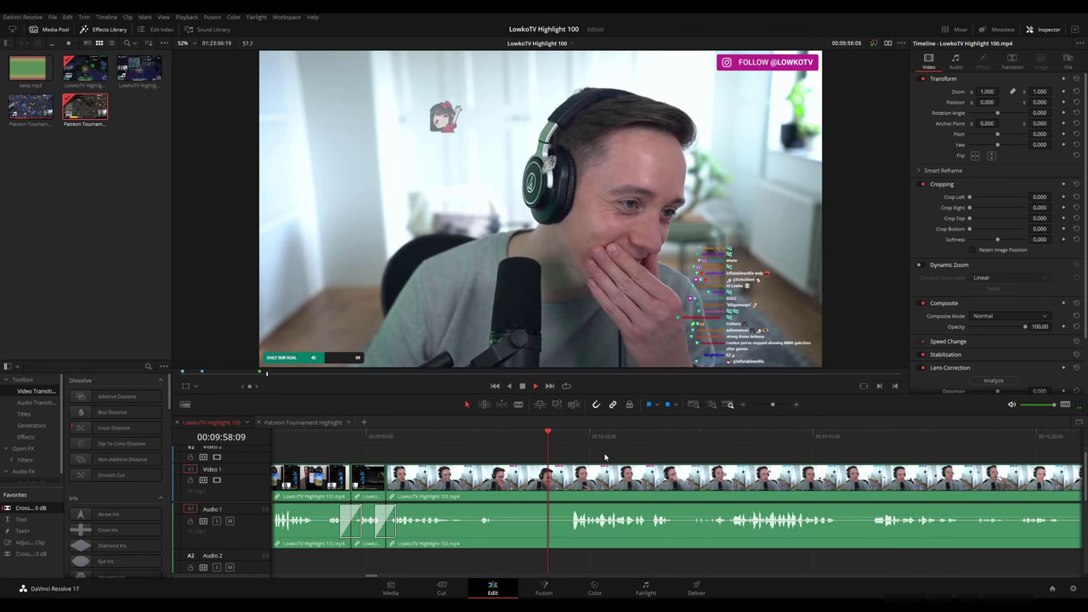
pyautogui.hscroll(2, 562, 449)
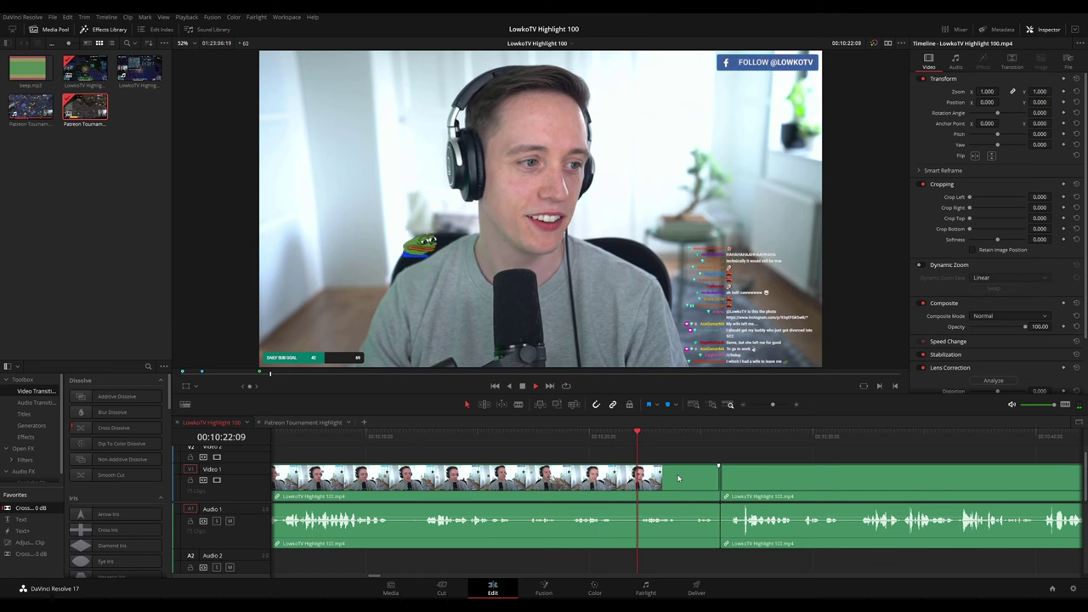
# Cut a short quiet section out of the green webcam clip around 00:10:21 and close the gap
pyautogui.scroll(3, 627, 491)
pyautogui.press('b')
pyautogui.click(610, 493)
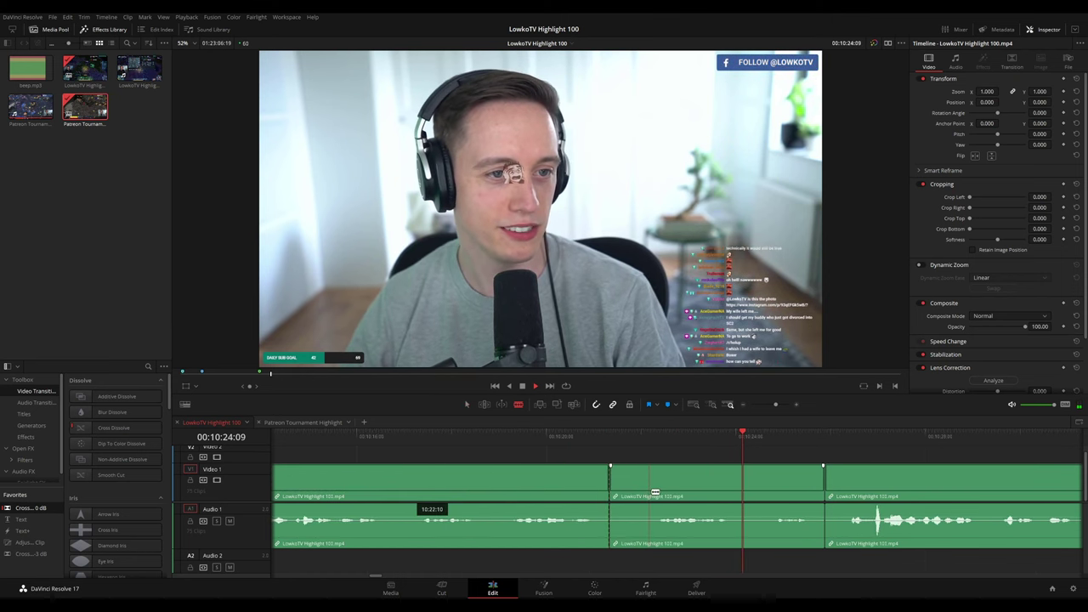
pyautogui.click(650, 480)
pyautogui.press('a')
pyautogui.click(635, 494)
pyautogui.press('Delete')
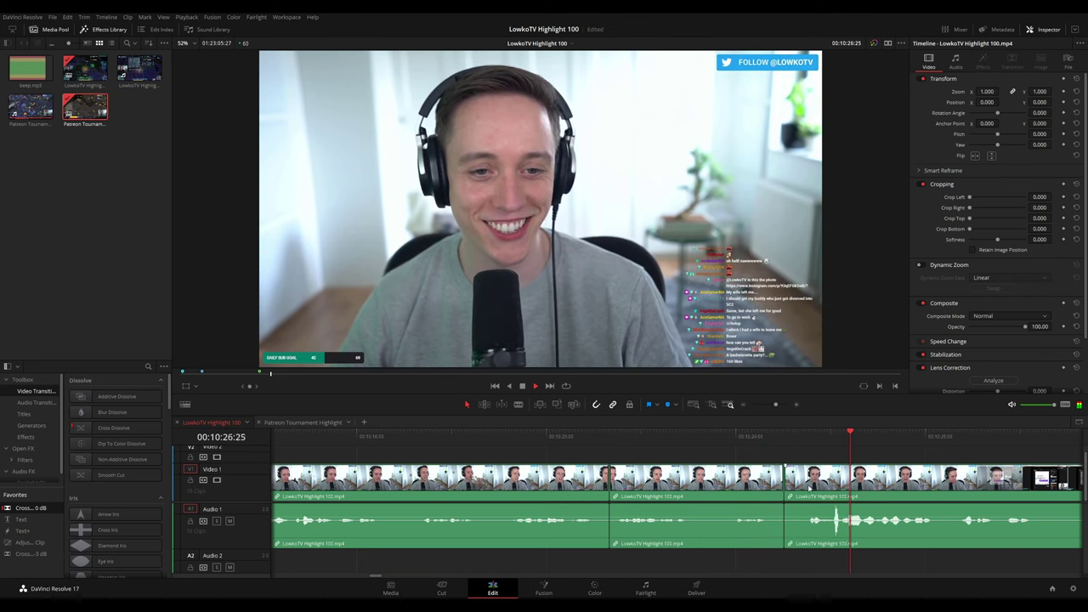
# Add 0 dB audio cross fades at the two cuts between the green webcam clips
pyautogui.click(784, 495)
pyautogui.click(814, 450)
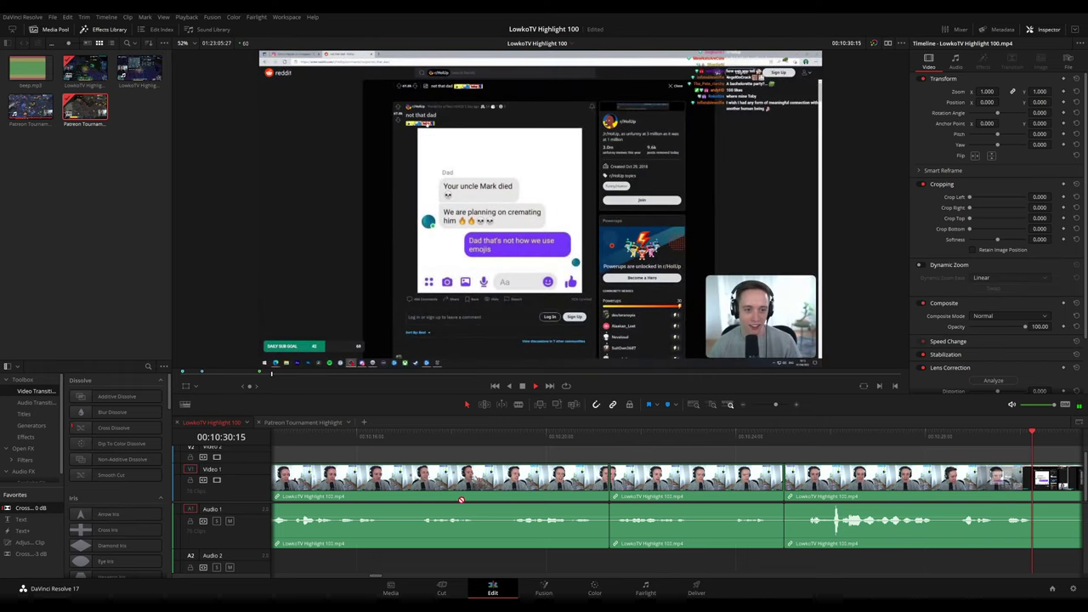
pyautogui.doubleClick(44, 510)
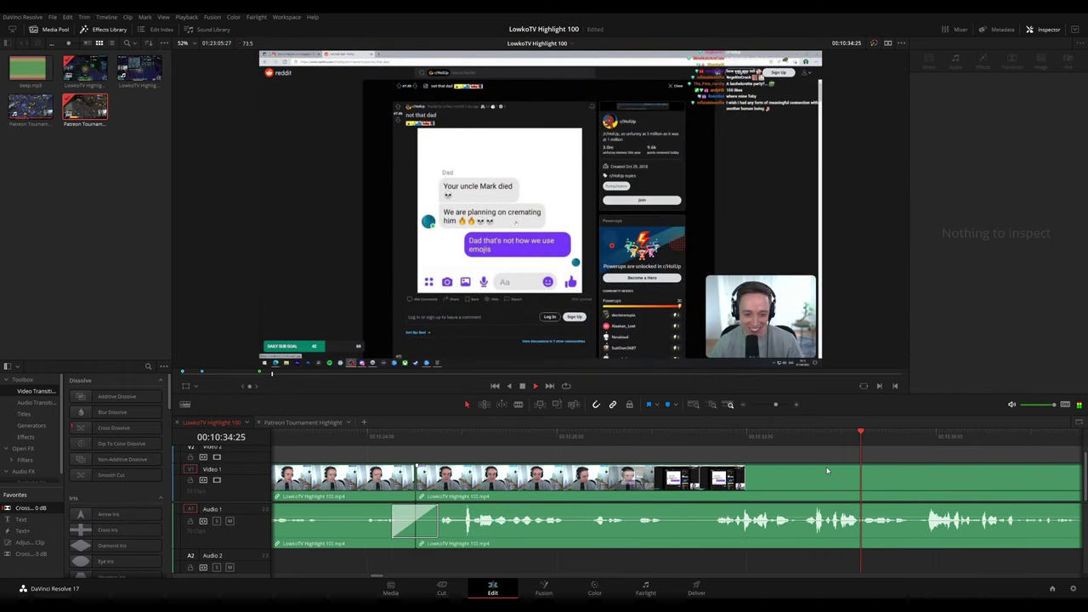
# Replay the "not that dad" Reddit footage in the last clip of this green group and review its audio up to about 00:10:56
pyautogui.click(564, 443)
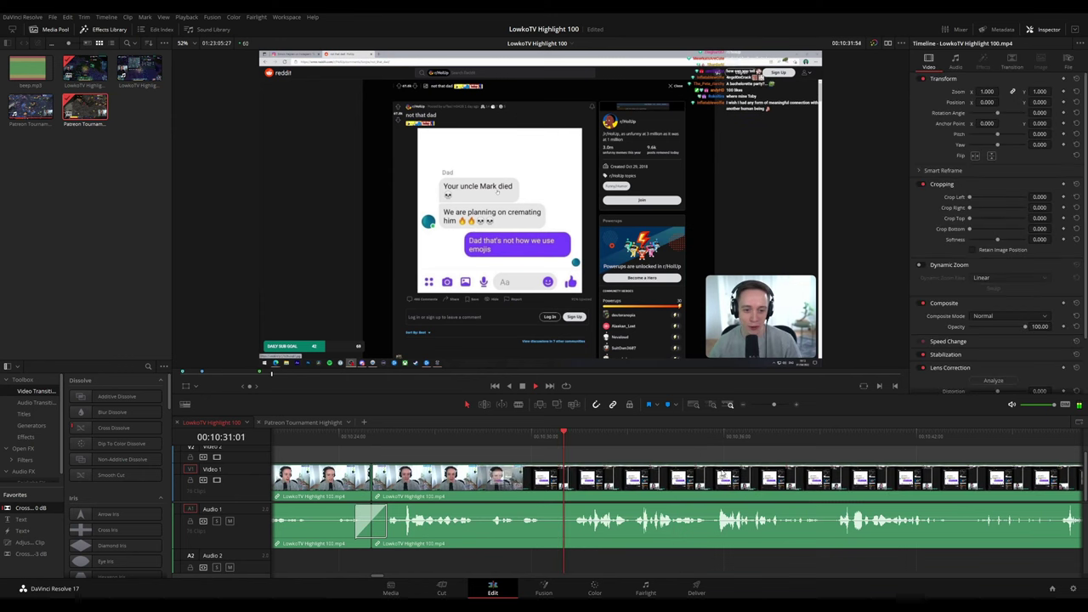
pyautogui.scroll(-6, 806, 478)
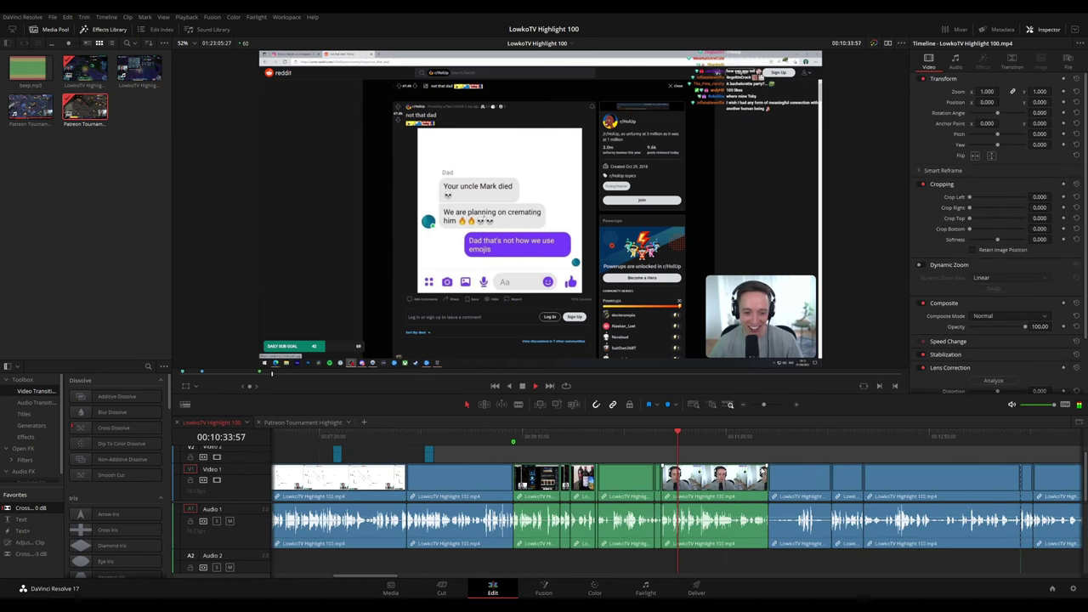
pyautogui.scroll(-5, 761, 472)
pyautogui.scroll(7, 740, 477)
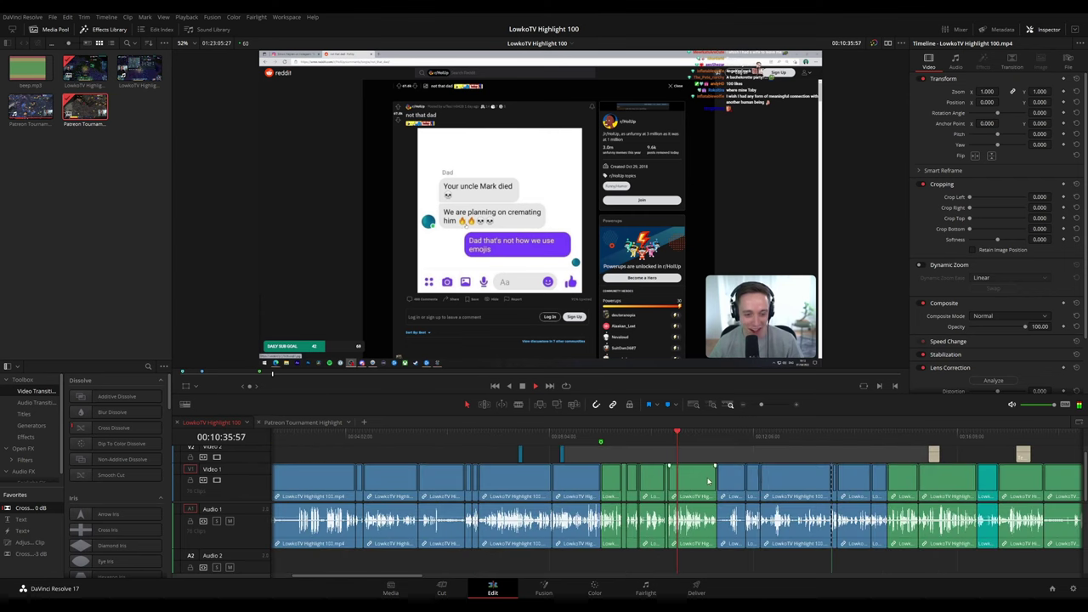
pyautogui.scroll(3, 764, 488)
pyautogui.moveTo(779, 486); pyautogui.dragTo(566, 473)
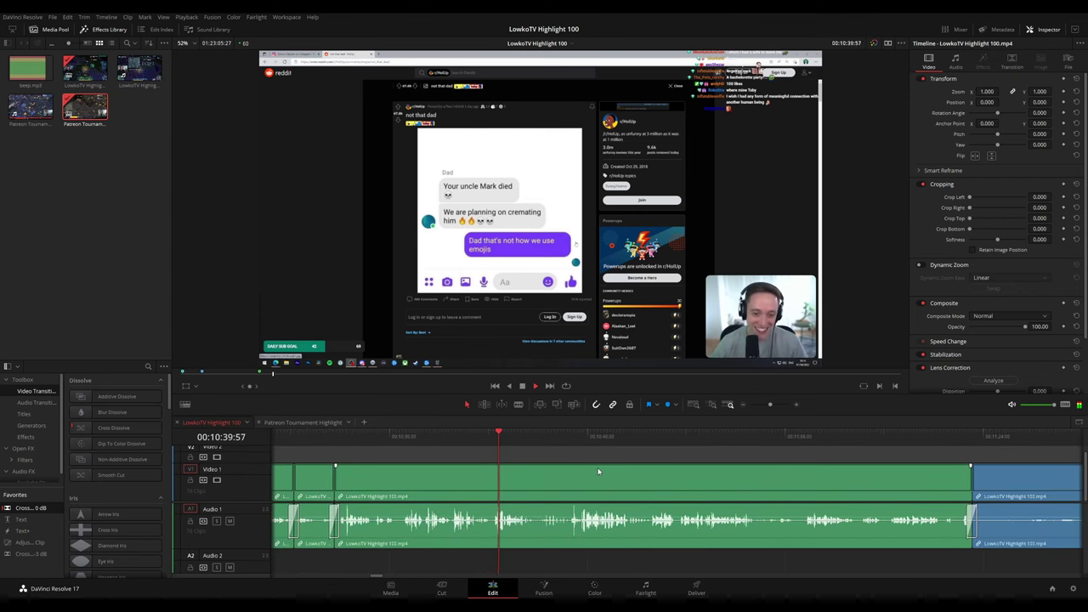
pyautogui.hscroll(2, 633, 477)
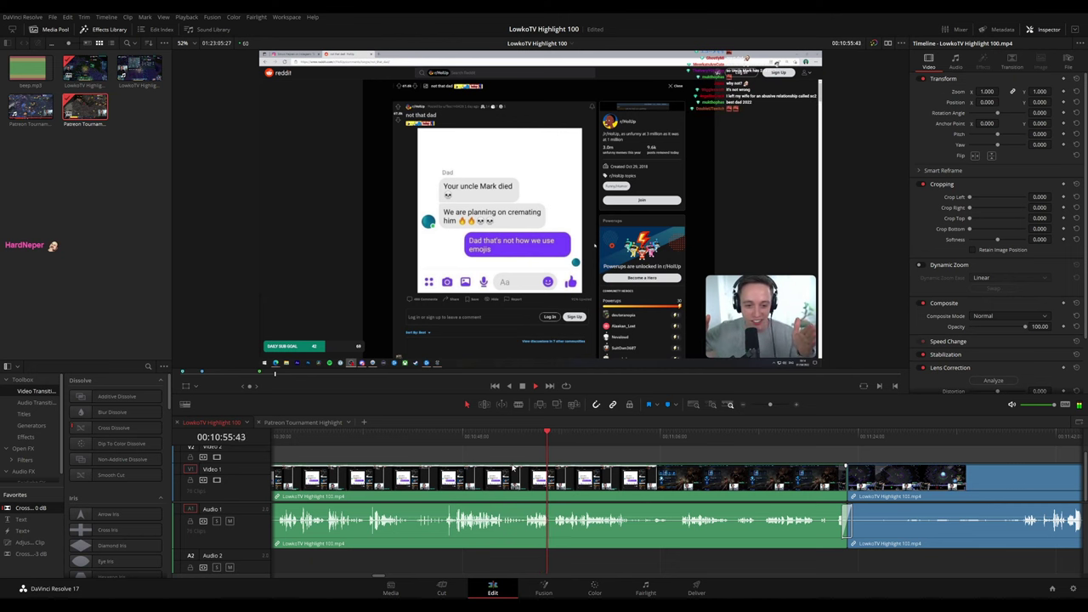
pyautogui.press('space')
pyautogui.scroll(3, 514, 467)
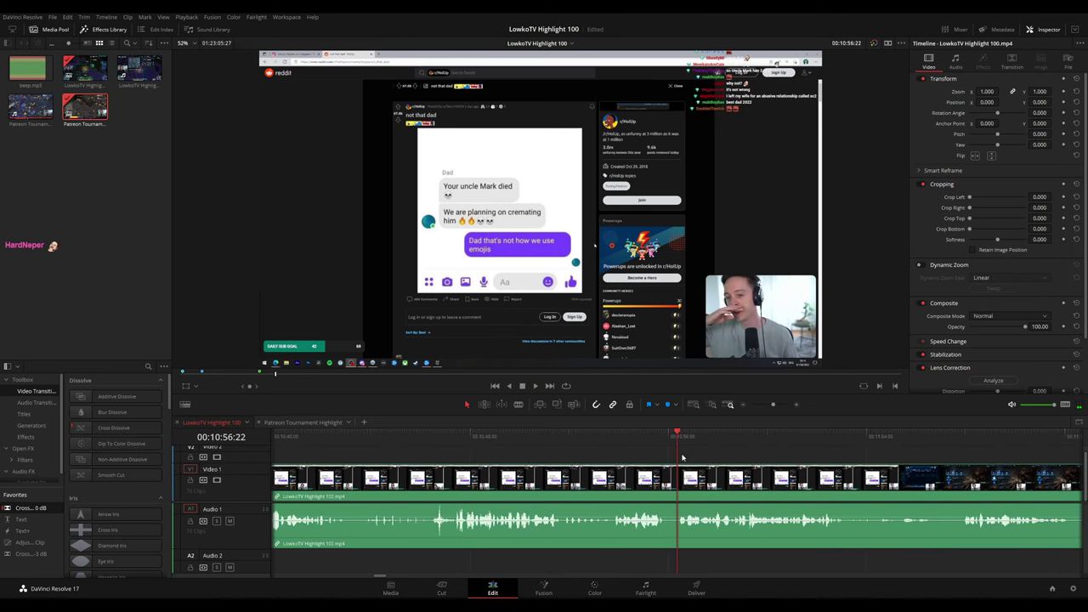
# Paste the zoomed adjustment clip above the "not that dad" Reddit footage at 00:10:56:22 and play through it to check the effect
pyautogui.hotkey('ctrl', 'v')
pyautogui.press('space')
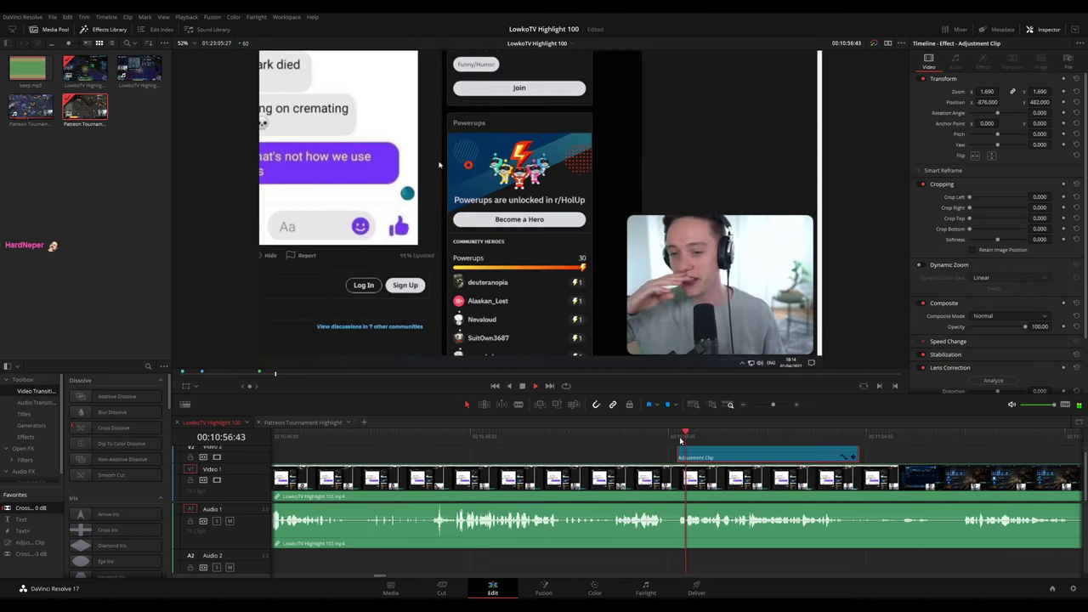
pyautogui.click(920, 460)
pyautogui.moveTo(925, 460); pyautogui.dragTo(694, 444)
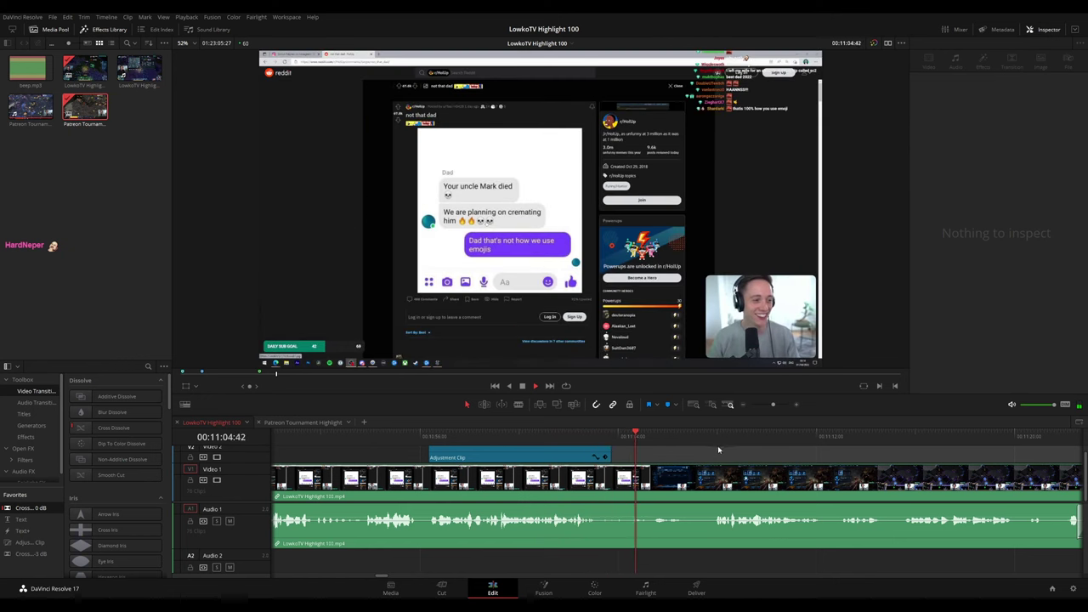
# Review the end of the green clip and the first blue StarCraft gameplay clip, skipping its quiet start to about 00:11:36
pyautogui.hscroll(2, 718, 445)
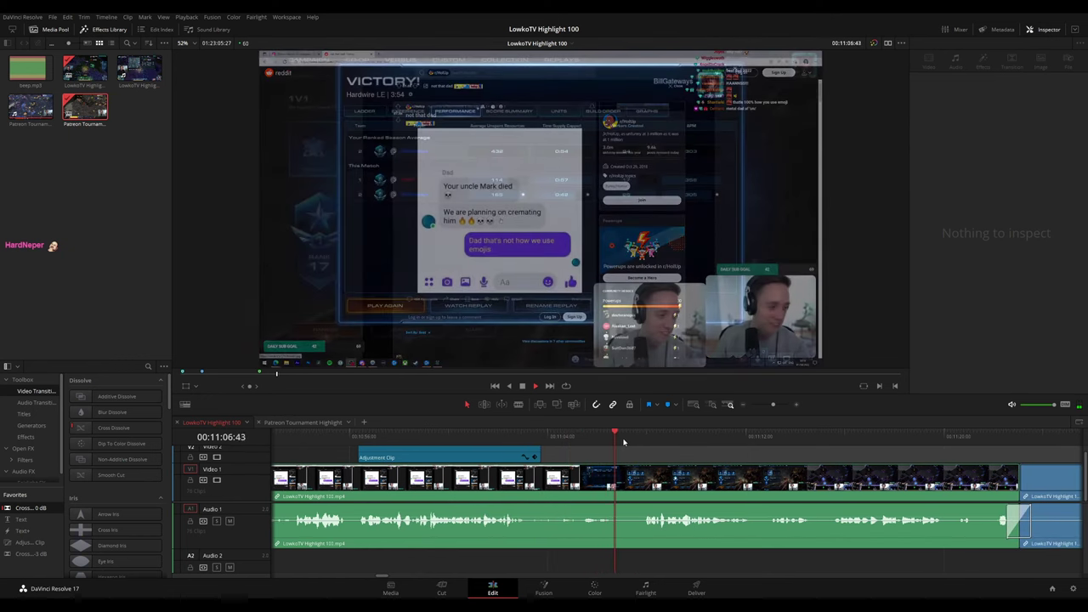
pyautogui.hscroll(4, 822, 464)
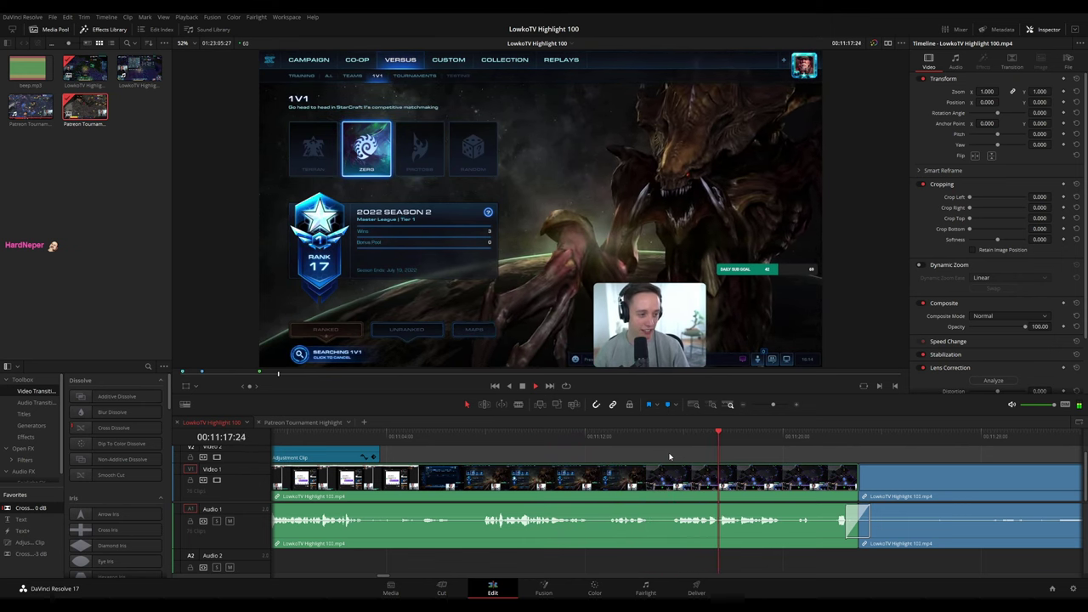
pyautogui.hscroll(5, 843, 459)
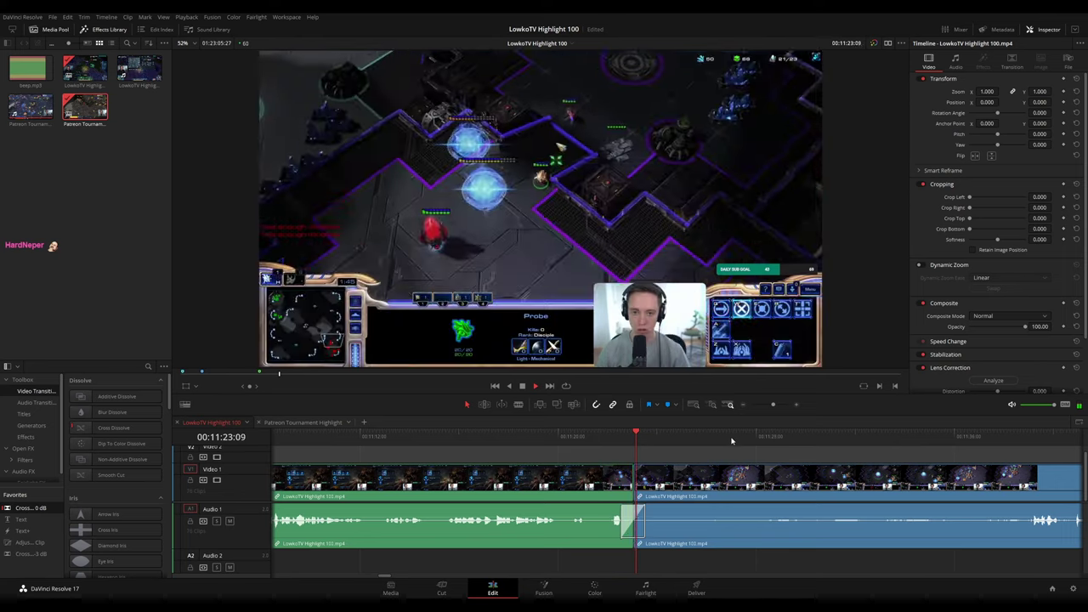
pyautogui.hscroll(5, 619, 443)
pyautogui.moveTo(475, 443); pyautogui.dragTo(734, 442)
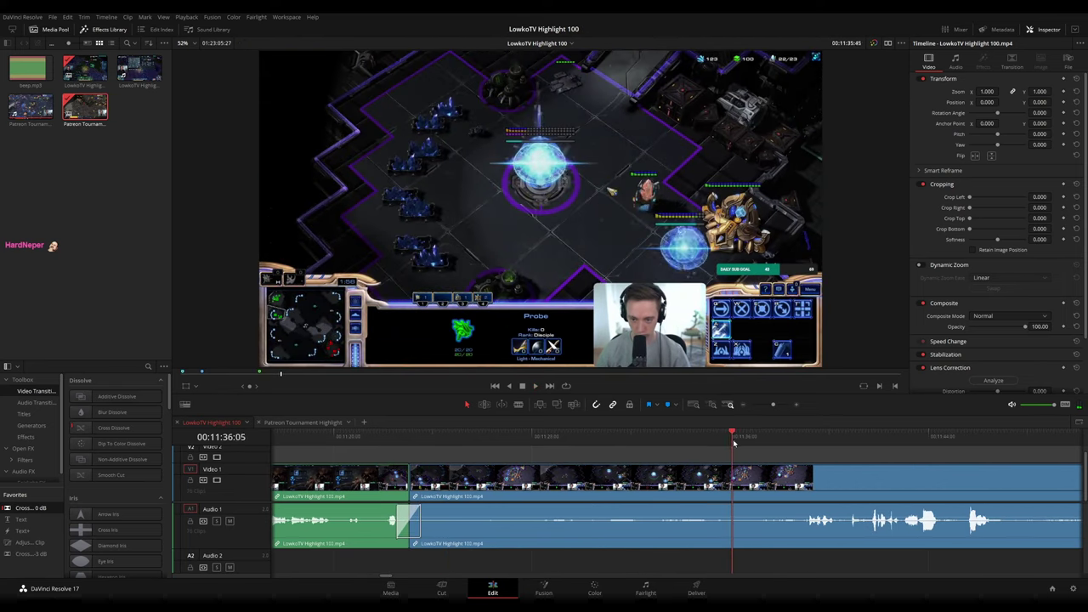
pyautogui.press('space')
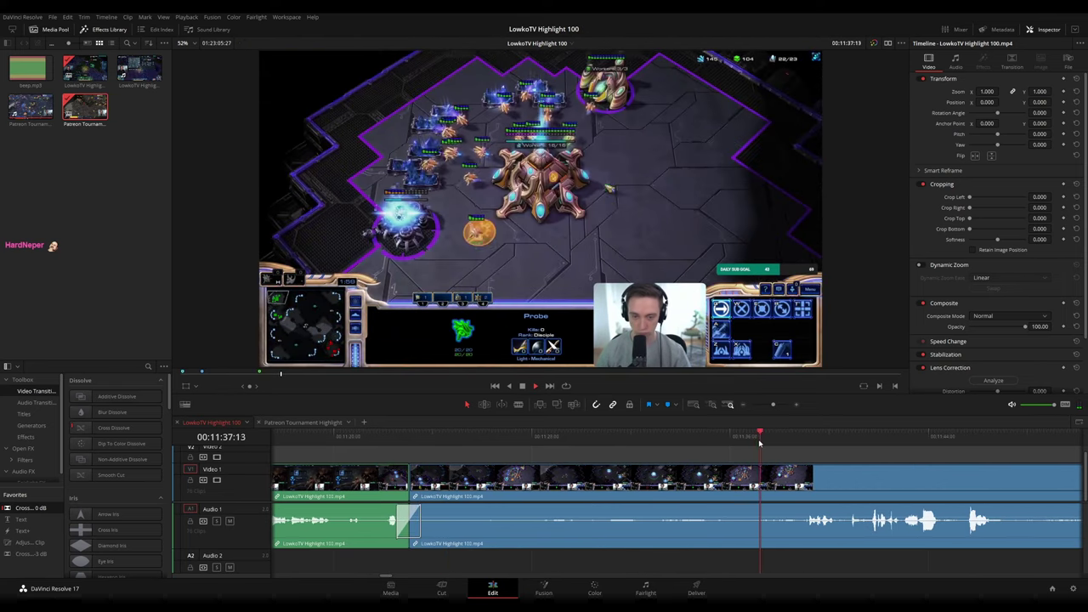
pyautogui.hscroll(6, 558, 441)
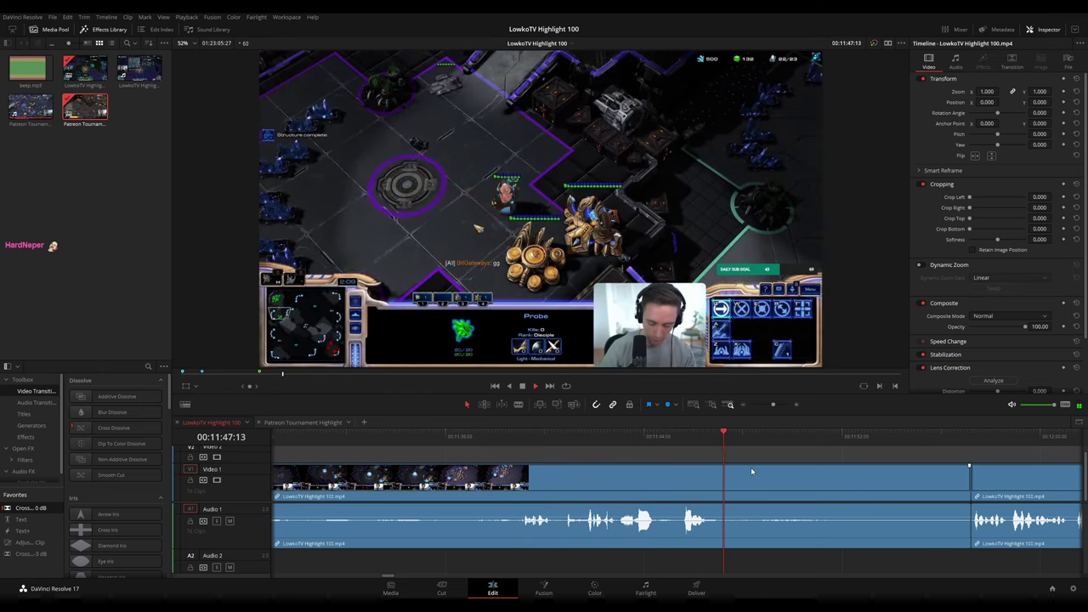
pyautogui.moveTo(752, 471); pyautogui.dragTo(623, 437)
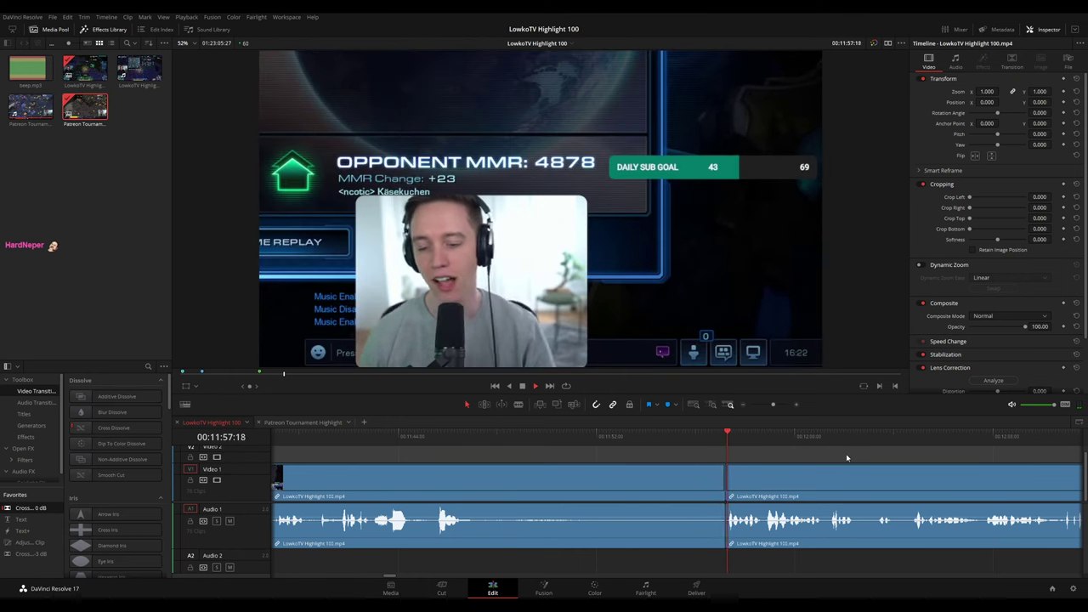
# Play the blue webcam and menu clip from about 00:11:57 to the cross fade into the long gameplay clip
pyautogui.hscroll(5, 868, 459)
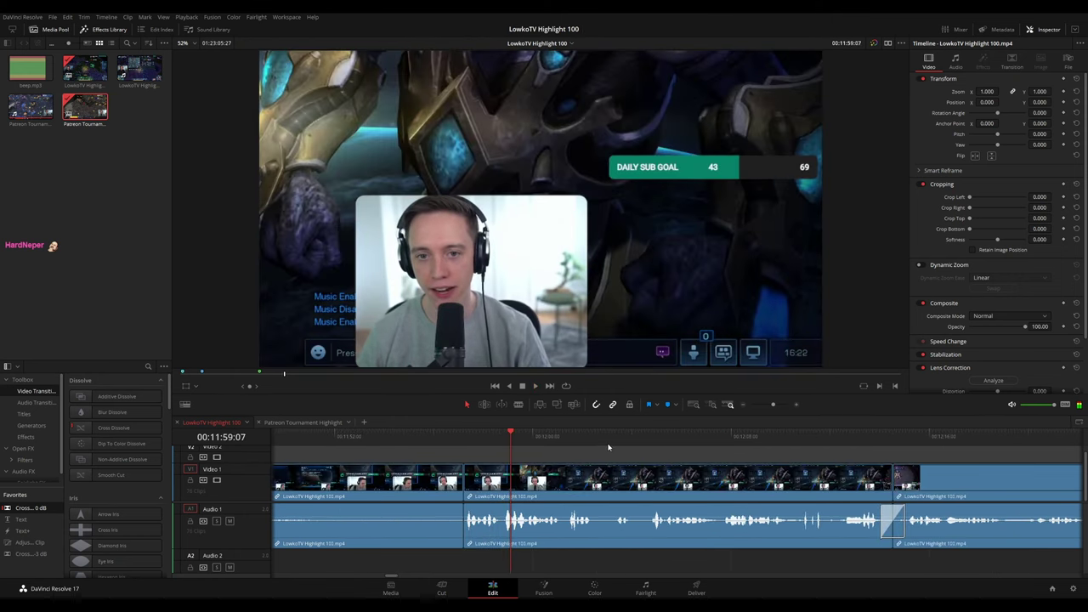
pyautogui.hscroll(-2, 608, 455)
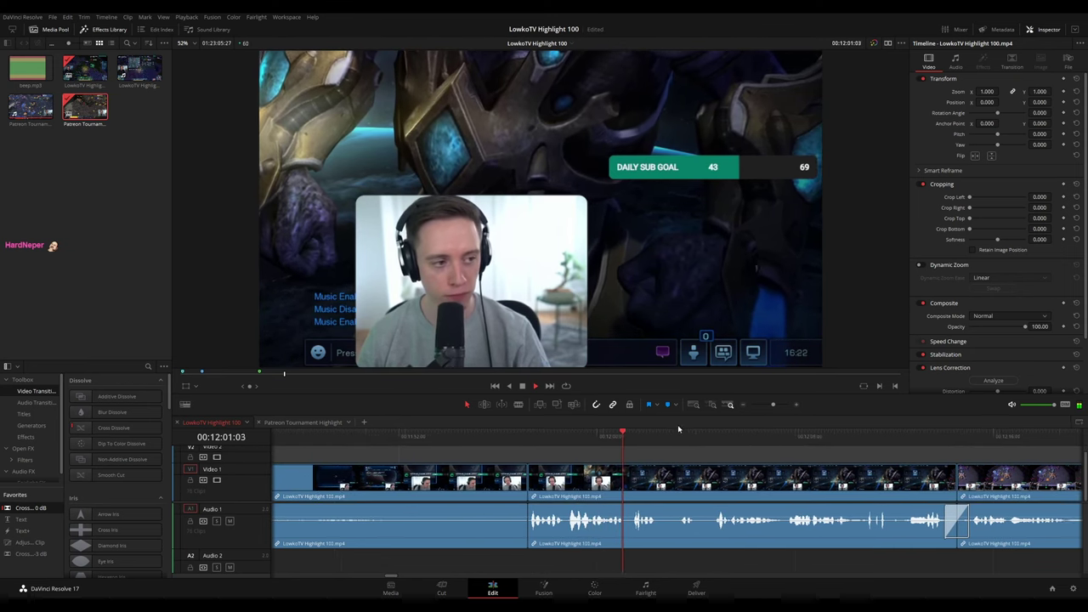
pyautogui.hscroll(4, 598, 459)
pyautogui.click(582, 459)
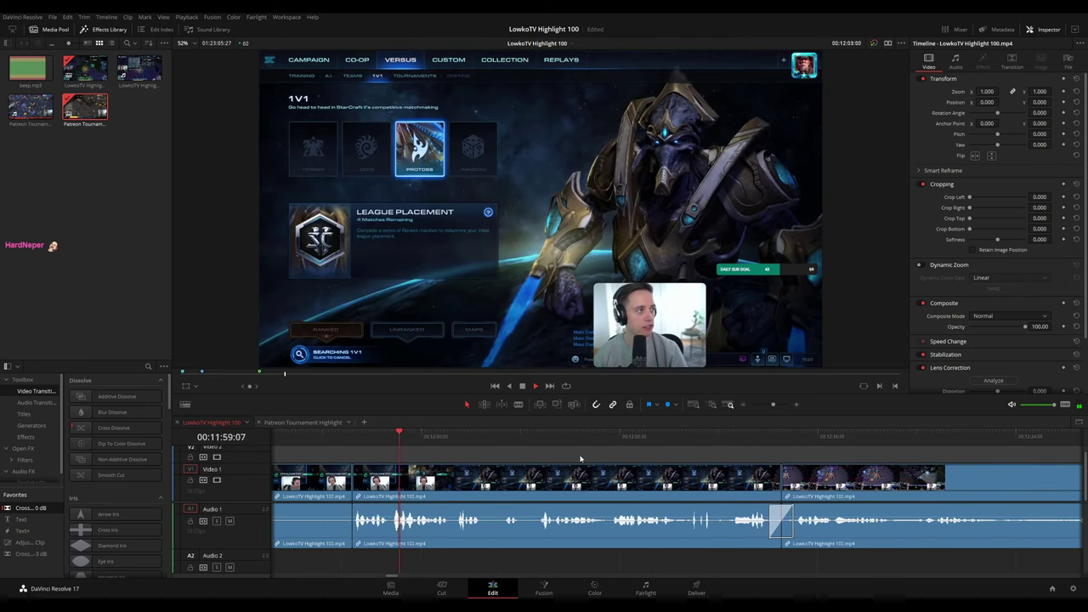
pyautogui.hscroll(2, 576, 458)
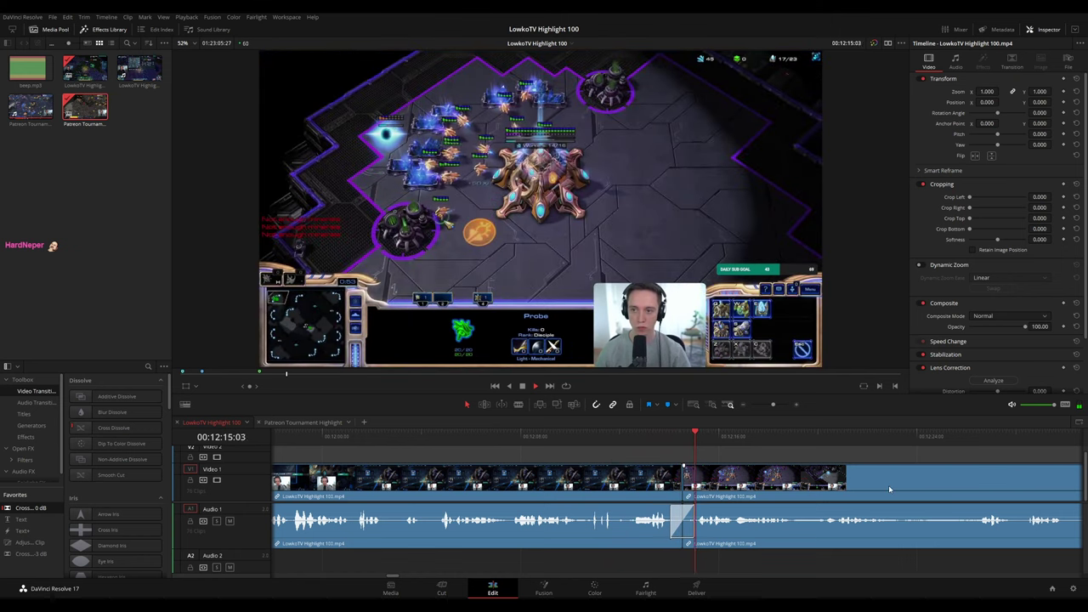
# Review the first part of the long blue StarCraft clip from about 00:12:15 to 00:12:46, checking the commentary audio
pyautogui.moveTo(890, 488); pyautogui.dragTo(594, 469)
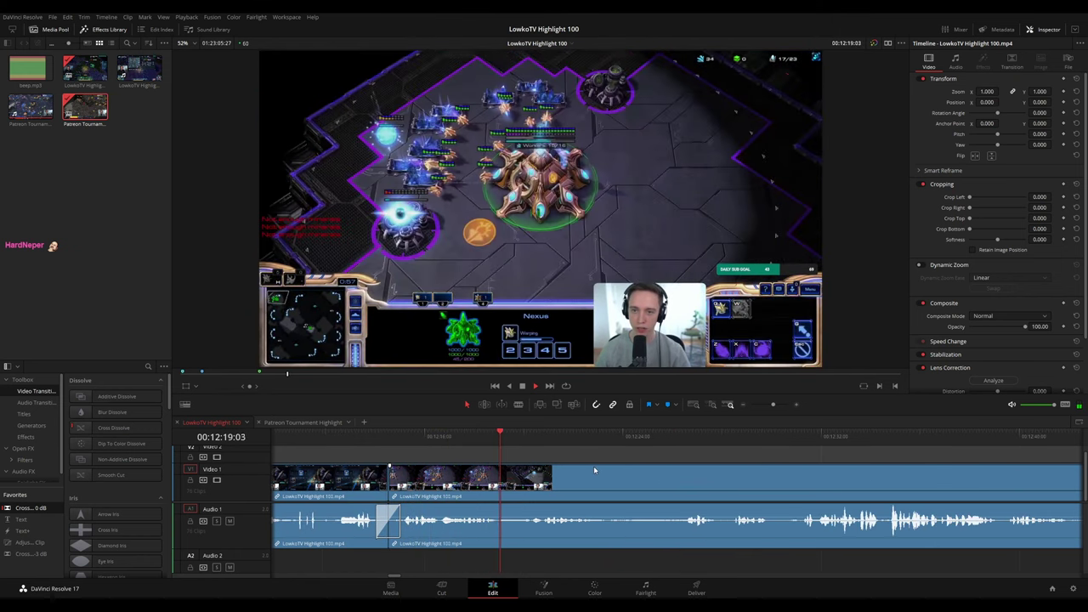
pyautogui.scroll(-3, 593, 466)
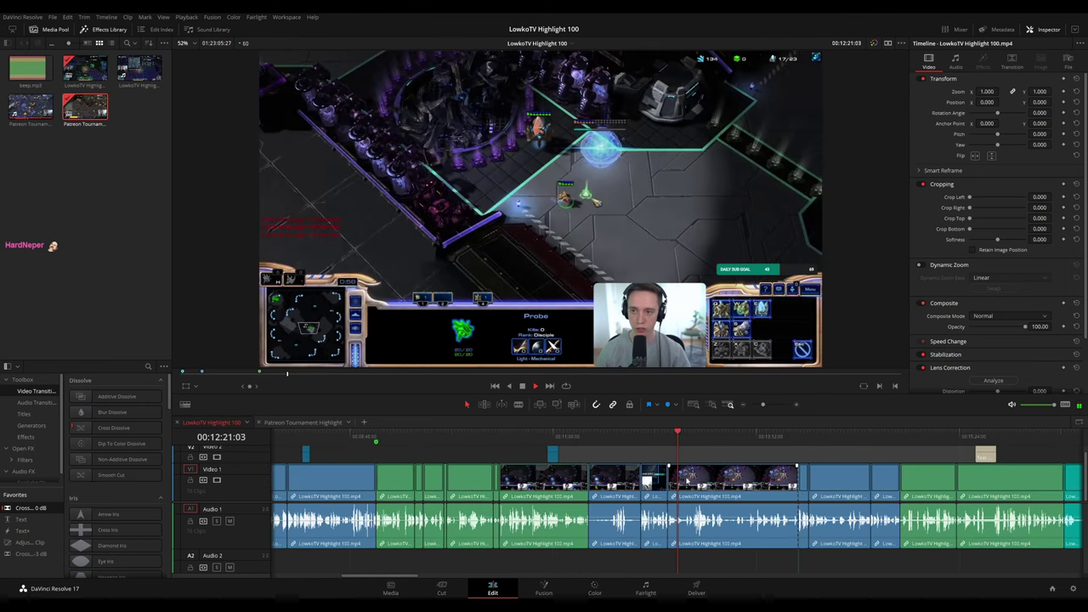
pyautogui.scroll(4, 687, 481)
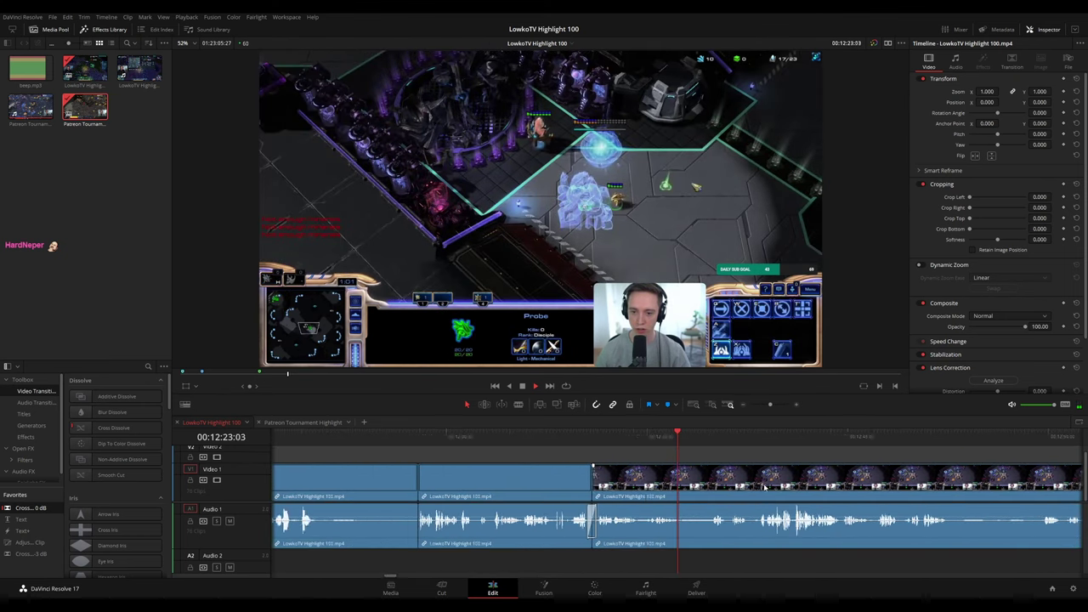
pyautogui.scroll(2, 764, 486)
pyautogui.moveTo(815, 478); pyautogui.dragTo(537, 472)
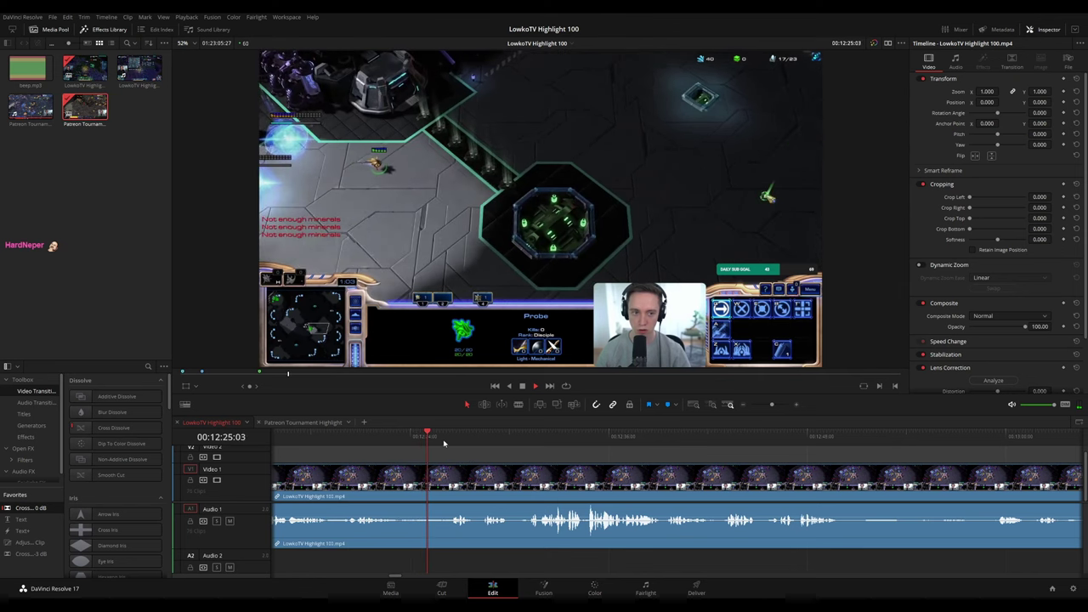
pyautogui.click(447, 439)
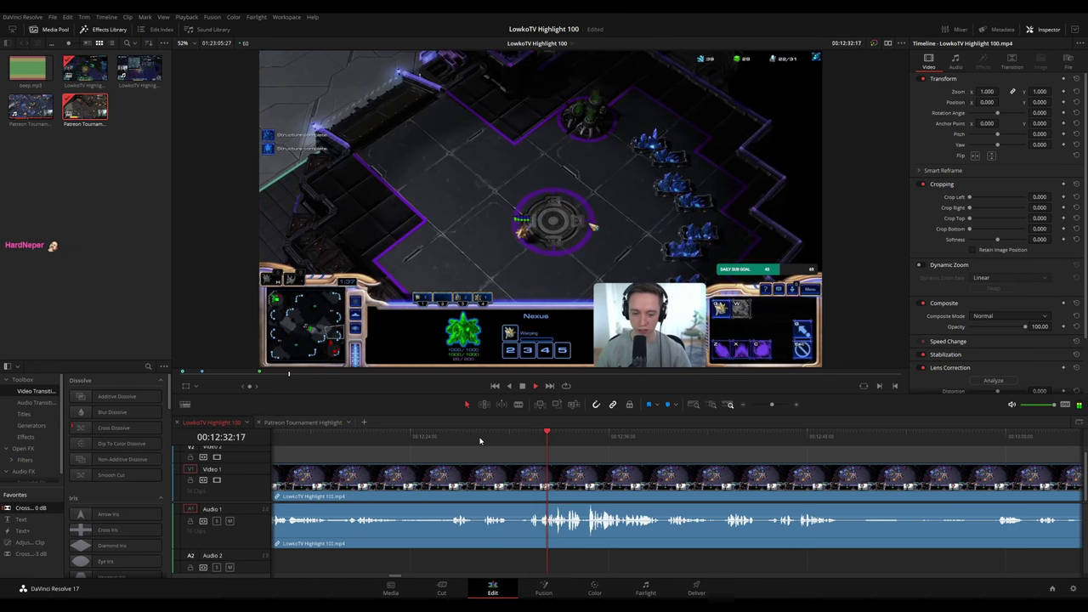
pyautogui.moveTo(740, 474); pyautogui.dragTo(506, 471)
pyautogui.scroll(-8, 505, 471)
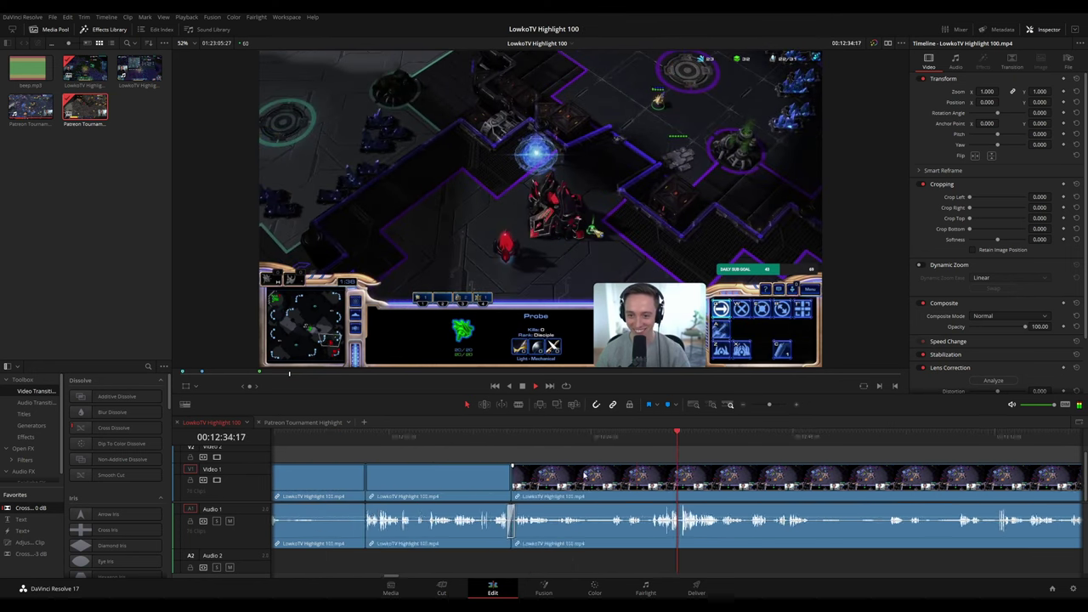
pyautogui.scroll(10, 723, 482)
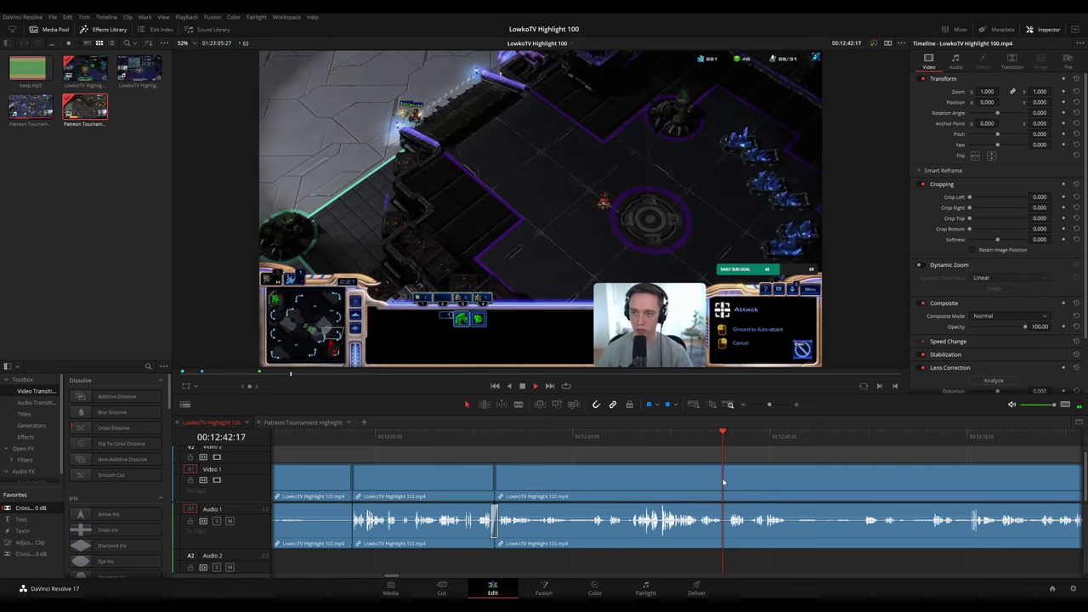
pyautogui.moveTo(808, 498); pyautogui.dragTo(487, 472)
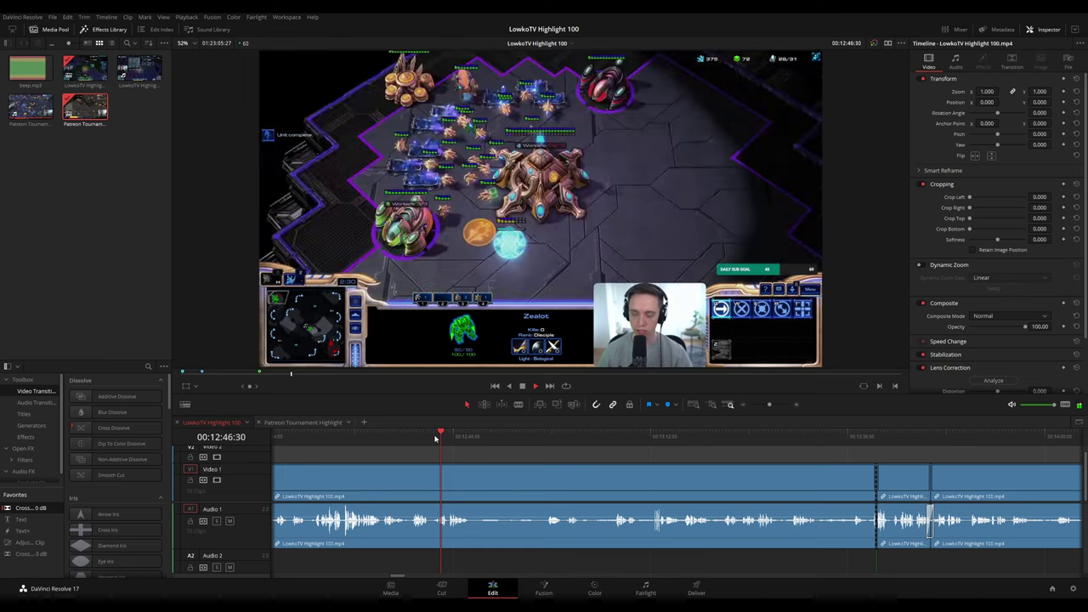
# Examine the quiet stretch of the long gameplay clip between about 00:12:49 and 00:13:00 for a possible cut
pyautogui.hscroll(-4, 595, 478)
pyautogui.hscroll(4, 596, 472)
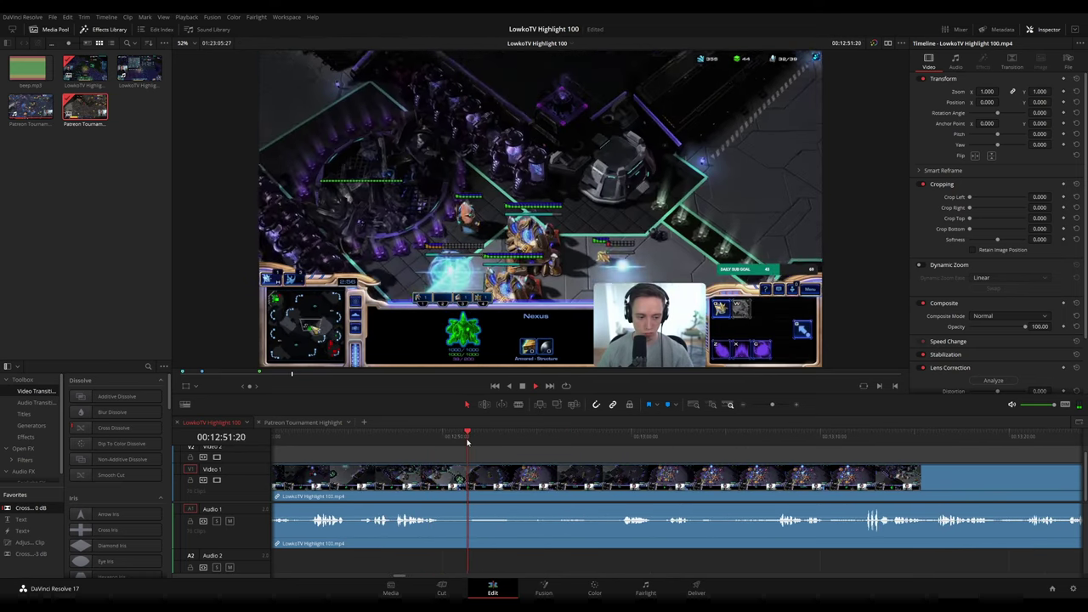
pyautogui.click(535, 441)
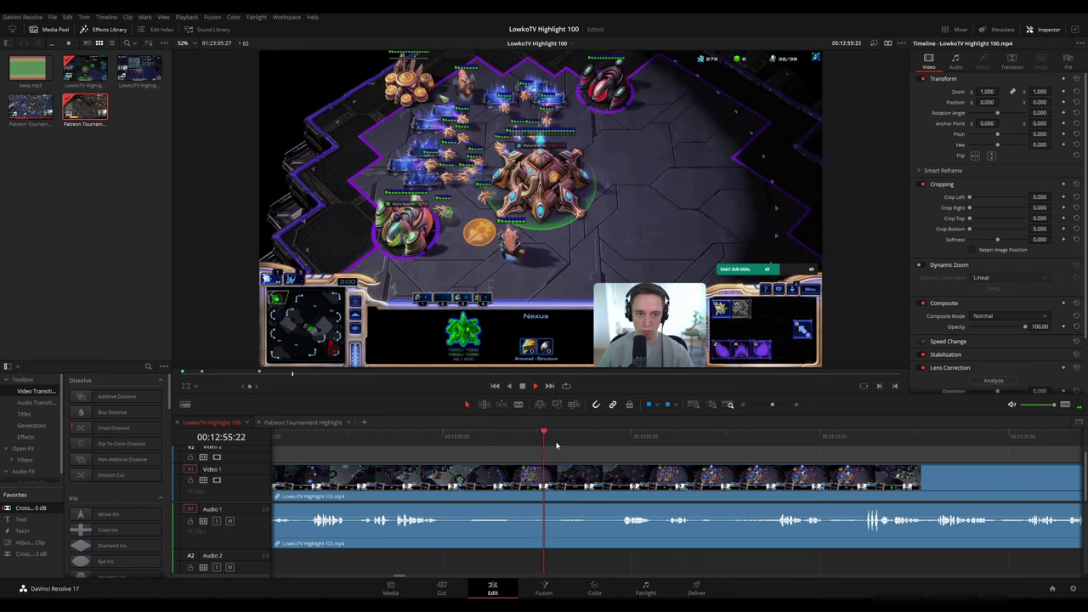
pyautogui.click(607, 440)
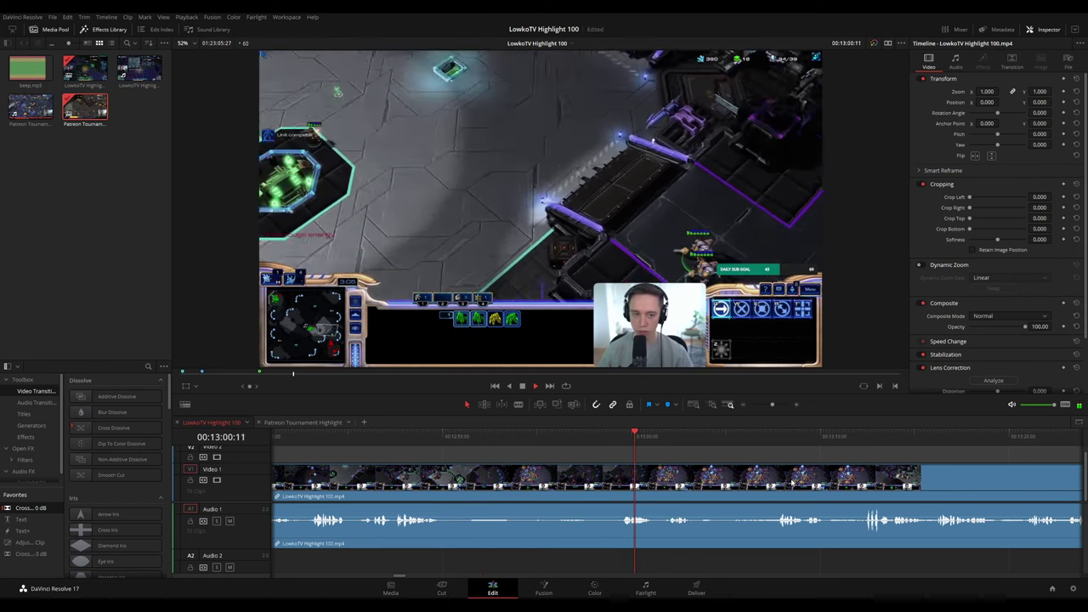
pyautogui.click(447, 437)
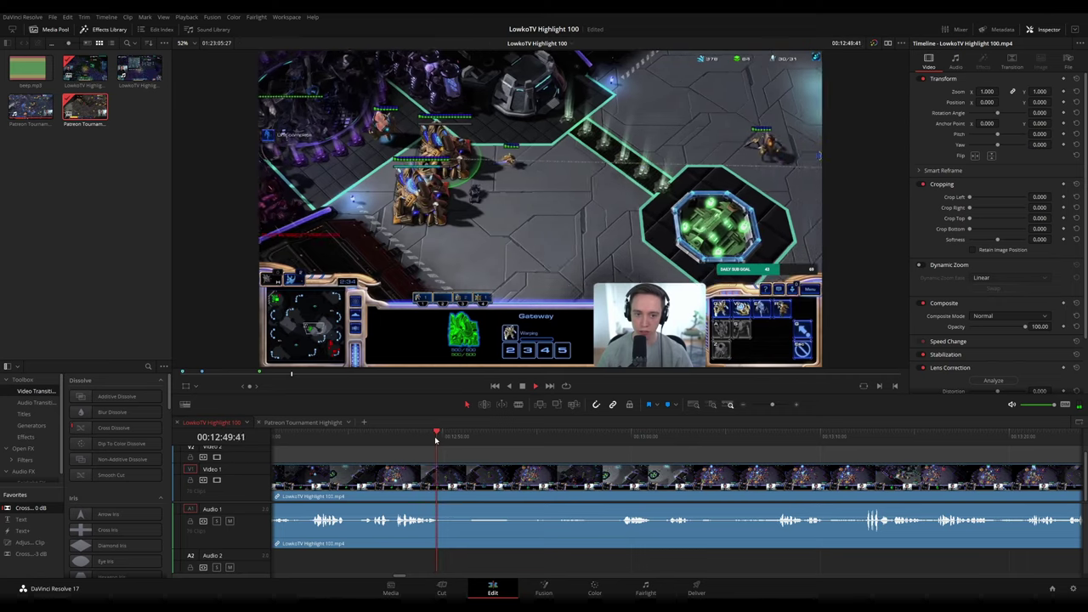
pyautogui.click(413, 439)
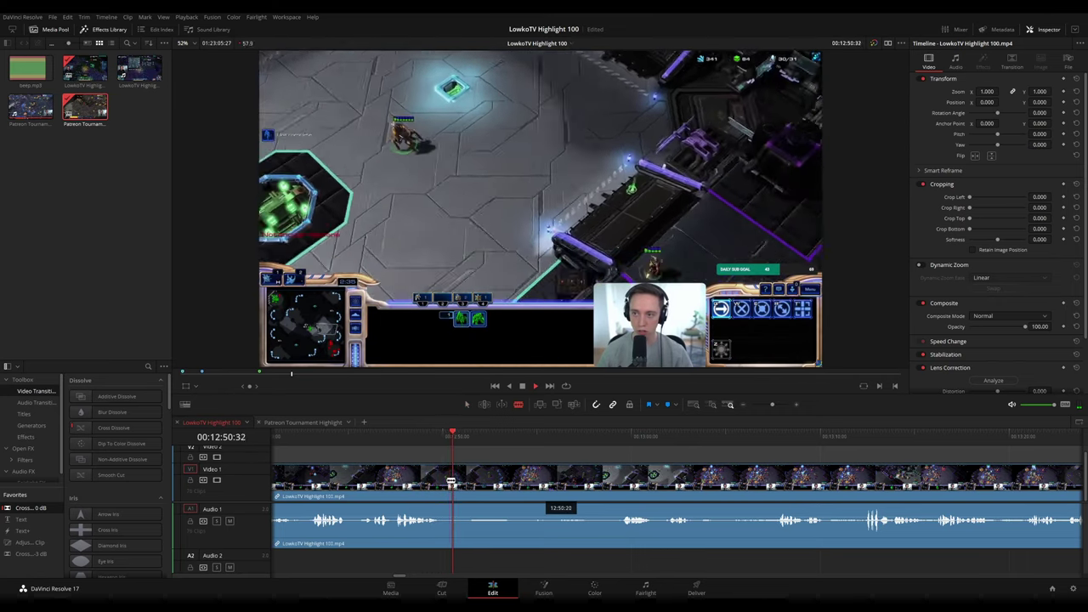
pyautogui.click(641, 438)
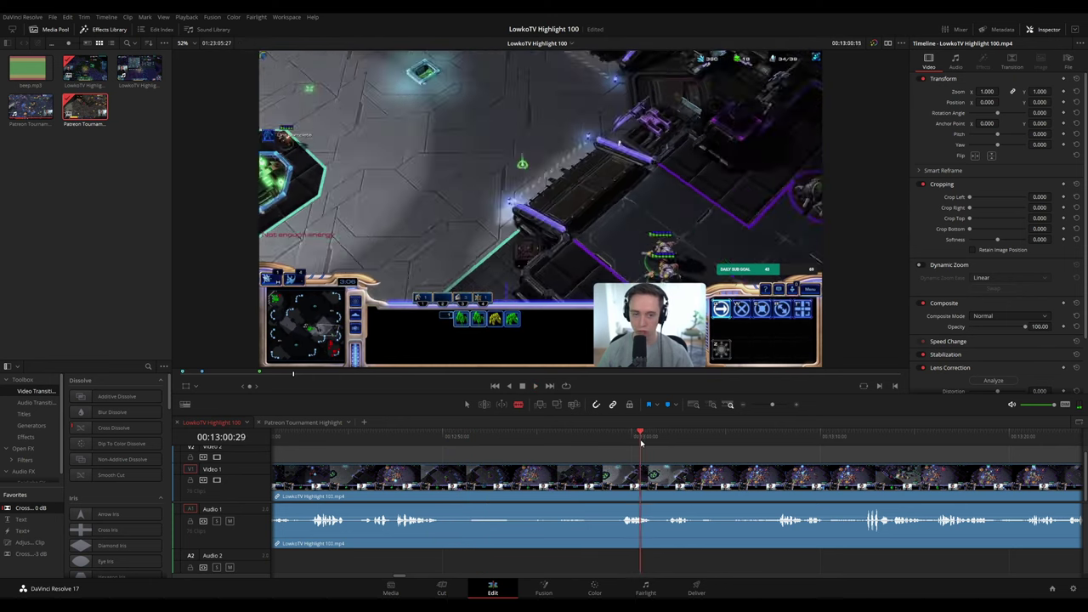
# Review the rest of the long gameplay clip from about 00:13:00 to 00:13:38, jumping between its spoken passages
pyautogui.moveTo(741, 458); pyautogui.dragTo(563, 447)
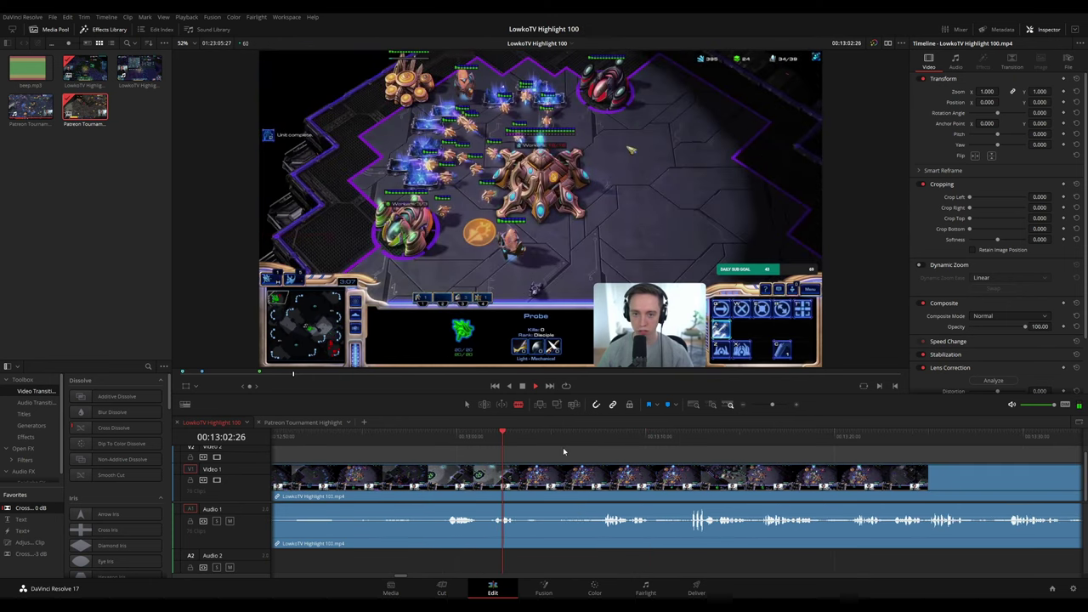
pyautogui.moveTo(661, 463); pyautogui.dragTo(545, 453)
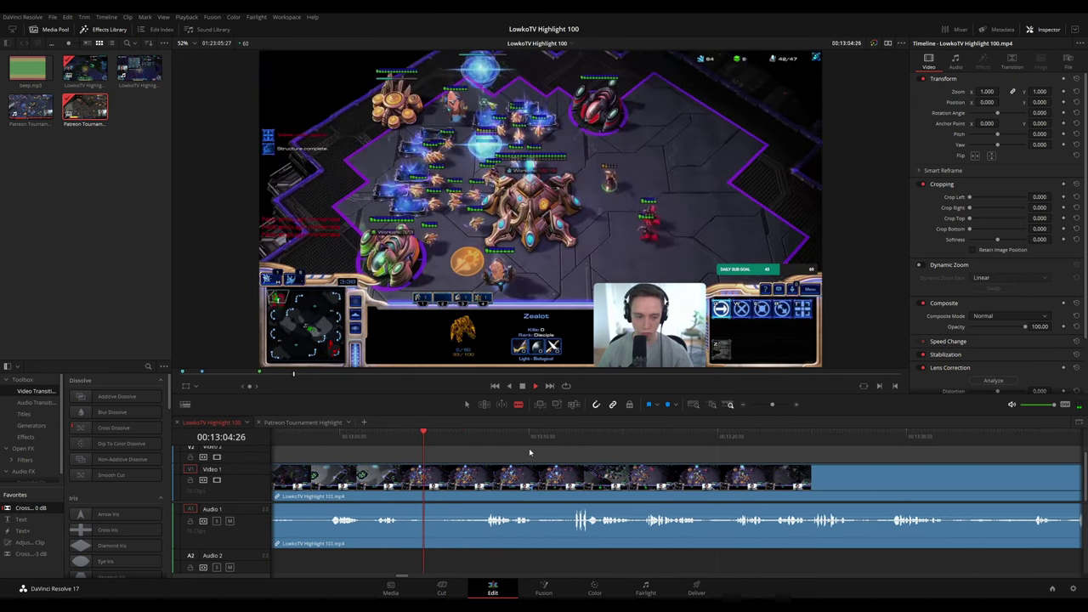
pyautogui.click(481, 446)
pyautogui.click(581, 443)
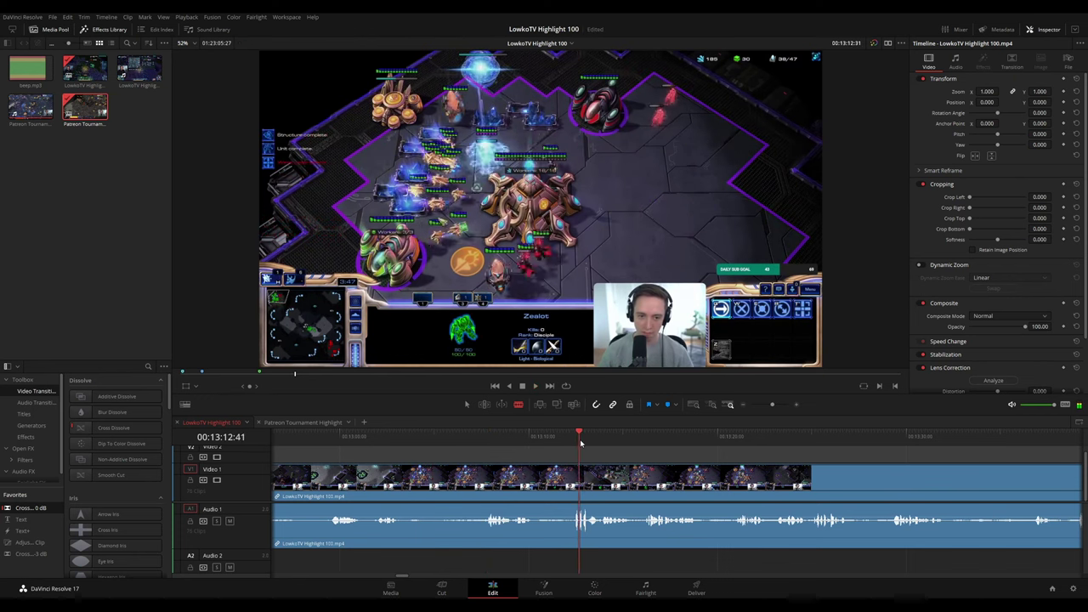
pyautogui.moveTo(786, 477); pyautogui.dragTo(555, 473)
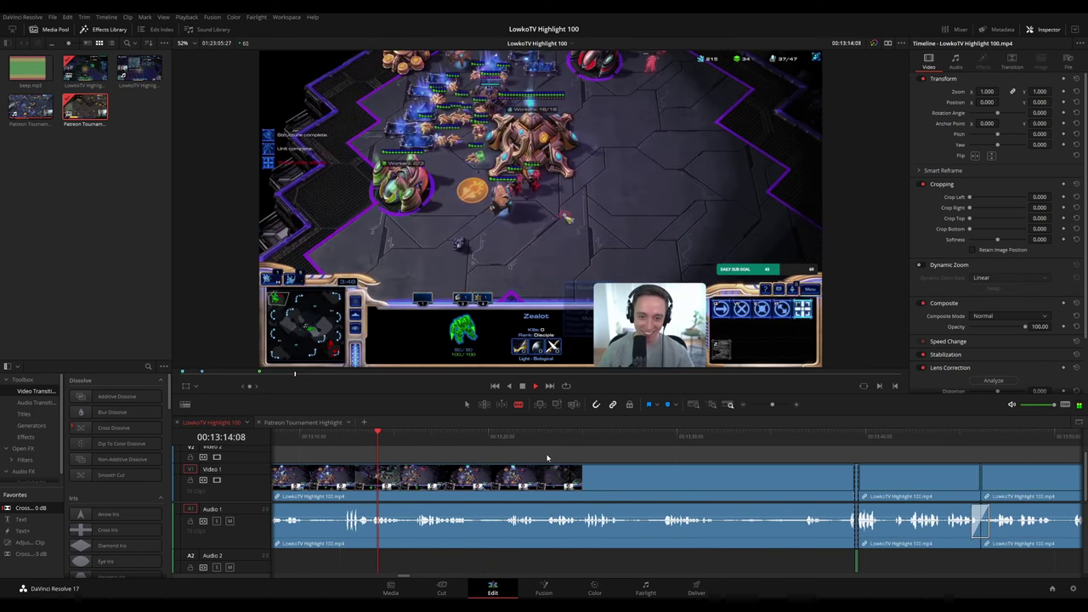
pyautogui.click(410, 439)
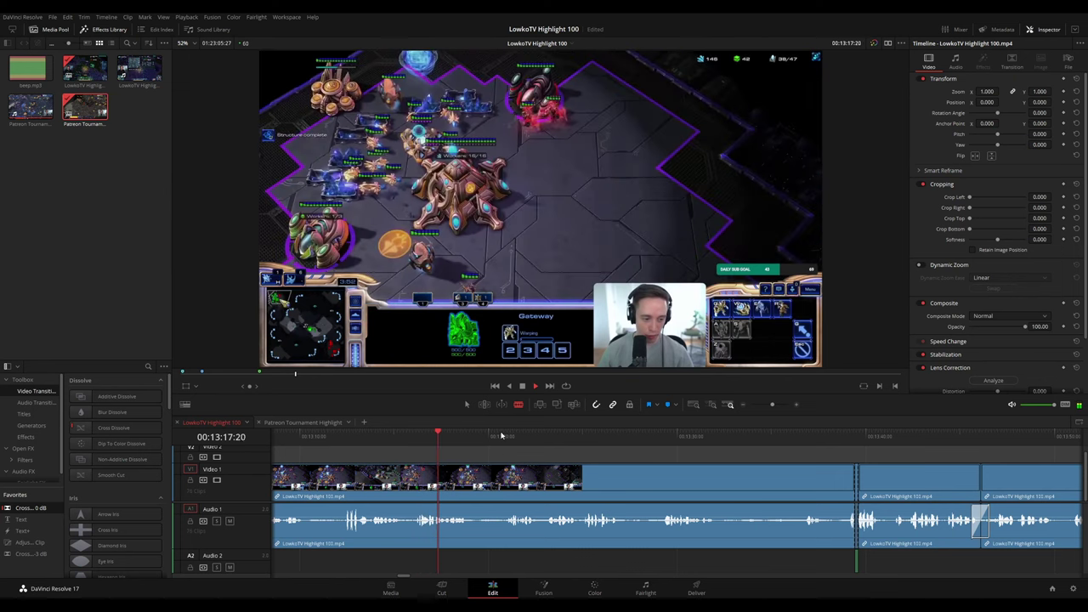
pyautogui.click(506, 440)
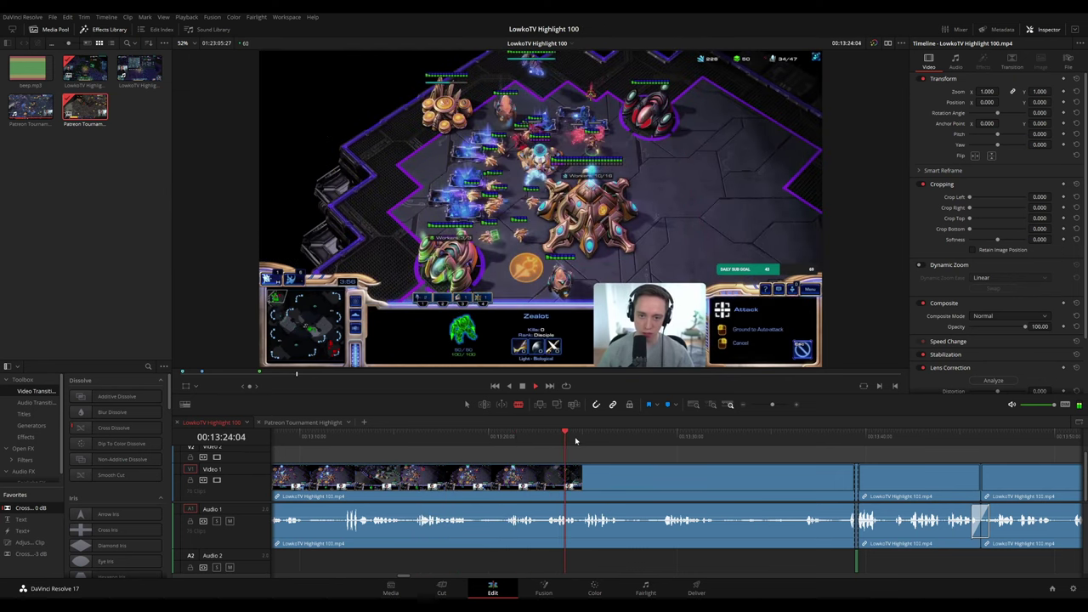
pyautogui.moveTo(679, 462); pyautogui.dragTo(571, 457)
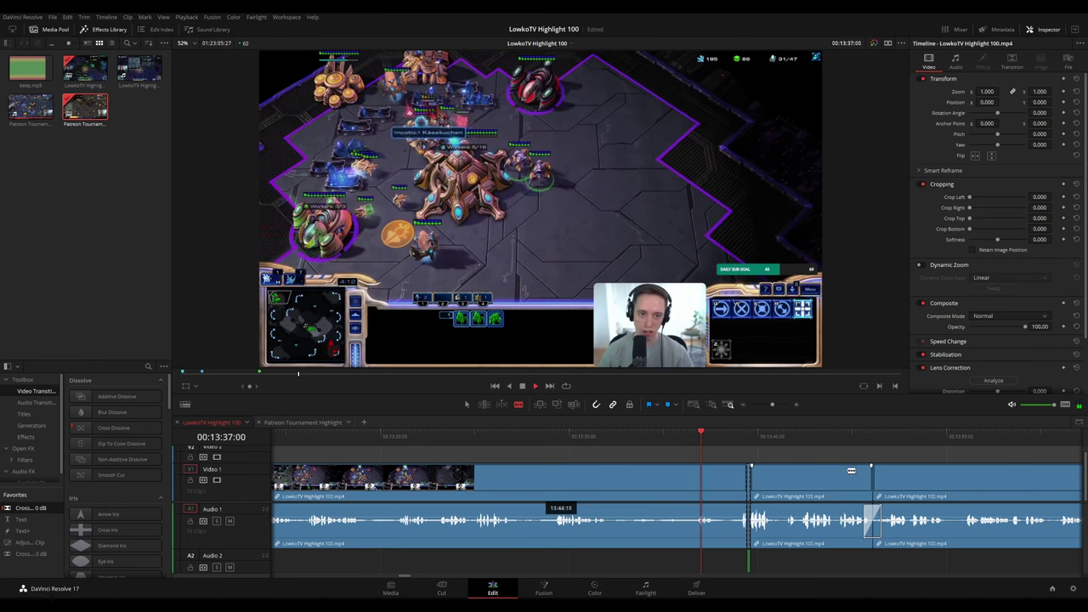
pyautogui.hscroll(4, 595, 450)
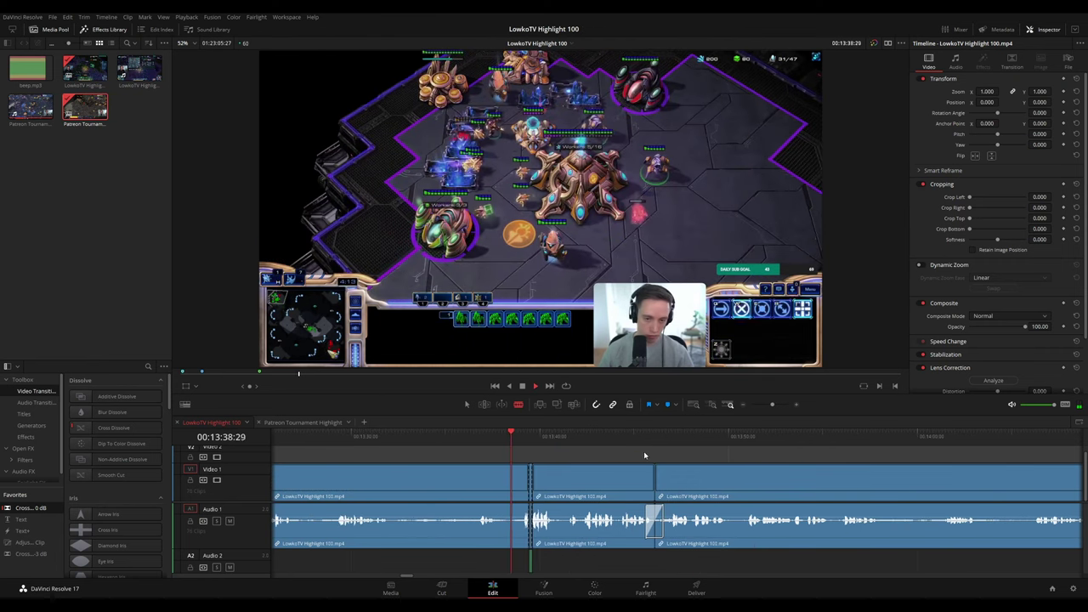
# Review the gameplay from about 00:13:38 to 00:14:18, skipping ahead through the long blue clip's commentary
pyautogui.moveTo(644, 452); pyautogui.dragTo(519, 448)
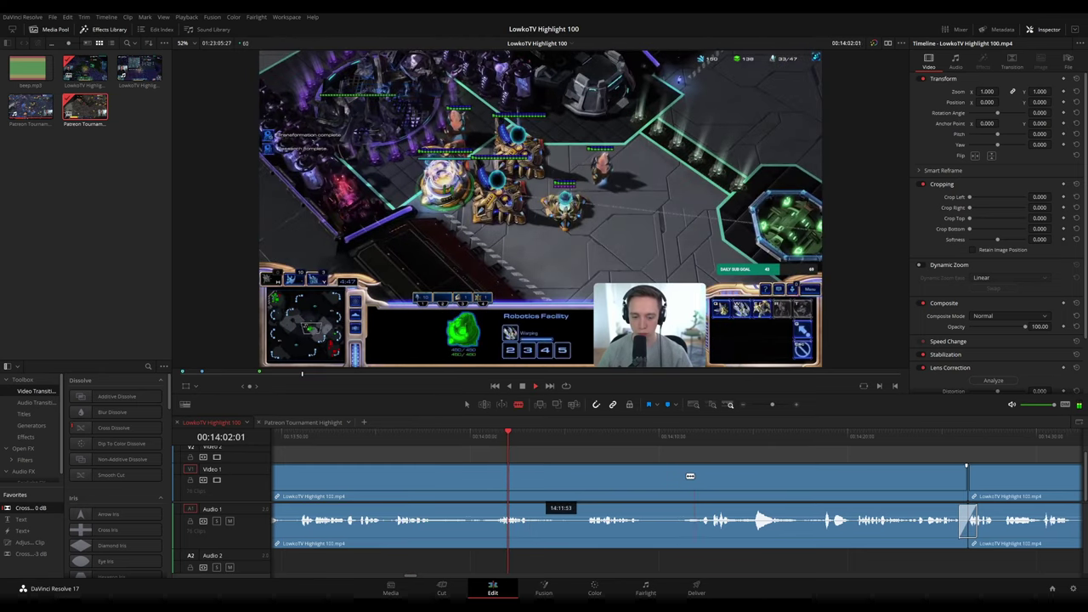
pyautogui.click(462, 439)
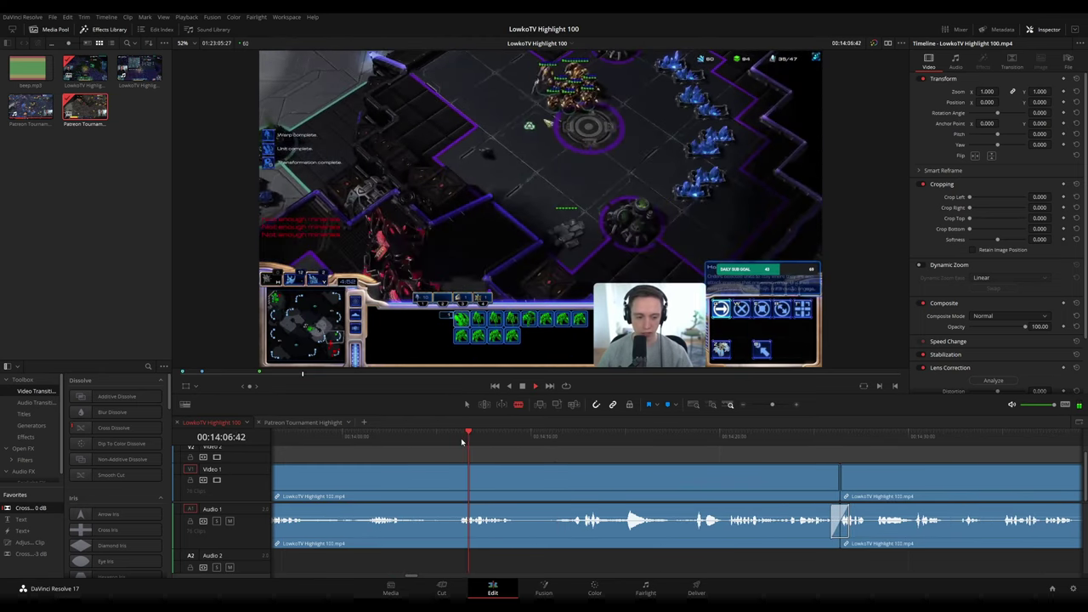
pyautogui.click(552, 437)
pyautogui.moveTo(712, 464); pyautogui.dragTo(552, 462)
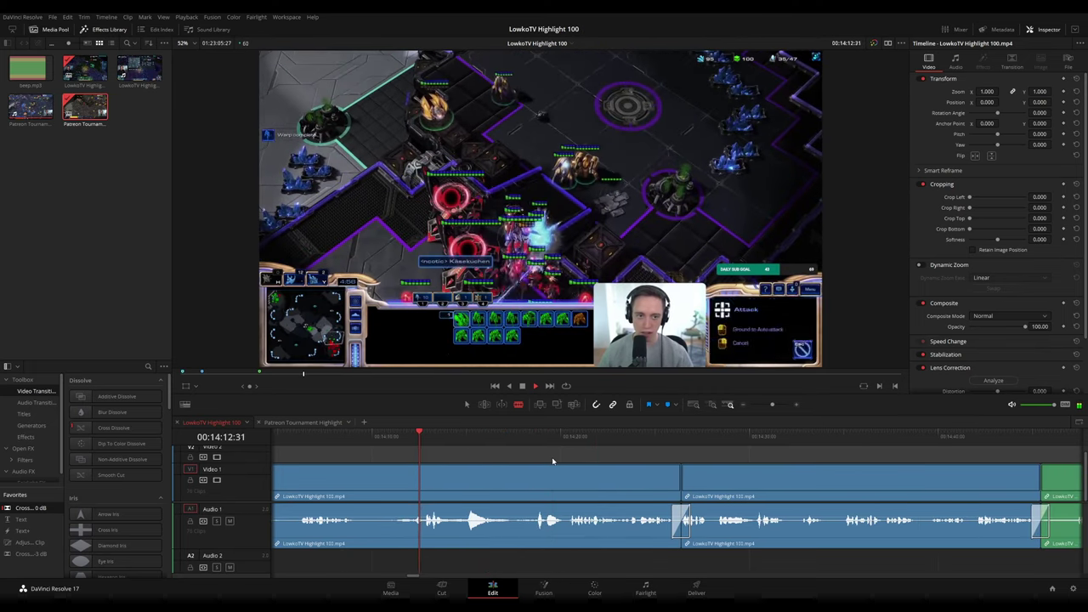
pyautogui.scroll(-5, 551, 462)
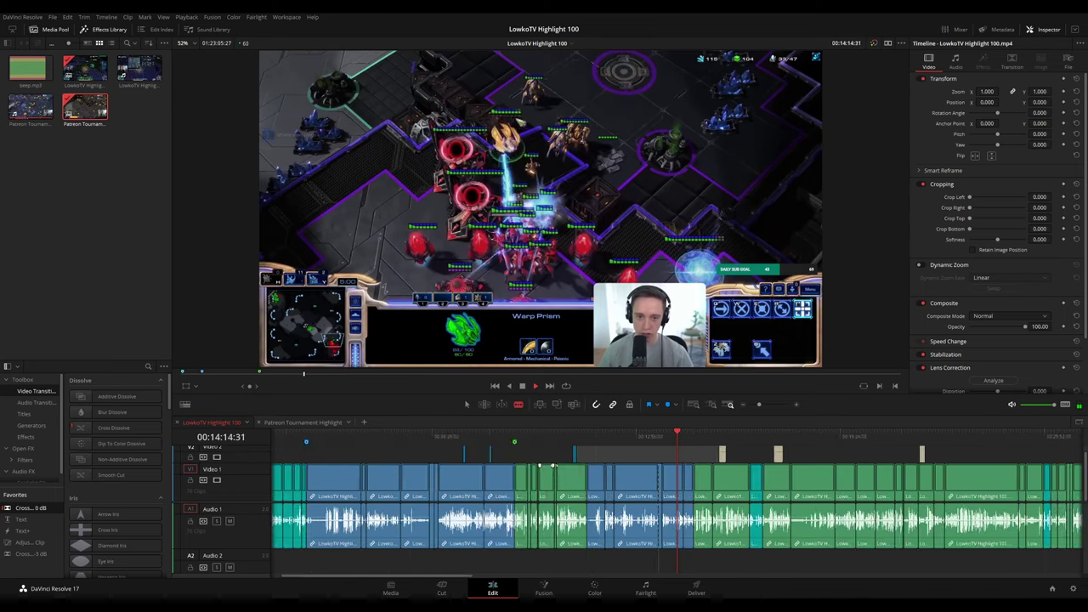
pyautogui.scroll(5, 558, 474)
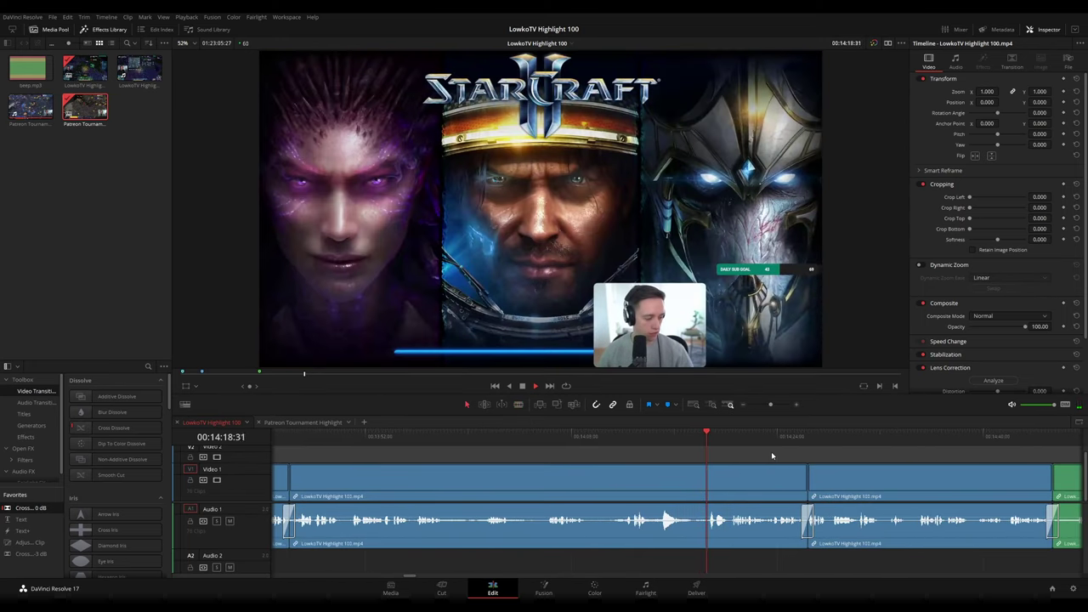
# Play from about 00:14:18 through the last blue webcam clip to its cross fade into the green clip
pyautogui.moveTo(773, 456); pyautogui.dragTo(549, 443)
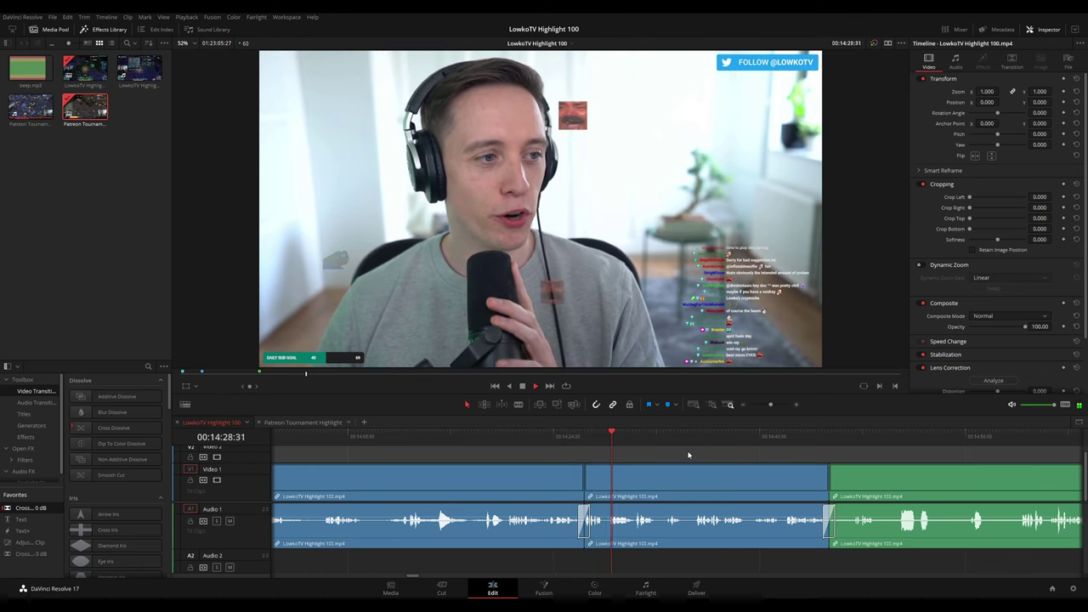
pyautogui.hscroll(3, 492, 443)
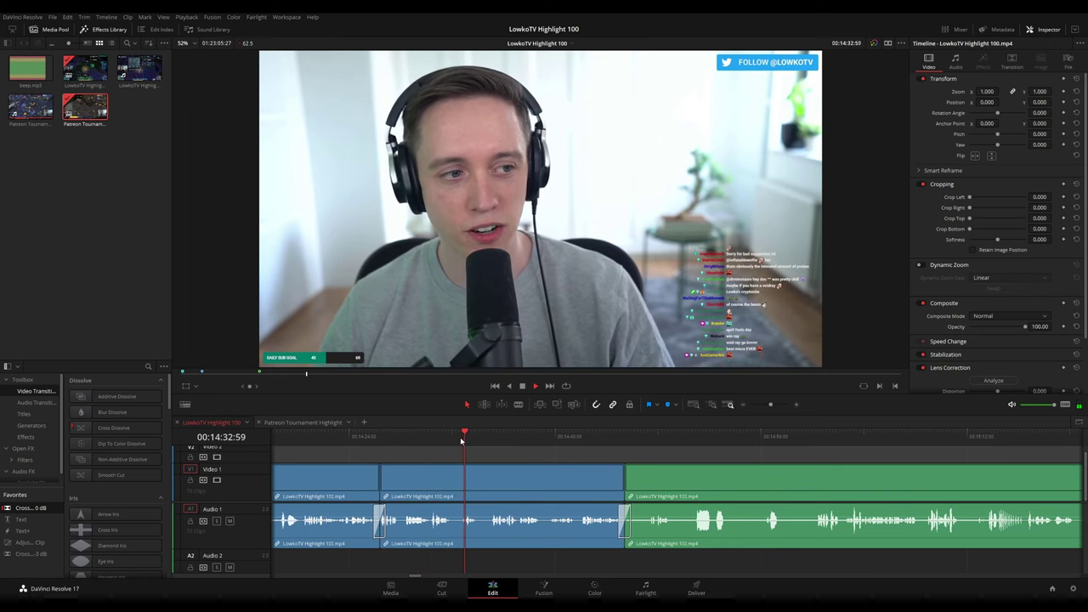
pyautogui.scroll(2, 501, 444)
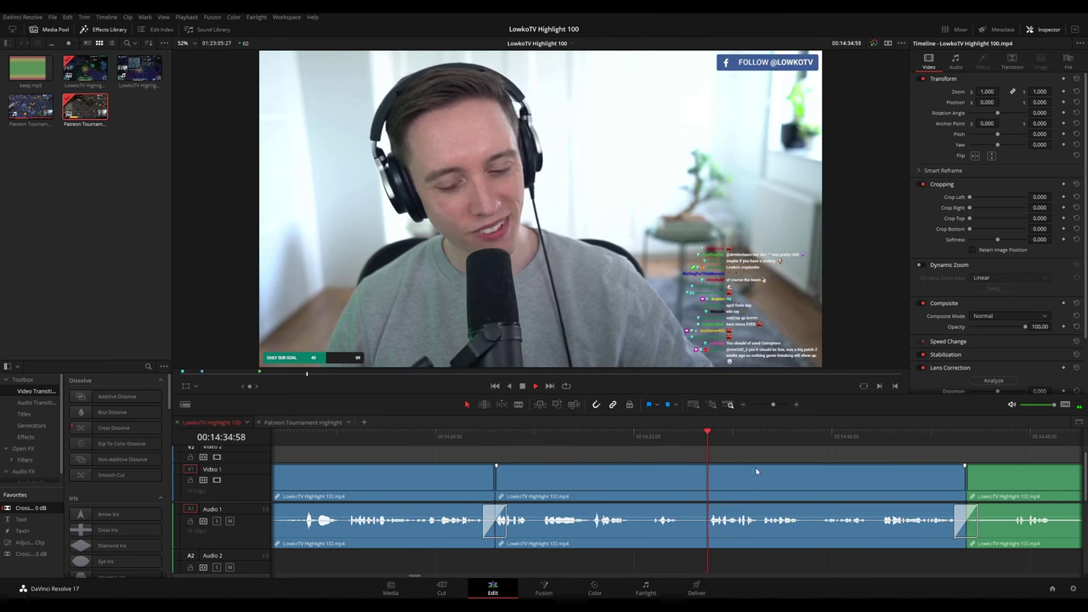
pyautogui.hscroll(3, 756, 476)
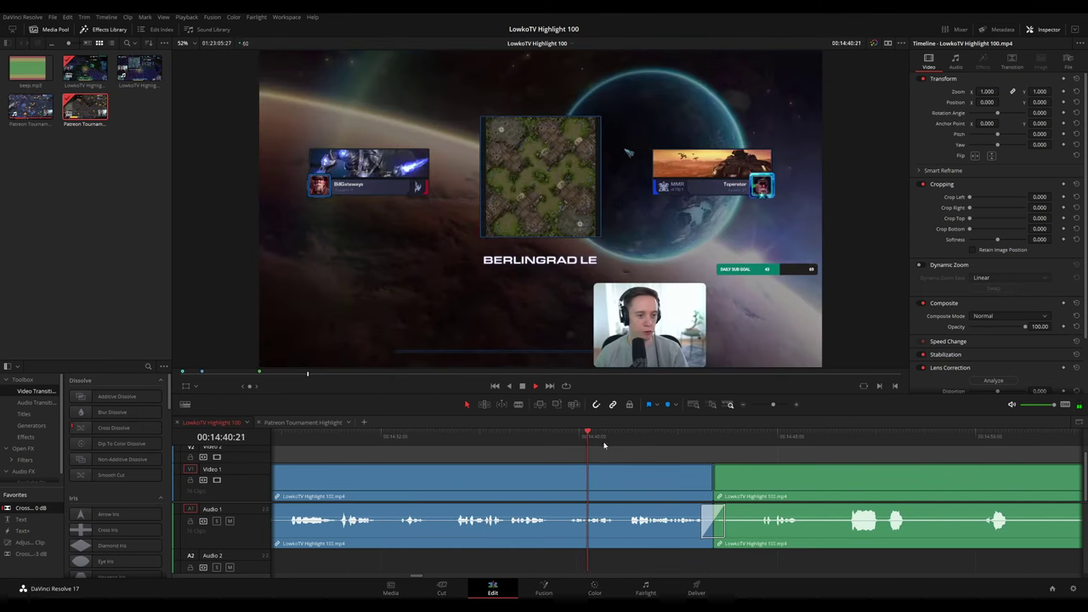
pyautogui.hscroll(3, 821, 474)
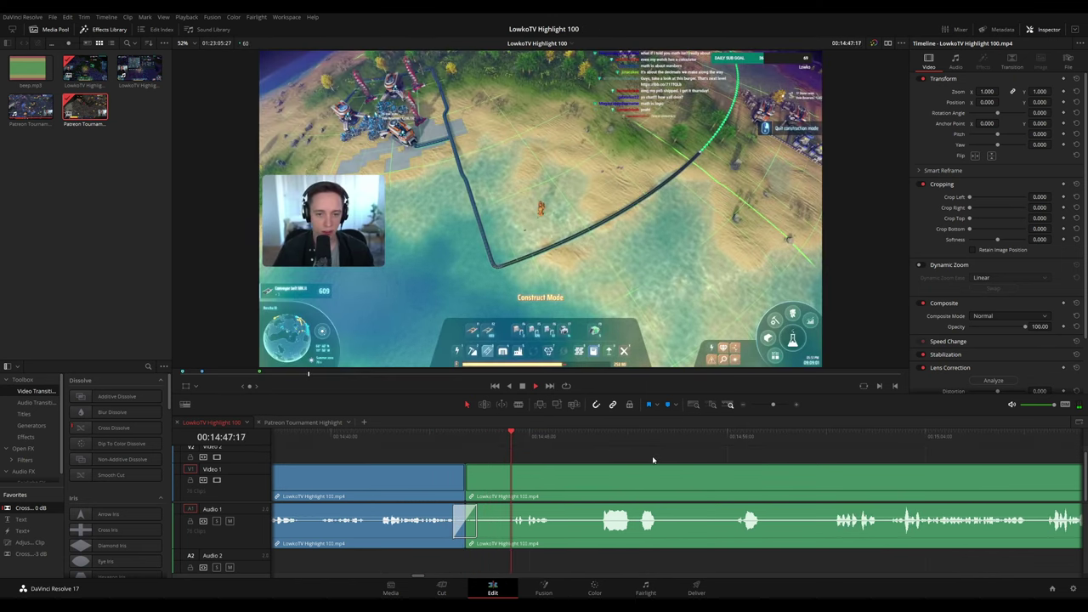
# Review the start of the first green clip from about 00:14:47 to 00:15:01, jumping between its spoken passages
pyautogui.hscroll(2, 595, 451)
pyautogui.click(457, 443)
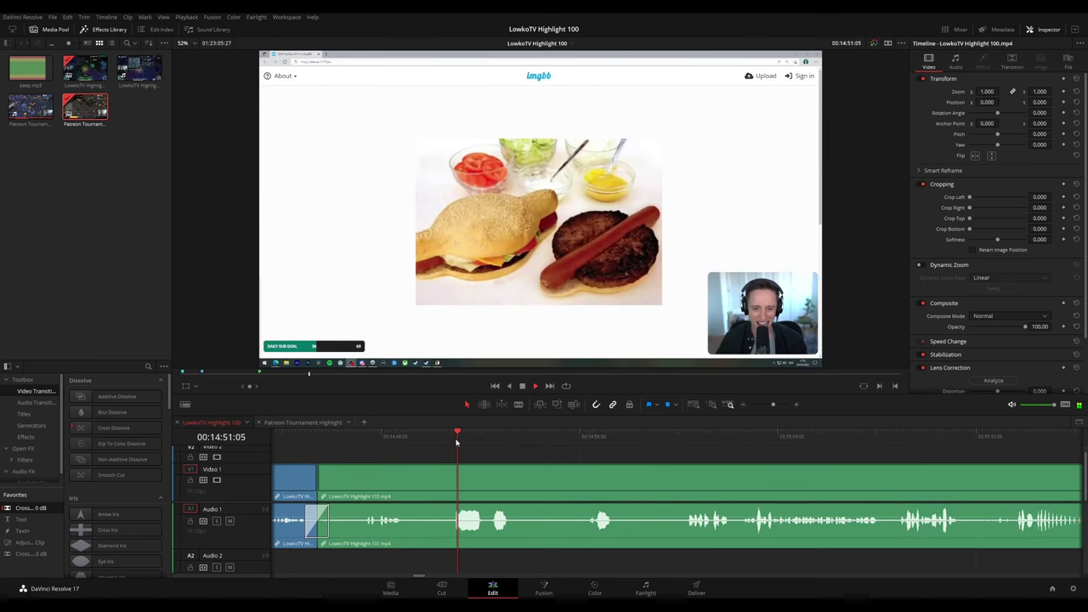
pyautogui.click(593, 440)
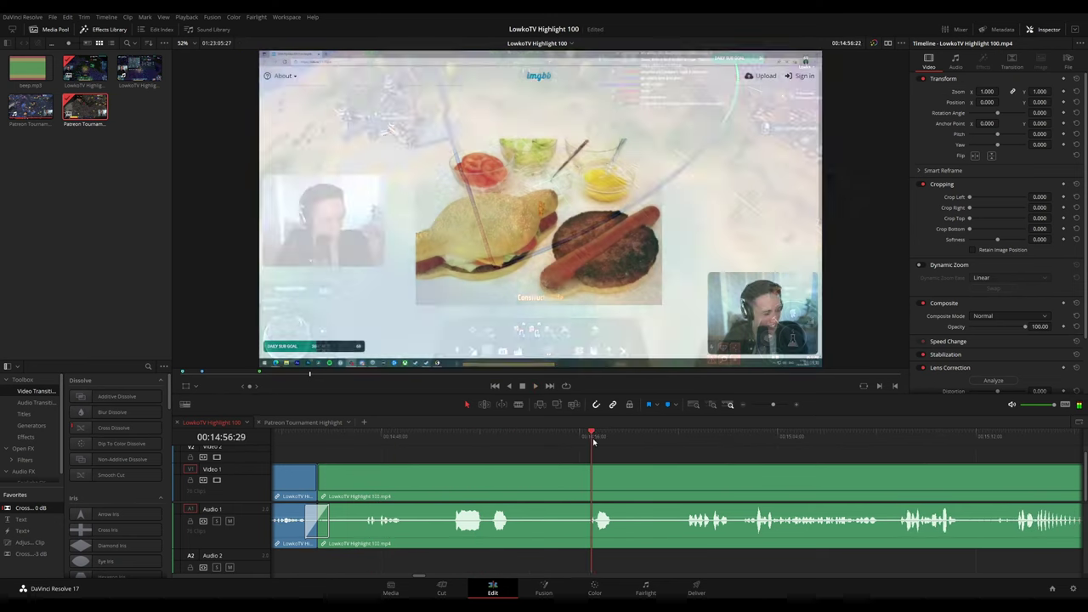
pyautogui.hscroll(2, 757, 467)
pyautogui.click(529, 444)
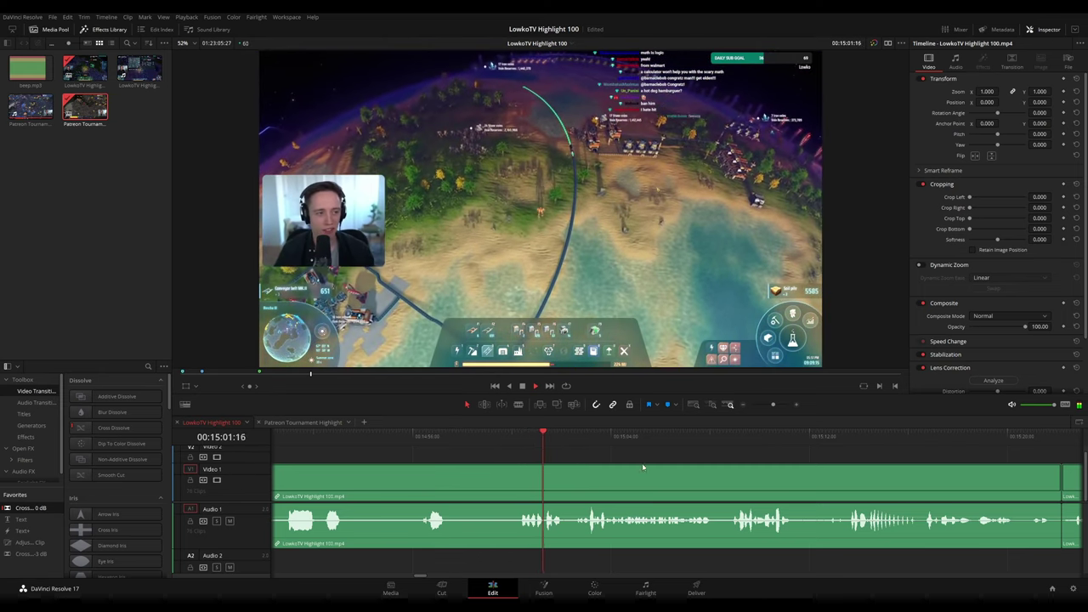
# Review the remainder of the first green clip from about 00:15:01 to its cut near 00:15:22
pyautogui.moveTo(676, 451); pyautogui.dragTo(480, 437)
pyautogui.scroll(-3, 654, 454)
pyautogui.hscroll(-2, 653, 457)
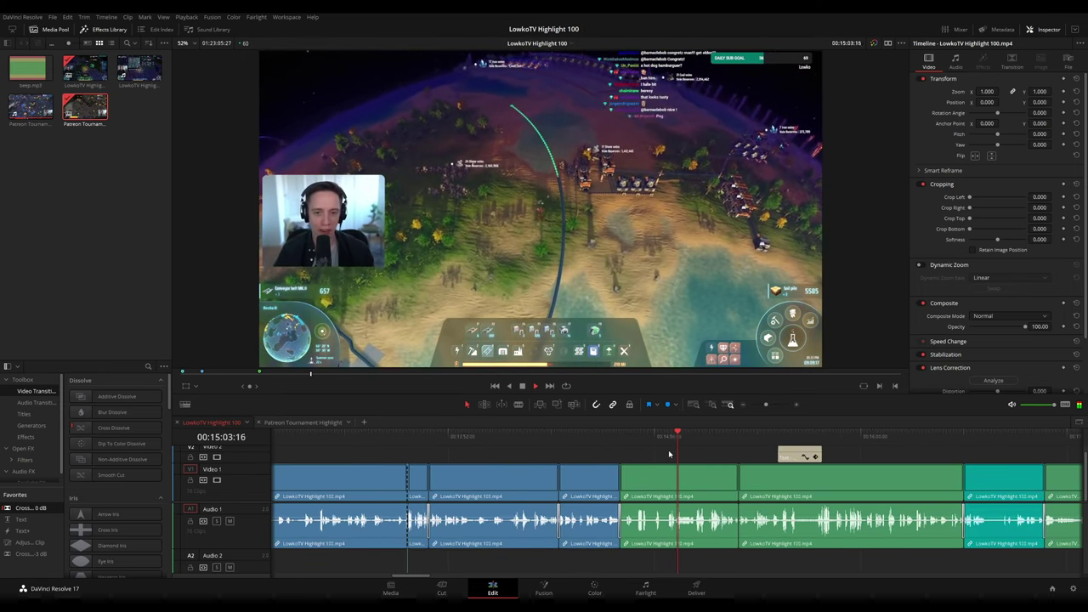
pyautogui.scroll(-4, 680, 459)
pyautogui.scroll(3, 750, 466)
pyautogui.scroll(4, 750, 466)
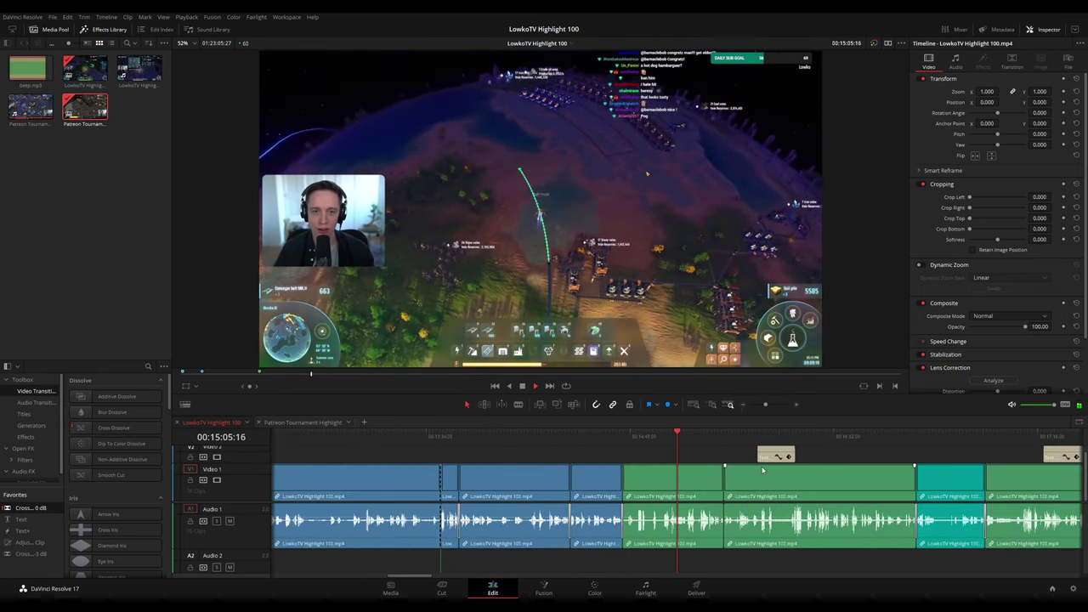
pyautogui.hscroll(3, 581, 458)
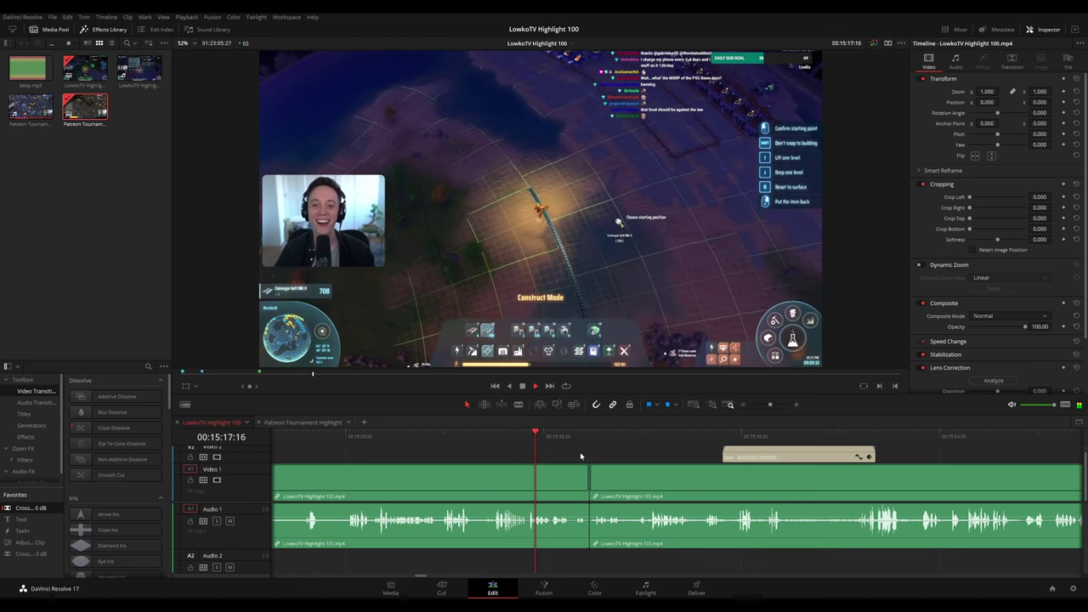
# Add a 0 dB cross fade to the audio cut between the two green clips near 00:15:22 and replay it
pyautogui.moveTo(595, 456); pyautogui.dragTo(421, 448)
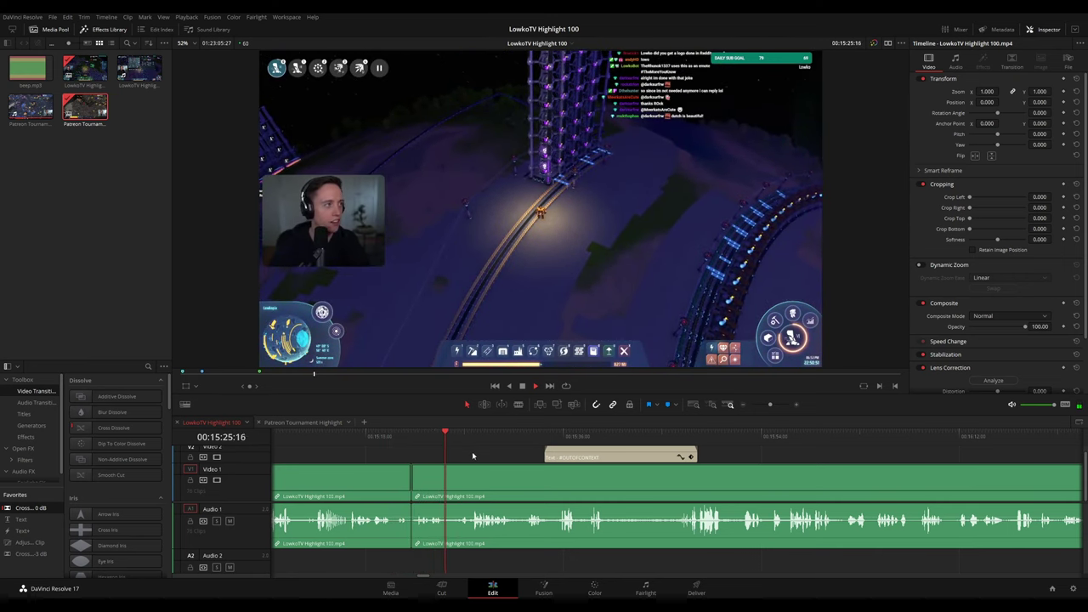
pyautogui.moveTo(261, 510); pyautogui.dragTo(448, 522)
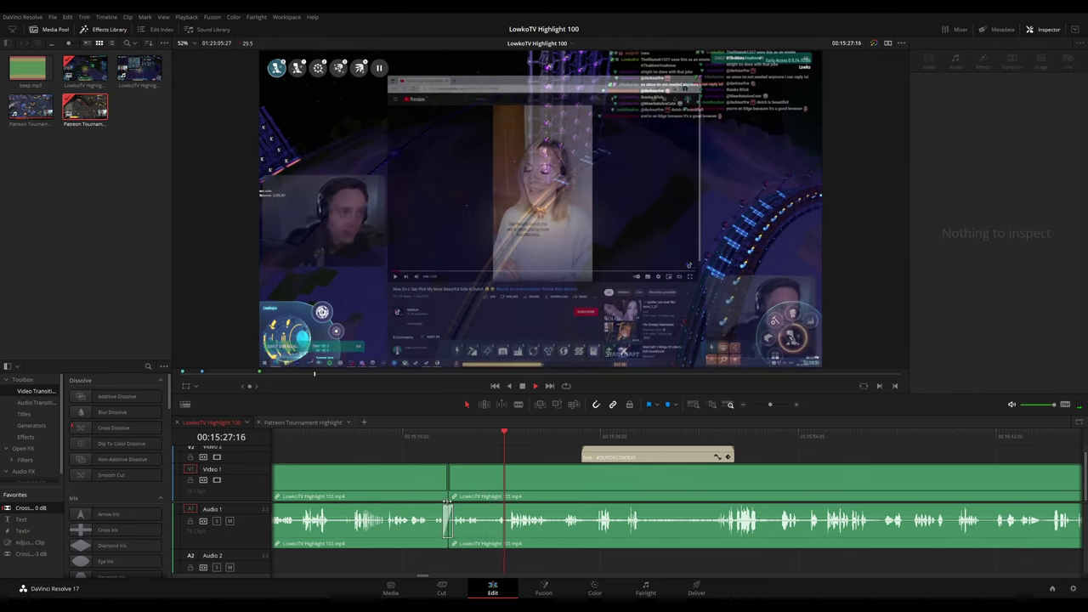
pyautogui.click(440, 434)
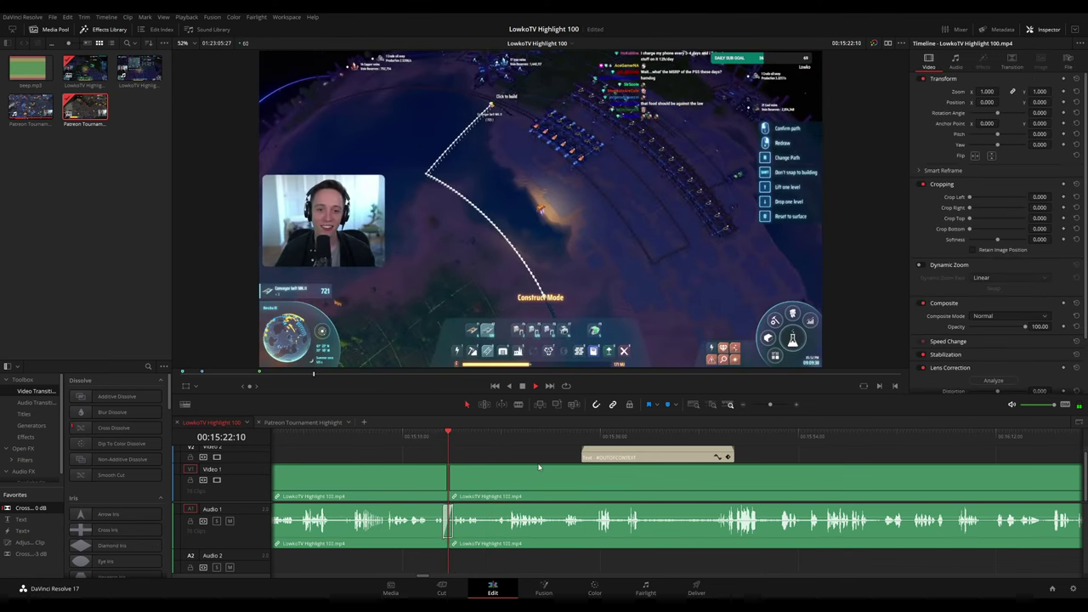
# Extend the start of the #OUTOFCONTEXT title back to 00:15:32:36 over the second green clip
pyautogui.moveTo(503, 439); pyautogui.dragTo(513, 440)
pyautogui.press('space')
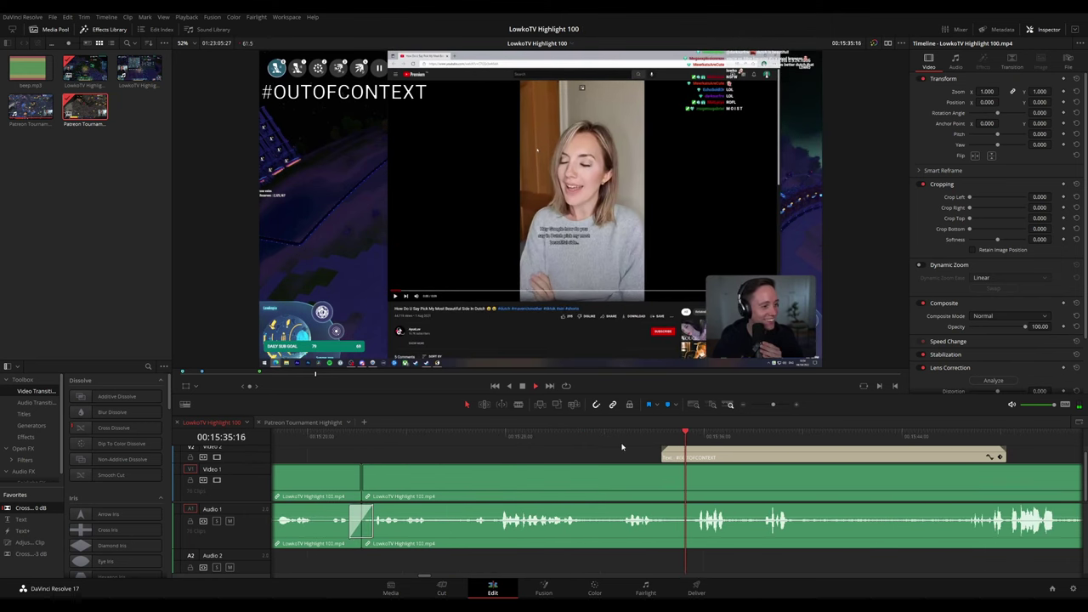
pyautogui.click(612, 437)
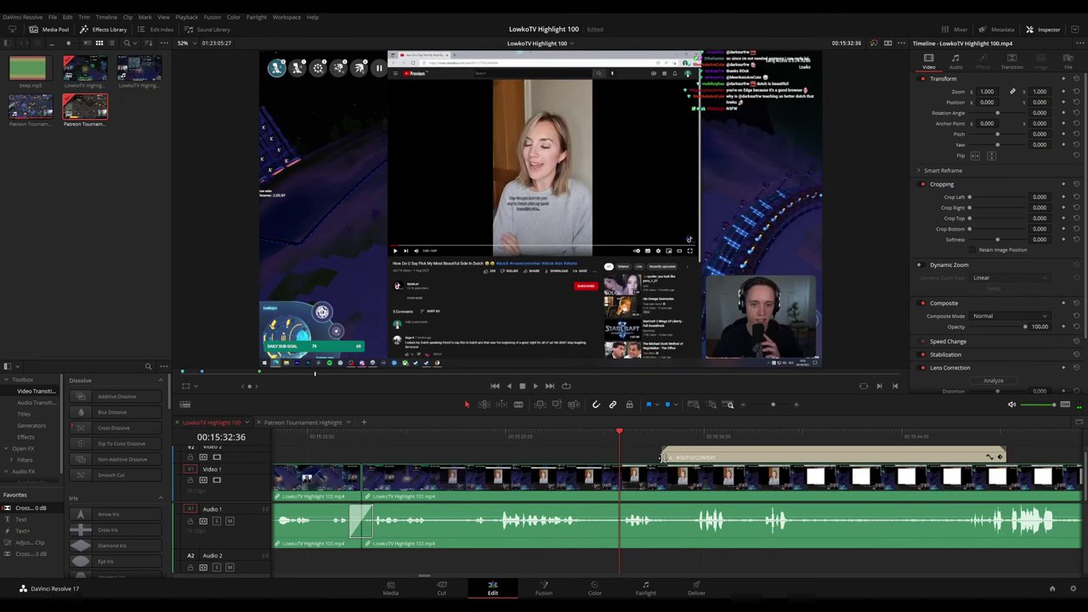
pyautogui.moveTo(664, 457); pyautogui.dragTo(621, 457)
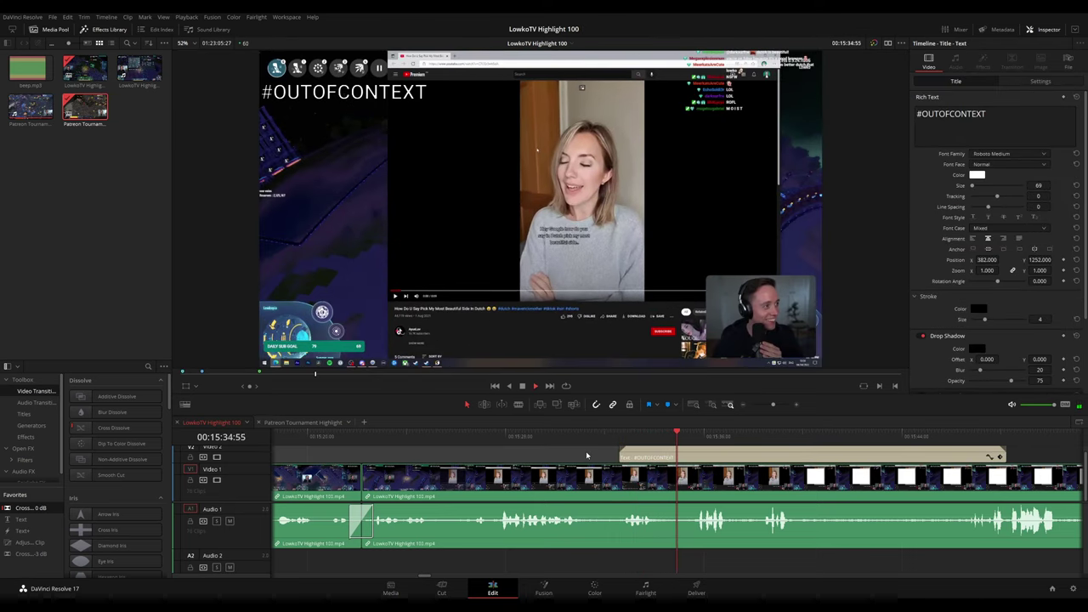
# Review the second green clip under and after the #OUTOFCONTEXT title, from about 00:15:35 to 00:15:57
pyautogui.hscroll(4, 729, 467)
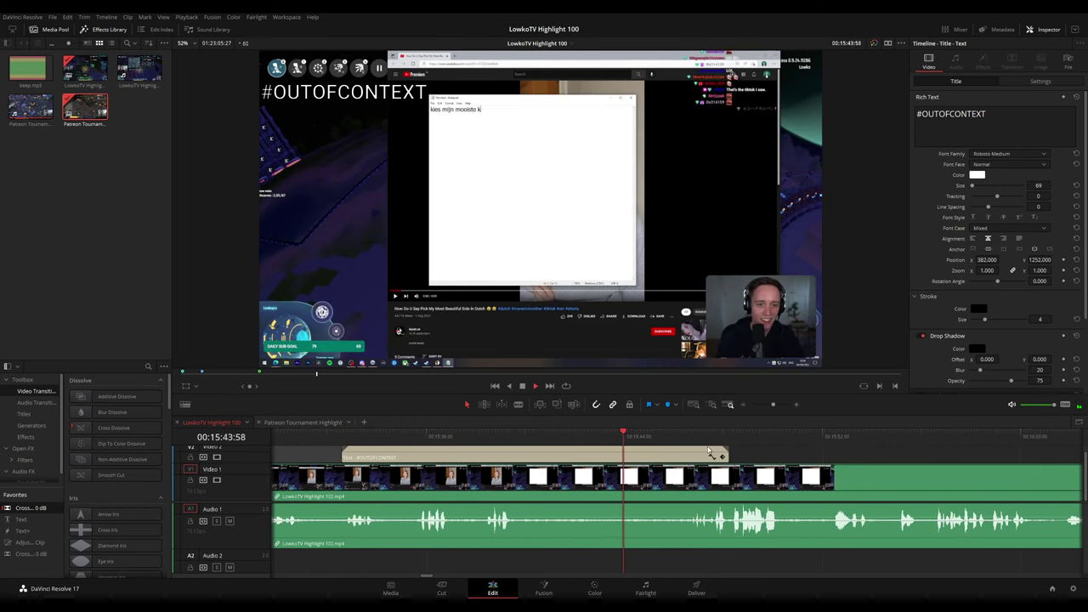
pyautogui.hscroll(3, 836, 479)
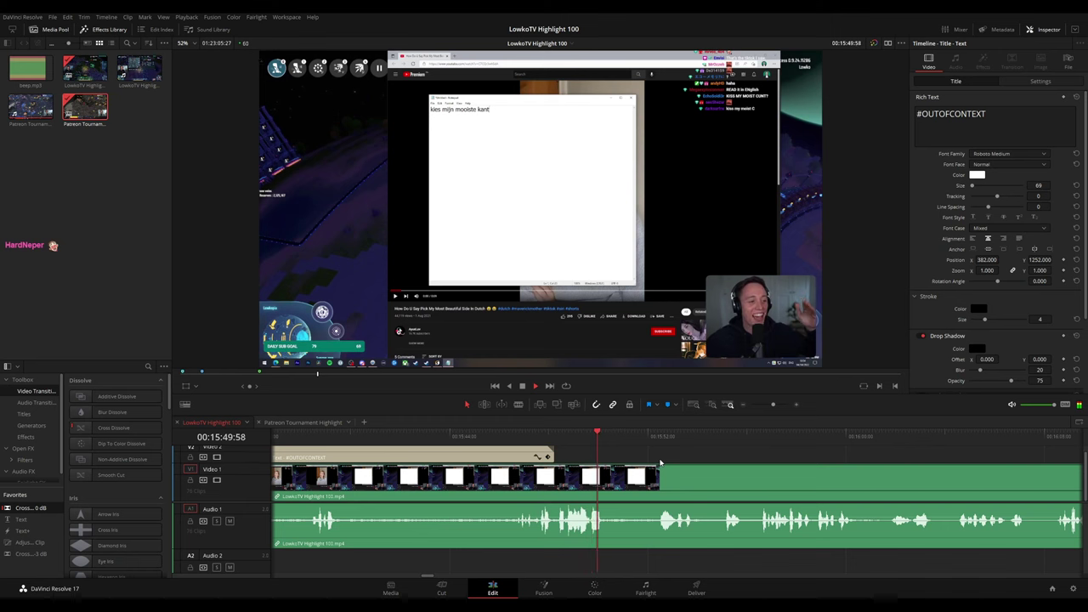
pyautogui.click(652, 444)
pyautogui.moveTo(847, 472); pyautogui.dragTo(594, 445)
pyautogui.scroll(-5, 666, 474)
pyautogui.scroll(-8, 666, 475)
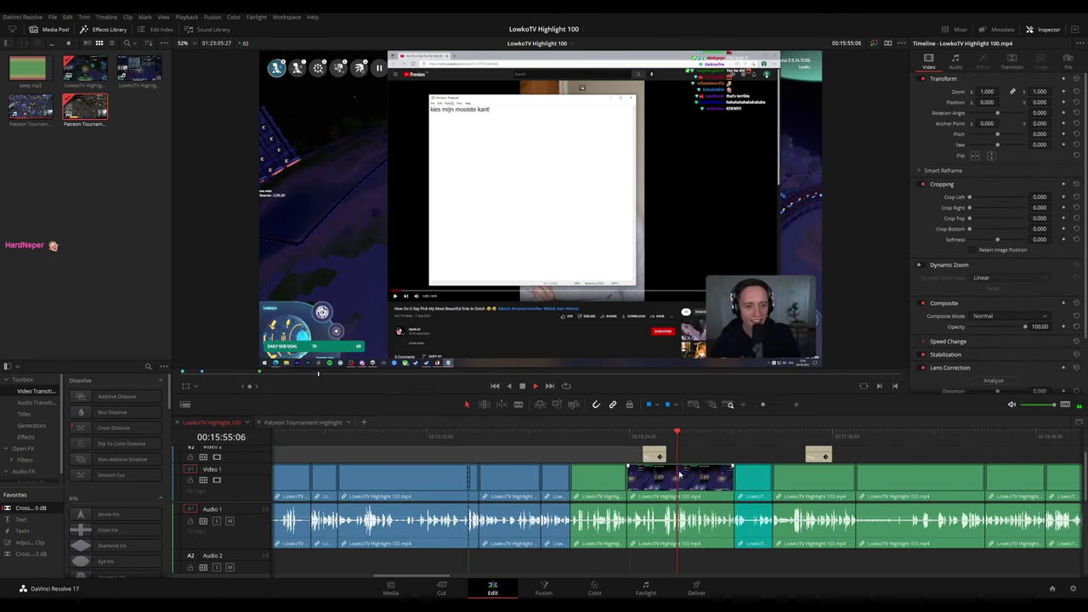
pyautogui.scroll(10, 611, 469)
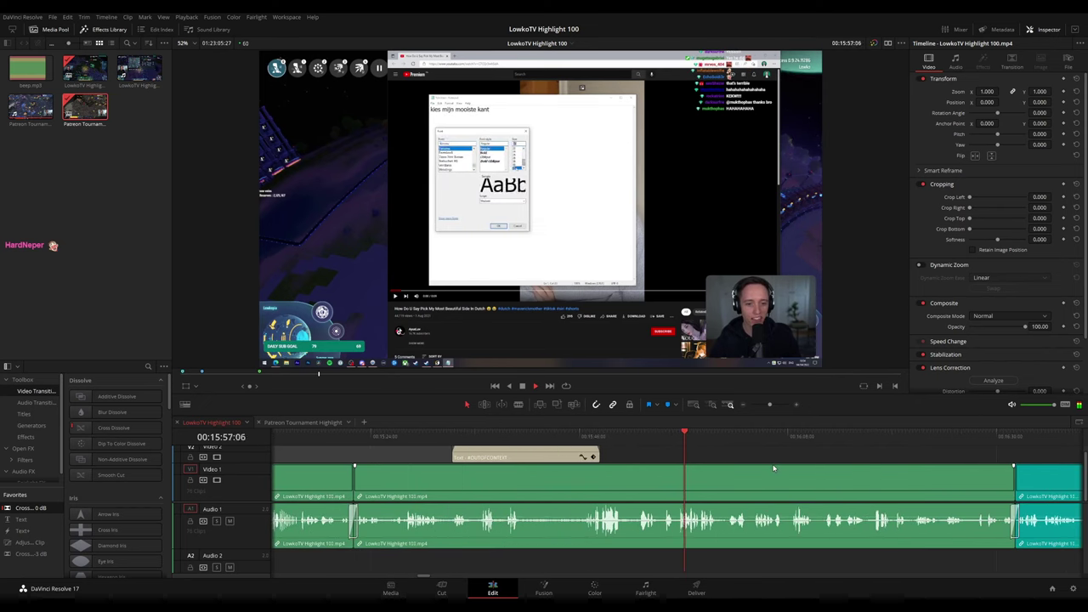
# Review the second green clip from about 00:15:57 to 00:16:21, checking its pauses and skipping between spoken passages
pyautogui.hscroll(2, 790, 465)
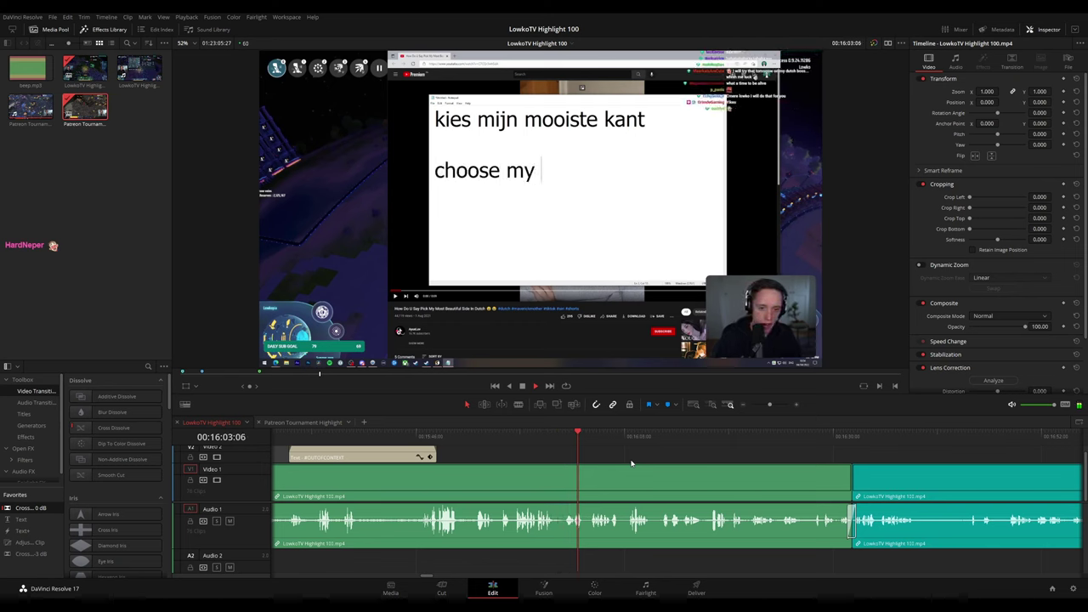
pyautogui.hscroll(2, 620, 469)
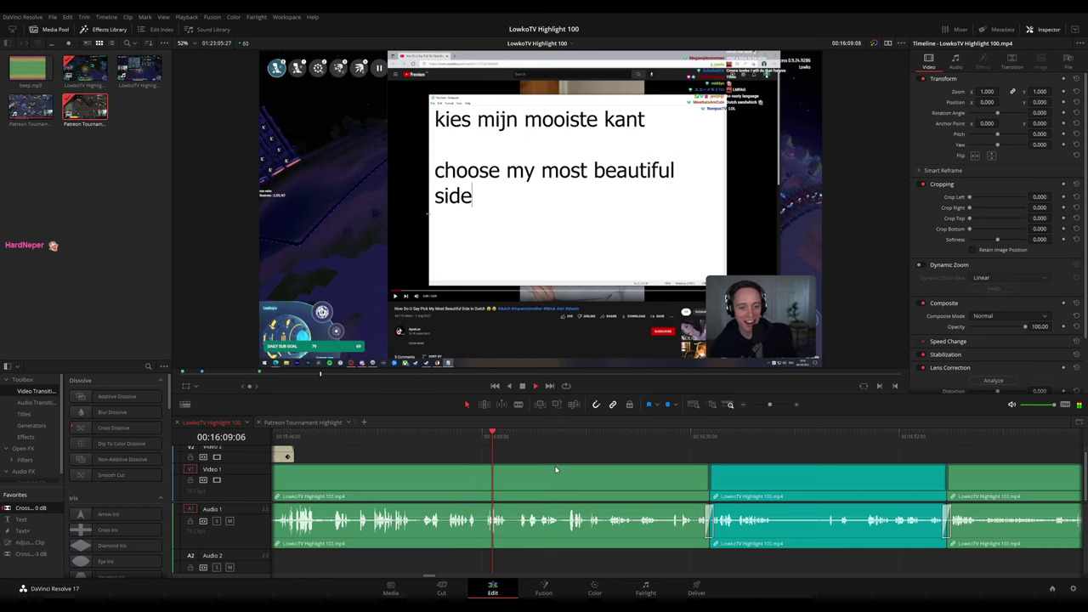
pyautogui.scroll(3, 568, 474)
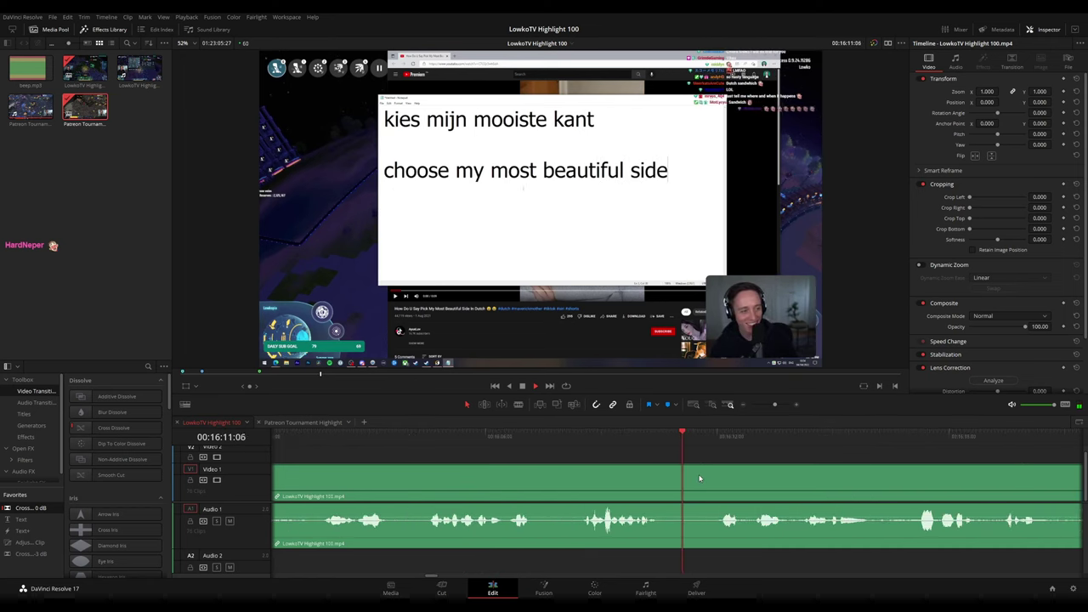
pyautogui.hscroll(2, 596, 468)
pyautogui.hscroll(2, 491, 457)
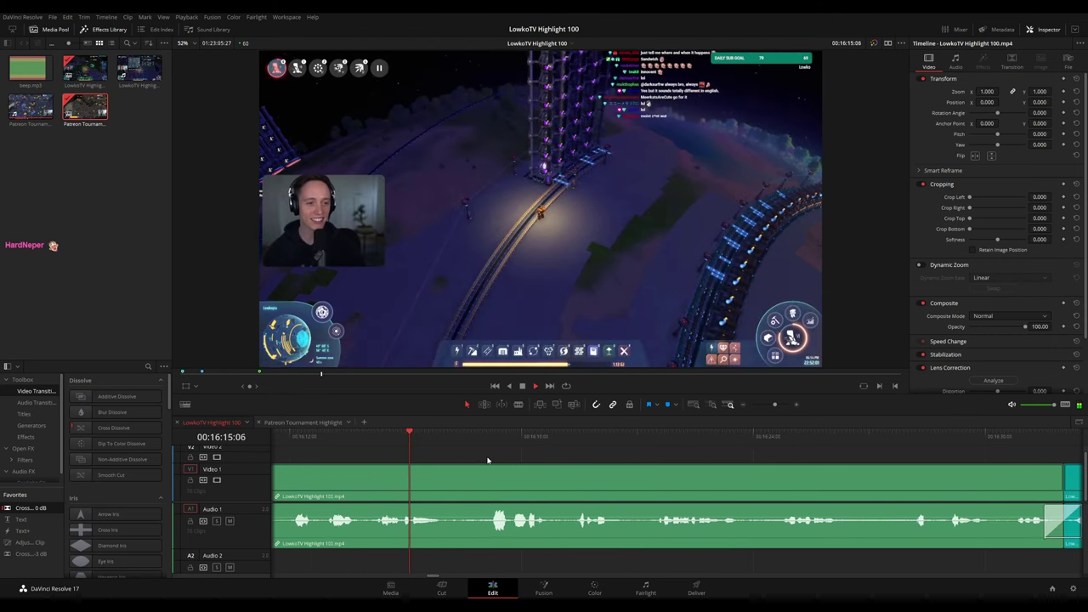
pyautogui.click(480, 440)
pyautogui.click(473, 440)
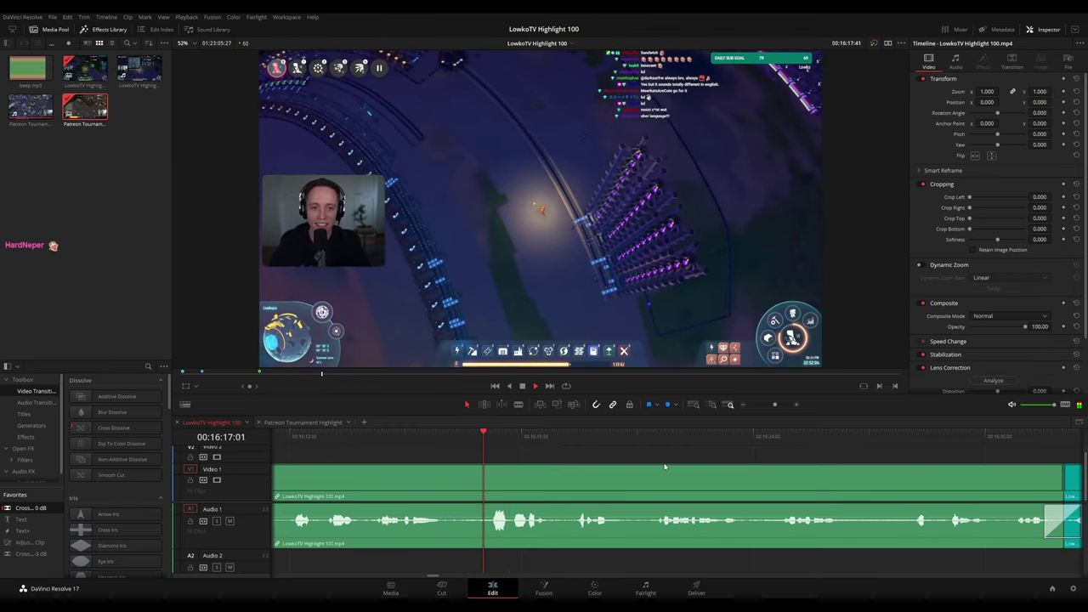
pyautogui.click(585, 440)
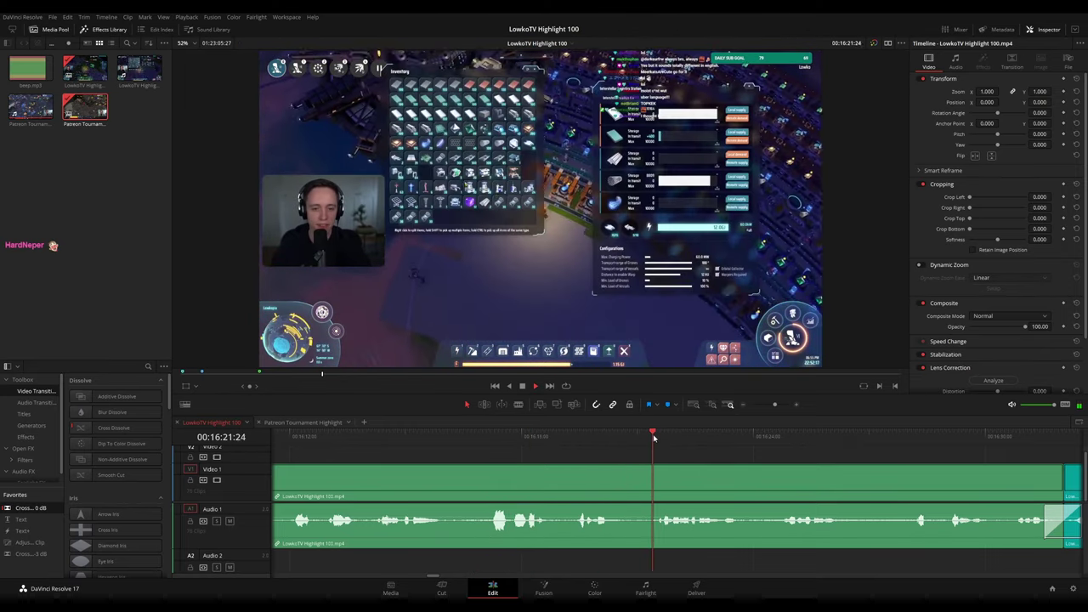
# Play the end of the second green clip through its cross fade into the teal clip, to about 00:16:33
pyautogui.hscroll(3, 592, 460)
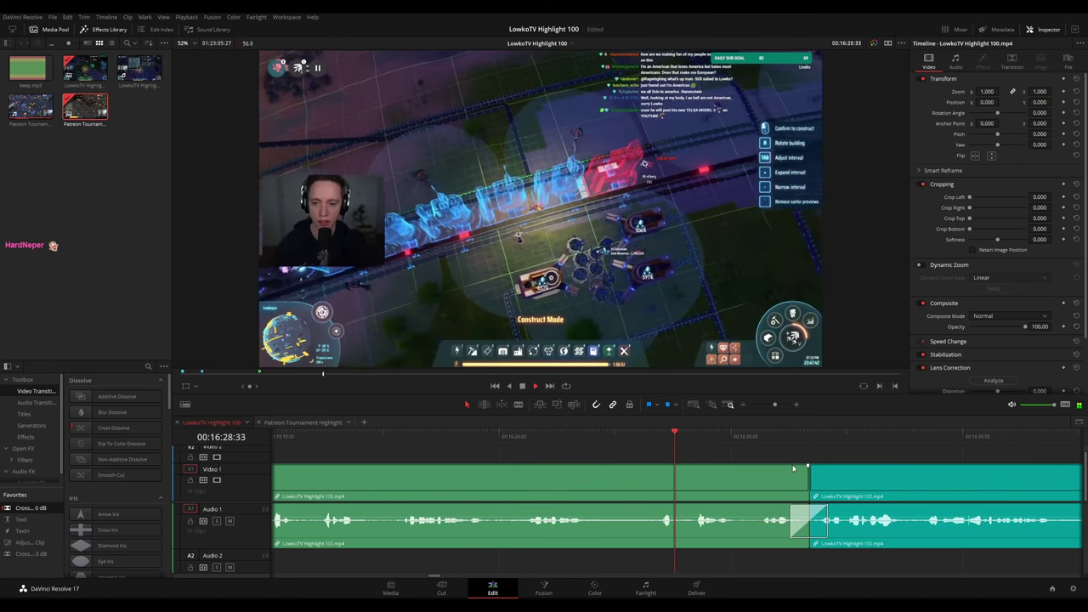
pyautogui.hscroll(3, 550, 450)
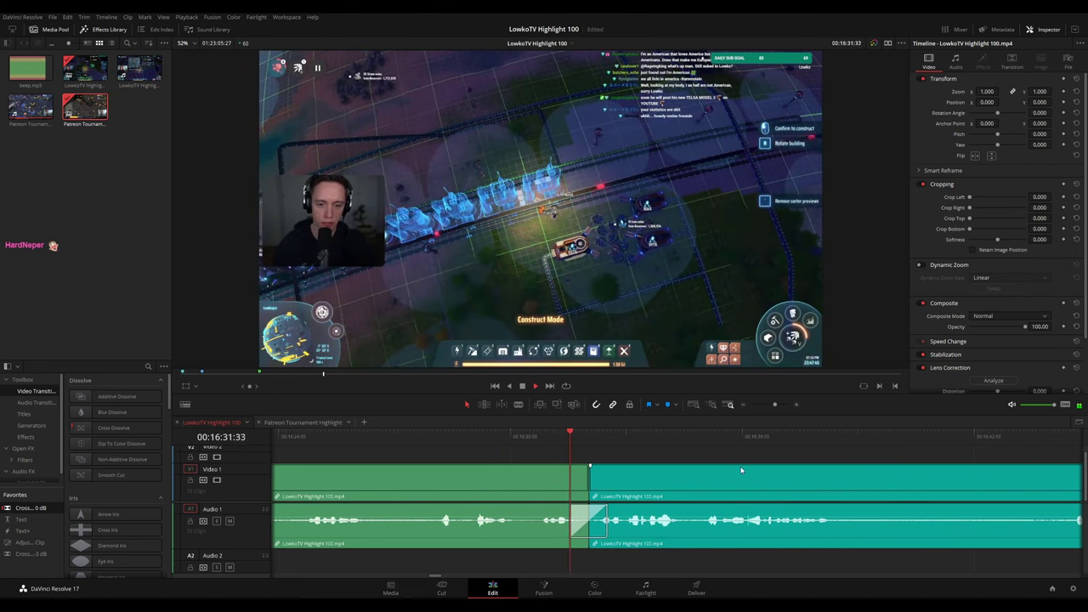
pyautogui.hotkey('ctrl', '-')
pyautogui.moveTo(787, 464); pyautogui.dragTo(589, 446)
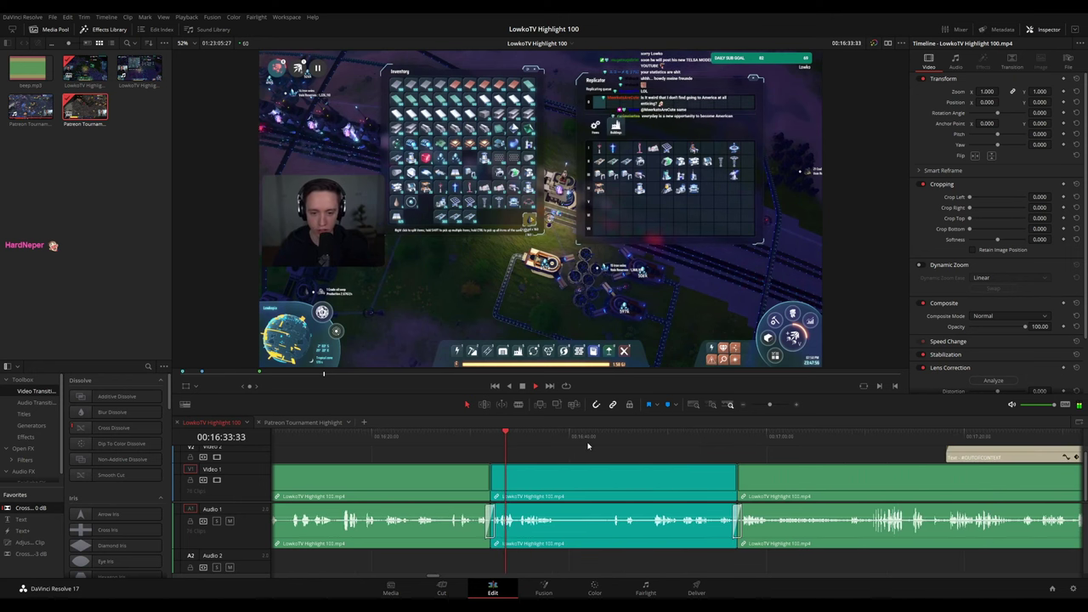
# Review the teal clip from about 00:16:33 through its cross fade into the next green clip, skipping part of its end
pyautogui.scroll(2, 604, 464)
pyautogui.hscroll(3, 776, 484)
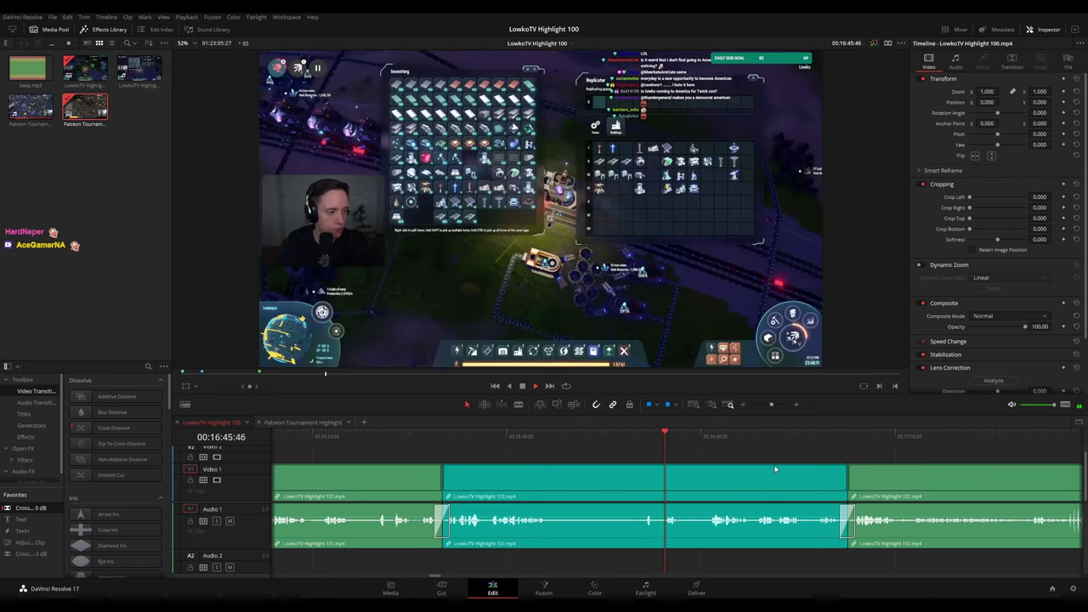
pyautogui.hscroll(4, 775, 469)
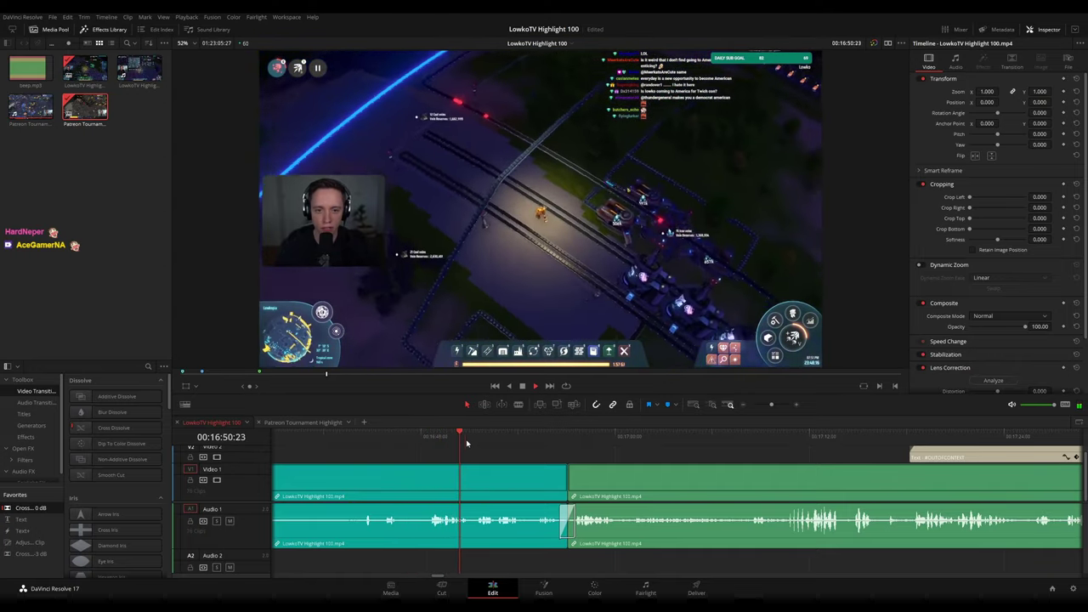
pyautogui.click(539, 437)
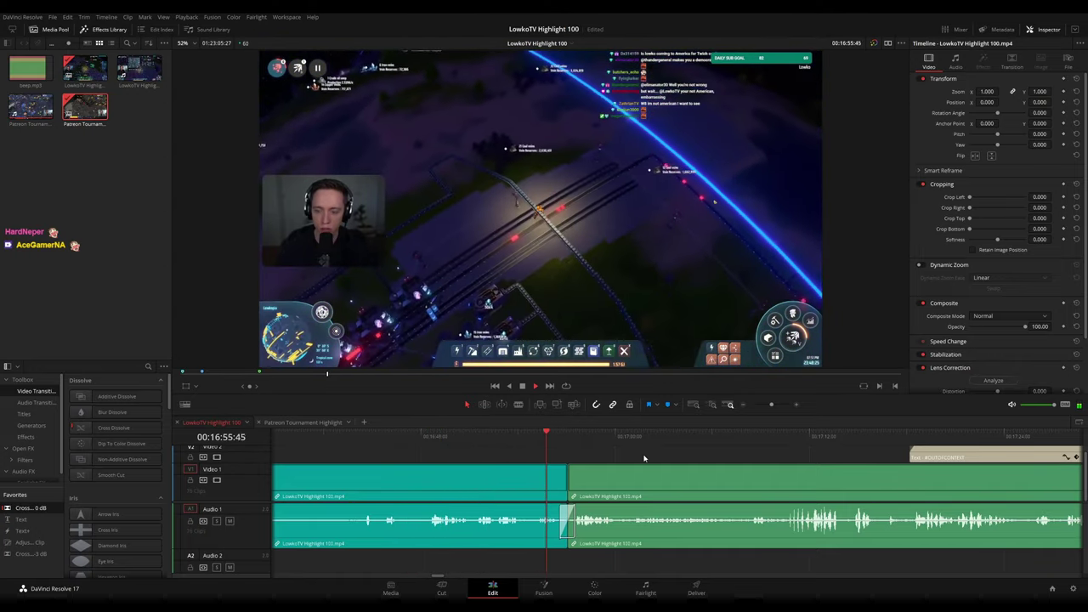
pyautogui.hscroll(3, 730, 465)
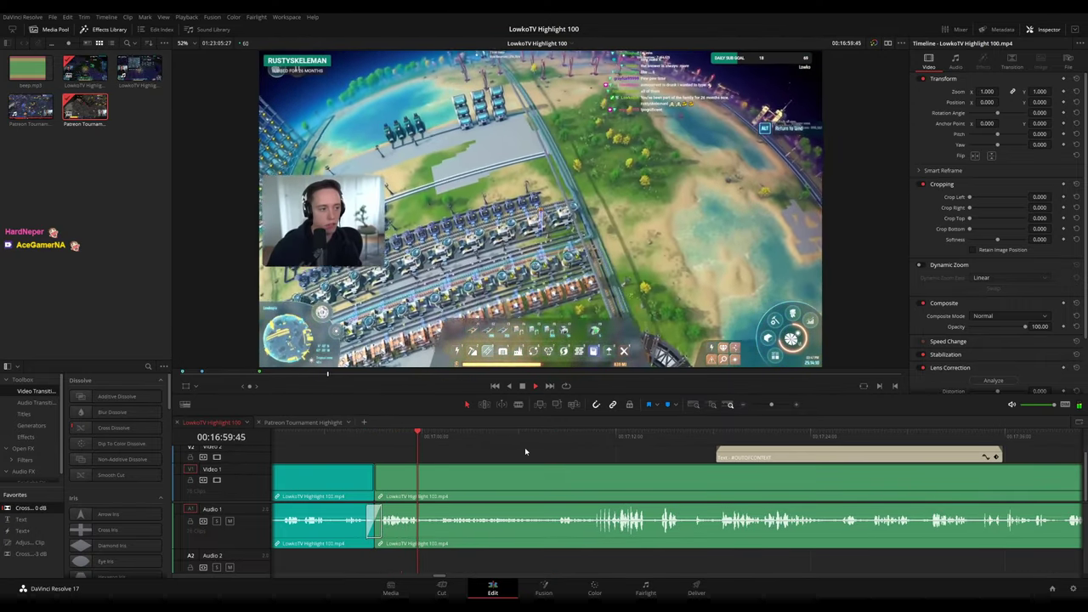
# Review the opening of the green clip from about 00:17:00 into its #OUTOFCONTEXT title at about 00:17:23
pyautogui.hscroll(1, 513, 457)
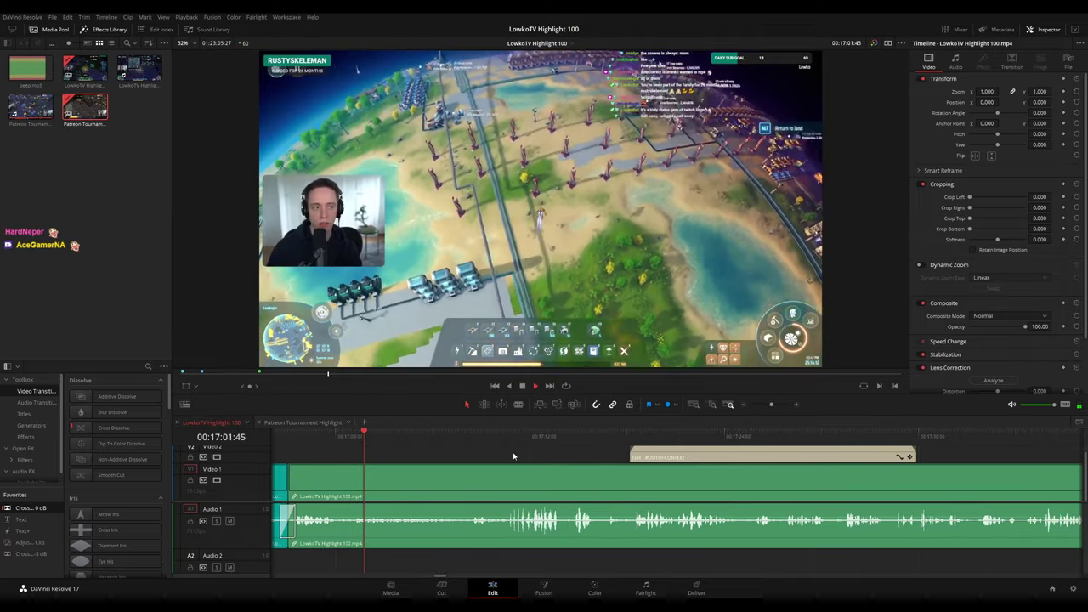
pyautogui.scroll(-5, 513, 456)
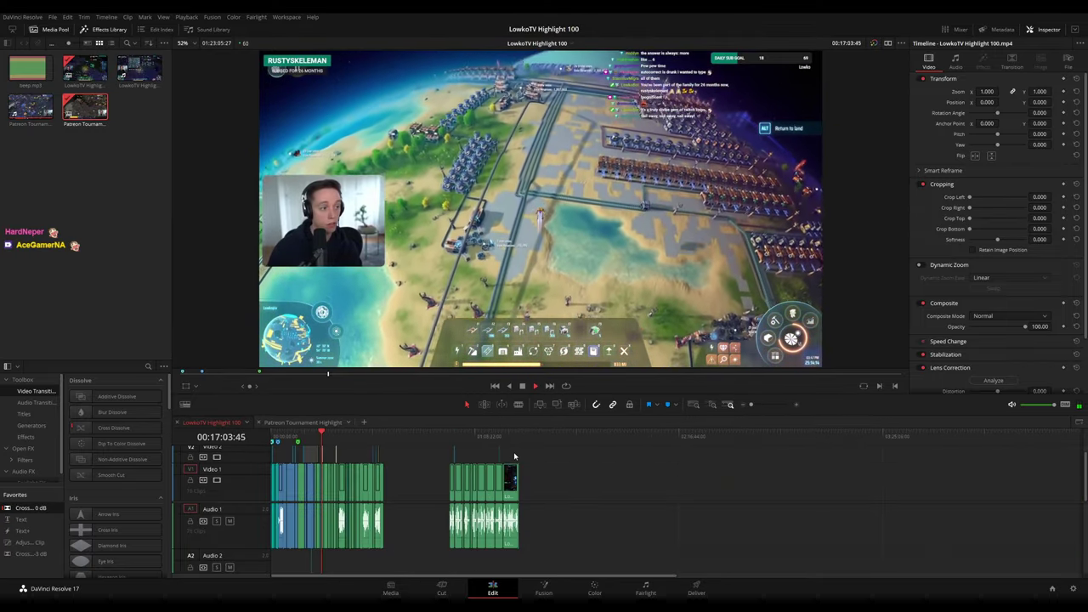
pyautogui.scroll(5, 515, 457)
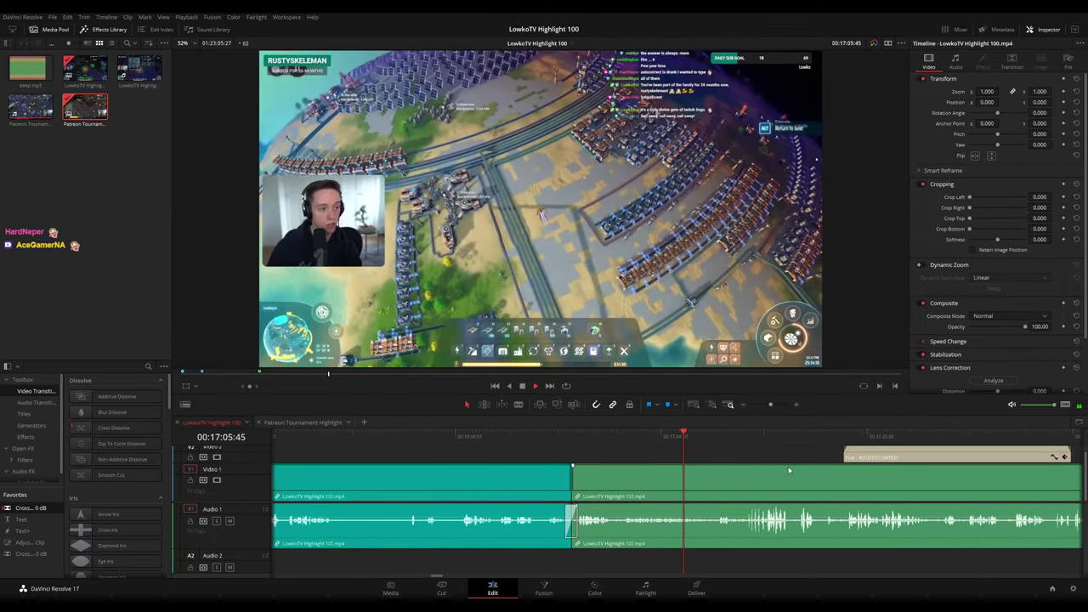
pyautogui.moveTo(870, 479); pyautogui.dragTo(646, 462)
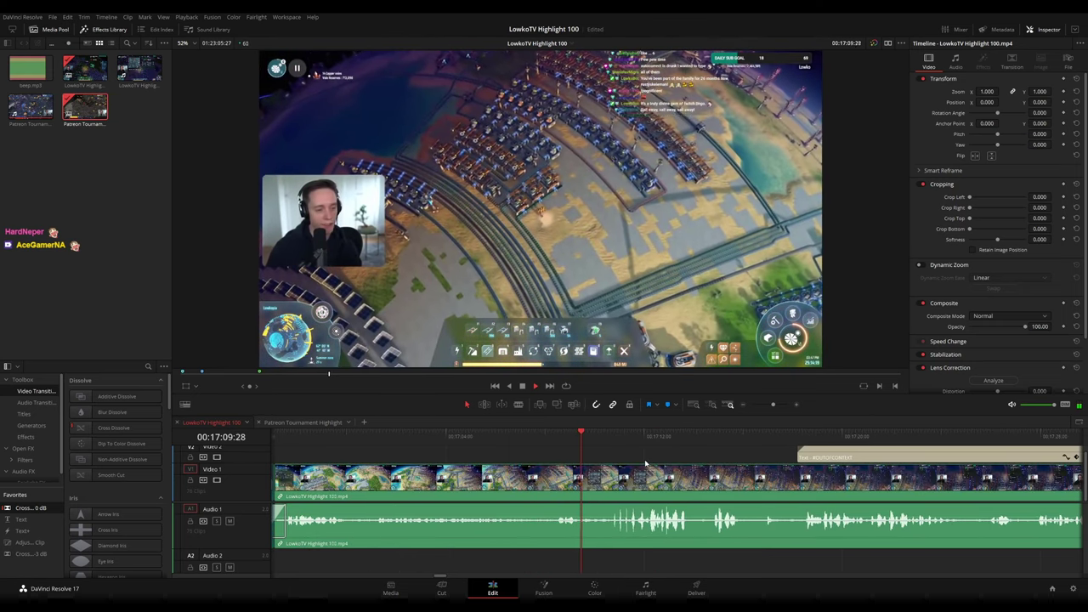
pyautogui.hscroll(3, 714, 479)
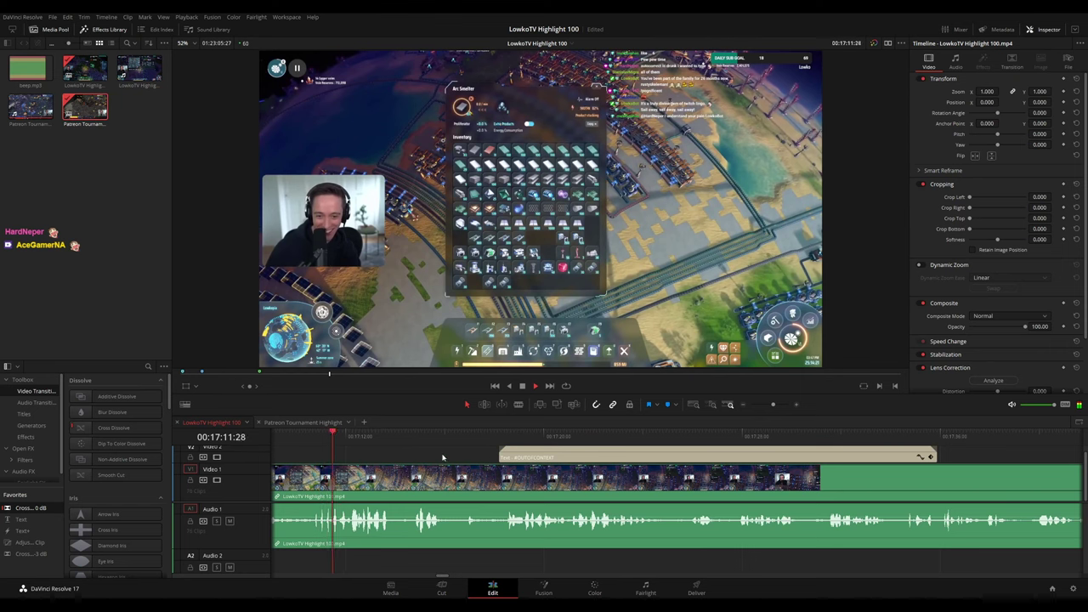
pyautogui.moveTo(550, 462); pyautogui.dragTo(853, 469)
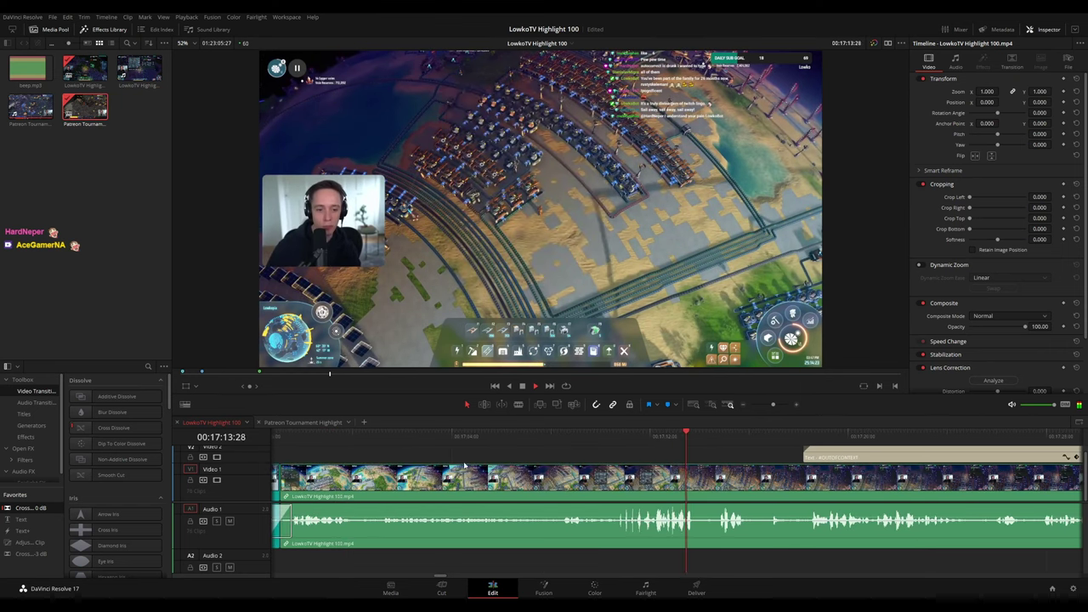
pyautogui.moveTo(735, 468); pyautogui.dragTo(477, 465)
pyautogui.hscroll(2, 601, 470)
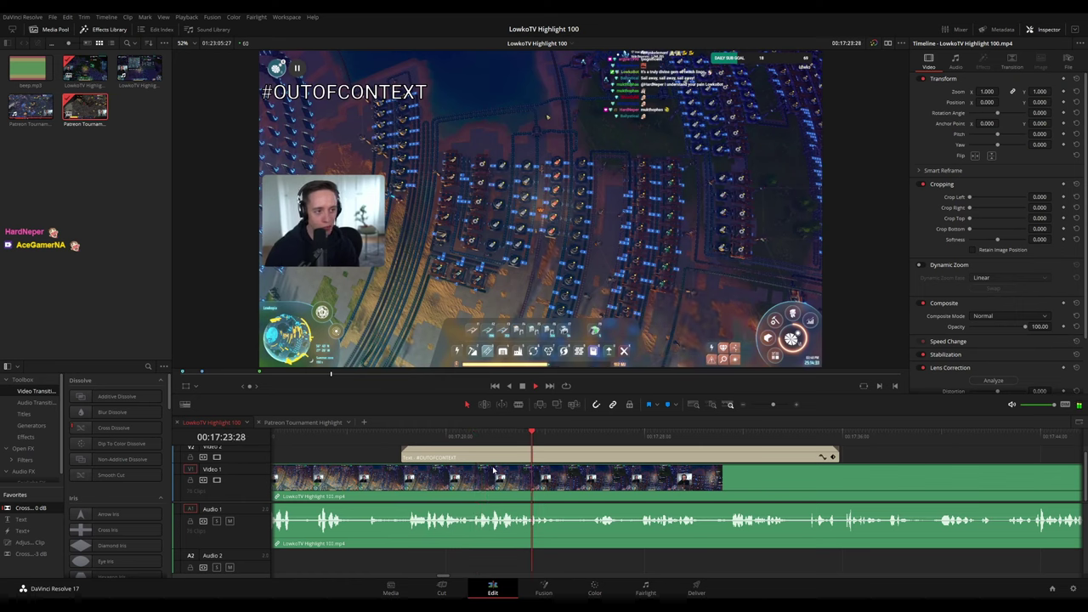
# Review the green clip under and after the #OUTOFCONTEXT title, from about 00:17:23 to 00:17:43, skipping ahead once
pyautogui.click(681, 459)
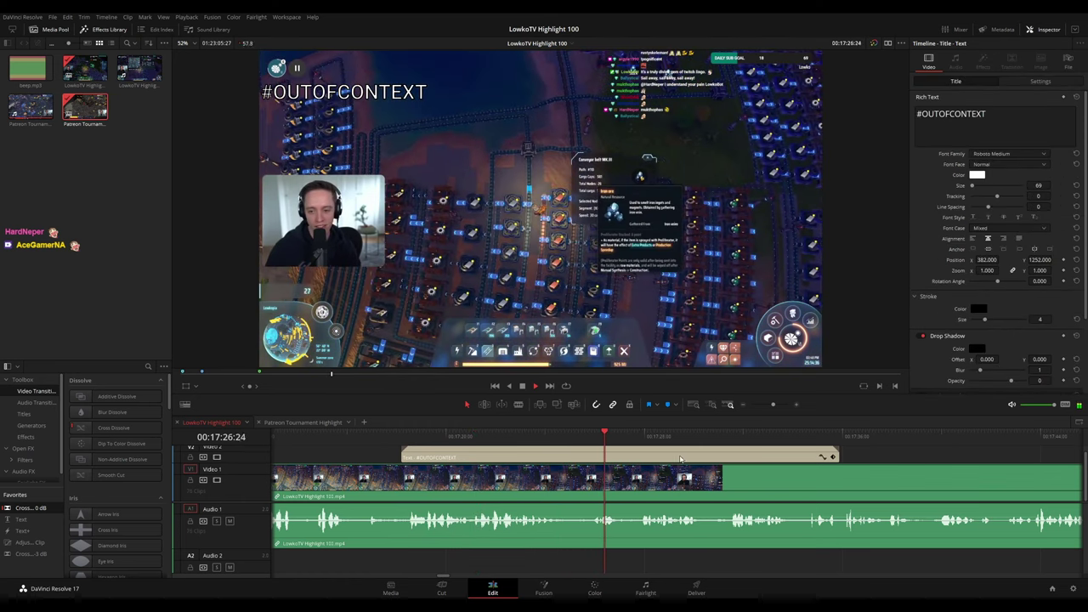
pyautogui.moveTo(809, 491); pyautogui.dragTo(539, 473)
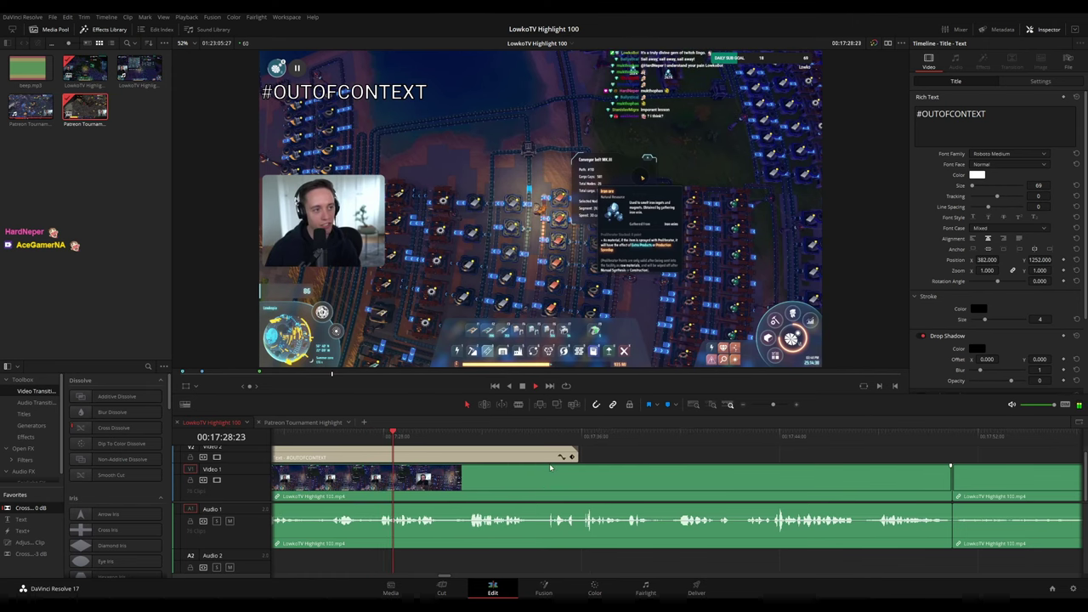
pyautogui.click(467, 441)
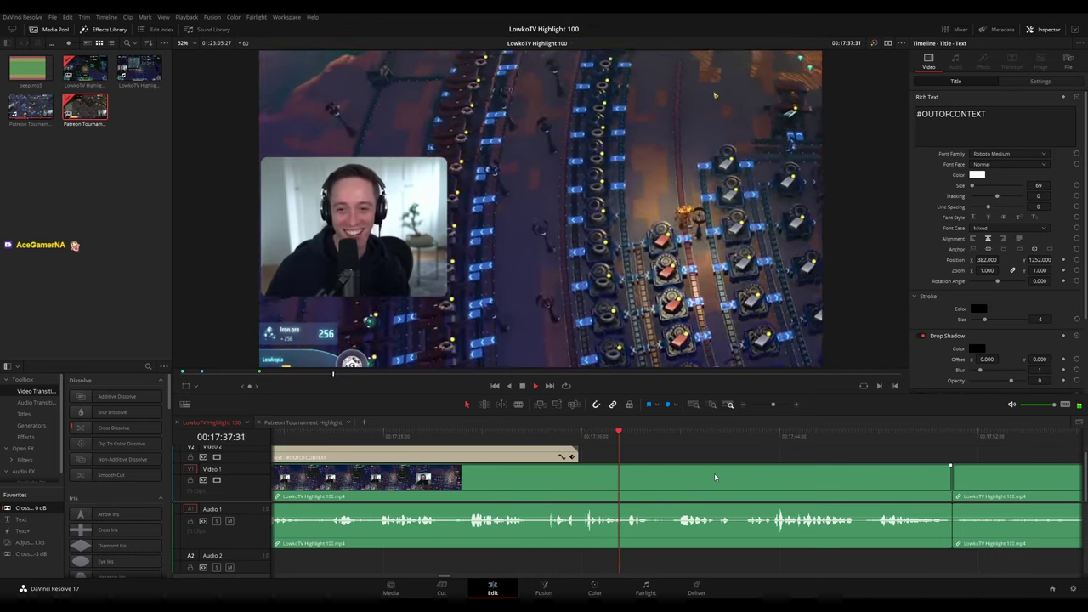
pyautogui.moveTo(715, 472); pyautogui.dragTo(559, 469)
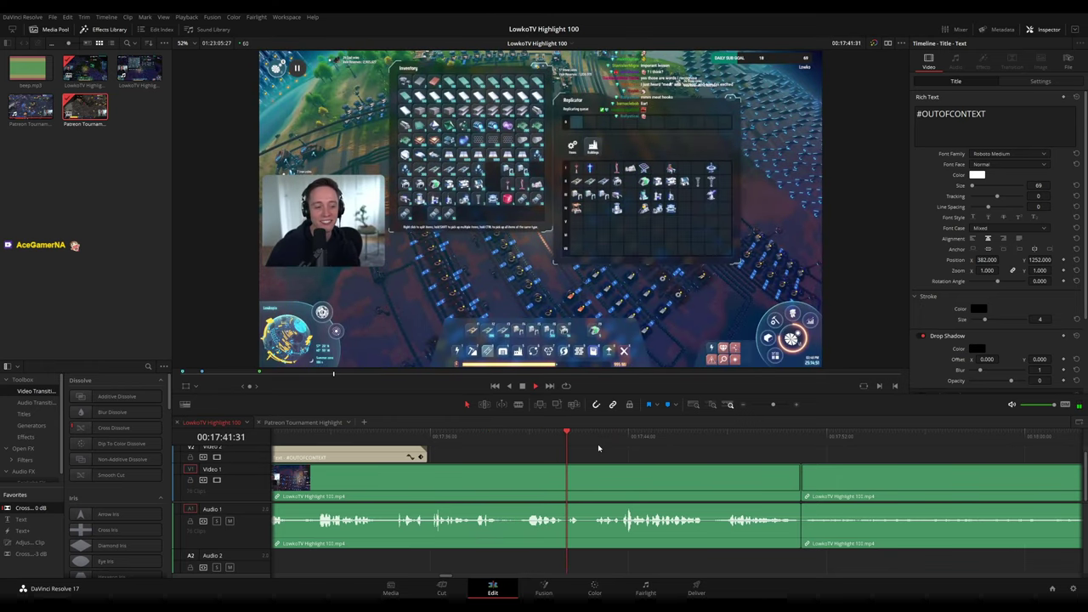
pyautogui.hscroll(4, 574, 455)
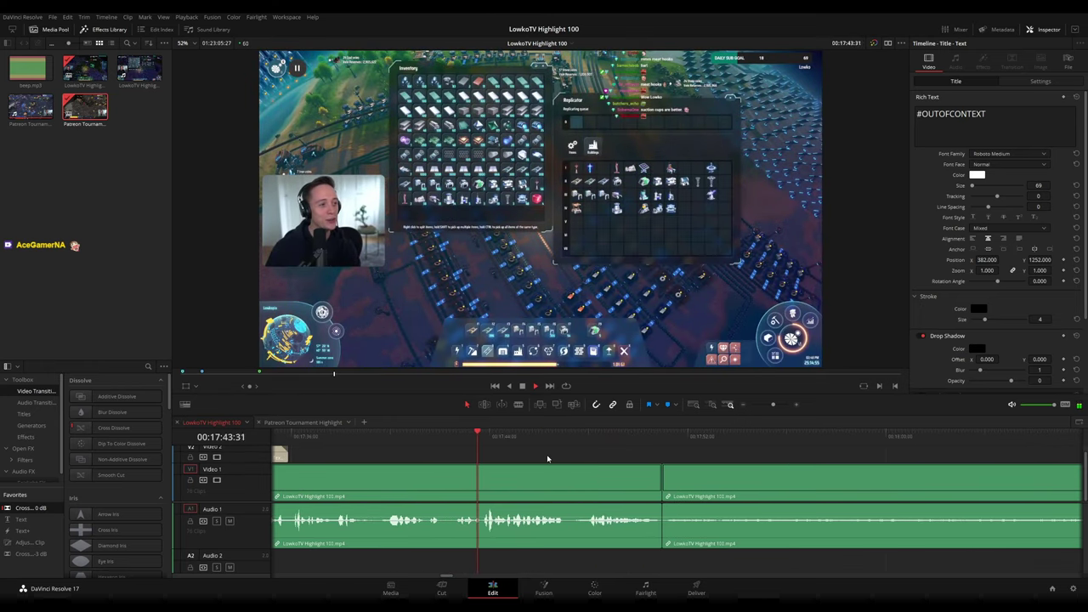
# Add a cross fade to the audio cut between the two green clips at about 00:17:51
pyautogui.scroll(3, 611, 459)
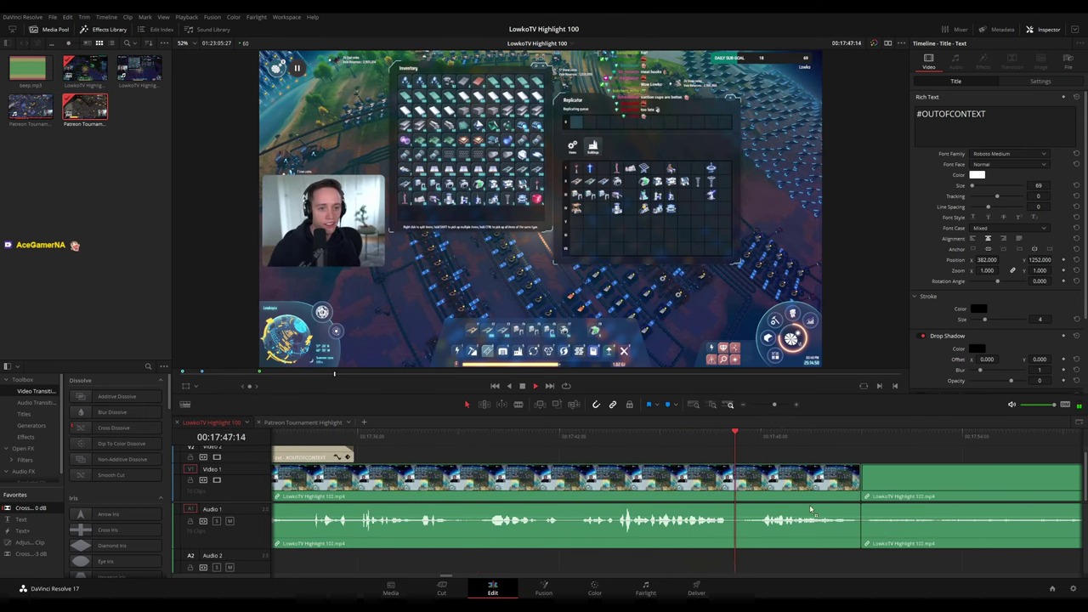
pyautogui.moveTo(854, 532); pyautogui.dragTo(857, 531)
pyautogui.moveTo(911, 476); pyautogui.dragTo(602, 438)
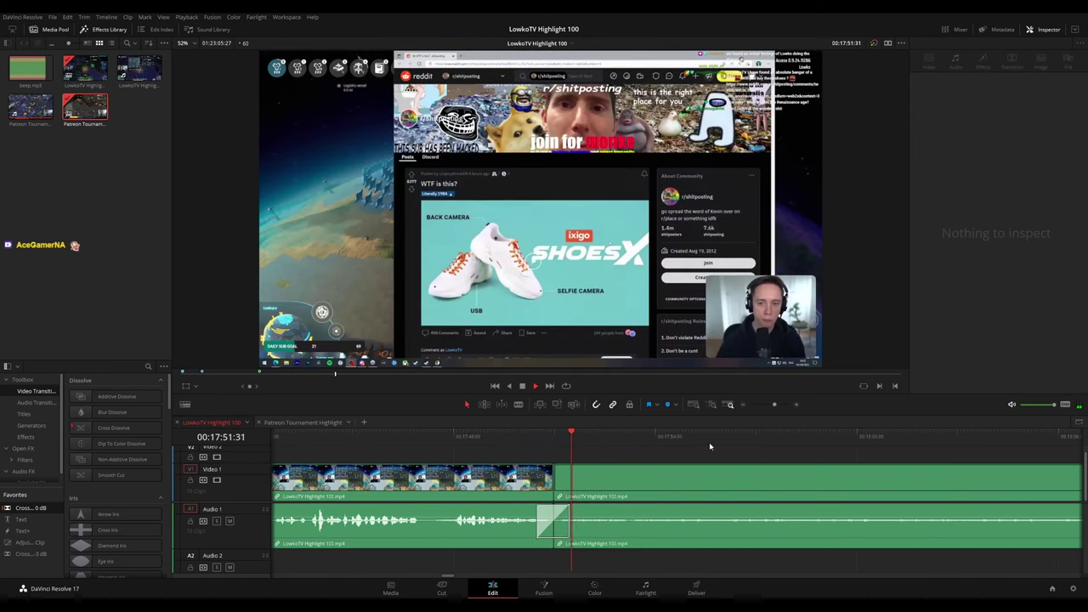
# Review the shoe-advert clip from about 00:17:51 to 00:18:46, scrubbing through its quiet opening and the pauses between spoken passages
pyautogui.moveTo(800, 470); pyautogui.dragTo(520, 459)
pyautogui.moveTo(414, 443); pyautogui.dragTo(856, 462)
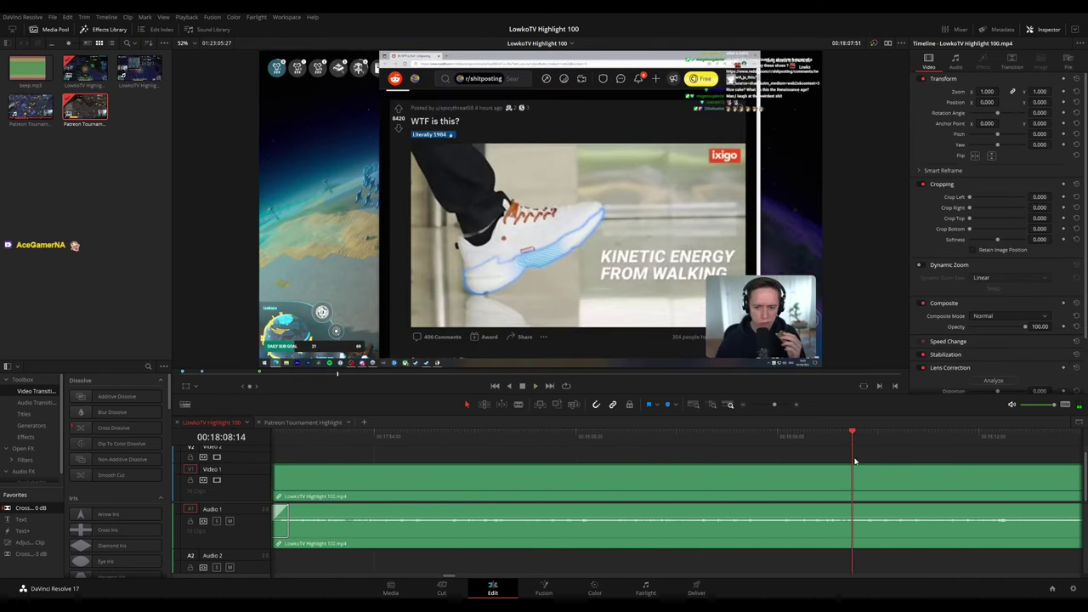
pyautogui.scroll(-3, 837, 470)
pyautogui.moveTo(699, 442); pyautogui.dragTo(743, 441)
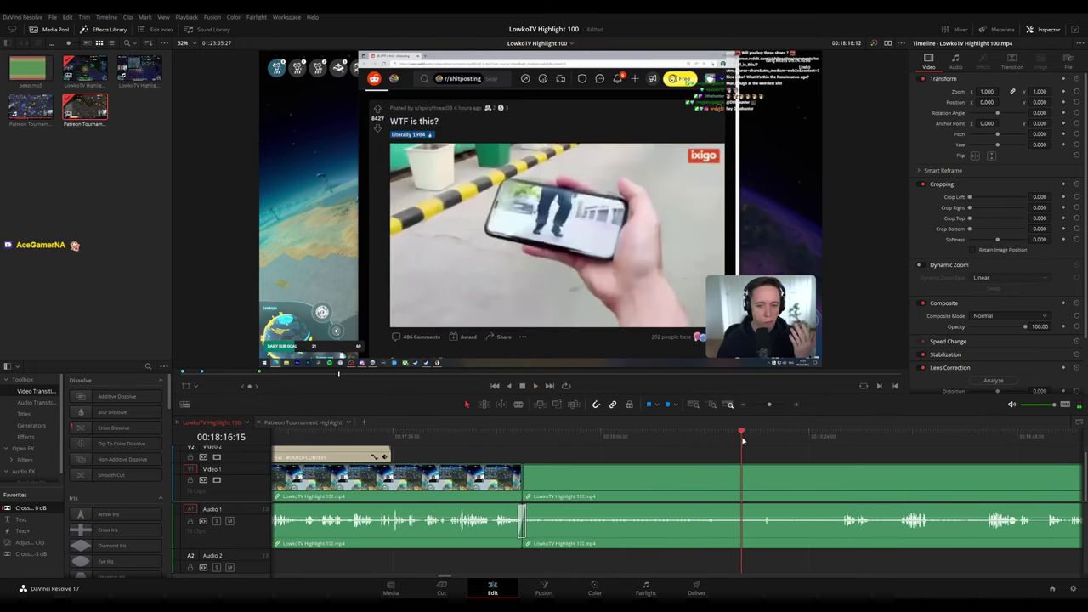
pyautogui.press('space')
pyautogui.hscroll(2, 599, 460)
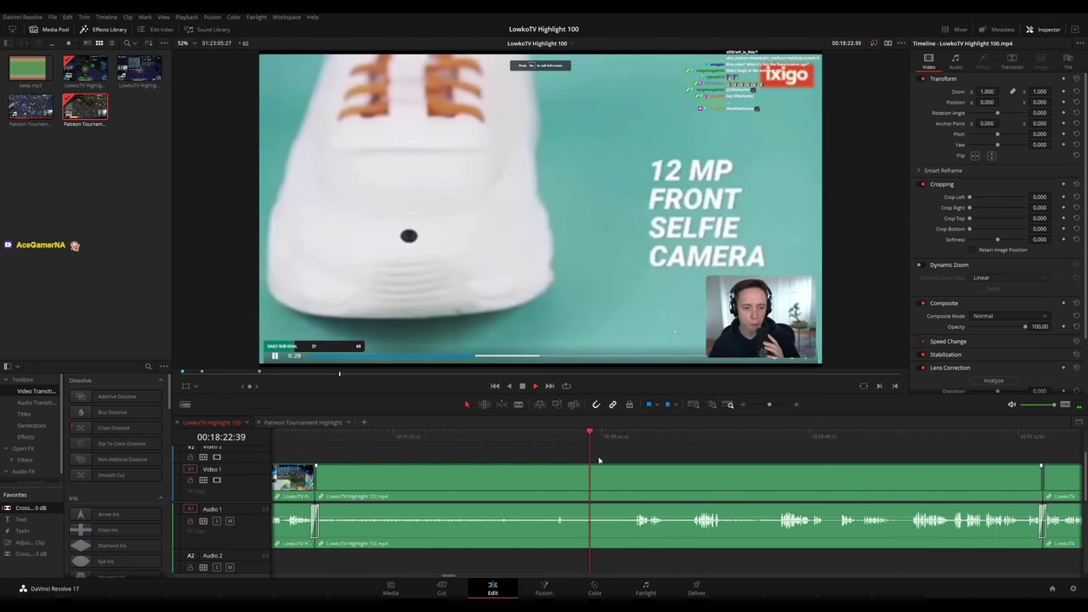
pyautogui.moveTo(599, 460); pyautogui.dragTo(505, 460)
pyautogui.moveTo(522, 442); pyautogui.dragTo(609, 440)
pyautogui.moveTo(737, 473); pyautogui.dragTo(588, 464)
pyautogui.click(502, 439)
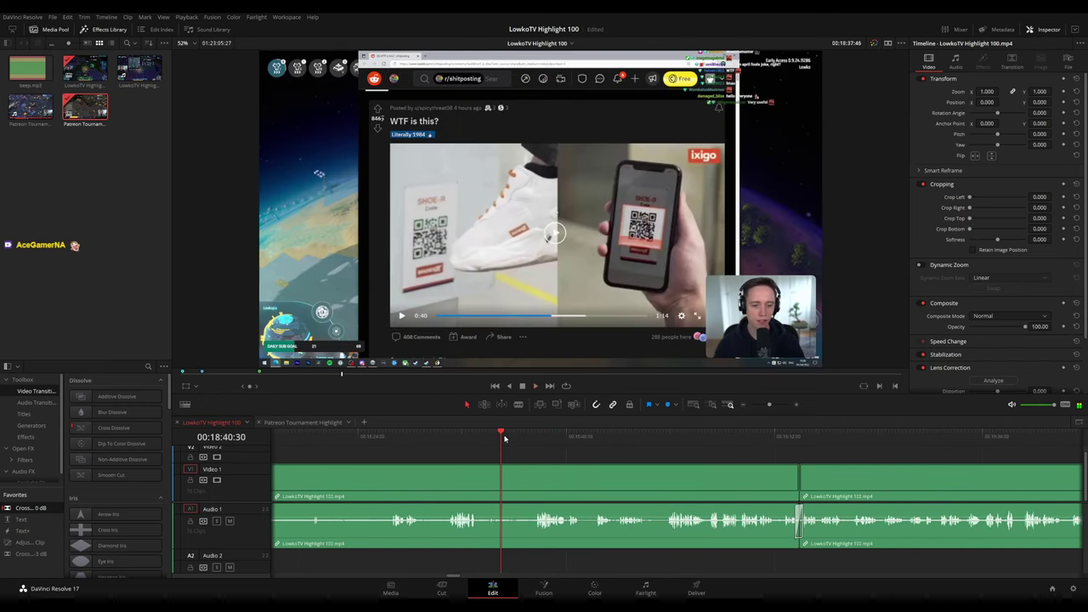
pyautogui.hscroll(2, 527, 449)
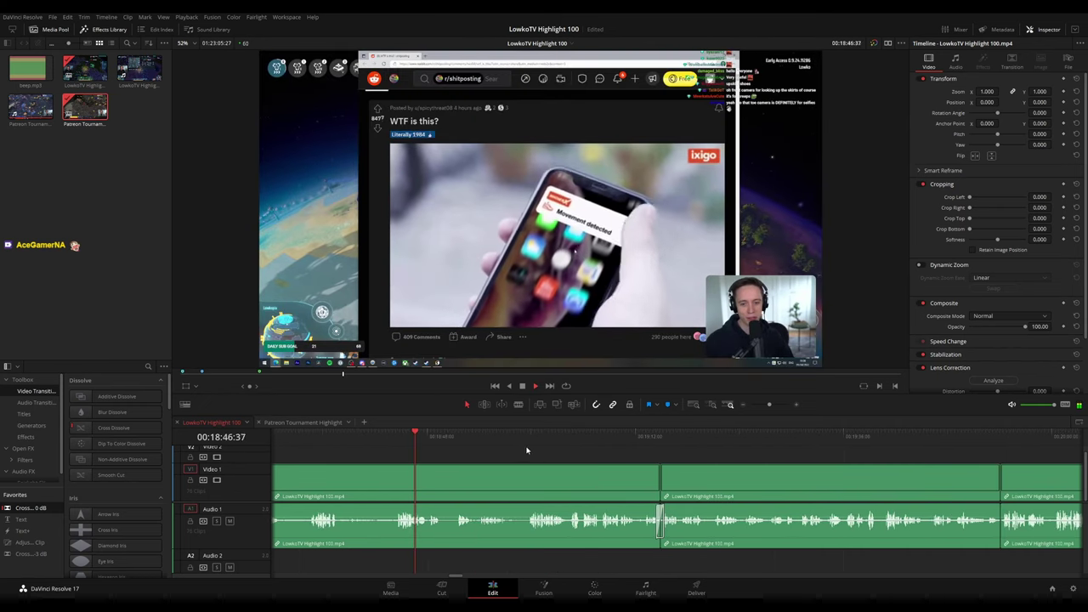
# Skim the rest of the shoe-advert clip and check its cross fade into the tweet photo clip, to about 00:19:17
pyautogui.click(460, 441)
pyautogui.click(539, 443)
pyautogui.moveTo(591, 443); pyautogui.dragTo(596, 444)
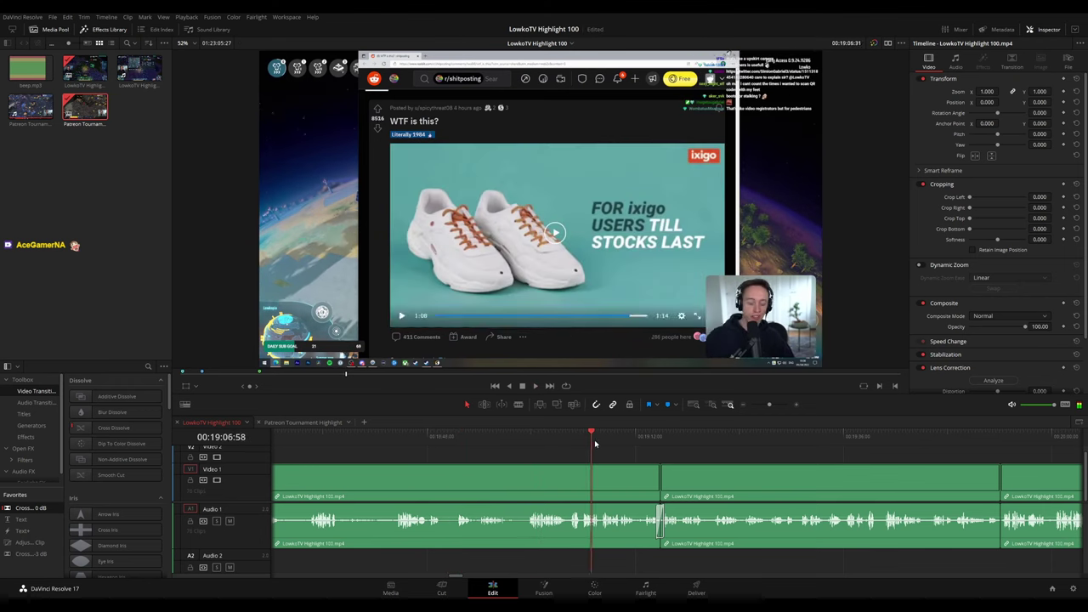
pyautogui.click(648, 443)
pyautogui.hscroll(3, 810, 486)
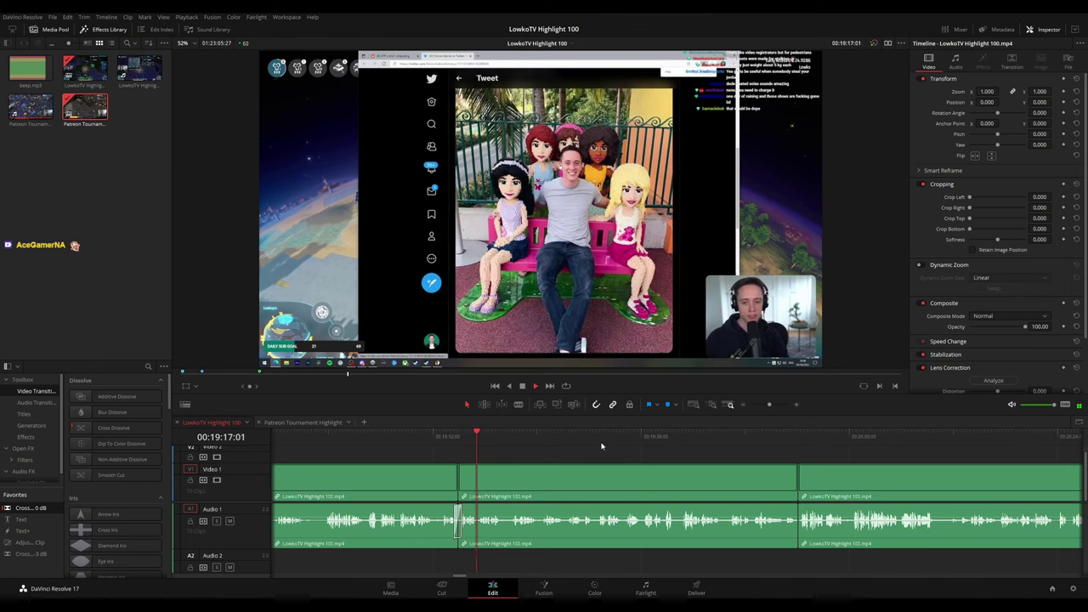
# Review the tweet photo clip from about 00:19:17 to 00:19:29, checking its place among the surrounding clips
pyautogui.scroll(-5, 651, 471)
pyautogui.scroll(5, 651, 471)
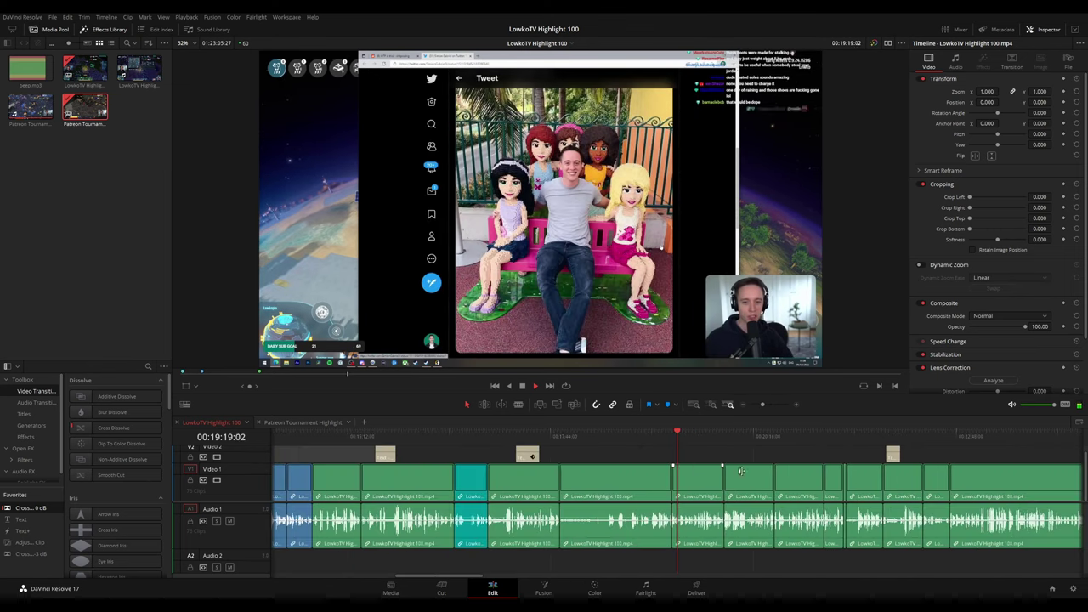
pyautogui.scroll(2, 772, 468)
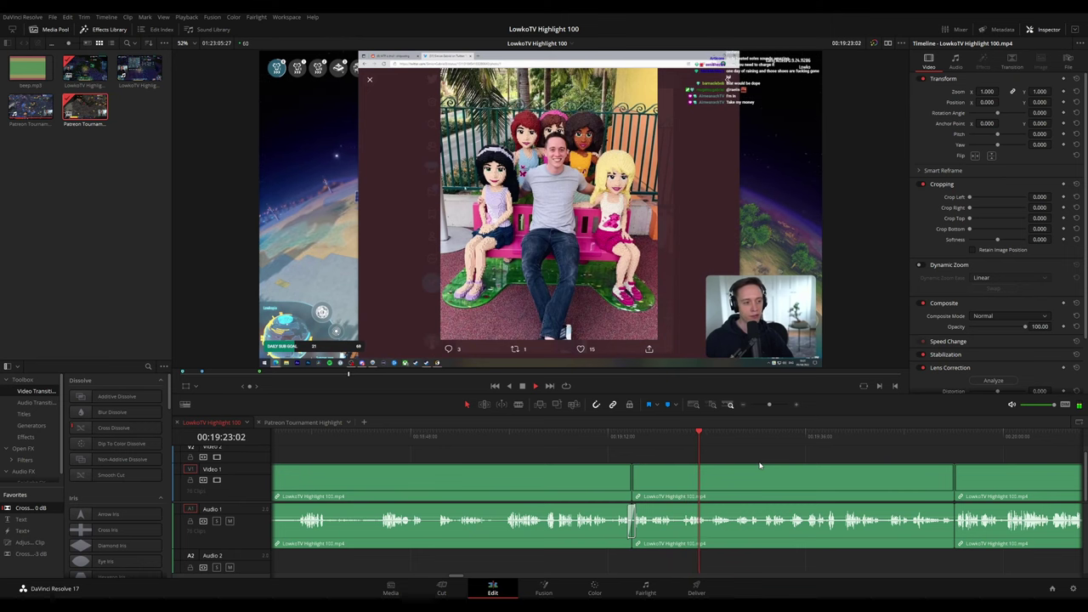
pyautogui.scroll(2, 745, 470)
pyautogui.moveTo(806, 481); pyautogui.dragTo(580, 483)
pyautogui.scroll(2, 670, 500)
pyautogui.moveTo(831, 481); pyautogui.dragTo(561, 475)
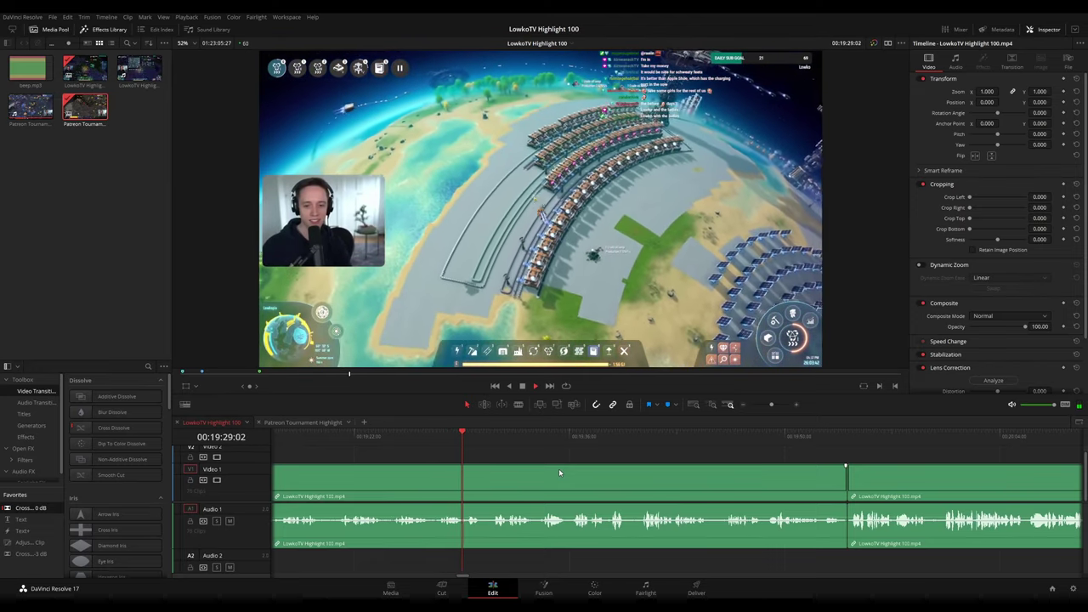
# Skim the remainder of the clip from about 00:19:29 and check the cut into the next green clip, to about 00:19:55
pyautogui.click(494, 441)
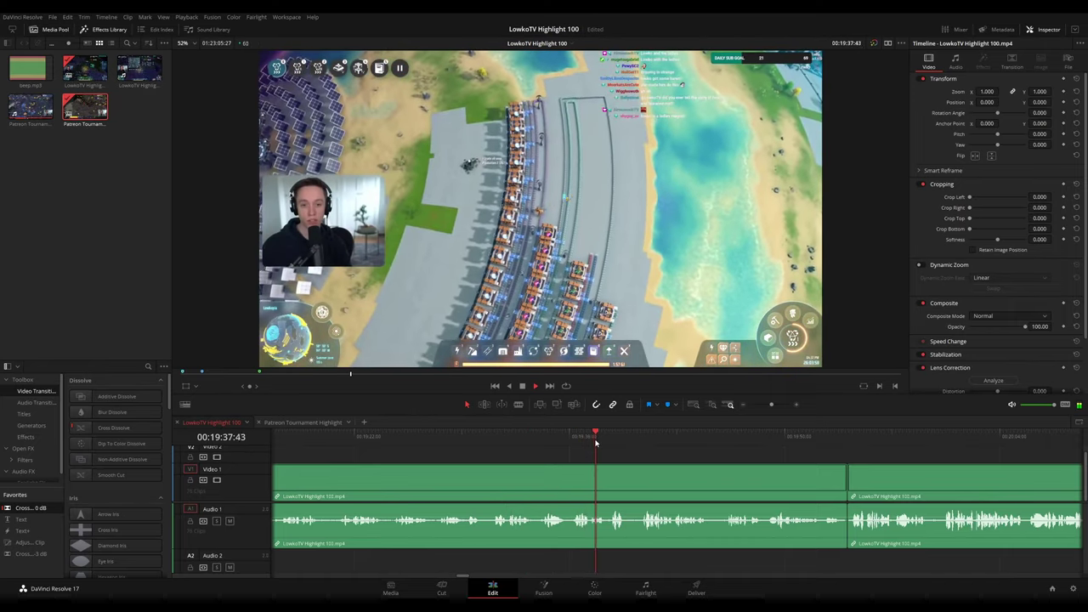
pyautogui.click(612, 441)
pyautogui.click(644, 444)
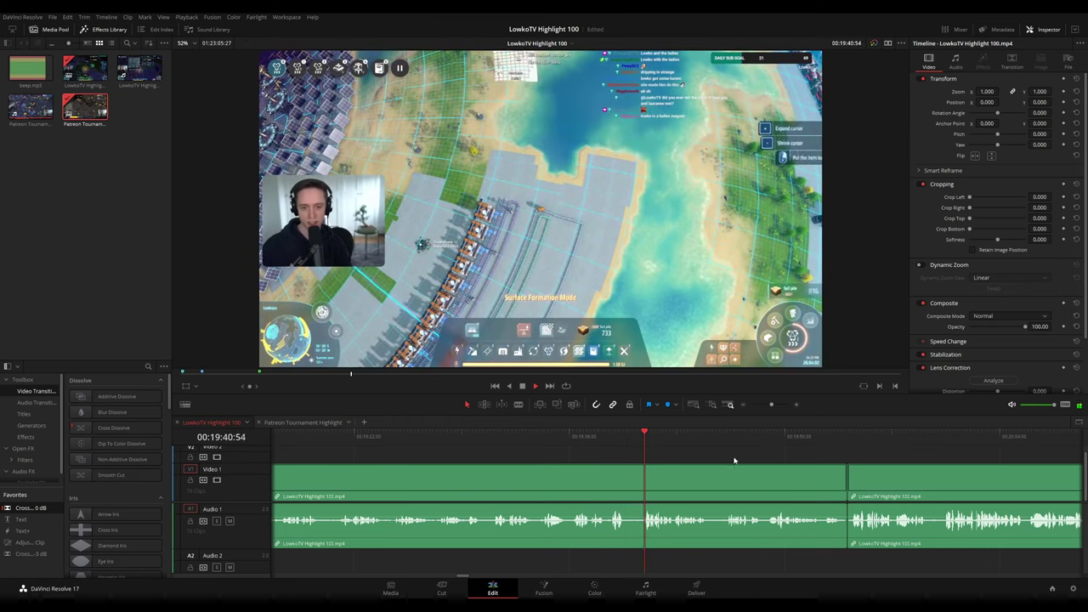
pyautogui.moveTo(749, 460); pyautogui.dragTo(533, 443)
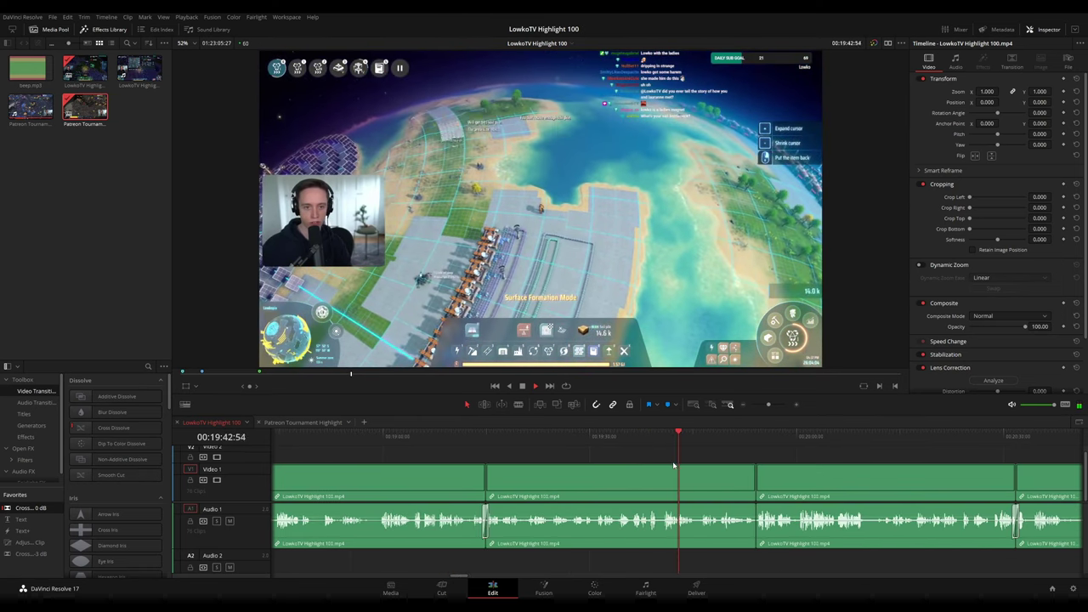
pyautogui.scroll(-5, 689, 482)
pyautogui.scroll(8, 648, 474)
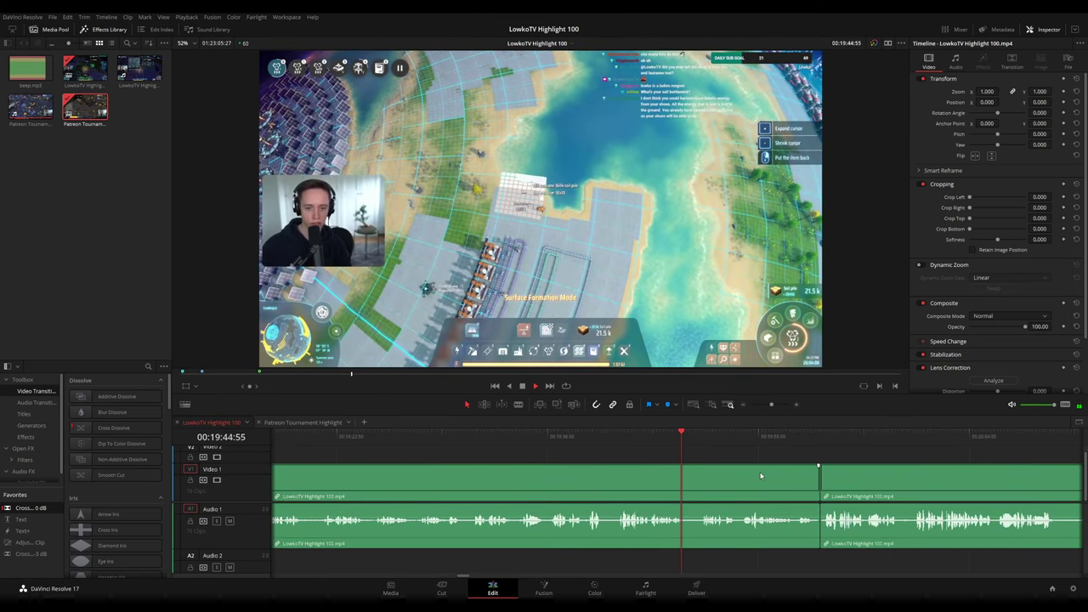
pyautogui.moveTo(754, 469); pyautogui.dragTo(525, 447)
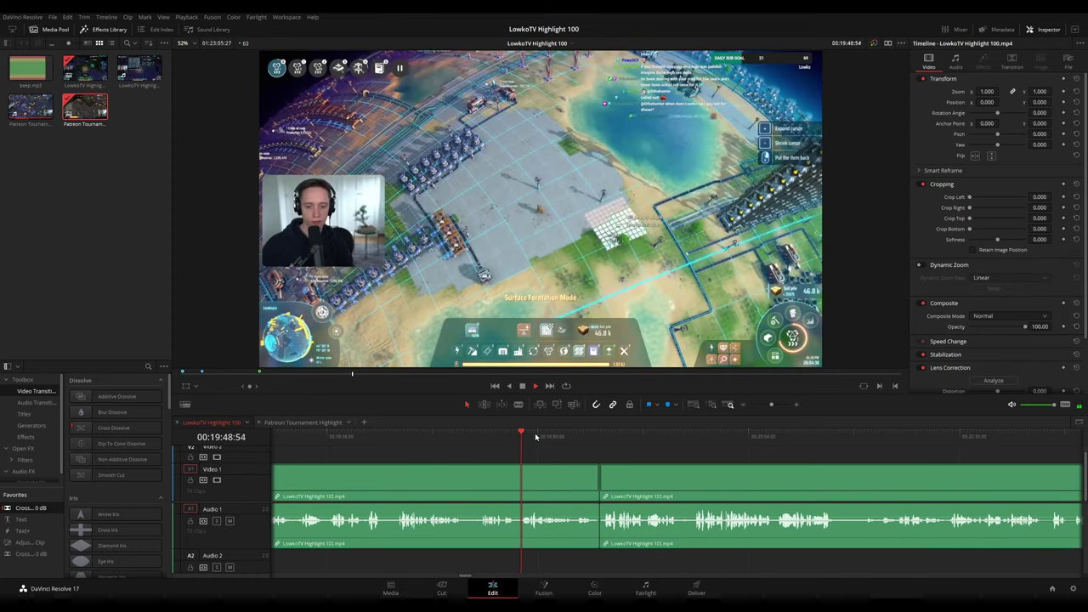
pyautogui.click(575, 438)
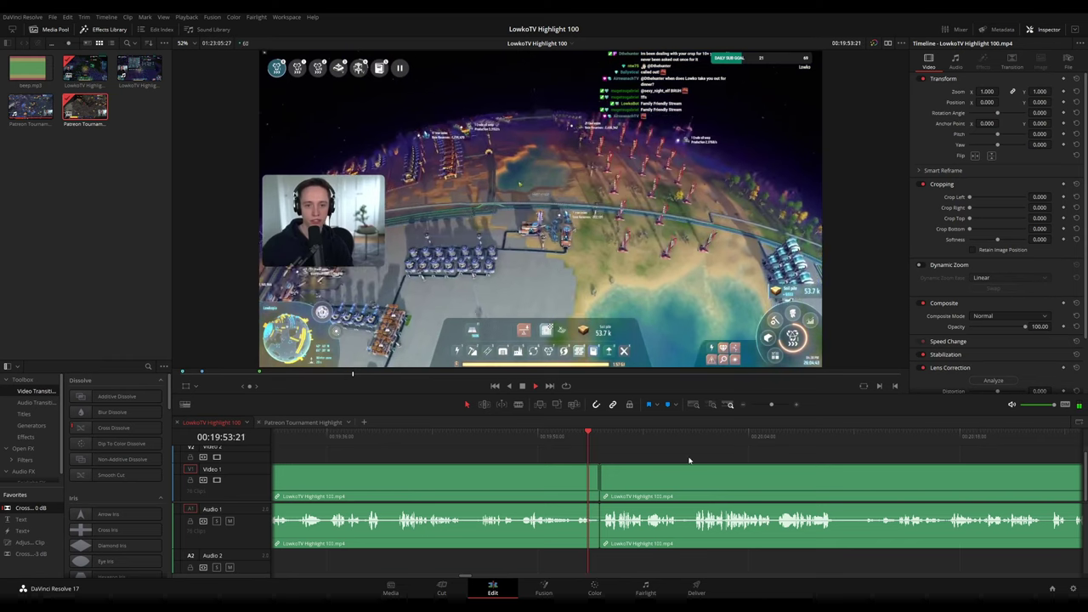
pyautogui.scroll(2, 710, 465)
pyautogui.scroll(-3, 736, 458)
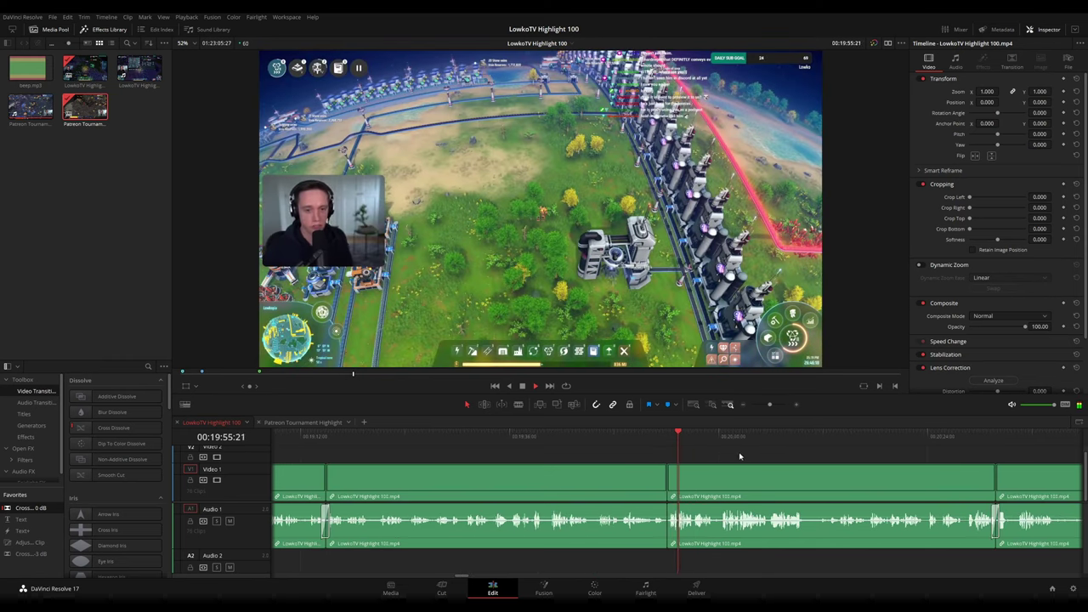
# Review the clip from about 00:19:55 through the Twitch emote passage, scrubbing its pauses up to the cut at about 00:20:32
pyautogui.moveTo(802, 469); pyautogui.dragTo(522, 443)
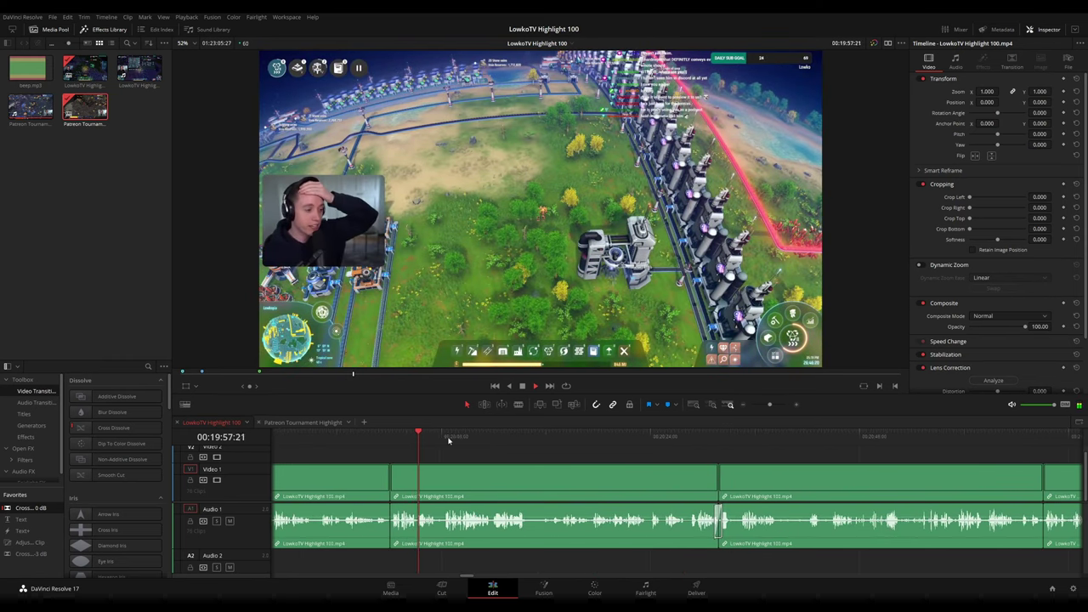
pyautogui.moveTo(419, 434); pyautogui.dragTo(566, 437)
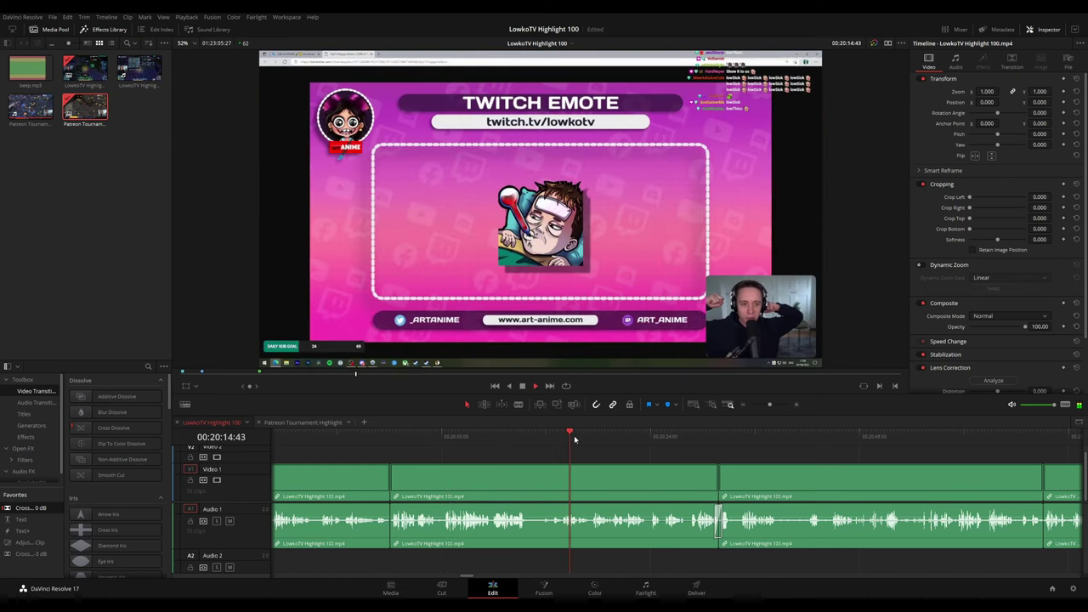
pyautogui.click(592, 438)
pyautogui.moveTo(705, 469); pyautogui.dragTo(577, 457)
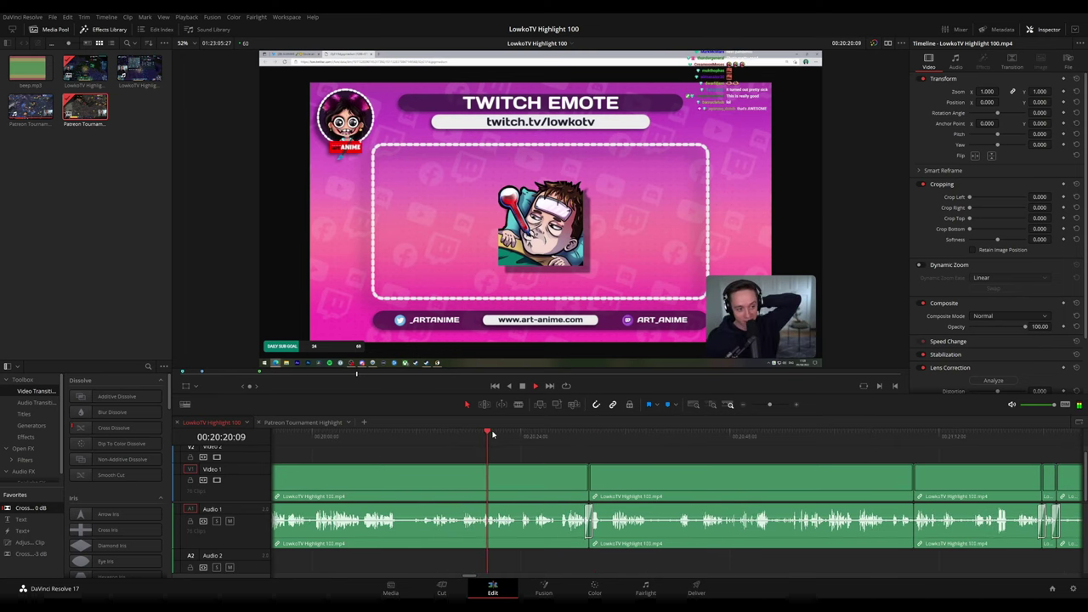
pyautogui.scroll(2, 648, 472)
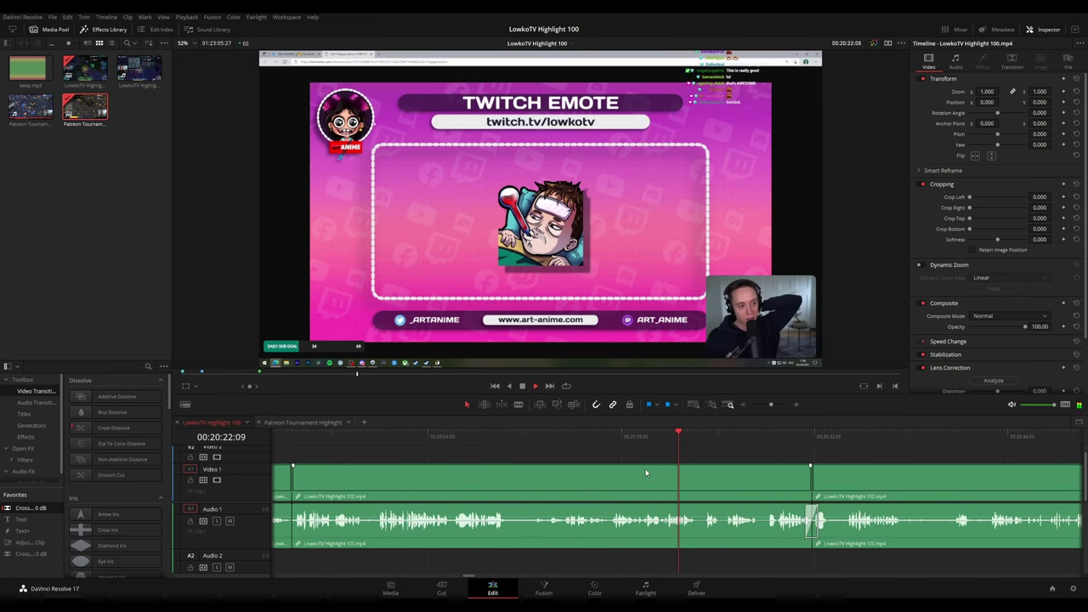
pyautogui.moveTo(772, 470); pyautogui.dragTo(758, 468)
pyautogui.scroll(-5, 758, 464)
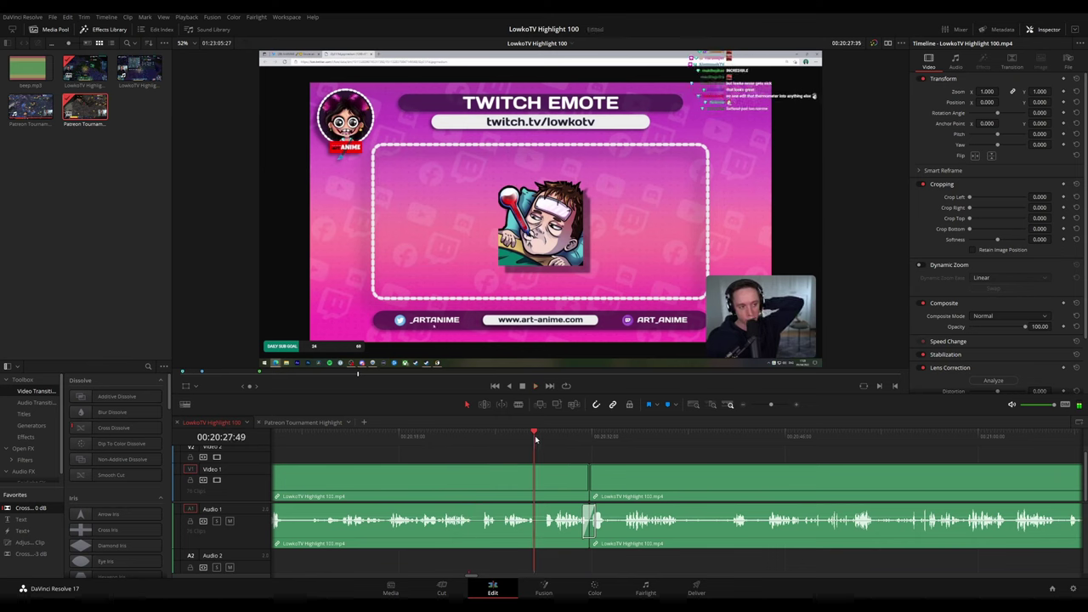
pyautogui.scroll(-3, 529, 447)
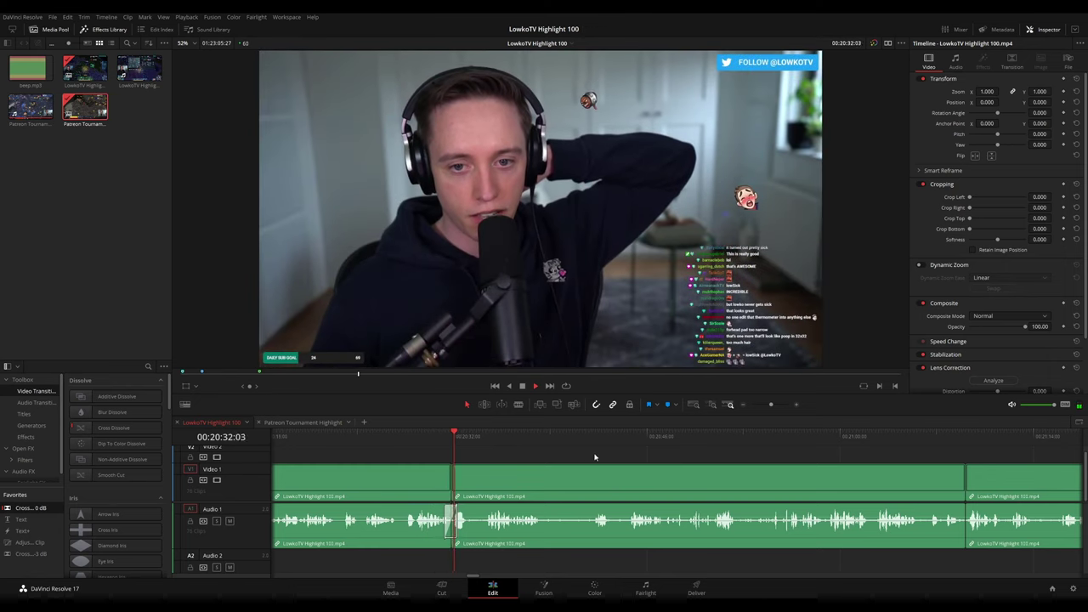
# Review the enlarged sick-emote clip from about 00:20:32 to 00:20:51, checking the silence between its spoken passages
pyautogui.scroll(-2, 595, 457)
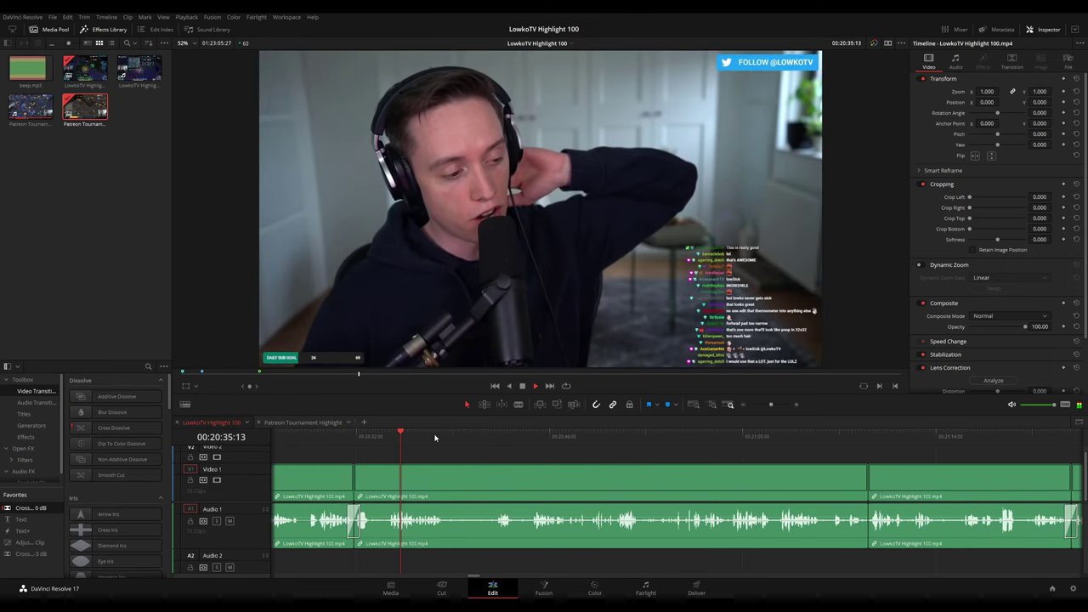
pyautogui.moveTo(431, 439); pyautogui.dragTo(475, 440)
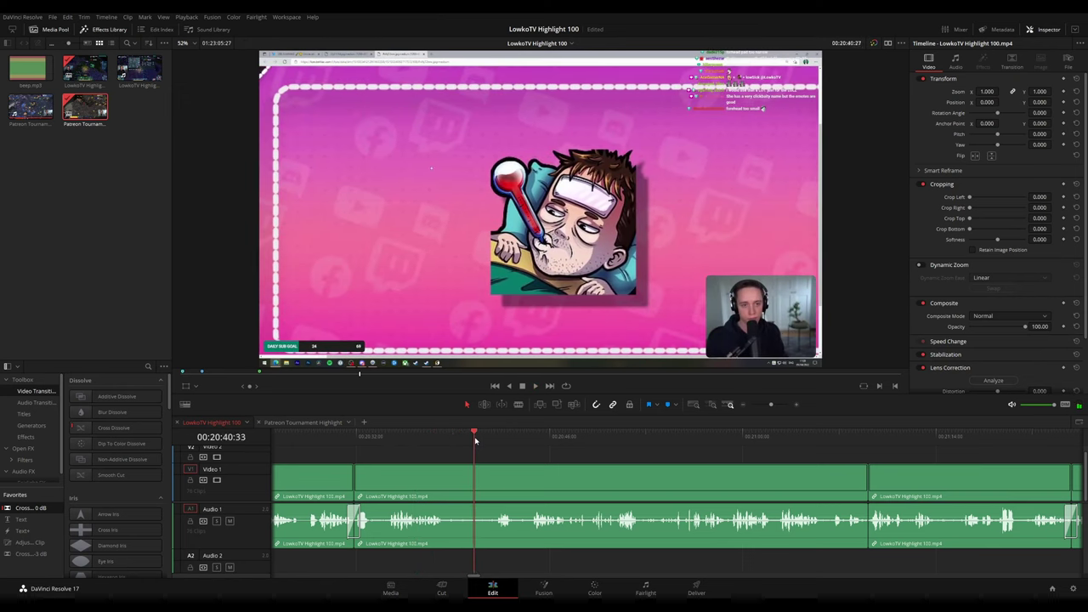
pyautogui.press('space')
pyautogui.scroll(-4, 517, 462)
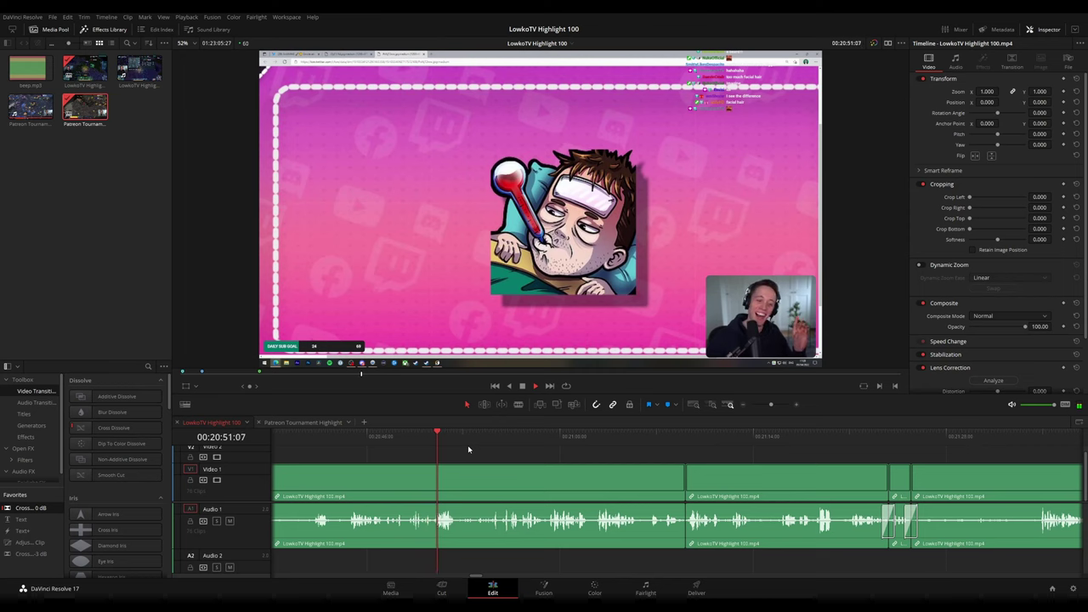
# Add a 0 dB cross fade to the audio cut at about 00:21:09 in the night-time gameplay
pyautogui.press('space')
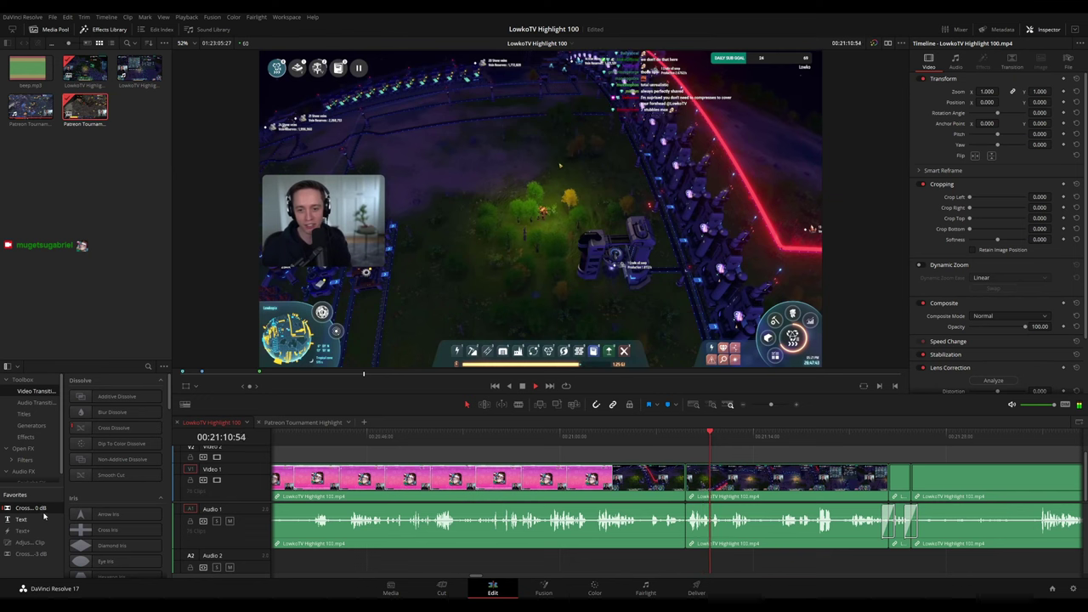
pyautogui.moveTo(678, 527); pyautogui.dragTo(685, 527)
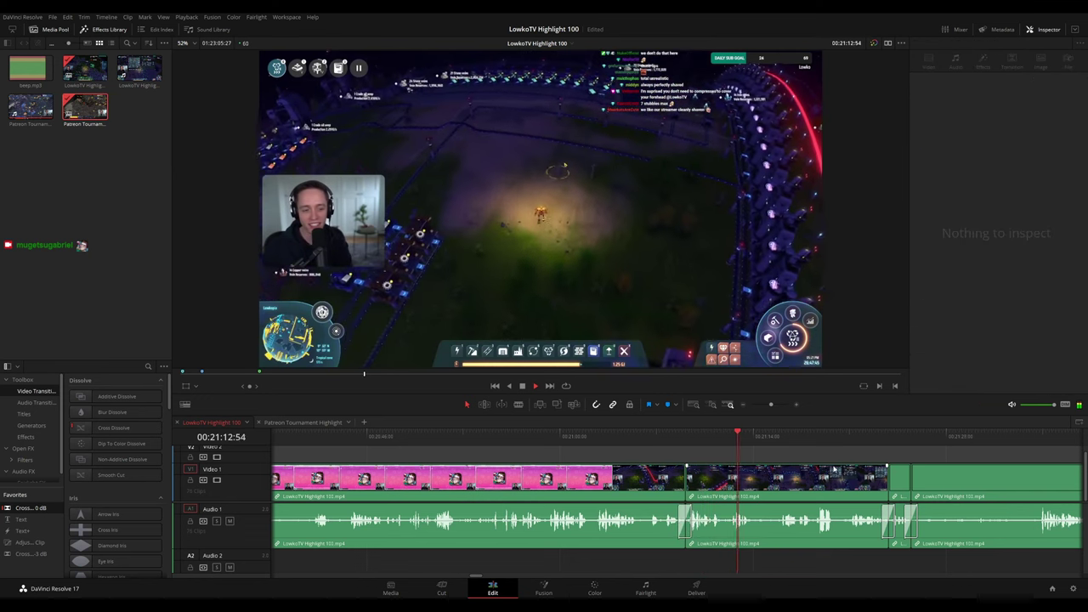
pyautogui.moveTo(836, 471); pyautogui.dragTo(532, 459)
pyautogui.click(632, 469)
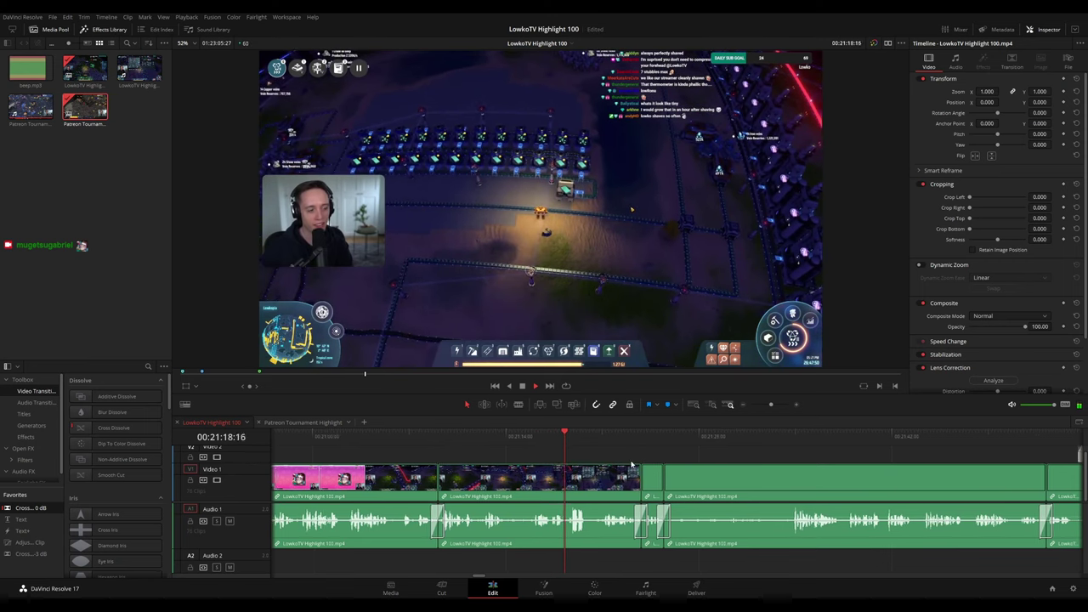
# Review the gameplay from about 00:21:18 to 00:21:55, checking the clip's quiet opening and the start of the #OUTOFCONTEXT title
pyautogui.hscroll(2, 573, 459)
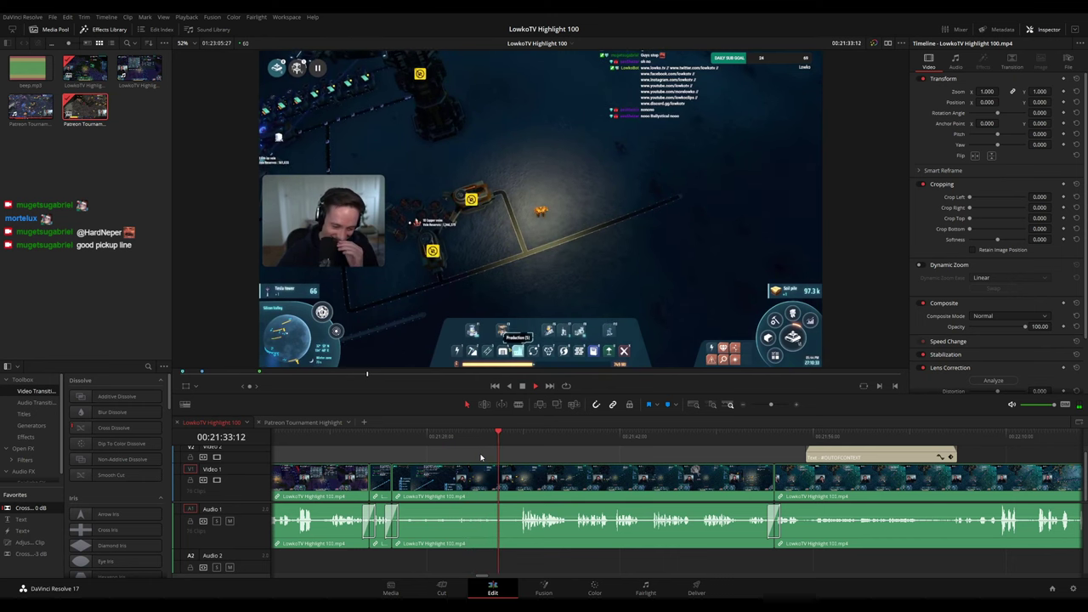
pyautogui.click(520, 435)
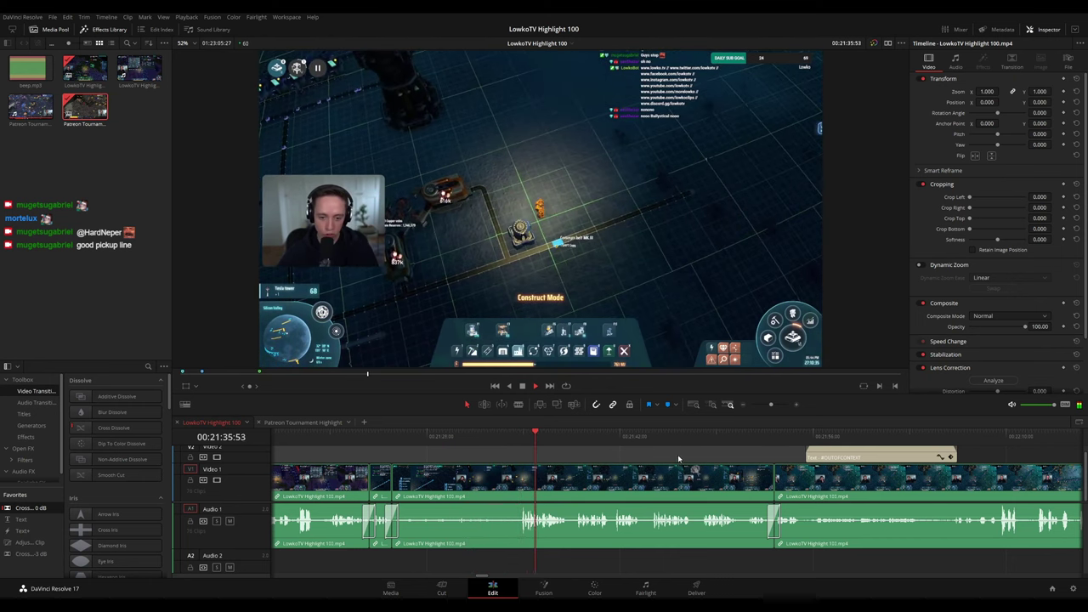
pyautogui.moveTo(678, 457); pyautogui.dragTo(507, 451)
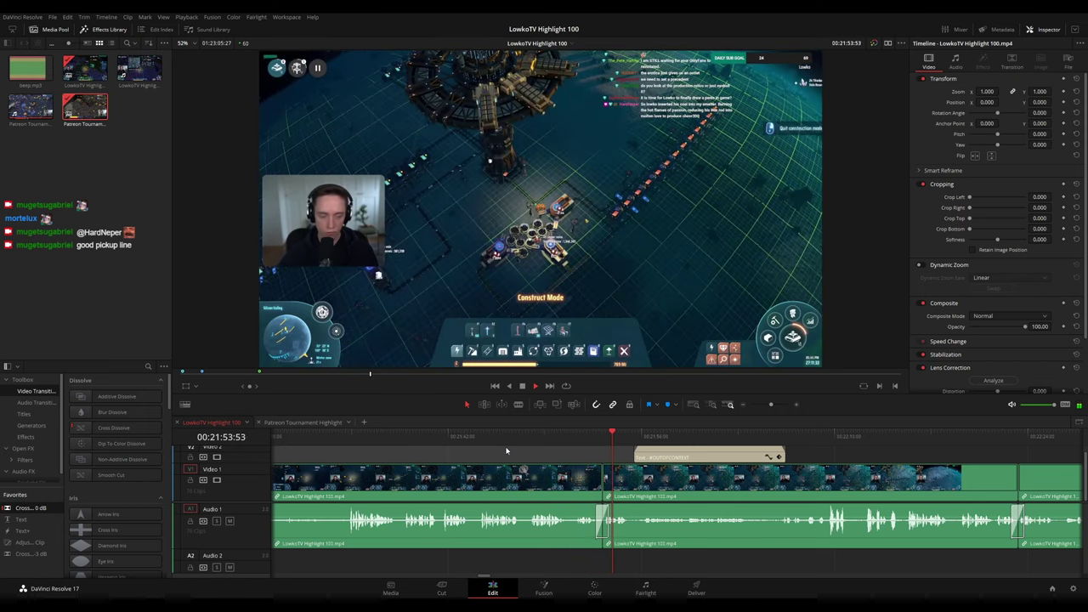
pyautogui.moveTo(863, 460); pyautogui.dragTo(692, 451)
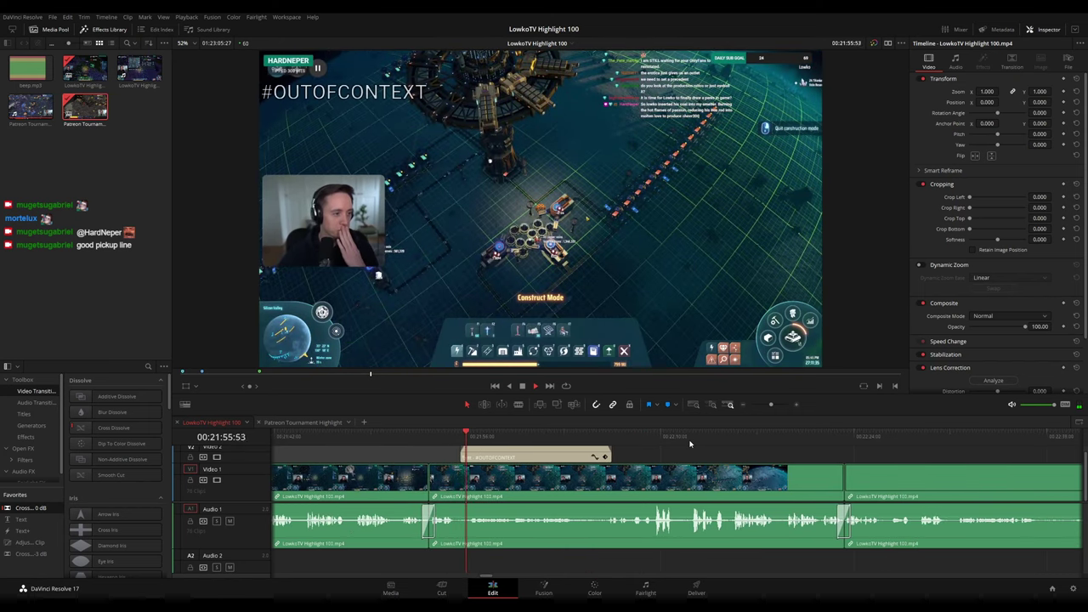
# Review the rest of the #OUTOFCONTEXT clip to about 00:22:19, checking the pauses between the laughter and speech
pyautogui.hscroll(1, 737, 460)
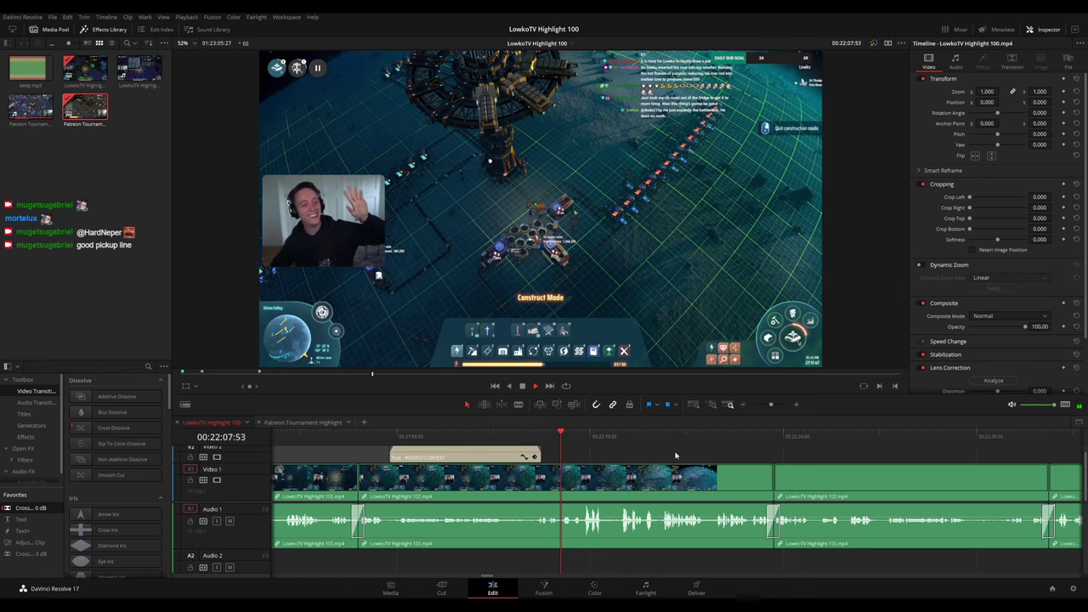
pyautogui.moveTo(725, 459); pyautogui.dragTo(629, 451)
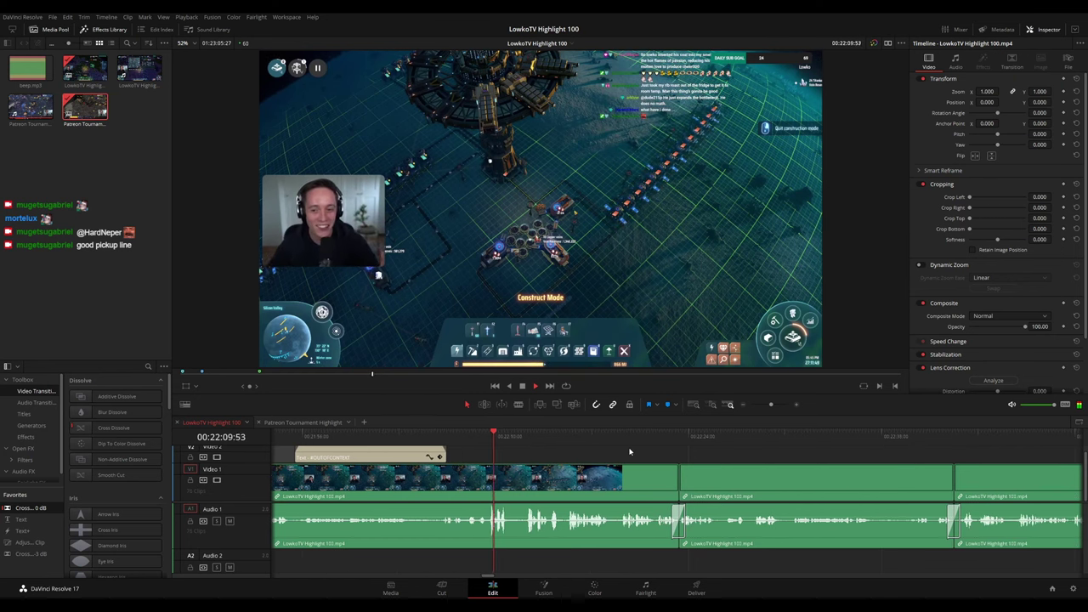
pyautogui.hotkey('ctrl', '=')
pyautogui.moveTo(787, 462); pyautogui.dragTo(619, 457)
pyautogui.click(555, 438)
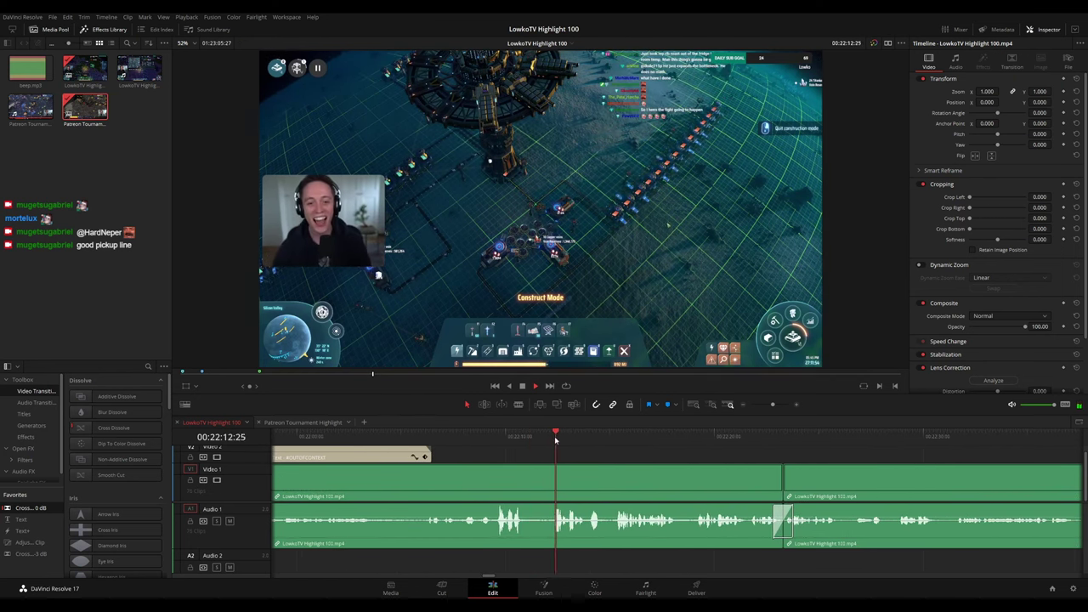
pyautogui.moveTo(699, 464); pyautogui.dragTo(580, 458)
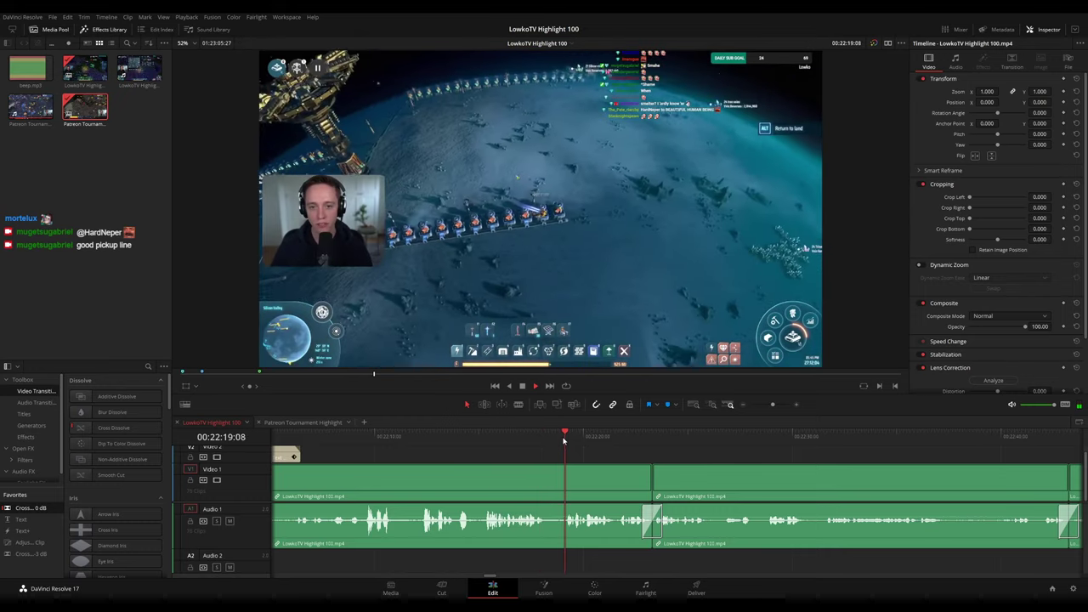
# Review the cross fade into the snow-planet clip and scrub through that clip to its end at about 00:22:43
pyautogui.hscroll(3, 532, 450)
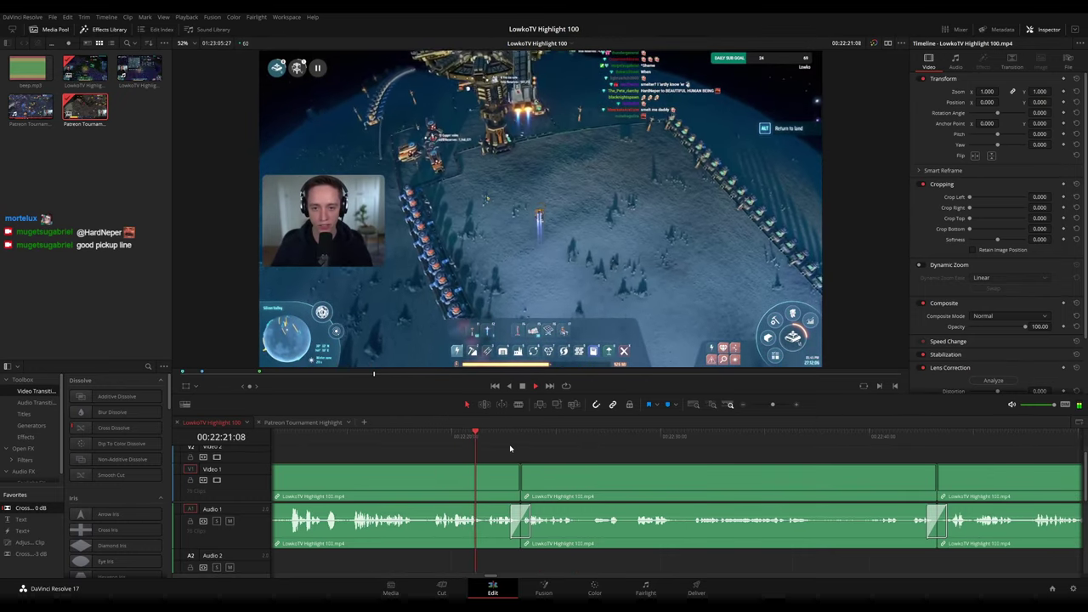
pyautogui.hscroll(3, 534, 454)
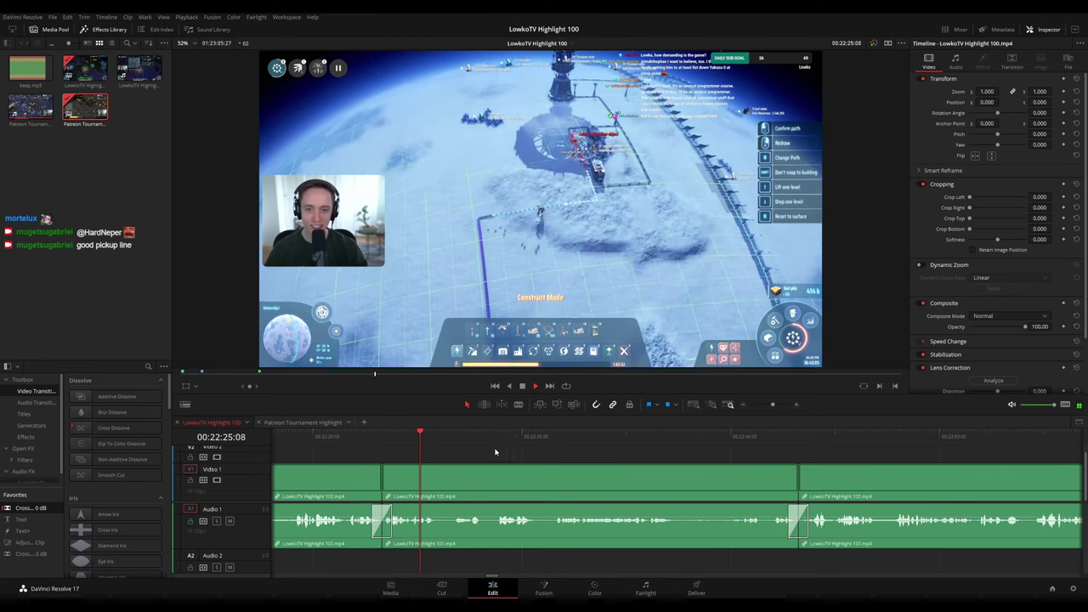
pyautogui.click(456, 440)
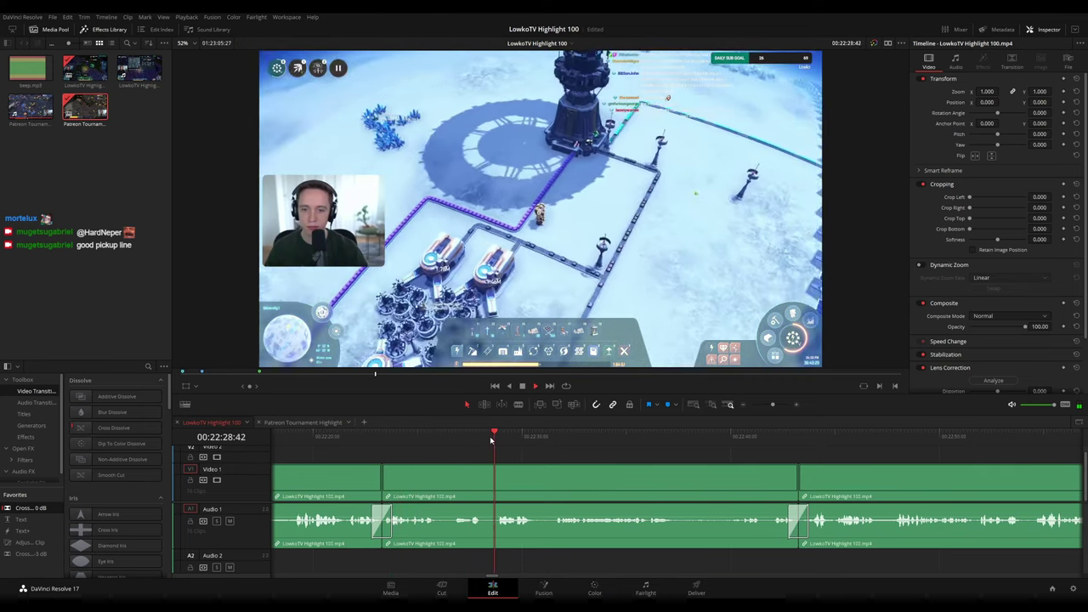
pyautogui.hscroll(3, 538, 452)
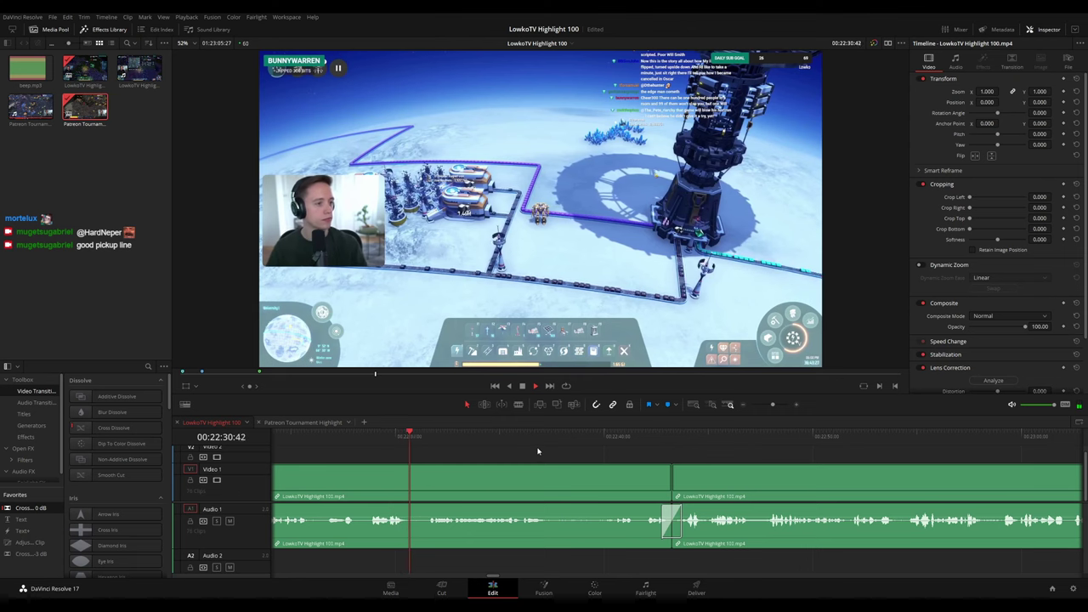
pyautogui.hscroll(2, 637, 459)
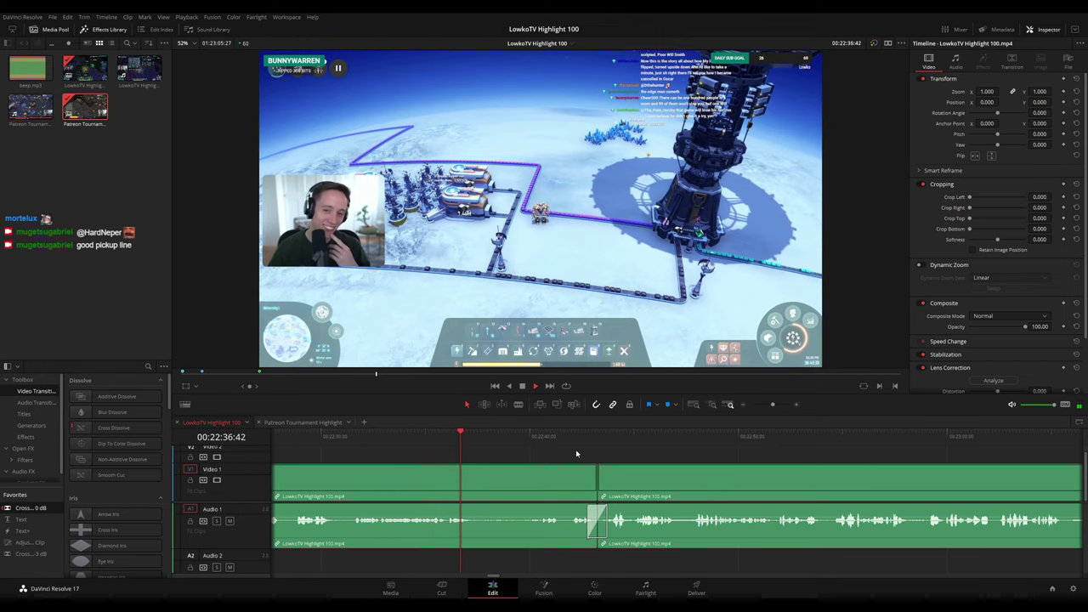
pyautogui.click(539, 443)
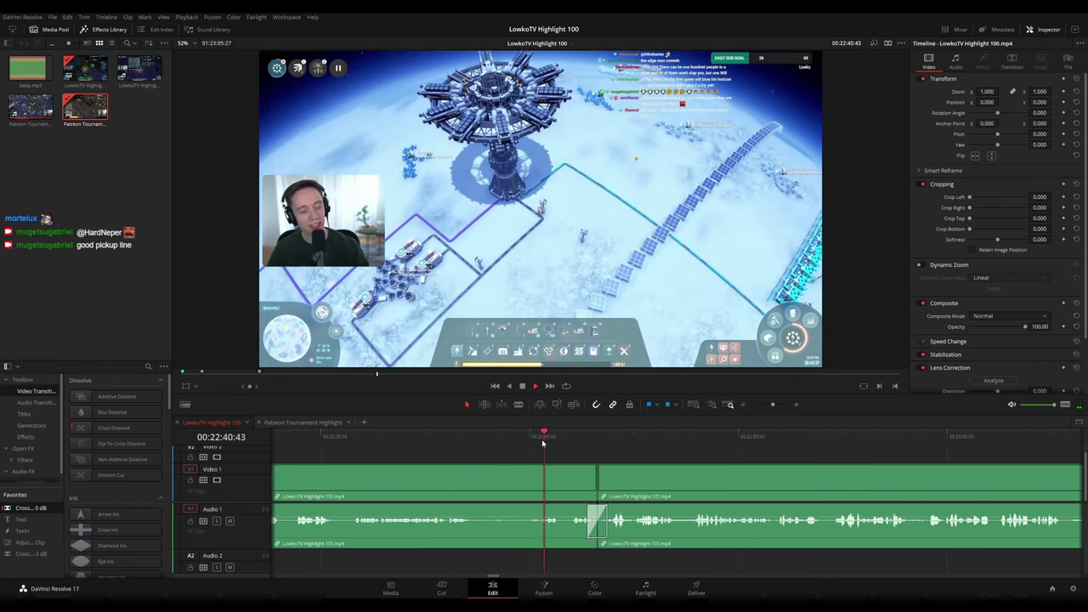
pyautogui.hscroll(2, 540, 448)
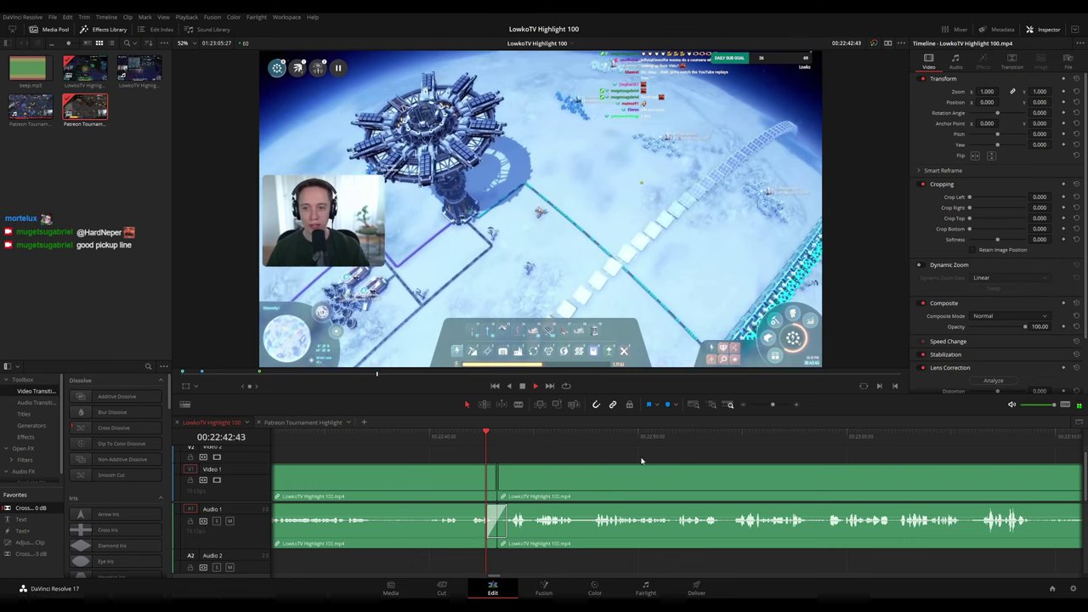
# Skim the spaceflight and TTS manual clip from about 00:22:44 to 00:24:49, scrubbing through its spoken passages
pyautogui.hscroll(2, 540, 451)
pyautogui.hscroll(1, 519, 450)
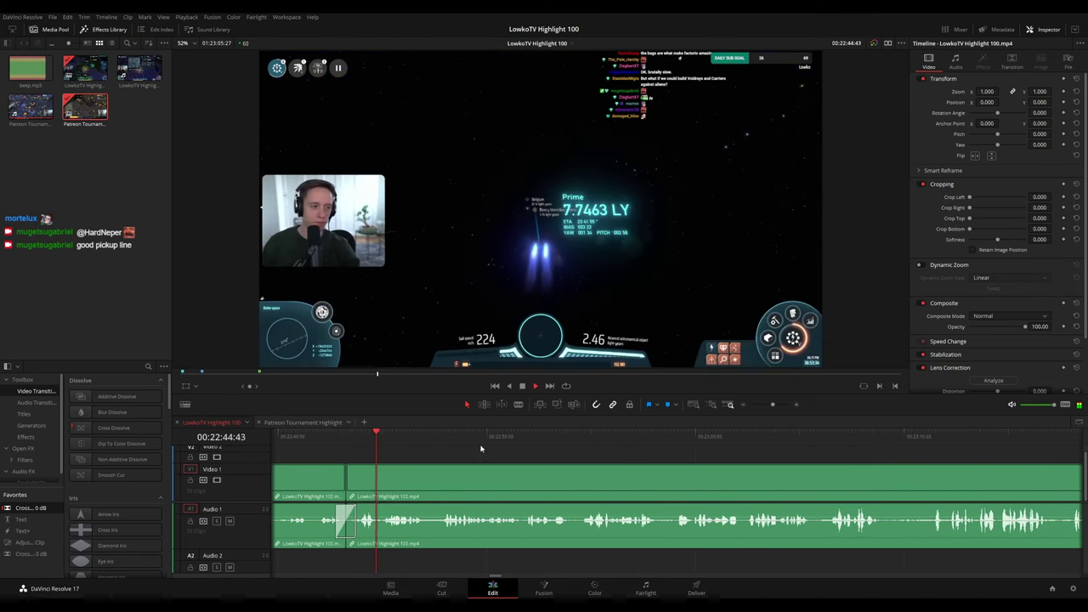
pyautogui.hscroll(2, 559, 463)
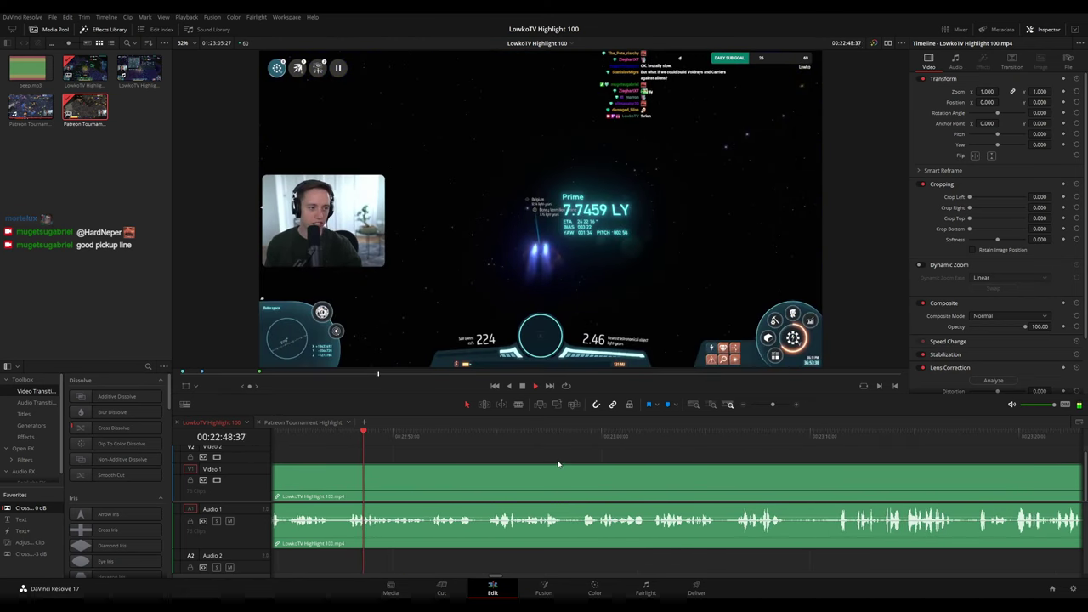
pyautogui.moveTo(444, 441); pyautogui.dragTo(784, 449)
pyautogui.scroll(-3, 753, 467)
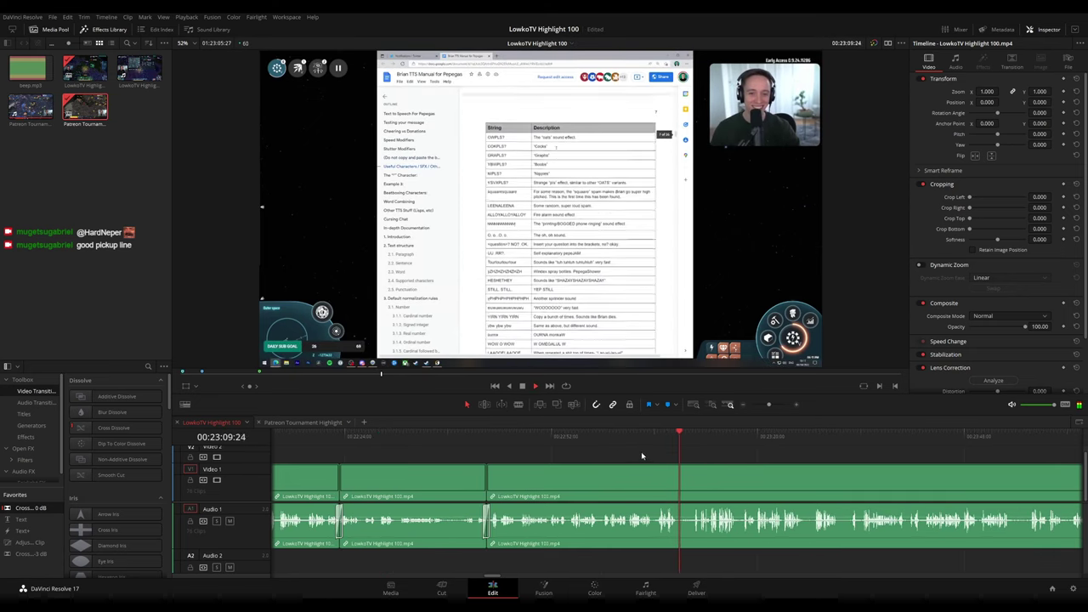
pyautogui.moveTo(681, 441); pyautogui.dragTo(835, 445)
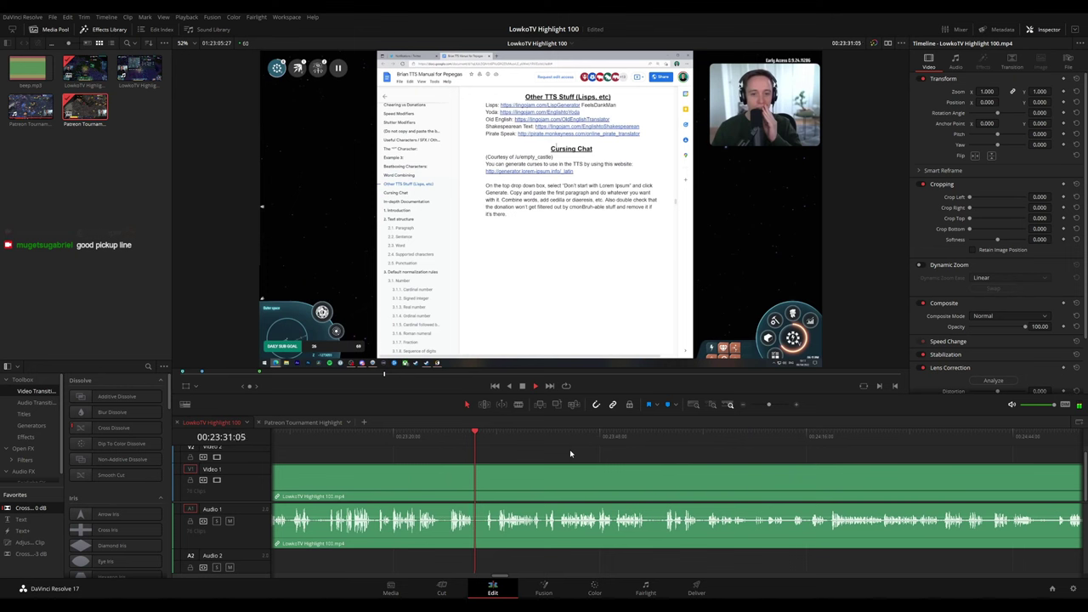
pyautogui.scroll(-2, 716, 465)
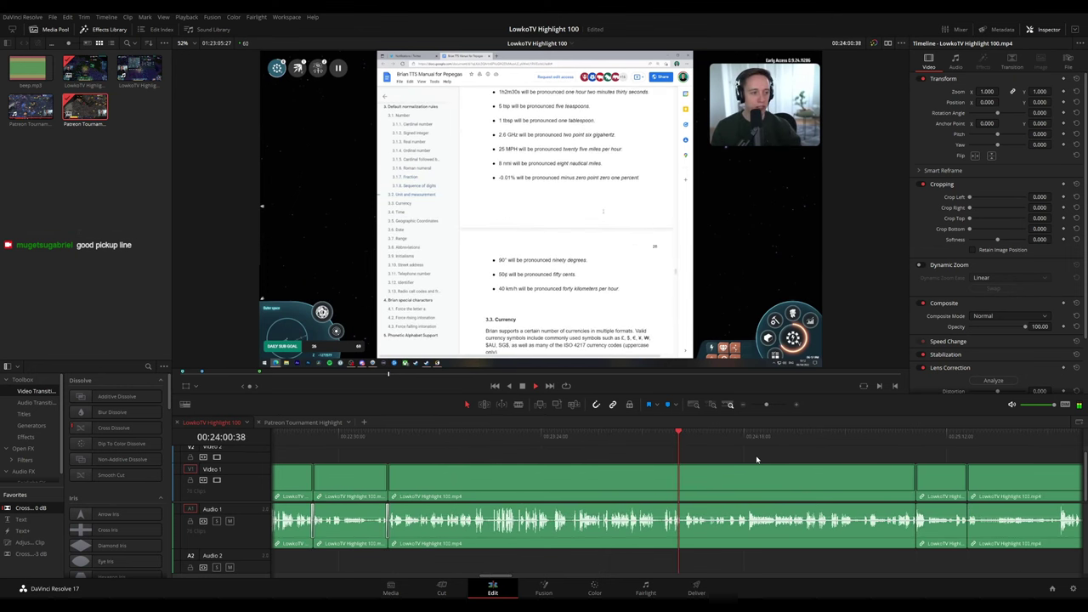
pyautogui.moveTo(694, 440); pyautogui.dragTo(748, 440)
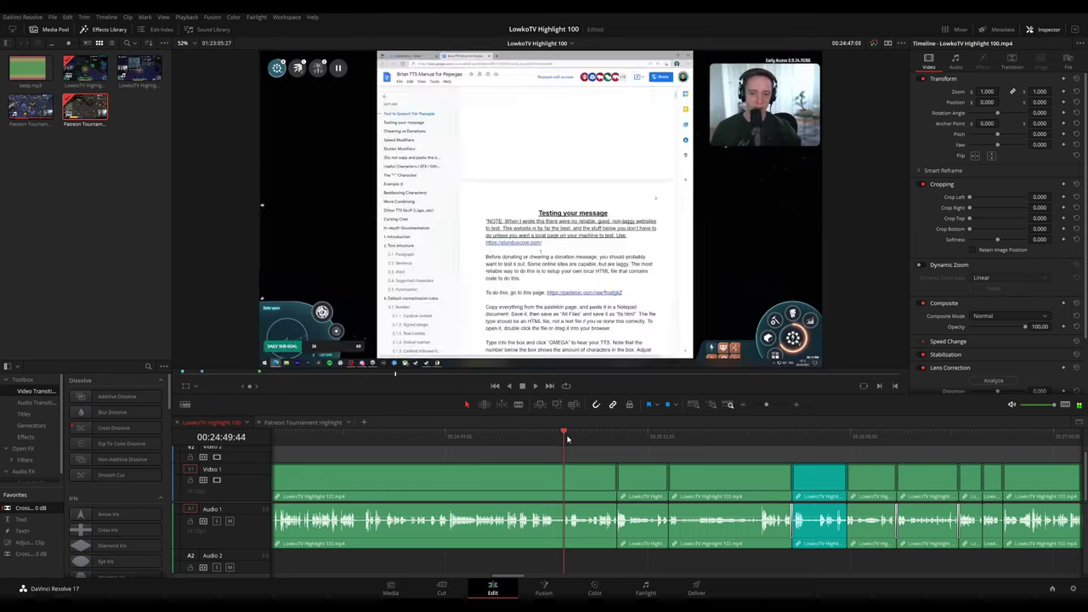
# Add a cross fade to the audio cut at about 00:25:04, between the TTS manual clip and the inventory clip
pyautogui.click(617, 440)
pyautogui.scroll(5, 707, 462)
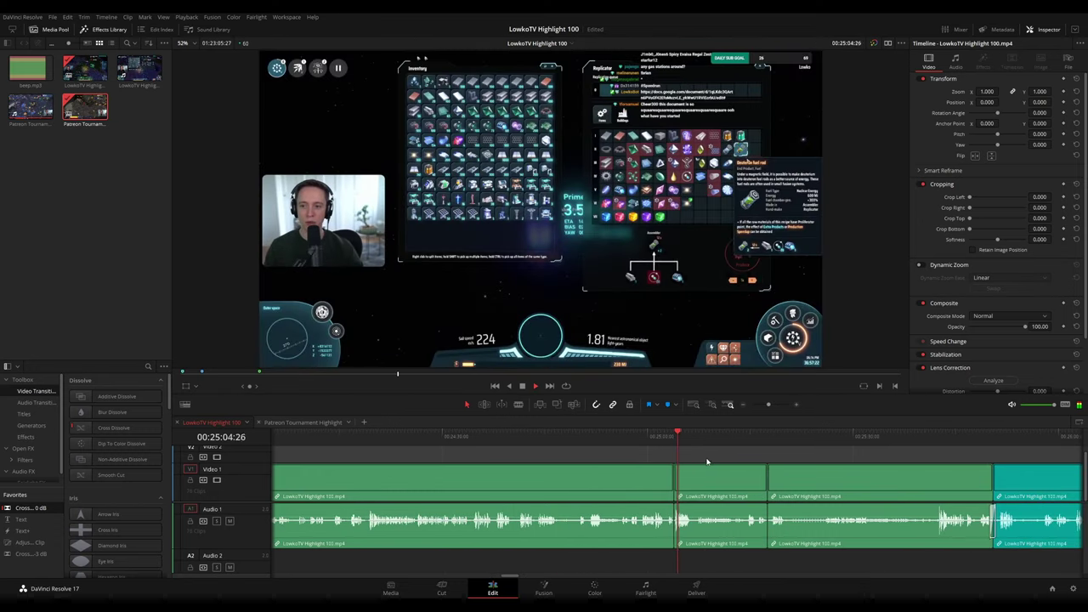
pyautogui.click(604, 442)
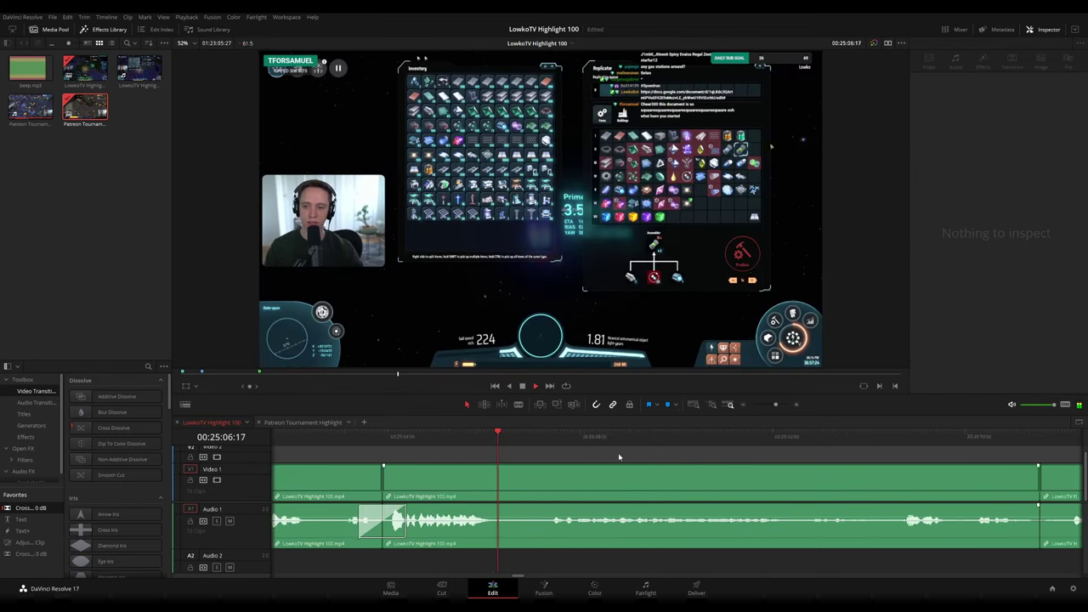
# Add a cross fade to the audio cut at about 00:25:17, between the inventory clip and the spaceflight clip, and play it back
pyautogui.scroll(-4, 585, 453)
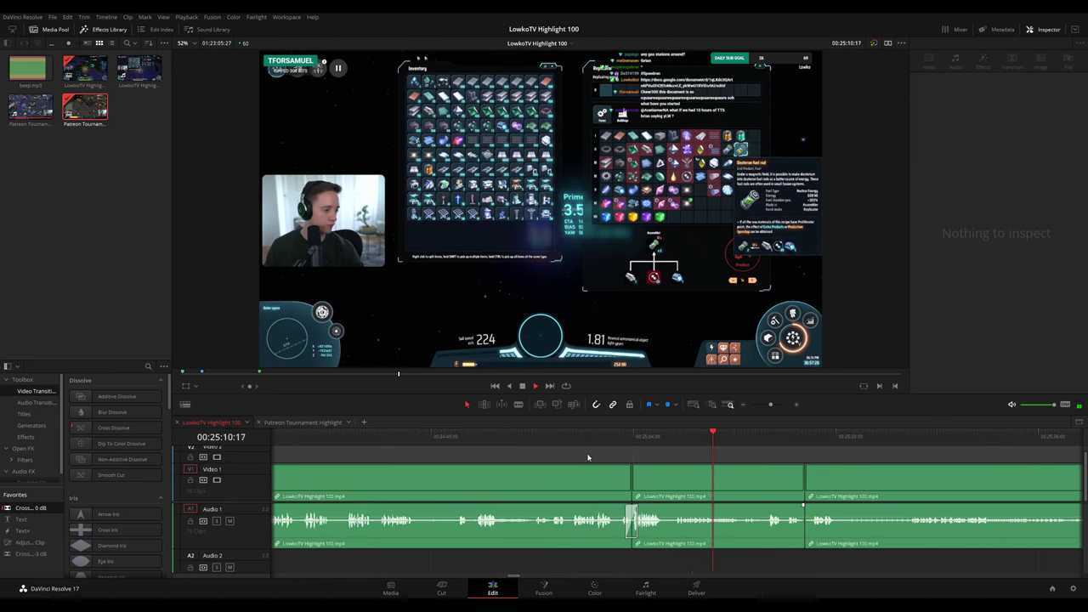
pyautogui.scroll(-10, 762, 464)
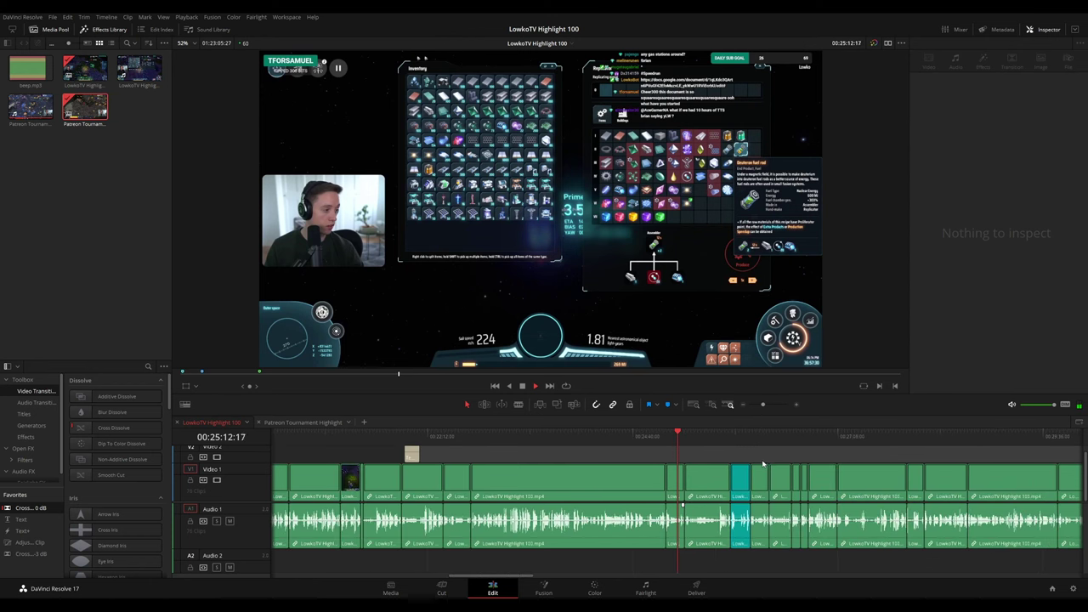
pyautogui.scroll(-5, 755, 461)
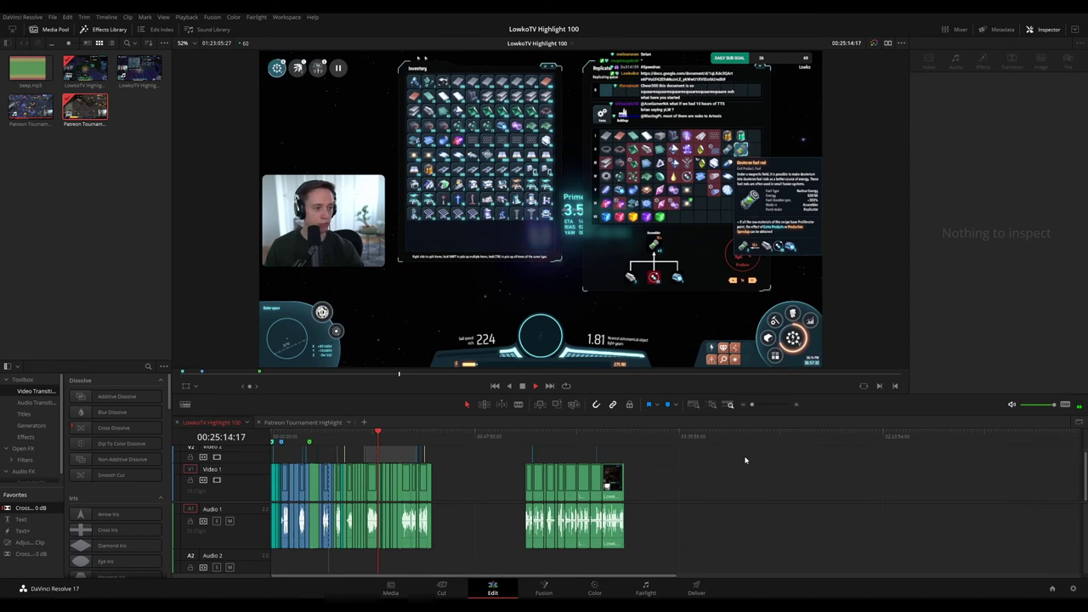
pyautogui.scroll(10, 745, 460)
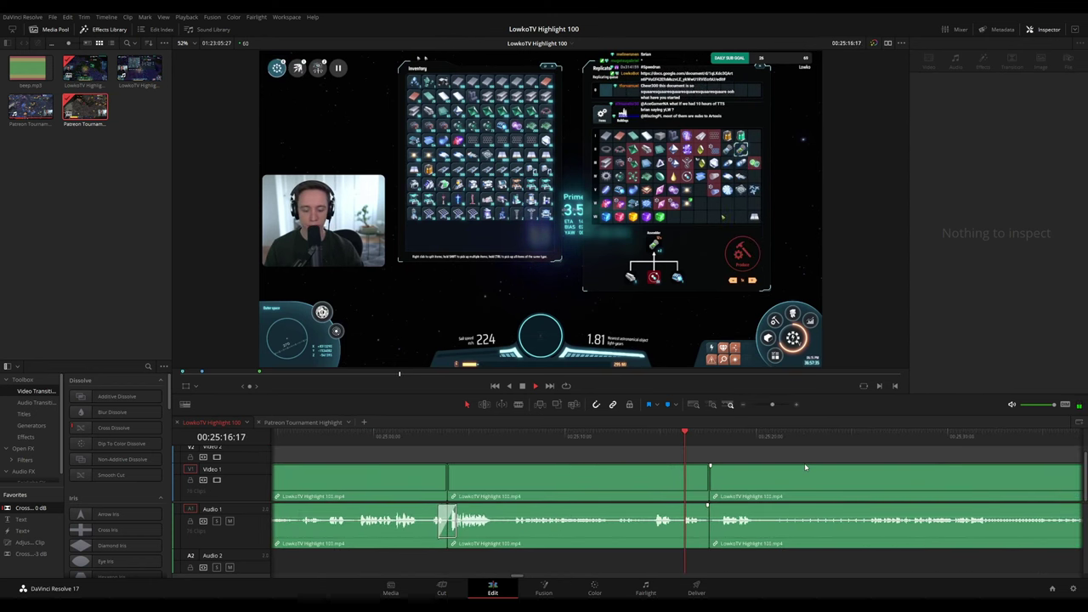
pyautogui.scroll(2, 807, 468)
pyautogui.moveTo(816, 469); pyautogui.dragTo(646, 453)
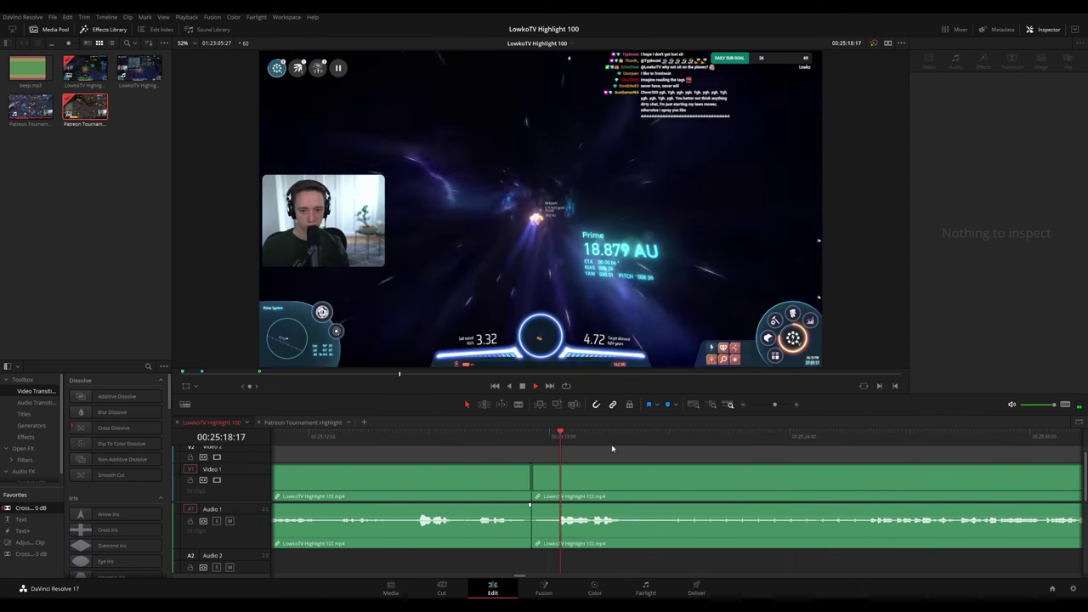
pyautogui.moveTo(38, 510); pyautogui.dragTo(529, 522)
pyautogui.click(541, 434)
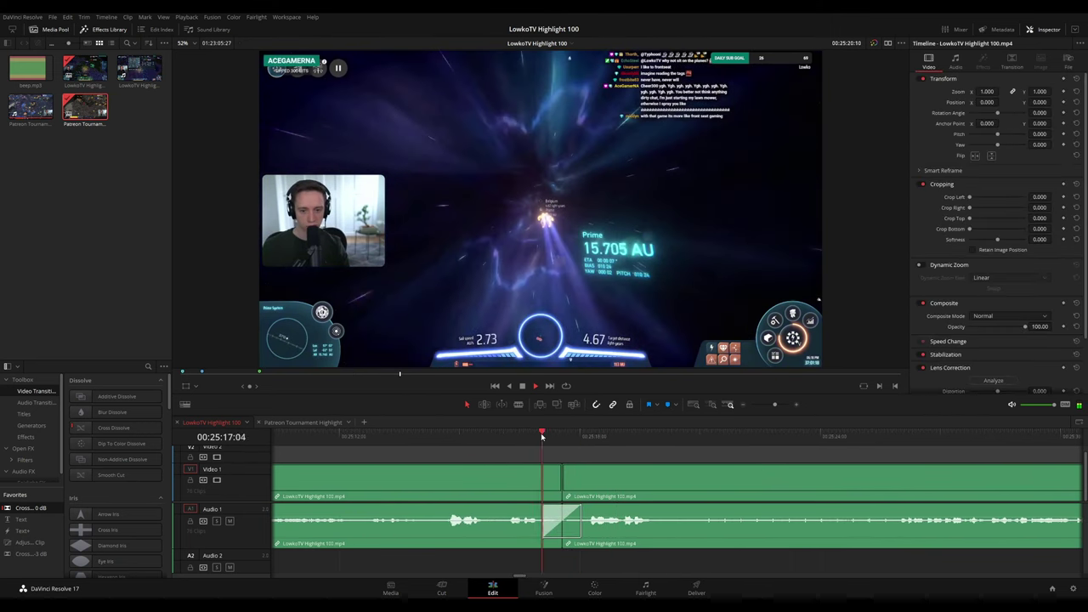
# Review the spaceflight clip from about 00:25:19 to 00:25:37 and compare it with the surrounding clips on the timeline
pyautogui.moveTo(819, 469); pyautogui.dragTo(604, 450)
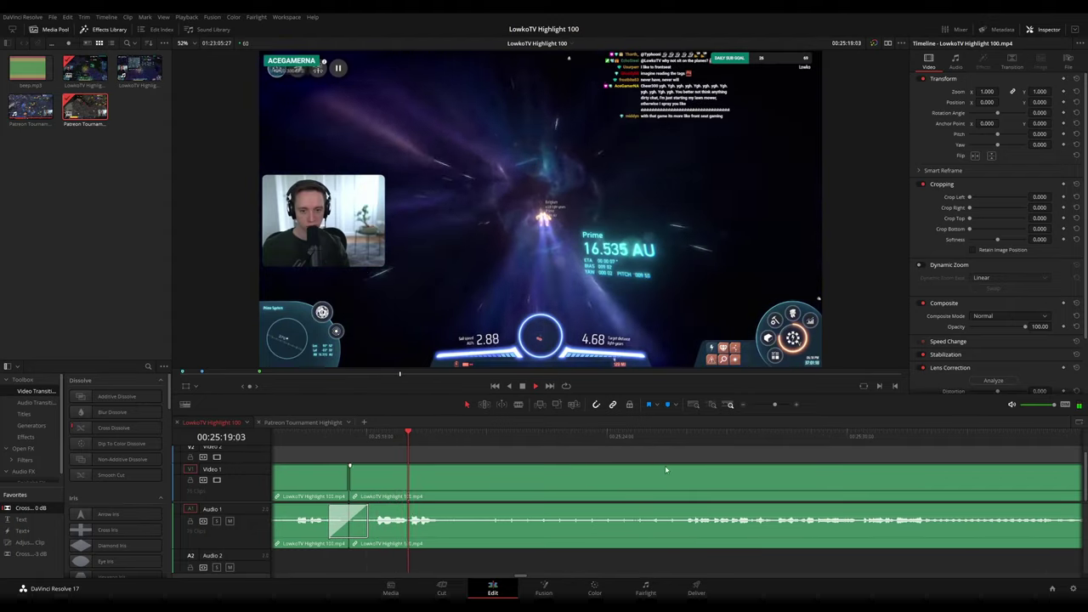
pyautogui.scroll(-10, 670, 468)
pyautogui.scroll(10, 697, 473)
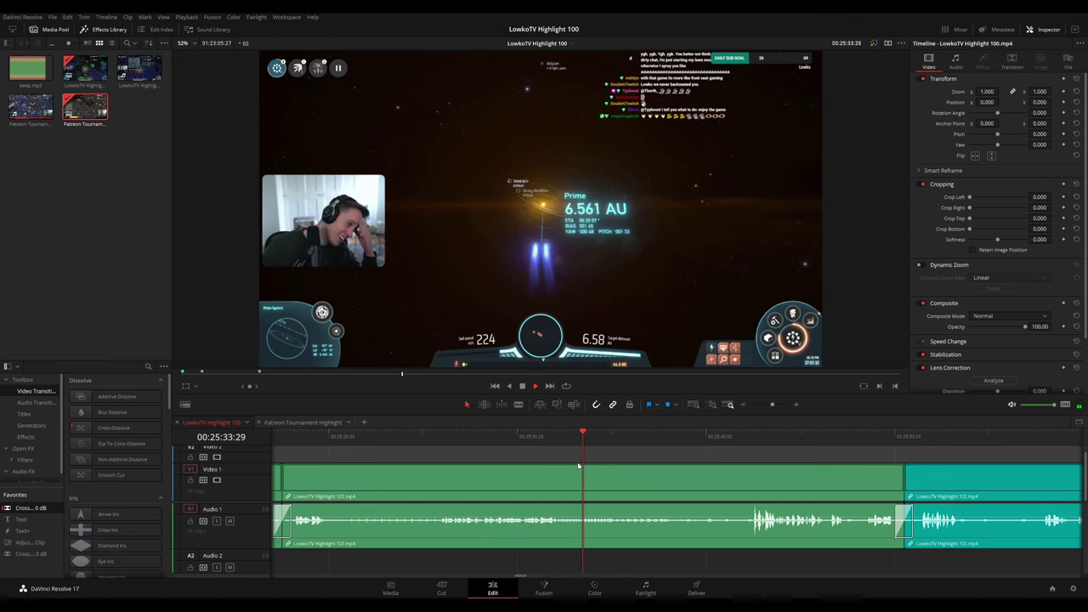
pyautogui.scroll(-6, 621, 464)
pyautogui.scroll(5, 627, 459)
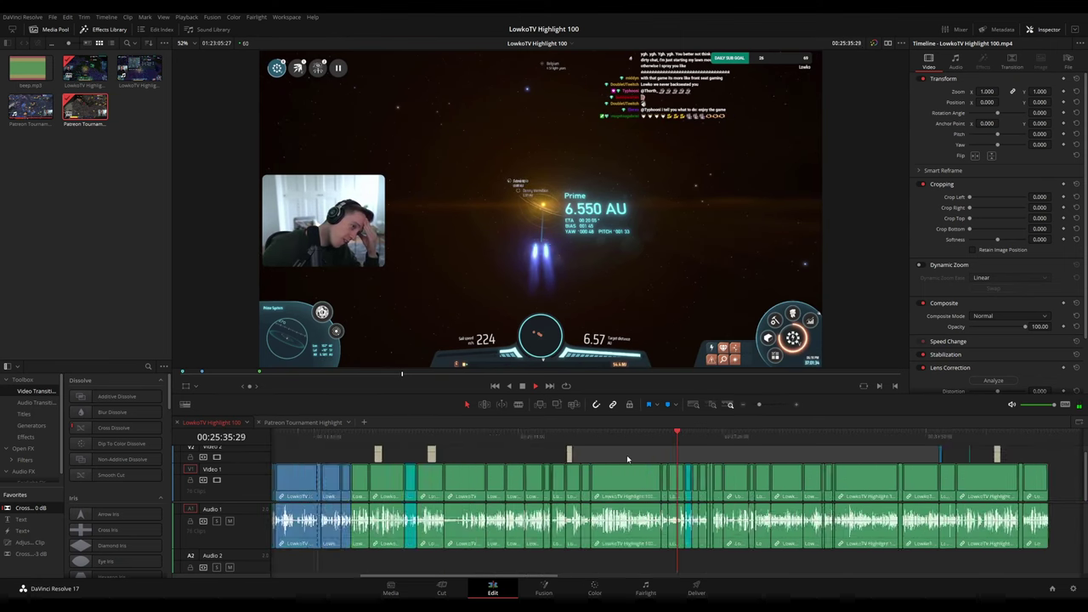
pyautogui.scroll(2, 720, 466)
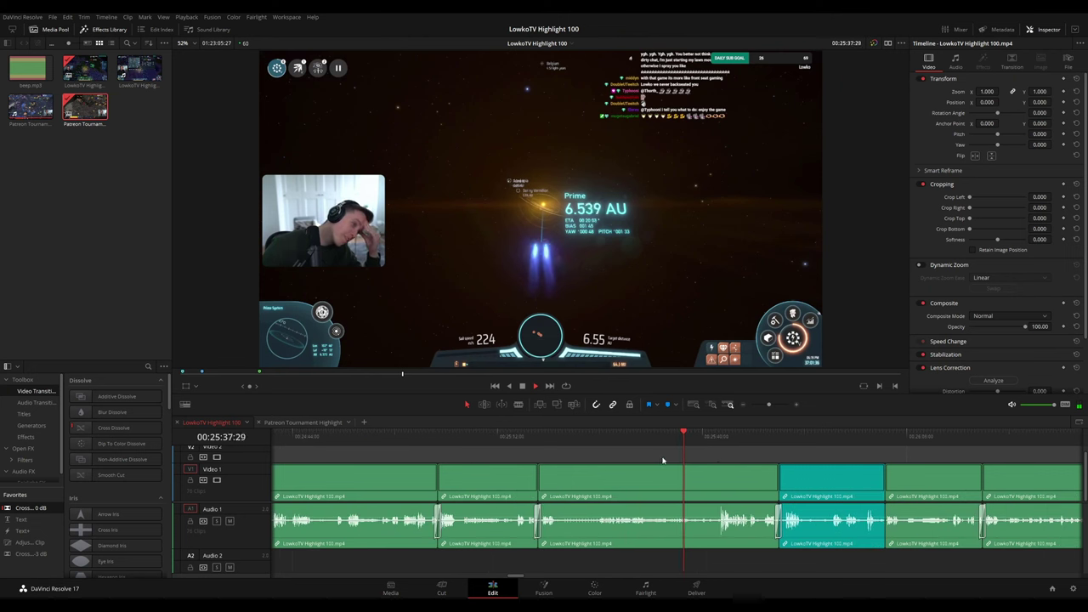
pyautogui.moveTo(602, 439); pyautogui.dragTo(578, 442)
pyautogui.scroll(4, 676, 466)
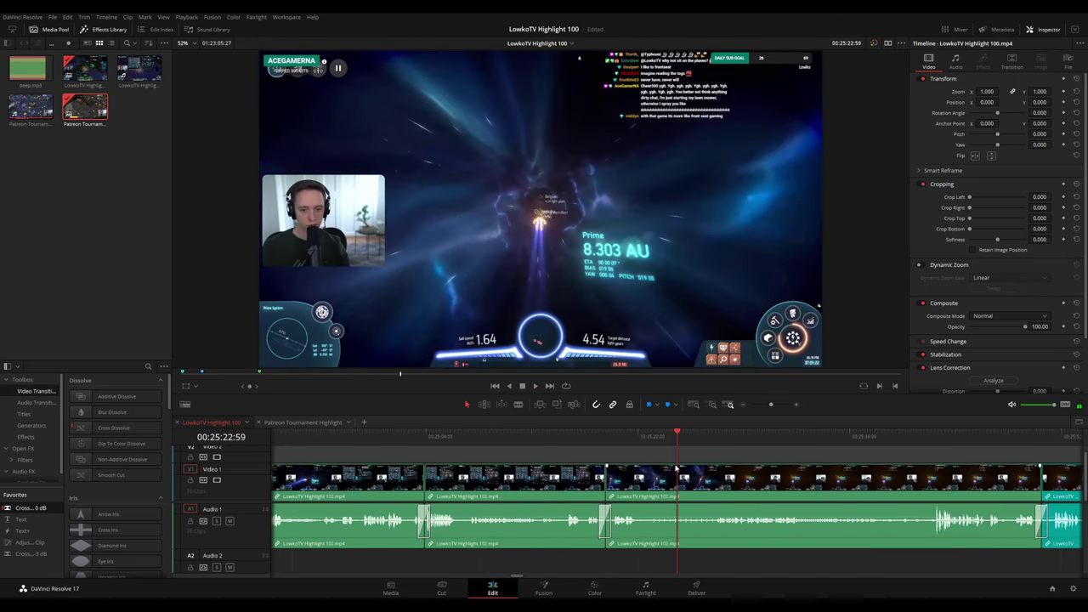
# Place an adjustment clip above the spaceflight clip at 00:25:20:55 and set its starting zoom and position keyframes
pyautogui.press('space')
pyautogui.click(606, 438)
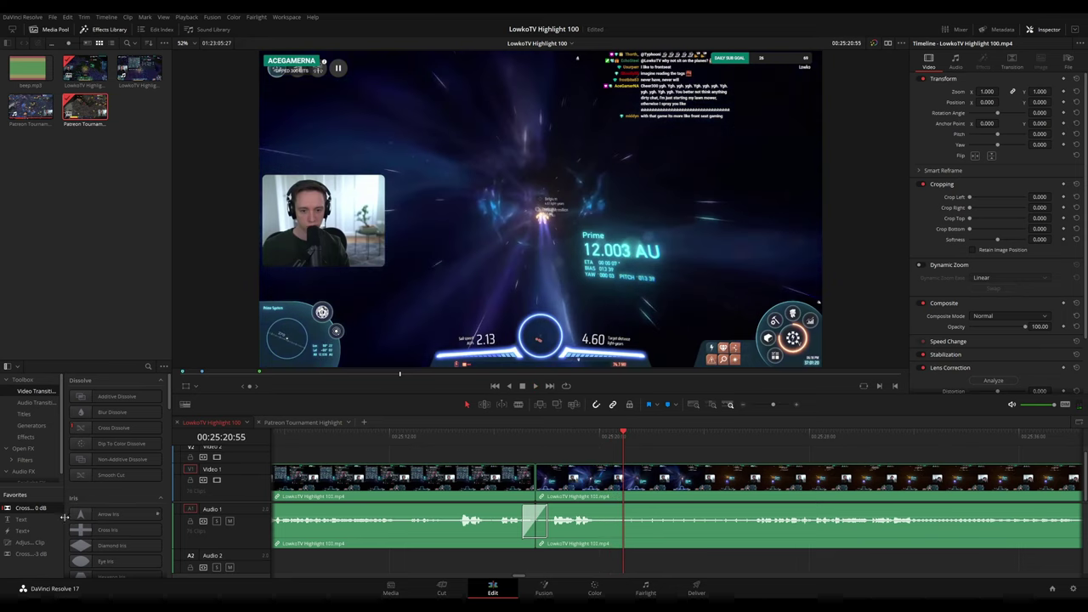
pyautogui.moveTo(30, 543); pyautogui.dragTo(625, 464)
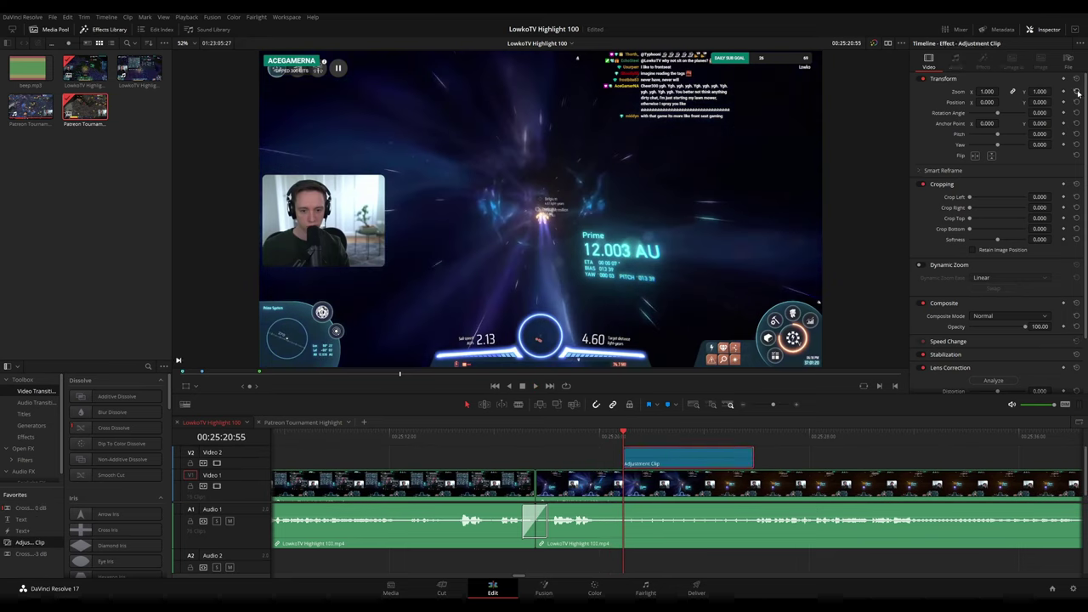
pyautogui.click(748, 466)
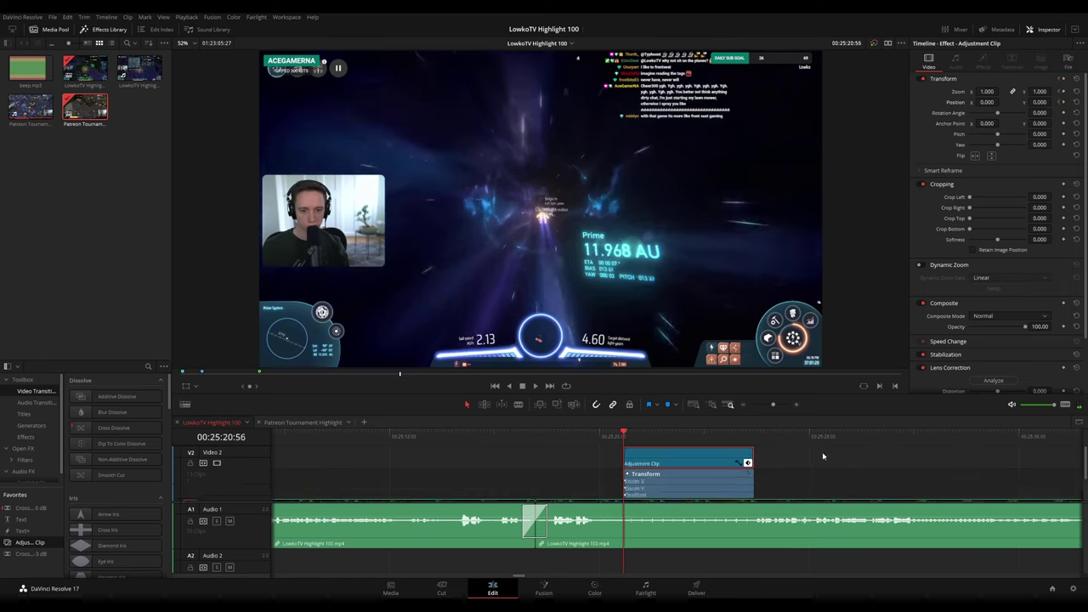
# Extend the adjustment clip to about 00:25:37 and keyframe zoom 1.690, position X 868 and Y -59 at 00:25:36:36 to enlarge the webcam
pyautogui.click(731, 437)
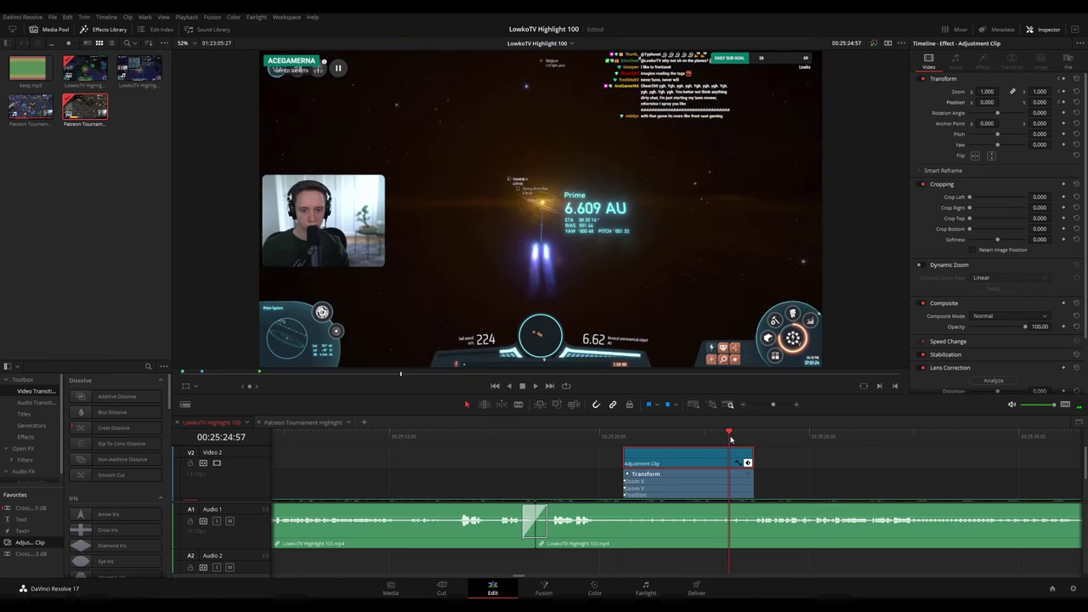
pyautogui.hscroll(3, 603, 443)
pyautogui.moveTo(517, 459); pyautogui.dragTo(822, 460)
pyautogui.moveTo(727, 437); pyautogui.dragTo(797, 440)
pyautogui.moveTo(986, 91); pyautogui.dragTo(1029, 102)
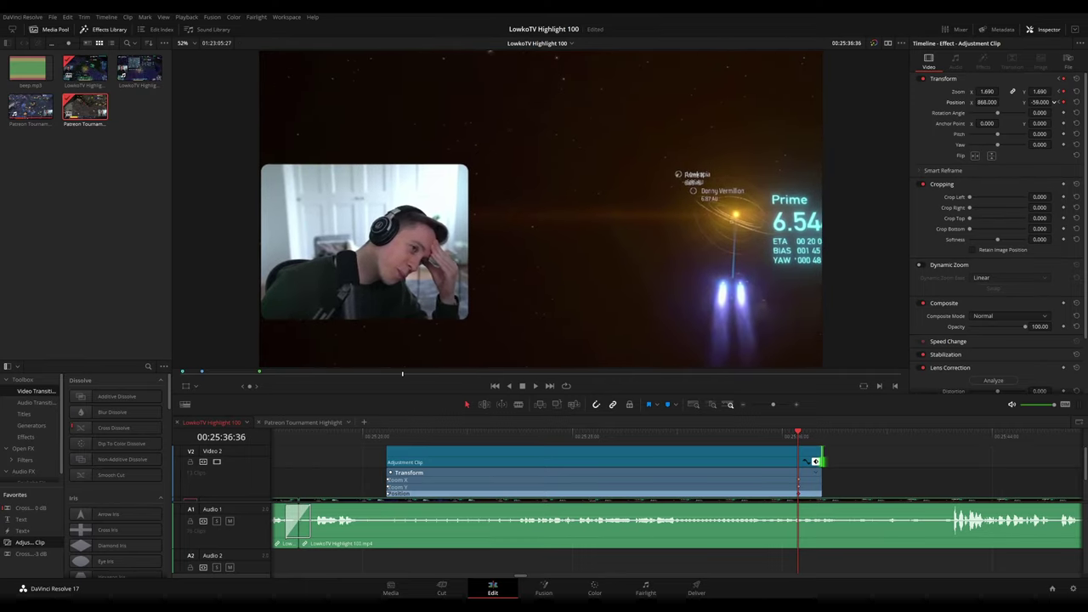
# Play back the slow zoom, collapse the adjustment clip's keyframe display and trim its start to about 00:25:21
pyautogui.click(361, 440)
pyautogui.press('space')
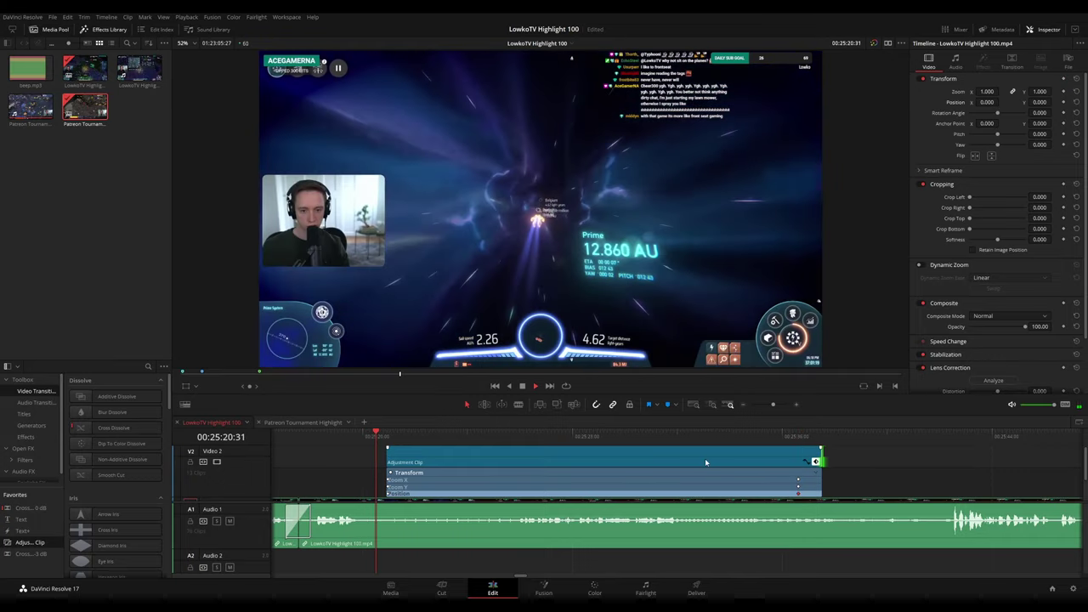
pyautogui.click(884, 469)
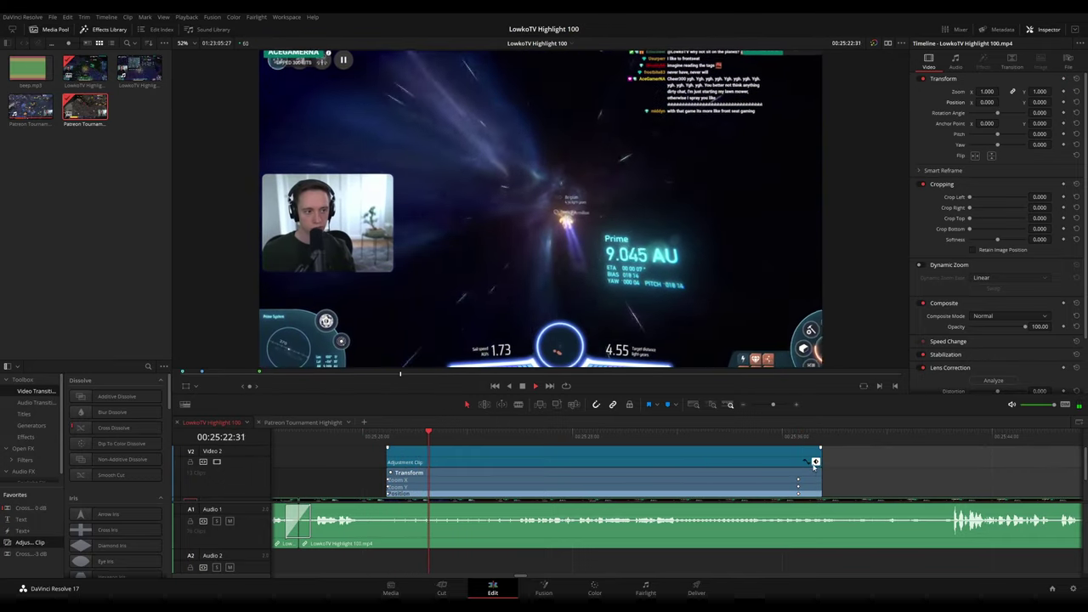
pyautogui.click(816, 461)
pyautogui.click(396, 457)
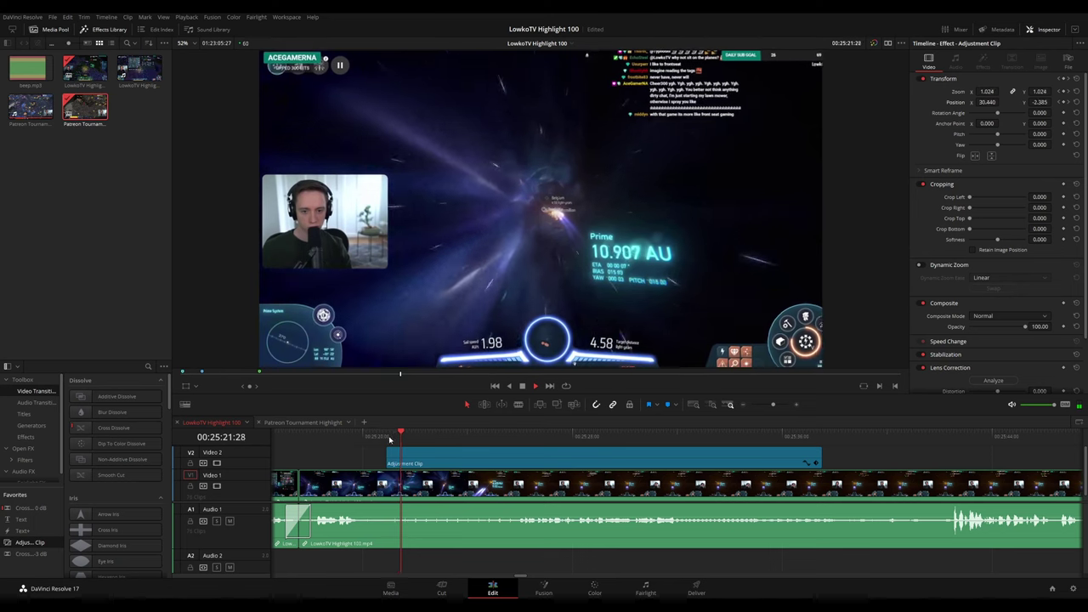
pyautogui.moveTo(605, 457); pyautogui.dragTo(646, 459)
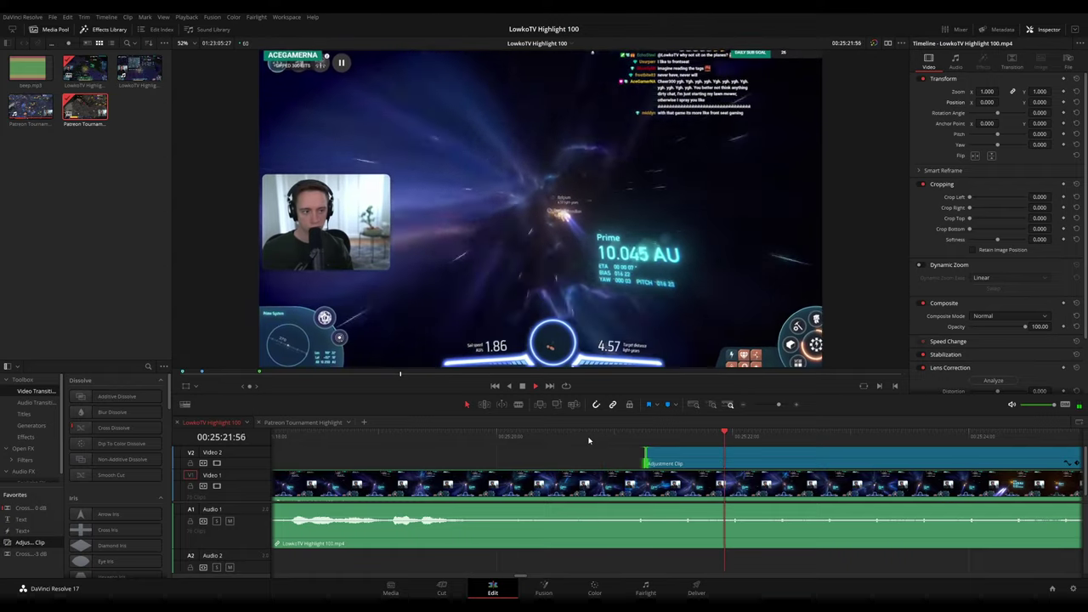
# Extend the end of the zoom adjustment clip to about 00:25:40 and play through to the following speech
pyautogui.scroll(-3, 783, 460)
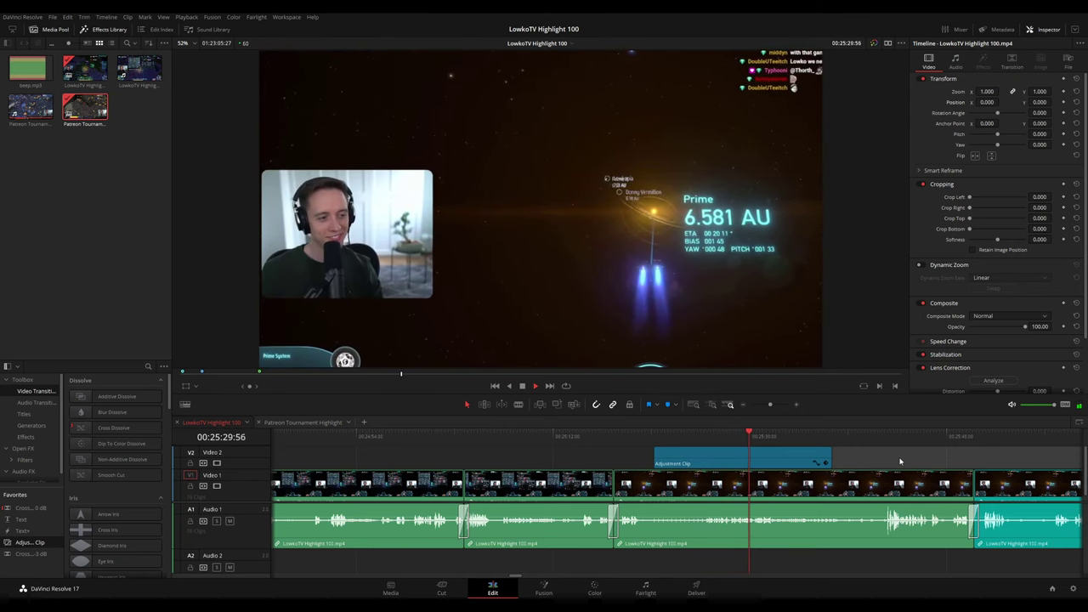
pyautogui.scroll(3, 902, 464)
pyautogui.hscroll(5, 904, 470)
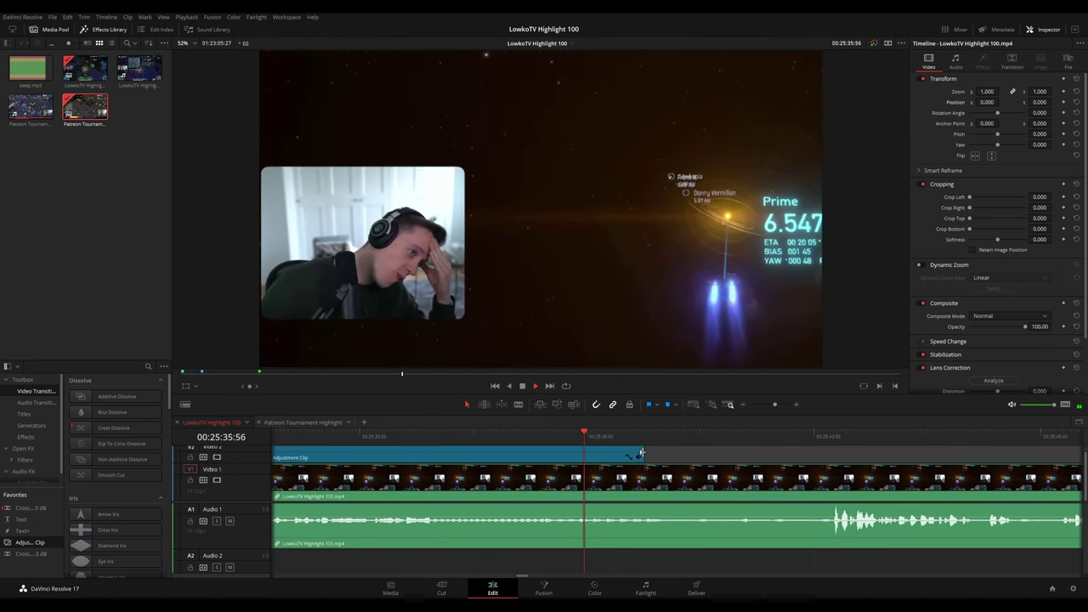
pyautogui.moveTo(640, 452); pyautogui.dragTo(739, 456)
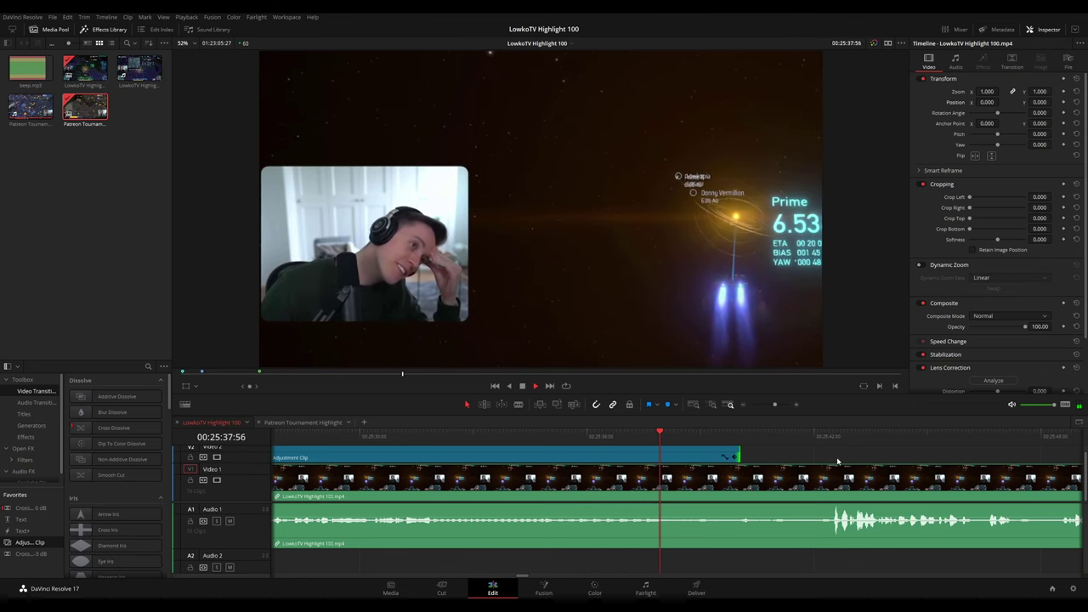
pyautogui.hscroll(2, 732, 458)
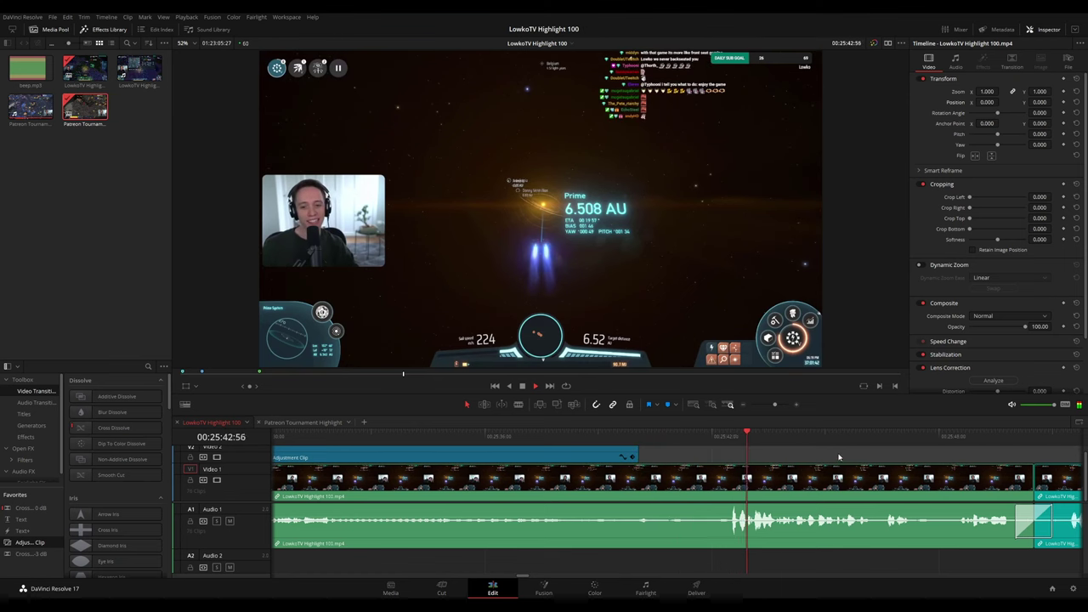
# Add a cross fade to the audio cut at about 00:26:05, between the teal spaceflight clip and the factory-building clip, and play it back
pyautogui.scroll(-5, 796, 463)
pyautogui.scroll(-3, 796, 463)
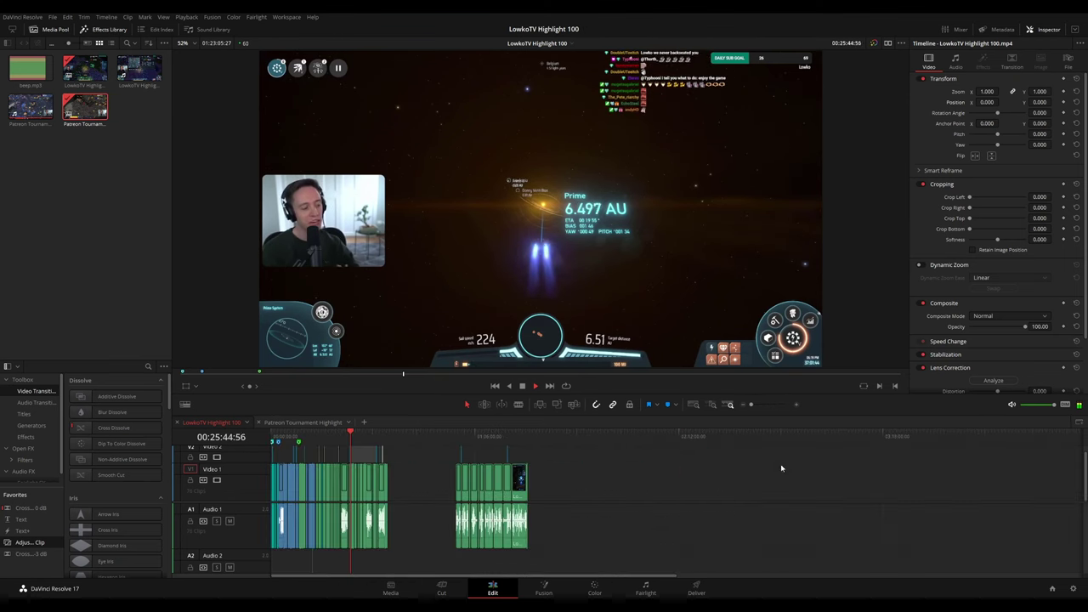
pyautogui.scroll(6, 780, 463)
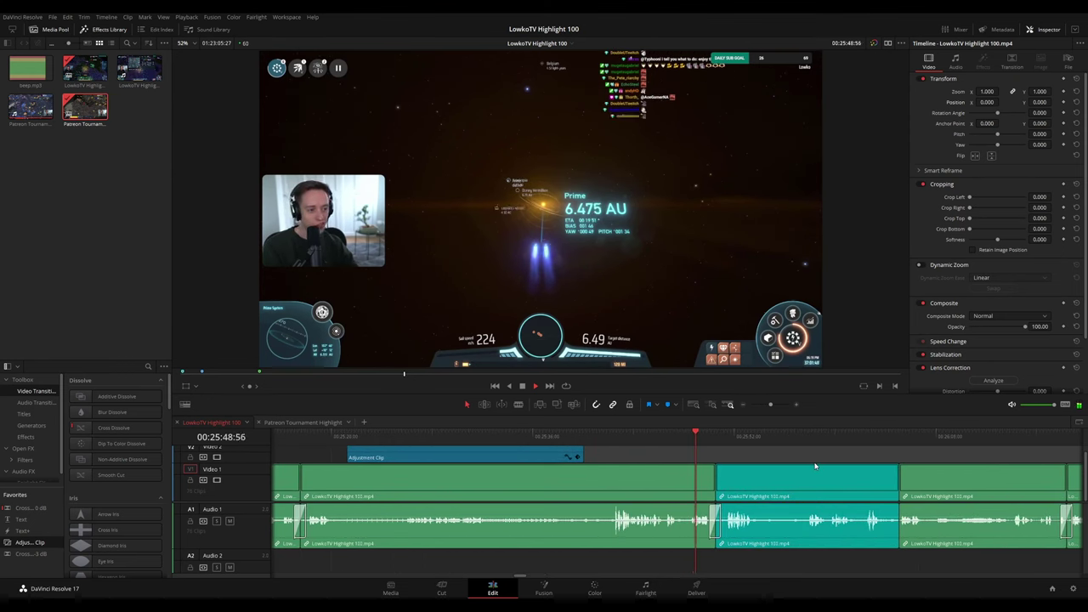
pyautogui.scroll(2, 815, 466)
pyautogui.moveTo(827, 466); pyautogui.dragTo(763, 443)
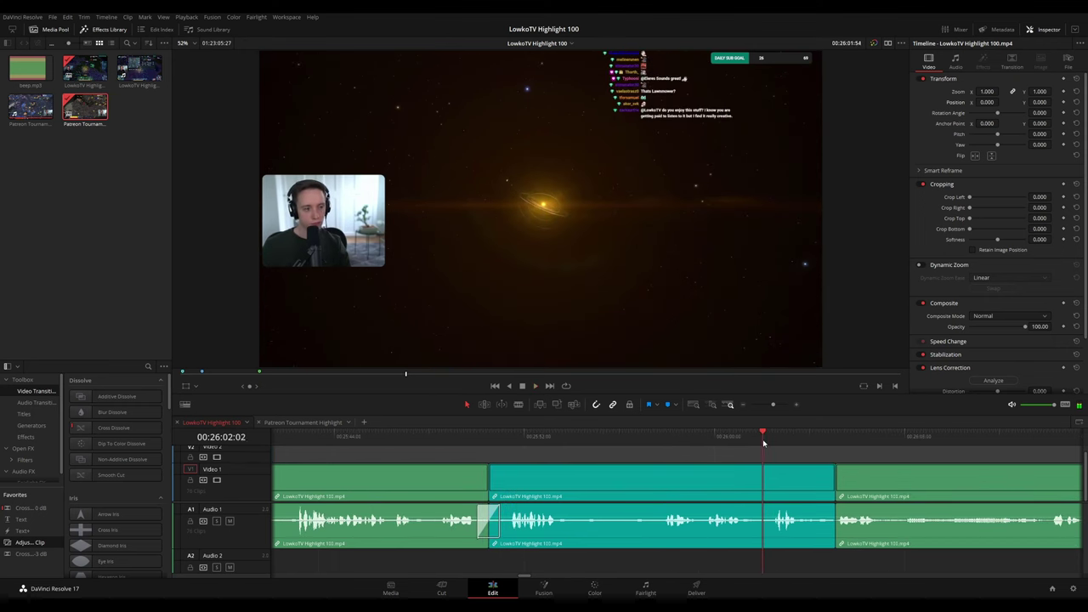
pyautogui.moveTo(837, 467); pyautogui.dragTo(619, 443)
pyautogui.click(618, 440)
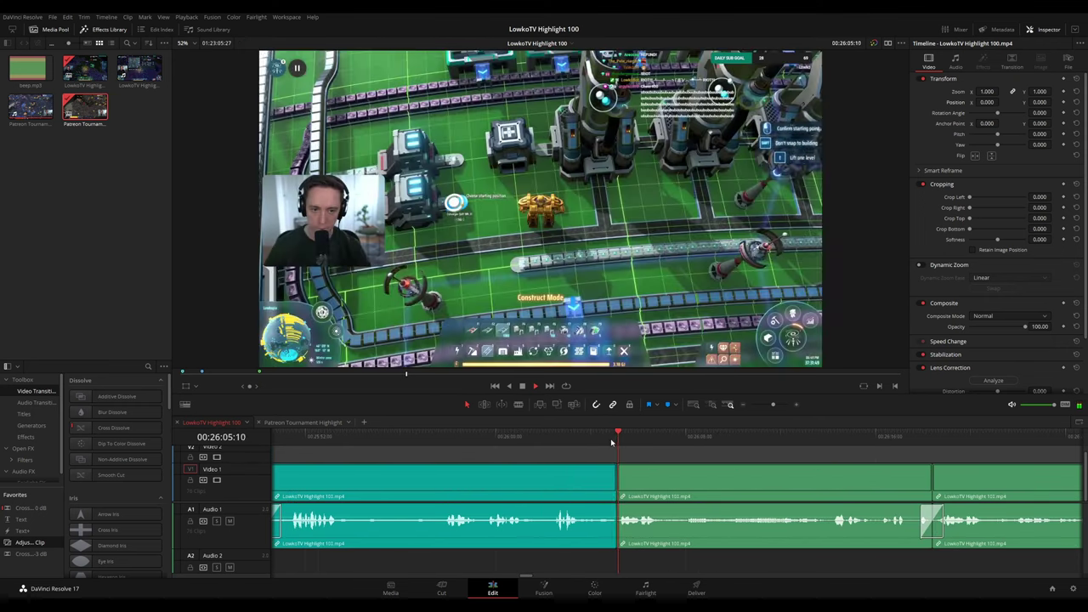
pyautogui.moveTo(645, 526); pyautogui.dragTo(620, 523)
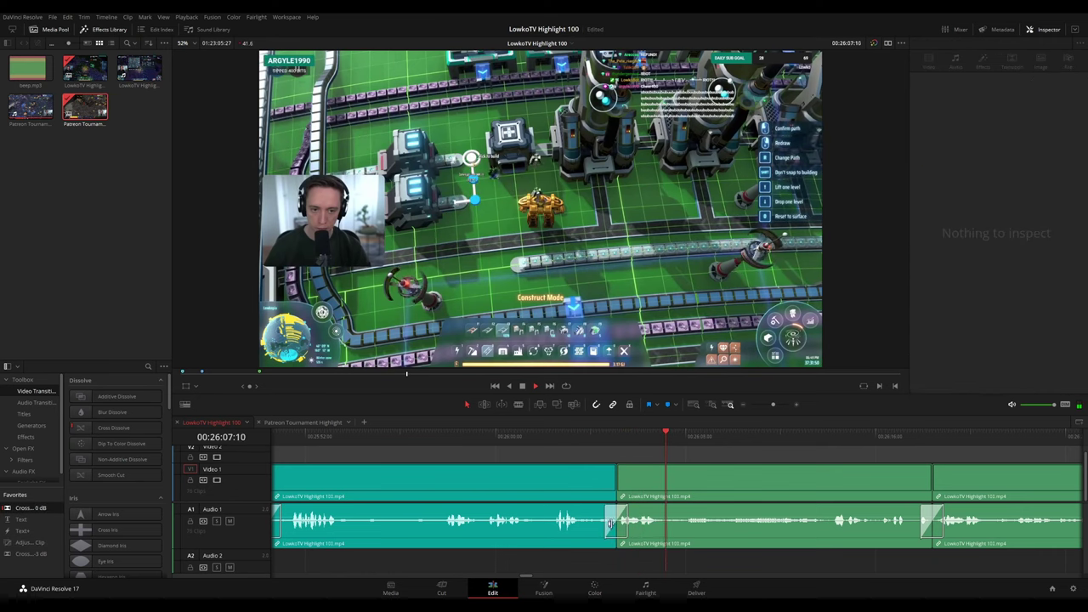
pyautogui.click(606, 441)
# Review the factory-building clips from about 00:26:05 to 00:26:30, checking the cross fade between them
pyautogui.hscroll(4, 836, 463)
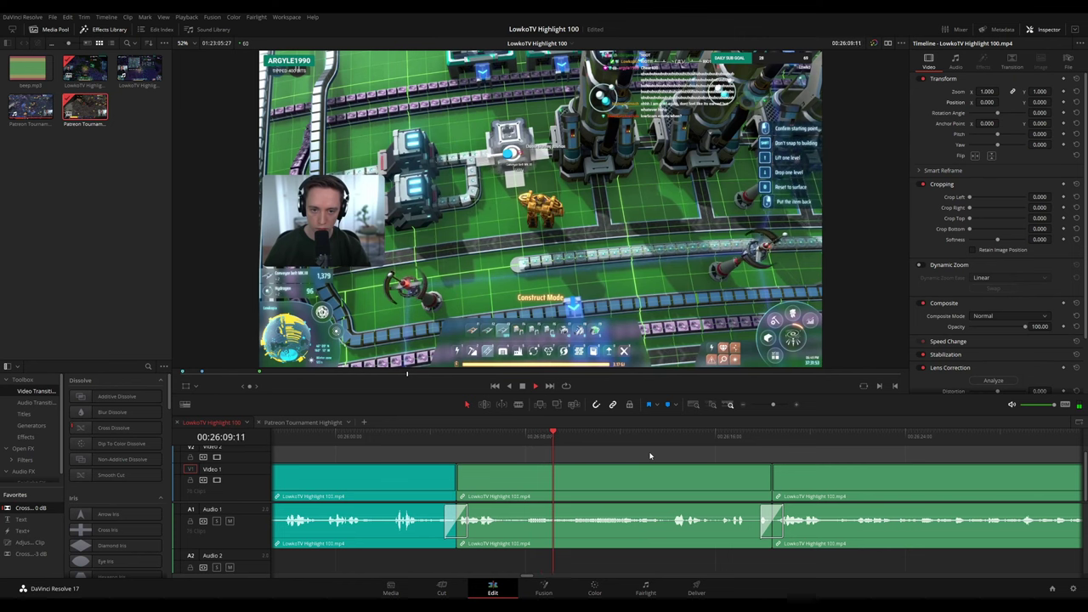
pyautogui.hscroll(3, 718, 466)
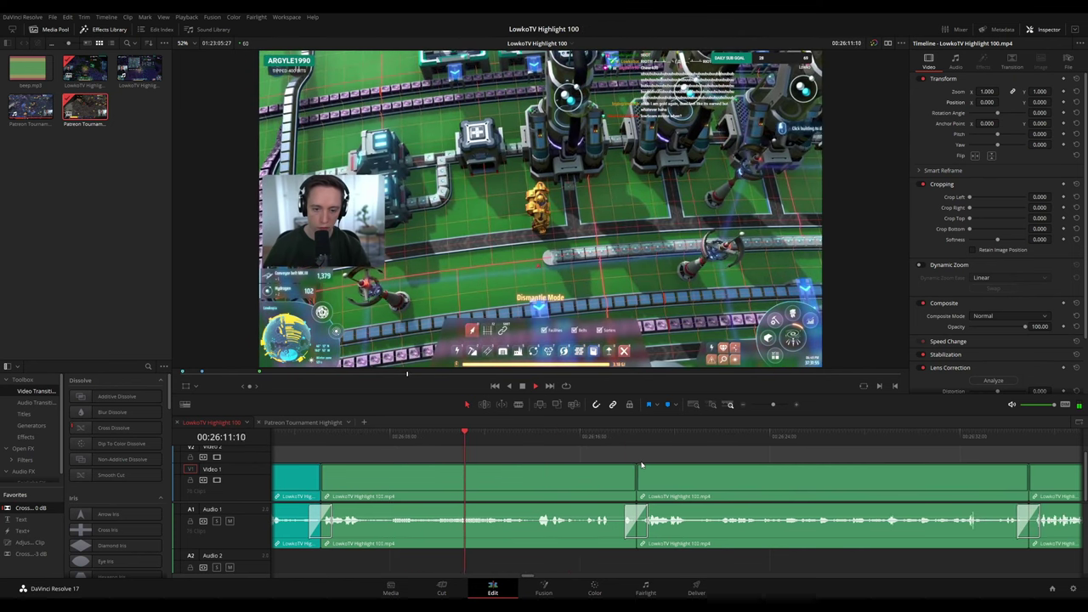
pyautogui.click(535, 442)
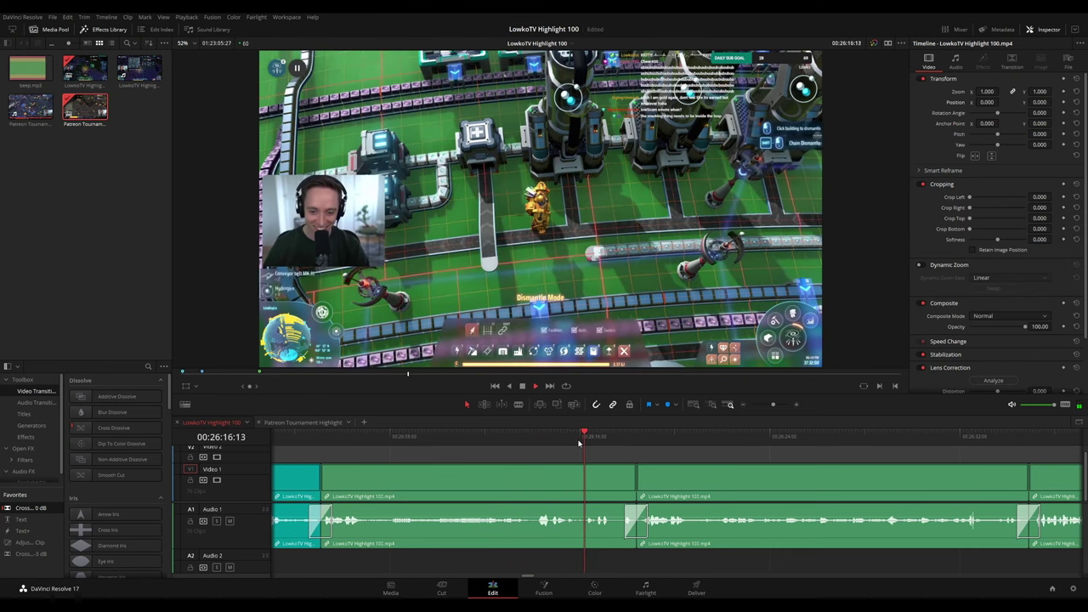
pyautogui.hscroll(3, 587, 451)
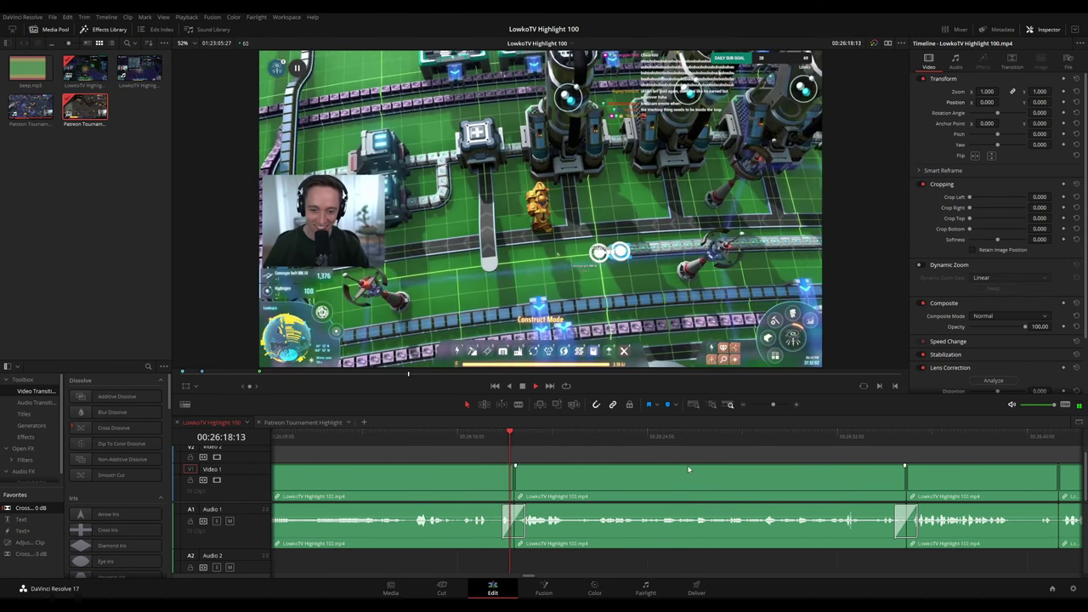
pyautogui.hscroll(4, 590, 456)
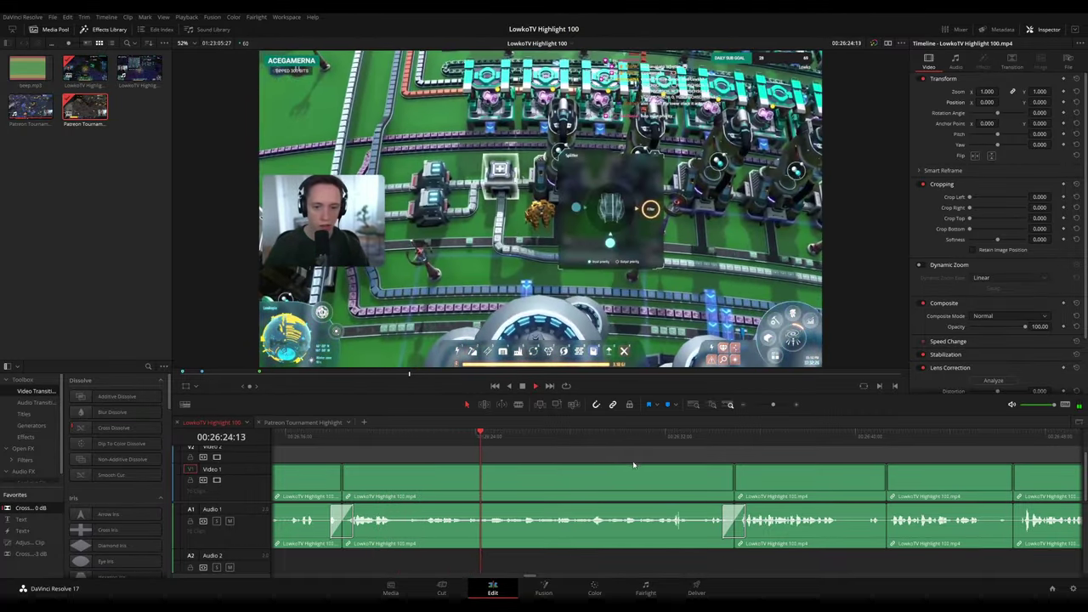
pyautogui.hscroll(2, 614, 464)
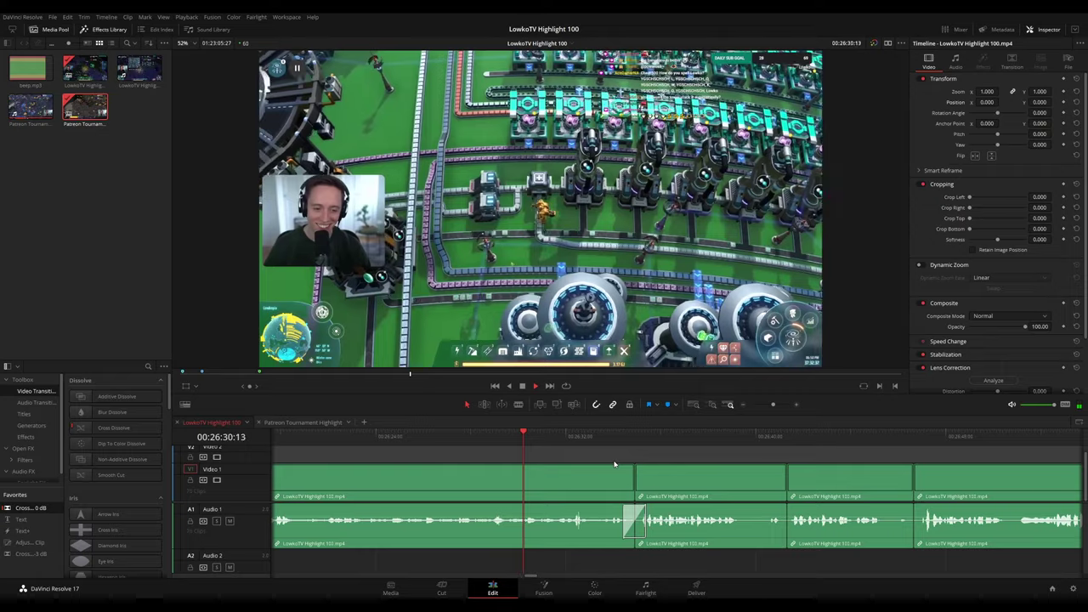
# Play through the Reddit clips and add a cross fade to the audio cut at about 00:26:41
pyautogui.hscroll(2, 617, 464)
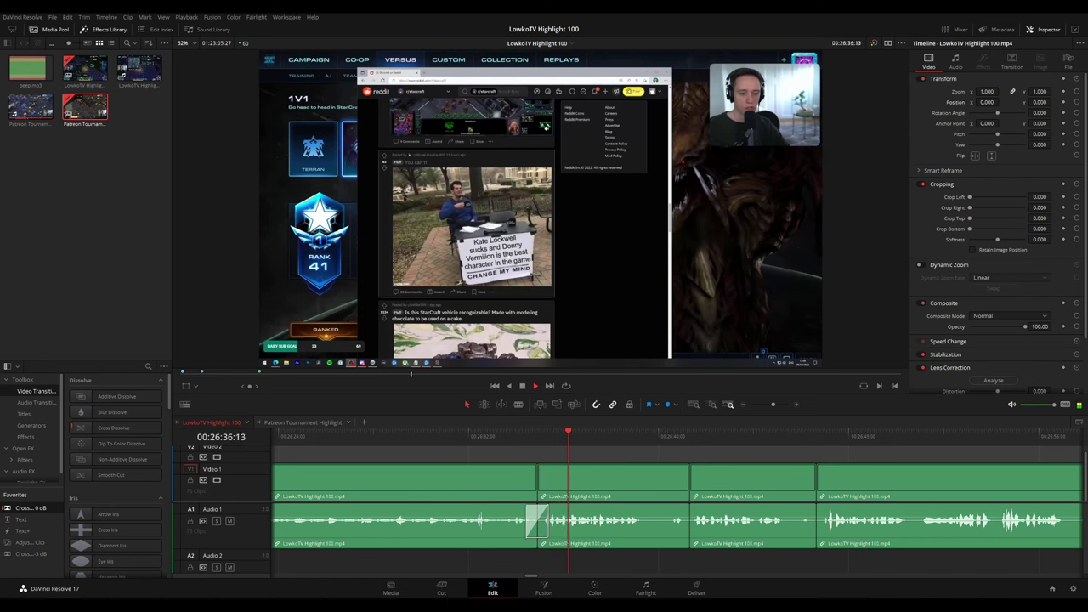
pyautogui.moveTo(679, 454); pyautogui.dragTo(634, 453)
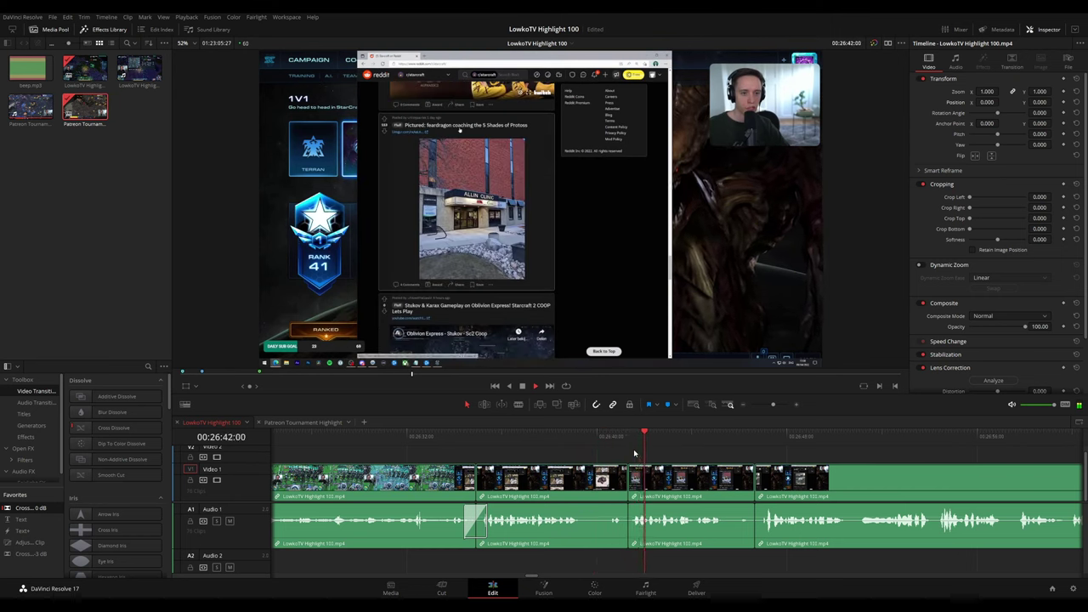
pyautogui.hscroll(3, 669, 452)
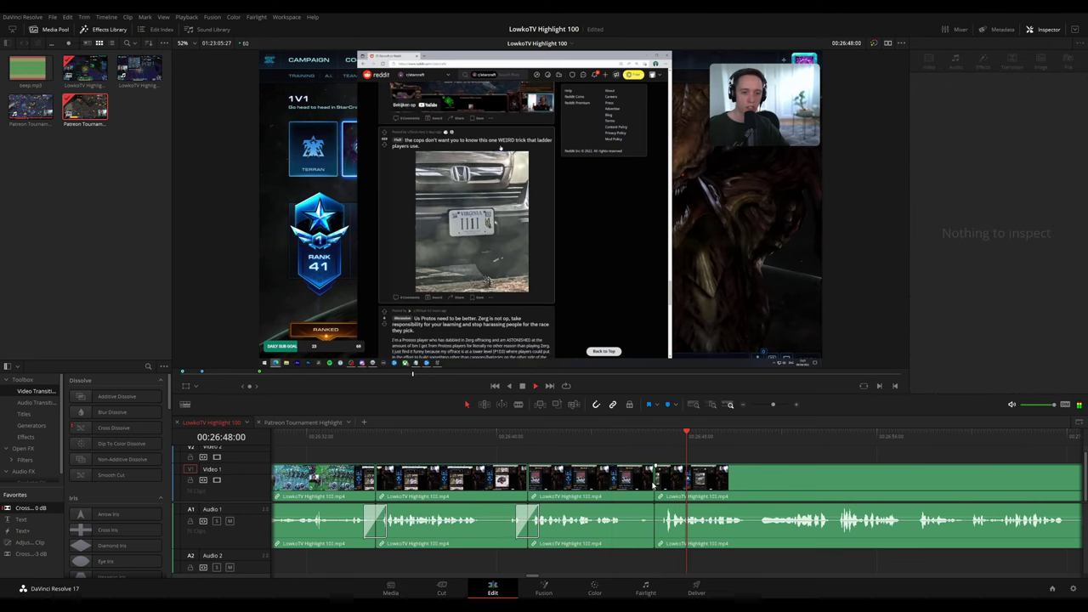
pyautogui.hscroll(6, 640, 448)
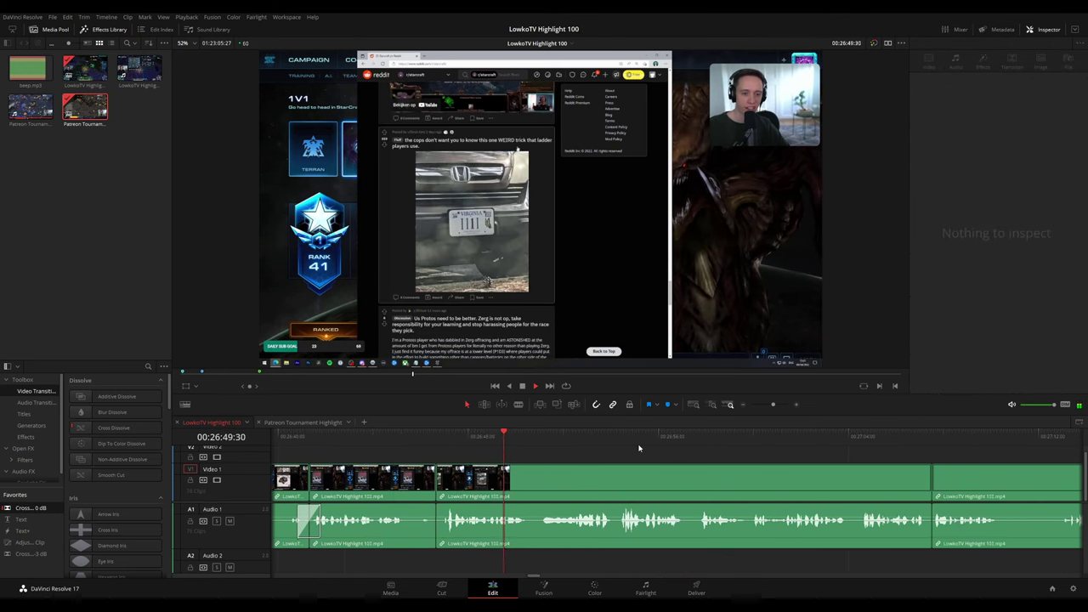
# Review the Reddit licence-plate clip from about 00:26:49 to 00:27:04, checking its speech and the cut that follows
pyautogui.click(537, 441)
pyautogui.scroll(-10, 700, 467)
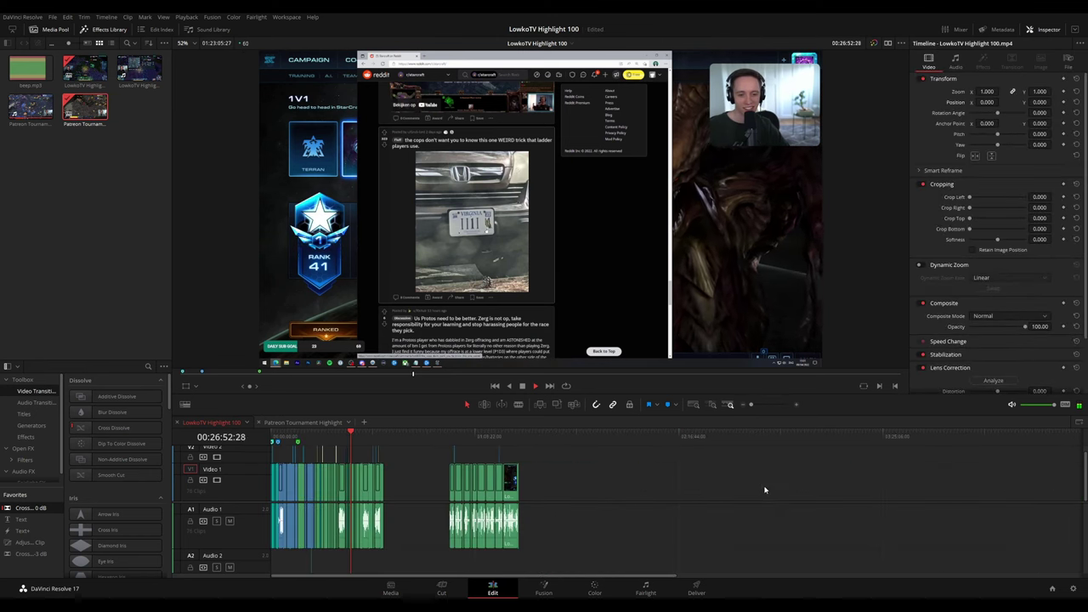
pyautogui.scroll(5, 732, 482)
pyautogui.scroll(5, 813, 476)
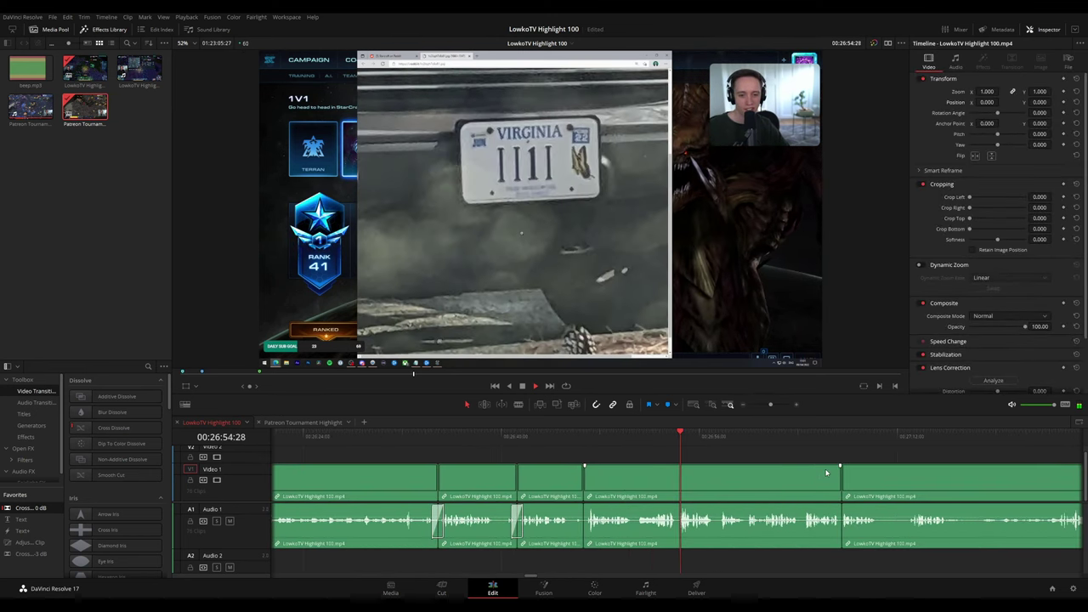
pyautogui.moveTo(782, 480); pyautogui.dragTo(535, 450)
pyautogui.click(484, 437)
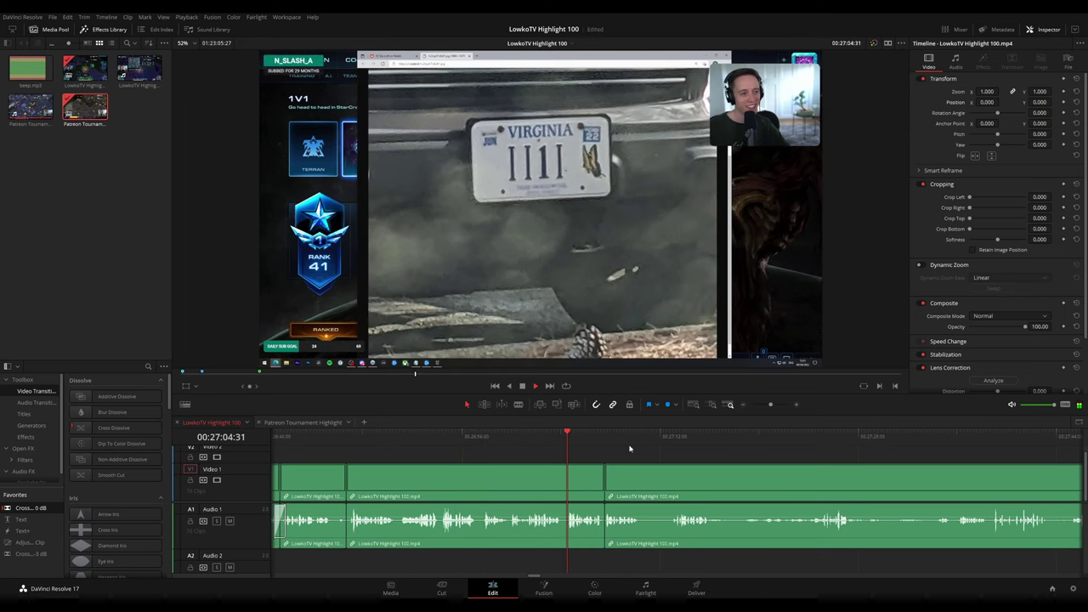
# Skim the section showing the Twitch video of Artosis, from about 00:27:04 to 00:27:39, checking the speech and pauses
pyautogui.scroll(2, 657, 468)
pyautogui.moveTo(817, 481); pyautogui.dragTo(609, 438)
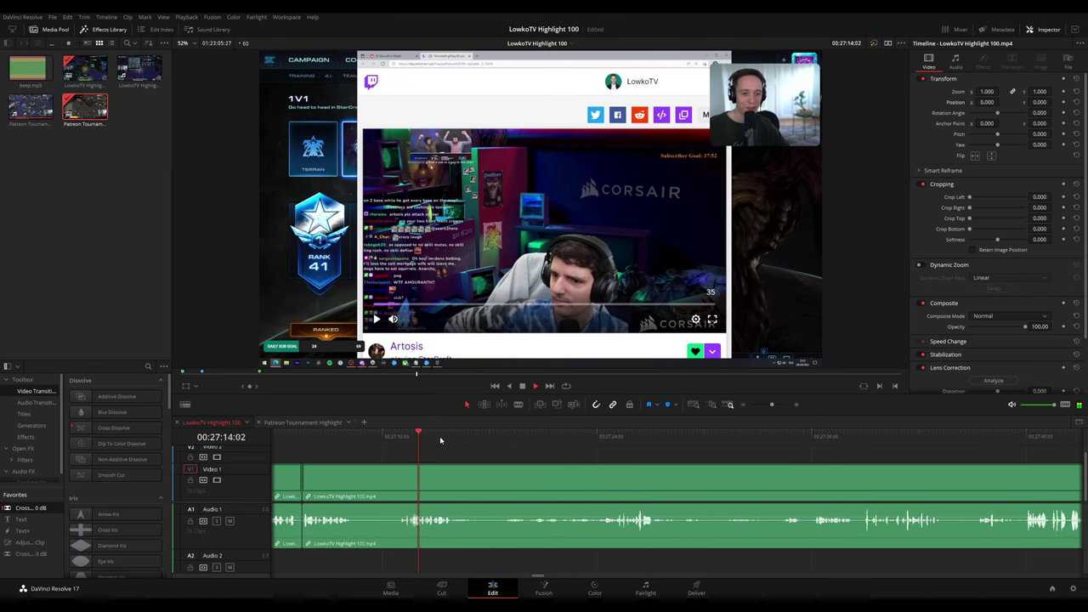
pyautogui.moveTo(452, 440); pyautogui.dragTo(504, 438)
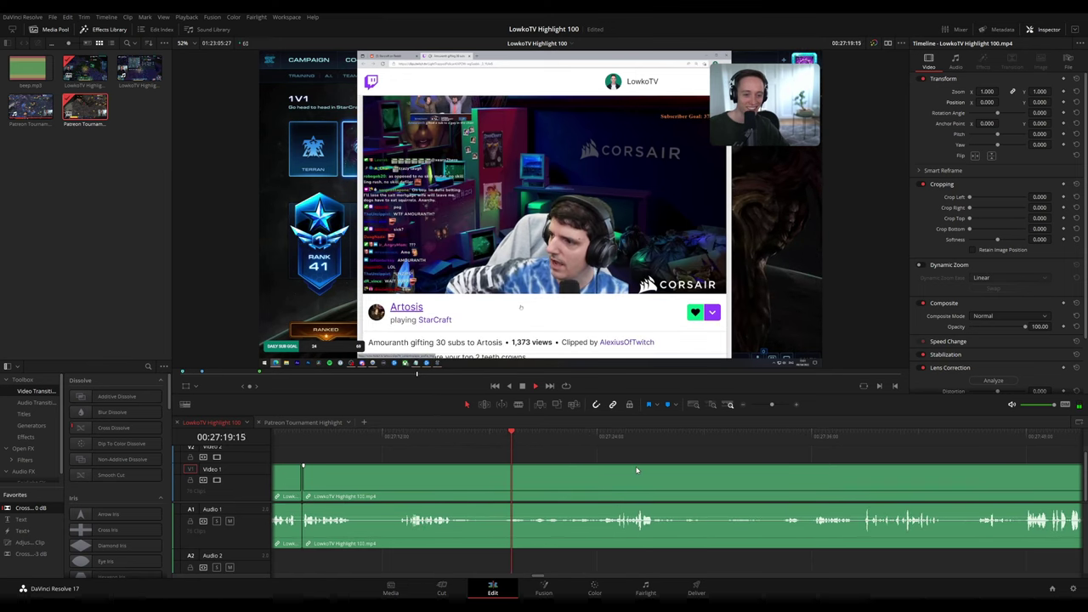
pyautogui.scroll(-5, 638, 454)
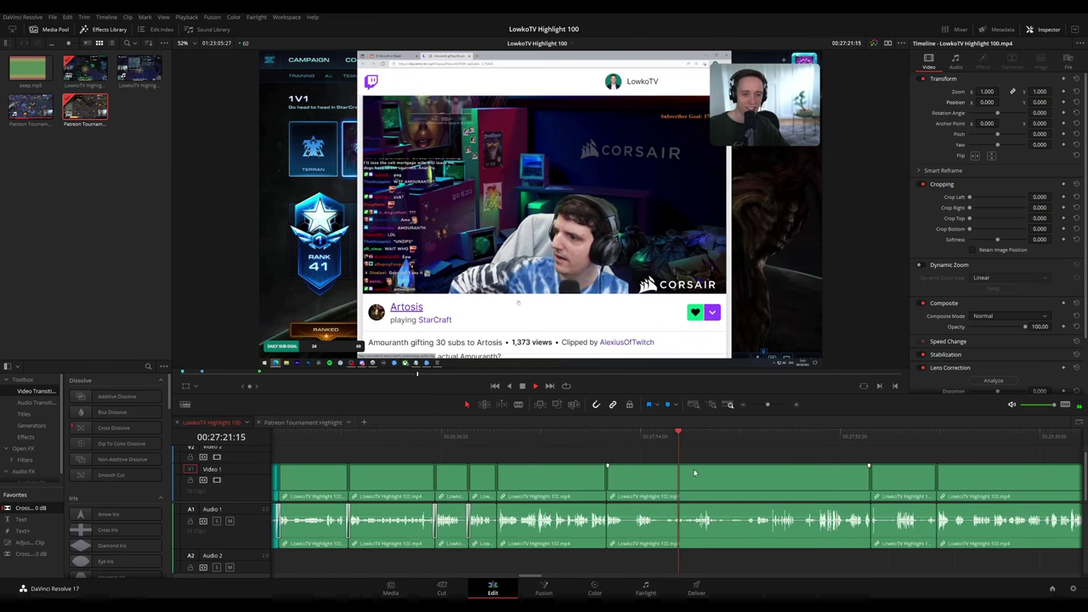
pyautogui.scroll(5, 658, 466)
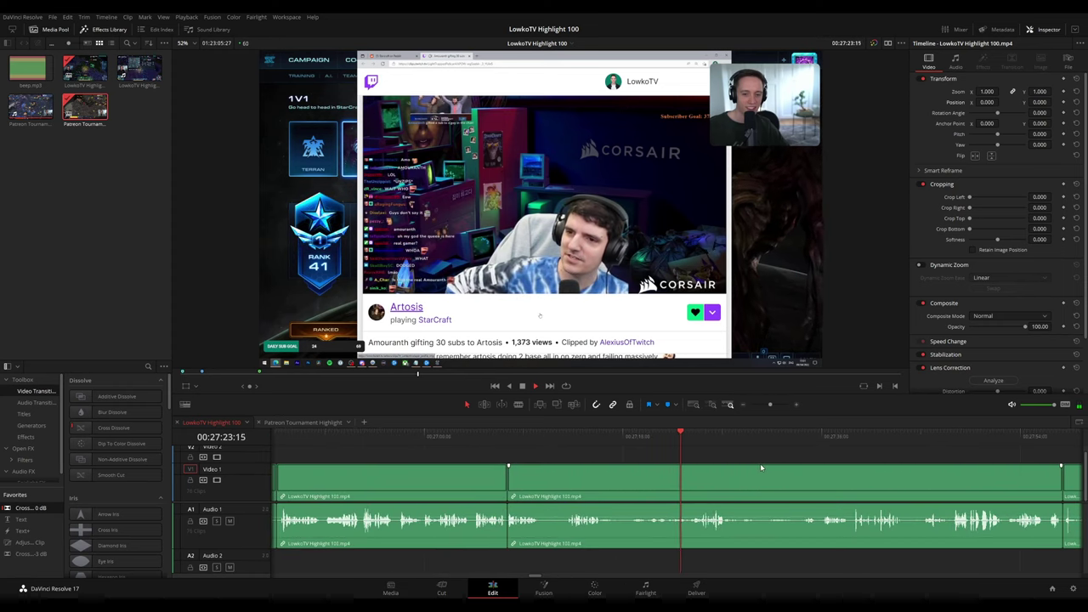
pyautogui.hscroll(4, 591, 455)
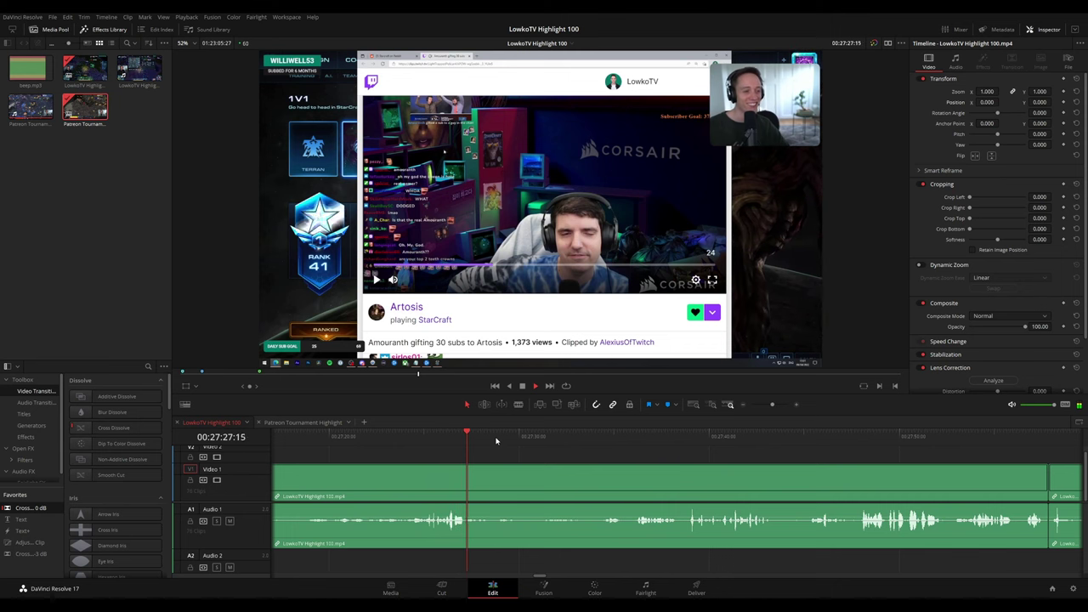
pyautogui.moveTo(495, 437); pyautogui.dragTo(603, 428)
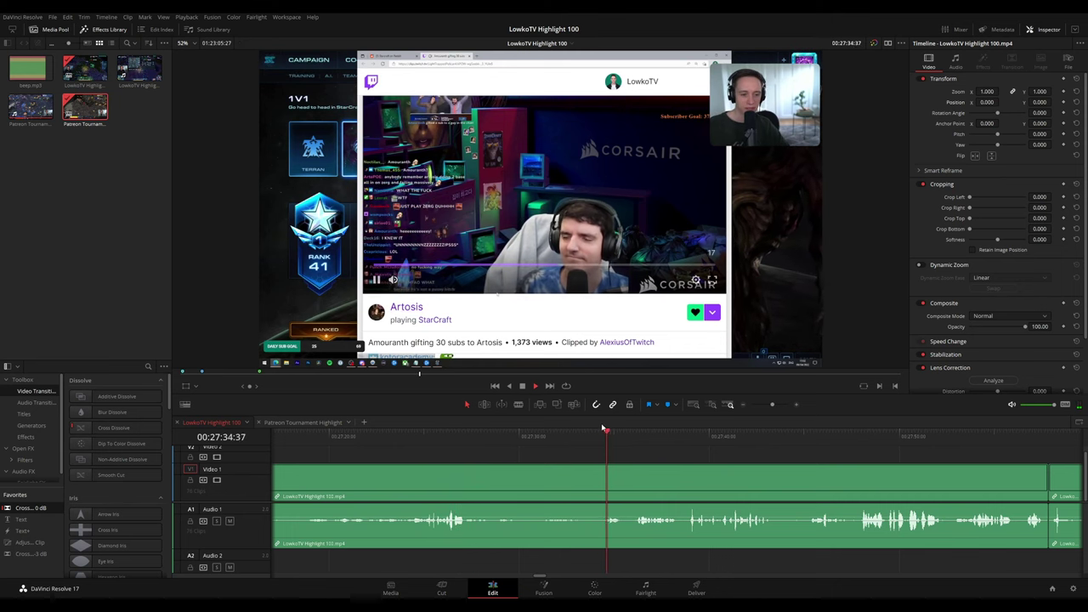
pyautogui.hscroll(4, 530, 454)
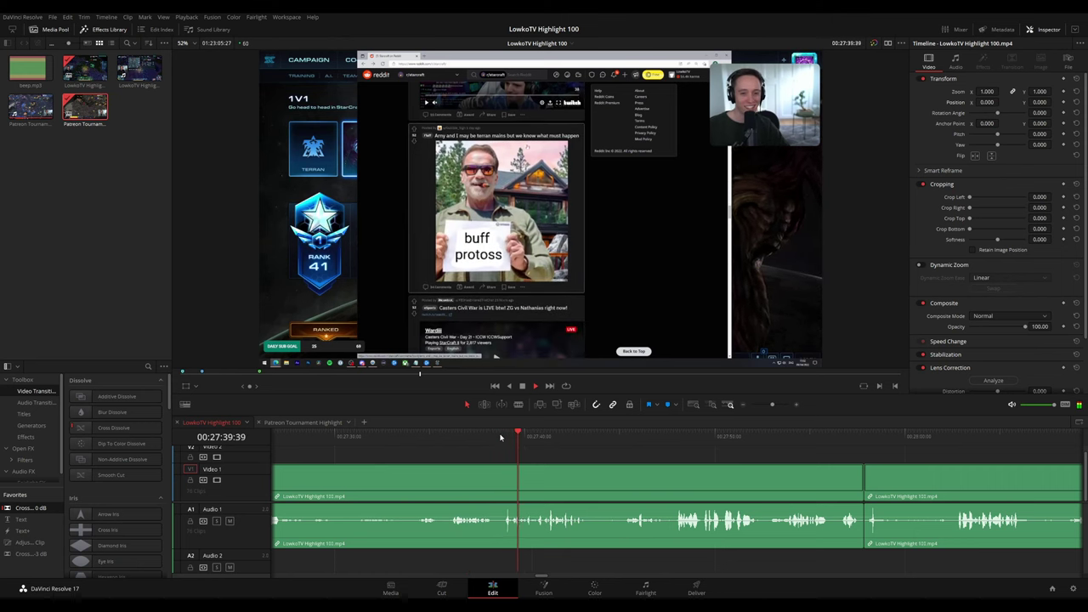
# Review the "buff protoss" and billboard meme clips from about 00:27:39 to 00:28:11, checking the audio across their cuts
pyautogui.hscroll(4, 545, 451)
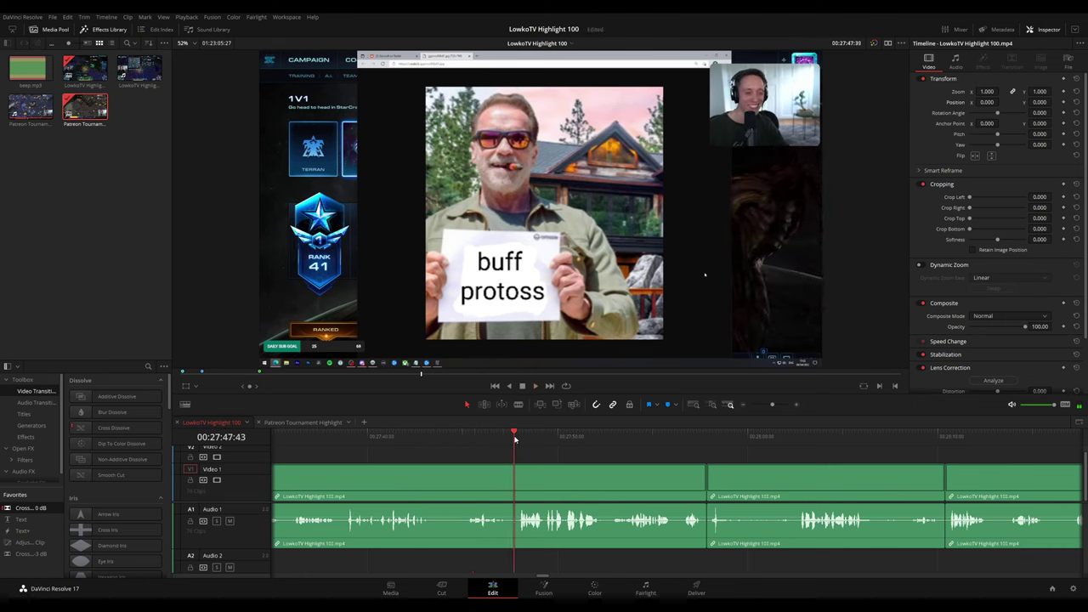
pyautogui.hscroll(5, 651, 463)
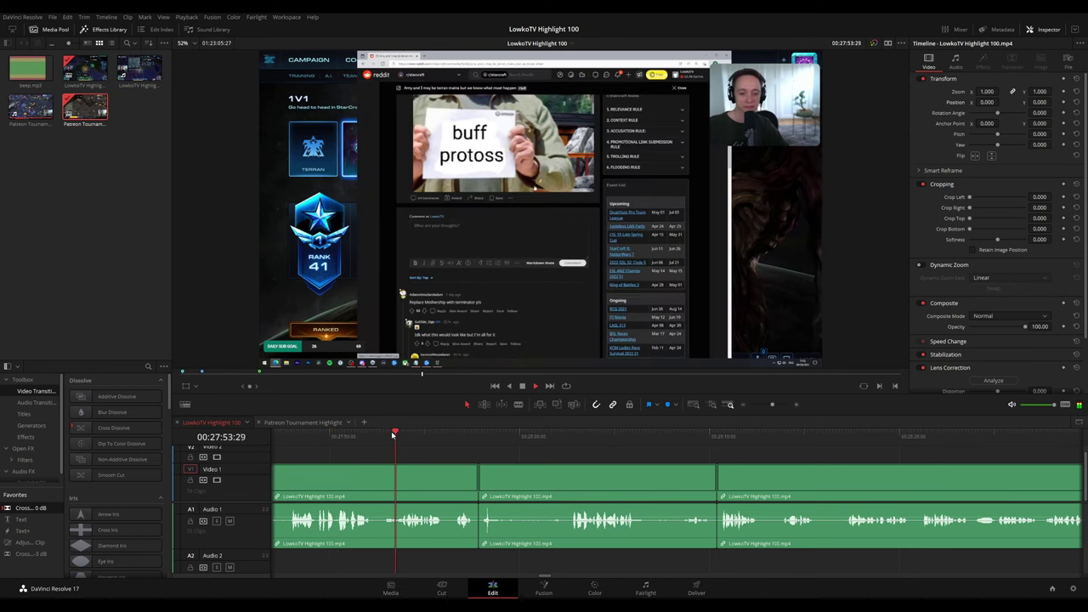
pyautogui.click(448, 435)
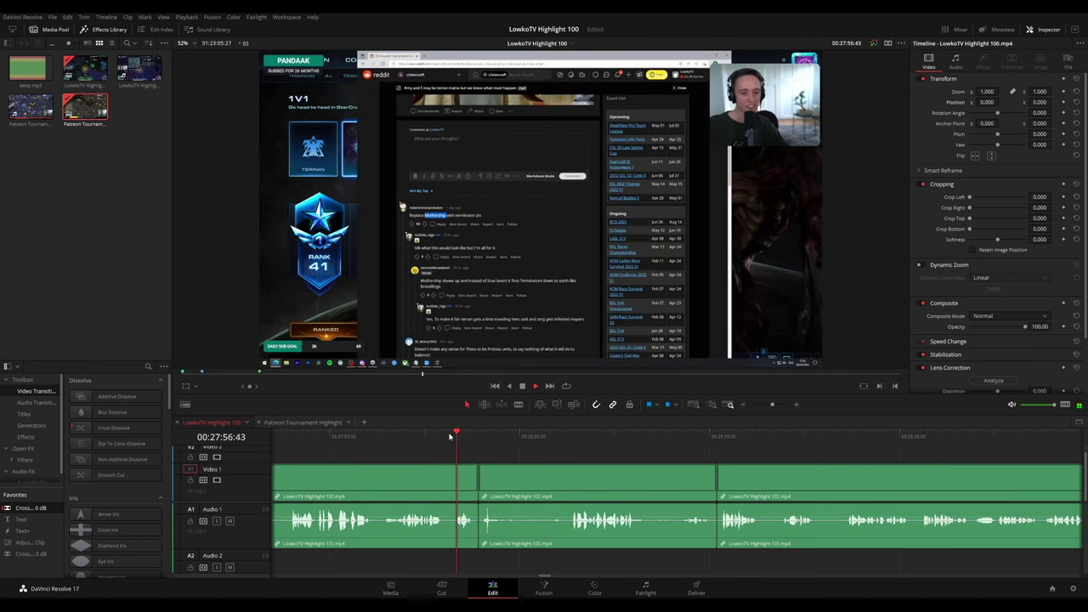
pyautogui.press('Down')
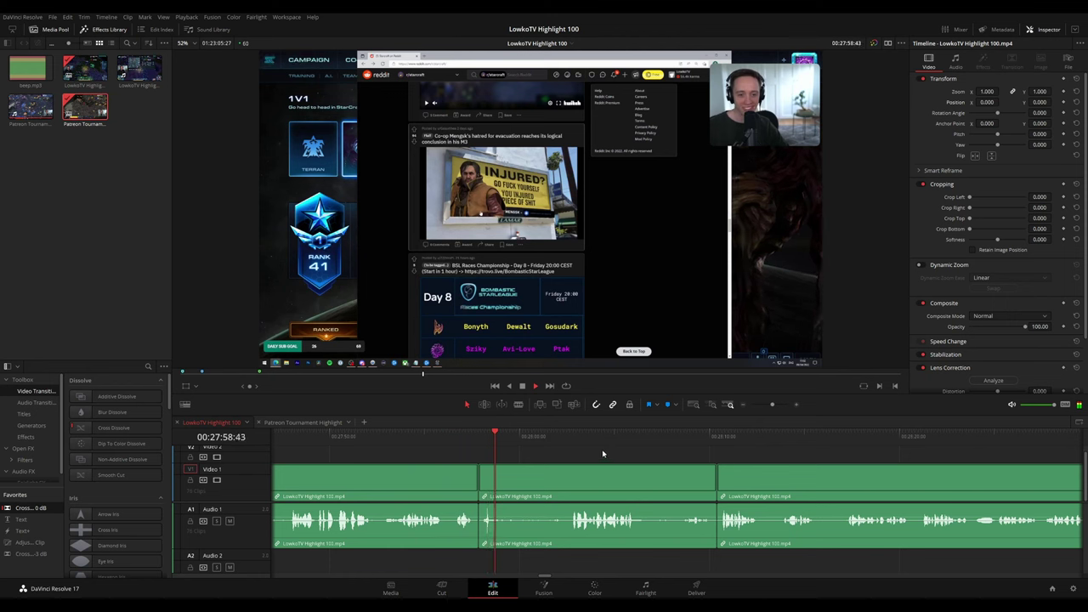
pyautogui.click(575, 439)
pyautogui.hscroll(4, 581, 453)
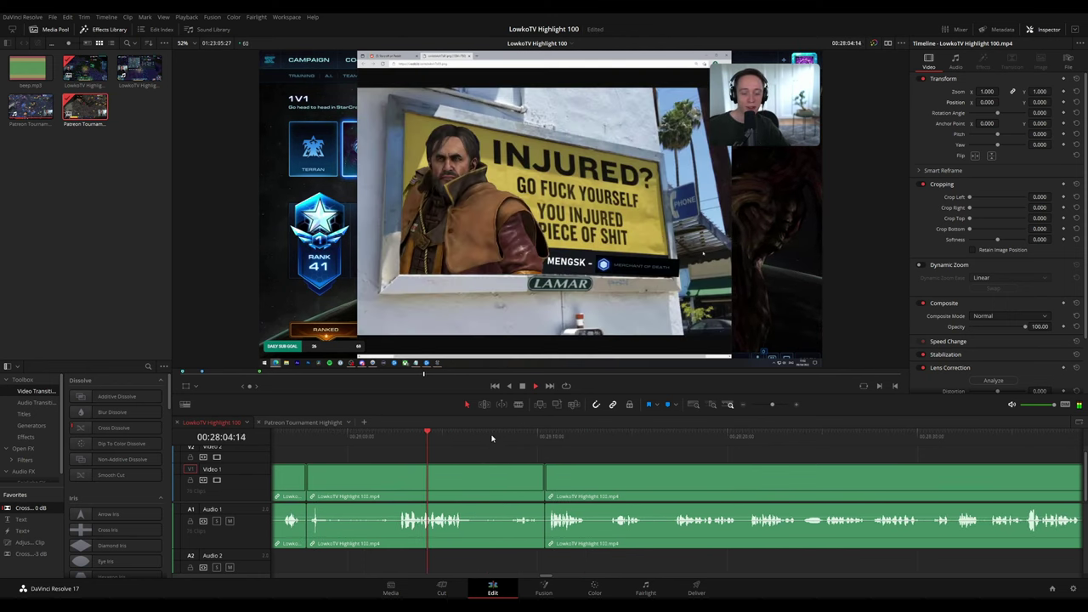
pyautogui.hscroll(4, 666, 459)
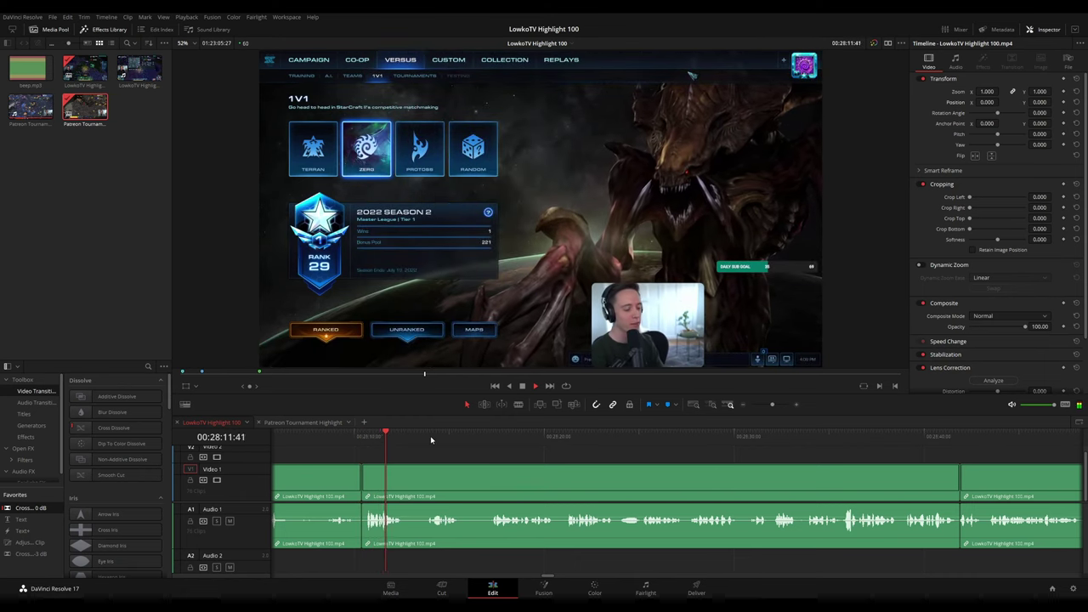
# Skip through the StarCraft menu clips from about 00:28:11 to 00:30:28, spot-checking playback around each cut
pyautogui.moveTo(432, 439); pyautogui.dragTo(933, 451)
pyautogui.press('space')
pyautogui.scroll(-3, 729, 471)
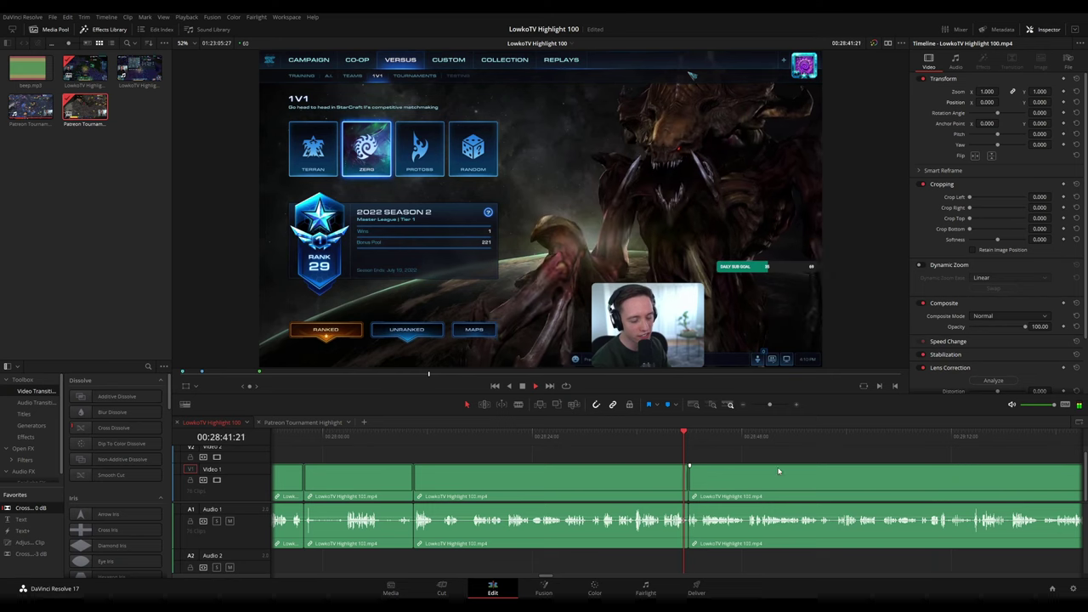
pyautogui.hscroll(4, 777, 469)
pyautogui.moveTo(473, 440); pyautogui.dragTo(811, 452)
pyautogui.press('space')
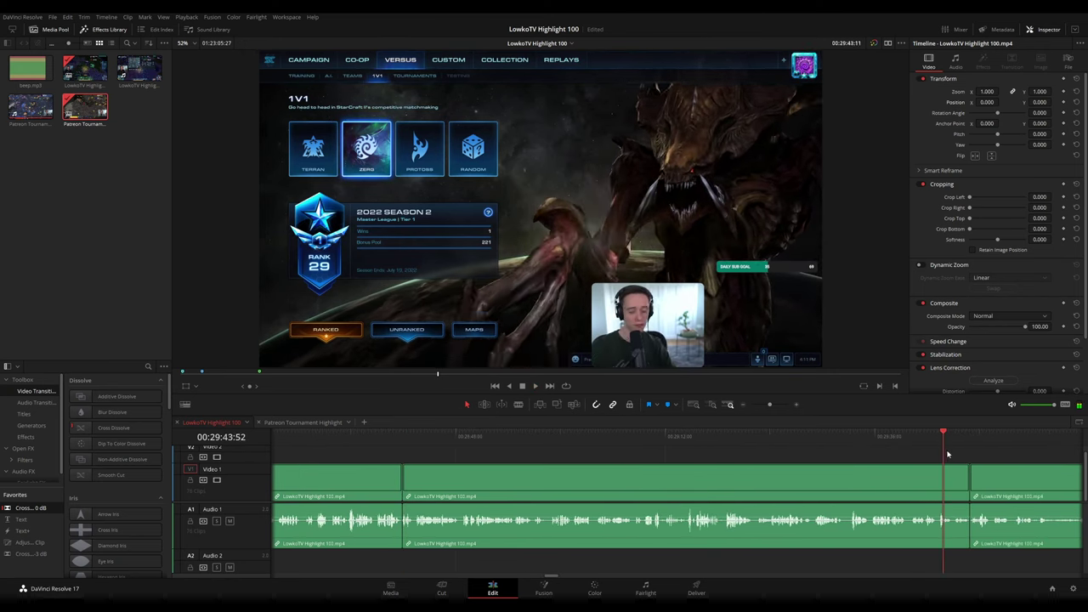
pyautogui.moveTo(743, 443); pyautogui.dragTo(799, 440)
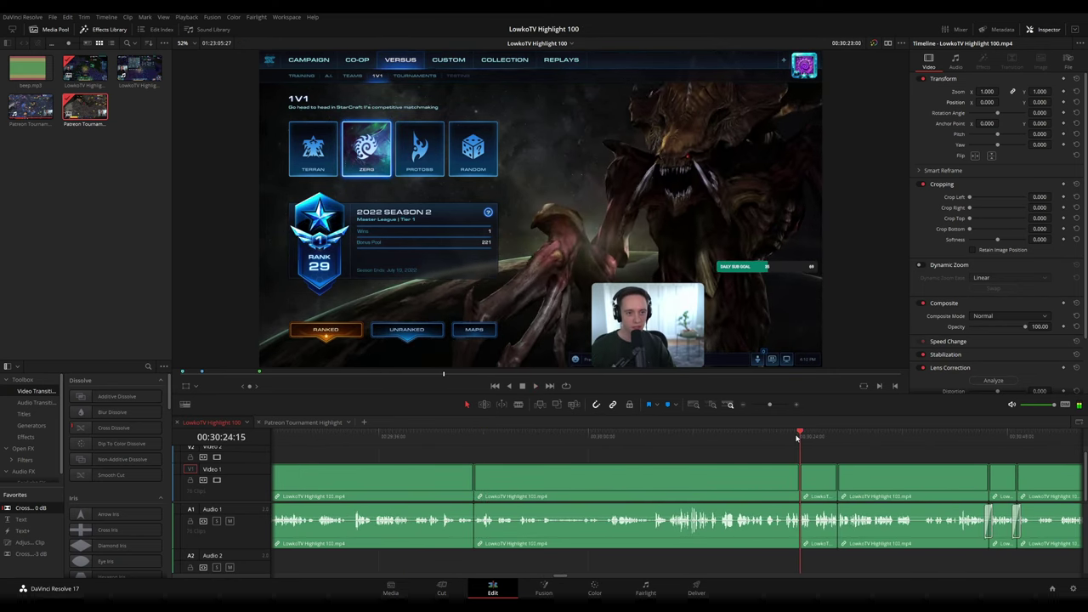
pyautogui.press('space')
pyautogui.hscroll(4, 874, 468)
pyautogui.click(505, 437)
pyautogui.press('space')
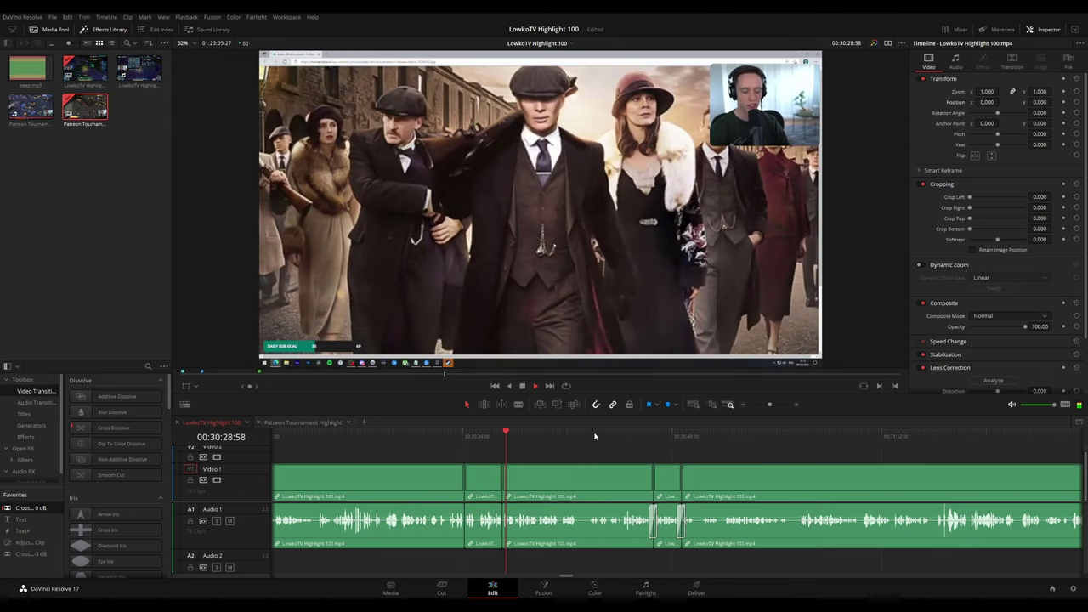
# Spot-check the clip cuts and long sections between about 00:30:28 and 00:32:55, up to the sea-turtle search
pyautogui.click(653, 435)
pyautogui.moveTo(771, 464); pyautogui.dragTo(535, 434)
pyautogui.scroll(-5, 756, 451)
pyautogui.scroll(5, 745, 477)
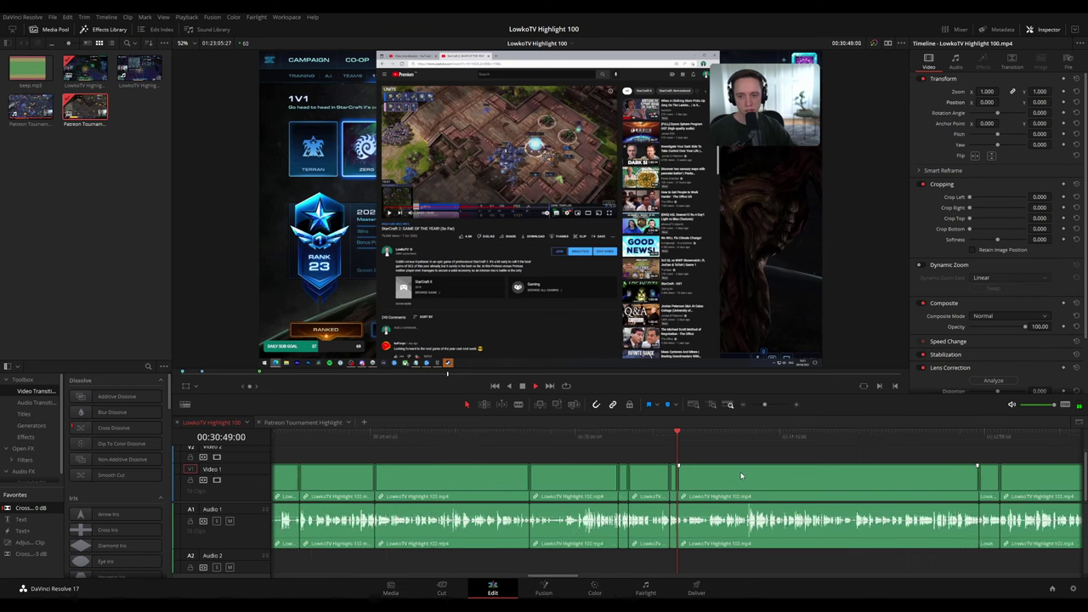
pyautogui.moveTo(830, 479); pyautogui.dragTo(725, 443)
pyautogui.scroll(-1, 838, 476)
pyautogui.moveTo(802, 443); pyautogui.dragTo(822, 442)
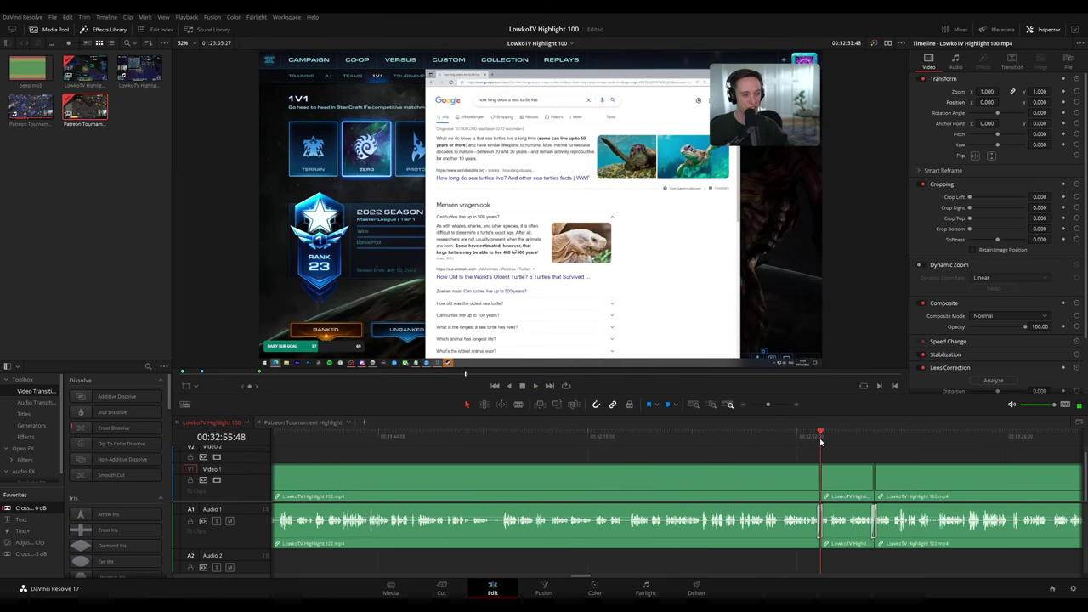
# Review the turtle search and tortoise article clips up to about 00:34:52, including the zoom adjustment clip at about 00:34:17
pyautogui.moveTo(933, 451); pyautogui.dragTo(528, 443)
pyautogui.click(469, 442)
pyautogui.hscroll(1, 653, 462)
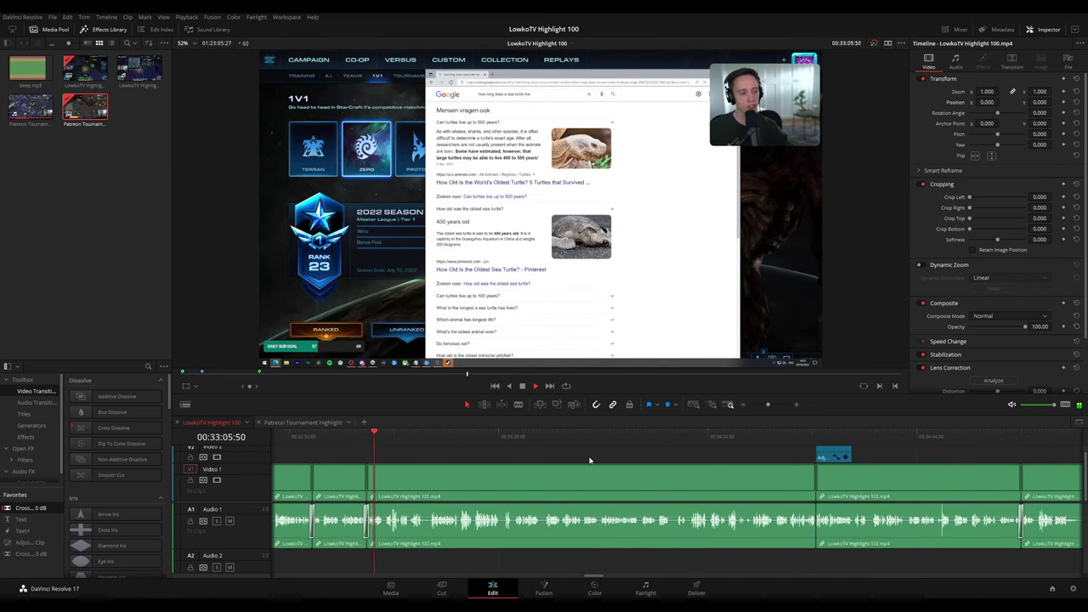
pyautogui.click(526, 436)
pyautogui.click(726, 436)
pyautogui.click(800, 436)
pyautogui.hscroll(2, 711, 449)
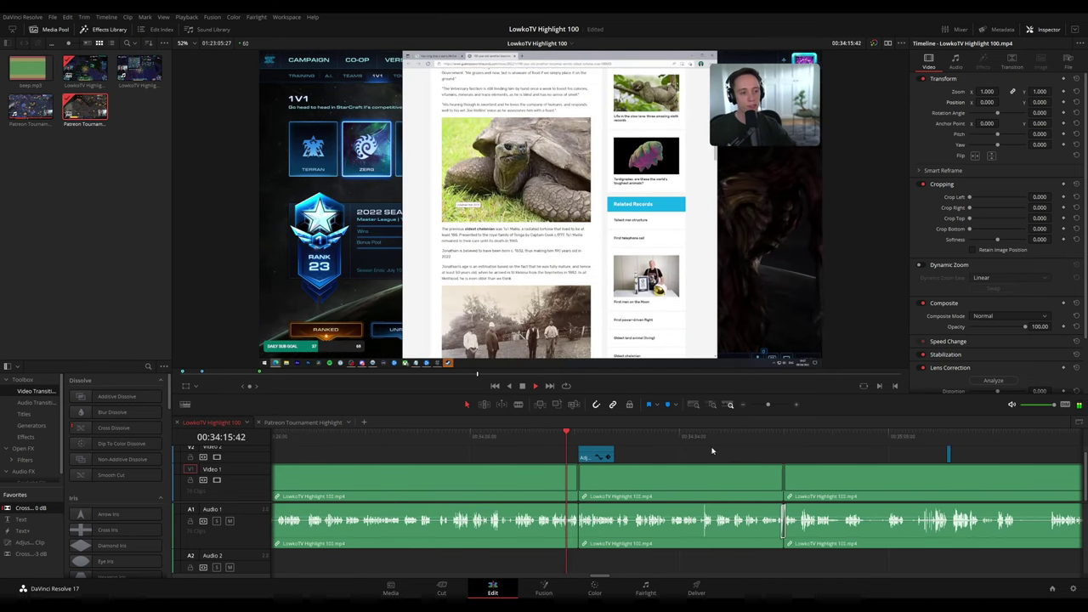
pyautogui.hscroll(1, 602, 449)
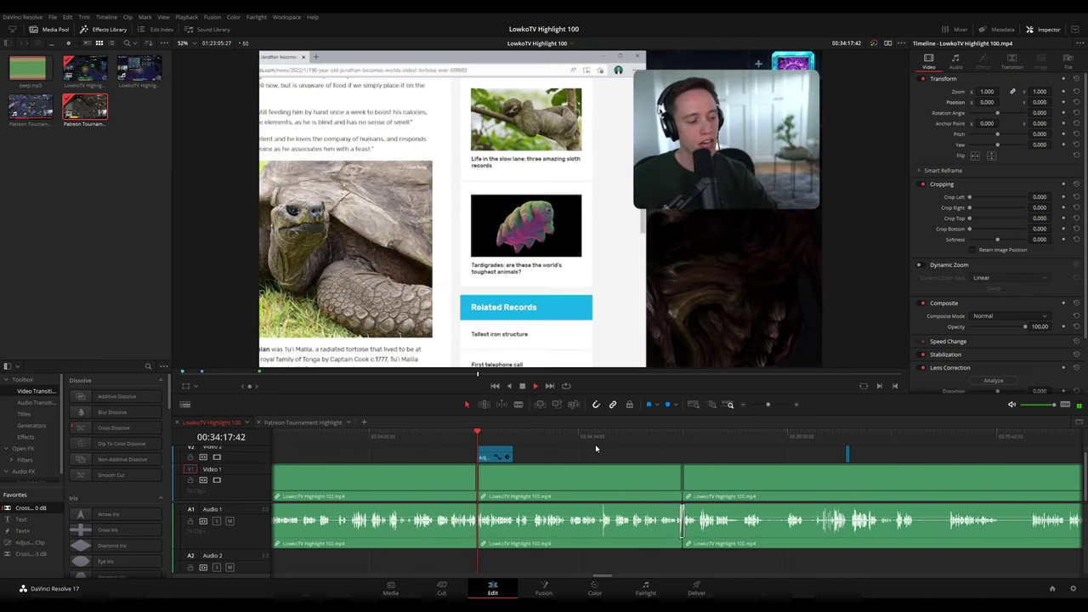
pyautogui.click(579, 443)
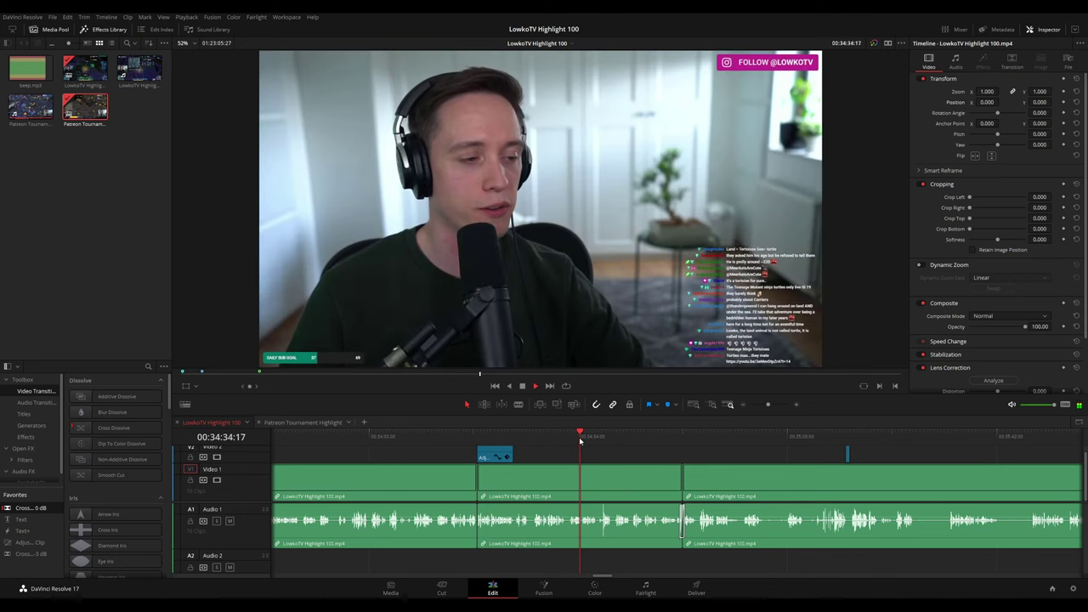
pyautogui.click(654, 443)
pyautogui.click(686, 443)
pyautogui.hscroll(2, 636, 447)
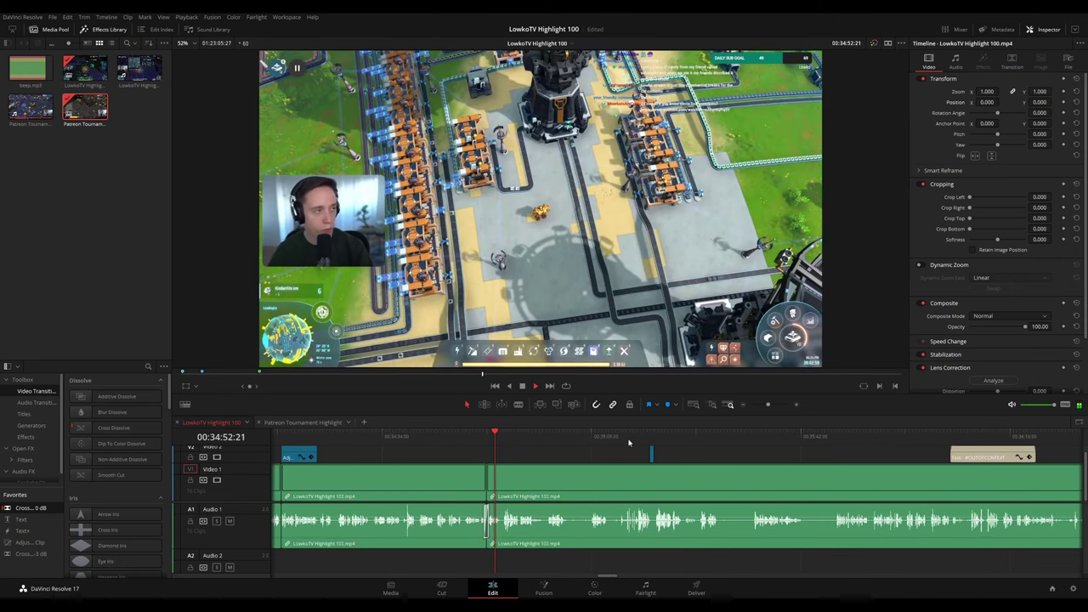
# Check the short zoom, the #OUTOFCONTEXT title over the meerkat video and the cut near 00:36:55
pyautogui.click(649, 436)
pyautogui.hscroll(2, 617, 442)
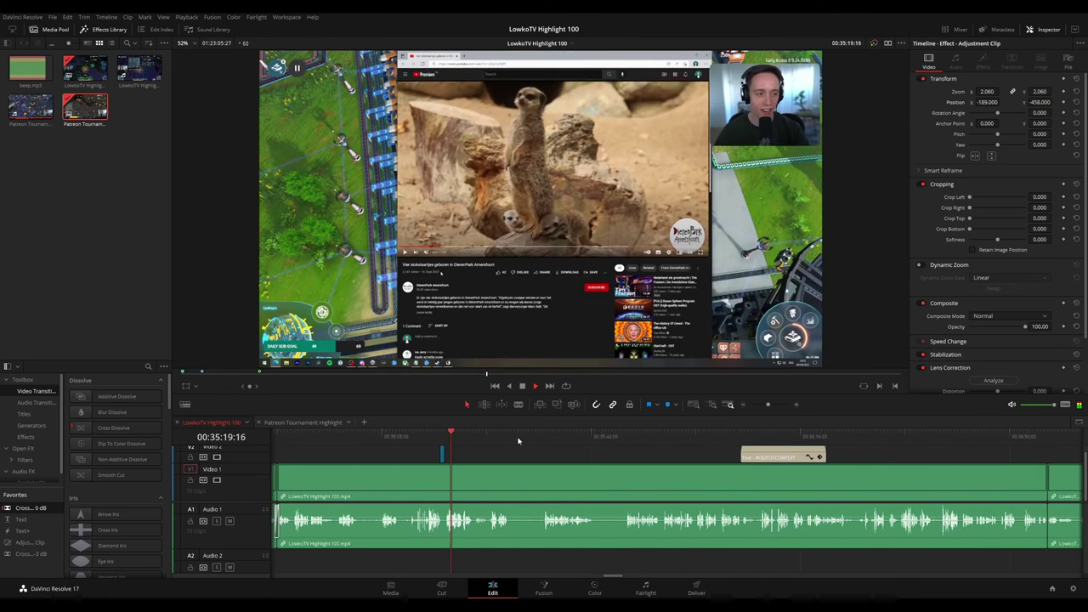
pyautogui.click(738, 442)
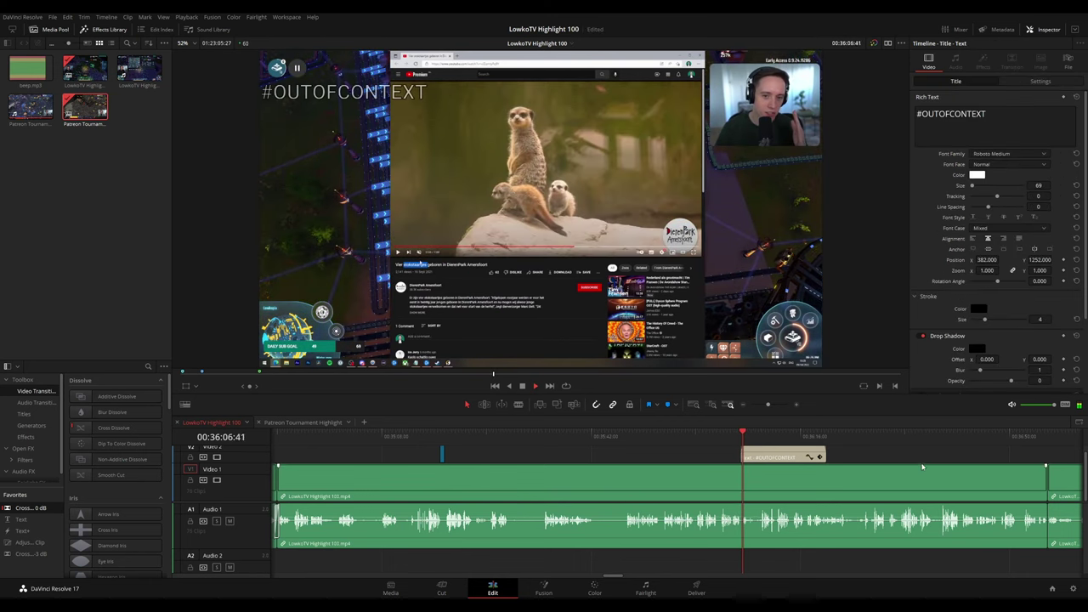
pyautogui.hscroll(2, 630, 446)
pyautogui.click(556, 440)
pyautogui.click(567, 439)
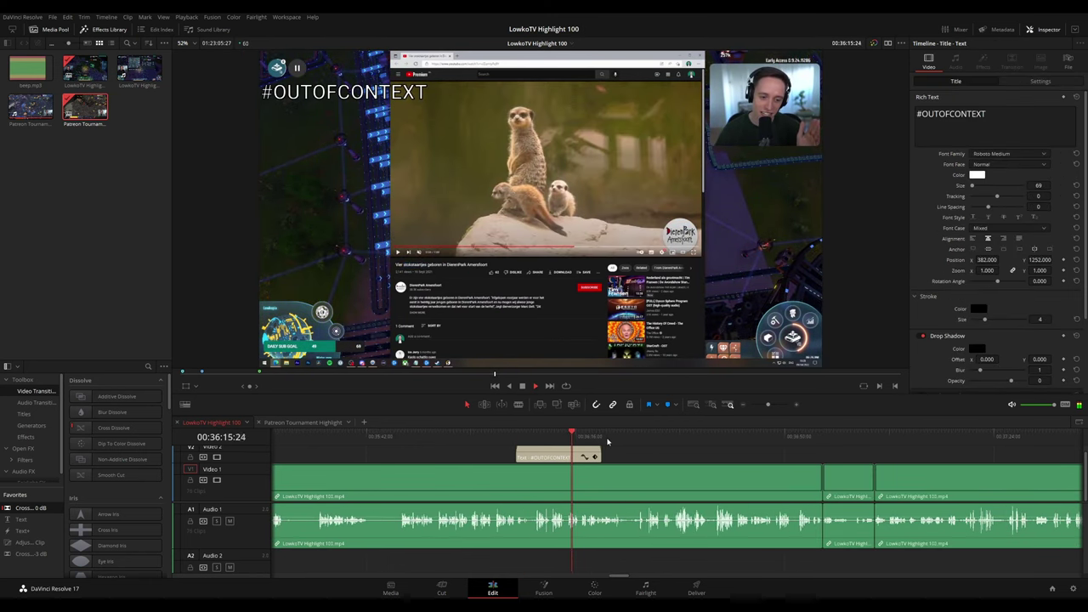
pyautogui.click(809, 437)
pyautogui.scroll(5, 935, 465)
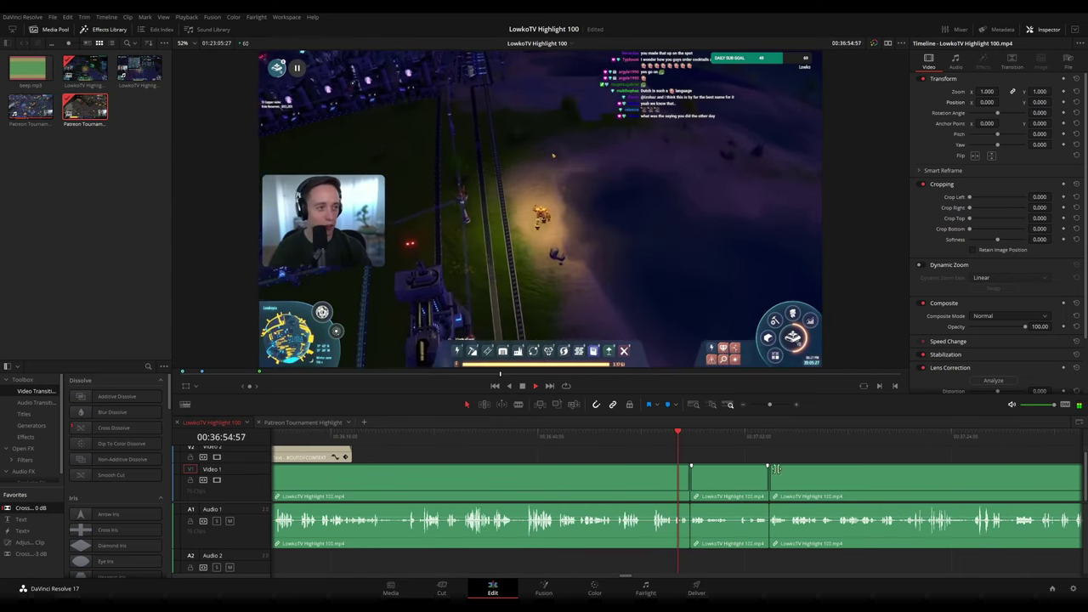
# Spot-check the remaining cuts and the long closing clip from about 00:36:55 to the end of the highlight near 00:37:55
pyautogui.scroll(-4, 829, 485)
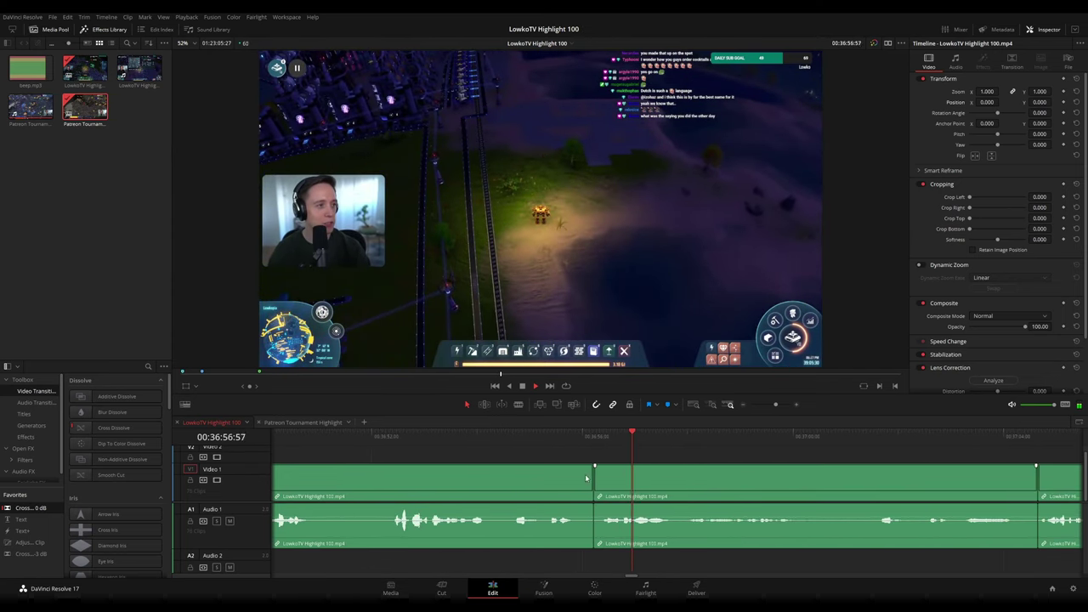
pyautogui.click(730, 436)
pyautogui.scroll(5, 802, 467)
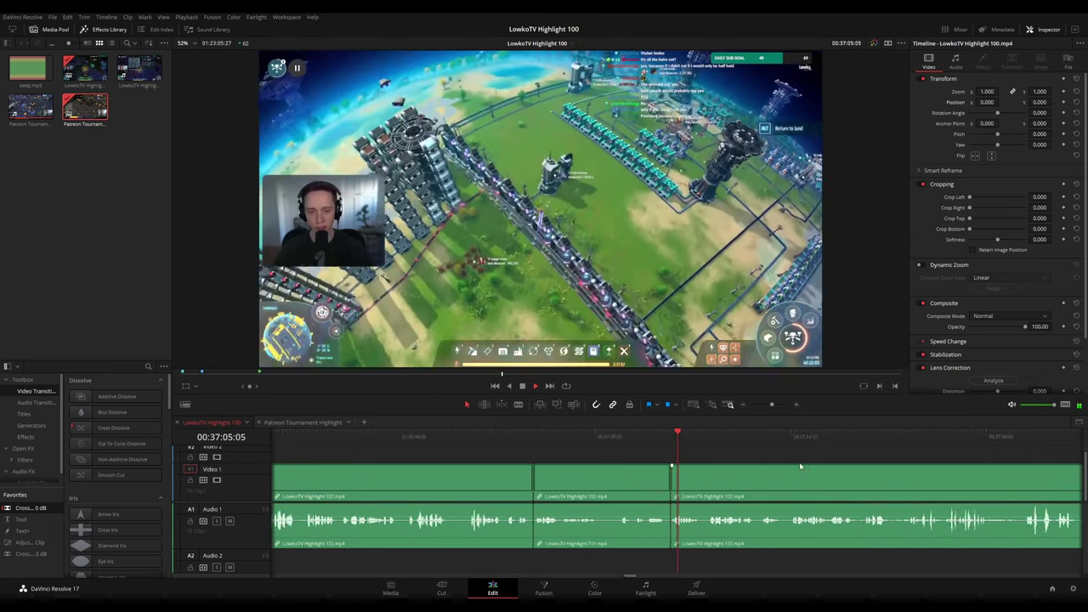
pyautogui.click(618, 439)
pyautogui.moveTo(804, 473); pyautogui.dragTo(611, 449)
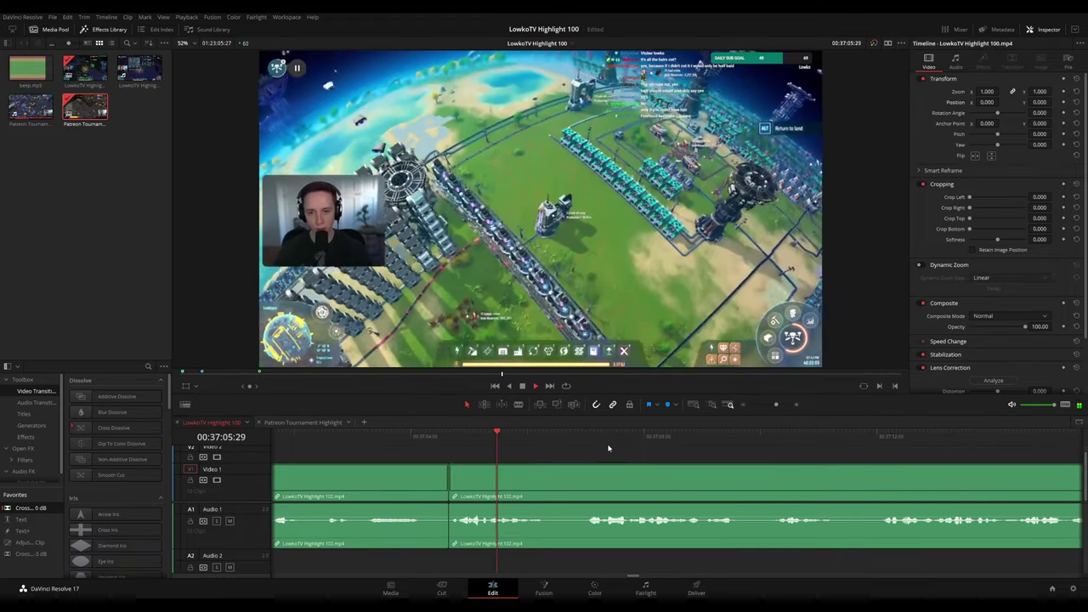
pyautogui.click(628, 438)
pyautogui.click(784, 438)
pyautogui.scroll(-5, 754, 449)
pyautogui.click(881, 438)
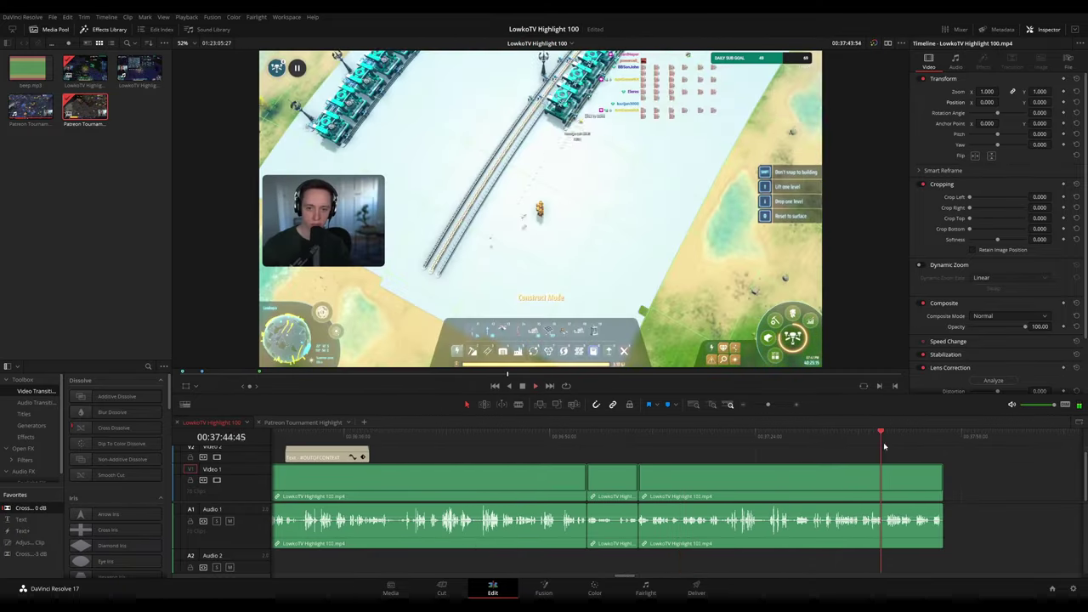
pyautogui.click(929, 438)
pyautogui.click(943, 437)
pyautogui.press('space')
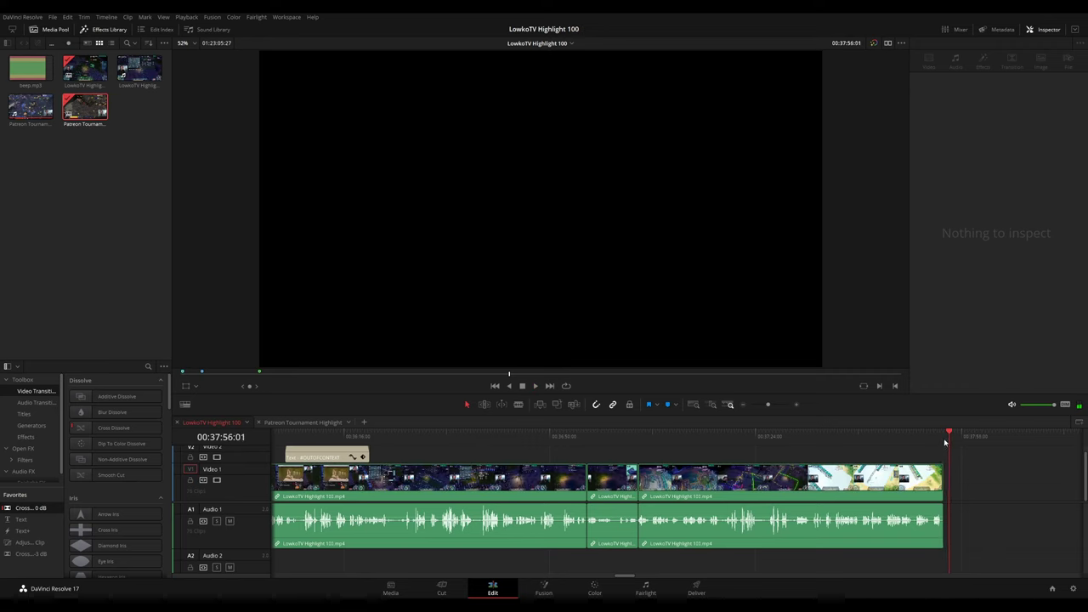
# Add a red marker named "End of Highlight 100" at the end of the last highlight clip, at 00:37:55:04
pyautogui.click(944, 441)
pyautogui.click(957, 458)
pyautogui.press('m')
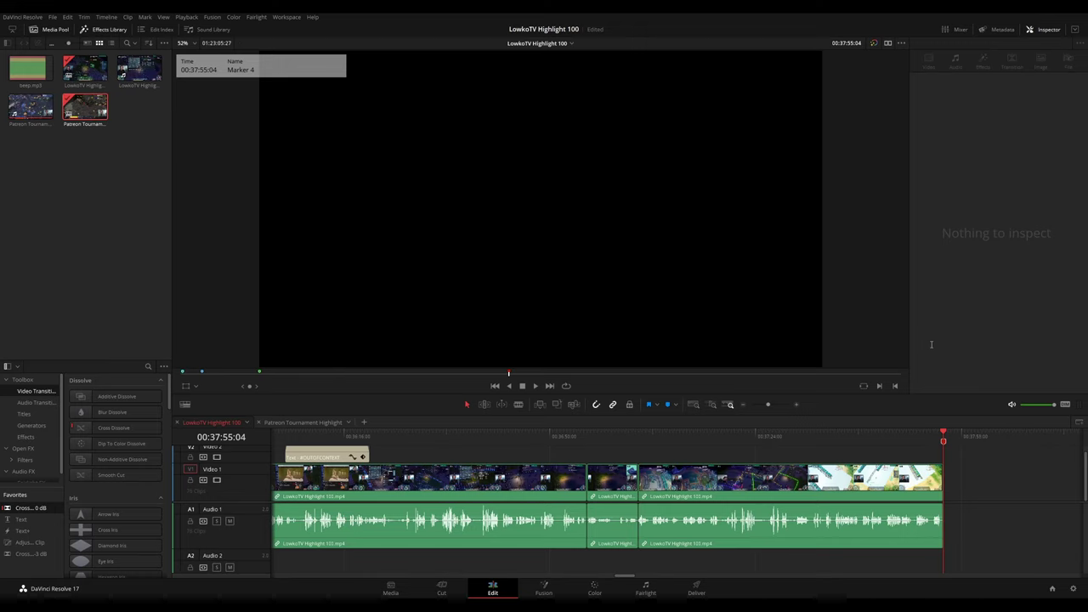
pyautogui.press('Return')
pyautogui.click(303, 423)
pyautogui.hotkey('ctrl', 'Tab')
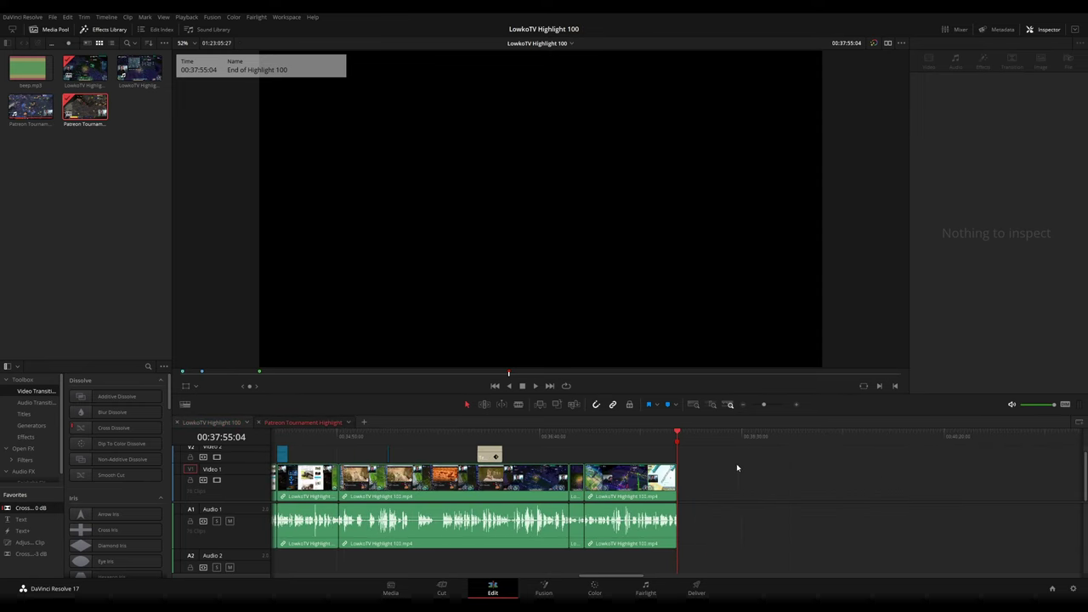
# Mark the start of the extra clips at 00:59:55:32 with a pale marker named "IGN Reaction Video" and the note "Extra Stuff"
pyautogui.click(760, 460)
pyautogui.scroll(-5, 732, 464)
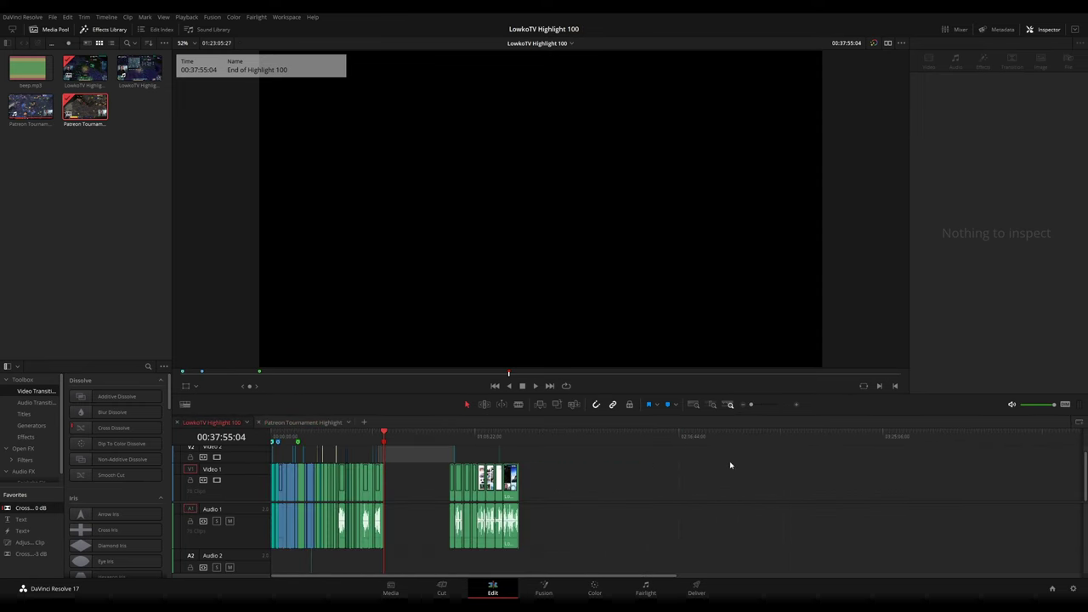
pyautogui.scroll(5, 481, 462)
pyautogui.scroll(-5, 566, 445)
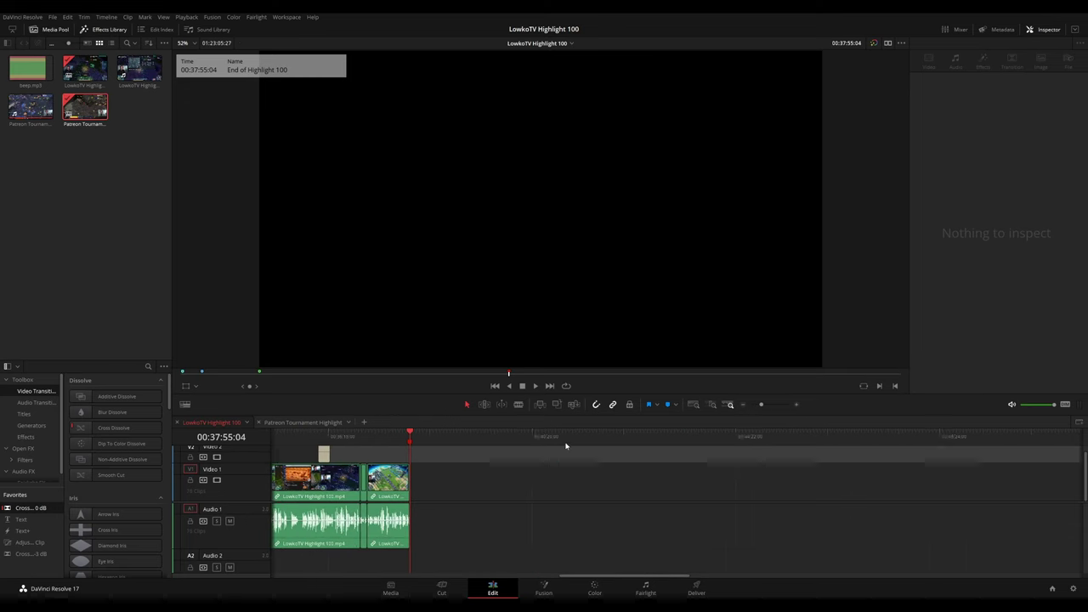
pyautogui.click(450, 439)
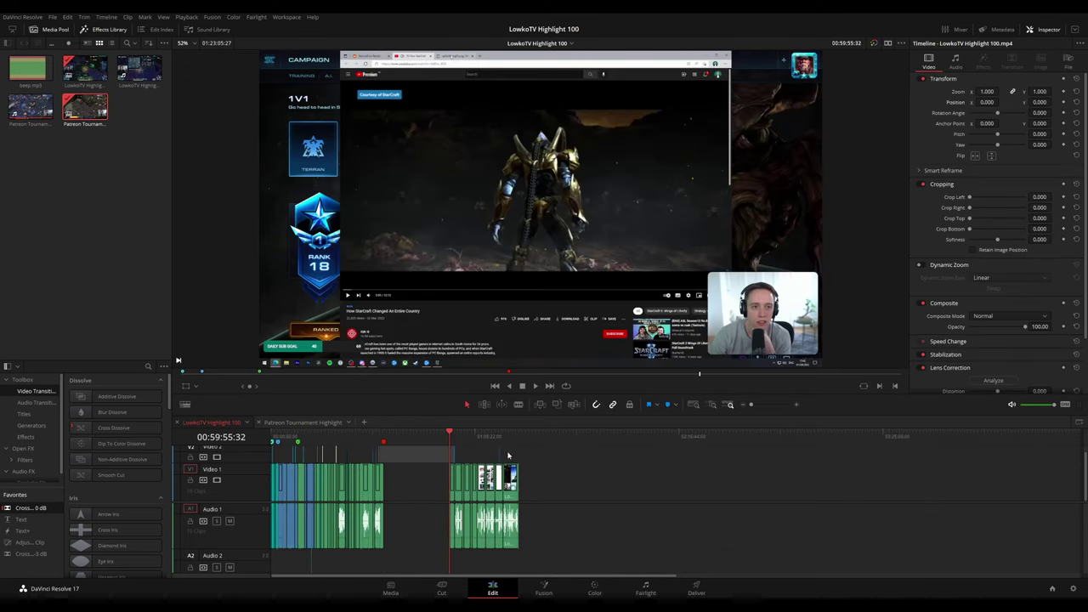
pyautogui.scroll(5, 629, 468)
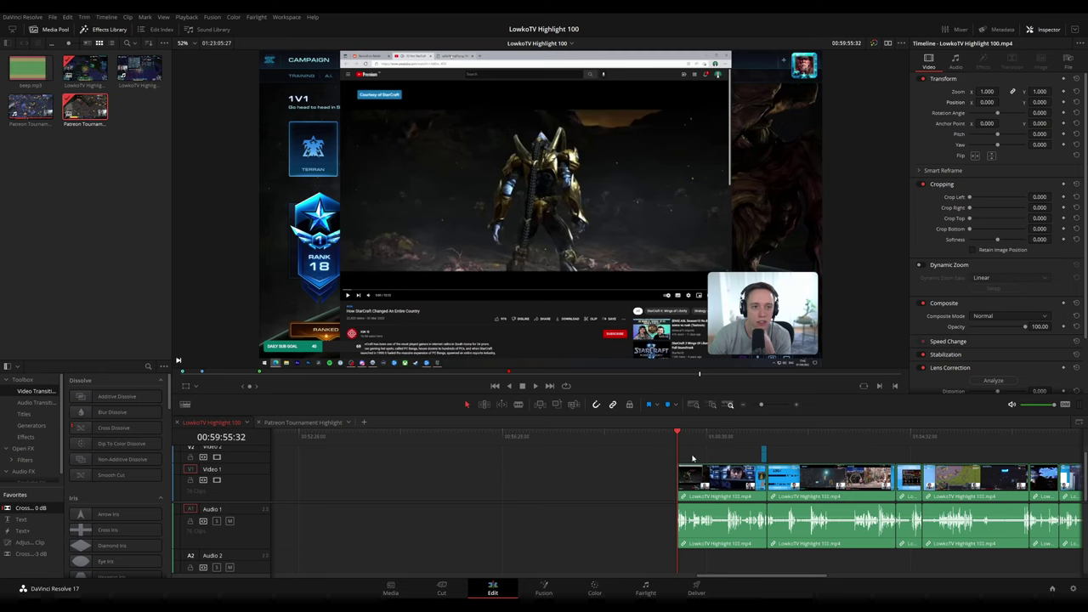
pyautogui.press('m')
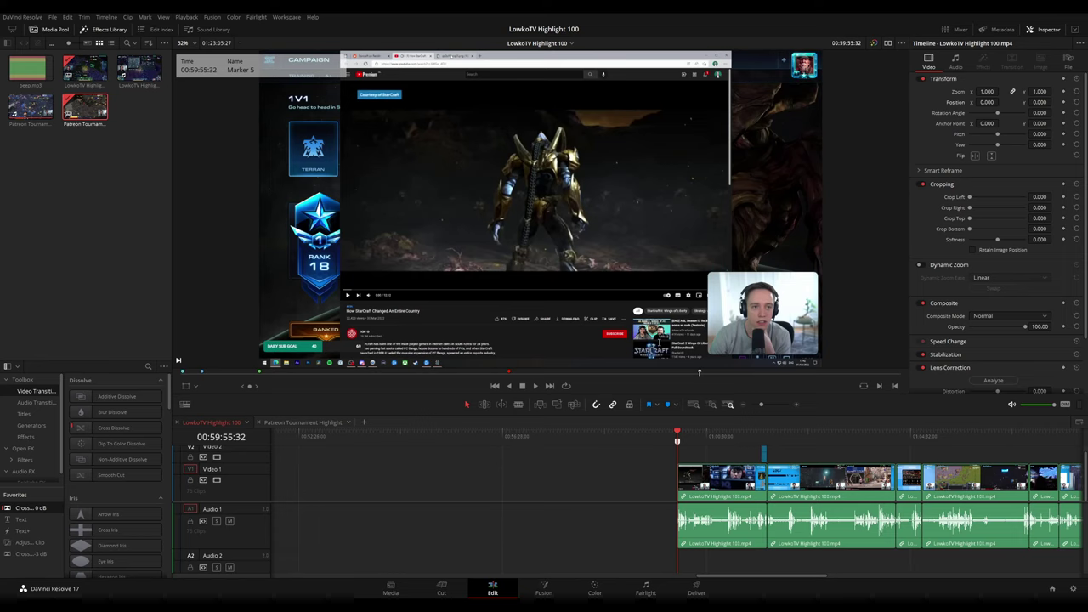
pyautogui.write('Extra stuff')
pyautogui.press('Return')
pyautogui.press('BackSpace')
pyautogui.write('Extra Stuff')
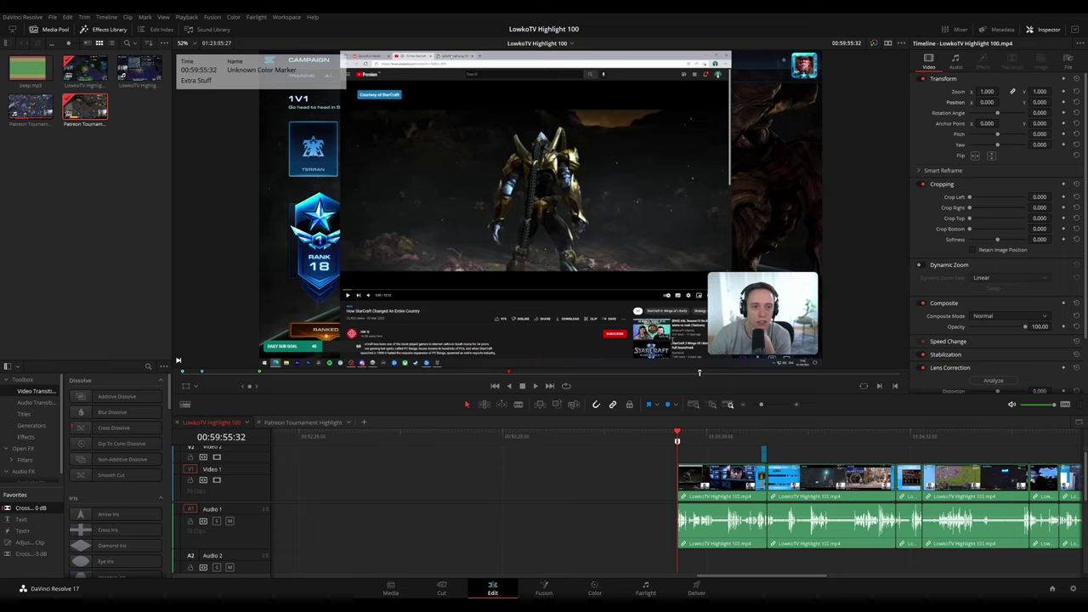
pyautogui.press('Return')
# Move the "IGN Reaction Video" marker to exactly 01:00:00:00
pyautogui.scroll(-10, 636, 447)
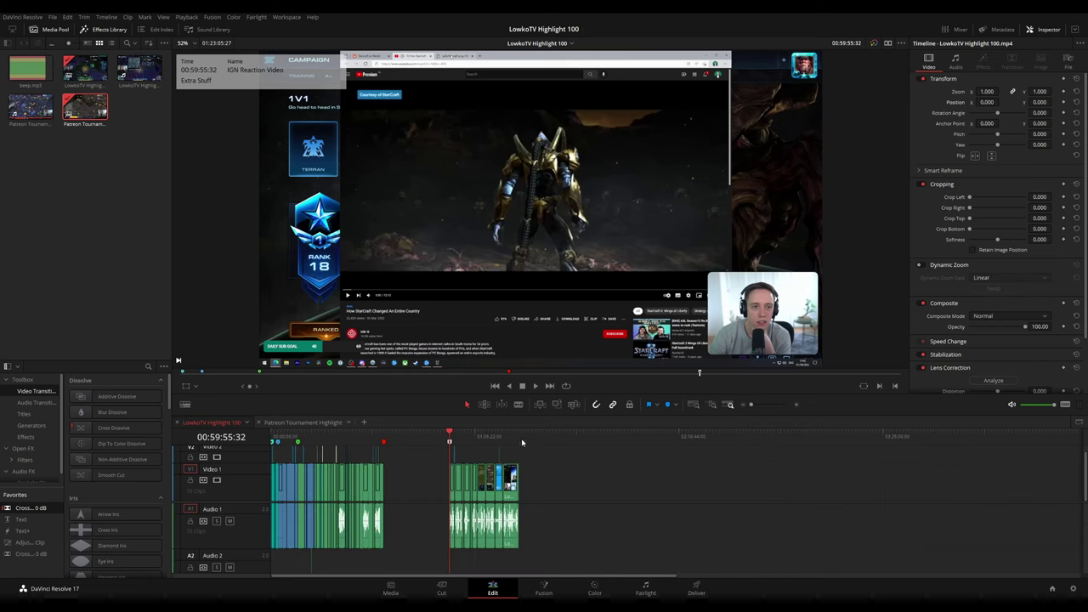
pyautogui.scroll(6, 545, 460)
pyautogui.moveTo(771, 450); pyautogui.dragTo(530, 449)
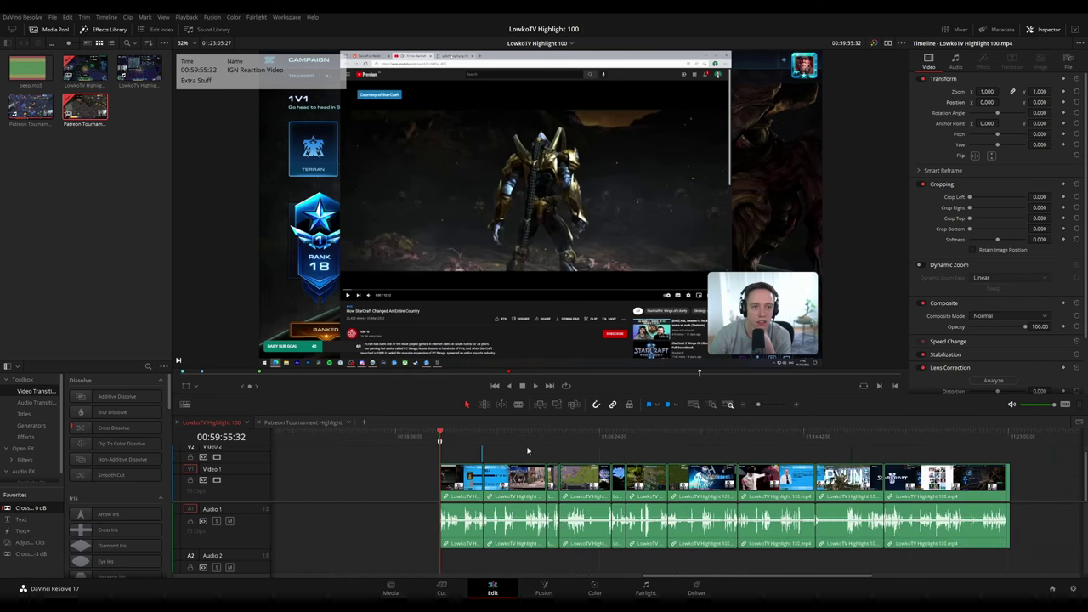
pyautogui.click(461, 440)
pyautogui.moveTo(462, 442); pyautogui.dragTo(456, 442)
pyautogui.scroll(6, 544, 441)
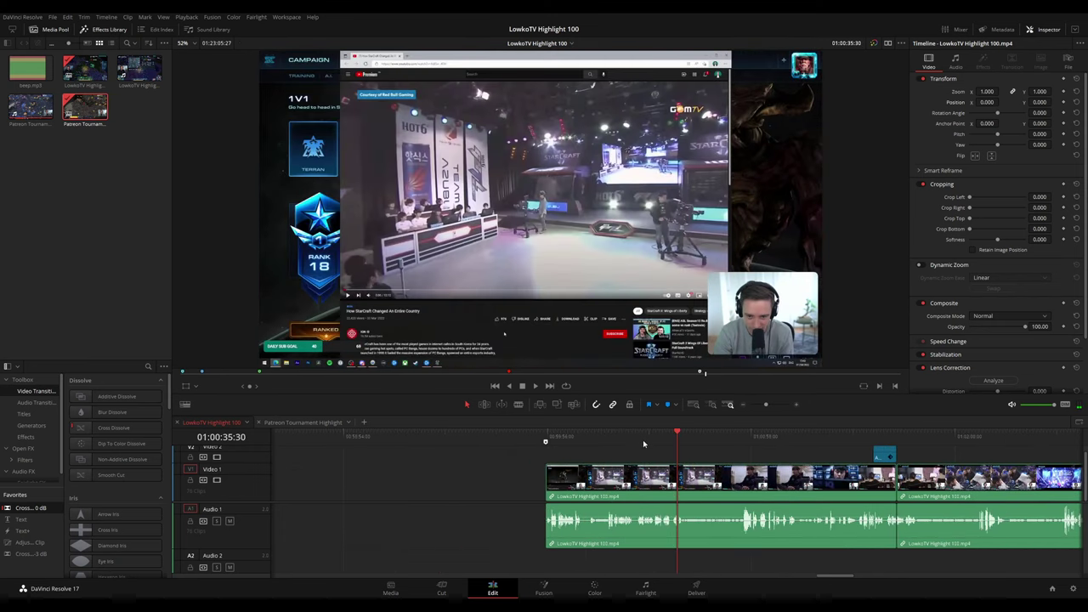
pyautogui.click(608, 440)
pyautogui.press('Home')
pyautogui.press('space')
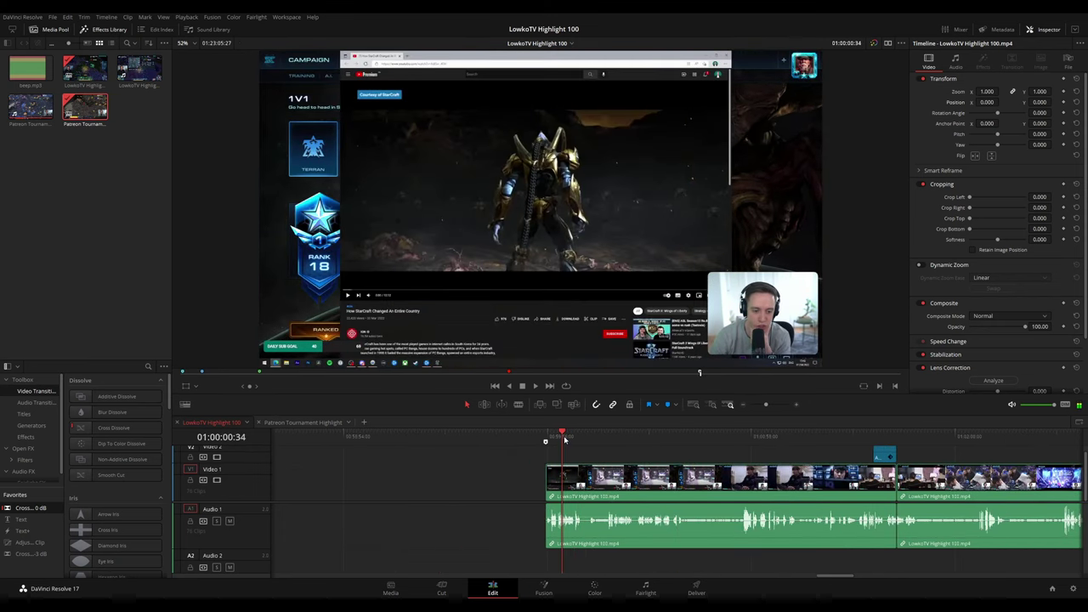
pyautogui.press('Left')
pyautogui.press('Left')
pyautogui.press('Left')
pyautogui.press('Left')
pyautogui.press('Left')
pyautogui.press('Left')
pyautogui.press('Left')
pyautogui.press('Left')
pyautogui.press('Left')
pyautogui.press('Left')
pyautogui.press('Left')
pyautogui.press('Left')
pyautogui.press('Left')
pyautogui.press('Left')
pyautogui.press('Left')
pyautogui.press('Left')
pyautogui.press('Left')
pyautogui.press('Left')
pyautogui.press('Left')
pyautogui.press('Left')
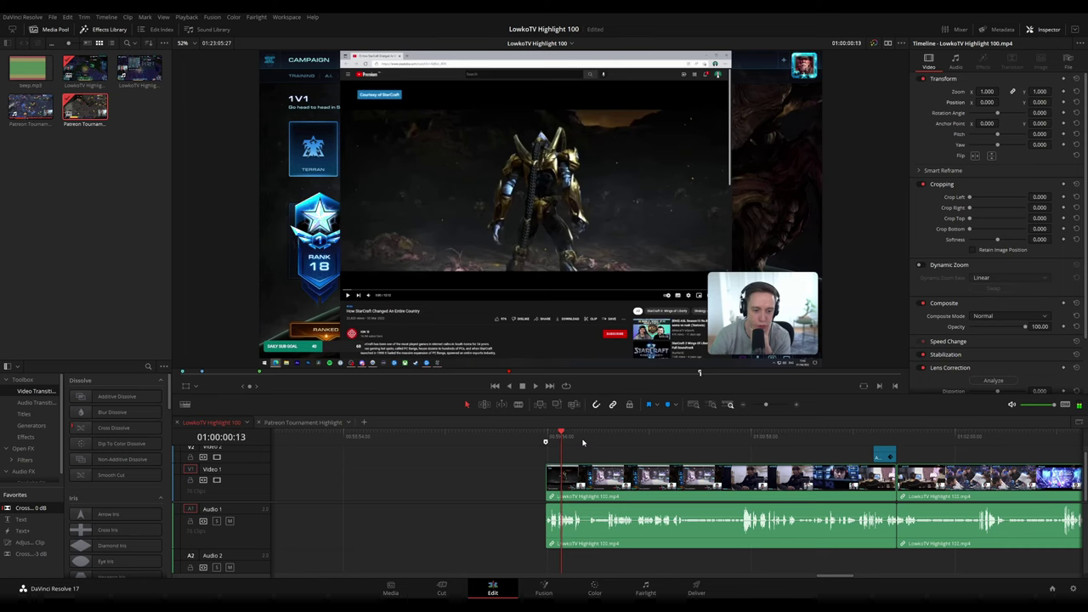
pyautogui.press('Left')
pyautogui.press('Left')
pyautogui.press('Left')
pyautogui.press('Left')
pyautogui.press('Left')
pyautogui.press('Left')
pyautogui.press('Left')
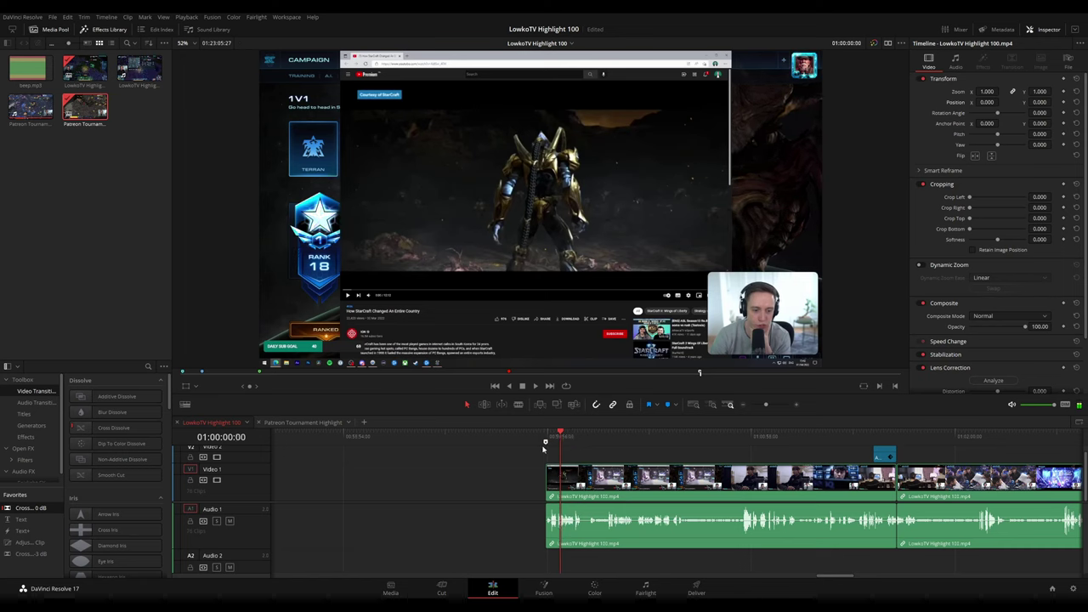
pyautogui.click(582, 452)
# Shift all the extra clips together so that the section starts at the marker at 01:00:00:00
pyautogui.scroll(-12, 681, 454)
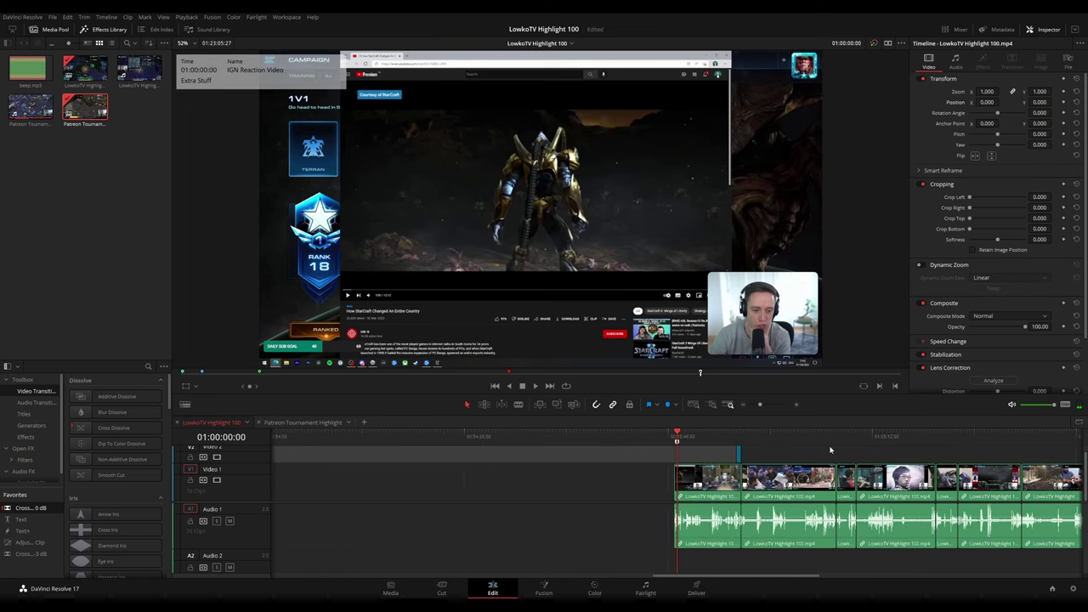
pyautogui.moveTo(605, 452); pyautogui.dragTo(438, 515)
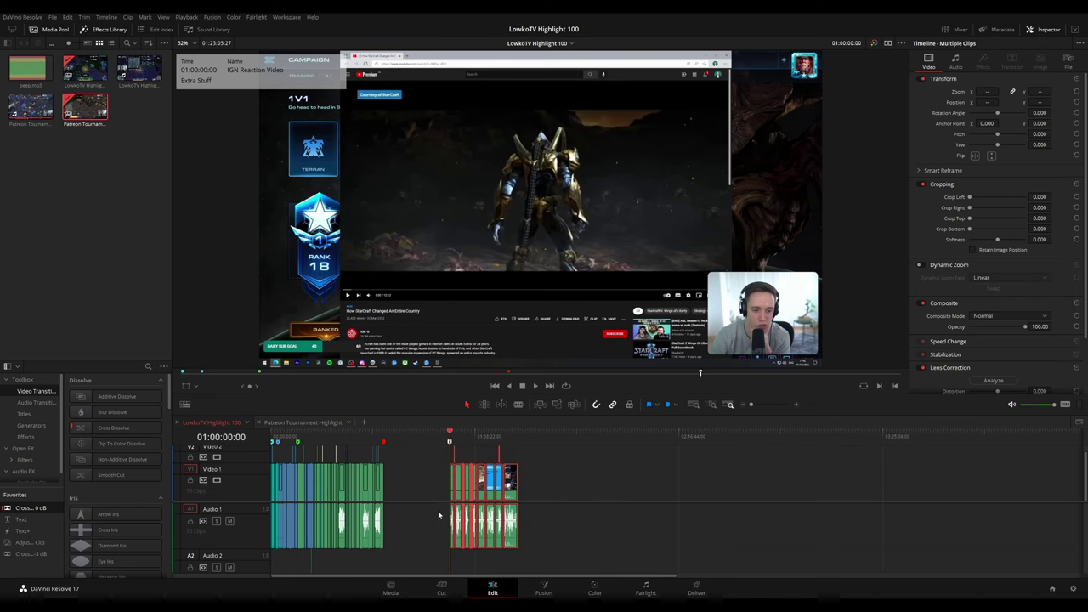
pyautogui.moveTo(513, 490)
pyautogui.mouseDown()
pyautogui.moveTo(529, 487)
pyautogui.moveTo(514, 487)
pyautogui.mouseUp()
pyautogui.click(583, 478)
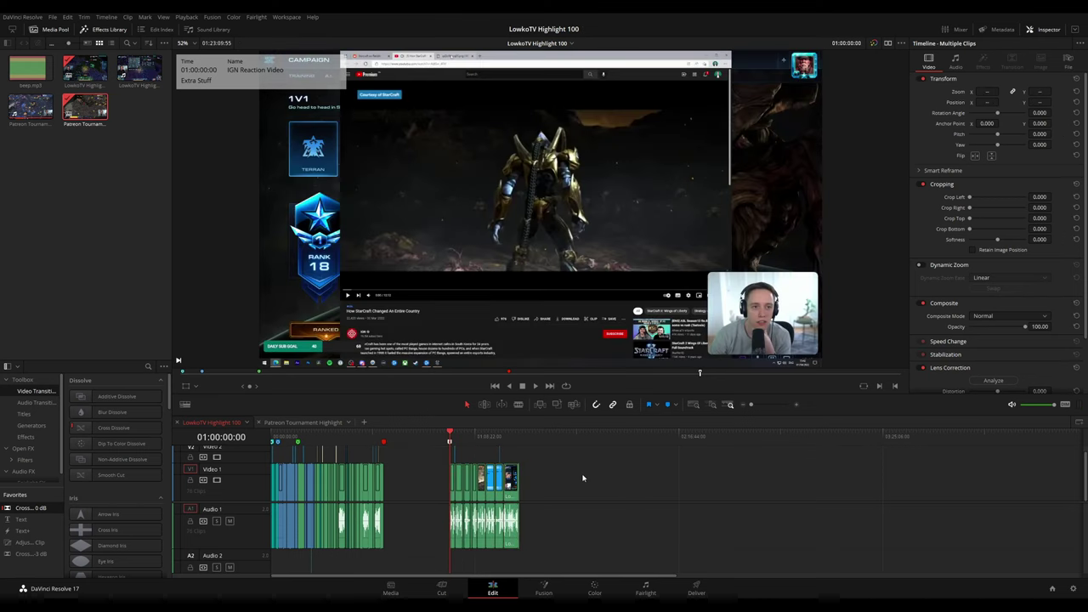
# Add a pale marker near the end of the extra clips at 01:23:00:18 and save the project
pyautogui.click(521, 438)
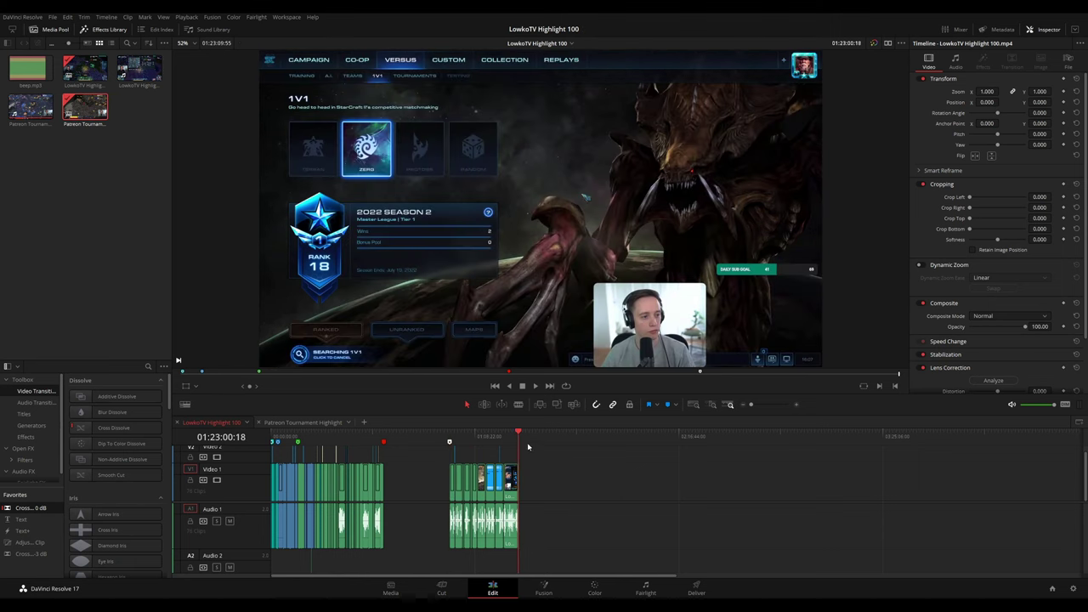
pyautogui.press('m')
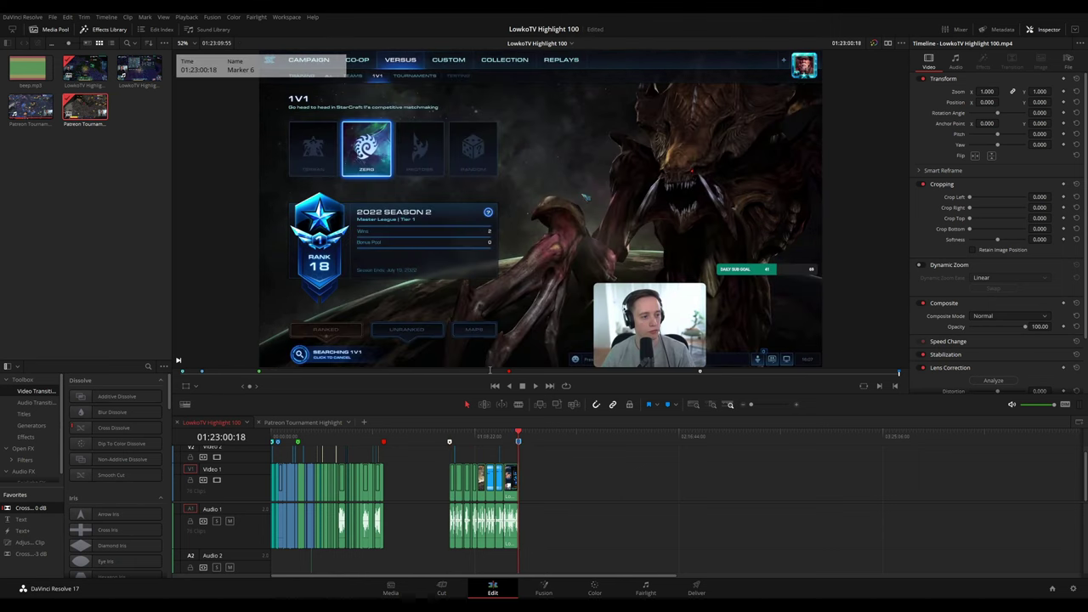
pyautogui.hotkey('ctrl', 's')
# Return to the "End of Highlight 100" marker and view the last frame of the highlight just before it
pyautogui.click(384, 438)
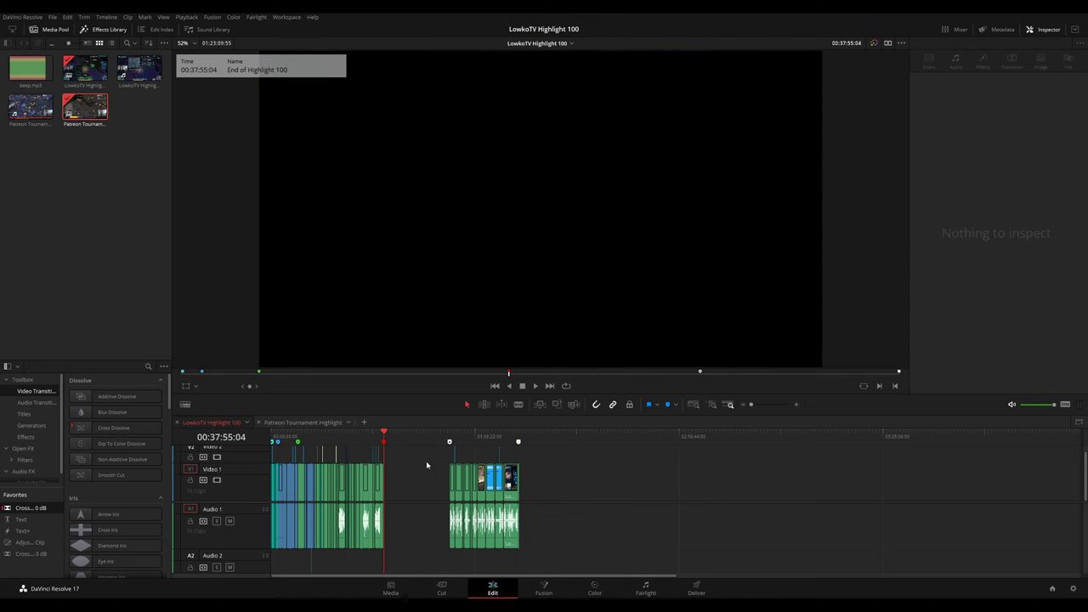
pyautogui.press('Left')
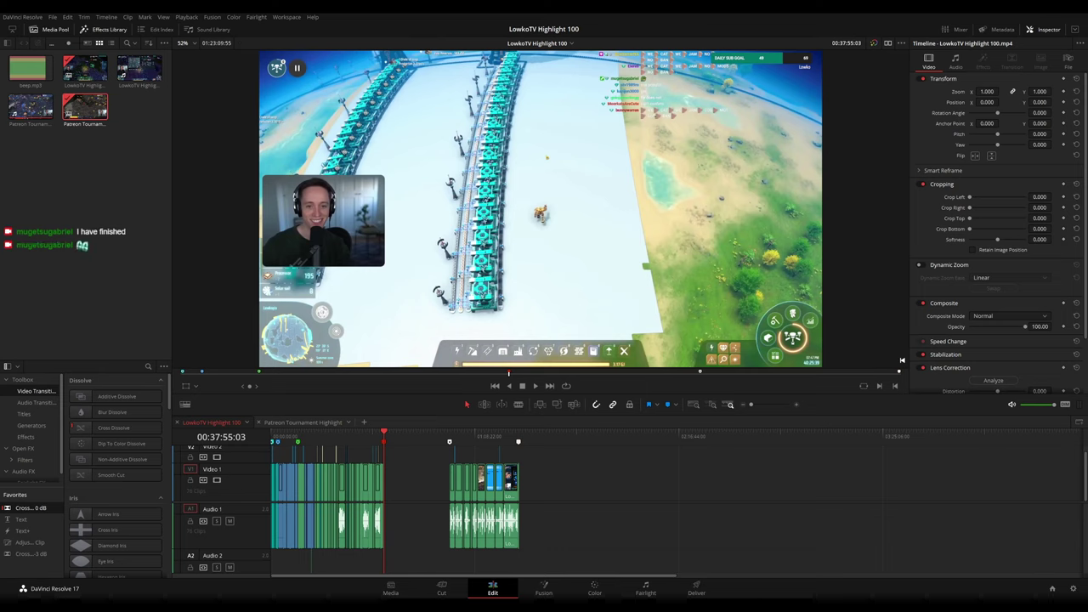
pyautogui.click(414, 488)
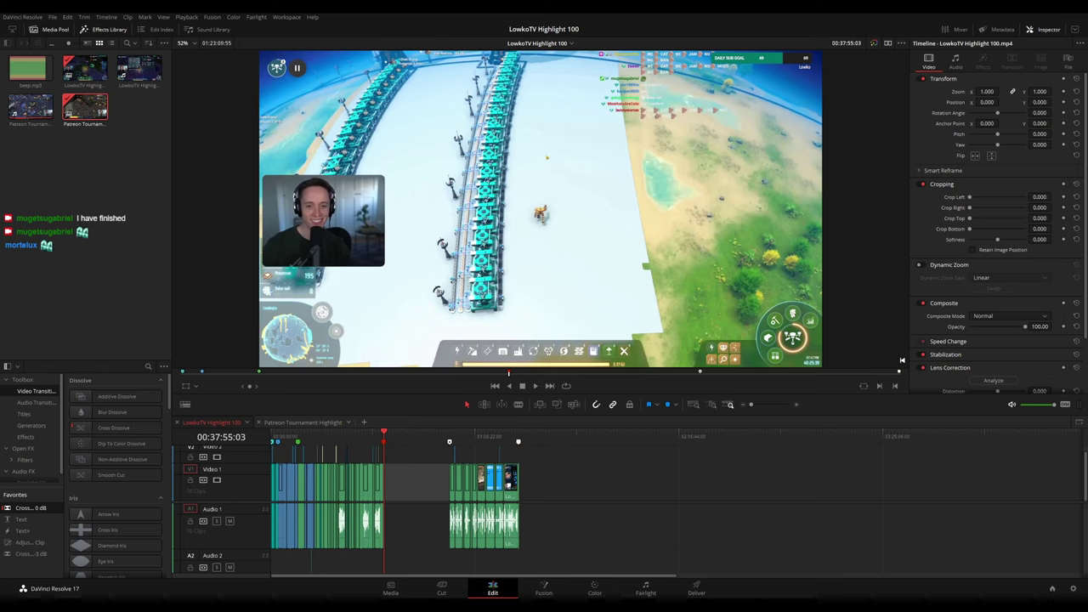
pyautogui.press('Delete')
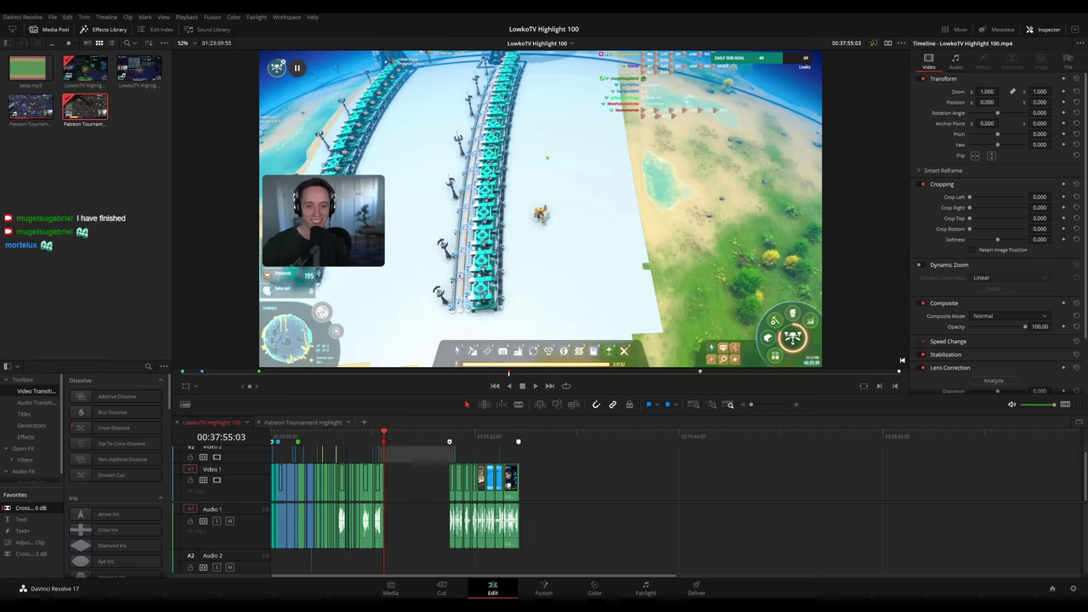
pyautogui.click(409, 483)
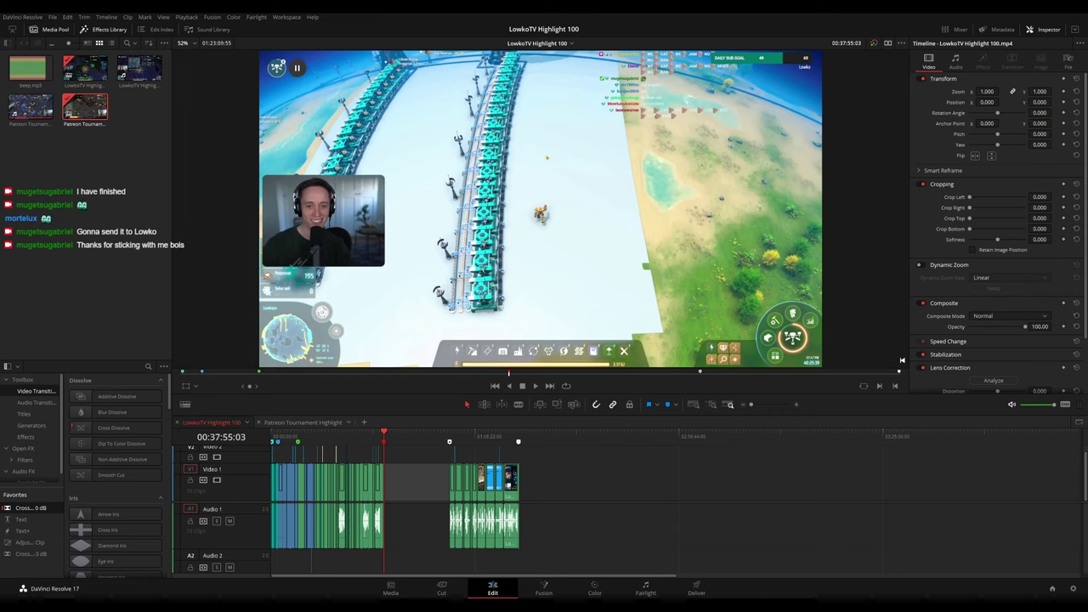
pyautogui.click(415, 457)
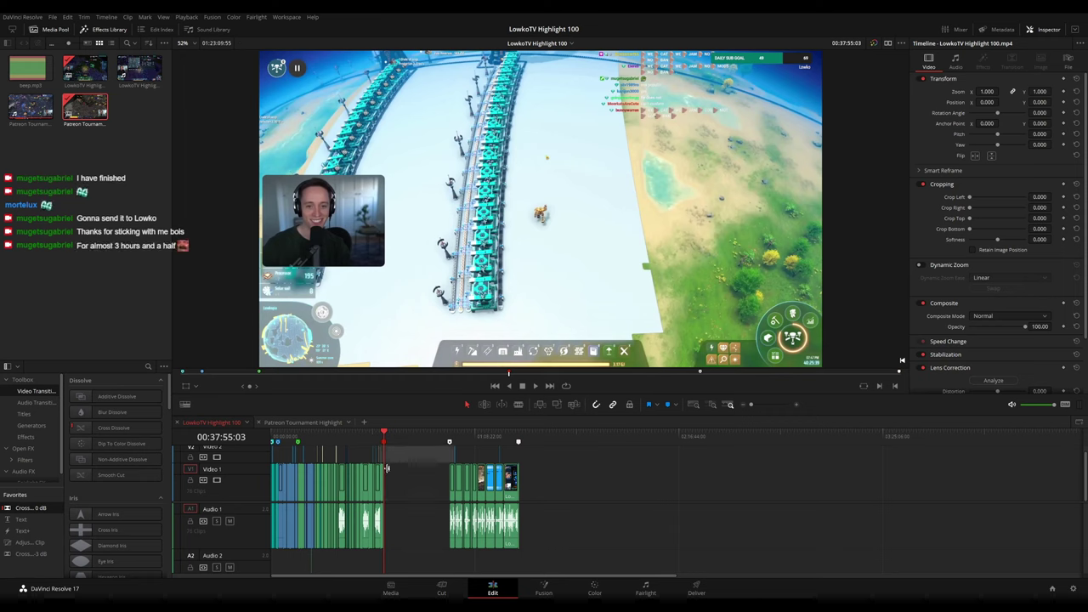